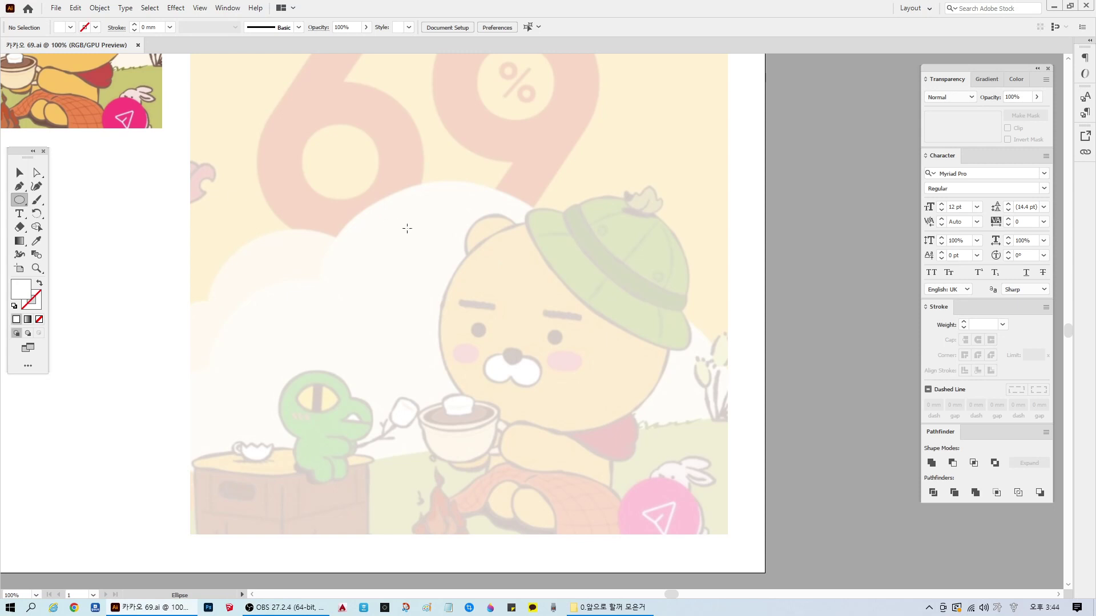
Step: Draw an ellipse about 102 by 99 mm over the bear's head and give it a dark brown 473939 outline
left_click_drag(492, 295, 671, 440)
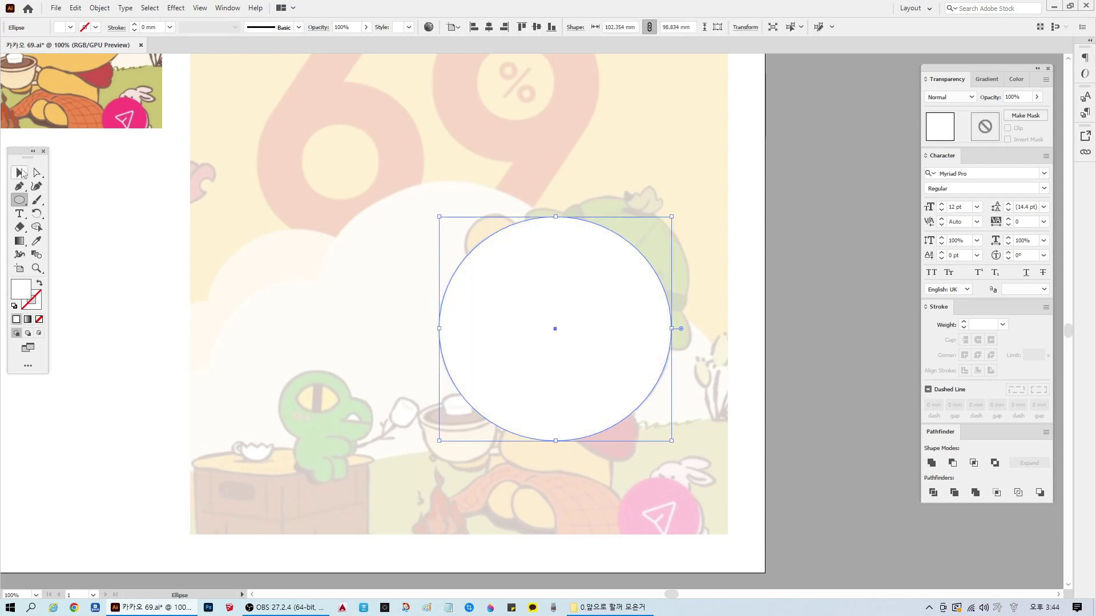
left_click(19, 173)
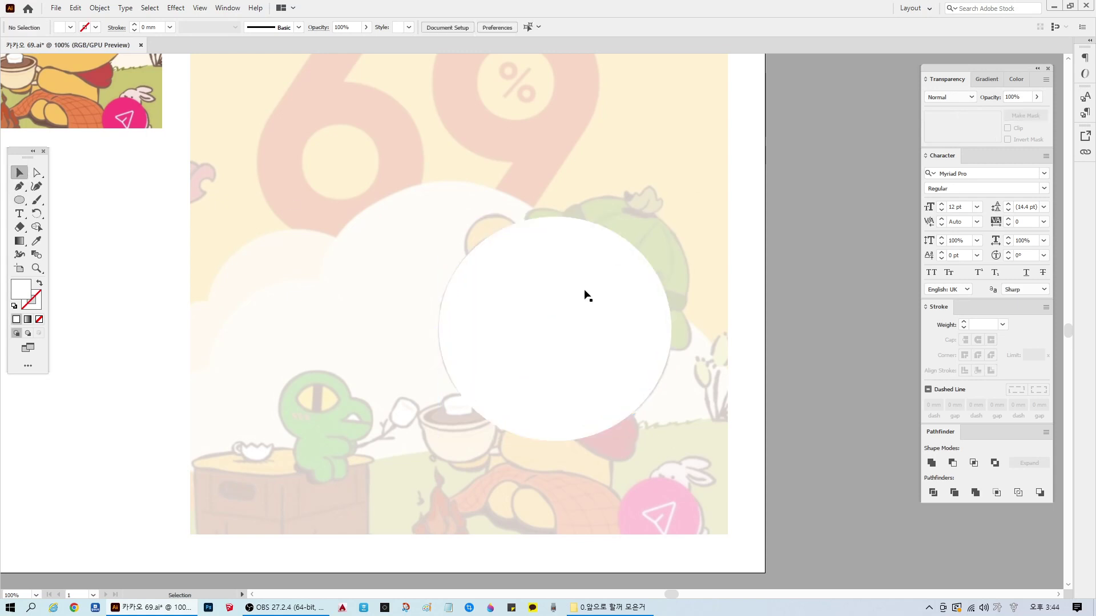
left_click(41, 295)
double_click(40, 296)
left_click(430, 320)
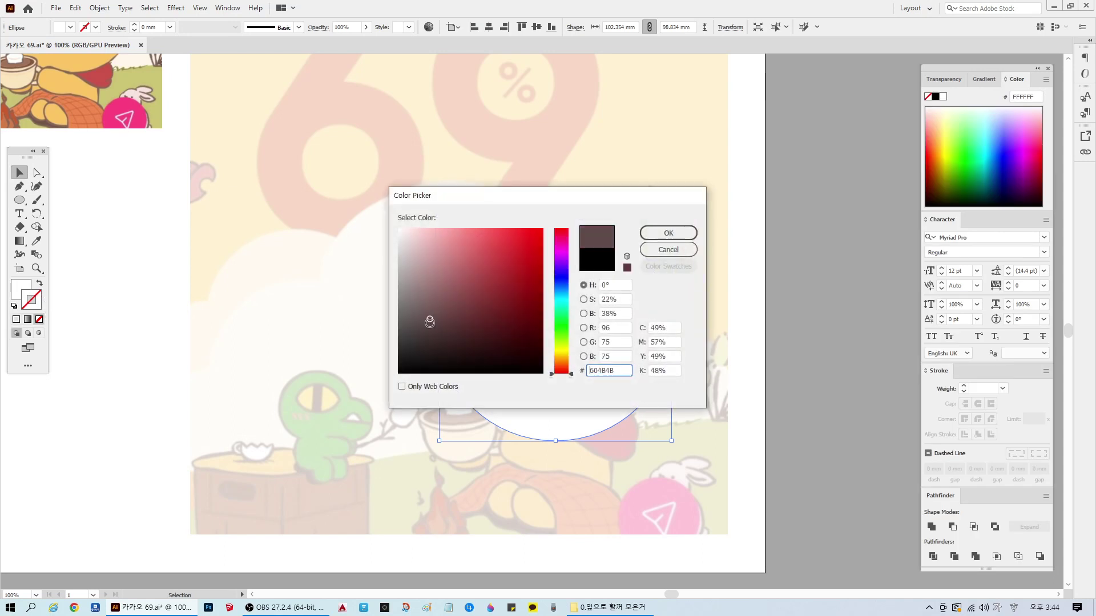
left_click(425, 331)
left_click(665, 232)
left_click(773, 261)
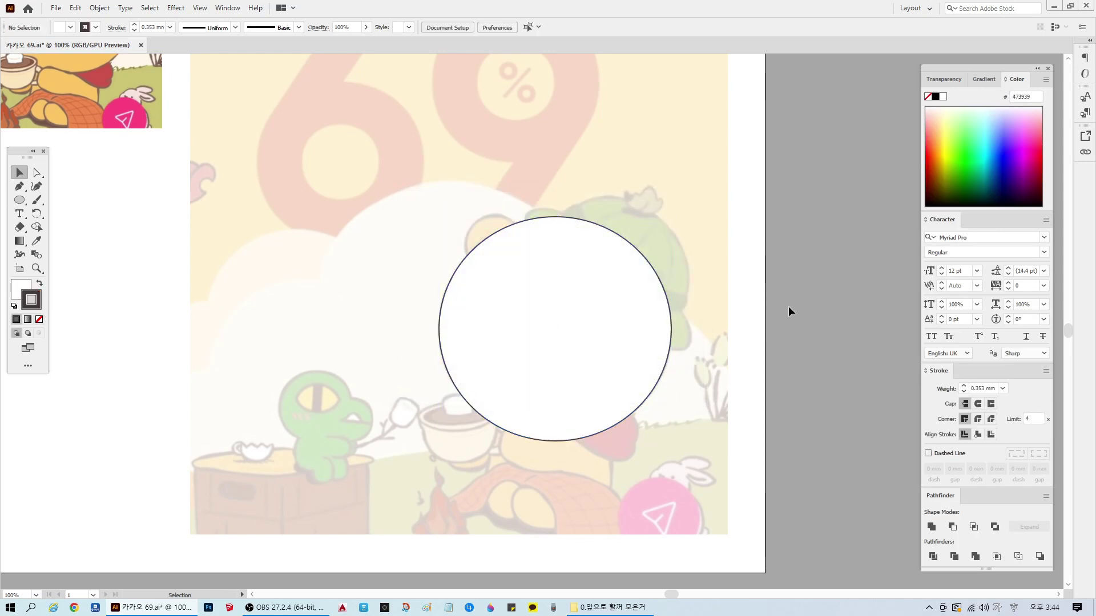
Step: Set the head ellipse's opacity to 10% so the reference drawing shows through
left_click(660, 311)
left_click(984, 79)
left_click(945, 80)
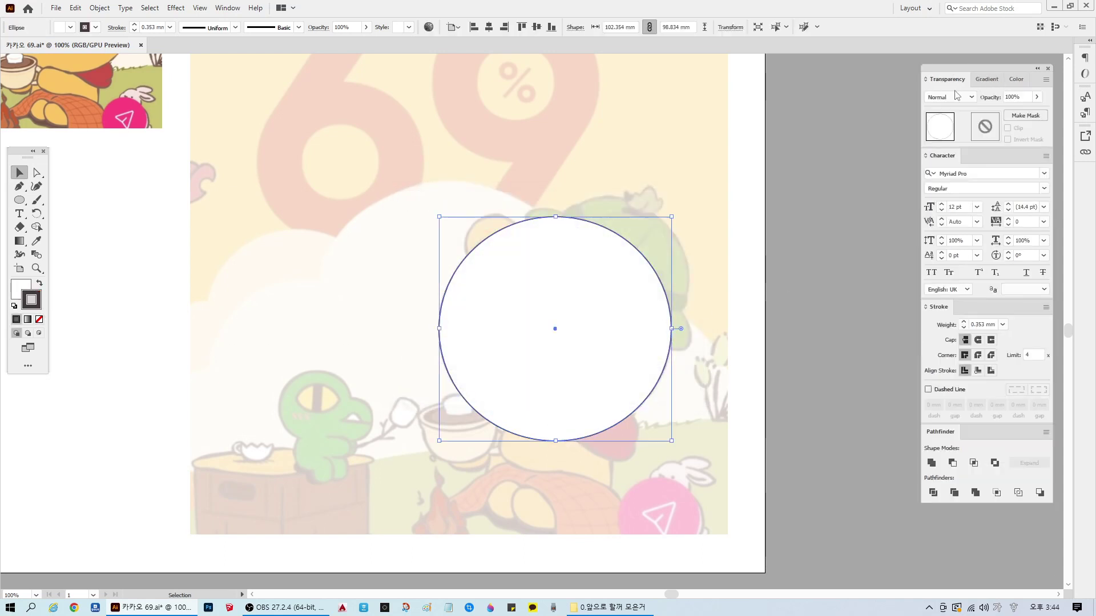
type("10")
key("Return")
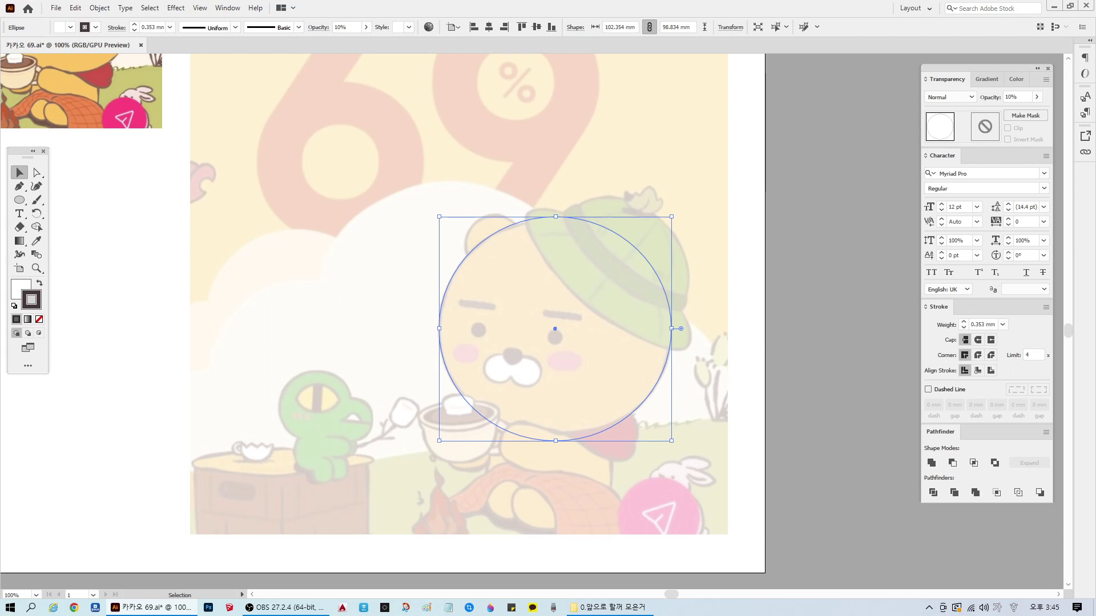
left_click(690, 323)
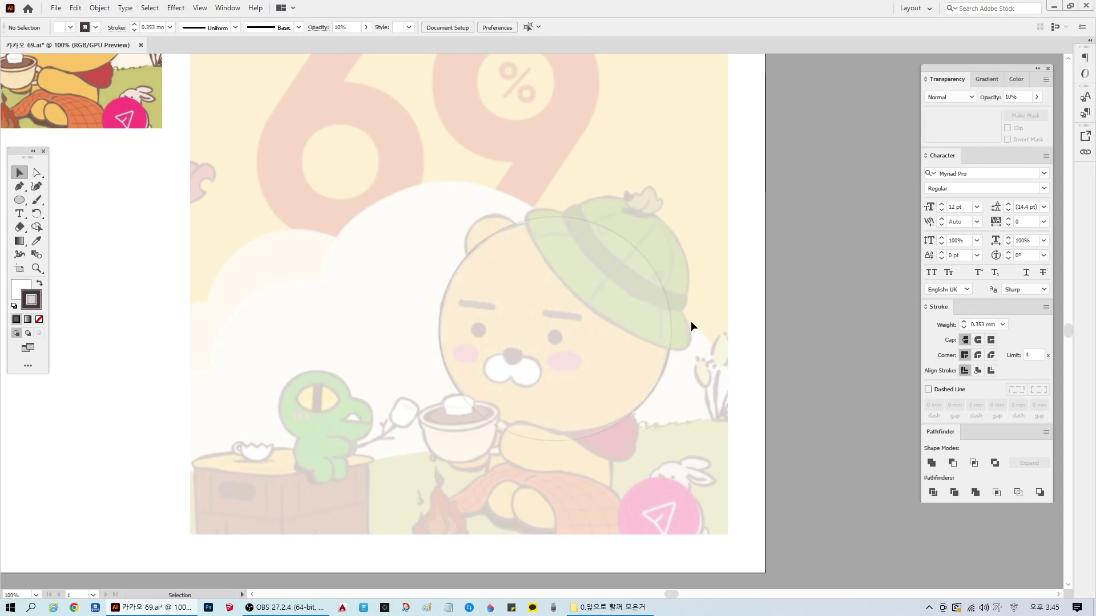
Step: Thicken the head ellipse's outline to a 1 mm stroke weight
scroll(584, 423, "up", 1)
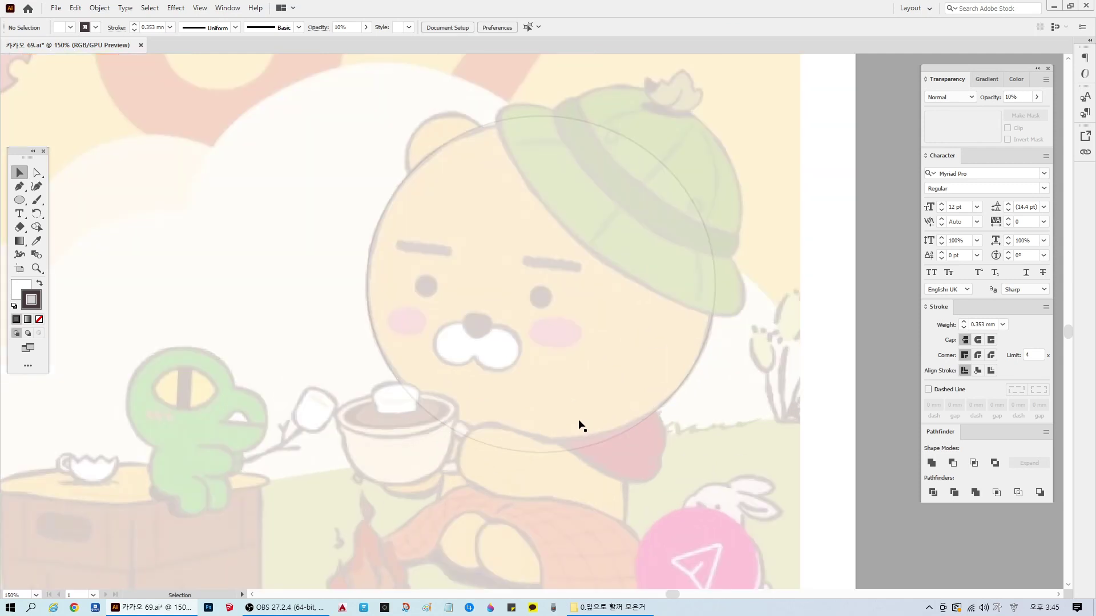
left_click(468, 273)
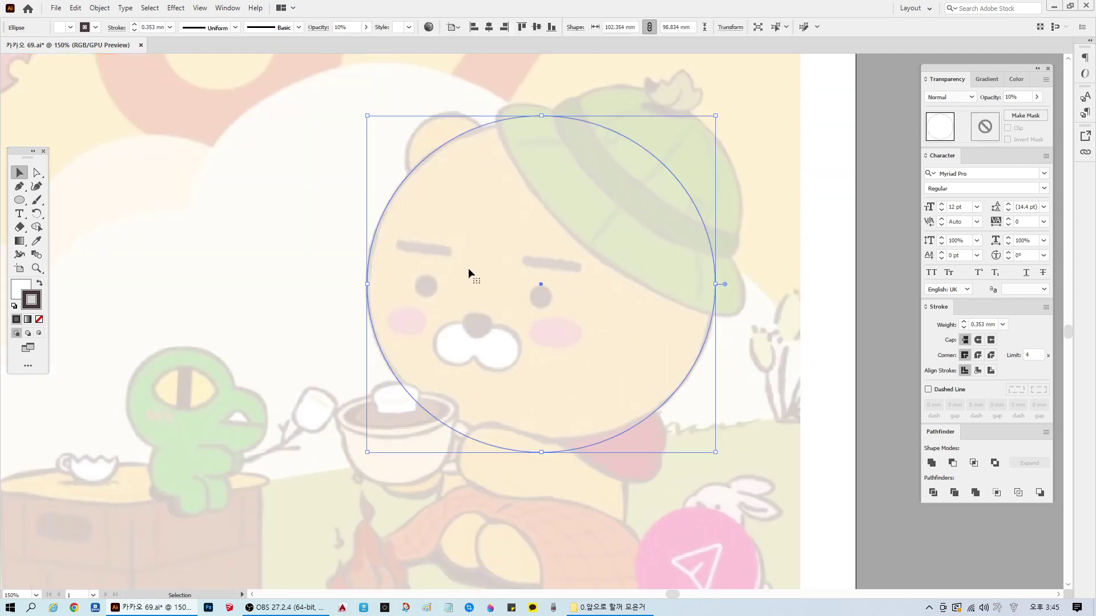
left_click(143, 27)
type("0.8")
key("Return")
left_click(190, 293)
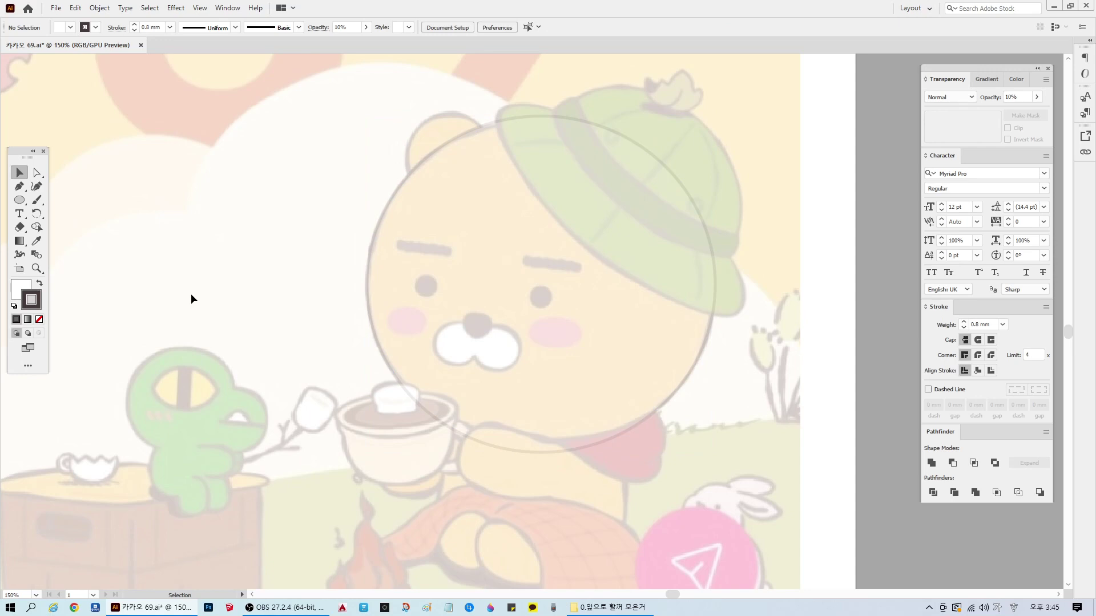
scroll(582, 362, "up", 1)
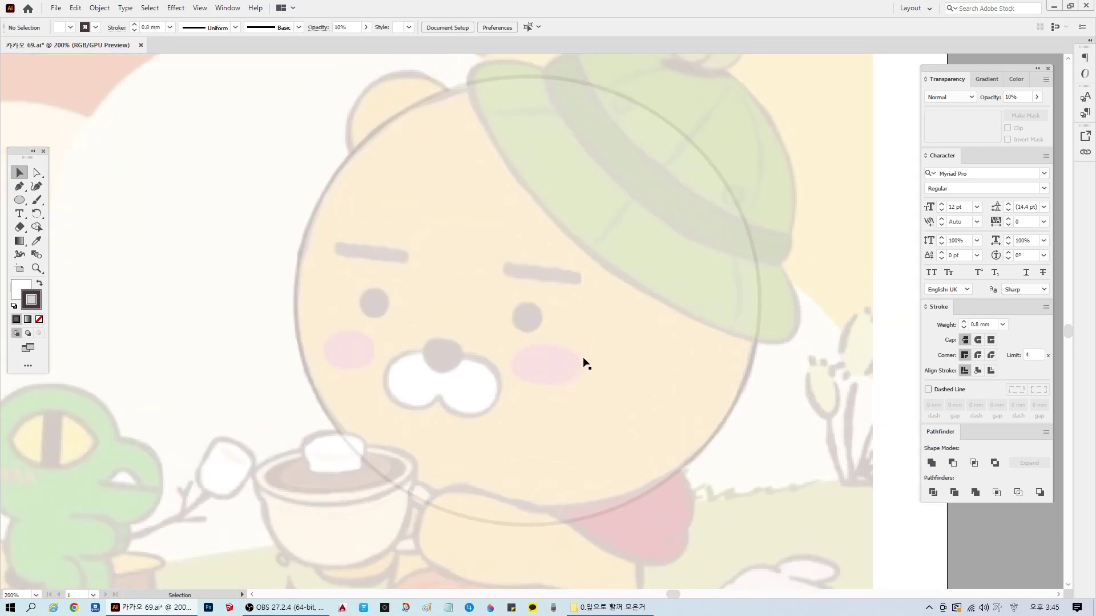
left_click(525, 353)
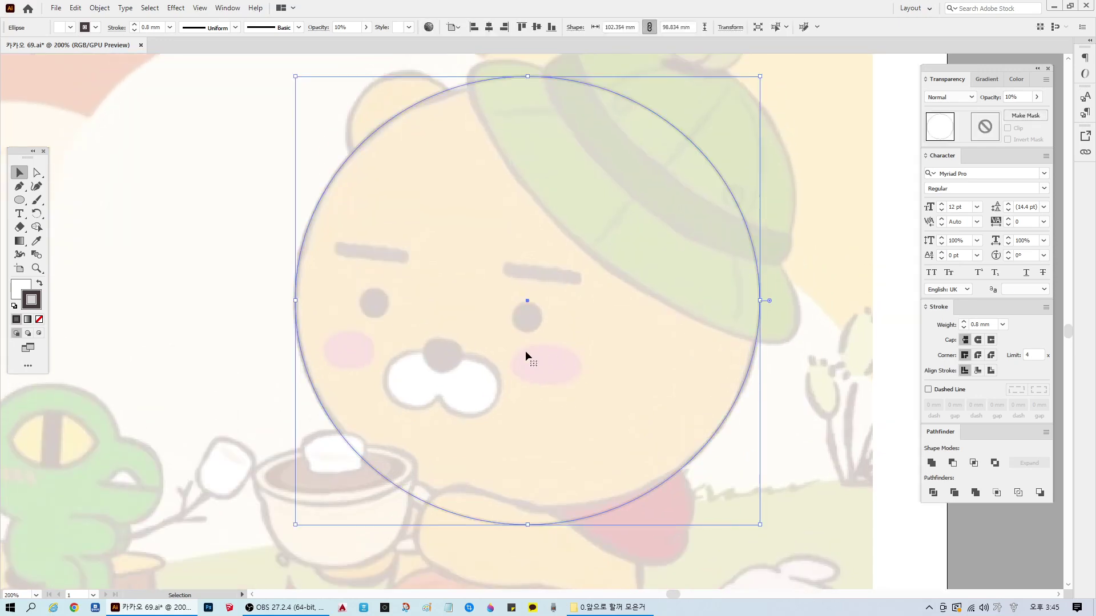
left_click(134, 25)
Step: Draw an ellipse about 27 by 28 mm over the bear's ear, using the head outline's stroke style
scroll(447, 252, "up", 3)
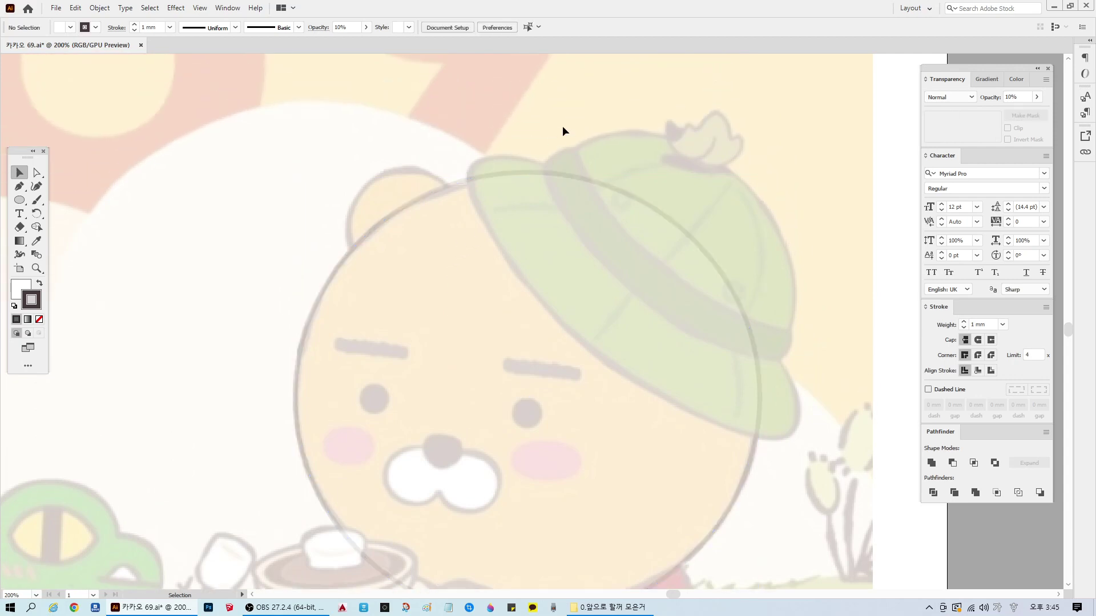
left_click(471, 317)
left_click(19, 200)
left_click_drag(385, 209, 468, 294)
left_click(19, 172)
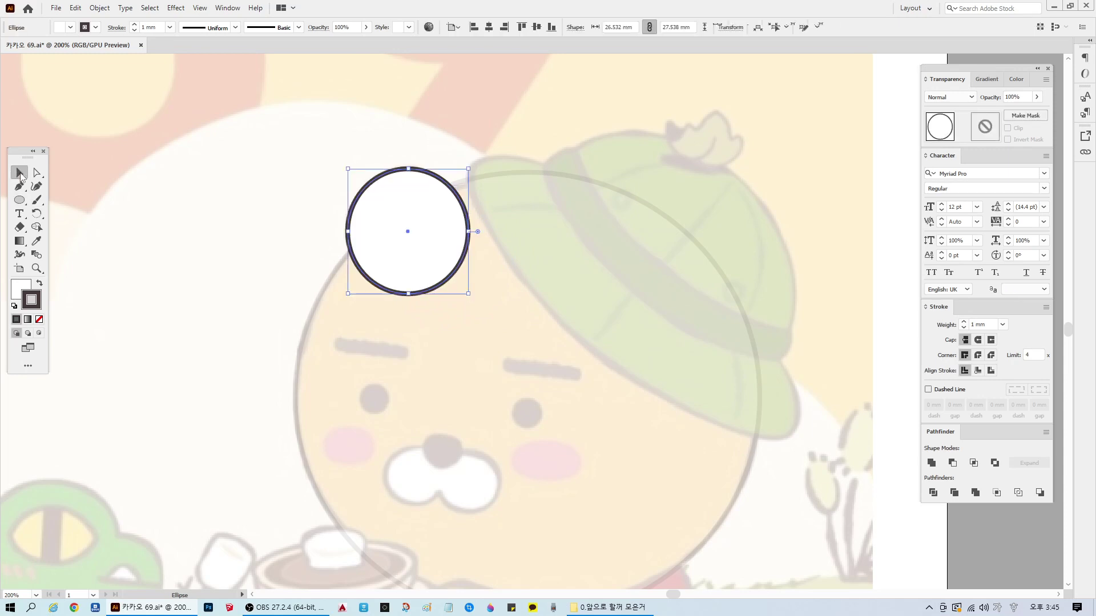
Step: Set the ear ellipse's opacity to 10%
left_click_drag(1027, 98, 864, 75)
key("Return")
left_click(1018, 97)
type("10")
key("Return")
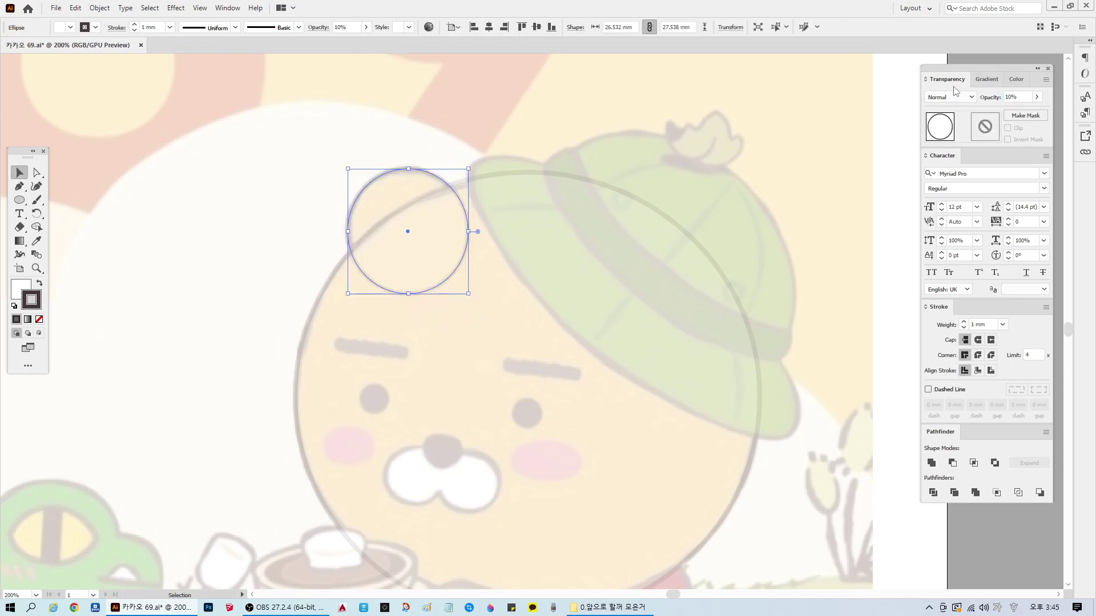
left_click(703, 104)
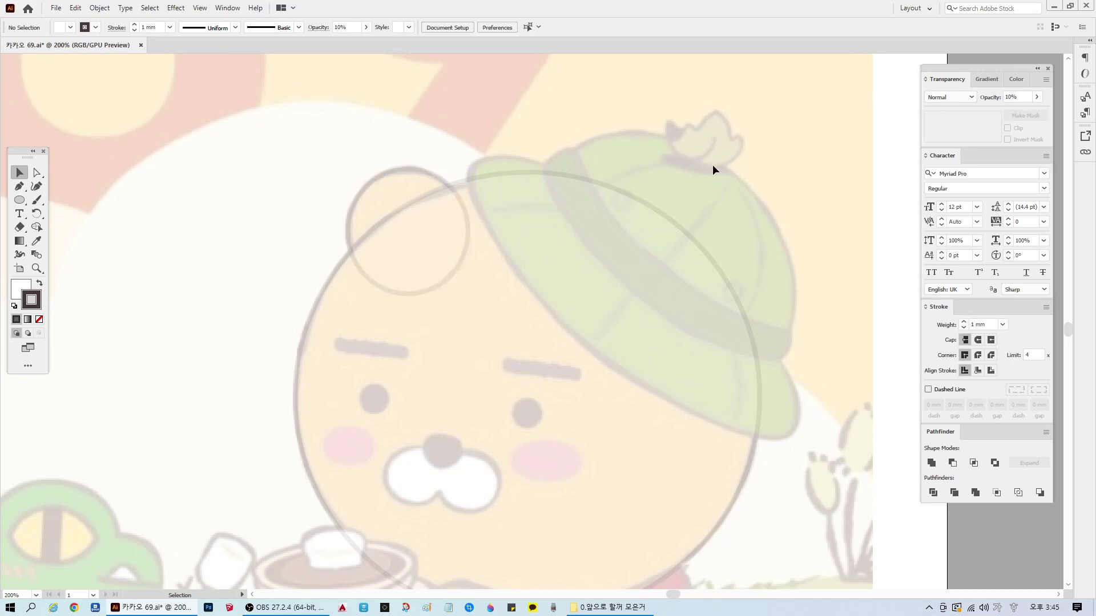
Step: Draw a straight Pen tool line about 14 mm long along the bear's left-hand eyebrow
scroll(712, 164, "down", 3)
scroll(546, 351, "up", 5)
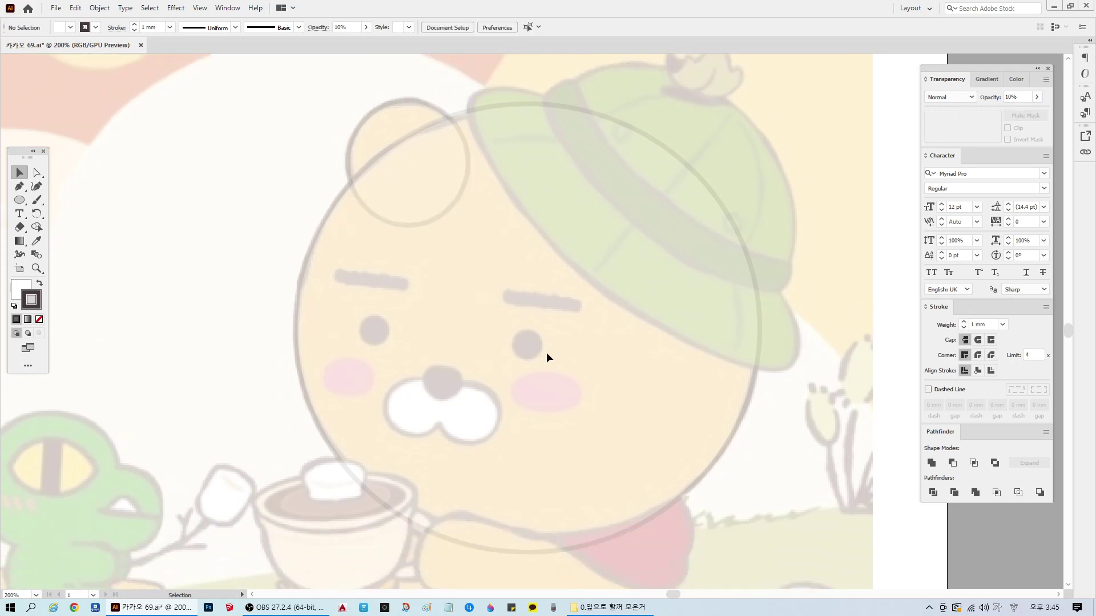
scroll(457, 389, "down", 4)
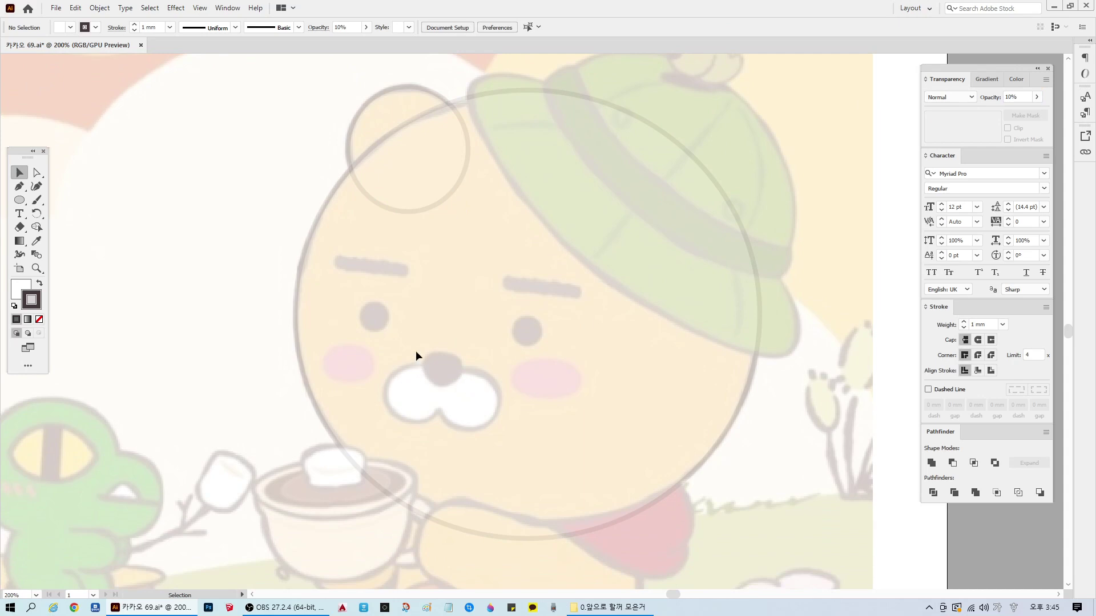
scroll(437, 360, "up", 1)
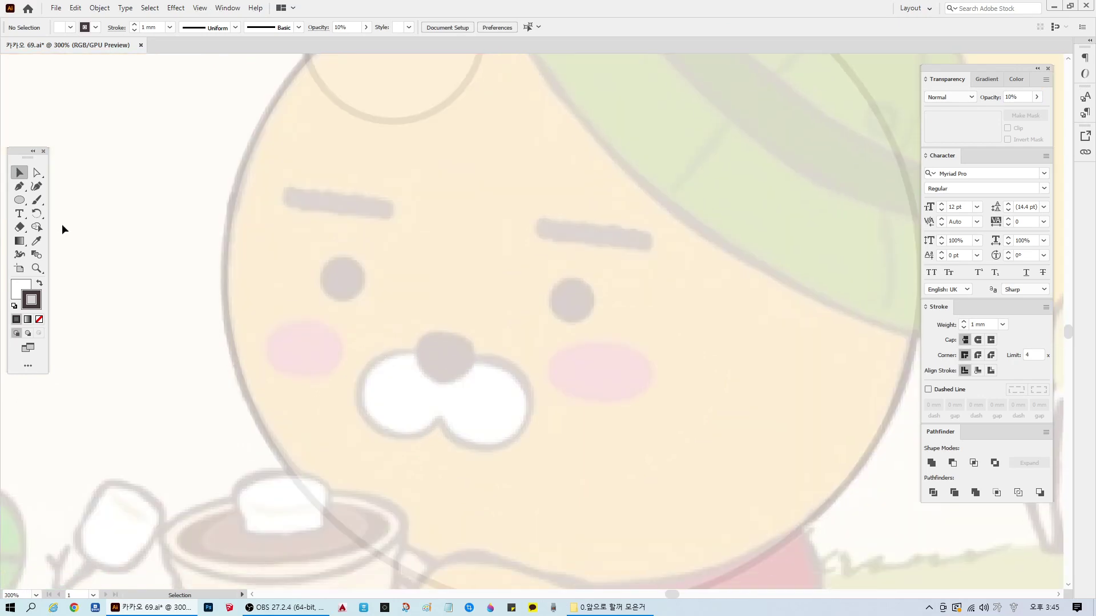
left_click(18, 187)
left_click(290, 196)
left_click(385, 210)
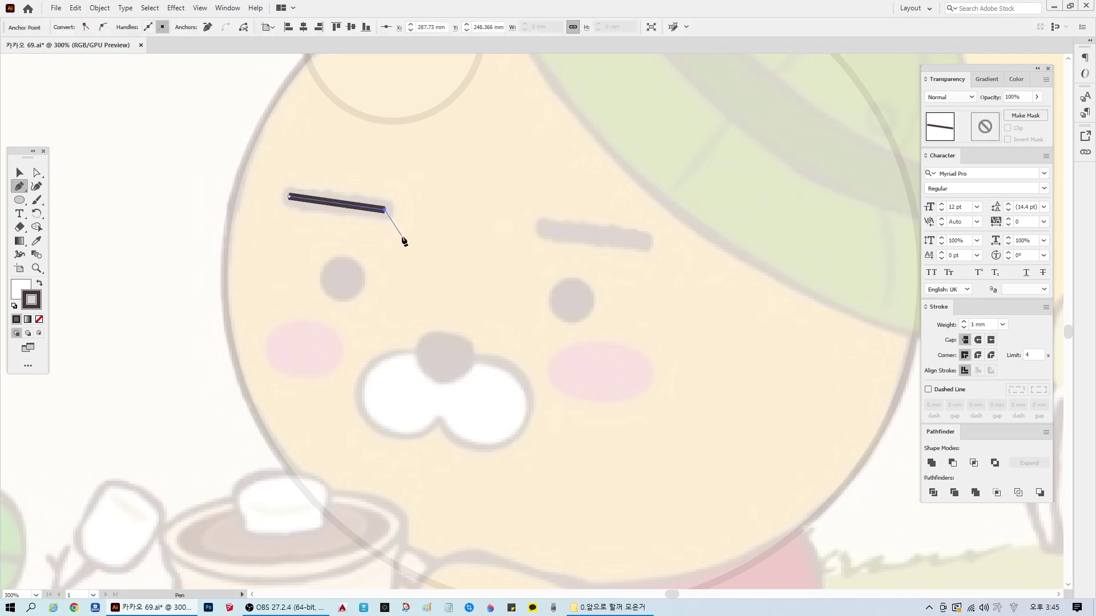
key("ctrl")
left_click(208, 205, "ctrl")
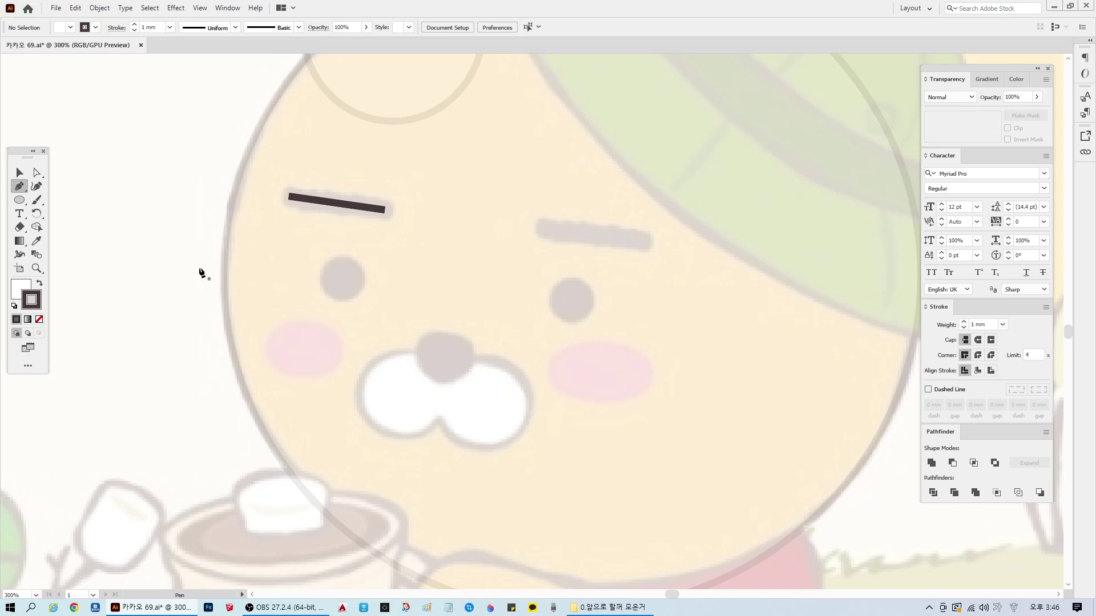
Step: Give the eyebrow line round caps and a 2.5 mm stroke weight
key("v")
left_click(347, 210)
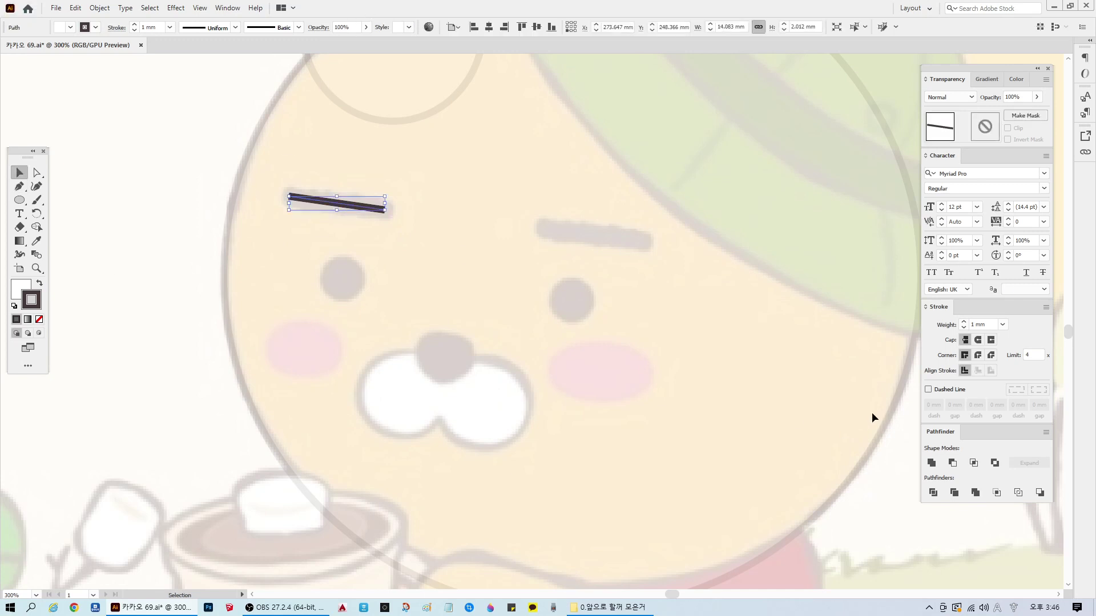
left_click(977, 340)
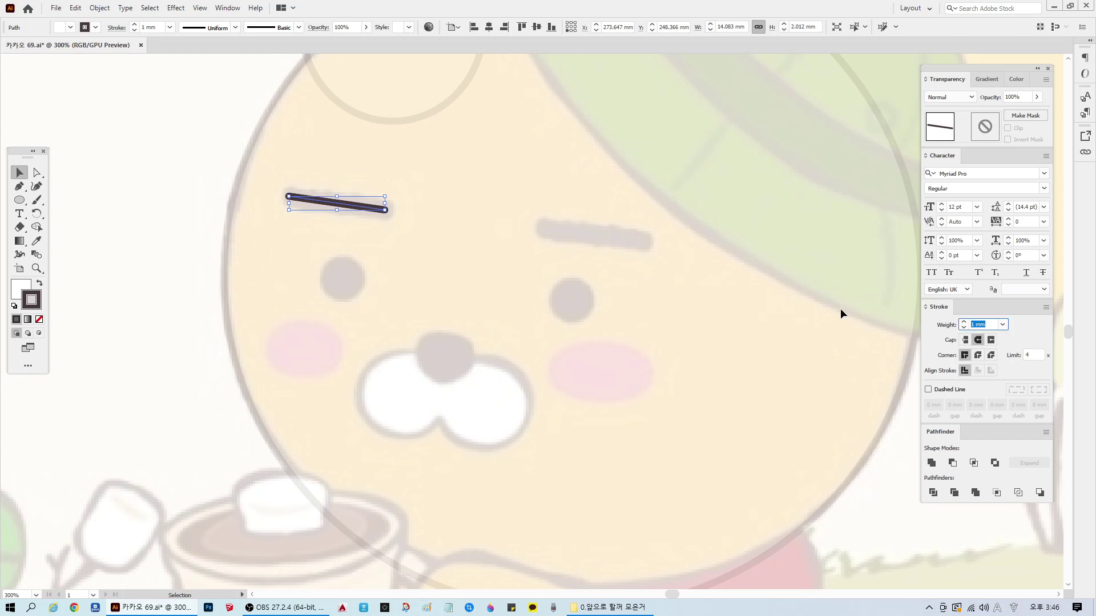
type("3")
key("Return")
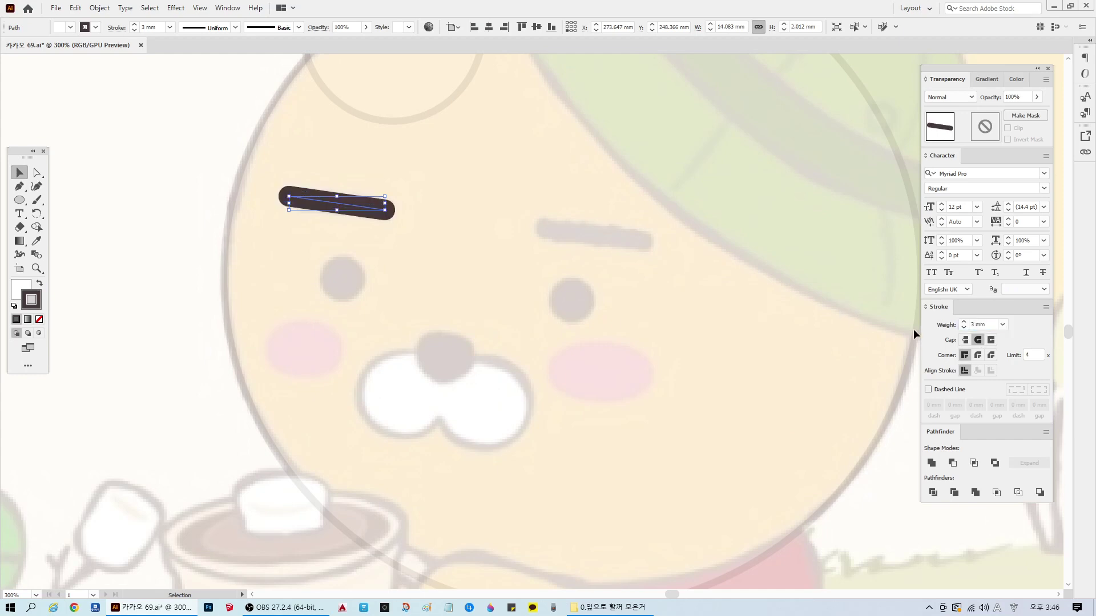
left_click(980, 324)
type("2")
key("Return")
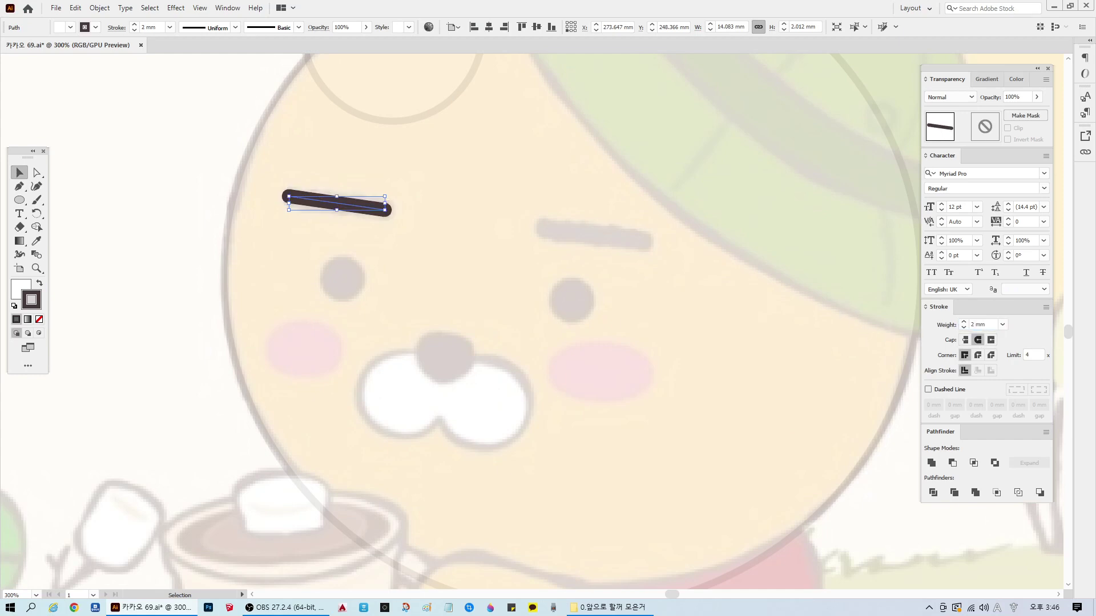
left_click(982, 324)
type("2.5")
key("Return")
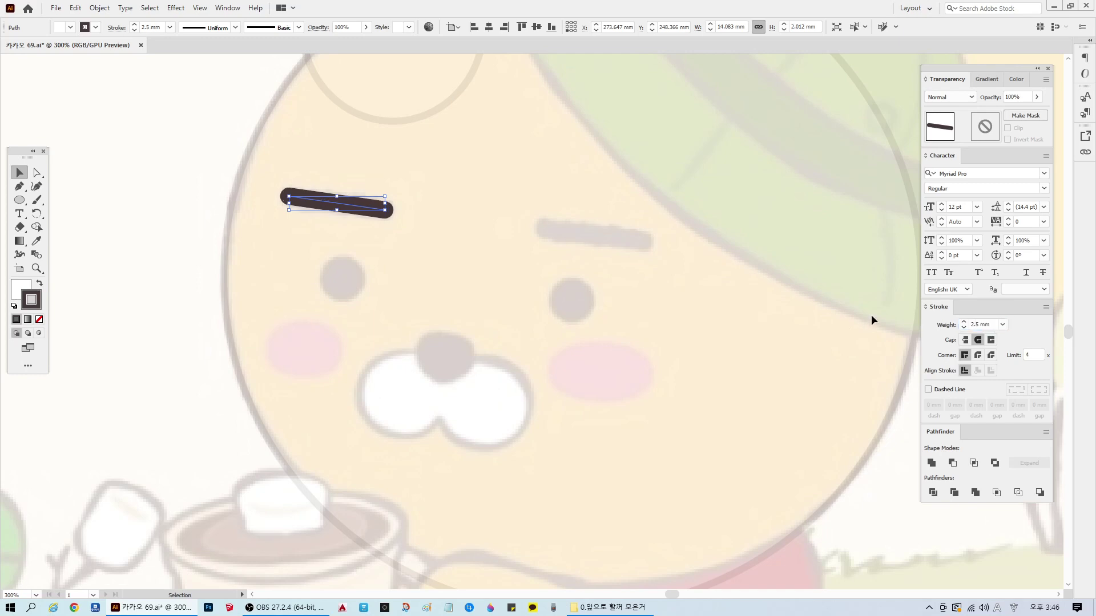
left_click(149, 351)
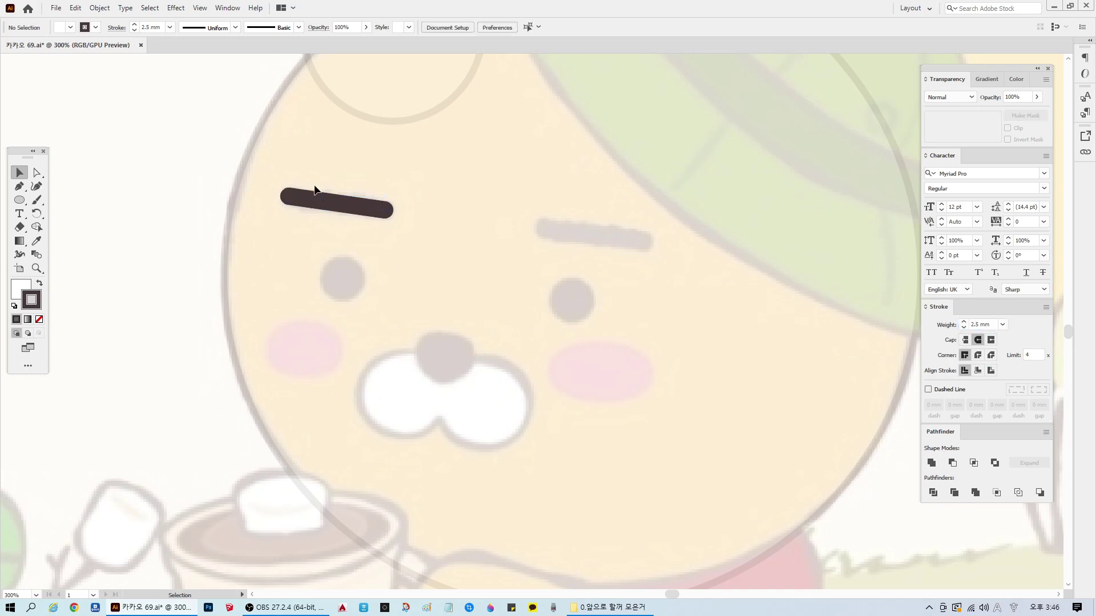
Step: Rotate the eyebrow line slightly to match the reference and place a copy over the right-hand eyebrow
left_click(344, 207)
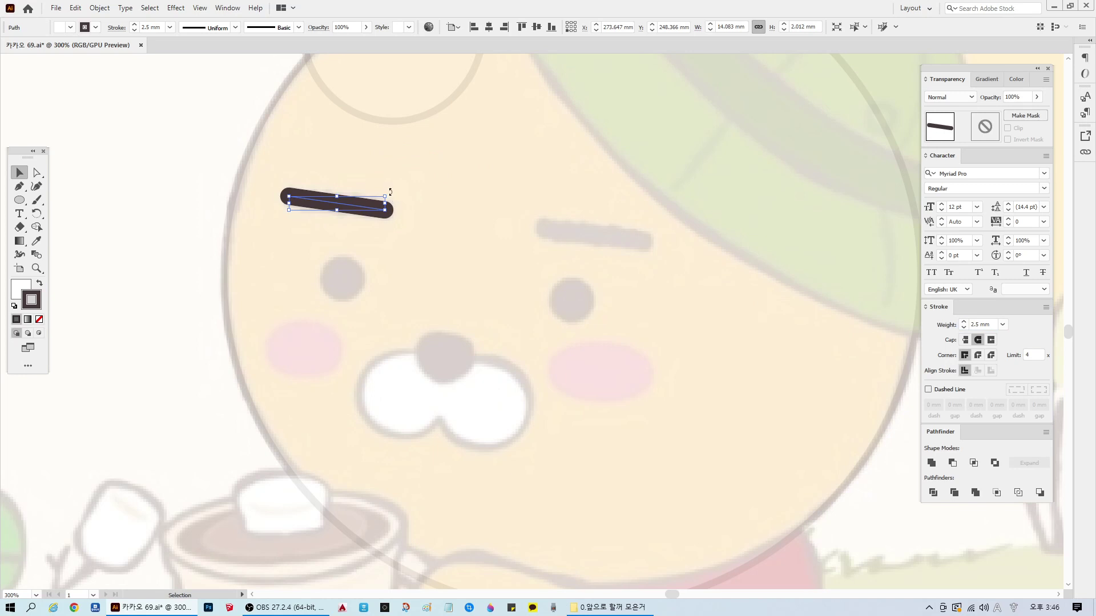
left_click_drag(390, 191, 592, 236)
left_click(142, 230)
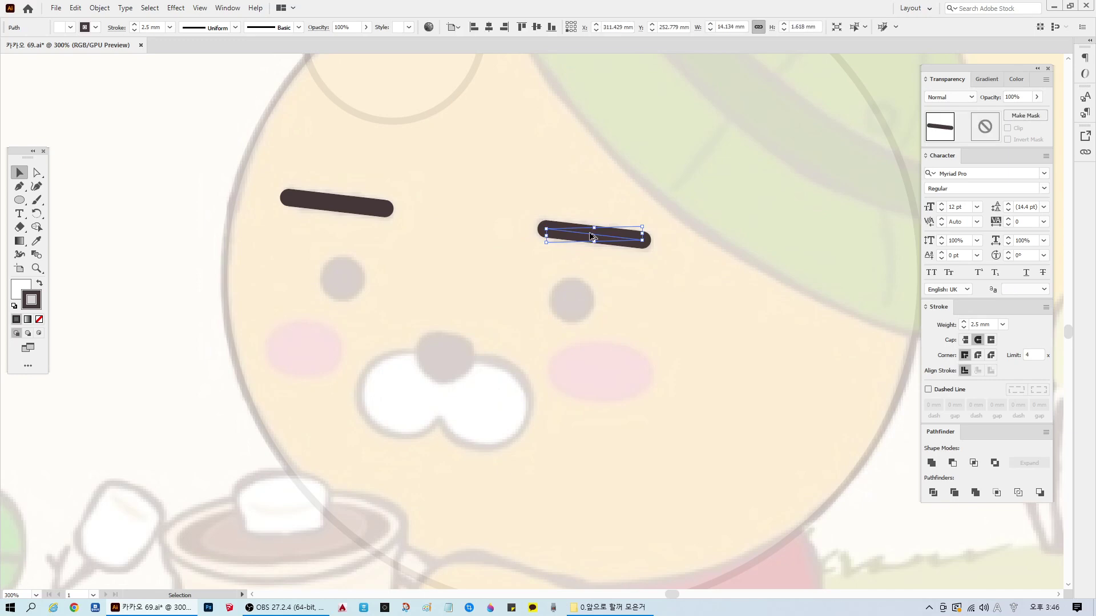
left_click(103, 340)
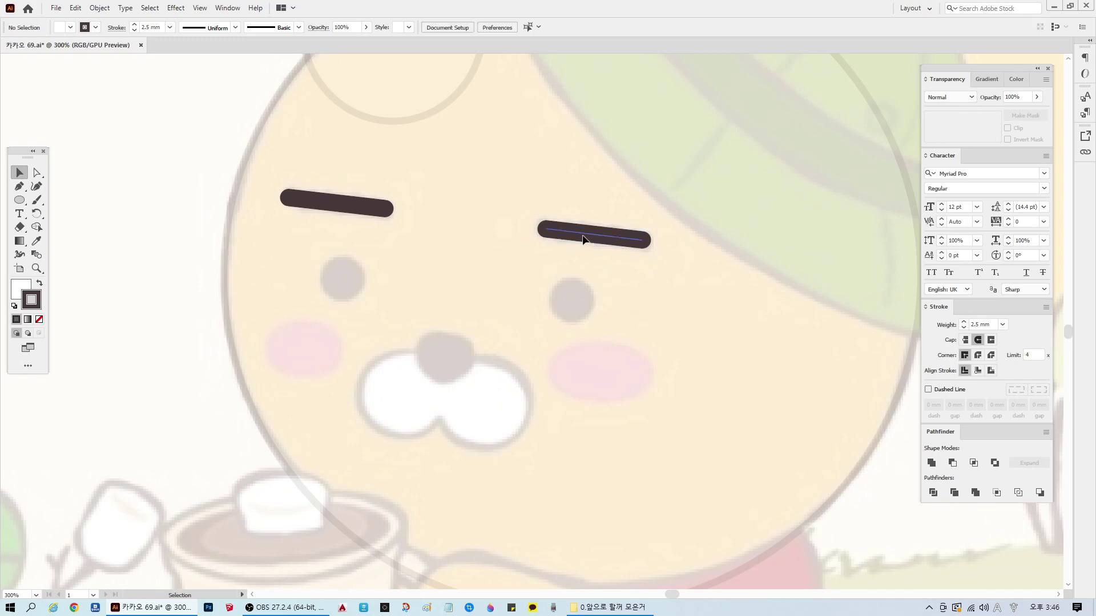
left_click_drag(588, 235, 228, 335)
scroll(600, 257, "down", 1)
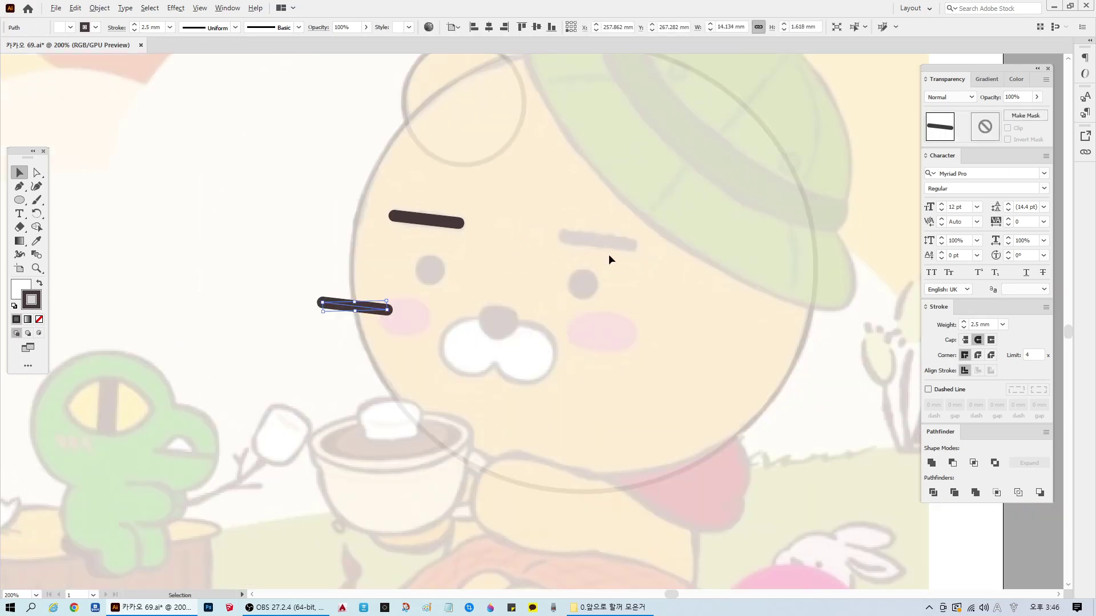
key("ctrl+z")
left_click(230, 323)
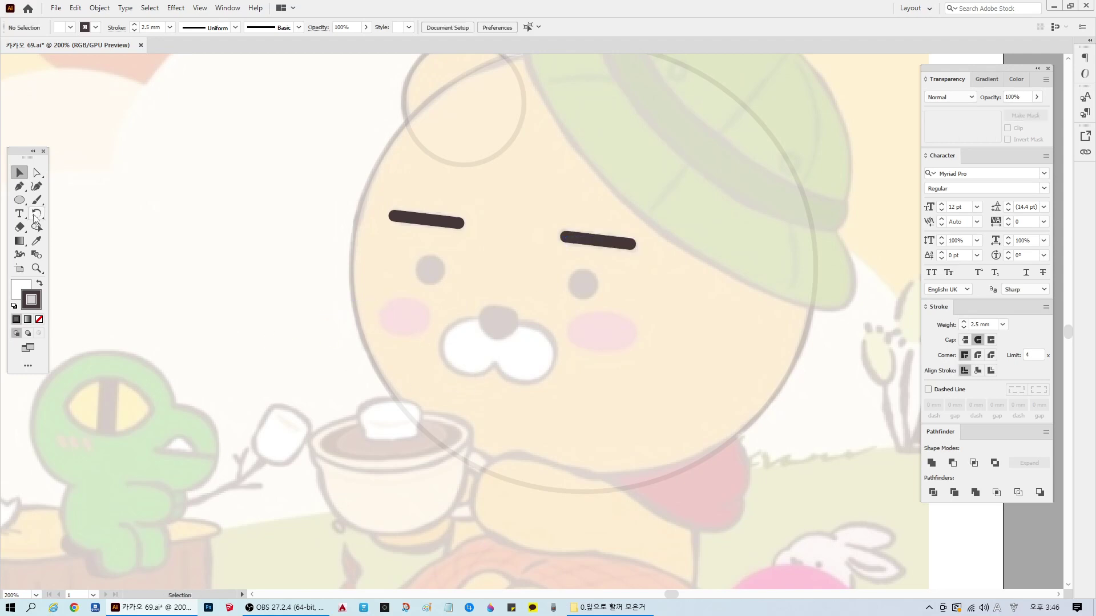
Step: Draw a circle about 6.3 mm wide over the left-hand eye and swap its fill and stroke colours
key("l")
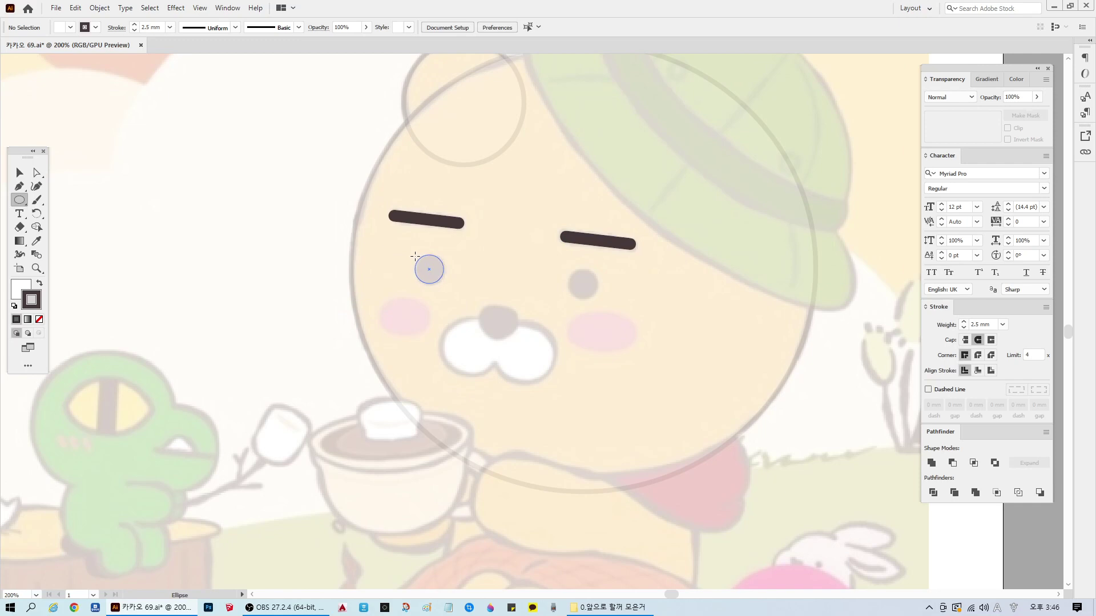
left_click_drag(415, 257, 415, 255)
left_click(40, 283)
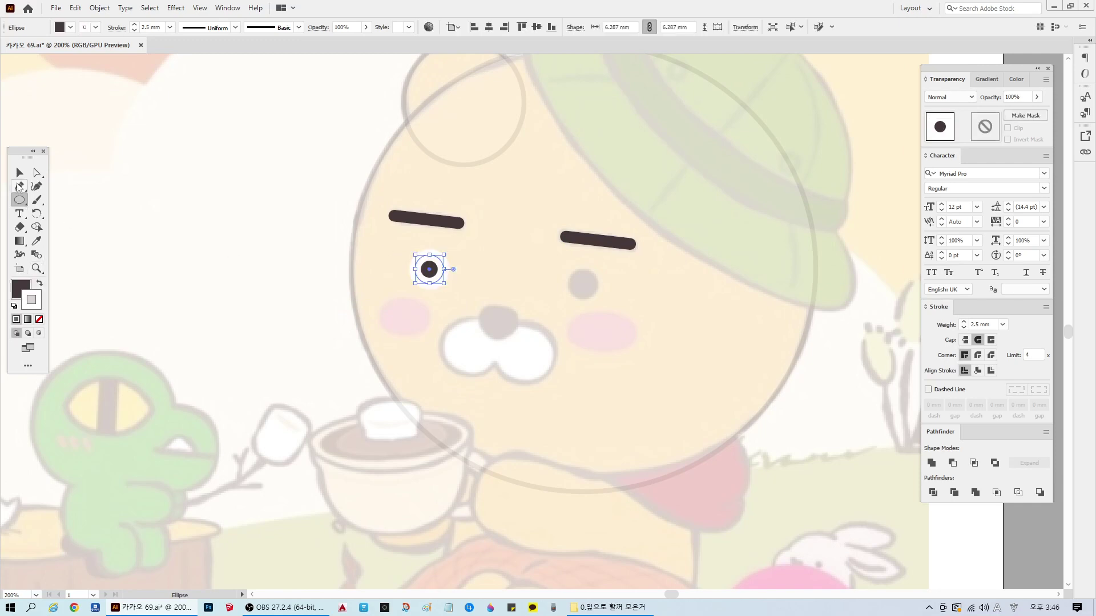
left_click(19, 173)
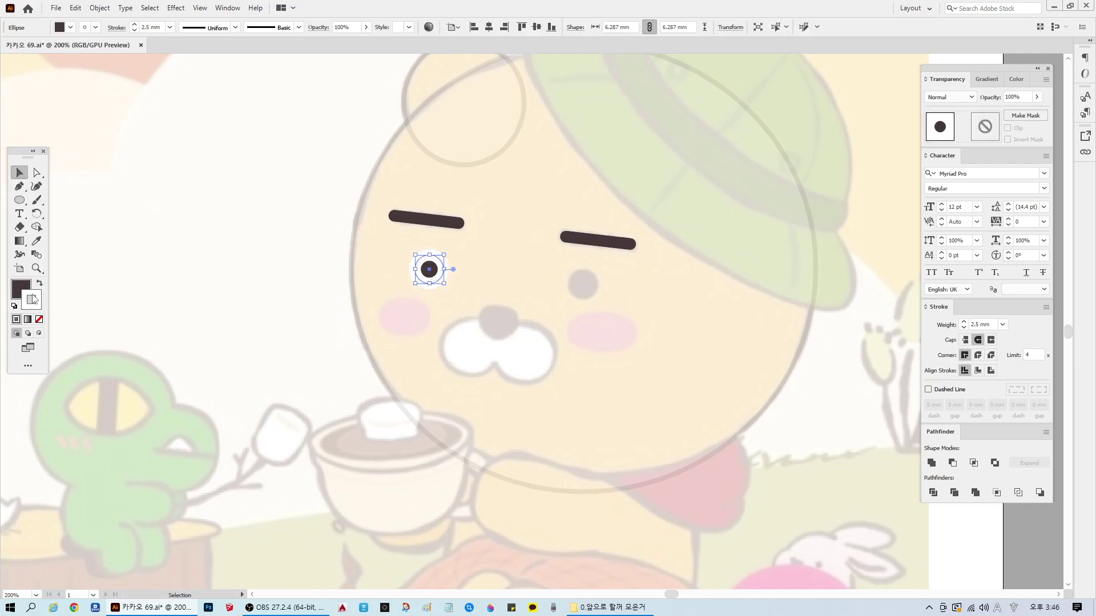
Step: Remove the stroke from the left-hand eye circle and place a copy over the right-hand eye
left_click(40, 320)
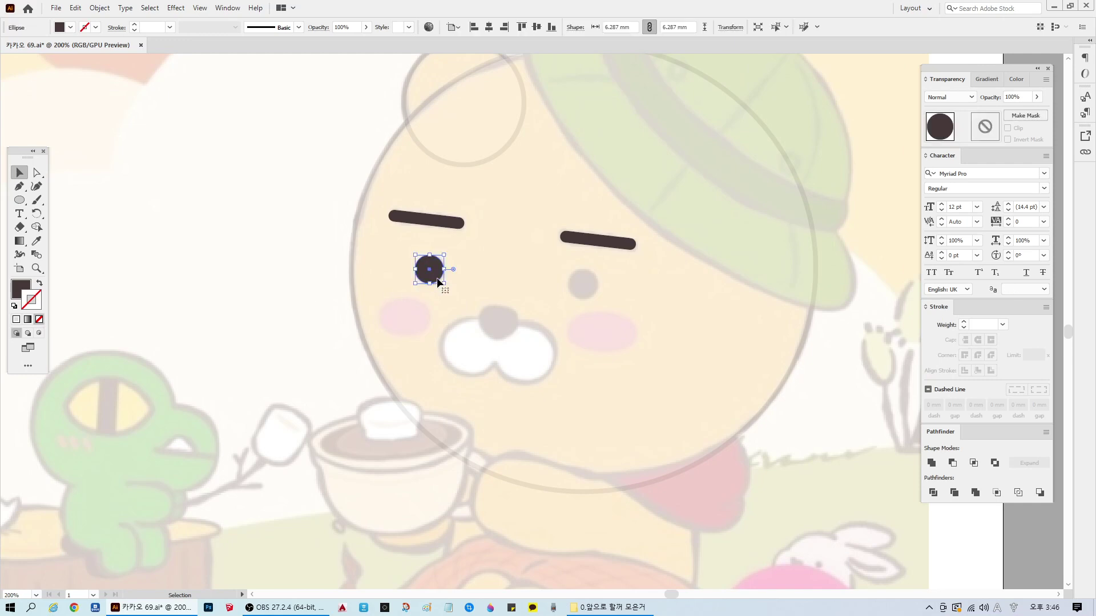
left_click(16, 285)
left_click_drag(438, 274, 591, 290)
left_click(513, 391)
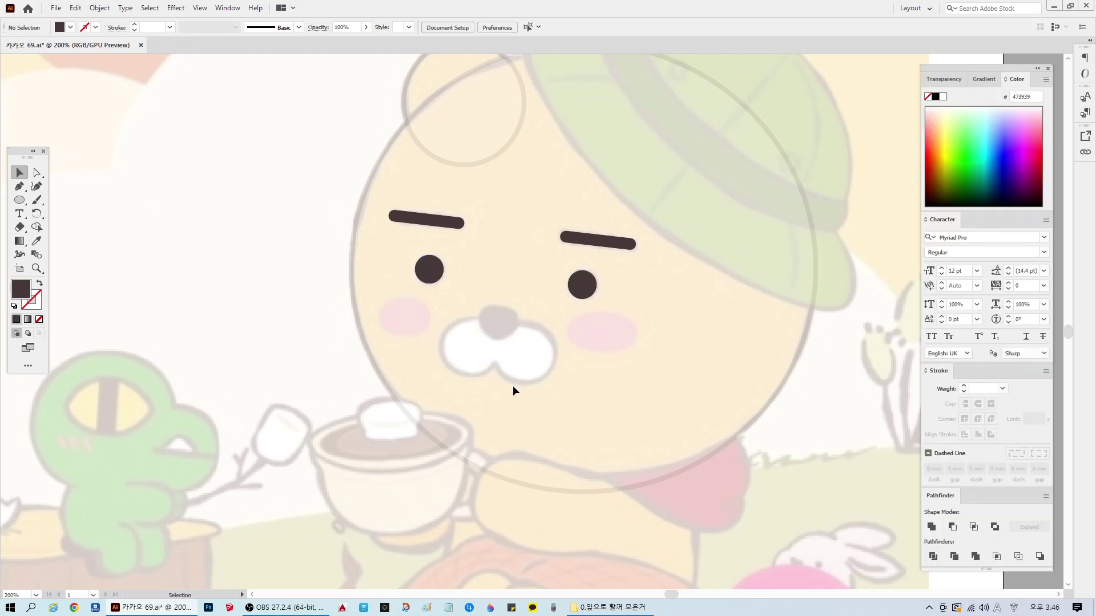
Step: Copy the eye circle onto the left-hand cheek and stretch it into an ellipse about 11.2 by 7.4 mm
scroll(560, 356, "up", 1)
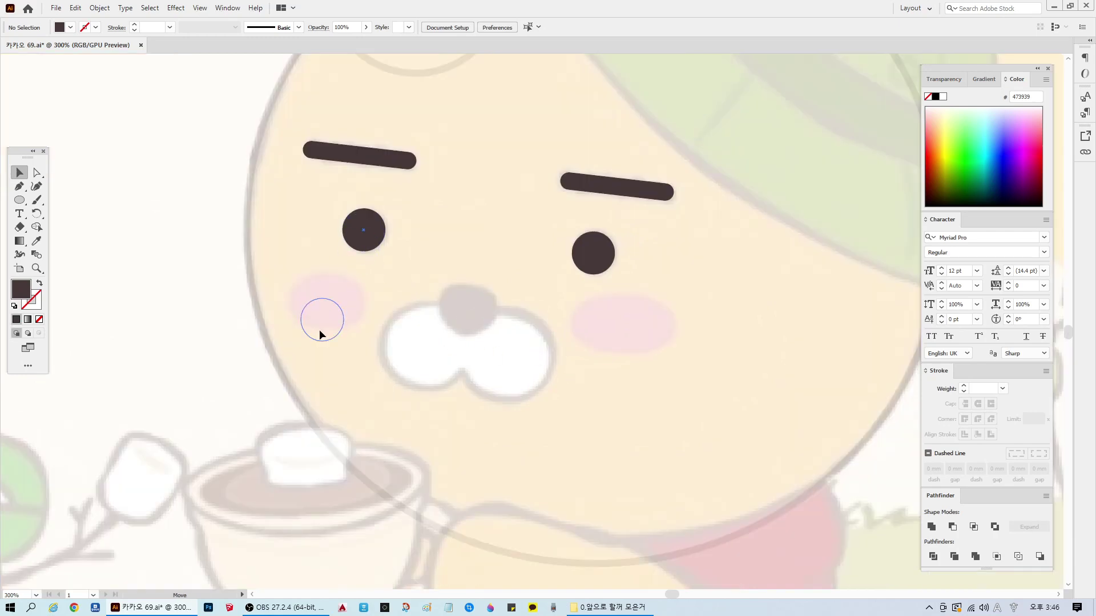
left_click(318, 303)
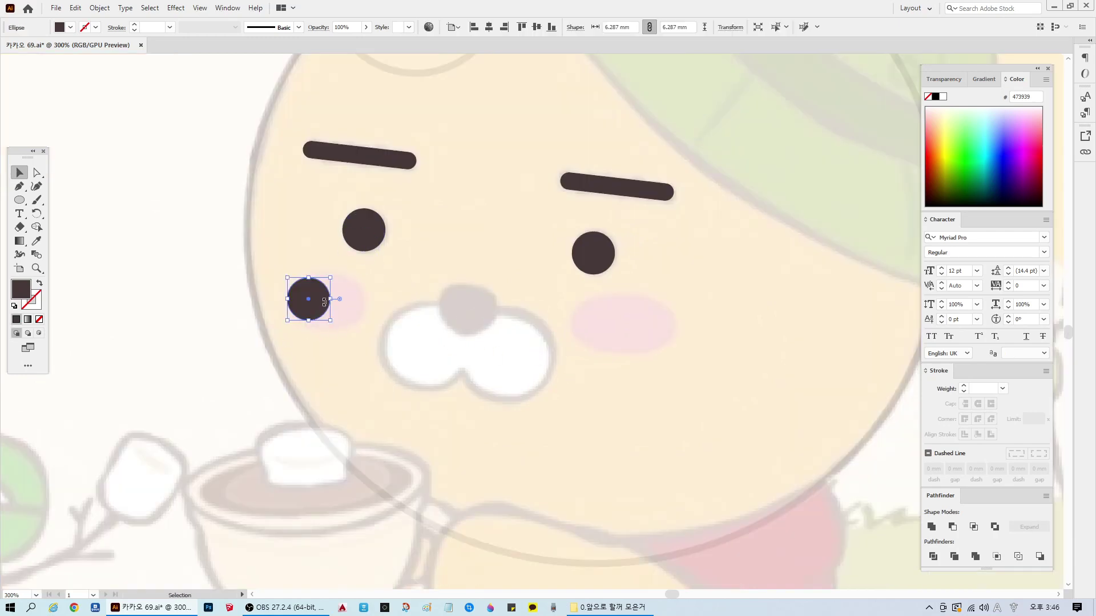
left_click_drag(330, 302, 327, 327)
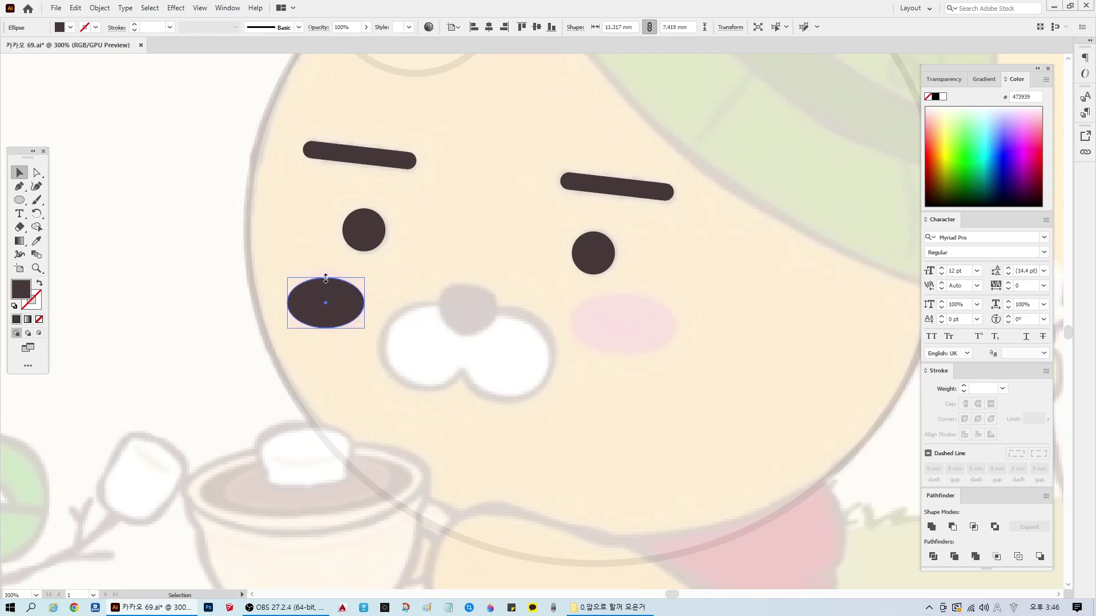
Step: Copy the cheek ellipse onto the right-hand cheek, enlarge it to about 15.6 by 8.8 mm and tilt it slightly clockwise
left_click_drag(325, 278, 601, 313)
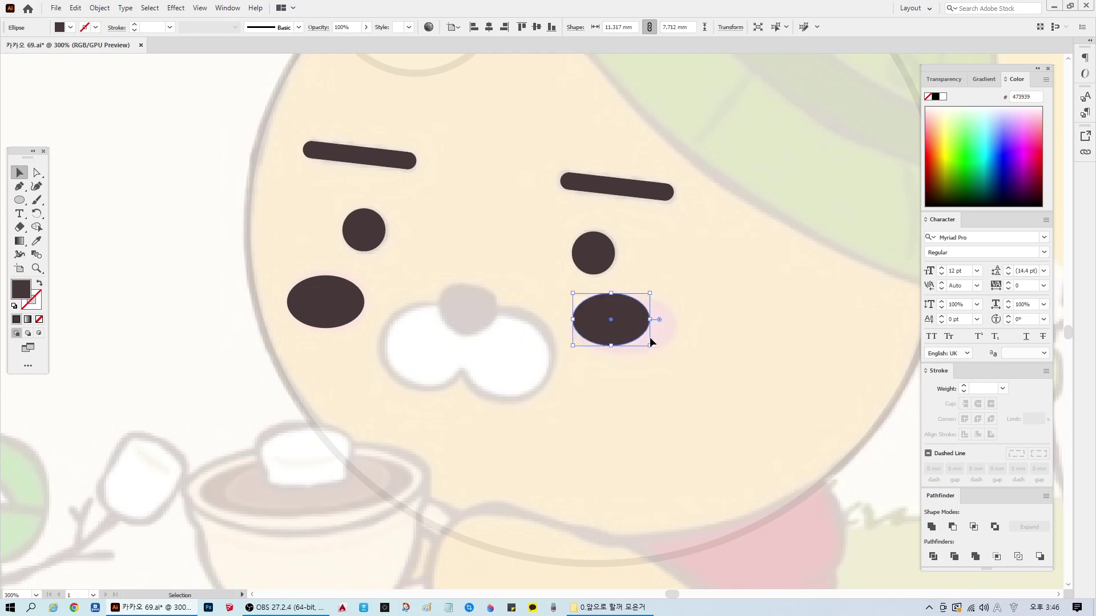
left_click_drag(650, 346, 678, 353)
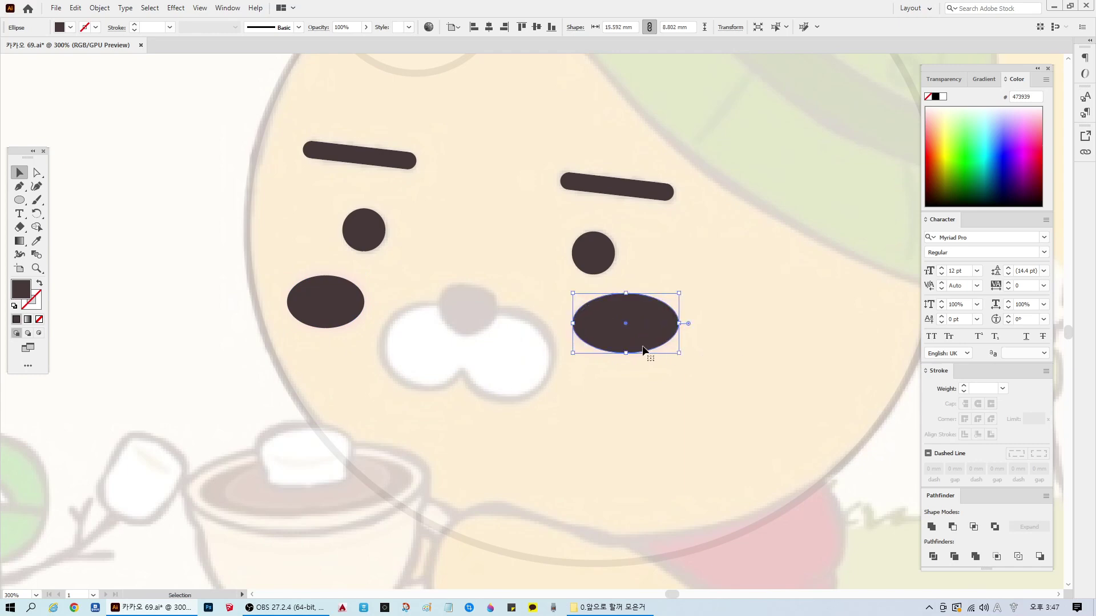
left_click_drag(636, 321, 832, 382)
key("ctrl+z")
mouse_move(680, 290)
left_mouse_down()
mouse_move(693, 299)
mouse_move(684, 298)
left_mouse_up()
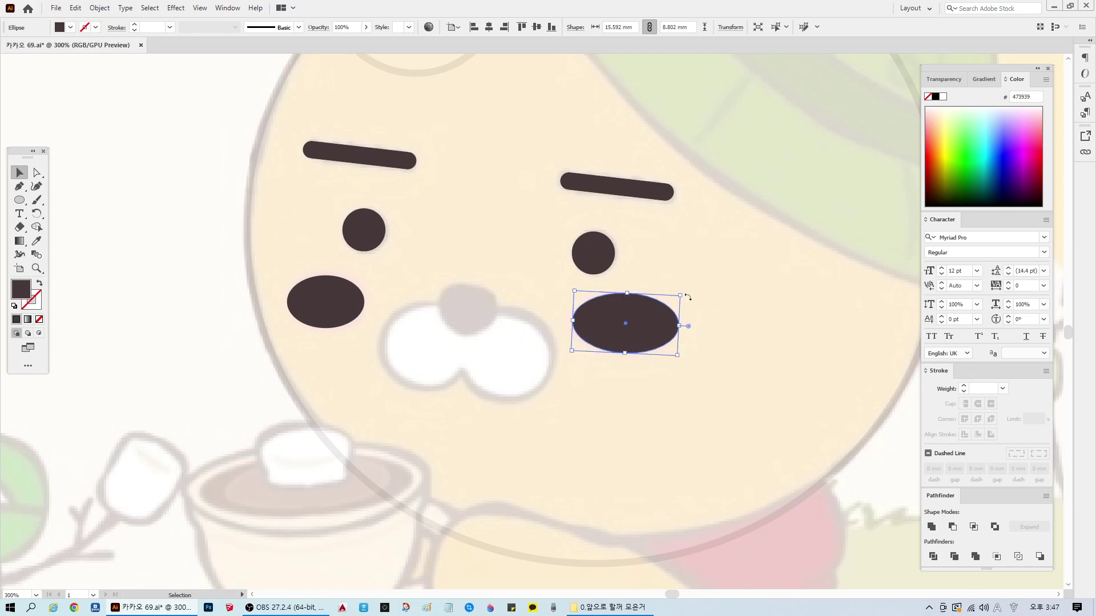
left_click(642, 423)
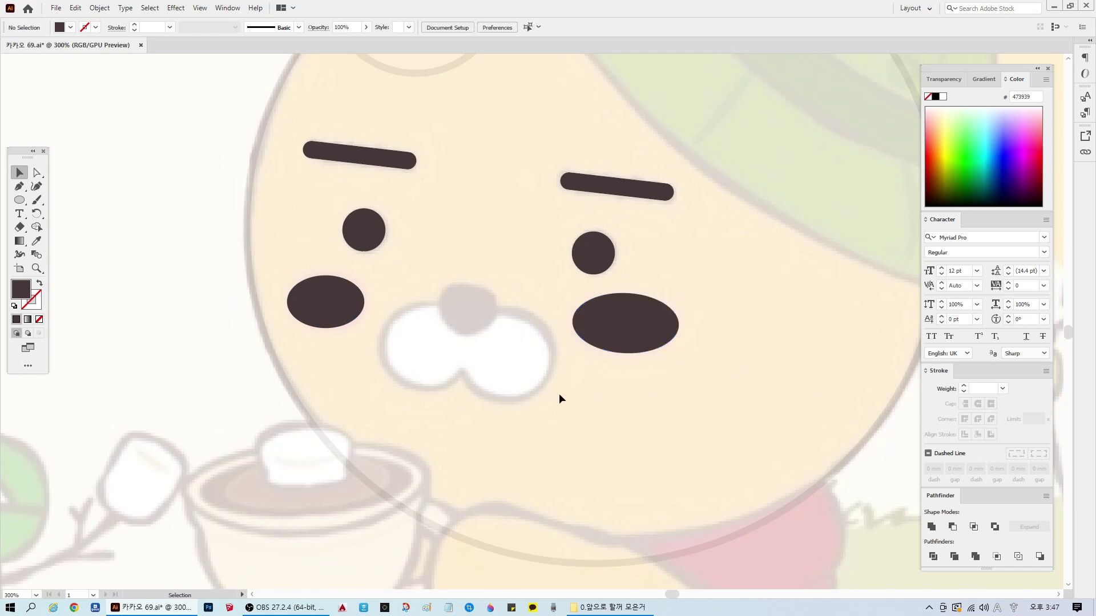
Step: Place a copy of the left-hand eye circle over the nose and set its opacity to 20%
scroll(488, 327, "up", 1)
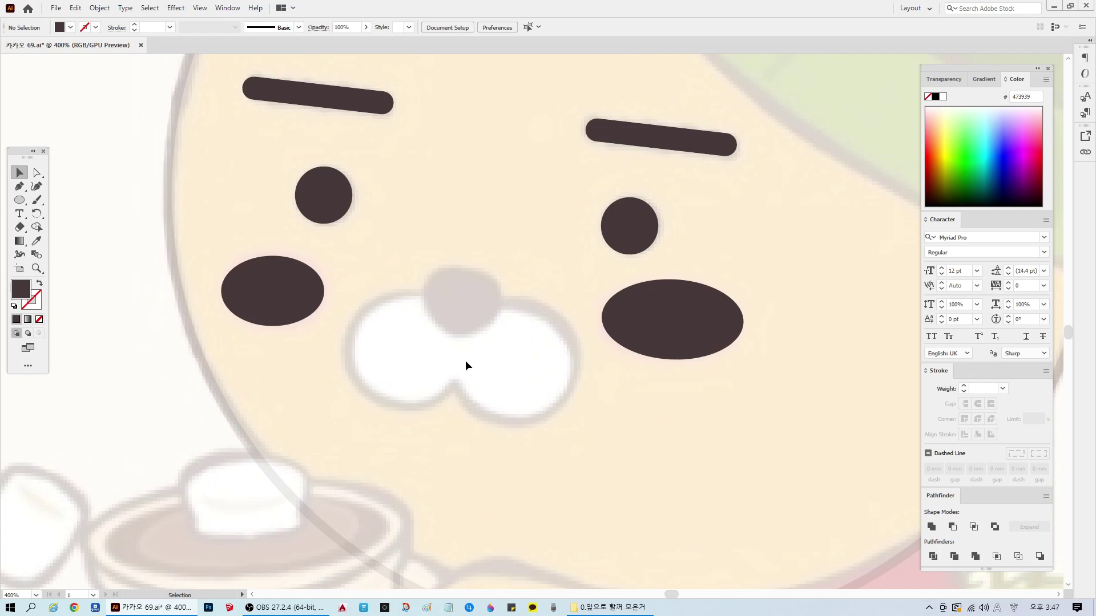
left_click_drag(327, 190, 463, 292, "alt")
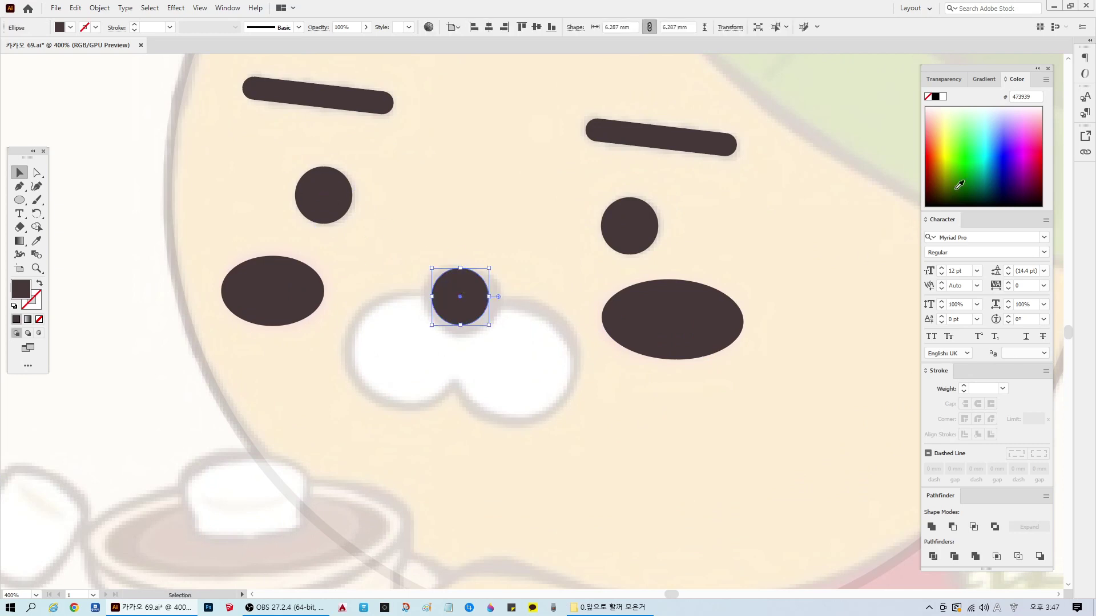
left_click(984, 78)
left_click(945, 79)
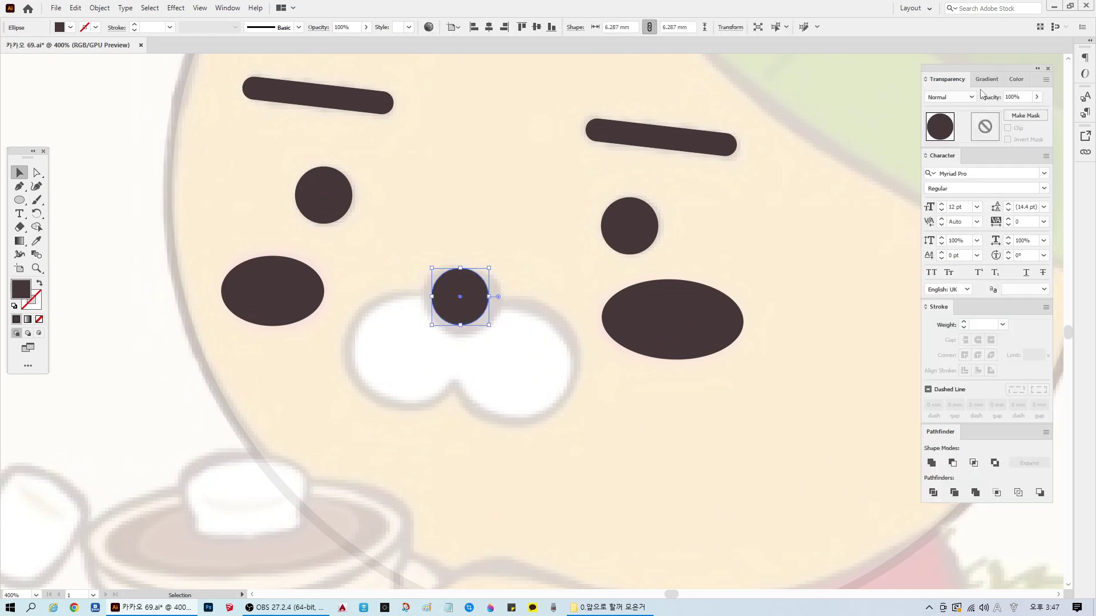
double_click(1003, 97)
type("20")
key("Return")
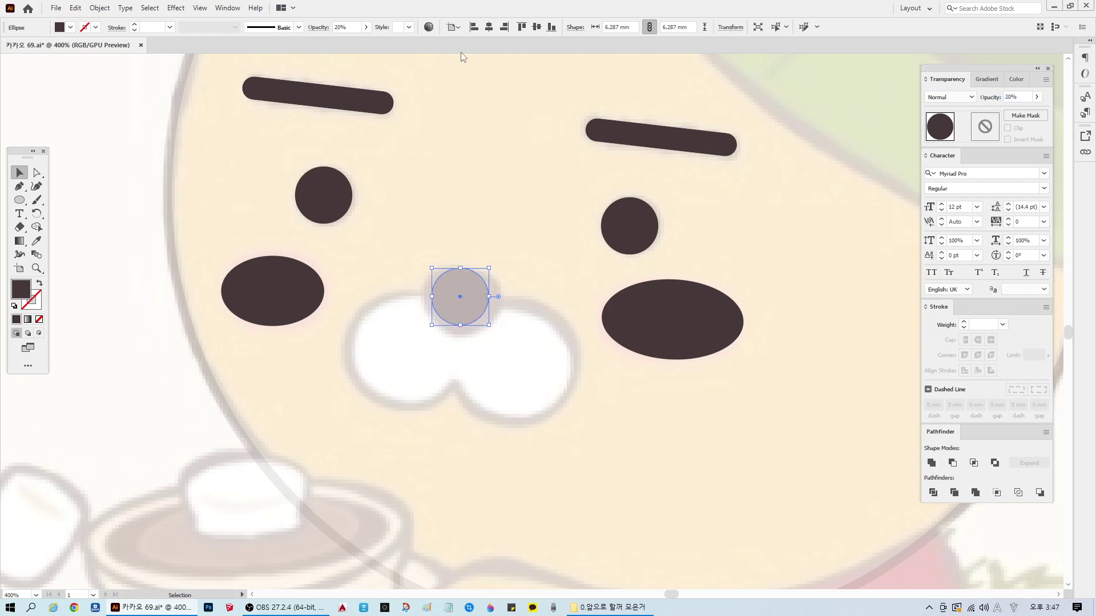
Step: Move the nose circle's two side anchor points outward to match the width of the reference nose
left_click(36, 173)
left_click(482, 259)
left_click_drag(459, 314, 470, 370)
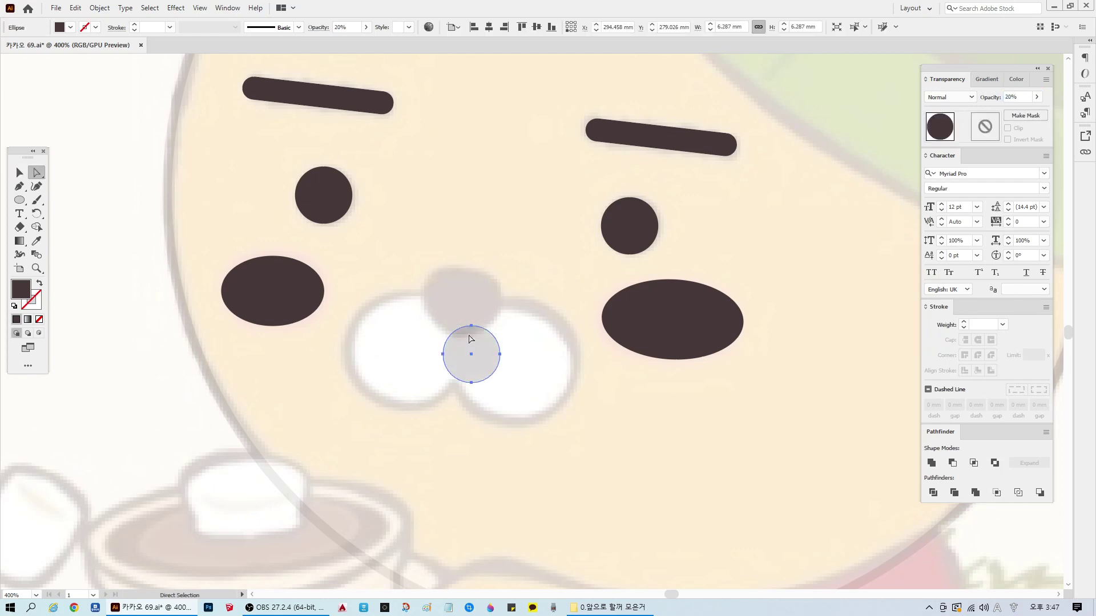
key("ctrl+z")
left_click(459, 268)
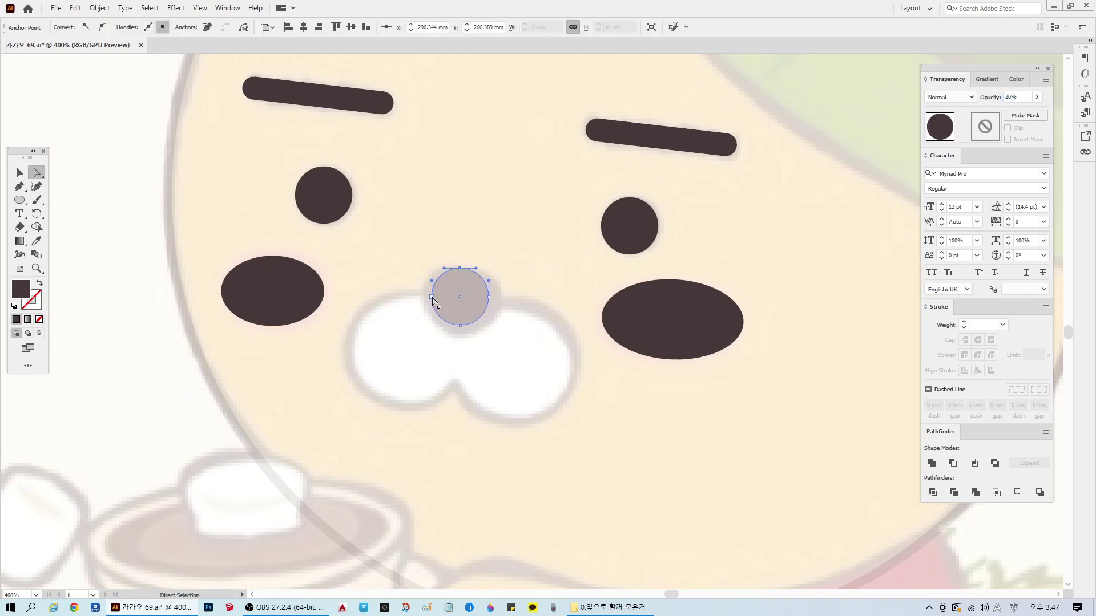
left_click_drag(432, 301, 425, 296)
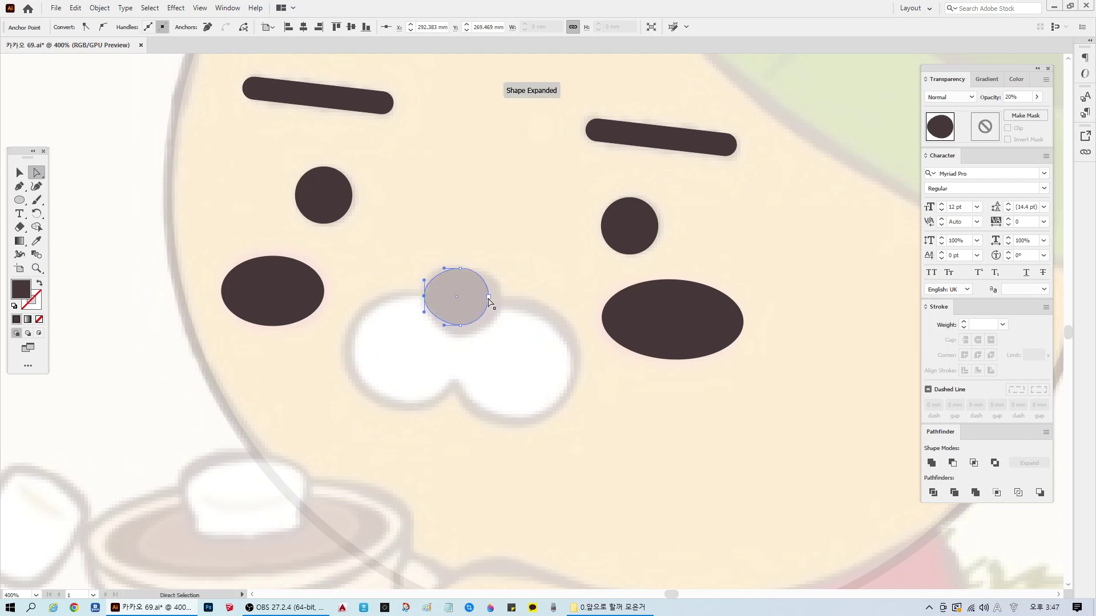
left_click(492, 305)
left_click_drag(501, 303, 501, 299)
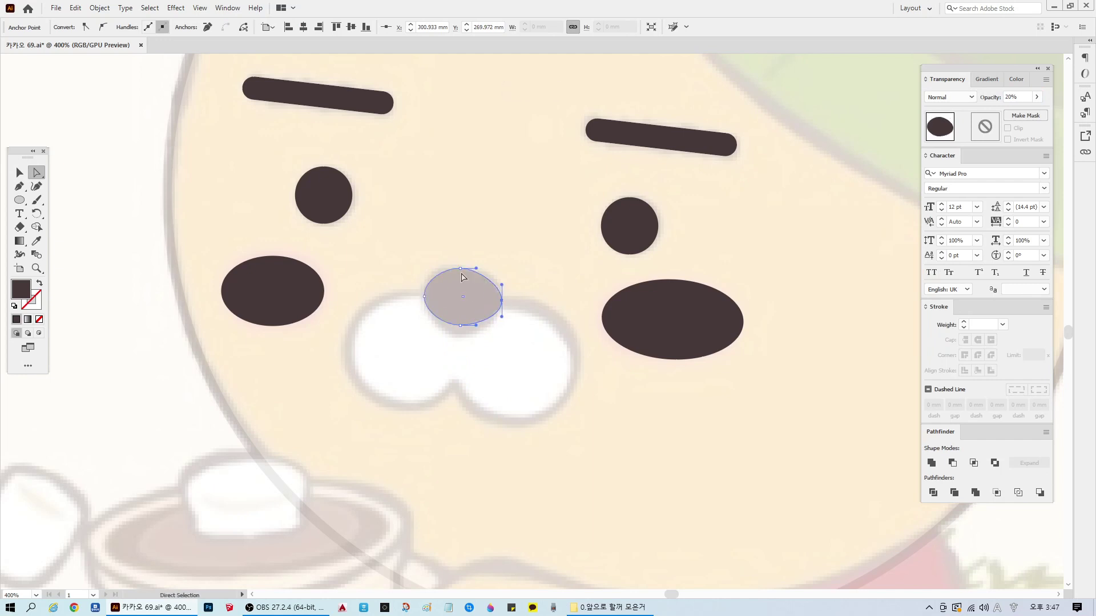
Step: Broaden the nose's upper curve with its handles and lower its bottom anchor point to follow the reference outline
left_click(460, 269)
left_click_drag(444, 268, 501, 277)
left_click(550, 282)
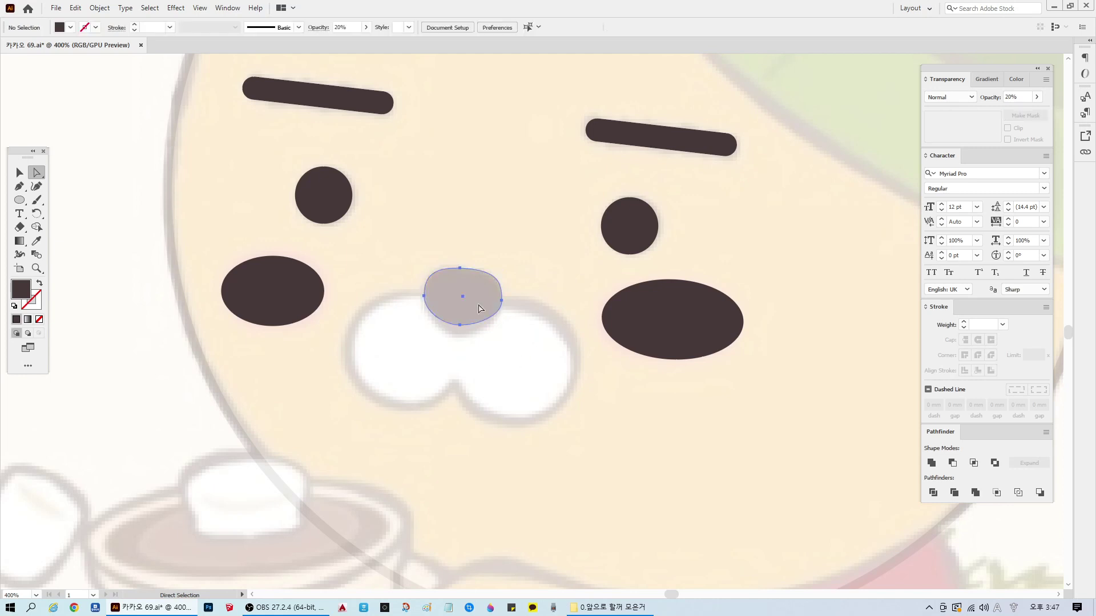
left_click_drag(460, 325, 501, 325)
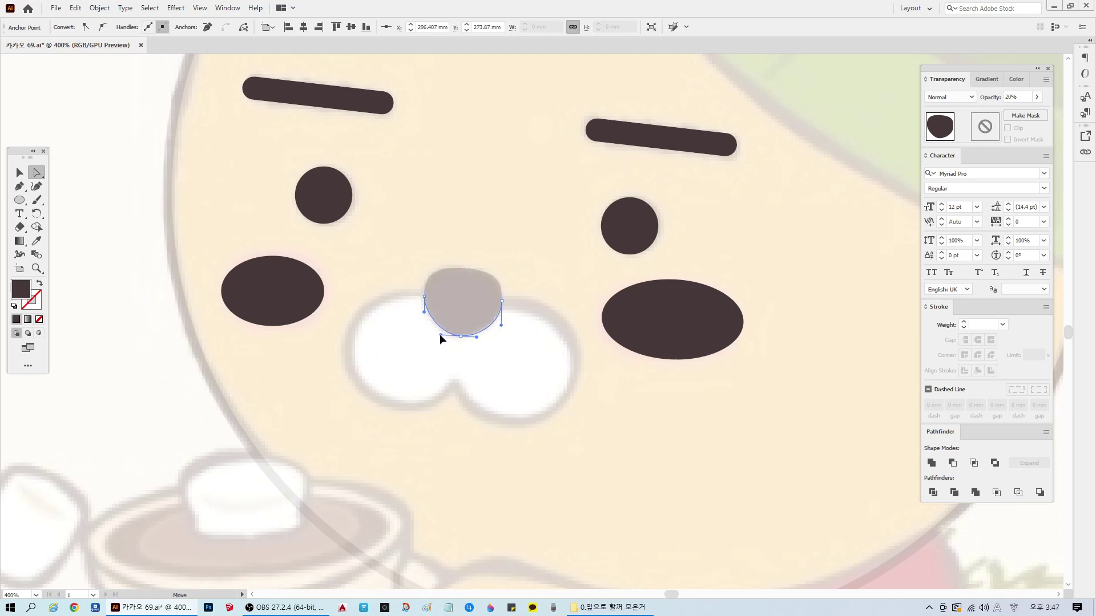
left_click(386, 424)
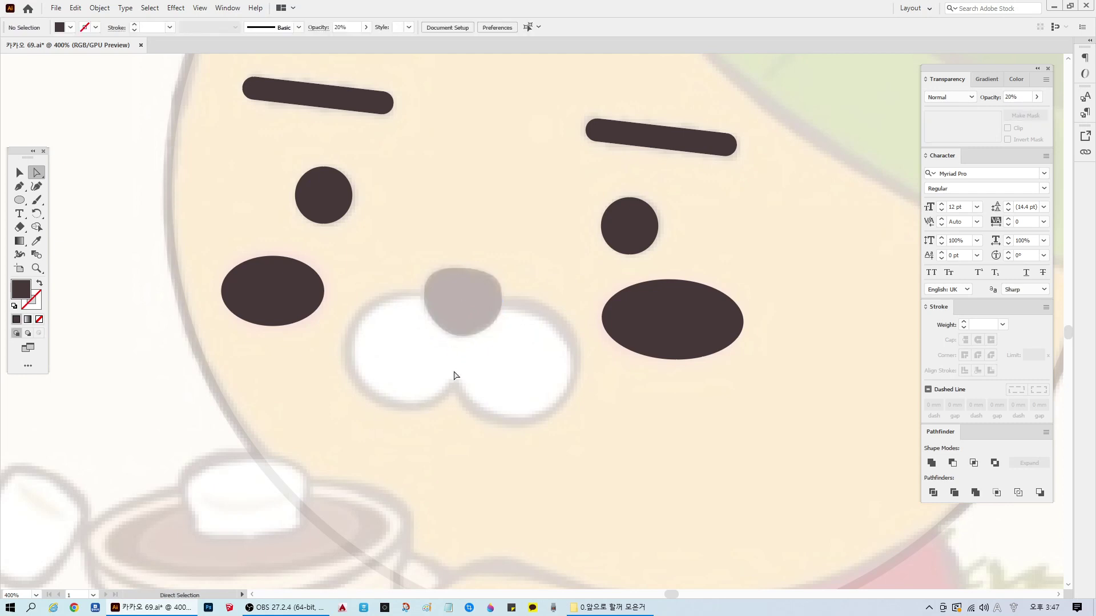
Step: Fine-tune the nose's bottom anchor point and handles so the lower curve fits the reference
left_click(477, 331)
left_click(461, 336)
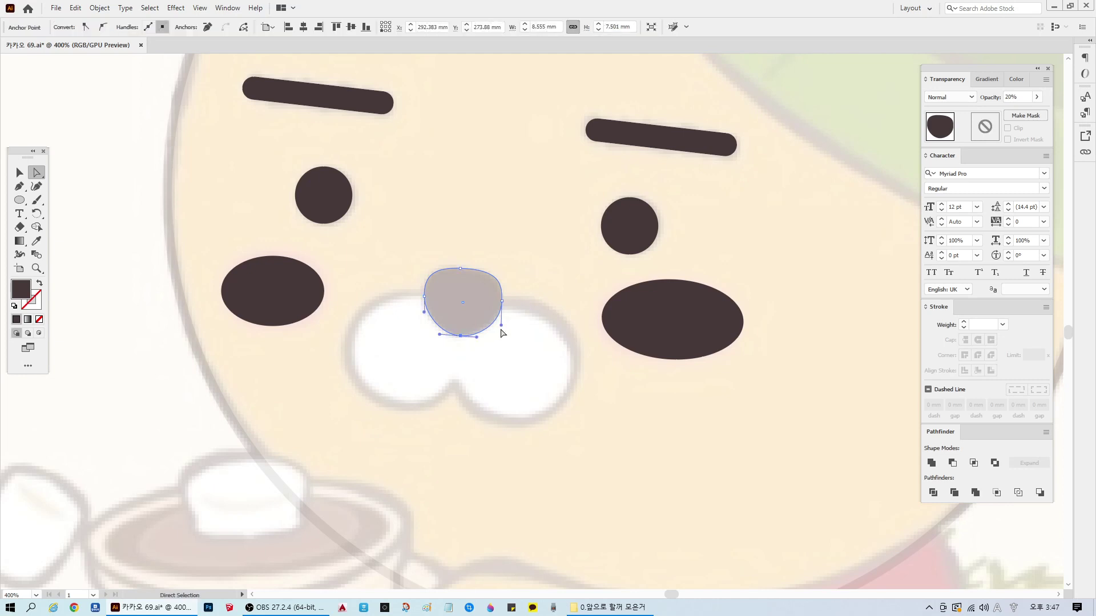
left_click(477, 337)
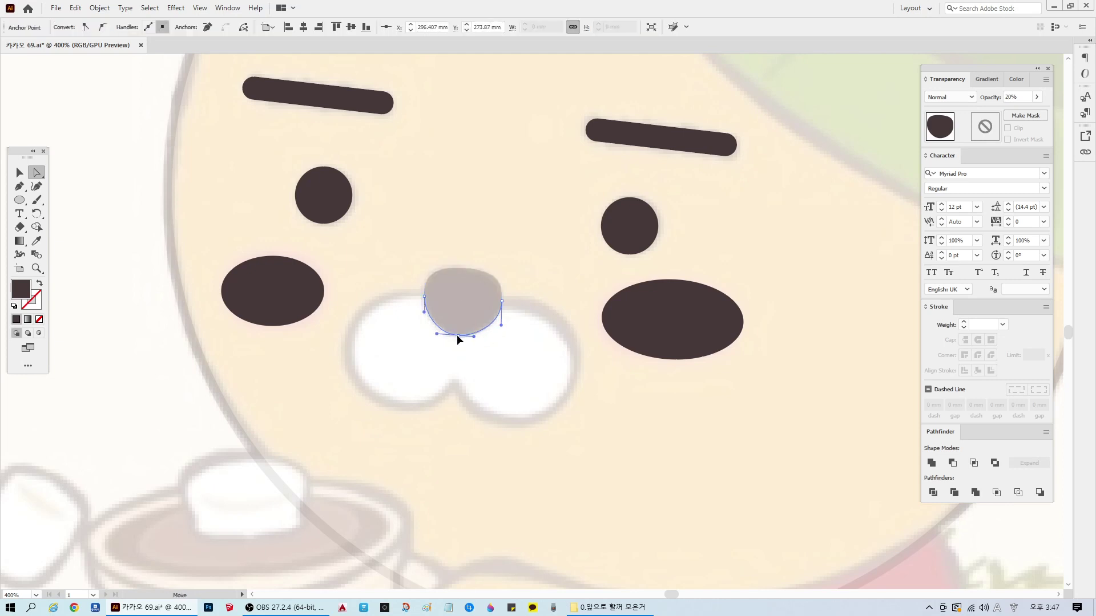
left_click(530, 393)
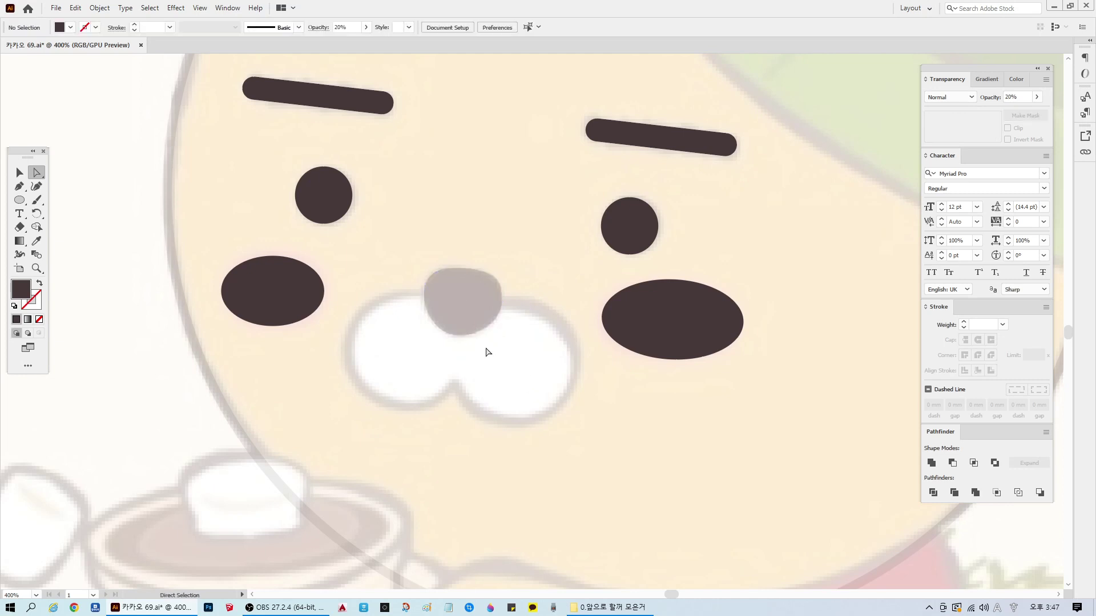
left_click(458, 338)
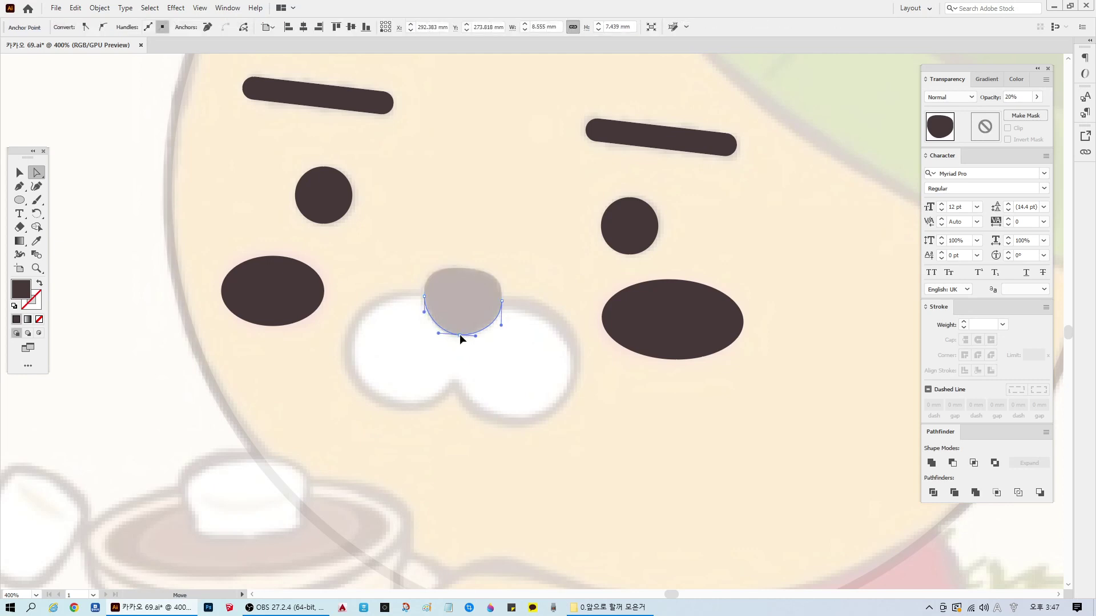
left_click(513, 373)
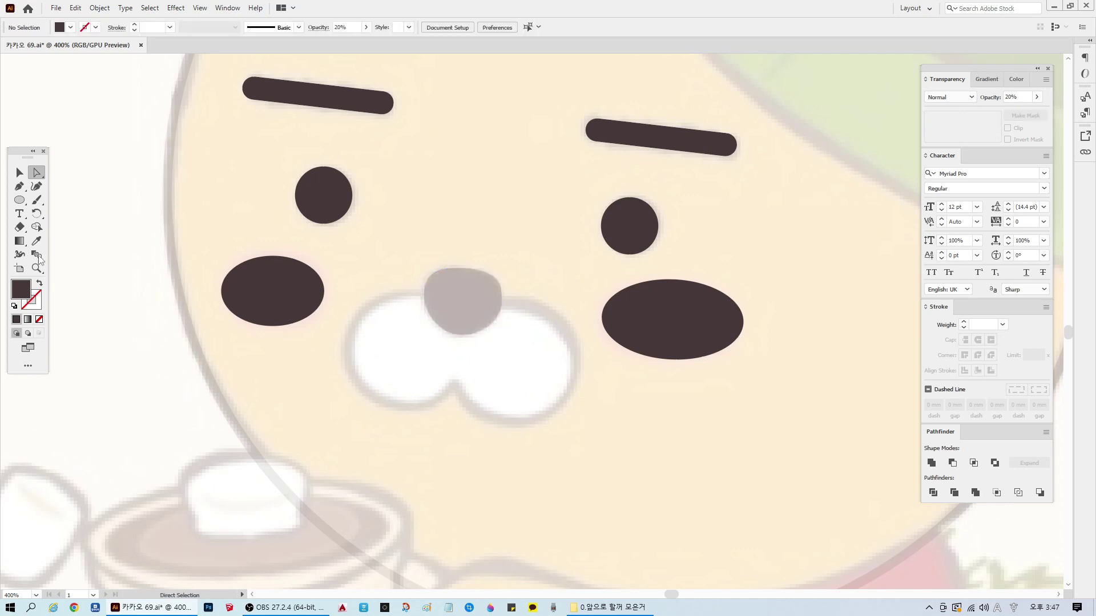
Step: Place a copy of the left-hand eye circle on the left half of the muzzle and set its opacity to 10%
left_click(19, 172)
left_click_drag(311, 199, 424, 372)
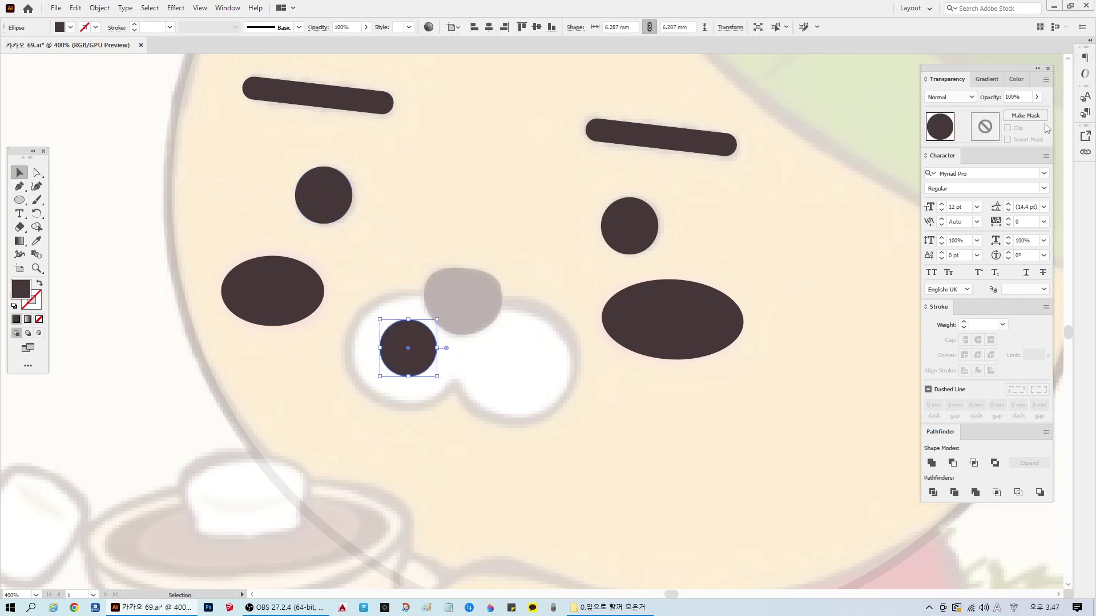
double_click(1022, 95)
type("10")
key("Return")
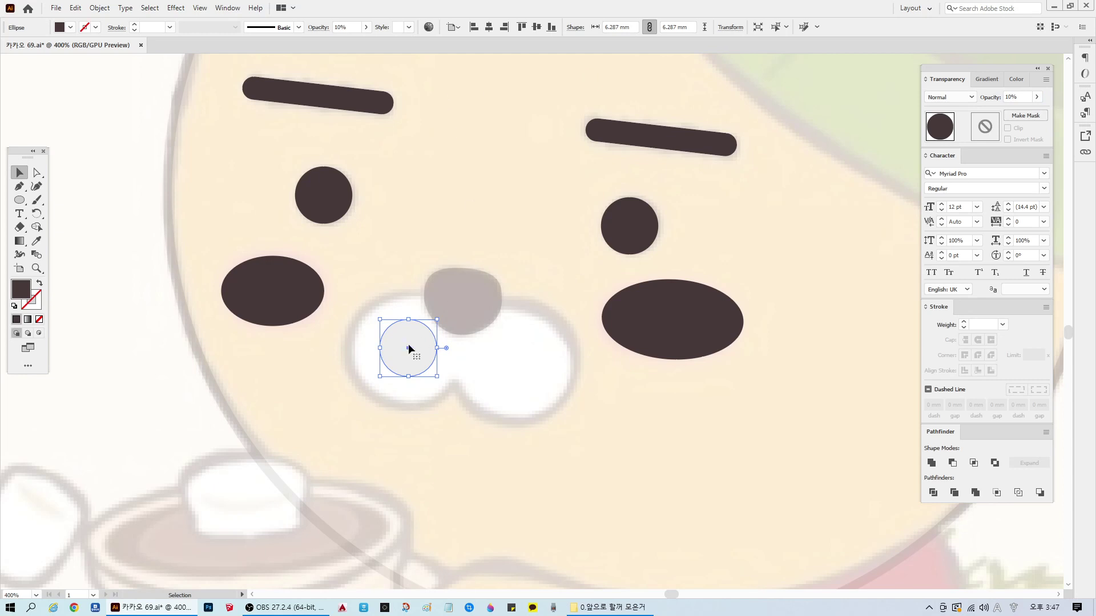
Step: Enlarge the translucent muzzle circle into an ellipse about 12.3 by 11.4 mm covering the left half of the muzzle
left_click_drag(437, 319, 487, 299)
left_click_drag(406, 329, 463, 350)
left_click(510, 355)
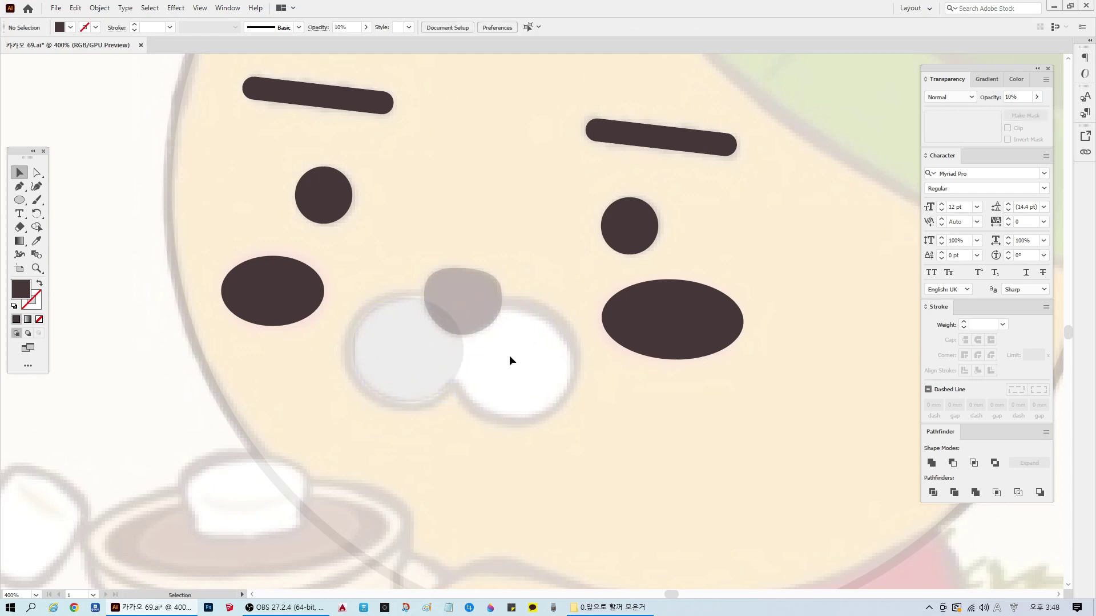
Step: Reflect a copy of the muzzle ellipse about a vertical axis near its inner edge onto the right half
left_click(433, 368)
scroll(467, 385, "up", 1)
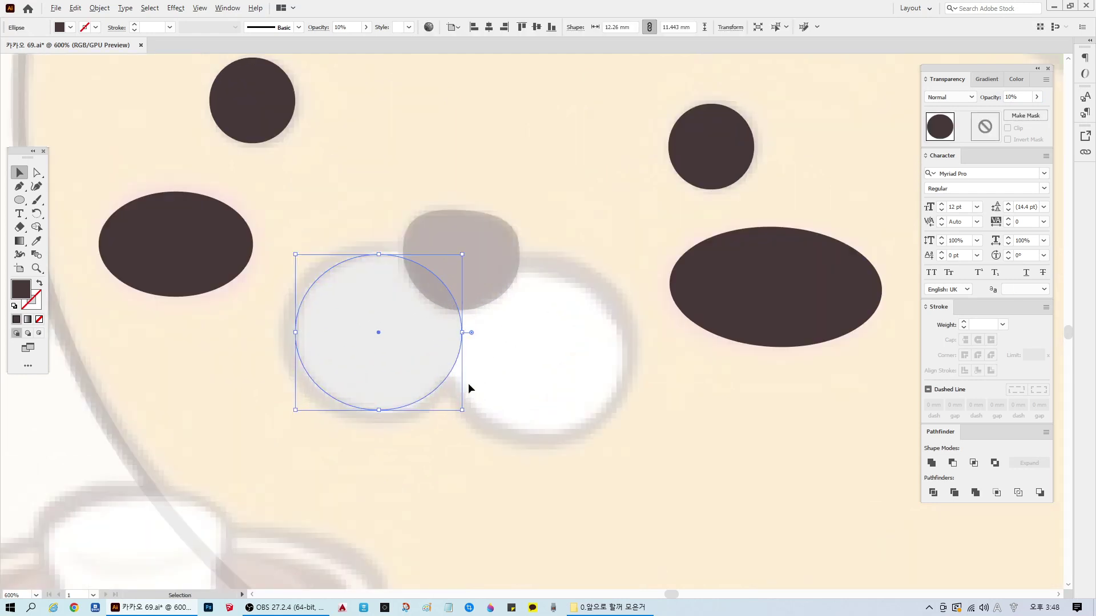
scroll(423, 394, "up", 1)
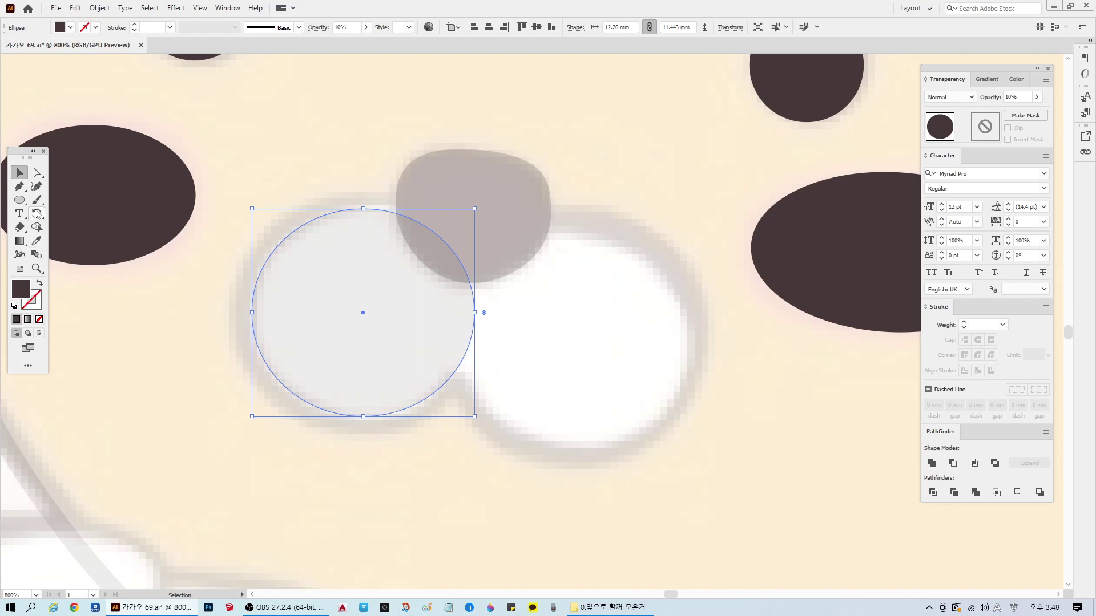
left_click_drag(37, 213, 67, 227)
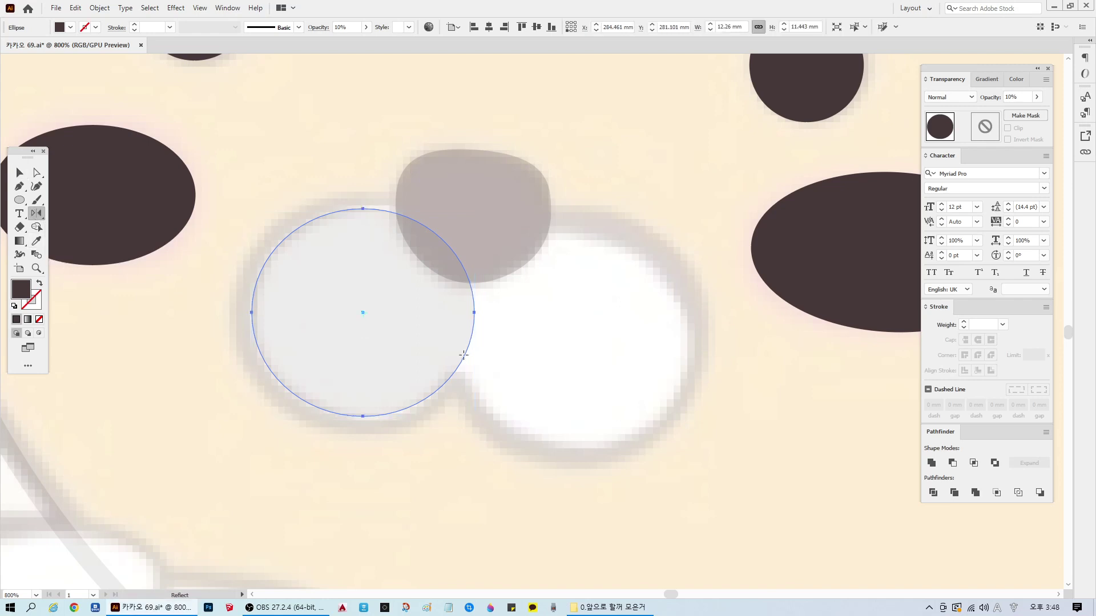
left_click(466, 315, "alt")
left_click(490, 378)
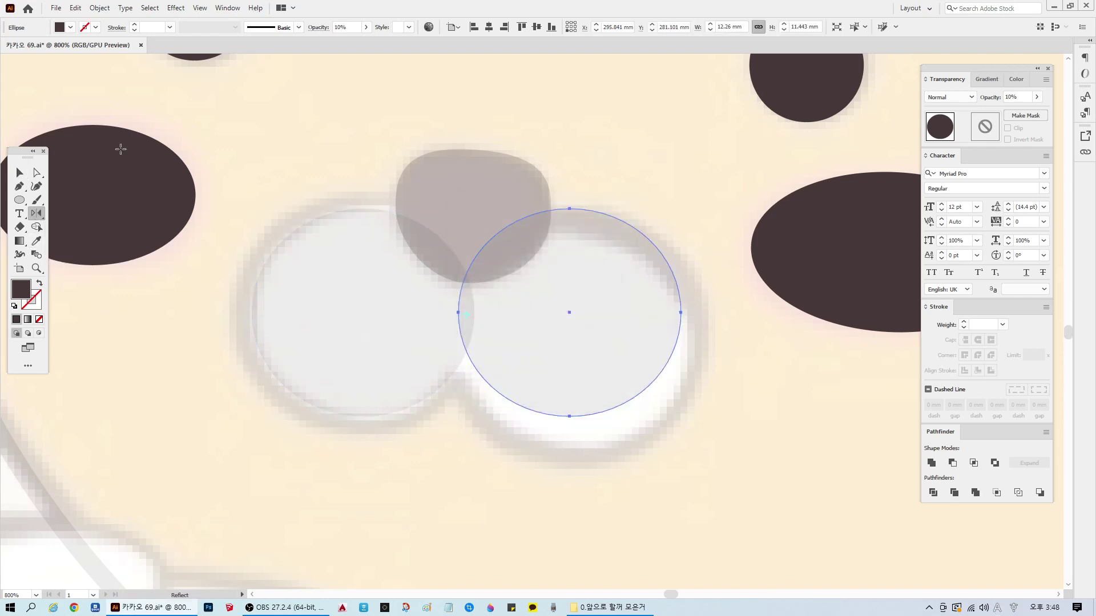
Step: Rotate the mirrored muzzle ellipse clockwise, move it down over the reference and enlarge it to about 12.4 by 11.6 mm
left_click(19, 173)
left_click_drag(687, 206, 696, 237)
left_click_drag(602, 280, 607, 307)
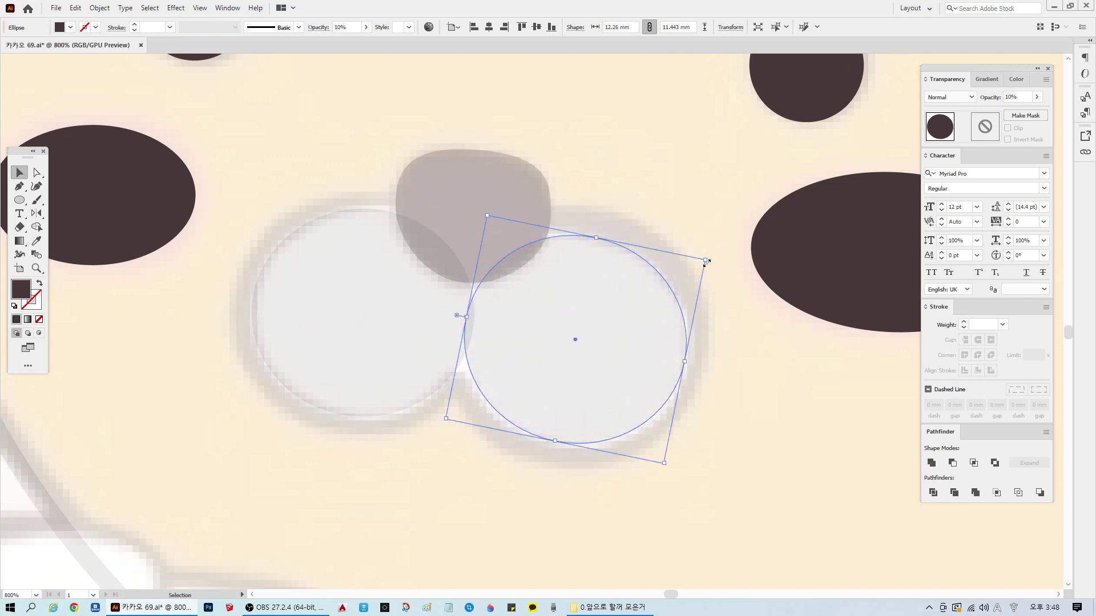
left_click_drag(706, 262, 708, 260)
left_click_drag(640, 313, 641, 315)
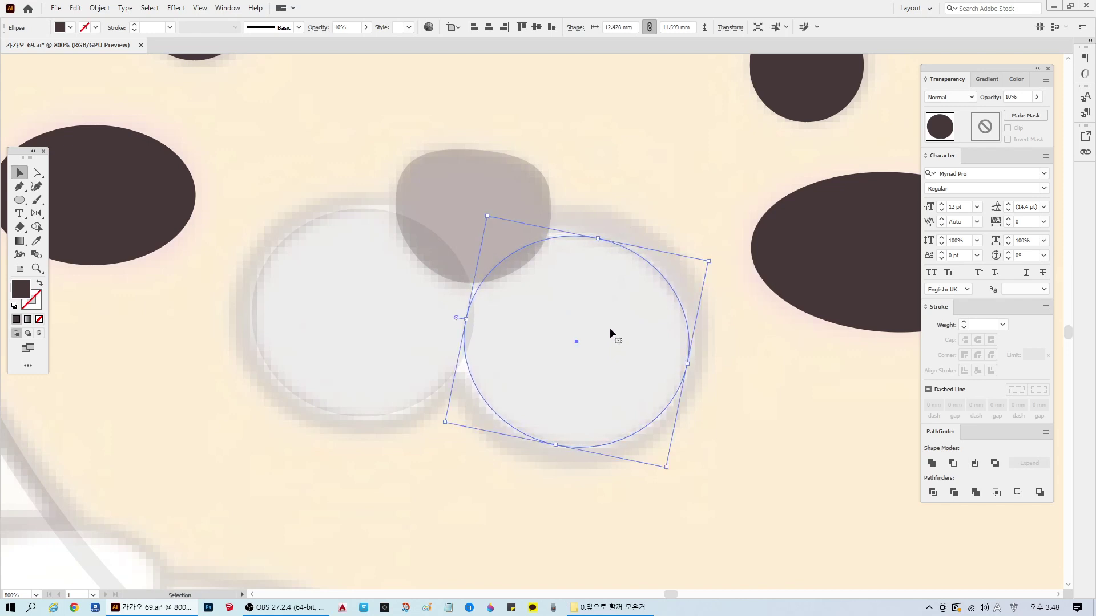
left_click(618, 215)
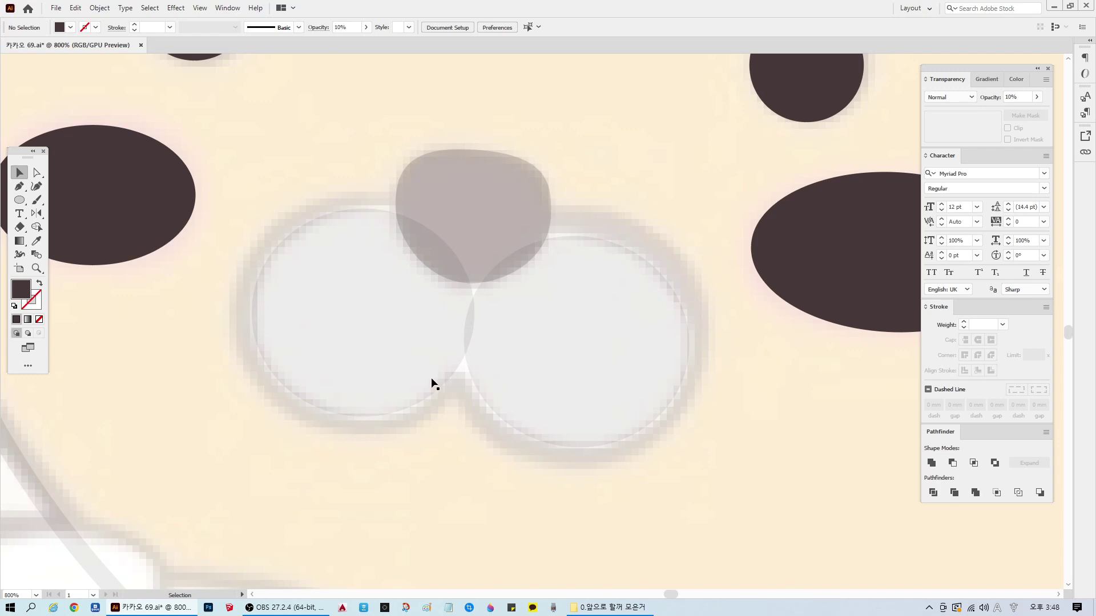
Step: Draw a small four-sided filler shape, about 1.7 by 1.9 mm with a concave lower edge, in the lower gap between the two muzzle ellipses
left_click(19, 187)
scroll(455, 421, "up", 1)
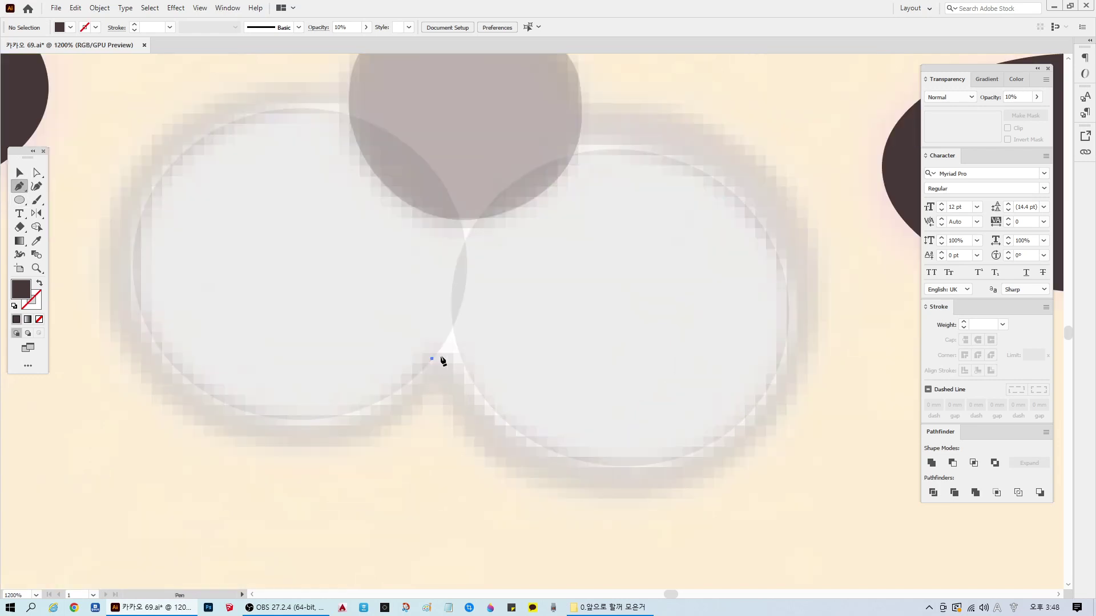
left_click(432, 359)
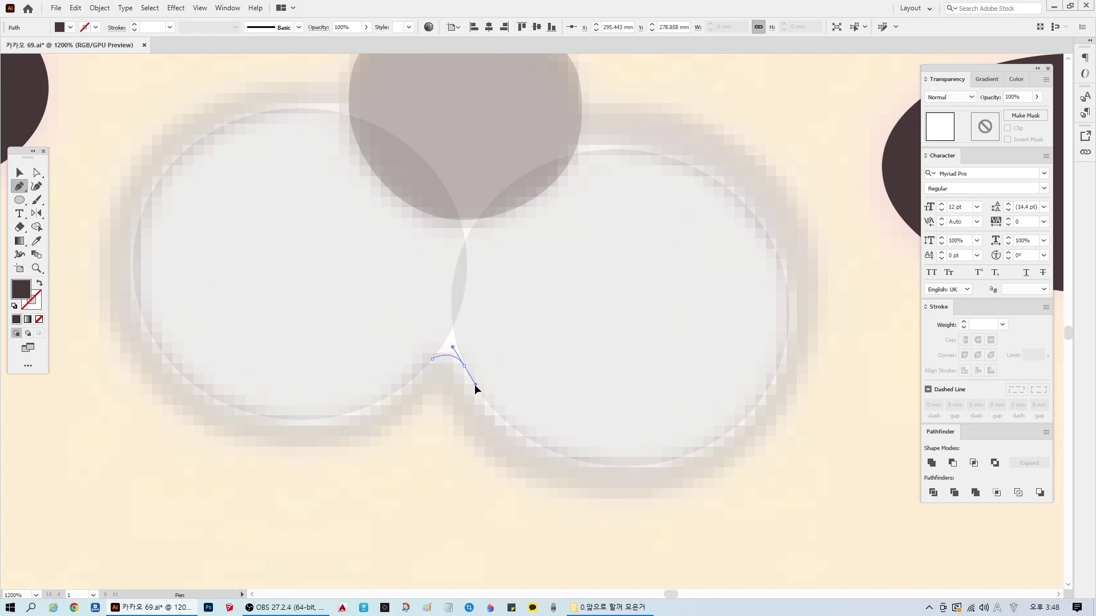
left_click(464, 365)
left_click(478, 337)
left_click(446, 315)
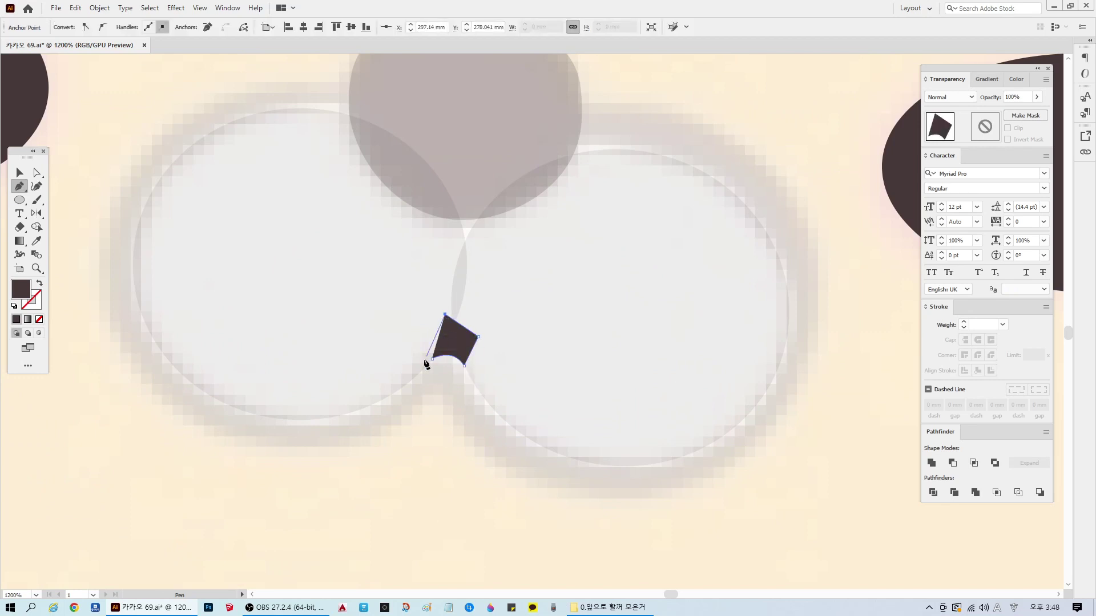
left_click(432, 359)
left_click(376, 453, "ctrl")
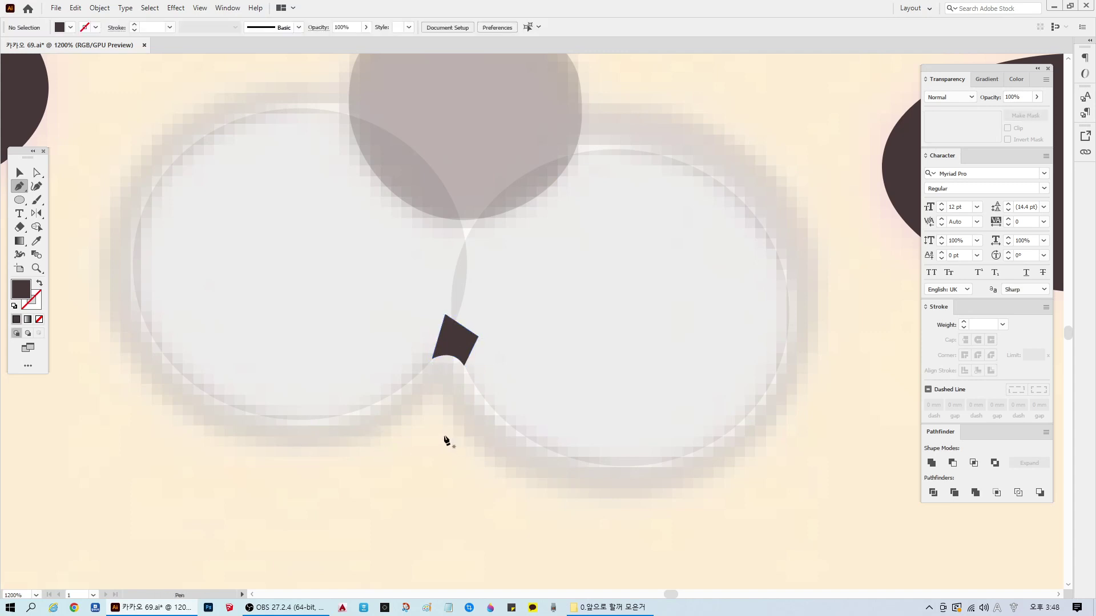
key("v")
scroll(547, 361, "down", 1)
left_click(488, 346)
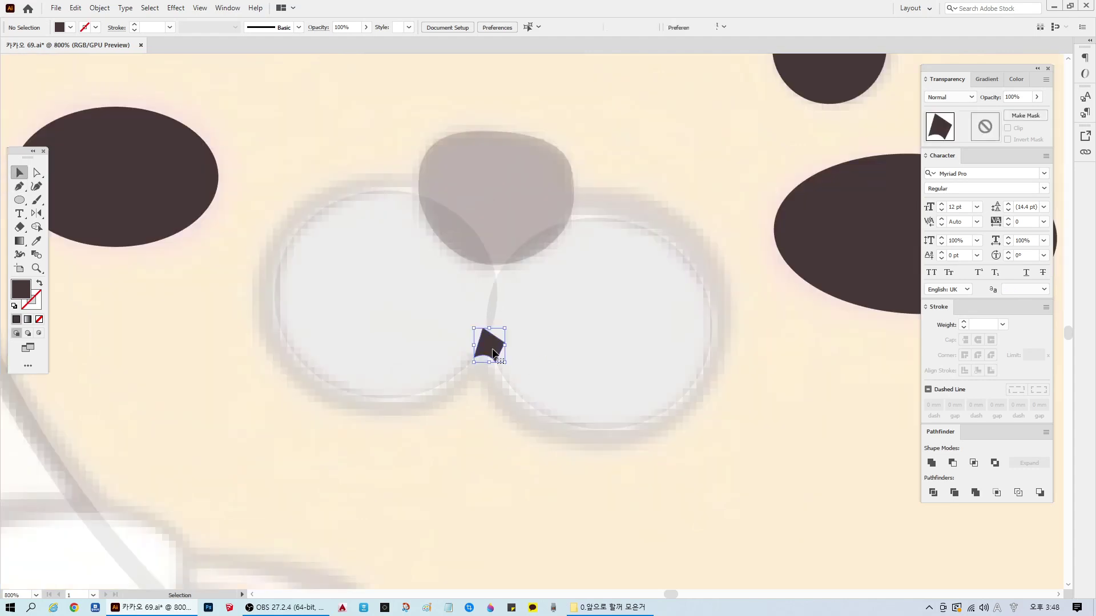
left_click(398, 462)
left_click(424, 302)
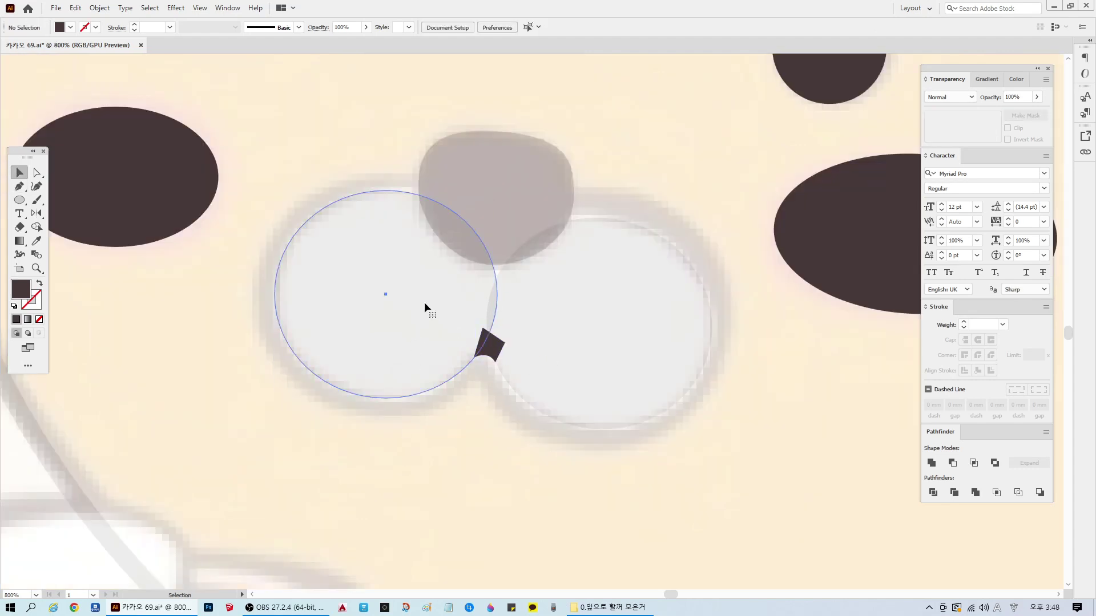
left_click(442, 496)
Step: Draw a triangular filler shape with a curved upper edge between the two muzzle ellipses, just over the lower part of the nose
key("p")
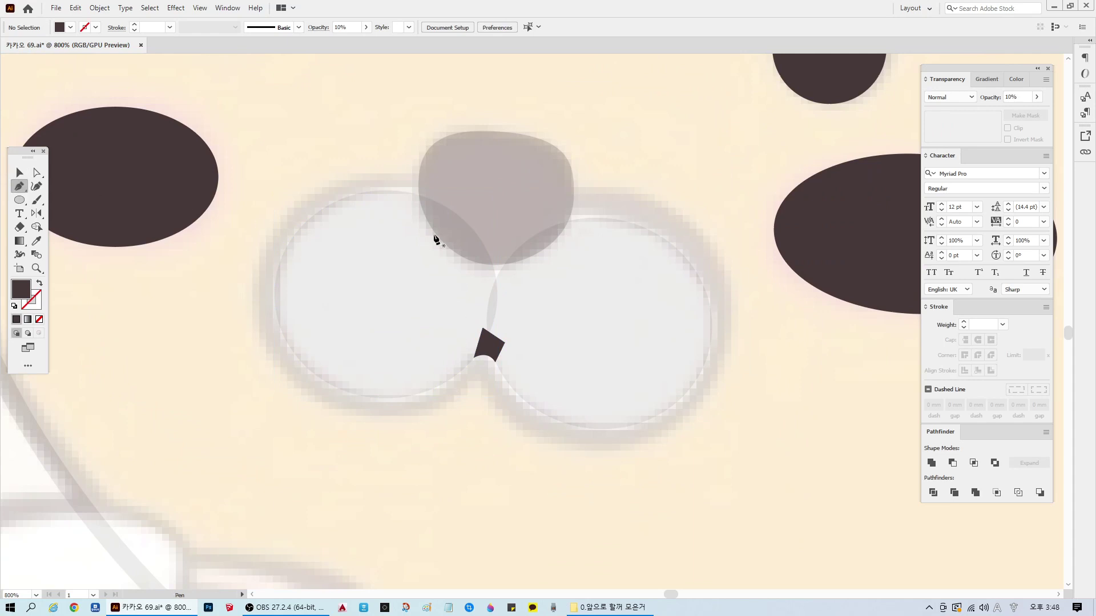
left_click(472, 234)
left_click_drag(537, 239, 580, 228)
left_click(538, 239)
left_click(494, 301)
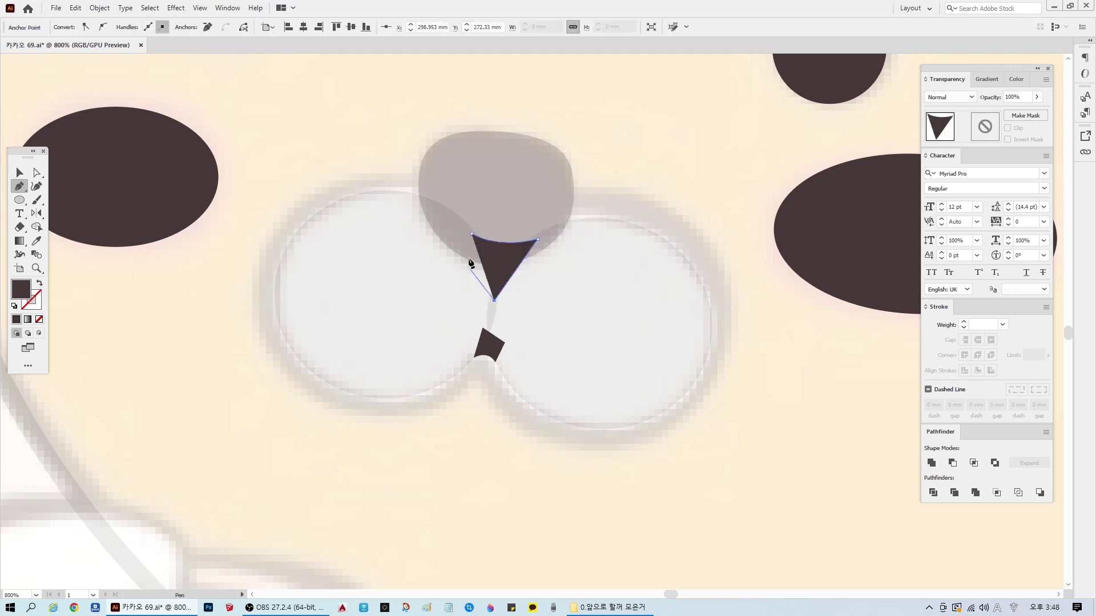
left_click(472, 234)
Step: Unite the two muzzle ellipses and both filler shapes into a single shape
key("v")
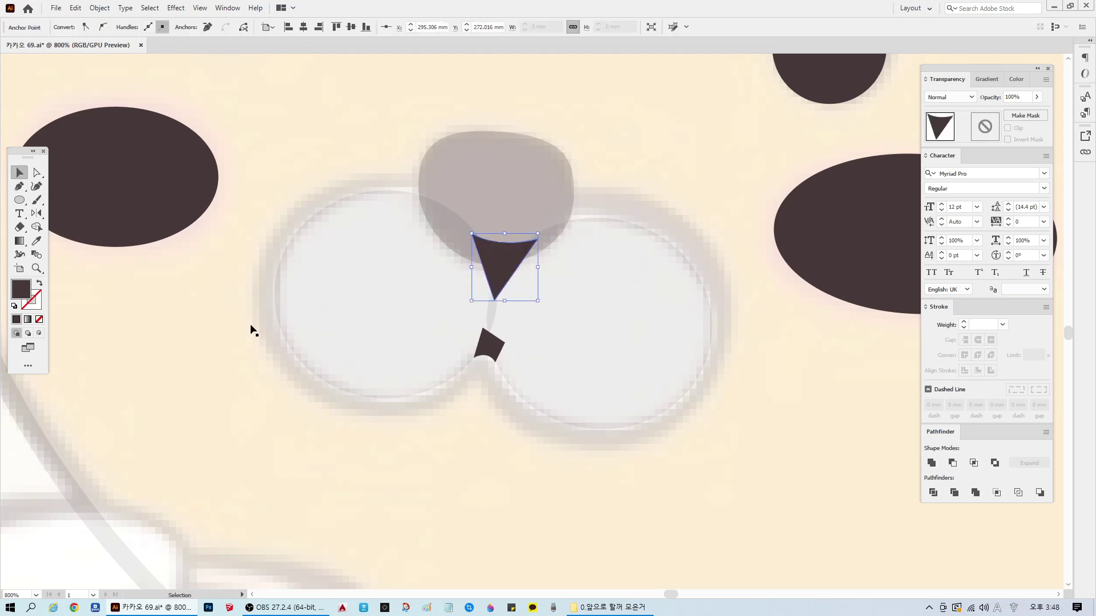
left_click(404, 275)
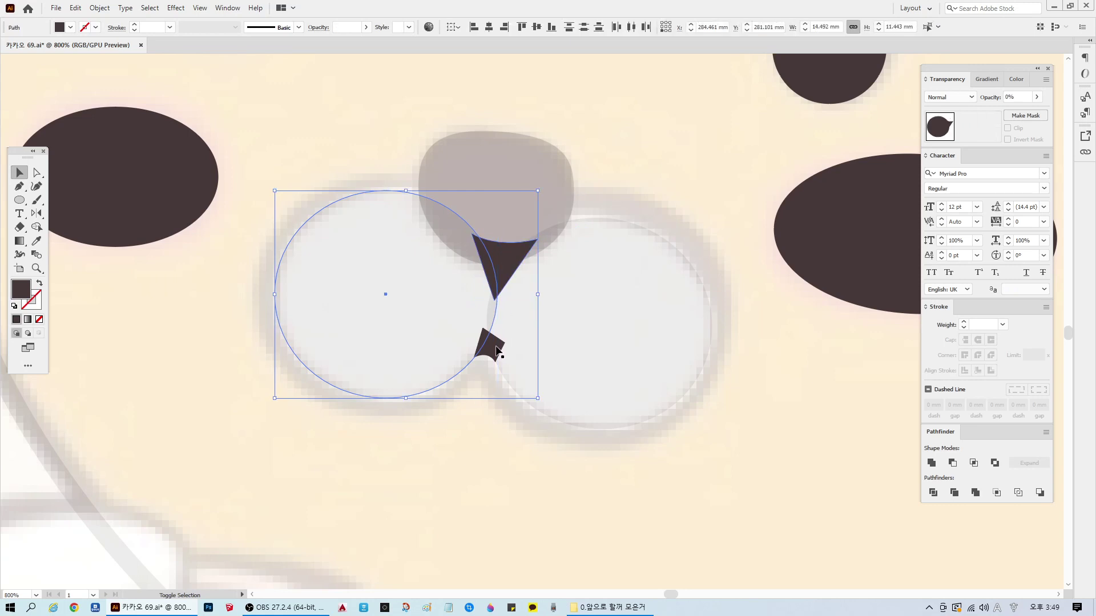
left_click(617, 326, "shift")
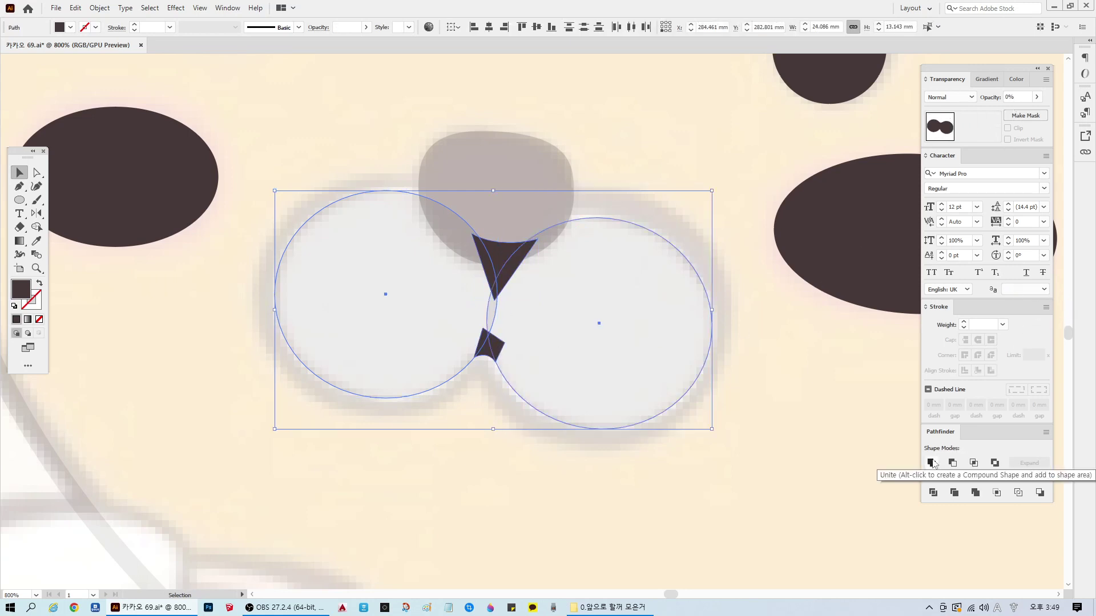
left_click(931, 462)
left_click(641, 451)
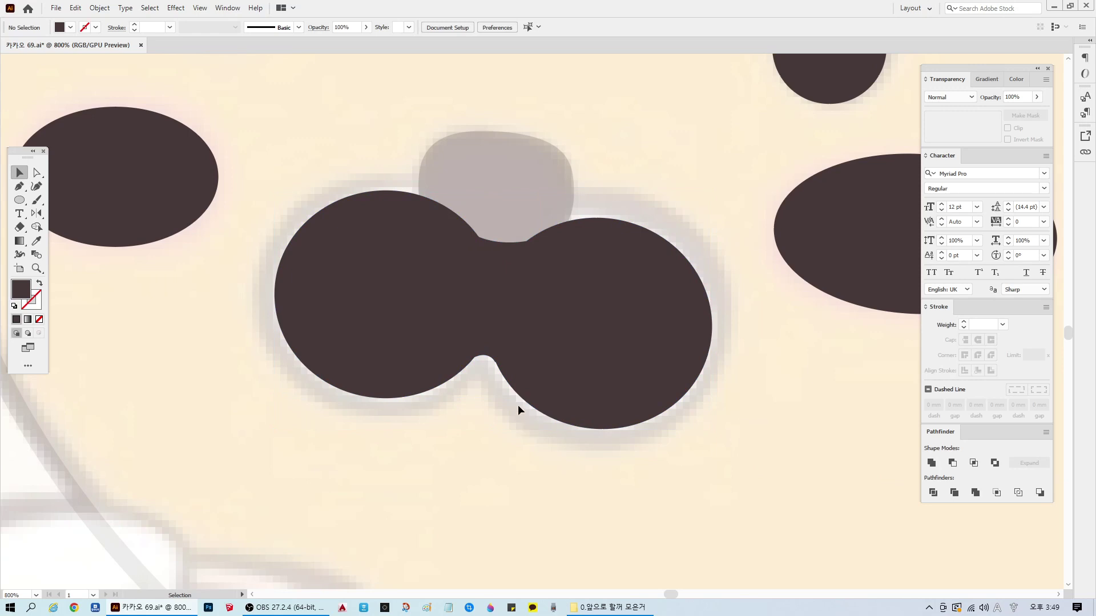
Step: Smooth the left corner of the notch under the muzzle by moving its anchor point slightly outward and adjusting its curve handle
scroll(485, 398, "up", 2)
scroll(458, 335, "up", 1)
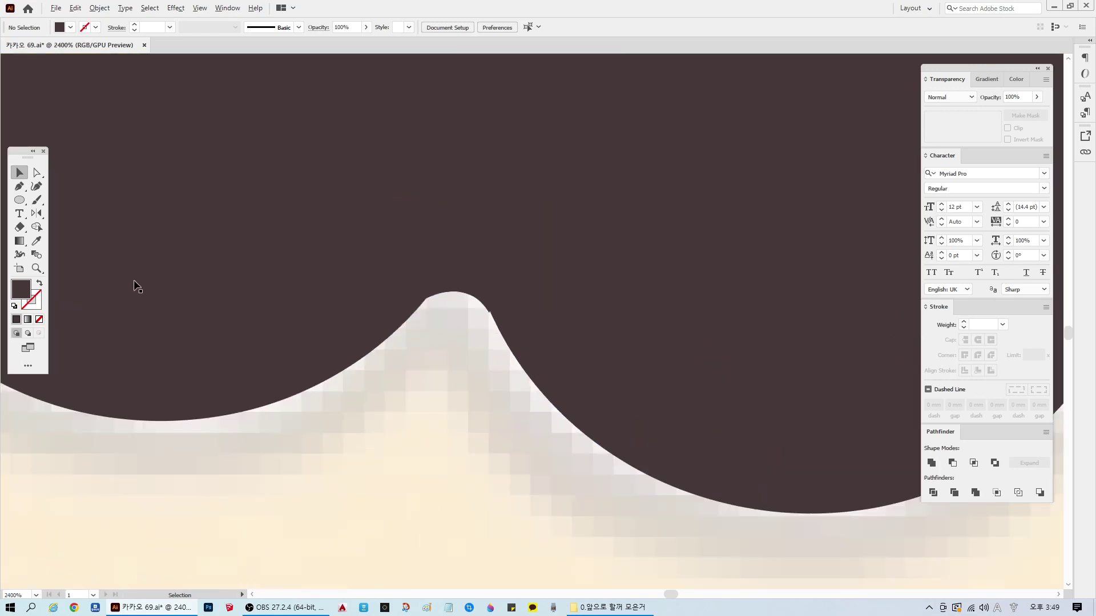
key("a")
left_click(476, 306)
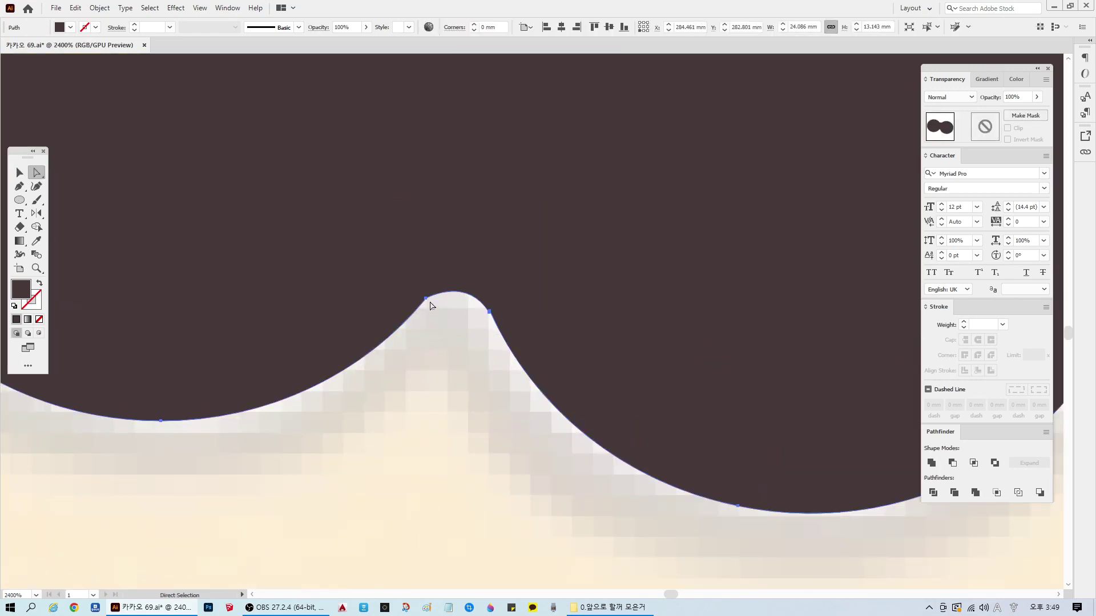
left_click(425, 299)
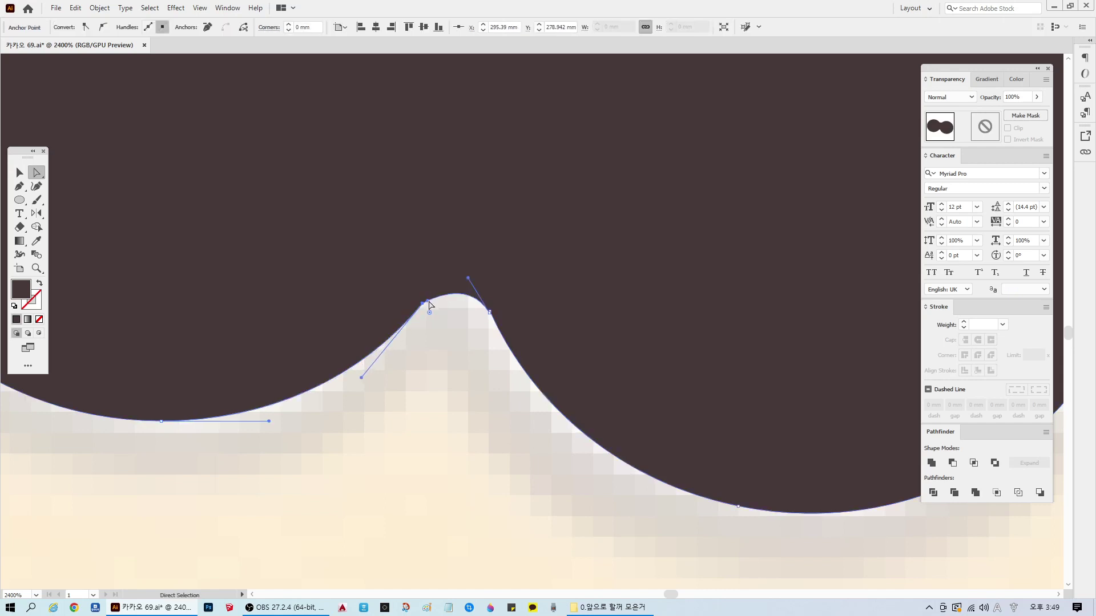
left_click_drag(429, 294, 431, 292)
left_click(450, 342)
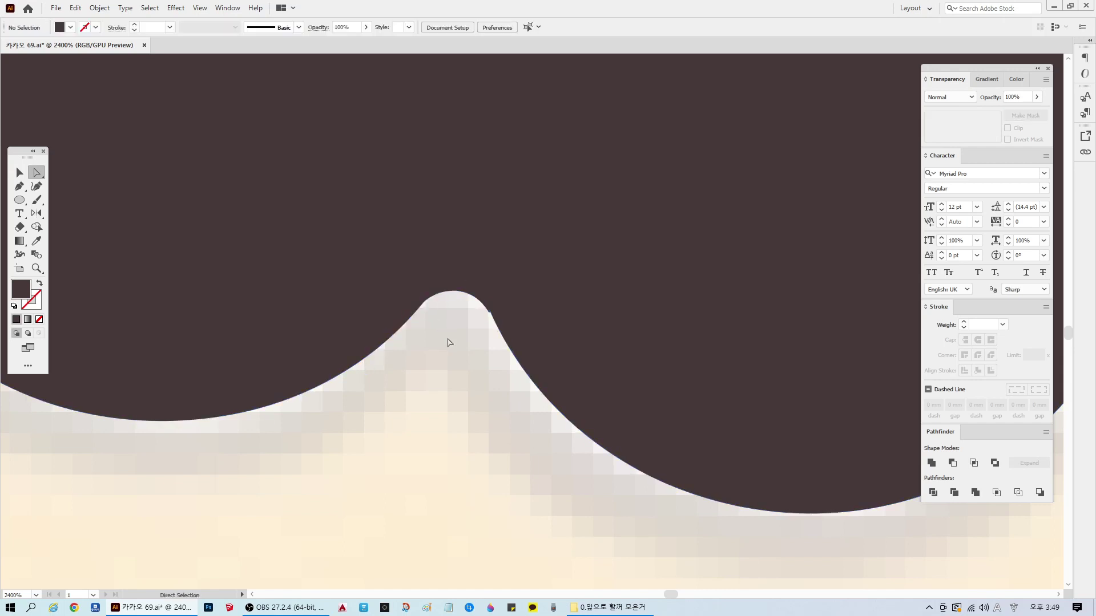
Step: Smooth the right corner of the notch by moving an anchor point there down along the right muzzle curve
left_click(489, 312)
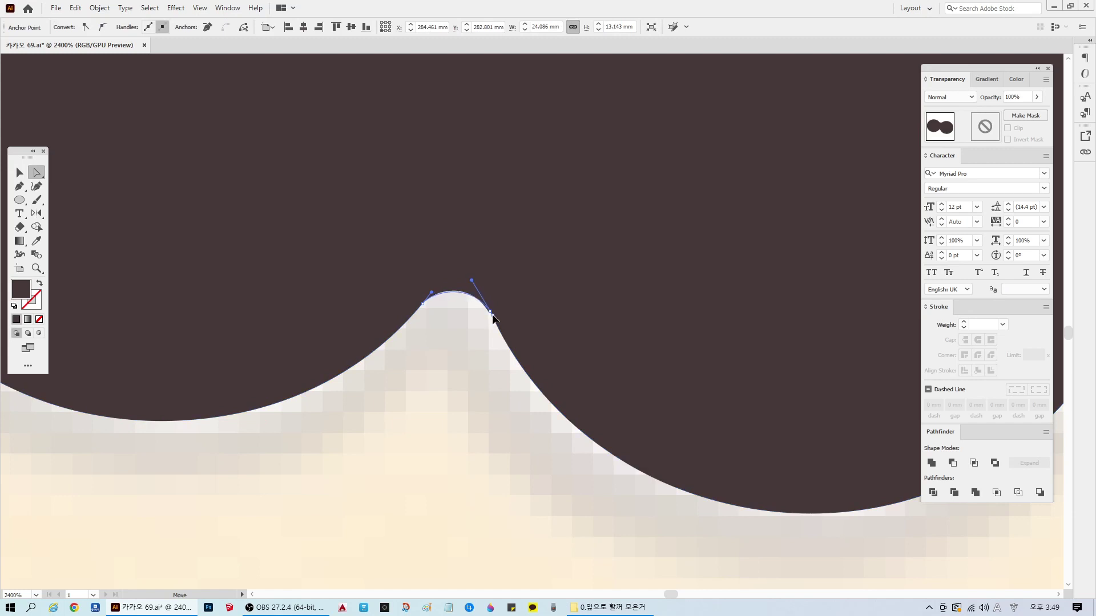
left_click(486, 364)
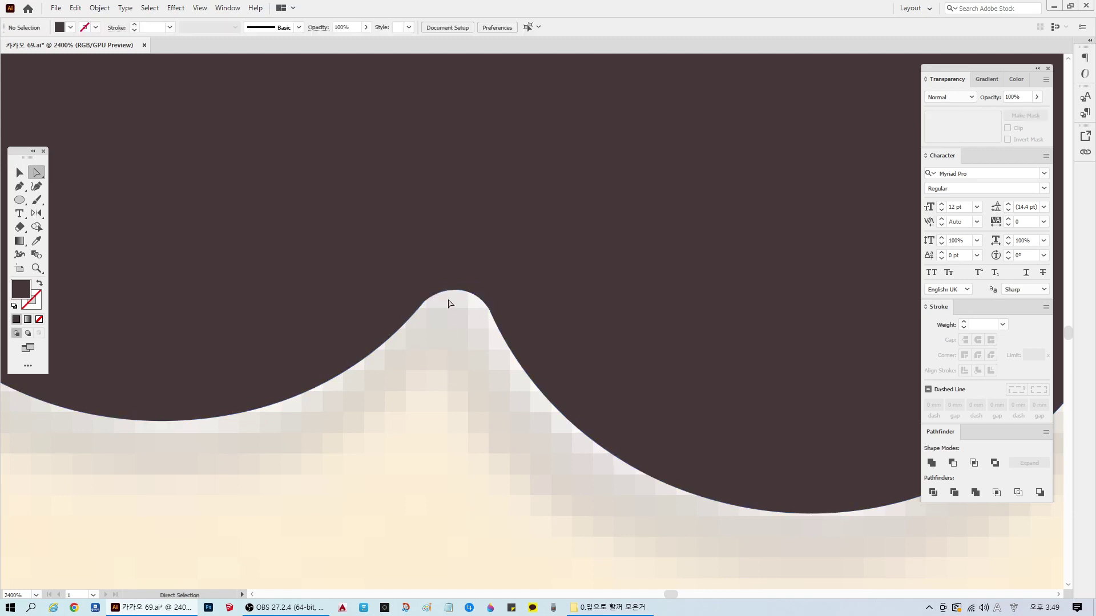
left_click(470, 299)
left_click(490, 312)
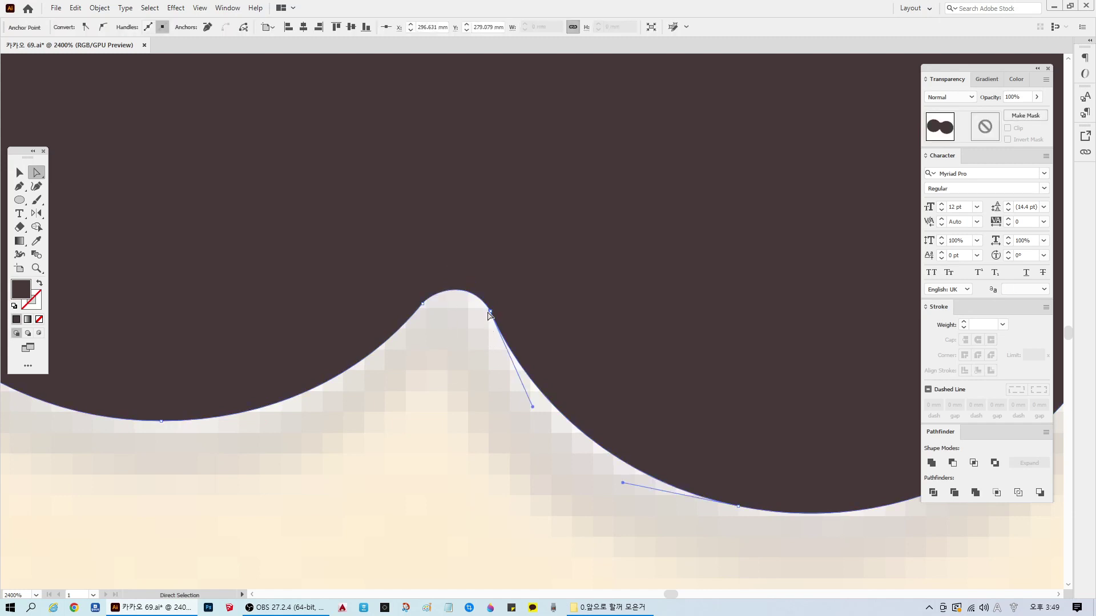
left_click_drag(490, 314, 500, 332)
left_click(524, 490)
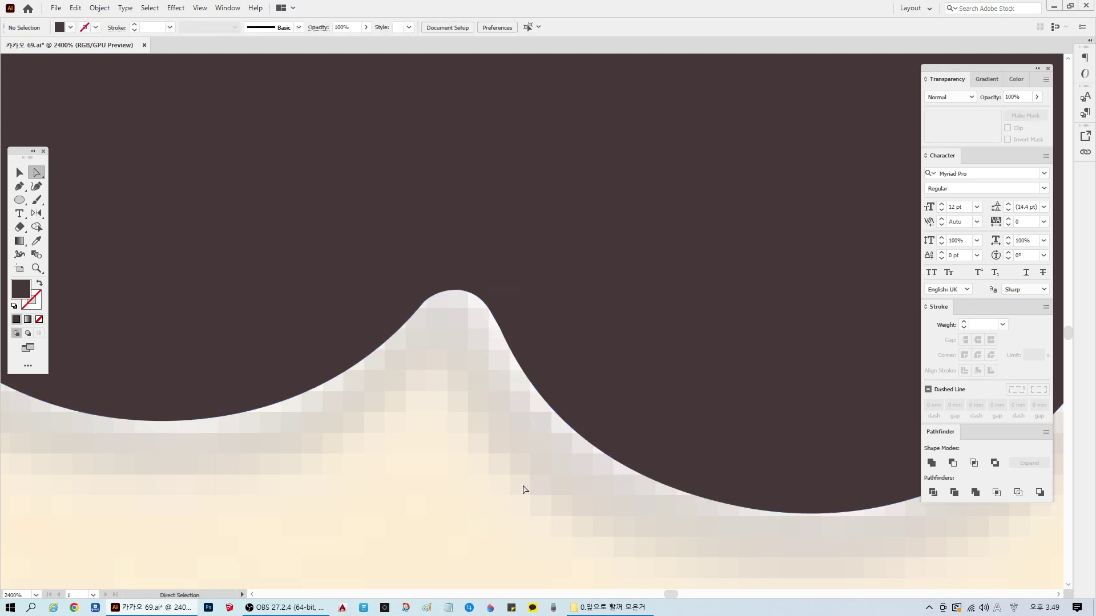
Step: Reshape the top of the notch into a slightly higher arc by extending the curve handle of its right-hand anchor point
left_click(495, 325)
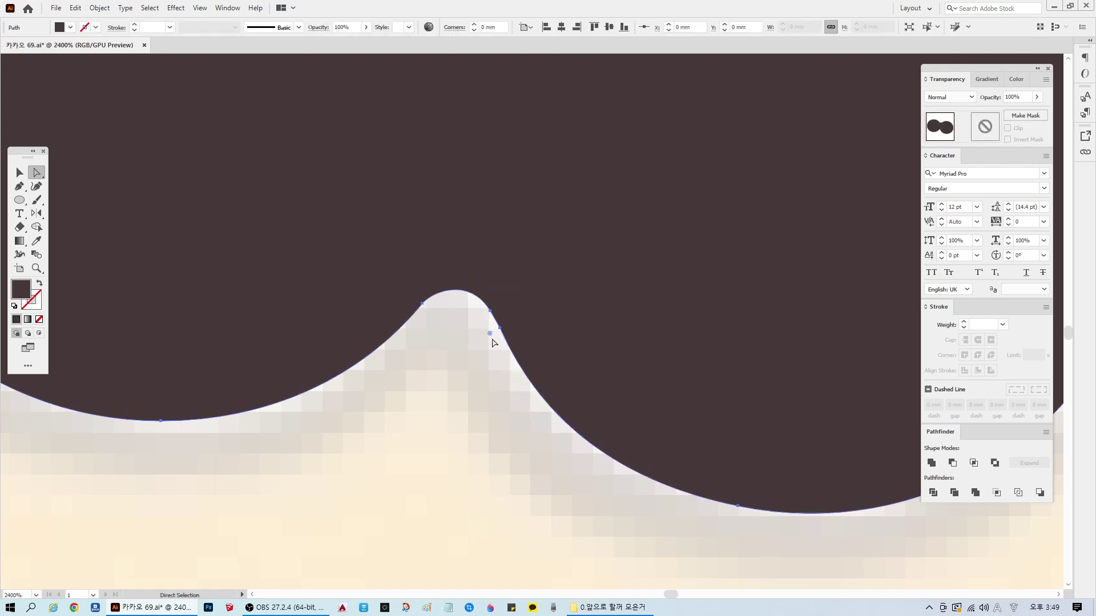
left_click(490, 311)
left_click_drag(469, 276, 465, 272)
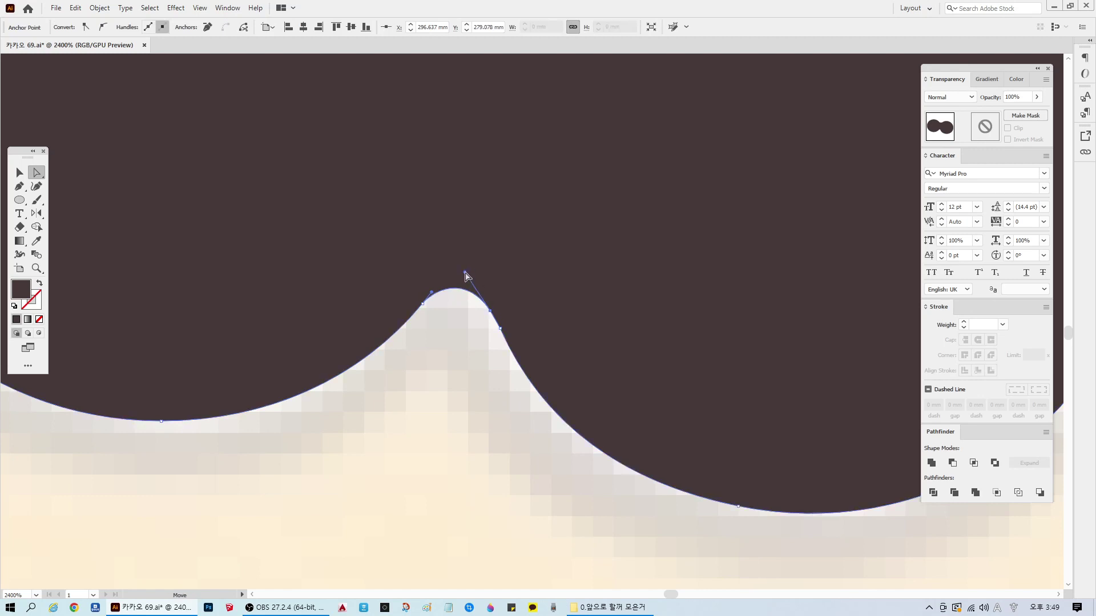
left_click(428, 443)
scroll(455, 436, "down", 2)
scroll(467, 440, "down", 2)
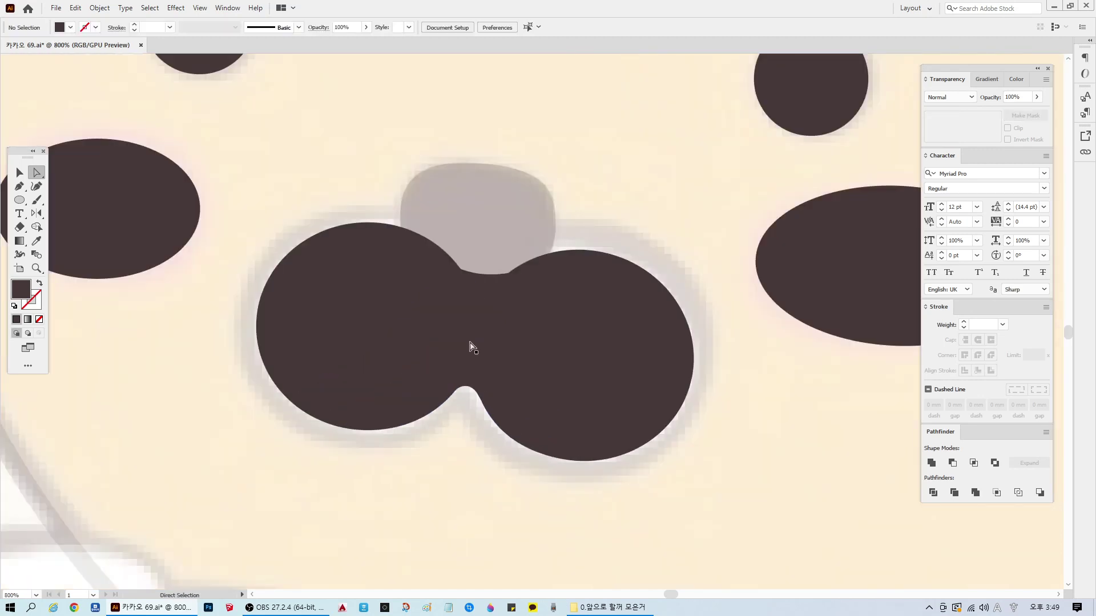
key("v")
left_click(328, 334)
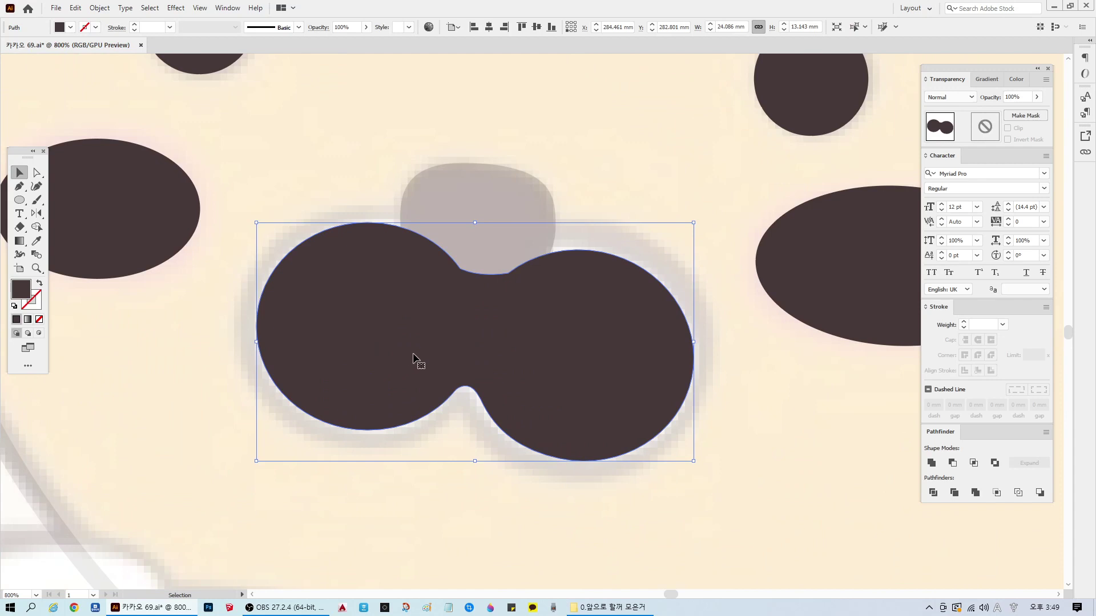
right_click(461, 235)
left_click(518, 186)
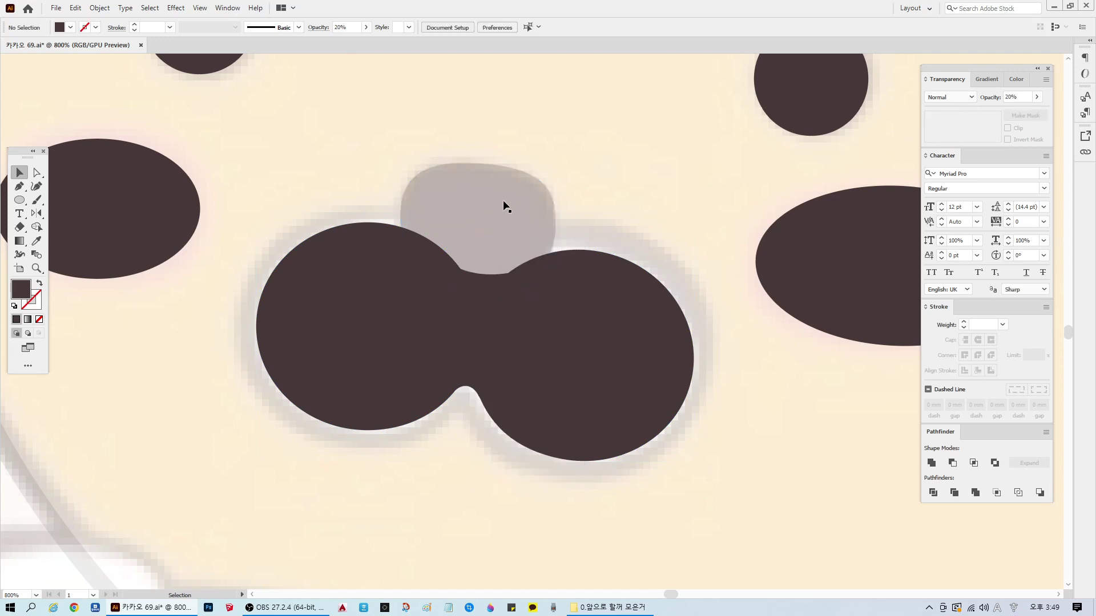
key("a")
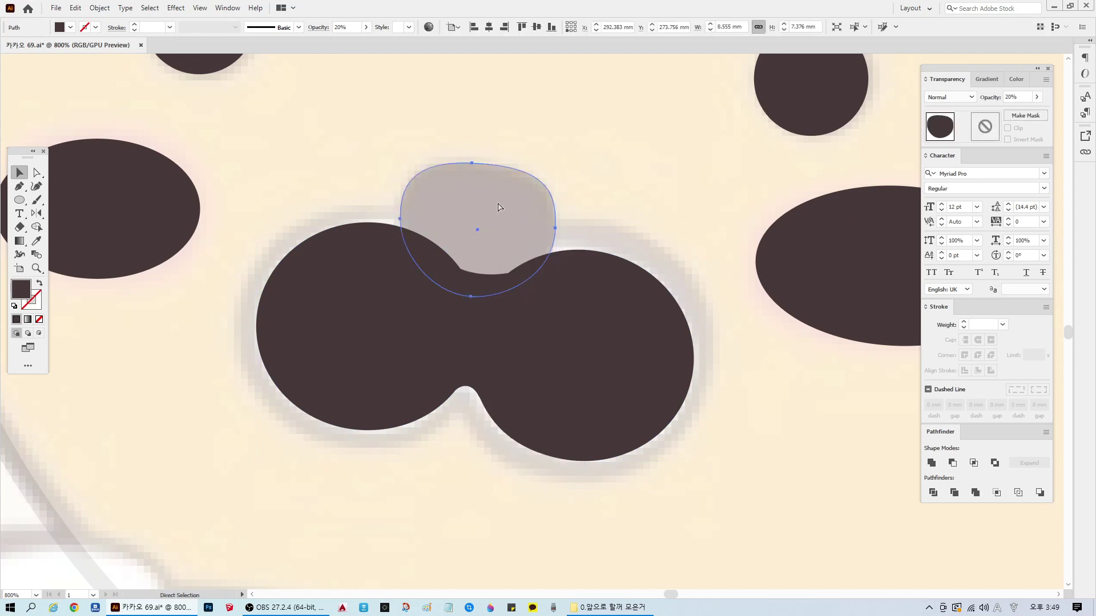
key("ctrl")
key("ctrl")
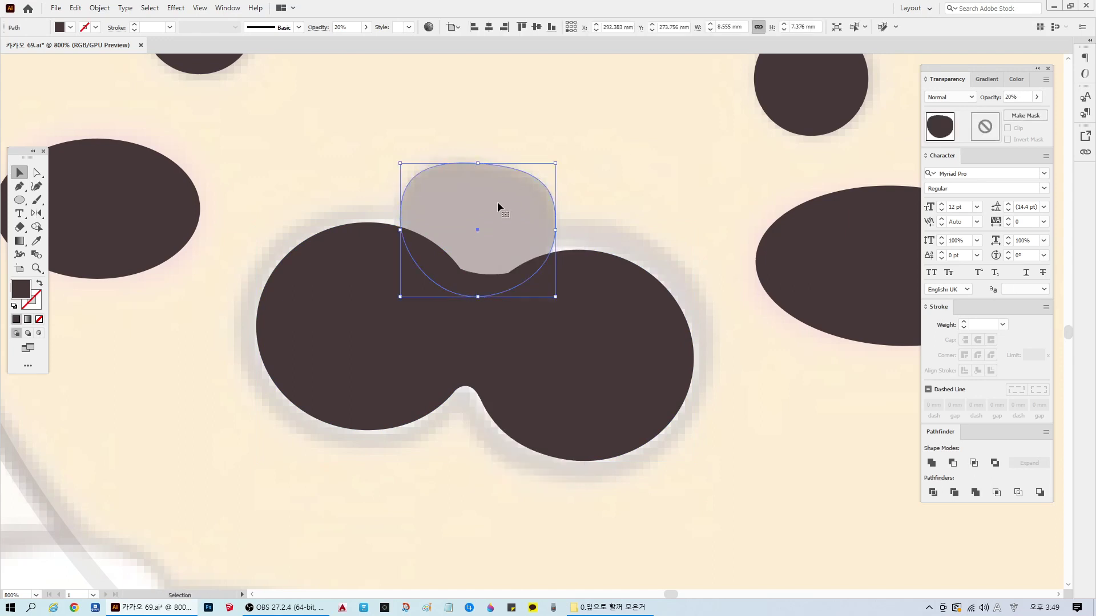
left_click(461, 392)
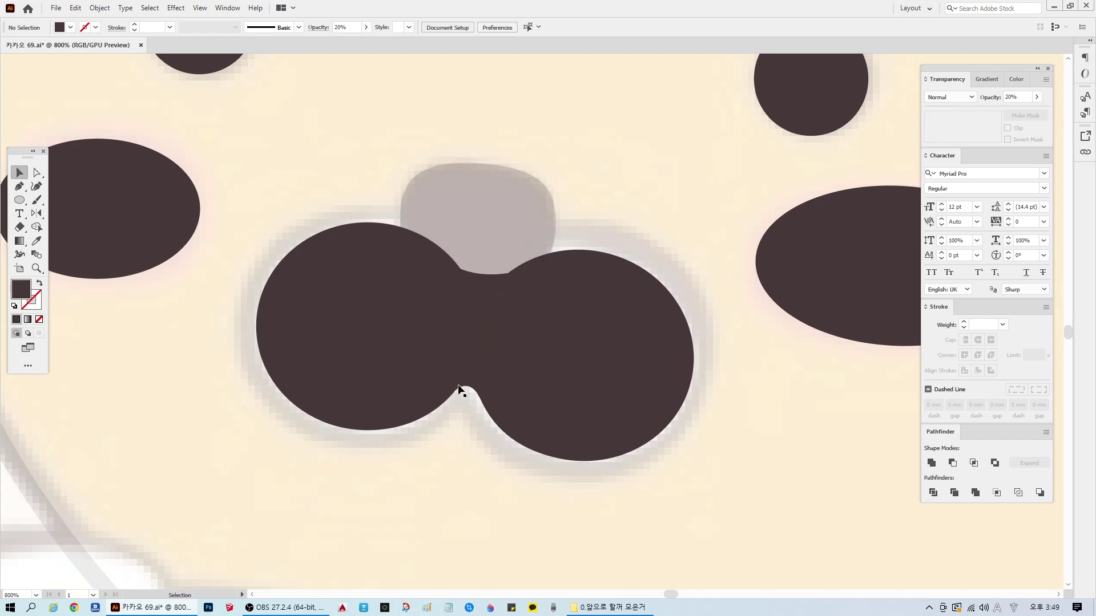
Step: Try to enlarge the united muzzle shape about its centre to cover the grey outline in the reference
left_click(365, 316)
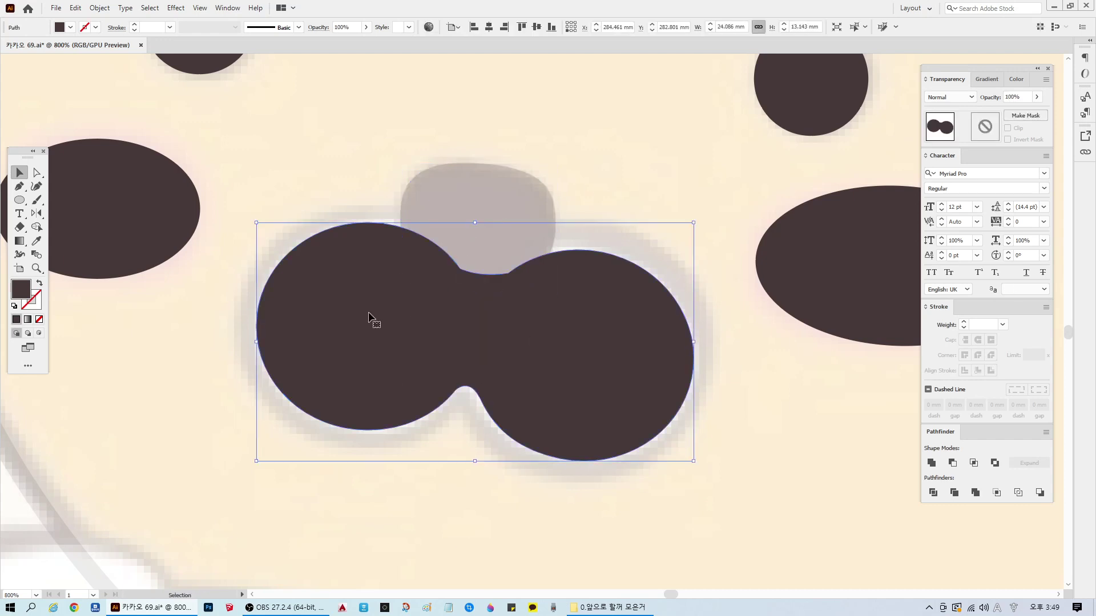
key("ctrl")
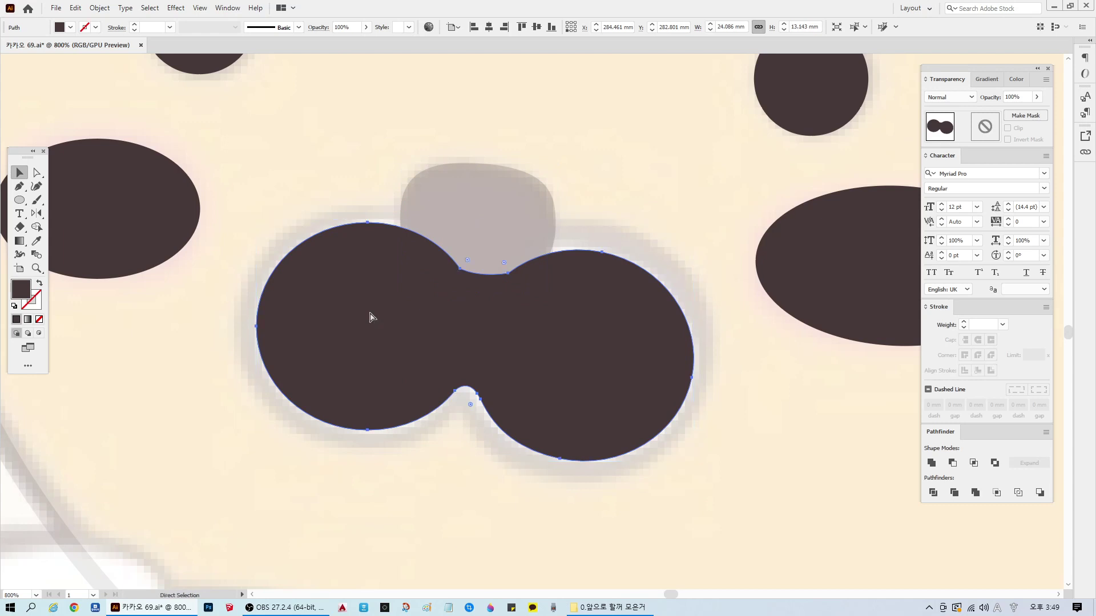
left_click_drag(694, 223, 723, 198)
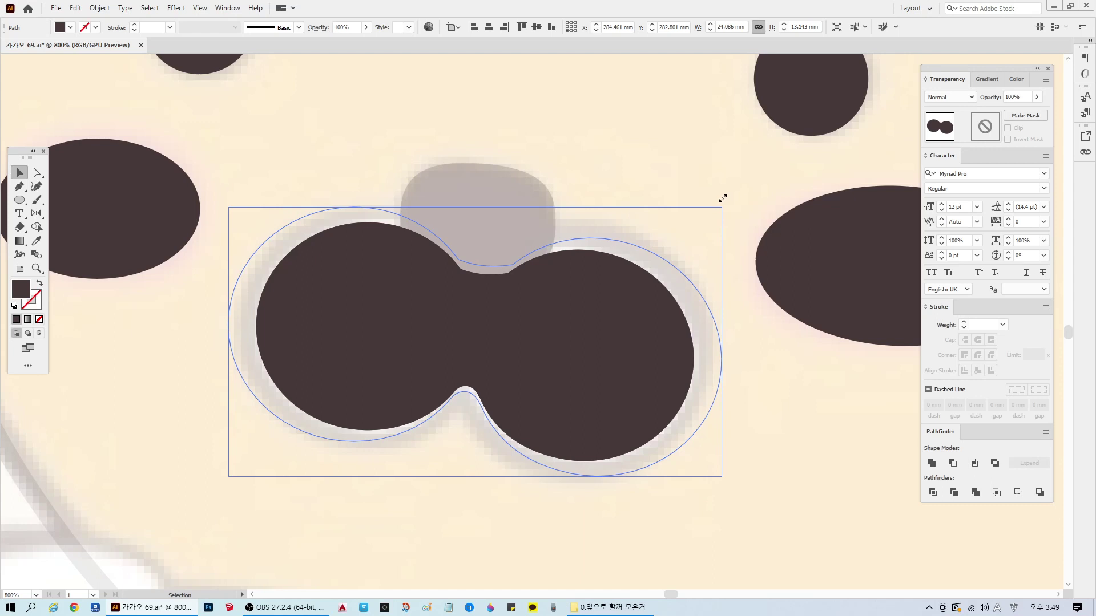
left_click_drag(722, 198, 720, 196)
key("ctrl+z")
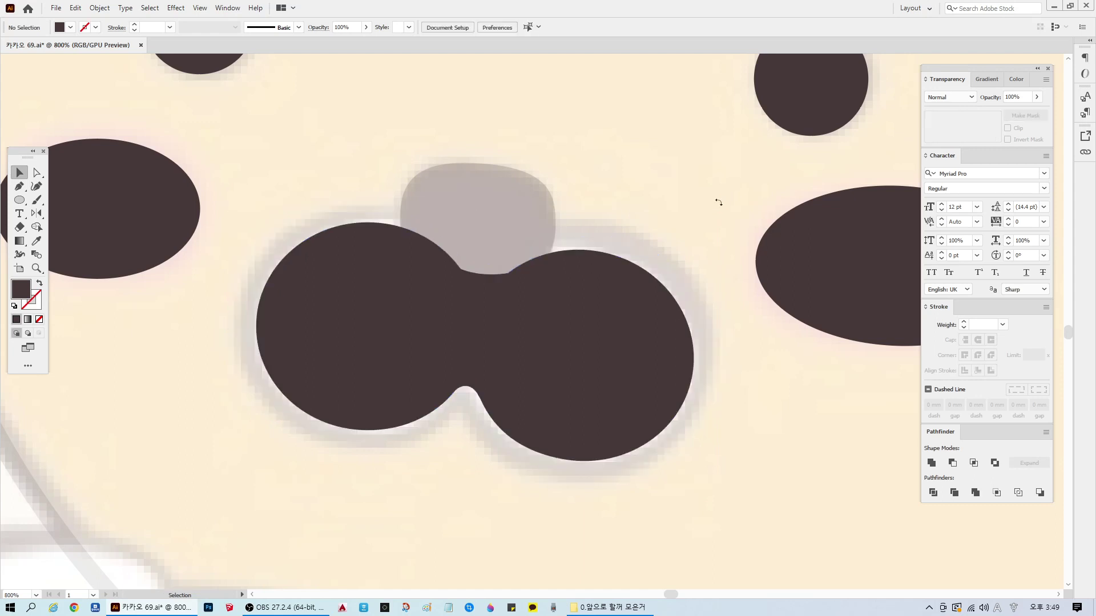
Step: Start an Offset Path on the united muzzle shape and compare a 1 mm offset preview with the grey reference outline
left_click(498, 341)
left_click(105, 9)
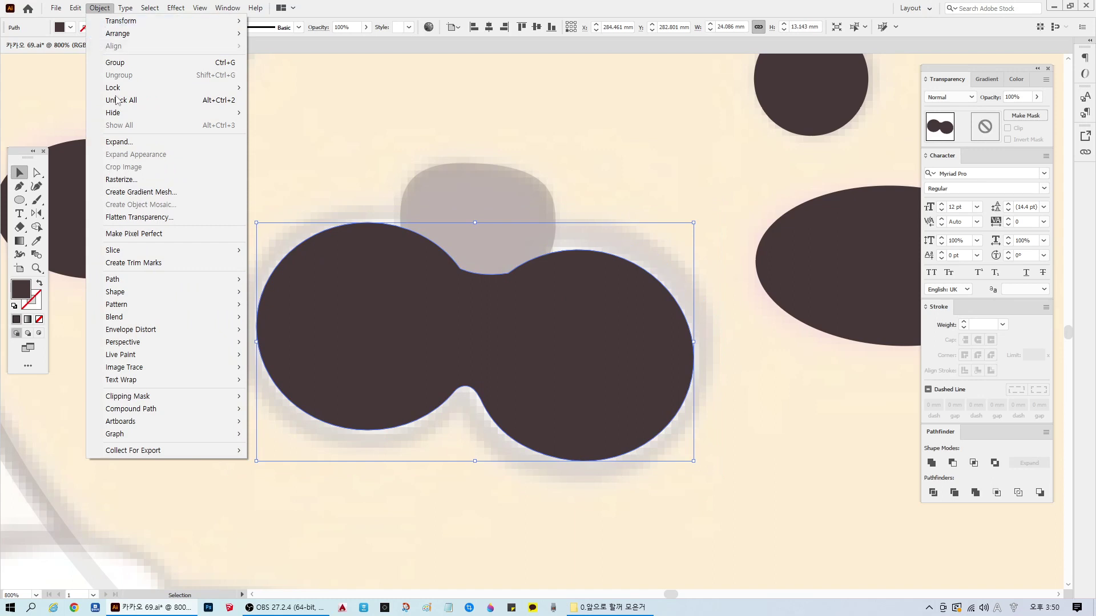
mouse_move(132, 284)
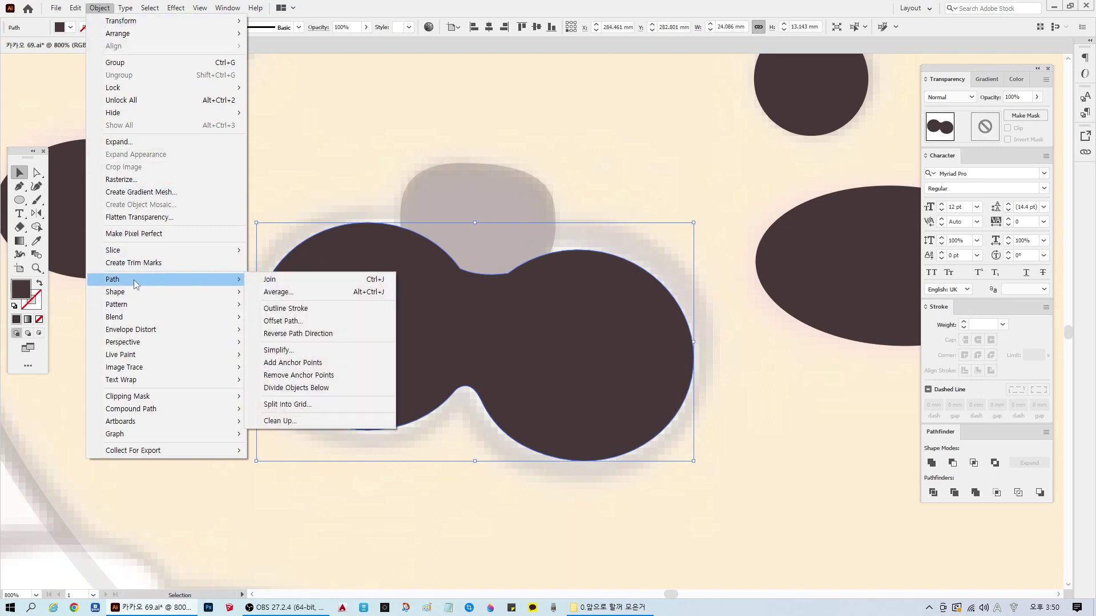
left_click(283, 321)
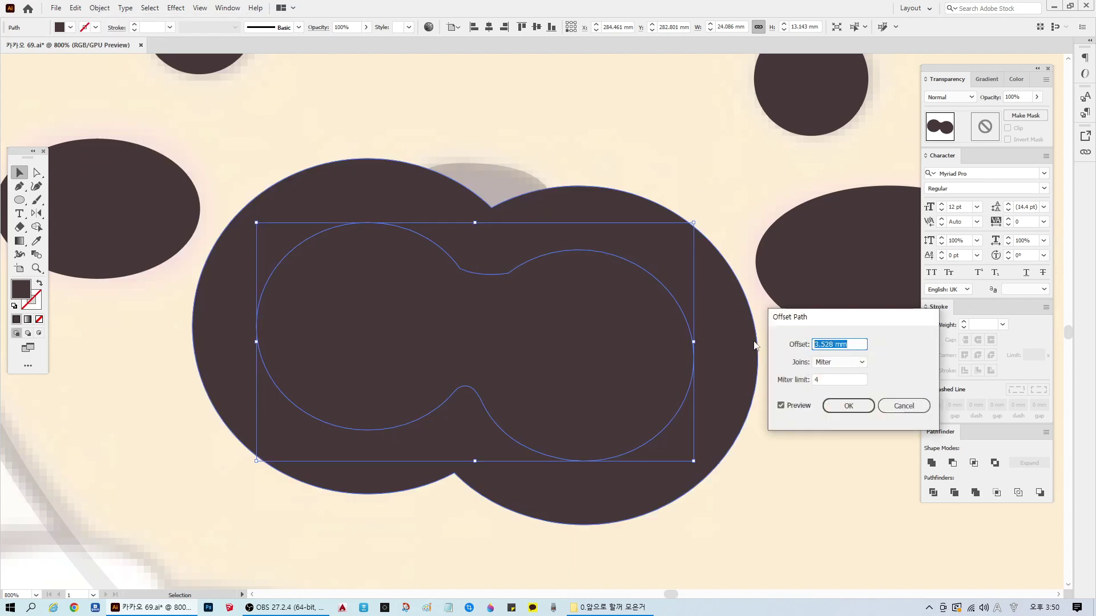
type("1")
left_click(798, 408)
left_click(797, 409)
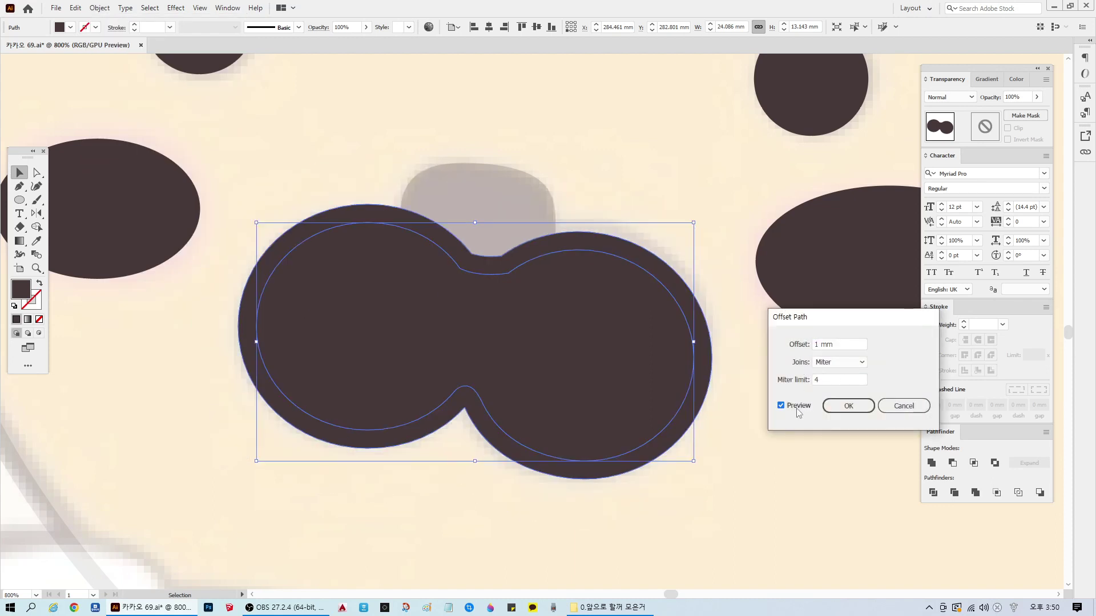
left_click(798, 408)
left_click(796, 409)
left_click(796, 409)
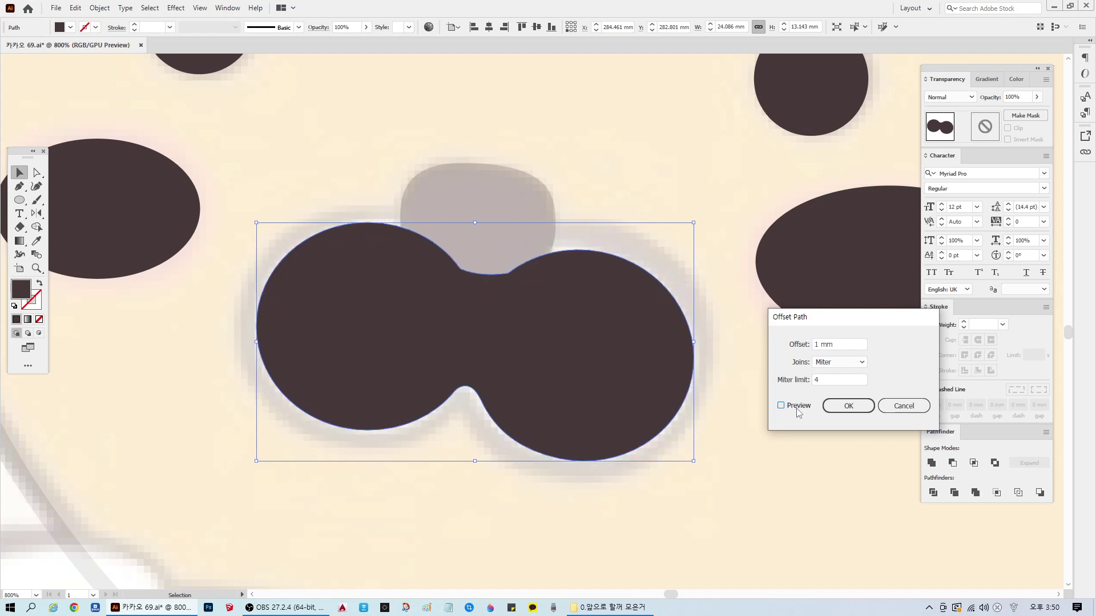
left_click(796, 409)
Step: Try an offset of 1.5 mm for the muzzle and compare its preview with the grey reference outline
left_click_drag(850, 345, 749, 343)
type("1.5")
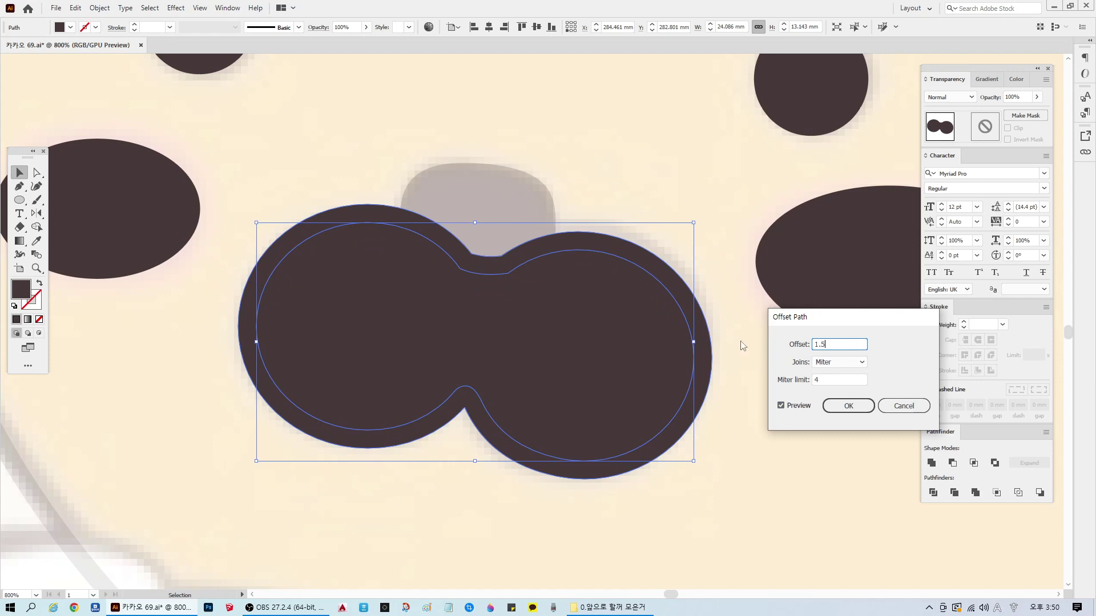
left_click(790, 408)
left_click(789, 408)
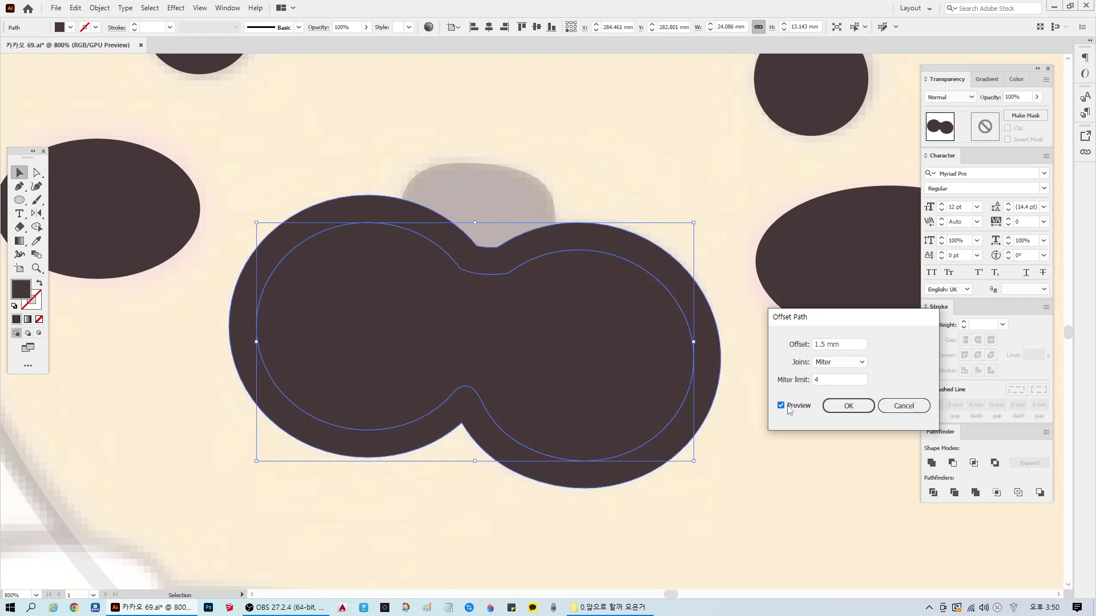
left_click(789, 409)
left_click(788, 406)
left_click(788, 407)
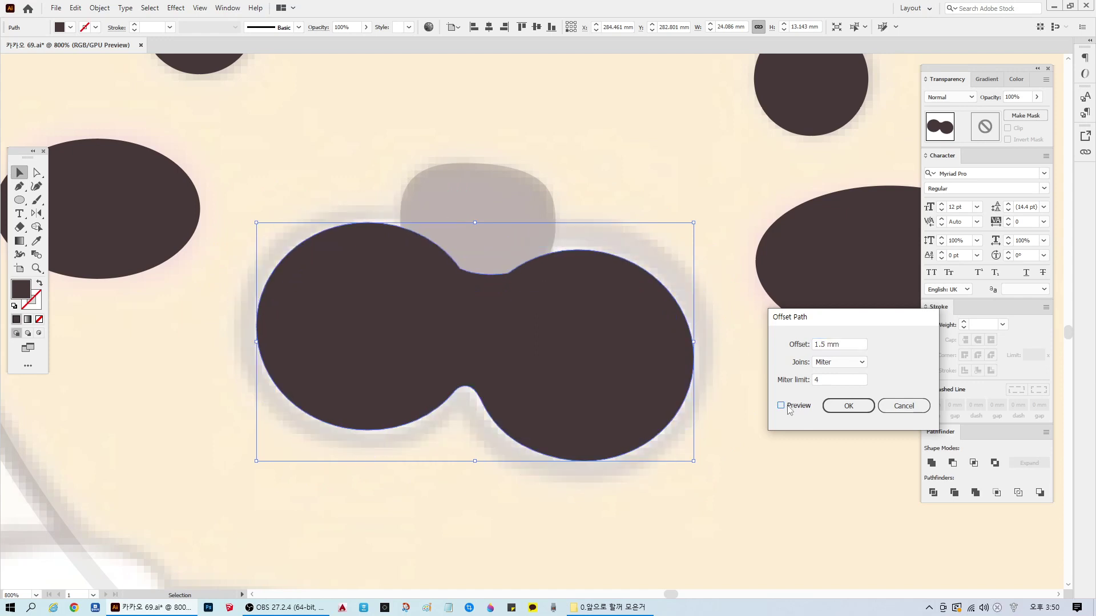
Step: Try an offset of 1.3 mm for the muzzle and compare its preview with the reference
triple_click(850, 343)
type("1")
left_click(789, 409)
left_click(789, 408)
left_click(789, 409)
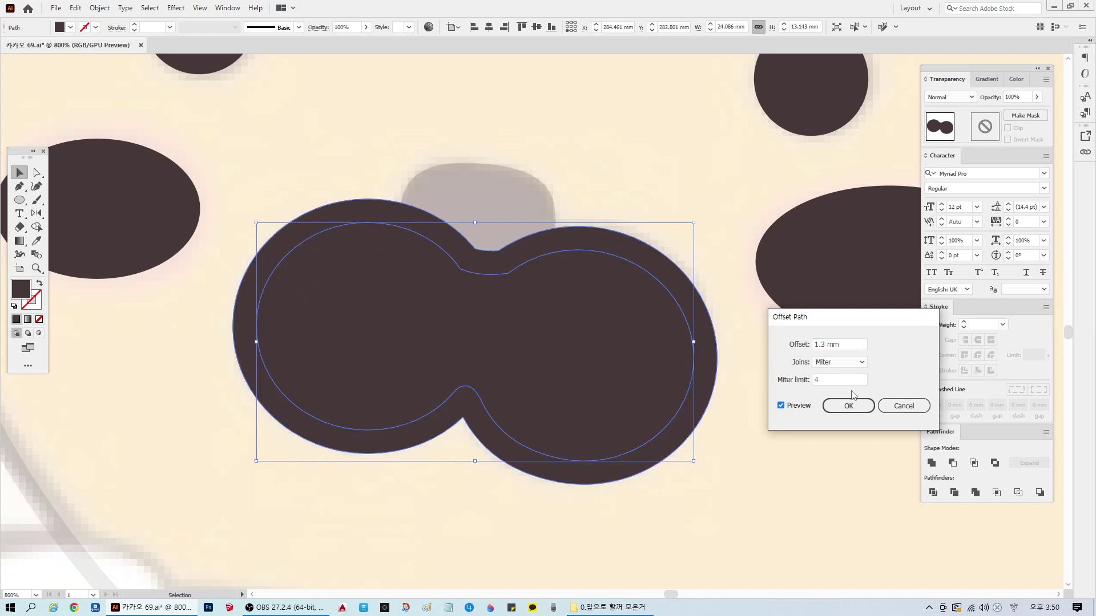
left_click(798, 410)
left_click(799, 409)
Step: Set the muzzle's offset to 1.2 mm, check the preview and create the offset shape
triple_click(853, 344)
type("1.2")
left_click(802, 408)
left_click(802, 408)
left_click(849, 405)
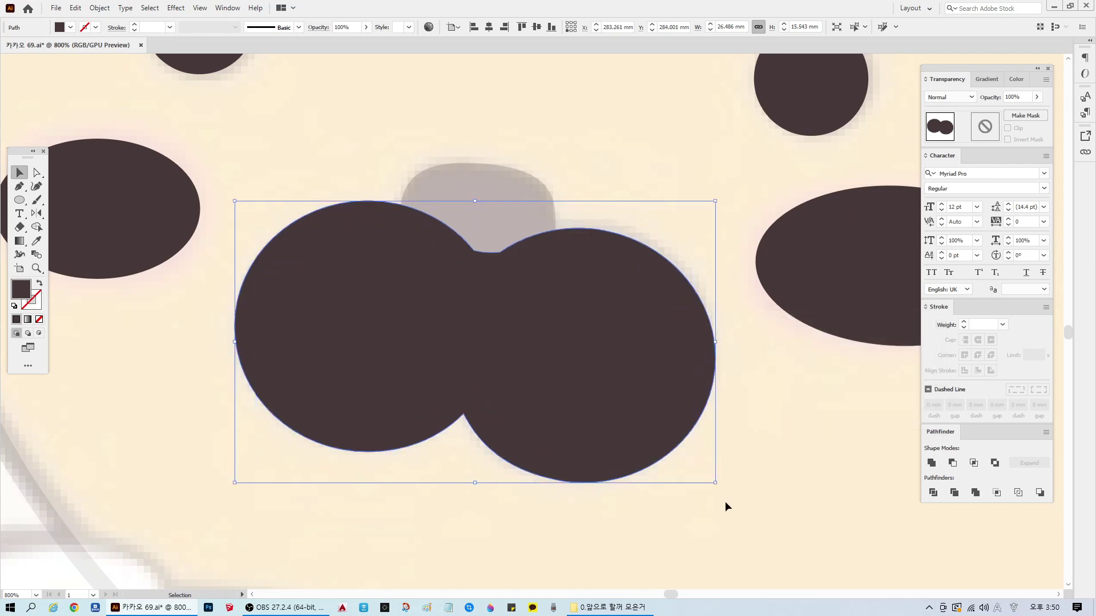
Step: Move the offset shape off the inner muzzle shape to inspect both, and undo the move
left_click(725, 503)
left_click(547, 390)
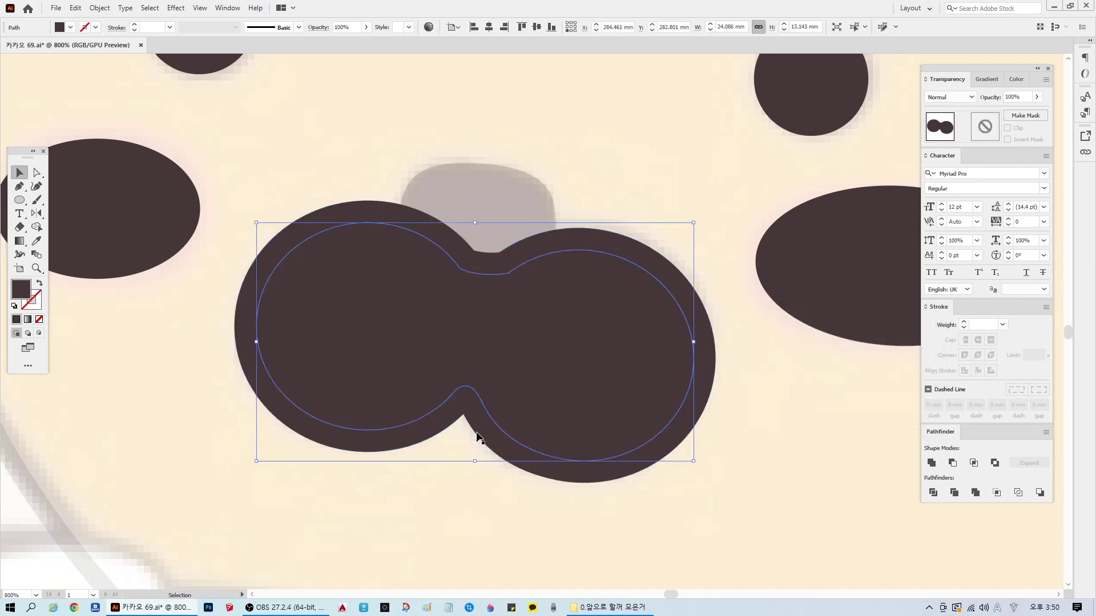
left_click_drag(478, 438, 536, 212)
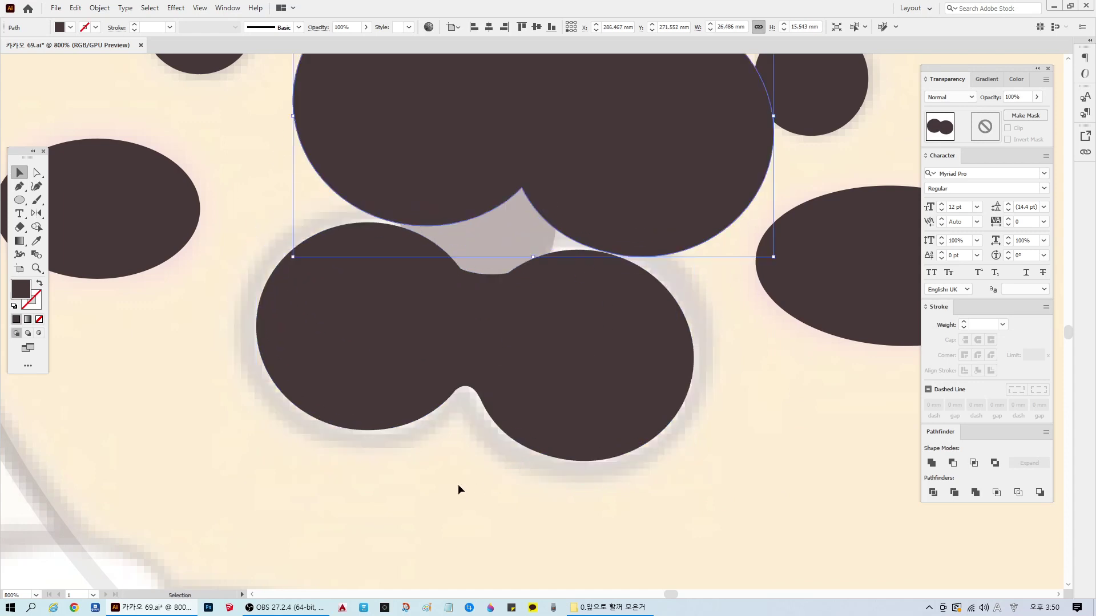
scroll(479, 470, "down", 1)
scroll(479, 470, "down", 1)
key("ctrl+z")
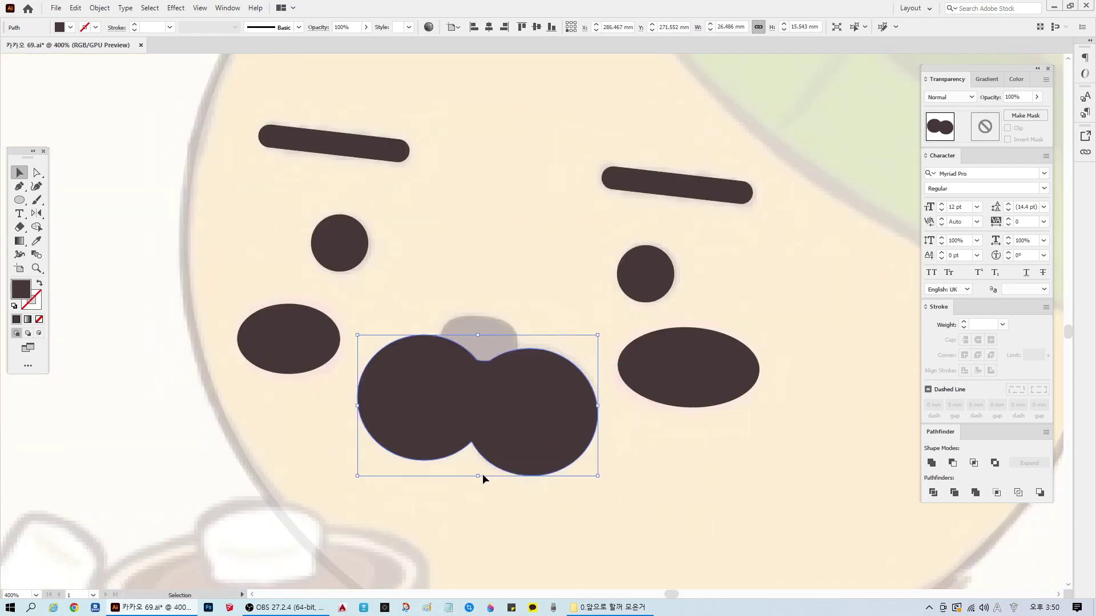
Step: Blunt the sharp notch tip under the offset muzzle shape by covering it with a small closed Pen shape with a curved lower edge
scroll(464, 465, "up", 4)
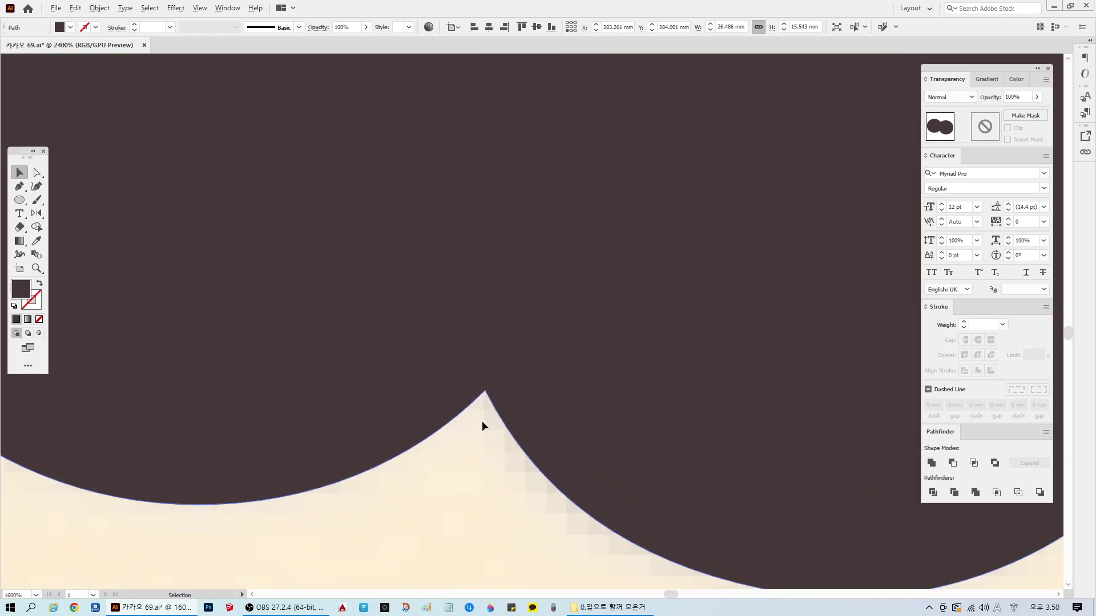
left_click(19, 186)
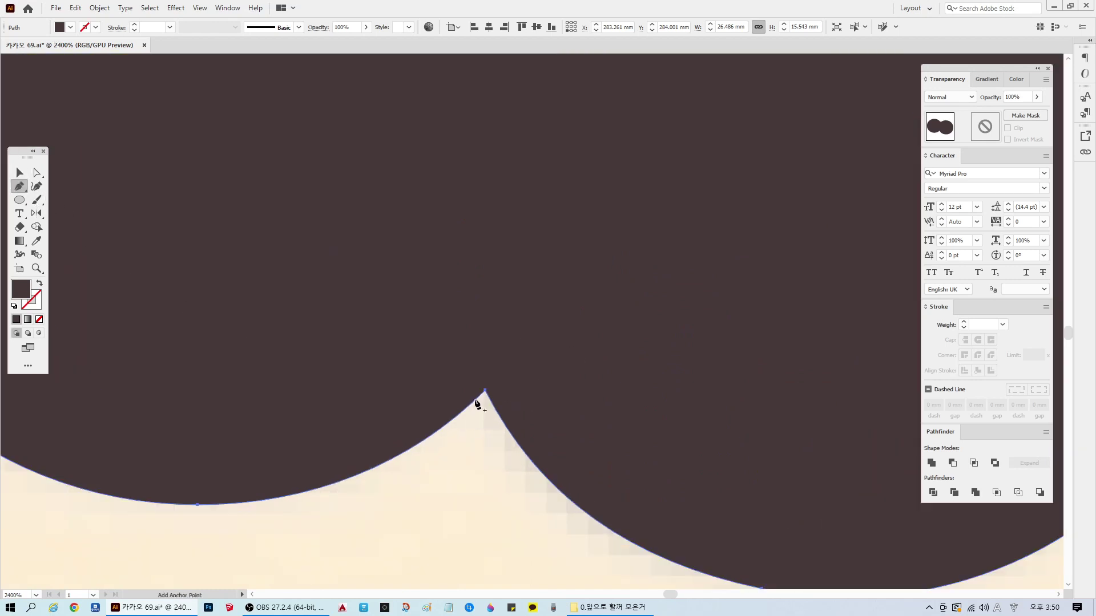
scroll(480, 405, "up", 1)
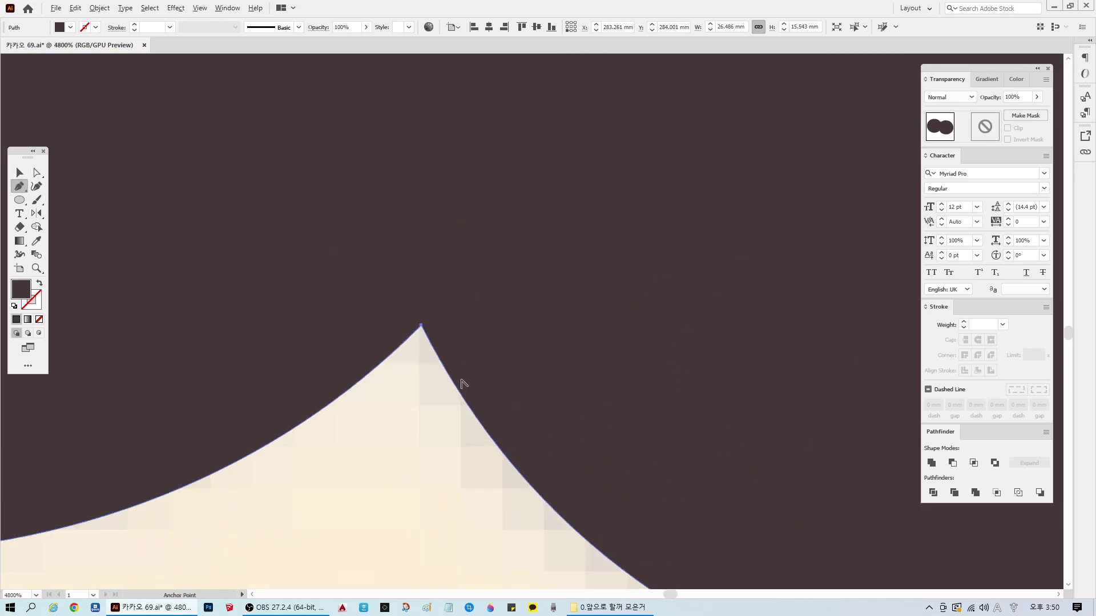
key("ctrl+shift+a")
left_click(411, 335)
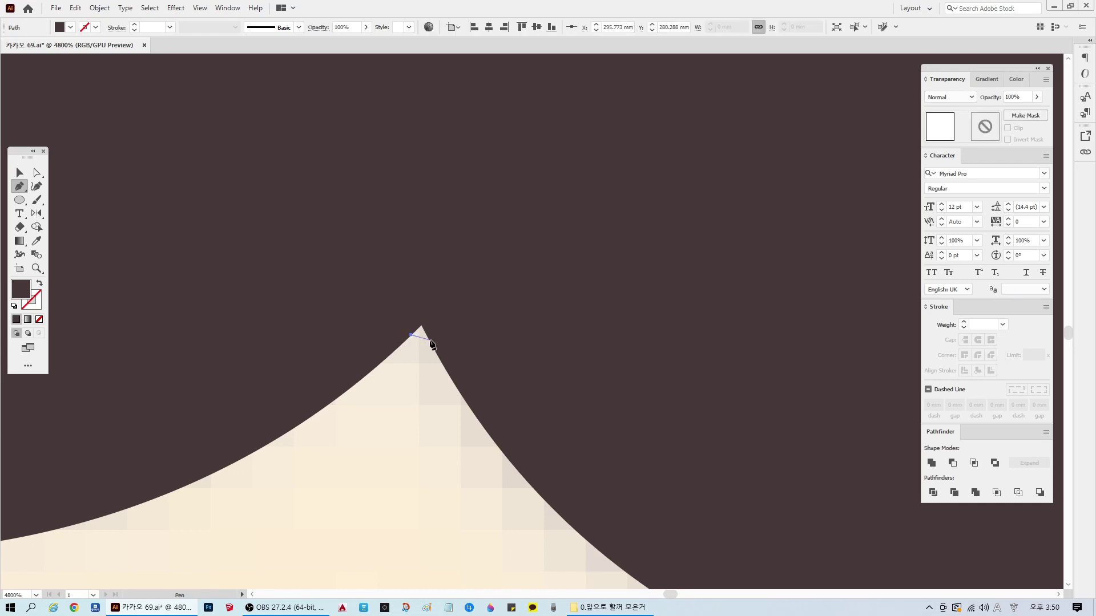
mouse_move(428, 338)
left_mouse_down()
mouse_move(434, 350)
mouse_move(422, 330)
left_mouse_up()
key("ctrl+z")
left_click(428, 339)
left_click(431, 312)
left_click(414, 313)
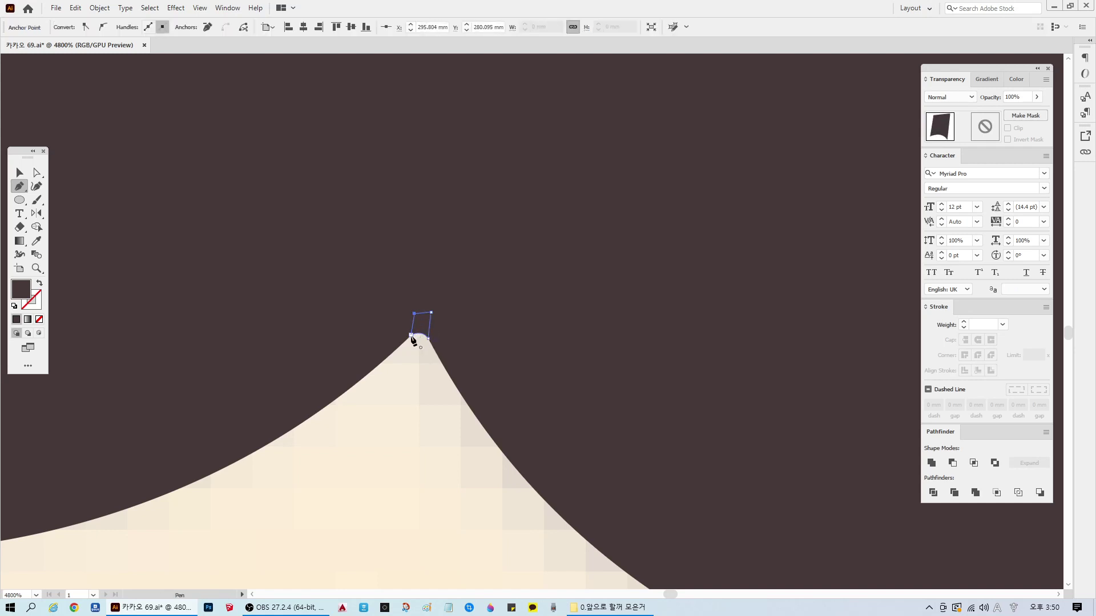
key("v")
left_click(426, 422)
scroll(432, 403, "down", 4)
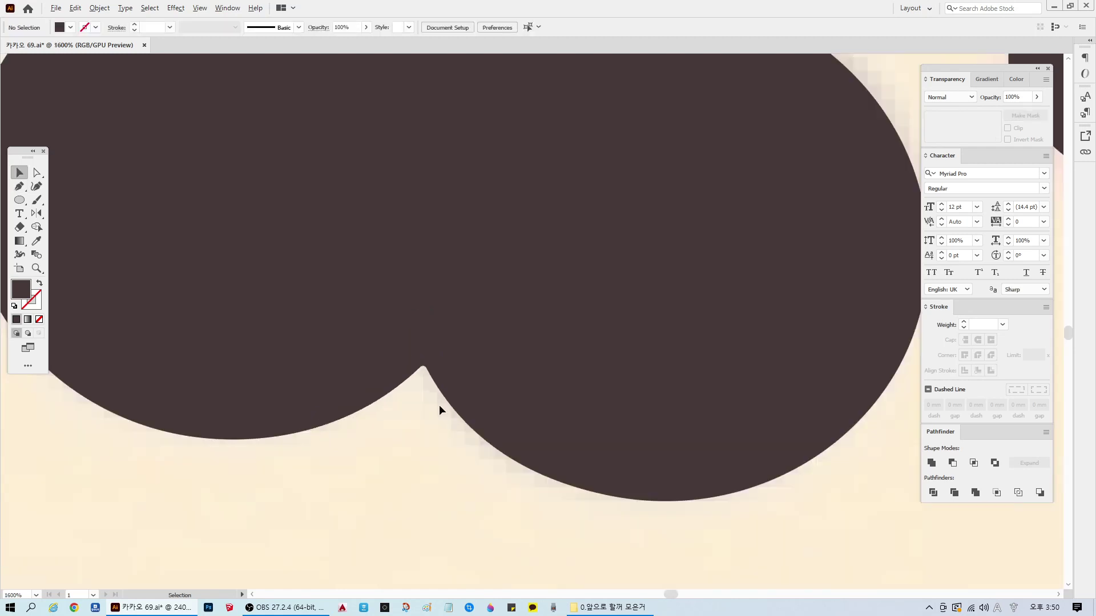
Step: Unite the small notch patch with the outer offset muzzle shape, leaving the inner muzzle shape out of the selection
left_click(425, 378)
left_click(579, 353, "shift")
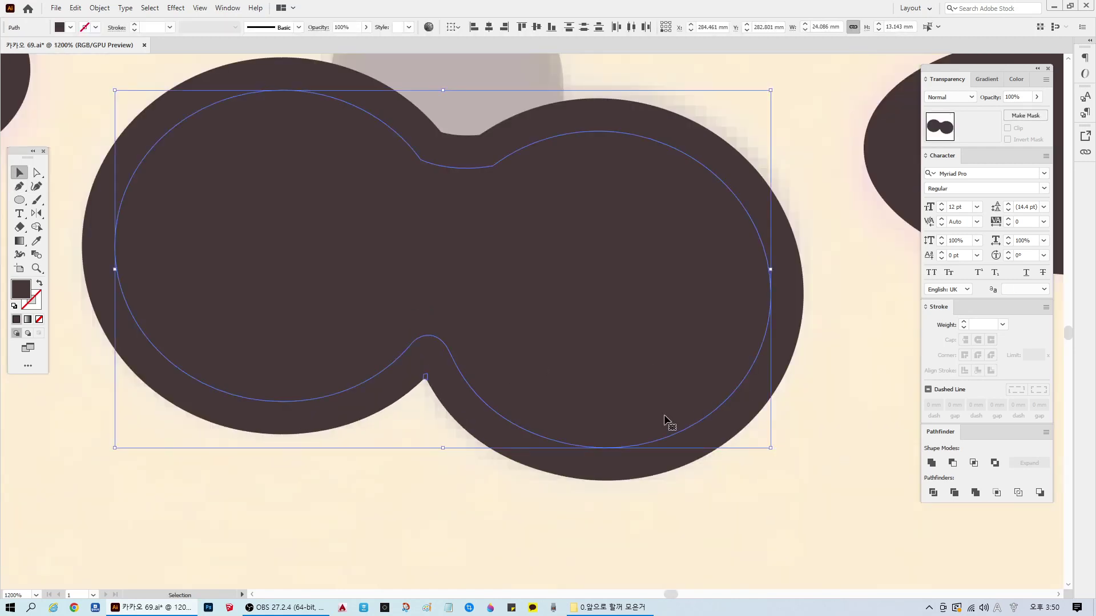
left_click(484, 446)
left_click(430, 384)
left_click(425, 390)
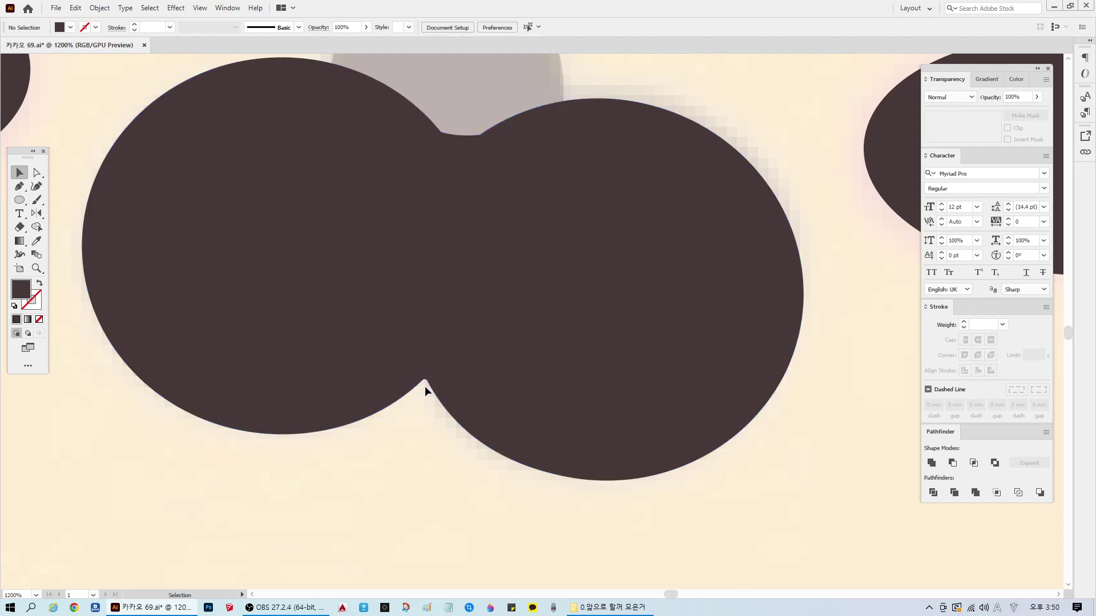
left_click(440, 399)
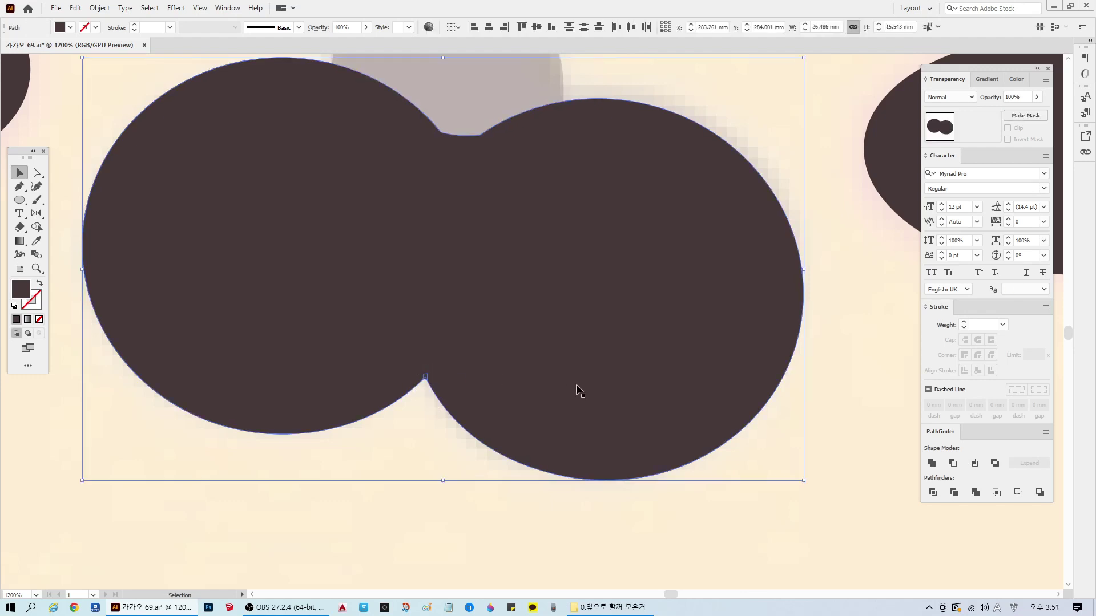
left_click(1017, 114)
scroll(503, 340, "down", 2)
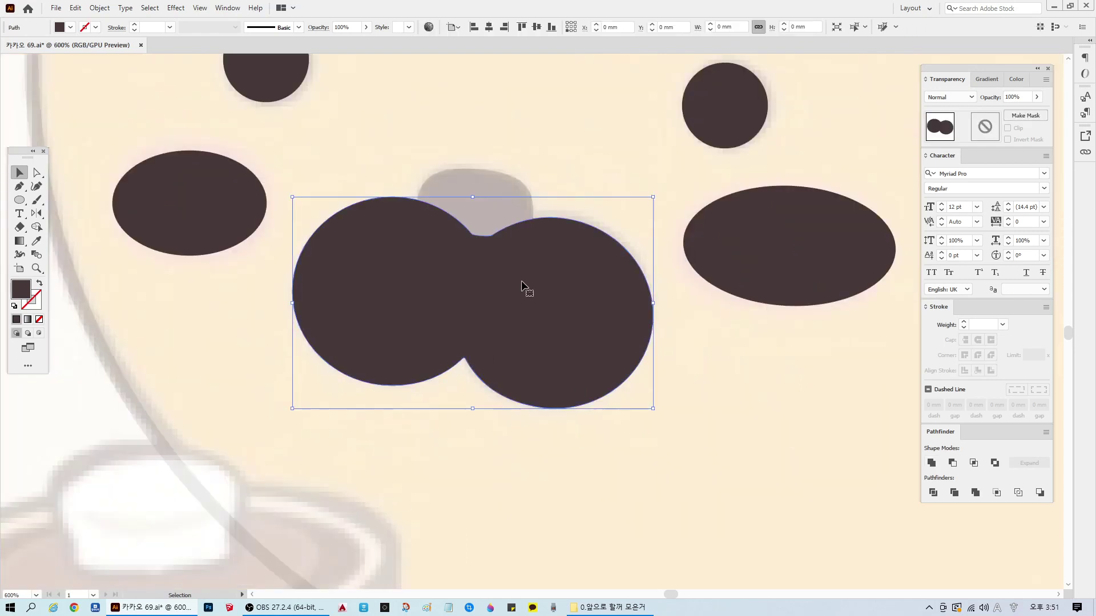
Step: Lock the united outer muzzle shape and bring the inner muzzle shape to the front
key("a")
key("ctrl+2")
left_click(507, 312)
right_click(510, 309)
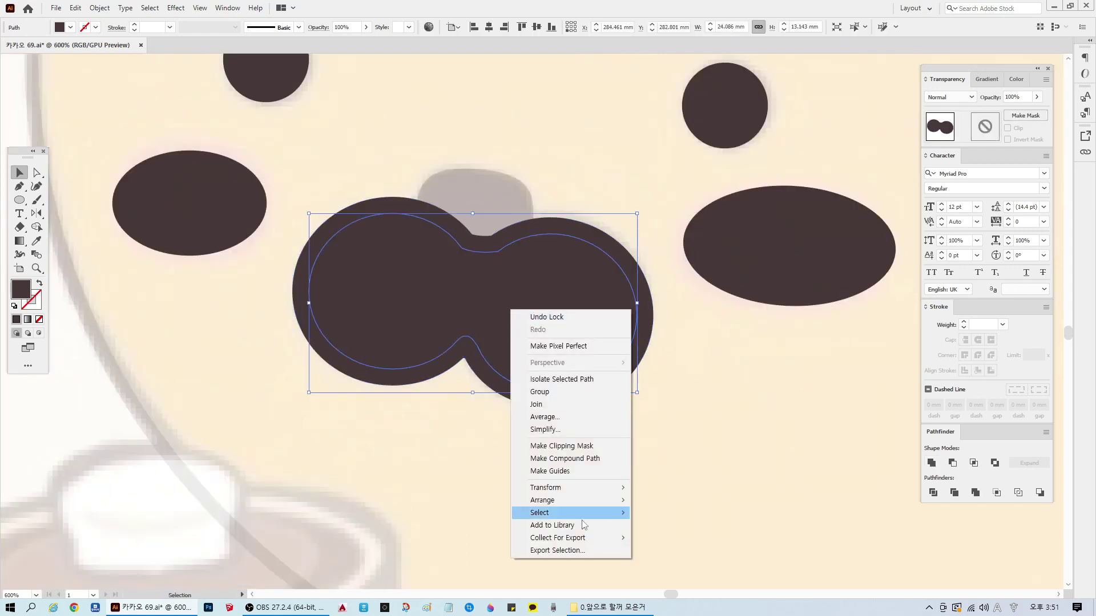
mouse_move(555, 506)
left_click(541, 323)
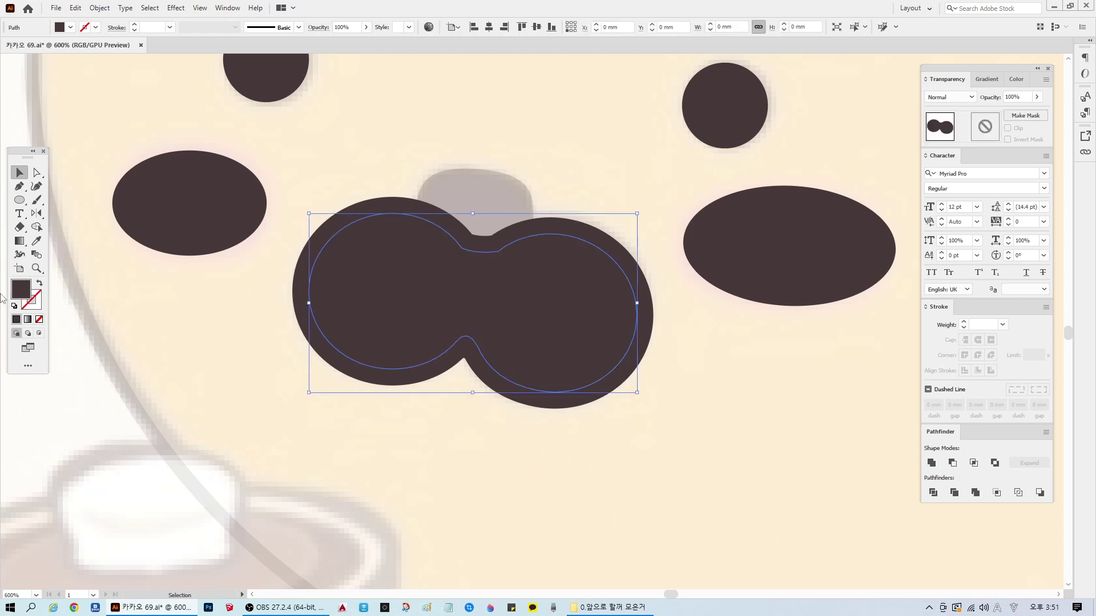
Step: Give the inner muzzle shape a plain white fill with no stroke
left_click(15, 306)
left_click(33, 298)
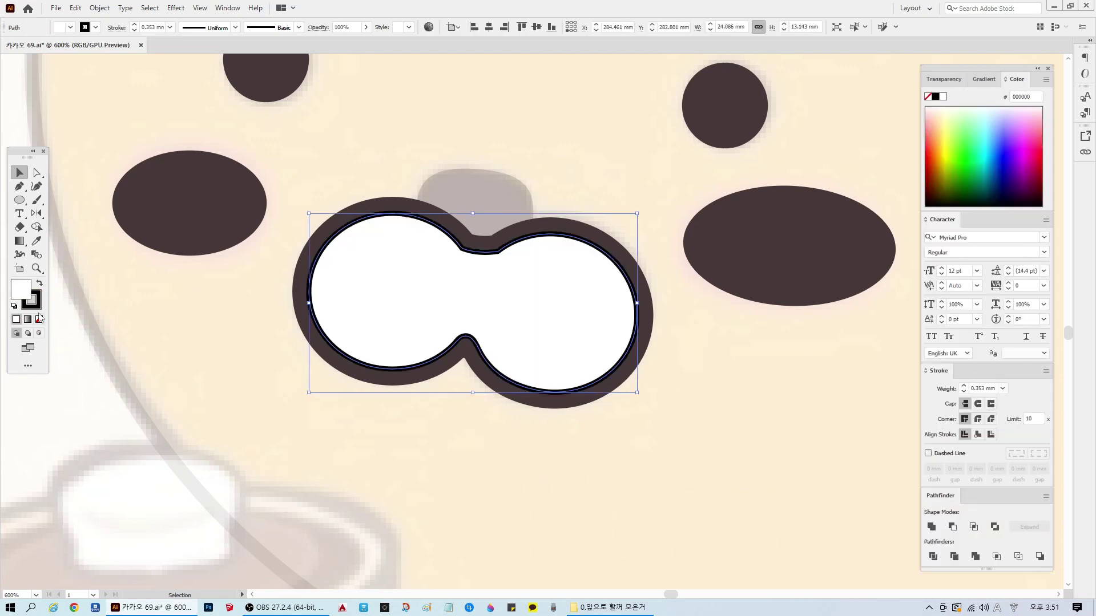
left_click(39, 319)
left_click(753, 519)
scroll(522, 284, "up", 1)
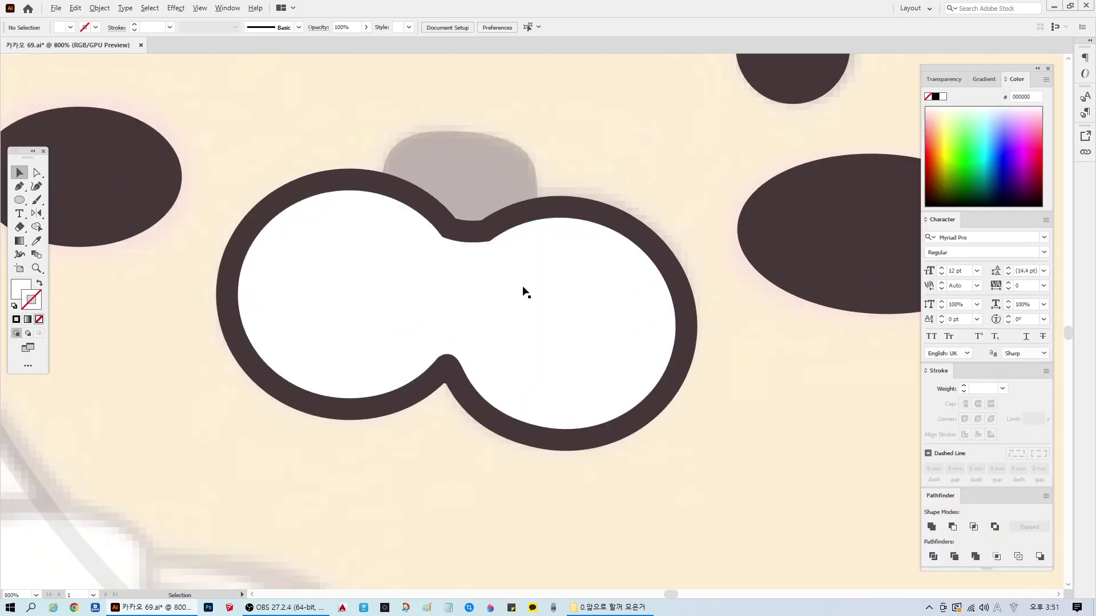
scroll(570, 367, "down", 4)
scroll(728, 388, "down", 1)
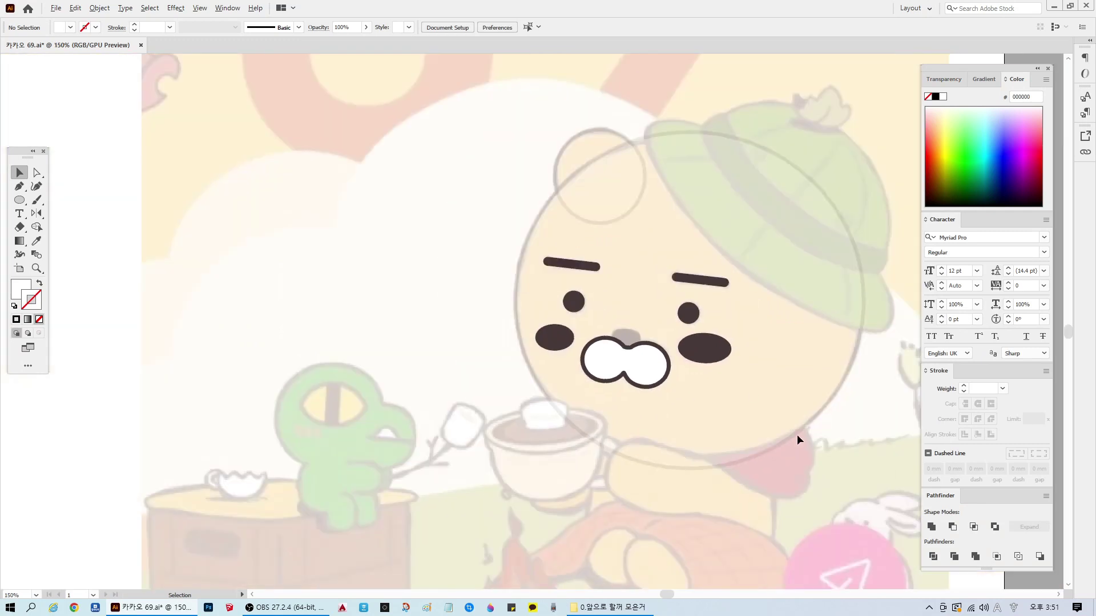
Step: Draw the hat's crown as a closed Pen shape, curving over the top to the band's lower end and closing with a straight edge
left_click_drag(669, 594, 676, 594)
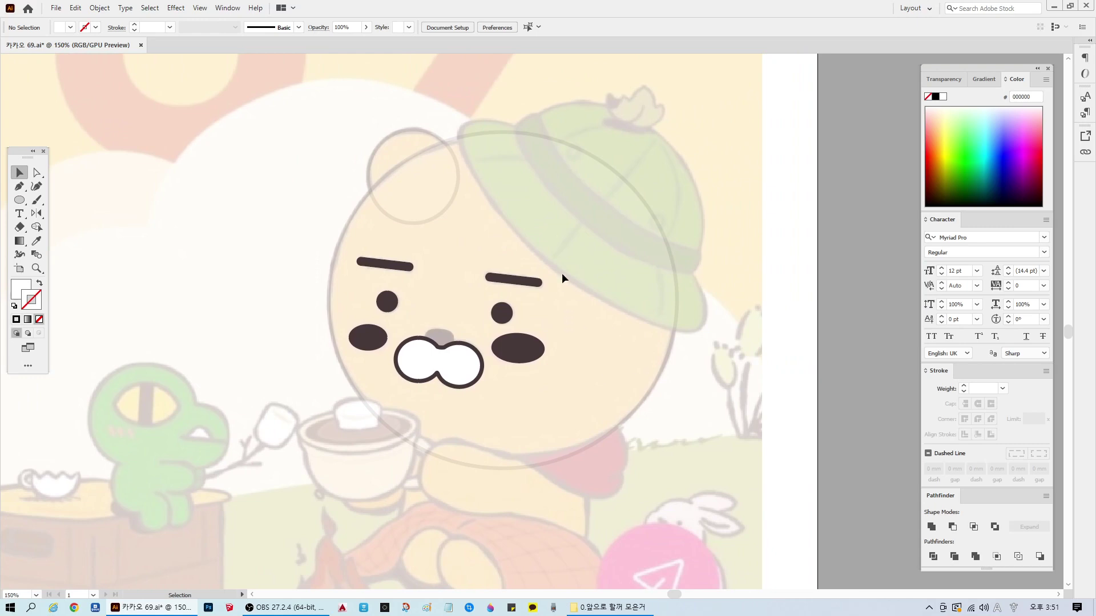
scroll(644, 166, "up", 2)
scroll(660, 201, "up", 1)
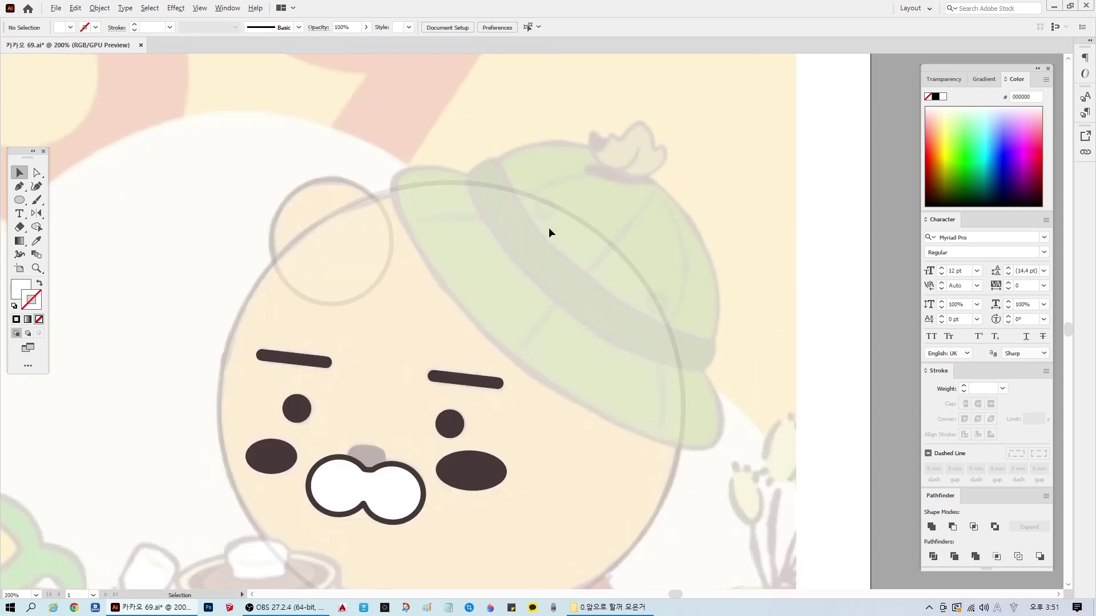
key("p")
left_click(494, 164)
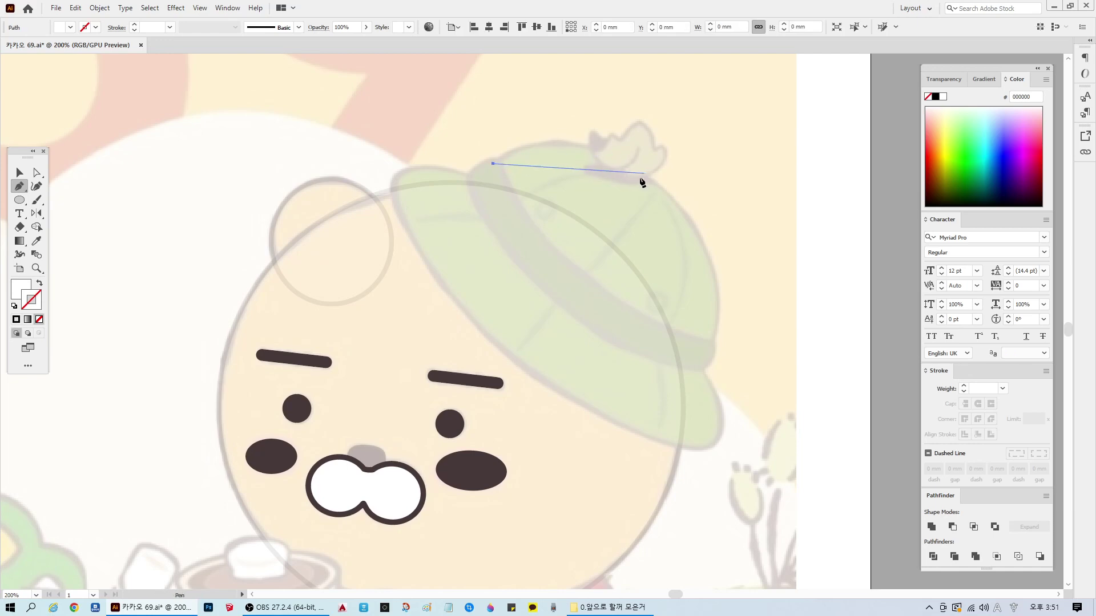
left_click_drag(637, 172, 720, 232)
left_click(637, 173)
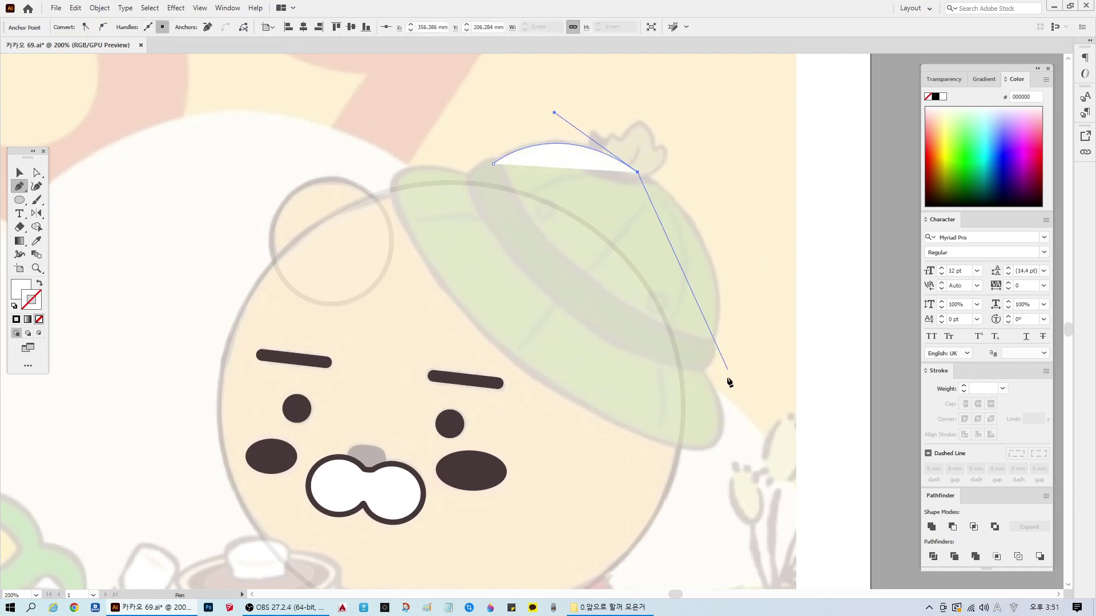
left_click_drag(711, 338, 687, 446)
left_click(711, 339)
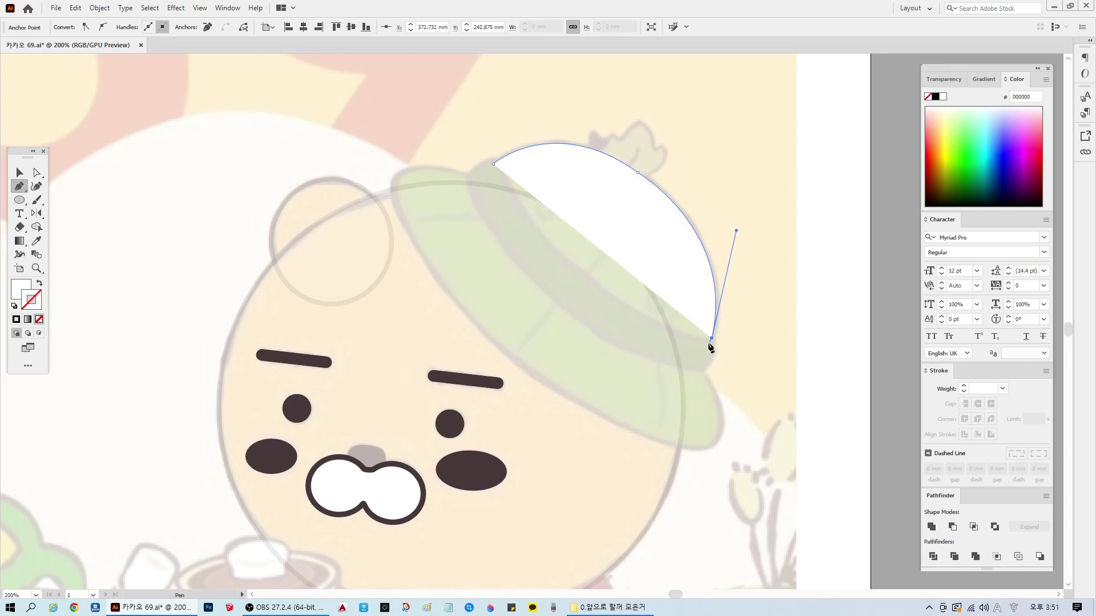
left_click(707, 345)
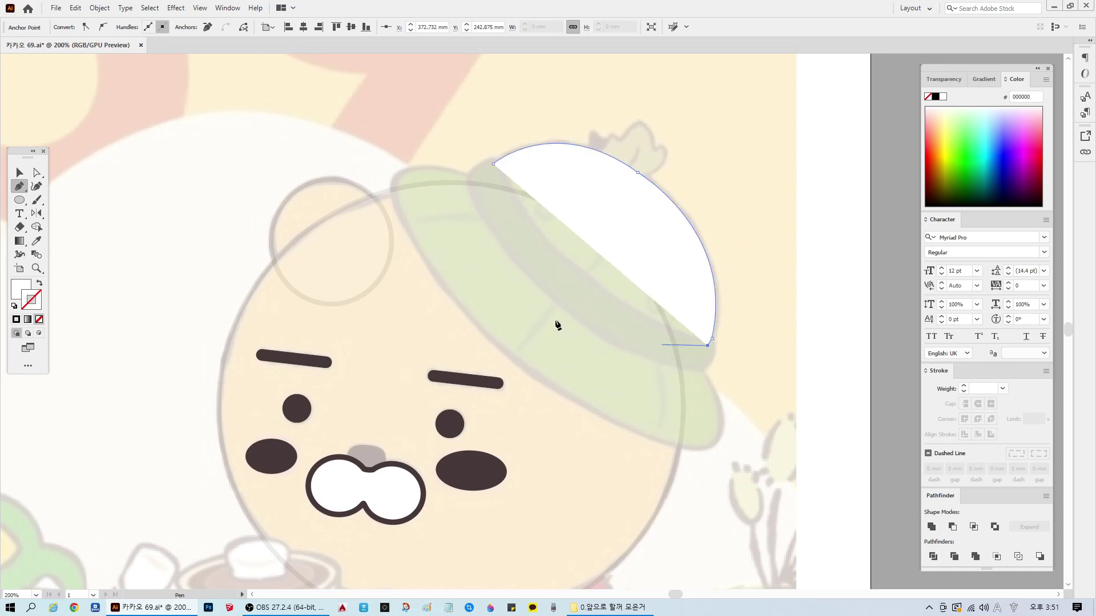
left_click(494, 169)
key("v")
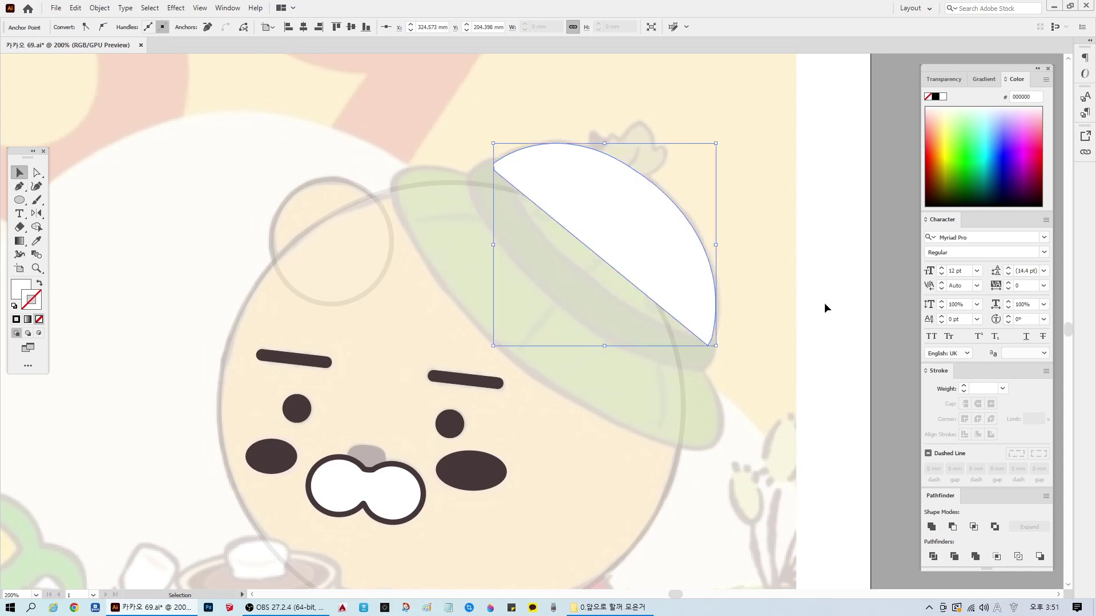
Step: Give the hat crown shape the default white fill and black stroke, with a 0.5 mm stroke weight
left_click(824, 304)
left_click(649, 236)
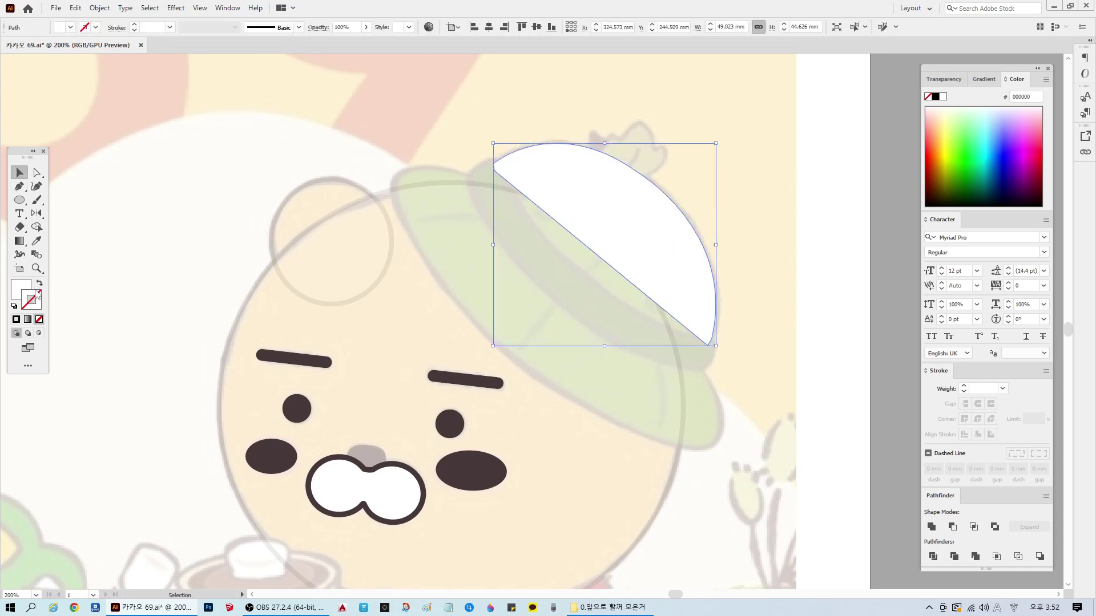
left_click(14, 306)
left_click(638, 382)
left_click(686, 245)
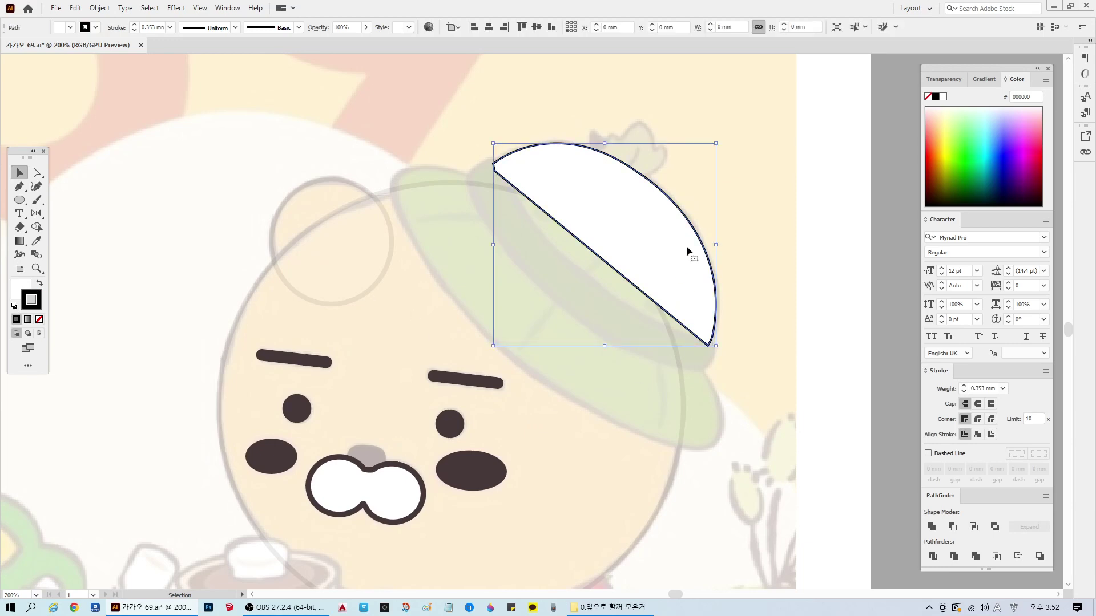
left_click(142, 27)
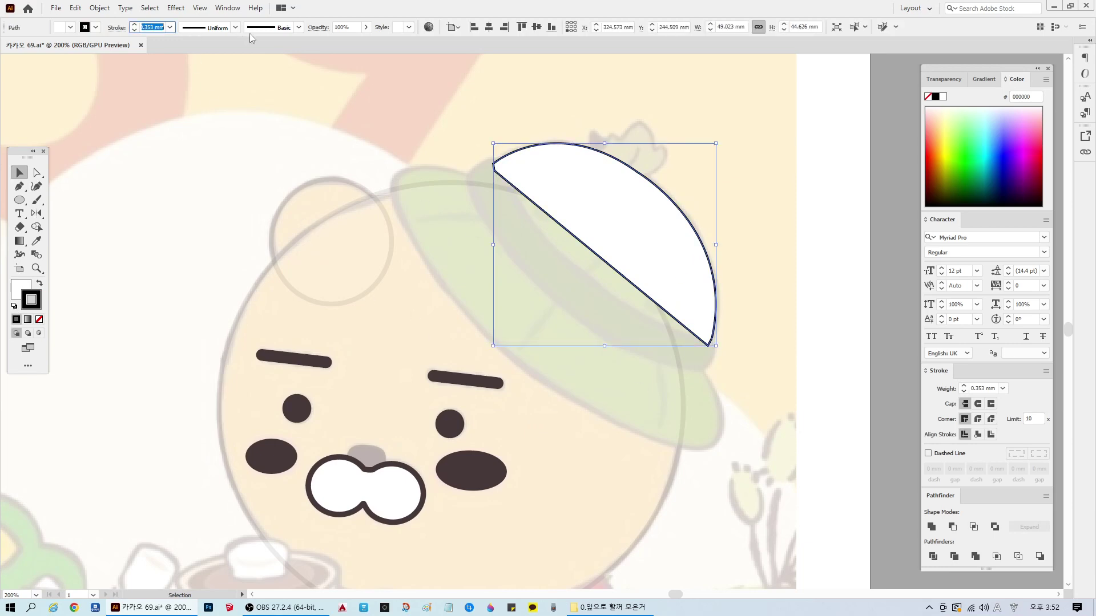
key("BackSpace")
type("0.5")
key("Return")
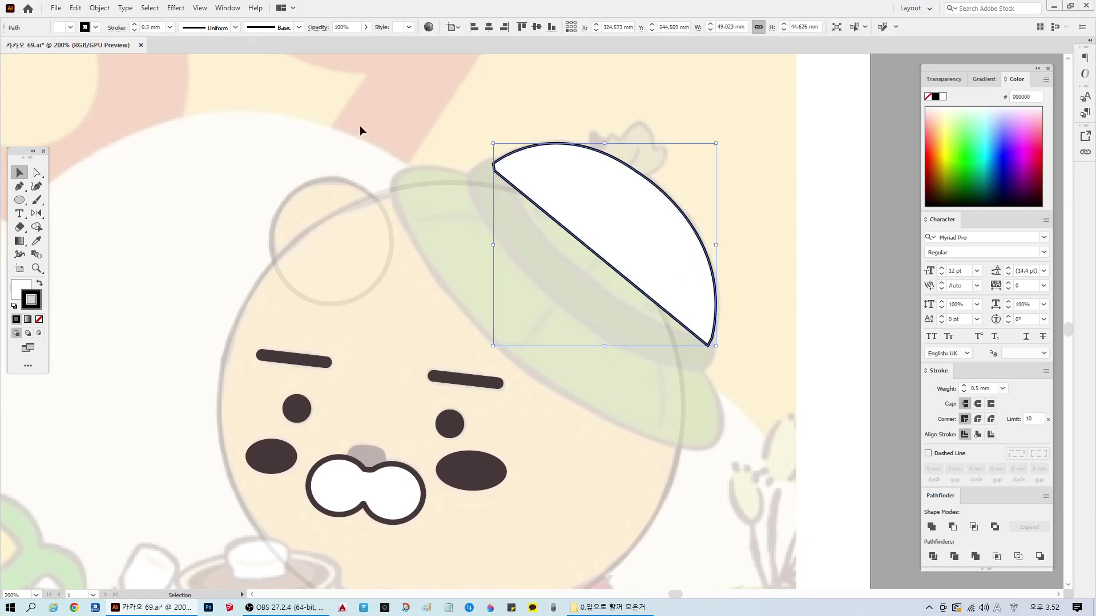
Step: Undo the accidental move of the hat crown and set its stroke weight to 0.6 mm
left_click(703, 196)
scroll(703, 196, "up", 1)
left_click_drag(673, 313, 677, 457)
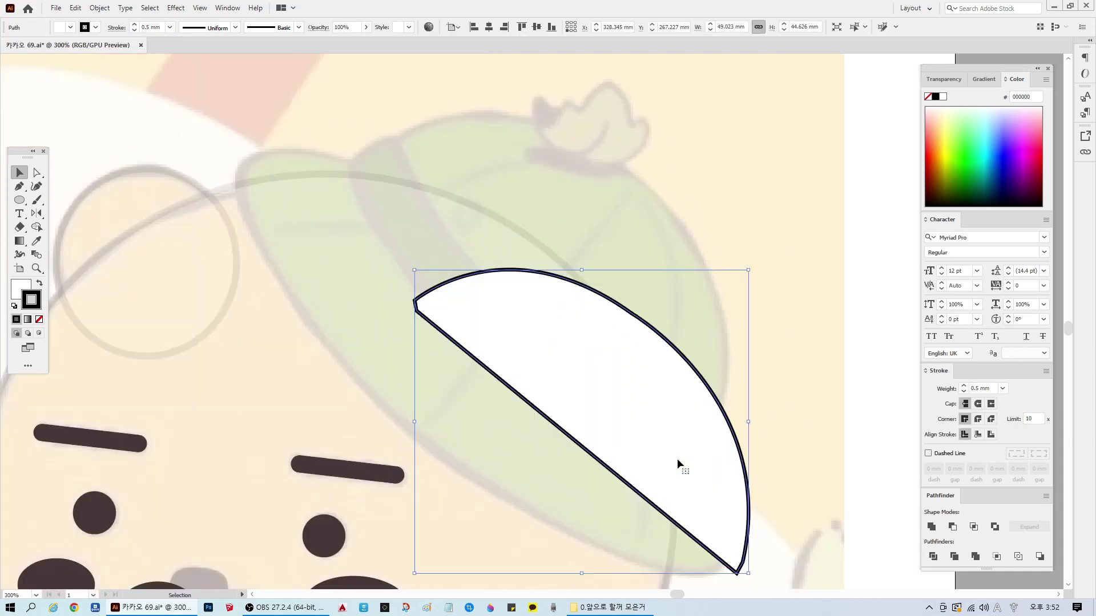
key("ctrl+z")
left_click(141, 28)
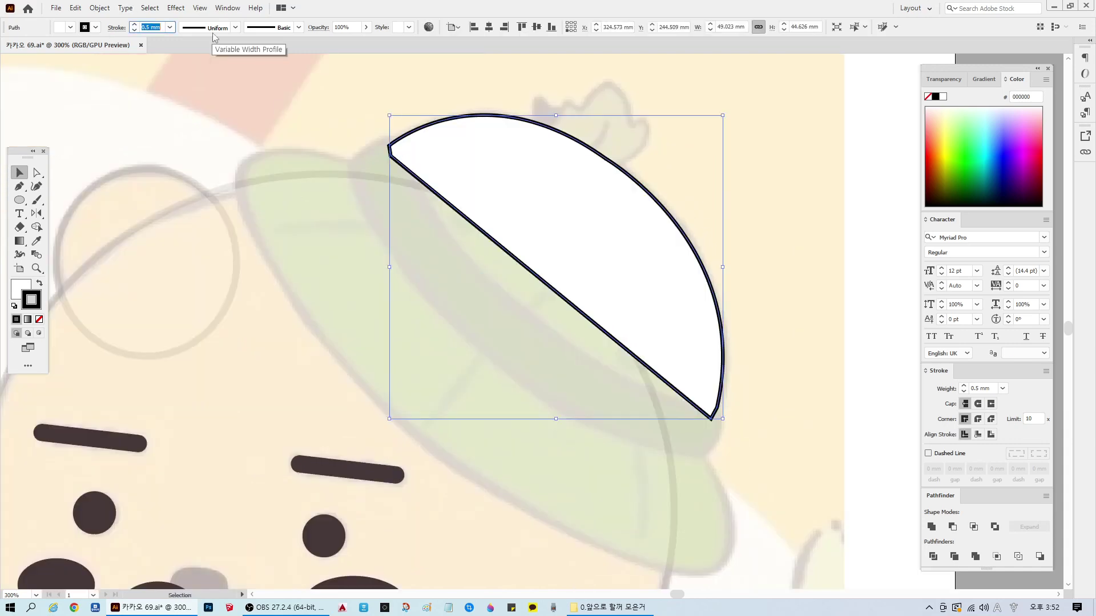
key("BackSpace")
type("0.6")
key("Return")
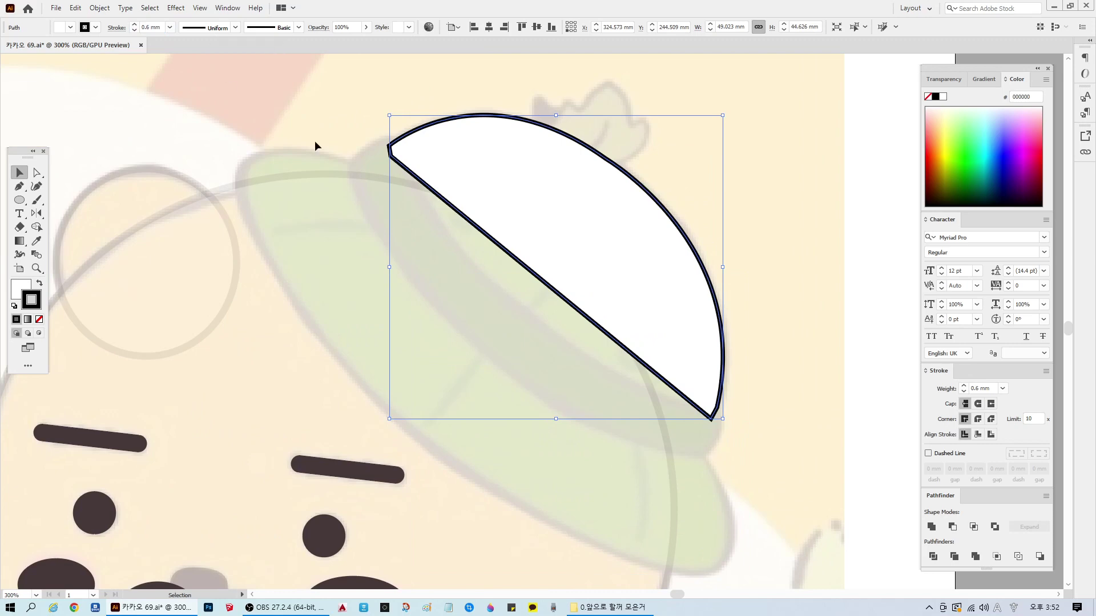
Step: Lower the hat crown's opacity to 10%
left_click(984, 78)
left_click(945, 84)
left_click(1015, 97)
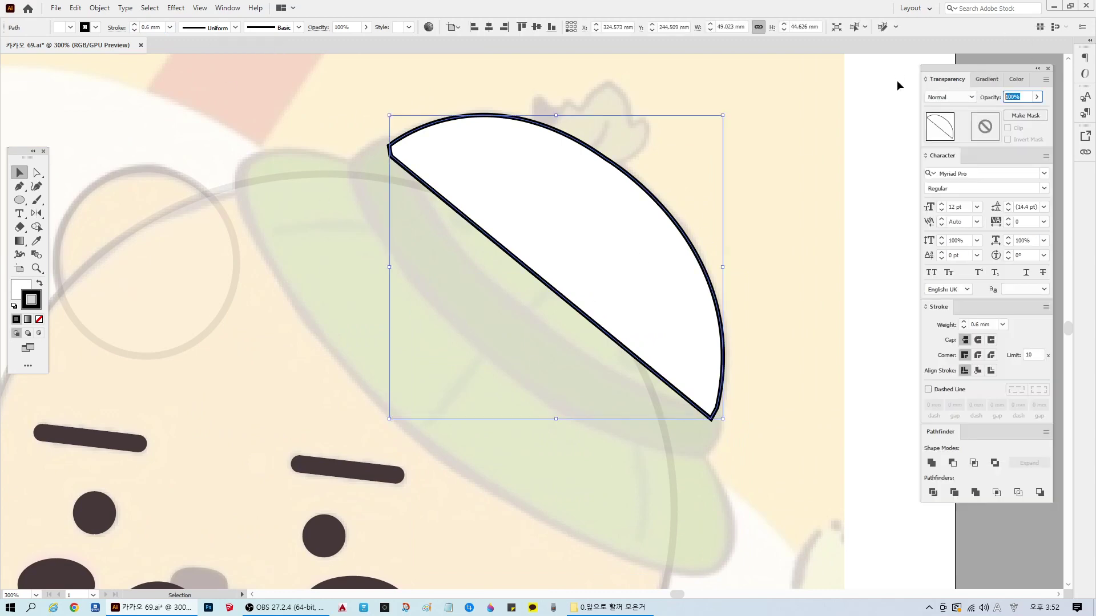
type("10")
key("Return")
left_click(781, 287)
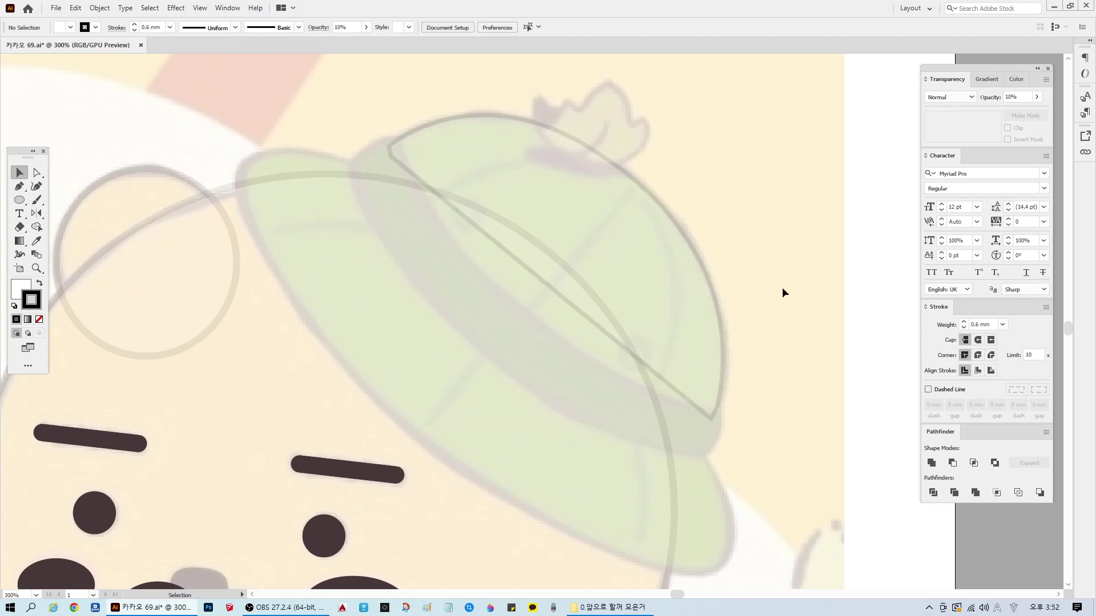
Step: Reduce the hat crown's opacity further to 5%
left_click(668, 286)
left_click(1022, 97)
type("5")
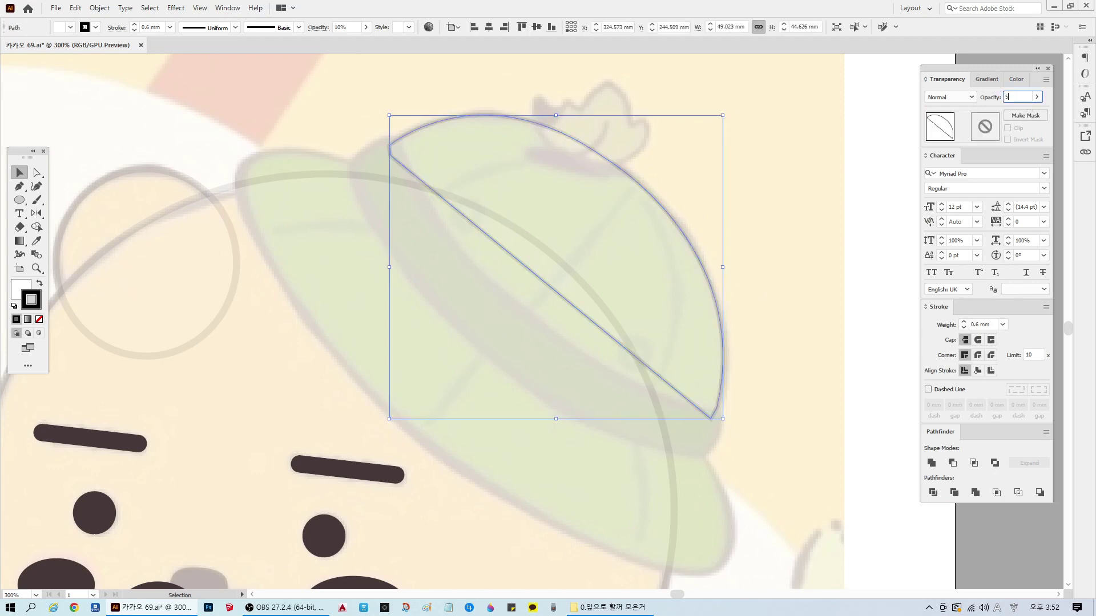
key("Return")
left_click(782, 268)
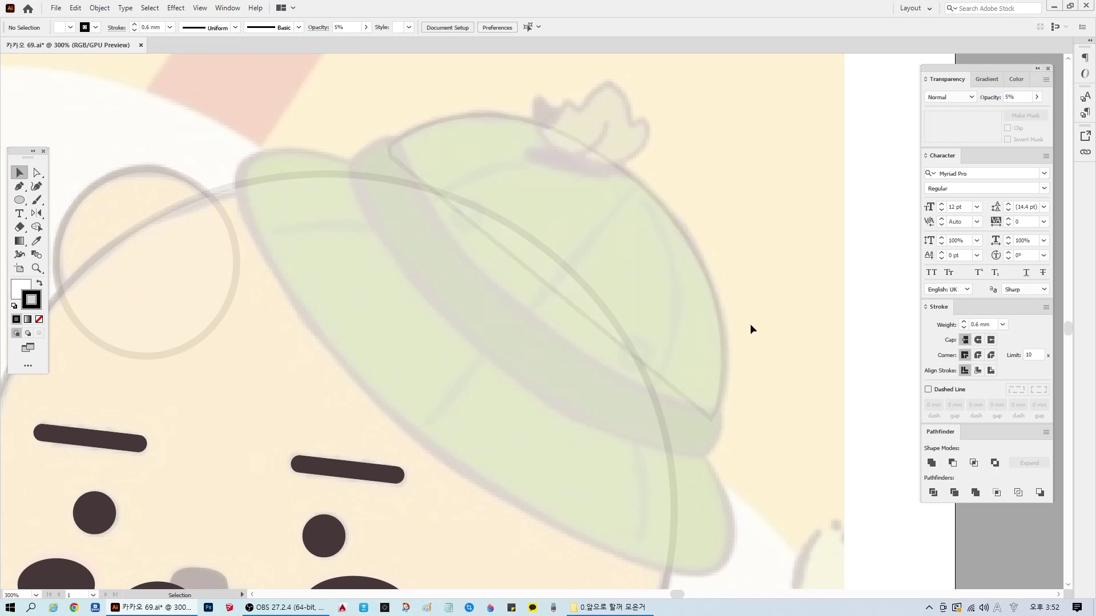
Step: Move the crown's anchor at the upper end of its straight edge down onto the middle of the hat band
scroll(750, 323, "down", 1)
scroll(763, 305, "down", 1)
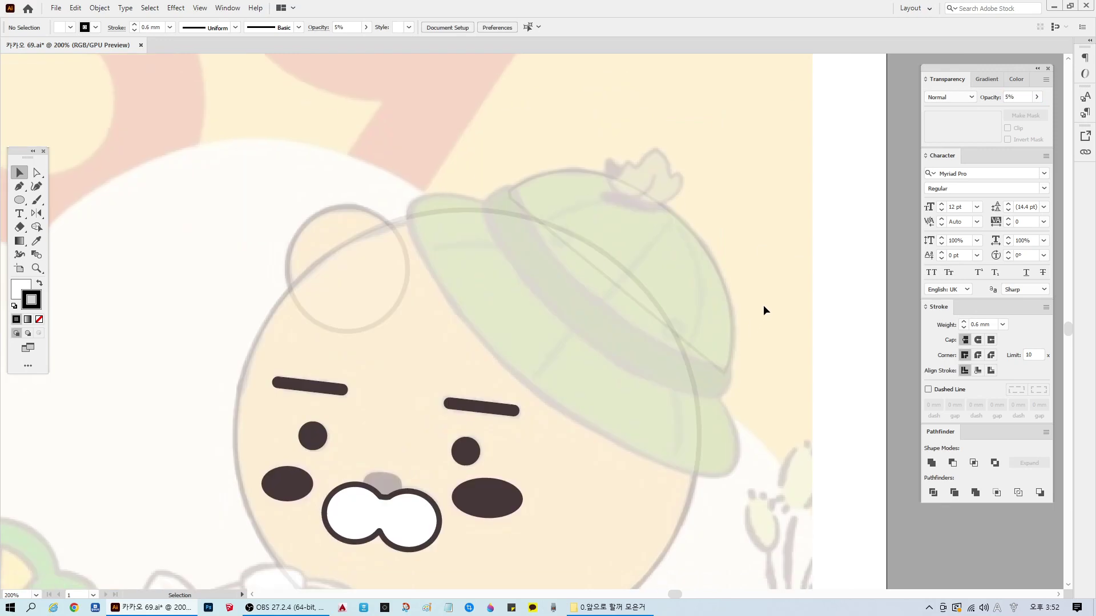
left_click(628, 291)
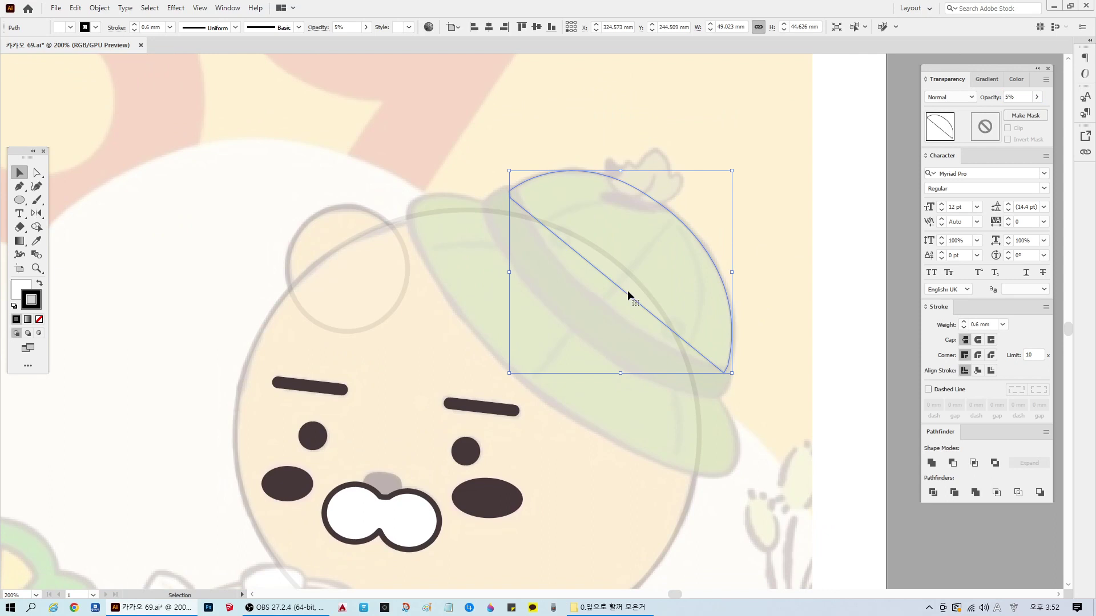
left_click(36, 174)
left_click_drag(510, 192, 556, 317)
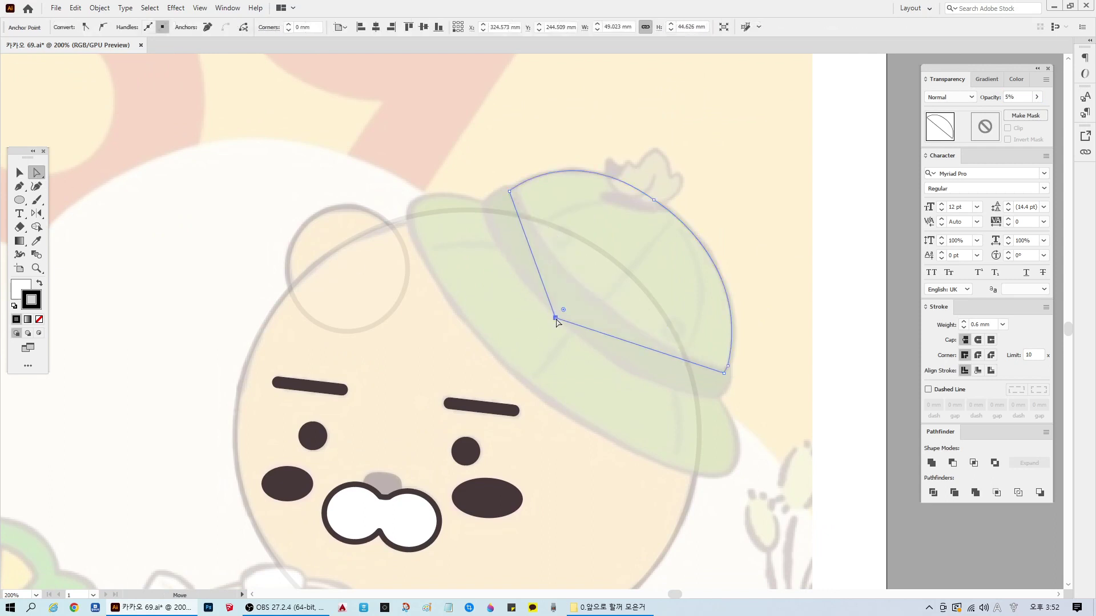
left_click(411, 113)
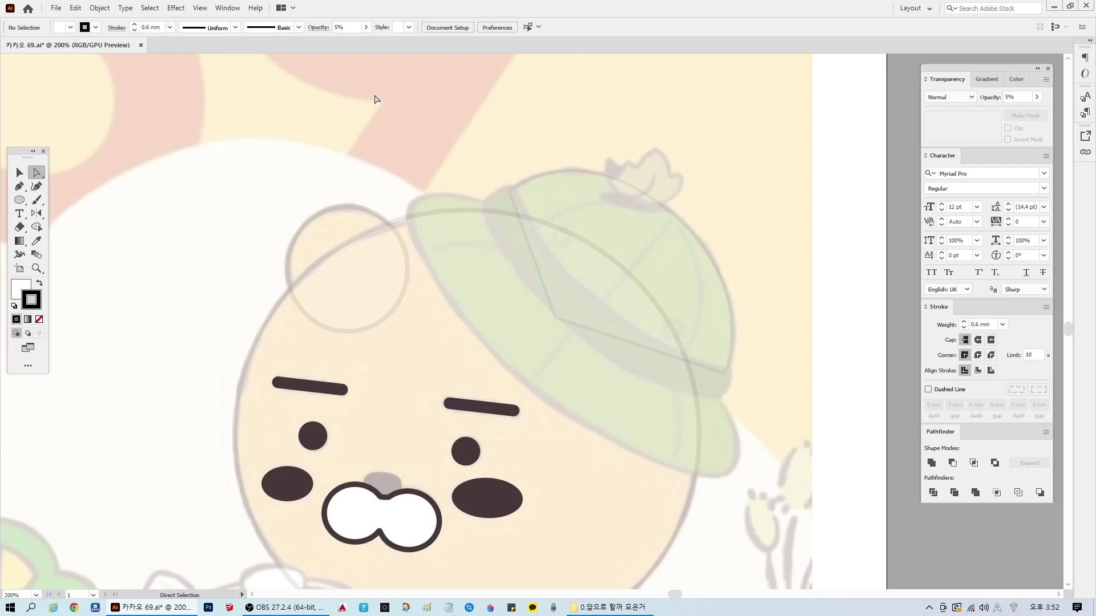
Step: Start a Pen path for the hat brim at the band's upper end, curve along the brim's top edge and remove the fill
left_click(19, 187)
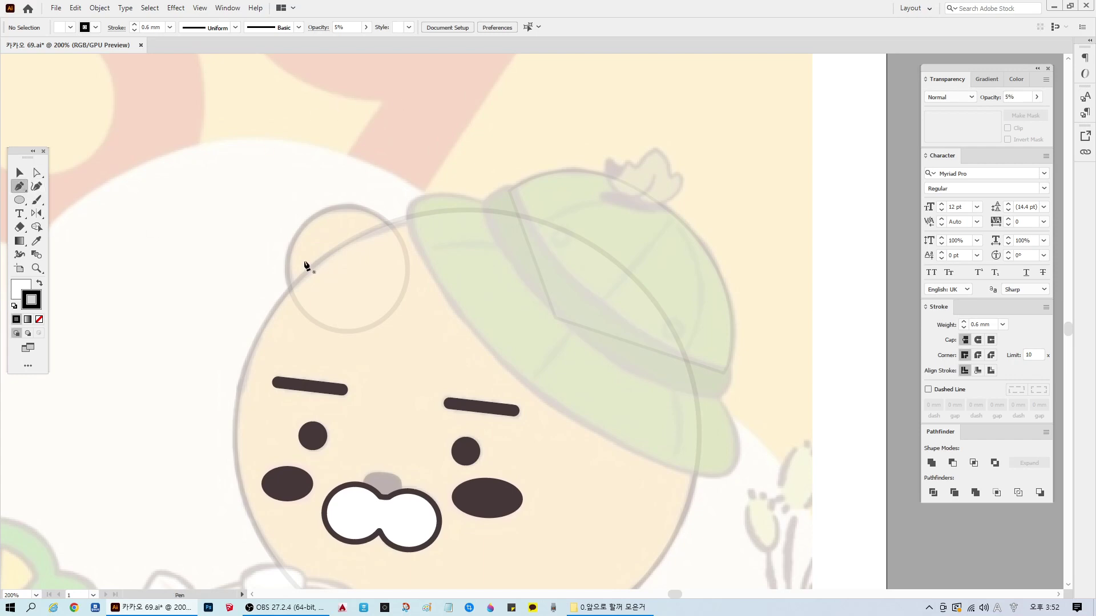
scroll(711, 379, "up", 1)
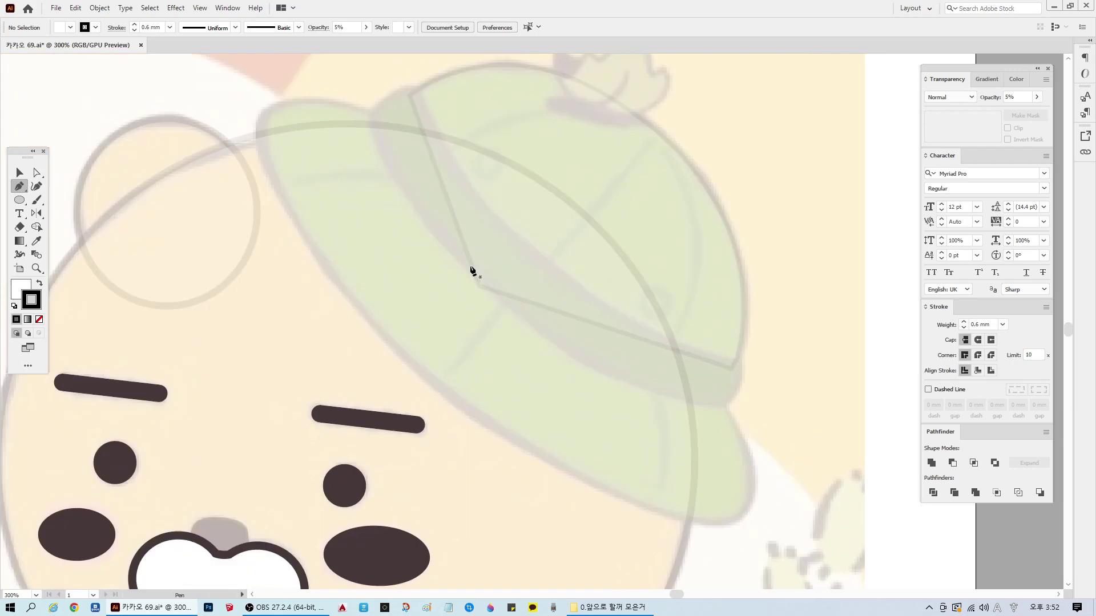
scroll(428, 177, "up", 1)
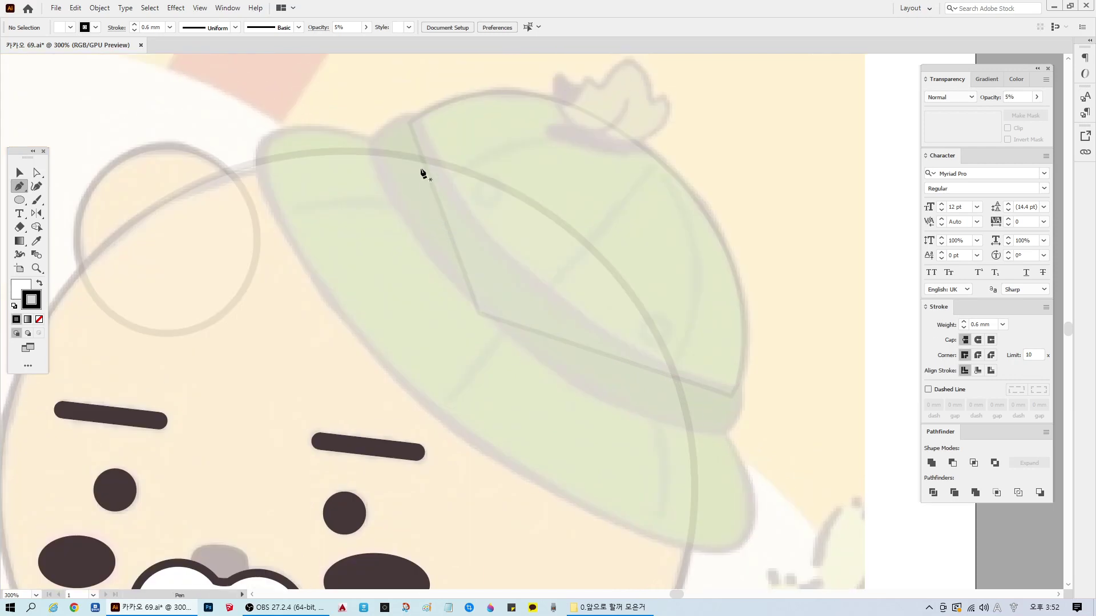
left_click(376, 144)
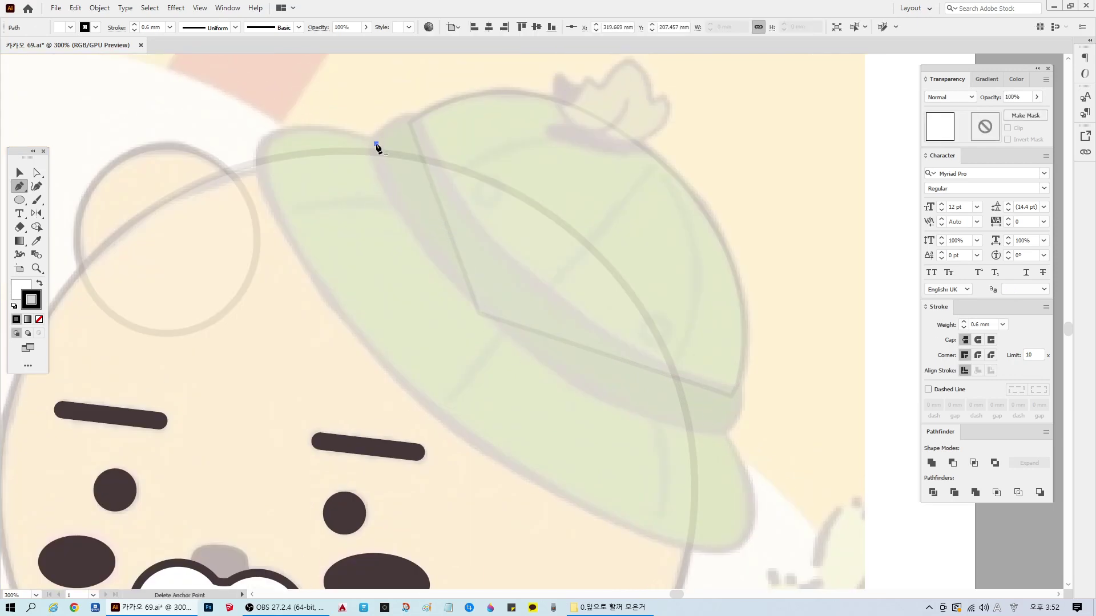
left_click(376, 144)
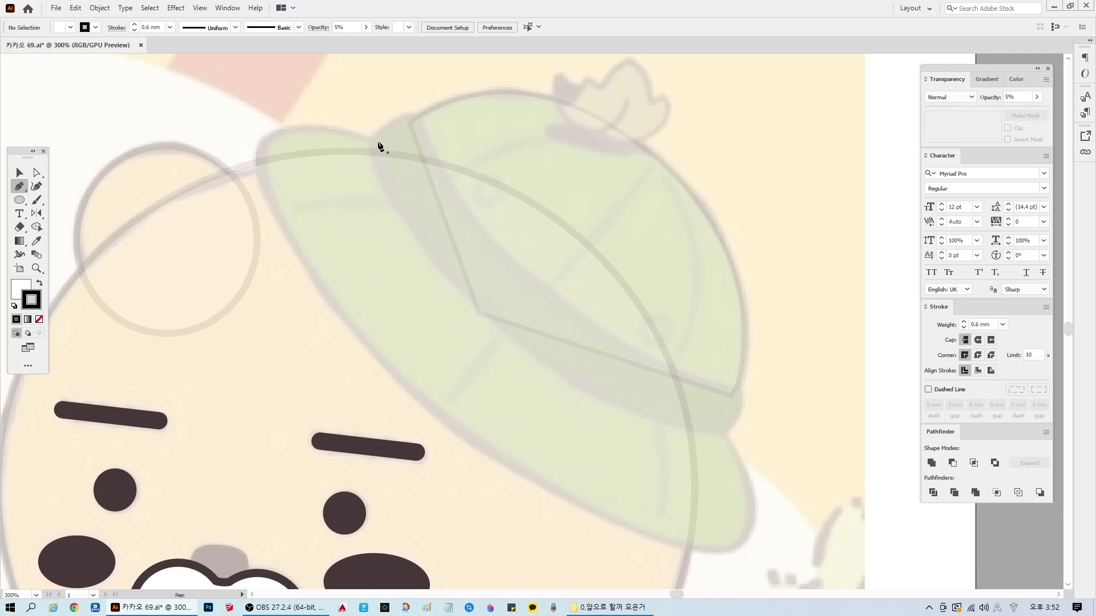
left_click(377, 143)
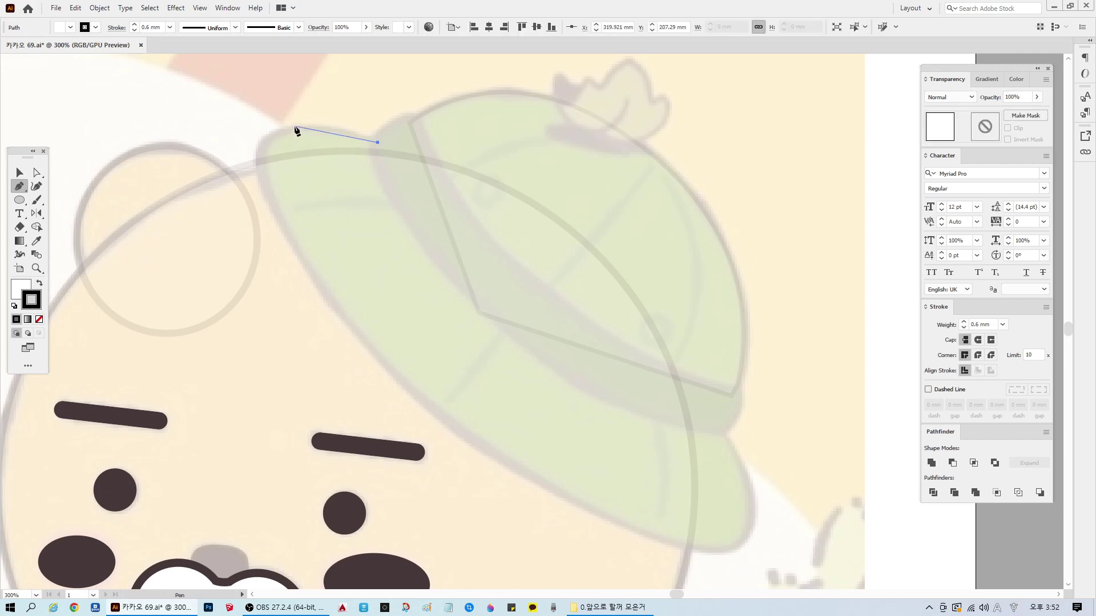
left_click_drag(294, 126, 245, 133)
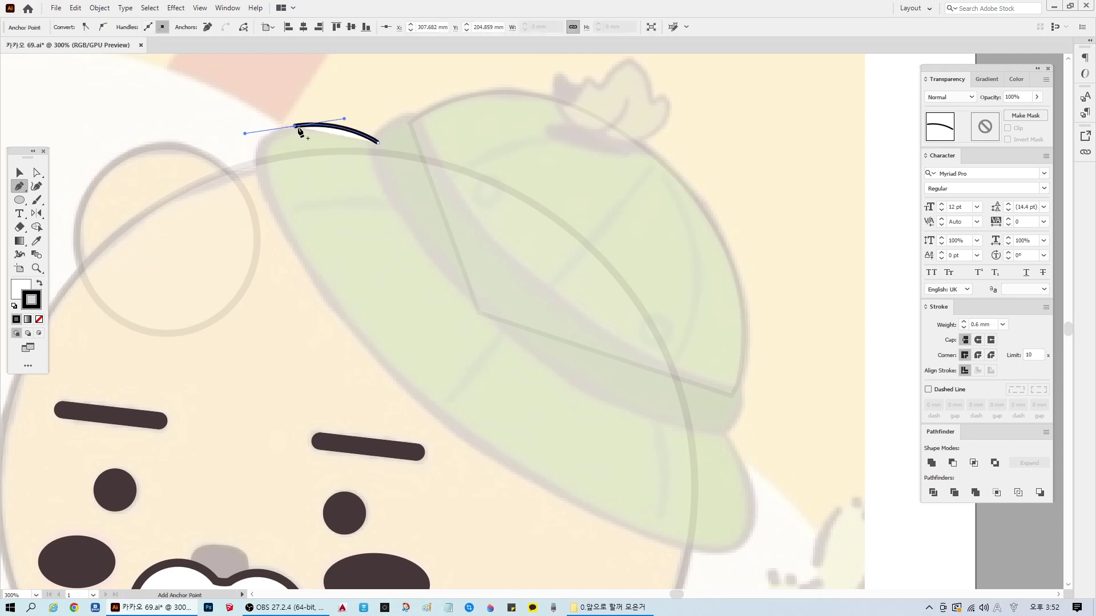
left_click(295, 127)
left_click(22, 289)
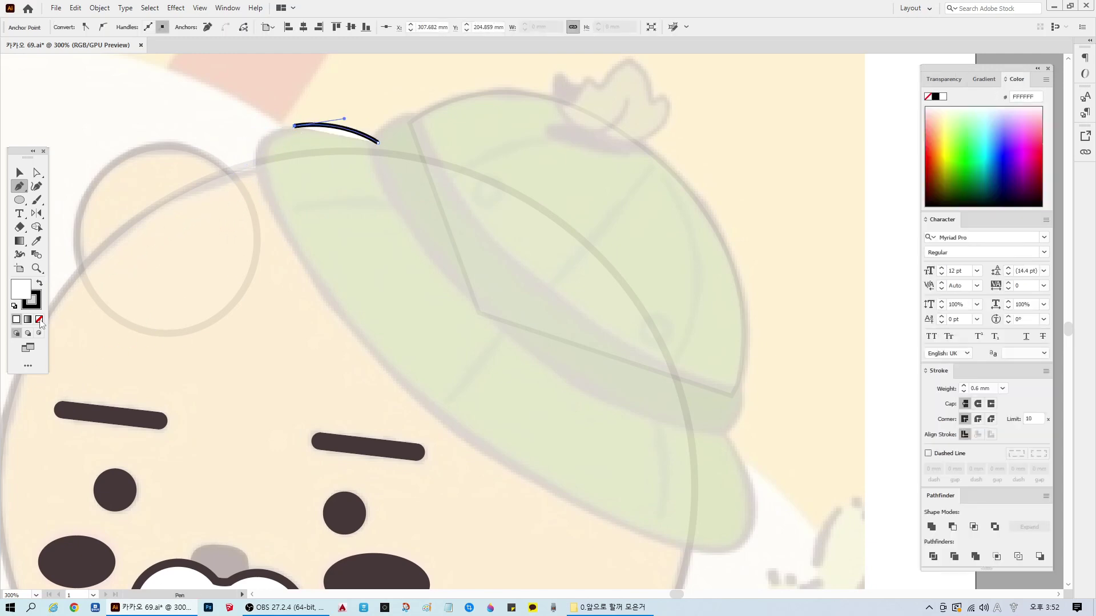
left_click(40, 323)
Step: Continue the brim path around its upper tip and along the curved lower edge to the start of its lower tip
left_click_drag(257, 181, 269, 233)
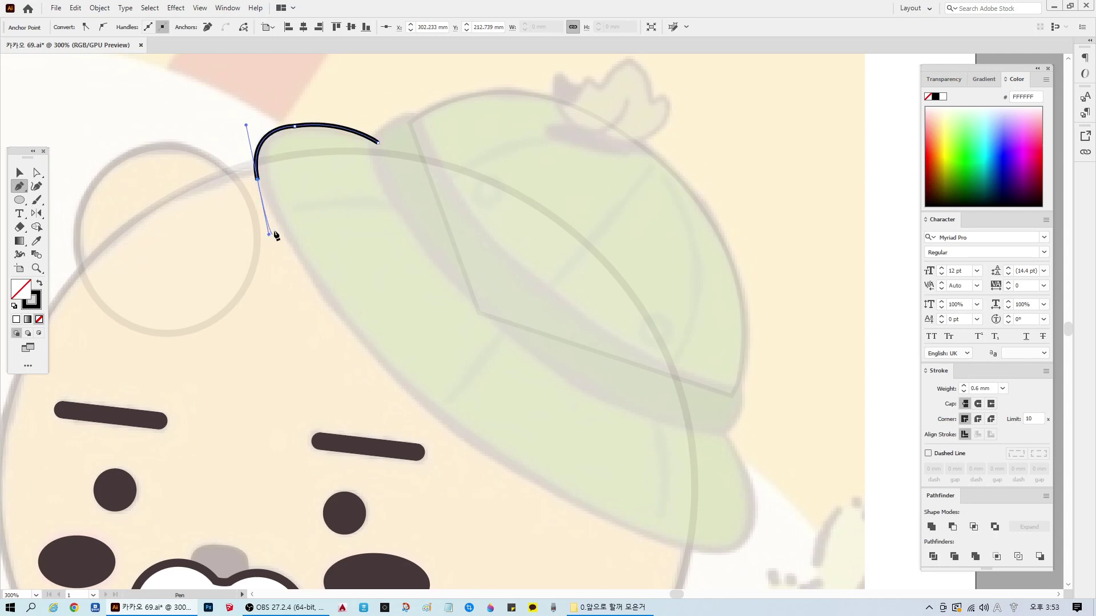
left_click(257, 180)
left_click_drag(405, 392, 530, 513)
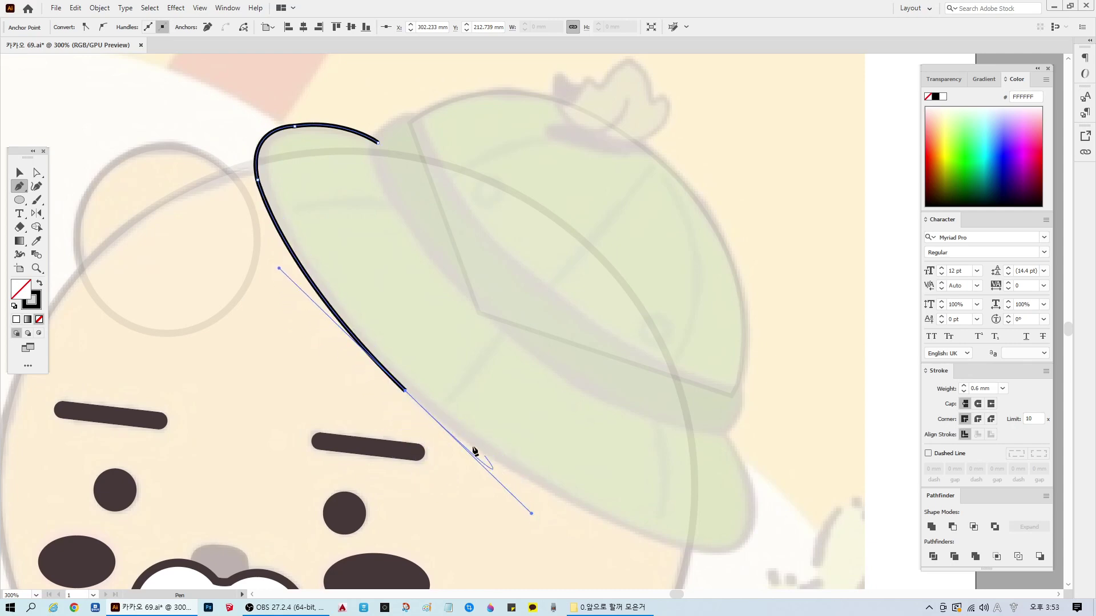
left_click(404, 391)
left_click_drag(583, 510, 783, 506)
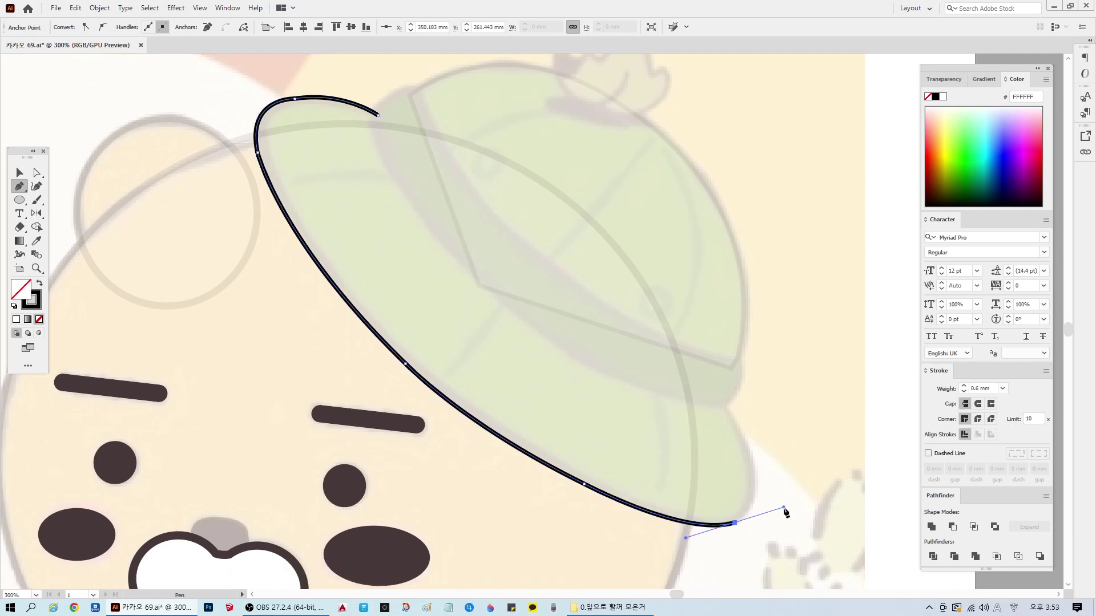
left_click(734, 523)
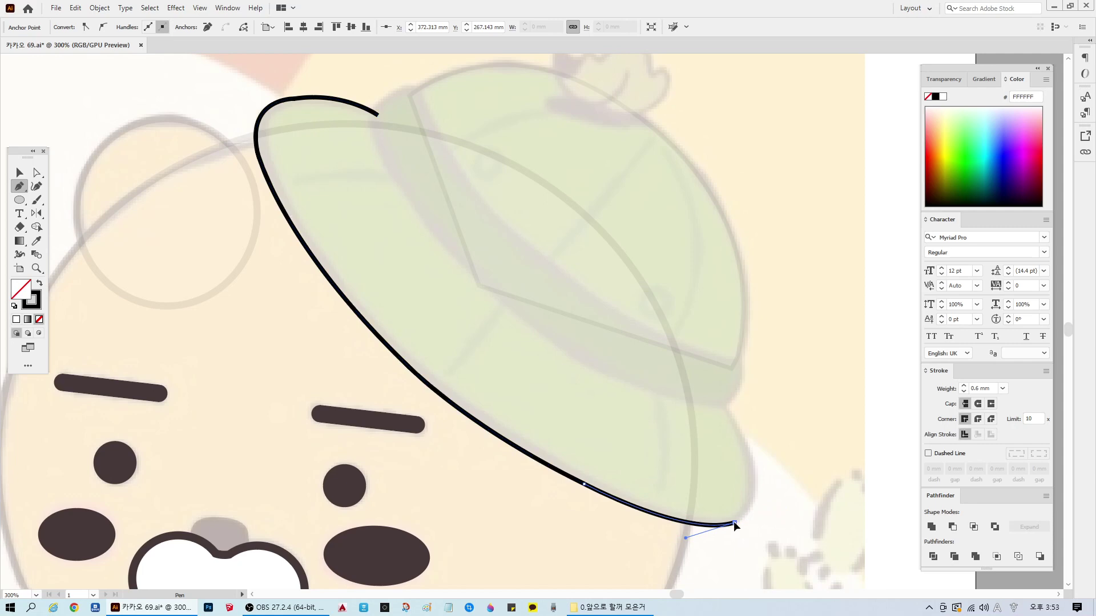
Step: Curve the brim path around its lower tip up to the band, and close it with a straight edge to the start point
left_click_drag(756, 475, 749, 439)
left_click(756, 475)
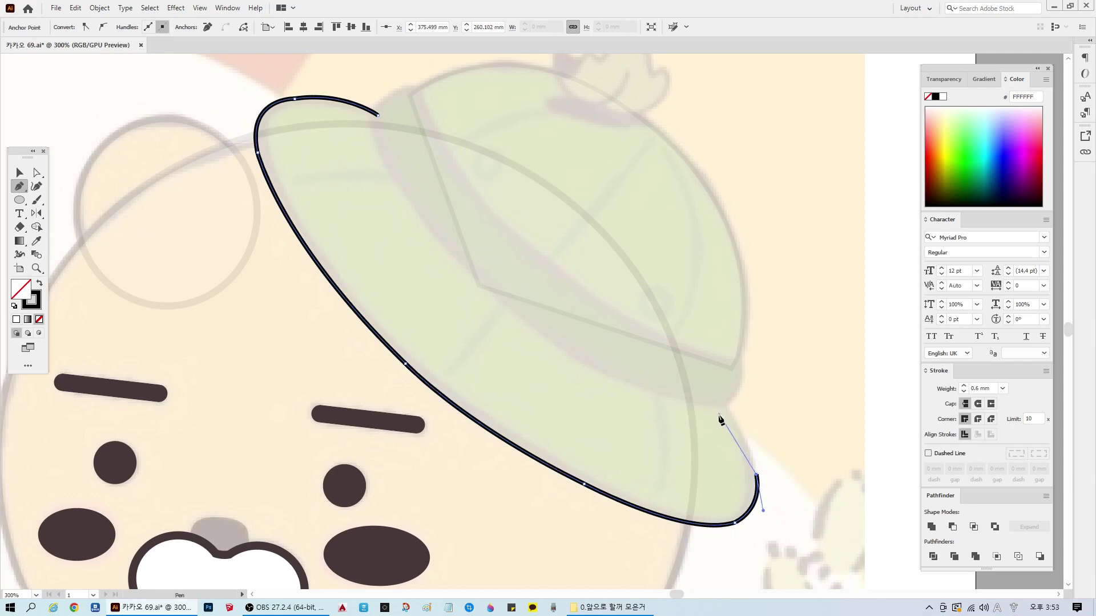
left_click_drag(715, 401, 681, 375)
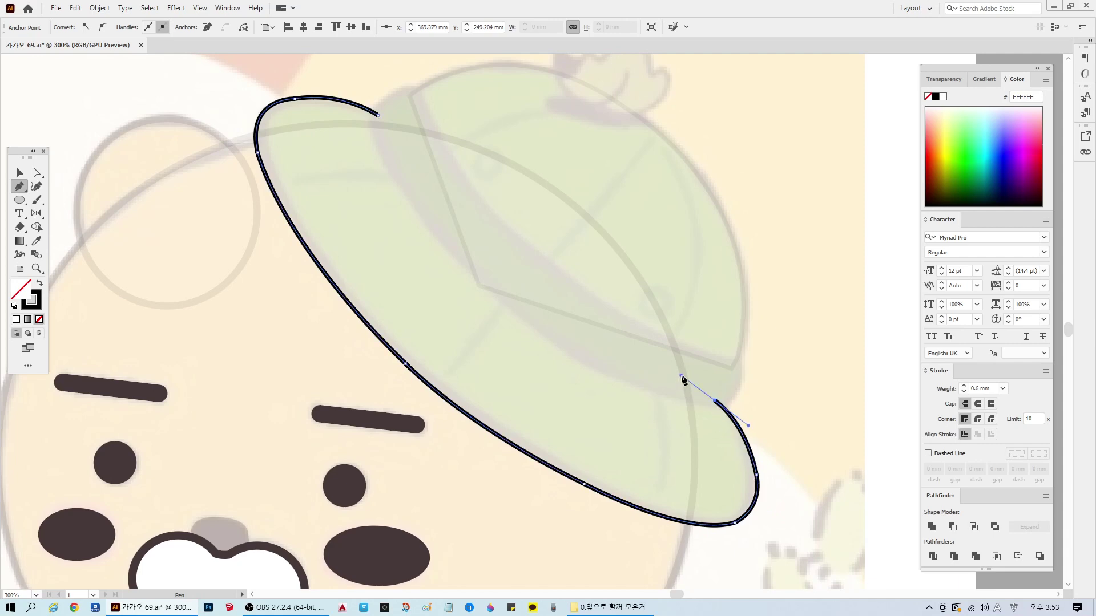
left_click(715, 401)
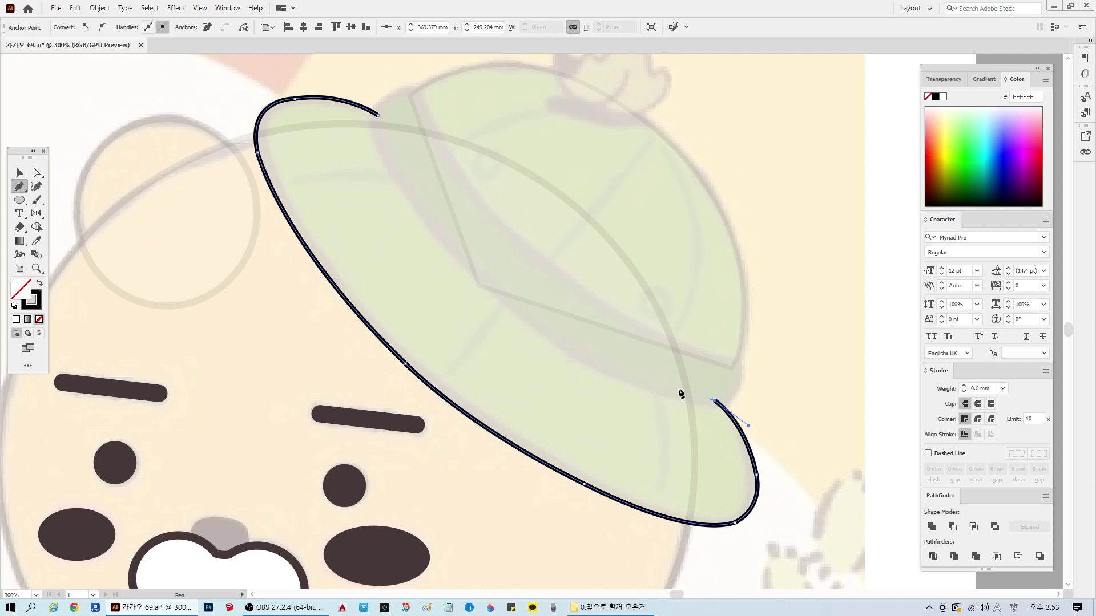
left_click(378, 116)
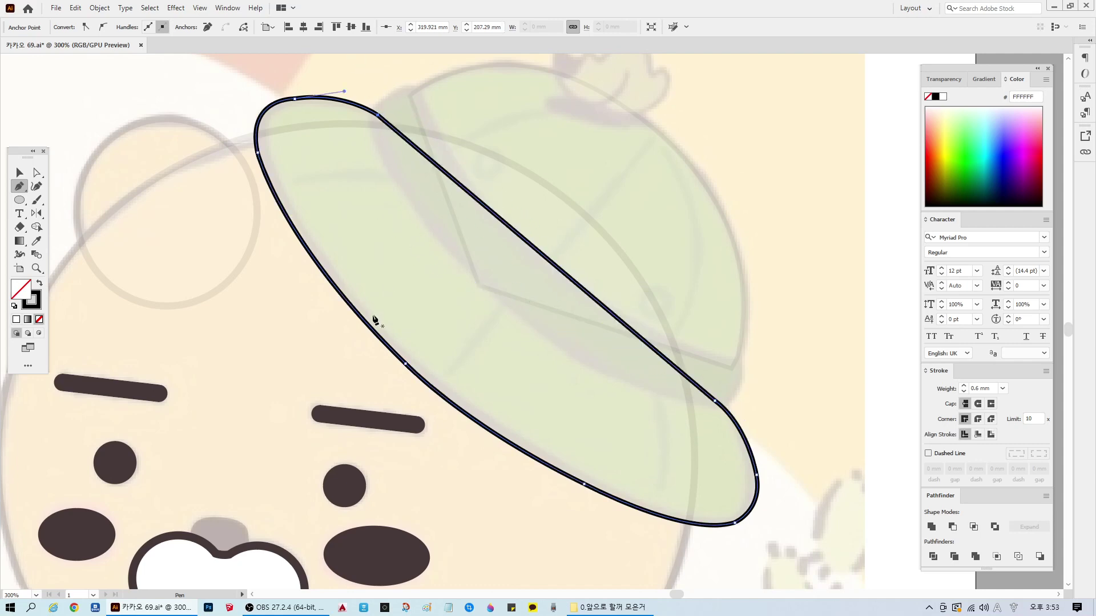
key("v")
left_click(789, 318)
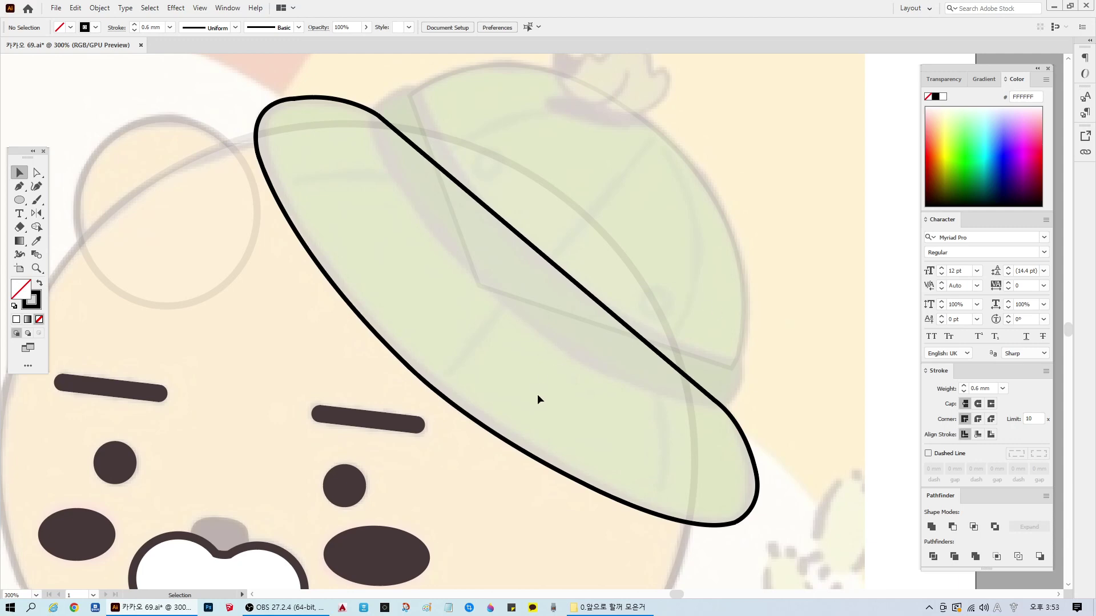
Step: Give the brim shape the default white fill and black stroke, with a 0.6 mm stroke weight
left_click(377, 335)
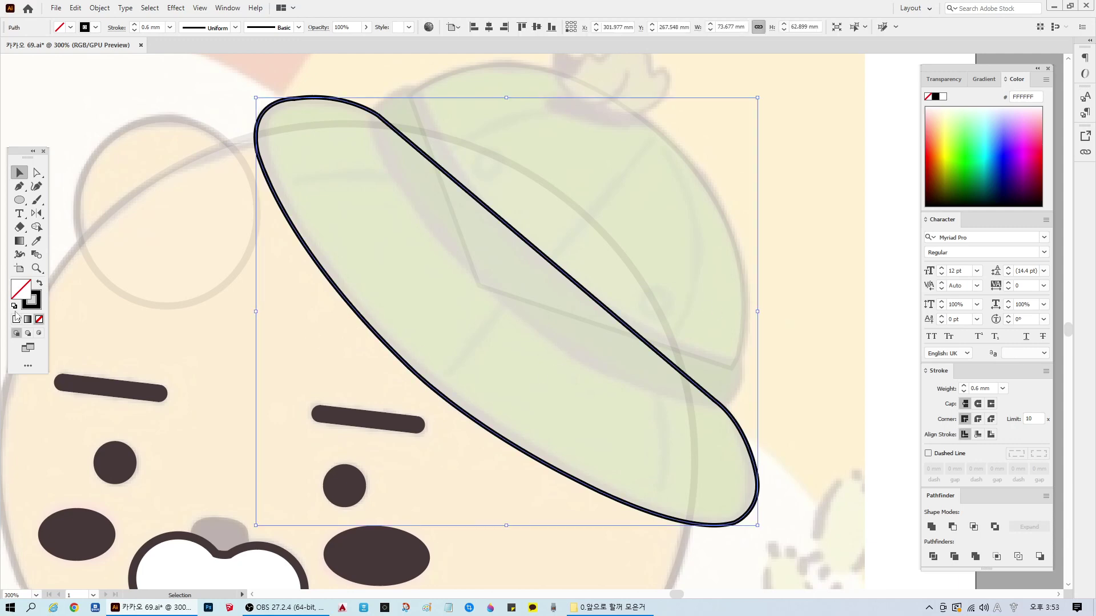
left_click(14, 306)
left_click(243, 323)
left_click(484, 152)
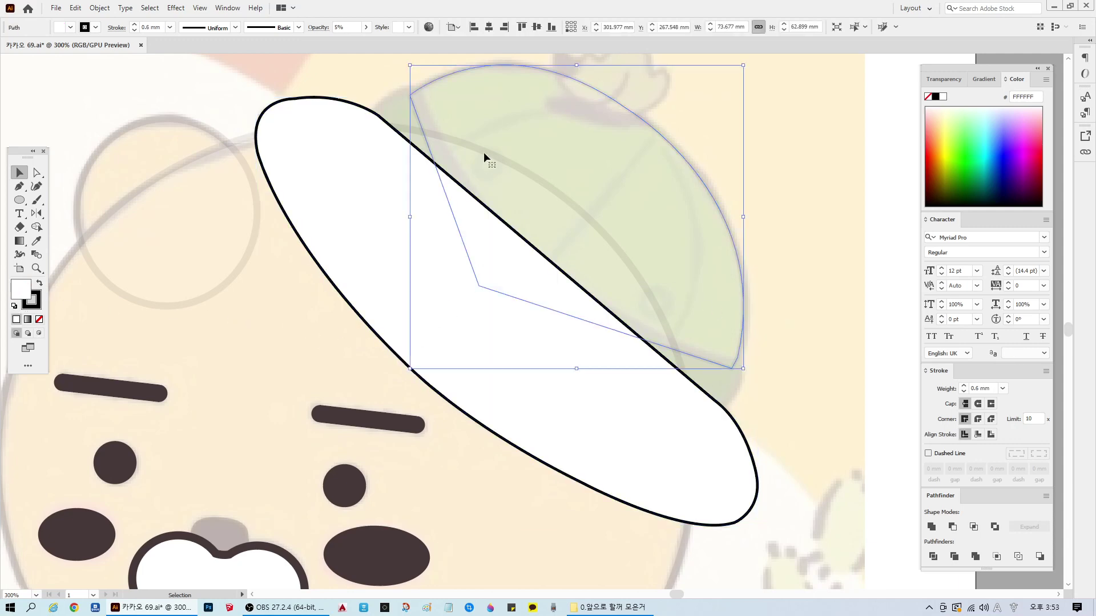
left_click(373, 227)
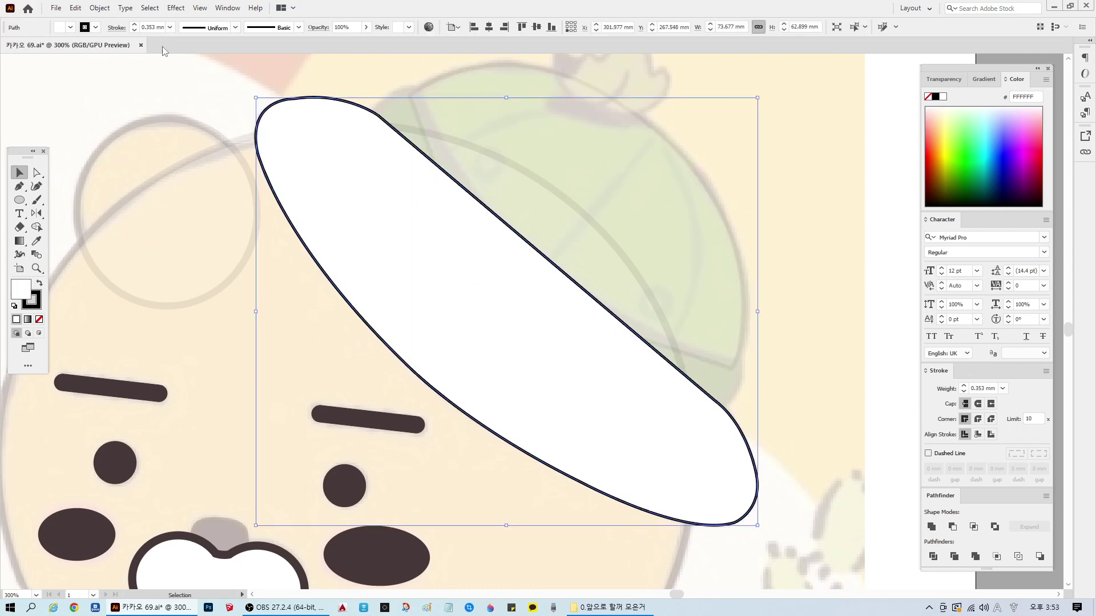
left_click_drag(143, 27, 269, 39)
type("0.6")
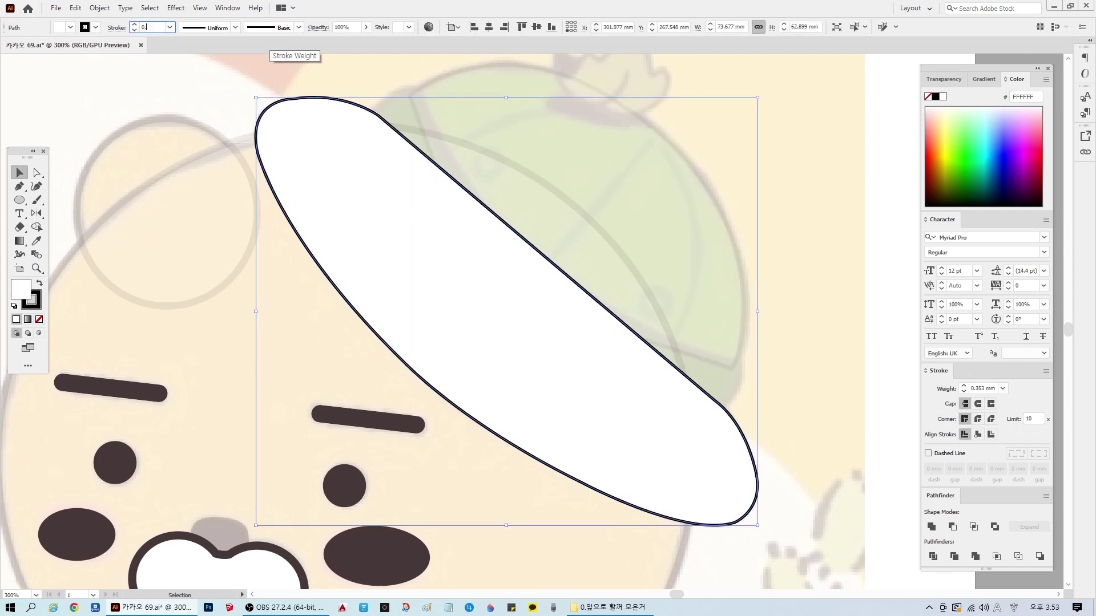
key("Return")
Step: Lower the brim shape's opacity to 10%
left_click(984, 79)
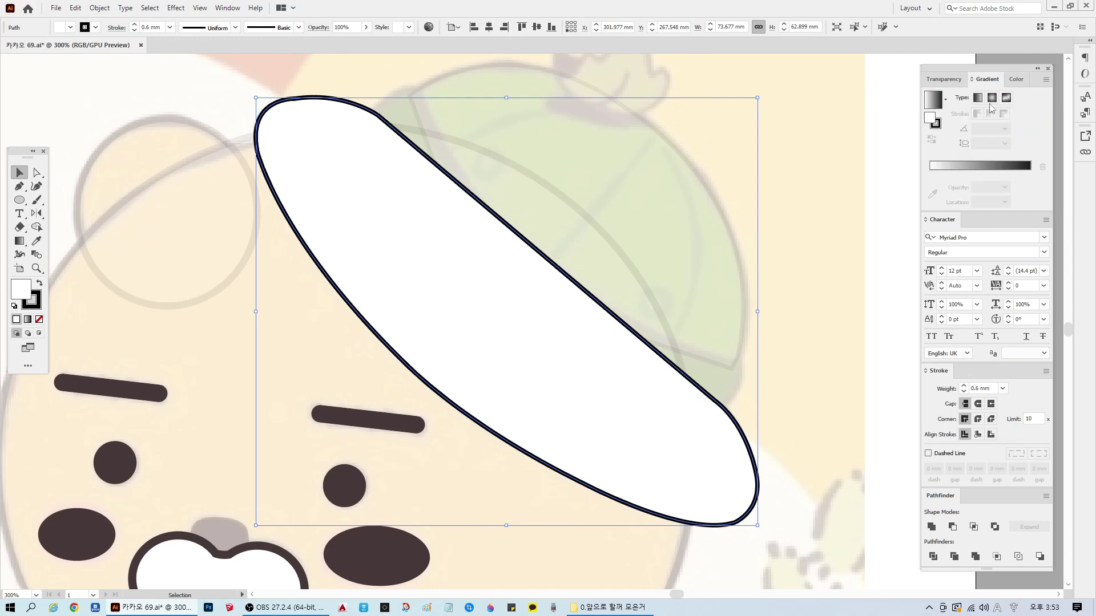
left_click(944, 85)
key("1")
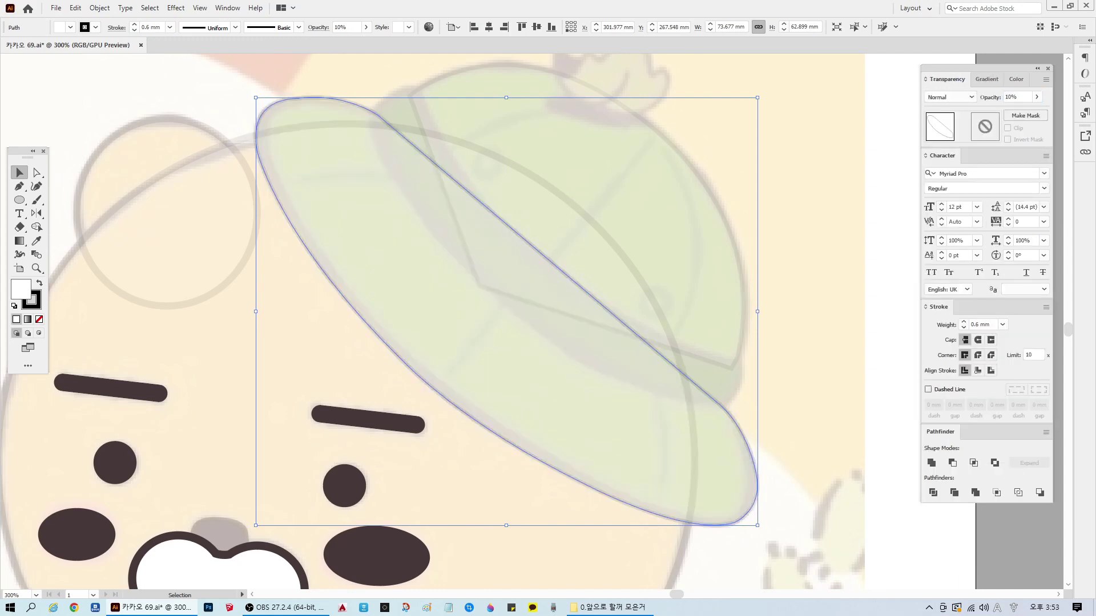
left_click(812, 296)
scroll(591, 122, "up", 1)
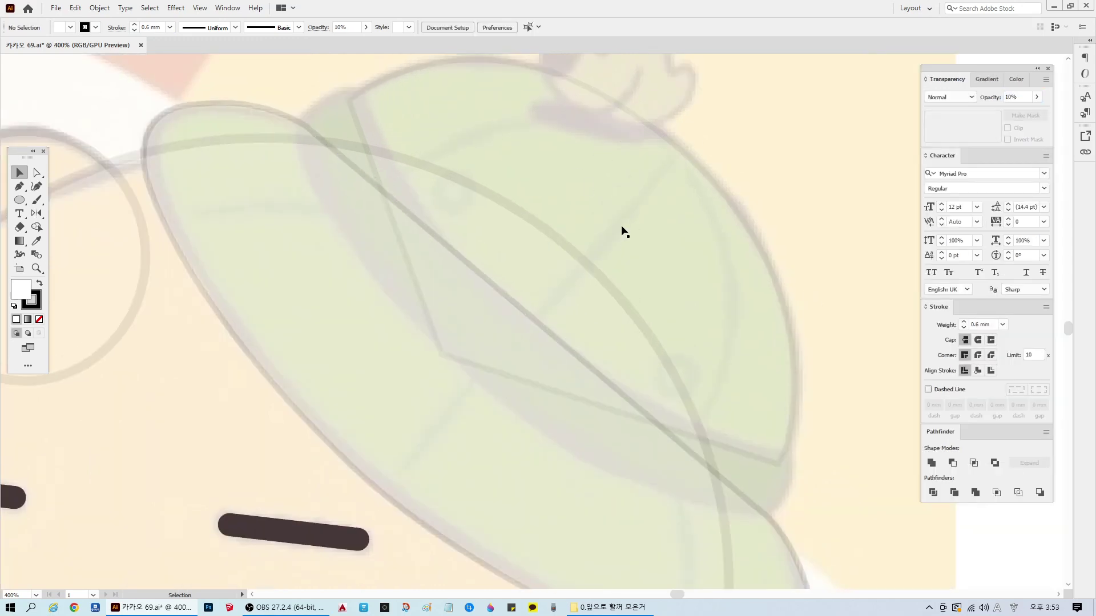
scroll(621, 230, "up", 1)
key("p")
scroll(632, 240, "down", 1)
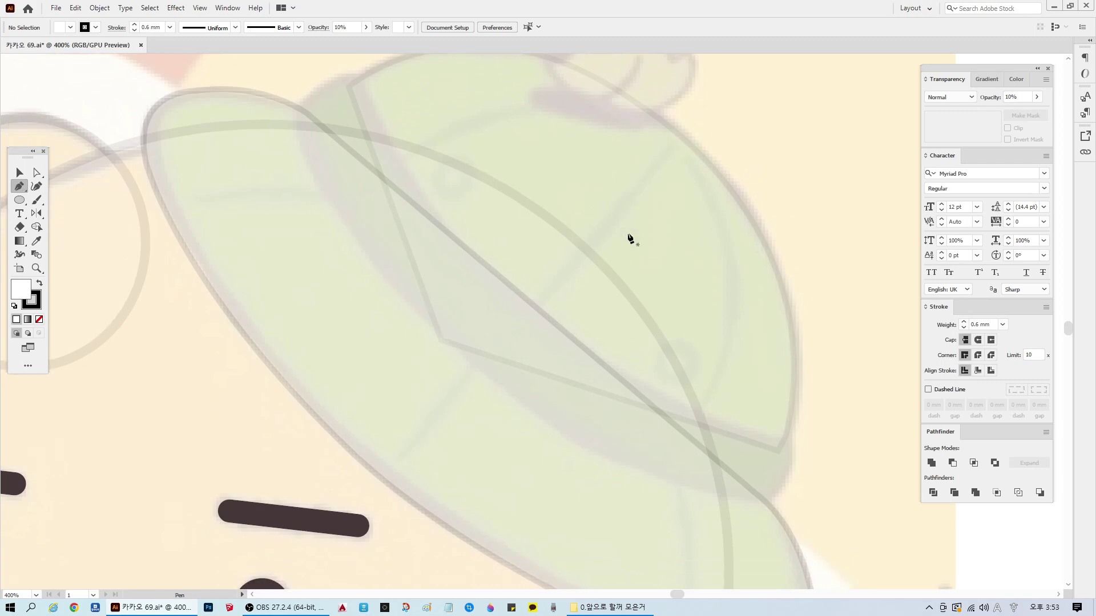
scroll(575, 253, "down", 1)
left_click(20, 173)
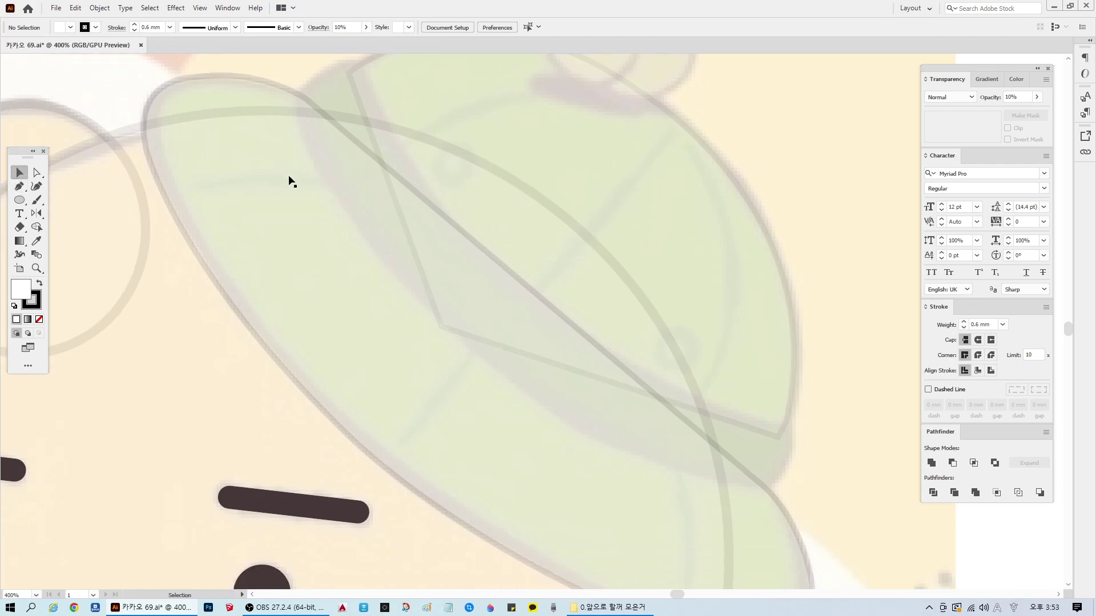
Step: Duplicate the brim shape in place without a stroke, and scale the copy inward to about 70.7 × 60.3 mm
left_click(289, 177)
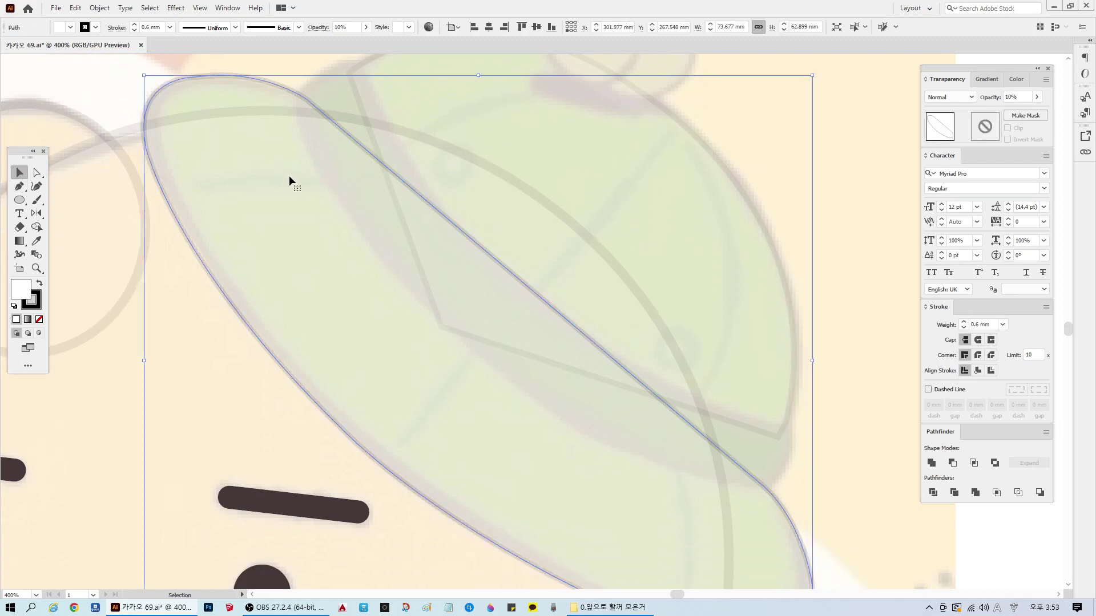
scroll(392, 191, "down", 1)
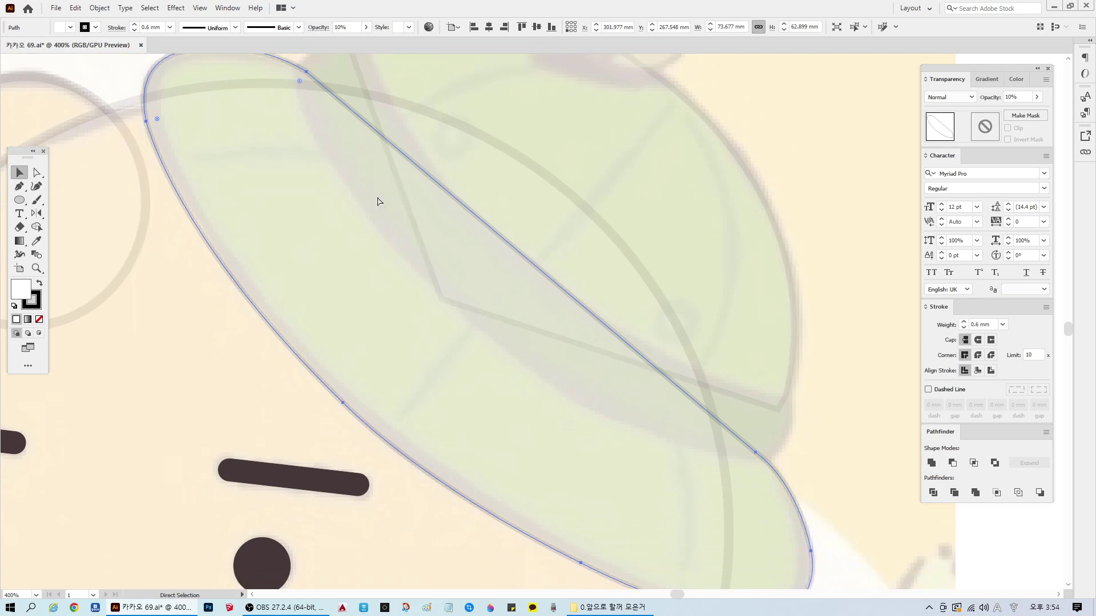
scroll(685, 197, "down", 2)
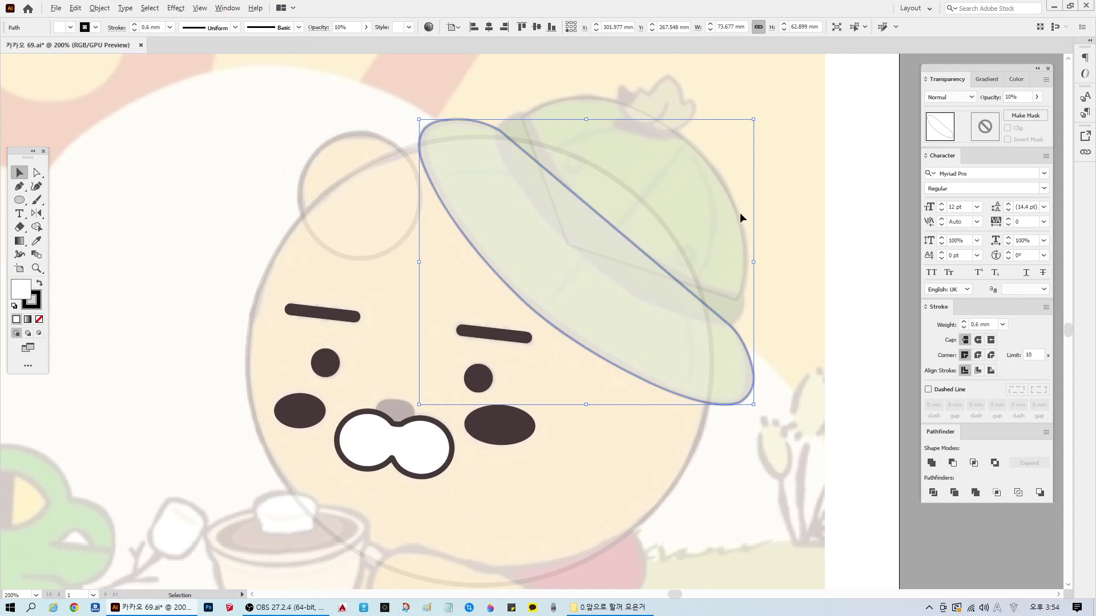
scroll(736, 214, "up", 1)
left_click(34, 300)
left_click(39, 319)
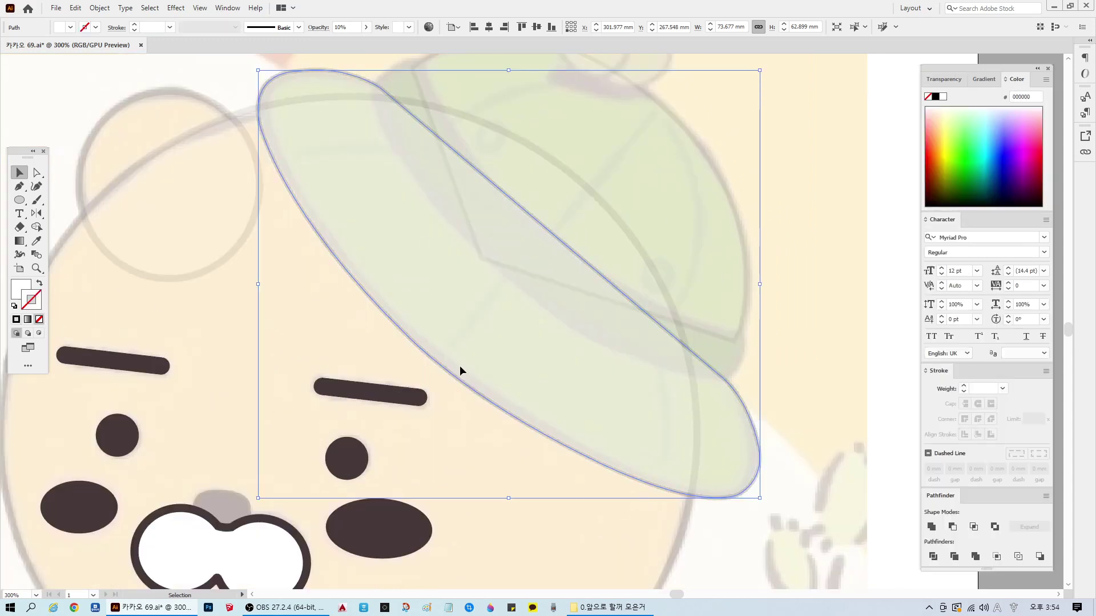
scroll(762, 94, "up", 1)
left_click_drag(761, 98, 750, 106)
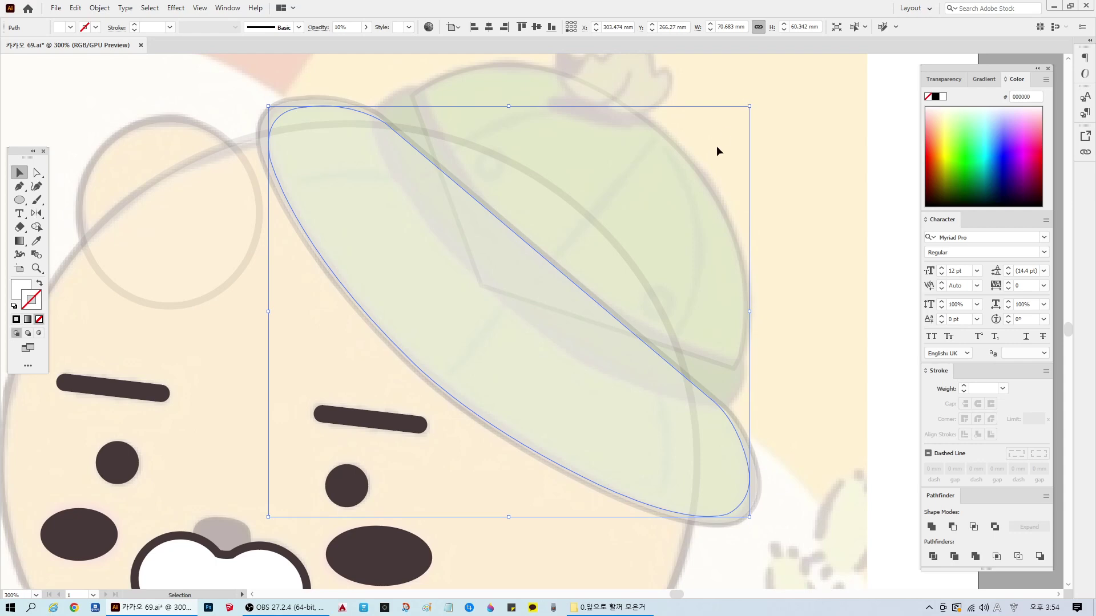
Step: Swap the outer brim shape's fill and stroke colours to fill it black, and remove its stroke
left_click(38, 174)
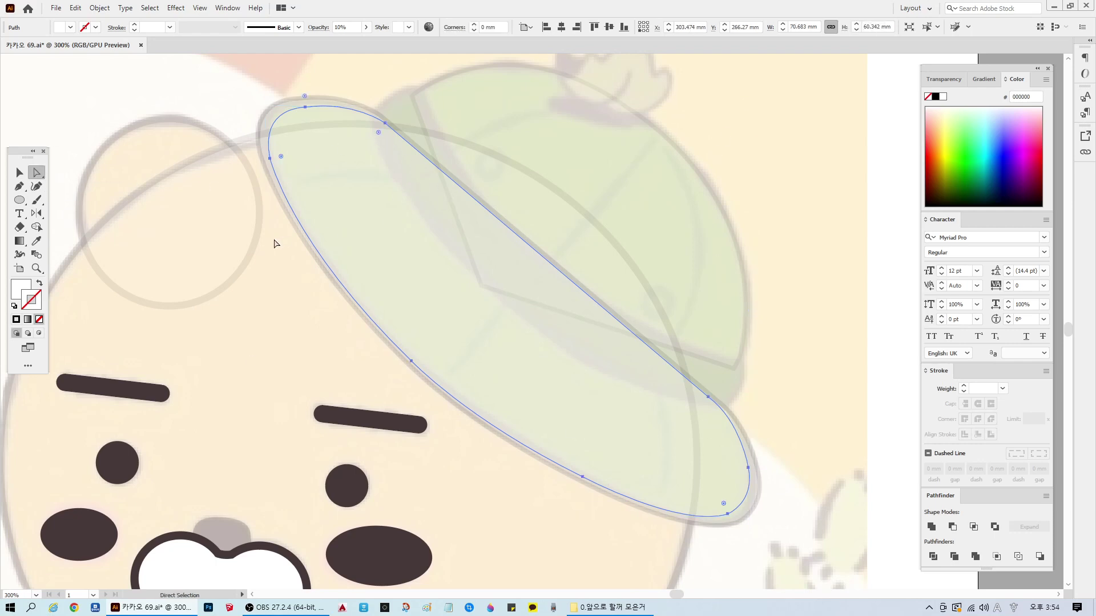
scroll(759, 506, "down", 1)
scroll(746, 496, "up", 2)
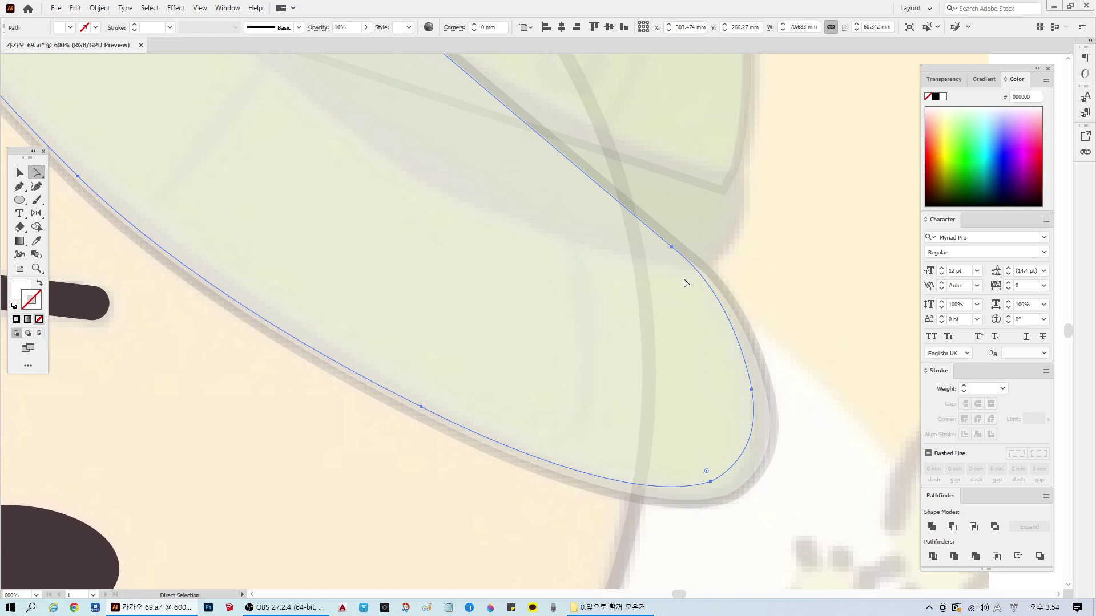
key("v")
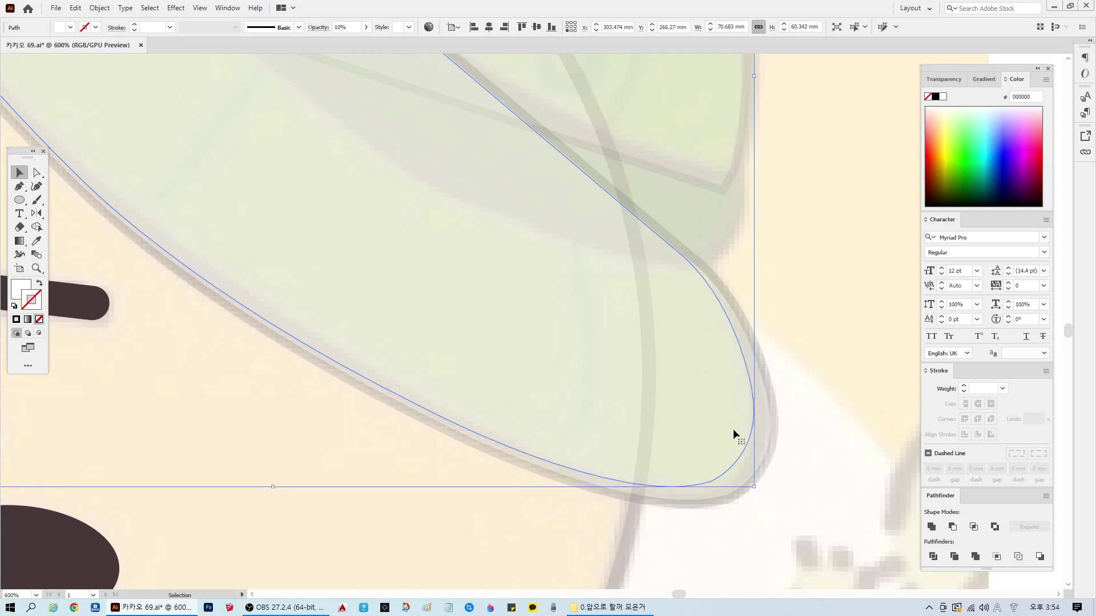
left_click(766, 426)
left_click(20, 290)
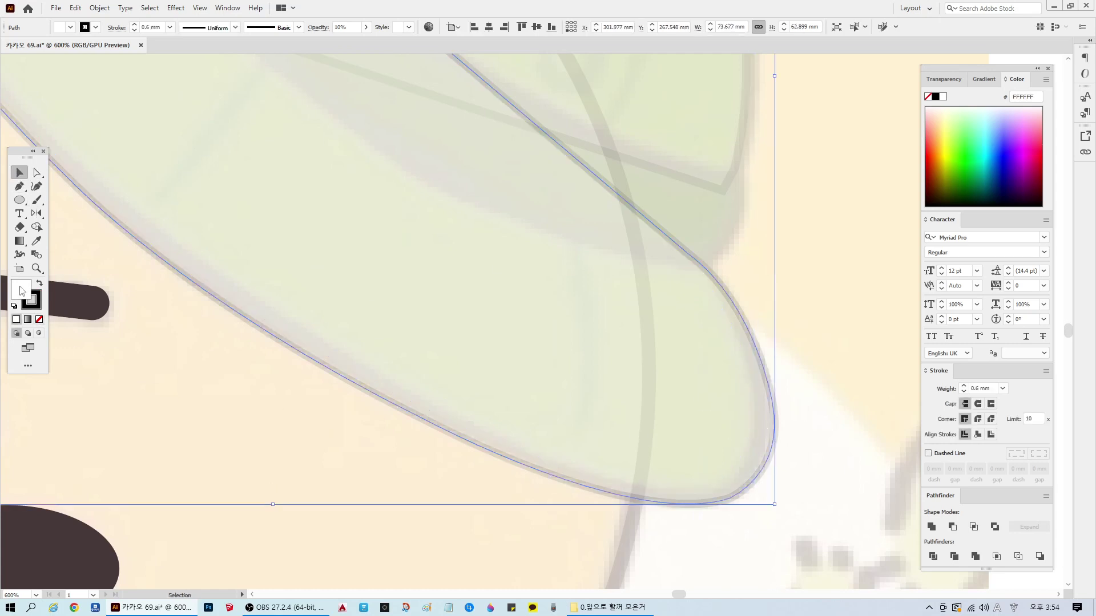
left_click(39, 283)
left_click(39, 319)
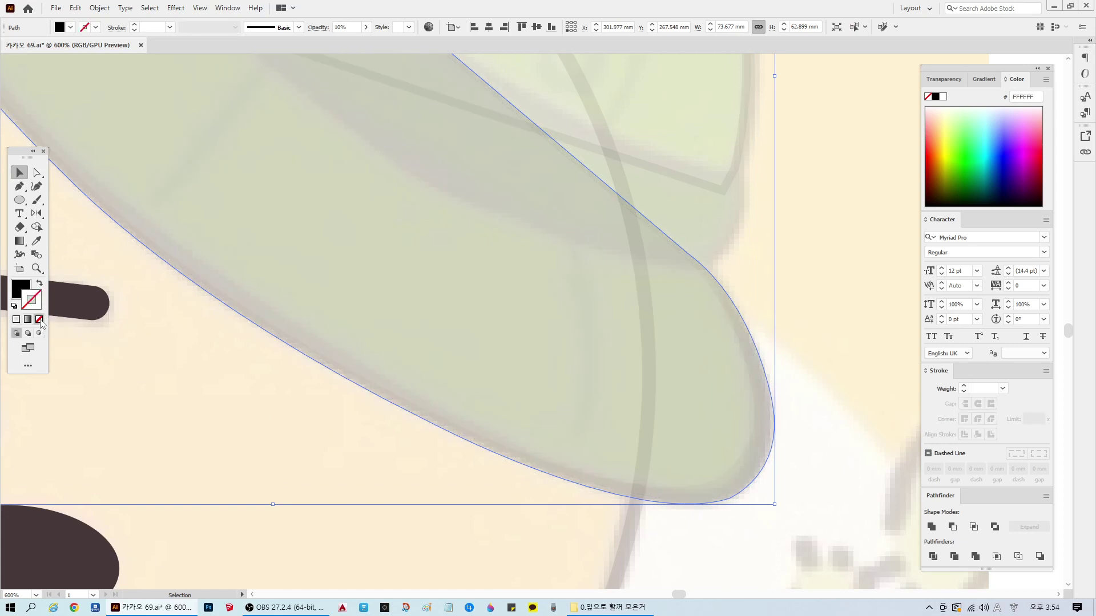
Step: Shift the two lower-tip anchors of the inner brim shape slightly outward to even out the border around that tip
left_click(687, 425)
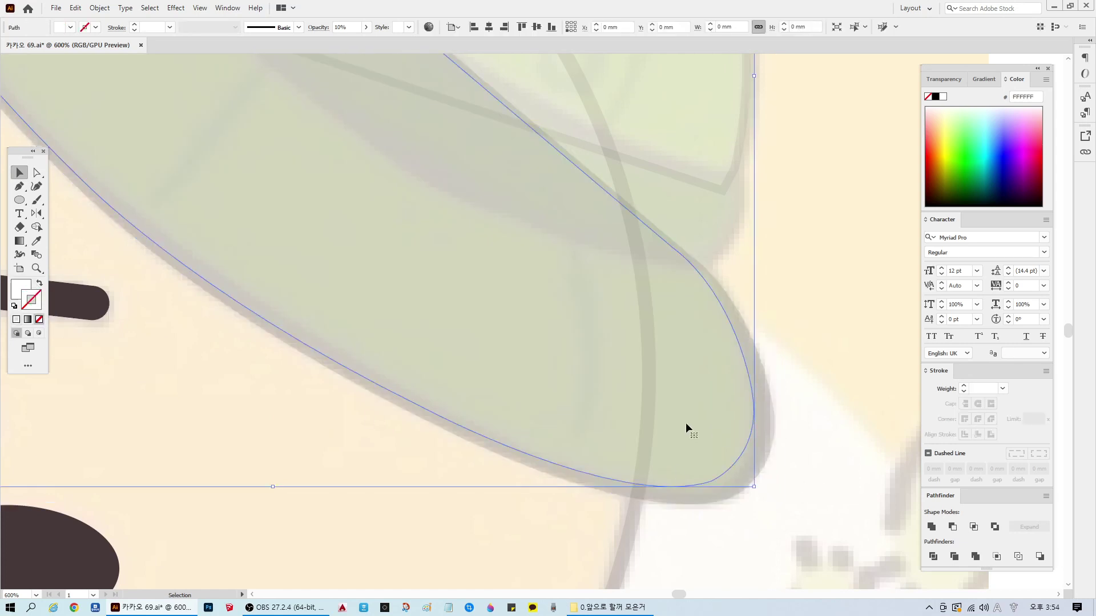
left_click(34, 171)
scroll(797, 460, "up", 1)
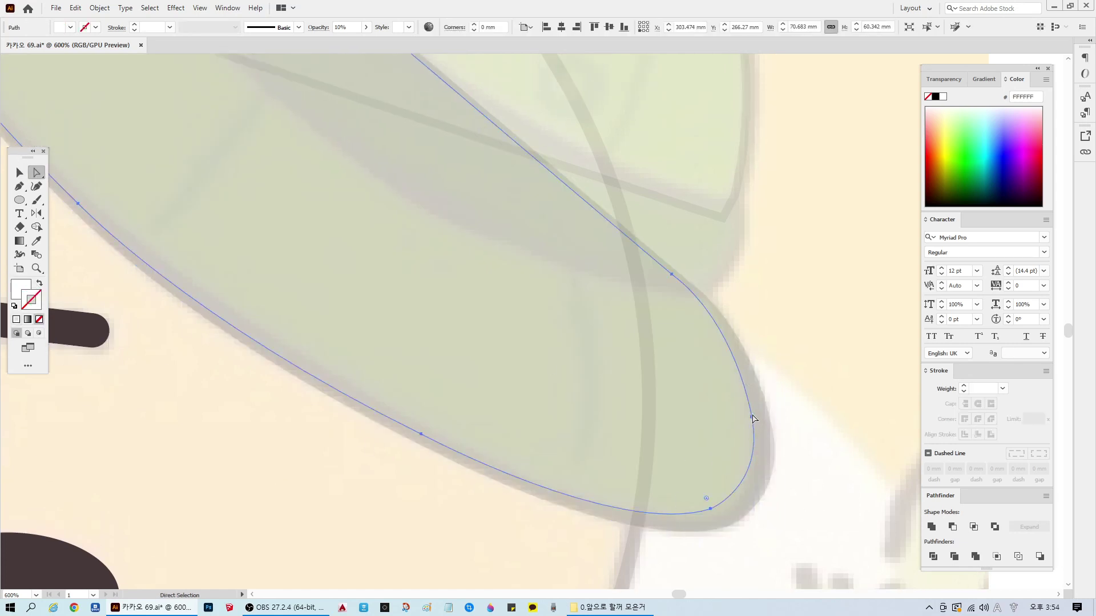
left_click(752, 417)
left_click(711, 509, "shift")
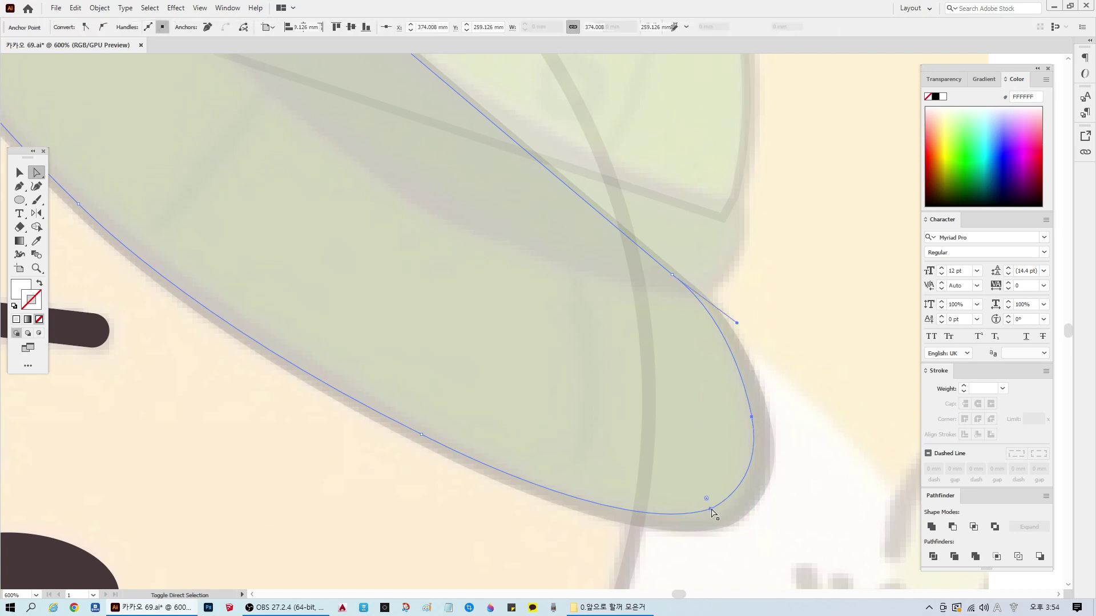
left_click_drag(752, 418, 757, 424)
Step: Move the inner brim's two anchors along the lower curved edge slightly inward, and refine the handle between them to even the border
scroll(267, 491, "up", 1)
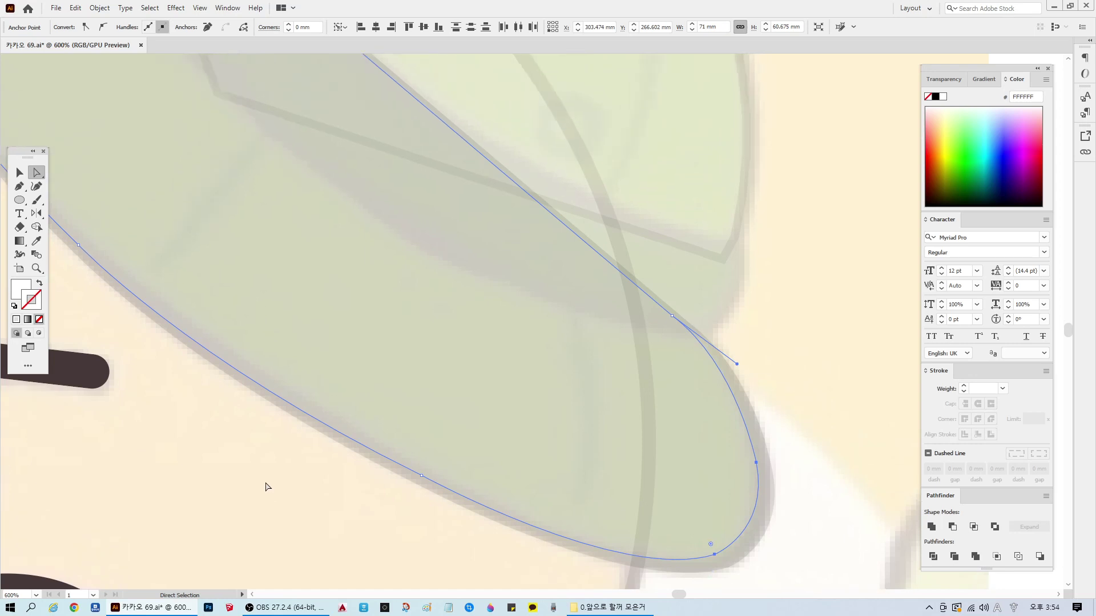
left_click(421, 476)
left_click_drag(421, 476, 426, 472)
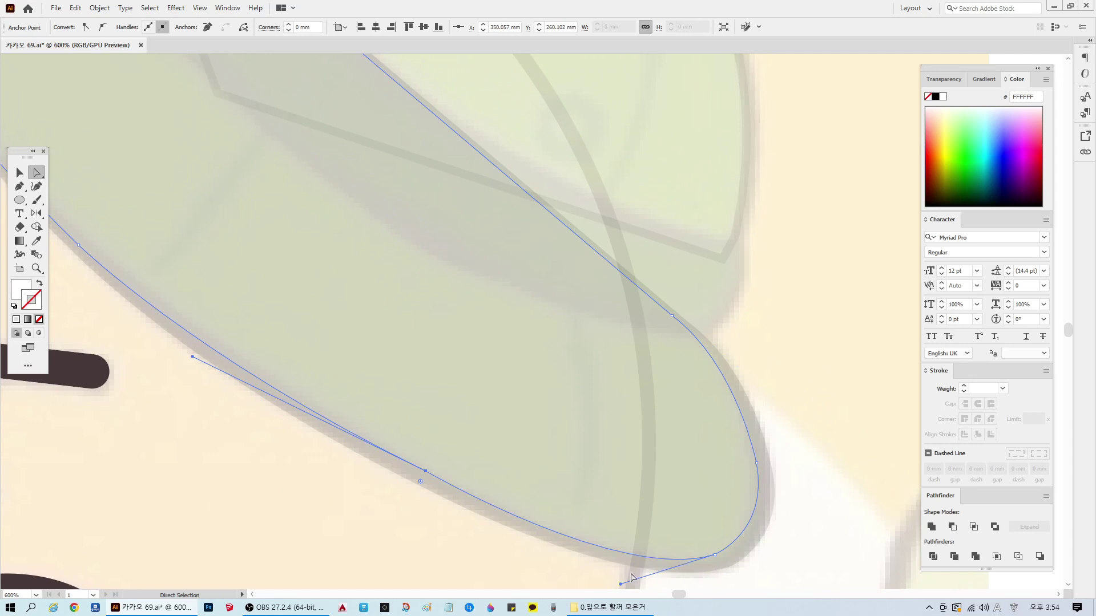
left_click_drag(620, 585, 622, 587)
scroll(678, 597, "left", 4)
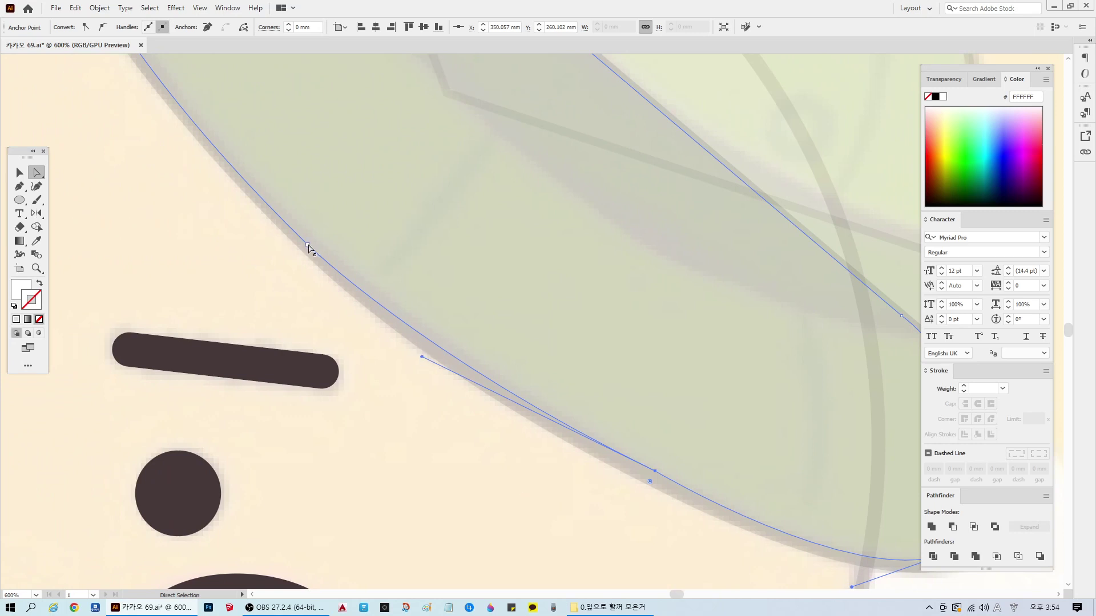
left_click_drag(308, 245, 306, 233)
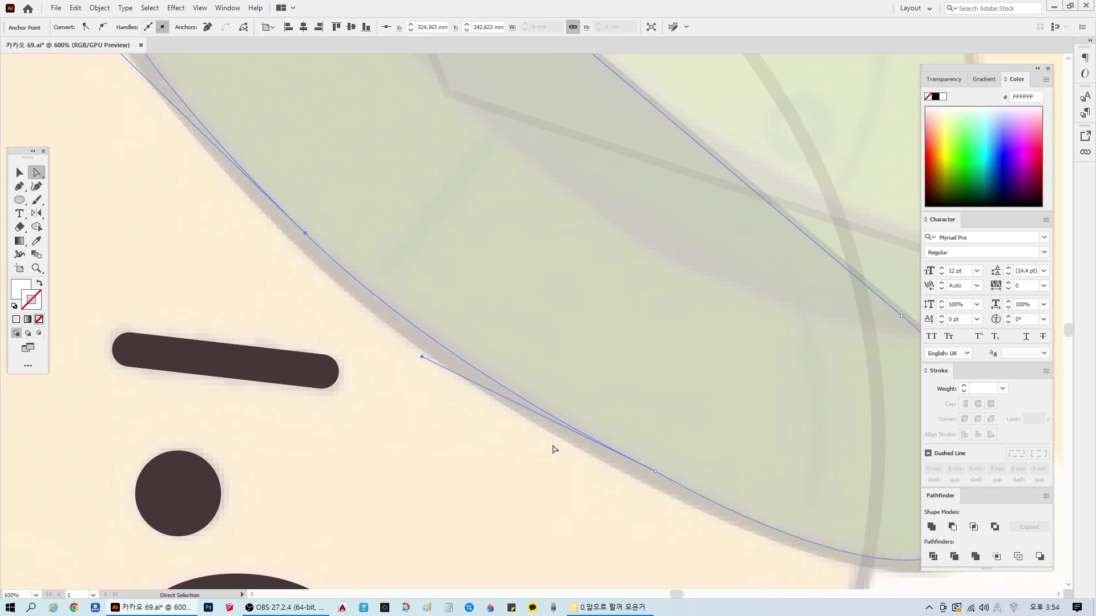
left_click_drag(423, 361, 429, 353)
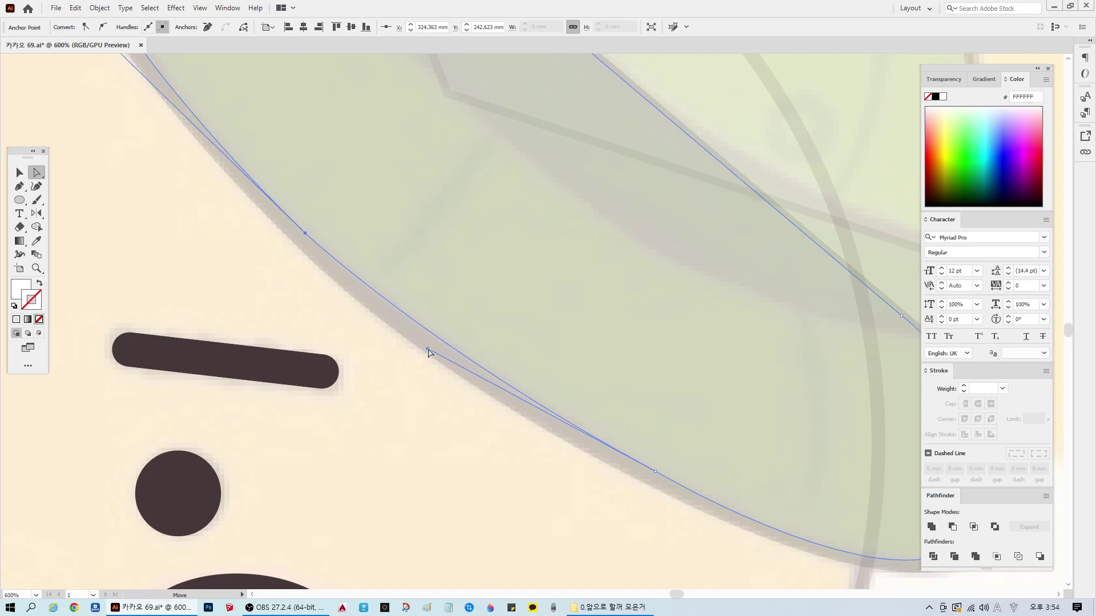
scroll(424, 372, "down", 1)
Step: Move the inner brim's top anchor slightly up toward the outer edge, and adjust its curve handles to follow the rounded upper tip
scroll(391, 338, "up", 5)
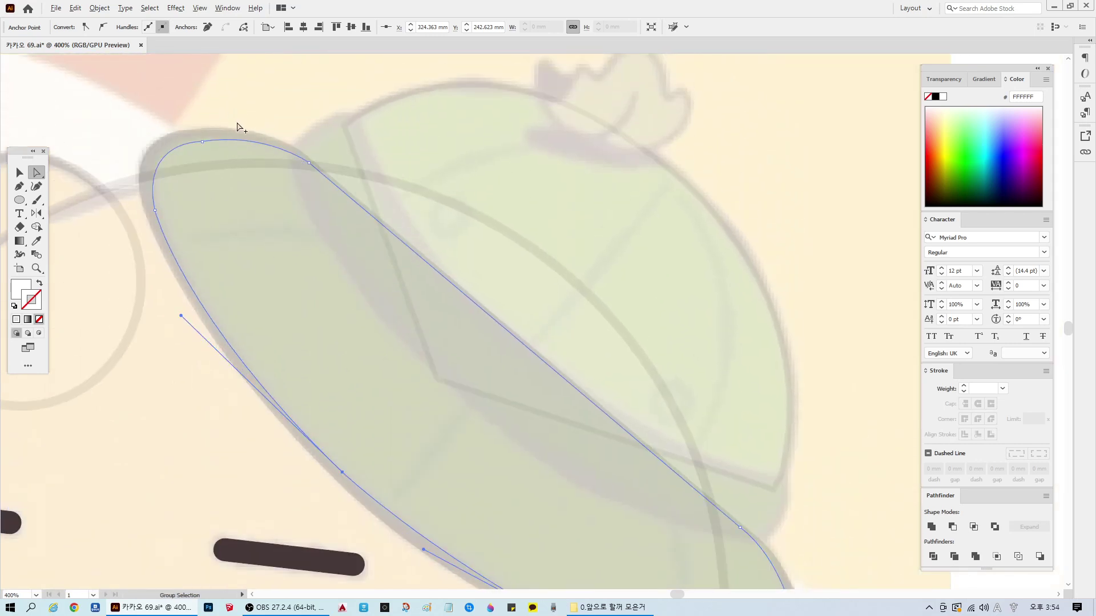
scroll(237, 126, "up", 1)
left_click_drag(193, 163, 191, 154)
left_click_drag(66, 157, 68, 142)
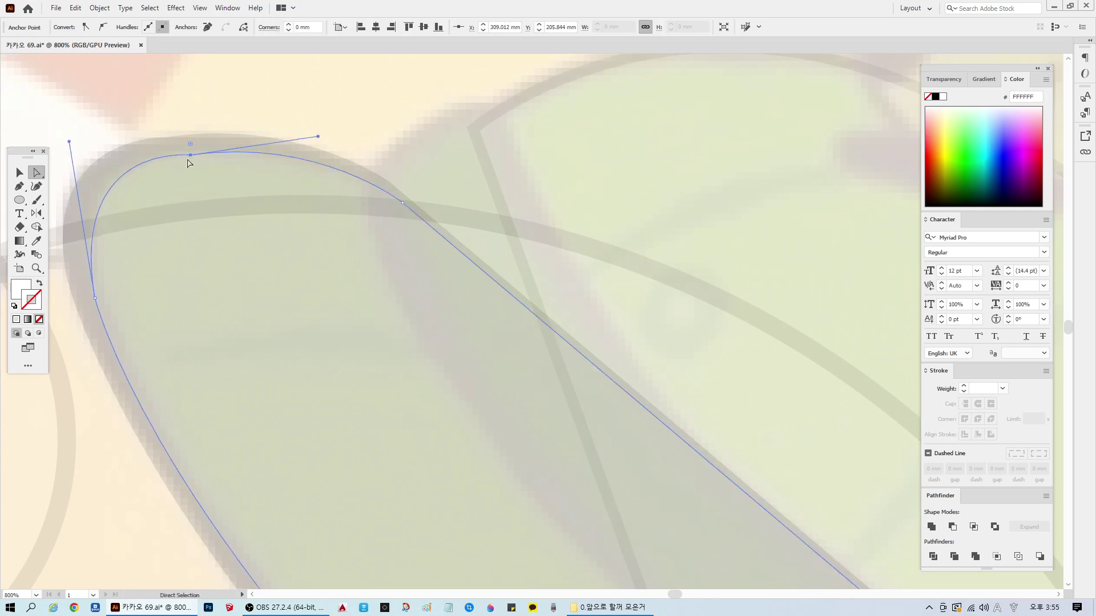
left_click_drag(190, 156, 186, 152)
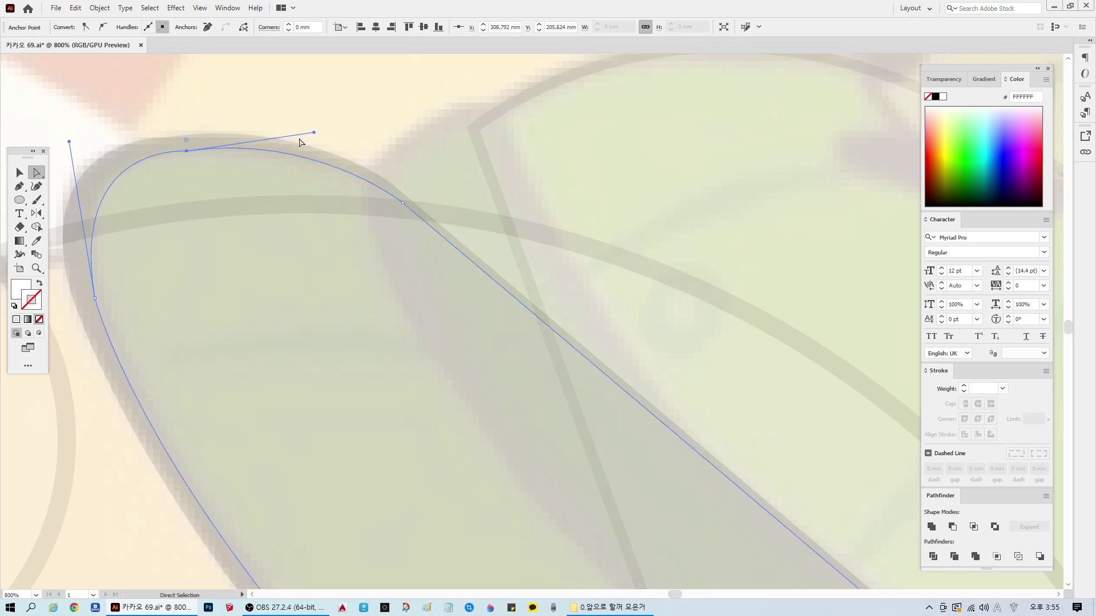
left_click(313, 137)
left_click(189, 155)
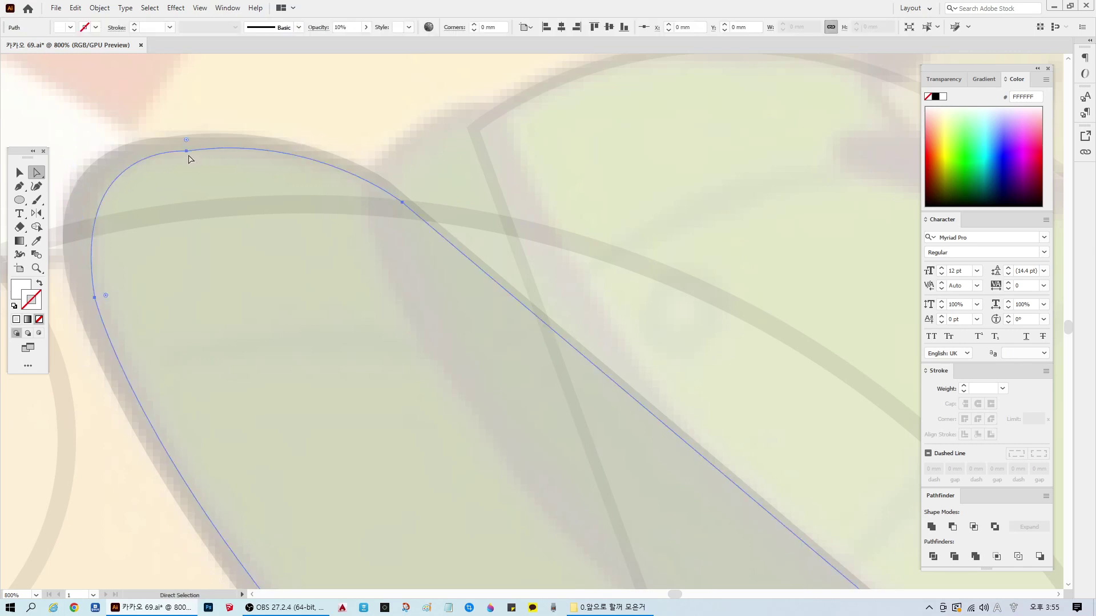
left_click_drag(186, 150, 180, 153)
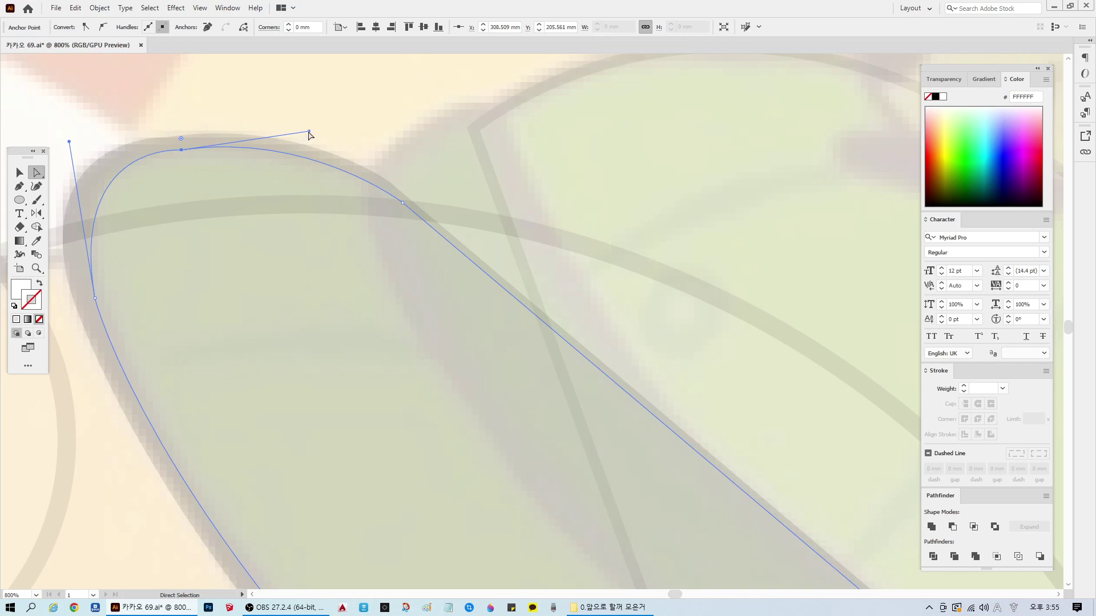
left_click_drag(309, 131, 316, 146)
left_click(373, 99)
left_click(231, 375)
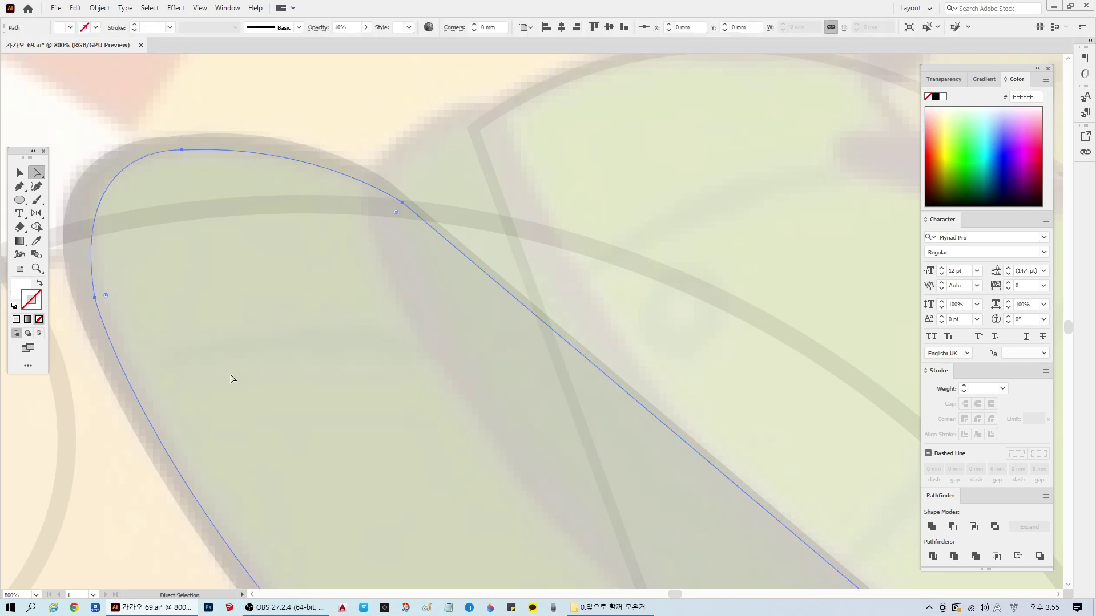
Step: Move the inner brim's side anchor below the upper tip inward, and reshape the adjoining curves with their handles for an even border
left_click_drag(95, 297, 101, 290)
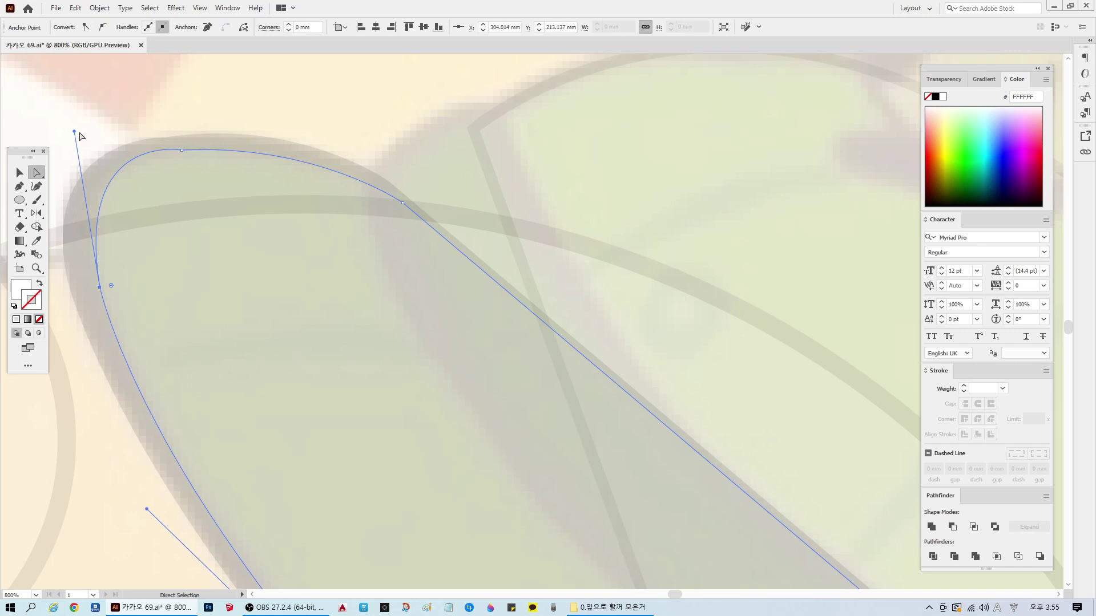
left_click_drag(74, 132, 61, 141)
scroll(232, 203, "down", 3)
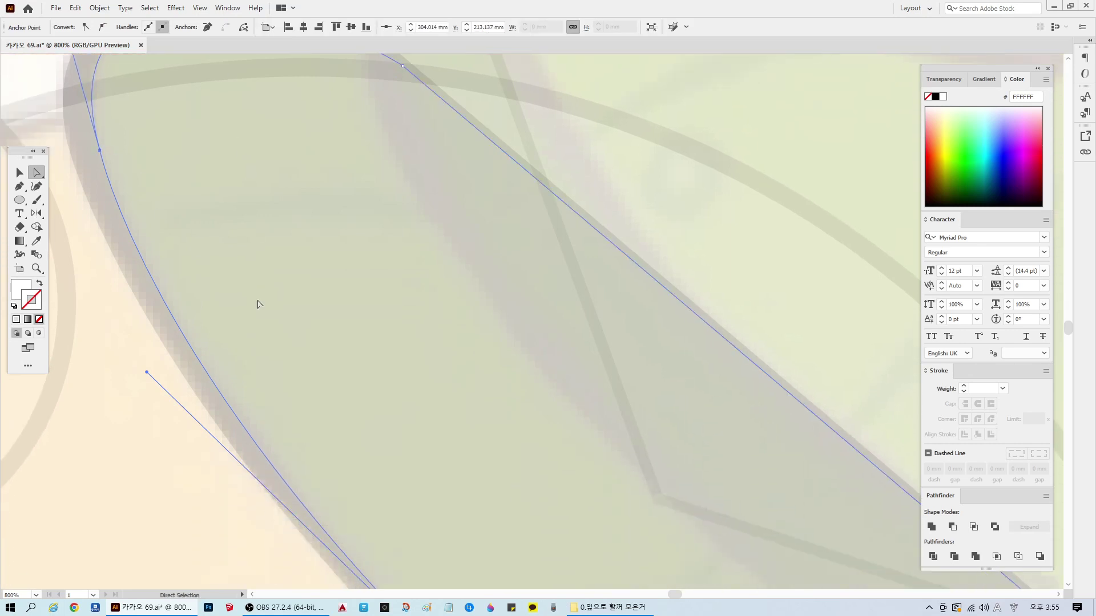
left_click(153, 376)
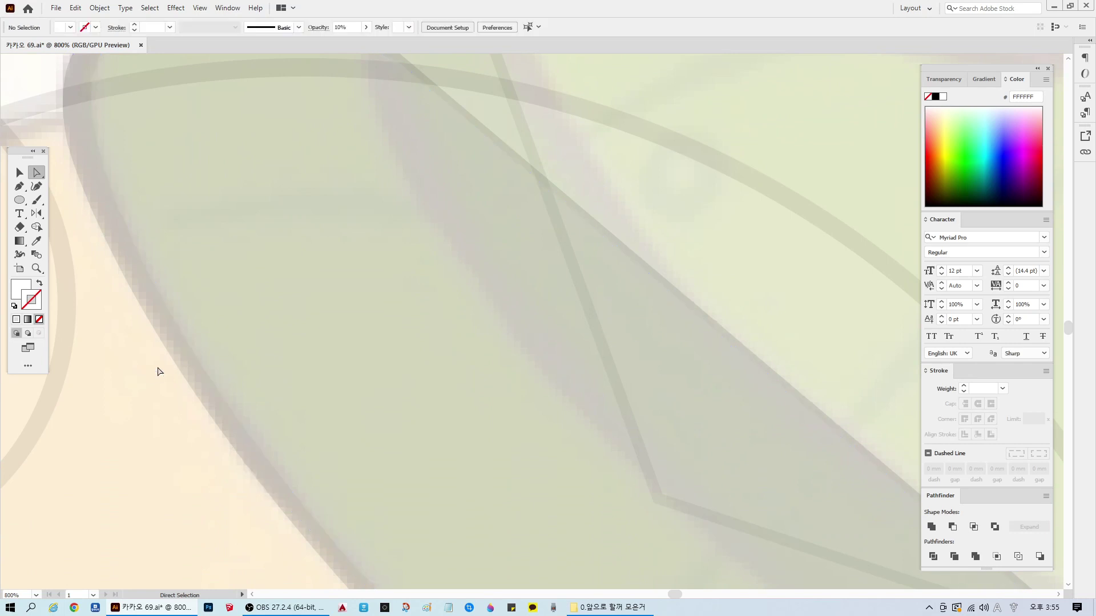
left_click(99, 135)
left_click(101, 151)
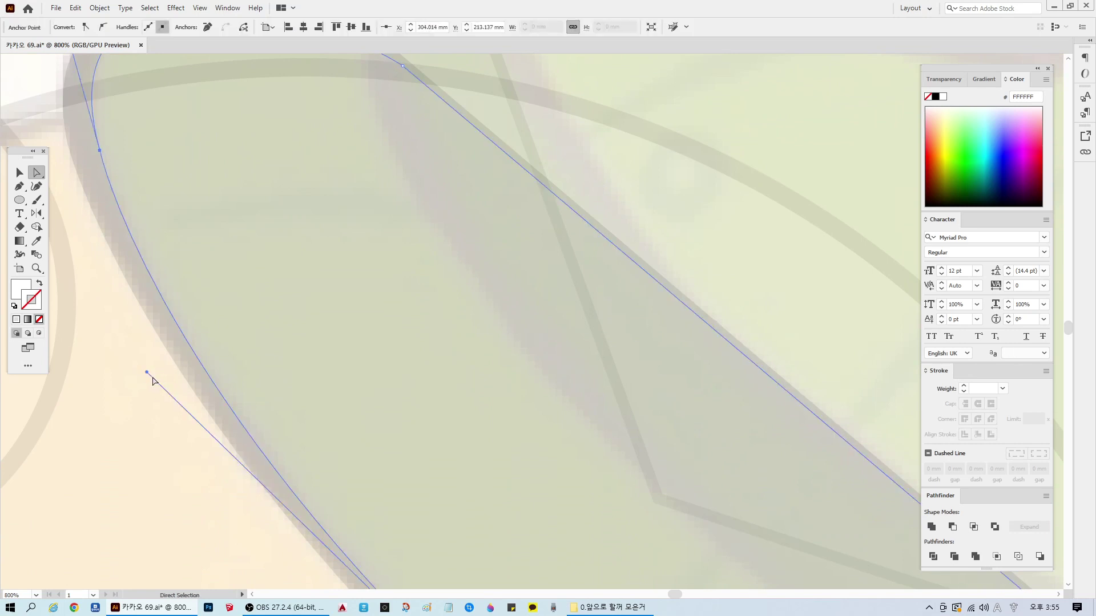
left_click_drag(147, 375, 168, 401)
scroll(607, 524, "down", 3)
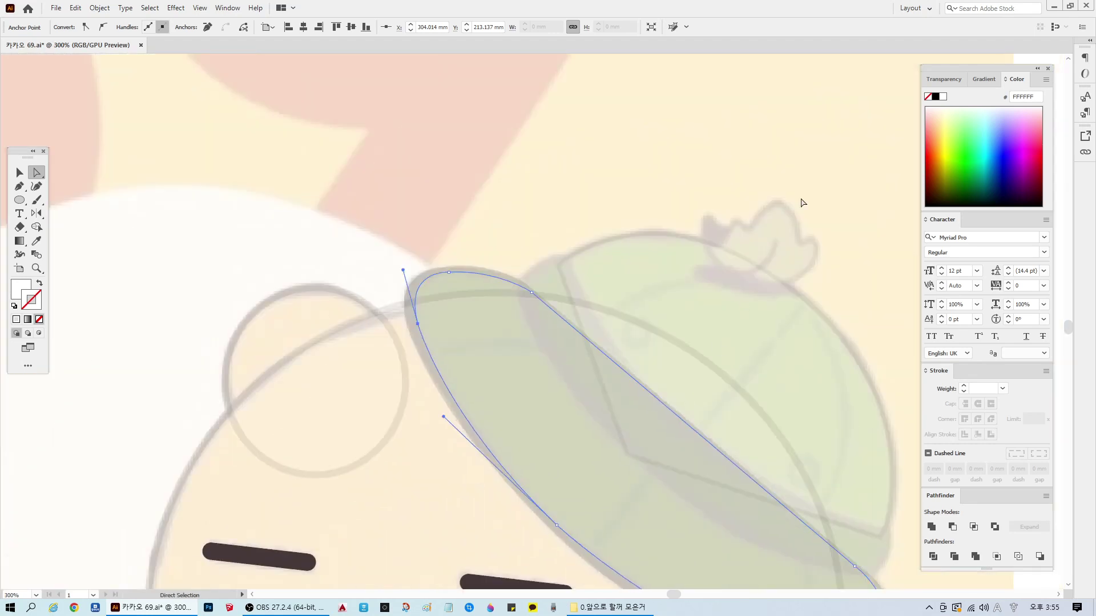
left_click(802, 202)
scroll(834, 297, "down", 3)
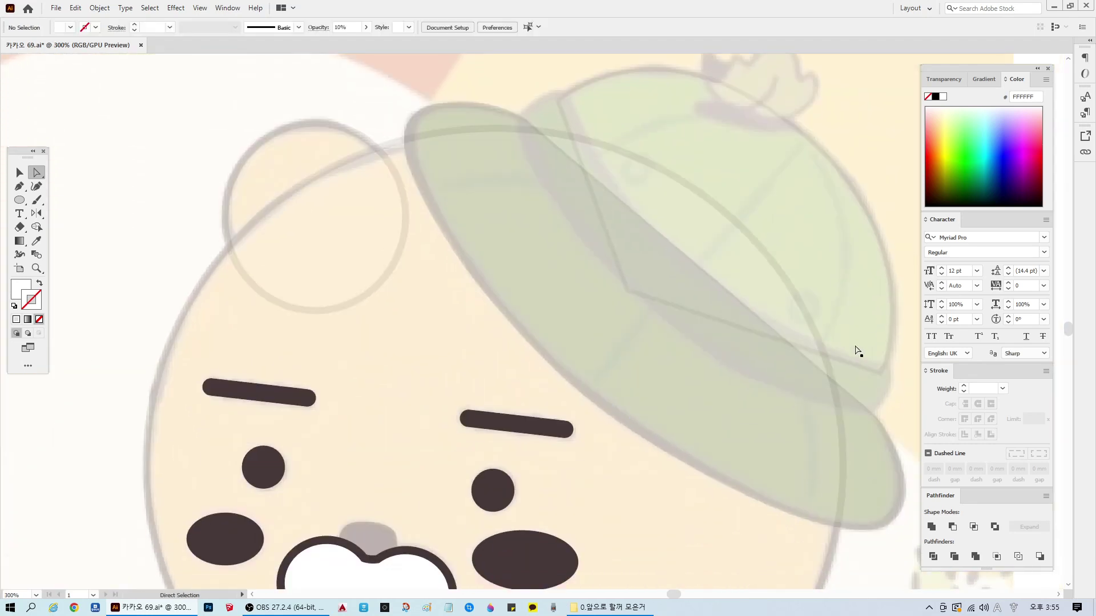
left_click(806, 284)
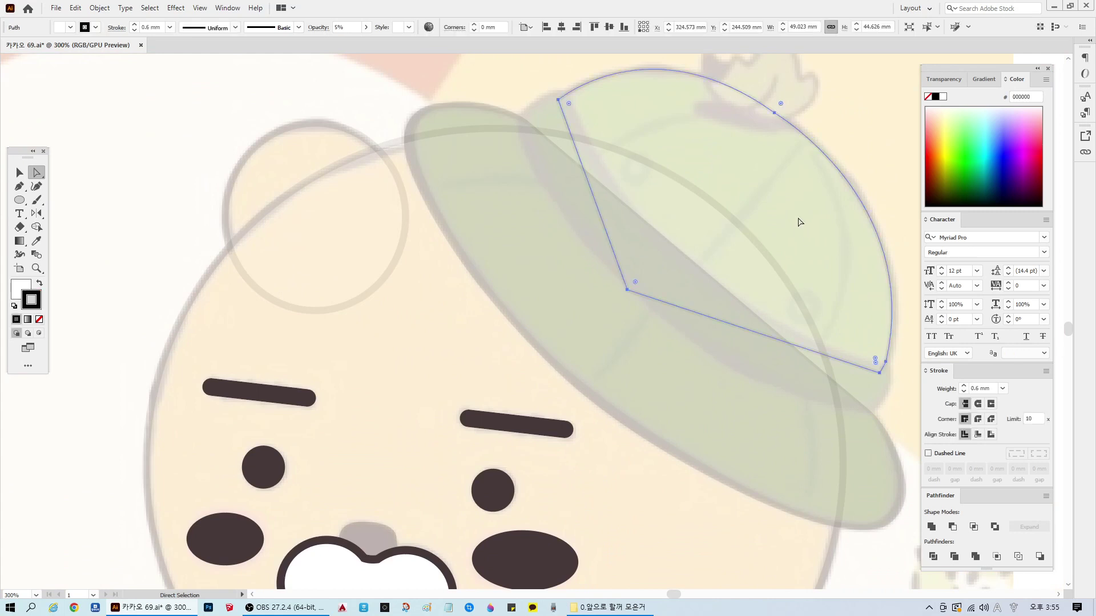
left_click(861, 154)
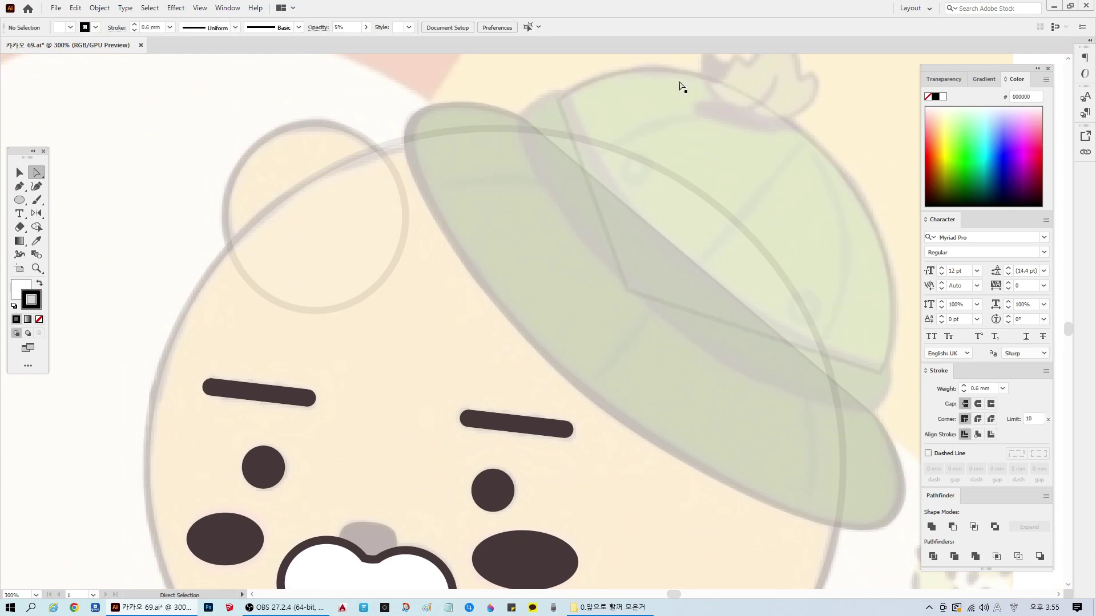
Step: Start the hat band outline with the Pen tool at the upper end of the crown's edge, using black fill and no stroke
left_click(18, 186)
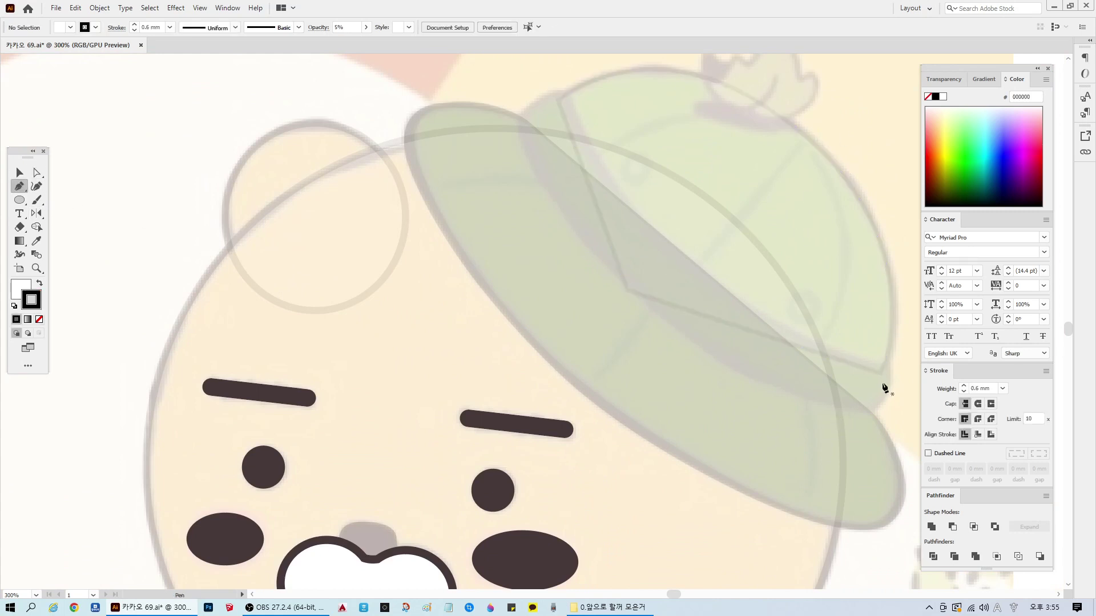
scroll(670, 178, "up", 1)
scroll(670, 178, "up", 1)
scroll(538, 147, "up", 1)
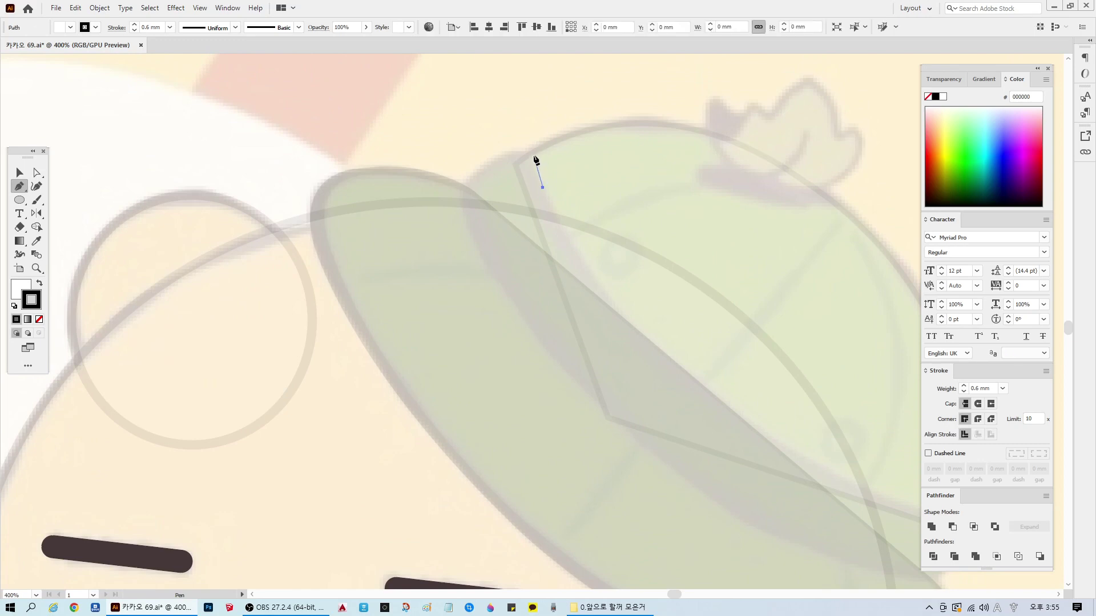
left_click_drag(533, 151, 536, 142)
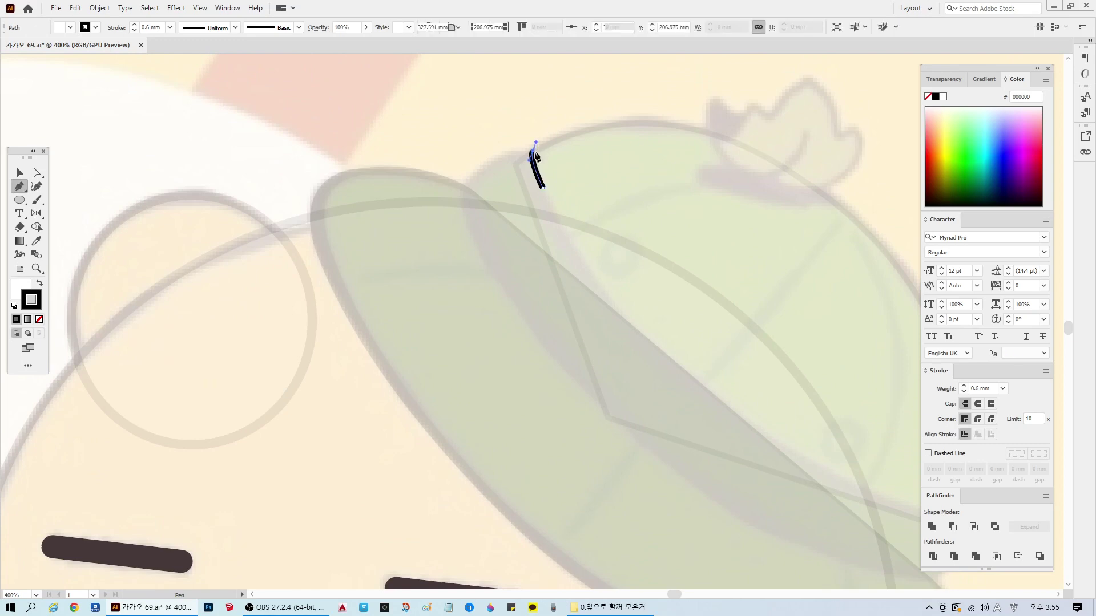
left_click(40, 284)
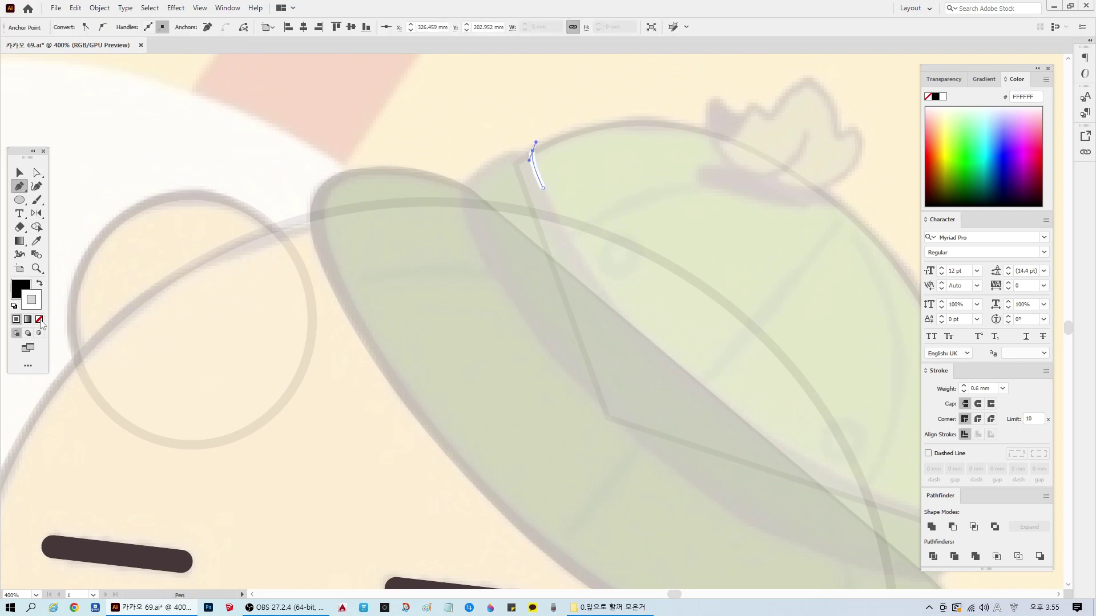
left_click(39, 321)
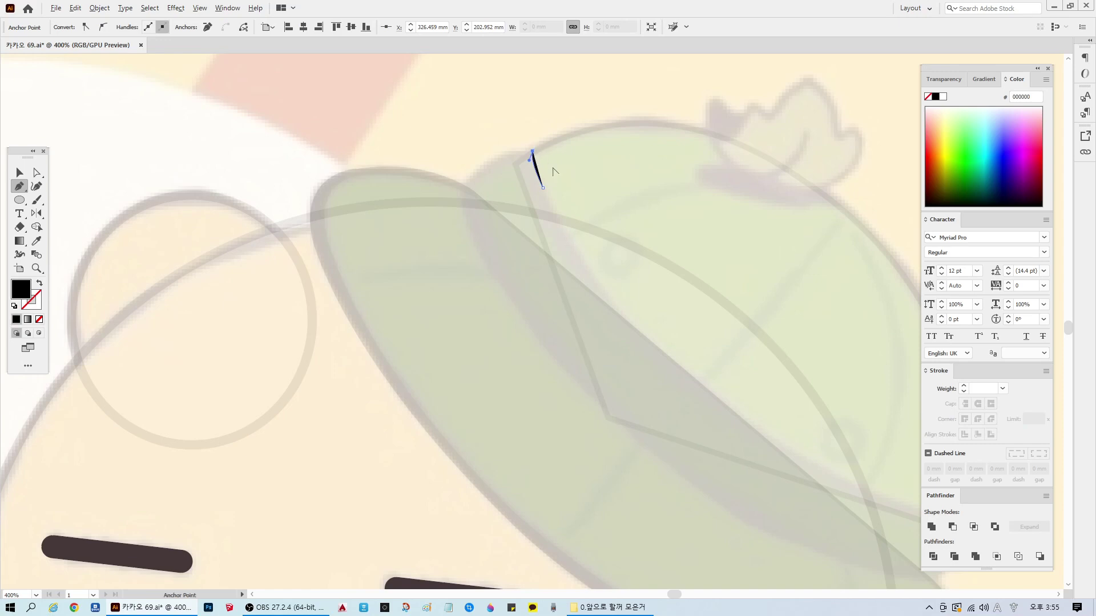
Step: Add a curved anchor across the band's upper end and set the shape's opacity to 20%
scroll(550, 167, "up", 2)
left_click_drag(483, 134, 457, 141)
left_click(482, 134)
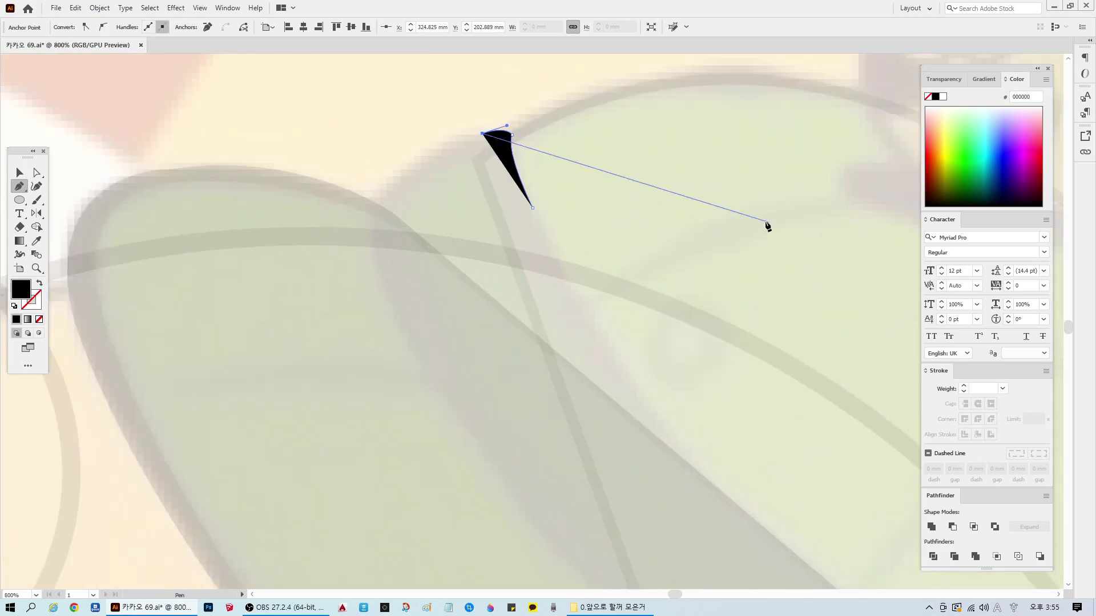
left_click(984, 79)
left_click(948, 80)
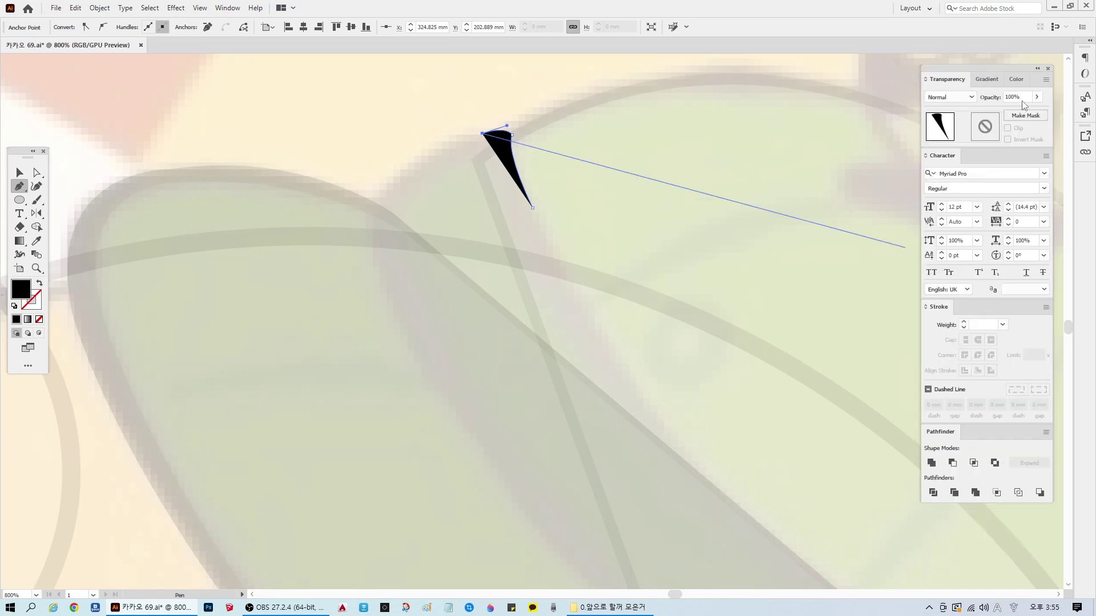
left_click(1016, 97)
type("20")
key("Return")
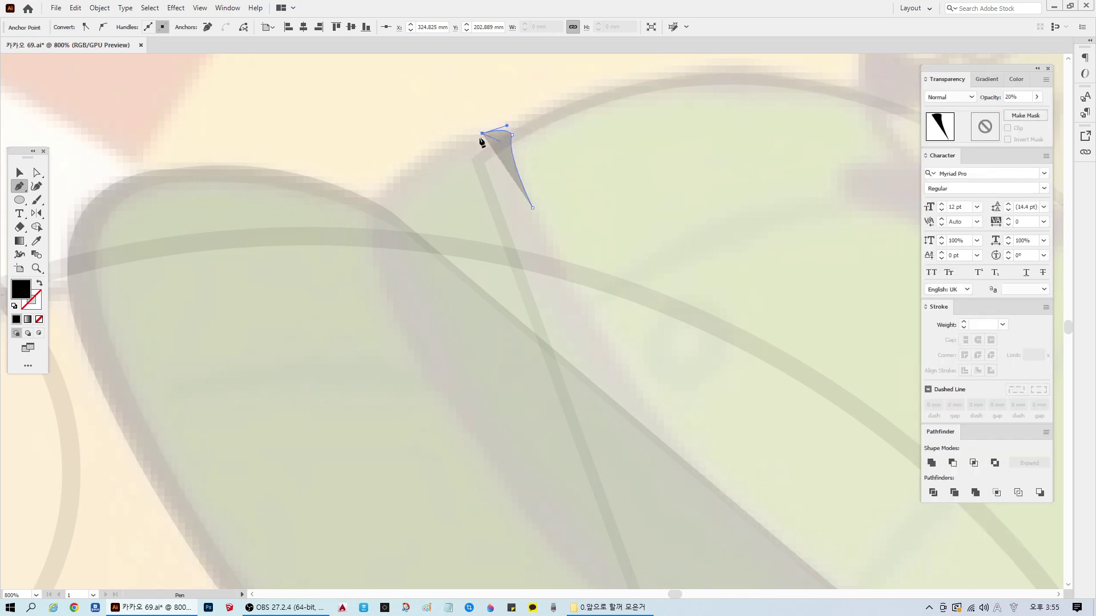
Step: Continue the band outline around its rounded upper end to the start of its lower edge on the brim
left_click(482, 133)
left_click_drag(376, 197, 384, 309)
left_click(377, 197)
left_click(374, 256)
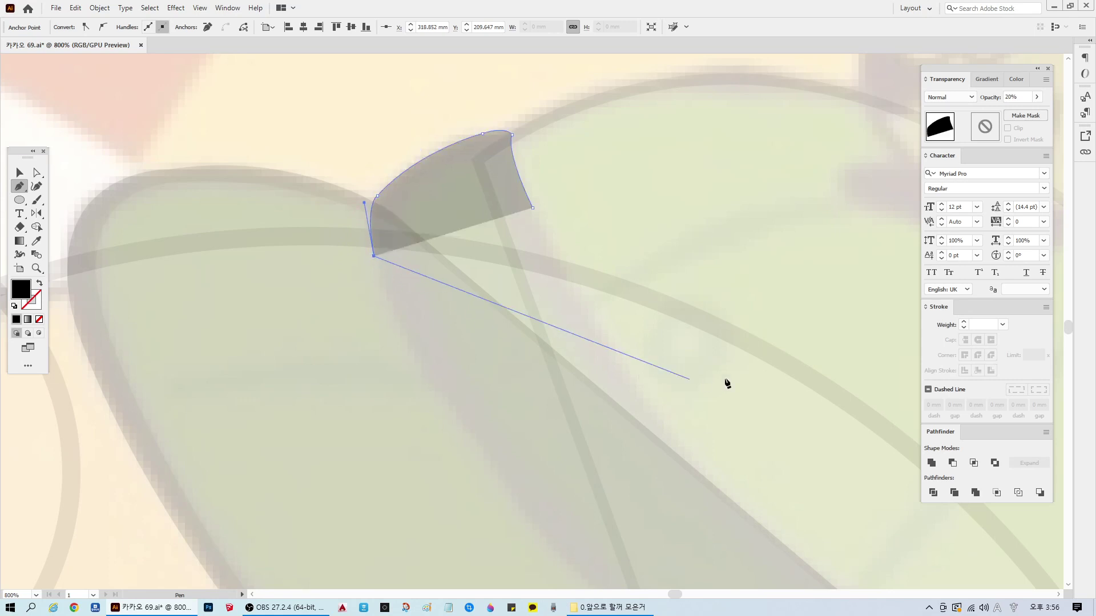
Step: Trace the band's long lower edge along the brim with two curved anchors, removing each outgoing handle
scroll(607, 443, "down", 5)
scroll(810, 519, "down", 2)
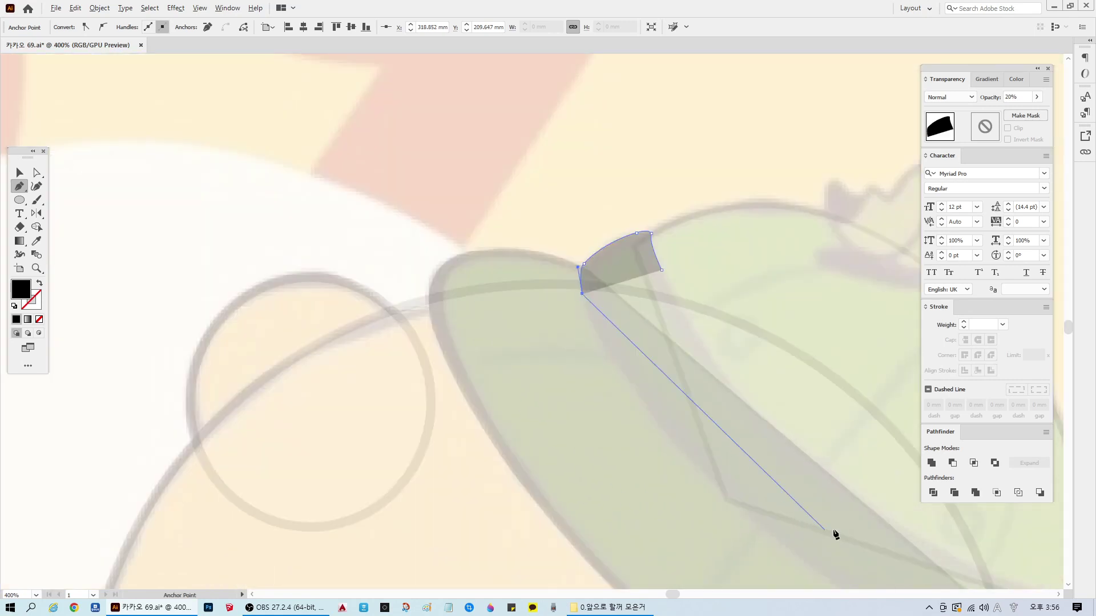
scroll(861, 531, "down", 3)
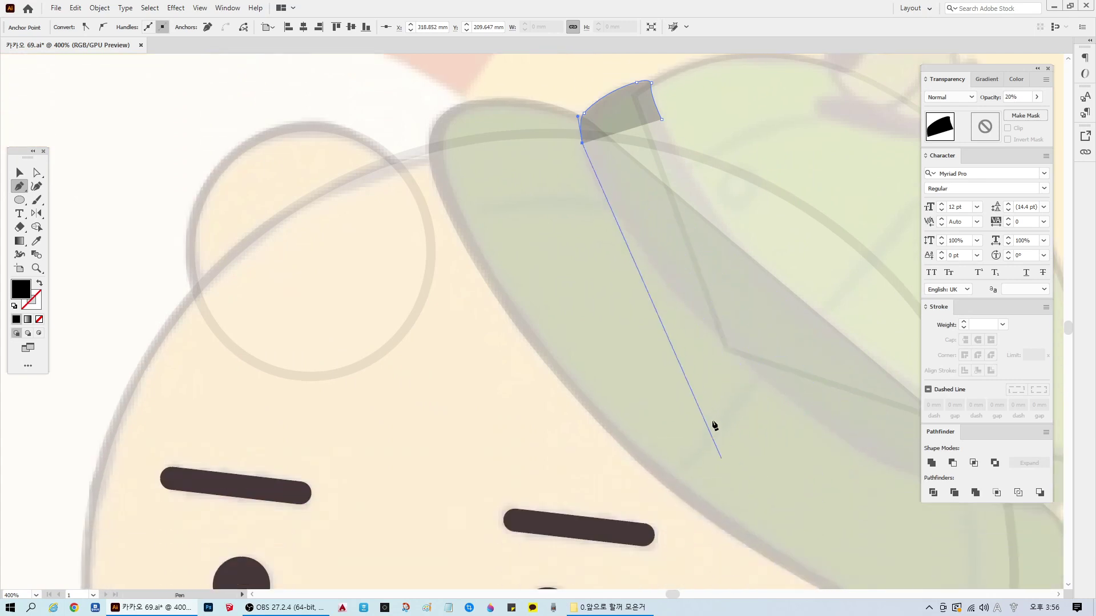
left_click_drag(704, 324, 816, 448)
left_click(704, 324)
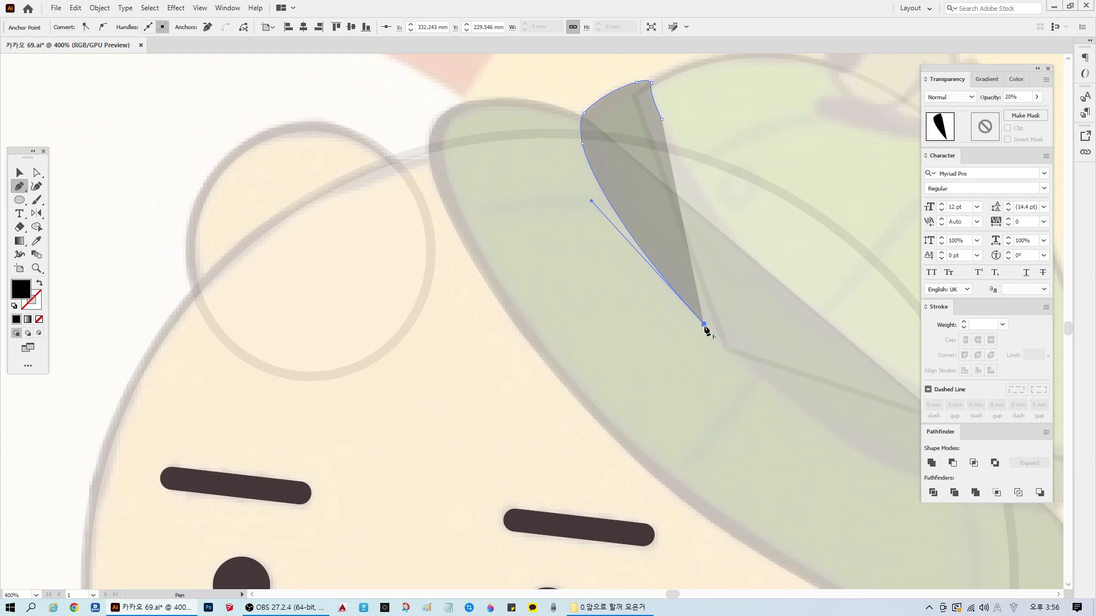
scroll(734, 506, "right", 5)
scroll(690, 469, "down", 1)
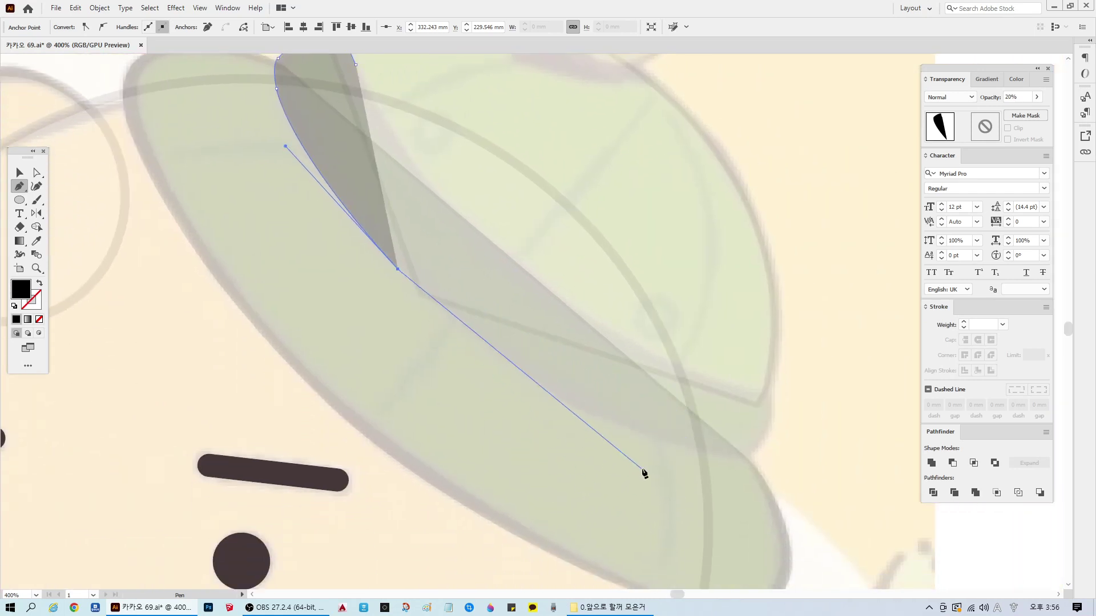
left_click_drag(649, 439, 811, 493)
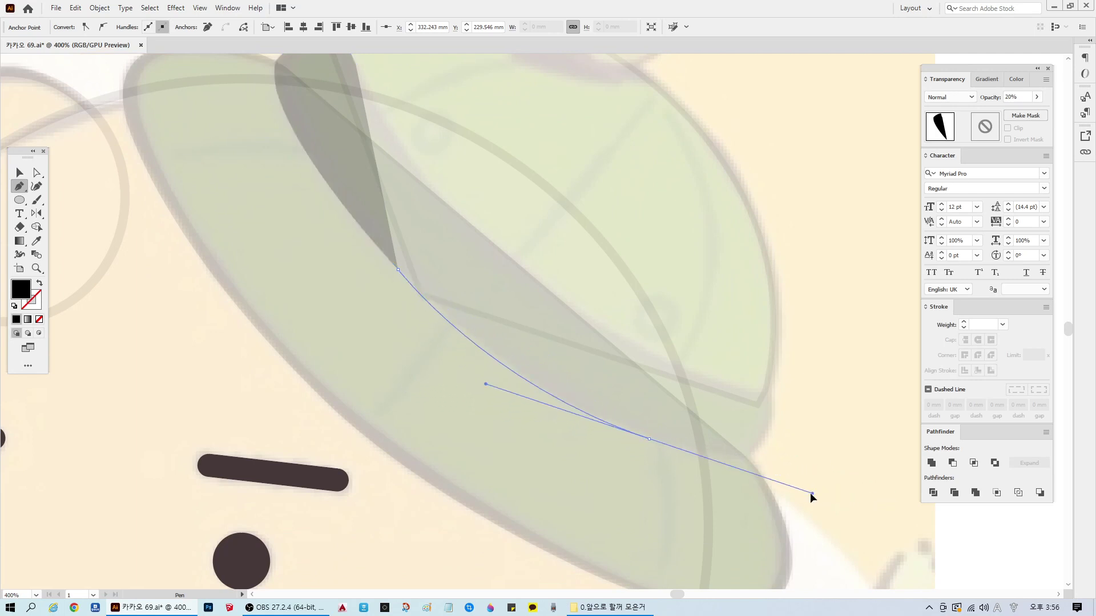
left_click(649, 440)
Step: Extend the band outline to the brim's upper edge and around the small corner at the band's lower end
scroll(755, 485, "up", 2)
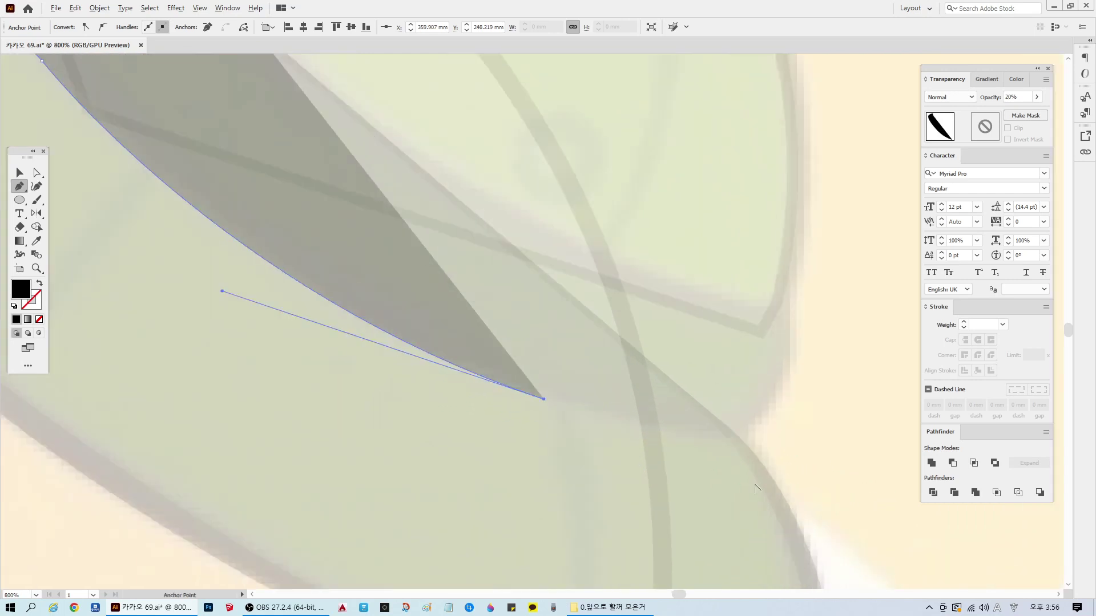
left_click_drag(733, 439, 846, 439)
left_click(733, 438)
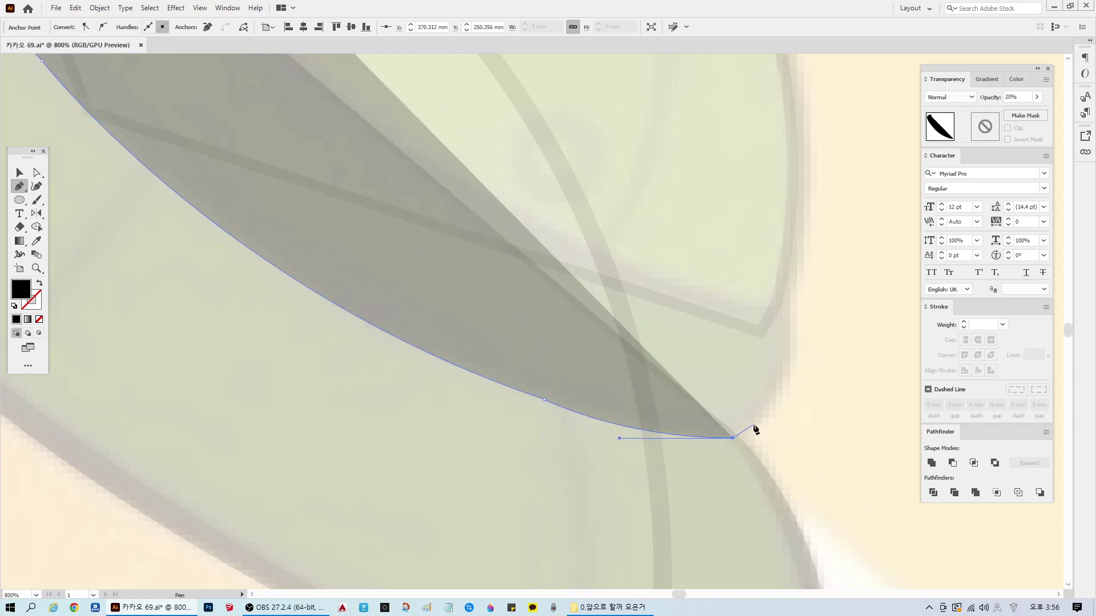
left_click_drag(753, 423, 766, 406)
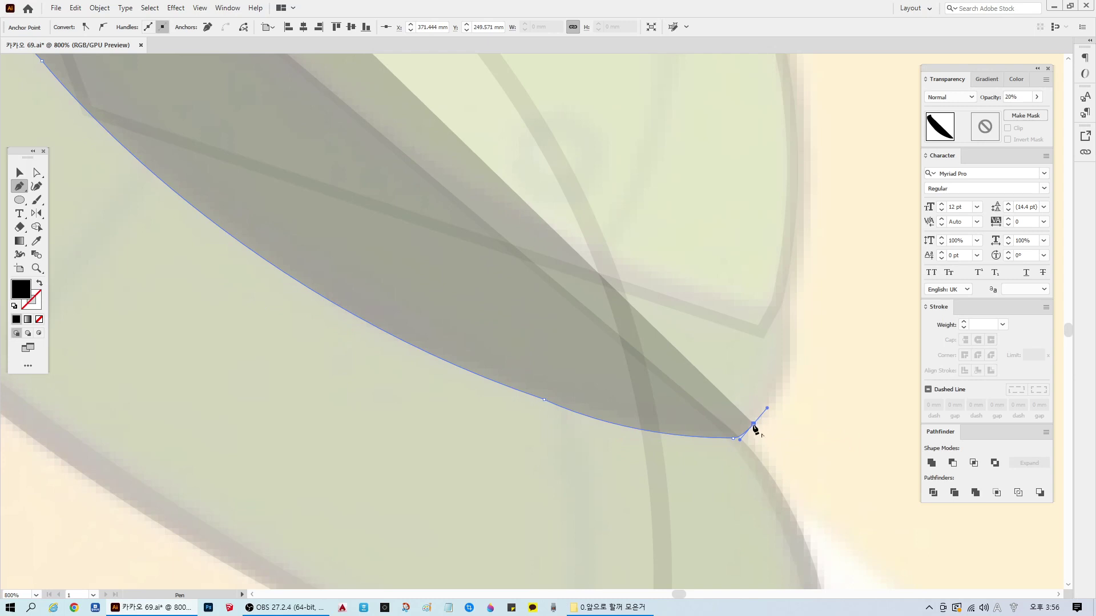
left_click(753, 424)
Step: Trace the band's rounded lower end up the outer side to the corner where it meets the crown
scroll(754, 407, "down", 1)
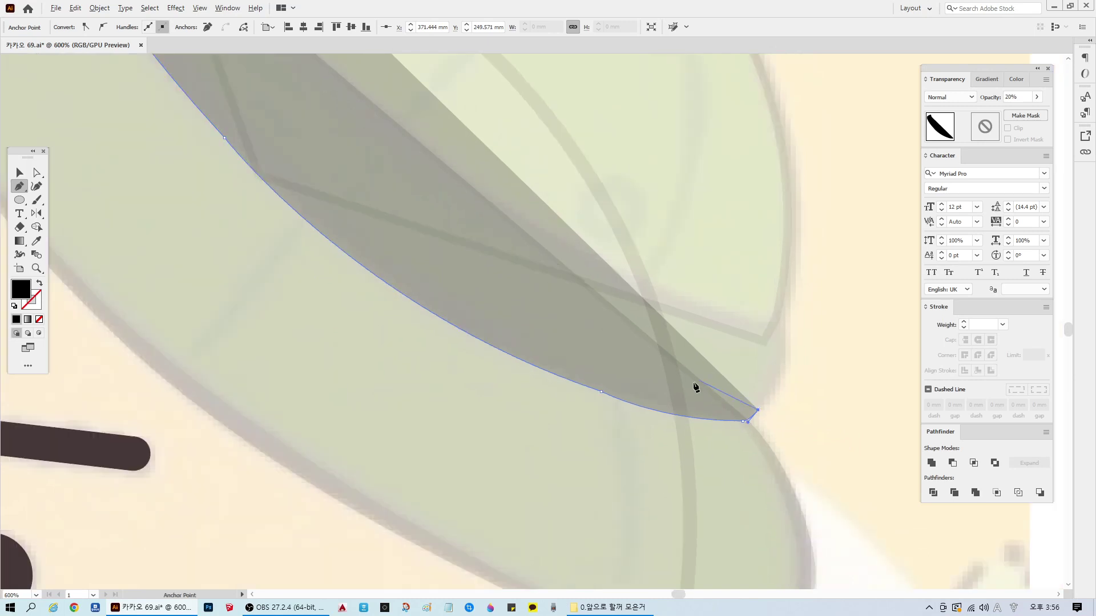
left_click_drag(731, 370, 780, 354)
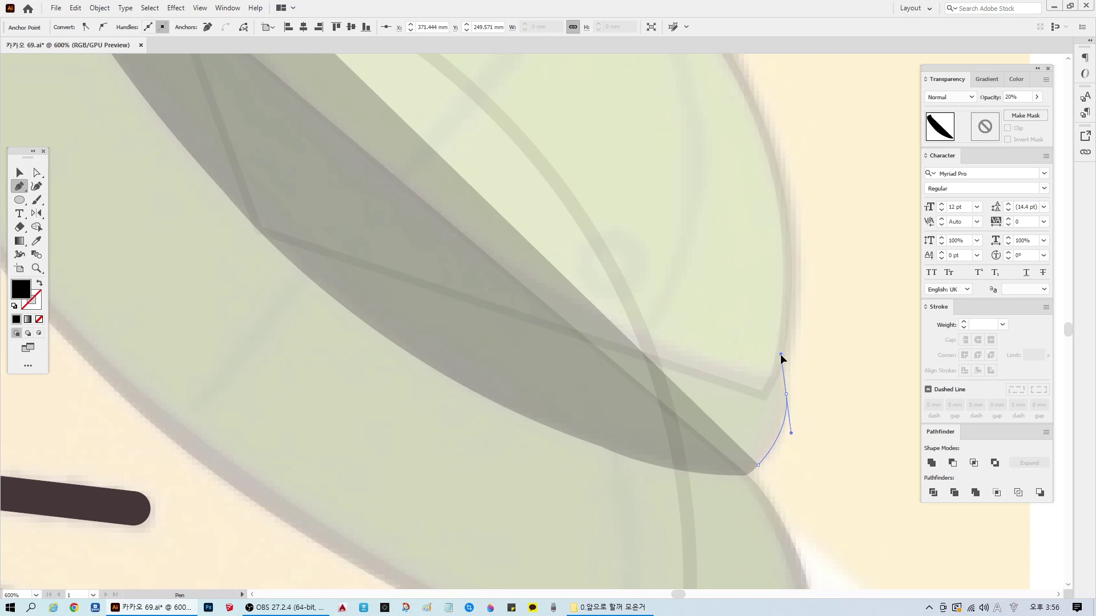
left_click(787, 394)
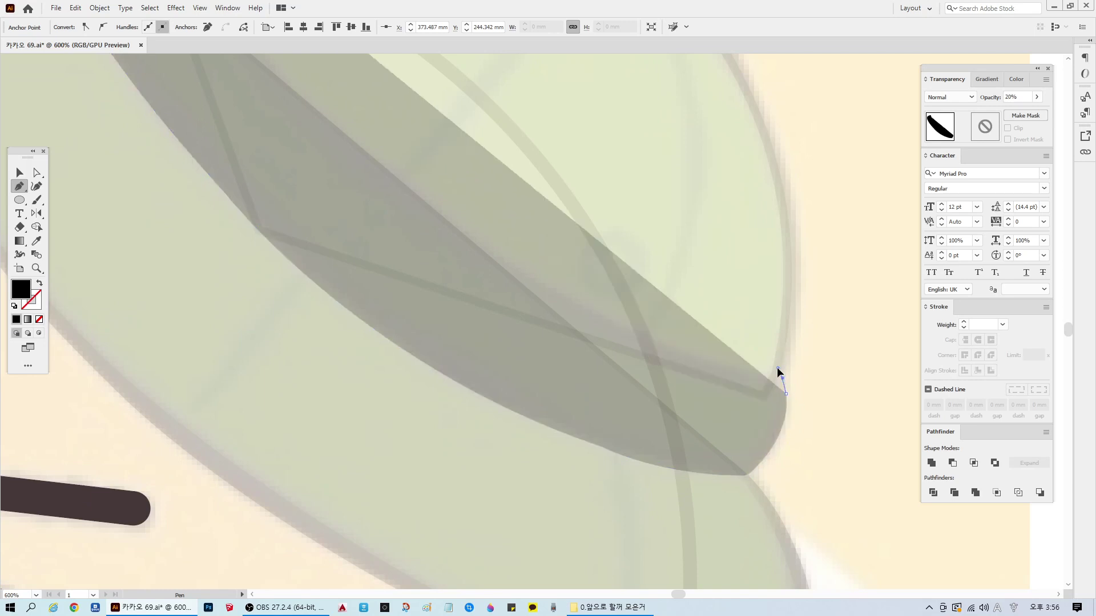
left_click(780, 373)
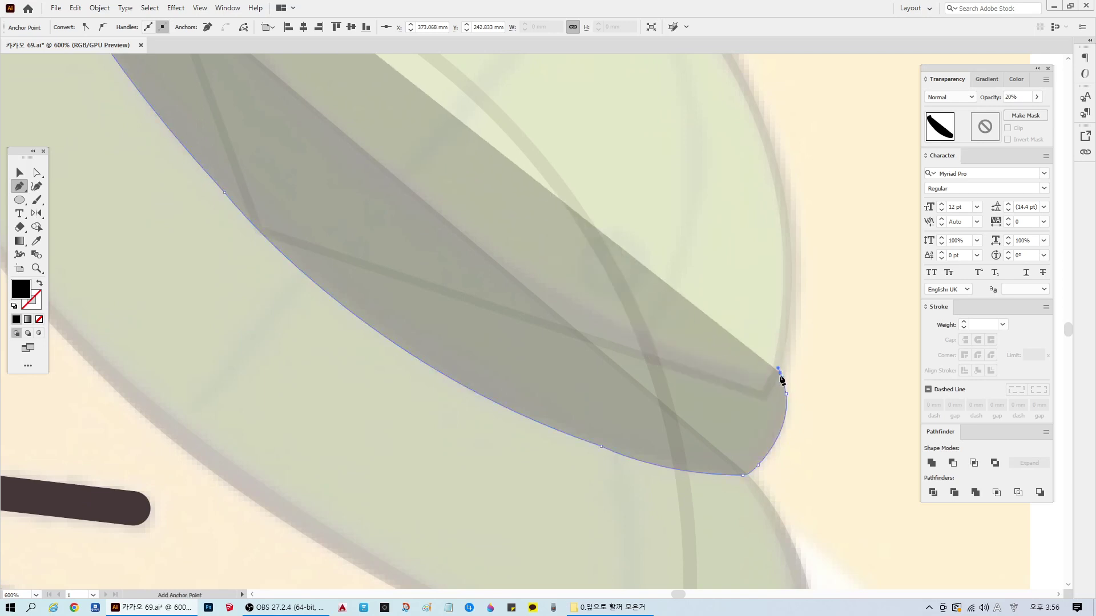
left_click_drag(716, 366, 671, 348)
left_click(715, 367)
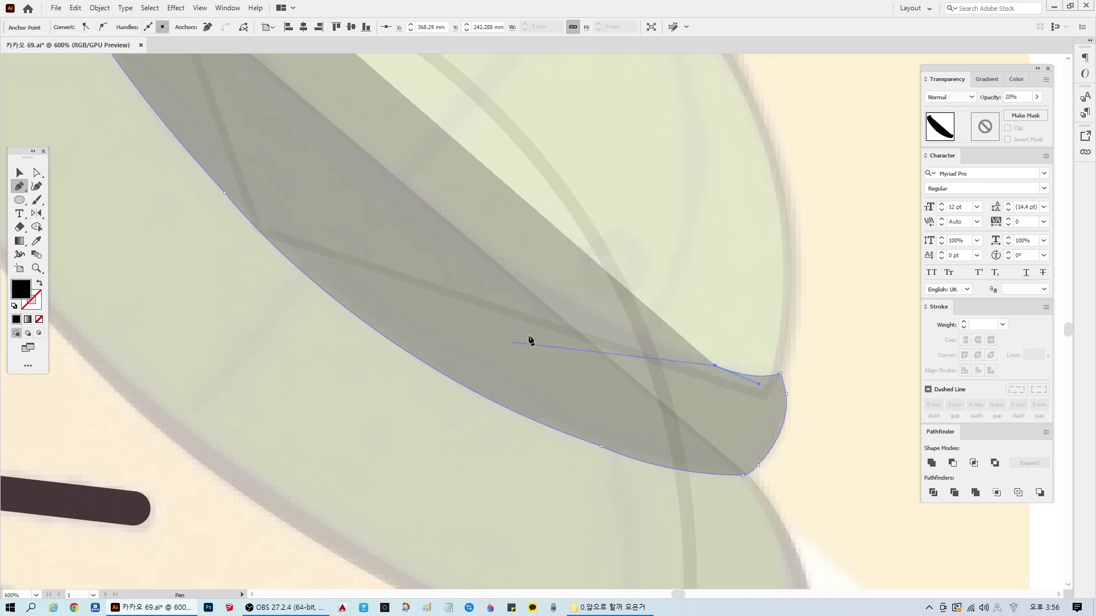
key("ctrl+z")
key("ctrl+z")
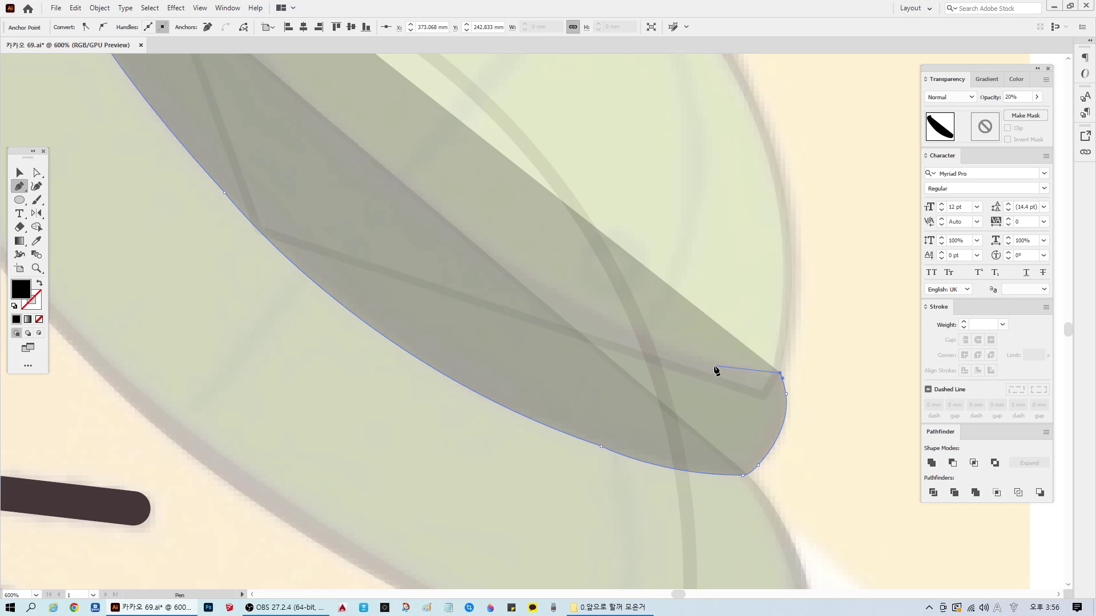
Step: Trace the band's upper edge along the crown with a short corner curve and a midway anchor, close the path at its start, and deselect it
left_click_drag(745, 375, 716, 372)
left_click(746, 376)
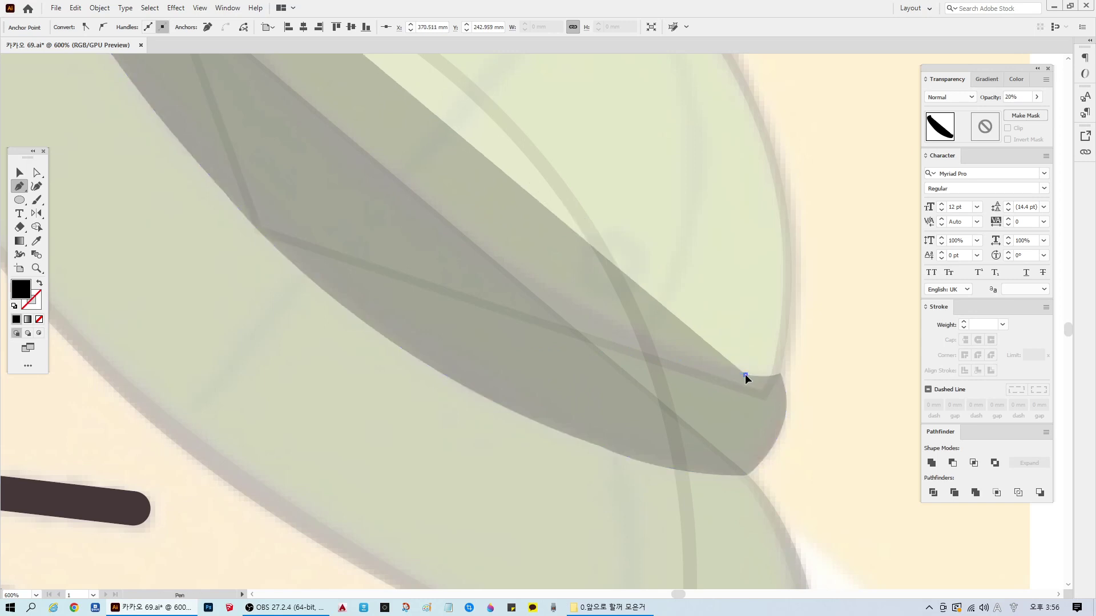
scroll(456, 270, "down", 1)
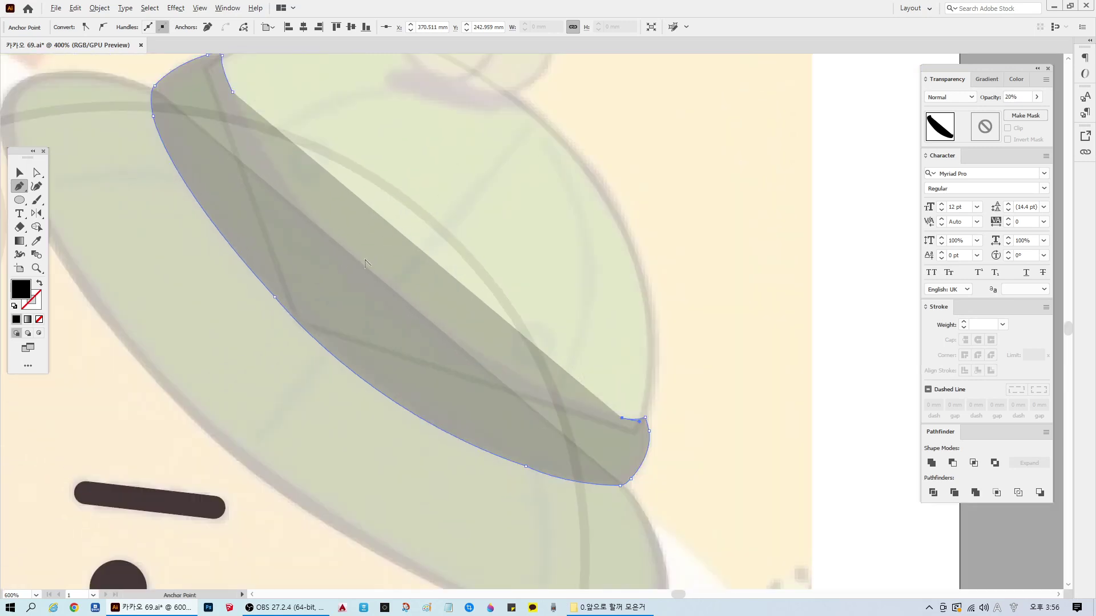
scroll(398, 348, "up", 1)
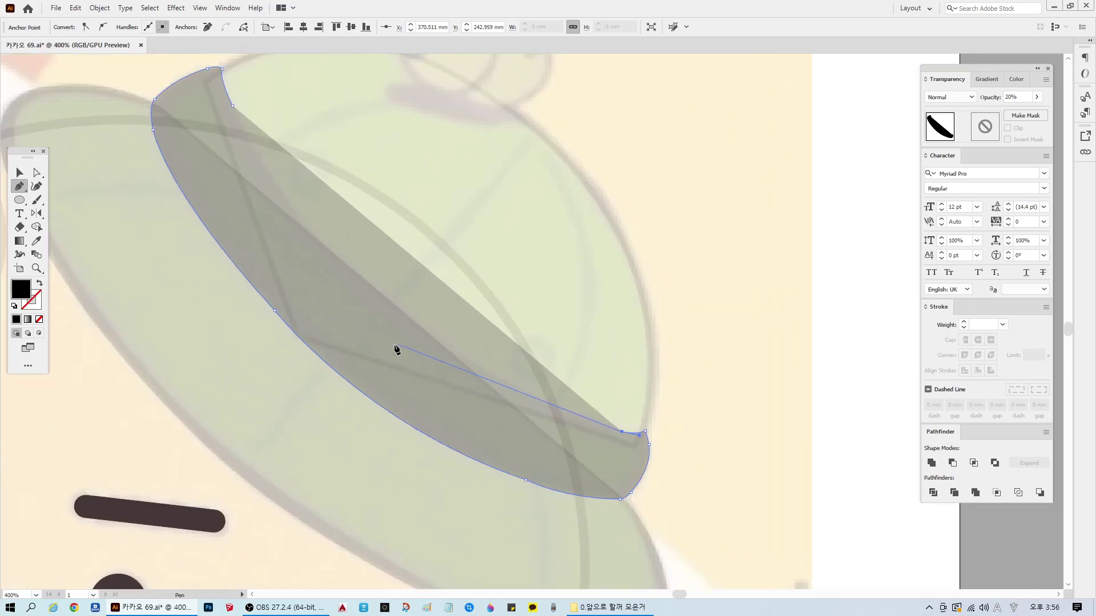
scroll(397, 343, "up", 1)
scroll(392, 320, "down", 1)
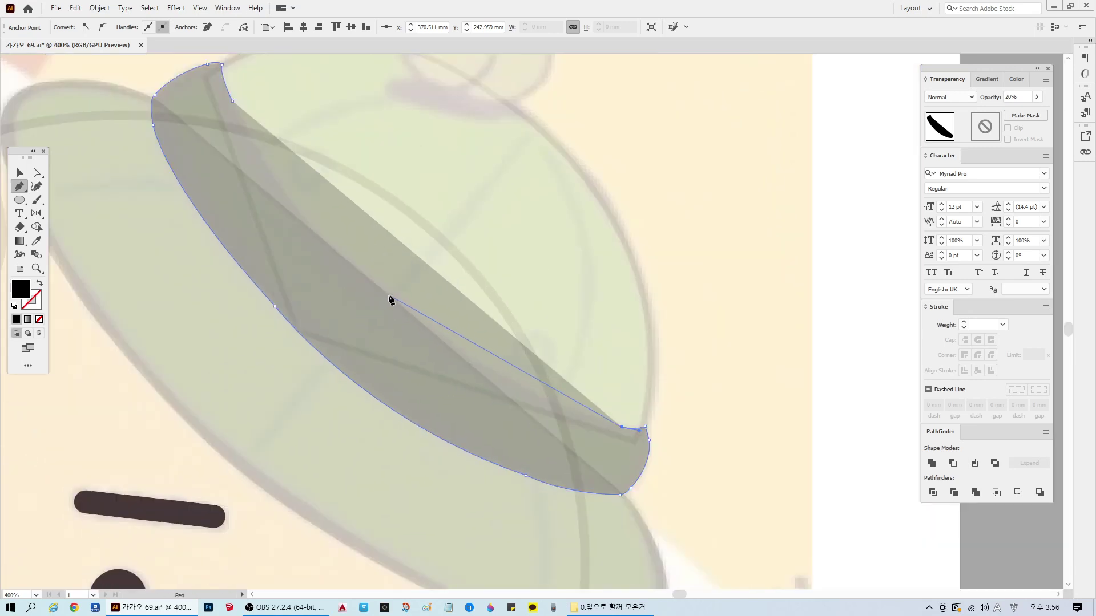
left_click_drag(390, 296, 250, 176)
left_click(388, 295)
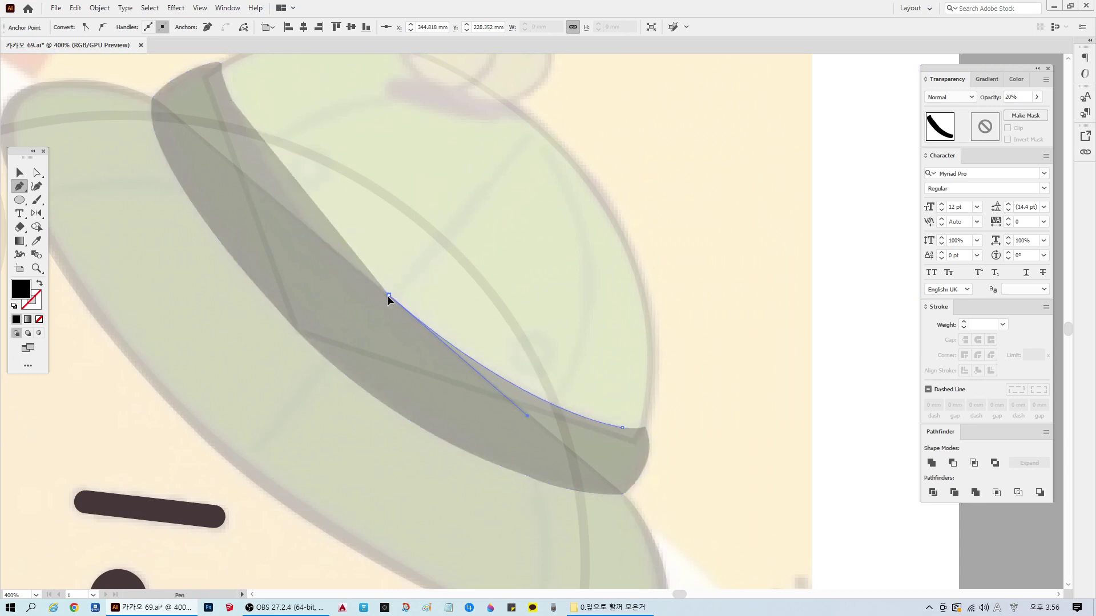
scroll(289, 286, "up", 3)
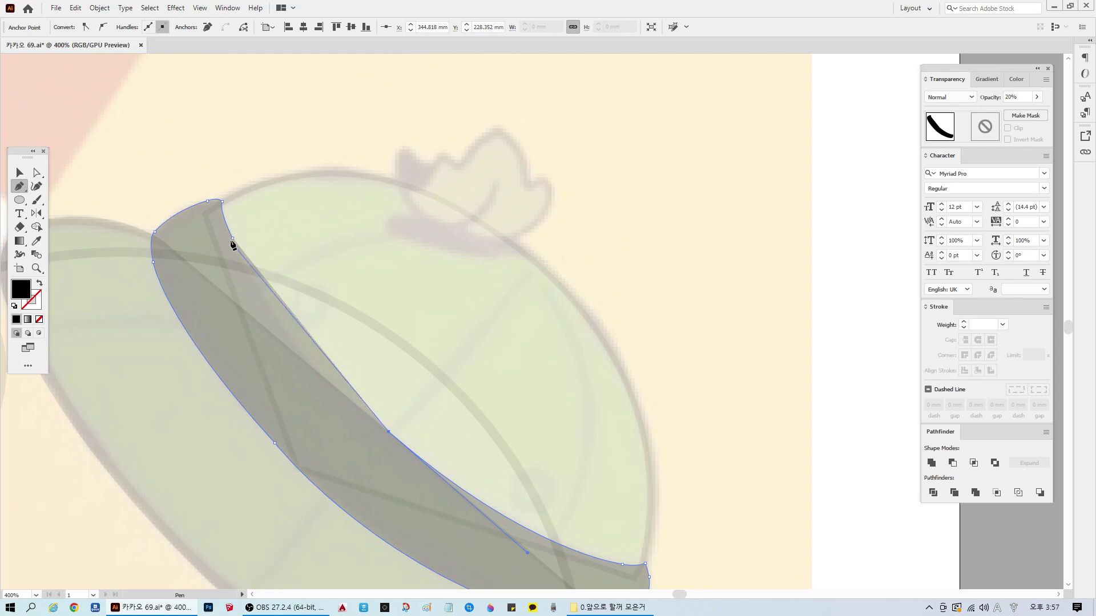
left_click_drag(231, 240, 197, 158)
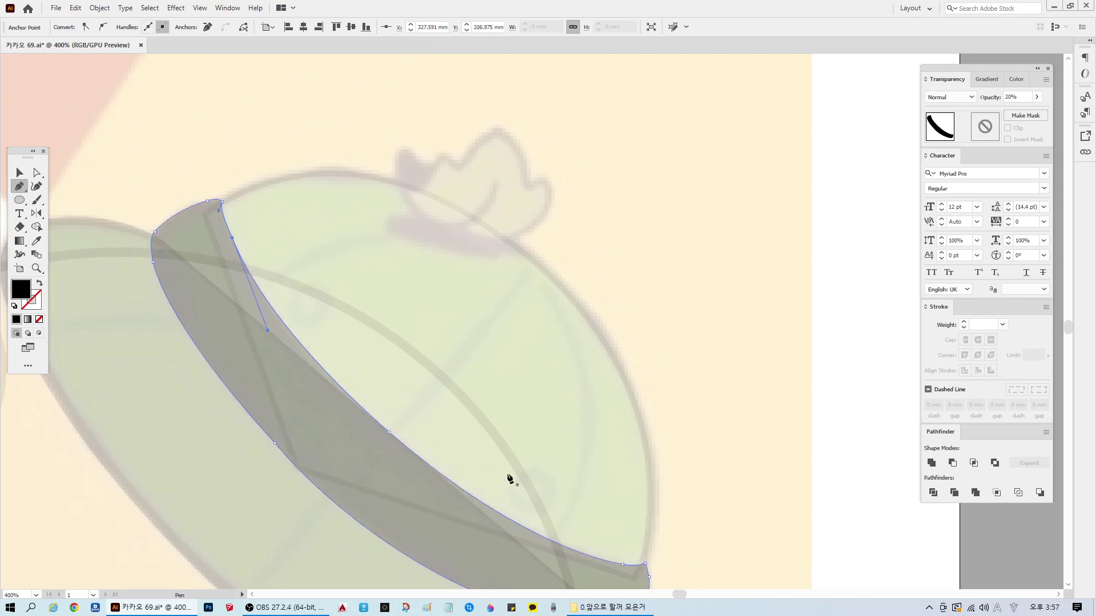
scroll(190, 355, "down", 2)
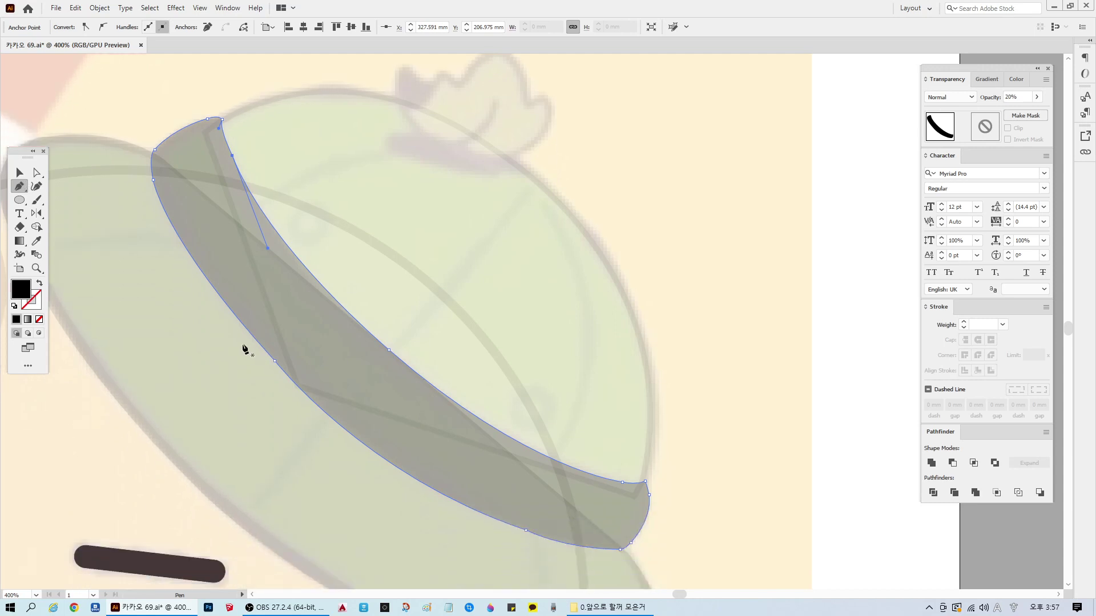
left_click(777, 386, "ctrl")
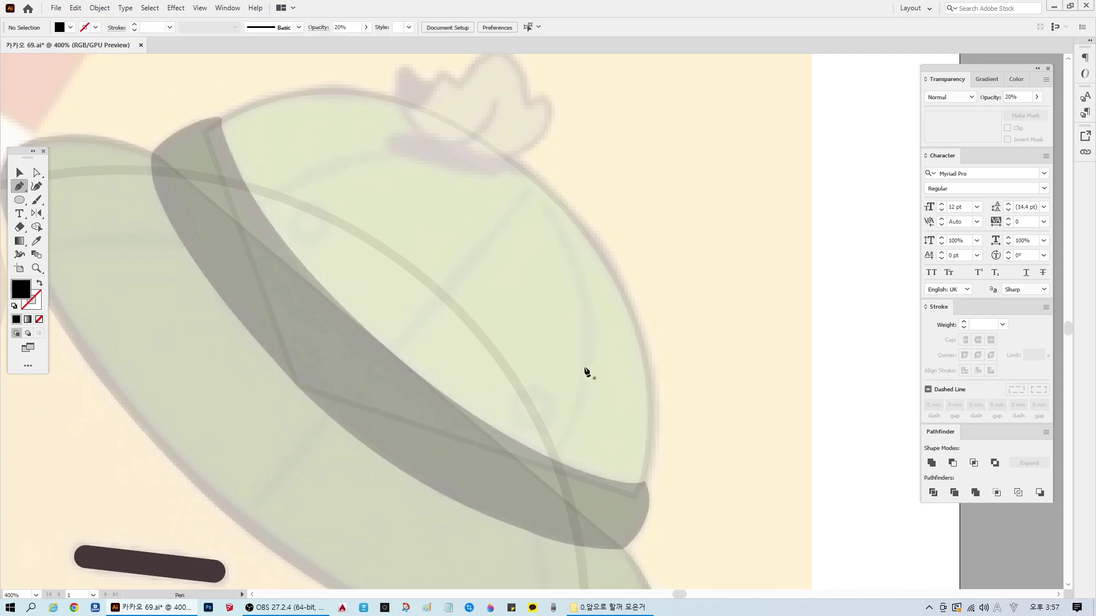
Step: Move the anchor on the band's lower edge near its lower end slightly outward to smooth the curve
key("v")
scroll(553, 445, "down", 2)
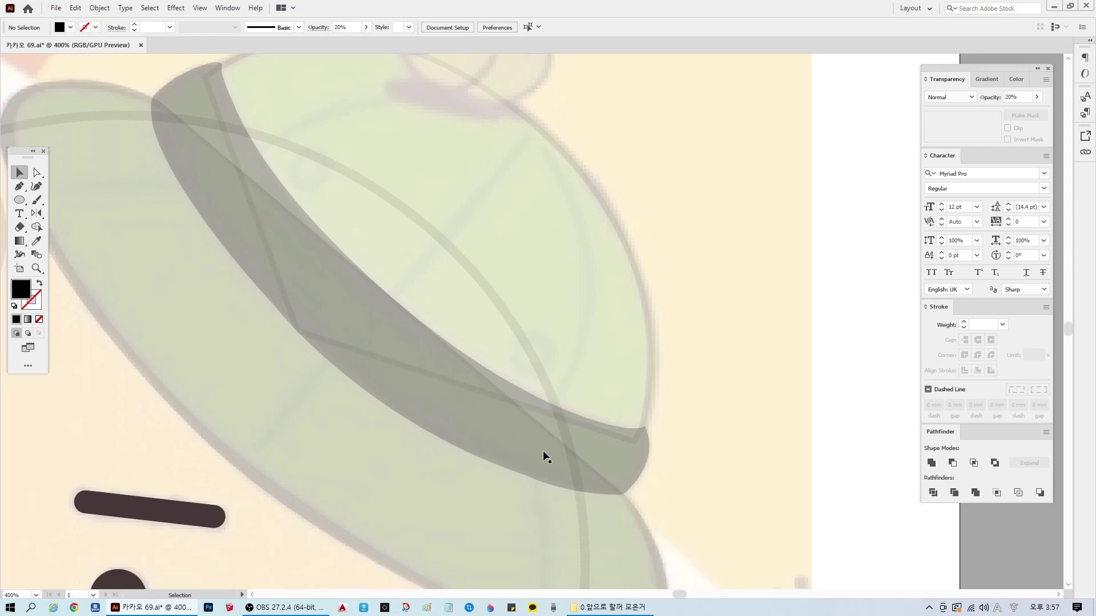
scroll(508, 514, "up", 2)
left_click(36, 173)
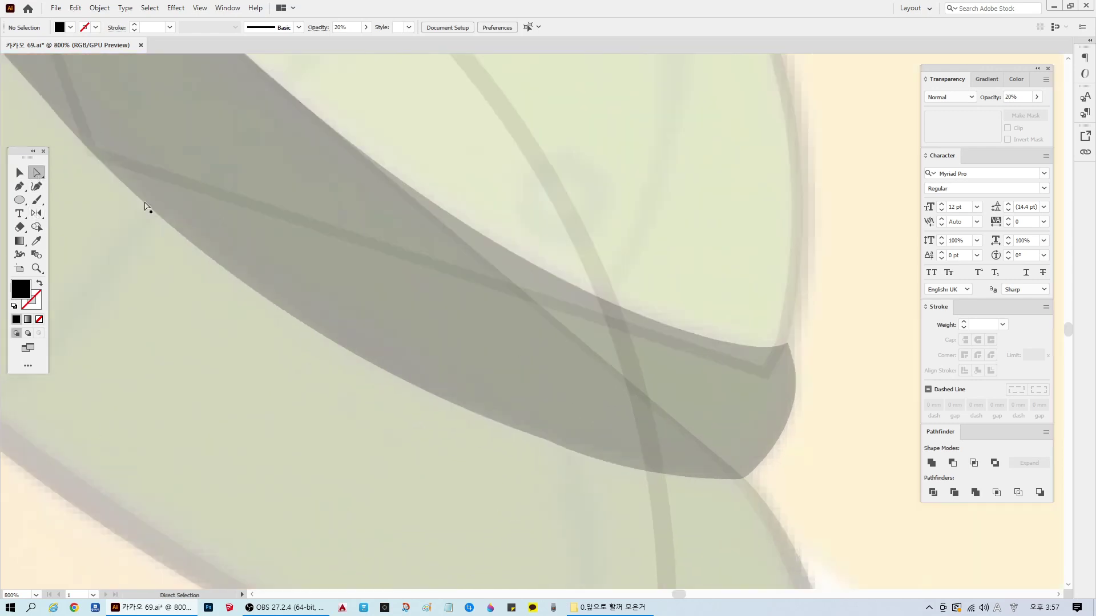
left_click(494, 305)
left_click(548, 442)
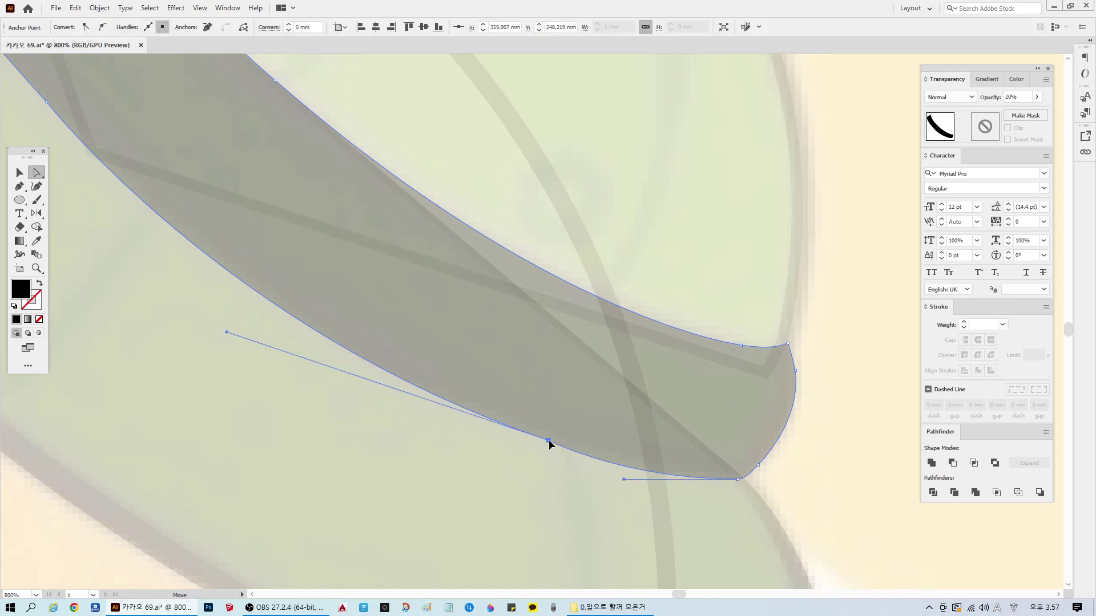
left_click_drag(548, 441, 548, 443)
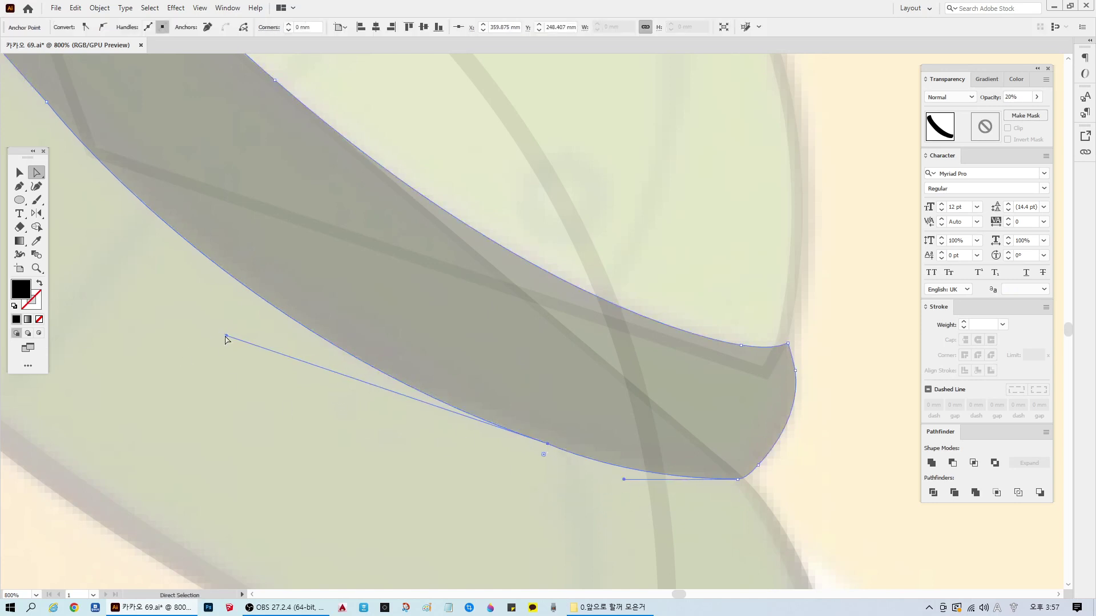
Step: Refine the band's lower edge by angling the lower-edge anchor's long handle slightly upward and raising the anchor at the lower tip
left_click_drag(226, 336, 232, 321)
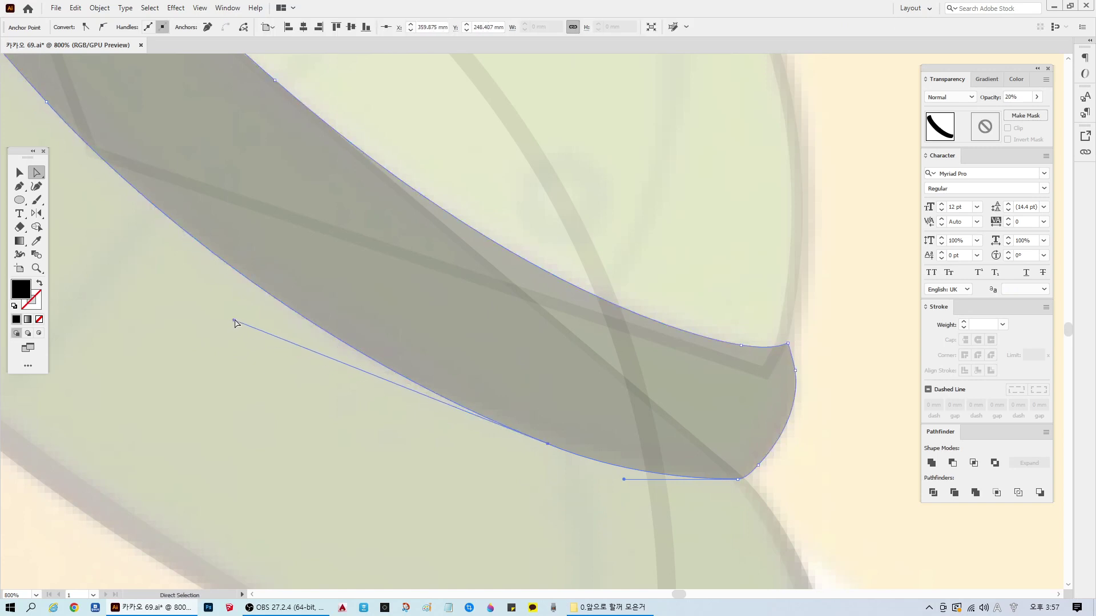
left_click(624, 514)
left_click(687, 455)
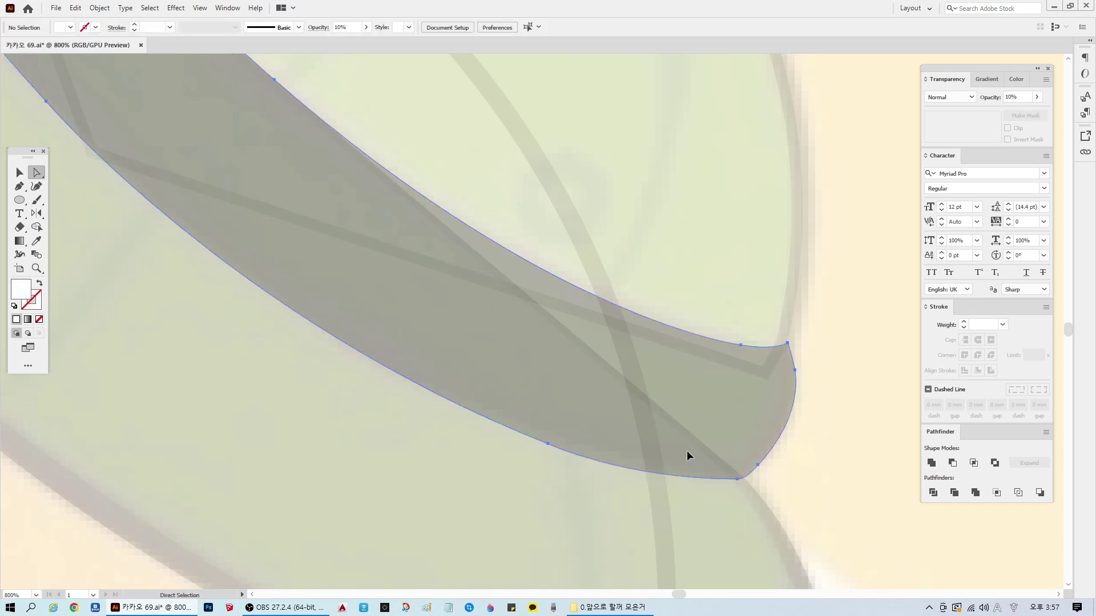
left_click(738, 479)
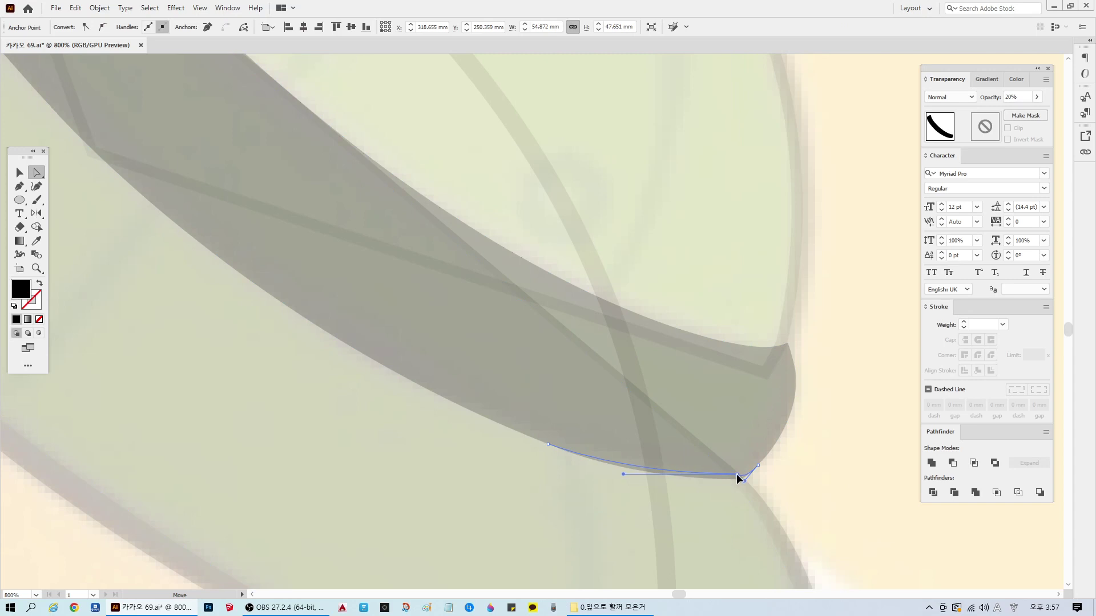
left_click(844, 501)
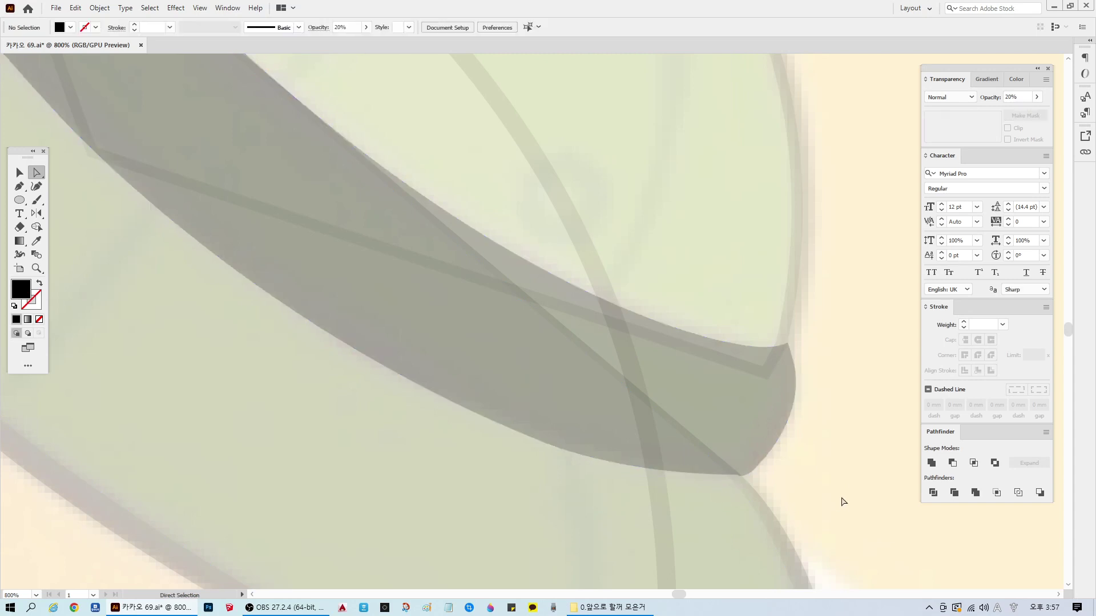
Step: Pull in the lower tip anchor's short outer handle so the small corner curve follows the reference, then deselect the band
left_click(747, 475)
left_click(738, 477)
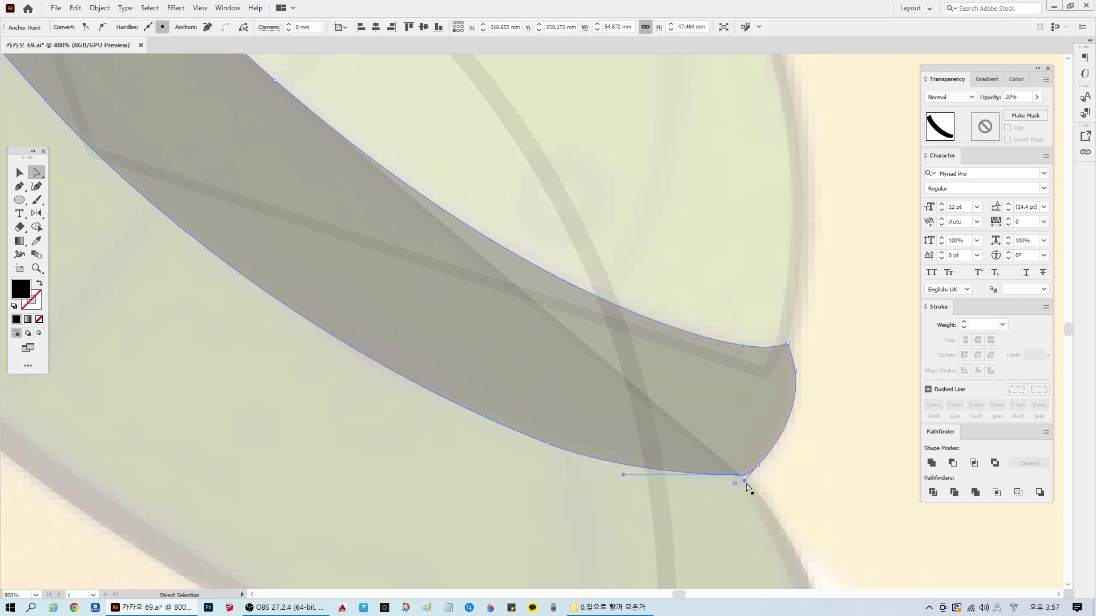
left_click(750, 478)
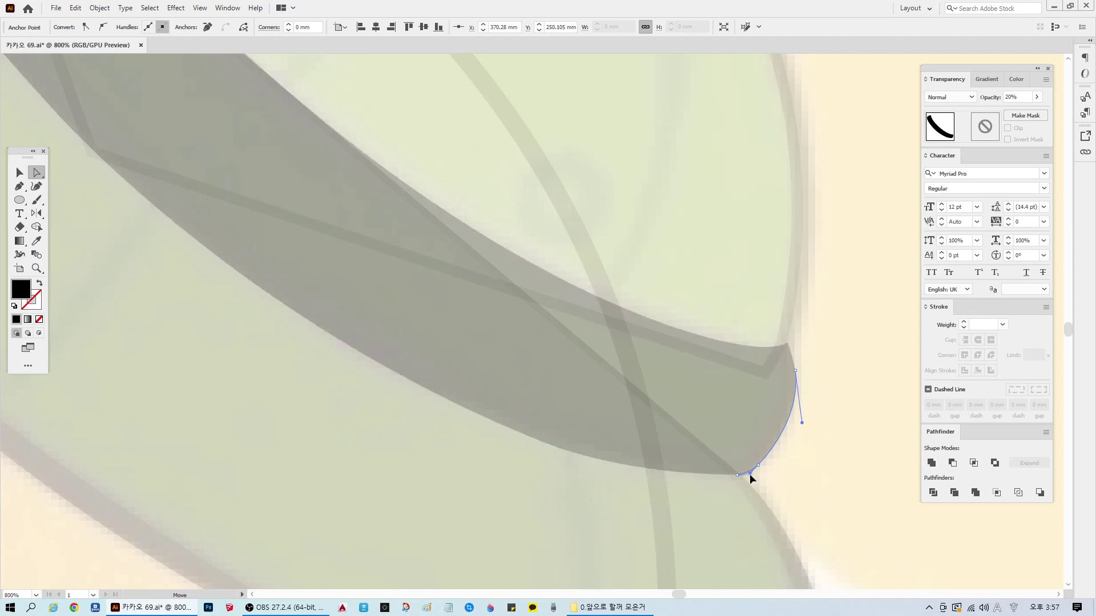
left_click(820, 483)
Step: Set the opacity of the whole hat band shape to 10%
scroll(628, 519, "down", 1)
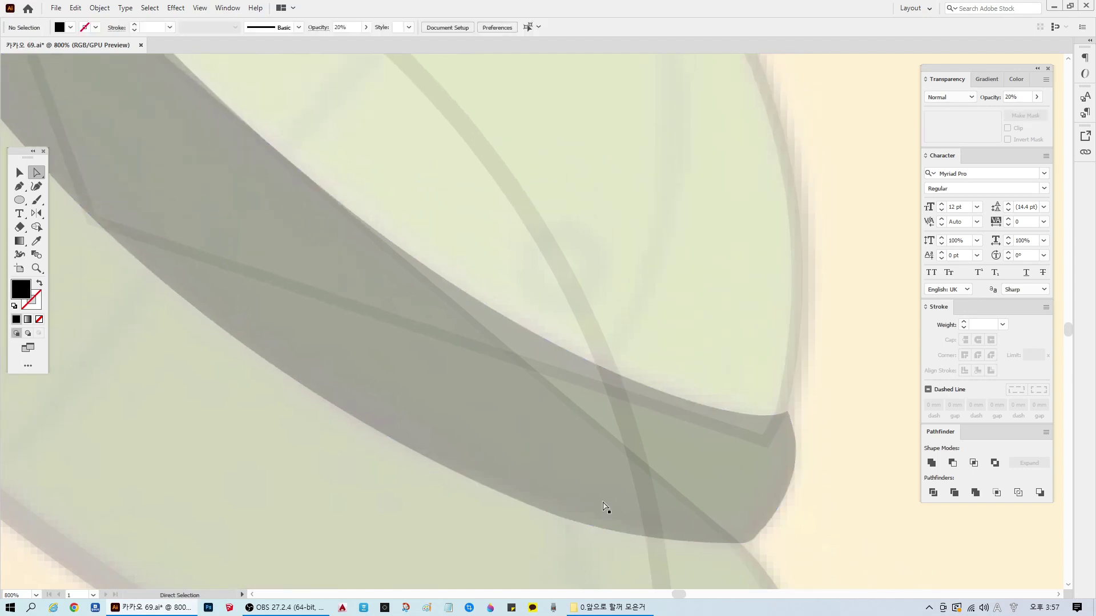
scroll(548, 417, "down", 1)
scroll(343, 337, "down", 1)
scroll(174, 330, "down", 1)
scroll(176, 329, "down", 1)
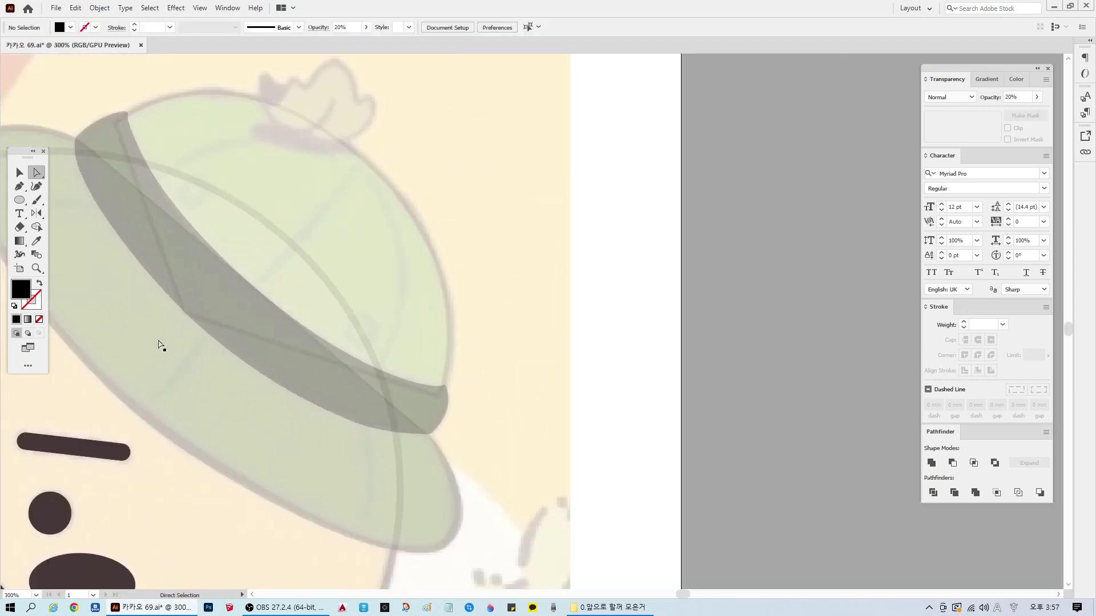
scroll(160, 345, "up", 2)
left_click(19, 171)
left_click(202, 322)
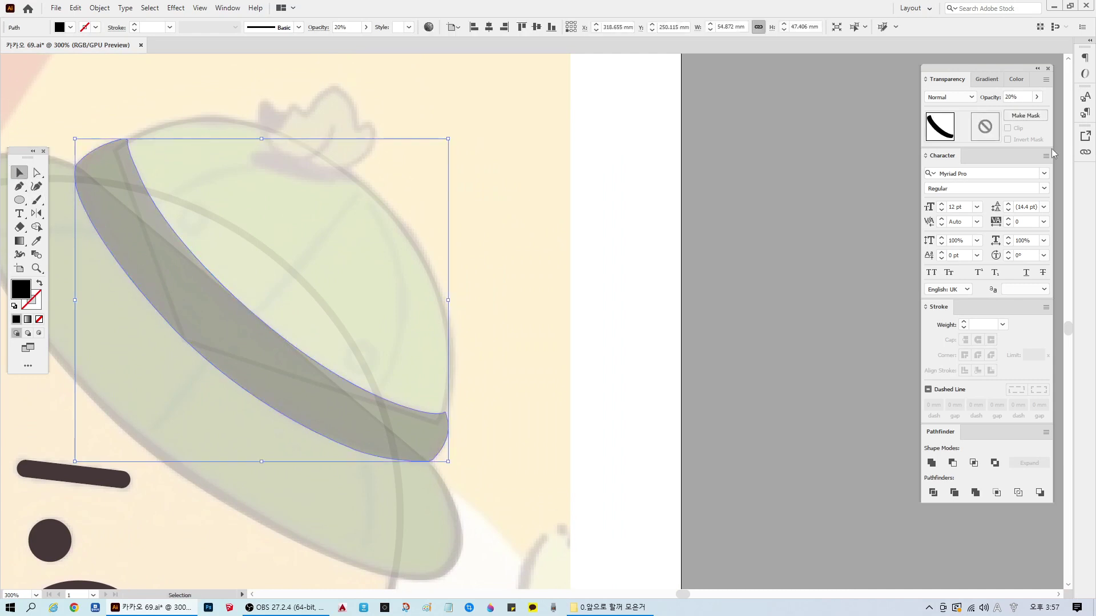
left_click(1019, 97)
type("10")
key("Return")
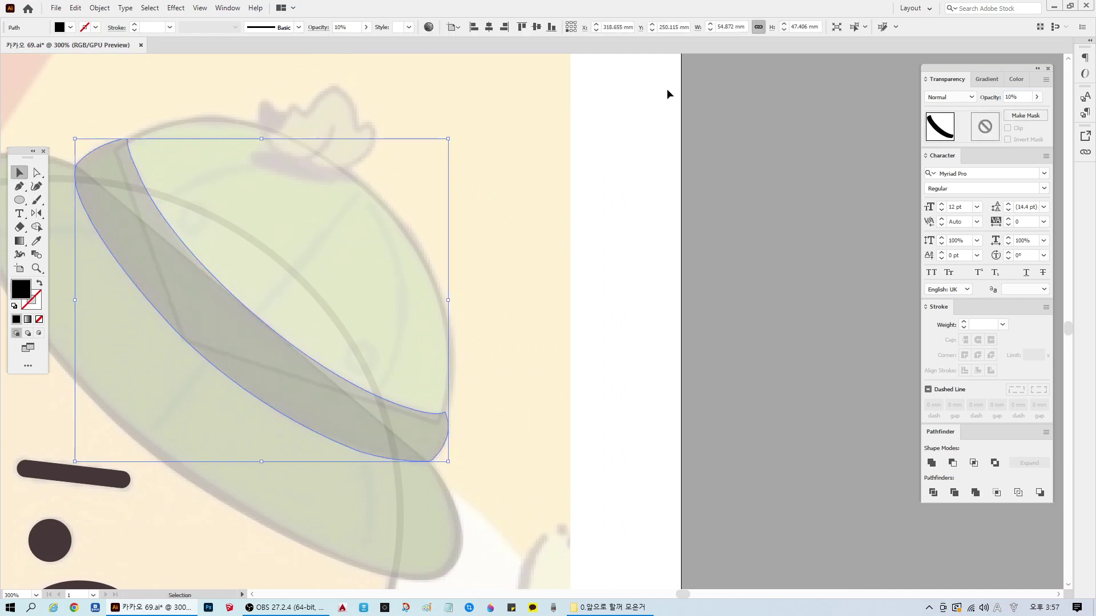
left_click_drag(680, 600, 679, 600)
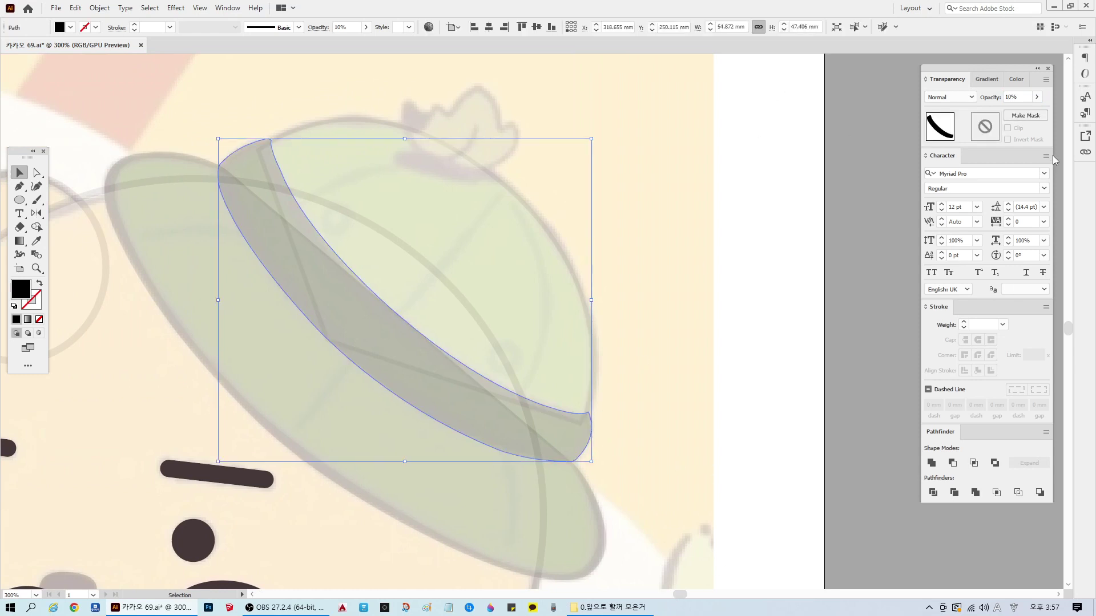
Step: Try to paste a copy of the hat band in place and shrink it inward around its centre
key("ctrl+c")
key("ctrl+f")
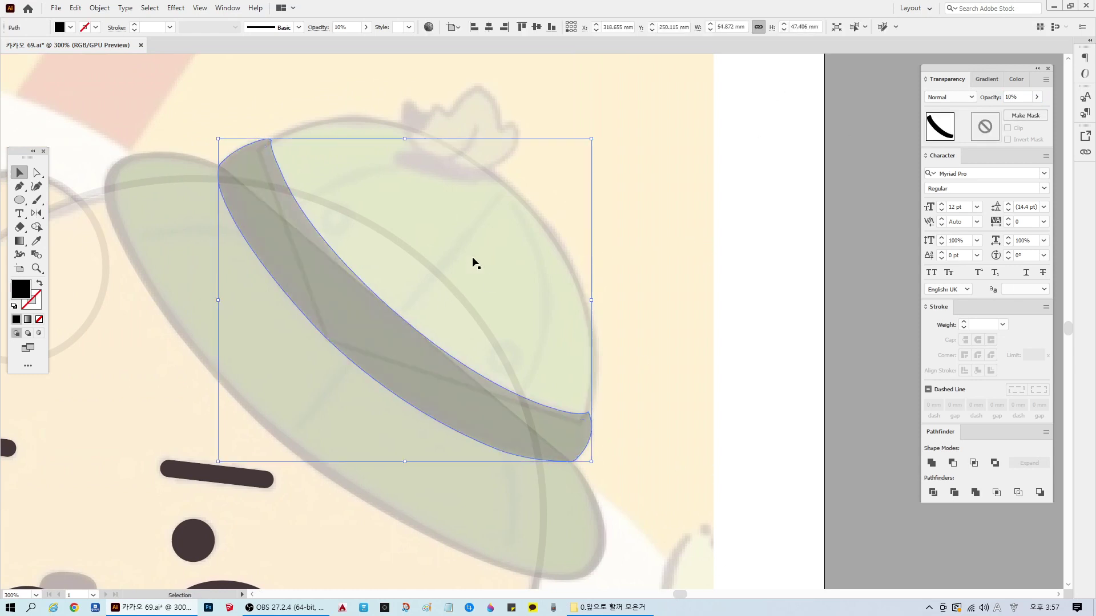
left_click_drag(588, 139, 576, 152)
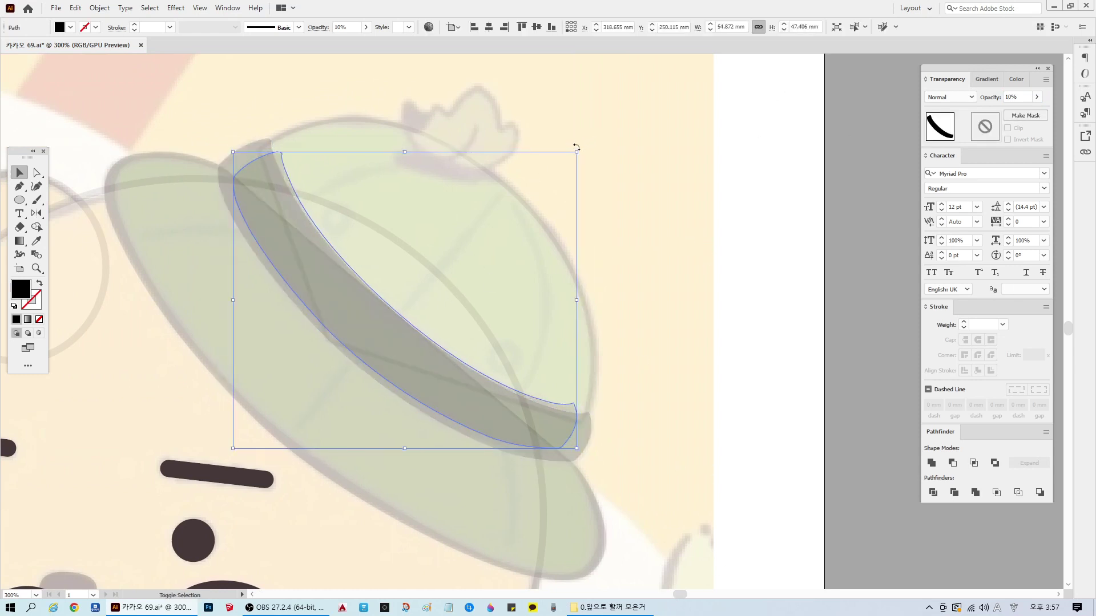
key("ctrl+z")
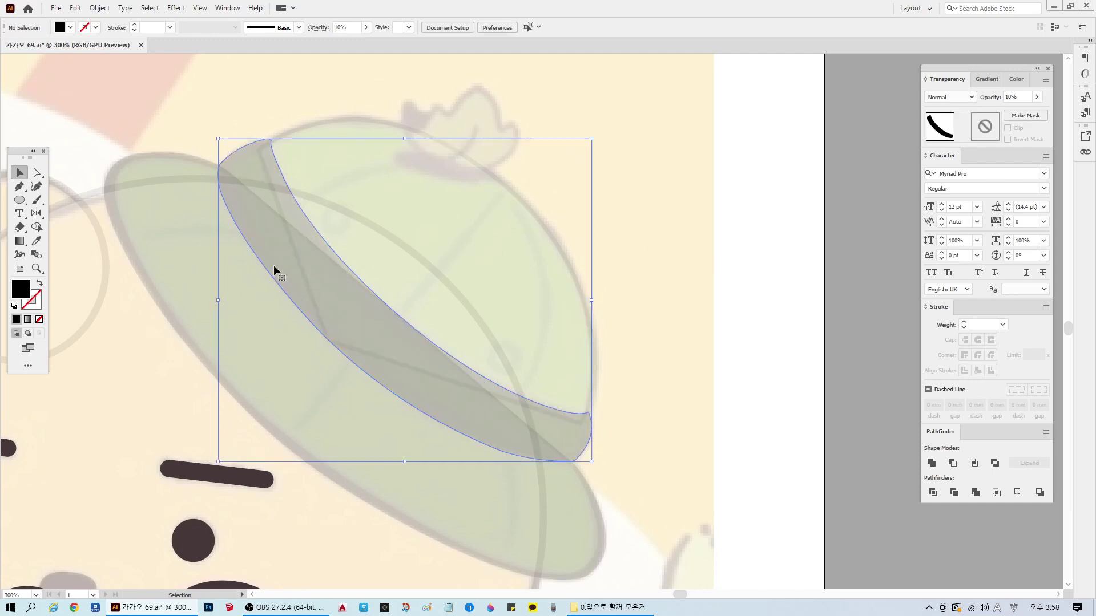
Step: Create a smaller inner copy of the hat band by offsetting its path inward with a negative offset and miter joins
left_click(100, 8)
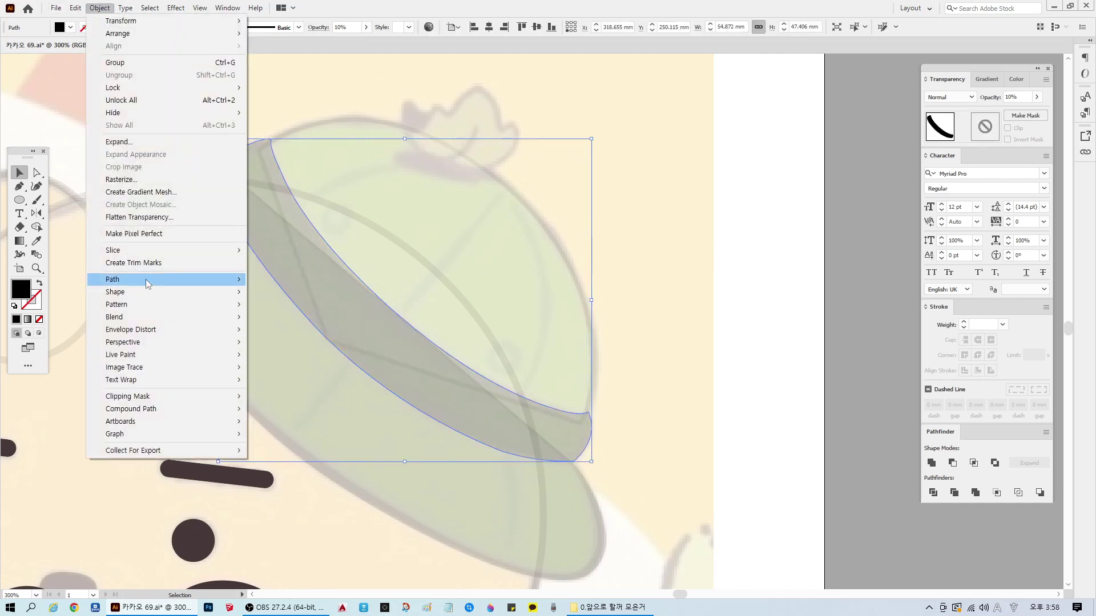
mouse_move(150, 280)
left_click(319, 324)
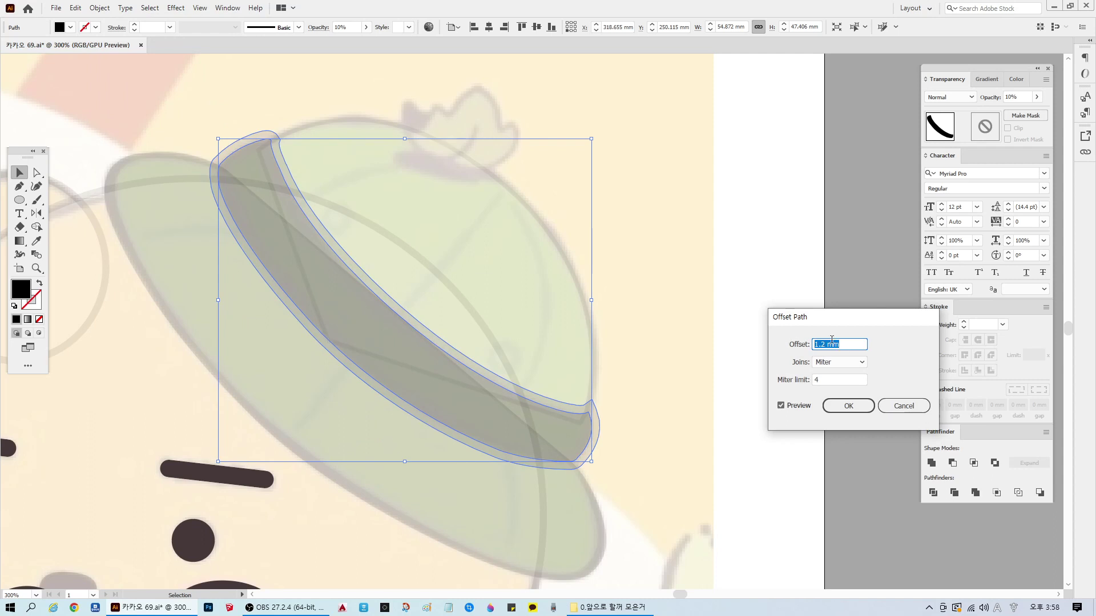
type("-1")
left_click(796, 408)
left_click(796, 409)
left_click(838, 412)
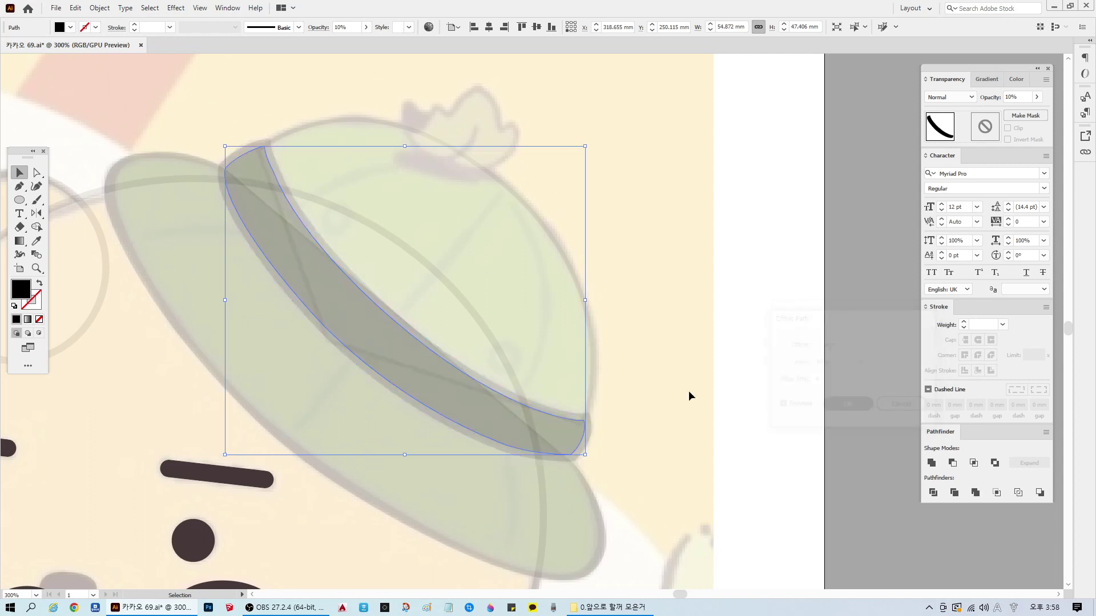
Step: Move the inner band shape aside over the hat's crown, and undo the move
left_click(369, 233)
scroll(324, 272, "up", 1)
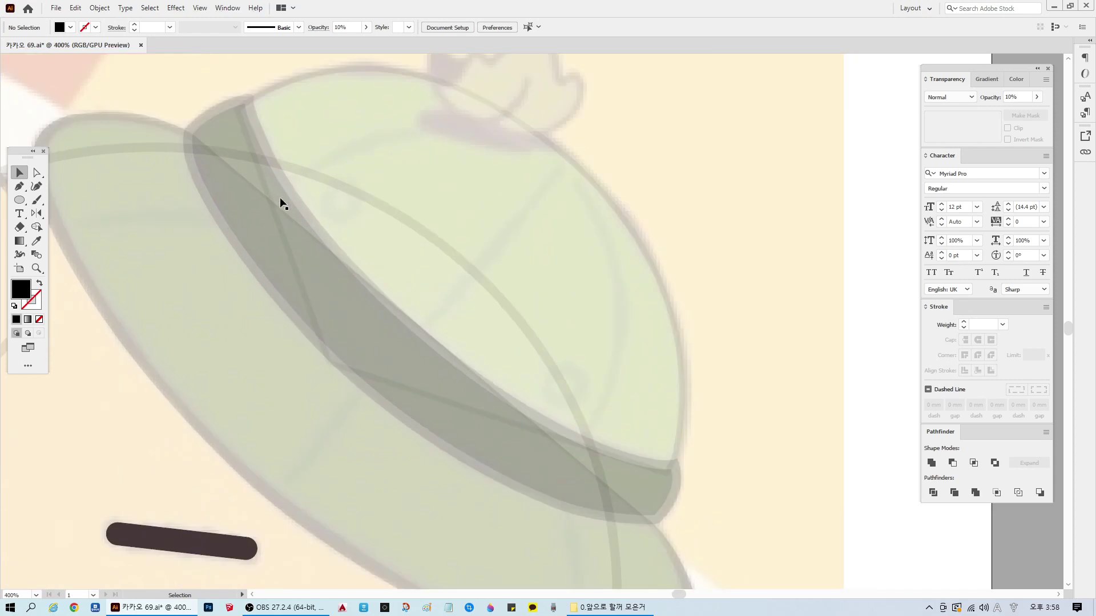
left_click_drag(281, 200, 447, 273)
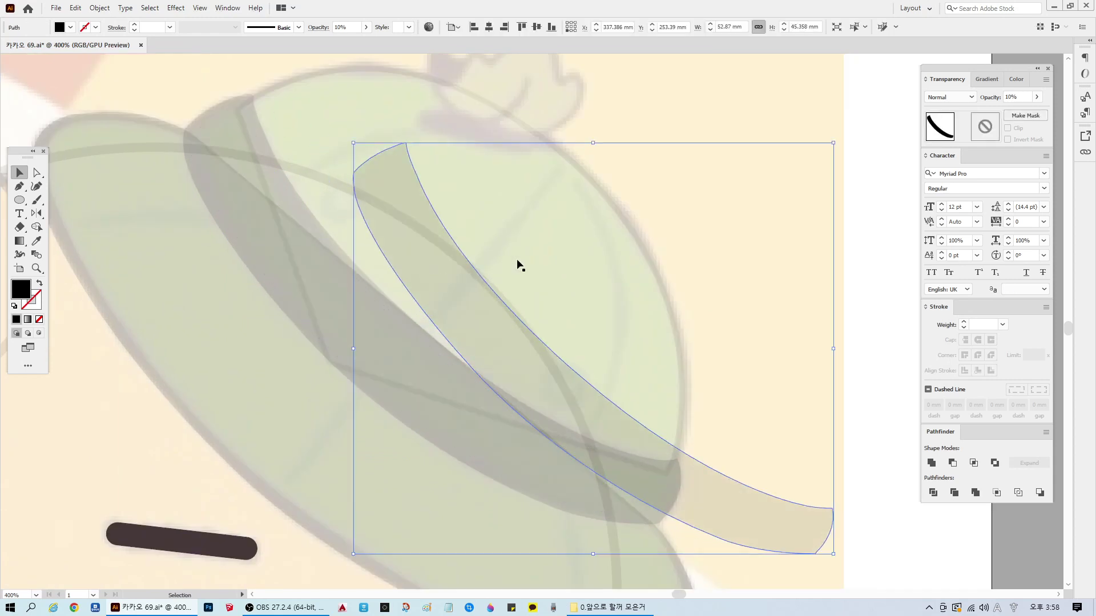
key("ctrl+z")
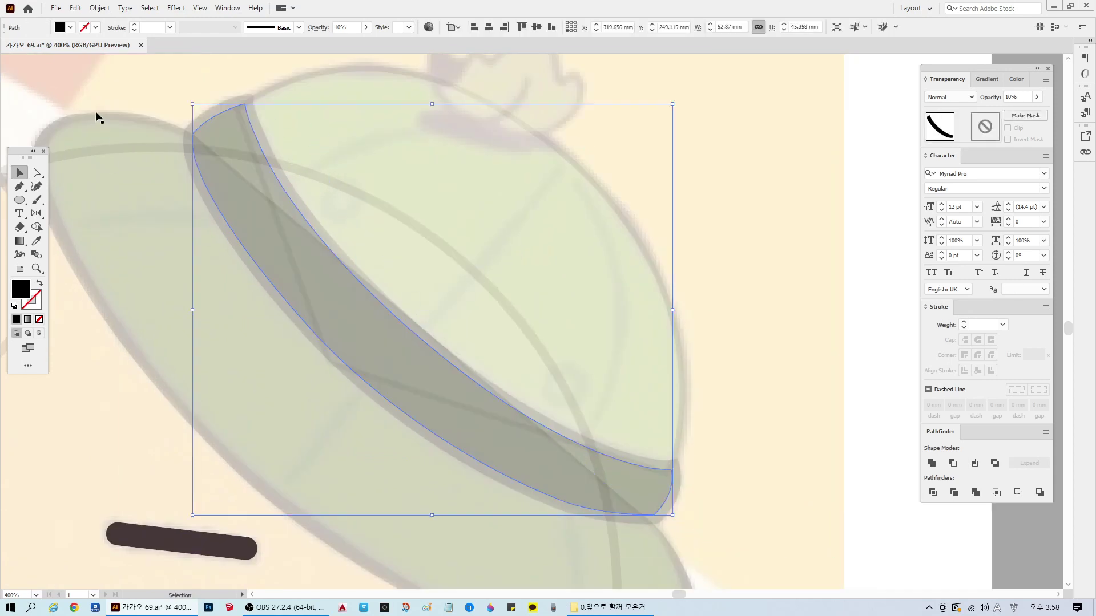
Step: Lock the outer band shape and select the inner band's path at the band's upper end
left_click(40, 169)
scroll(215, 103, "up", 3)
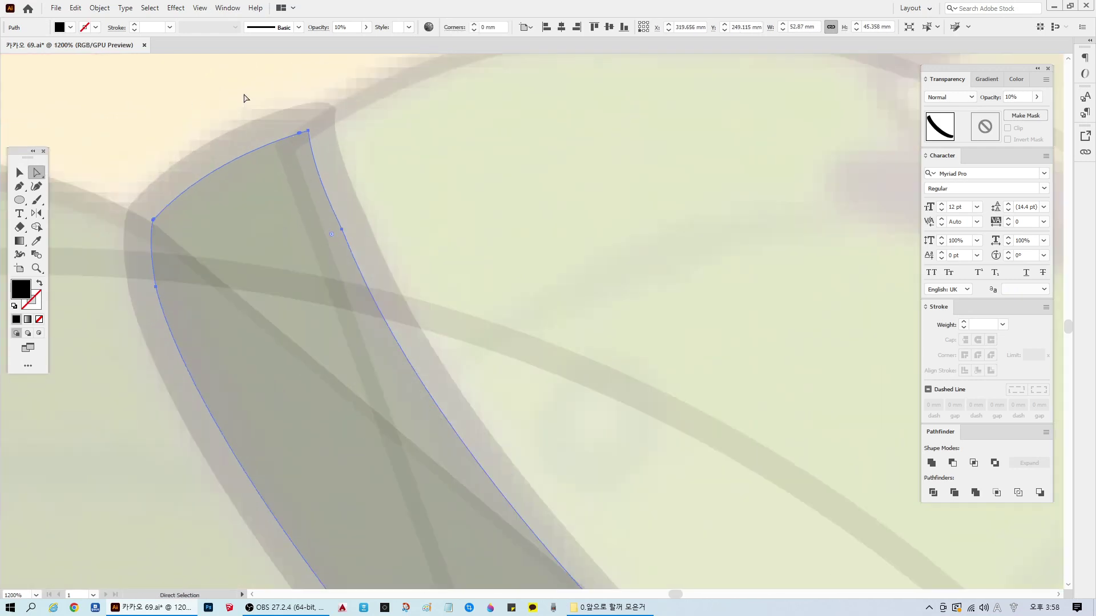
left_click(243, 98)
left_click(294, 192)
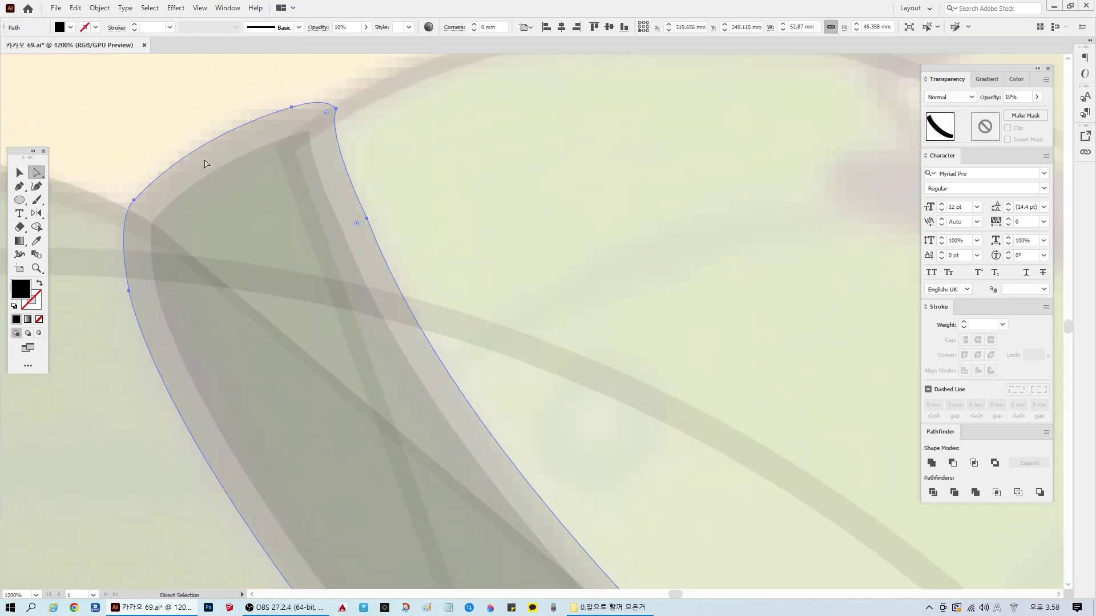
left_click(158, 212)
key("ctrl+2")
left_click_drag(144, 213, 187, 242)
left_click(276, 174)
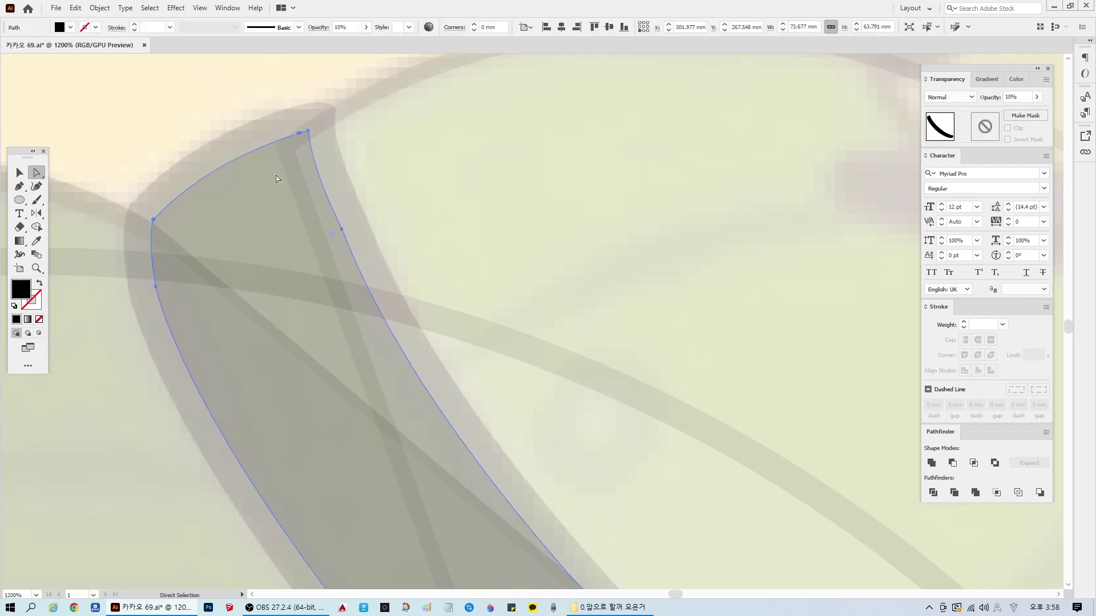
Step: Examine how the inner band's edges follow the outline of the reference along the upper part of the band
left_click(297, 128)
scroll(274, 342, "down", 3)
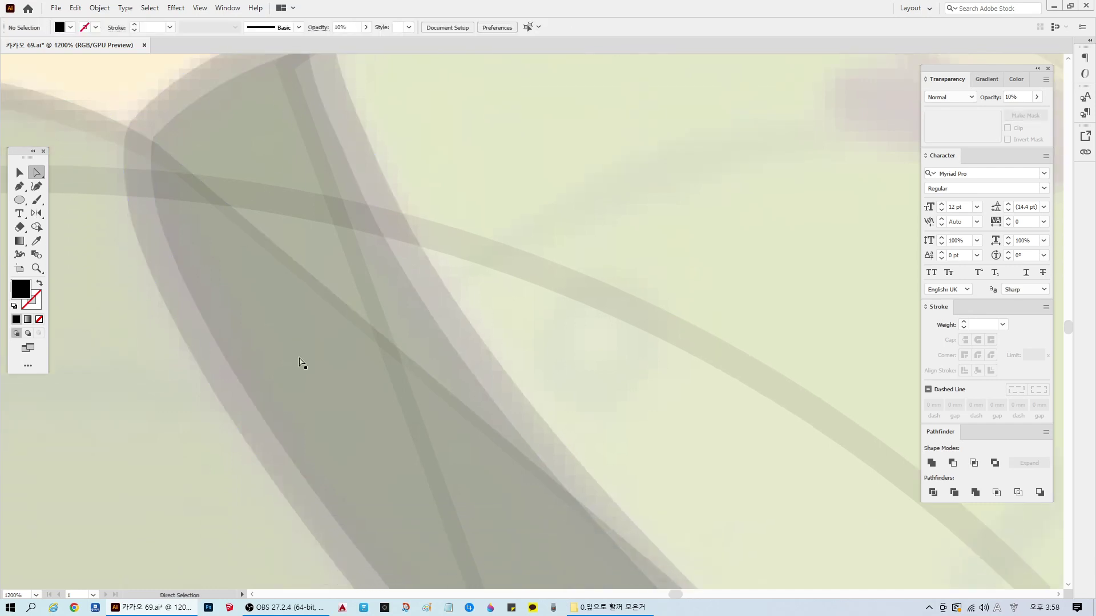
scroll(299, 362, "down", 2)
left_click(283, 327)
scroll(337, 279, "up", 2)
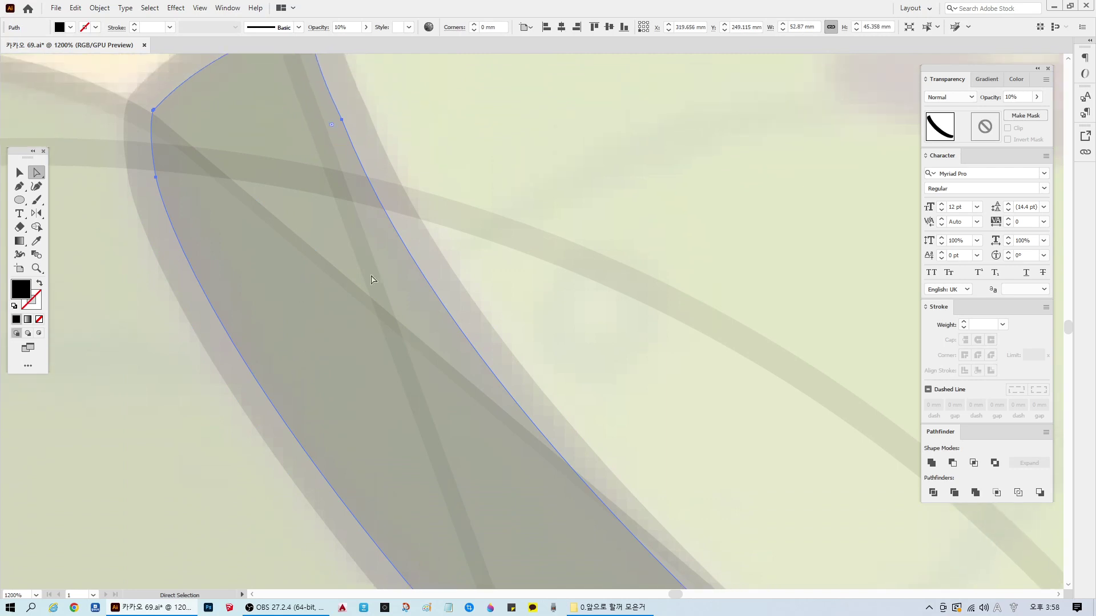
scroll(633, 427, "down", 3)
scroll(795, 473, "down", 5)
Step: Scale the inner band around its centre to about 51.3 by 44 mm, nudge it inside the outer band, and deselect it
left_click(19, 172)
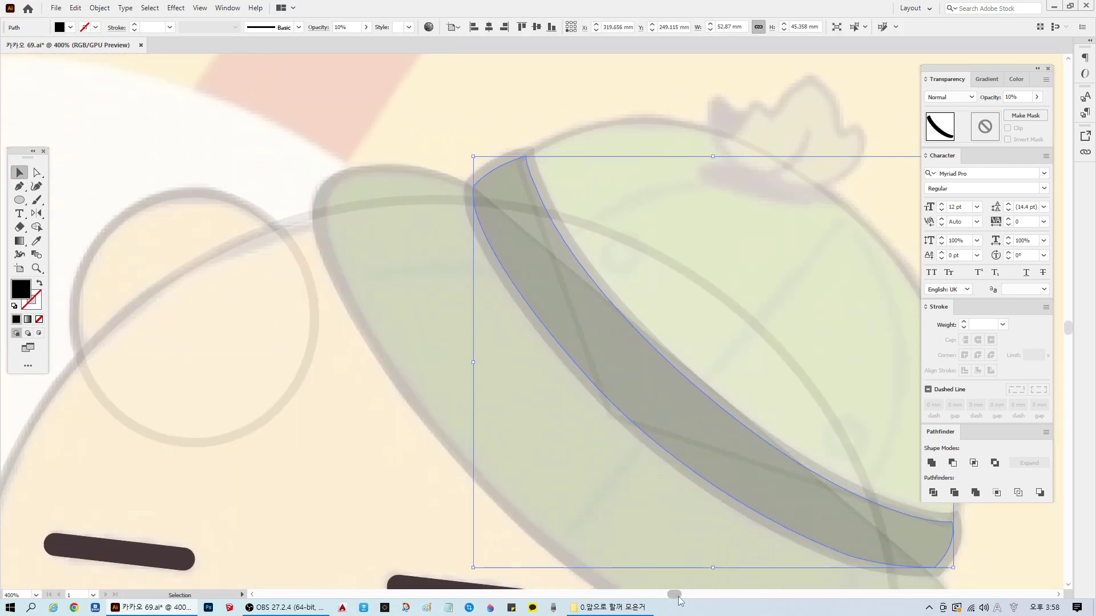
left_click_drag(678, 601, 681, 601)
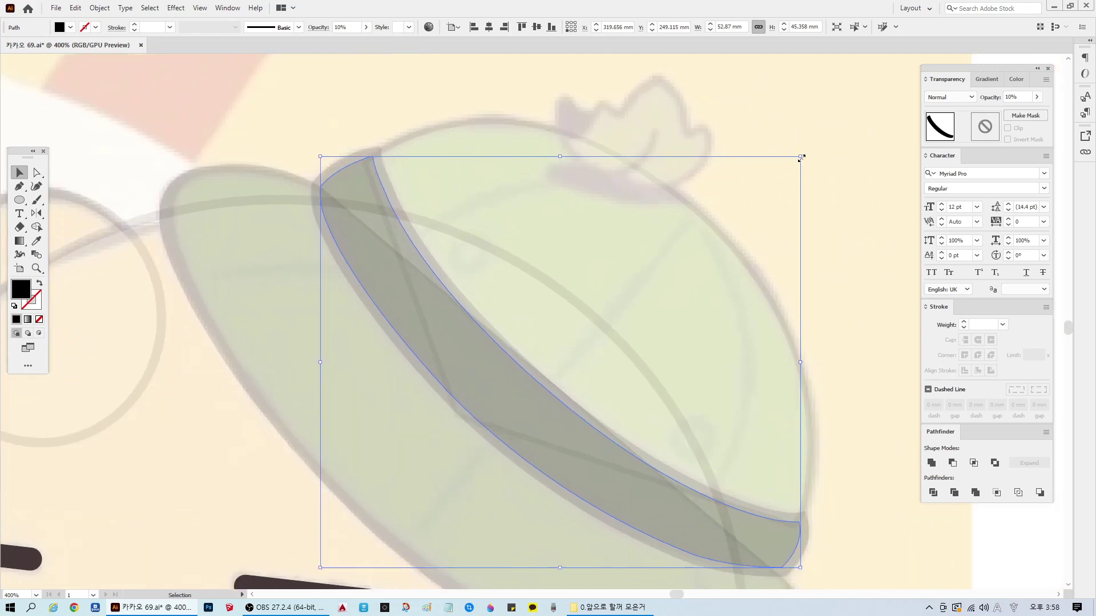
left_click_drag(801, 158, 794, 161)
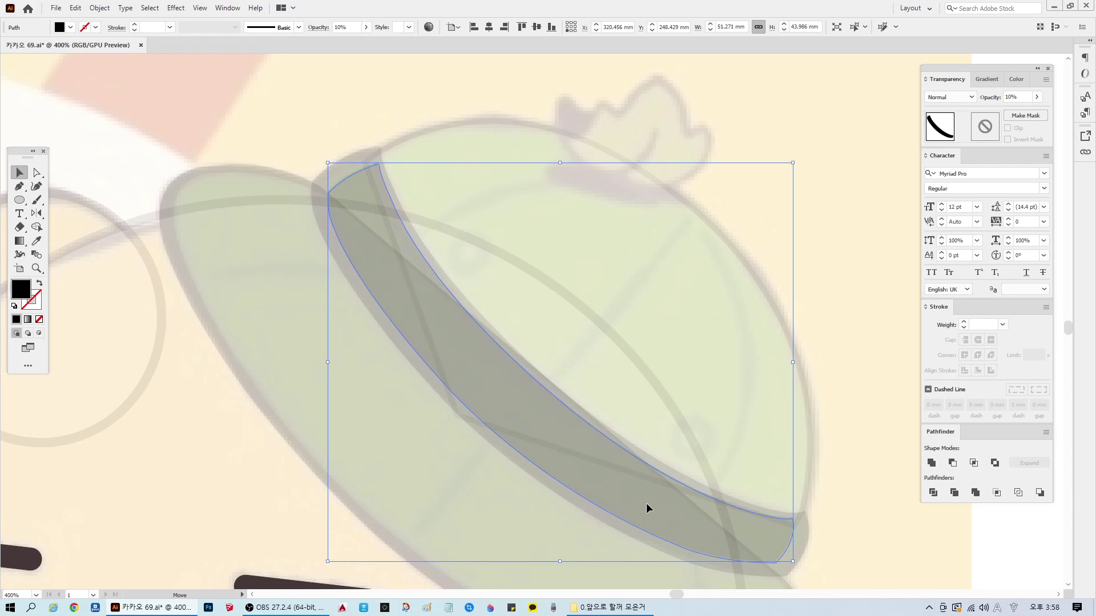
left_click(859, 230)
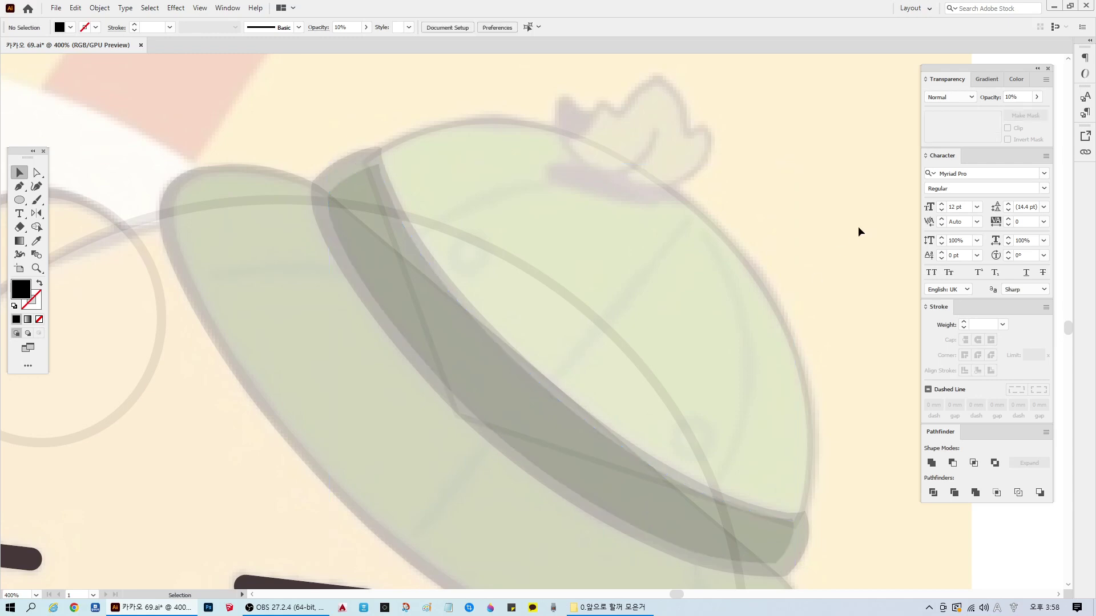
Step: Widen the inner band from its centre to about 52.3 mm and shift it slightly upward
left_click(697, 533)
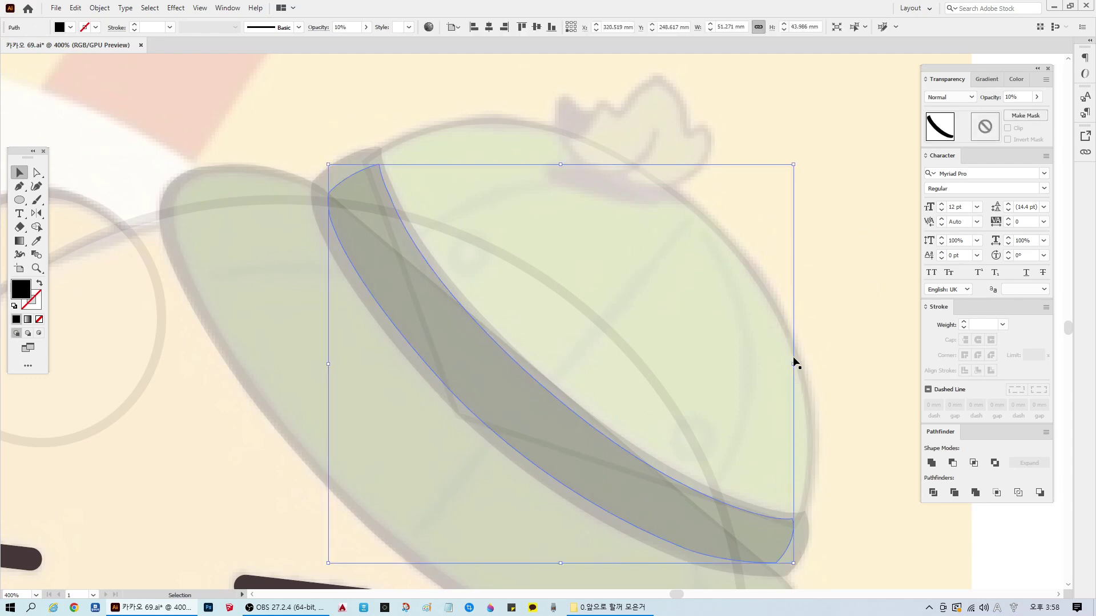
left_click_drag(795, 364, 798, 369)
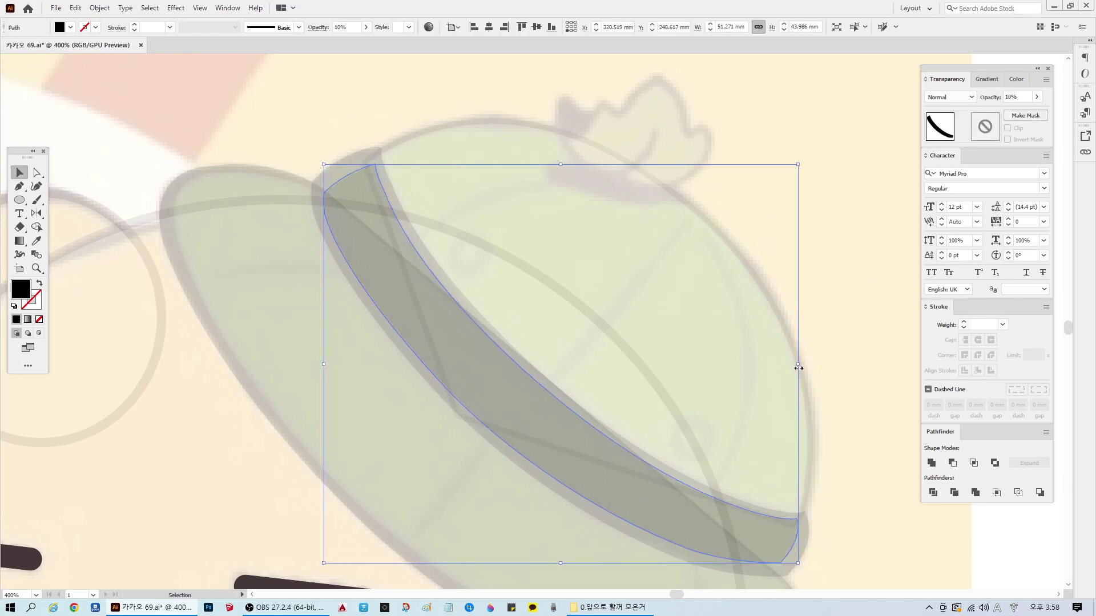
left_click_drag(455, 358, 456, 354)
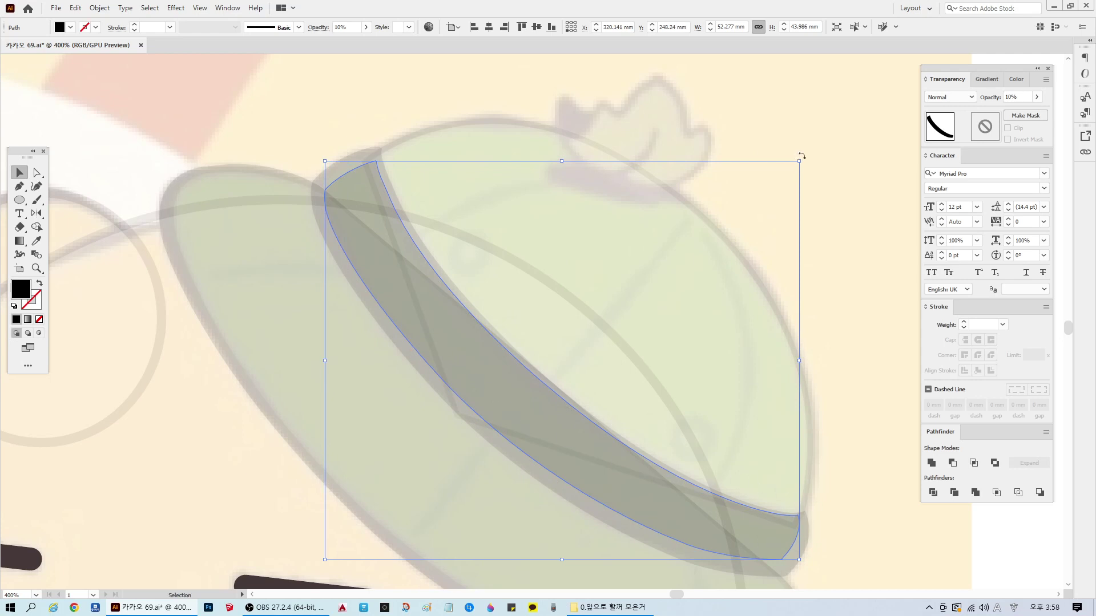
Step: Rotate the inner band very slightly clockwise, shift it slightly to the left within the outer band, and deselect it
left_click_drag(801, 155, 803, 160)
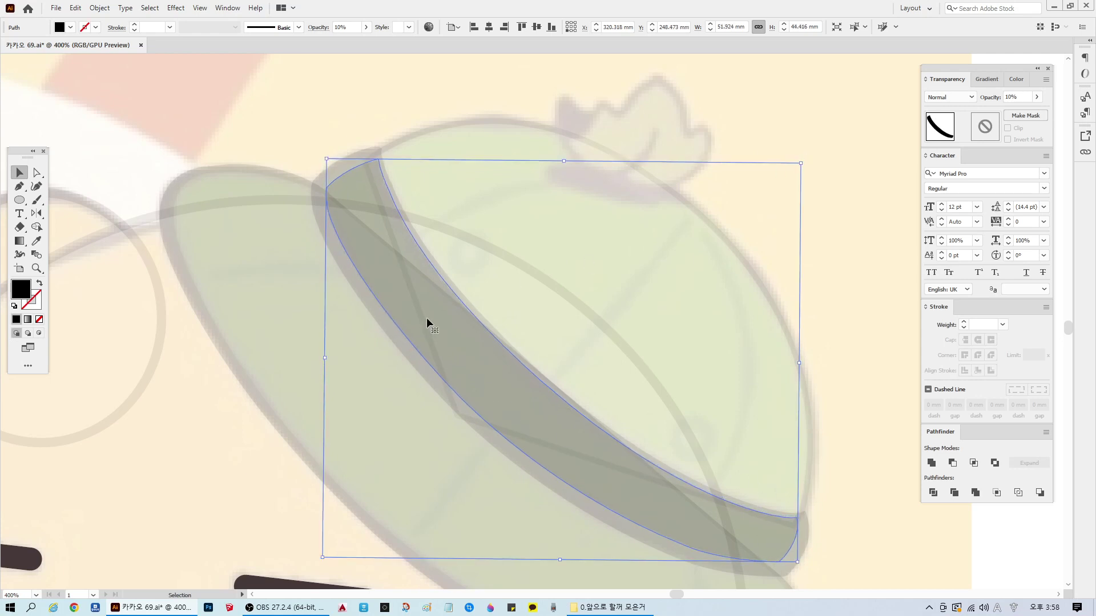
left_click_drag(427, 315, 430, 315)
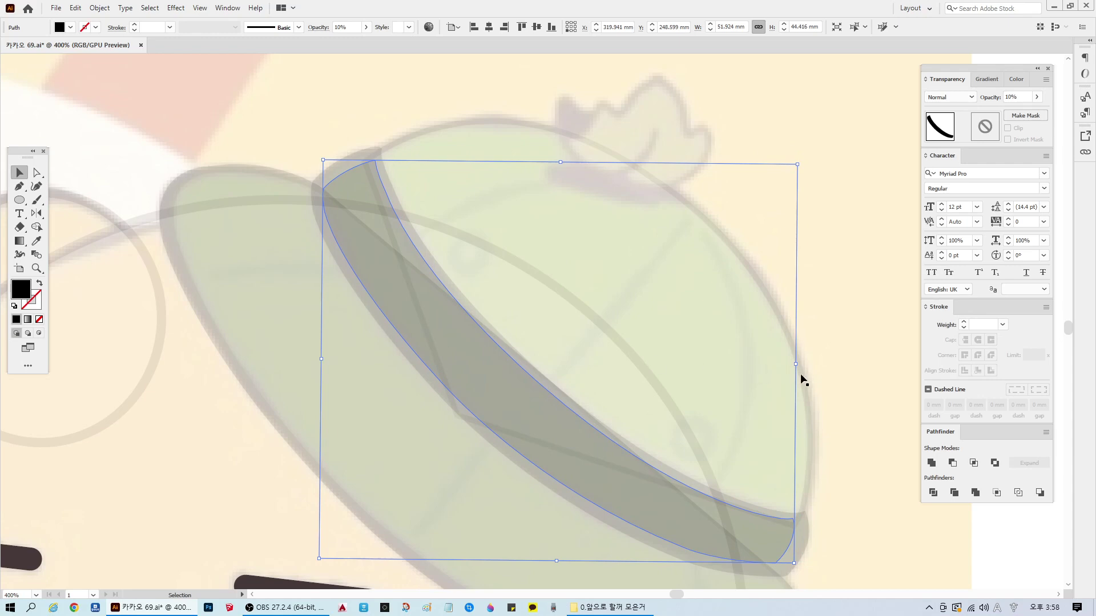
left_click(833, 330)
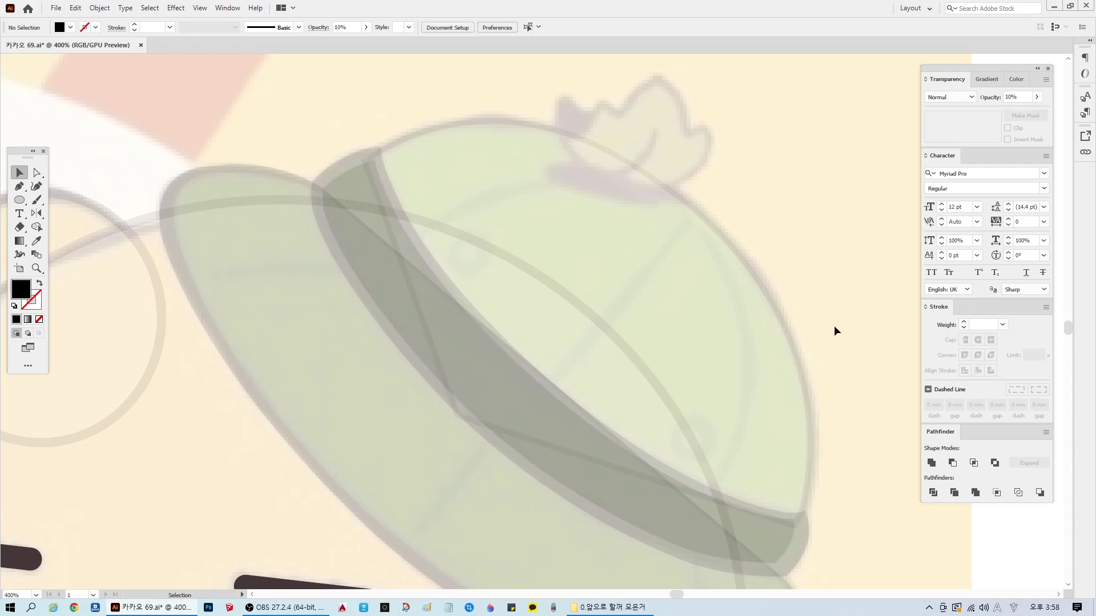
Step: Start the crown's diagonal seam with the Pen tool, curving from the crown's outer edge to the band and removing the outgoing handle
scroll(785, 326, "down", 2)
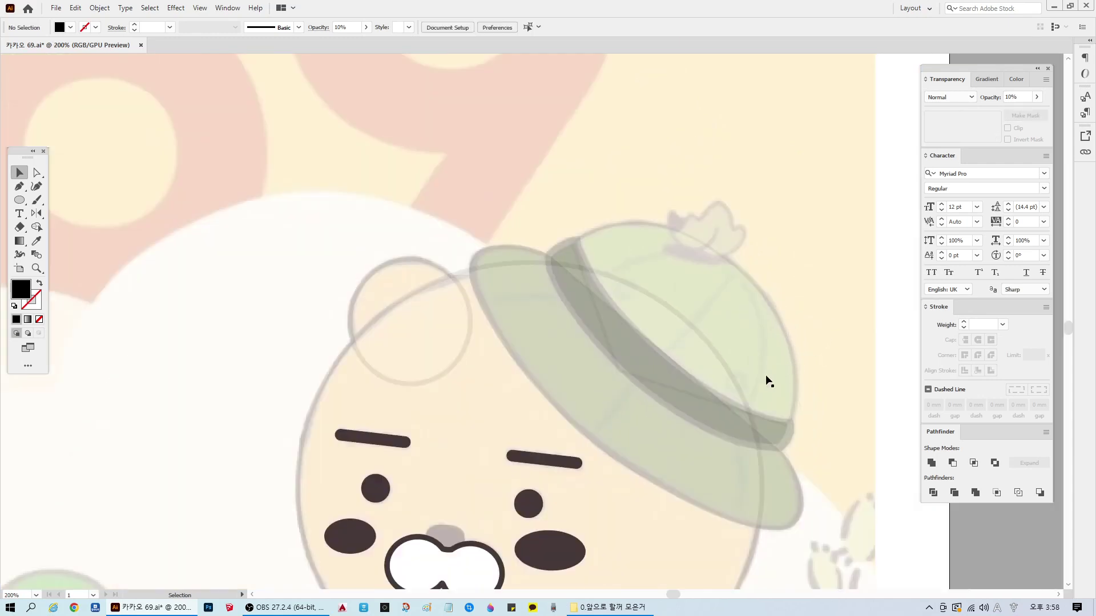
scroll(783, 356, "up", 1)
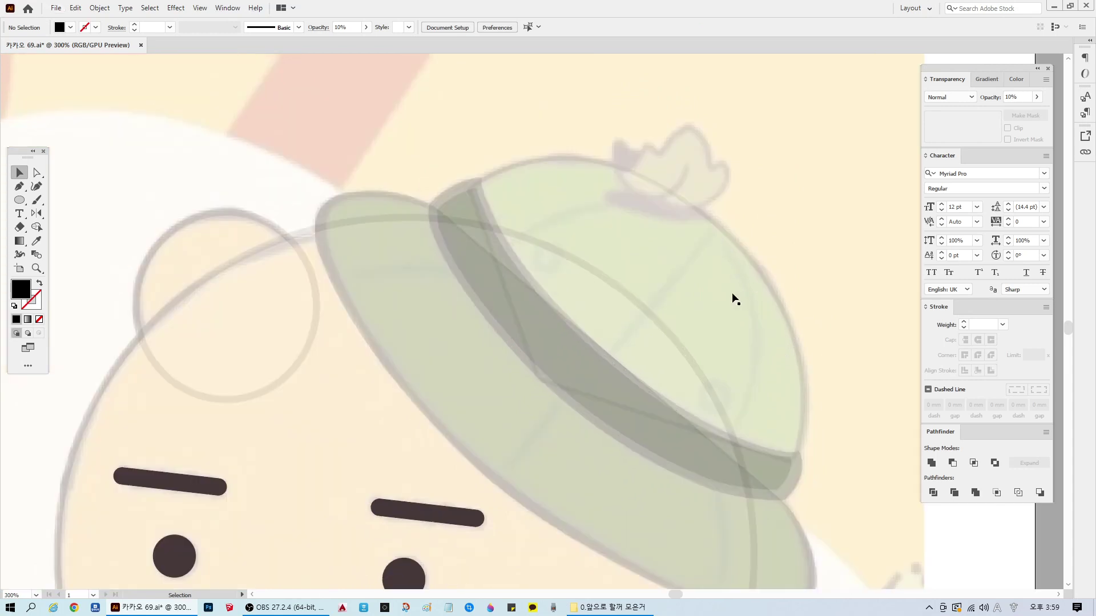
scroll(734, 300, "up", 1)
scroll(628, 276, "down", 1)
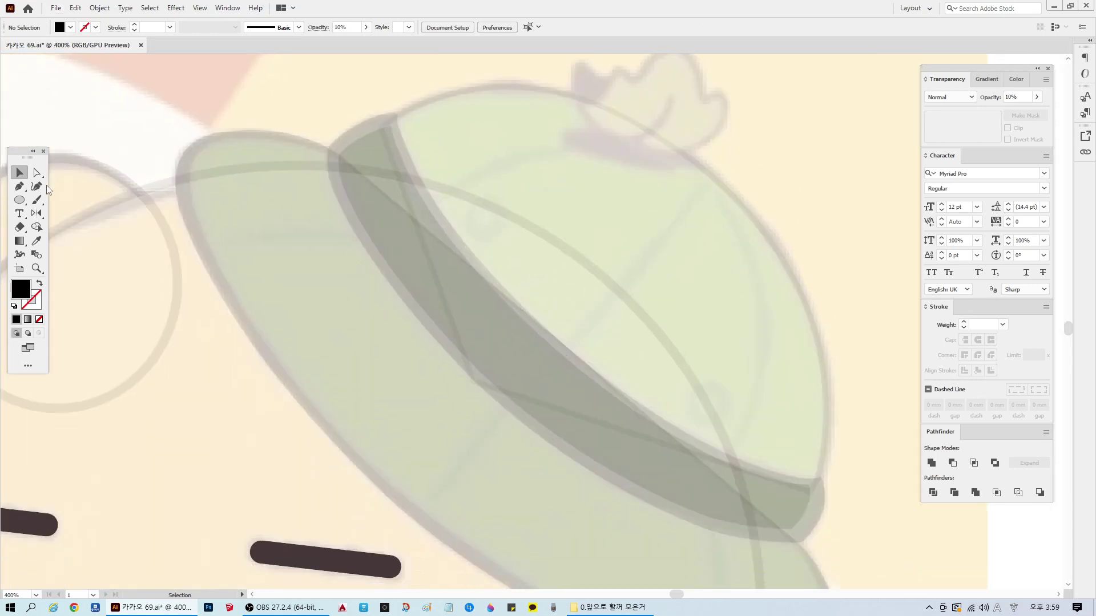
left_click(19, 186)
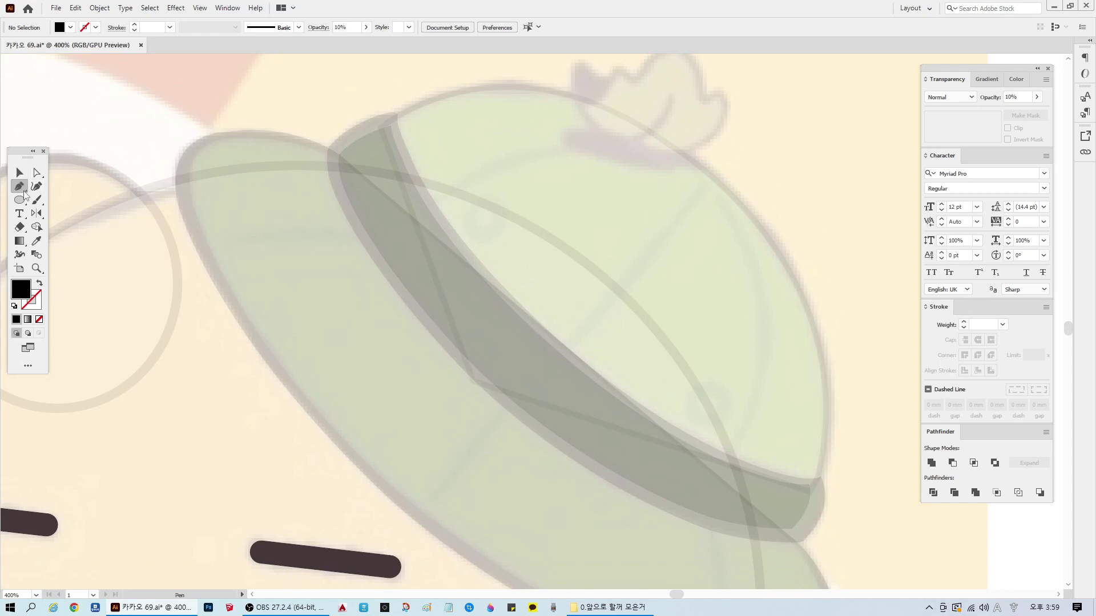
left_click(714, 180)
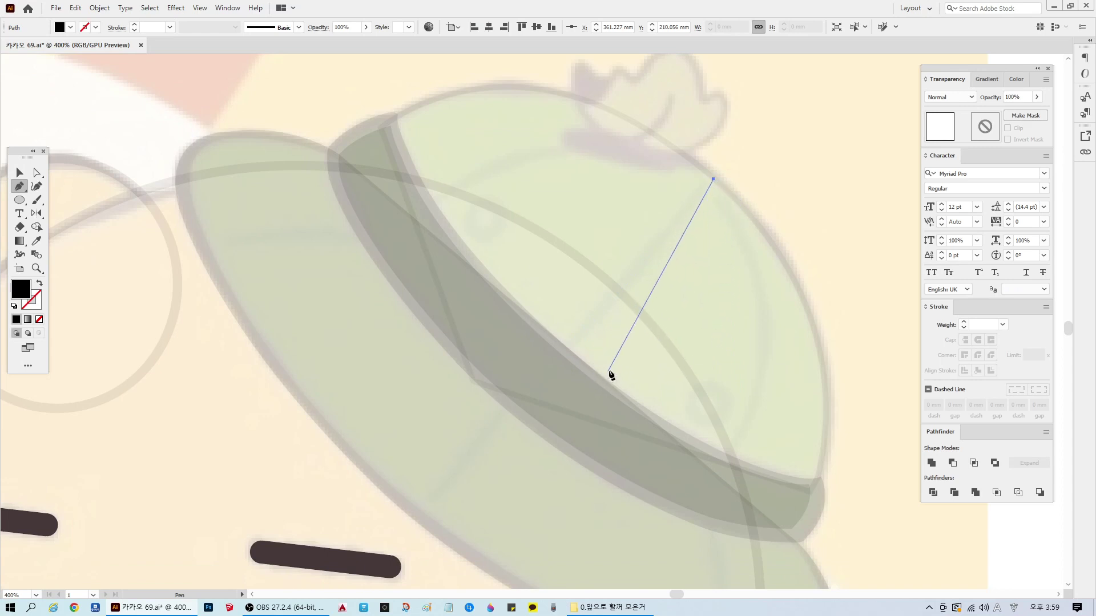
left_click_drag(562, 348, 470, 462)
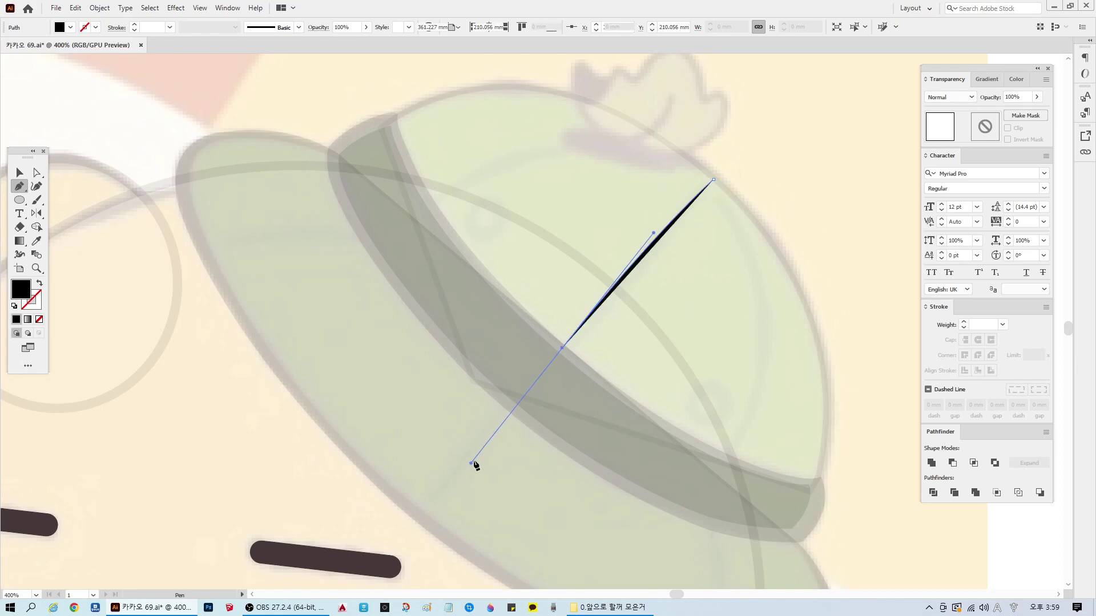
left_click(562, 348)
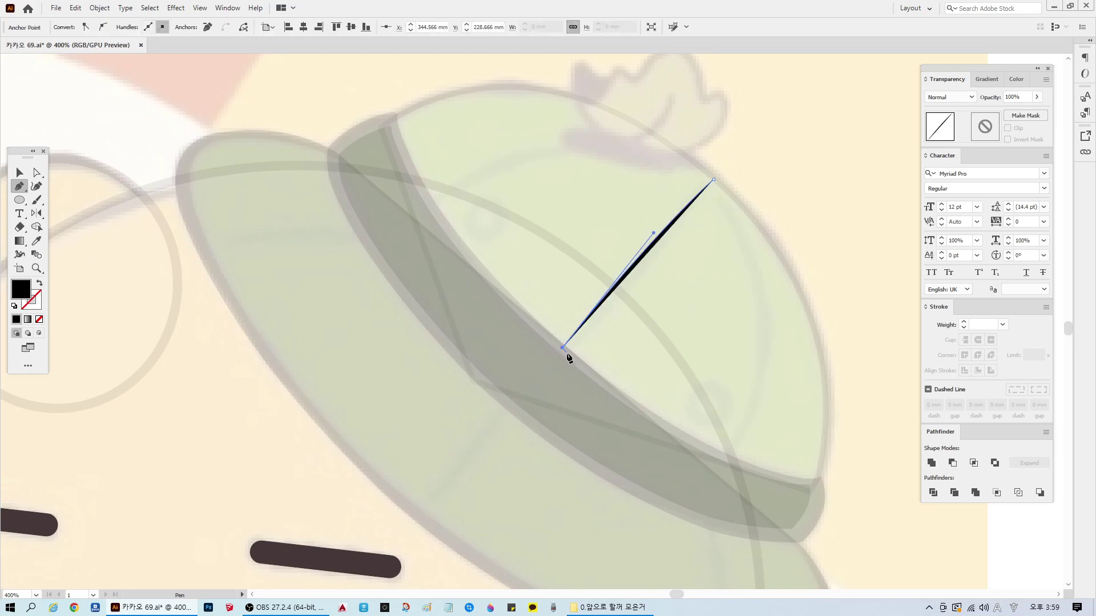
Step: Close the thin diagonal seam shape with a second curved edge back to the crown's outer edge, and deselect it
left_click(714, 180)
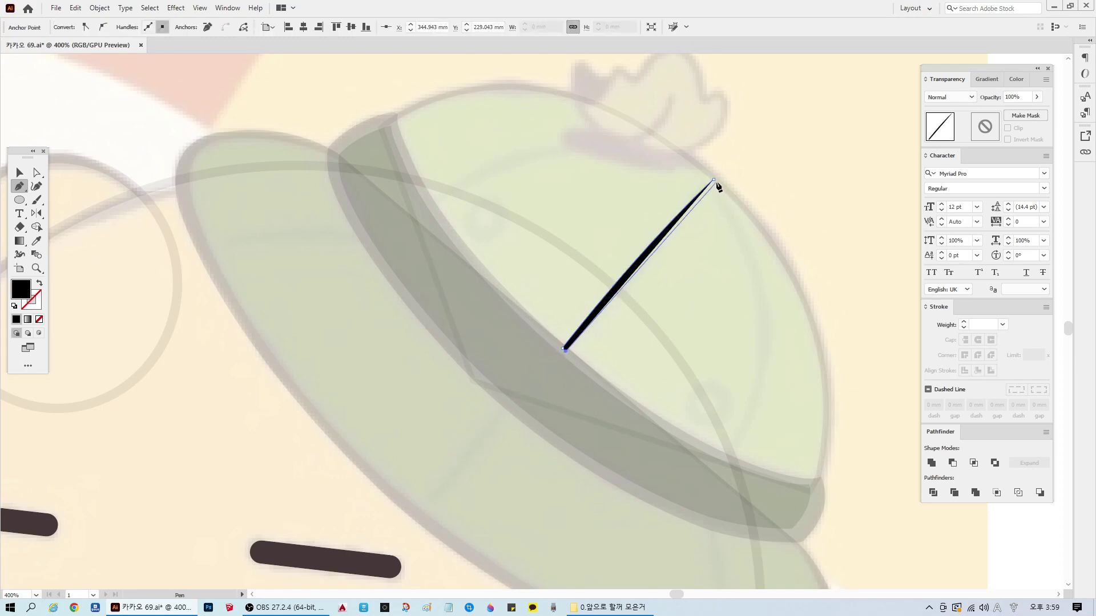
left_click_drag(717, 183, 815, 67)
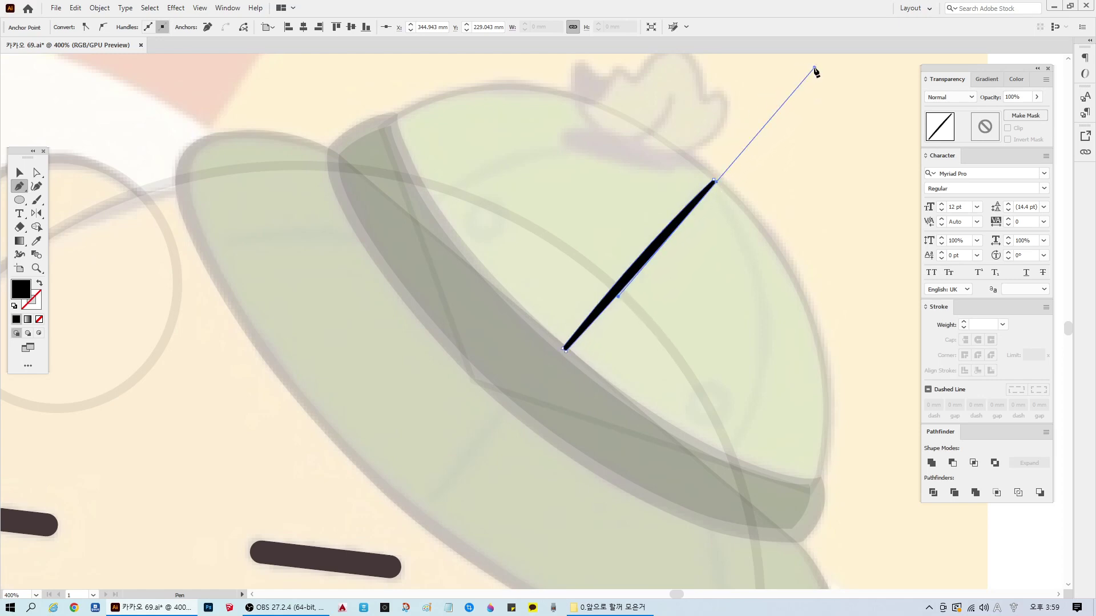
left_click(715, 183)
left_click(714, 183)
key("v")
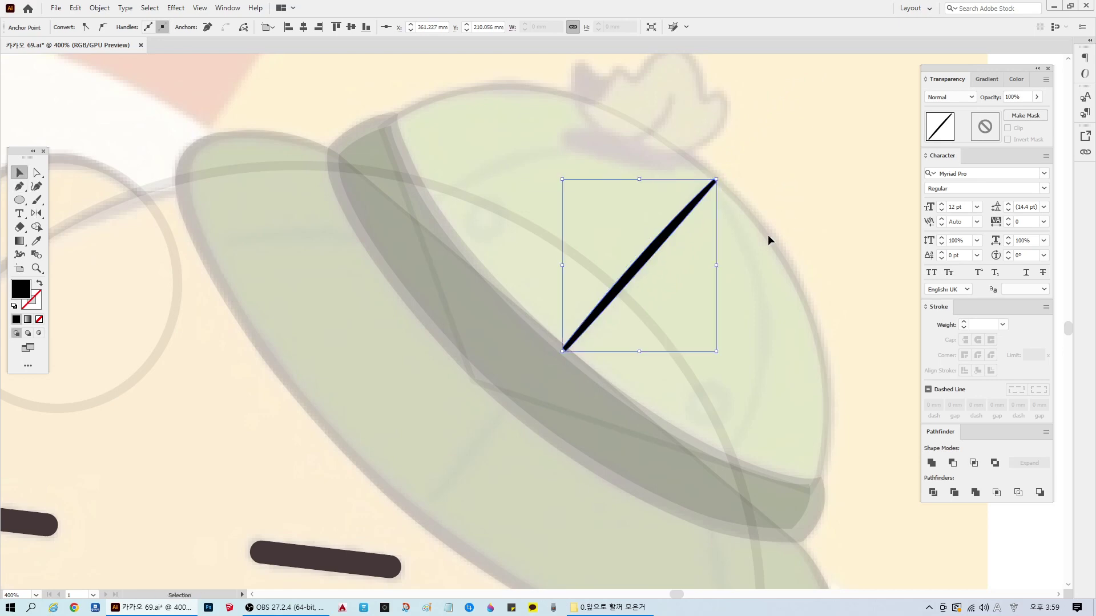
left_click(864, 225)
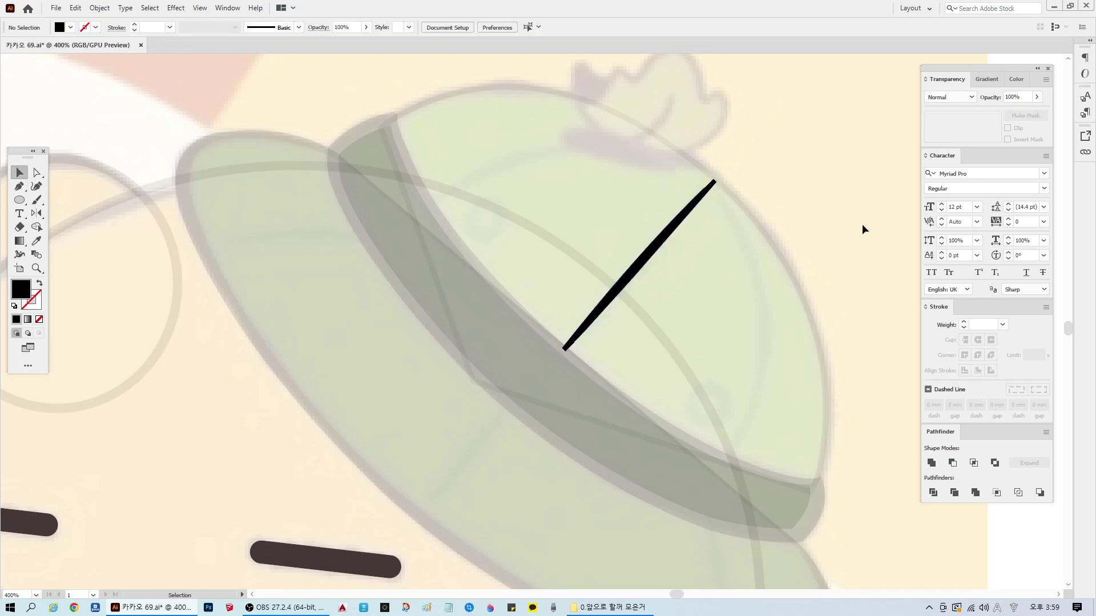
Step: Draw a curved seam line about 30 mm tall from the diagonal seam's outer end to the band, with a black stroke and no fill
left_click(19, 187)
left_click(713, 183)
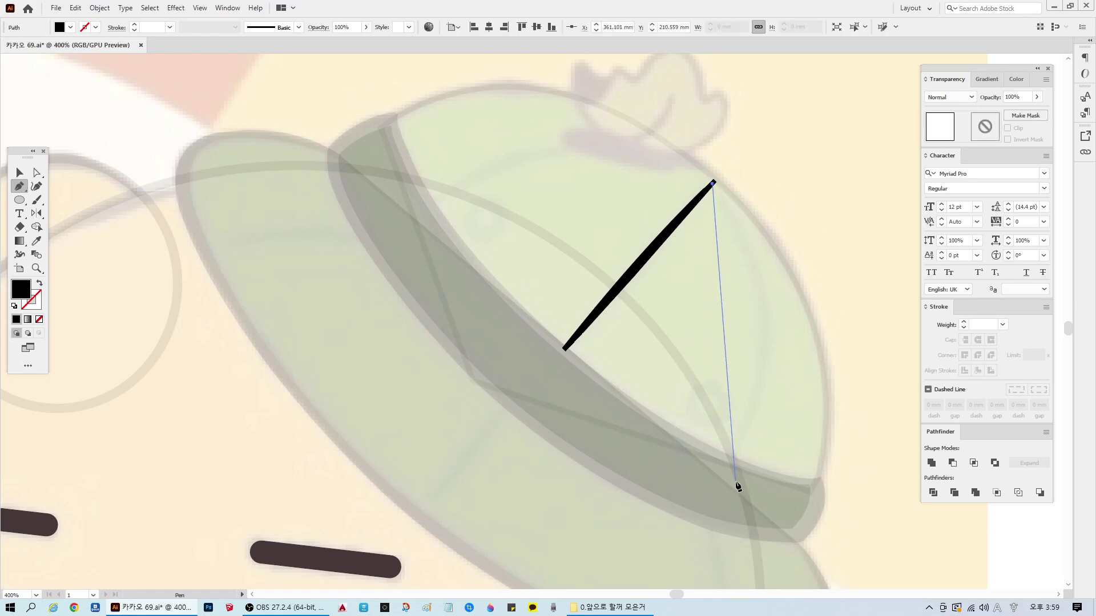
left_click_drag(722, 456, 624, 563)
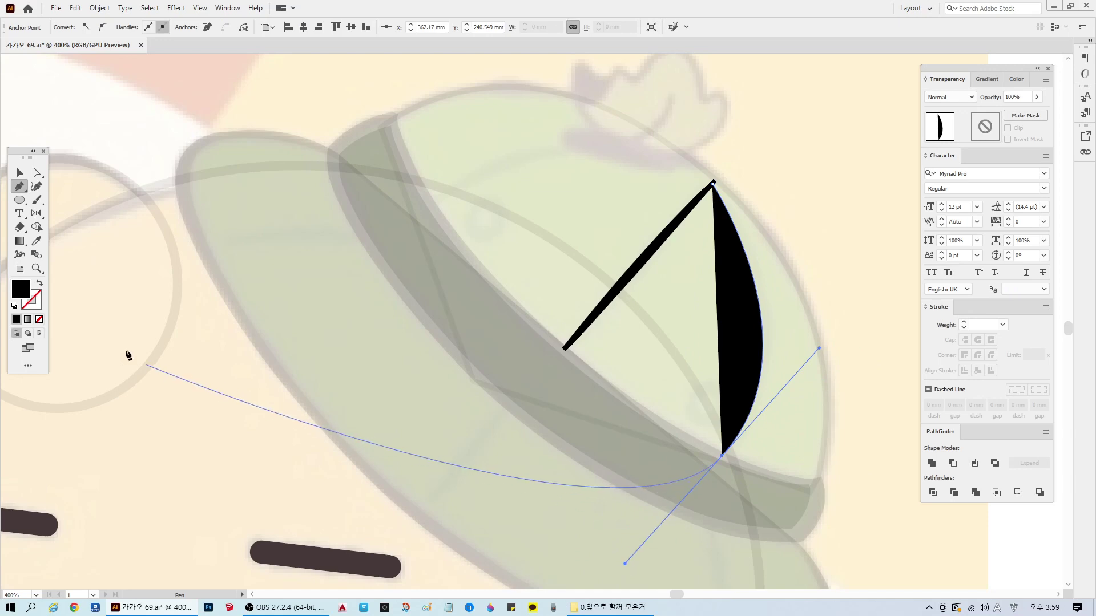
left_click(40, 283)
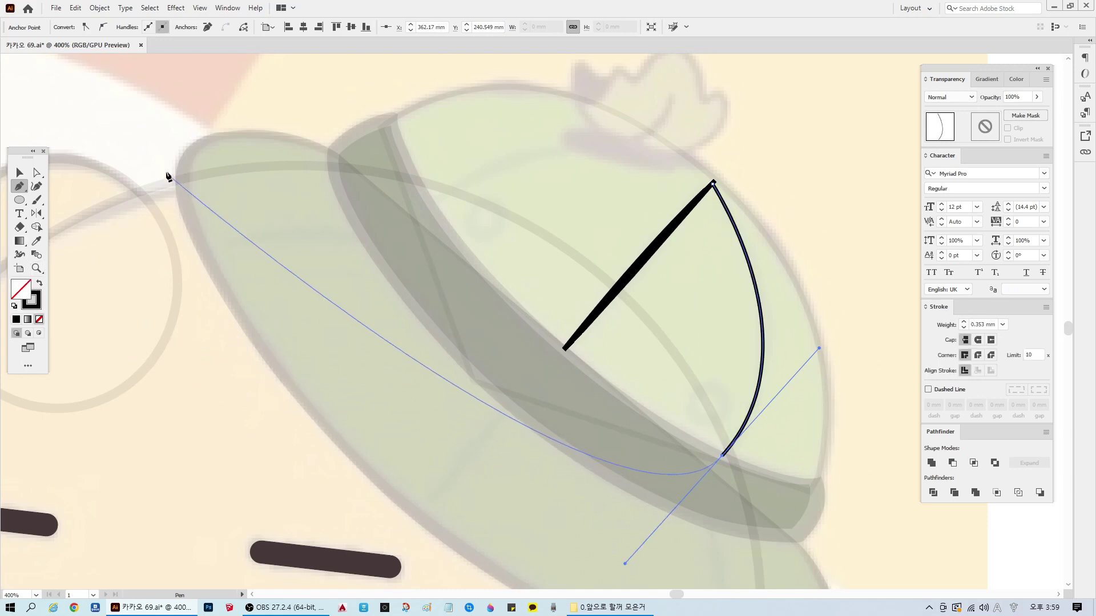
left_click(19, 172)
left_click(824, 372)
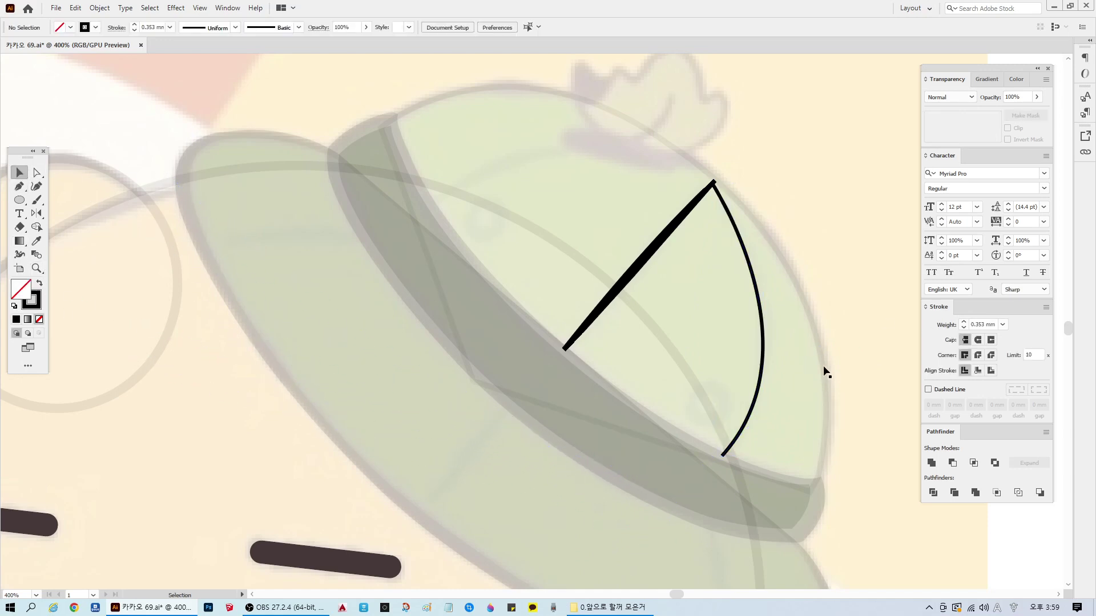
left_click(737, 340)
key("ctrl+z")
Step: Try stroke weights of 1 mm and 0.8 mm on the curved seam line, settle on 0.5 mm, and deselect it
left_click(763, 330)
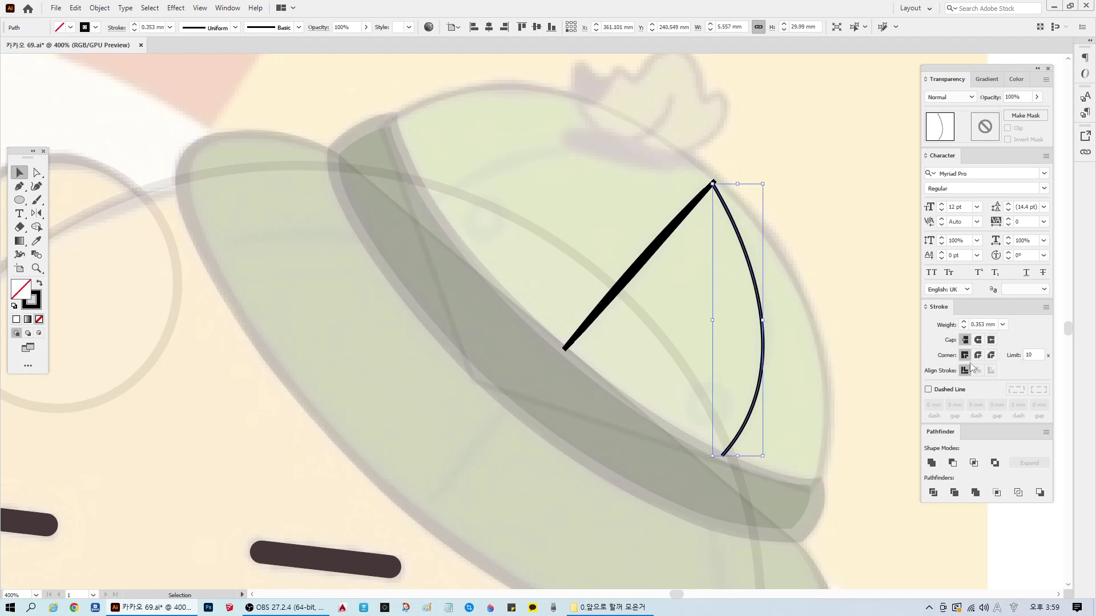
double_click(972, 325)
type("1")
key("Return")
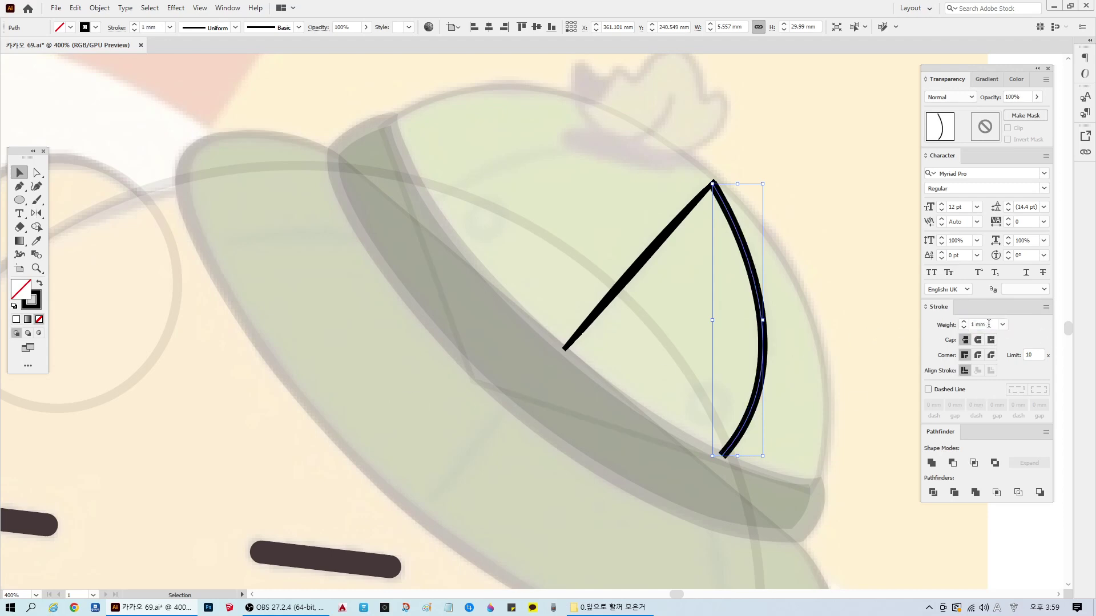
double_click(984, 323)
type("0.8")
key("Return")
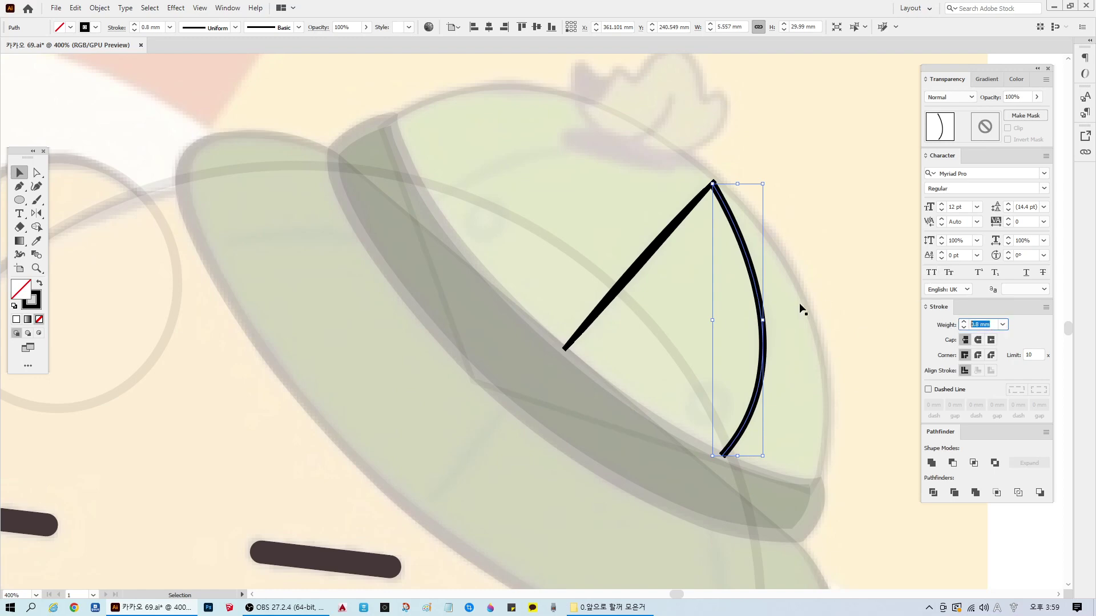
type("0.5")
key("Return")
left_click(800, 182)
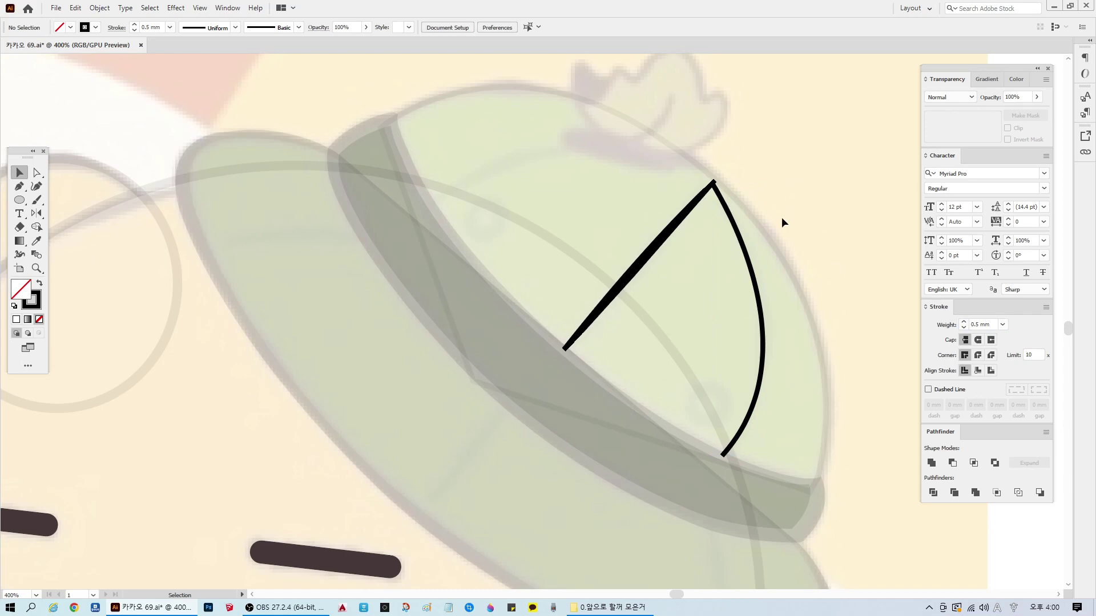
Step: Continue the curved seam from its band end with a second curve just inside the first, close the thin shape at the crown's edge, and deselect it
scroll(799, 269, "down", 1)
scroll(809, 285, "down", 1)
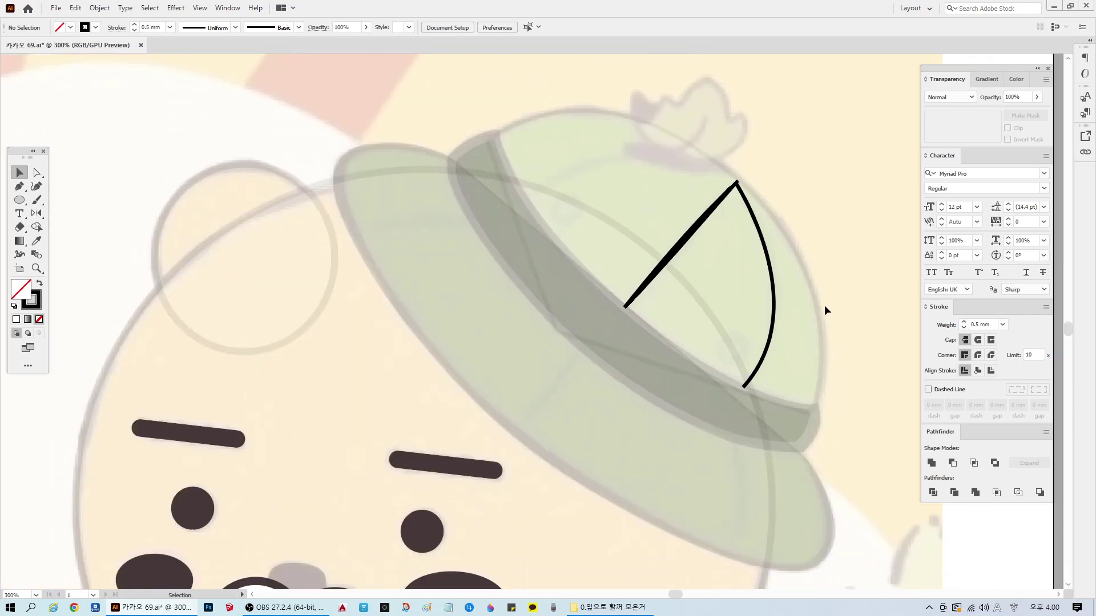
scroll(775, 282, "up", 1)
left_click(19, 185)
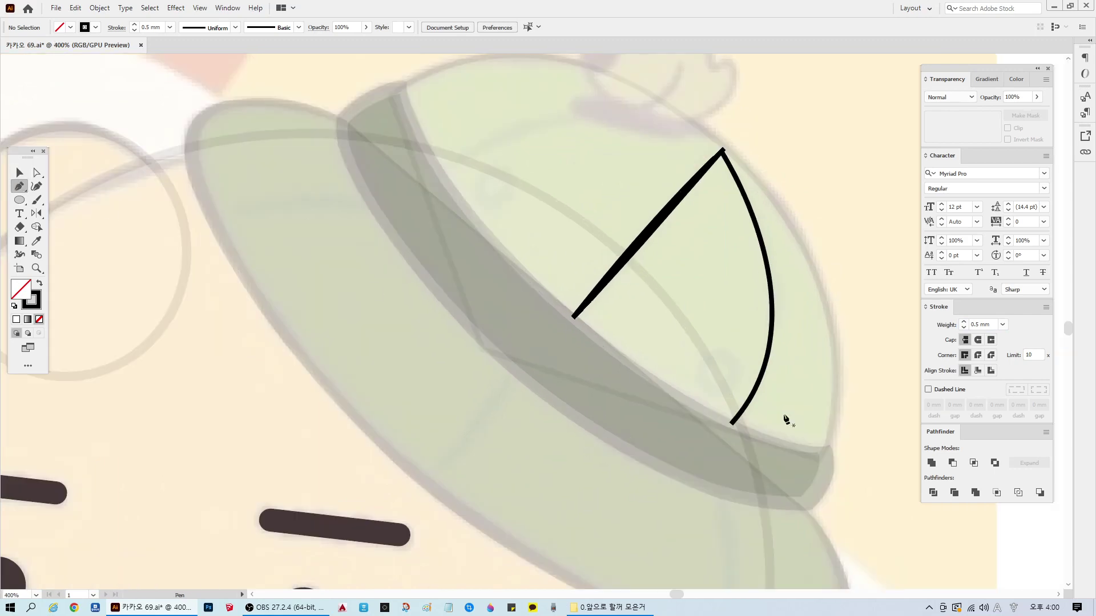
left_click(732, 425)
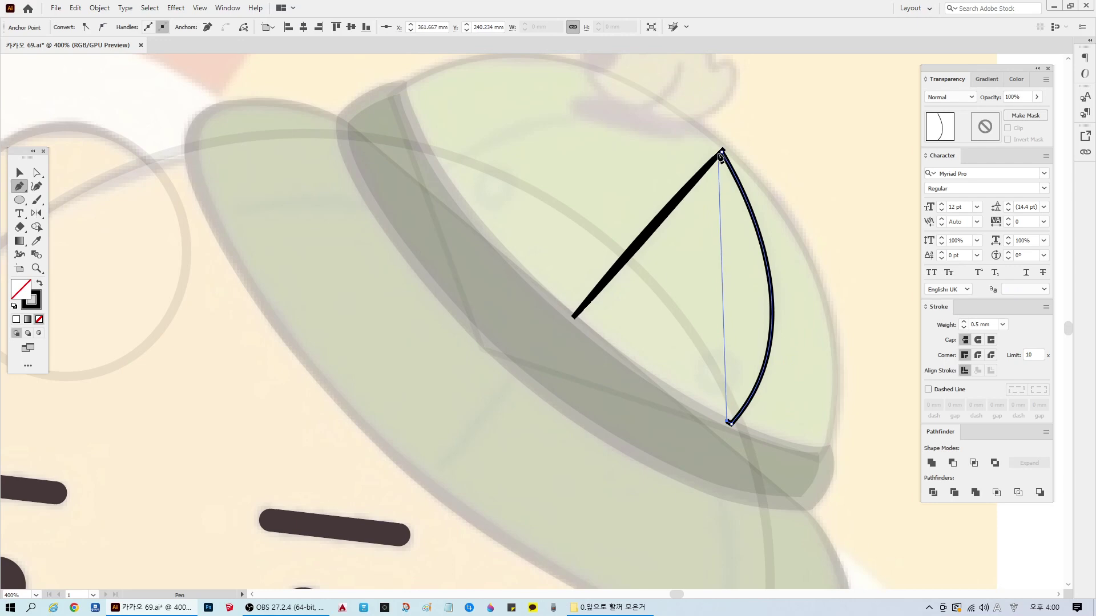
left_click_drag(722, 154, 622, 172)
left_click(722, 330)
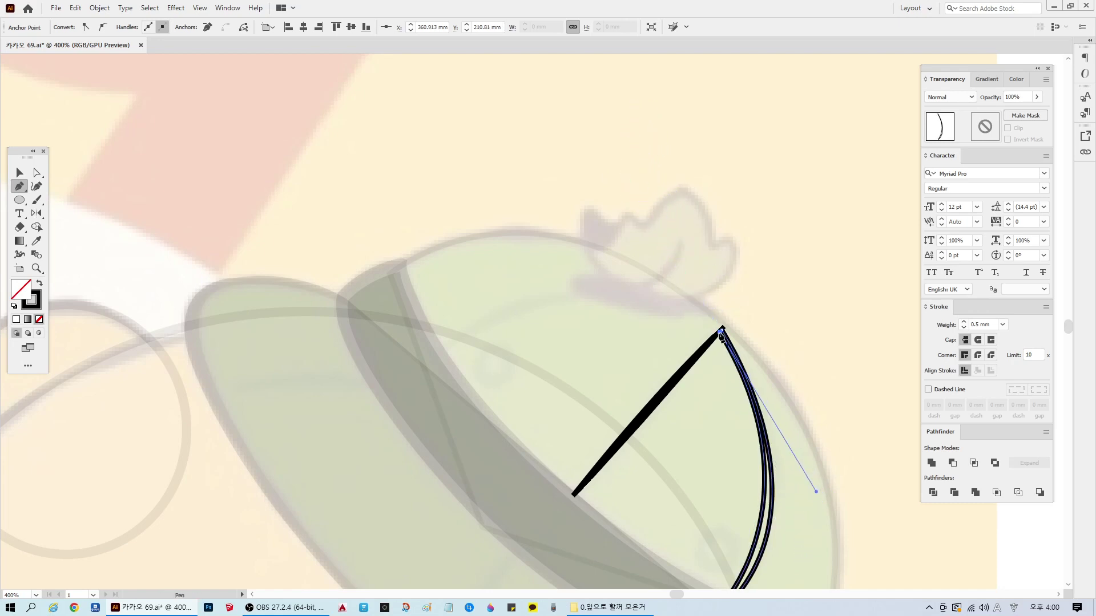
left_click(722, 330)
key("v")
scroll(839, 438, "down", 2)
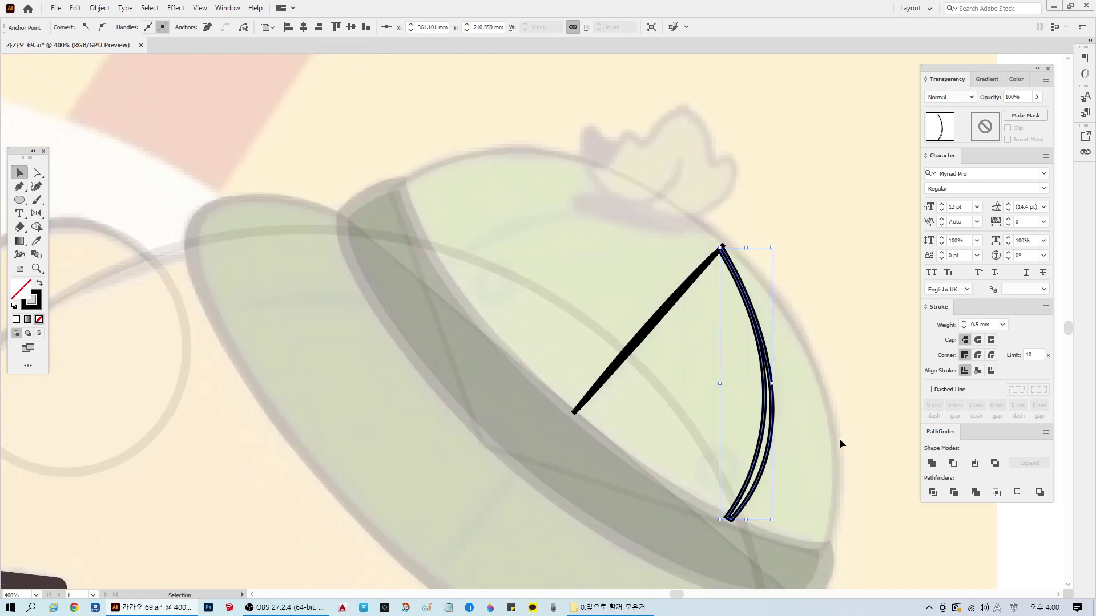
left_click(839, 438)
Step: Switch the closed curved seam to a solid black fill with no stroke and deselect it
left_click(772, 388)
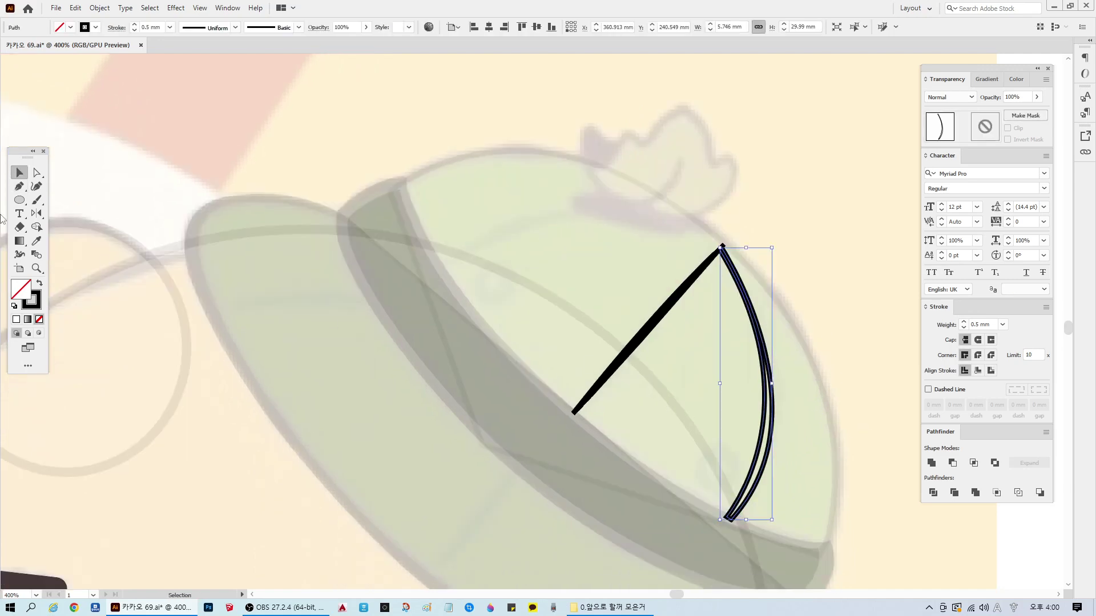
left_click(40, 283)
left_click(848, 256)
scroll(854, 305, "down", 1, "alt")
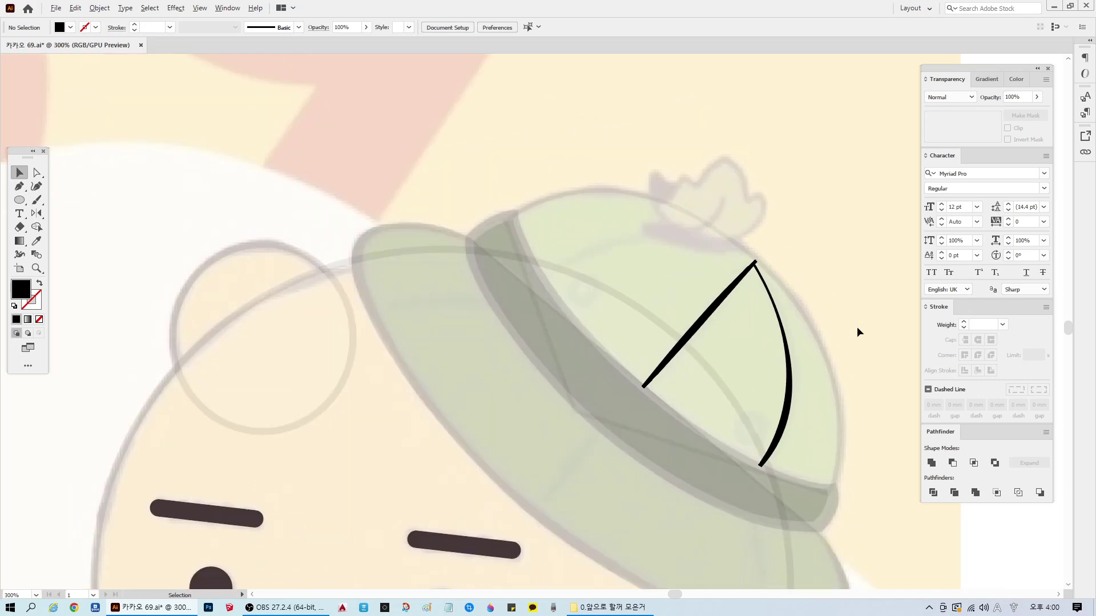
scroll(716, 403, "down", 2, "alt")
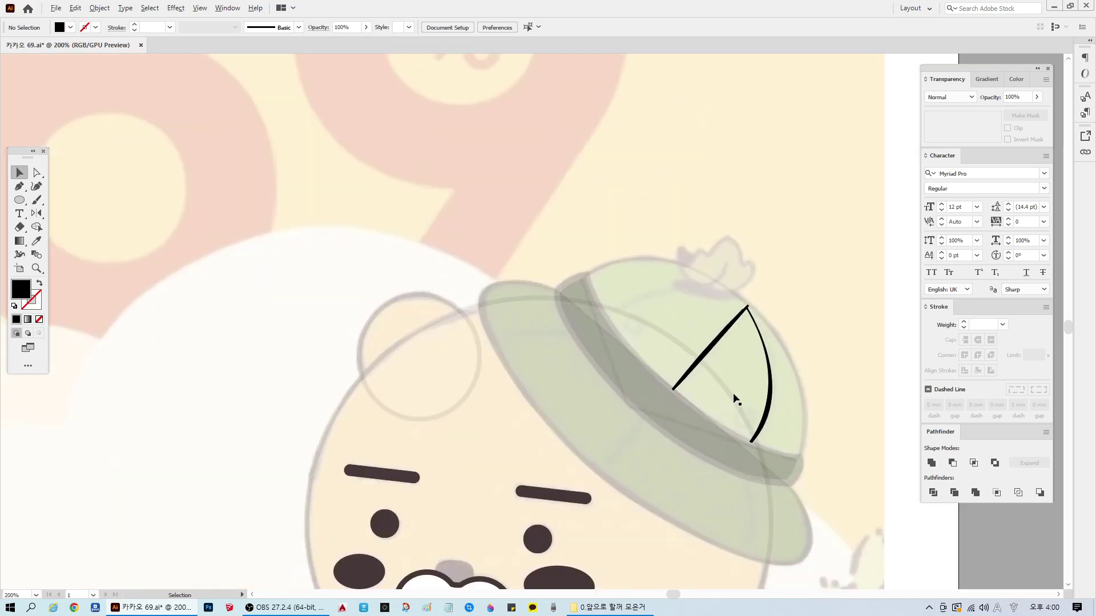
scroll(736, 400, "up", 4, "alt")
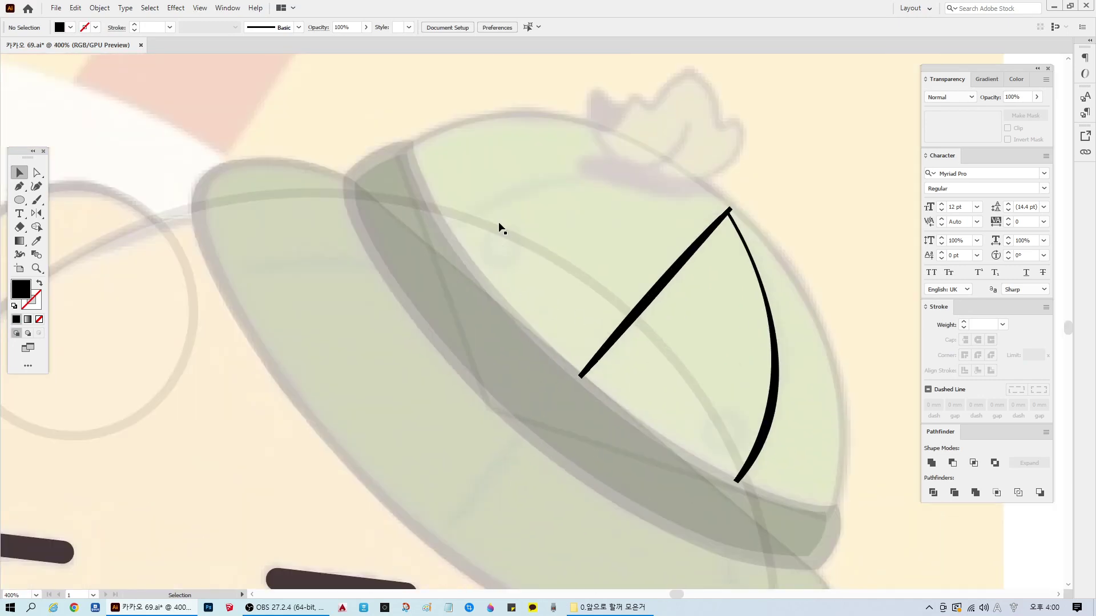
Step: Thicken the curved seam's outer end by shifting its inner anchor point slightly and adjusting that point's direction handle, and deselect it
left_click(759, 277)
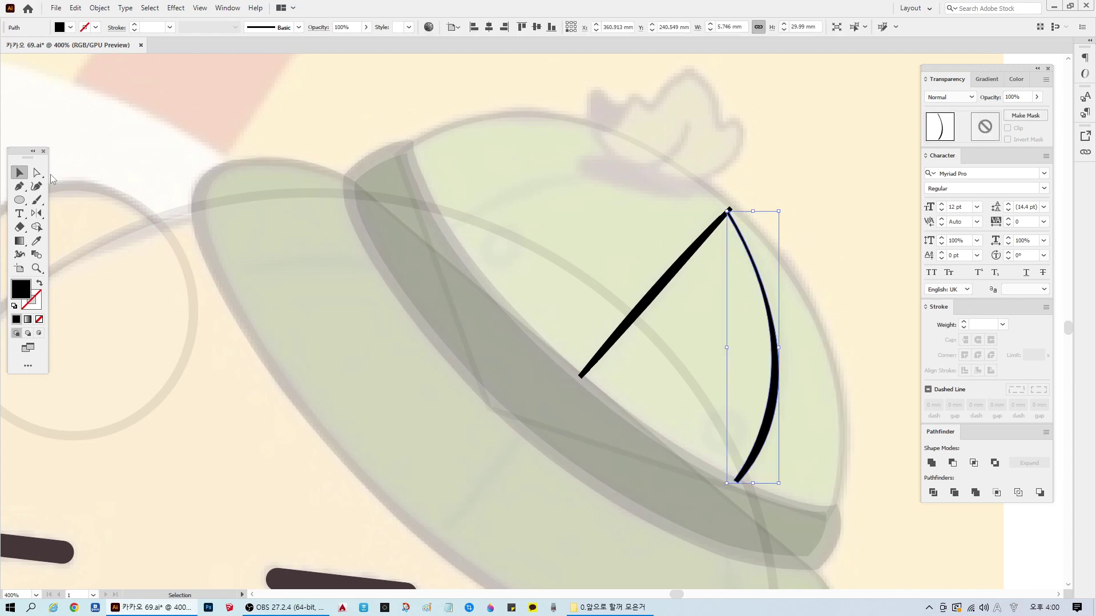
left_click(36, 172)
left_click(727, 215)
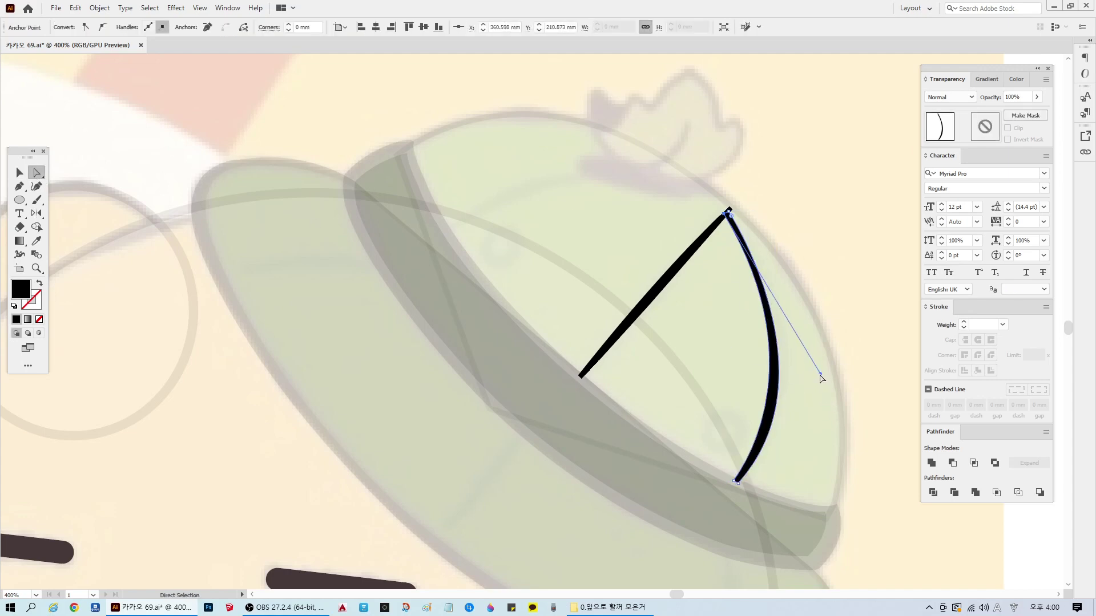
mouse_move(820, 375)
left_mouse_down()
mouse_move(823, 393)
mouse_move(827, 376)
left_mouse_up()
left_click(846, 182)
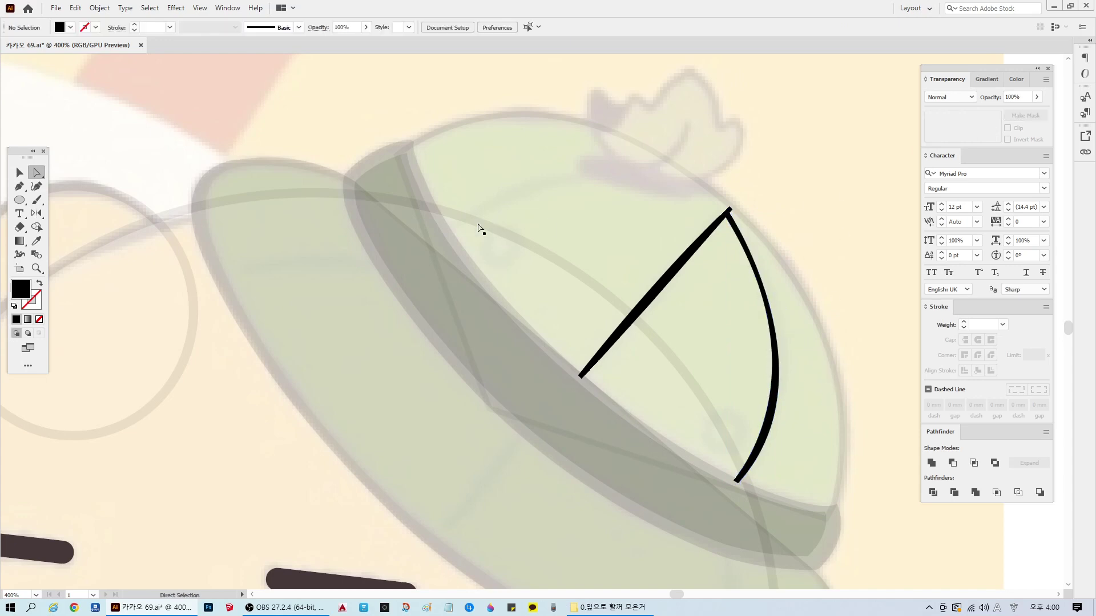
Step: Create a copy of the curved seam reflected across a vertical axis
left_click(20, 172)
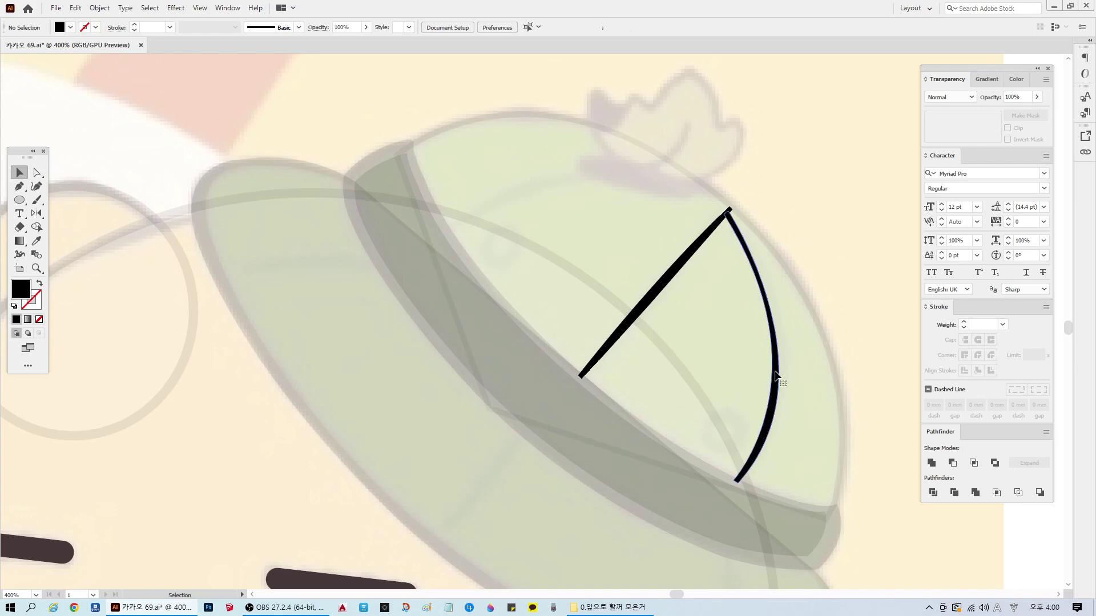
left_click(776, 377)
left_click(36, 213)
left_click(674, 273, "alt")
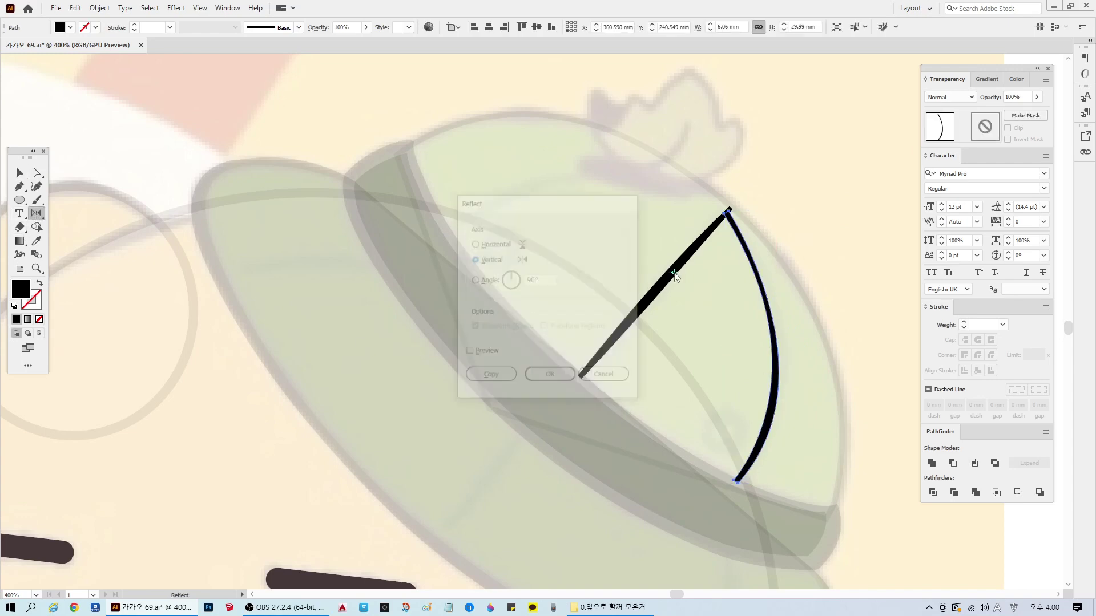
left_click(510, 379)
key("v")
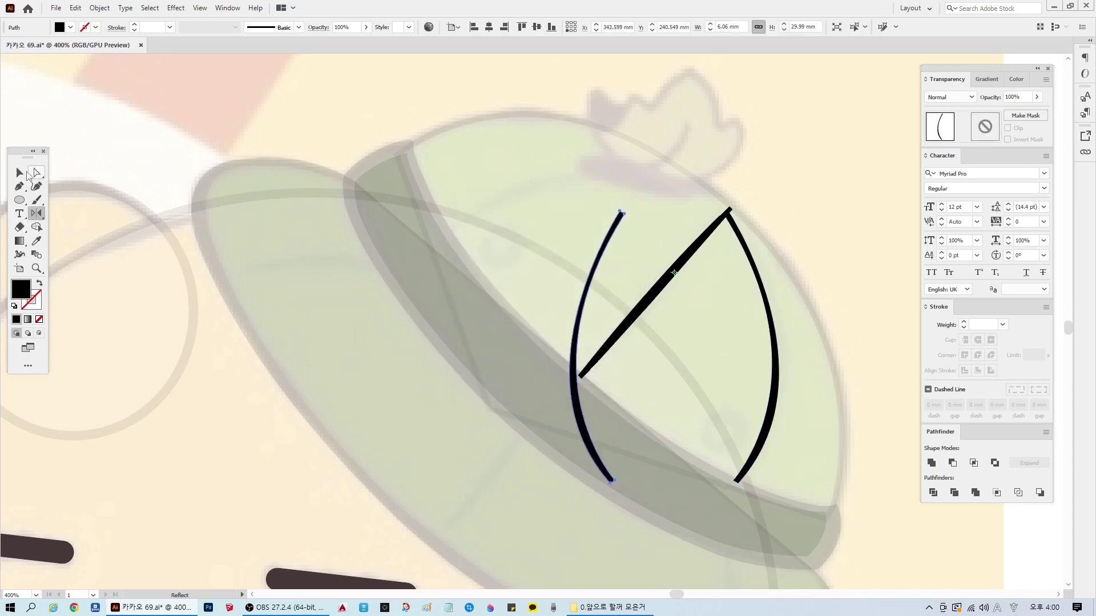
Step: Rotate and move the reflected seam onto the crown's upper faint seam, joining it to the diagonal seam's outer end, and set its opacity to 10%
left_click_drag(628, 208, 660, 200)
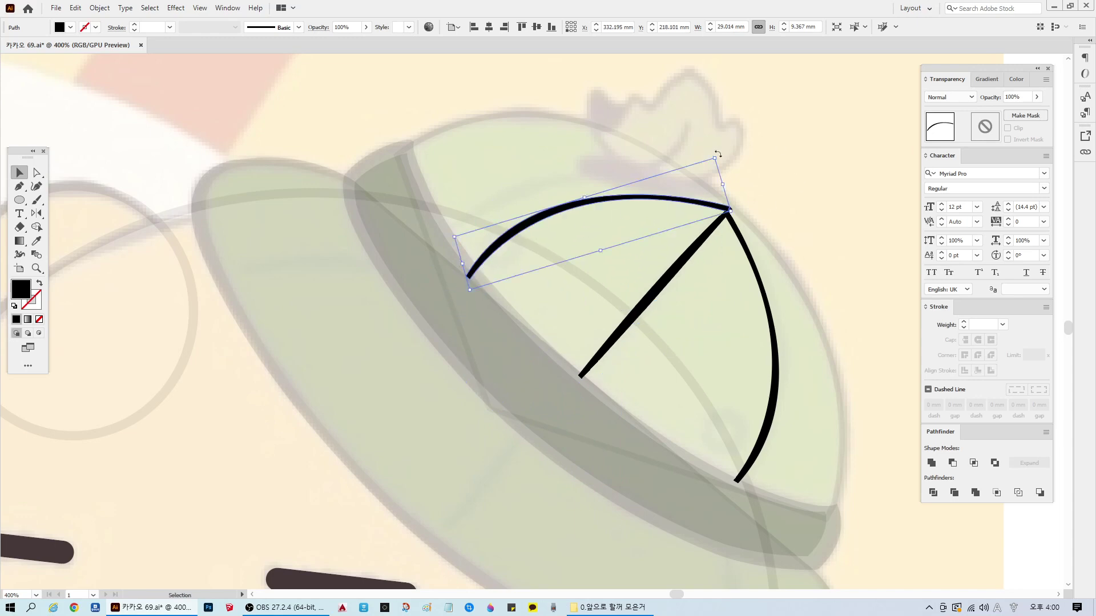
left_click_drag(720, 154, 751, 179)
left_click_drag(662, 215, 655, 184)
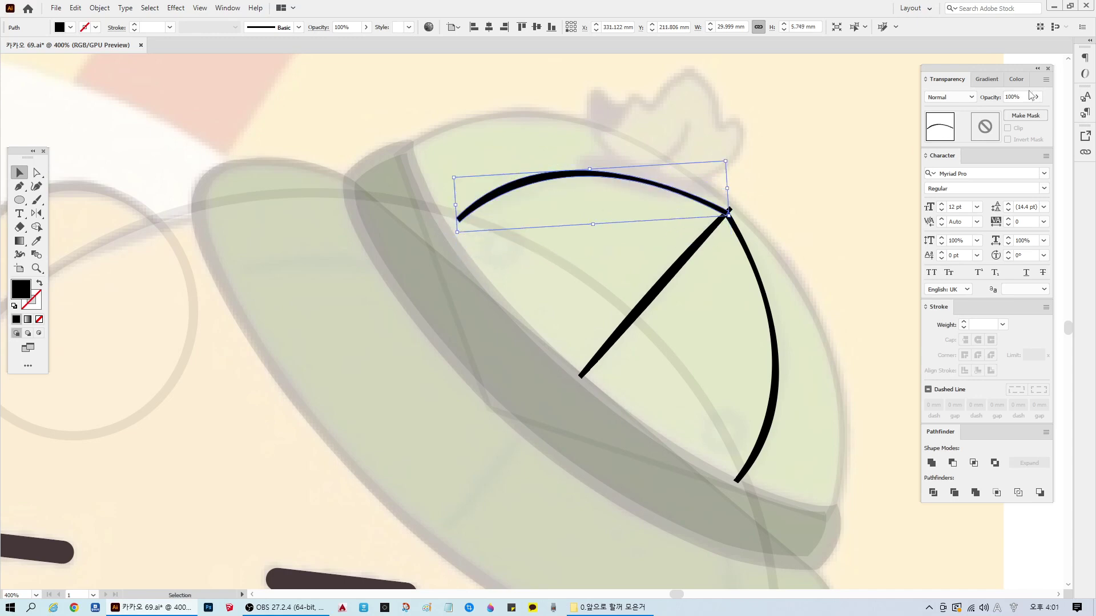
left_click(1027, 96)
type("10")
key("Return")
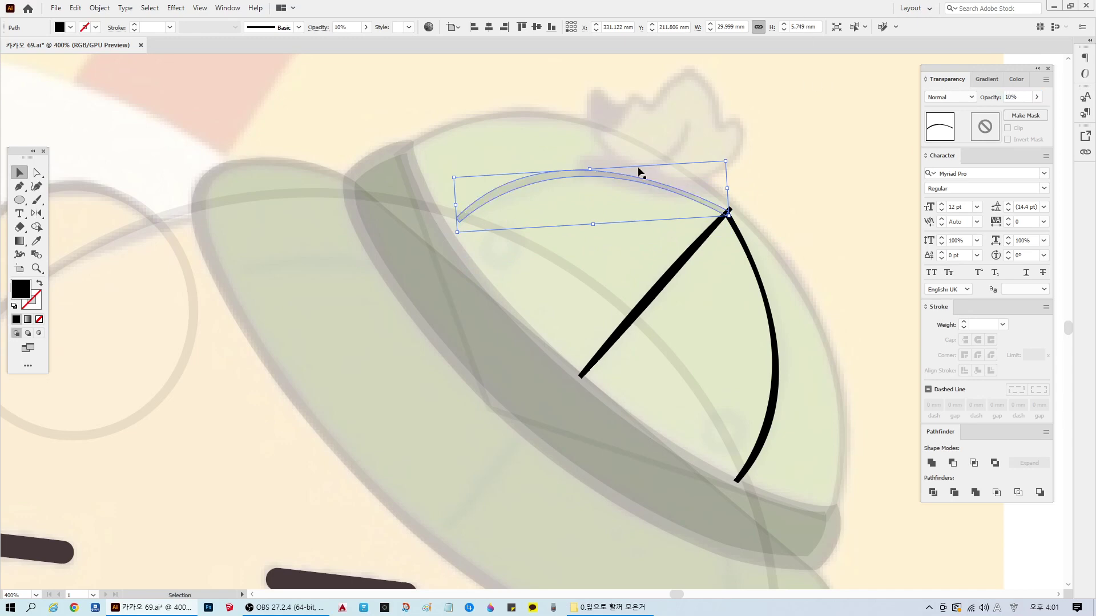
Step: Rotate the reflected seam slightly counter-clockwise and stretch its band end until it is about 32 mm wide and 7.2 mm high, and deselect it
left_click_drag(604, 174, 741, 298)
key("ctrl+z")
left_click_drag(730, 158, 731, 186)
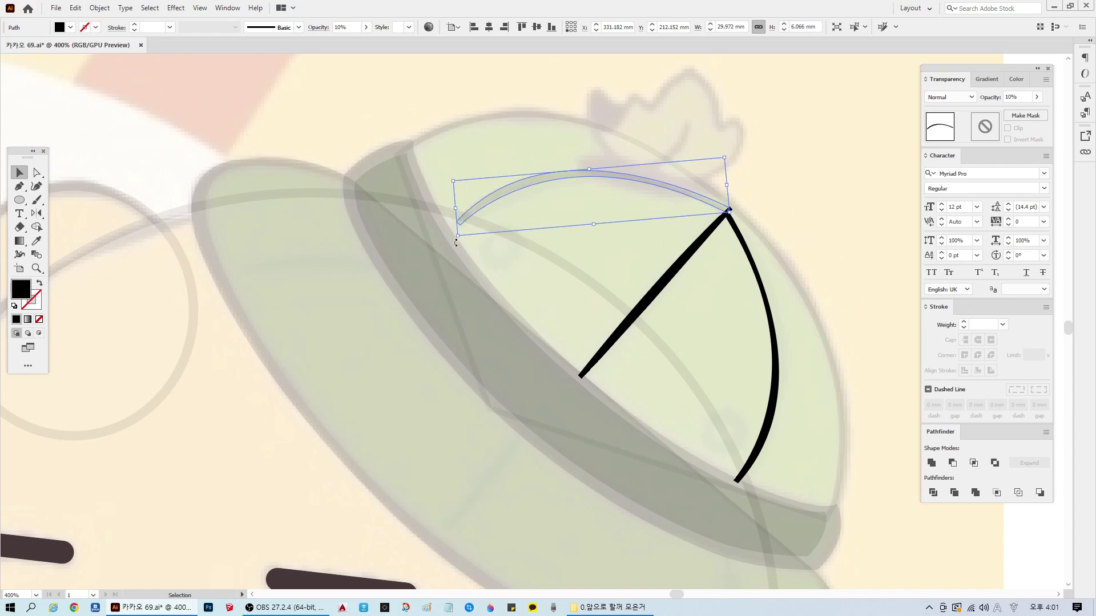
left_click_drag(454, 239, 444, 248)
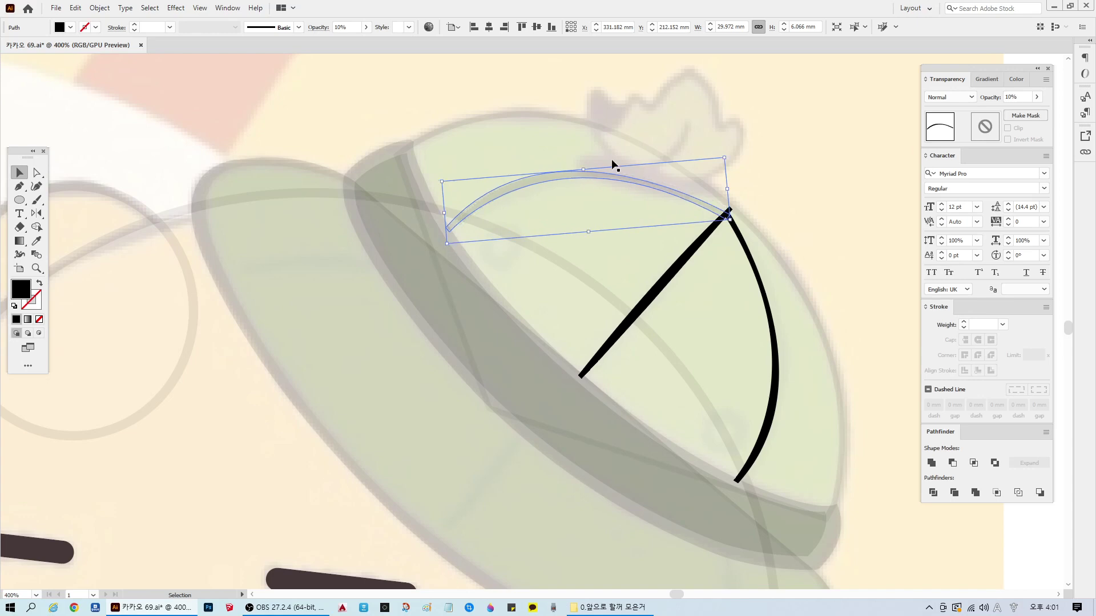
left_click_drag(731, 155, 728, 147)
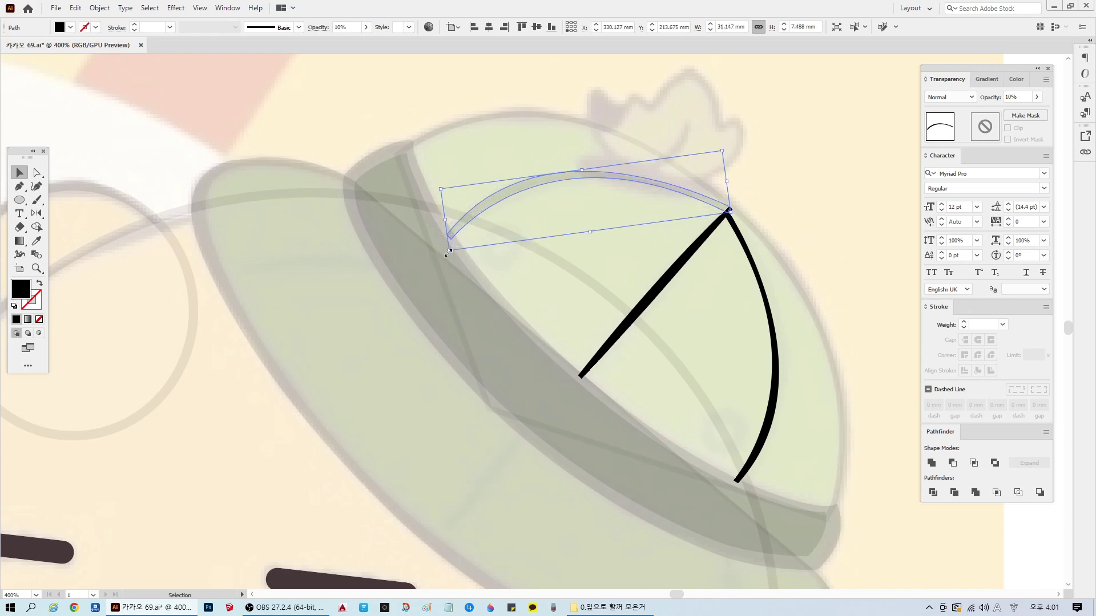
left_click_drag(448, 253, 443, 248)
left_click(803, 199)
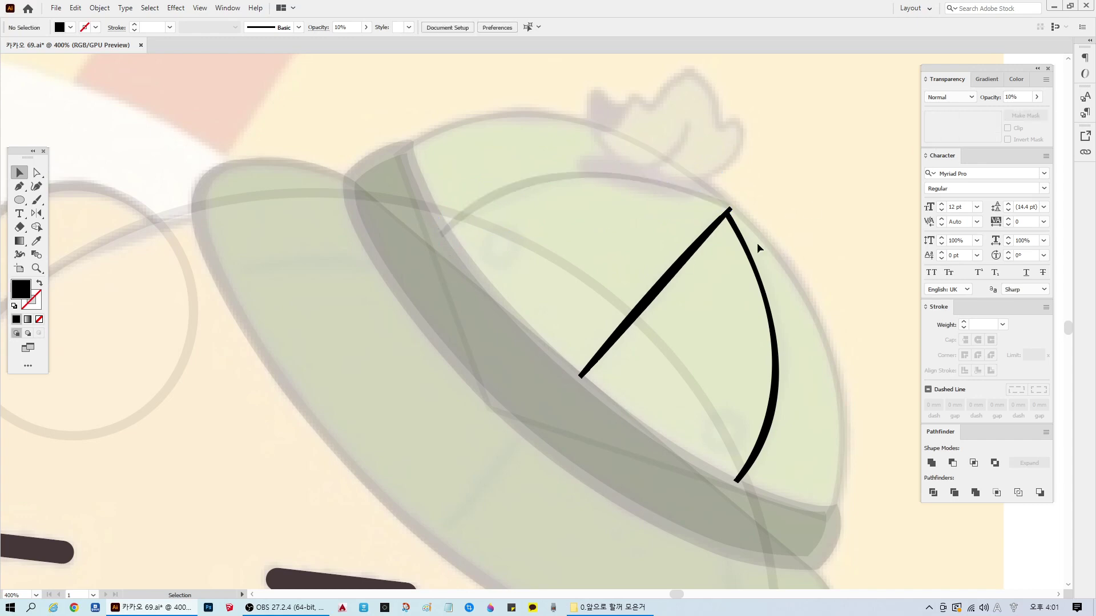
key("ctrl+z")
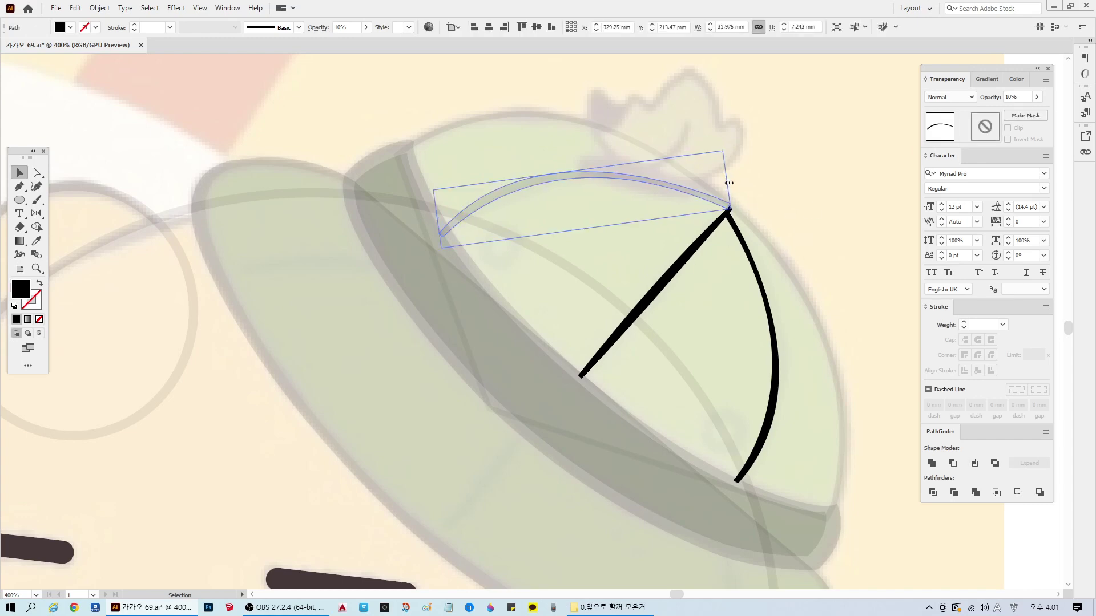
key("Delete")
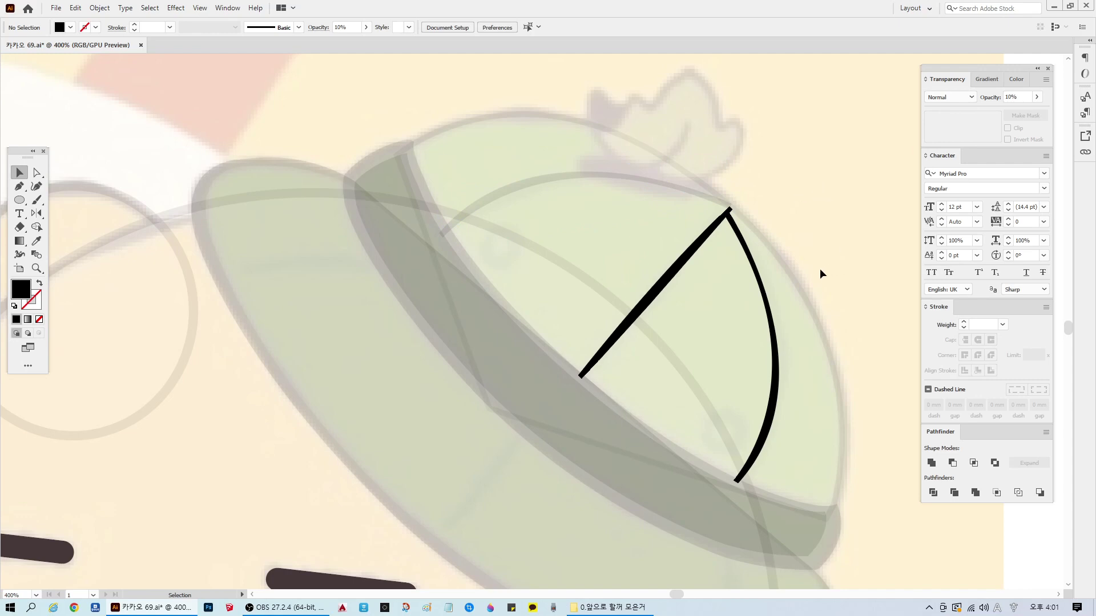
scroll(819, 268, "down", 3)
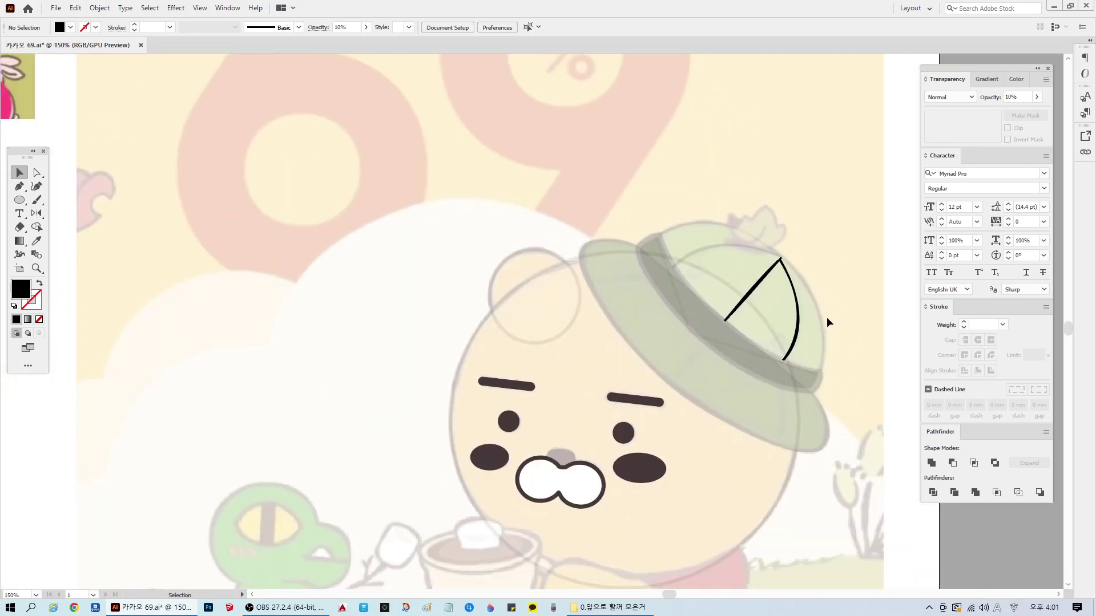
scroll(827, 321, "down", 2)
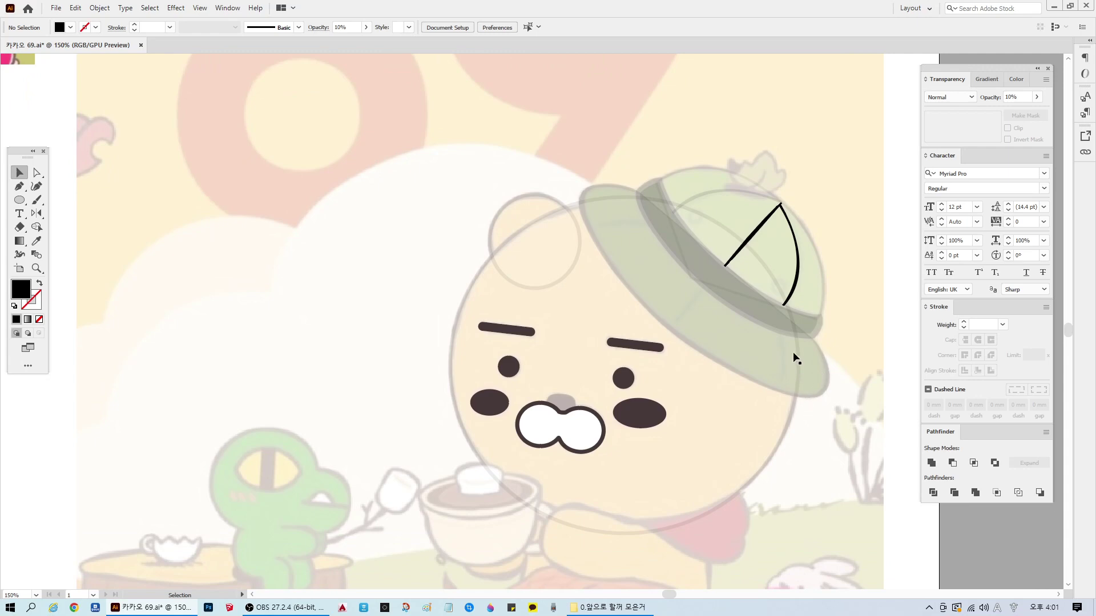
scroll(794, 358, "up", 2)
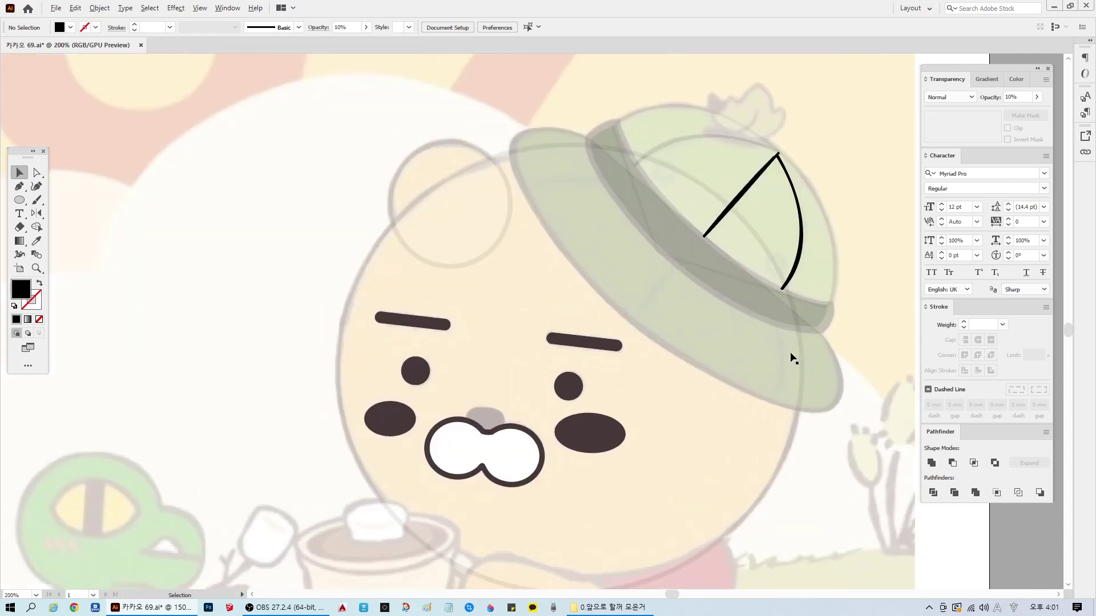
Step: Copy the diagonal crown seam onto the hat's brim, shorten it to span only from the band to the brim's outer edge, and deselect it
scroll(790, 357, "up", 1)
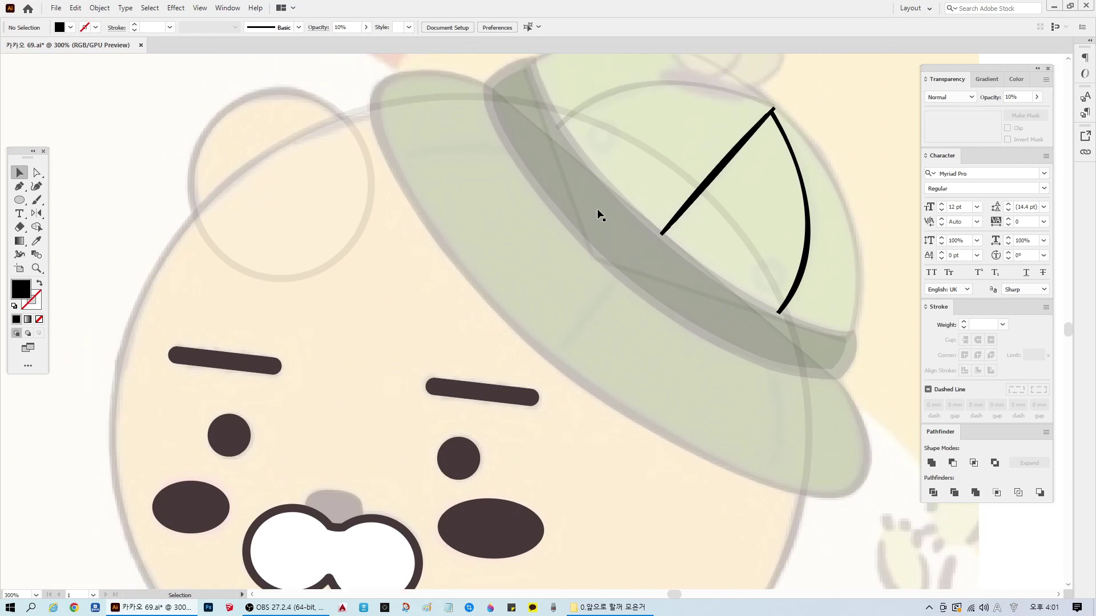
left_click(703, 192)
left_click_drag(719, 174, 608, 297)
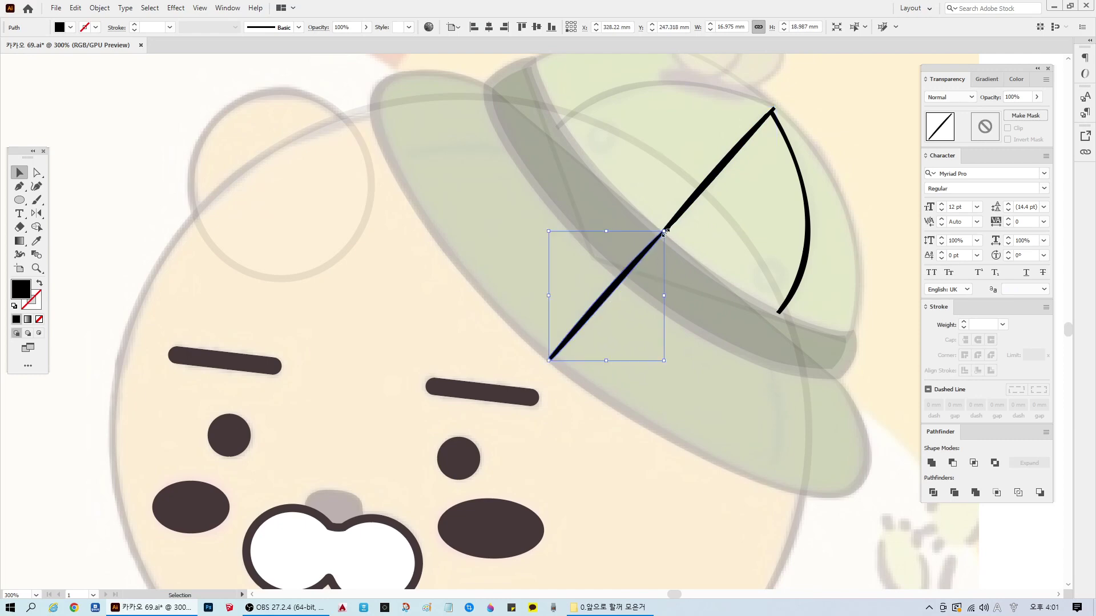
left_click_drag(666, 232, 627, 275)
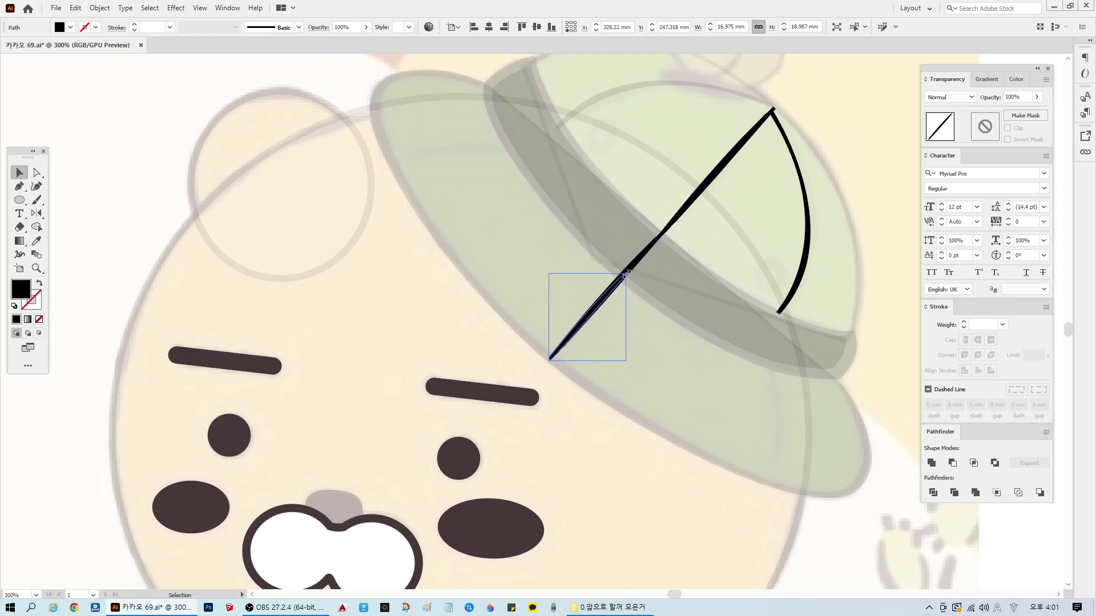
left_click(557, 425)
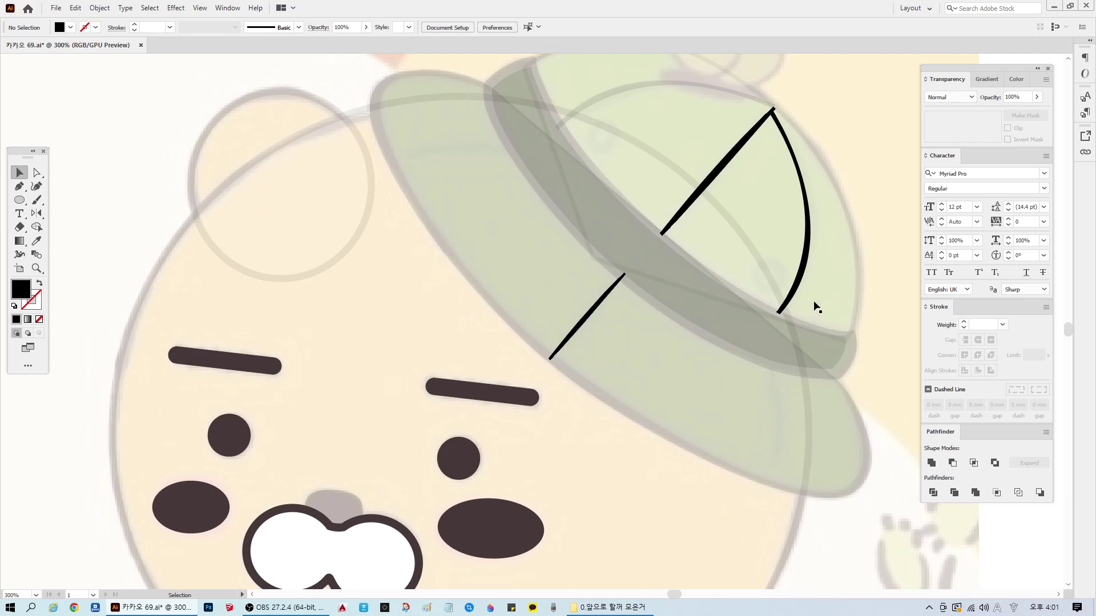
Step: Use the Pen tool to draw the outward-bulging edge of a seam across the brim's lower part, from the band to the brim's outer edge
left_click(20, 188)
left_click(765, 364)
left_click_drag(764, 482, 737, 505)
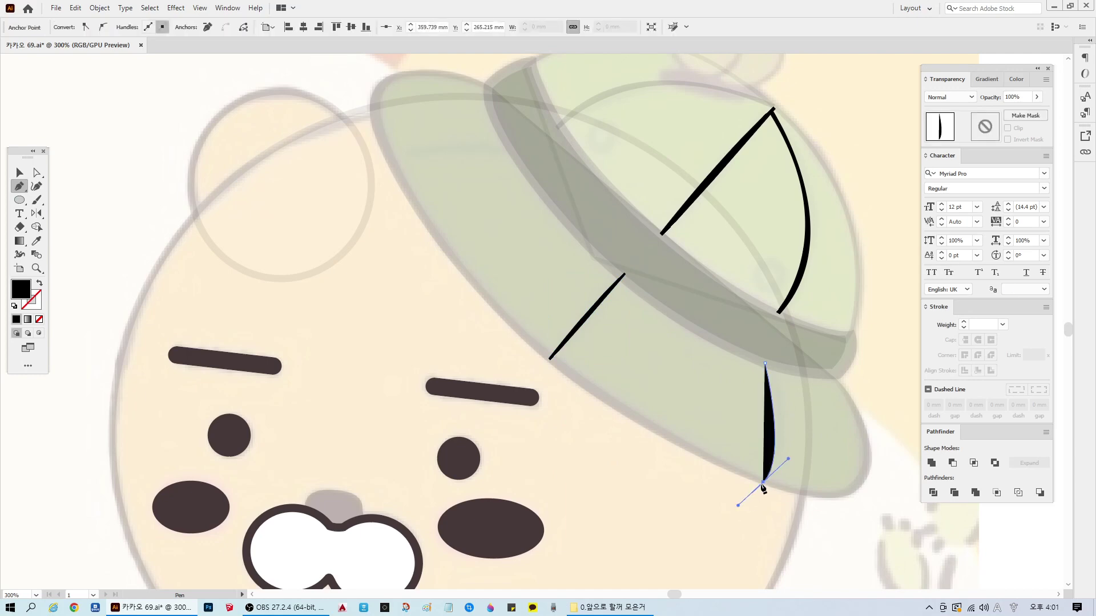
key("ctrl+z")
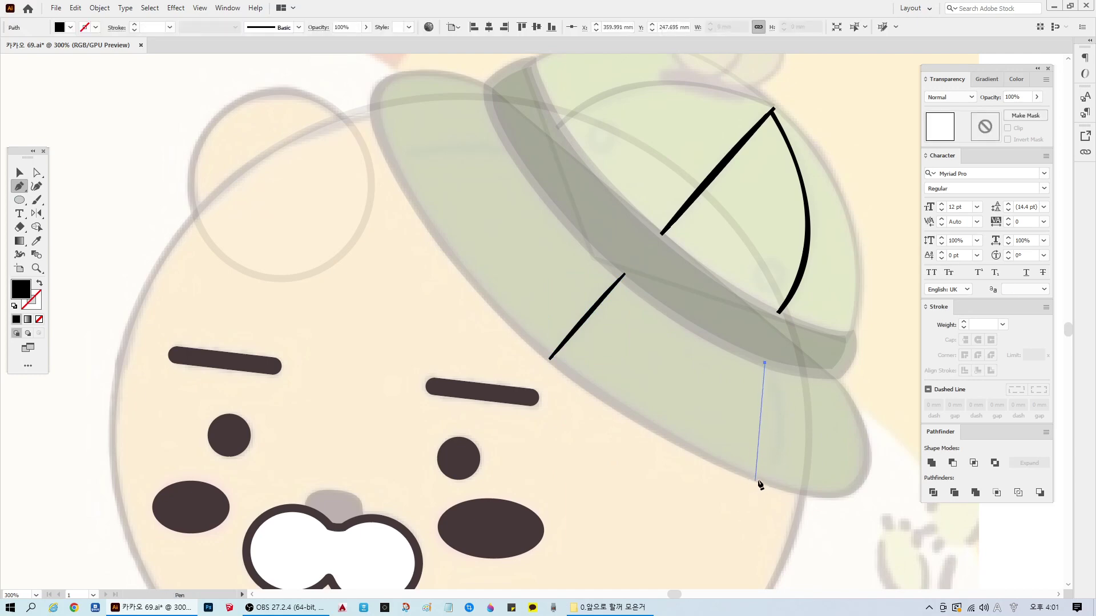
left_click_drag(758, 483, 722, 519)
left_click(758, 483)
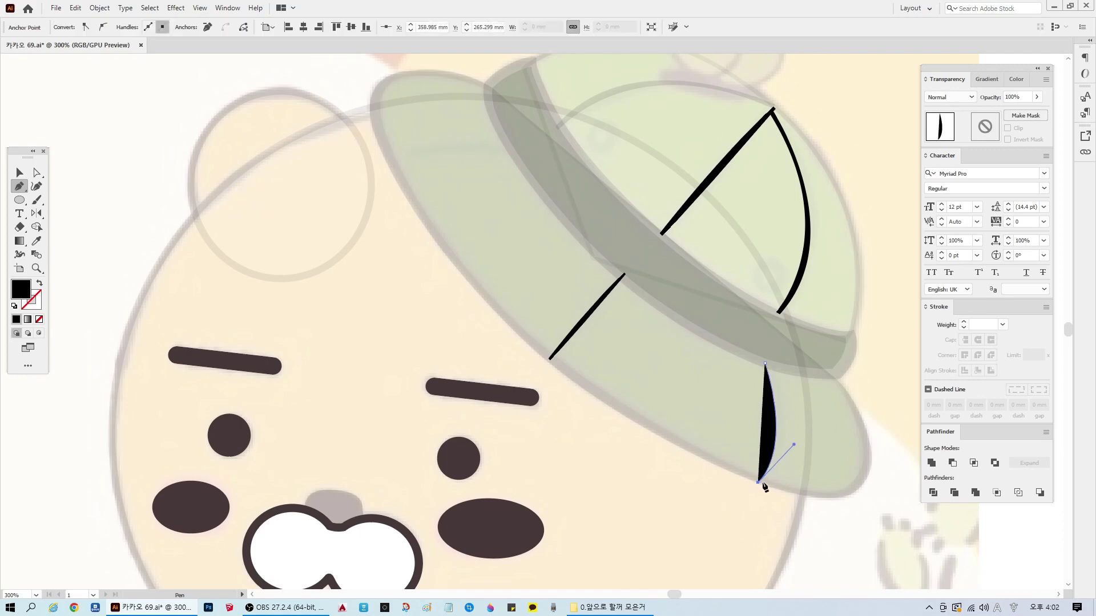
Step: Close the brim seam with a slightly offset second curve into a thin shape about 3.3 mm wide and 17.6 mm high, and deselect it
left_click_drag(765, 364, 735, 278)
scroll(819, 355, "down", 1)
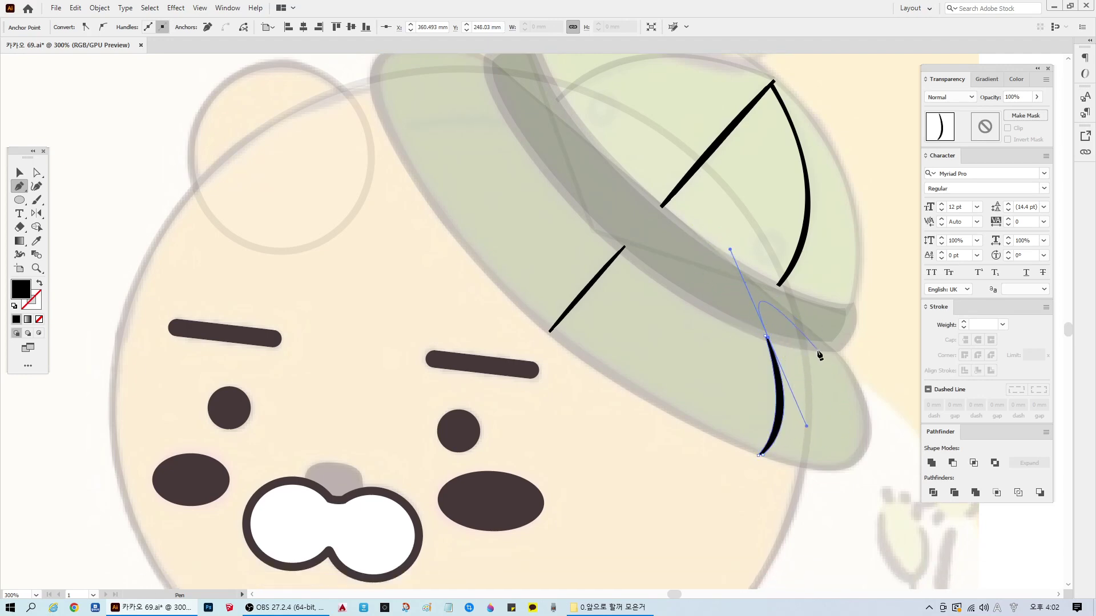
left_click(766, 337)
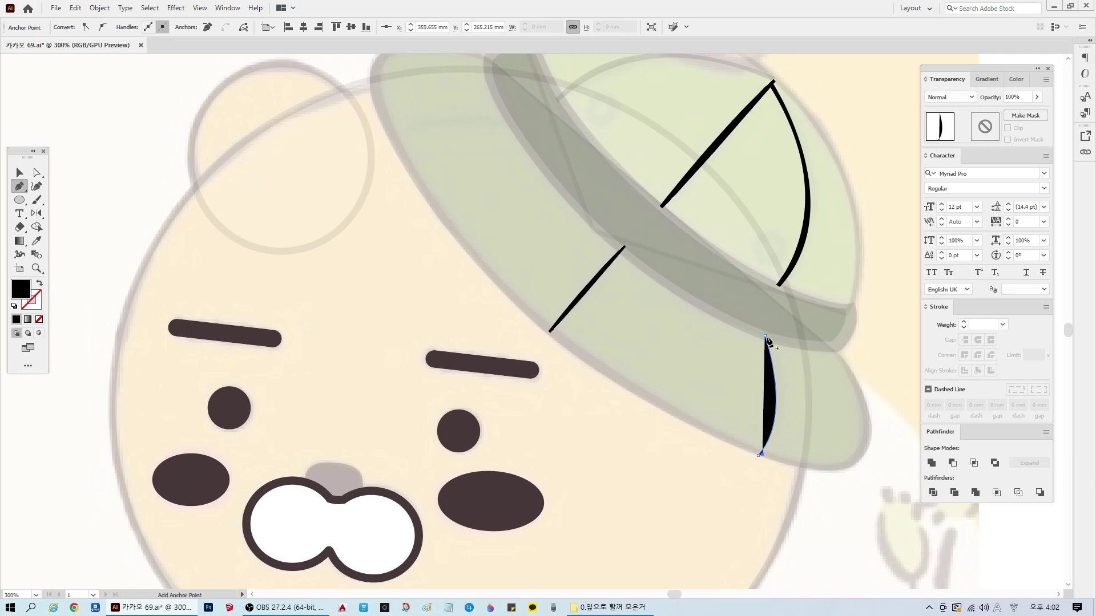
left_click_drag(768, 337, 741, 244)
left_click(769, 338)
left_click(765, 335)
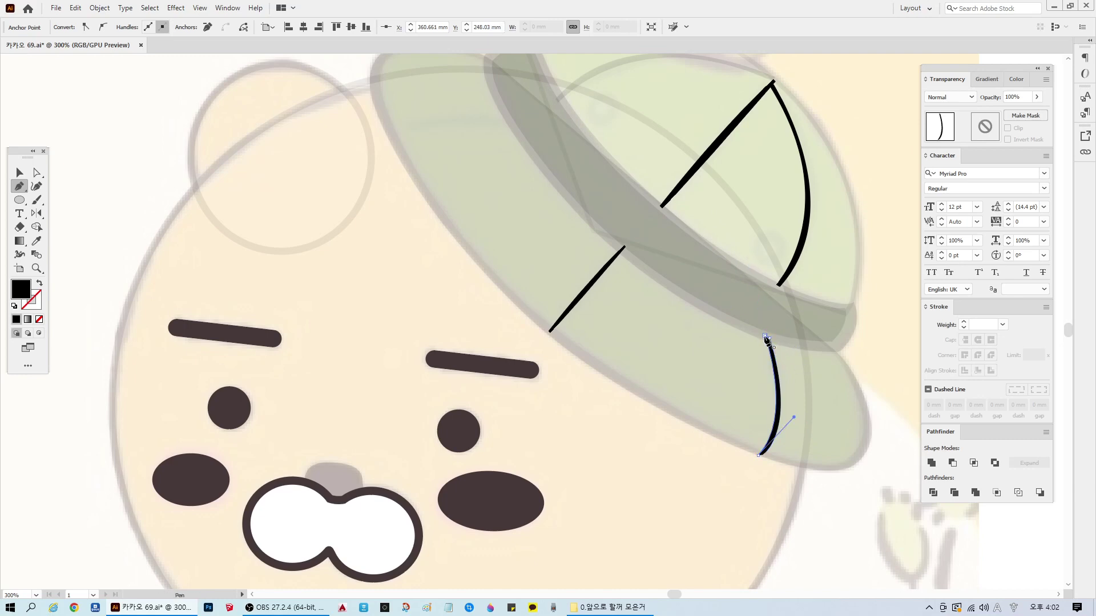
left_click(813, 513, "ctrl")
Step: Create a copy of the curved brim seam reflected across a vertical axis
scroll(499, 366, "up", 1)
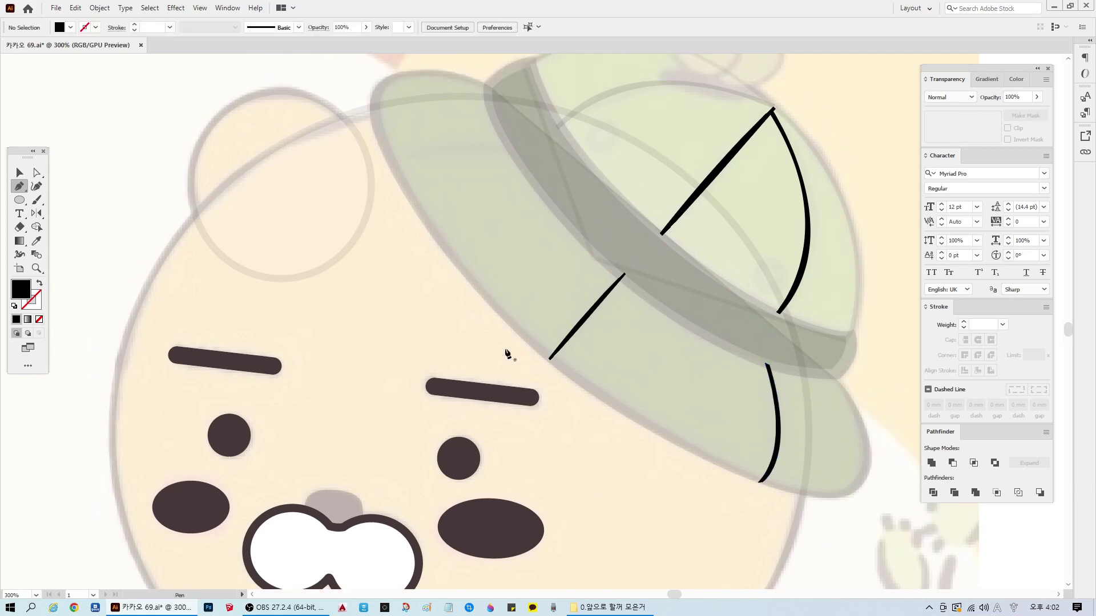
scroll(506, 354, "up", 1)
left_click(24, 175)
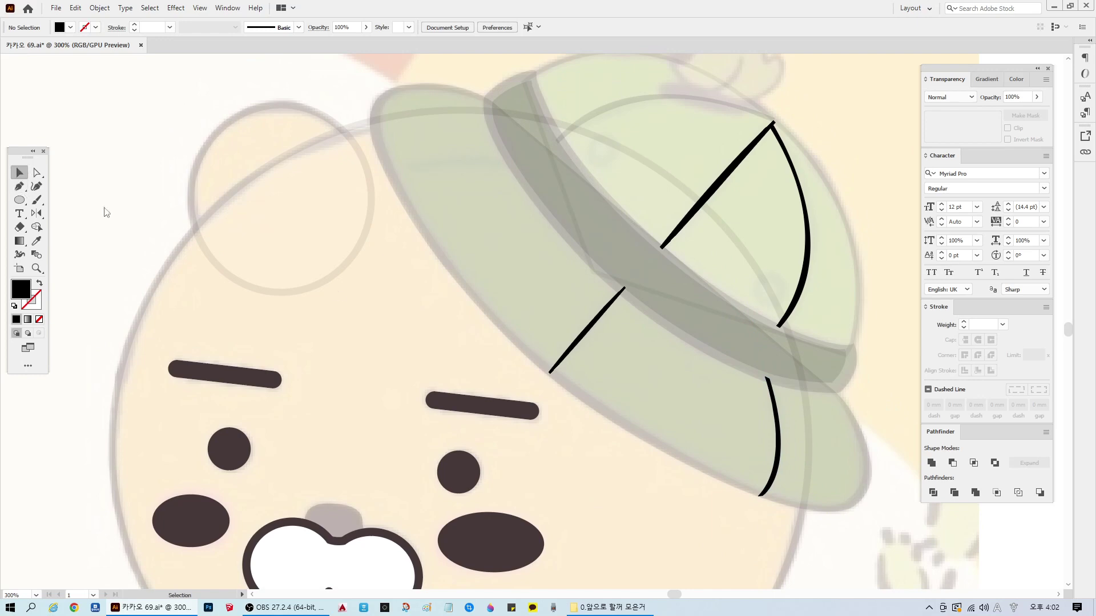
left_click(774, 456)
left_click(36, 213)
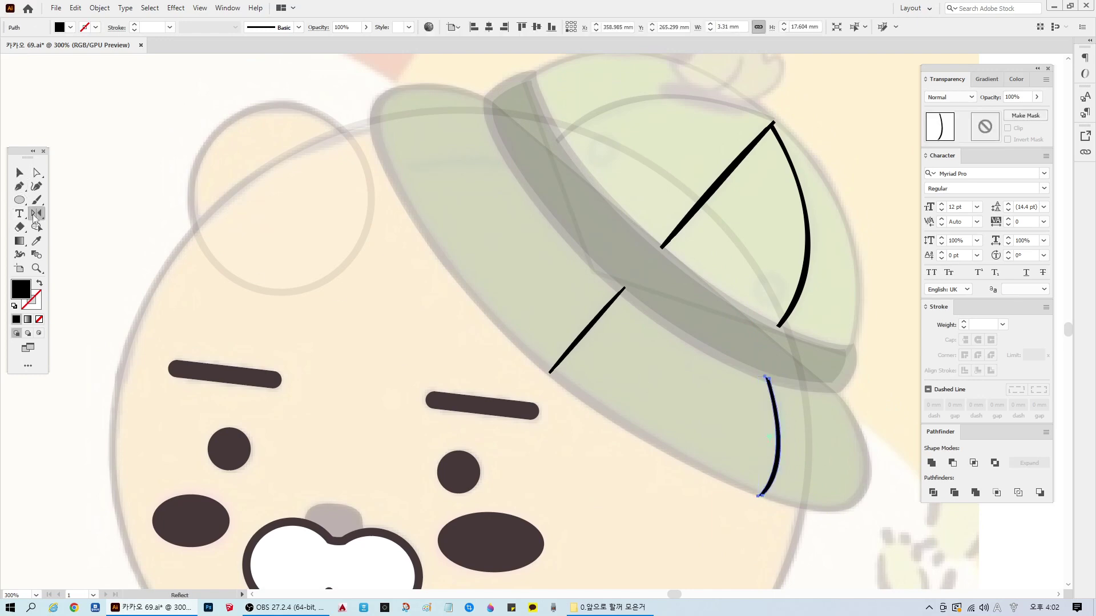
left_click(605, 308, "alt")
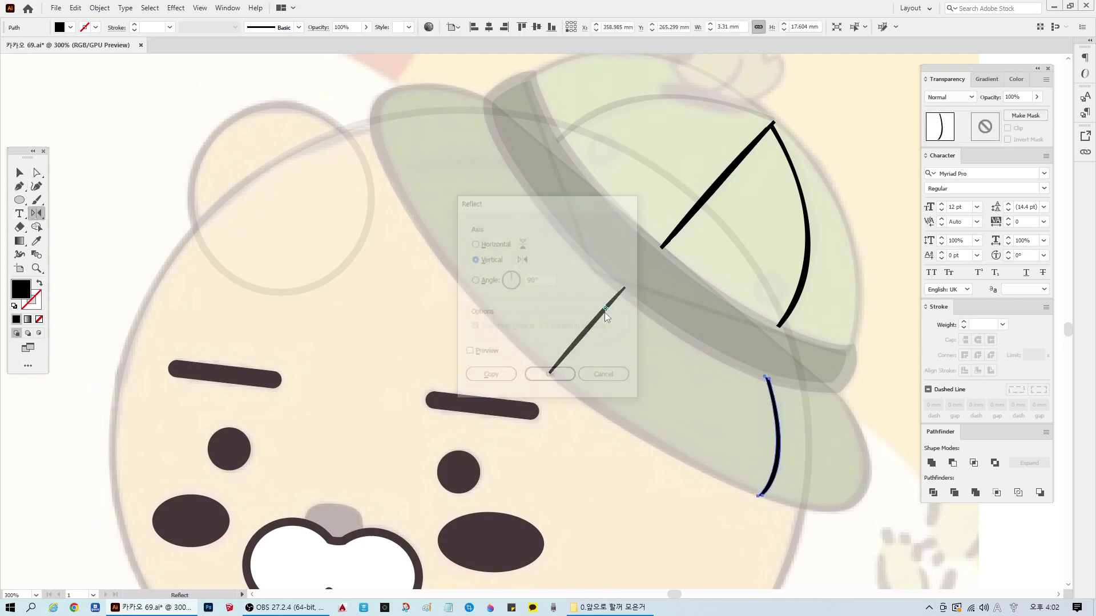
left_click(489, 377)
Step: Rotate and move the reflected seam onto the faint seam on the brim's upper part, deselect it, and save the document
left_click(19, 173)
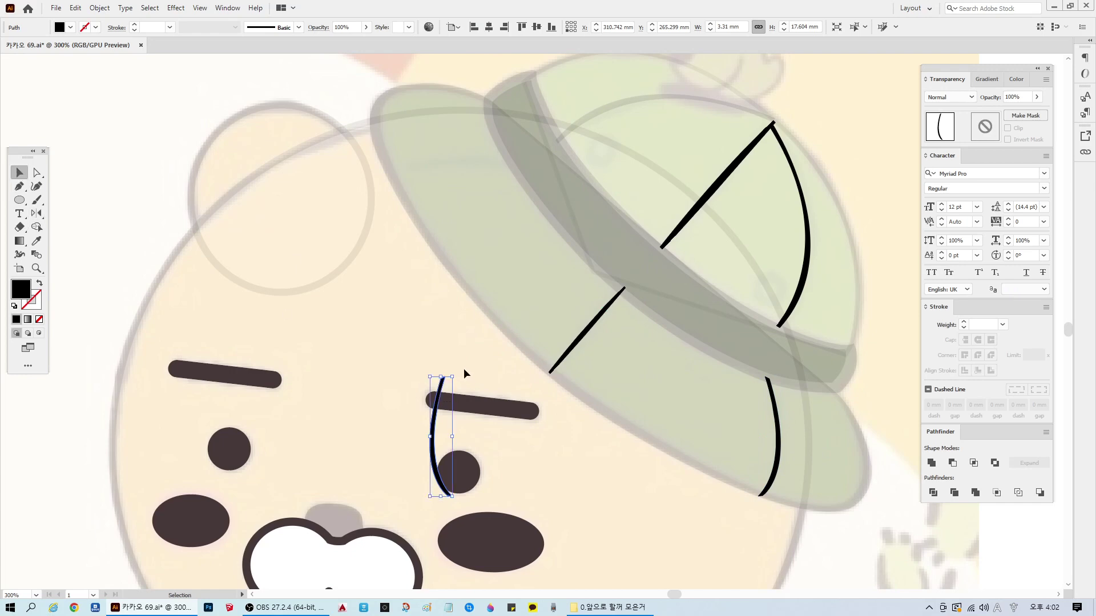
left_click_drag(457, 373, 472, 161)
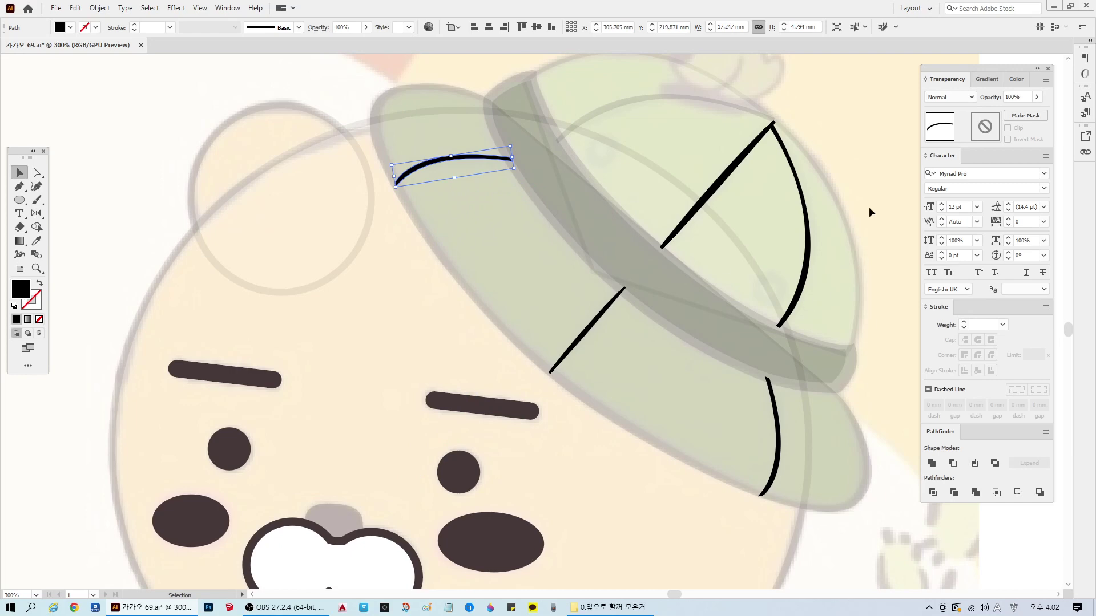
left_click(869, 208)
scroll(609, 428, "down", 2)
scroll(639, 448, "down", 4)
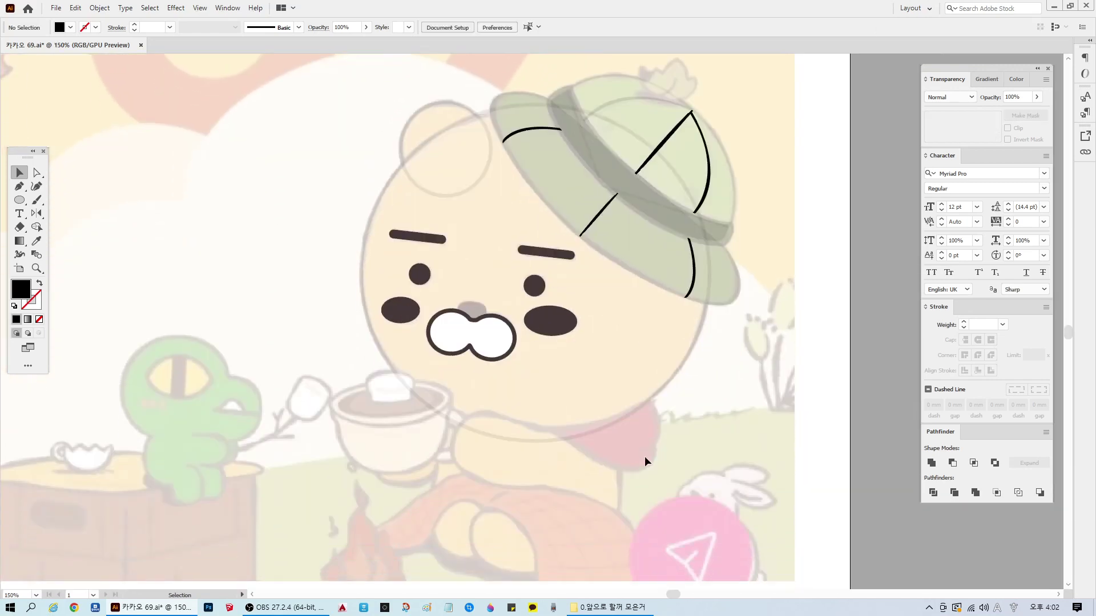
key("ctrl+s")
Step: Start tracing the red scarf with the Pen tool, curving its upper edge along the chin to the outer corner and making that anchor a corner
scroll(607, 448, "down", 1)
scroll(594, 455, "up", 3)
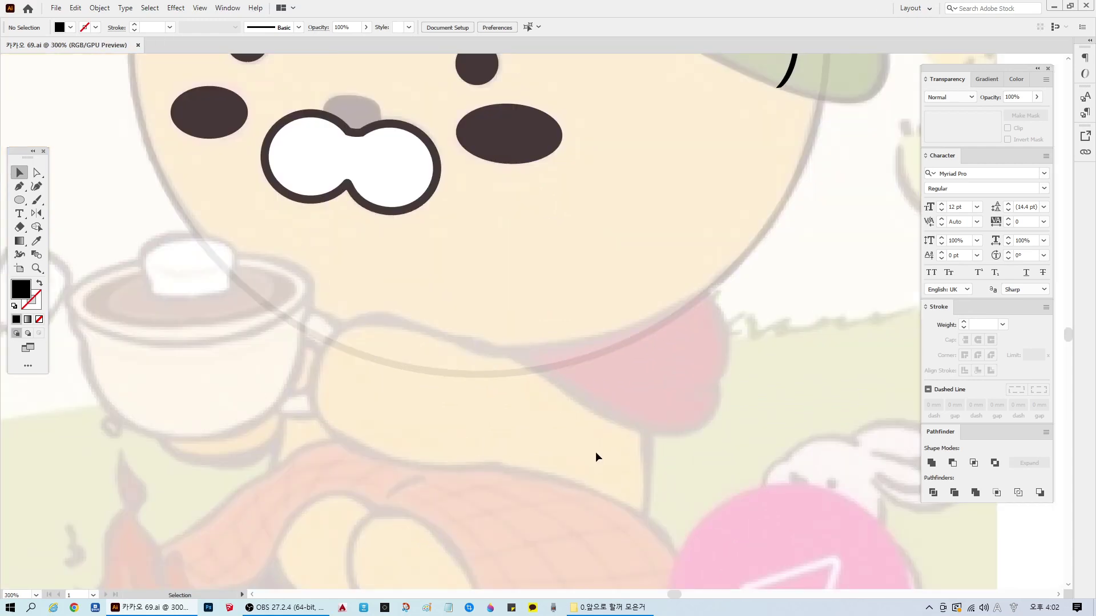
scroll(596, 456, "down", 1)
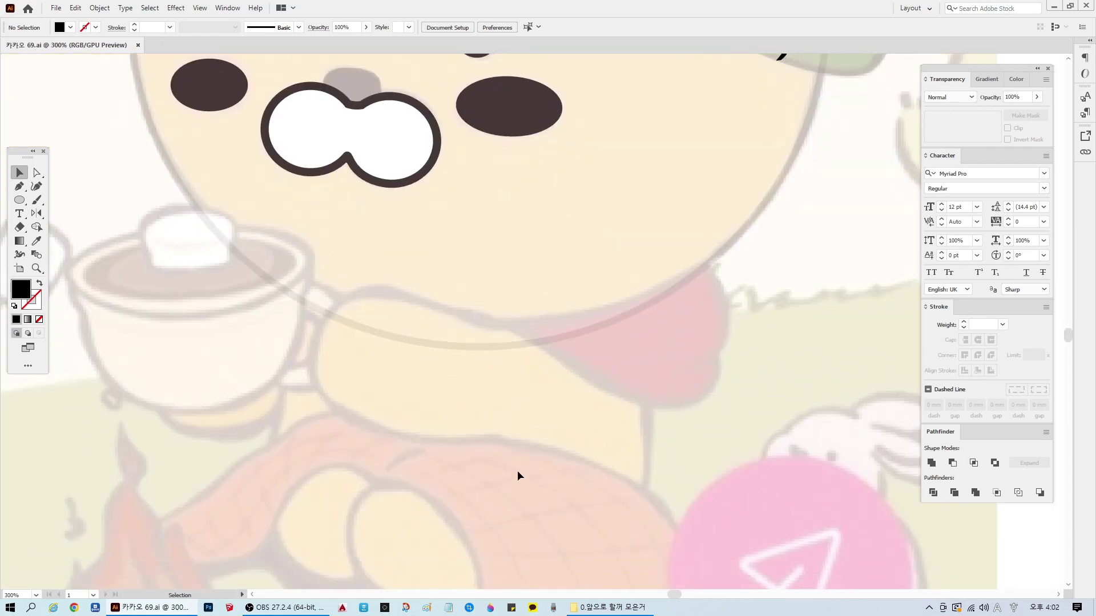
left_click(19, 186)
left_click(484, 317)
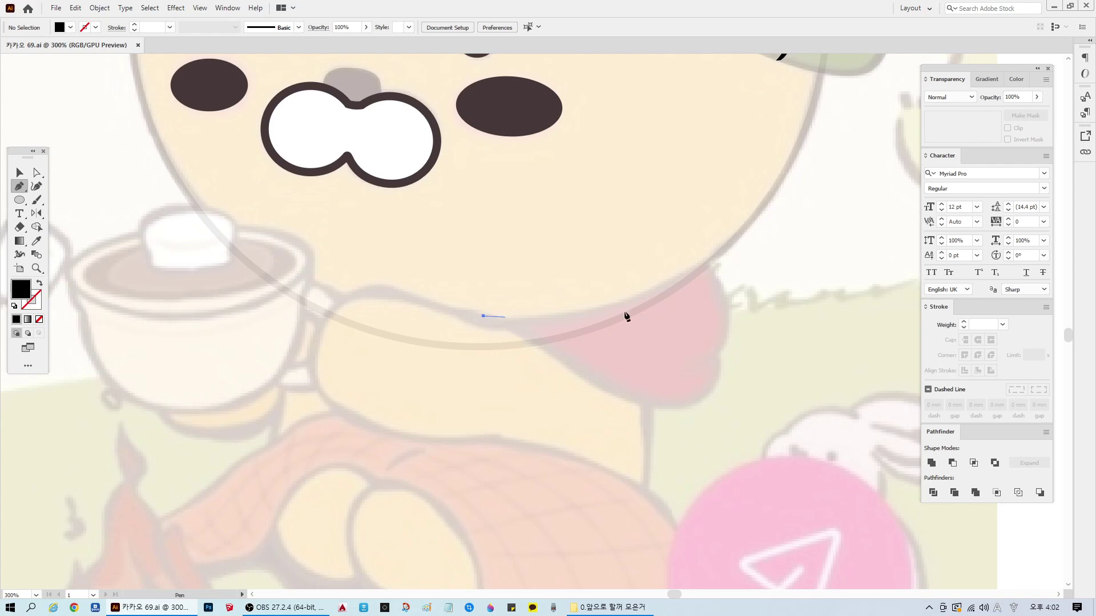
left_click_drag(704, 263, 798, 198)
left_click(706, 263)
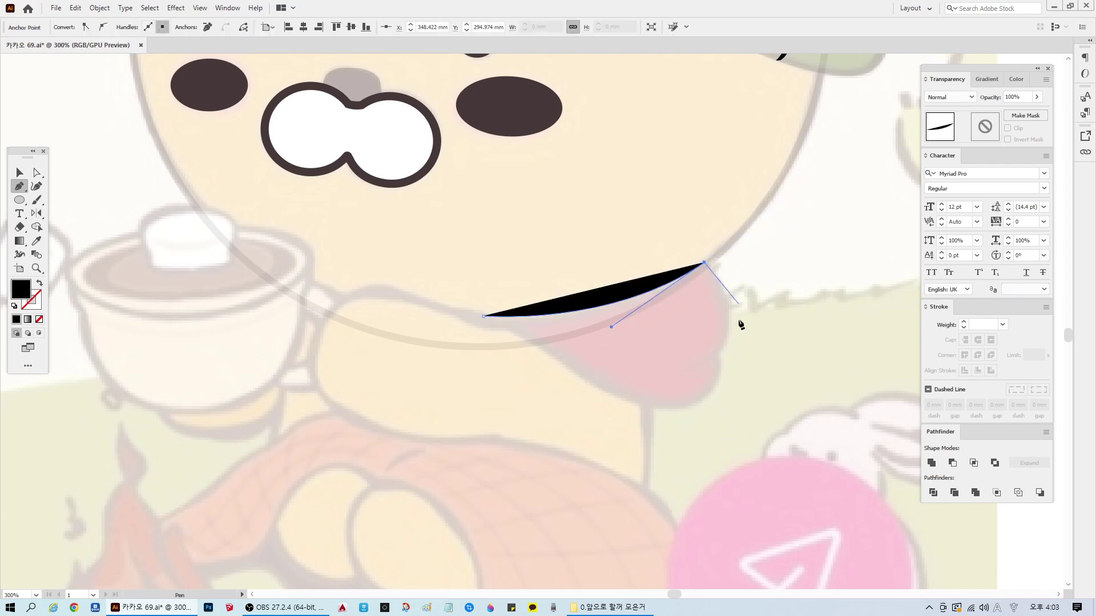
Step: Trace the scarf's outer side as two rounded lobes down to its lower edge, redrawing the upper lobe's curve and ending in a corner anchor
left_click_drag(718, 356, 590, 417)
left_click(718, 355)
key("ctrl+z")
key("ctrl+z")
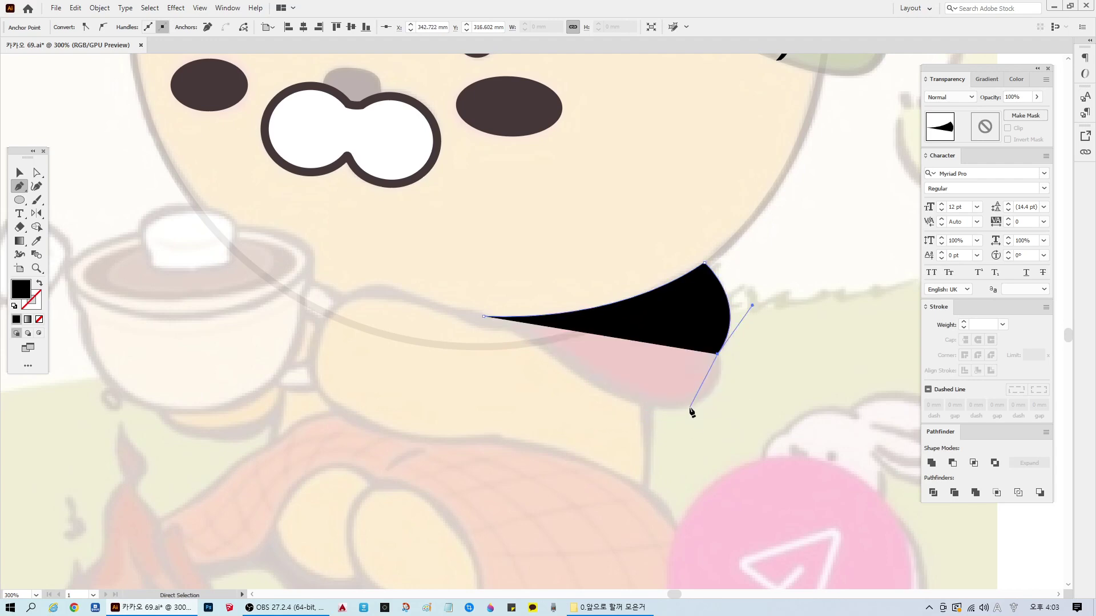
left_click_drag(693, 407, 654, 422)
left_click(694, 407)
Step: Set the open scarf shape's opacity to 10%
left_click_drag(1027, 97, 937, 85)
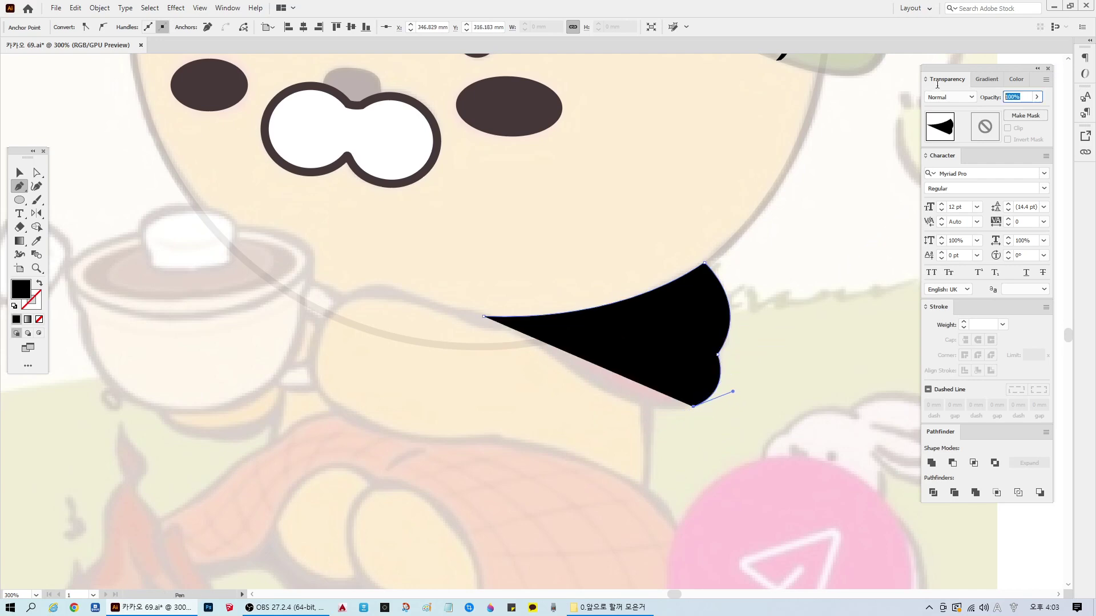
type("10")
key("Return")
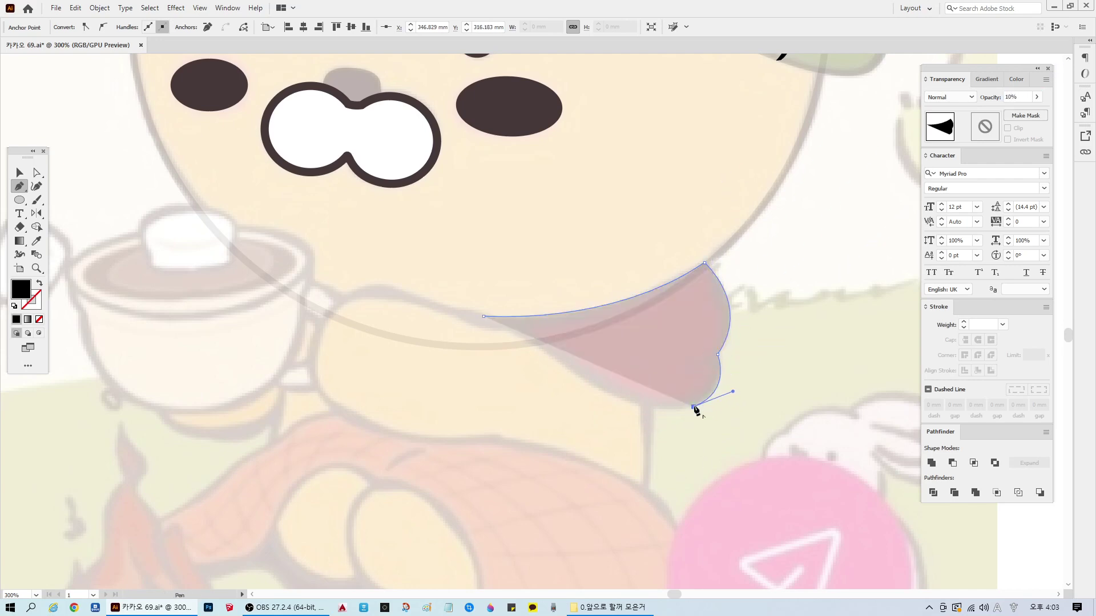
Step: Trace the scarf's lower edge with curved segments from the lobe back beneath the chin to the narrow strip above the arm
left_click_drag(615, 396, 561, 372)
left_click(614, 396)
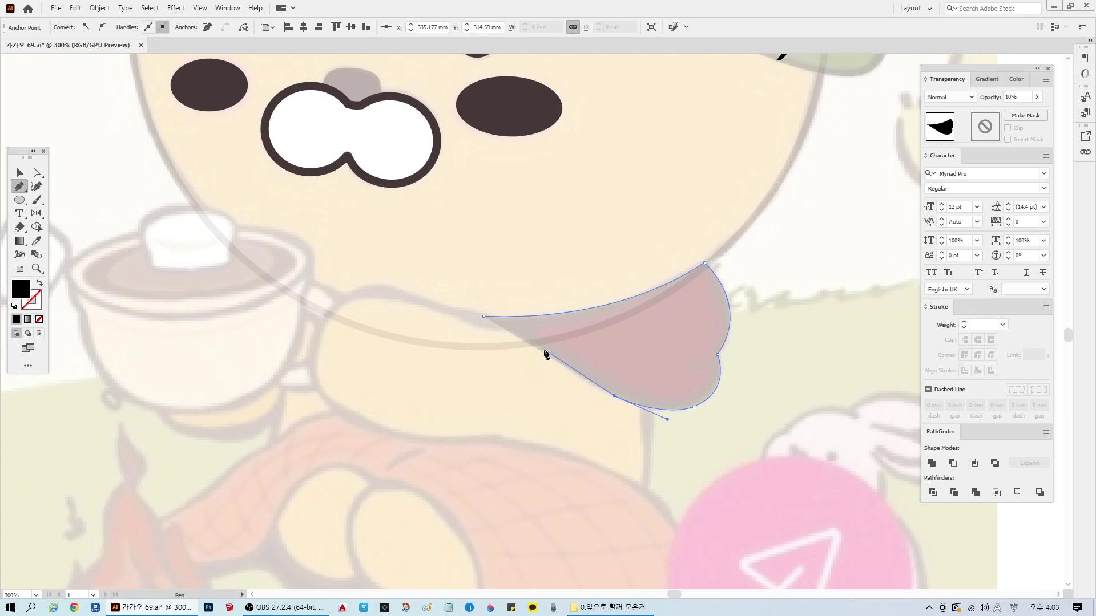
left_click_drag(544, 350, 519, 327)
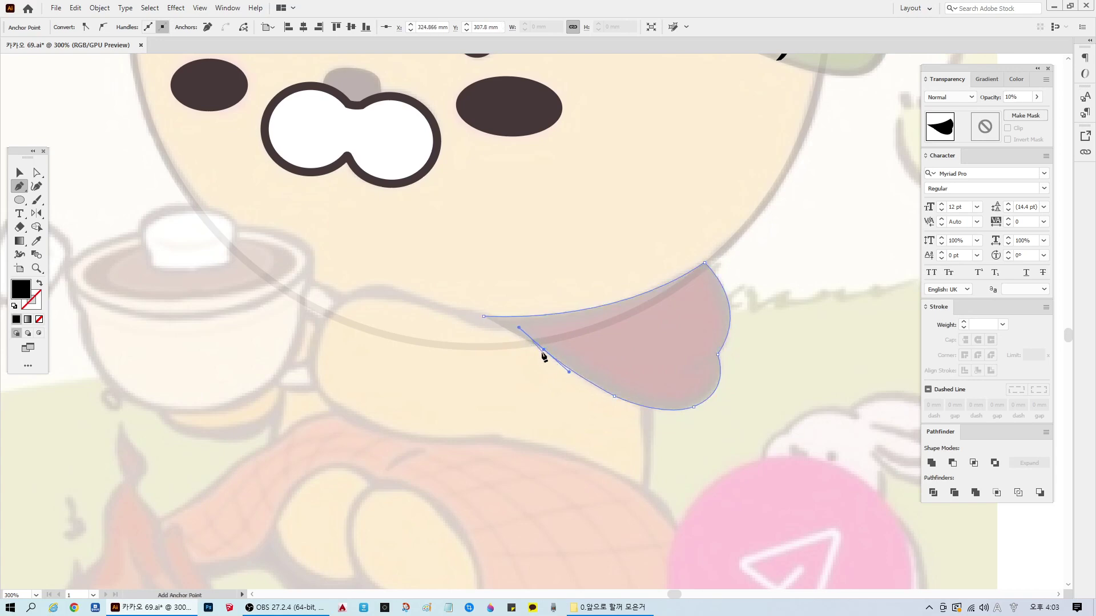
left_click(543, 349)
left_click_drag(503, 326, 481, 321)
key("ctrl+z")
left_click_drag(509, 330, 425, 295)
left_click(449, 314)
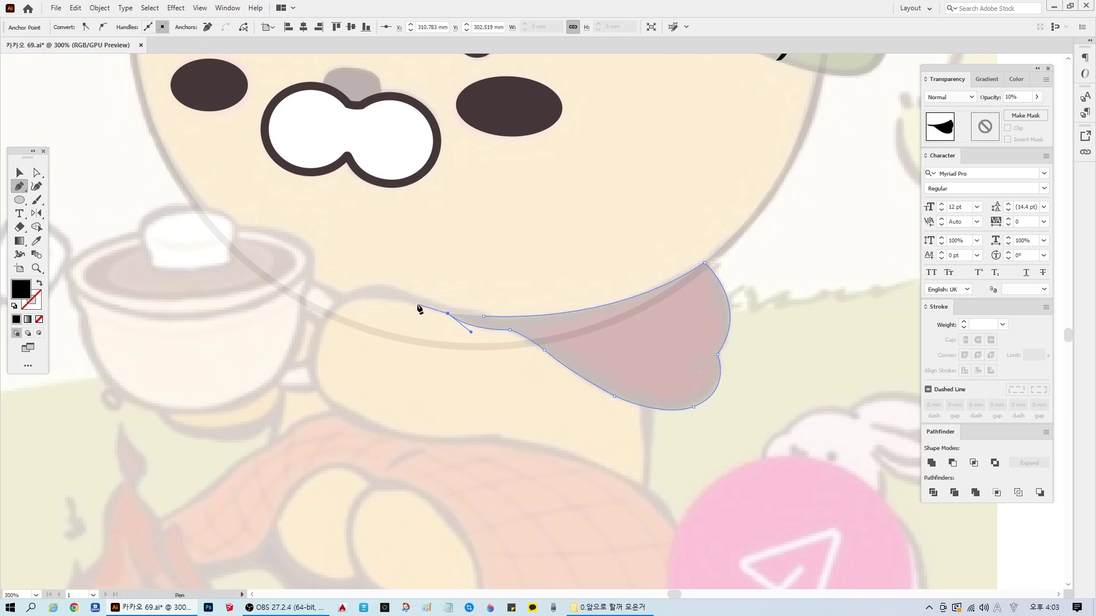
Step: Finish the scarf's pointed tip on the arm outline, close the path at its starting anchor, and deselect it
left_click(417, 304)
left_click(432, 304)
left_click_drag(483, 316, 506, 320)
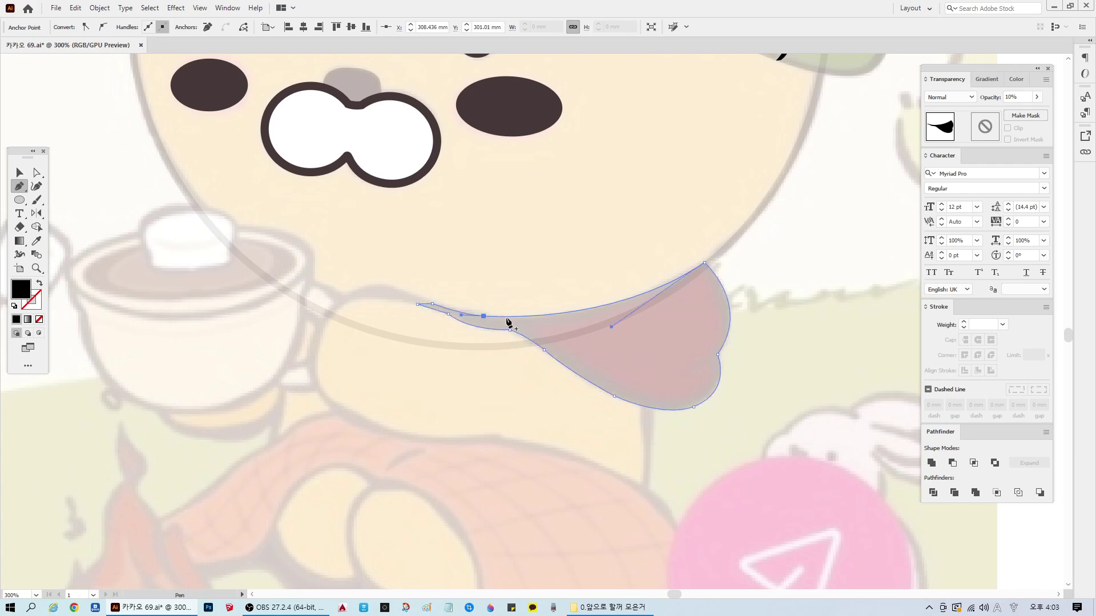
left_click(799, 305, "ctrl")
key("v")
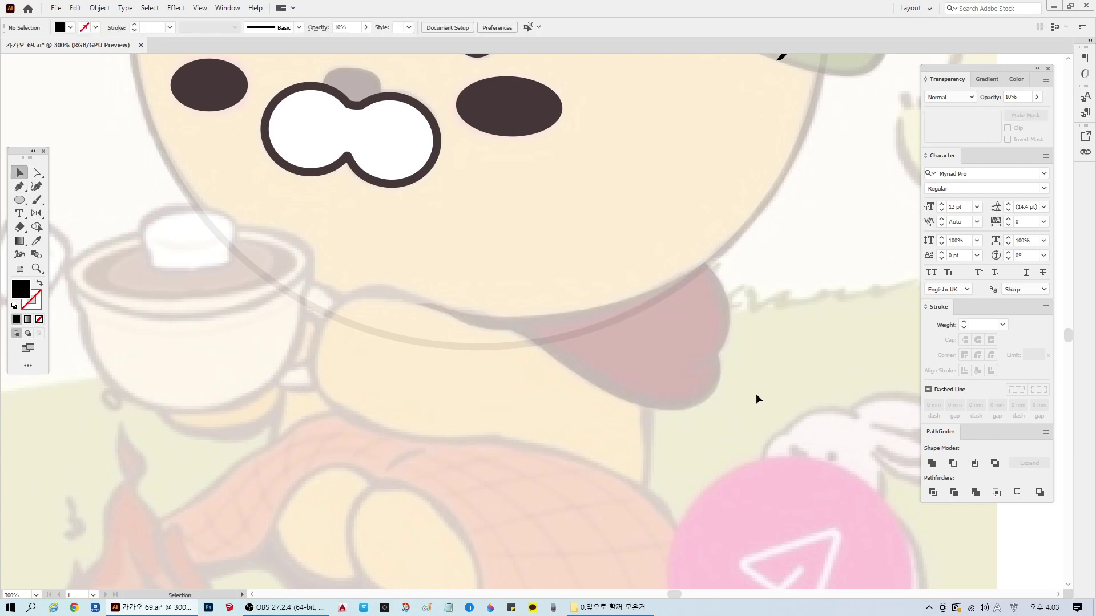
Step: Paste a copy of the scarf shape in front and scale it down about its centre to about 42.9 mm wide and 20.3 mm high
left_click(673, 347)
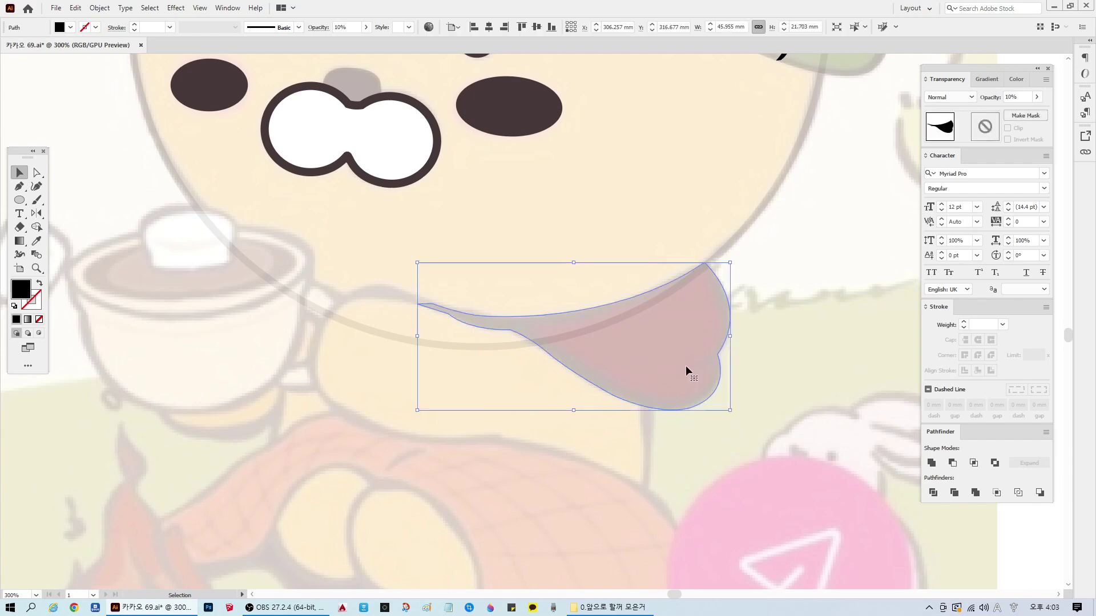
scroll(688, 372, "up", 3)
left_click(769, 461)
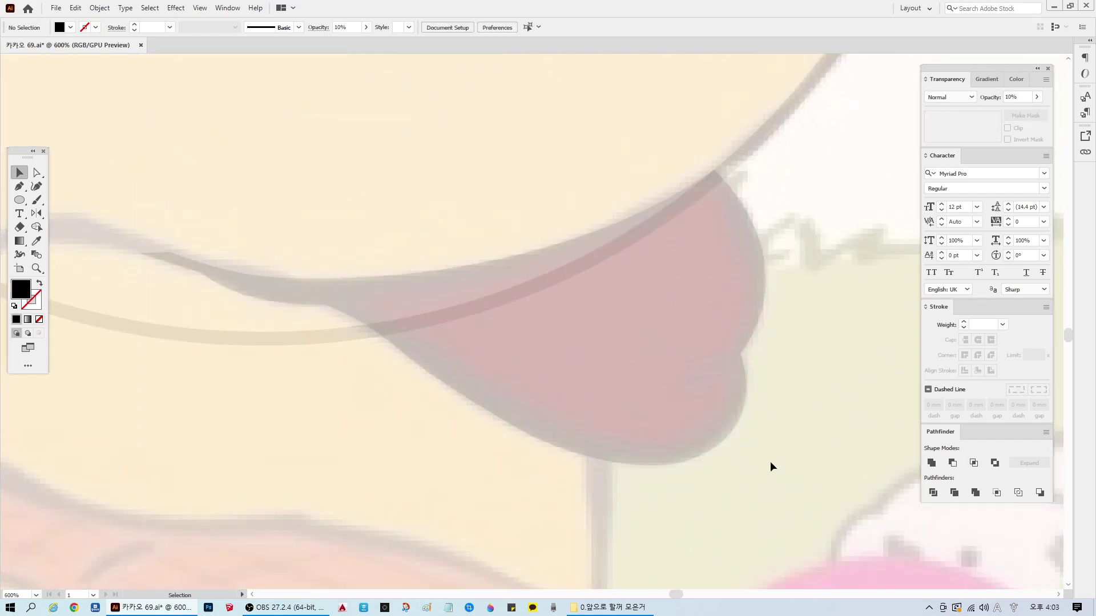
left_click(745, 337)
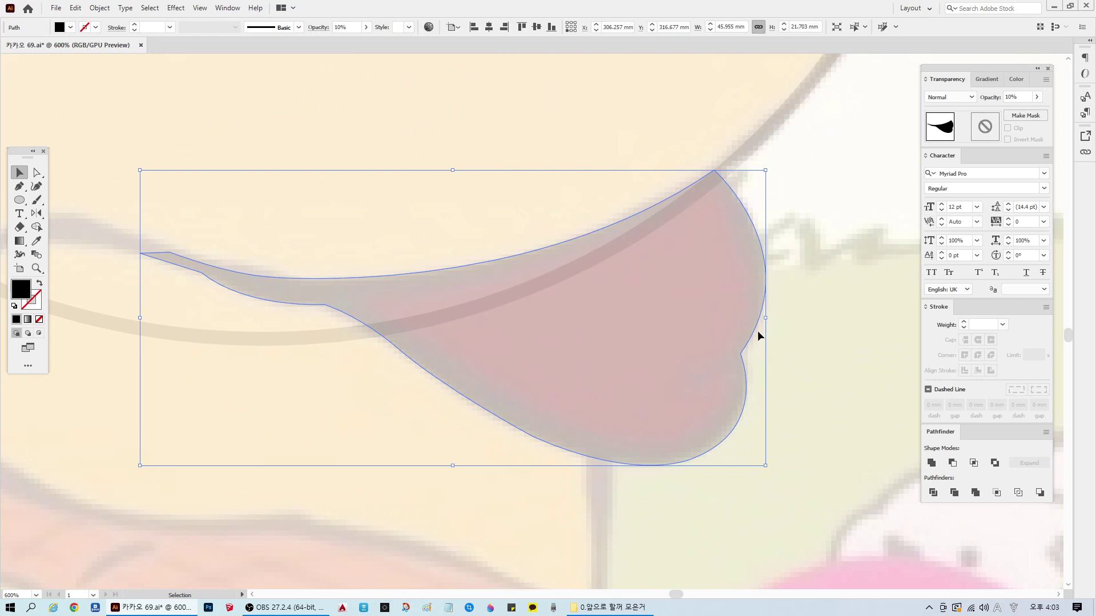
key("ctrl+c")
key("ctrl+f")
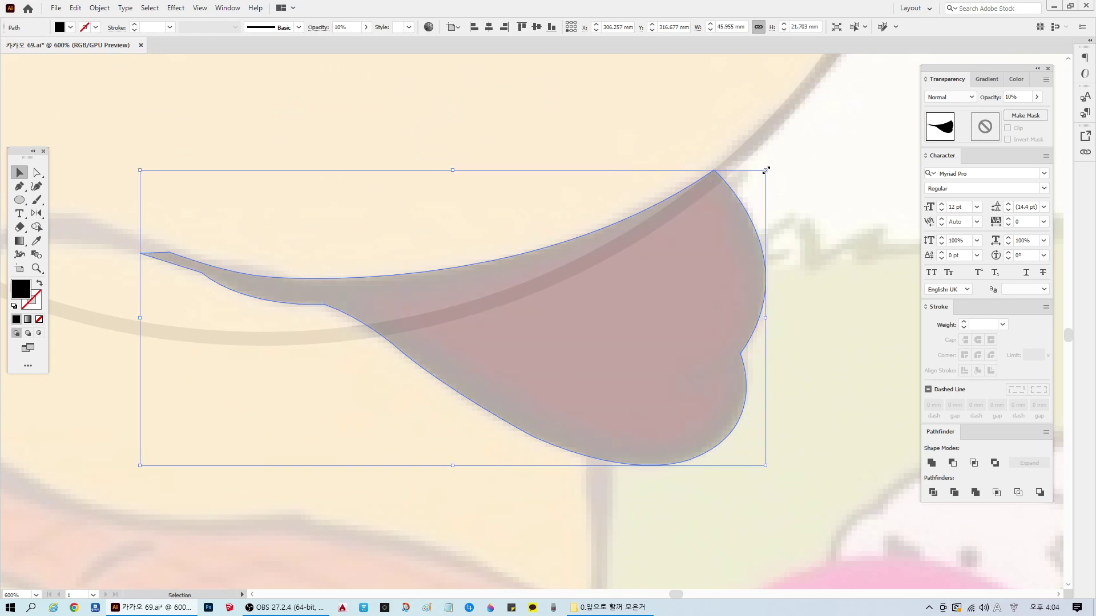
left_click_drag(766, 170, 751, 181)
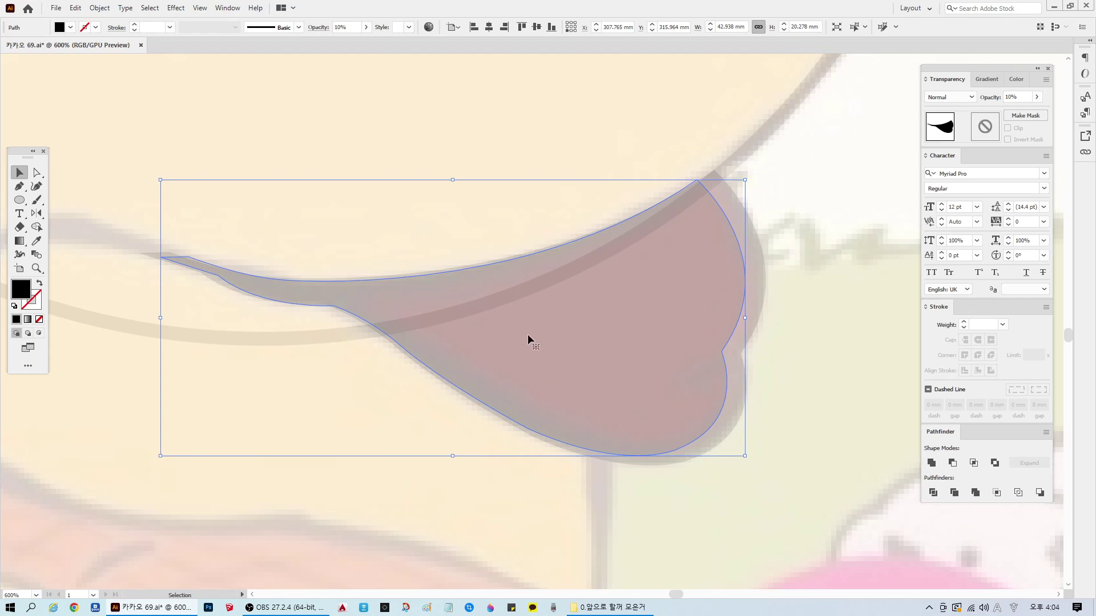
scroll(527, 334, "down", 3)
scroll(533, 332, "up", 3)
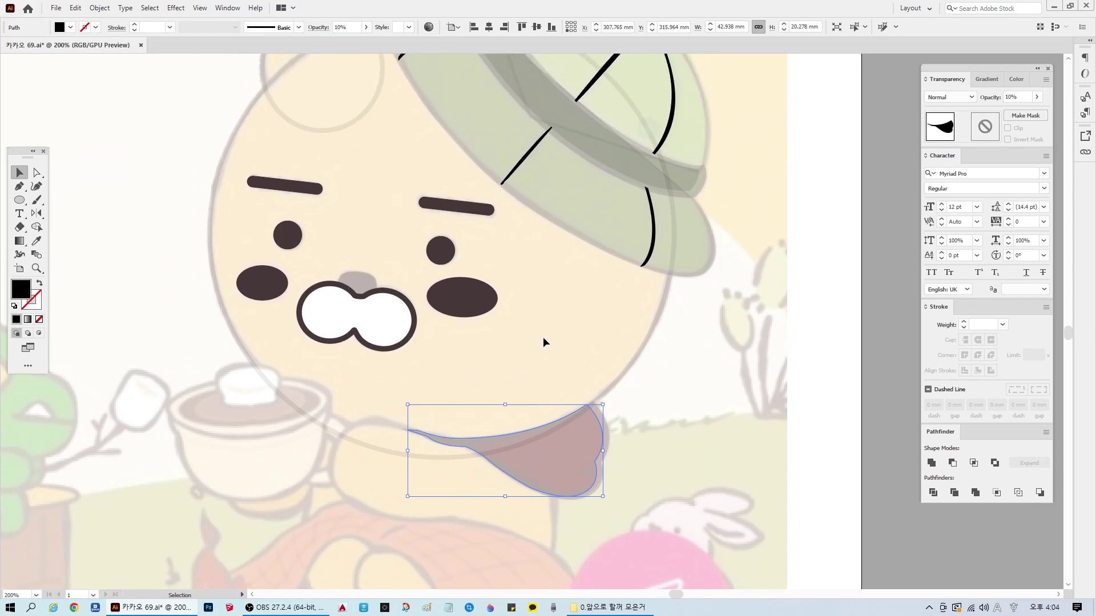
Step: Shift the smaller scarf copy up and away from the outline and set its opacity to 5%
scroll(575, 430, "down", 1)
scroll(571, 429, "up", 2)
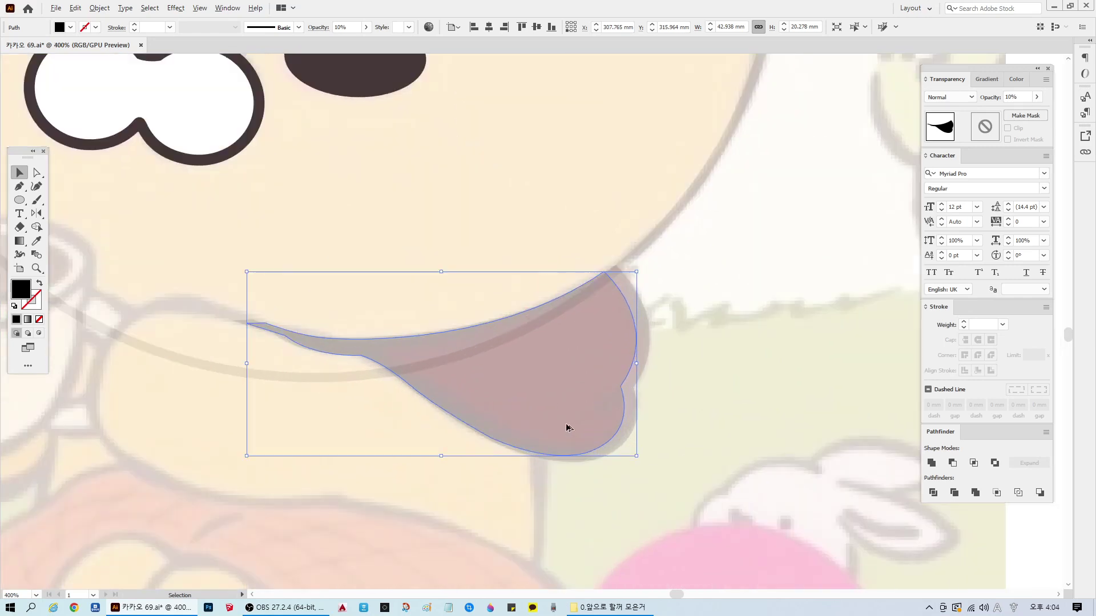
scroll(558, 432, "up", 2)
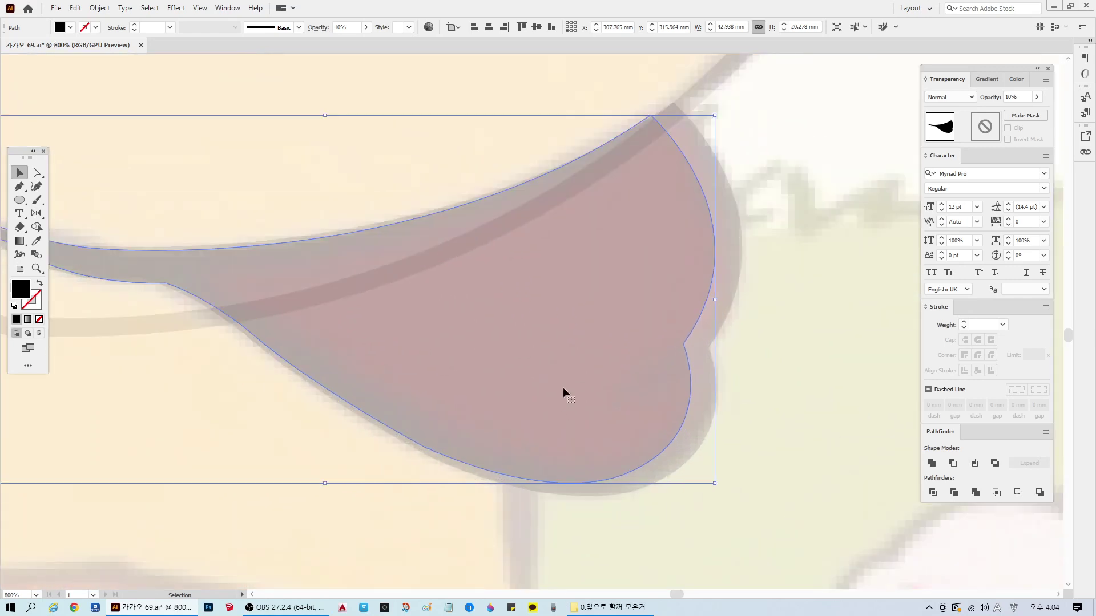
left_click_drag(589, 346, 507, 313)
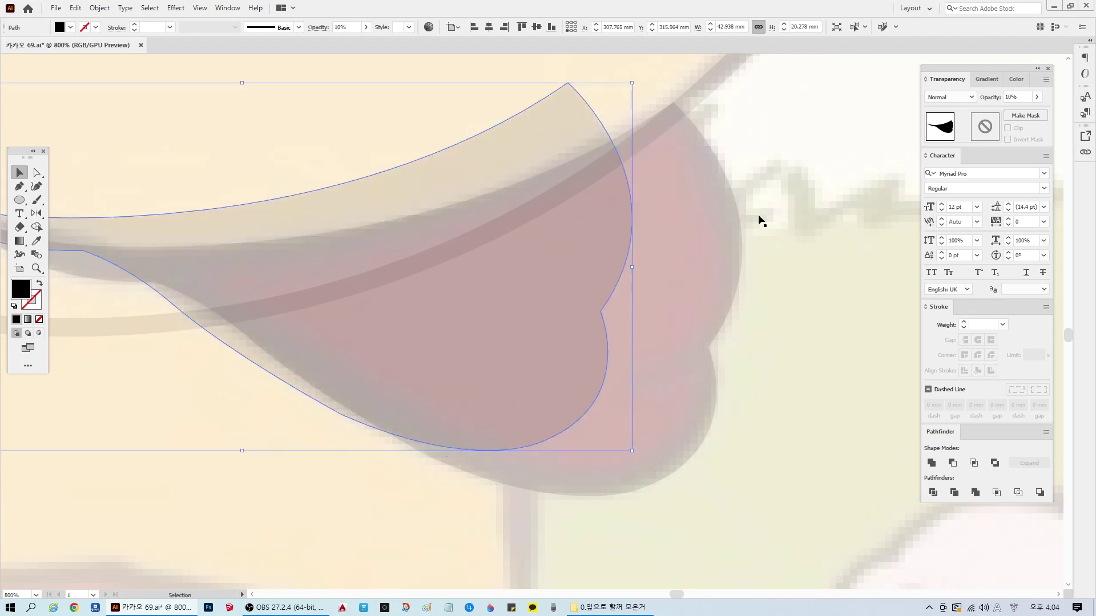
left_click_drag(1022, 95, 898, 95)
type("5")
key("Return")
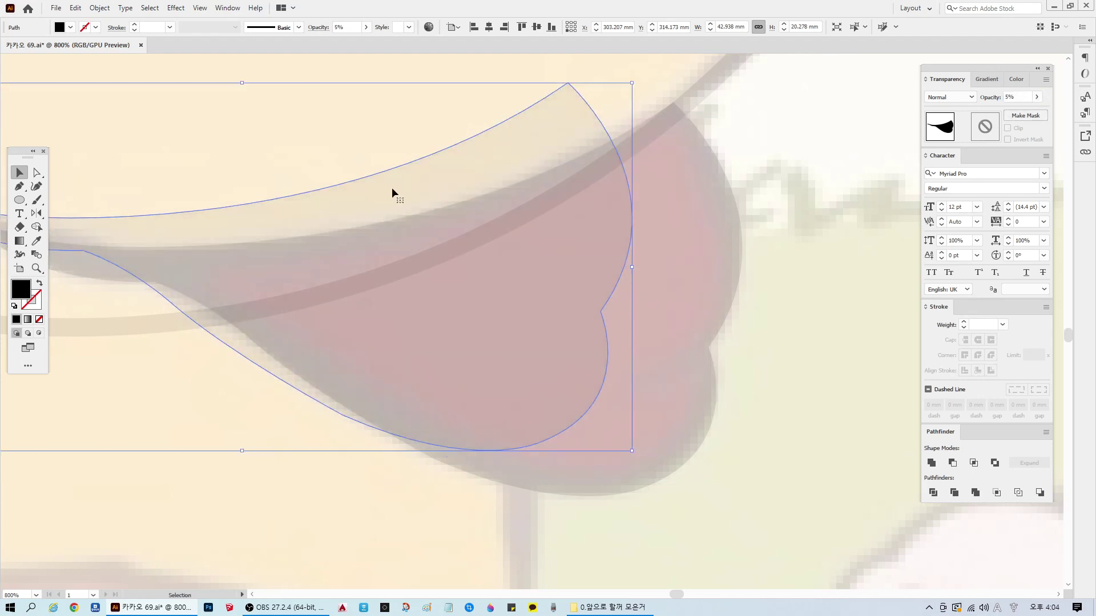
Step: Scale the inner scarf copy to about 41.3 mm wide and 19.5 mm high, centre it inside the outer scarf shape, and deselect it
left_click_drag(486, 264, 574, 288)
left_click_drag(722, 109, 709, 116)
left_click_drag(605, 258, 616, 261)
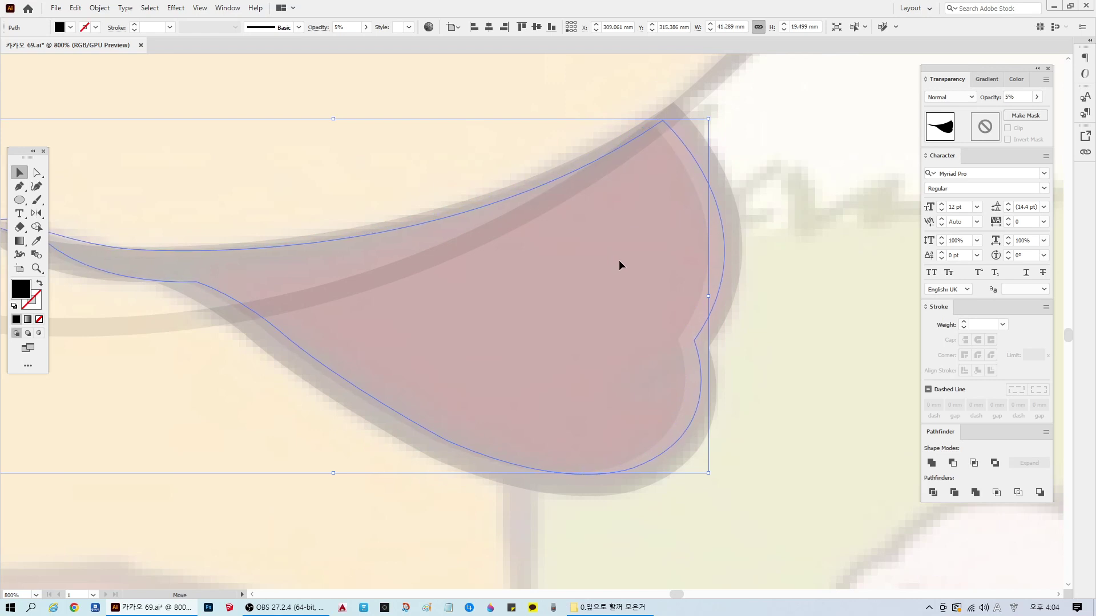
left_click_drag(618, 259, 619, 259)
left_click(796, 363)
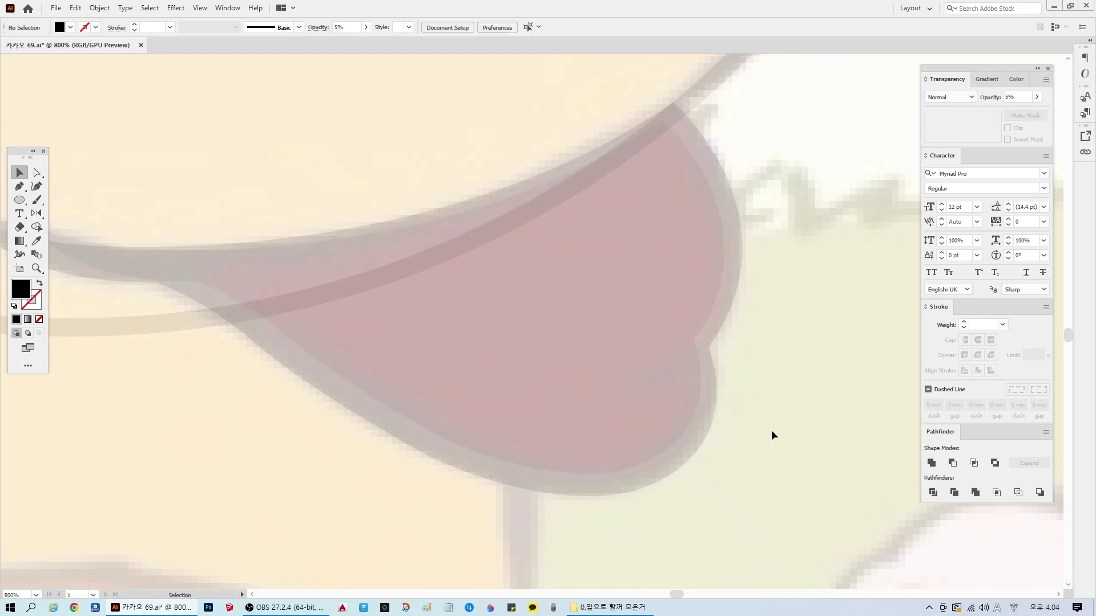
Step: Delete the inner scarf shape's anchors along the narrow strip, leaving the path open where the strip meets the wide part
left_click(523, 360)
left_click(38, 171)
scroll(269, 215, "down", 1)
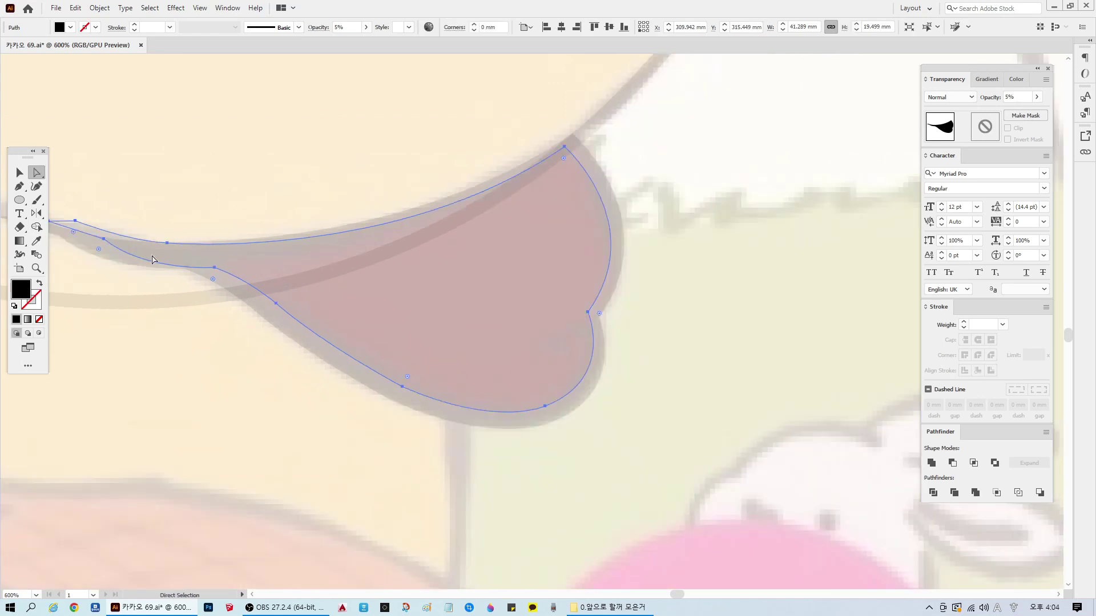
scroll(142, 263, "up", 1)
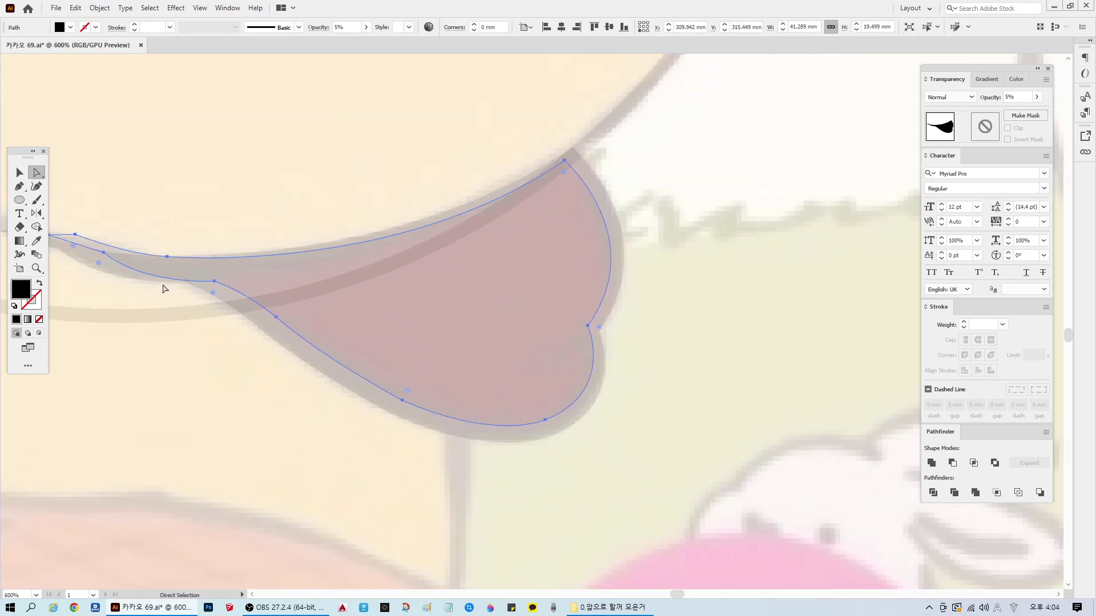
left_click(76, 238)
key("Delete")
left_click(103, 253)
key("Delete")
left_click_drag(22, 152, 25, 330)
left_click(49, 236)
left_click(291, 276)
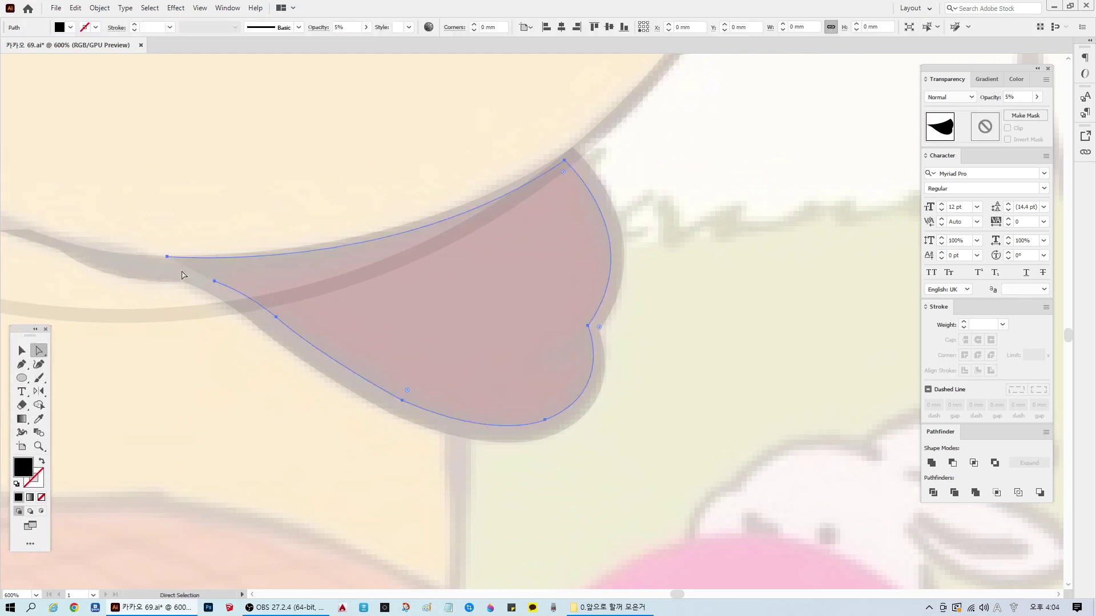
Step: Move the inner shape's open upper end anchor inward and close the path with a short point inside the scarf's outline
left_click(52, 240)
left_click(203, 278)
left_click_drag(166, 262, 224, 275)
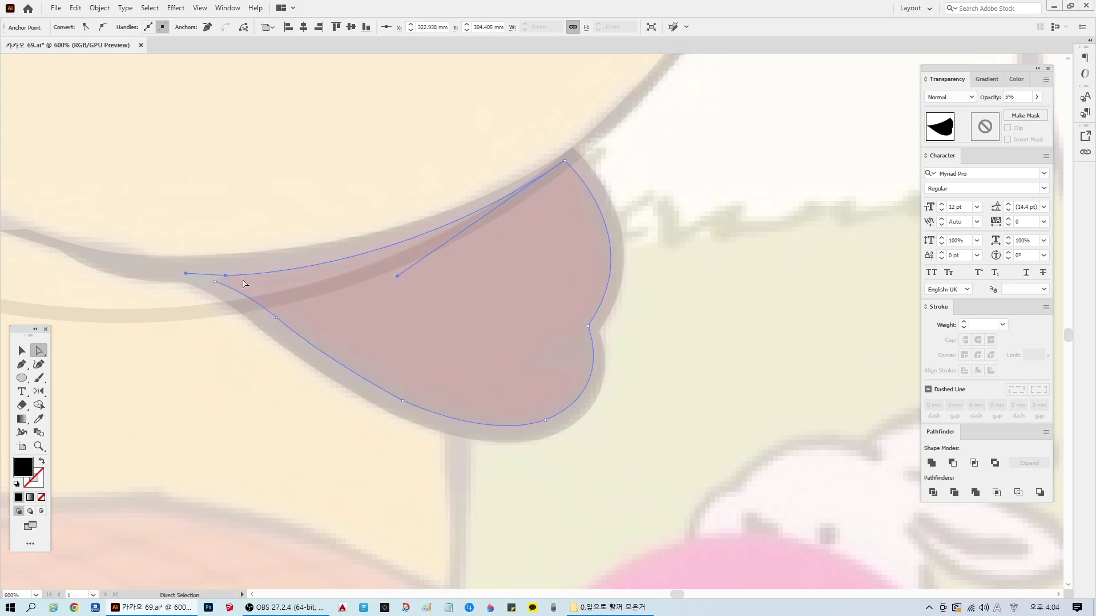
left_click(21, 350)
left_click(22, 363)
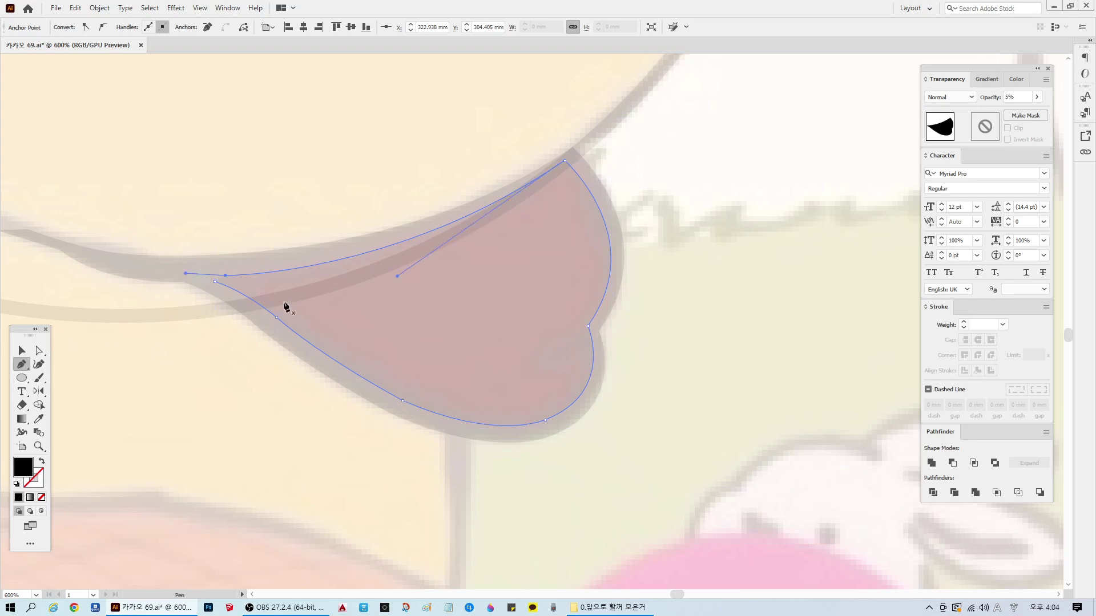
left_click(226, 276)
left_click_drag(202, 277, 201, 276)
left_click(694, 333, "ctrl")
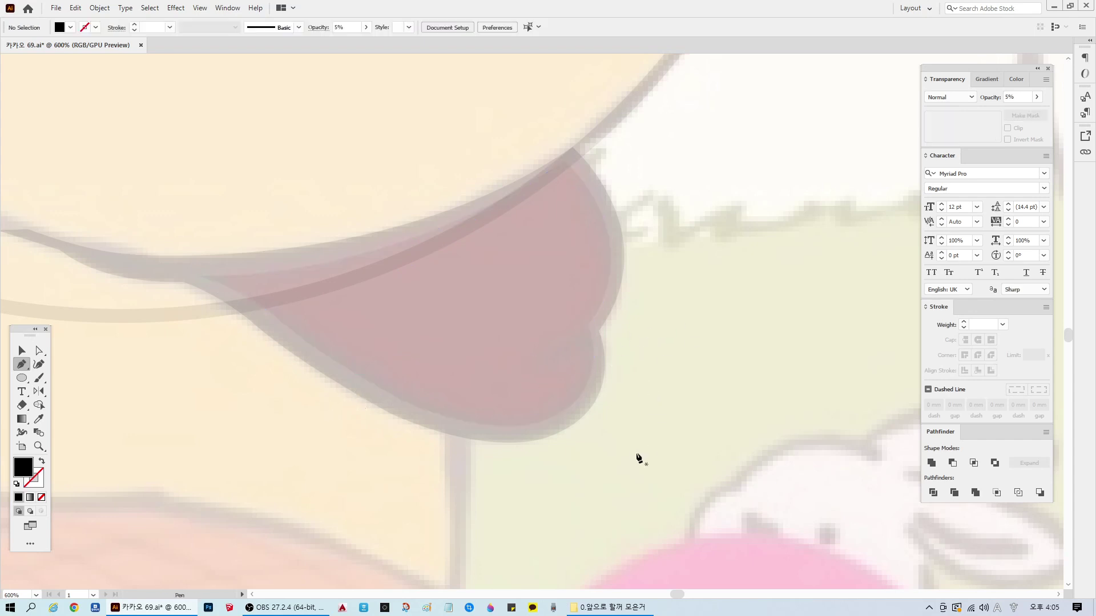
Step: Move the inner scarf shape's upper corner anchor slightly outward toward the outline's corner
key("ctrl+plus")
left_click(39, 351)
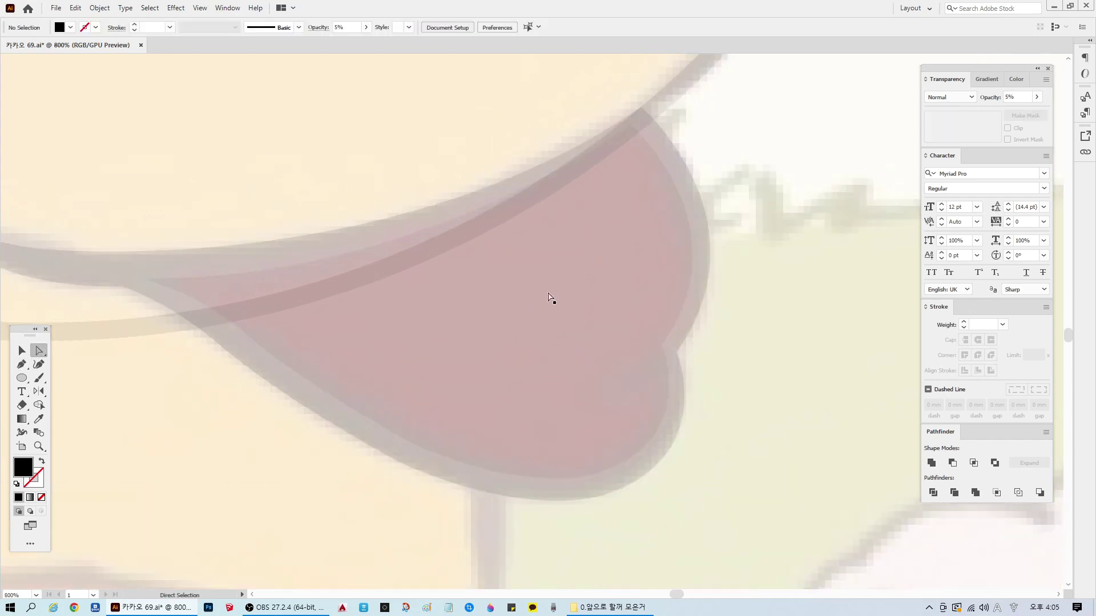
left_click(562, 293)
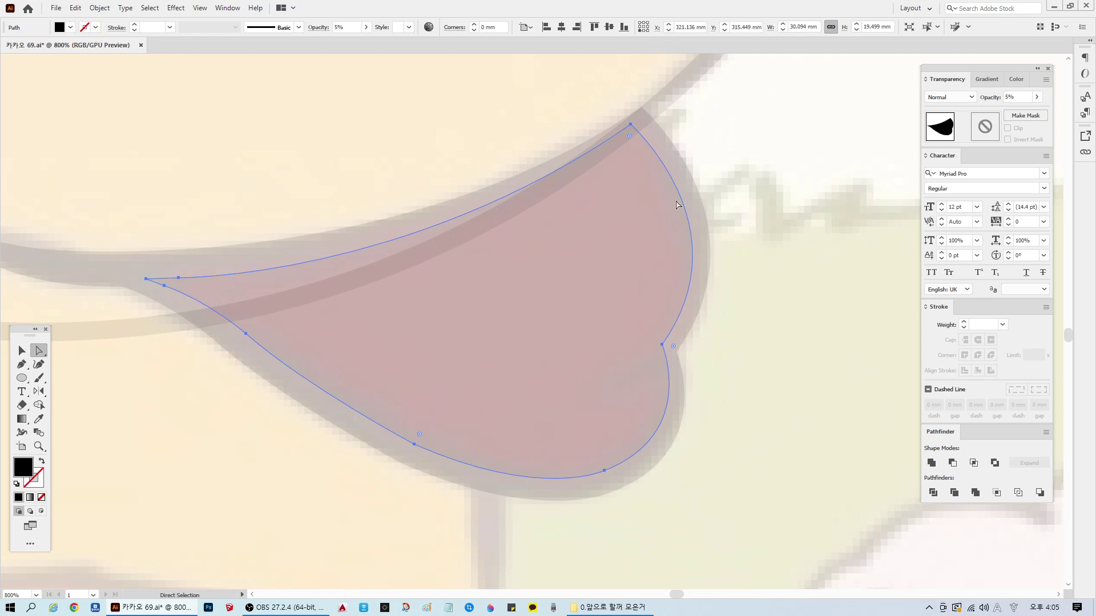
left_click_drag(630, 124, 635, 121)
left_click(778, 443)
left_click(607, 482)
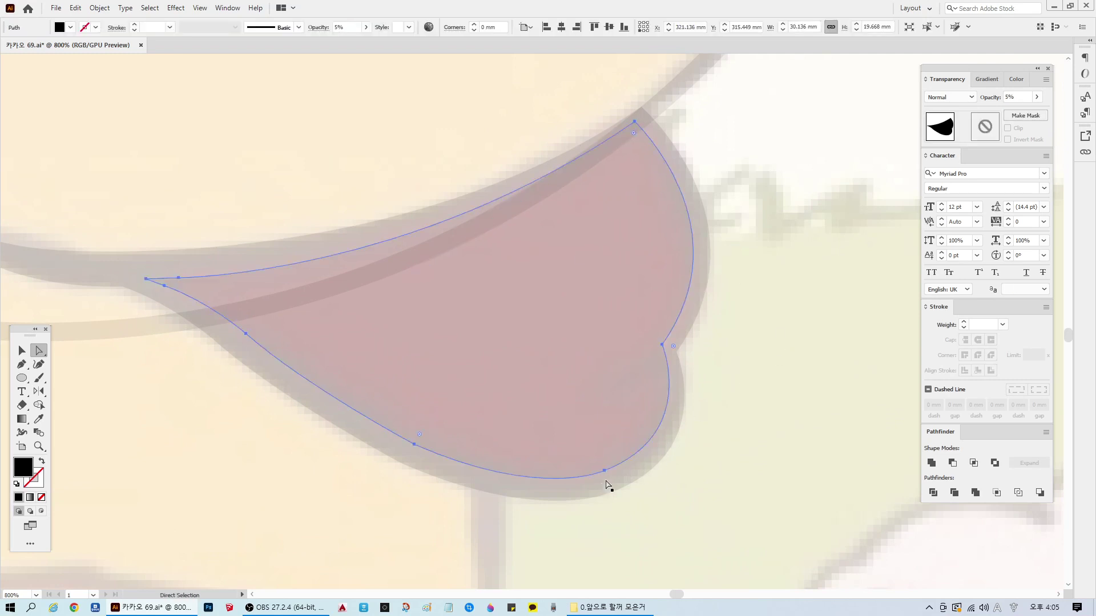
left_click_drag(607, 482, 540, 355)
key("ctrl+z")
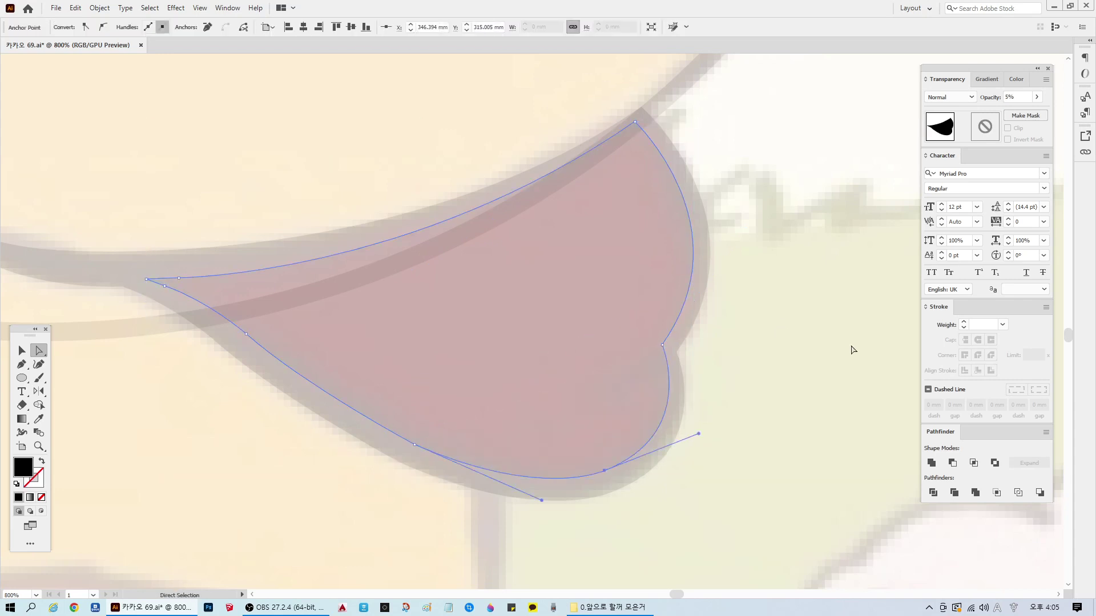
mouse_move(662, 345)
left_mouse_down()
mouse_move(616, 341)
mouse_move(656, 346)
left_mouse_up()
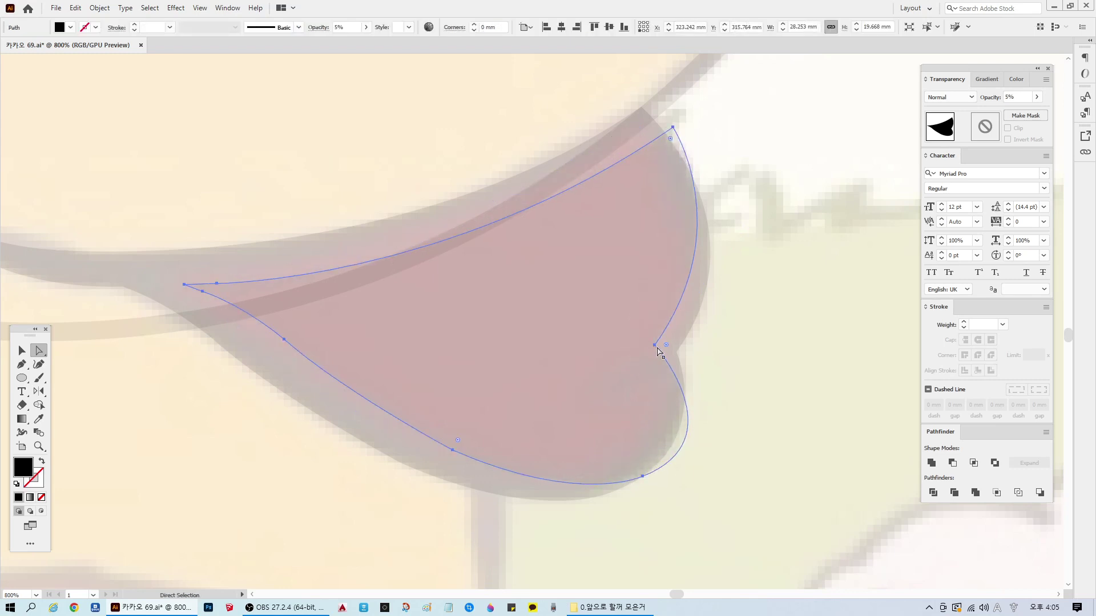
key("ctrl+z")
key("ctrl+z")
left_click(752, 355)
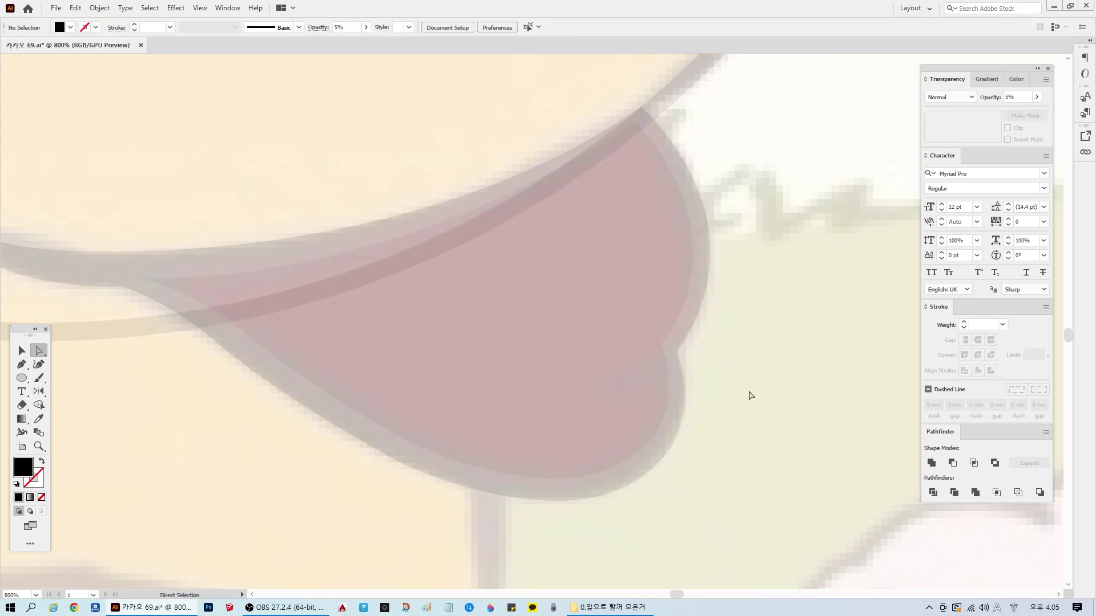
Step: Set the inner scarf shape's opacity to 1% and deselect it
scroll(684, 422, "down", 2)
left_click(641, 396)
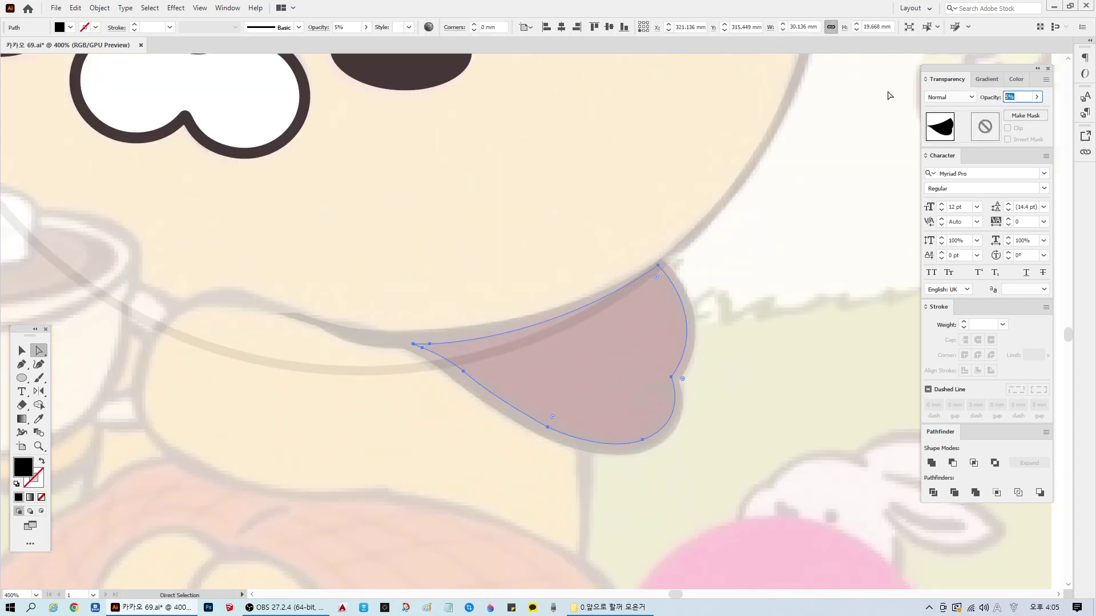
type("1")
key("Return")
left_click(844, 376)
Step: Examine the traced scarf against the full-colour reference picture beside the drawing
scroll(607, 411, "up", 2)
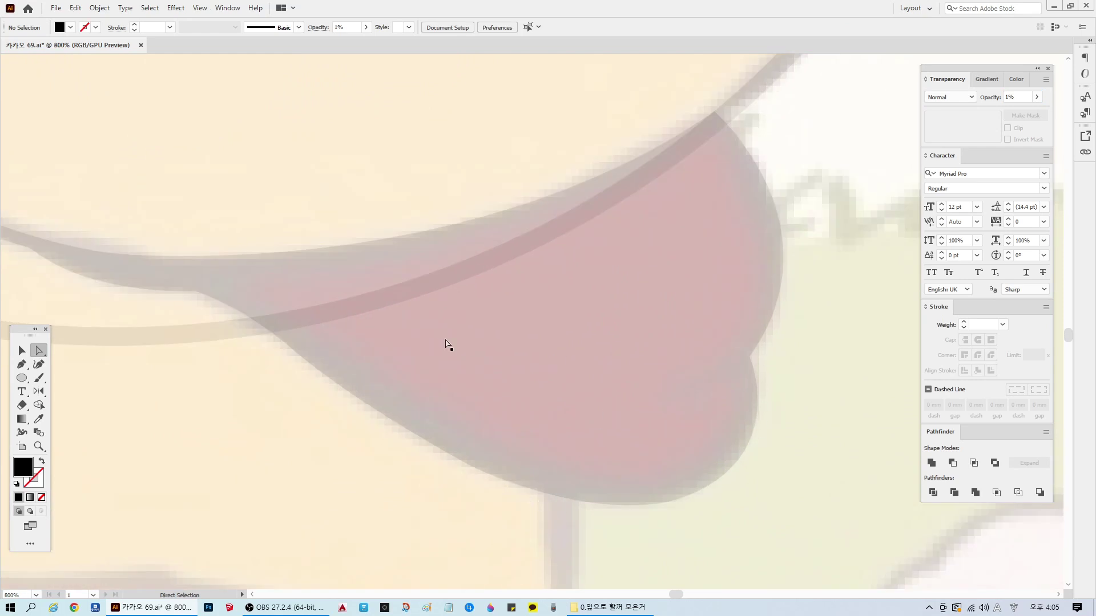
scroll(358, 274, "down", 3)
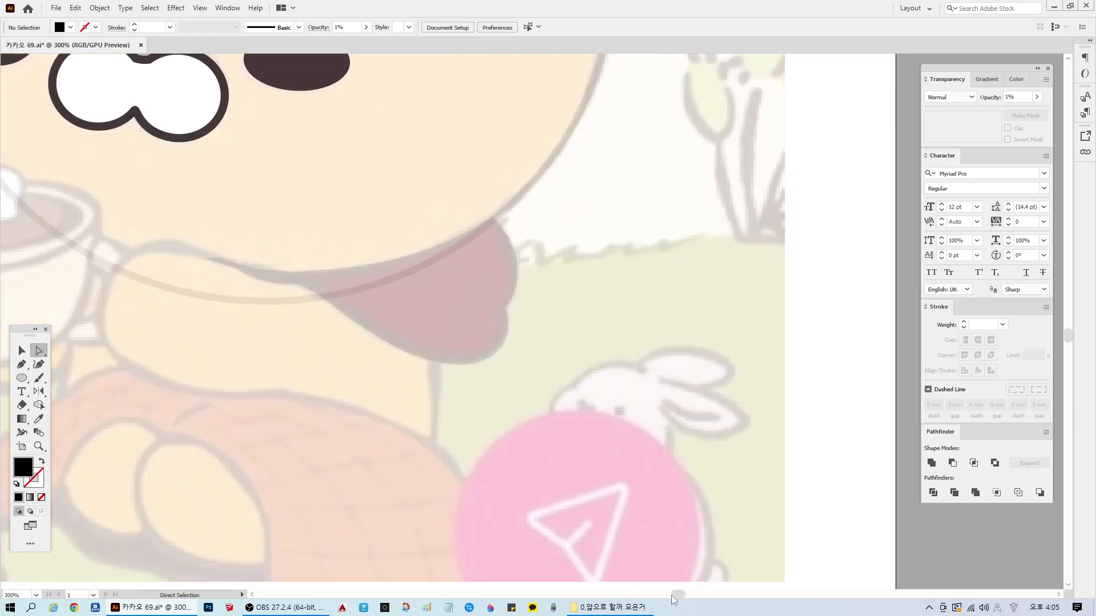
scroll(671, 594, "left", 1)
scroll(445, 320, "down", 1)
scroll(375, 304, "down", 1)
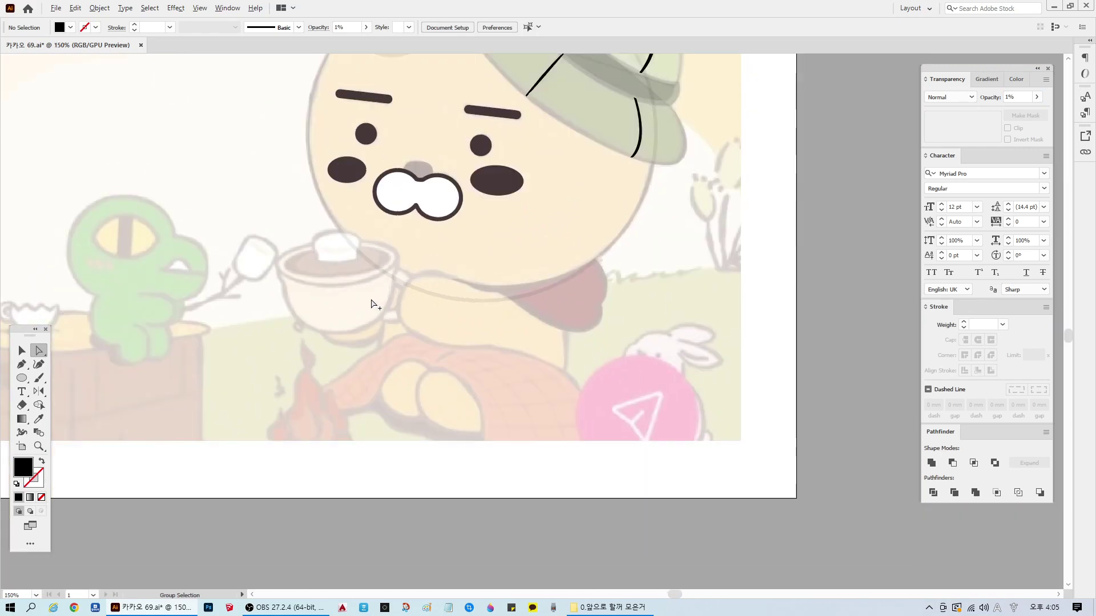
scroll(375, 304, "down", 1)
scroll(208, 293, "up", 3)
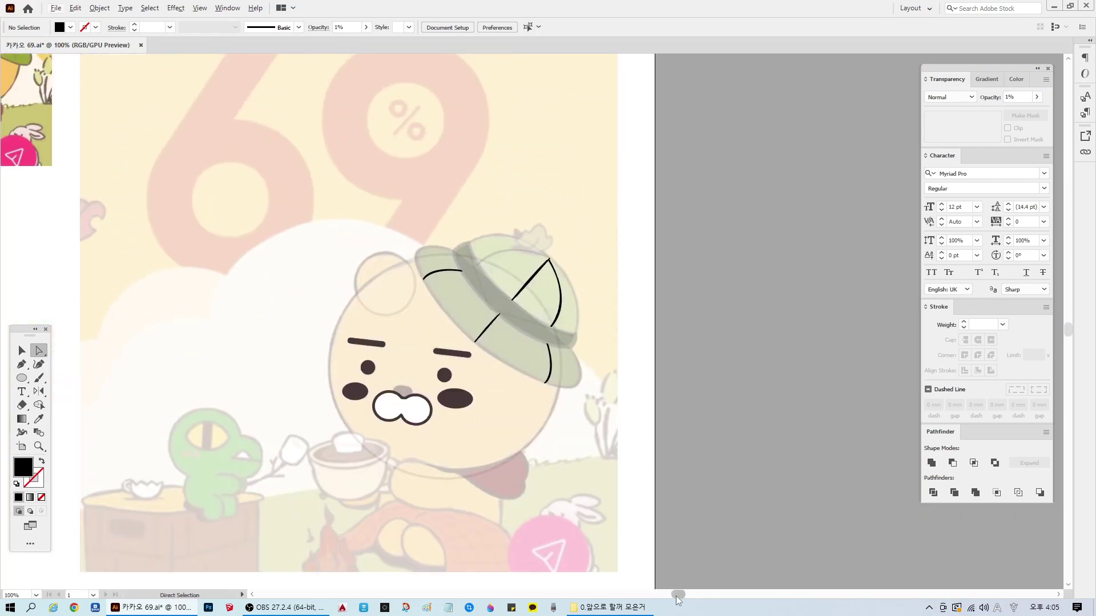
scroll(676, 597, "left", 3)
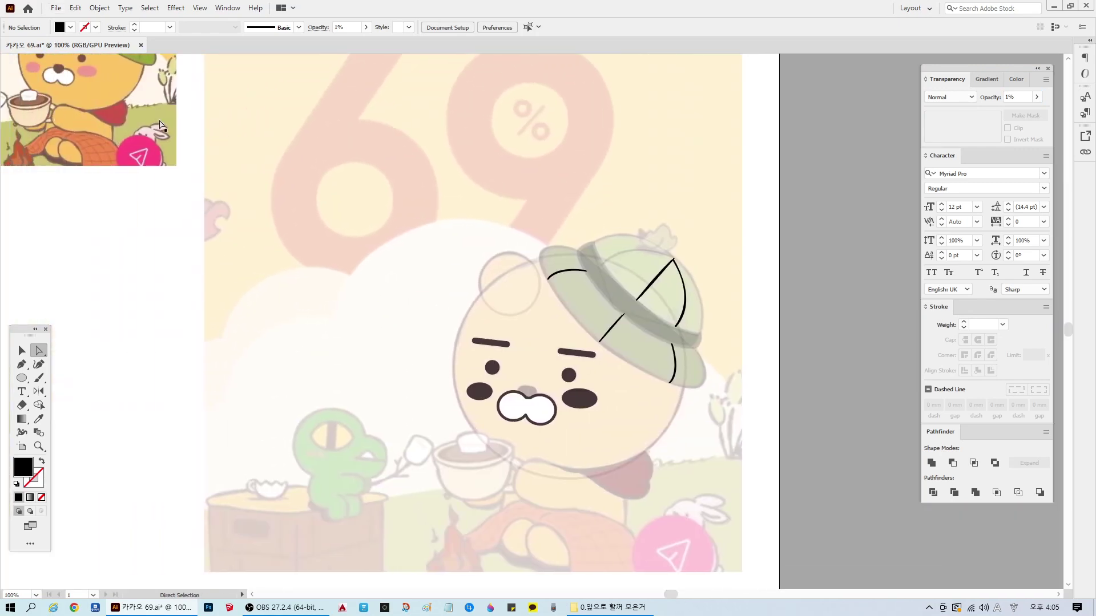
Step: Draw a closed, tapered black fold line with the Pen tool, curving from the notch in the scarf's outer edge into its interior
scroll(640, 499, "up", 5)
left_click(638, 492)
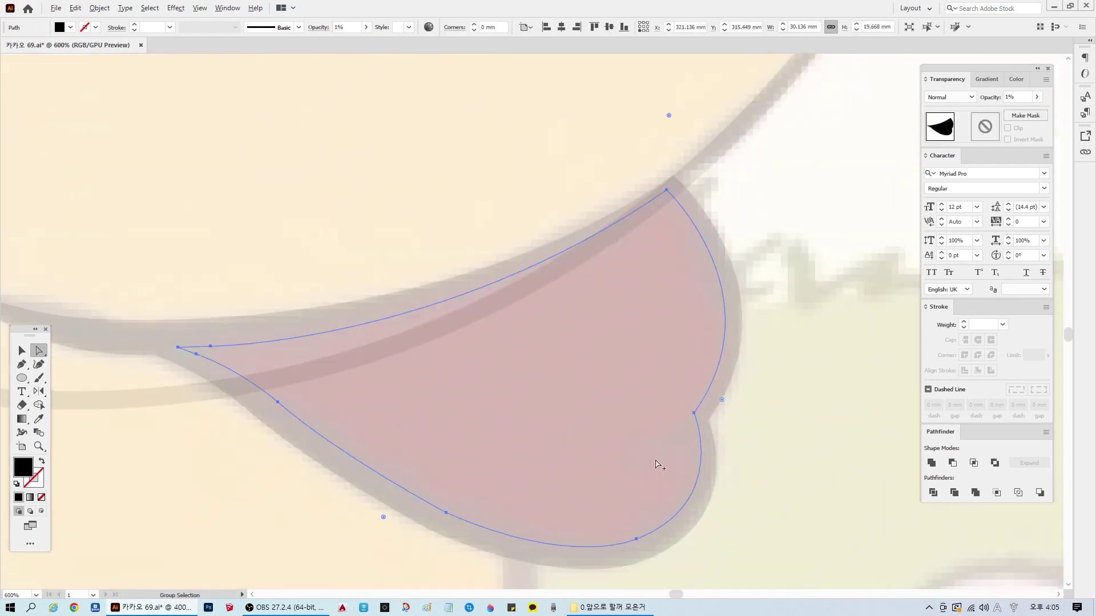
left_click(703, 419)
left_click(21, 364)
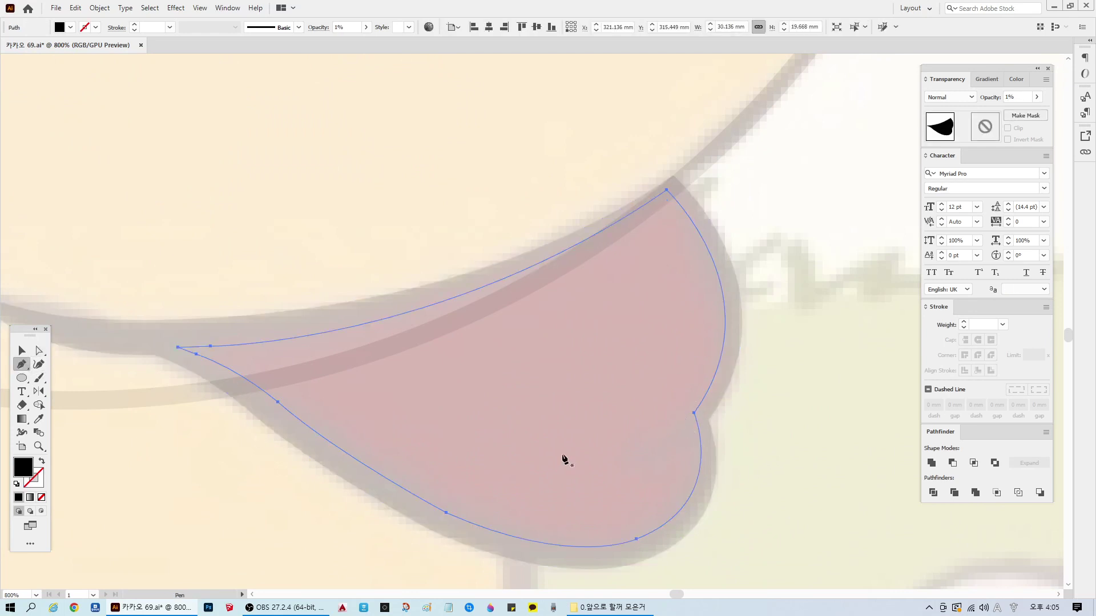
scroll(706, 408, "up", 1)
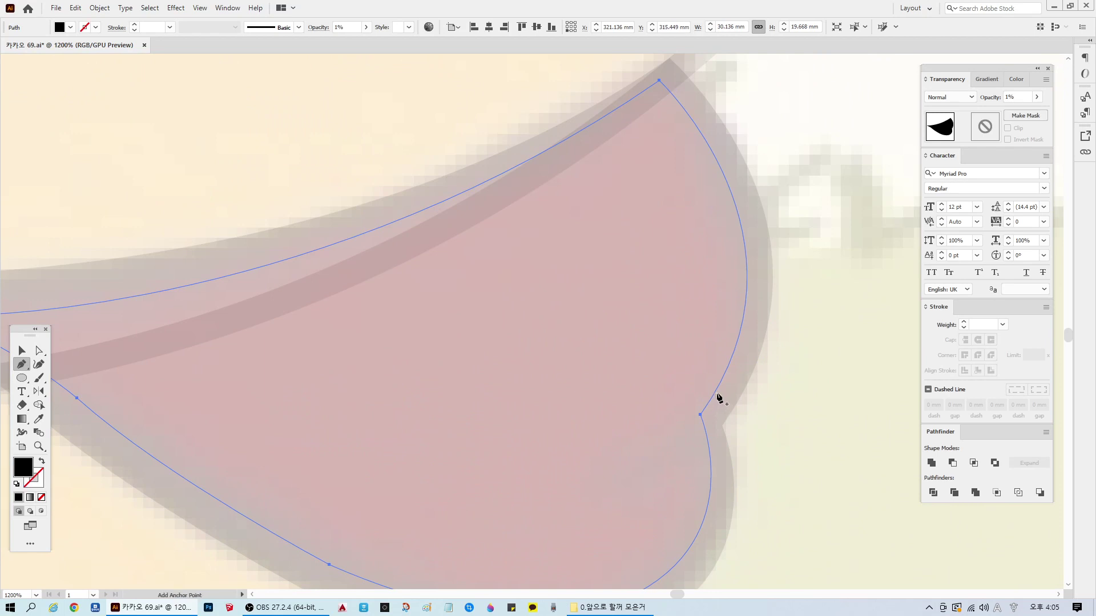
left_click(717, 394)
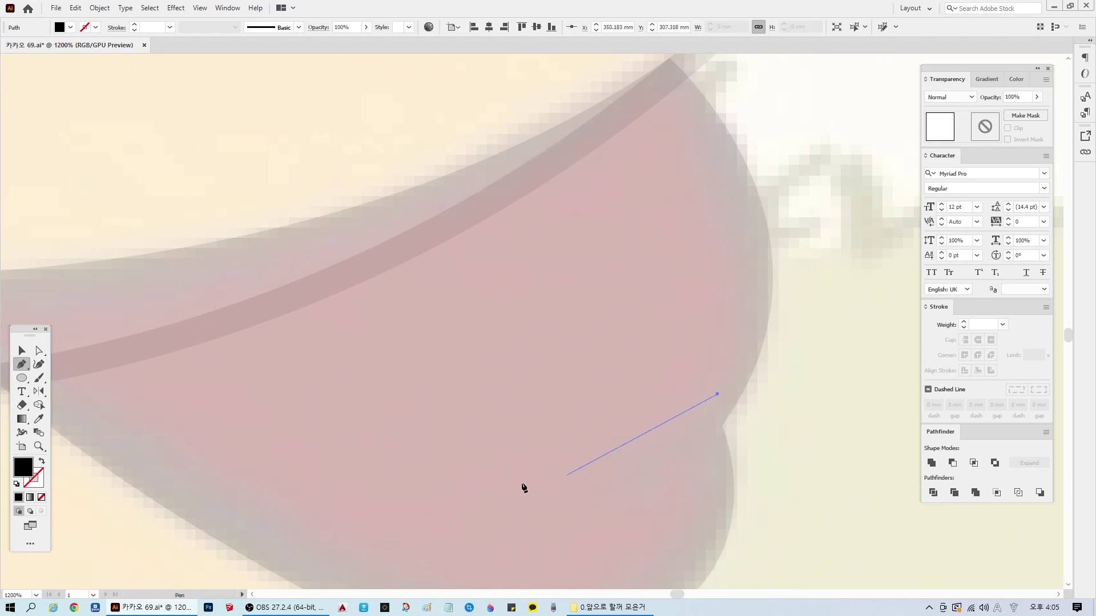
left_click_drag(587, 481, 499, 485)
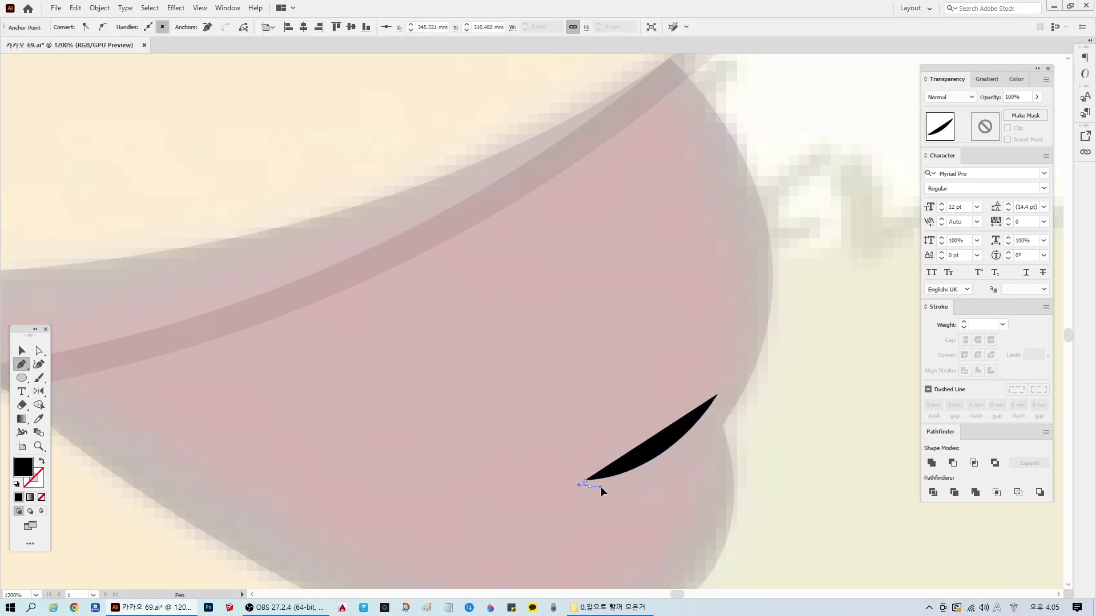
left_click_drag(589, 486, 713, 482)
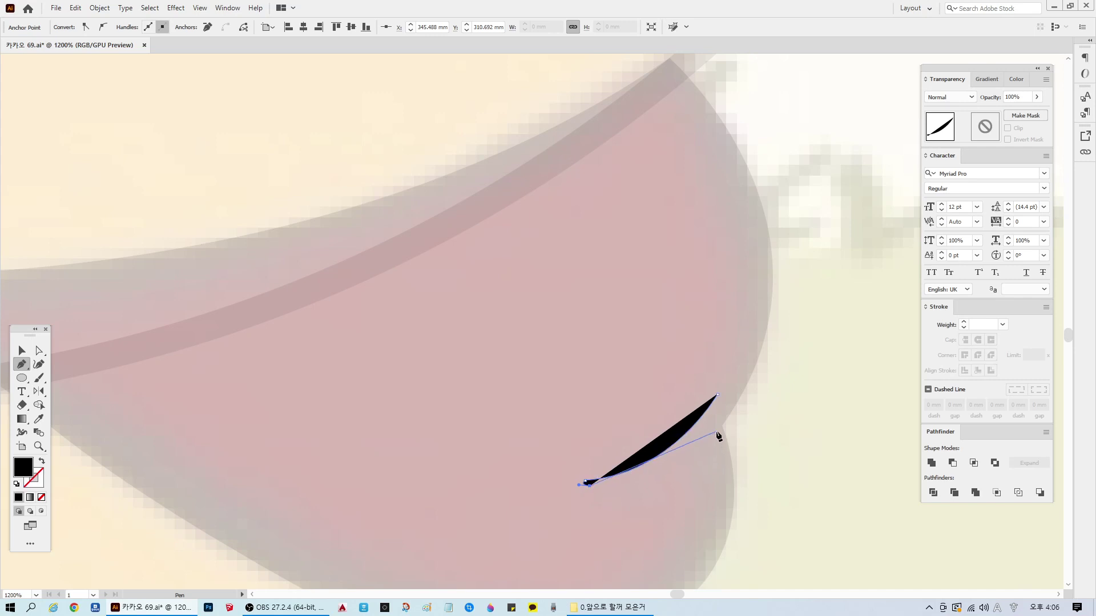
left_click_drag(716, 430, 768, 367)
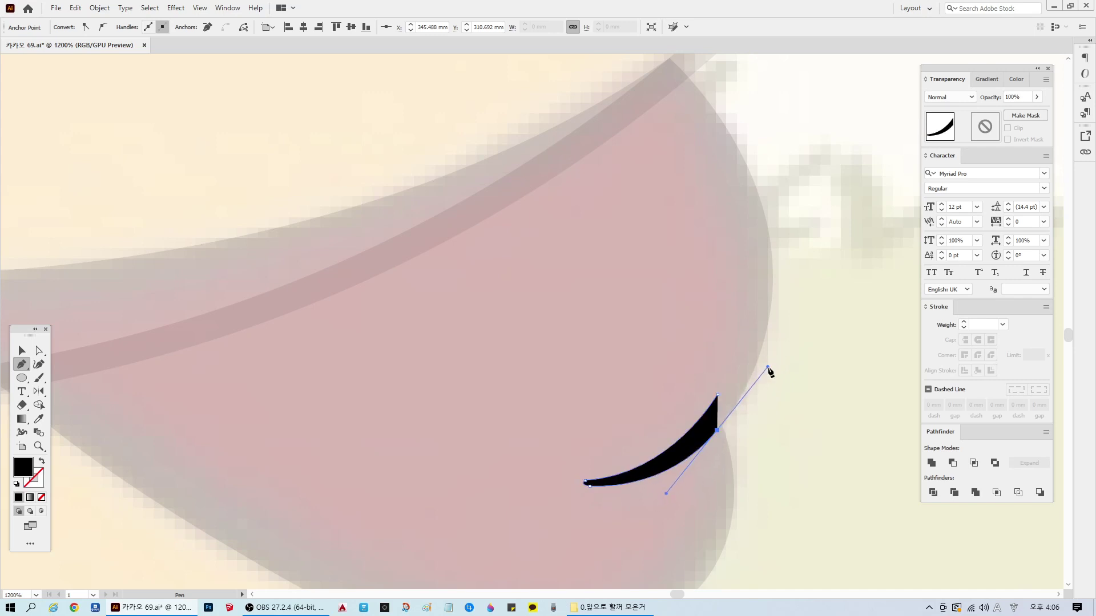
left_click(734, 396)
left_click(718, 395)
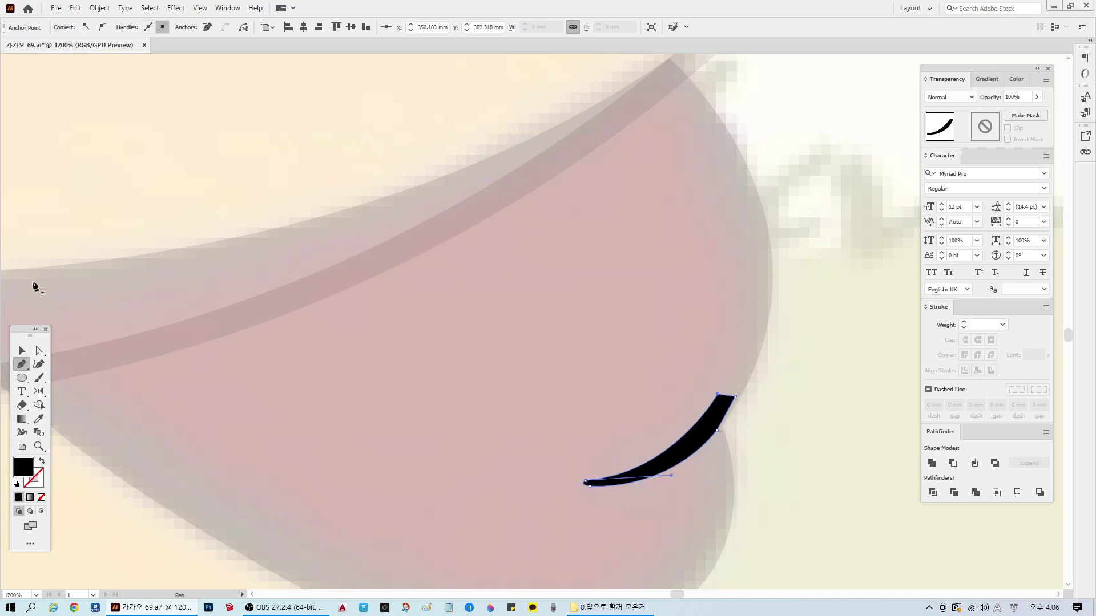
Step: Move the fold line's upper inner corner anchor slightly upward to align it with the inner scarf shape's edge
left_click(25, 348)
left_click(700, 364)
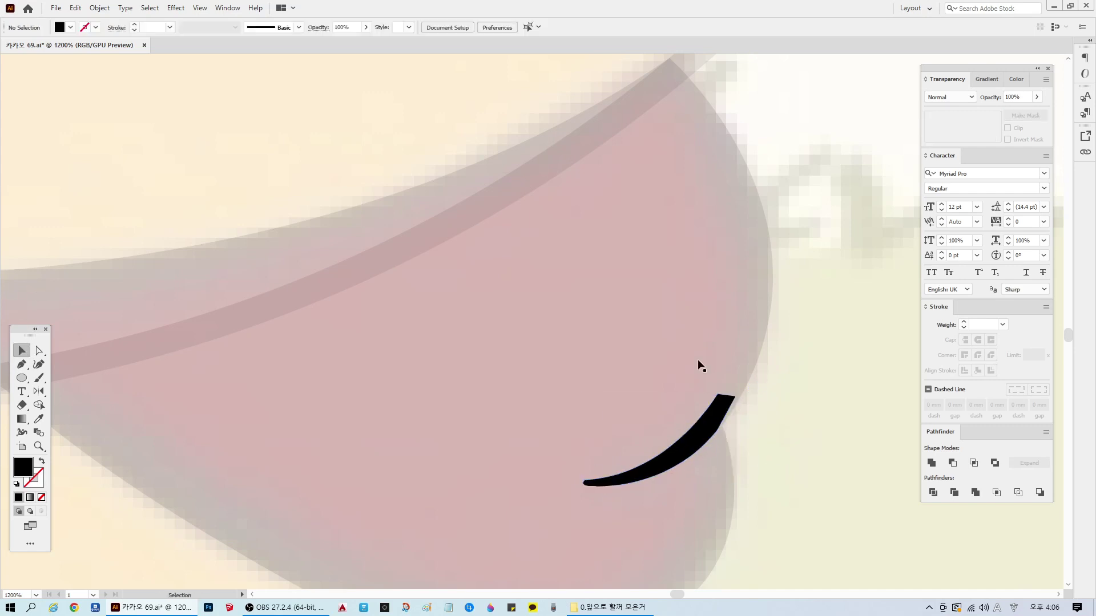
left_click(715, 412)
left_click(723, 382)
left_click(701, 388)
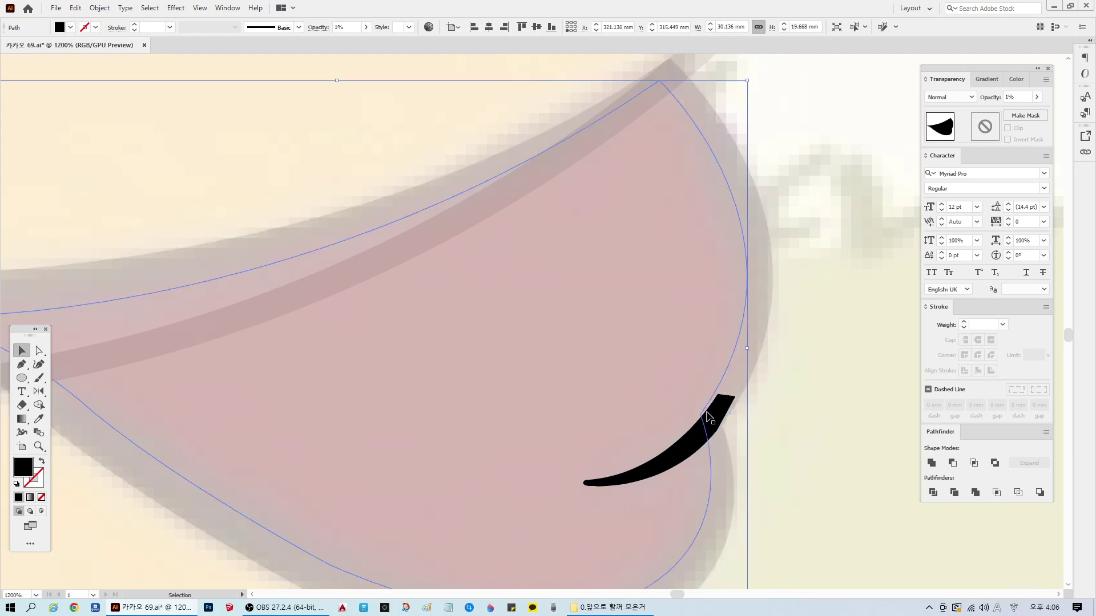
scroll(665, 514, "up", 2)
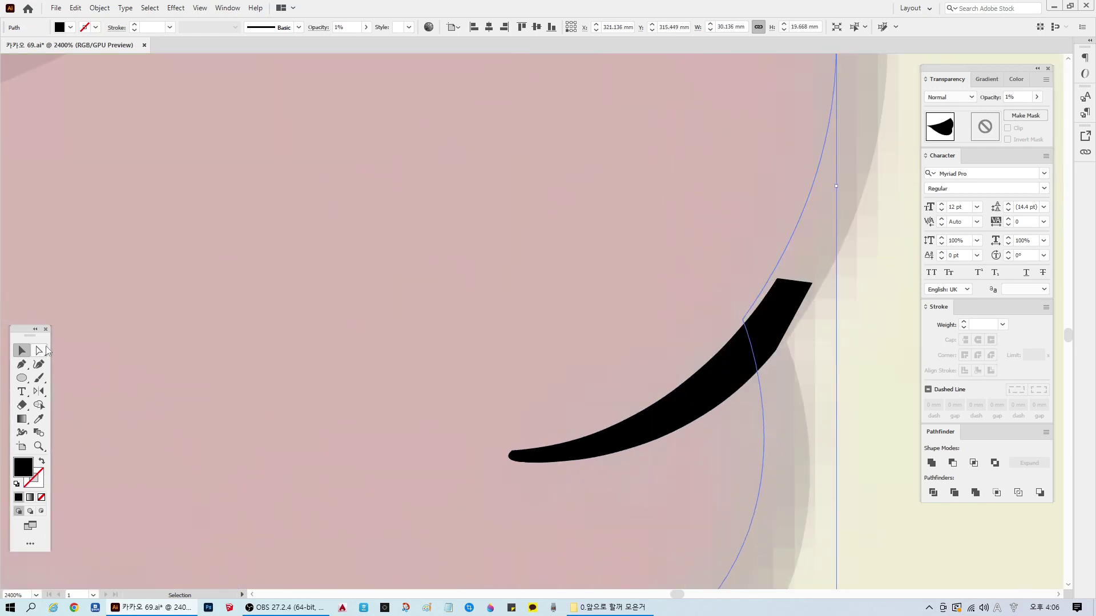
left_click(39, 350)
left_click(780, 287)
left_click(775, 277)
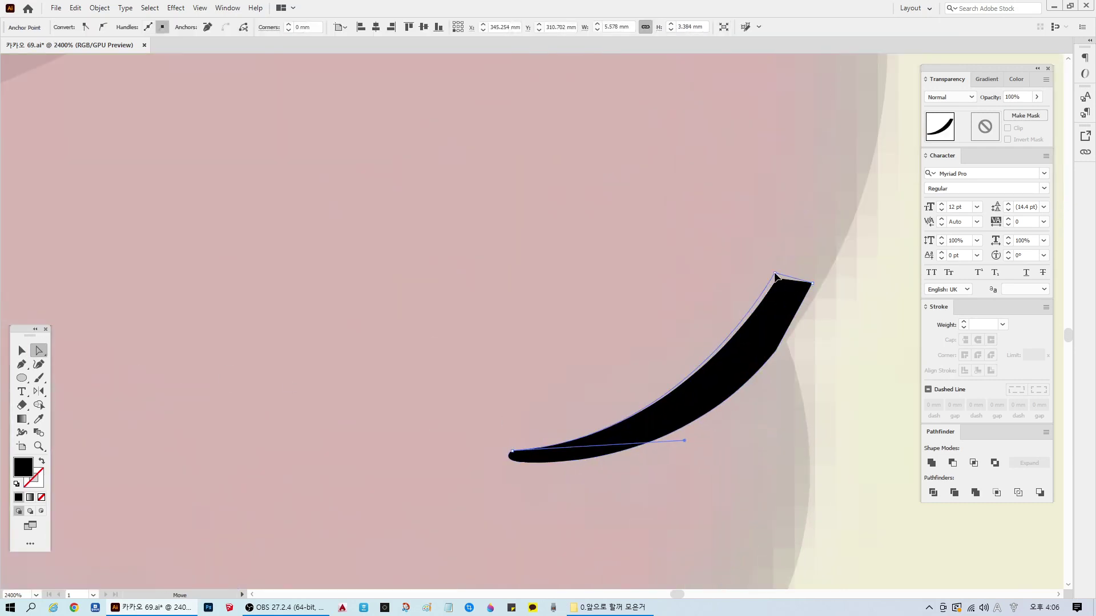
left_click(807, 251)
left_click(753, 318)
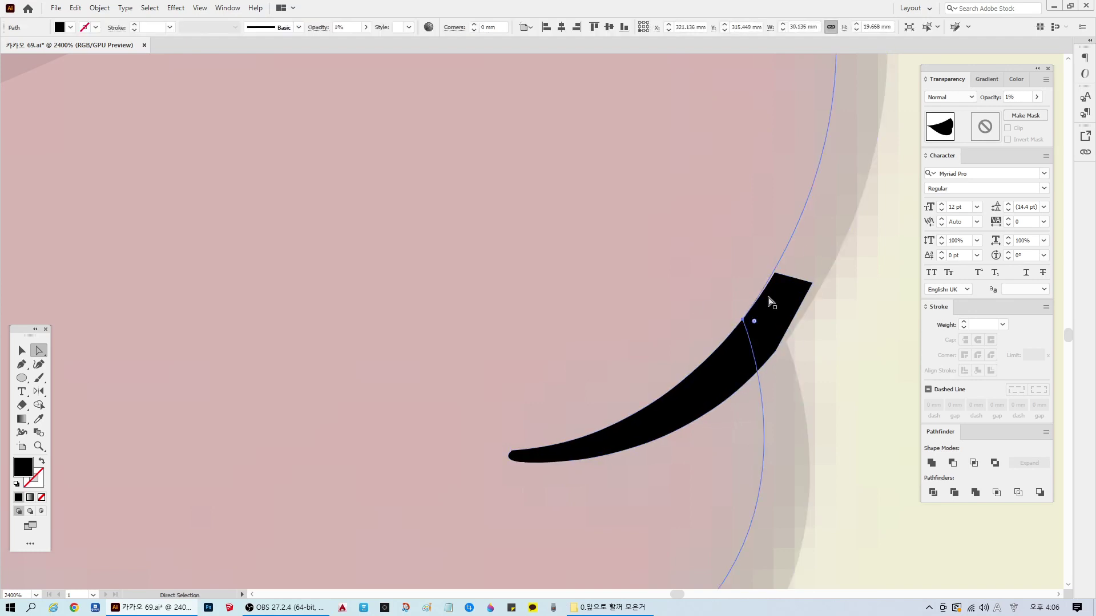
left_click(770, 278)
left_click(776, 276)
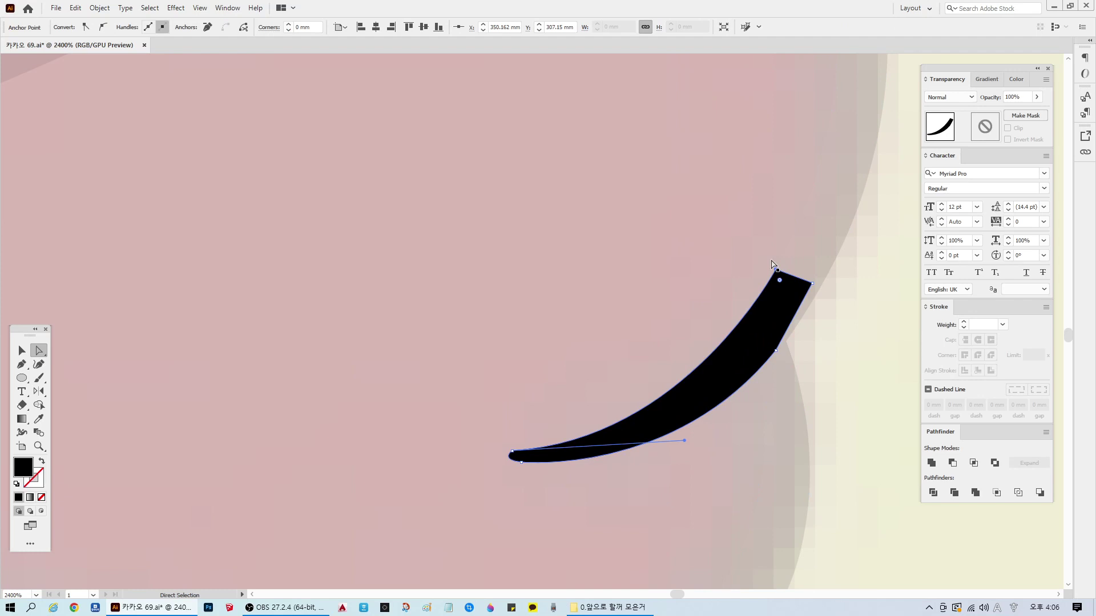
Step: Deselect the fold line and save the document
scroll(804, 319, "down", 7)
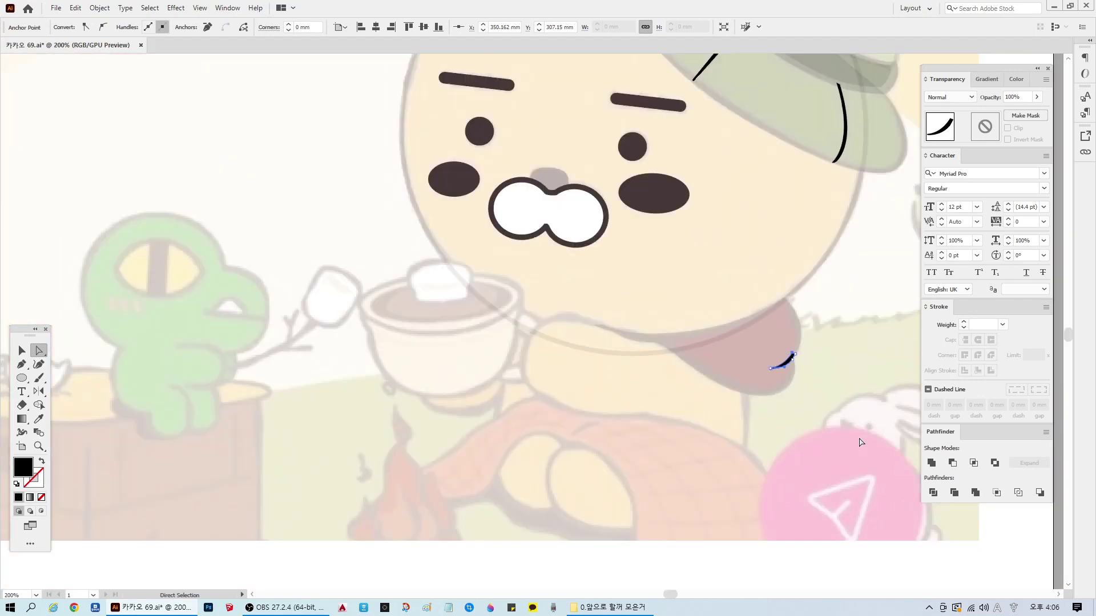
left_click(861, 440)
scroll(721, 453, "up", 2)
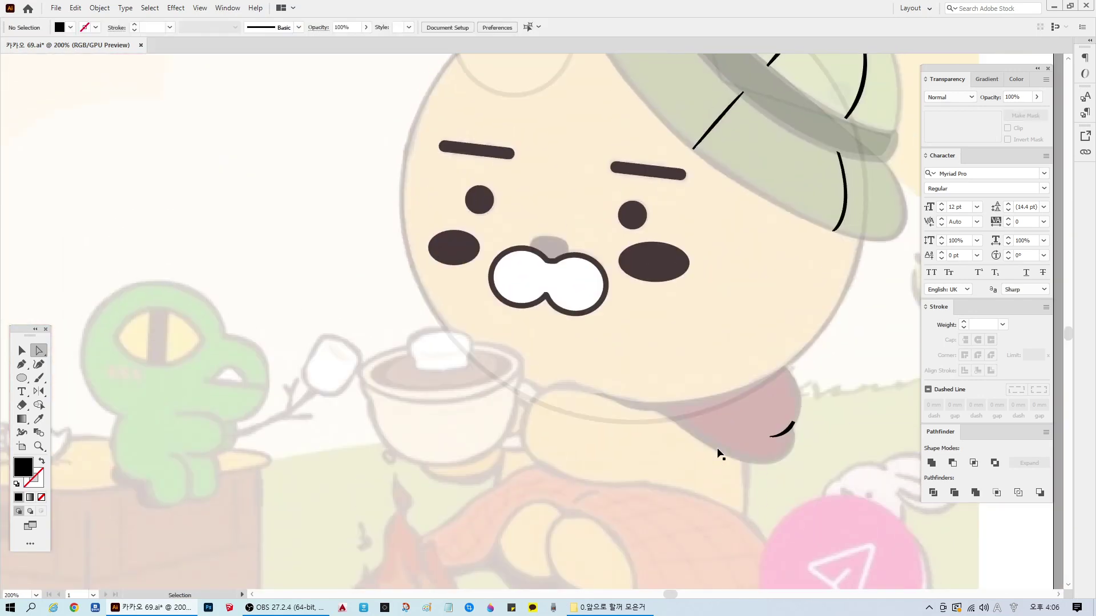
key("ctrl+s")
Step: Draw a closed black arm shape about 51 × 30 mm with the Pen tool, from the hand beside the mug to the body's side
scroll(707, 496, "down", 1)
scroll(711, 501, "up", 1)
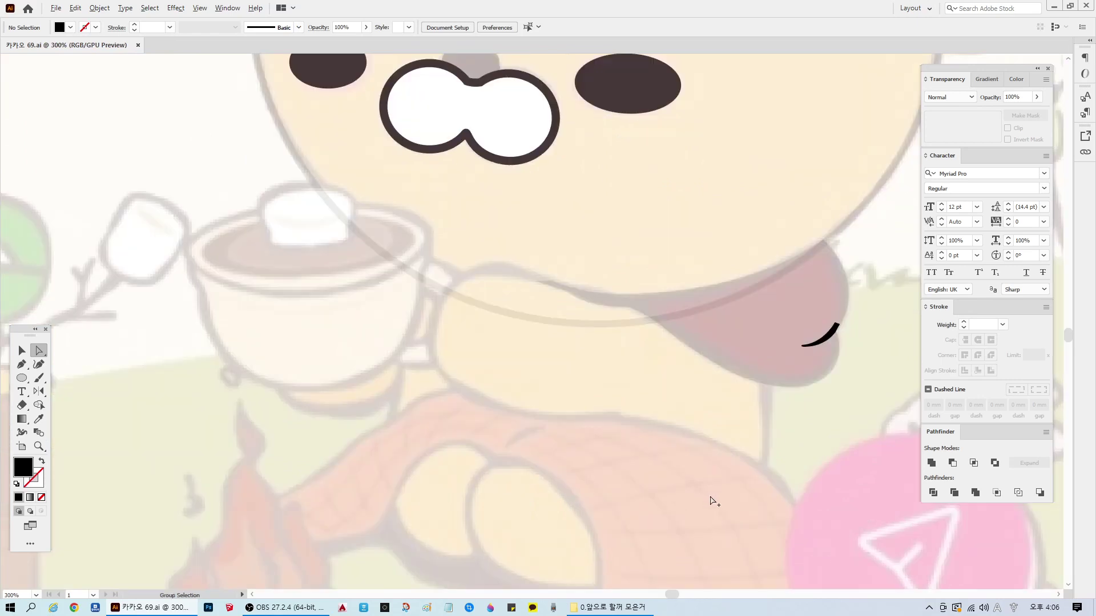
scroll(712, 500, "down", 1)
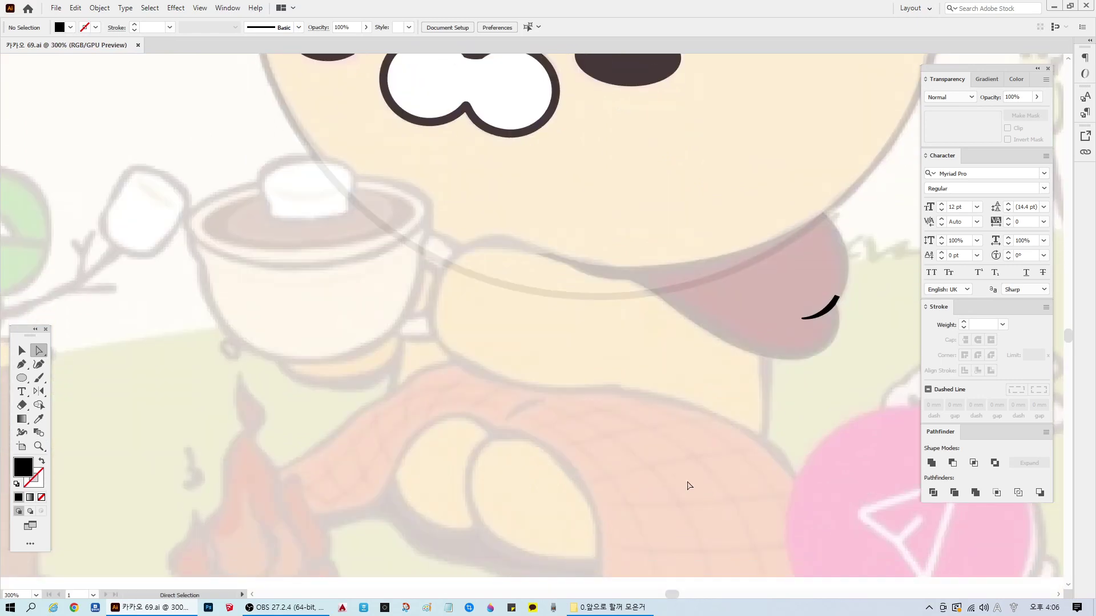
scroll(301, 245, "up", 2)
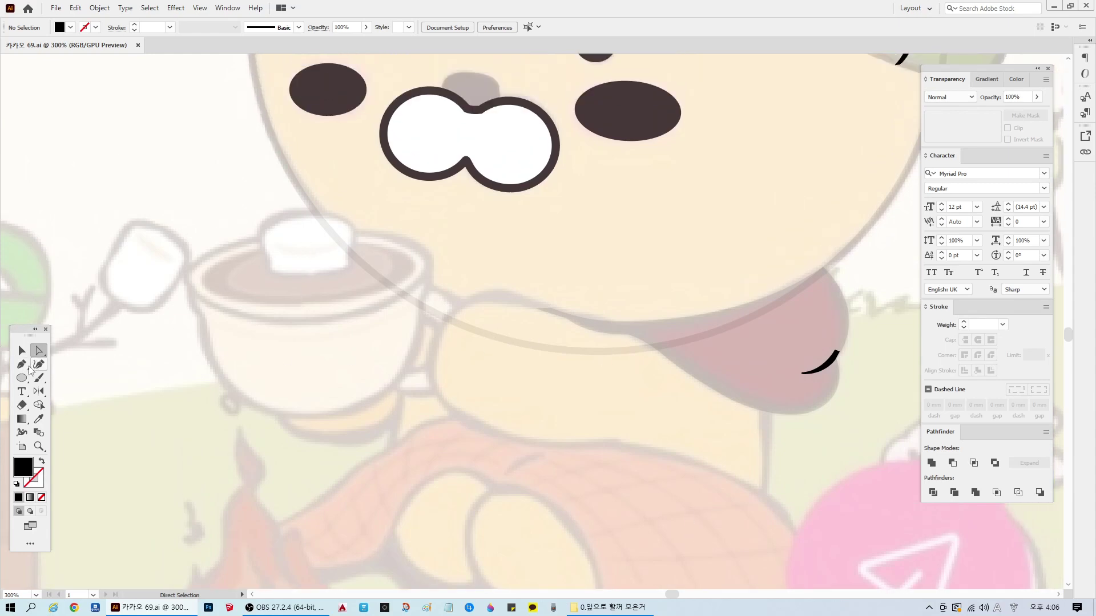
left_click(608, 320)
mouse_move(523, 297)
left_mouse_down()
mouse_move(501, 285)
mouse_move(428, 327)
mouse_move(433, 398)
mouse_move(462, 453)
mouse_move(494, 442)
mouse_move(548, 451)
mouse_move(574, 484)
mouse_move(604, 451)
mouse_move(663, 438)
left_mouse_up()
left_click(436, 395)
left_click(603, 446)
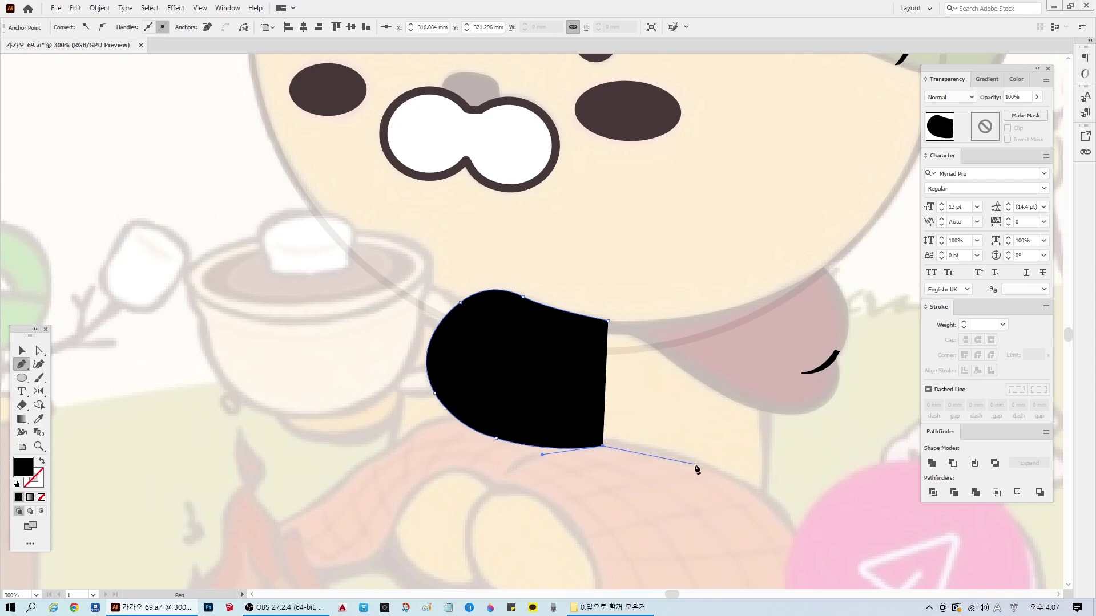
left_click_drag(695, 465, 743, 486)
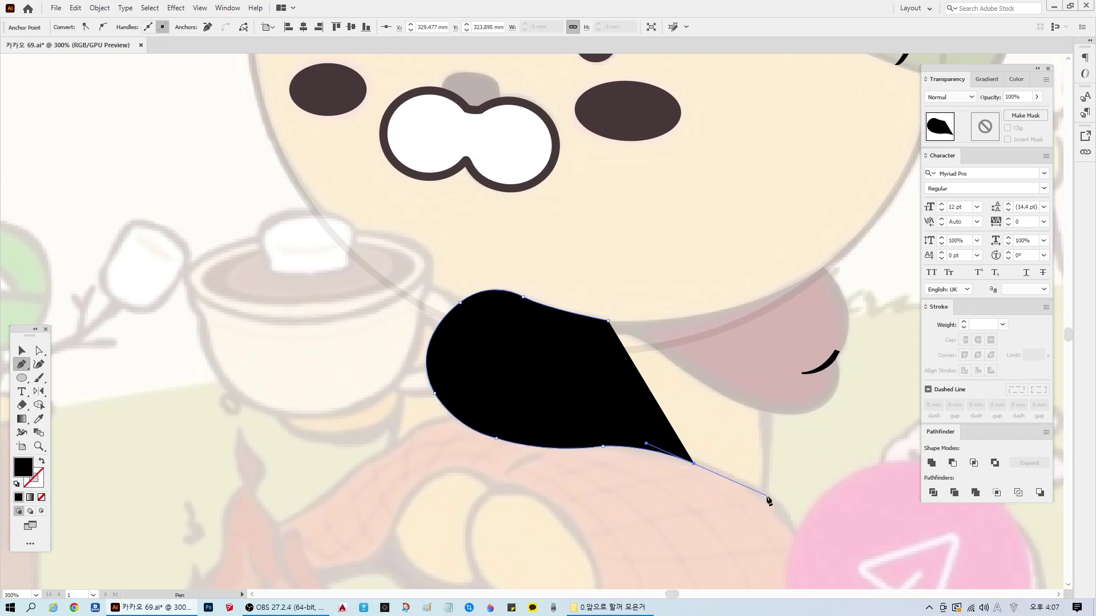
left_click(766, 496)
left_click_drag(767, 405, 759, 371)
left_click(767, 405)
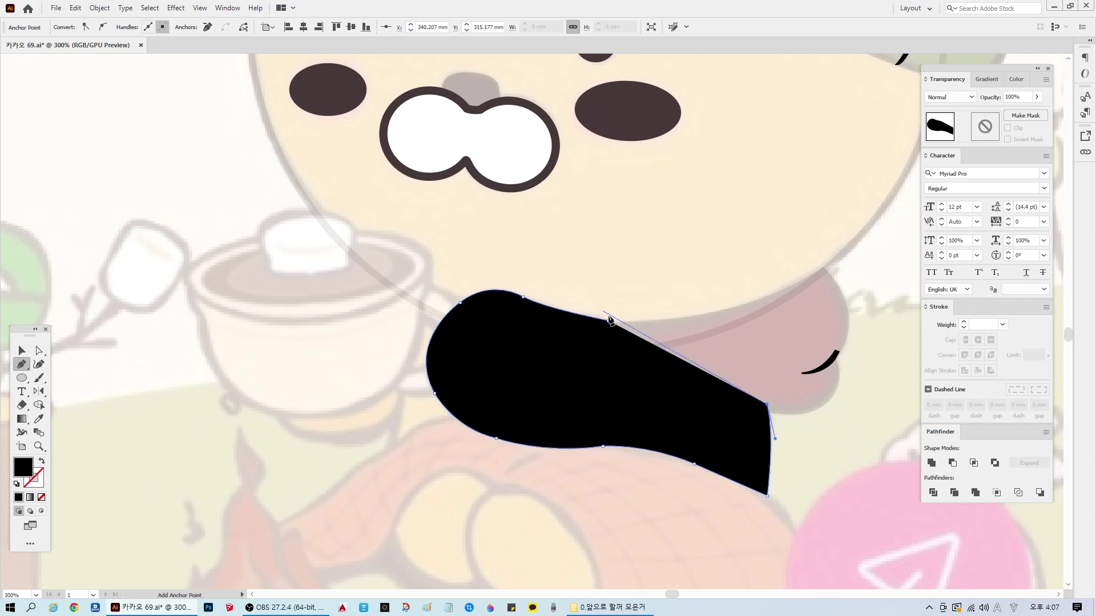
left_click(608, 321)
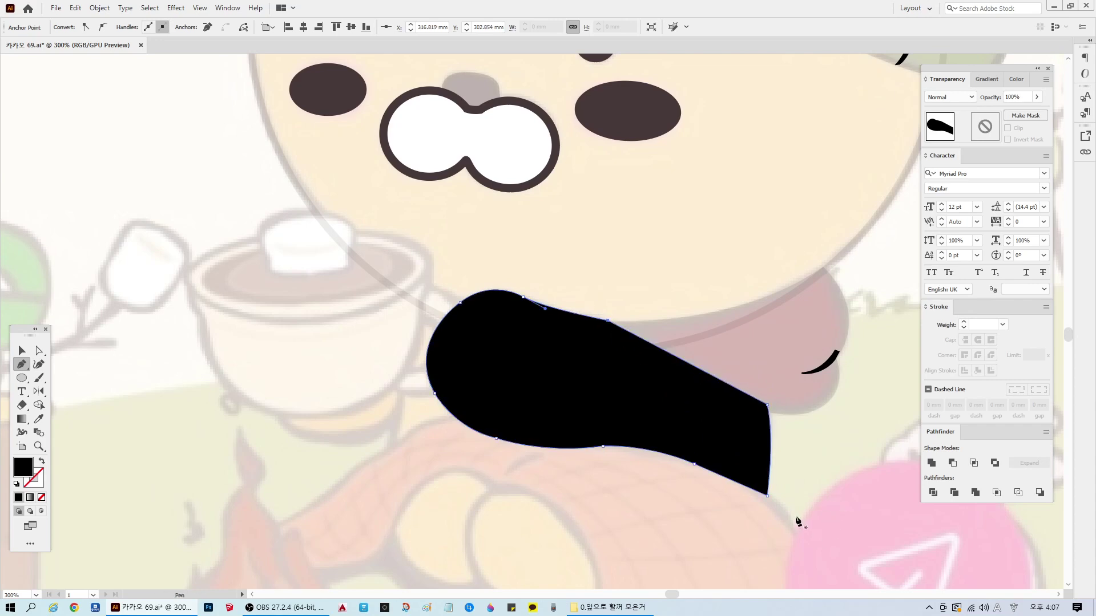
Step: Set the new arm shape's opacity to 10%
key("v")
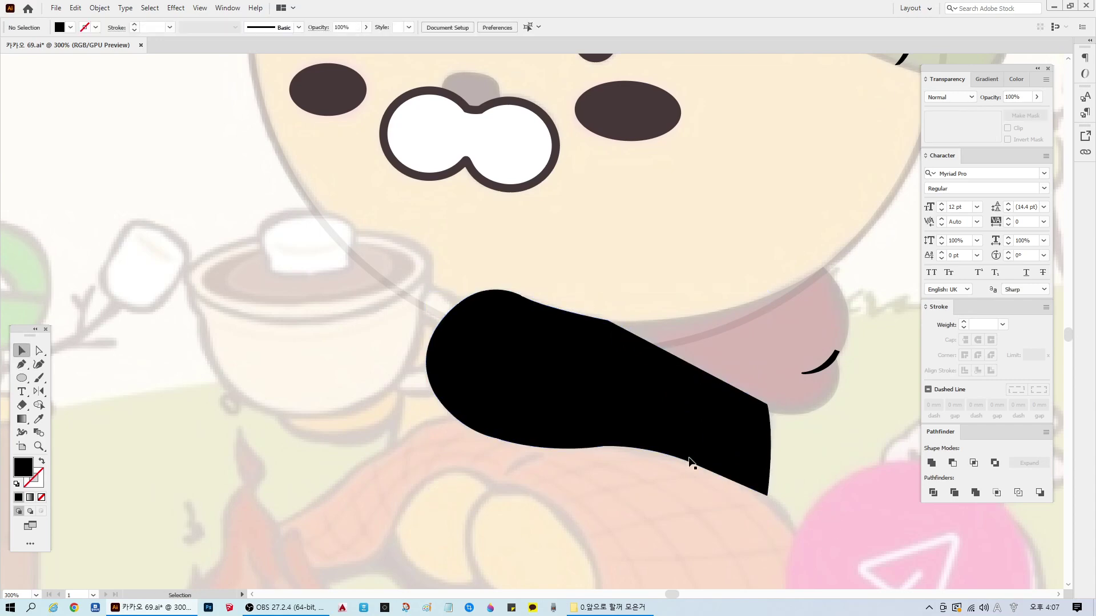
left_click(1022, 96)
type("10")
key("Return")
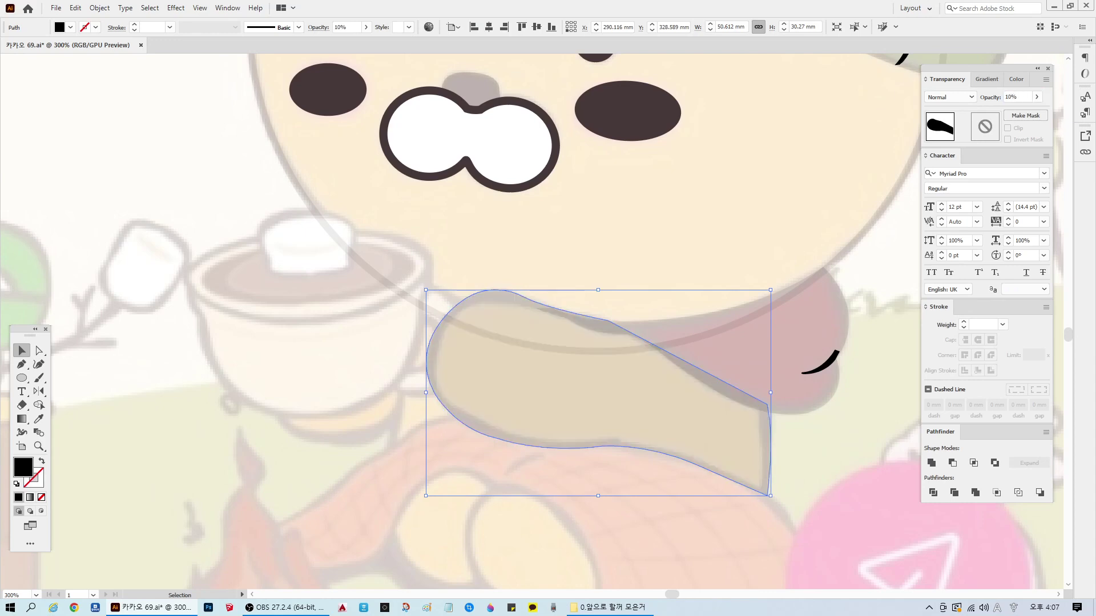
Step: Select the scarf's inner and outer shapes with the fold line and bring them to the front
scroll(673, 517, "up", 1)
left_click(753, 305)
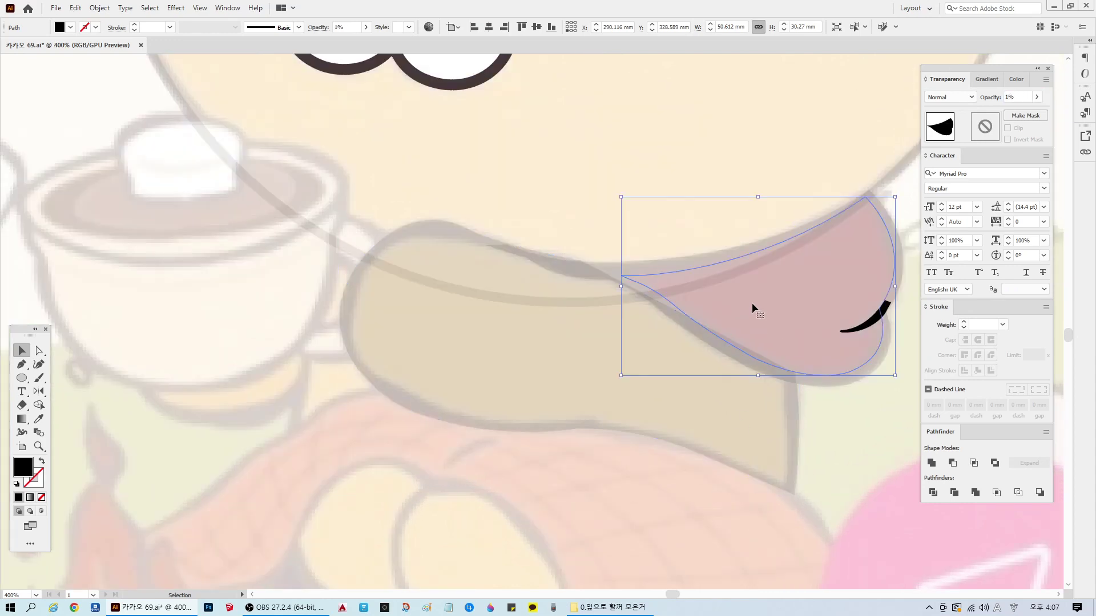
left_click(897, 300, "shift")
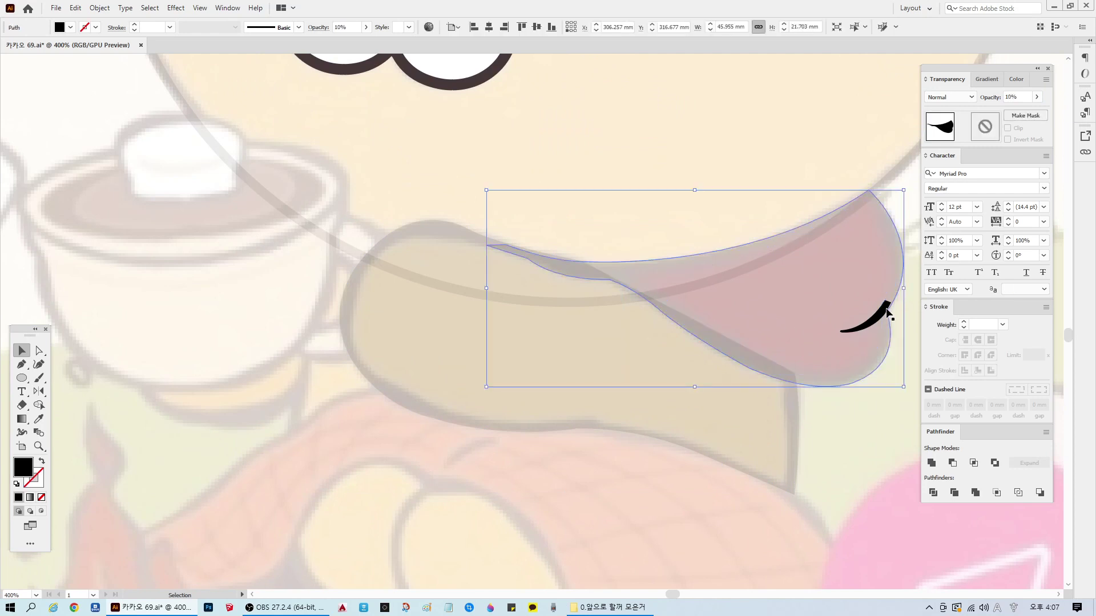
right_click(726, 312)
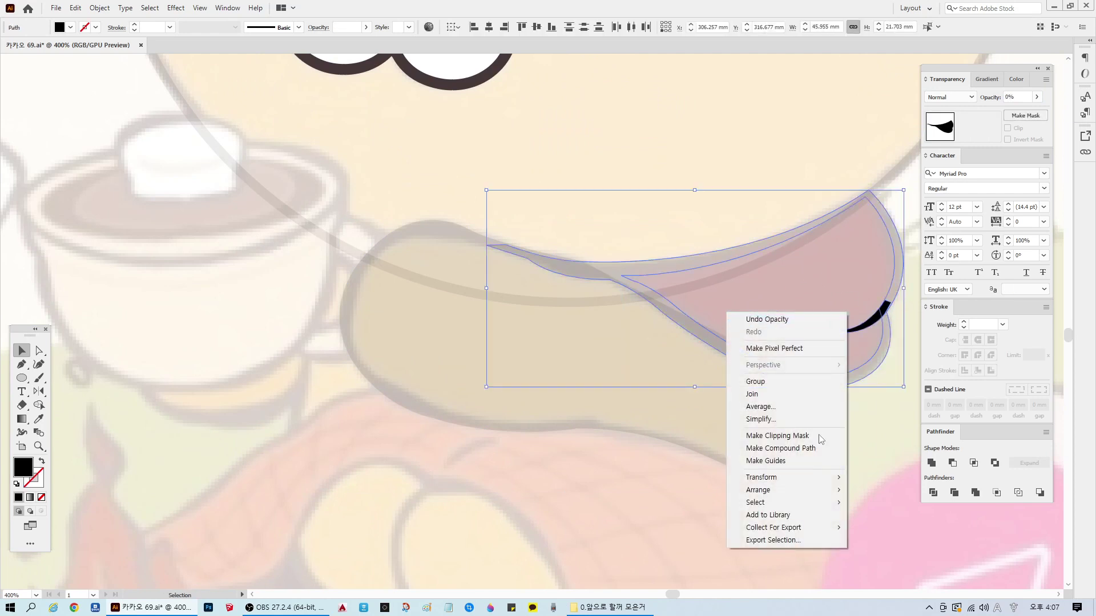
mouse_move(782, 492)
left_click(861, 492)
left_click(867, 430)
Step: Duplicate the arm shape in place and scale the copy down about its centre to about 48 × 29 mm
left_click(444, 343)
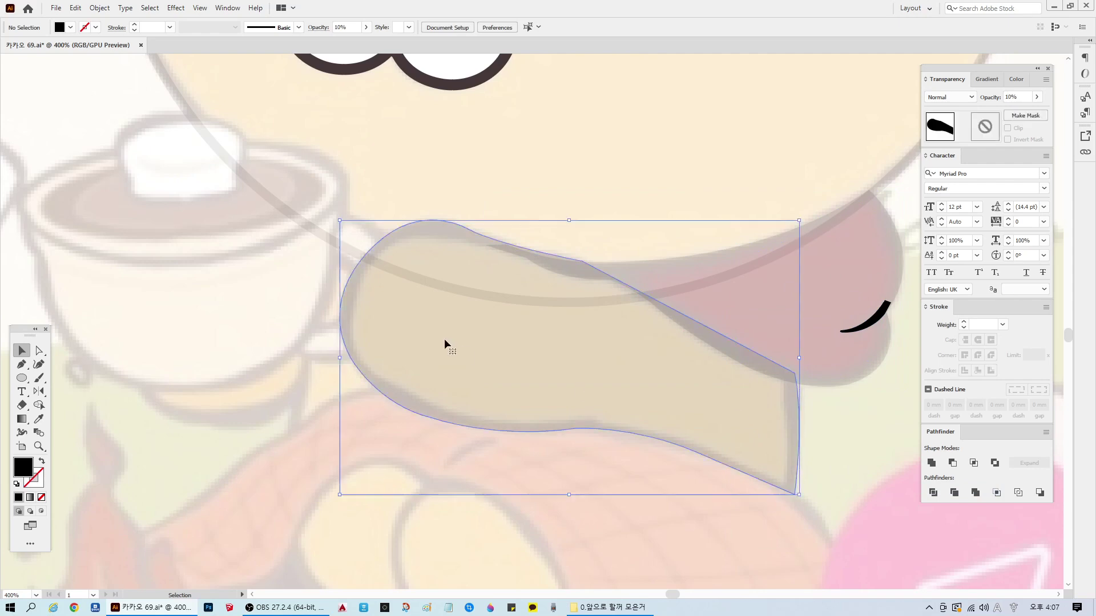
key("a")
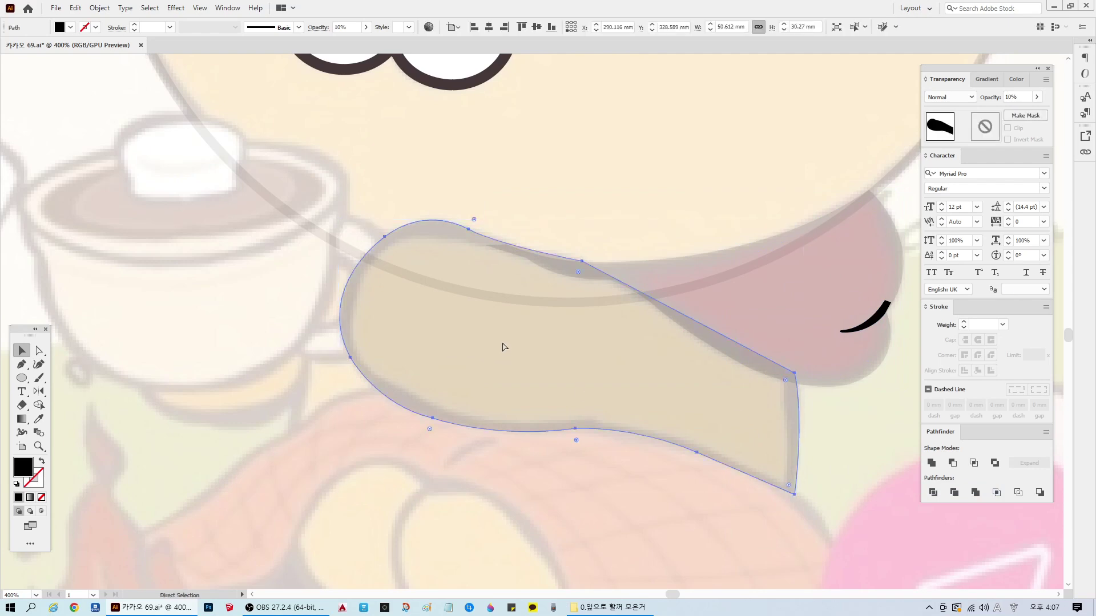
key("v")
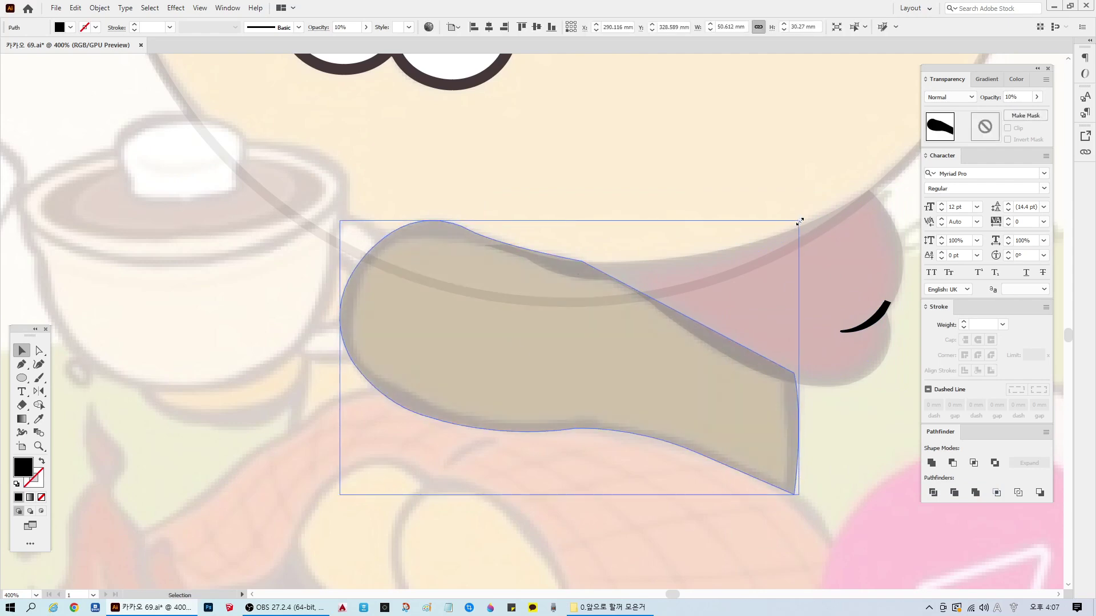
left_click_drag(799, 221, 791, 228)
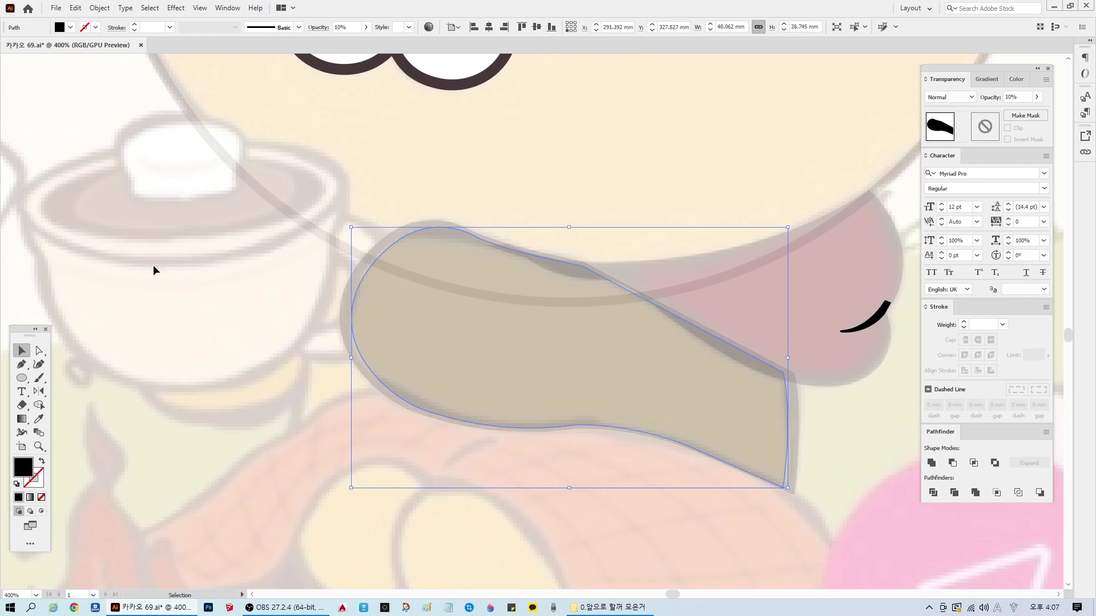
Step: Shift the two lower-edge anchors at the body end of the inner arm shape slightly up and to the right
left_click(38, 350)
scroll(723, 444, "up", 1)
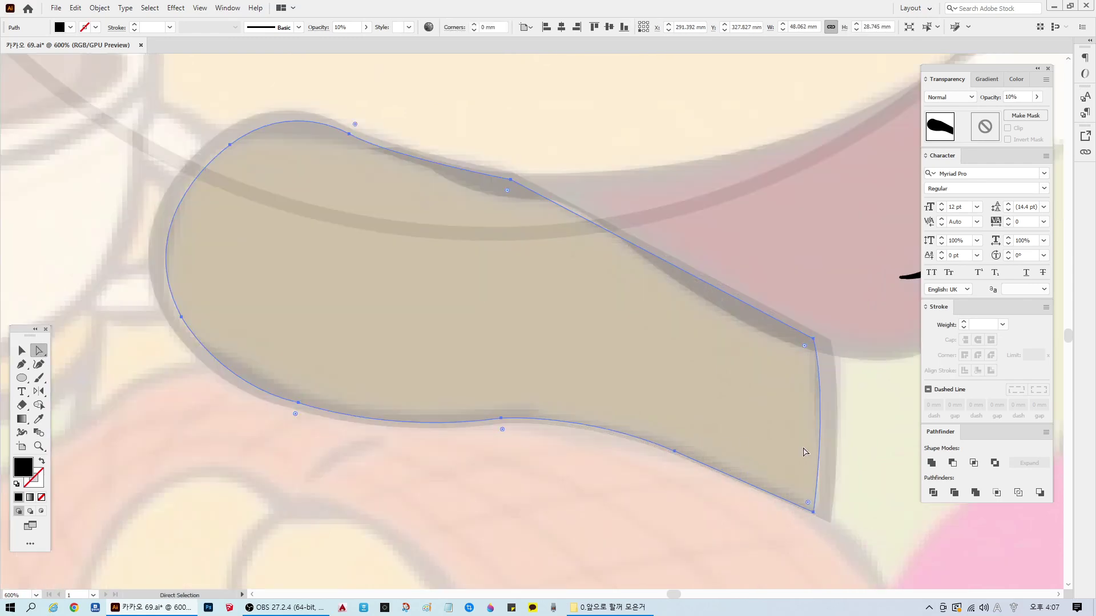
left_click(814, 512)
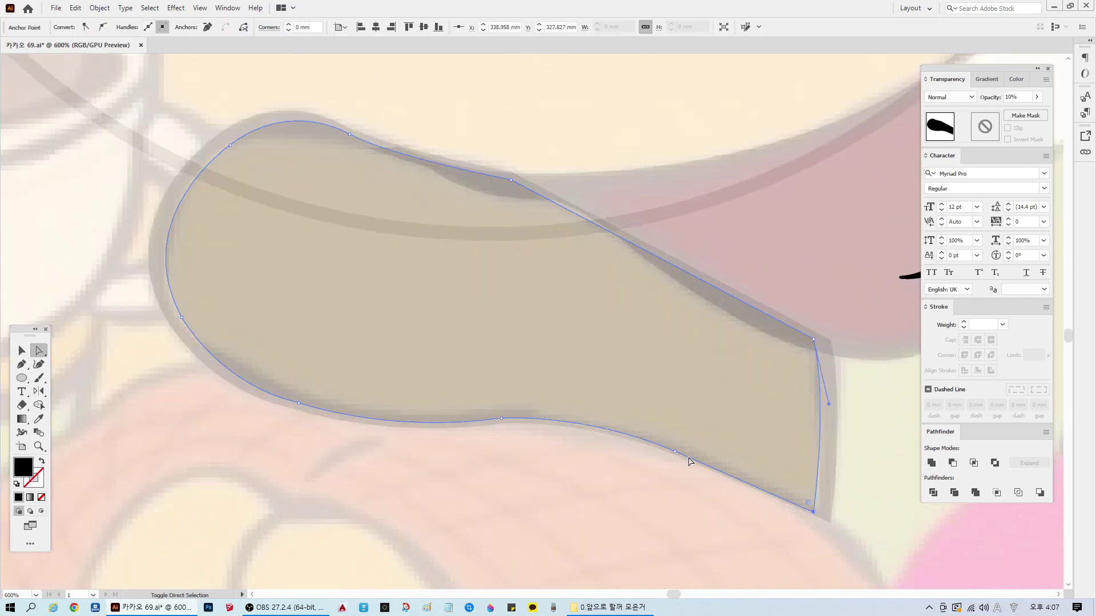
left_click(675, 451, "shift")
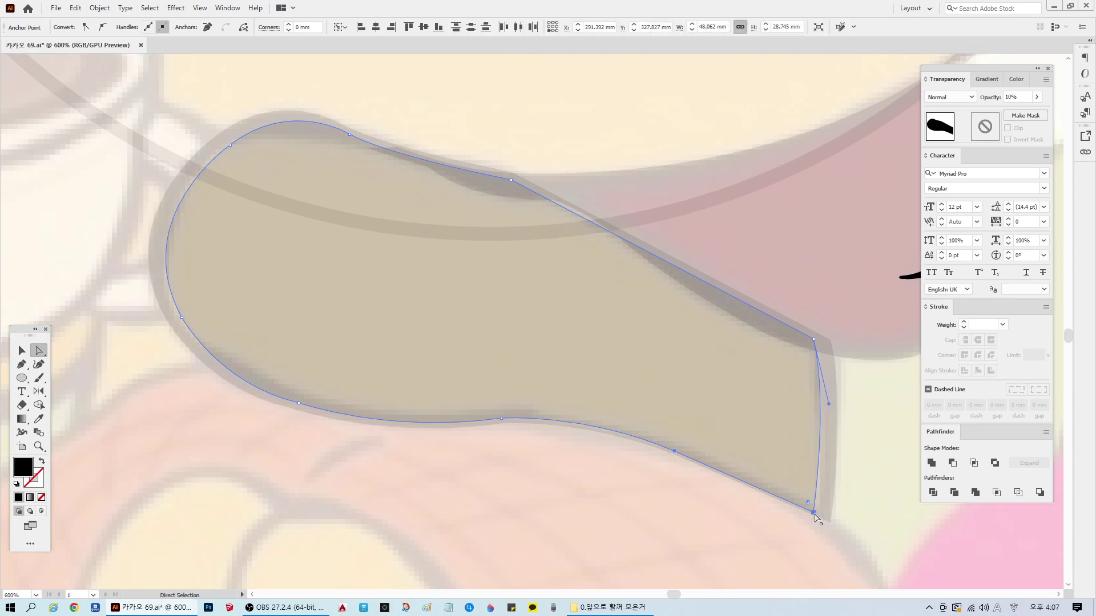
mouse_move(815, 516)
left_mouse_down()
mouse_move(814, 480)
mouse_move(818, 512)
left_mouse_up()
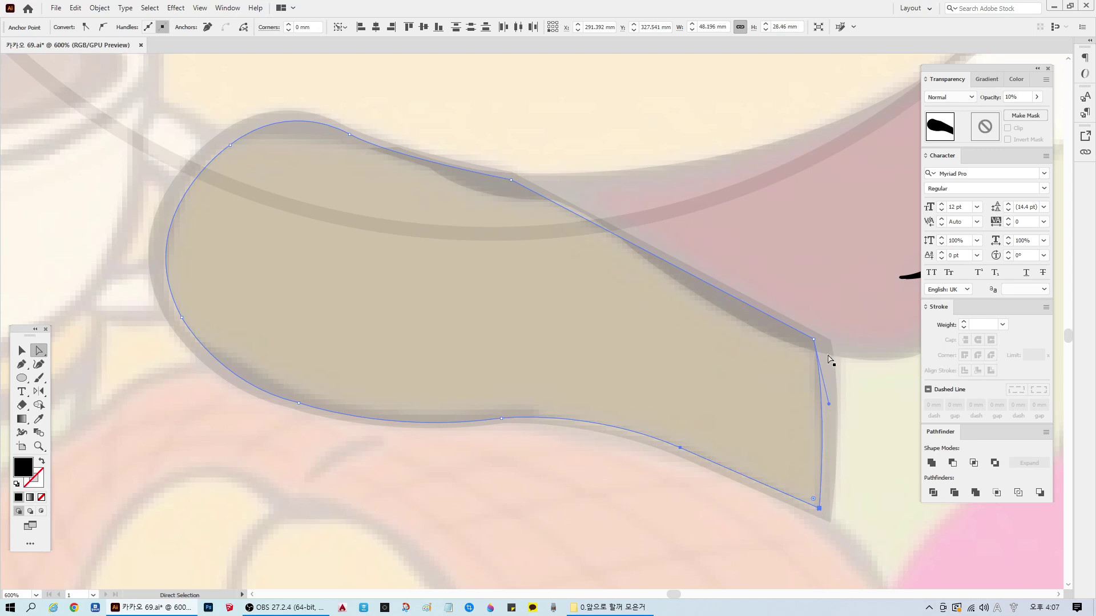
Step: Lower the inner arm shape's upper corner at the body end and move its upper-edge middle anchor toward that corner
mouse_move(817, 347)
left_mouse_down()
mouse_move(740, 385)
mouse_move(812, 349)
left_mouse_up()
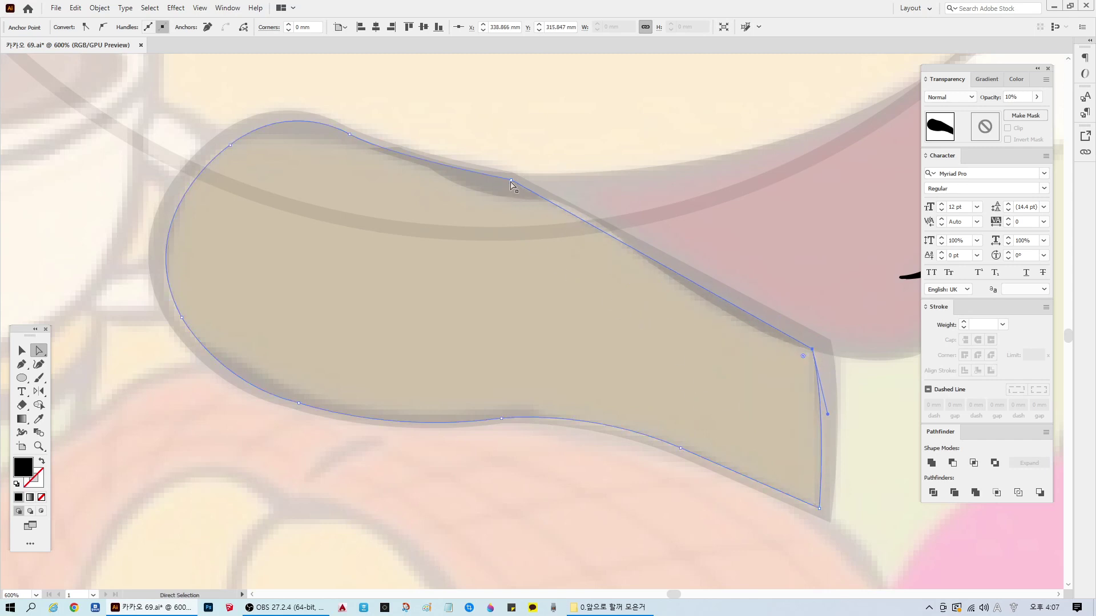
left_click_drag(510, 180, 556, 197)
left_click(526, 281)
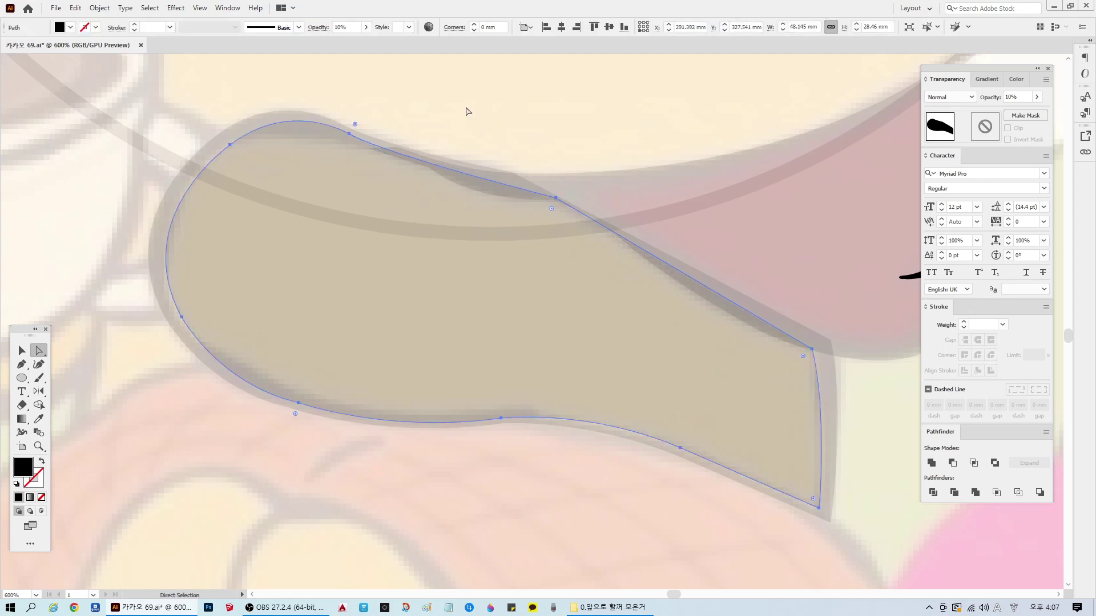
Step: Adjust the direction handle on the inner arm shape's upper edge so the curve bends further inward between hand and scarf
left_click(466, 107)
left_click(382, 147)
left_click(399, 175)
left_click(554, 199)
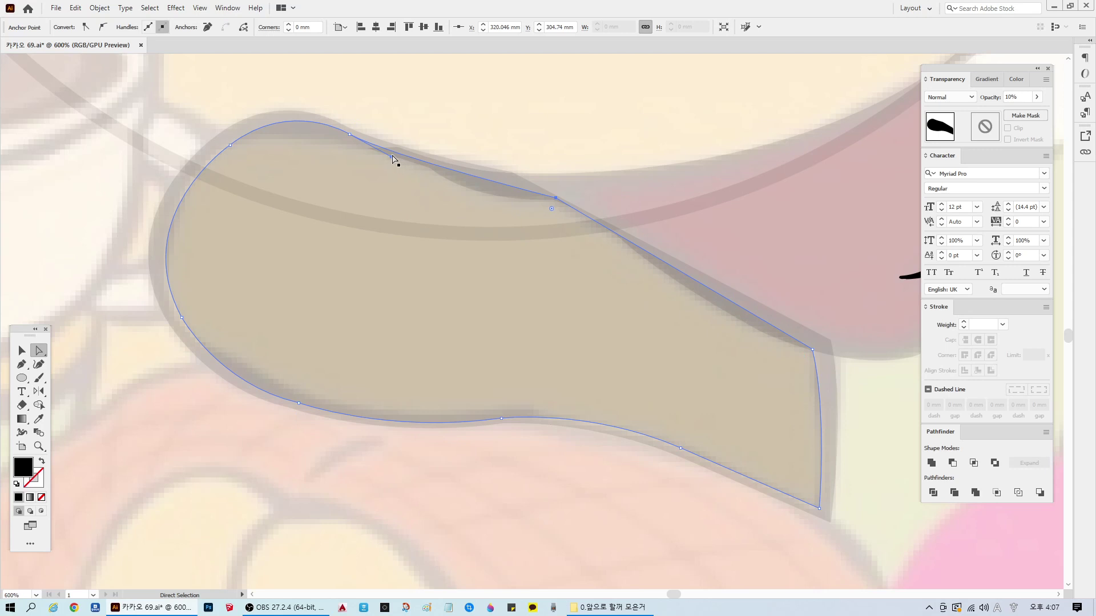
left_click_drag(392, 161, 399, 169)
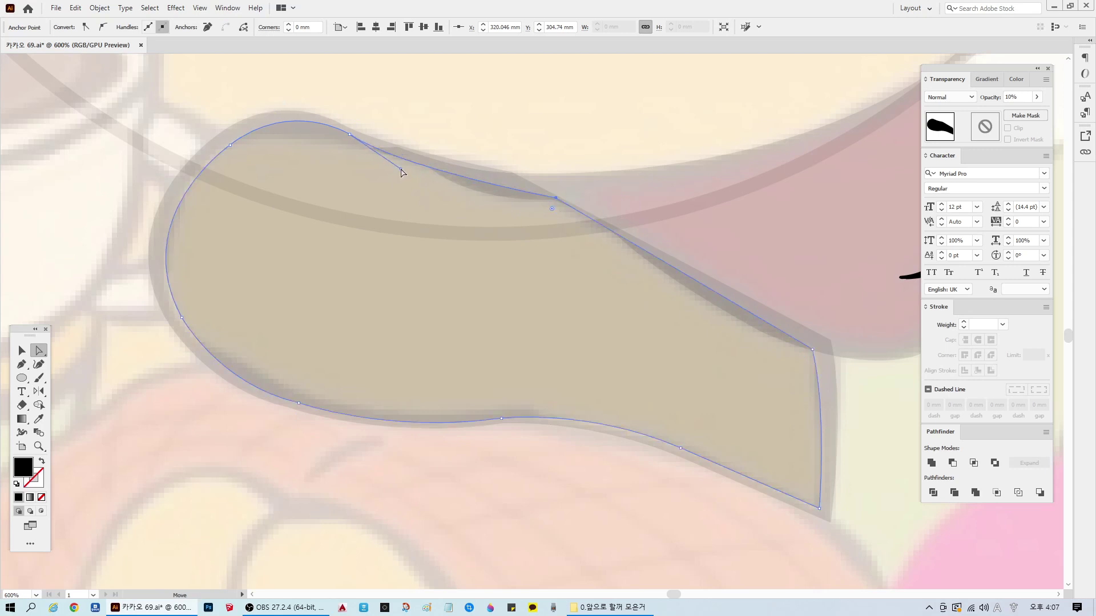
left_click(350, 134)
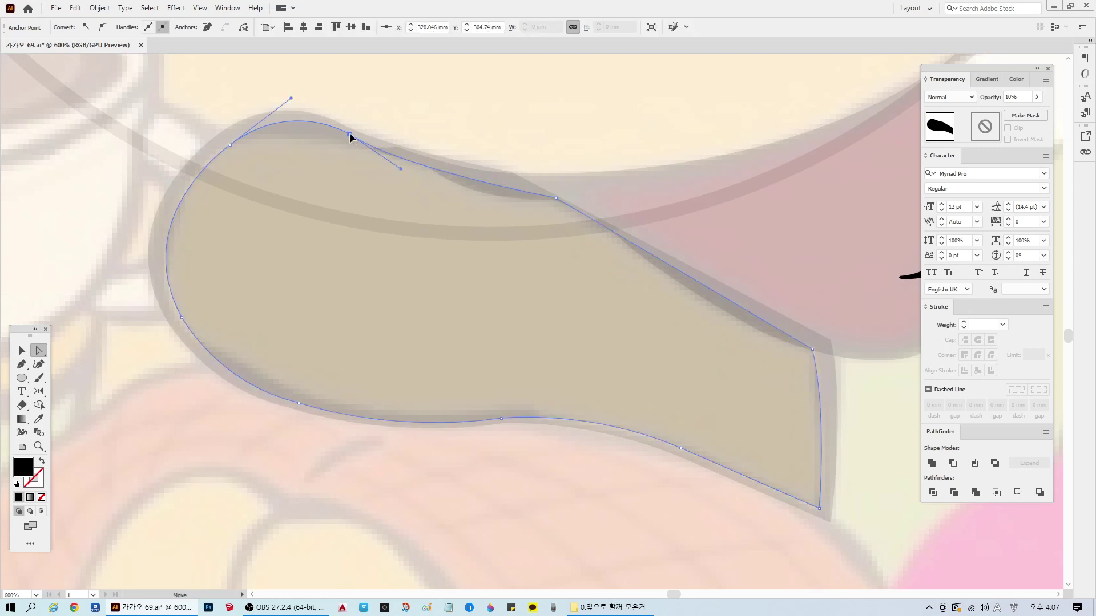
Step: Flatten the inner arm shape's curve over the hand by shortening its direction handle and moving the next upper-edge anchor slightly down
left_click(230, 145)
left_click_drag(291, 99, 247, 121)
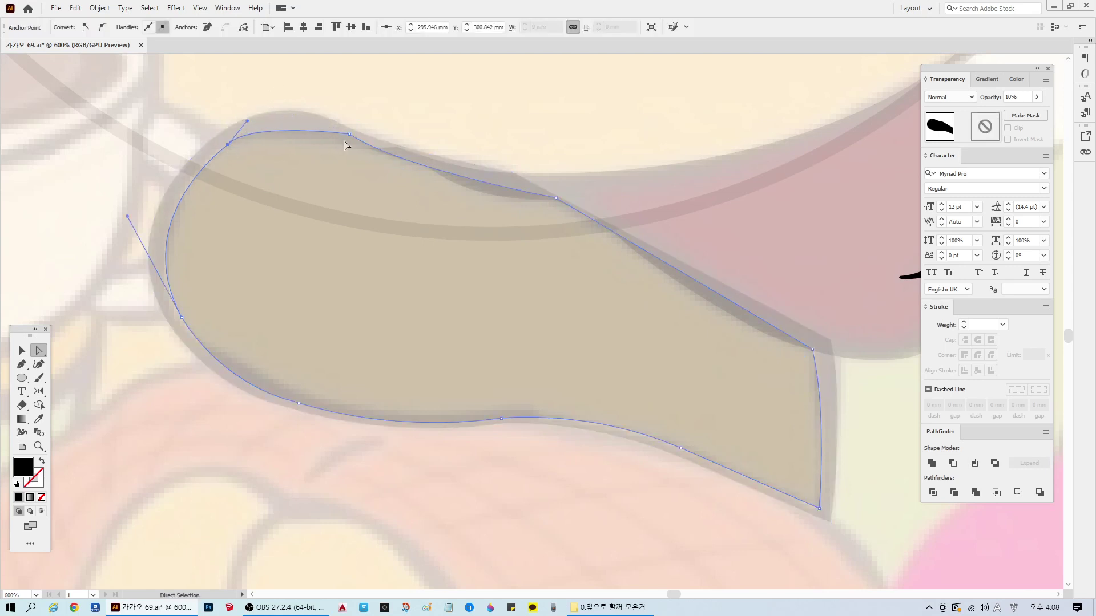
left_click_drag(350, 136, 355, 141)
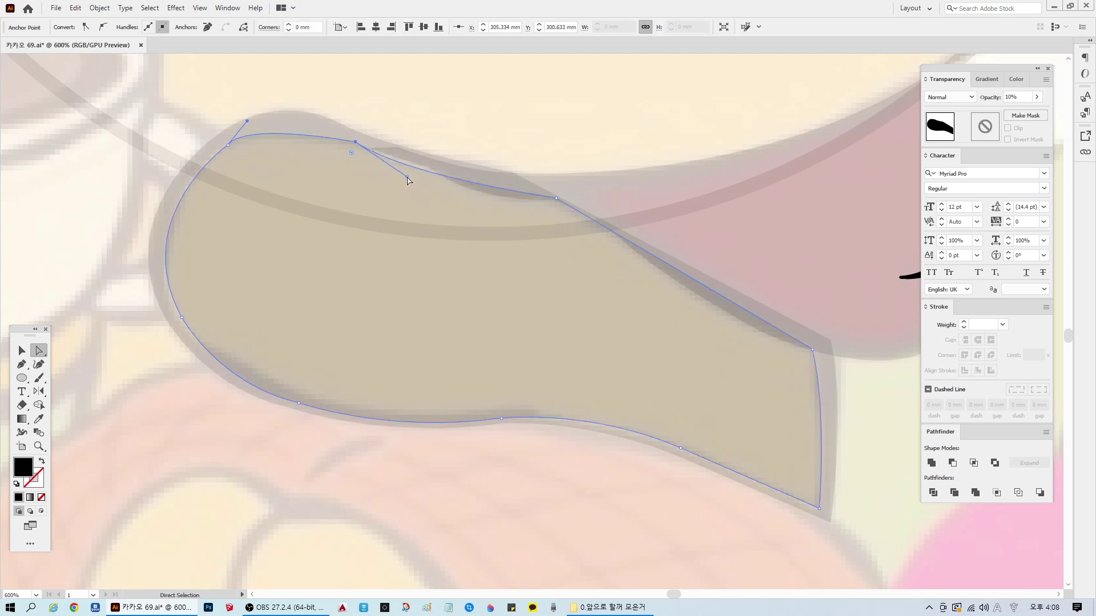
left_click_drag(407, 178, 417, 169)
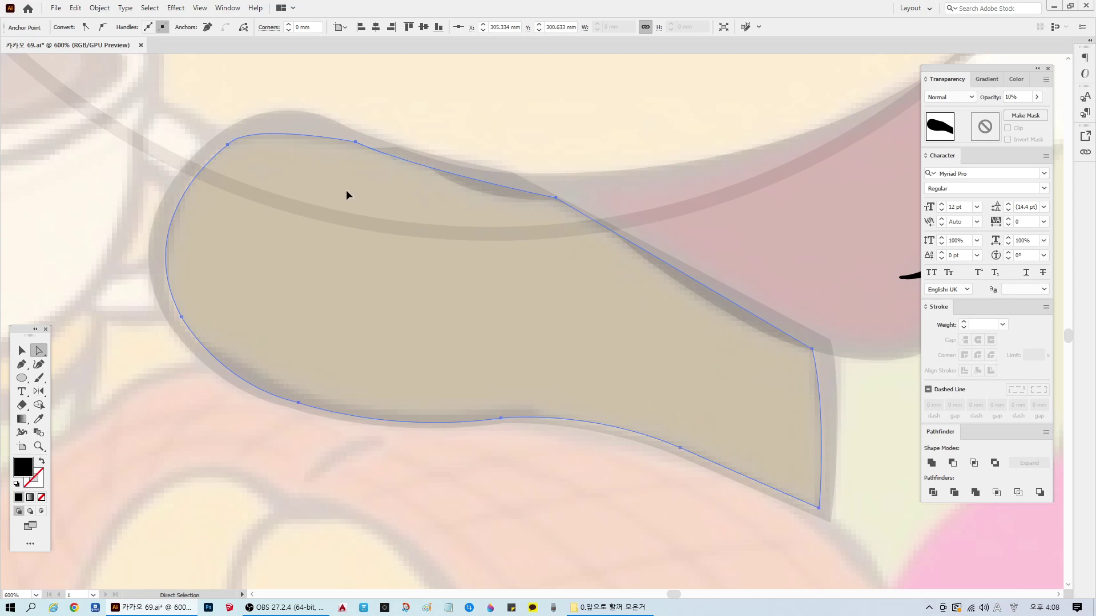
left_click(436, 91)
left_click(346, 238)
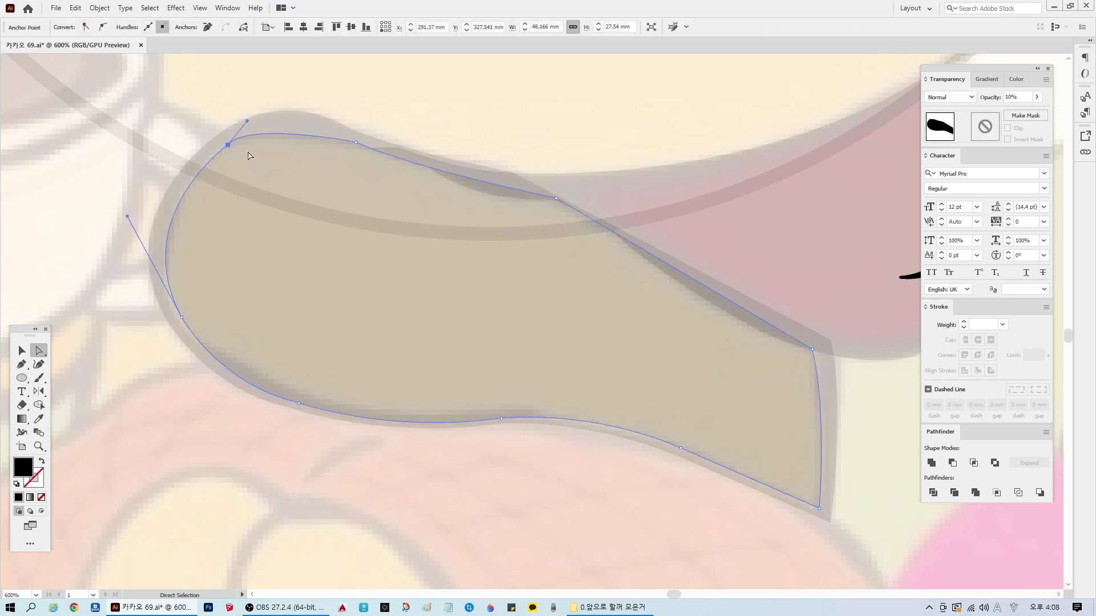
left_click(463, 98)
Step: Add an anchor at the top of the inner arm shape's hand end and nudge it and its outer neighbour slightly downward
key("p")
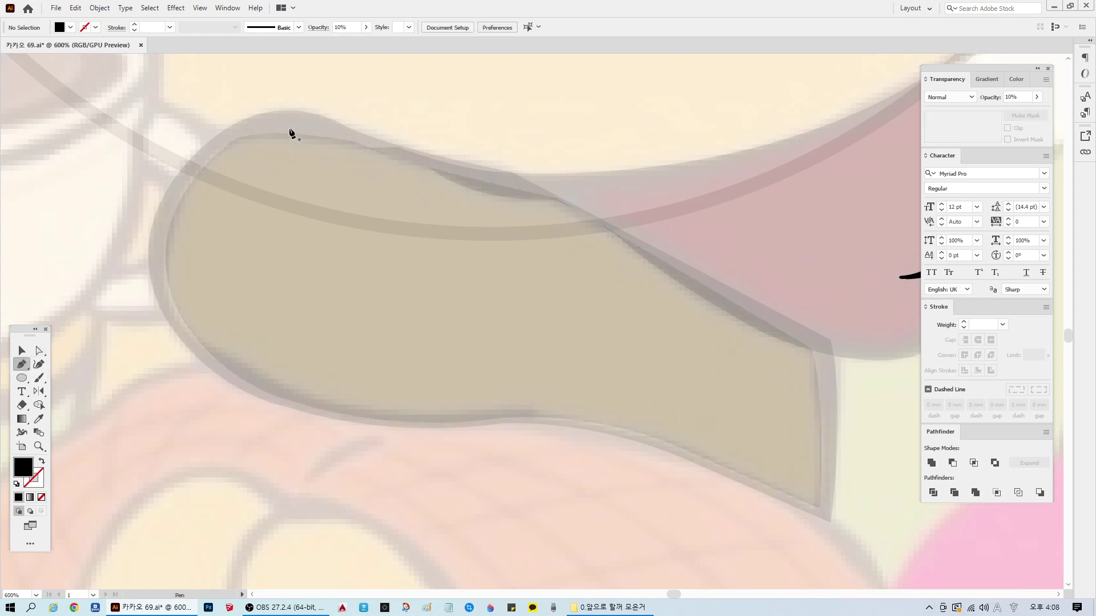
left_click(344, 231, "ctrl")
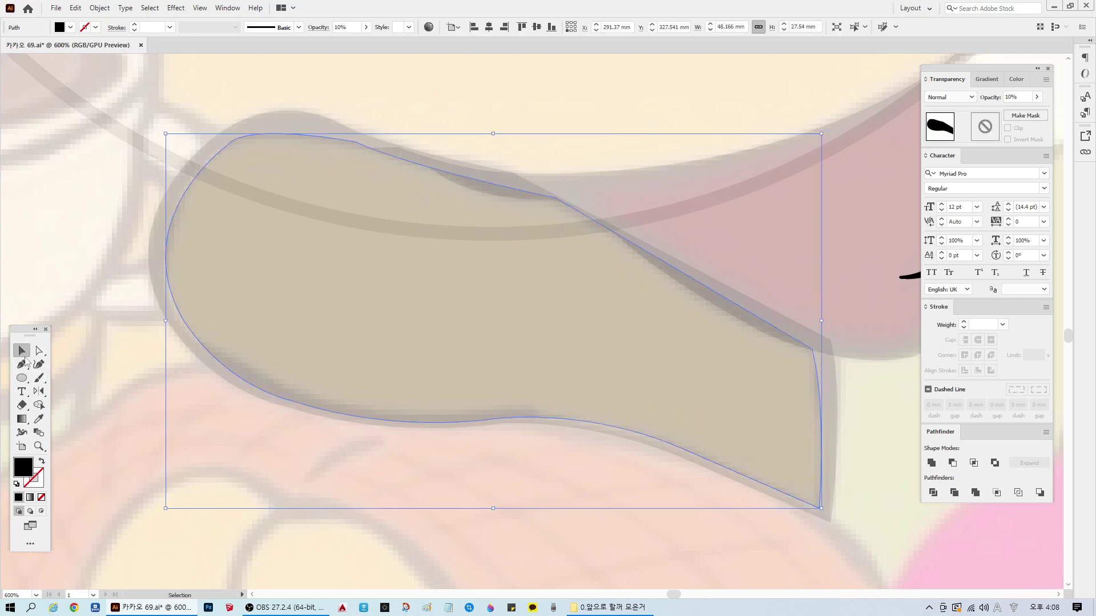
left_click(292, 134)
left_click(39, 352)
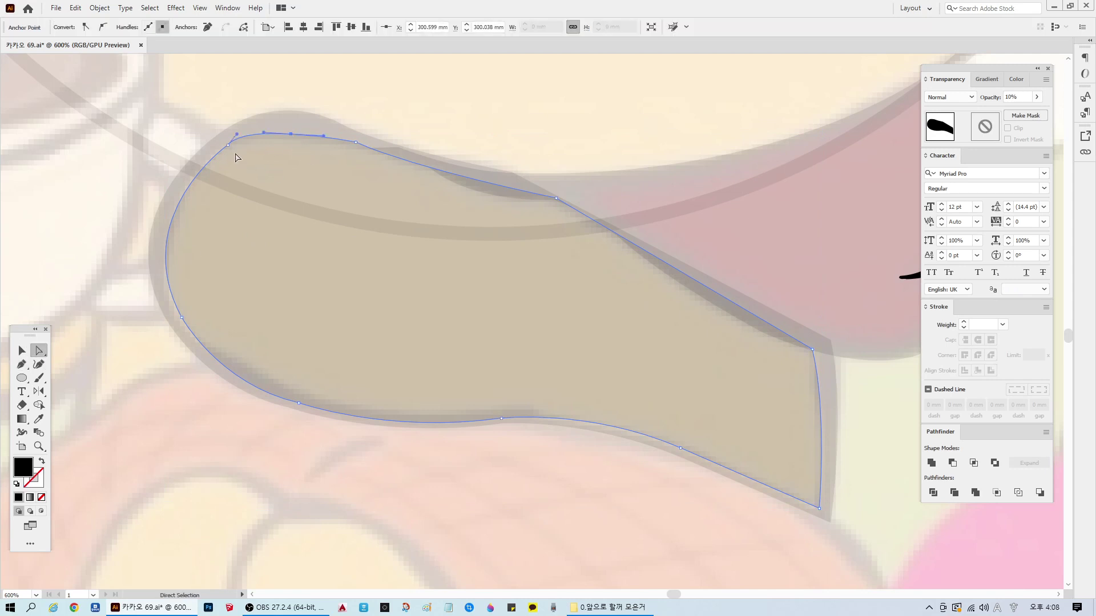
left_click_drag(228, 146, 225, 149)
left_click_drag(292, 135, 294, 137)
Step: Add an anchor on the inner arm shape's upper edge near the scarf and bend the curve inward there
left_click(21, 364)
left_click(487, 184)
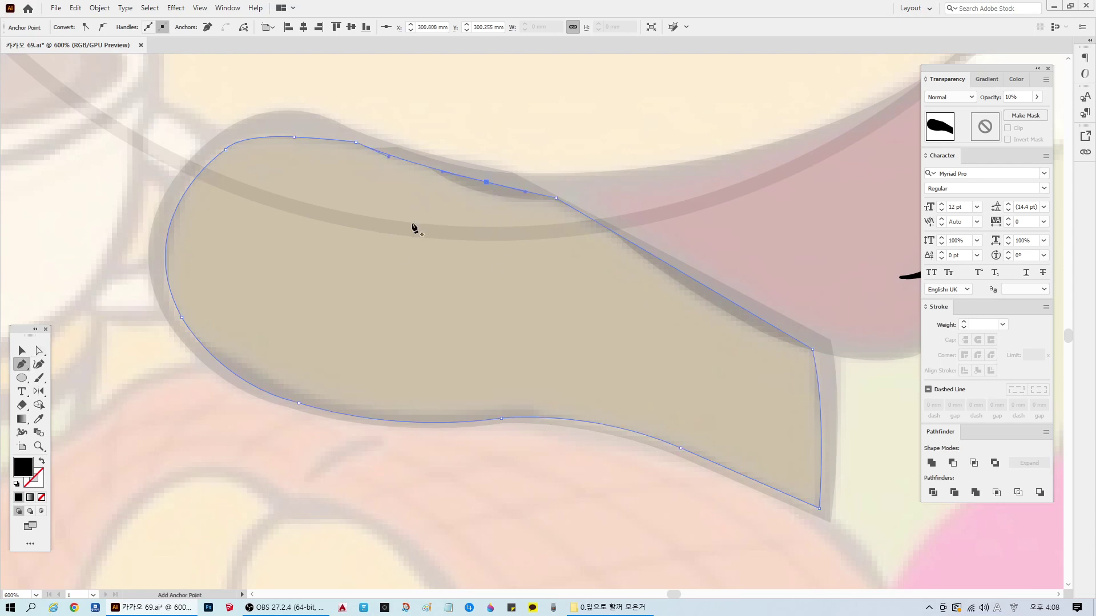
key("a")
left_click_drag(487, 184, 422, 166)
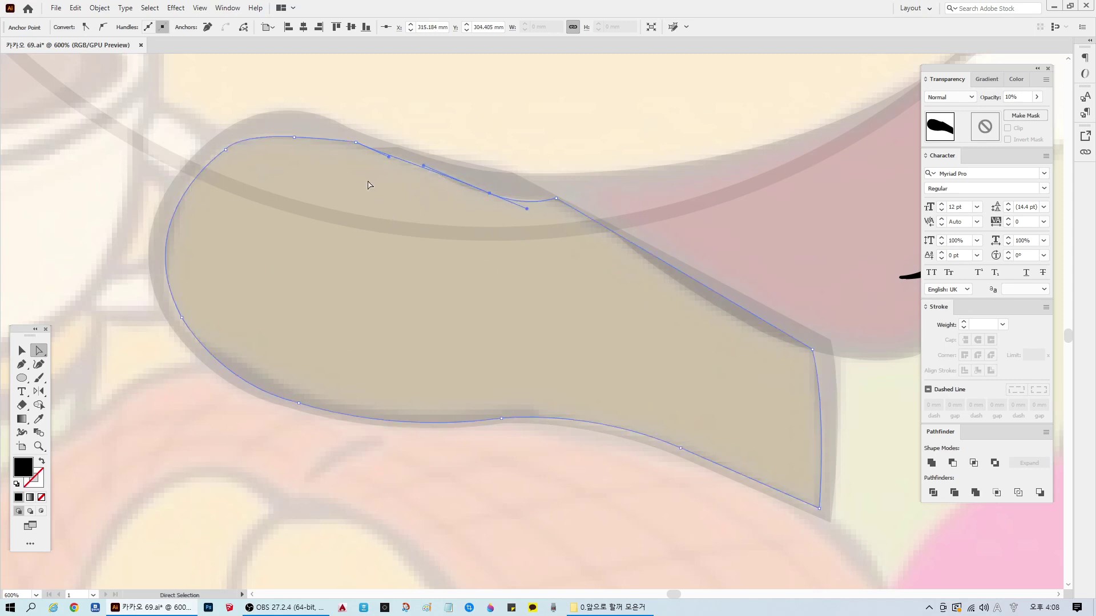
Step: Lower the upper-edge anchor behind the hand slightly and extend the newest anchor's direction handle toward it to smooth the curve
left_click_drag(358, 145, 320, 136)
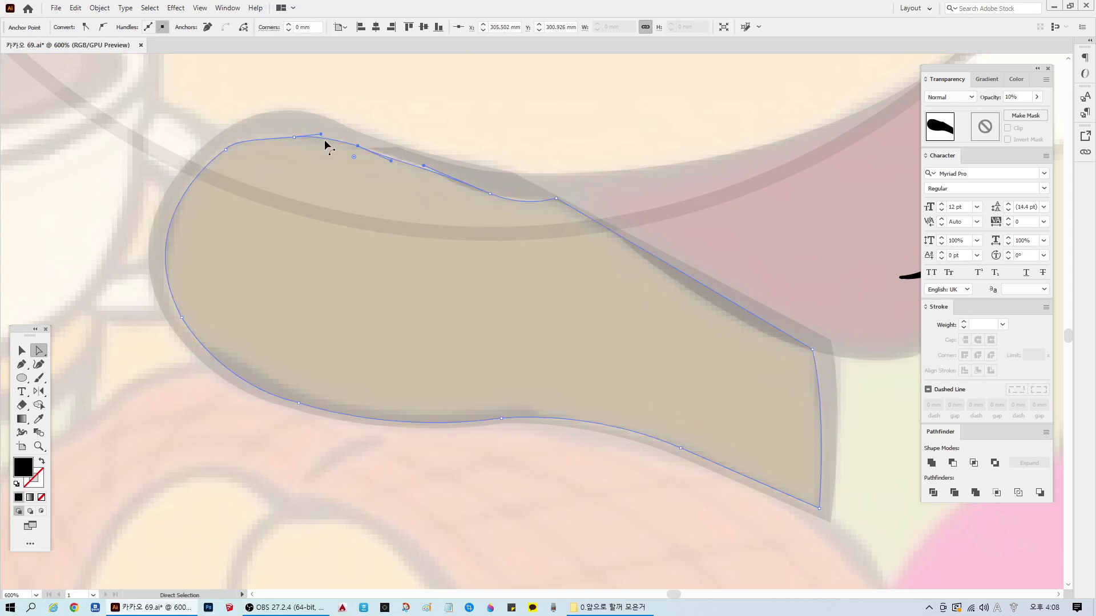
left_click(392, 496)
left_click(471, 216)
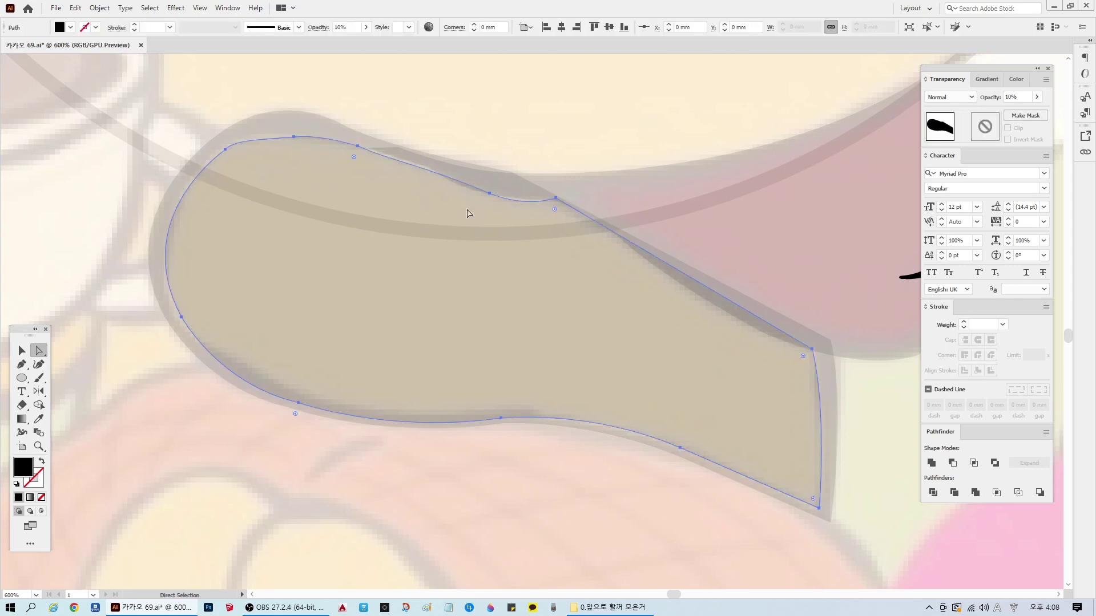
left_click(357, 146)
left_click_drag(423, 166, 396, 163)
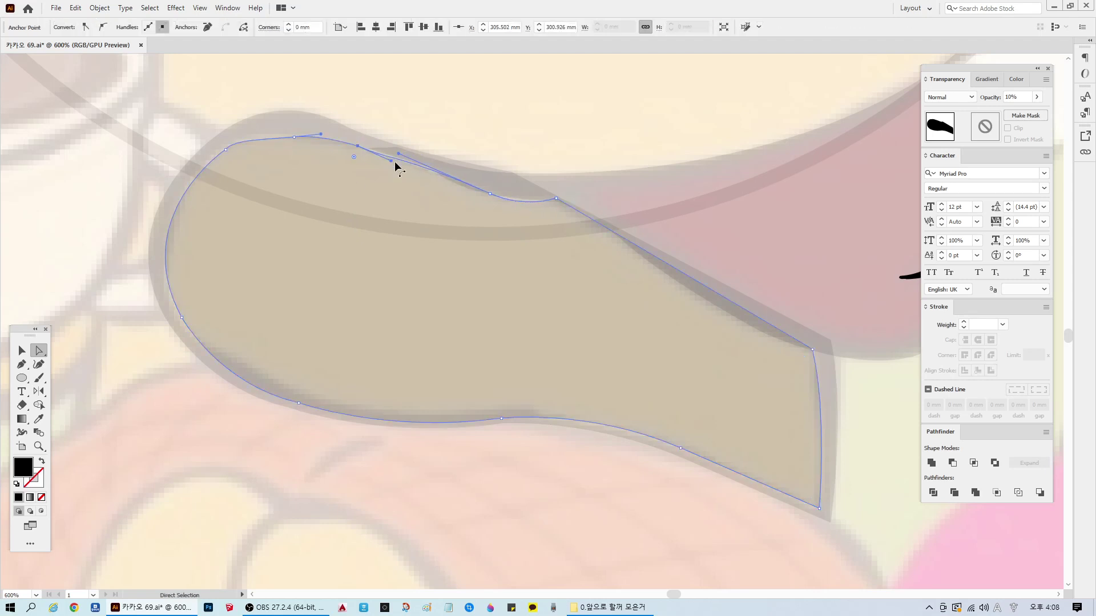
Step: Move the anchors along the hand end's lower curve slightly inward and adjust their direction handles to even out the outline band
left_click(182, 318)
left_click_drag(183, 318, 185, 318)
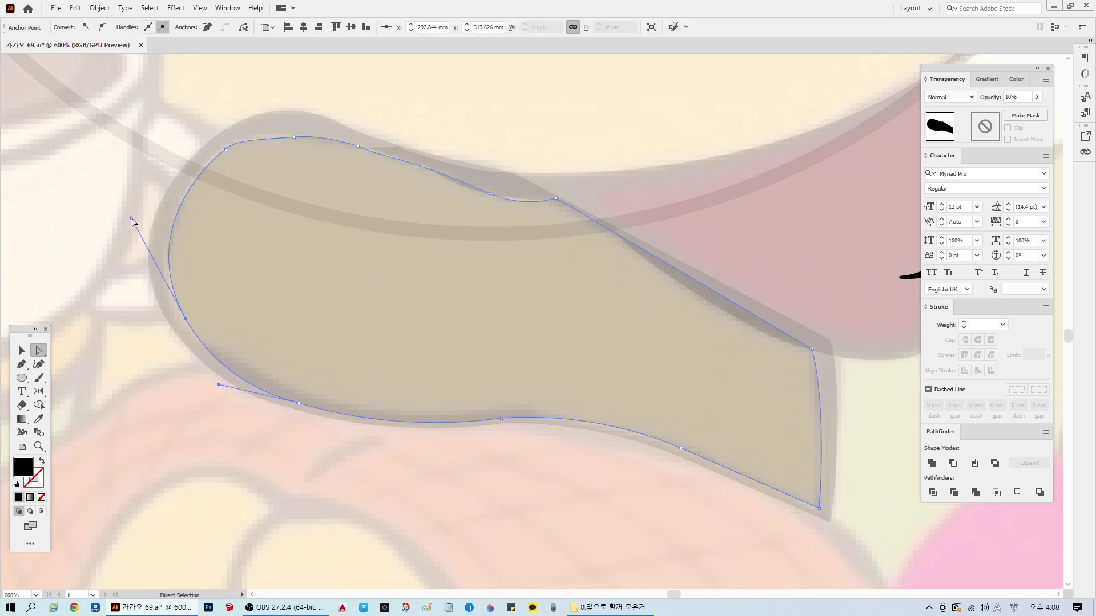
left_click_drag(131, 219, 126, 216)
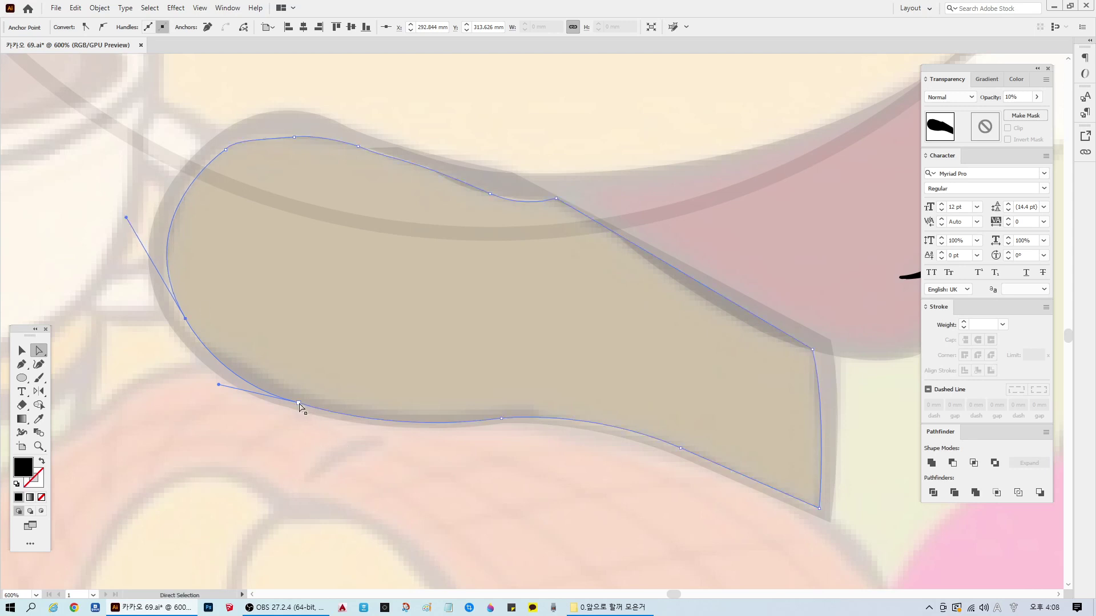
left_click_drag(299, 404, 308, 396)
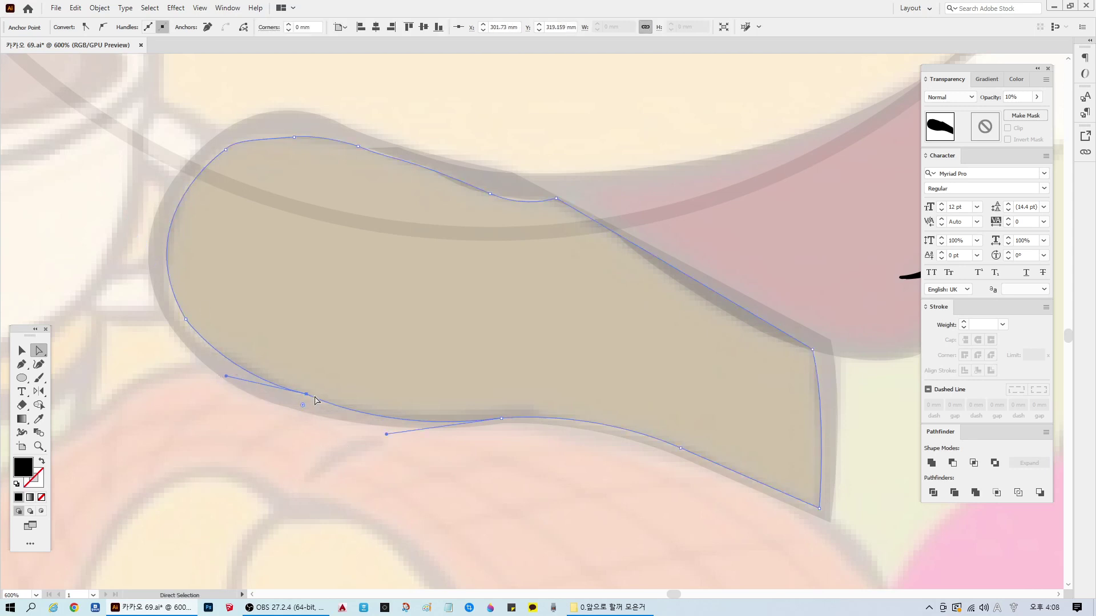
left_click_drag(498, 423, 494, 417)
left_click_drag(383, 431, 375, 420)
left_click(500, 473)
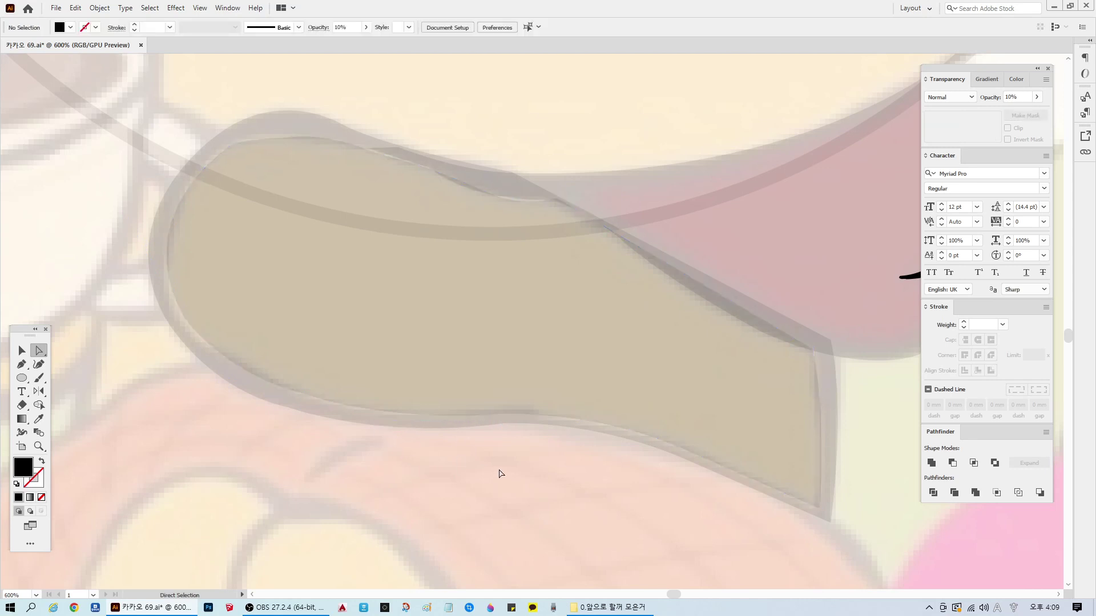
Step: Check the arm against the whole bear and save the document
scroll(501, 222, "down", 3)
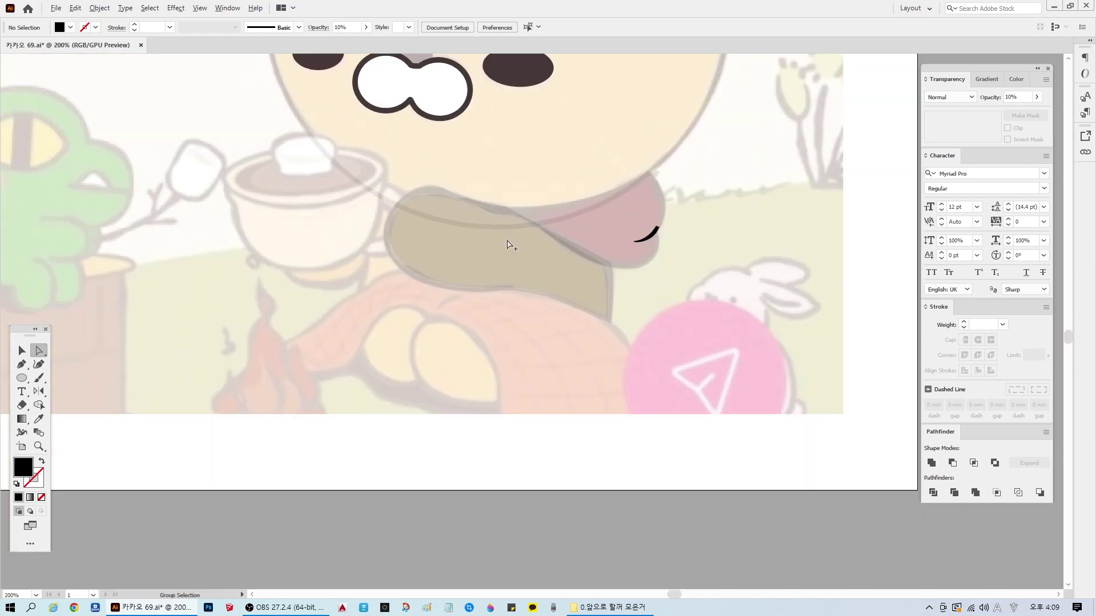
scroll(448, 268, "up", 2)
key("ctrl+s")
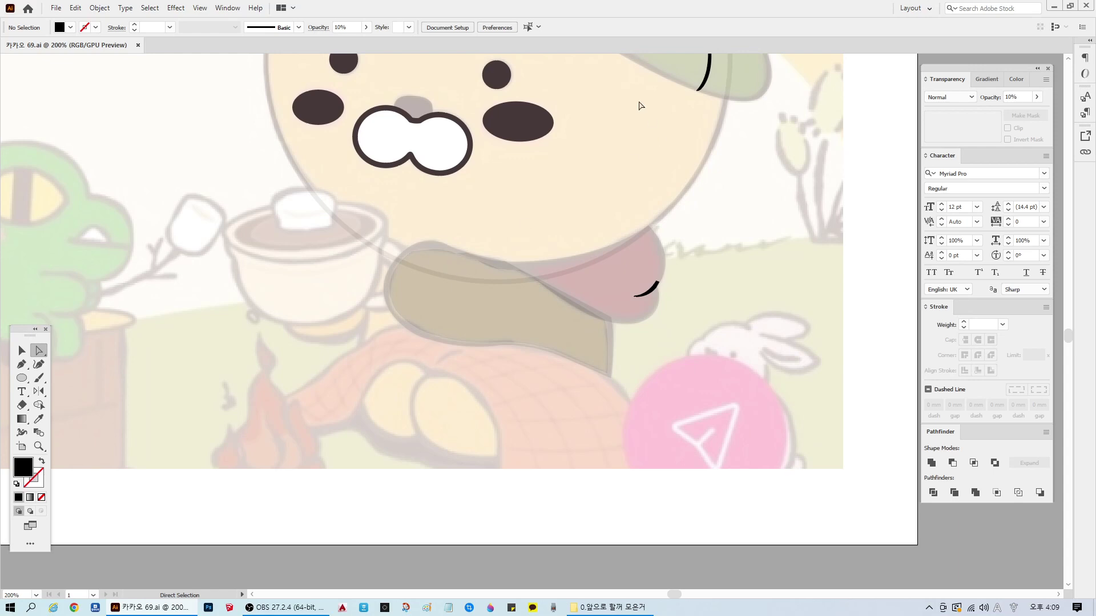
Step: Start a Pen outline for the body and hand behind the cup, from the hand's lower edge under the arm and up over the cup
scroll(310, 344, "up", 2)
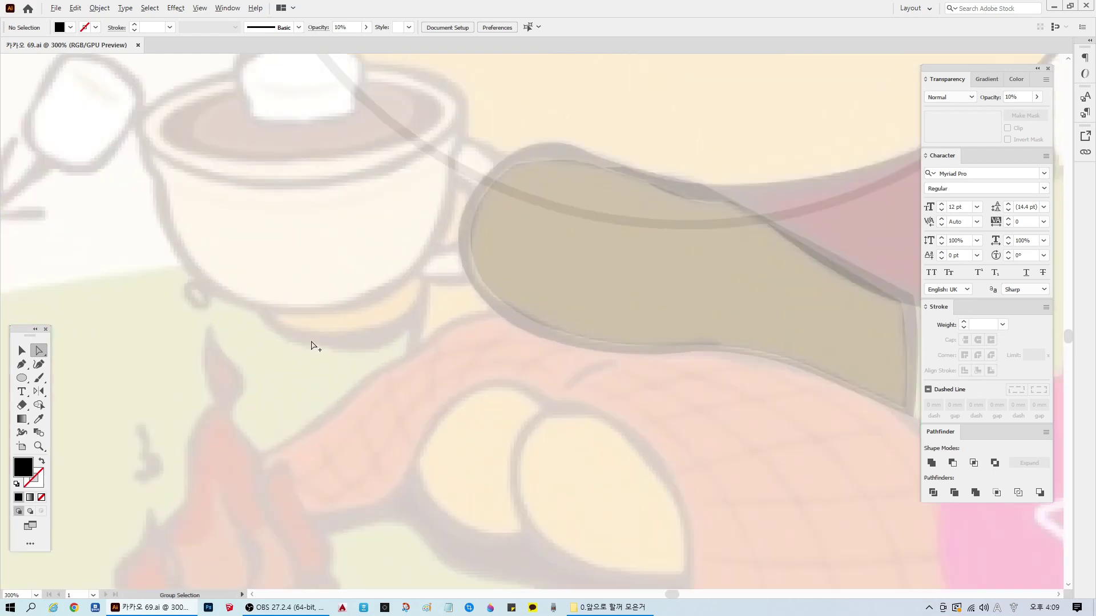
scroll(416, 362, "up", 2)
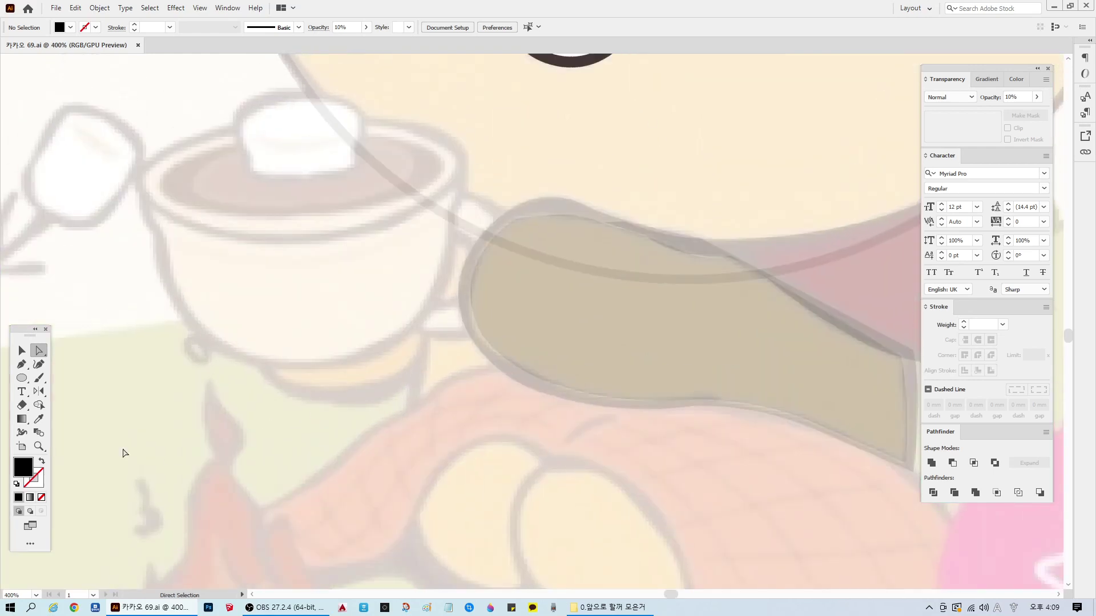
left_click(22, 364)
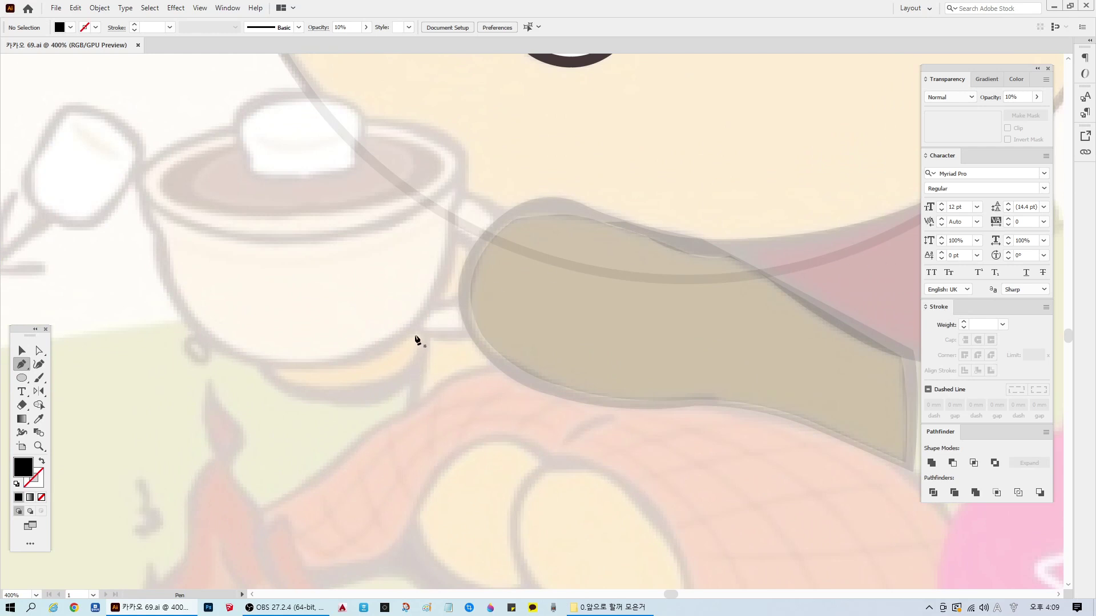
left_click(407, 377)
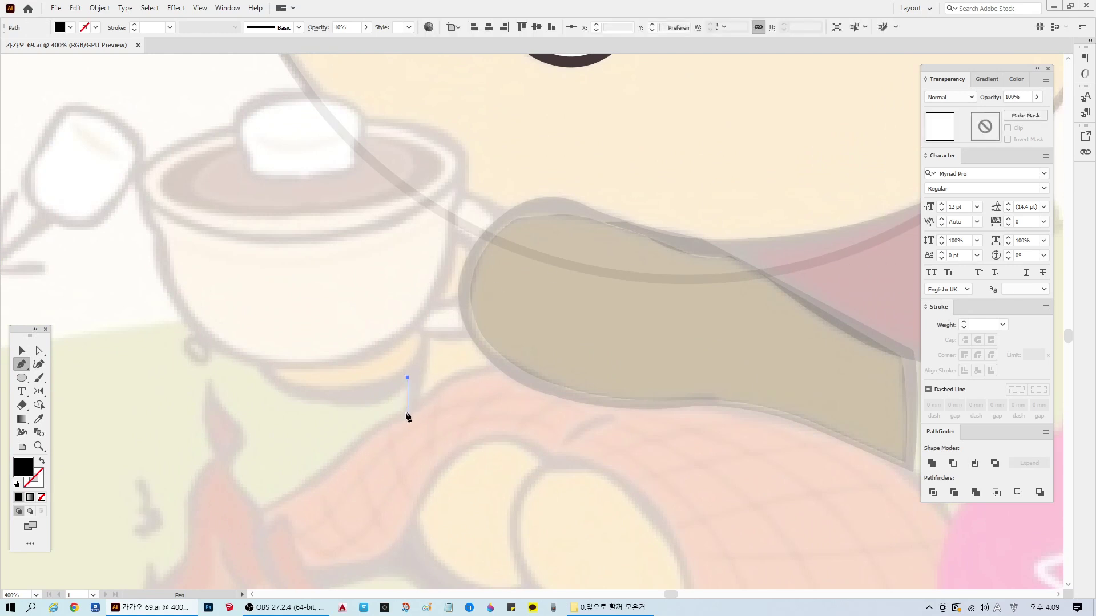
left_click_drag(406, 425, 406, 416)
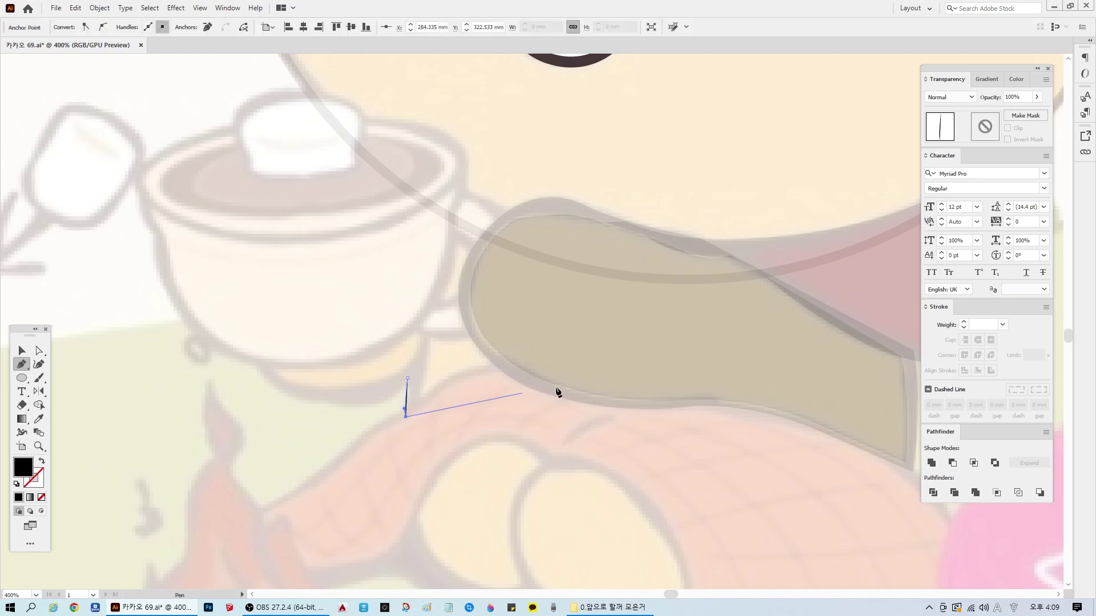
left_click_drag(532, 369, 529, 290)
left_click(528, 200)
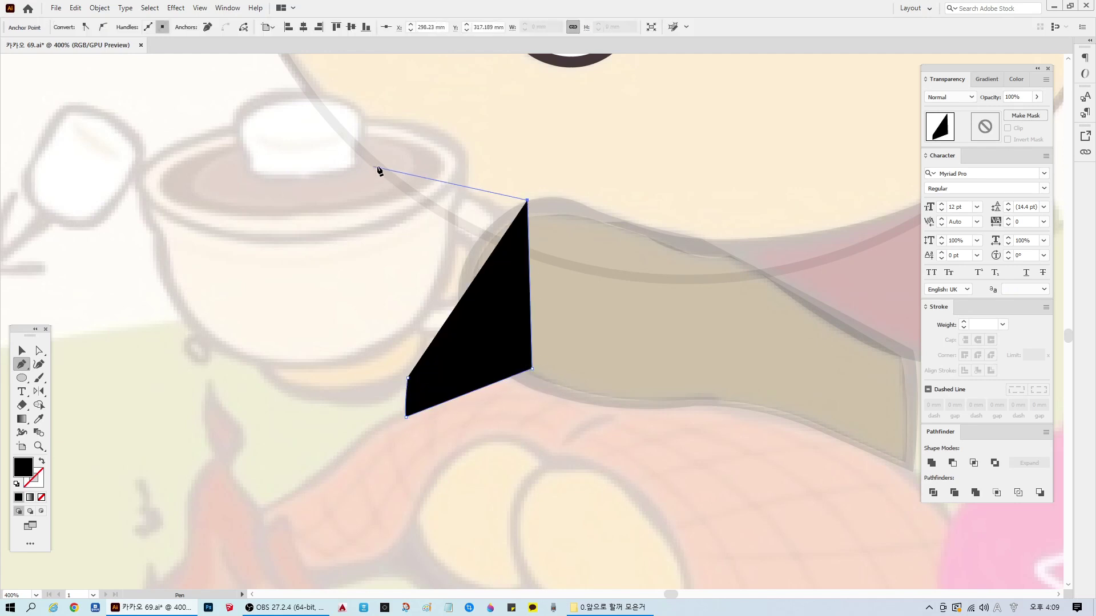
left_click(386, 165)
Step: Set the new shape's opacity to 10% and close its outline along the curved underside of the hand below the cup
left_click(1017, 97)
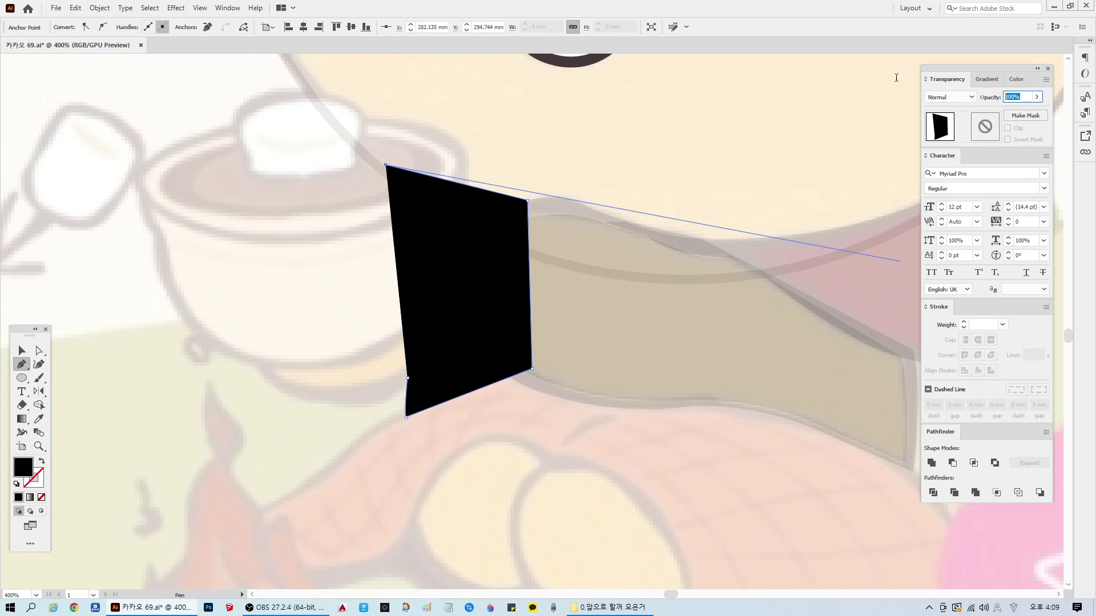
type("10")
key("Return")
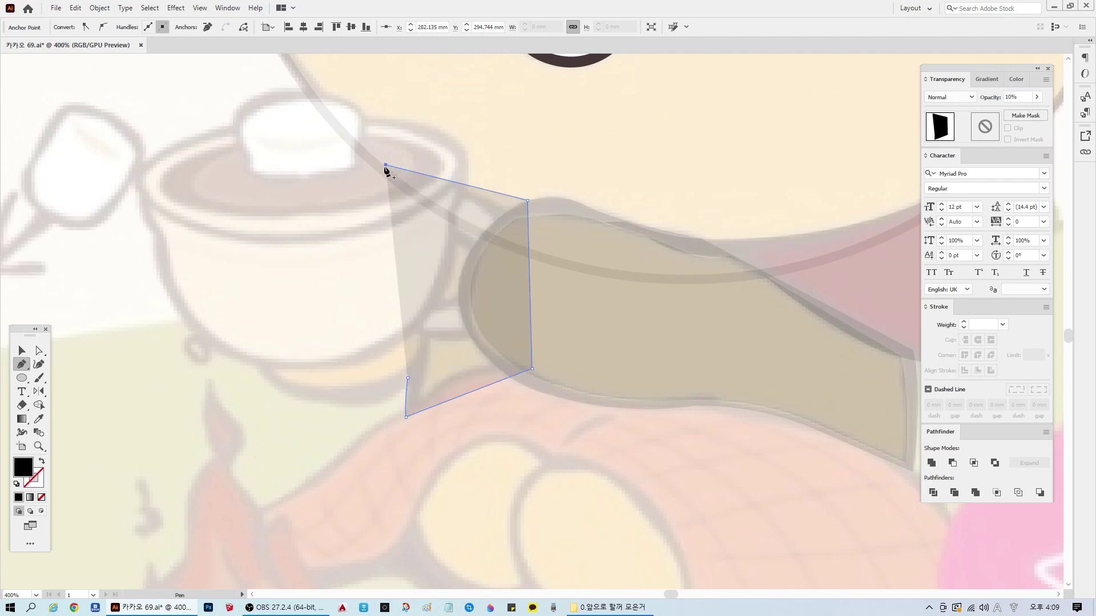
left_click(254, 362)
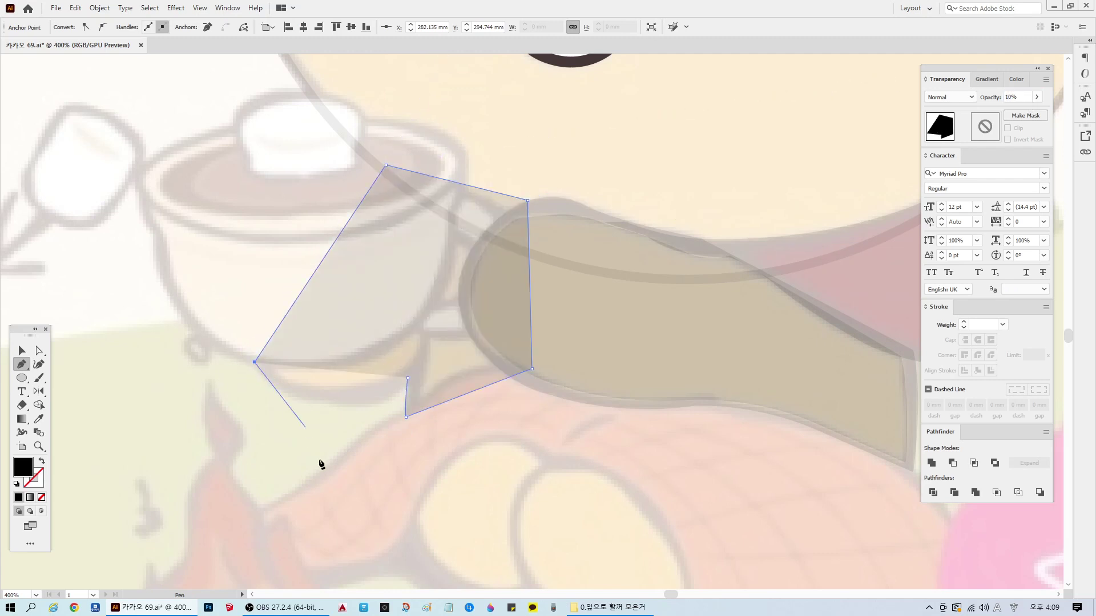
left_click_drag(317, 402, 413, 338)
left_click(317, 403)
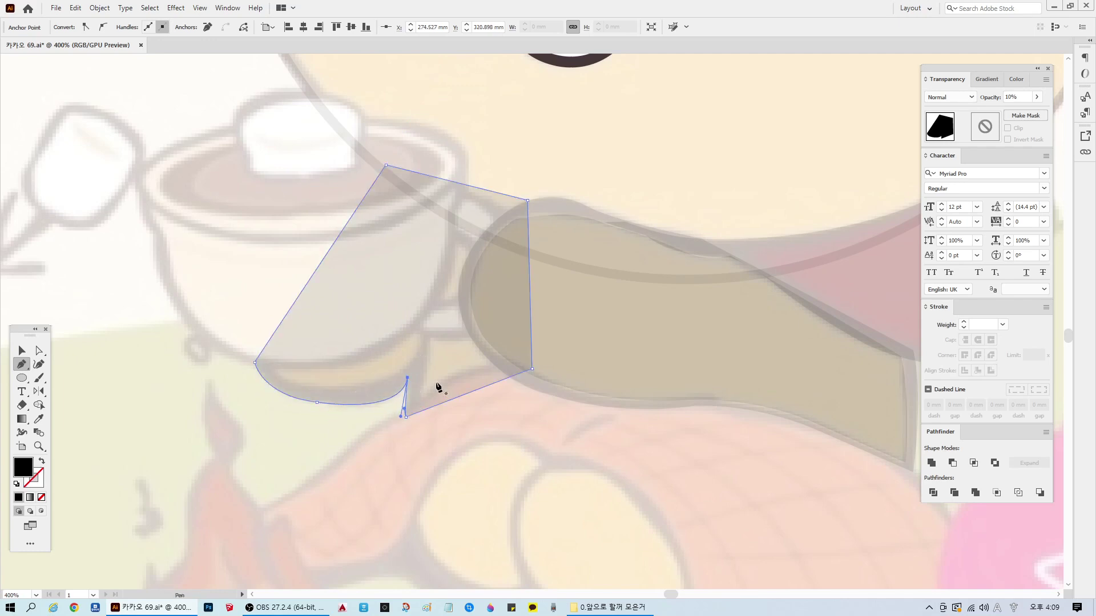
left_click(328, 444, "ctrl")
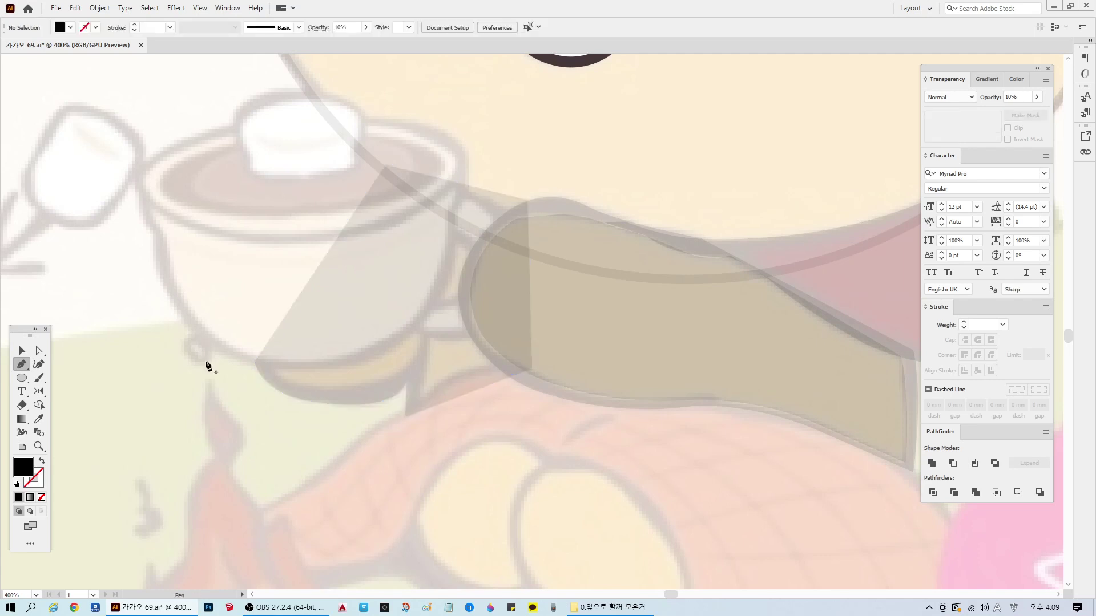
Step: Draw a closed black inner shape for the body area between the cup and the arm, following the blanket's curved upper edge
left_click(434, 244)
left_click(428, 335)
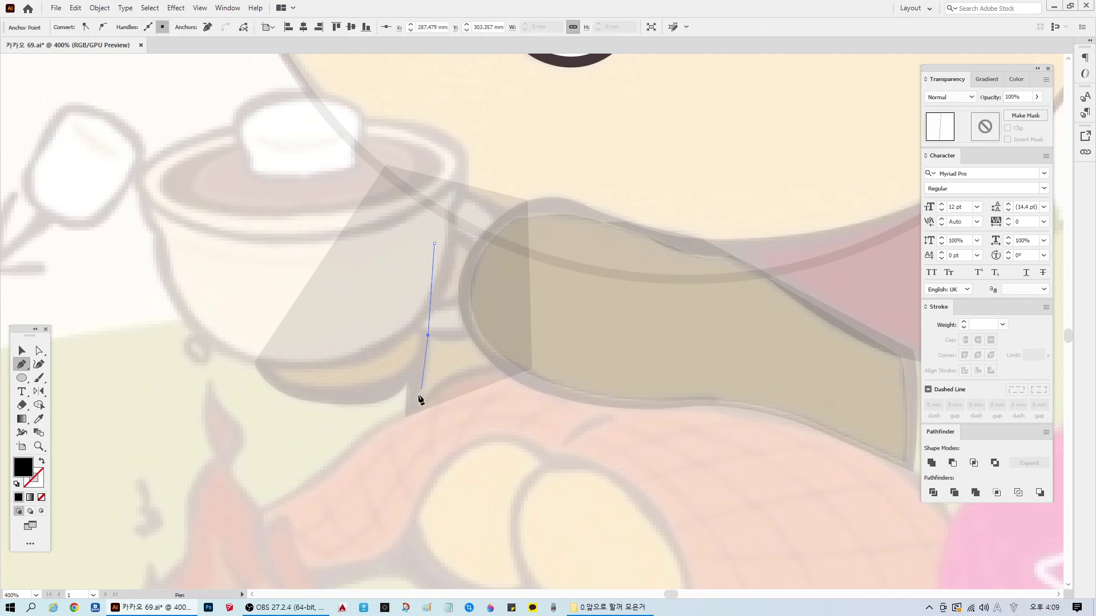
left_click(420, 389)
left_click(413, 402)
left_click(419, 401)
left_click_drag(429, 395, 501, 365)
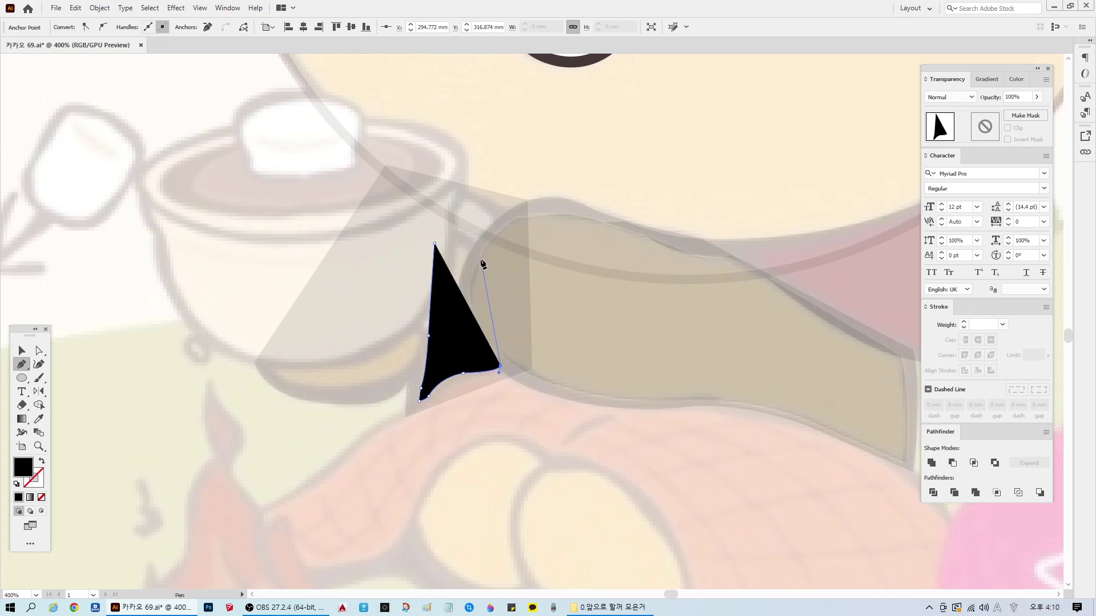
left_click(480, 258)
left_click(437, 227)
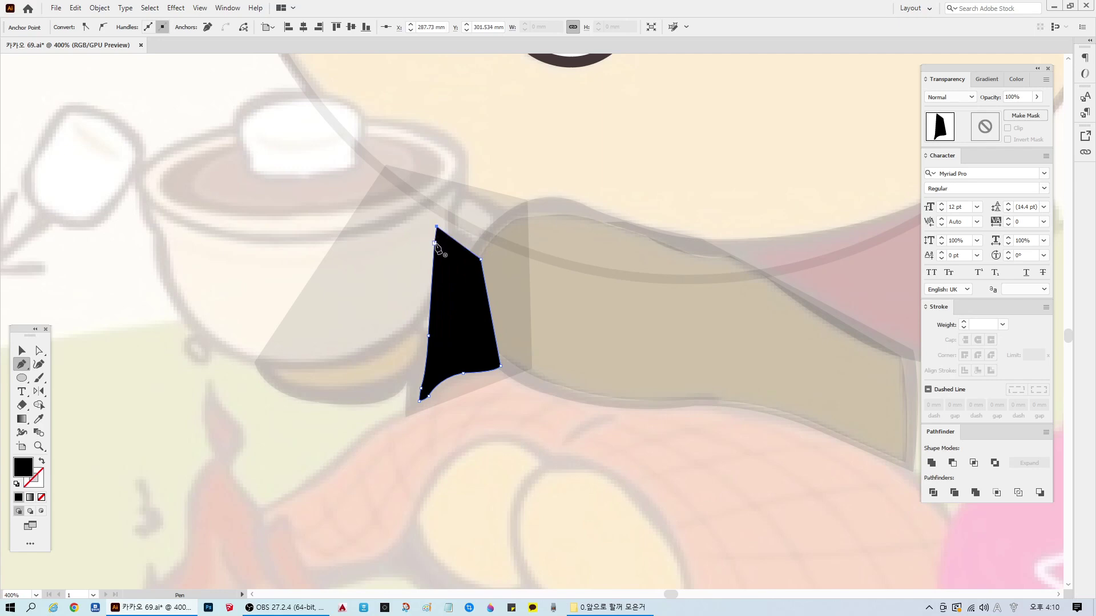
left_click(264, 452, "ctrl")
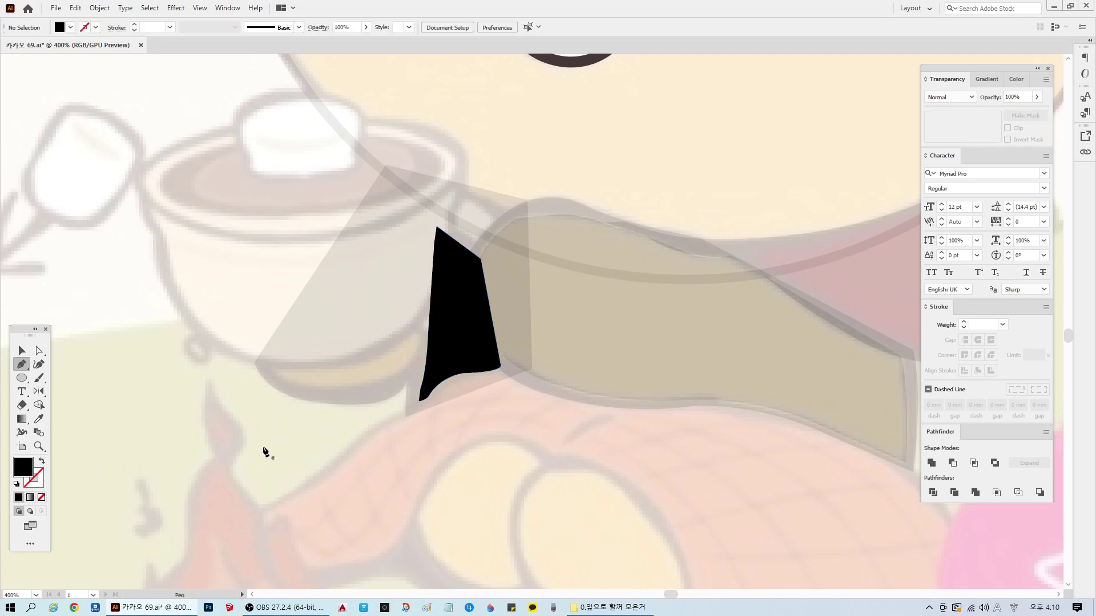
Step: Draw a closed black crescent for the inner area of the hand beneath the cup
left_click(266, 364)
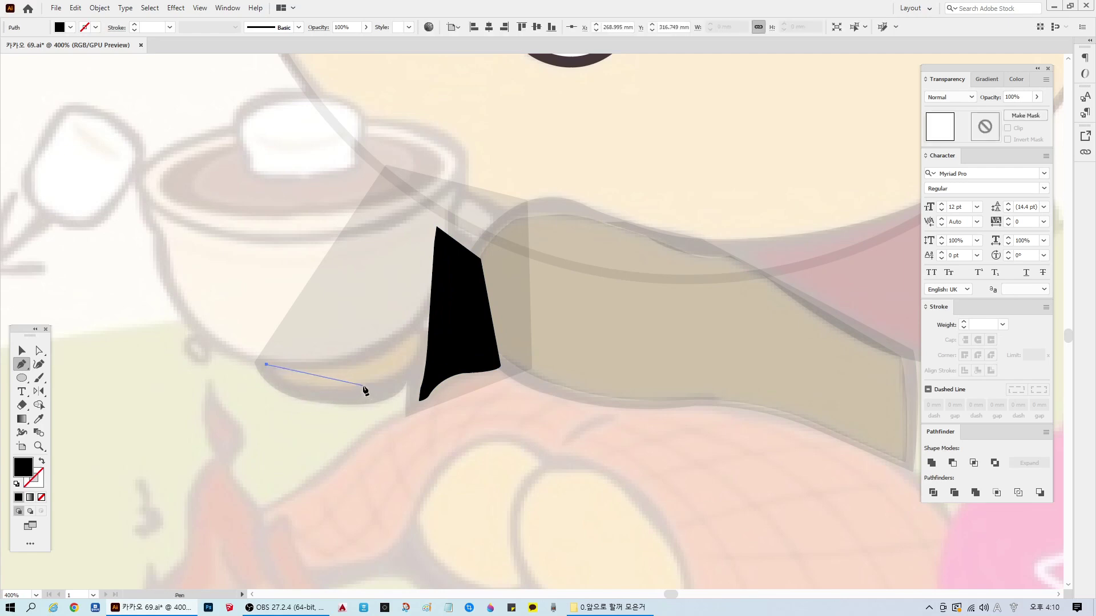
left_click_drag(396, 385, 419, 324)
left_click(361, 387)
left_click(422, 334)
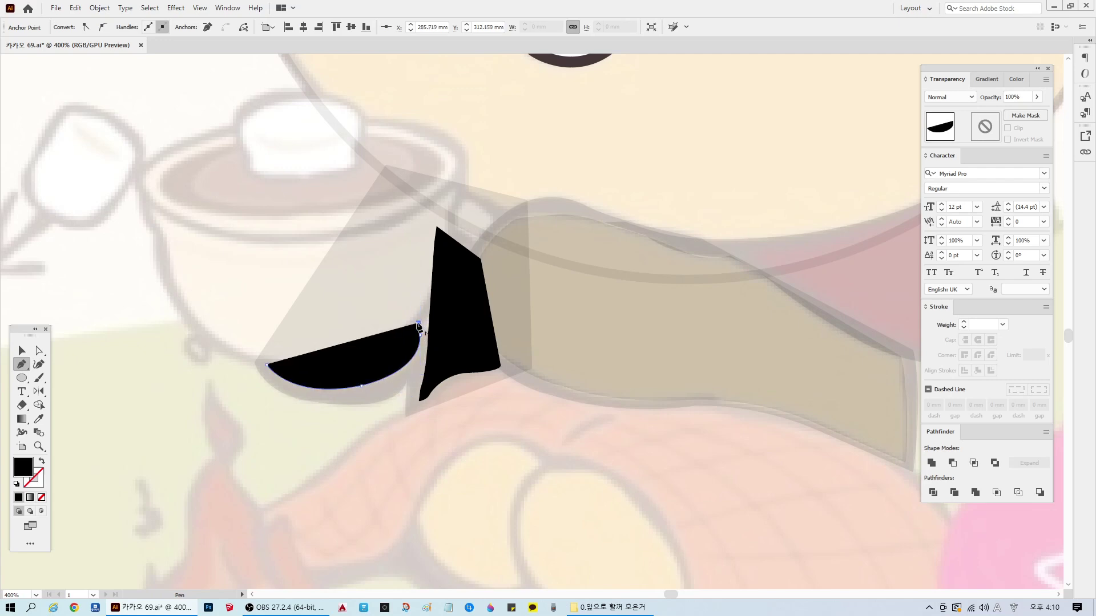
left_click(267, 365)
left_click(259, 494, "ctrl")
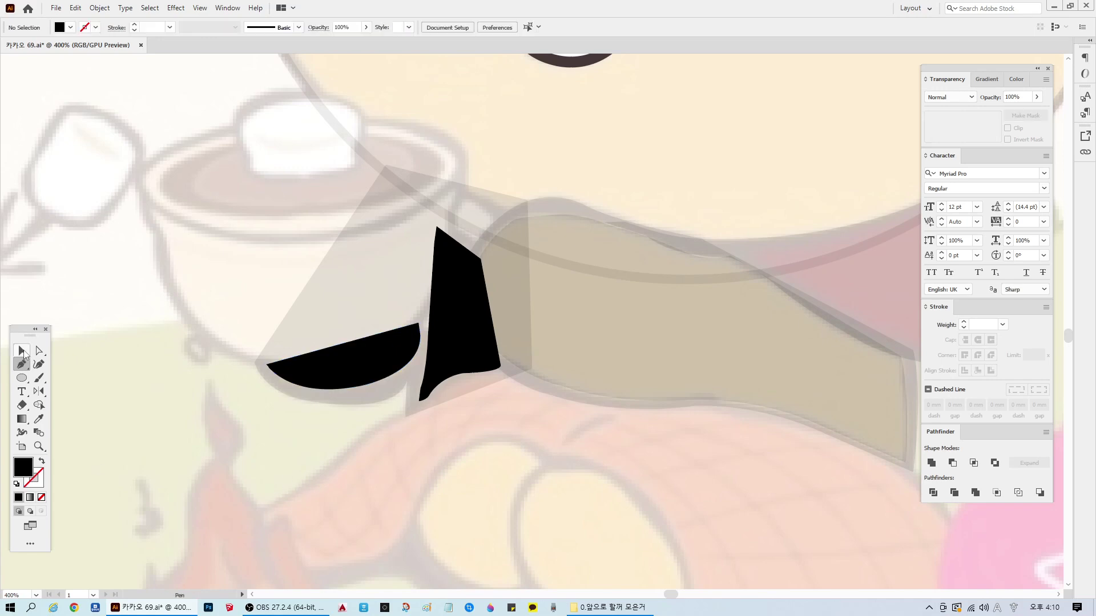
left_click(22, 351)
scroll(551, 391, "down", 2)
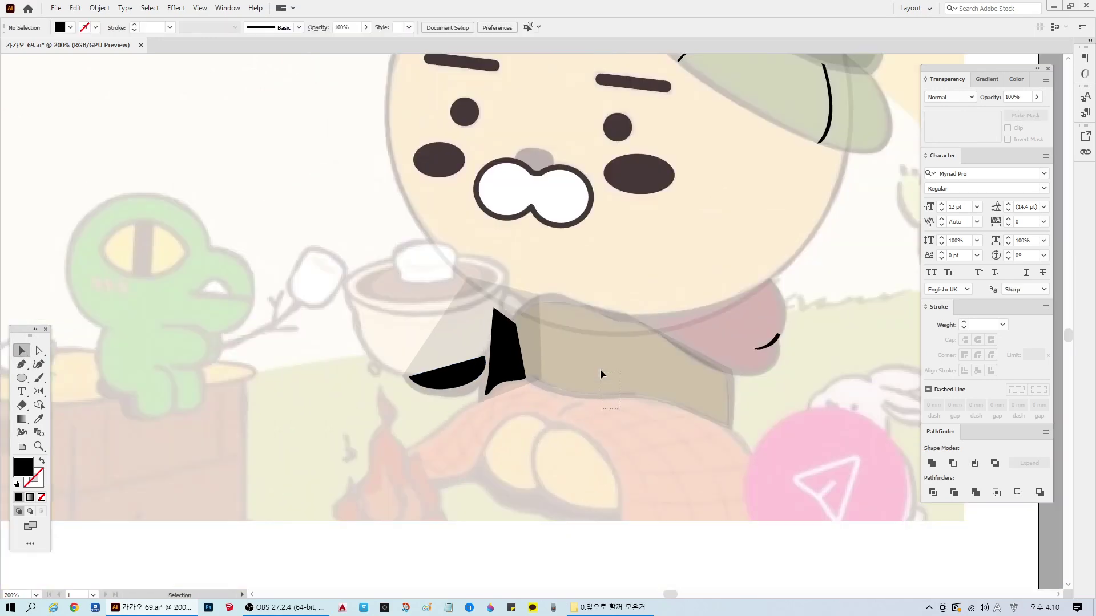
Step: Set the opacity of the two black inner shapes, between cup and arm and beneath the cup, to 10%
left_click_drag(600, 369, 601, 369)
left_click_drag(805, 378, 654, 341)
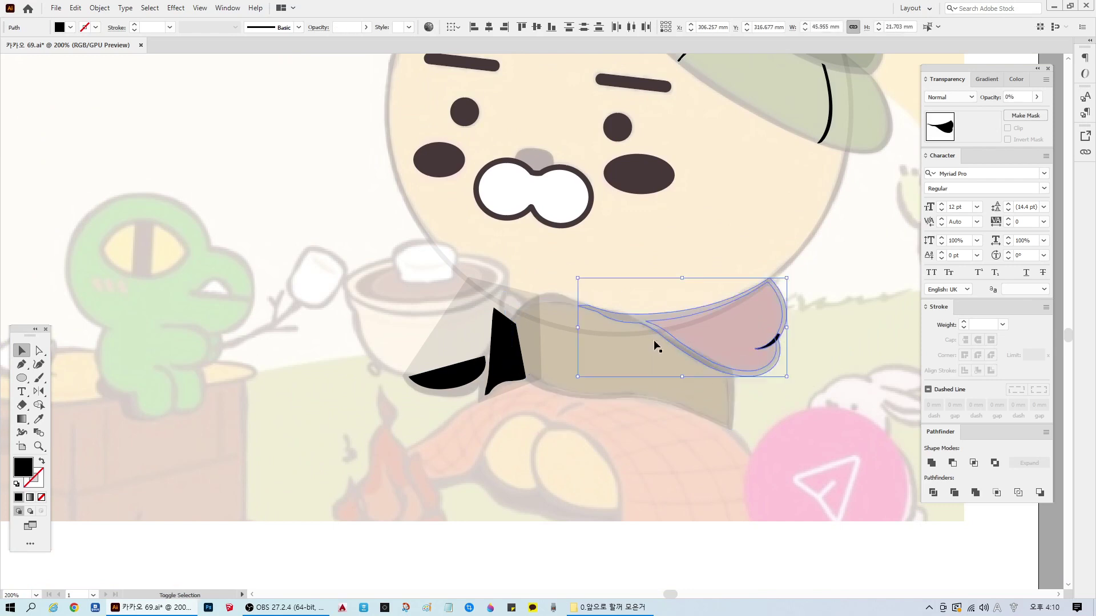
left_click(590, 441)
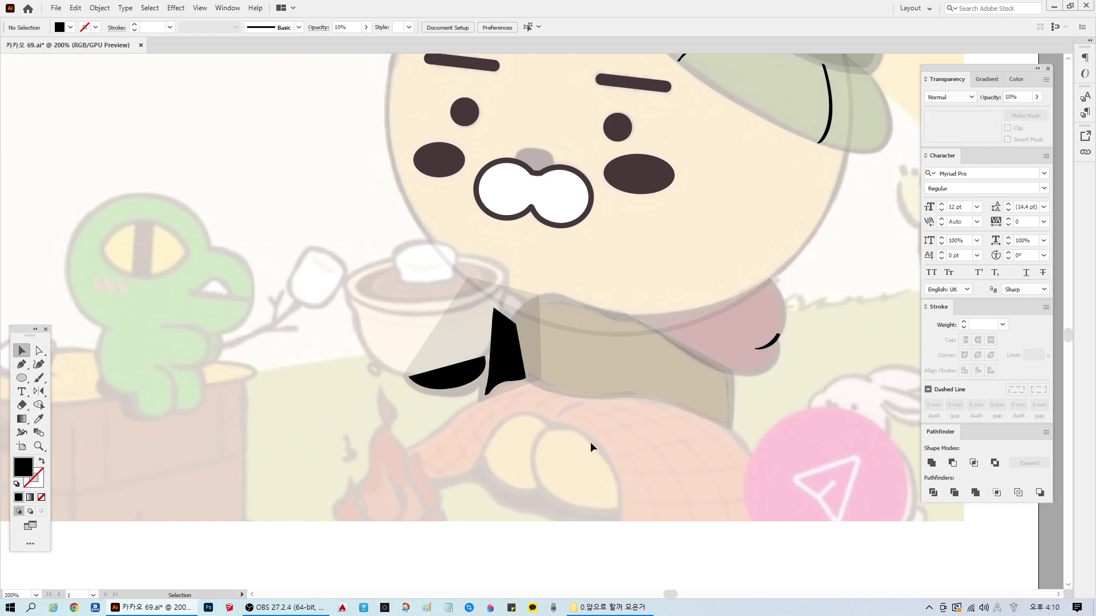
left_click(509, 350)
left_click(453, 375, "shift")
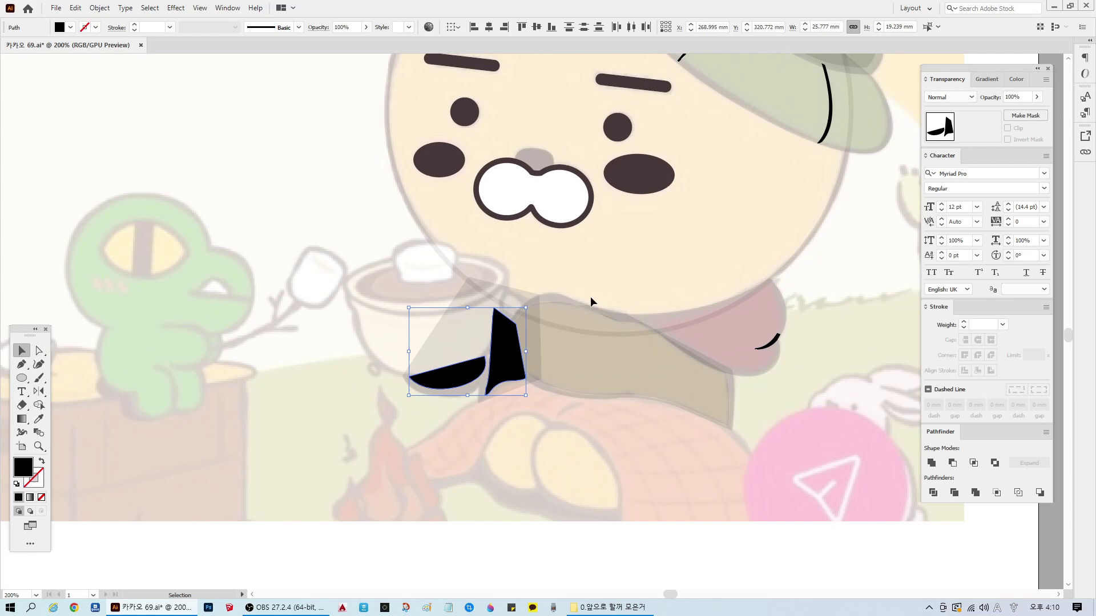
left_click(1018, 97)
type("10")
key("Return")
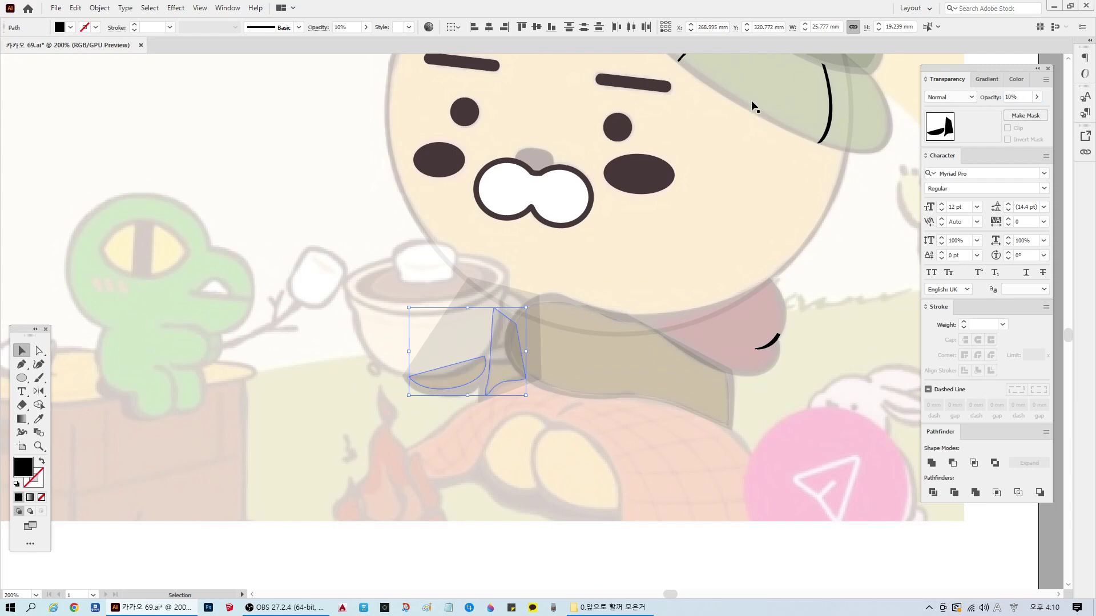
left_click(479, 454)
Step: Draw an ellipse about 35 by 15 mm over the cup's rim and set its opacity to 10%
scroll(413, 349, "up", 1)
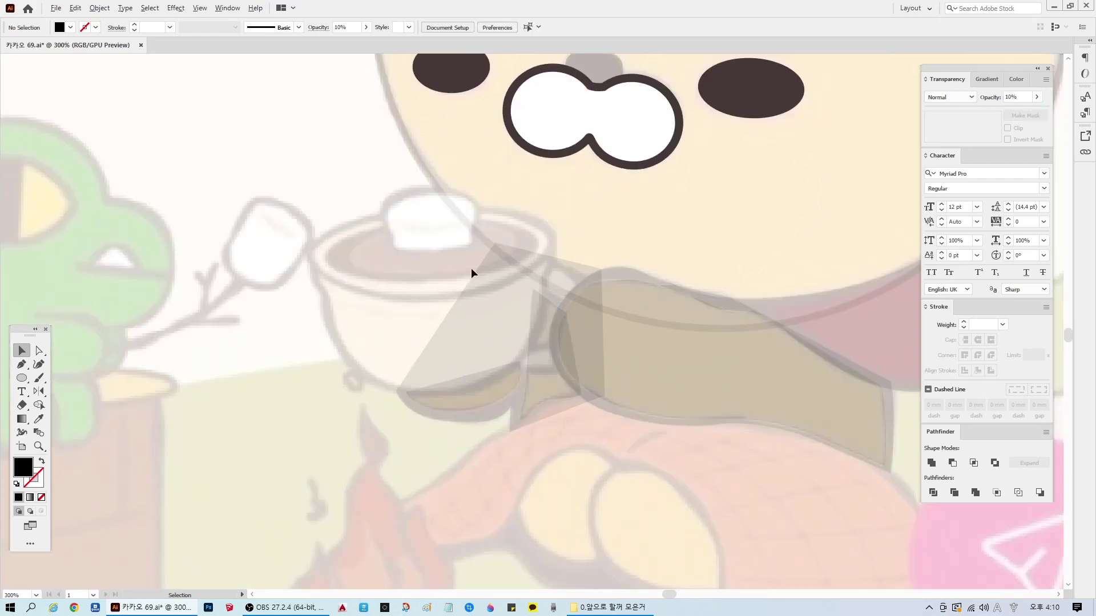
scroll(470, 268, "up", 1)
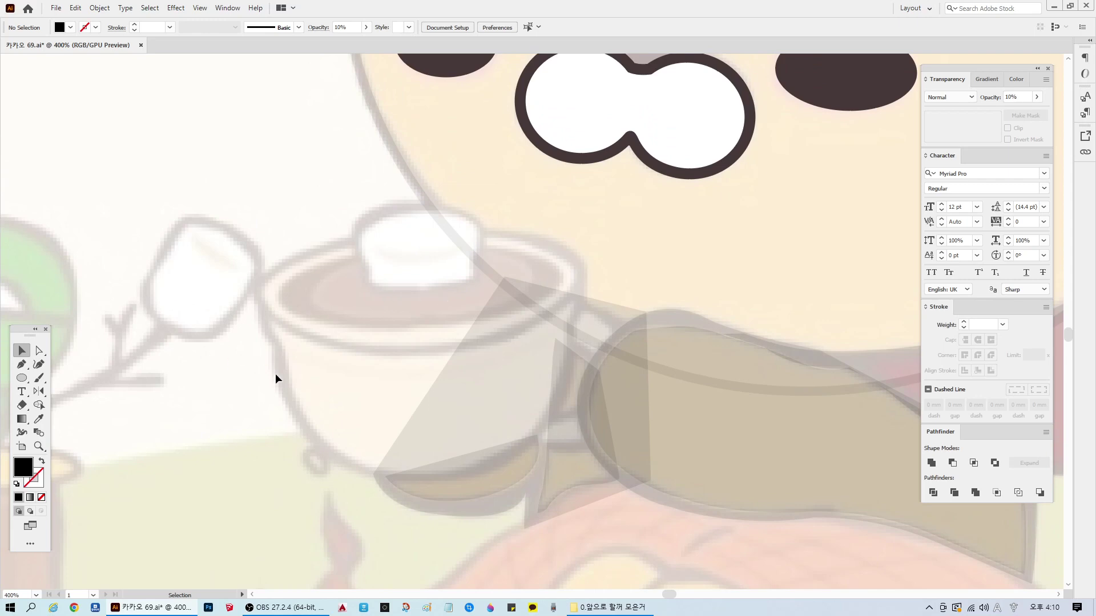
left_click(21, 378)
mouse_move(332, 277)
left_mouse_down()
mouse_move(502, 335)
mouse_move(549, 326)
mouse_move(583, 358)
left_mouse_up()
left_click(22, 350)
left_click(240, 303)
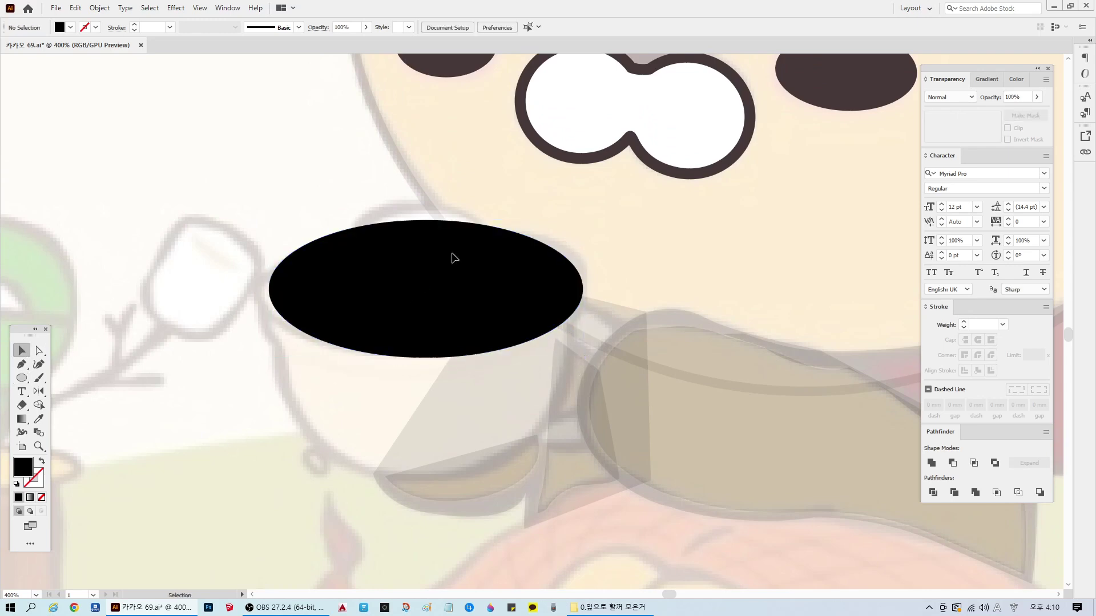
left_click(453, 255)
left_click(1010, 97)
type("10")
key("Return")
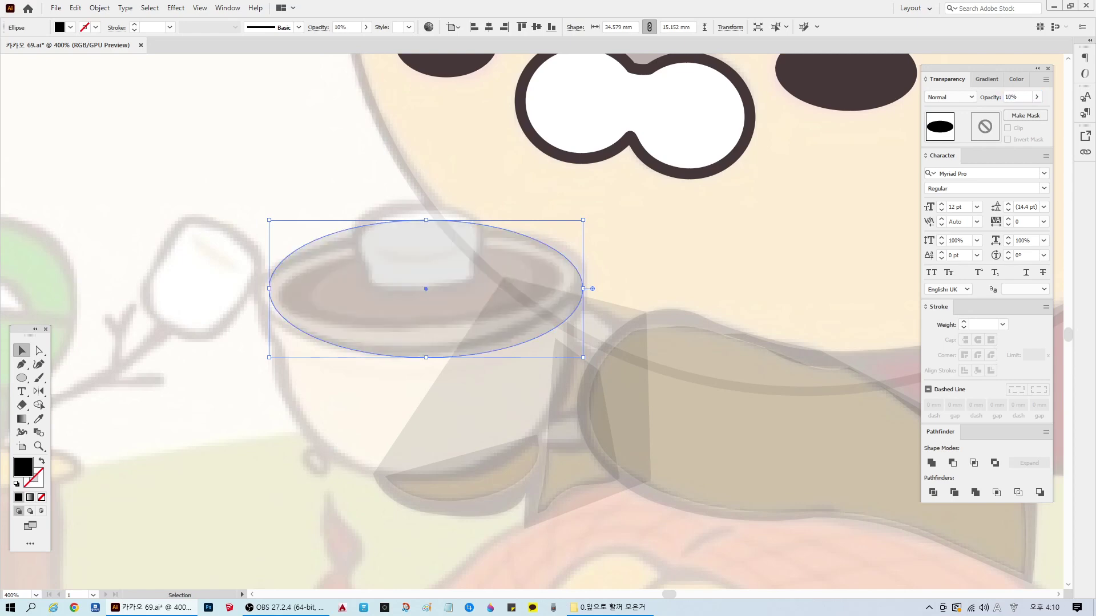
Step: Reshape the rim ellipse's left, top and right anchor points and handles to match the cup's slightly tilted outer rim
left_click(47, 353)
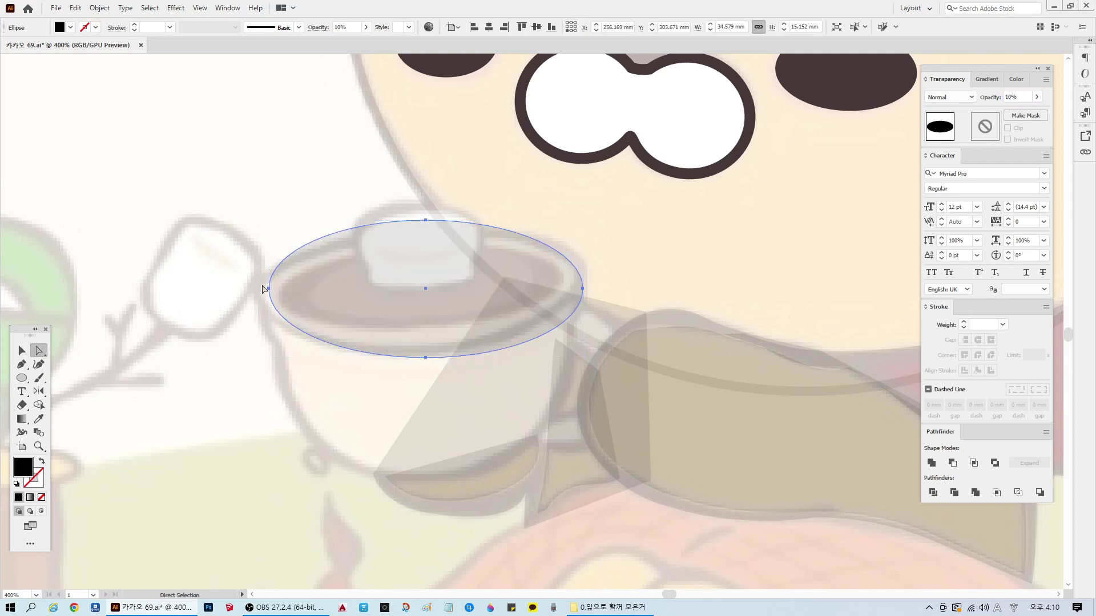
left_click_drag(270, 290, 252, 289)
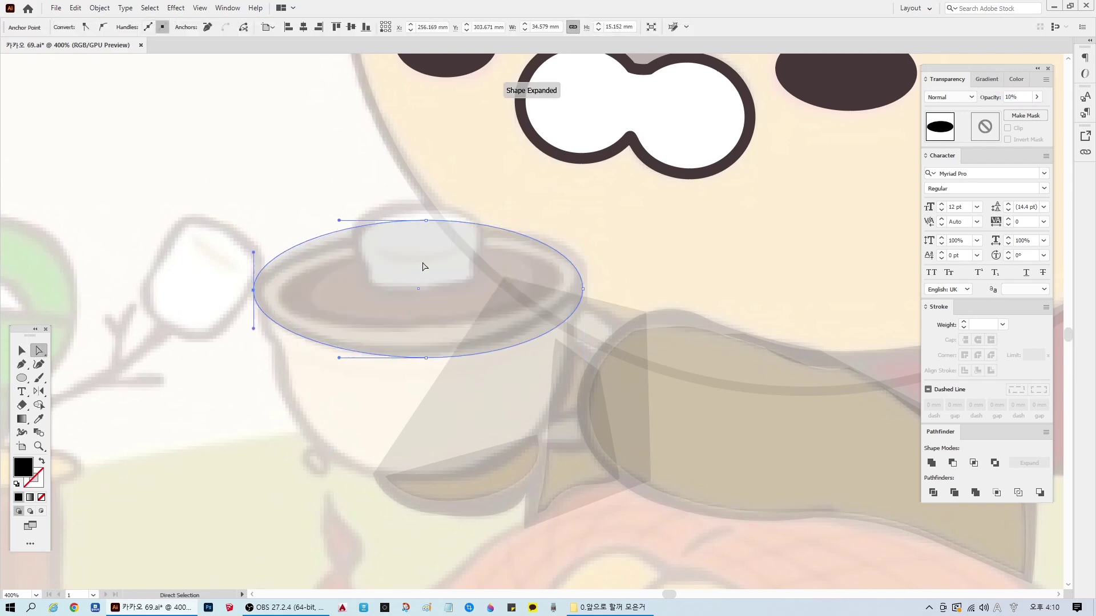
left_click_drag(426, 221, 422, 229)
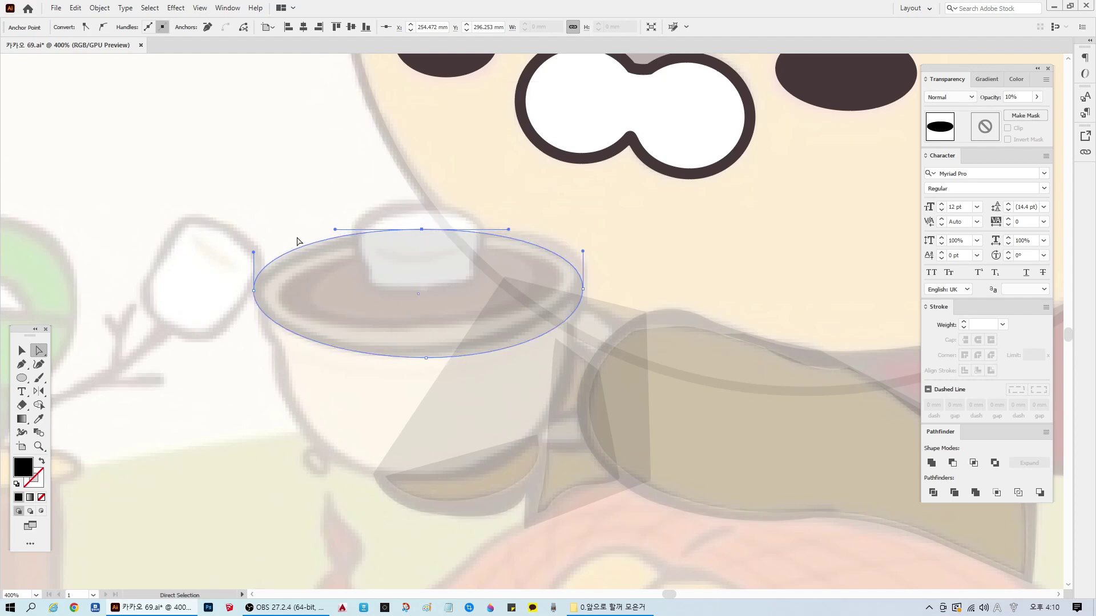
left_click_drag(254, 255, 264, 260)
left_click(254, 289)
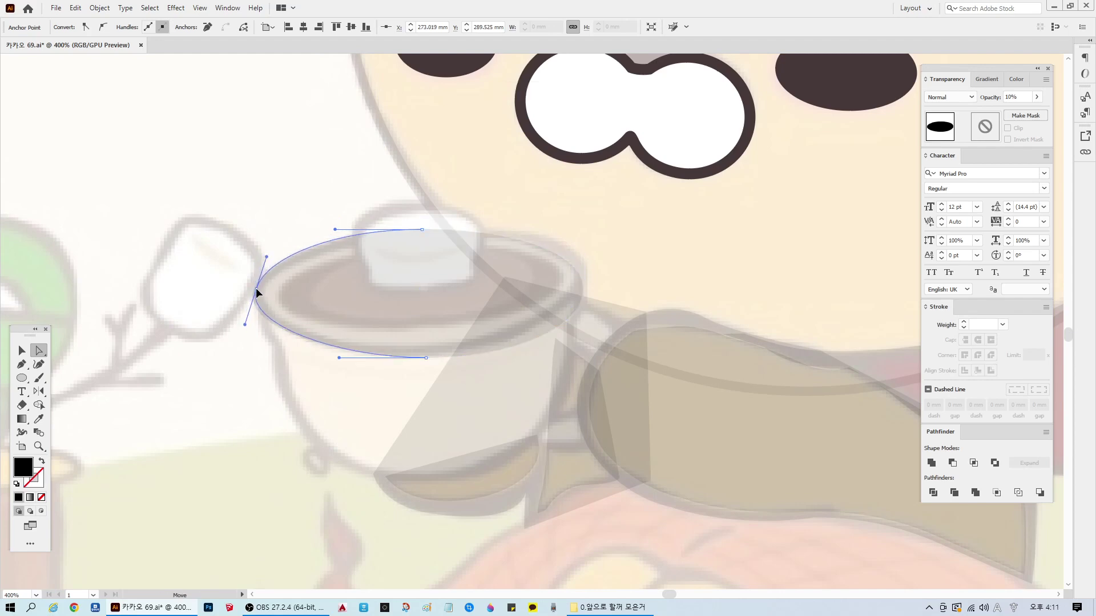
left_click_drag(583, 289, 588, 274)
left_click(422, 229)
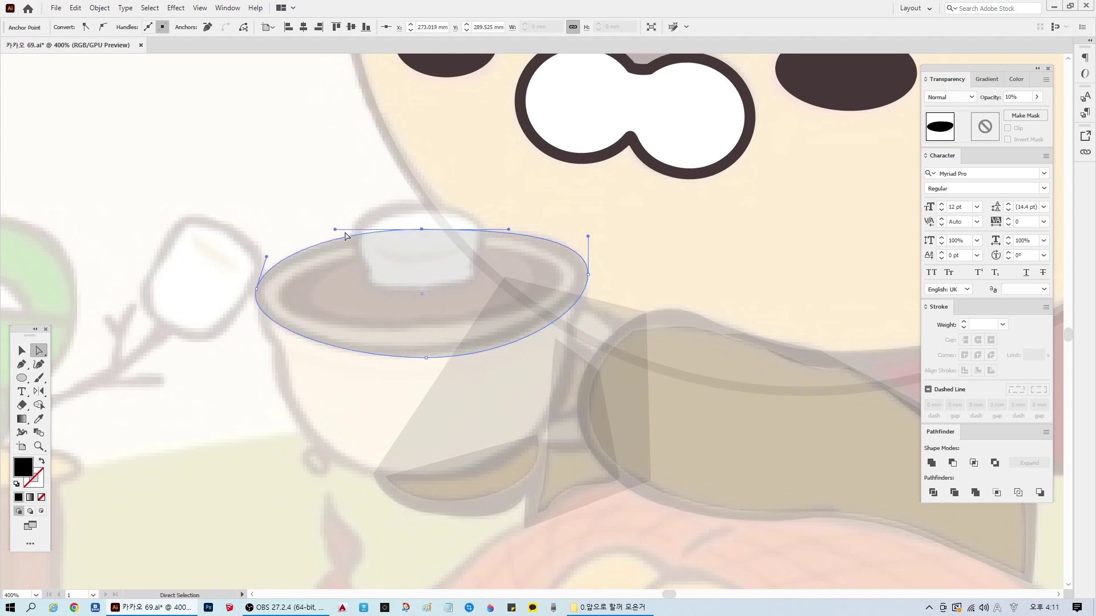
left_click_drag(335, 230, 332, 236)
left_click_drag(331, 232, 331, 231)
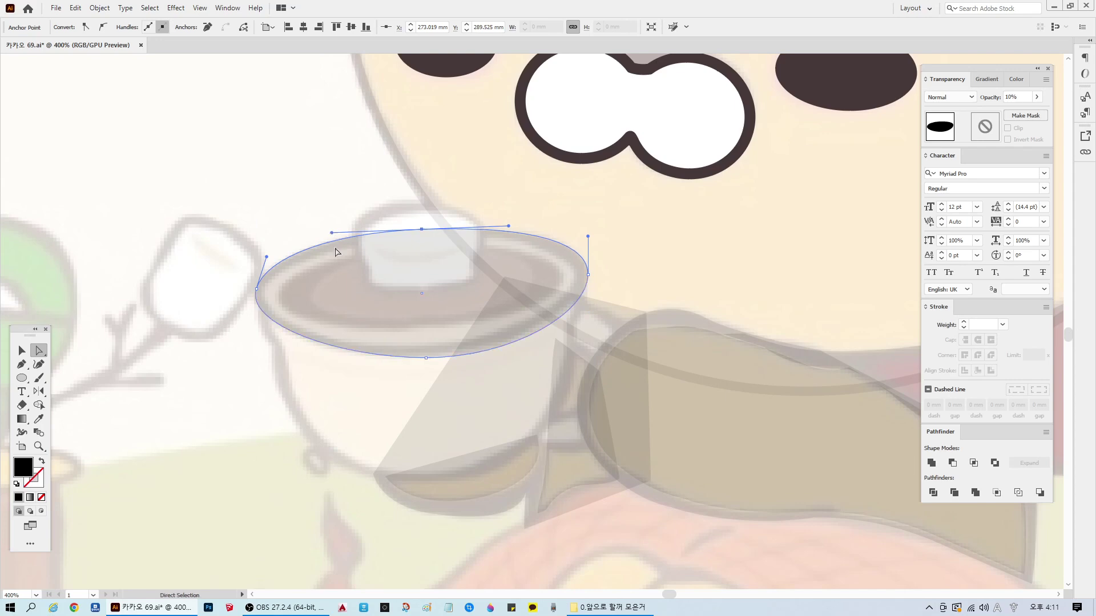
Step: Move the rim ellipse's bottom anchor onto the rim's lower edge and tilt its handles slightly to follow the curve
left_click_drag(426, 358, 415, 354)
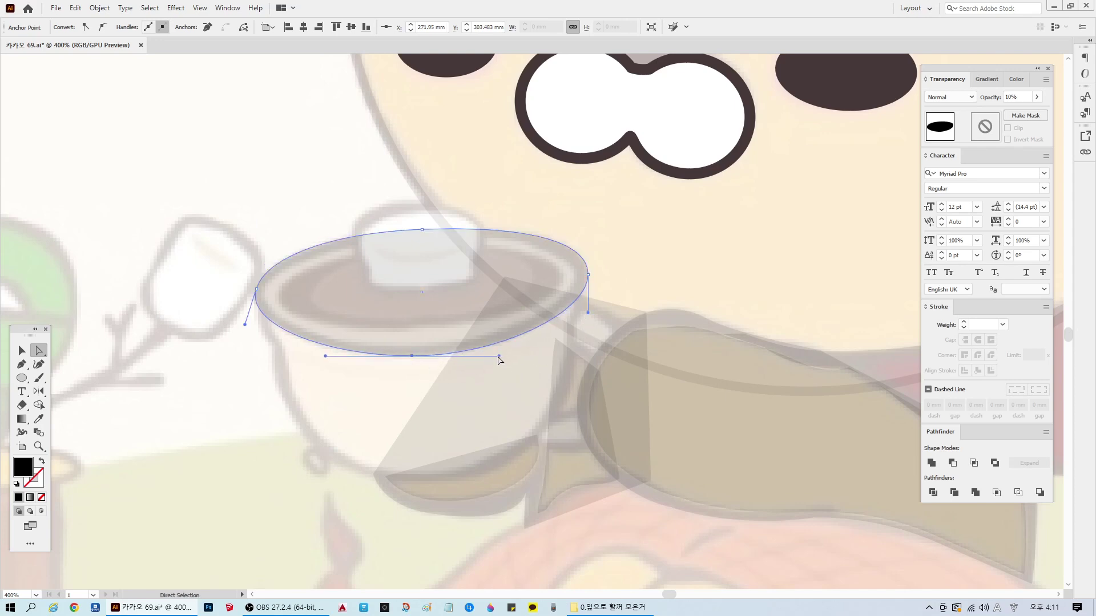
left_click_drag(499, 356, 468, 329)
key("ctrl+z")
left_click_drag(326, 356, 316, 359)
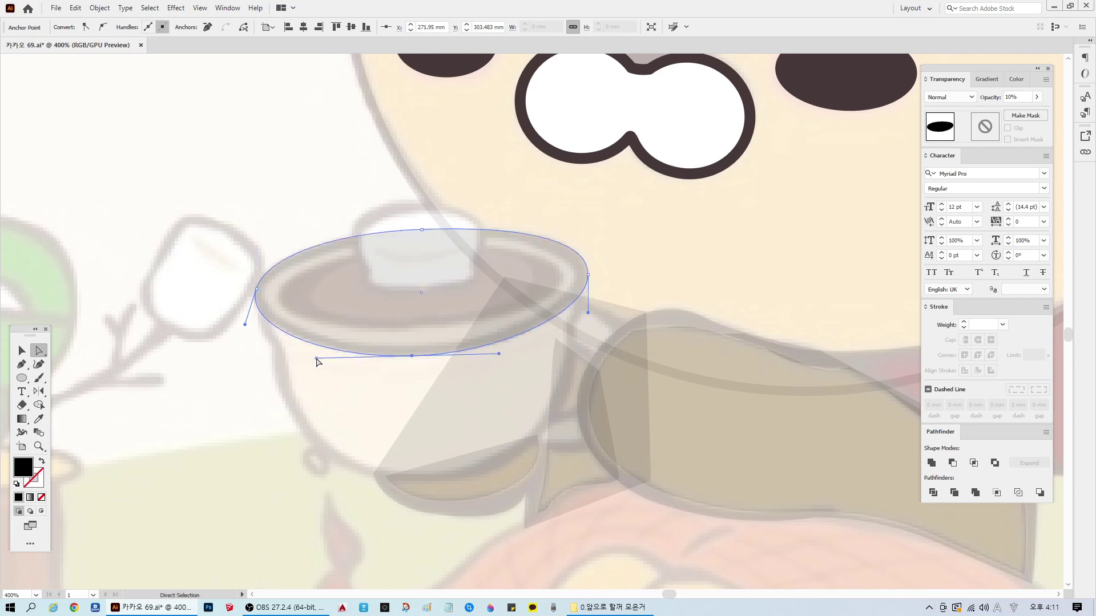
left_click(236, 453)
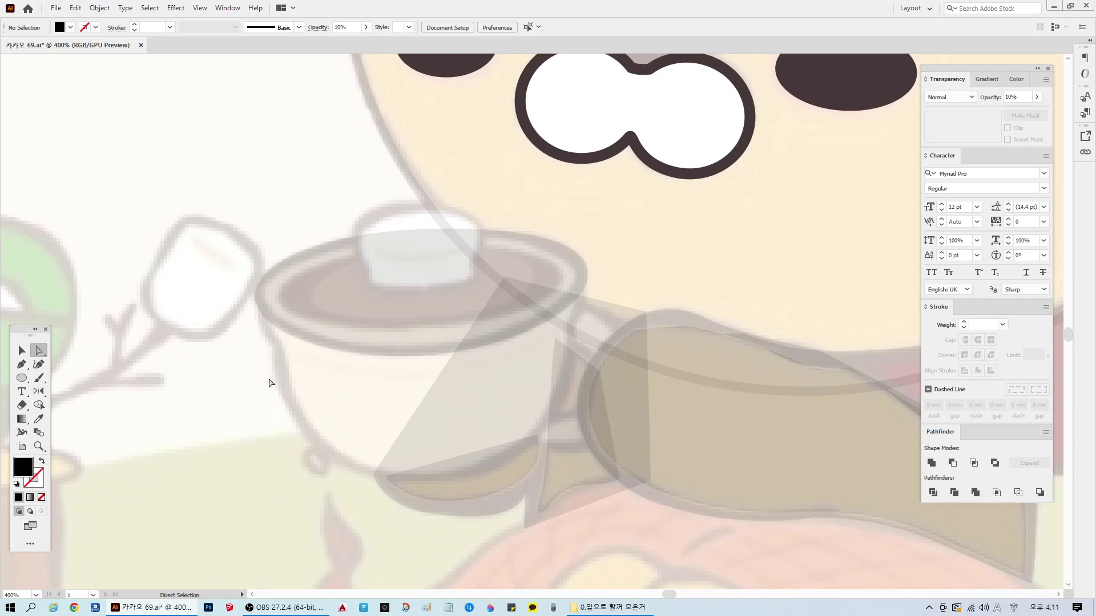
Step: Copy the rim ellipse in place and scale the copy to the rim's inner outline, about 12.8 mm high
left_click(22, 350)
left_click(437, 301)
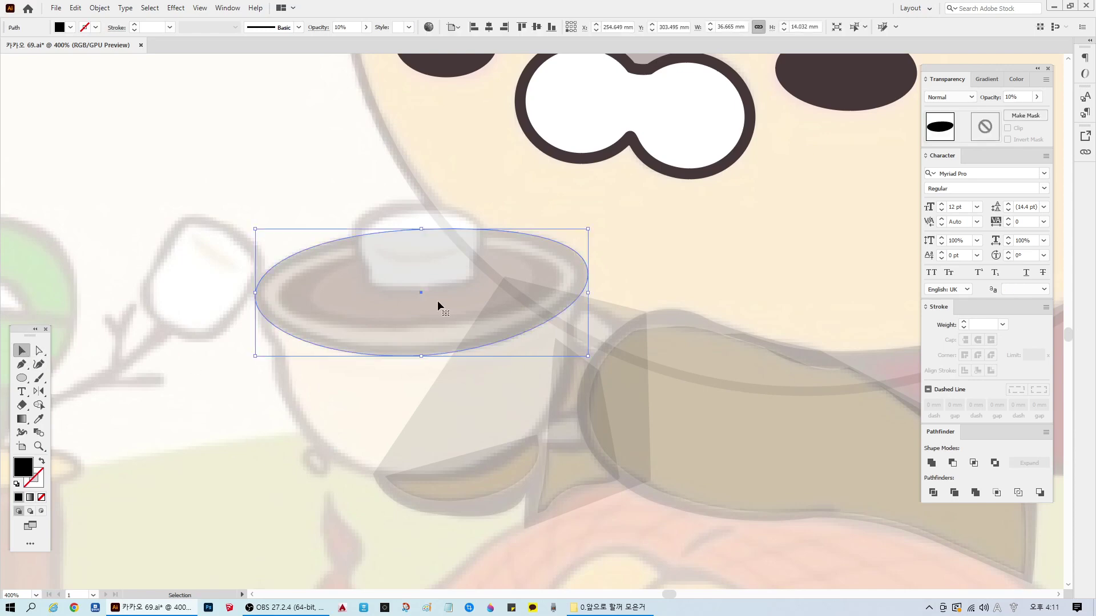
key("a")
key("v")
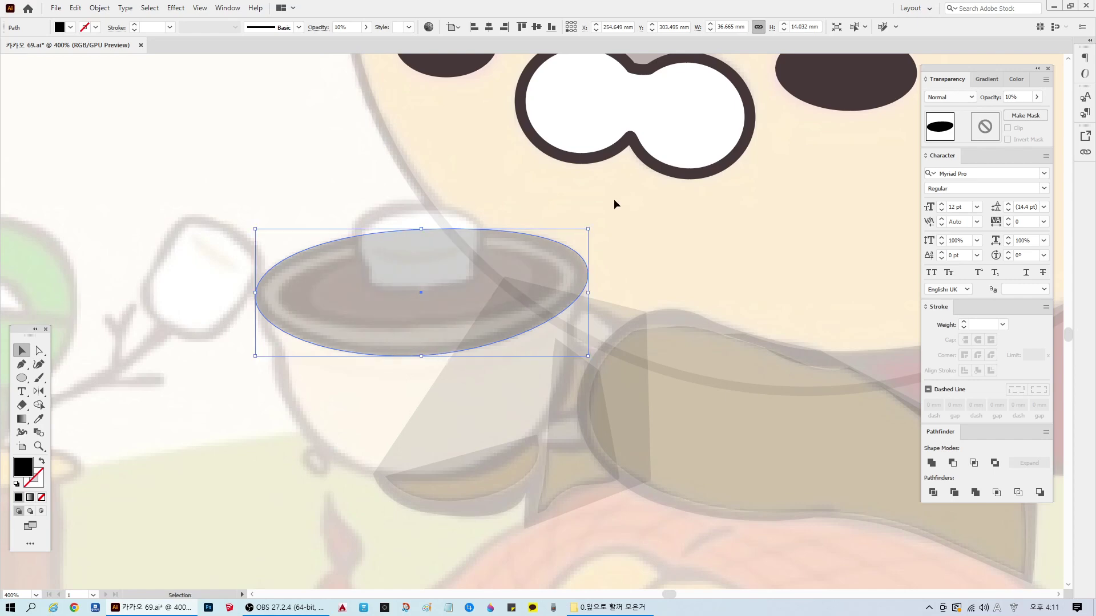
mouse_move(587, 230)
left_mouse_down()
mouse_move(505, 252)
mouse_move(600, 235)
mouse_move(591, 236)
left_mouse_up()
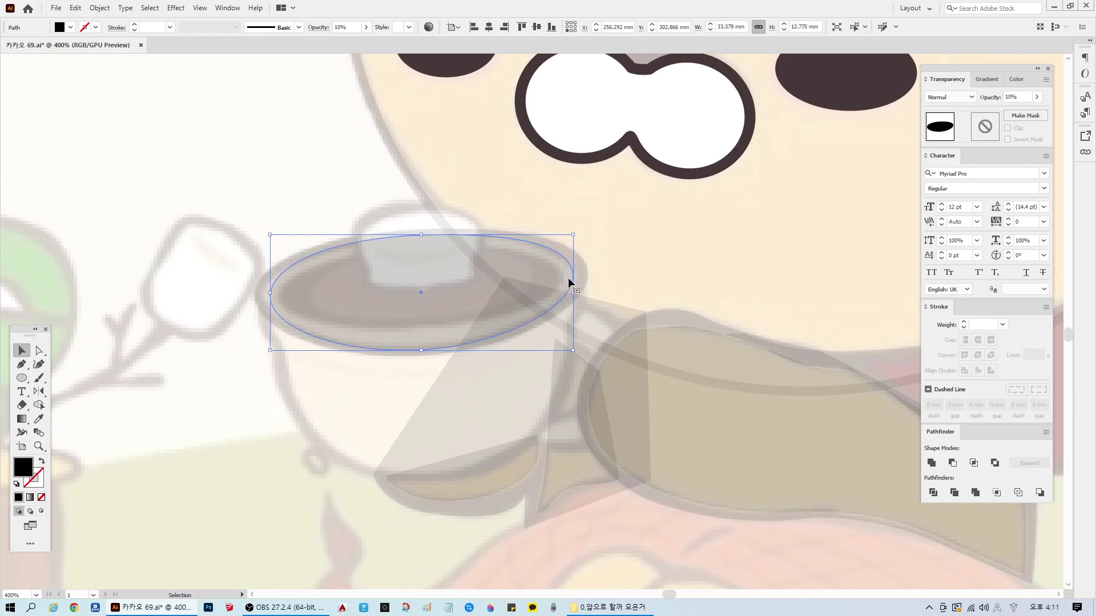
left_click_drag(575, 292, 578, 293)
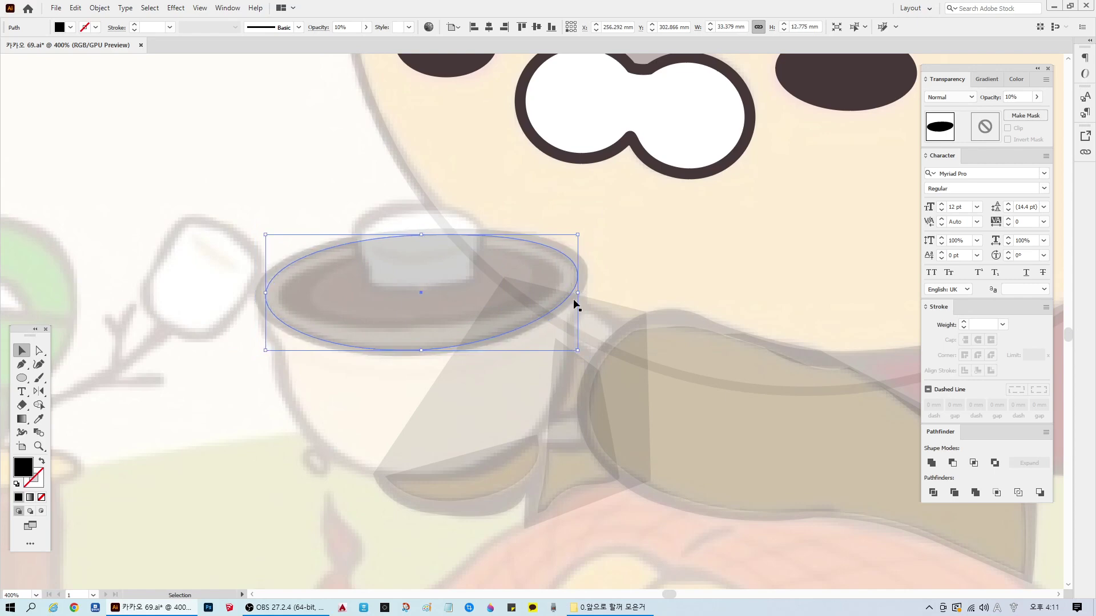
left_click(431, 425)
Step: Copy the inner rim ellipse in place, then resize and position it over the coffee surface, about 31 by 9.6 mm
left_click(312, 428)
left_click(446, 320)
left_click_drag(578, 234, 563, 244)
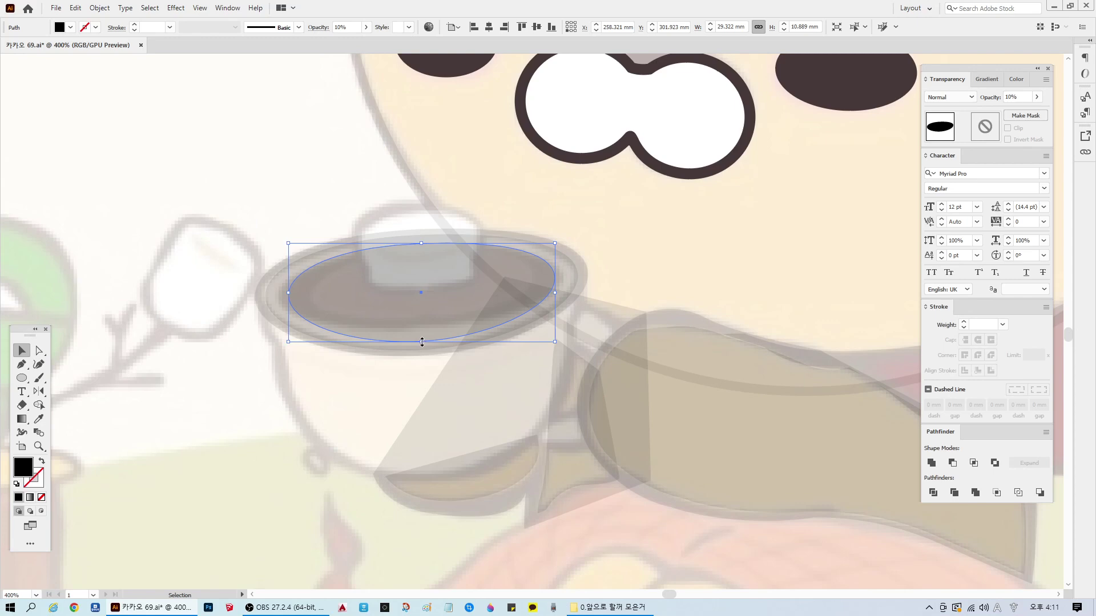
left_click_drag(422, 343, 418, 330)
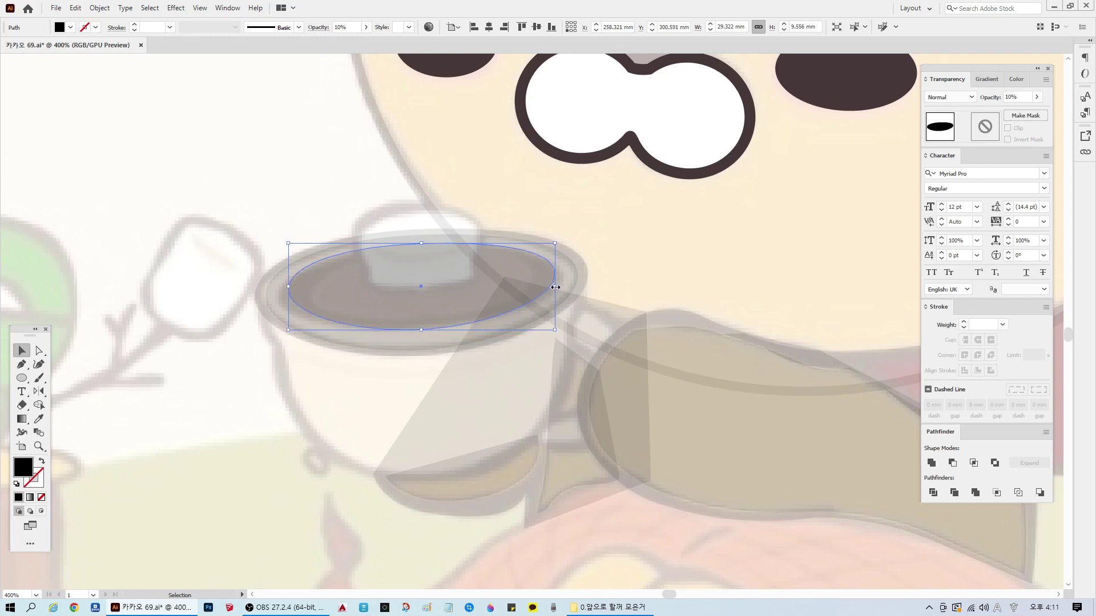
left_click_drag(556, 285, 567, 286)
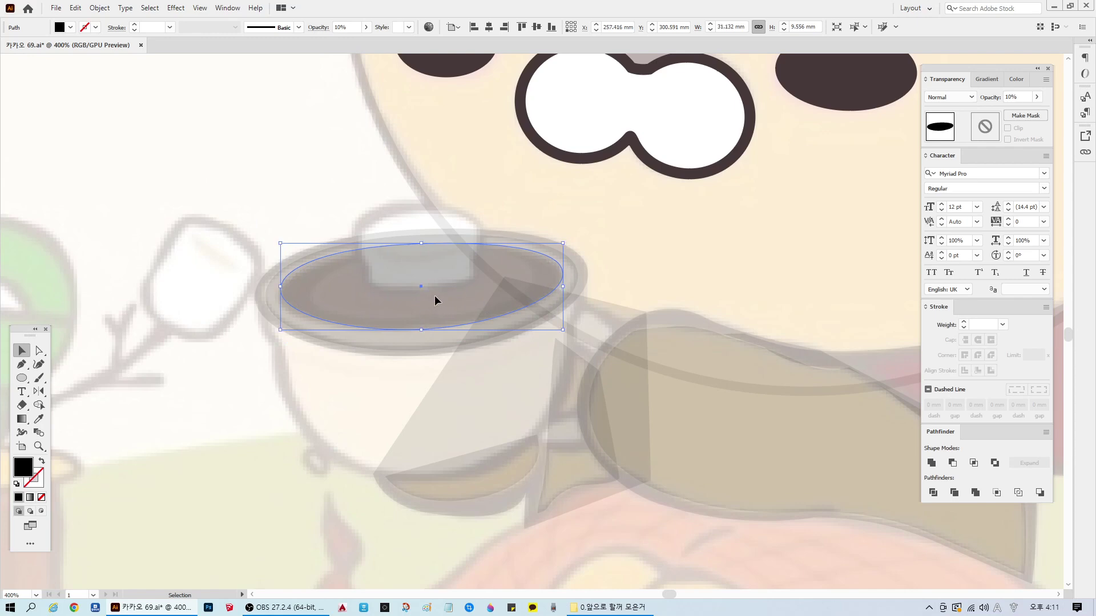
left_click_drag(434, 300, 445, 284)
Step: Raise the bottom anchor of the coffee-surface ellipse to follow the coffee's lower edge
left_click(39, 351)
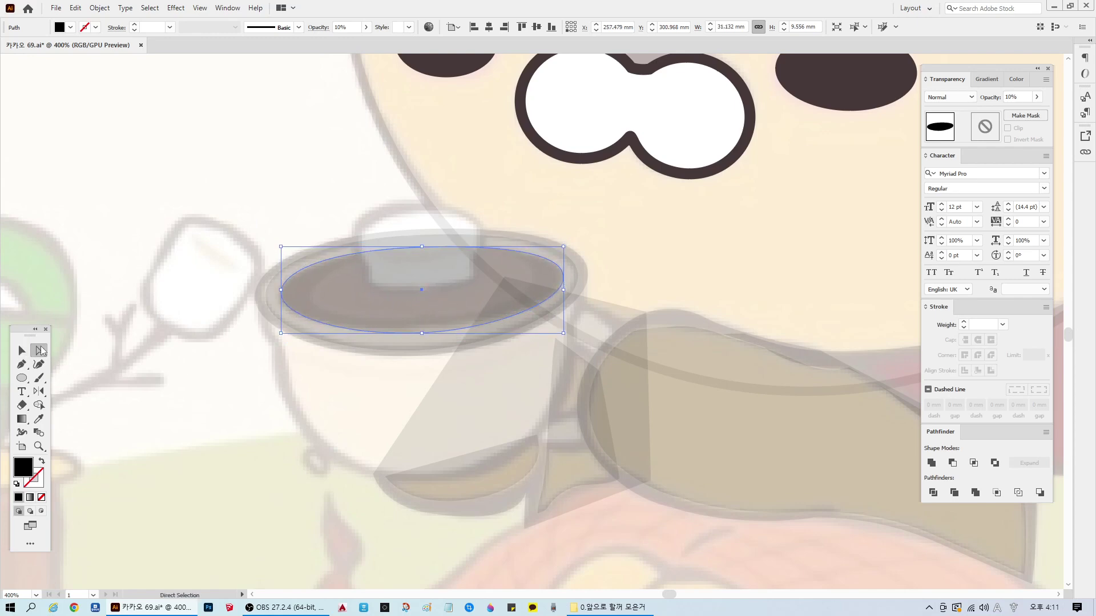
left_click_drag(415, 337, 414, 329)
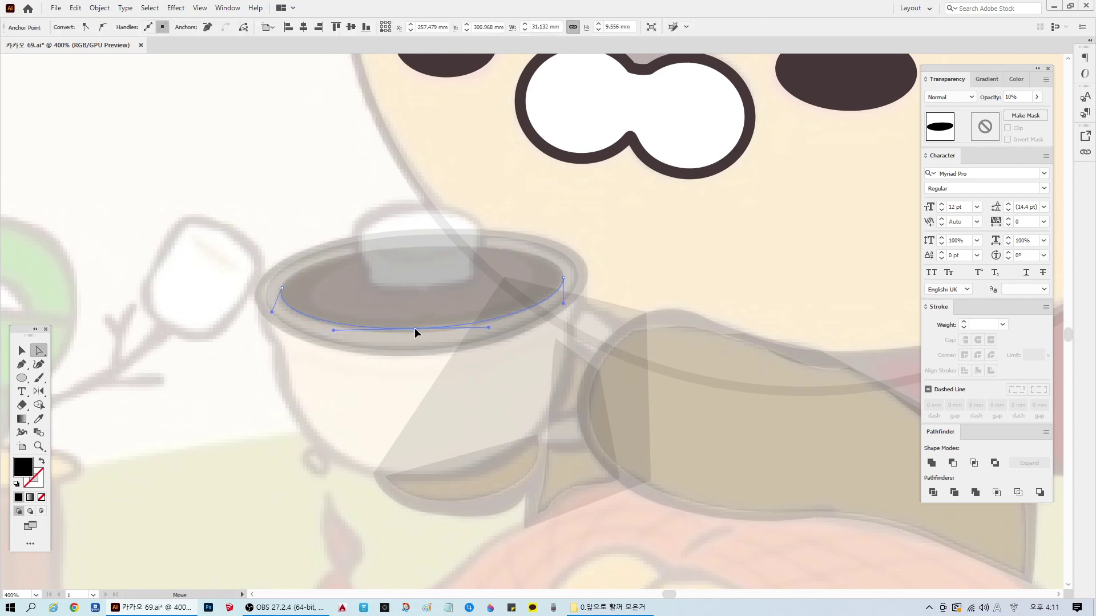
left_click(313, 491)
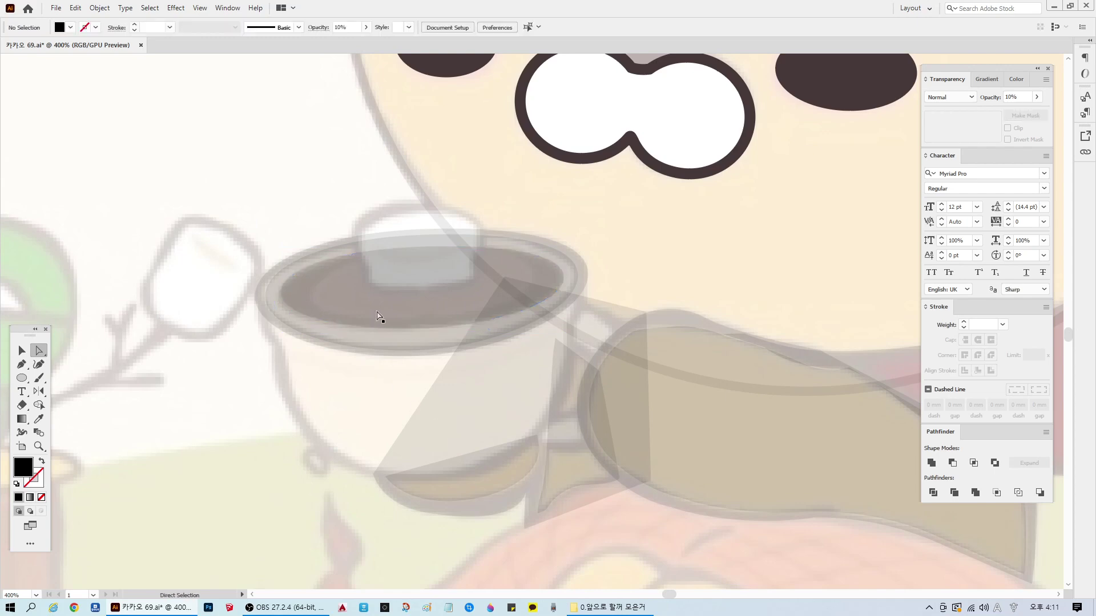
Step: Make a slightly tilted copy of the coffee-surface ellipse in place and set its opacity to 1%
left_click(380, 320)
key("v")
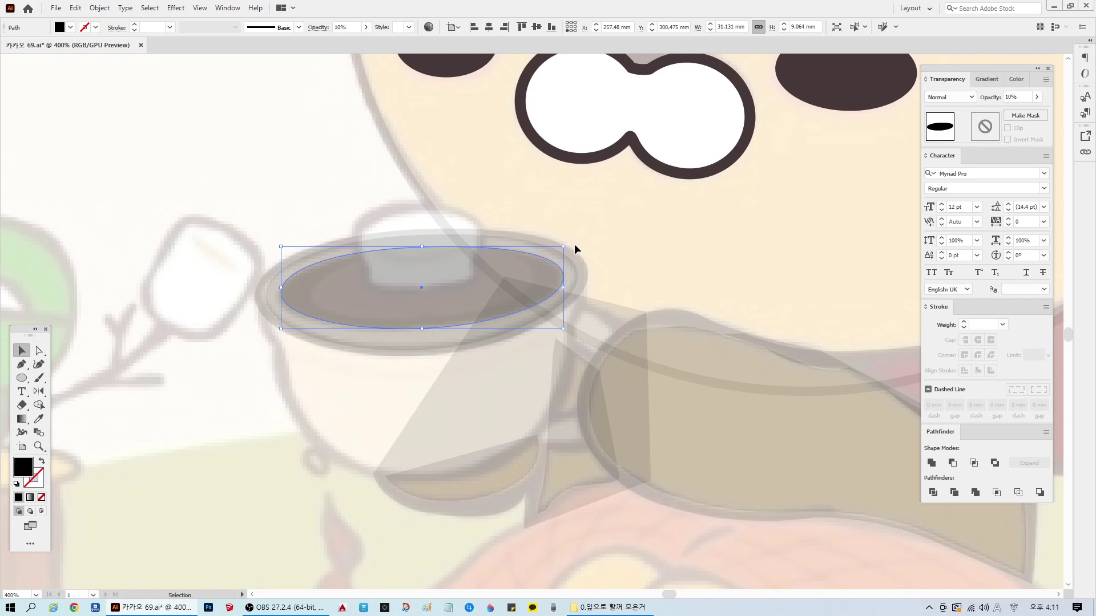
left_click_drag(569, 242, 570, 245)
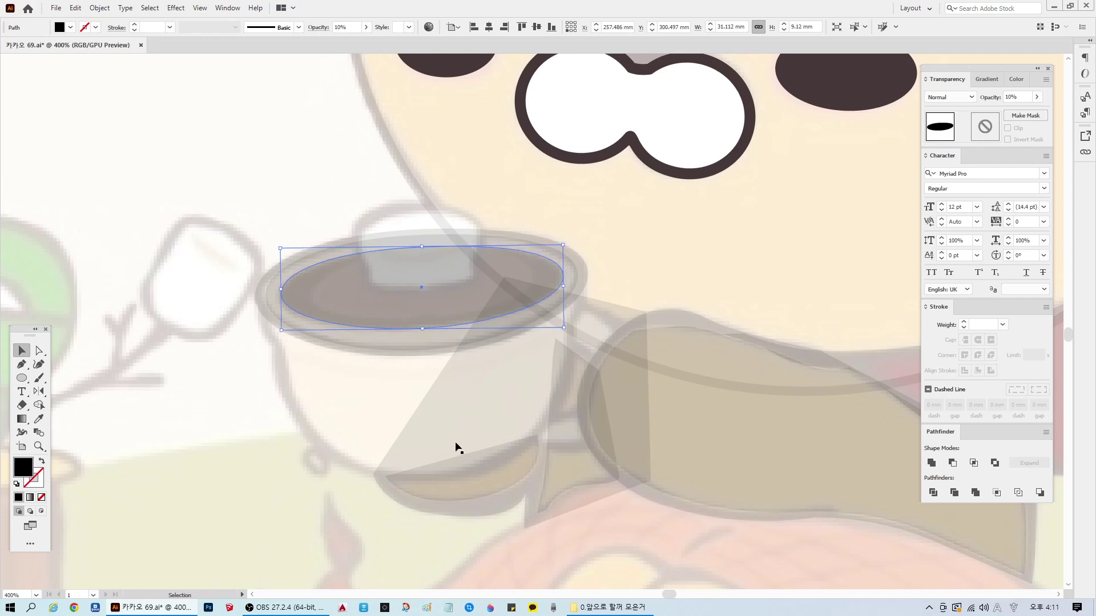
left_click(1011, 97)
type("5")
key("Return")
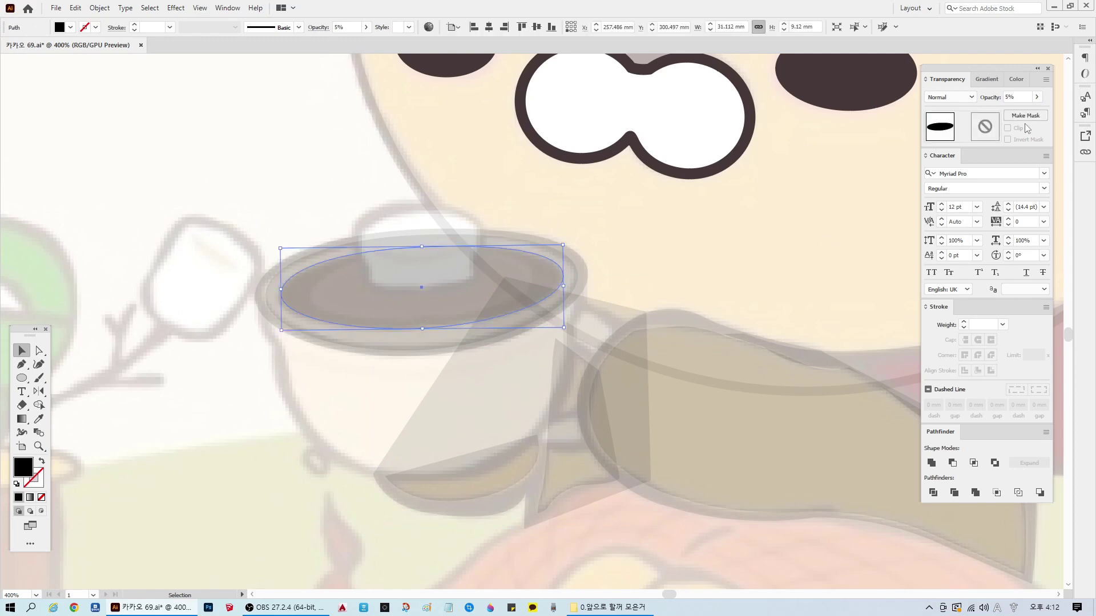
left_click(1019, 97)
type("1")
key("Return")
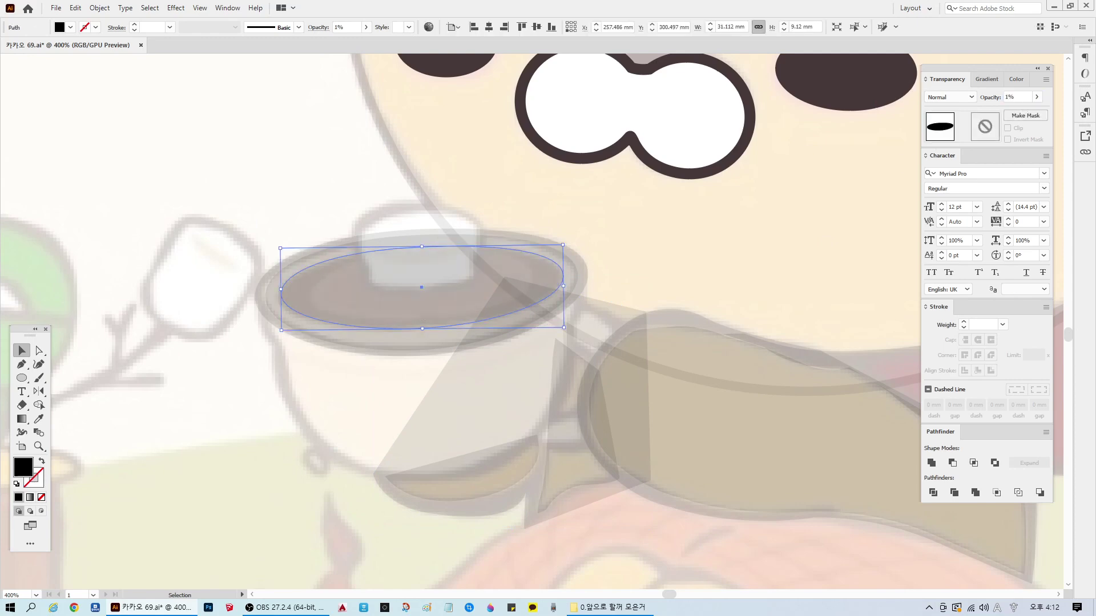
Step: Scale the 1% opacity ellipse down around its center to about 25 mm wide to fit the coffee's lighter inner area
left_click(262, 389)
left_click(335, 308)
key("a")
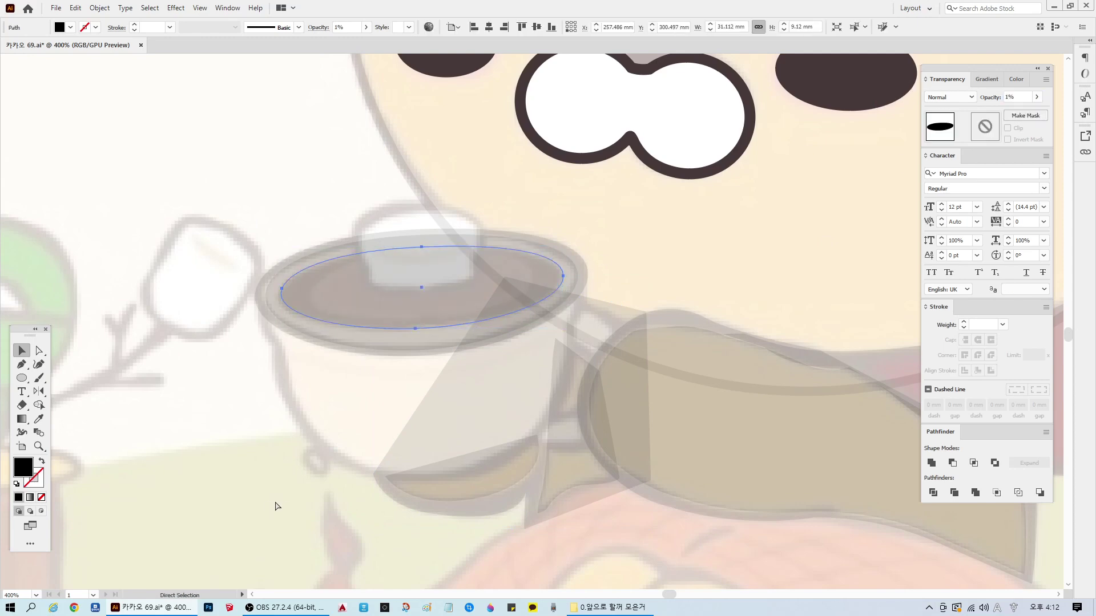
key("v")
left_click_drag(562, 247, 535, 253)
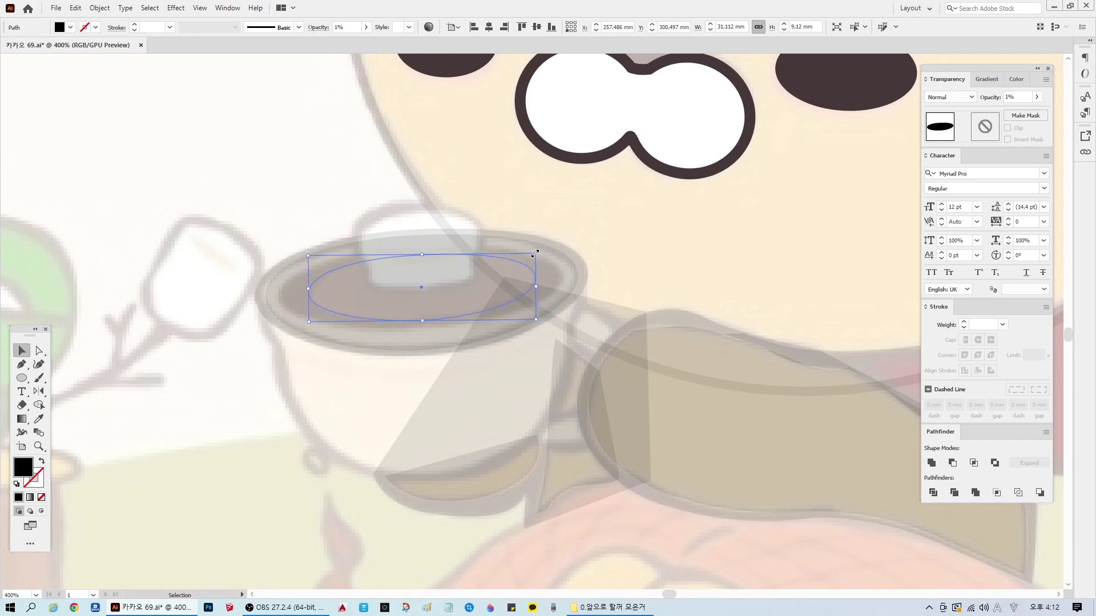
left_click_drag(463, 290, 492, 190)
key("ctrl+z")
left_click_drag(384, 303, 459, 212)
key("ctrl+z")
Step: Tilt the inner coffee ellipse slightly more and stretch it upward to about 7.8 mm high
left_click_drag(540, 250, 538, 247)
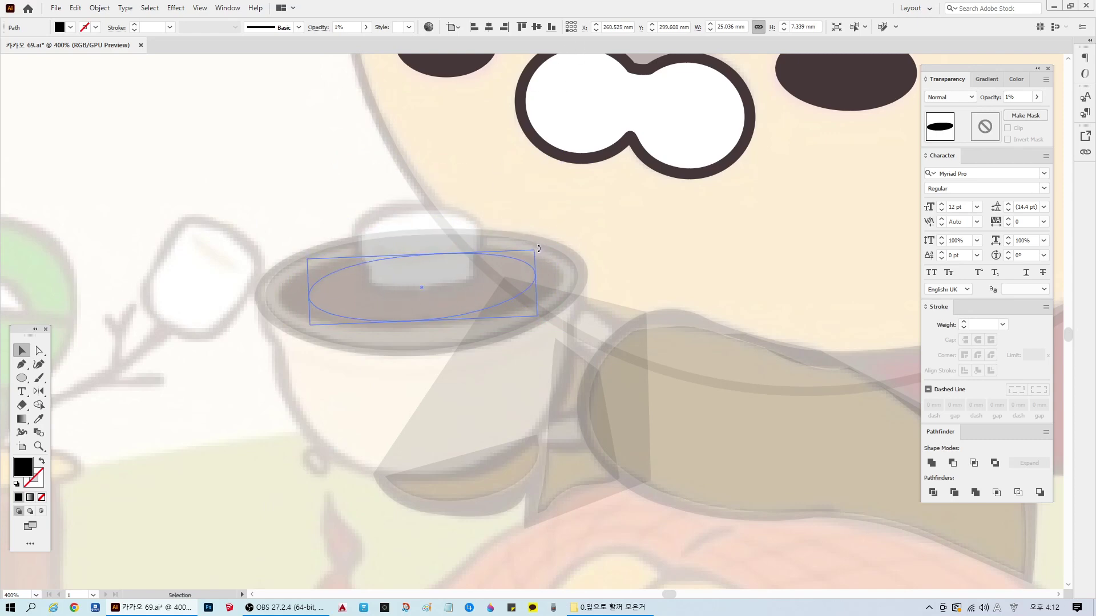
left_click_drag(421, 254, 421, 252)
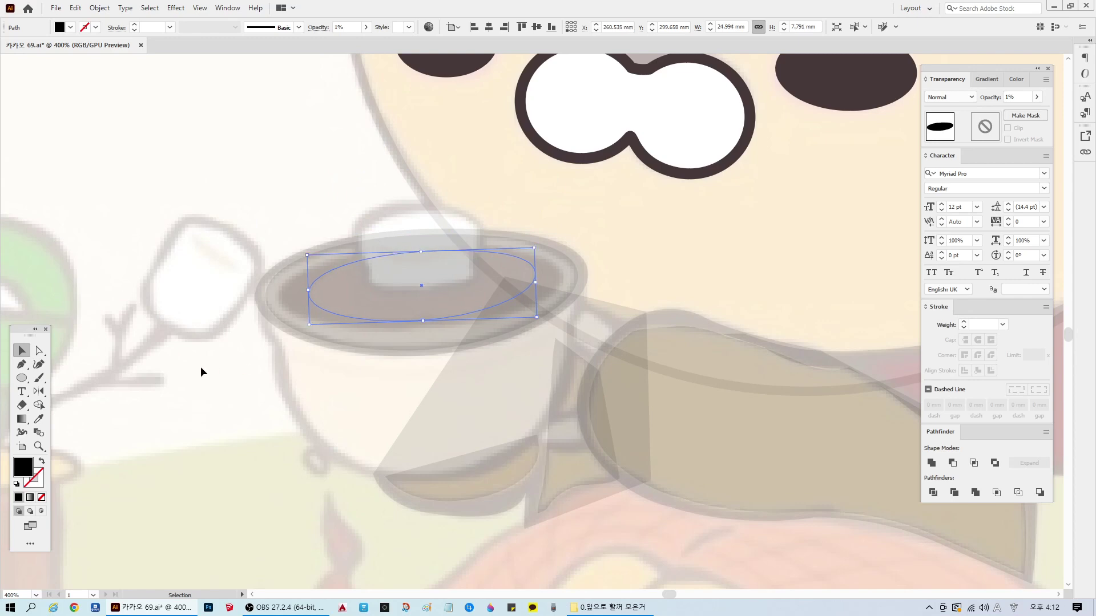
Step: Start a Pen path along the upper-left curve of the marshmallow in the coffee and set its opacity to 10%
left_click(193, 368)
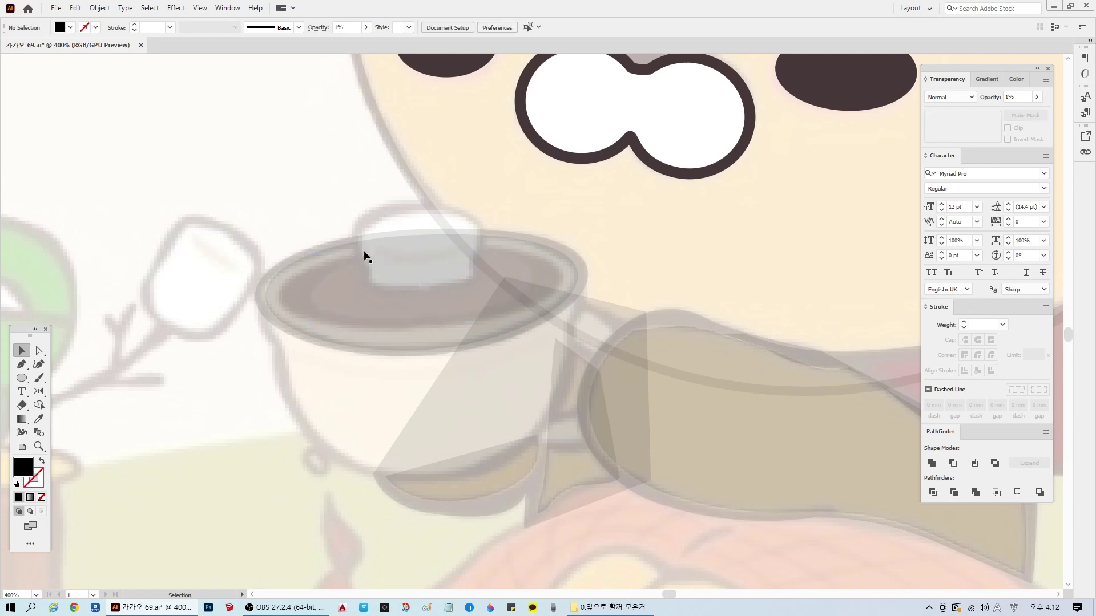
key("ctrl+=")
scroll(317, 286, "down", 2)
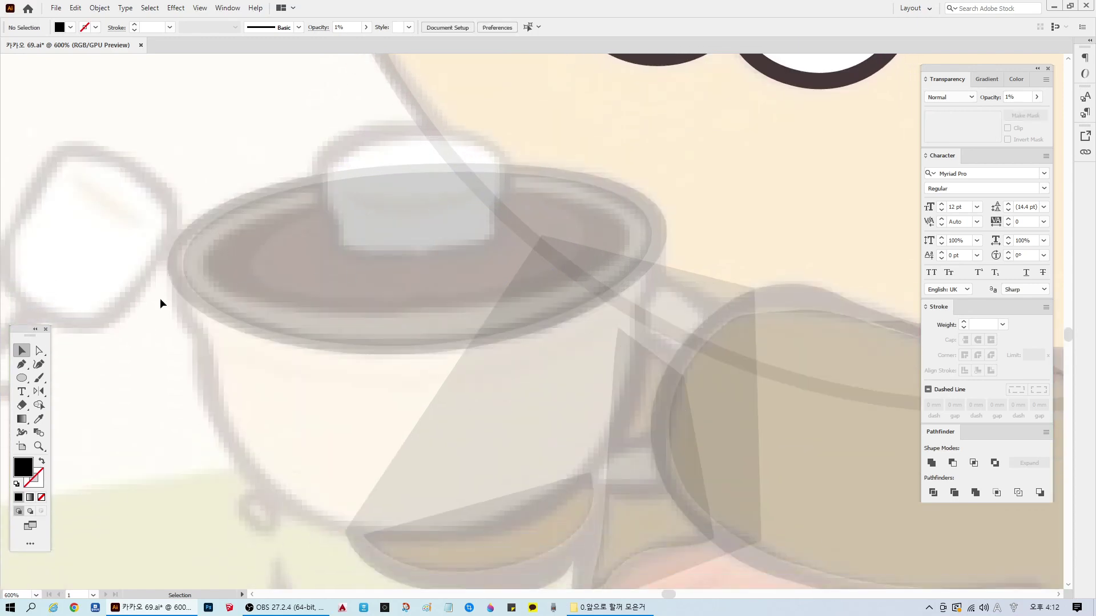
key("p")
left_click(365, 125)
mouse_move(314, 177)
left_mouse_down()
mouse_move(328, 213)
mouse_move(319, 216)
left_mouse_up()
left_click(314, 177)
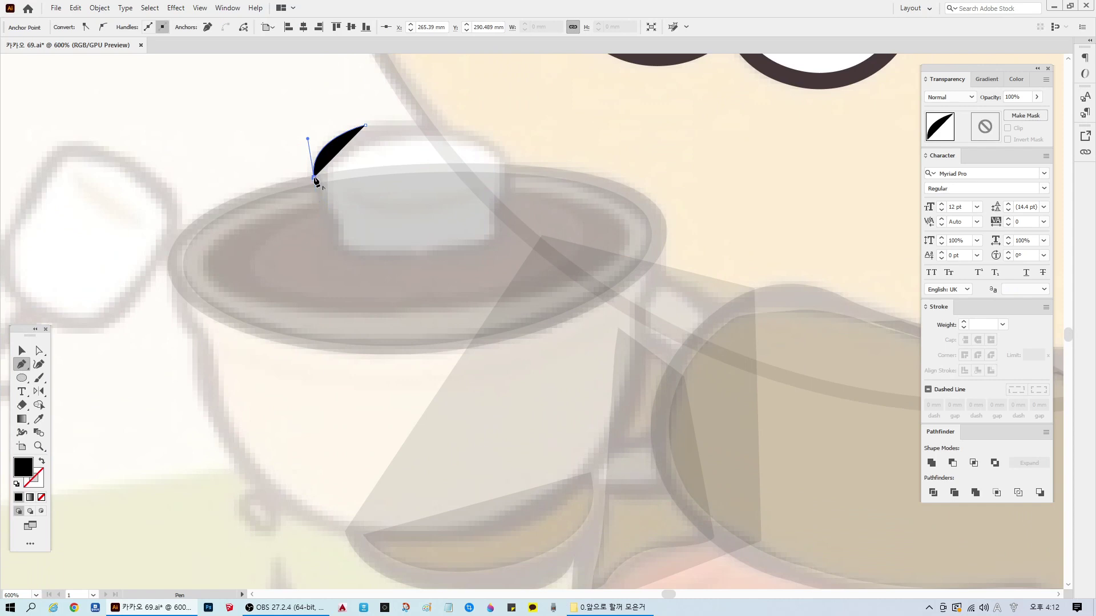
left_click(1019, 97)
type("10")
key("Return")
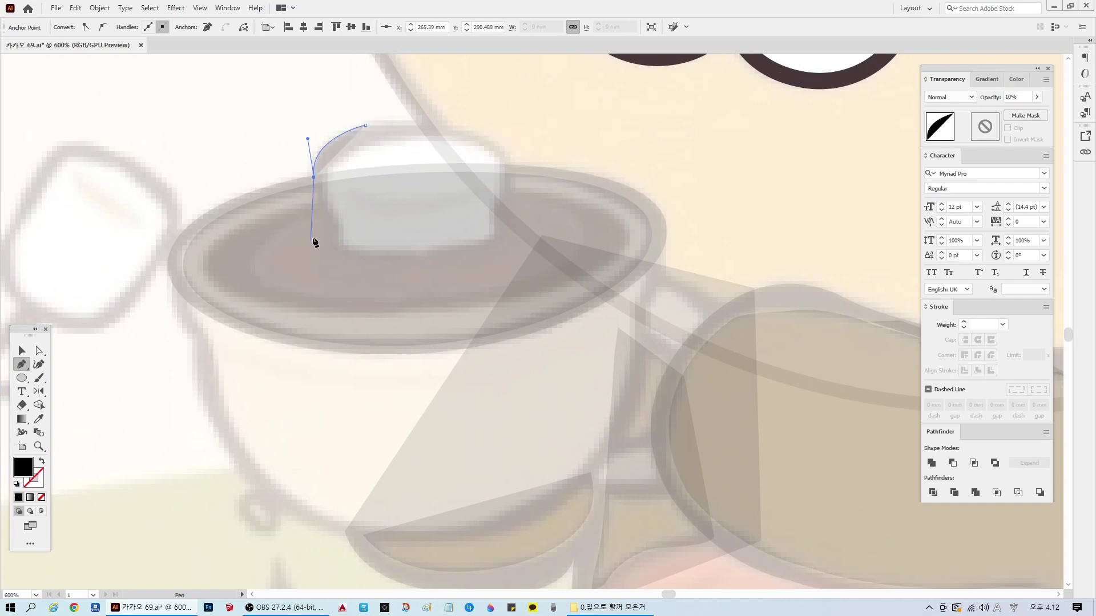
Step: Continue the marshmallow outline down its left side, around the bottom edge and up the lower right side
left_click_drag(324, 223, 339, 248)
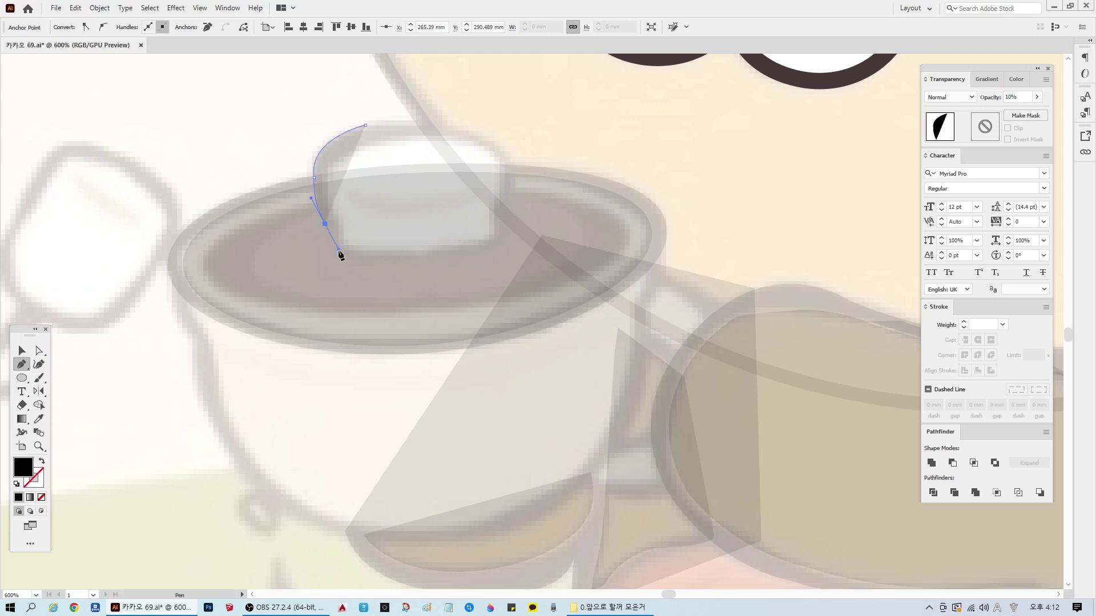
left_click(324, 224)
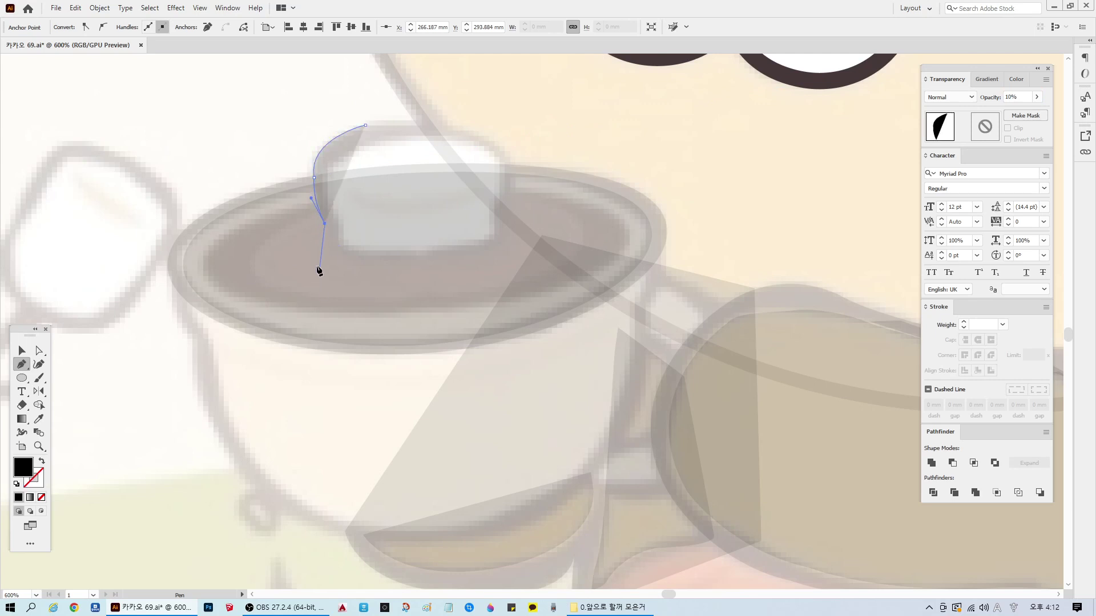
left_click(326, 238)
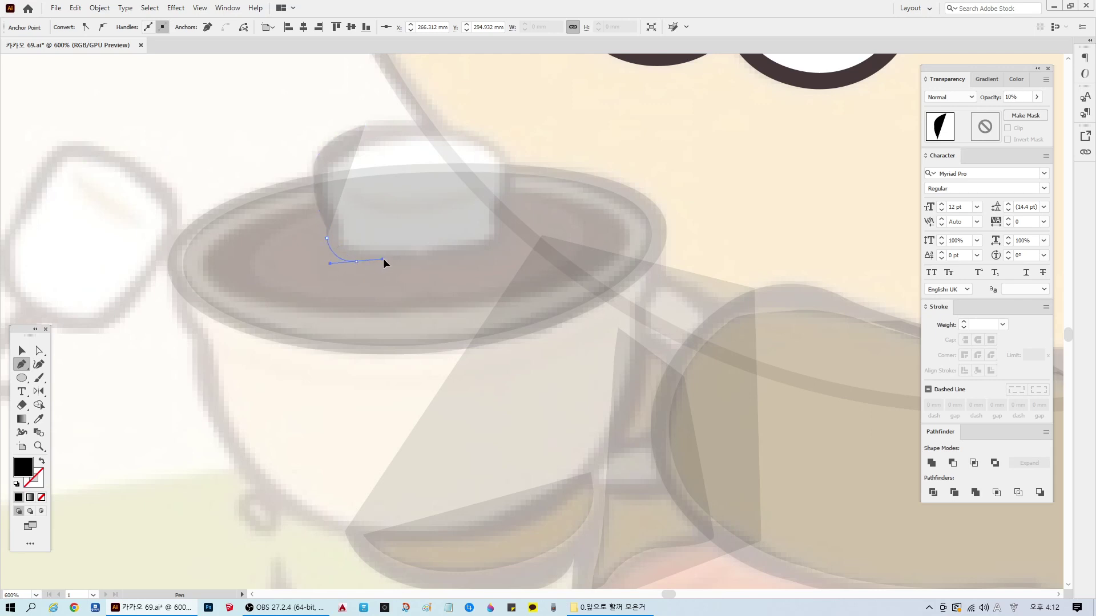
left_click_drag(356, 261, 384, 259)
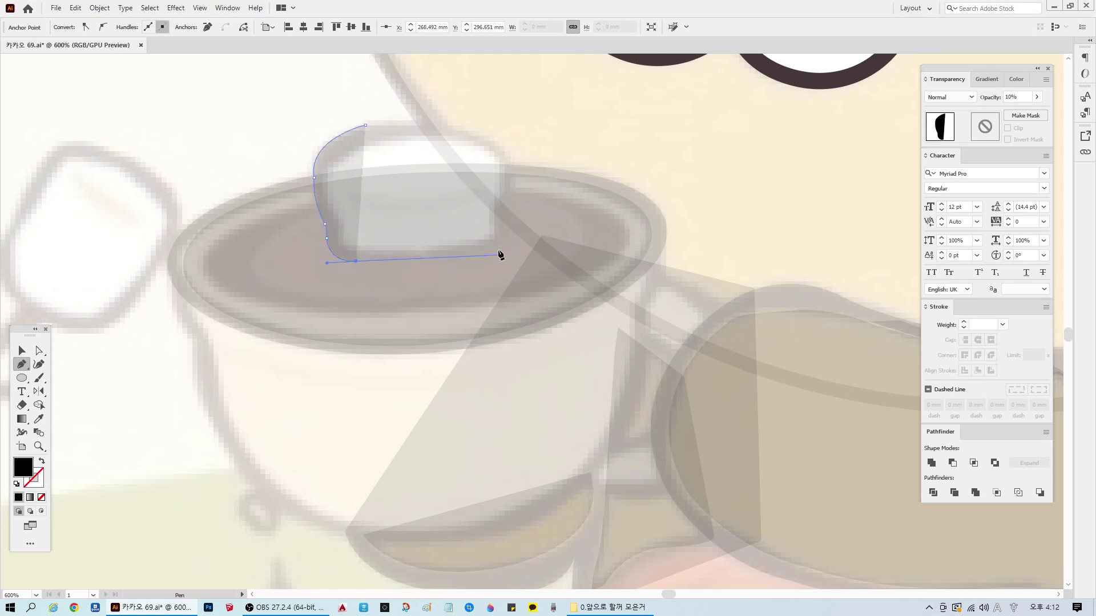
left_click_drag(499, 248, 567, 225)
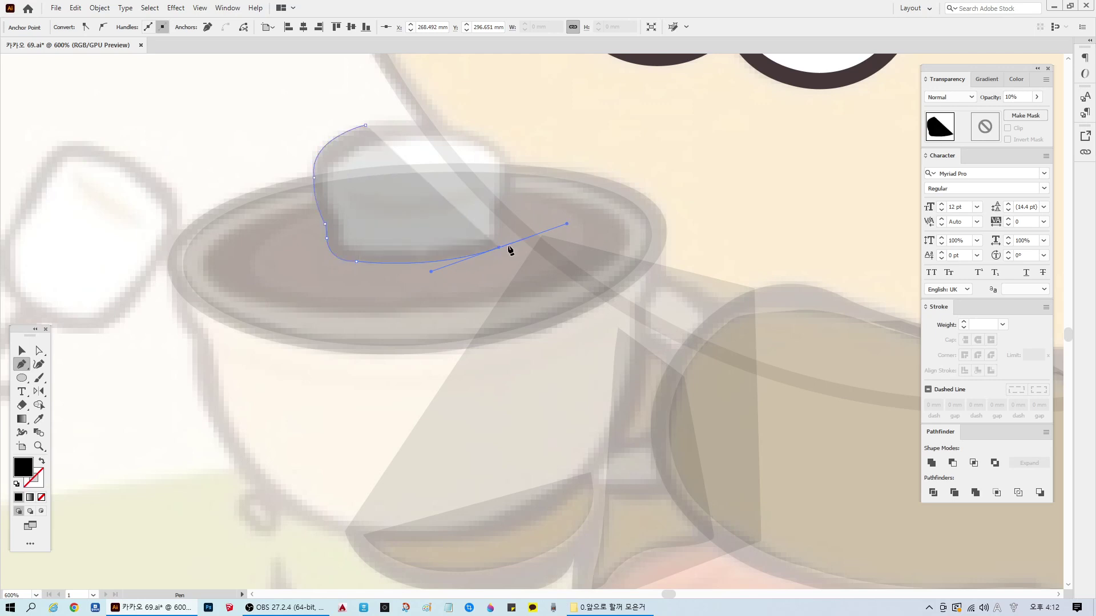
left_click_drag(499, 247, 508, 205)
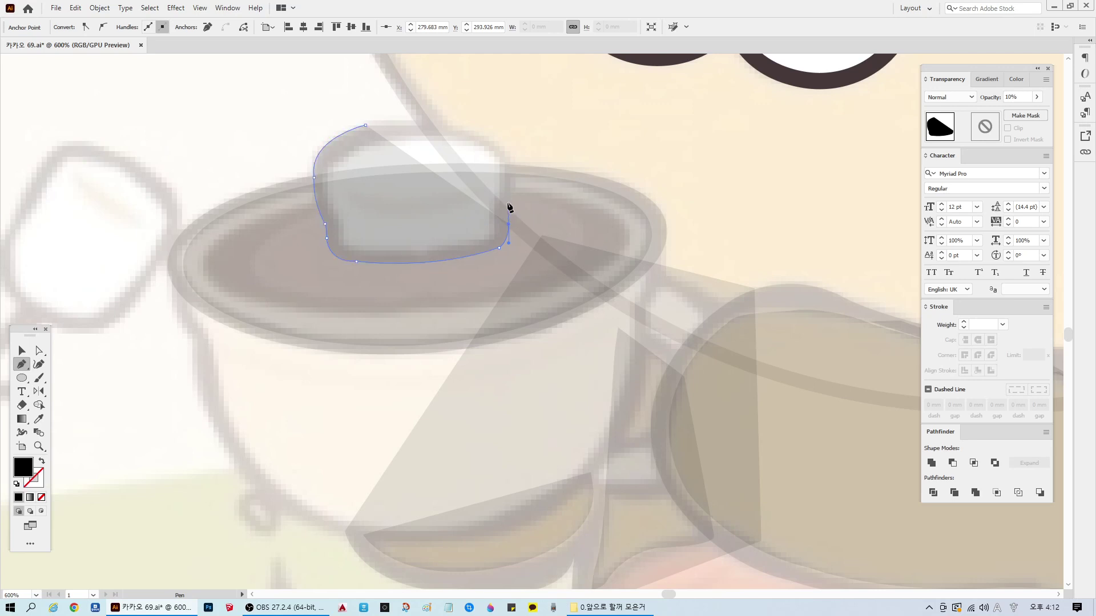
left_click_drag(508, 203, 516, 190)
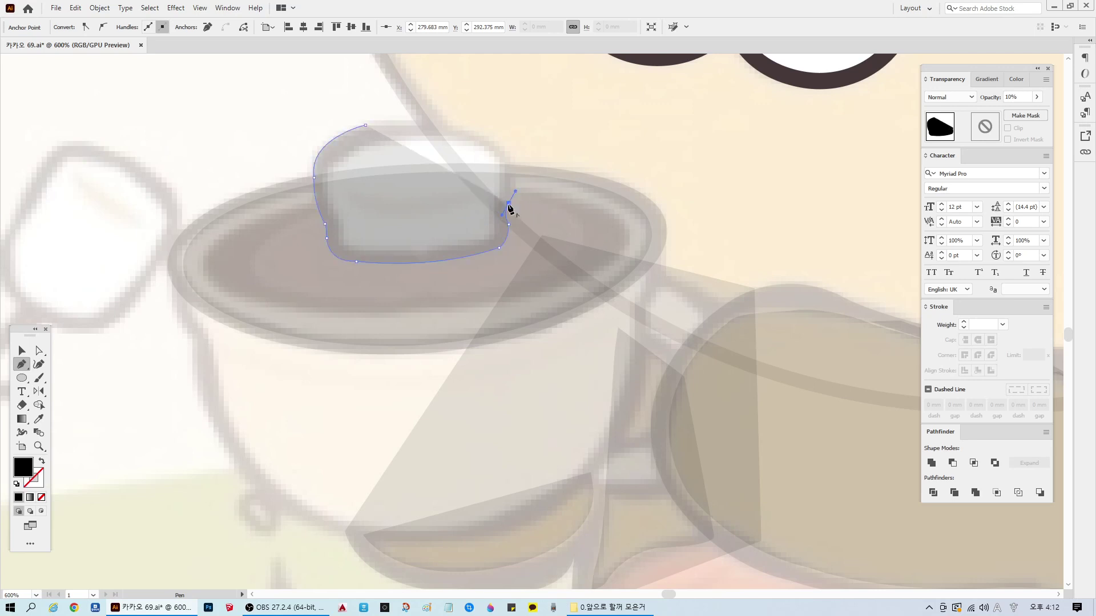
Step: Curve the outline around the marshmallow's upper right corner, close it at the starting anchor and deselect the shape
left_click_drag(496, 143, 467, 122)
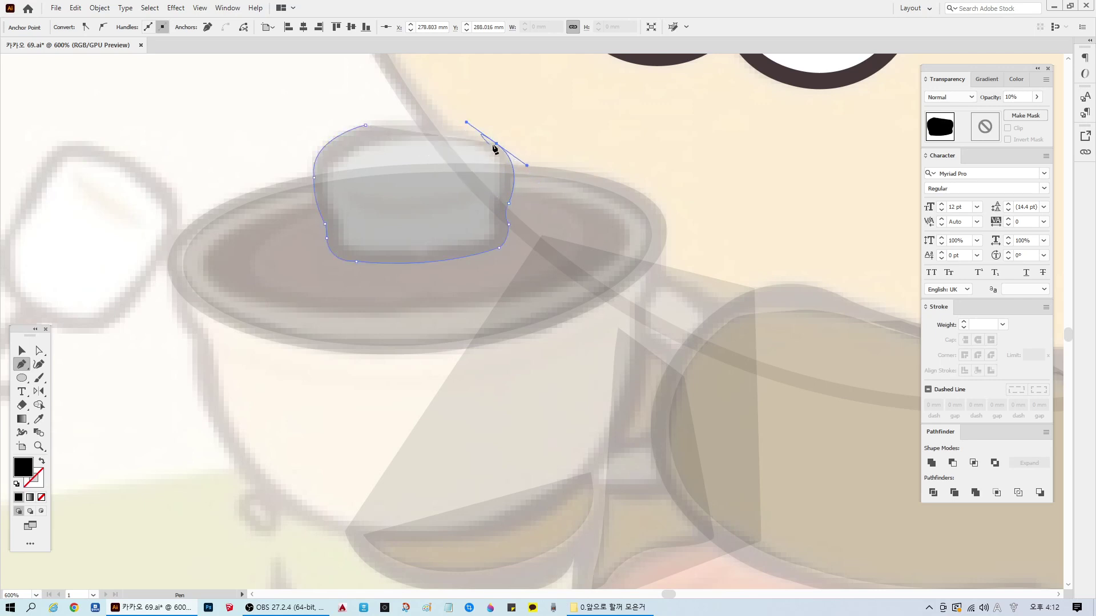
left_click(496, 142)
left_click_drag(365, 124, 272, 144)
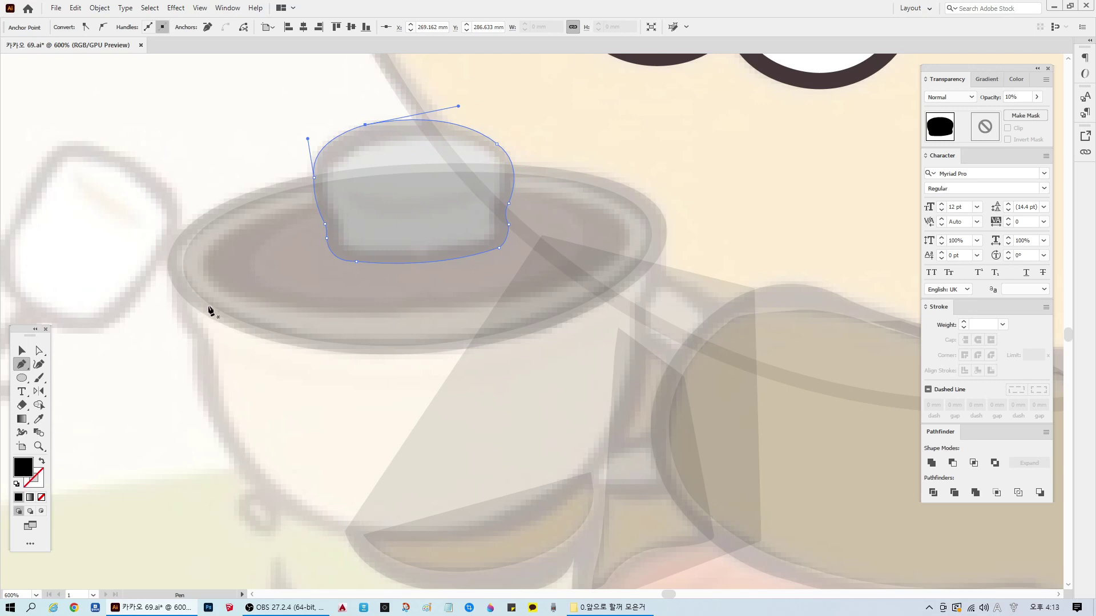
left_click(180, 156, "ctrl")
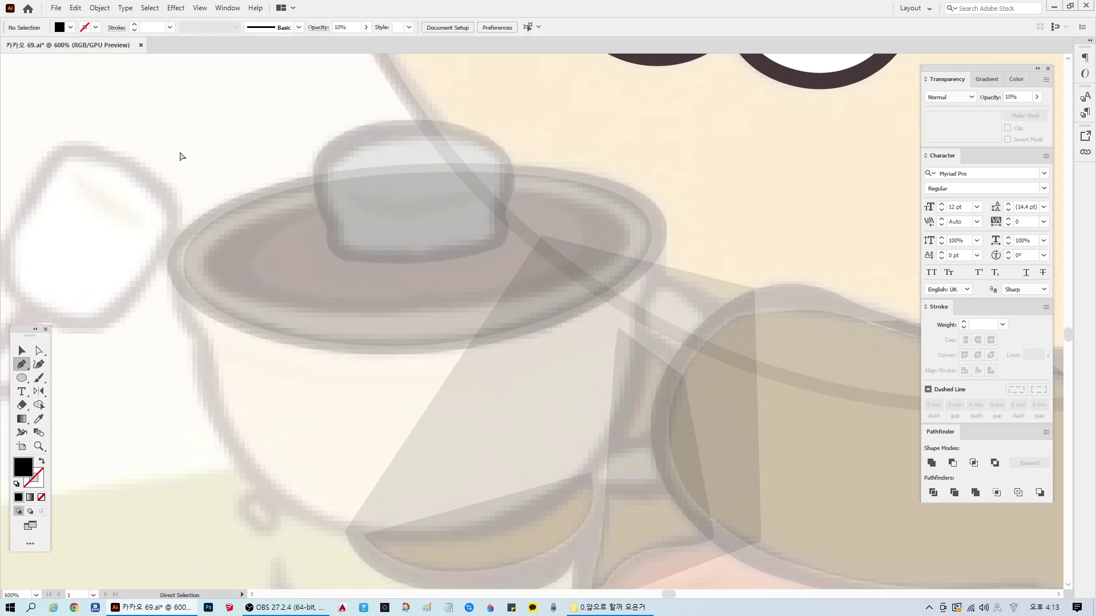
left_click(24, 351)
left_click_drag(226, 49, 228, 54)
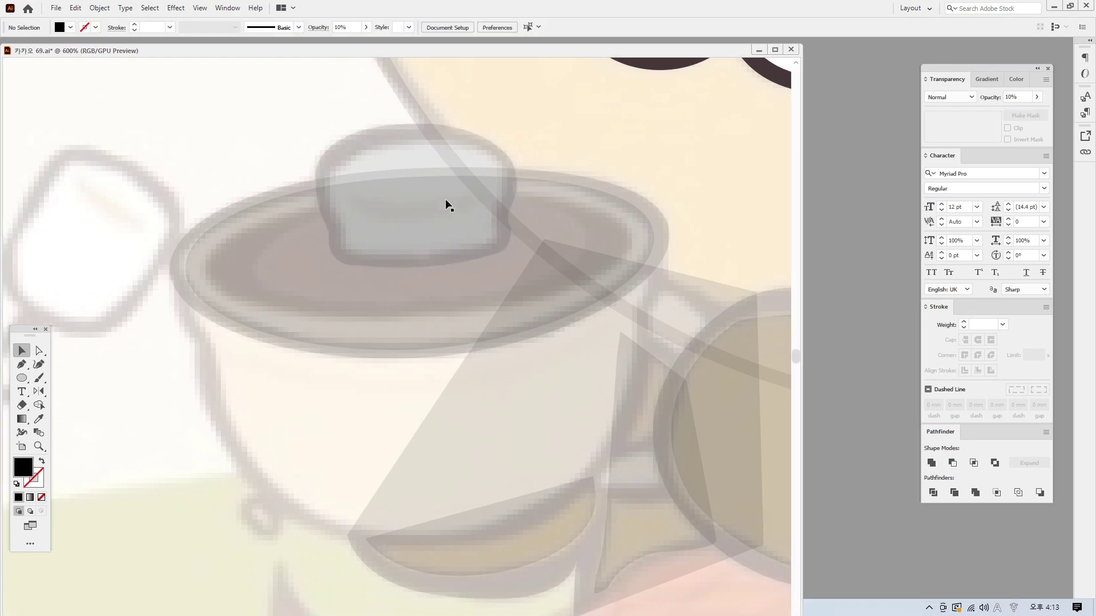
left_click(774, 49)
left_click(429, 156)
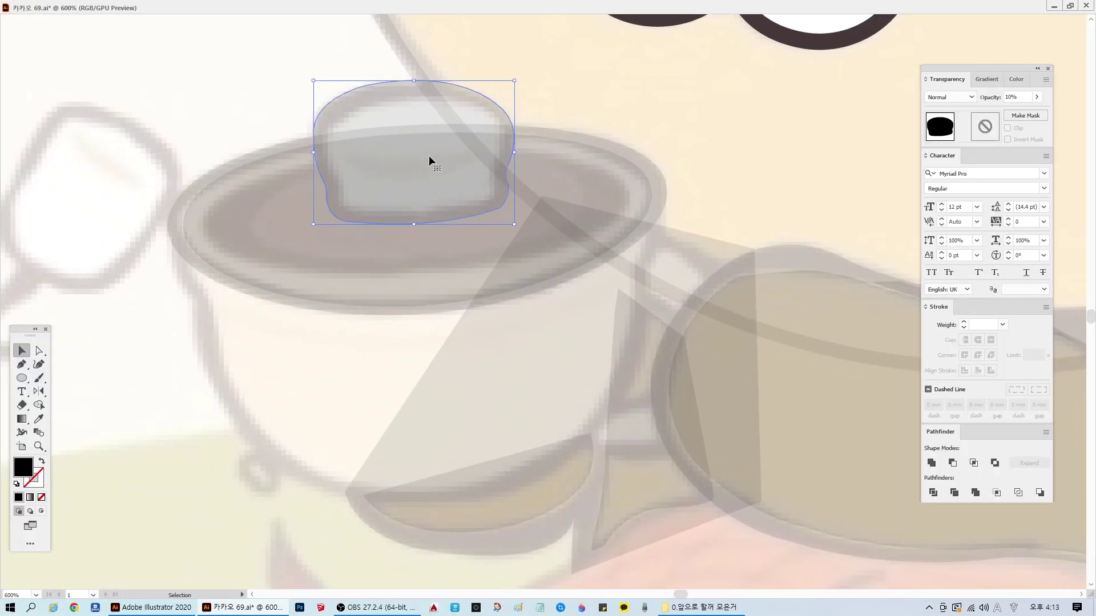
left_click(1070, 6)
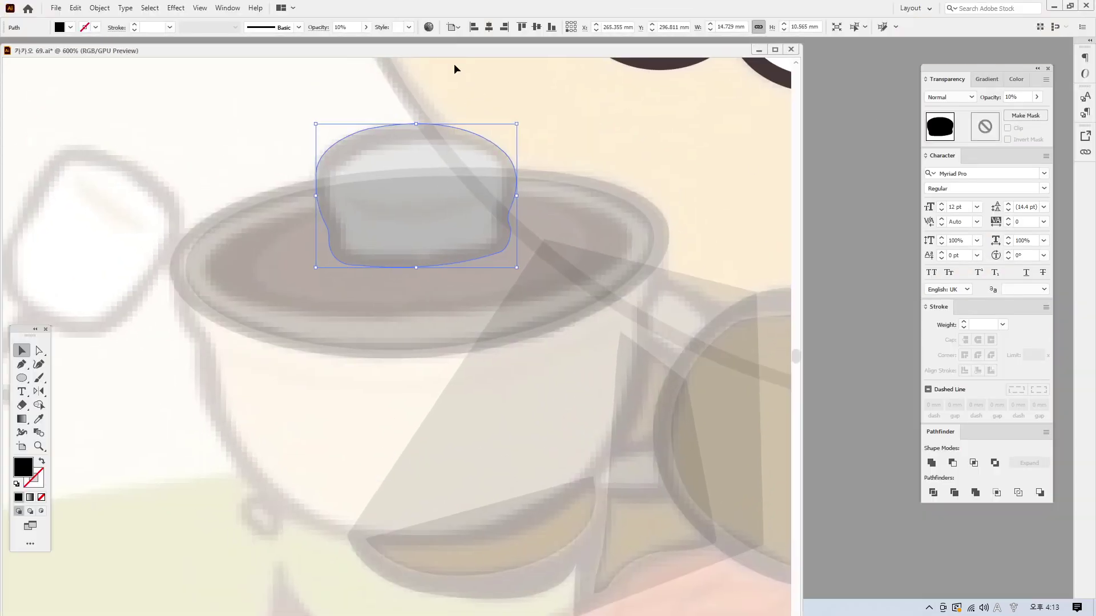
left_click_drag(462, 53, 548, 43)
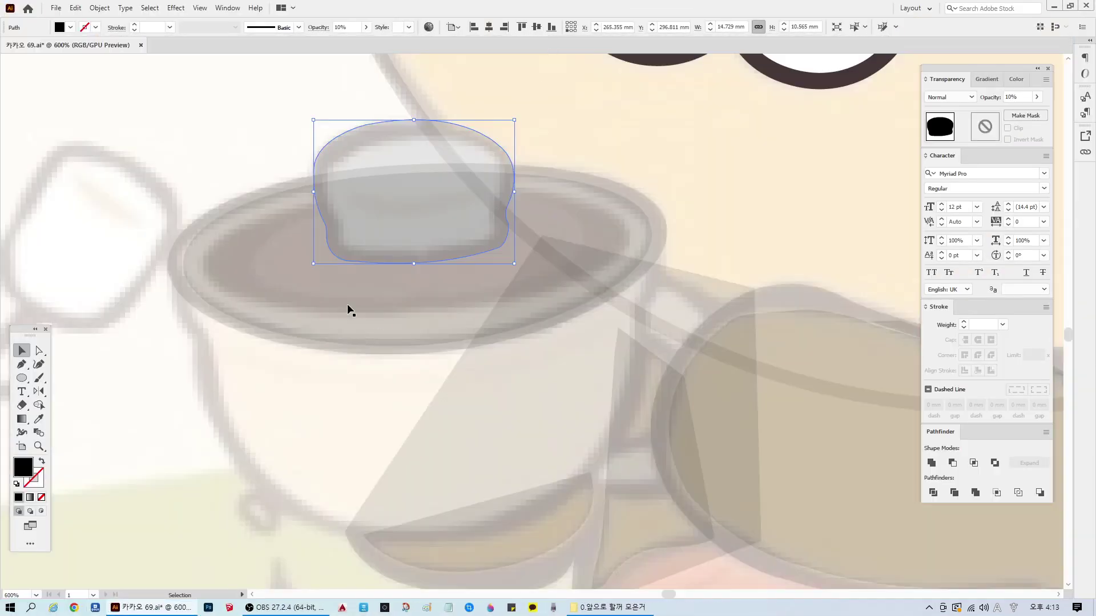
Step: Copy the marshmallow shape in place and shrink the copy to about 12.8 by 8.5 mm to fit inside the outline
left_click(186, 98)
left_click(388, 180)
key("ctrl+c")
key("ctrl+f")
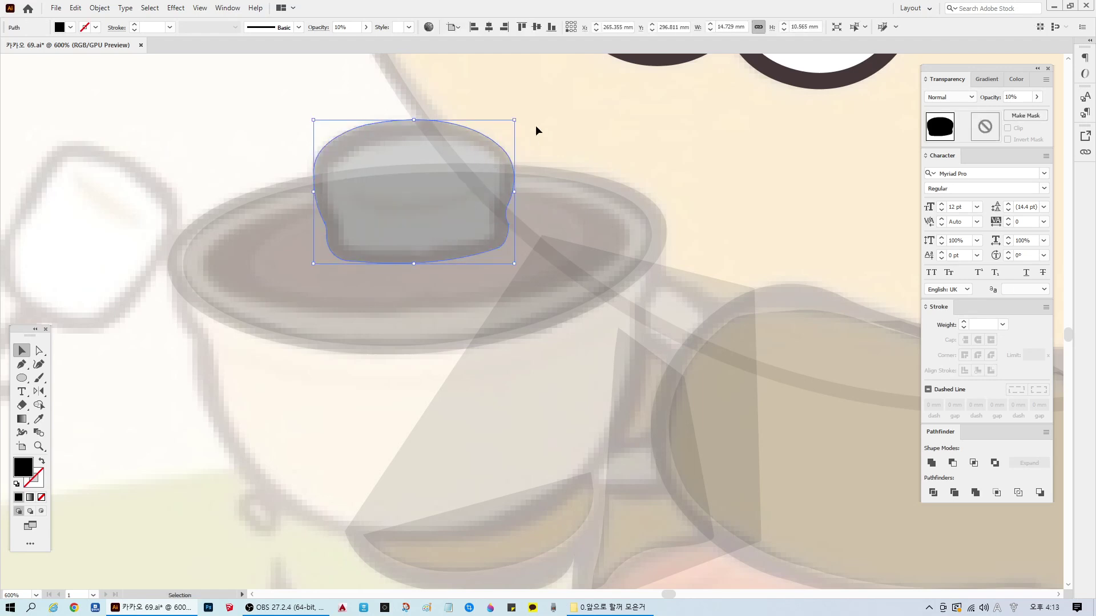
left_click_drag(516, 120, 504, 128)
left_click_drag(415, 259, 416, 254)
left_click_drag(502, 194, 502, 193)
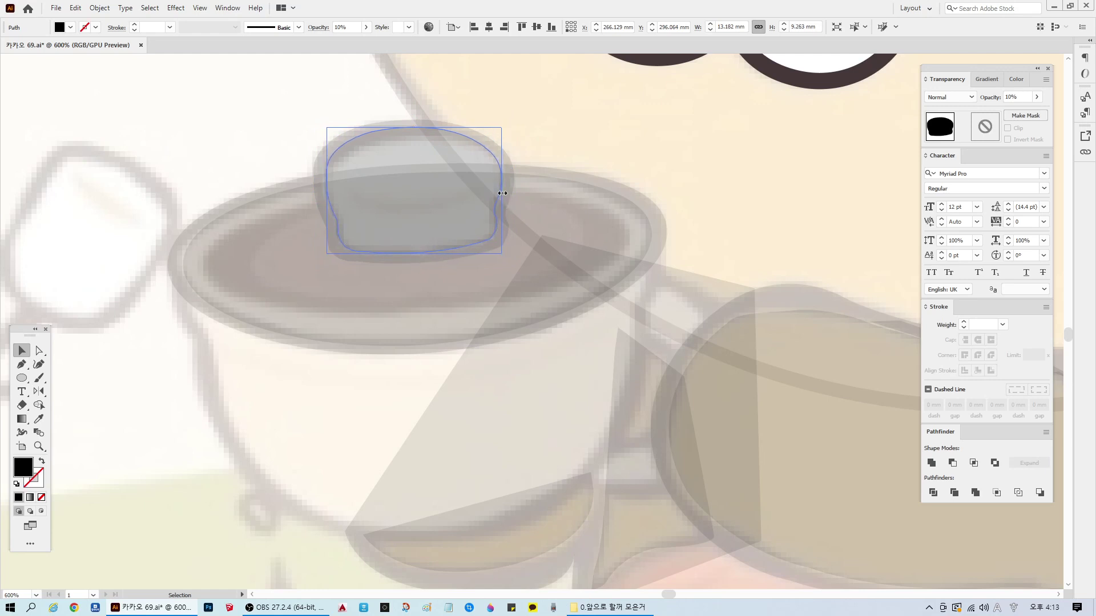
left_click_drag(414, 127, 416, 135)
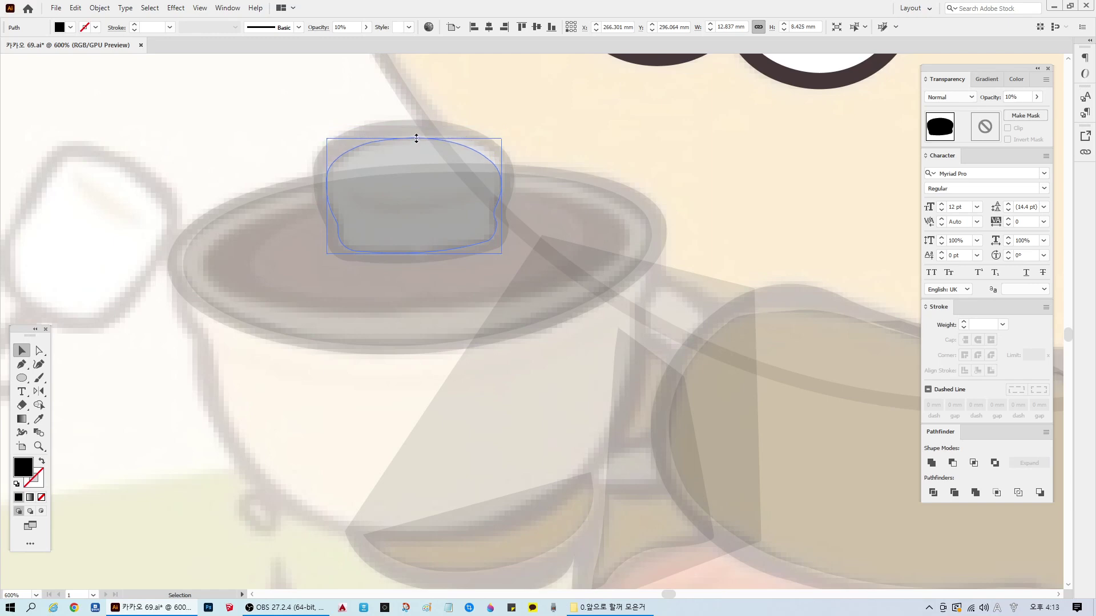
Step: Move the inner marshmallow shape's upper-right anchor outward and nudge its lower-left anchors to follow the reference, then deselect it
left_click(39, 350)
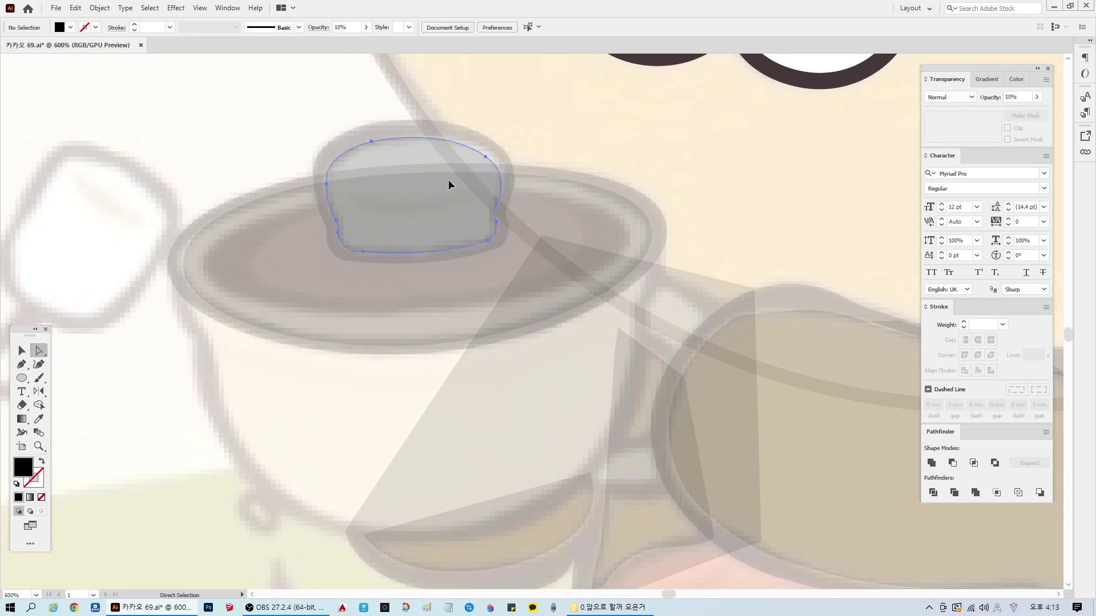
left_click(486, 157)
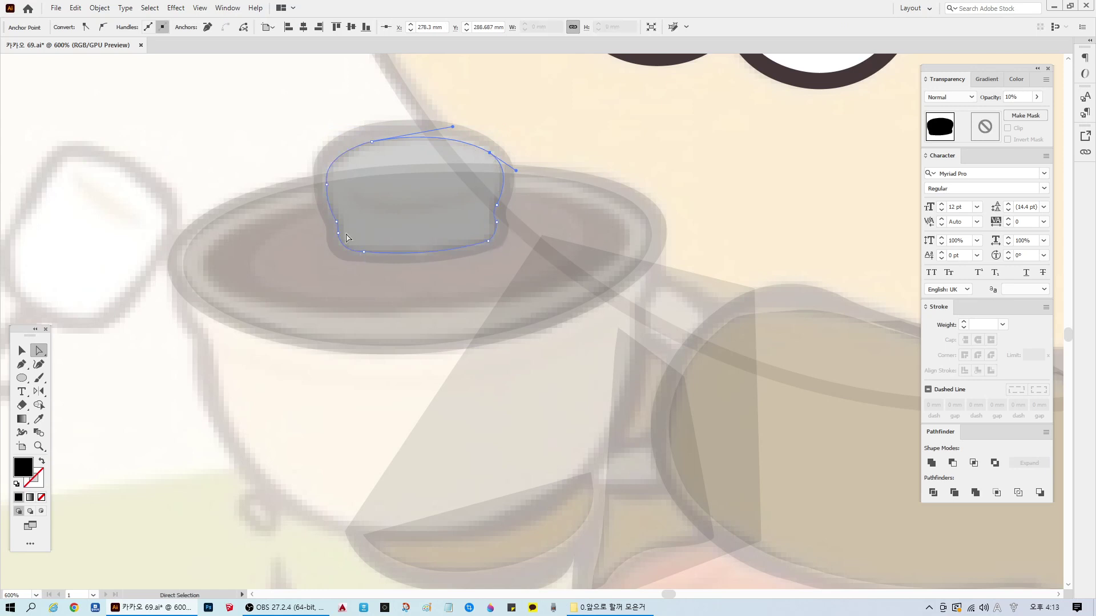
left_click(339, 229)
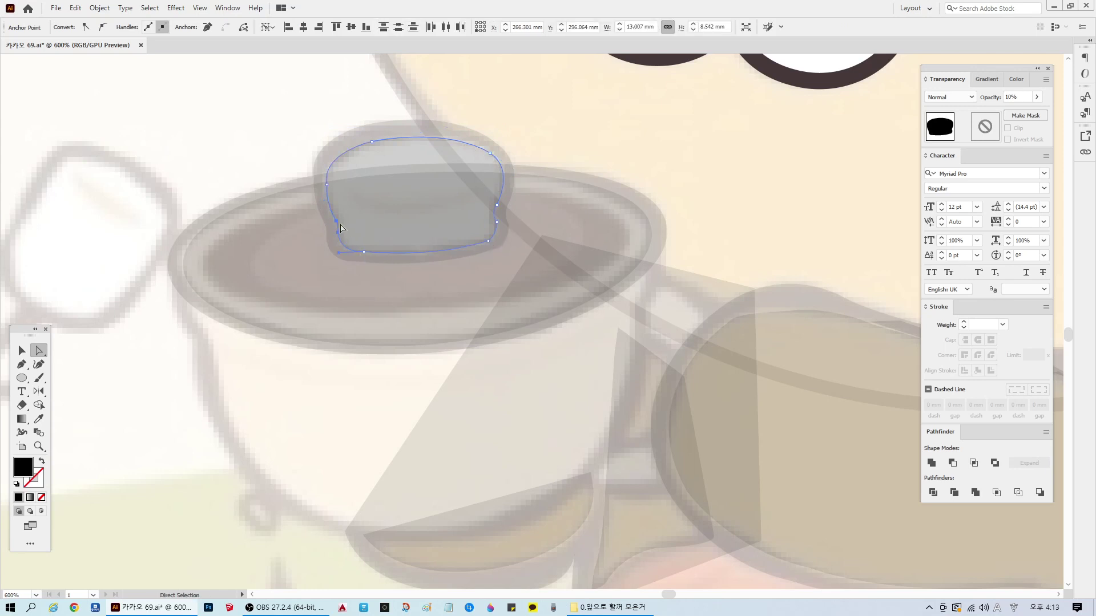
left_click_drag(337, 225, 340, 224)
left_click(329, 190)
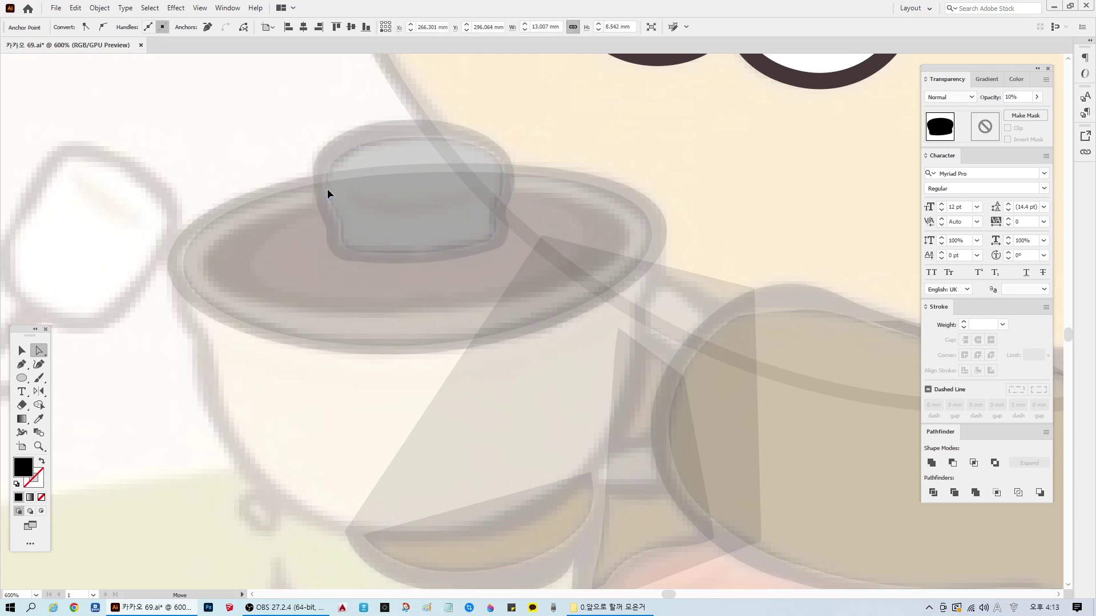
left_click(240, 206)
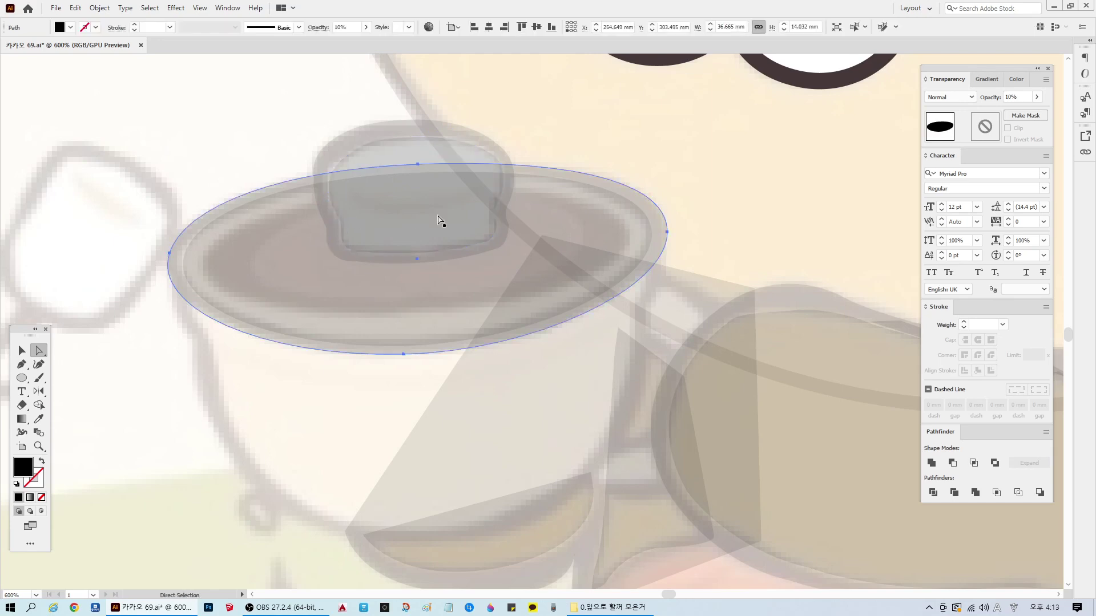
left_click(544, 141)
Step: Start a Pen path from the rim's left edge down the cup's left side to its base and set its opacity to 10%
scroll(582, 209, "down", 2)
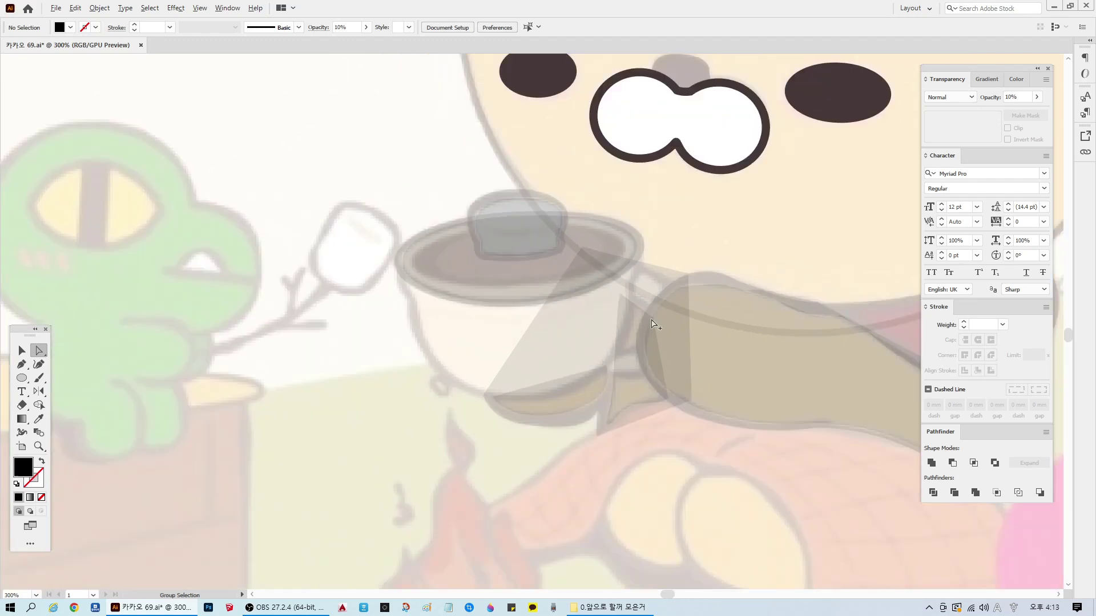
left_click(568, 360)
left_click(402, 461)
scroll(594, 381, "up", 1)
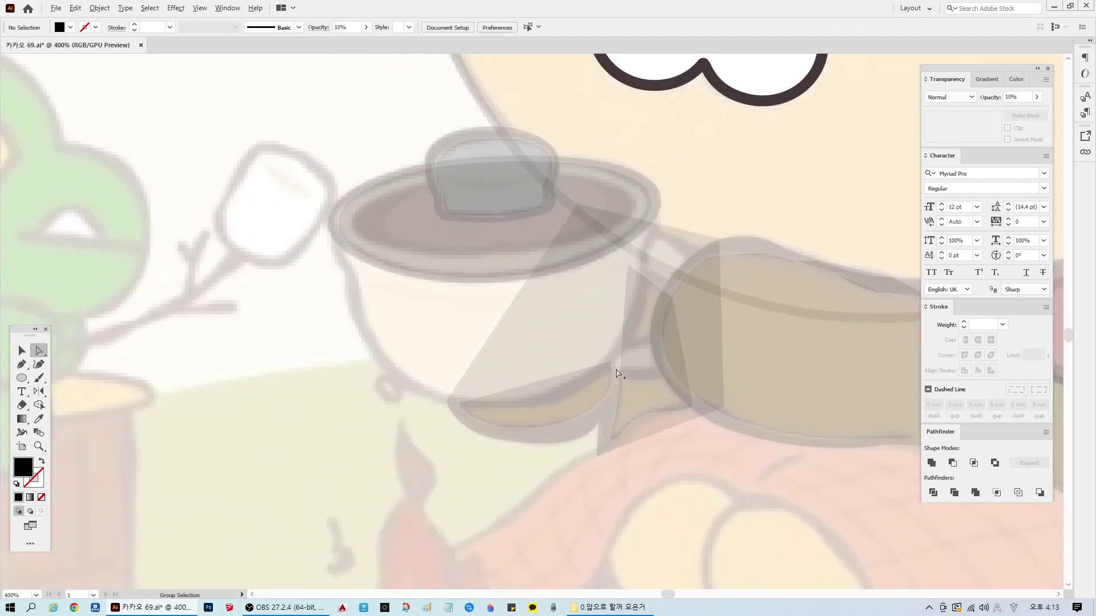
key("p")
left_click(327, 225)
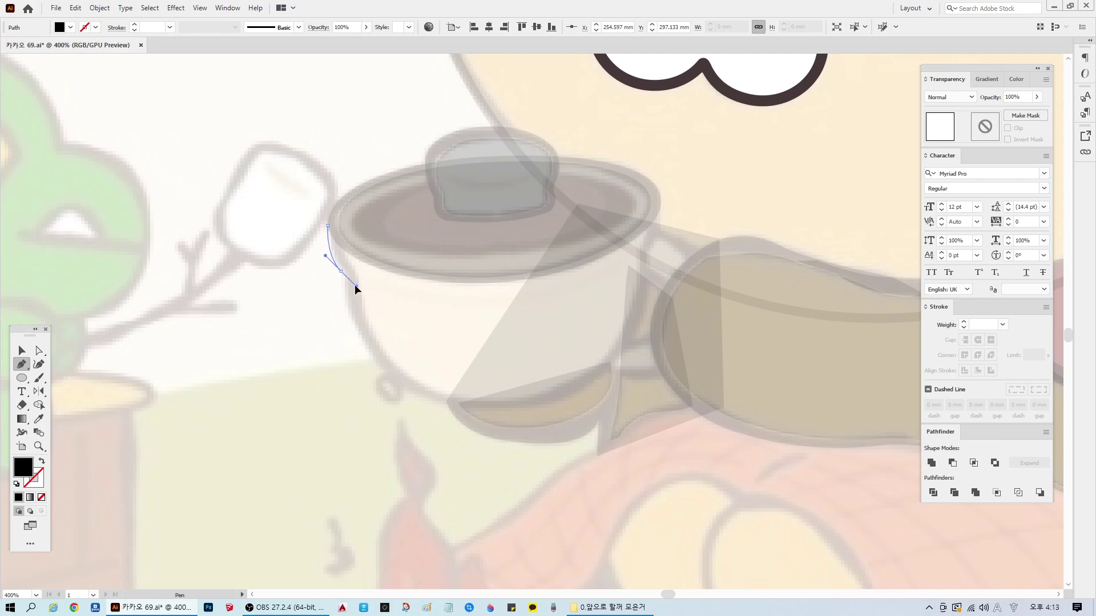
left_click_drag(355, 284, 355, 286)
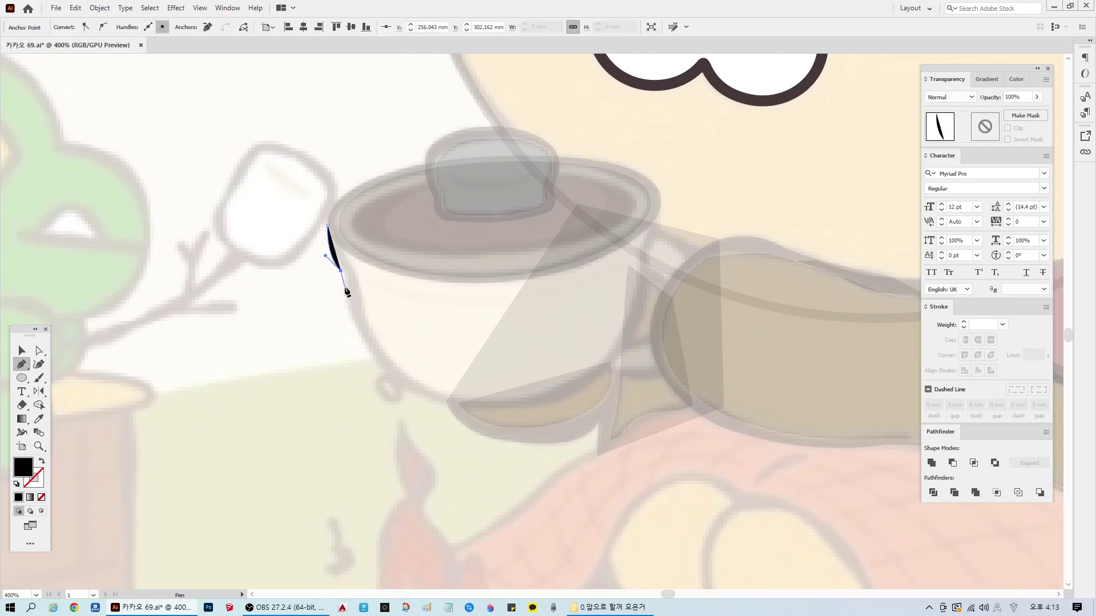
left_click(344, 286)
left_click_drag(436, 401, 523, 431)
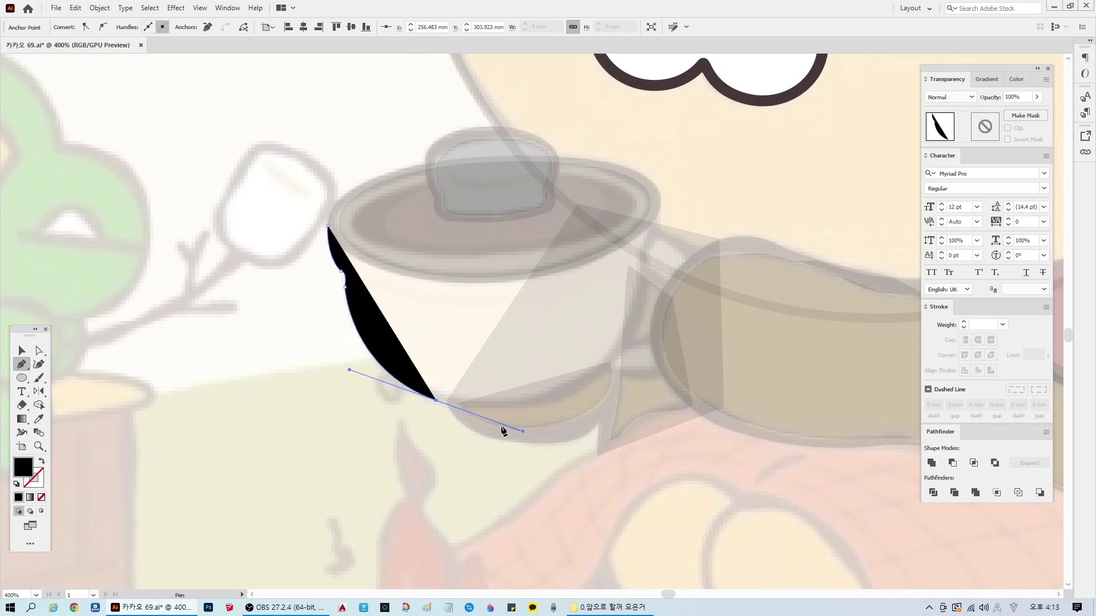
double_click(1008, 97)
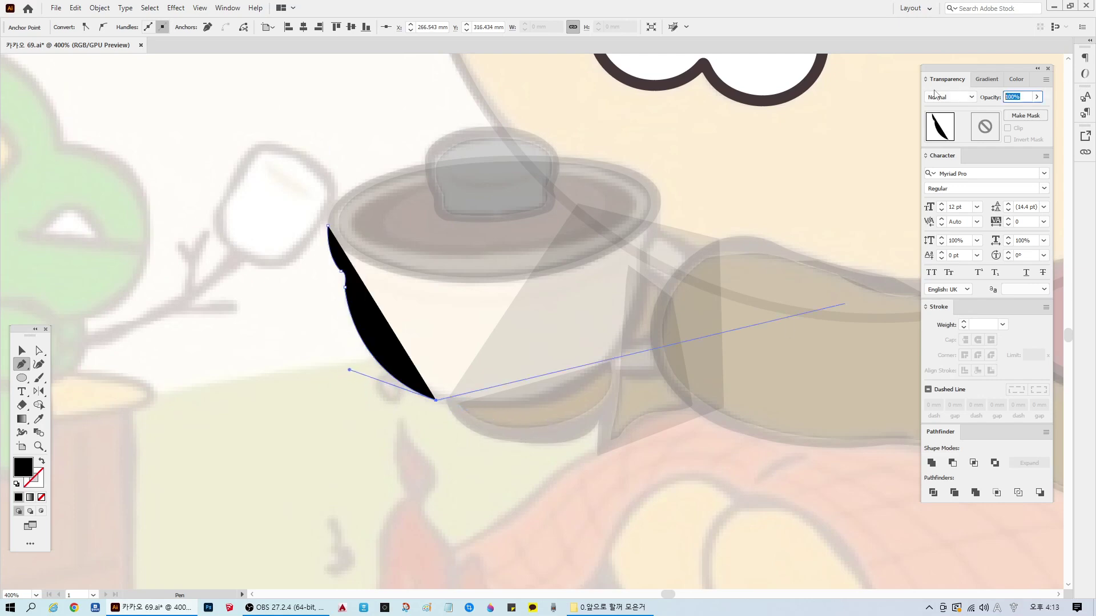
type("10")
key("Return")
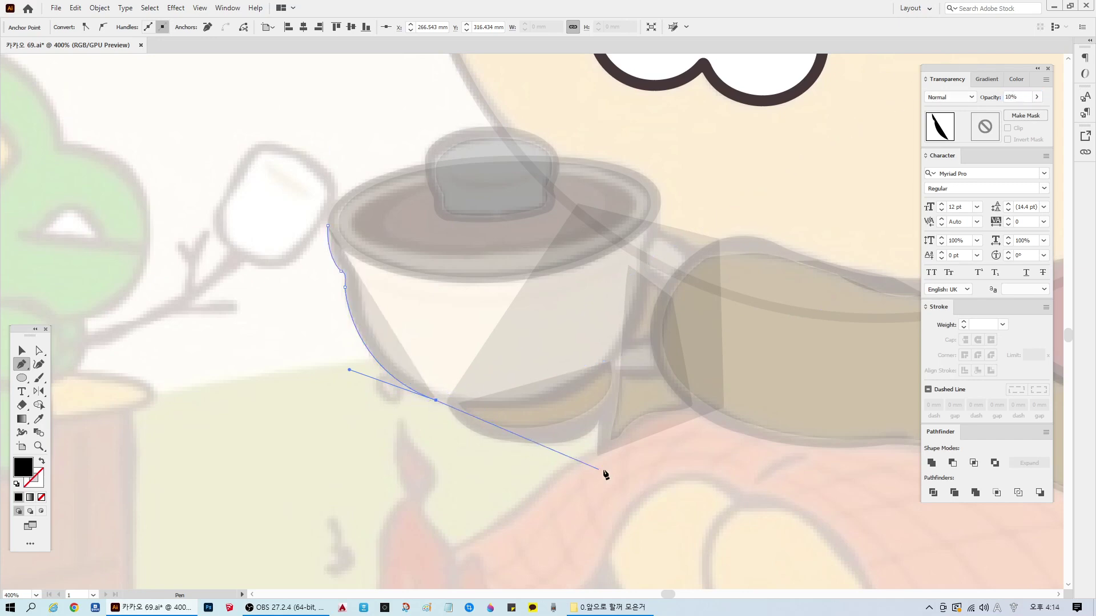
Step: Continue the cup outline along the base and up the cup's right side to the notch just below the rim
left_click_drag(591, 386, 667, 334)
left_click(591, 384)
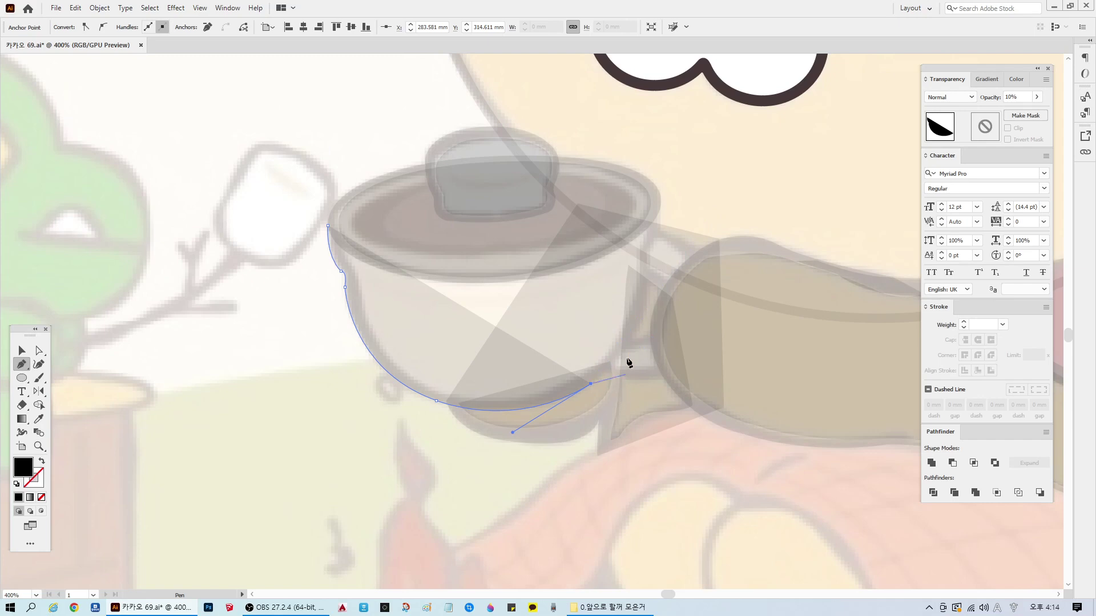
left_click_drag(645, 307, 645, 262)
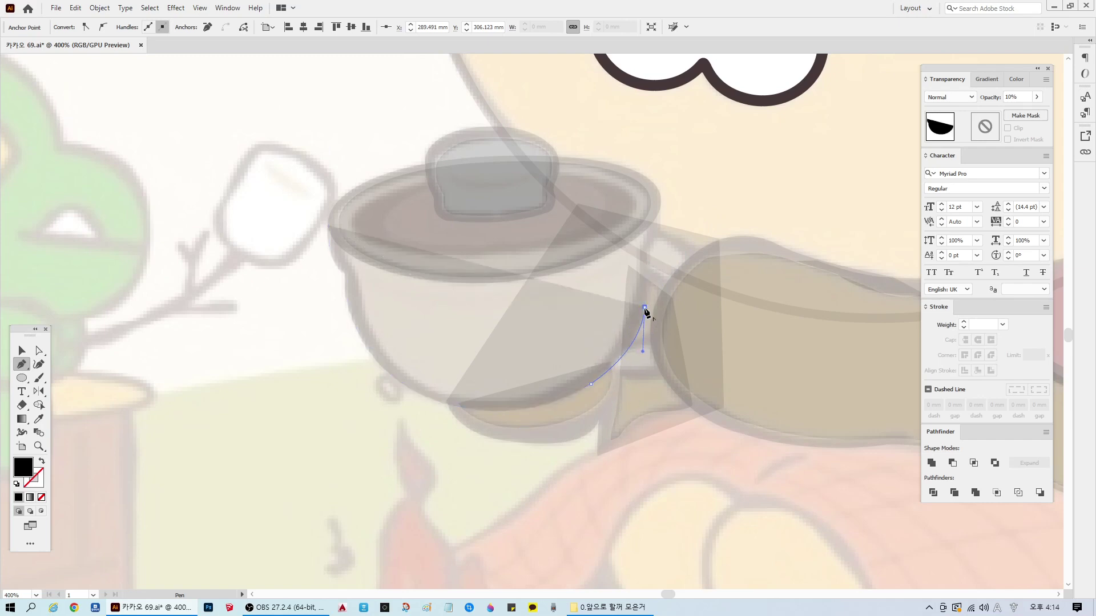
scroll(642, 274, "up", 1)
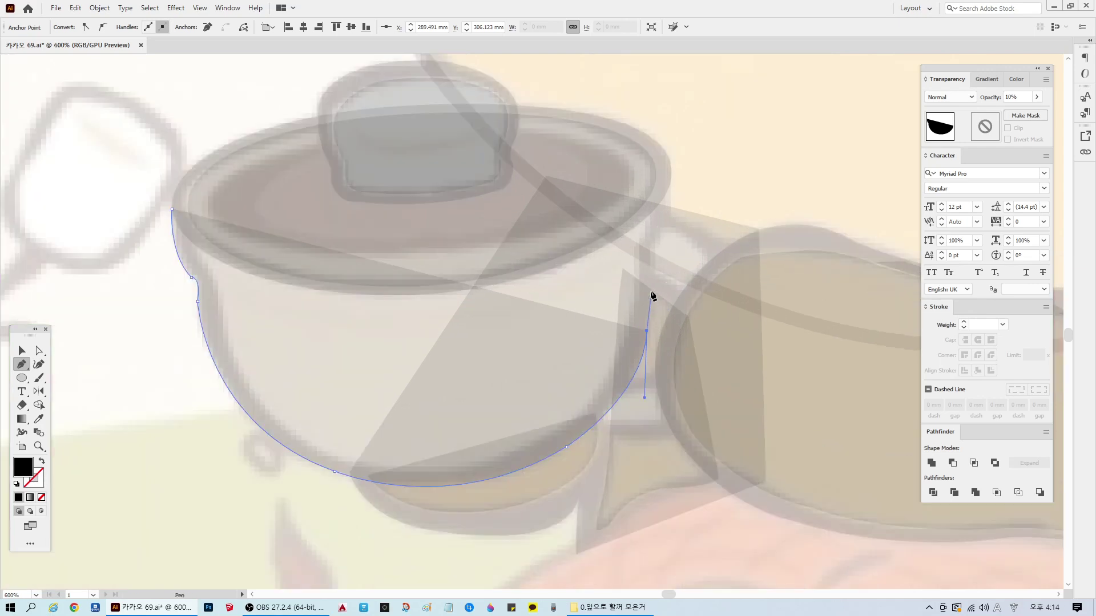
left_click_drag(649, 250, 687, 210)
left_click(649, 249)
left_click(648, 248)
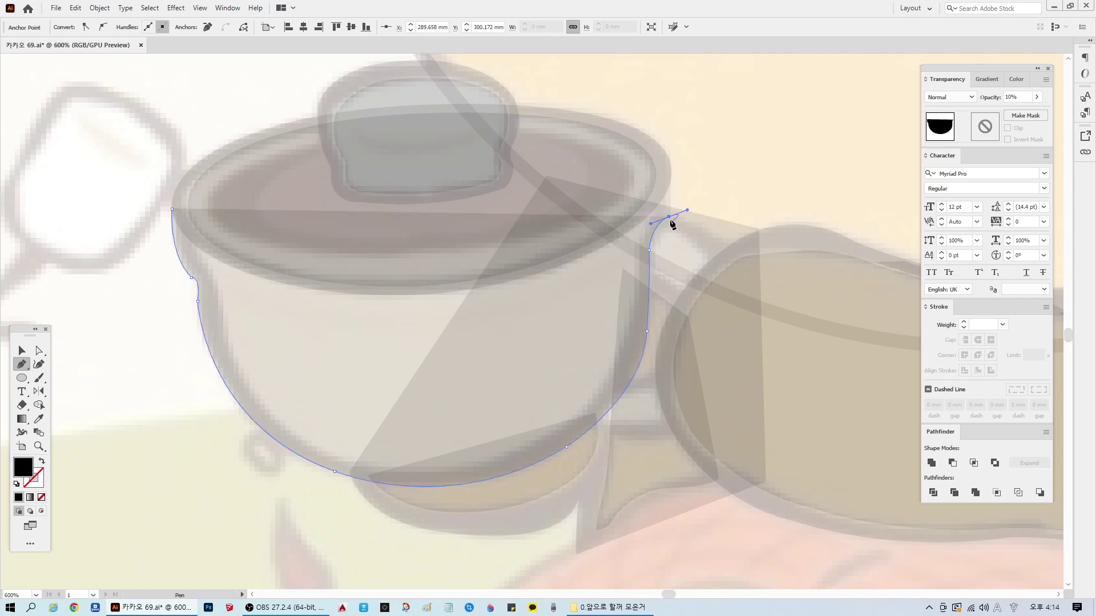
Step: Extend the outline up to the rim's right edge, close it through a corner at the rim's lower front, and deselect it
left_click(669, 217)
left_click(669, 177)
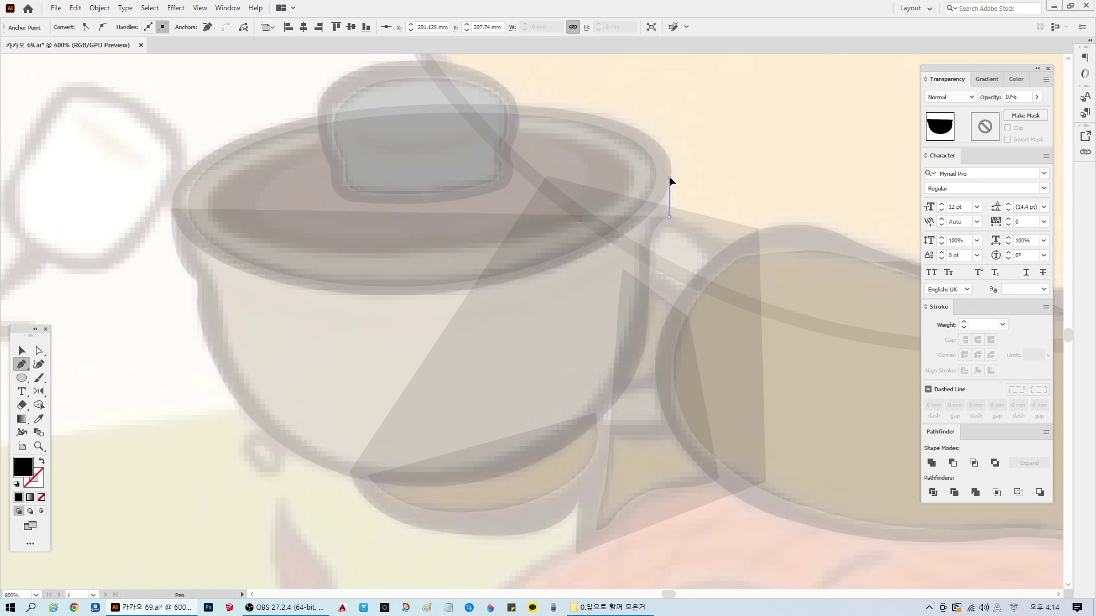
left_click_drag(667, 166, 666, 167)
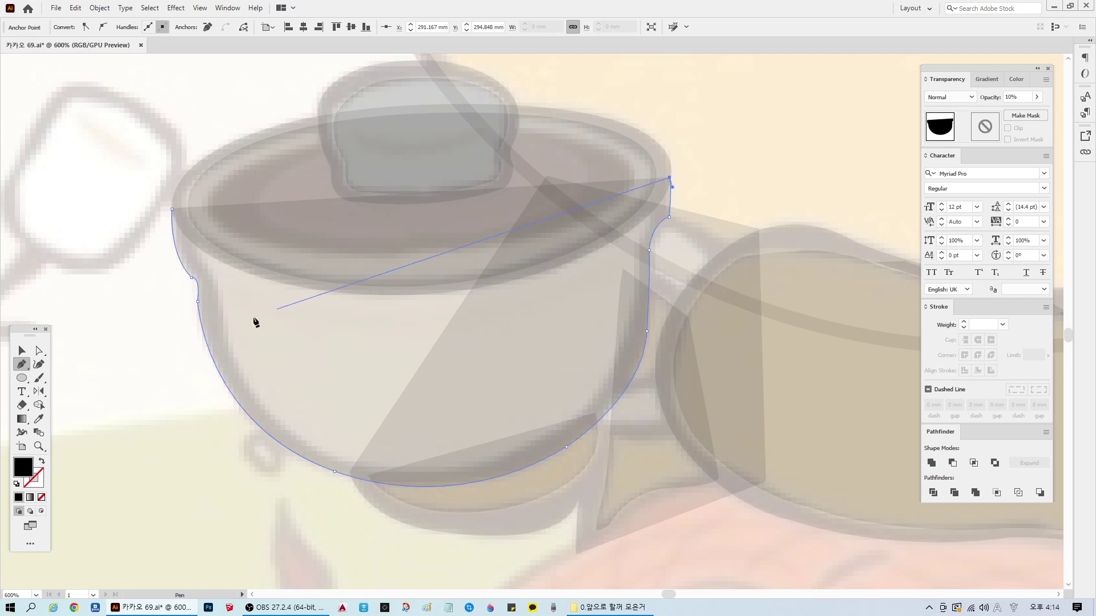
left_click(427, 288)
left_click(172, 209)
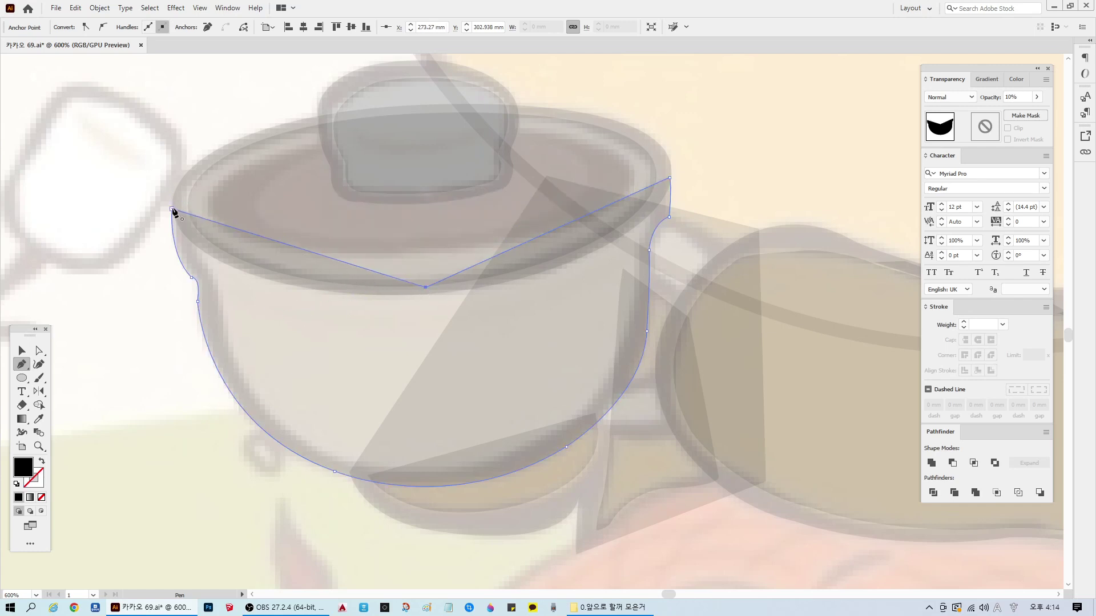
left_click(132, 446, "ctrl")
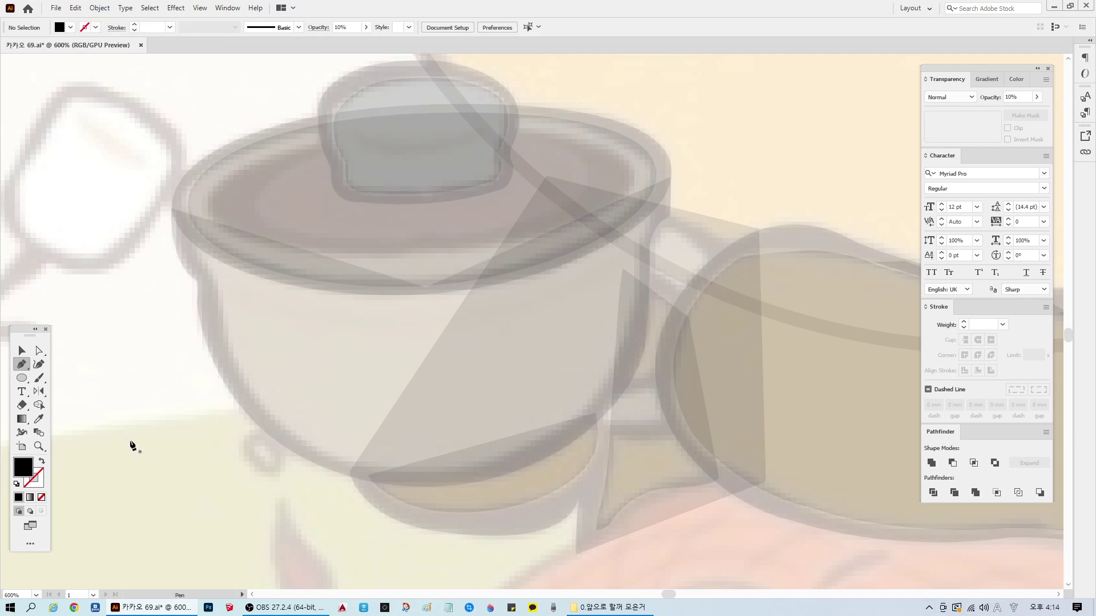
Step: Copy the cup body shape in place and shrink the copy to about 33.4 by 20.7 mm to fit inside the outline
key("v")
scroll(695, 371, "down", 1)
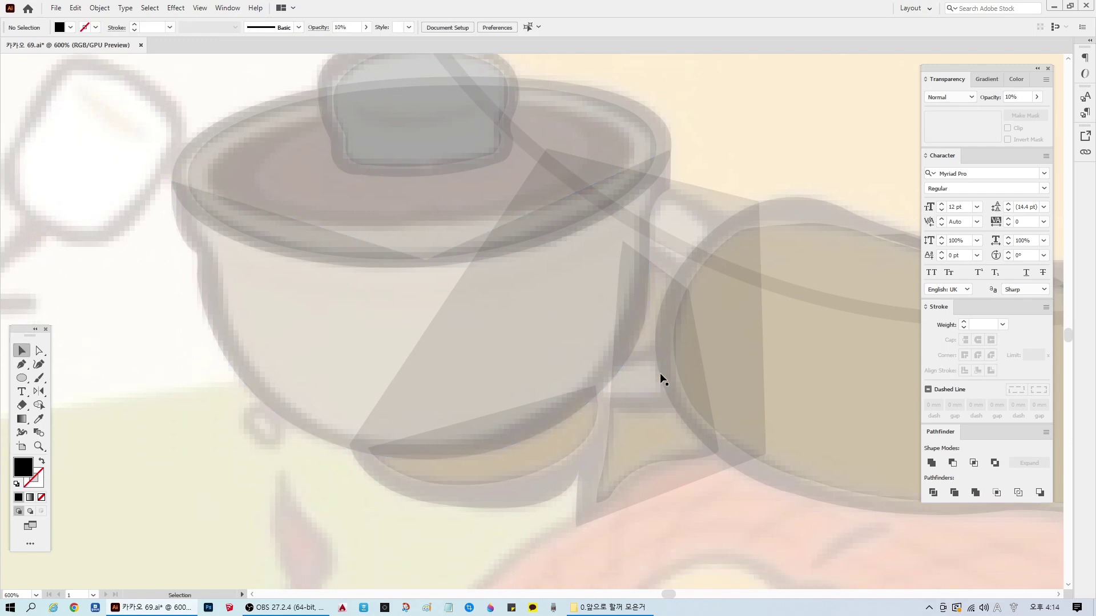
left_click(602, 355)
key("ctrl")
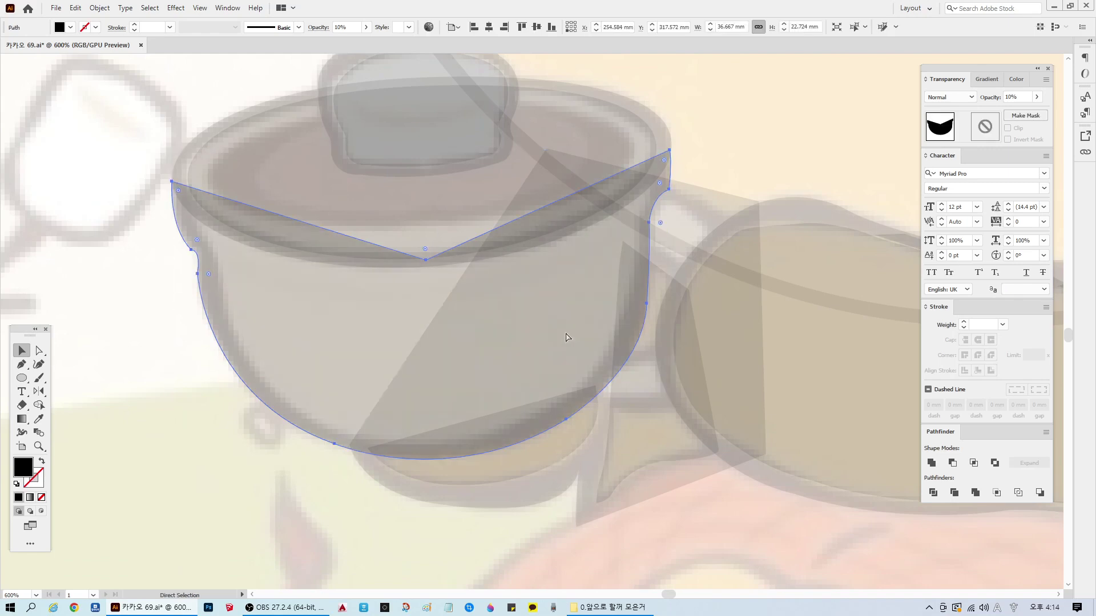
left_click_drag(671, 151, 653, 164)
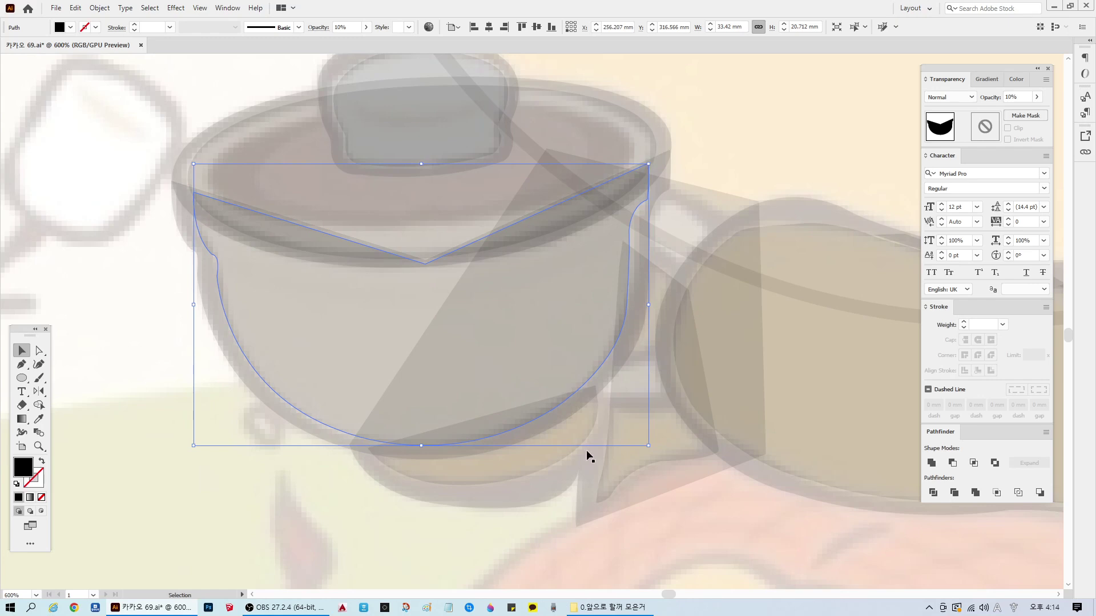
Step: Nudge the inner cup shape's two bottom anchors to follow the inner edge of the reference's base
left_click(39, 351)
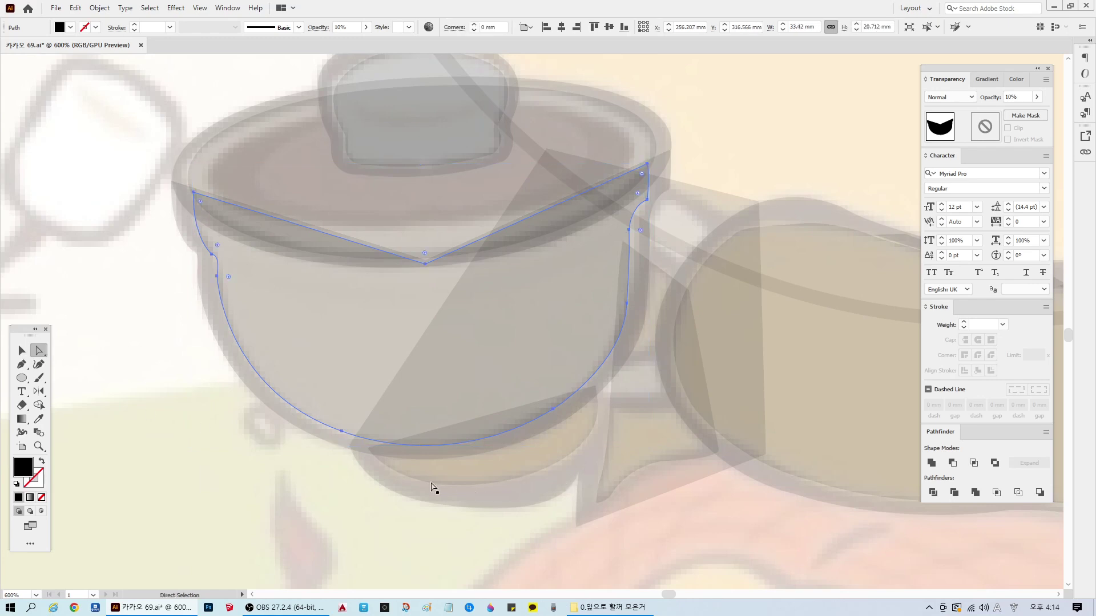
left_click(342, 432)
left_click_drag(342, 434, 338, 433)
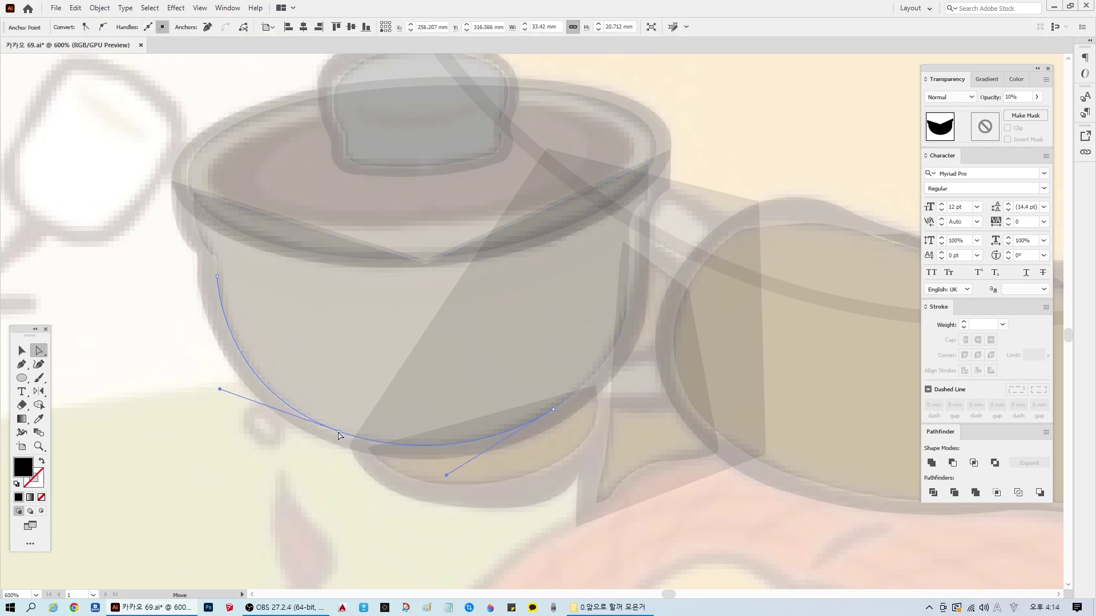
left_click_drag(553, 410, 550, 405)
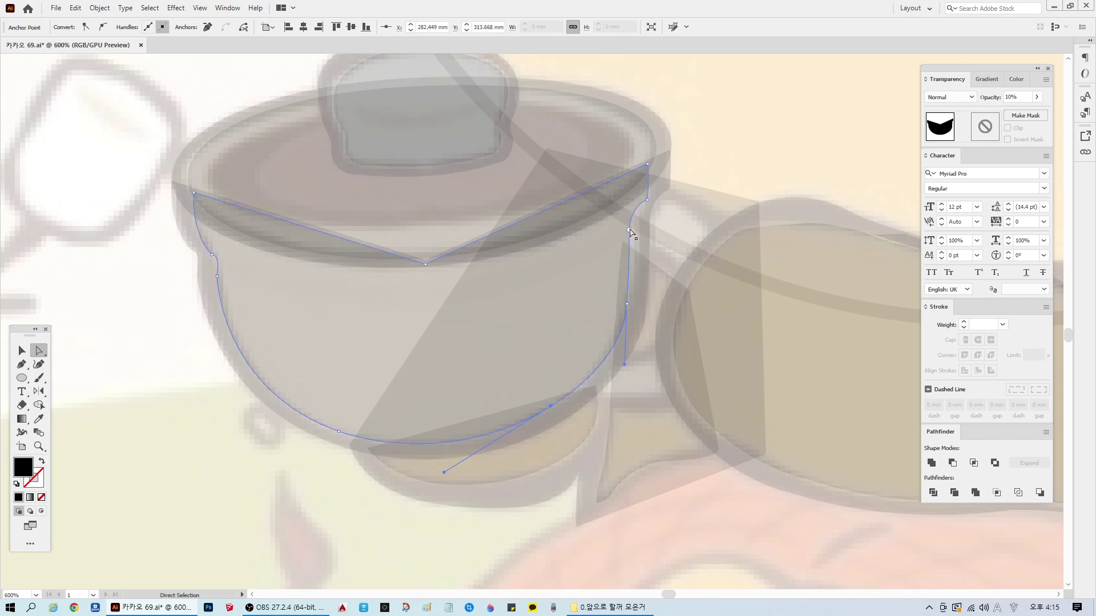
Step: Move the inner cup shape's right-side anchors outward to match the reference edge up to the rim, then deselect the shape
left_click(629, 231)
left_click(627, 306, "shift")
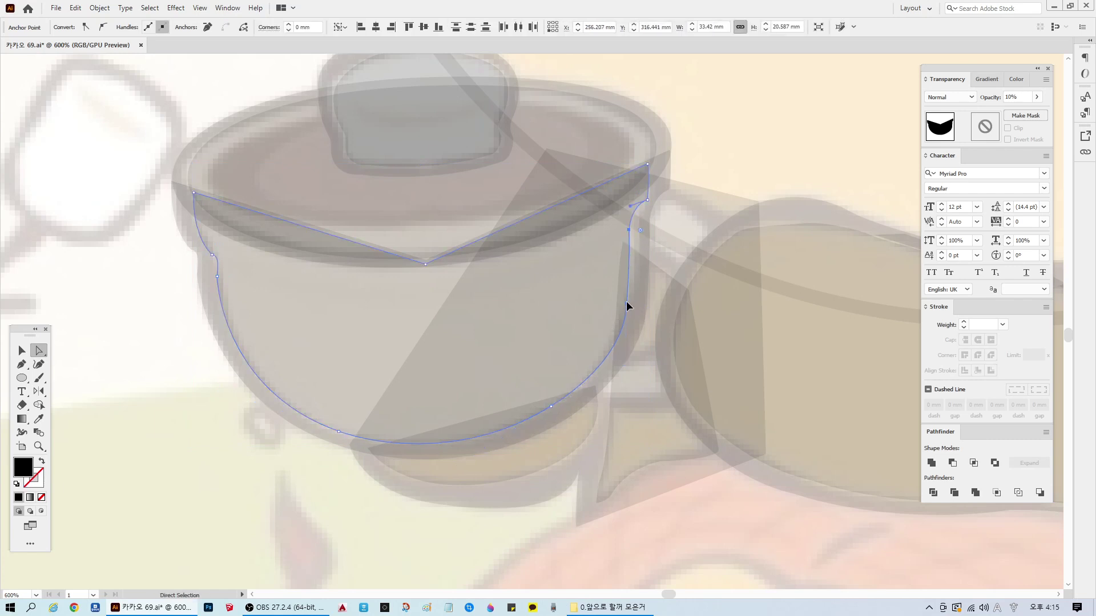
mouse_move(626, 300)
left_mouse_down()
mouse_move(635, 291)
mouse_move(641, 322)
mouse_move(630, 294)
left_mouse_up()
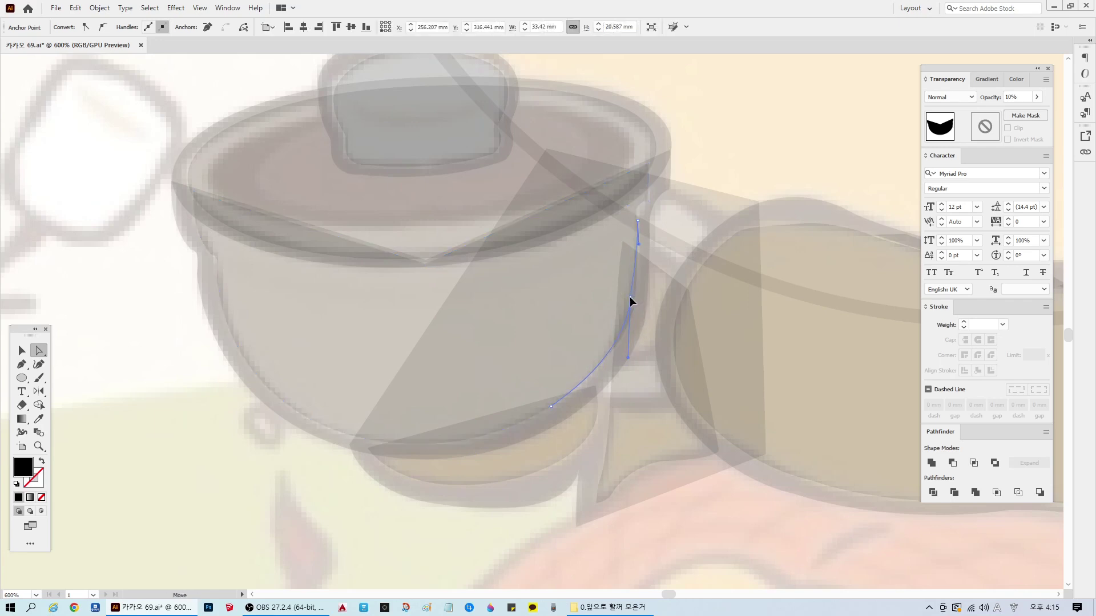
left_click(629, 297)
mouse_move(649, 200)
left_mouse_down()
mouse_move(639, 226)
mouse_move(652, 195)
mouse_move(638, 205)
left_mouse_up()
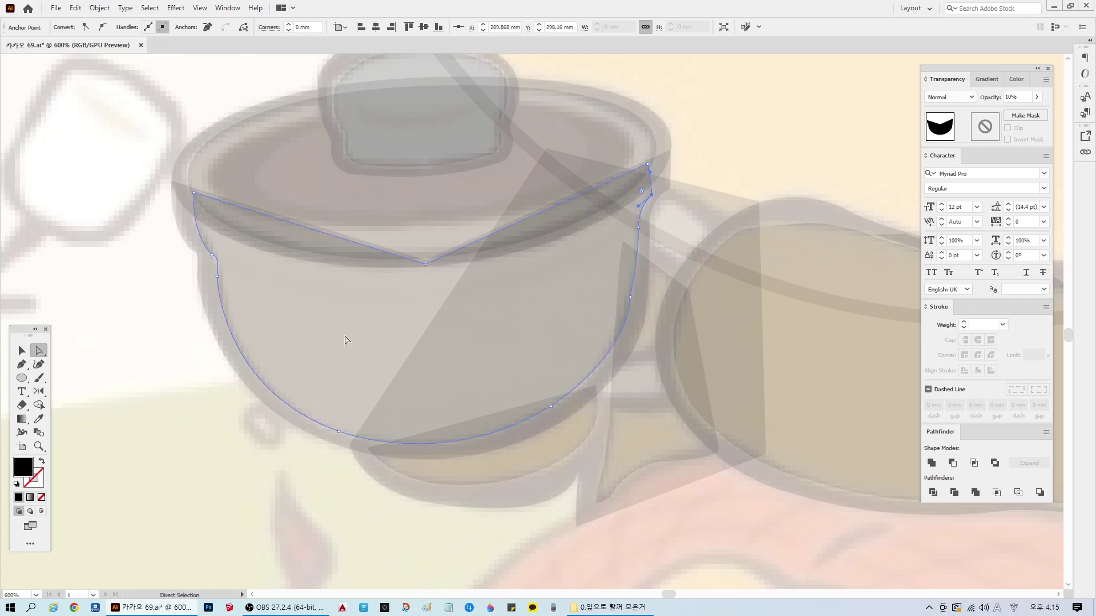
left_click(177, 408)
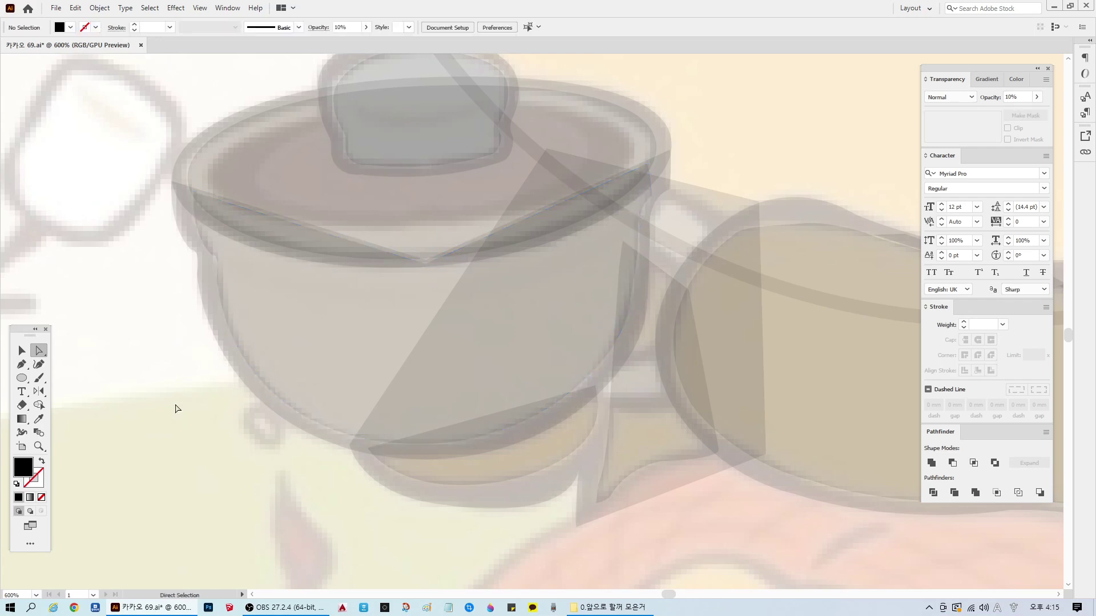
Step: Save the document
key("ctrl+minus")
key("ctrl+minus")
key("ctrl+minus")
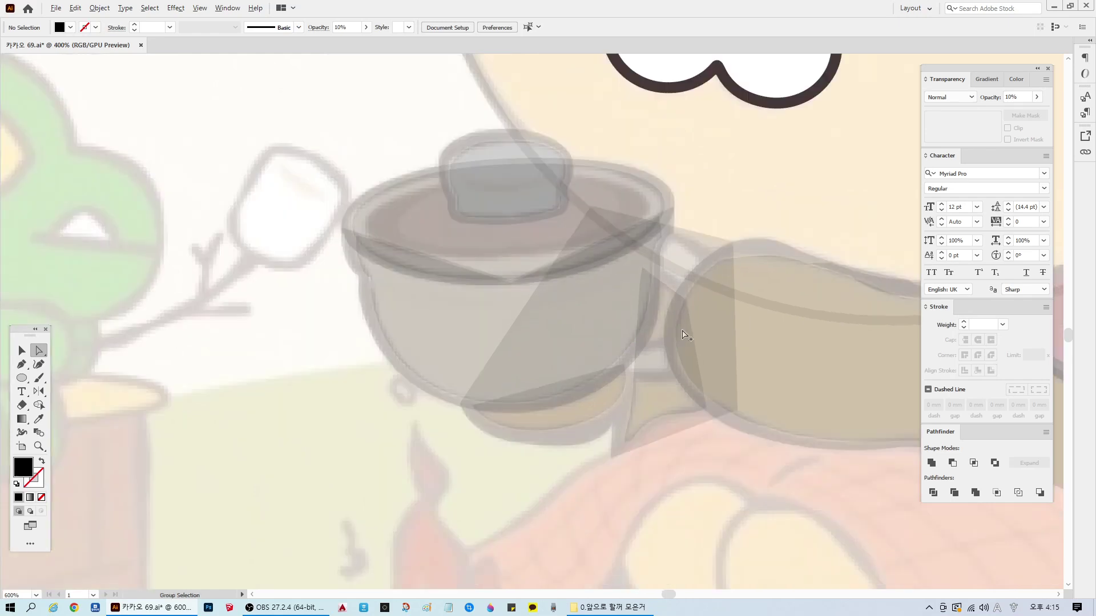
key("ctrl+s")
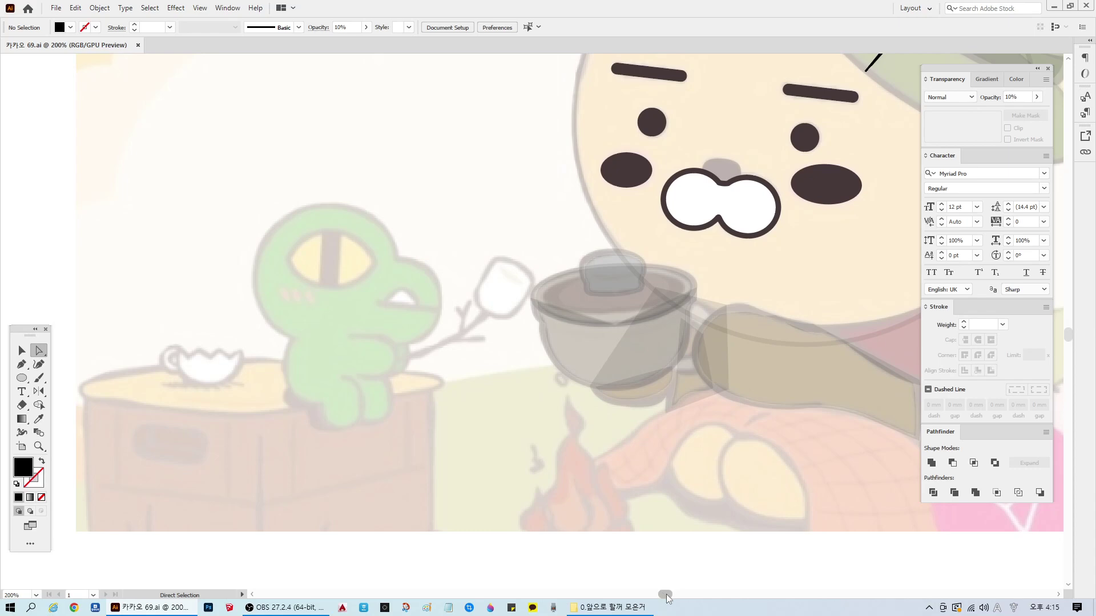
Step: Start a Pen path at the campfire flame's lower-left corner and trace its left edge up to the middle of the flame
left_click_drag(665, 595, 673, 595)
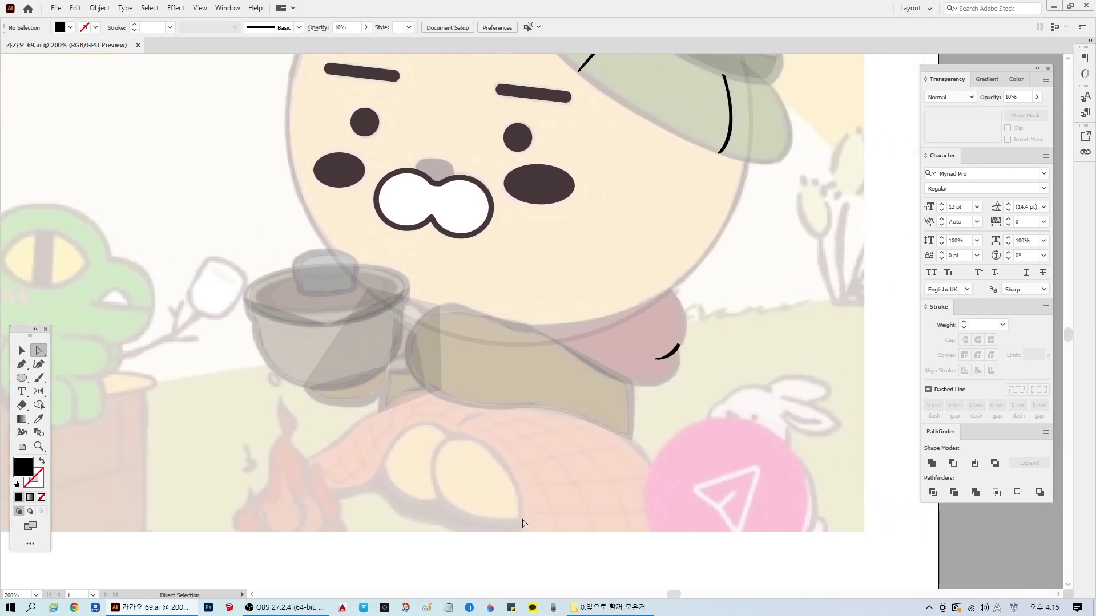
scroll(515, 525, "up", 1)
scroll(515, 525, "up", 1)
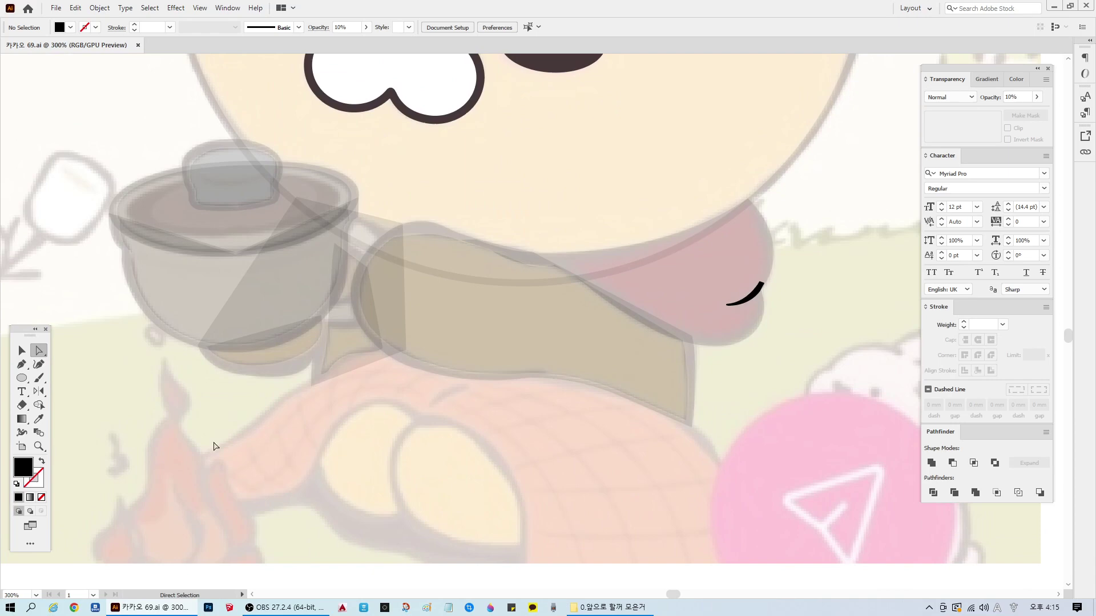
key("p")
left_click(95, 561)
left_click_drag(123, 523, 126, 512)
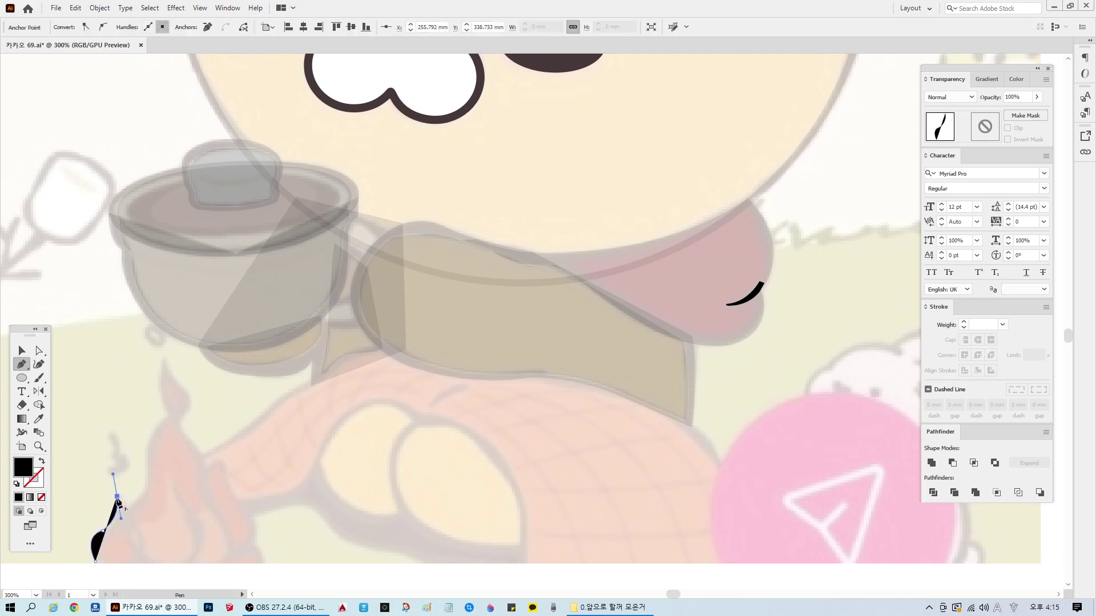
left_click(126, 507)
left_click_drag(141, 495, 146, 459)
left_click(148, 473)
Step: Continue the flame path through the narrow neck to the pointed tip and make the tip a corner
left_click_drag(169, 415, 199, 404)
left_click(169, 417)
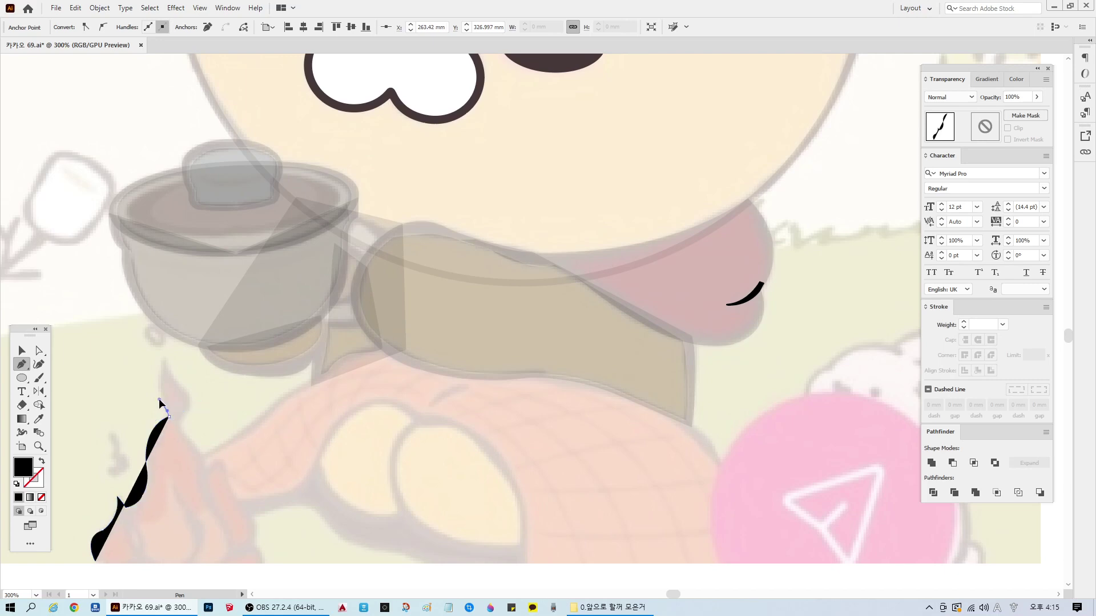
left_click(159, 398)
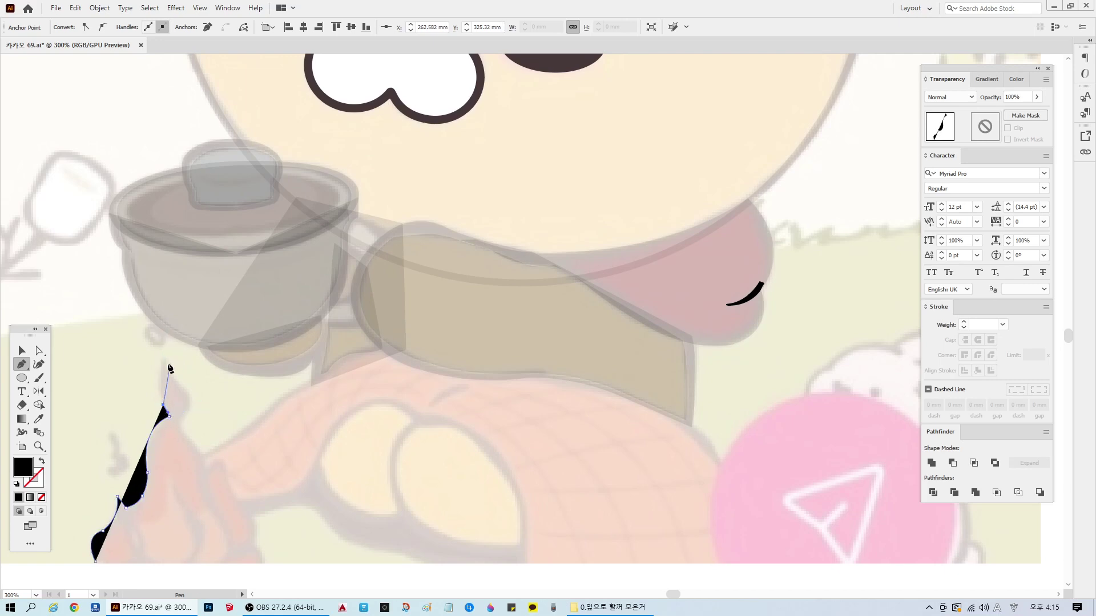
mouse_move(164, 358)
left_mouse_down()
mouse_move(177, 353)
mouse_move(171, 339)
left_mouse_up()
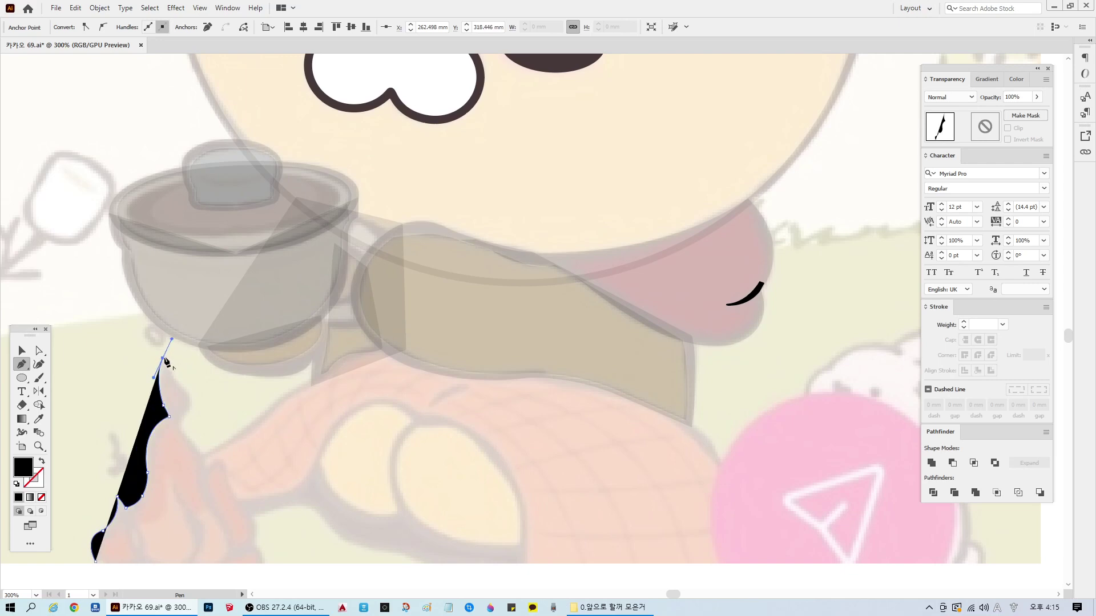
left_click(162, 359)
Step: Trace the flame's right edge down to its base, close the path at the starting anchor and deselect it
left_click_drag(173, 377, 266, 573)
left_click(186, 415)
left_click(225, 471)
left_click(254, 546)
left_click(265, 563)
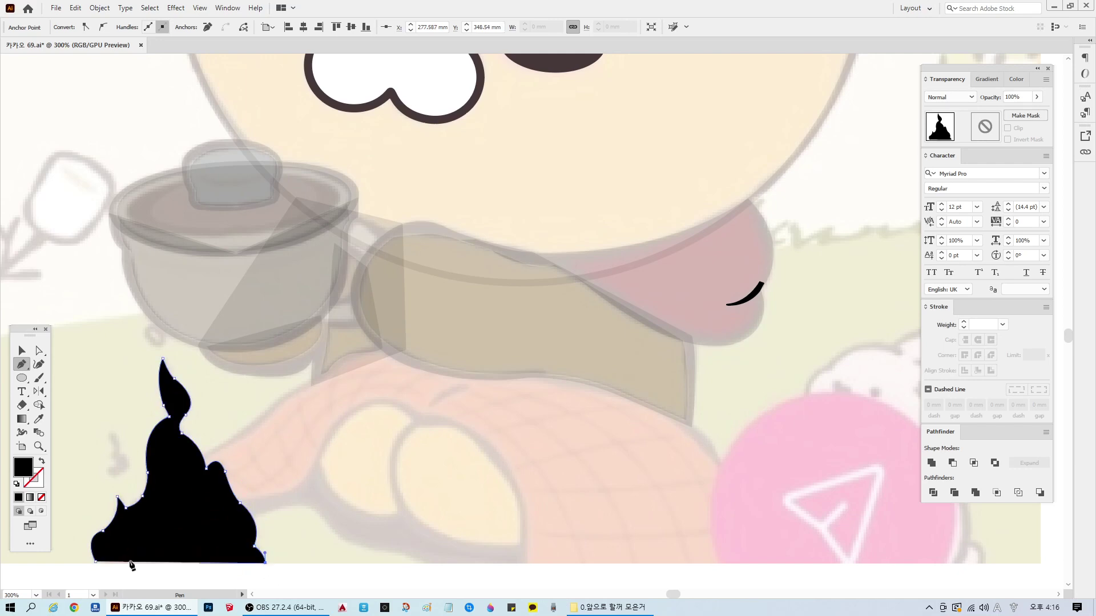
left_click(95, 564)
left_click(322, 580, "ctrl")
Step: Set the flame shape's opacity to 10% and deselect it
left_click(22, 350)
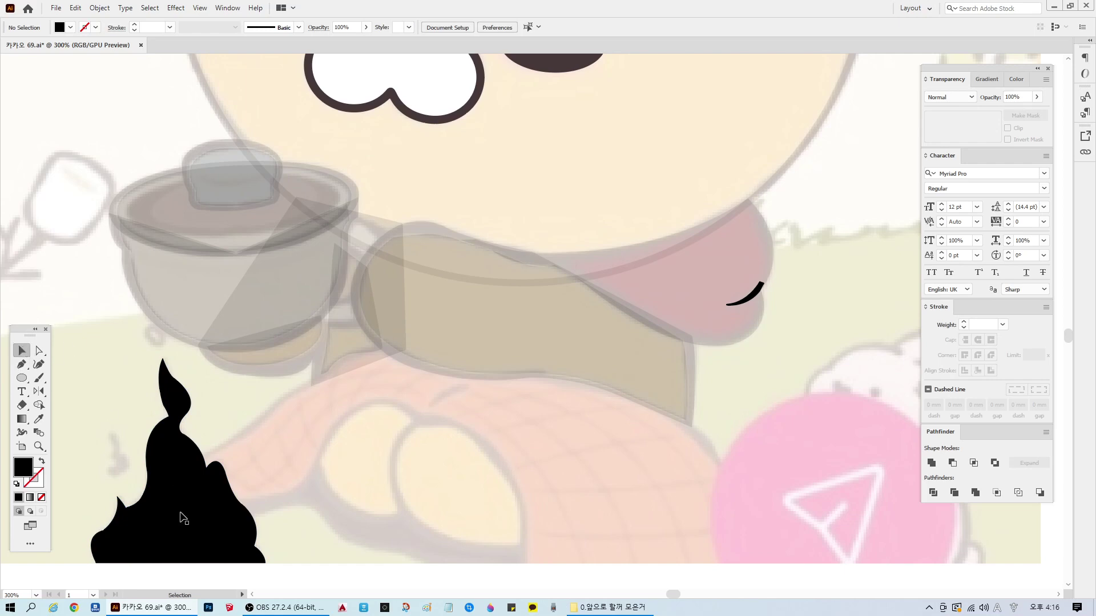
left_click(183, 519)
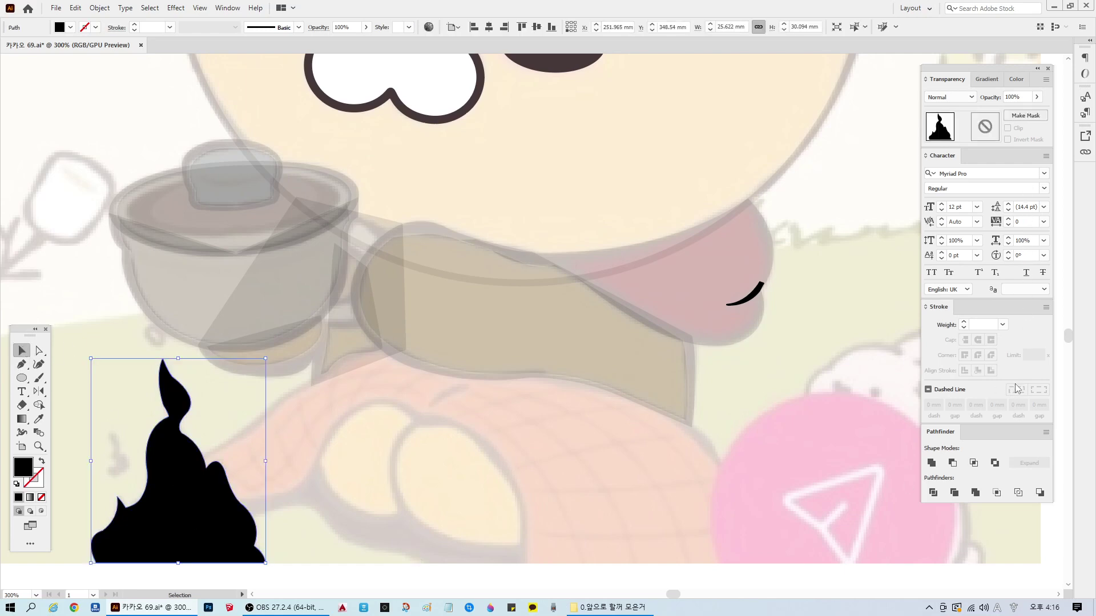
double_click(1008, 97)
type("10")
key("Return")
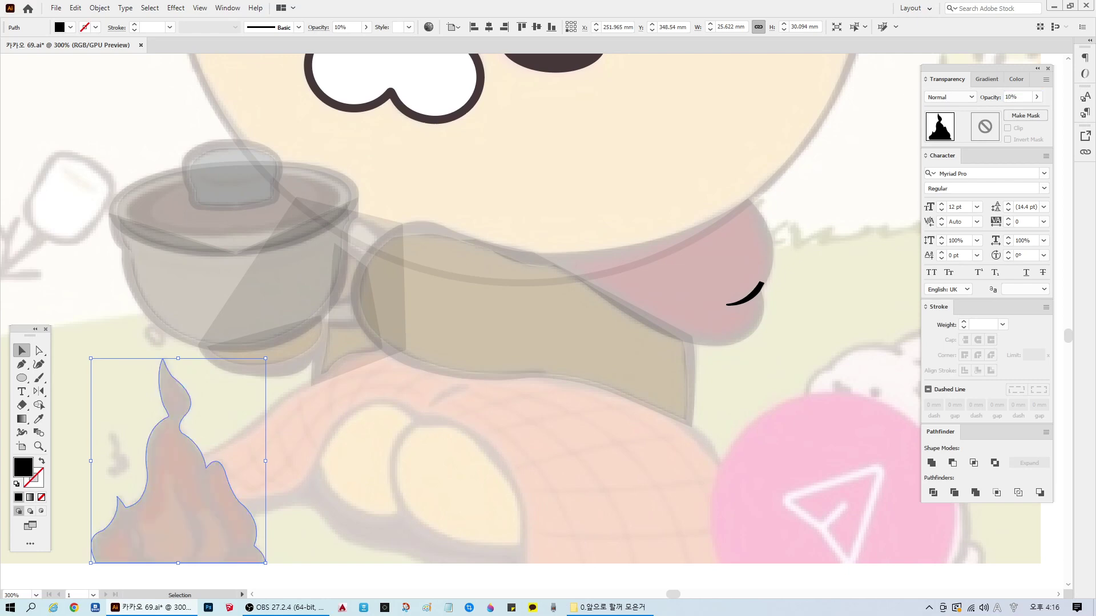
left_click(424, 403)
Step: Lower the flame shape's opacity to 5% and deselect it
left_click(187, 536)
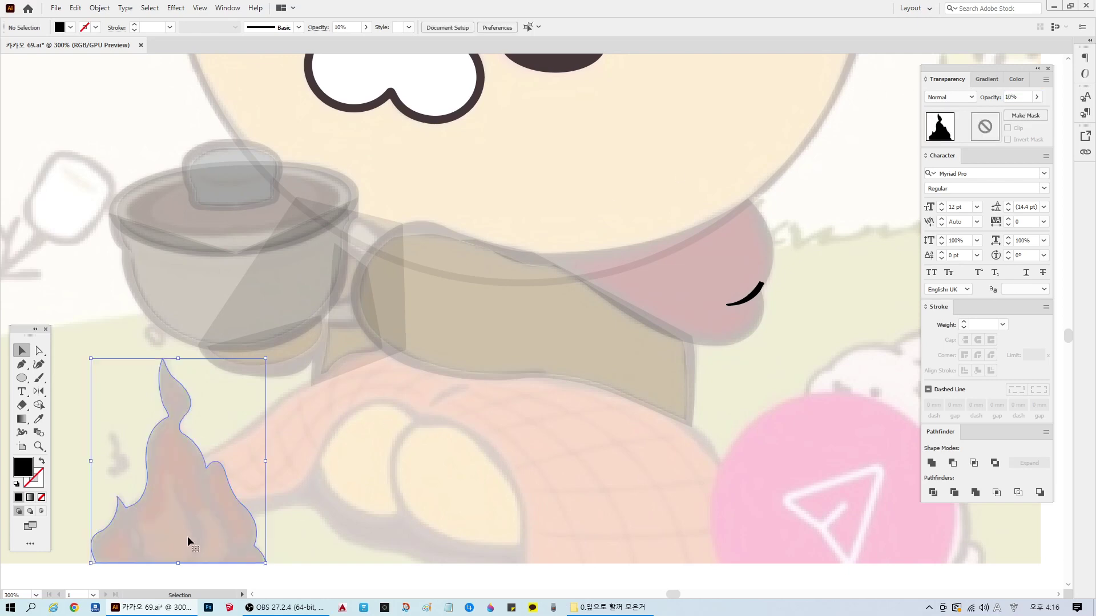
left_click(1020, 97)
type("5")
key("Return")
left_click(484, 463)
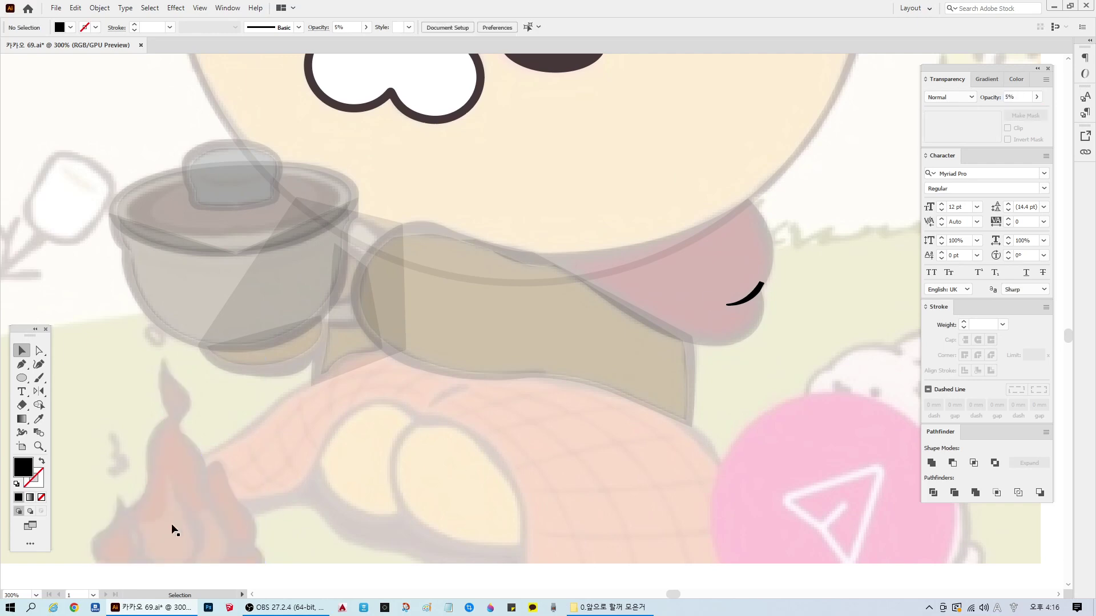
Step: Duplicate the traced flame shape in place, in front of the original
left_click(171, 529)
key("ctrl+c")
key("ctrl+f")
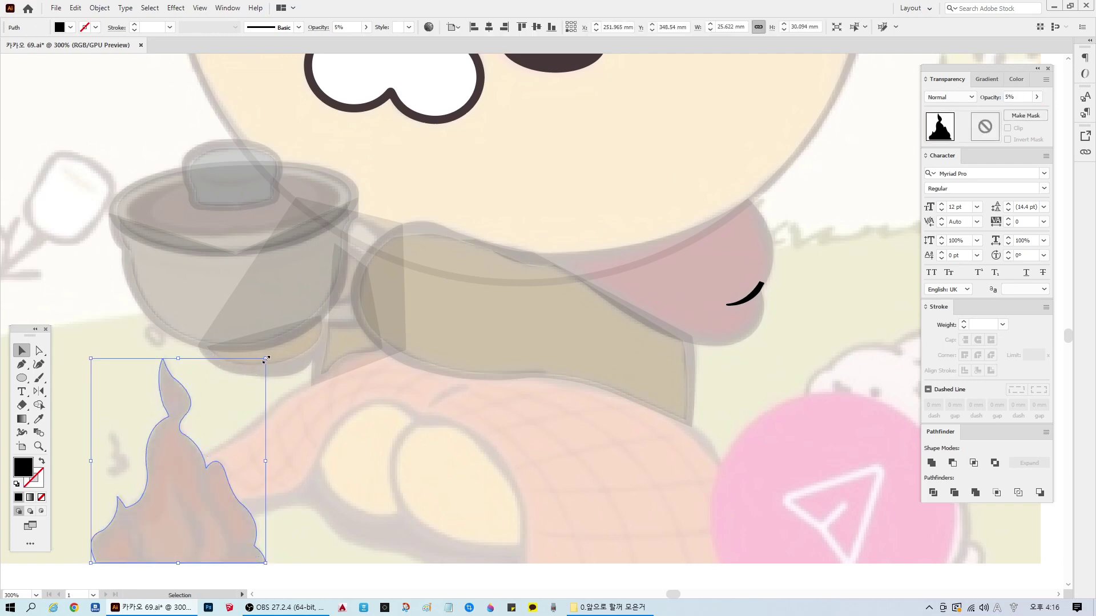
mouse_move(265, 358)
left_mouse_down()
mouse_move(256, 372)
mouse_move(266, 359)
left_mouse_up()
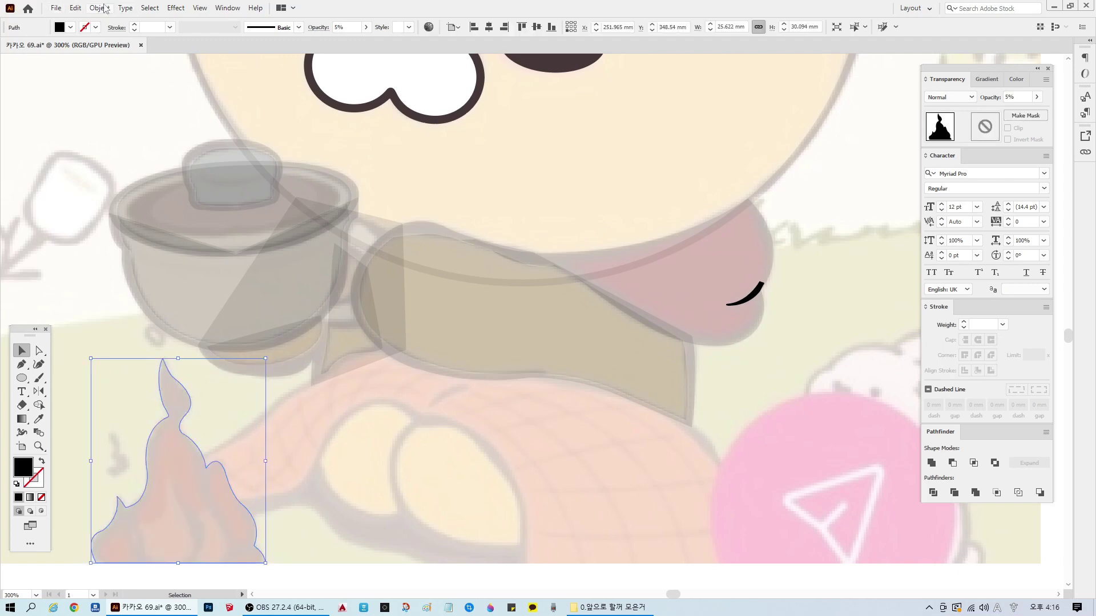
Step: Offset the flame copy's path inward by -0.5 mm
left_click(100, 8)
mouse_move(156, 280)
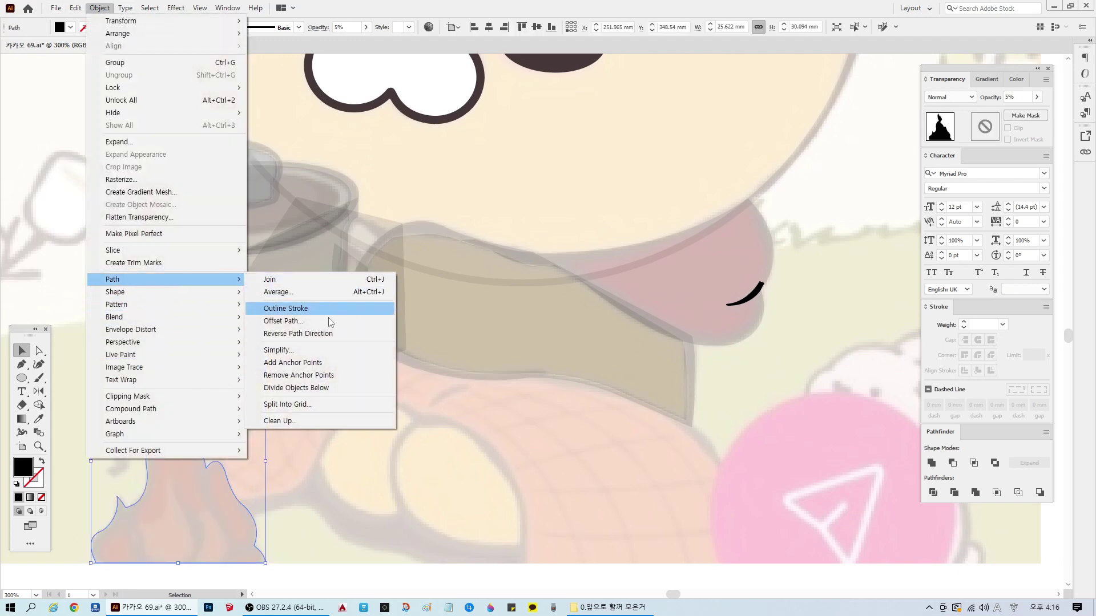
left_click(283, 321)
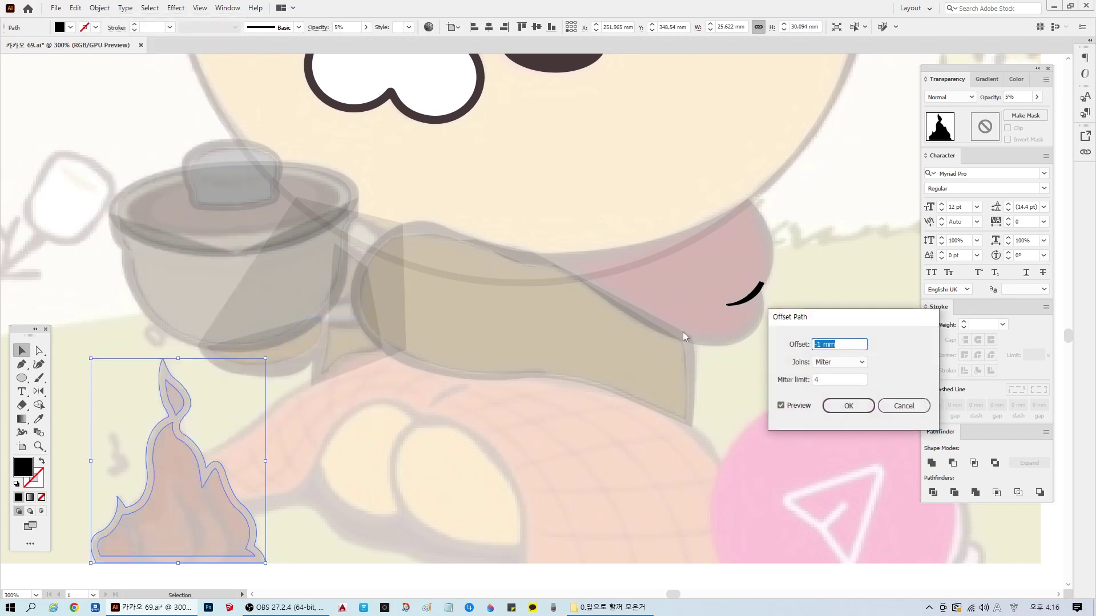
type("0")
type("-0.5")
left_click(801, 406)
left_click(802, 408)
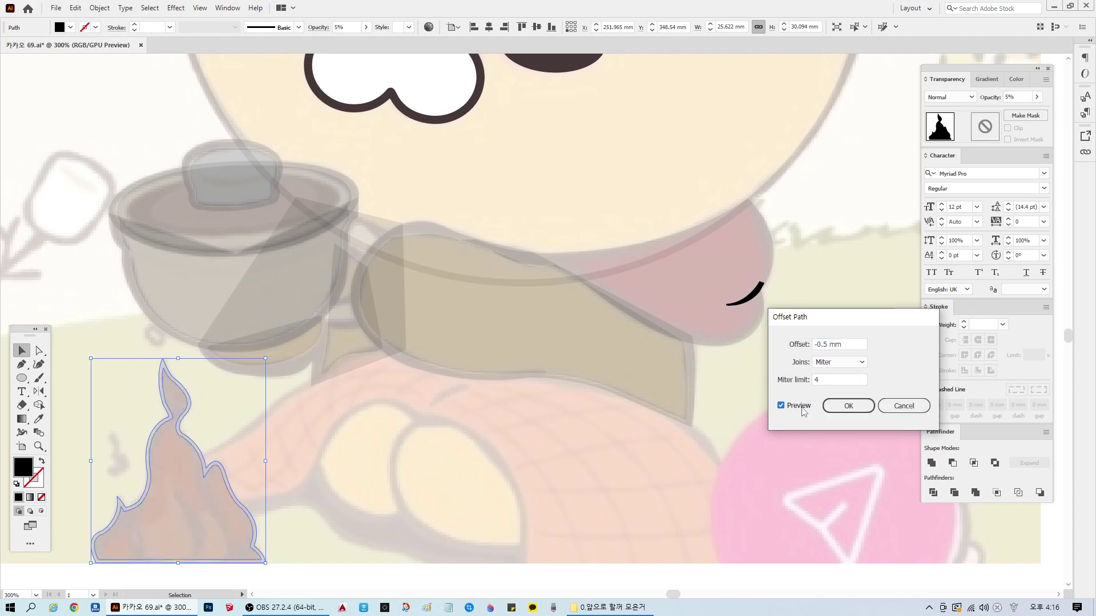
left_click(849, 406)
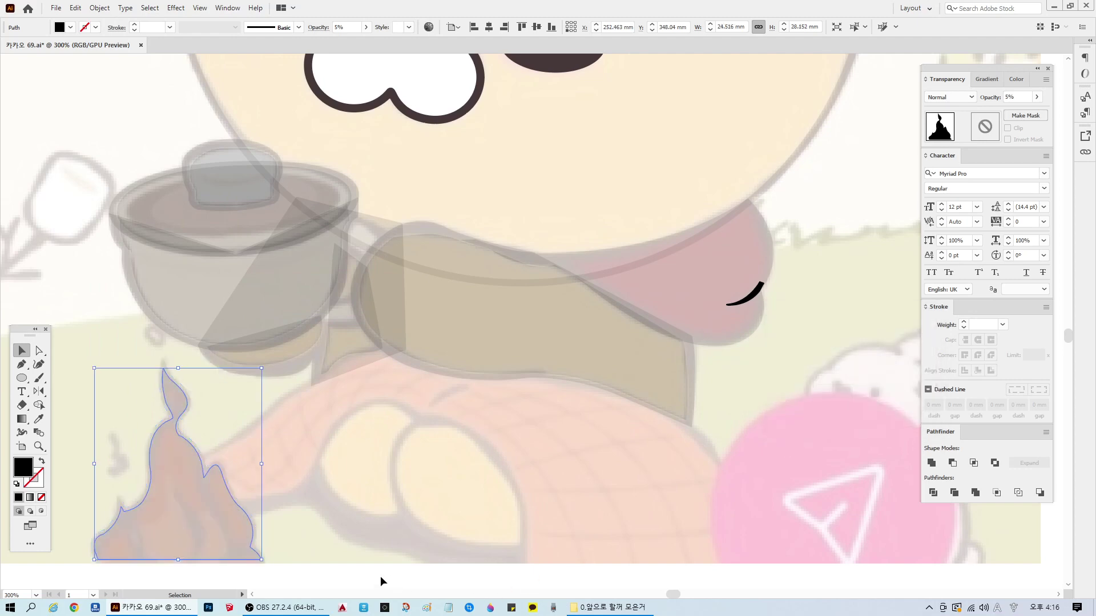
Step: Stretch the inset flame's lower edge down to the outer flame's base and deselect it
left_click_drag(200, 517, 388, 421)
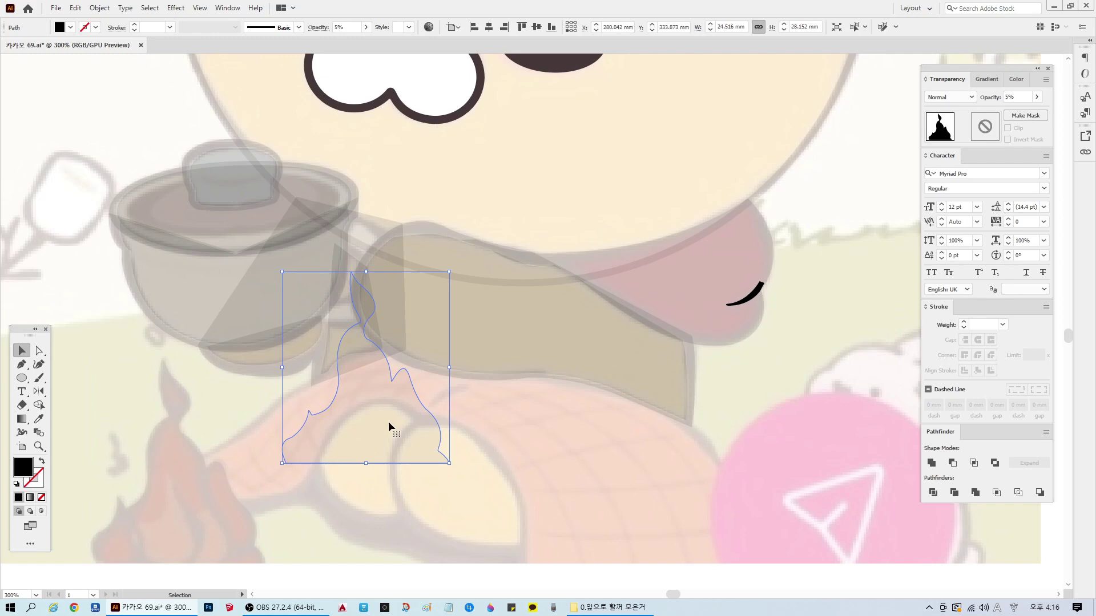
key("ctrl+z")
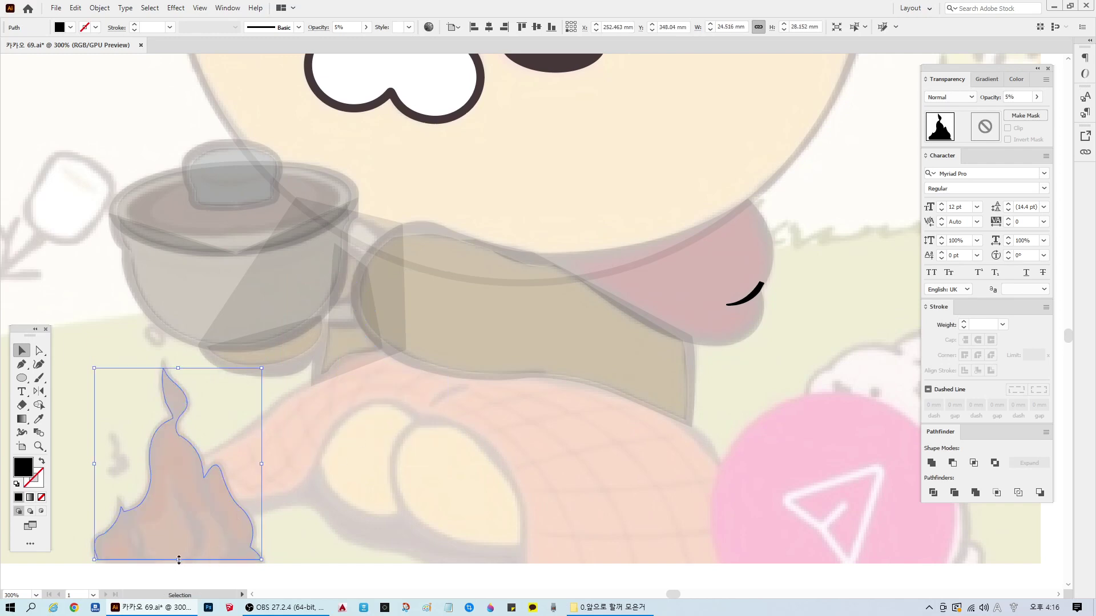
left_click_drag(178, 560, 179, 567)
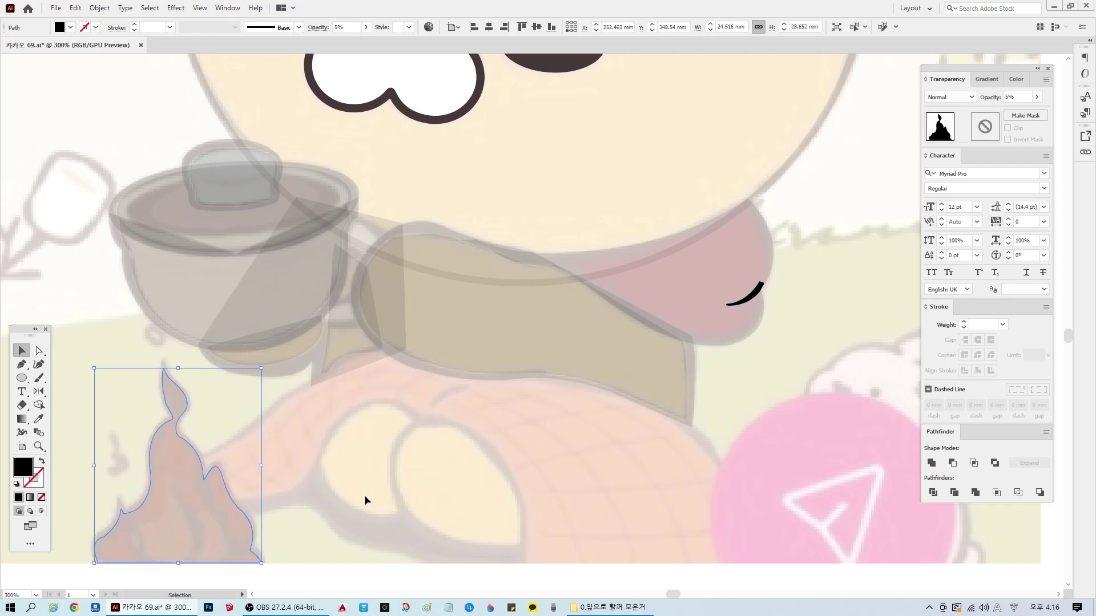
left_click_drag(174, 507, 380, 500)
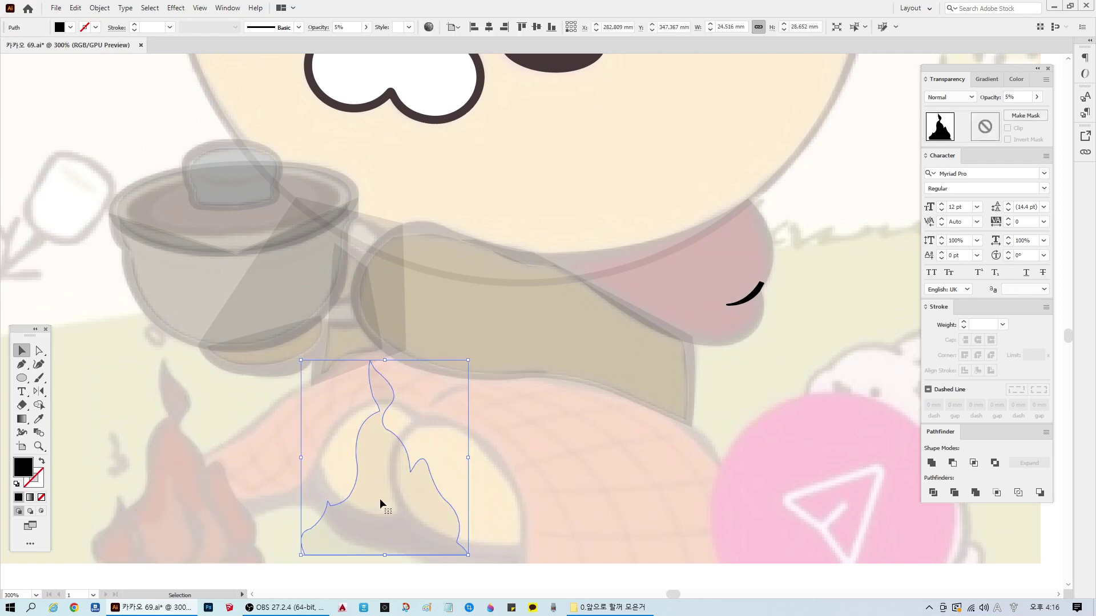
key("ctrl+z")
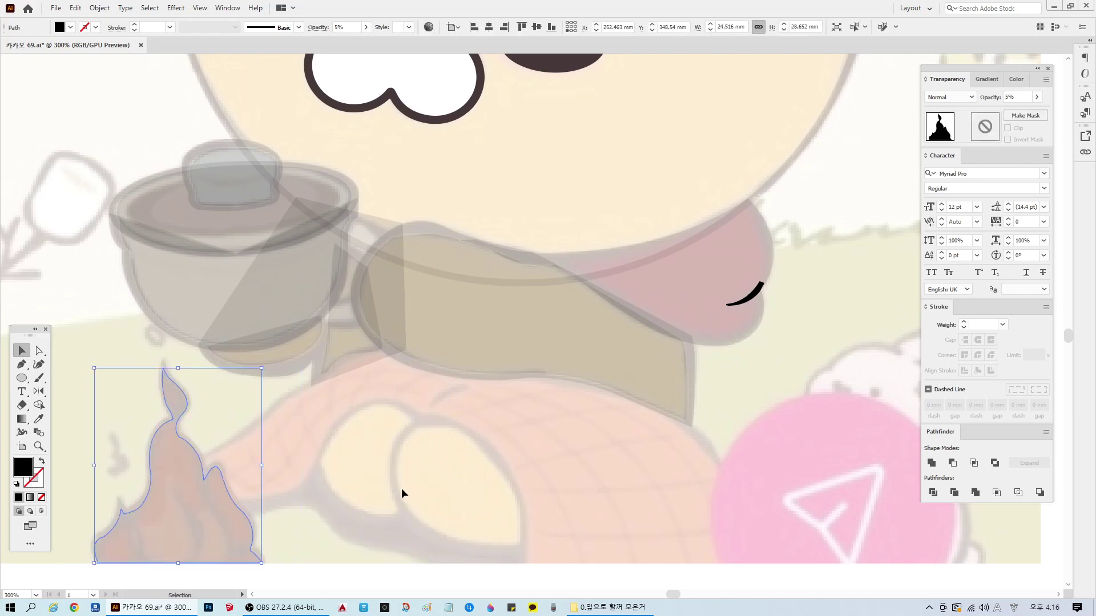
left_click(402, 488)
scroll(102, 557, "down", 2)
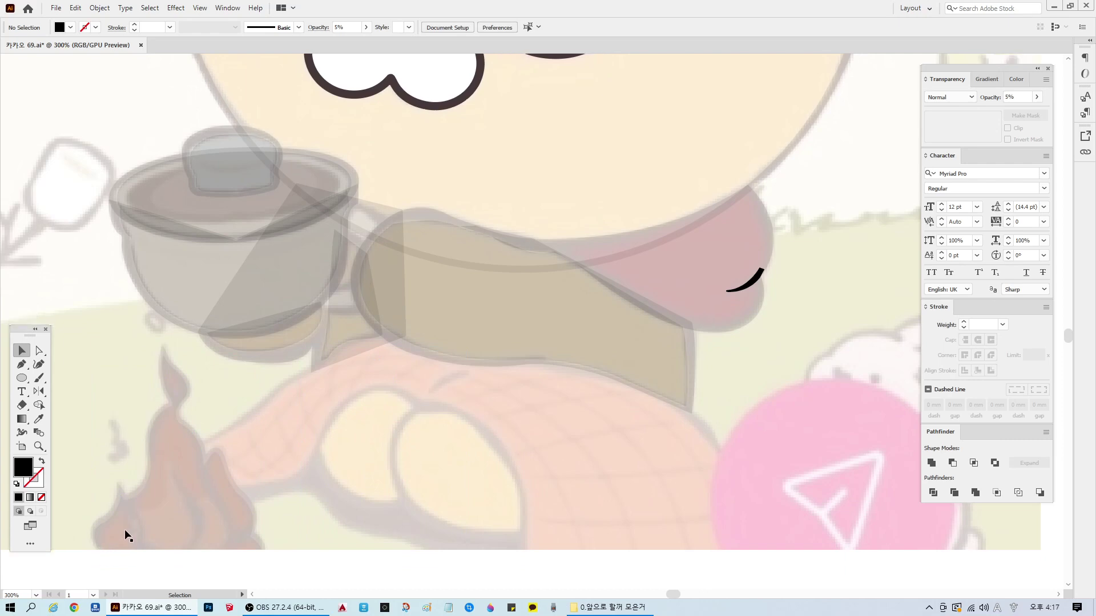
scroll(91, 531, "up", 4)
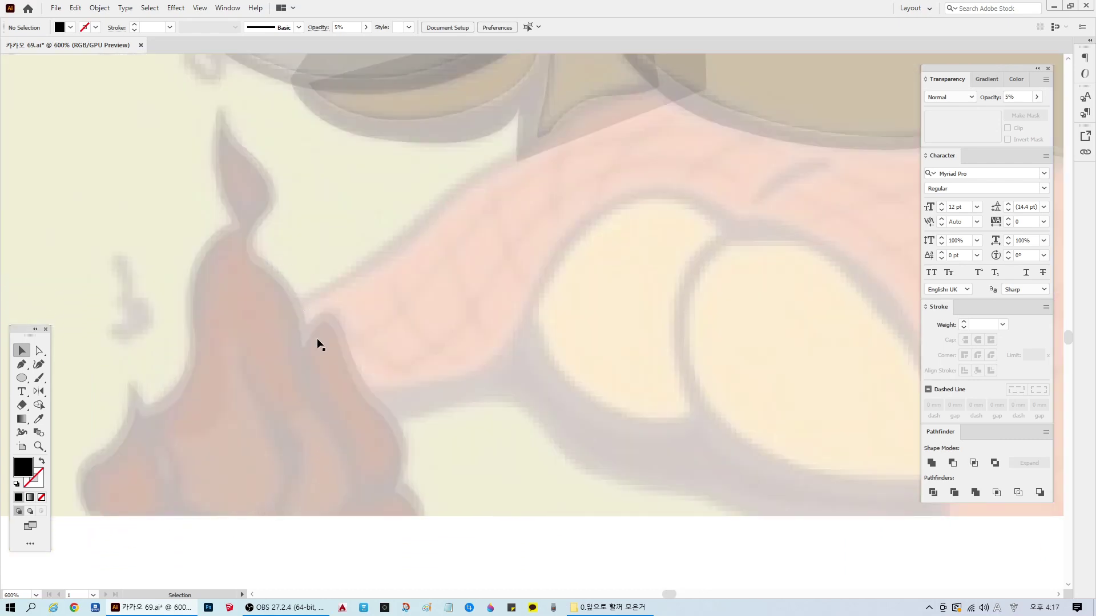
left_click(247, 360)
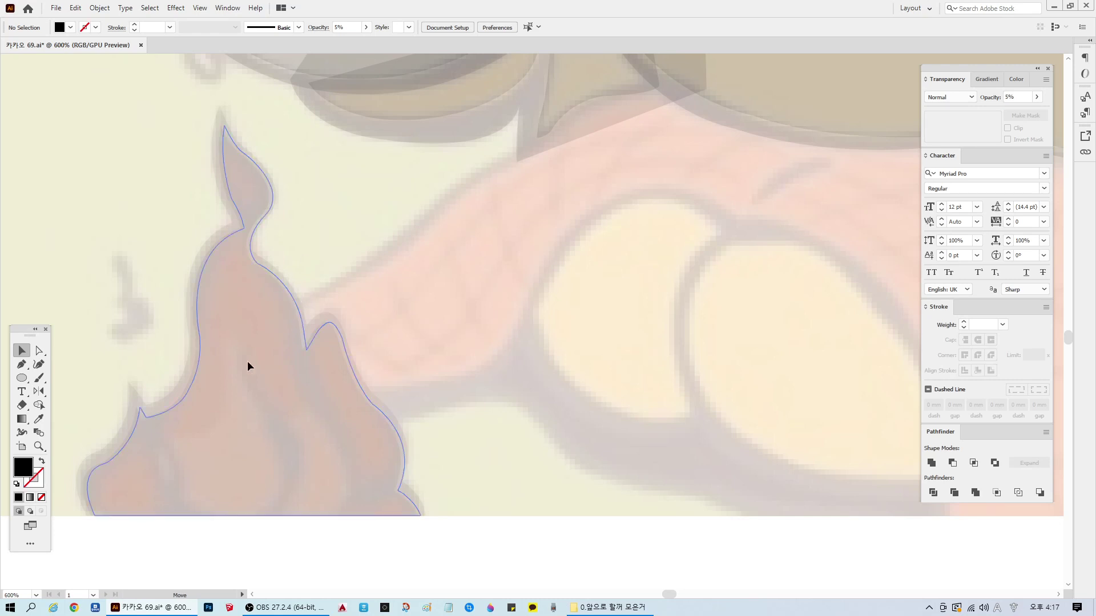
left_click_drag(248, 361, 567, 354)
key("ctrl+z")
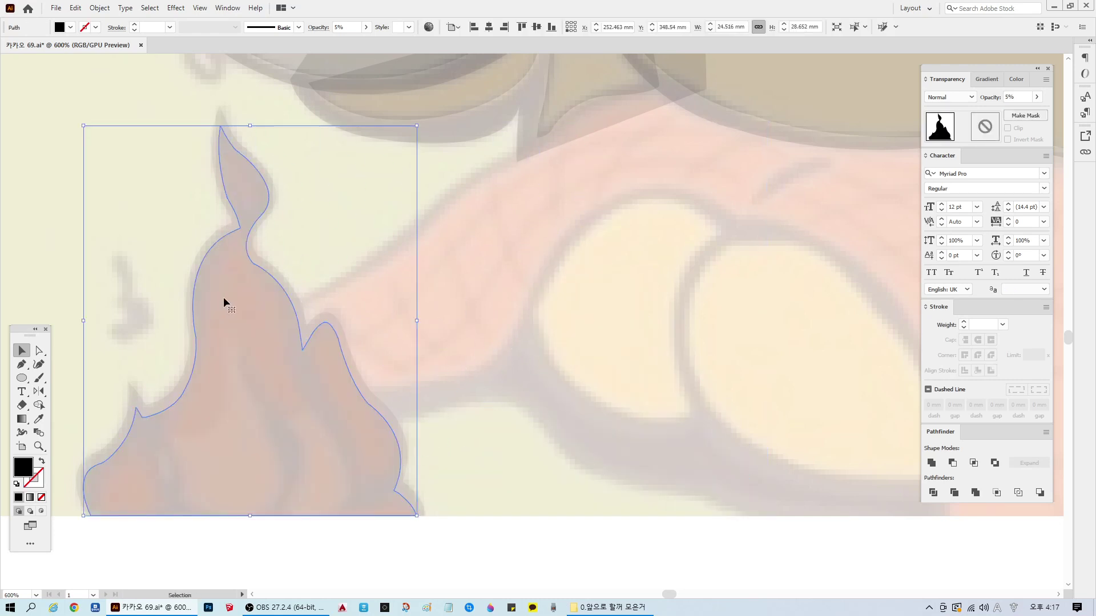
left_click_drag(225, 301, 362, 292)
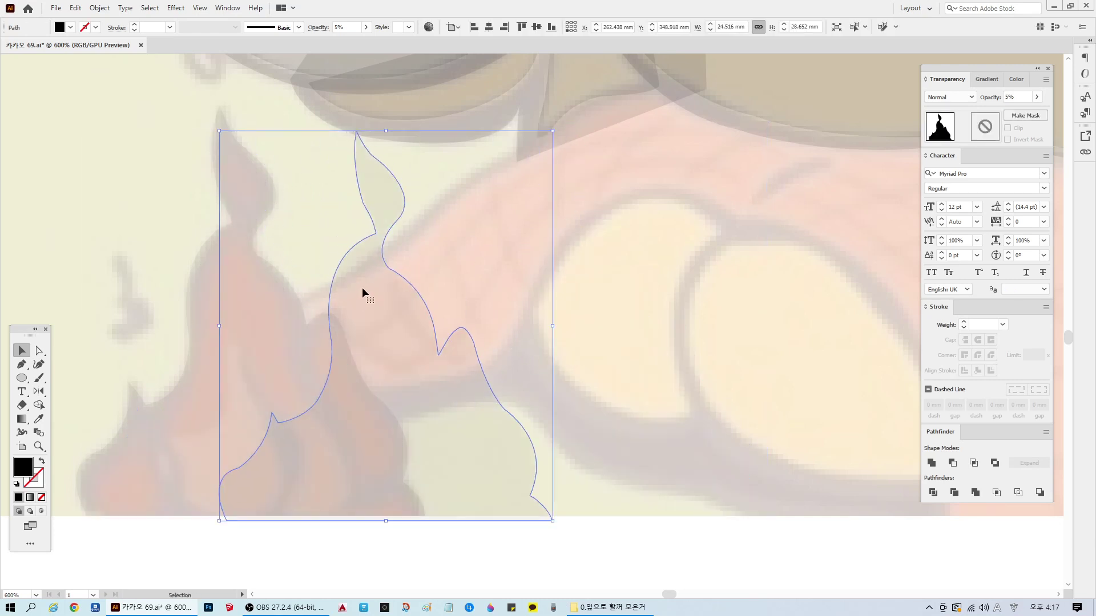
key("ctrl+z")
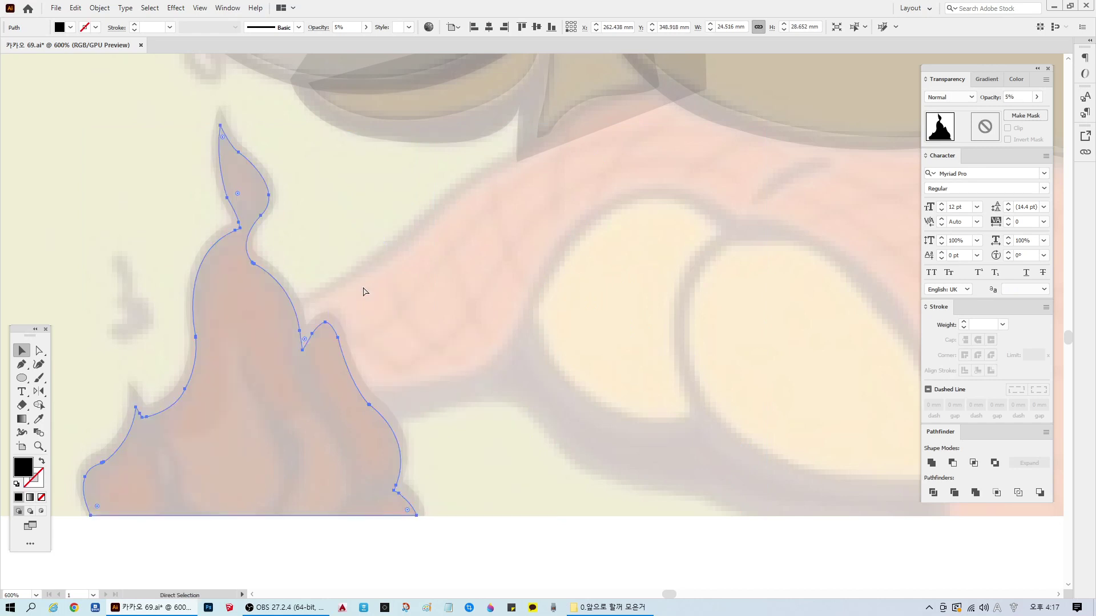
left_click(400, 260)
Step: Trace the shaded band at the flame's narrow neck as a closed shape with a curved upper edge and deselect it
left_click(22, 365)
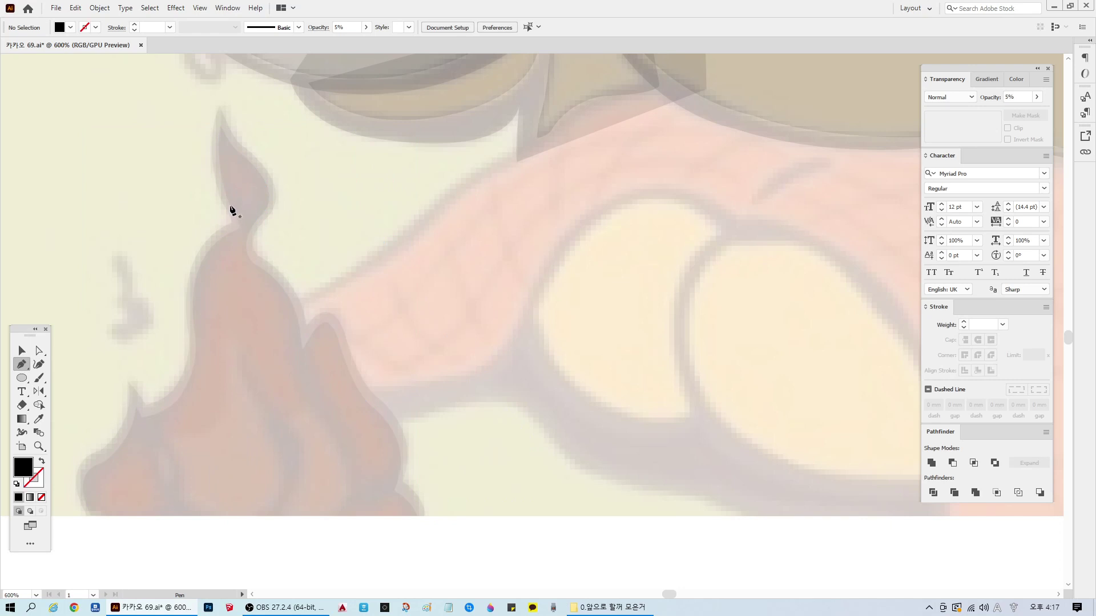
left_click_drag(279, 194, 281, 192)
left_click(252, 234)
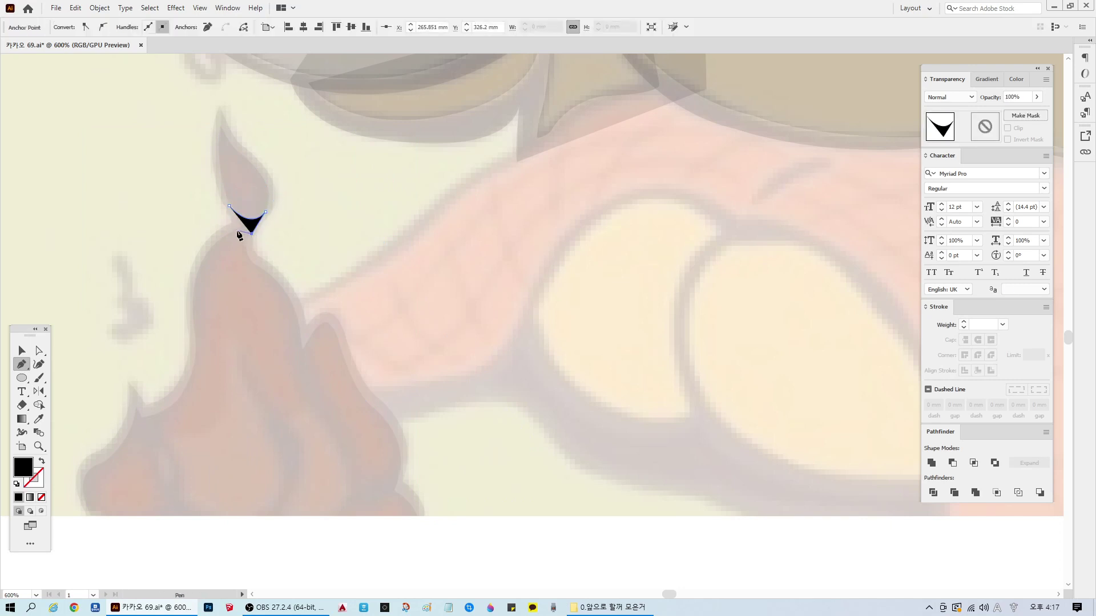
left_click(234, 230)
left_click(229, 206, "alt")
left_click(424, 200, "ctrl")
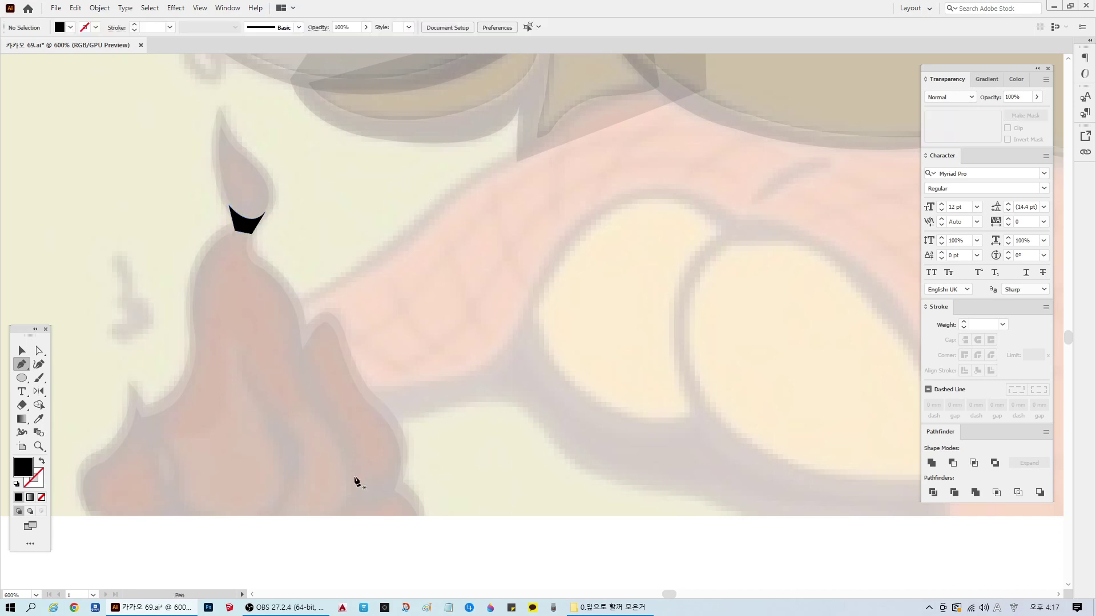
Step: Trace the inner edge of the dark strip between the main flame and its right lobe down to the flame's base
left_click(285, 291)
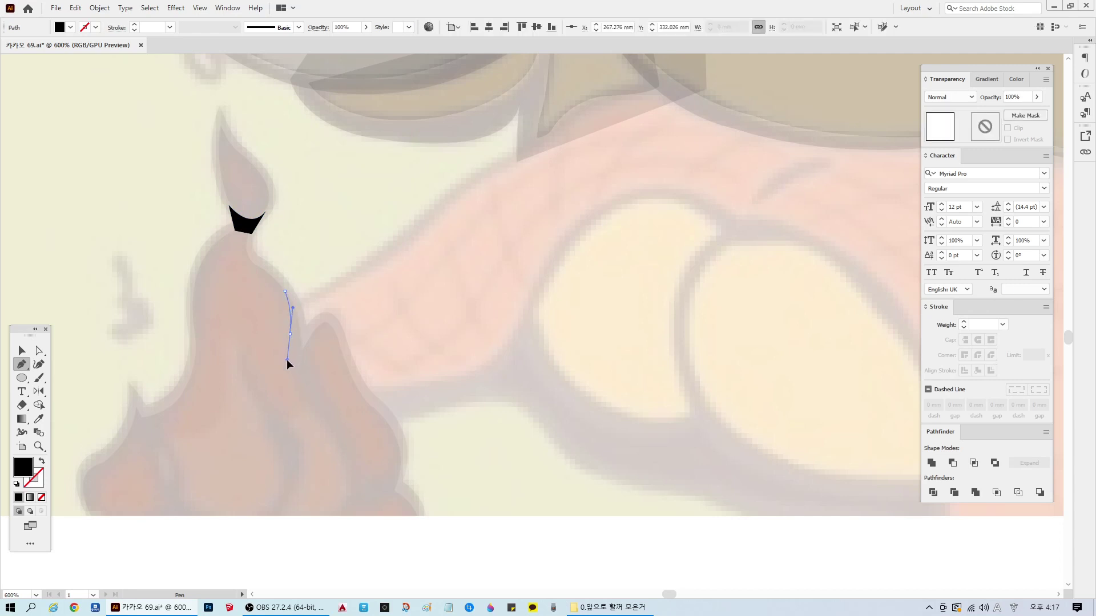
left_click_drag(287, 359, 287, 359)
left_click(290, 334)
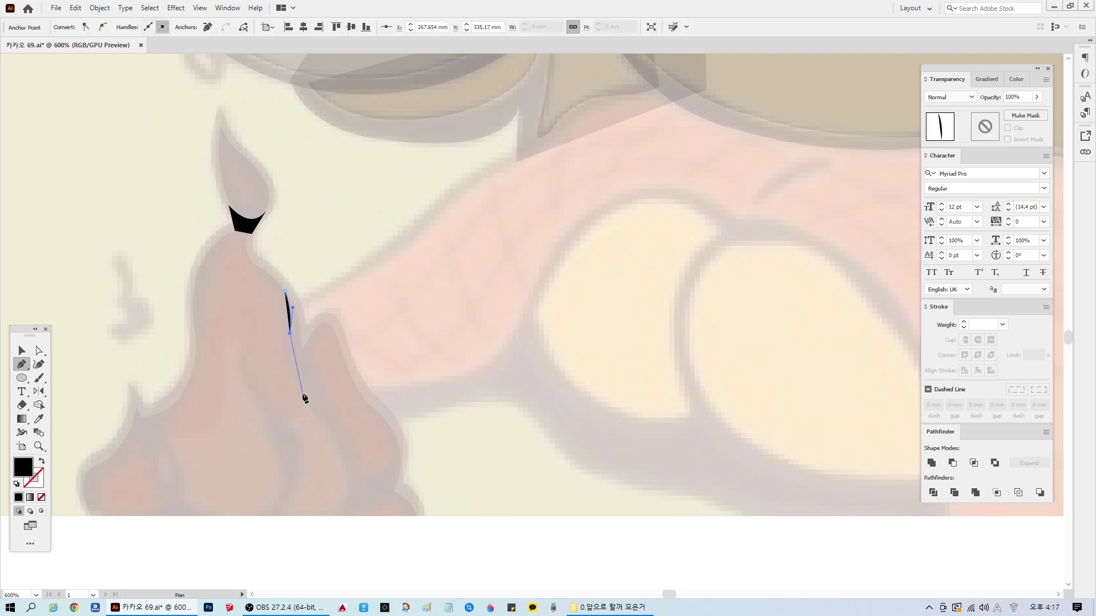
left_click_drag(302, 393, 401, 531)
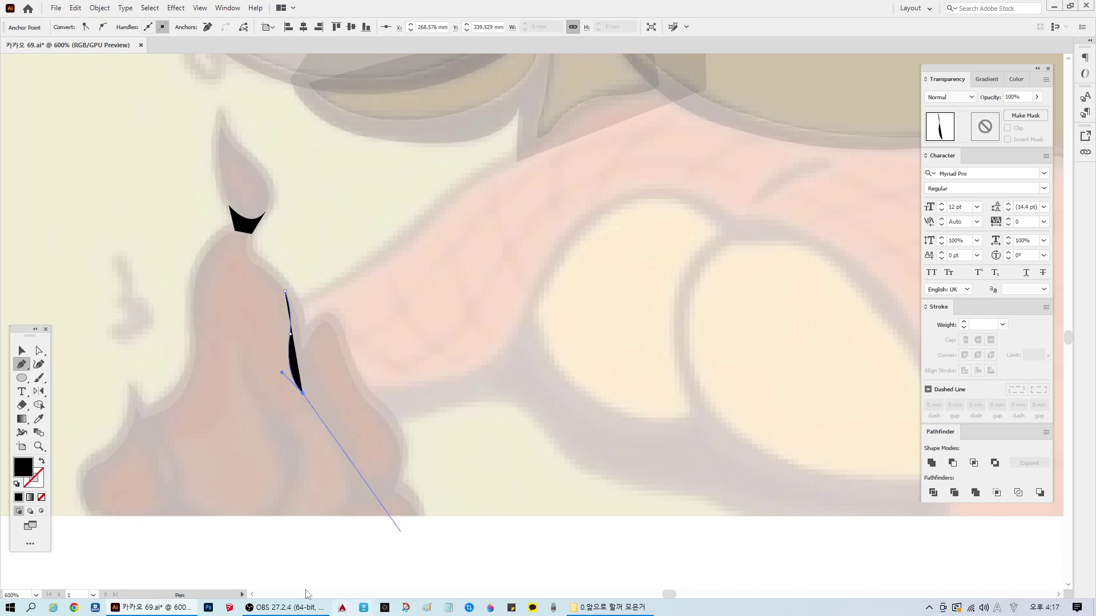
left_click_drag(338, 513, 297, 566)
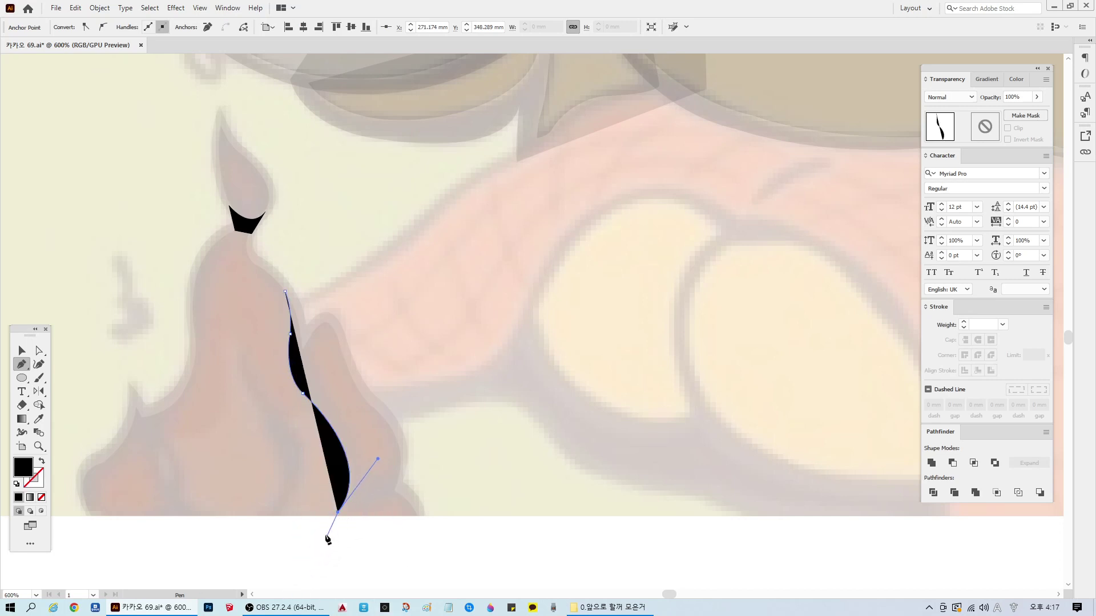
left_click(337, 515)
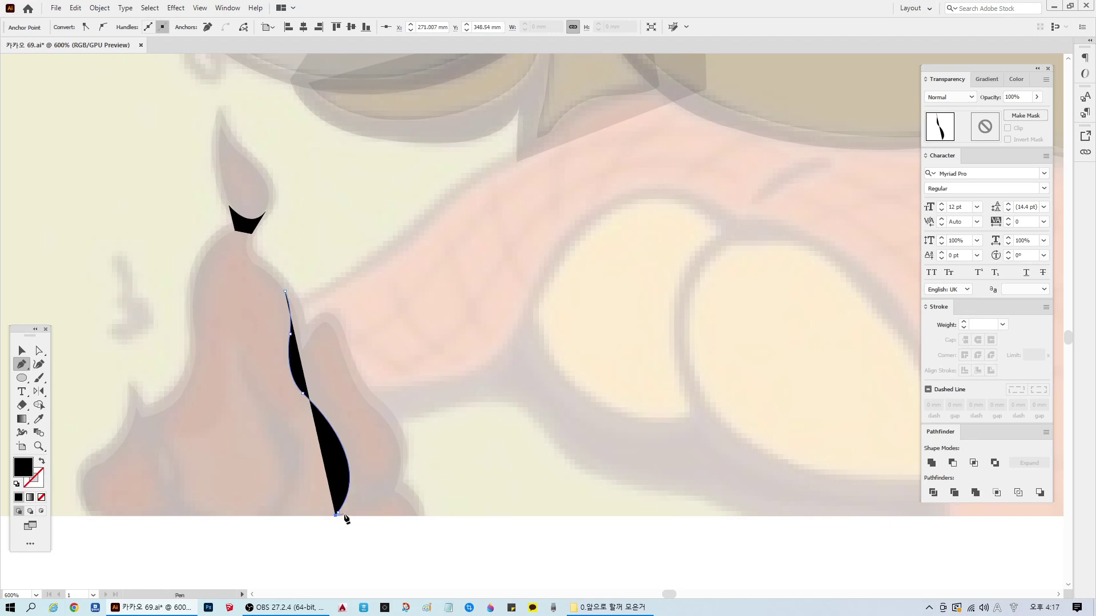
Step: Set the unfinished strip's opacity to 5%
left_click(1021, 97)
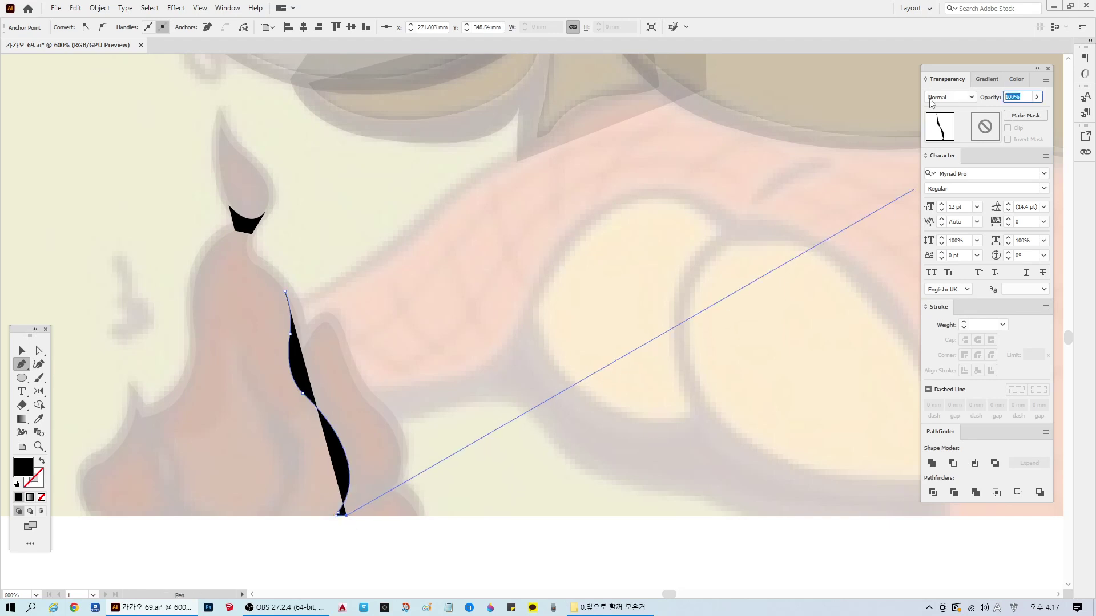
type("10")
key("Return")
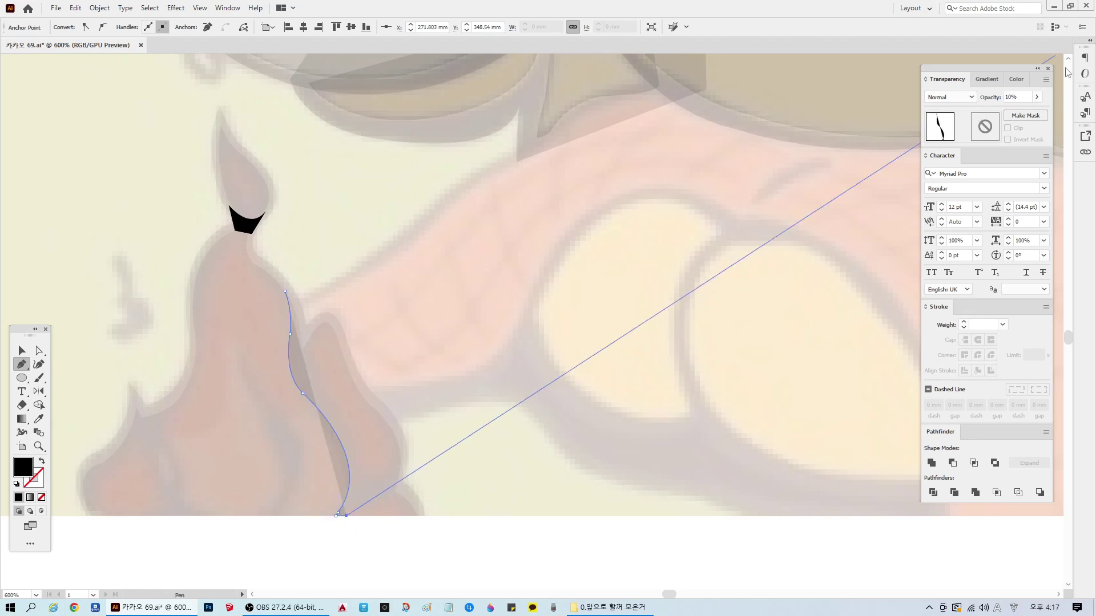
type("5")
key("Return")
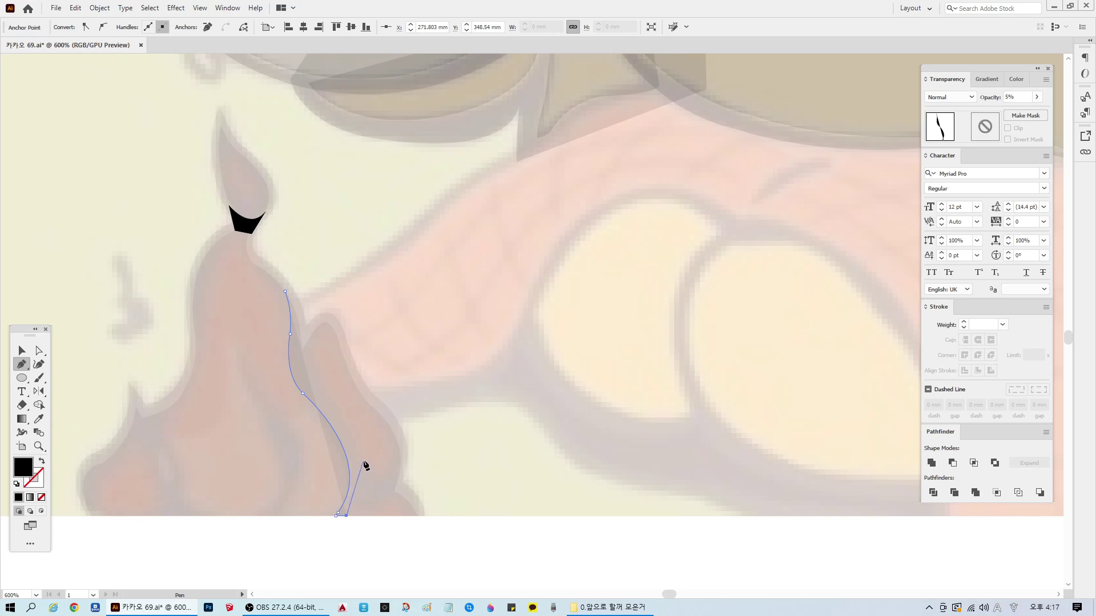
Step: Trace the strip's outer edge back up along the right lobe, close the path at its starting anchor and deselect it
left_click_drag(360, 454, 345, 411)
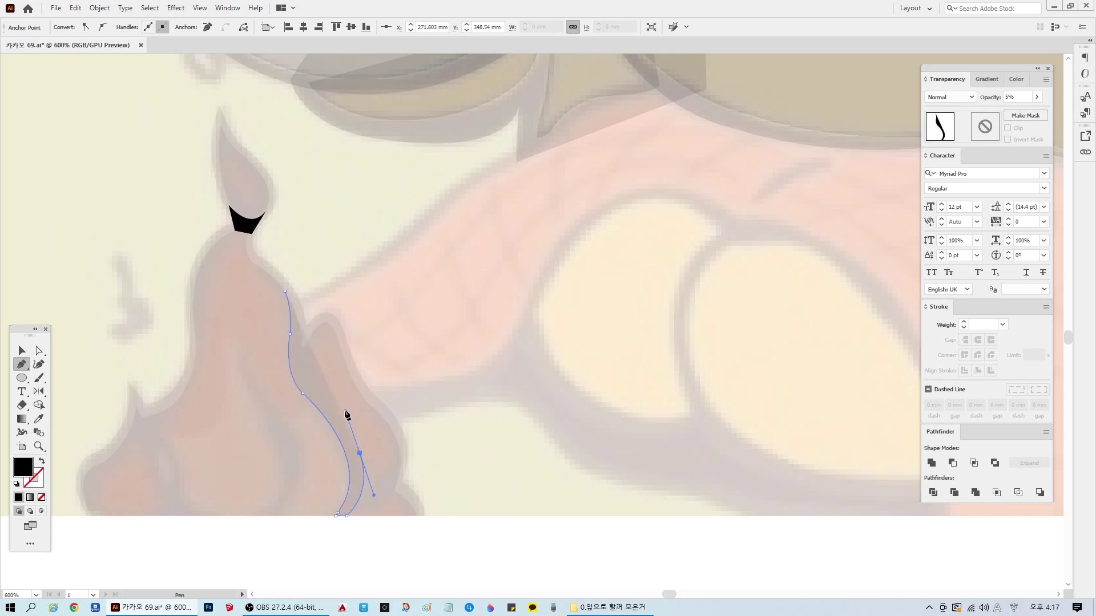
left_click(359, 453)
left_click_drag(309, 342, 320, 316)
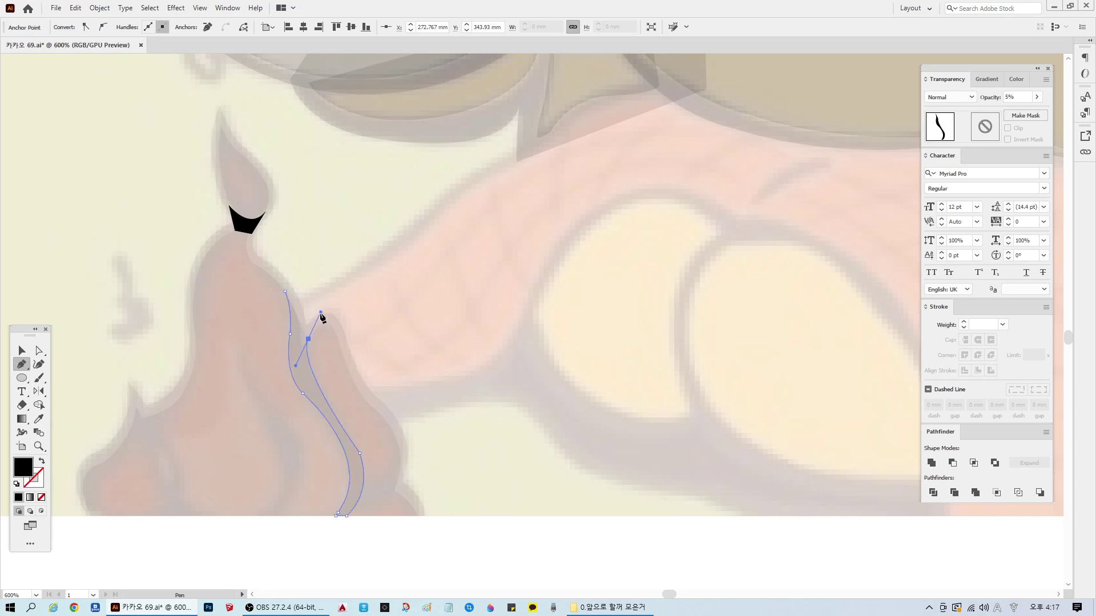
left_click(308, 340)
left_click(285, 292)
left_click(577, 538, "ctrl")
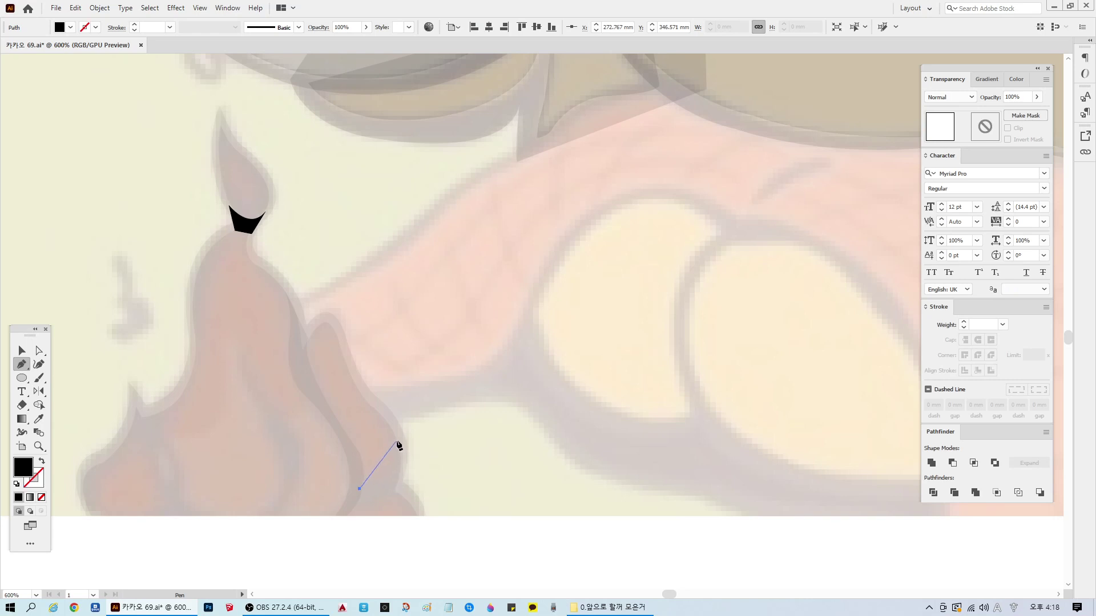
Step: Trace the crescent-shaped shadow at the base of the flame's right lobe as a closed shape and deselect it
left_click_drag(396, 438, 392, 383)
left_click(396, 438)
left_click_drag(402, 465, 308, 527)
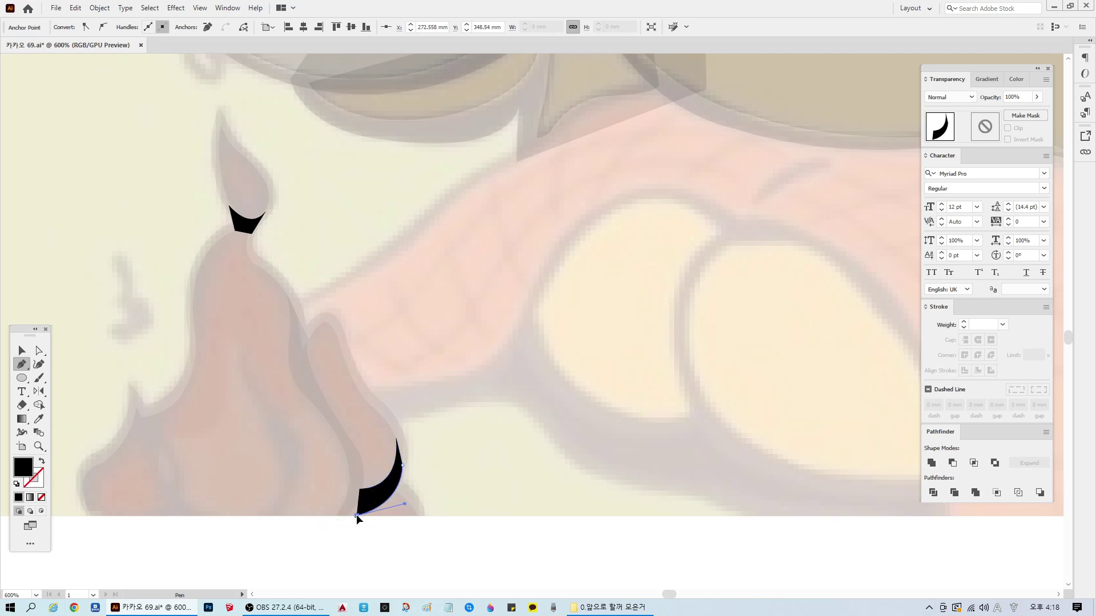
left_click(340, 514)
left_click(359, 490)
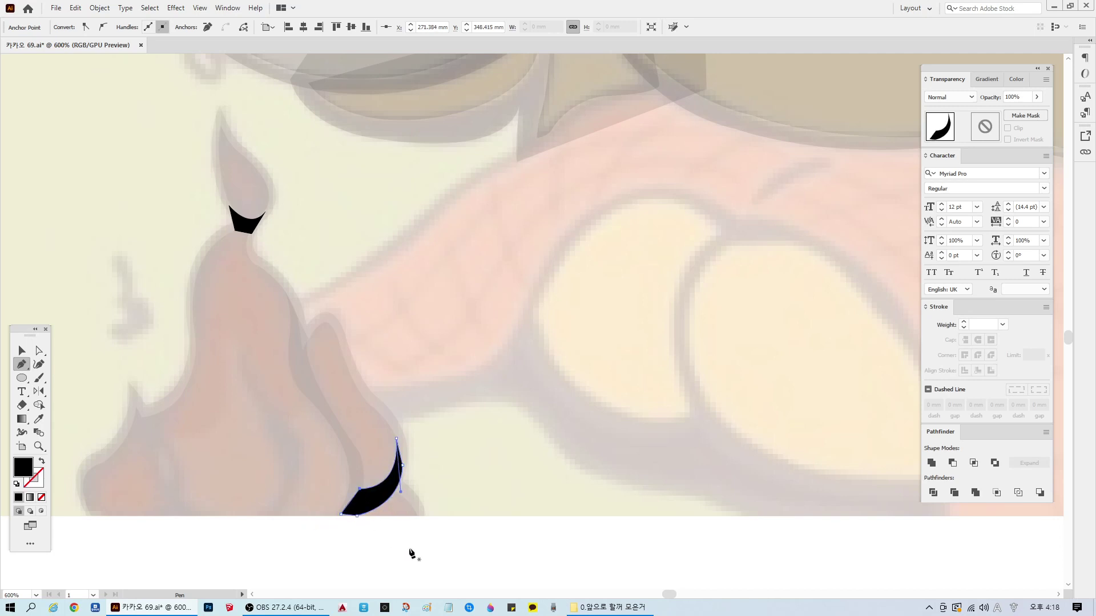
left_click(410, 557, "ctrl")
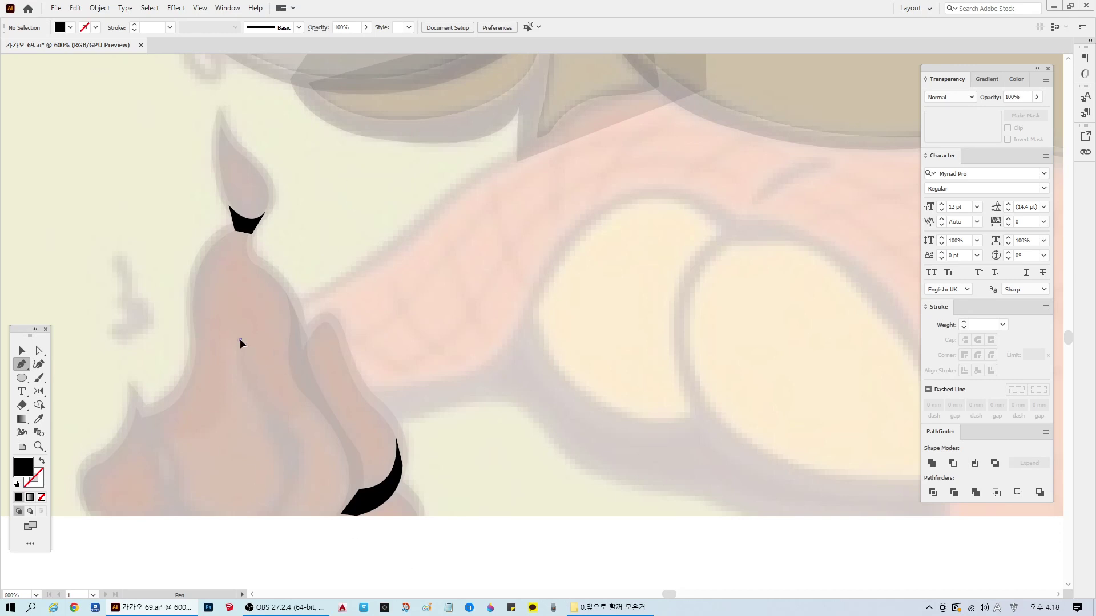
Step: Trace the curved dark strip inside the main flame down its inner edge, along the base and partway up its outer edge
left_click_drag(240, 339, 255, 418)
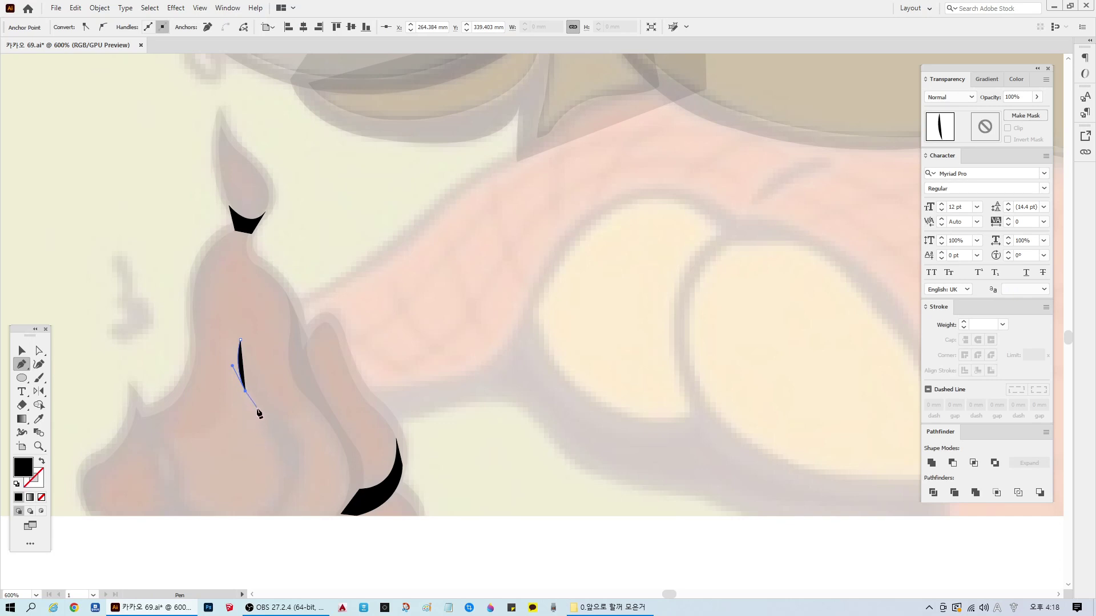
left_click(256, 410)
left_click_drag(265, 536, 262, 546)
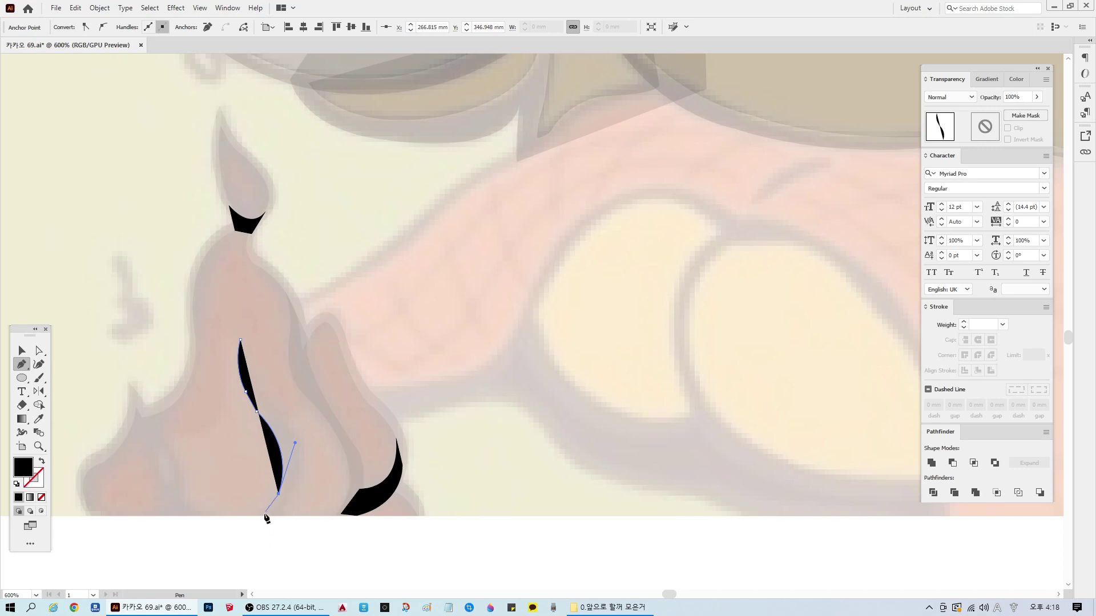
left_click(260, 516)
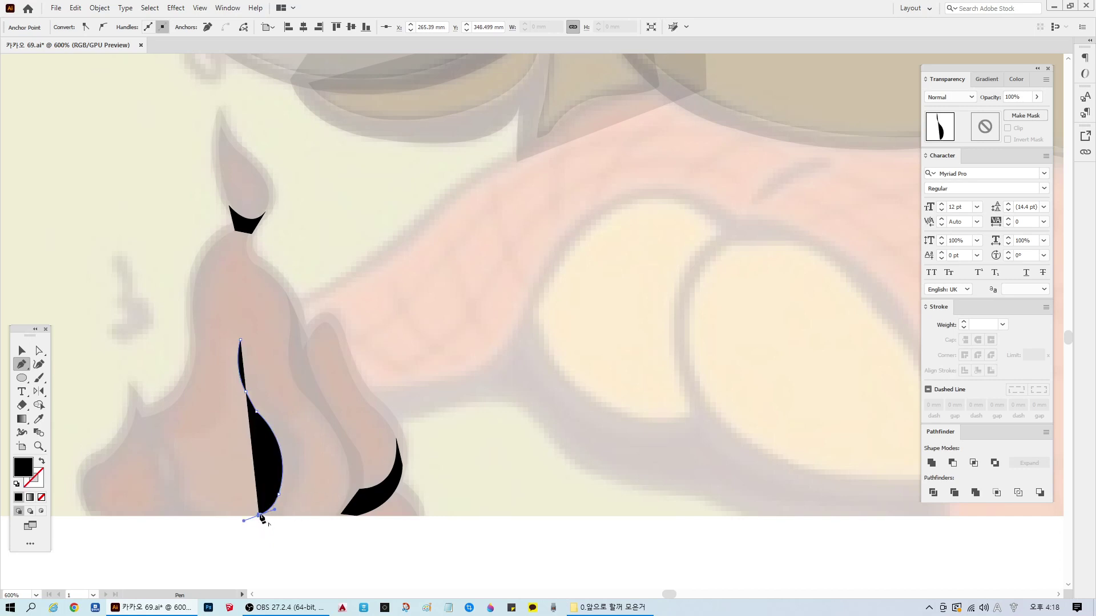
left_click_drag(285, 516, 242, 392)
left_click(286, 421)
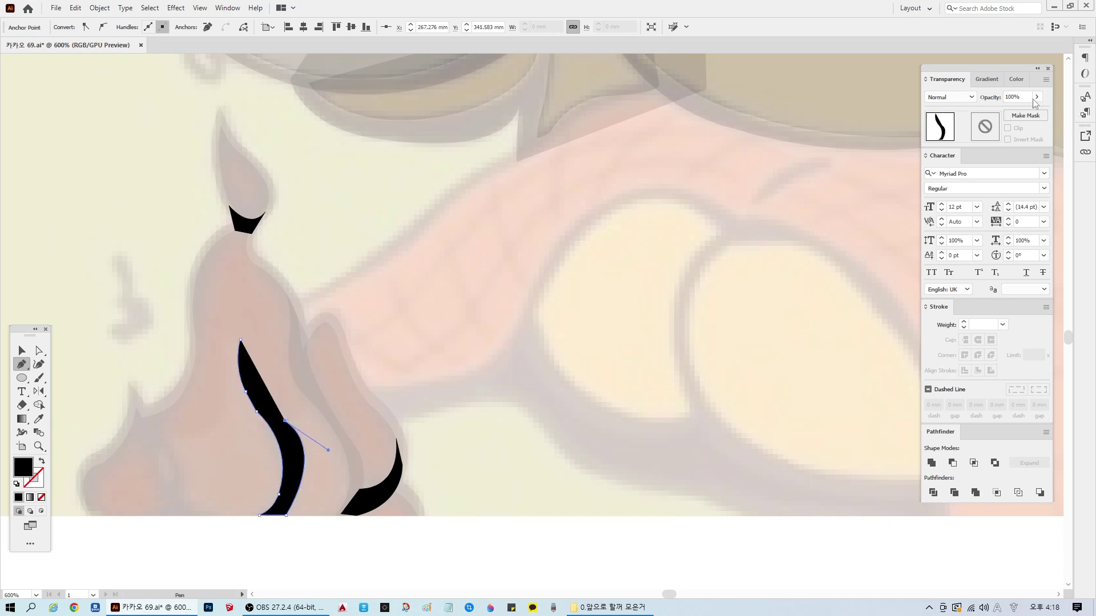
Step: Set the unfinished strip's opacity to 10%, close its path with a curve at the upper tip and deselect it
left_click(1015, 98)
type("10")
key("Return")
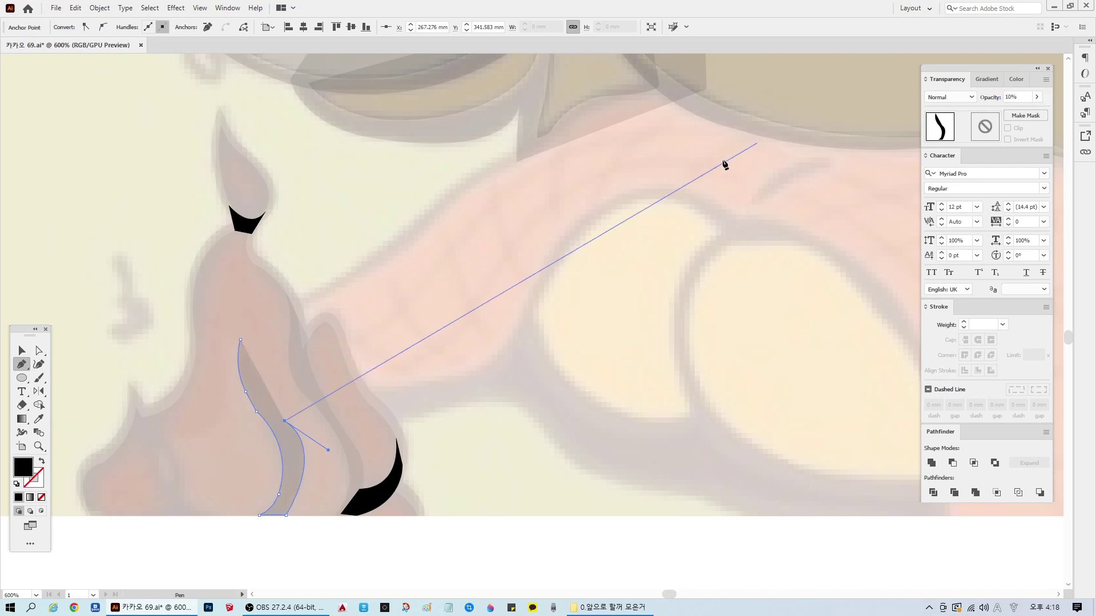
left_click(284, 421)
key("ctrl+z")
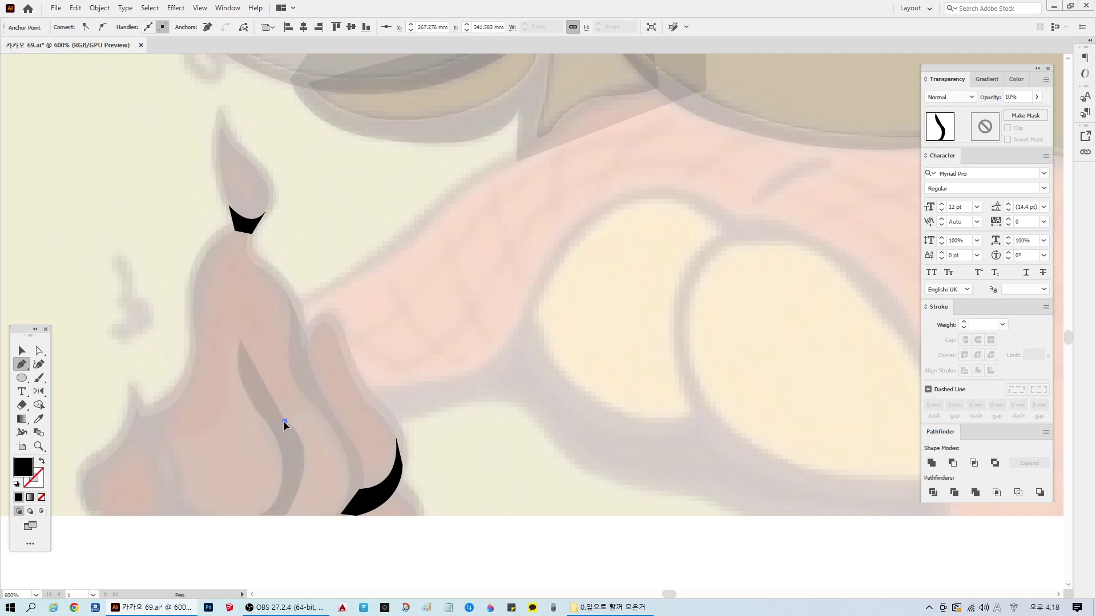
left_click(210, 436)
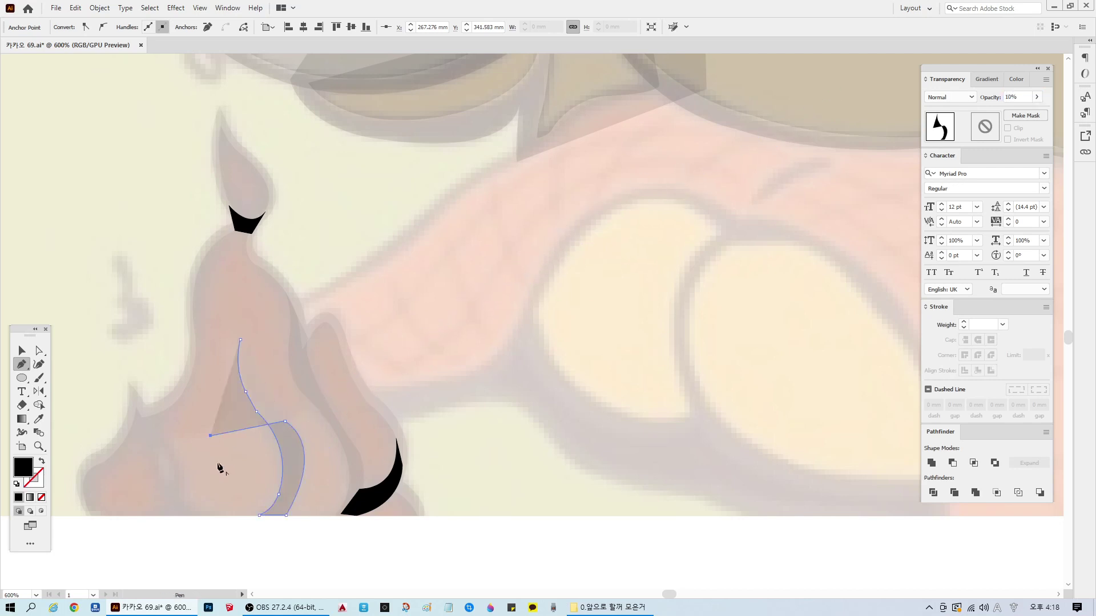
left_click(241, 340)
left_click_drag(240, 340, 241, 281)
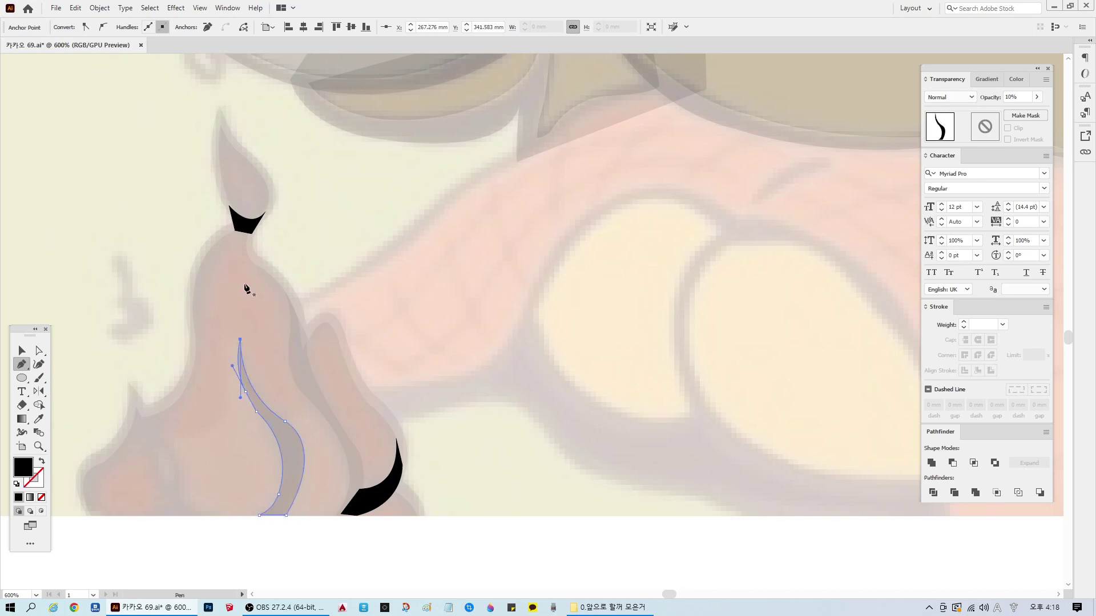
left_click(381, 539, "ctrl")
Step: Trace the edge between the main flame and its left lobe down to the base, then along the base
scroll(238, 492, "down", 1)
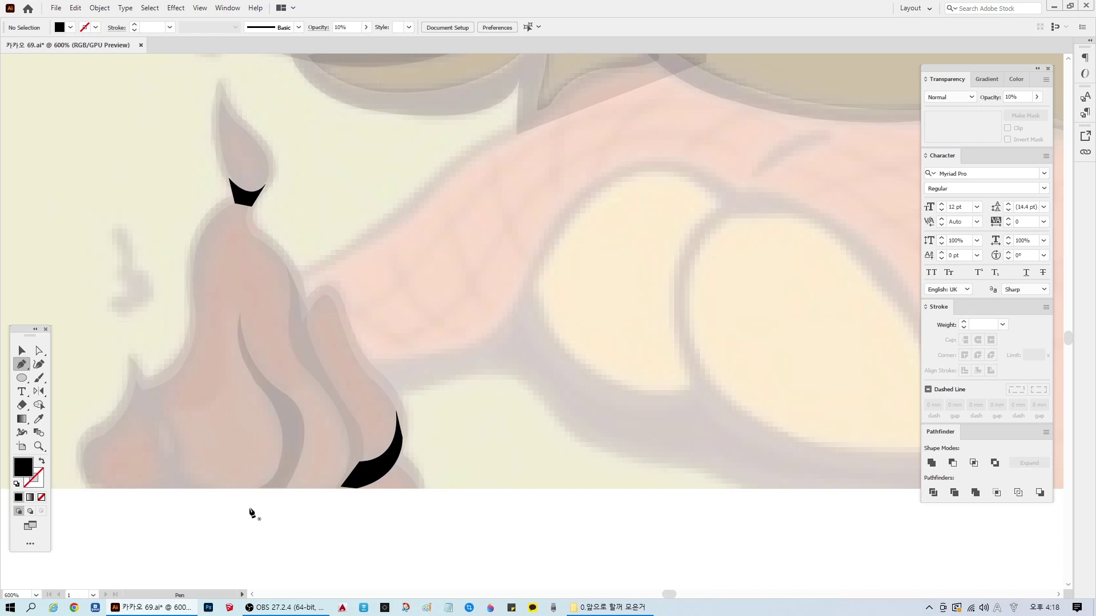
scroll(245, 510, "down", 2)
scroll(209, 517, "up", 1)
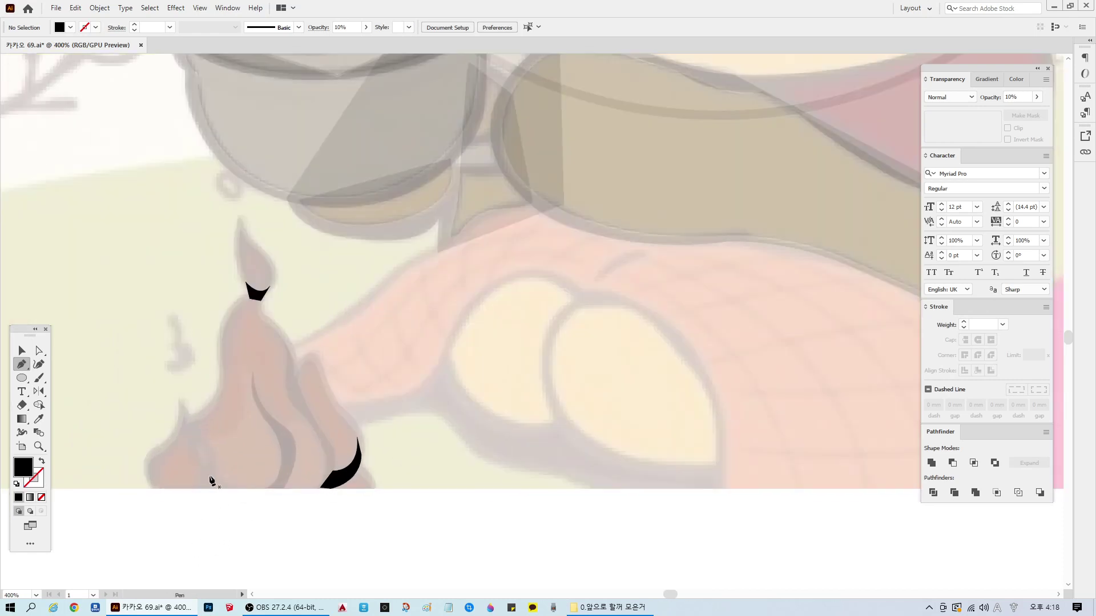
left_click(180, 420)
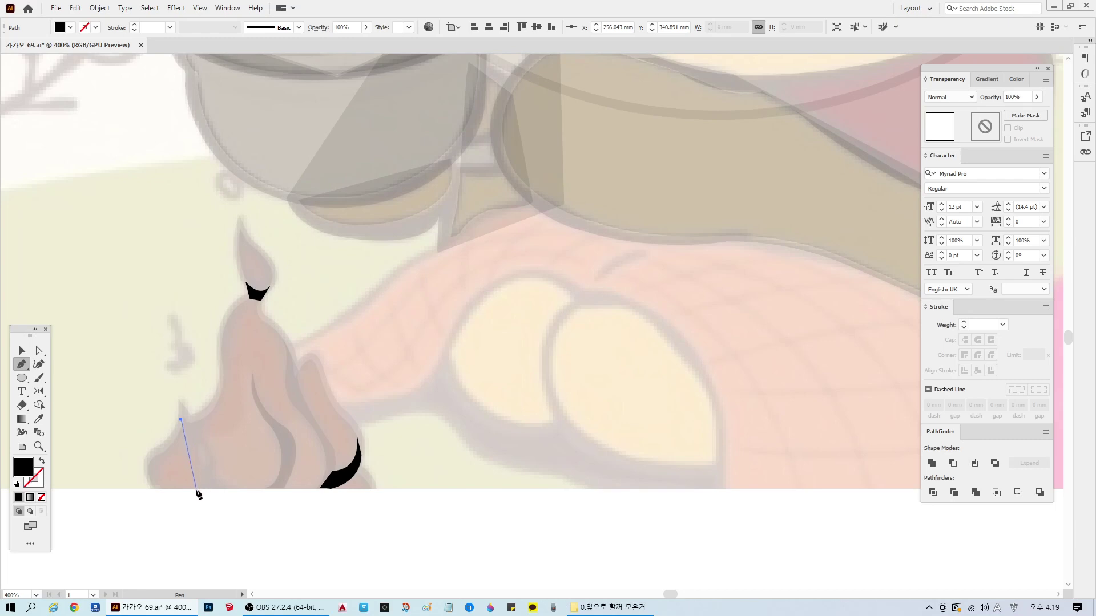
left_click_drag(175, 513, 178, 519)
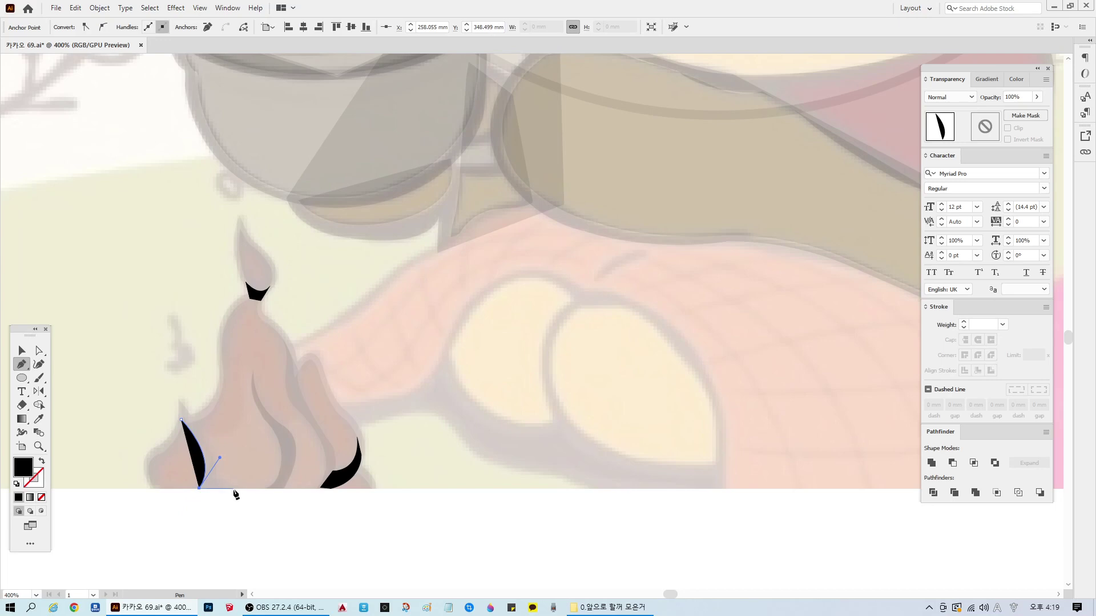
left_click(234, 489)
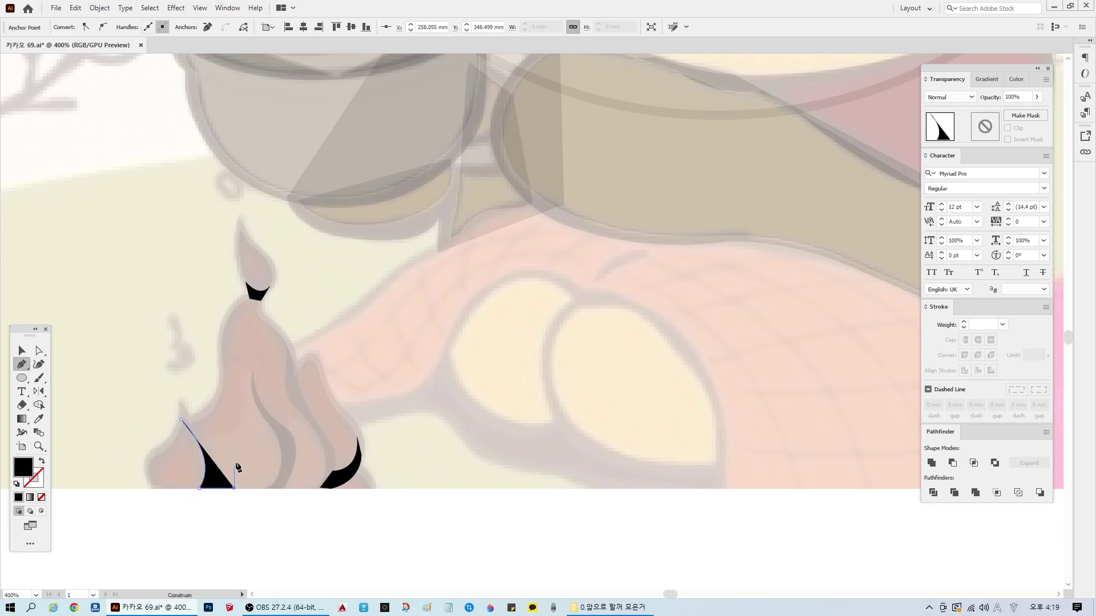
Step: Set the unfinished left-lobe shadow's opacity to 3%
double_click(1021, 95)
type("10")
key("Return")
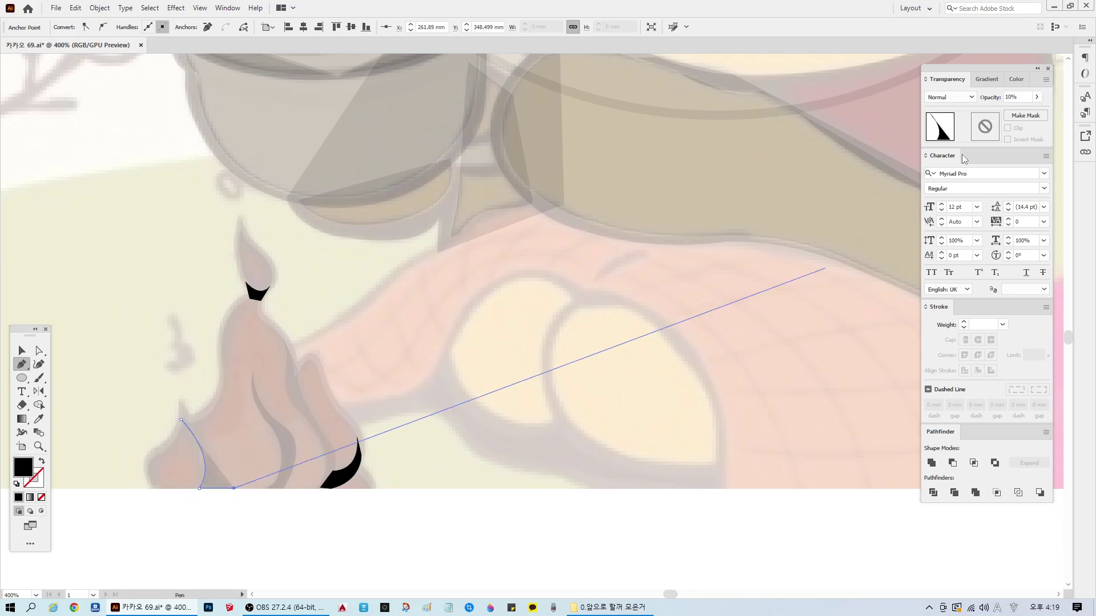
left_click(1023, 95)
type("3")
key("Return")
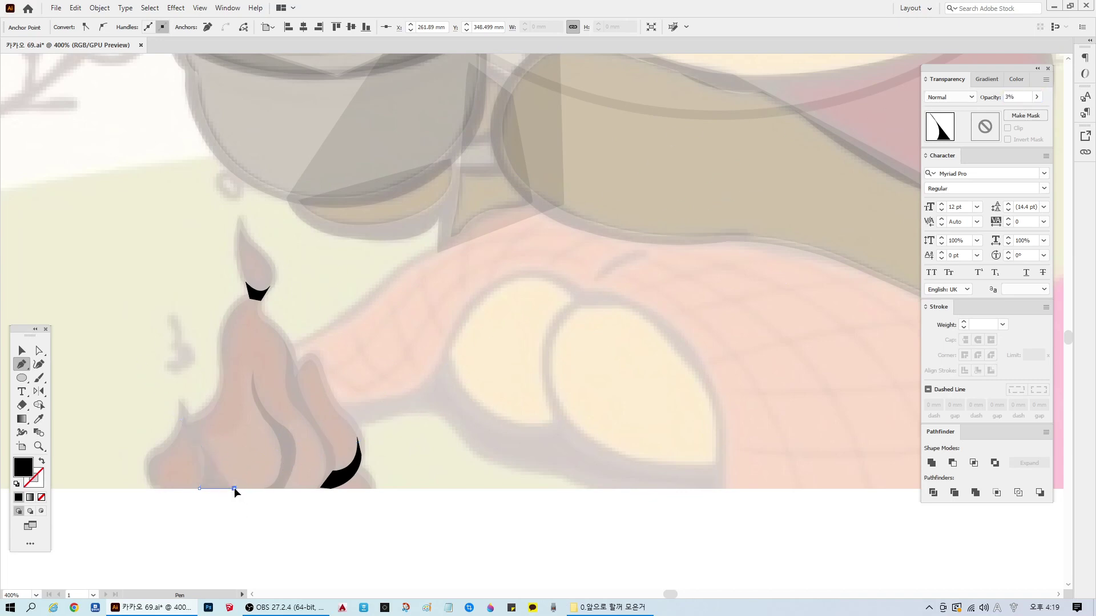
Step: Trace the shadow's remaining edge back up beside the left lobe, close the path at its starting anchor and deselect it
left_click_drag(235, 489, 120, 503)
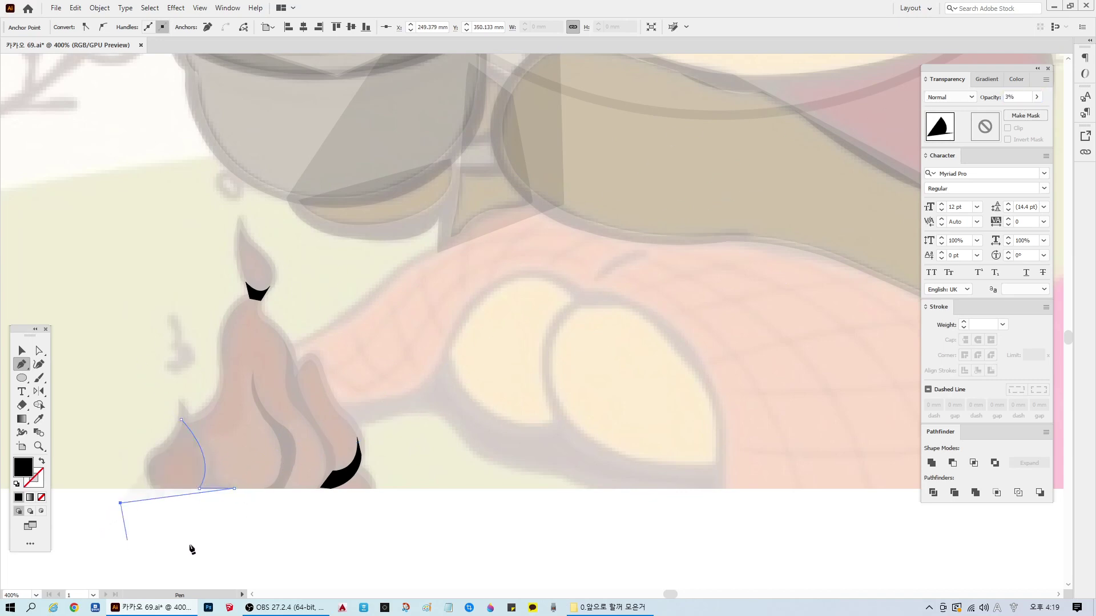
left_click(234, 488)
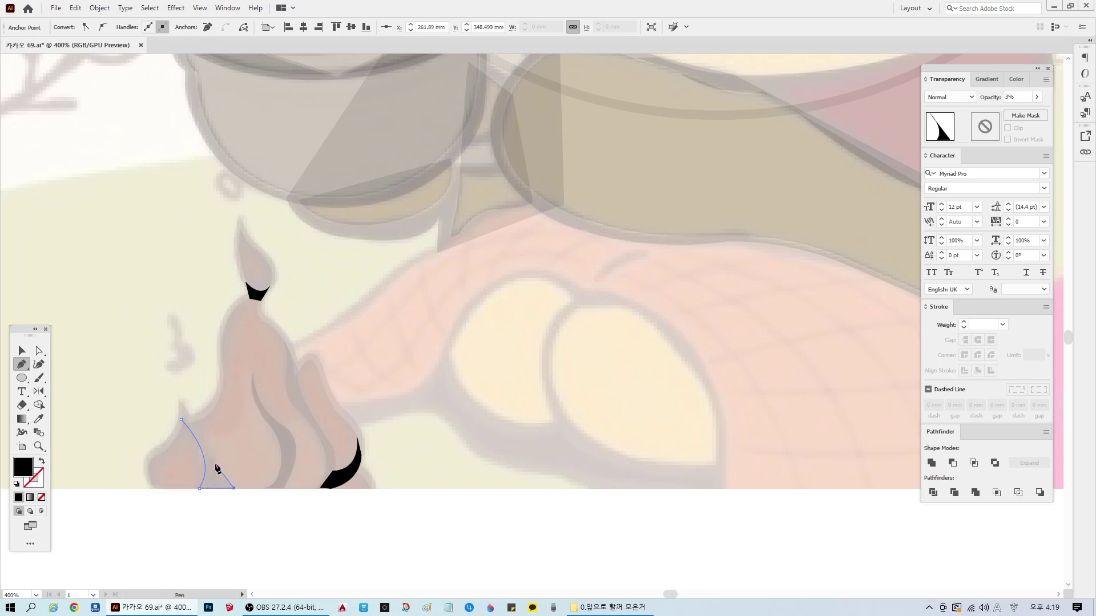
left_click_drag(212, 487, 219, 441)
left_click(214, 464)
mouse_move(193, 421)
left_mouse_down()
mouse_move(181, 422)
mouse_move(171, 400)
left_mouse_up()
left_click(296, 520, "ctrl")
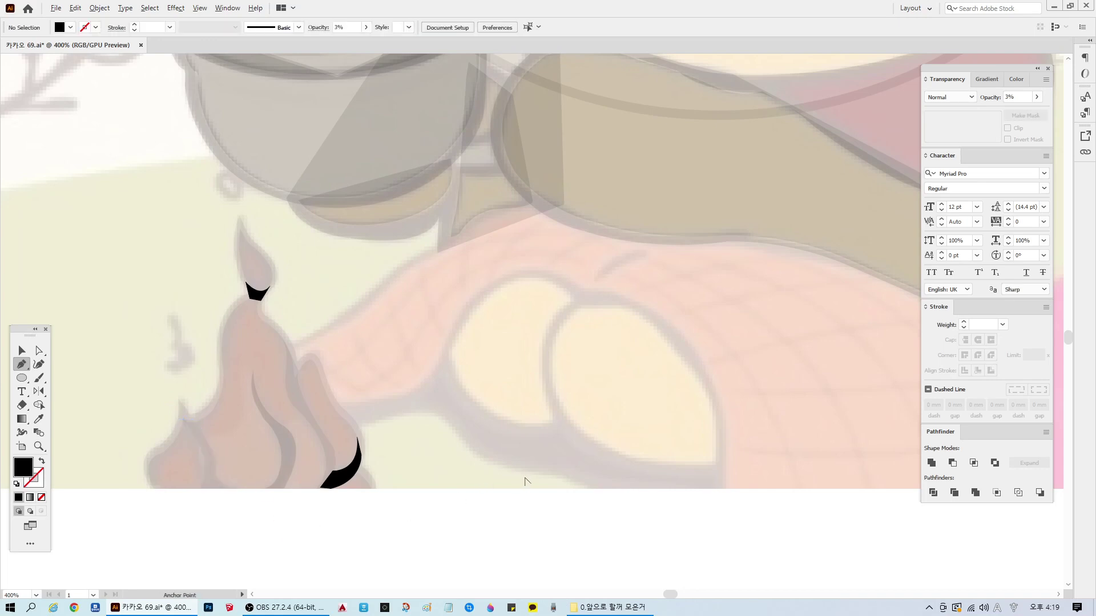
Step: Look over the traced bear, cooking pot and campfire and the untraced blanket and feet
scroll(538, 481, "down", 1)
scroll(594, 501, "down", 1)
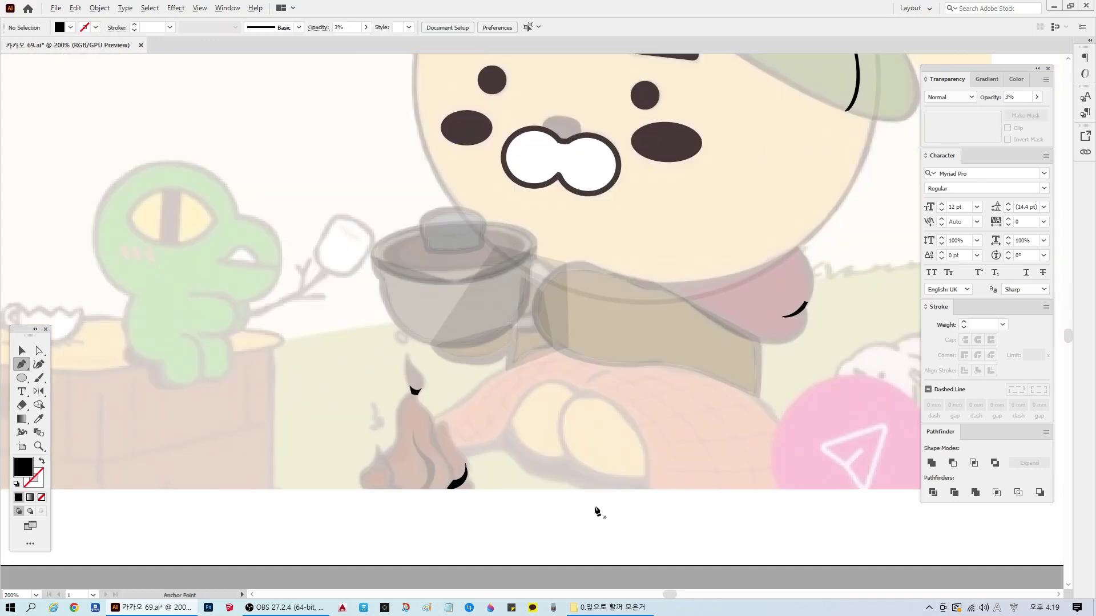
scroll(653, 521, "up", 1)
scroll(689, 548, "up", 1)
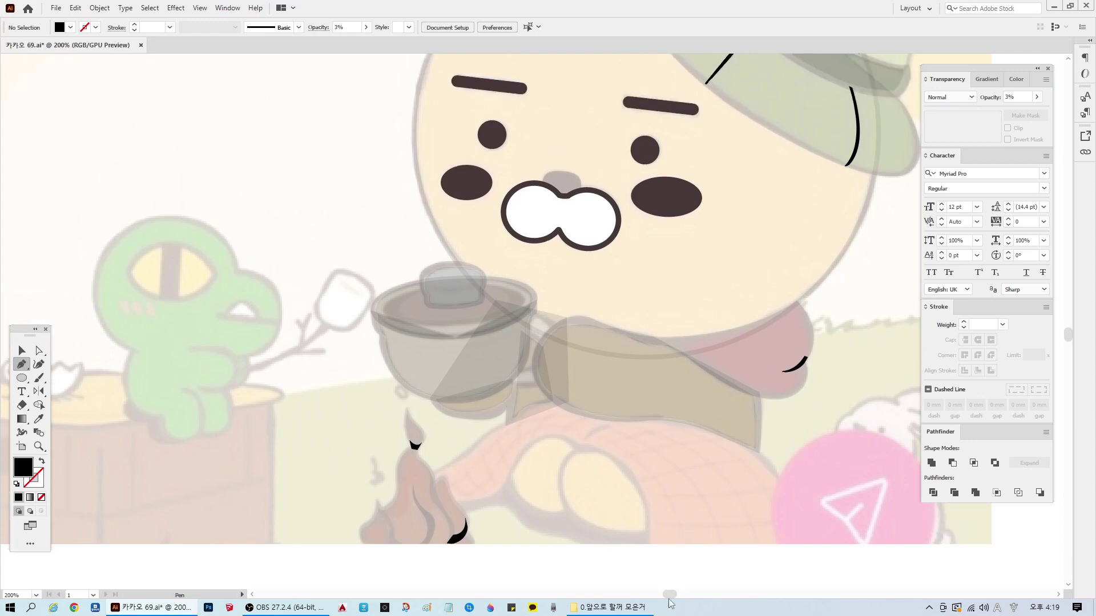
left_click_drag(669, 599, 672, 599)
left_click(26, 353)
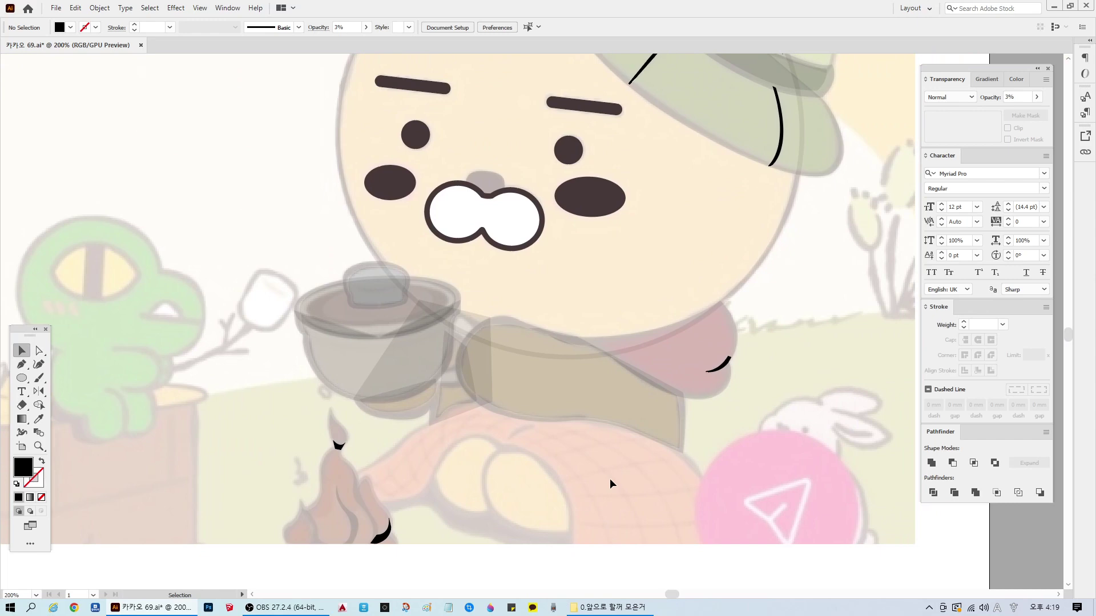
scroll(539, 511, "down", 1)
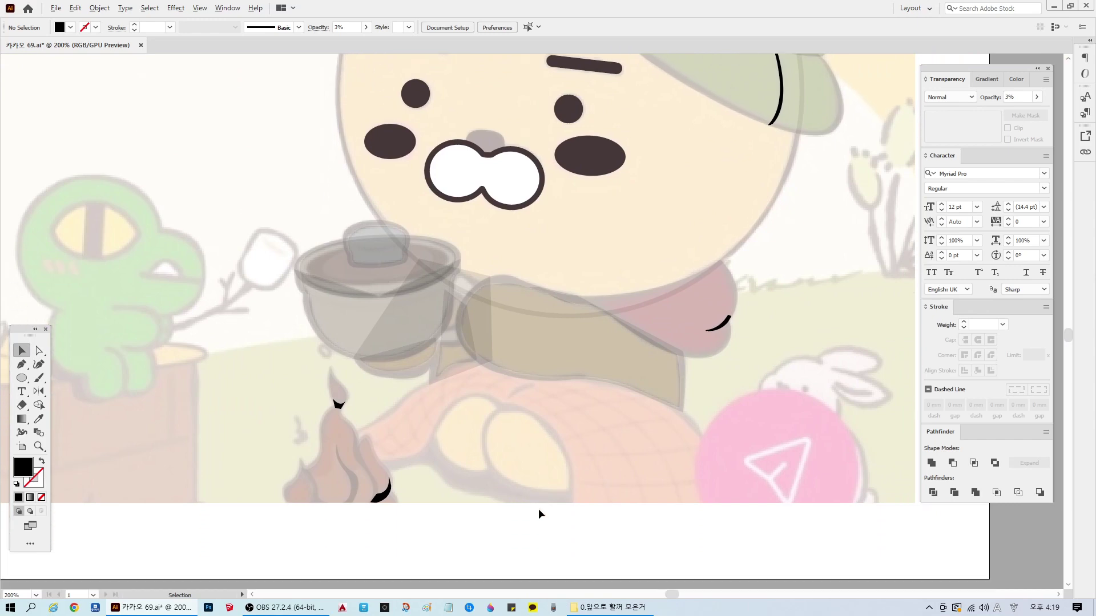
Step: Trace the lower outer edge of the bear's two feet from the left foot's side to the right foot's lower corner
scroll(539, 508, "up", 1)
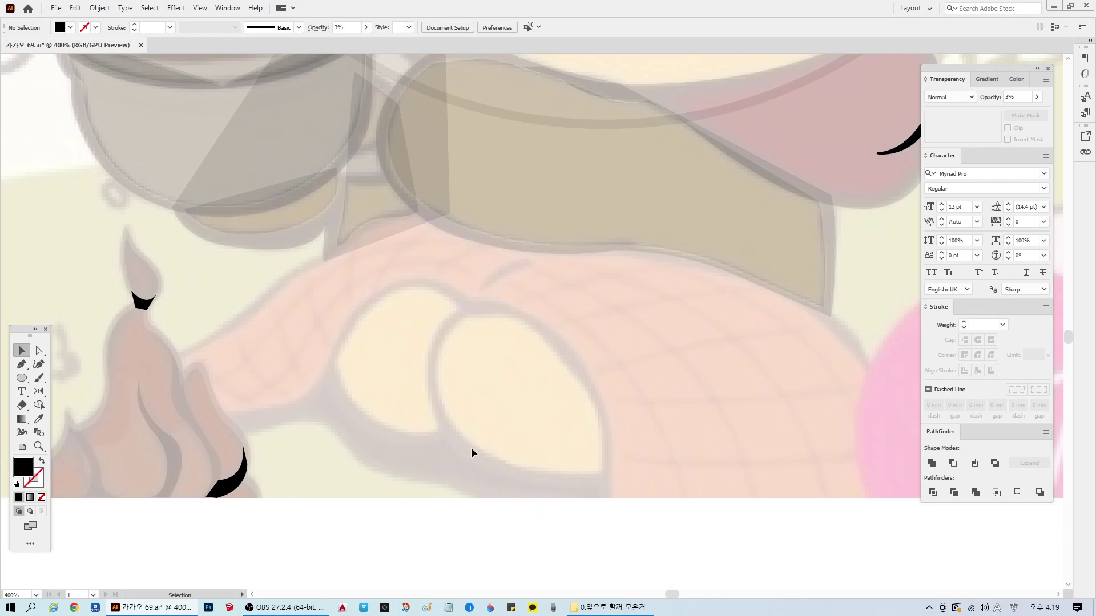
left_click(22, 364)
left_click(314, 378)
left_click_drag(442, 450, 549, 428)
left_click(441, 449)
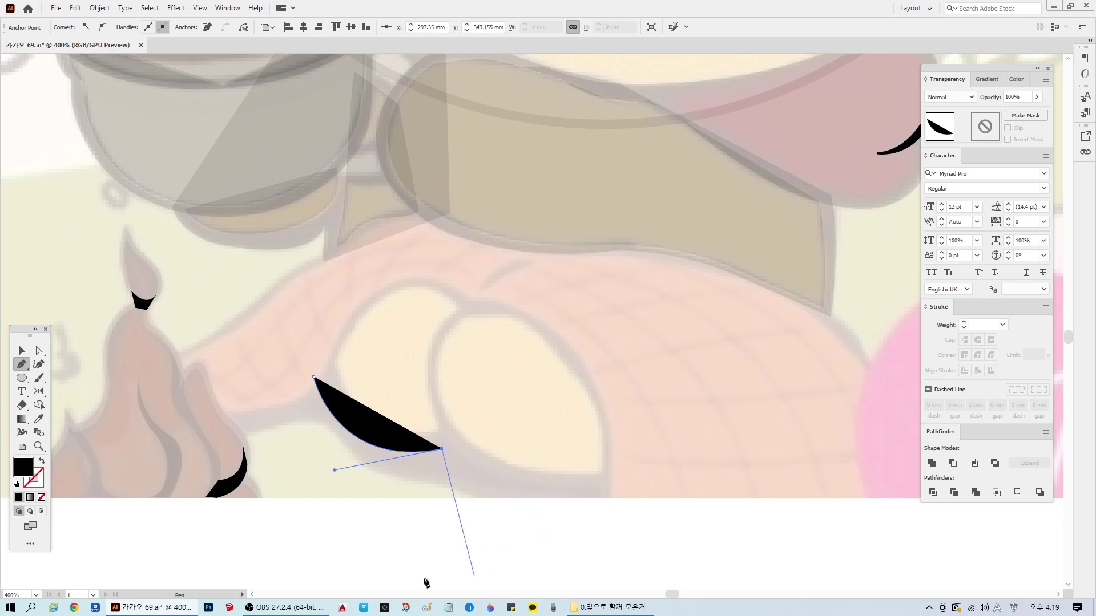
left_click_drag(617, 491, 759, 472)
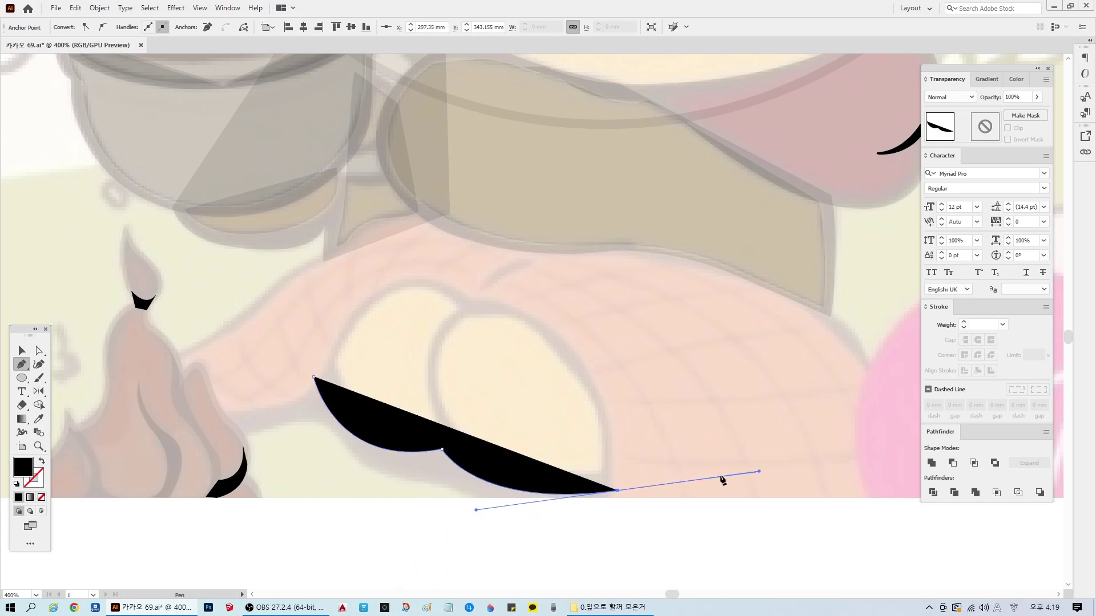
left_click(618, 490)
Step: Trace the upper outer edge of both feet back to the starting anchor, close the shape and deselect it
left_click_drag(502, 293, 336, 247)
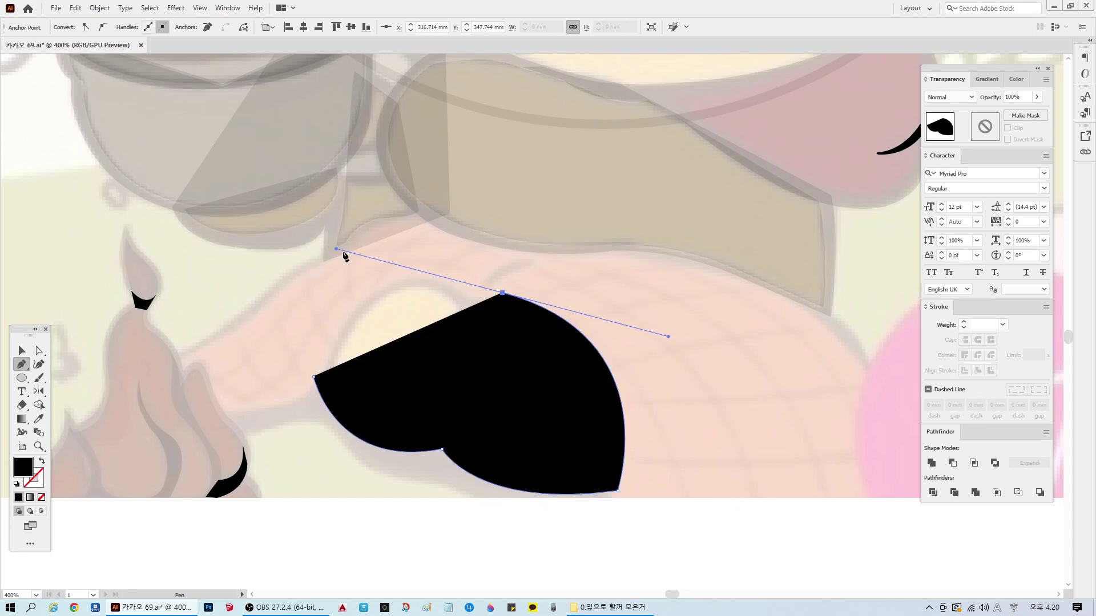
left_click(502, 293)
left_click_drag(314, 377, 279, 551)
left_click(399, 574, "ctrl")
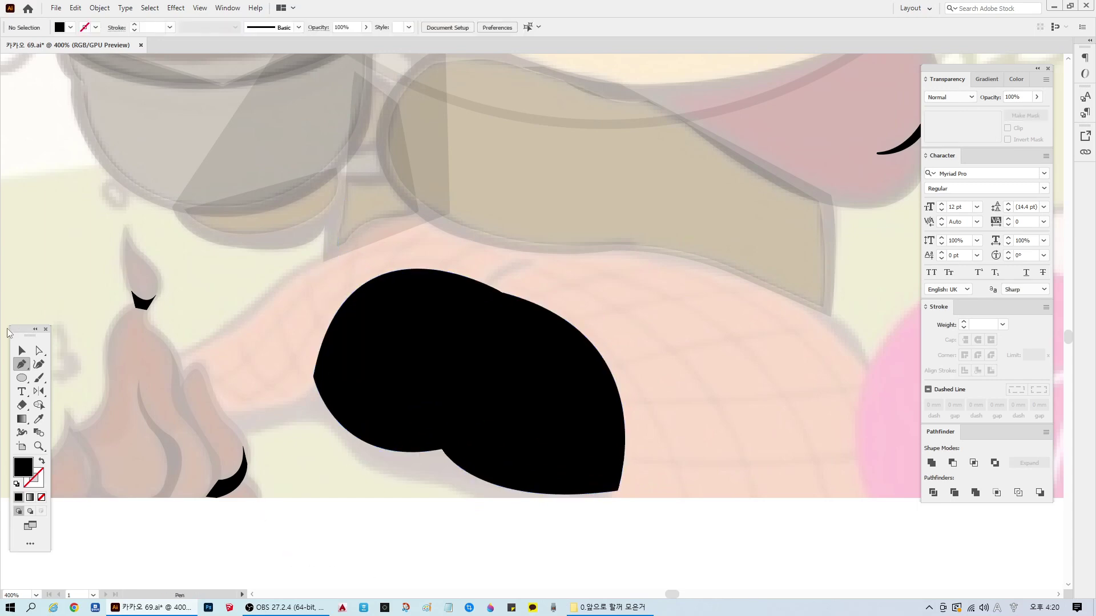
Step: Set the feet outline shape's opacity to 5% and deselect it
left_click(22, 350)
left_click(435, 359)
left_click(1020, 96)
type("5")
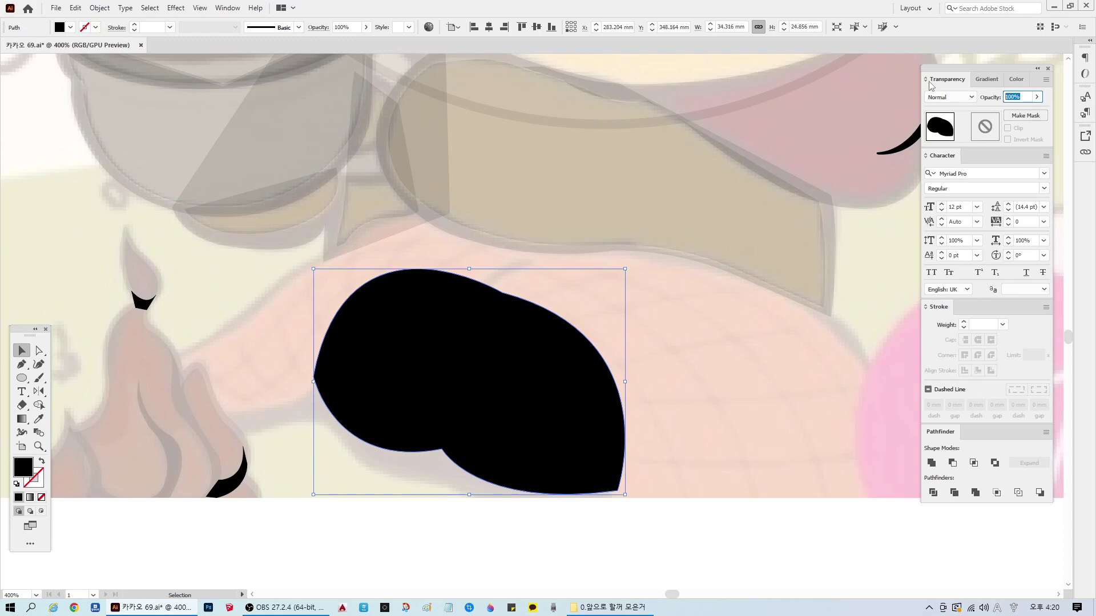
key("Return")
left_click(643, 565)
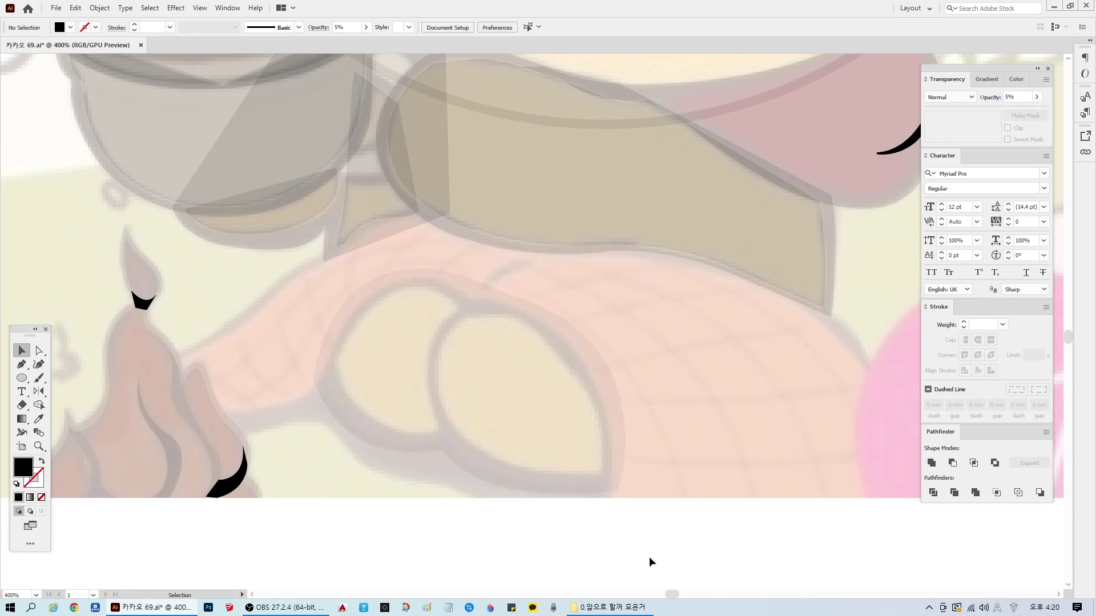
Step: Trace the outer edge of the left foot's sole with the Pen tool, from its upper-right tip around the left side to the lower right
scroll(462, 445, "up", 1)
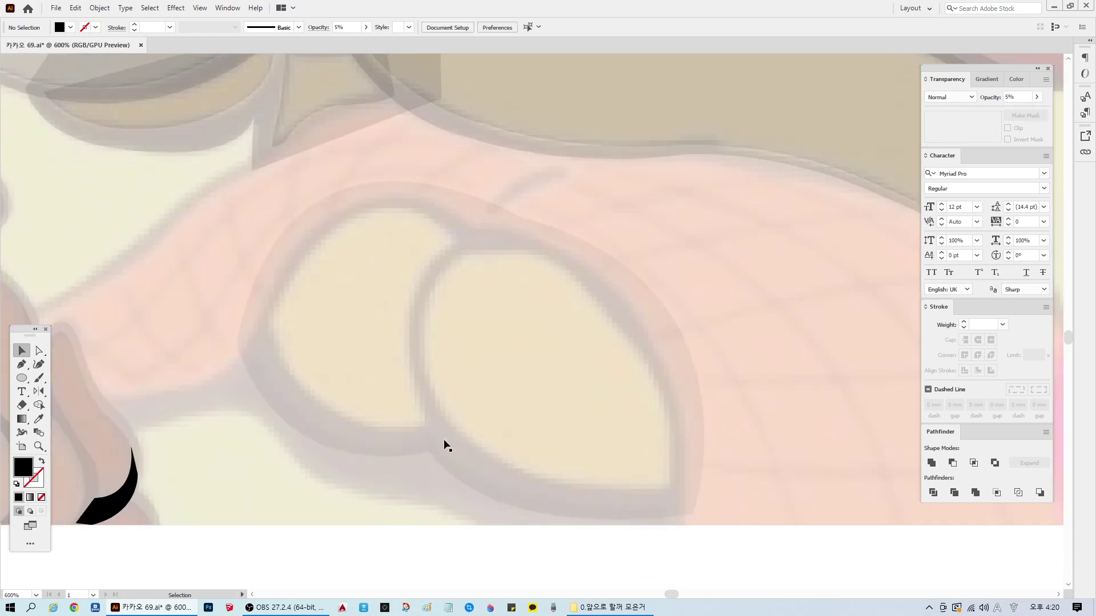
left_click(23, 365)
left_click(461, 238)
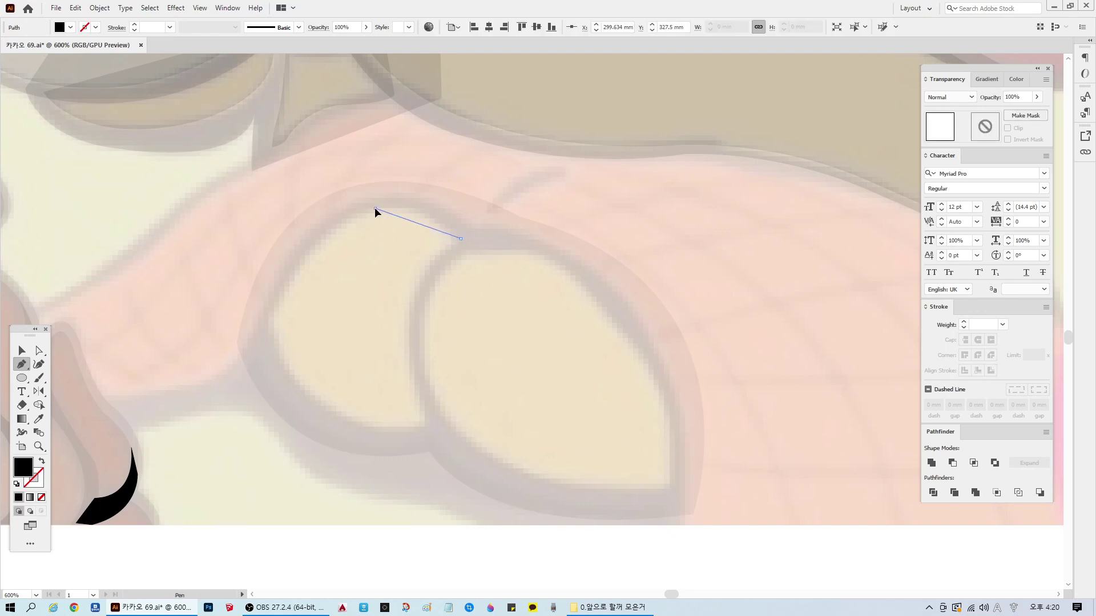
left_click_drag(375, 208, 321, 218)
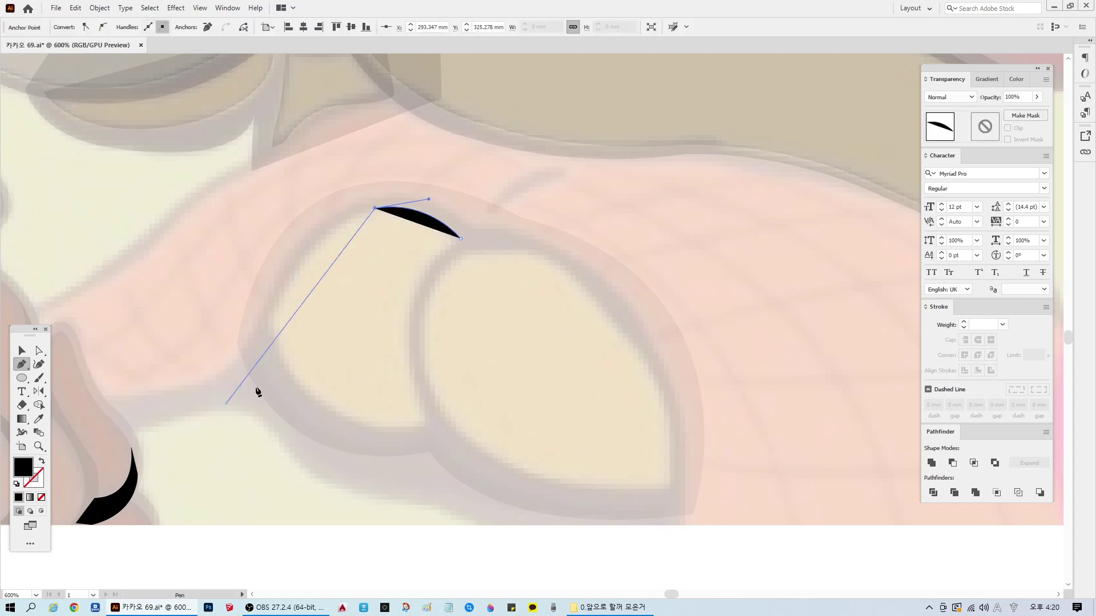
left_click_drag(270, 314, 228, 419)
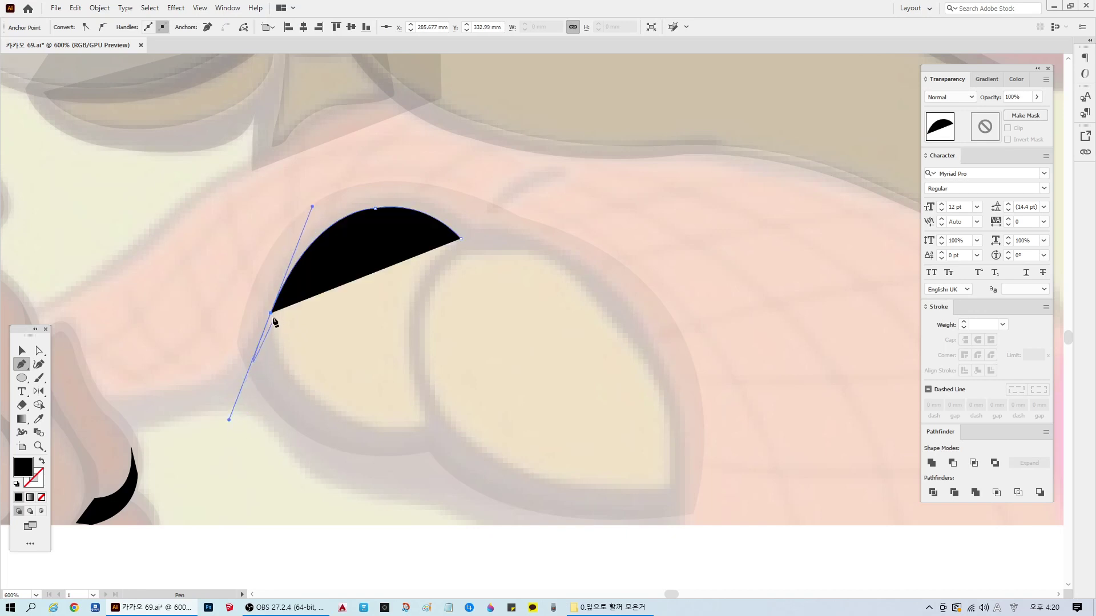
left_click(270, 313)
left_click_drag(284, 365, 304, 396)
left_click(284, 366)
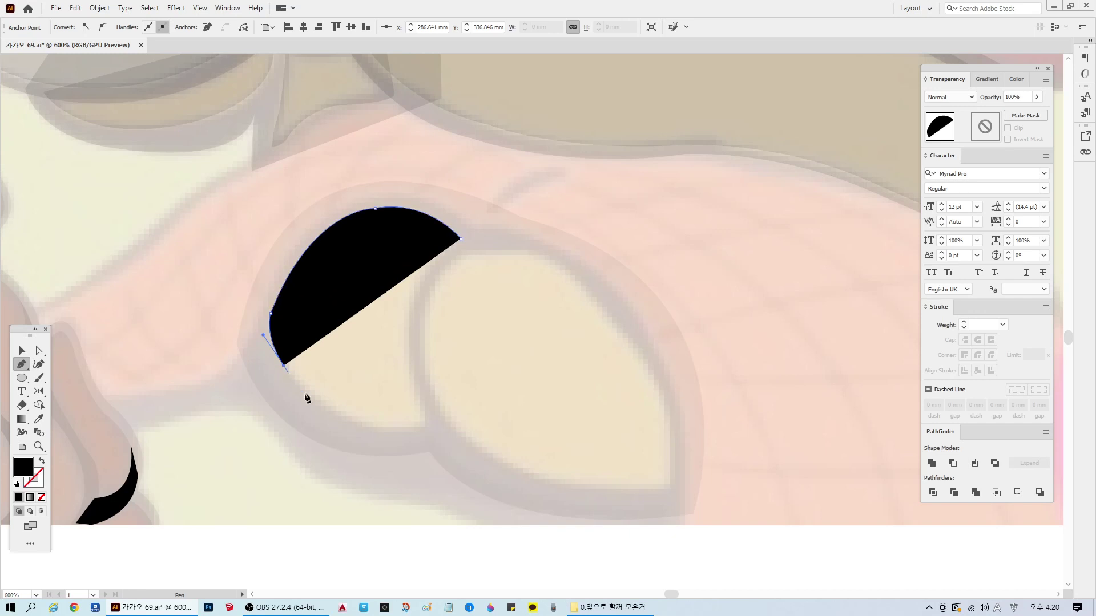
left_click_drag(410, 429, 492, 413)
left_click(411, 430)
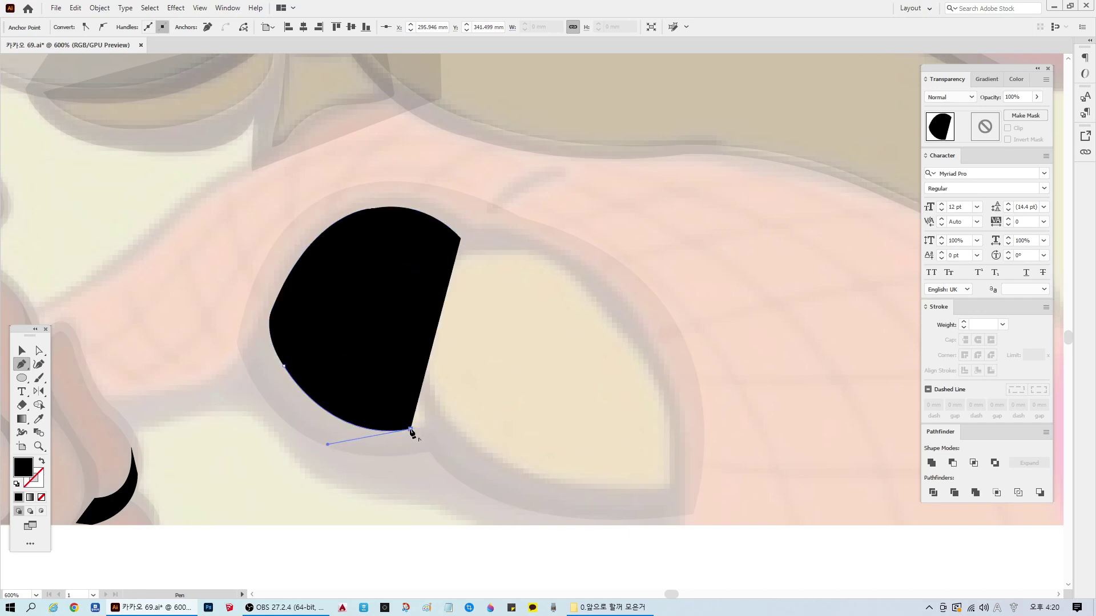
Step: Set the unfinished left sole shape's opacity to 3%, then trace its inner edge back to the starting anchor and deselect it
left_click(1006, 97)
type("3")
key("Return")
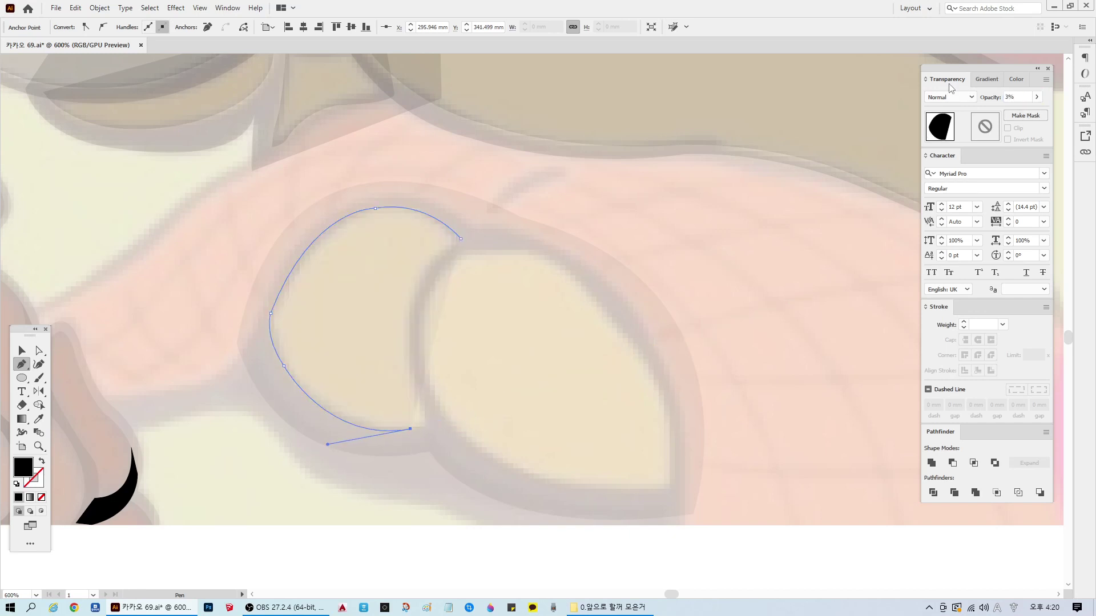
left_click(423, 425)
left_click_drag(423, 405, 419, 389)
left_click(423, 405)
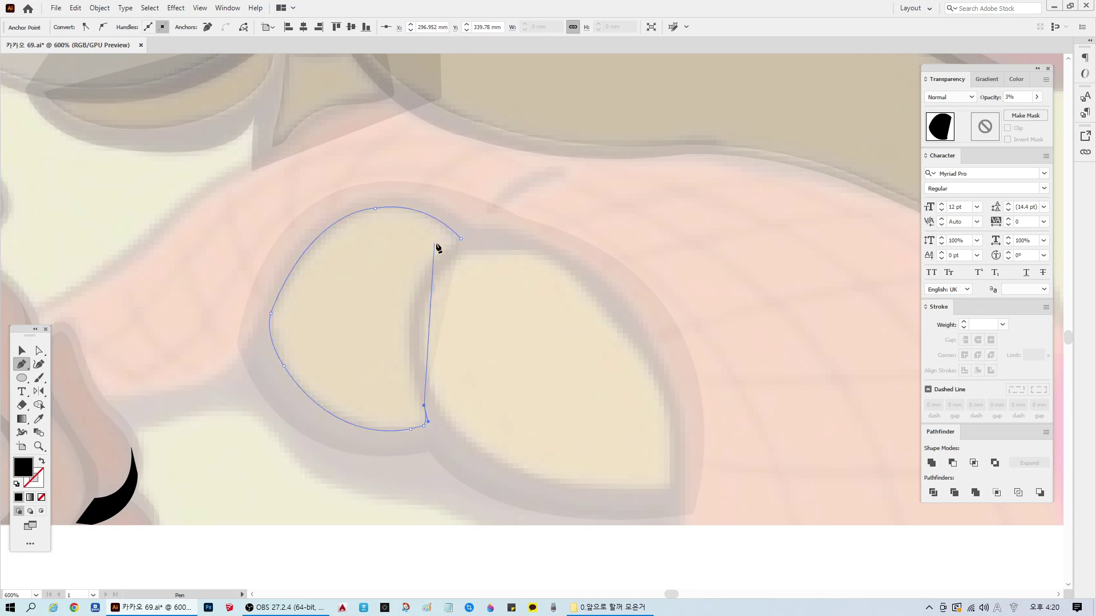
left_click_drag(411, 302, 503, 215)
left_click(319, 542, "ctrl")
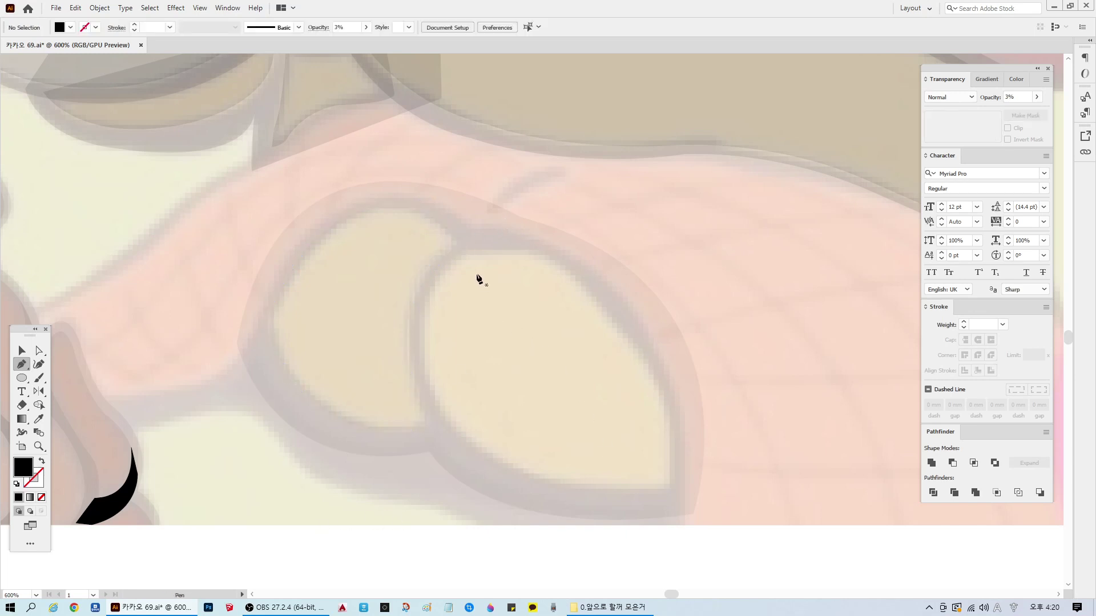
Step: Trace the left and lower edges of the right foot's sole, from its upper-left start to the lower-right corner
left_click(464, 250)
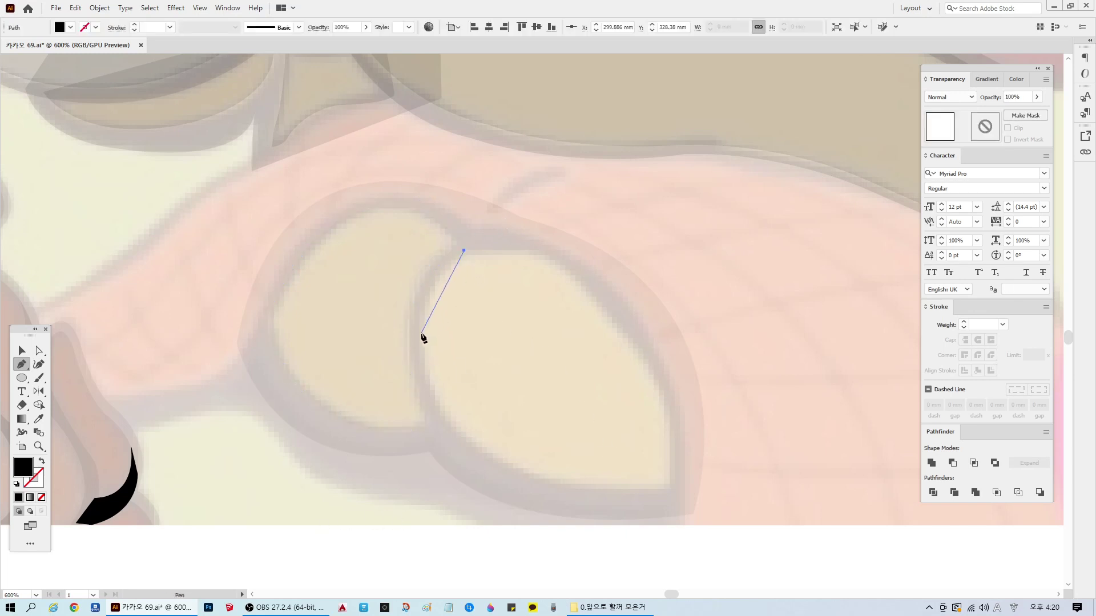
left_click_drag(419, 332, 411, 396)
left_click(420, 332)
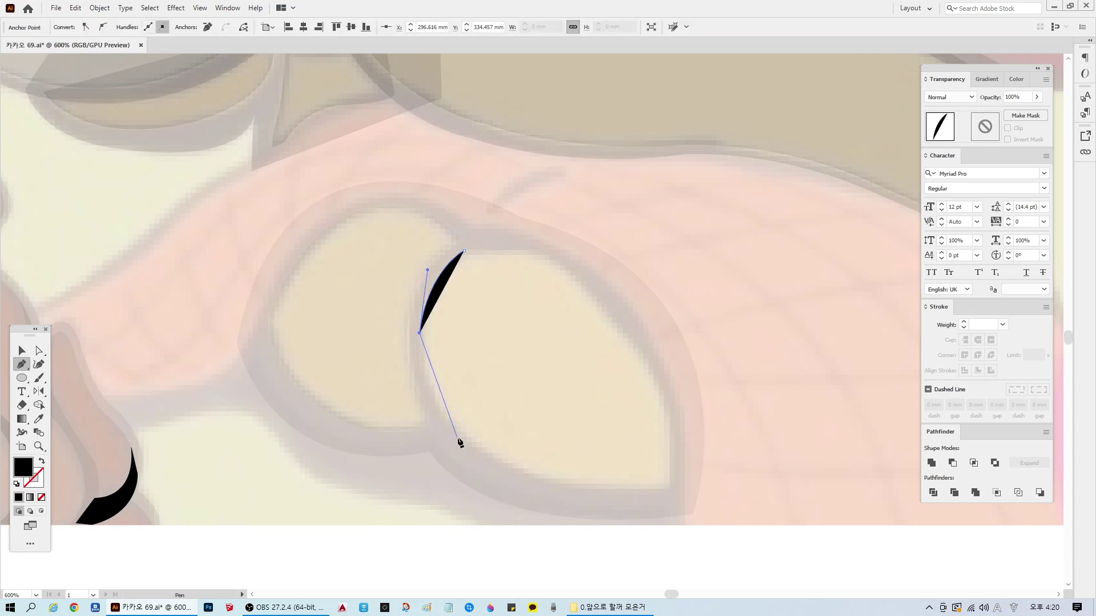
left_click_drag(465, 438, 506, 469)
left_click(465, 439)
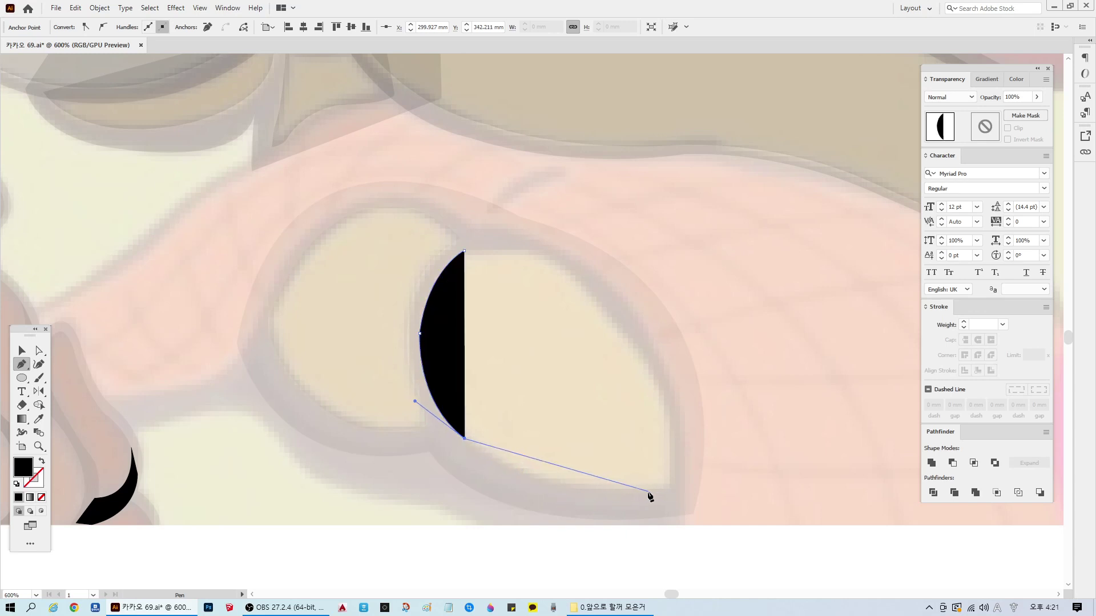
left_click_drag(640, 490, 755, 478)
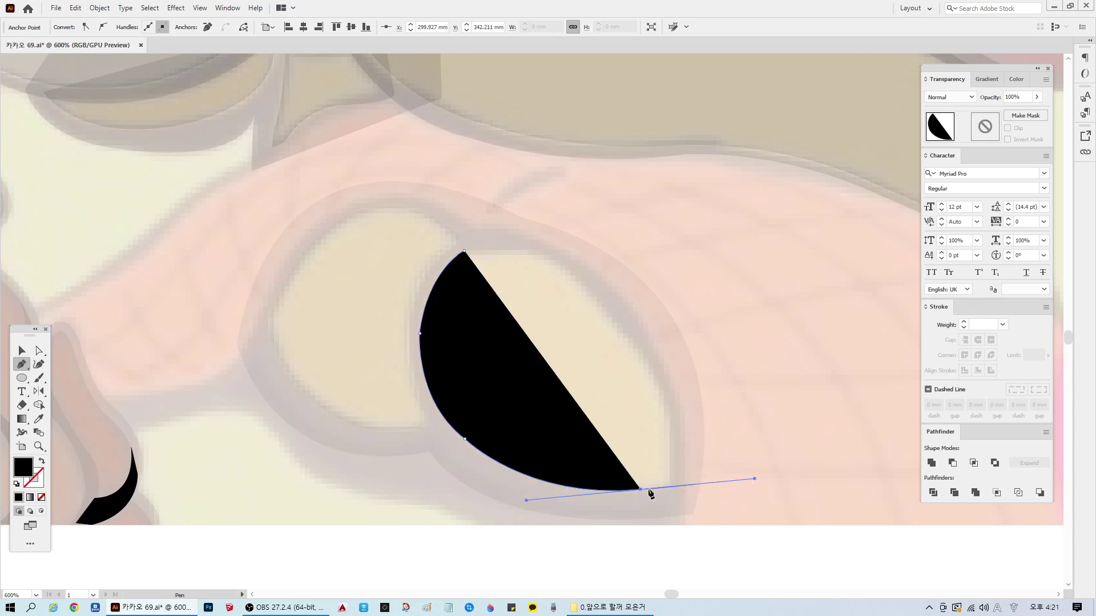
left_click(666, 490)
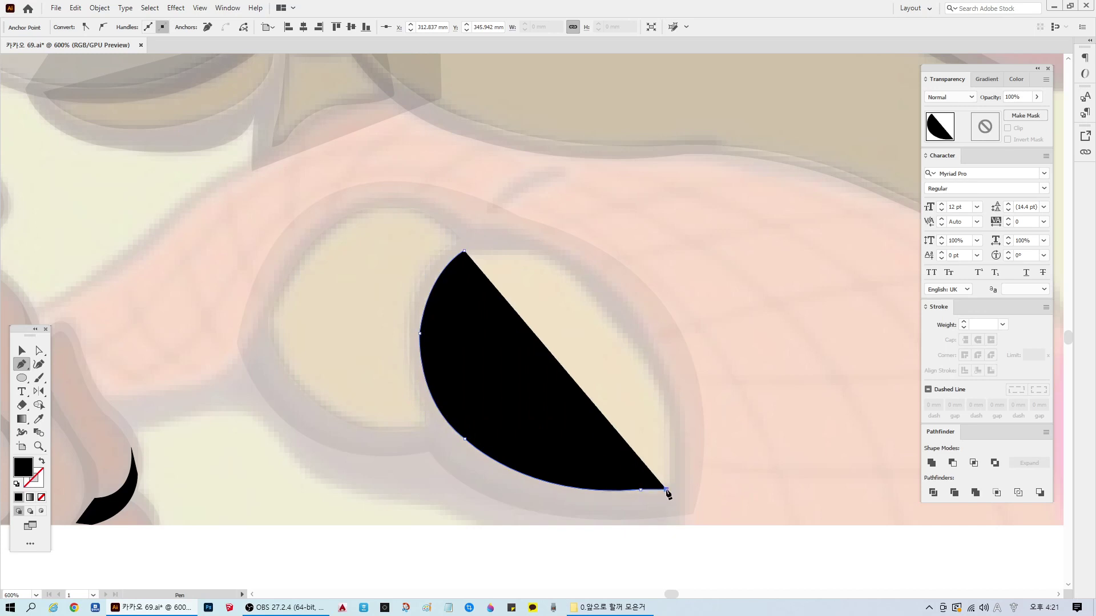
Step: Trace the right and upper edges of the right foot's sole, close the shape with a smooth curve and deselect it
left_click_drag(671, 469, 673, 442)
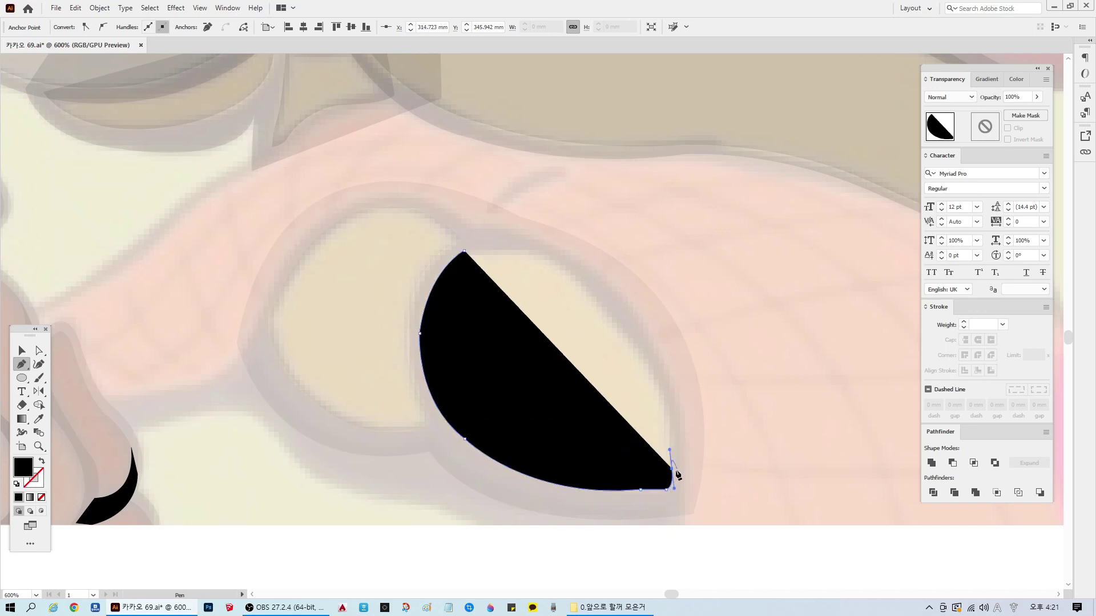
left_click(671, 469)
left_click(670, 419)
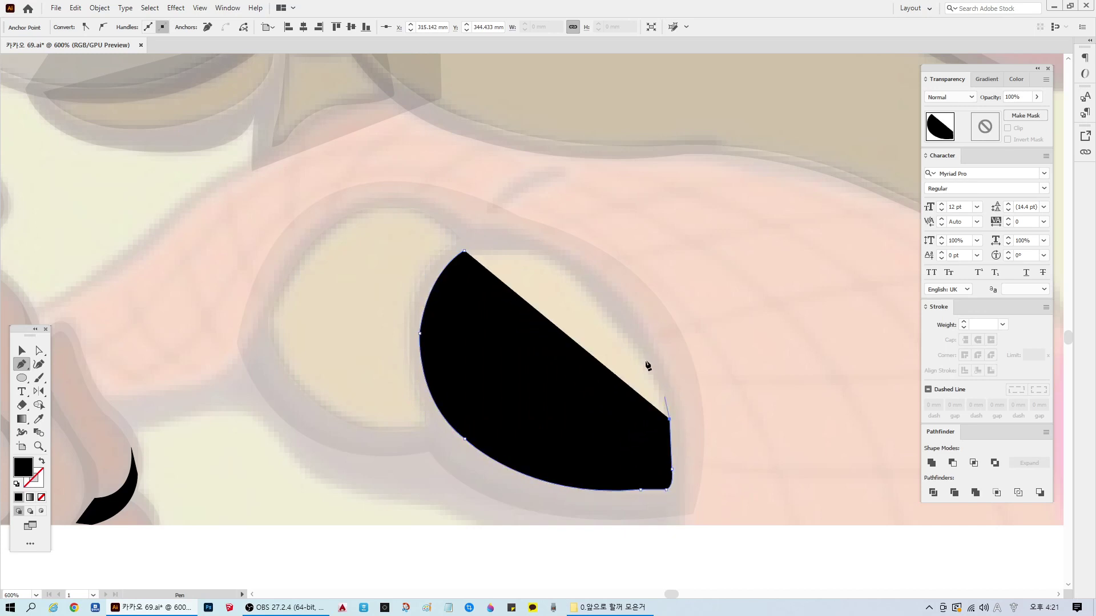
left_click_drag(631, 345, 596, 305)
left_click(632, 345)
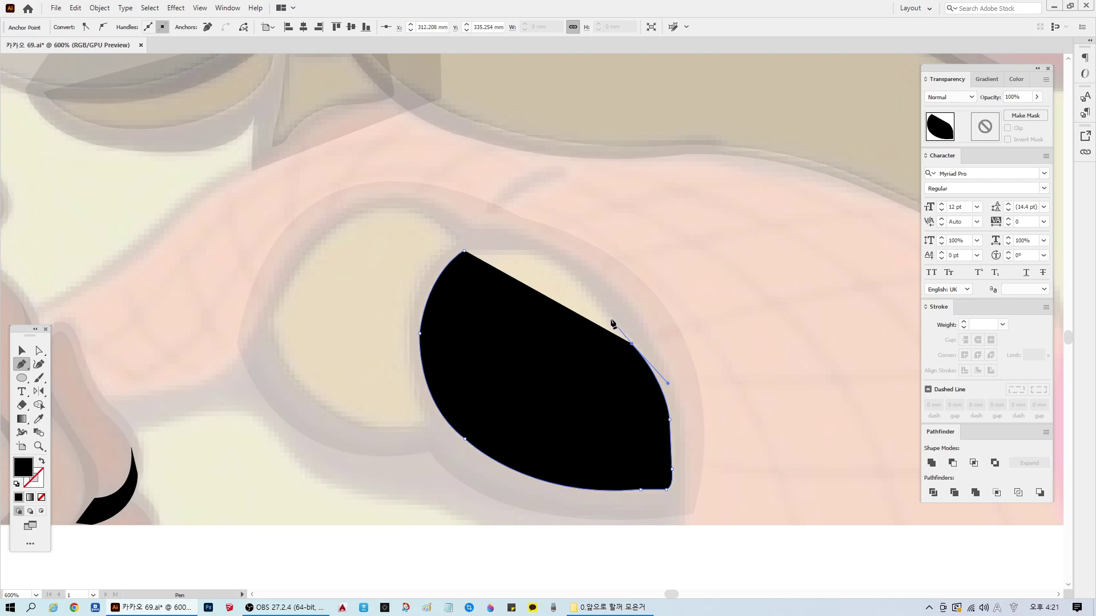
left_click_drag(610, 319, 468, 251)
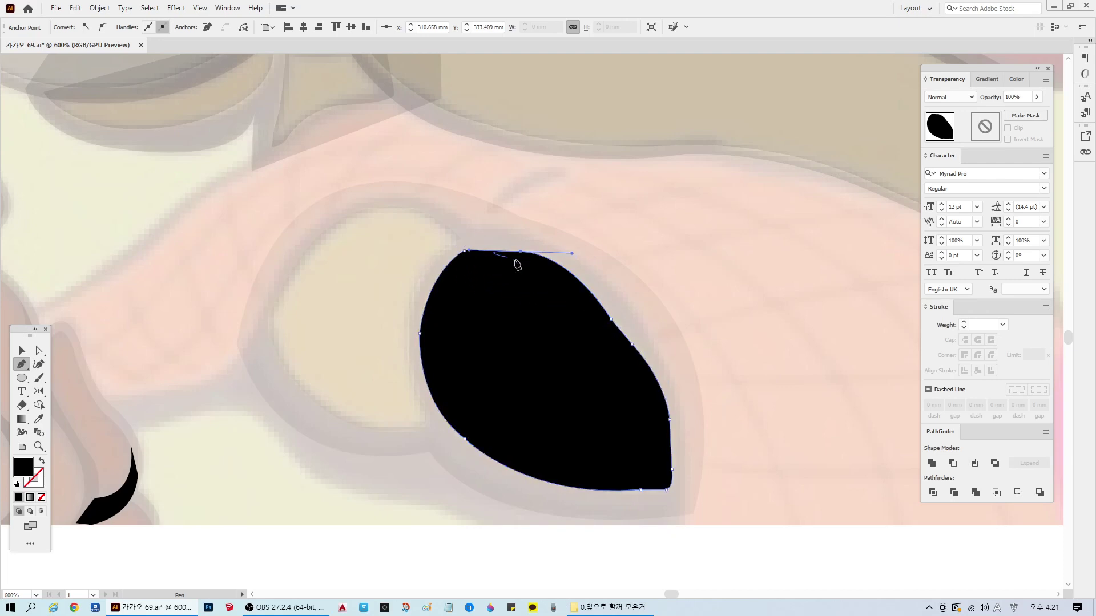
left_click(463, 251)
left_click(464, 252)
left_click_drag(464, 250, 478, 244)
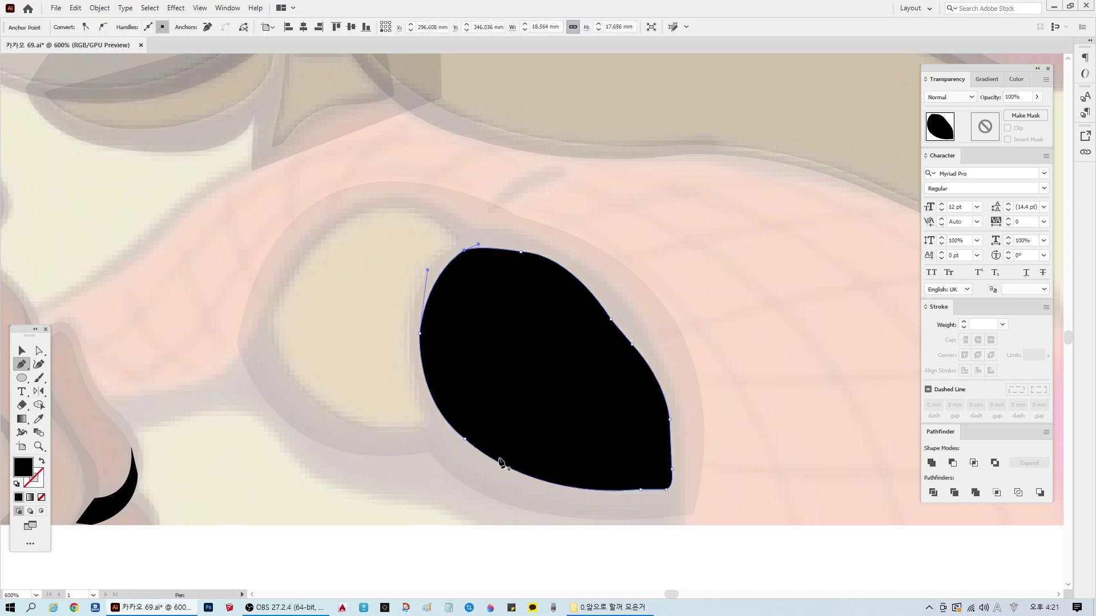
left_click(585, 551, "ctrl")
Step: Set the opacity of both sole shapes to 10%, deselect them and save the document
left_click(23, 350)
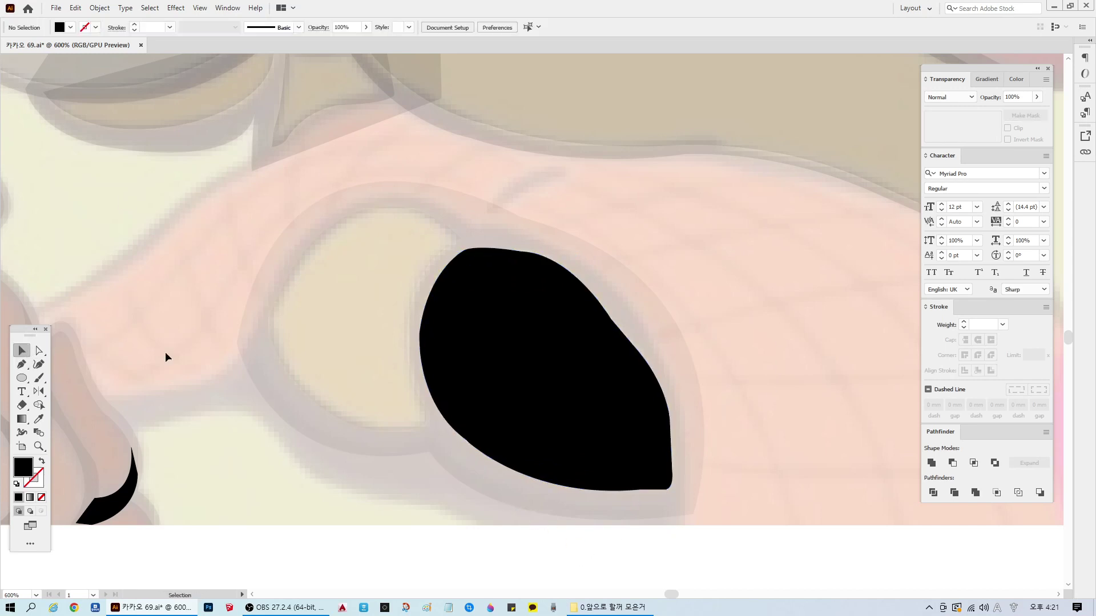
left_click(409, 351)
left_click(456, 337)
left_click(290, 313, "shift")
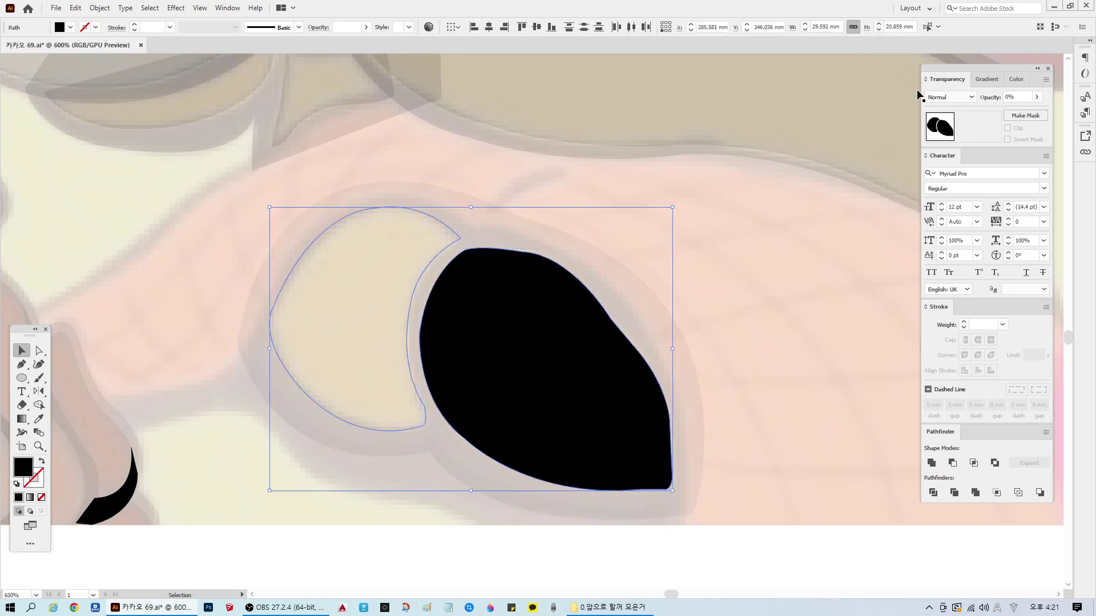
left_click(1025, 101)
type("10")
key("Return")
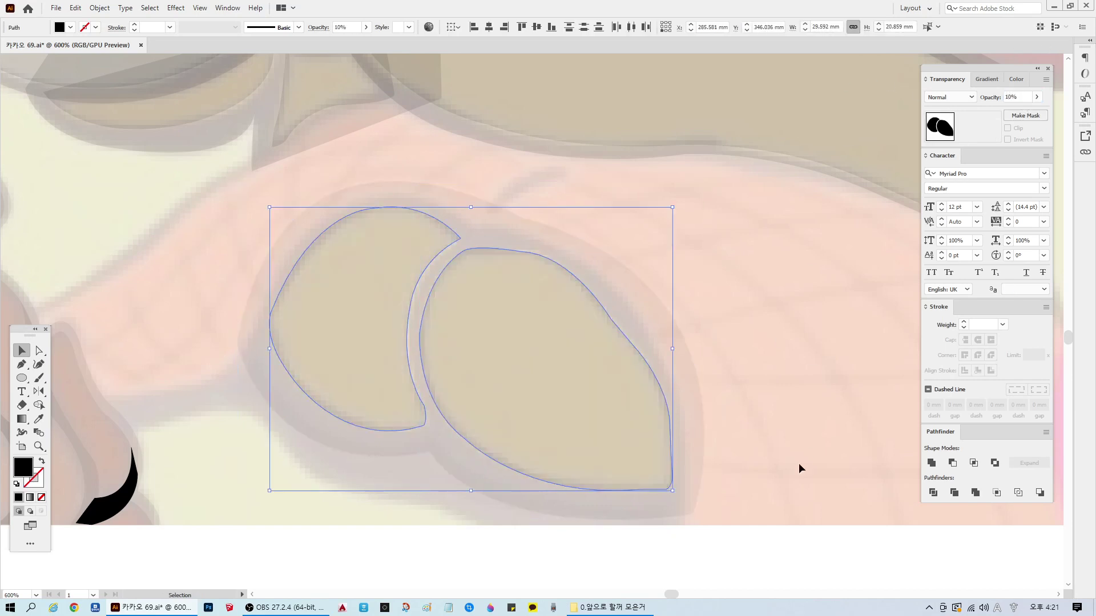
left_click(759, 560)
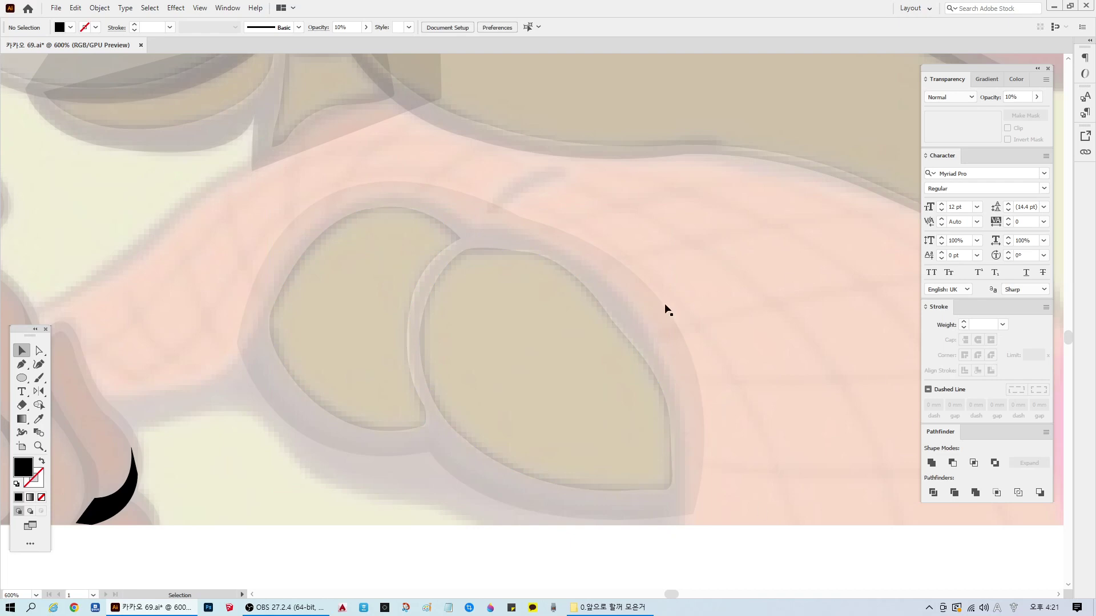
scroll(668, 310, "down", 3)
key("ctrl+s")
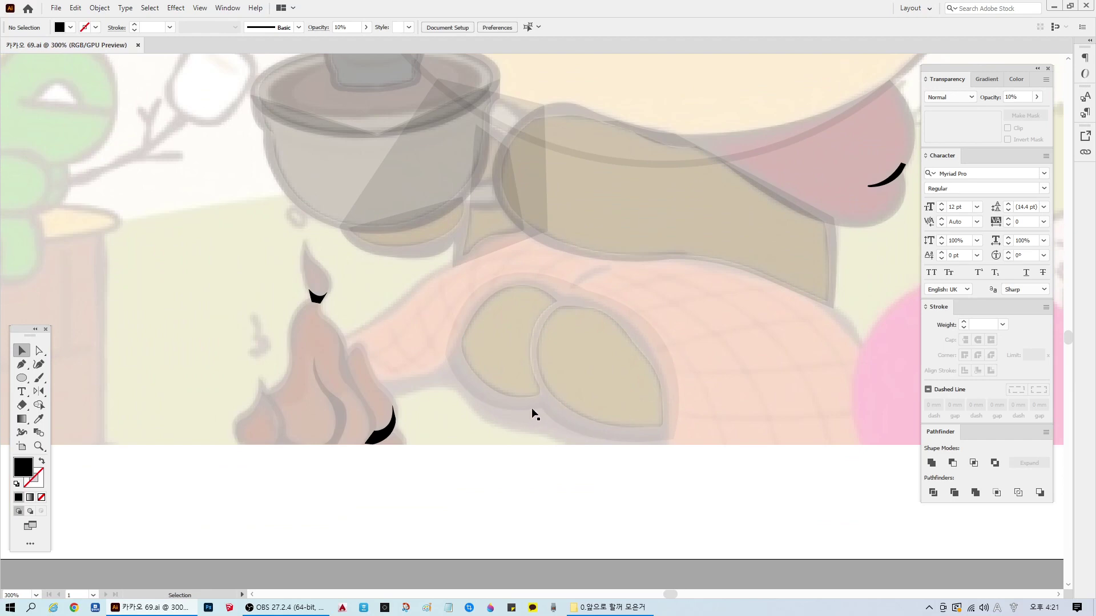
Step: Trace the blanket's lower outer edge from the campfire beneath the feet and along the image's bottom edge to the right foot
left_click(21, 364)
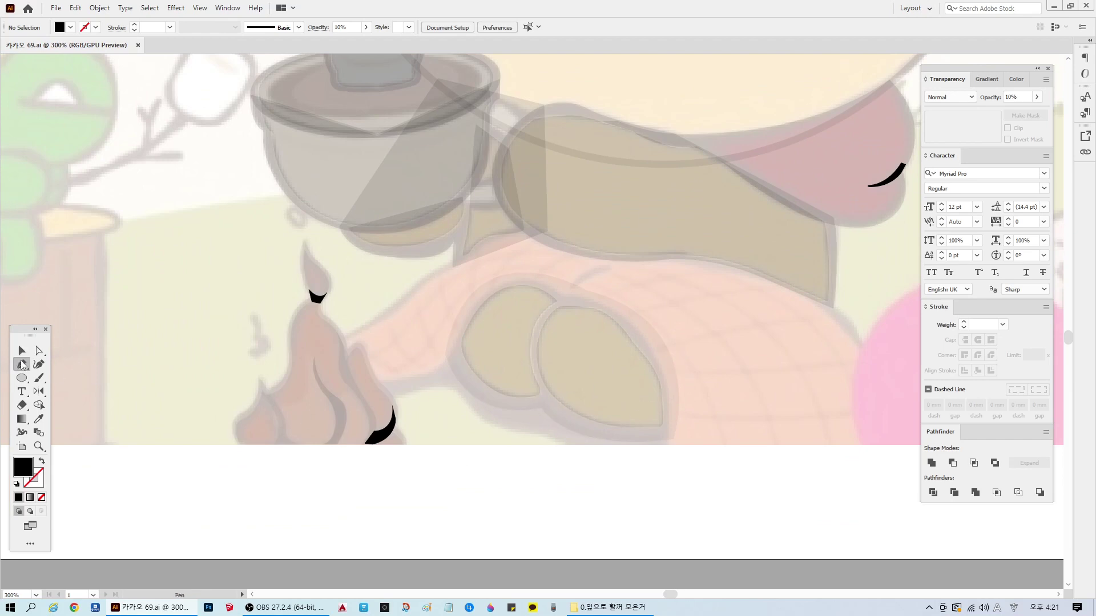
left_click(384, 406)
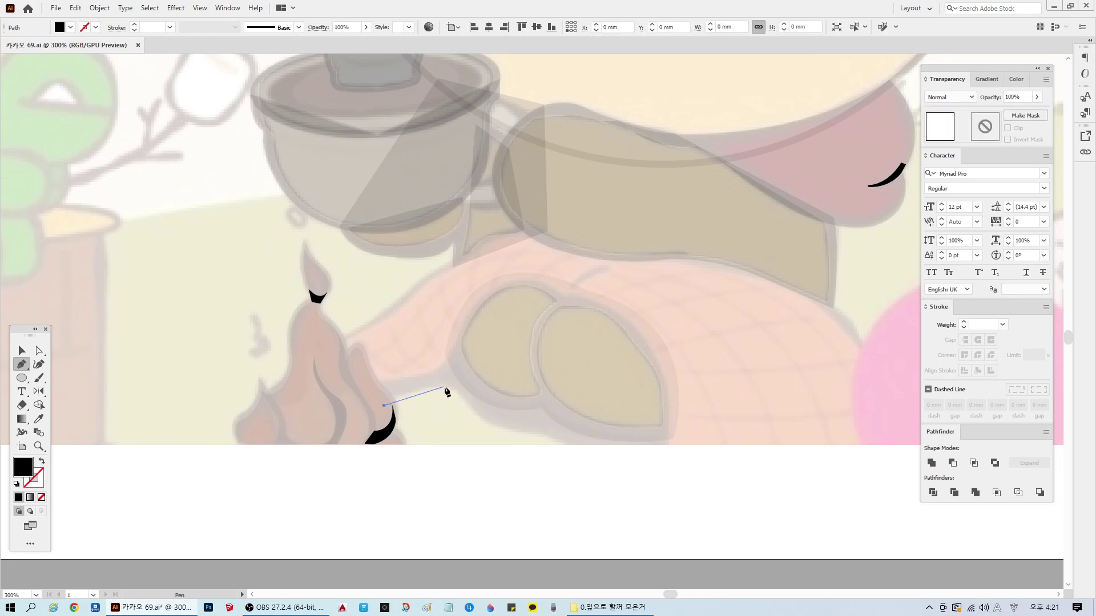
left_click_drag(464, 386, 478, 389)
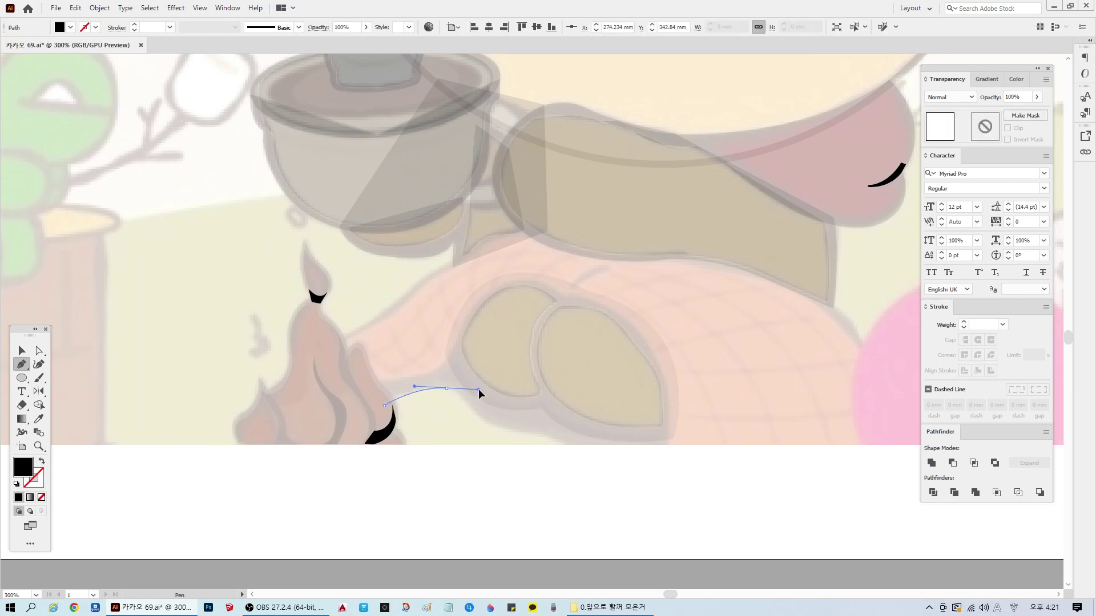
left_click(446, 388)
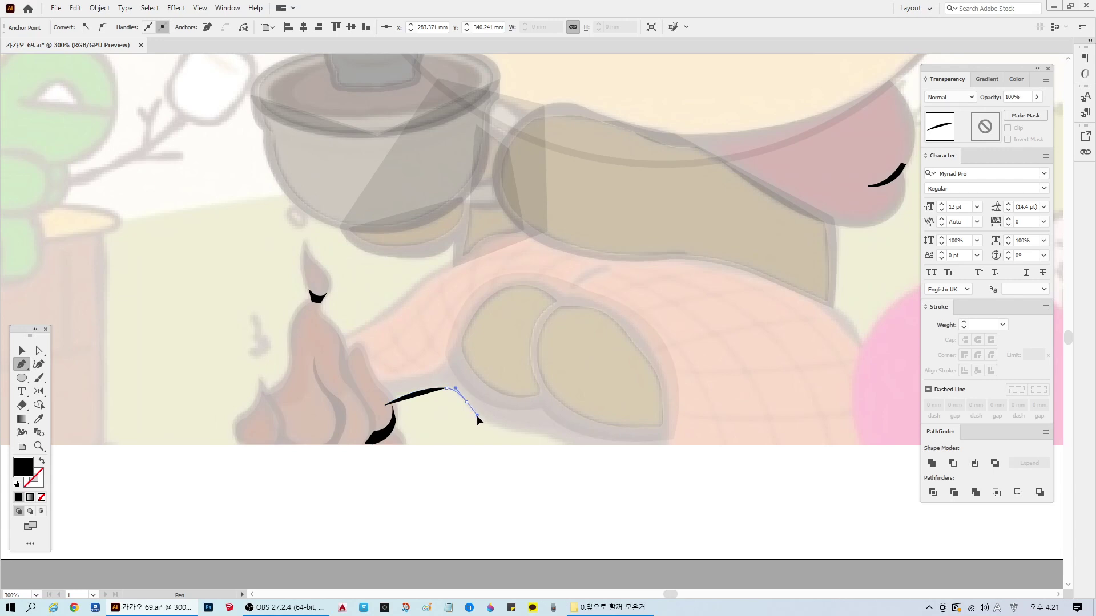
left_click_drag(477, 415, 558, 463)
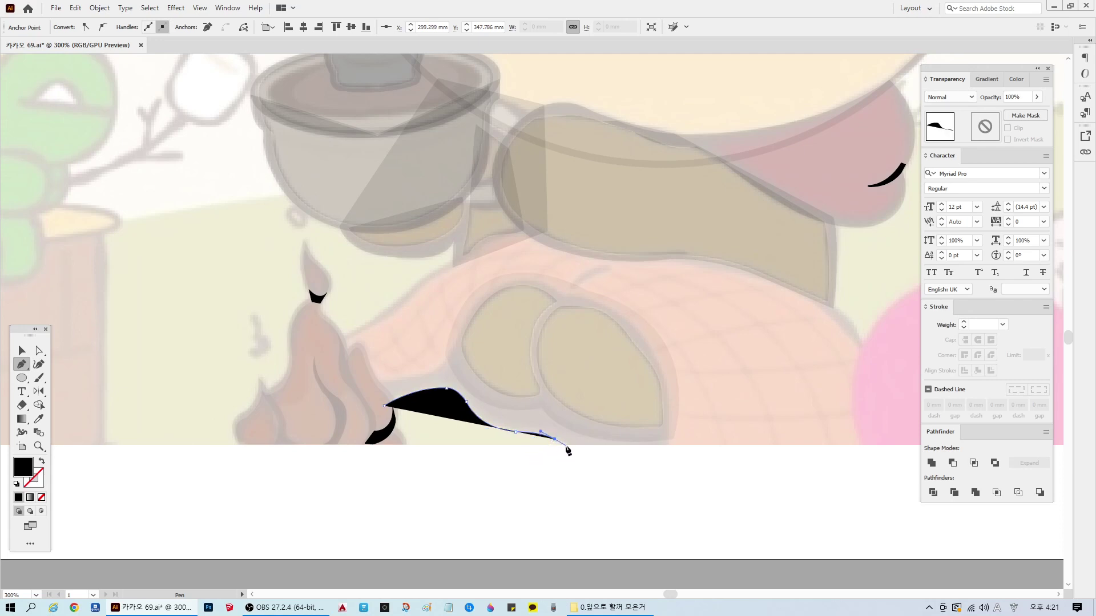
left_click(565, 445)
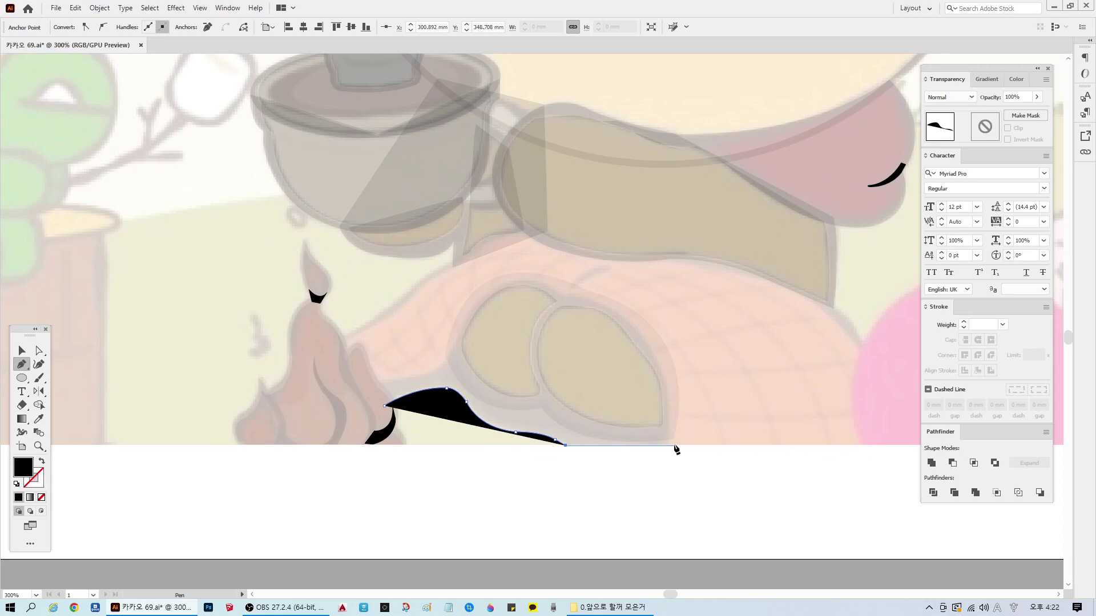
left_click(674, 446, "shift")
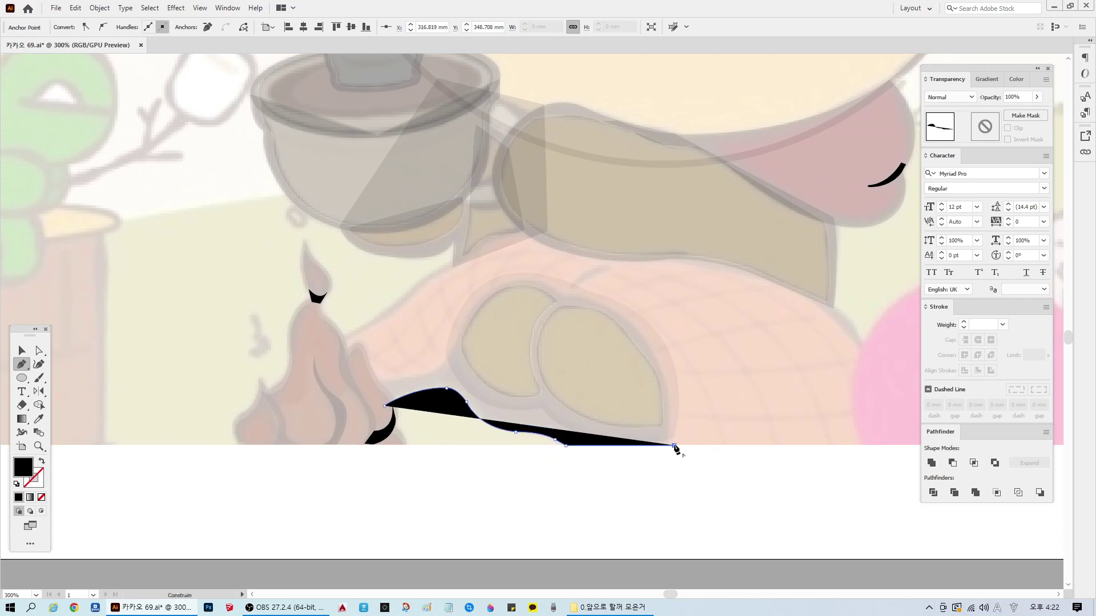
Step: Close the blanket edge shape with rough straight segments around the feet and back to the campfire, and deselect it
left_click(673, 330)
left_click(505, 266)
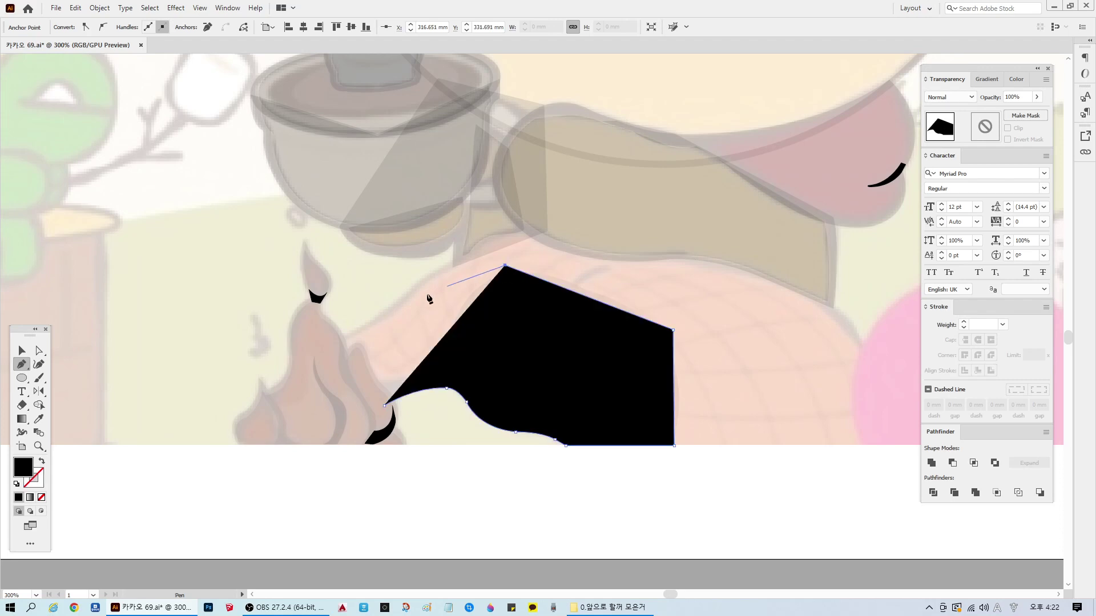
left_click(392, 367)
left_click(364, 379)
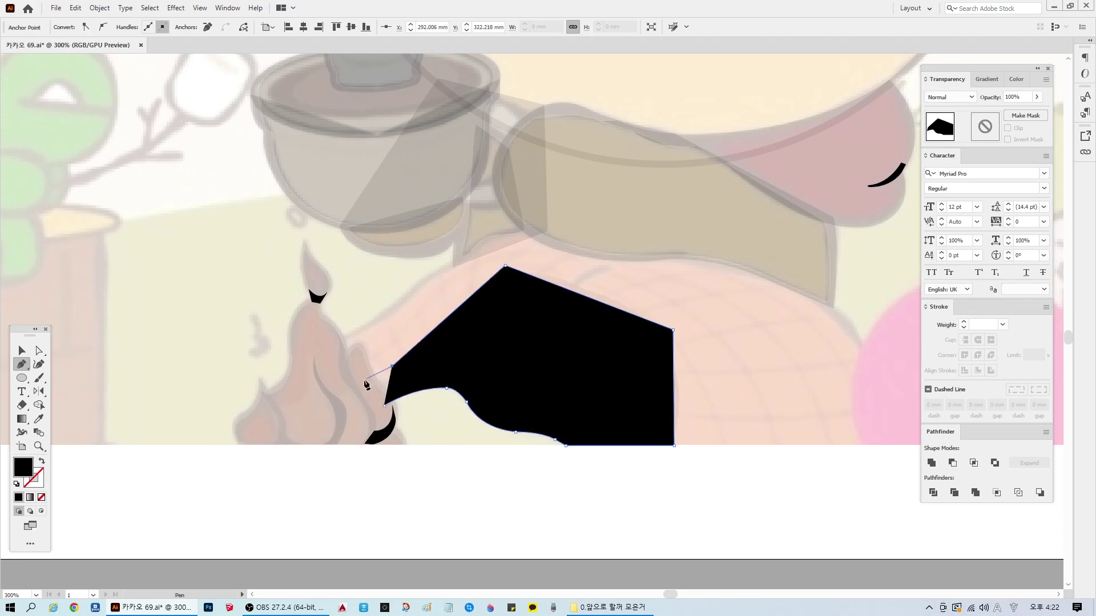
left_click(385, 405)
left_click(473, 504, "ctrl")
Step: Set the new blanket edge shape's opacity to 2% and deselect everything
key("v")
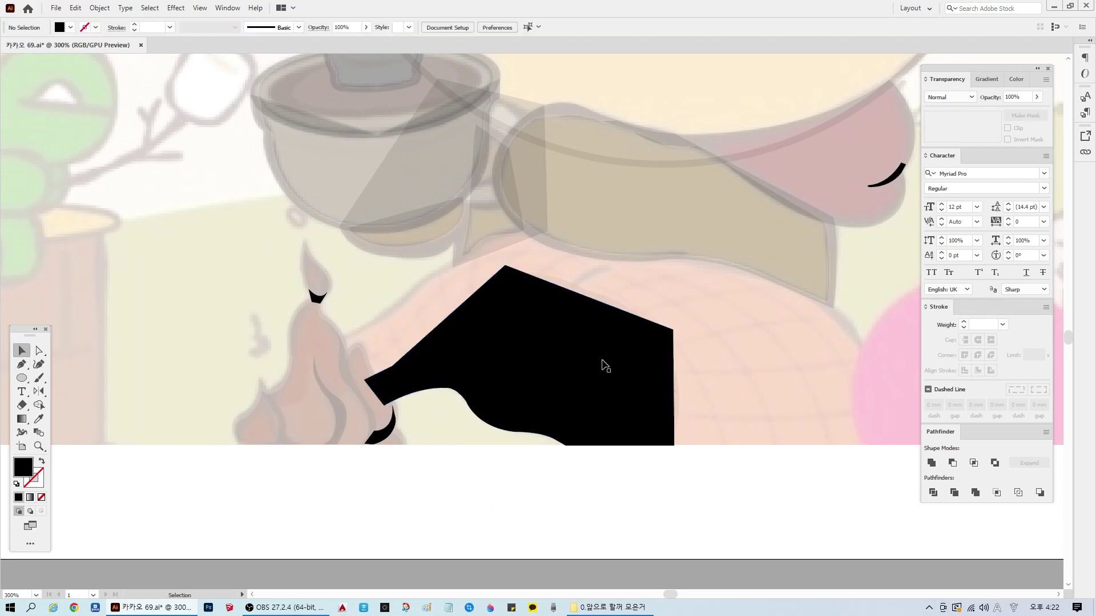
left_click(606, 366)
left_click(936, 83)
type("2")
key("Return")
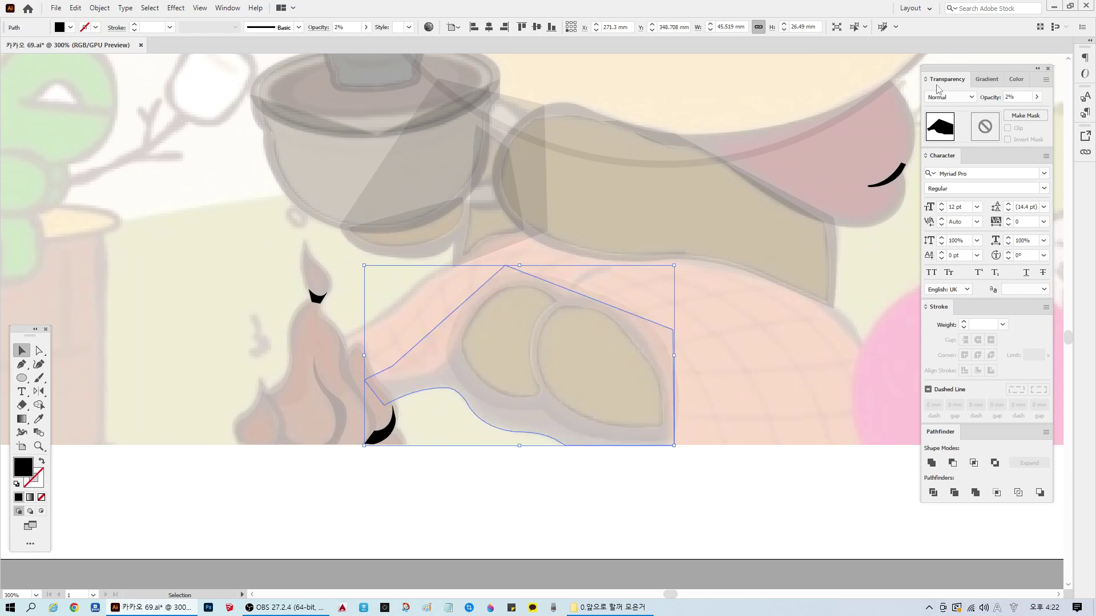
left_click(662, 477)
left_click(661, 350)
key("ctrl+shift+a")
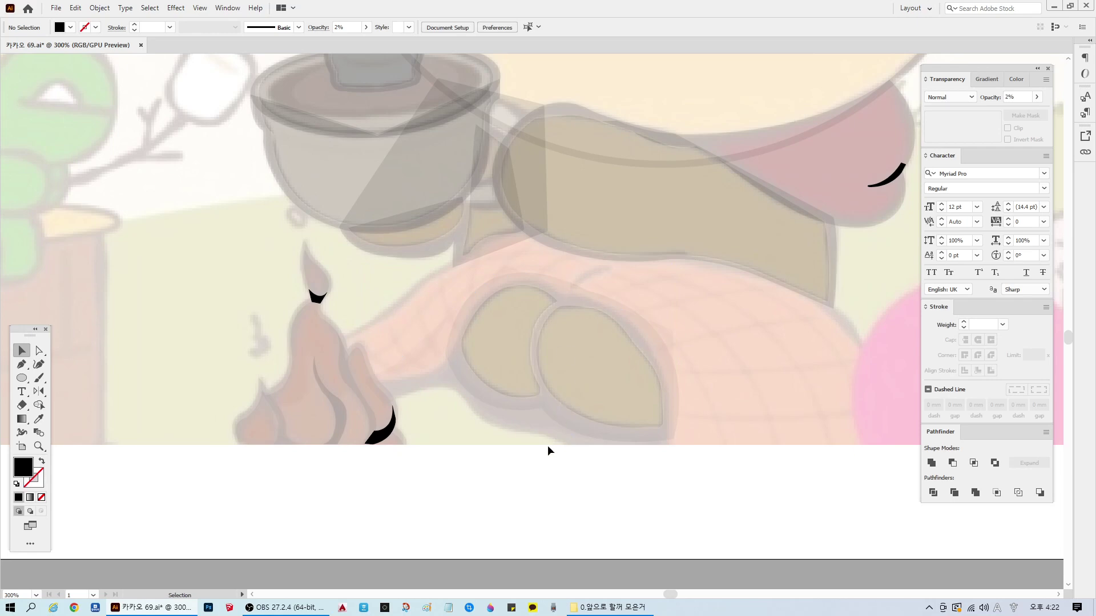
Step: Trace the blanket's upper outer edge with the Pen tool, from the campfire up to the area below the pot
key("p")
left_click(330, 337)
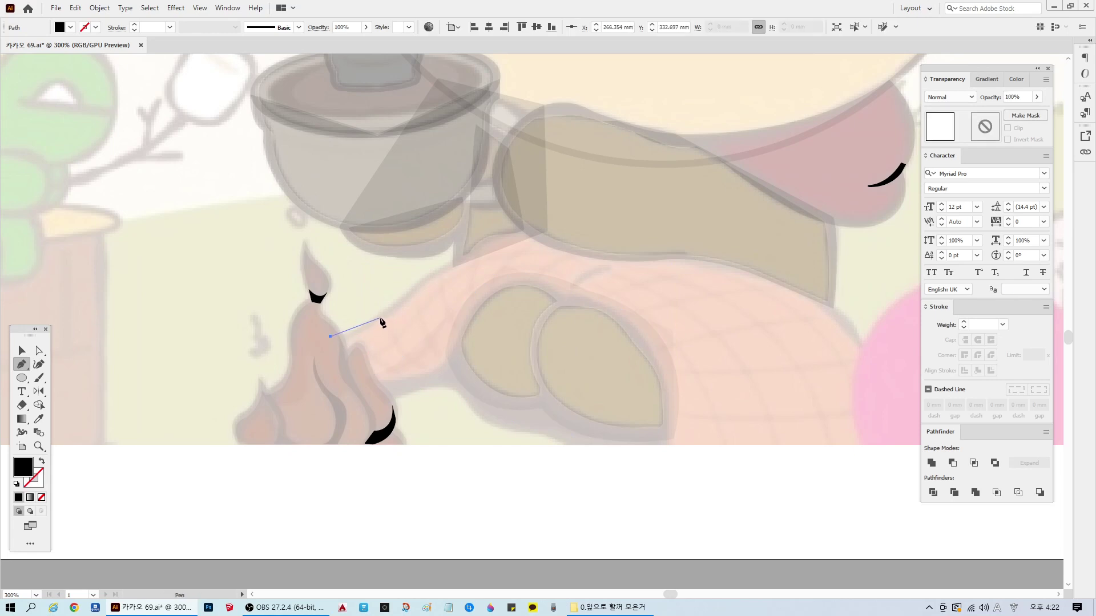
left_click_drag(412, 295, 412, 290)
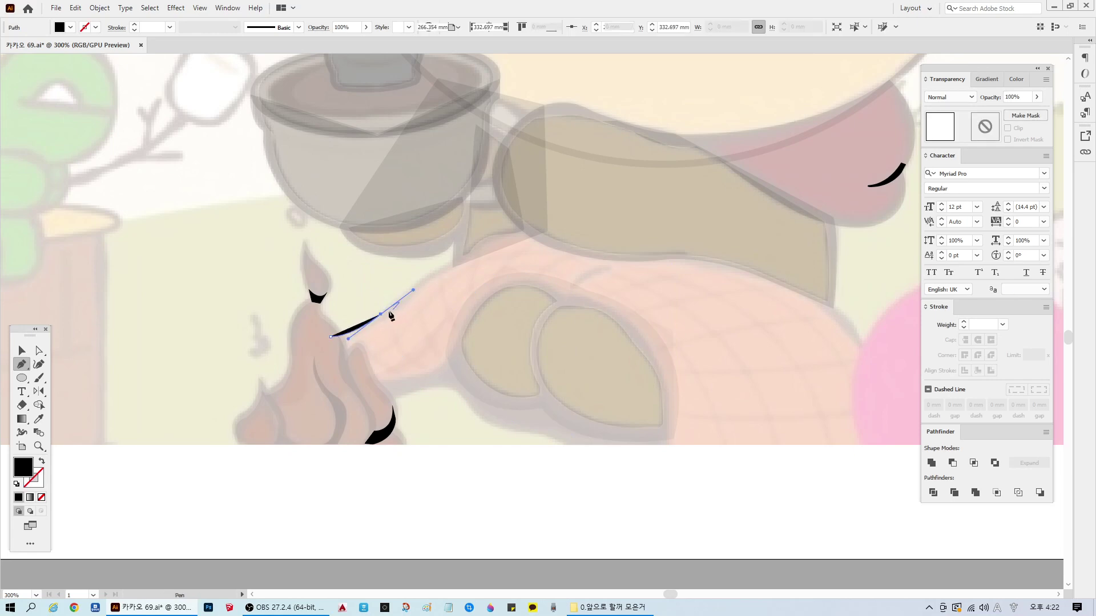
left_click(410, 291)
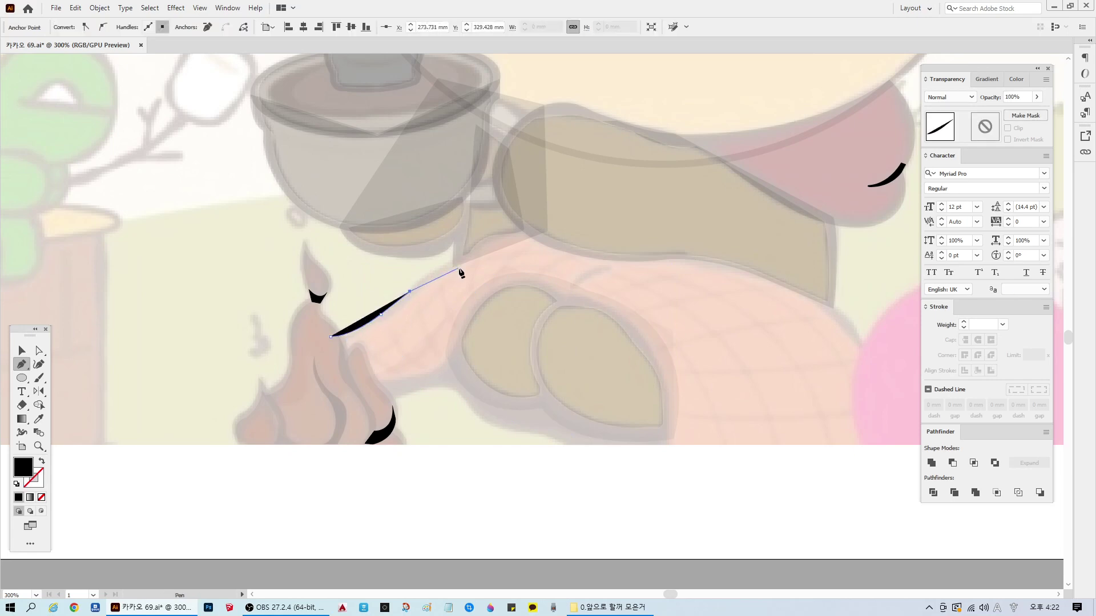
left_click_drag(461, 259, 497, 242)
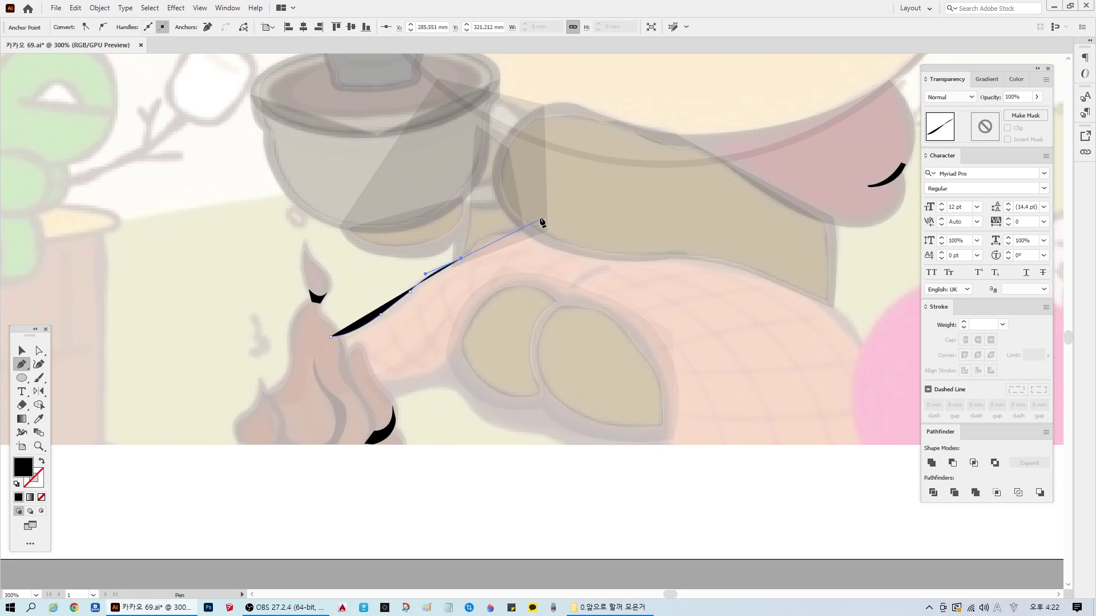
Step: Extend the path with rough straight segments across the lower legs, then curve it down the blanket's right shoulder beside the pink shape
left_click(483, 226)
left_click(483, 226)
left_click(569, 227)
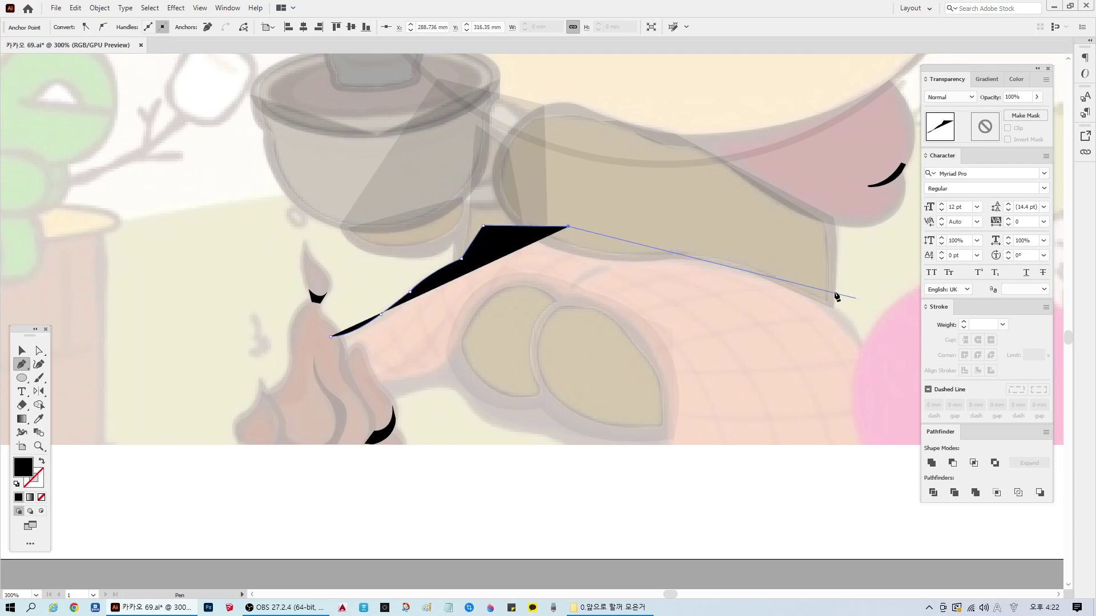
left_click(823, 278)
left_click(832, 306)
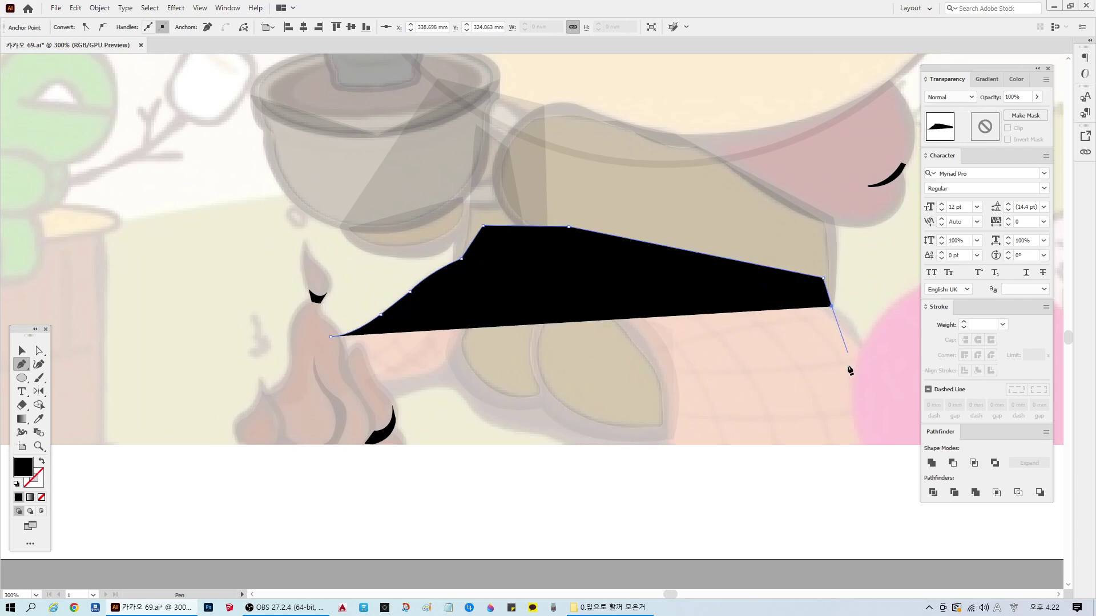
left_click_drag(866, 351, 873, 382)
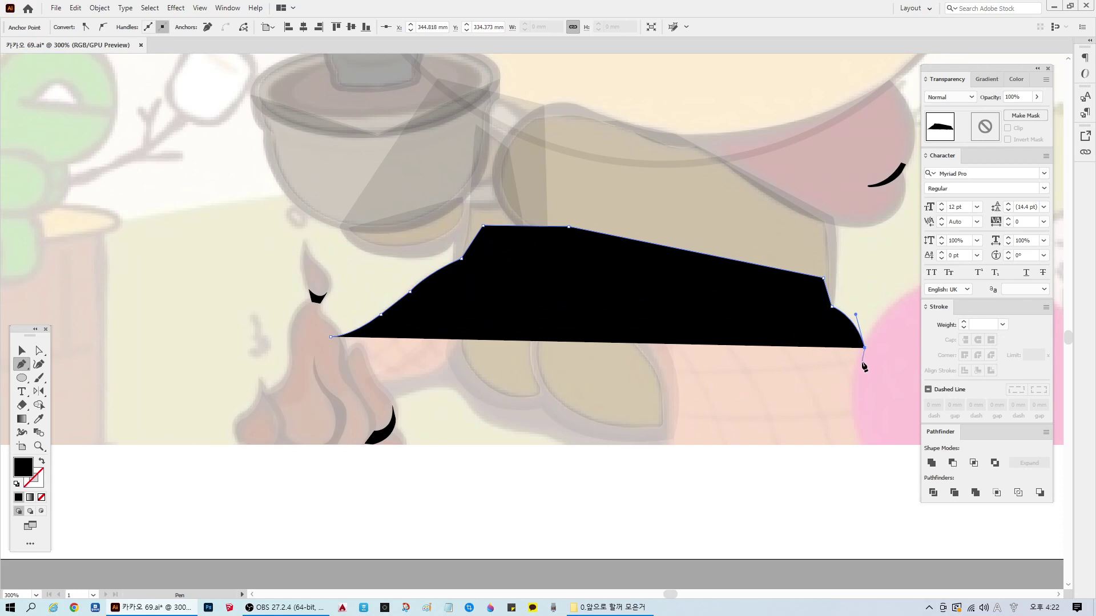
Step: Close the upper edge shape with rough straight segments across the blanket back to the campfire, and deselect it
left_click(861, 362)
left_click(703, 291)
left_click(492, 267)
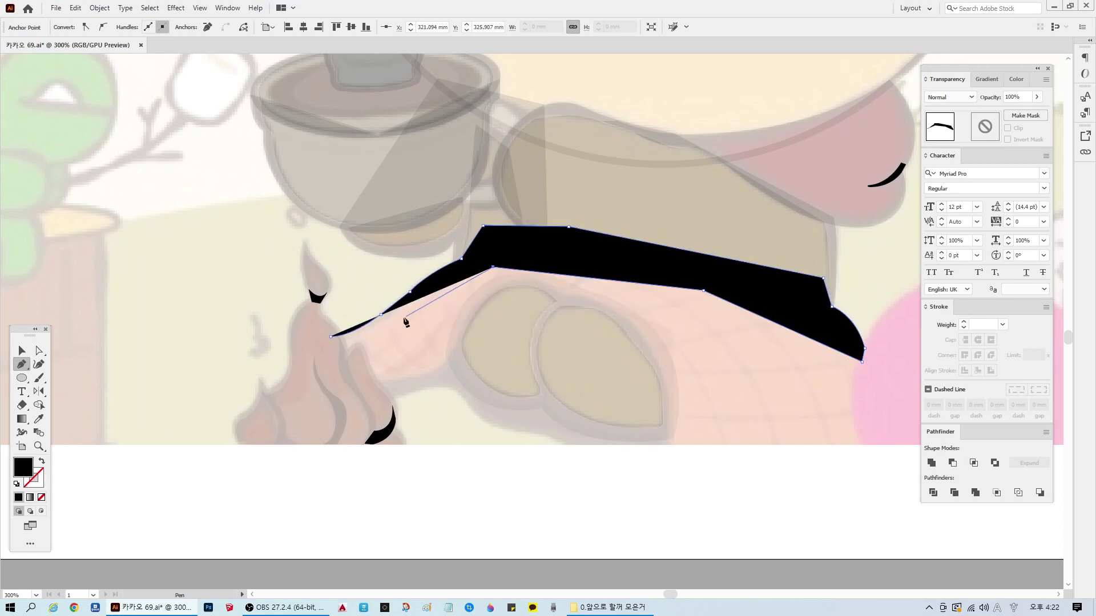
left_click(398, 323)
left_click(331, 336)
left_click(23, 350)
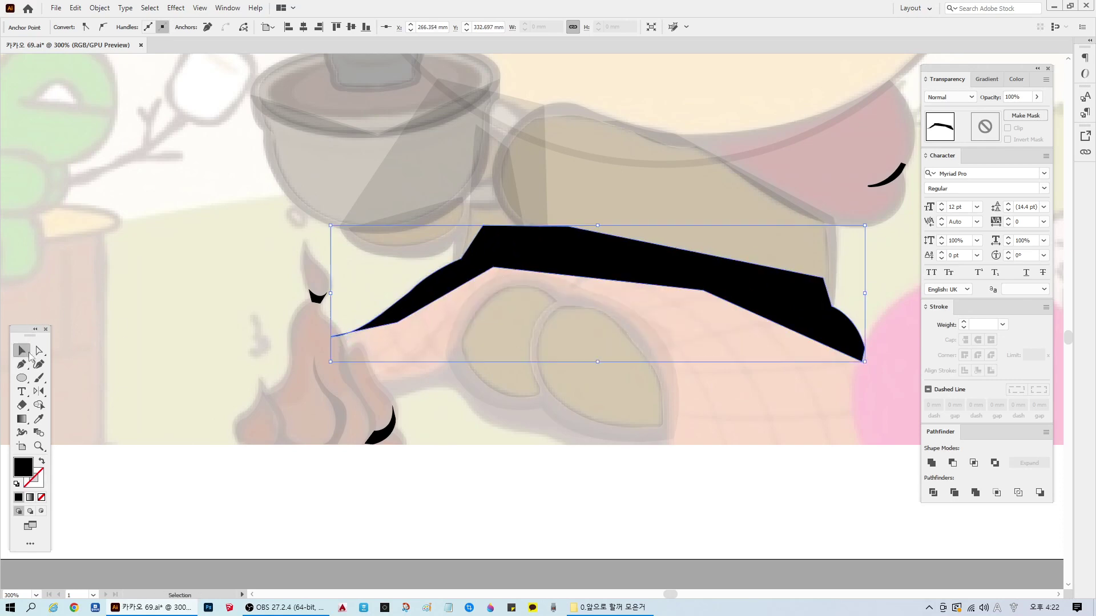
left_click(551, 551)
Step: Set the upper blanket edge shape's opacity to 2% and deselect it
left_click(609, 255)
left_click_drag(1021, 96, 876, 89)
type("2")
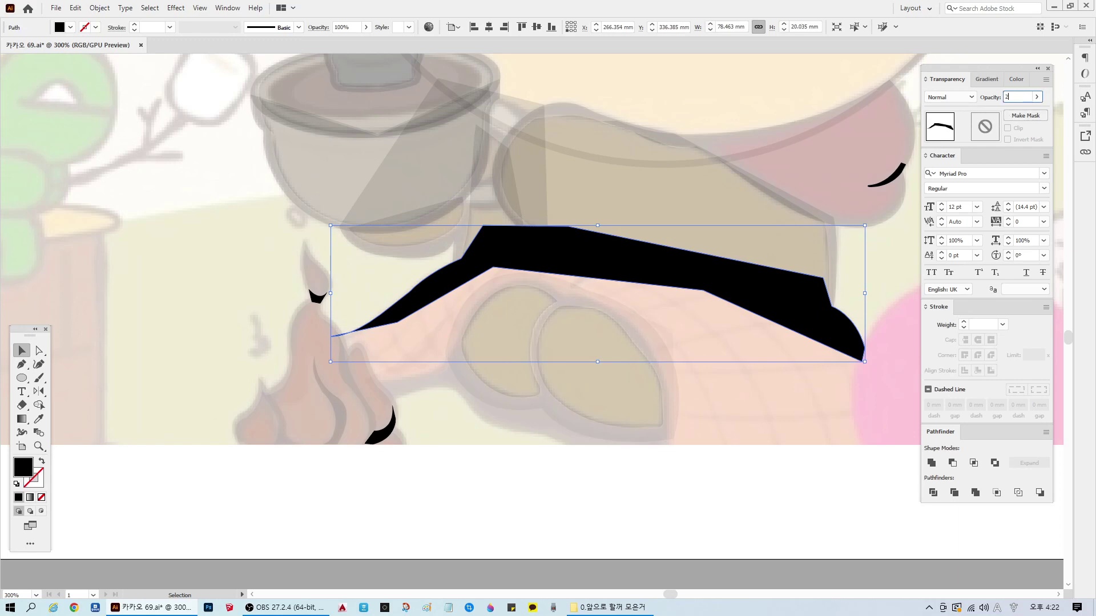
key("Return")
left_click(757, 503)
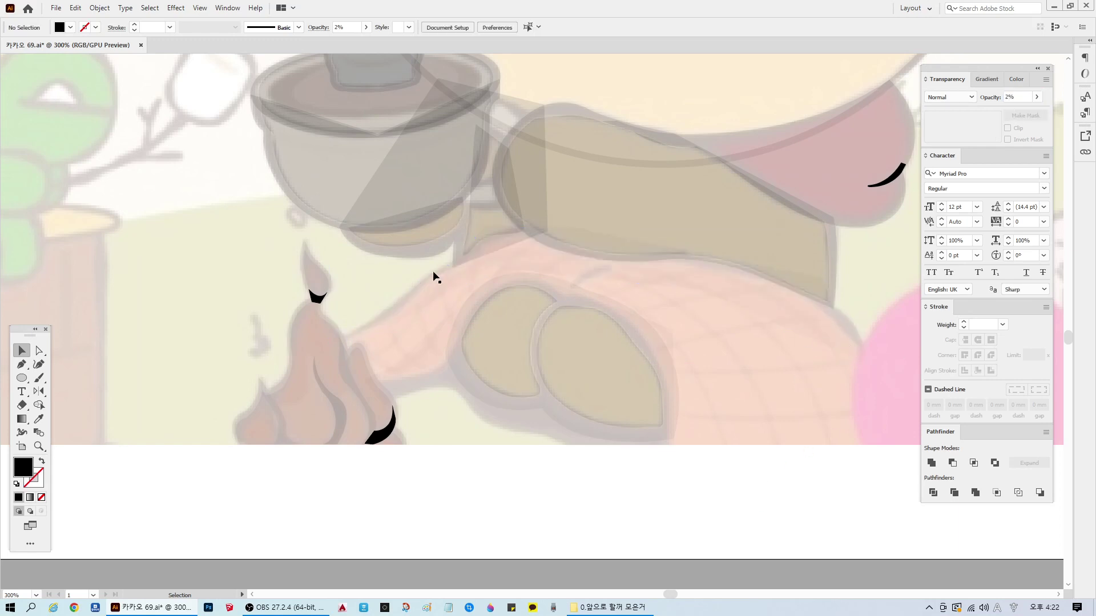
Step: Start the blanket's fill shape at the campfire, tracing its lower edge and around the left foot to the notch between the feet
scroll(606, 343, "down", 1)
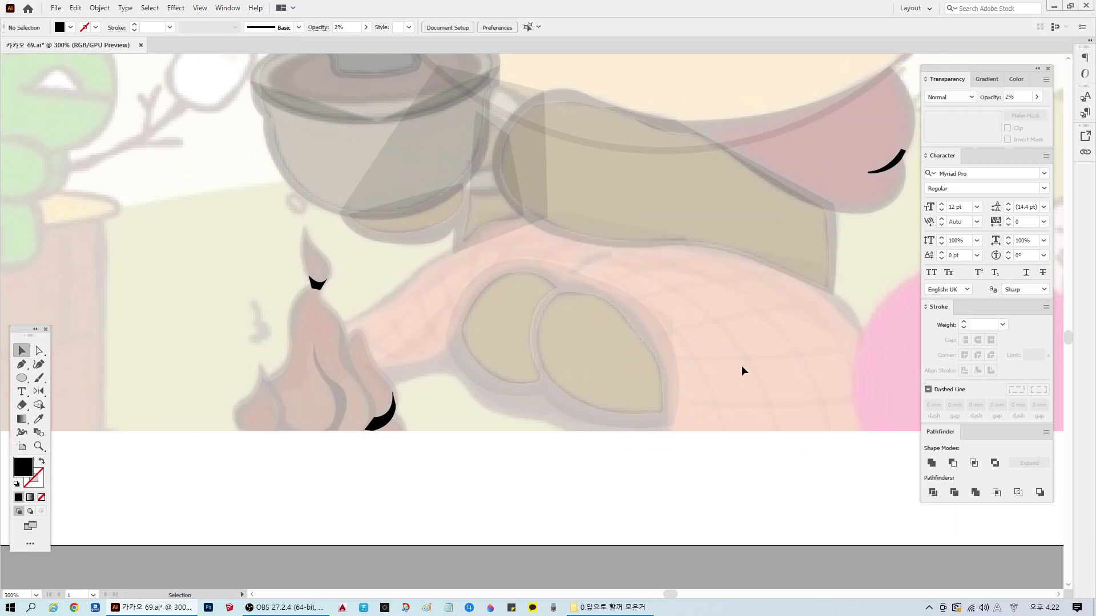
left_click(24, 367)
left_click(358, 361)
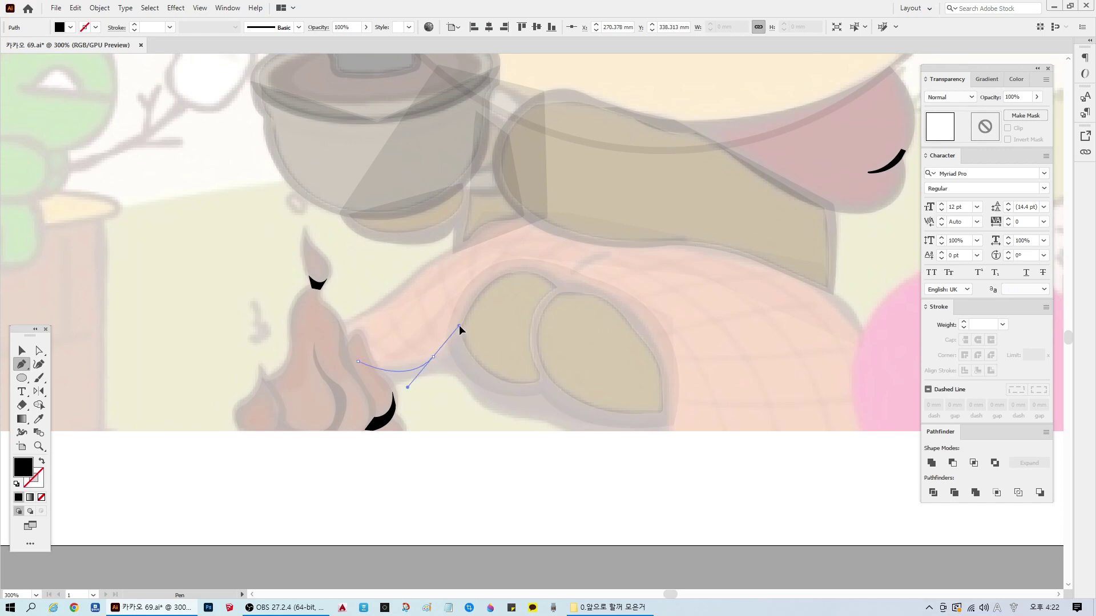
mouse_move(458, 326)
left_mouse_down()
mouse_move(465, 342)
mouse_move(460, 317)
left_mouse_up()
left_click(457, 332)
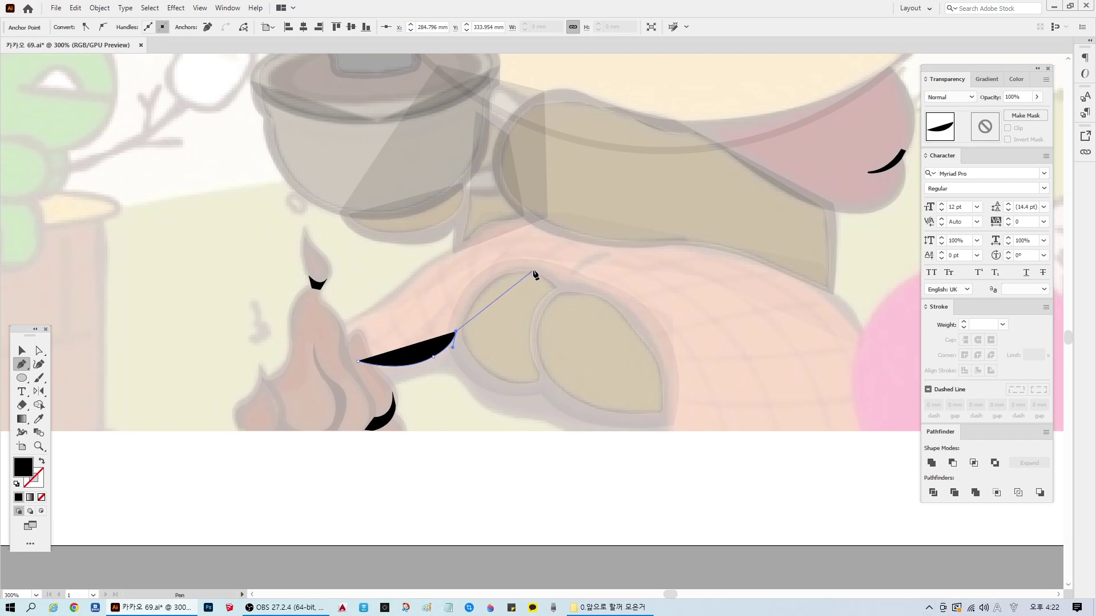
left_click_drag(531, 268, 591, 273)
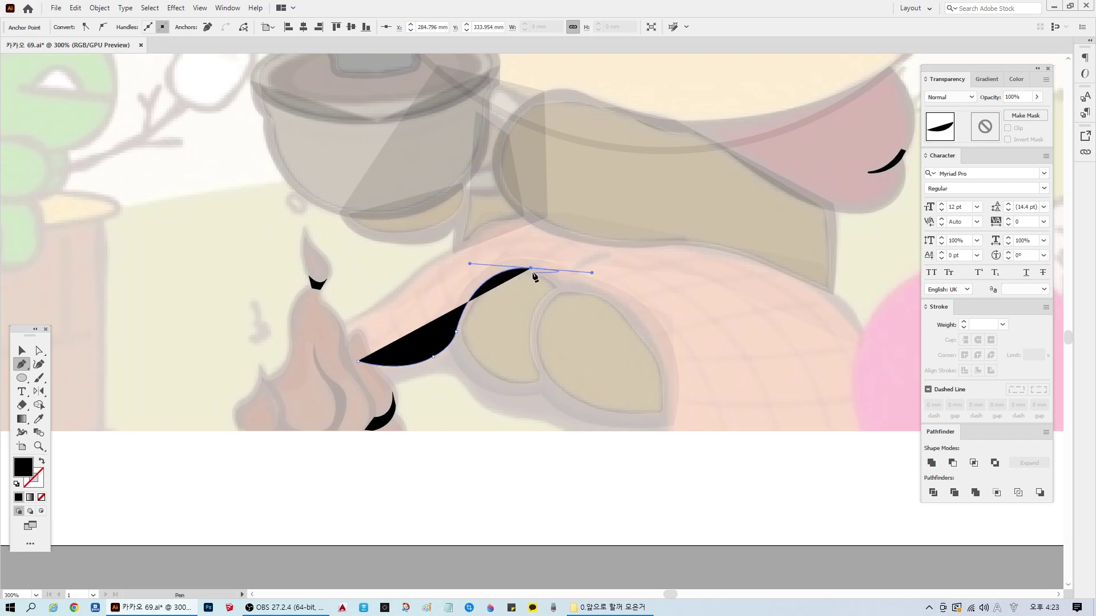
left_click(531, 270)
left_click(563, 284, "ctrl")
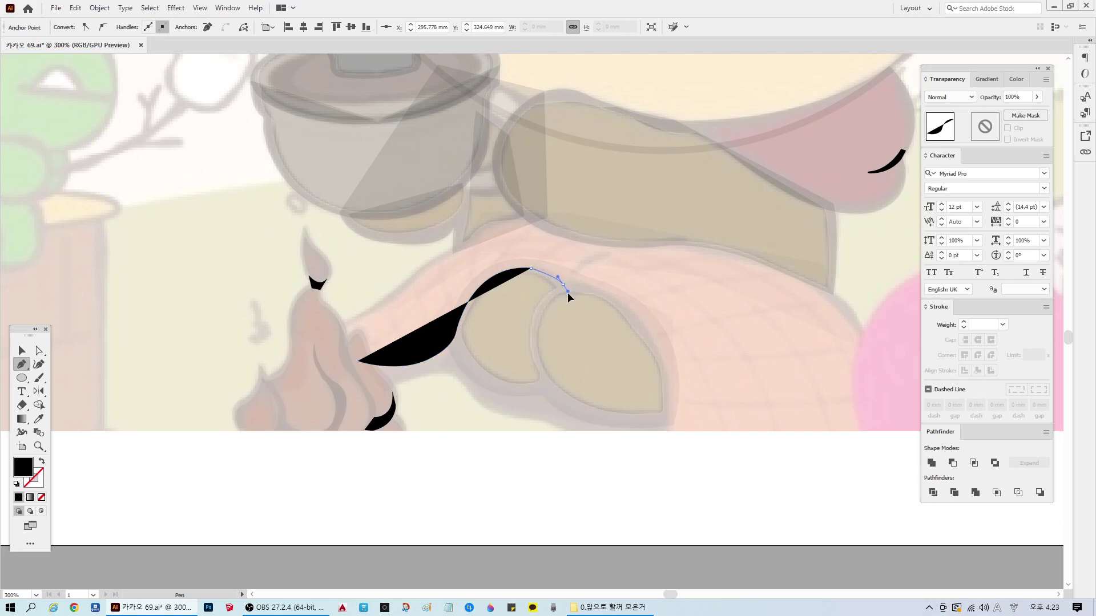
left_click_drag(571, 296, 571, 299)
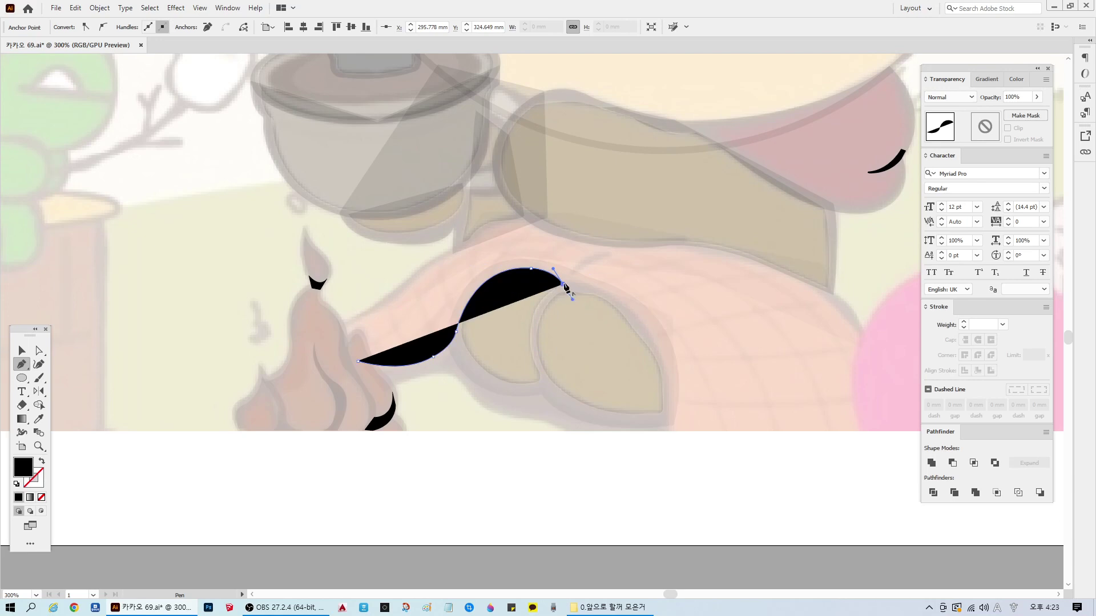
left_click(562, 284)
Step: Continue the blanket path around the right foot down to the image's bottom edge and straight across to the blanket's lower right corner
left_click_drag(660, 362, 670, 450)
left_click(643, 324)
left_click(669, 398)
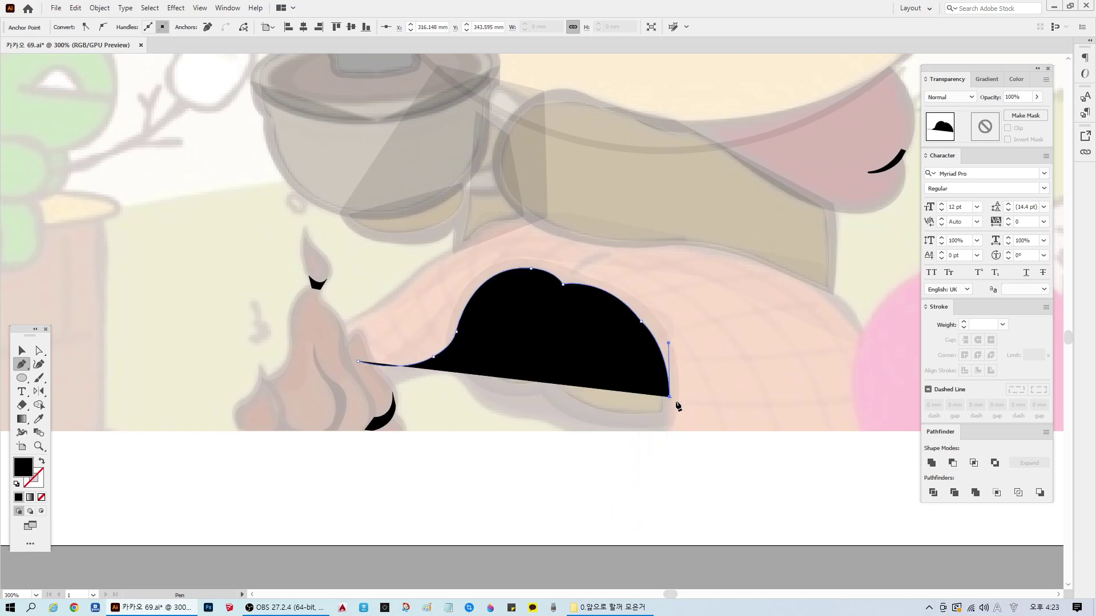
left_click(669, 431)
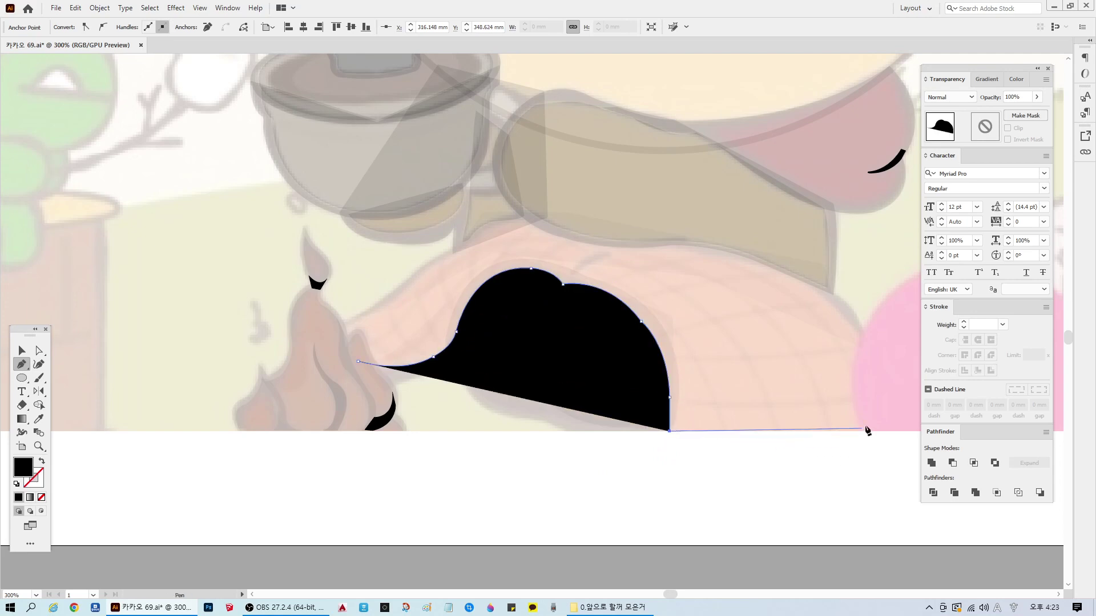
left_click(874, 432)
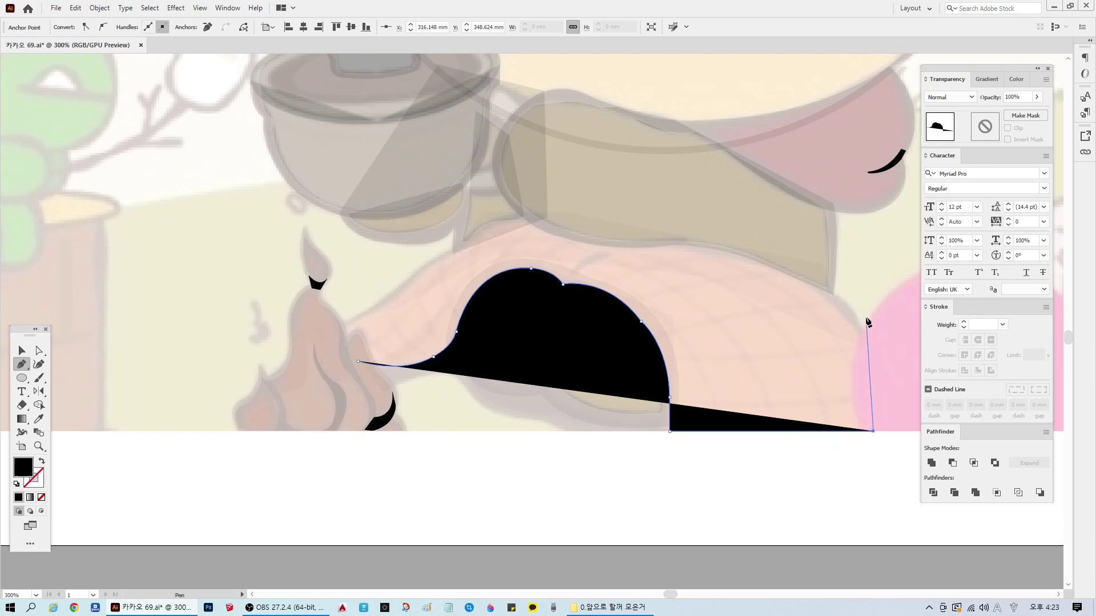
Step: Set the opacity of the open blanket path to 10%
left_click(1018, 97)
type("10")
key("Return")
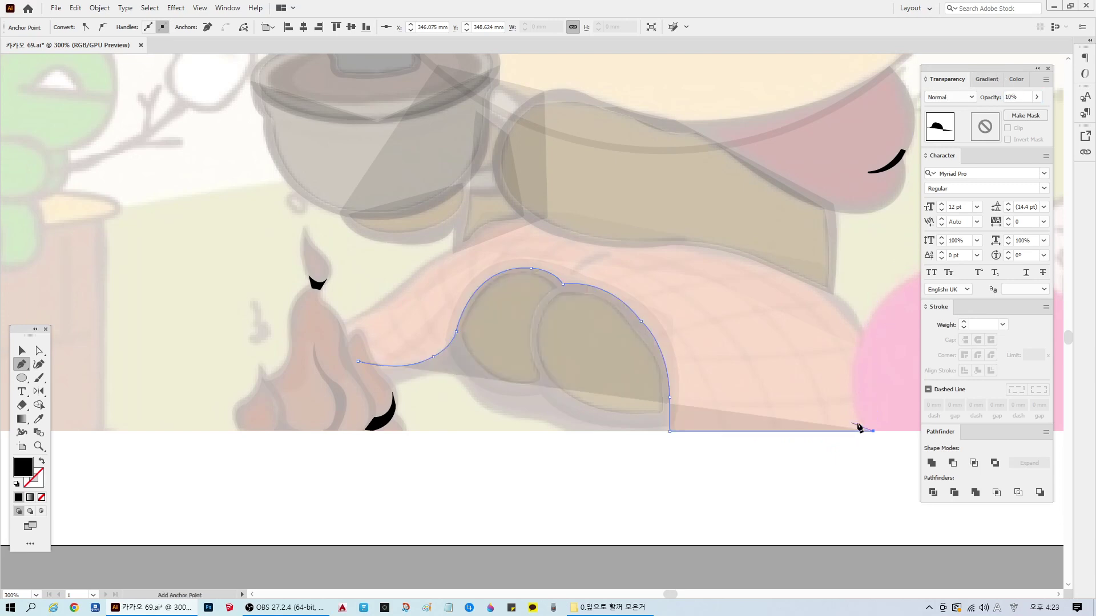
Step: Continue the blanket path up its right side and around the upper right shoulder beneath the leg
left_click(862, 345)
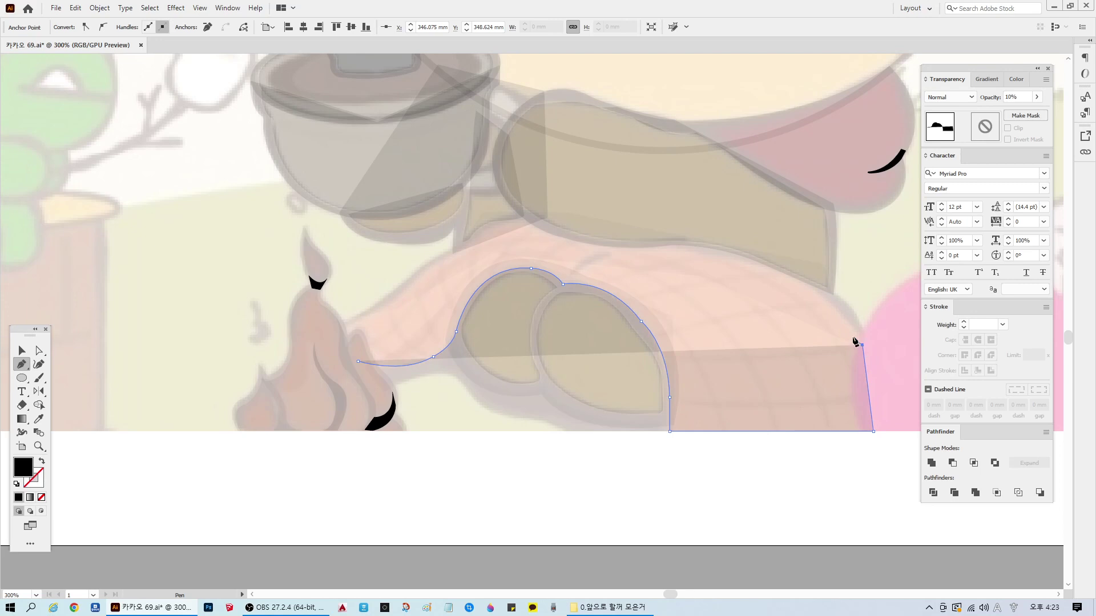
left_click_drag(839, 312, 825, 305)
left_click(840, 313)
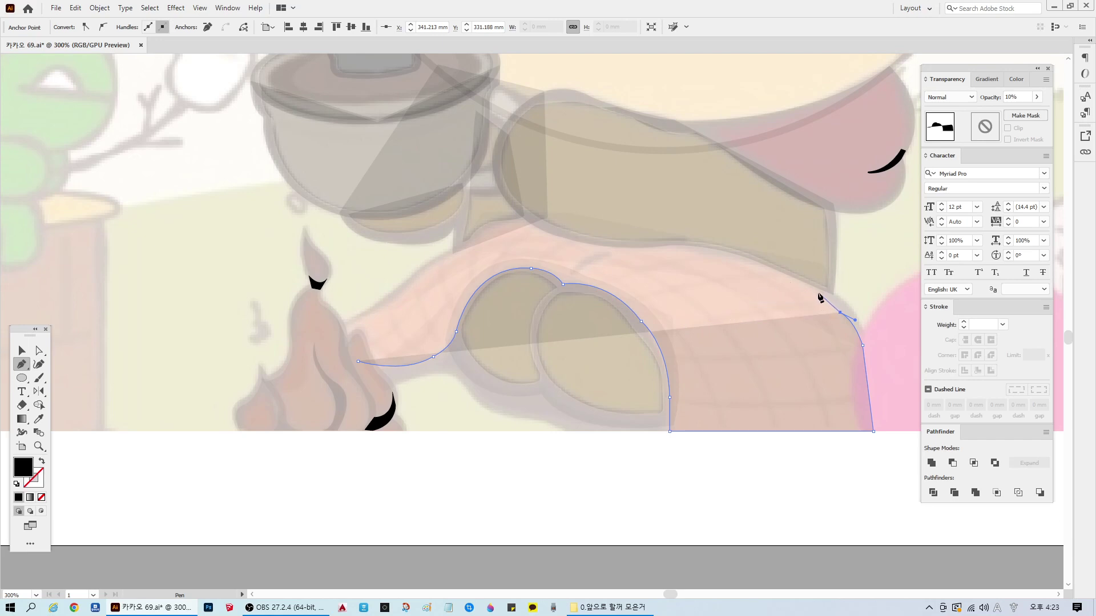
Step: Continue the blanket path from its upper right shoulder along the underside of the leg towards the leg's rounded left end
left_click_drag(817, 292, 811, 284)
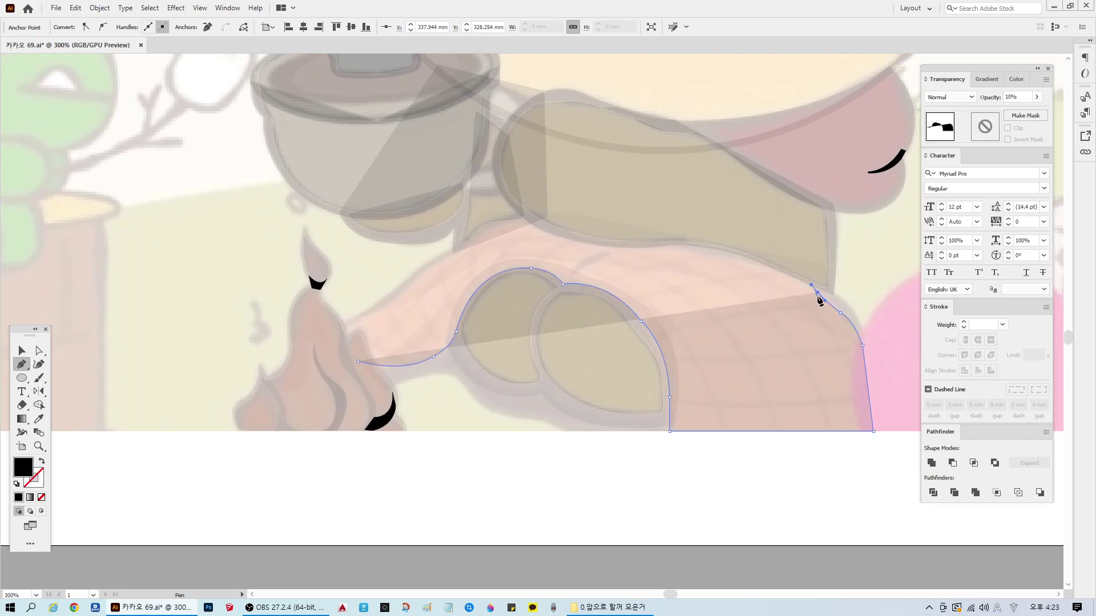
left_click(817, 293)
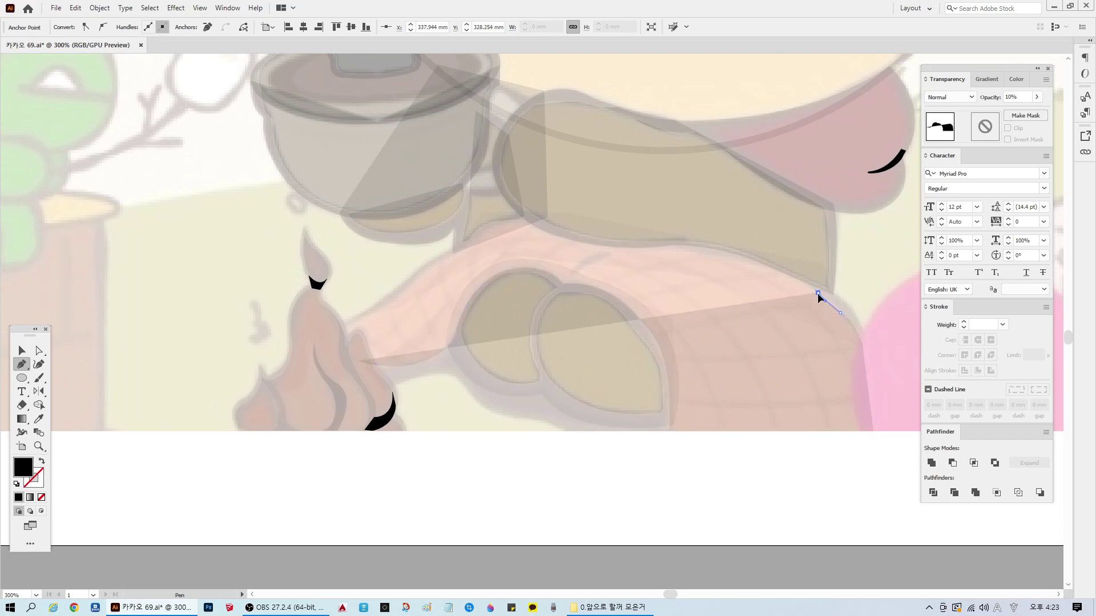
left_click_drag(782, 275, 621, 257)
left_click(782, 274, "alt")
left_click(706, 250)
left_click(645, 249)
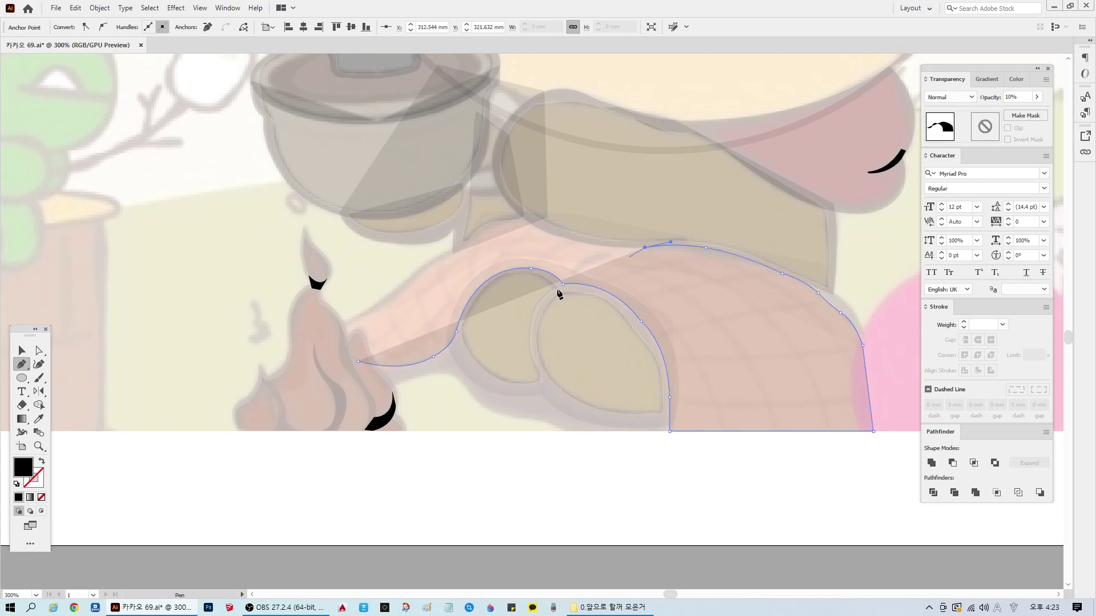
left_click_drag(552, 236, 493, 213)
left_click(552, 235)
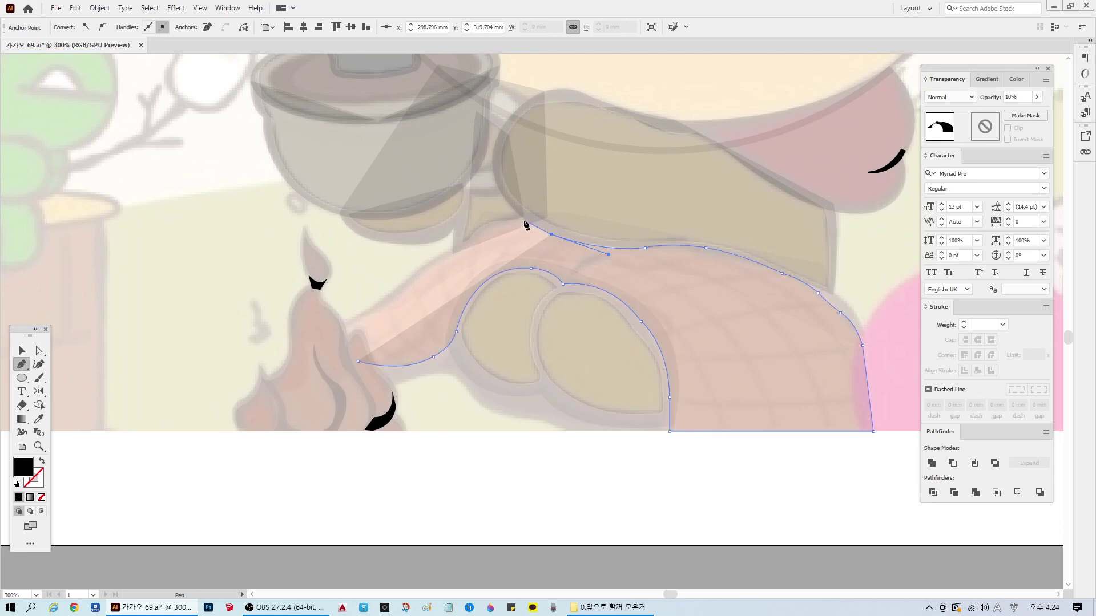
Step: Continue the blanket path over its peak below the leg's rounded end and down to the start of the left slope
left_click_drag(525, 221, 511, 210)
left_click(524, 220)
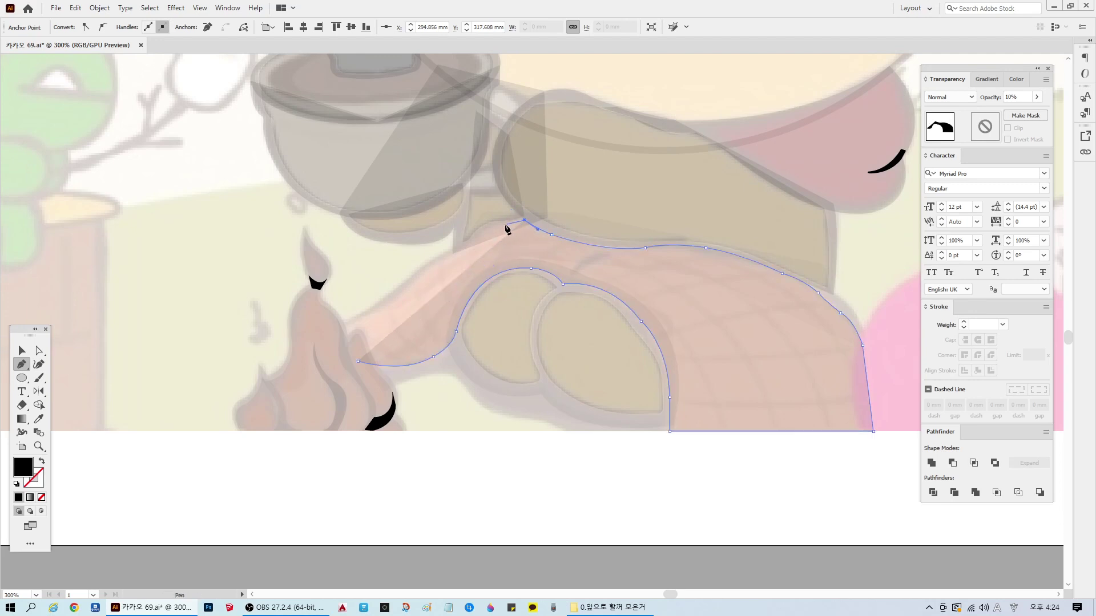
left_click_drag(505, 225, 496, 224)
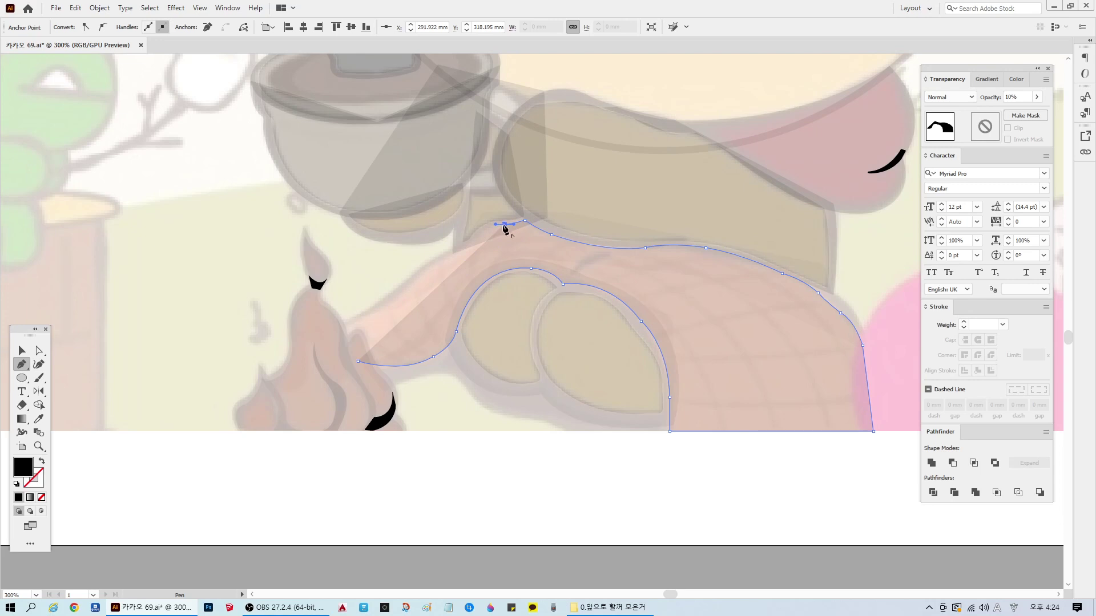
left_click(504, 224)
left_click_drag(473, 244, 468, 256)
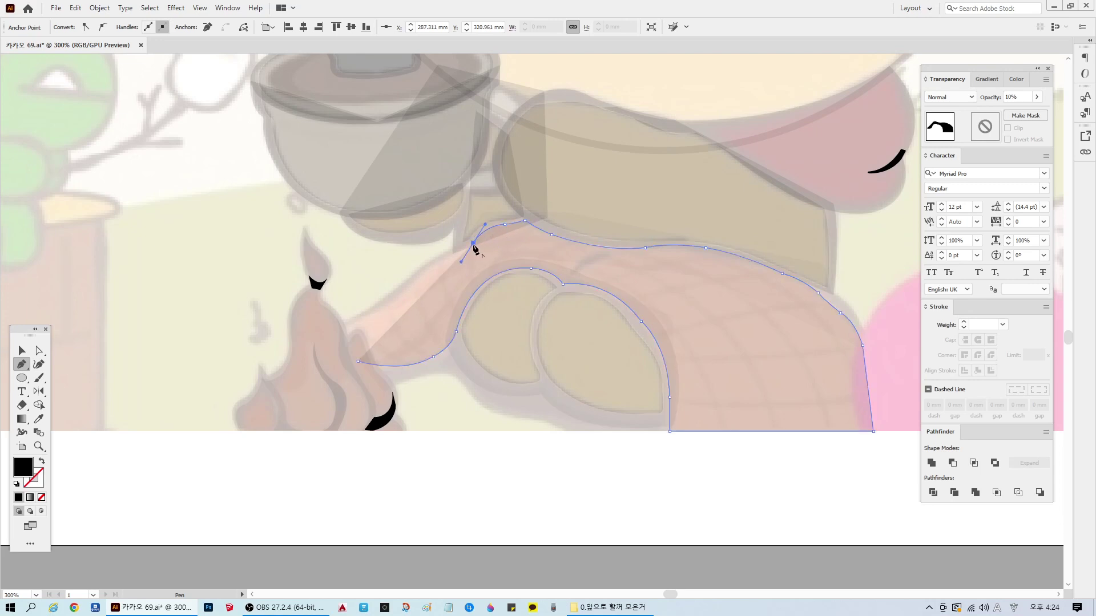
left_click(473, 244)
Step: Trace the blanket's left slope down to the campfire and close the path at its starting point
left_click_drag(456, 254, 410, 292)
left_click(455, 252)
left_click(420, 278)
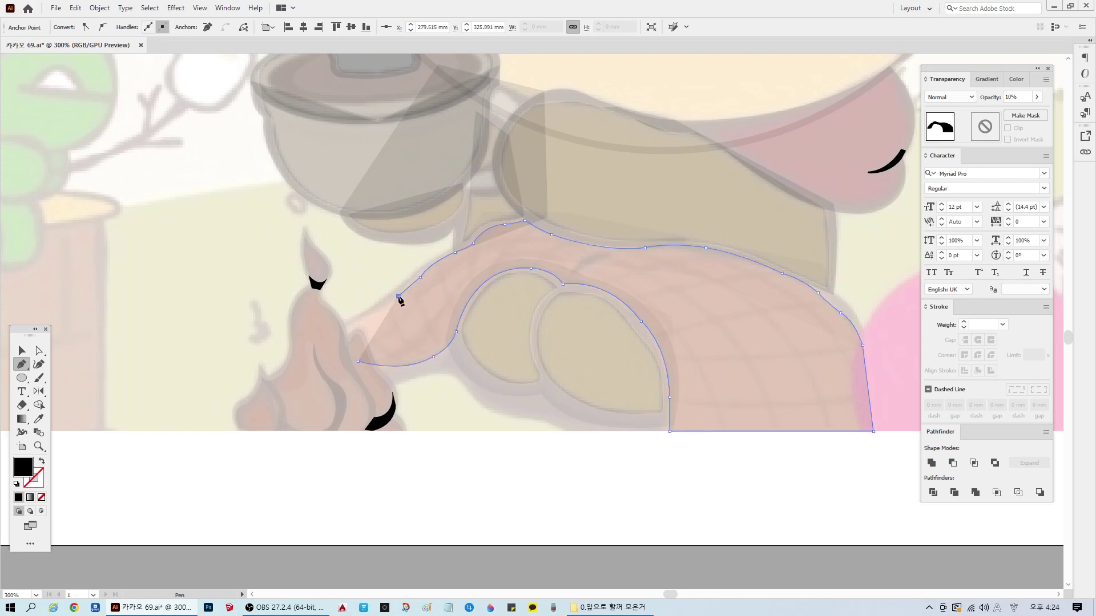
left_click(398, 296)
left_click_drag(365, 315, 352, 317)
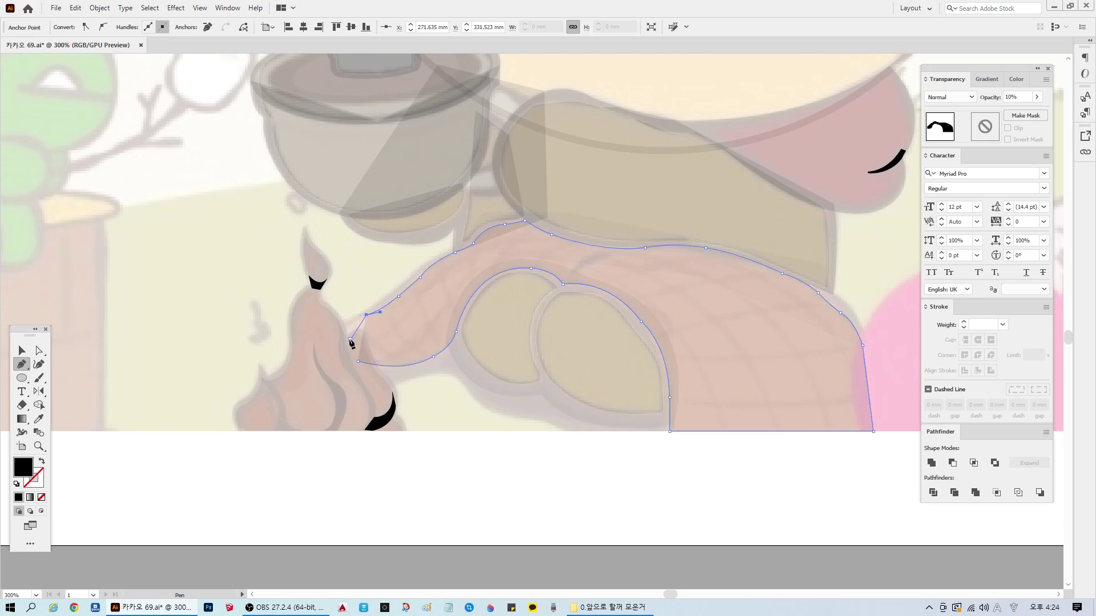
left_click_drag(343, 330, 342, 339)
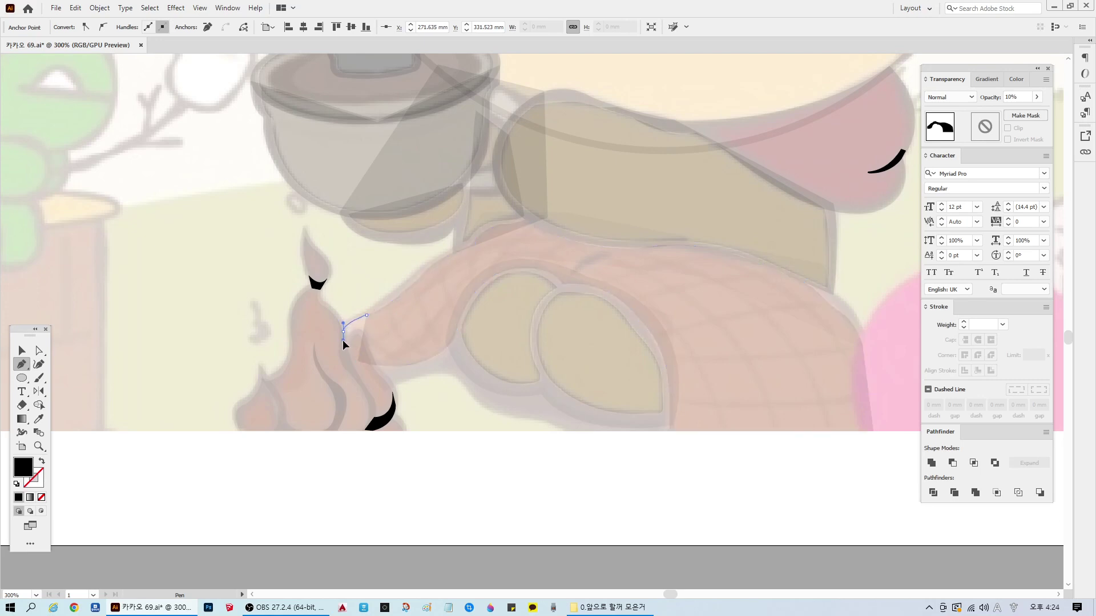
left_click(358, 361)
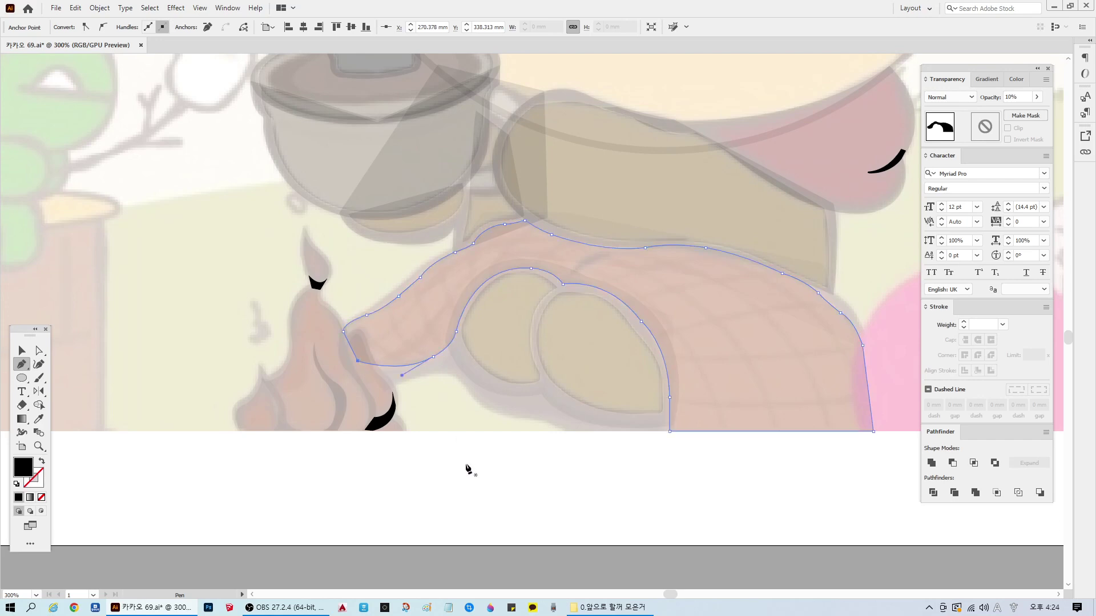
left_click(449, 482, "ctrl")
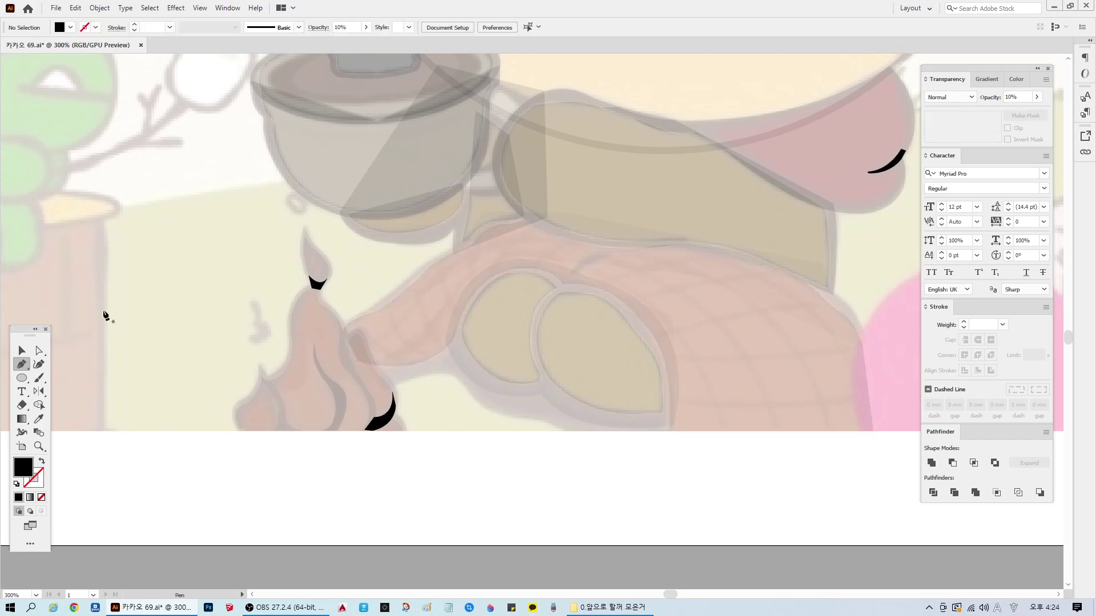
Step: Draw a short curved fold line above the notch between the feet, with a black stroke and no fill
scroll(545, 288, "up", 1)
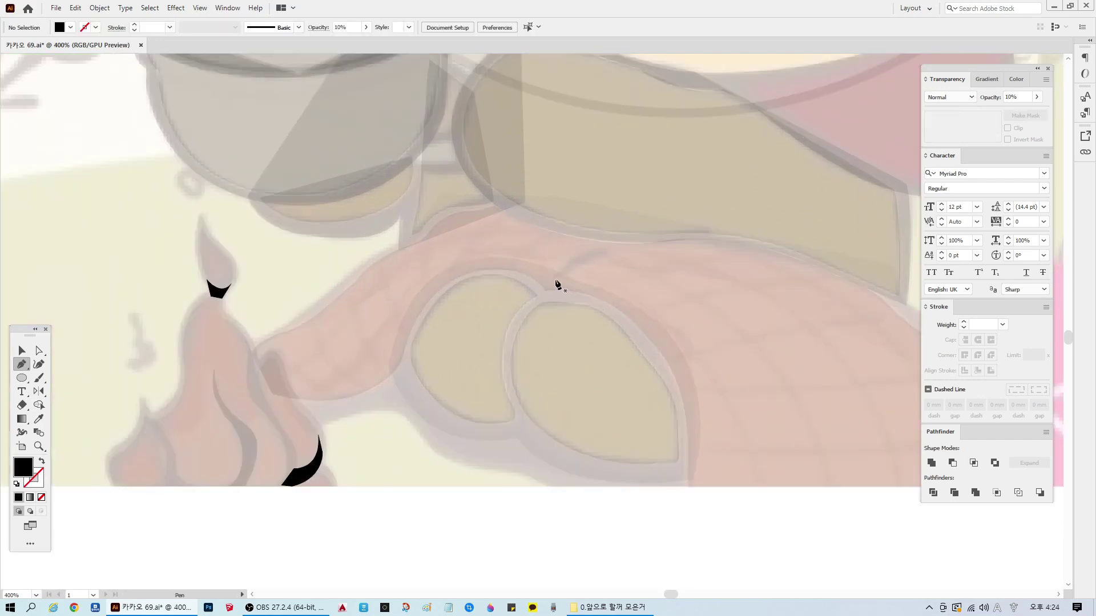
scroll(586, 288, "up", 1)
scroll(551, 280, "down", 1)
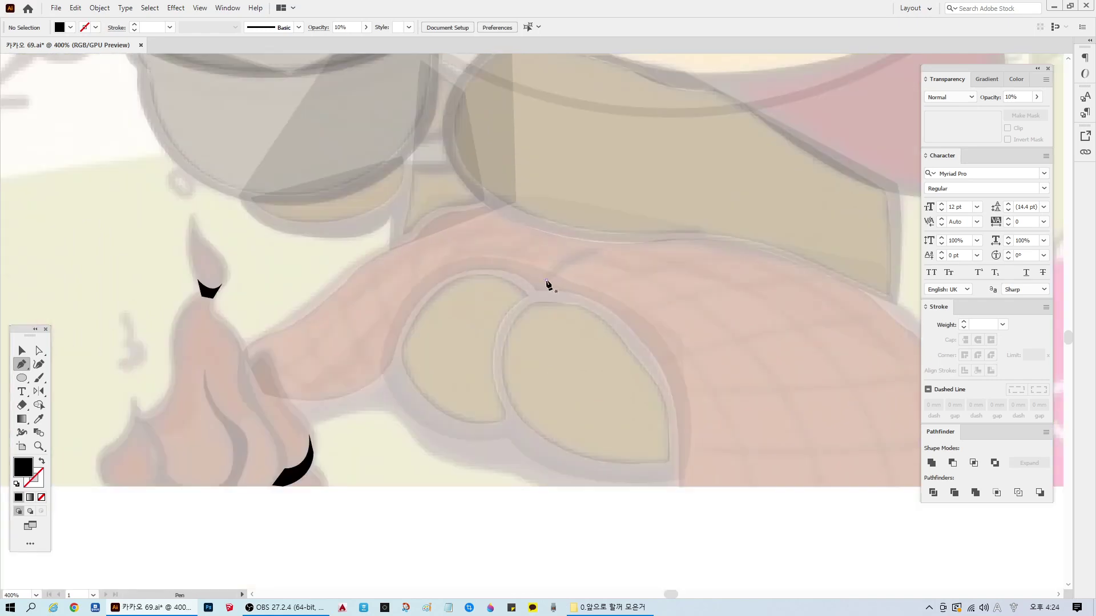
left_click(546, 280)
left_click_drag(604, 250, 627, 244)
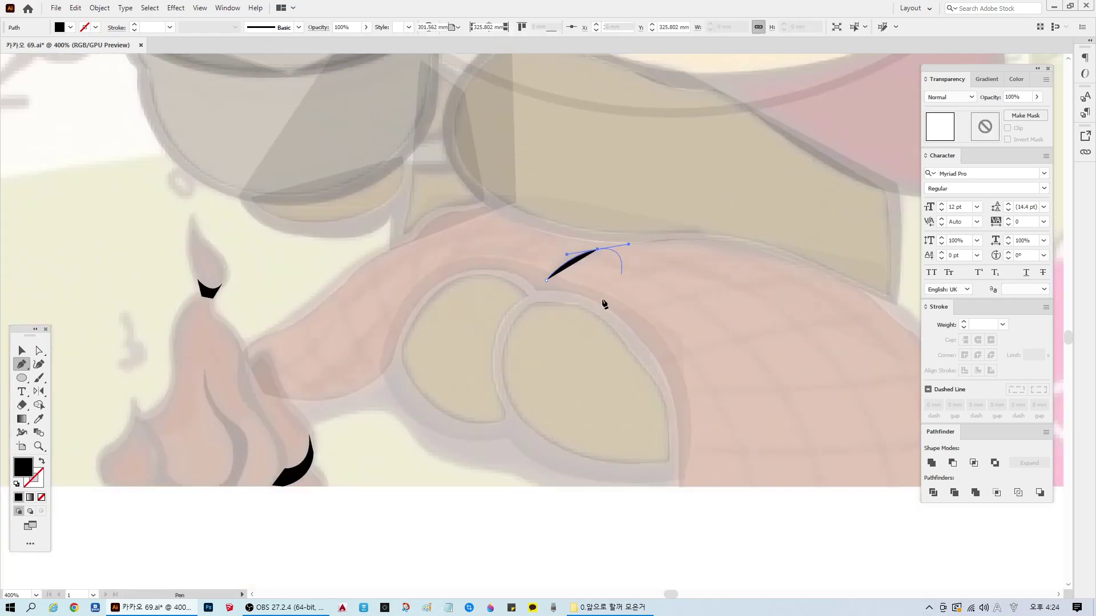
left_click(42, 464)
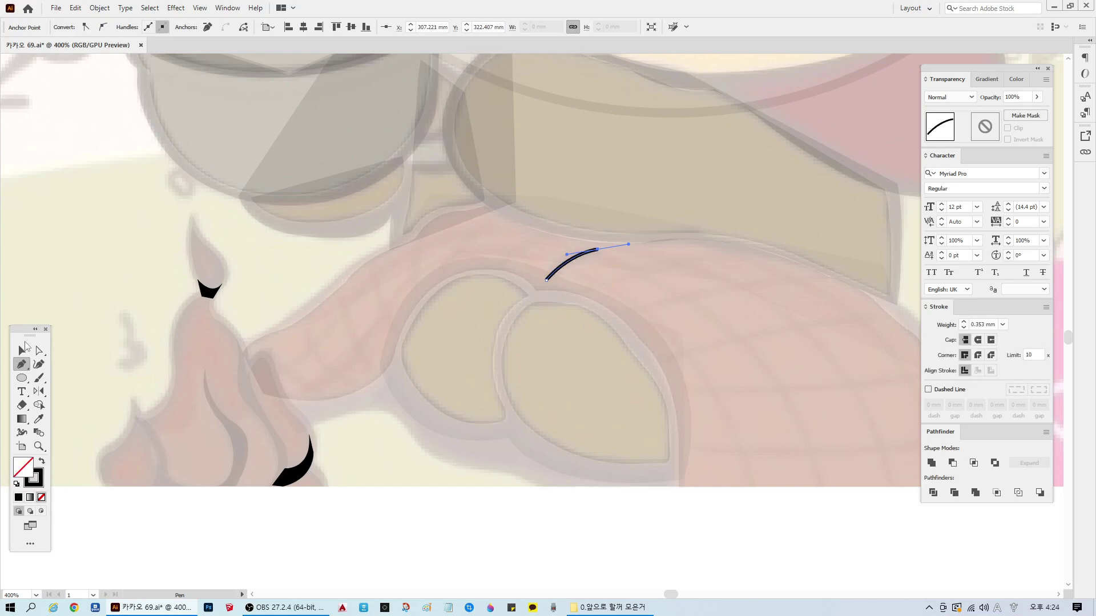
Step: Give the fold line above the feet a 0.6 mm stroke weight and round caps
left_click(23, 349)
left_click(533, 577)
left_click_drag(573, 256, 516, 355)
key("ctrl+z")
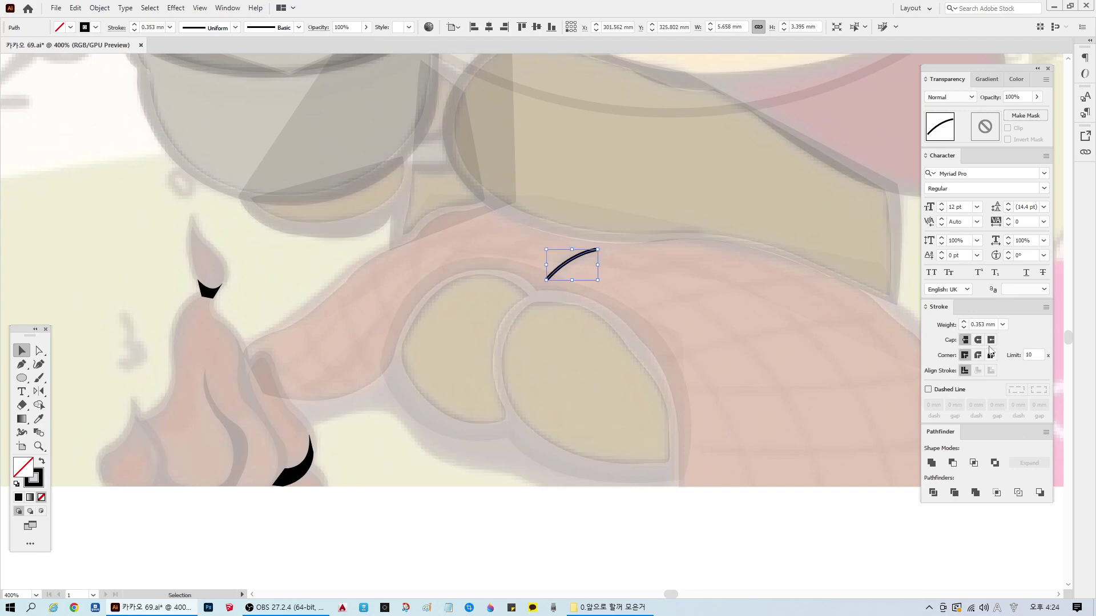
left_click(970, 323)
key("BackSpace")
type("0.6")
key("Return")
left_click(977, 339)
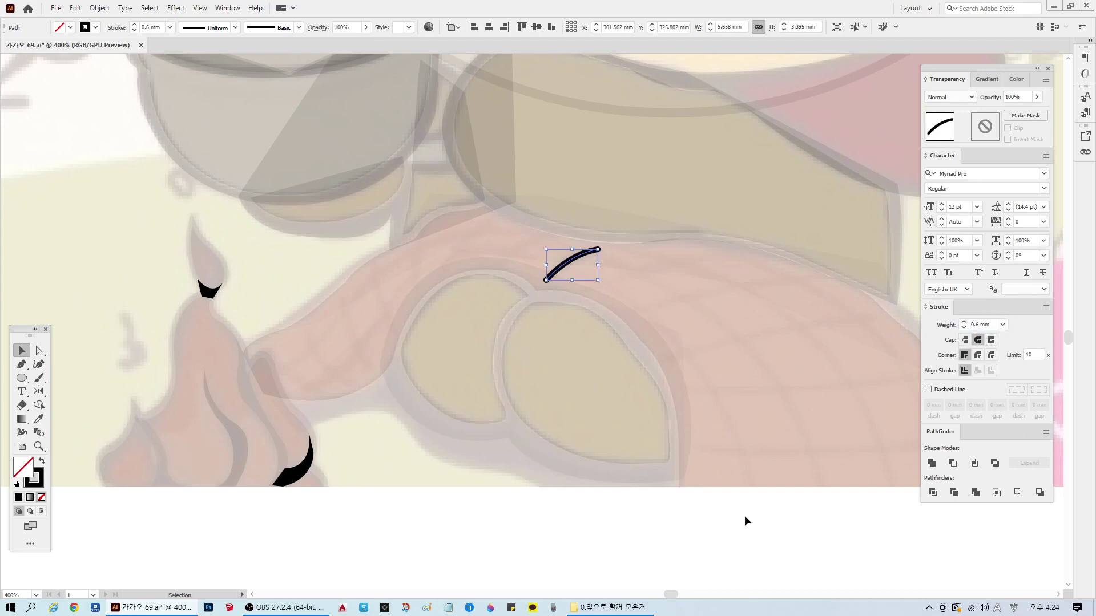
left_click(744, 516)
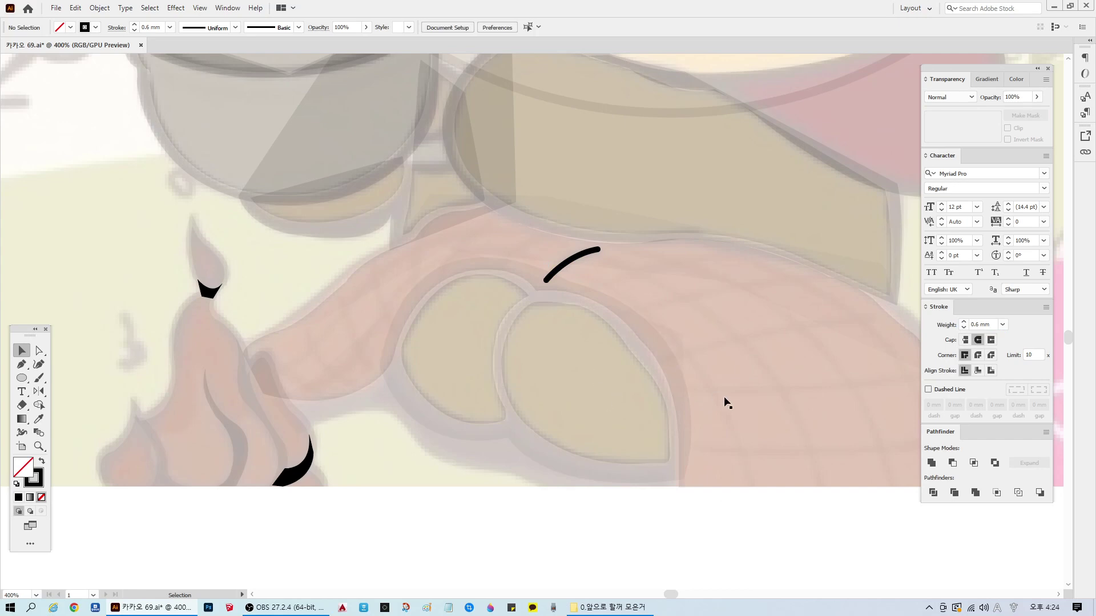
Step: Set the opacity of the fold line above the feet to 5%
scroll(793, 401, "down", 1)
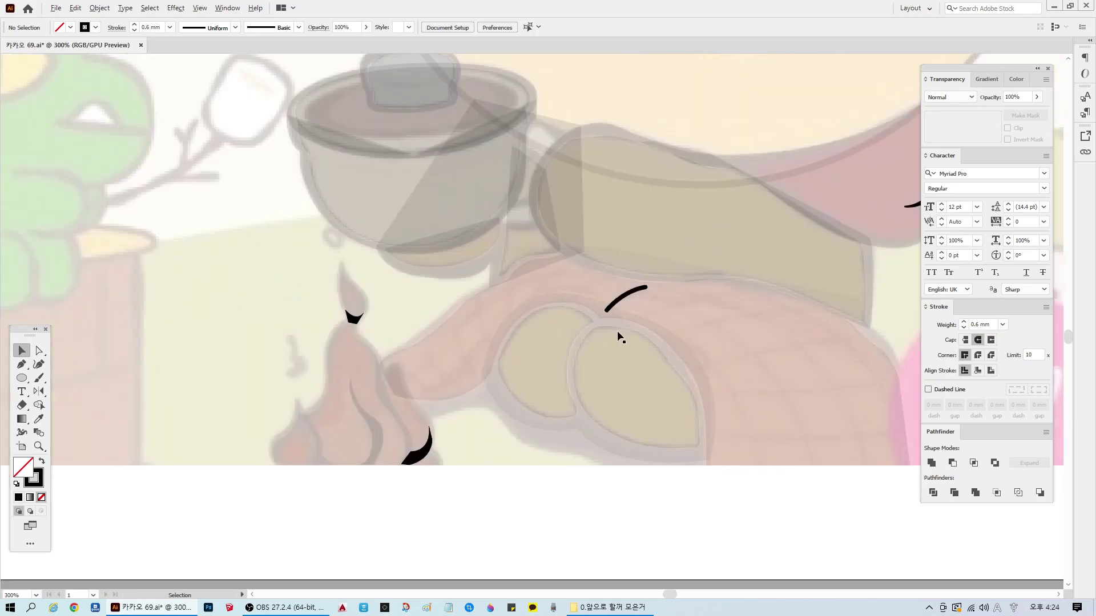
left_click(628, 297)
left_click(790, 539)
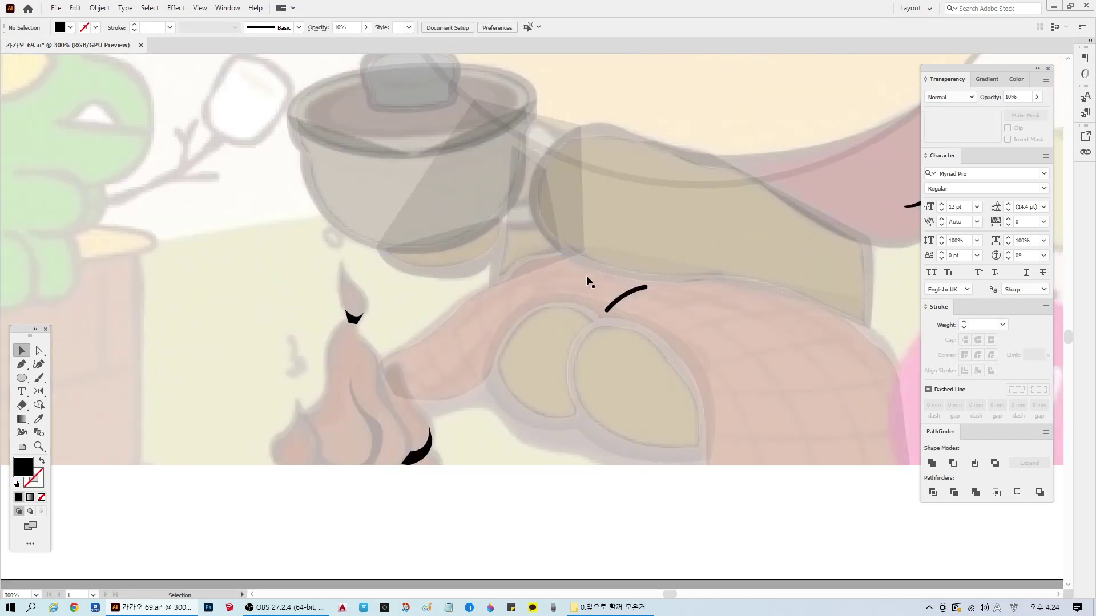
left_click(622, 304)
double_click(1021, 97)
type("5")
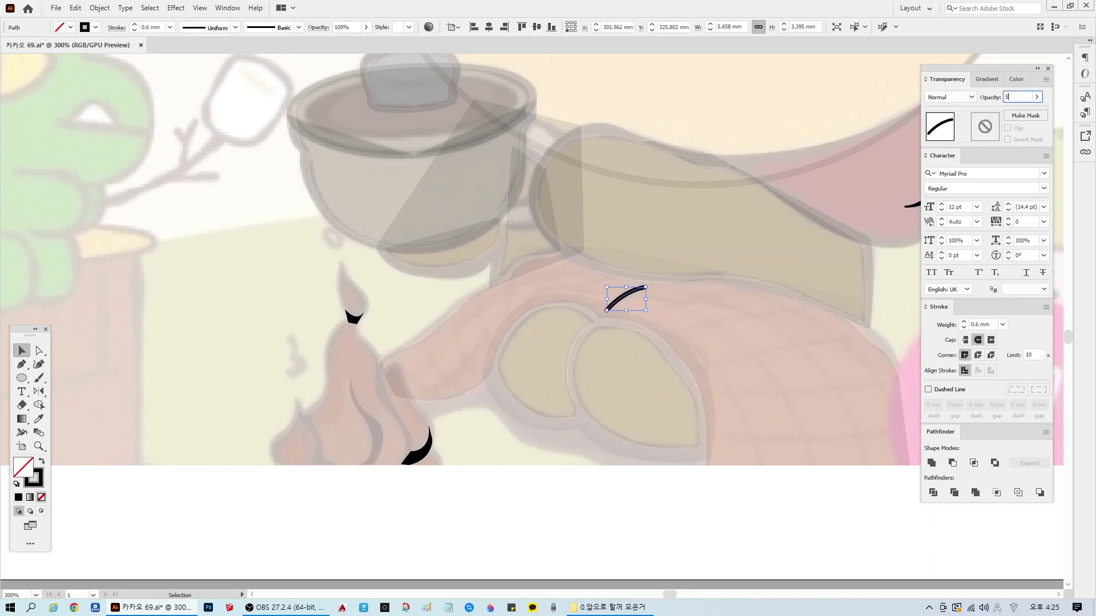
key("Return")
left_click_drag(667, 593, 674, 594)
left_click(651, 526)
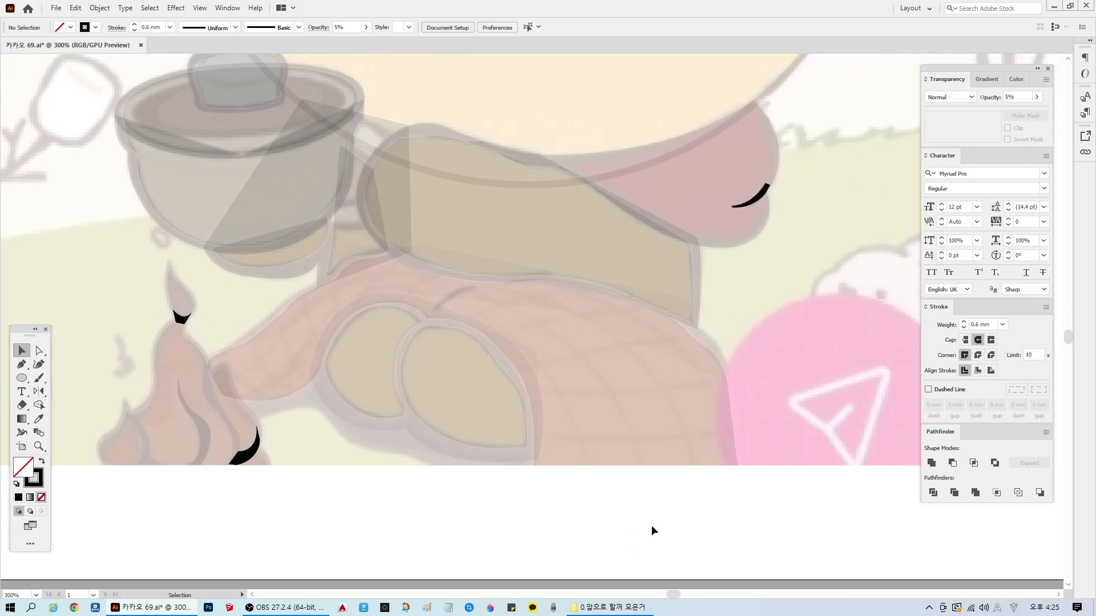
Step: Draw the two lowest curved crosswise pattern lines on the blanket, from beside the right foot to the blanket's right edge
left_click(22, 366)
left_click(535, 435)
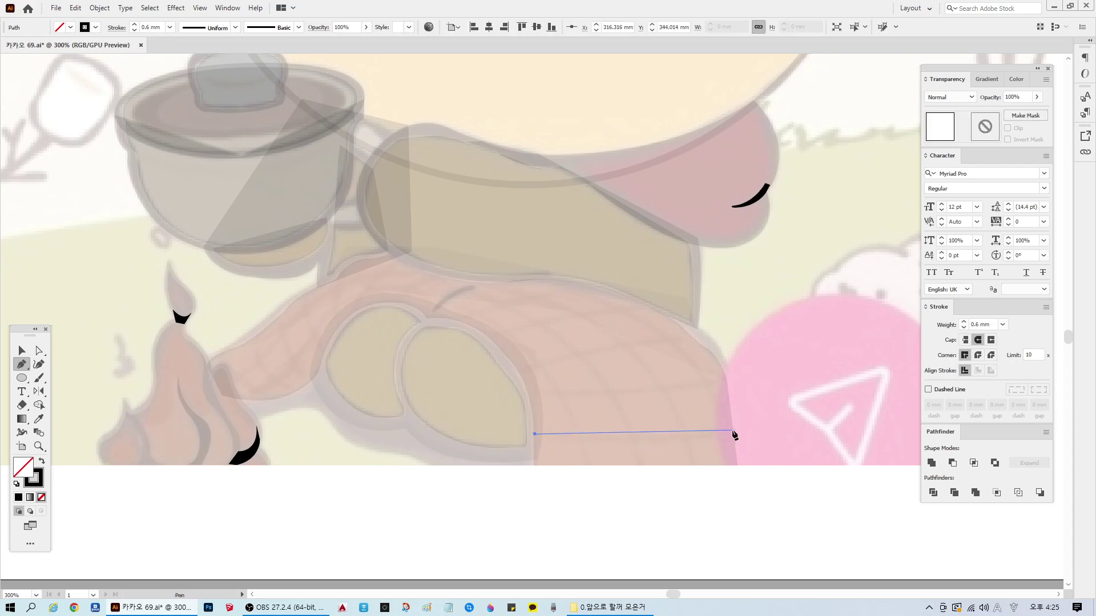
left_click_drag(732, 432, 823, 413)
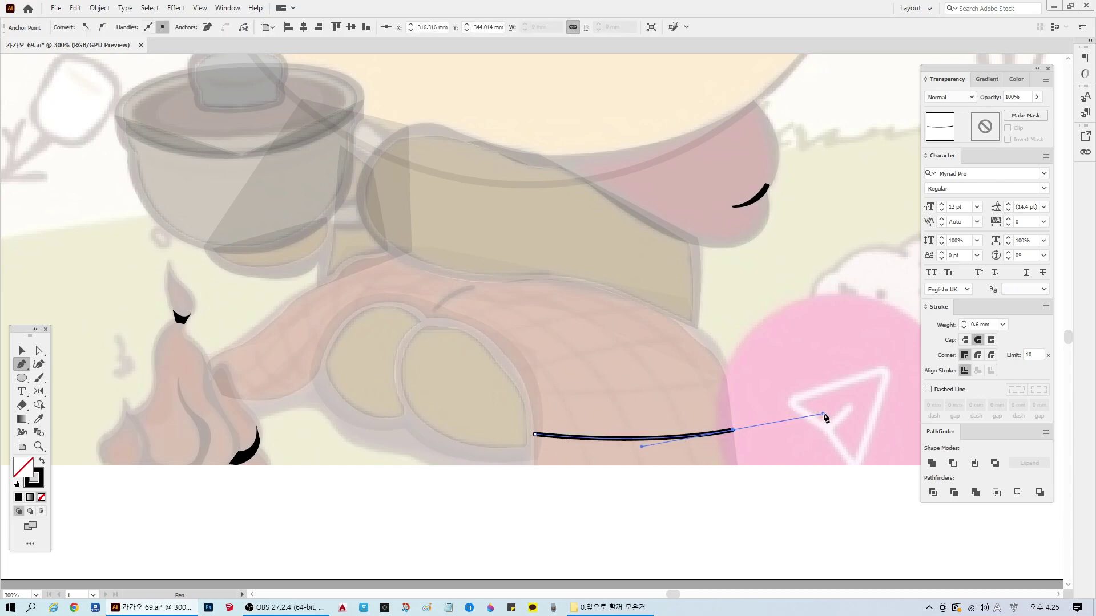
left_click(665, 549, "ctrl")
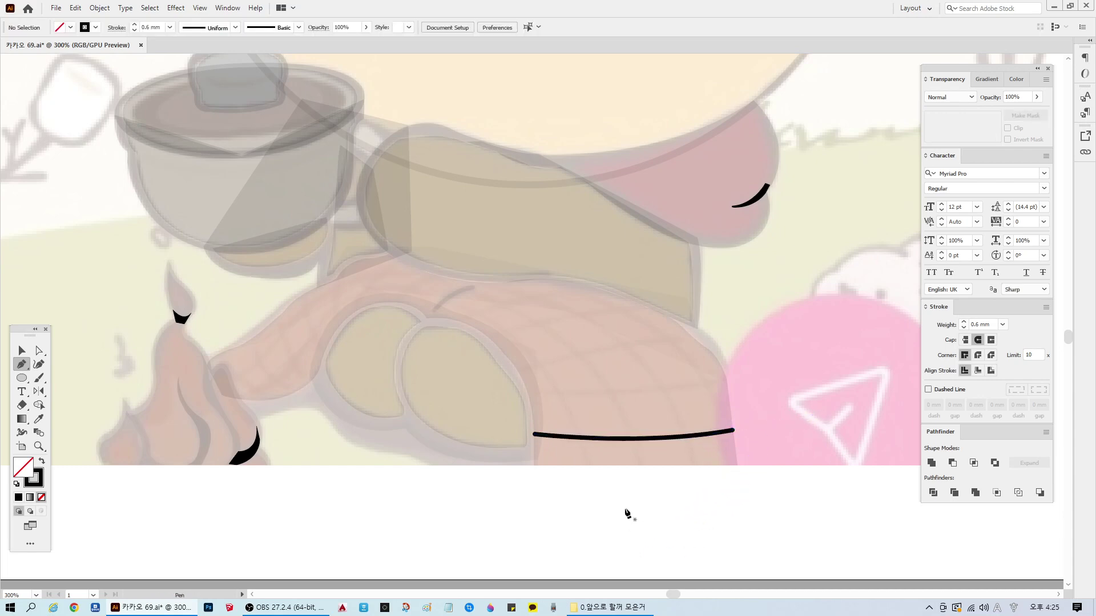
left_click(527, 391)
left_click(727, 379)
left_click_drag(728, 384, 783, 362)
left_click(692, 504, "ctrl")
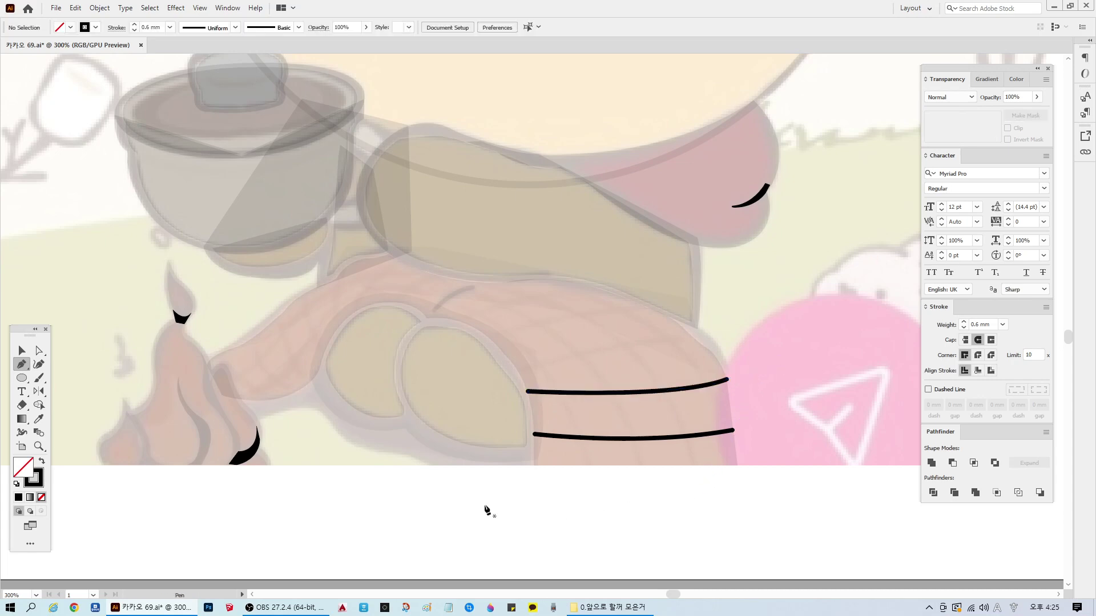
Step: Draw the third and fourth crosswise pattern lines, rising from the right foot's upper right curve to the blanket's upper right edge
left_click(22, 349)
scroll(639, 394, "up", 1)
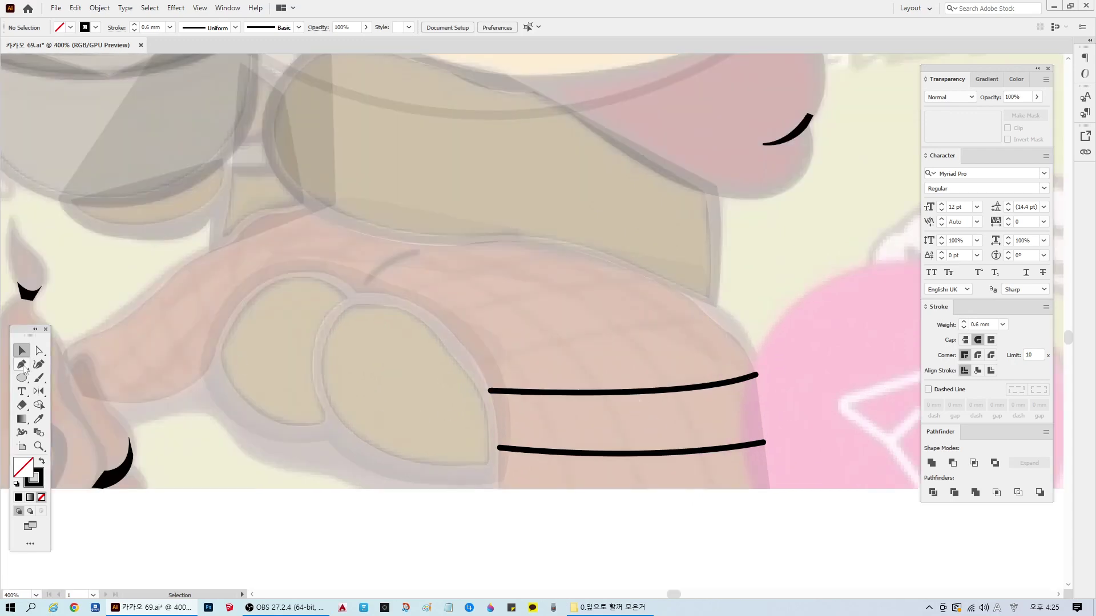
left_click(22, 364)
left_click(479, 365)
left_click_drag(708, 318, 825, 310)
left_click(660, 538, "ctrl")
left_click(23, 348)
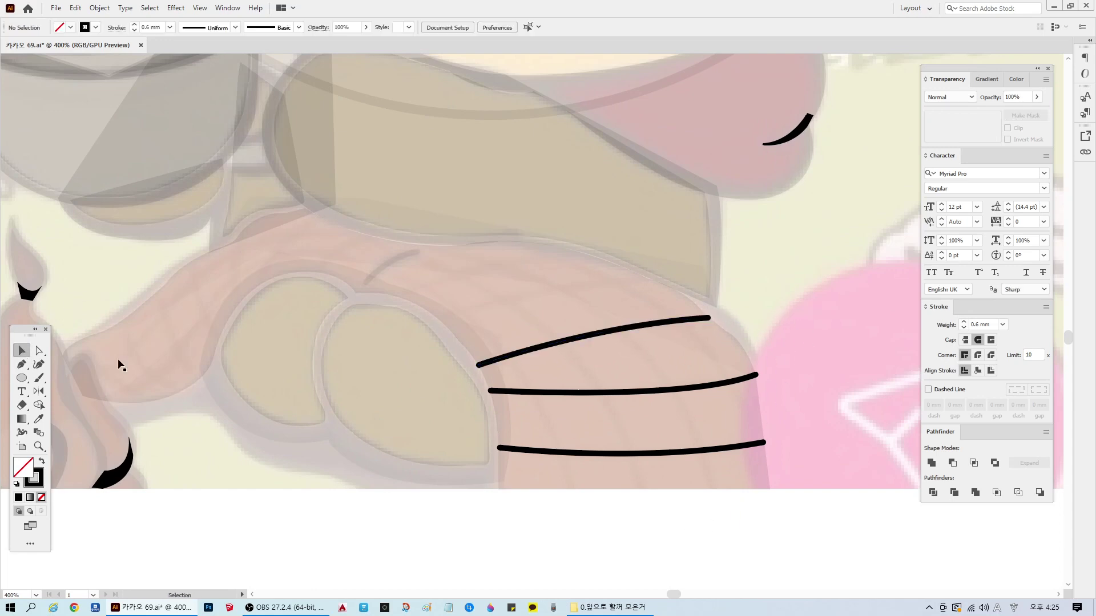
left_click(21, 364)
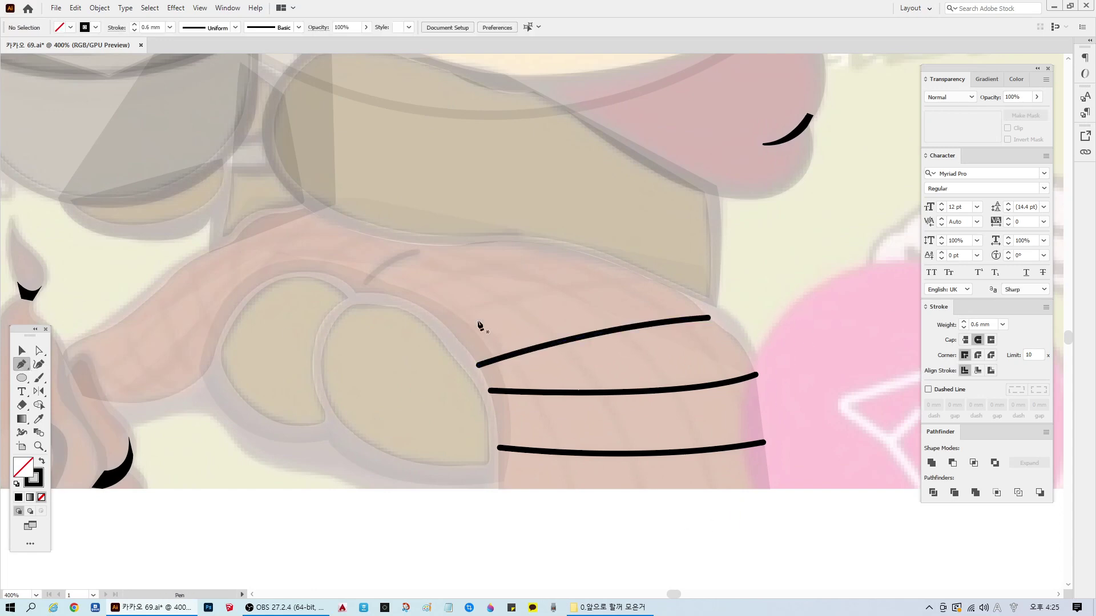
left_click(440, 319)
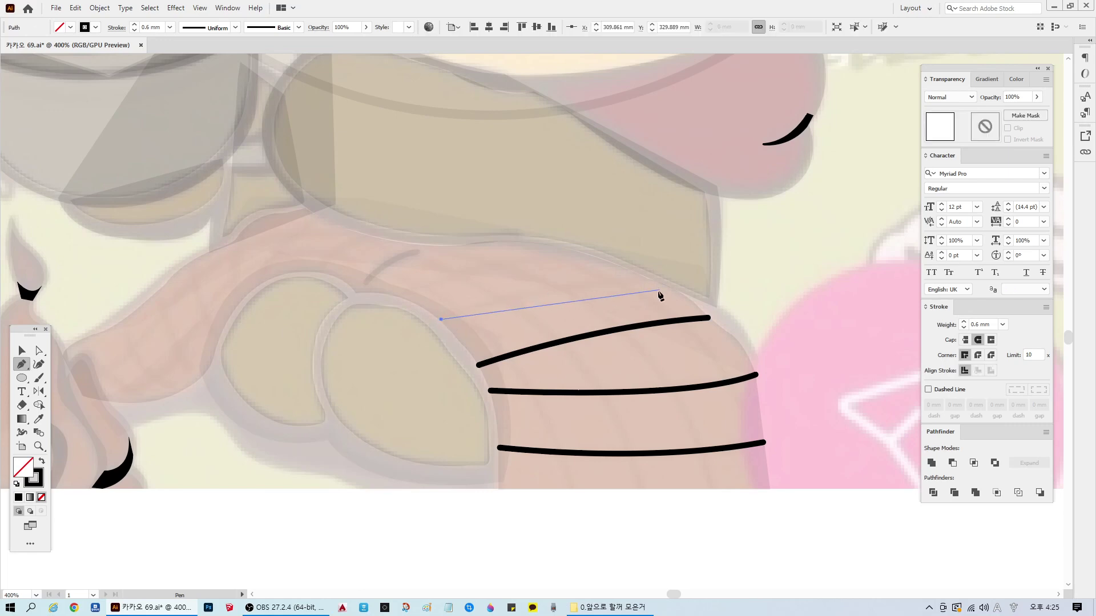
left_click_drag(654, 280, 779, 268)
left_click(614, 550, "ctrl")
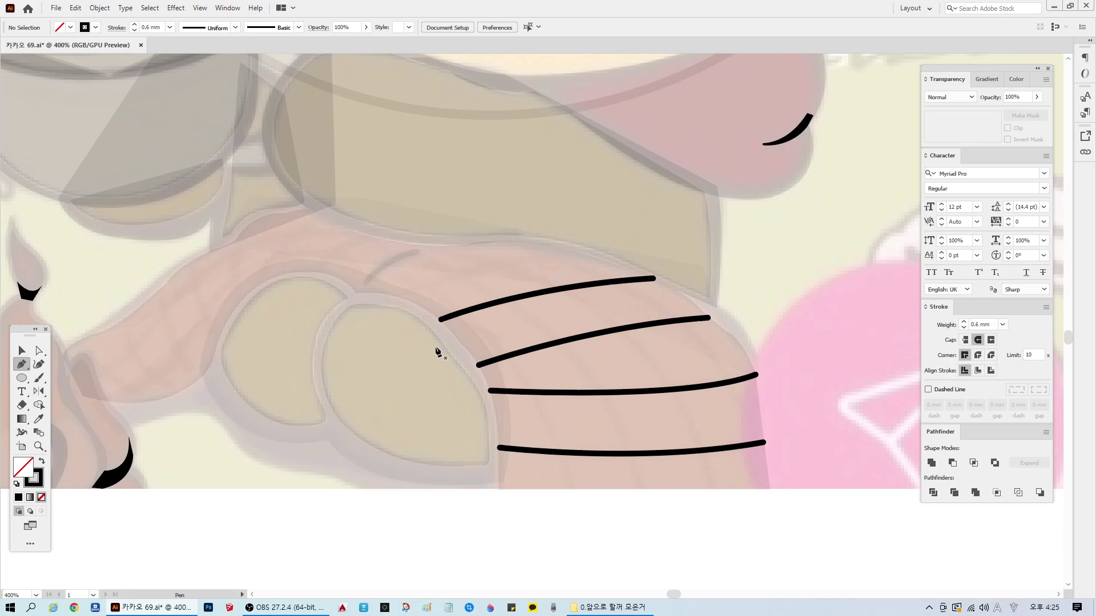
Step: Draw a fifth crosswise pattern line above the right foot and a short curved one from the left foot's top to the blanket's upper edge
left_click(399, 297)
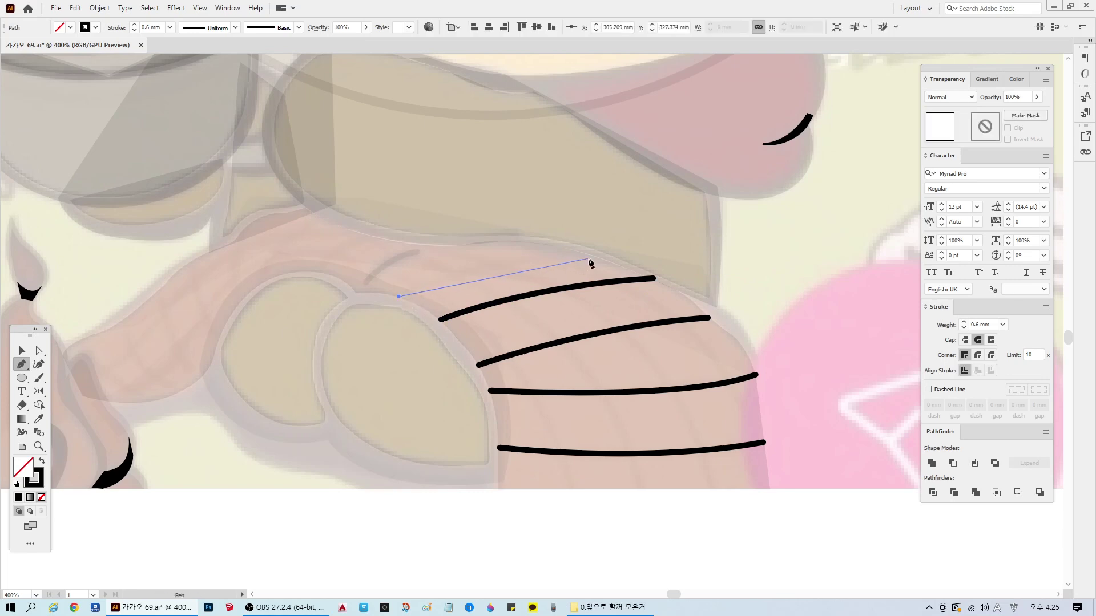
left_click_drag(594, 253, 707, 257)
left_click(581, 546, "ctrl")
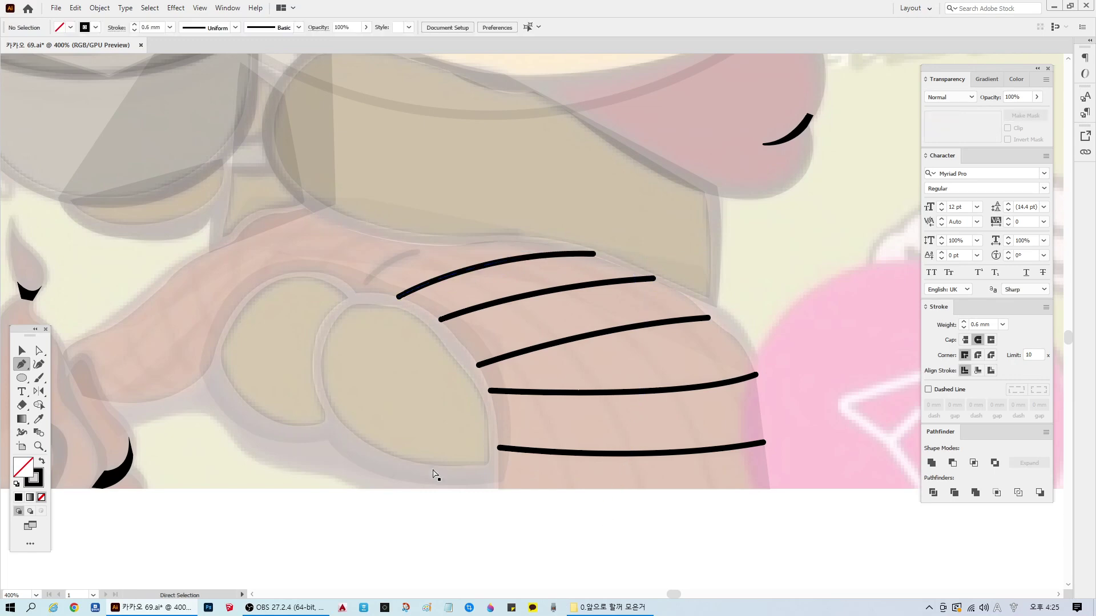
left_click(319, 273)
left_click_drag(379, 237, 419, 234)
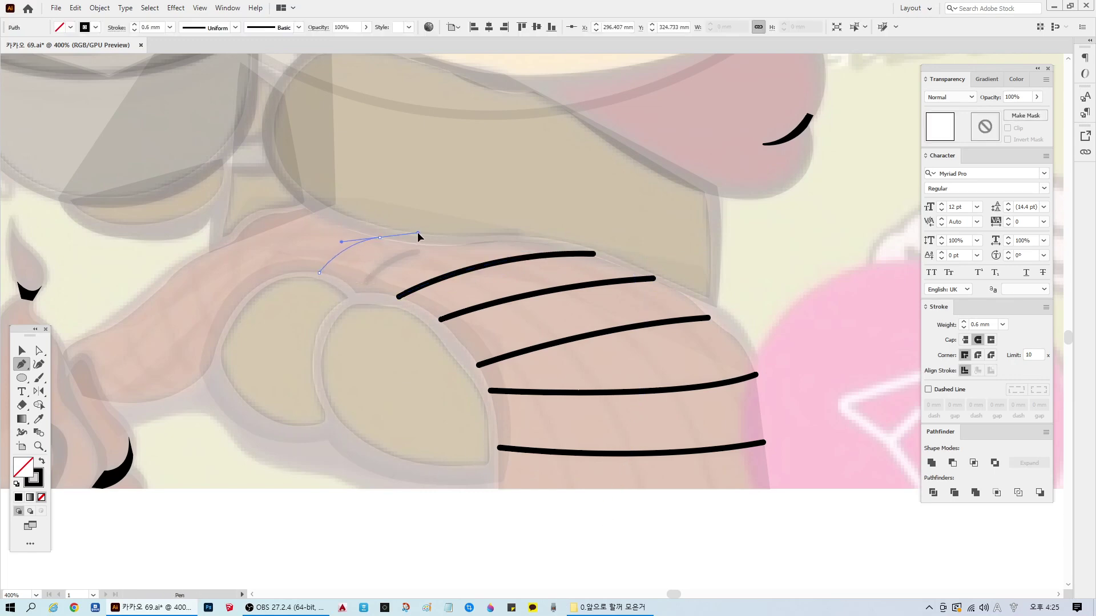
left_click(375, 558, "ctrl")
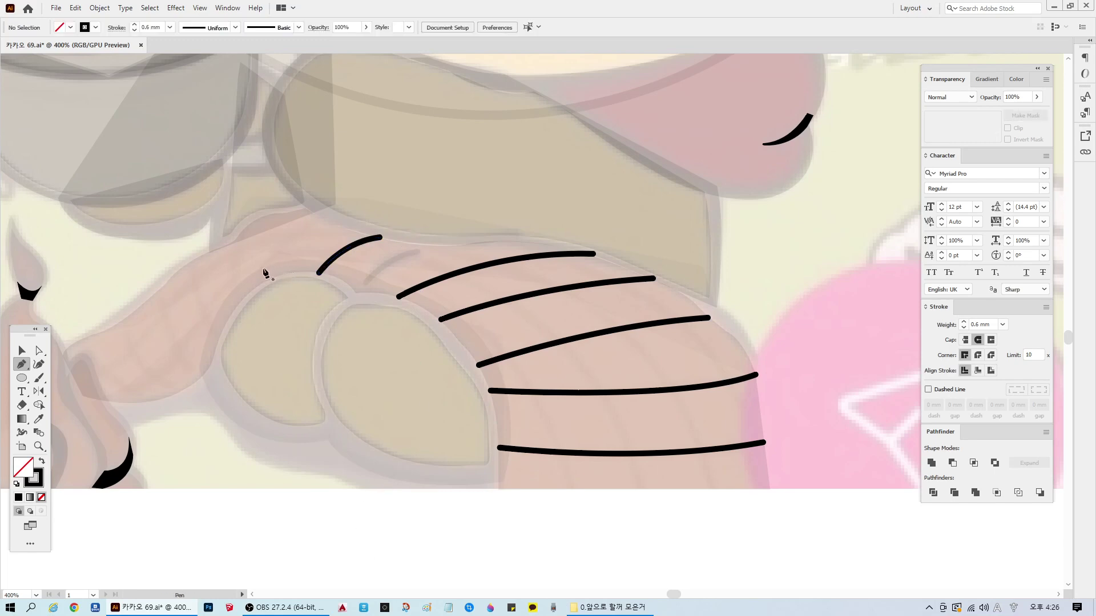
Step: Draw two short crosswise pattern lines on the blanket, rising from the left foot's upper left curve to the blanket's upper edge
left_click(261, 269)
left_click_drag(328, 218, 355, 214)
left_click(323, 557, "ctrl")
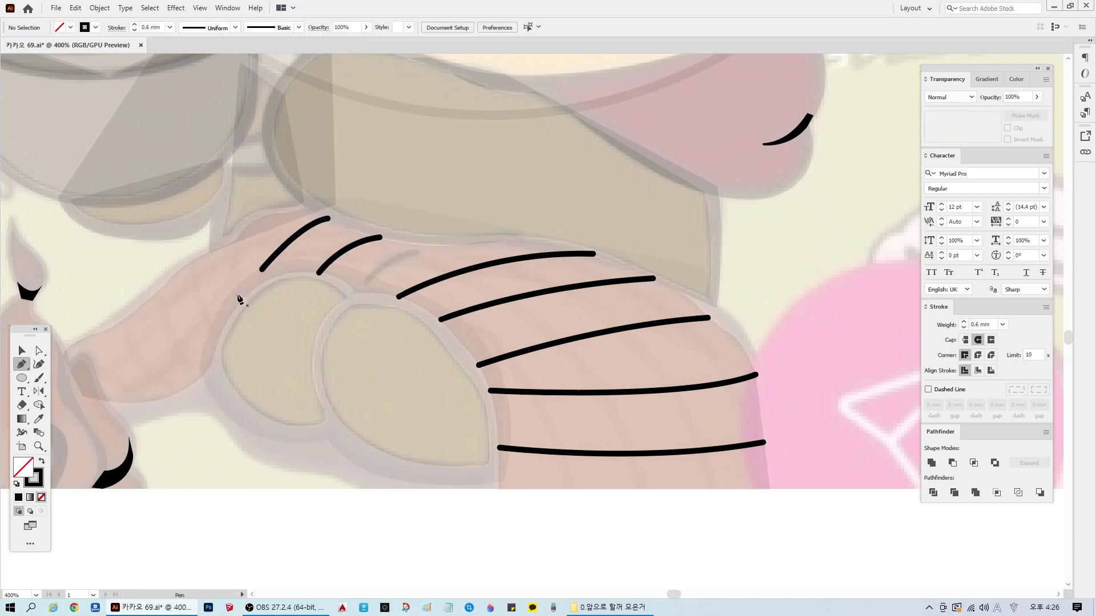
left_click(237, 295)
left_click_drag(238, 240, 244, 232)
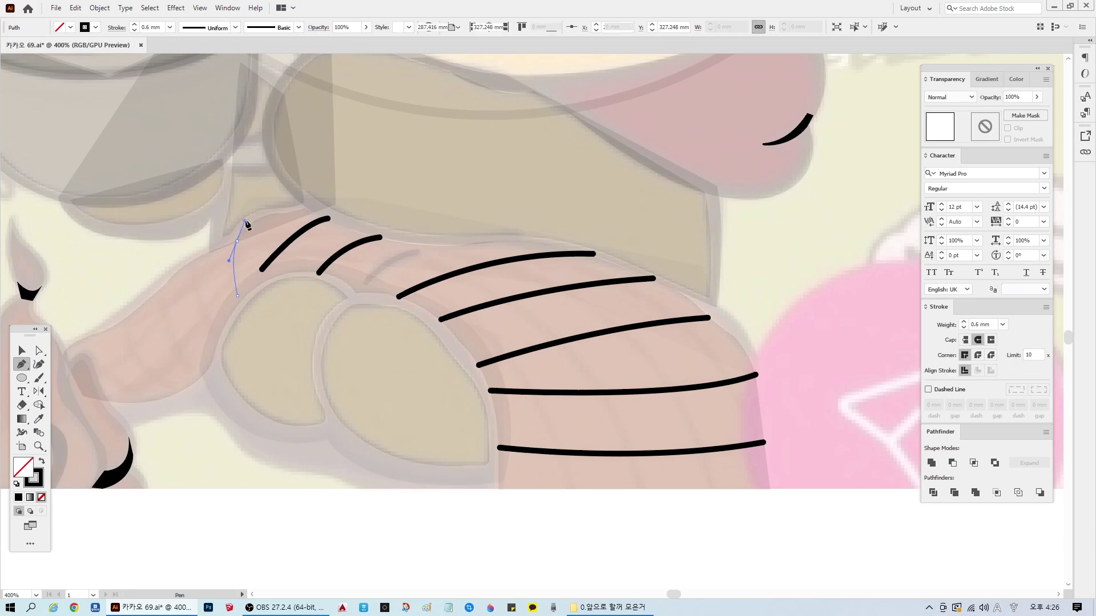
left_click(288, 568, "ctrl")
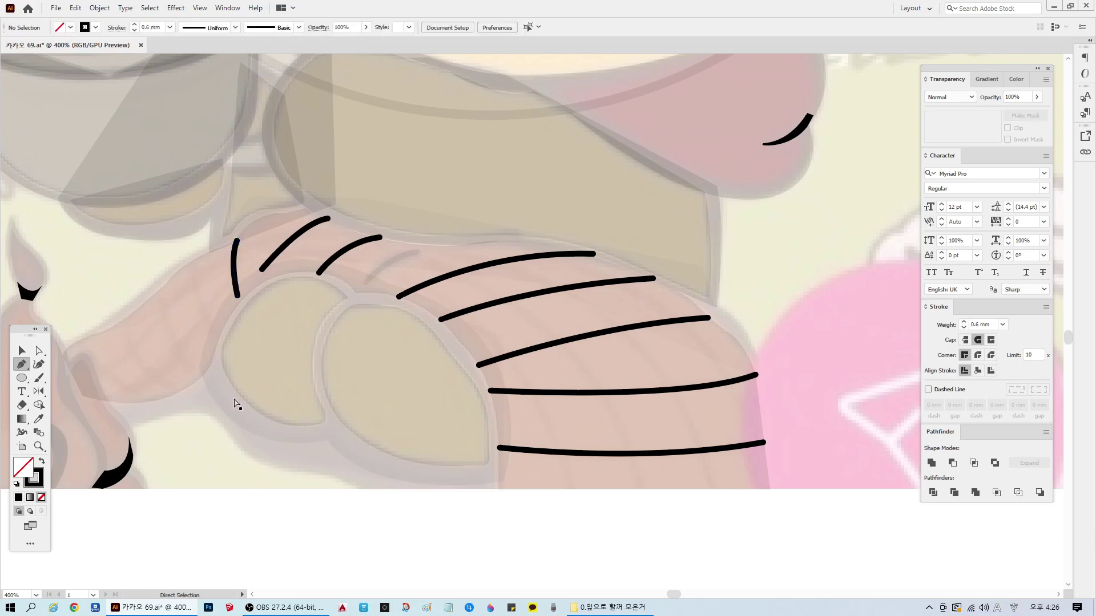
Step: Draw two curved crosswise pattern lines across the narrow part of the blanket, beside the left foot's outer edge
left_click(216, 332)
left_click_drag(196, 258, 205, 244)
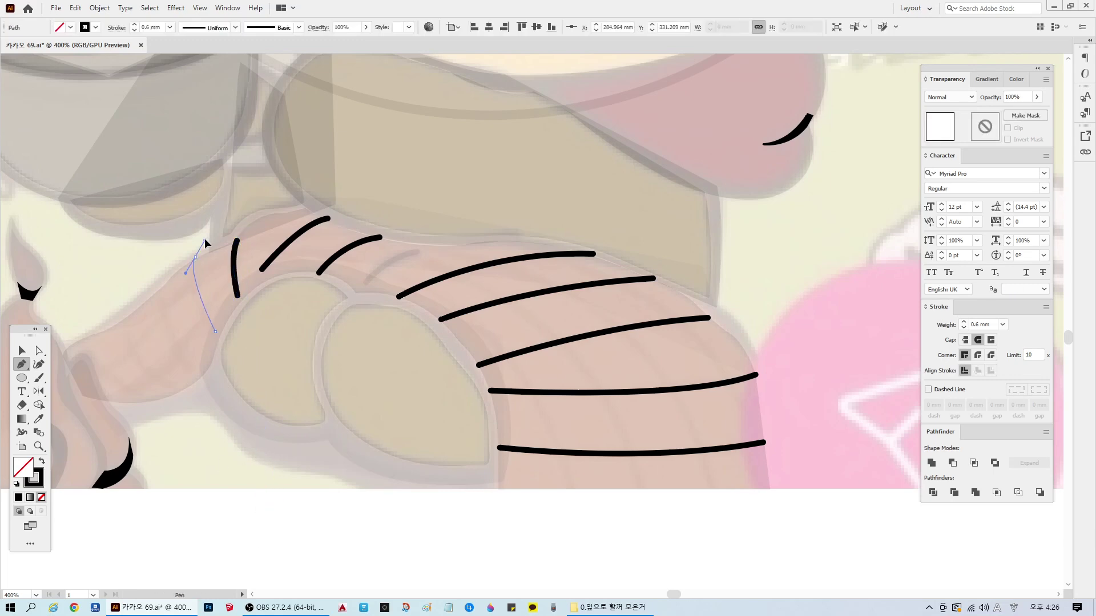
left_click(298, 559, "ctrl")
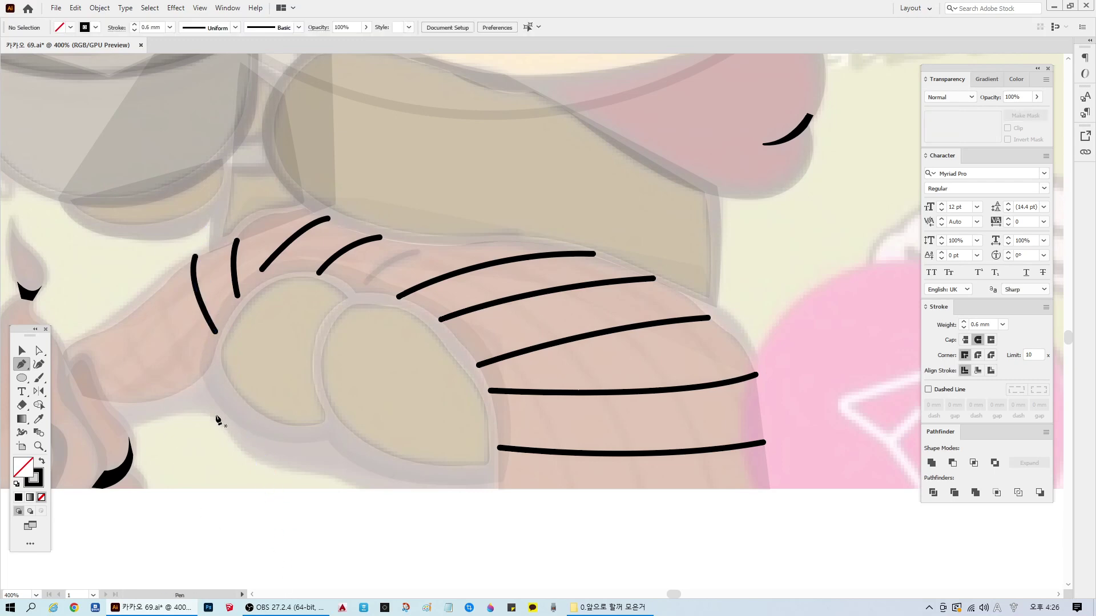
left_click(199, 382)
left_click_drag(157, 287, 168, 257)
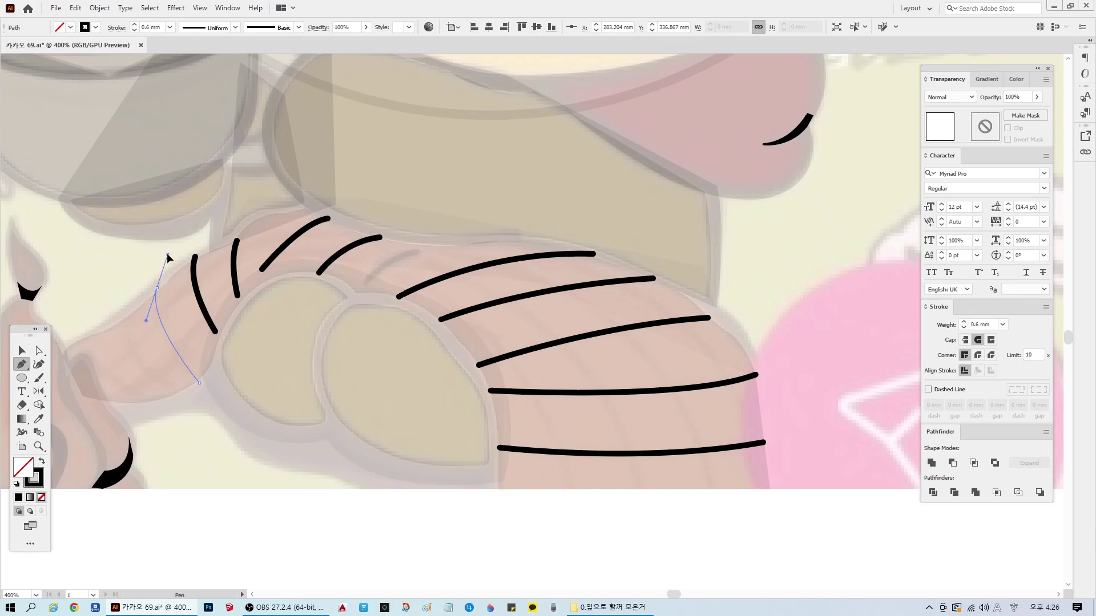
left_click(215, 558, "ctrl")
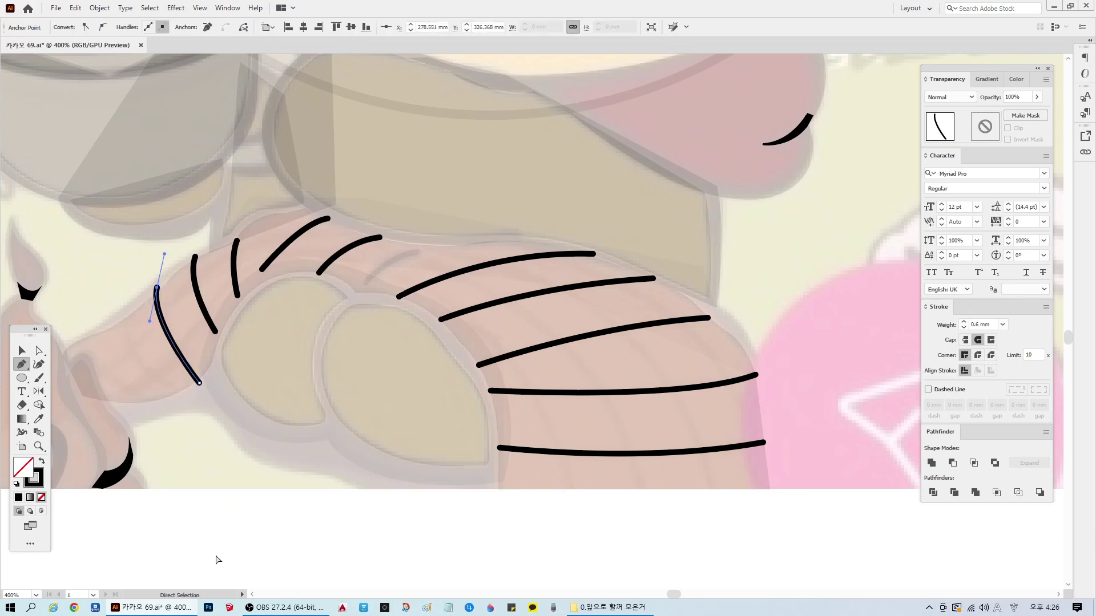
Step: Draw the last two curved crosswise pattern lines at the blanket's narrow left end, next to the campfire
left_click(179, 394)
left_click_drag(123, 315, 127, 278)
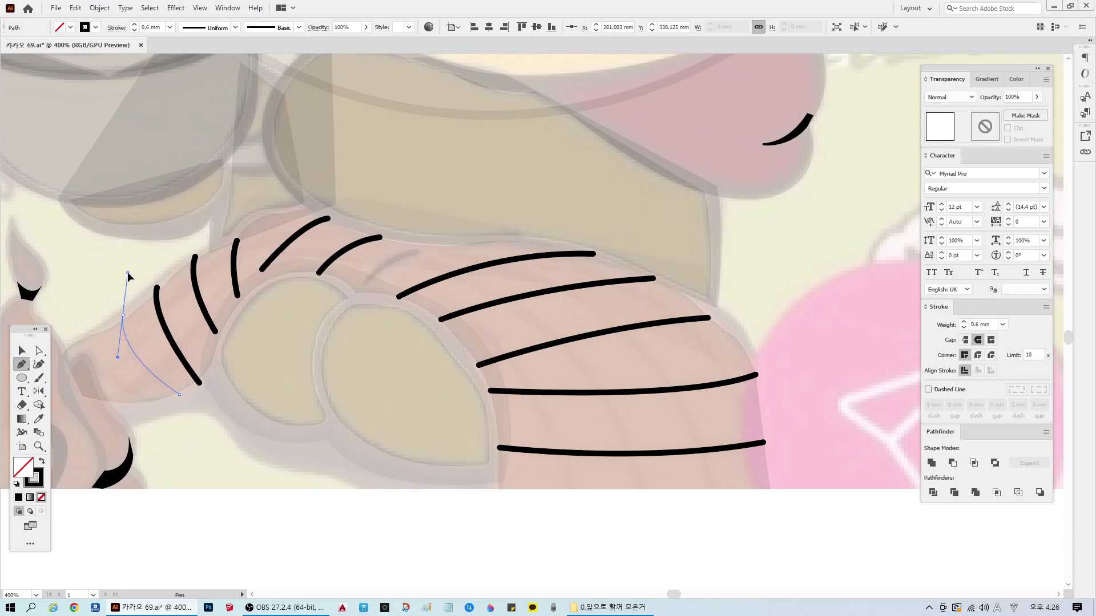
left_click(197, 542, "ctrl")
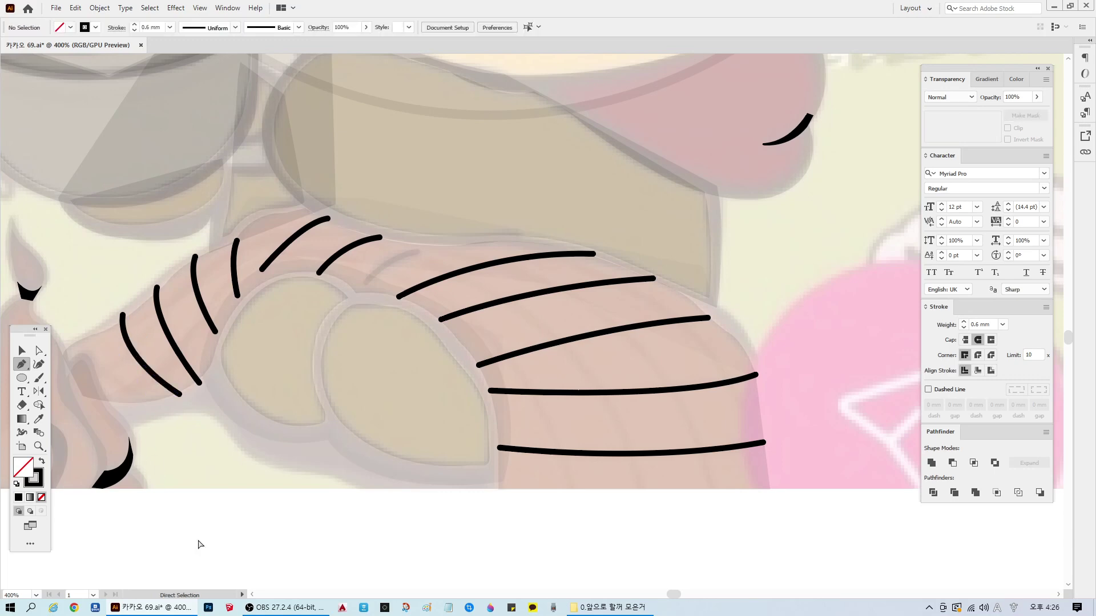
left_click(155, 402)
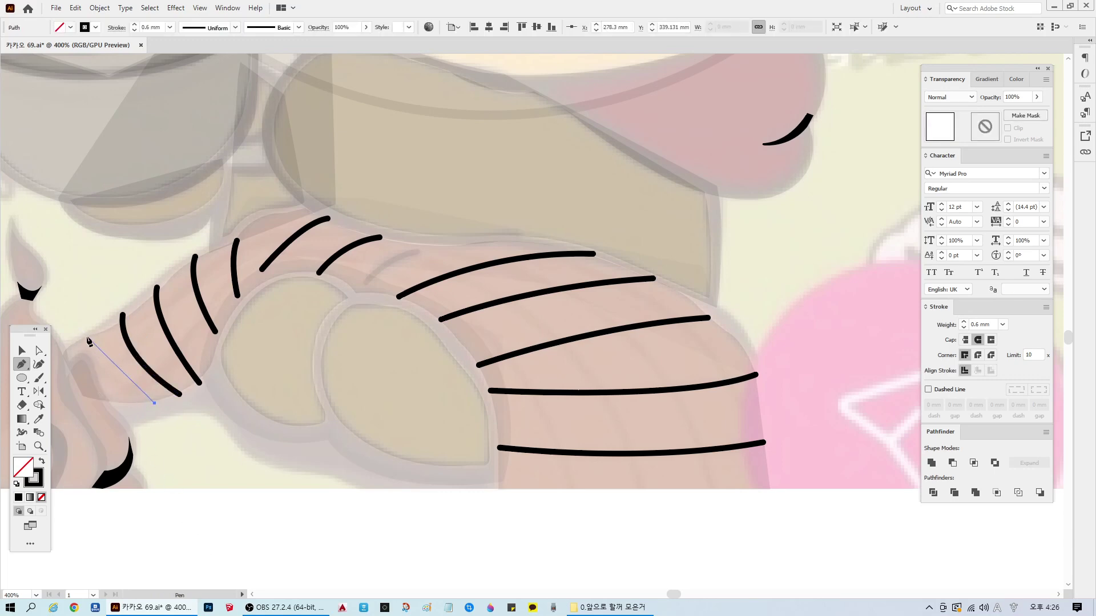
left_click_drag(86, 336, 69, 270)
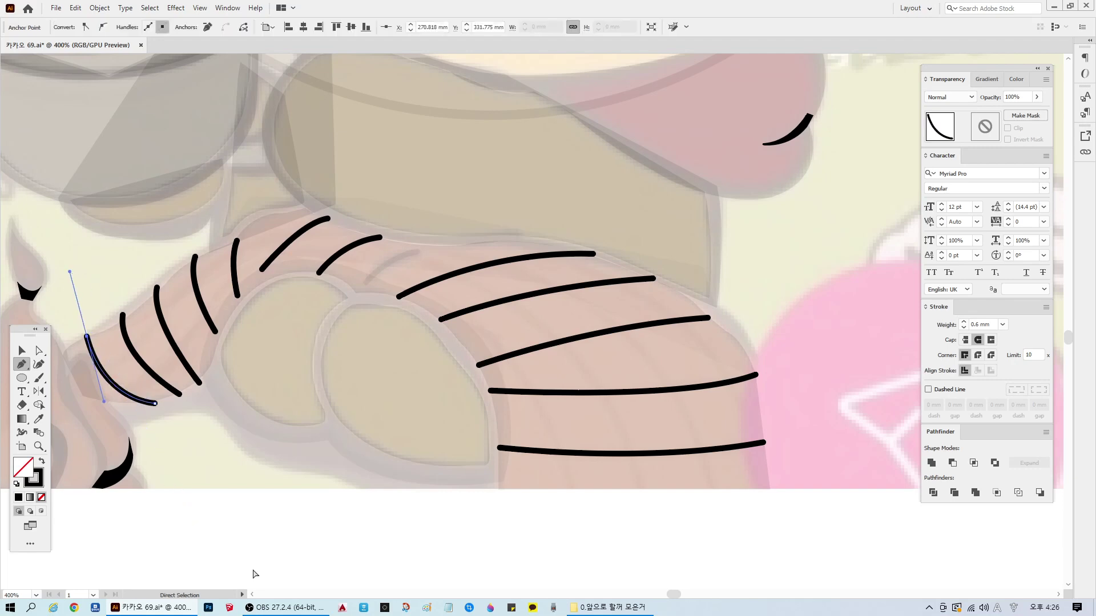
left_click(257, 574, "ctrl")
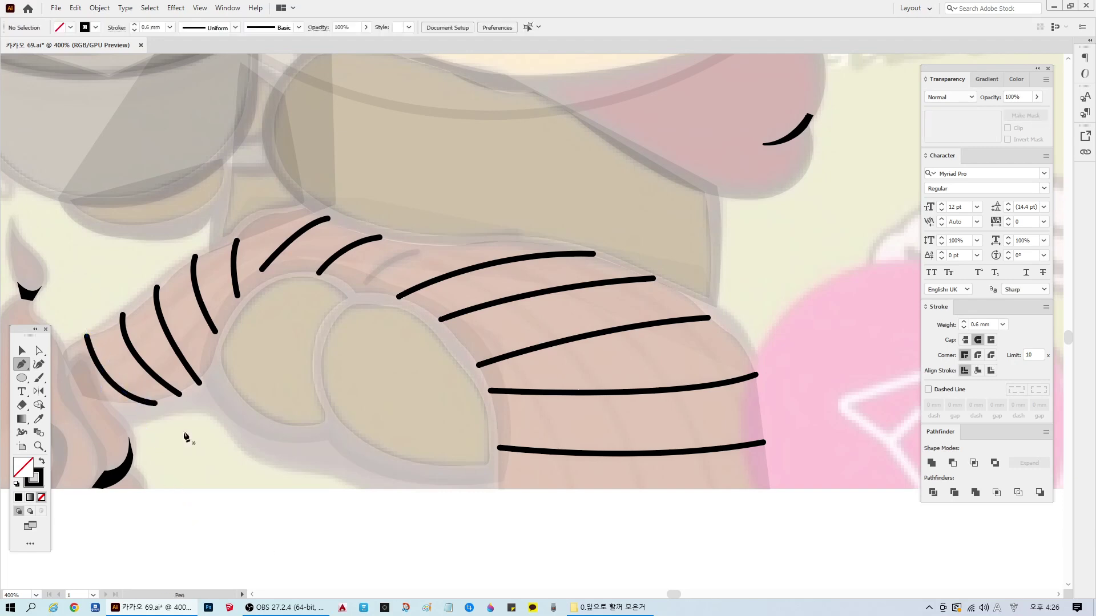
Step: Draw two lengthwise pattern curves from the blanket's bottom edge, one ending above the right foot and one at the blanket's upper edge
left_click(571, 489)
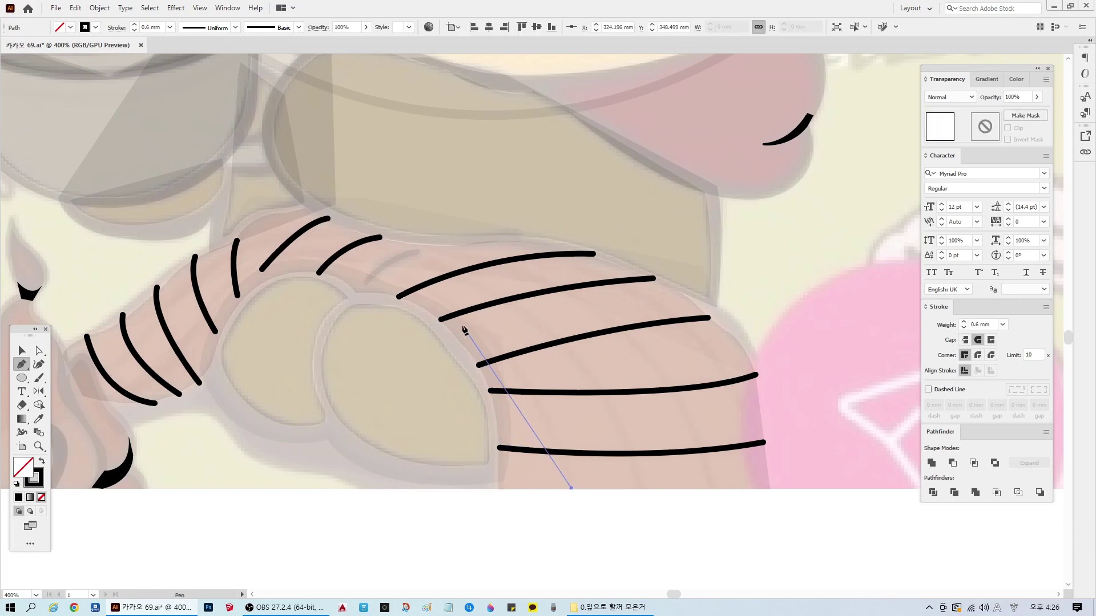
left_click_drag(463, 324, 398, 297)
left_click(571, 525, "ctrl")
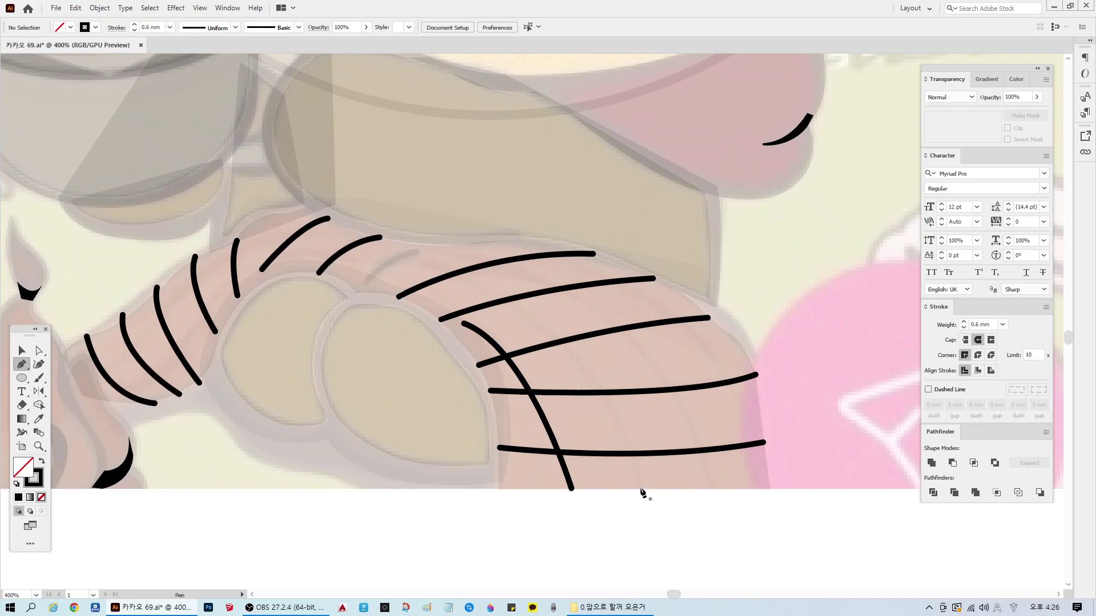
left_click(641, 488)
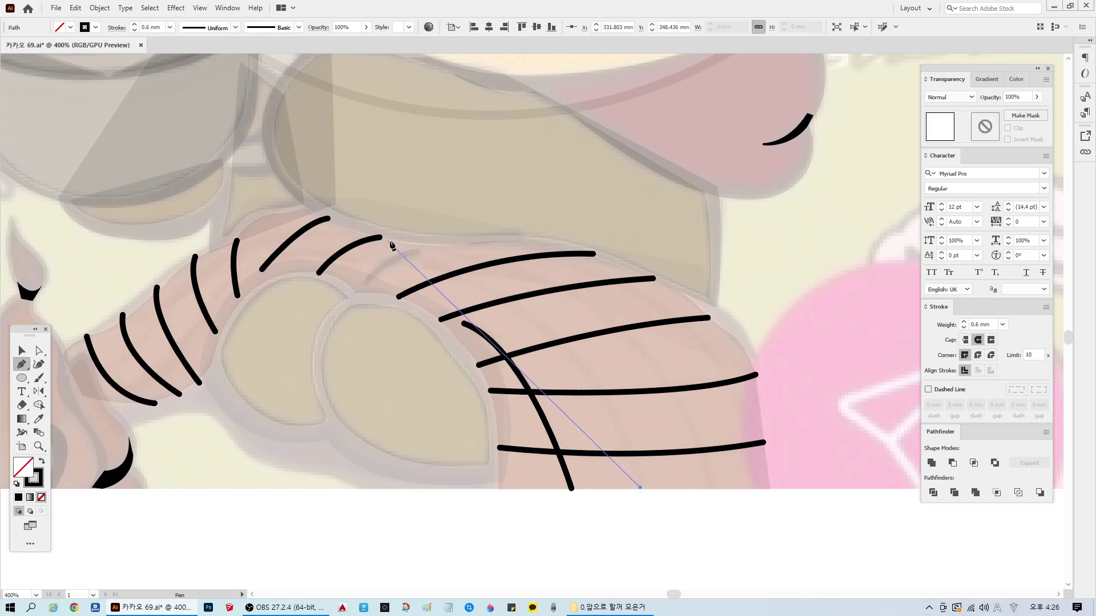
mouse_move(367, 229)
left_mouse_down()
mouse_move(160, 215)
mouse_move(147, 170)
left_mouse_up()
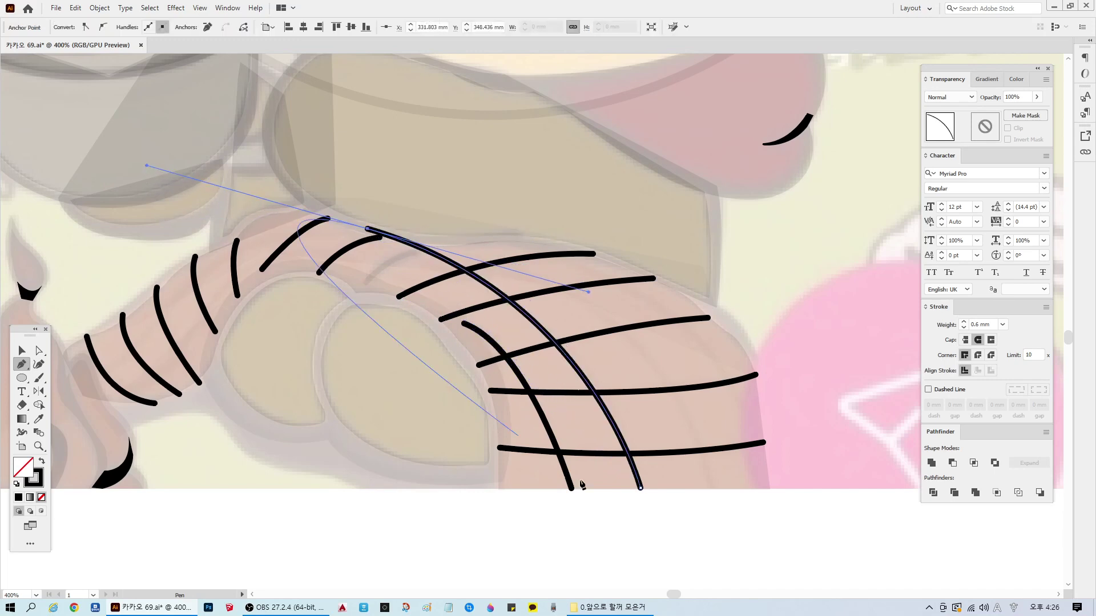
left_click(631, 526, "ctrl")
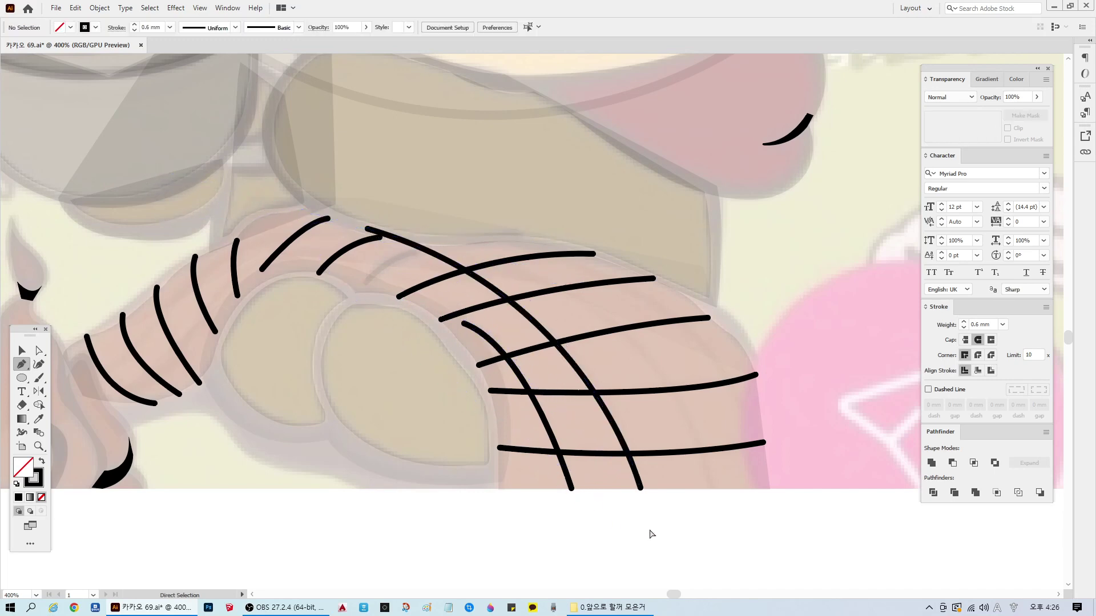
Step: Draw two more lengthwise pattern curves to the blanket's upper edge, one from its bottom edge and one from its right edge
left_click(711, 488)
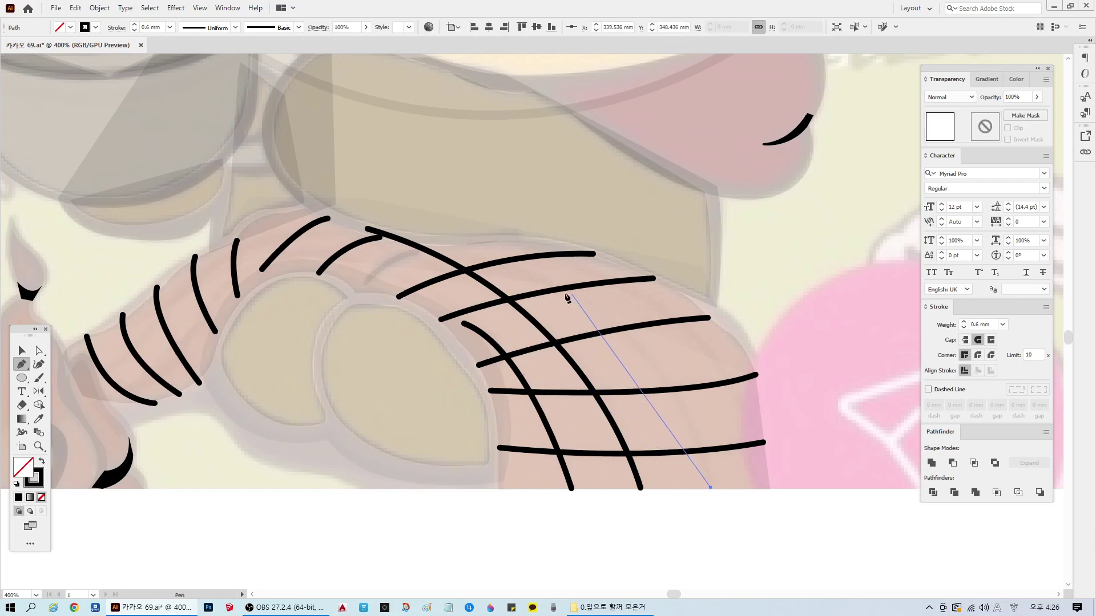
left_click_drag(467, 238, 277, 194)
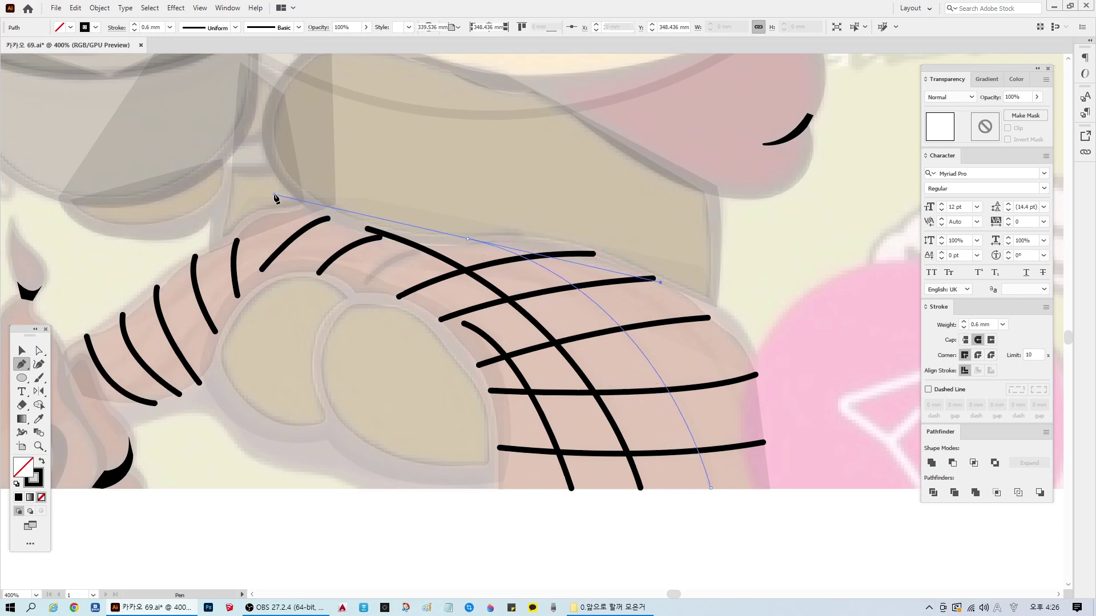
left_click(748, 540, "ctrl")
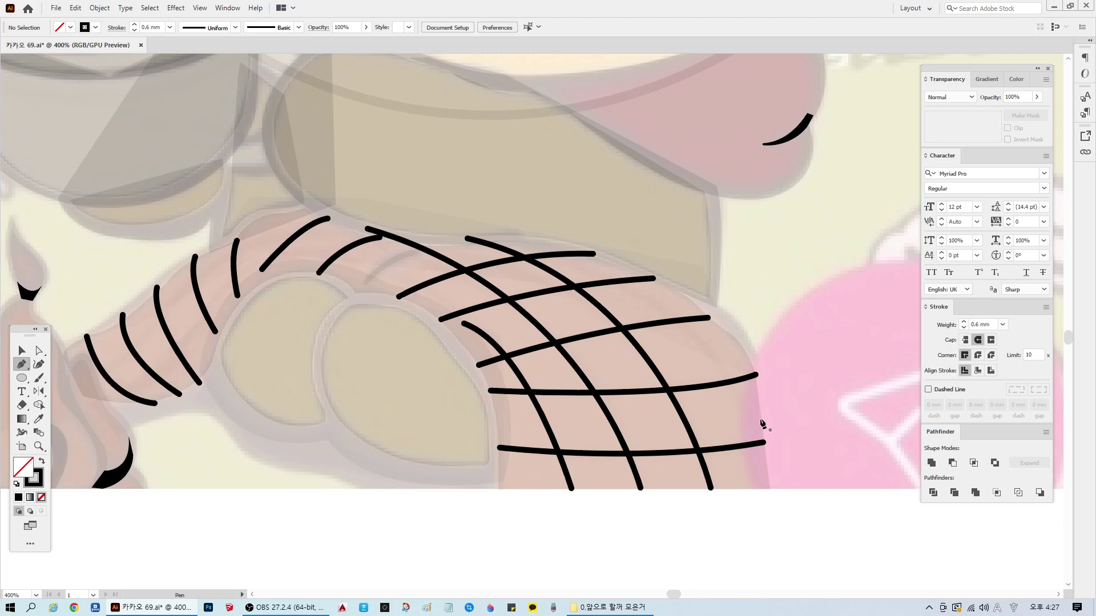
left_click(759, 419)
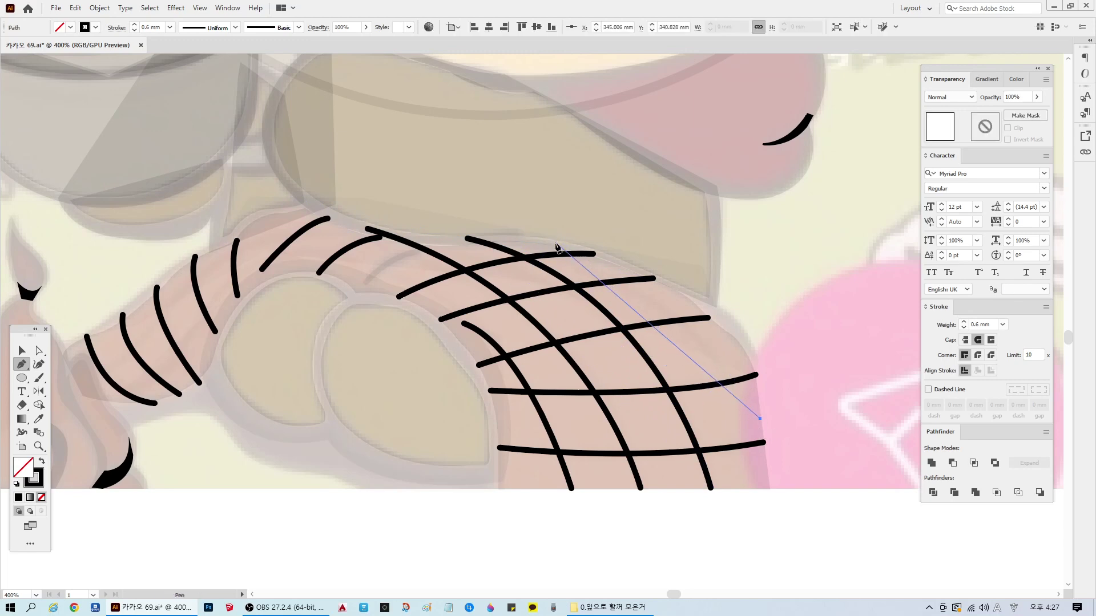
left_click_drag(557, 245, 441, 224)
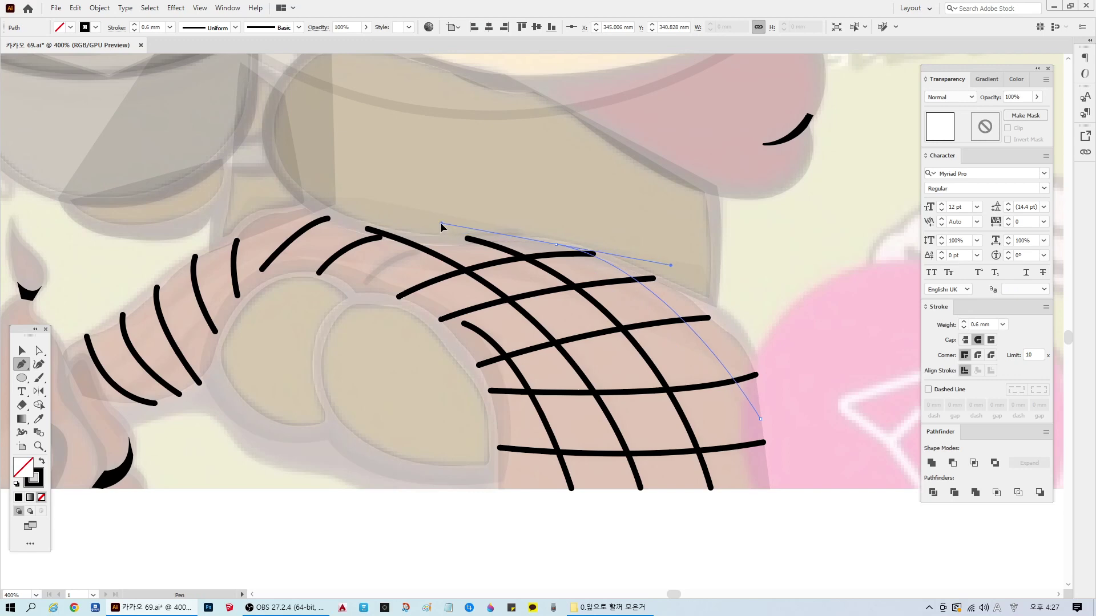
key("Escape")
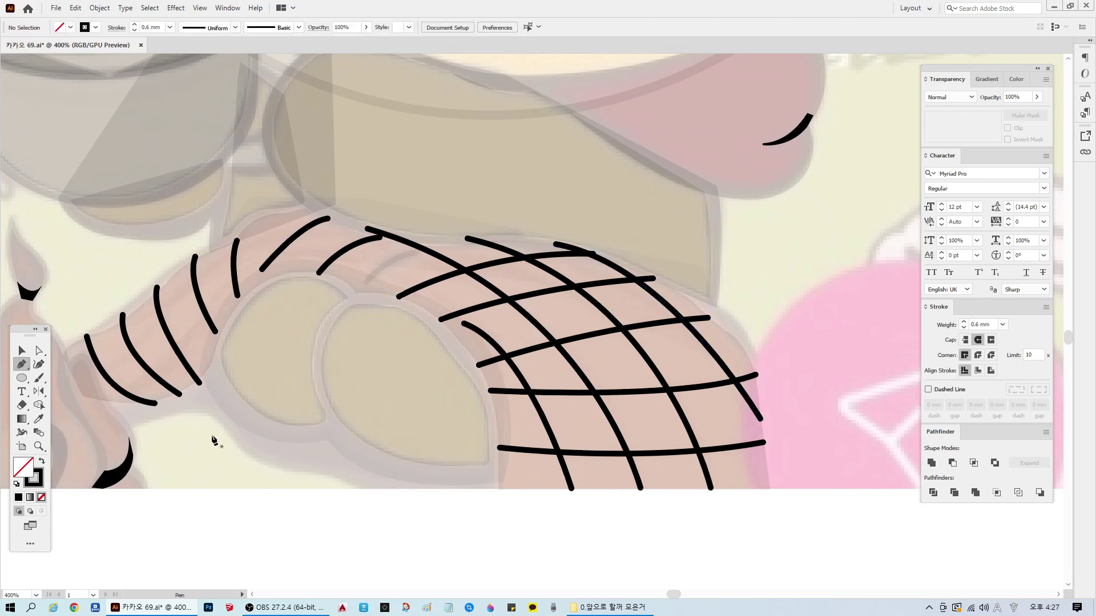
Step: Draw a lengthwise pattern line through the short crosswise lines, from the blanket's left end by the campfire to its upper edge
scroll(292, 382, "down", 2)
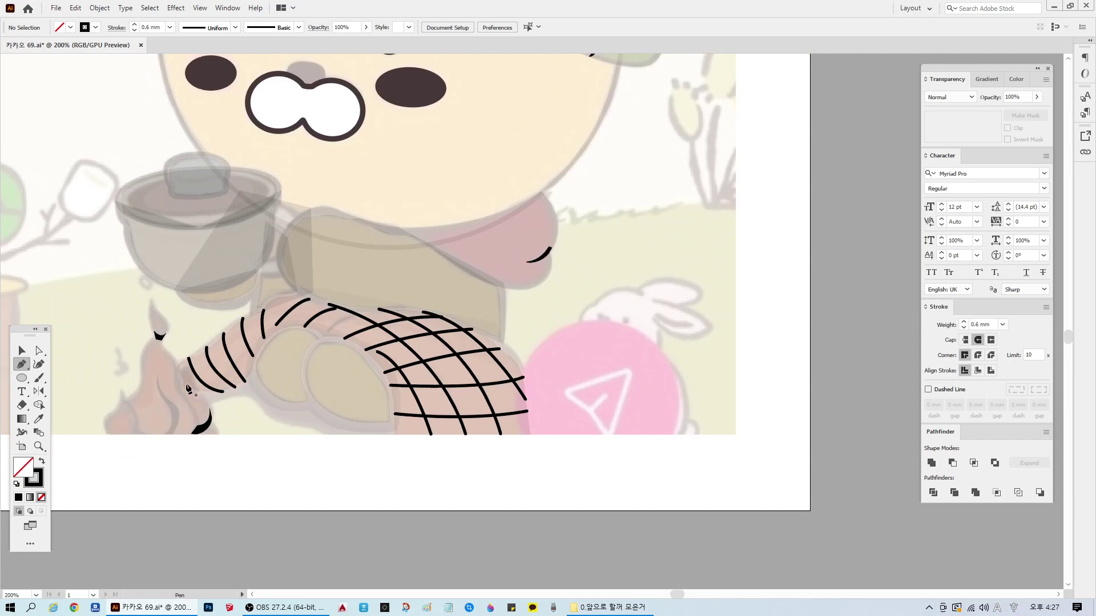
left_click(226, 351)
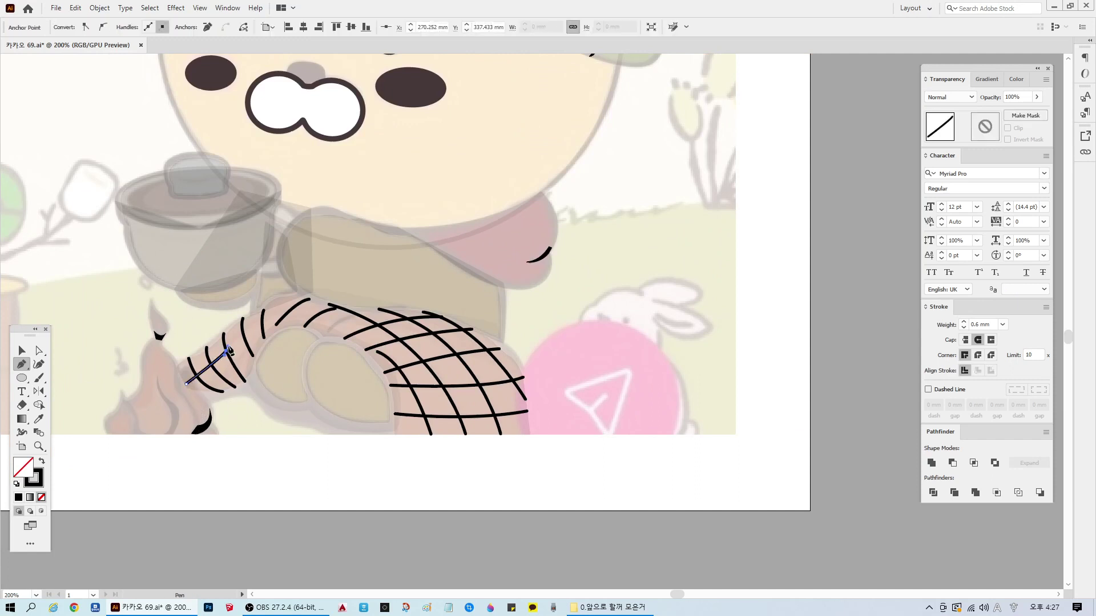
left_click_drag(275, 304, 304, 281)
left_click(321, 481, "ctrl")
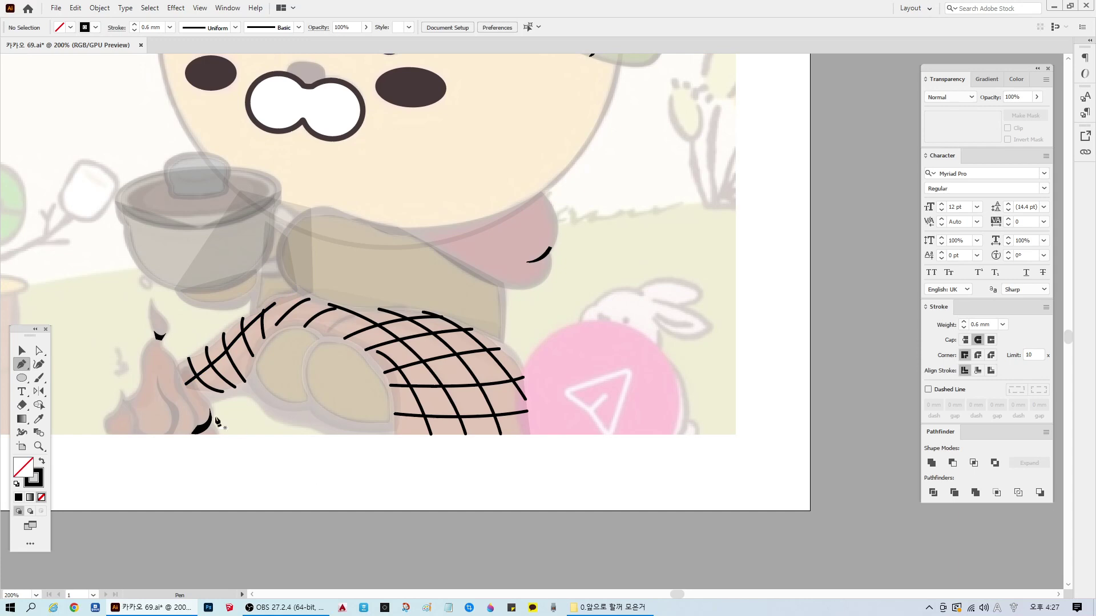
Step: Move the bottom right corner anchor of the blanket outline slightly outward along the image's lower edge
scroll(189, 349, "down", 1, "alt")
left_click_drag(681, 594, 671, 595)
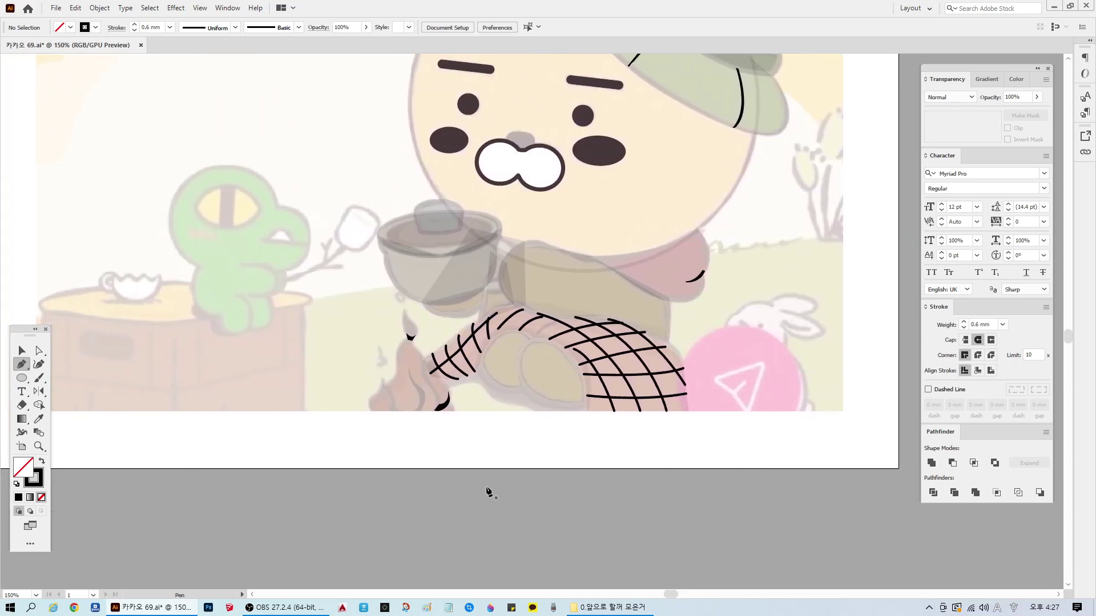
scroll(489, 490, "up", 1)
scroll(512, 498, "up", 8)
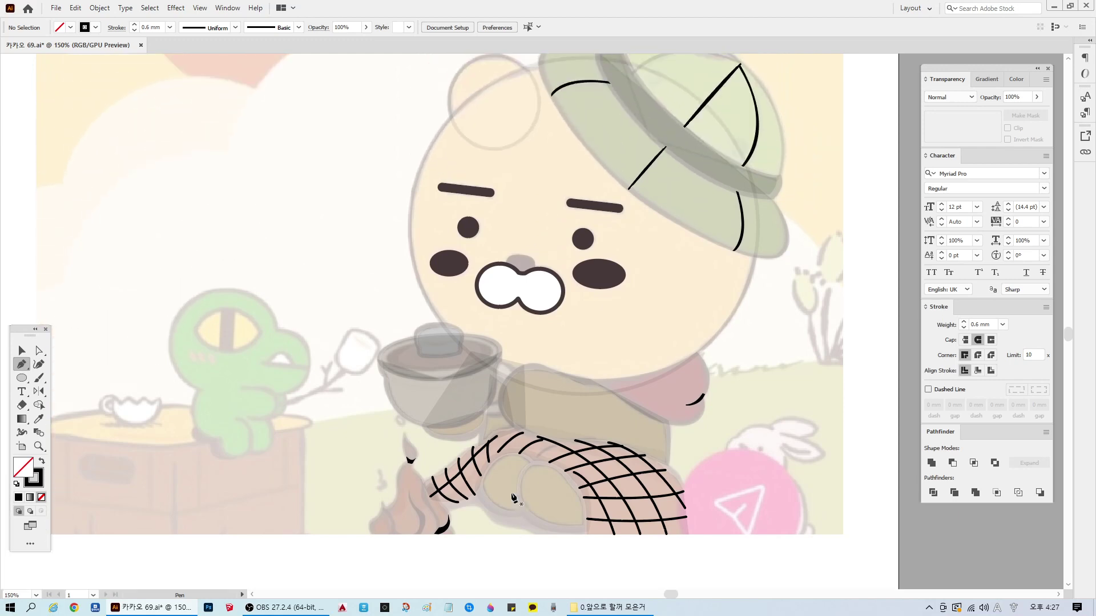
scroll(693, 551, "up", 3)
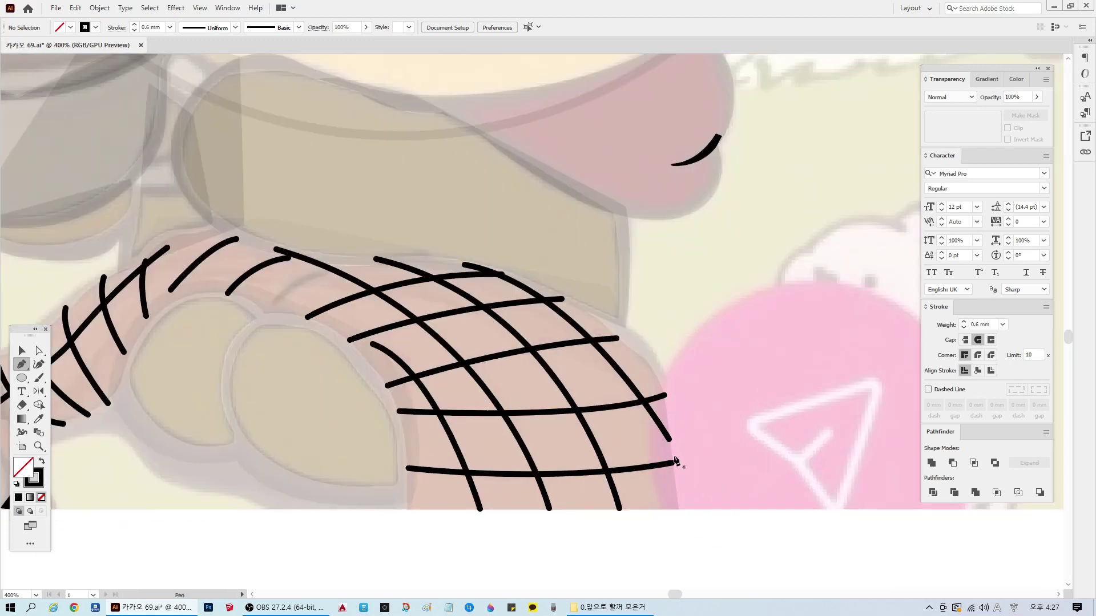
left_click(39, 350)
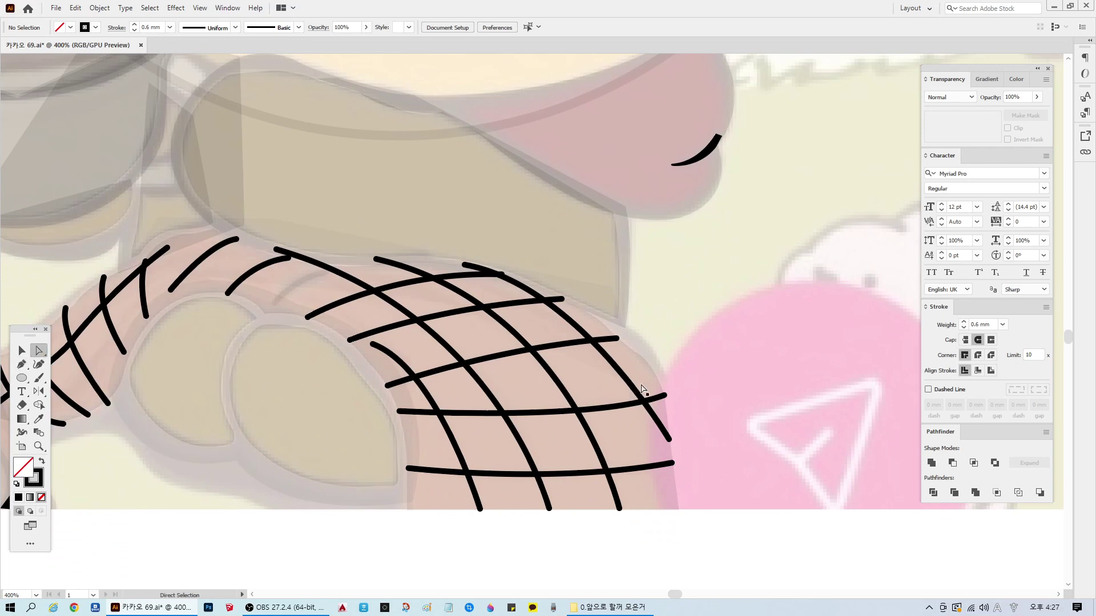
left_click(653, 371)
left_click(703, 401)
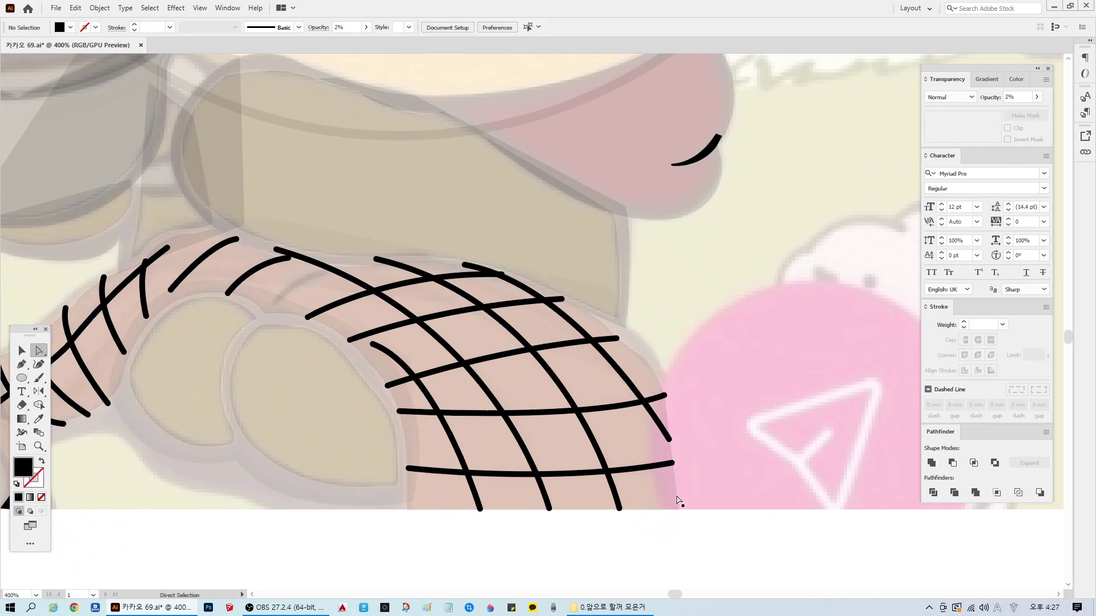
left_click(679, 501)
mouse_move(678, 511)
left_mouse_down()
mouse_move(695, 510)
mouse_move(685, 510)
left_mouse_up()
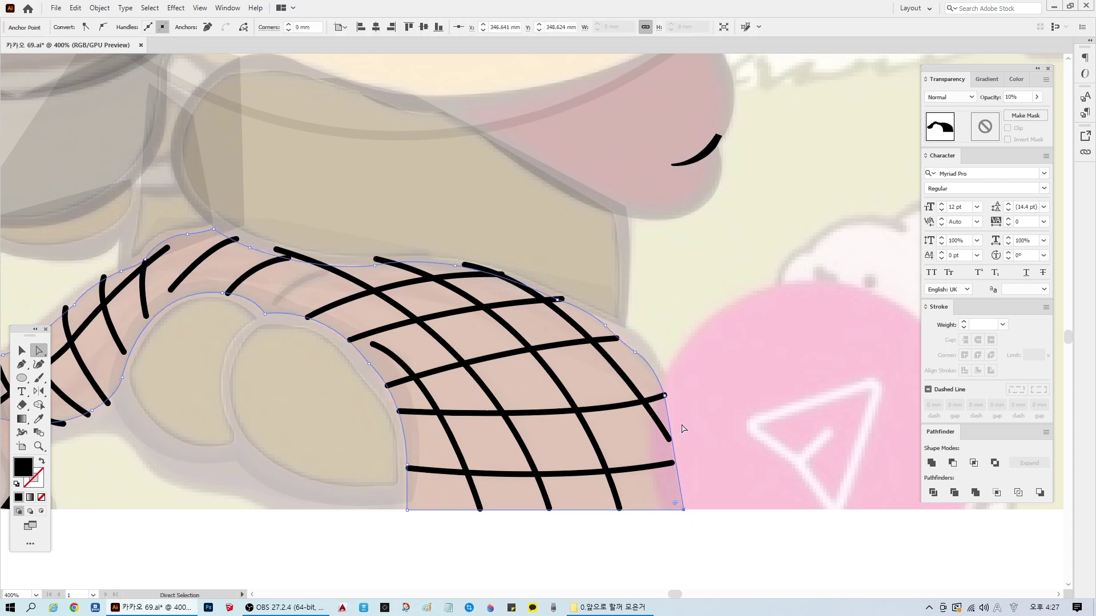
Step: Replace the blanket outline's straight right edge with an outward curve from the right side anchor to the bottom right corner
left_click(22, 366)
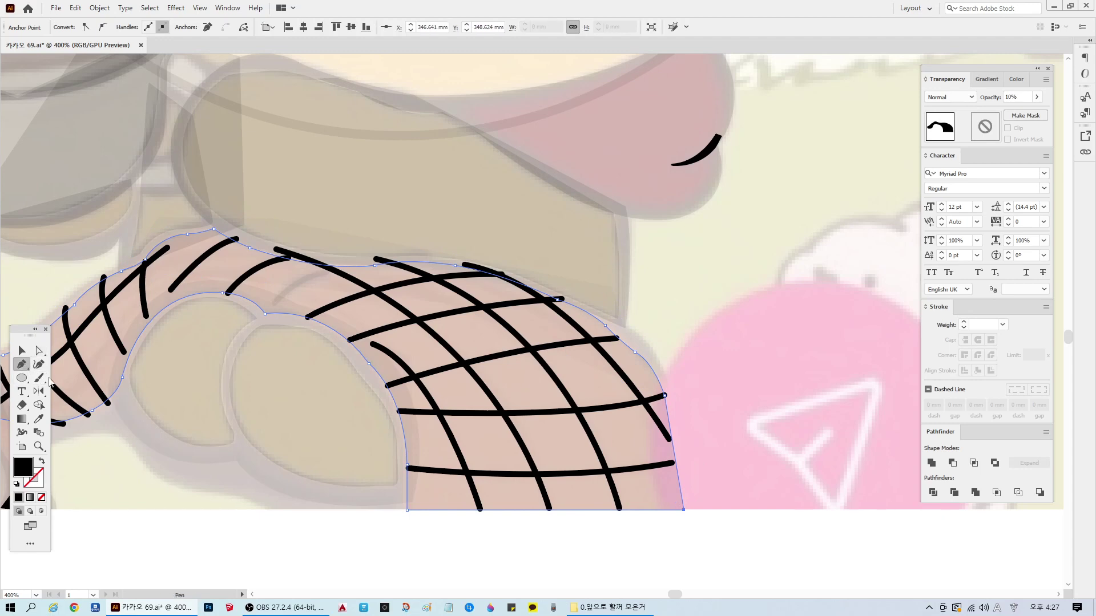
left_click(674, 451)
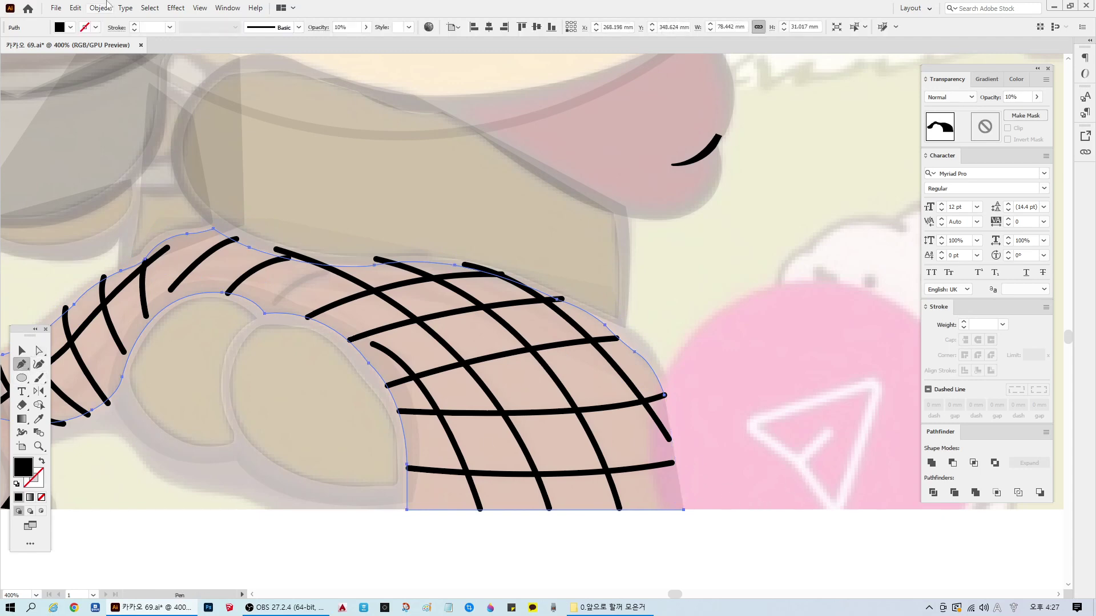
left_click(665, 395)
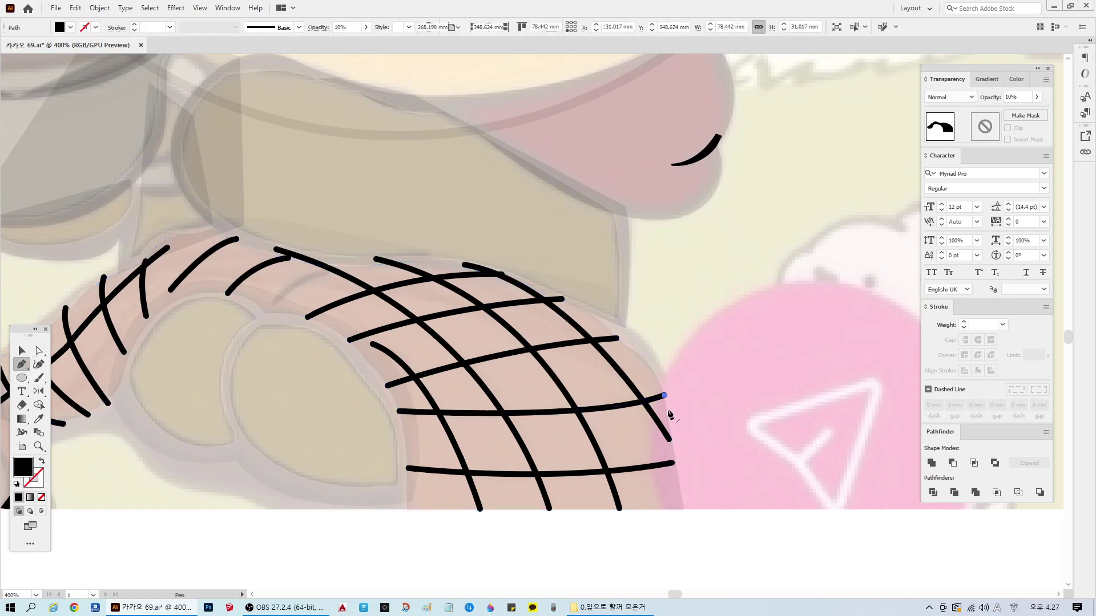
mouse_move(684, 510)
left_mouse_down()
mouse_move(681, 591)
mouse_move(690, 503)
mouse_move(686, 528)
left_mouse_up()
left_click(714, 491, "ctrl")
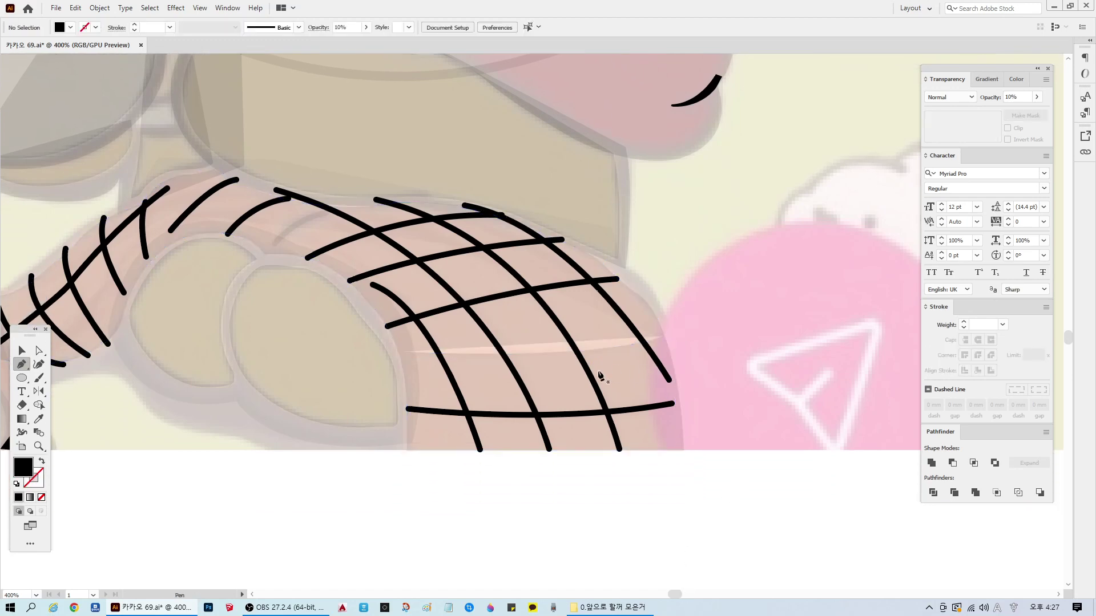
Step: Try to bend the crosswise segment inside the blanket outline upward using the handle of its right anchor
left_click(39, 350)
left_click(541, 355)
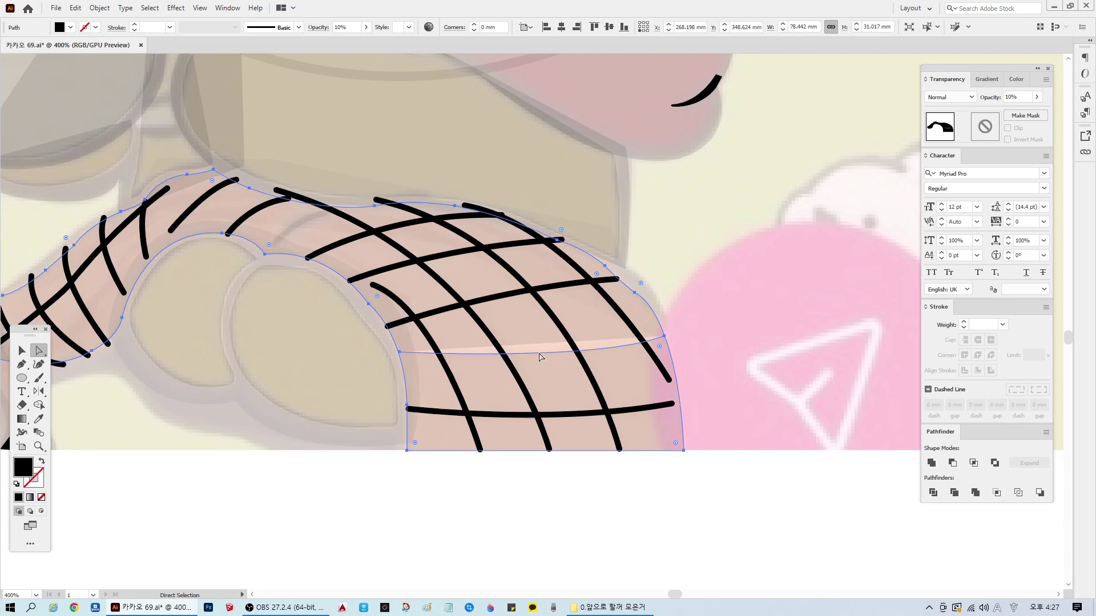
left_click(665, 336)
left_click_drag(594, 360, 570, 329)
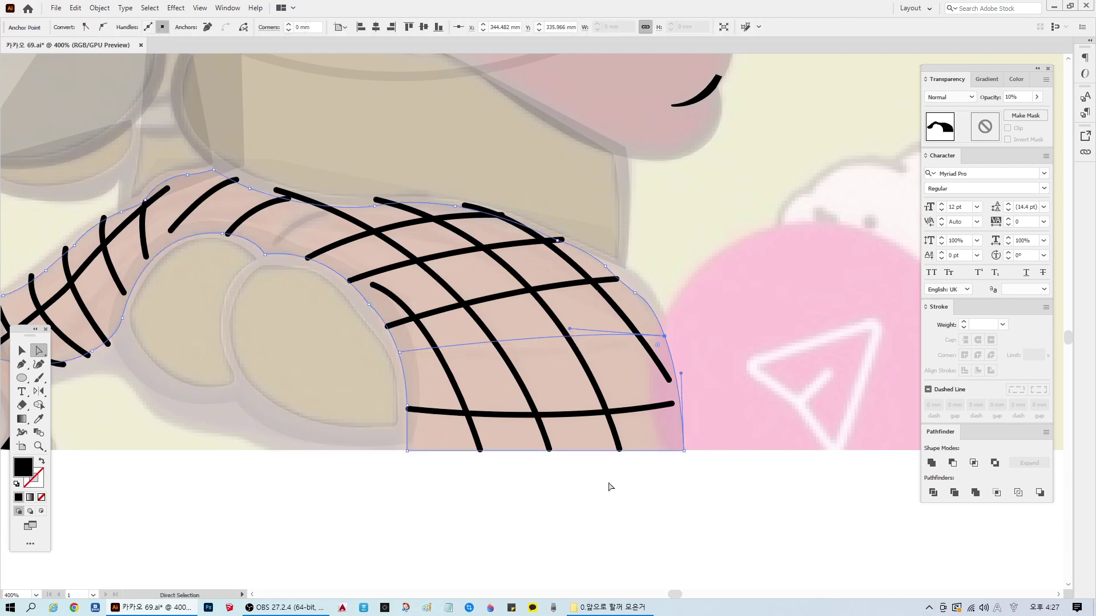
left_click(610, 487)
left_click(656, 332)
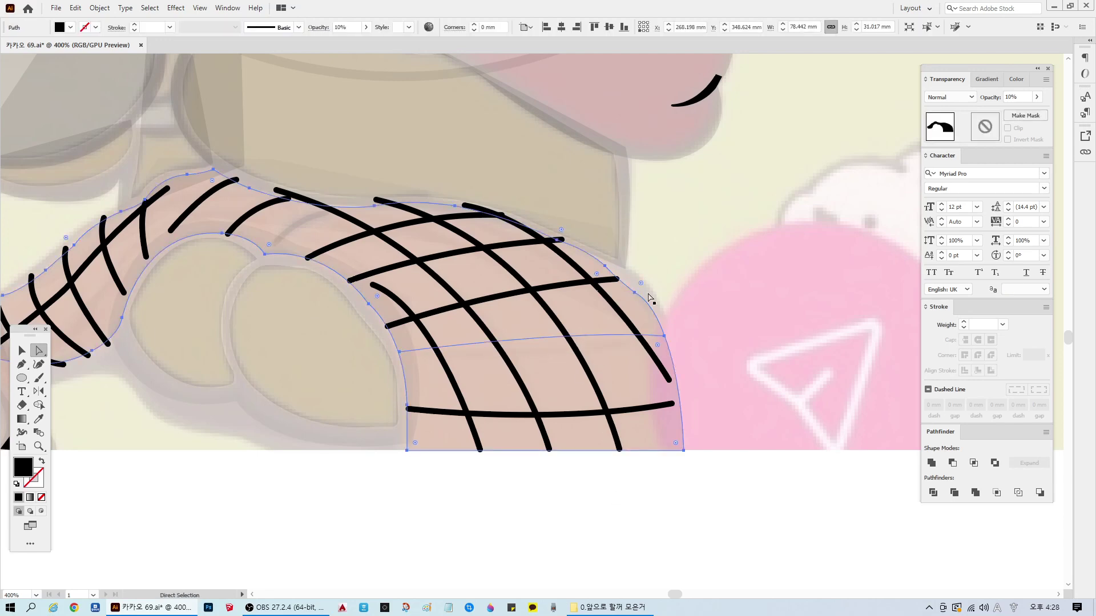
left_click_drag(611, 367, 693, 365)
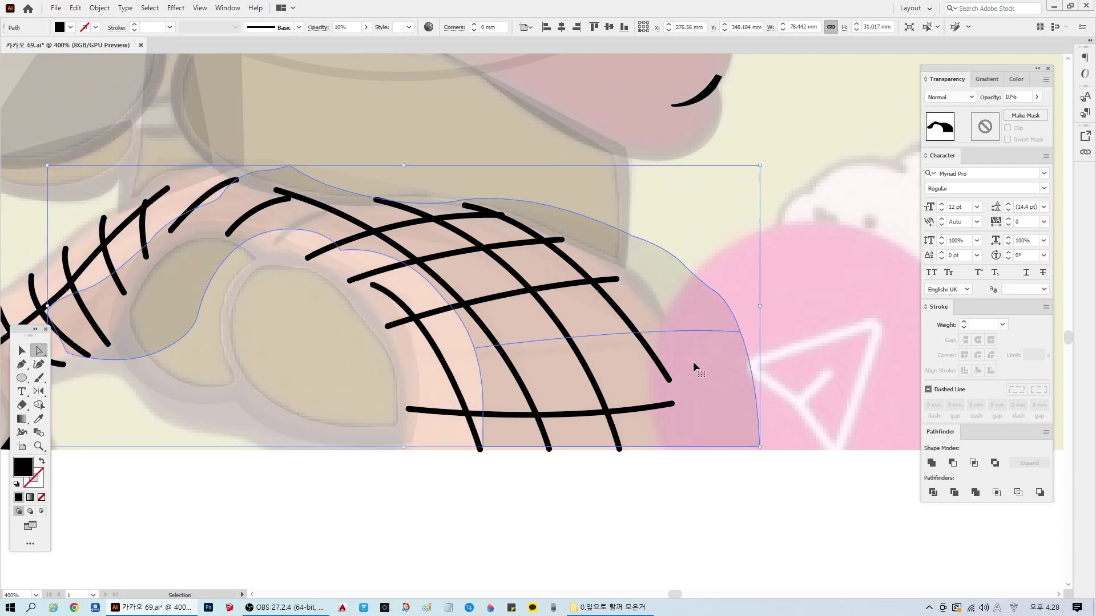
key("ctrl+z")
Step: Remove the stray crosswise segment from inside the blanket outline
left_click(675, 349)
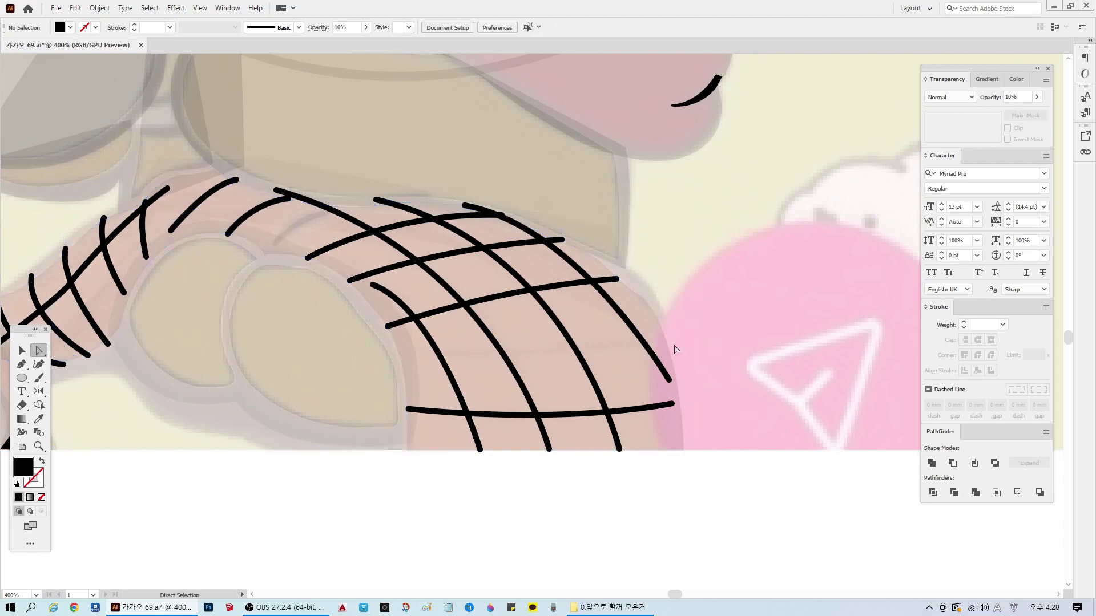
left_click(660, 310)
left_click(678, 498)
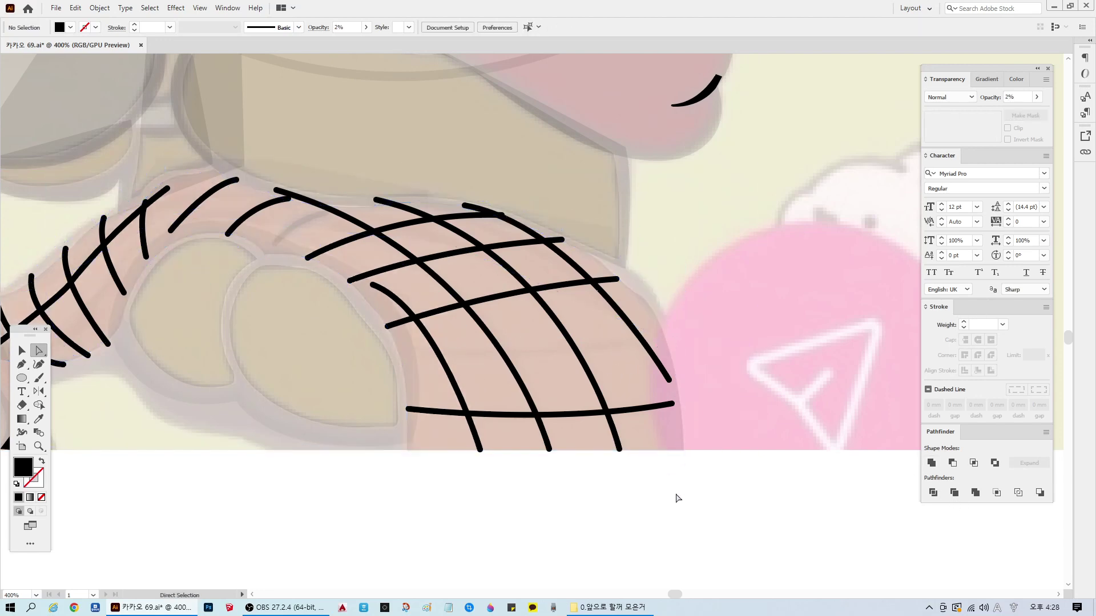
Step: Extend the lowest crosswise line to the blanket's right edge, and extend and reshape the outermost lengthwise curve to meet its end
left_click(671, 407)
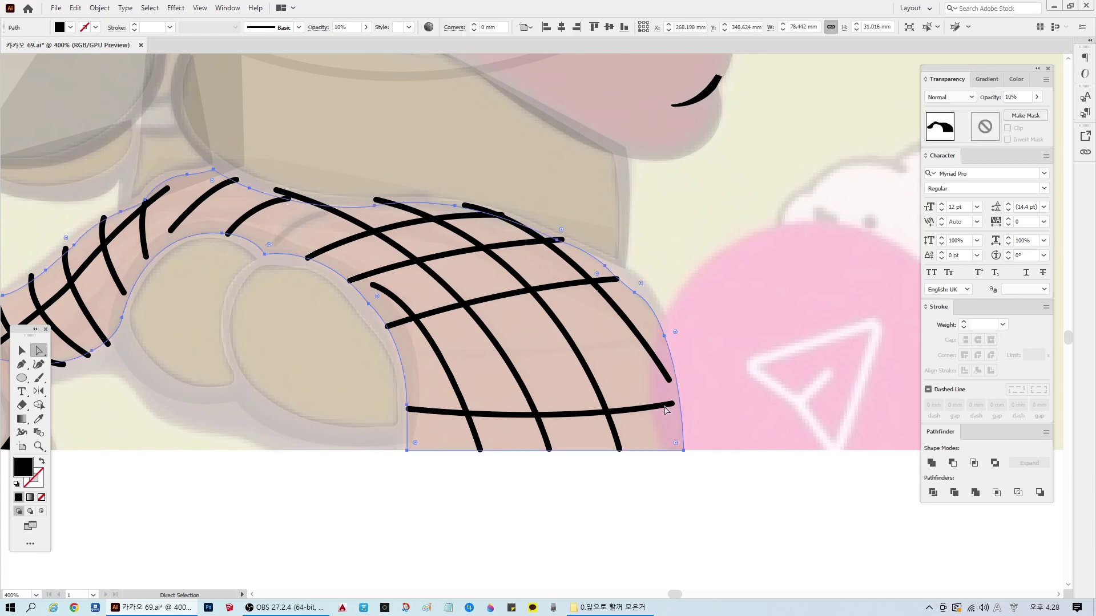
left_click(675, 403)
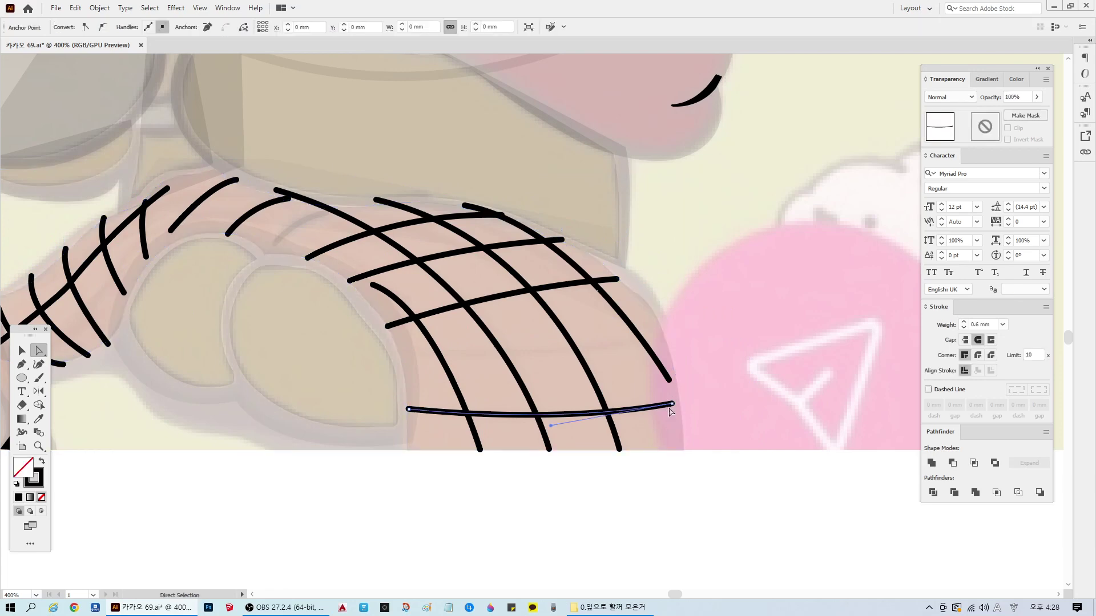
left_click(670, 380)
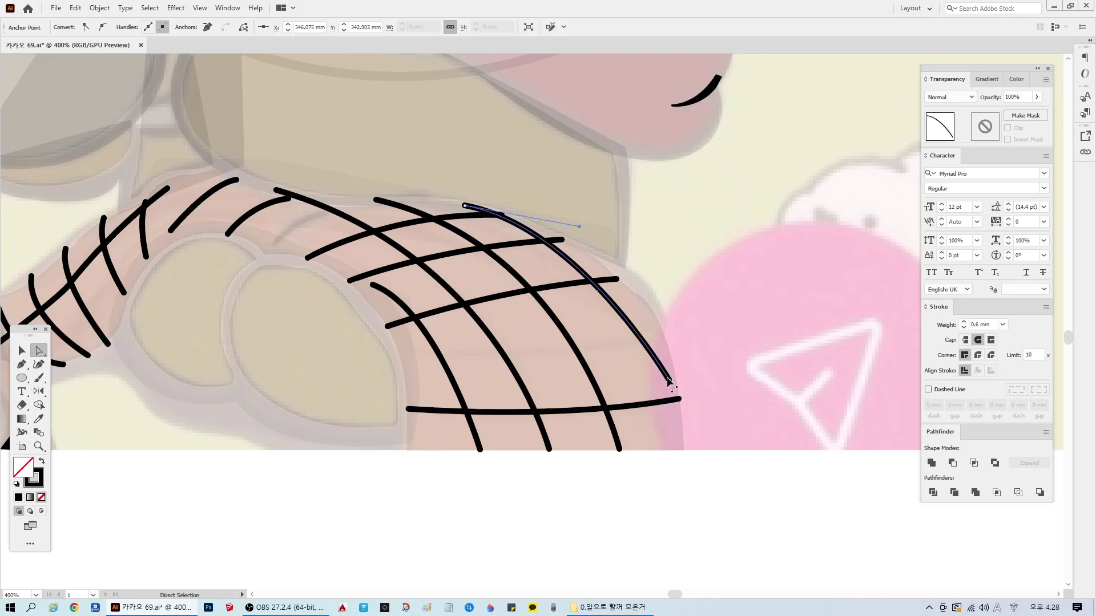
left_click_drag(669, 380, 679, 399)
left_click_drag(580, 227, 598, 237)
left_click(683, 478)
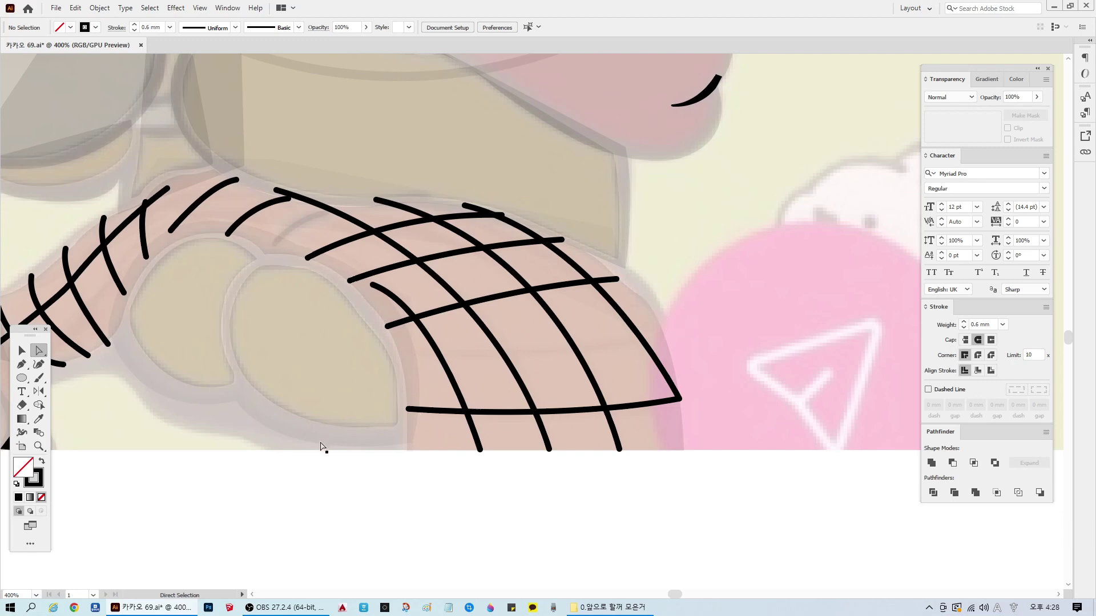
Step: Draw the wavy inner contour of the small squiggle left of the campfire flame with the Pen tool
left_click(313, 223)
left_click(420, 544)
left_click_drag(675, 595, 669, 594)
scroll(721, 436, "down", 1)
scroll(752, 433, "down", 1)
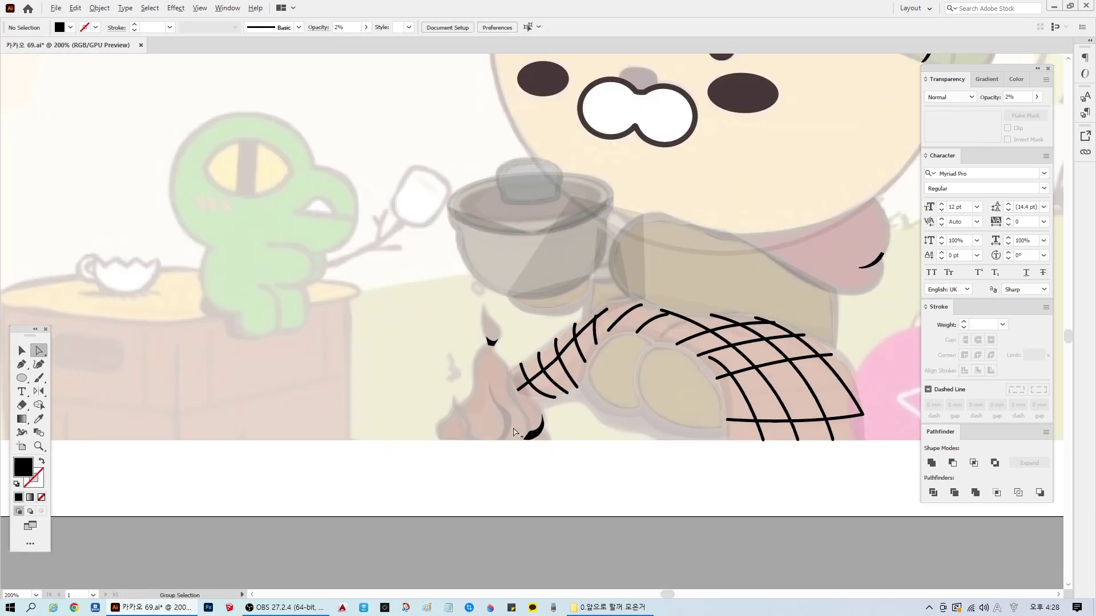
scroll(547, 425, "up", 1)
scroll(525, 421, "up", 2)
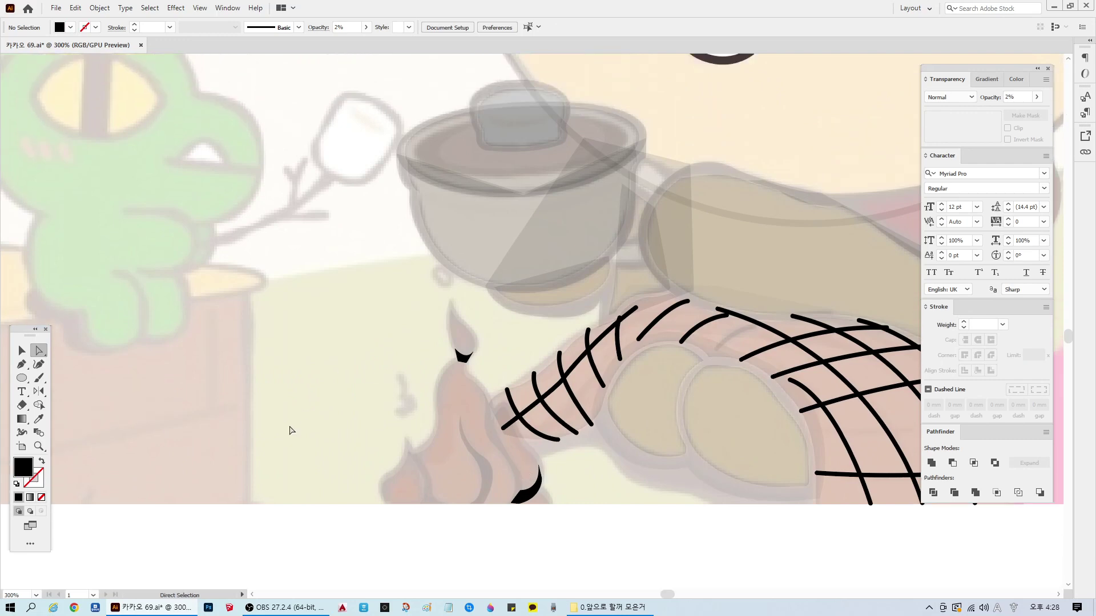
left_click(29, 368)
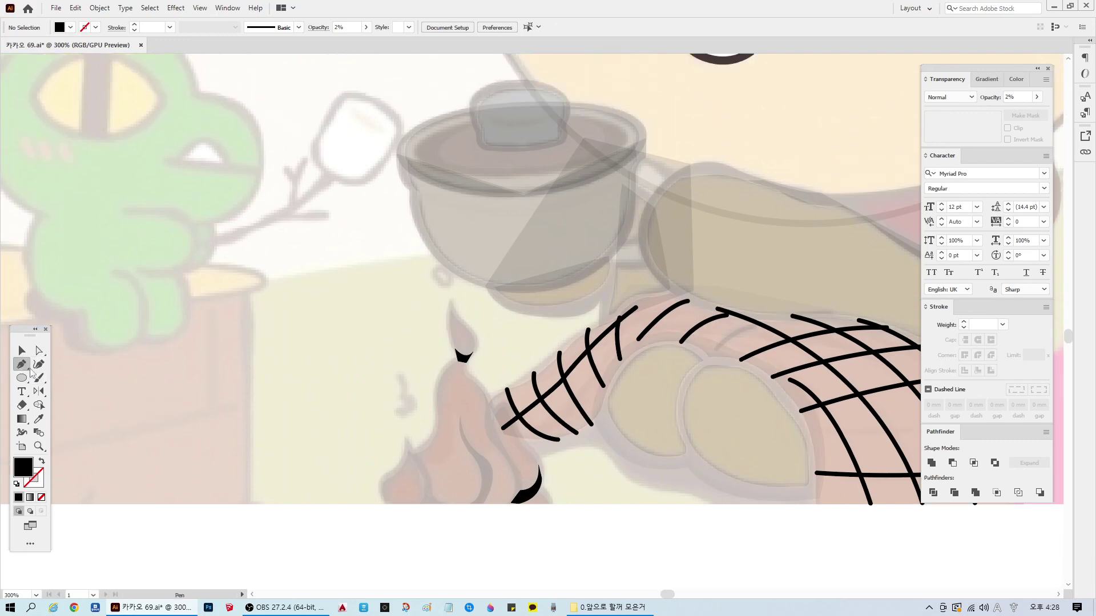
left_click(393, 410)
mouse_move(410, 388)
left_mouse_down()
mouse_move(404, 399)
mouse_move(394, 374)
left_mouse_up()
left_click(426, 496, "ctrl")
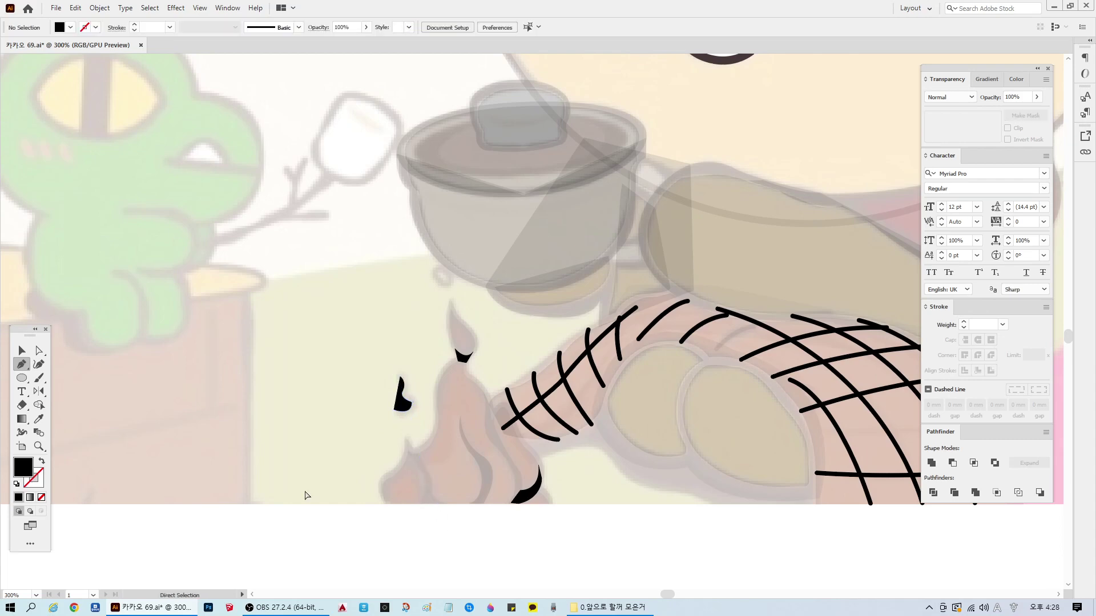
left_click(25, 354)
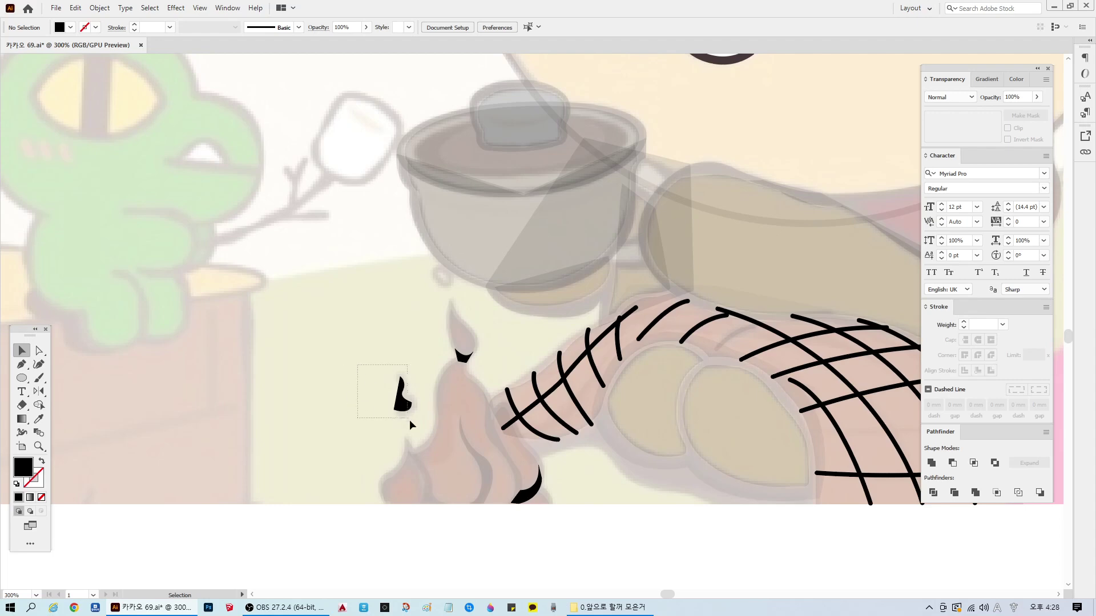
Step: Continue the squiggle's open path around its outer curve and close it at the upper tip as a filled shape
scroll(426, 402, "up", 2)
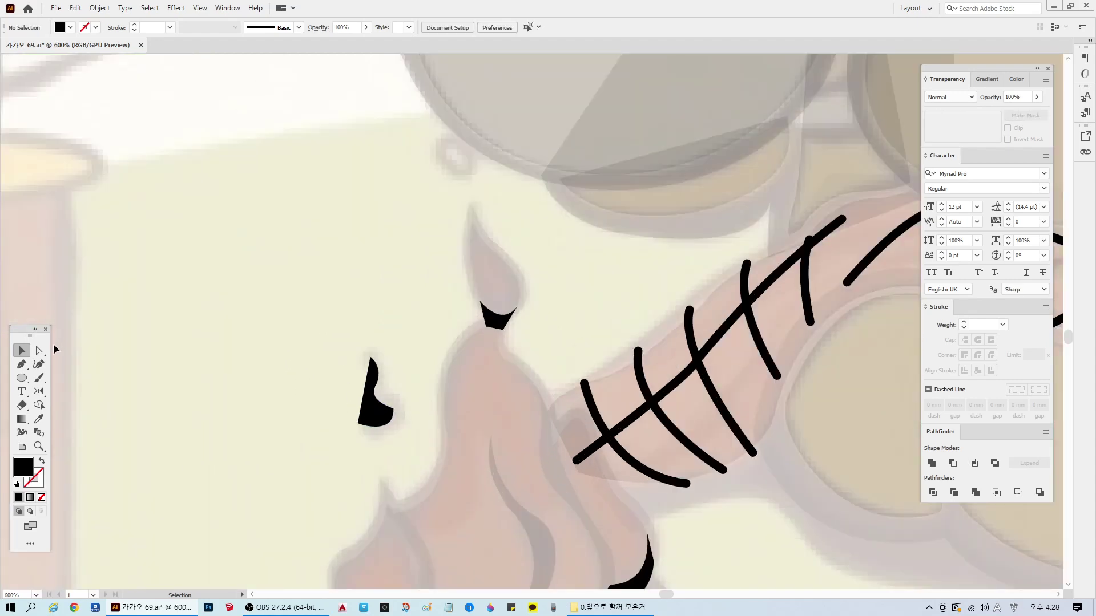
key("p")
left_click(358, 423)
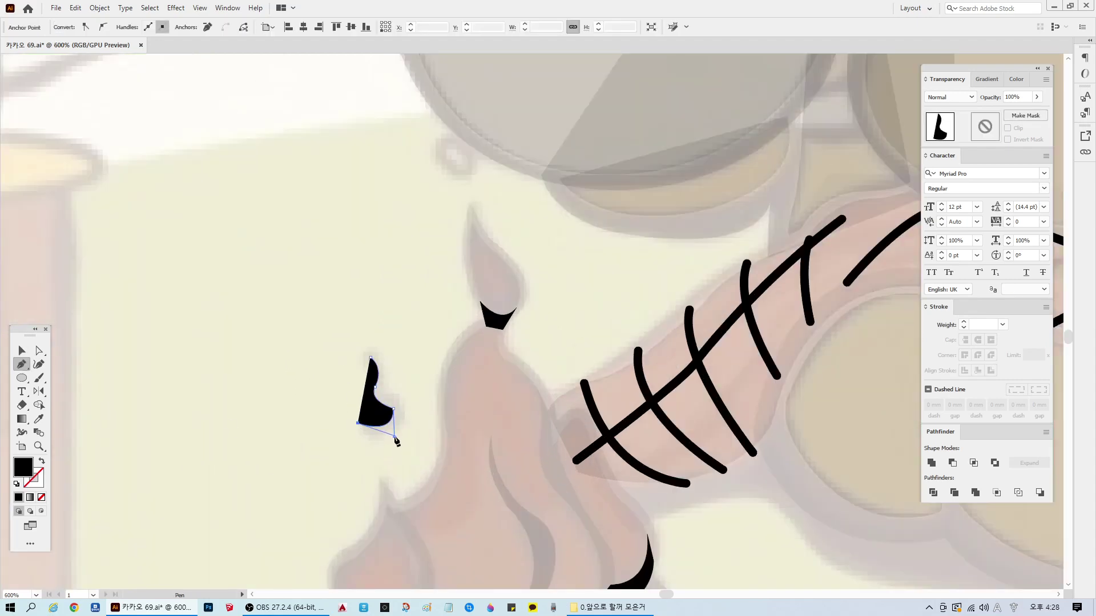
left_click_drag(385, 436, 369, 349)
left_click(394, 408)
left_click(398, 397)
left_click(385, 380)
key("ctrl+z")
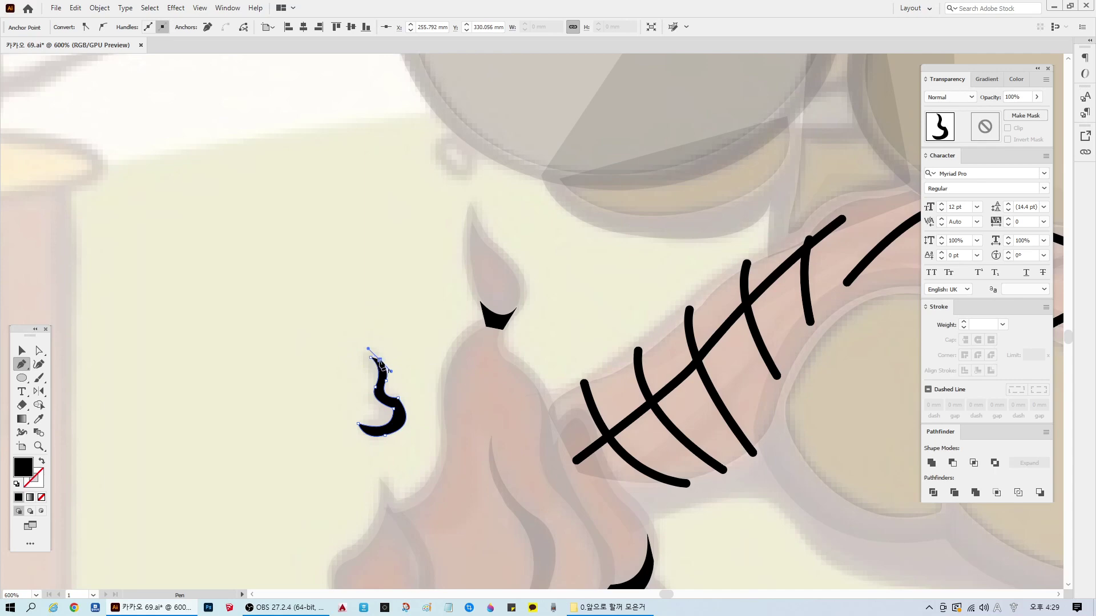
left_click(371, 358)
left_click(283, 421, "ctrl")
Step: Draw a tilted oval about 3.2 mm wide and 3.1 mm high over the small ring below the pot
scroll(509, 476, "down", 1)
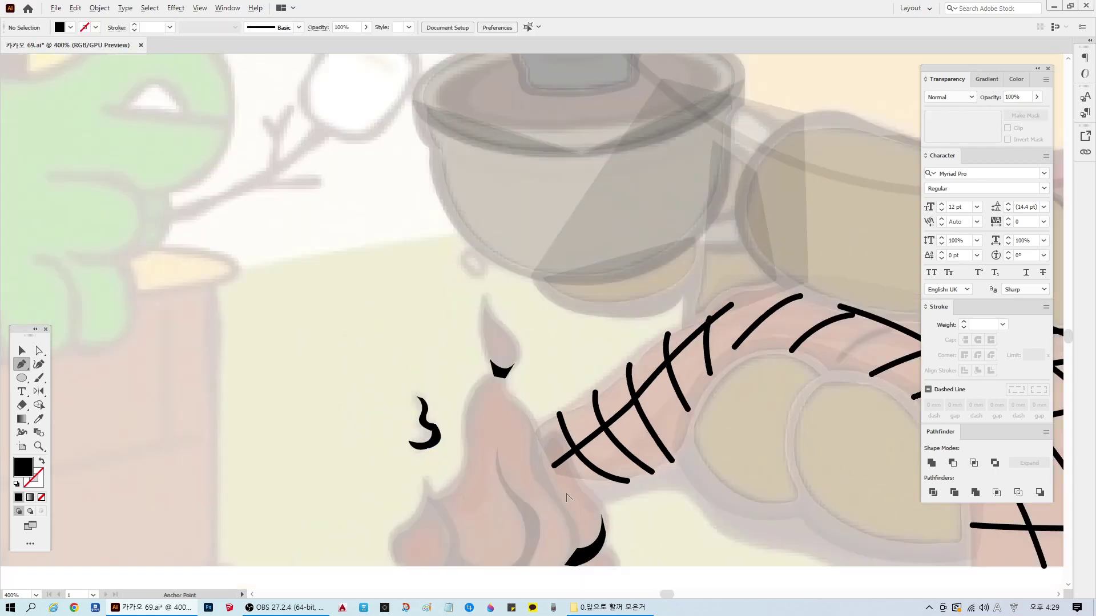
scroll(567, 496, "down", 2)
scroll(551, 404, "up", 2)
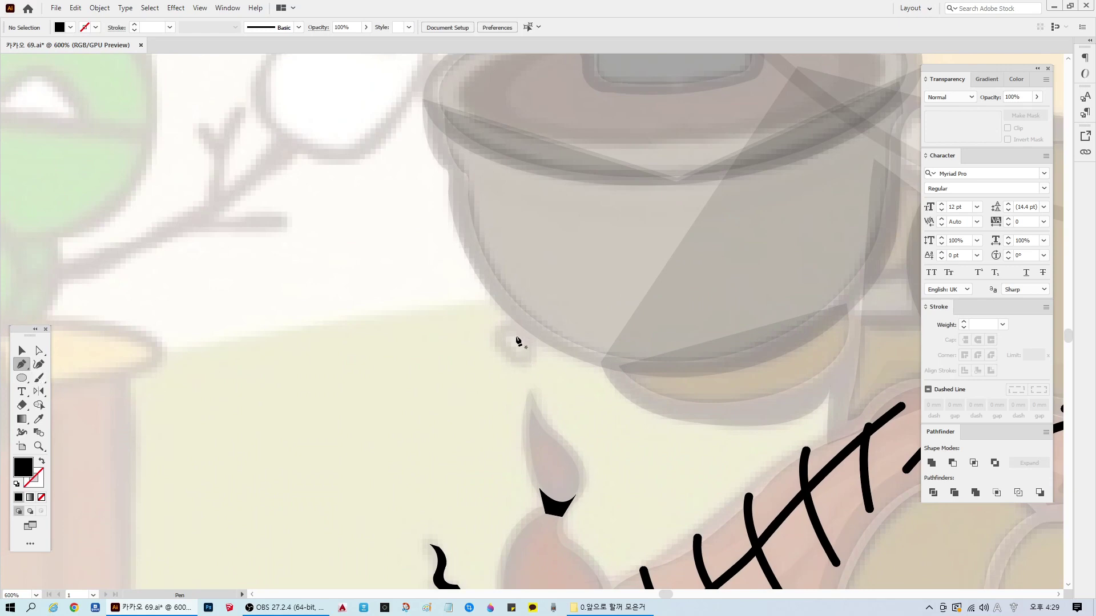
left_click(515, 326)
left_click_drag(493, 337, 544, 373)
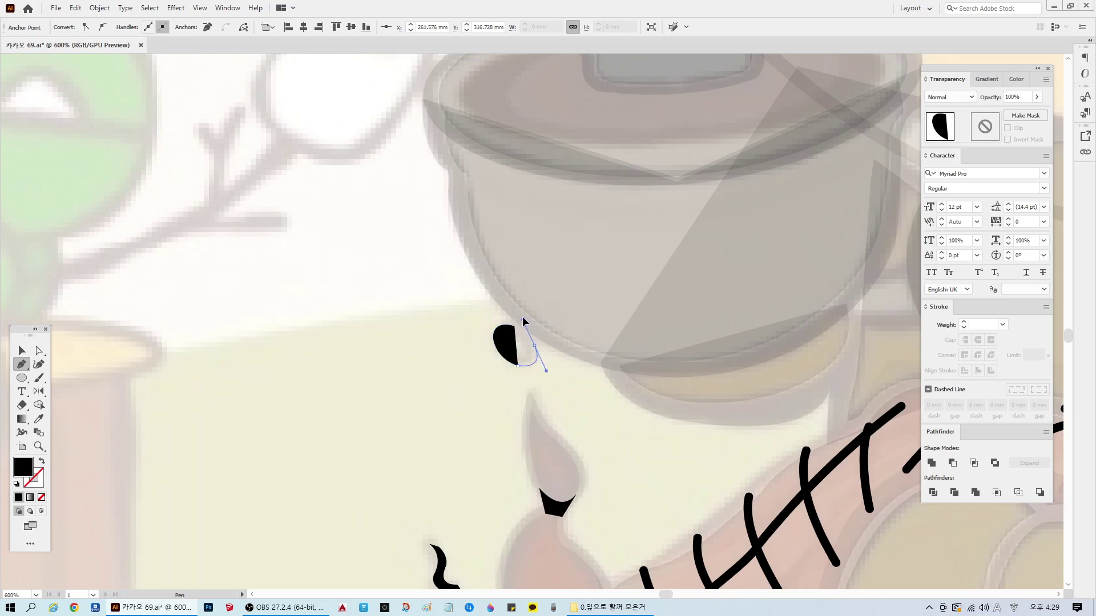
left_click(514, 327)
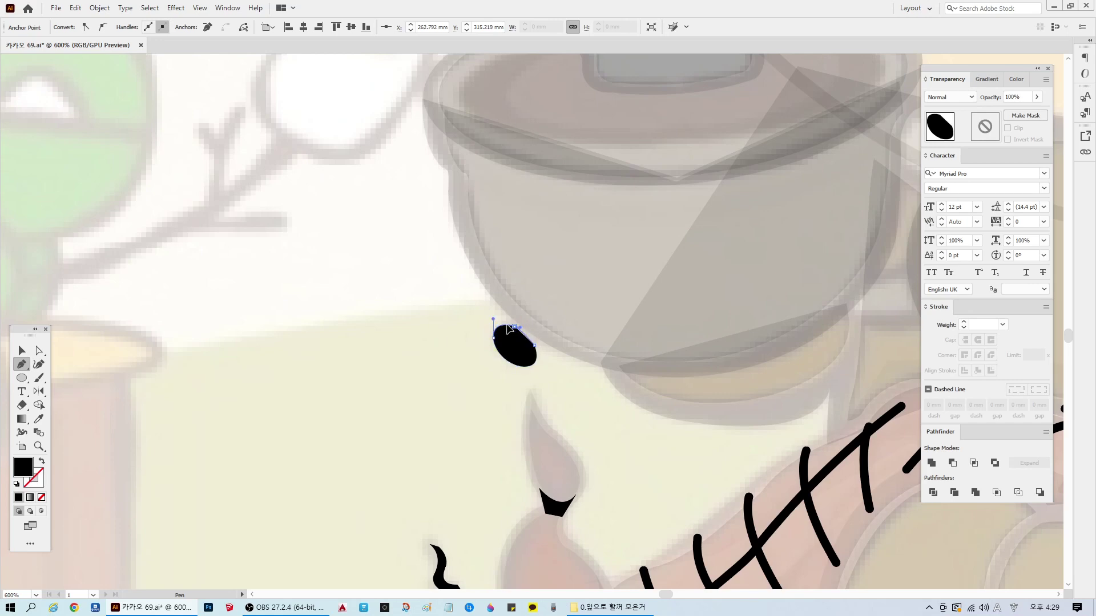
left_click(425, 431, "ctrl")
Step: Set the opacity of the small oval below the pot to 5%
left_click(22, 351)
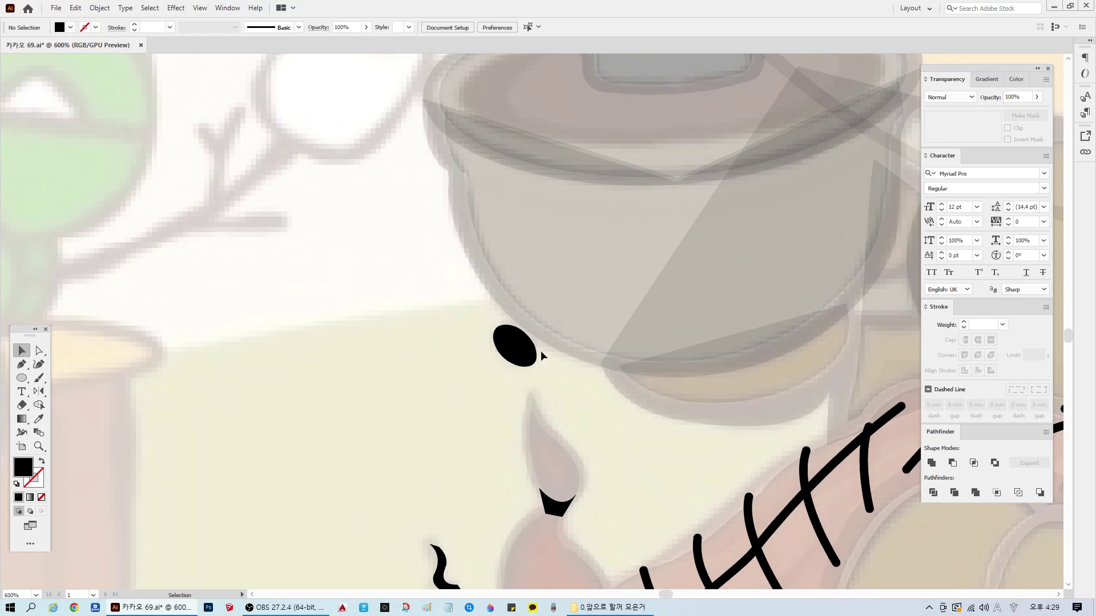
left_click(523, 349)
left_click(1006, 97)
type("5")
key("Return")
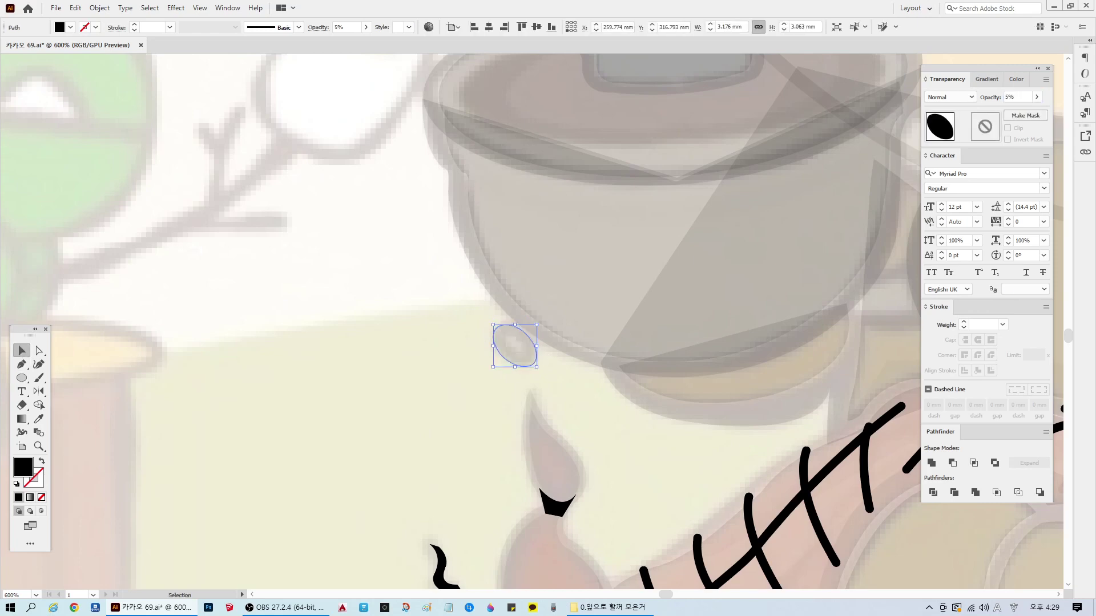
Step: Scale the small oval below the pot down slightly from its upper right corner
key("a")
left_click(415, 409)
left_click(502, 350)
key("v")
left_click_drag(537, 325, 527, 328)
left_click(460, 432)
Step: Draw a black rectangle about 237 mm wide and 257 mm high covering the whole faded reference image
scroll(611, 441, "down", 2)
scroll(638, 450, "down", 4)
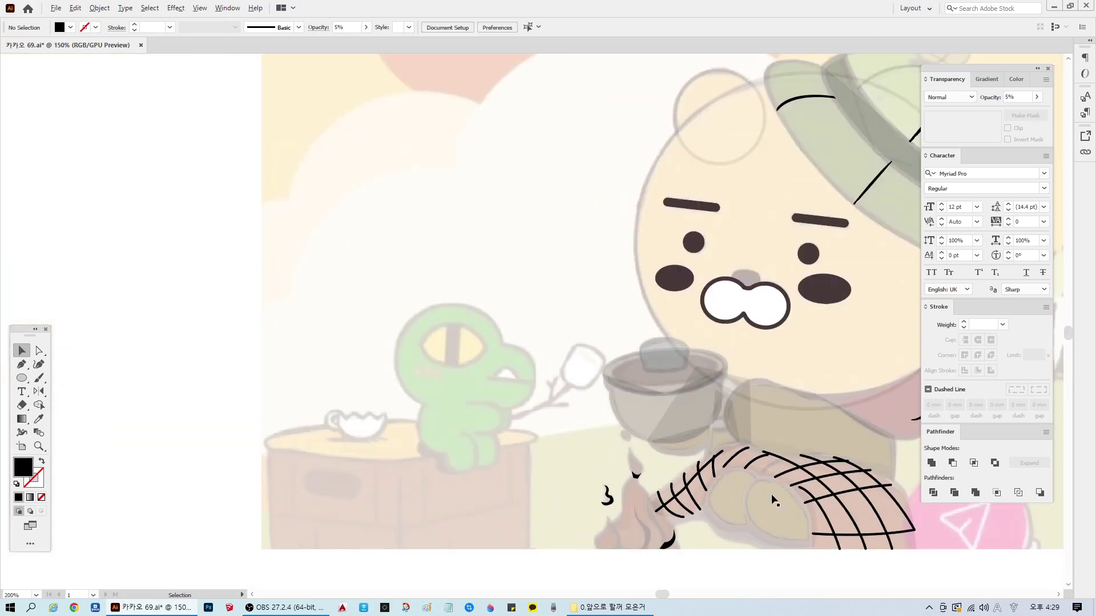
left_click_drag(657, 595, 671, 596)
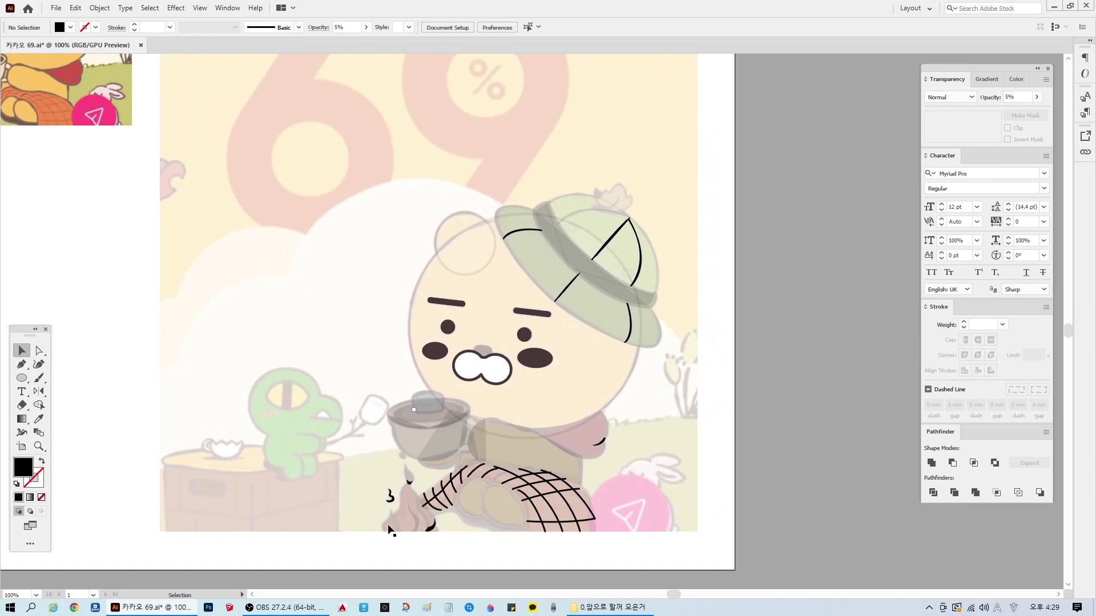
scroll(450, 441, "up", 1)
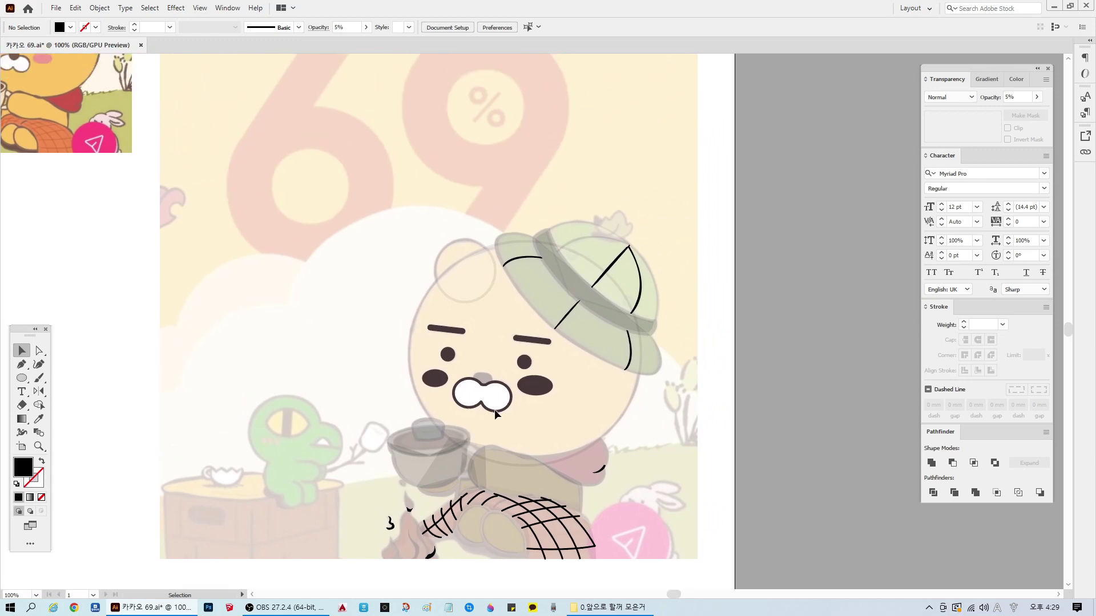
scroll(494, 409, "down", 1)
left_click_drag(22, 377, 90, 380)
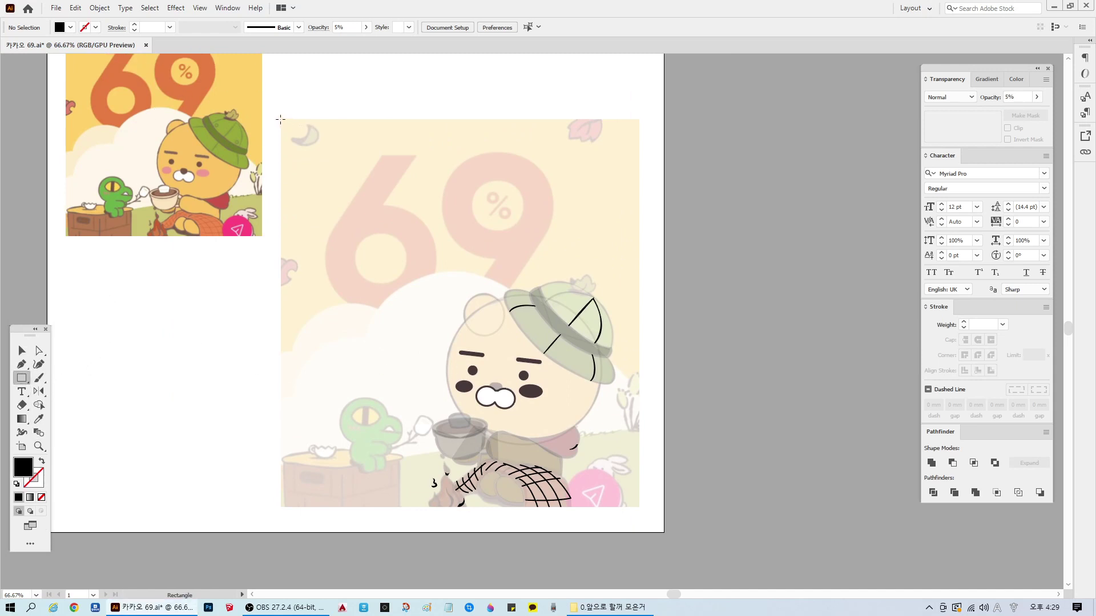
left_click_drag(281, 119, 639, 507)
key("v")
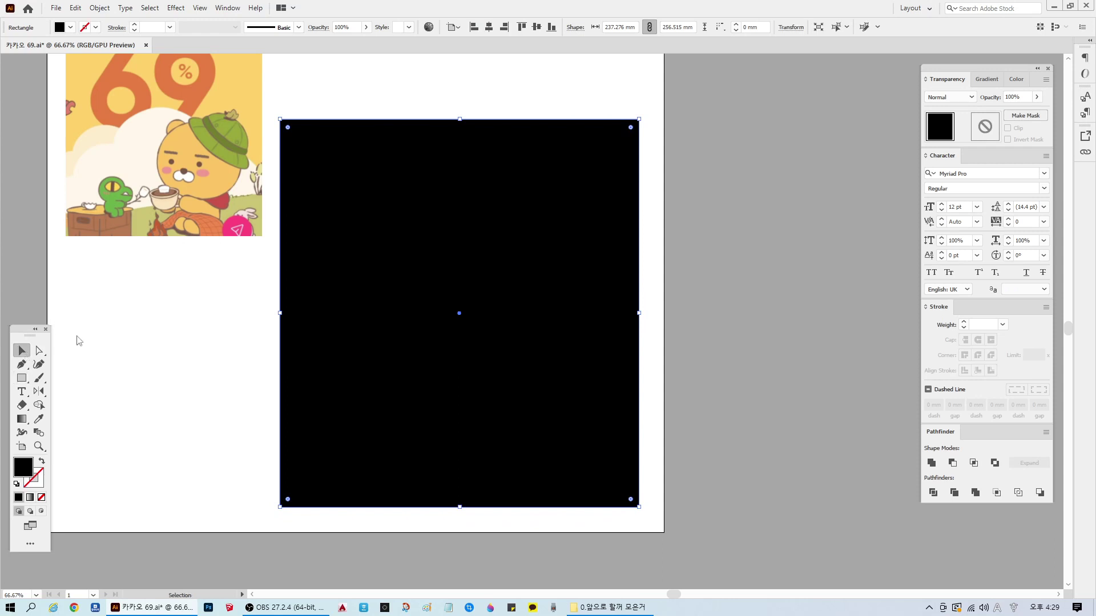
Step: Send the black rectangle to the back, behind all the traced shapes
right_click(391, 215)
mouse_move(439, 406)
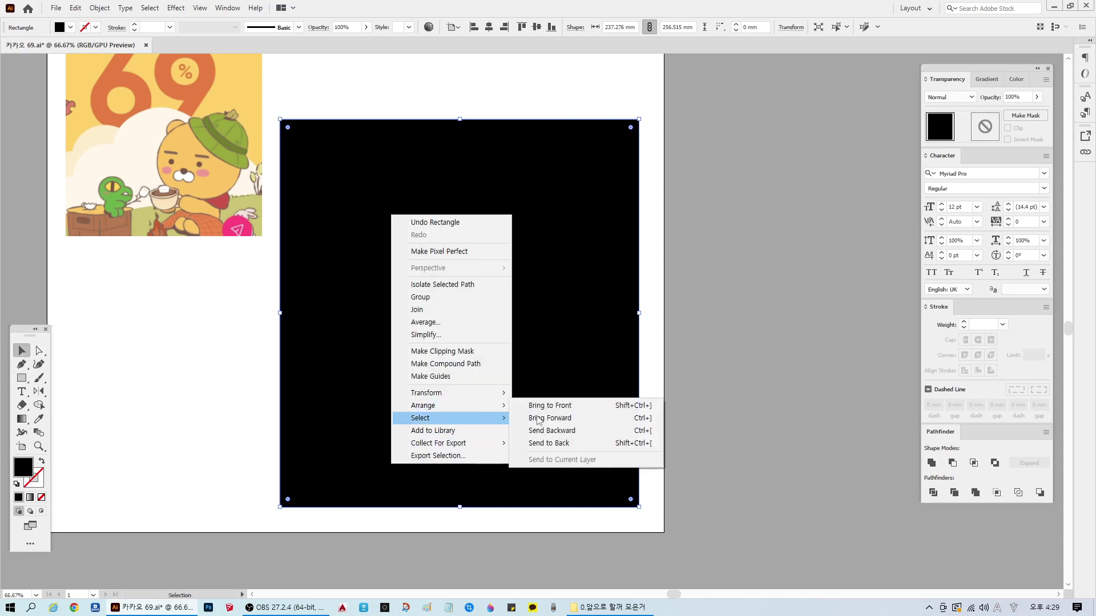
left_click(671, 310)
left_click(598, 321)
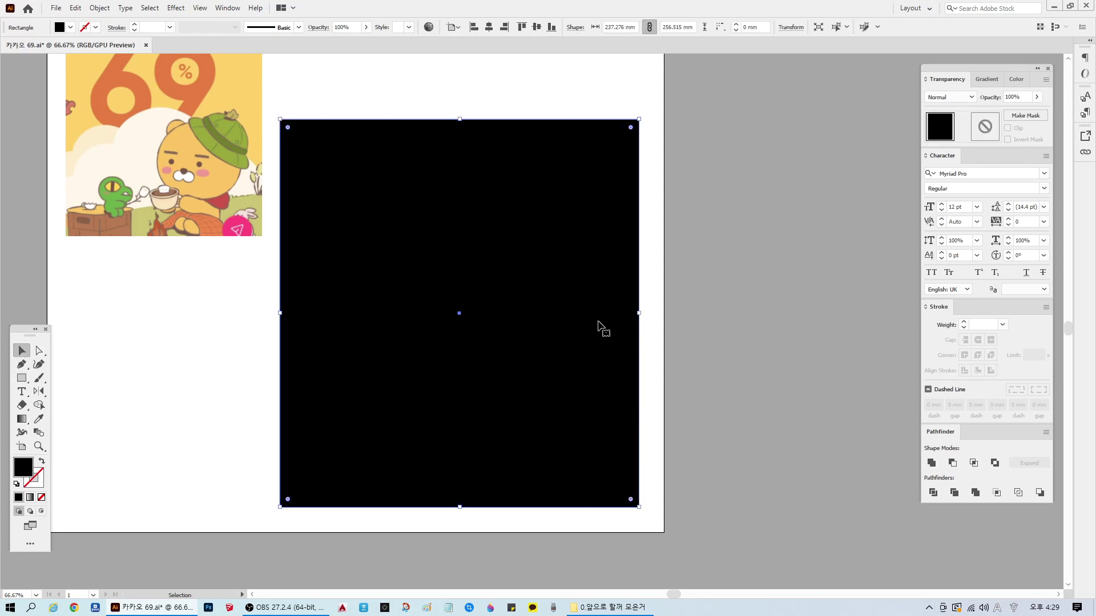
key("ctrl+shift+bracketleft")
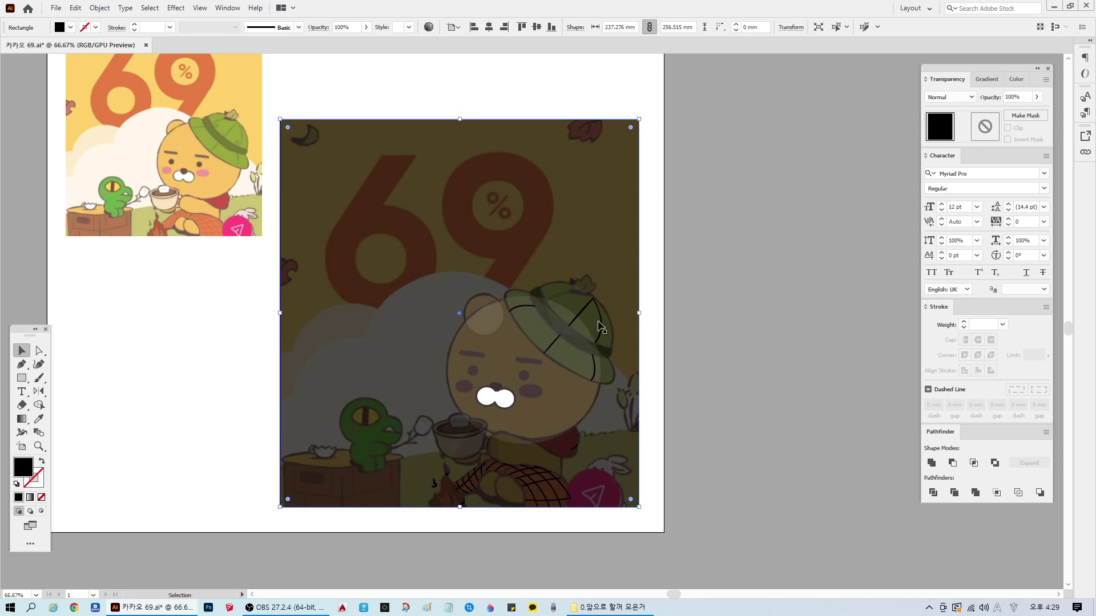
Step: Set the background rectangle's opacity to 5% and deselect it
left_click(1024, 98)
type("5")
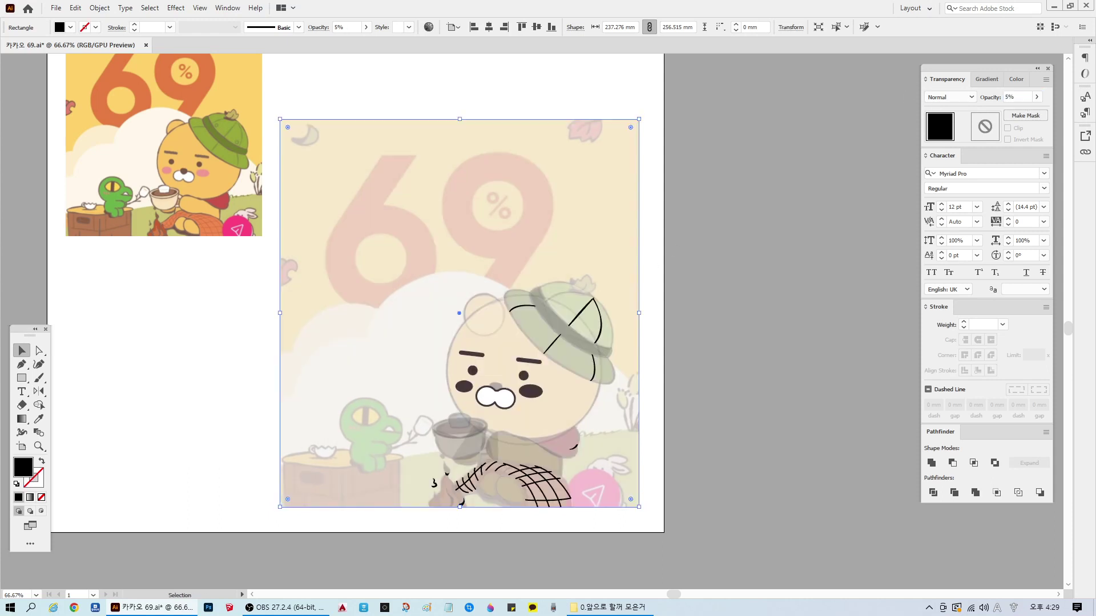
left_click(478, 530)
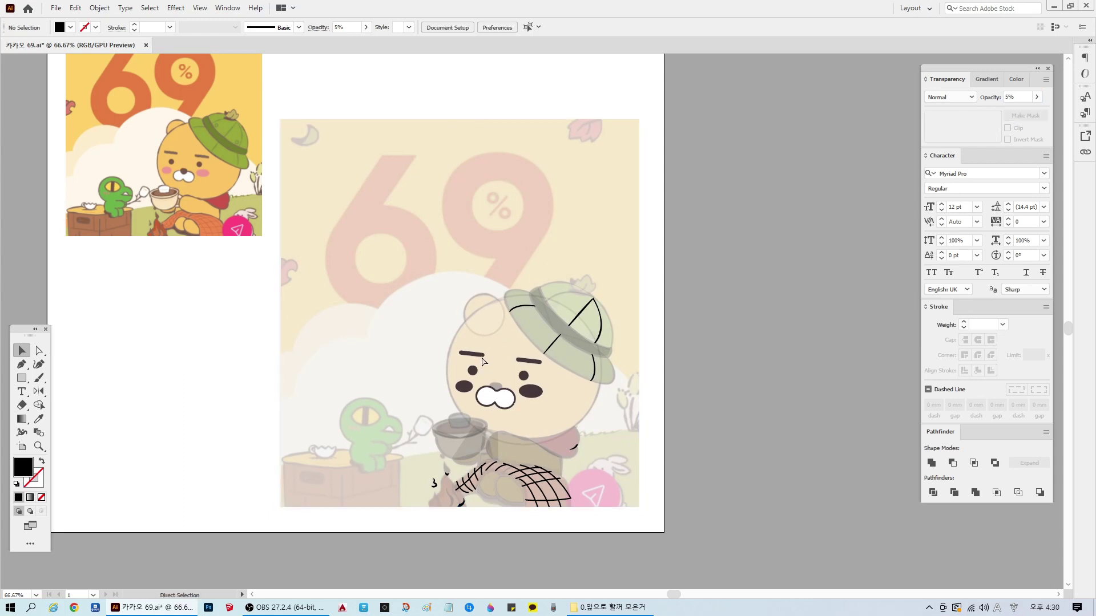
Step: Trace the front of the wooden crate under the frog as a closed black Pen shape about 77 mm wide and 31 mm high
scroll(439, 521, "up", 1)
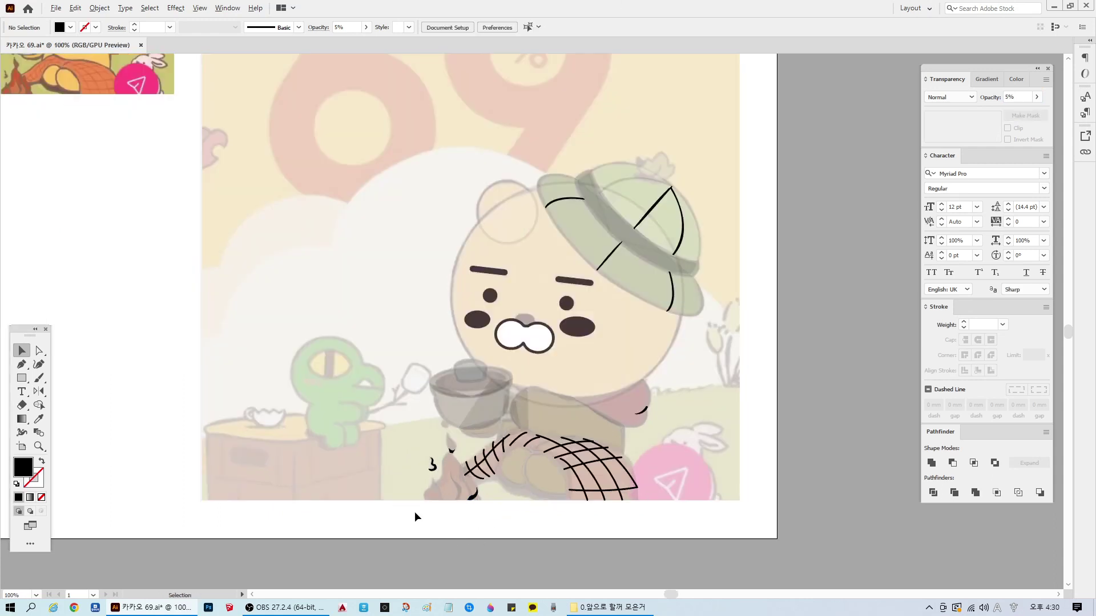
scroll(341, 459, "up", 1)
scroll(327, 452, "up", 1)
key("p")
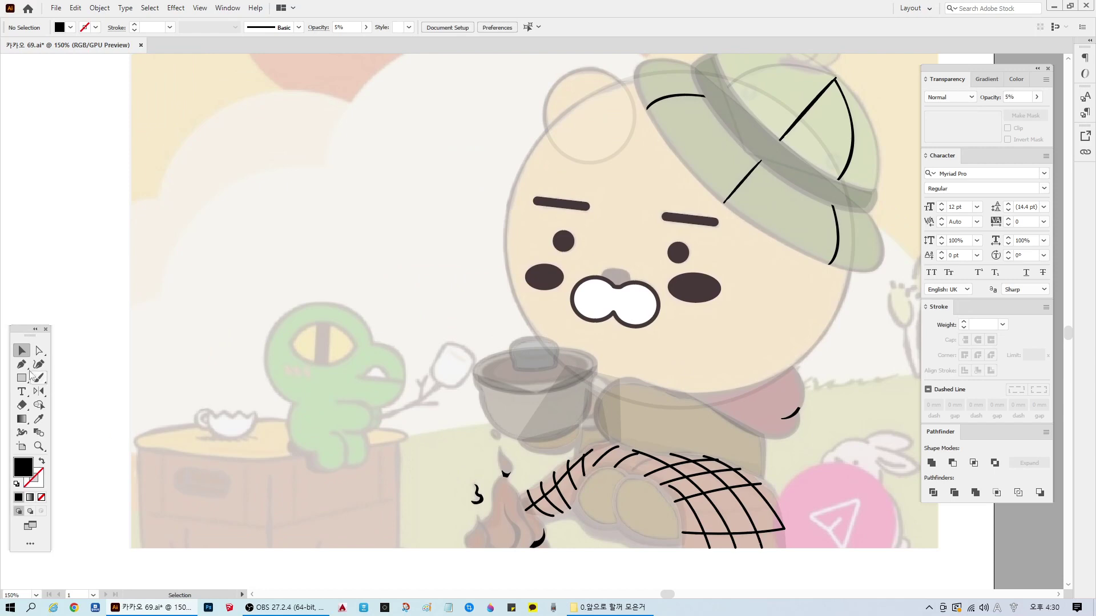
scroll(181, 522, "up", 1)
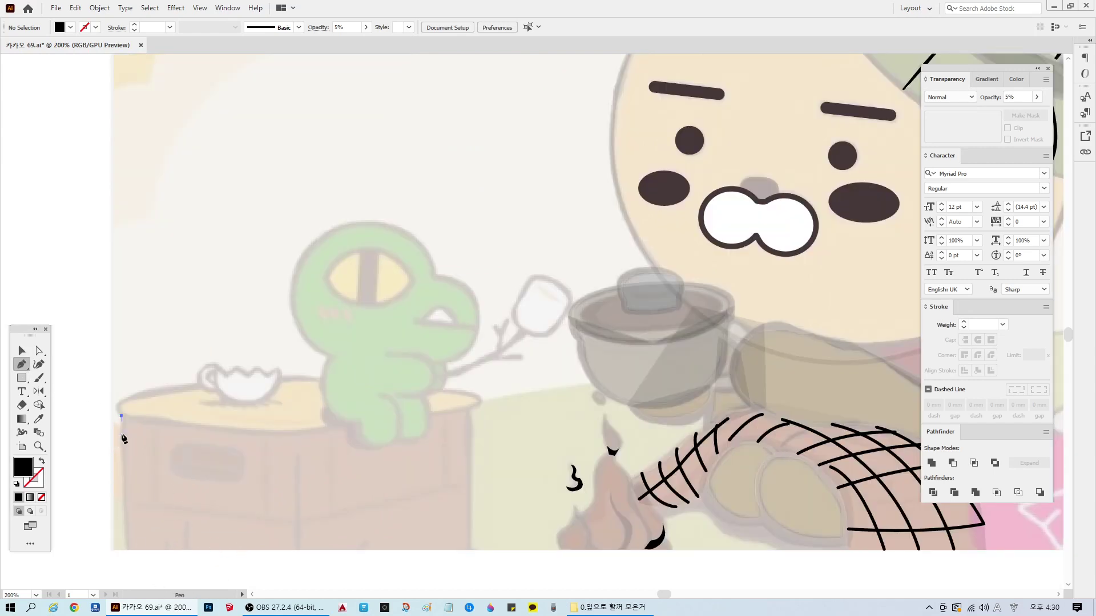
mouse_move(126, 550)
left_mouse_down()
mouse_move(129, 587)
mouse_move(126, 551)
left_mouse_up()
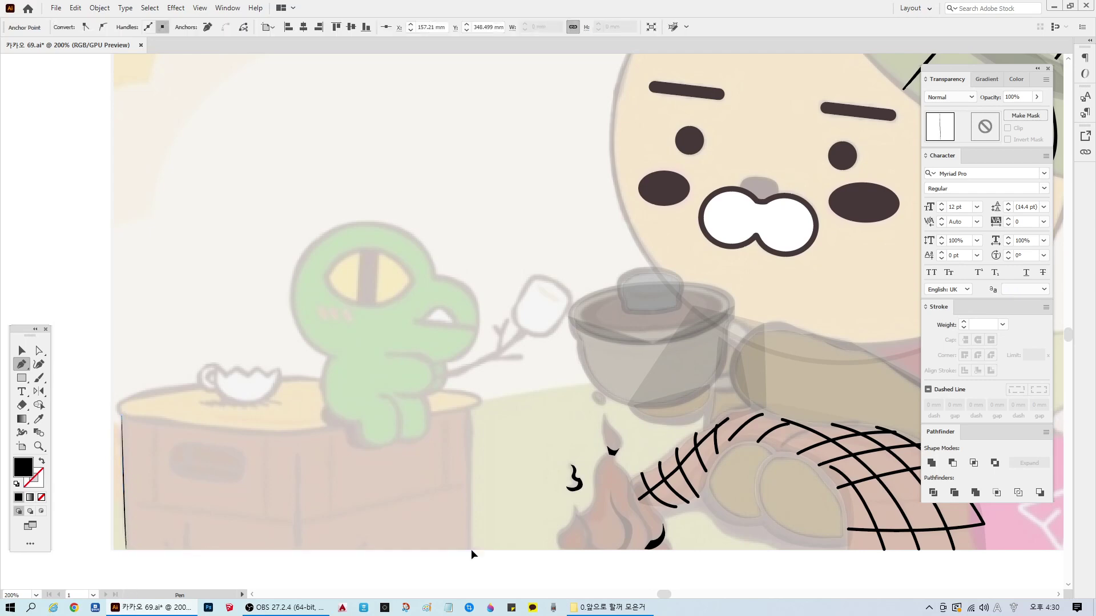
left_click(471, 550)
left_click(473, 436)
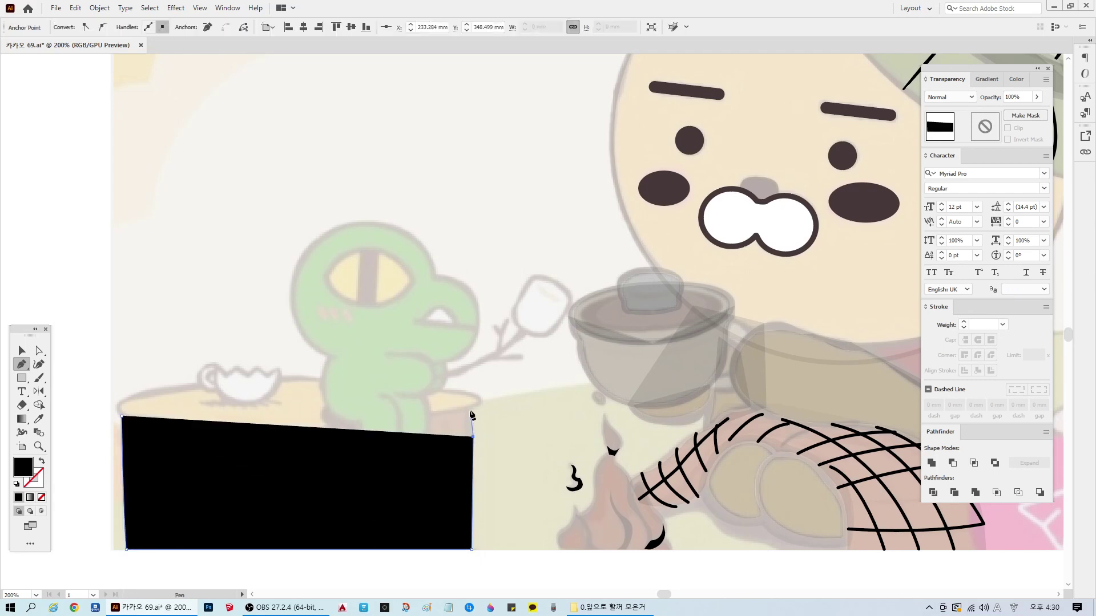
left_click(470, 408)
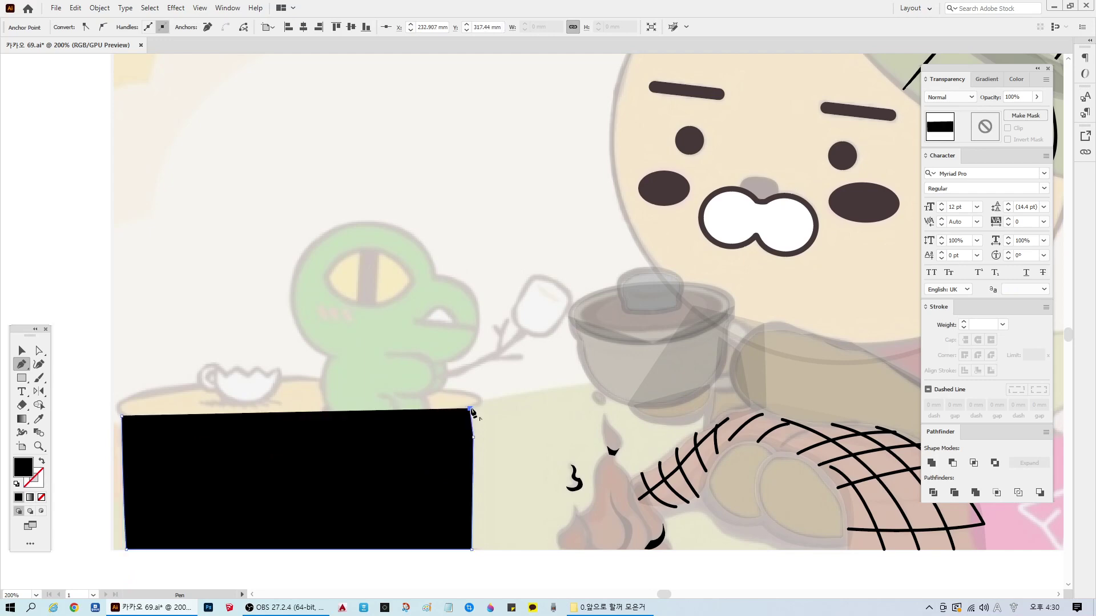
left_click(123, 419)
Step: Set the crate front shape's opacity to 10% and deselect it
key("v")
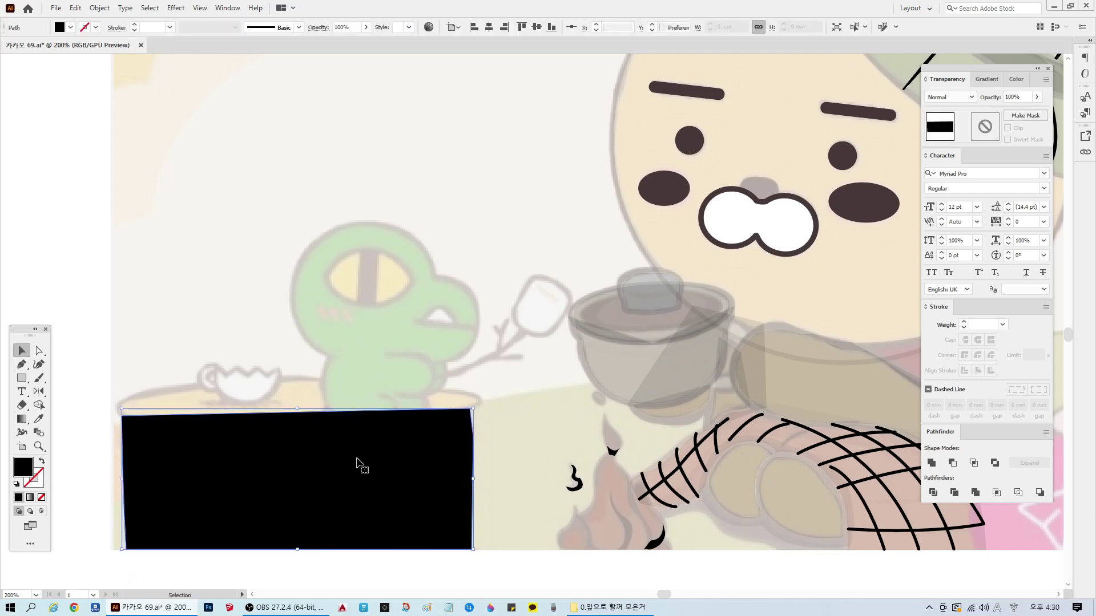
left_click(1028, 95)
type("10")
key("Return")
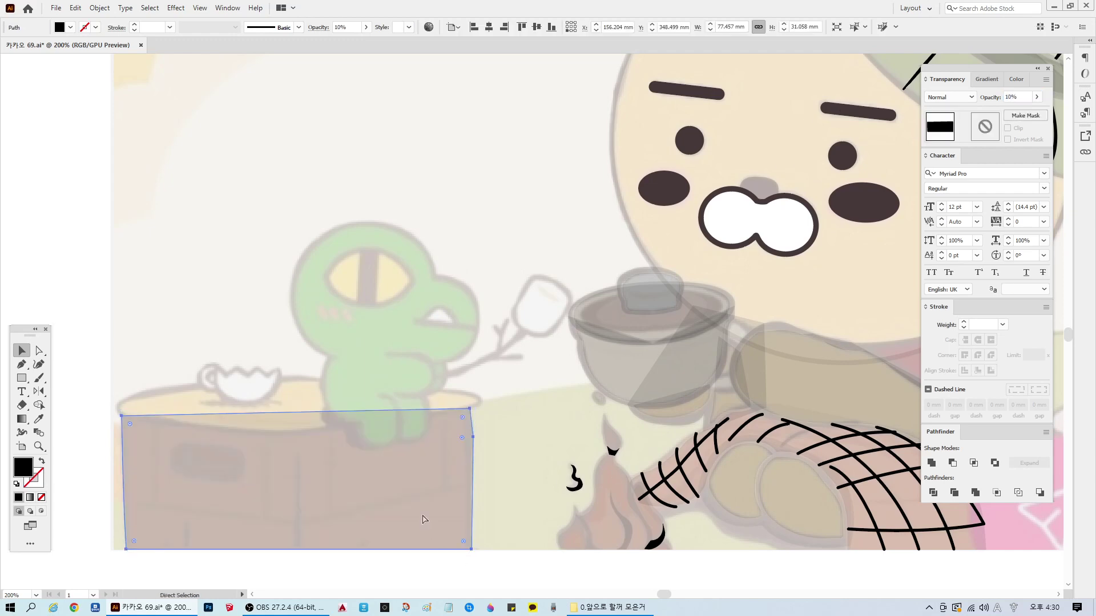
left_click_drag(474, 479, 469, 480)
left_click(403, 564)
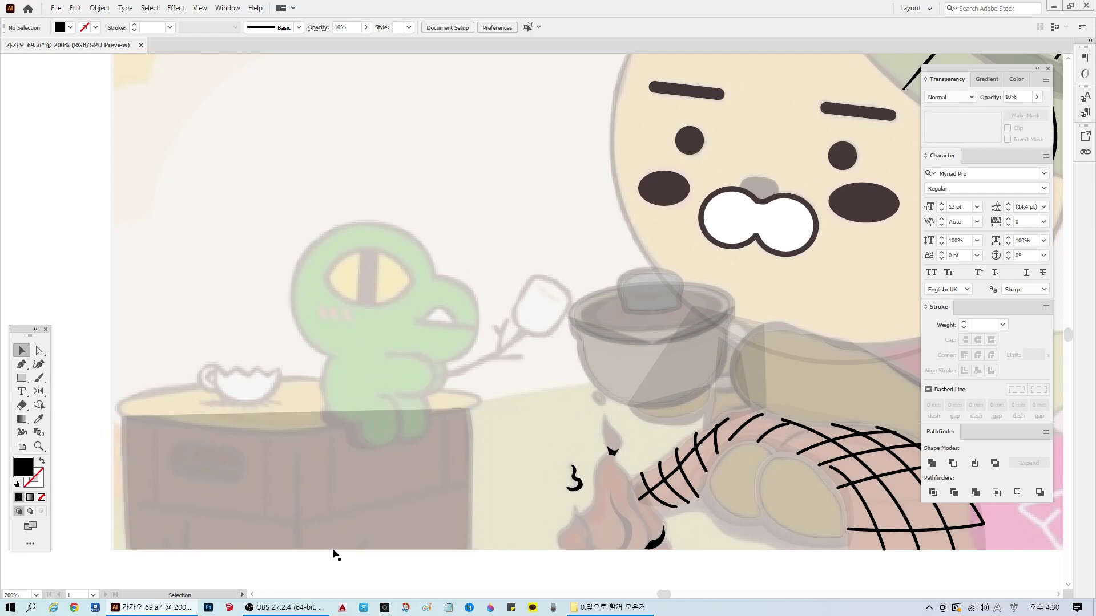
Step: Trace the crate's tabletop with the Pen tool from the upper left edge around the left end, along the front edge and around the right end
key("p")
scroll(196, 463, "down", 1)
scroll(196, 464, "up", 1)
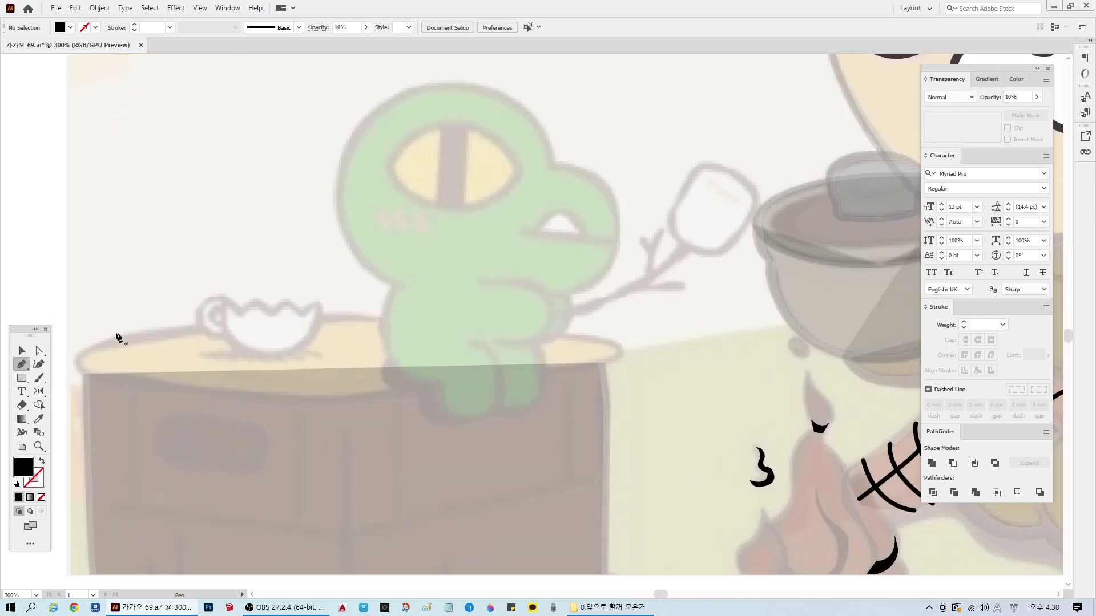
left_click(125, 334)
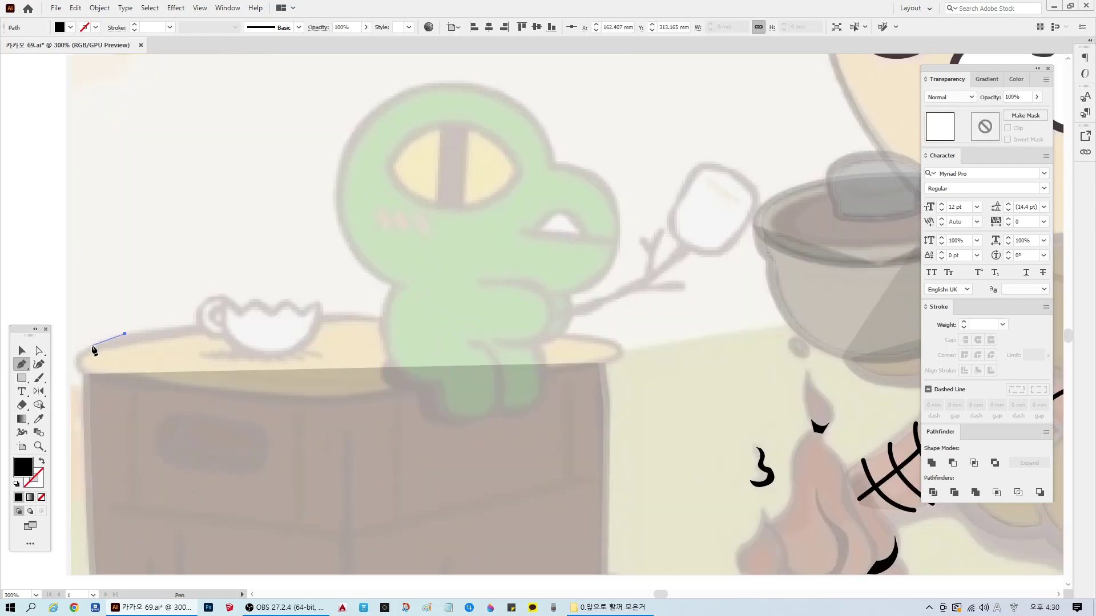
left_click(92, 345)
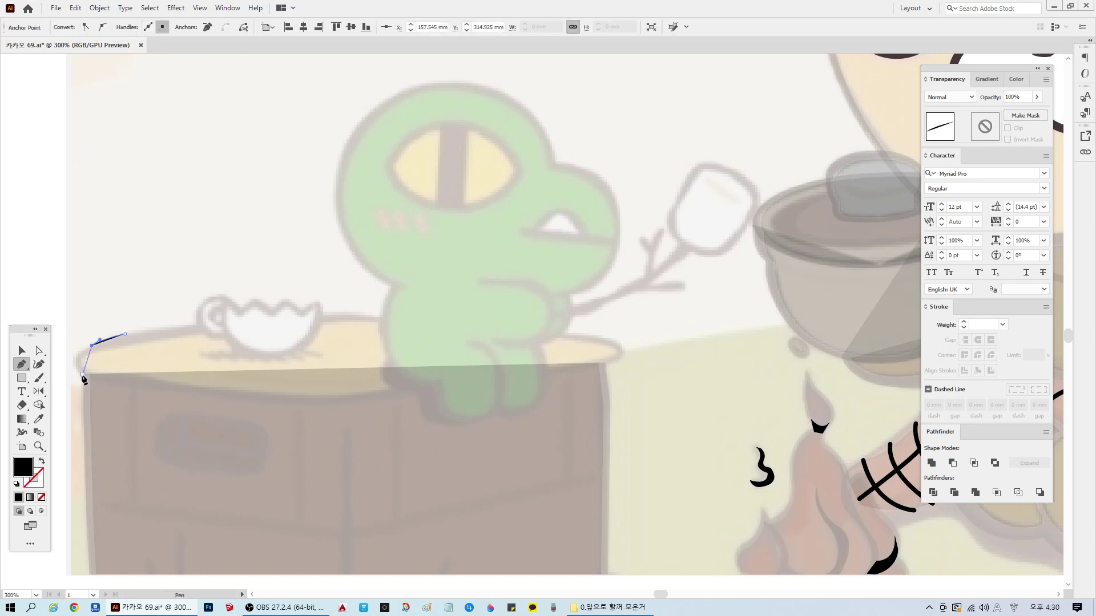
left_click_drag(83, 374, 197, 388)
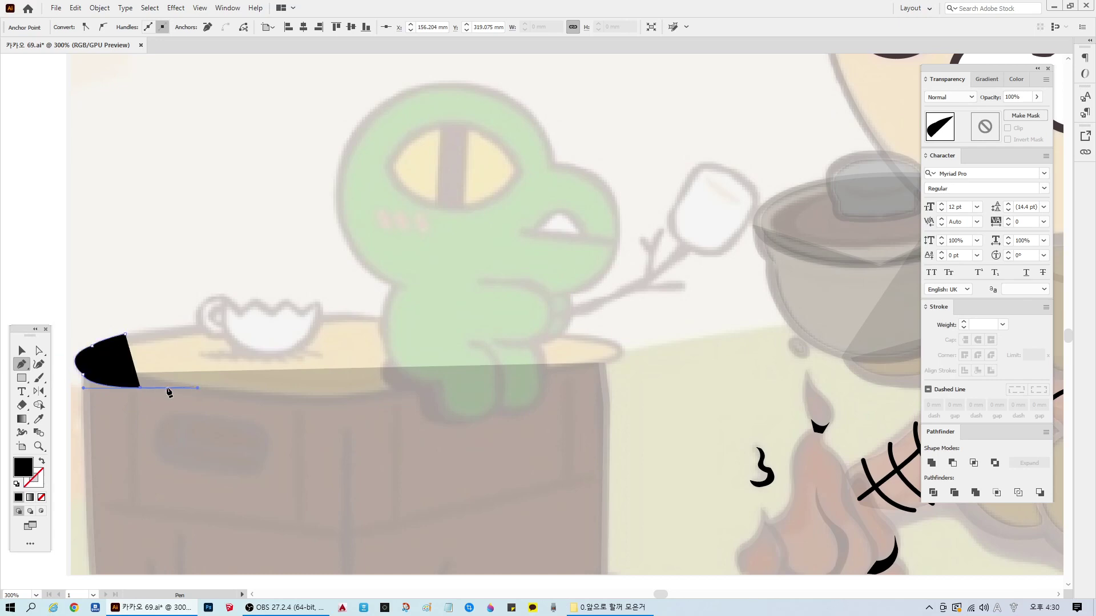
left_click(187, 391)
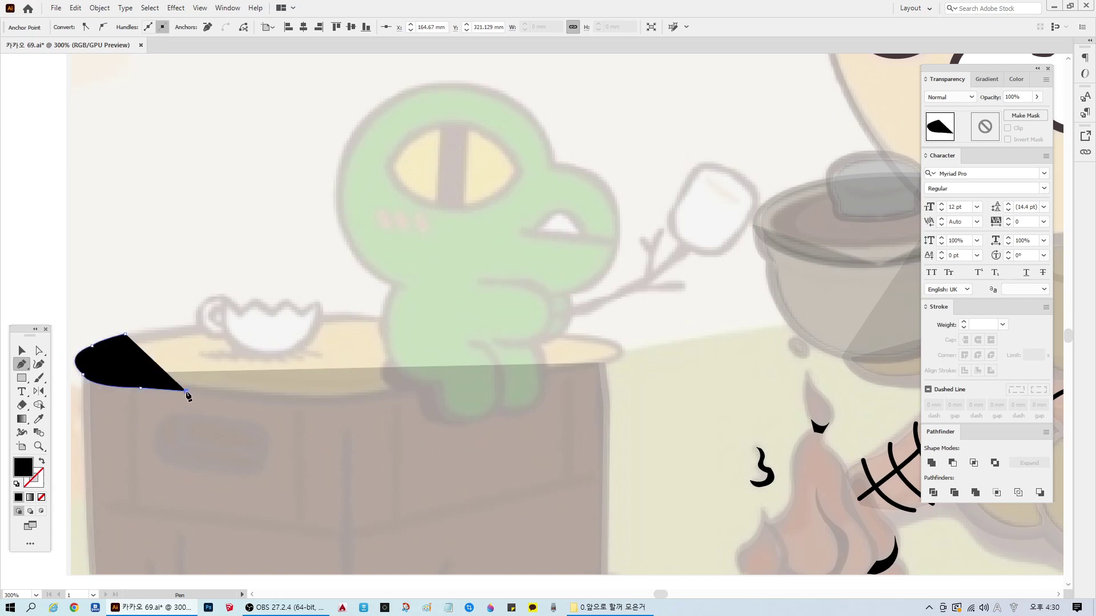
left_click_drag(351, 400, 406, 397)
left_click(352, 400)
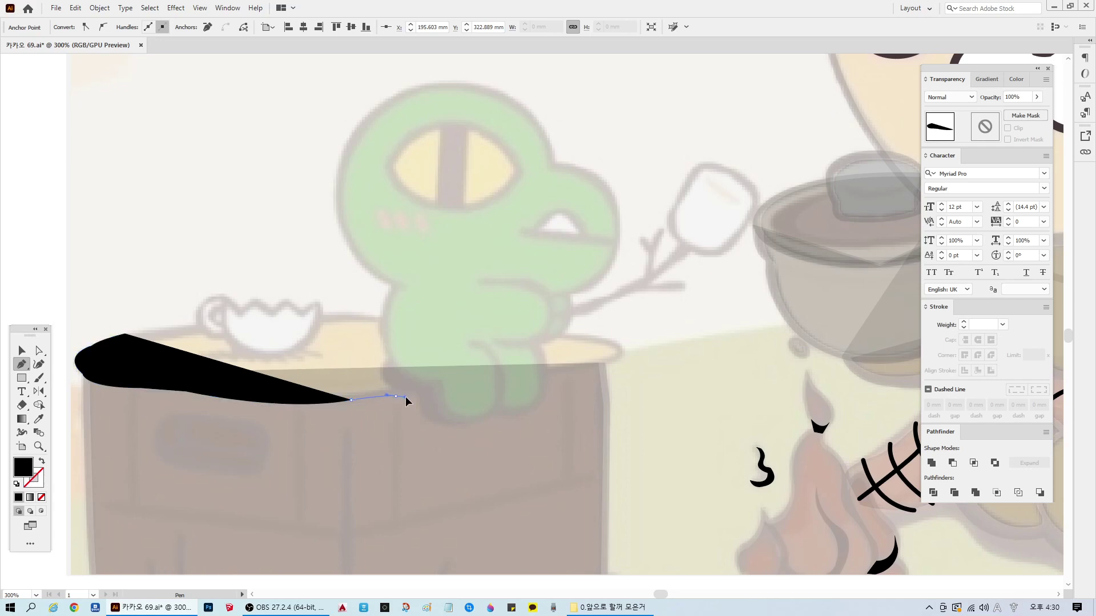
left_click(395, 395)
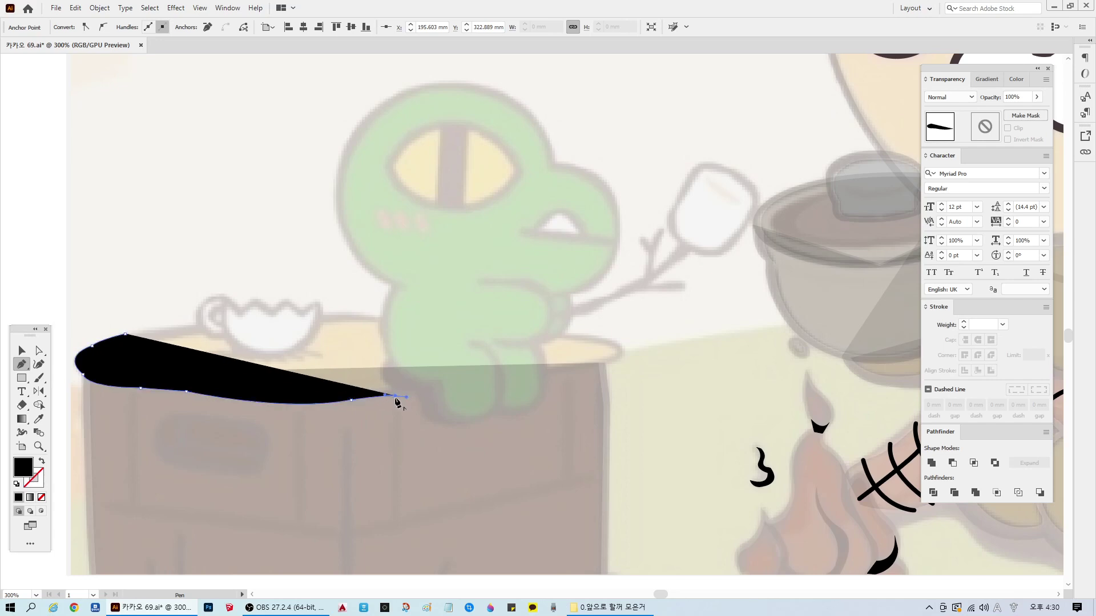
left_click(563, 373)
mouse_move(622, 349)
left_mouse_down()
mouse_move(620, 359)
mouse_move(612, 334)
left_mouse_up()
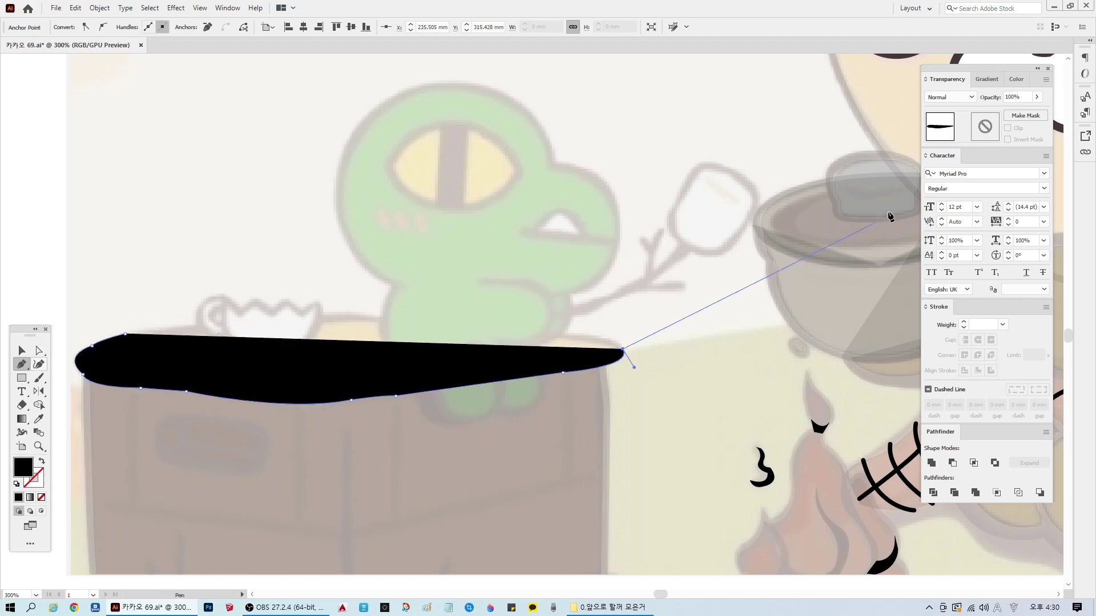
Step: Set the opacity of the unfinished tabletop path to 5%
left_click_drag(1032, 97, 898, 101)
type("5")
key("Return")
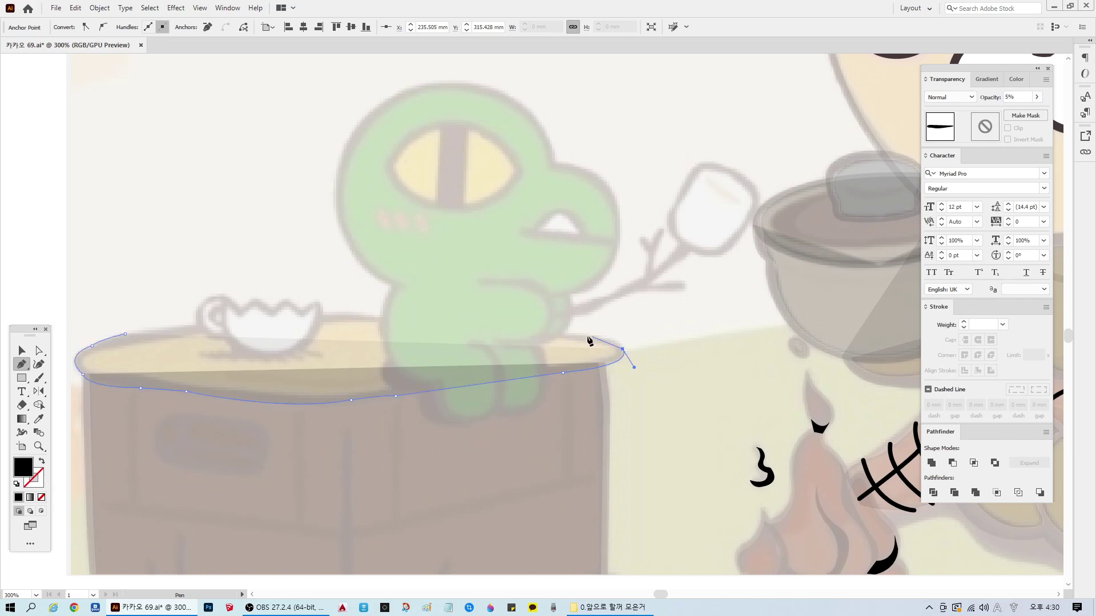
Step: Trace the tabletop's back edge behind the frog and cup to complete a shape about 81 mm wide and 13 mm high, and deselect it
left_click_drag(564, 335, 501, 333)
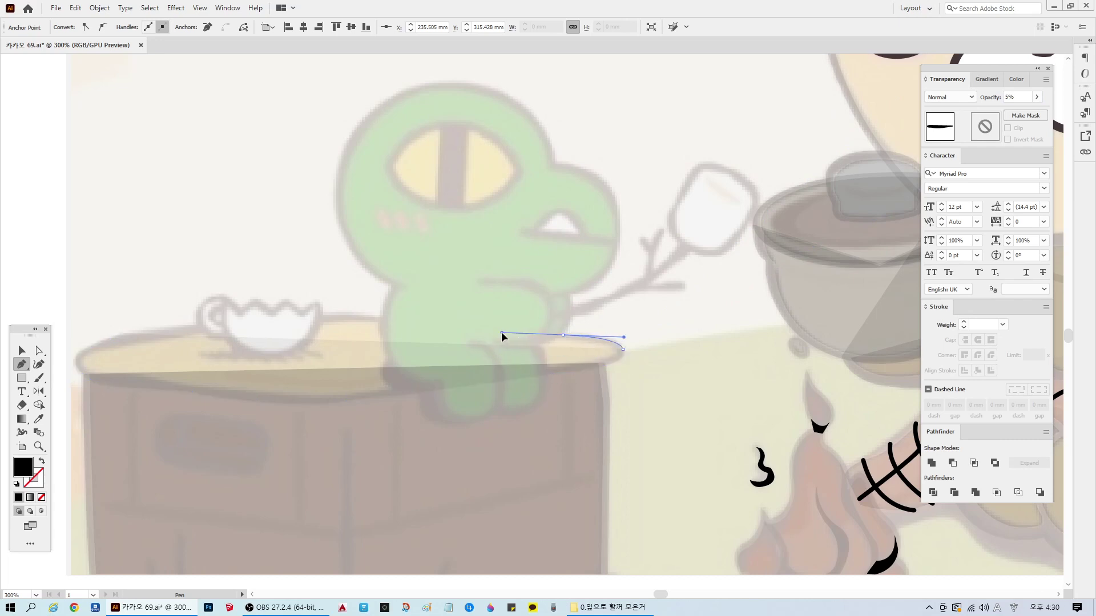
left_click(383, 319)
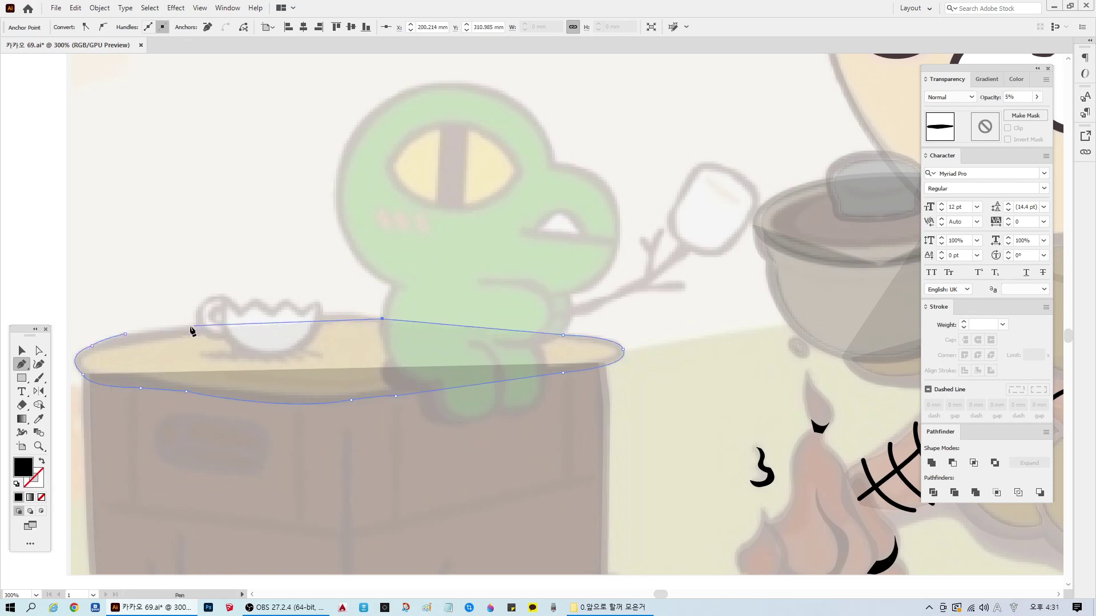
left_click_drag(194, 326, 86, 348)
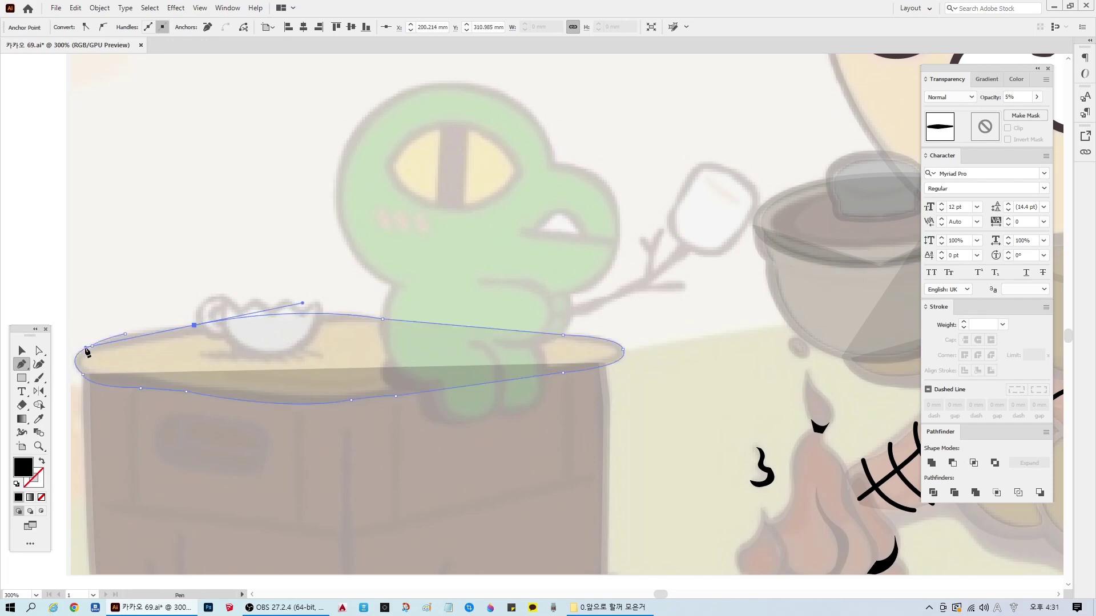
left_click(194, 325)
left_click(127, 343)
left_click(66, 249, "ctrl")
left_click(22, 351)
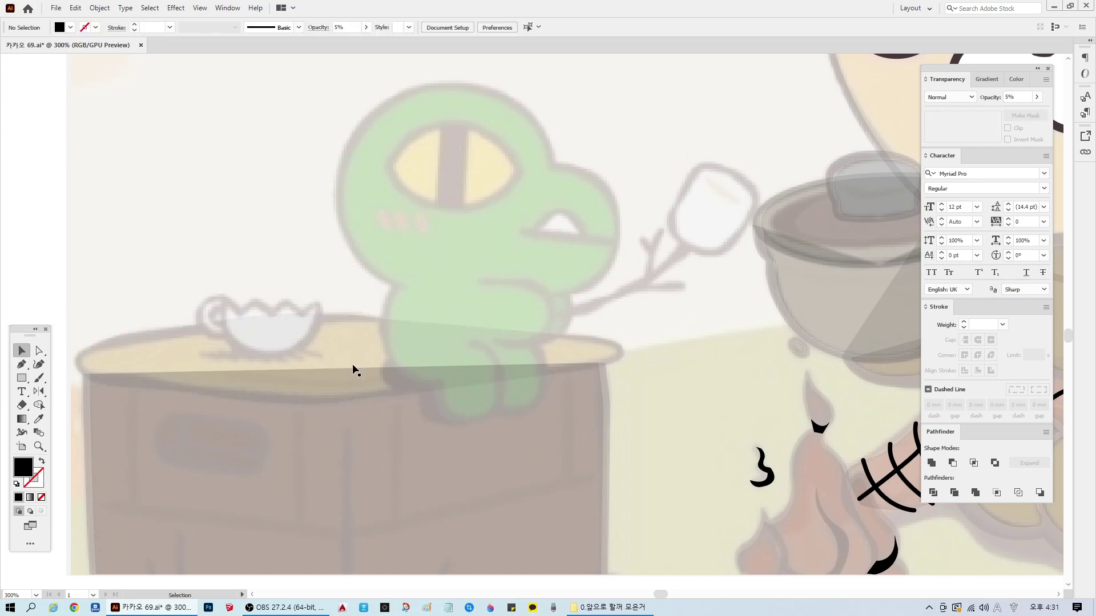
Step: Scale the tabletop shape down about its centre and widen it to about 78 mm wide and 11.5 mm high
left_click(386, 371)
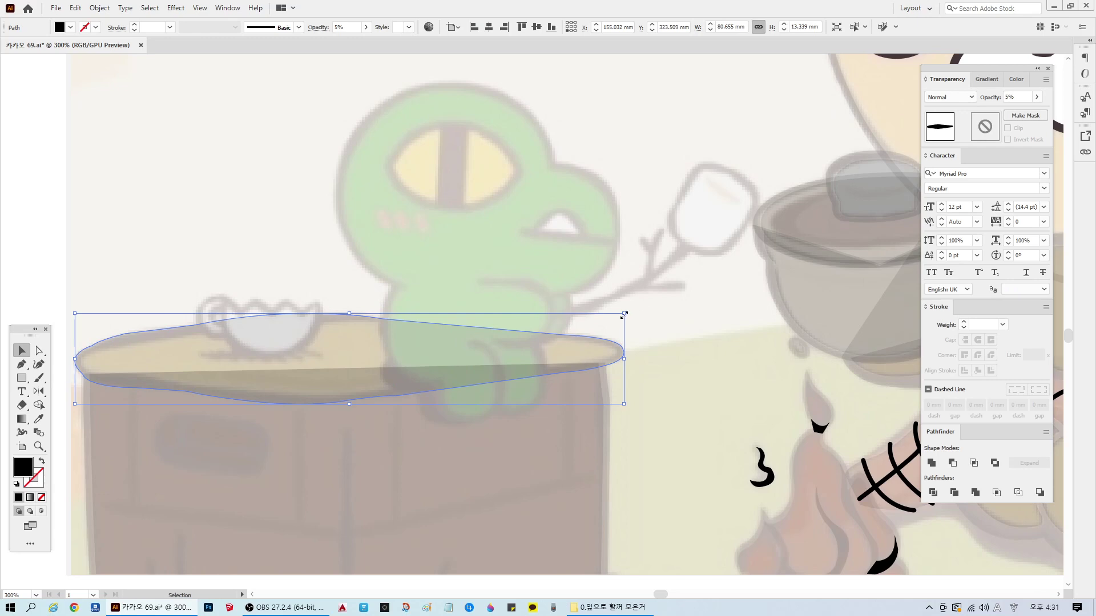
left_click_drag(624, 315, 586, 320)
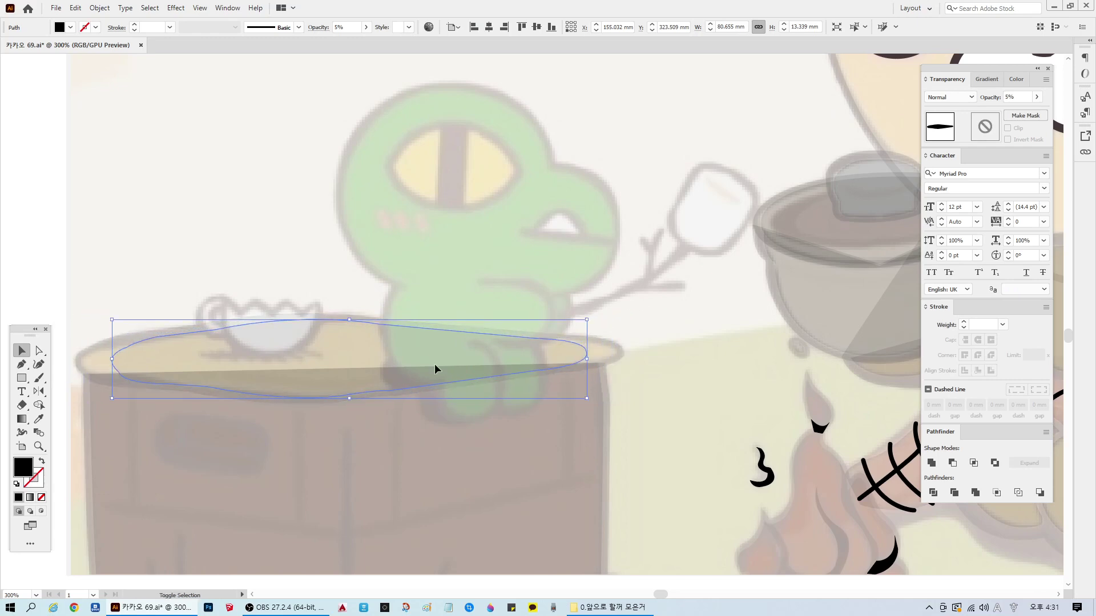
left_click_drag(590, 359, 614, 358)
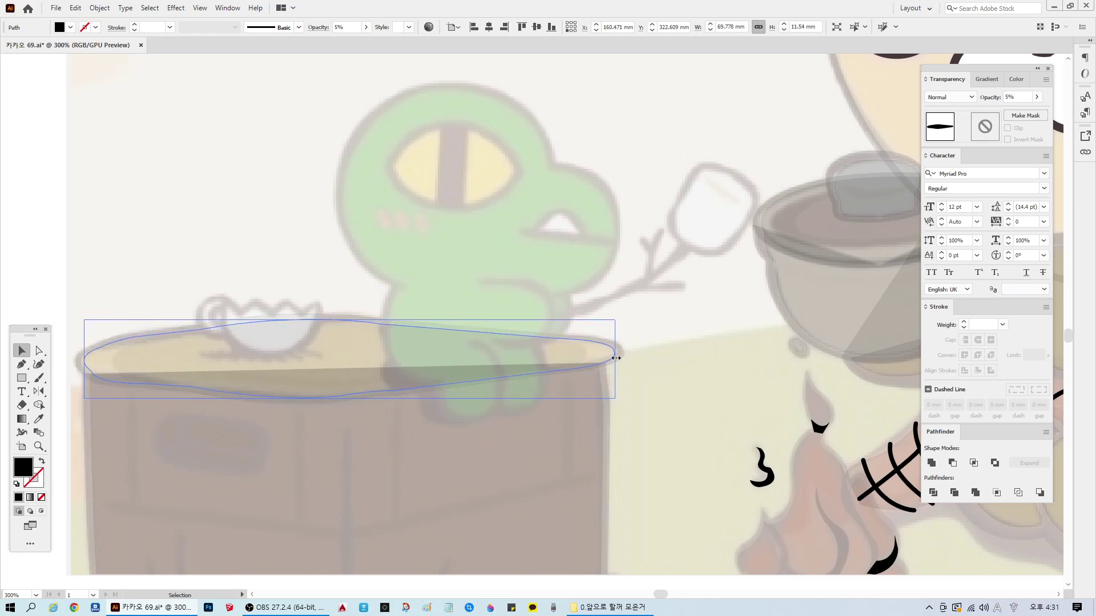
Step: Reshape the tabletop's right end, front edge and back curve by moving individual anchor points and a curve handle to follow the reference
left_click(40, 351)
scroll(192, 406, "up", 1)
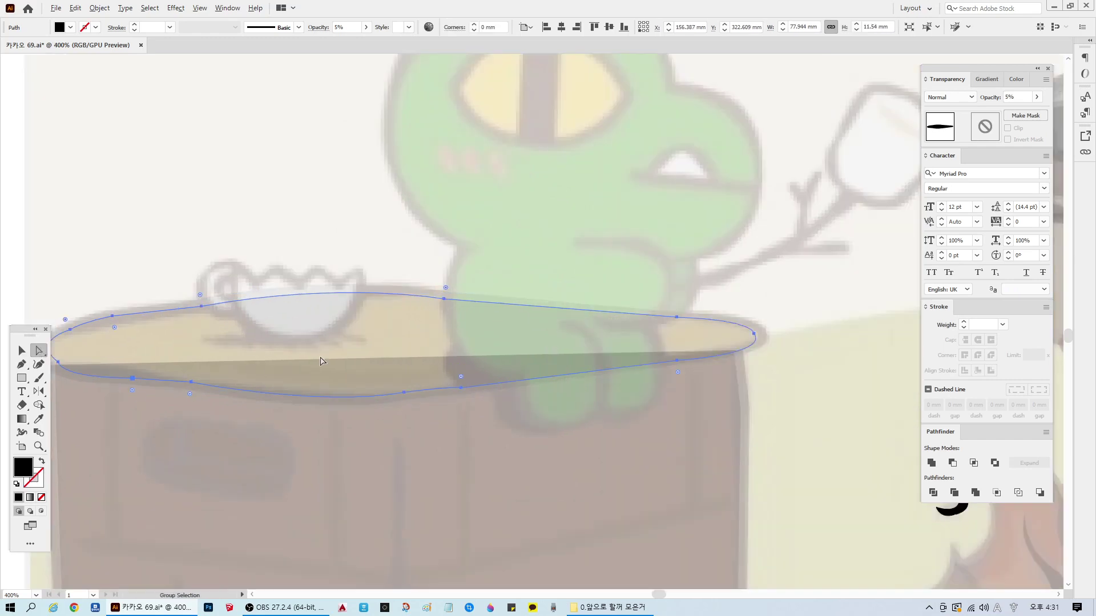
left_click_drag(752, 334, 759, 332)
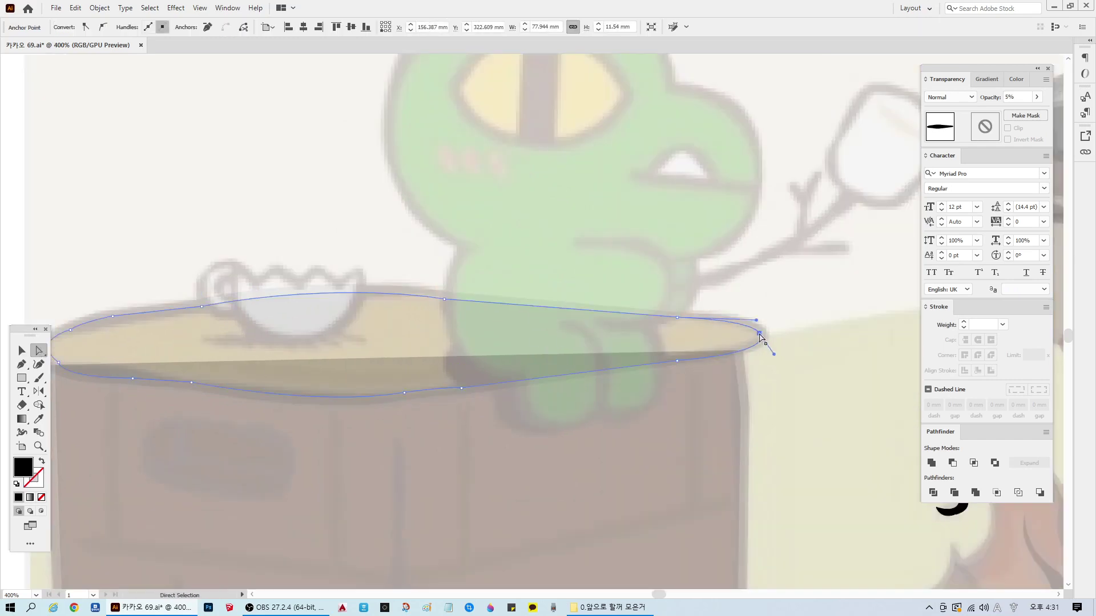
left_click(418, 388)
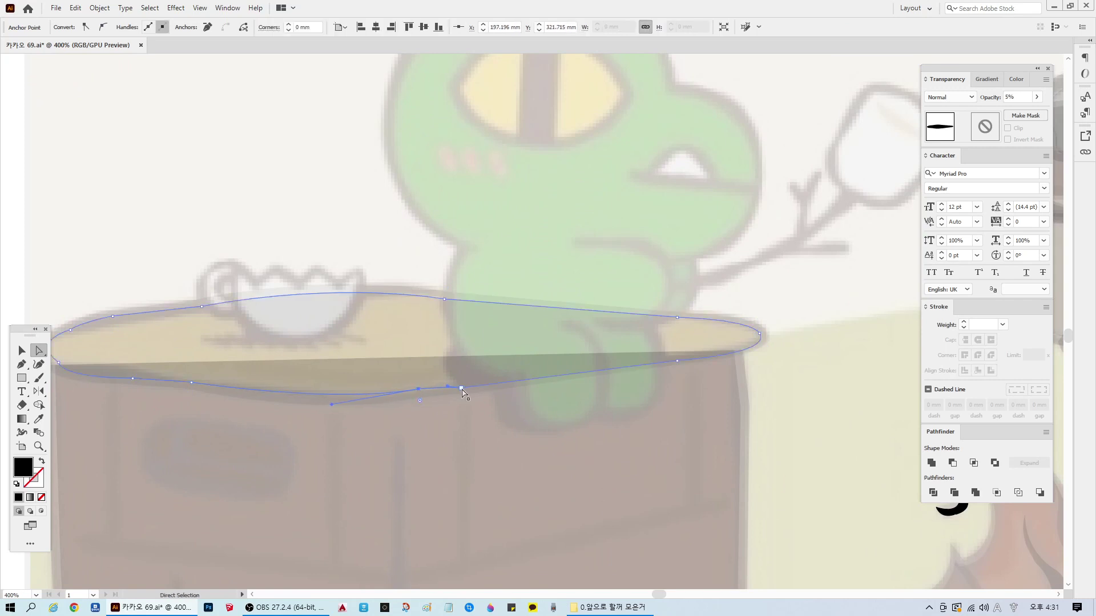
mouse_move(678, 360)
left_mouse_down()
mouse_move(675, 351)
mouse_move(668, 362)
left_mouse_up()
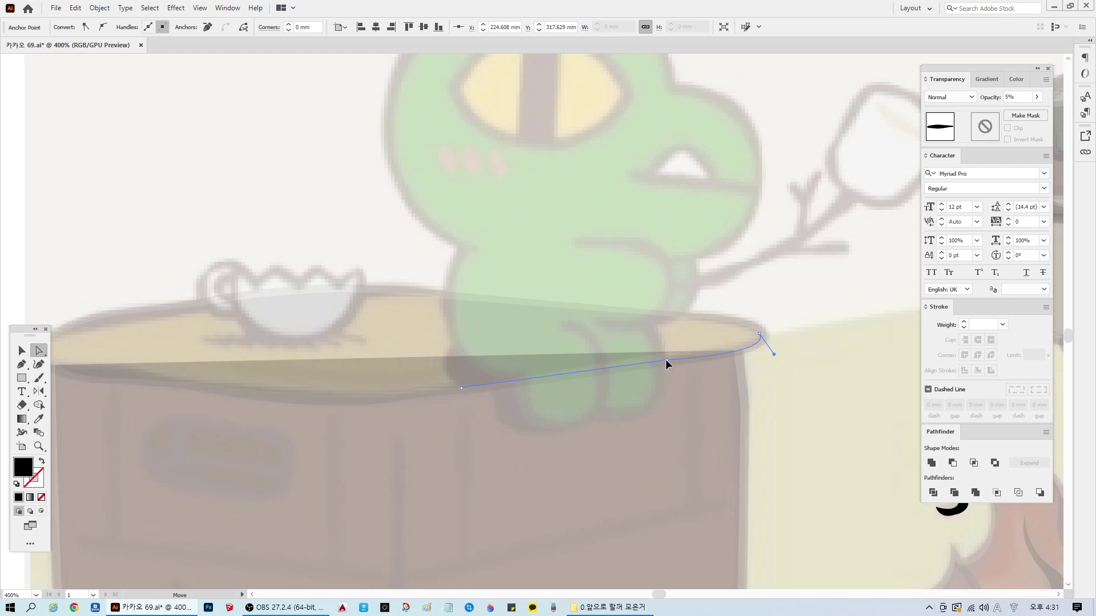
left_click(445, 299)
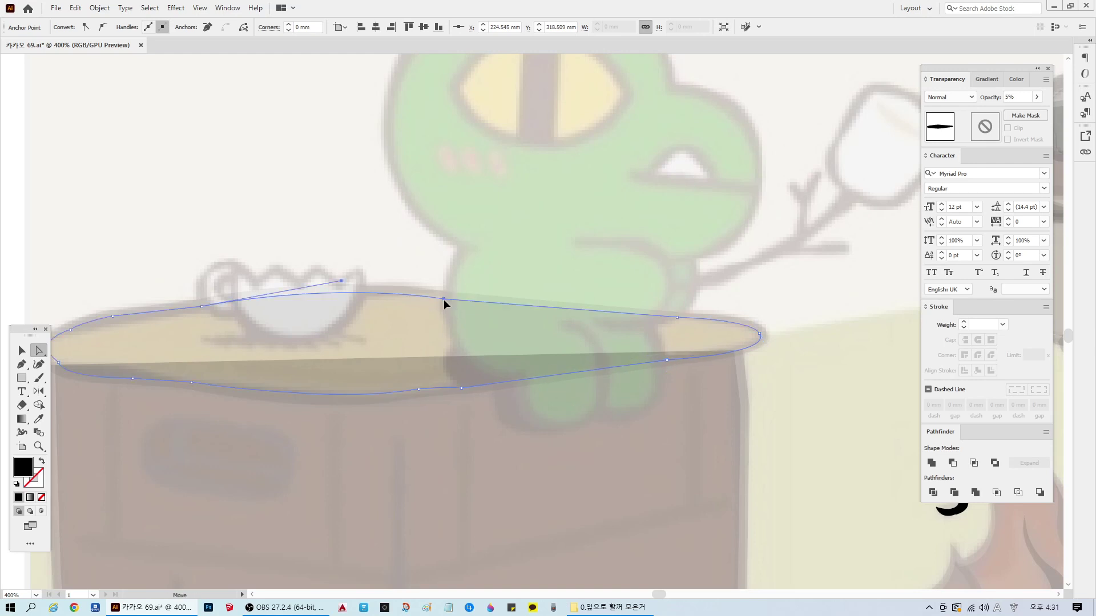
left_click_drag(344, 282, 350, 290)
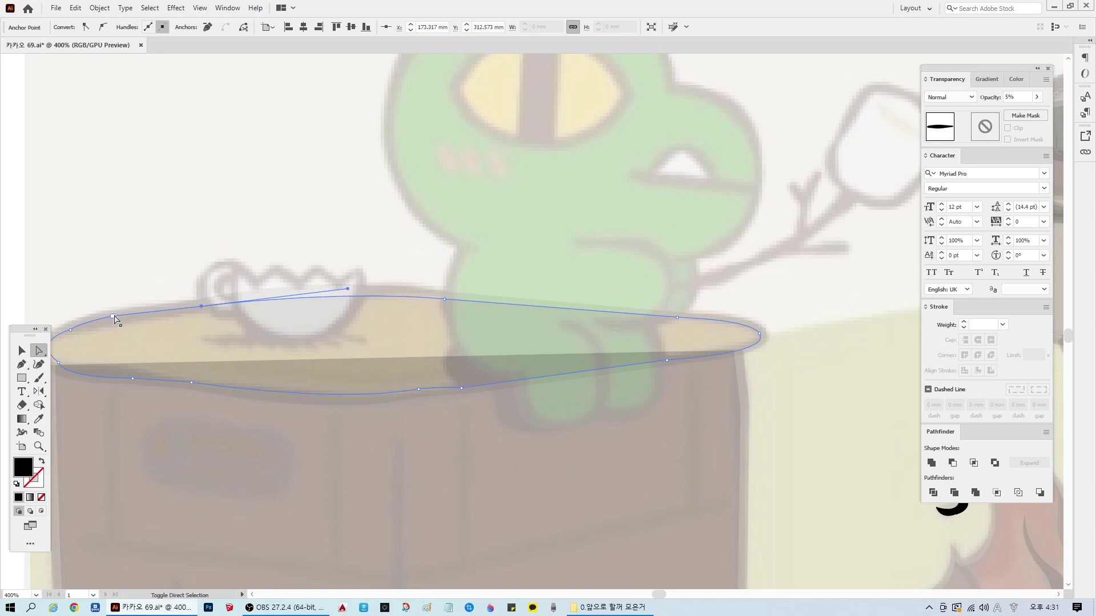
Step: Adjust the anchor points and handles around the tabletop's left end to smooth its curve along the reference
left_click(112, 317)
left_click_drag(112, 318, 116, 324)
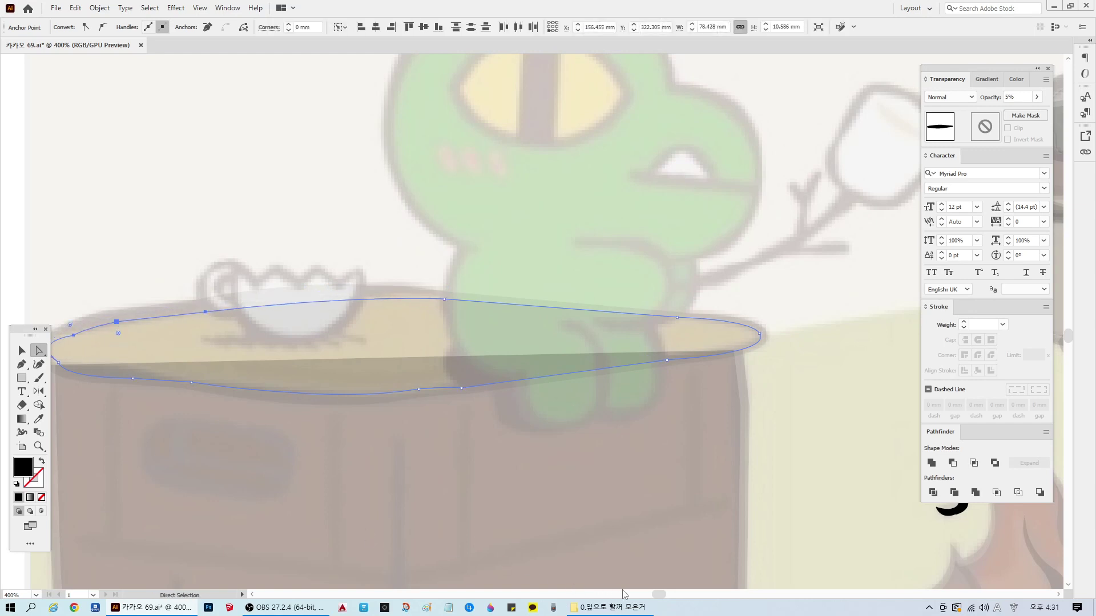
left_click_drag(660, 594, 656, 594)
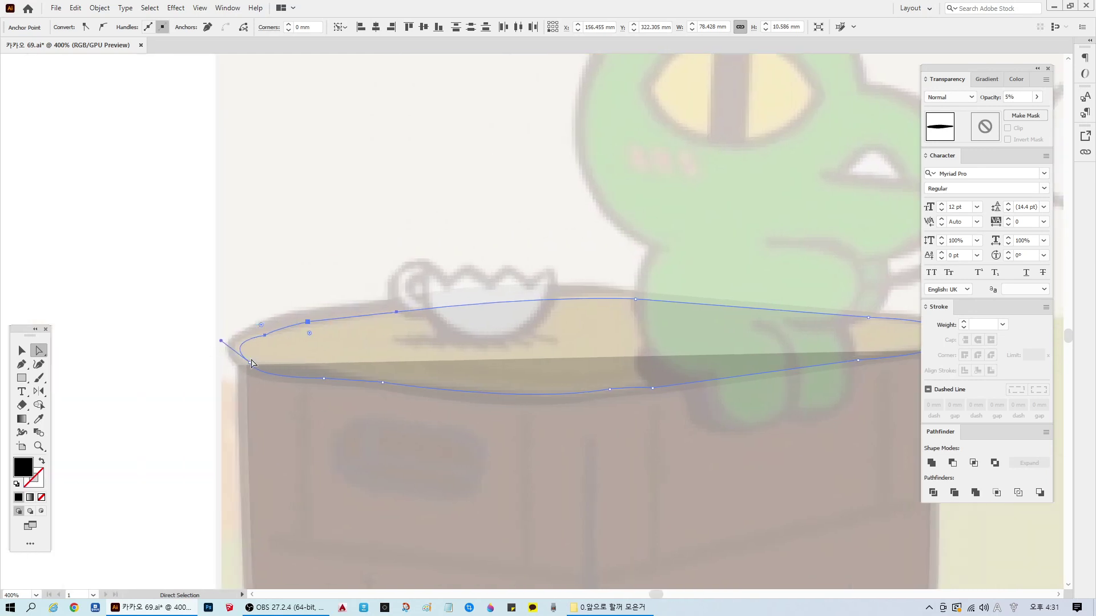
left_click_drag(249, 364, 222, 338)
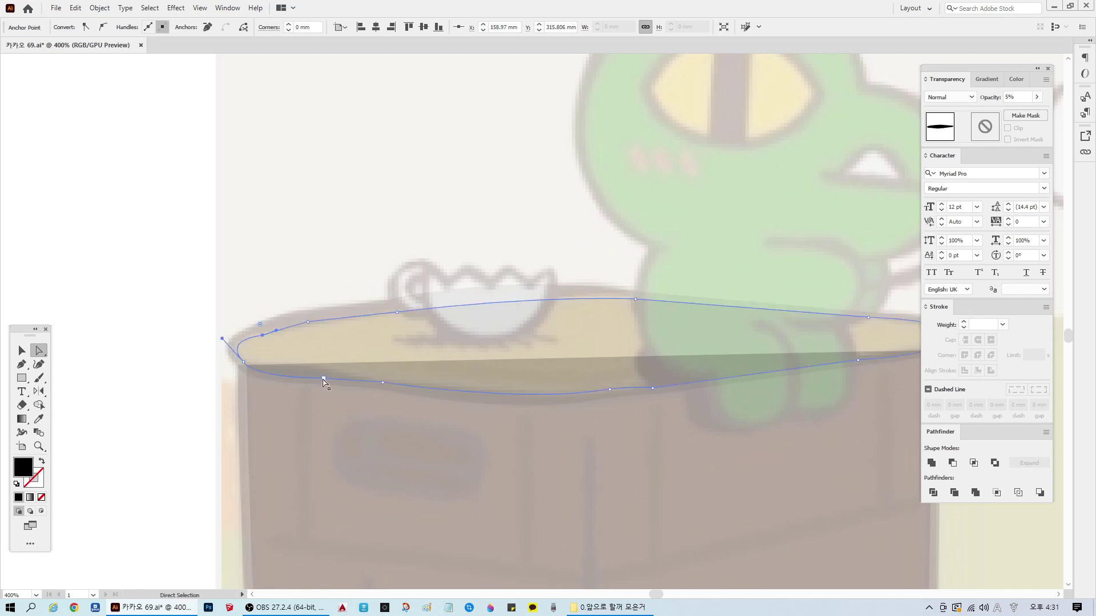
left_click_drag(323, 382, 323, 372)
left_click(549, 384)
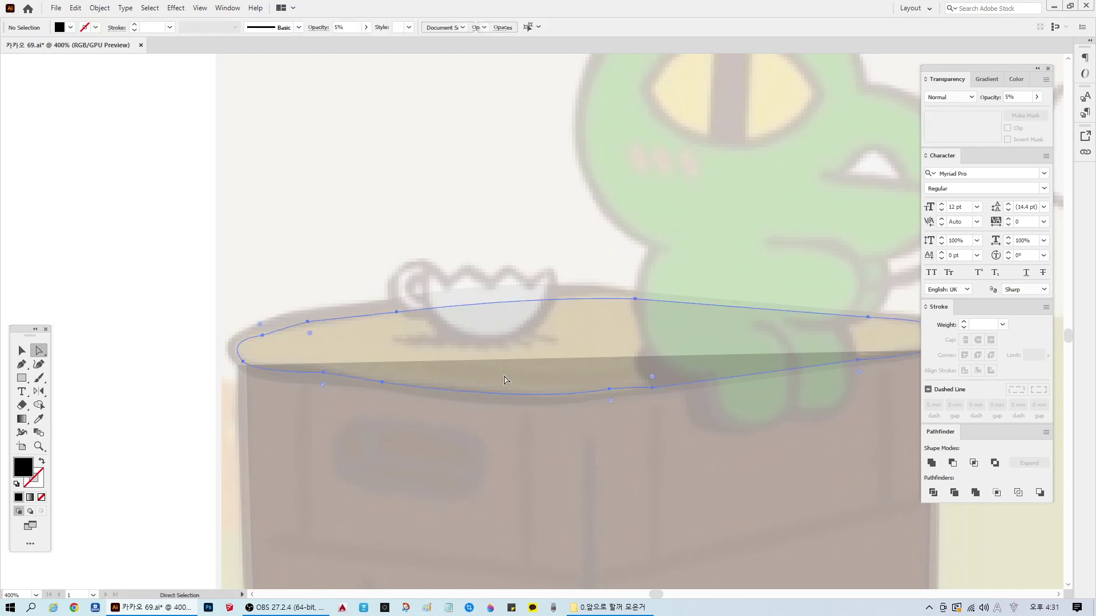
Step: Nudge the anchor point at the lower edge of the tabletop's left end outward to follow the reference, and deselect it
left_click(242, 362)
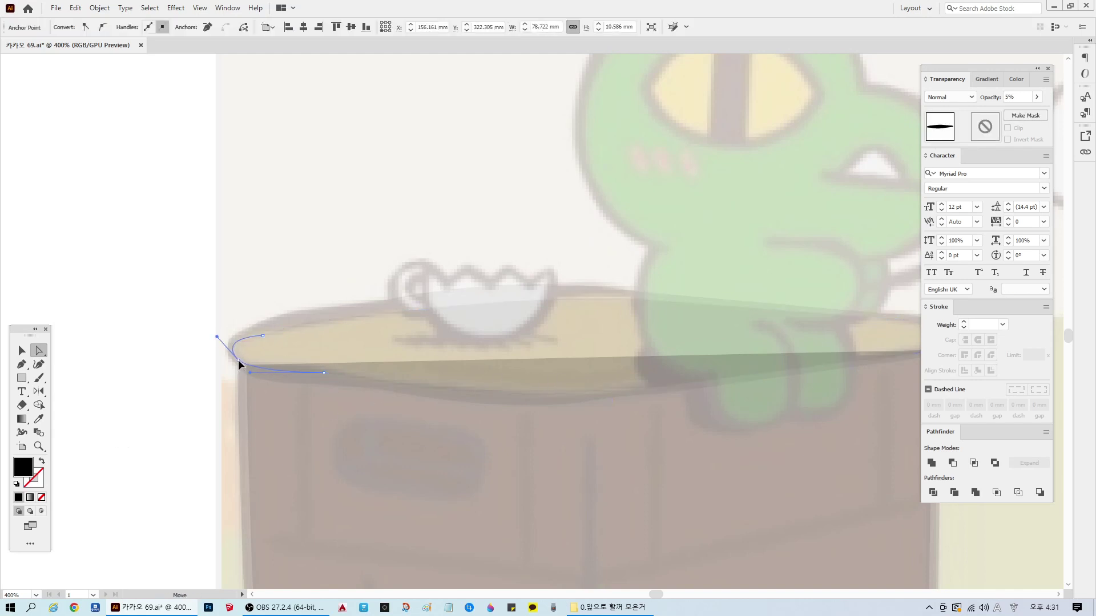
left_click(704, 398)
Step: Begin a path along the crate's plank seams, tracing the left vertical seam and the horizontal seam through the front corner to the right edge
scroll(788, 415, "down", 2)
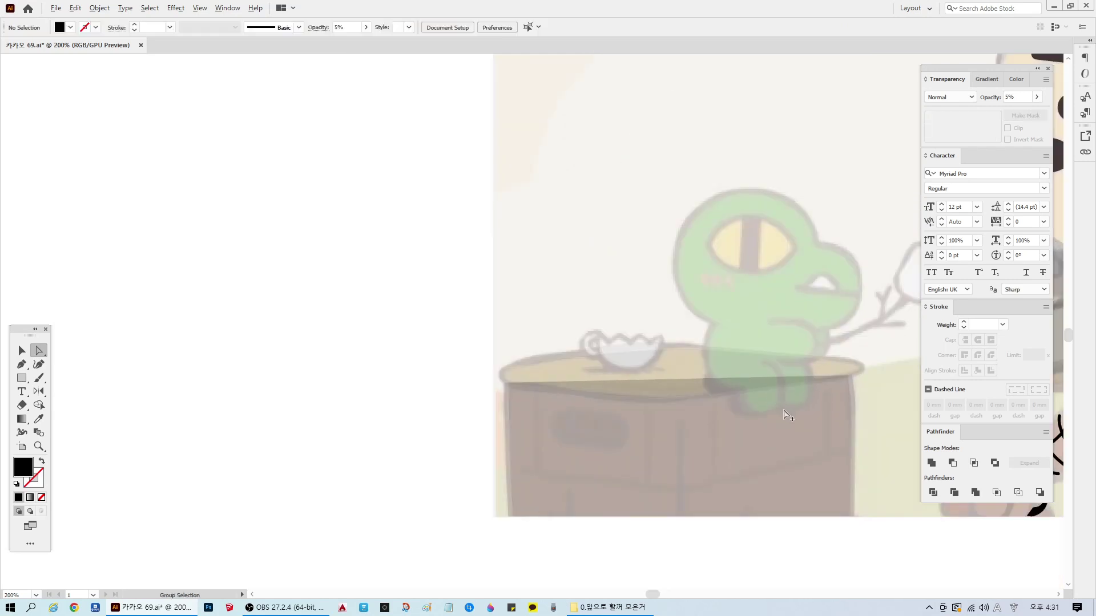
scroll(793, 430, "down", 1)
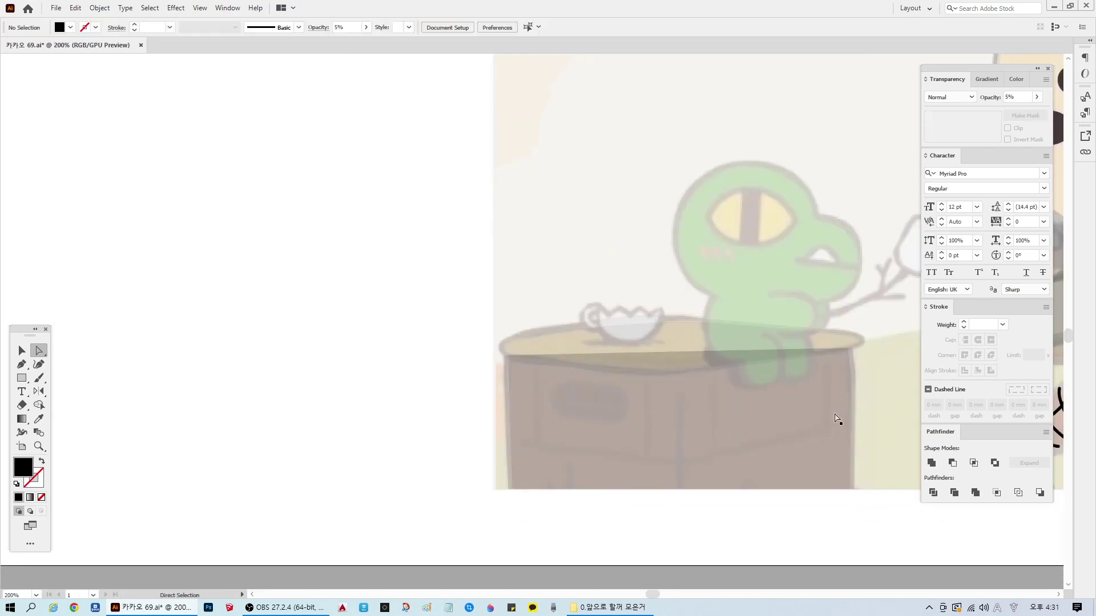
scroll(880, 457, "up", 1)
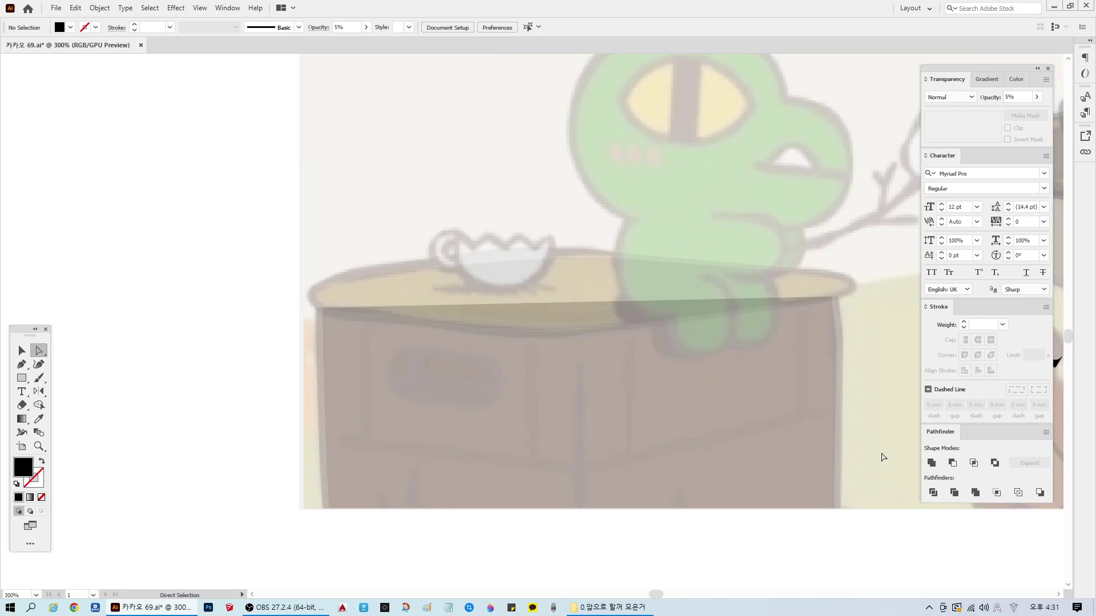
key("p")
left_click(362, 316)
left_click(362, 441)
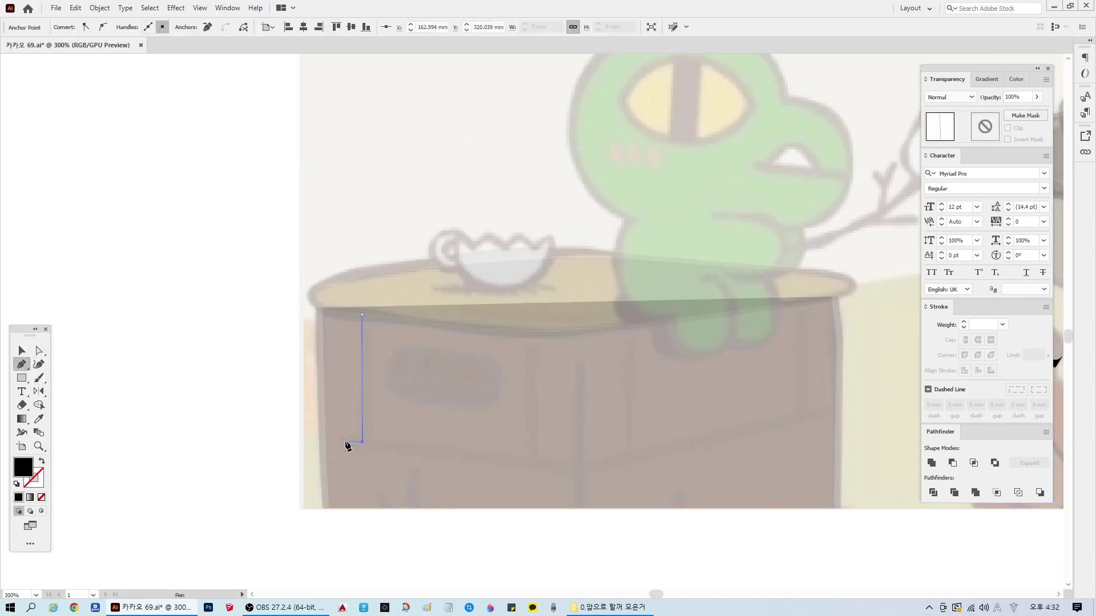
left_click(325, 442)
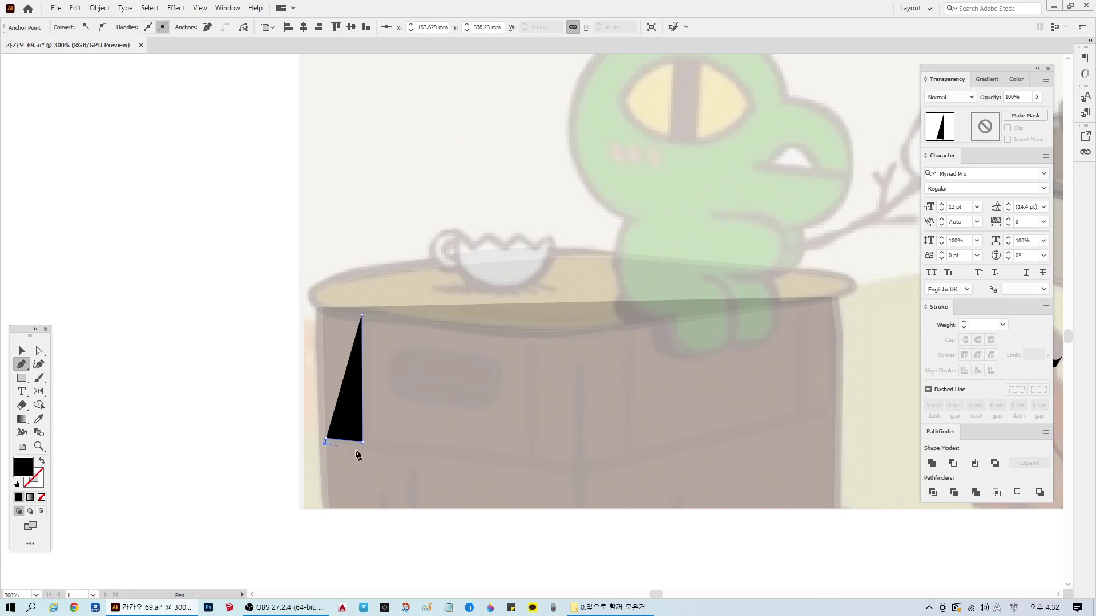
left_click(572, 472)
left_click(834, 407)
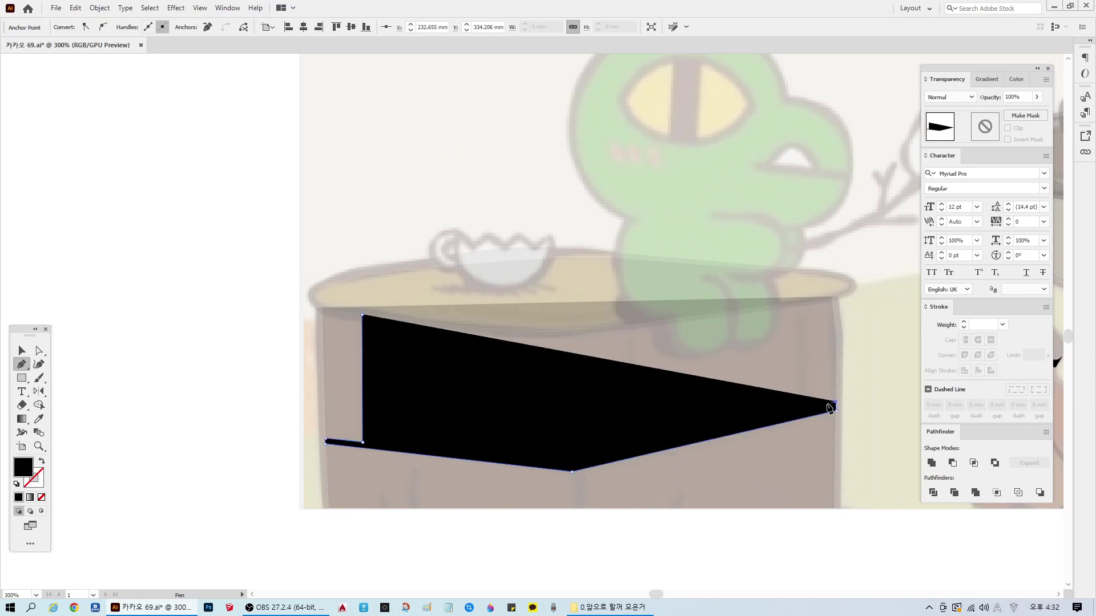
Step: Continue the seam path around the crate's rightmost vertical seam as a narrow strip and set the path's opacity to 5%
left_click(805, 412)
left_click(804, 300)
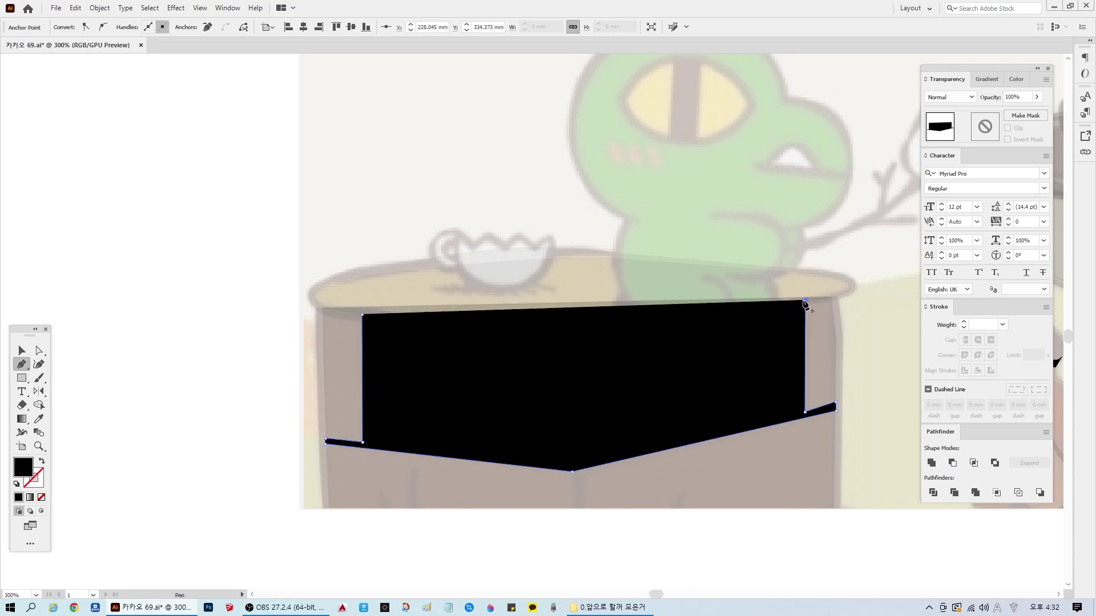
left_click(797, 302)
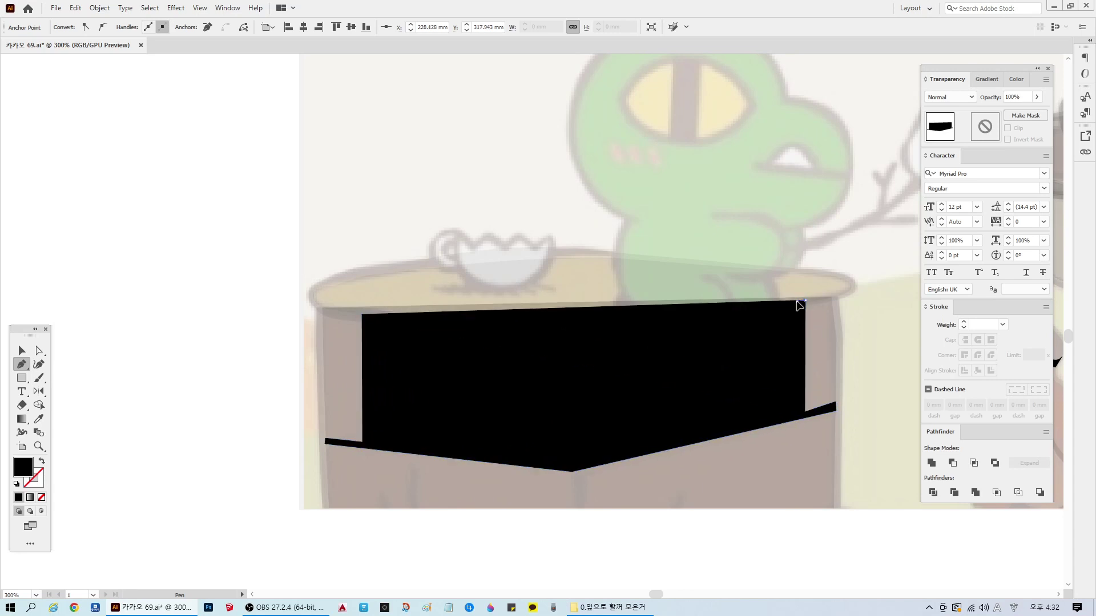
left_click(797, 415)
left_click(1016, 97)
type("5")
key("Return")
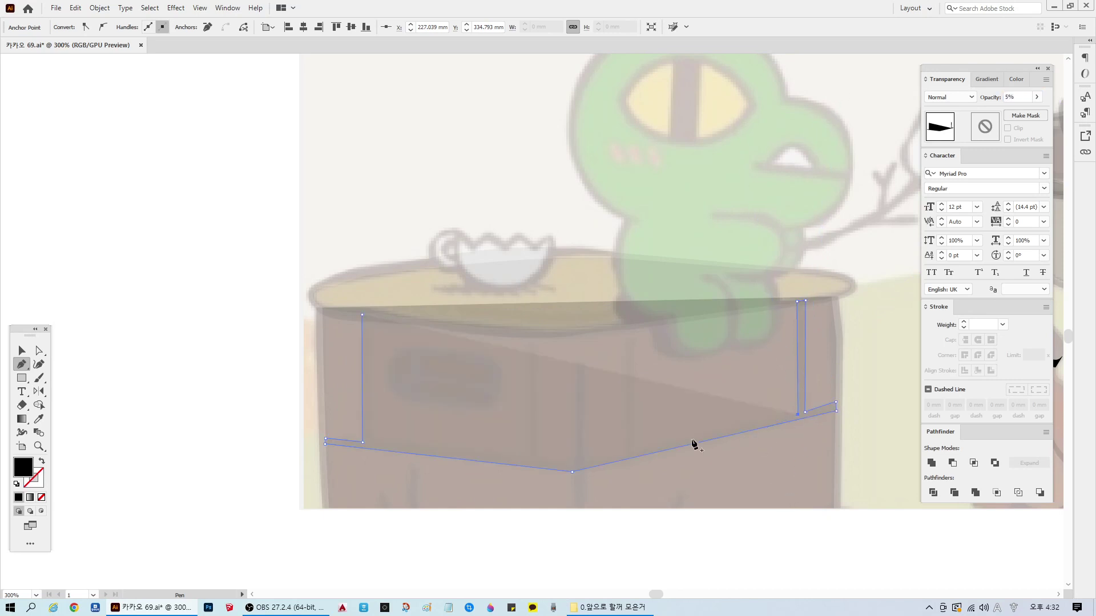
Step: Extend the seam path around the vertical seam below the frog and the shorter seam at the crate's front corner
left_click(630, 450)
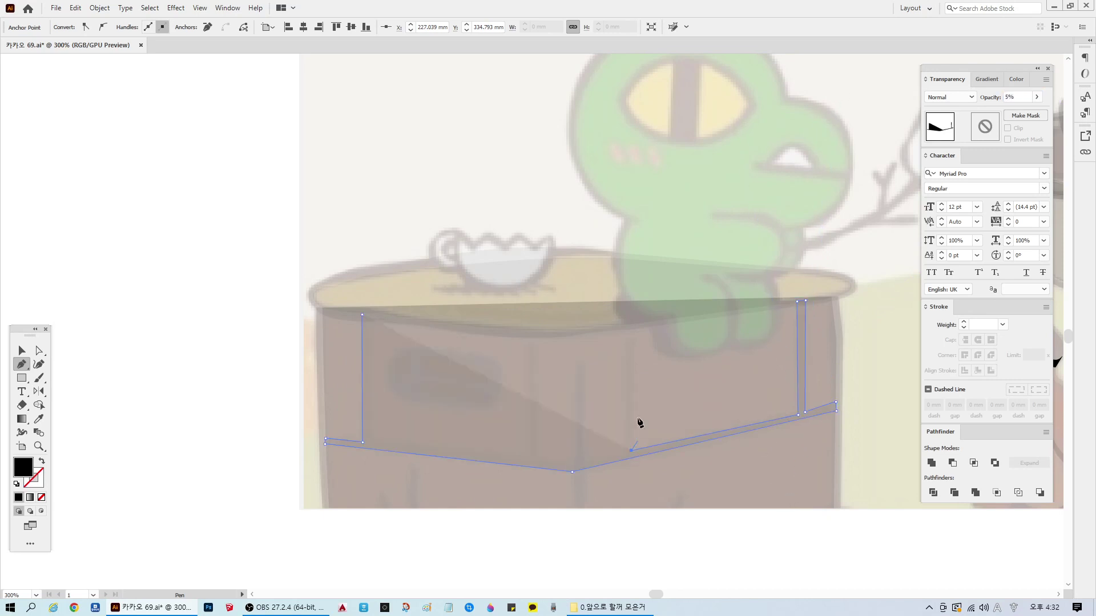
left_click(631, 327)
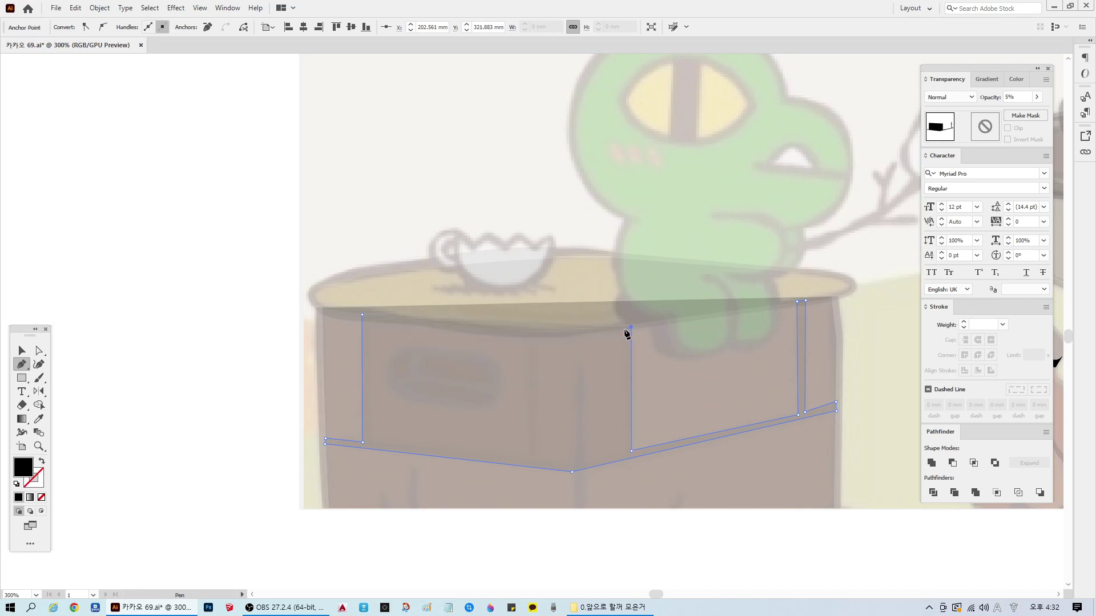
left_click(626, 329)
left_click(625, 452)
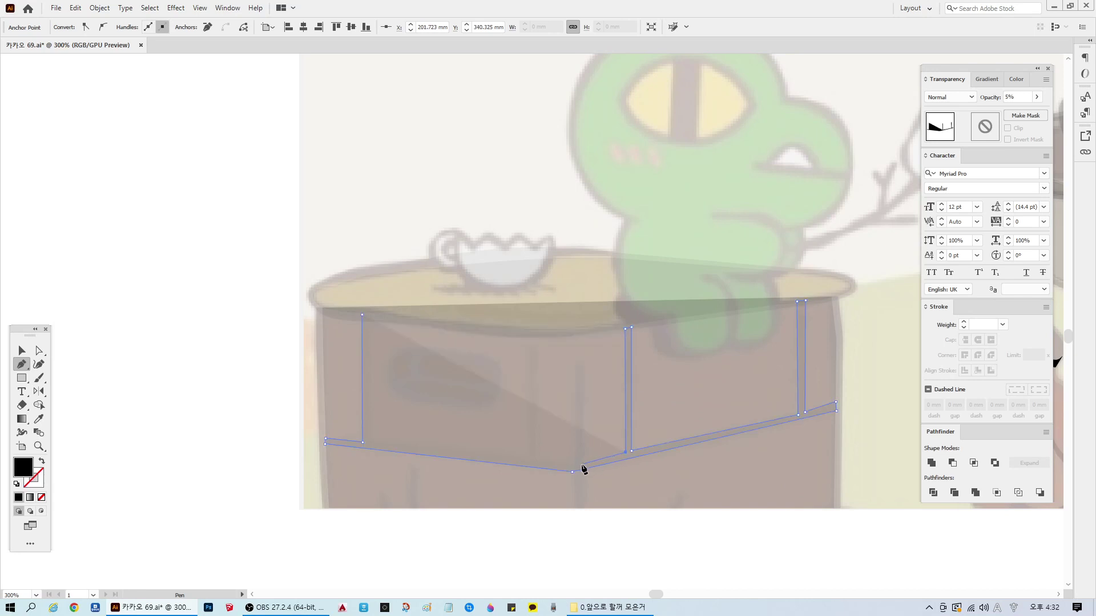
left_click(582, 466)
left_click(583, 366)
left_click(575, 464)
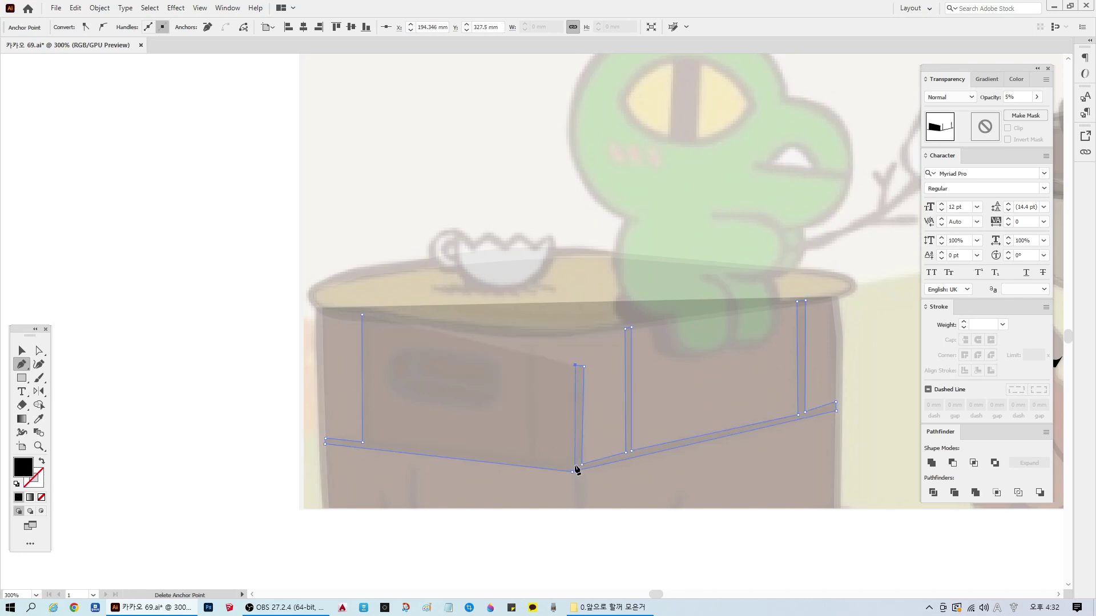
Step: Trace the vertical seam just left of the front corner, close the seam path at the left vertical seam, and deselect it
left_click(534, 461)
left_click(538, 348)
left_click(531, 335)
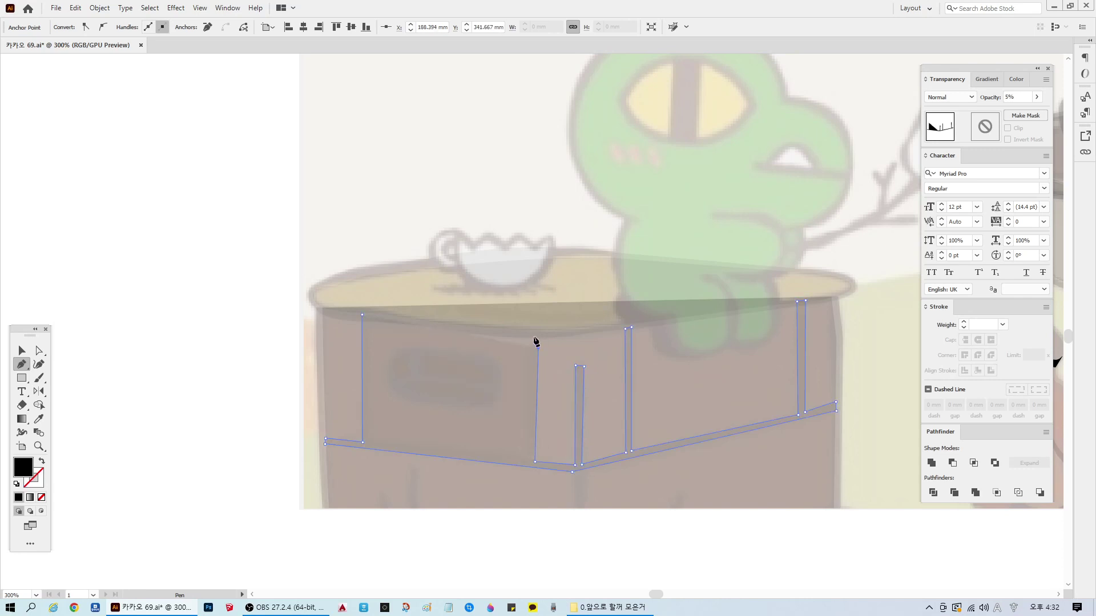
left_click(529, 460)
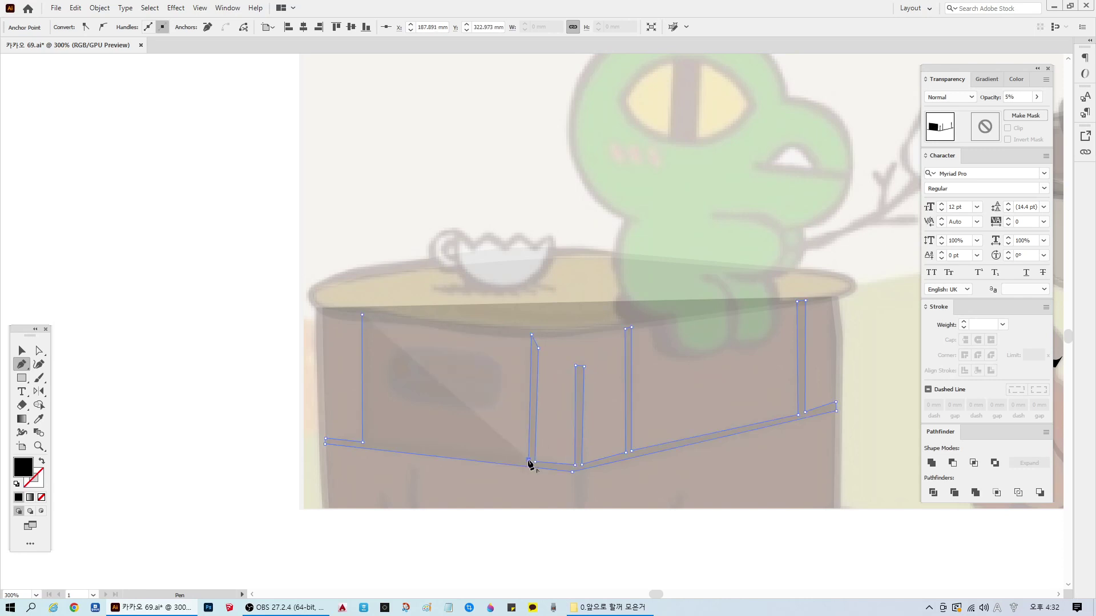
left_click(371, 443)
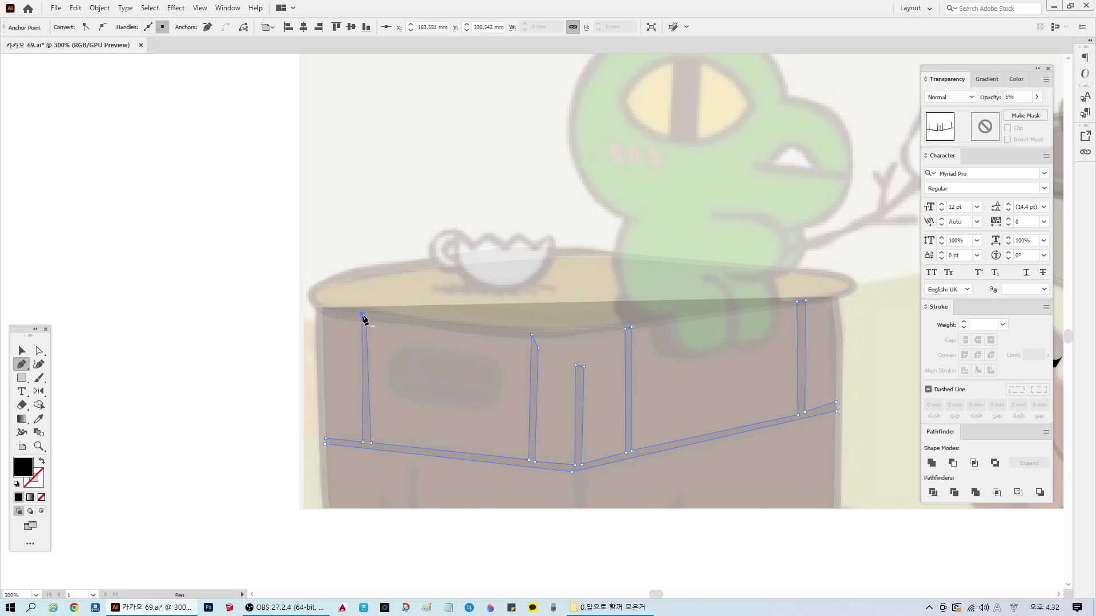
left_click(174, 489, "ctrl")
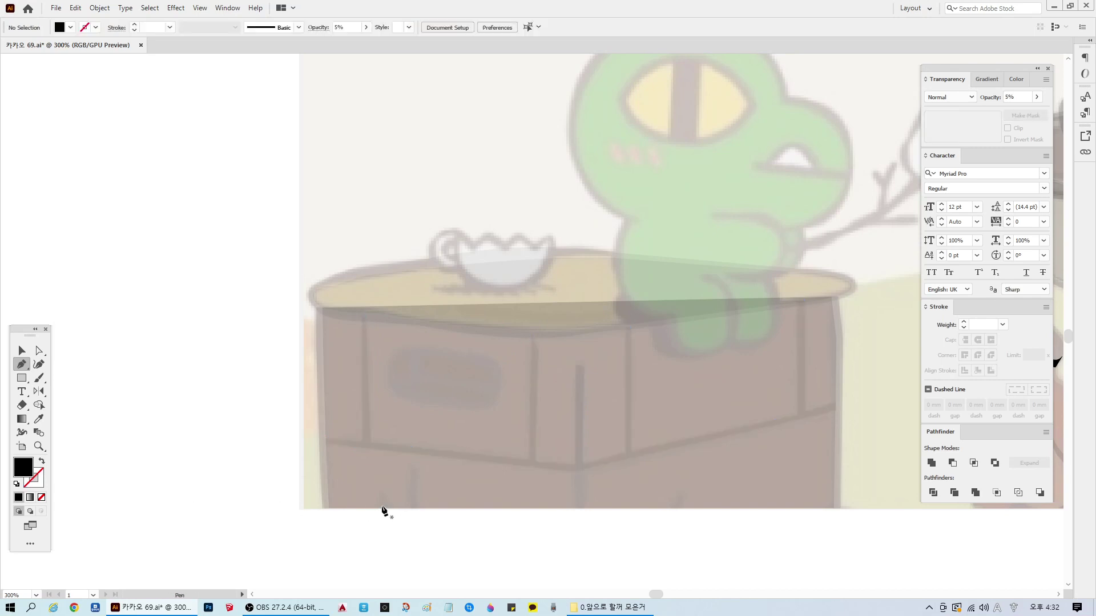
Step: Draw two thin pointed wood-grain marks at the crate's lower left, each as a closed black shape
left_click(380, 488)
left_click(384, 507)
left_click(379, 506)
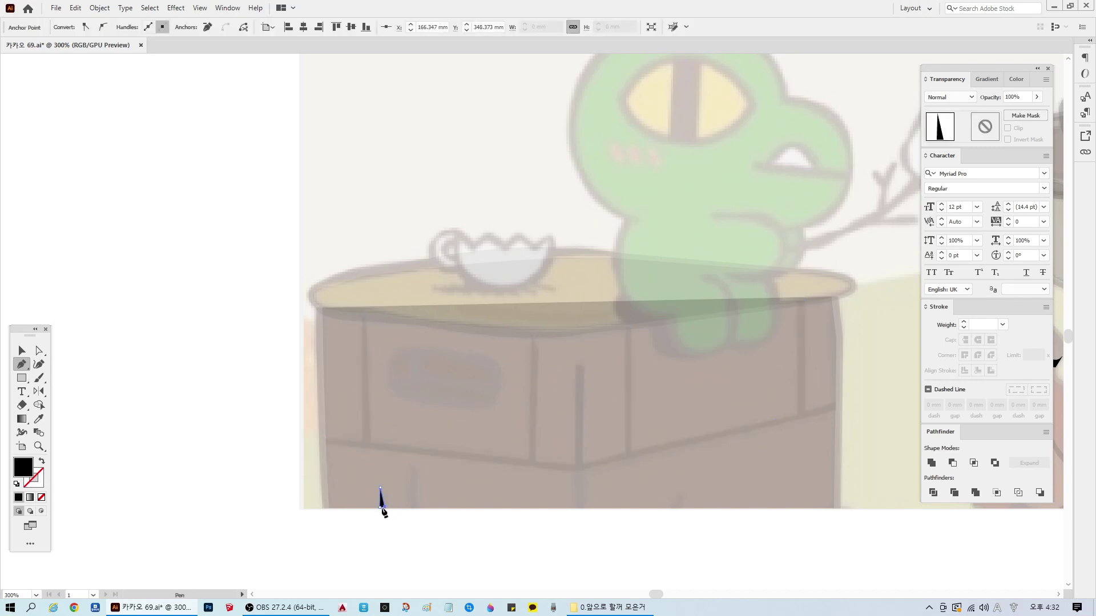
left_click(401, 537, "ctrl")
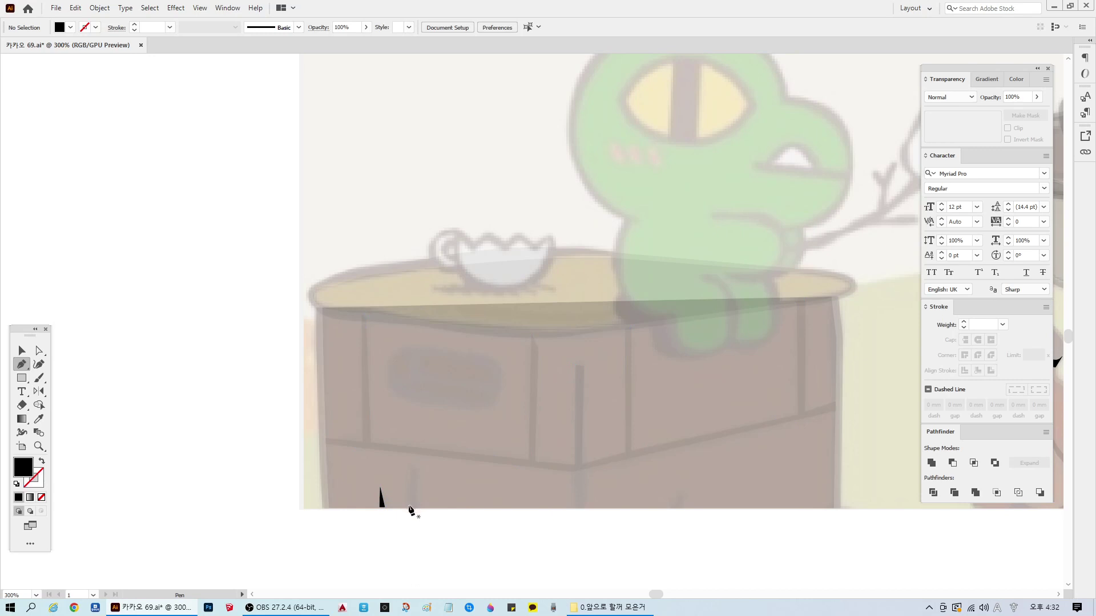
left_click(412, 470)
left_click(410, 506)
left_click(415, 506)
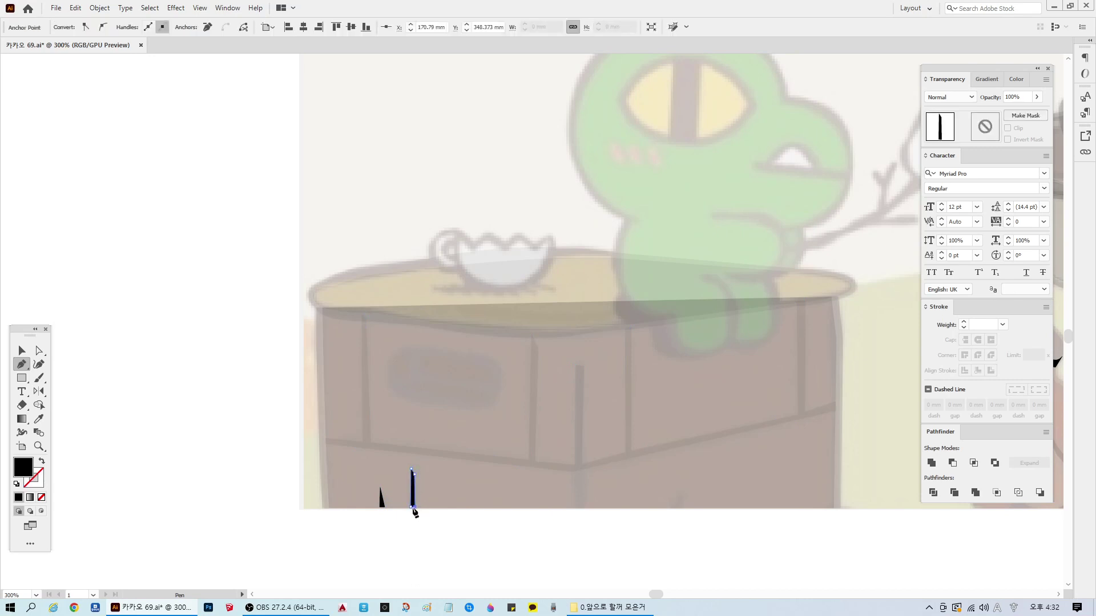
left_click(573, 553, "ctrl")
Step: Draw a narrow black strip along the crate's front corner, from the horizontal seam down to the reference's lower edge
left_click(574, 470)
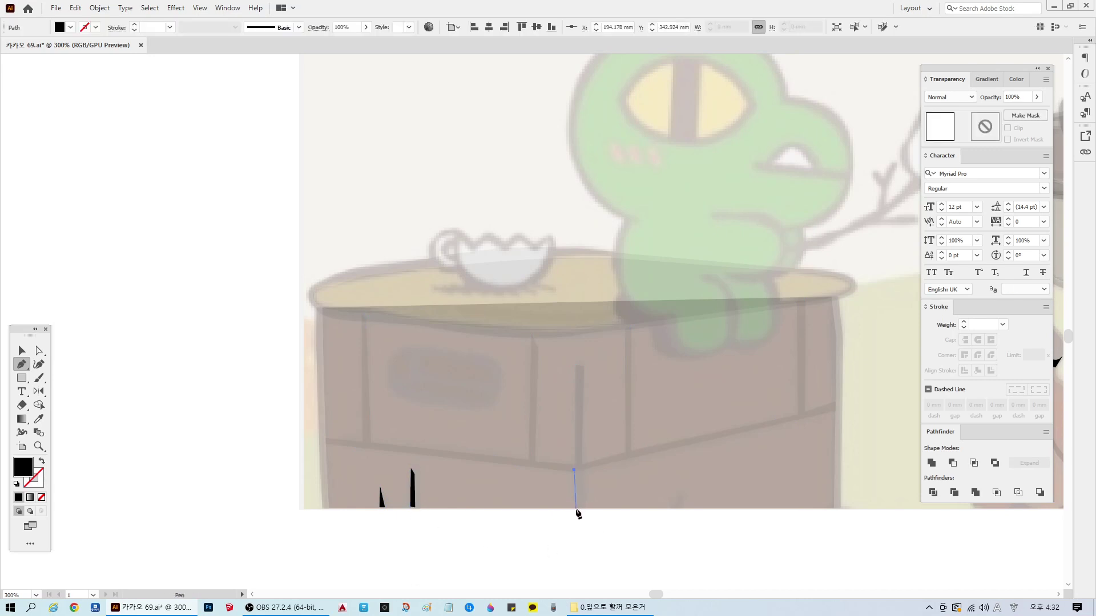
left_click(575, 508)
left_click(585, 508)
left_click(582, 470)
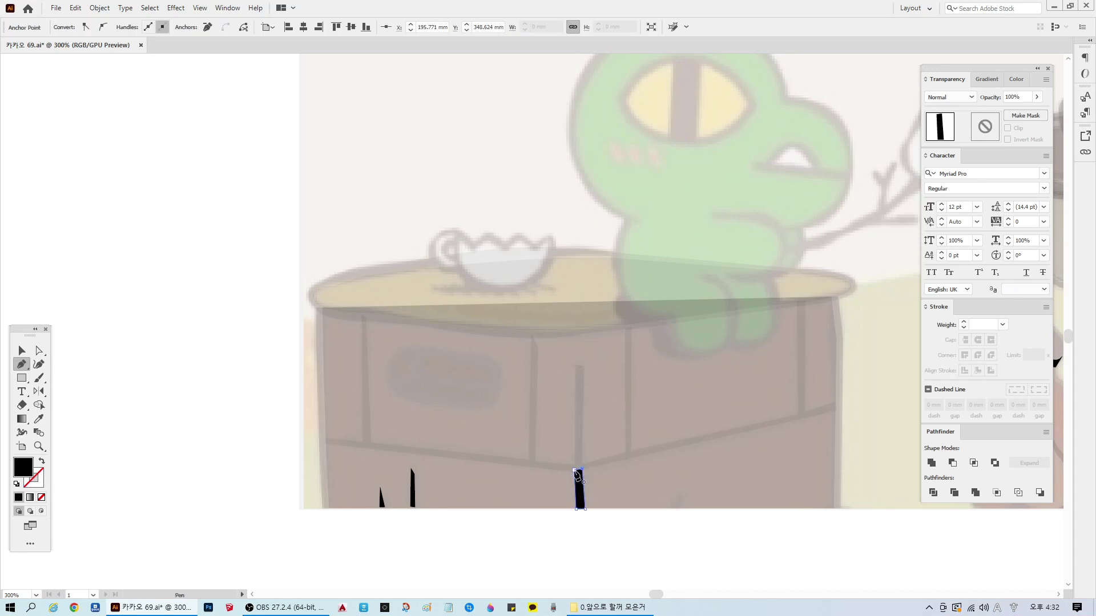
left_click(574, 470)
left_click(656, 555, "ctrl")
Step: Draw a small triangular wood-grain mark at the crate's lower right and deselect it
left_click(673, 507)
left_click(681, 497)
left_click(682, 507)
left_click(672, 506)
left_click(713, 539, "ctrl")
Step: Draw a black rectangle about 15.5 mm wide and 8 mm high over the crate's handle hole
scroll(491, 422, "up", 2)
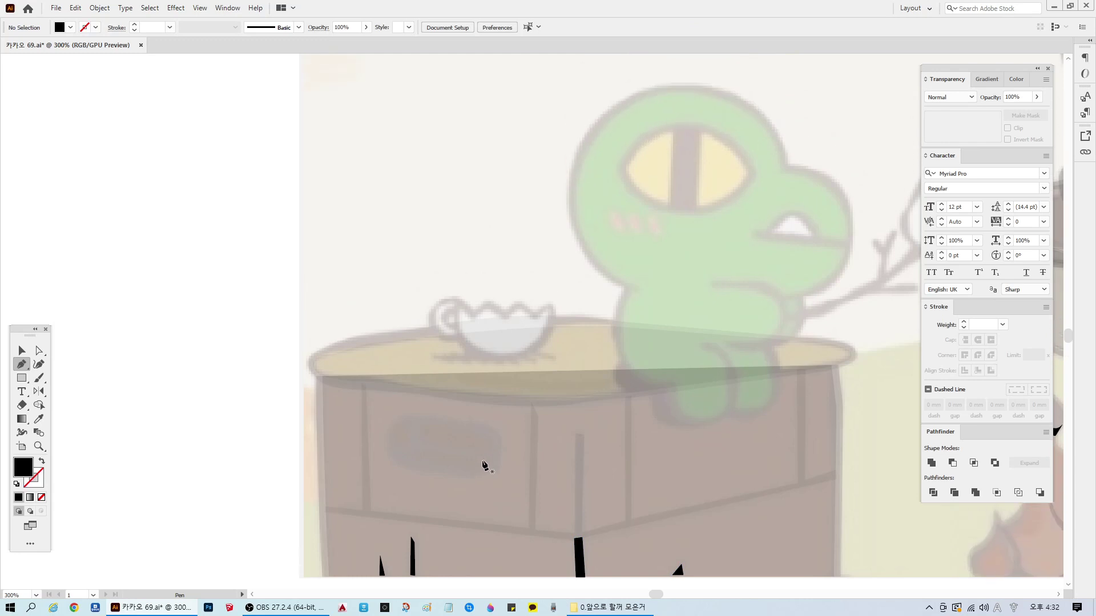
left_click(22, 379)
left_click_drag(22, 381, 69, 379)
left_click(22, 365)
left_click_drag(406, 438, 500, 477)
Step: Round the rectangle's corners, tilt it slightly clockwise, and fit it over the crate's handle hole
left_click(43, 353)
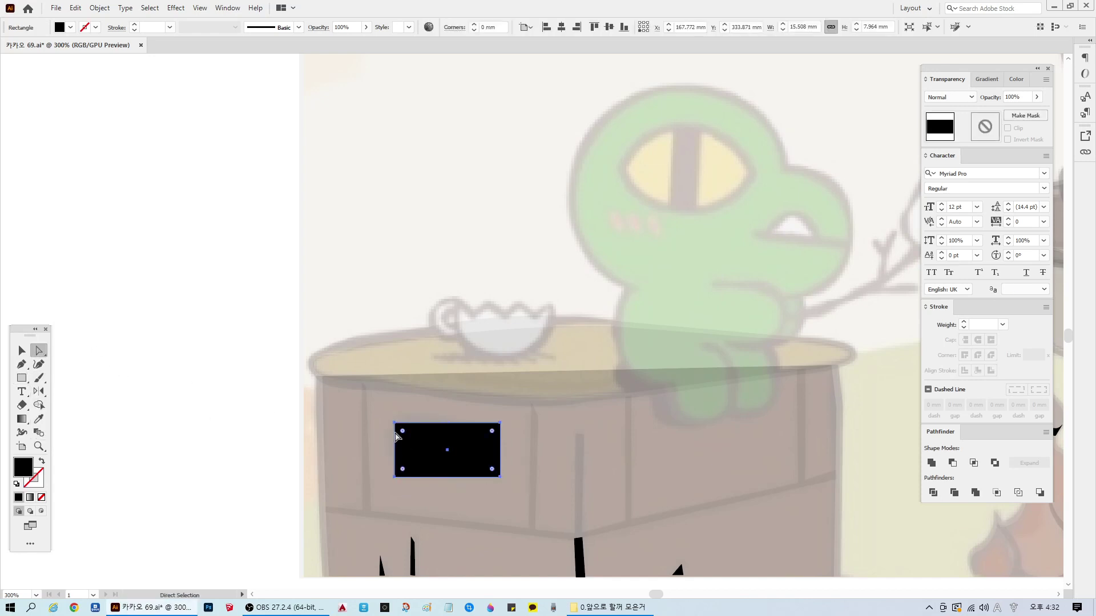
left_click_drag(402, 435, 310, 463)
left_click(22, 351)
left_click_drag(350, 422, 371, 431)
left_click_drag(285, 450, 437, 447)
left_click(332, 301)
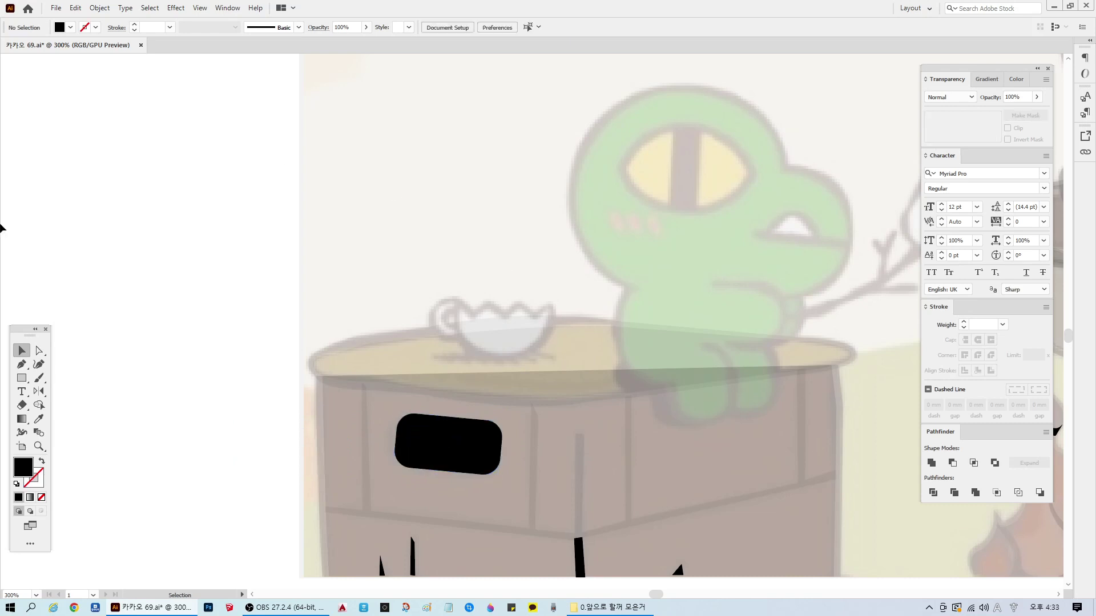
Step: Trace the curved sides and base of the cup as a path and set its opacity to 5%
left_click(22, 364)
scroll(451, 360, "up", 2)
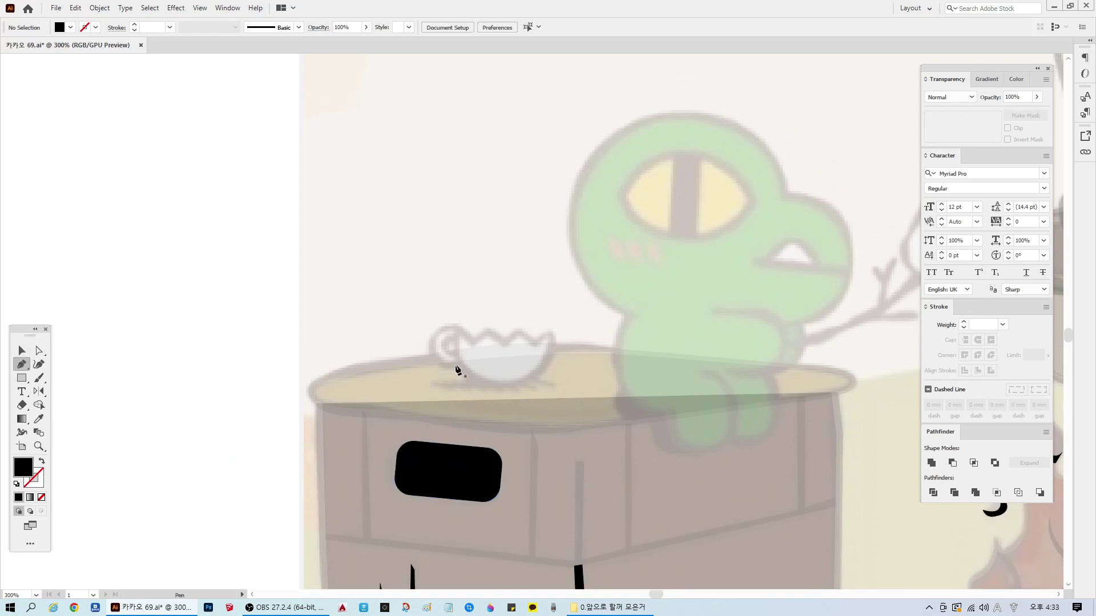
left_click(457, 332)
left_click_drag(496, 386, 550, 388)
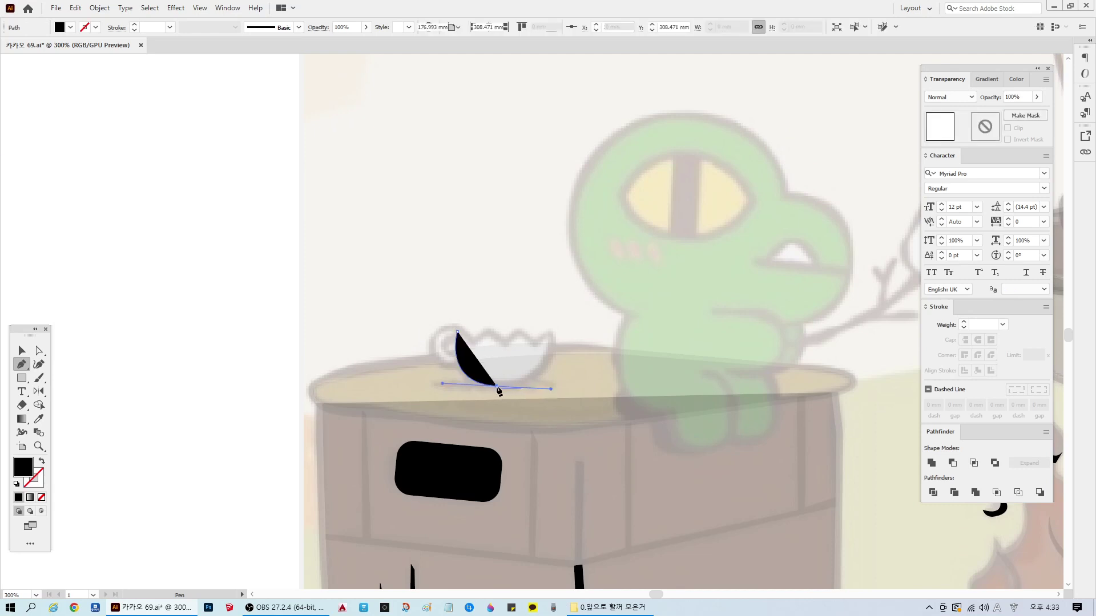
left_click_drag(551, 337, 545, 279)
double_click(1011, 97)
type("5")
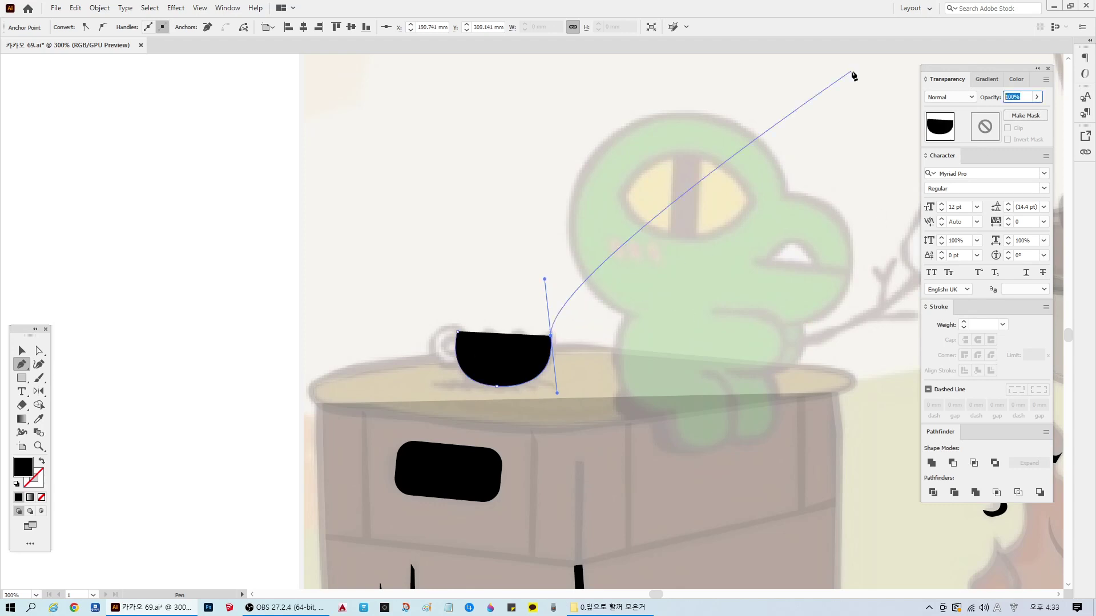
key("Return")
Step: Trace the cup's zigzag rim to close a shape about 14 mm wide and 8 mm high, and deselect it
left_click(551, 338)
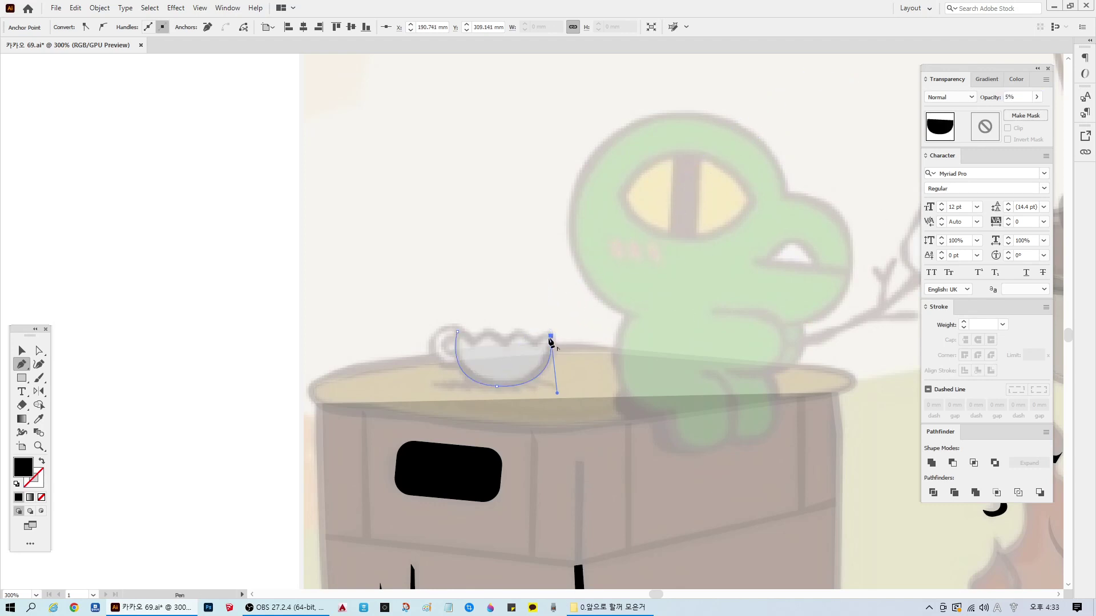
left_click(536, 345)
left_click(516, 332)
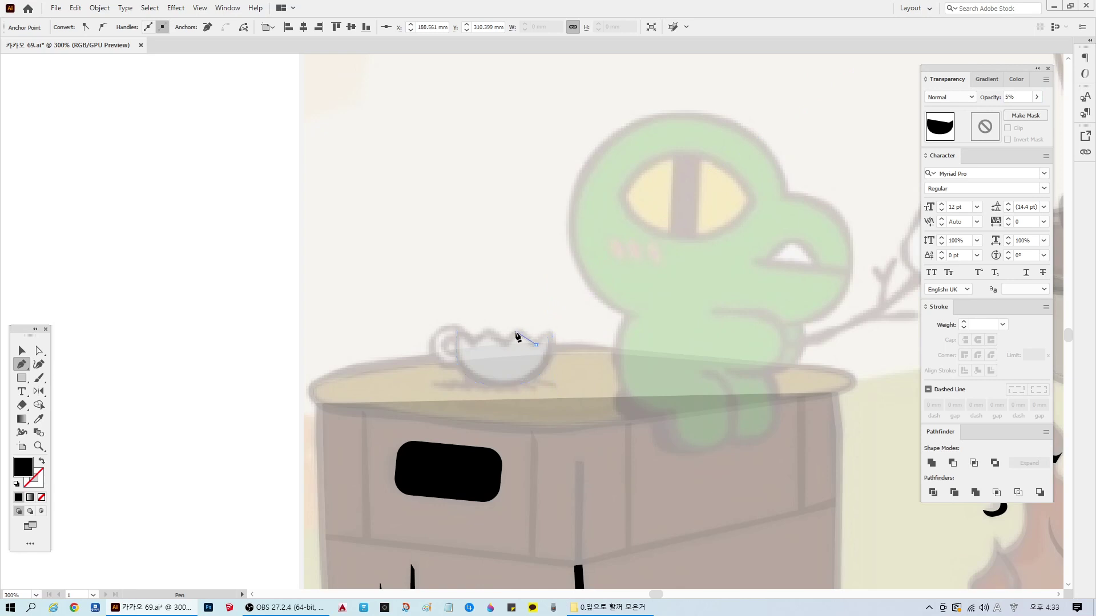
left_click(504, 346)
left_click(486, 330)
left_click(457, 332)
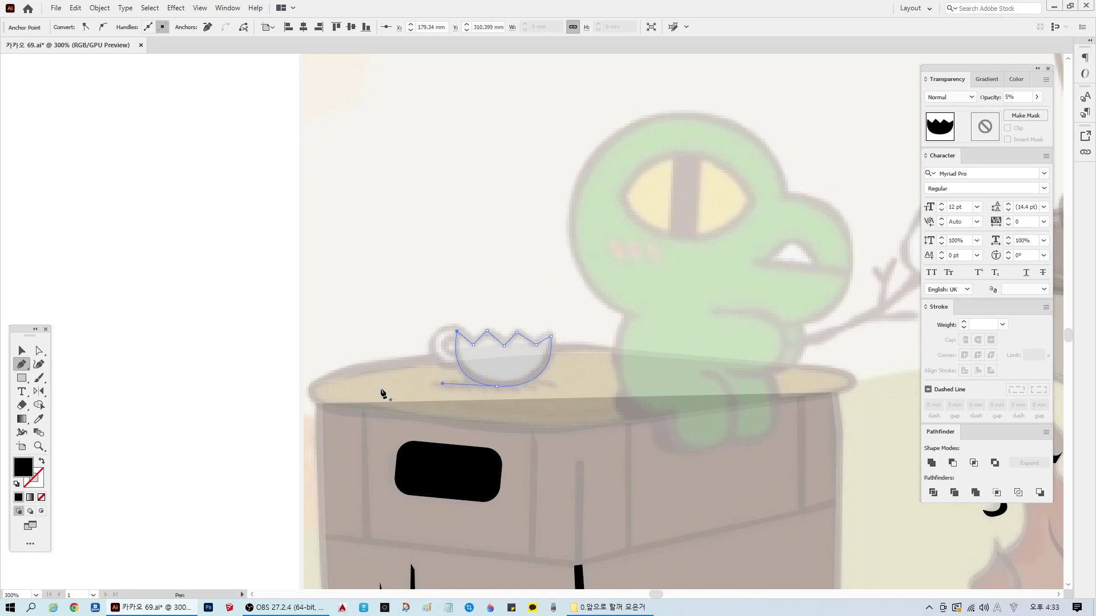
left_click(132, 400, "ctrl")
Step: Give the cup shape the default white fill and black stroke at 100% opacity, with a stroke weight of 0.8 mm
left_click(21, 351)
left_click(531, 365)
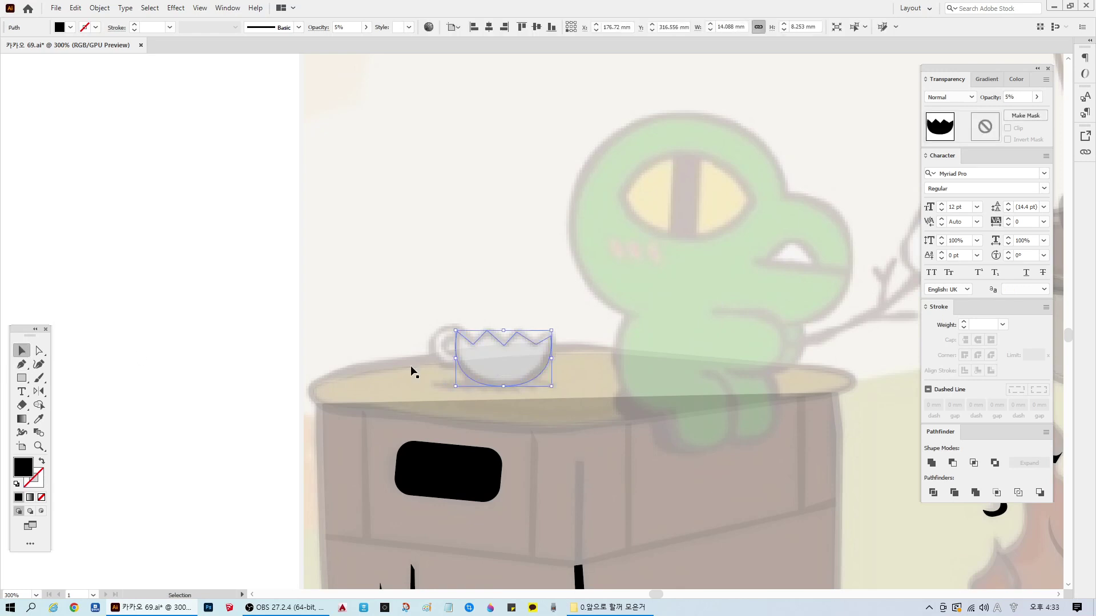
left_click(17, 484)
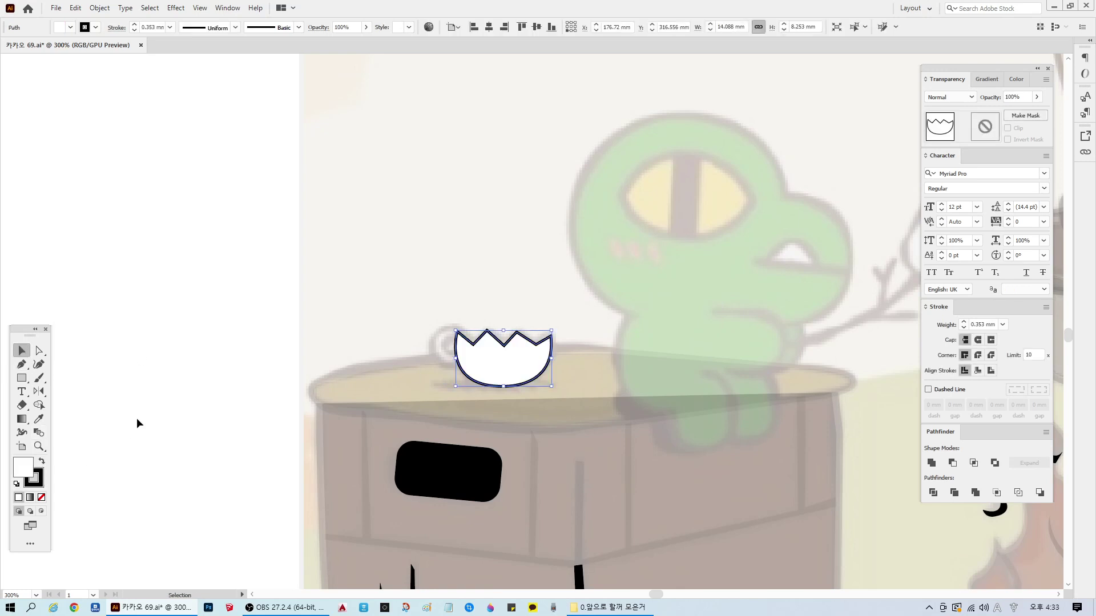
double_click(142, 27)
key("BackSpace")
key("Return")
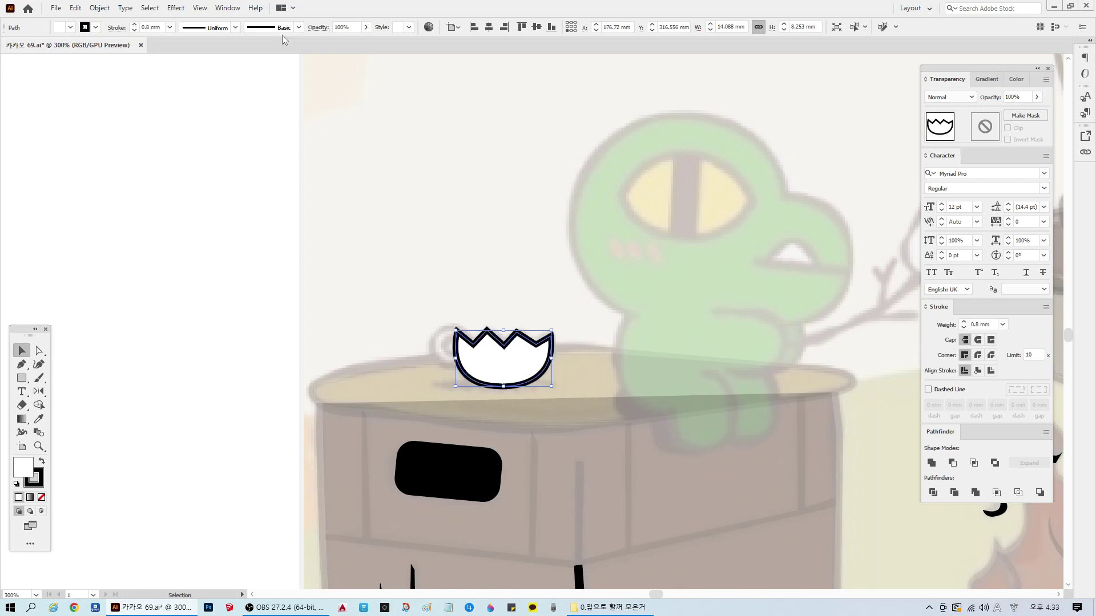
Step: Set the cup shape's opacity to 5% and deselect it
left_click(1019, 97)
type("5")
key("Return")
left_click(419, 346)
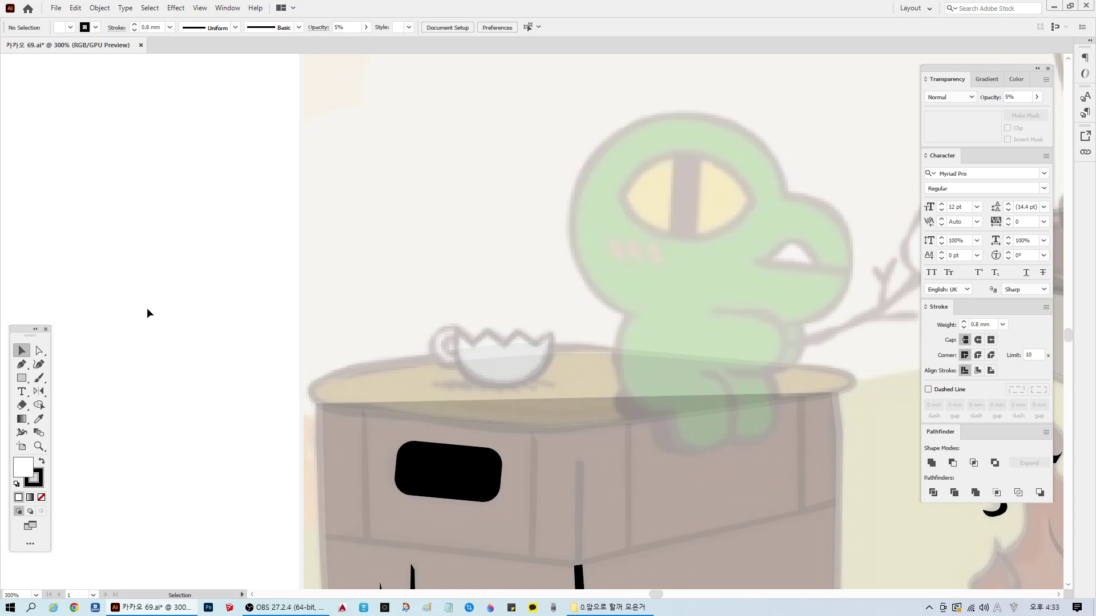
Step: Draw a circle about 6.2 mm in diameter over the cup's handle
left_click(39, 446)
left_click(354, 350)
left_click(270, 330)
left_click(270, 330)
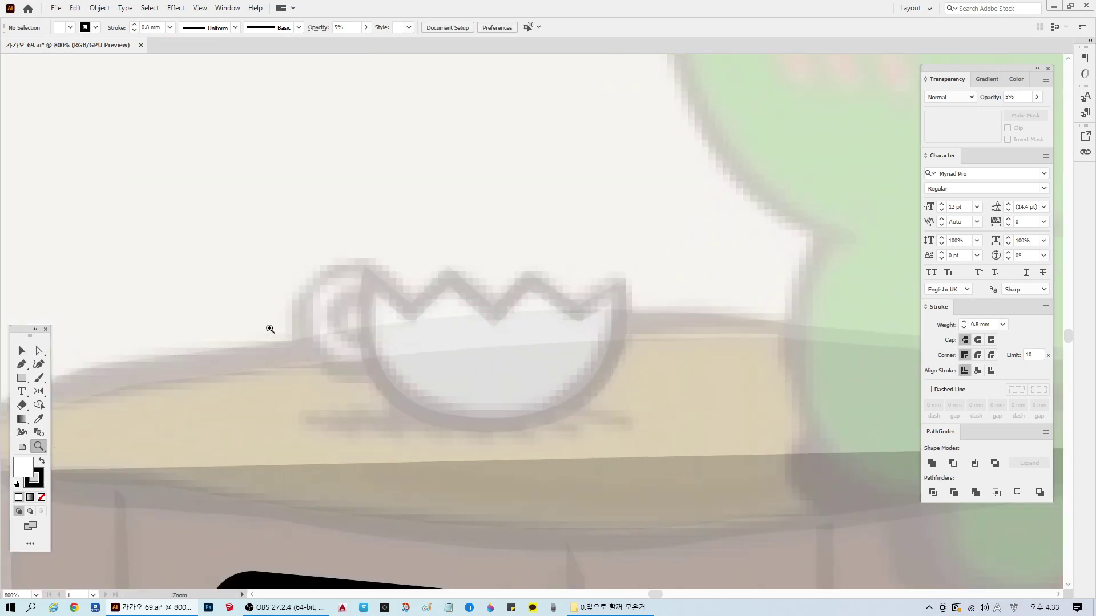
left_click_drag(25, 384, 57, 400)
left_click_drag(353, 319, 301, 261)
left_click(23, 350)
left_click(189, 290)
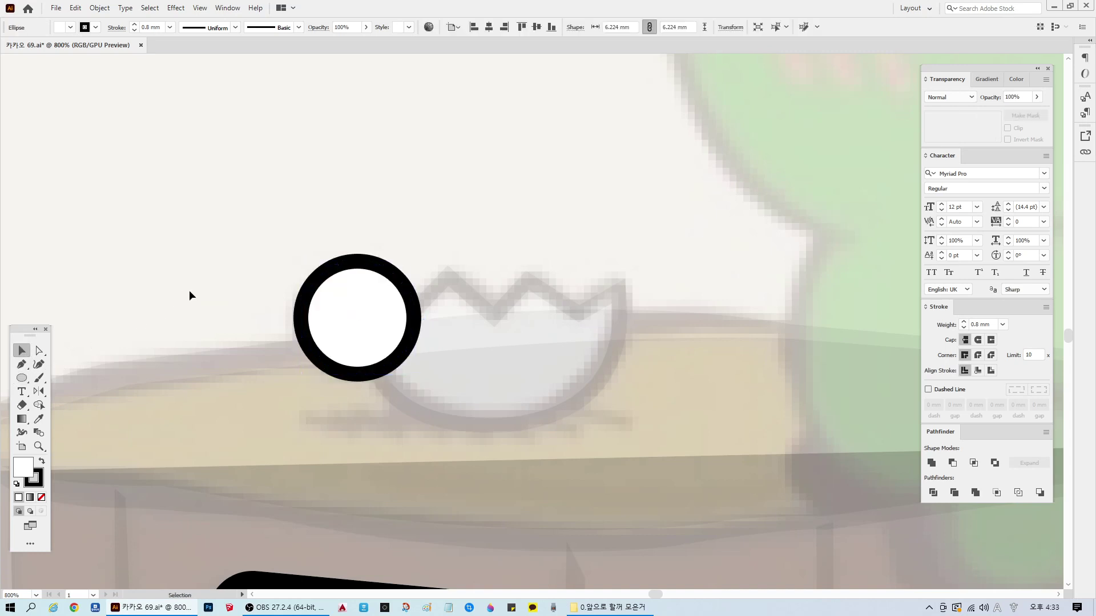
Step: Set the handle circle's opacity to 5% and save the document
left_click_drag(336, 297, 338, 296)
left_click(1012, 97)
type("5")
key("Return")
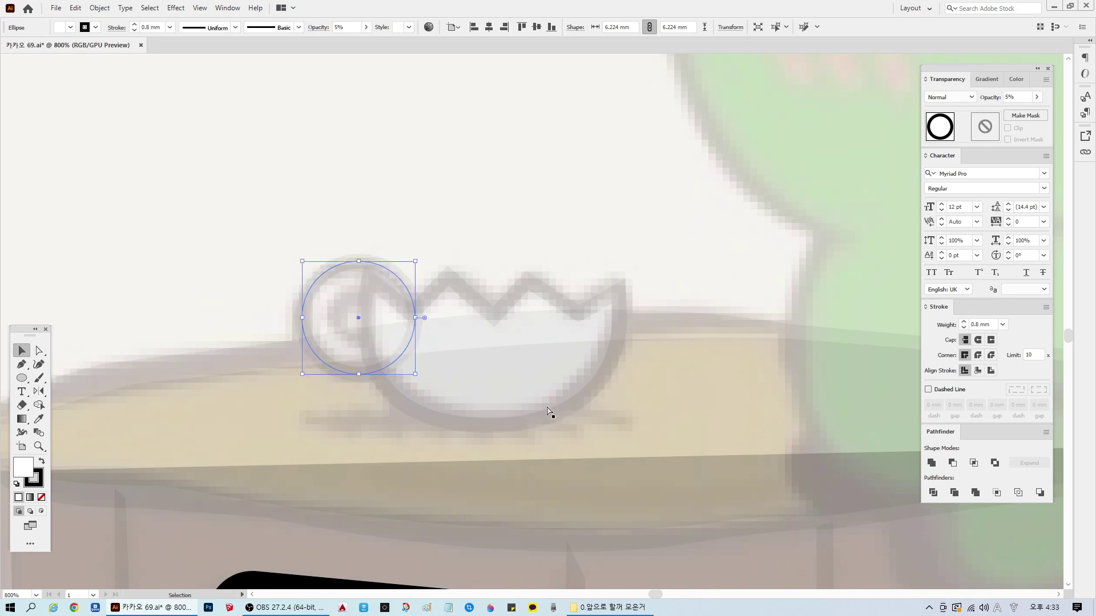
key("f")
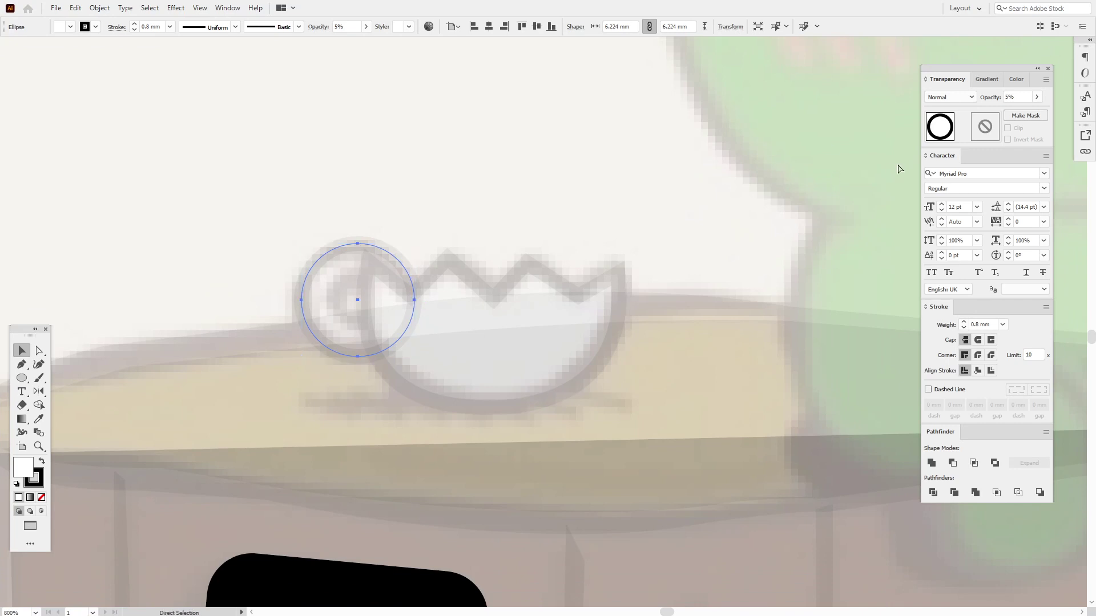
key("shift+f")
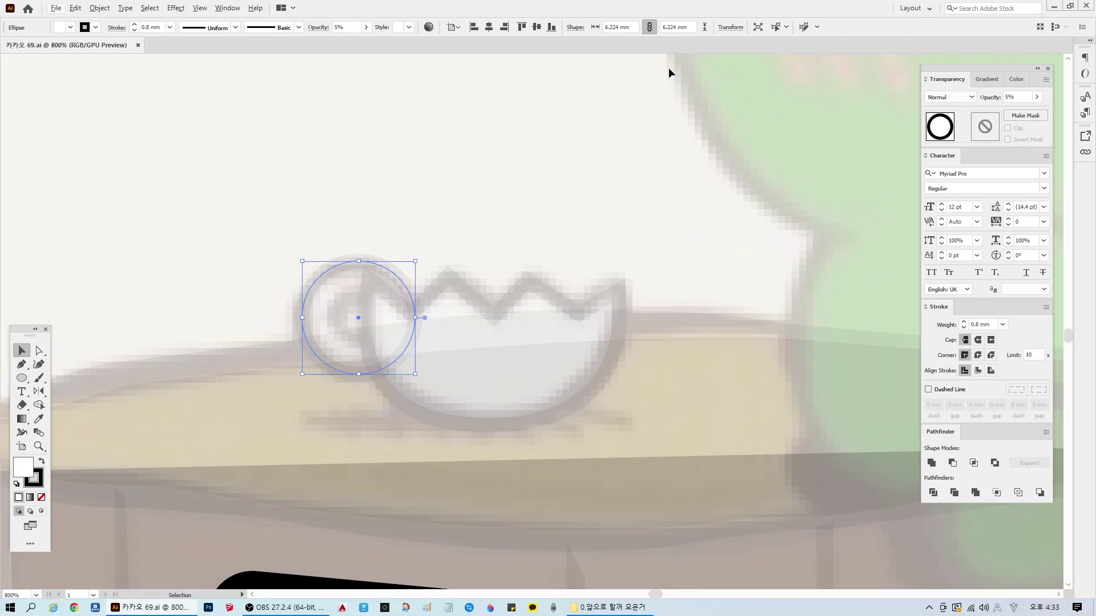
Step: Add a smaller concentric copy of the handle circle for the handle's inner opening, and deselect it
left_click_drag(338, 313, 321, 323)
key("ctrl+z")
left_click_drag(415, 261, 388, 283)
left_click(408, 208)
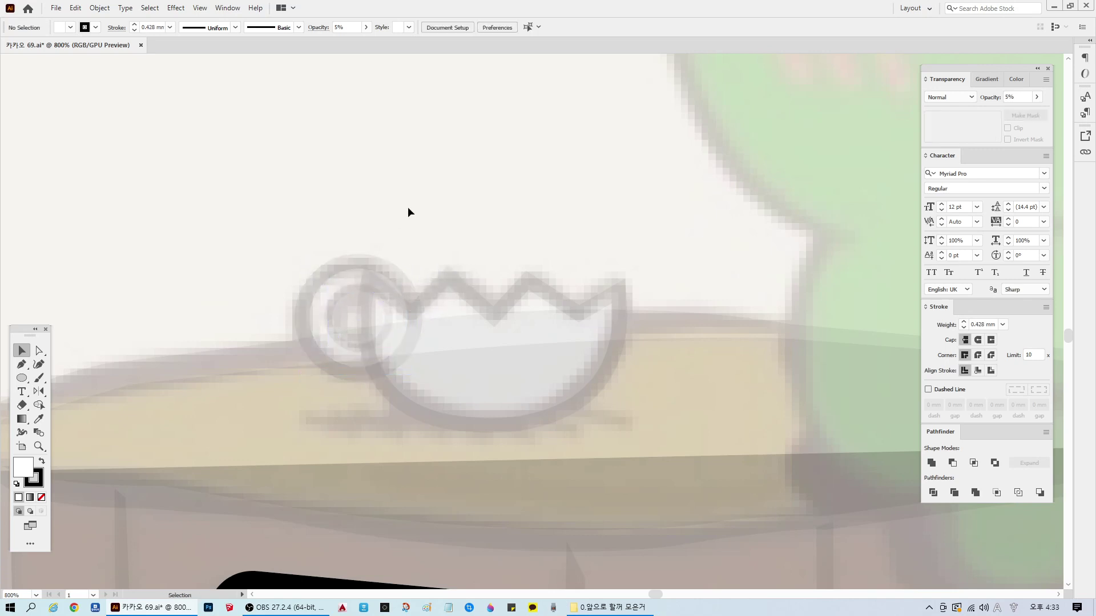
Step: Bring the cup shape in front of its handle circles
left_click(472, 344)
right_click(496, 348)
left_click(457, 375)
right_click(457, 375)
left_click(474, 581)
scroll(721, 446, "down", 2)
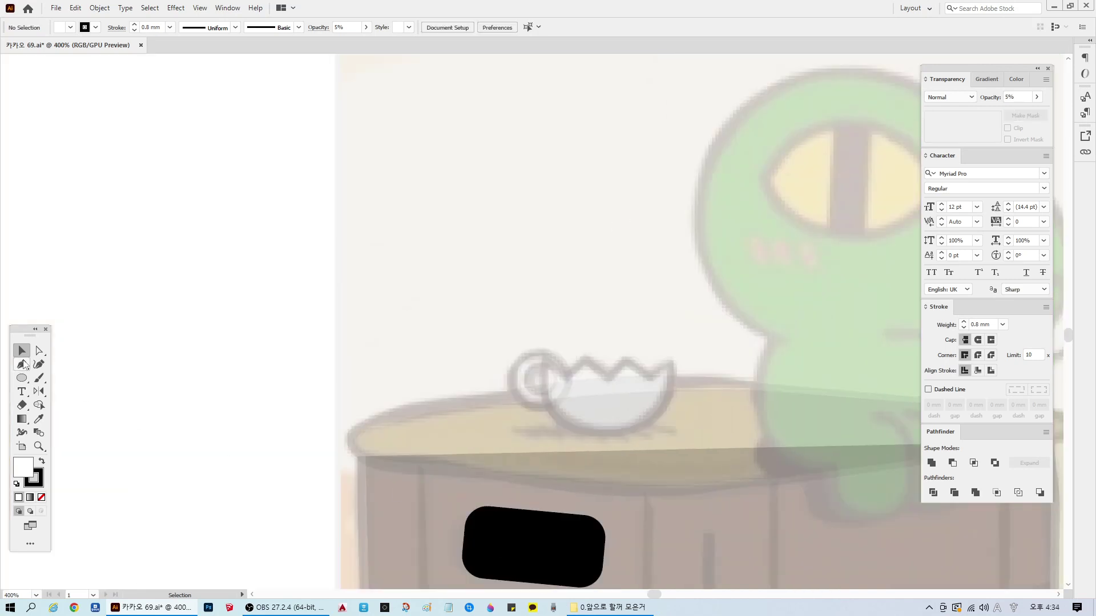
Step: Trace the upper edge of the shadow under the cup with straight Pen segments
left_click(21, 364)
scroll(695, 507, "up", 2)
left_click(330, 355)
left_click(437, 344)
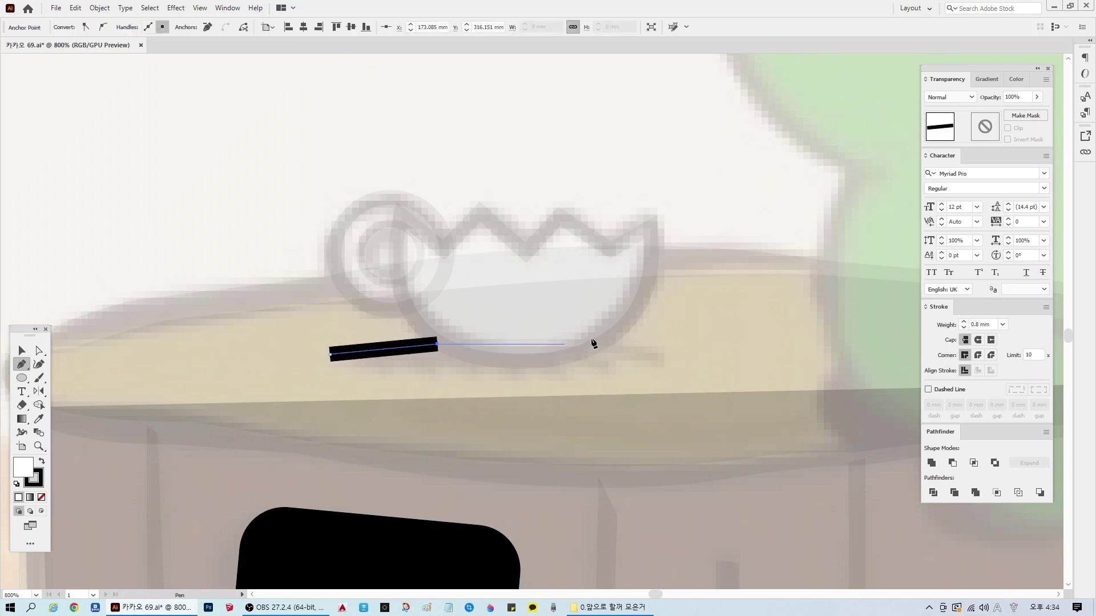
left_click(605, 345)
left_click(663, 357)
Step: Trace the shadow's jagged lower edge to close a shape about 18 mm wide and 2 mm high, and deselect it
left_click_drag(553, 356, 525, 378)
left_click(506, 364)
left_click(475, 376)
left_click(454, 362)
left_click(413, 371)
left_click(398, 359)
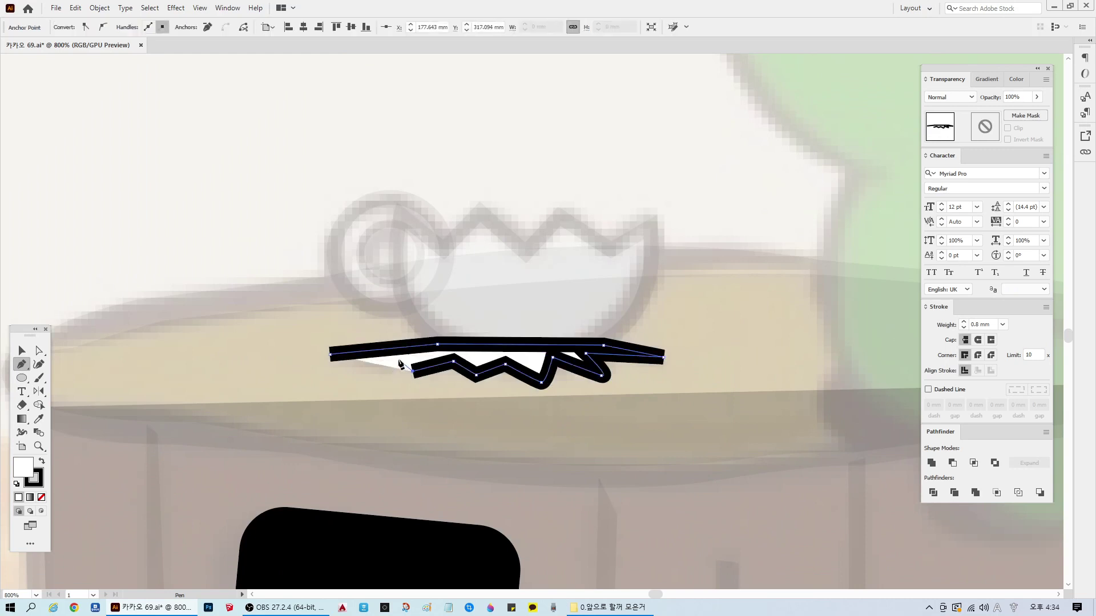
left_click(330, 355)
left_click(225, 215, "ctrl")
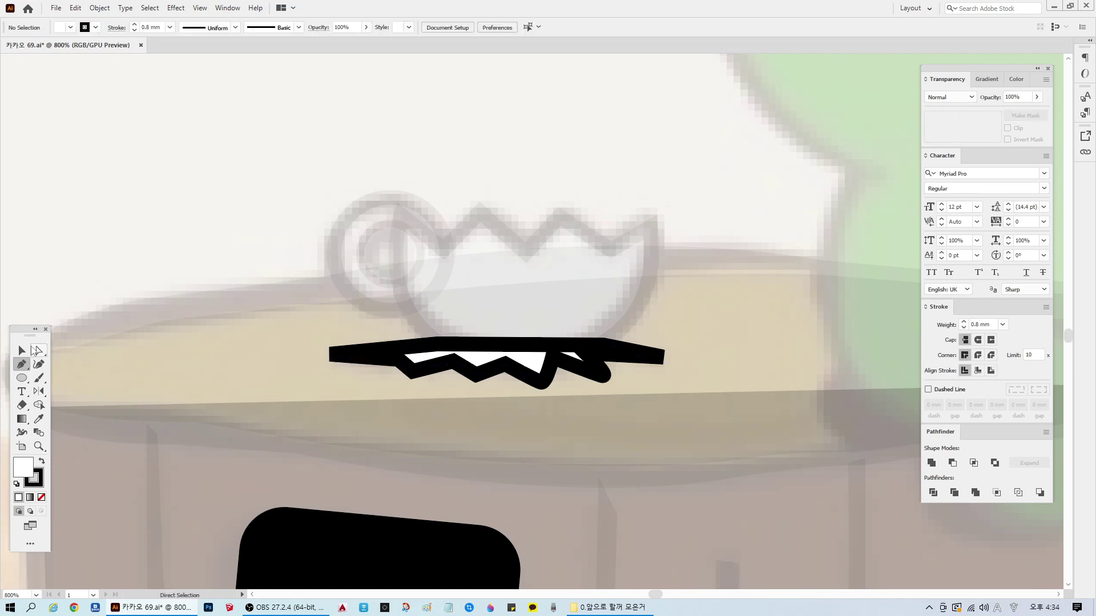
Step: Give the cup's shadow shape a black fill and no stroke
left_click(503, 362)
left_click(42, 463)
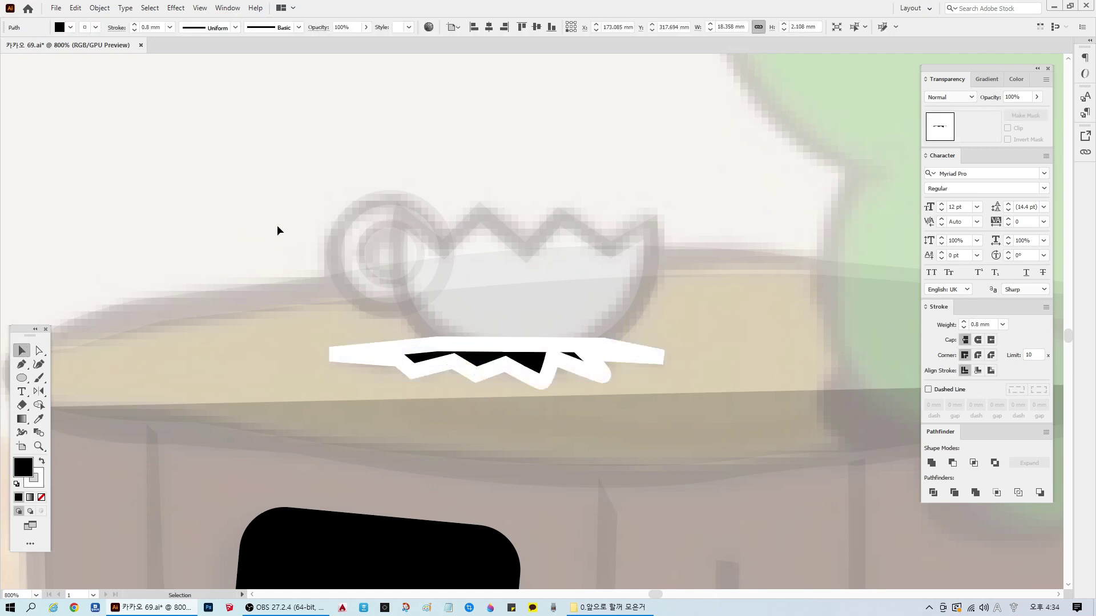
left_click(41, 499)
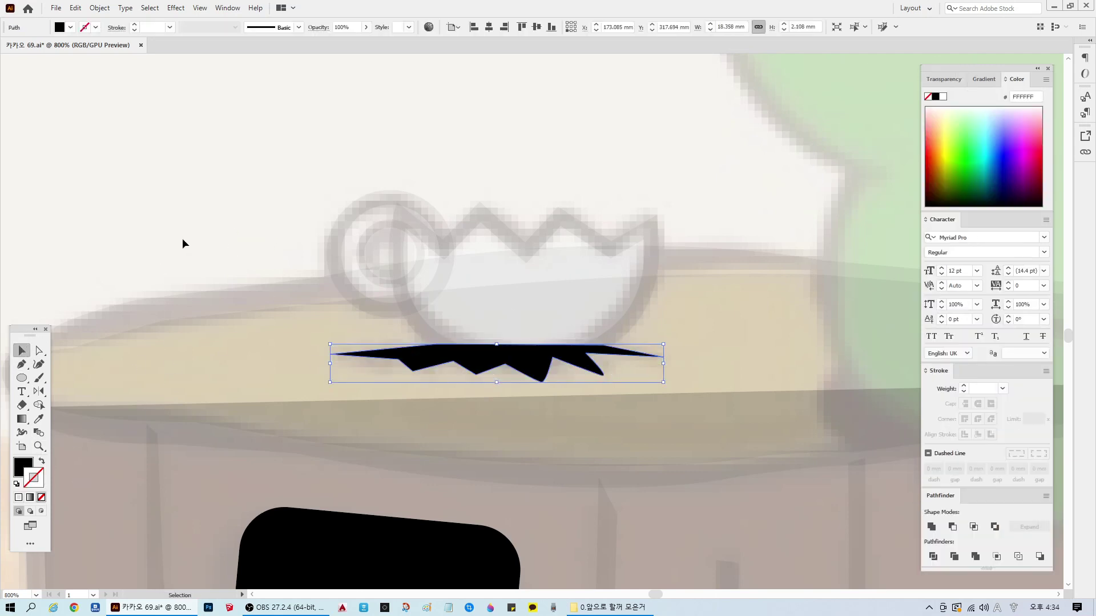
Step: Bring the cup and its handle in front of the shadow and save the document
left_click(428, 306)
right_click(484, 284)
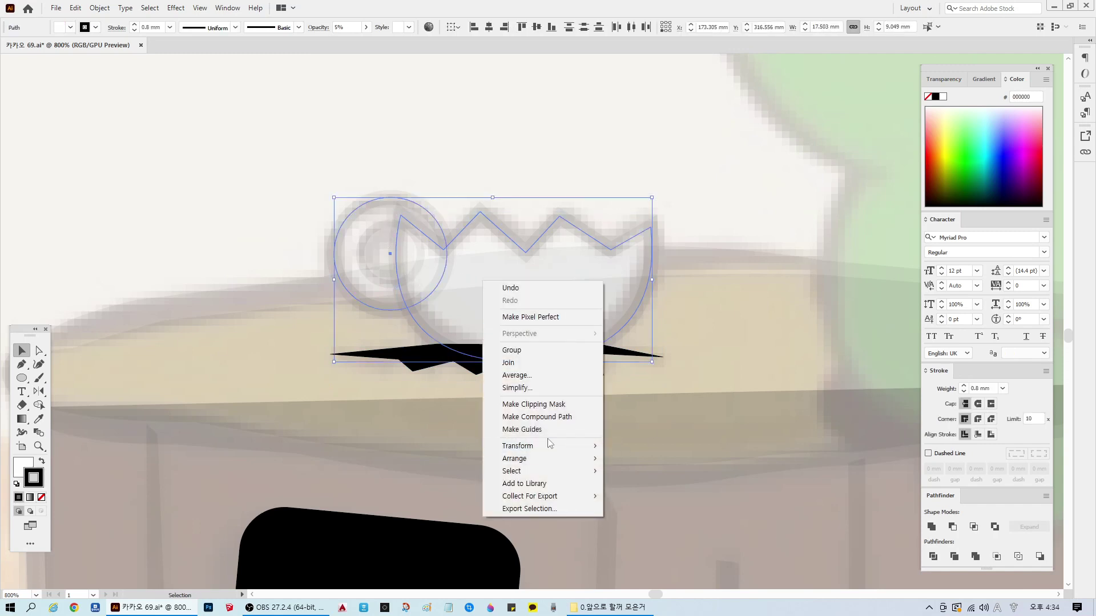
mouse_move(523, 459)
left_click(628, 457)
scroll(728, 394, "down", 4)
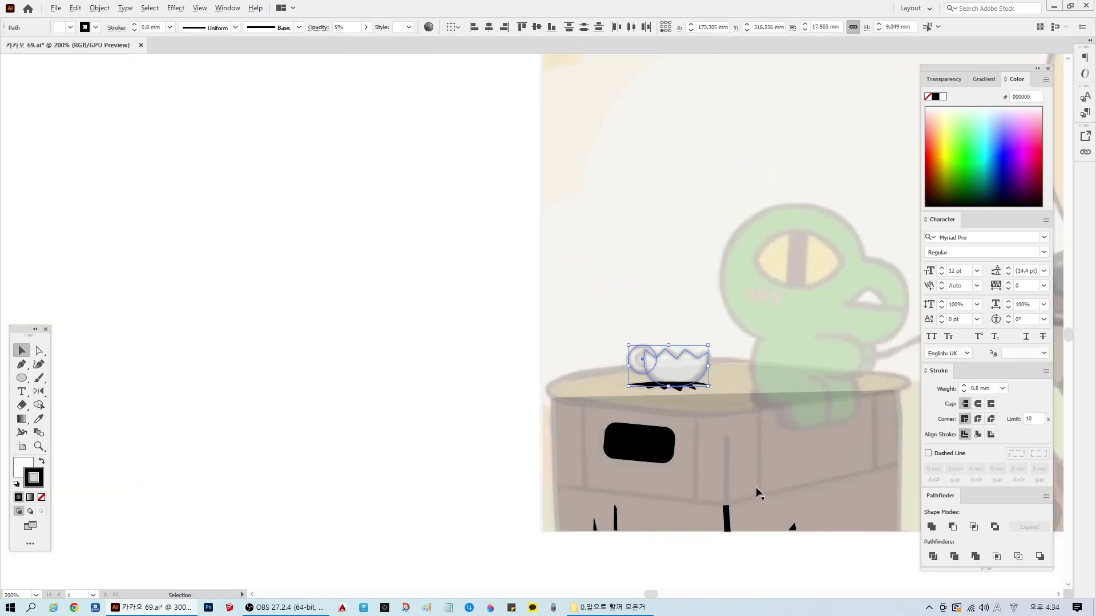
left_click(707, 572)
mouse_move(650, 596)
left_mouse_down()
mouse_move(671, 597)
mouse_move(662, 596)
left_mouse_up()
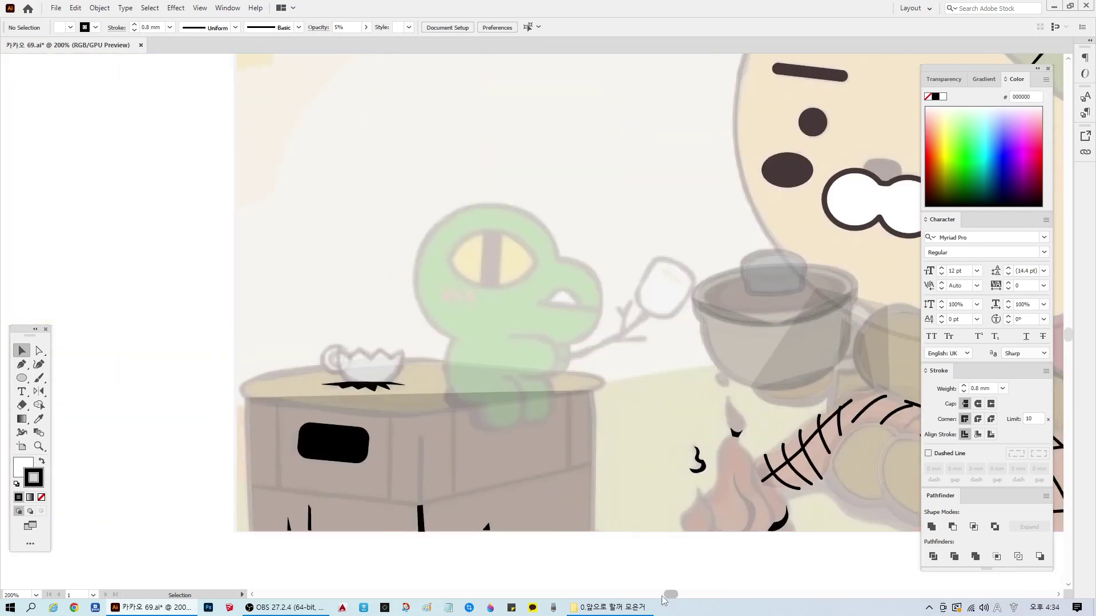
key("ctrl+s")
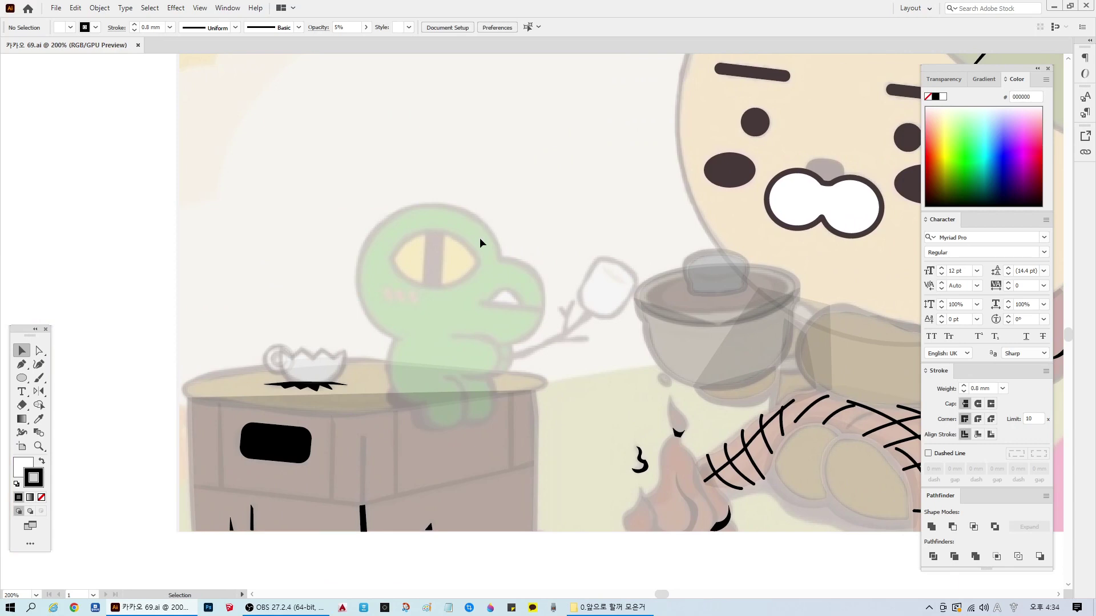
Step: Trace the back and top of the green character's head with curved Pen segments, starting from the neck
scroll(482, 328, "up", 1)
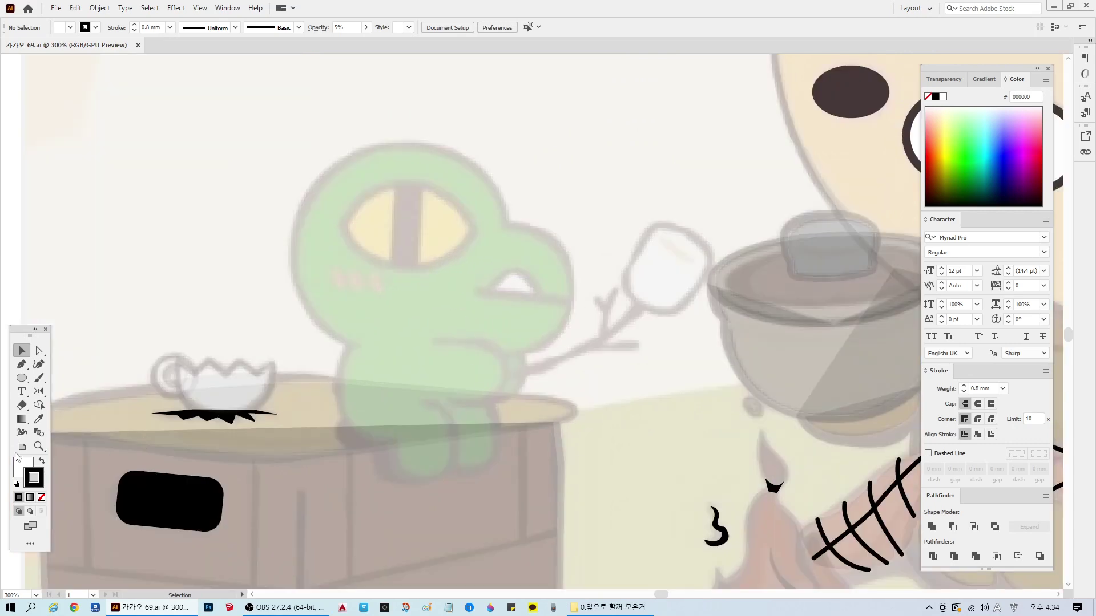
left_click(22, 364)
scroll(455, 313, "up", 2)
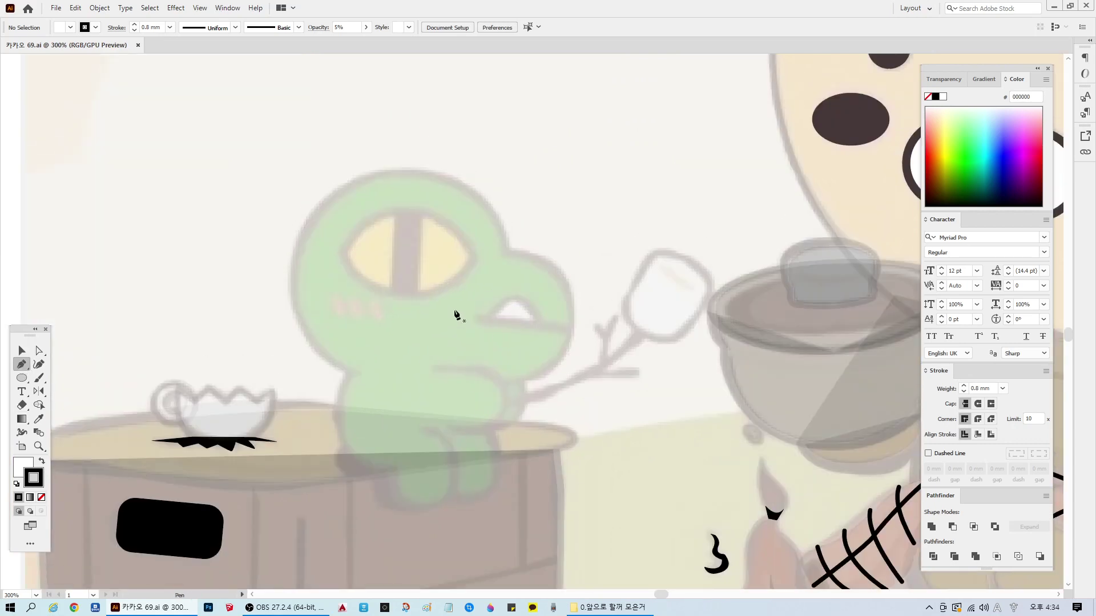
scroll(468, 305, "up", 1, "alt")
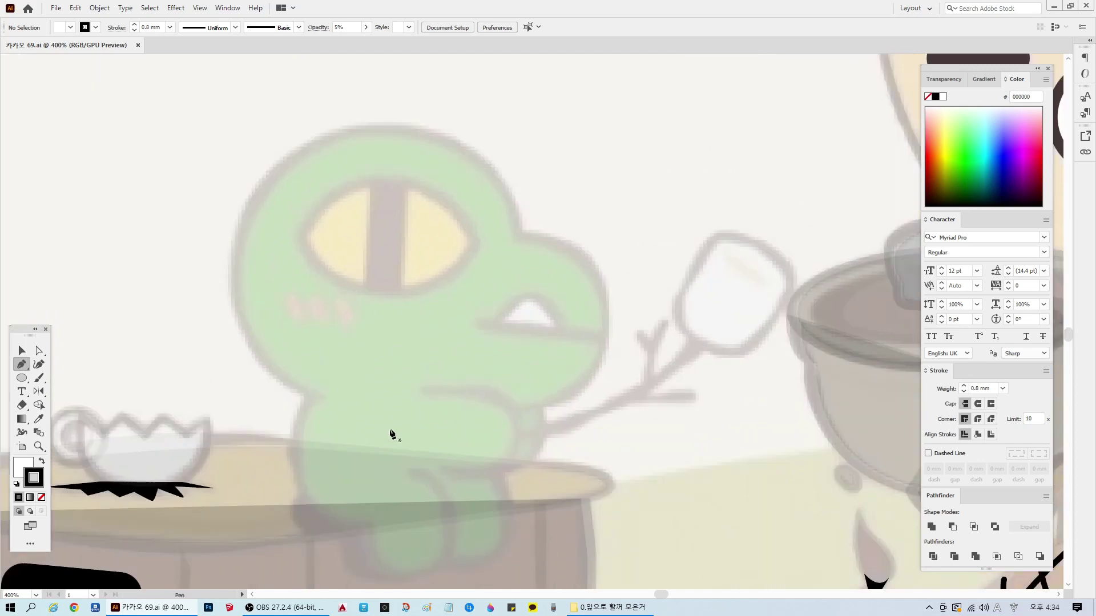
left_click(310, 394)
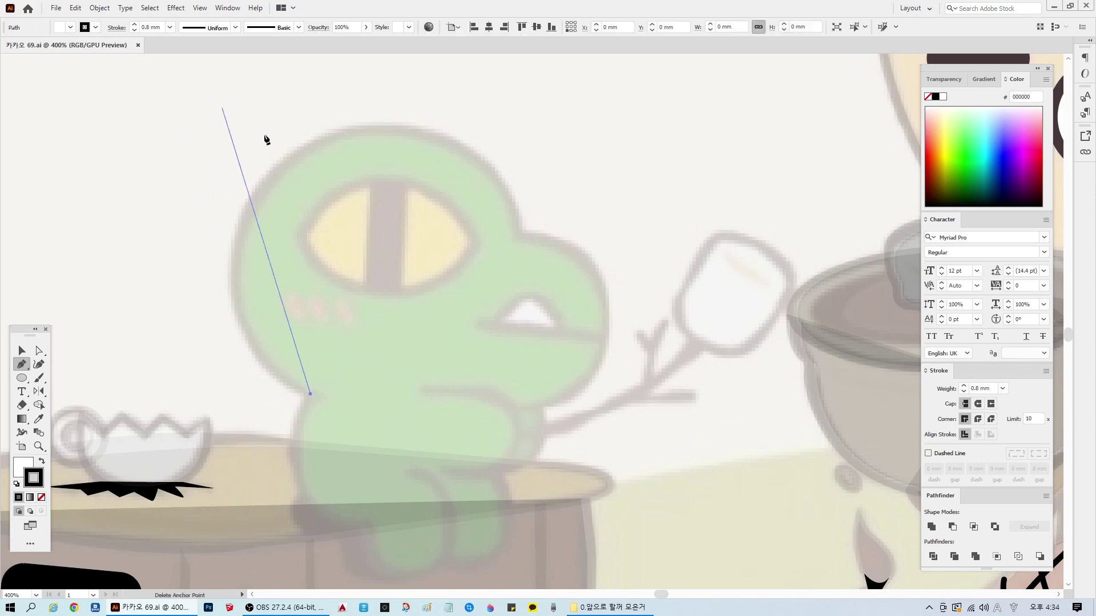
left_click_drag(268, 182, 363, 98)
scroll(379, 129, "up", 5)
left_click(268, 251)
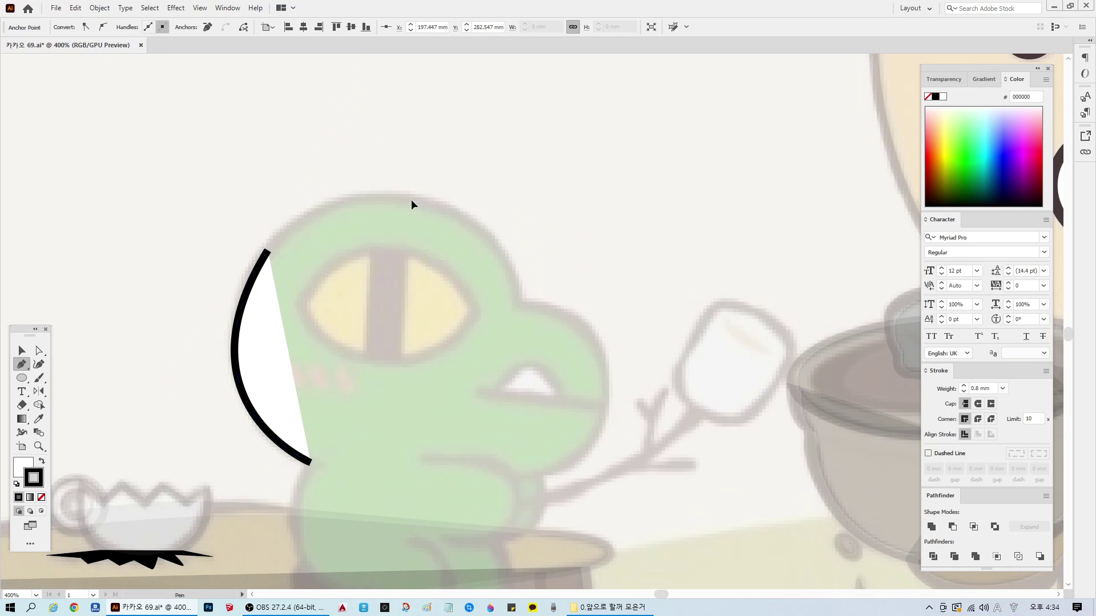
left_click_drag(411, 201, 507, 214)
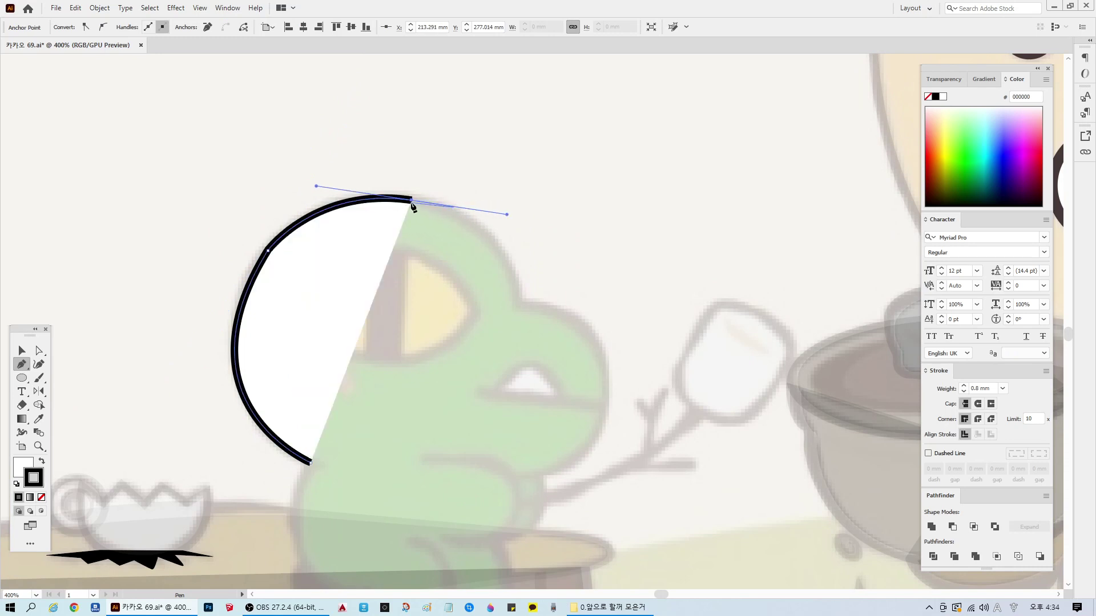
left_click(411, 200)
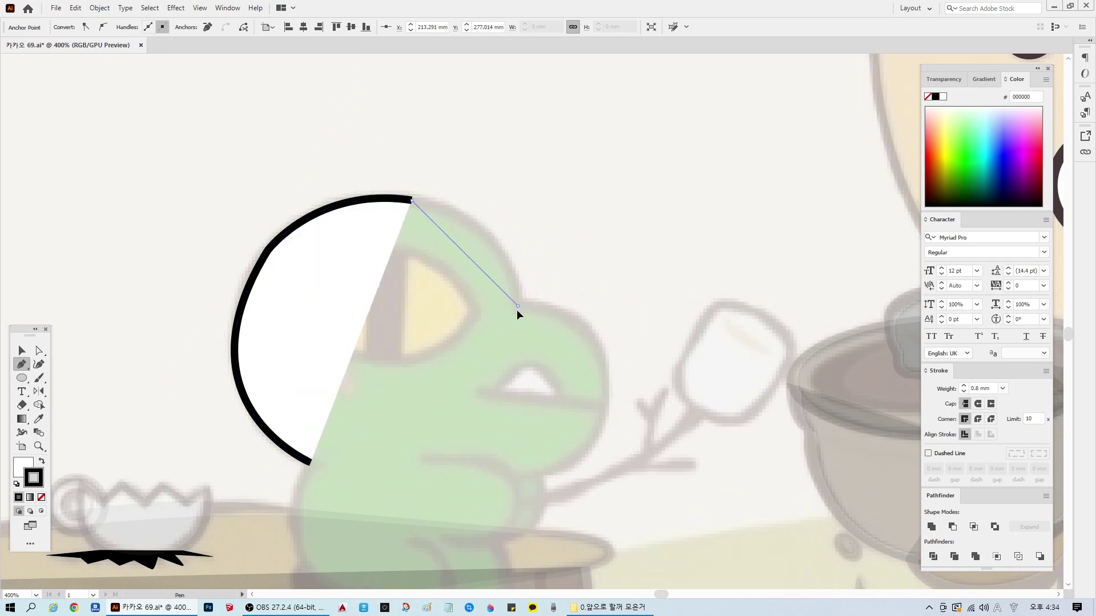
Step: Continue the green character's outline down the forehead and around the snout to the top of the arm
left_click_drag(518, 306, 522, 398)
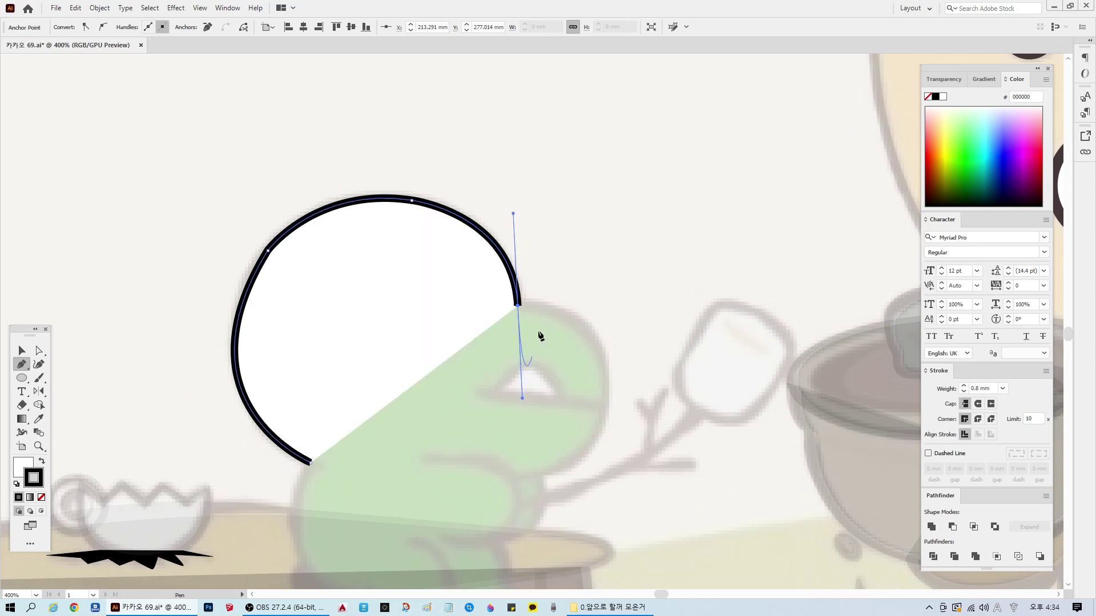
left_click(518, 306)
left_click_drag(605, 404, 602, 514)
scroll(611, 343, "down", 3)
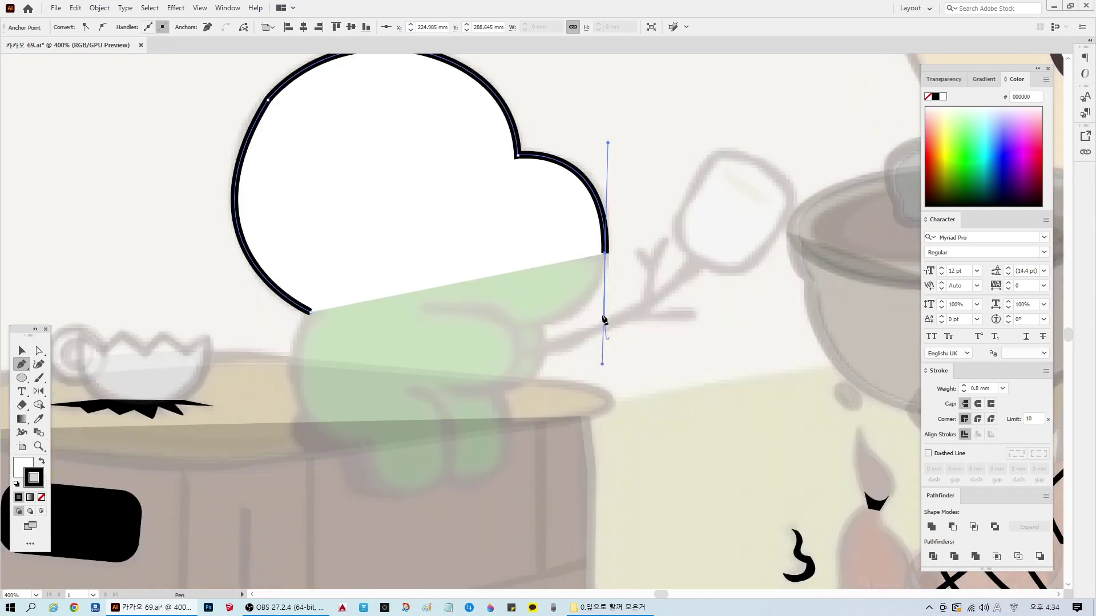
left_click(605, 253)
left_click_drag(541, 327, 469, 351)
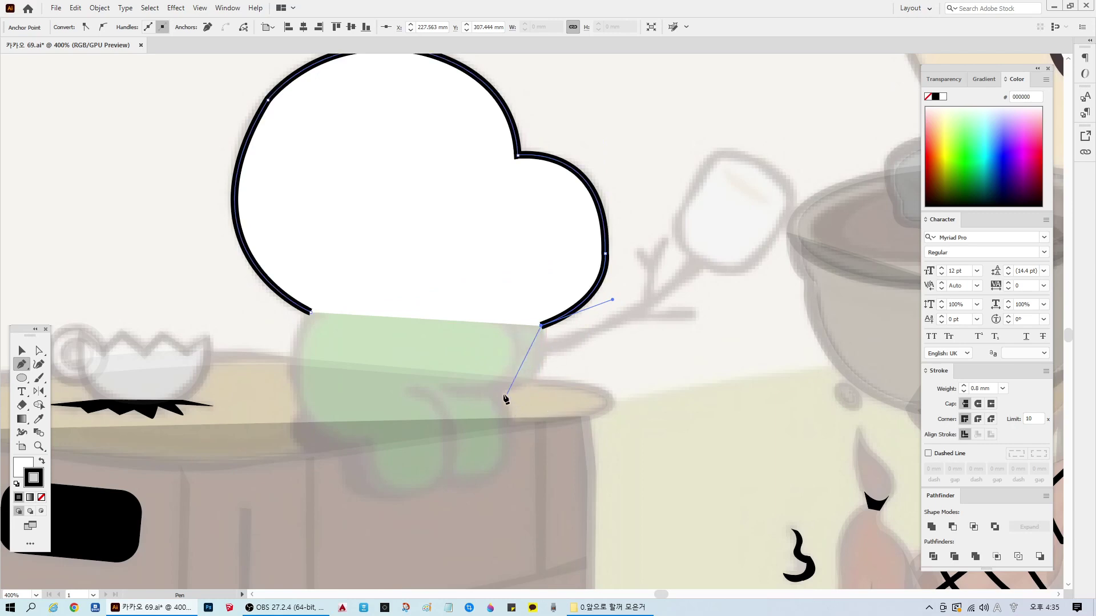
Step: Extend the outline around the green character's bent arm and along the outer leg to the foot
left_click_drag(496, 393, 423, 408)
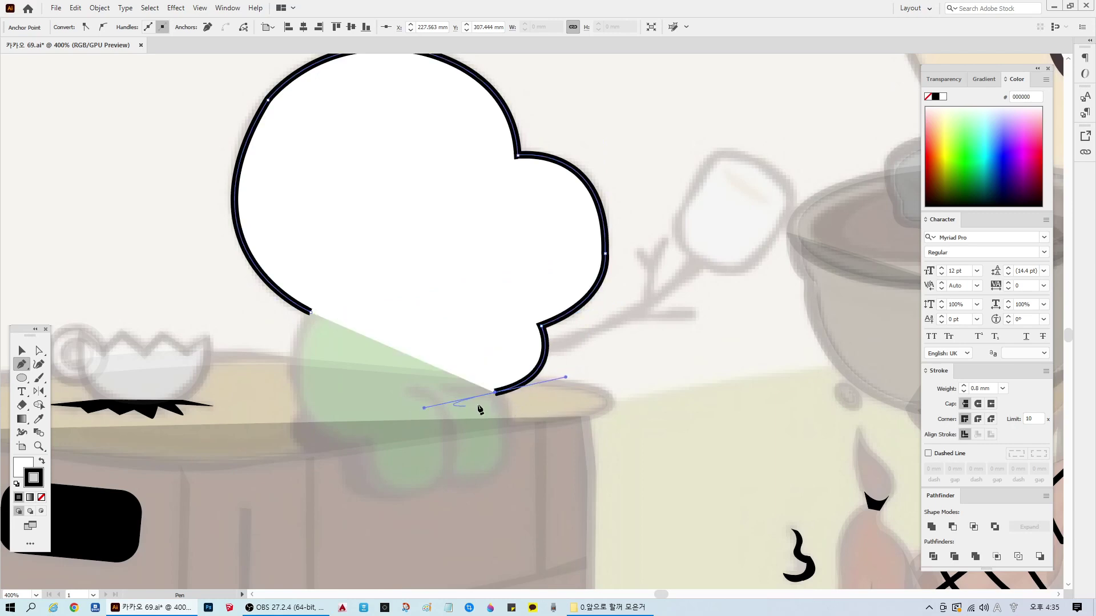
left_click(496, 393)
mouse_move(480, 483)
left_mouse_down()
mouse_move(406, 512)
mouse_move(420, 520)
left_mouse_up()
Step: Give the green character's open path a black fill, no stroke and 10% opacity
left_click(42, 461)
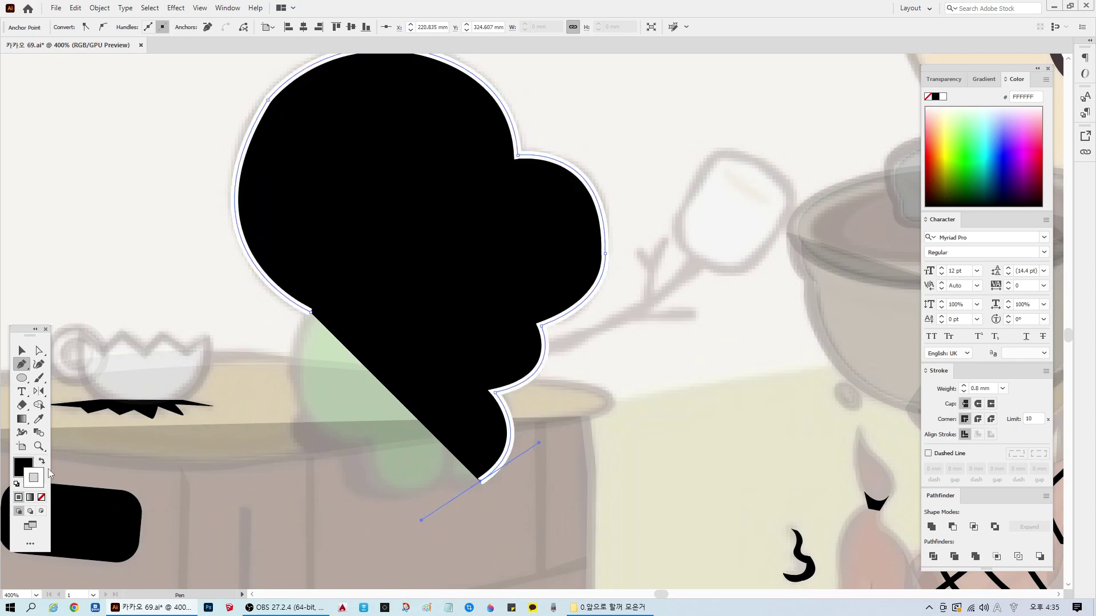
left_click(42, 497)
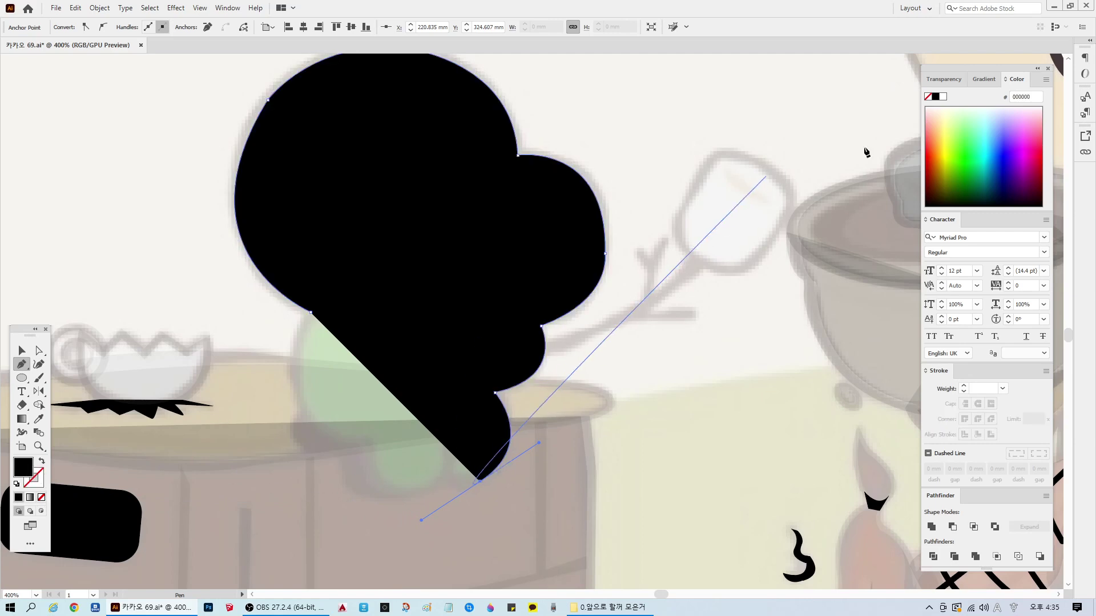
scroll(740, 367, "up", 2)
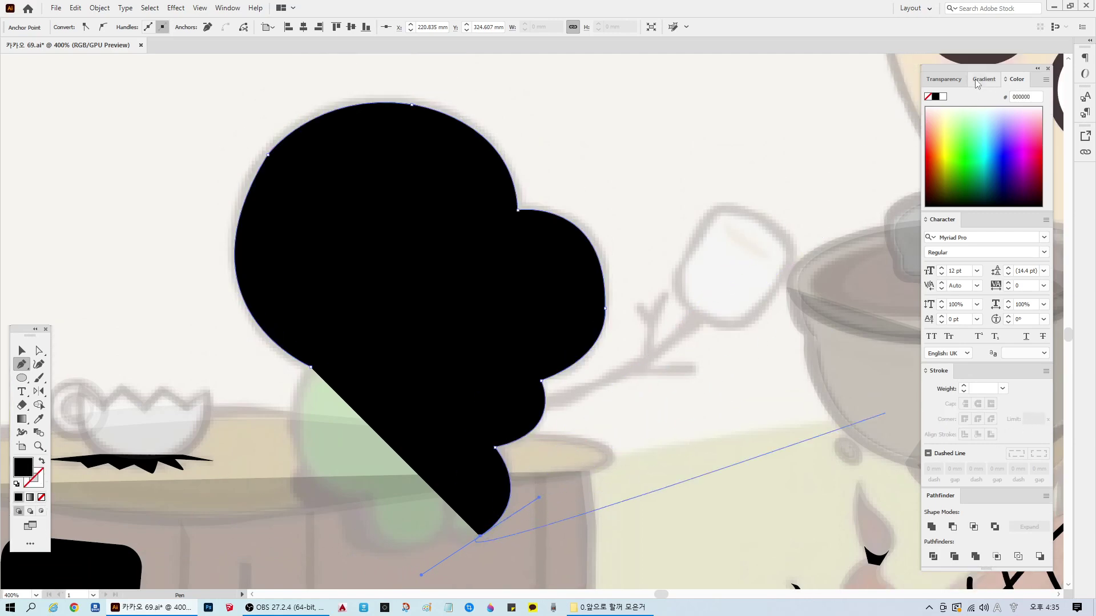
left_click(945, 79)
type("100")
key("Return")
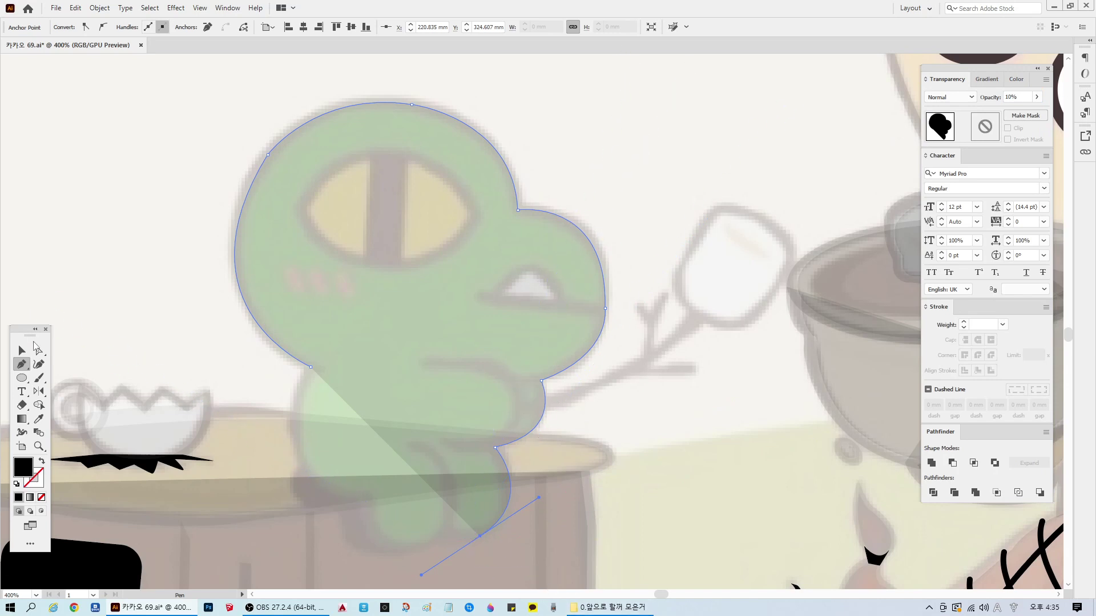
Step: Refine the curve at the back of the green character's head by adjusting its direction handle and adding an anchor point
key("a")
left_click(267, 155)
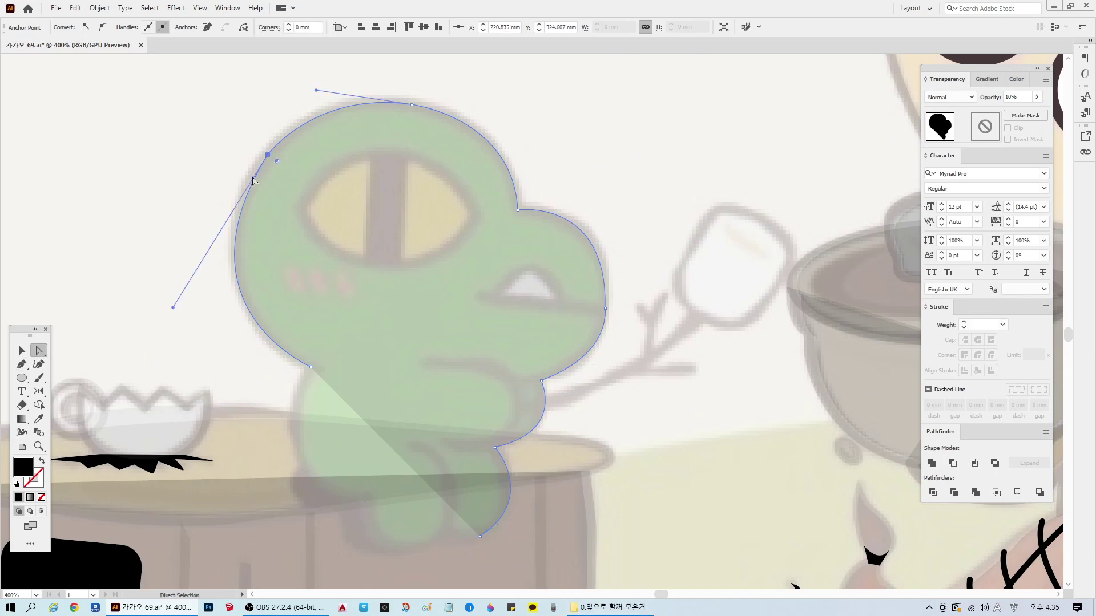
mouse_move(170, 306)
left_mouse_down()
mouse_move(162, 292)
mouse_move(175, 311)
left_mouse_up()
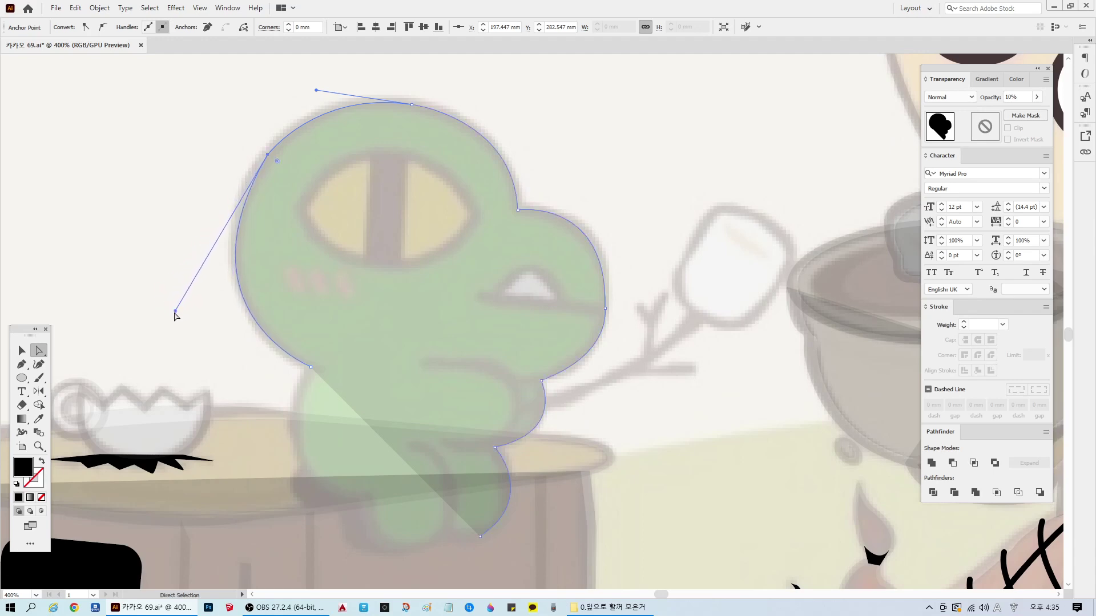
key("p")
left_click(246, 200)
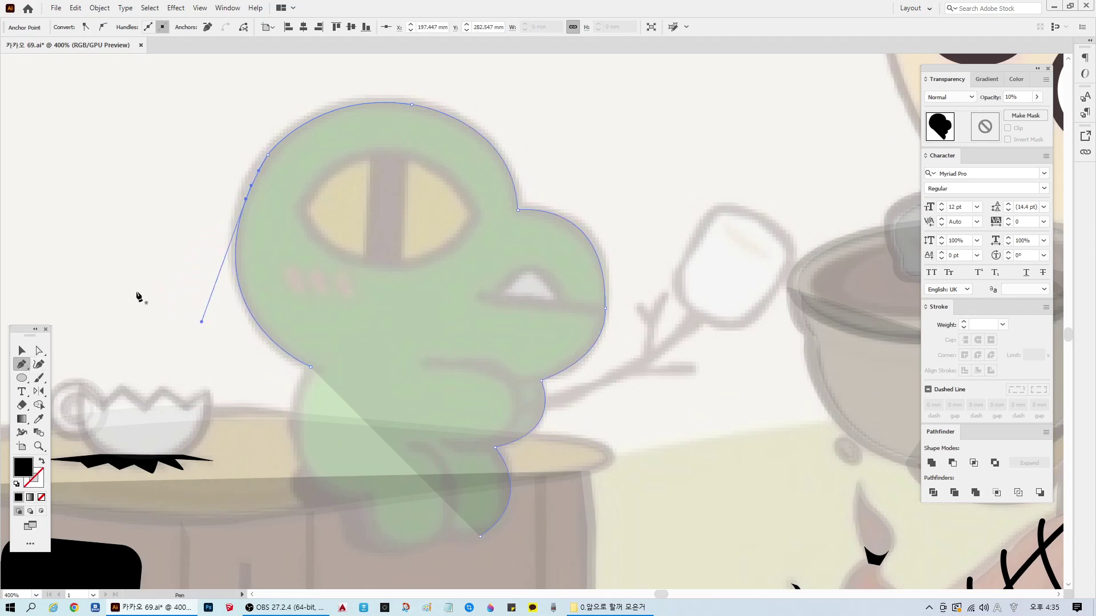
Step: Shift the anchor point at the back of the green character's head to refine the curve, then deselect the path
left_click(40, 350)
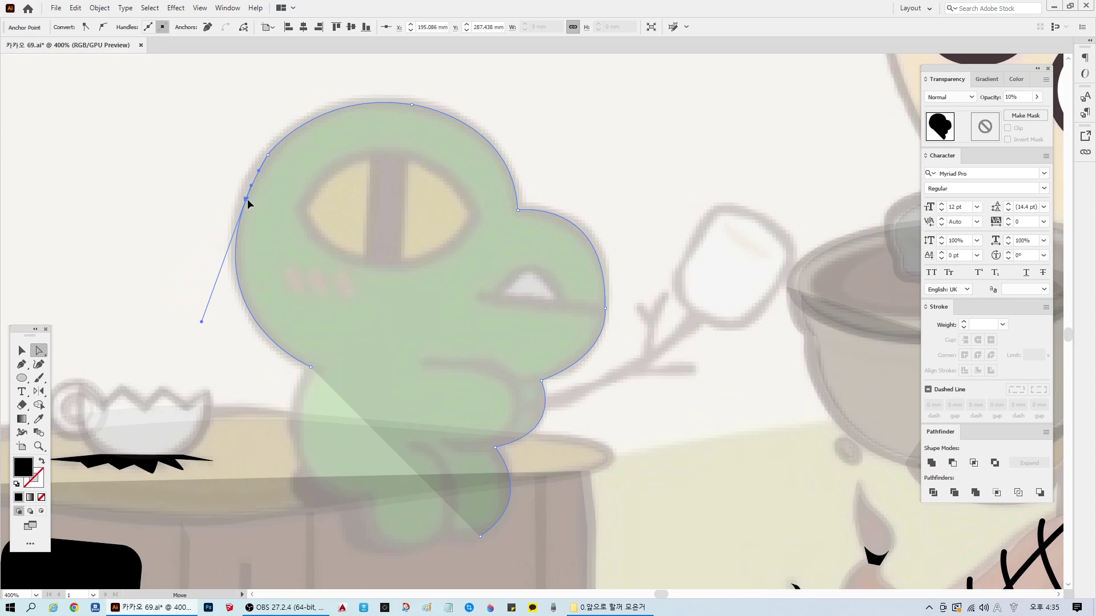
left_click_drag(246, 201, 256, 174)
left_click(250, 272)
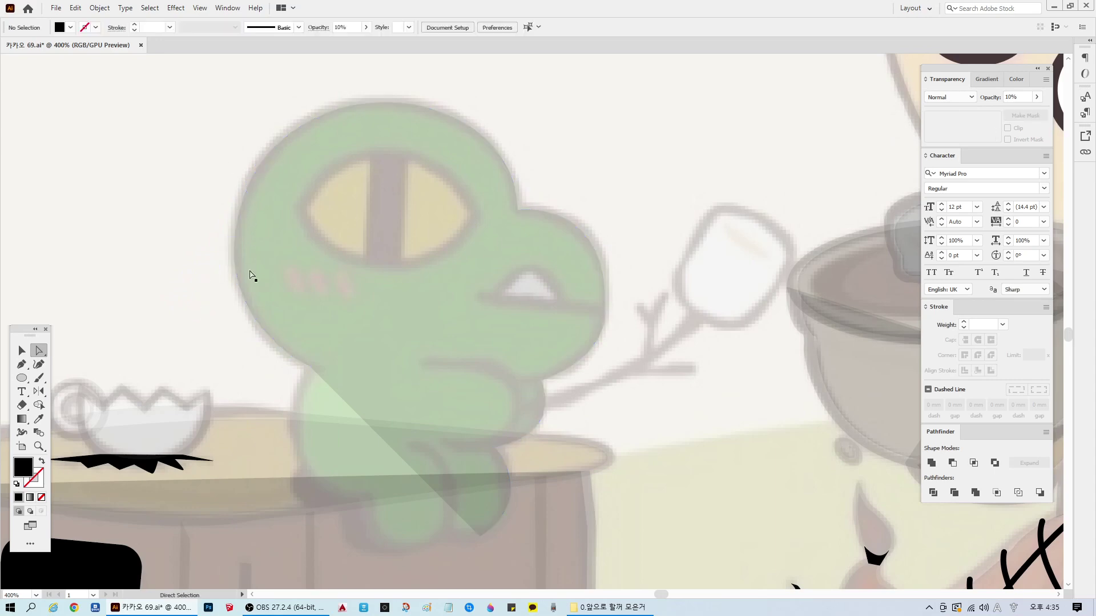
Step: Enlarge the green character's outline slightly to about 42 mm wide and 49 mm high so it covers the reference contour
left_click(436, 118)
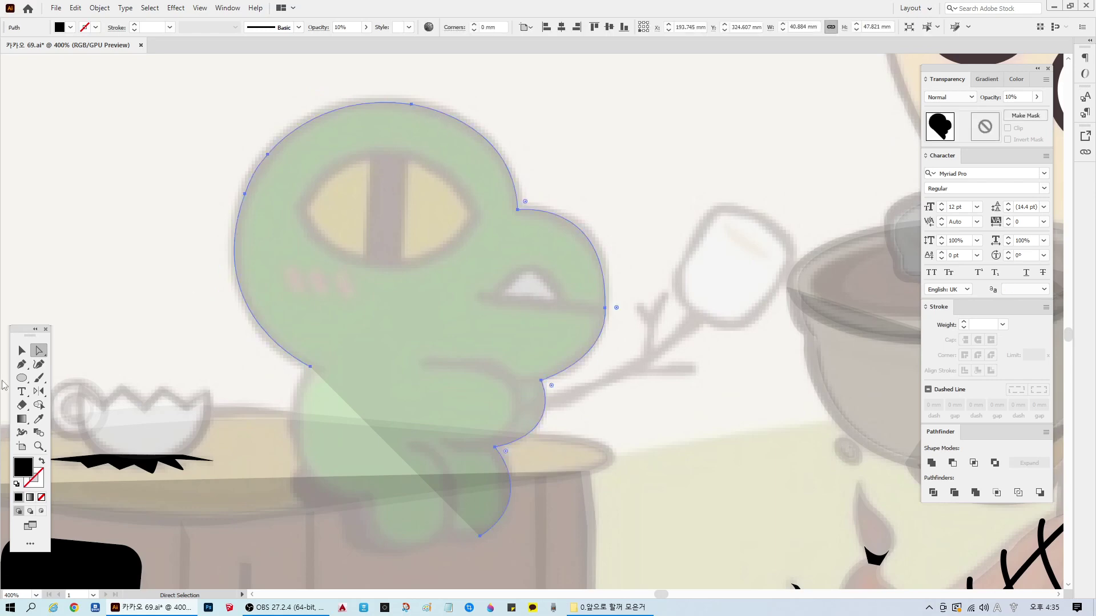
key("v")
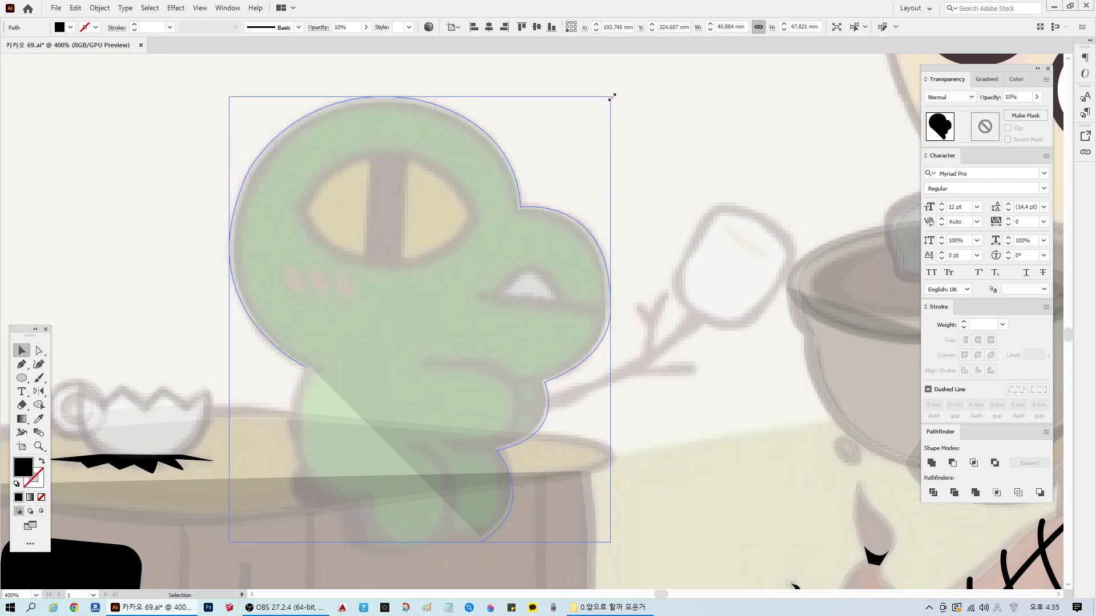
left_click(671, 193)
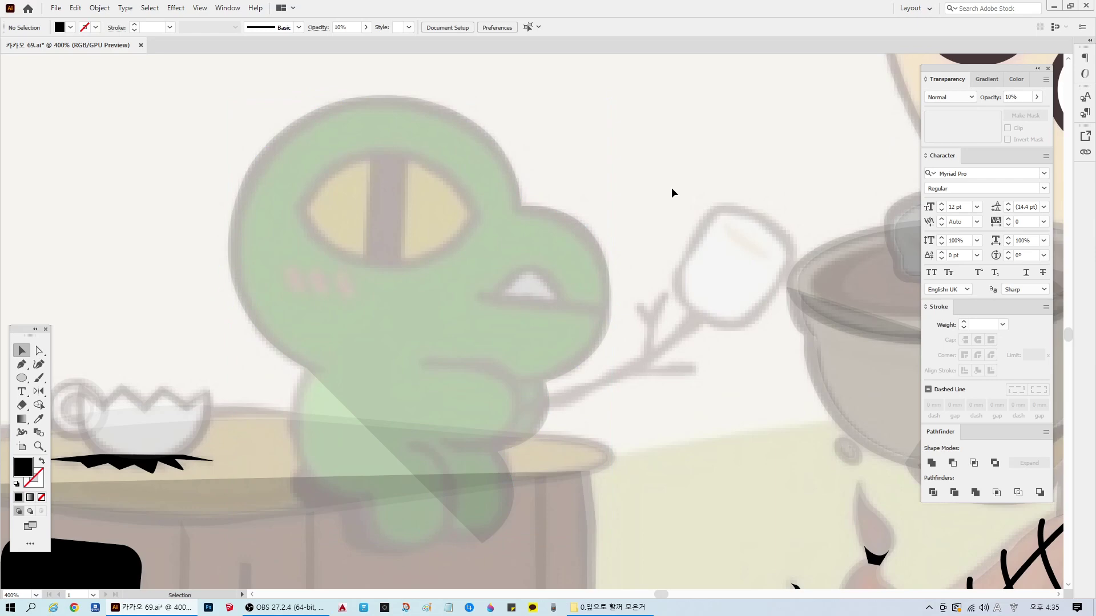
Step: Refine the arm contour by moving its upper and lower anchor points and shortening the lower point's direction handle
scroll(438, 545, "up", 1)
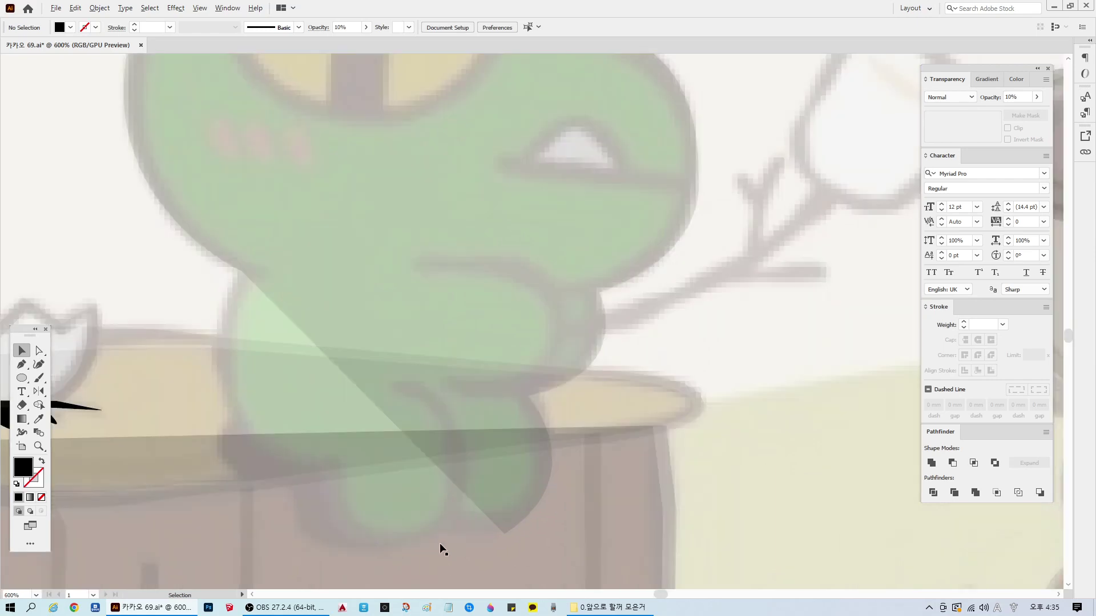
scroll(440, 543, "down", 1)
left_click(522, 393)
left_click(38, 351)
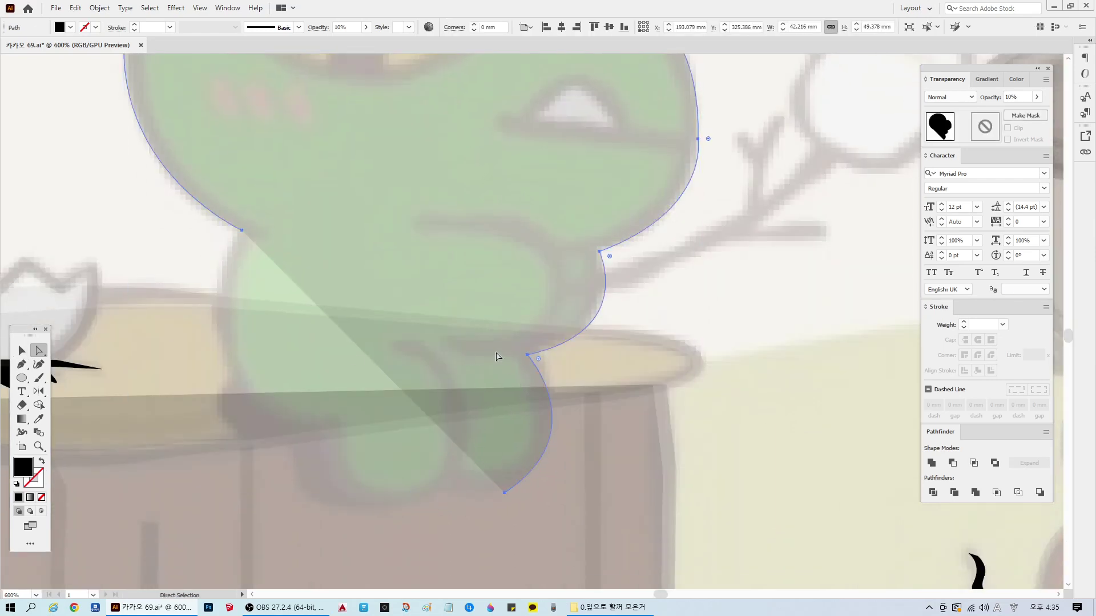
left_click(527, 355)
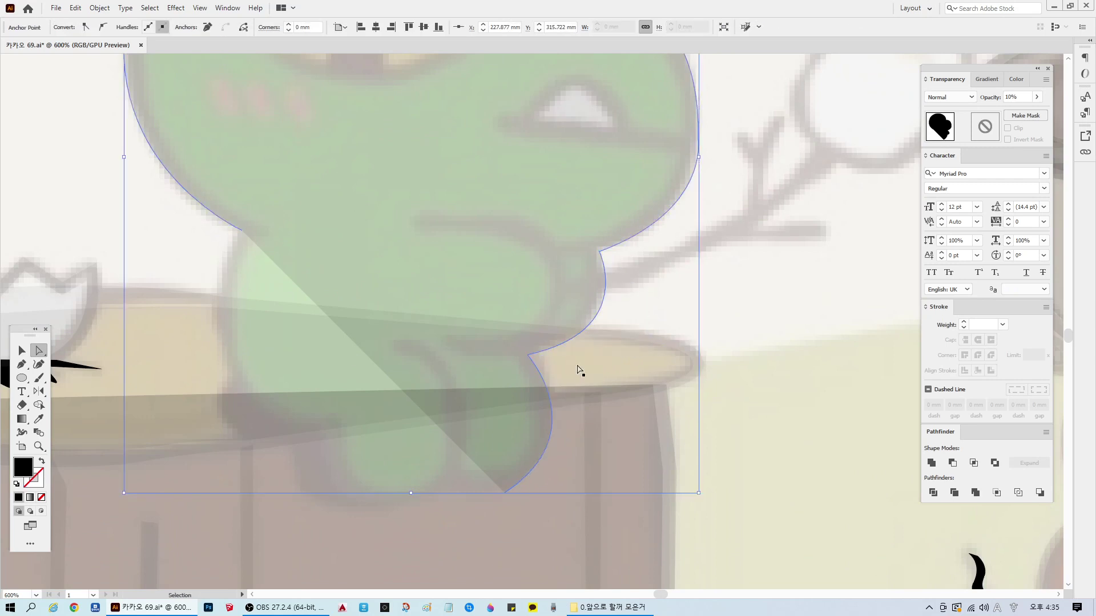
left_click_drag(529, 358, 538, 352)
left_click_drag(600, 253, 595, 250)
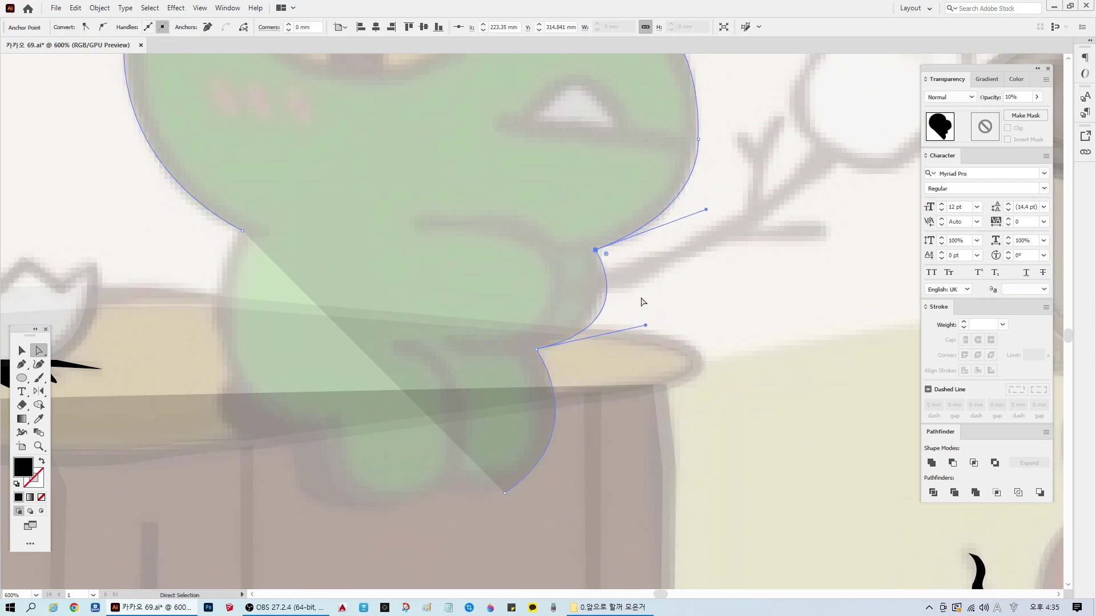
left_click_drag(645, 325, 627, 320)
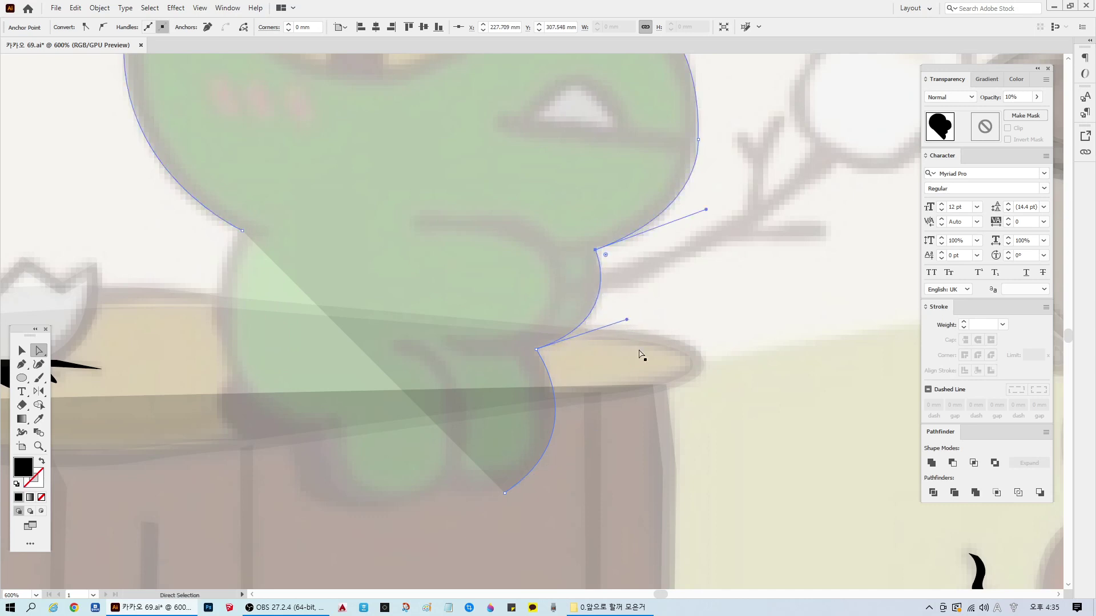
Step: Delete the outline's foot end point and redraw the outer leg curve from the arm's lower anchor with the Pen tool
mouse_move(504, 492)
left_mouse_down()
mouse_move(659, 412)
mouse_move(503, 488)
left_mouse_up()
key("Delete")
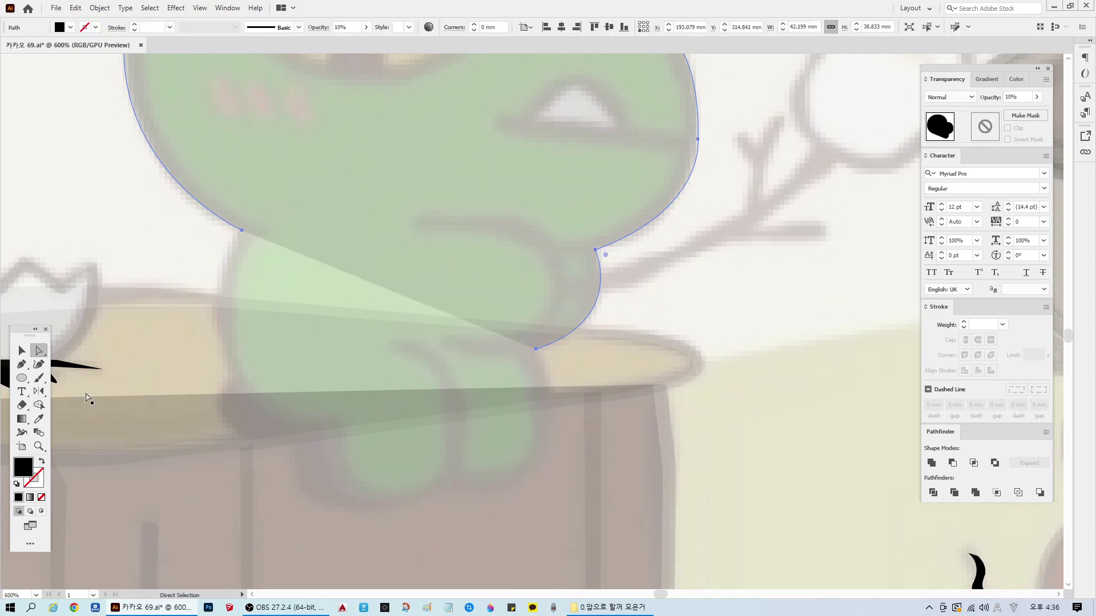
left_click(22, 364)
left_click(536, 349)
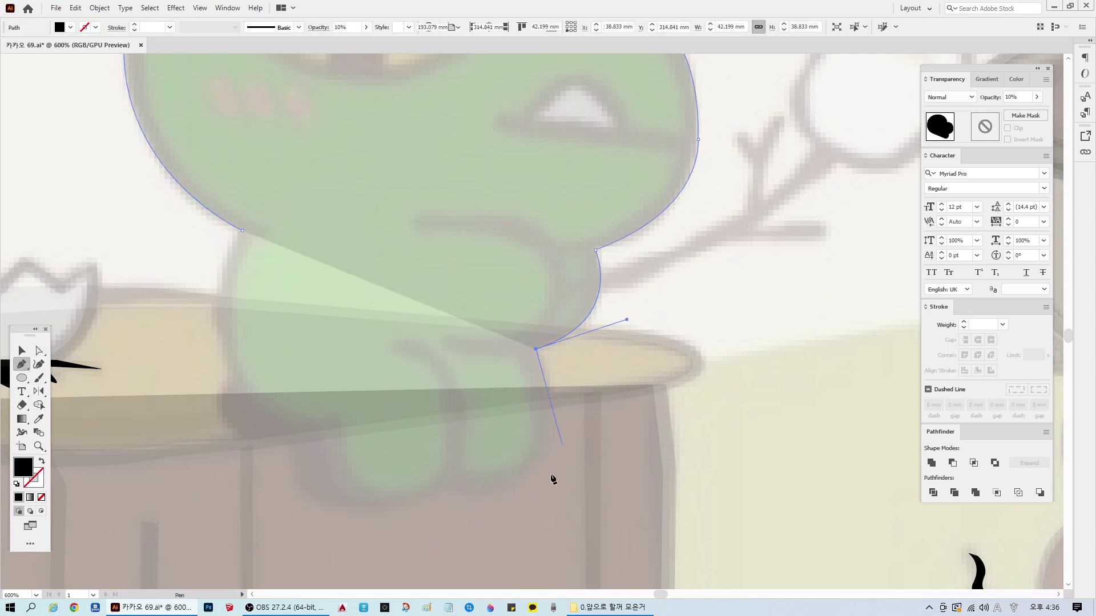
left_click_drag(536, 465, 496, 529)
left_click(536, 464)
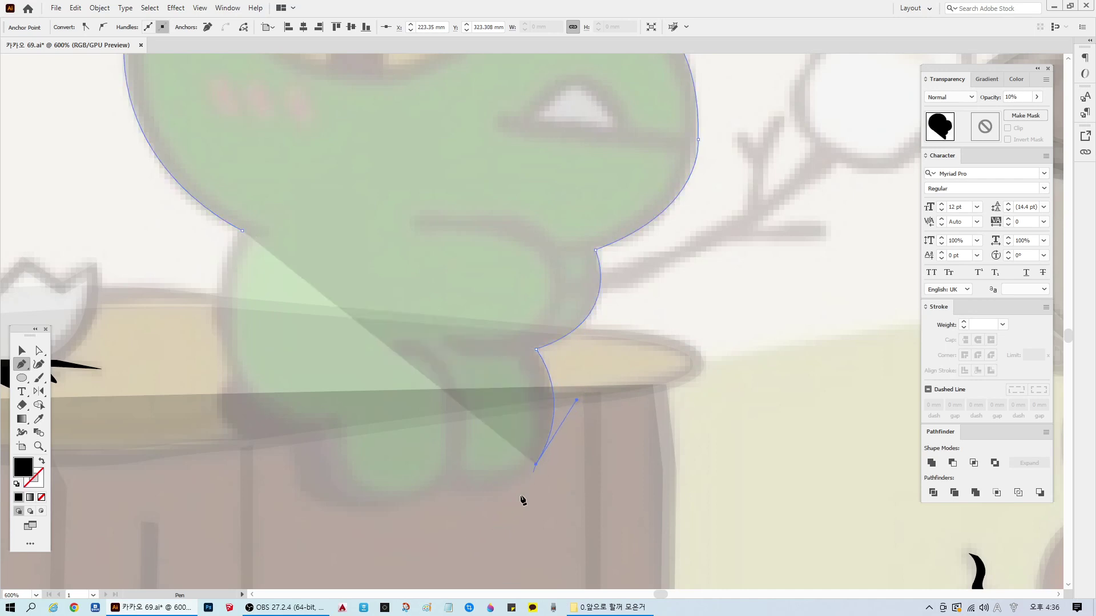
Step: Extend the outline along the undersides of both feet, with a corner point in the notch between them
left_click_drag(460, 493, 399, 486)
left_click(460, 494)
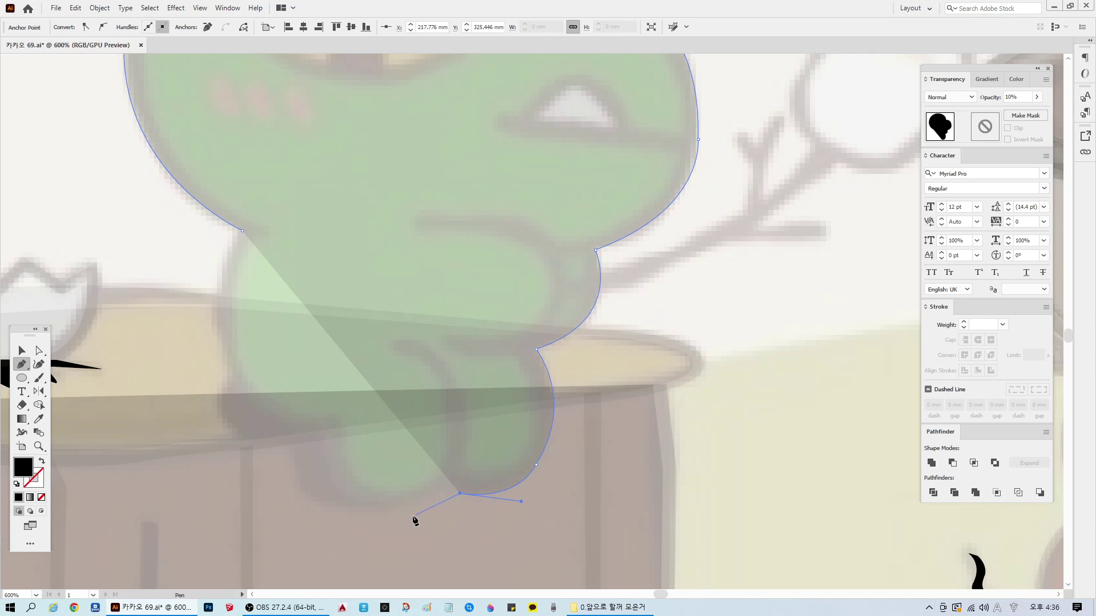
left_click(441, 490)
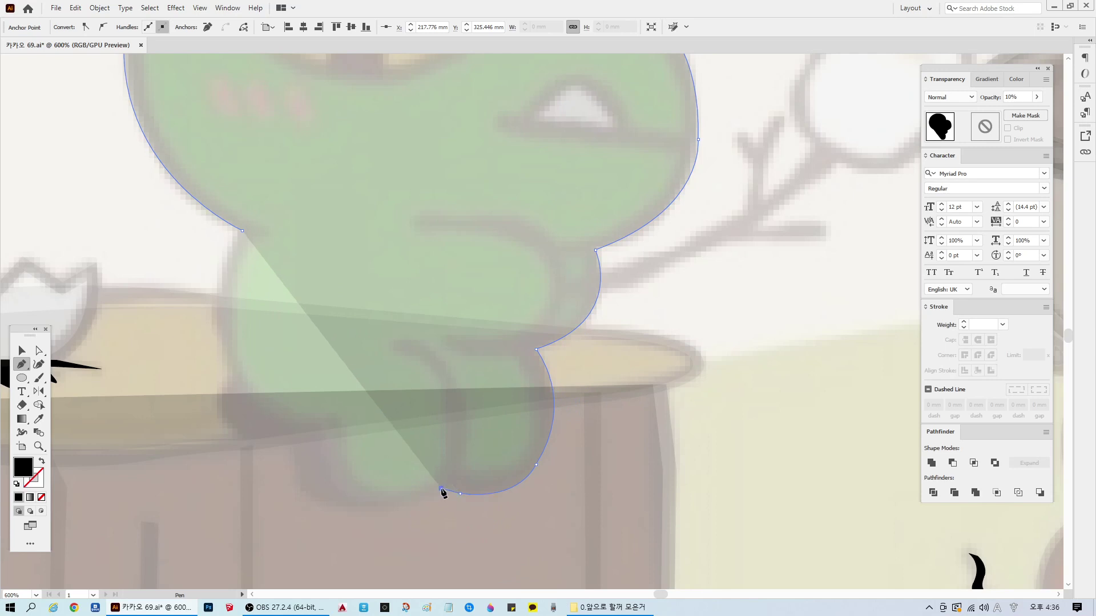
left_click_drag(311, 499, 228, 470)
left_click(311, 500)
Step: Set the green character outline's opacity to 2%
left_click(1024, 97)
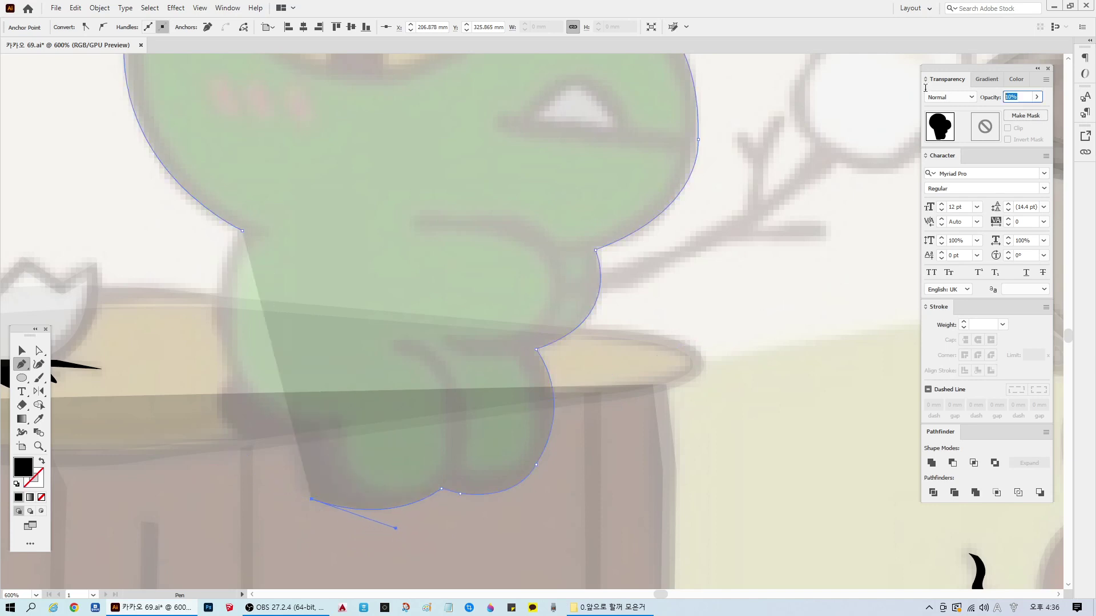
type("2")
key("Return")
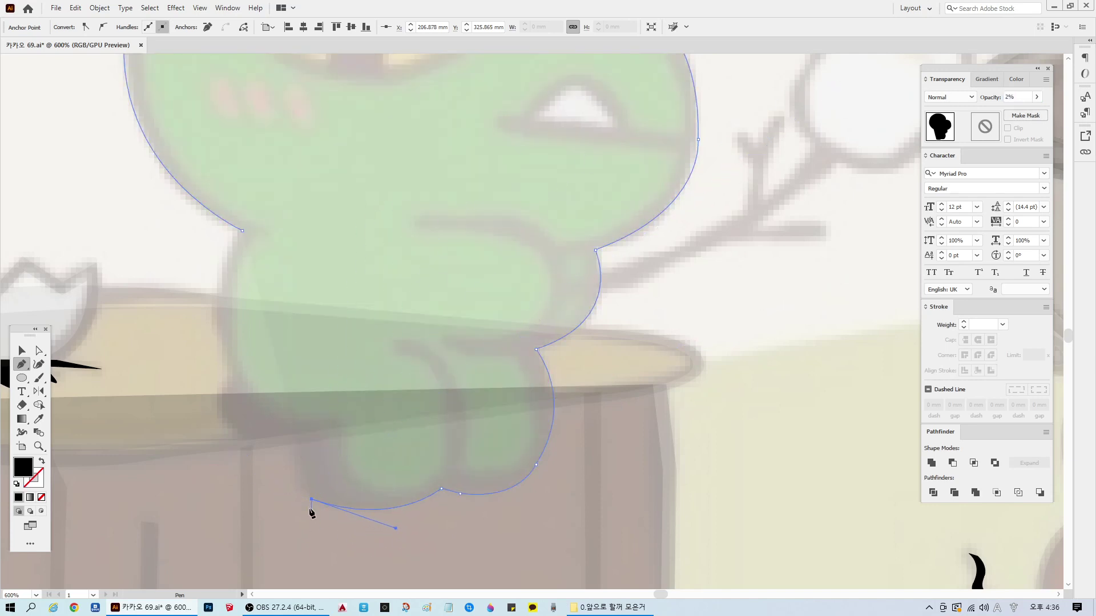
Step: Continue the outline around the rear foot, tail and back, close it at the neck, and deselect it
left_click_drag(294, 441, 305, 400)
left_click_drag(226, 425, 212, 332)
left_click(226, 426)
left_click(231, 378)
left_click(223, 347)
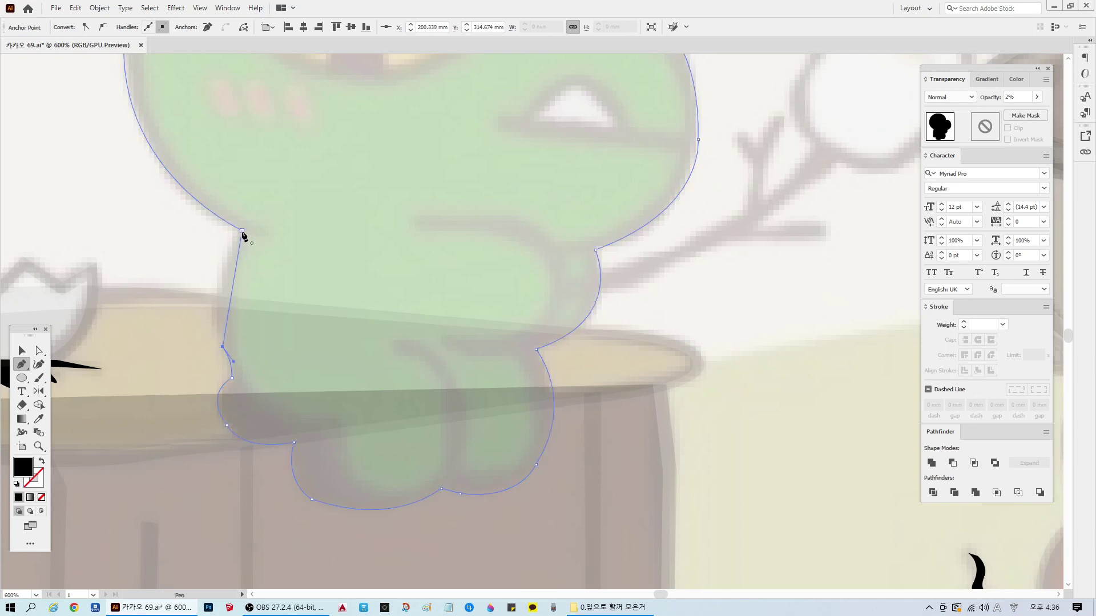
left_click_drag(242, 231, 285, 155)
left_click(146, 279, "ctrl")
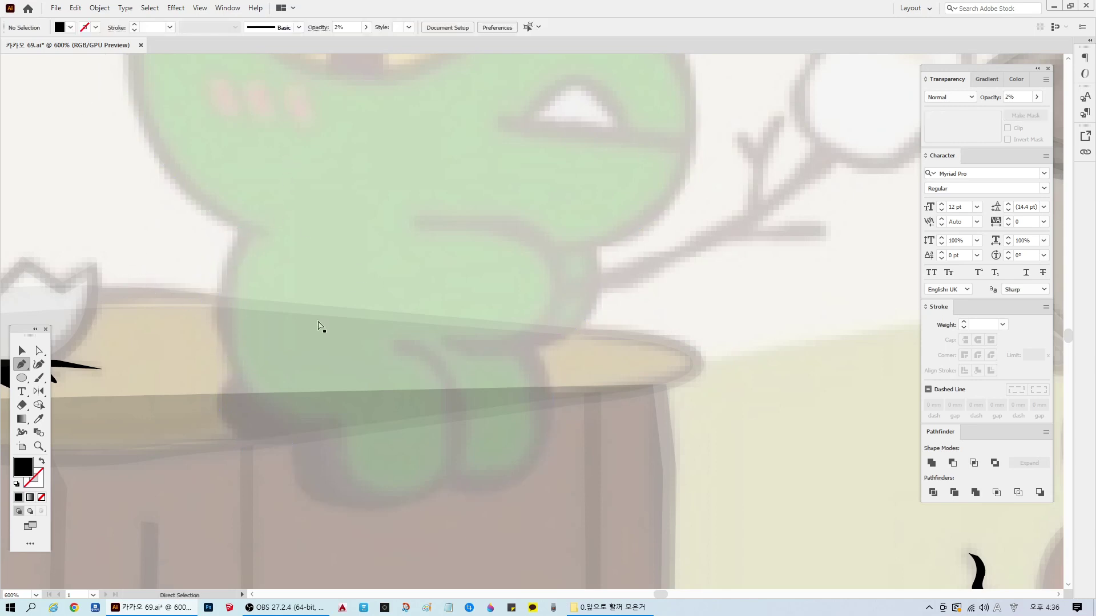
Step: Save the document and select the green character's closed outline
scroll(509, 374, "down", 2, "alt")
scroll(562, 385, "up", 1)
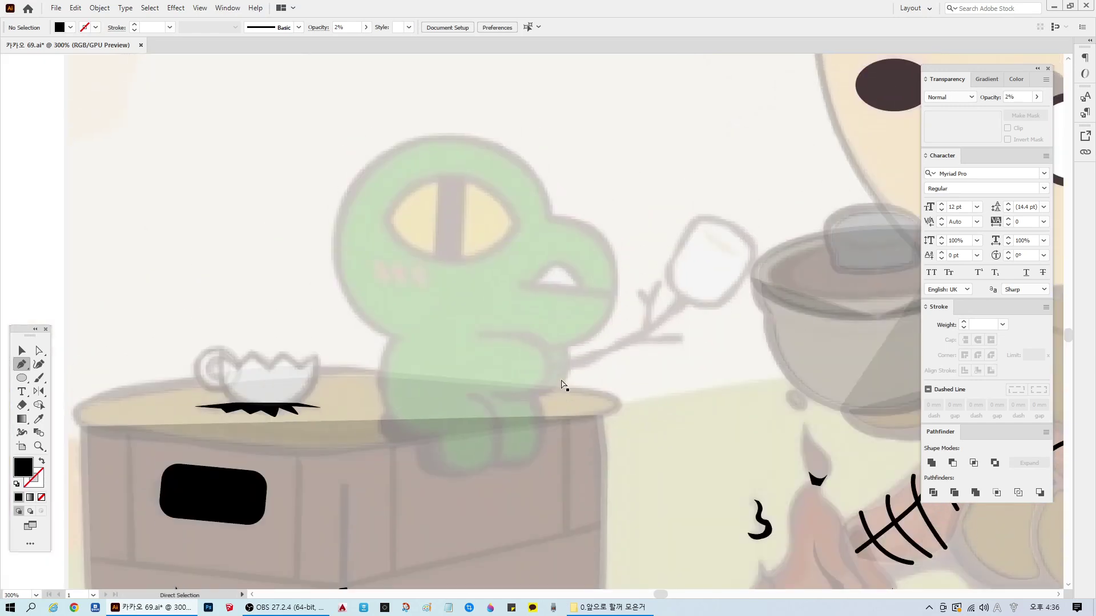
key("ctrl+s")
left_click(21, 350)
left_click(434, 304)
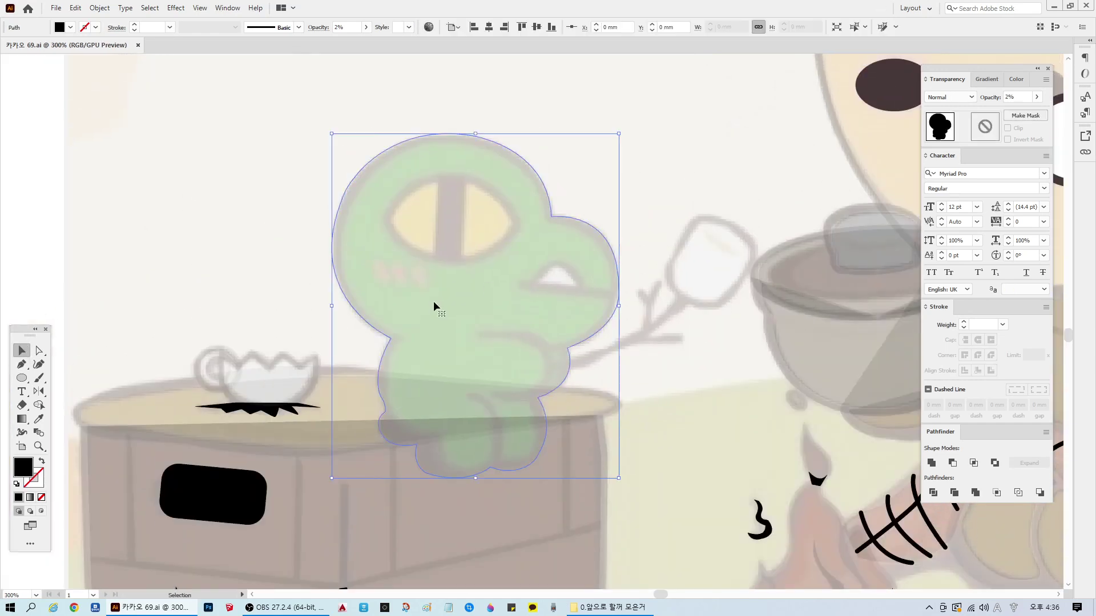
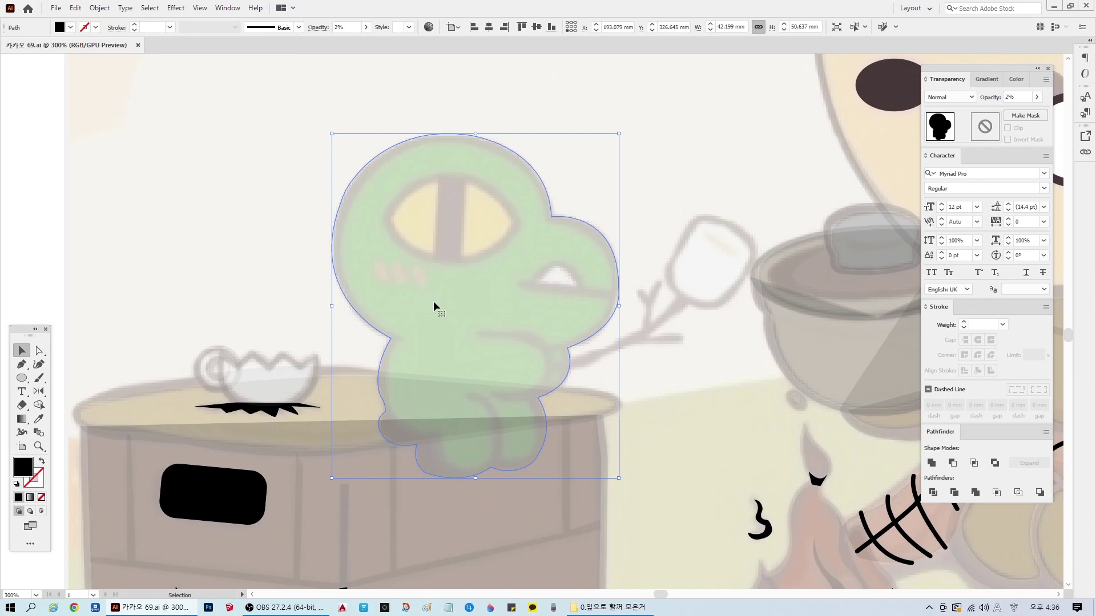
Step: Draw a black ellipse about 17.4 by 11.6 mm over the green crocodile's eye
left_click(651, 385)
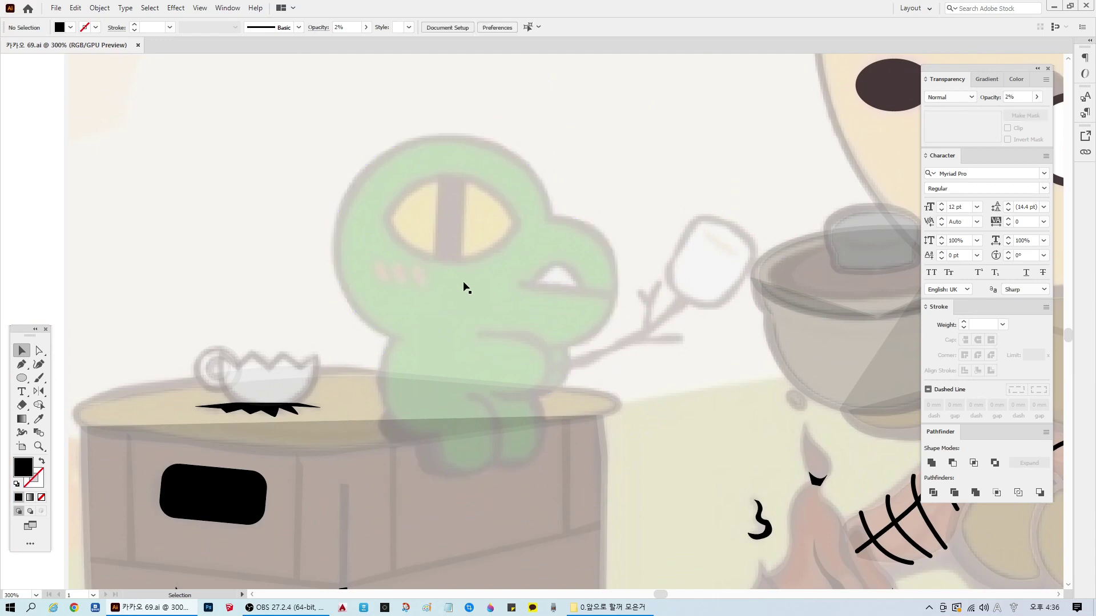
scroll(484, 275, "up", 1, "alt")
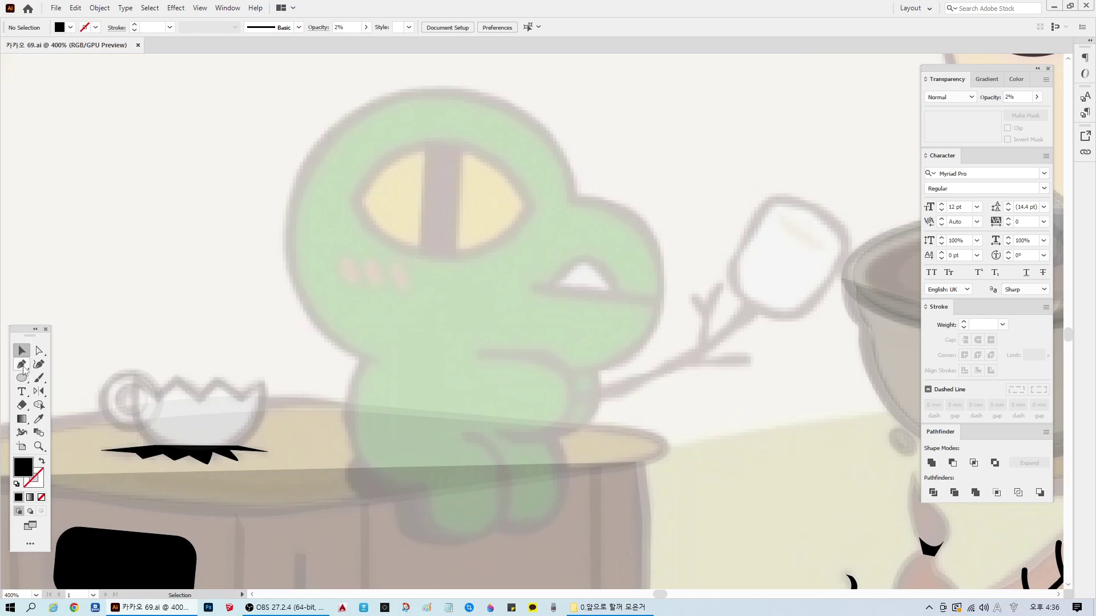
left_click_drag(21, 377, 68, 393)
left_click_drag(383, 174, 523, 254)
Step: Convert the ellipse's two side anchor points into sharp corners to form an almond-shaped eye
left_click(38, 350)
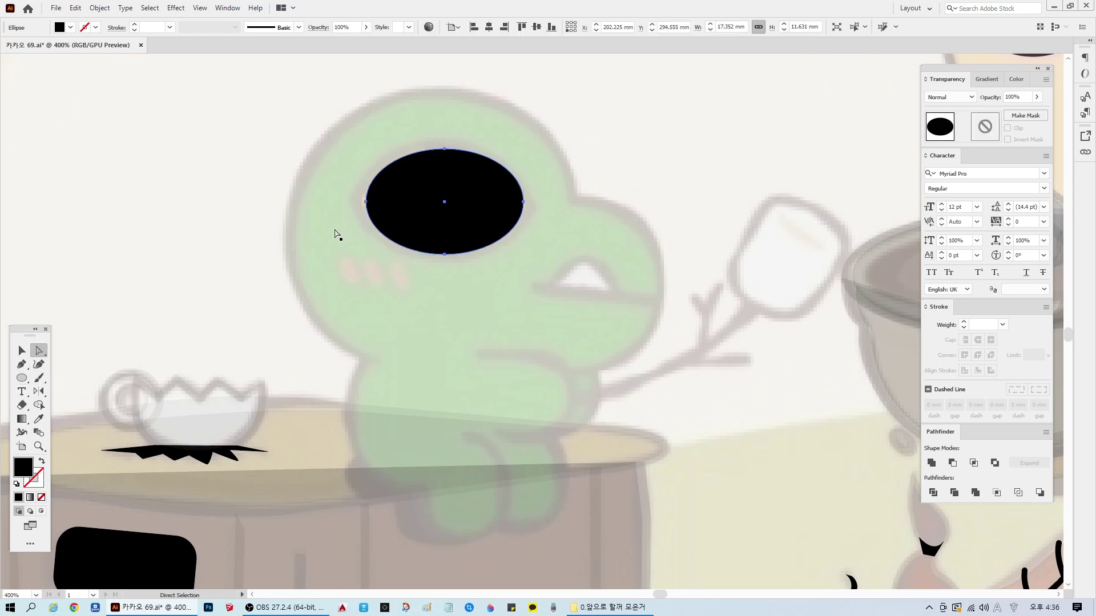
left_click(366, 201)
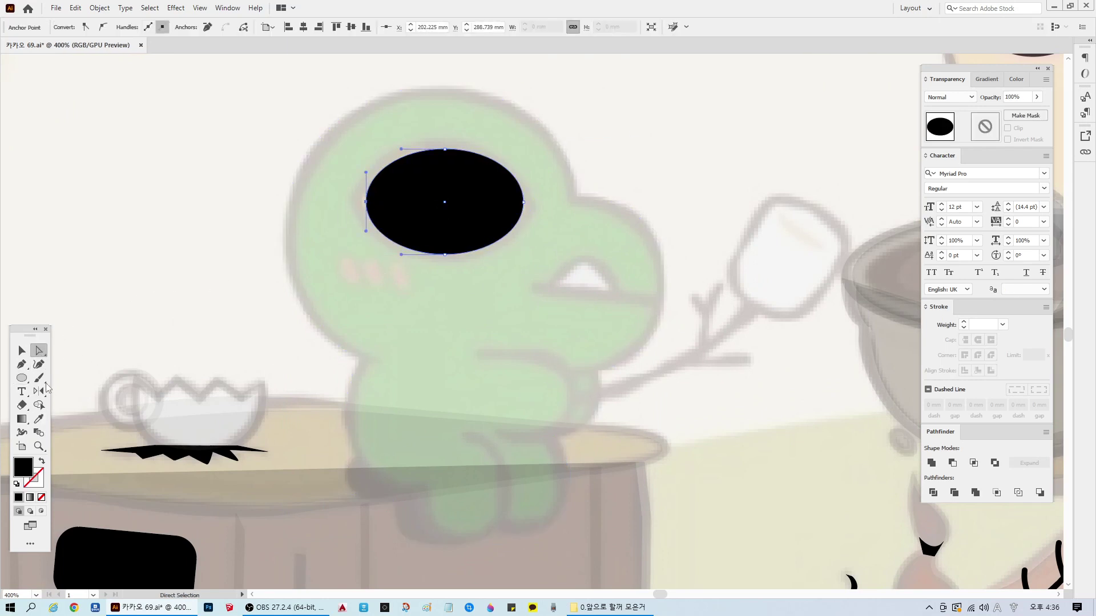
left_click(39, 365)
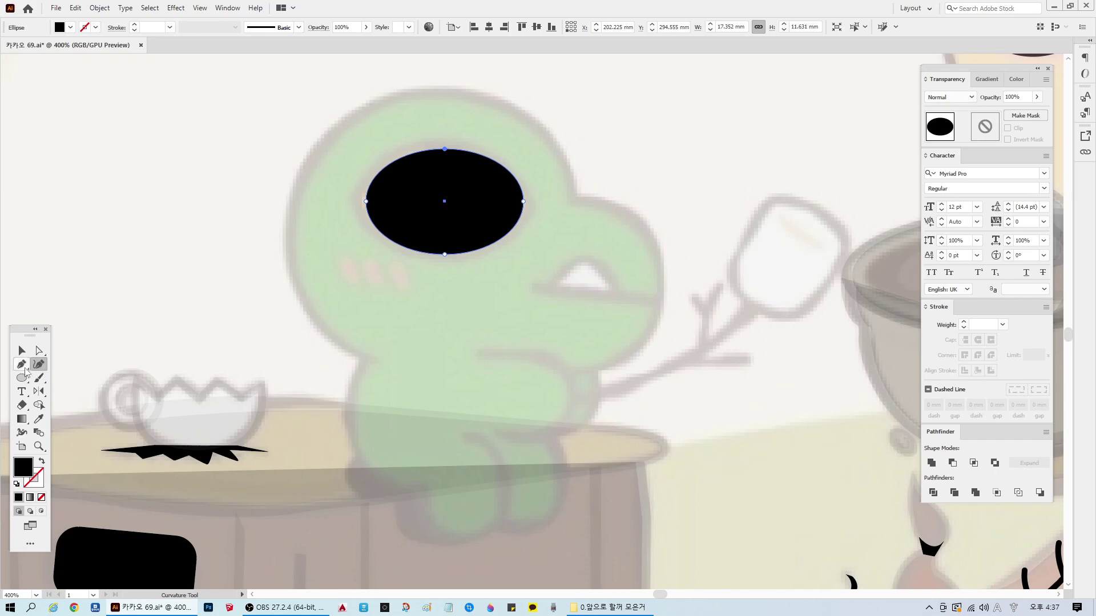
left_click(24, 370)
left_click(63, 380)
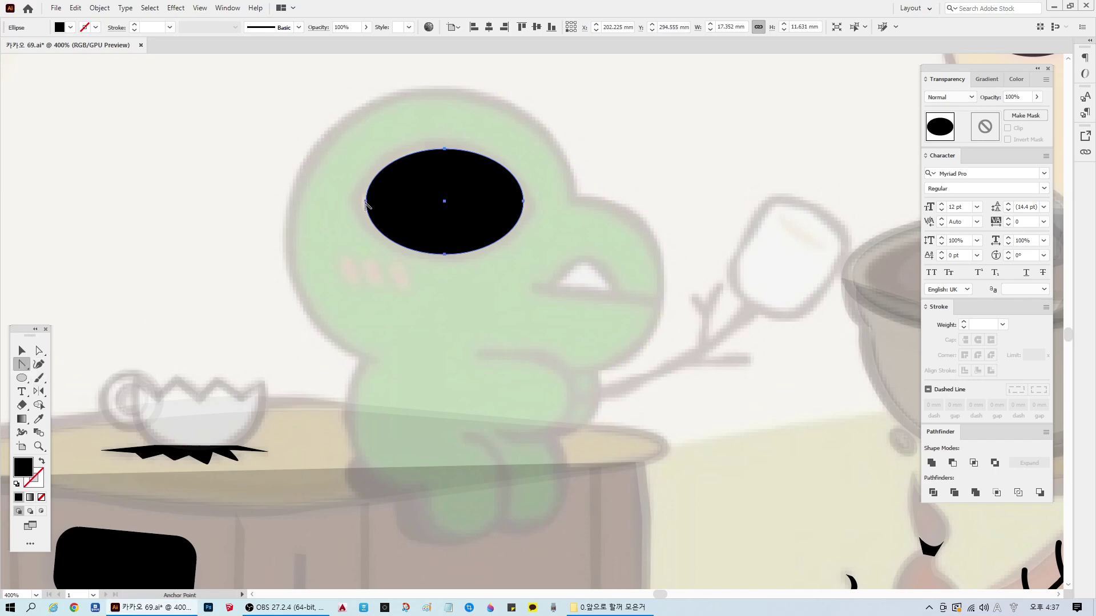
left_click(365, 202)
left_click(522, 202)
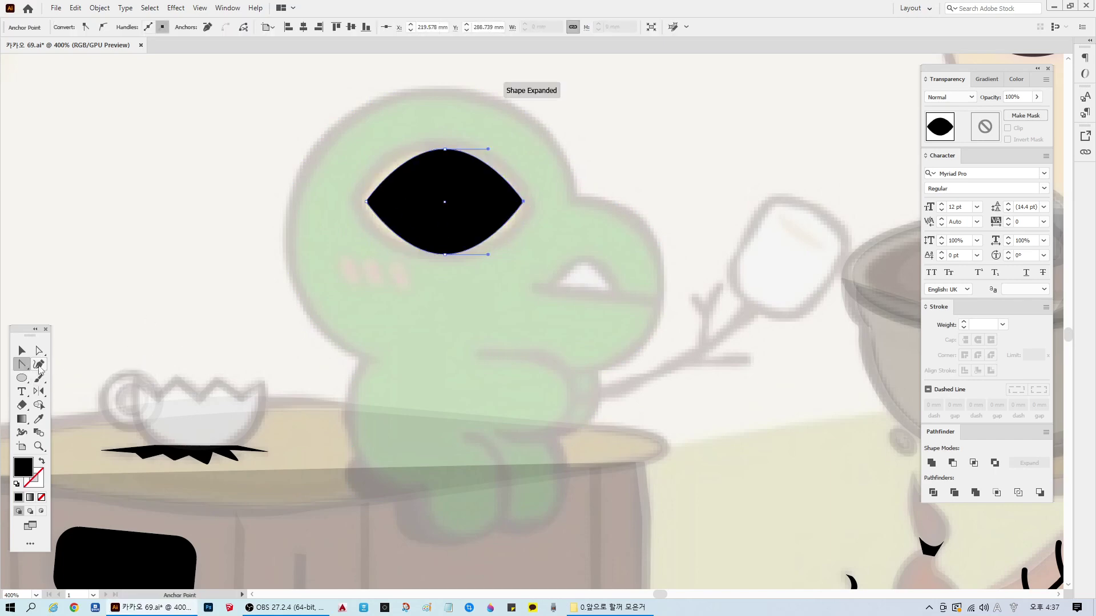
Step: Set the almond-shaped eye's opacity to 10% and deselect it
left_click(22, 350)
left_click(1018, 95)
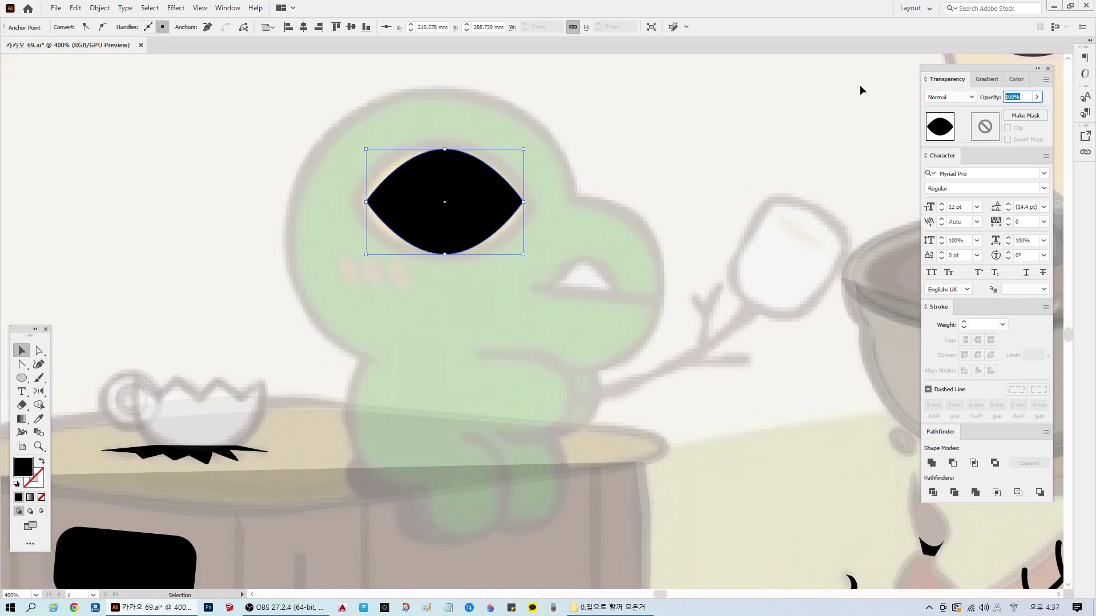
type("10")
key("Return")
left_click(718, 160)
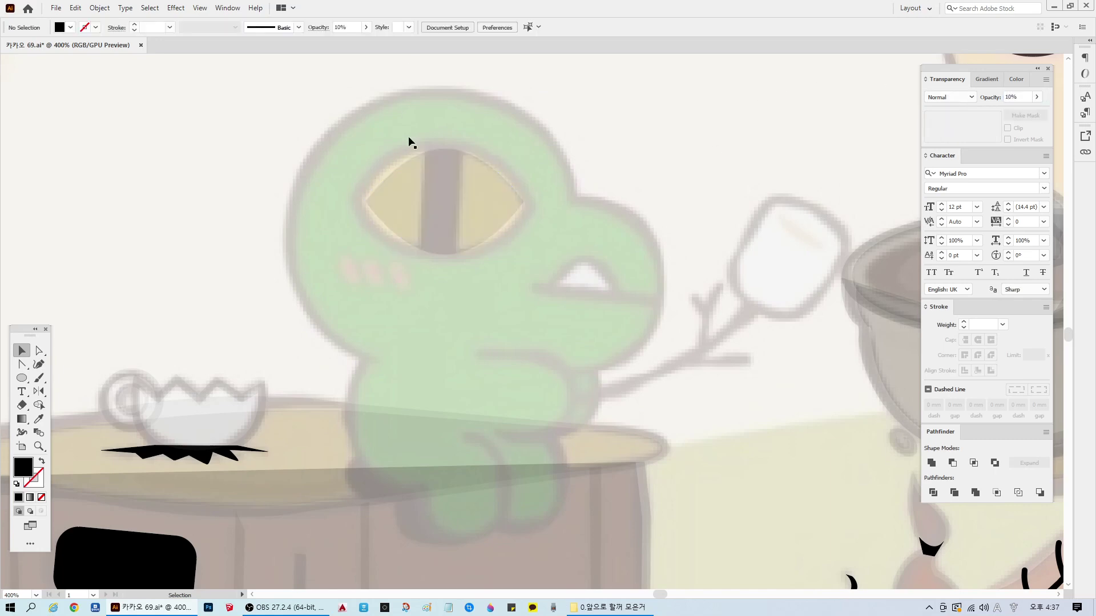
Step: Move the eye shape's two corner anchor points outward to match the corners of the reference eye
scroll(431, 159, "up", 1)
left_click_drag(432, 207, 649, 303)
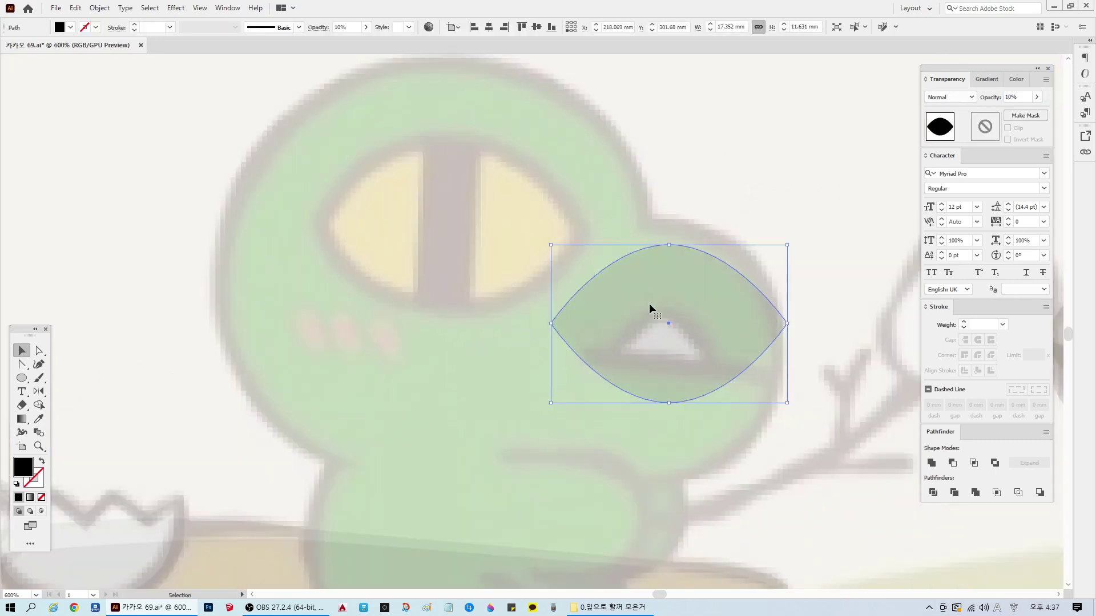
key("ctrl+z")
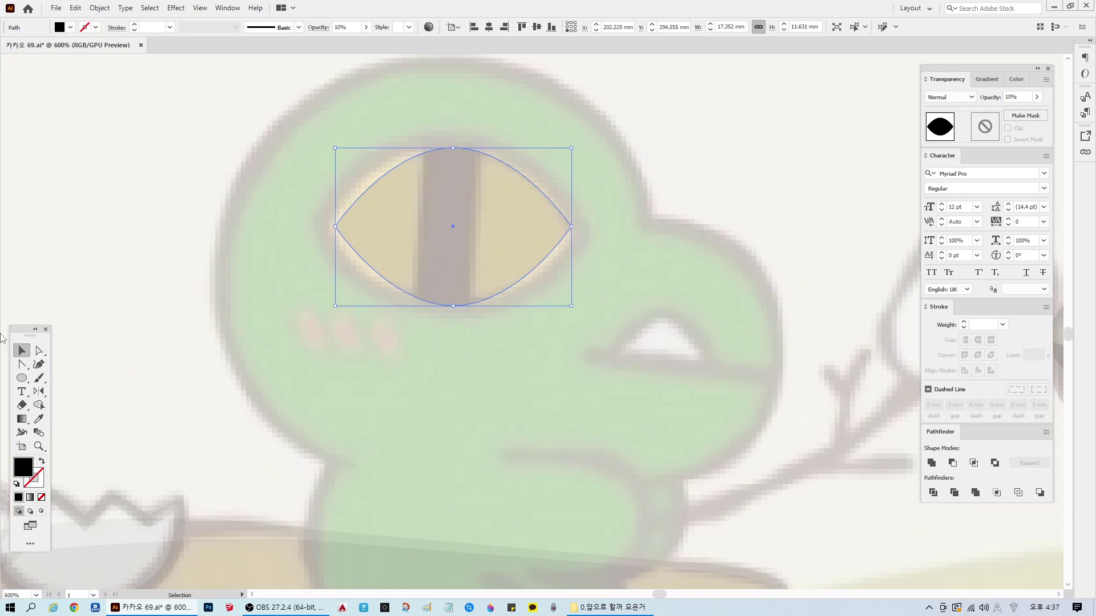
left_click(39, 351)
left_click_drag(335, 225, 325, 225)
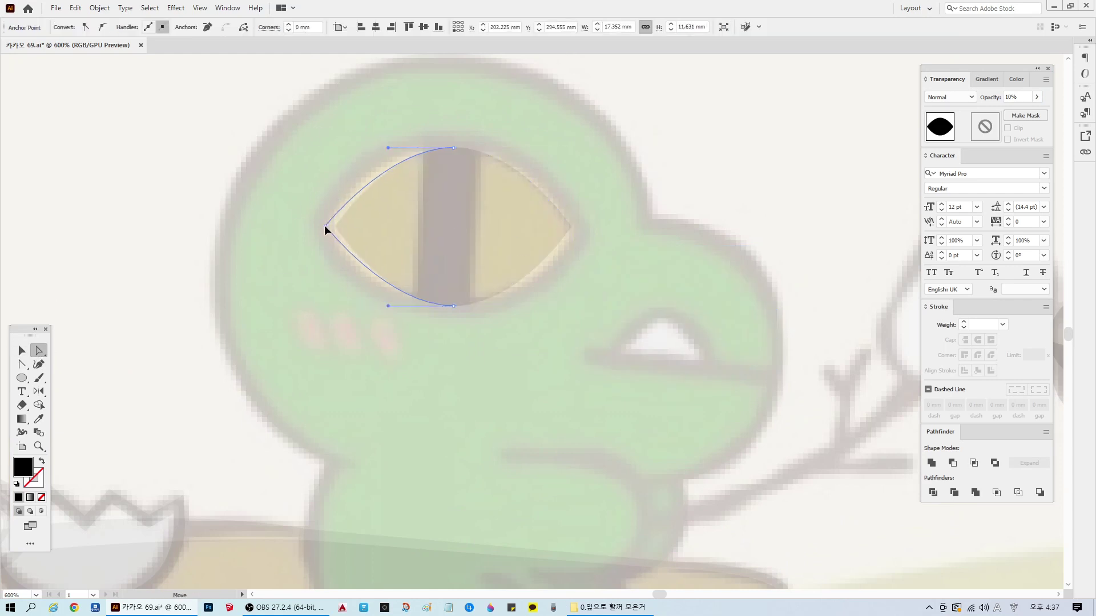
left_click_drag(571, 227, 579, 229)
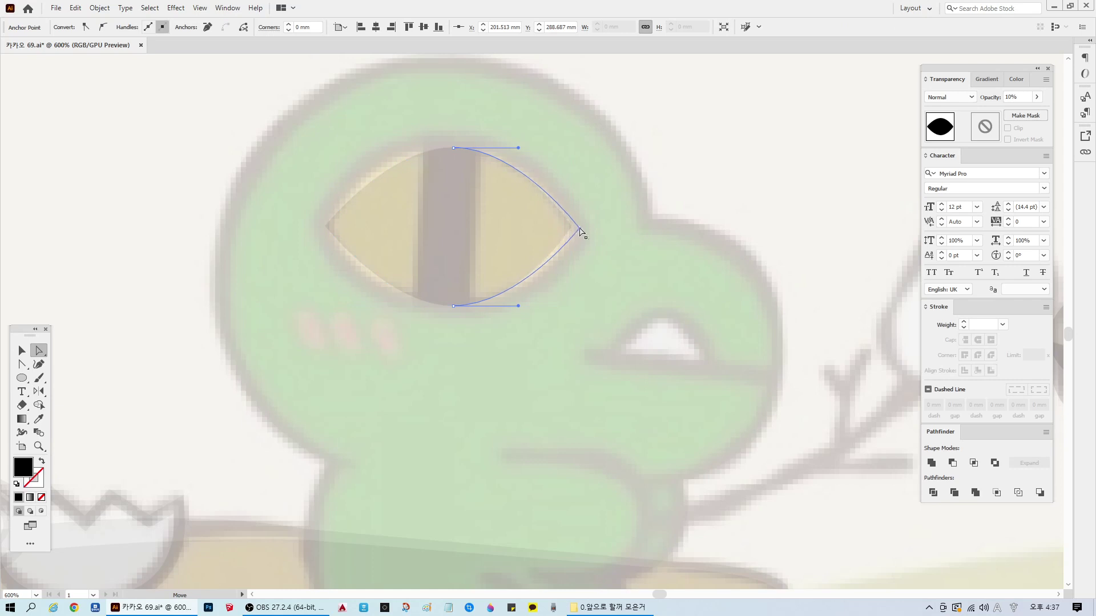
Step: Lengthen both direction handles of the eye's top anchor point so the upper curve follows the reference
left_click(454, 148)
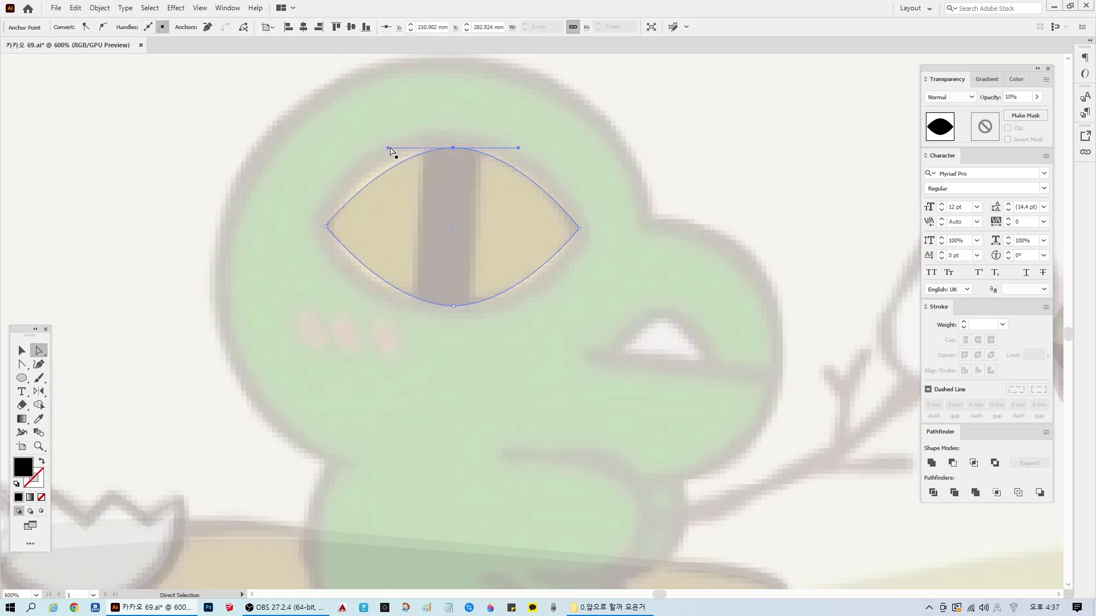
left_click_drag(390, 147, 358, 145)
key("ctrl+z")
left_click(420, 183)
left_click(452, 147)
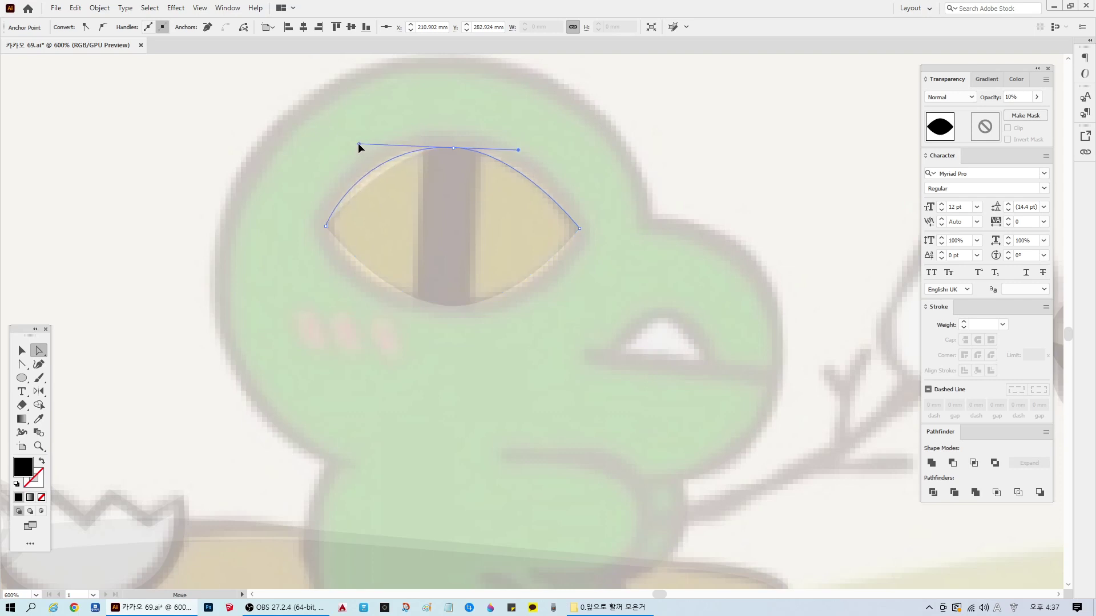
left_click_drag(518, 150, 535, 151)
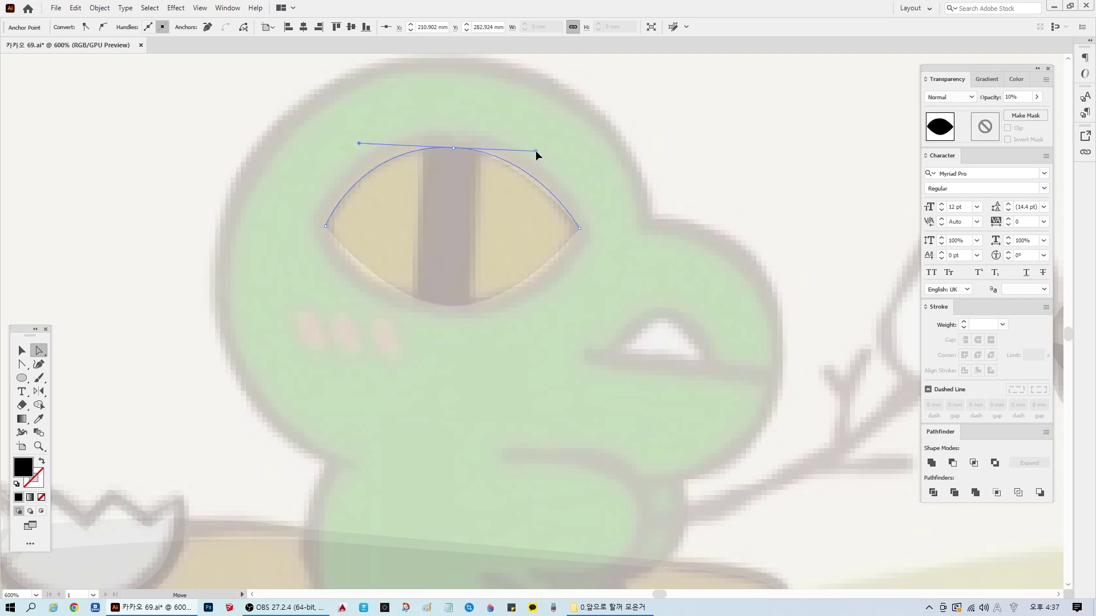
Step: Adjust the eye's bottom anchor point and lengthen its handles so the lower curve follows the reference
left_click(452, 310)
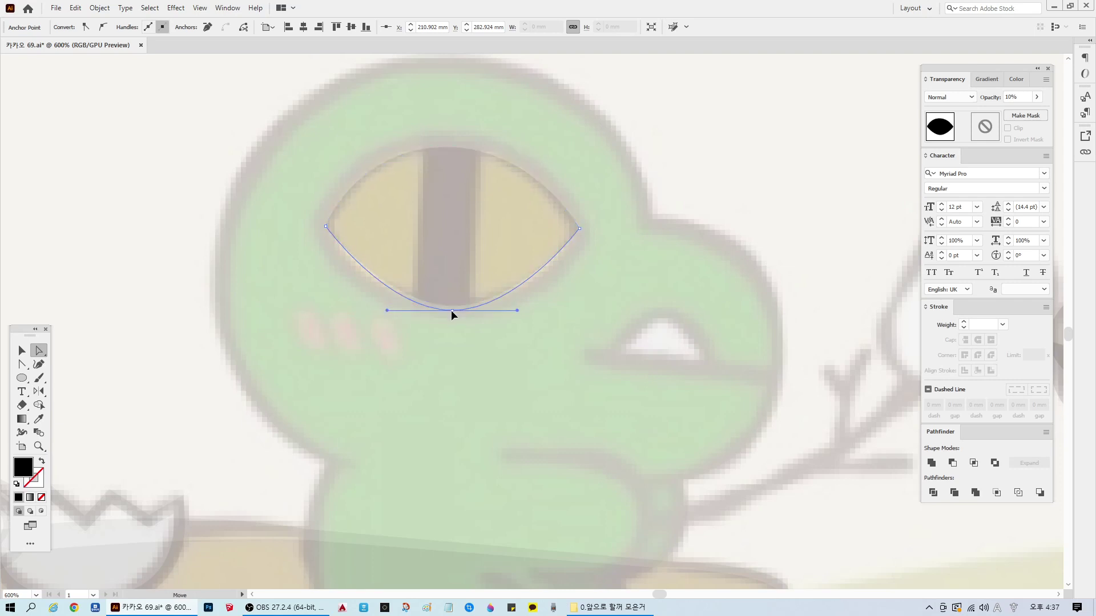
left_click_drag(387, 311, 349, 309)
left_click_drag(516, 311, 556, 305)
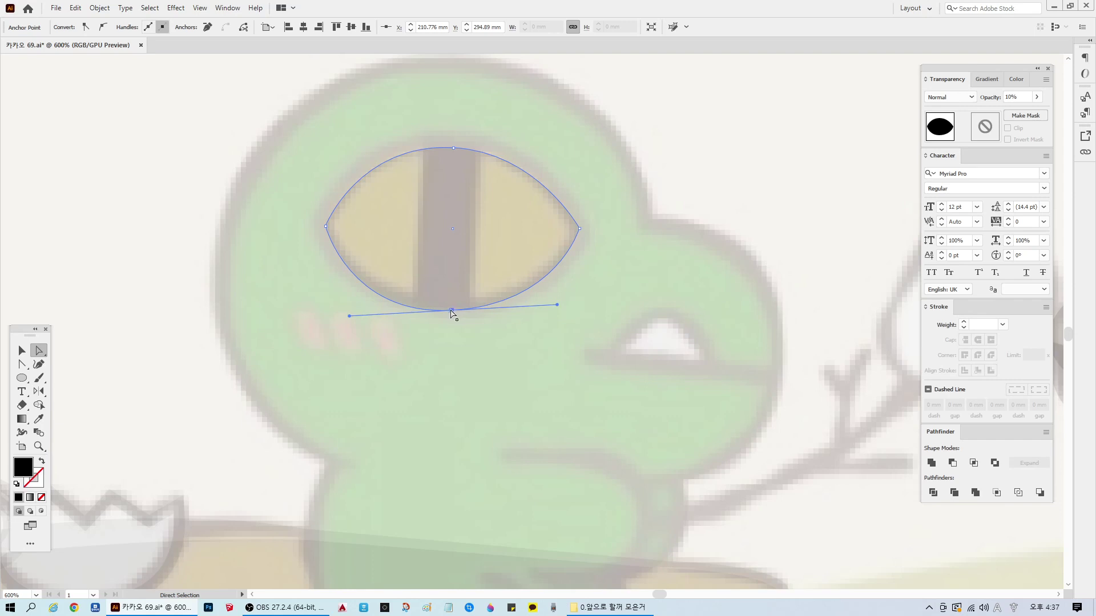
left_click_drag(451, 312, 451, 309)
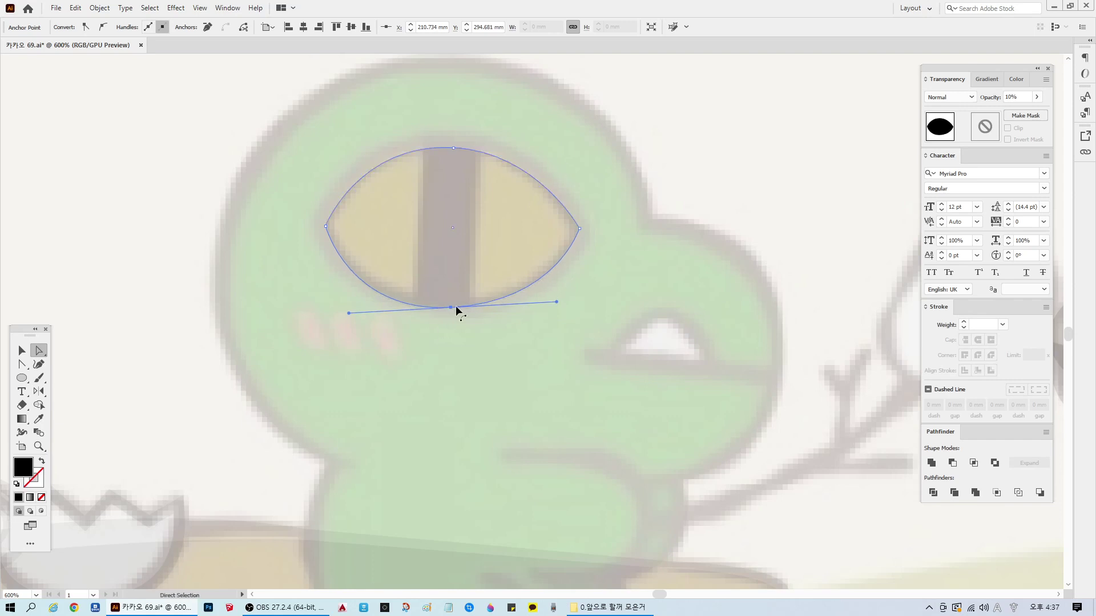
left_click_drag(451, 310, 452, 300)
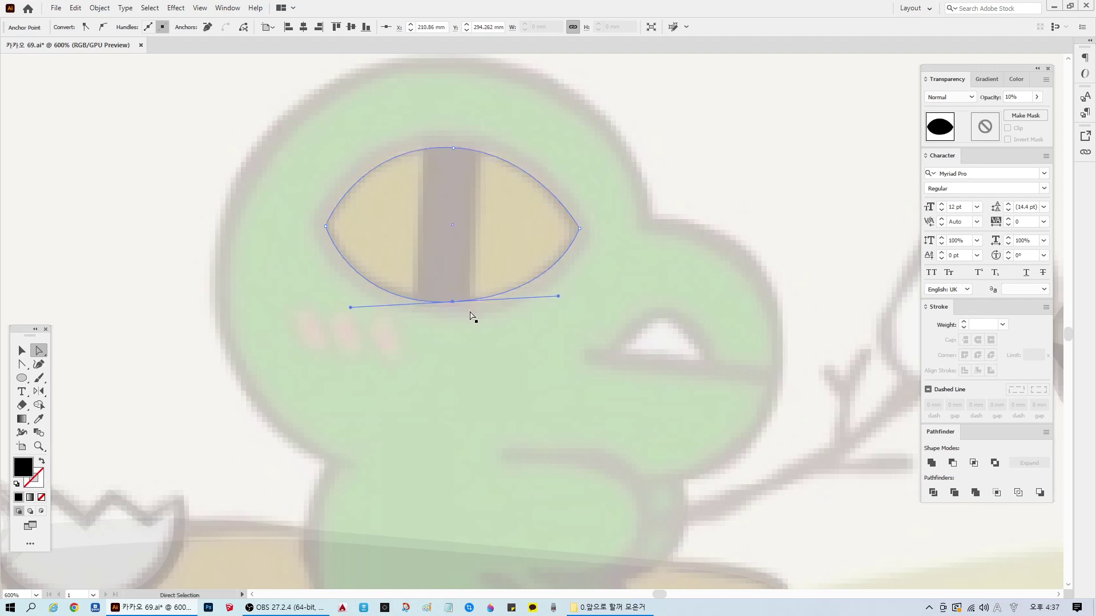
left_click(22, 351)
left_click(135, 285)
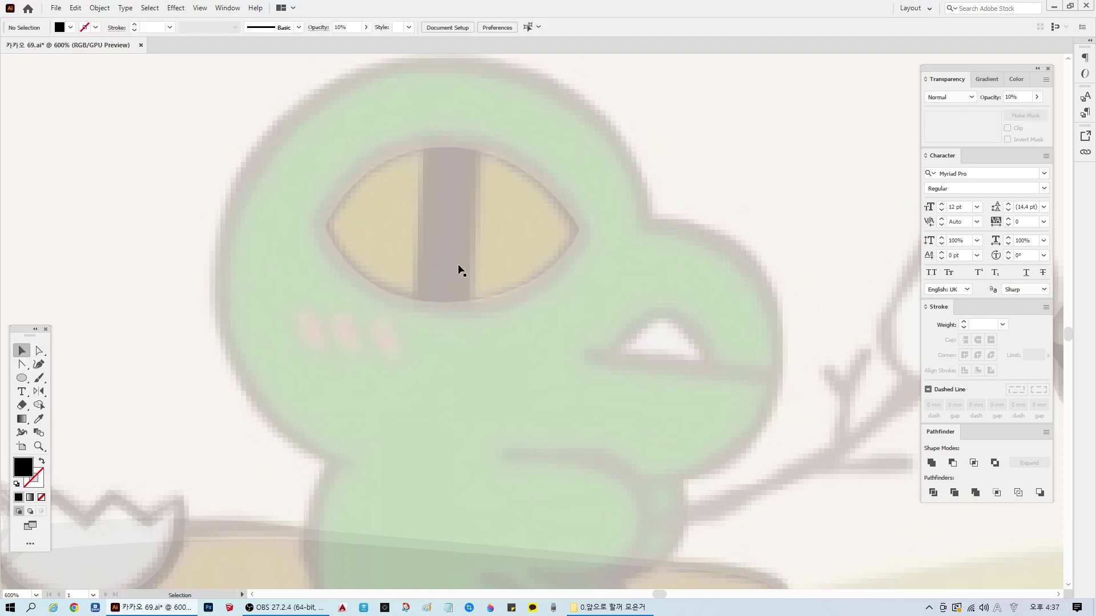
Step: Draw a rectangle about 3.7 by 11.7 mm over the pupil and set its opacity to 5%
left_click_drag(21, 378, 55, 379)
mouse_move(434, 147)
left_mouse_down()
mouse_move(471, 291)
mouse_move(455, 300)
mouse_move(480, 312)
mouse_move(473, 306)
left_mouse_up()
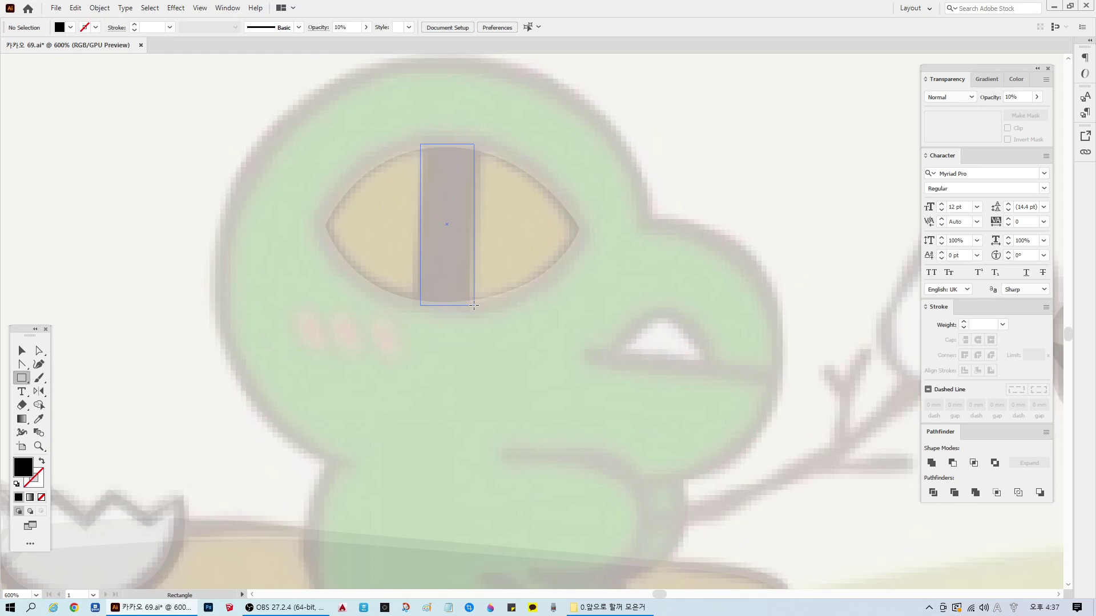
left_click_drag(474, 306, 471, 303)
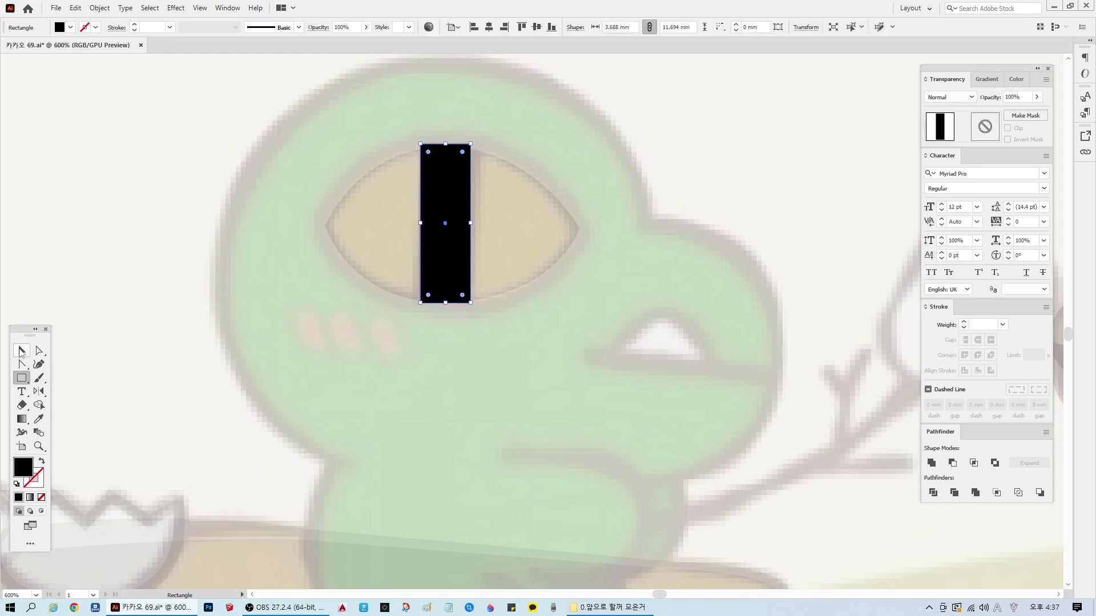
left_click(21, 351)
left_click(1025, 95)
type("5")
key("Return")
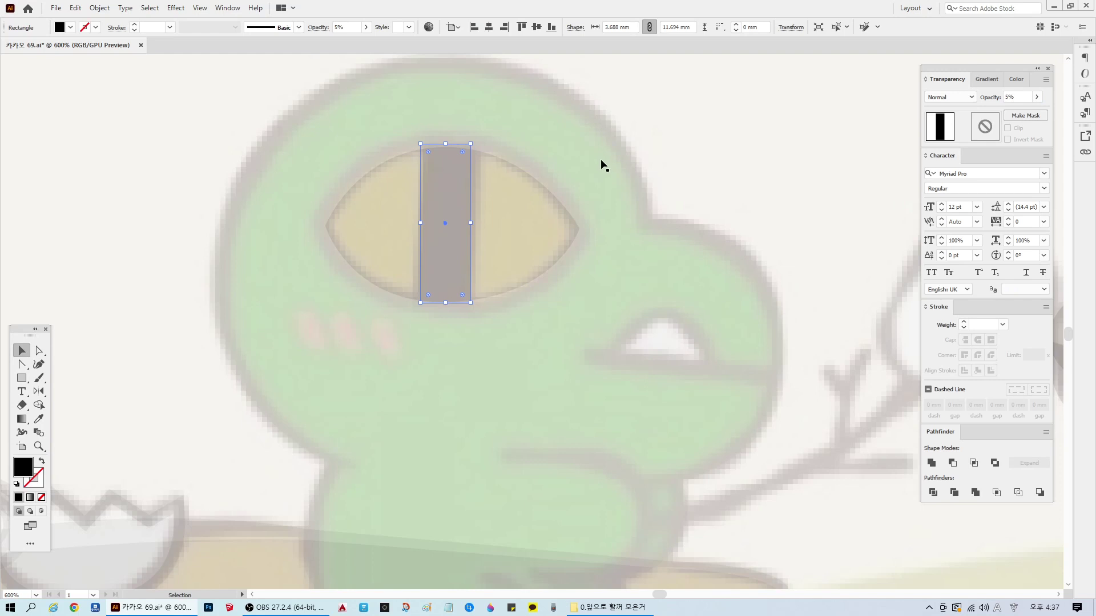
Step: Shift the pupil rectangle's corner points to match the slightly slanted pupil in the reference
left_click(39, 350)
left_click_drag(419, 302, 471, 303)
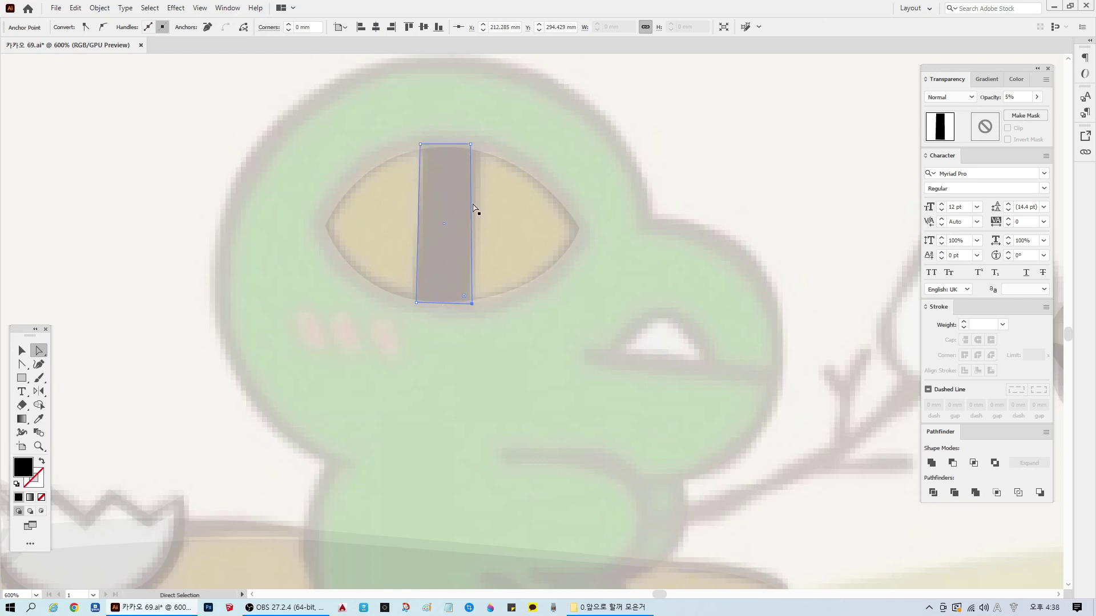
left_click_drag(470, 144, 422, 148)
left_click(559, 331)
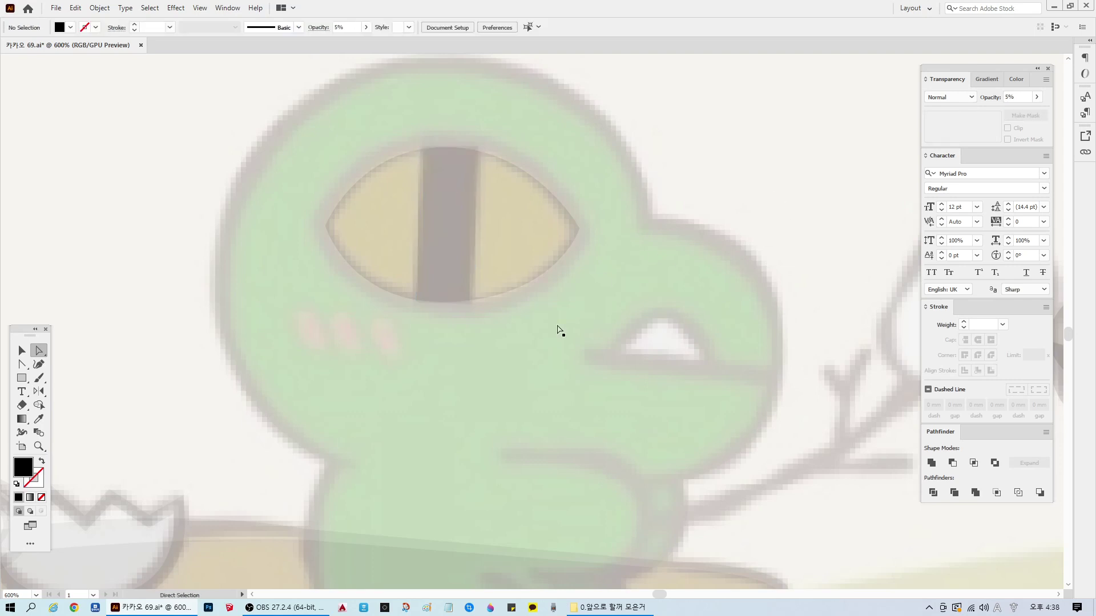
Step: Duplicate the eye shape in place and enlarge the copy around its centre to about 21.3 by 13 mm
left_click(22, 350)
left_click(512, 226)
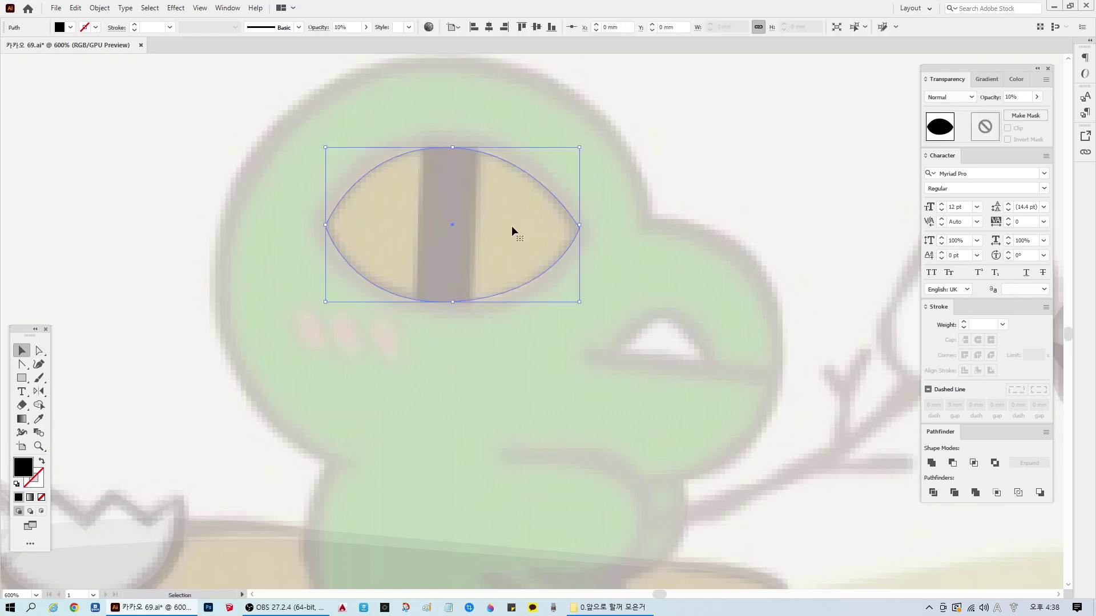
left_click(430, 225)
left_click(526, 222)
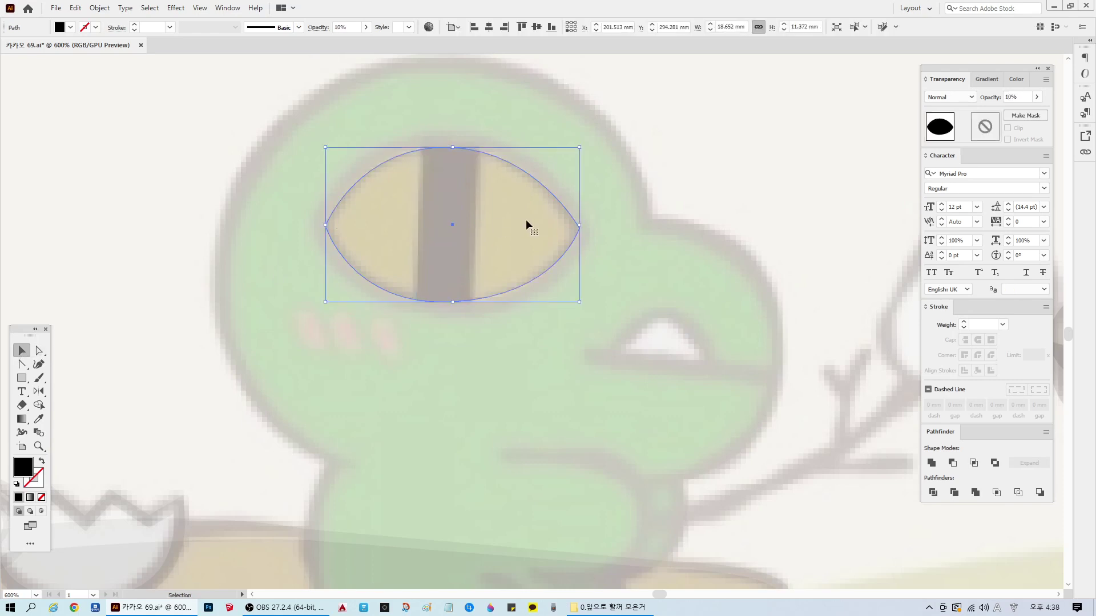
left_click_drag(579, 148, 599, 125)
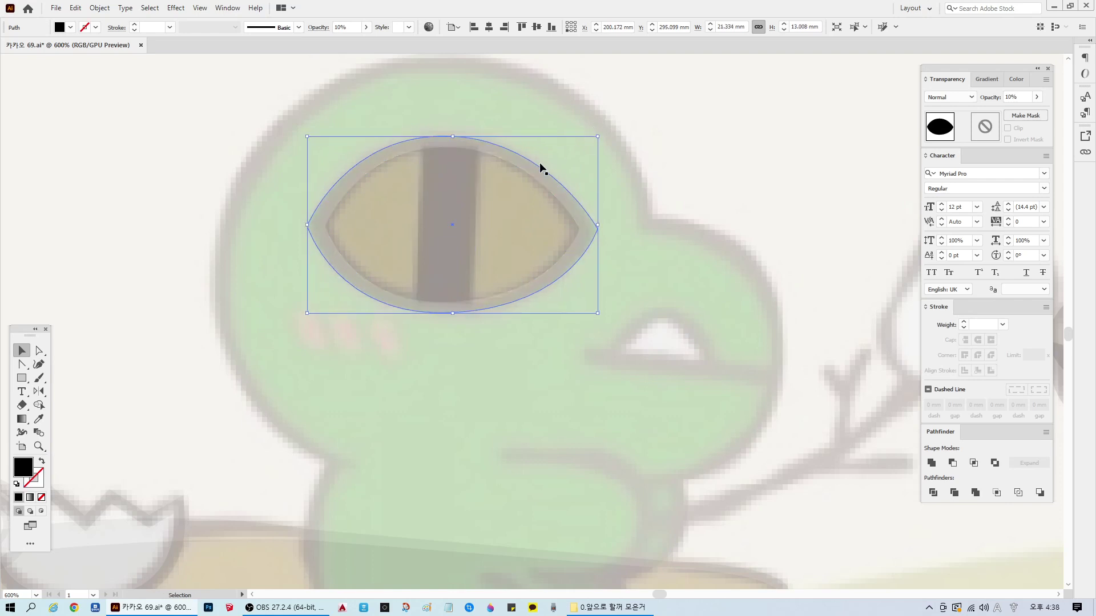
Step: Narrow the enlarged eye copy to about 20.6 mm and stretch it slightly taller to fit the eye's outline
left_click_drag(540, 166, 830, 230)
key("ctrl+z")
left_click_drag(599, 224, 592, 224)
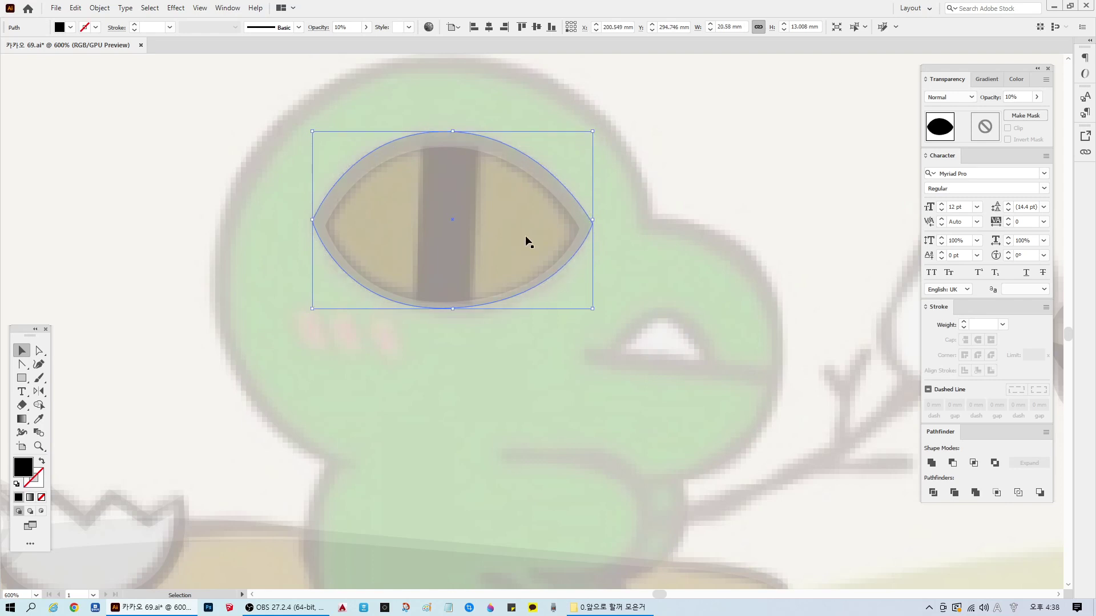
left_click(737, 164)
left_click_drag(479, 138, 672, 316)
key("ctrl+z")
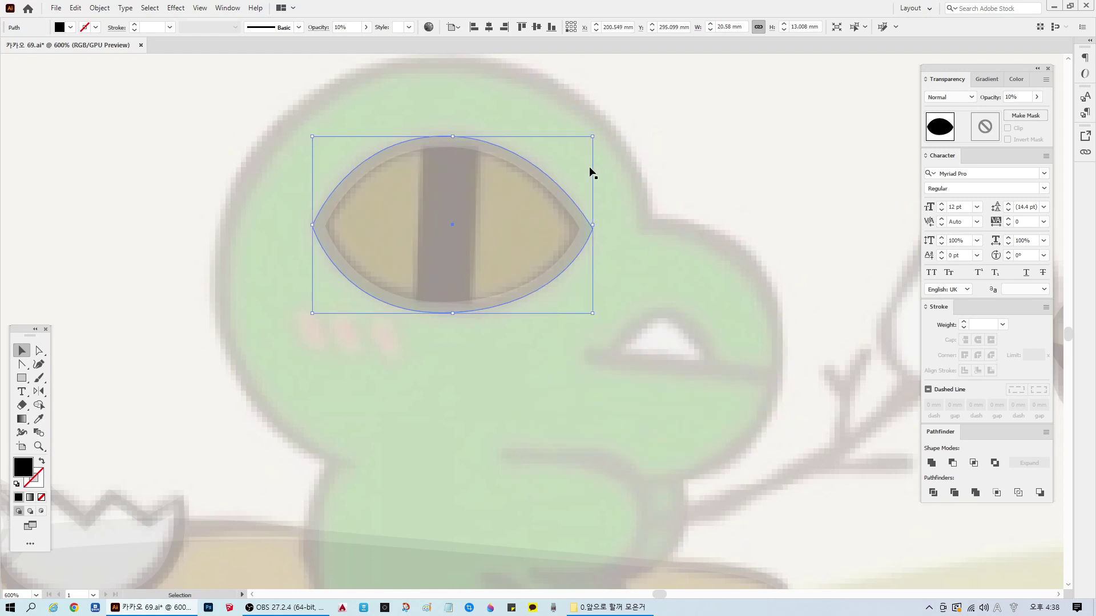
left_click_drag(593, 136, 593, 134)
left_click(741, 142)
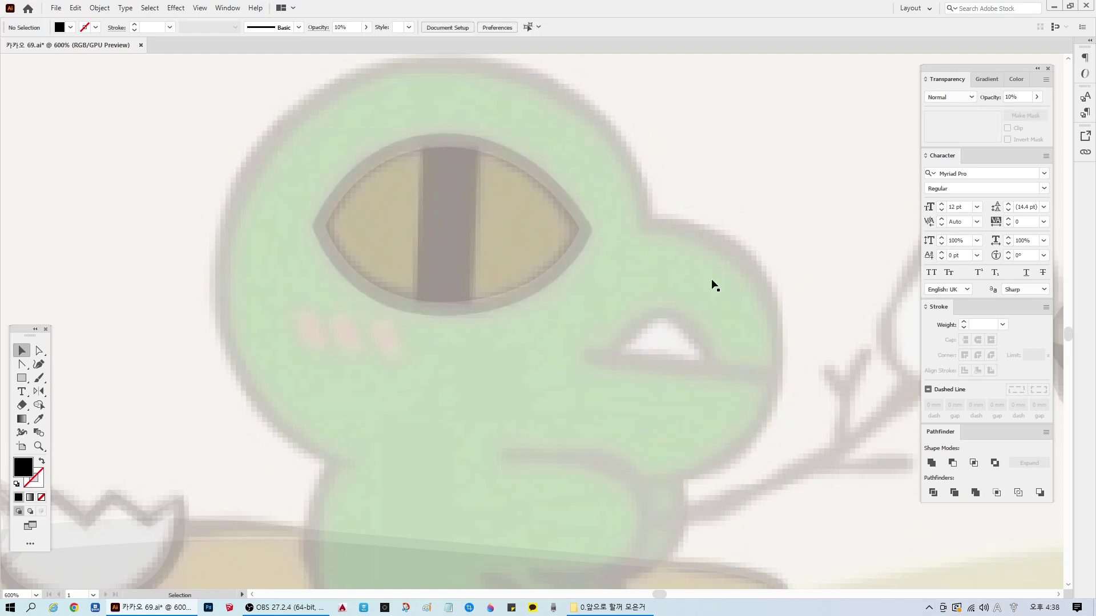
Step: Draw a short slanted line about 1 by 1.9 mm with the Pen tool over the first cheek blush mark
scroll(439, 390, "down", 3)
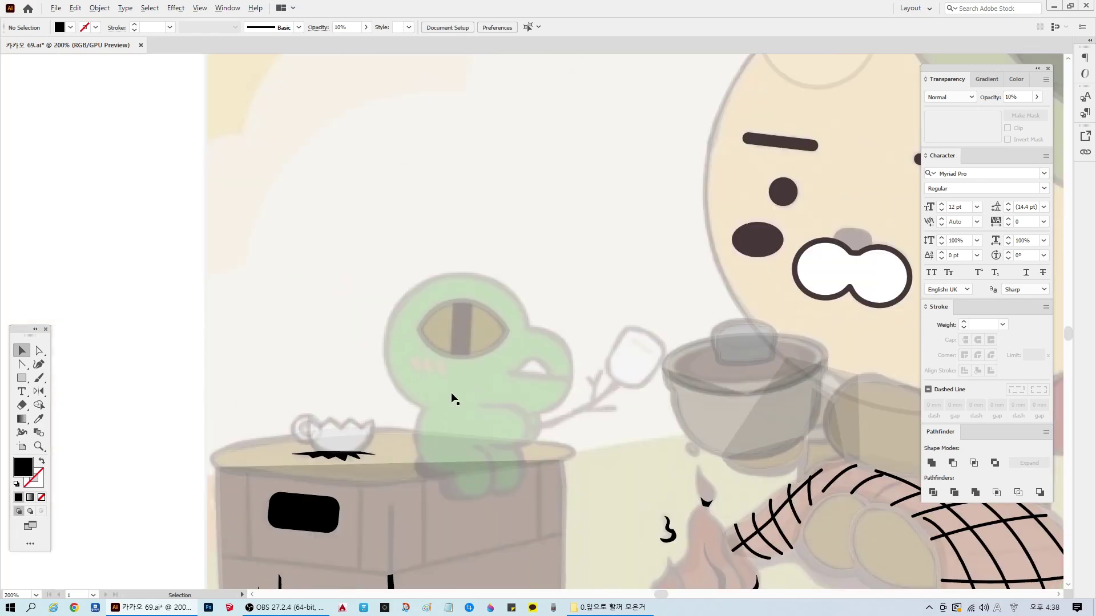
scroll(457, 395, "up", 2)
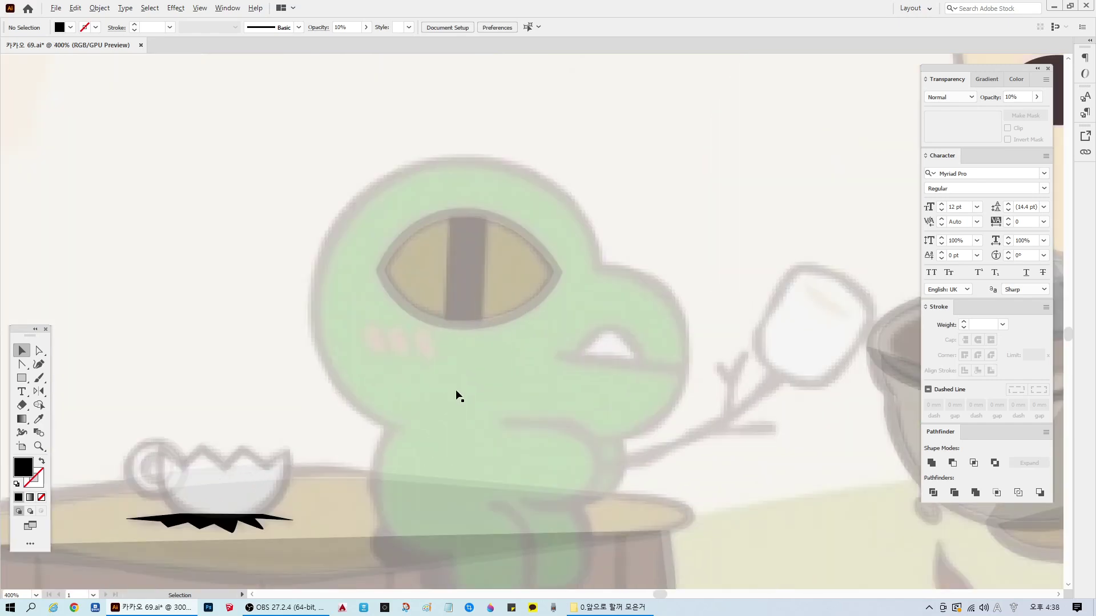
scroll(372, 394, "down", 2)
left_click(22, 364)
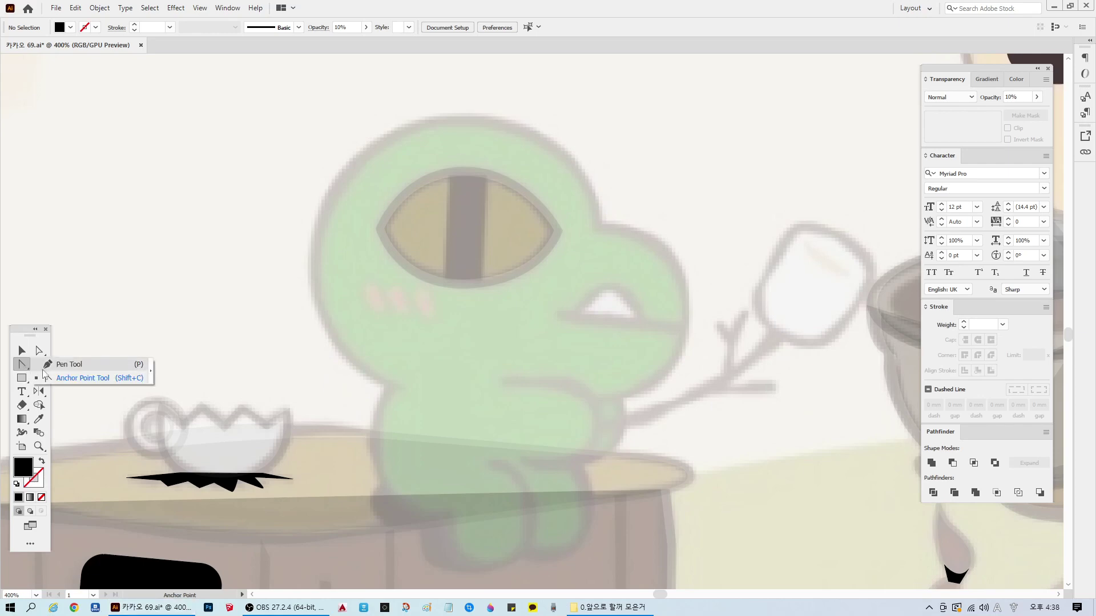
left_click(368, 289)
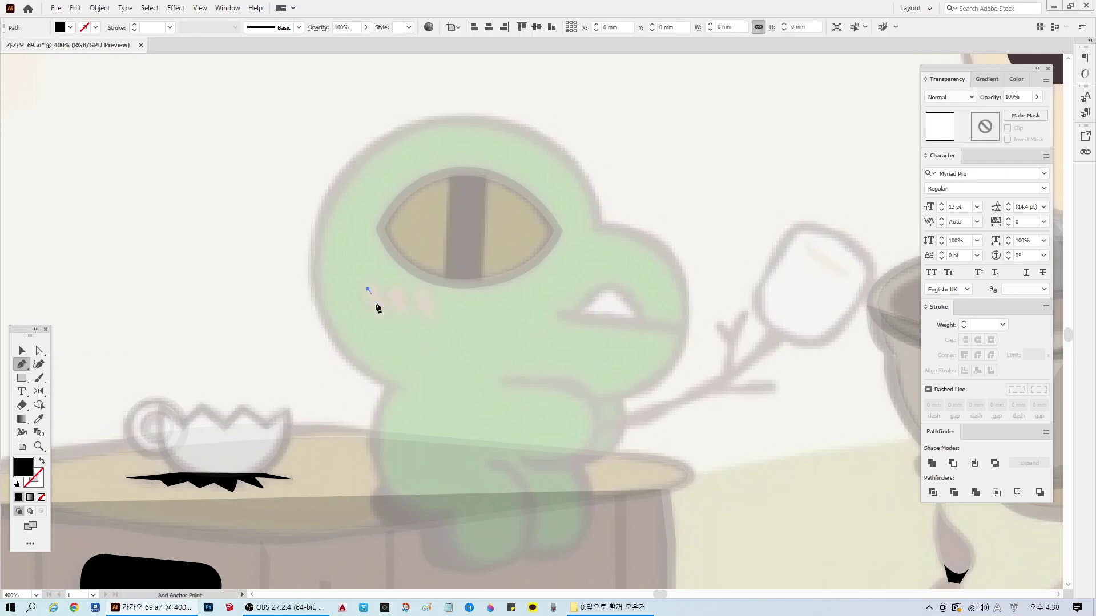
left_click(376, 307)
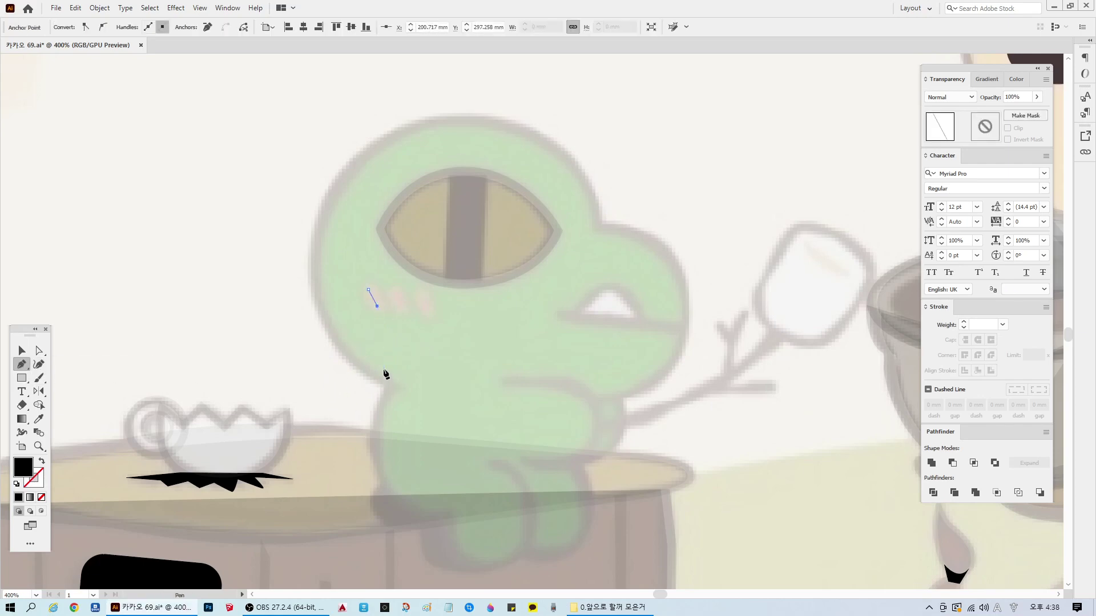
key("v")
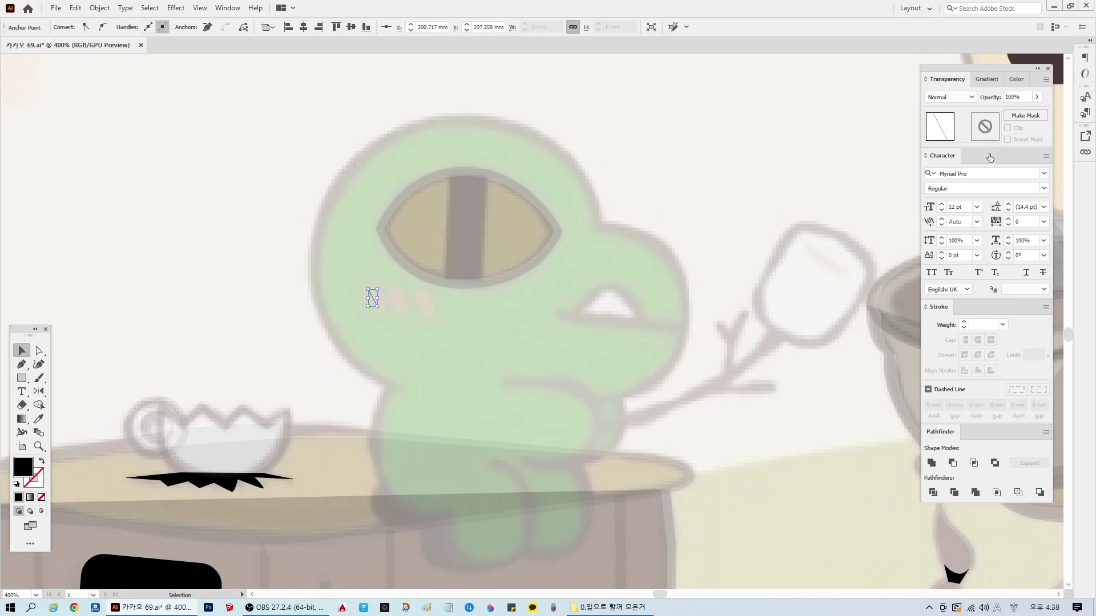
left_click(821, 197)
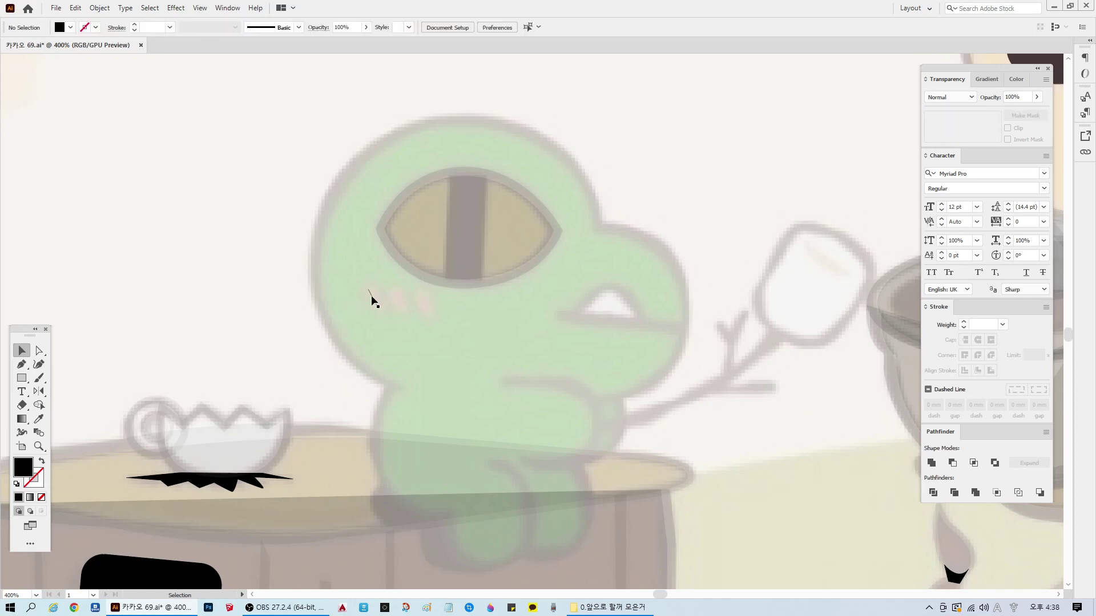
Step: Give the slanted cheek line a 1 mm white stroke with rounded caps
left_click(370, 295)
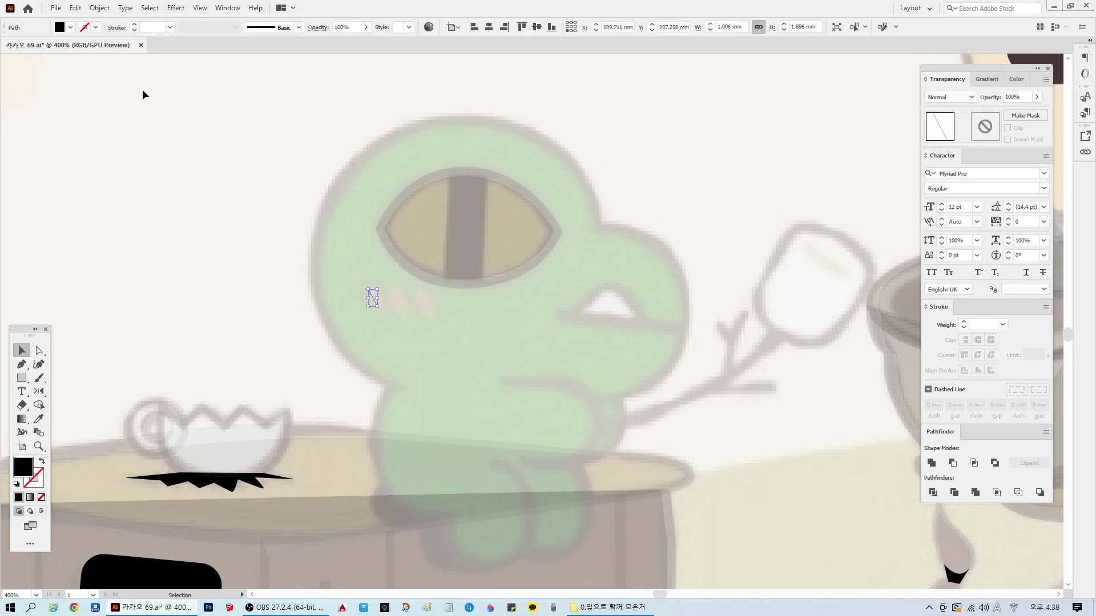
left_click(157, 25)
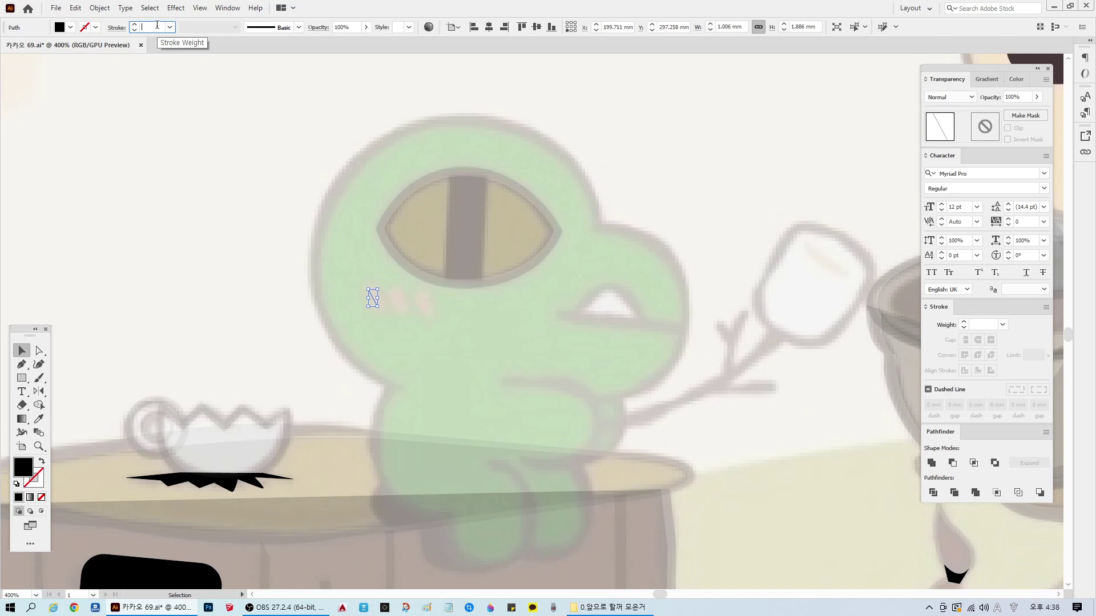
type("3")
key("Return")
left_click_drag(148, 26, 94, 26)
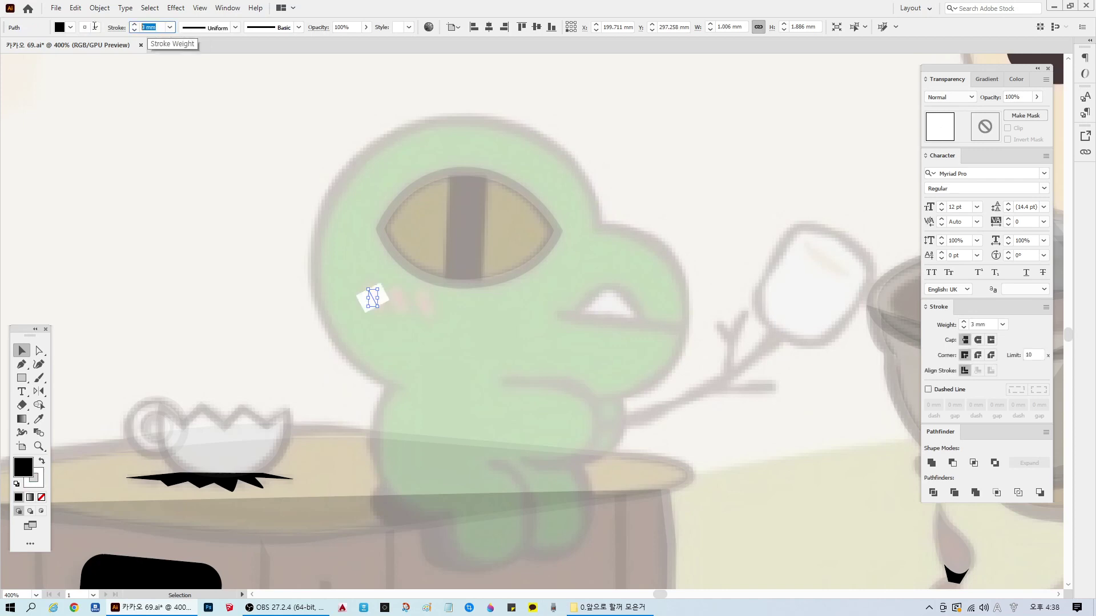
type("1")
key("Return")
left_click(978, 340)
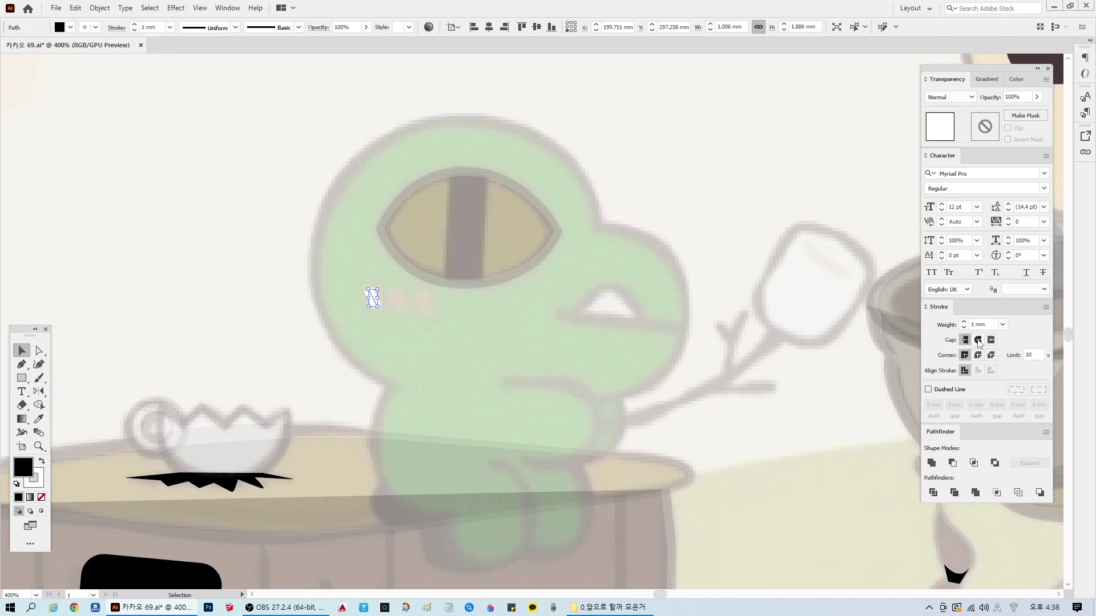
left_click(394, 367)
Step: Thin the cheek line's stroke to 0.8 mm
scroll(463, 325, "up", 1)
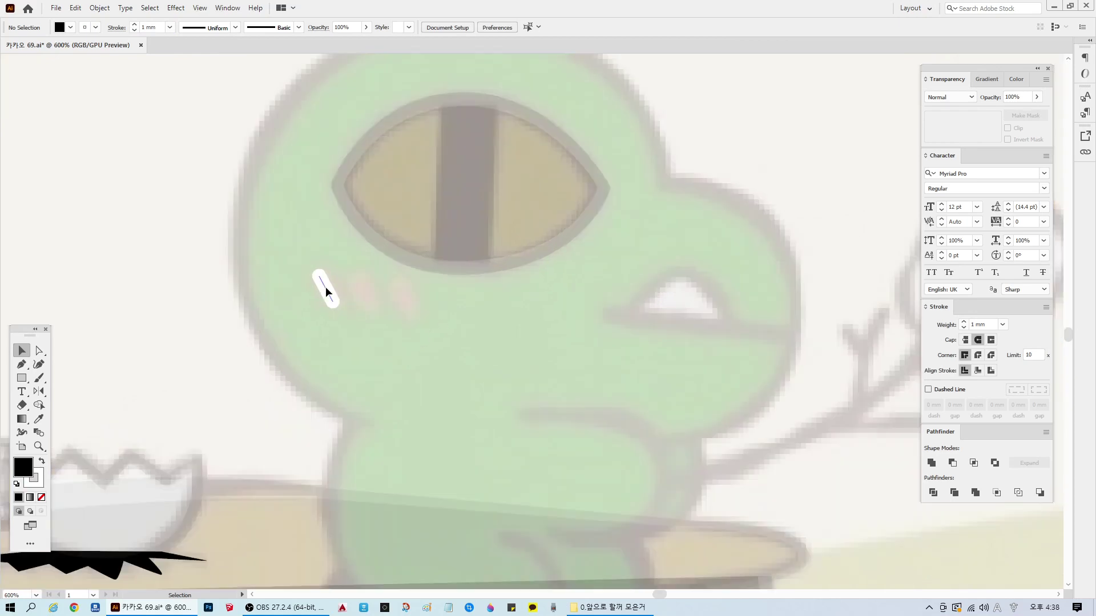
left_click_drag(325, 287, 260, 343)
key("ctrl+z")
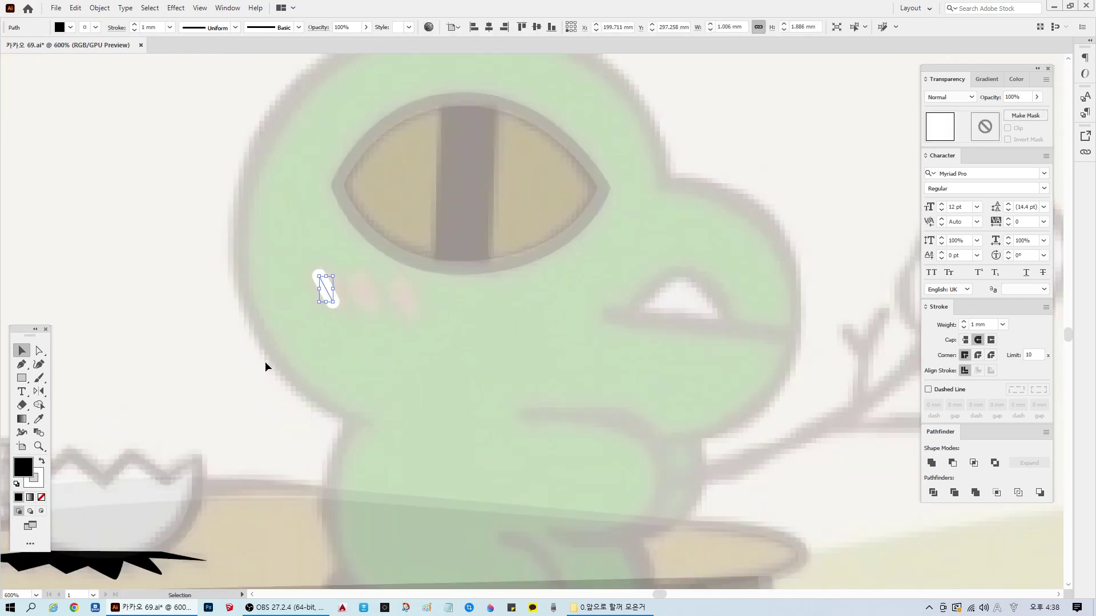
left_click(147, 27)
type("0.8")
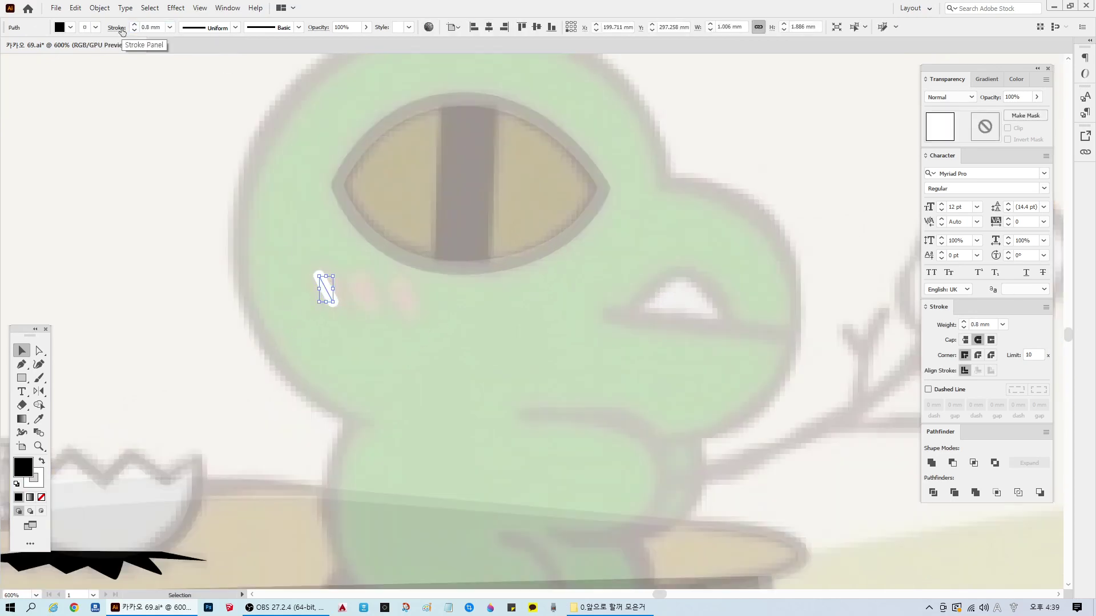
left_click(214, 376)
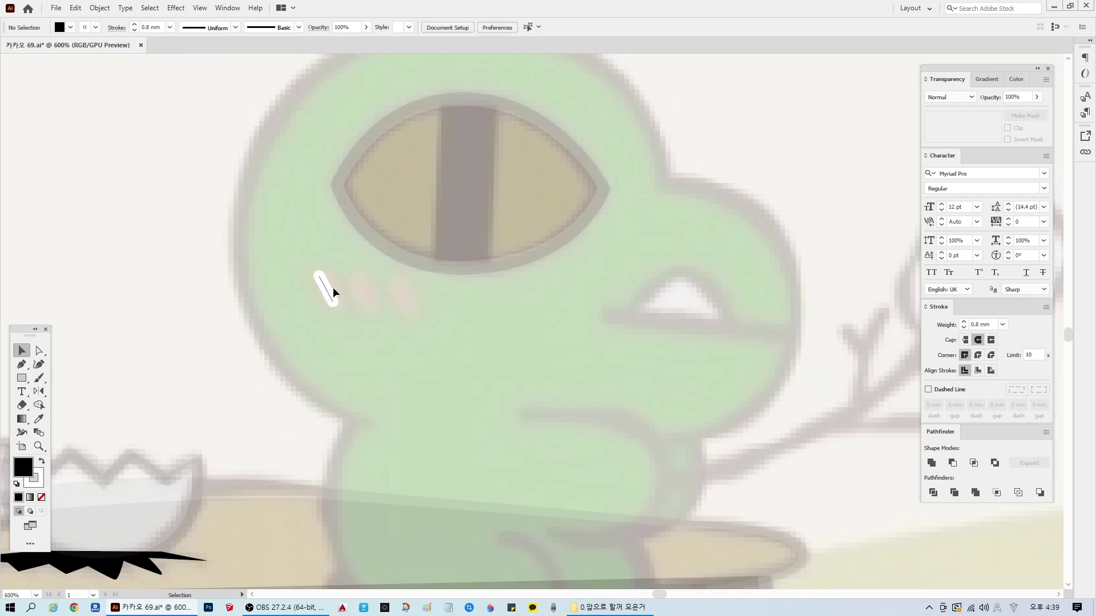
Step: Copy the cheek line onto the other two blush marks and enlarge the last copy to about a 0.925 mm stroke
left_click_drag(363, 294, 363, 295)
mouse_move(363, 294)
left_mouse_down()
mouse_move(400, 297)
mouse_move(409, 315)
left_mouse_up()
left_click(196, 403)
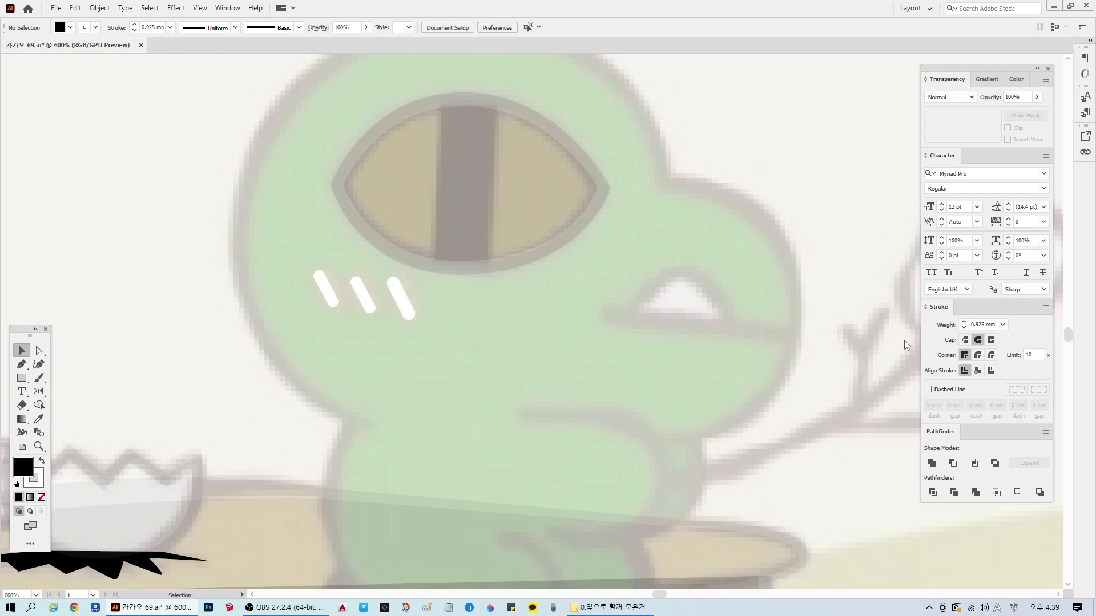
Step: Draw a black ellipse about 30.5 by 29.8 mm over the crocodile's head and remove its stroke
scroll(804, 386, "down", 1)
scroll(742, 439, "up", 2)
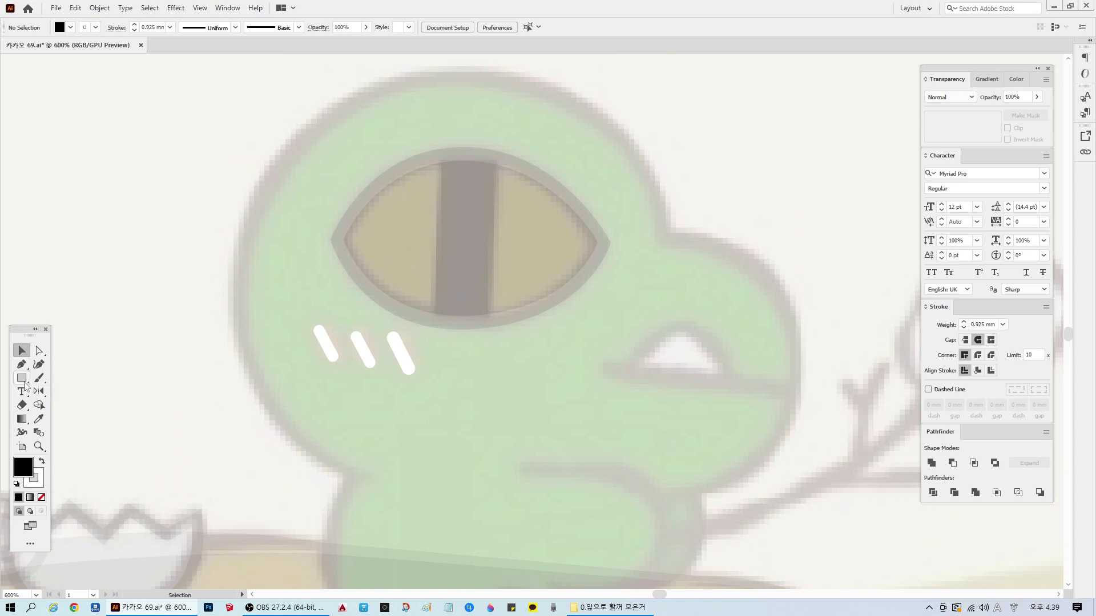
left_click_drag(22, 378, 63, 391)
left_click_drag(369, 98, 661, 491)
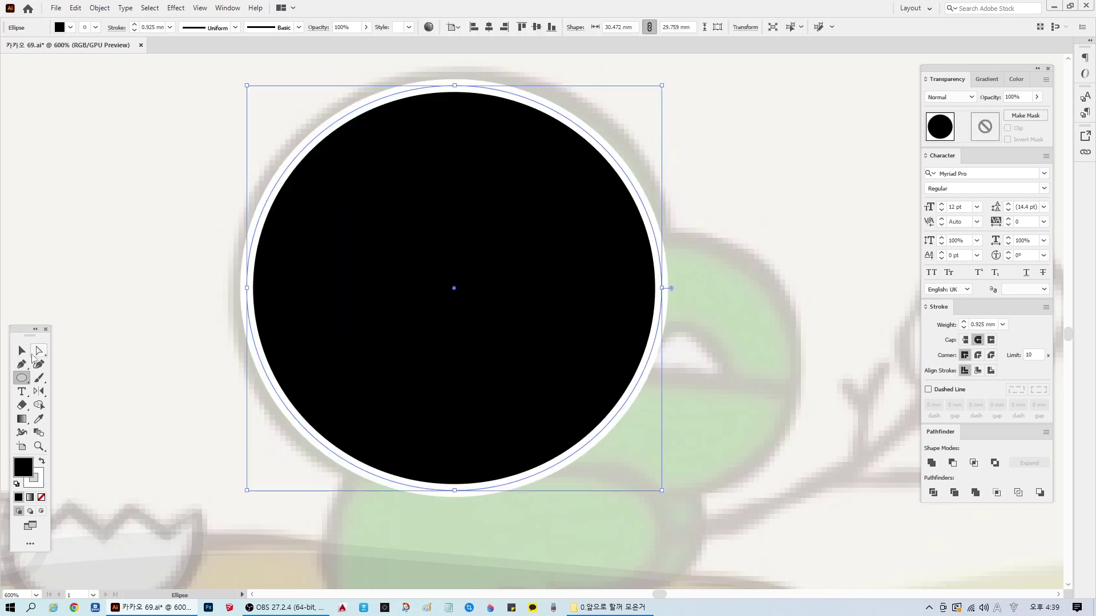
left_click(21, 351)
left_click(43, 485)
left_click(41, 497)
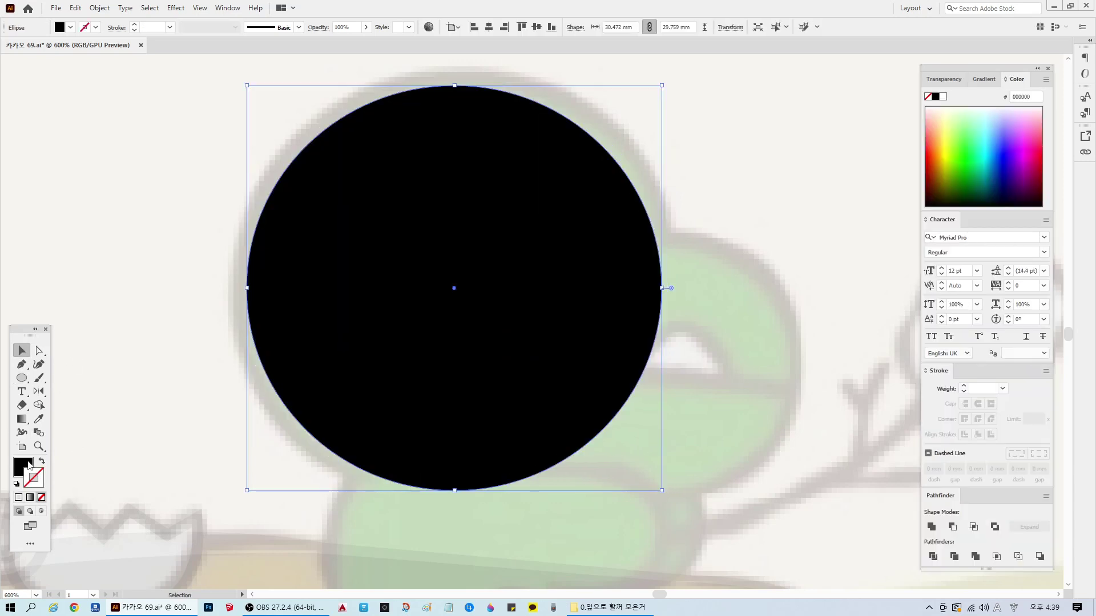
Step: Set the head ellipse's opacity to 10% and save the document
key("x")
left_click(967, 78)
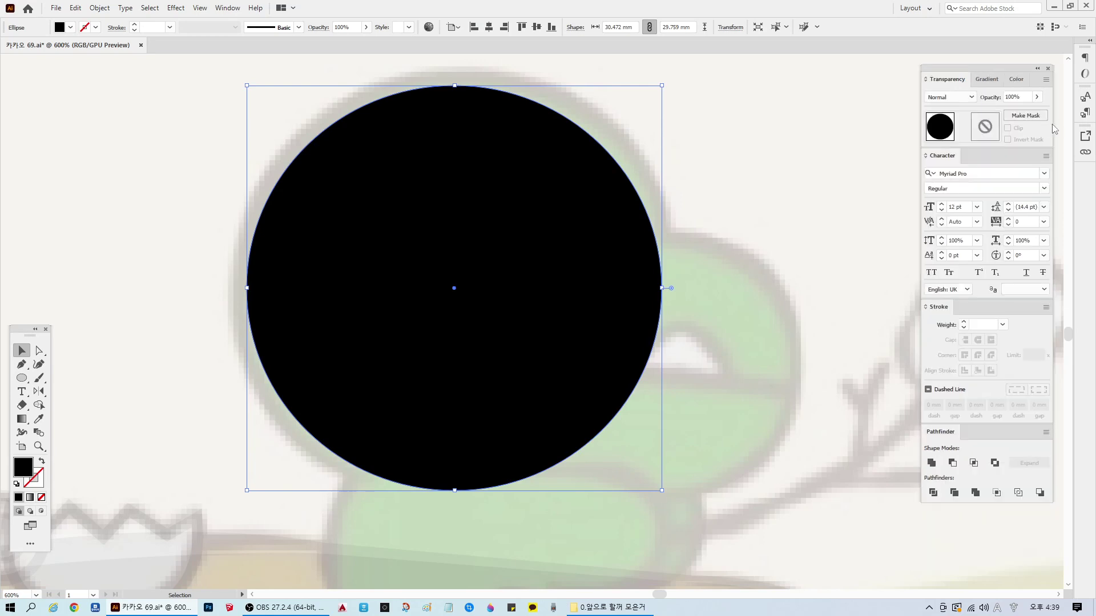
left_click(1019, 97)
type("10")
key("Return")
key("ctrl+s")
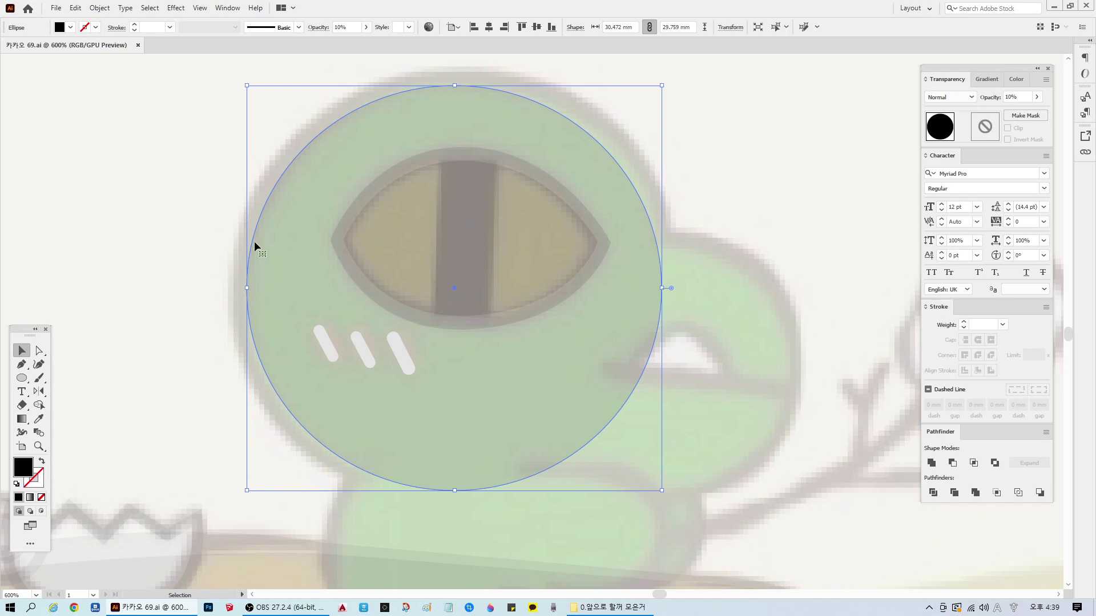
Step: Shift the head ellipse's anchor points and direction handles to follow the head outline in the reference
key("a")
left_click_drag(456, 87, 467, 83)
left_click_drag(247, 296, 251, 294)
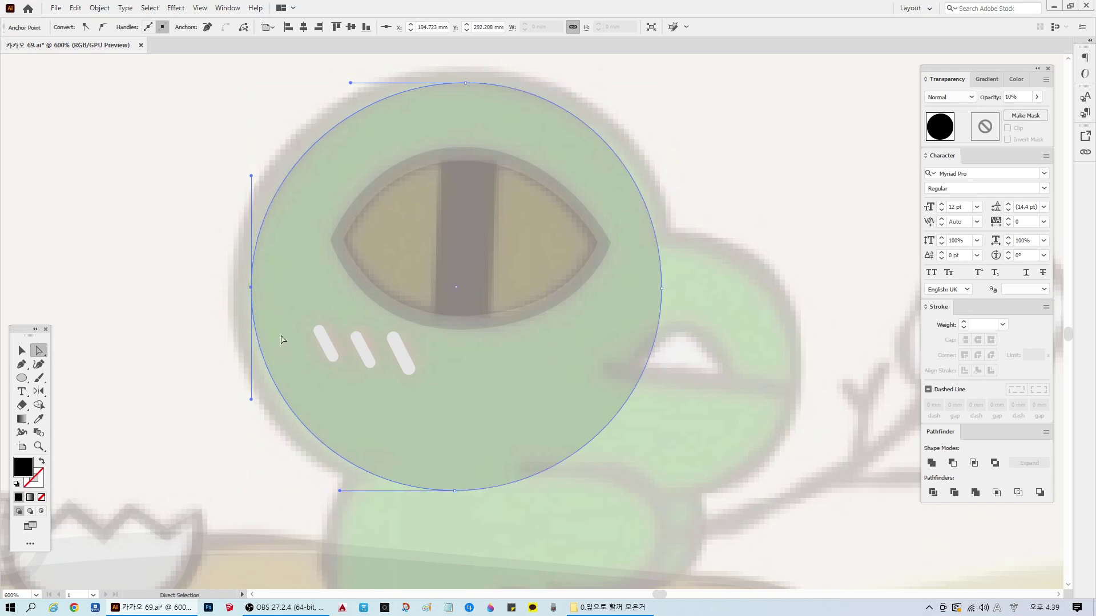
left_click_drag(251, 400, 243, 407)
left_click_drag(251, 291, 248, 284)
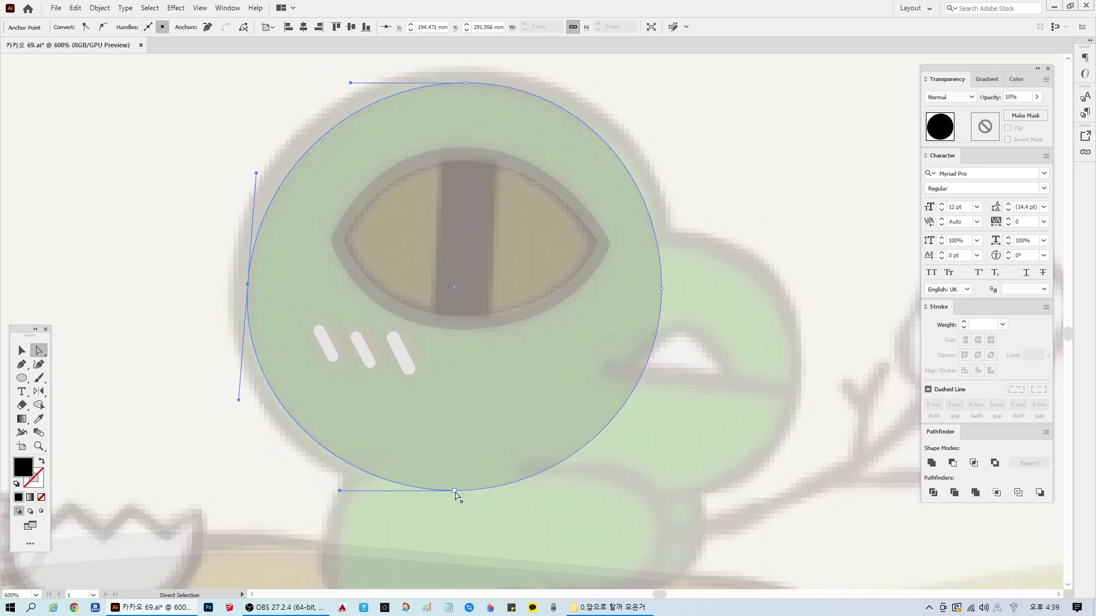
left_click_drag(455, 492, 439, 482)
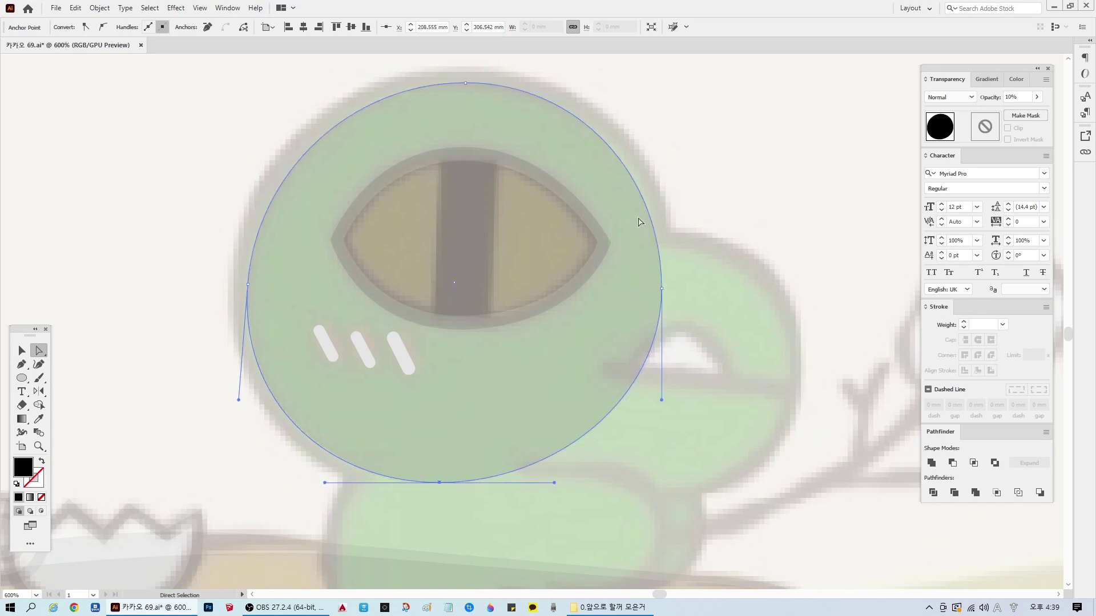
left_click(465, 84)
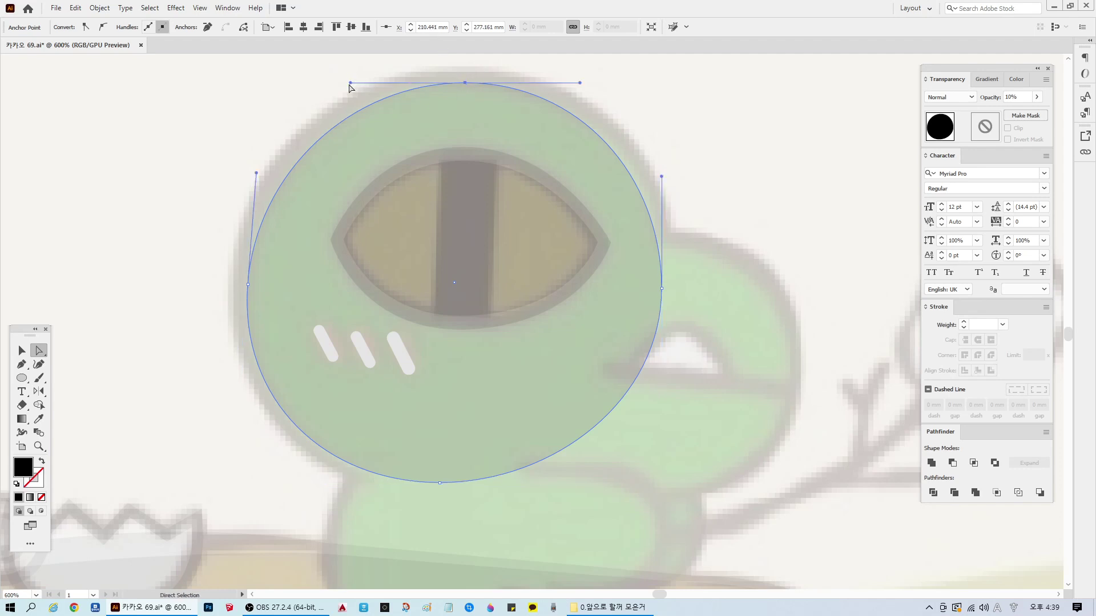
left_click_drag(350, 84, 340, 79)
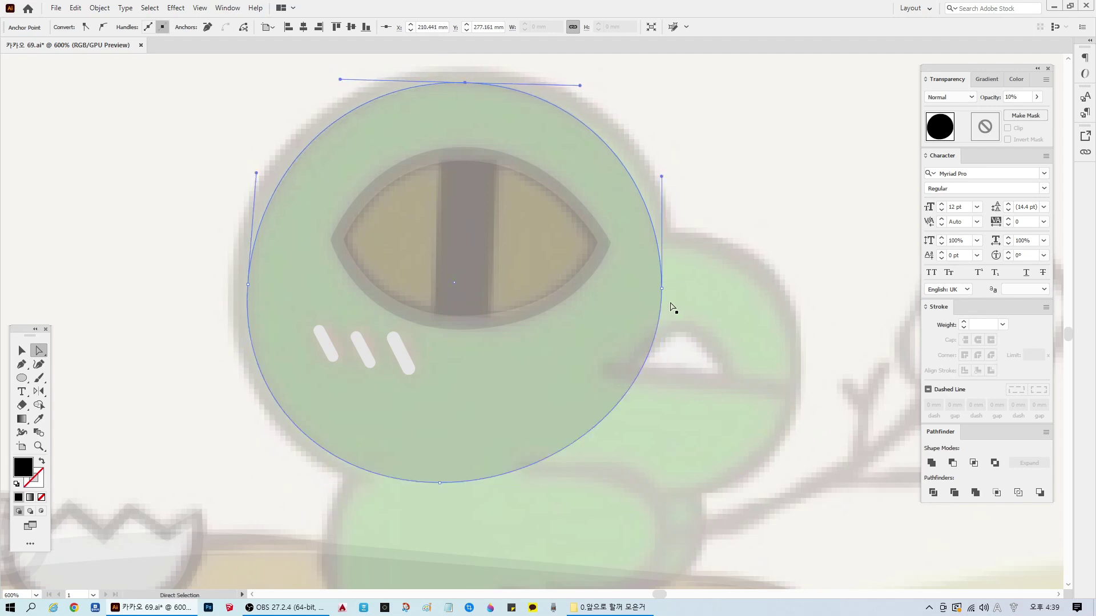
left_click_drag(661, 288, 662, 266)
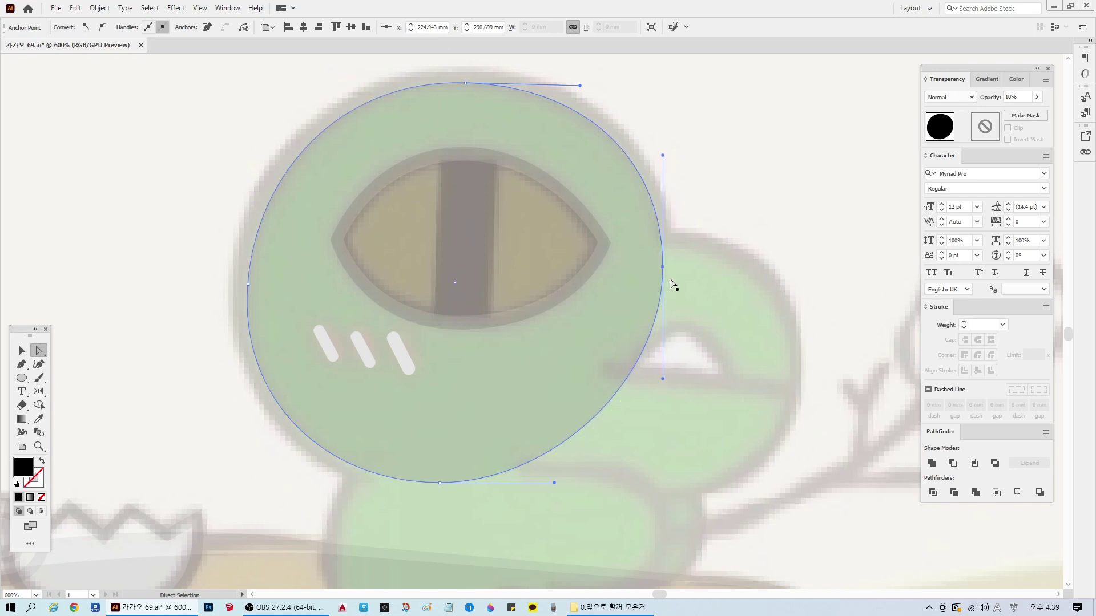
left_click(791, 206)
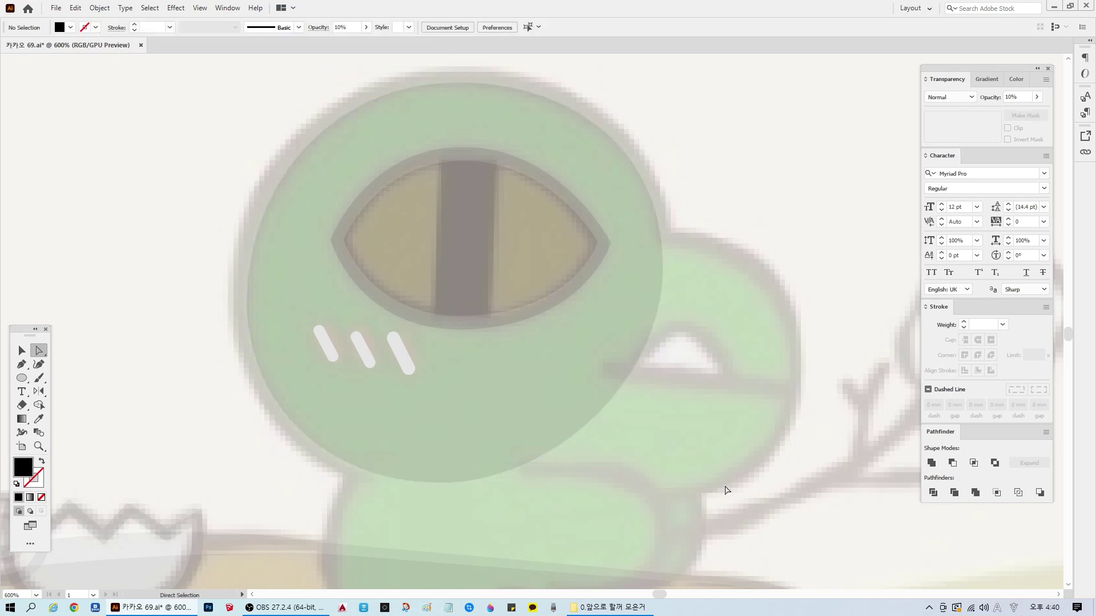
Step: Fine-tune the head shape's lowest anchor slightly downward and its snout-side anchor slightly inward
scroll(647, 463, "down", 1)
left_click(422, 454)
left_click_drag(440, 456, 439, 456)
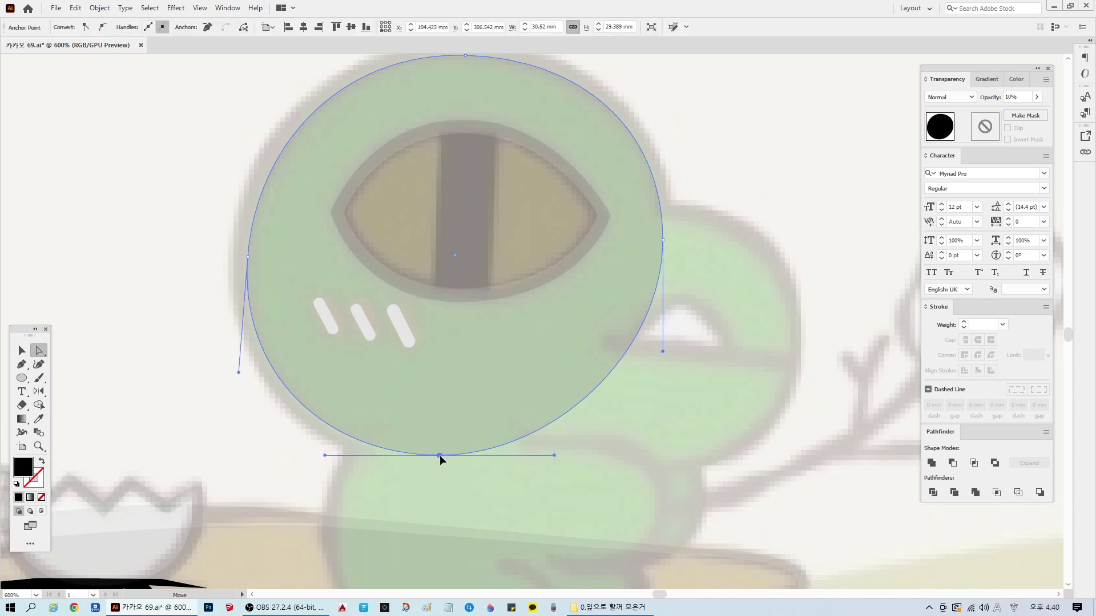
left_click(822, 249)
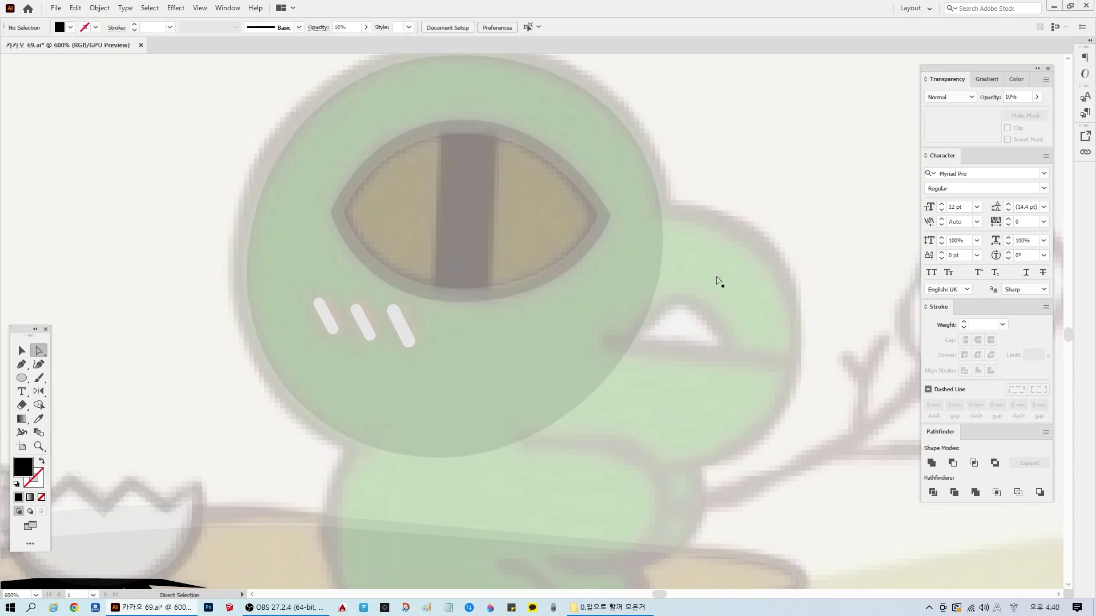
left_click(625, 278)
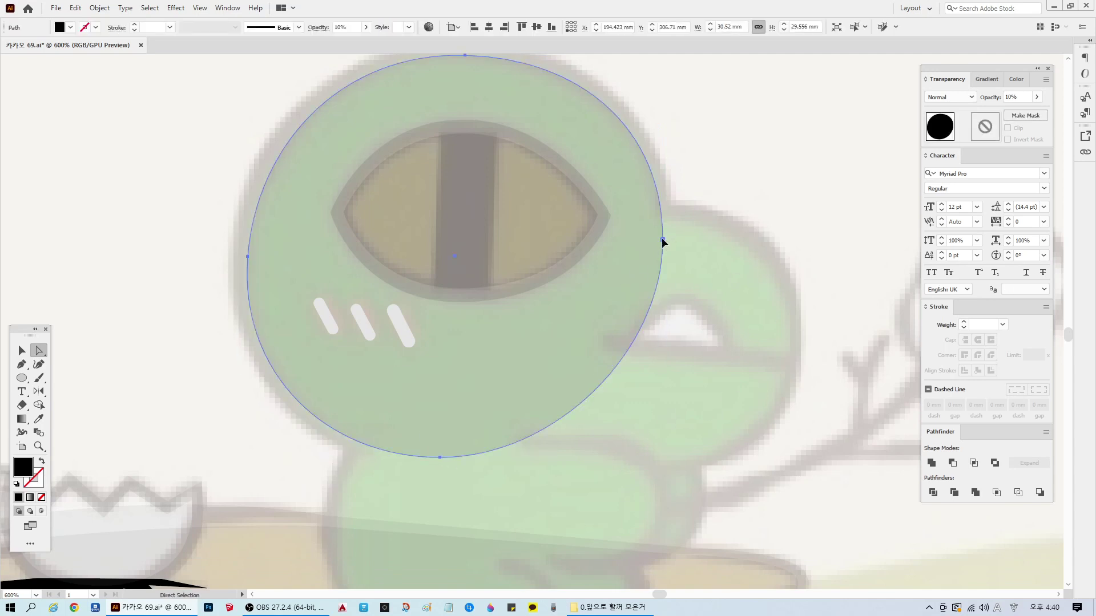
left_click(662, 239)
left_click(782, 161)
Step: Add an anchor point on the head shape's lower snout-side edge and pull it inward toward the mouth corner
scroll(645, 249, "up", 1)
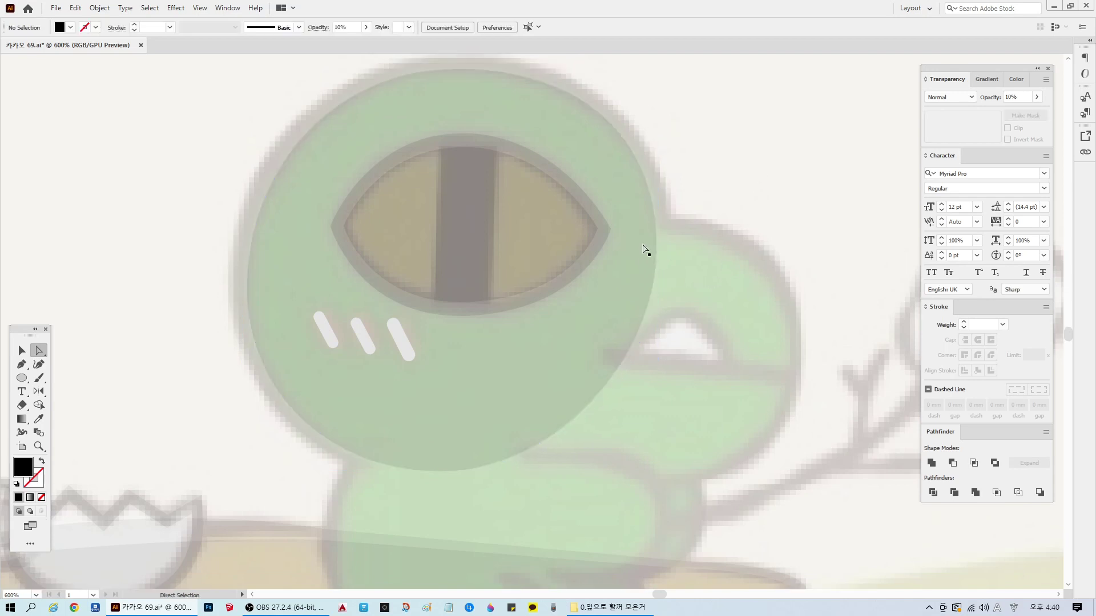
scroll(645, 249, "up", 2)
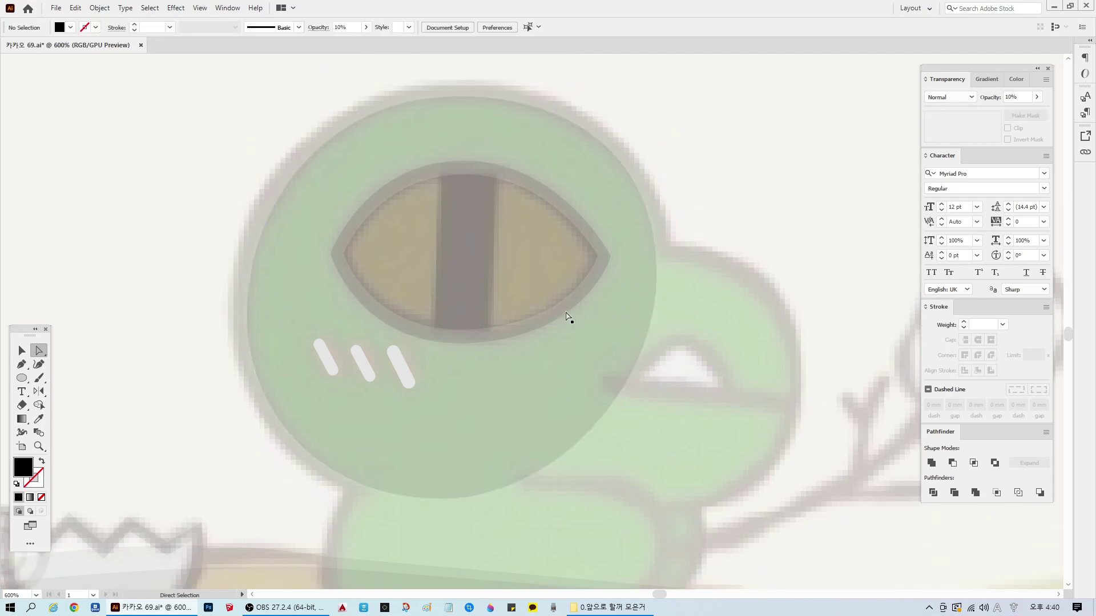
left_click(30, 368)
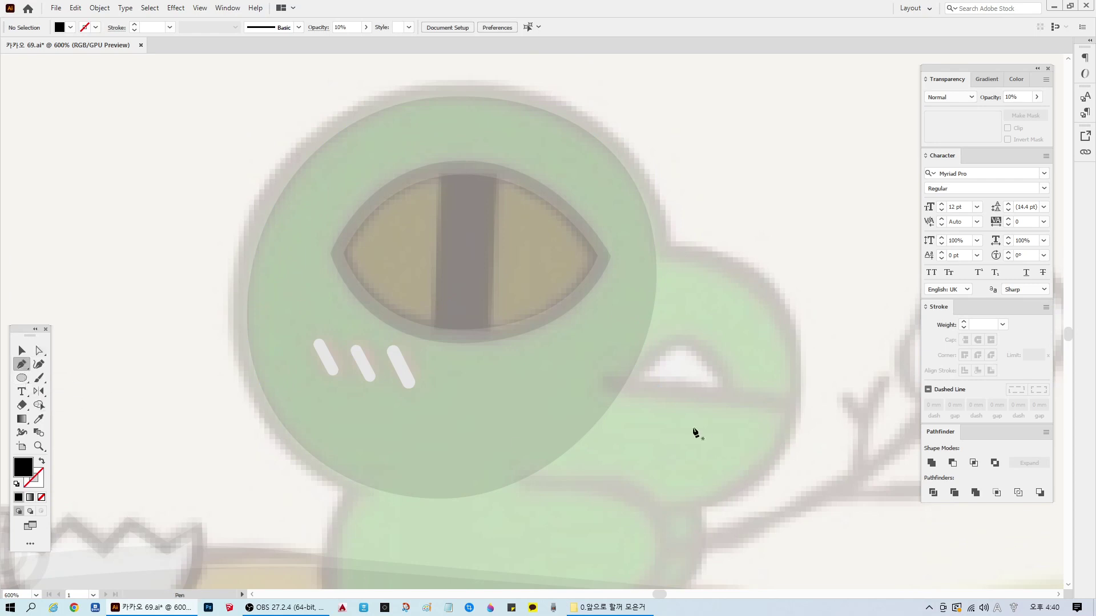
scroll(662, 418, "up", 1)
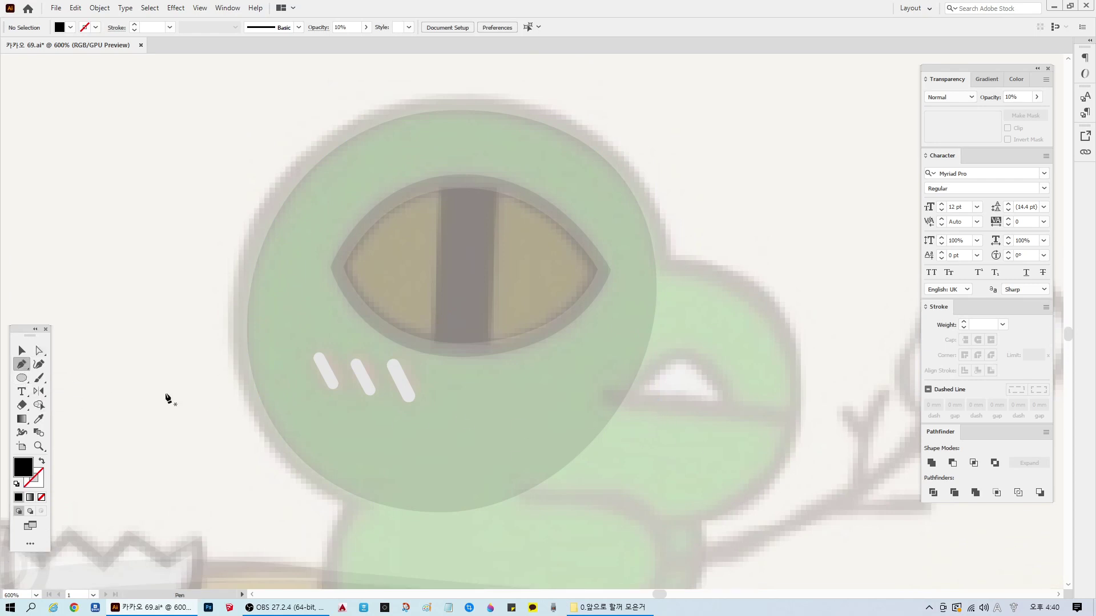
left_click(37, 356)
left_click(599, 384)
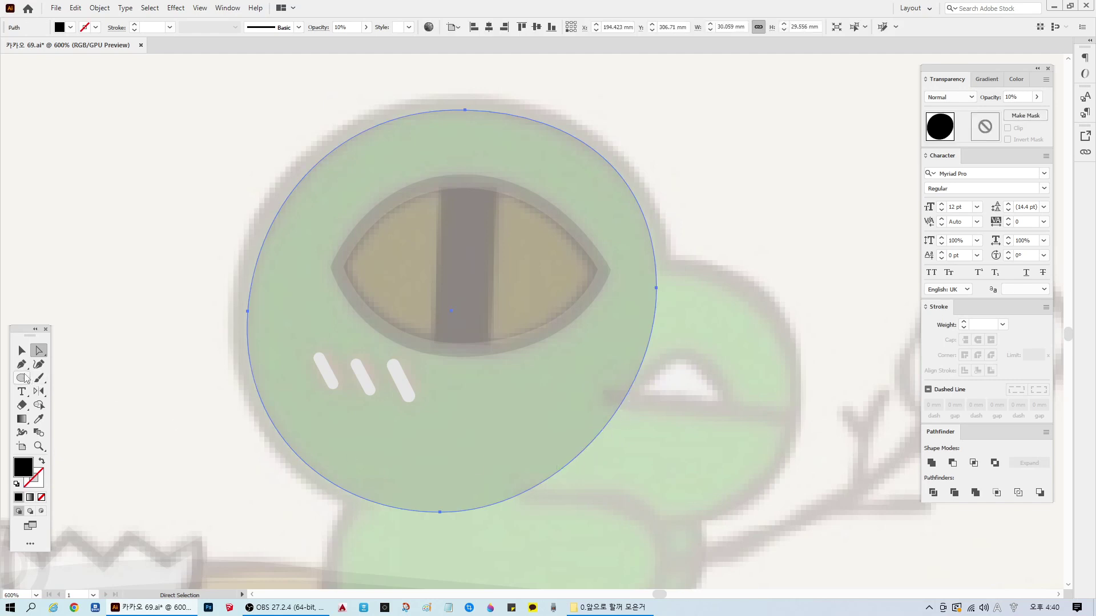
left_click(21, 364)
left_click(622, 404)
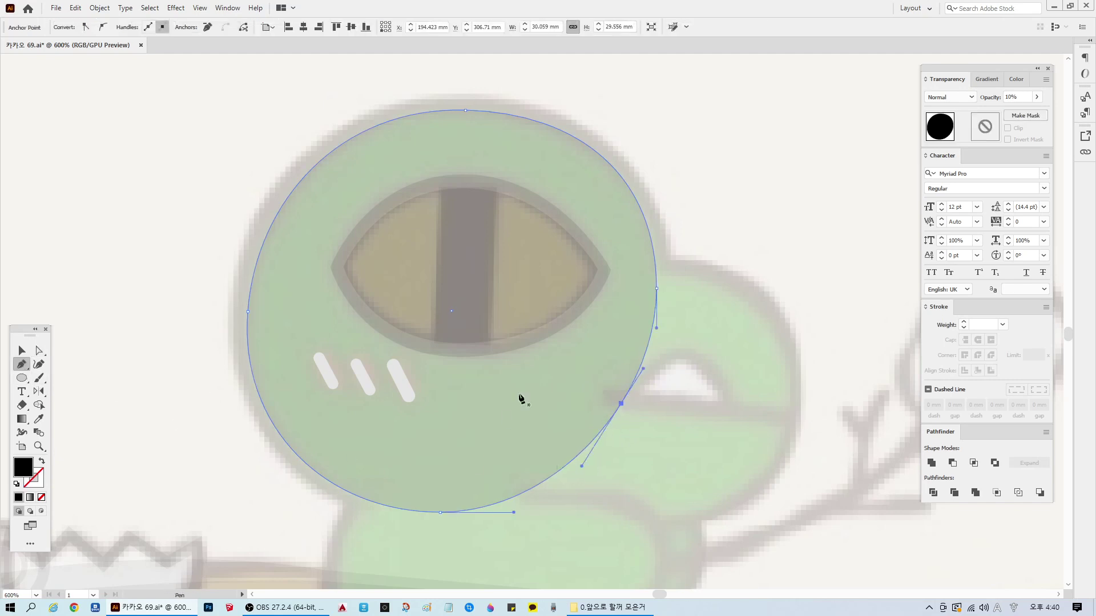
key("a")
left_click_drag(621, 404, 603, 389)
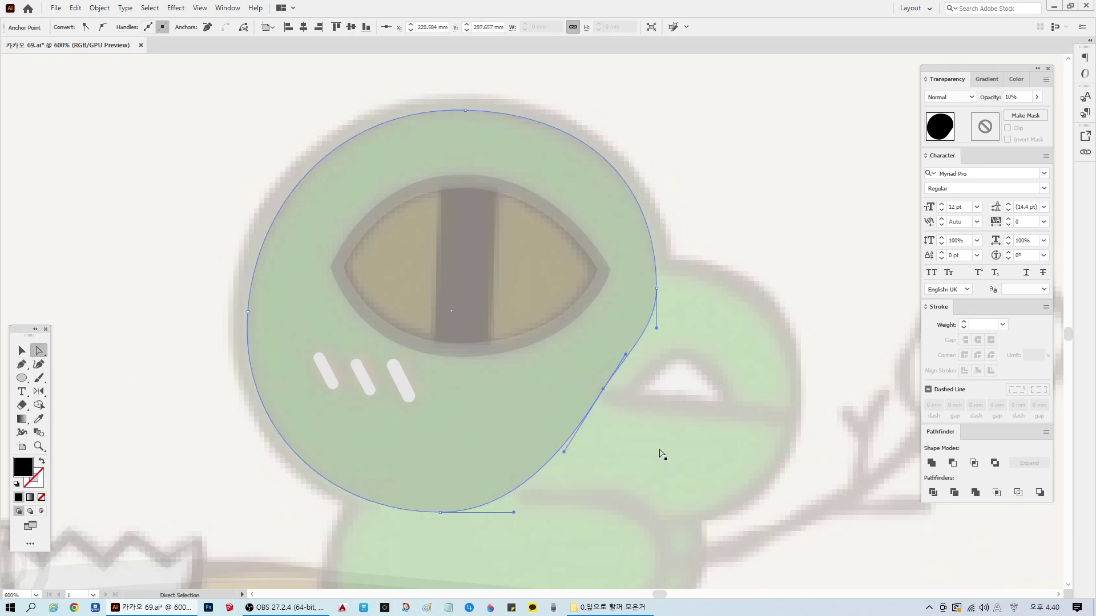
left_click(803, 196)
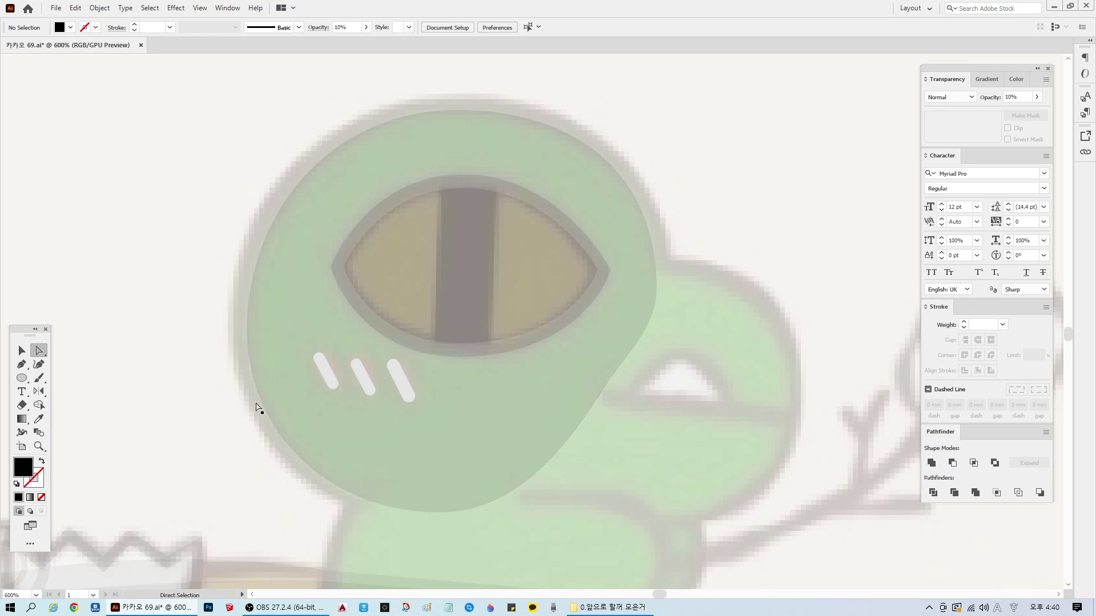
Step: Start a Pen path at the mouth corner and trace the upper snout's inner edge in an arch over the white tooth
left_click(22, 365)
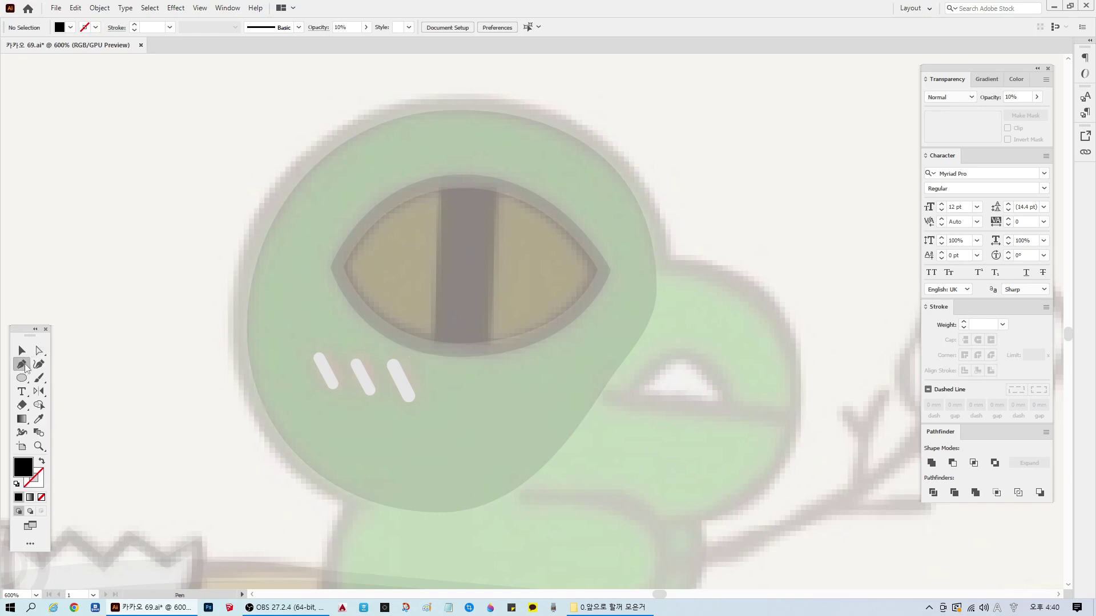
left_click(595, 391)
left_click(627, 390)
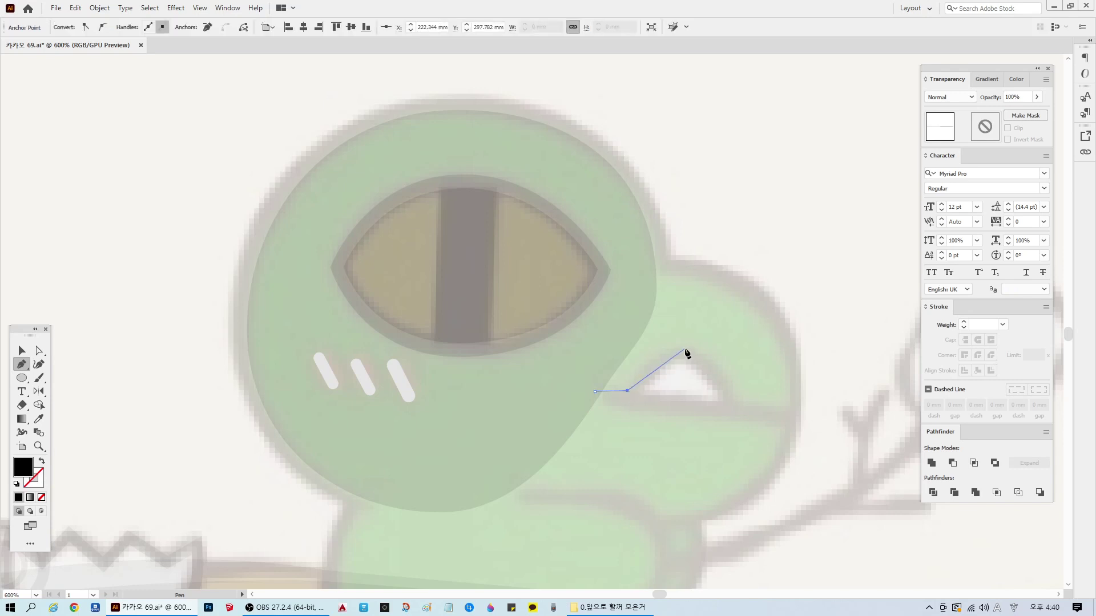
left_click_drag(685, 350, 712, 351)
left_click(685, 349)
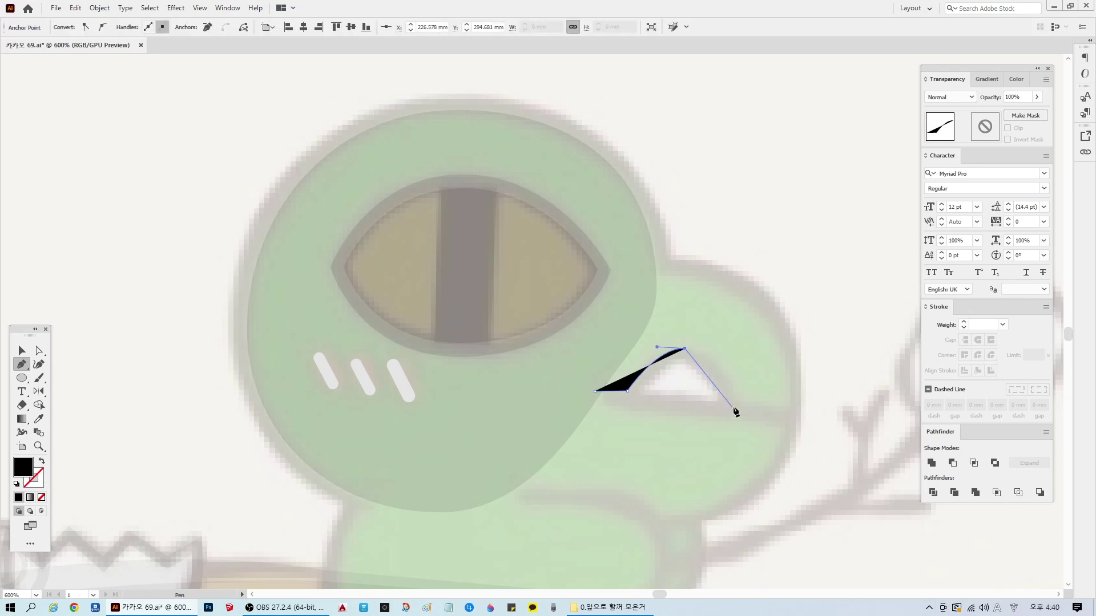
left_click_drag(735, 401, 753, 450)
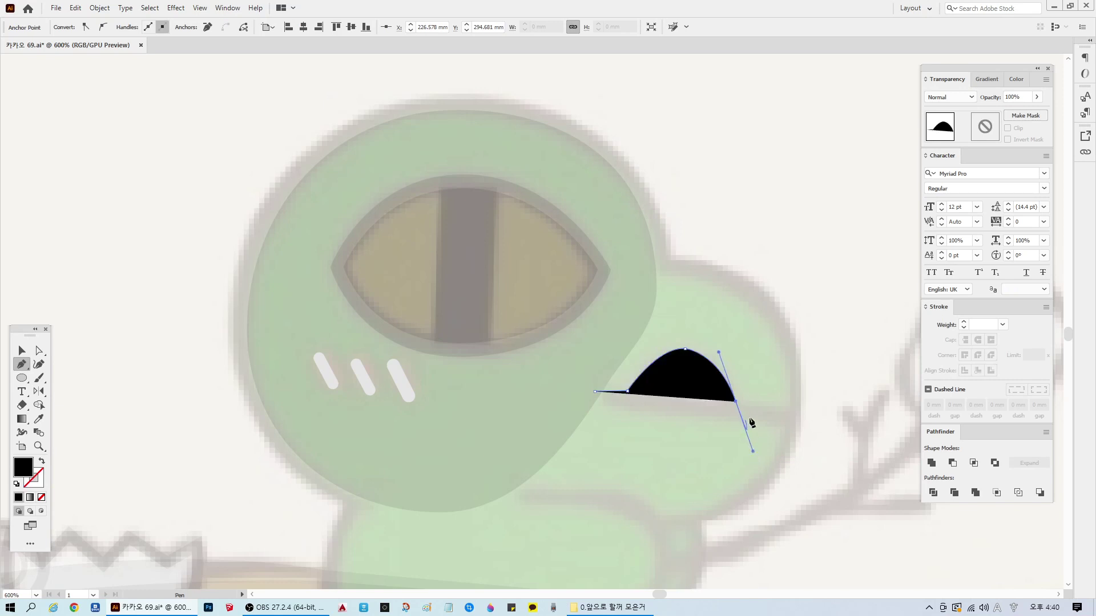
left_click(735, 401)
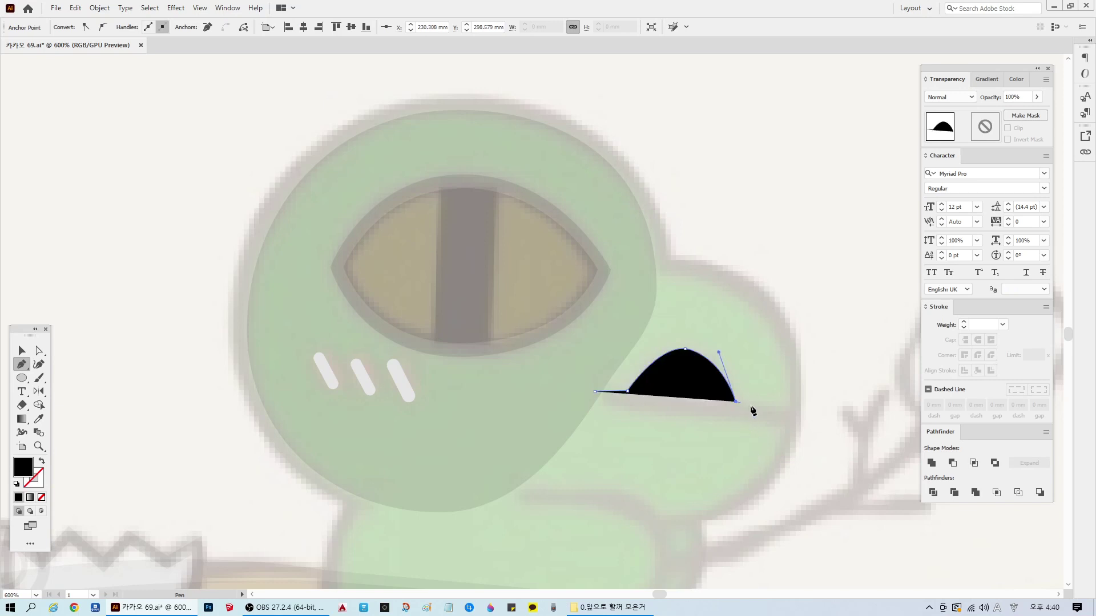
Step: Trace the upper snout's outer curve back to the head and close the shape at the mouth corner
left_click(790, 406)
left_click_drag(727, 290, 605, 281)
left_click(727, 289)
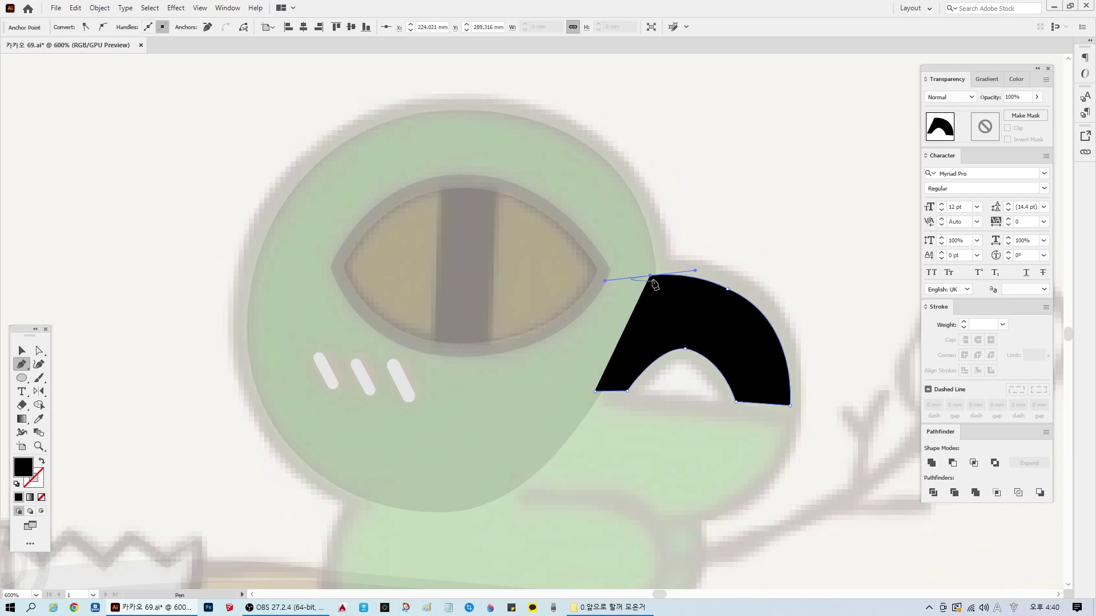
left_click(650, 276)
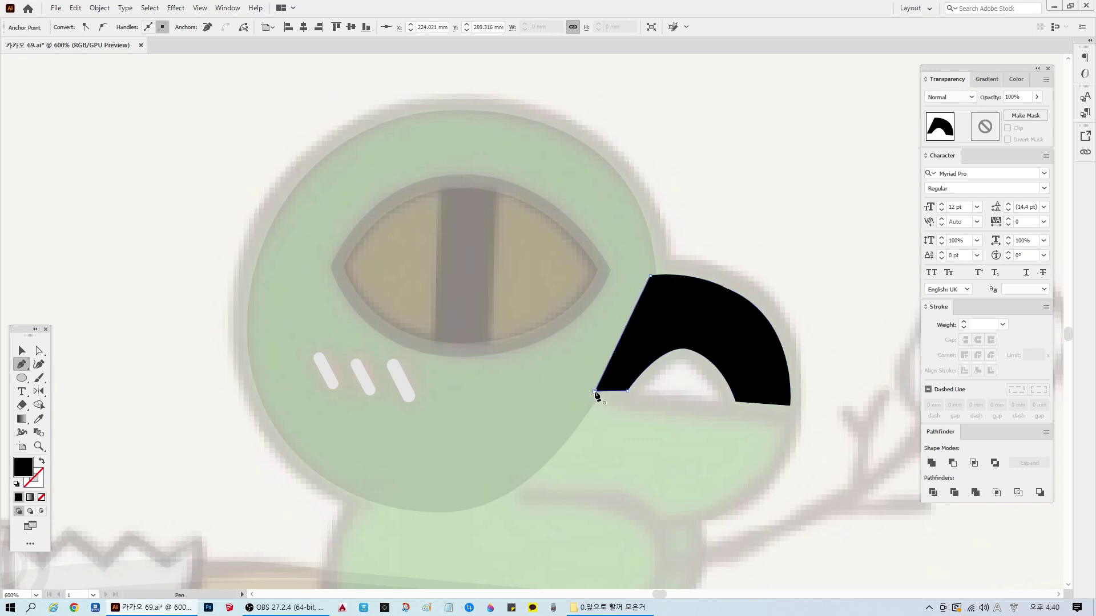
left_click(595, 392)
left_click(800, 267, "ctrl")
Step: Trace the white tooth under the upper snout as a closed triangle with rounded corners using the Pen tool
scroll(687, 386, "down", 1)
scroll(685, 367, "up", 1)
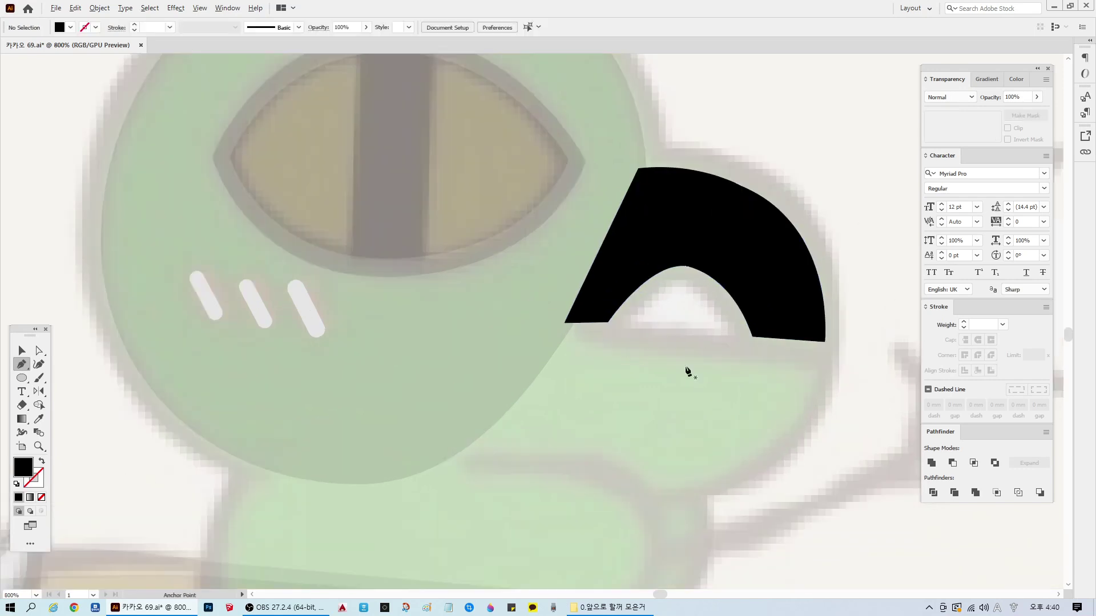
scroll(681, 356, "up", 1)
scroll(663, 340, "down", 1)
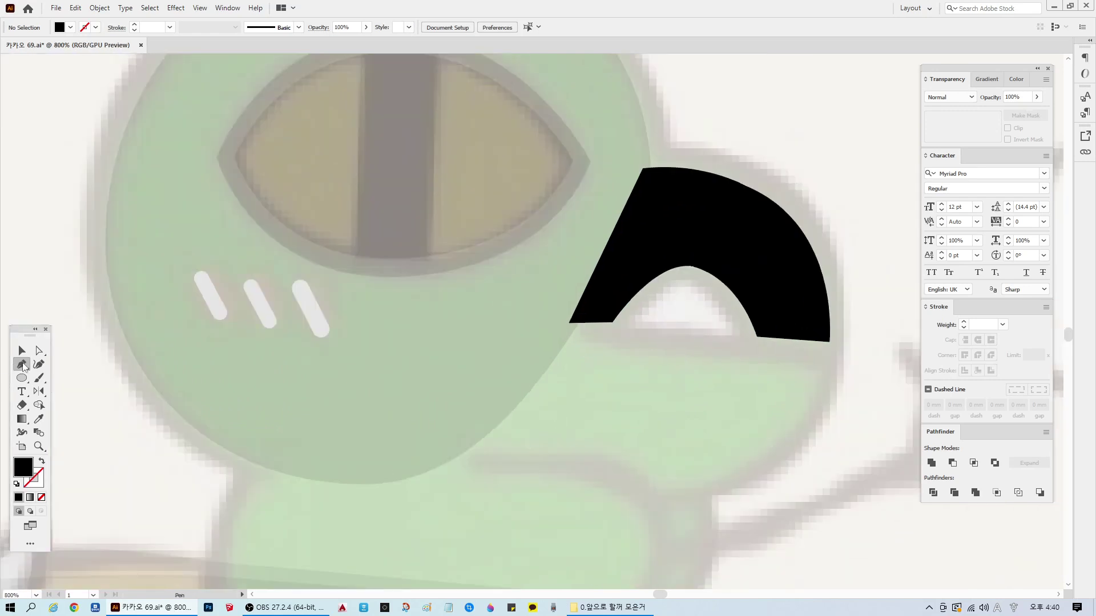
left_click(675, 282)
left_click(641, 312)
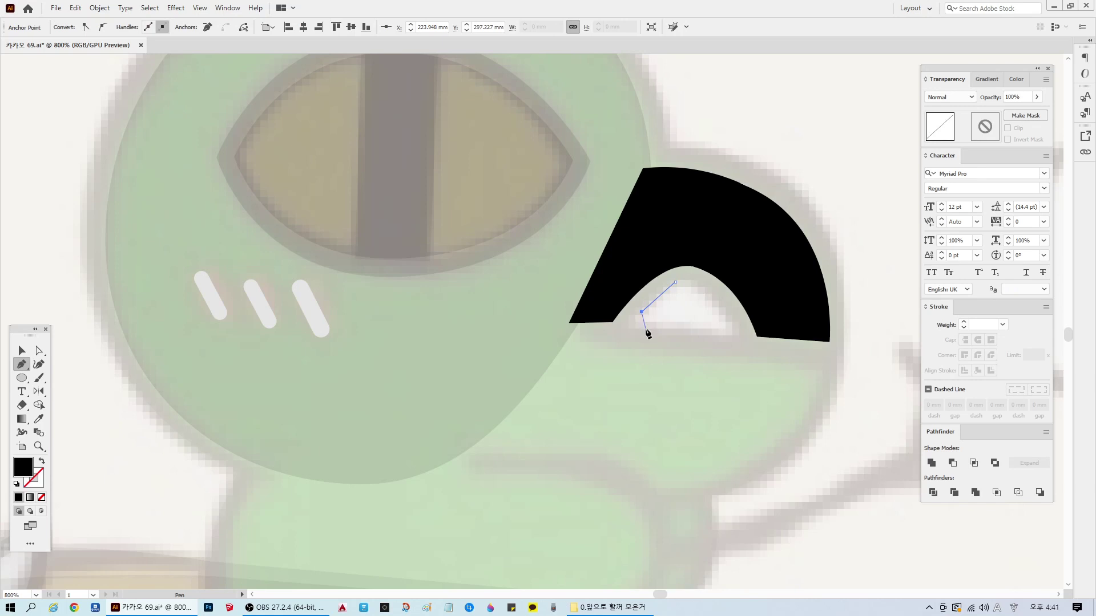
left_click_drag(669, 331, 670, 330)
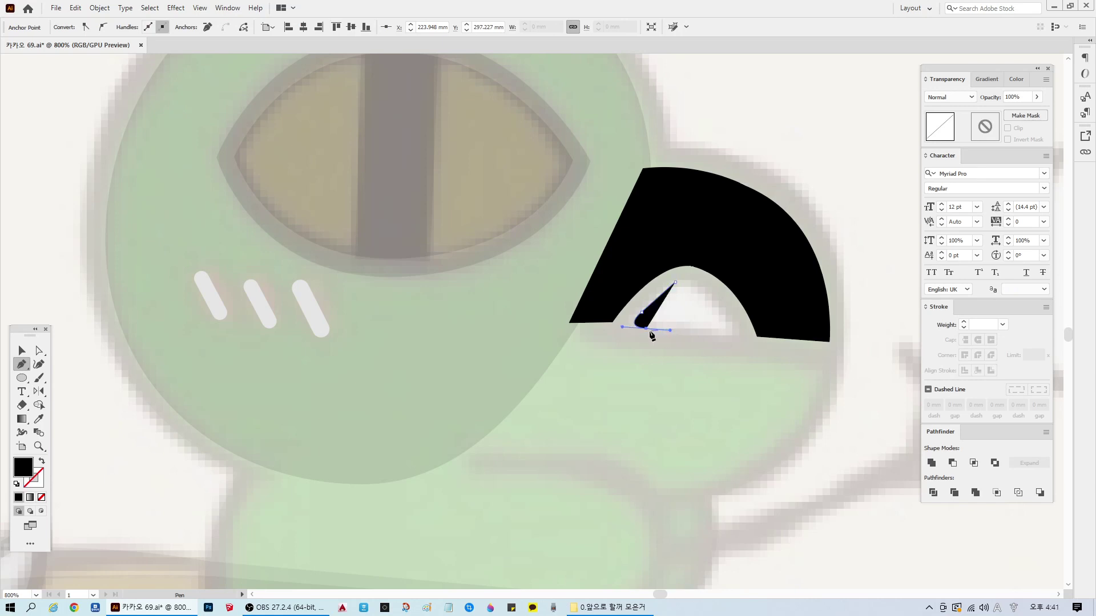
left_click(728, 334)
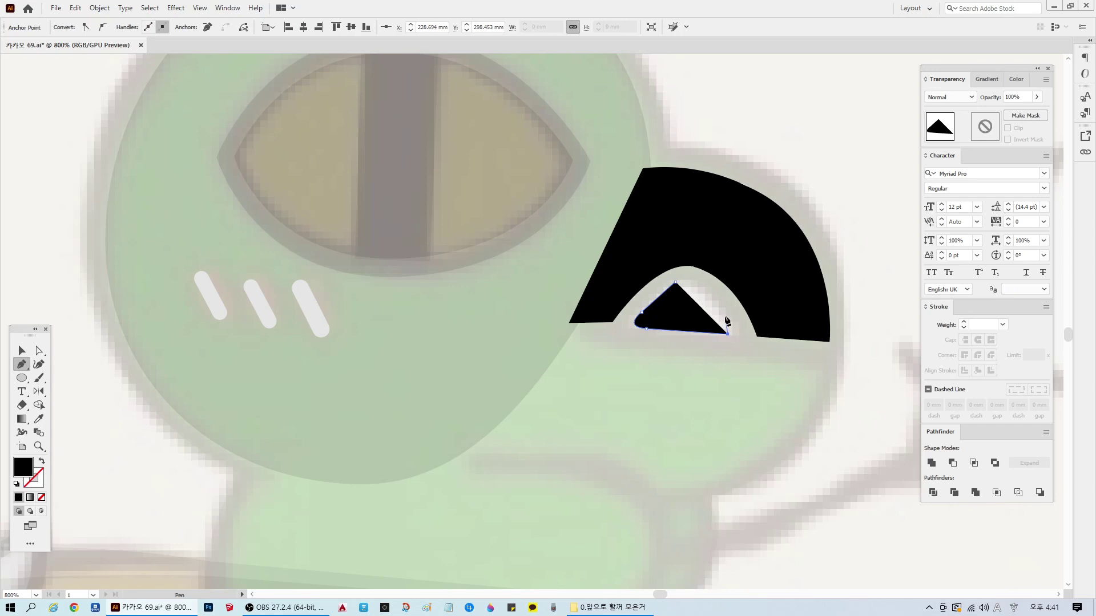
left_click_drag(725, 317, 702, 296)
left_click_drag(702, 297, 702, 297)
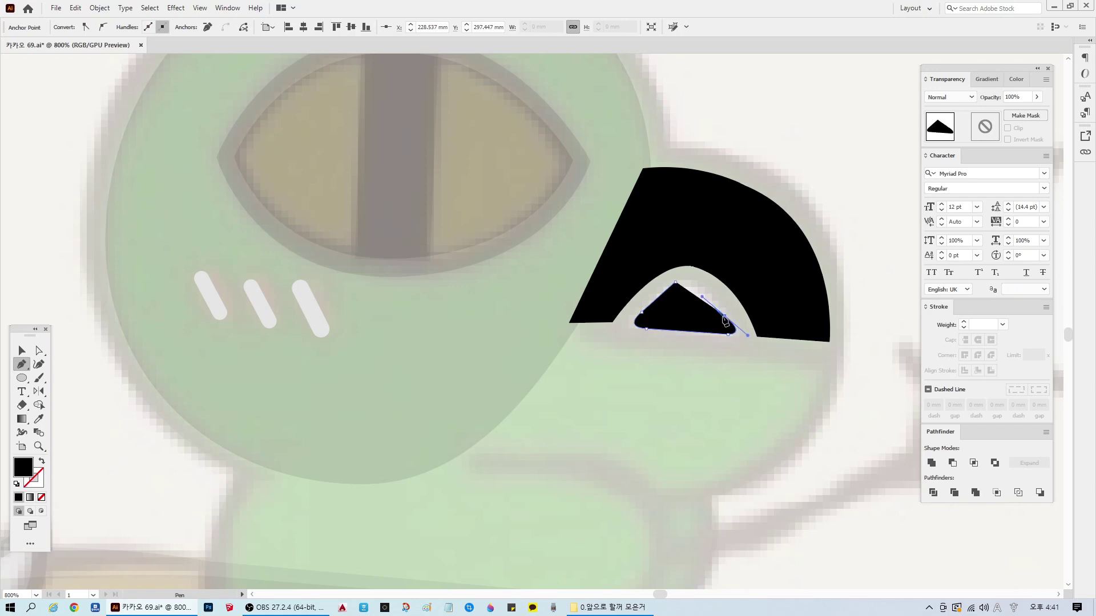
left_click(699, 287)
left_click_drag(676, 282, 662, 295)
left_click(809, 427, "ctrl")
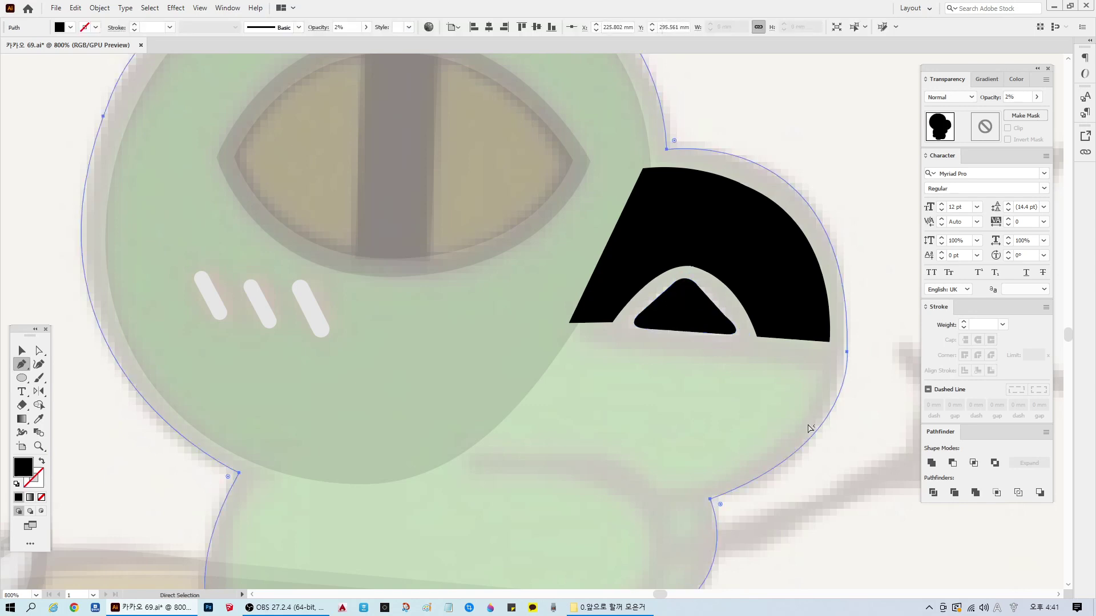
left_click(909, 464, "ctrl")
Step: Set the opacity of the upper snout and tooth shapes to 5%
scroll(713, 308, "up", 3)
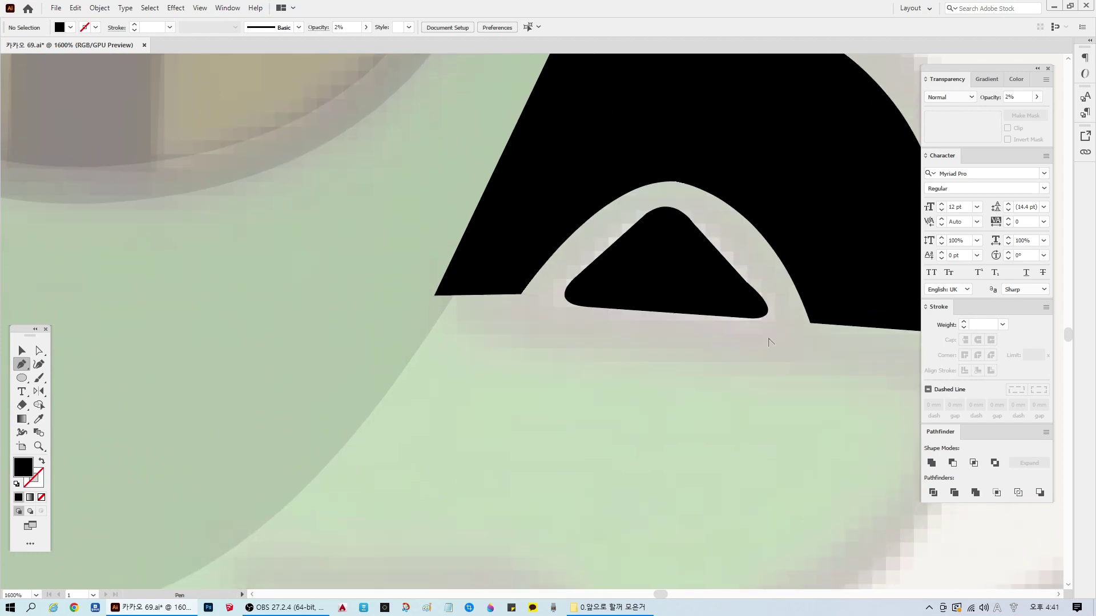
scroll(777, 354, "down", 4)
scroll(822, 401, "down", 1)
left_click(21, 350)
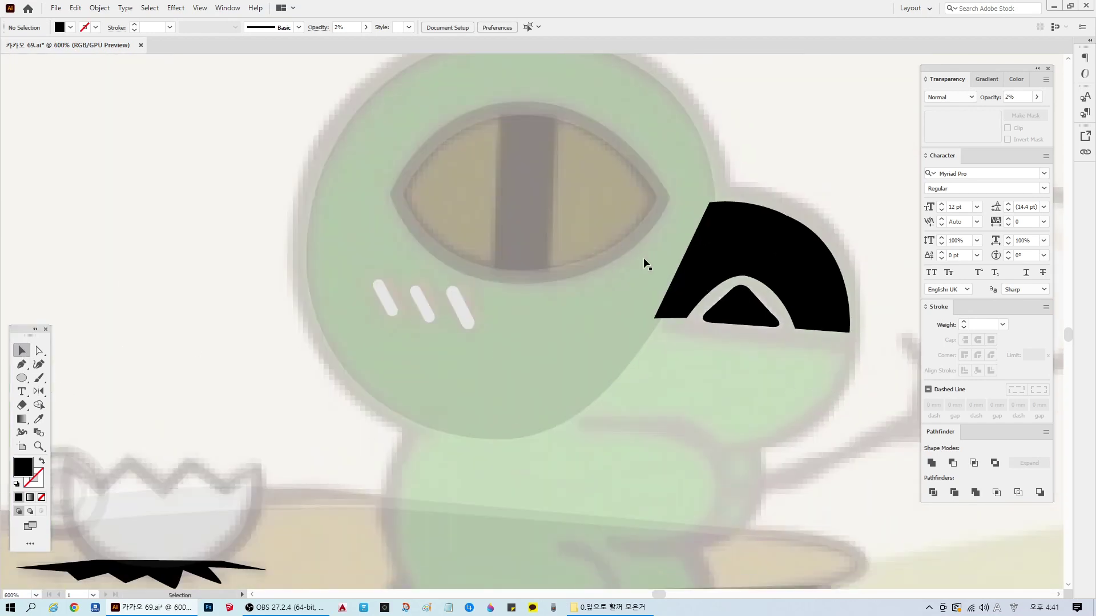
left_click(759, 322)
left_click(1019, 97)
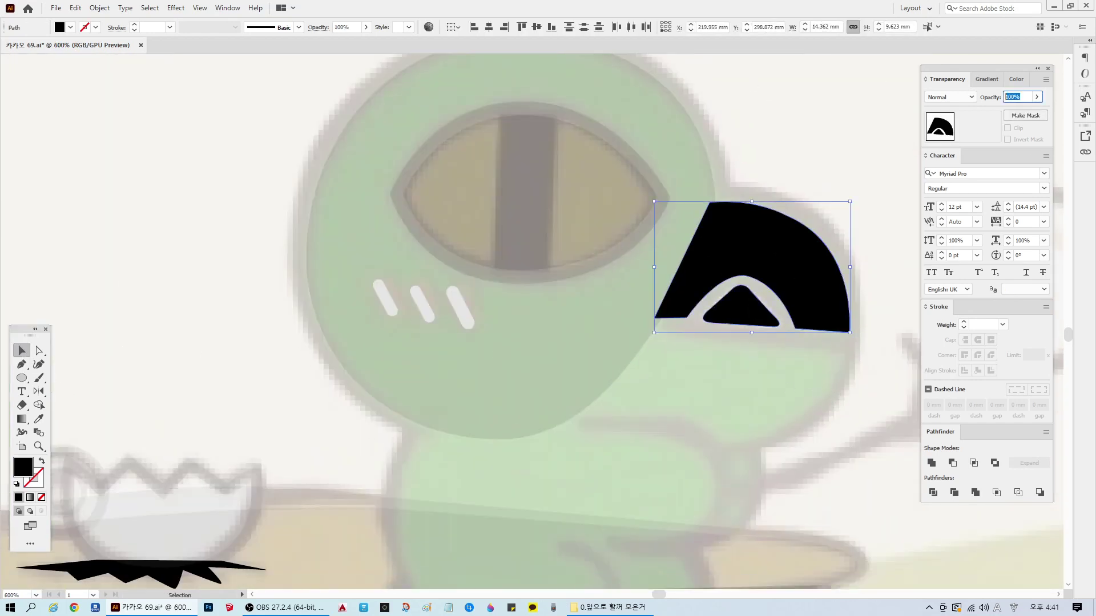
type("5")
key("Return")
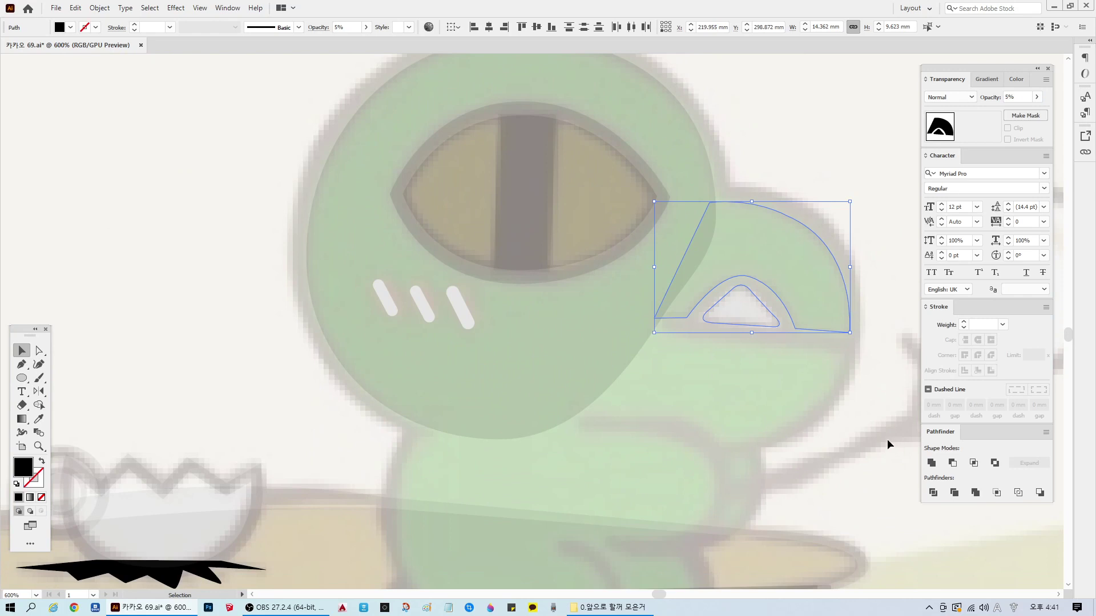
Step: Unite the upper snout shape with the head shape
left_click(871, 248)
left_click(797, 255)
left_click(638, 140, "shift")
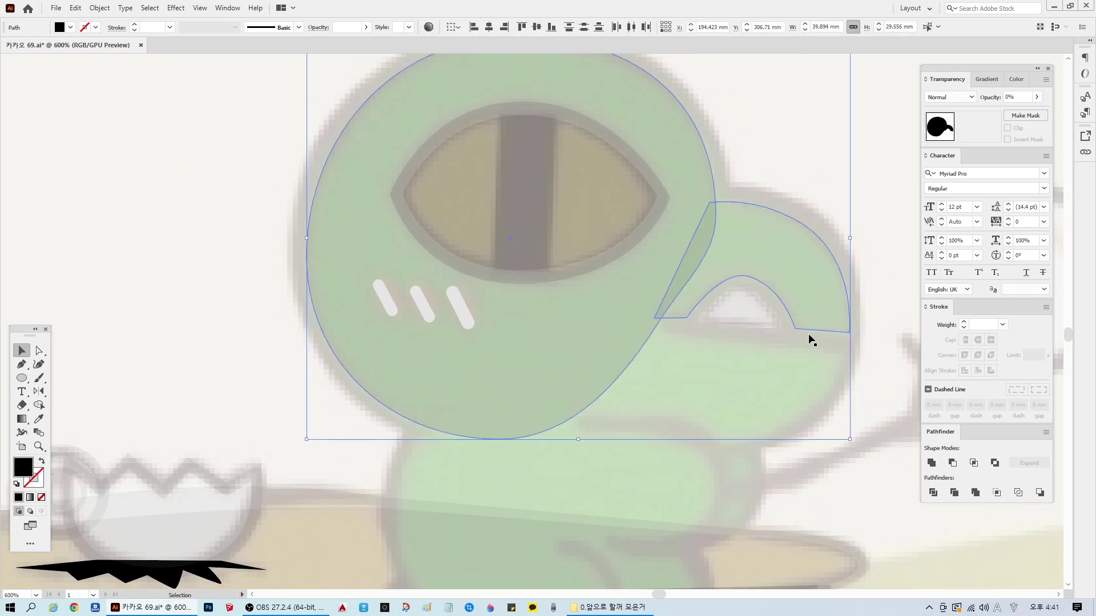
left_click(930, 463)
left_click(867, 236)
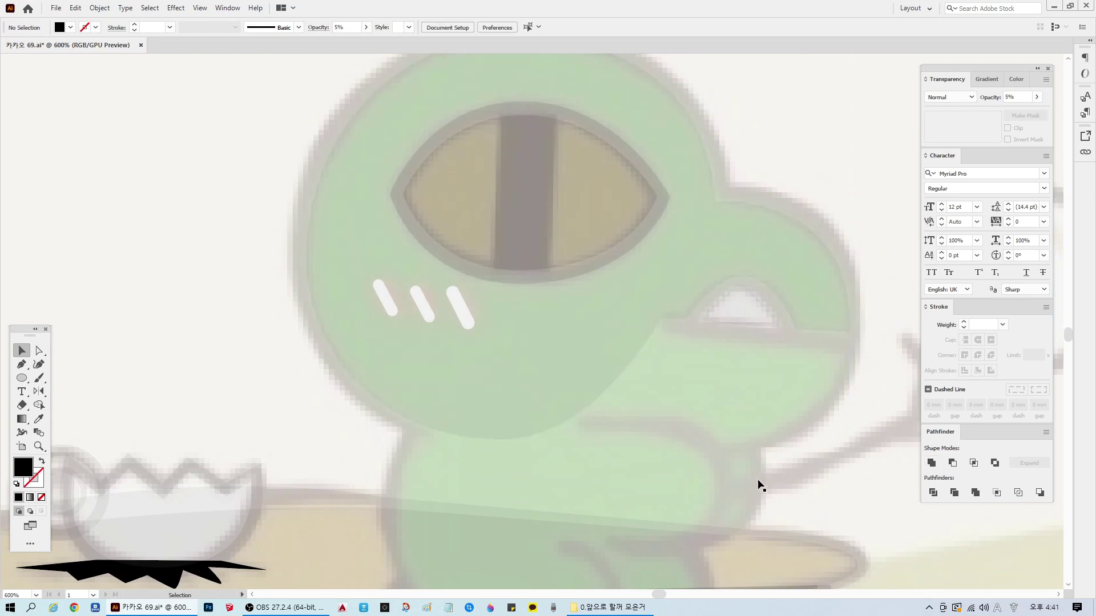
Step: Start a Pen path at the mouth corner and trace the lower jaw's upper edge out to the jaw tip
scroll(758, 477, "up", 2)
scroll(758, 477, "down", 2)
scroll(758, 477, "down", 1)
key("p")
scroll(827, 384, "down", 1)
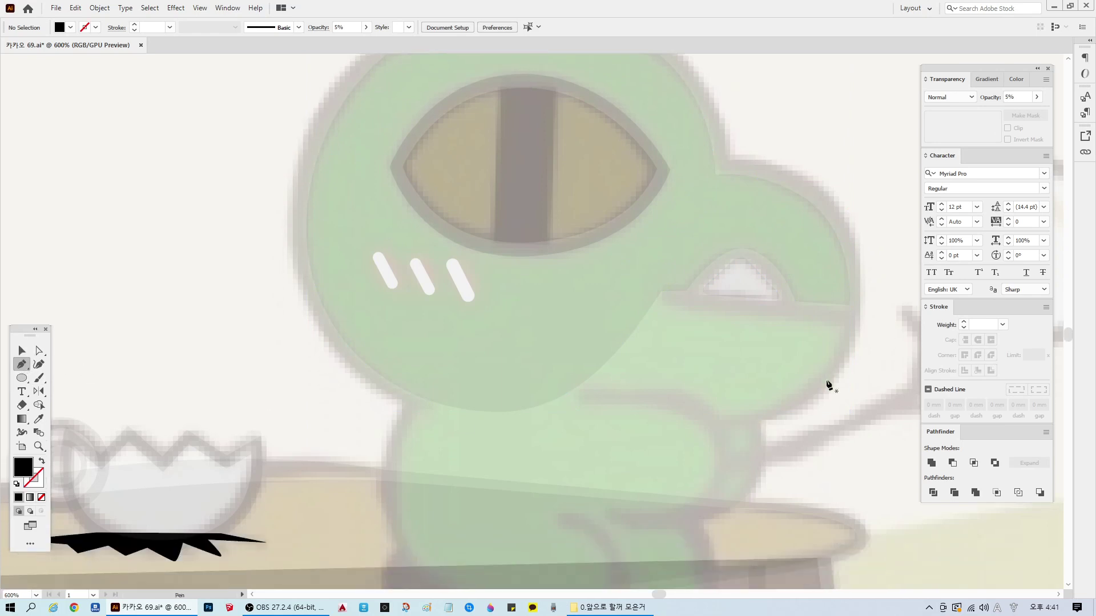
left_click(667, 260)
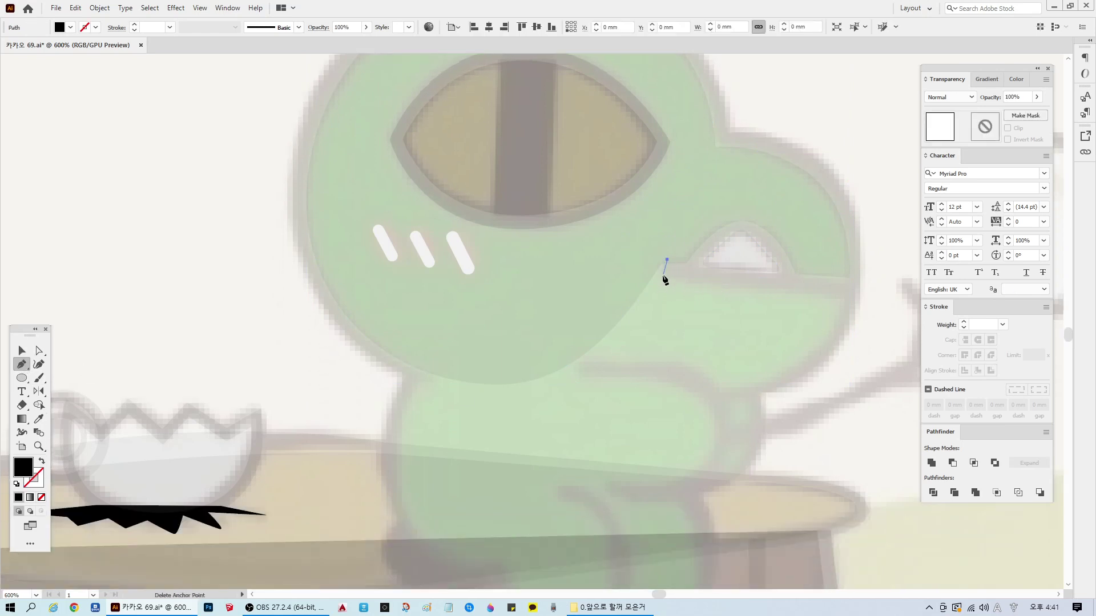
left_click_drag(662, 283, 703, 283)
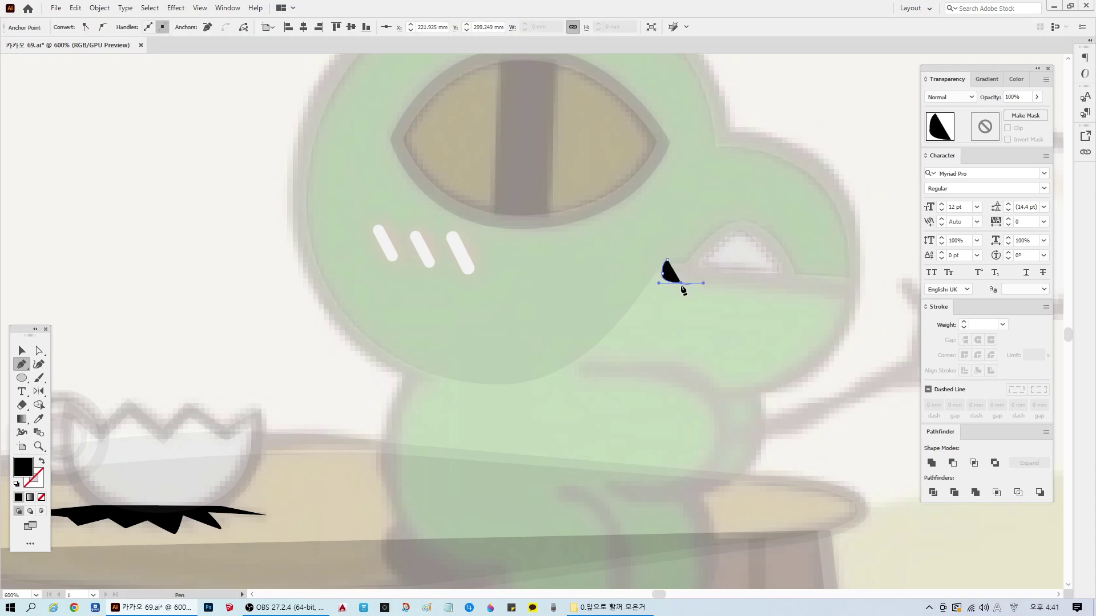
left_click(681, 283)
left_click_drag(781, 290, 841, 304)
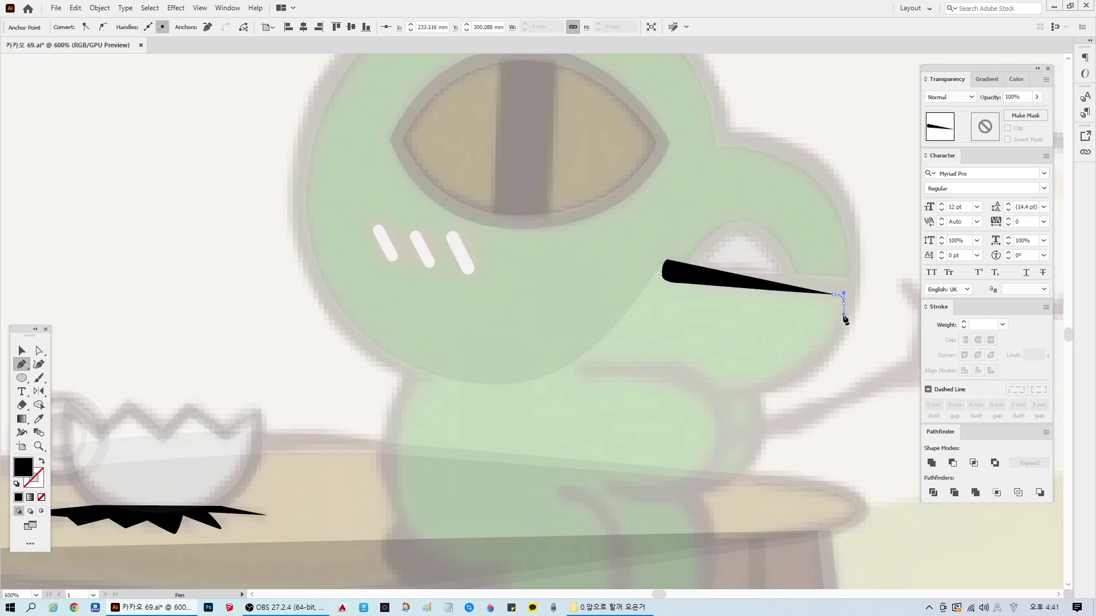
left_click(844, 303)
key("ctrl+z")
left_click(844, 296)
Step: Curve the lower jaw path down around the jaw's outer end and set its opacity to 3%
left_click_drag(760, 386, 674, 411)
left_click(759, 386)
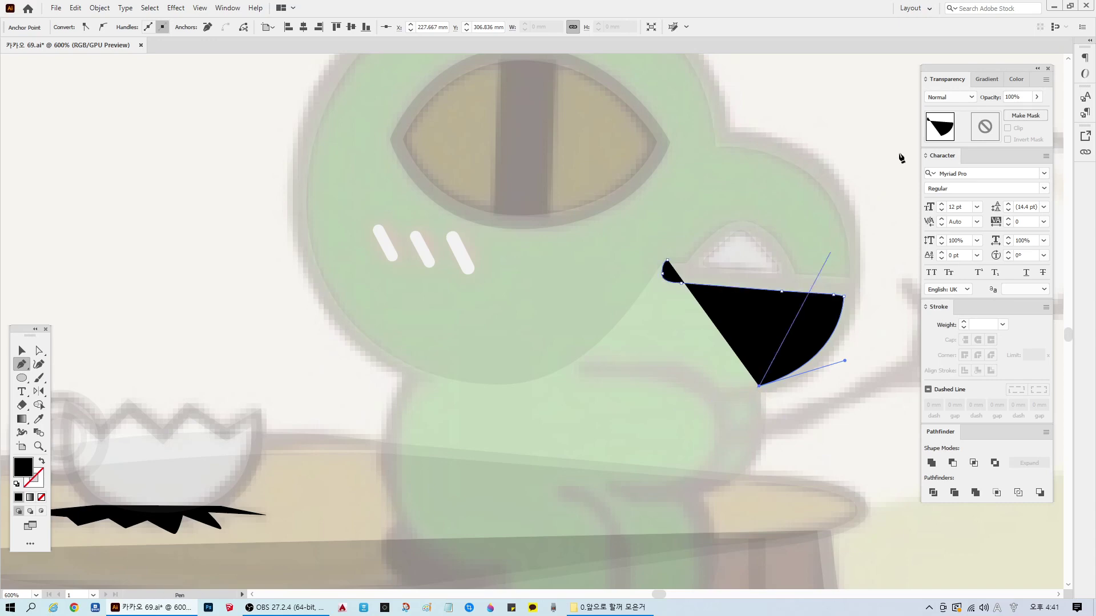
left_click(1013, 96)
type("3")
key("Return")
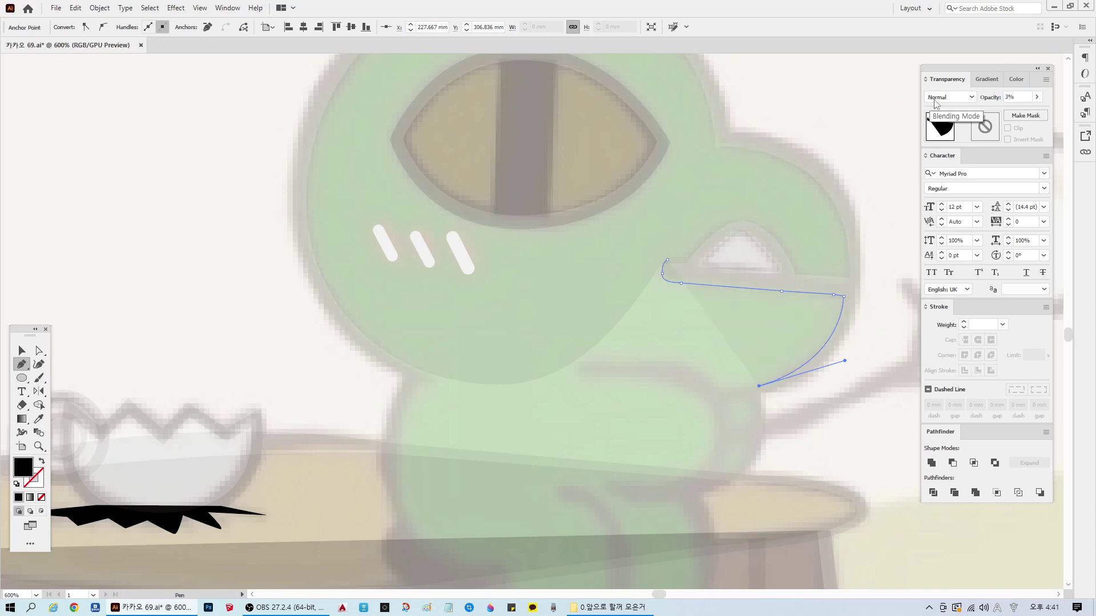
Step: Extend the lower jaw path along the jaw's underside and the upper edge of the arm line, rounding the line's inner end
left_click(759, 386)
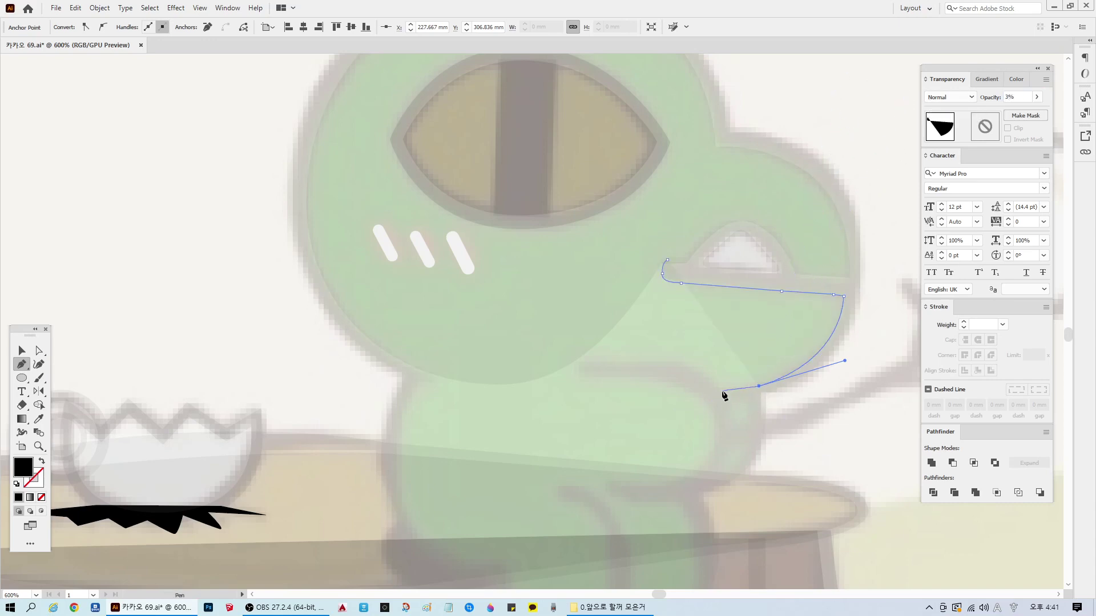
left_click_drag(722, 393, 635, 367)
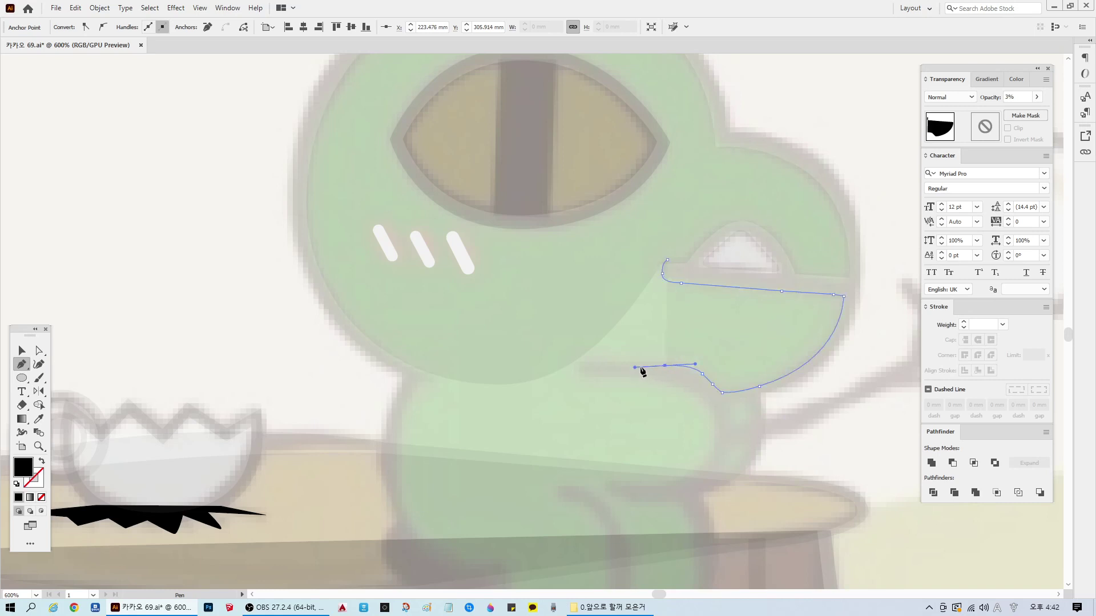
left_click(665, 366, "alt")
left_click(588, 364)
left_click_drag(586, 375, 603, 381)
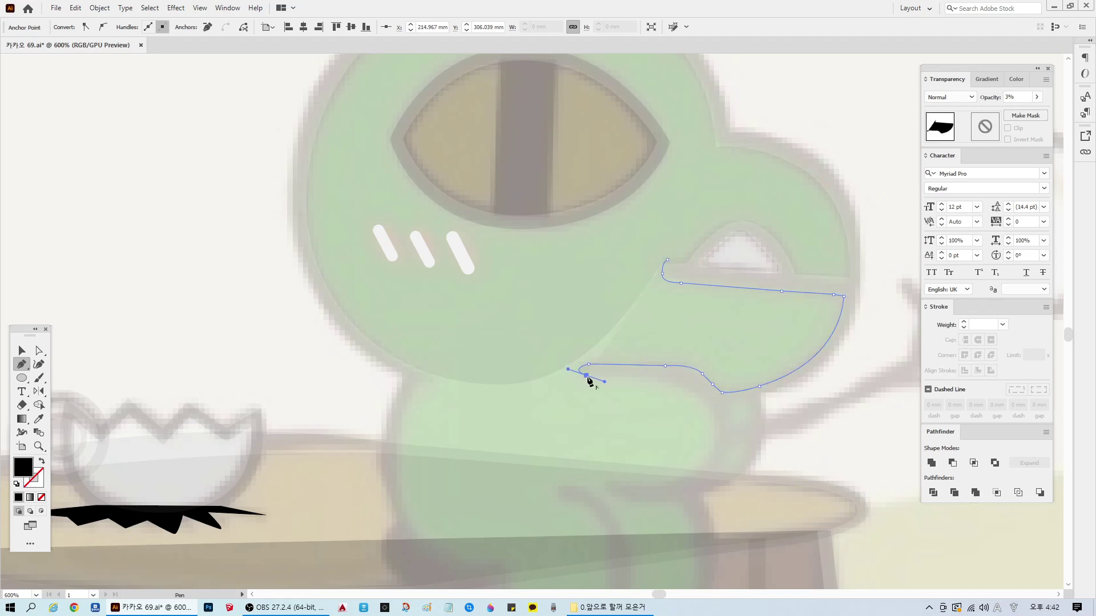
left_click(586, 376)
Step: Curve the path around the near arm's rounded outer end and back in to the crease beneath it
left_click_drag(717, 424, 730, 469)
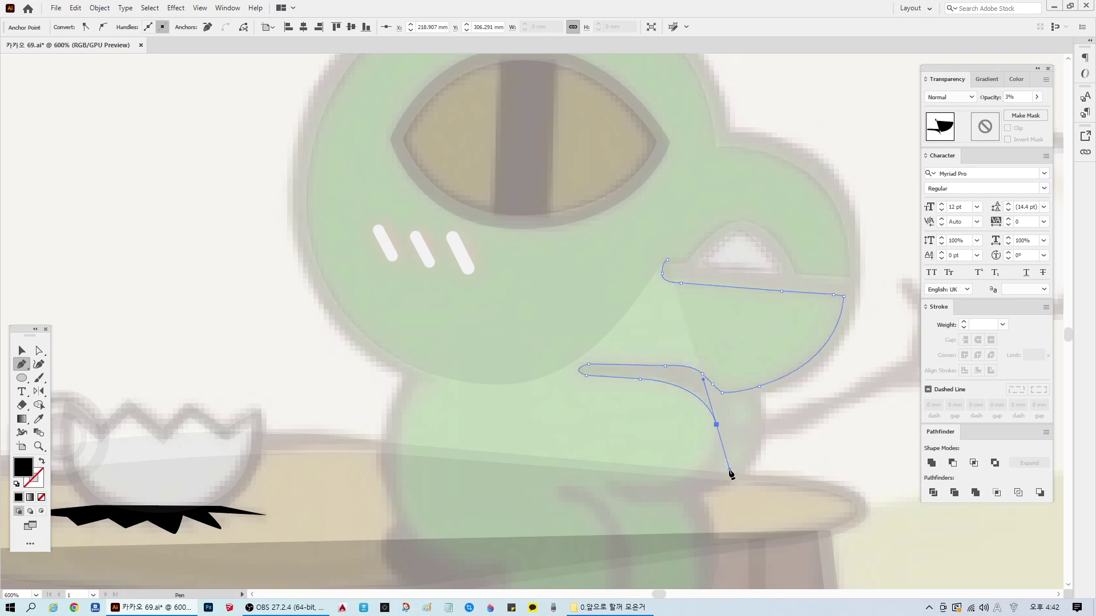
left_click(717, 424)
left_click_drag(700, 471, 545, 472)
left_click(612, 484)
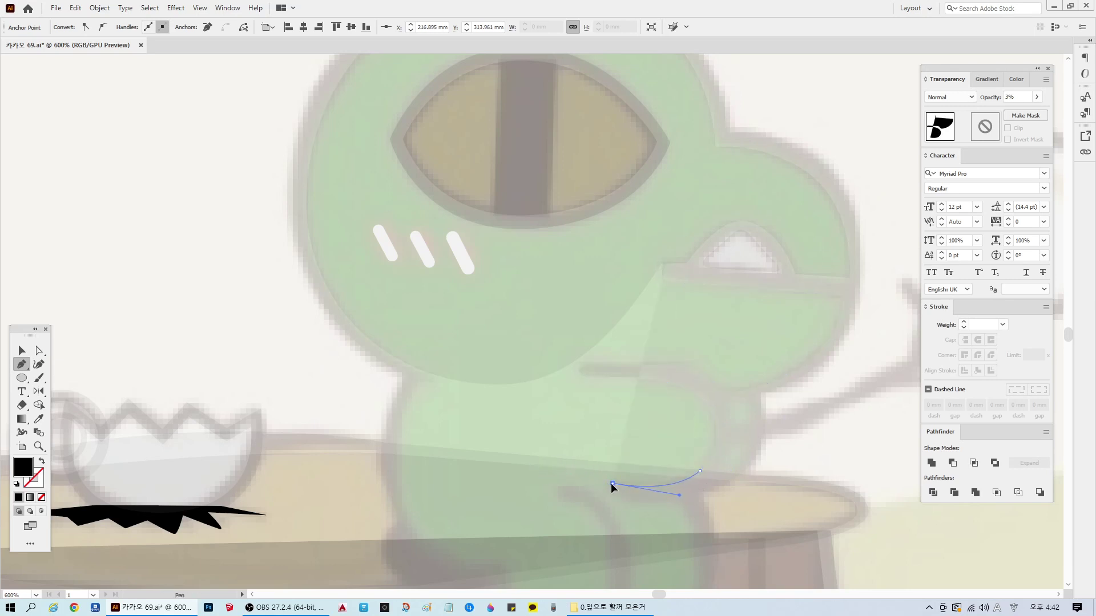
Step: Trace the far leg from the crease over the knee, down its outer side and around the foot's sole
scroll(628, 490, "down", 3)
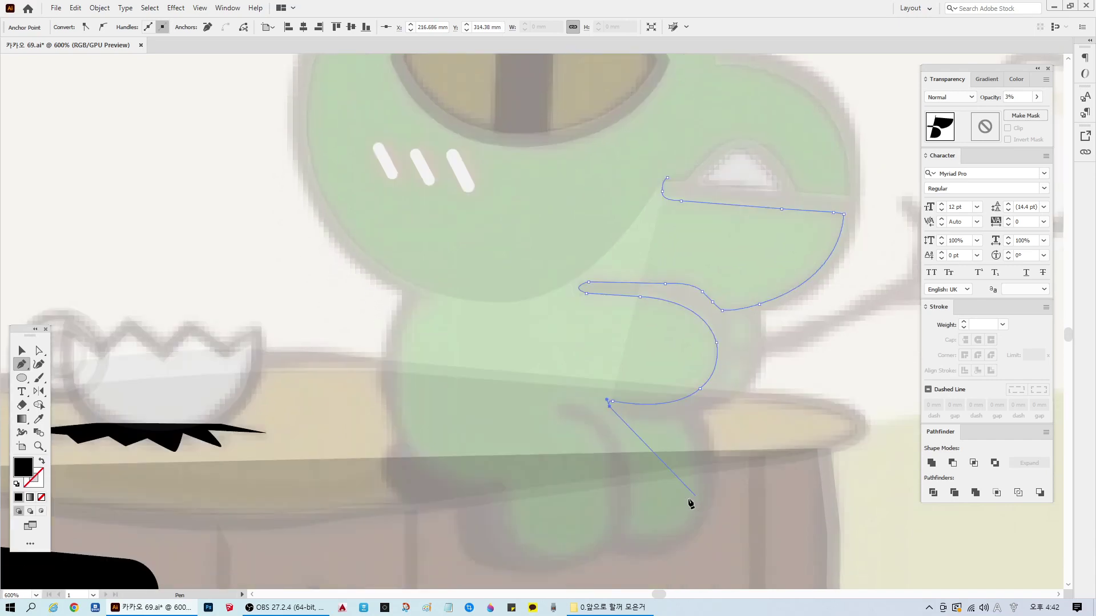
mouse_move(681, 423)
left_mouse_down()
mouse_move(735, 410)
mouse_move(741, 419)
mouse_move(679, 428)
mouse_move(691, 438)
left_mouse_up()
scroll(702, 494, "down", 2)
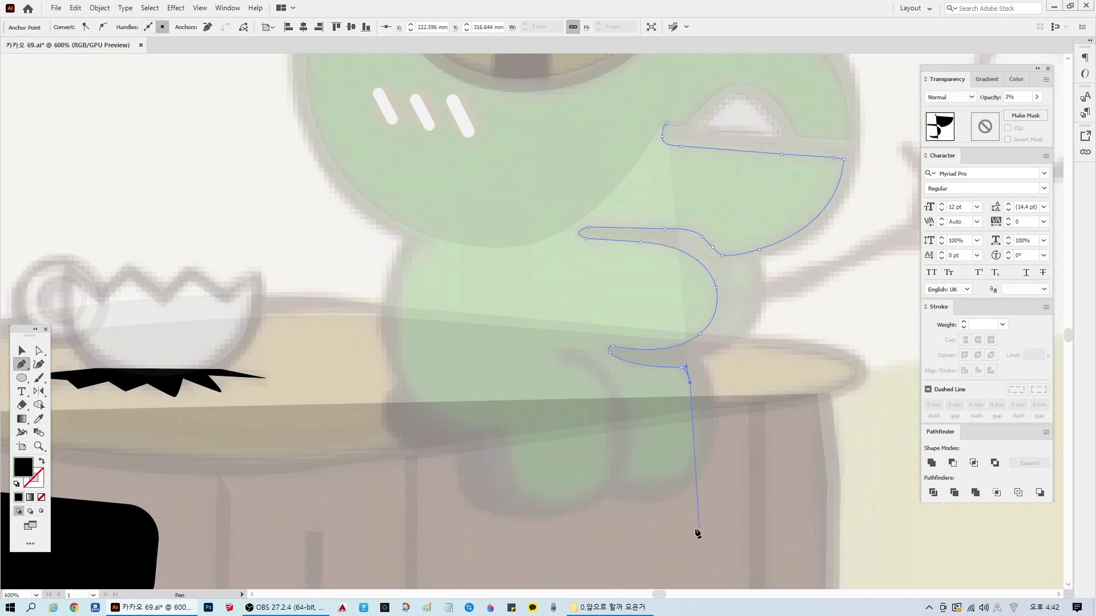
left_click_drag(655, 488, 634, 456)
left_click(655, 488)
left_click(627, 469)
Step: Trace the far edge of the line between the two legs up to its upper end and round that end
left_click_drag(587, 354, 531, 313)
left_click(555, 357, "ctrl")
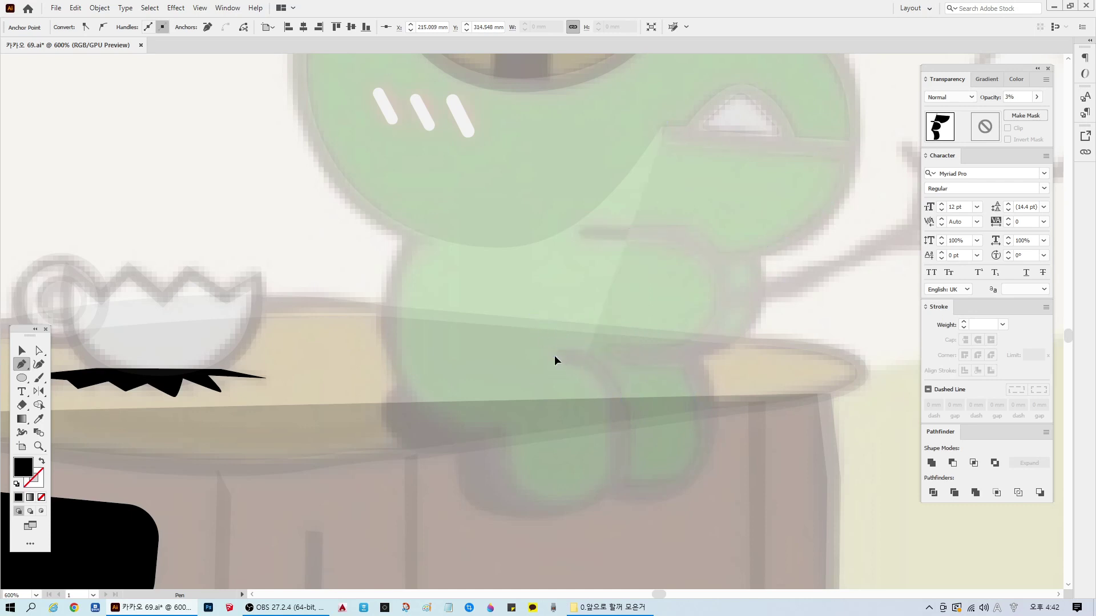
left_click(555, 356)
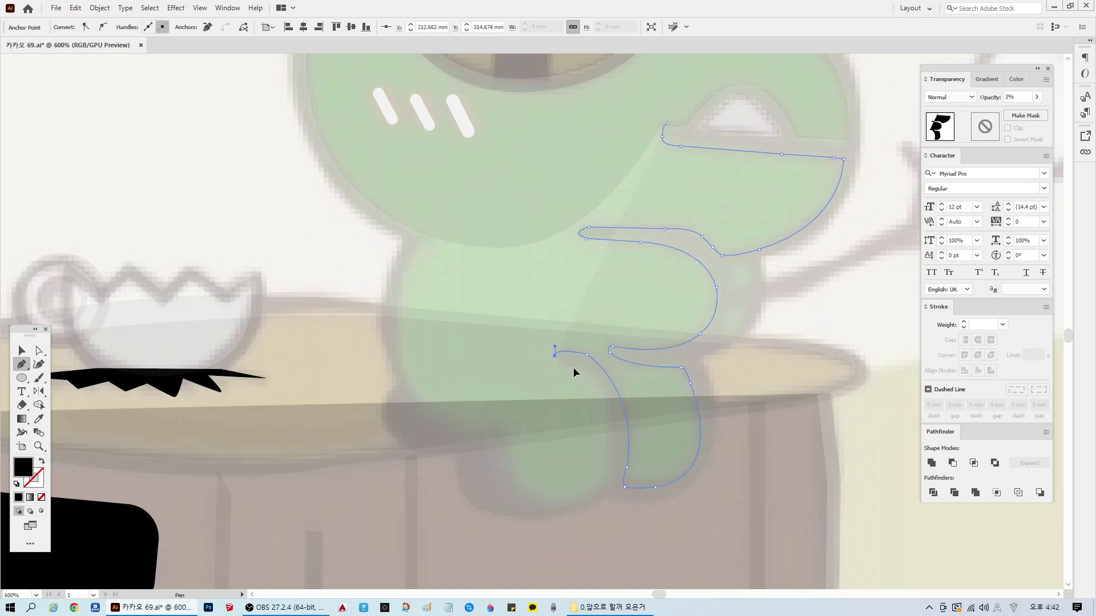
left_click_drag(573, 368, 594, 368)
Step: Trace the near leg down its inner side, around the foot's sole and up the foot's other side
left_click_drag(610, 429, 613, 488)
left_click(609, 473)
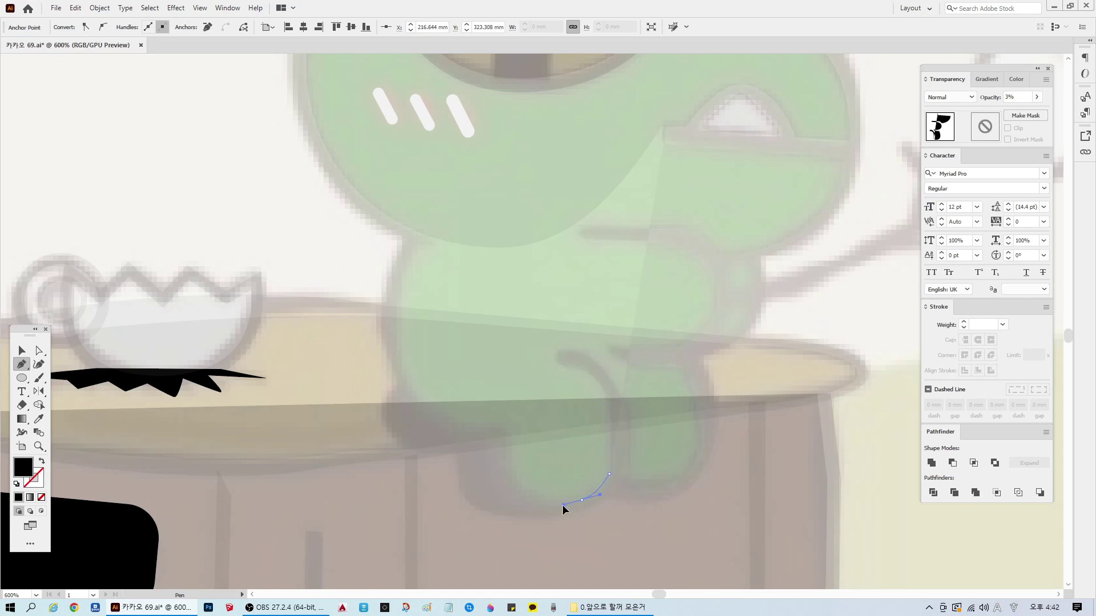
left_click_drag(581, 500, 451, 434)
left_click(510, 440)
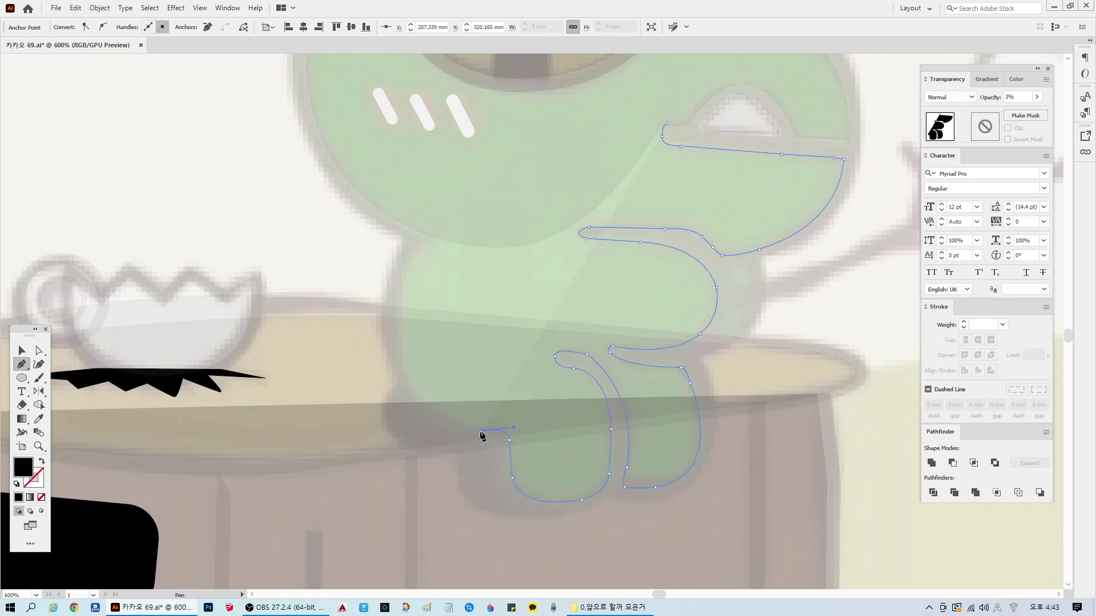
Step: Curve the path up the crocodile's back to the neck and close it across the head at the mouth corner
left_click_drag(403, 372, 389, 302)
scroll(451, 285, "up", 2)
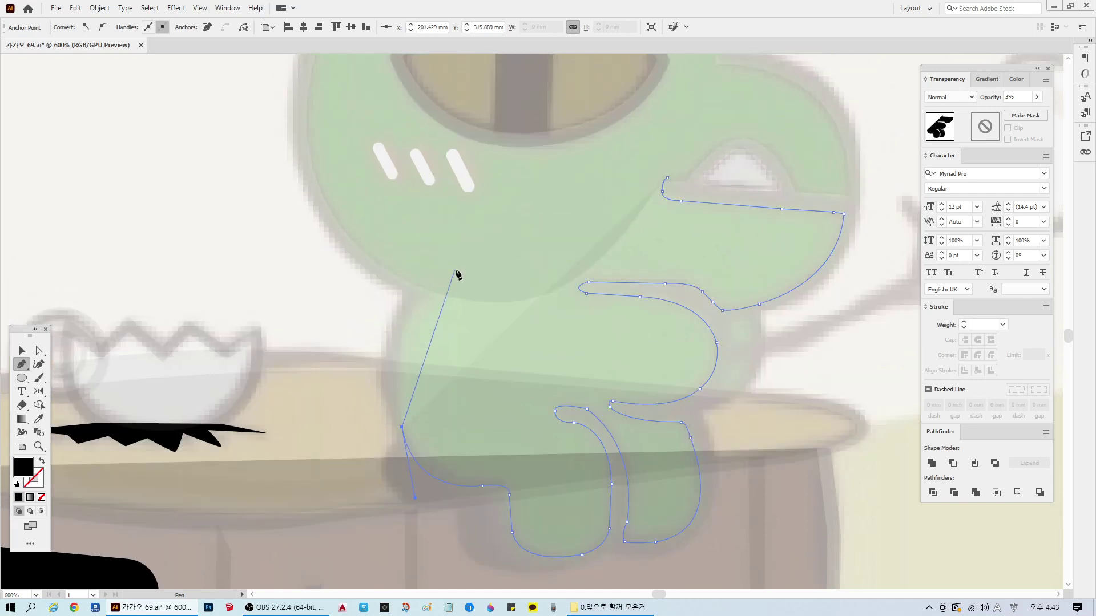
left_click_drag(423, 298, 475, 242)
left_click(424, 298)
left_click_drag(397, 275, 362, 256)
key("ctrl+z")
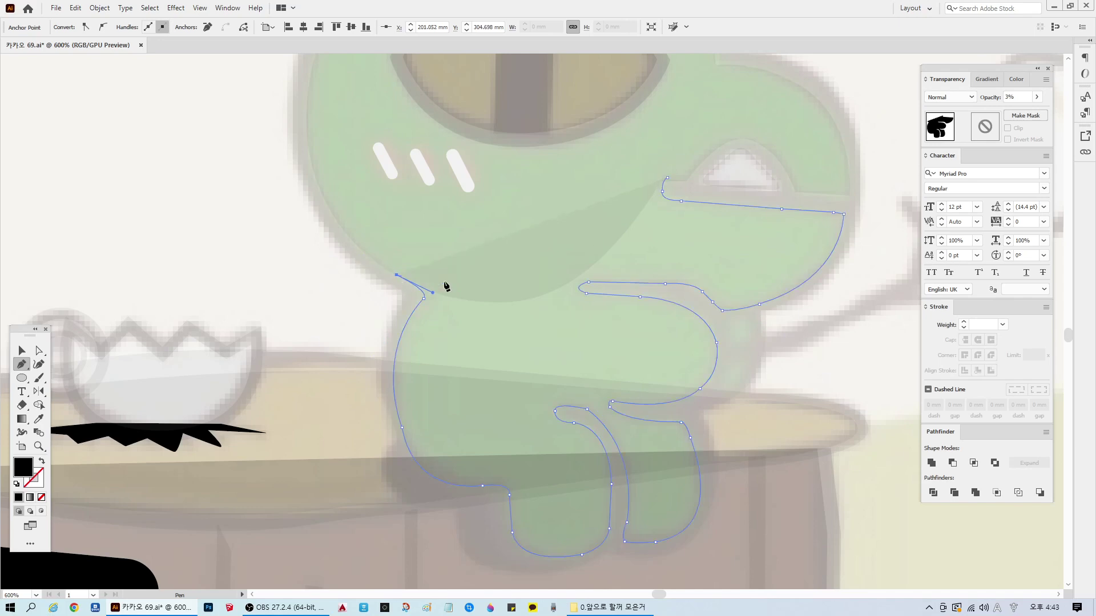
scroll(674, 224, "up", 1)
left_click_drag(668, 221, 751, 257)
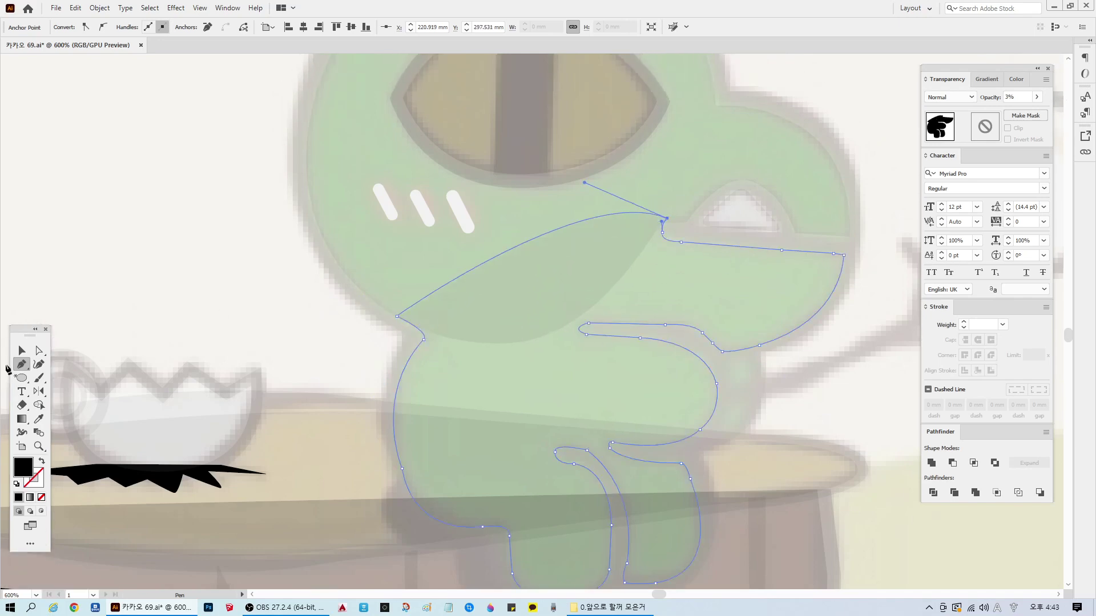
Step: Unite the jaw and body shape with the head shape and set the opacity to 3%
left_click(22, 350)
left_click(675, 164)
scroll(649, 374, "up", 1)
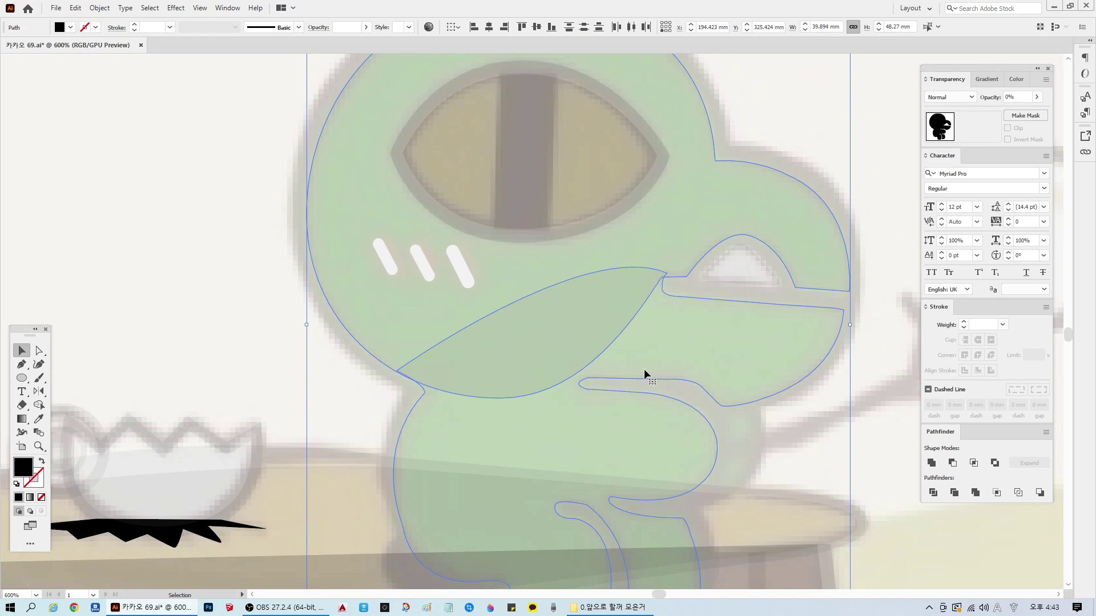
left_click(1025, 97)
type("3")
key("Return")
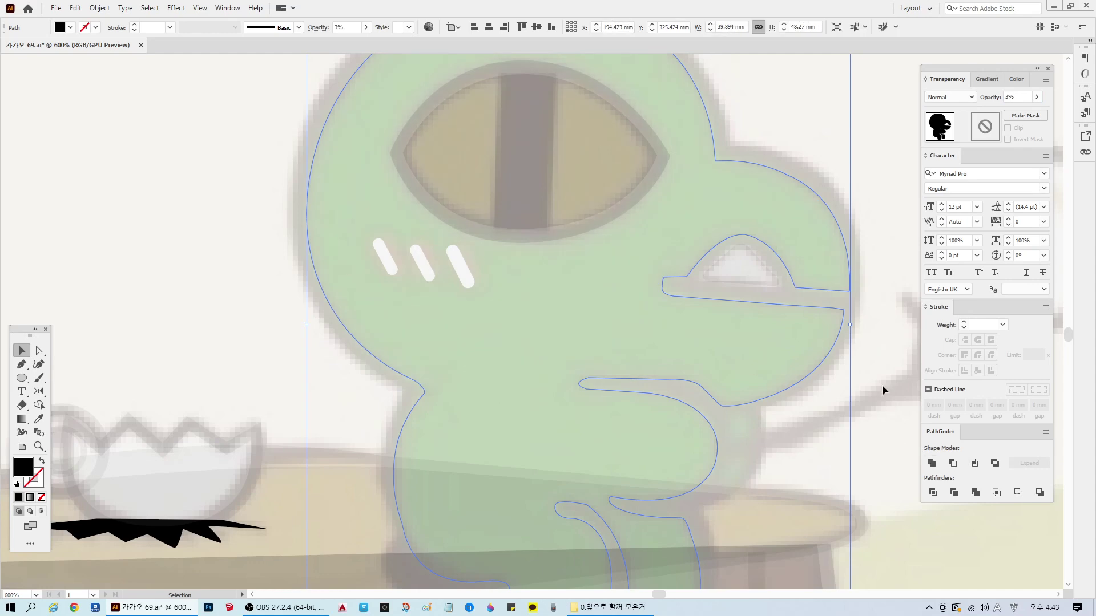
Step: Check the tooth shape and the crocodile's outer silhouette against the united body shape
left_click(881, 385)
scroll(861, 389, "up", 1)
left_click(751, 313)
left_click(868, 425)
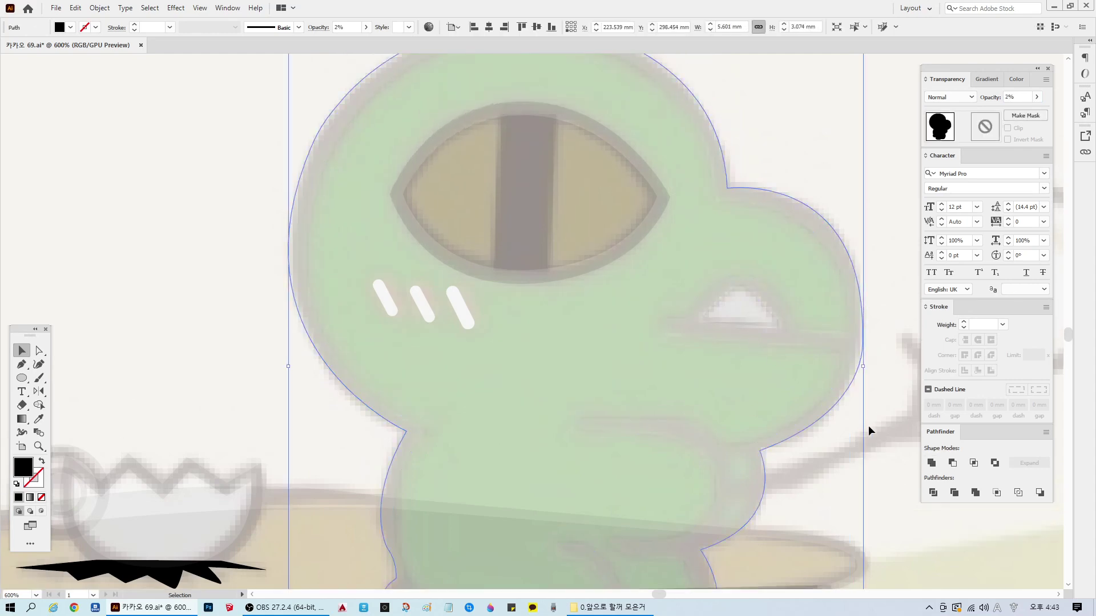
scroll(870, 458, "down", 1)
left_click(868, 454)
scroll(747, 487, "down", 2)
scroll(791, 451, "down", 2)
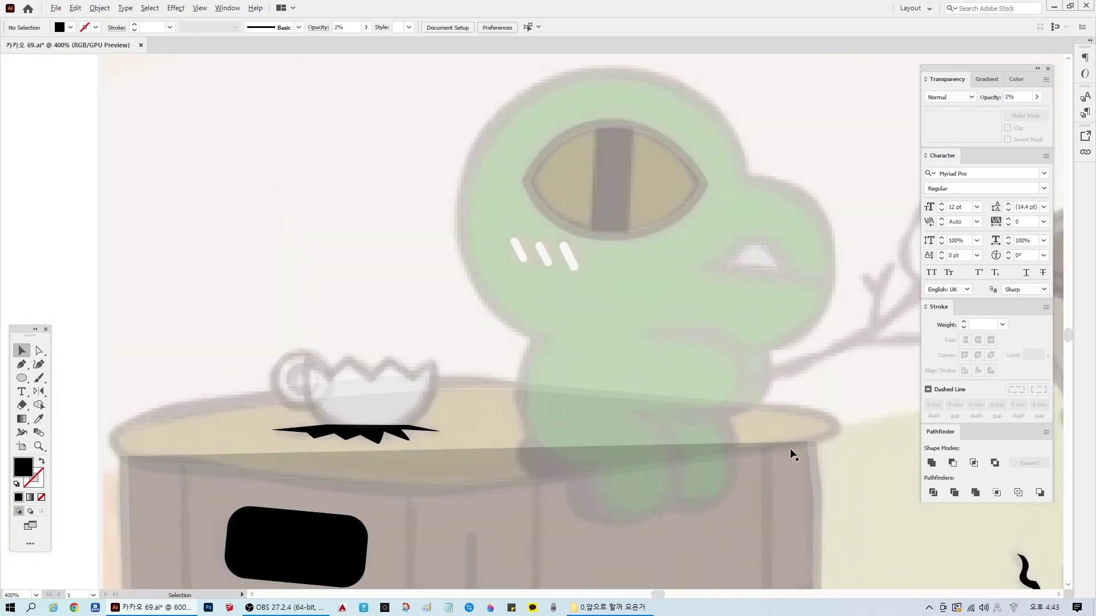
Step: Start a Pen path for the small far arm, curving its inner edge down and rounding its lower tip
scroll(796, 444, "up", 3)
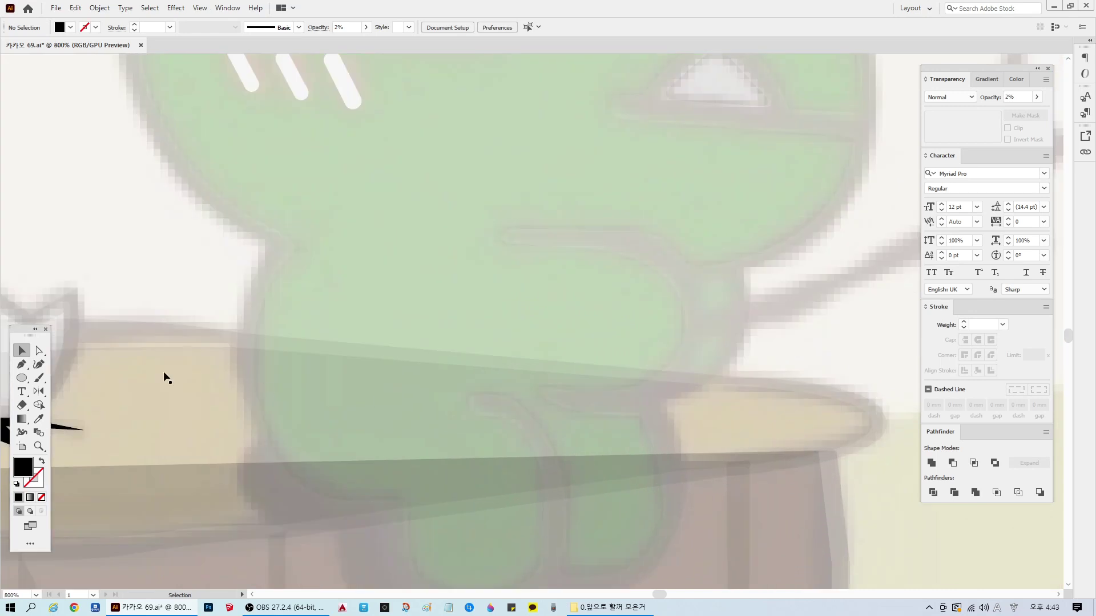
left_click(22, 364)
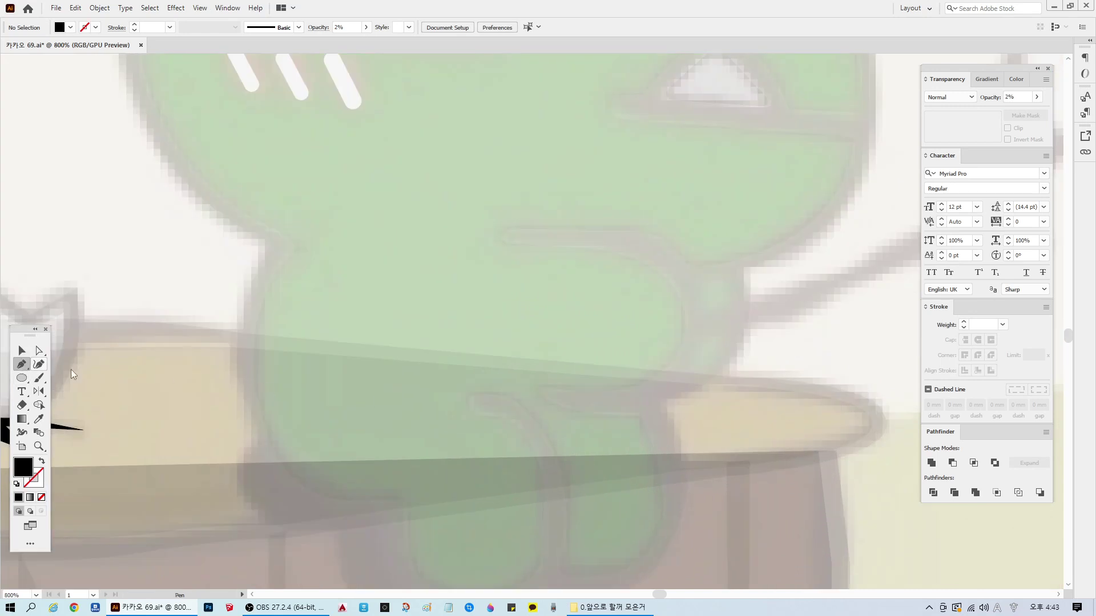
left_click(693, 283)
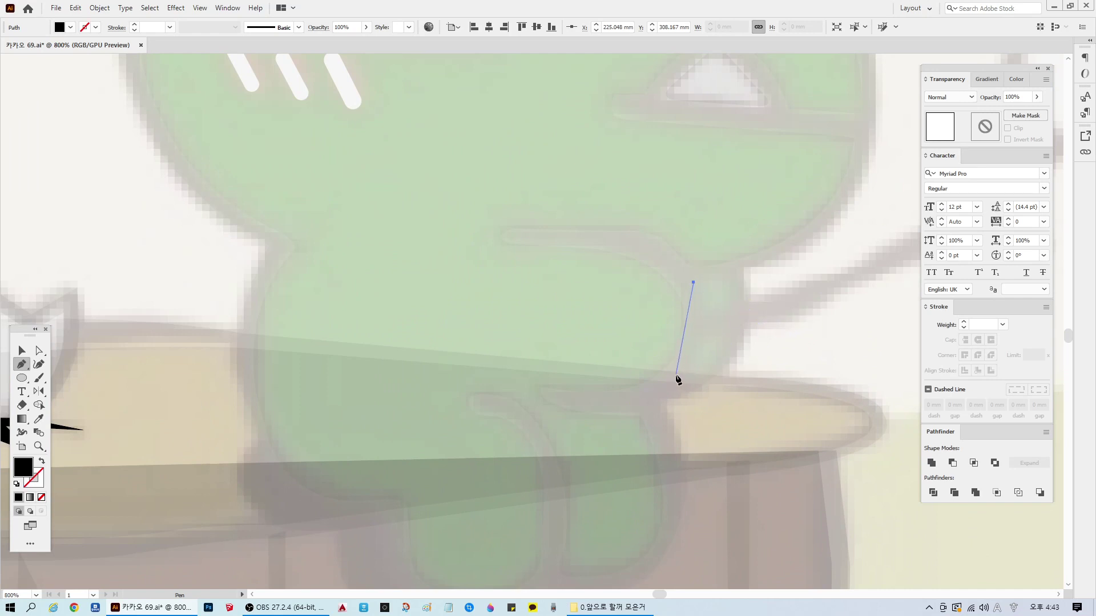
left_click_drag(676, 375, 632, 406)
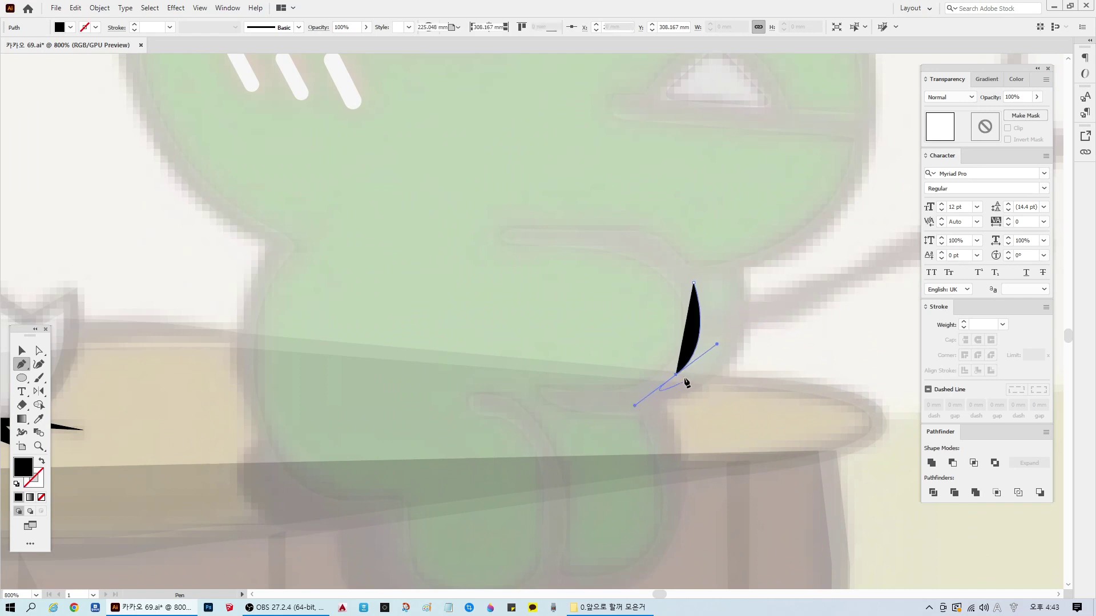
left_click(676, 375)
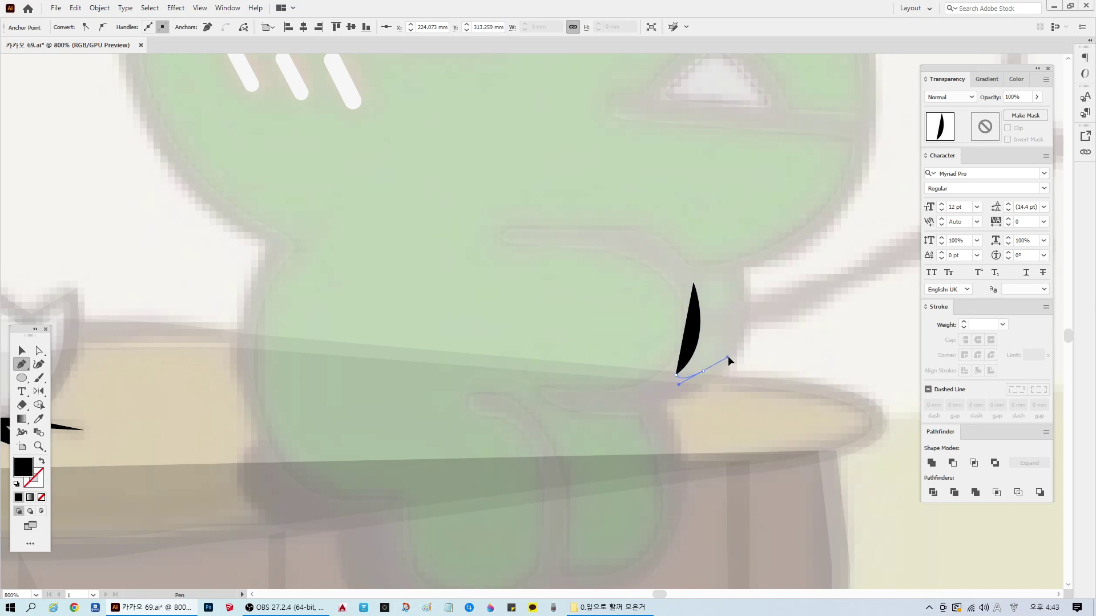
left_click(703, 371)
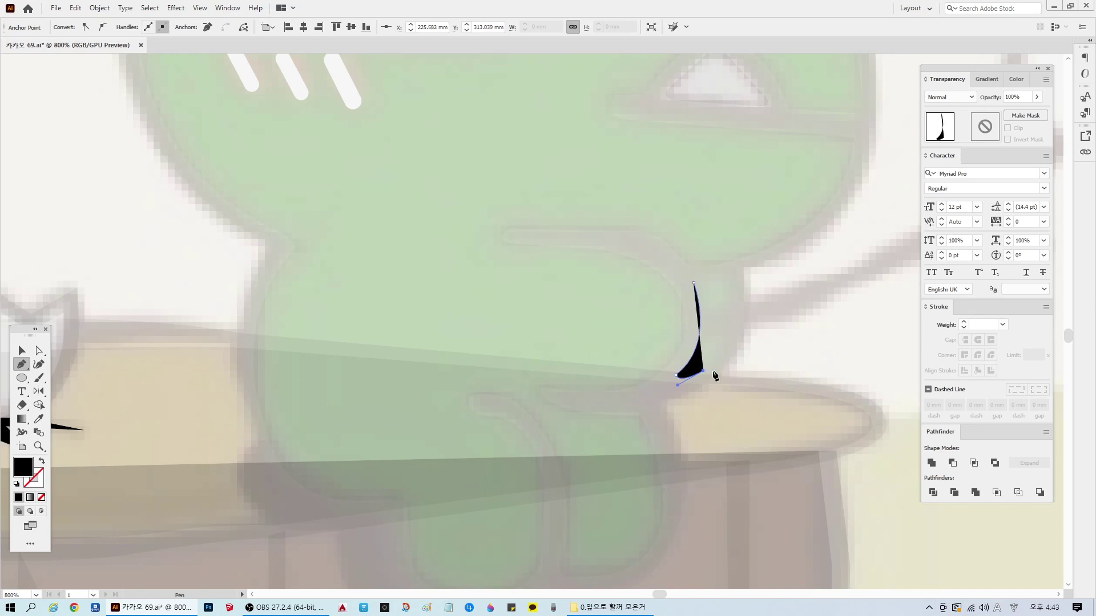
Step: Curve the far arm's outer edge up to the jaw and close the shape at its starting point
left_click_drag(731, 278, 711, 210)
key("ctrl+z")
left_click_drag(731, 278, 714, 207)
left_click(730, 277)
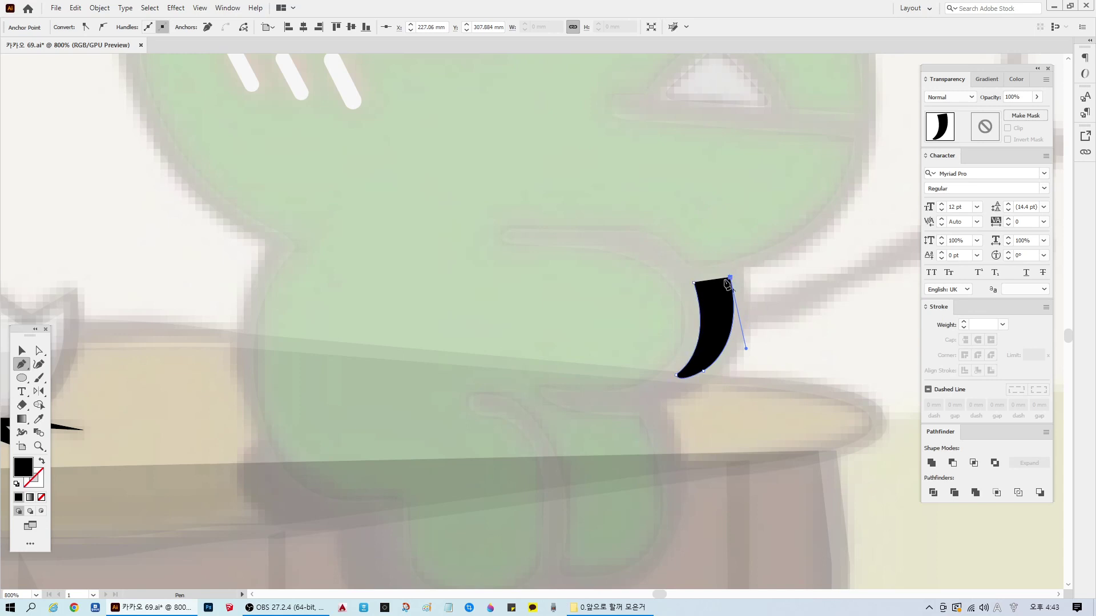
left_click(693, 282)
left_click(805, 276, "ctrl")
Step: Look over the crocodile's traced parts, its outer silhouette and the roasting stick area beside it
scroll(759, 448, "down", 3)
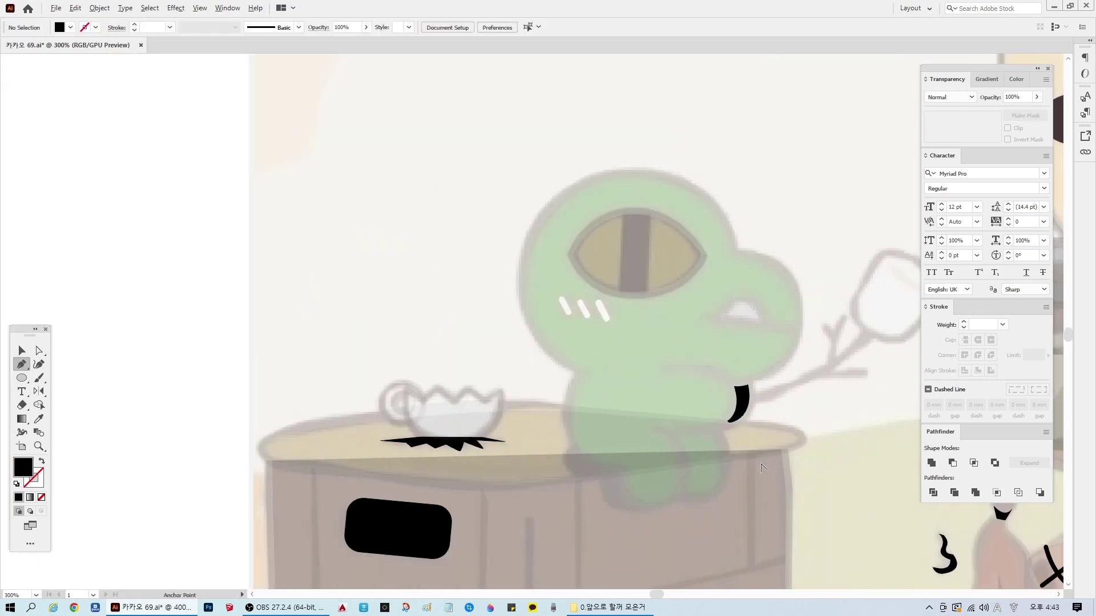
scroll(760, 466, "down", 1)
scroll(793, 459, "down", 1)
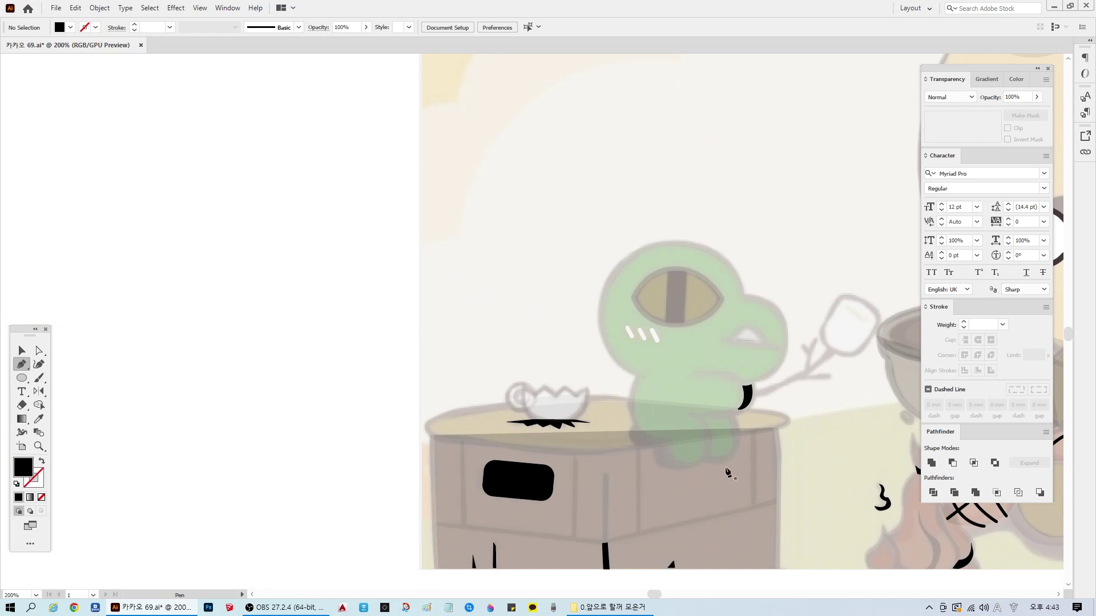
scroll(728, 473, "up", 1)
left_click(22, 350)
left_click(611, 429)
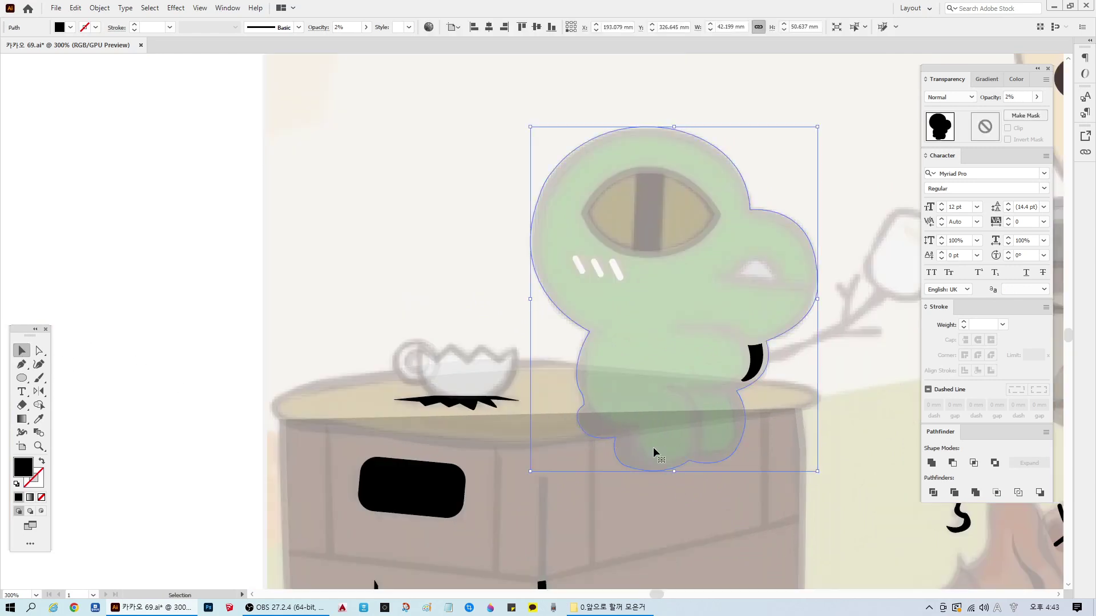
key("ctrl+shift+a")
scroll(657, 598, "right", 5)
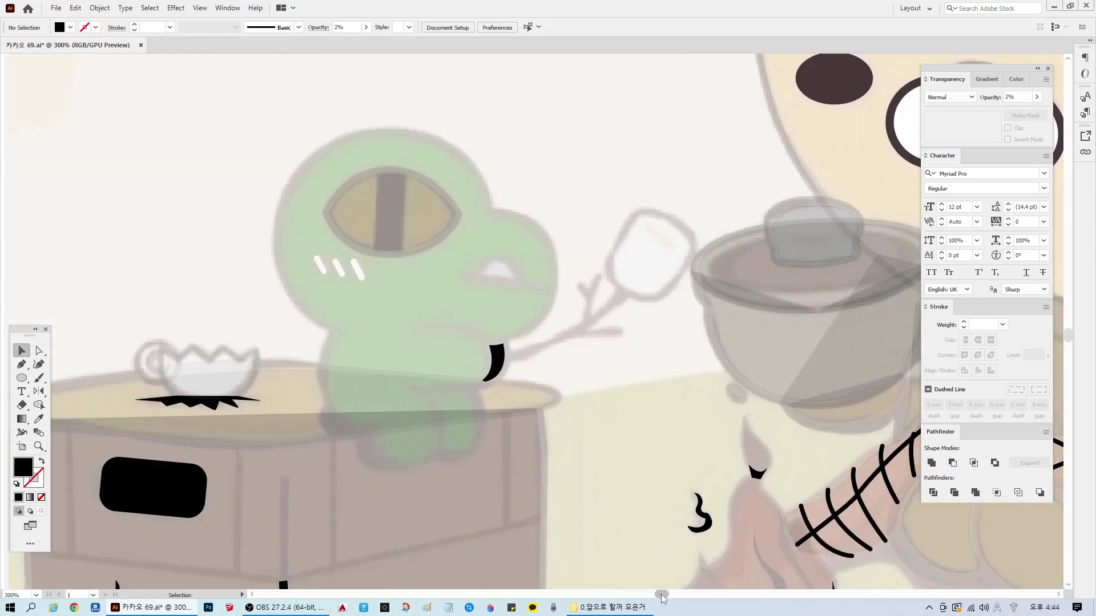
Step: Start a Pen path at the far arm for the roasting stick and curve its upper edge up to the marshmallow
scroll(539, 345, "up", 1)
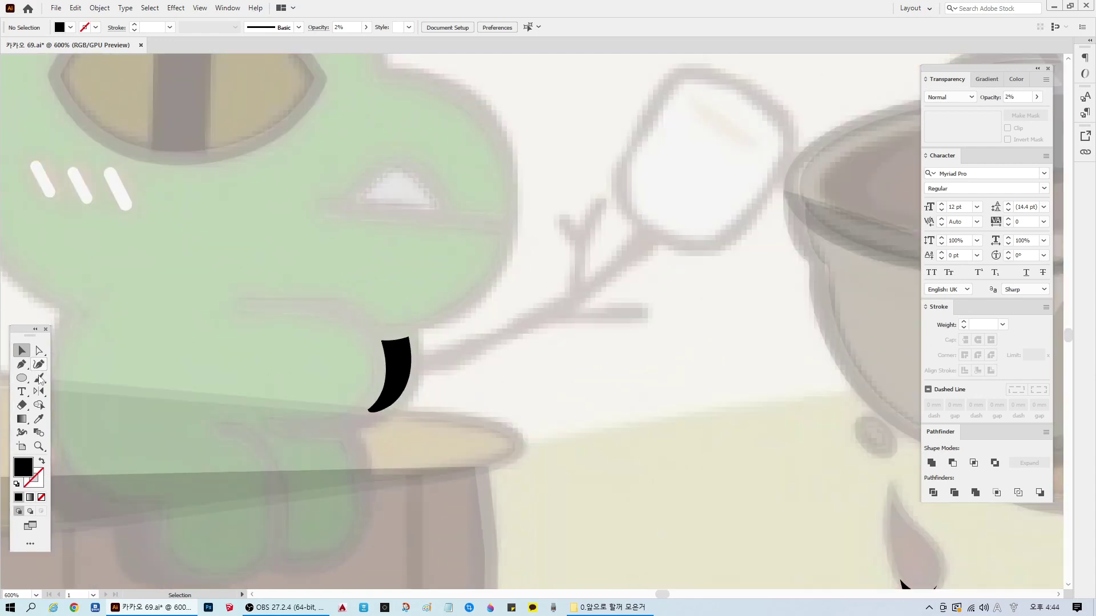
key("p")
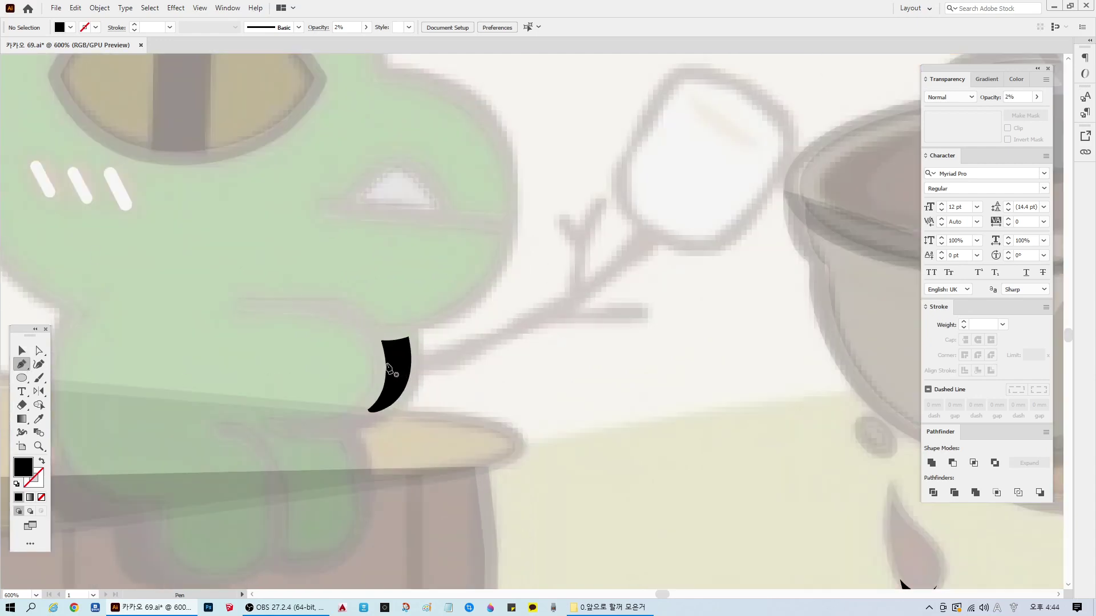
left_click(466, 343)
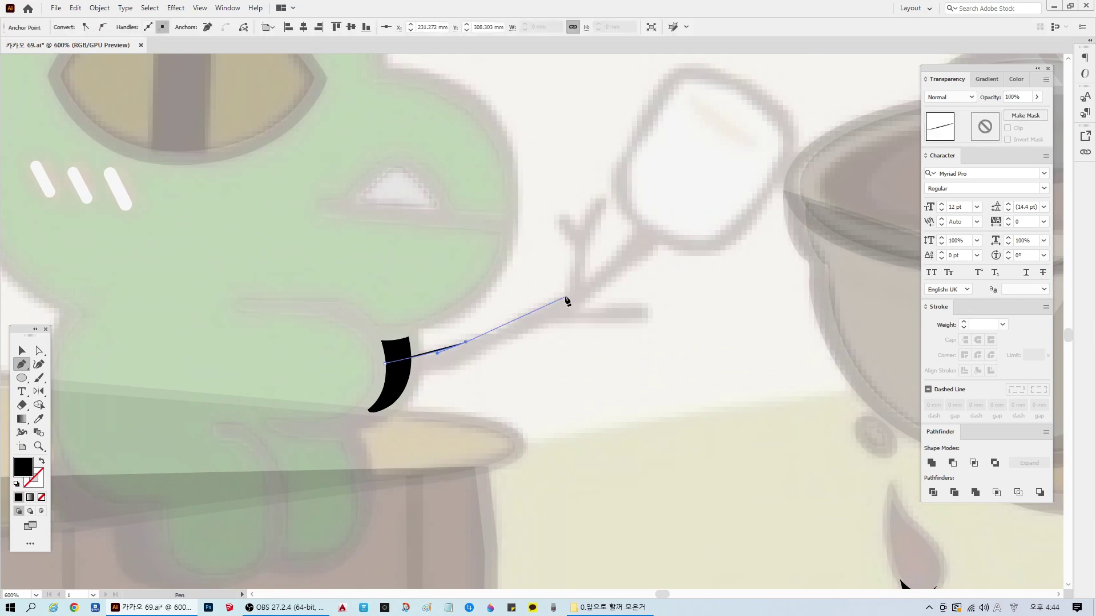
left_click_drag(567, 293, 586, 279)
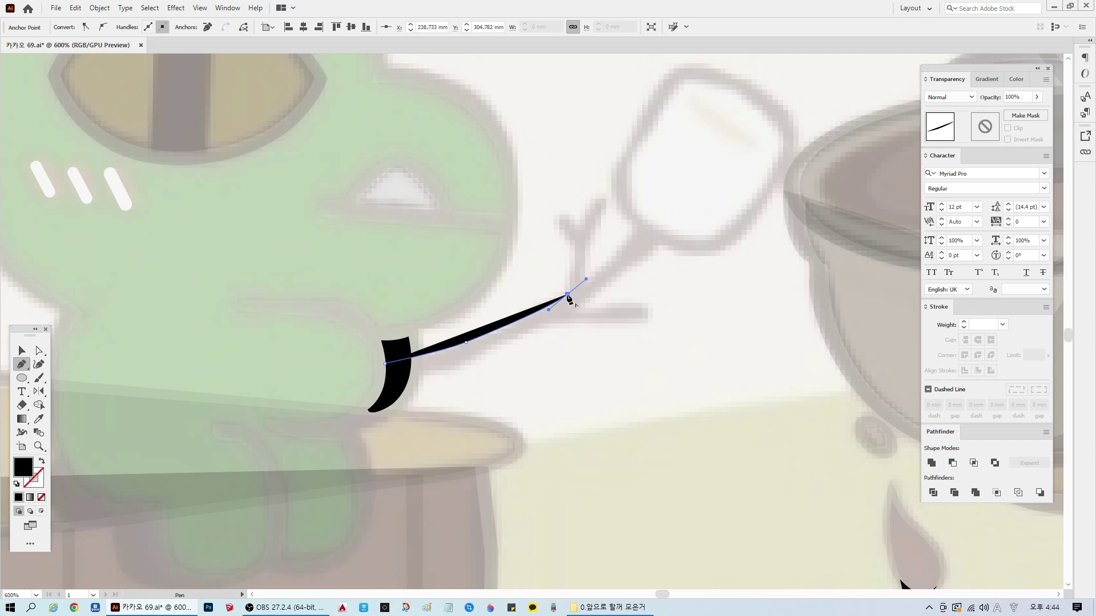
left_click(586, 282)
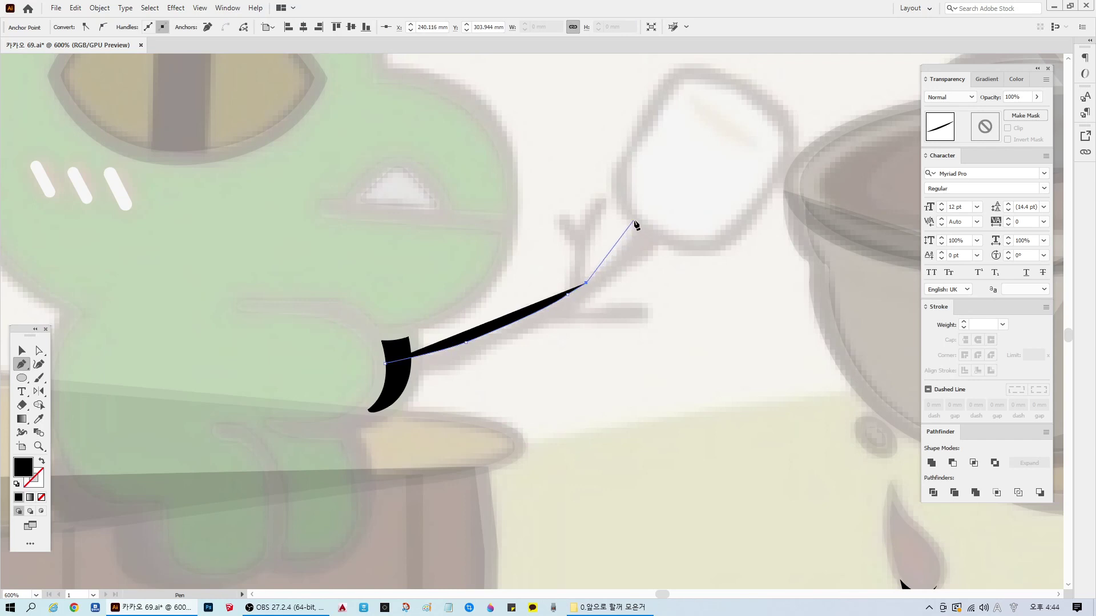
left_click_drag(635, 220, 629, 189)
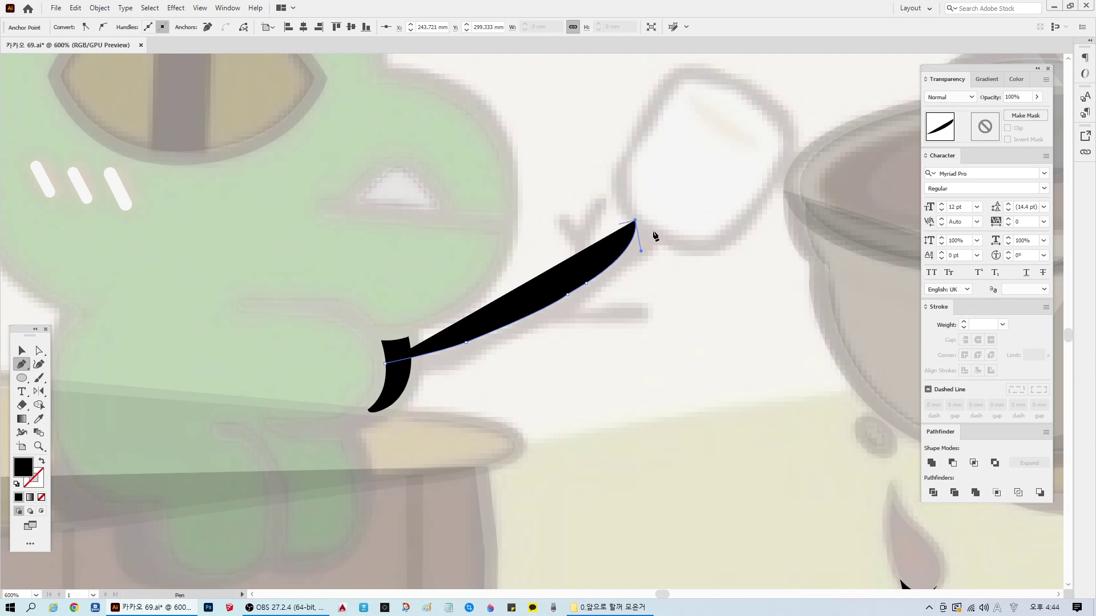
Step: Carry the stick's path across its flared end under the marshmallow and set the path's opacity to 10%
scroll(668, 308, "up", 2)
left_click_drag(635, 276, 670, 304)
left_click(673, 301)
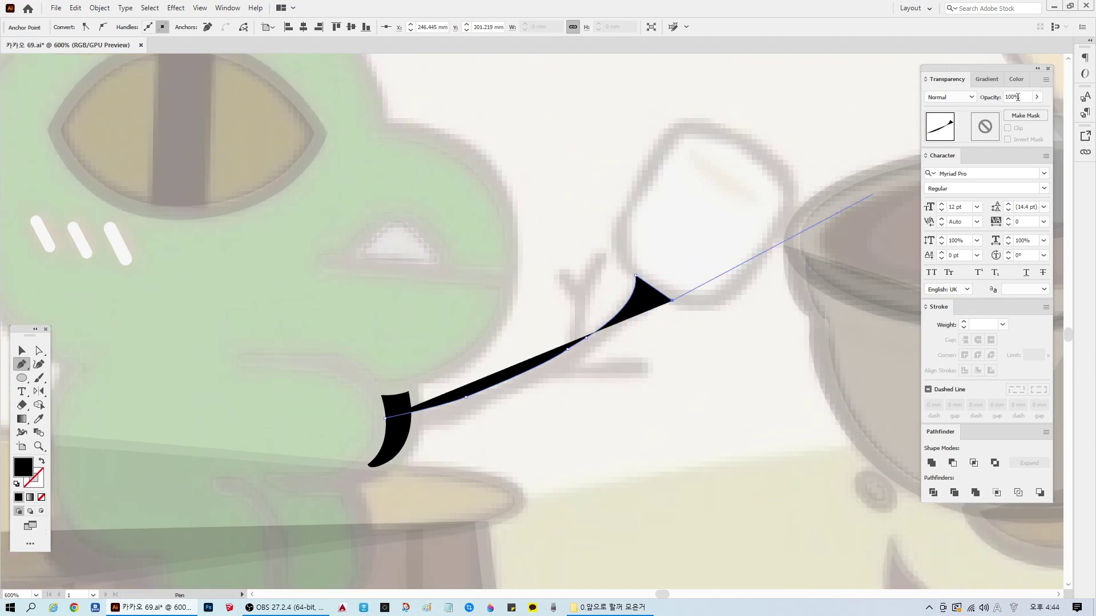
left_click_drag(1020, 97, 928, 94)
type("10")
key("Return")
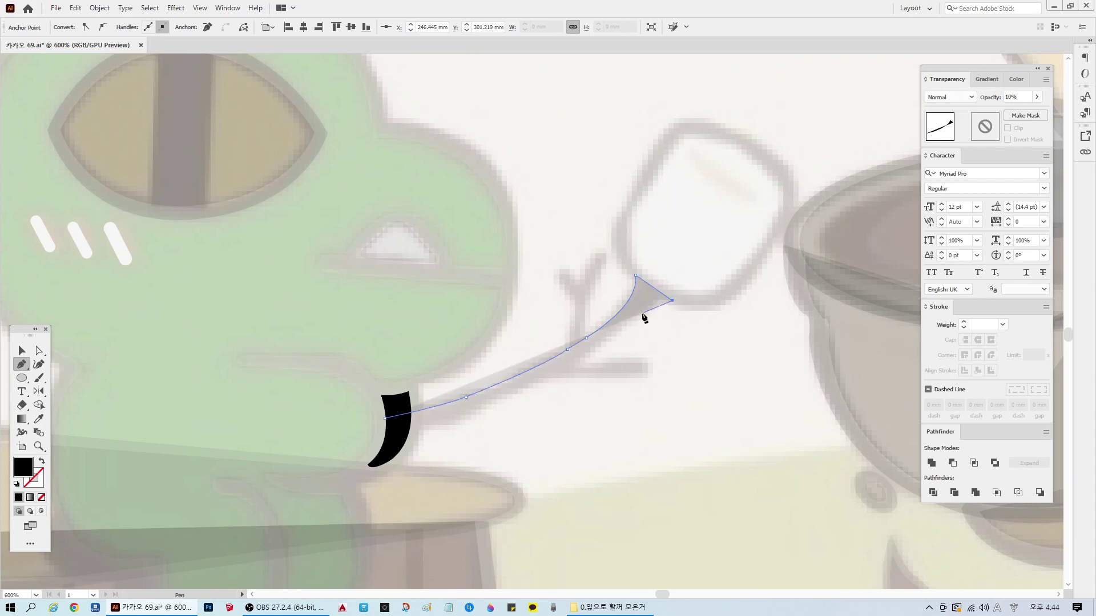
Step: Trace the stick's lower edge back down to the far arm and close the path at its starting point
left_click_drag(643, 313, 633, 323)
left_click(642, 313)
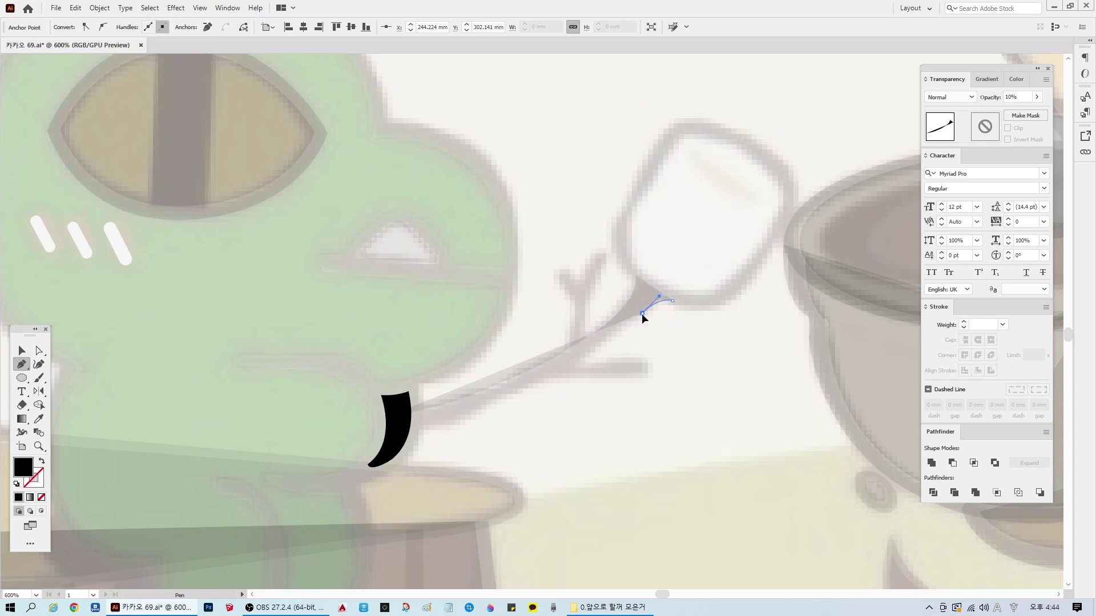
left_click(577, 358)
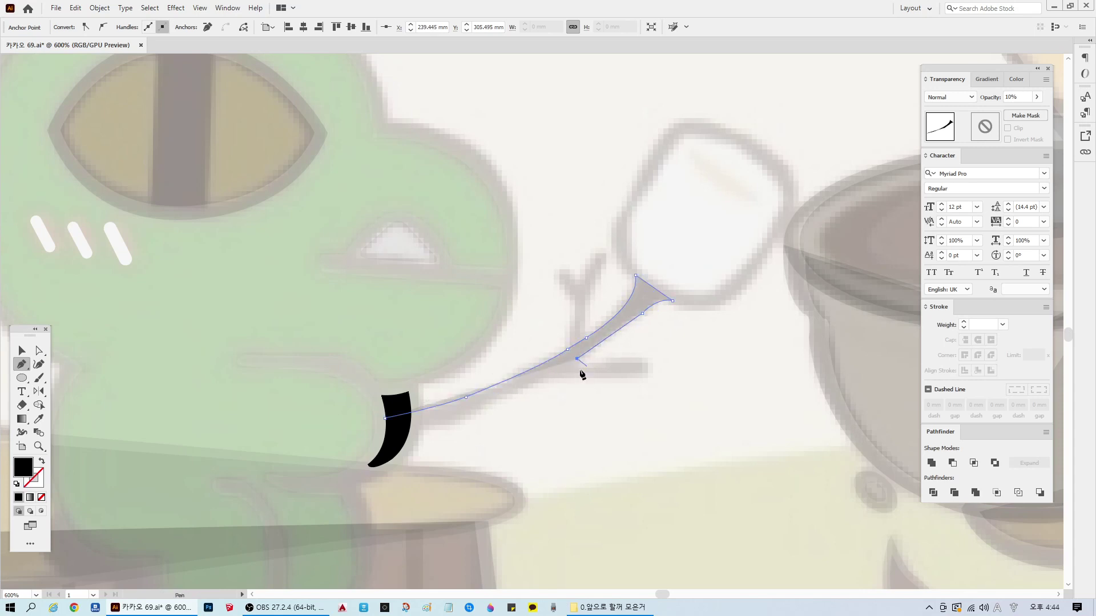
left_click(521, 388)
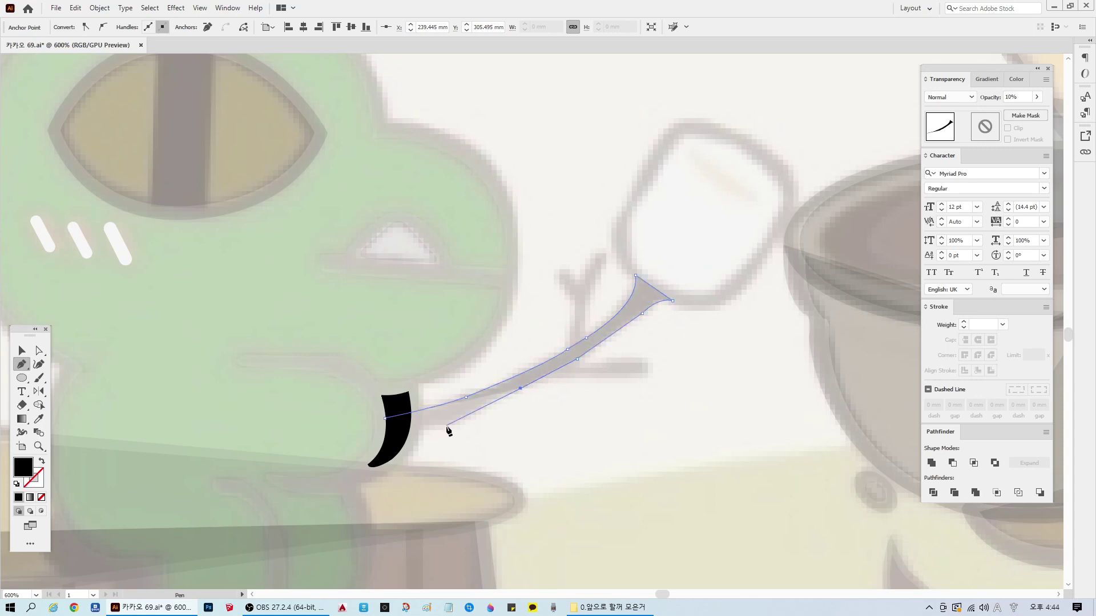
mouse_move(437, 427)
left_mouse_down()
mouse_move(404, 422)
mouse_move(418, 420)
left_mouse_up()
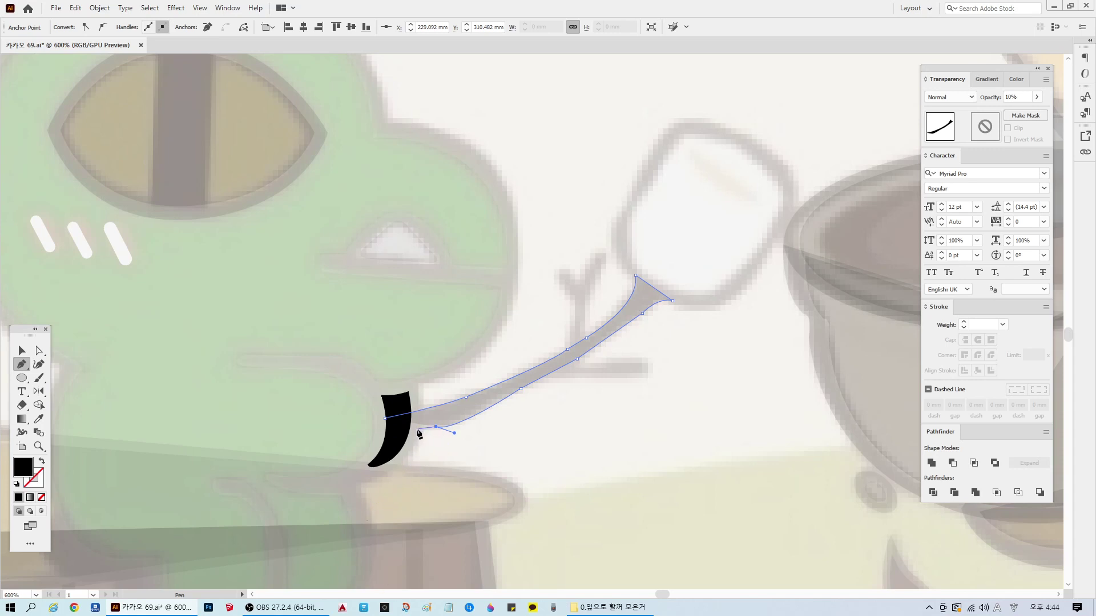
left_click(380, 436)
left_click(384, 418)
left_click(673, 425, "ctrl")
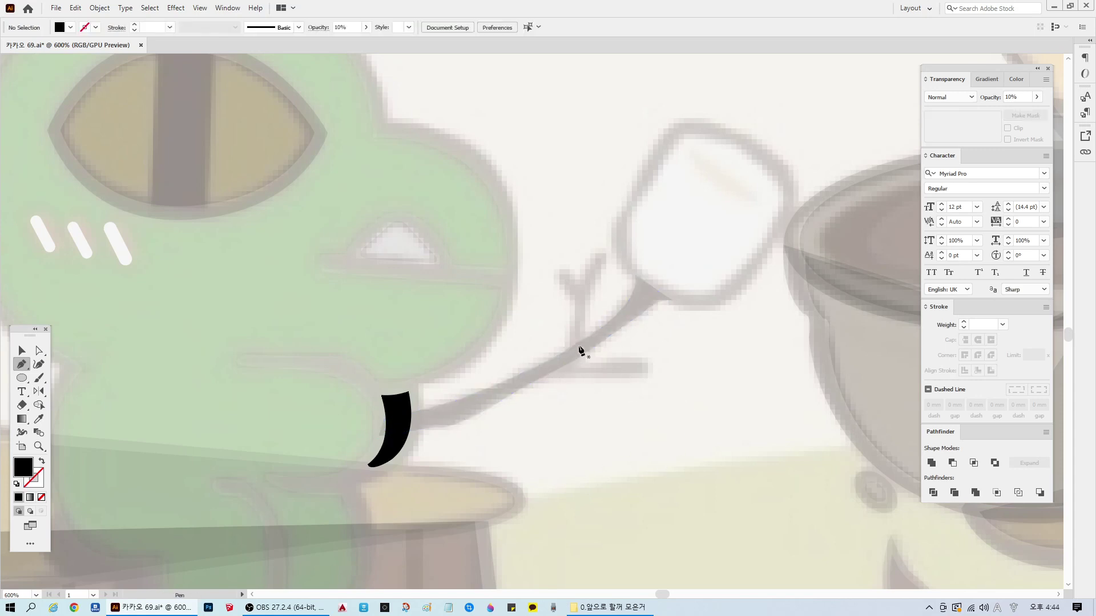
Step: Trace the Y-shaped twig on the stick's upper side with rounded fork tips and close it along the stick
left_click(564, 355)
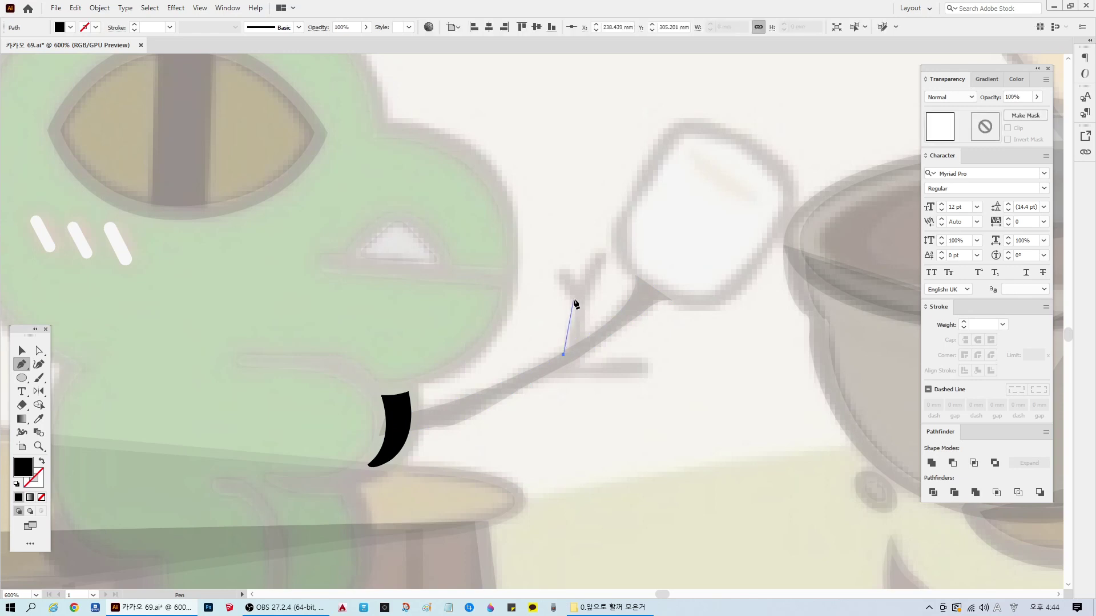
mouse_move(574, 299)
left_mouse_down()
mouse_move(572, 256)
mouse_move(581, 288)
left_mouse_up()
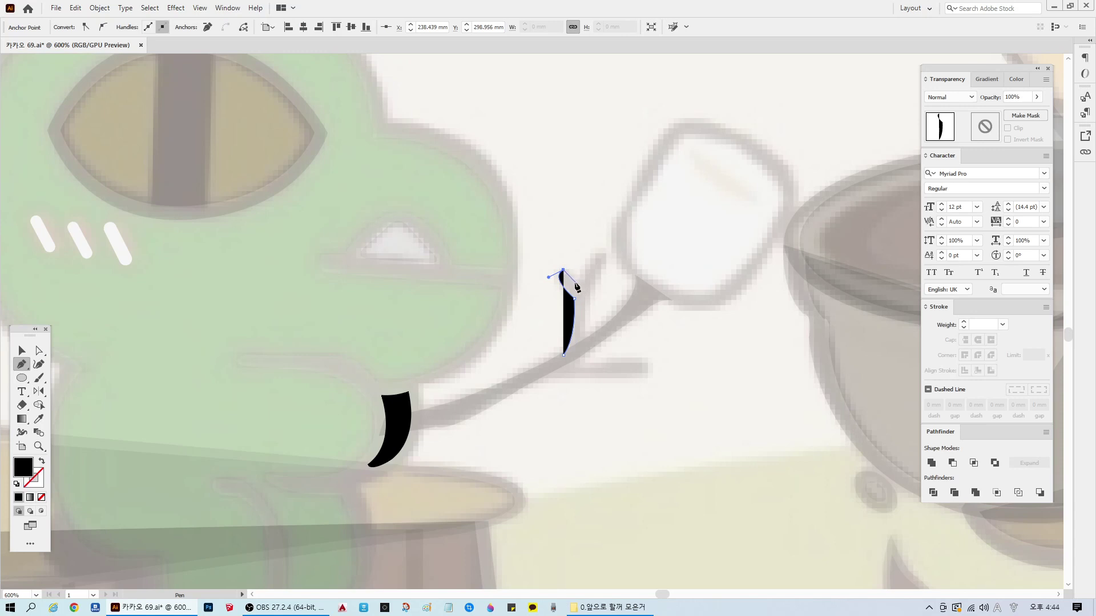
left_click(574, 281)
left_click_drag(591, 261, 610, 255)
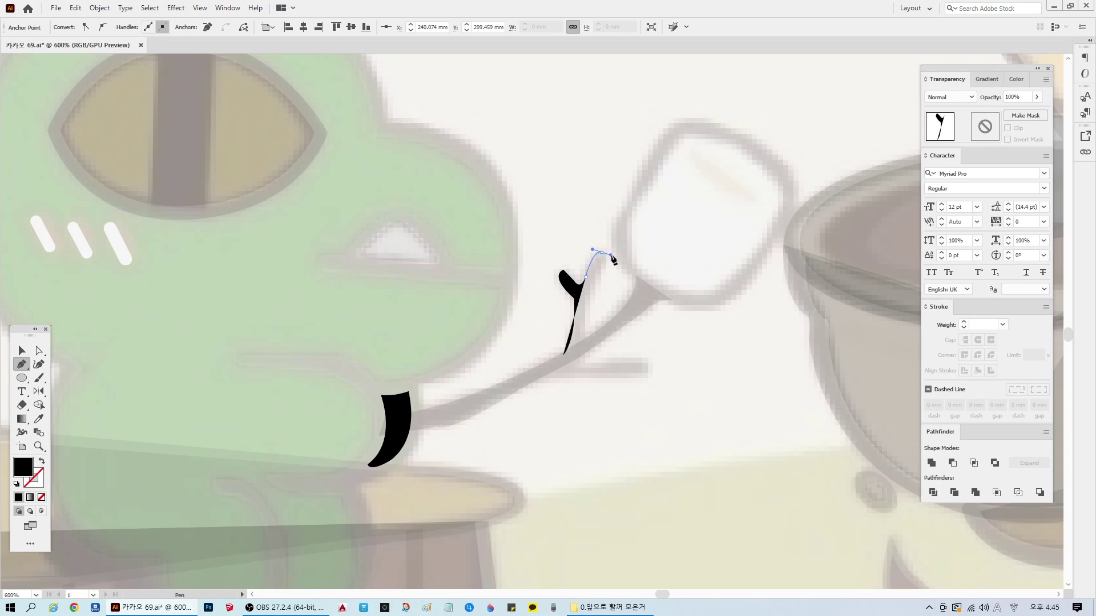
left_click_drag(592, 293, 602, 337)
left_click(588, 340)
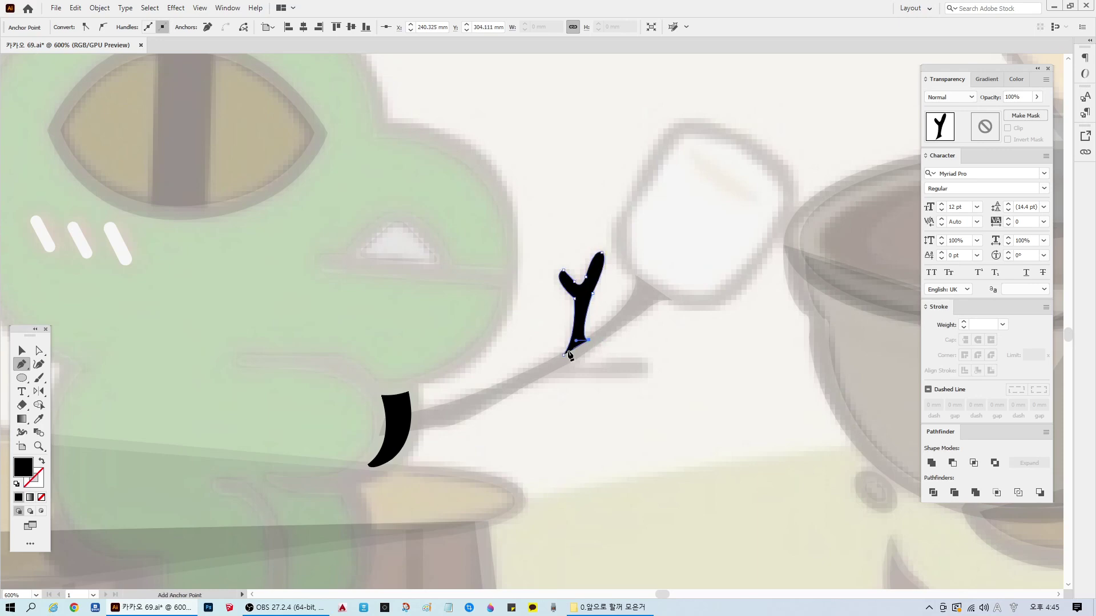
left_click(562, 358)
left_click(668, 433, "ctrl")
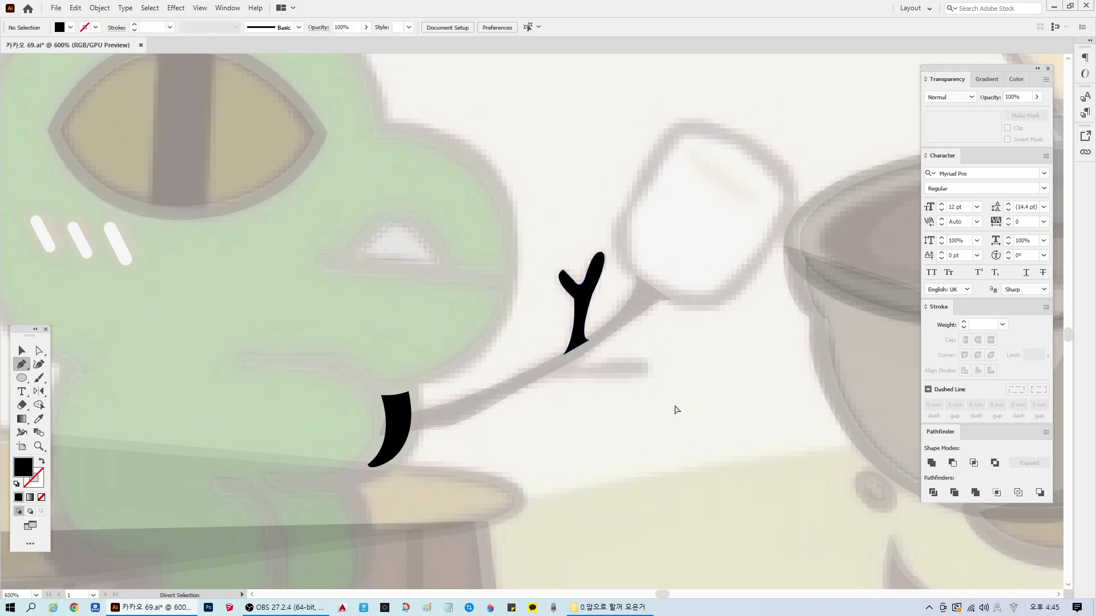
Step: Trace the horizontal twig on the stick's underside with a rounded tip, tapering its base along the stick, and close the shape
left_click(580, 353)
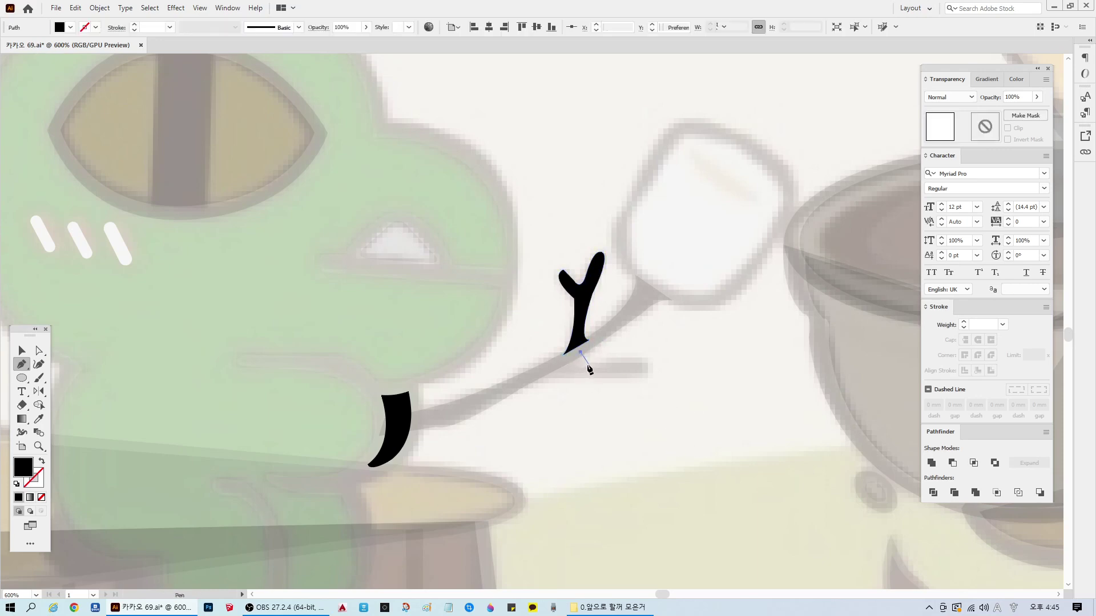
left_click_drag(614, 360, 609, 363)
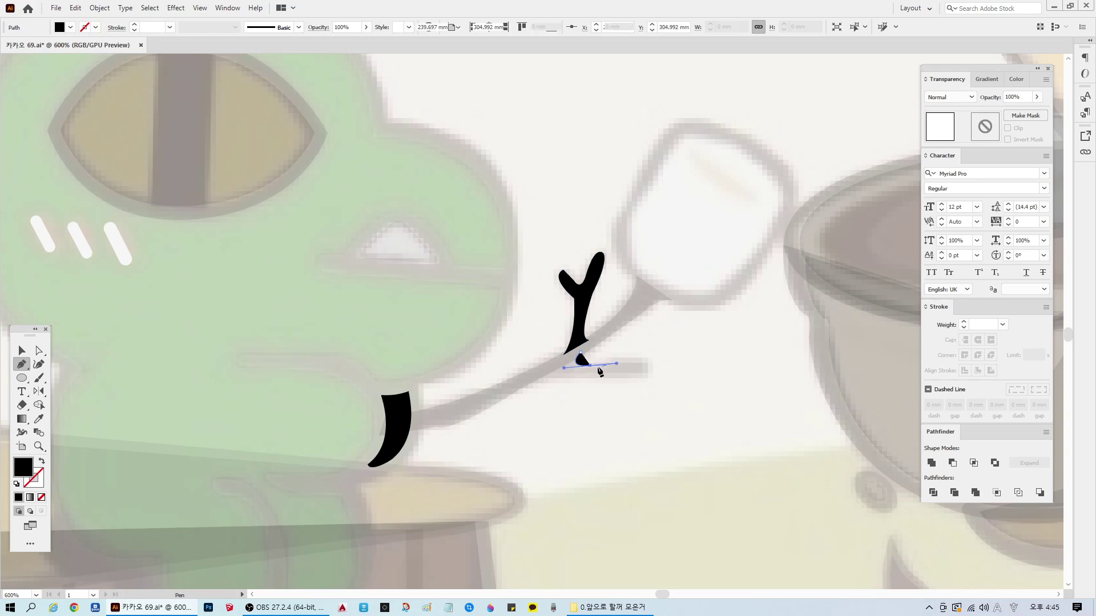
left_click(610, 362)
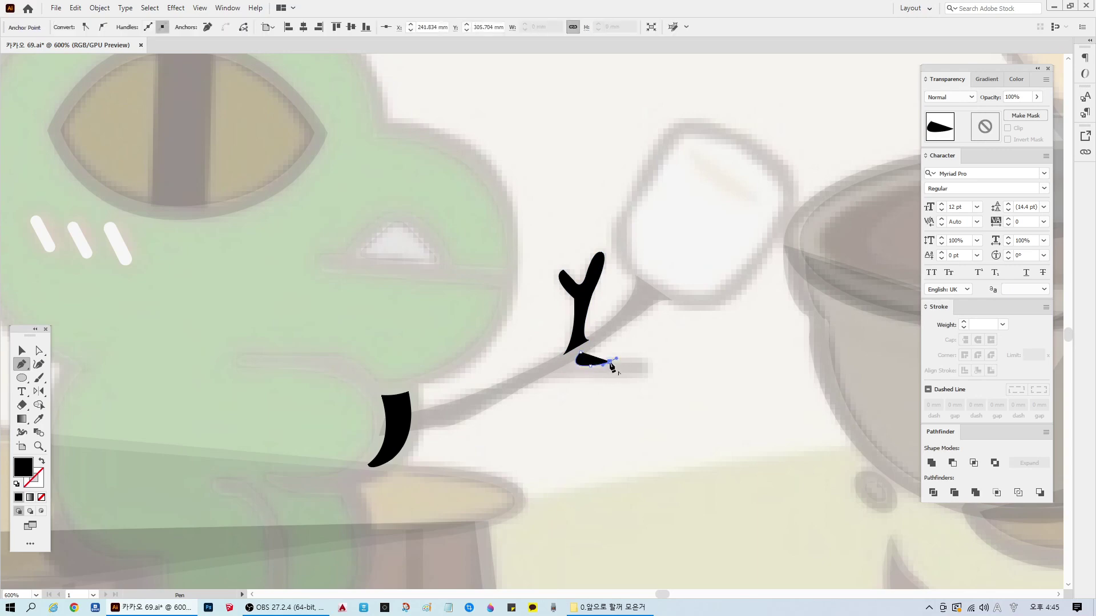
left_click_drag(649, 373, 652, 377)
left_click_drag(557, 381, 565, 378)
key("ctrl+z")
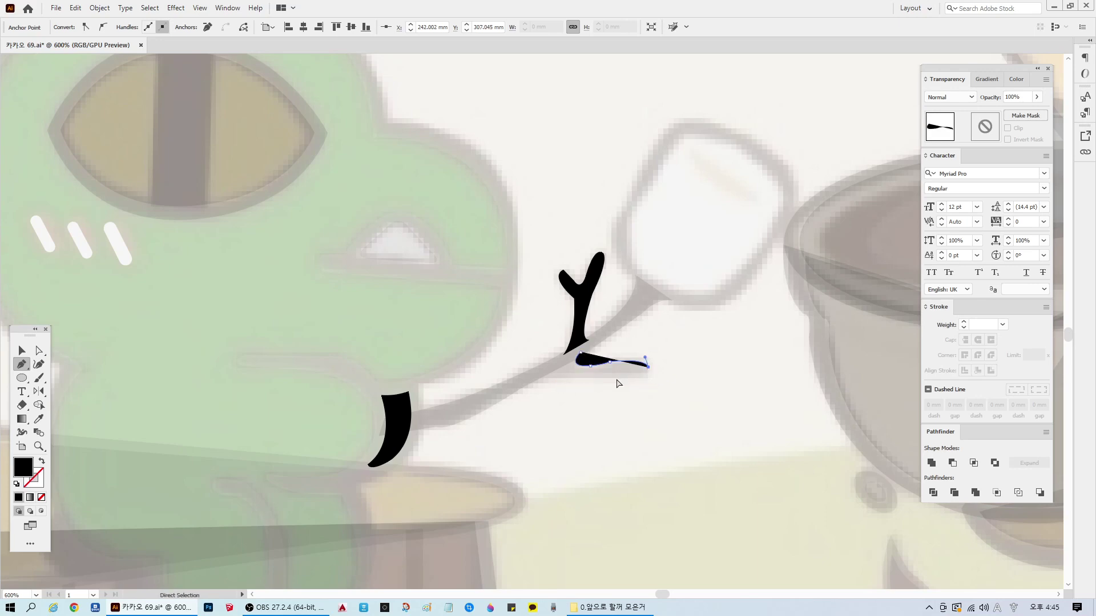
left_click_drag(574, 375, 487, 402)
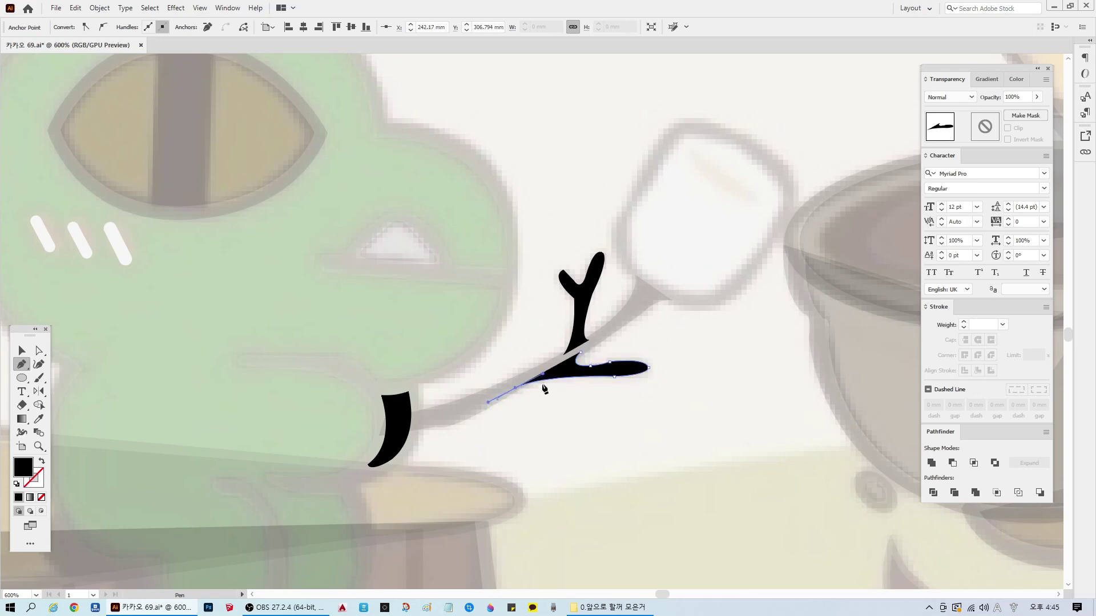
left_click(516, 388)
left_click(580, 353)
left_click(694, 408, "ctrl")
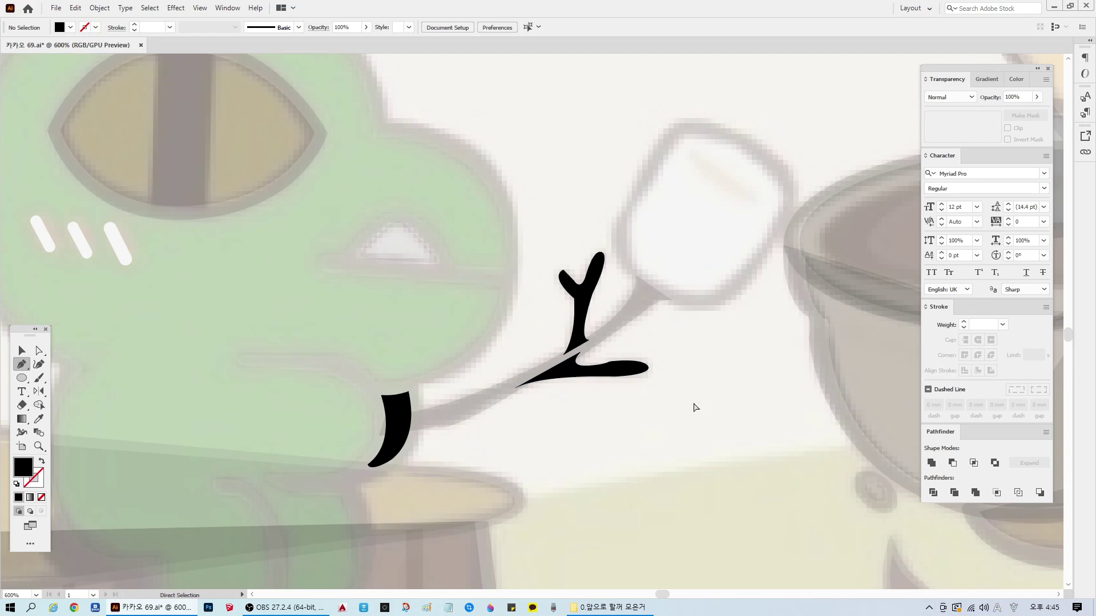
Step: Start a Pen path where the stick meets the marshmallow and curve its outer outline up and over the top edge
scroll(838, 180, "up", 1)
scroll(837, 186, "up", 1)
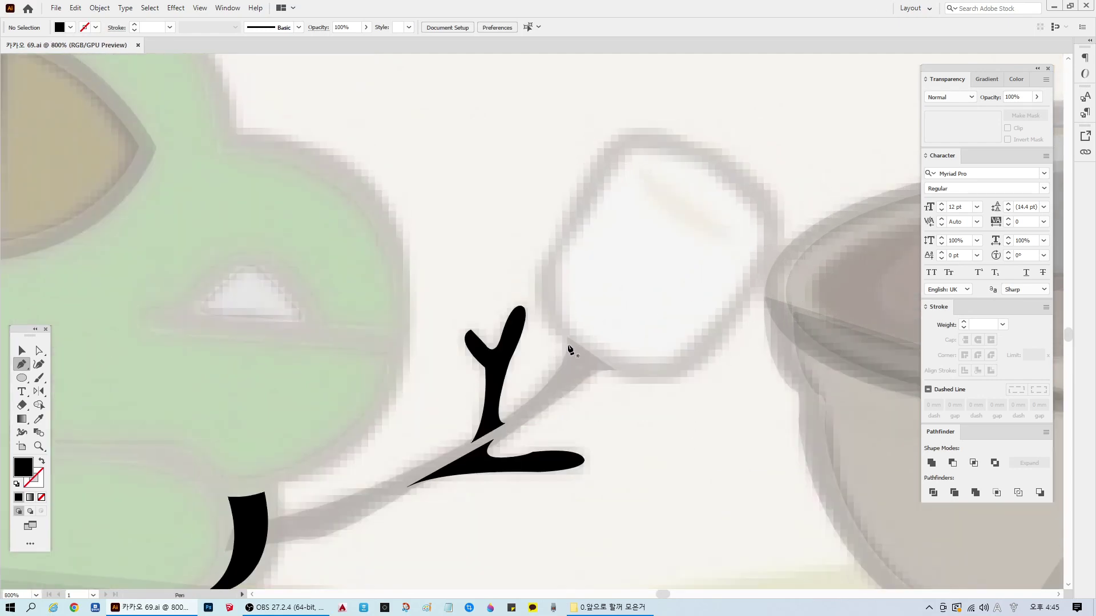
left_click_drag(567, 340, 573, 187)
left_click(570, 210)
left_click_drag(637, 76, 637, 77)
left_click_drag(634, 131, 714, 150)
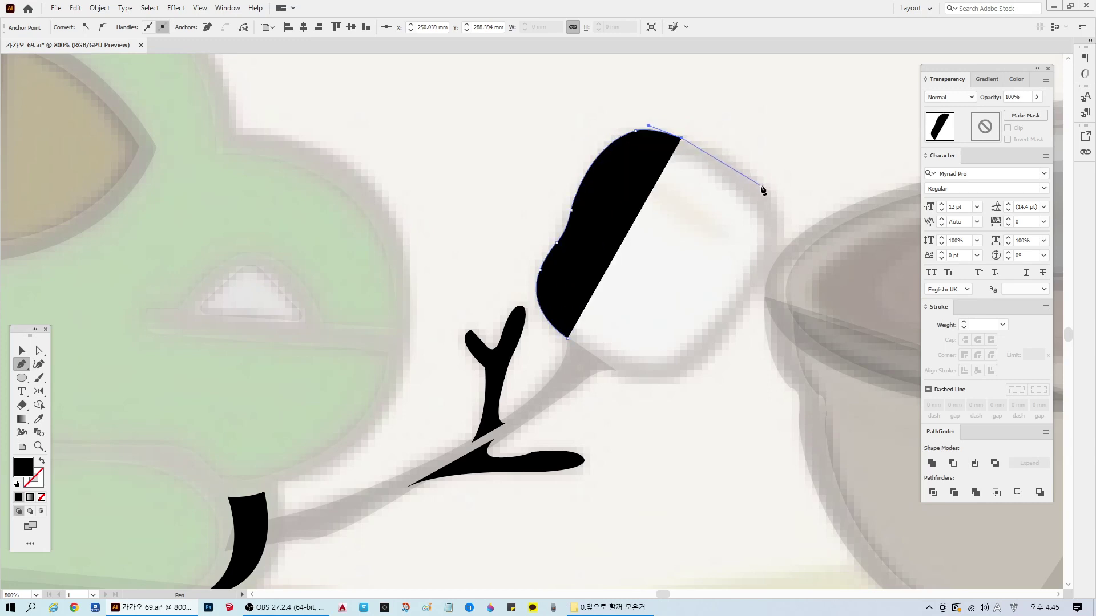
left_click_drag(762, 186, 789, 214)
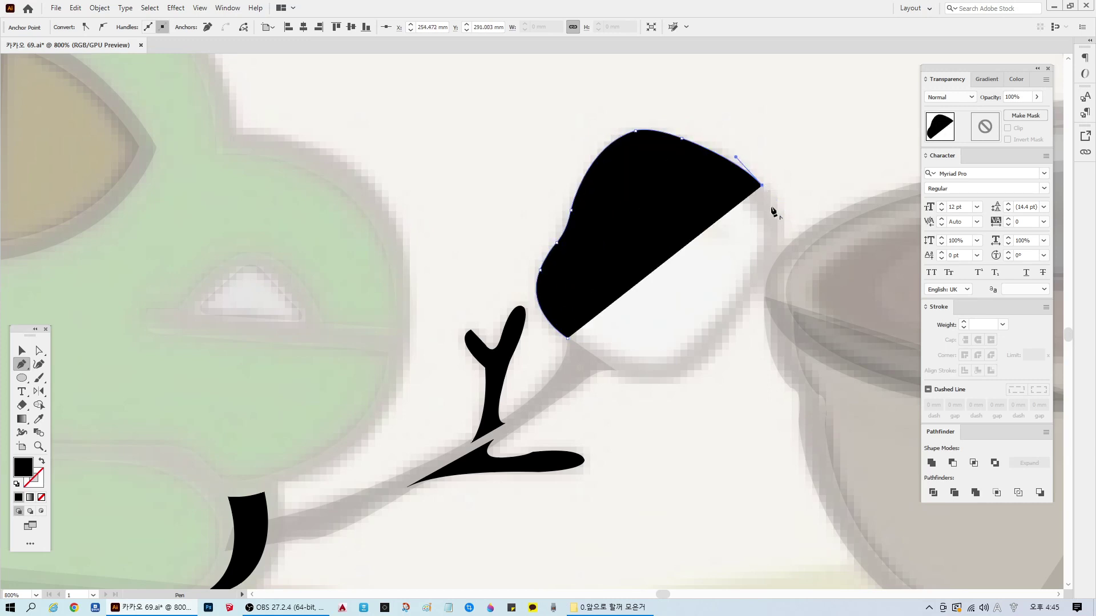
Step: Curve the marshmallow's outline down the pot side and around its rounded base, closing the shape at its starting point
left_click_drag(763, 288, 714, 349)
left_click(763, 289)
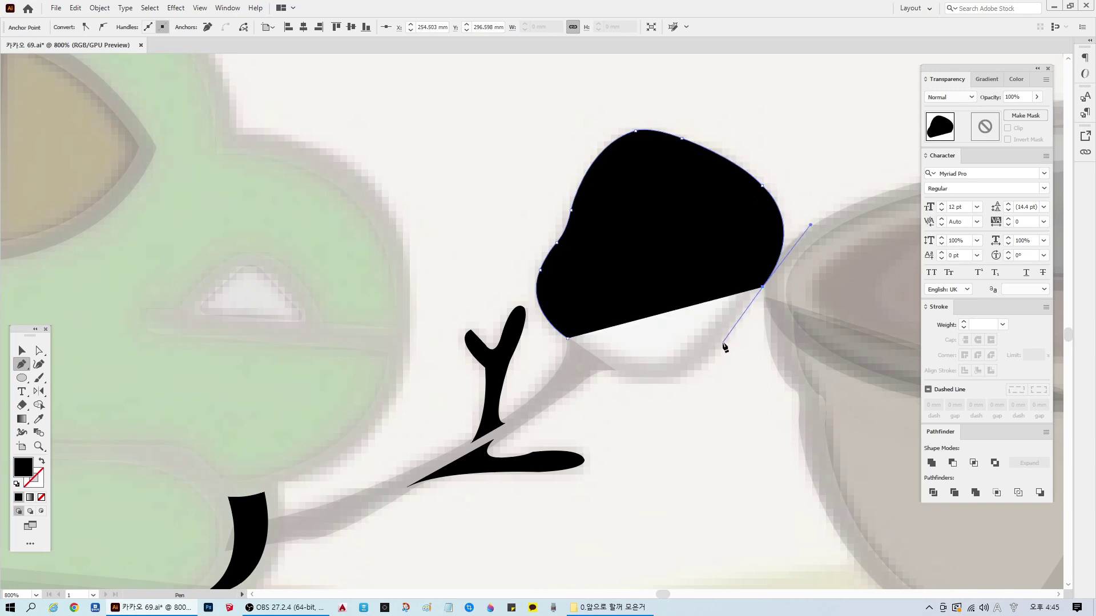
left_click(723, 341)
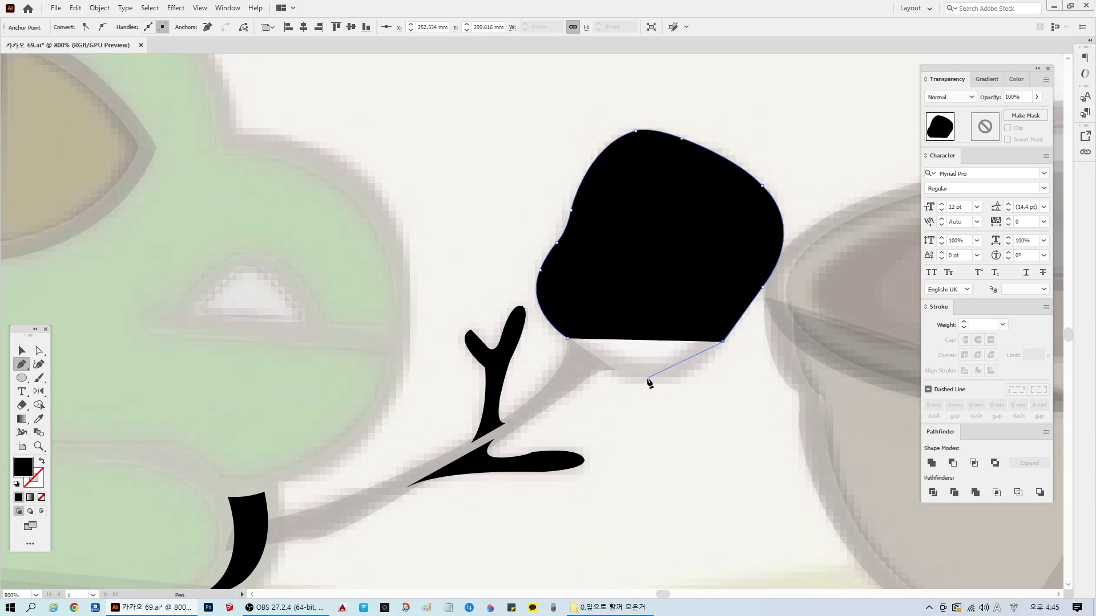
left_click_drag(648, 380, 597, 362)
left_click(647, 380)
key("ctrl+z")
key("ctrl+z")
left_click(610, 370)
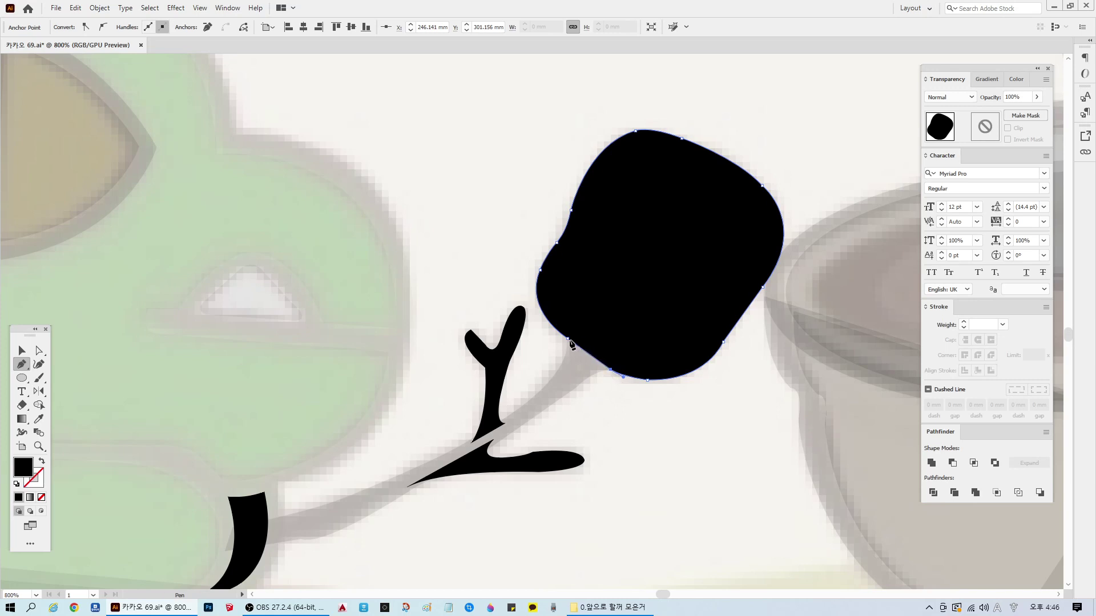
left_click(568, 339)
left_click(641, 416, "ctrl")
Step: Set the marshmallow shape's opacity to 2%
left_click(23, 351)
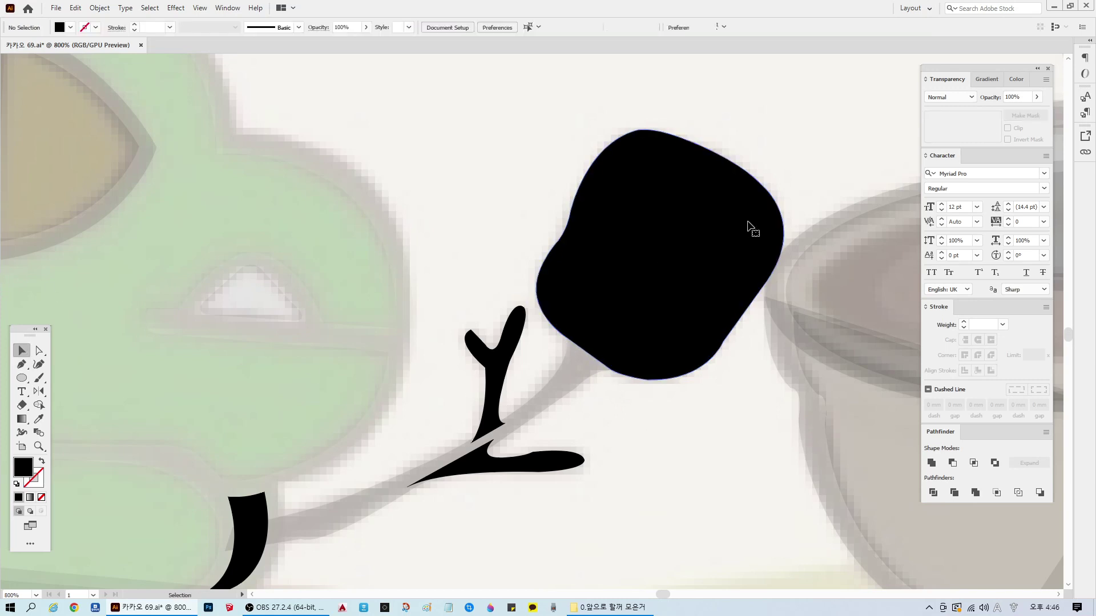
left_click(746, 225)
left_click(1012, 96)
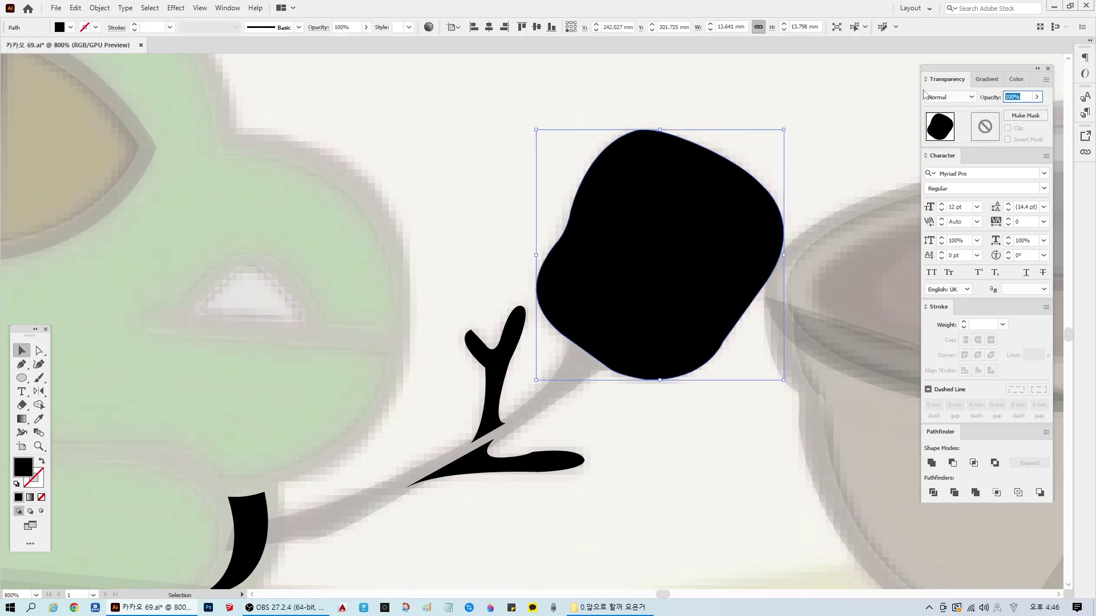
type("2")
key("Return")
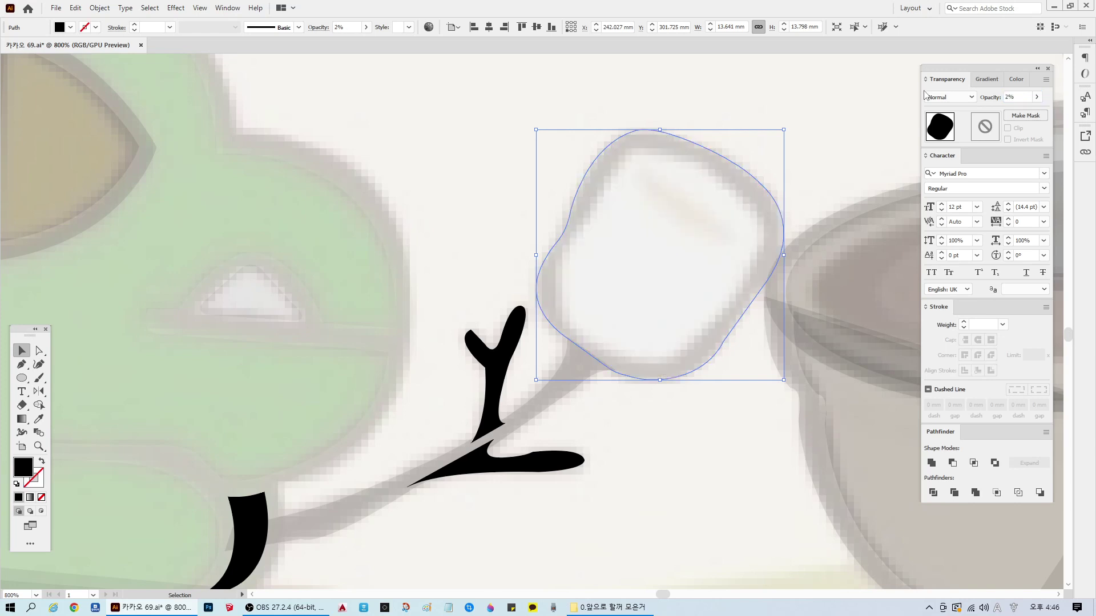
Step: Paste a marshmallow copy in front, shrink it to about 11.5 by 11.8 mm inside the outline, and move it over the pot's rim
key("f")
key("shift+f")
left_click_drag(785, 133, 763, 151)
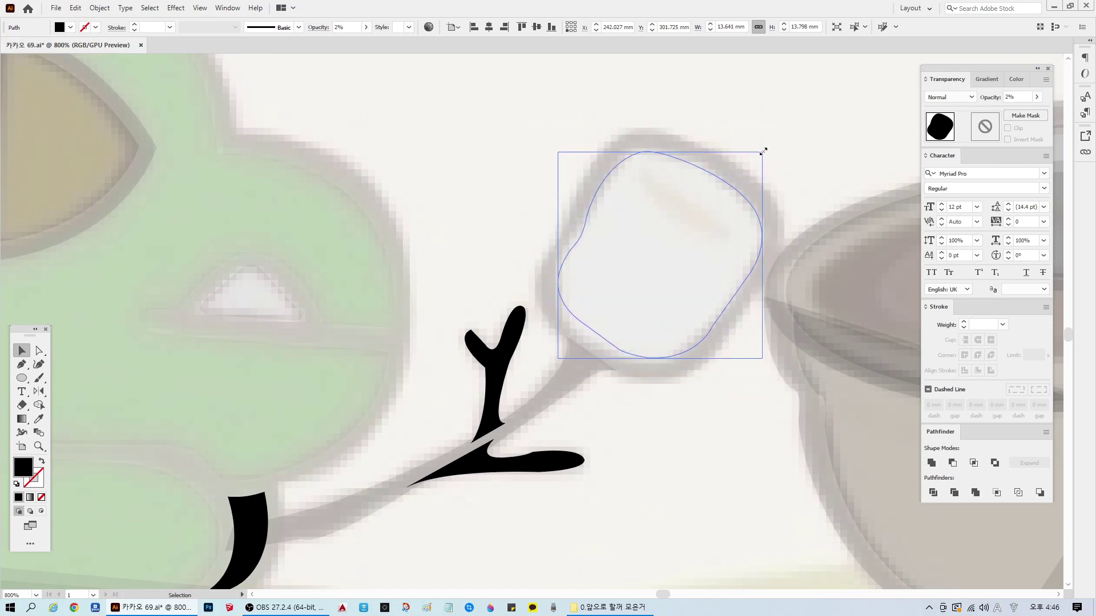
left_click_drag(557, 359, 553, 366)
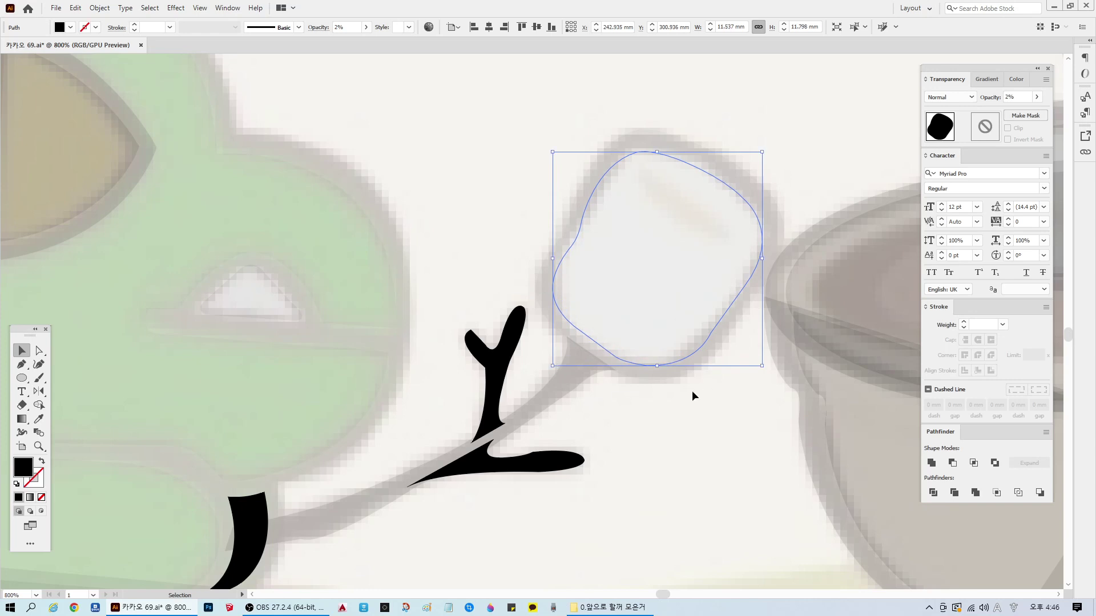
left_click(630, 414)
left_click_drag(679, 301, 840, 237)
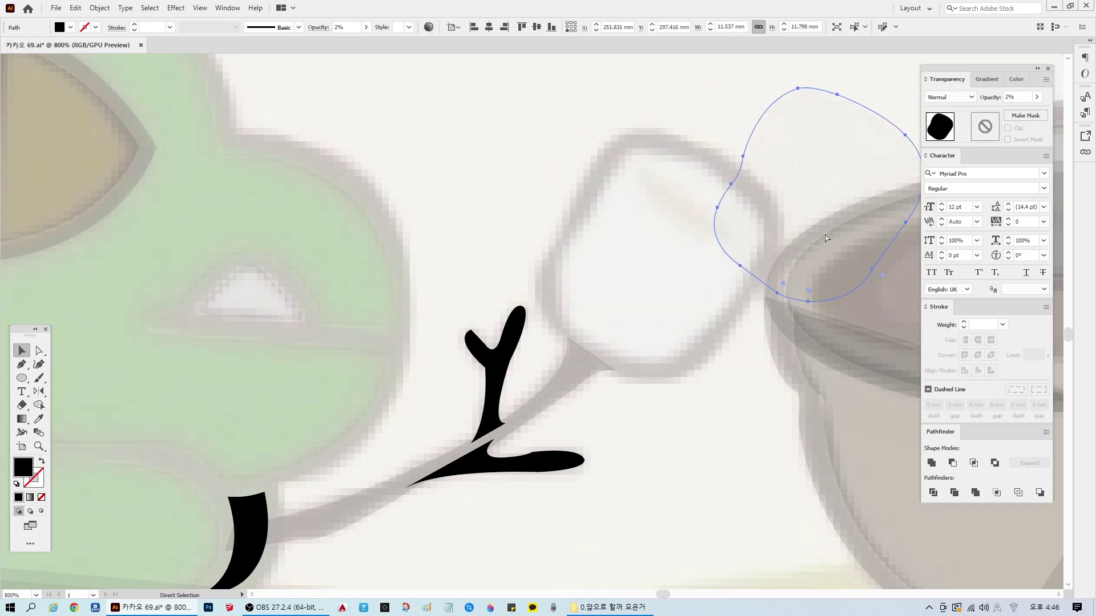
Step: Undo moving the marshmallow copy and nudge its lower anchor points outward where the stick joins the base
key("ctrl+z")
left_click(39, 351)
left_click(602, 355)
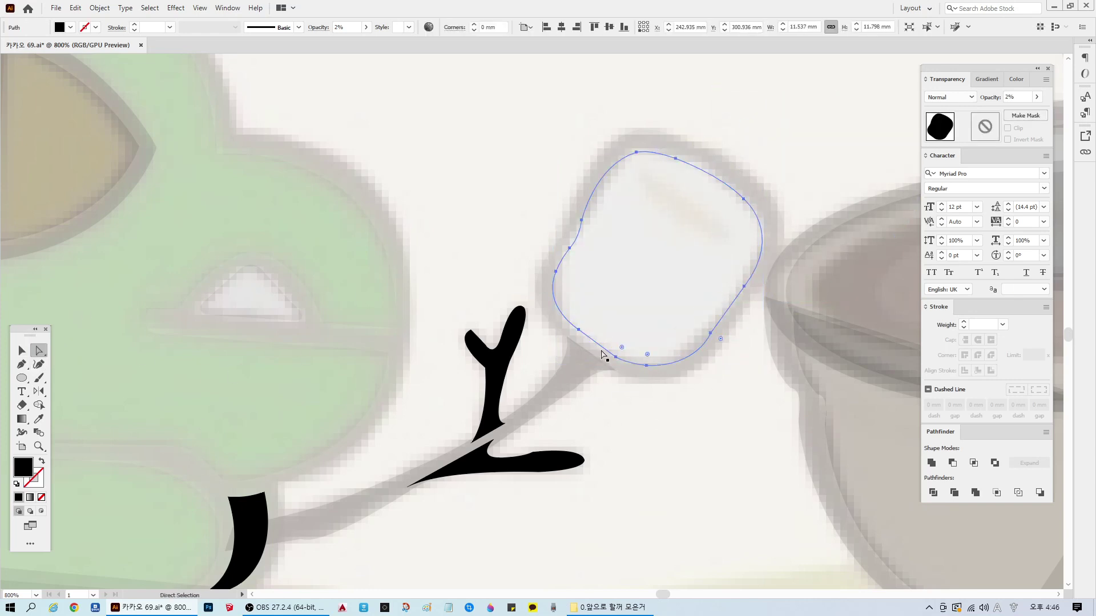
left_click(615, 358)
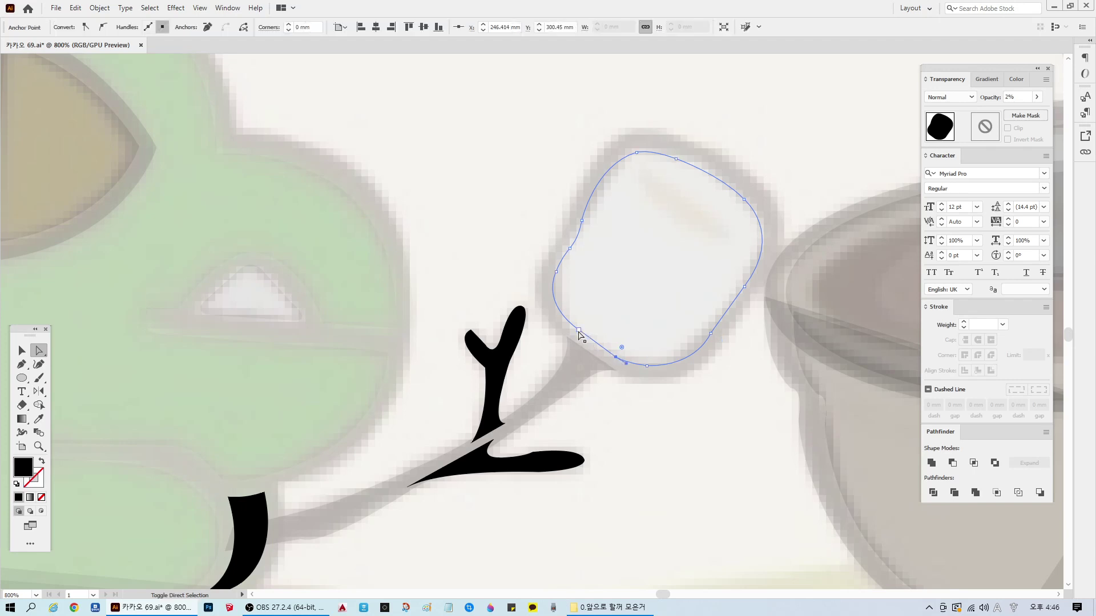
left_click_drag(616, 357, 613, 363)
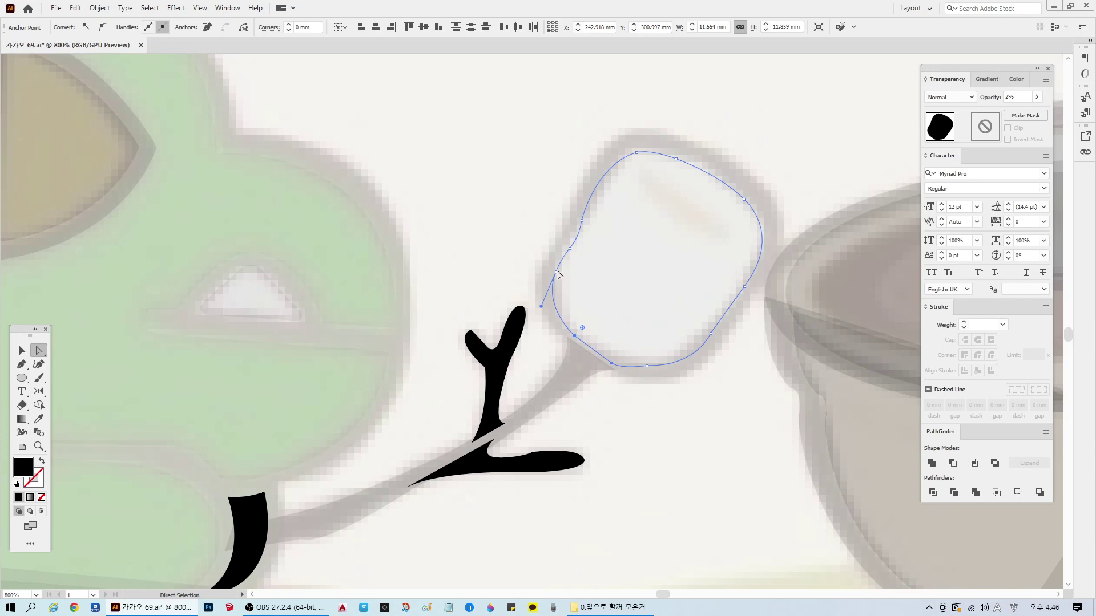
left_click(558, 273)
left_click(669, 424)
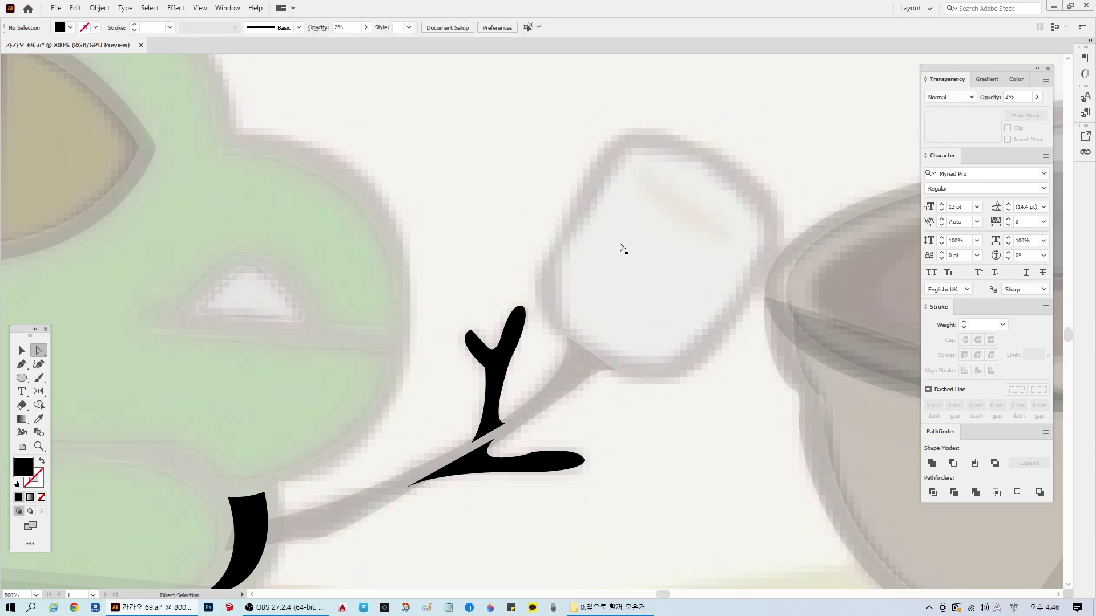
Step: Draw a thin crescent crease about 5.3 by 3.9 mm inside the marshmallow's upper part with the Pen tool
scroll(739, 246, "down", 3)
scroll(762, 216, "up", 2)
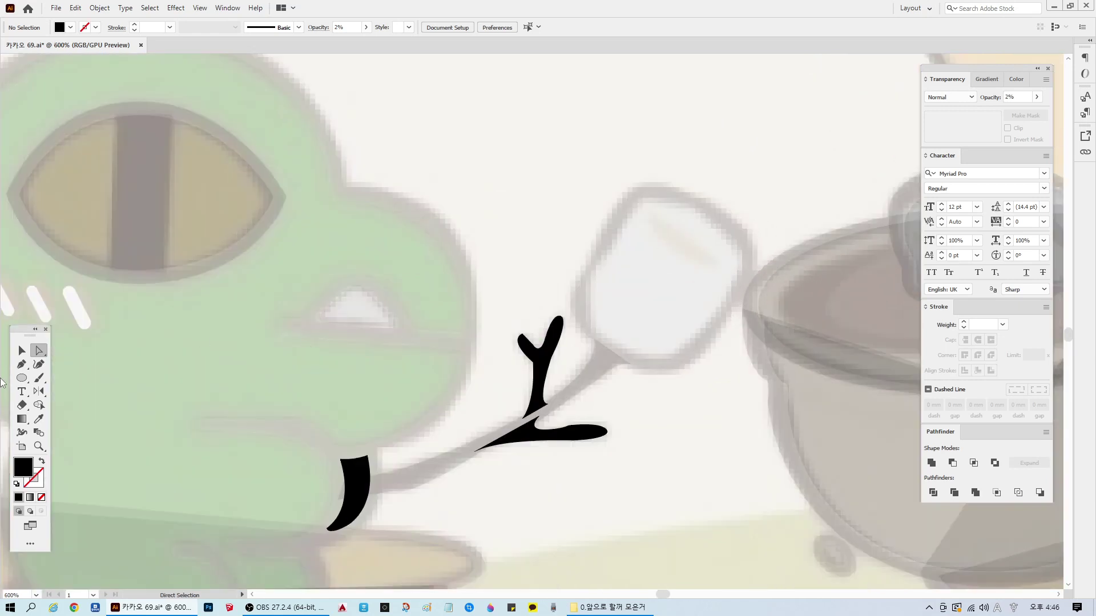
left_click(21, 365)
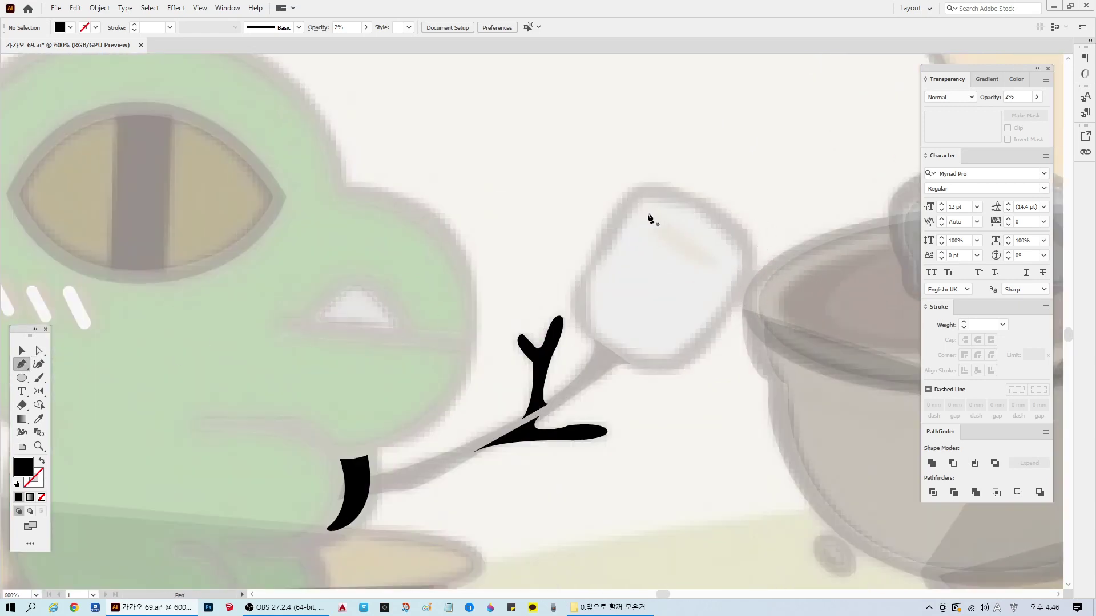
left_click(649, 215)
left_click_drag(720, 266, 780, 265)
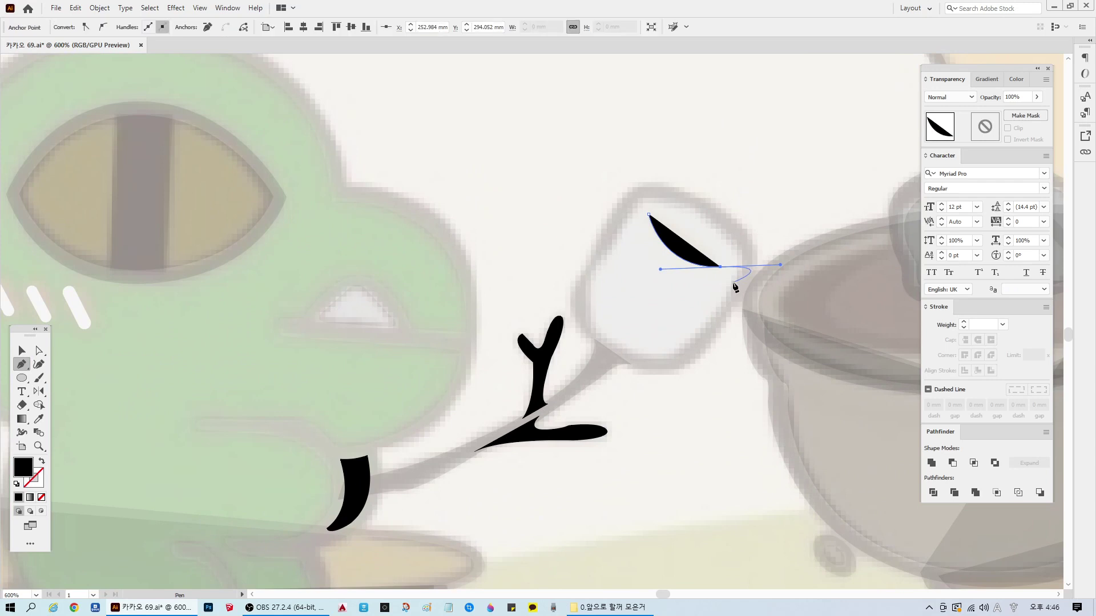
left_click(721, 266)
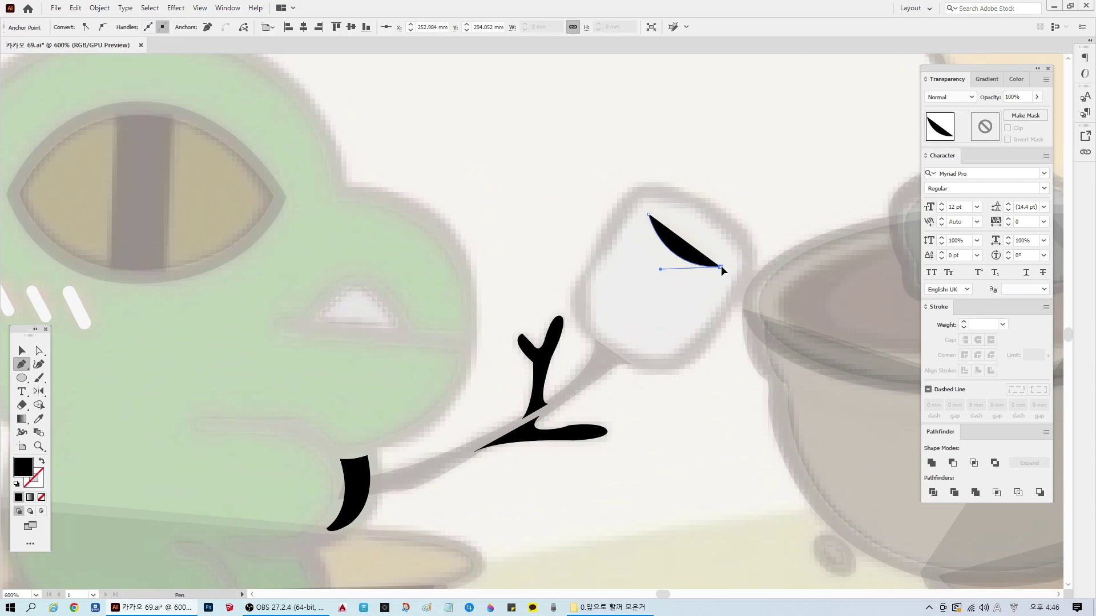
left_click(648, 213)
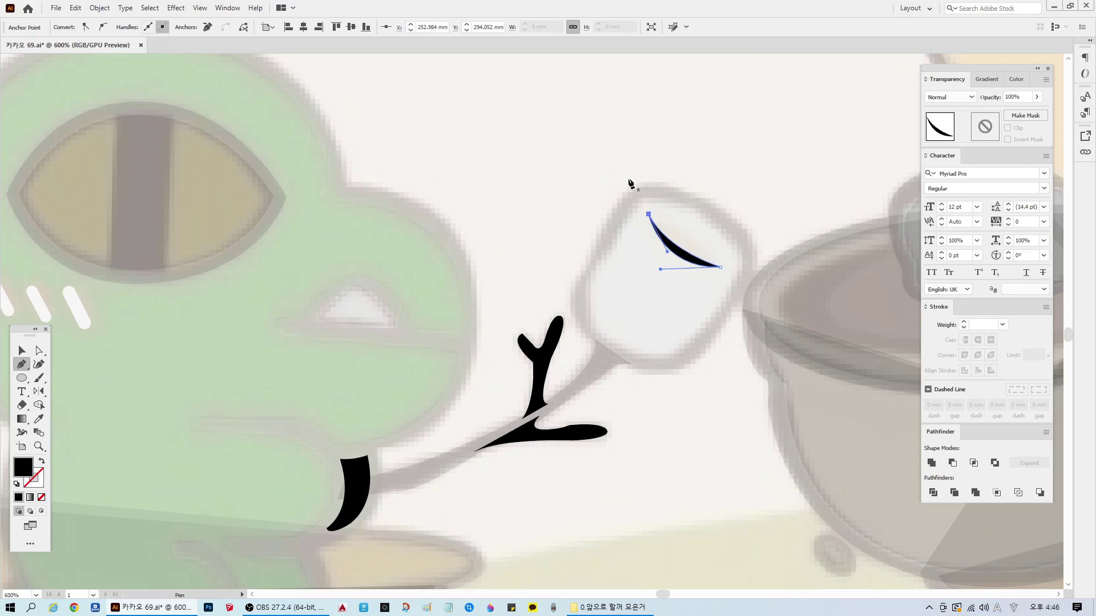
left_click(21, 351)
scroll(756, 342, "down", 5)
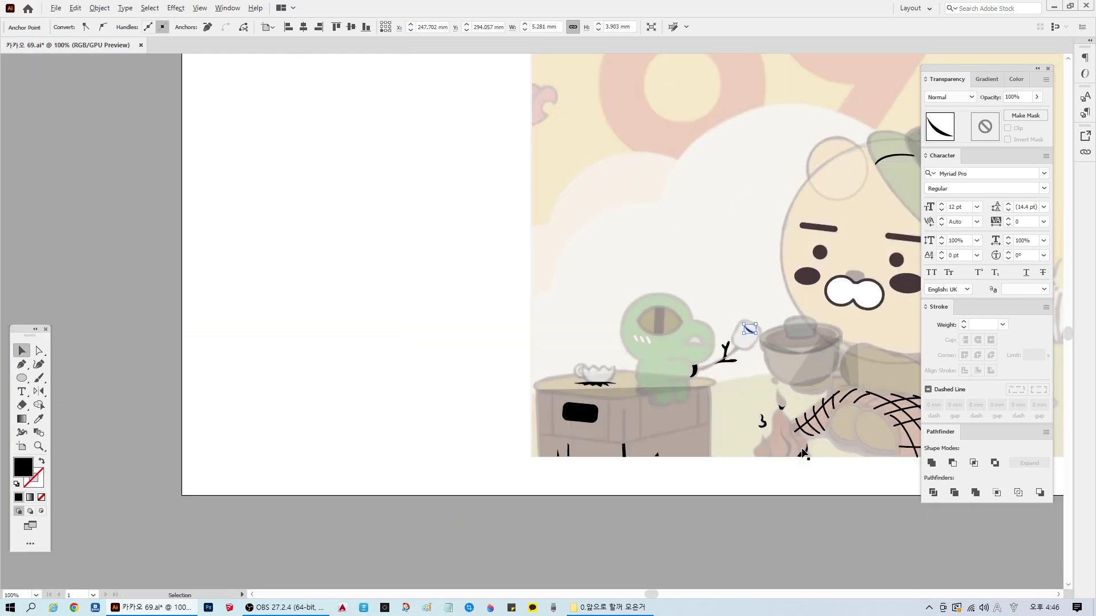
left_click(844, 421)
Step: Save the document
scroll(845, 420, "down", 2)
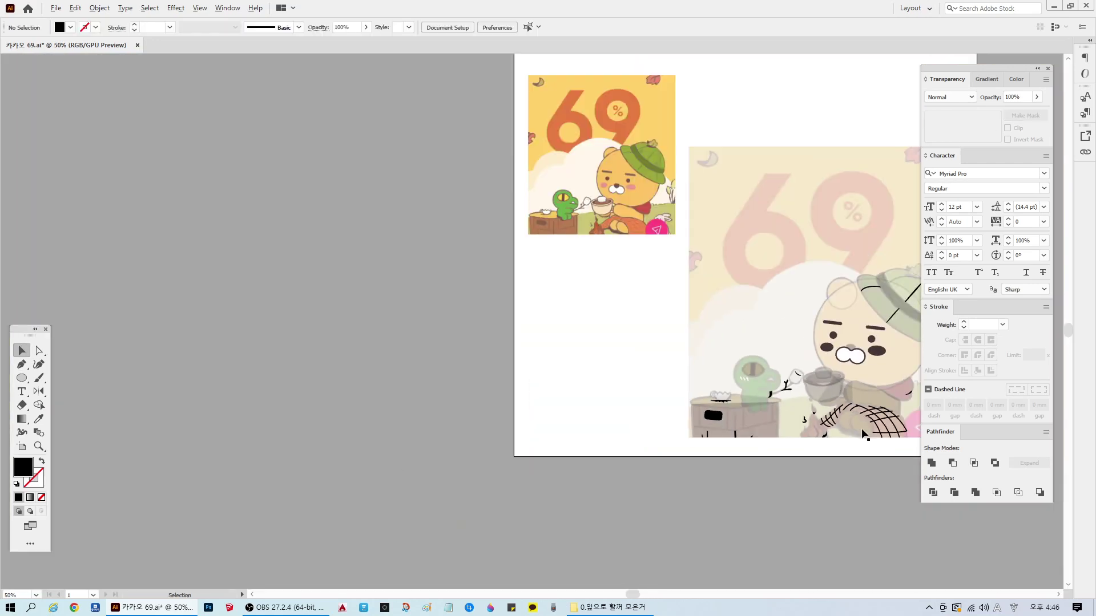
left_click(39, 446)
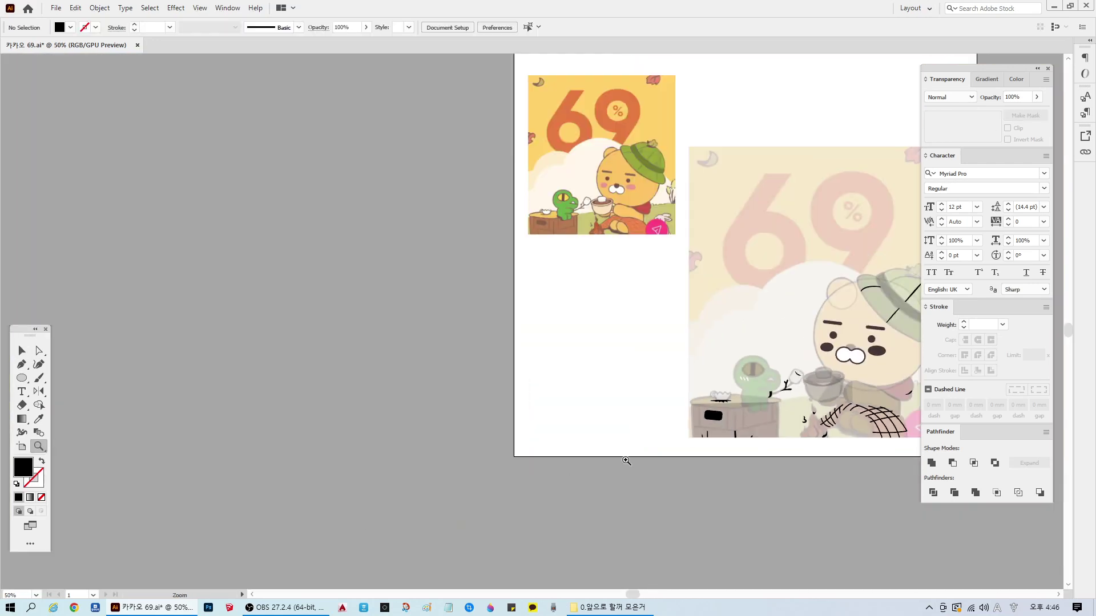
left_click(803, 353)
scroll(565, 421, "up", 1)
key("ctrl+s")
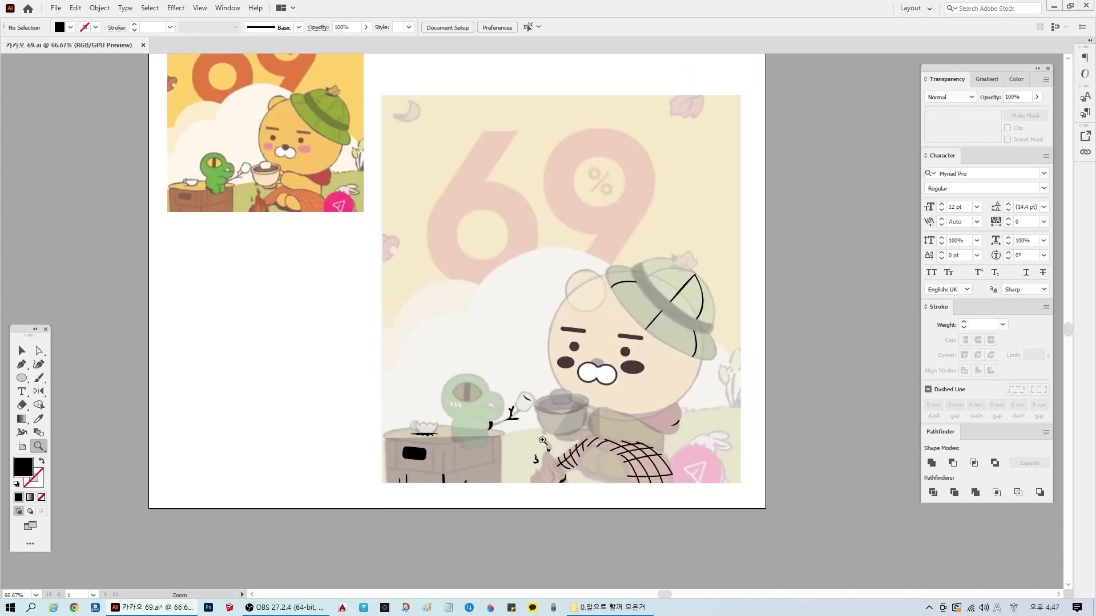
key("ctrl+s")
left_click(22, 350)
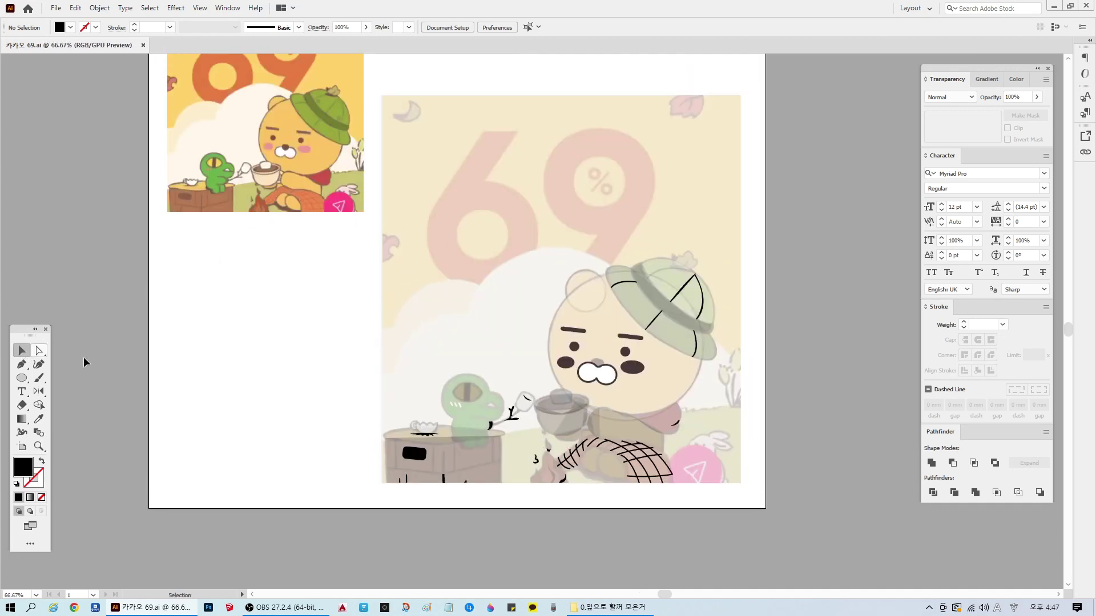
left_click(586, 283)
left_click(766, 340)
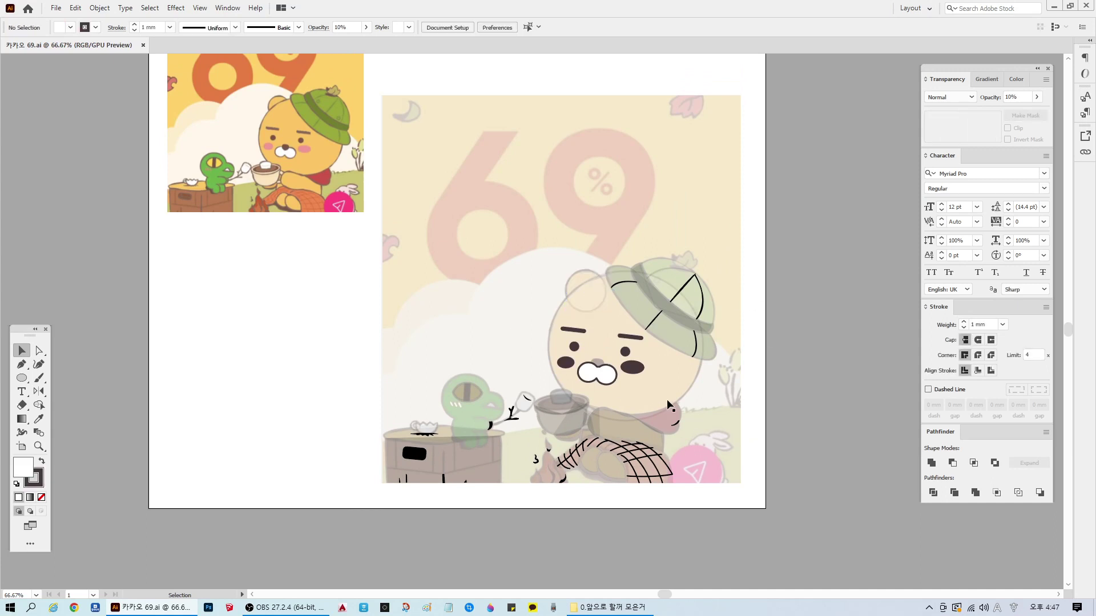
scroll(669, 406, "up", 2)
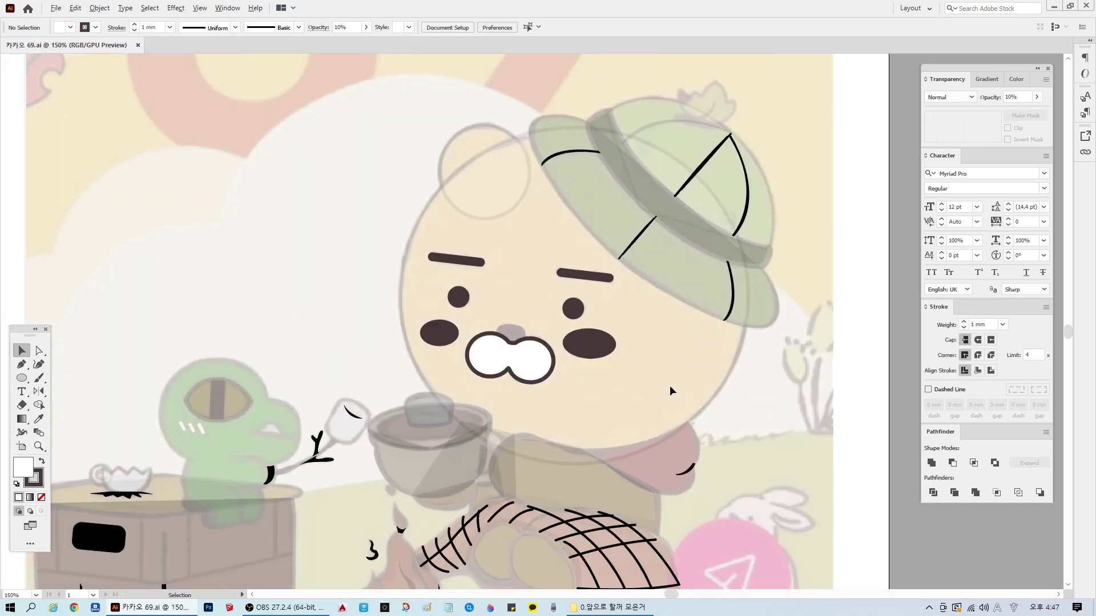
left_click(481, 170)
left_click_drag(484, 177, 522, 214)
key("ctrl+z")
left_click(697, 326)
scroll(698, 328, "down", 1)
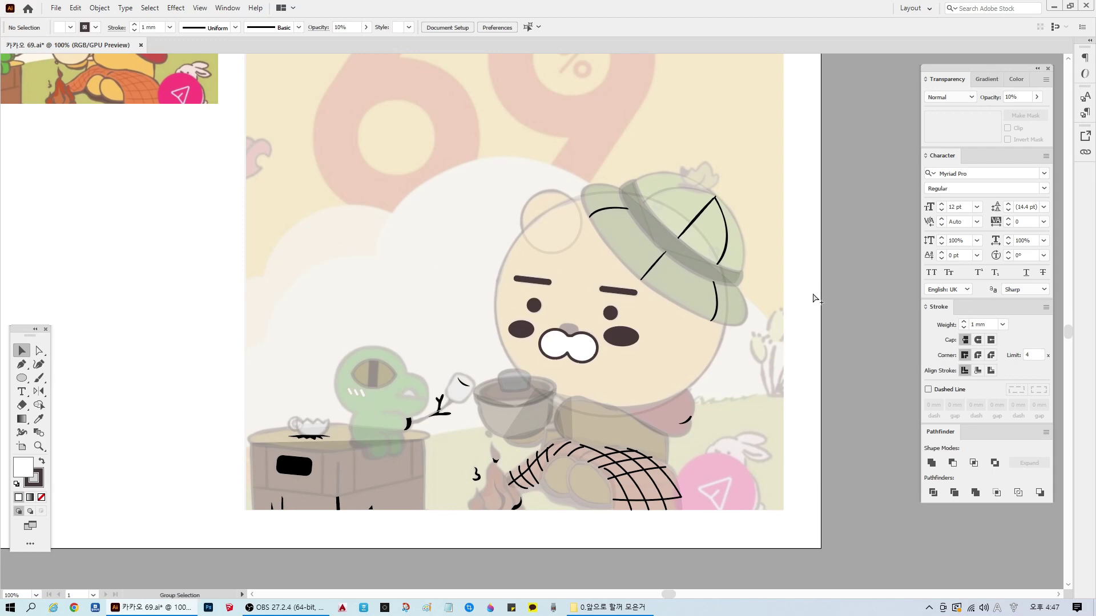
Step: Unlock all objects and select the 5% opacity background rectangle, undoing its accidental move
key("ctrl+alt+2")
left_click_drag(811, 290, 782, 230)
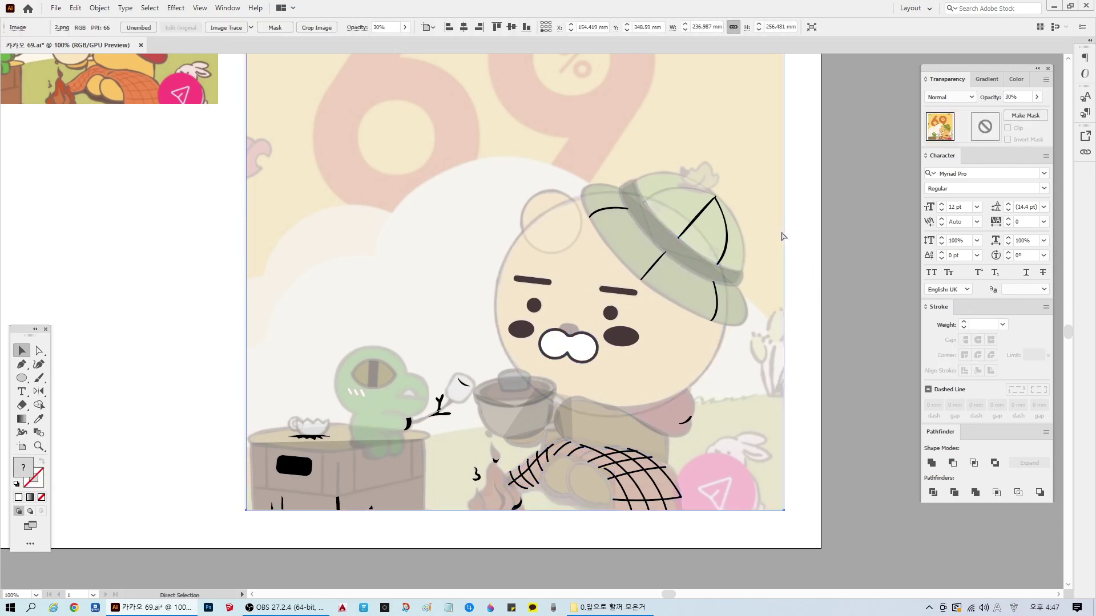
left_click_drag(746, 448, 726, 407)
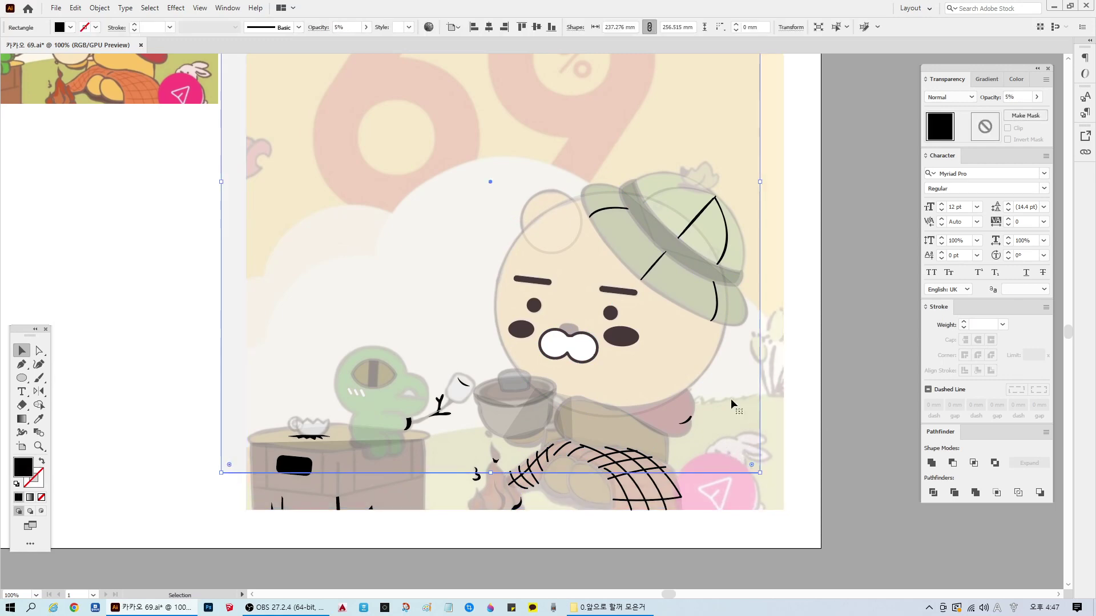
key("ctrl+z")
left_click(810, 391)
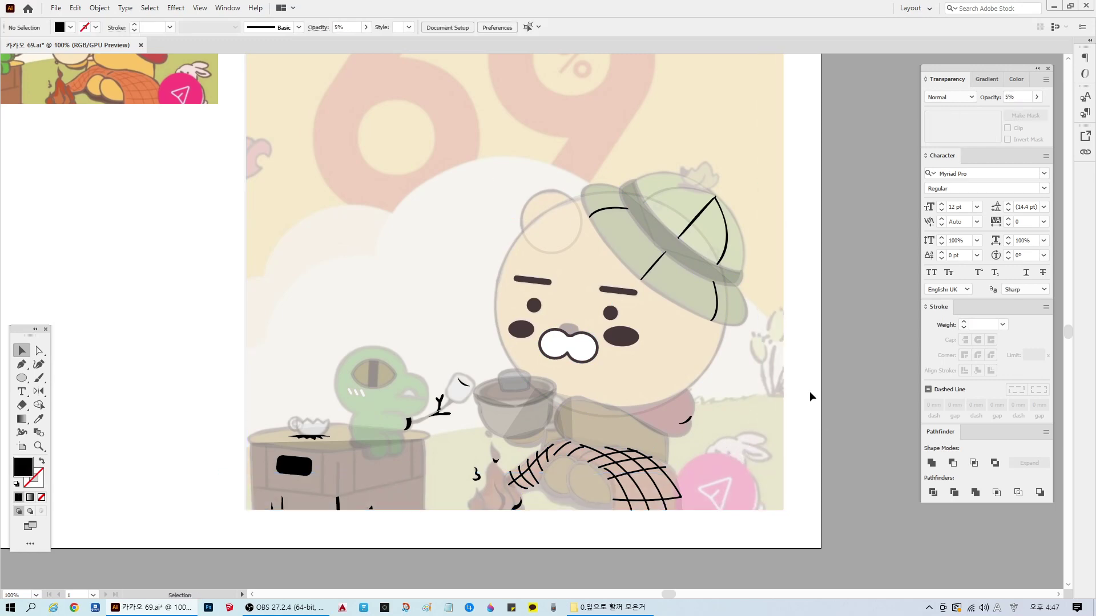
left_click(488, 439)
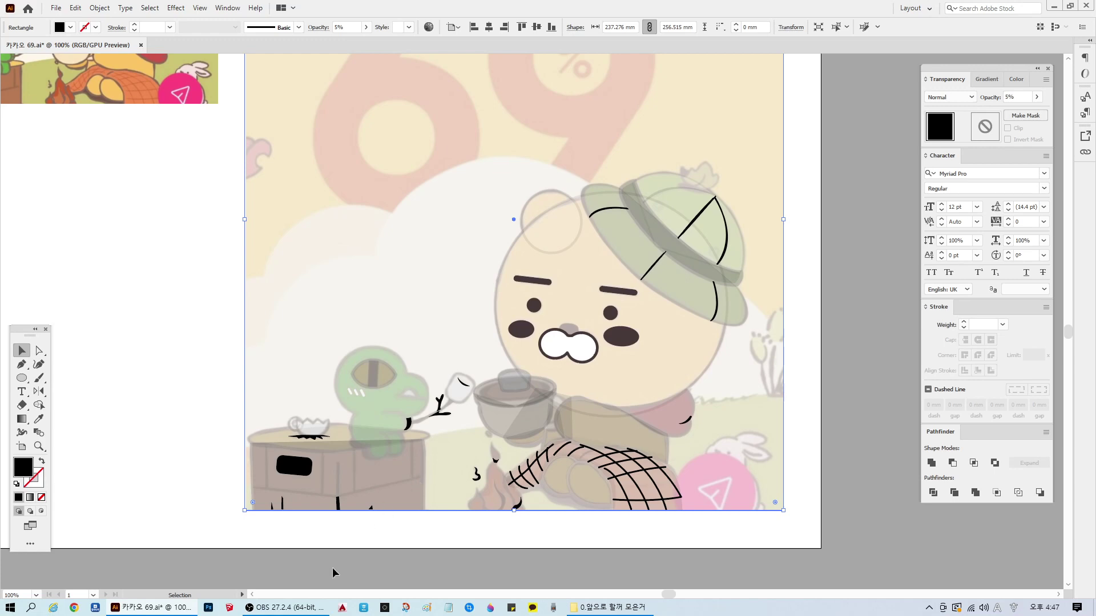
Step: Start a Pen path outside the illustration beside the wooden table and run the horizon line past the pot to the bear's scarf
left_click(22, 364)
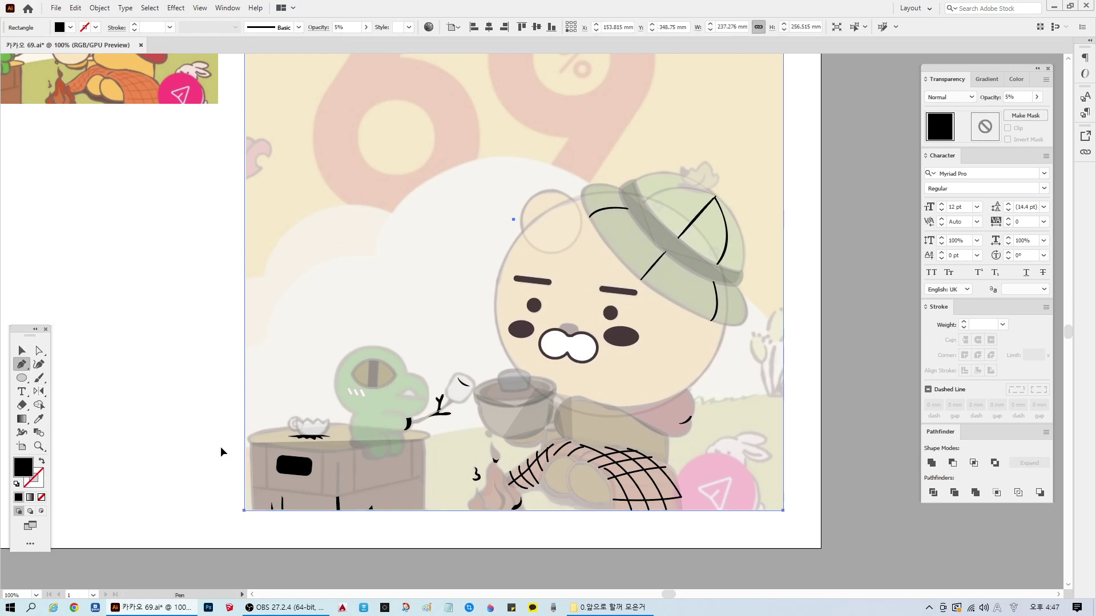
left_click_drag(221, 447, 298, 442)
left_click(428, 436)
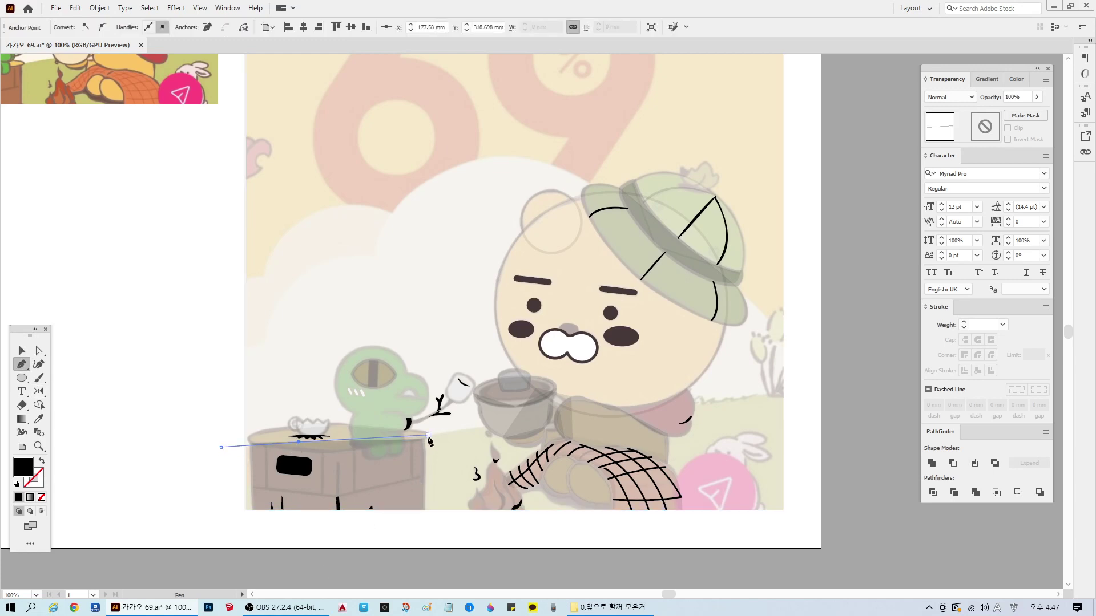
left_click(425, 437)
left_click(531, 421, "ctrl")
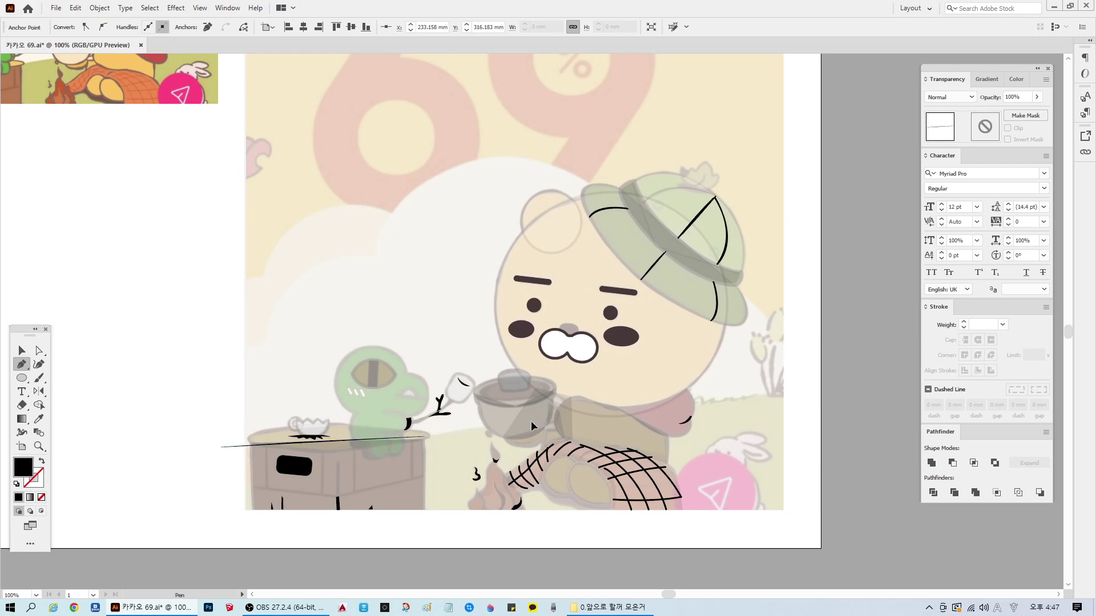
left_click_drag(531, 421, 567, 419)
left_click(529, 422)
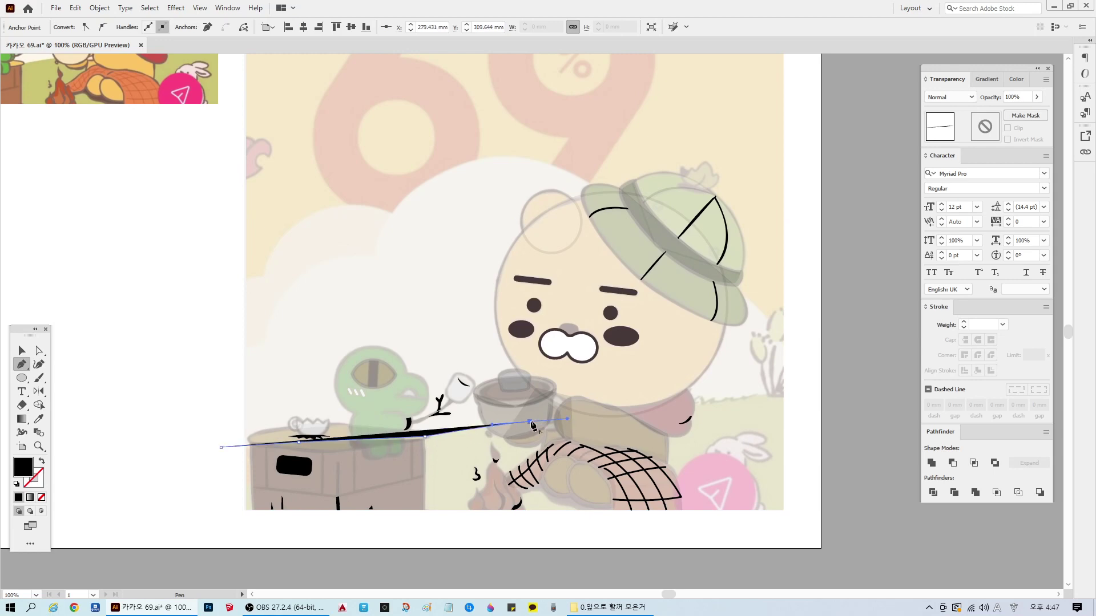
left_click(688, 404)
Step: Continue the horizon path with small zigzag grass tufts beyond the scarf and end it past the illustration's edge
scroll(713, 405, "up", 2)
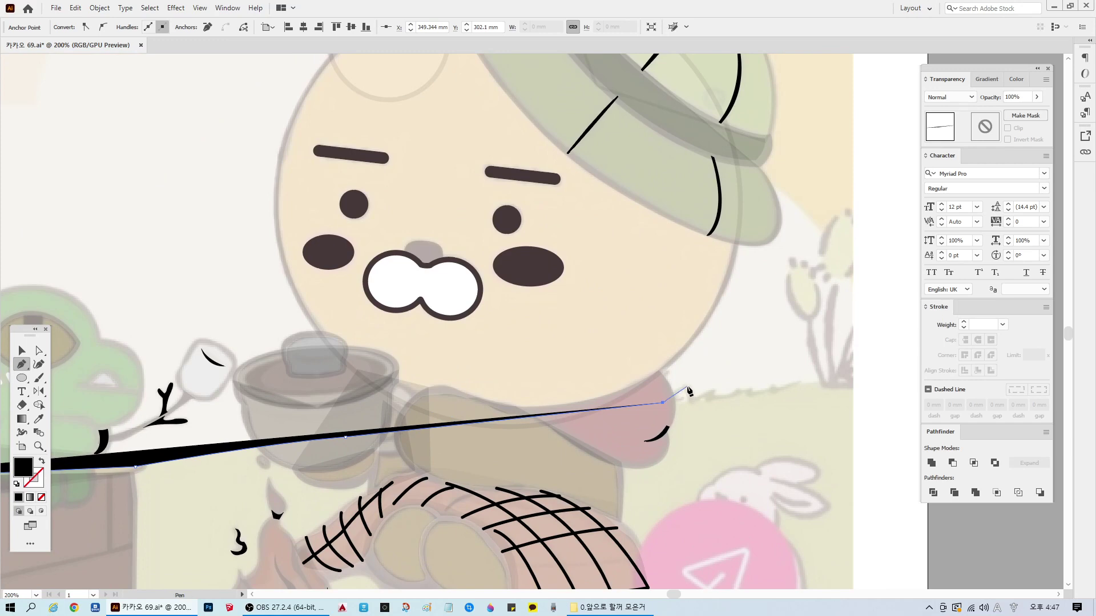
left_click(688, 387)
left_click(695, 402)
left_click(712, 390)
left_click(728, 395)
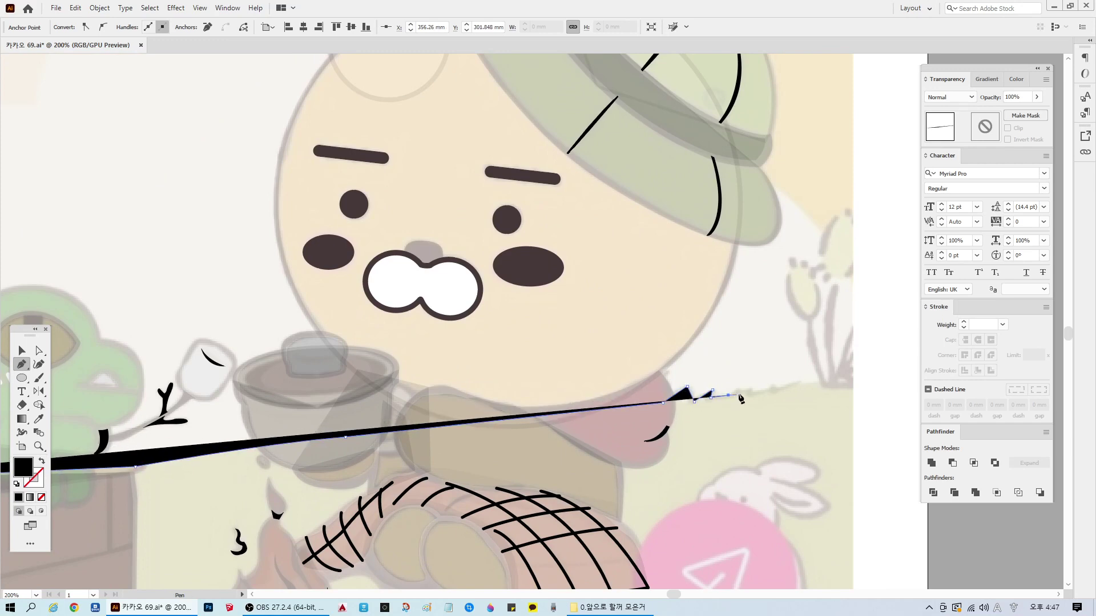
left_click(739, 394)
left_click(744, 388)
left_click(753, 391)
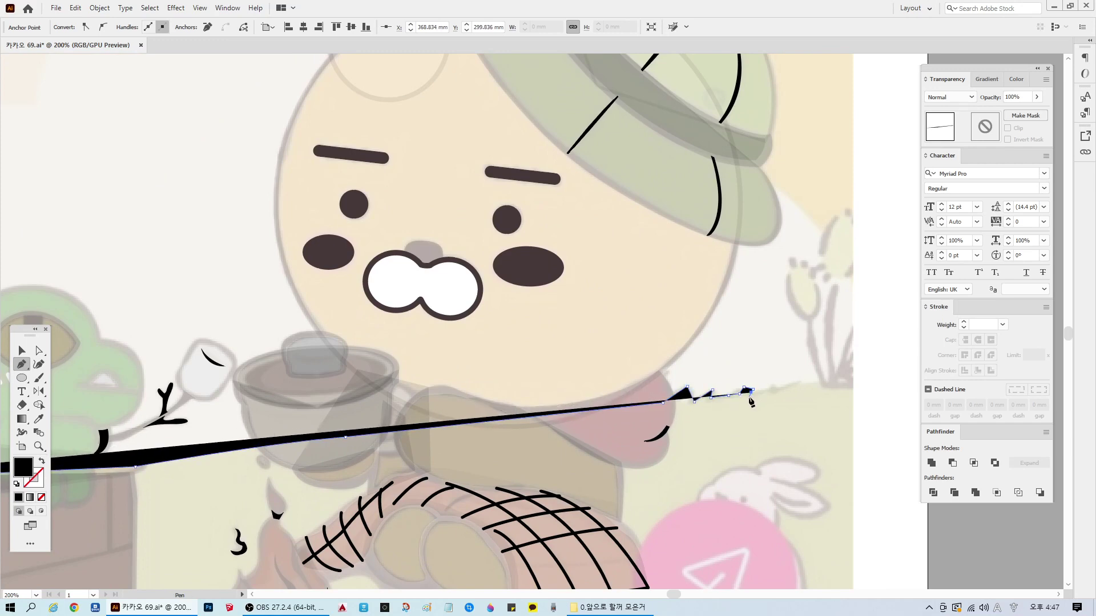
left_click(773, 389)
left_click(777, 386)
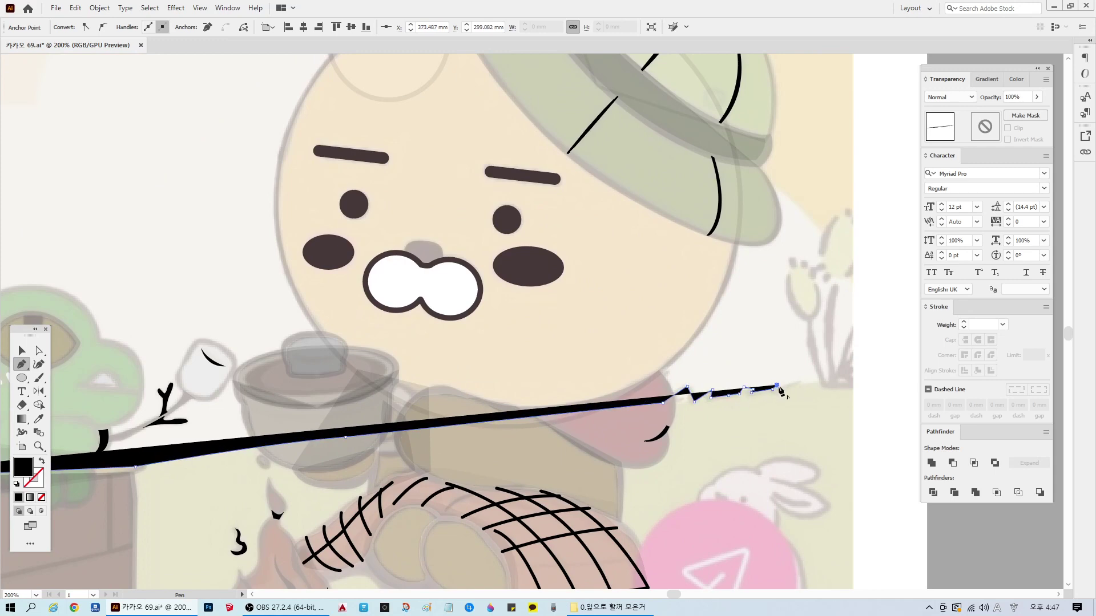
left_click(780, 387)
left_click(803, 381)
left_click(790, 386)
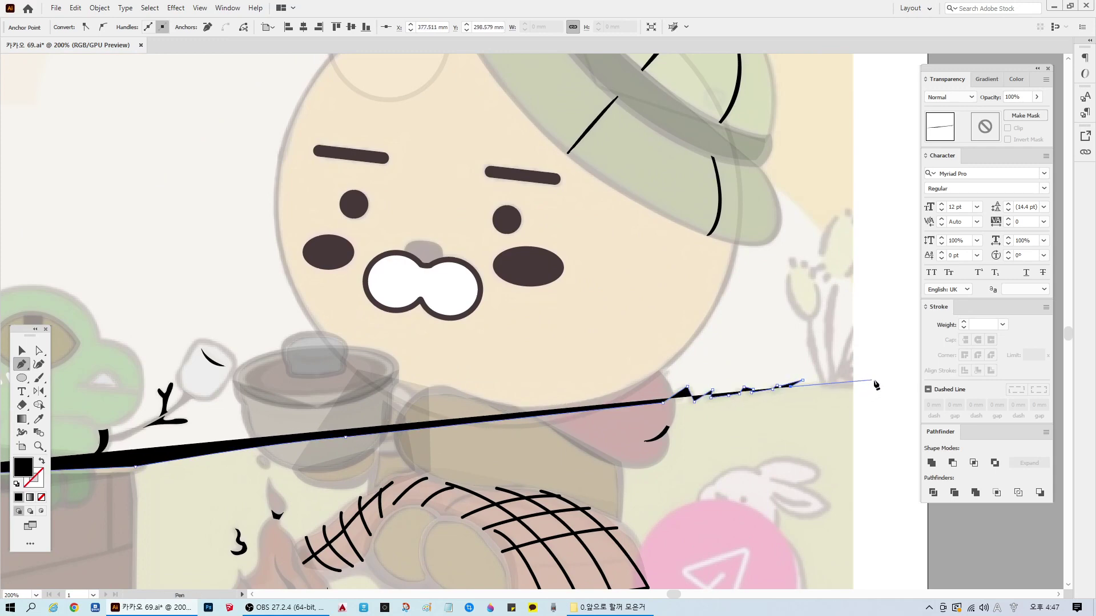
left_click_drag(877, 379, 905, 381)
Step: Swap the horizon path's fill and stroke so it has a black outline and no fill, and deselect it
left_click(42, 461)
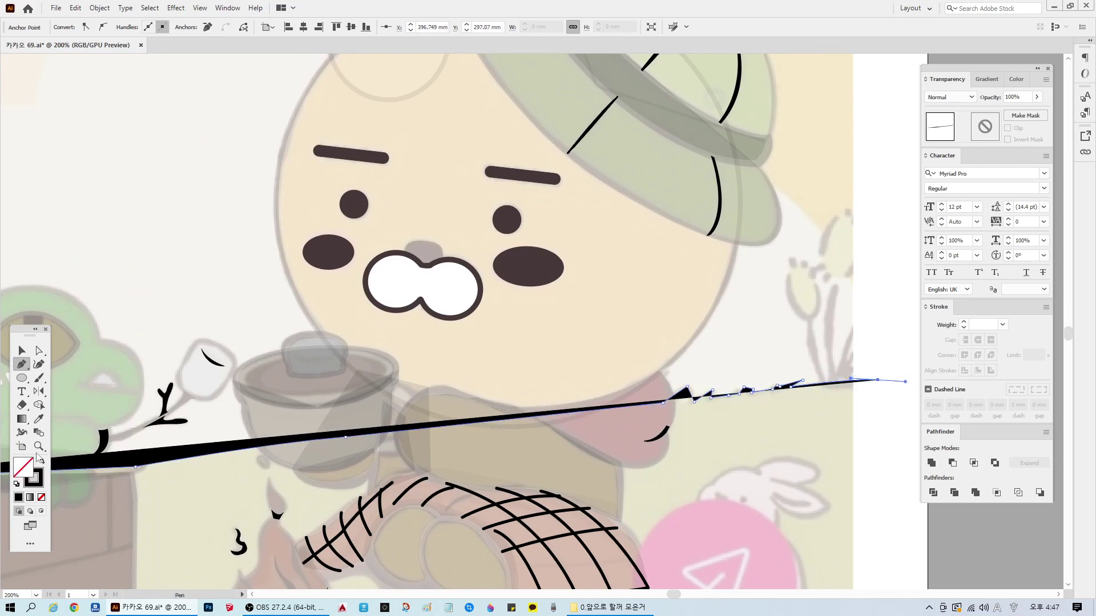
key("v")
left_click(881, 463)
scroll(872, 462, "down", 2)
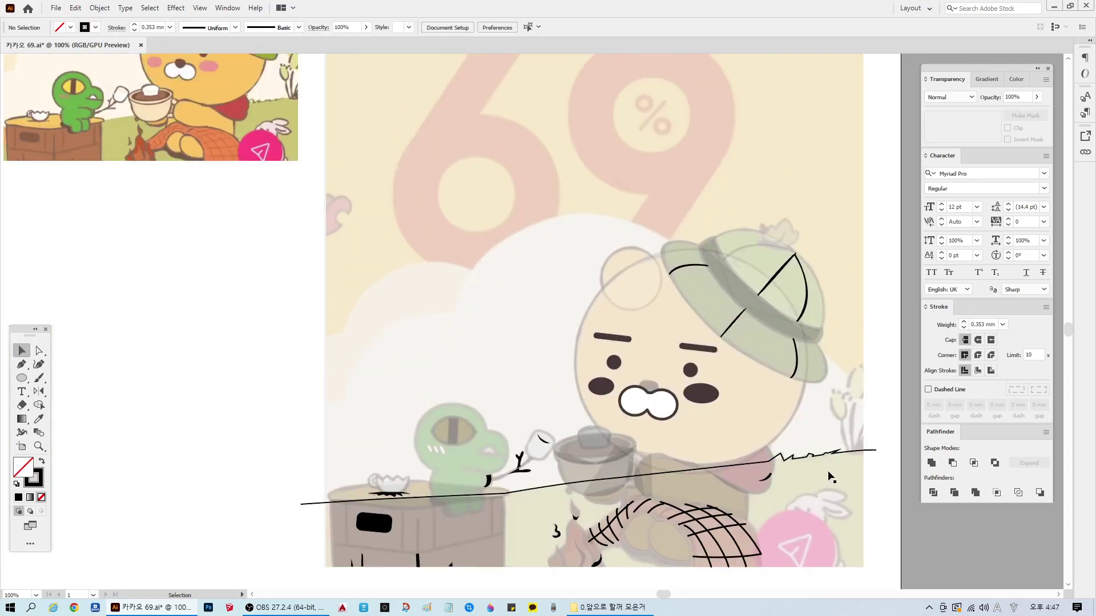
Step: Paste a copy of the 5% opacity background rectangle in front and deselect it
left_click(606, 164)
key("ctrl+c")
key("ctrl+f")
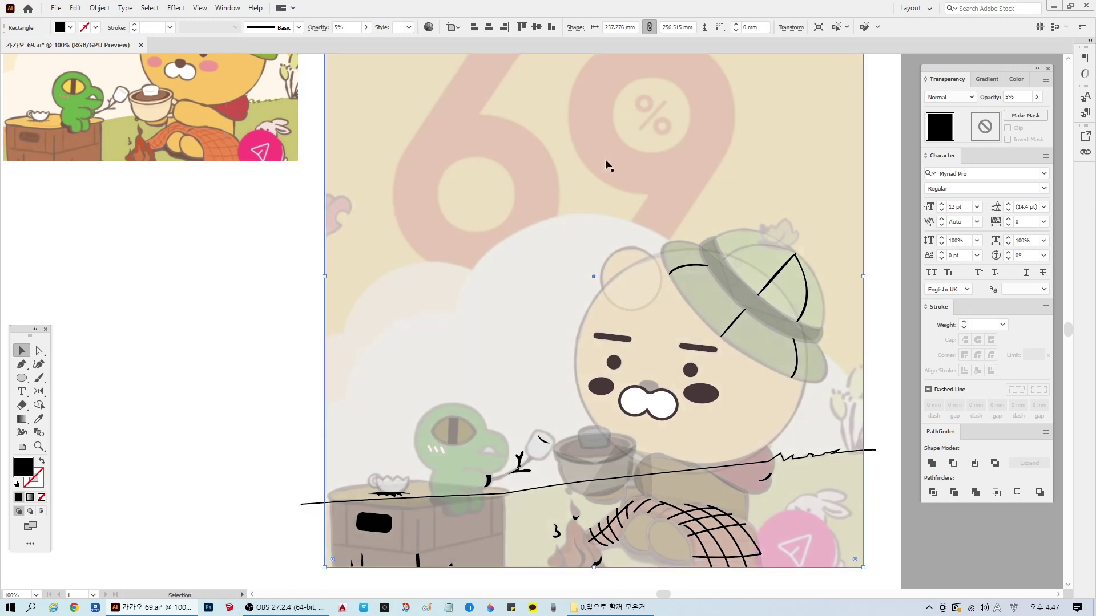
key("ctrl+shift+a")
key("ctrl+alt+2")
Step: Divide the rectangle copy along the horizon path with Pathfinder and ungroup the resulting sky and ground pieces
left_click(868, 450, "shift")
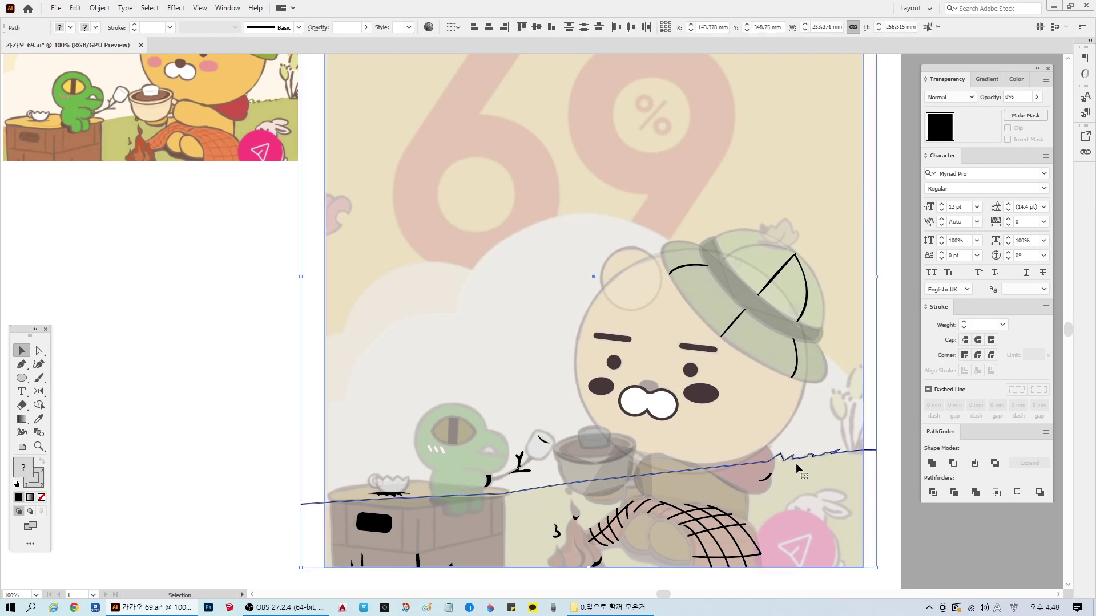
left_click(934, 492)
right_click(836, 475)
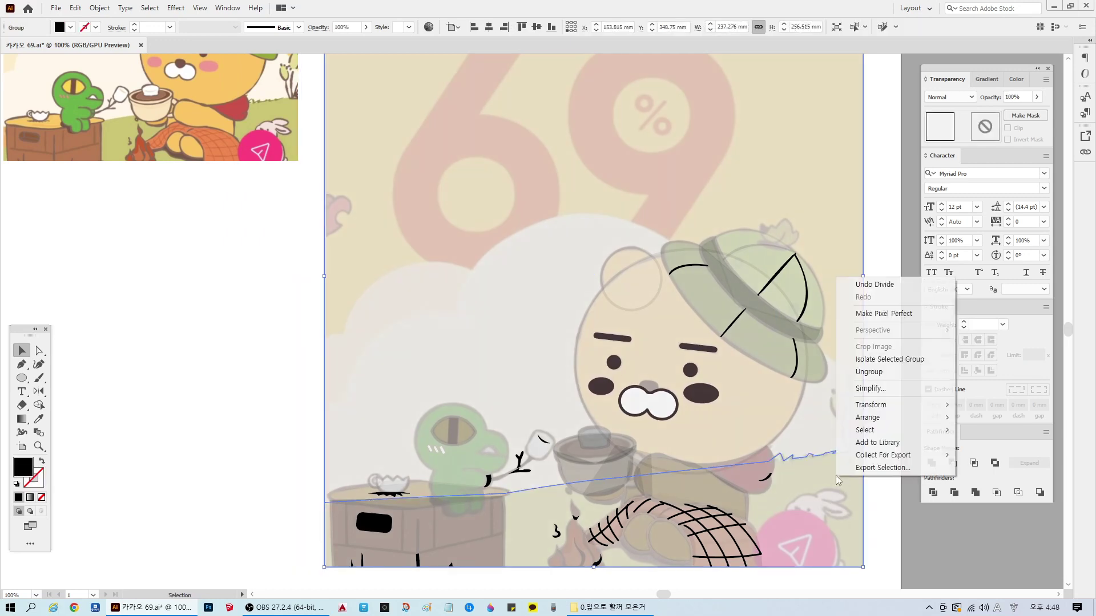
left_click(901, 372)
left_click(883, 430)
left_click(852, 516)
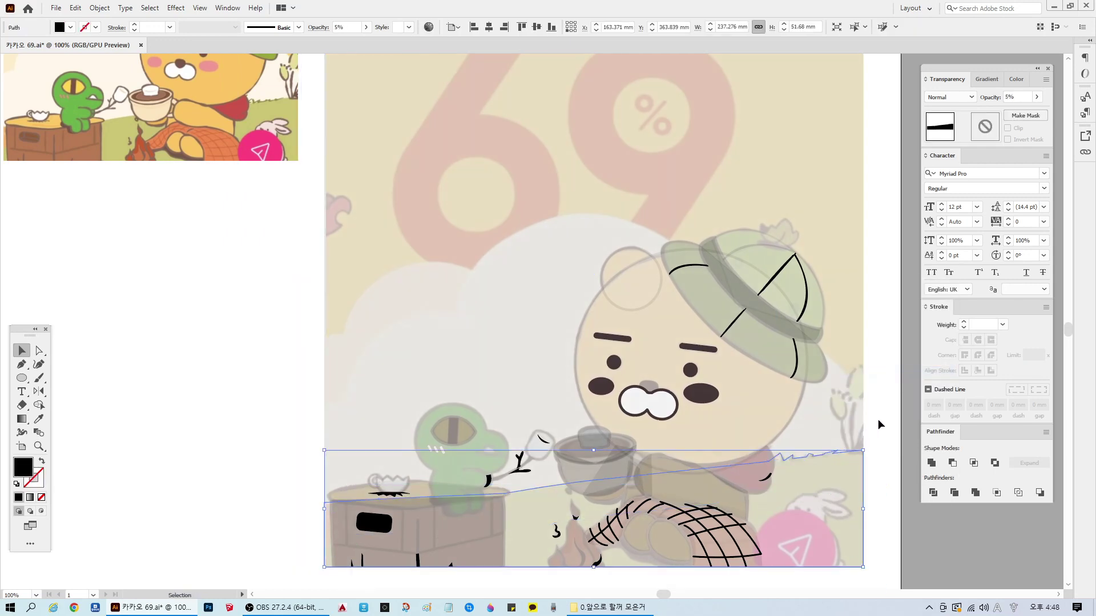
left_click(878, 418)
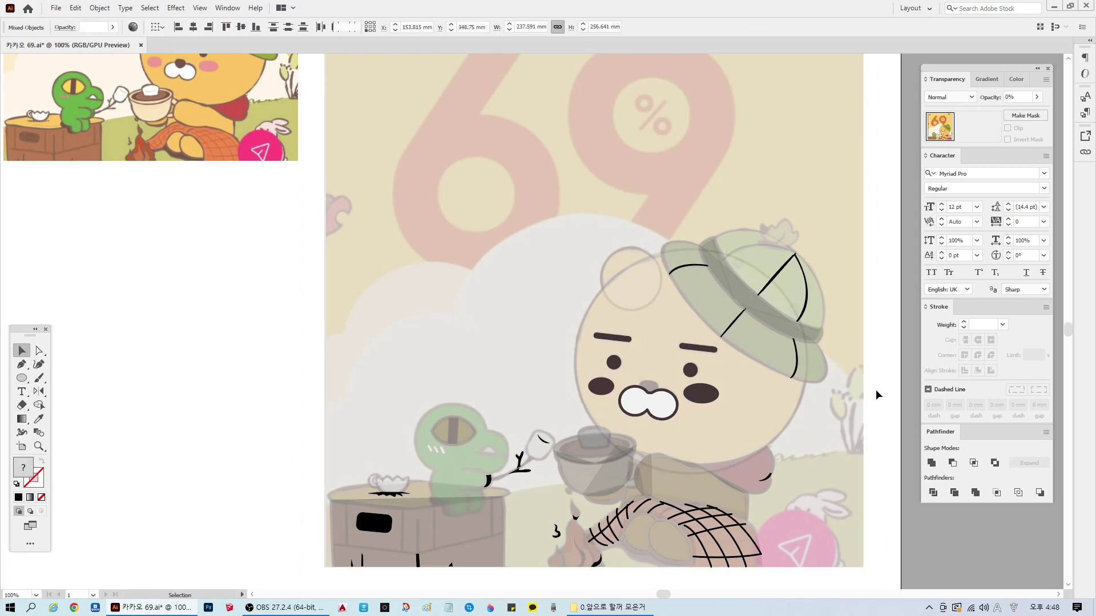
left_click(739, 207)
key("Delete")
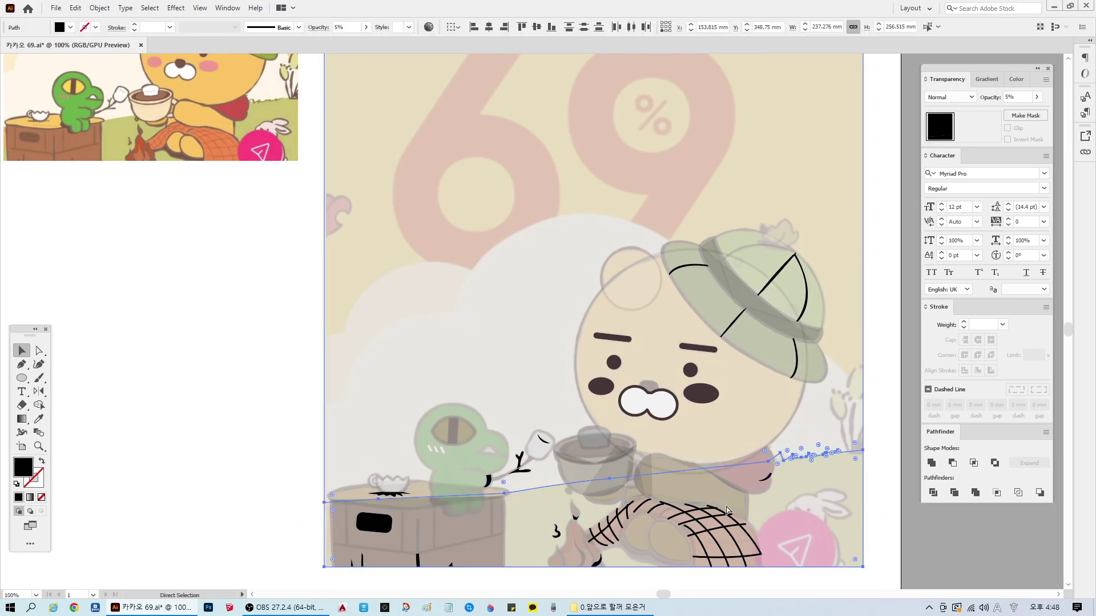
left_click_drag(852, 331, 878, 408)
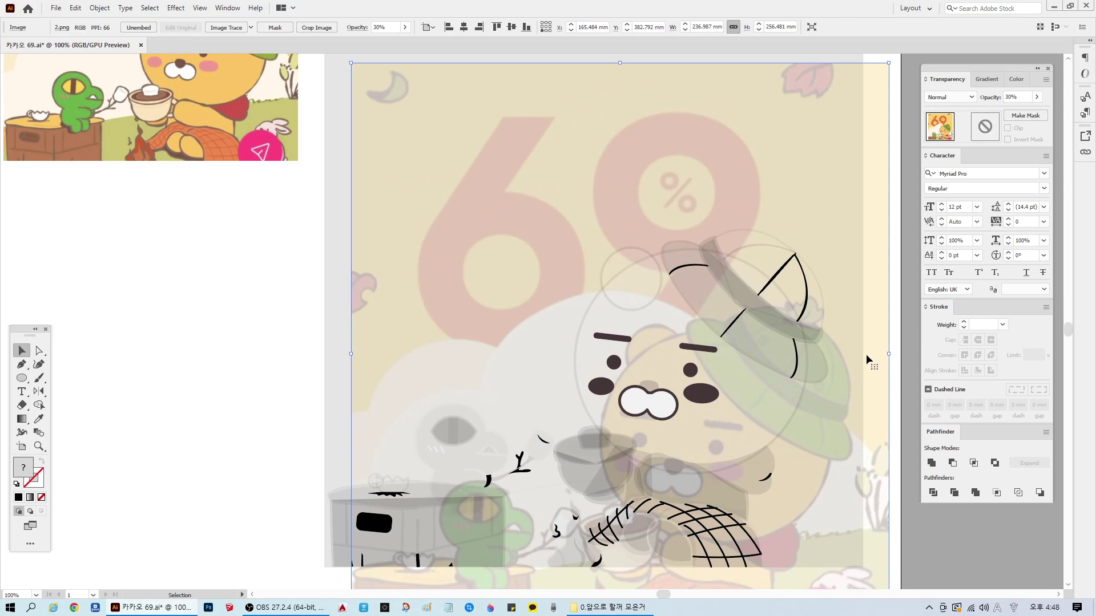
key("ctrl+z")
key("ctrl+z")
key("ctrl+z")
key("ctrl+z")
key("ctrl+z")
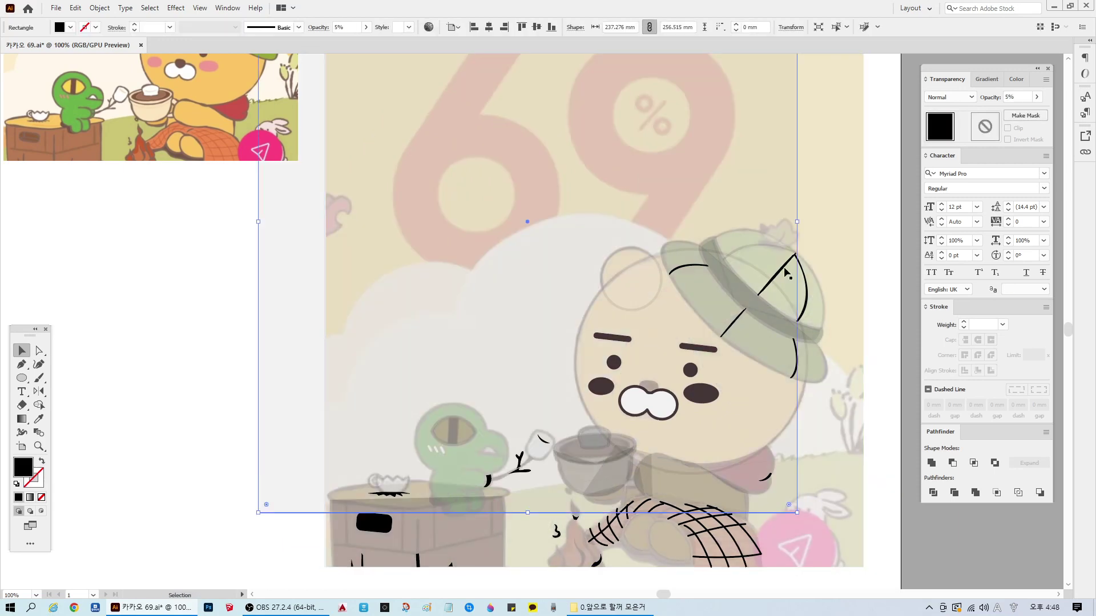
key("ctrl+z")
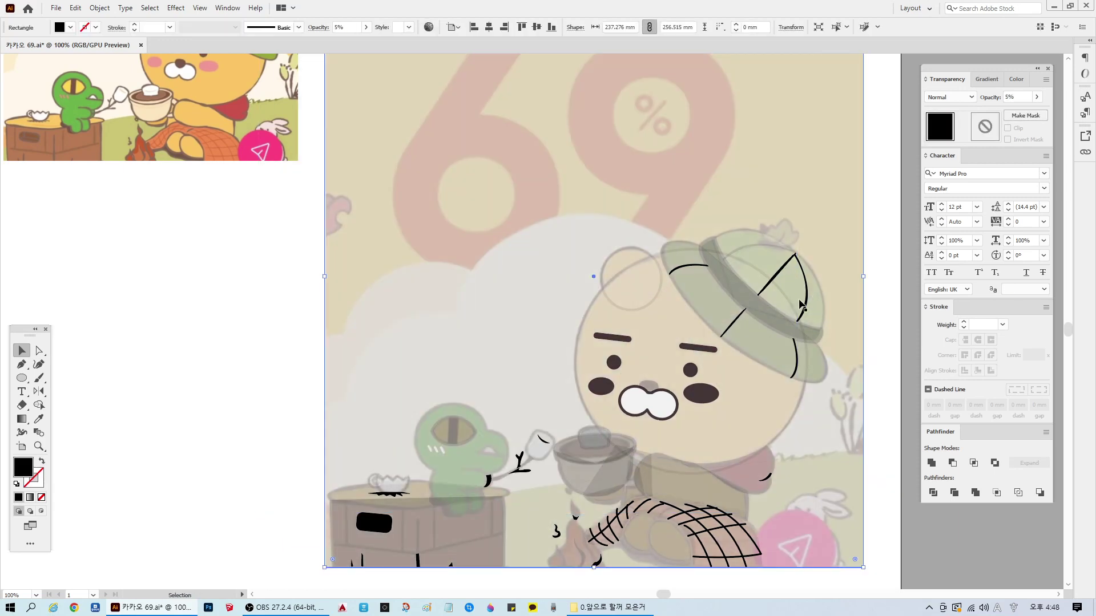
left_click(887, 322)
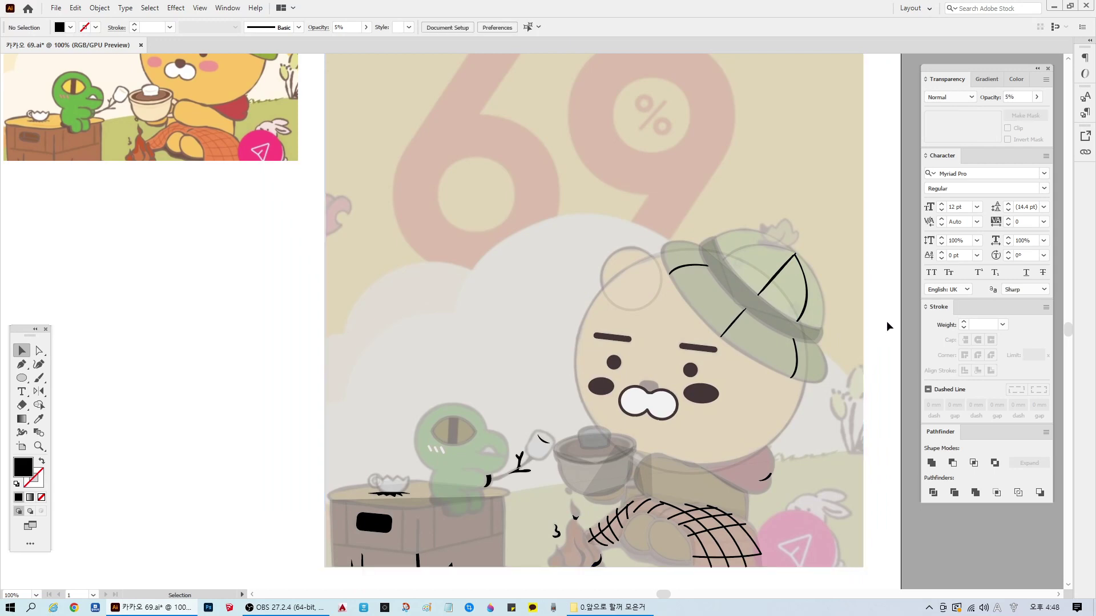
Step: Delete the extra 5% opacity rectangle covering the whole illustration and clear the selection
left_click_drag(841, 250, 727, 227)
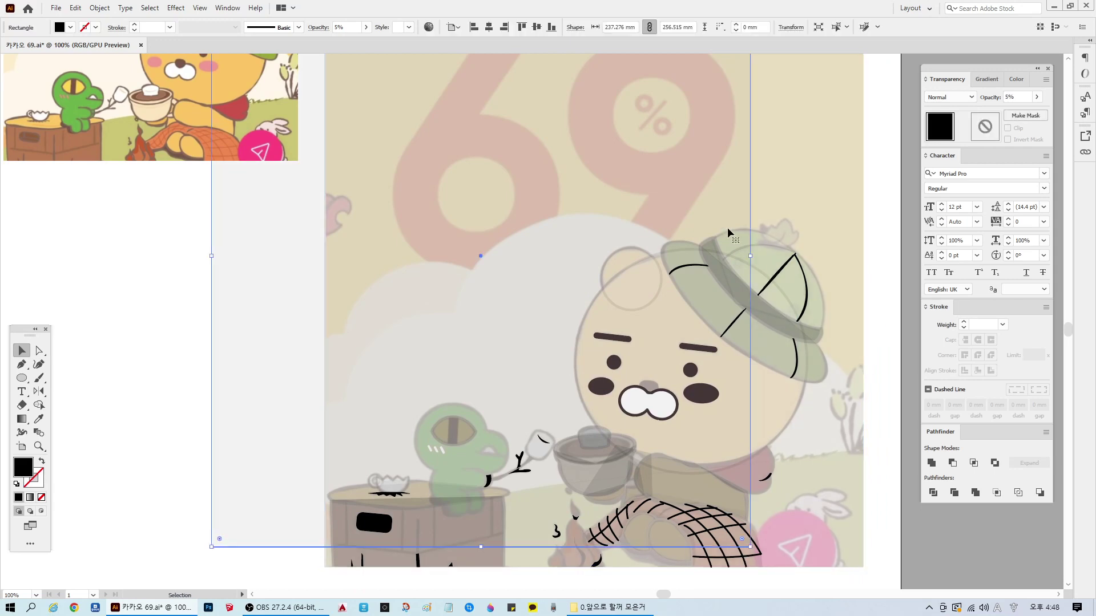
key("Delete")
left_click(810, 422)
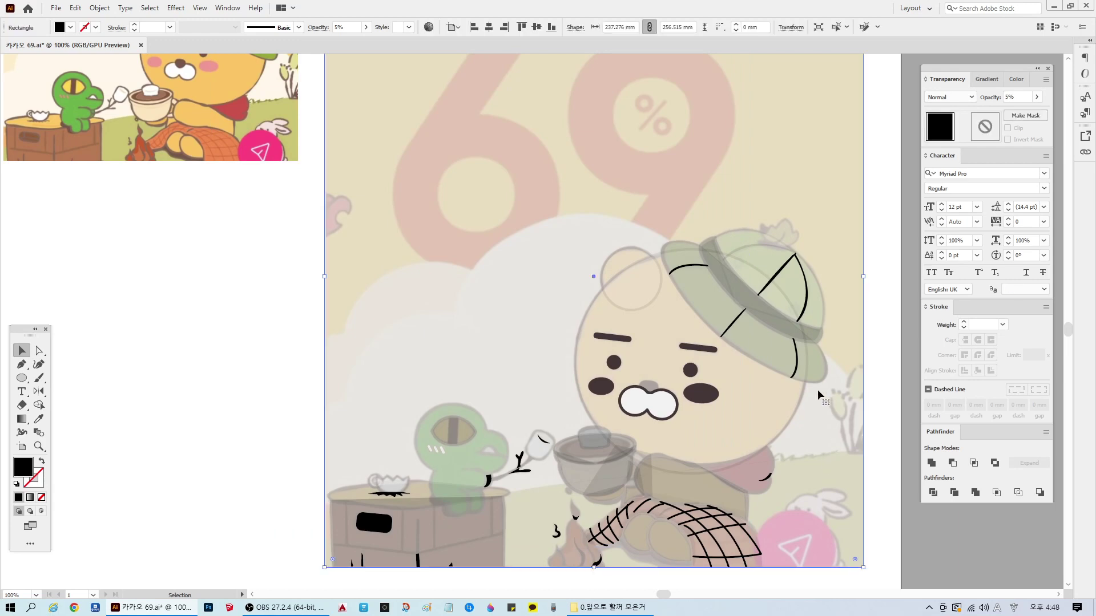
key("ctrl+shift+a")
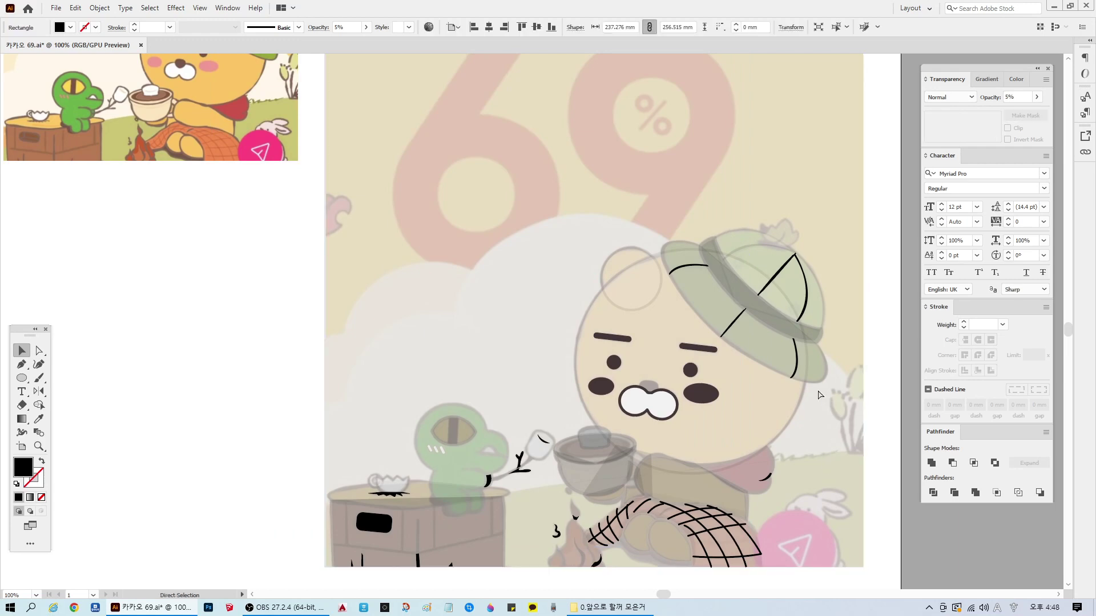
Step: Trace the upper edge of the front cloud with the Pen tool, from the illustration's left edge over its bumps to the hat brim
left_click(22, 365)
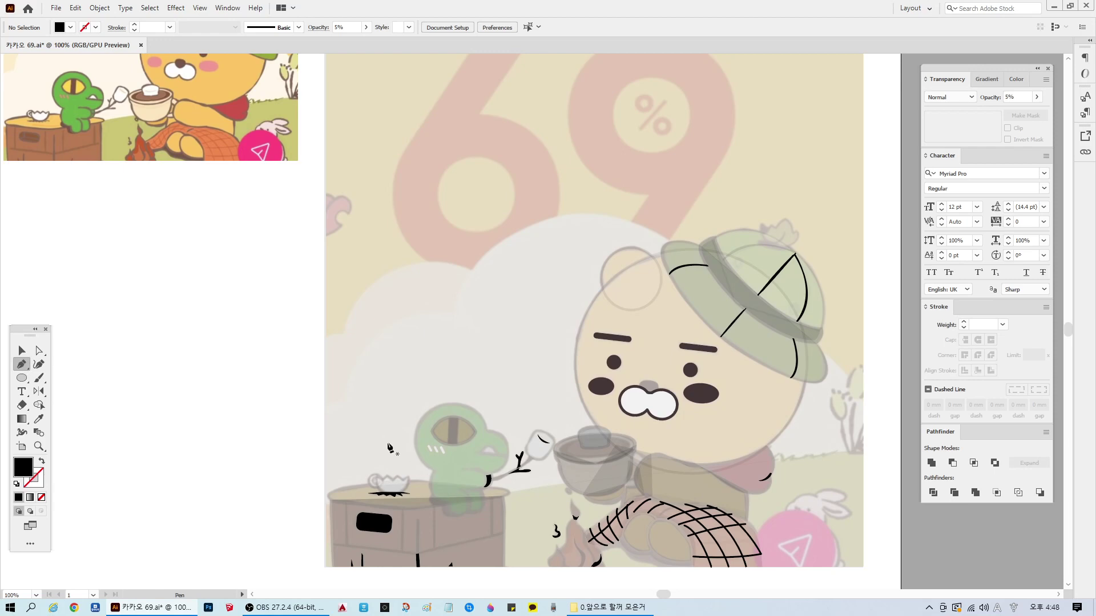
left_click(324, 412)
left_click_drag(345, 398, 357, 399)
left_click(346, 398)
left_click_drag(455, 313, 562, 316)
left_click(454, 313)
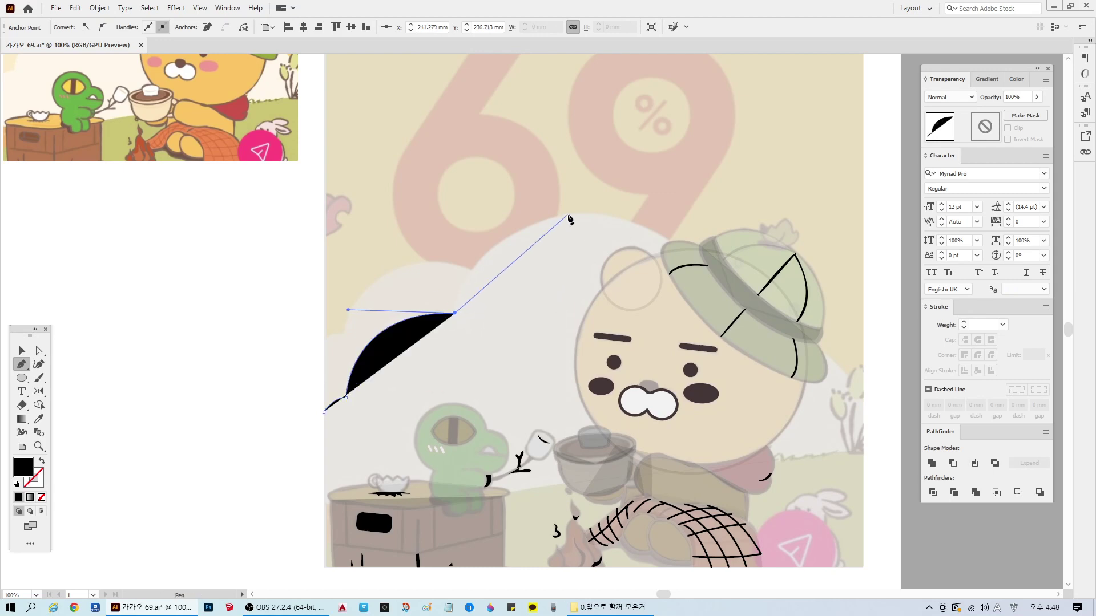
left_click_drag(569, 215, 672, 201)
left_click(569, 215)
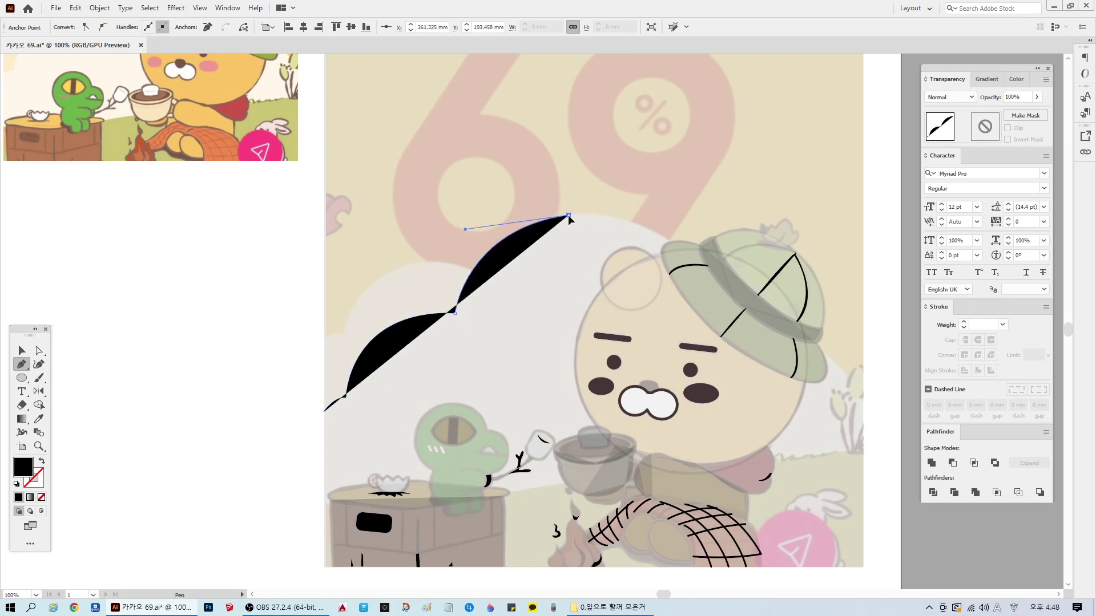
left_click_drag(687, 249, 760, 292)
left_click(688, 249)
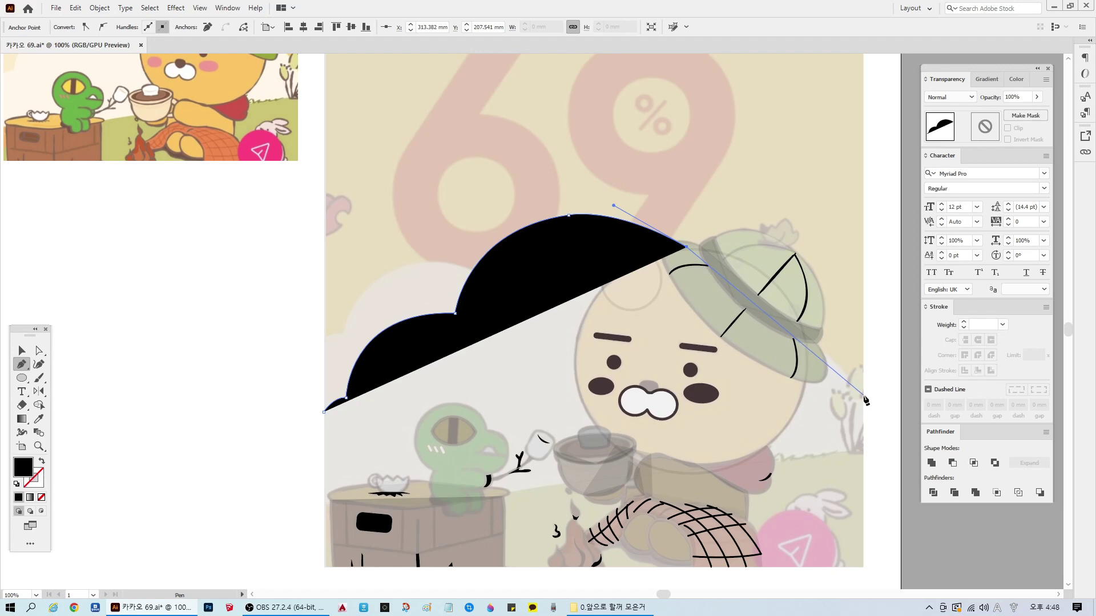
Step: Extend the cloud path to the illustration's right edge, close it along its underside below the horizon, and deselect it
left_click_drag(864, 396, 901, 452)
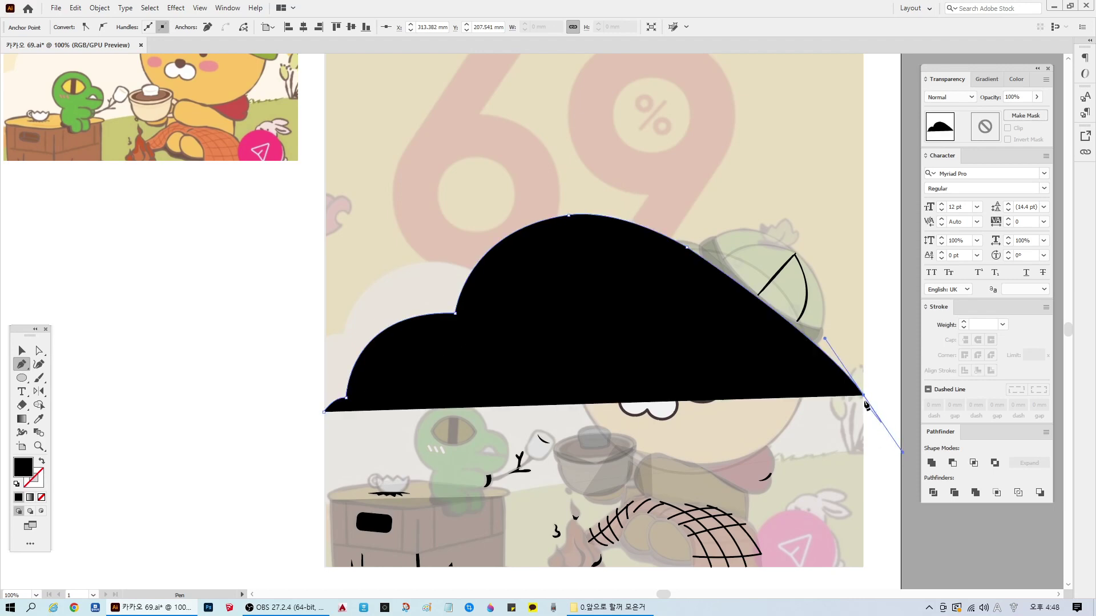
left_click(865, 397)
left_click(863, 459)
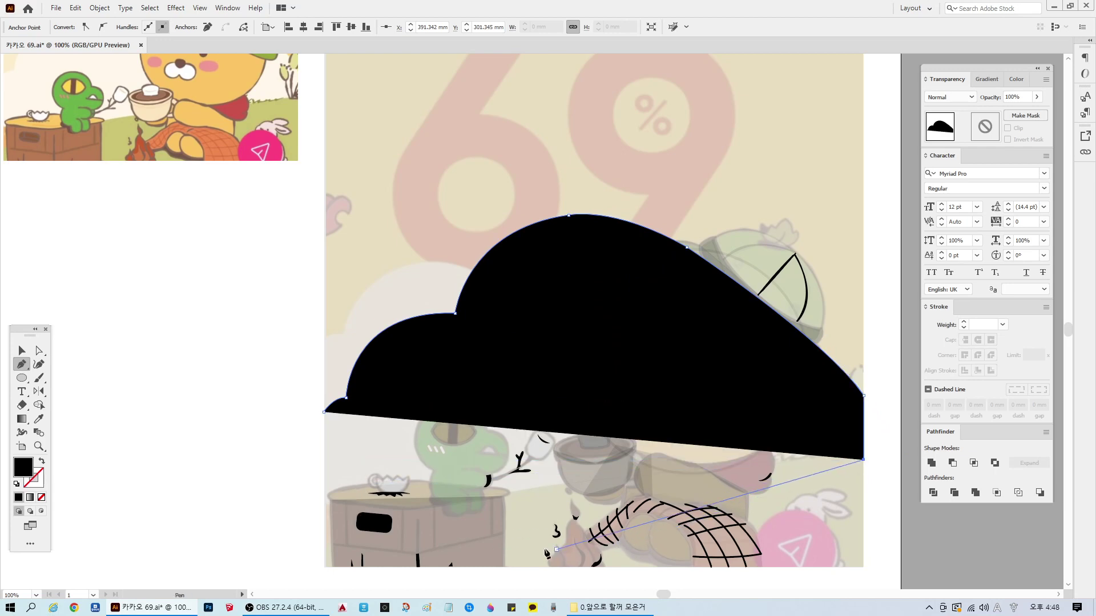
left_click(326, 523)
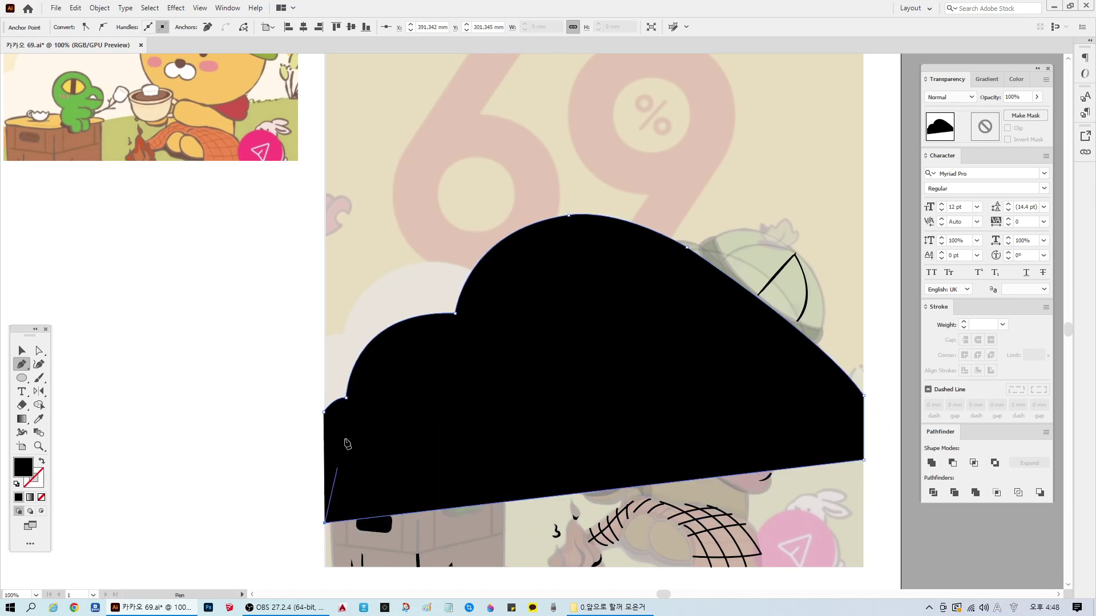
left_click(324, 411)
left_click(170, 524, "ctrl")
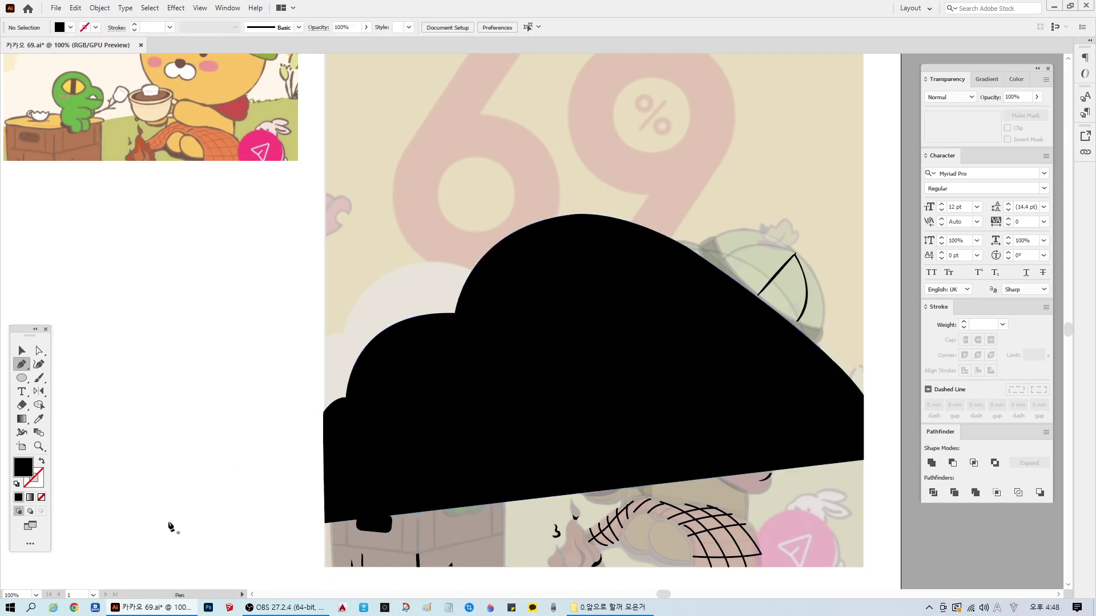
Step: Set the front cloud shape's opacity to 5% and deselect it
key("v")
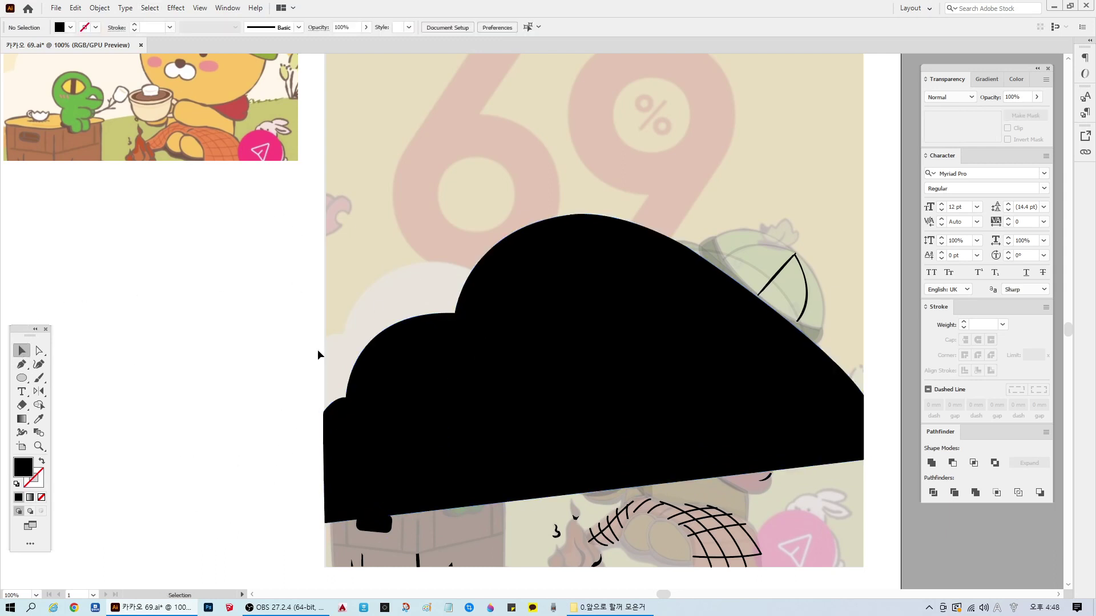
left_click(576, 379)
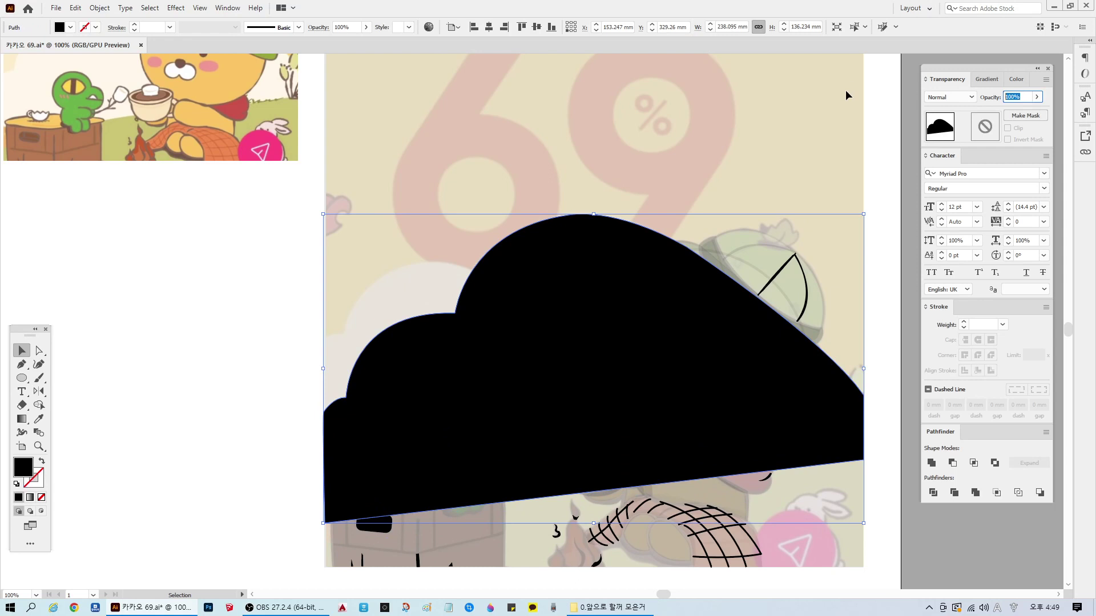
type("5")
key("Return")
left_click(197, 467)
Step: Trace the rear cloud behind the front cloud as a closed black shape with a curved top and straight sides and base, and deselect it
scroll(459, 365, "up", 1)
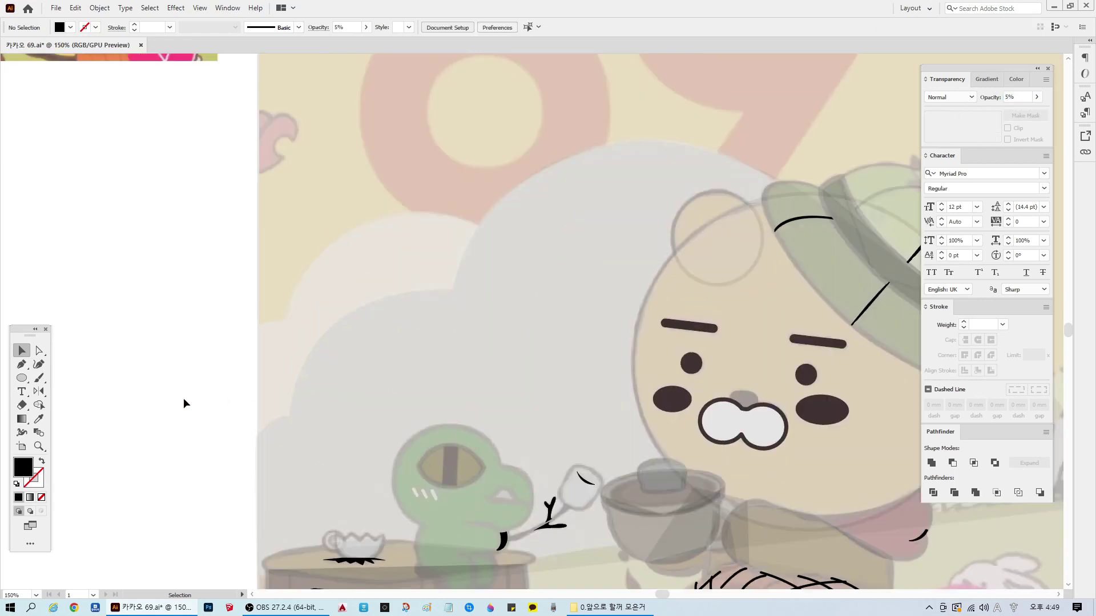
left_click(22, 364)
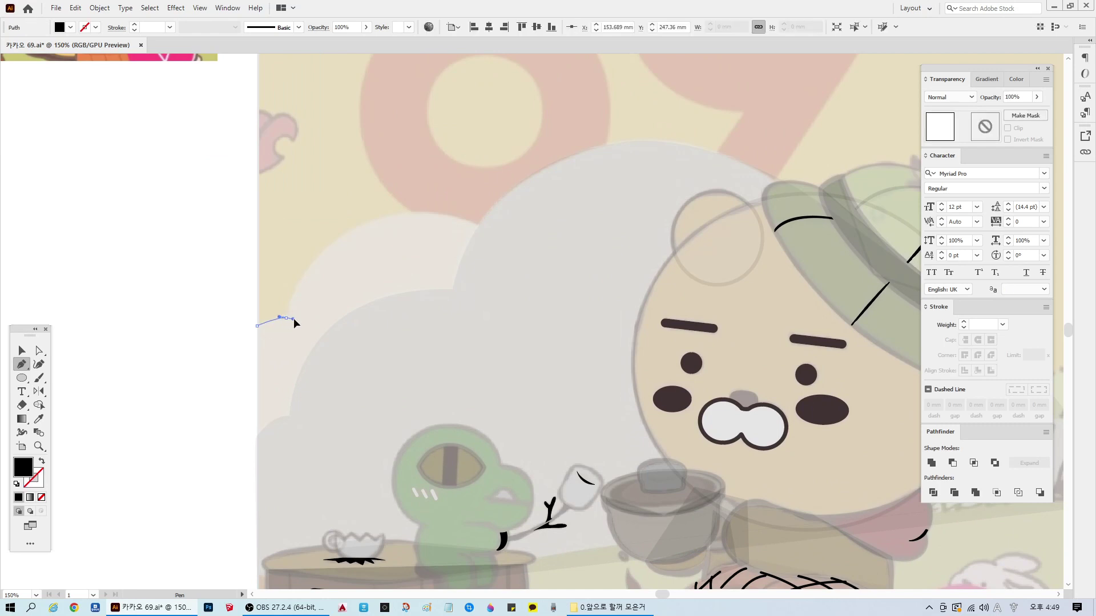
left_click(286, 317)
left_click_drag(371, 222, 452, 195)
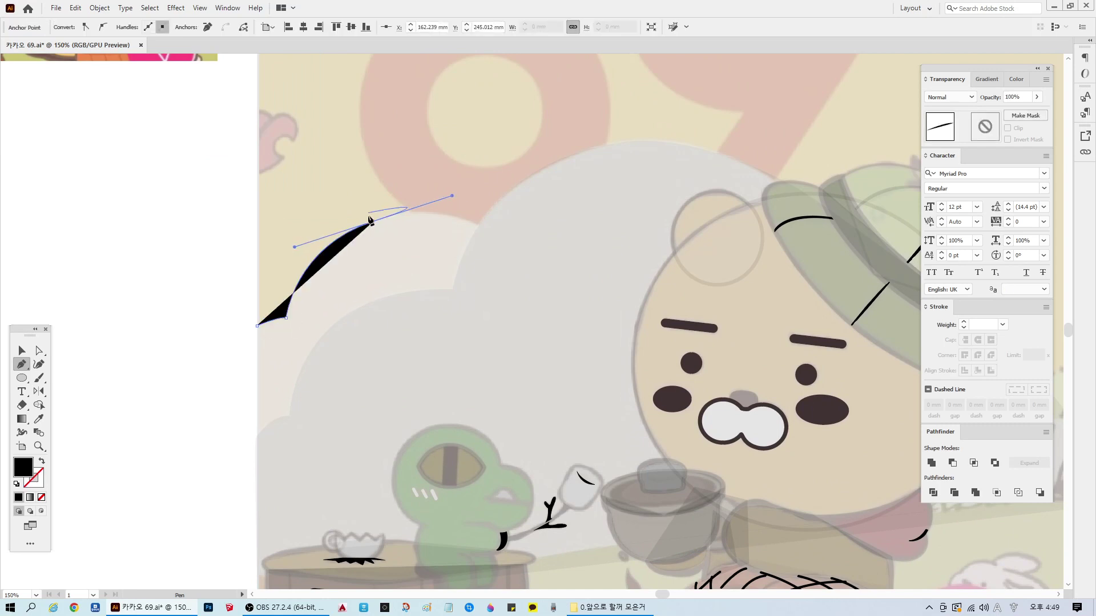
left_click_drag(490, 229, 551, 263)
left_click(490, 230)
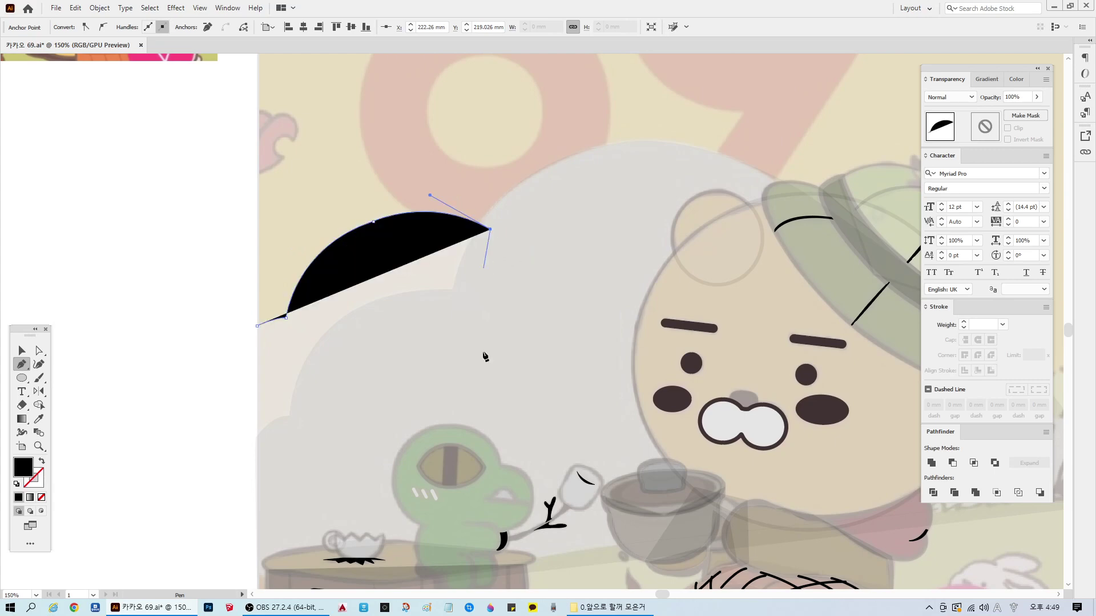
left_click(502, 446, "shift")
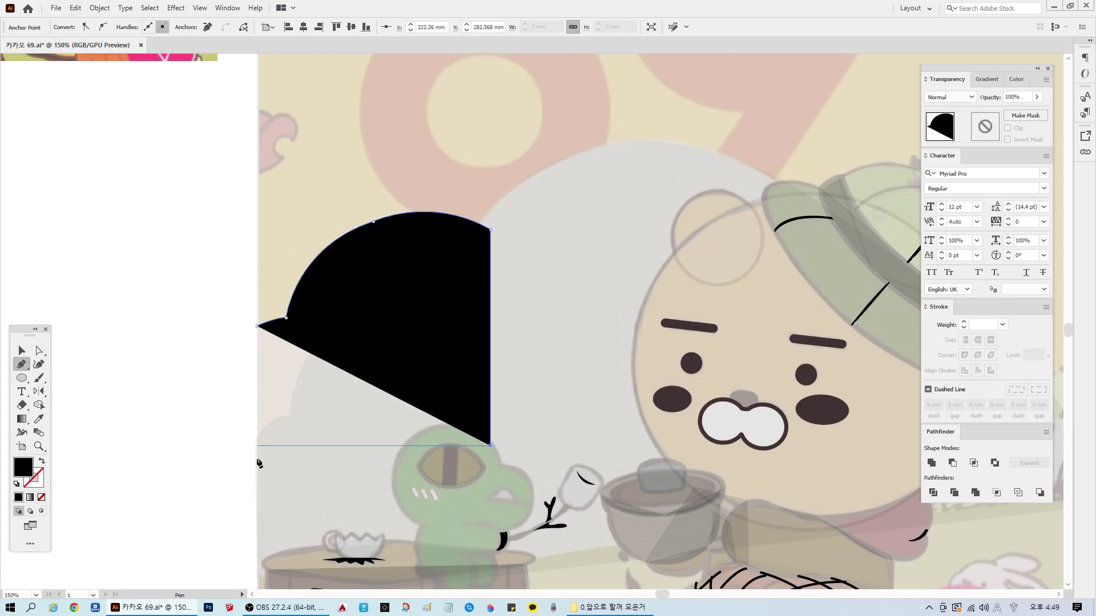
left_click(257, 446)
left_click(257, 326)
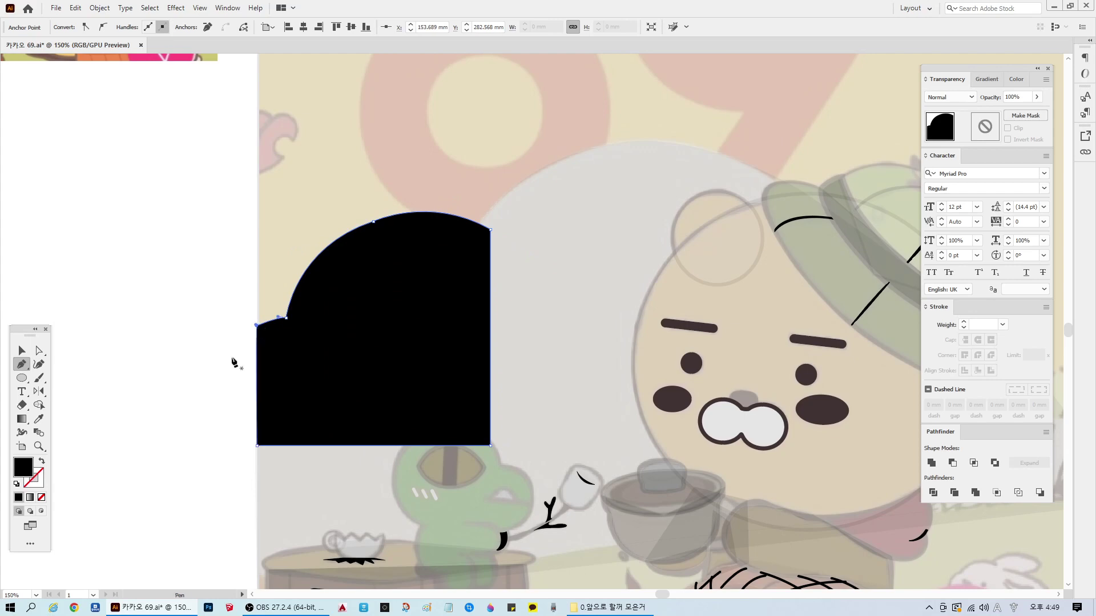
left_click(68, 367, "ctrl")
Step: Move the 5% opacity sky piece above the horizon off the illustration and delete it
left_click(29, 351)
key("ctrl+minus")
key("ctrl+minus")
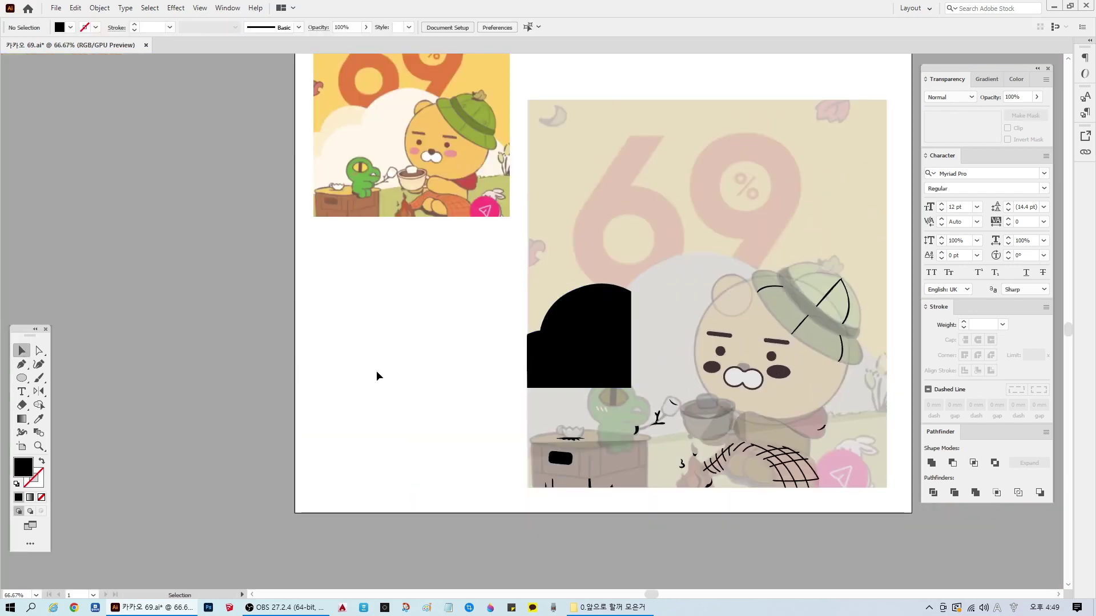
key("ctrl+a")
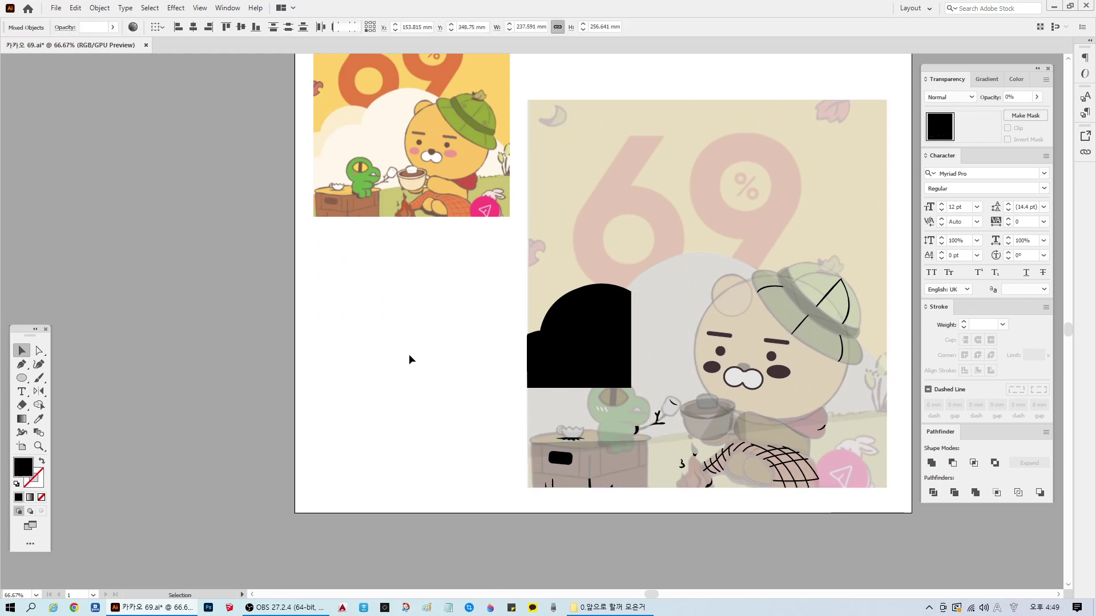
left_click(498, 175)
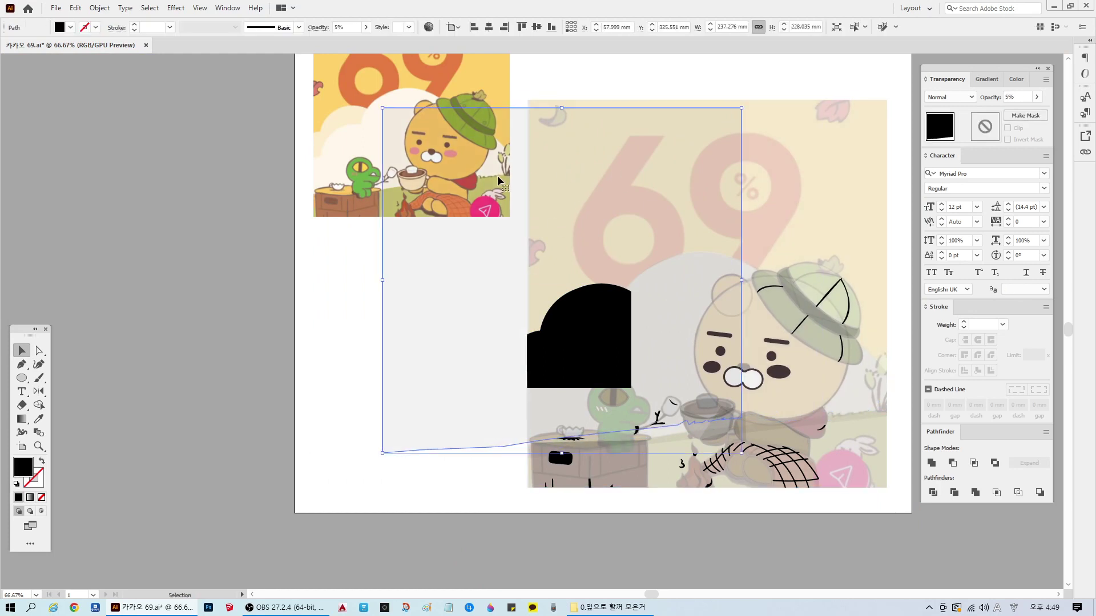
key("Delete")
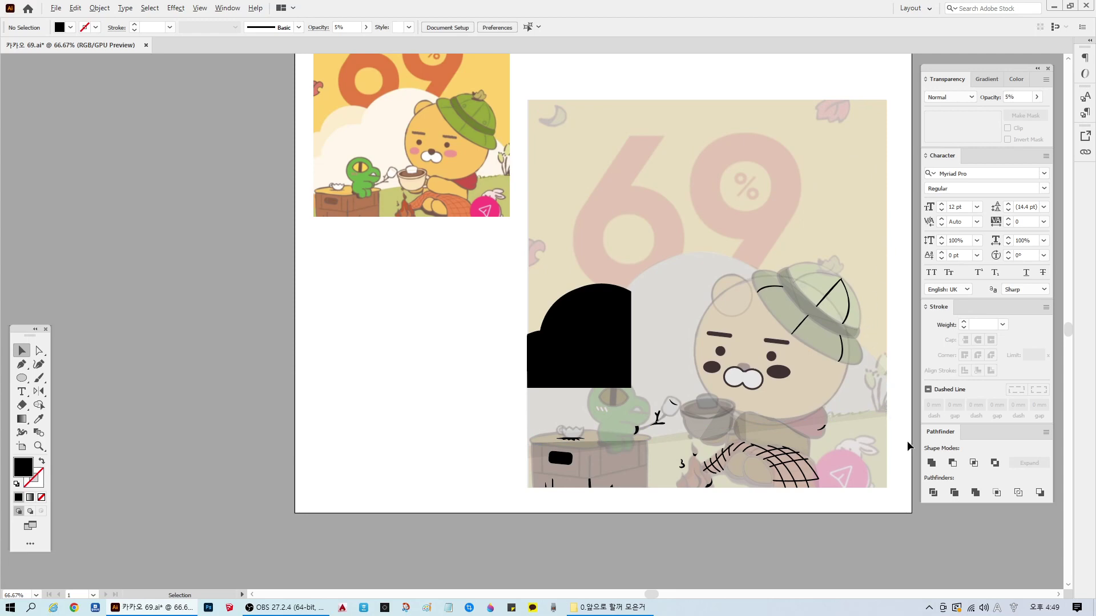
Step: Trace the left flower's bud beside the bear as a closed black shape with pointed petal tips, and deselect it
scroll(906, 441, "up", 3)
scroll(890, 391, "up", 1)
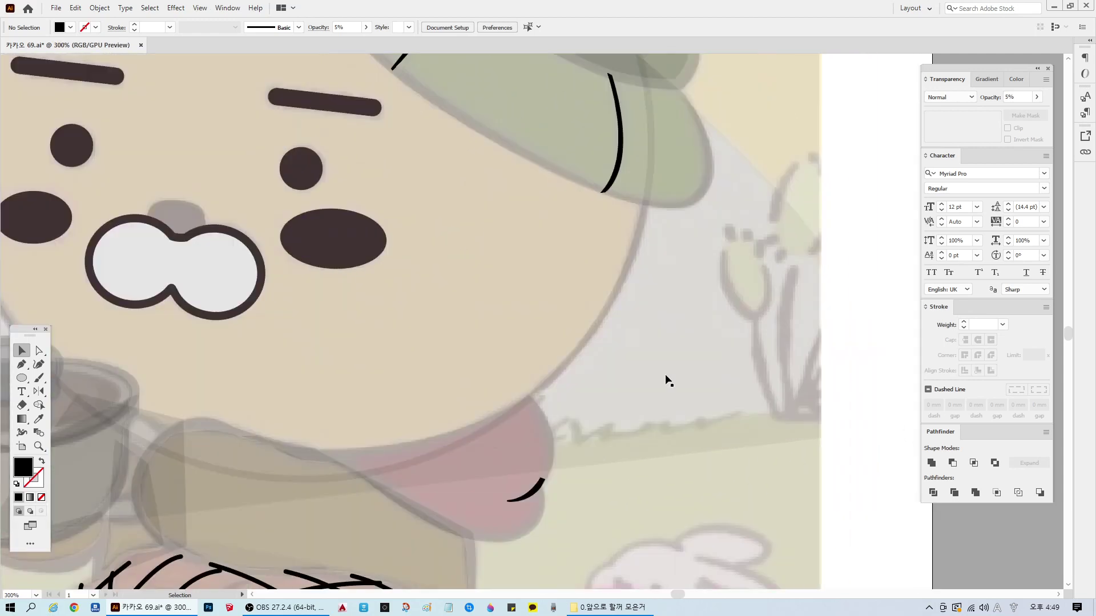
left_click(21, 364)
left_click(730, 239)
left_click_drag(752, 323, 735, 271)
left_click(739, 238)
left_click(844, 304, "ctrl")
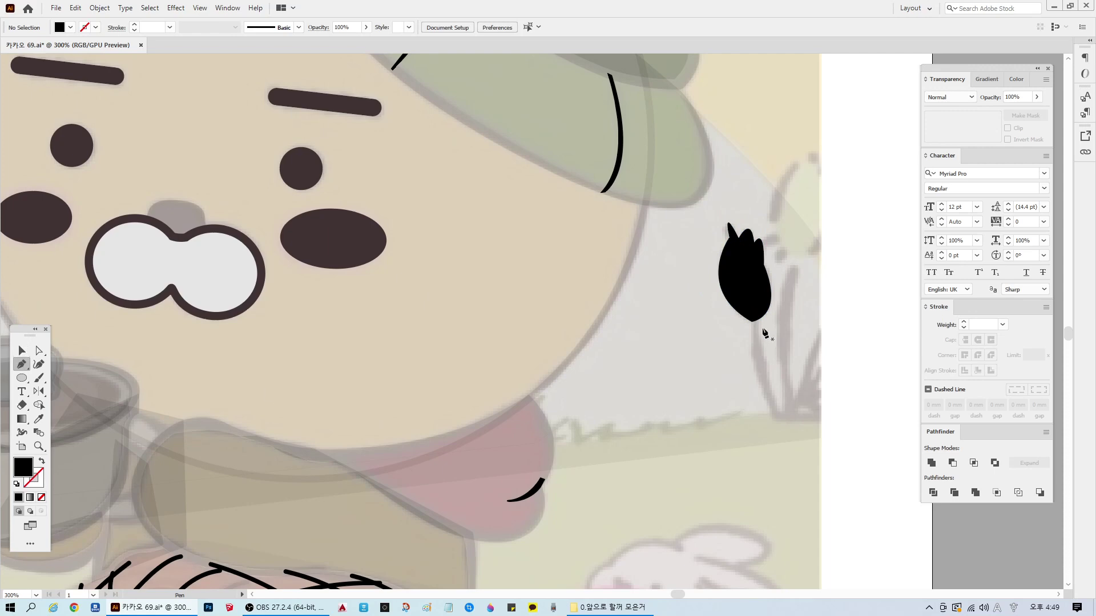
Step: Trace the left edge of the flower's stem from the bud down to the grass and set the path's opacity to 3%
left_click(750, 315)
left_click_drag(774, 421, 806, 485)
left_click(775, 421)
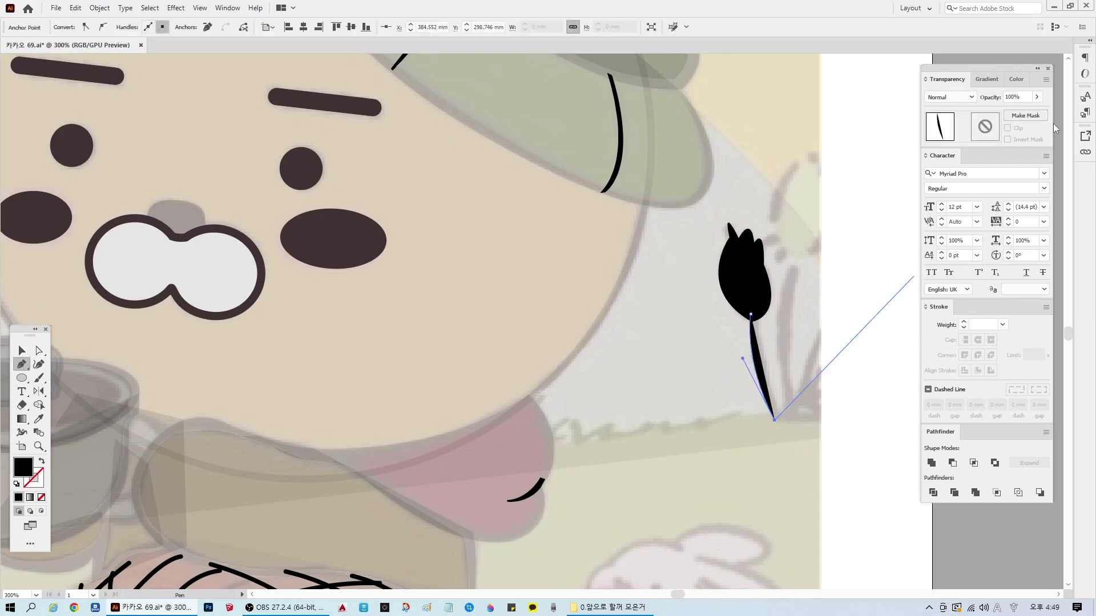
type("3")
key("Return")
key("backslash")
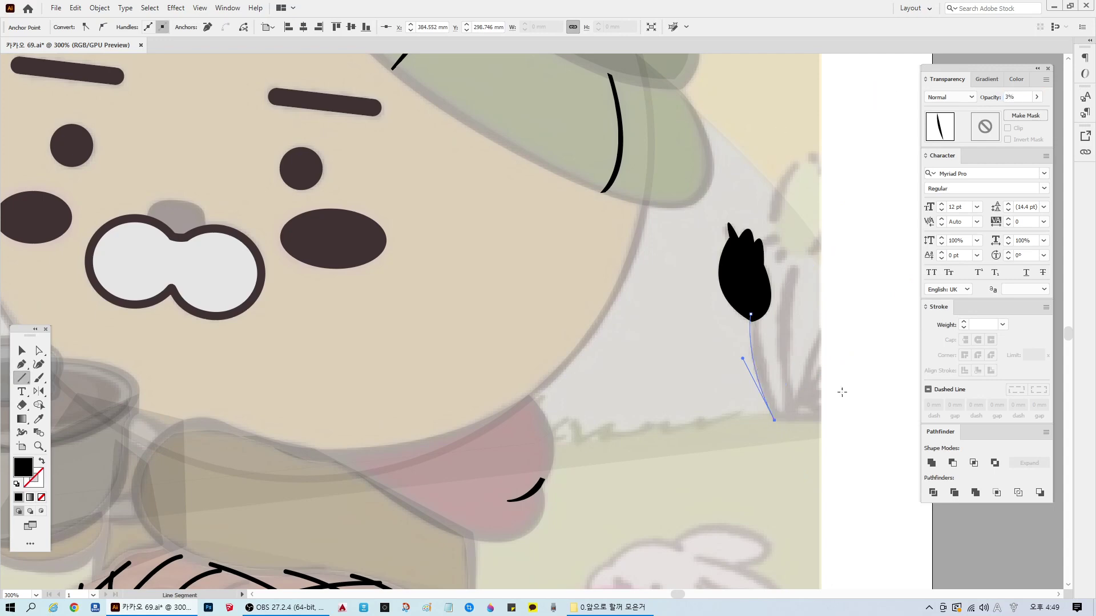
Step: Continue the stem path across its base and back up its right edge to the bud, and deselect it
left_click(28, 365)
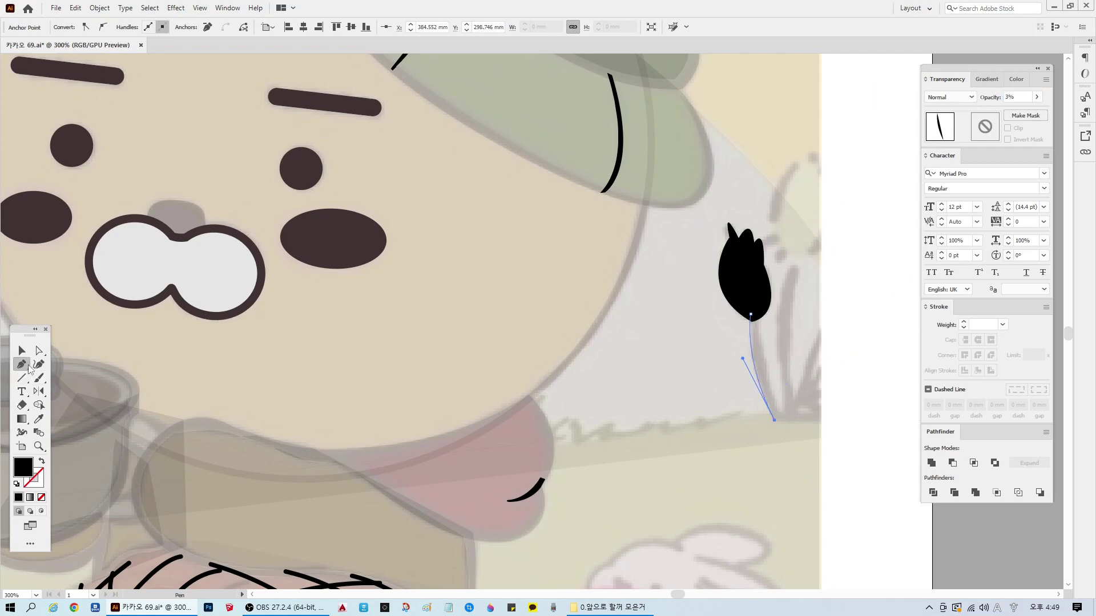
left_click(787, 420)
left_click_drag(760, 308, 759, 217)
key("ctrl+z")
left_click_drag(756, 313, 758, 256)
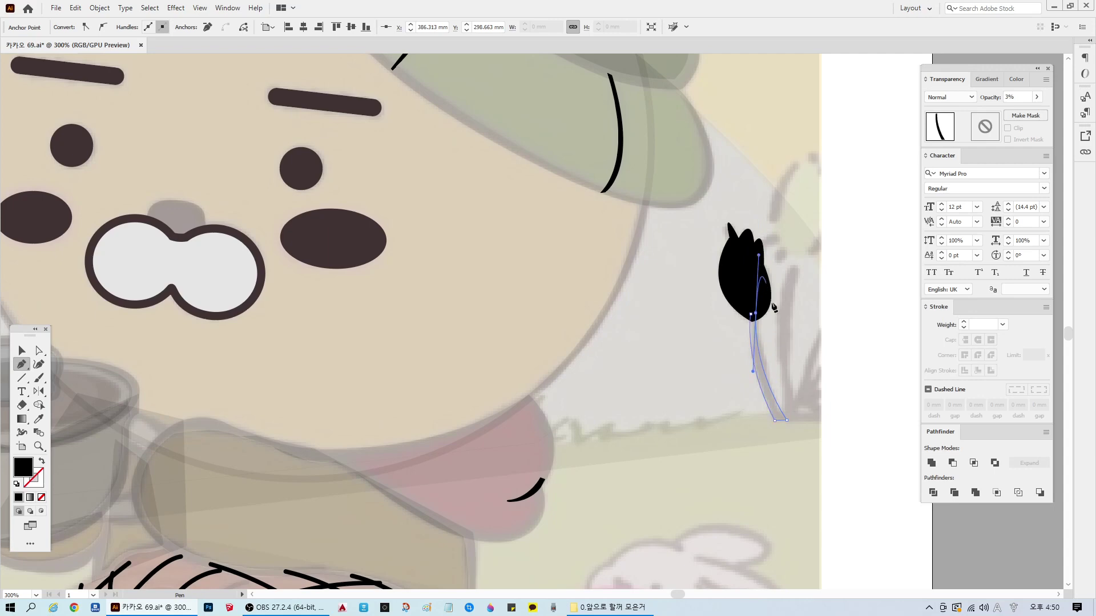
left_click(756, 313)
left_click(854, 313, "ctrl")
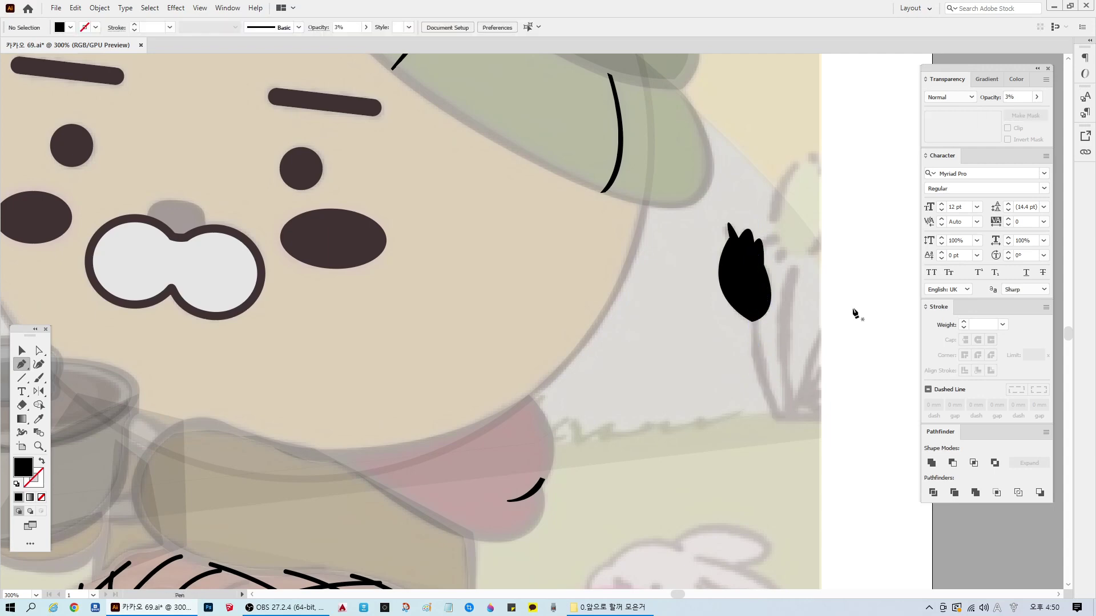
Step: Trace the left edge of the right flower's stem from below its bud down to the grass and across its base
left_click(794, 271)
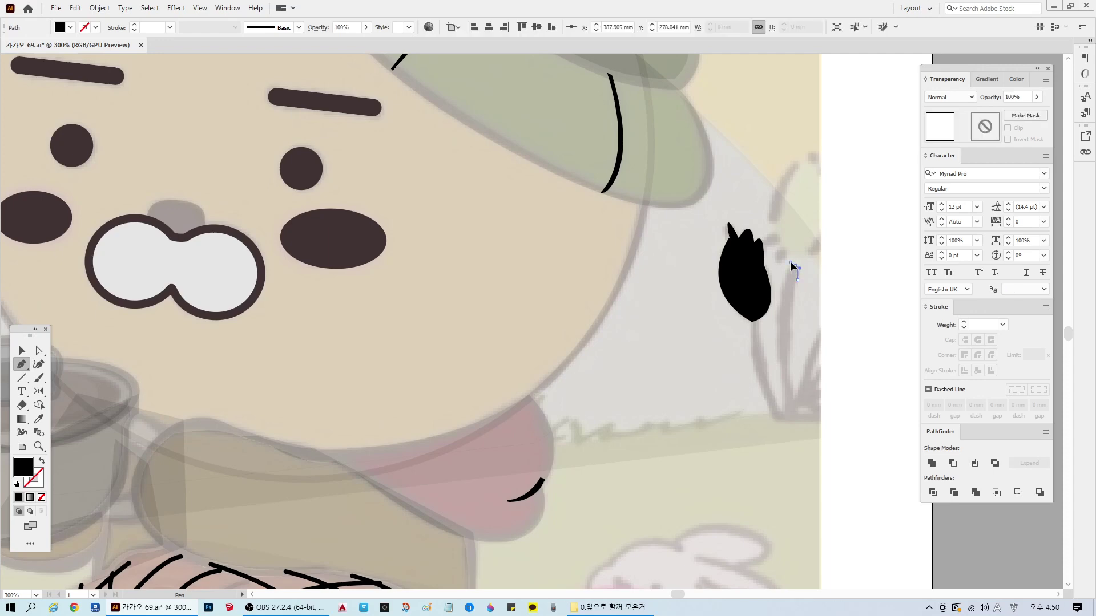
left_click_drag(791, 266, 784, 421)
left_click(780, 368)
left_click_drag(783, 419, 781, 434)
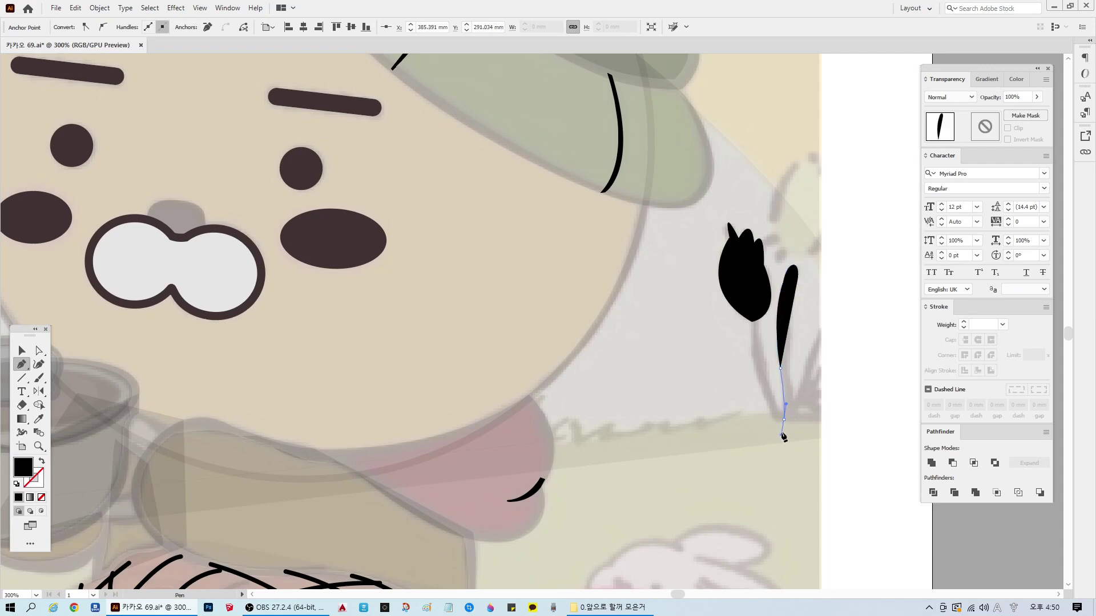
left_click(783, 420)
left_click(798, 421)
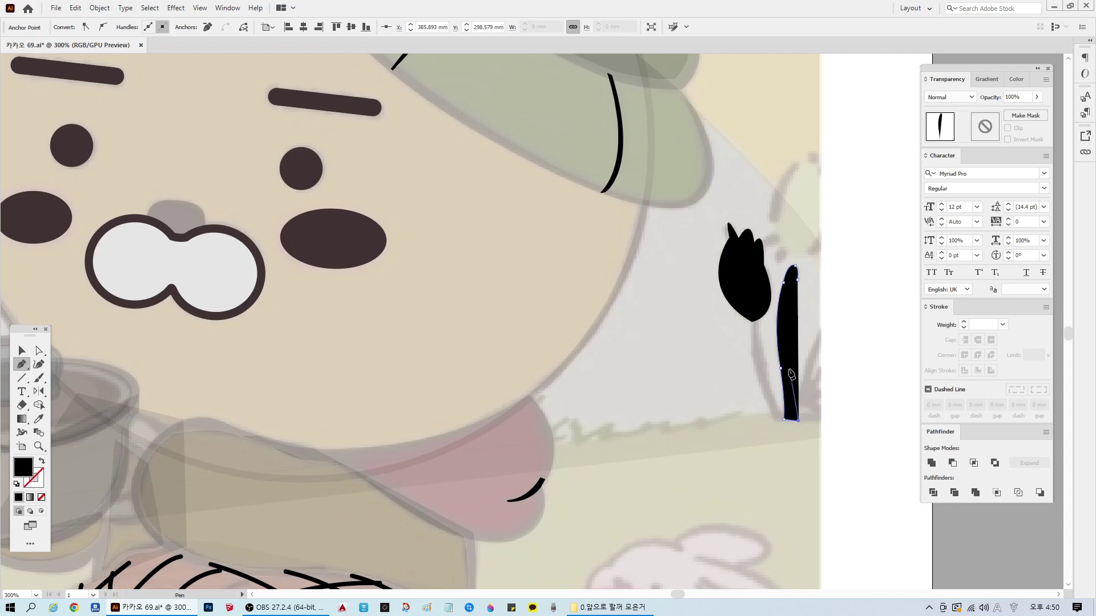
Step: Set the right stem path's opacity to 3%, complete its right edge up to the bud, and deselect it
left_click_drag(1020, 97, 939, 86)
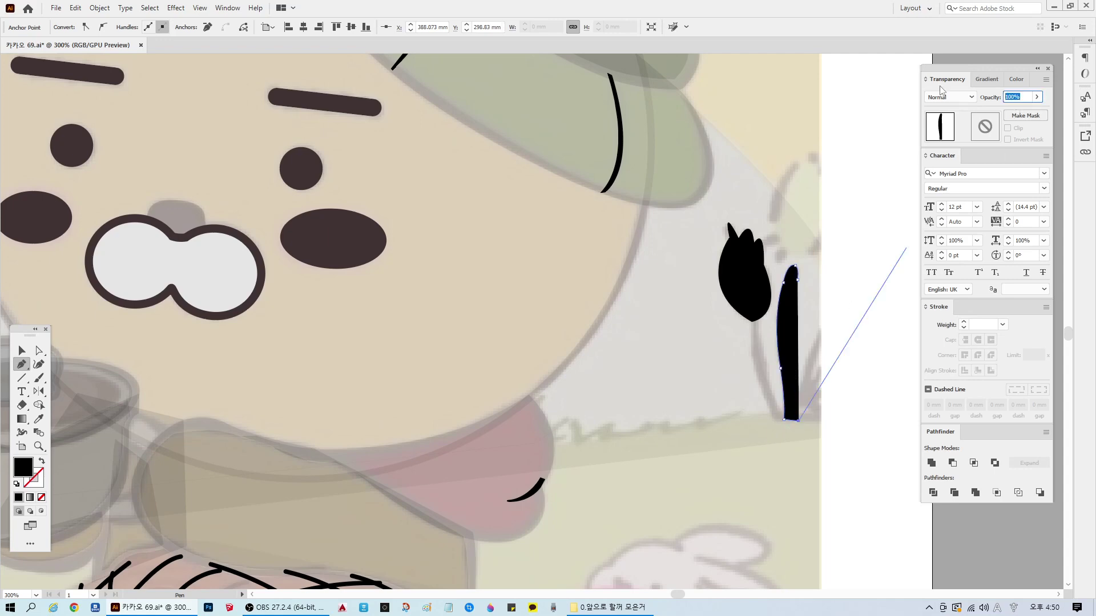
type("3")
key("Return")
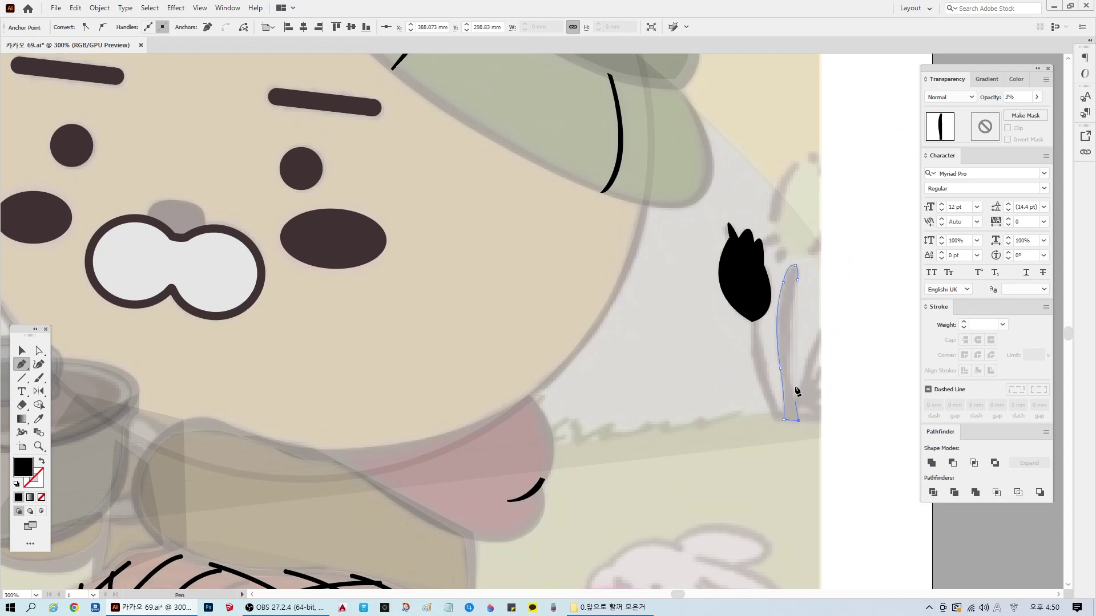
left_click_drag(790, 382, 799, 274)
left_click(792, 314)
left_click(867, 357, "ctrl")
Step: Trace the pointed leaf clump at the stems' base along the illustration's right edge as a closed black shape, and deselect it
mouse_move(796, 388)
left_mouse_down()
mouse_move(818, 339)
mouse_move(816, 384)
left_mouse_up()
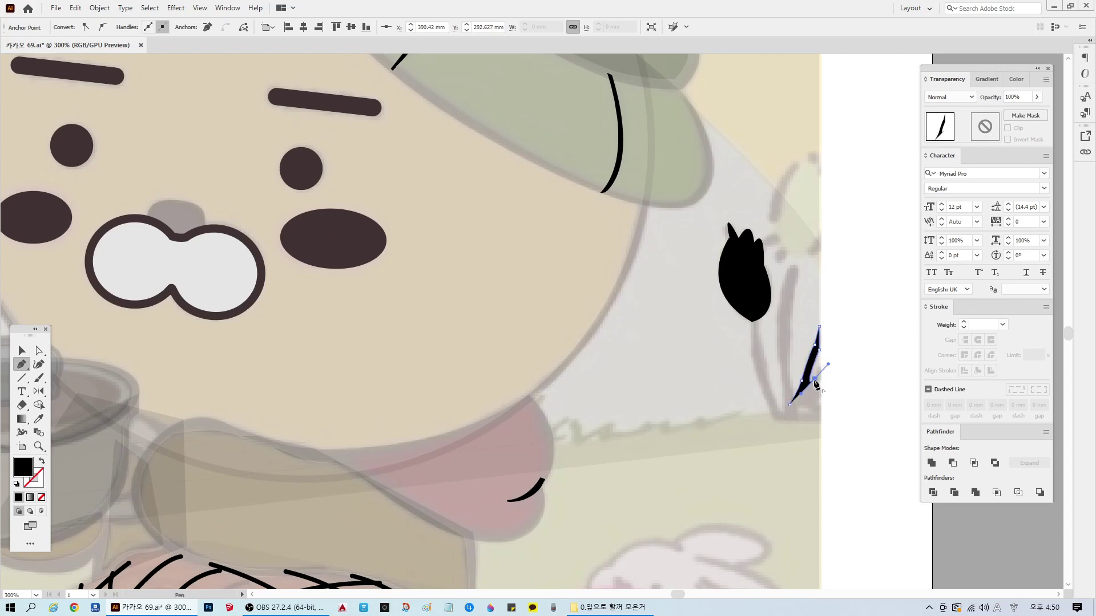
left_click(818, 368)
key("ctrl+z")
left_click(819, 364)
left_click_drag(817, 392, 824, 409)
left_click(820, 401)
left_click(819, 408)
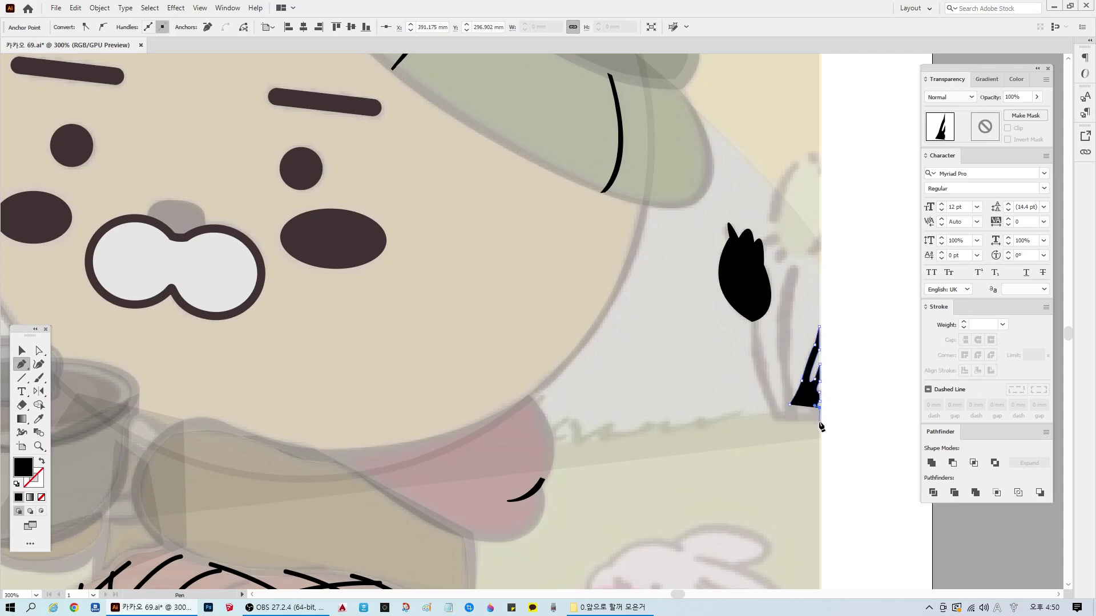
left_click(820, 422)
left_click(790, 422, "shift")
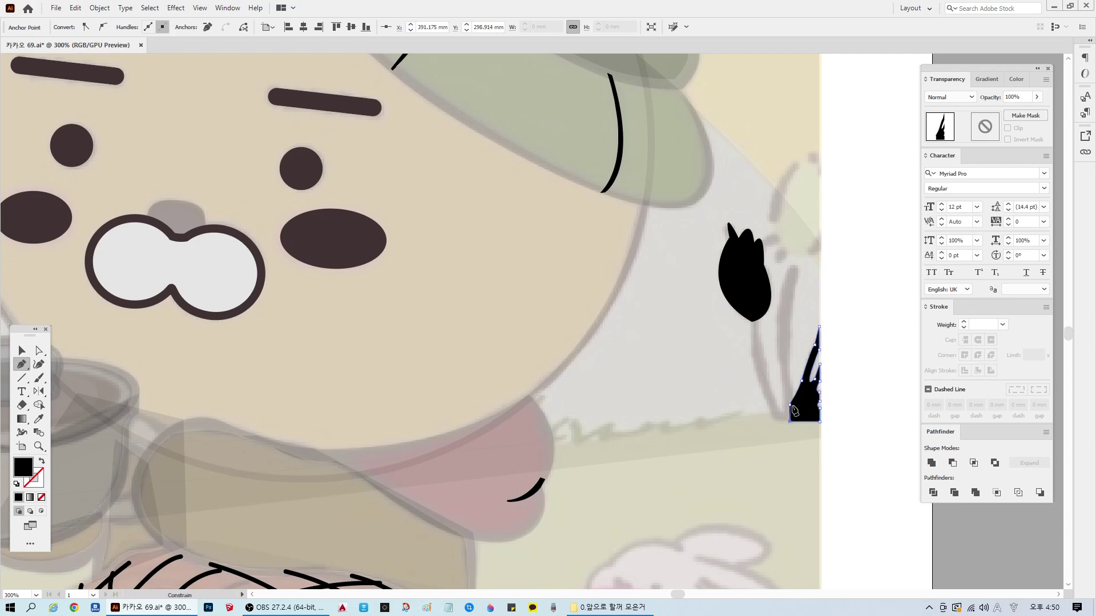
left_click(794, 409)
key("ctrl+shift+a")
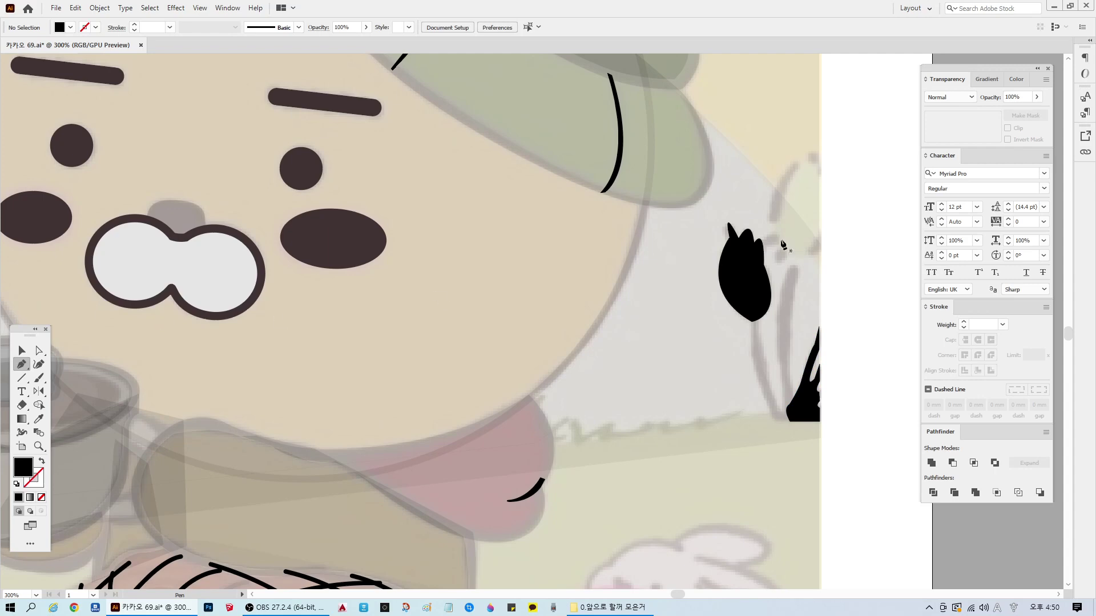
Step: Trace the right flower's bud with its pointed sepals as a closed black shape ending at the illustration's edge, and deselect it
scroll(807, 244, "up", 2)
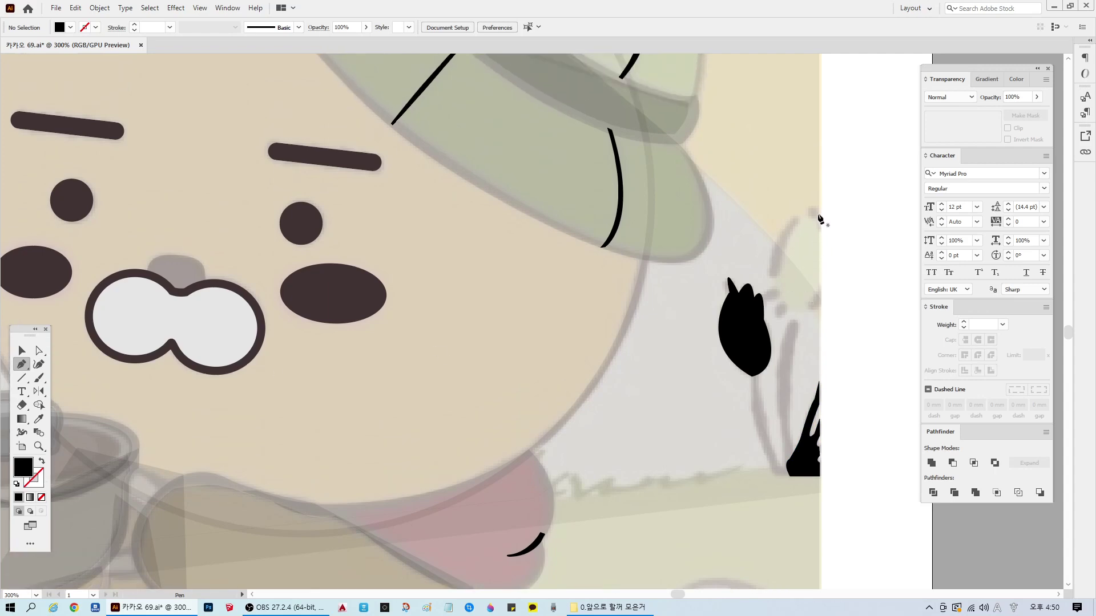
left_click(820, 215)
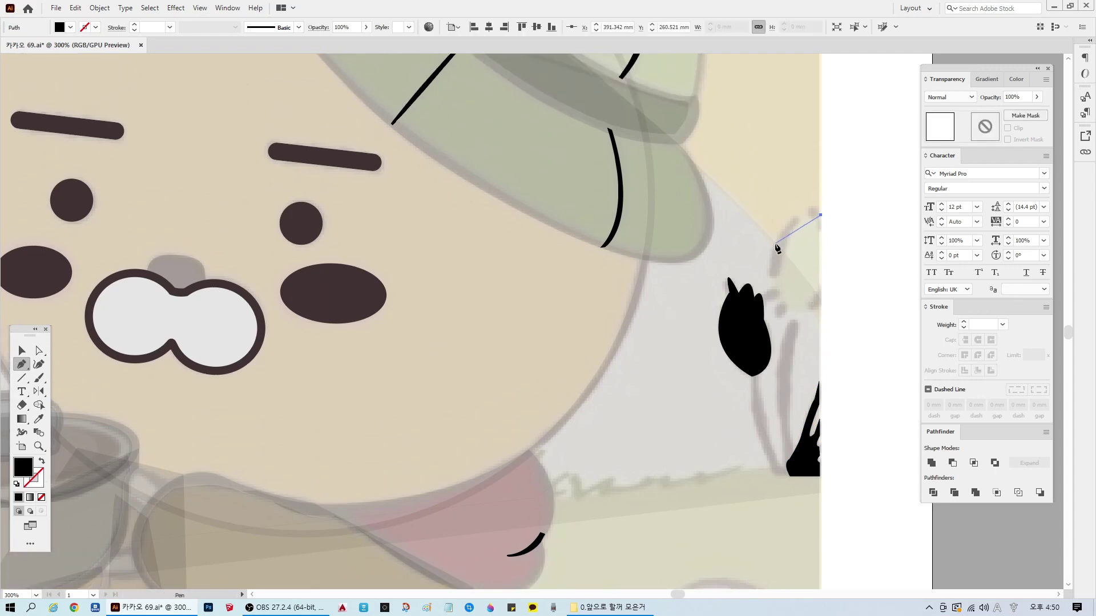
left_click_drag(776, 245, 790, 315)
left_click(769, 301)
left_click(780, 300)
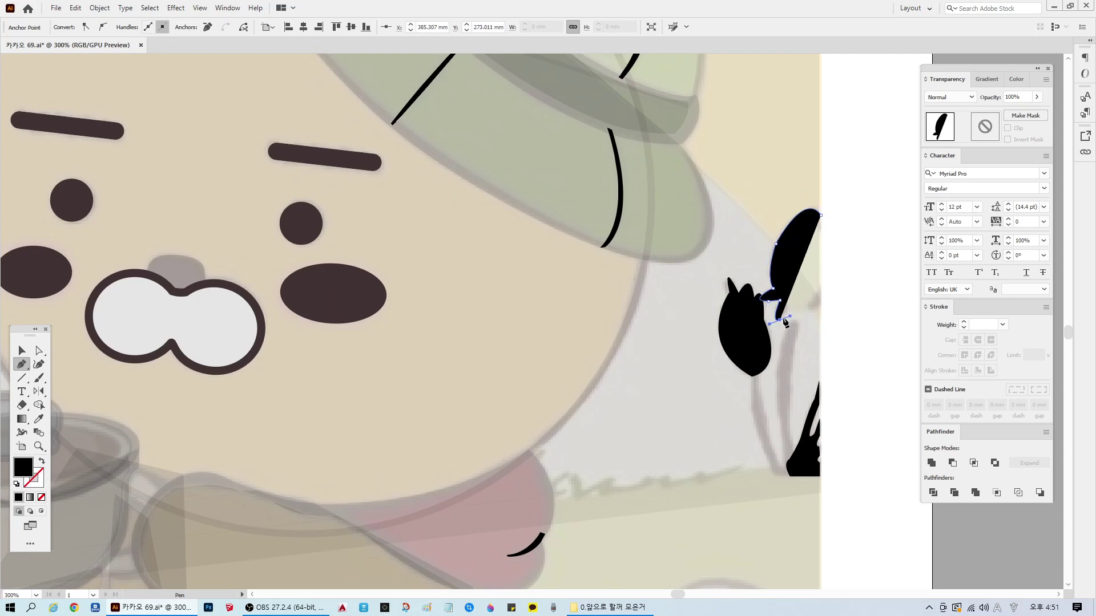
left_click(793, 309)
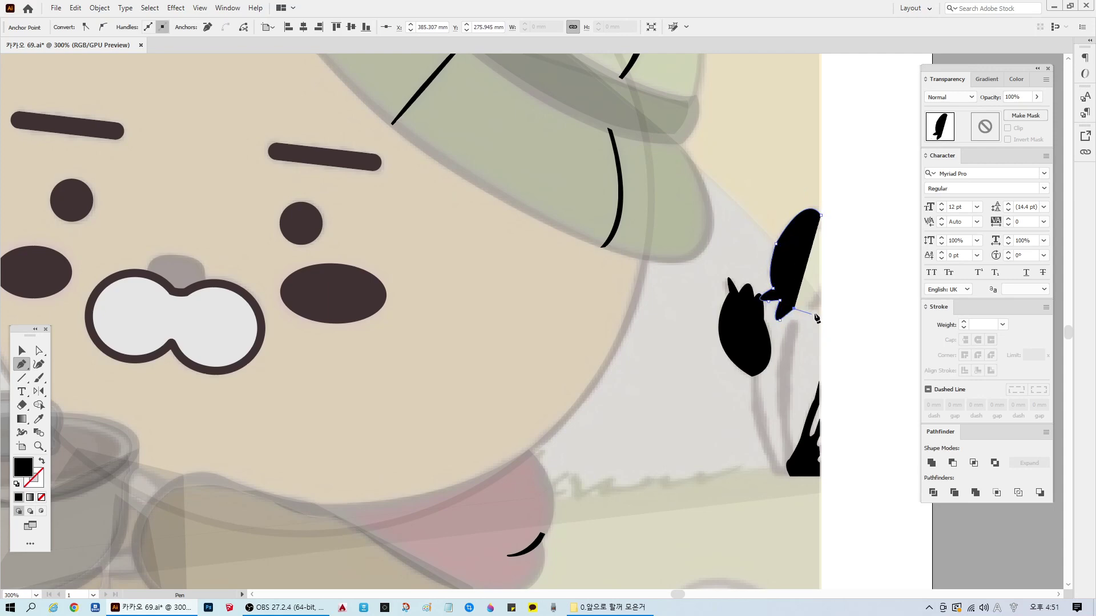
left_click_drag(830, 306, 833, 304)
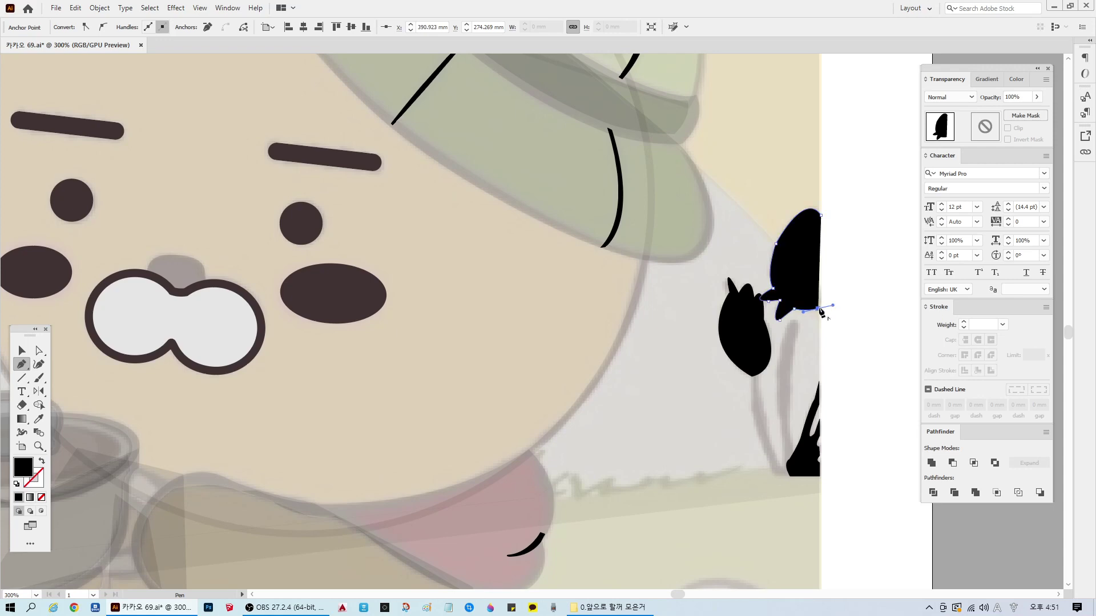
left_click(818, 309)
left_click(841, 325, "ctrl")
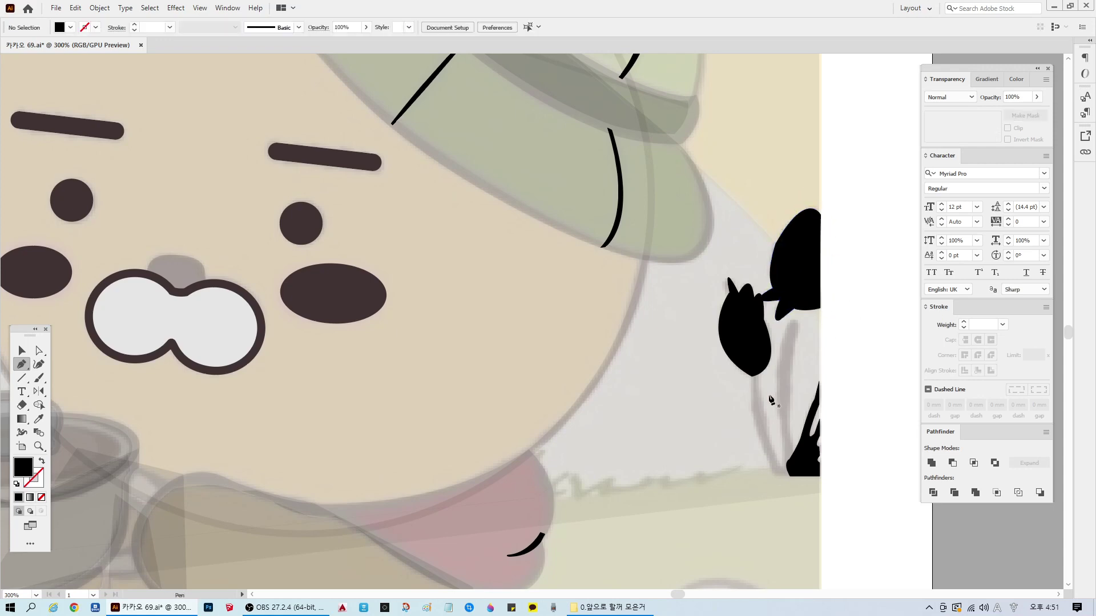
left_click(22, 345)
left_click(796, 379)
left_click(881, 356)
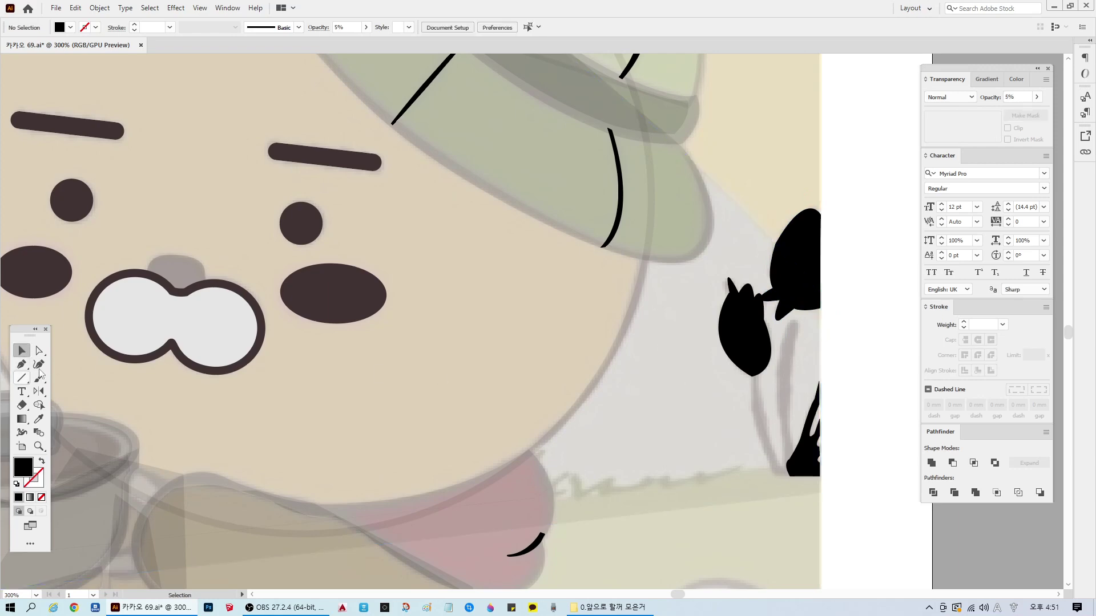
Step: Retrace the rounded tip and left edge of the right flower's stem from beneath its bud down to the grass
left_click(22, 364)
left_click(794, 322)
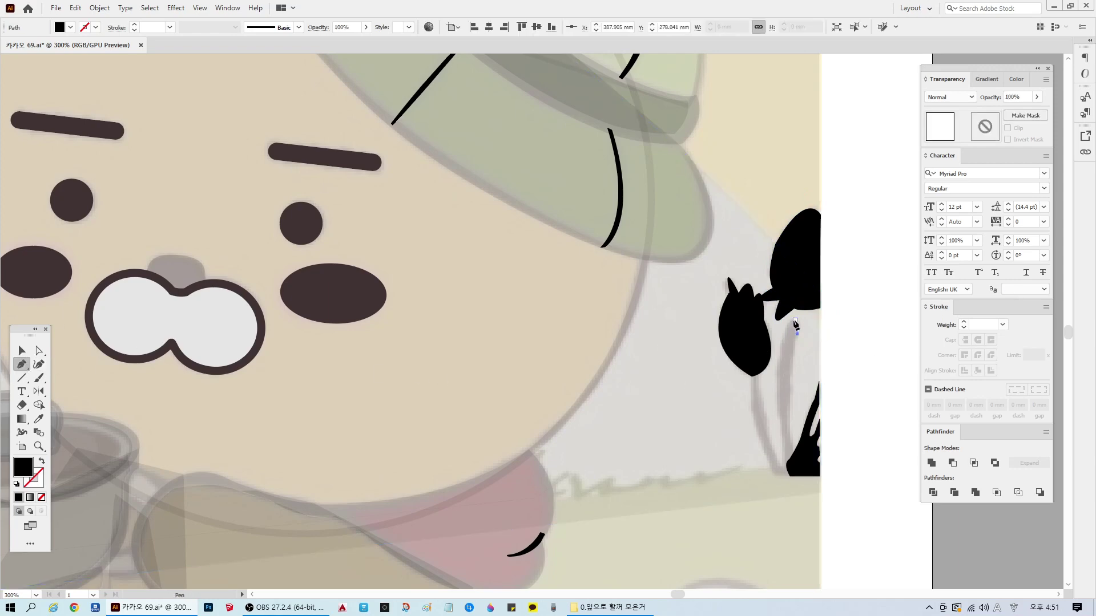
left_click_drag(789, 317, 789, 318)
left_click(795, 321)
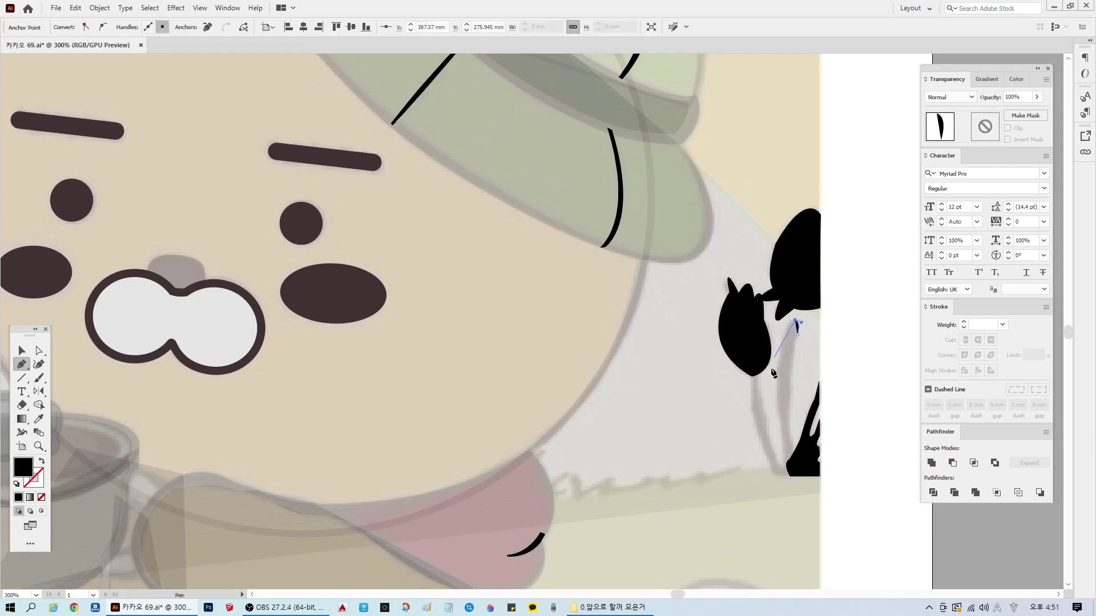
left_click_drag(769, 393, 769, 397)
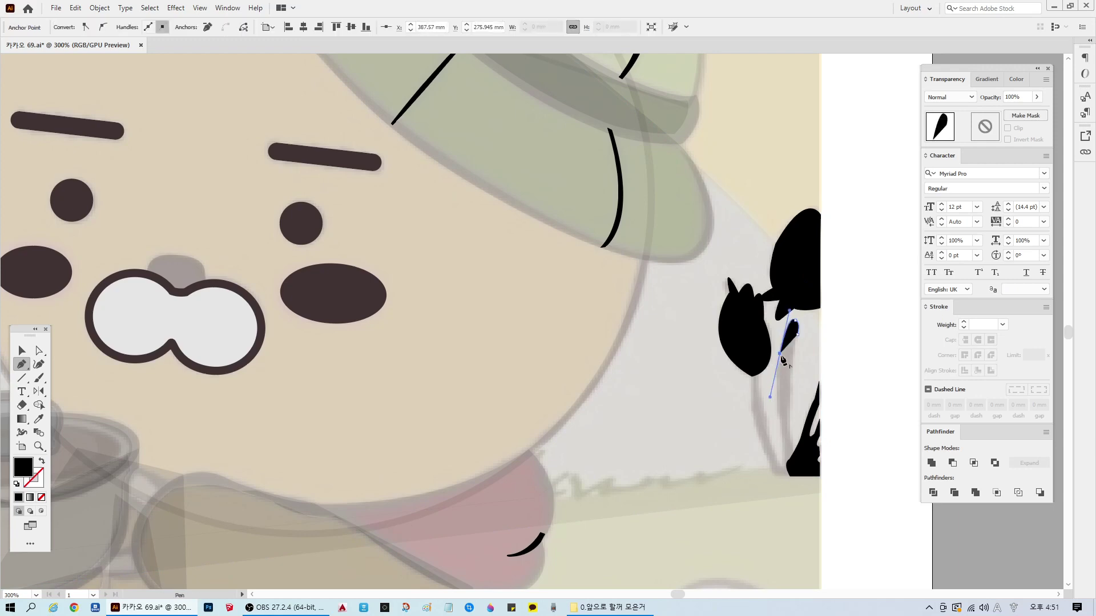
left_click(779, 354)
left_click(779, 425)
left_click_drag(789, 480, 785, 482)
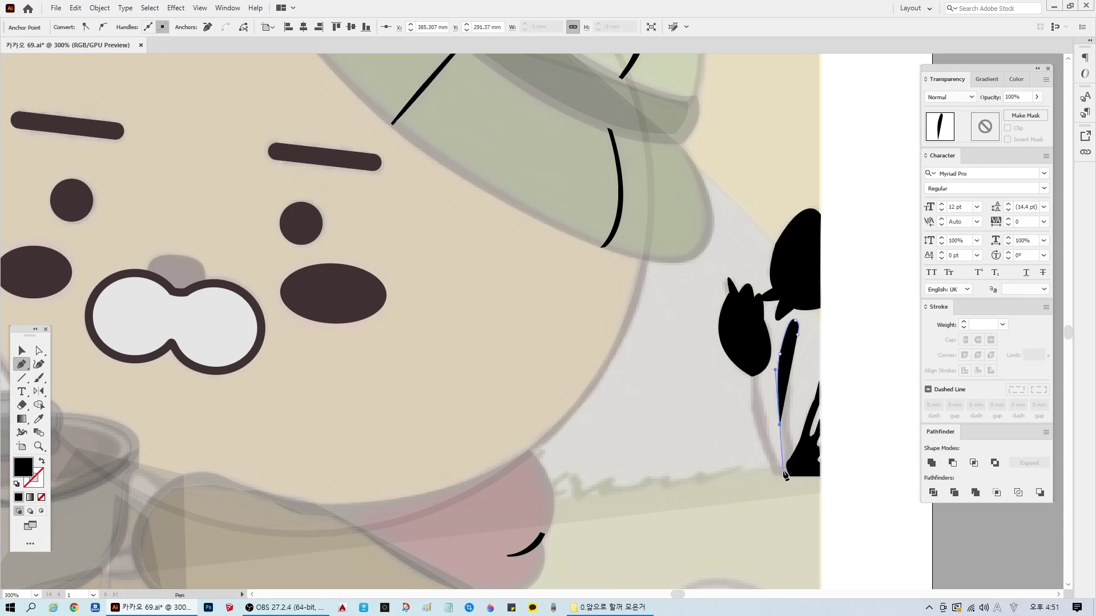
left_click(785, 476)
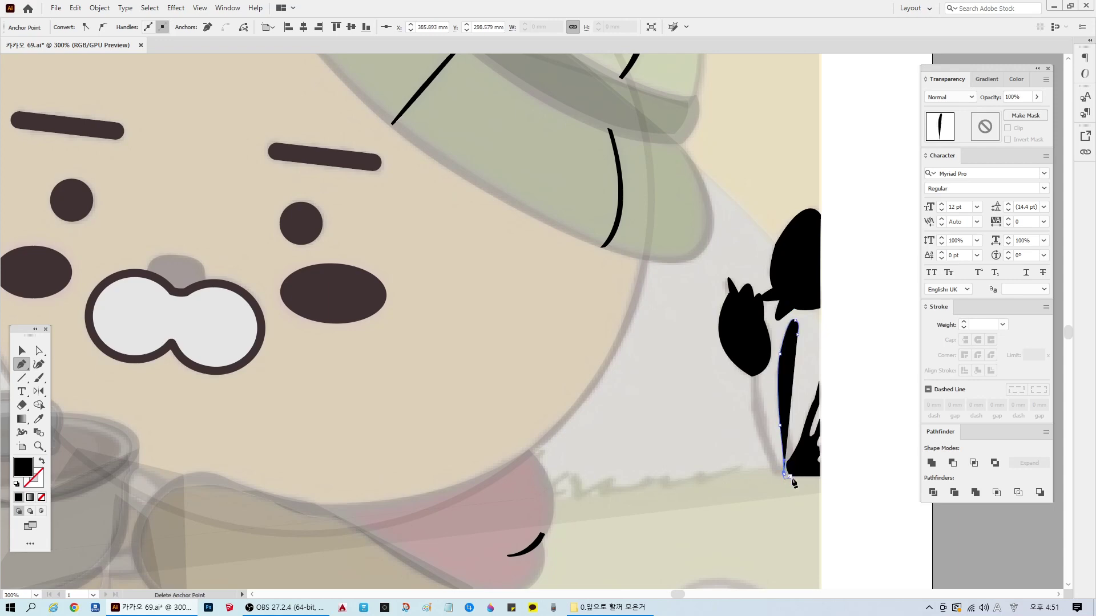
Step: Continue the retraced stem across its base, set its opacity to 3%, complete the right edge up to the tip, and deselect it
left_click_drag(798, 479, 802, 476)
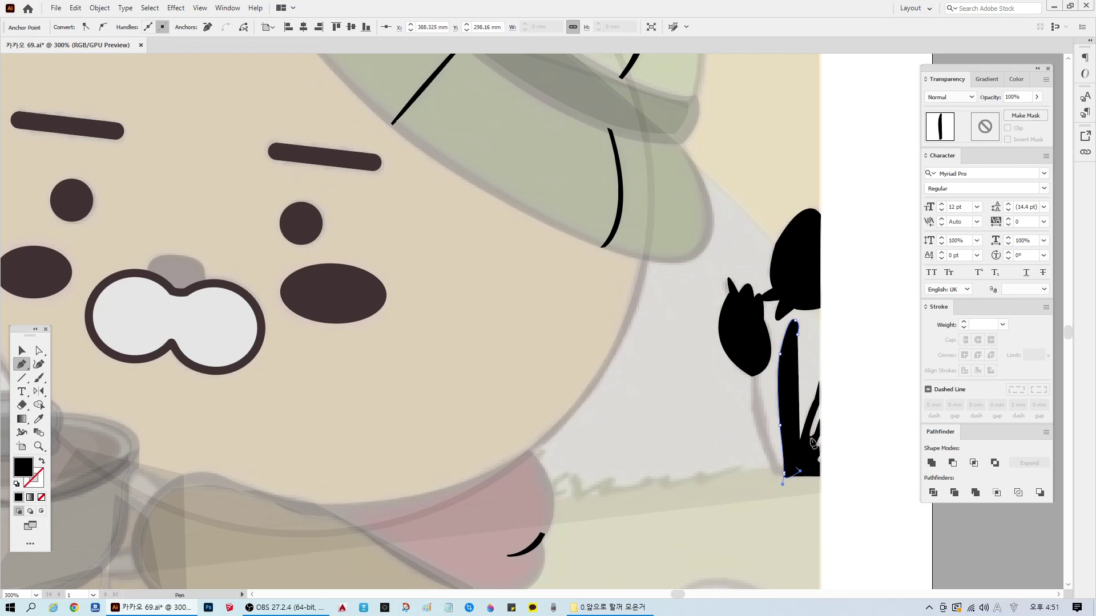
type("3")
key("Return")
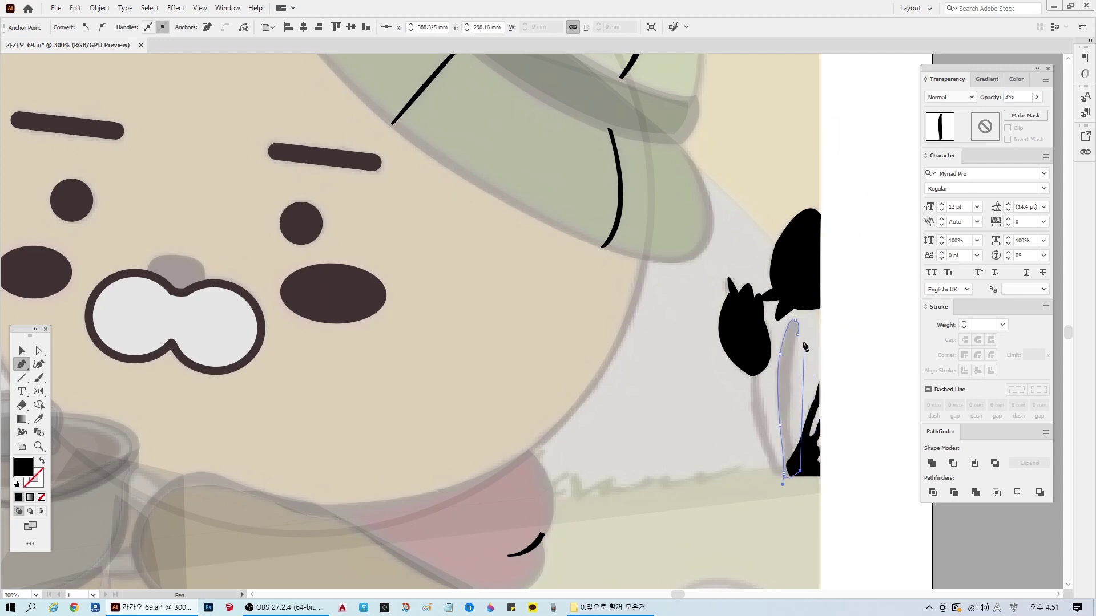
left_click_drag(797, 335, 816, 237)
left_click(856, 316, "ctrl")
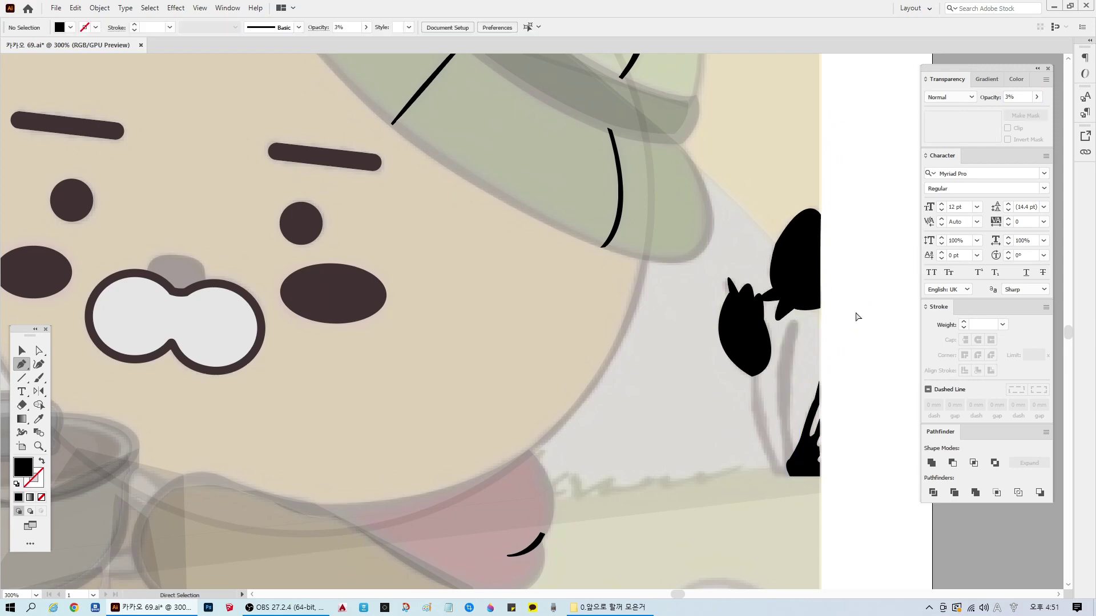
Step: Set the opacity of both black flower bud shapes to 3% and deselect them
left_click(23, 350)
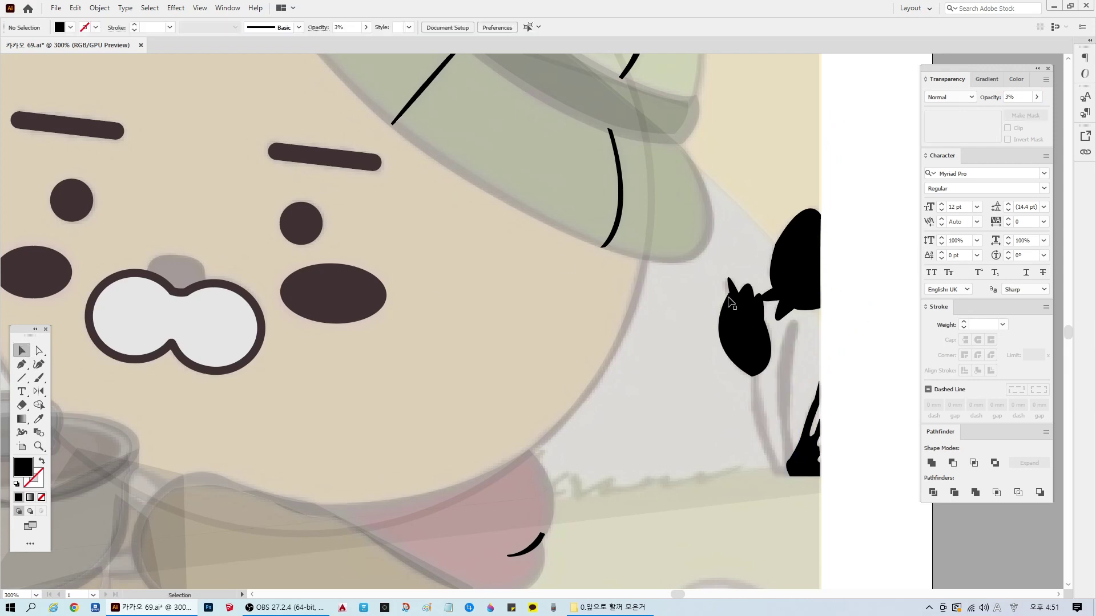
left_click(813, 284)
left_click(986, 89)
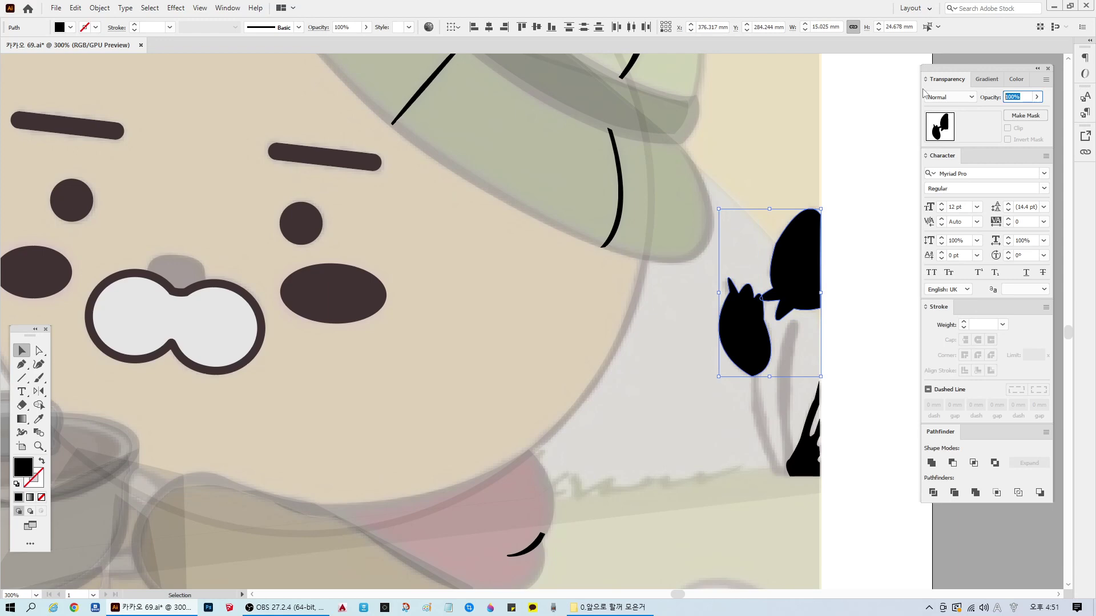
type("3")
key("Return")
scroll(862, 311, "up", 2, "alt")
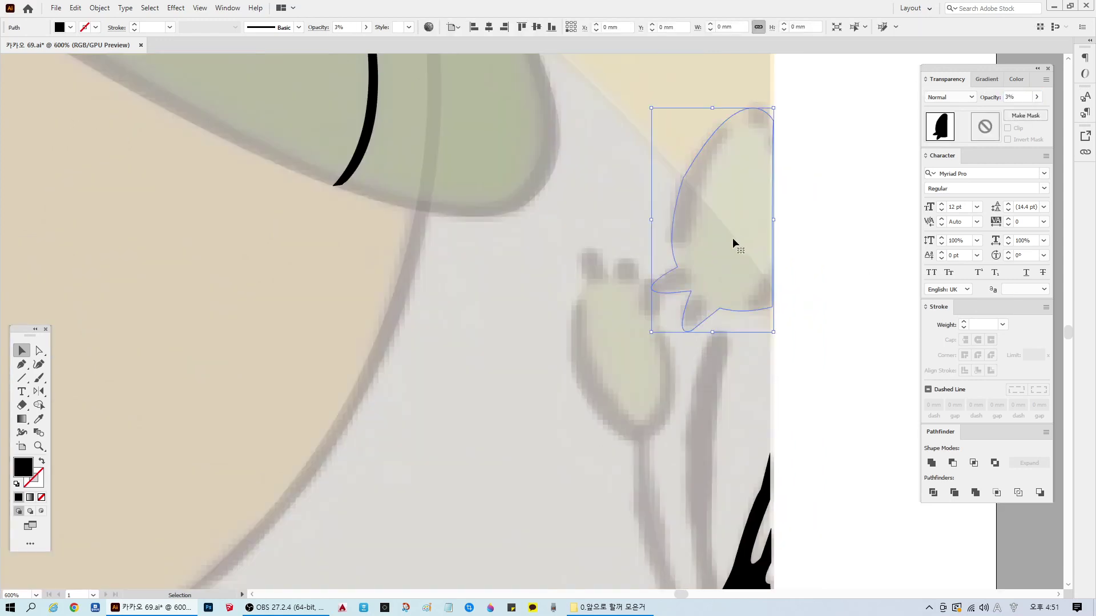
key("ctrl+shift+a")
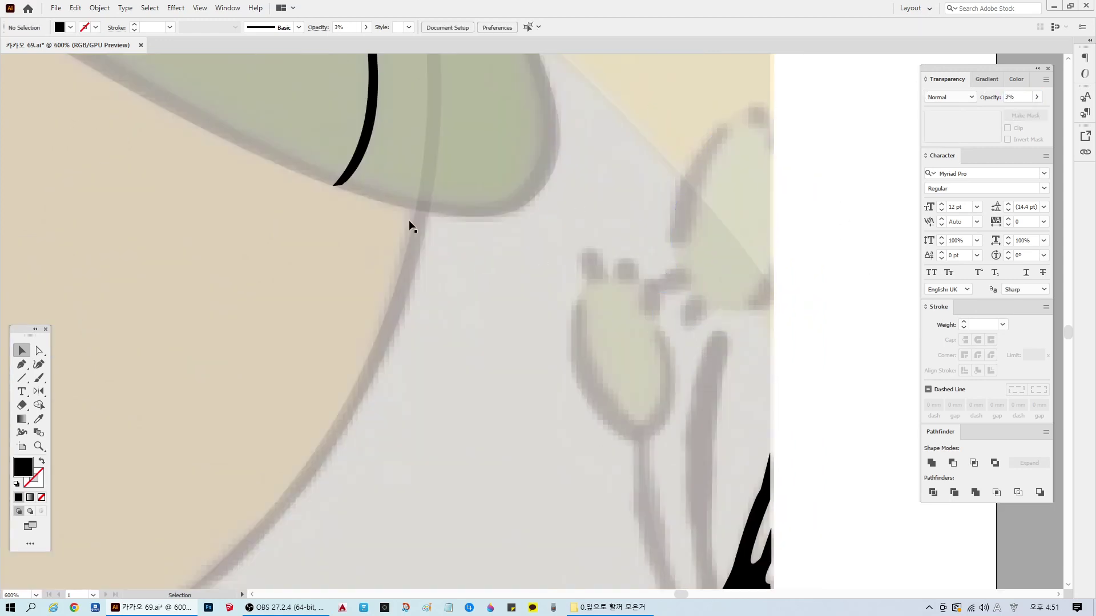
Step: Trace the green interior of the right bud as a closed black shape up to the illustration's edge, and deselect it
left_click(21, 363)
left_click(771, 150)
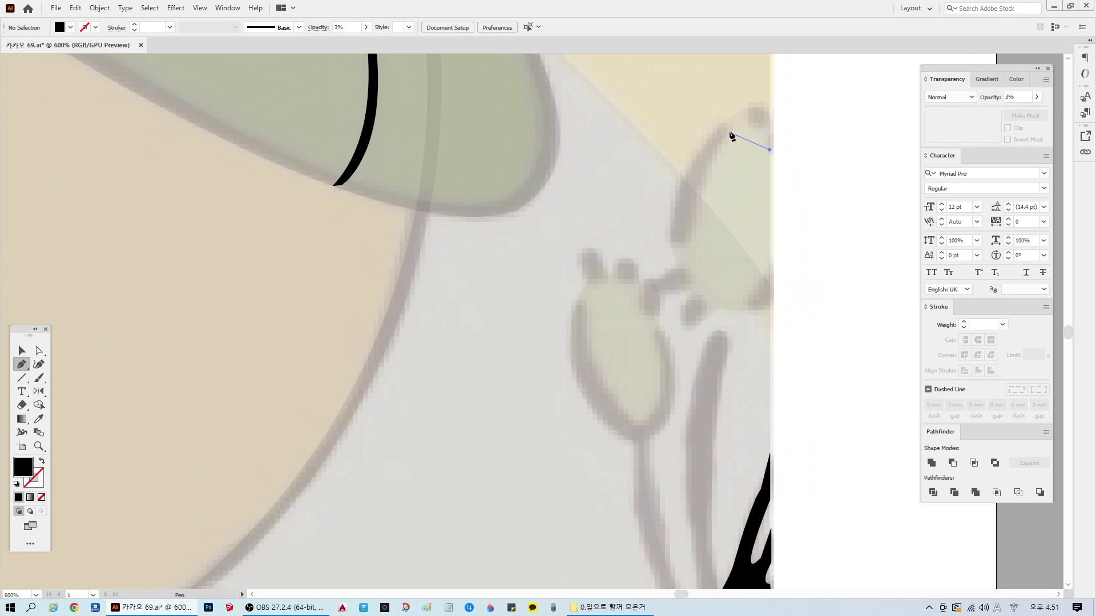
left_click_drag(731, 131, 694, 159)
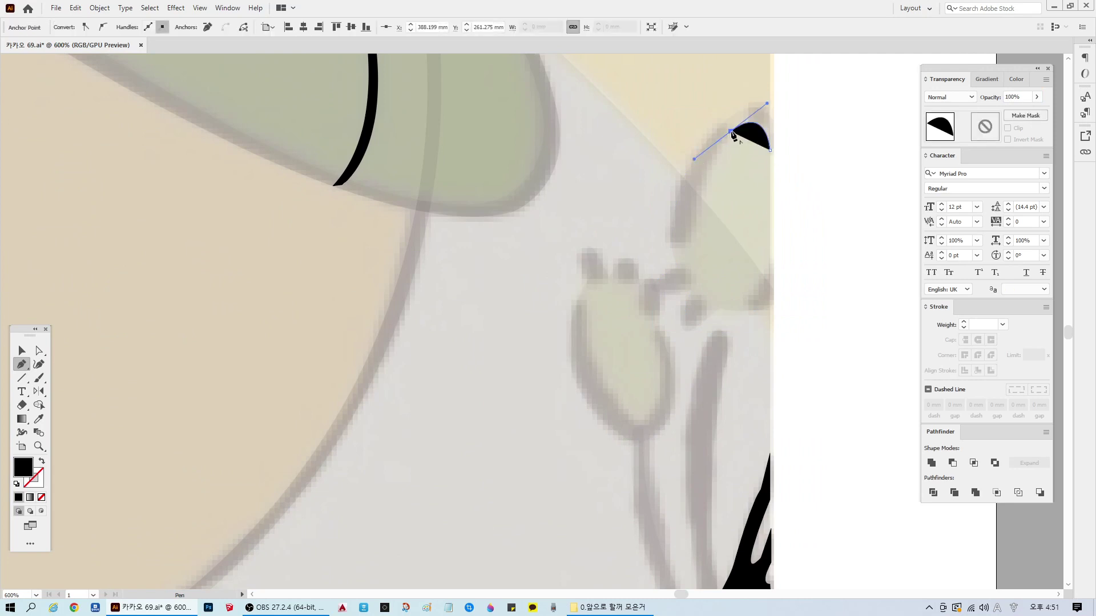
left_click_drag(702, 295, 787, 267)
left_click(774, 271)
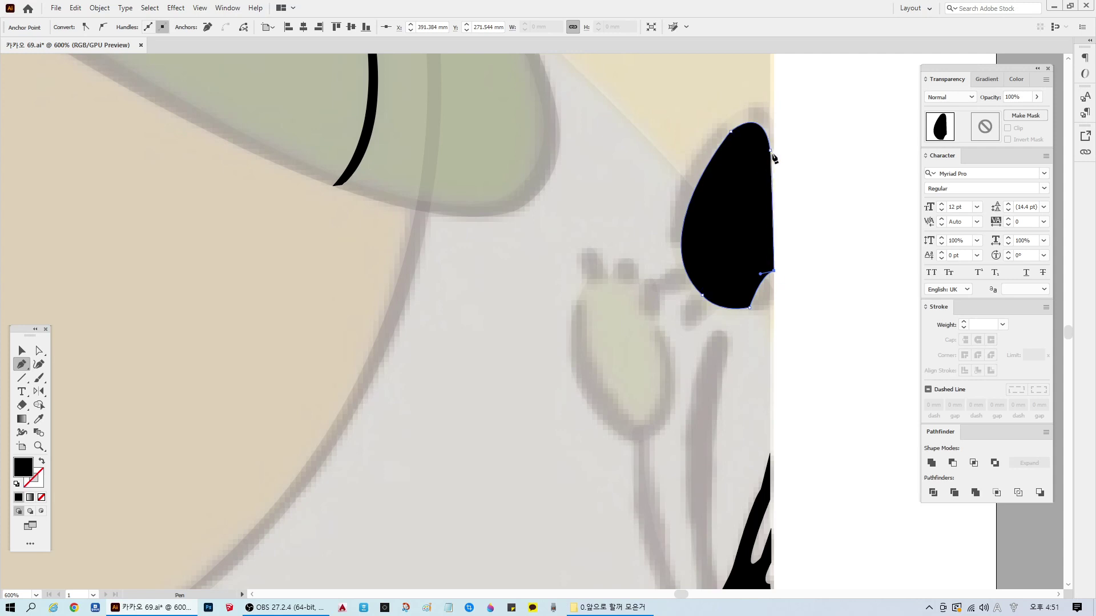
left_click(774, 154)
left_click(770, 150)
left_click(737, 103, "ctrl")
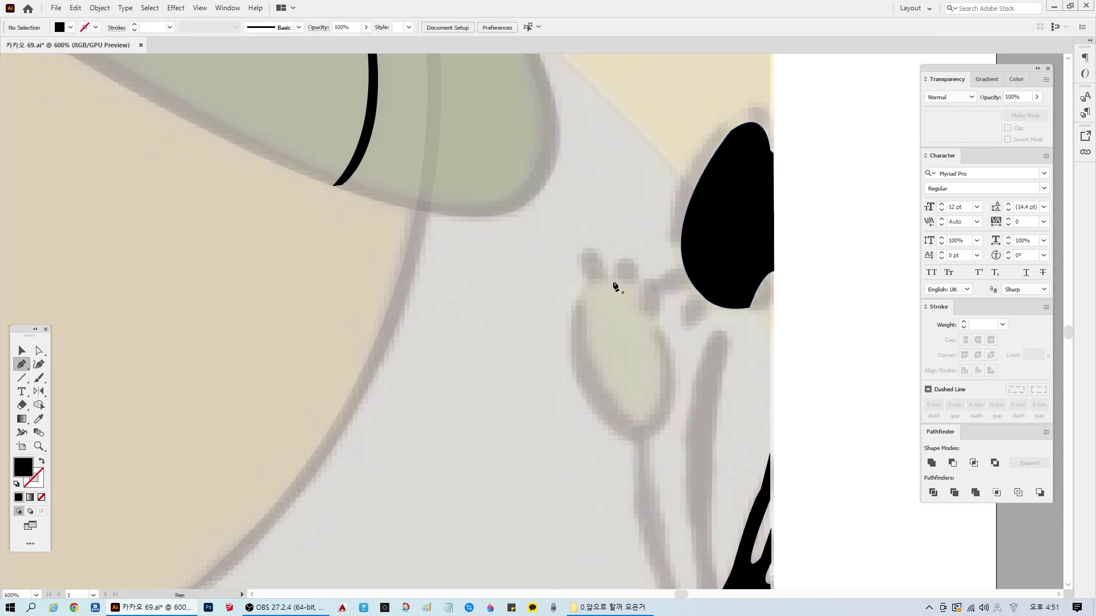
Step: Trace the green interior of the left bud inside its outline as a closed black shape, and deselect it
left_click_drag(581, 323, 589, 375)
left_click_drag(628, 416, 678, 447)
left_click_drag(656, 408, 614, 264)
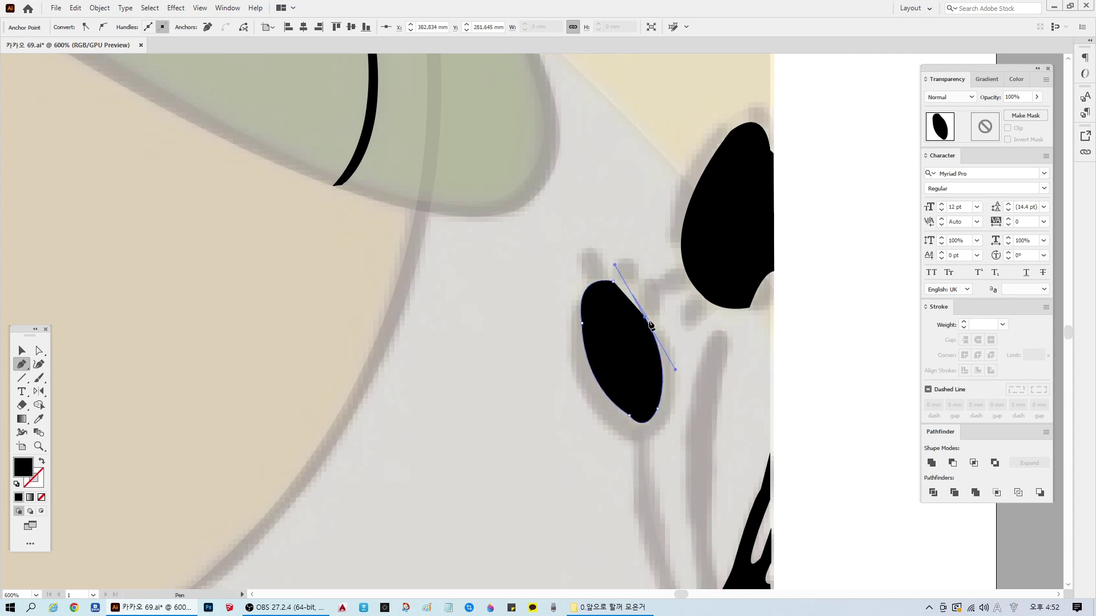
left_click(645, 317)
left_click_drag(642, 299, 589, 287)
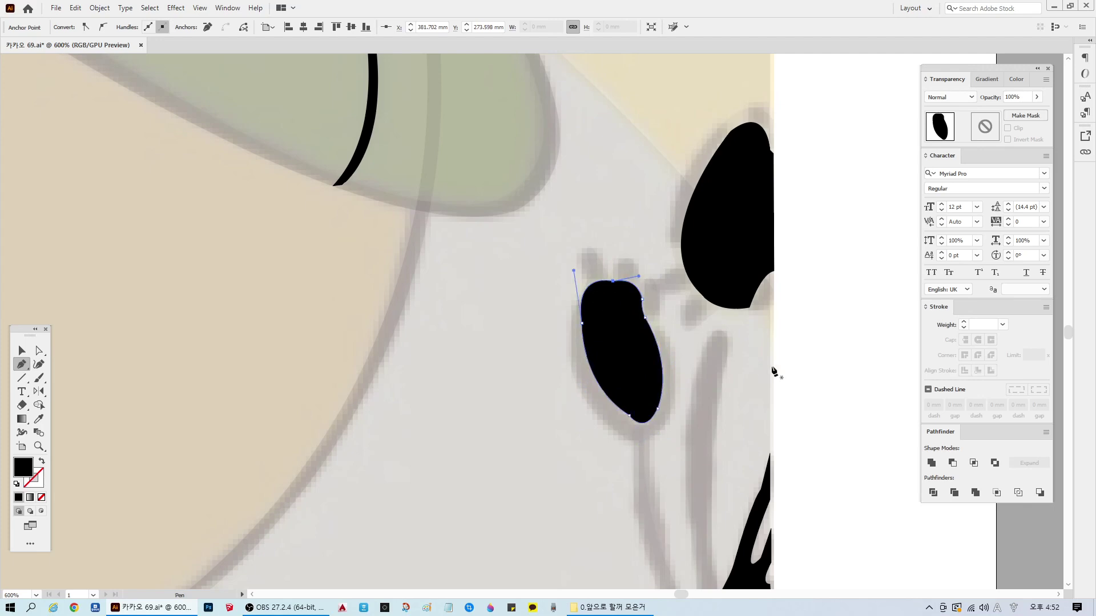
left_click(811, 378, "ctrl")
Step: Save the illustration document
scroll(818, 408, "down", 3)
scroll(813, 440, "down", 2)
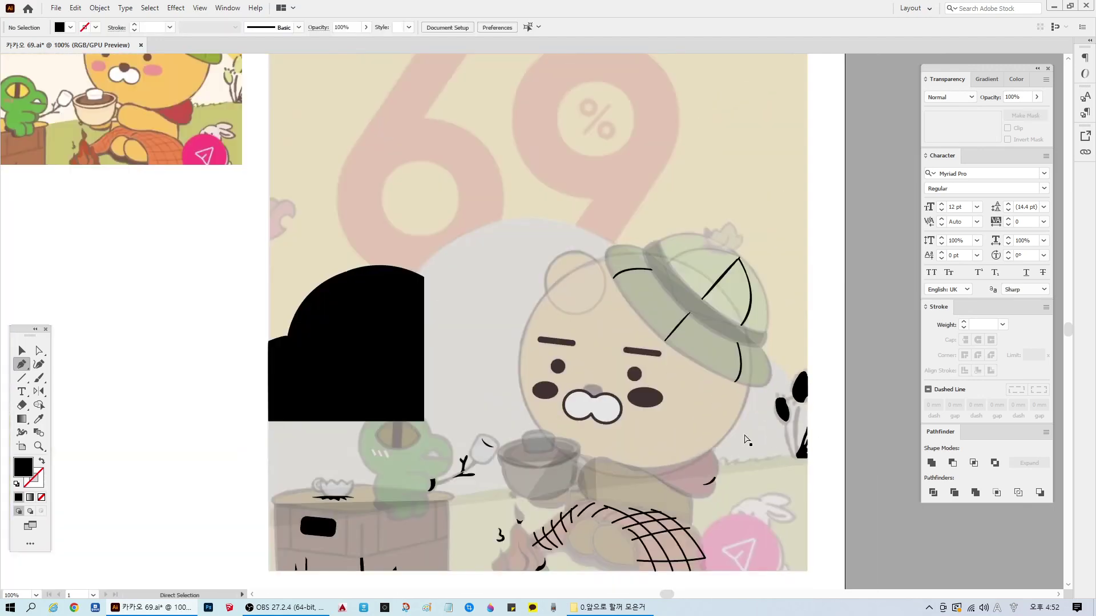
key("ctrl+s")
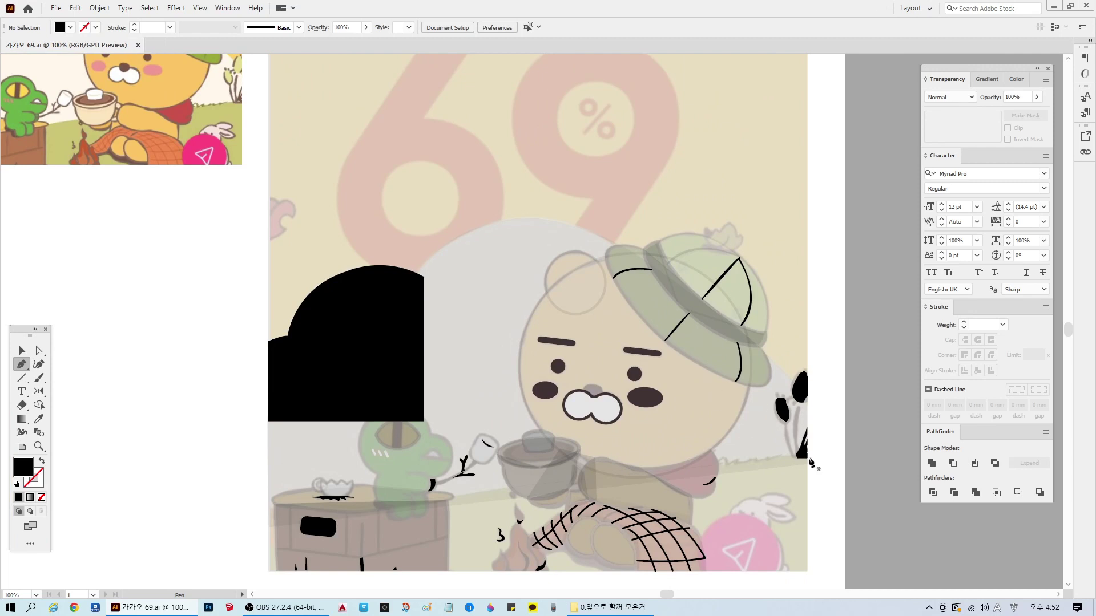
Step: Trace the crescent in the illustration's top-left corner as a closed black shape and deselect it
scroll(811, 461, "up", 5)
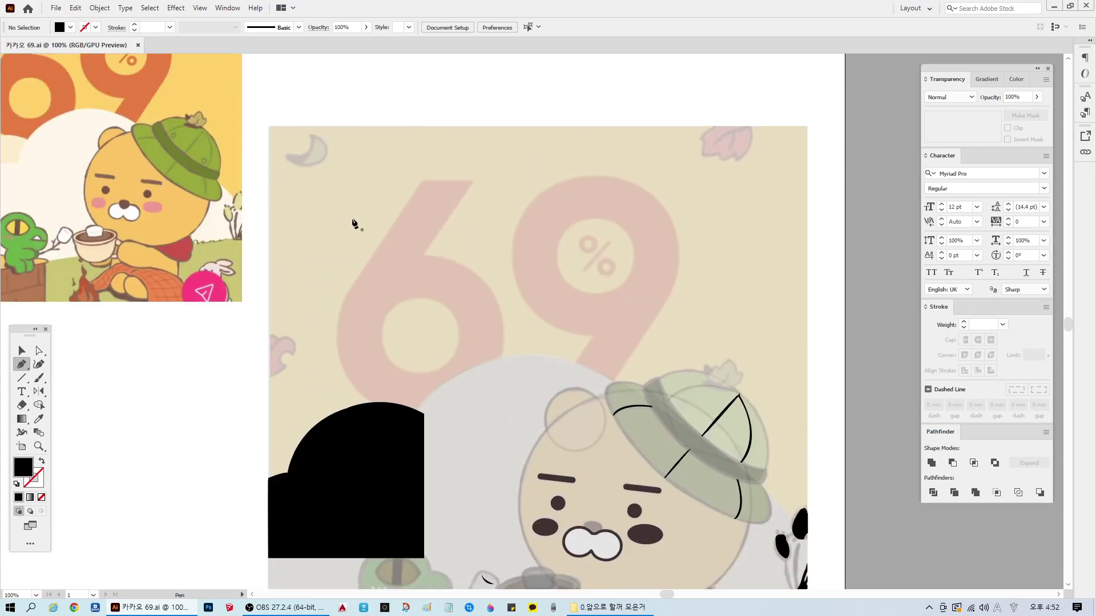
left_click_drag(313, 138, 298, 107)
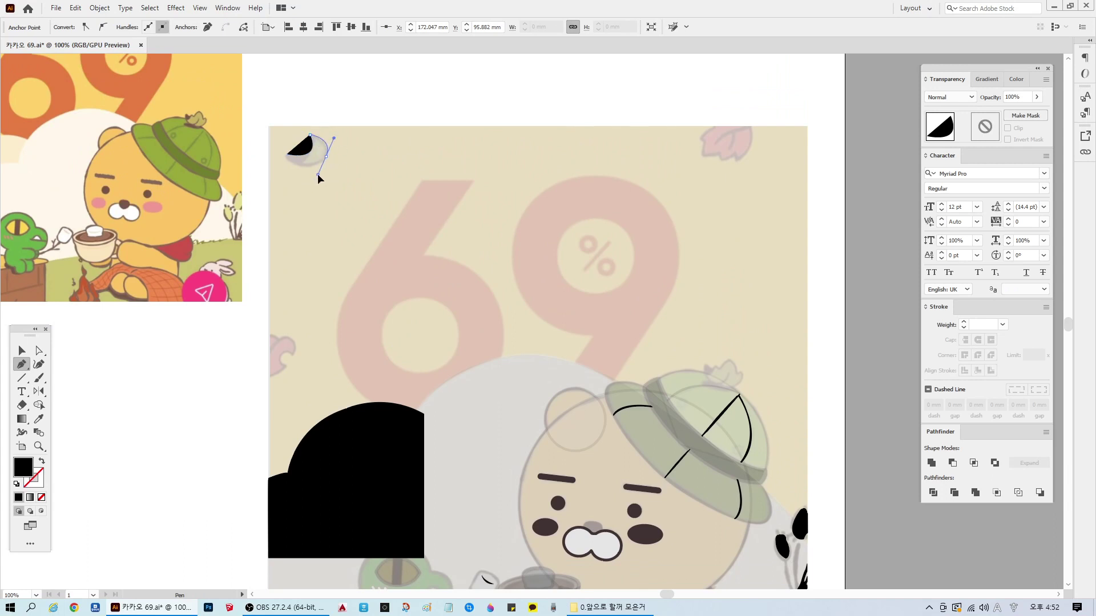
left_click_drag(325, 156, 292, 148)
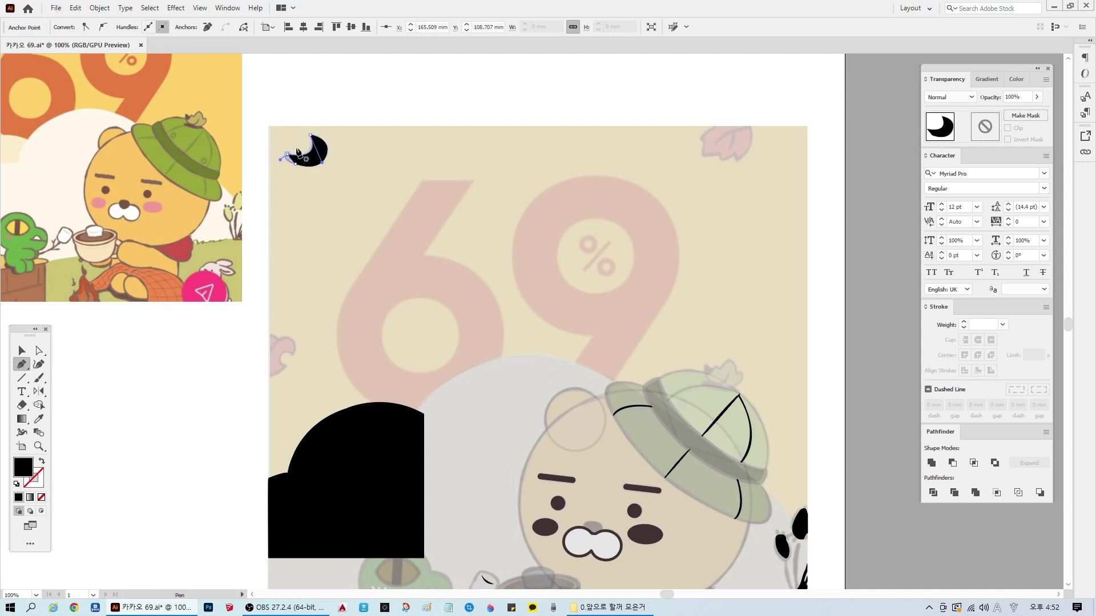
left_click(260, 164, "ctrl")
Step: Set the black crescent shape's opacity to 3% and deselect it
left_click(22, 349)
left_click(316, 159)
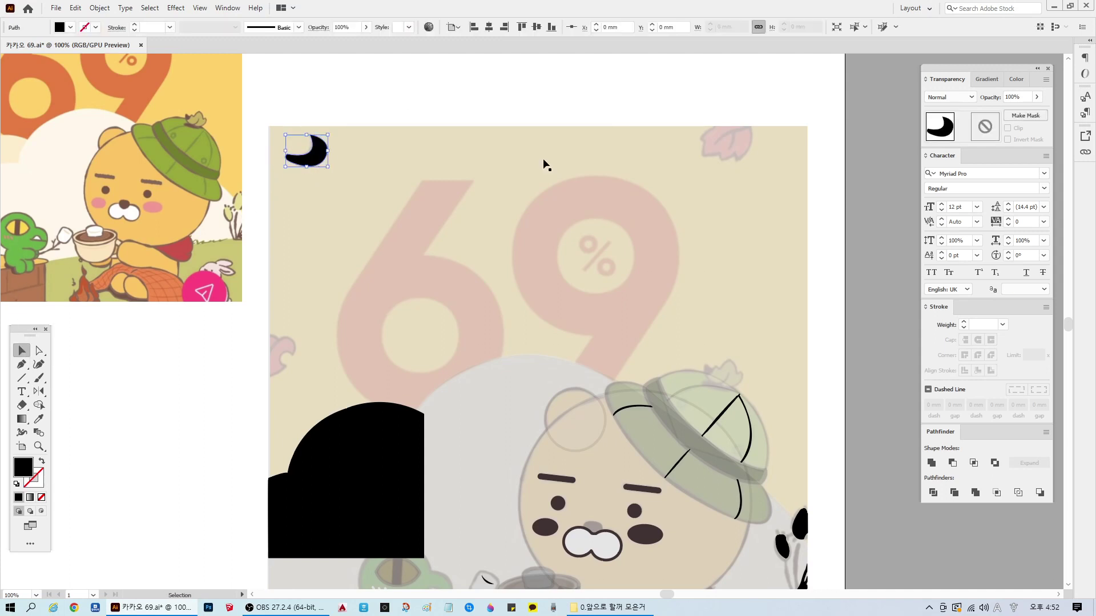
left_click(1018, 97)
type("3")
key("Return")
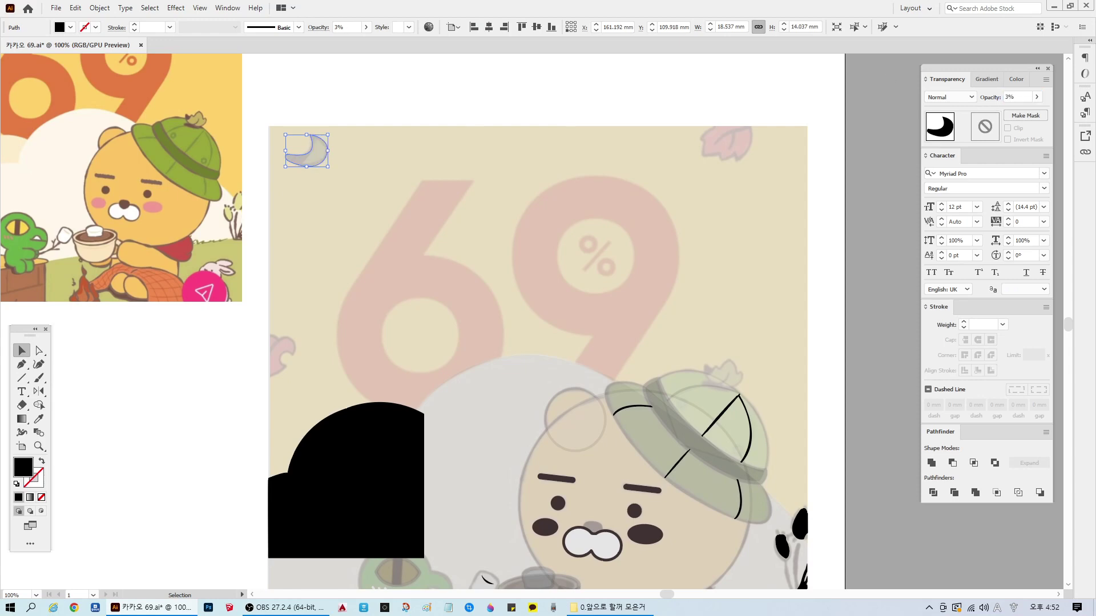
left_click(615, 112)
Step: Trace the lighter interior of the crescent inside its outline as a closed black shape, and deselect it
scroll(294, 155, "up", 4, "alt")
left_click(21, 365)
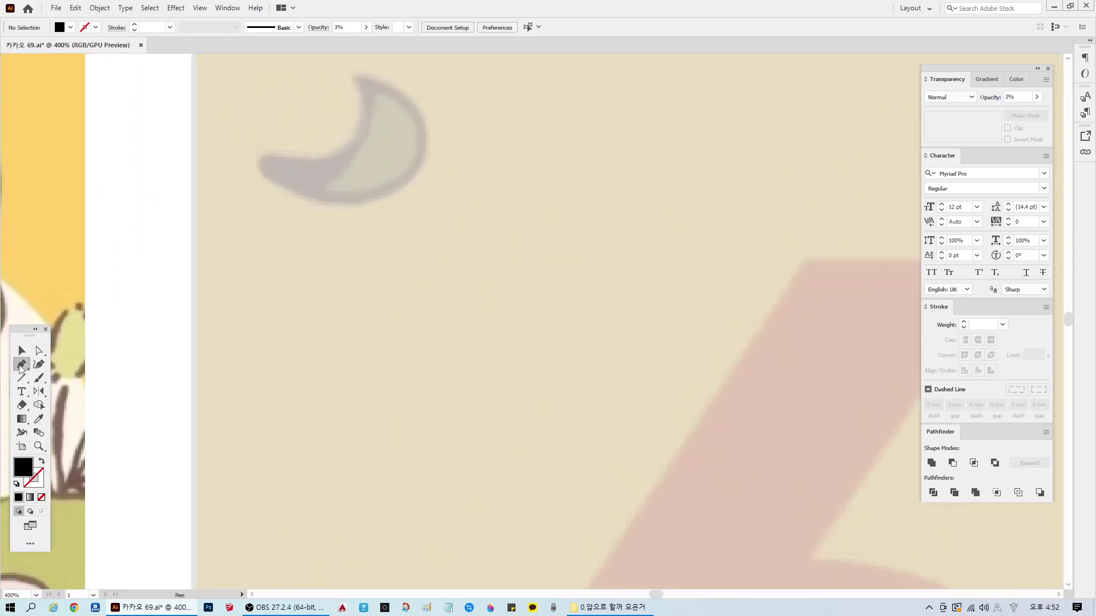
left_click(393, 99)
left_click_drag(376, 103, 375, 108)
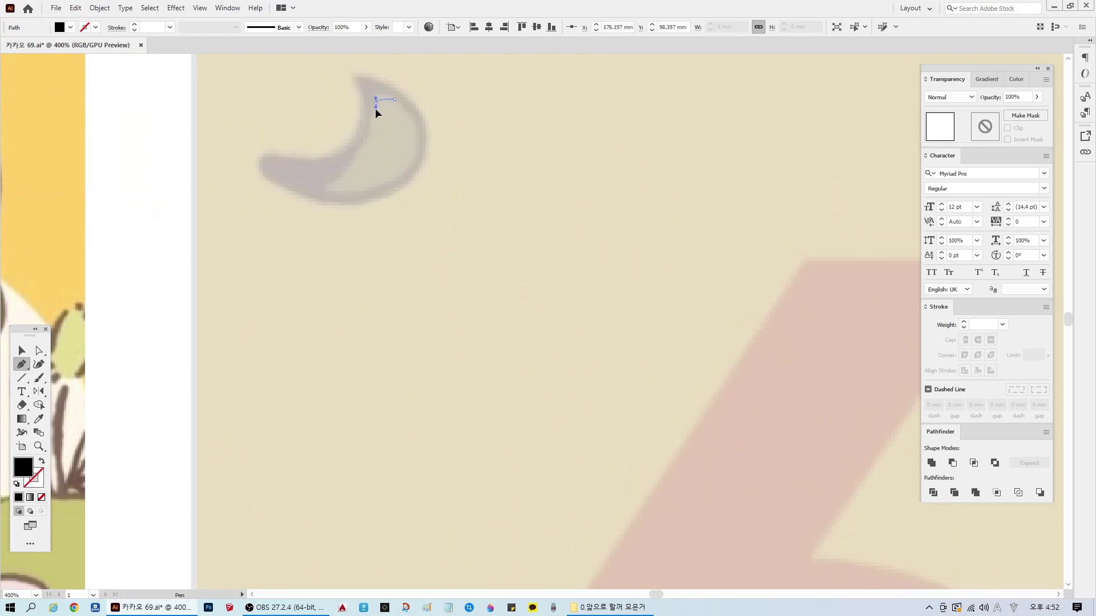
left_click(375, 103)
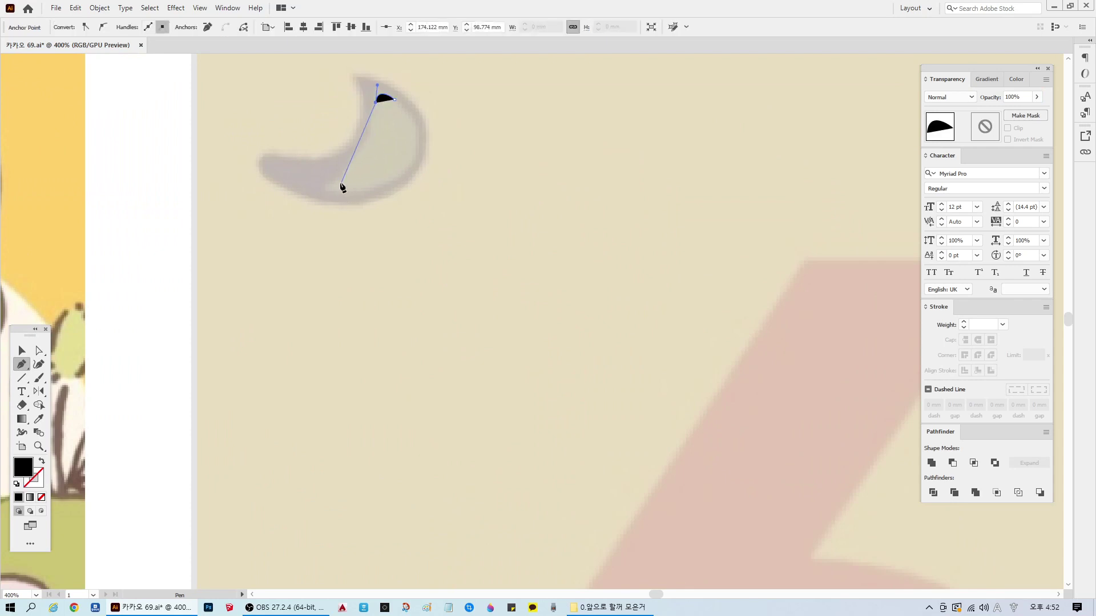
left_click_drag(310, 197, 309, 197)
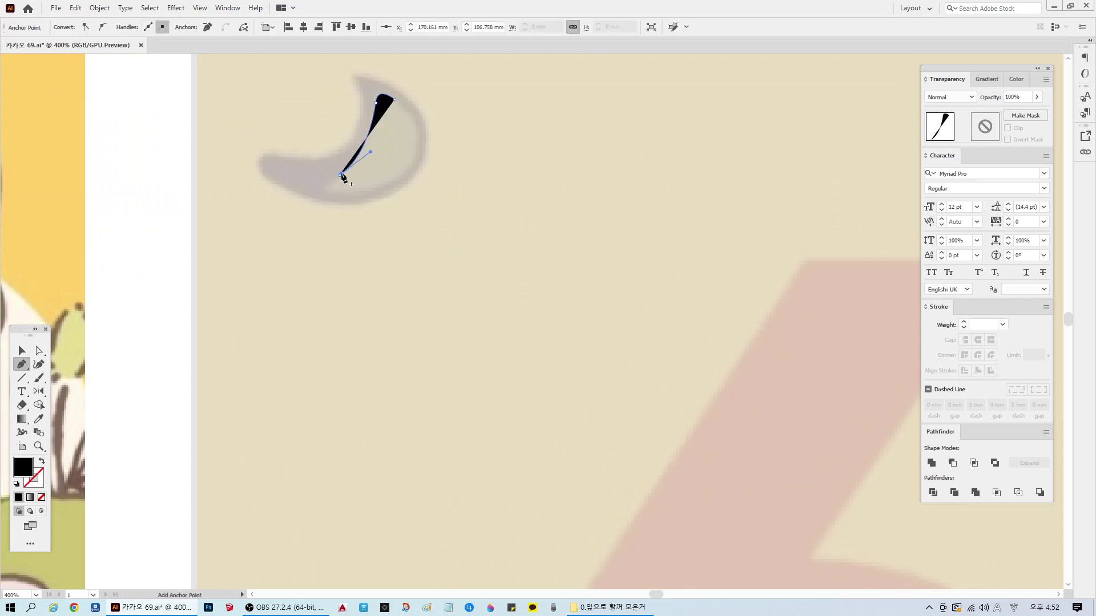
left_click(340, 175)
left_click_drag(349, 190, 352, 193)
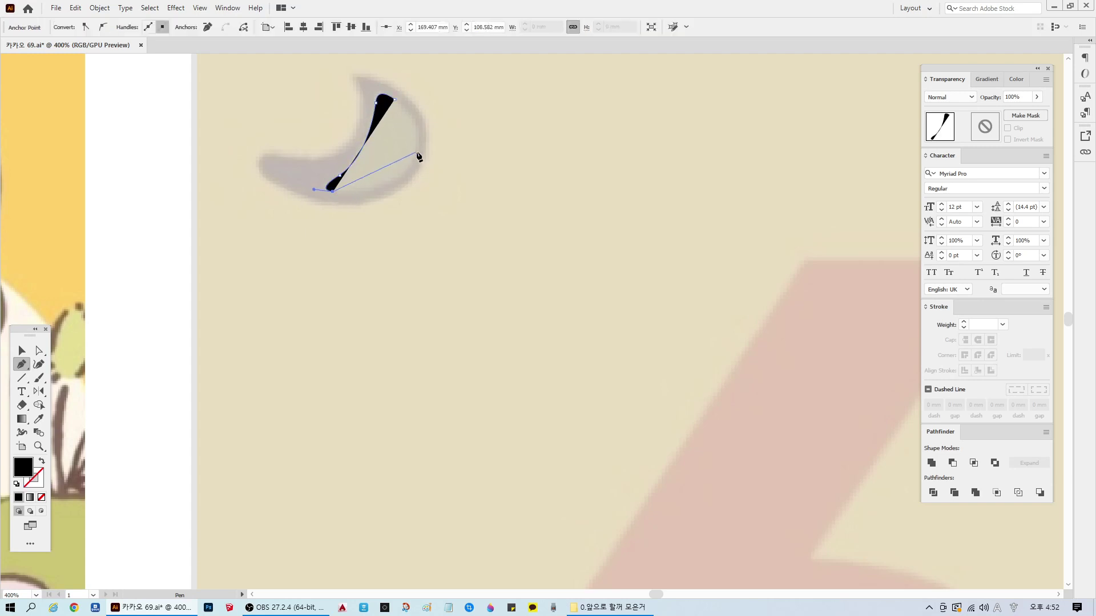
left_click_drag(417, 153, 365, 83)
scroll(576, 358, "down", 5)
left_click(846, 281, "ctrl")
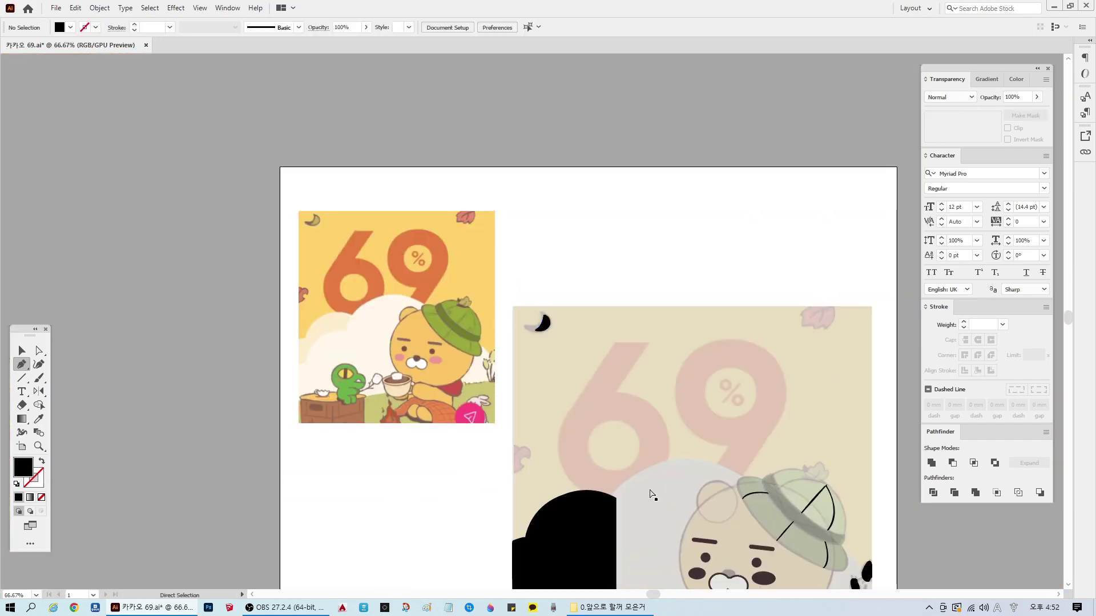
Step: Trace the lower tip, notch and two upper lobes of the pink leaf at the illustration's left edge, continuing slightly past that edge
scroll(575, 494, "down", 1)
scroll(518, 421, "up", 5)
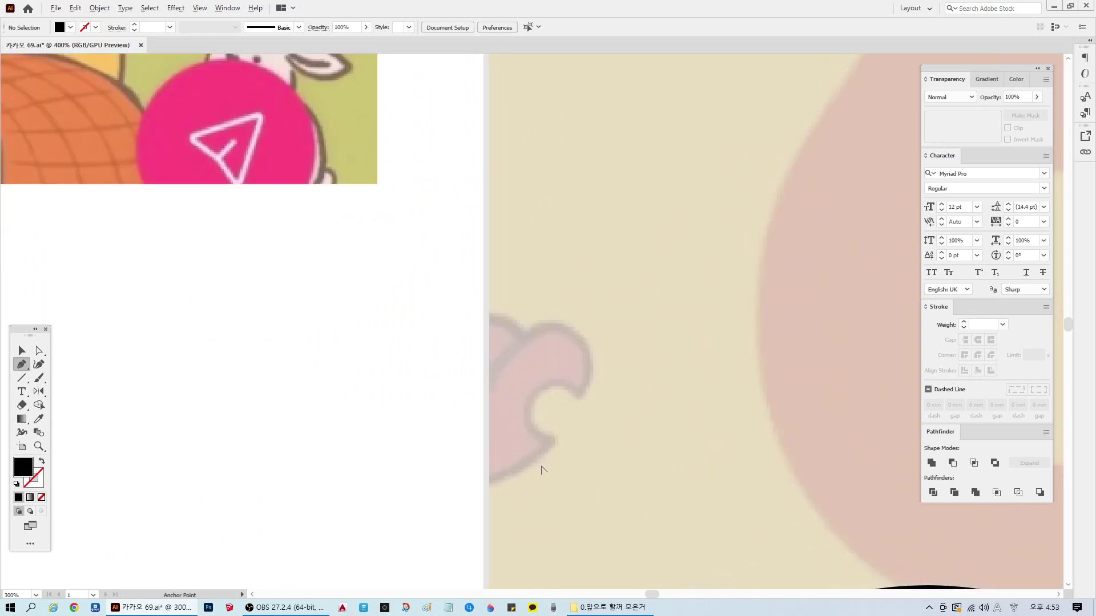
scroll(563, 423, "down", 2)
left_click(467, 424)
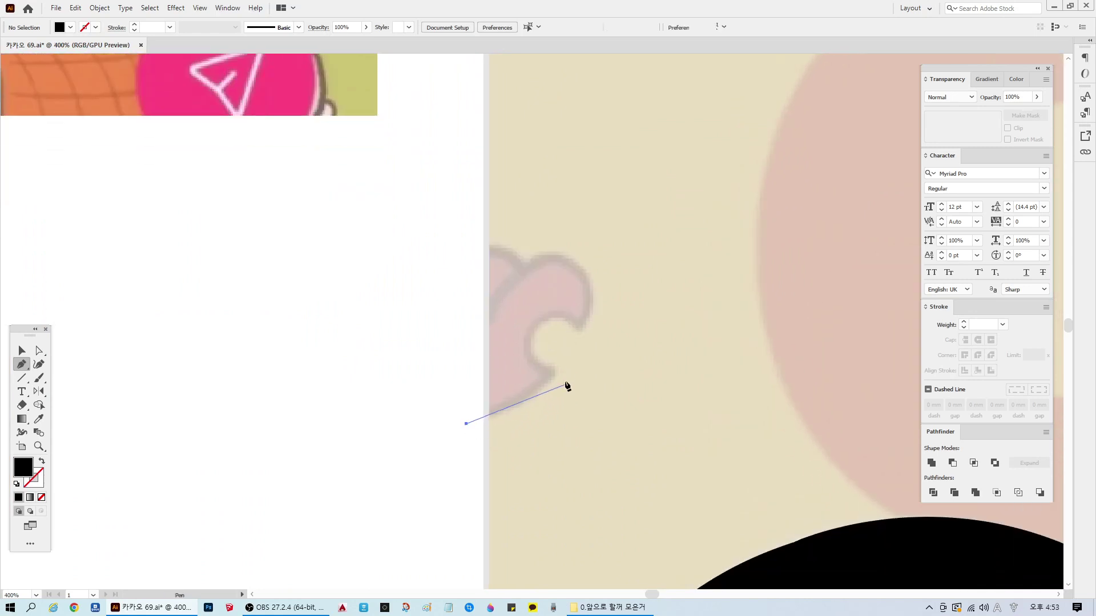
left_click_drag(555, 375, 531, 362)
left_click(554, 374)
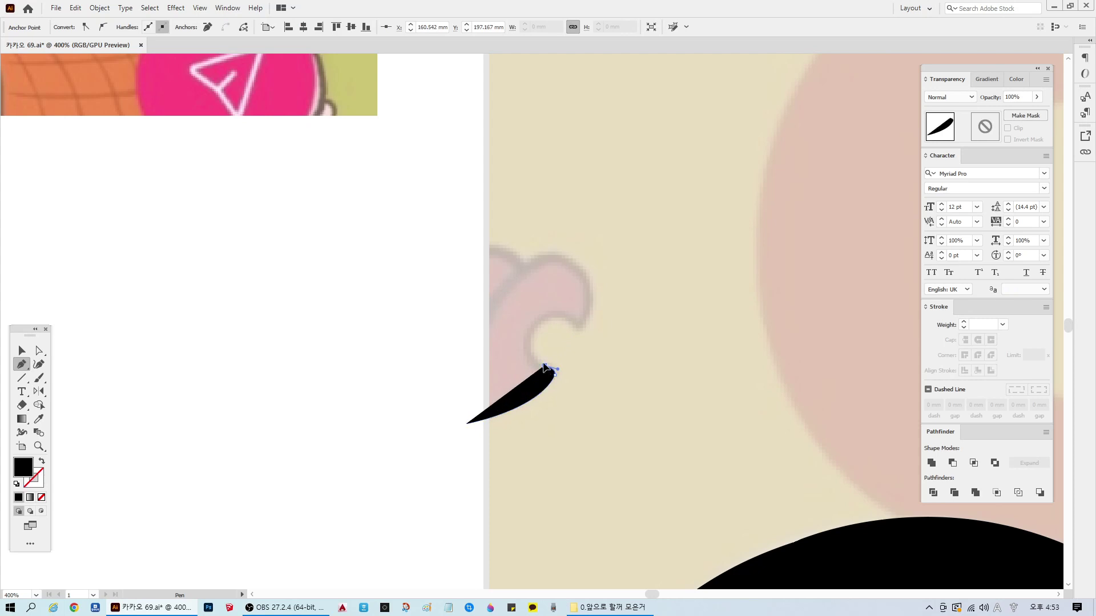
left_click_drag(545, 323, 402, 297)
left_click(574, 327)
left_click(556, 254)
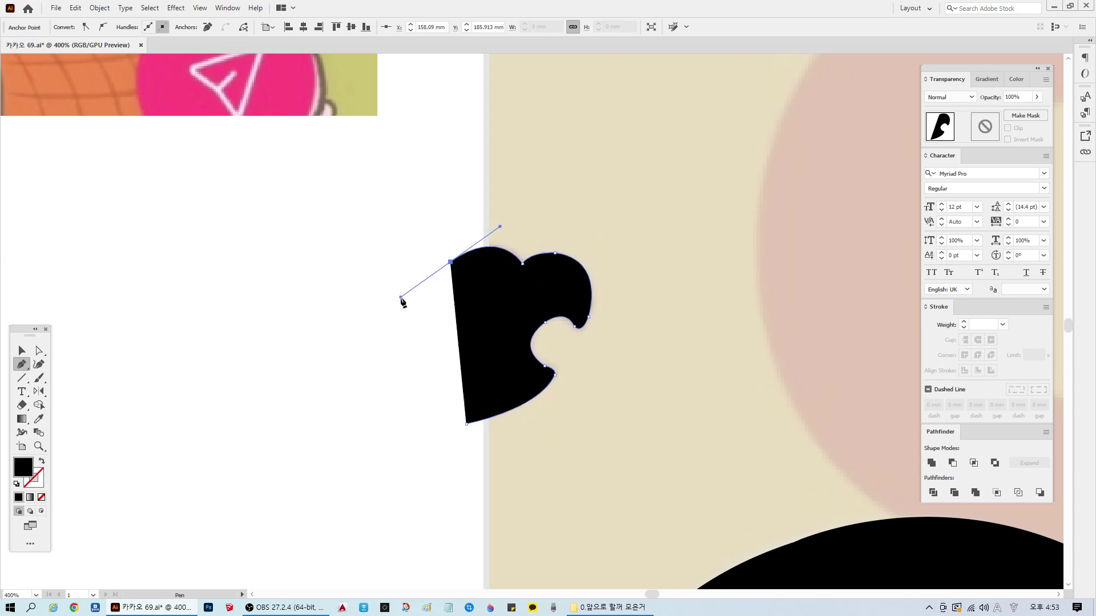
Step: Set the open leaf shape's opacity to 3%, close its outline outside the illustration's left edge, and deselect it
left_click(1019, 97)
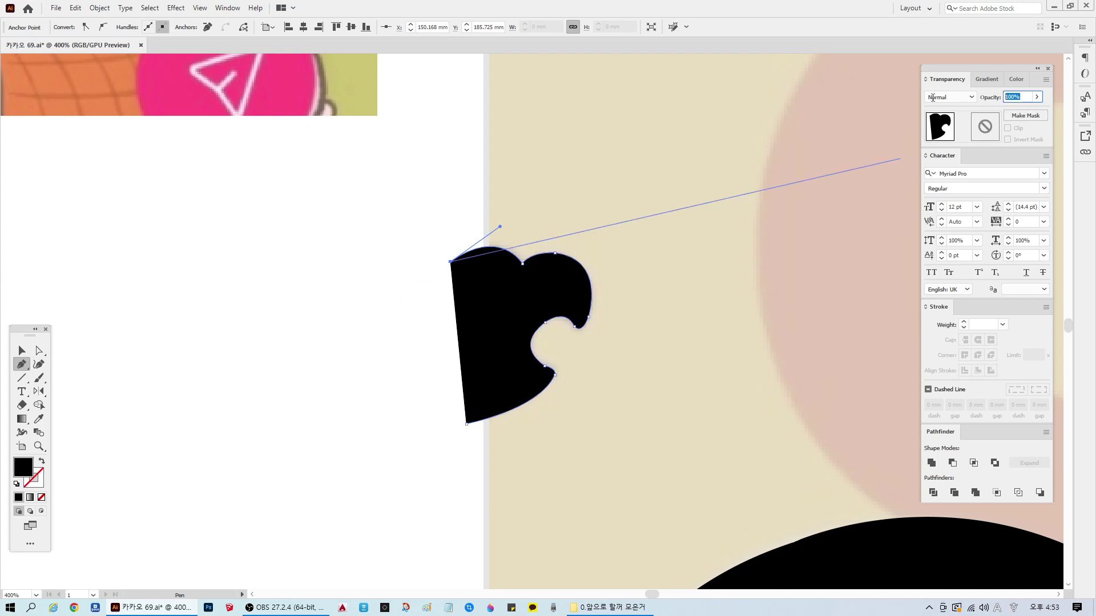
type("3")
key("Return")
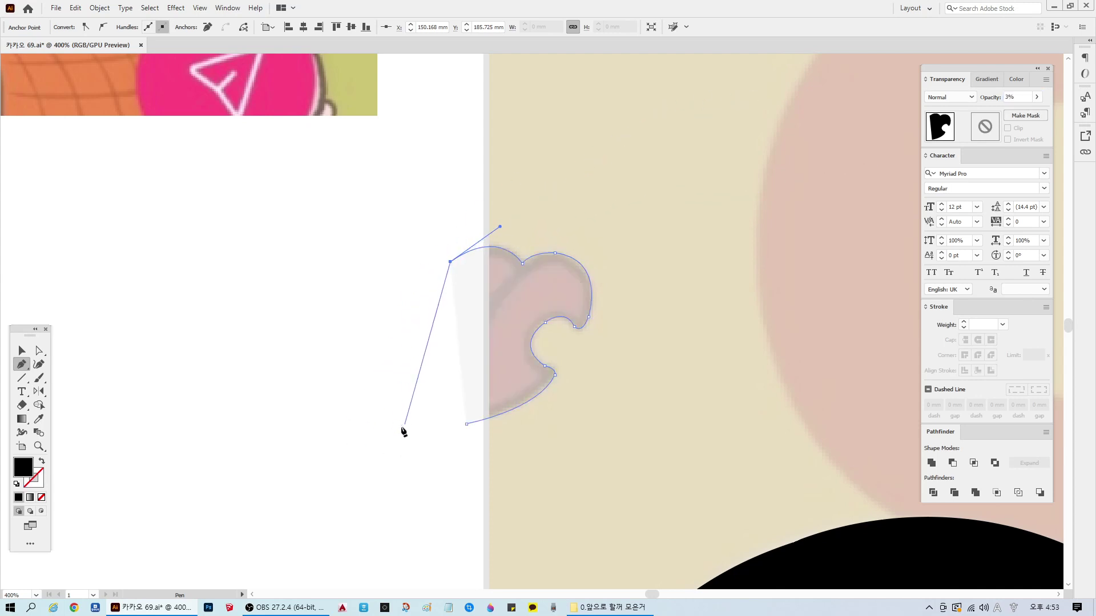
left_click_drag(401, 429, 418, 554)
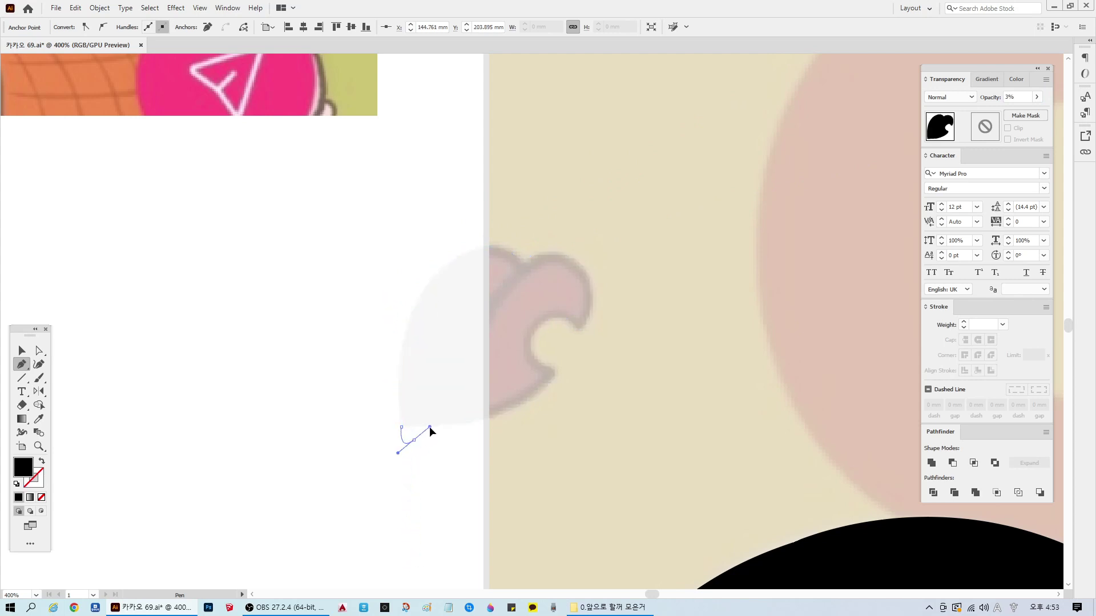
left_click(414, 440)
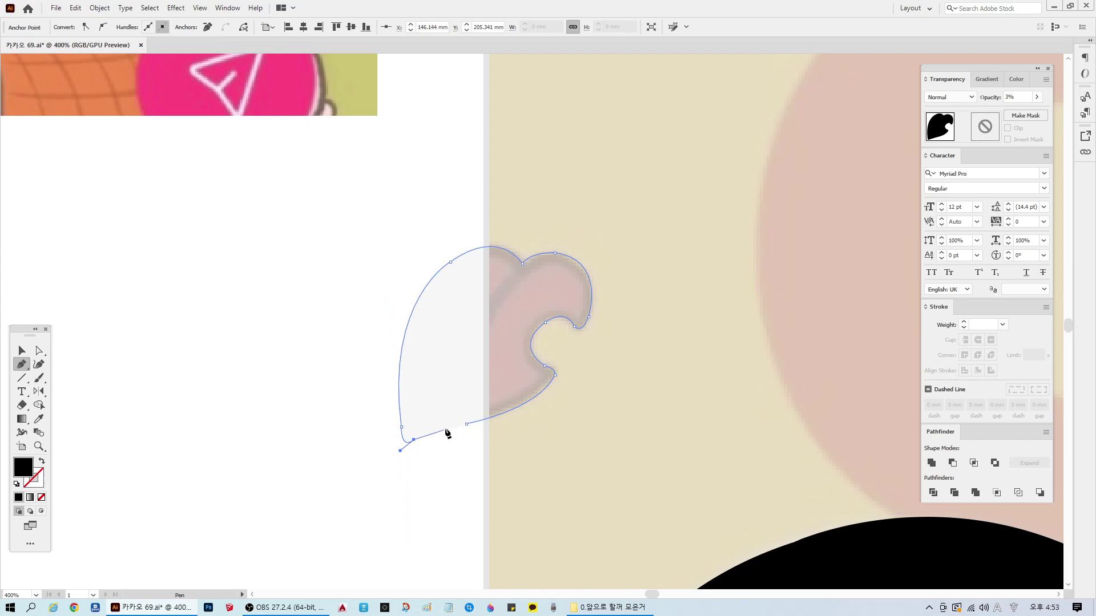
left_click(447, 430)
left_click(466, 424)
left_click(439, 493, "ctrl")
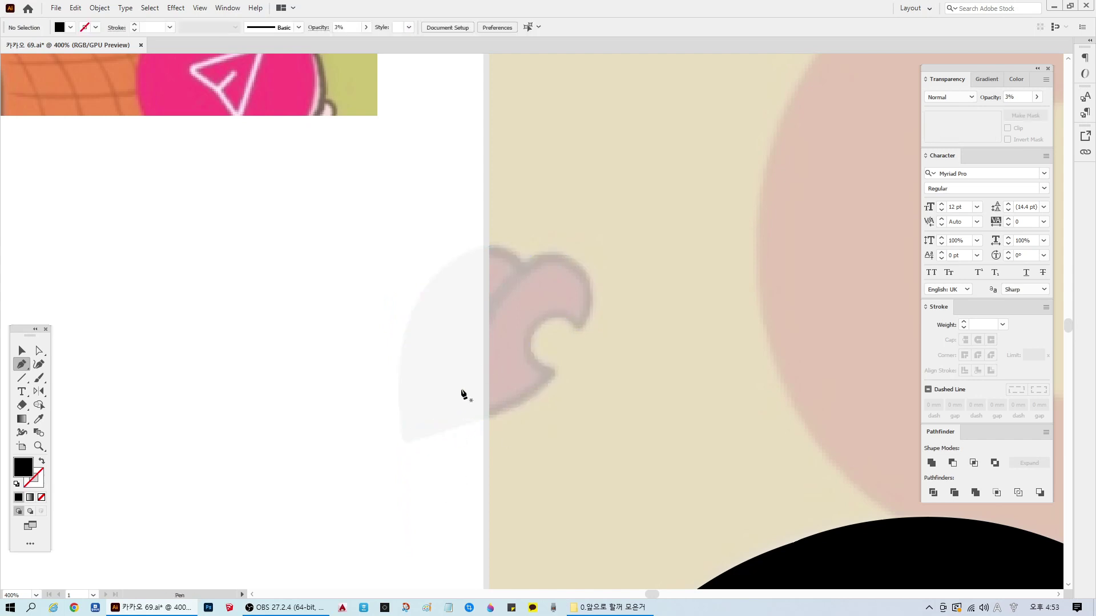
Step: Trace the upper edge of the leaf's front pink interior from outside the illustration around the right lobe
left_click(417, 430)
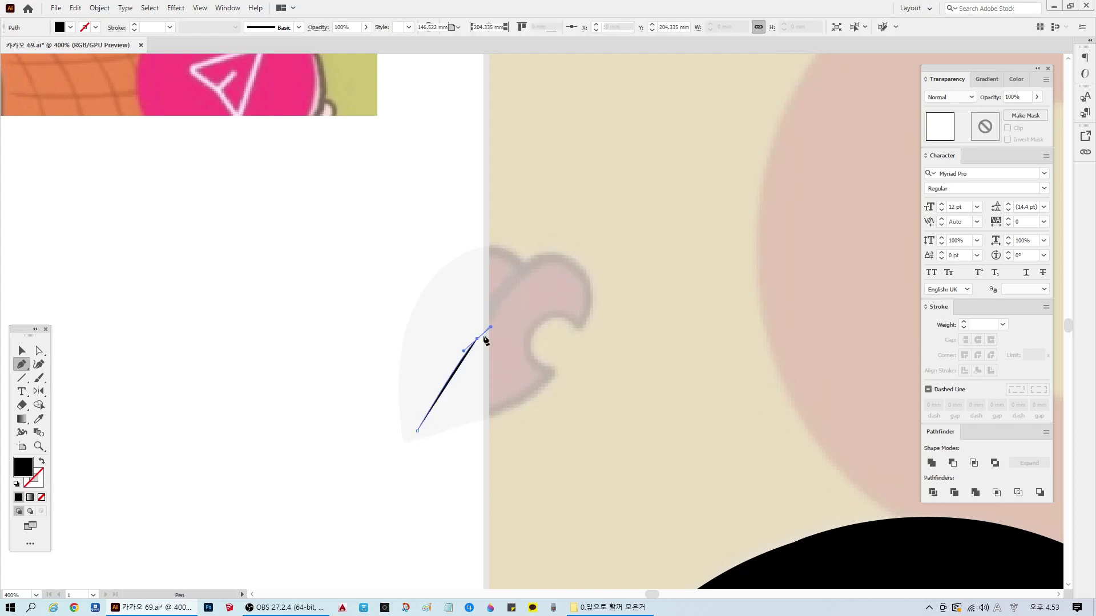
left_click_drag(477, 339, 590, 263)
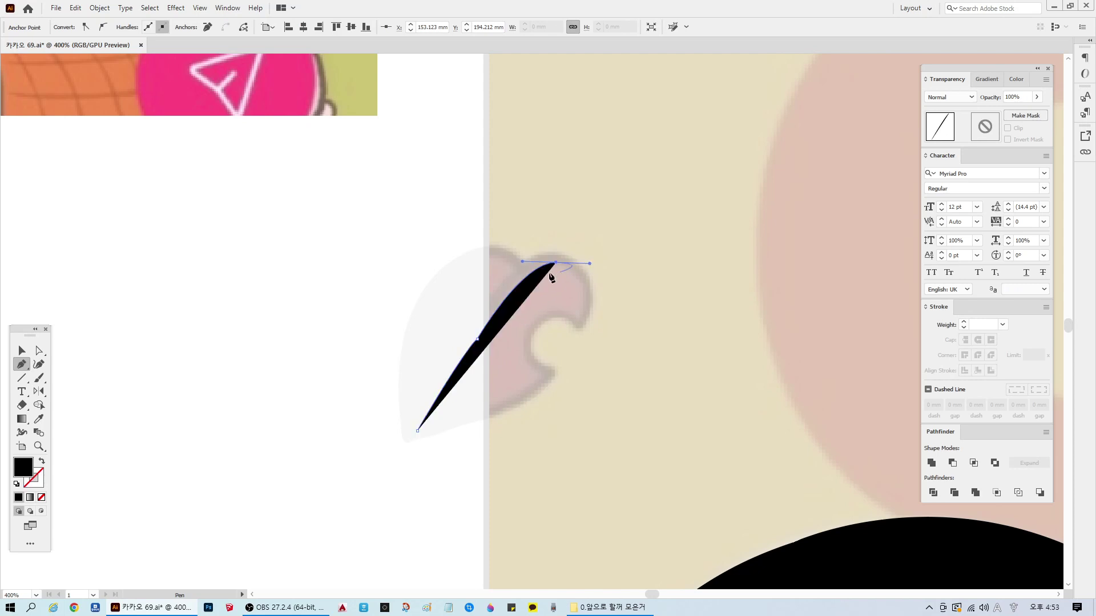
left_click_drag(586, 325, 561, 372)
left_click(579, 325)
left_click(991, 98)
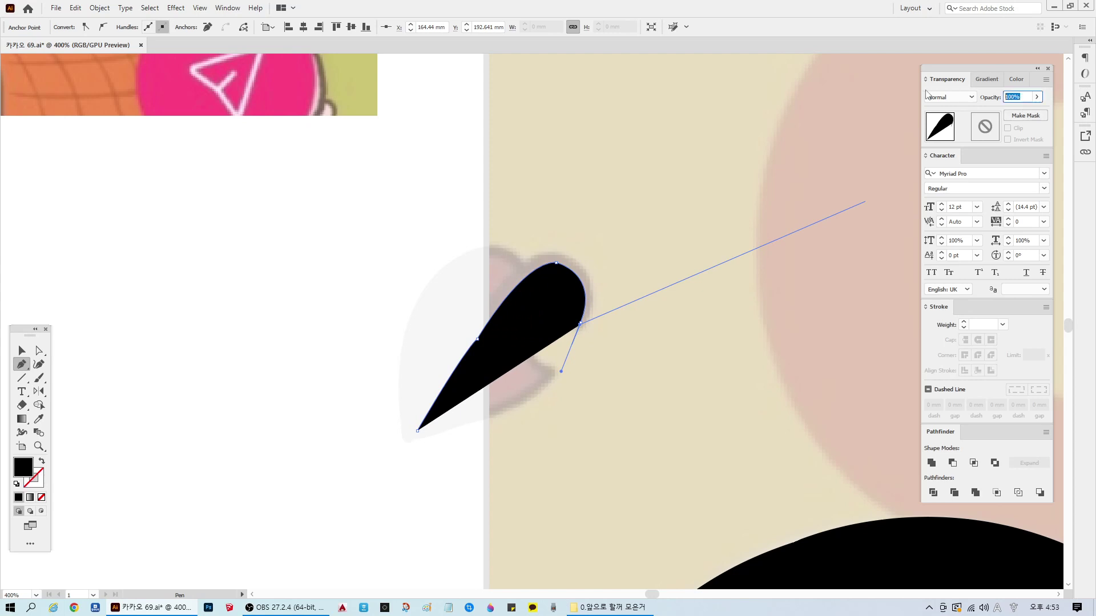
key("Return")
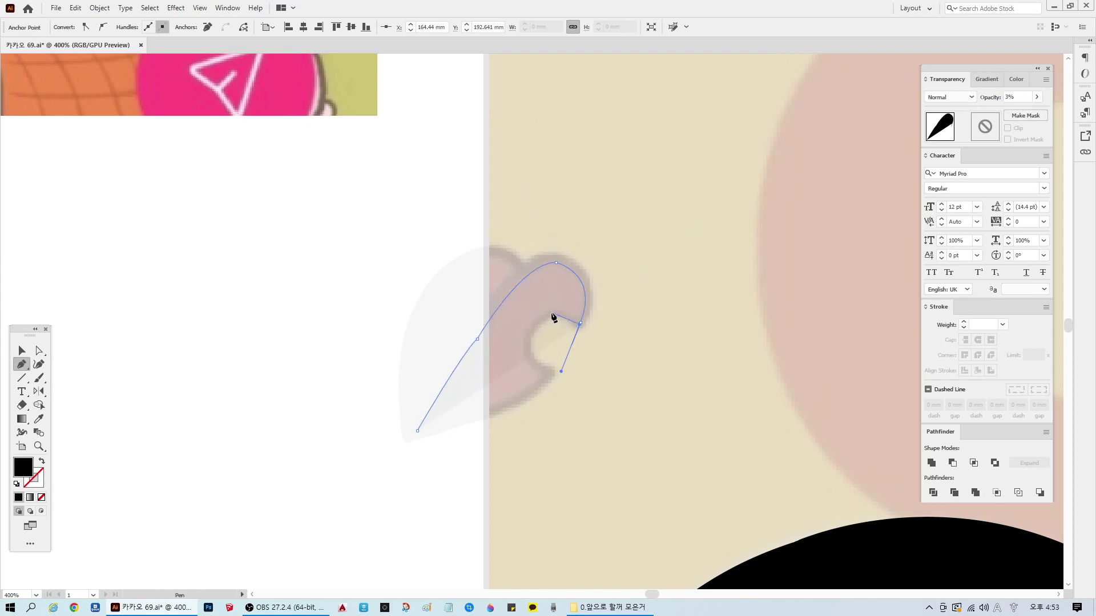
left_click_drag(550, 312, 532, 320)
key("ctrl+z")
scroll(584, 349, "up", 3)
key("ctrl+z")
Step: Extend the front interior path to the tip of the right lobe and set the open shape's opacity to 3%
left_click(600, 281)
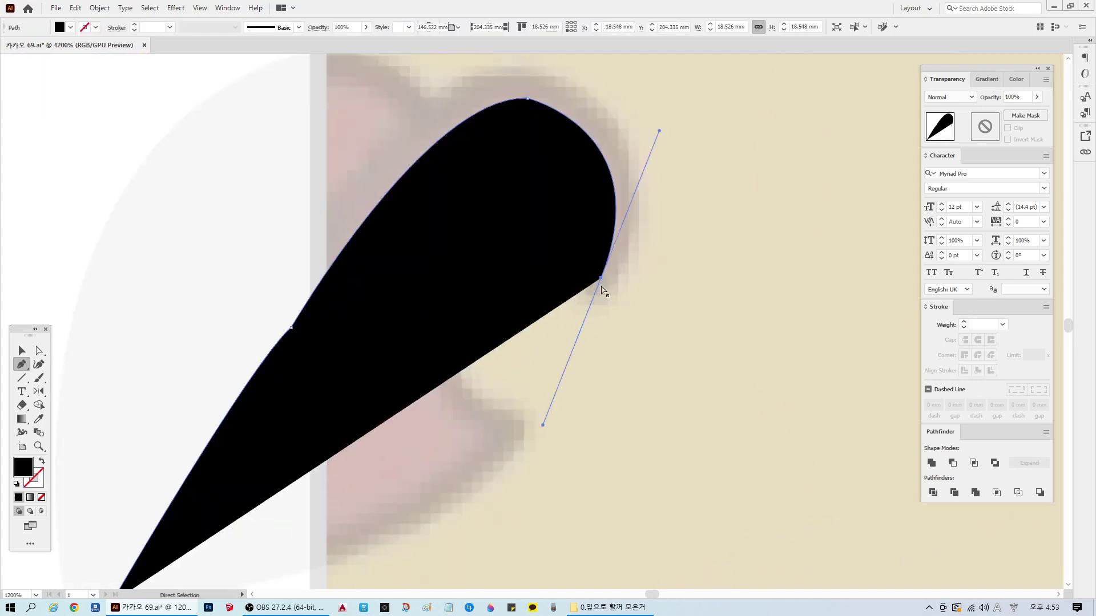
left_click(596, 286)
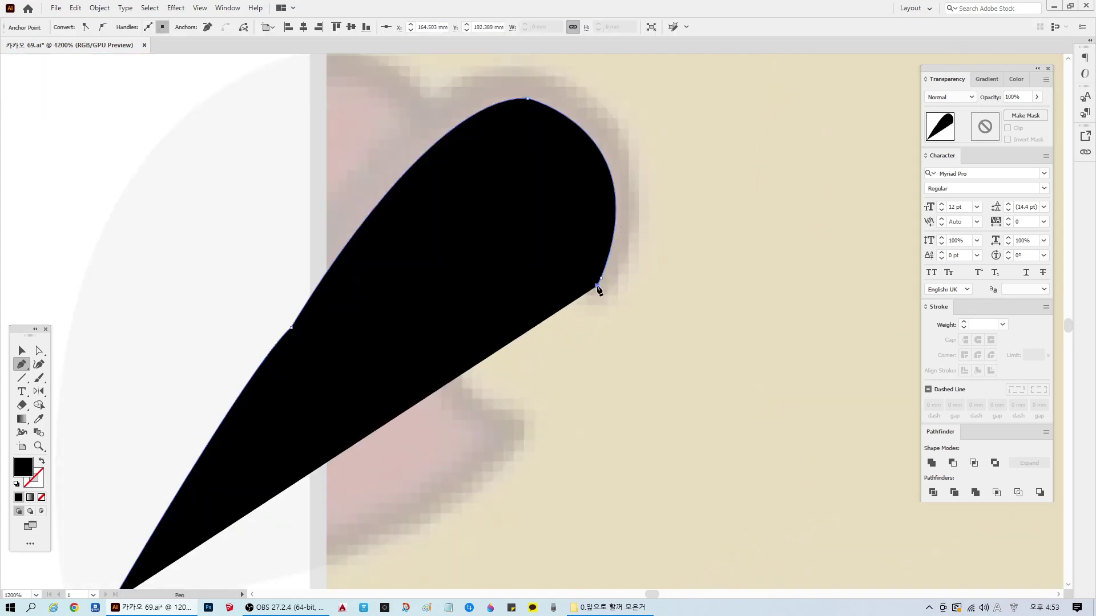
left_click(1018, 96)
type("3")
key("Return")
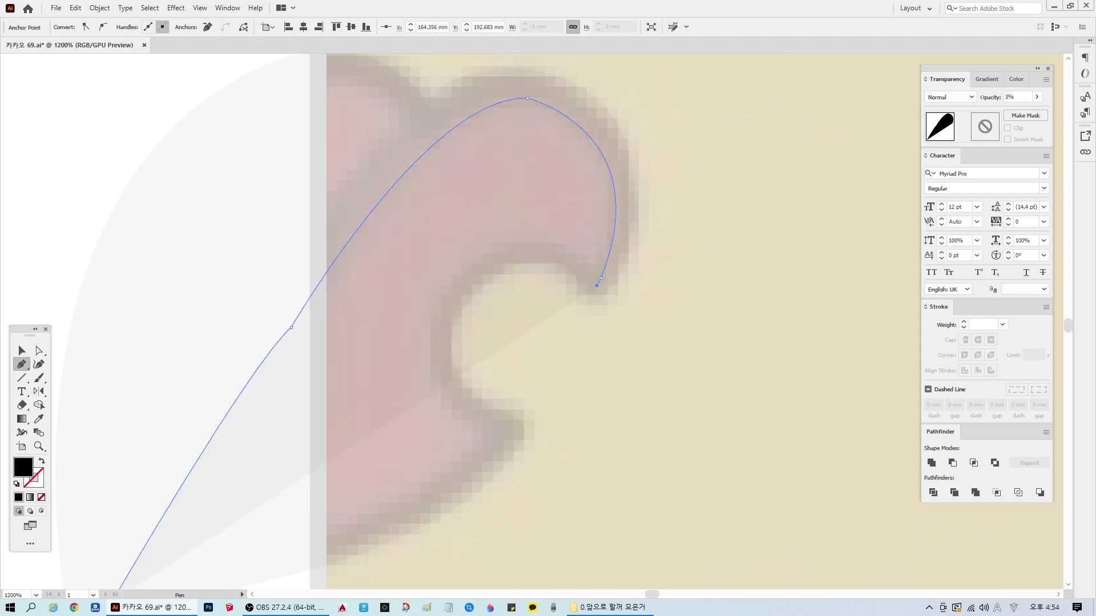
Step: Trace the leaf's inner notch and lower tip, close the front interior shape at its starting point, and deselect it
left_click_drag(595, 290, 588, 273)
left_click_drag(514, 242, 455, 256)
left_click(514, 242)
left_click_drag(432, 351, 434, 453)
scroll(472, 386, "down", 1)
scroll(471, 386, "down", 2)
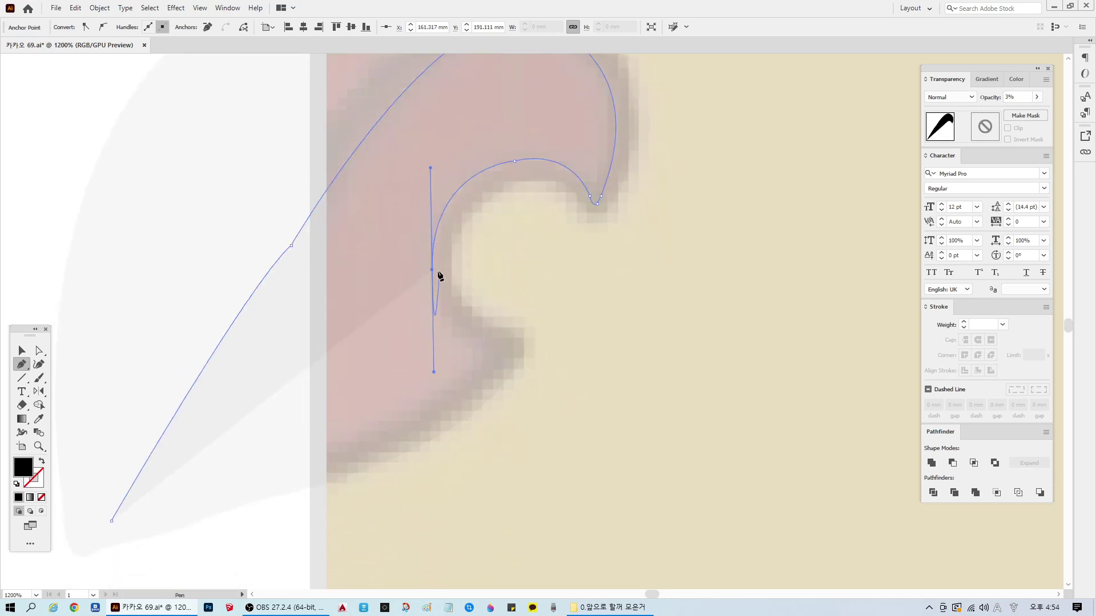
left_click(433, 271)
left_click_drag(500, 353, 570, 352)
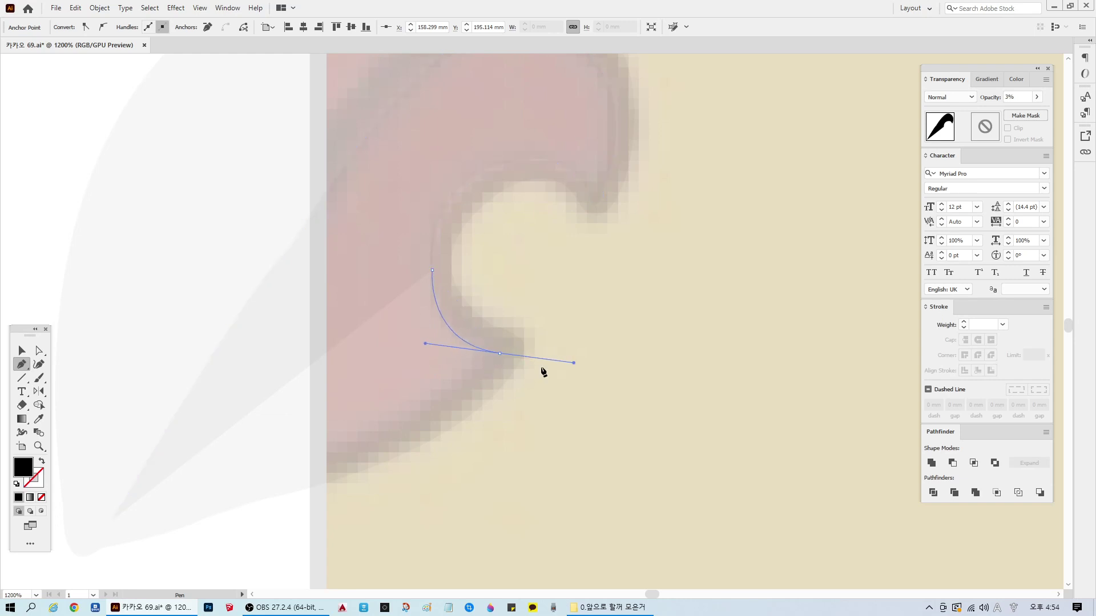
left_click(500, 354)
scroll(400, 422, "down", 3)
left_click_drag(112, 453, 35, 514)
left_click(210, 538, "ctrl")
Step: Trace the curved outer edge of the leaf's back interior down to the lobe junction, and set the open shape's opacity to 3%
scroll(551, 370, "down", 5)
scroll(602, 364, "up", 3)
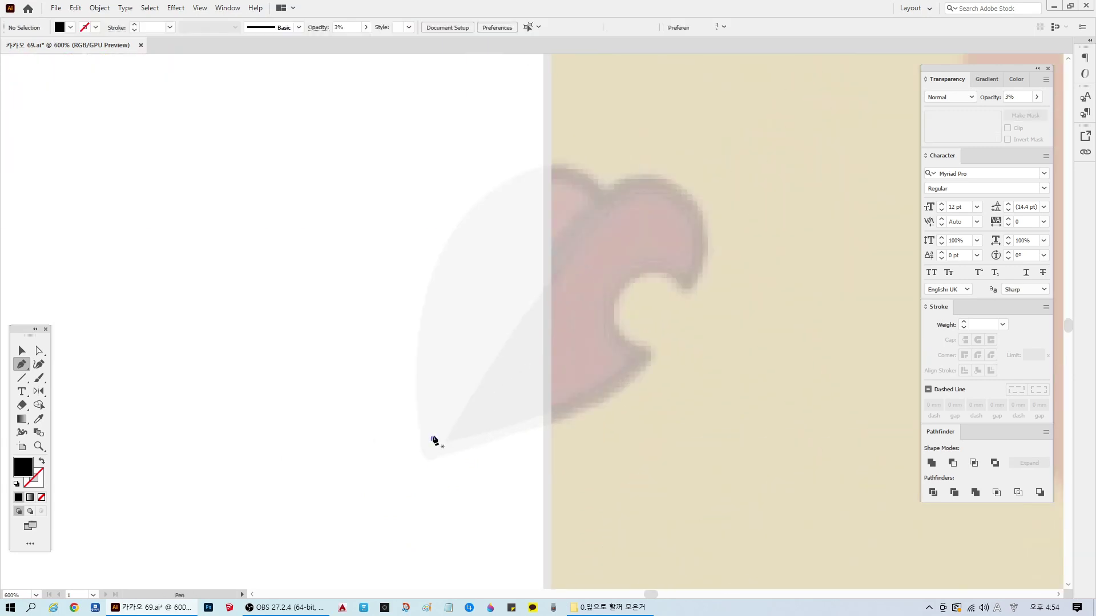
left_click(434, 440)
left_click_drag(529, 185, 654, 117)
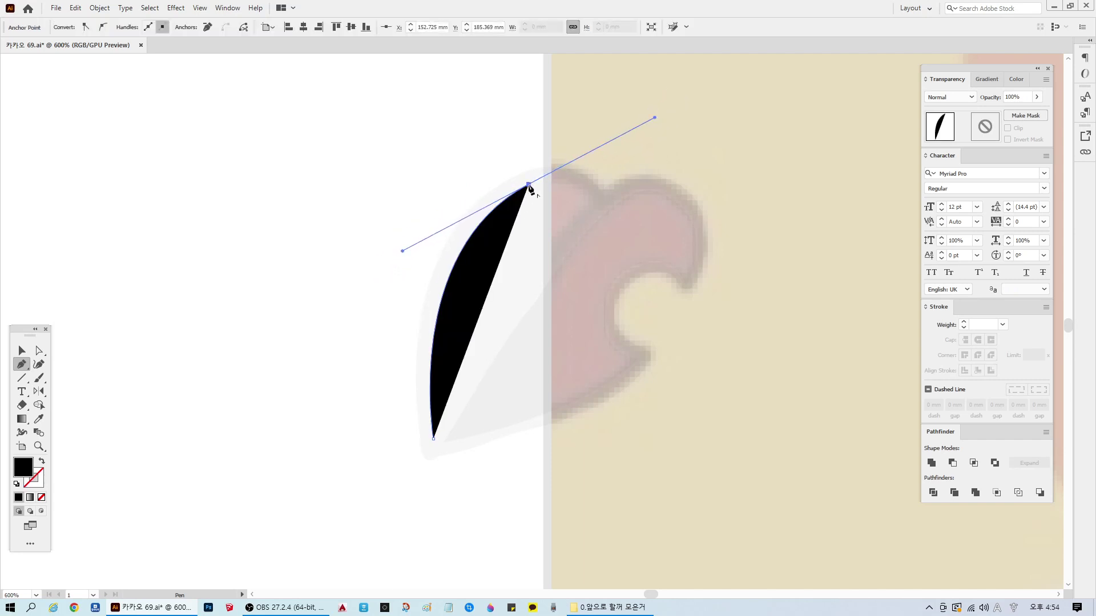
left_click(529, 186)
left_click_drag(595, 201, 622, 236)
left_click(595, 201)
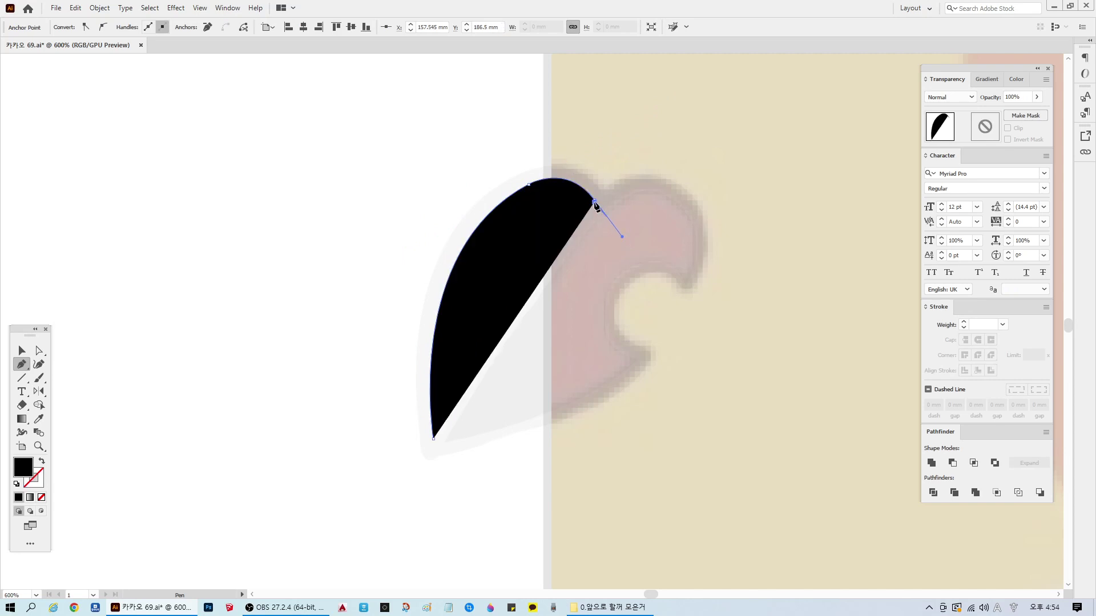
left_click(595, 200)
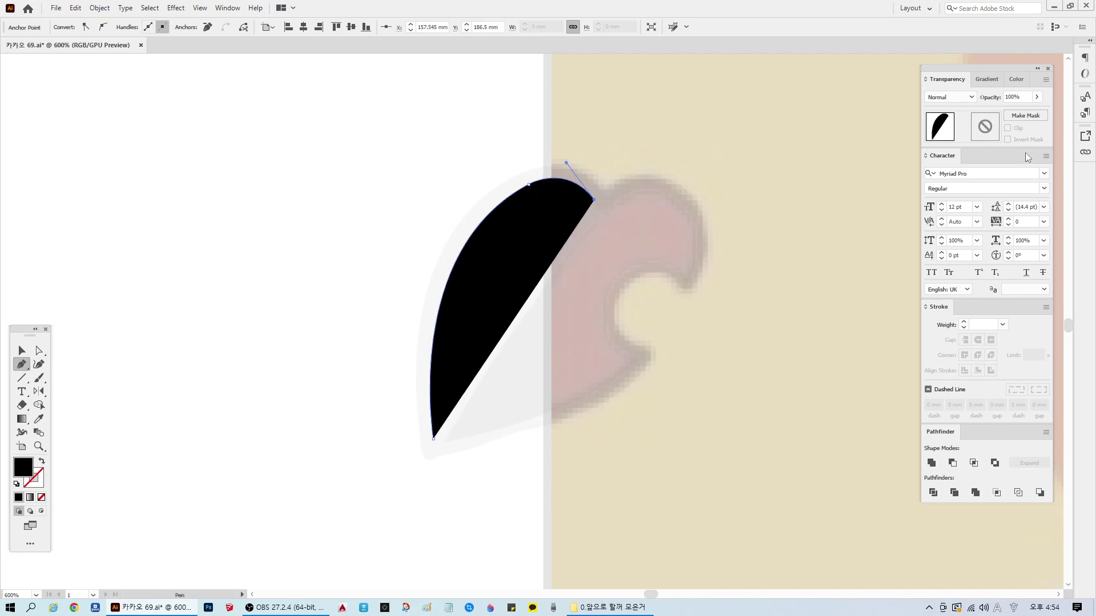
left_click(1029, 97)
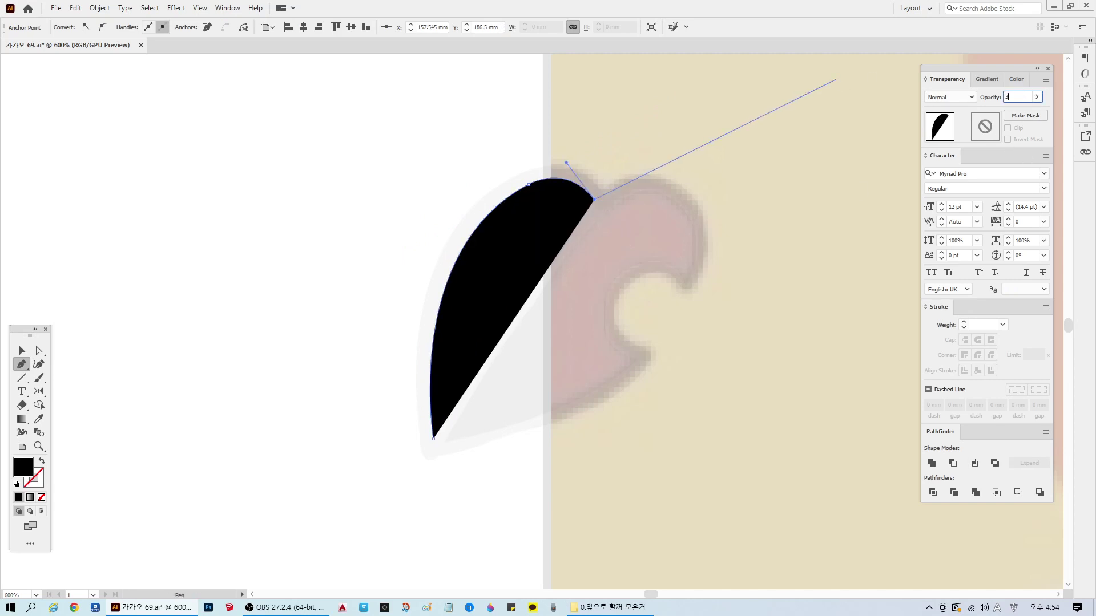
key("Return")
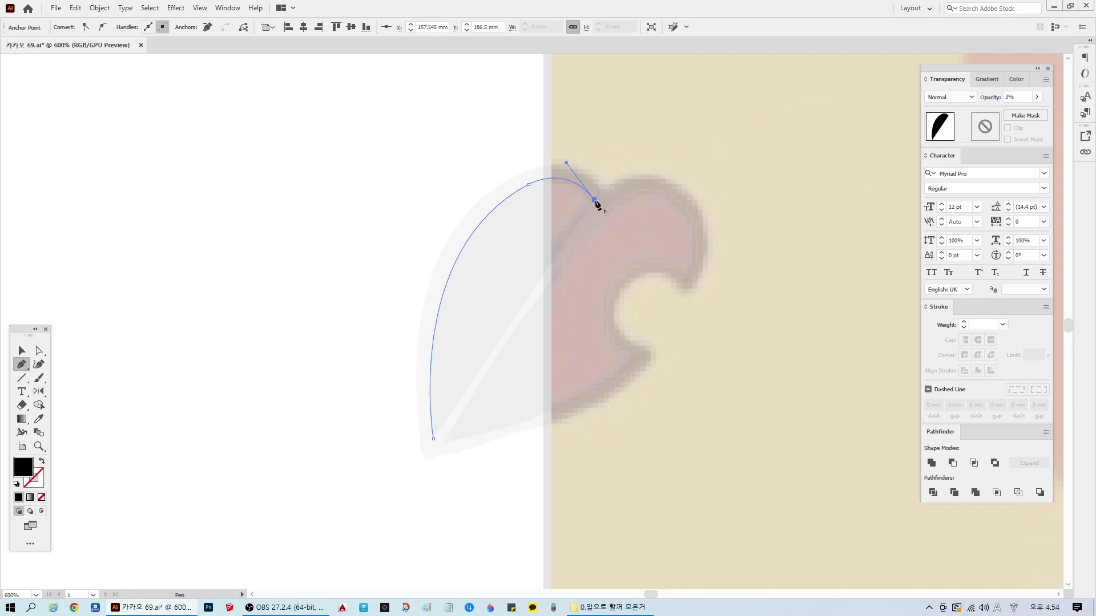
Step: Close the leaf's back interior shape along the central vein at its starting point and deselect it
scroll(443, 445, "down", 2)
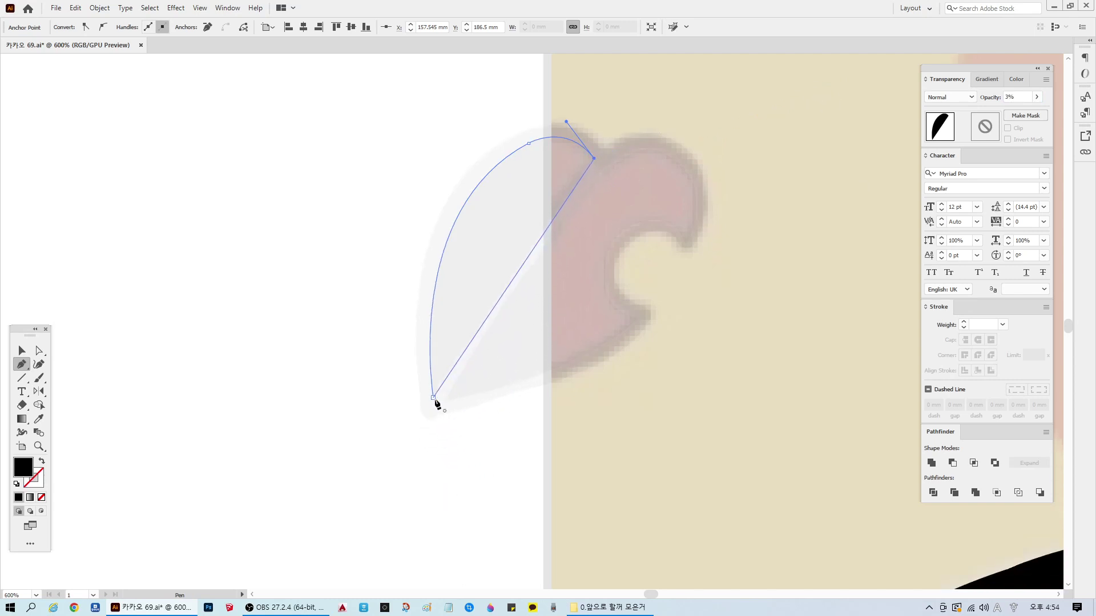
left_click_drag(434, 399, 371, 551)
left_click(460, 460, "ctrl")
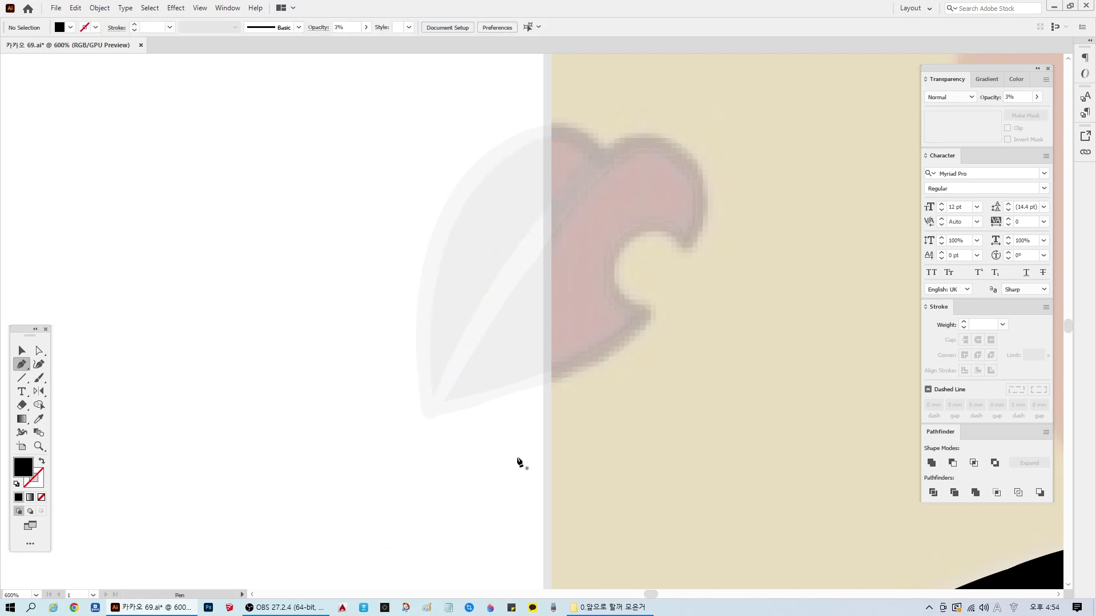
Step: Trace the left petal and the lower base edge of the leafy ornament on top of the green hat
scroll(707, 451, "down", 6)
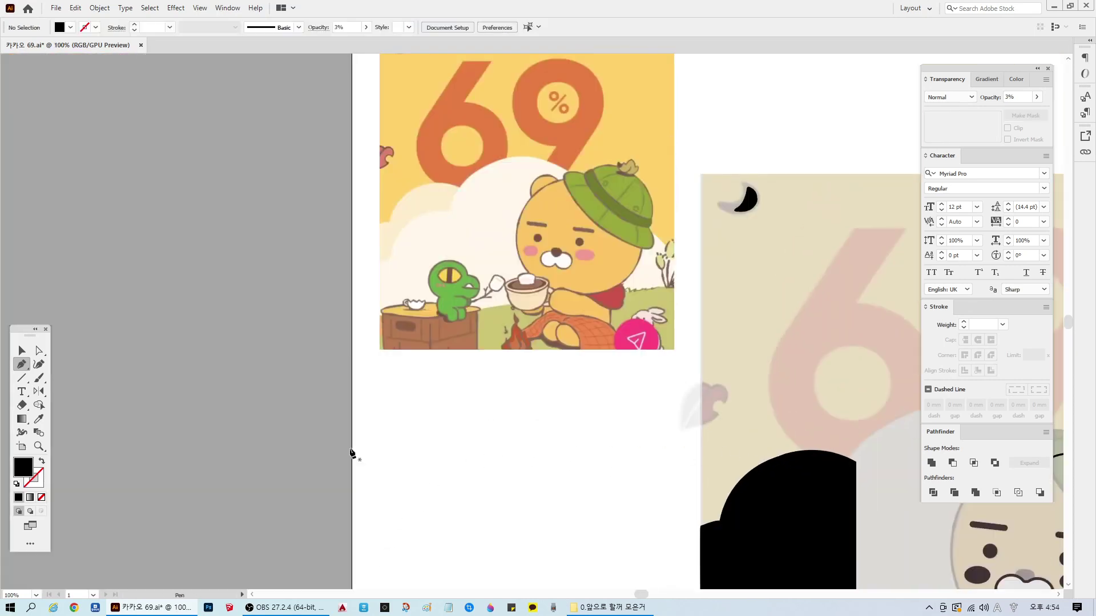
left_click(38, 446)
left_click(884, 439)
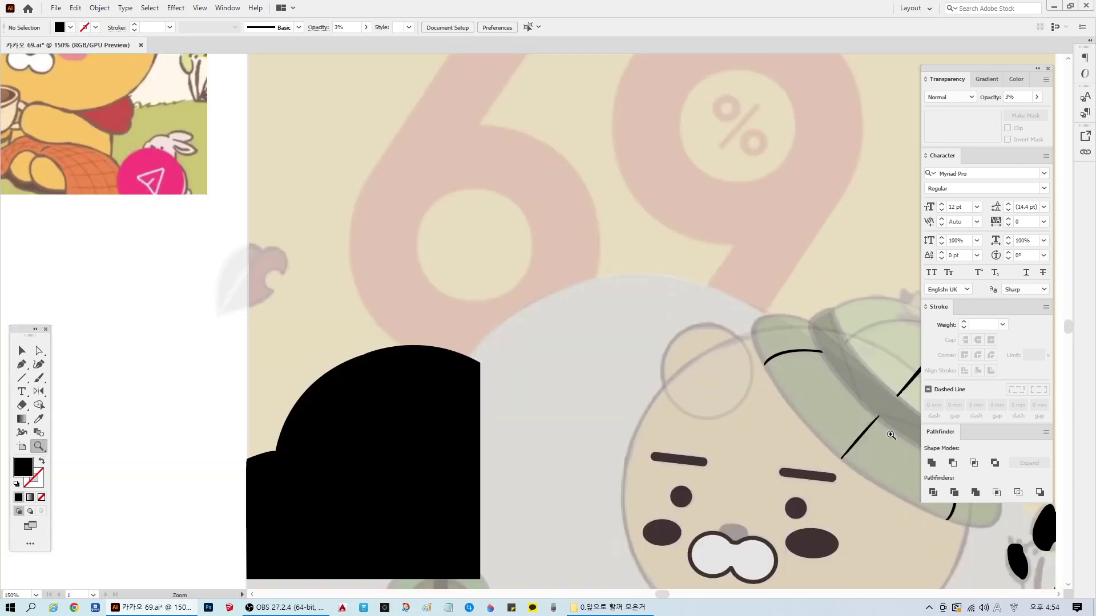
scroll(895, 425, "down", 3)
left_click(896, 425)
scroll(567, 208, "up", 2)
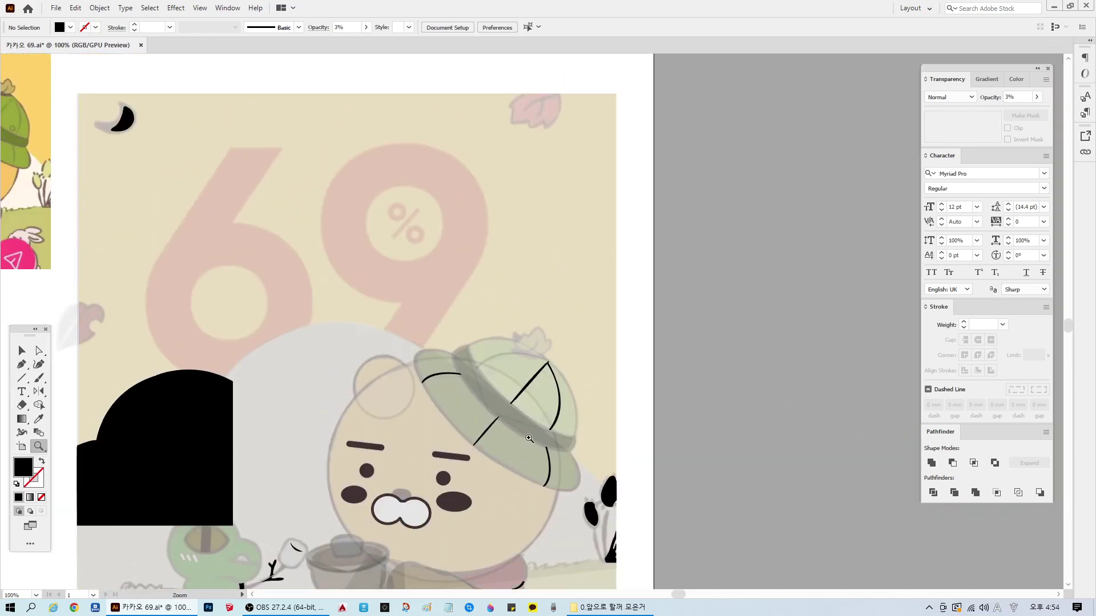
scroll(548, 342, "up", 4)
key("p")
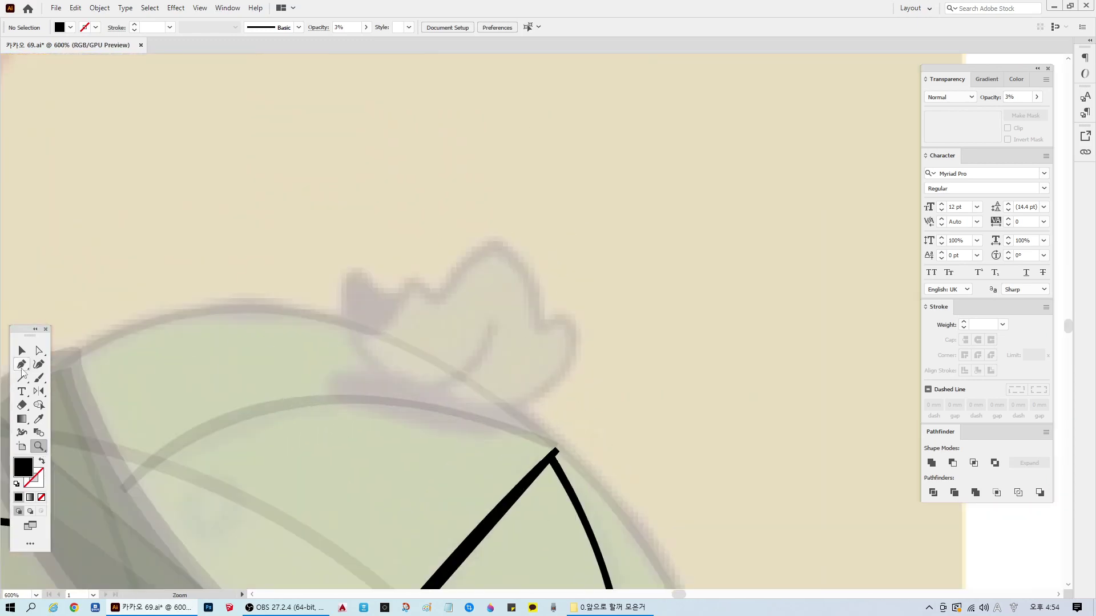
left_click(367, 280)
left_click_drag(348, 275, 343, 288)
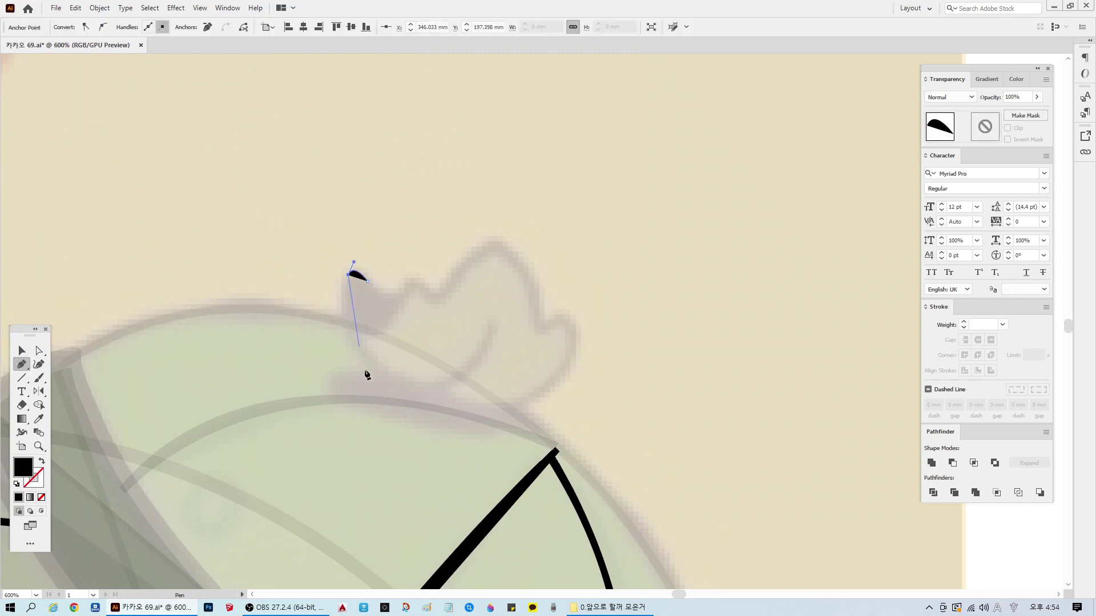
left_click_drag(361, 358, 556, 441)
left_click(361, 359)
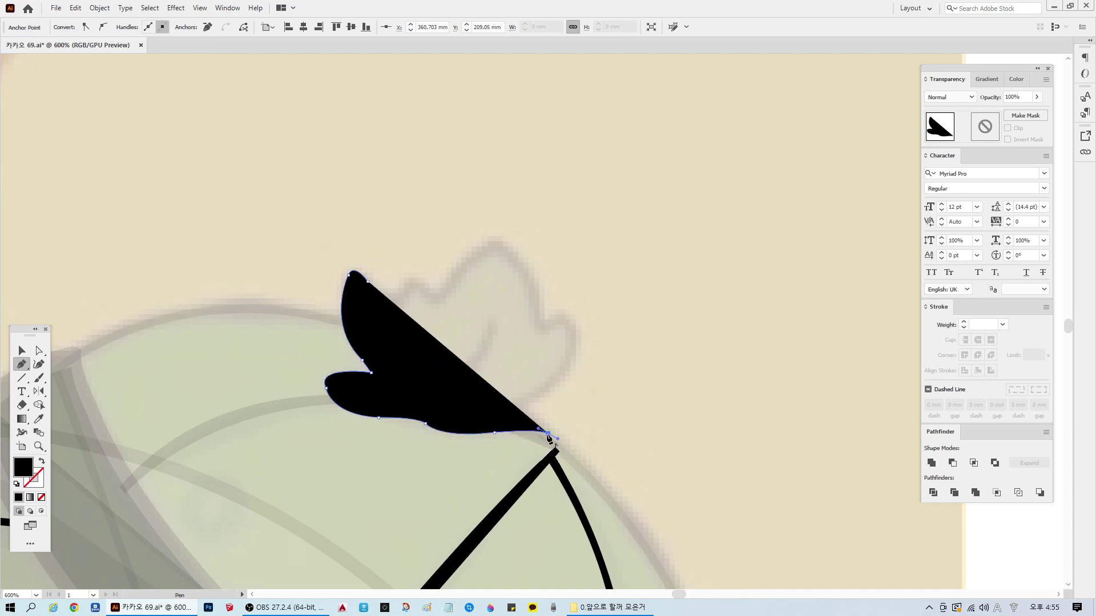
Step: Extend the ornament outline up the outer edge of its right petal and set the open shape's opacity to 3%
key("Escape")
left_click(509, 407)
left_click_drag(578, 334, 572, 267)
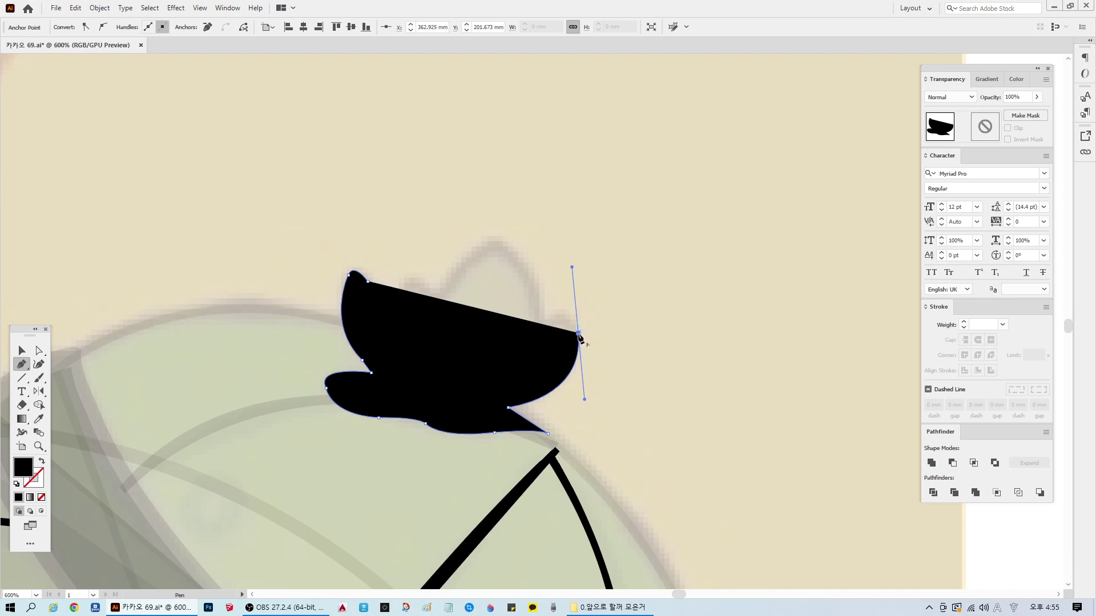
left_click(1018, 97)
type("3")
key("Return")
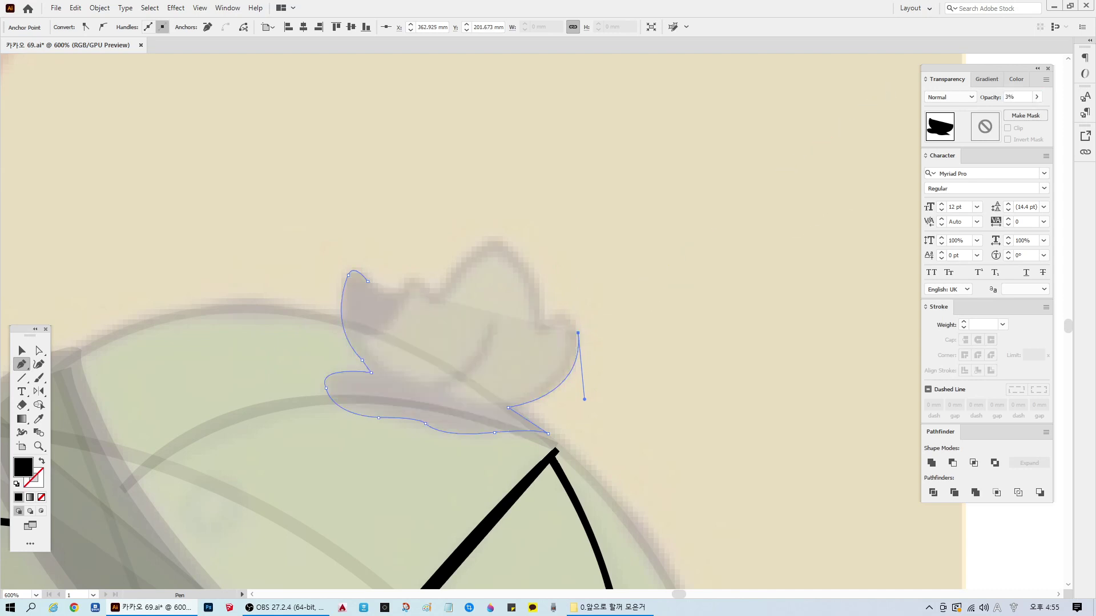
Step: Trace the ornament's upper edge over the tall middle petal and small bump, and close the outline at its starting point
left_click_drag(549, 321, 533, 342)
left_click(549, 321)
mouse_move(529, 270)
left_mouse_down()
mouse_move(513, 247)
mouse_move(467, 257)
mouse_move(443, 274)
mouse_move(449, 268)
mouse_move(435, 313)
mouse_move(419, 276)
mouse_move(384, 307)
mouse_move(373, 290)
left_mouse_up()
left_click(530, 270)
left_click(513, 248)
left_click(440, 291)
left_click(424, 288)
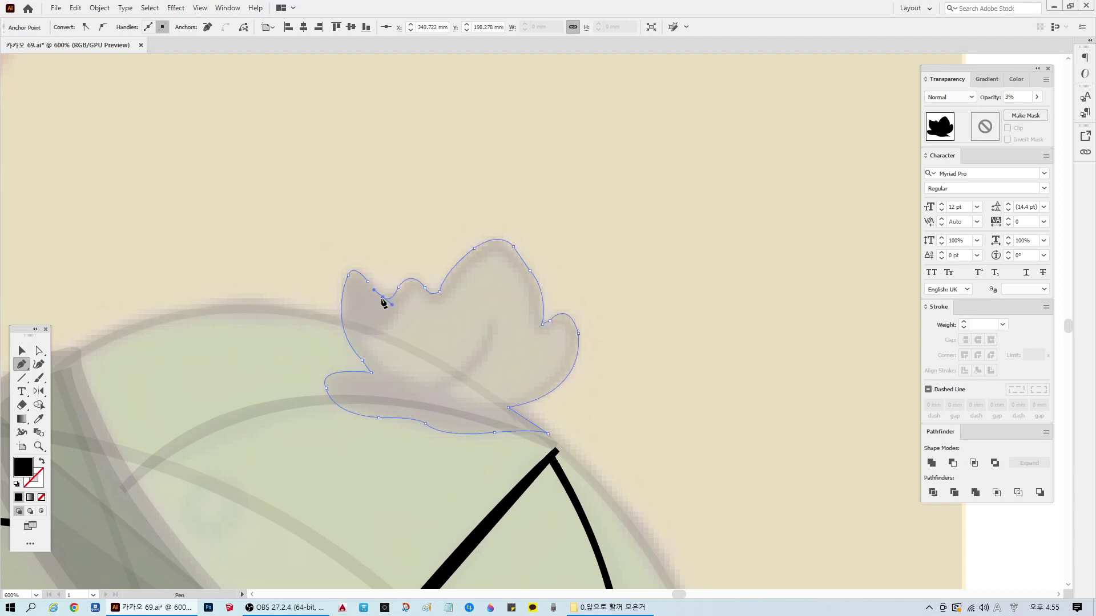
left_click(383, 297)
left_click(367, 282)
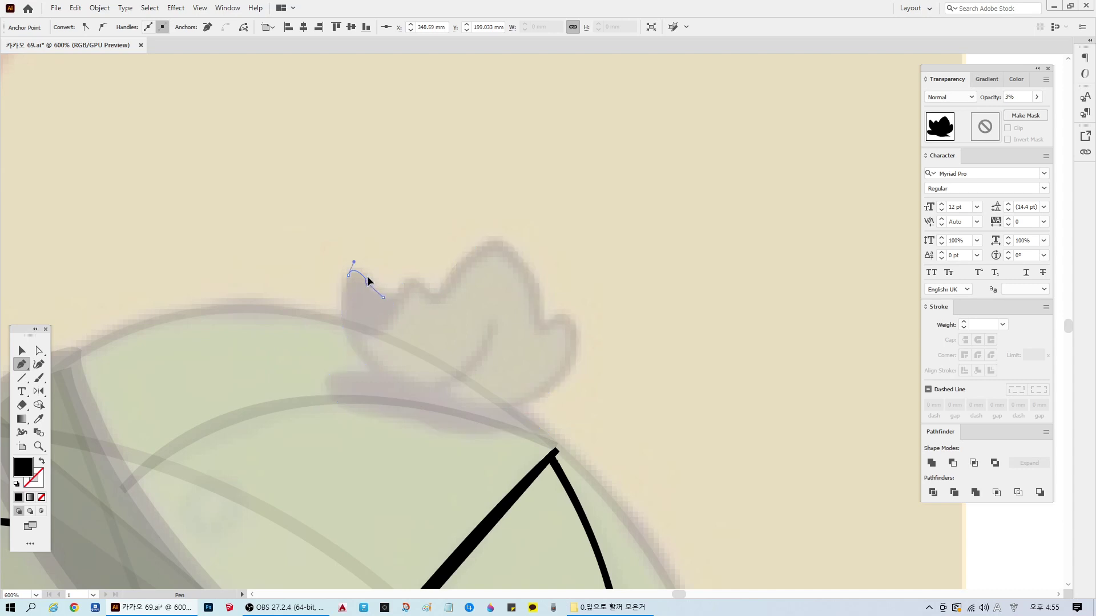
Step: Scale a copy of the ornament outline inward about its centre to about 15.9 mm wide and 12.2 mm high
left_click(480, 219, "ctrl")
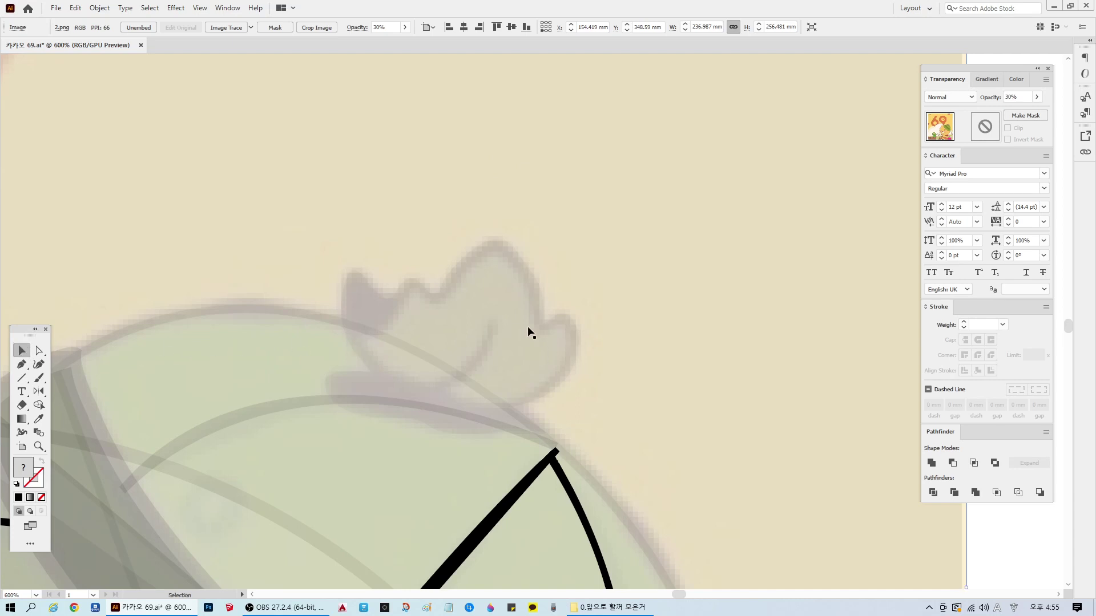
left_click(504, 324, "ctrl")
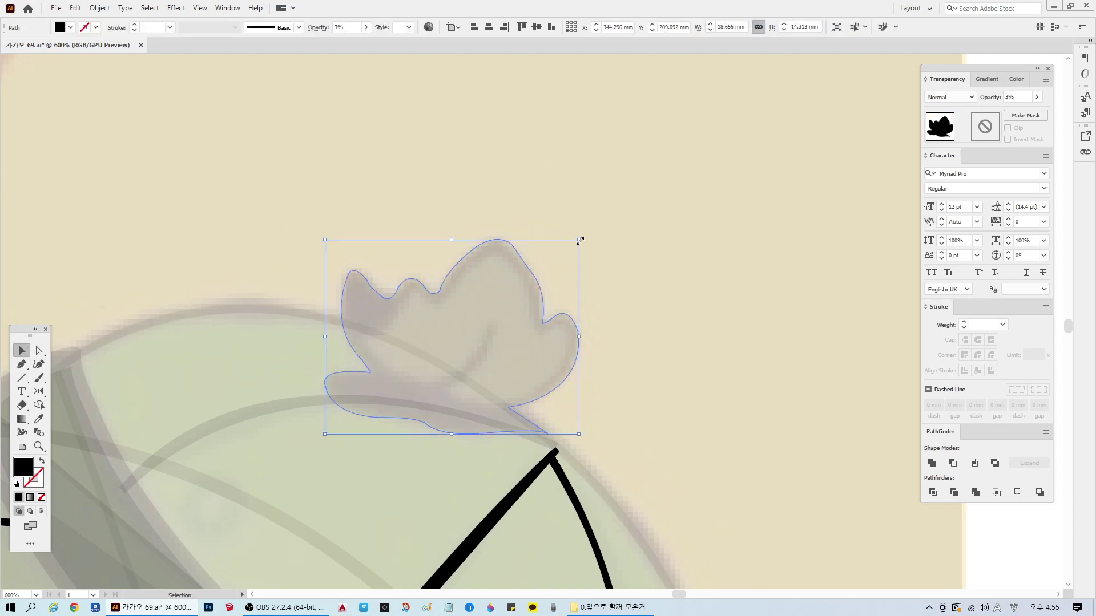
left_click_drag(579, 241, 561, 254)
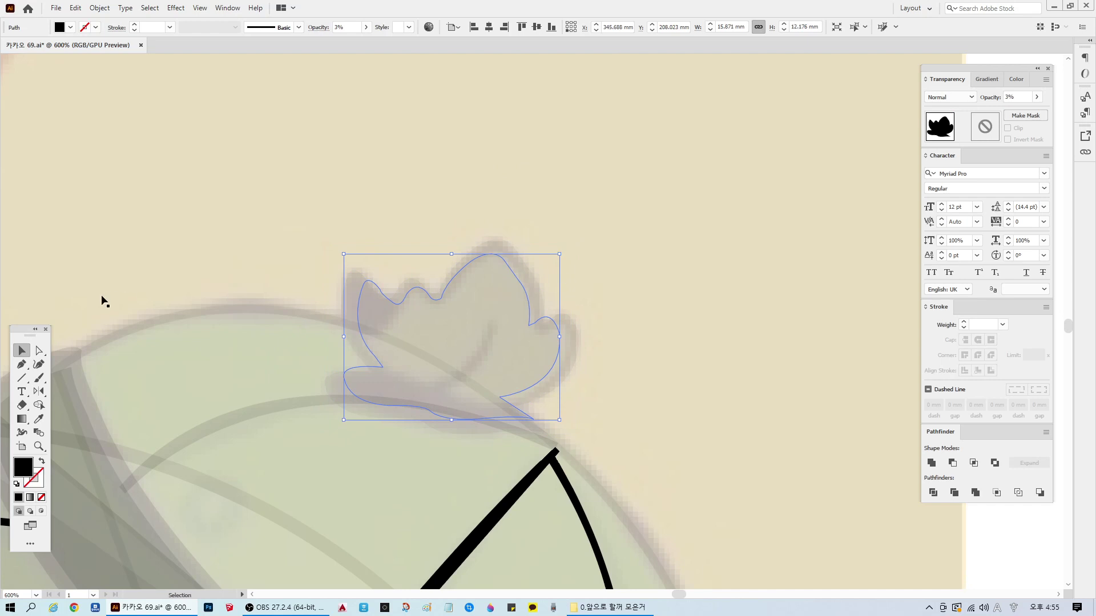
Step: Delete the inner copy's anchor point at the notch between the left petal and the base, and reselect the opened path
left_click(39, 350)
left_click(383, 368)
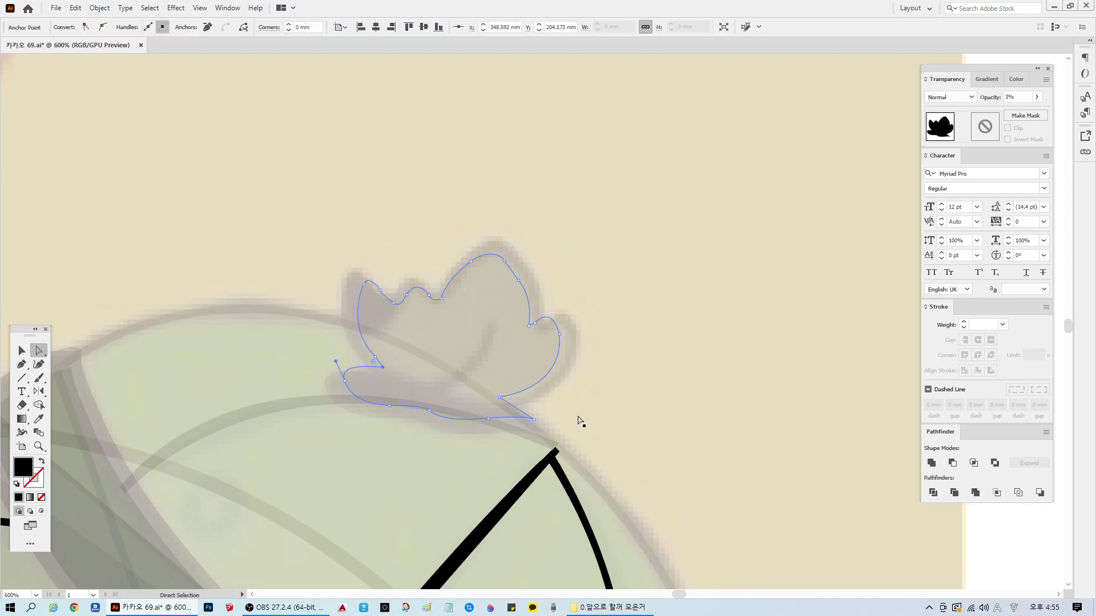
key("Delete")
key("Delete")
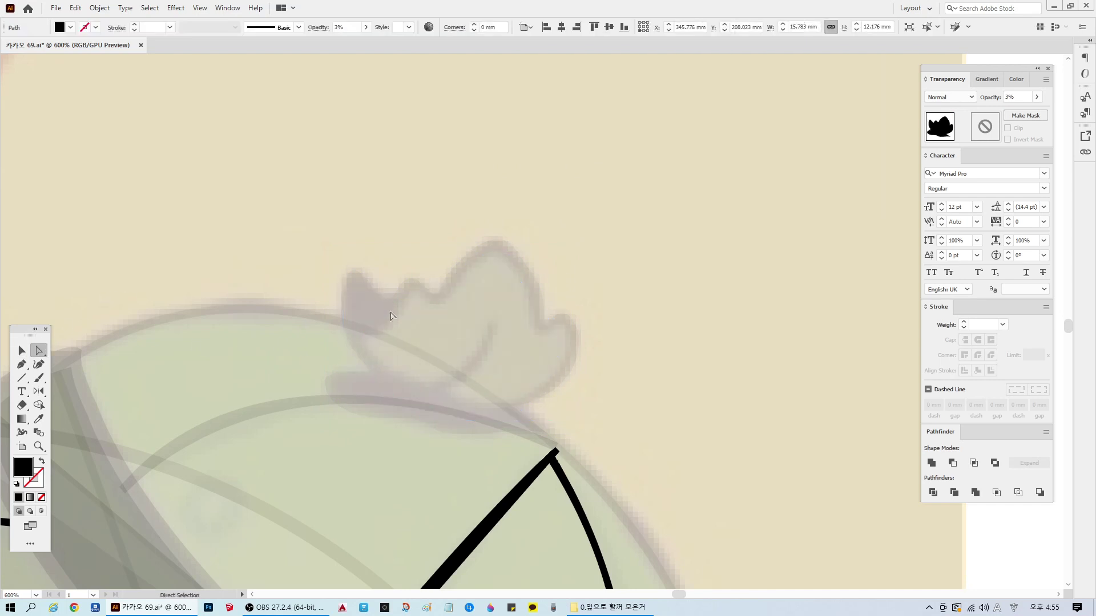
left_click(403, 372)
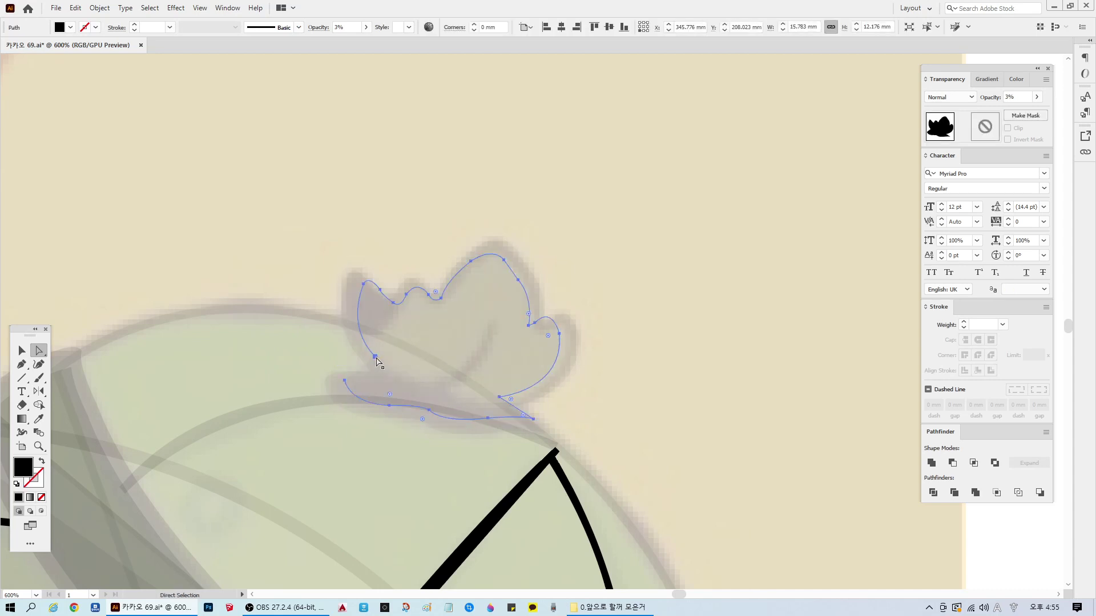
Step: Delete the inner copy's remaining anchor points around the left petal, up to the small bump
left_click(375, 358)
key("Delete")
left_click(364, 283)
key("Delete")
left_click(380, 290)
key("Delete")
left_click(393, 304)
key("Delete")
Step: Move the inner path's anchors on the small bump and tall middle petal to follow the inside of the reference outline
mouse_move(407, 295)
left_mouse_down()
mouse_move(401, 311)
mouse_move(430, 296)
mouse_move(410, 284)
left_mouse_up()
left_click(442, 298)
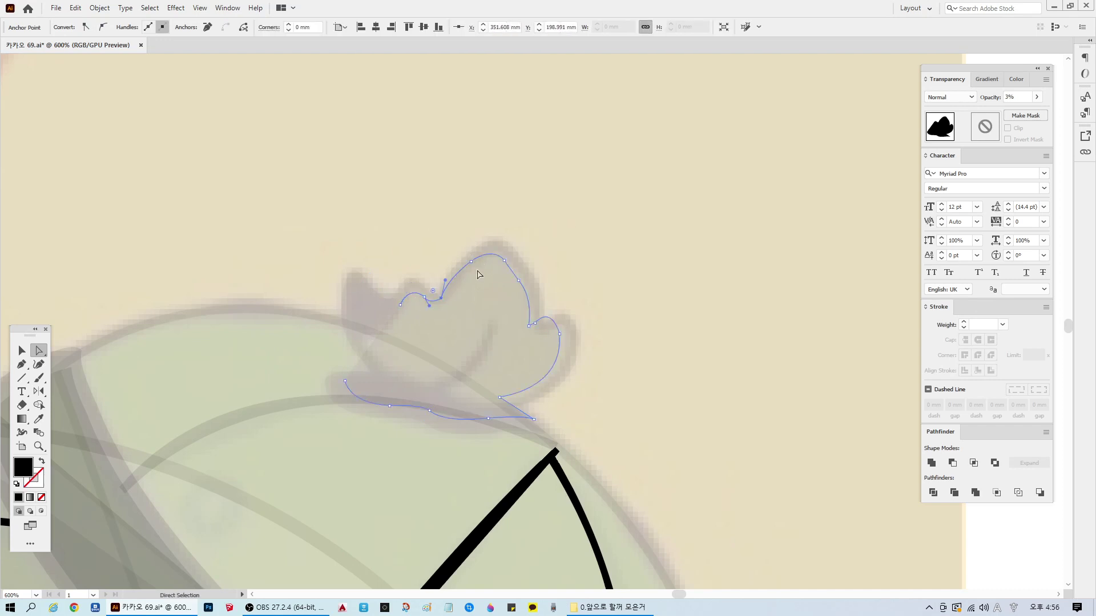
left_click(472, 262, "shift")
left_click_drag(472, 266, 476, 264)
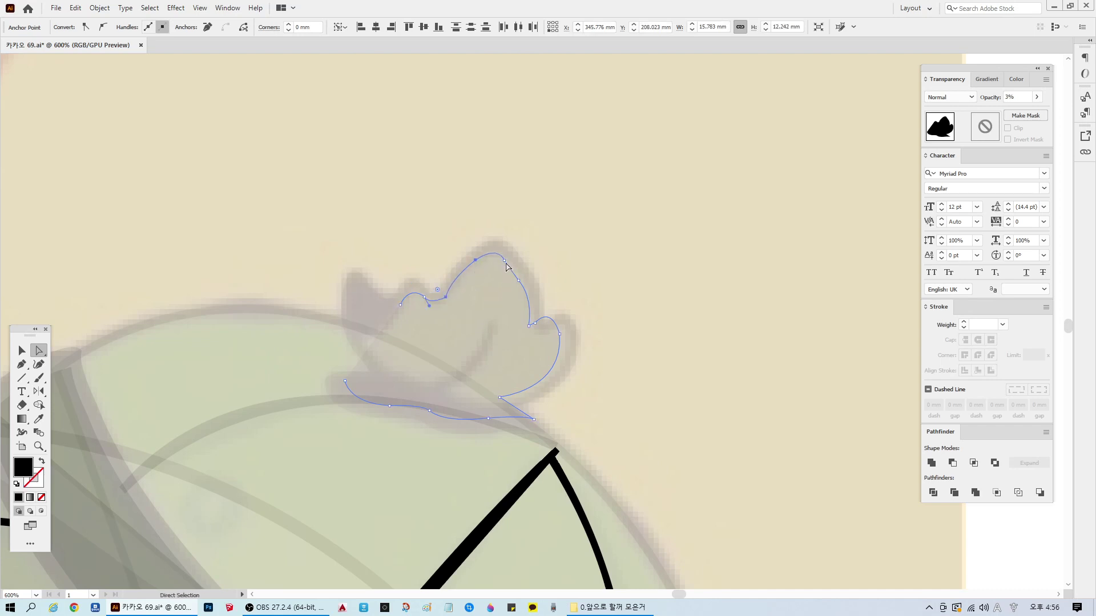
left_click(504, 261)
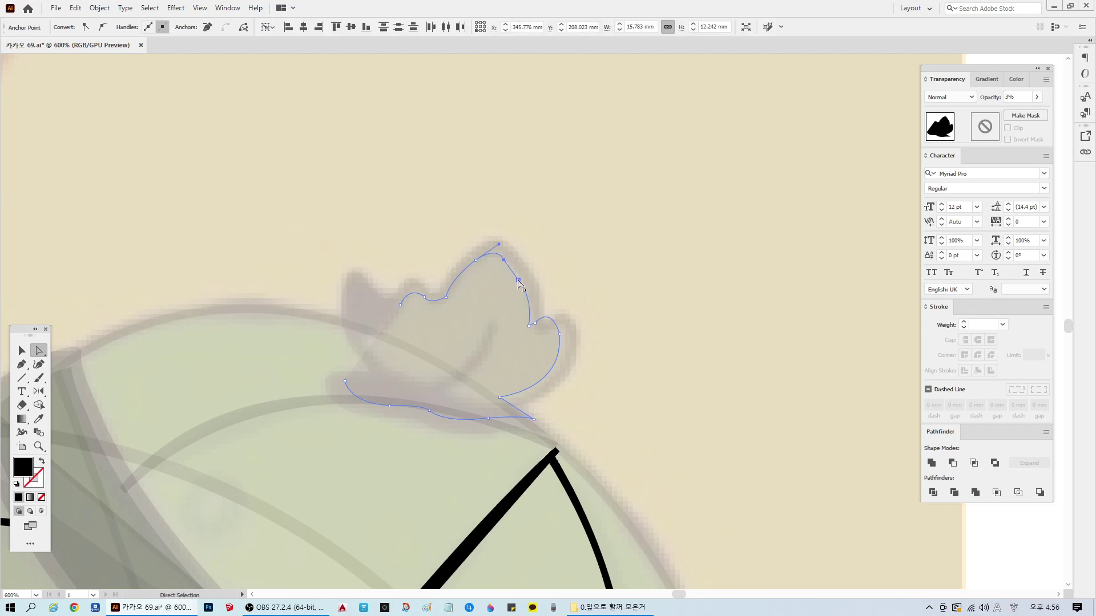
left_click_drag(518, 281, 522, 279)
left_click(535, 325)
left_click(528, 324, "shift")
left_click(547, 322)
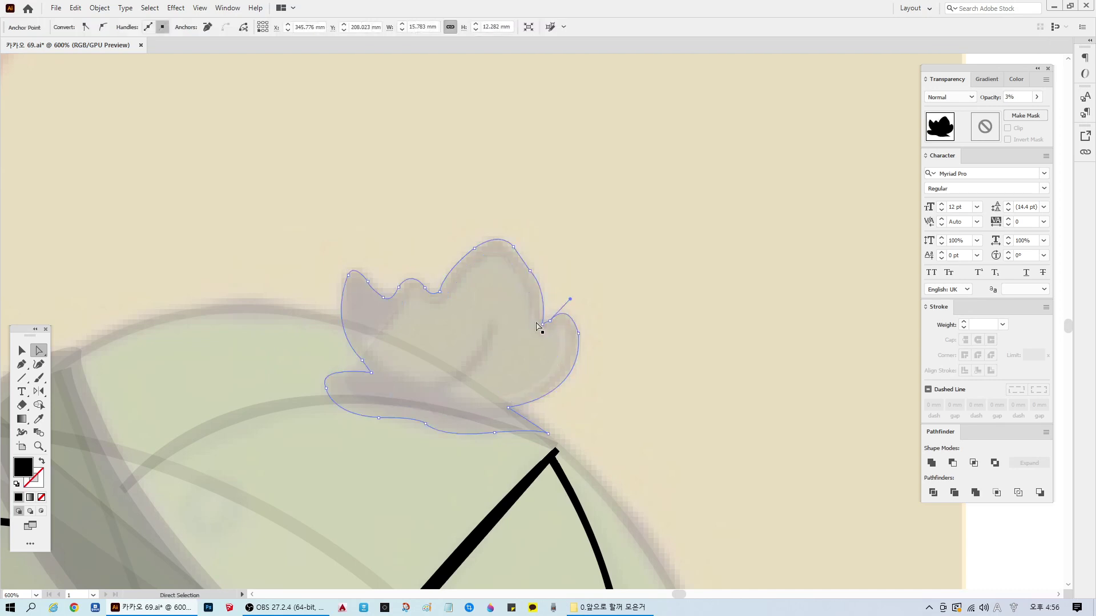
key("ctrl+z")
key("ctrl+z")
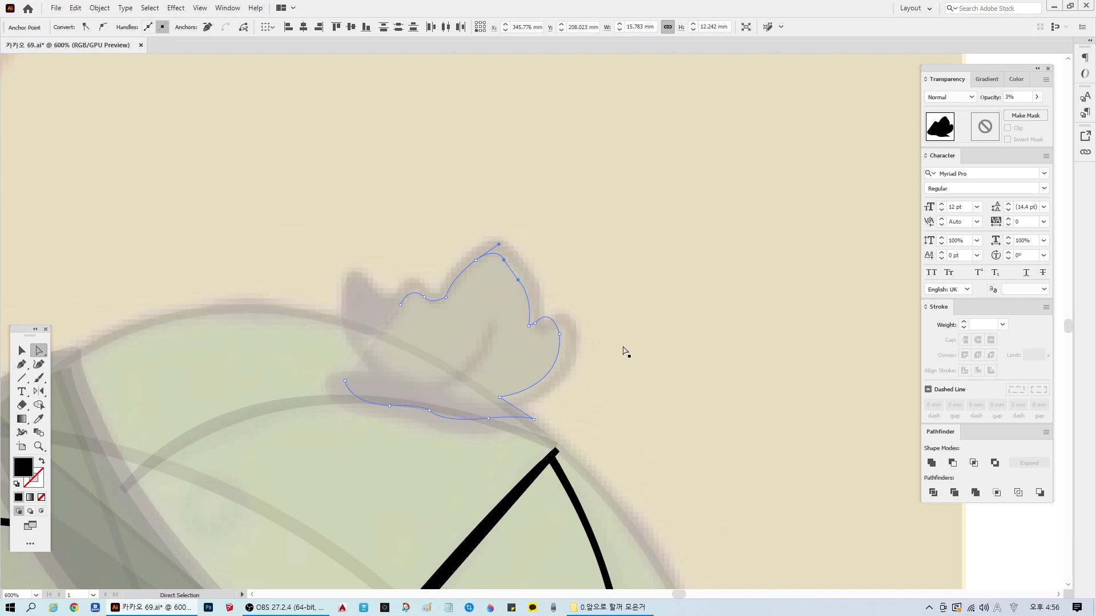
Step: Lower the inner path's anchors at the notch beside the right petal and move the right petal's outer anchor outward
left_click(534, 323)
left_click(528, 325, "shift")
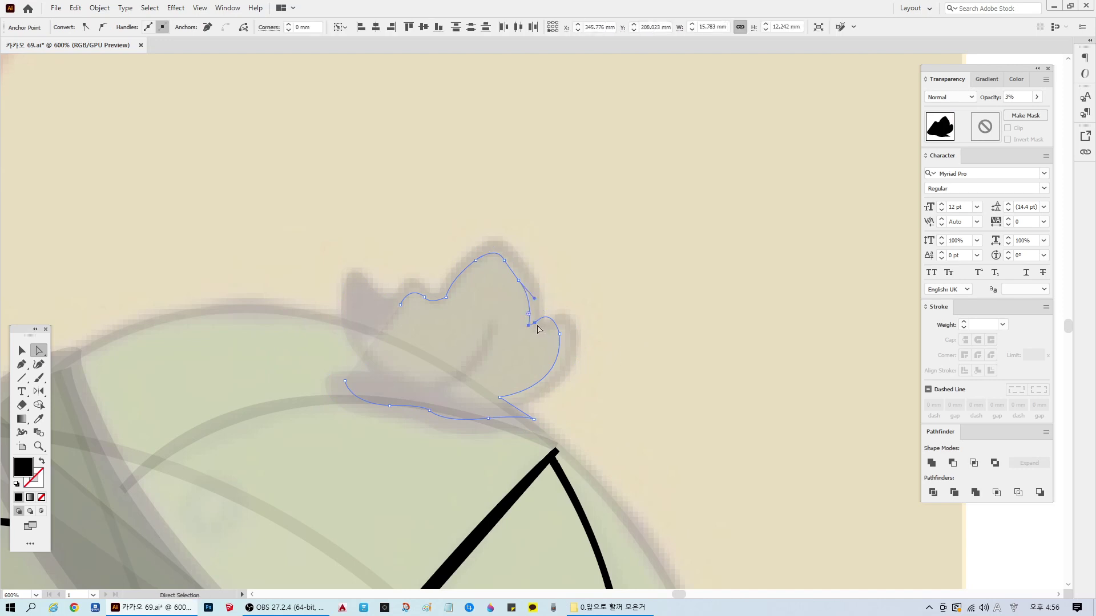
left_click_drag(535, 323, 543, 332)
left_click(541, 336)
key("ctrl+z")
key("ctrl+z")
key("ctrl+z")
key("ctrl+z")
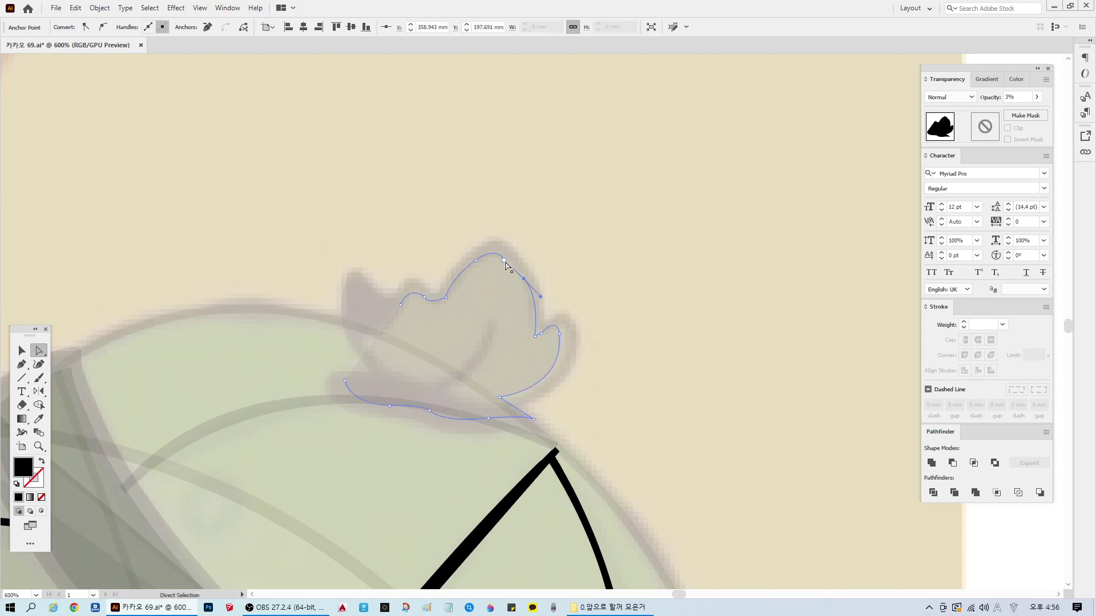
key("ctrl+shift+z")
key("ctrl+shift+z")
left_click_drag(561, 337, 569, 339)
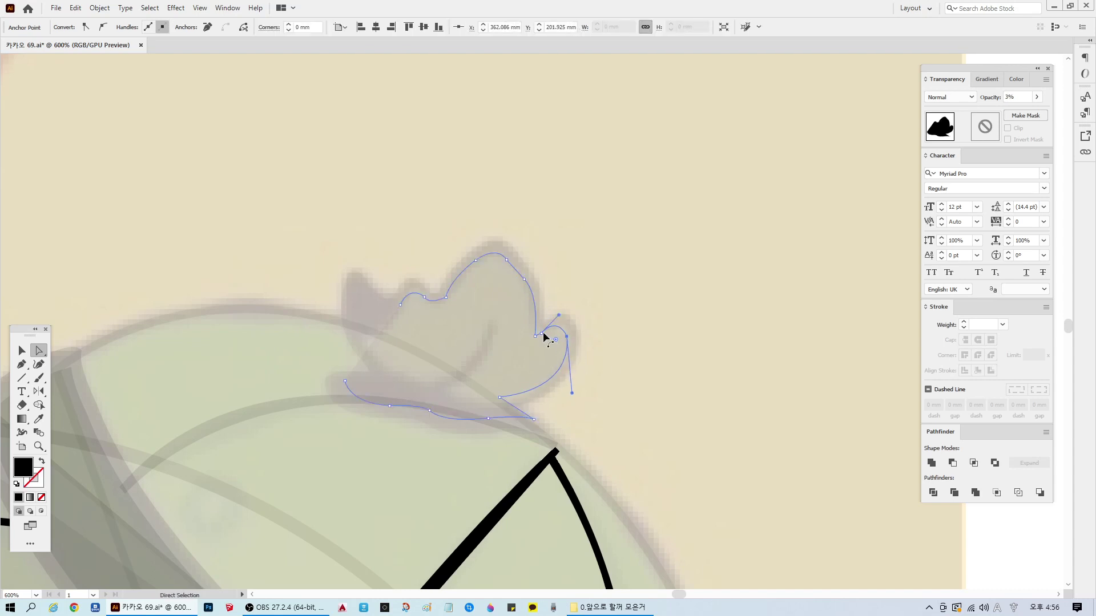
key("ctrl+z")
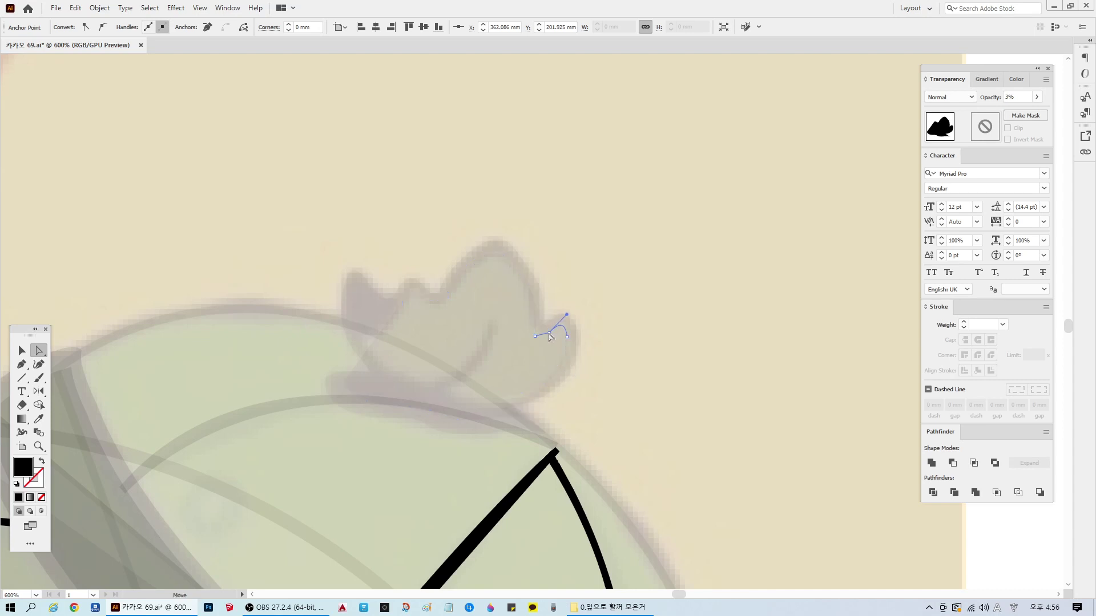
Step: Move the inner path's anchor below the right petal slightly outward and delete the pointed corner anchor of the base
left_click(636, 377)
left_click(505, 378)
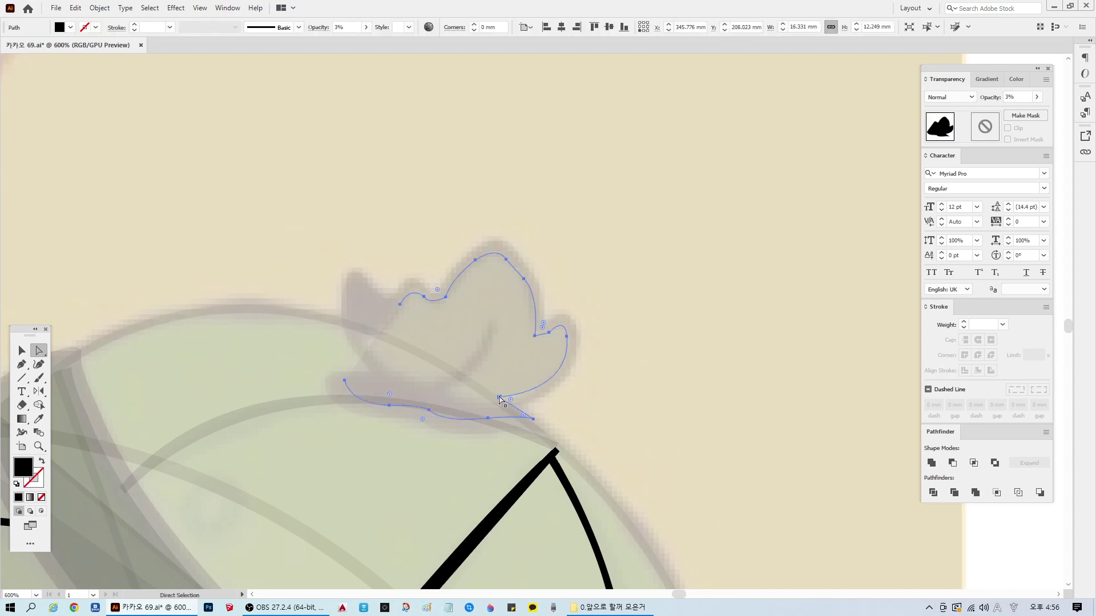
left_click_drag(499, 397, 503, 400)
key("ctrl+z")
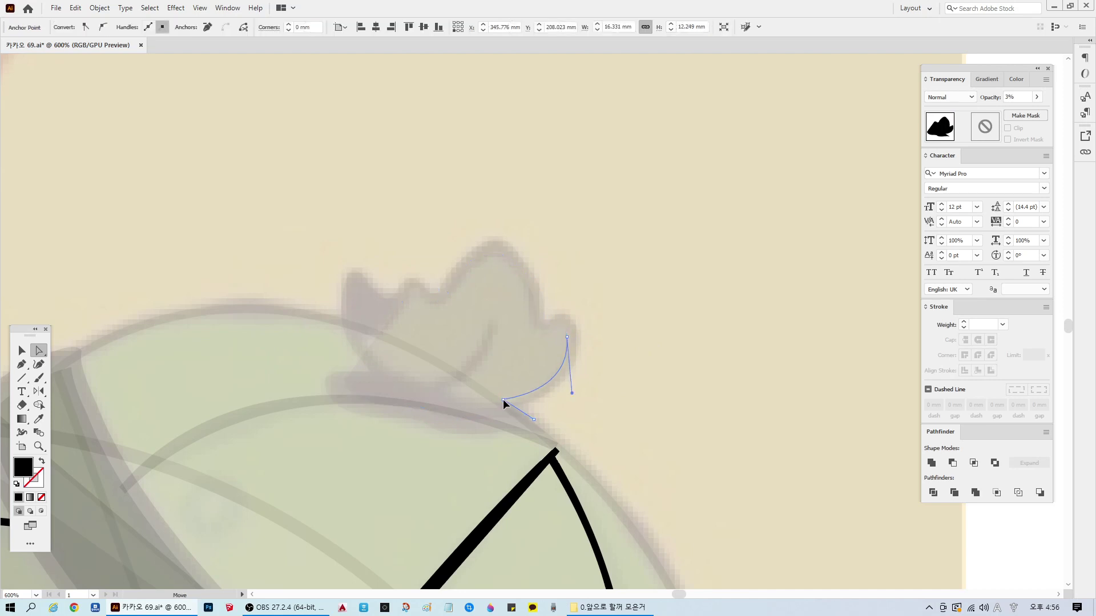
key("ctrl+shift+z")
key("ctrl+shift+z")
key("ctrl+shift+z")
key("ctrl+shift+z")
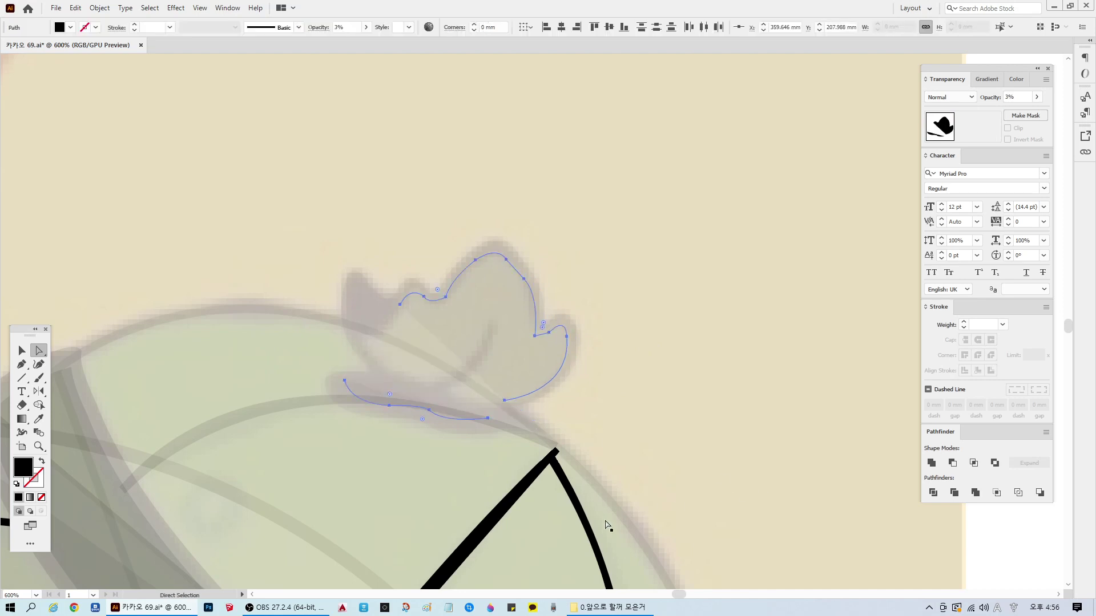
Step: Reselect the upper petal path on its own and nudge its open lower end down onto the right petal's edge
left_click(473, 427)
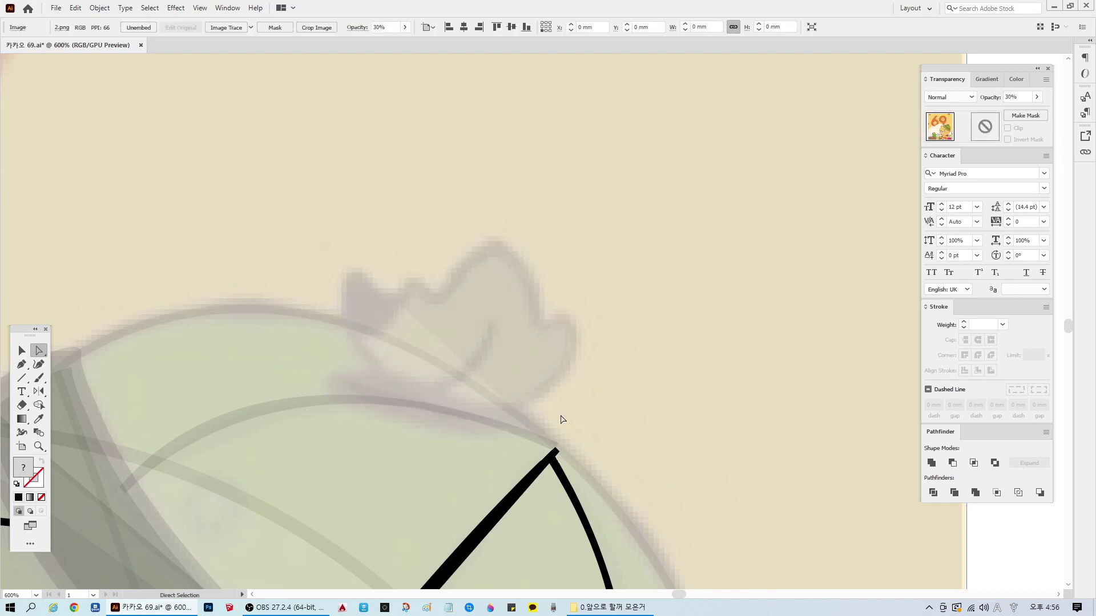
left_click(515, 400)
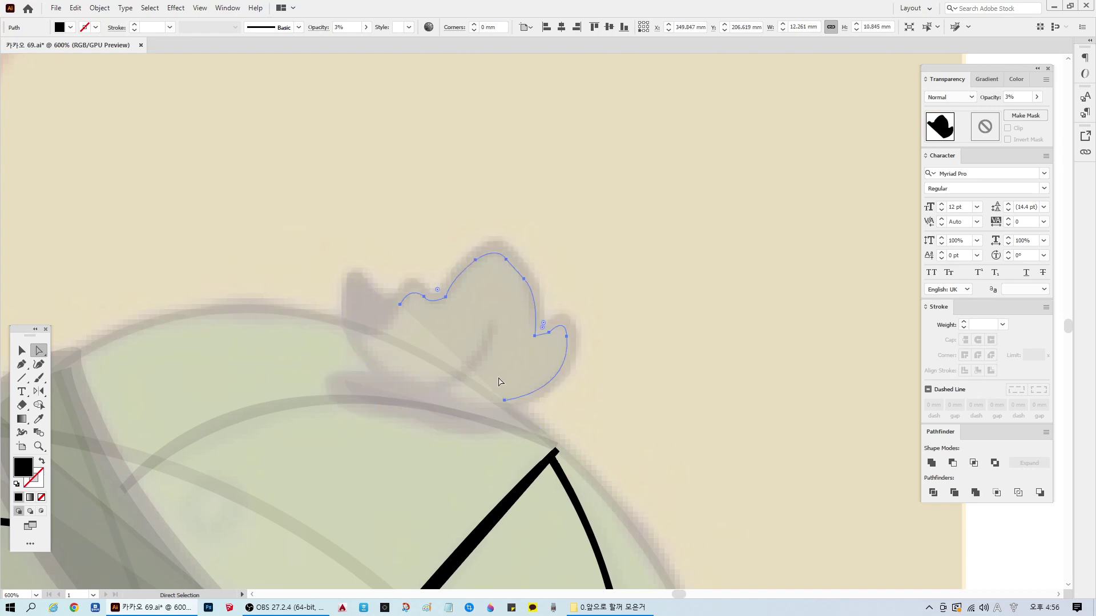
left_click(378, 387)
left_click(633, 392)
left_click(499, 370)
left_click(504, 402)
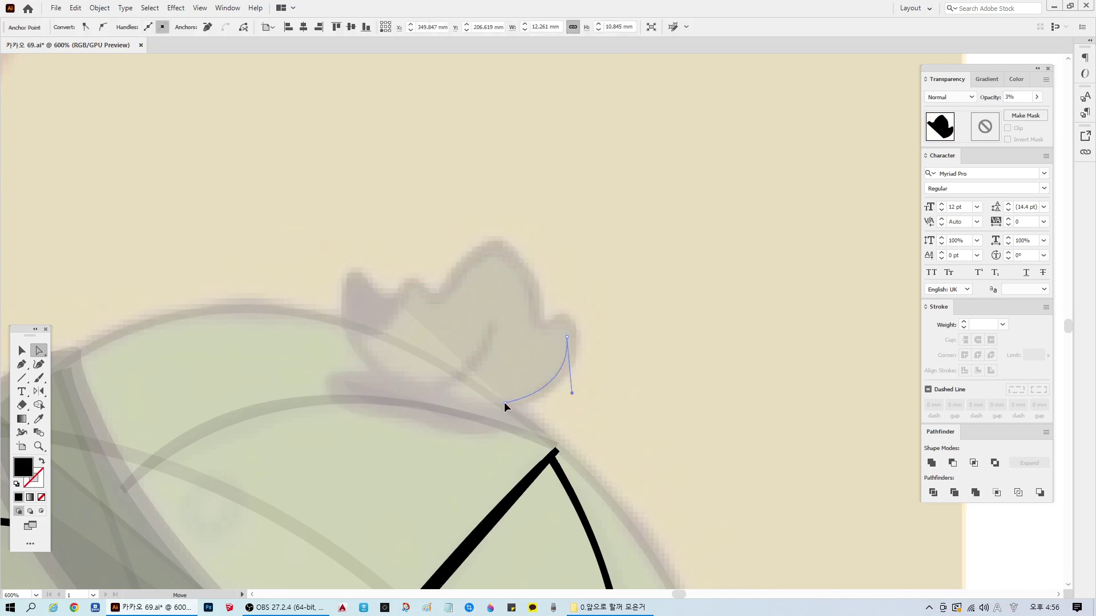
Step: Continue the hat ornament's inner path along its base and up the outer edge of the curved vein to its tip
left_click(26, 363)
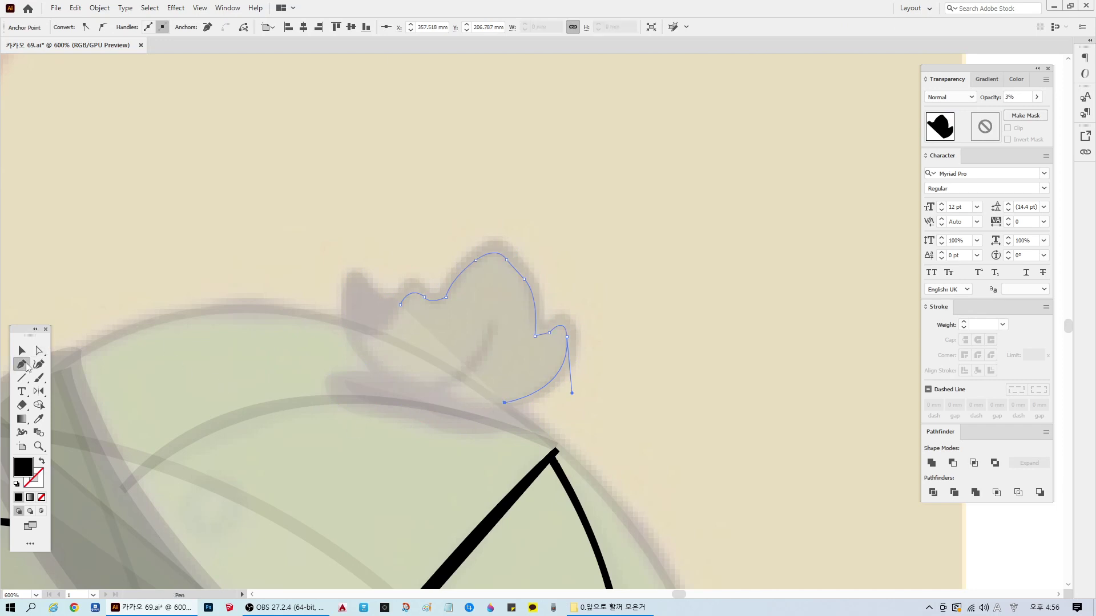
left_click(504, 403)
left_click_drag(447, 398, 419, 380)
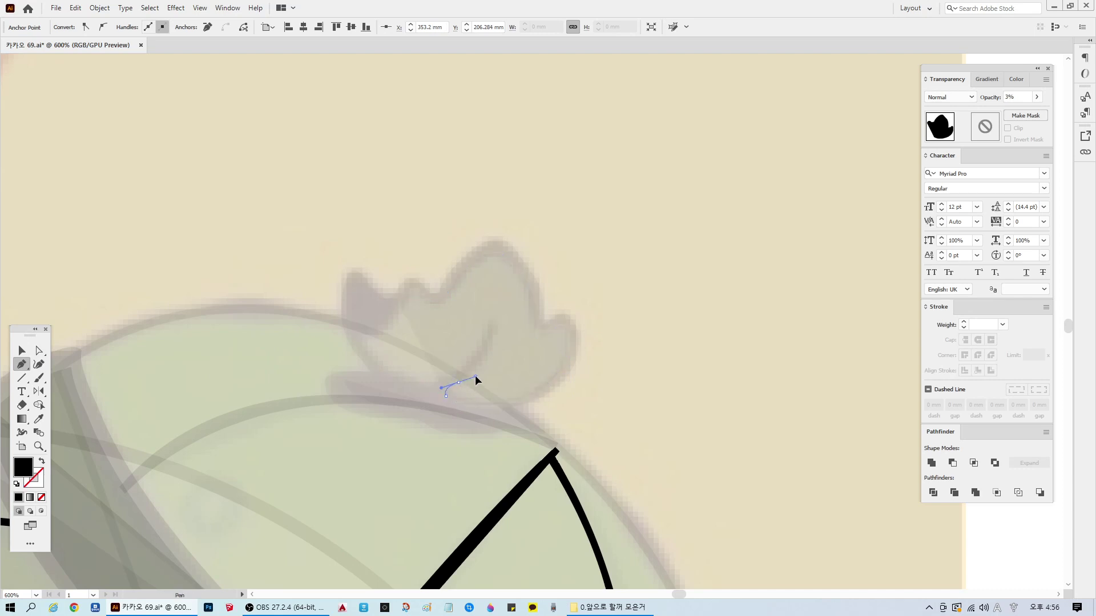
left_click_drag(458, 382, 492, 323)
left_click_drag(492, 322, 483, 282)
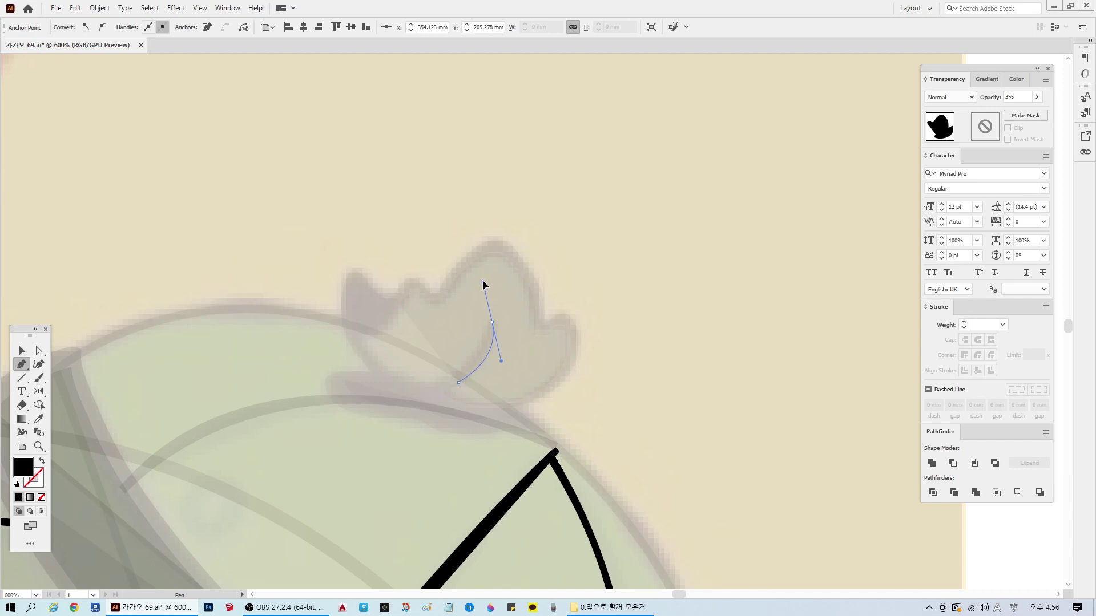
left_click(491, 322)
left_click_drag(487, 324, 484, 333)
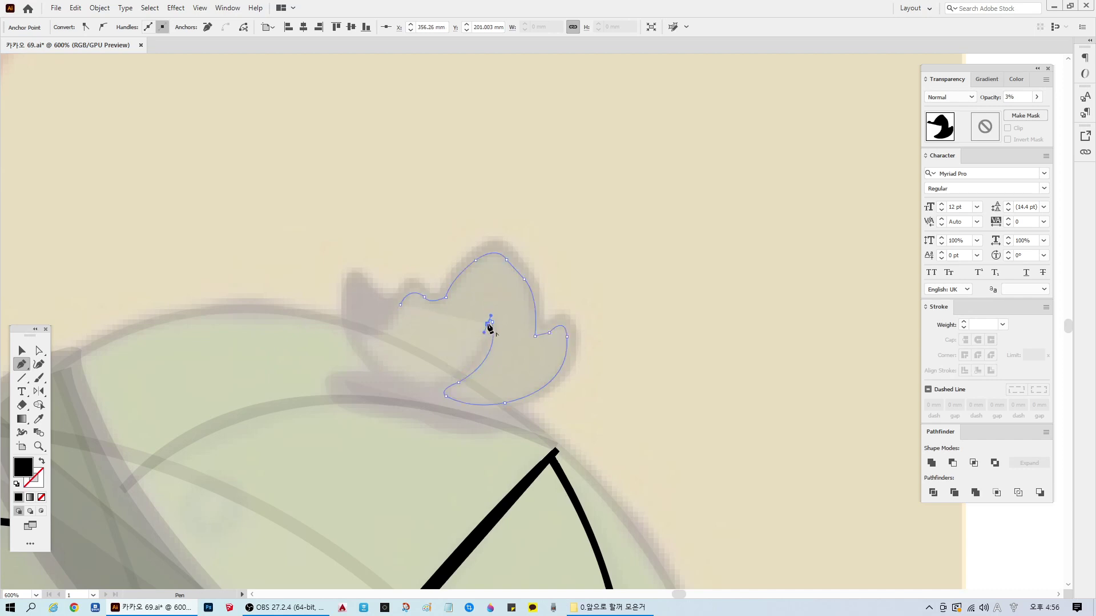
Step: Trace back down the vein's inner edge, around the lower-left petal and in toward the small bump of the hat ornament
left_click_drag(427, 385, 370, 390)
left_click(427, 384)
left_click_drag(364, 345, 337, 304)
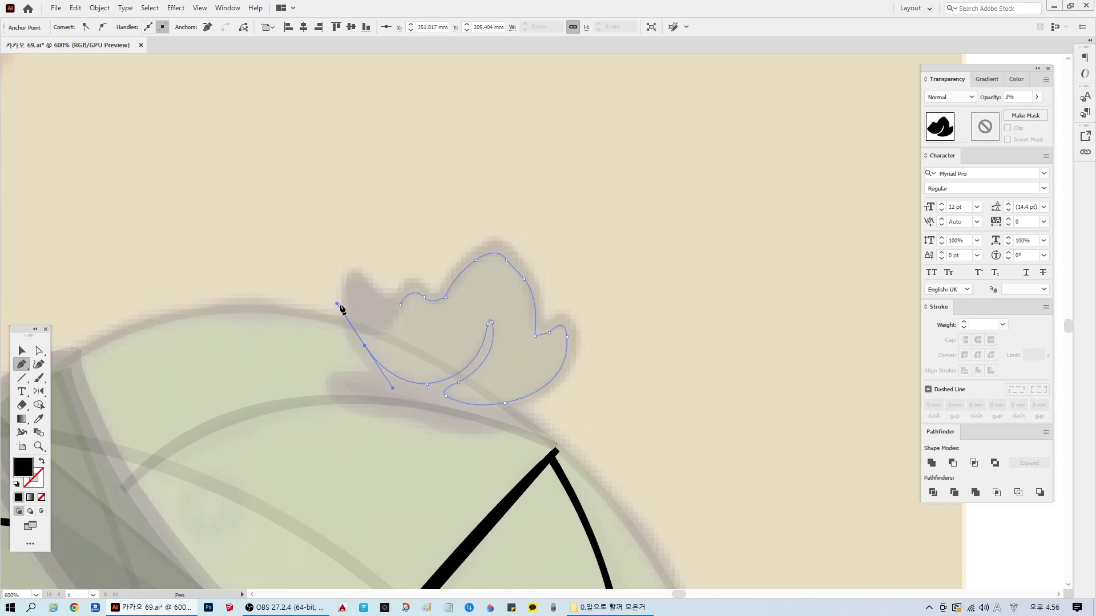
left_click(365, 346)
left_click_drag(375, 334, 405, 279)
left_click(375, 335)
Step: Select the faded reference image on its own, lock it and save the document
left_click(23, 349)
left_click(658, 162)
scroll(526, 429, "down", 7)
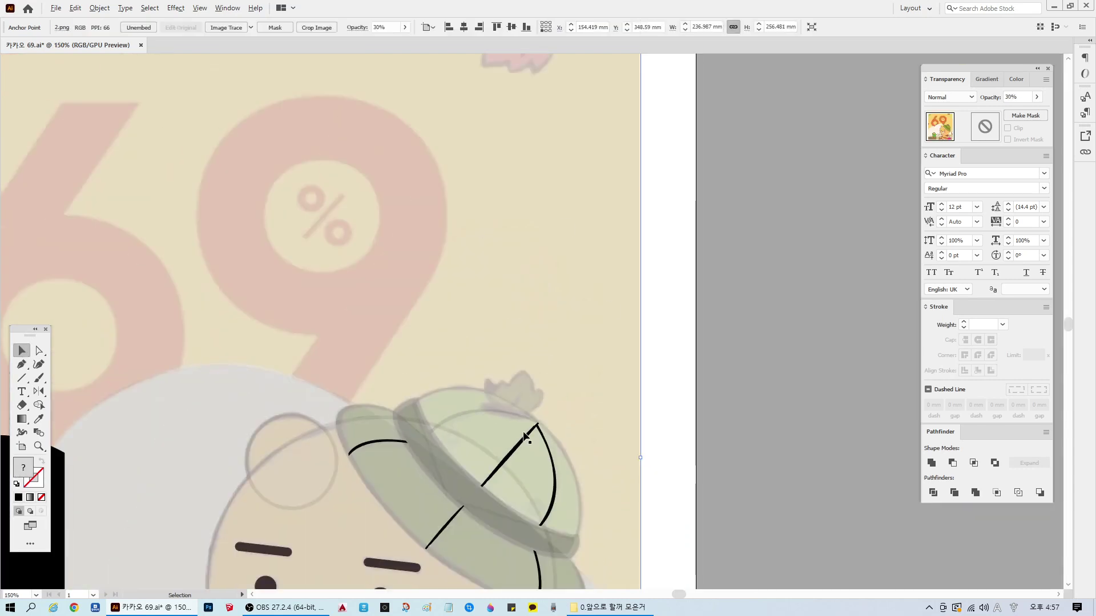
left_click(566, 386)
left_click(532, 317)
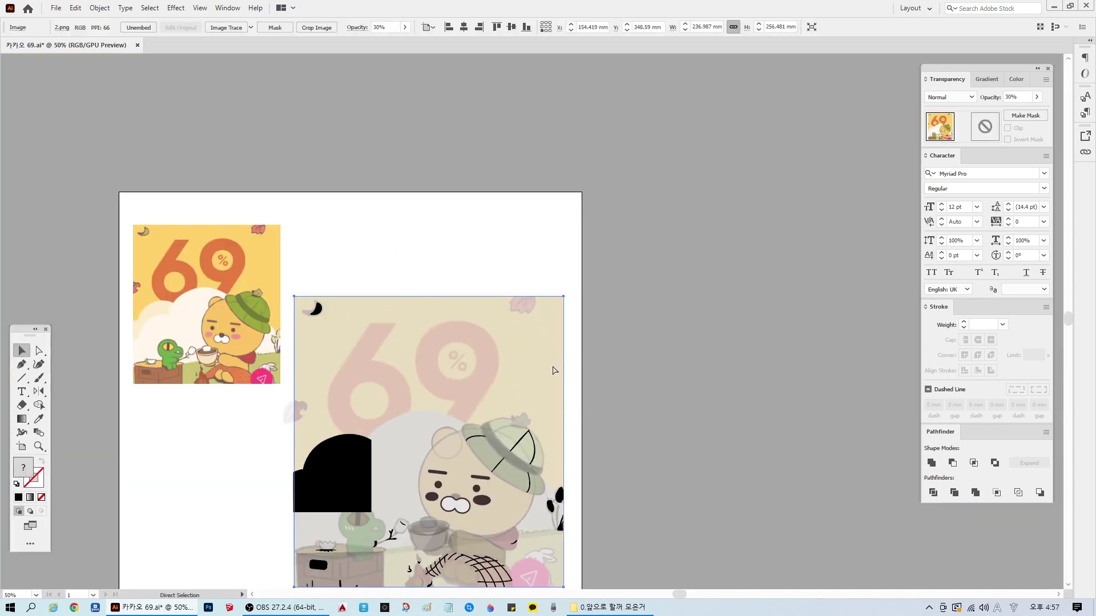
key("ctrl+2")
scroll(555, 310, "up", 3)
scroll(475, 294, "up", 2)
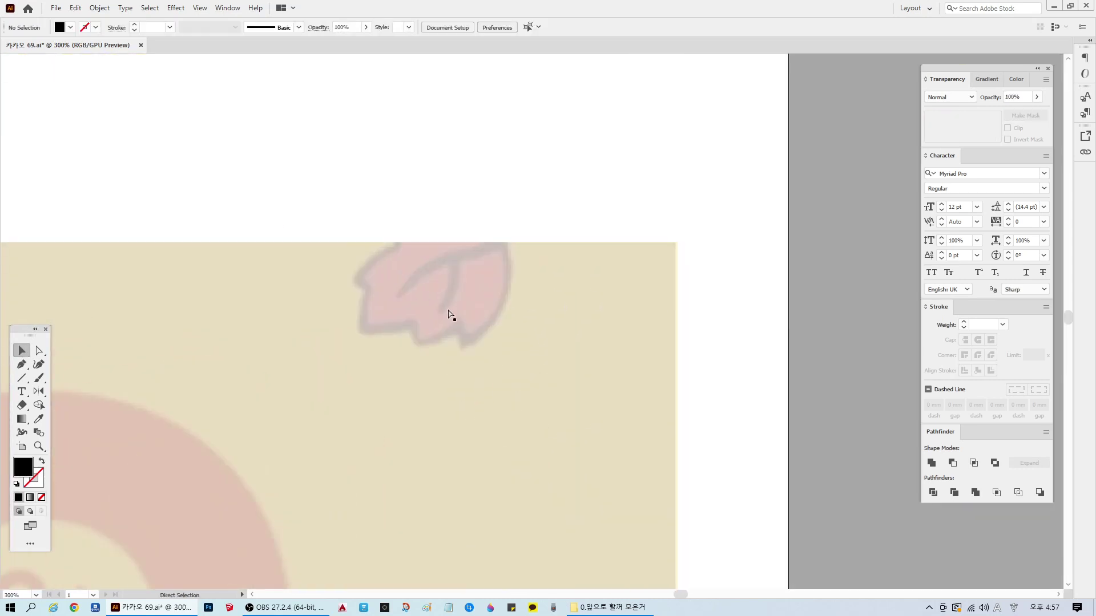
key("ctrl+s")
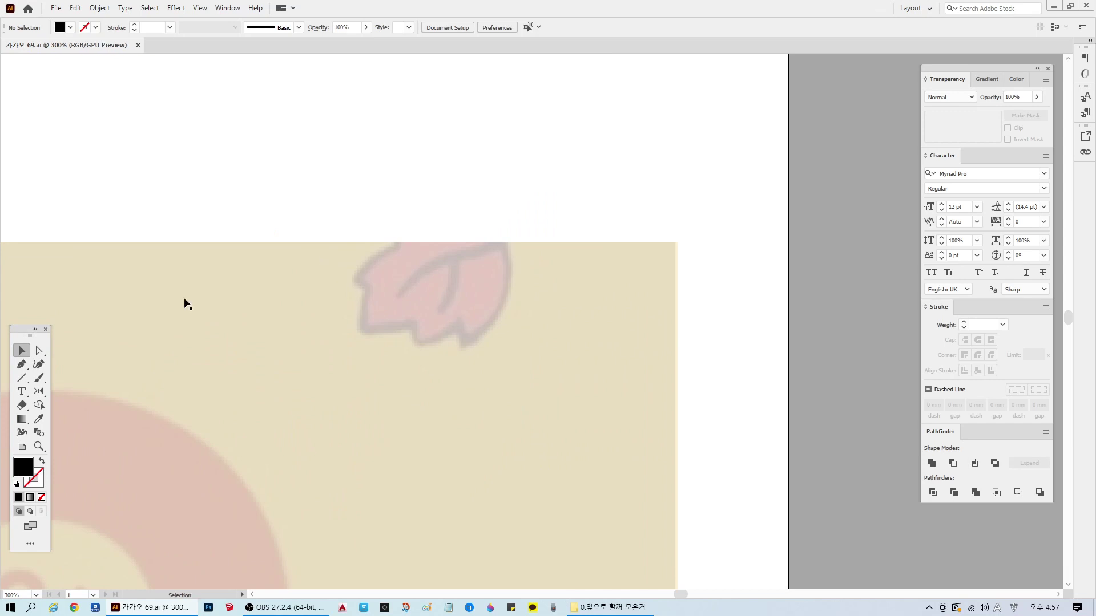
Step: Start a Pen path for the pink leaf, arching above the image's upper edge and curving into the upper-left notch
left_click(21, 364)
scroll(416, 281, "up", 2)
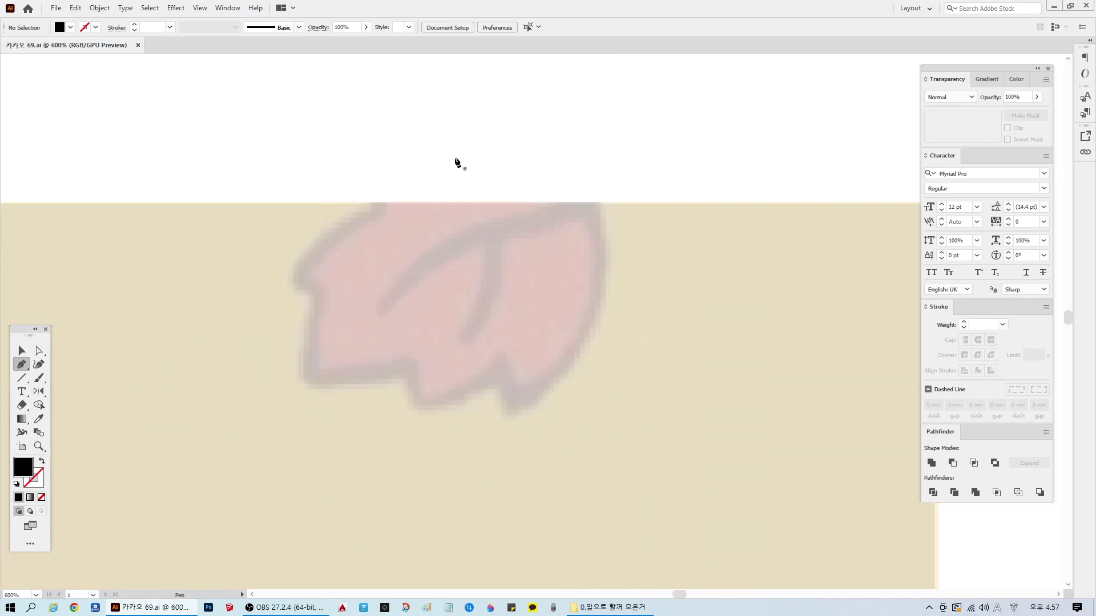
left_click(580, 138)
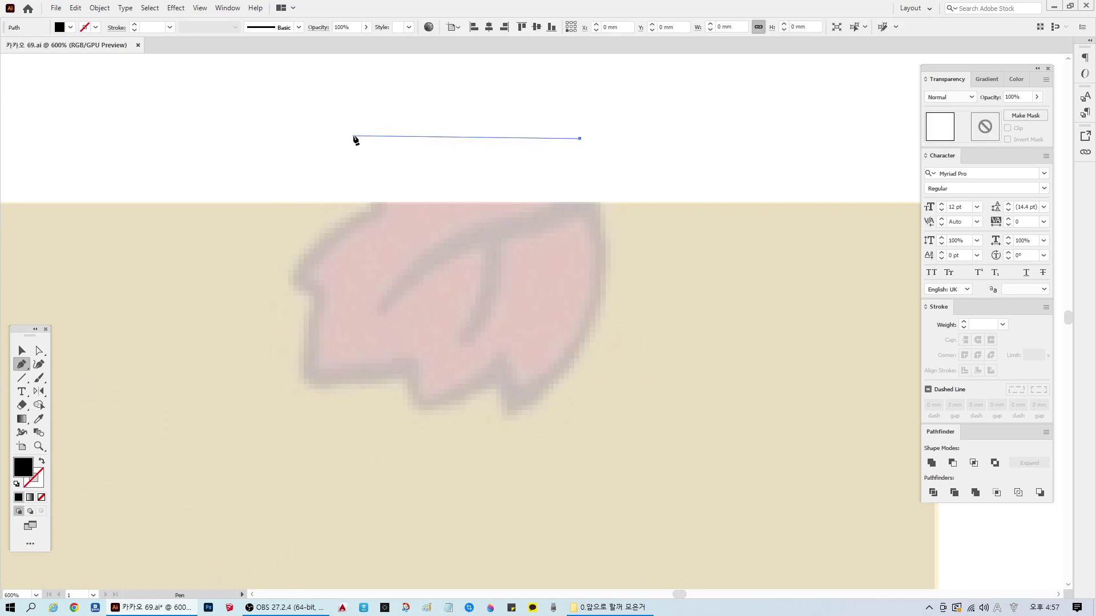
left_click_drag(353, 138, 260, 208)
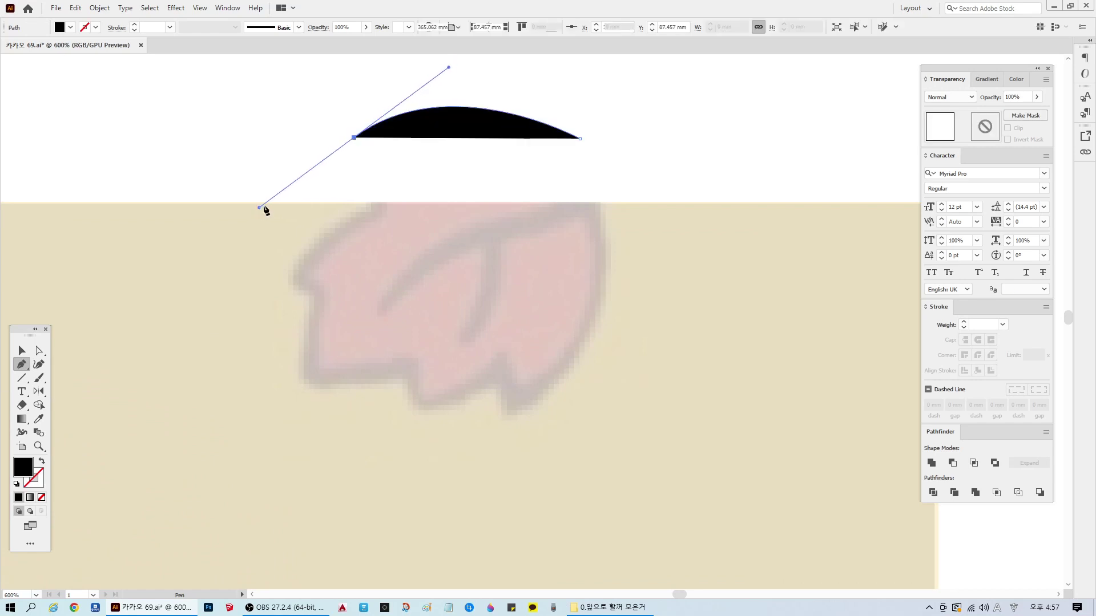
left_click(354, 138)
left_click(323, 174)
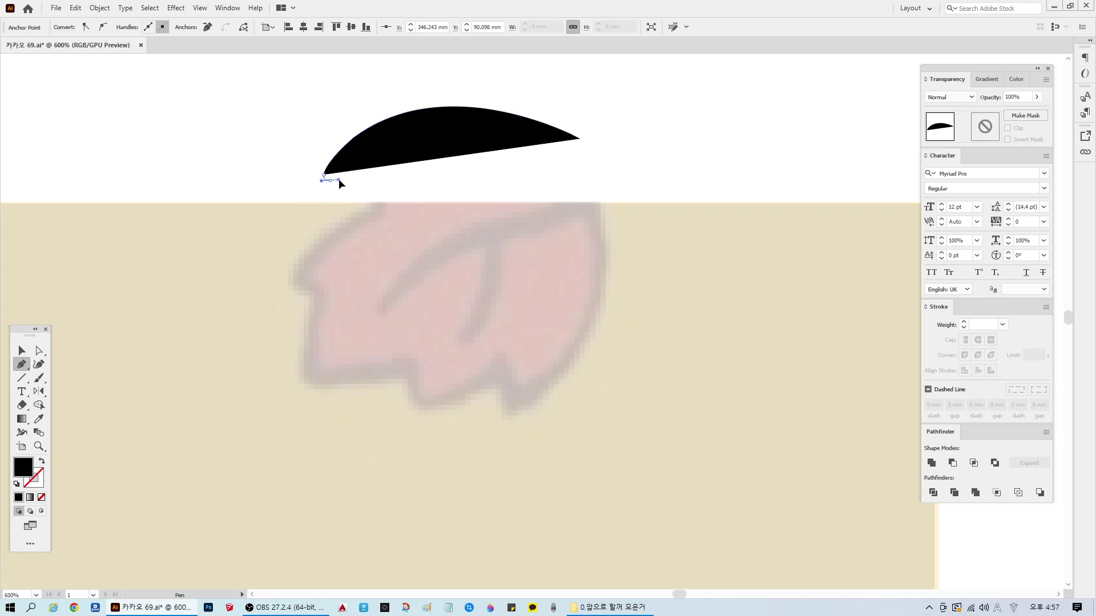
left_click_drag(329, 179, 326, 230)
left_click(373, 200)
left_click(349, 218)
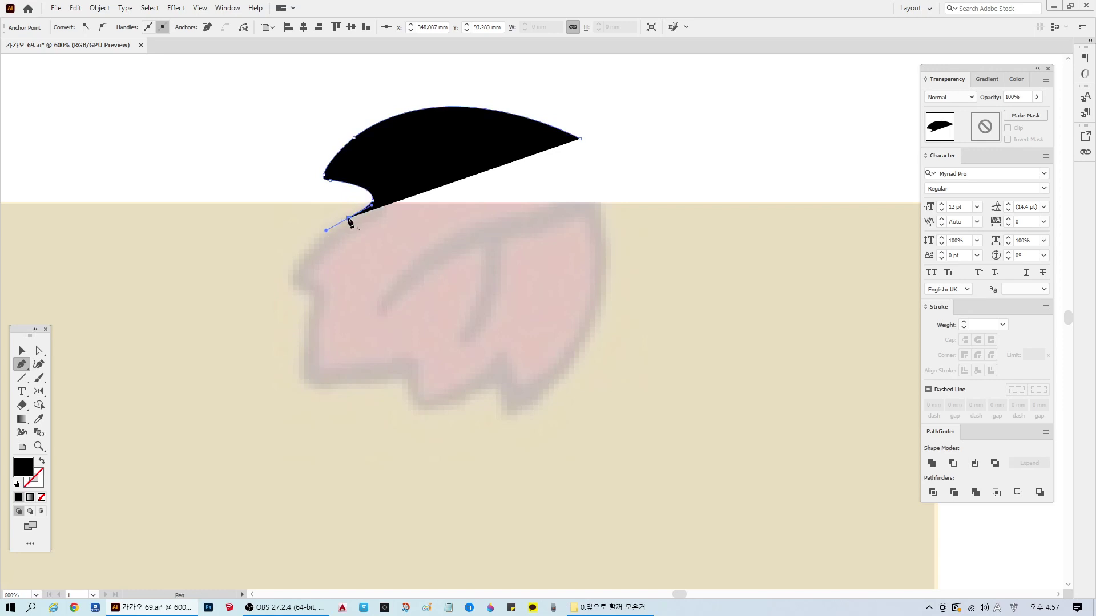
Step: Continue the leaf path around its left tip, down the left side and around the lower-left corner
left_click_drag(294, 288, 301, 328)
left_click(304, 292)
left_click(310, 310)
left_click_drag(302, 381, 346, 390)
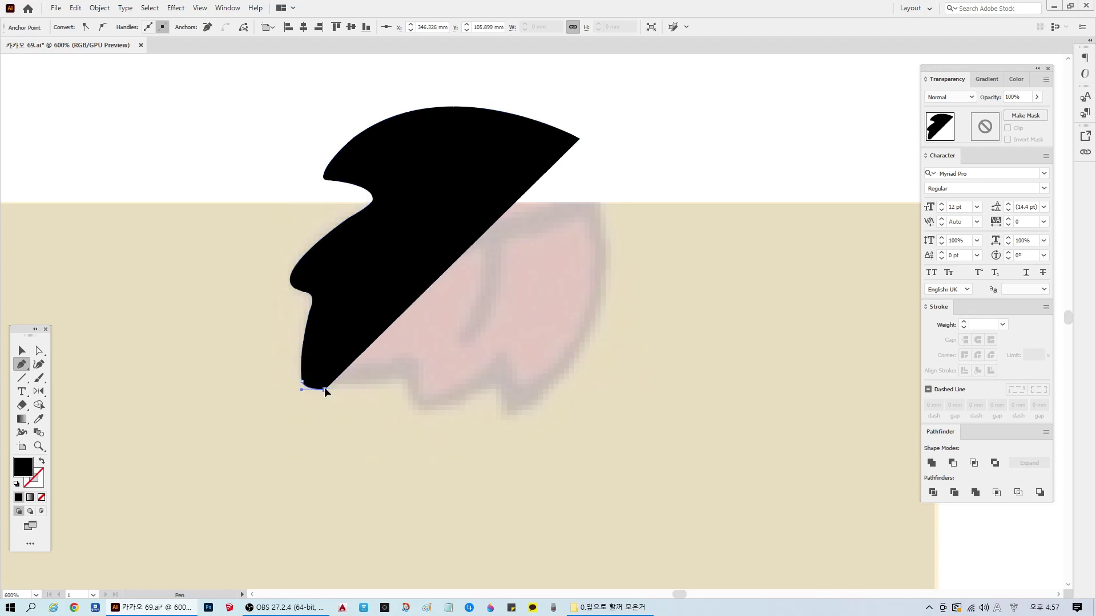
left_click(324, 389)
left_click(385, 384)
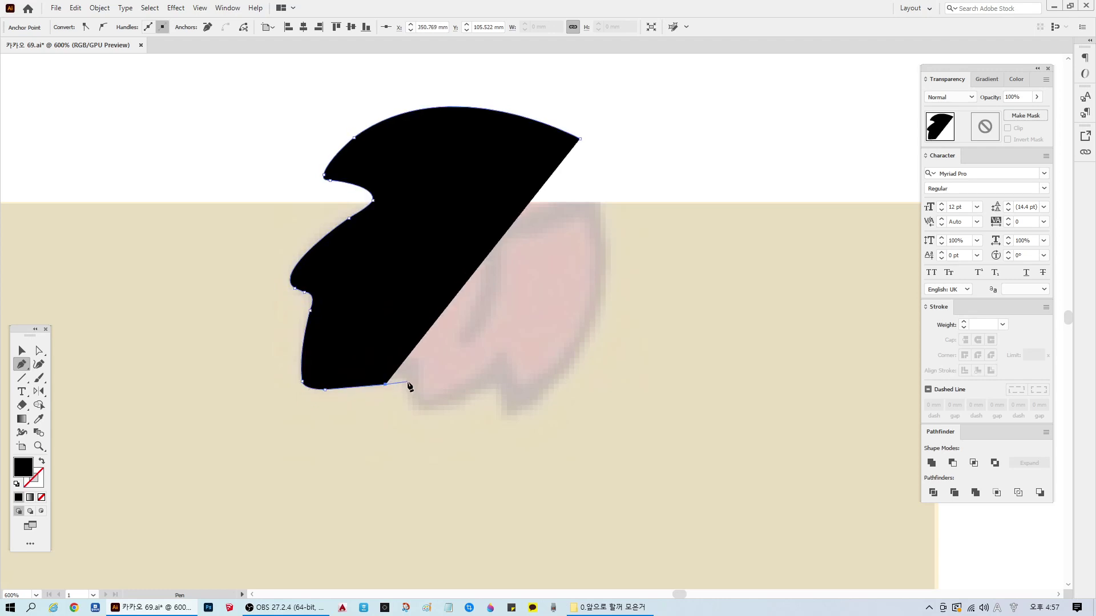
Step: Trace the leaf's two lower lobes and right edge, closing the outline at about 23 mm wide, and deselect it
left_click_drag(405, 381, 503, 370)
left_click(425, 409)
left_click_drag(504, 373, 535, 403)
left_click(478, 396, "alt")
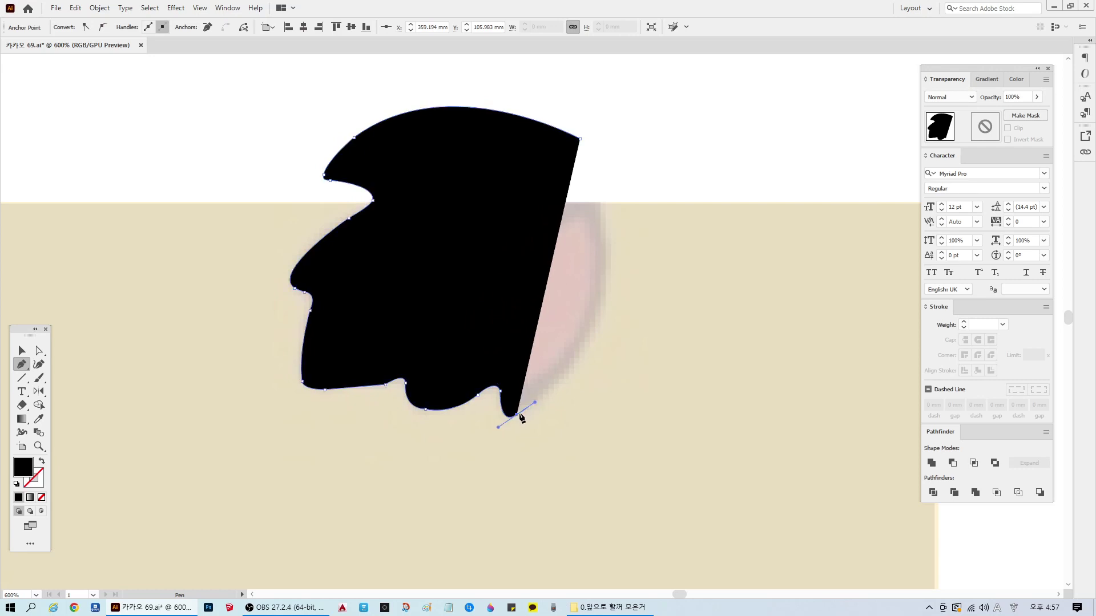
left_click_drag(606, 260, 550, 122)
left_click(605, 260)
left_click(707, 241, "ctrl")
left_click(10, 260, "ctrl")
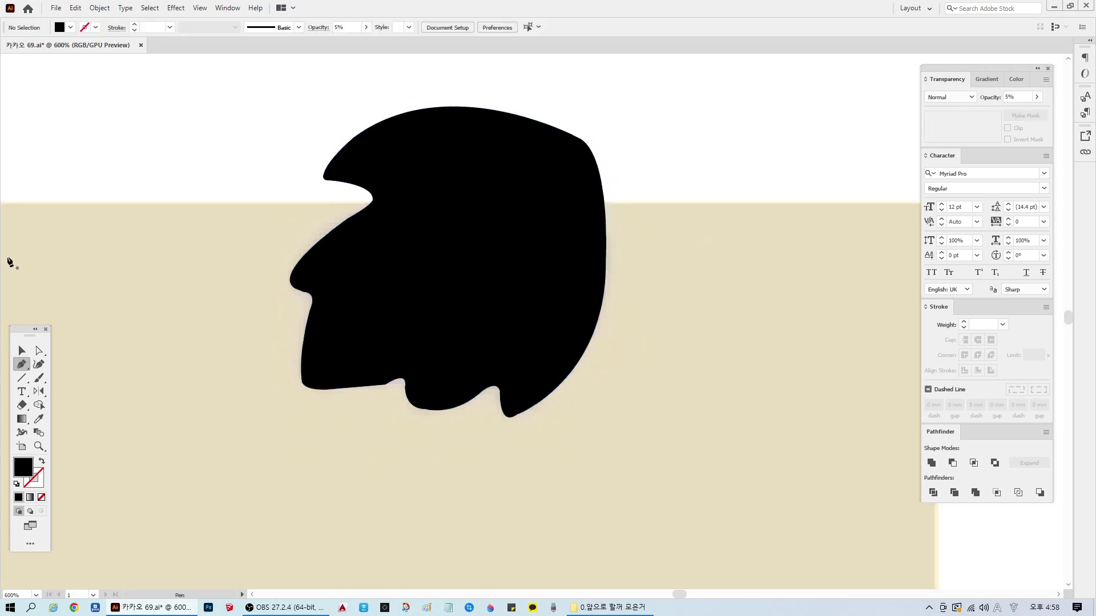
Step: Set the leaf shape's opacity to 3% and add a centred, scaled-down copy about 20 mm wide inside it
left_click(22, 350)
left_click(507, 220)
left_click(1016, 97)
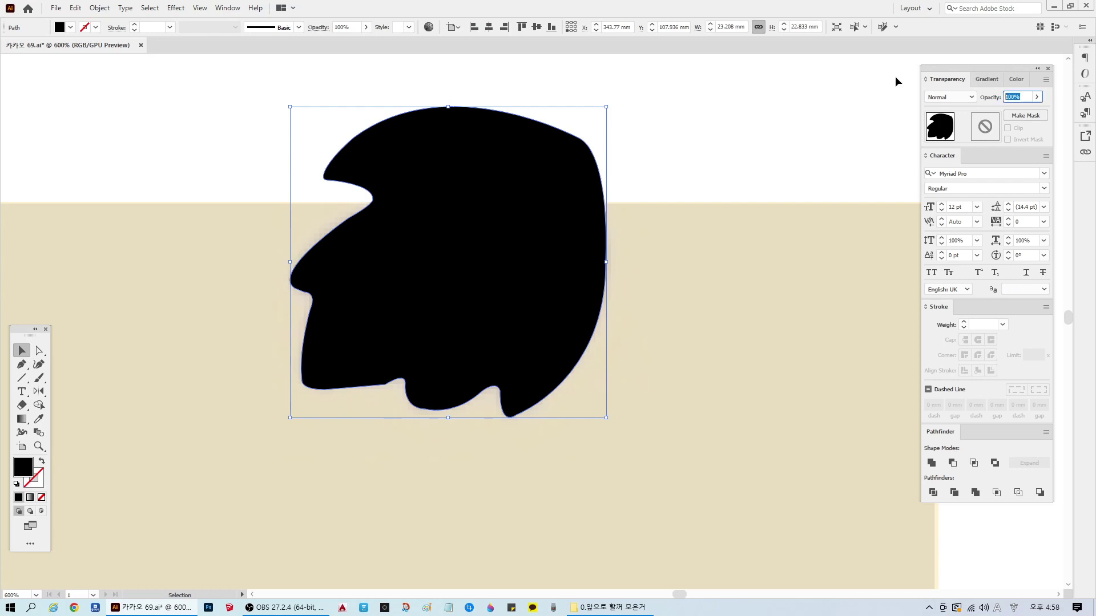
type("3")
key("Return")
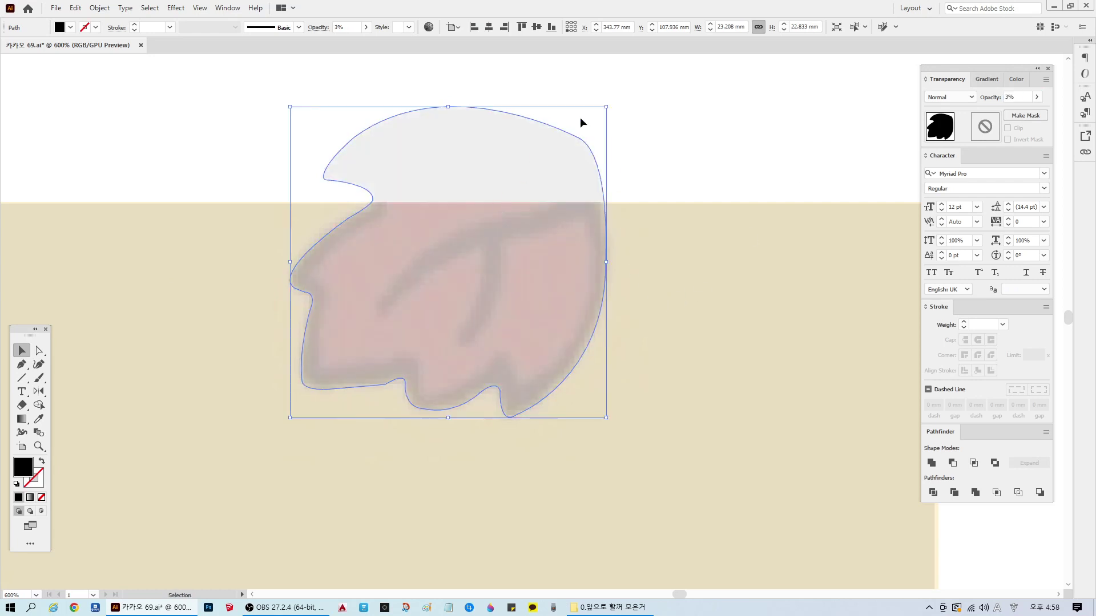
left_click_drag(608, 104, 586, 125)
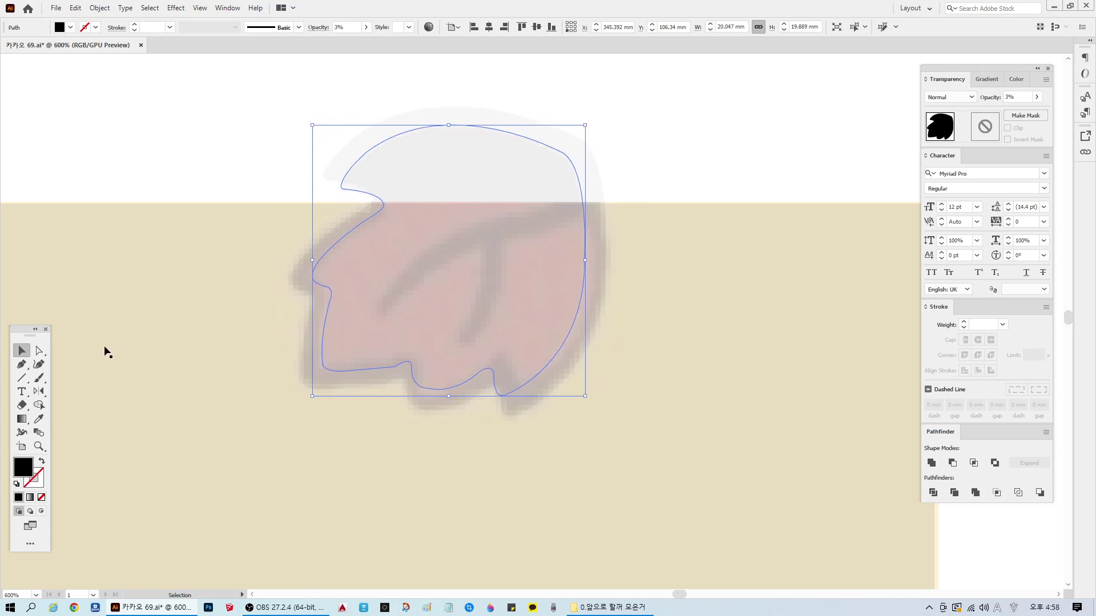
Step: Move the inner leaf path's upper-right corner and right-edge anchors outward to follow the inside of the leaf's outline
left_click(39, 350)
left_click(622, 220)
left_click(571, 177)
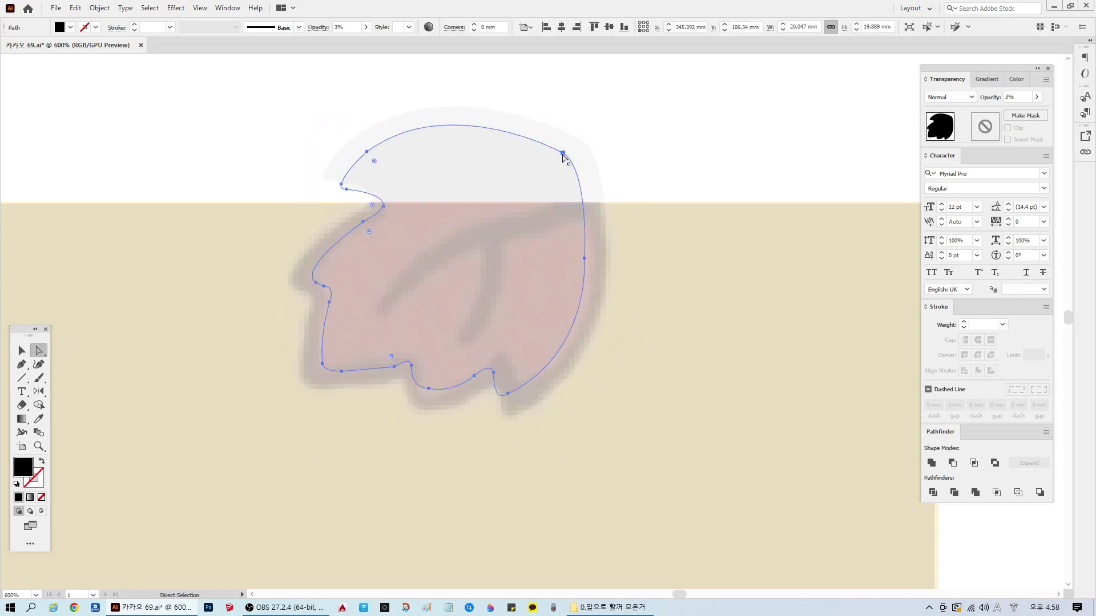
left_click_drag(564, 155, 573, 152)
left_click(590, 264)
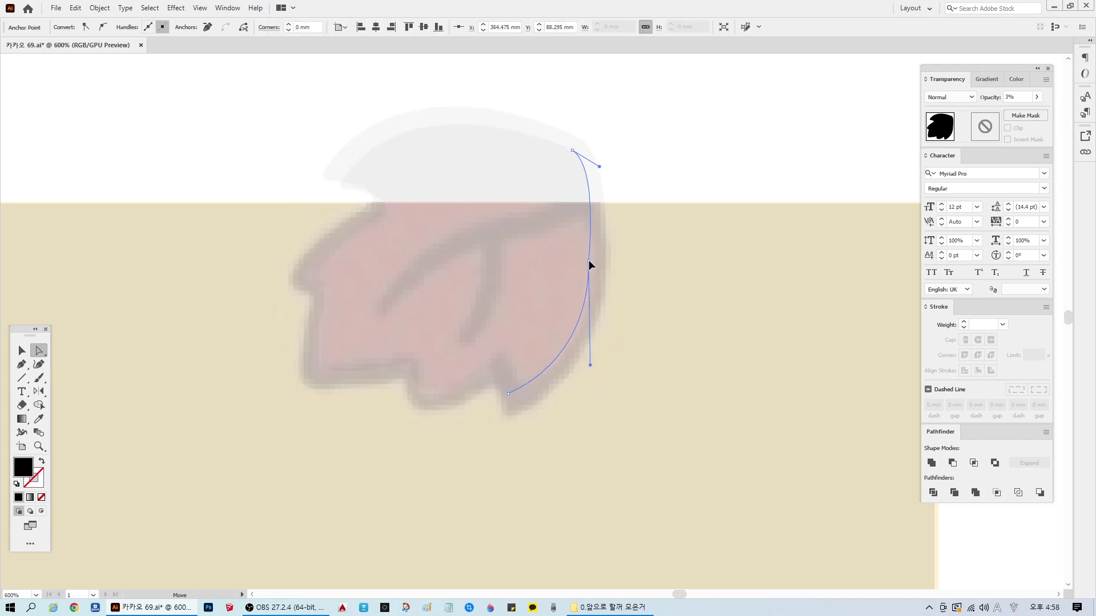
left_click_drag(589, 265, 591, 265)
Step: Move the inner leaf path's anchors at the lower lobes, their notches and the left tip onto the reference outline's inner edge
left_click_drag(509, 394, 507, 356)
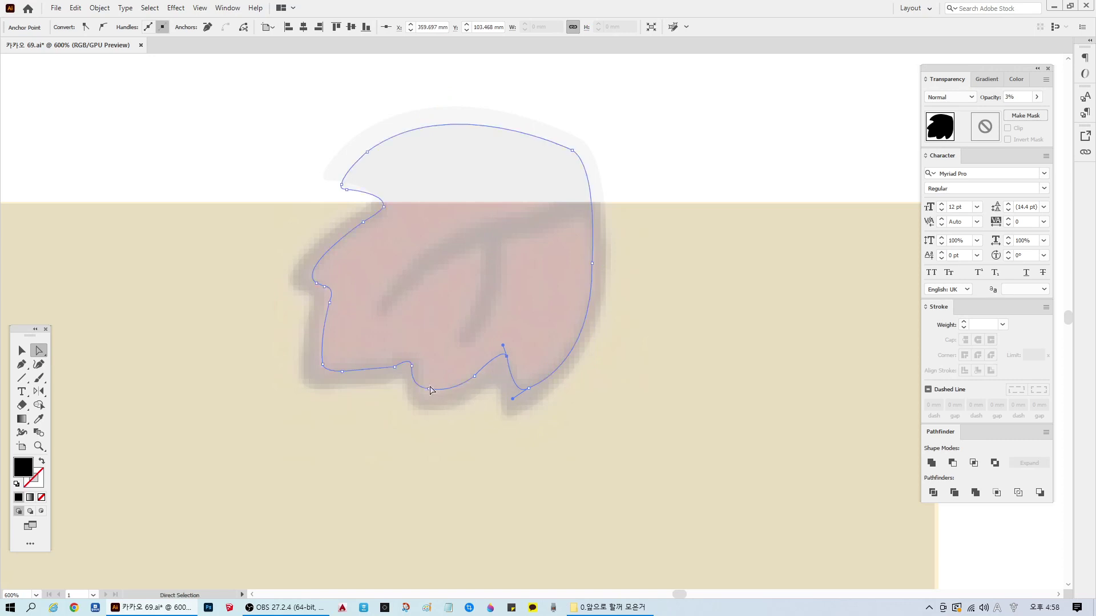
left_click_drag(430, 389, 392, 362)
left_click(395, 367)
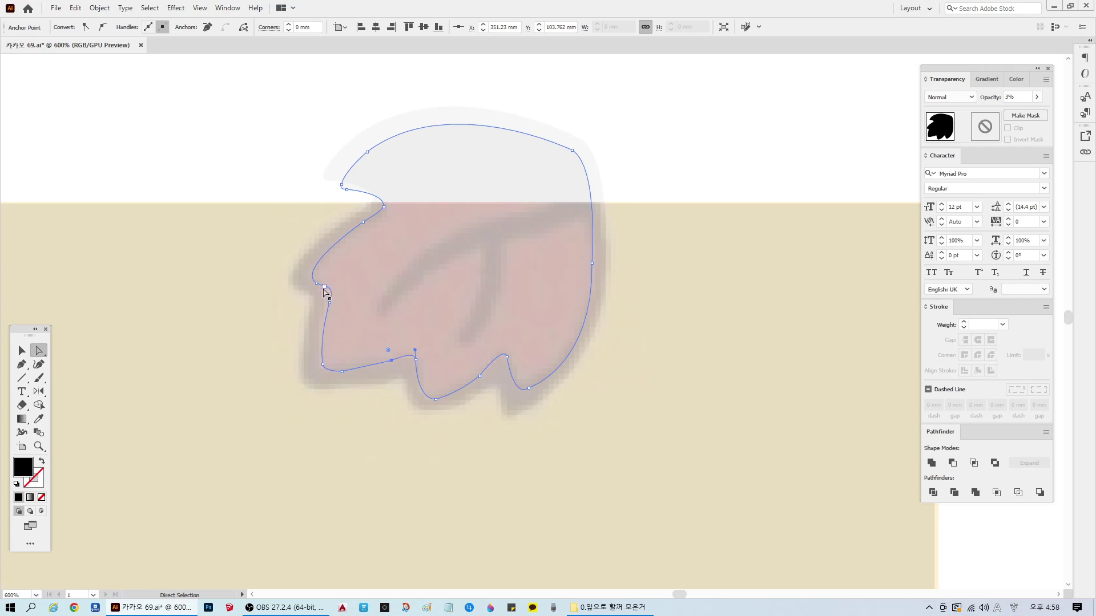
left_click_drag(317, 286, 311, 286)
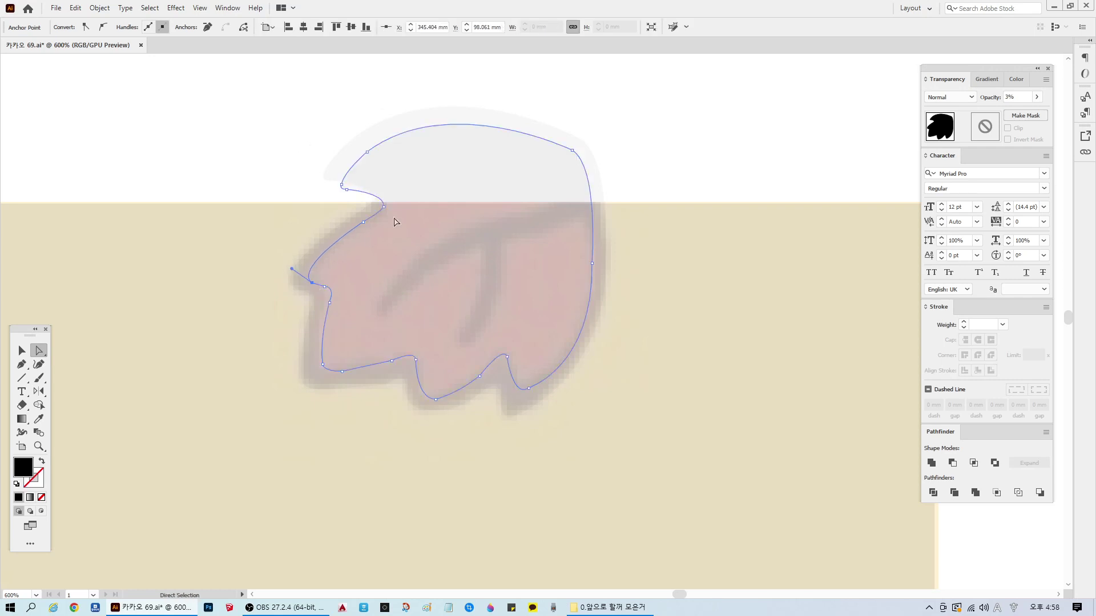
Step: Adjust the inner leaf path's anchors around the upper-left notch and the lobe above it, and deselect the path
left_click(365, 227)
left_click(384, 207)
left_click_drag(384, 206, 347, 191)
left_click(341, 184, "shift")
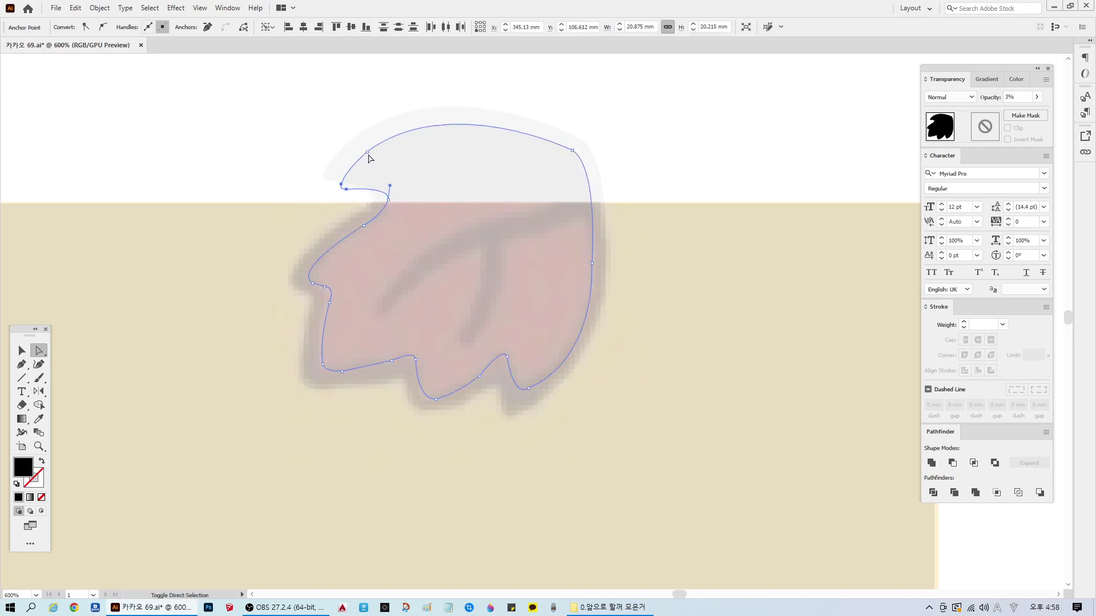
left_click(366, 152, "shift")
left_click_drag(346, 191, 346, 177)
left_click(667, 153)
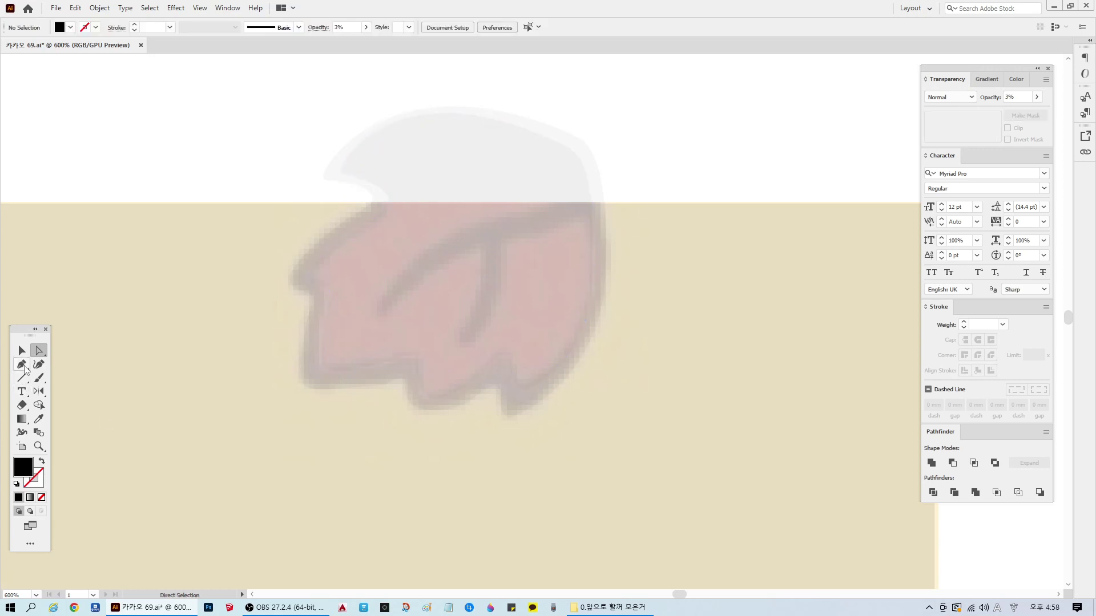
Step: Draw a thin curved vein across the leaf's upper lobe with the Pen tool, ending on the main vein
key("p")
scroll(505, 241, "up", 1)
scroll(579, 306, "down", 1)
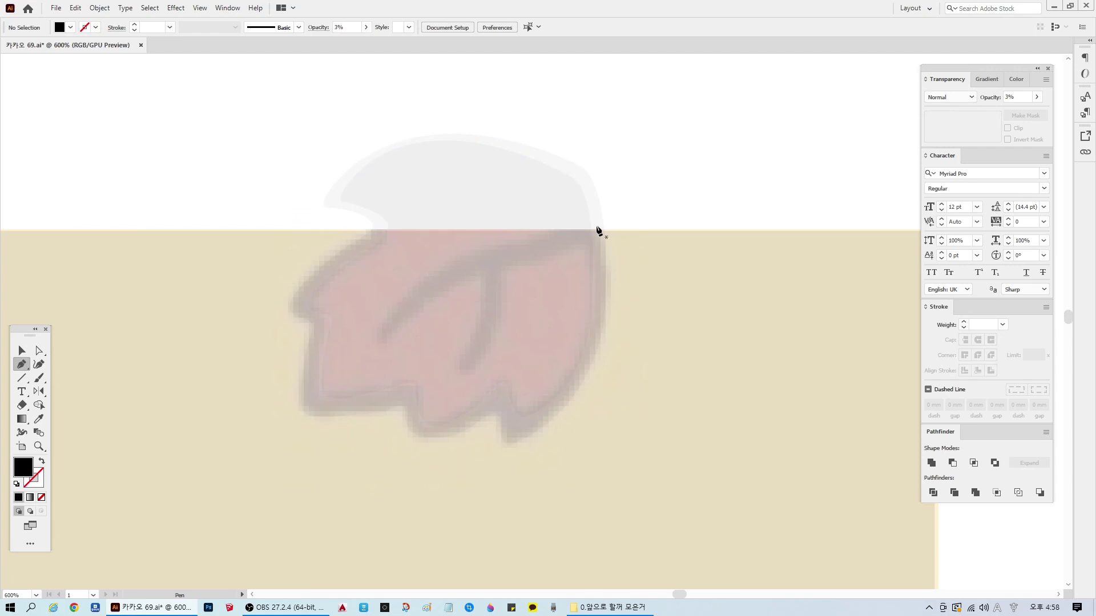
scroll(588, 308, "down", 3)
scroll(570, 297, "up", 3)
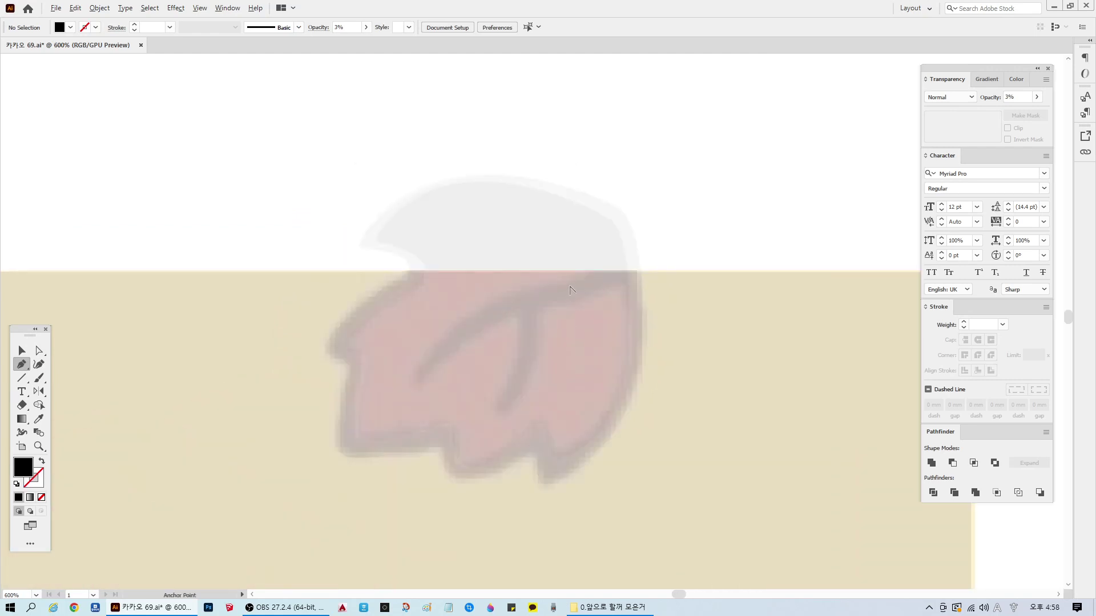
left_click(584, 277)
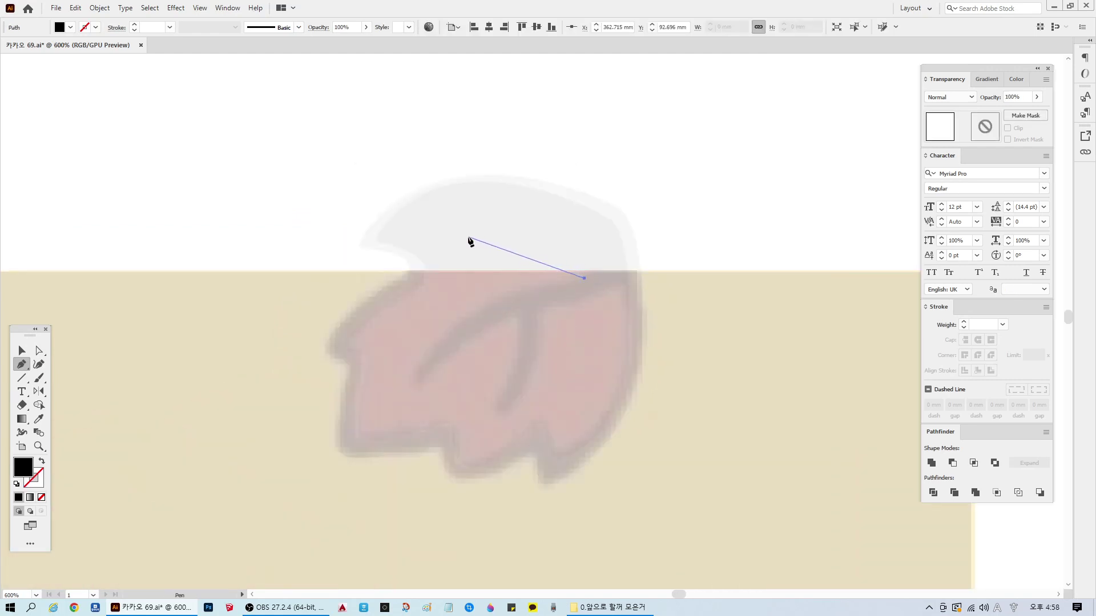
left_click_drag(468, 240, 409, 252)
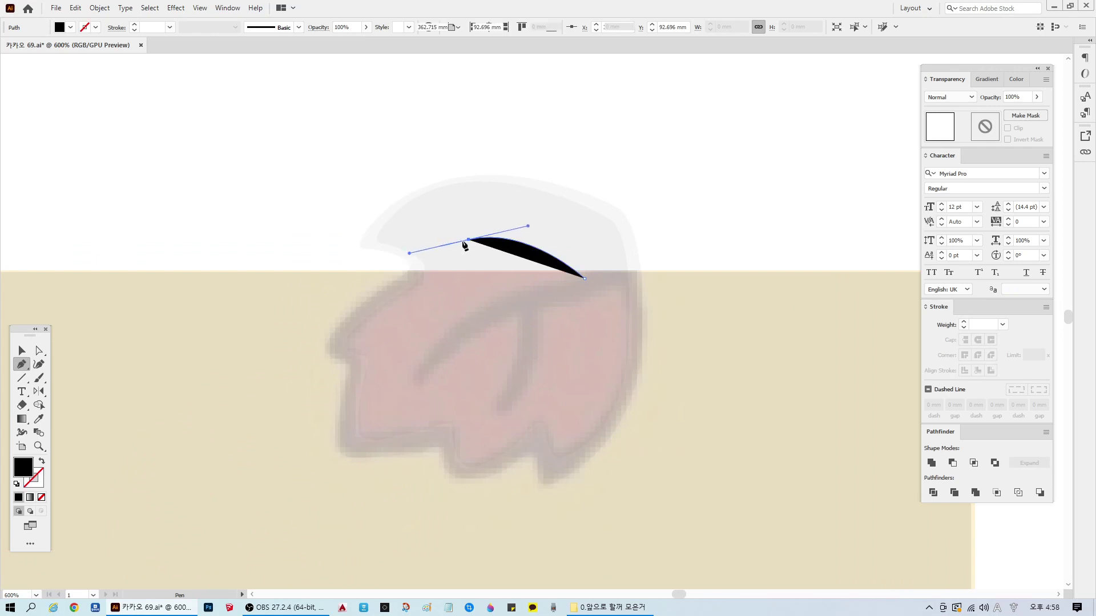
left_click_drag(479, 229, 505, 224)
key("ctrl+z")
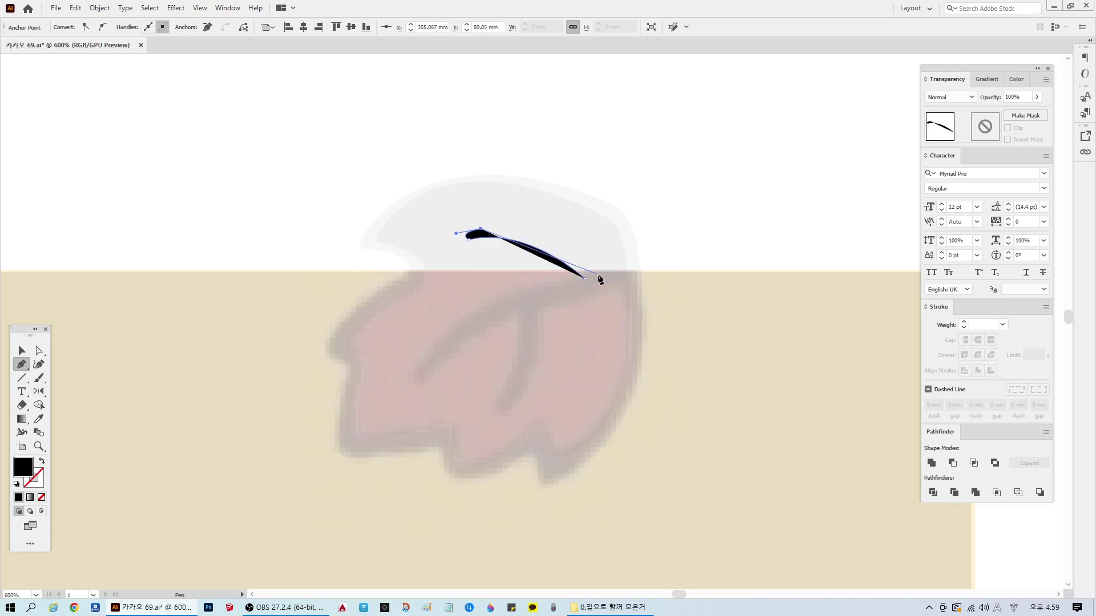
left_click_drag(605, 272, 671, 330)
left_click(606, 273)
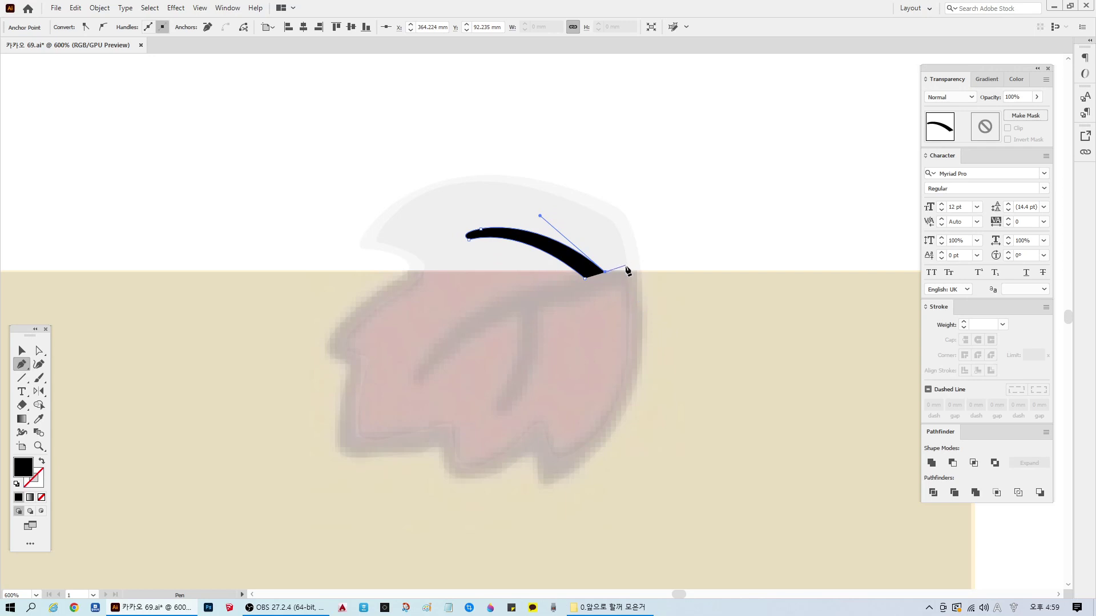
Step: Extend the vein shape with the Pen tool up to the leaf's upper-right corner and down along its right edge
left_click(585, 233)
left_click(604, 232)
left_click(615, 226)
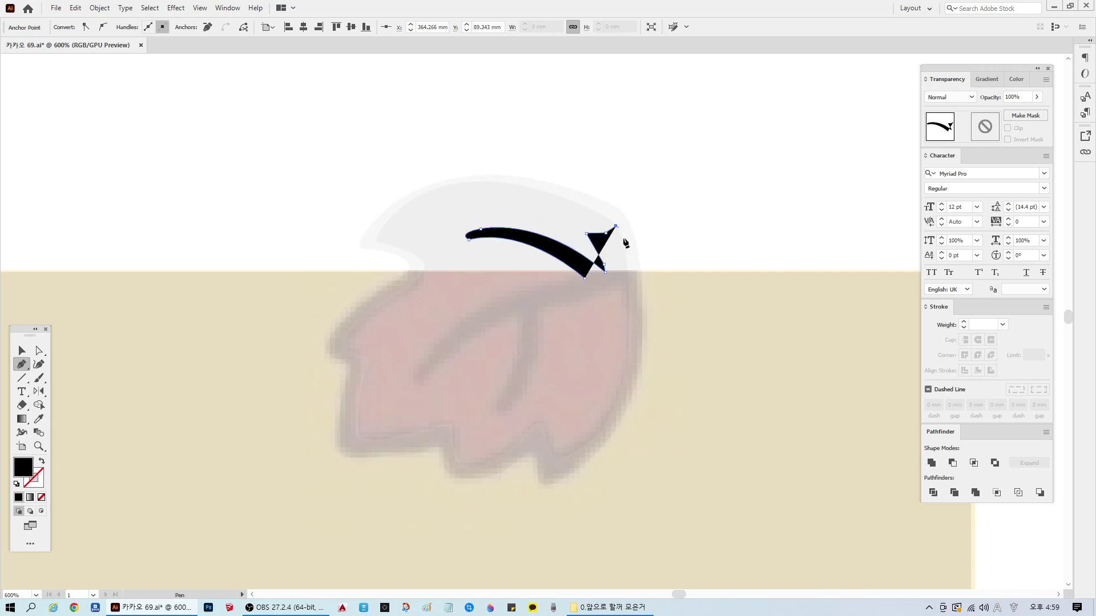
left_click(635, 295)
key("ctrl+z")
left_click(632, 270)
left_click(632, 304)
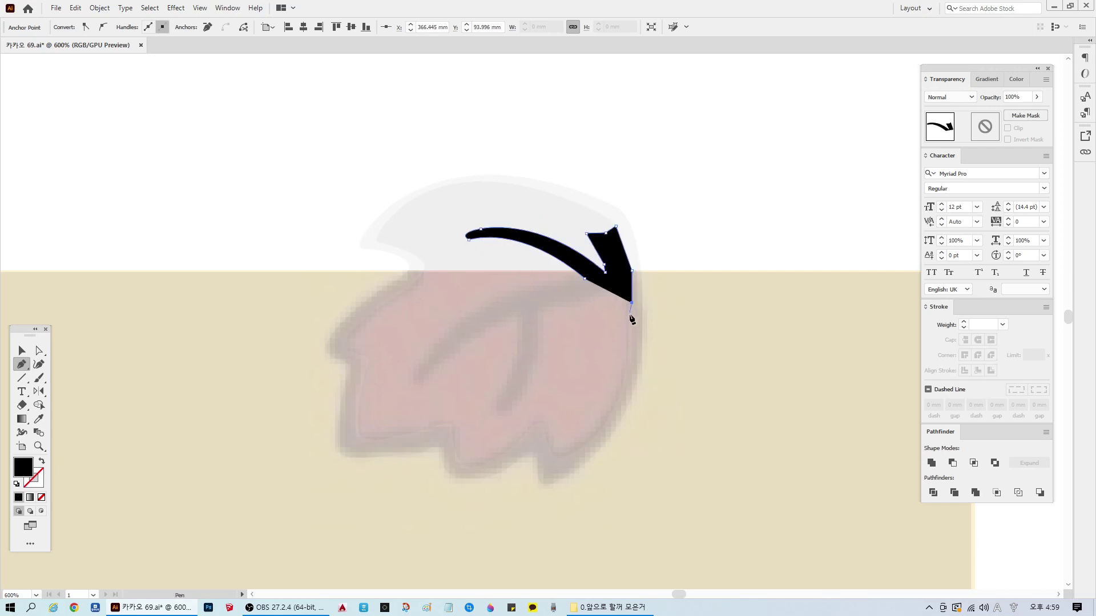
left_click(630, 320)
Step: Set the unfinished vein shape's opacity to 5%
left_click(1019, 97)
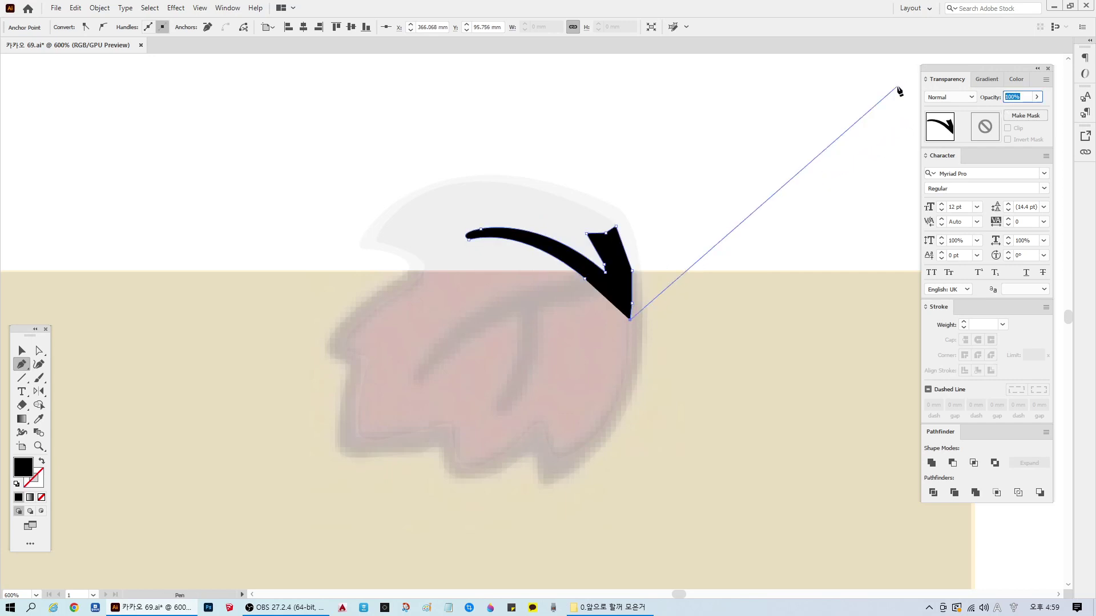
type("5")
key("Return")
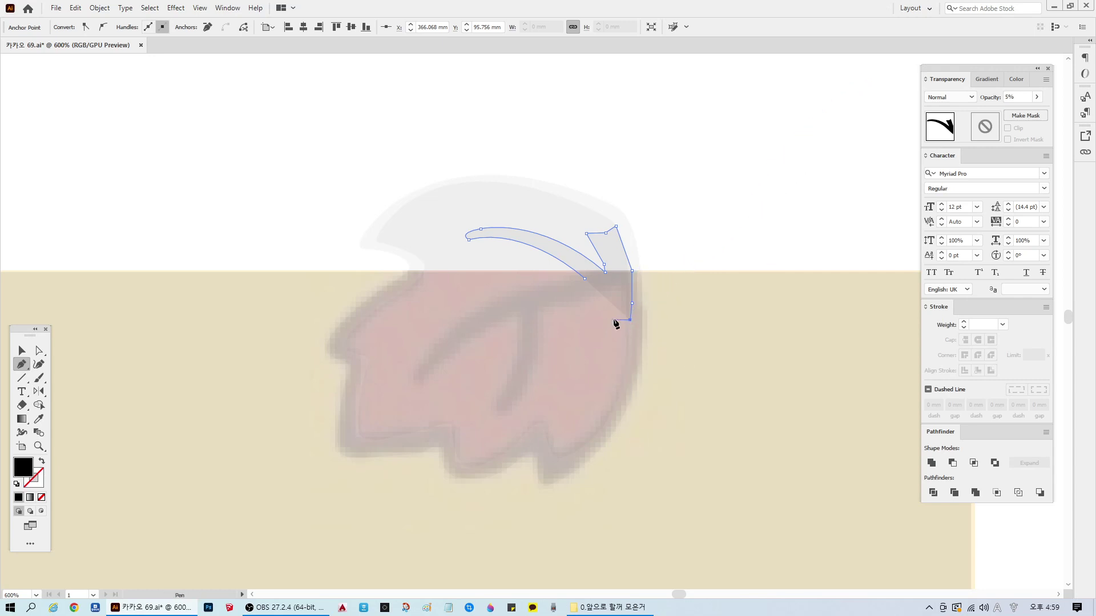
Step: Continue the vein path from the leaf's right edge along the main vein's underside to the start of the lower branch
left_click(630, 320)
mouse_move(607, 280)
left_mouse_down()
mouse_move(578, 288)
mouse_move(602, 285)
left_mouse_up()
key("ctrl+z")
left_click(617, 281)
left_click_drag(540, 306, 535, 305)
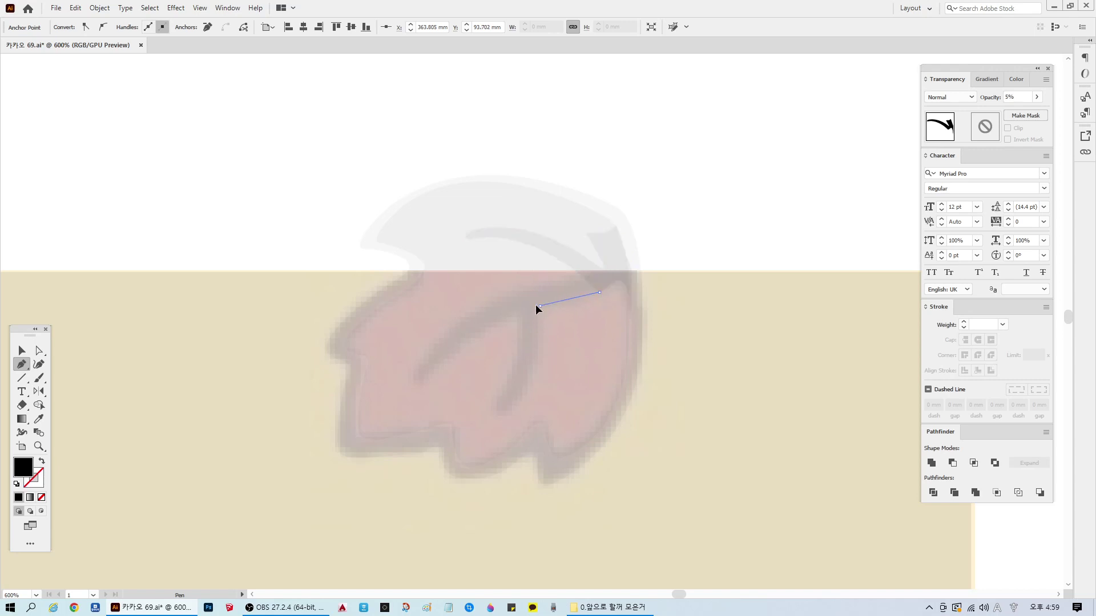
left_click(541, 309)
left_click(539, 315)
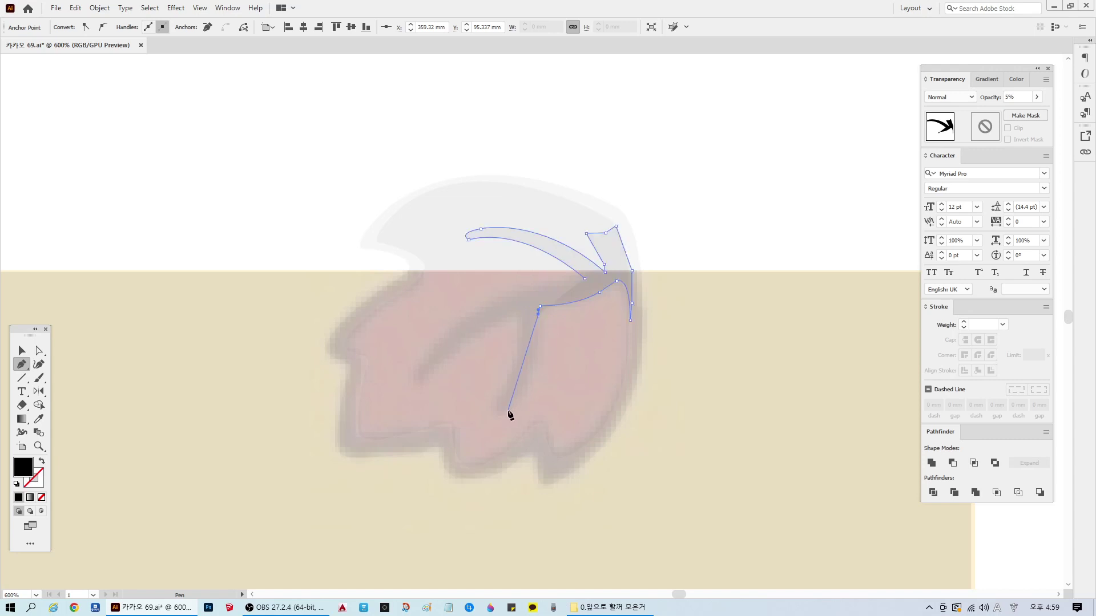
Step: Trace the curved lower branch vein down to its rounded tip and back up to the main vein
left_click_drag(508, 409, 463, 445)
left_click_drag(498, 400, 519, 321)
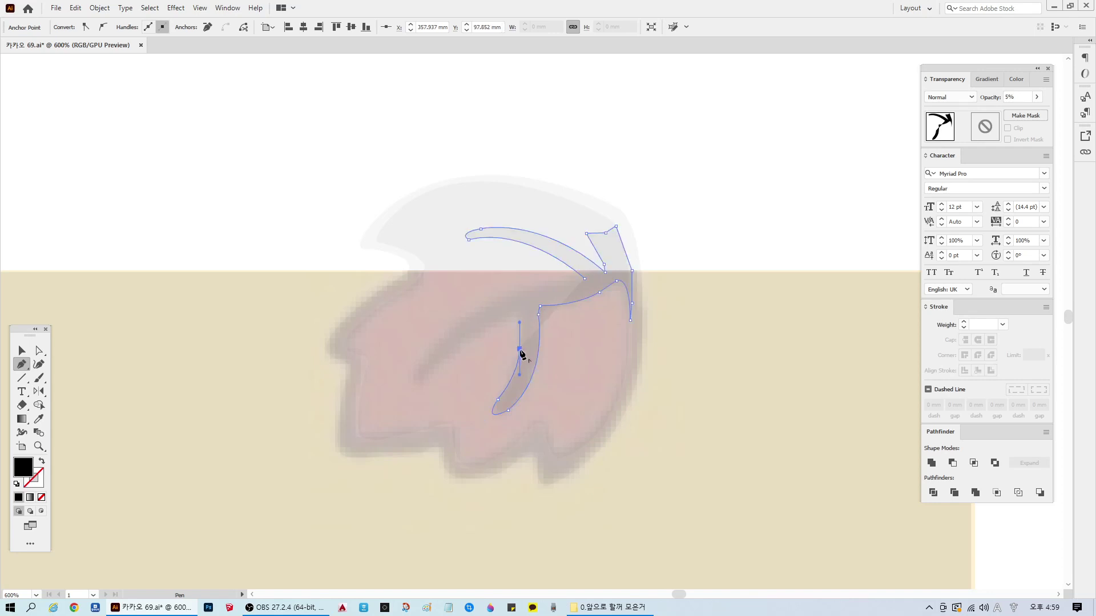
left_click(518, 348)
left_click(519, 320, "ctrl")
left_click(519, 322)
left_click_drag(509, 318, 498, 327)
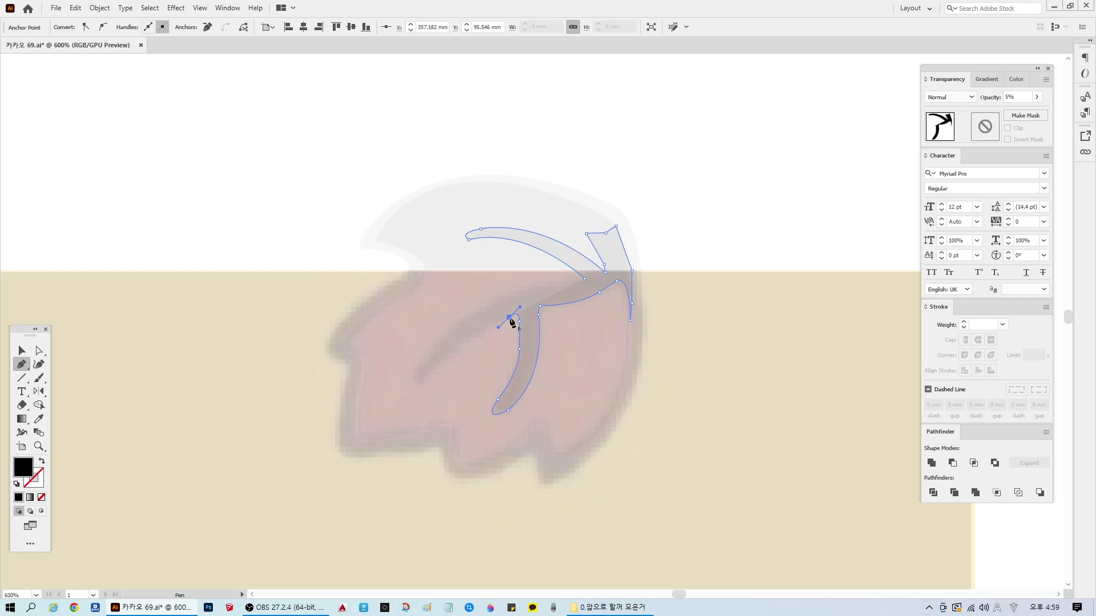
Step: Trace the main vein around its lower-left tip and back to the upper vein, close the path and deselect it
left_click_drag(420, 384, 398, 424)
left_click_drag(418, 364, 432, 343)
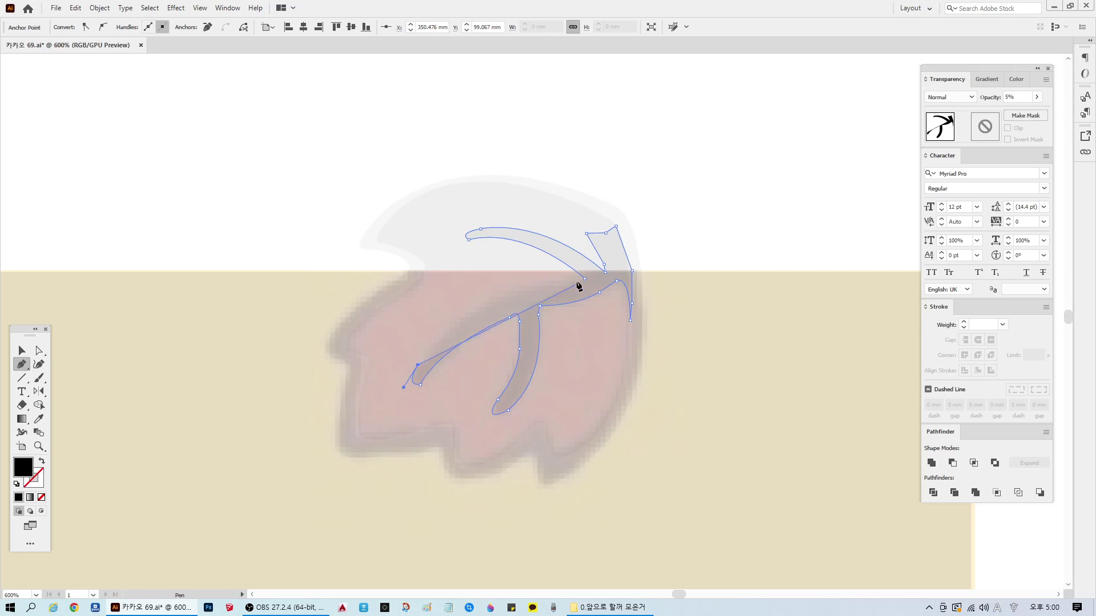
left_click_drag(584, 278, 690, 273)
left_click(772, 173, "ctrl")
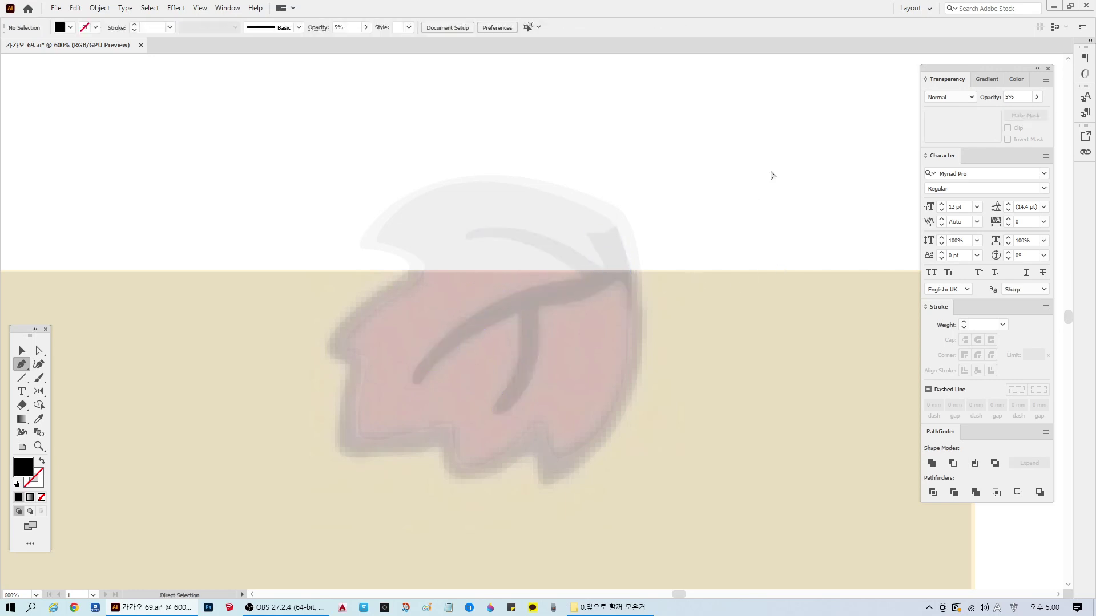
Step: Save the document
scroll(696, 365, "down", 4)
scroll(722, 458, "down", 2, "alt")
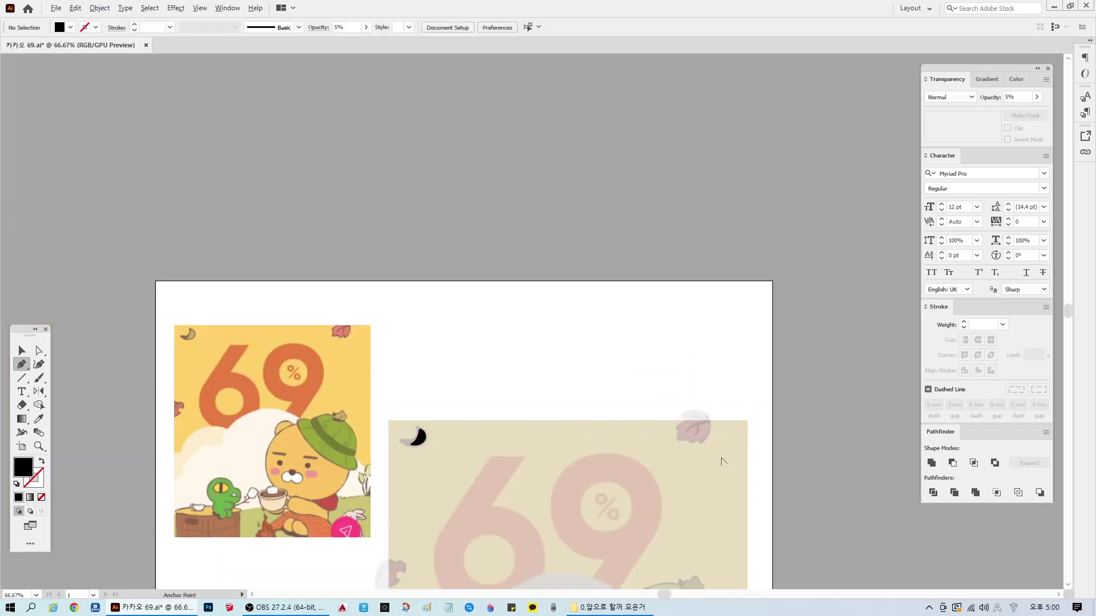
scroll(711, 460, "down", 2, "alt")
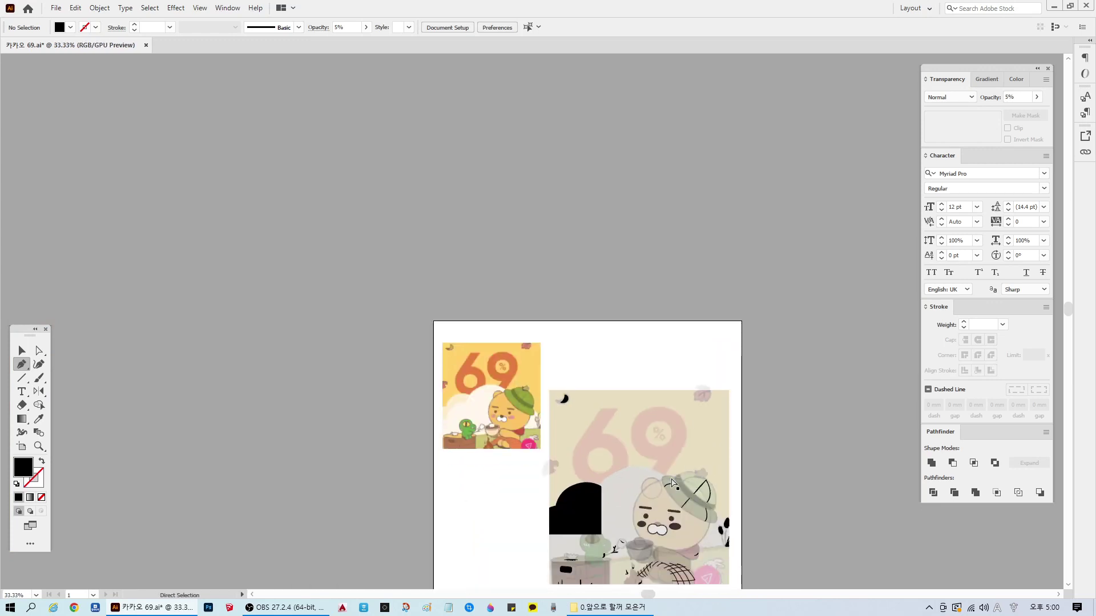
key("ctrl+s")
Step: Unlock all objects and move the full-colour reference image toward the artboard's upper-left corner
left_click(21, 350)
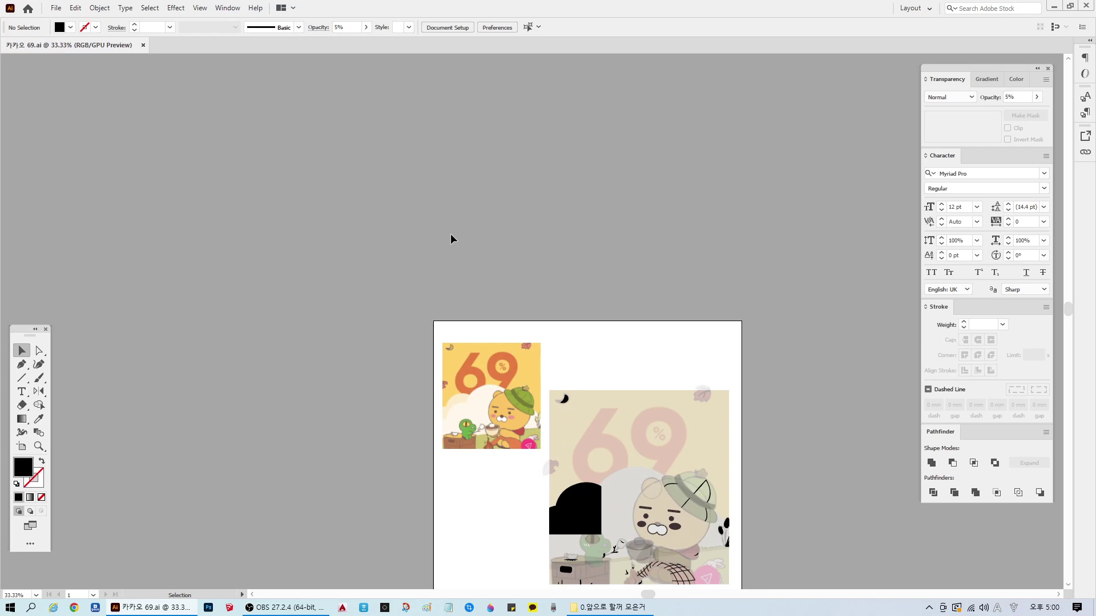
scroll(748, 423, "down", 4)
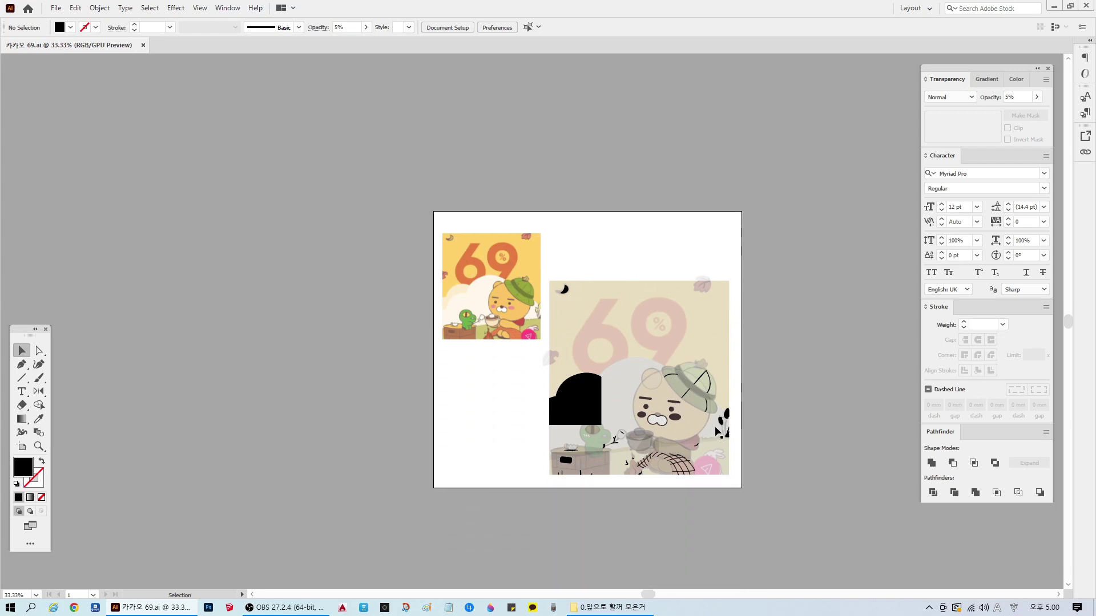
scroll(716, 435, "up", 1)
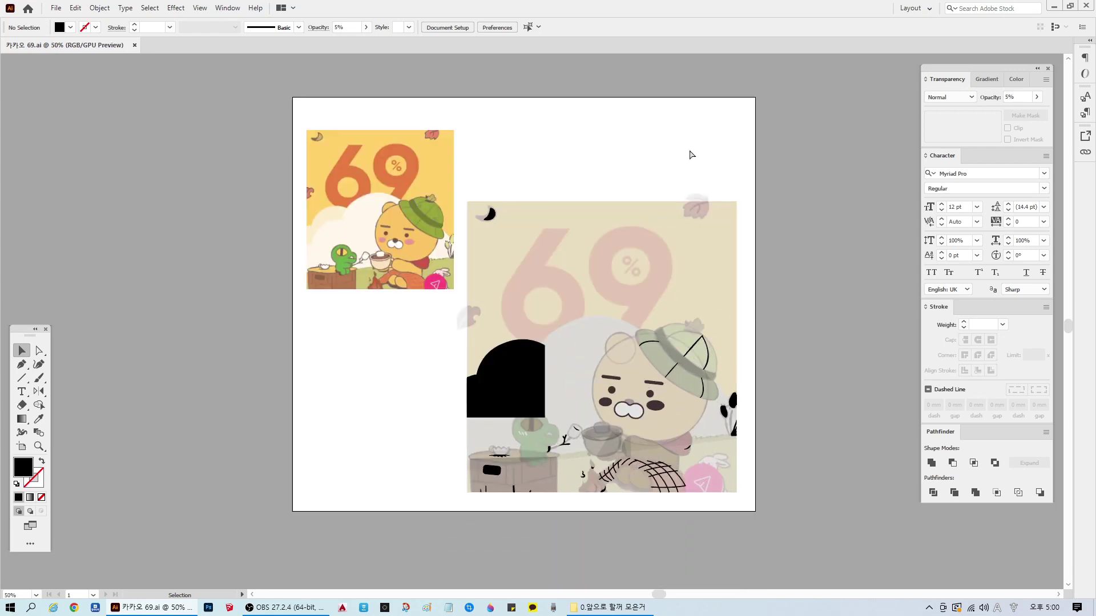
key("ctrl+alt+2")
left_click(665, 145)
left_click(407, 202)
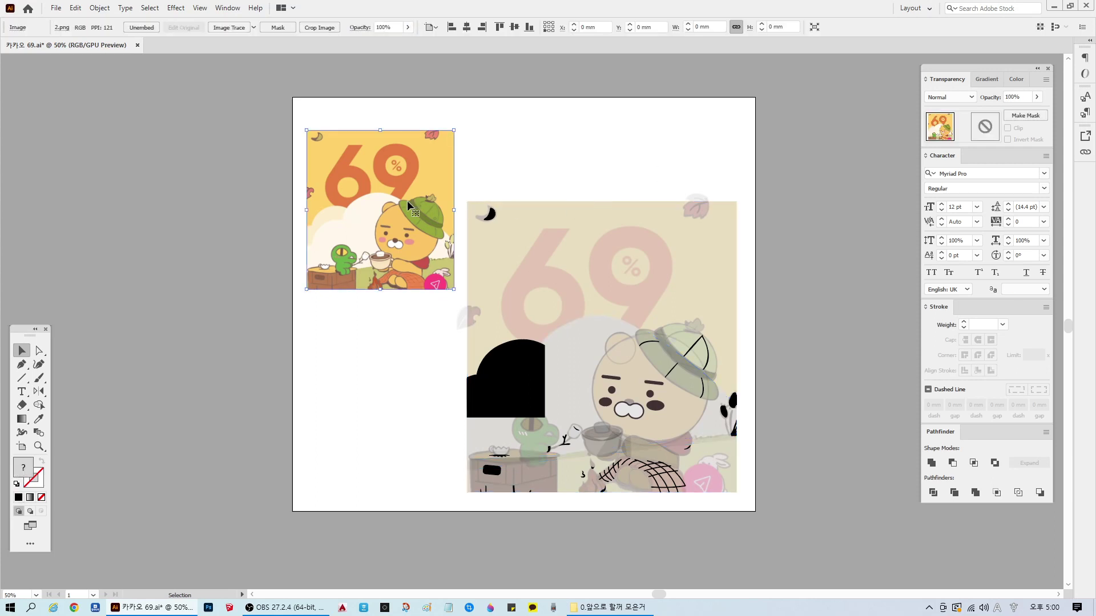
left_click_drag(407, 200, 400, 181)
left_click(498, 170)
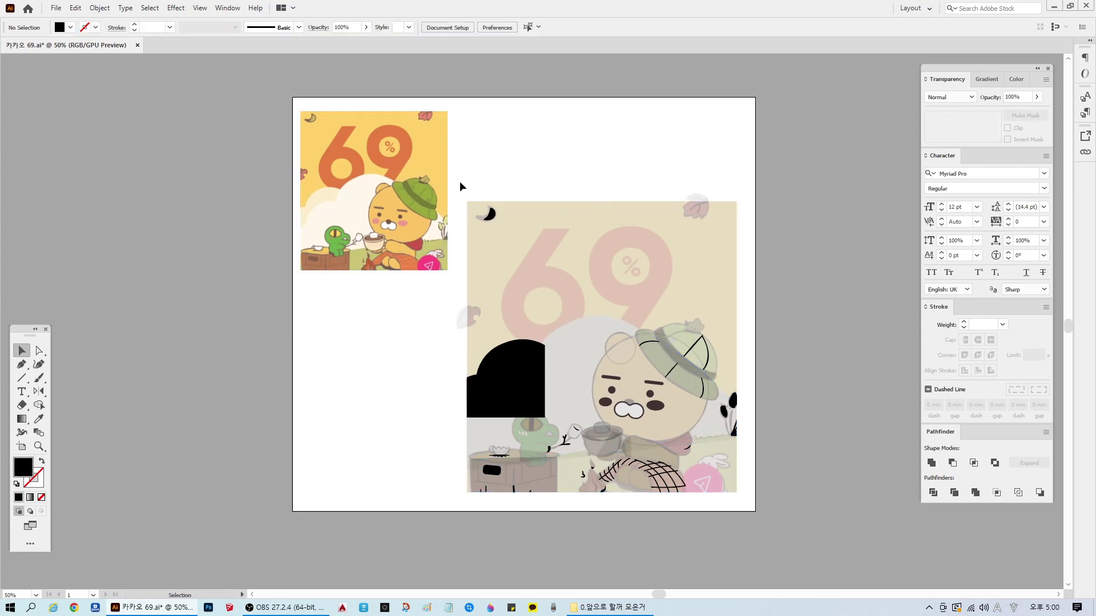
Step: Delete the faded reference image lying beneath the traced shapes
left_click_drag(472, 269, 401, 271)
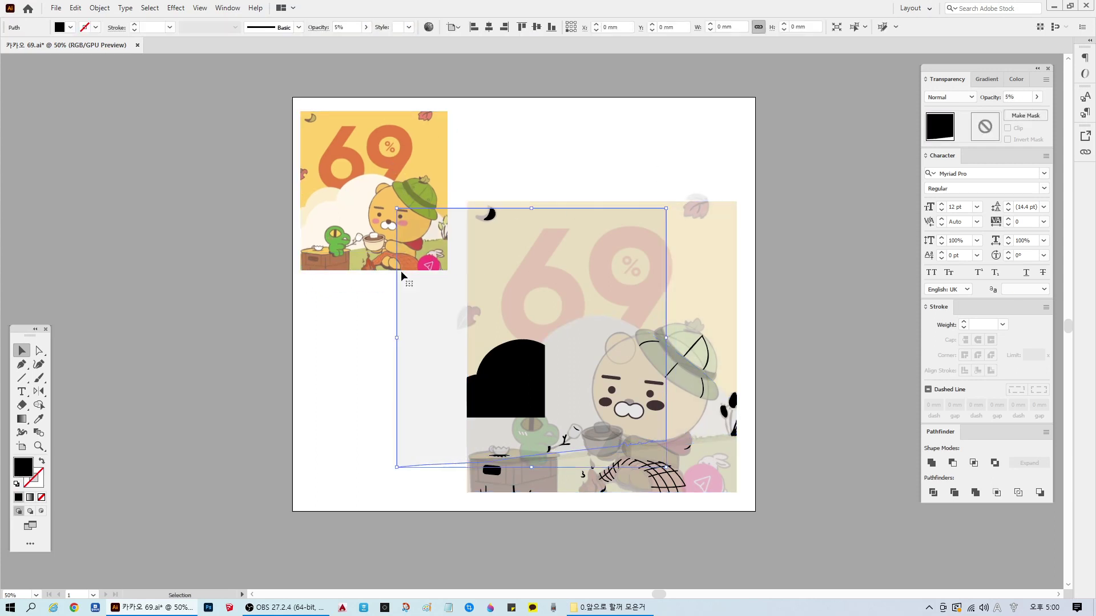
left_click_drag(613, 200, 536, 139)
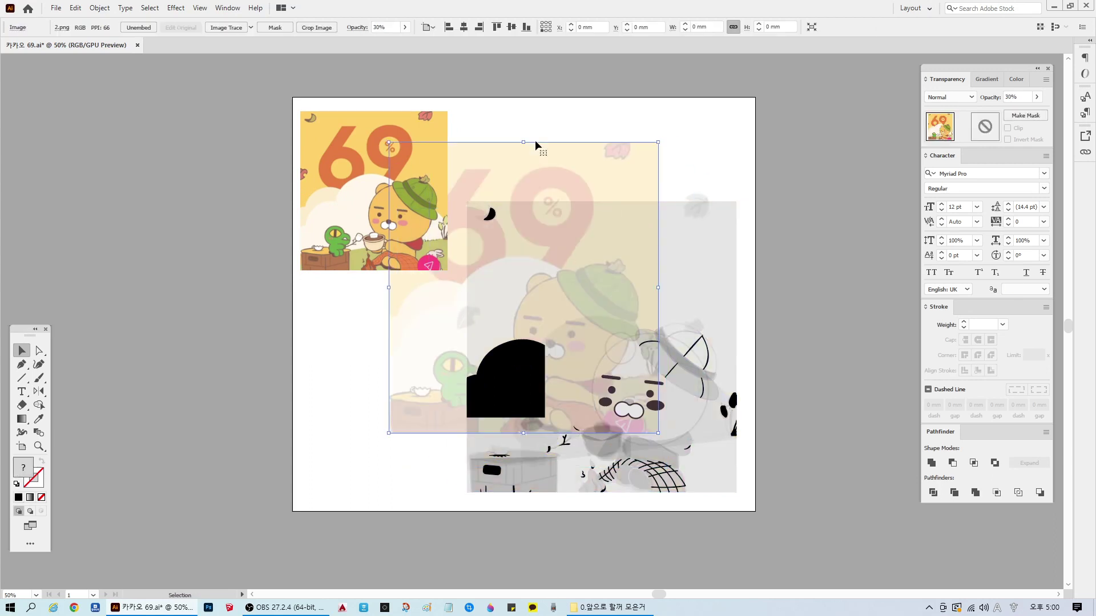
key("Delete")
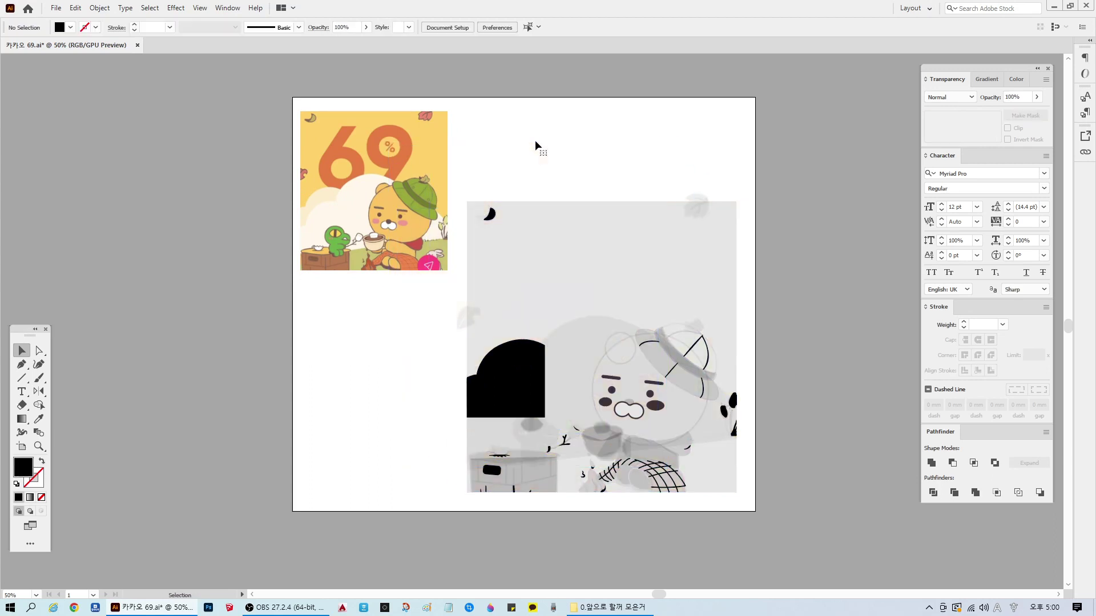
left_click(509, 232)
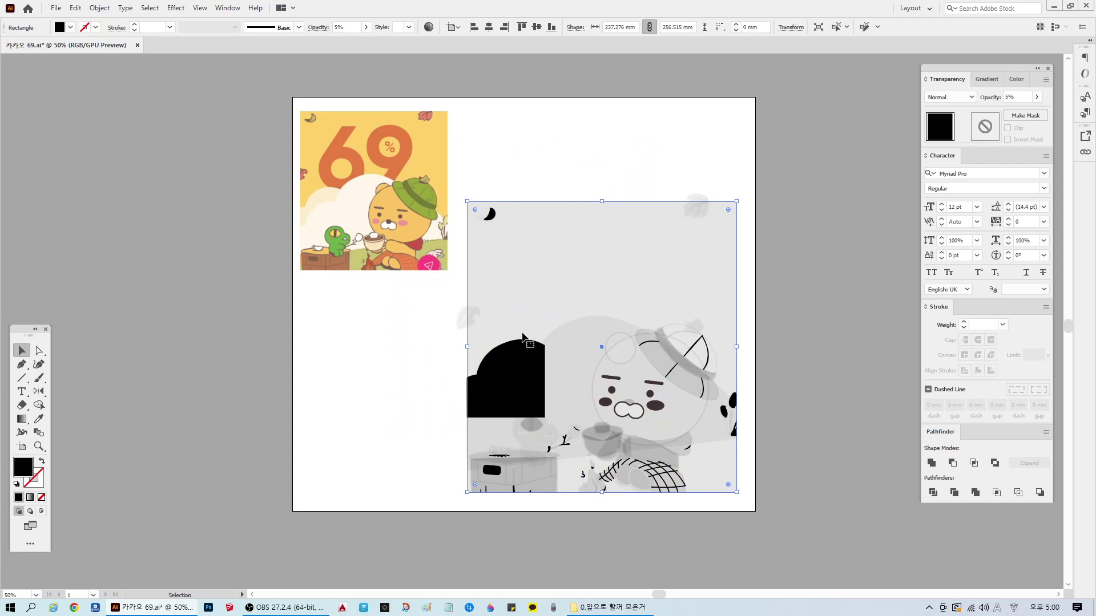
left_click_drag(467, 348, 457, 349)
key("ctrl+z")
left_click(528, 176)
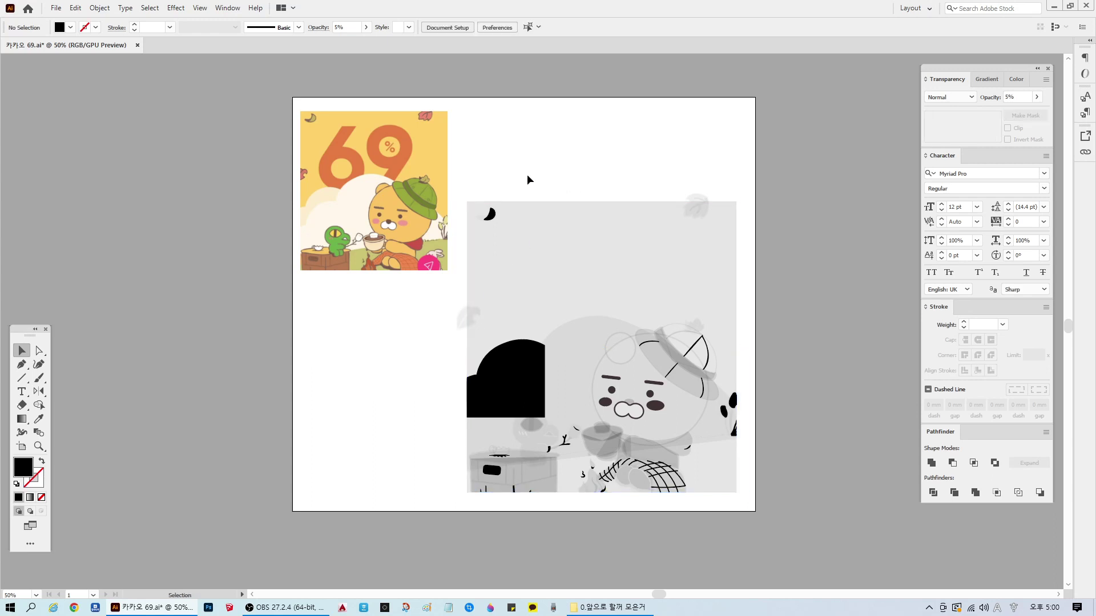
Step: Set the opacity of all the traced shapes to 100%
left_click_drag(455, 170, 747, 508)
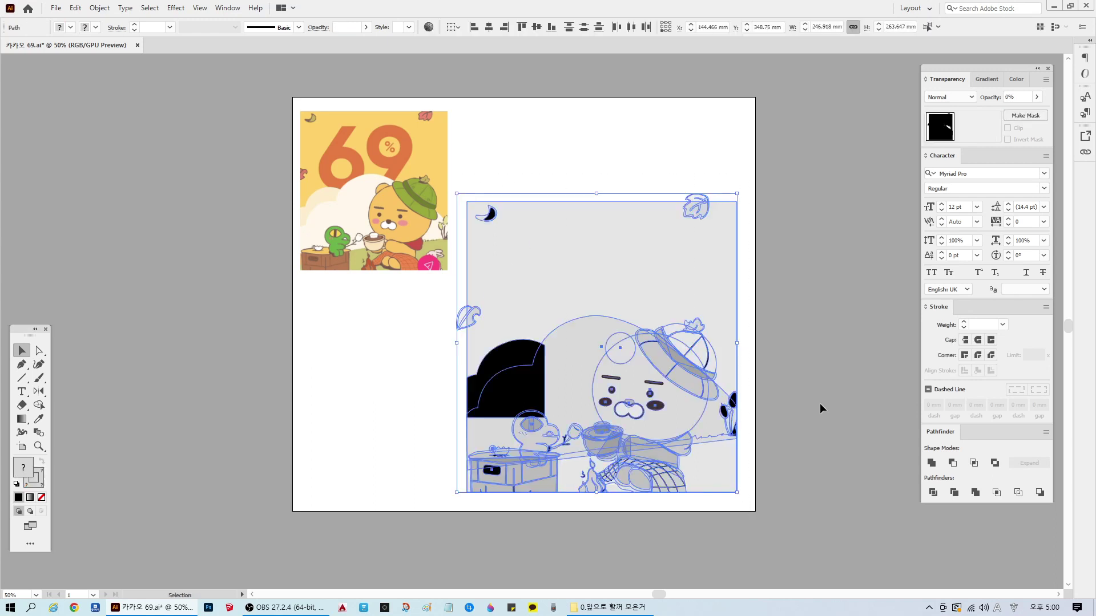
left_click(1023, 96)
type("100")
key("Return")
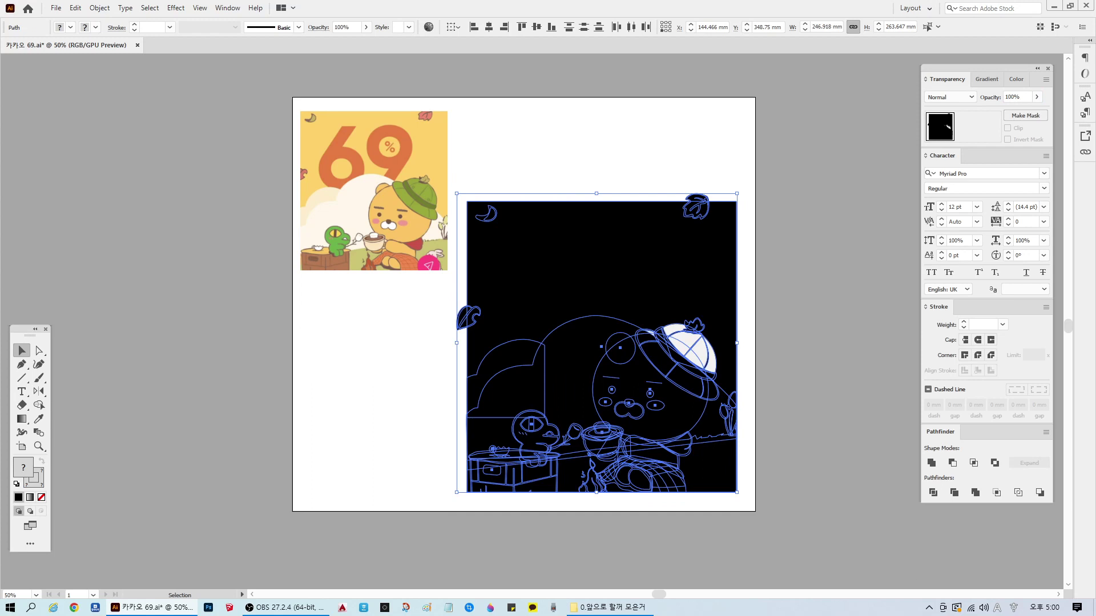
left_click(696, 174)
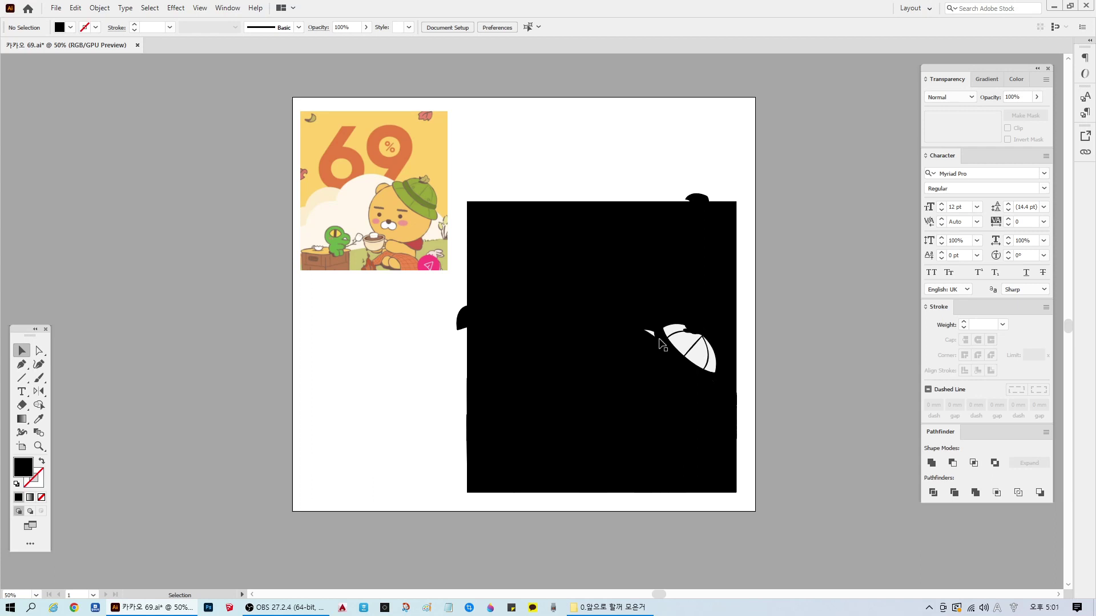
Step: Fill the background rectangle with the yellow sampled from the colour reference's sky, and deselect it
left_click(627, 250)
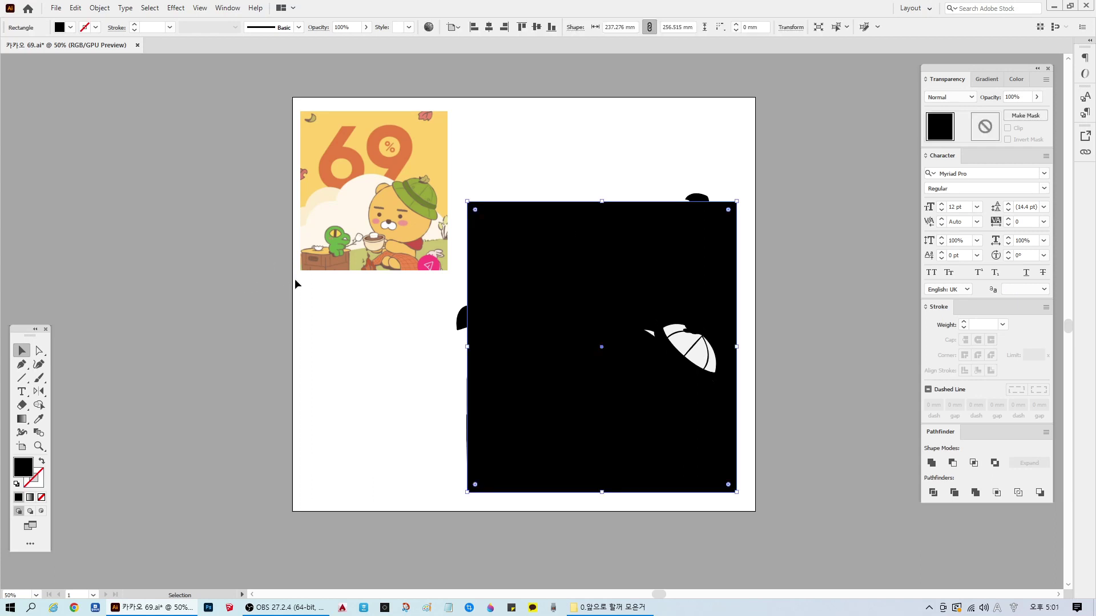
left_click(39, 419)
left_click(434, 143)
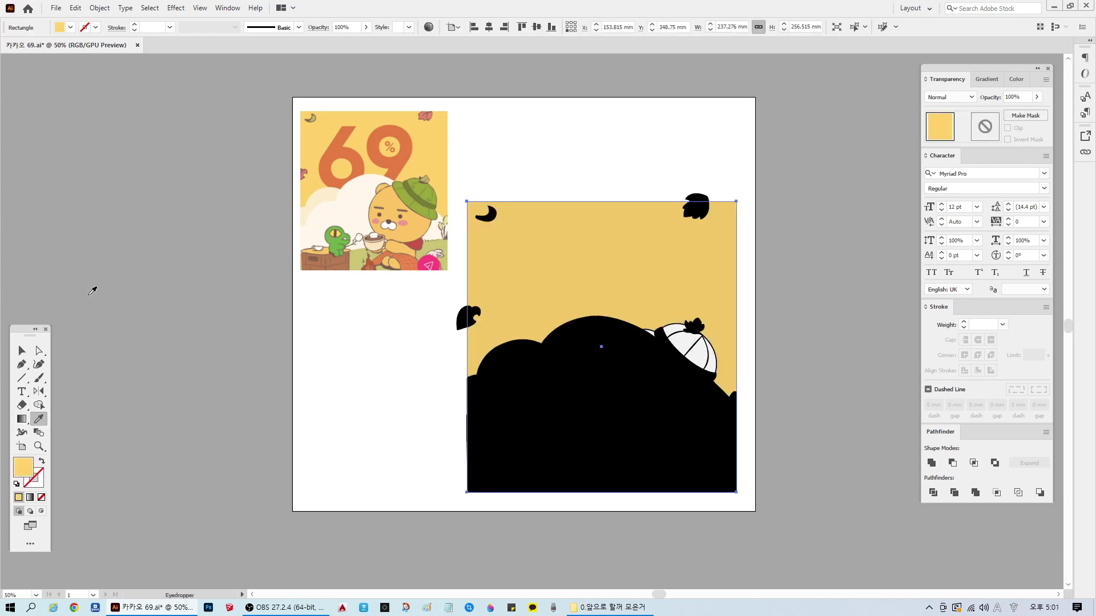
left_click(22, 350)
right_click(621, 230)
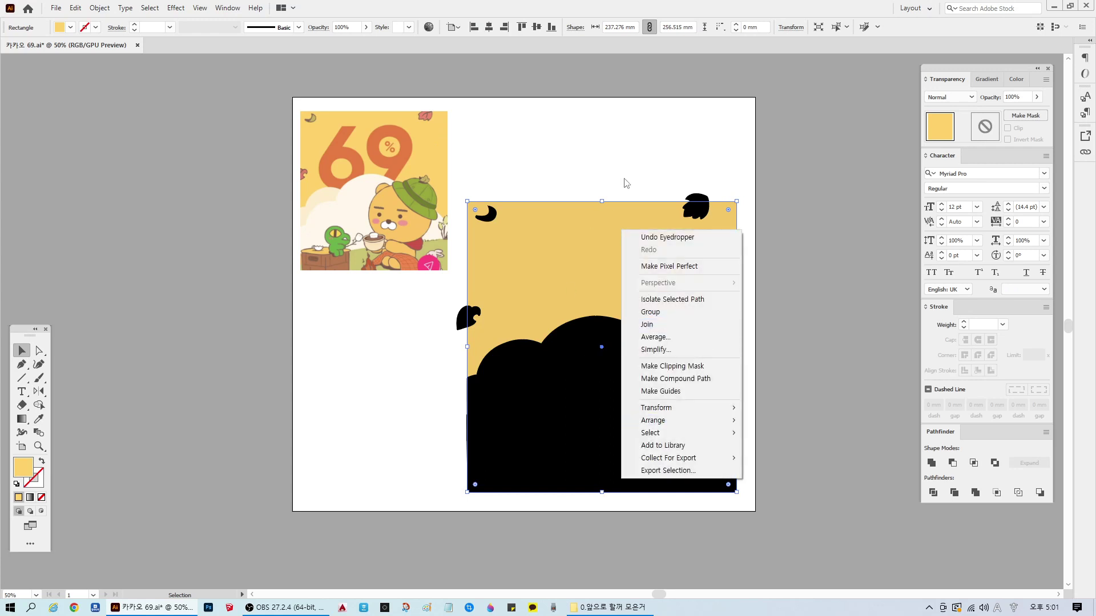
mouse_move(673, 422)
left_click(646, 171)
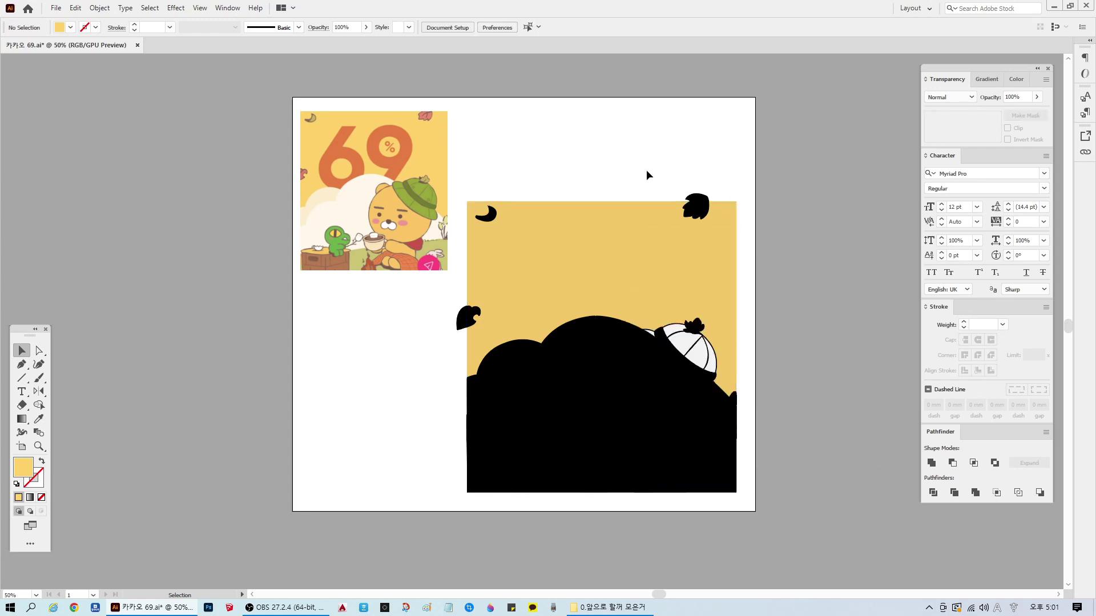
Step: Fill the large front cloud with the cream colour sampled from the matching cloud in the reference, and deselect it
left_click(560, 353)
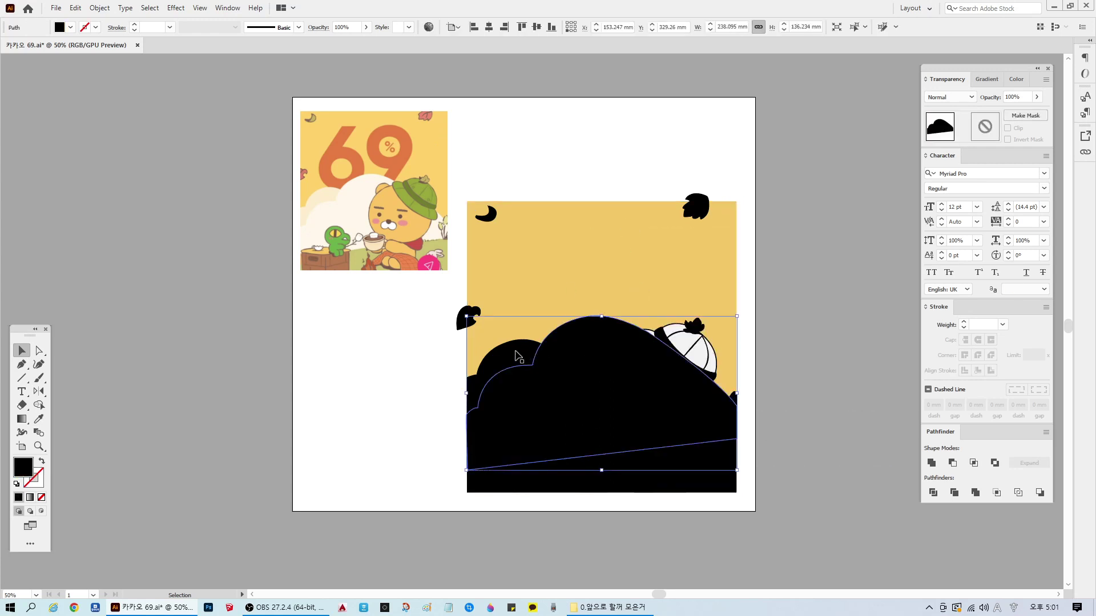
left_click(39, 419)
left_click(347, 209)
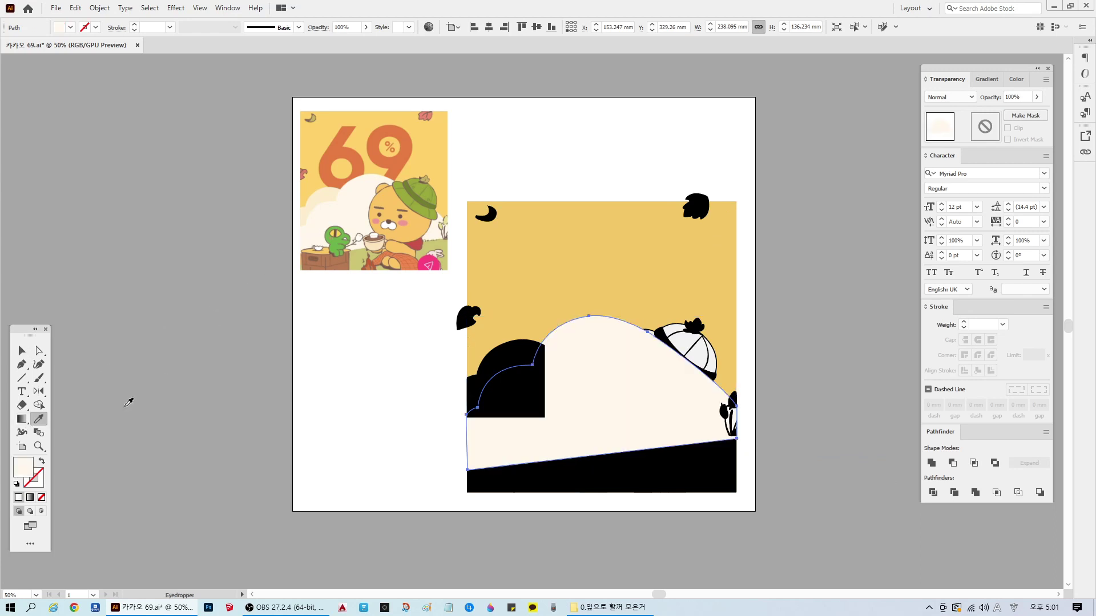
left_click(21, 350)
left_click(583, 144)
Step: Fill the smaller left-hand cloud with the pale yellow sampled from the reference's rear cloud, and deselect it
left_click(518, 357)
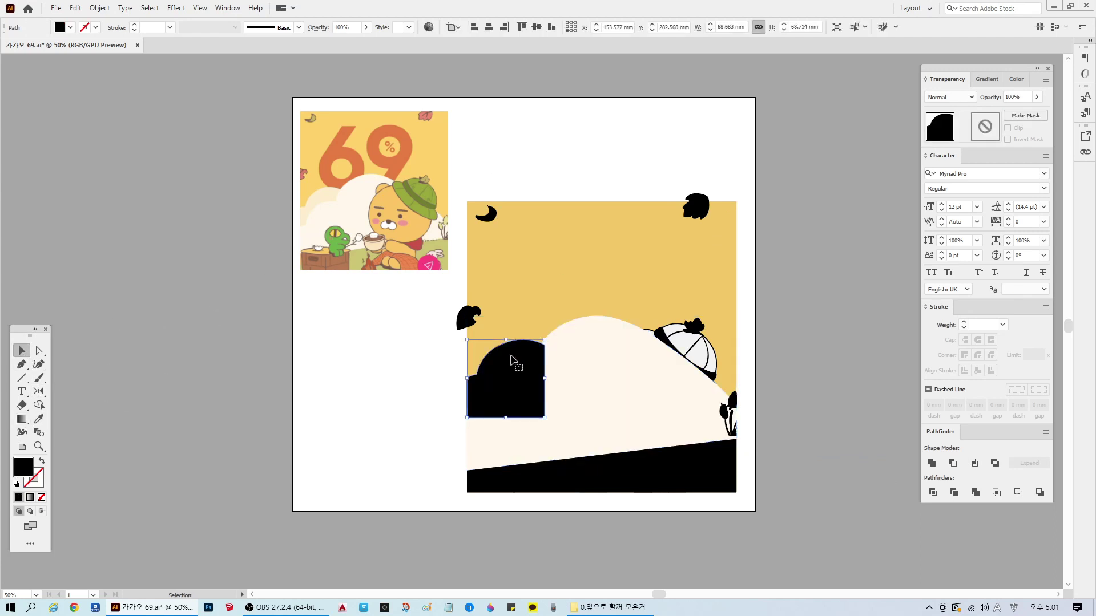
left_click(39, 419)
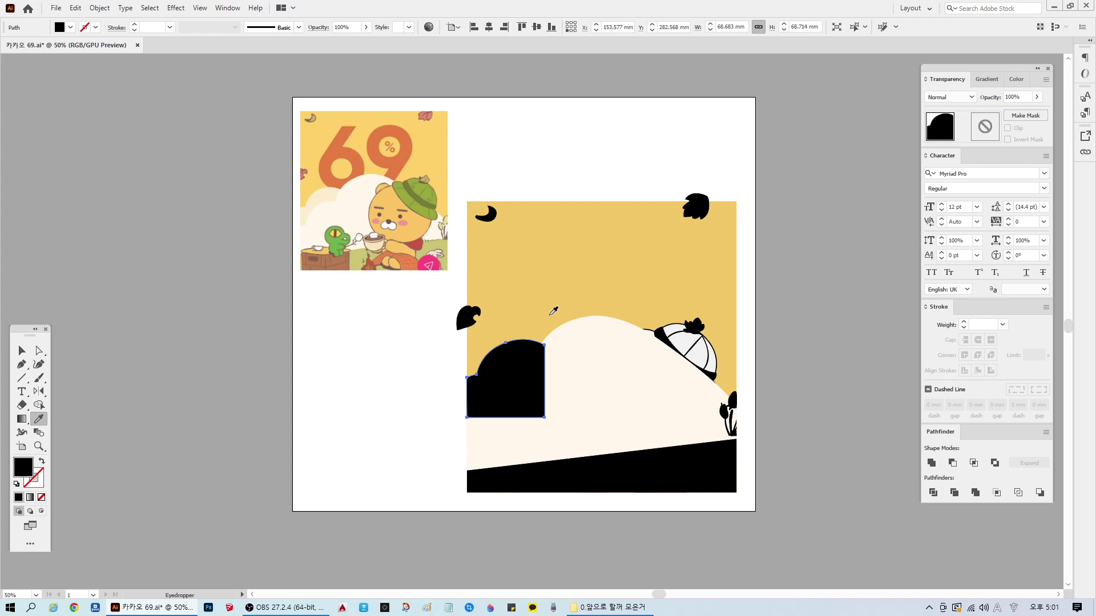
left_click(576, 339)
left_click(323, 195)
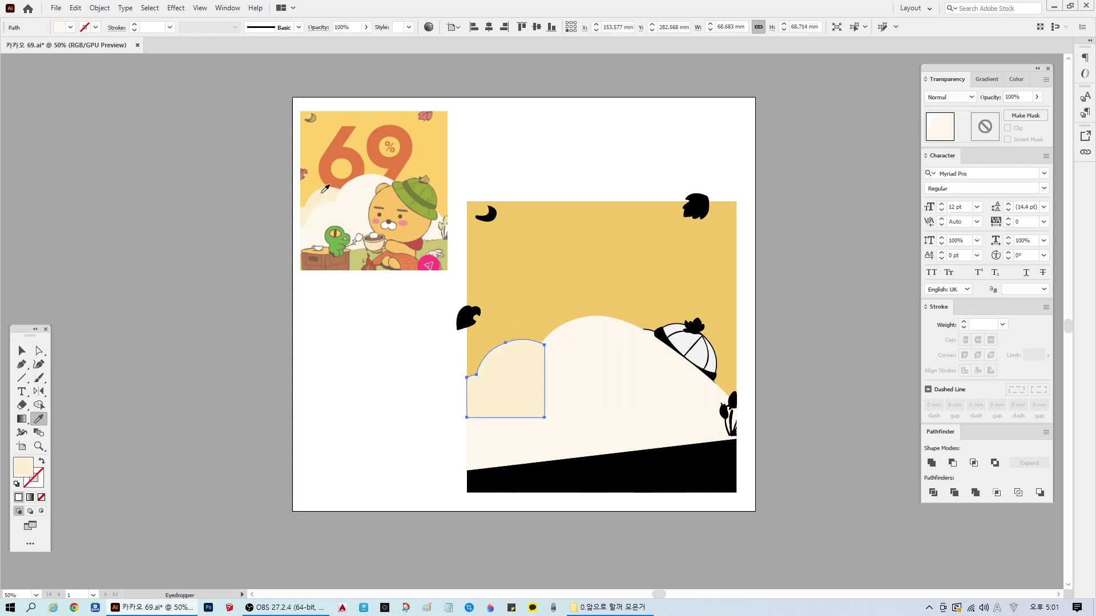
left_click(21, 351)
left_click(669, 119)
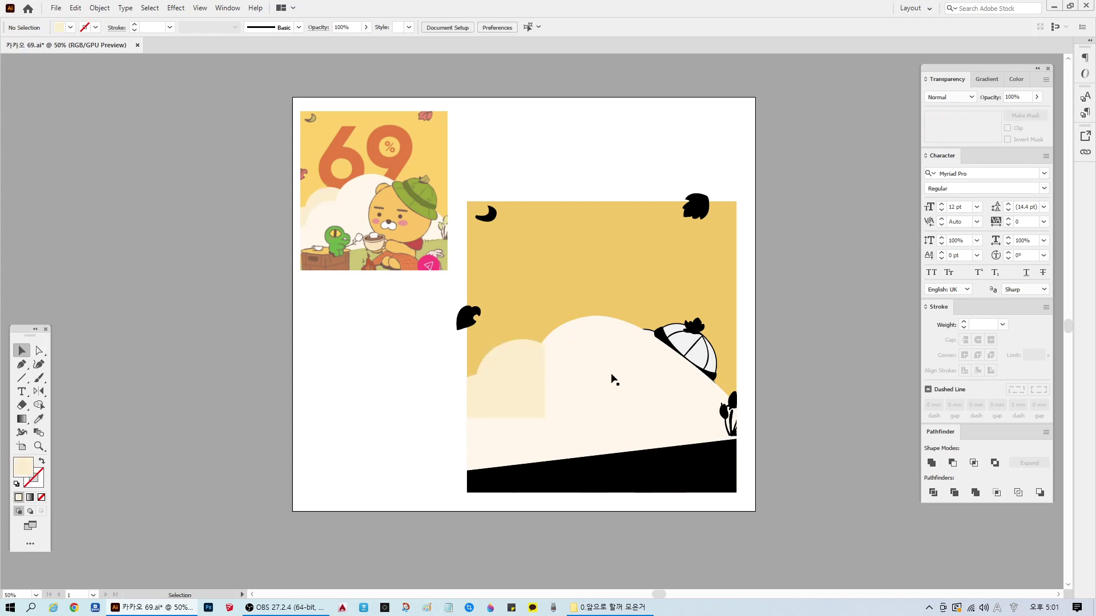
Step: Send both clouds and the yellow background rectangle behind all the other artwork, and deselect them
left_click(585, 381)
left_click(522, 365, "shift")
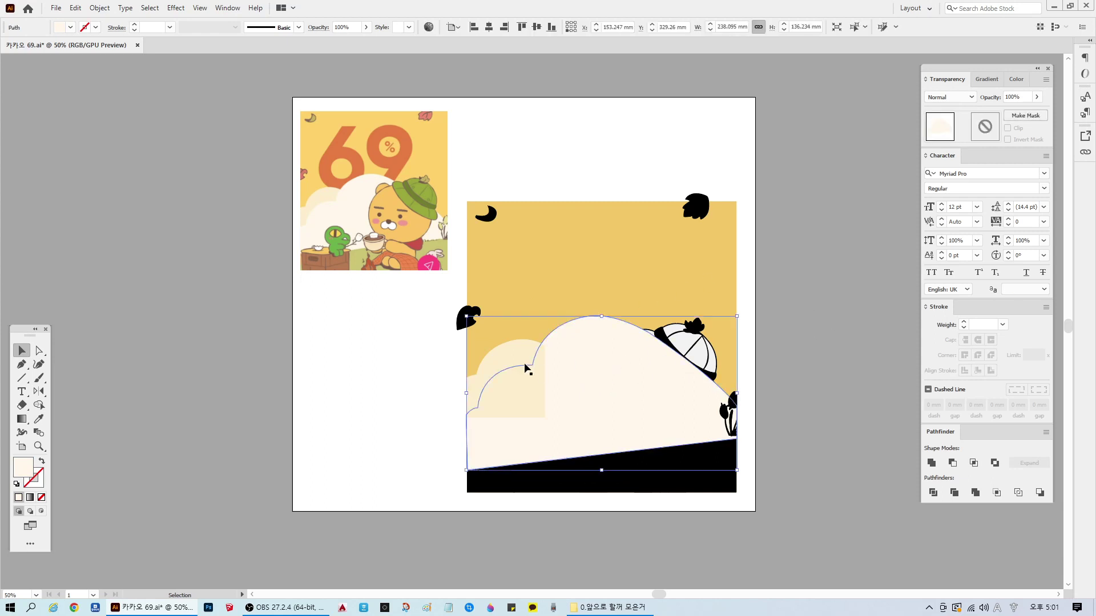
left_click(601, 261, "shift")
left_click_drag(601, 260, 608, 180)
key("ctrl+z")
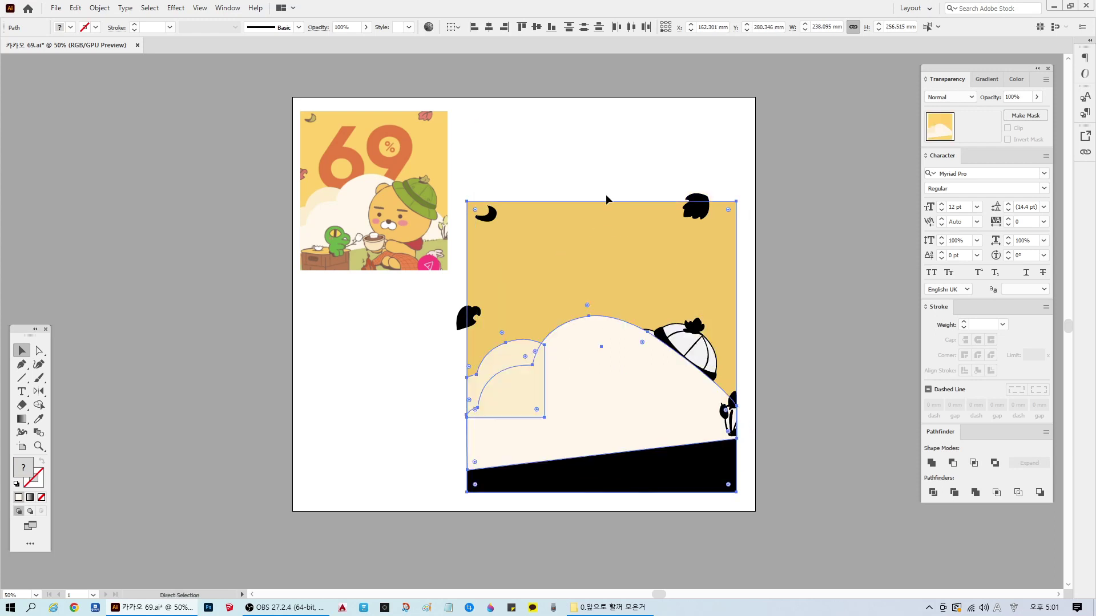
right_click(571, 258)
mouse_move(599, 436)
left_click(753, 474)
left_click(827, 376)
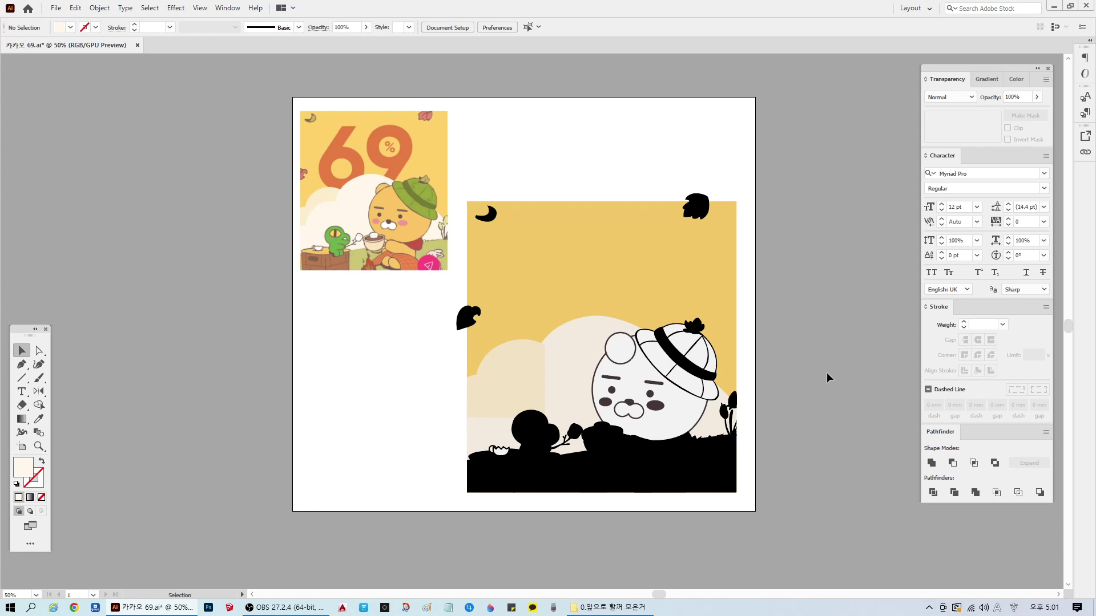
Step: Save the document and lock the yellow background rectangle
key("ctrl+s")
left_click(611, 258)
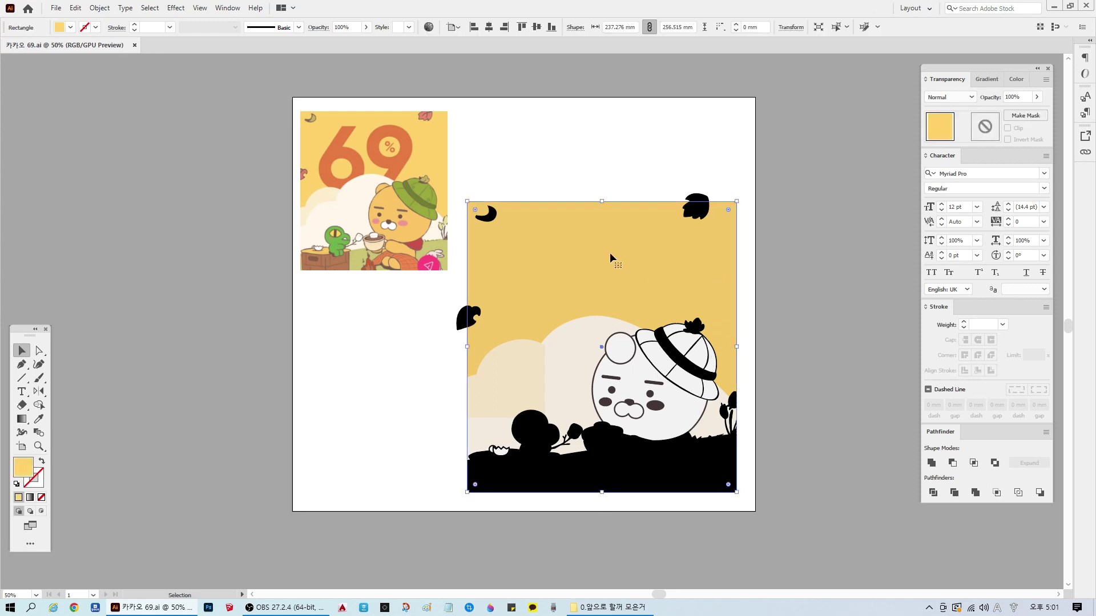
key("ctrl+2")
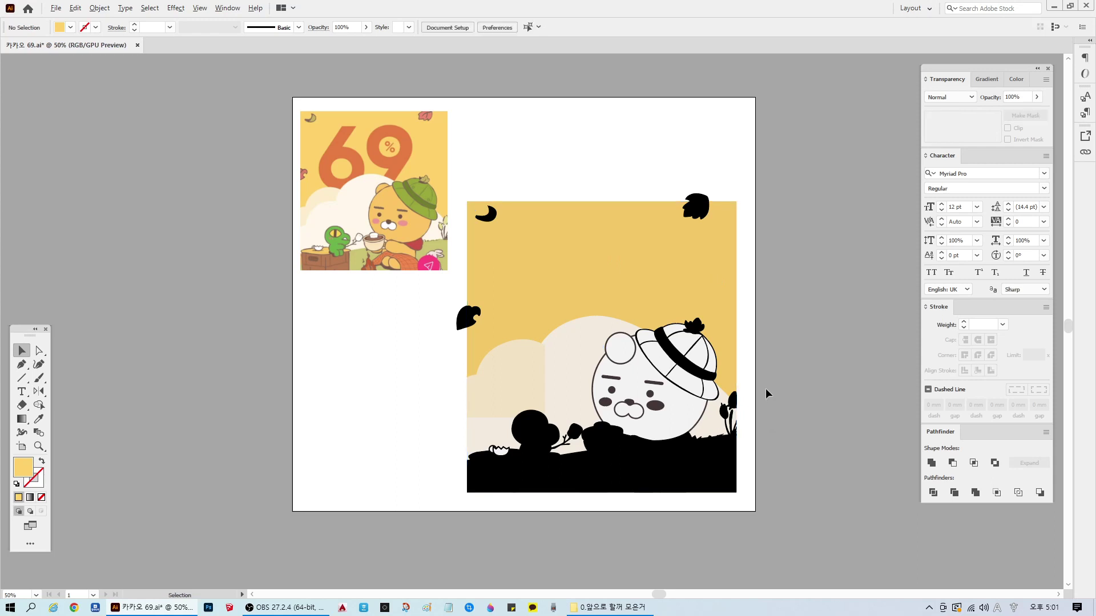
Step: Fill the frog's body with the green sampled from the frog in the reference image, and deselect it
scroll(765, 389, "up", 1)
left_click(437, 448)
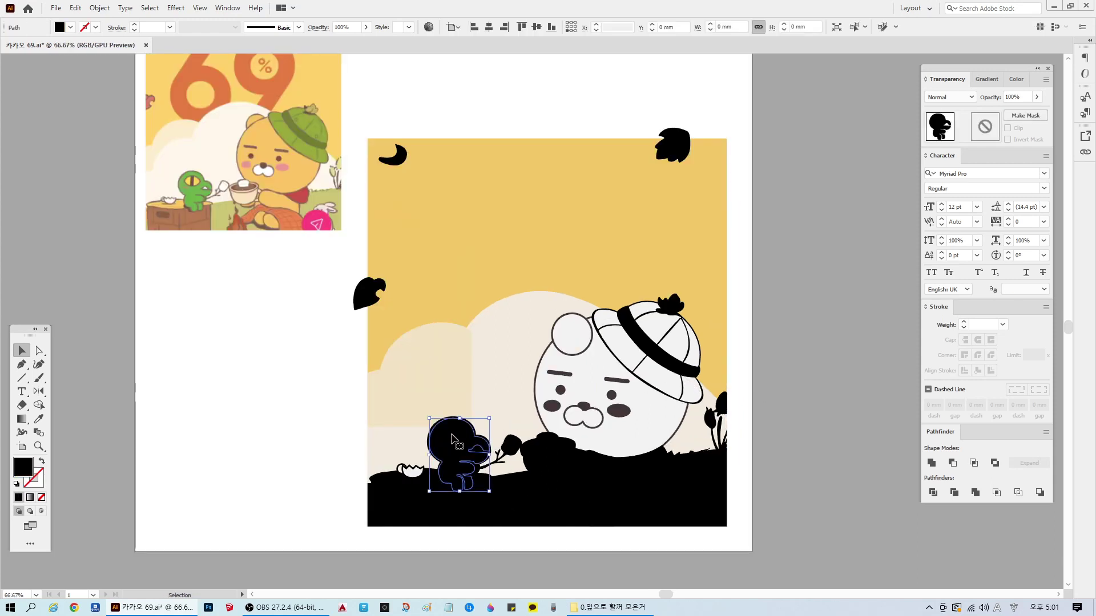
left_click_drag(453, 441, 477, 429)
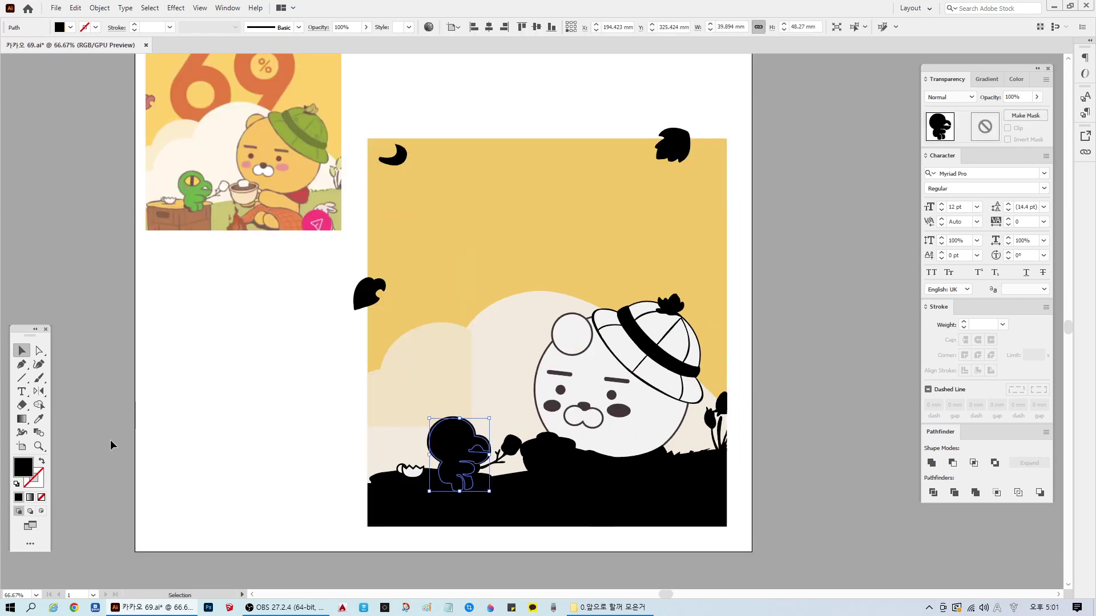
left_click(39, 419)
scroll(198, 212, "up", 1)
left_click(198, 211)
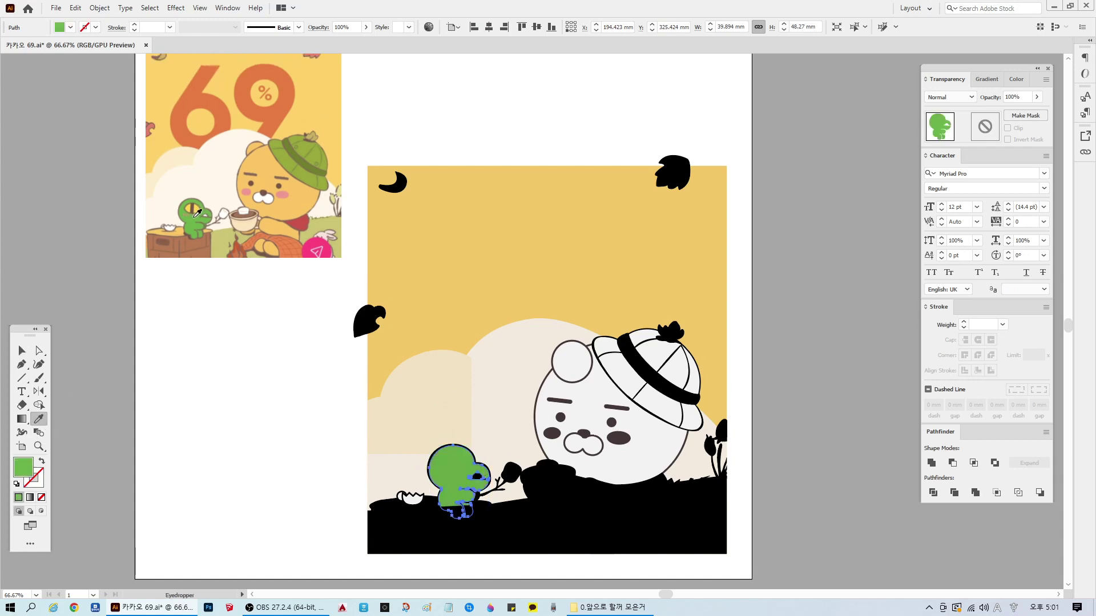
left_click(22, 351)
left_click(311, 497)
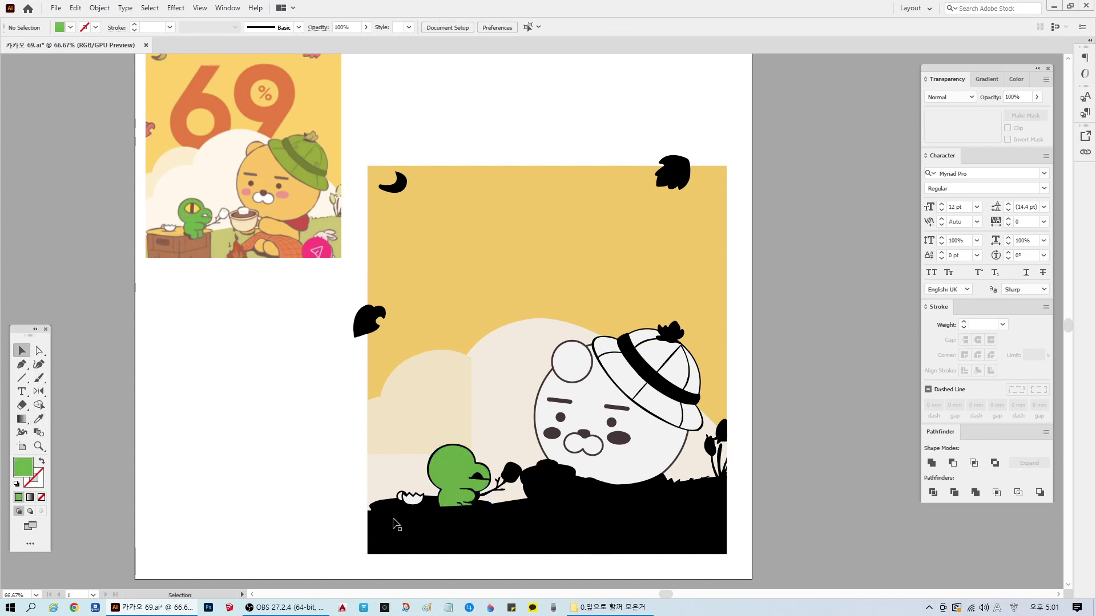
Step: Move the reference image down beside the traced frog and enlarge it to about 138 by 150 mm
left_click_drag(267, 214, 280, 452)
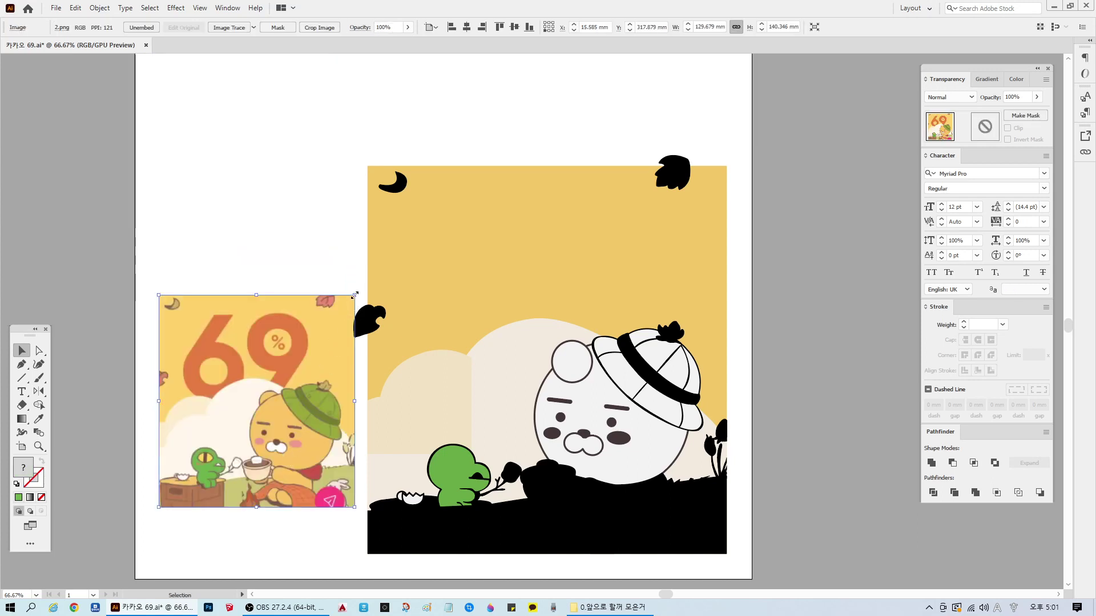
left_click_drag(354, 295, 362, 287)
left_click_drag(268, 391, 262, 386)
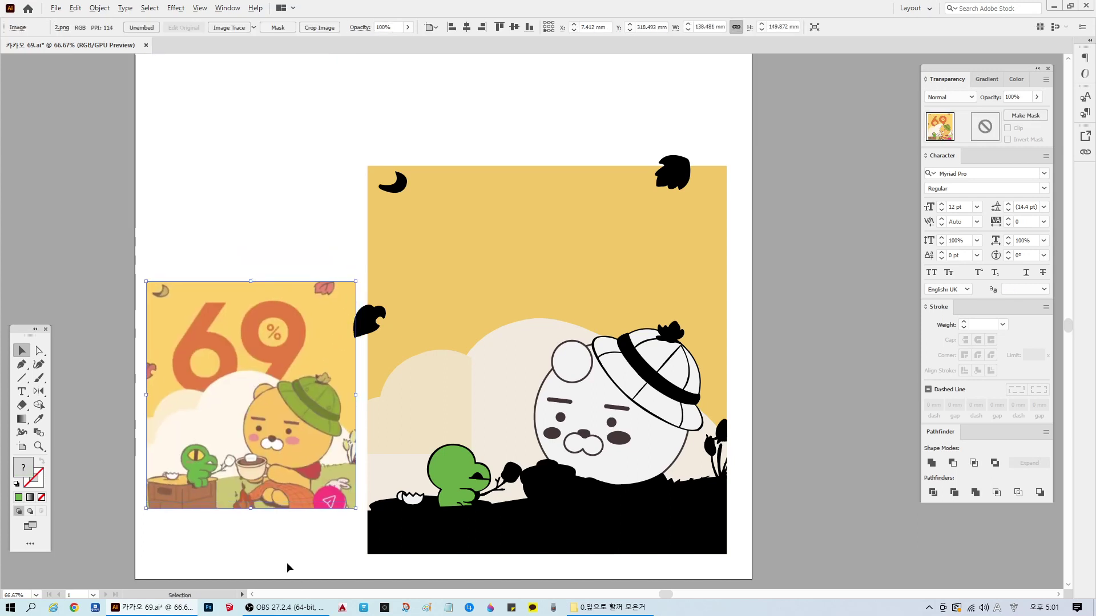
Step: Fill the small triangular shape in the frog's mouth with the off-white sampled from the reference frog's mouth, and deselect it
scroll(287, 563, "up", 1)
left_click(484, 491)
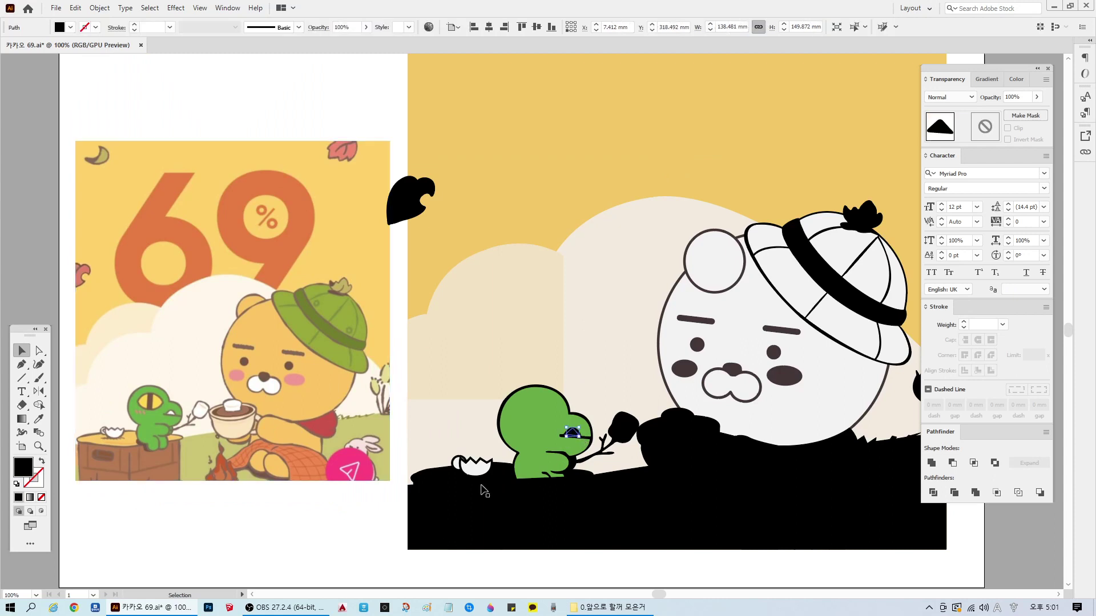
left_click(39, 419)
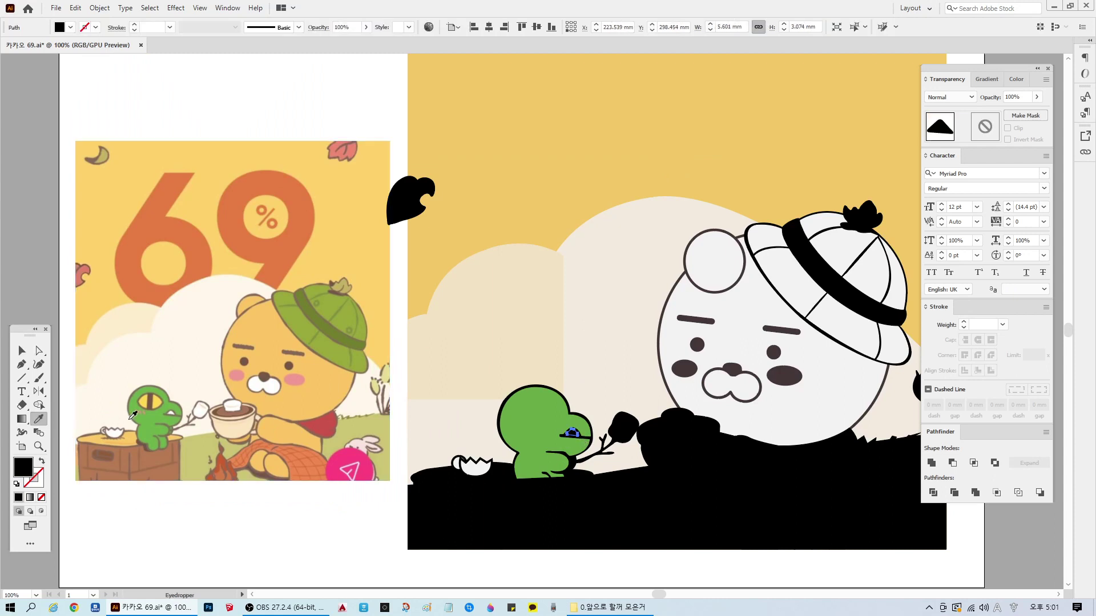
left_click(171, 412)
key("v")
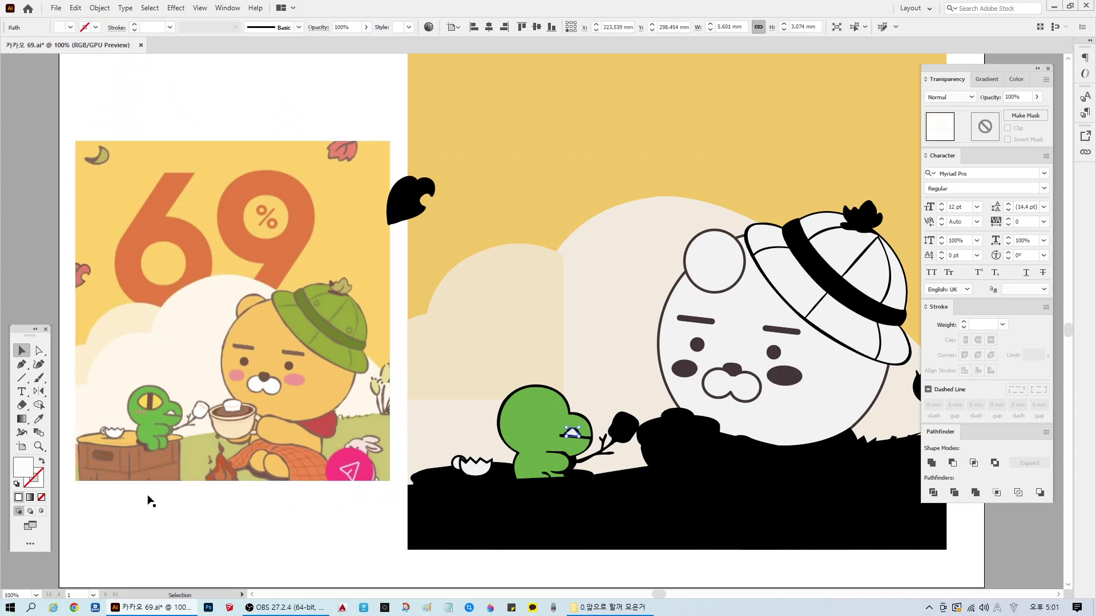
left_click(324, 539)
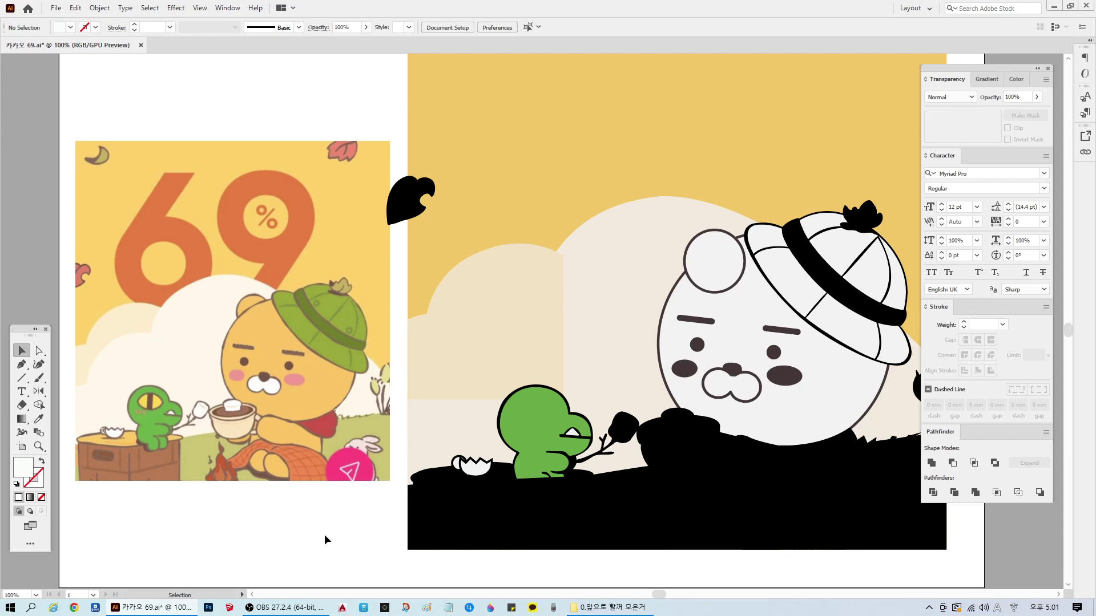
Step: Lock the frog's green body and both background clouds
left_click(542, 409)
key("ctrl+2")
left_click(542, 409)
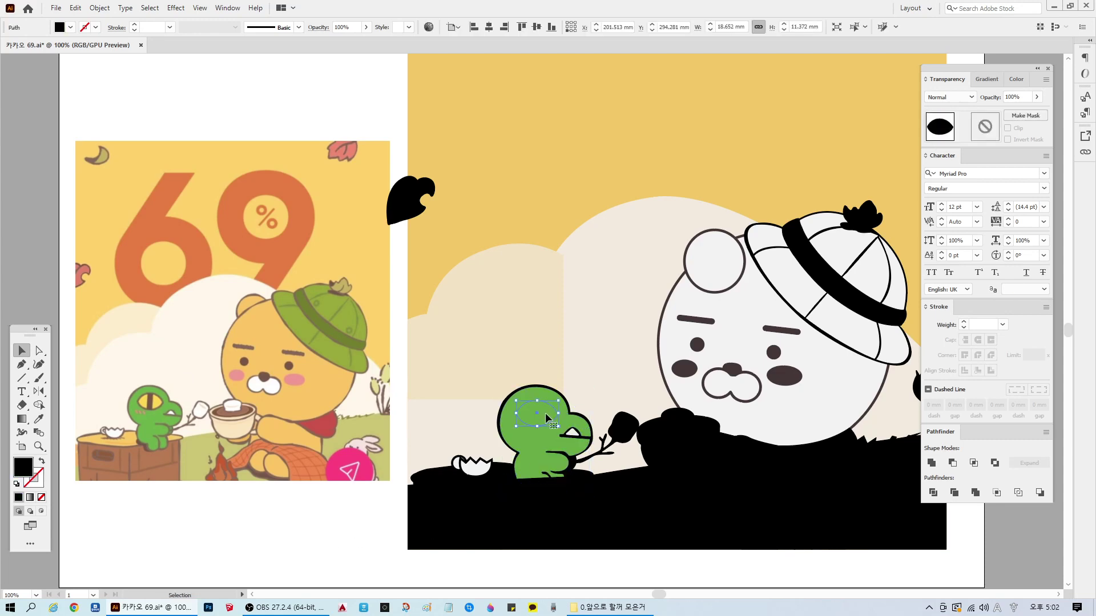
left_click(553, 389)
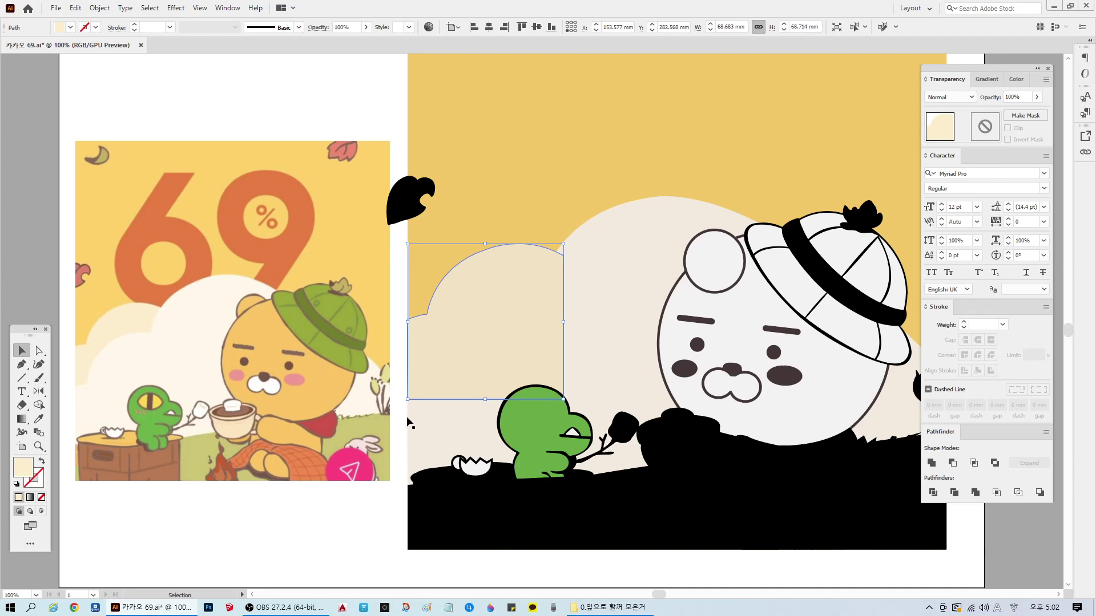
key("a")
left_click(650, 350, "shift")
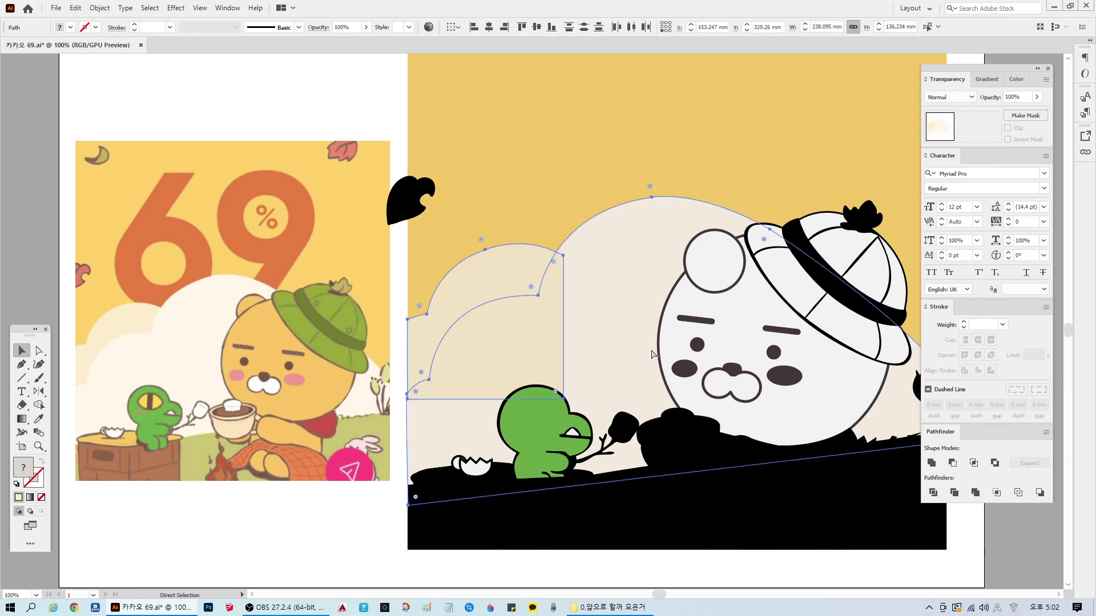
key("ctrl+2")
Step: Lock the frog's black eye shape and the white eggshell beside the frog
left_click(538, 408)
key("ctrl+2")
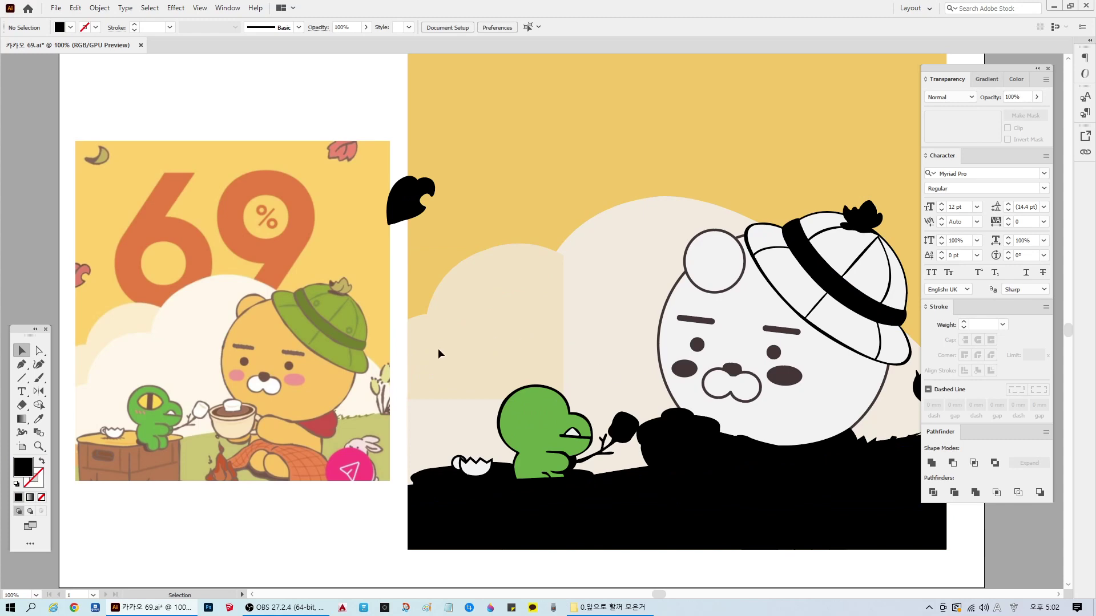
left_click(465, 475)
key("ctrl+2")
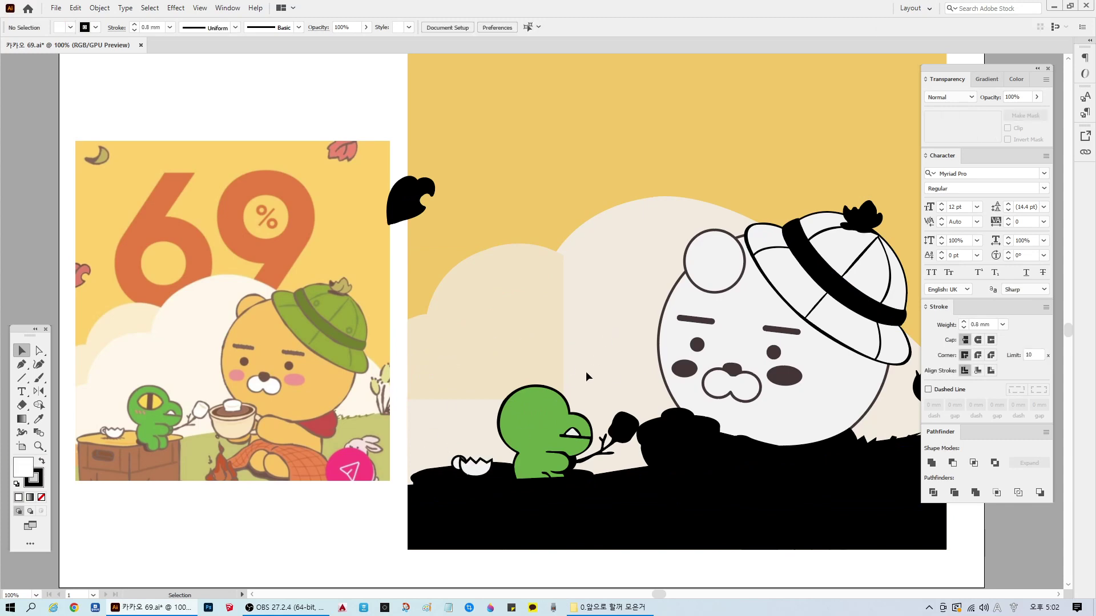
Step: Draw a swatch ellipse about 32 by 24 mm above the reference image and fill it with the orange-yellow sampled from the bear
scroll(682, 407, "down", 2)
scroll(758, 472, "up", 1)
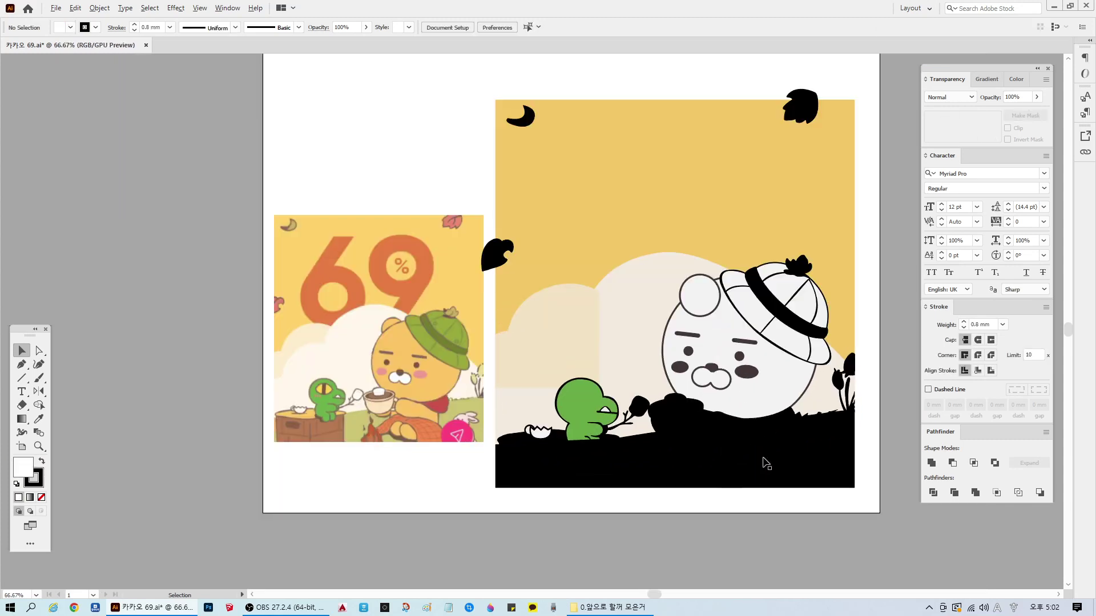
left_click(780, 384)
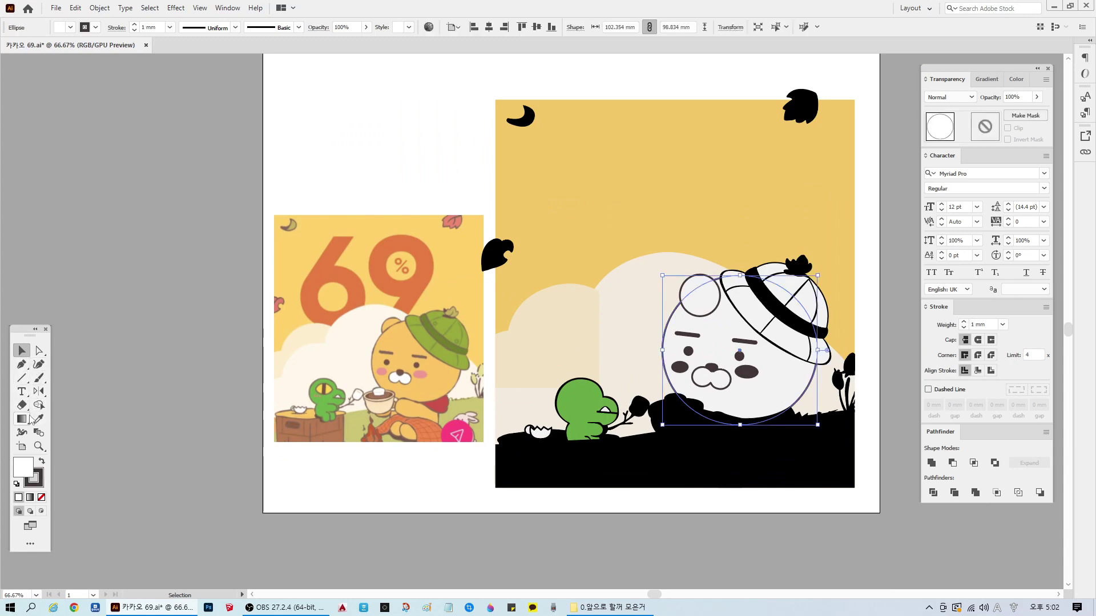
left_click(21, 378)
left_click(71, 392)
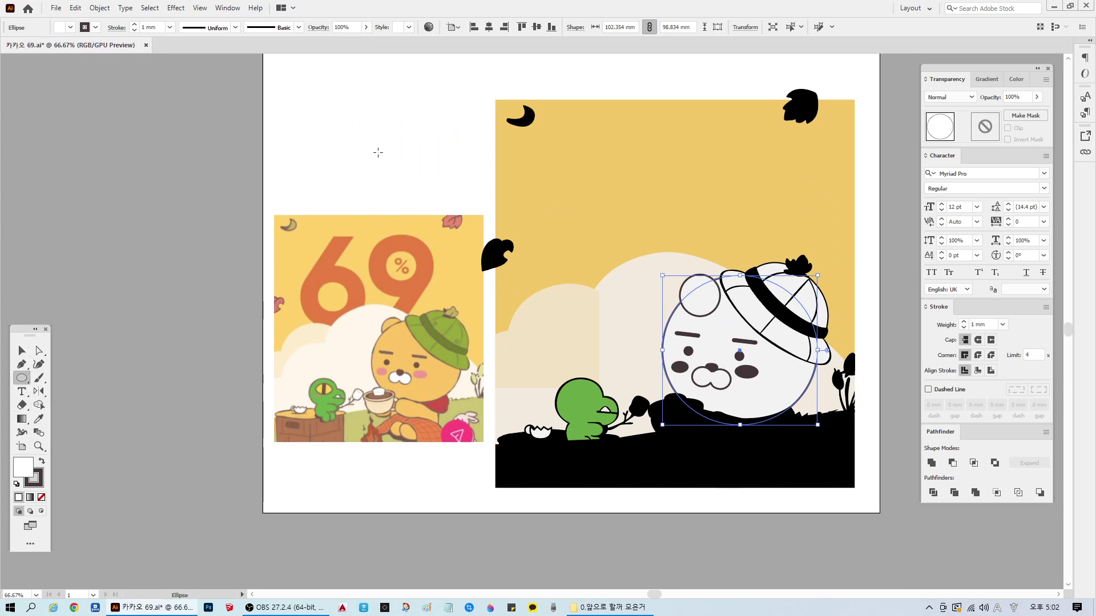
left_click_drag(388, 134, 438, 170)
key("i")
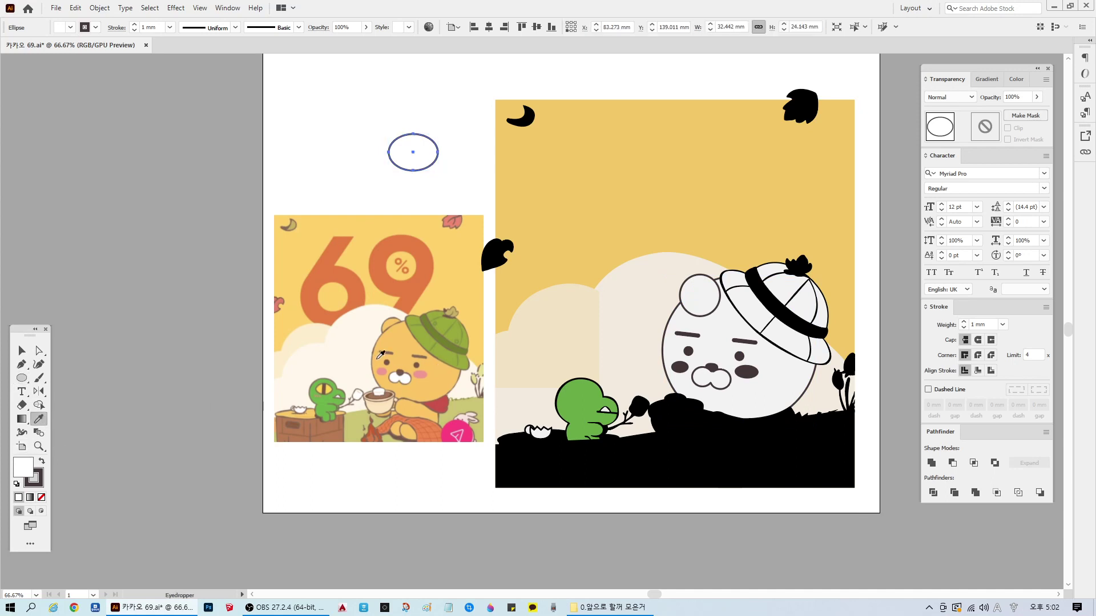
left_click(402, 336)
left_click(26, 351)
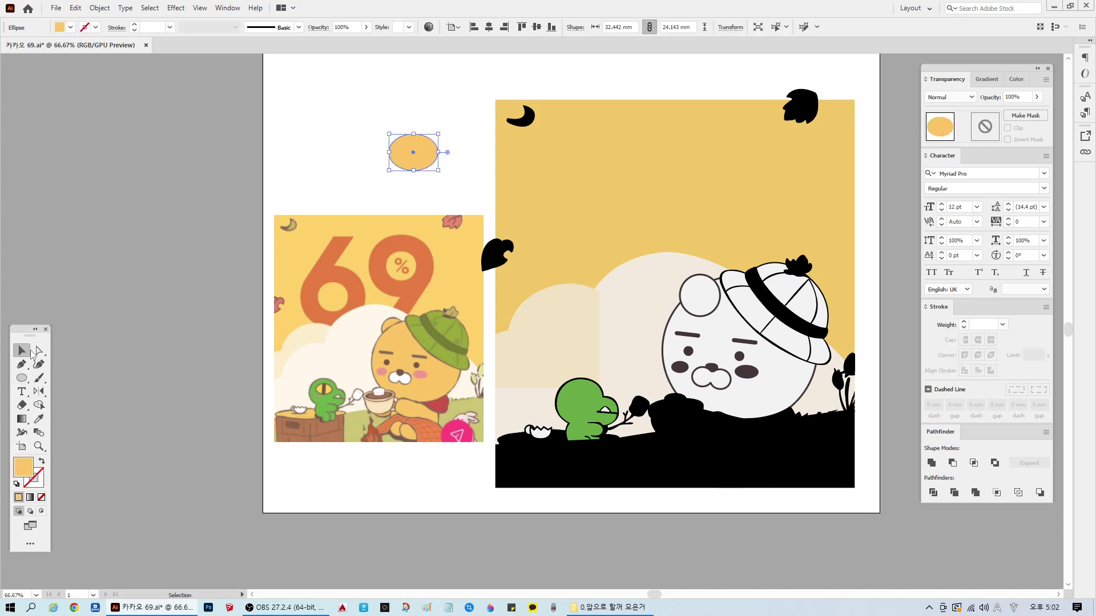
left_click(433, 185)
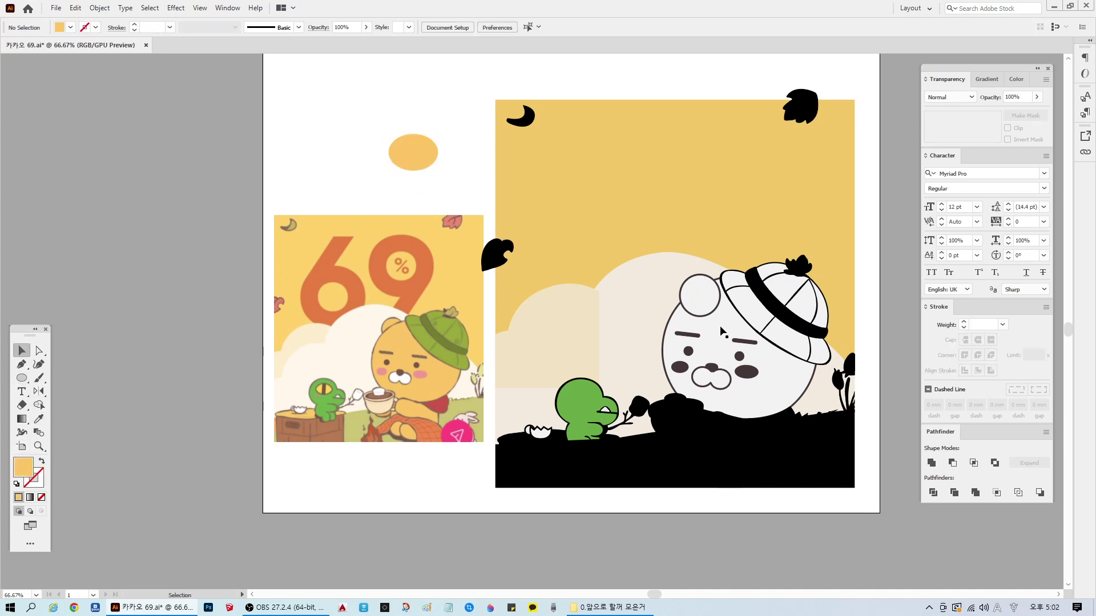
Step: Copy the swatch ellipse's hex colour and apply FBC563 as the fill of the bear's head, then deselect it
left_click(415, 159)
double_click(23, 470)
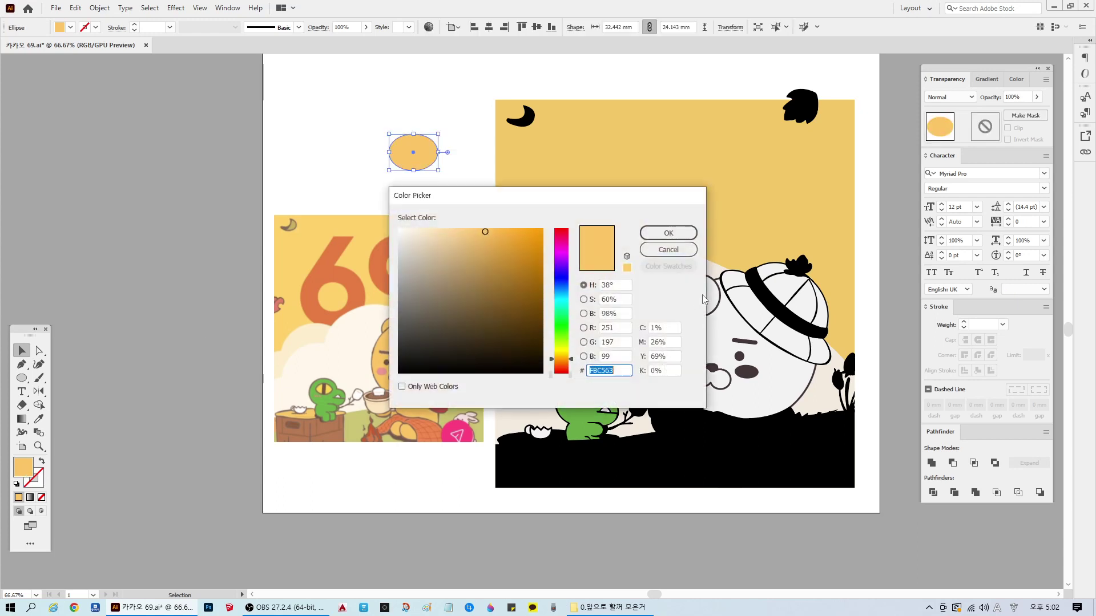
left_click(667, 249)
left_click(707, 353)
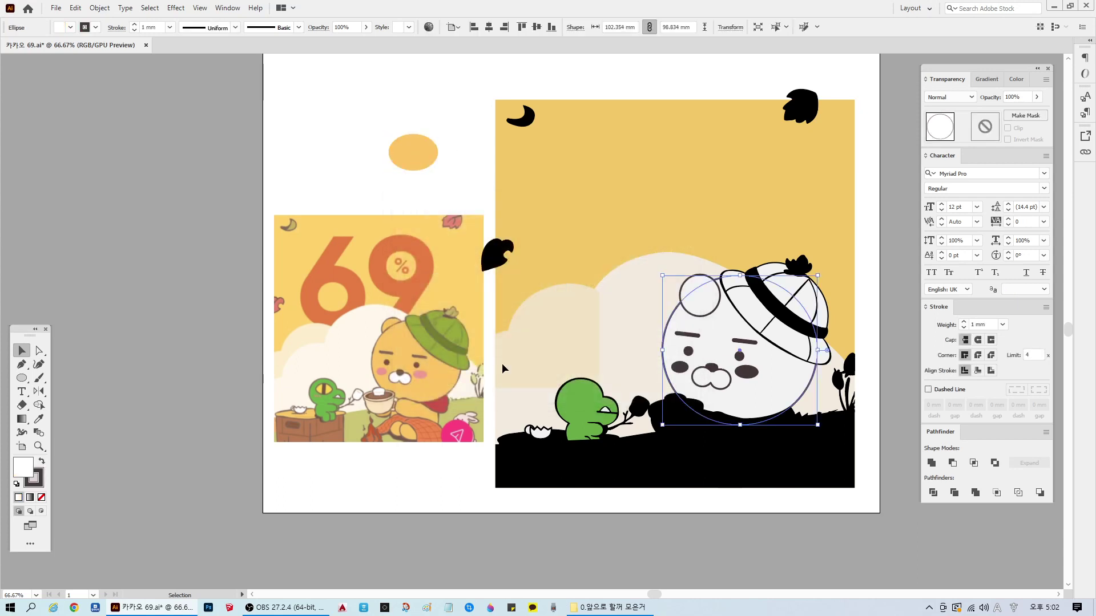
double_click(26, 470)
key("ctrl+v")
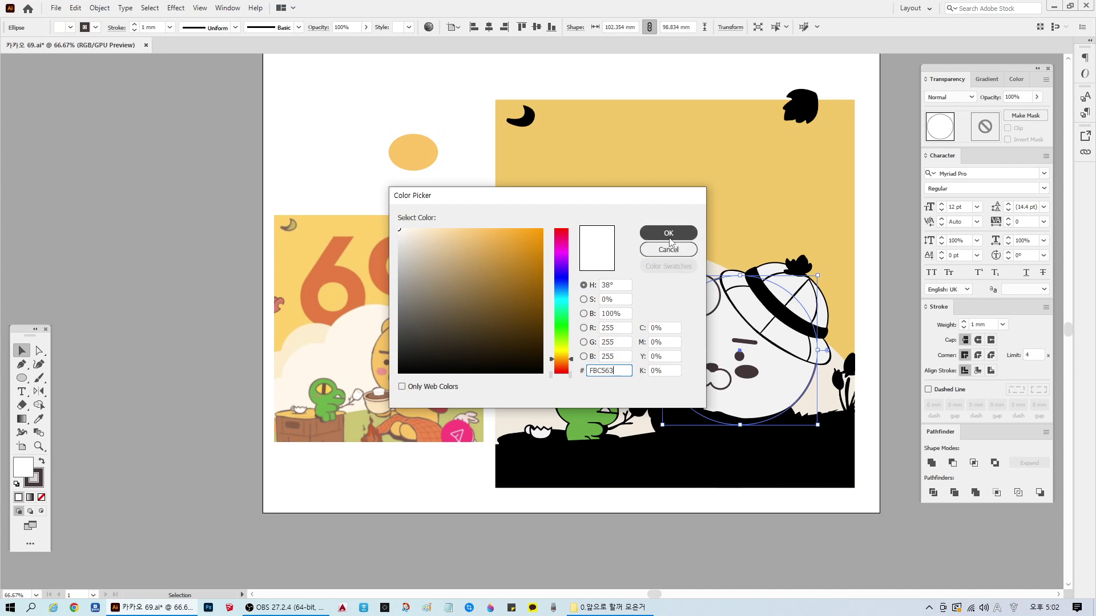
left_click(669, 236)
left_click(727, 504)
Step: Bring the bear's nose in front of the white muzzle, and deselect it
scroll(705, 455, "up", 1)
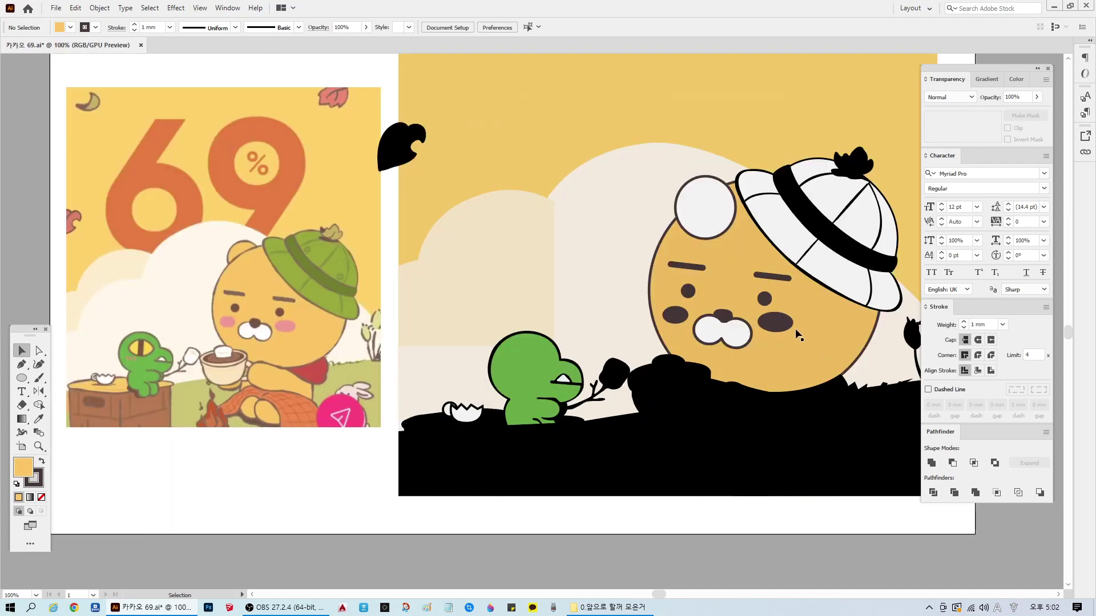
left_click(724, 318)
right_click(723, 317)
mouse_move(790, 506)
left_click(863, 505)
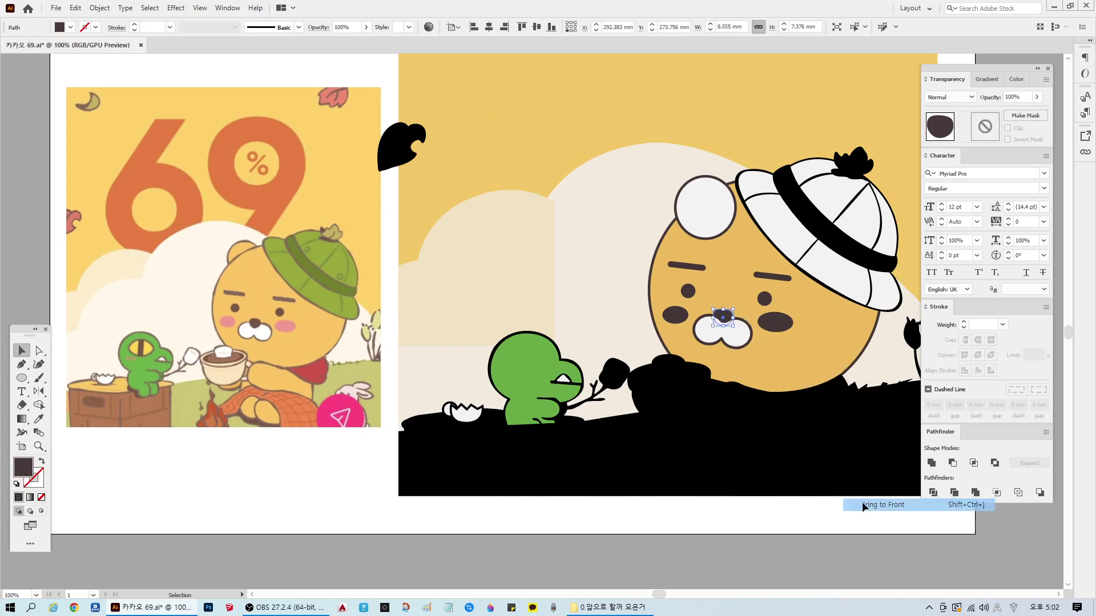
left_click(283, 504)
Step: Fill both of the bear's cheek ellipses with the pink sampled from the reference bear's cheek, and deselect them
left_click(676, 317)
left_click(774, 322, "shift")
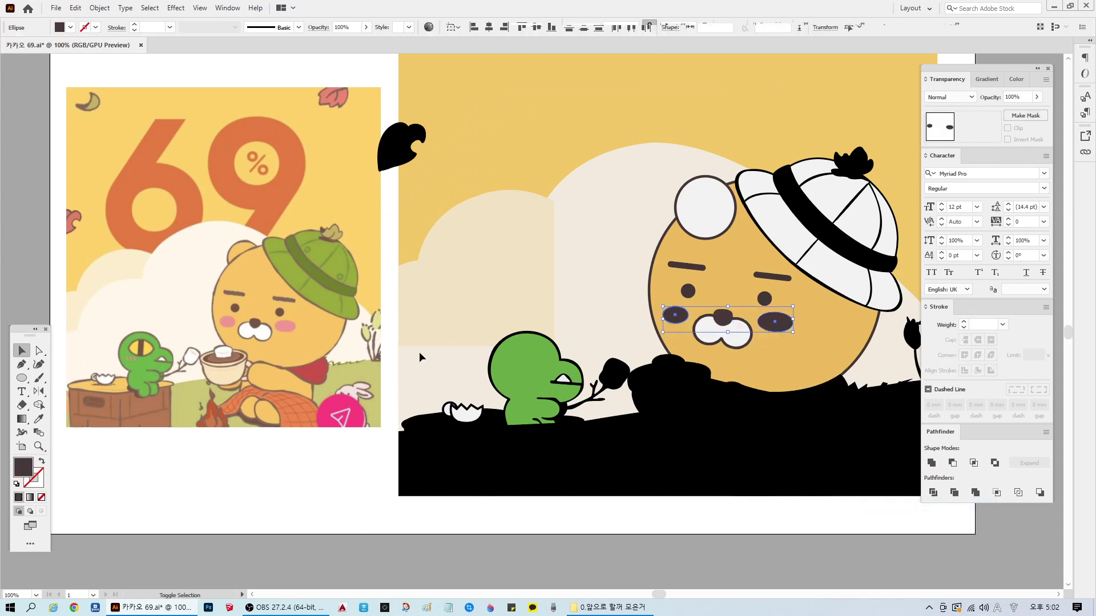
key("i")
left_click(232, 317)
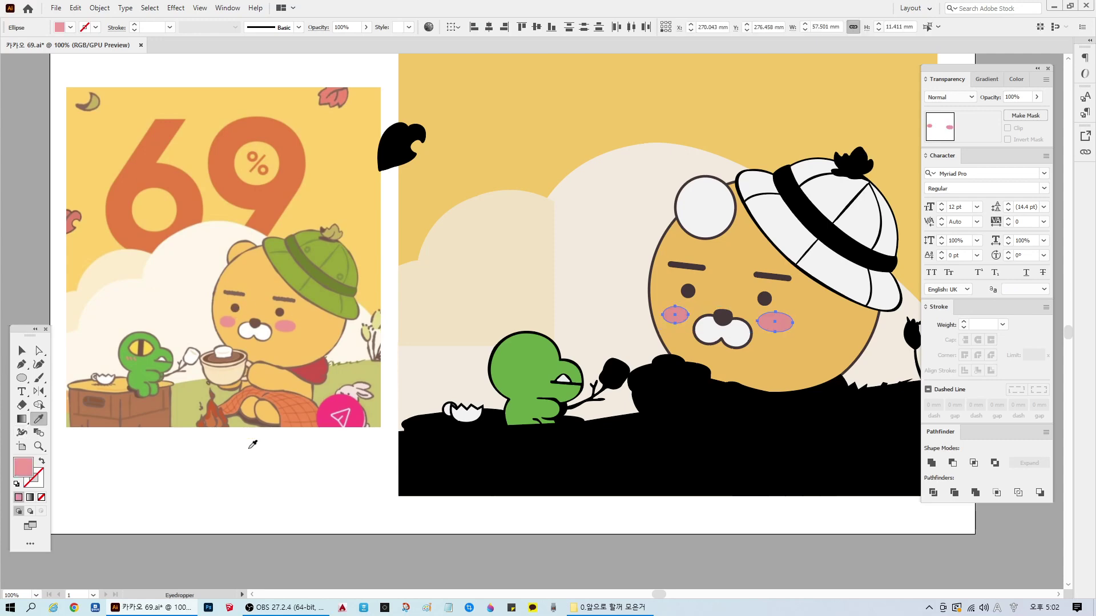
key("ctrl+shift+a")
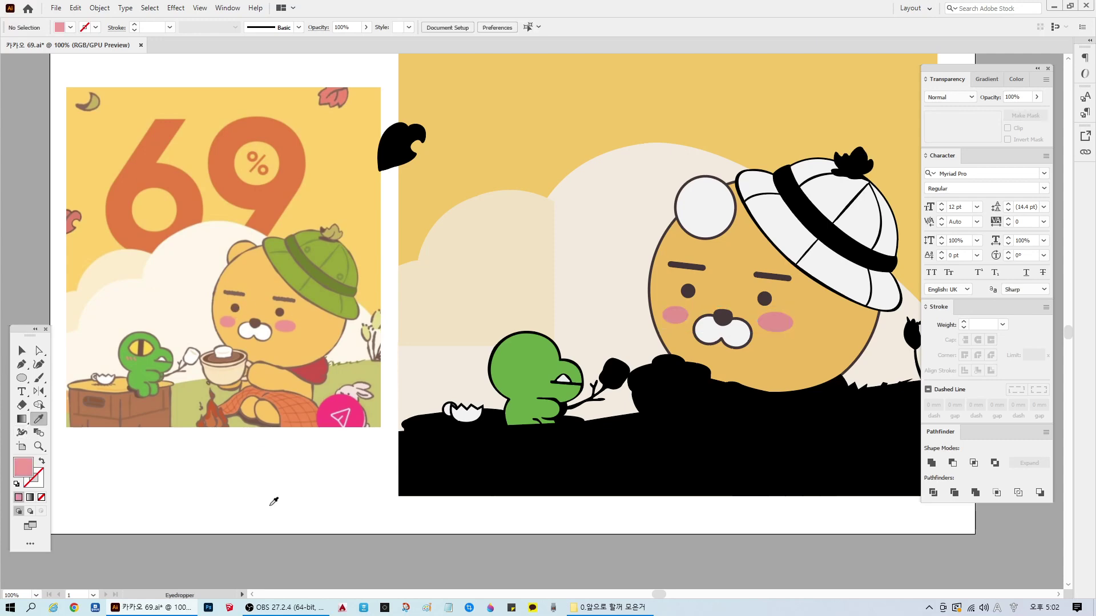
left_click(24, 355)
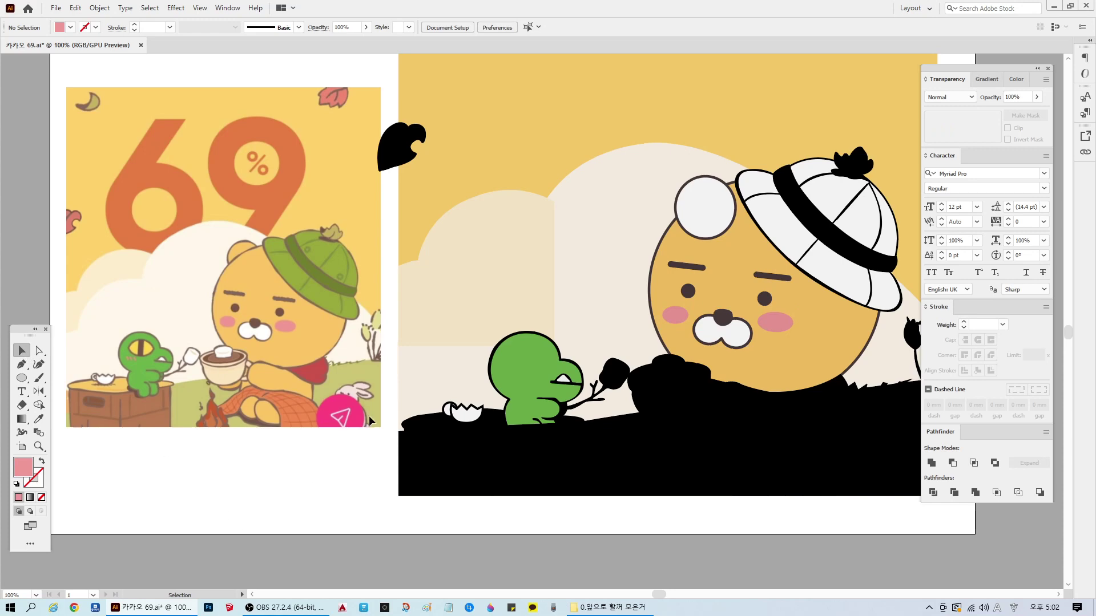
left_click(710, 209)
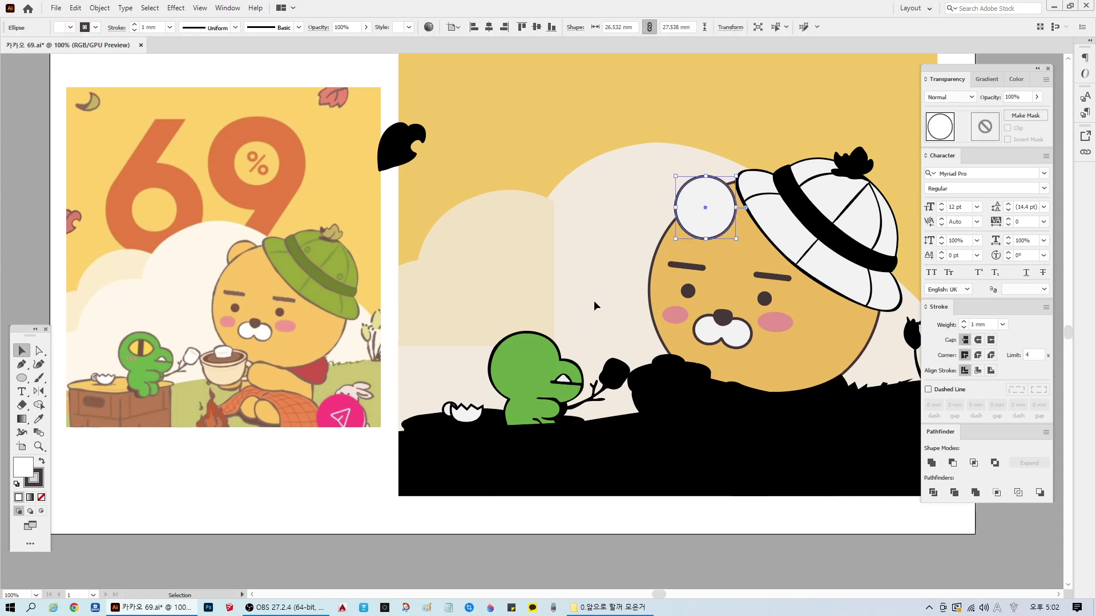
left_click(39, 350)
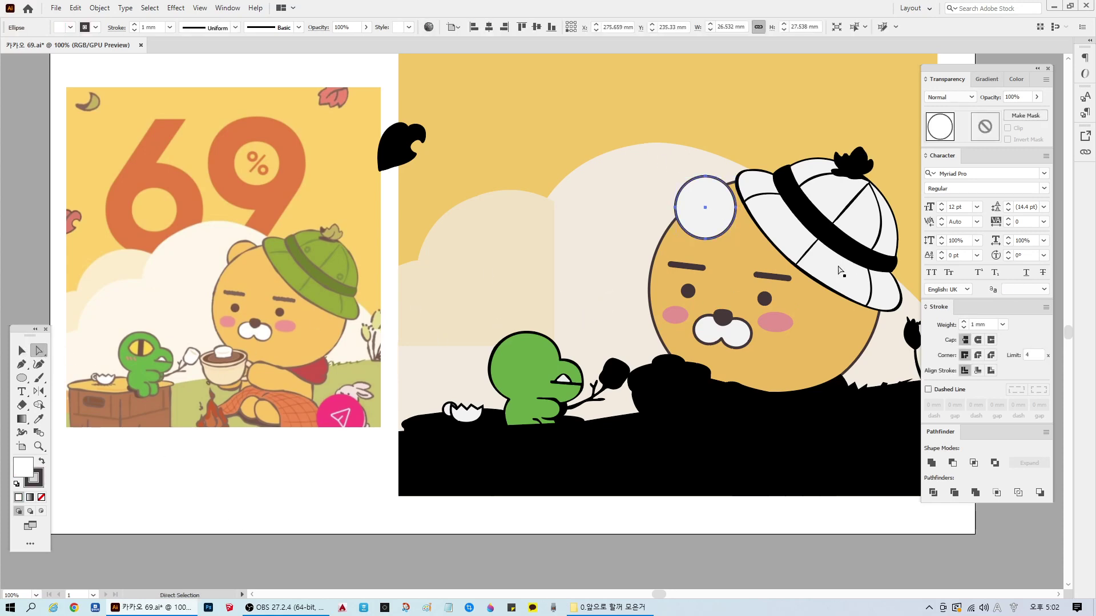
left_click(759, 280)
left_click(736, 267)
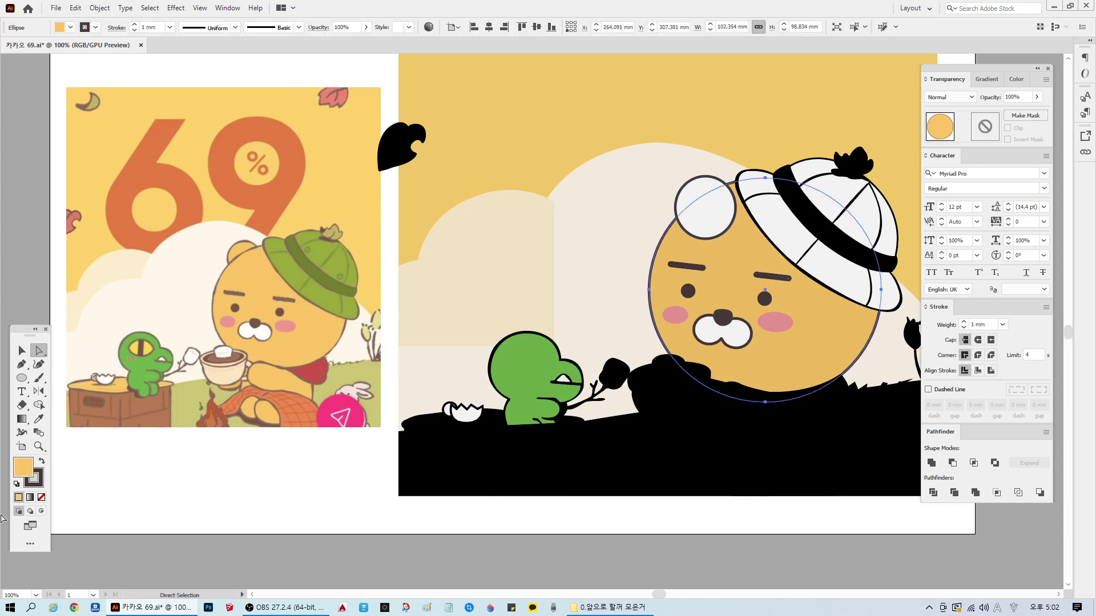
left_click(22, 350)
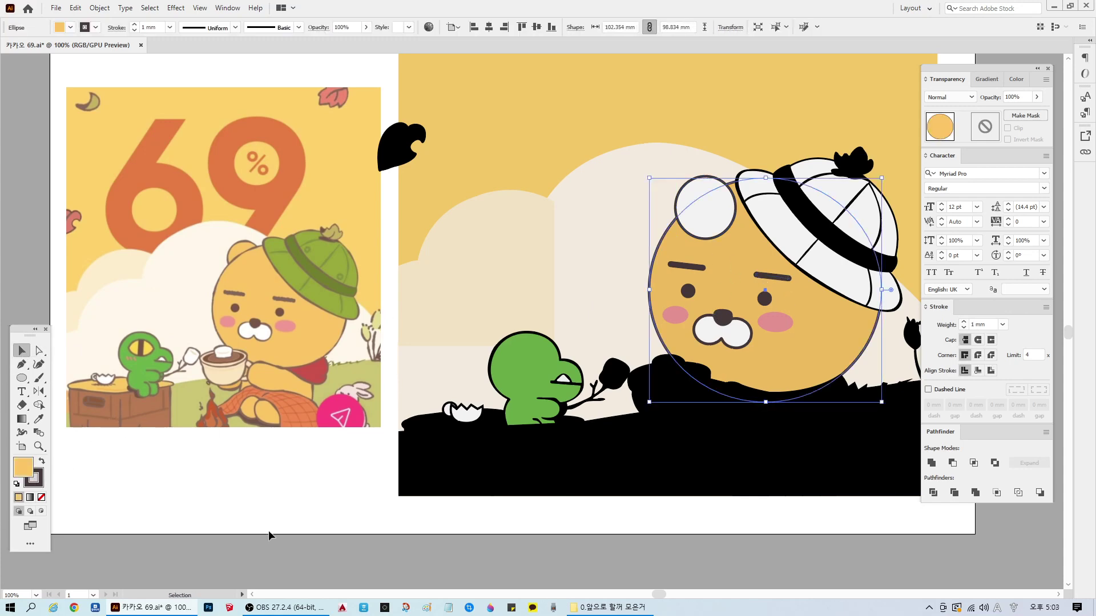
left_click(269, 534)
left_click(693, 267)
left_click(771, 277, "shift")
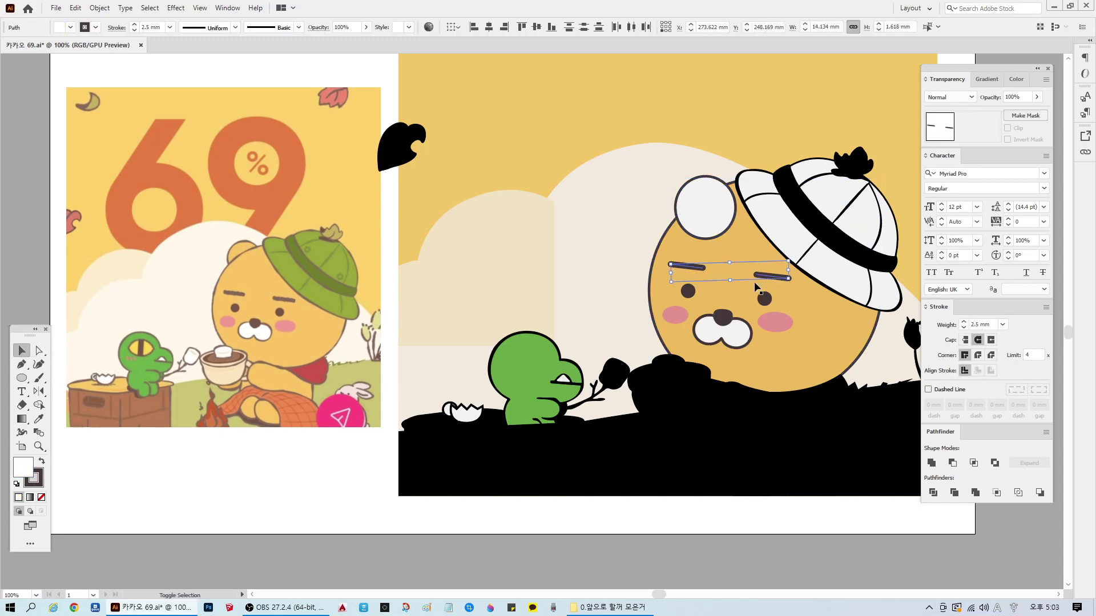
left_click(689, 293, "shift")
left_click(765, 298, "shift")
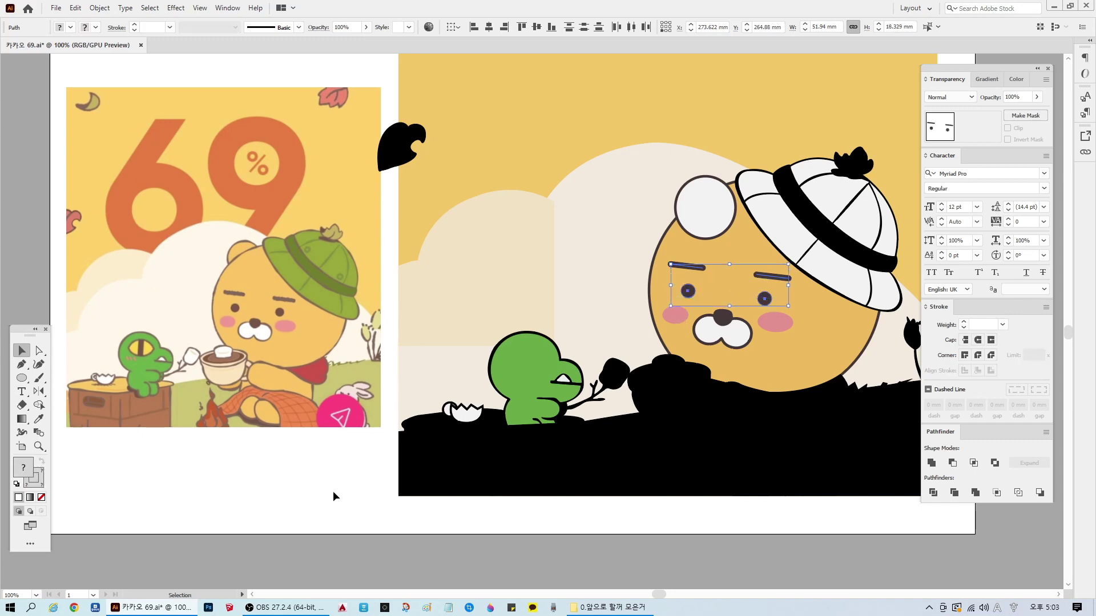
left_click(335, 498)
Step: Lighten the fill of both of the bear's eyes to the greyish brown 5B4949, and deselect them
left_click(765, 298)
left_click(688, 291, "shift")
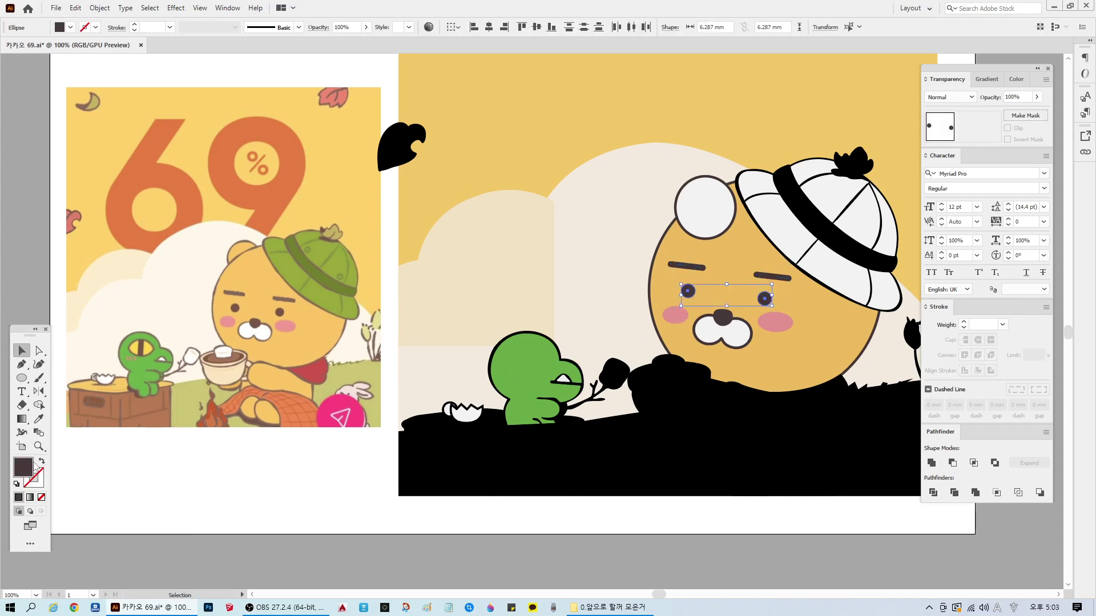
double_click(34, 465)
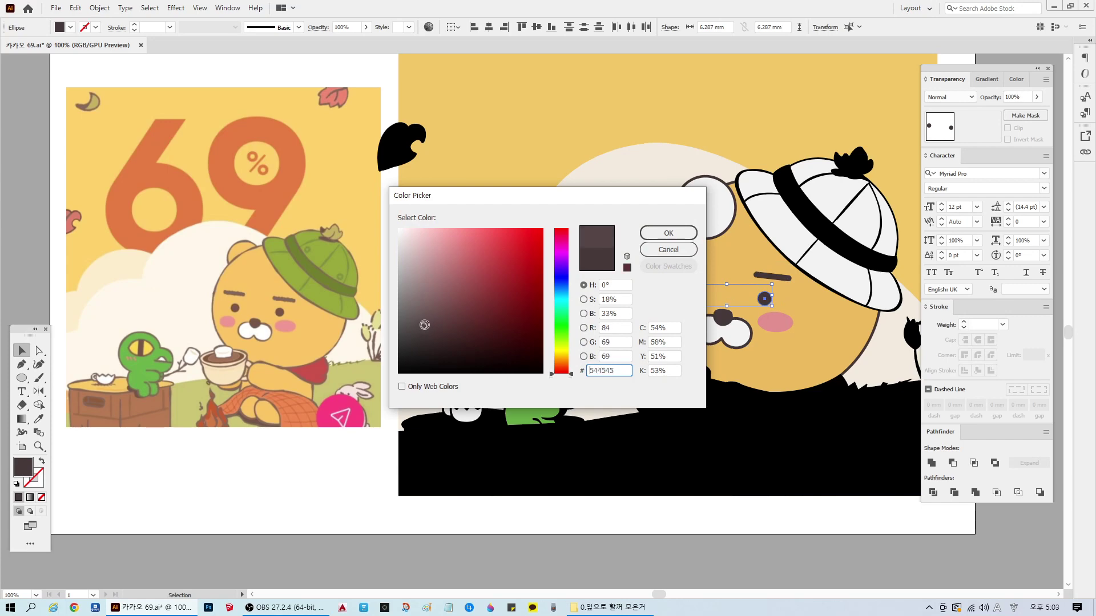
left_click(668, 250)
left_click(512, 369)
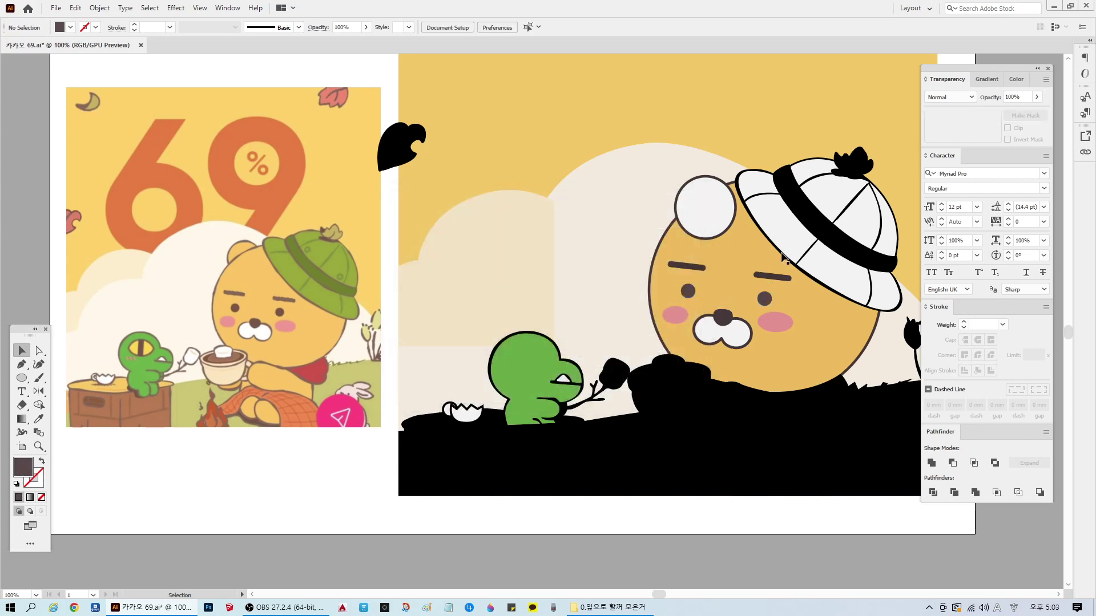
Step: Copy the eye's hex colour and apply 5B4949 as the stroke of the bear's left eyebrow
left_click(709, 272)
left_click(688, 293)
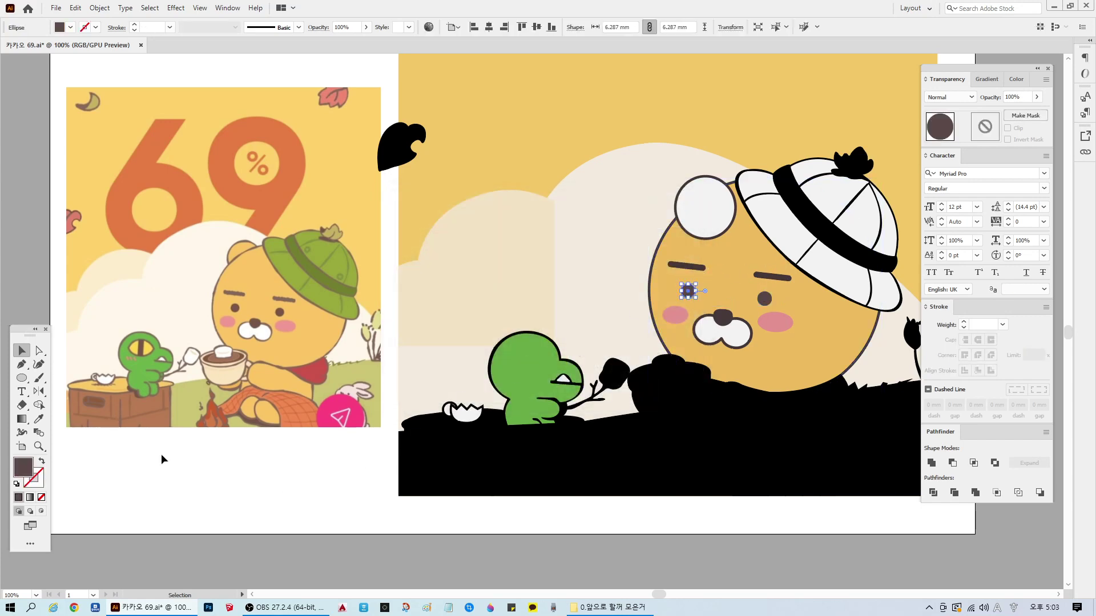
double_click(26, 468)
left_click(667, 252)
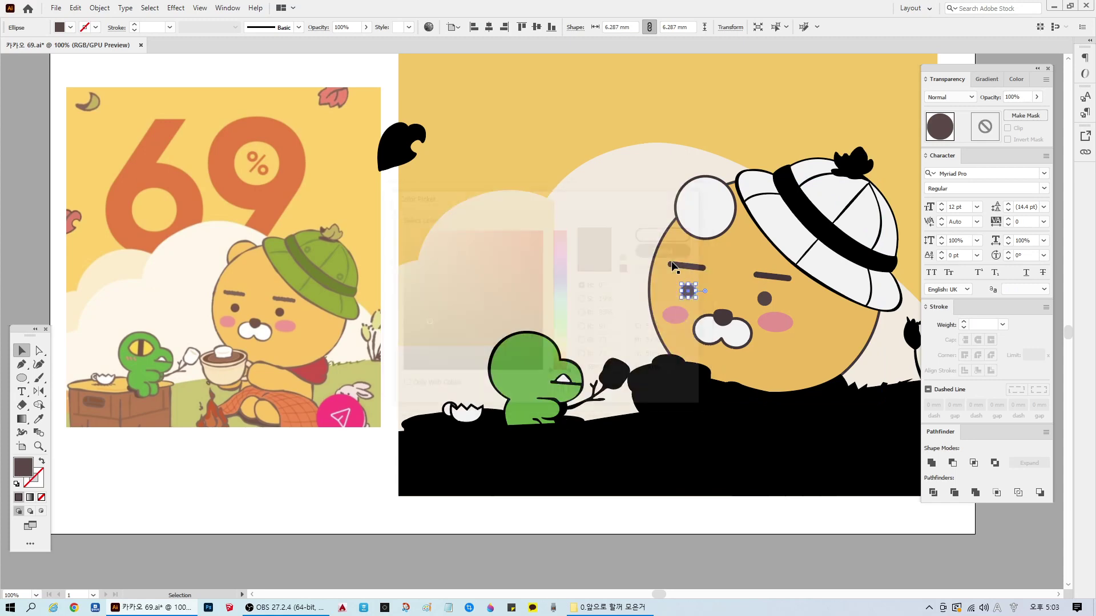
left_click(676, 263)
double_click(35, 478)
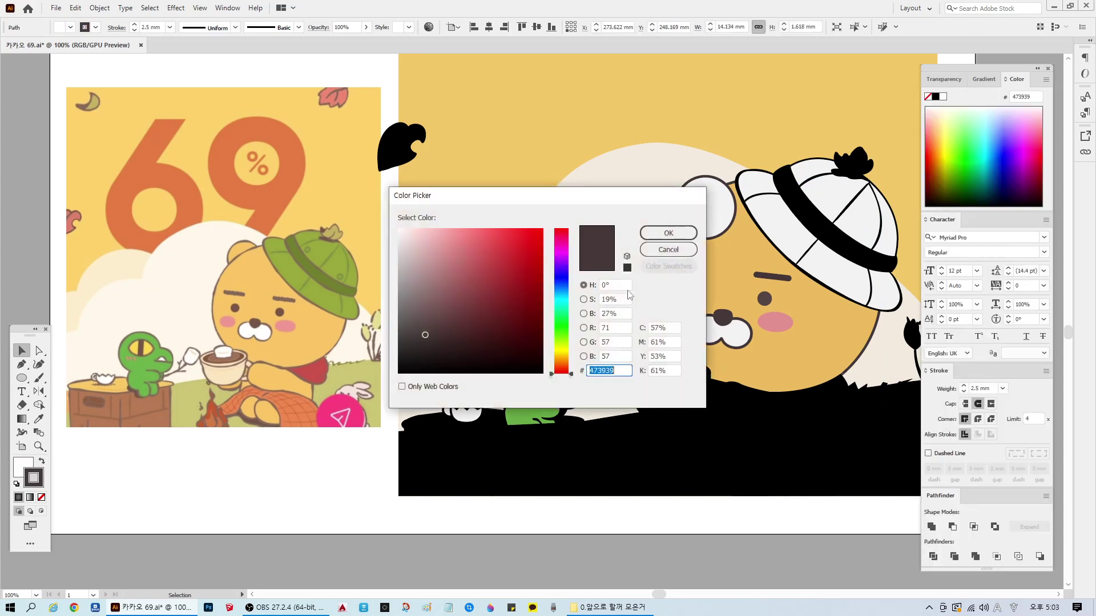
type("5B4949")
left_click(668, 233)
Step: Set the stroke of the bear's right eyebrow to 5B4949, and deselect it
left_click(766, 274)
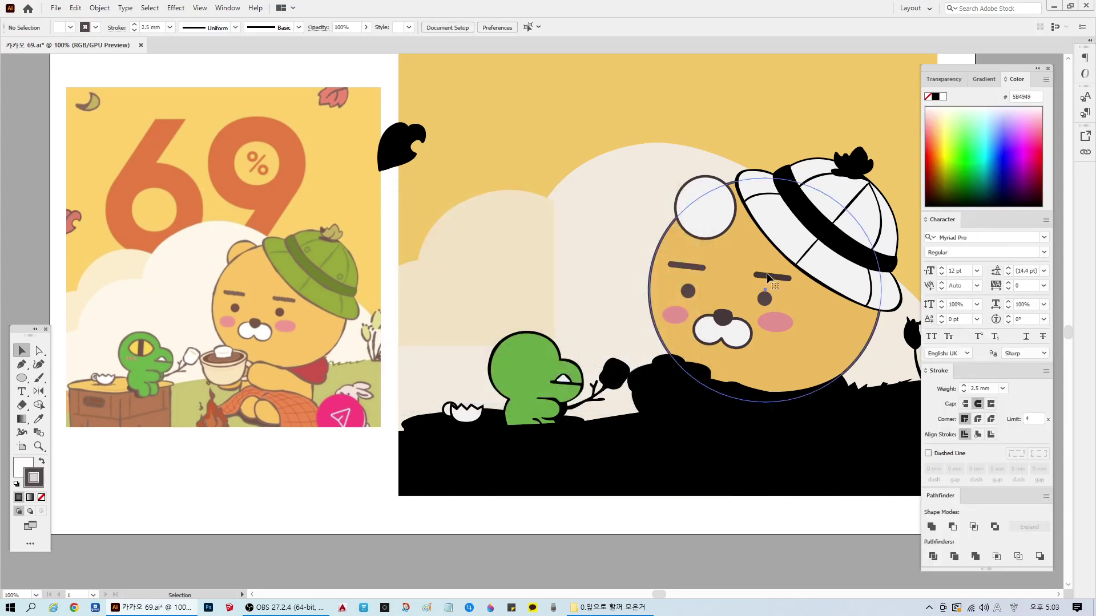
left_click(762, 276)
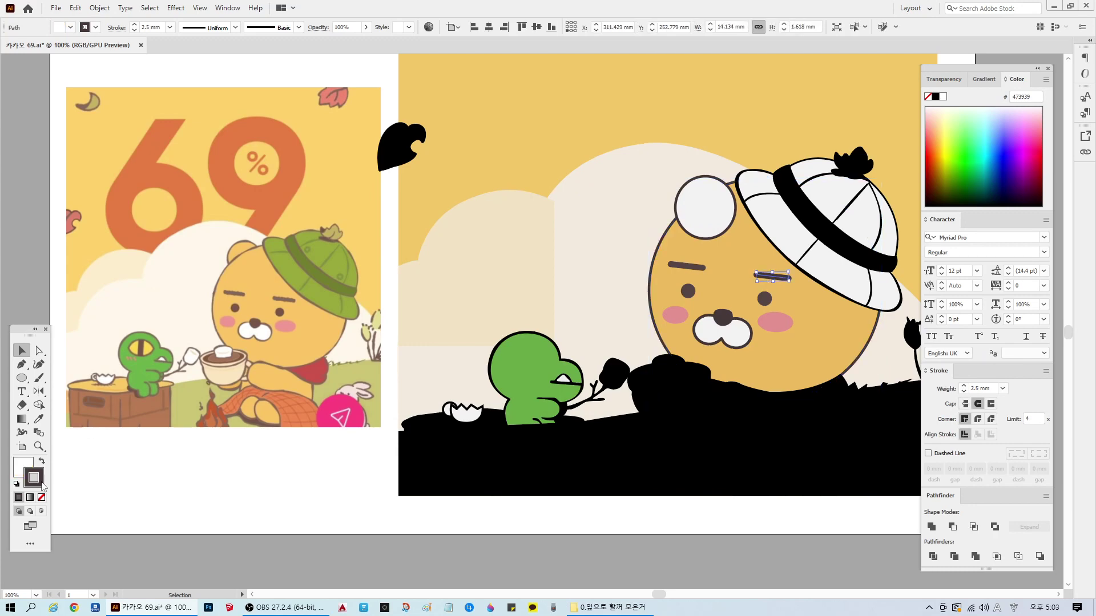
double_click(41, 483)
left_click(663, 232)
left_click(335, 499)
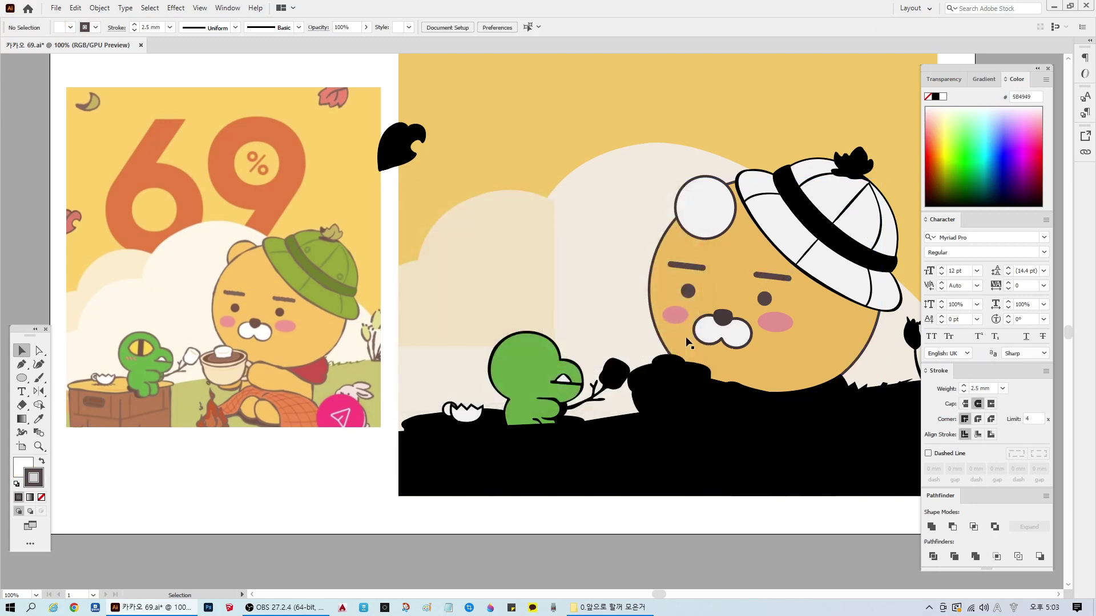
Step: Set the fill of the dark outline shape around the bear's muzzle to 5B4949, and deselect it
left_click(749, 330)
left_click(27, 468)
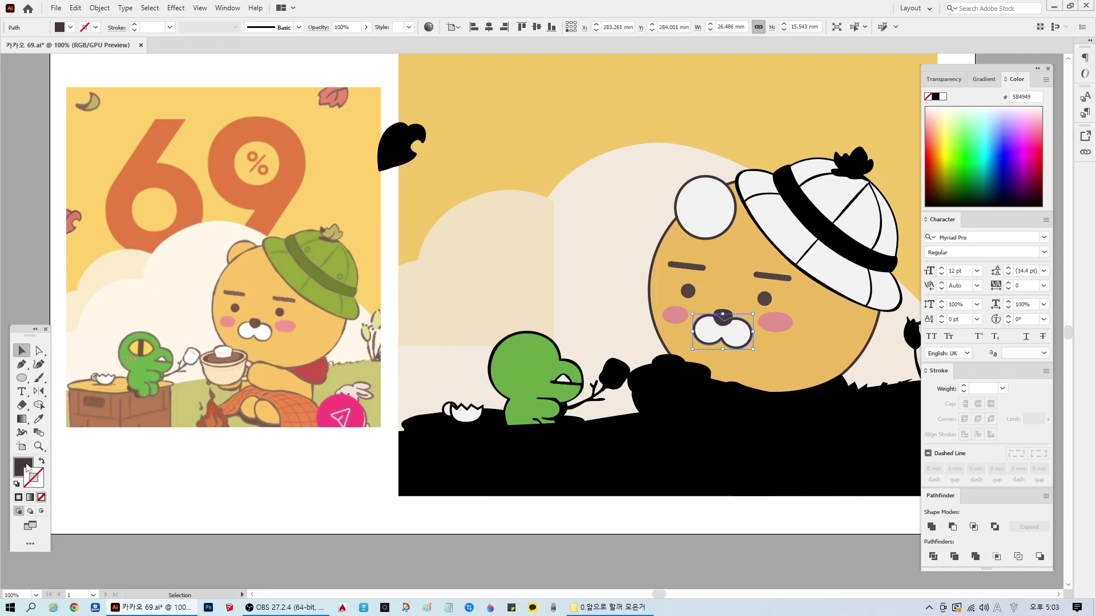
double_click(27, 468)
left_click(661, 232)
key("ctrl+shift+a")
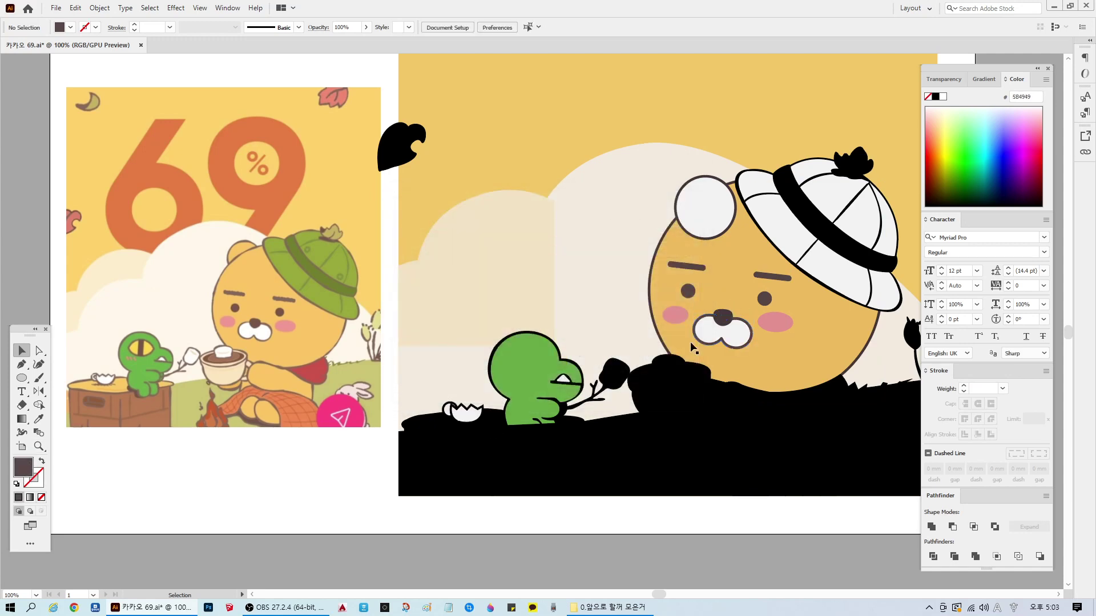
Step: Set the fill of the bear's nose to 5B4949, deselect it and save the document
left_click(723, 322)
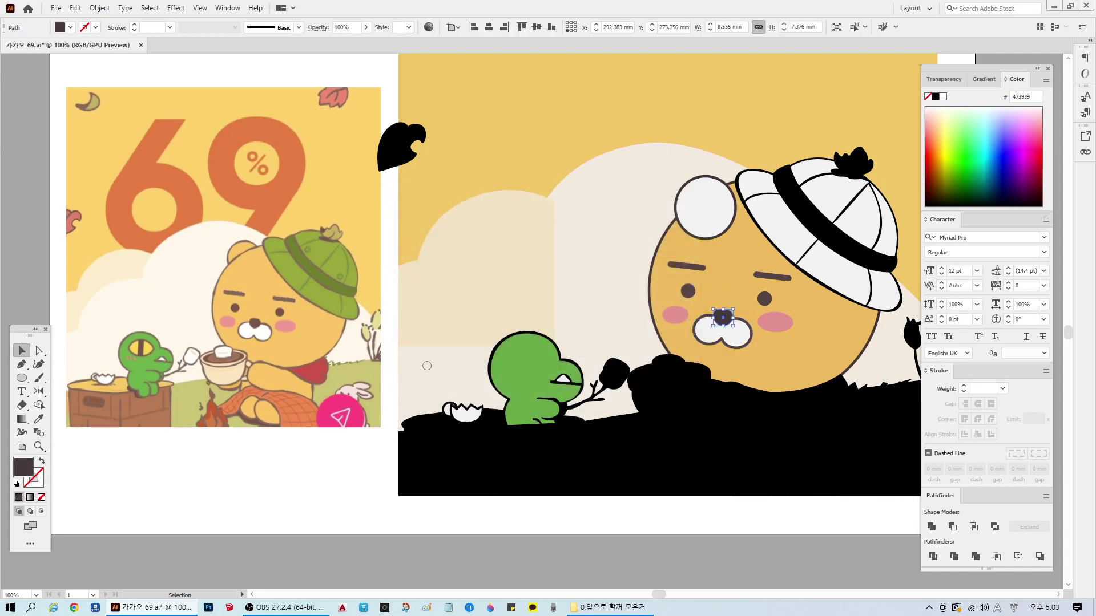
type("5B4949")
left_click(669, 234)
left_click(280, 516)
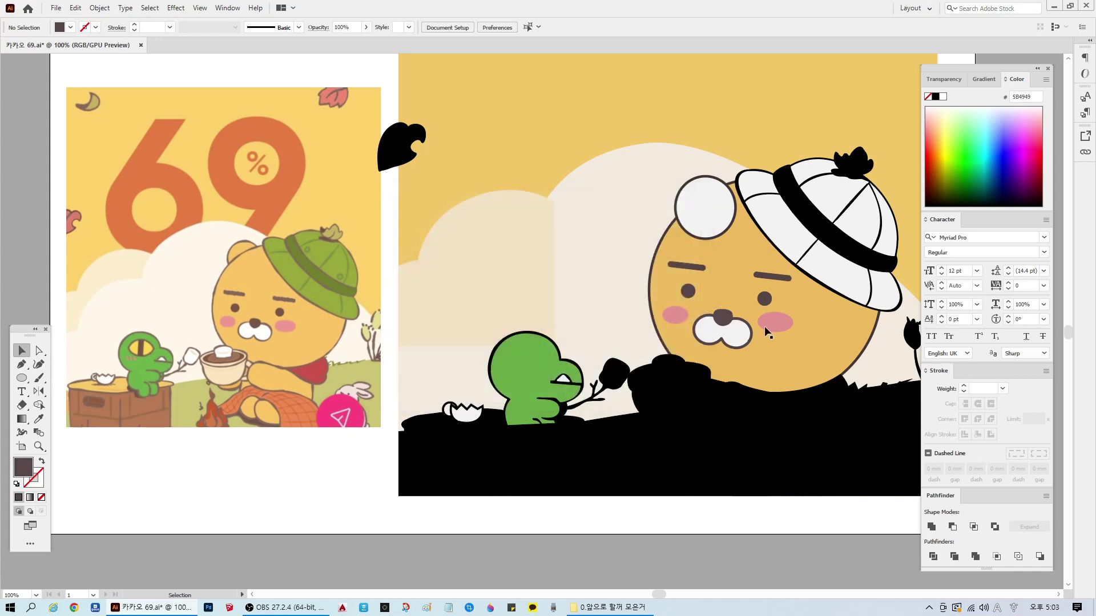
key("ctrl+s")
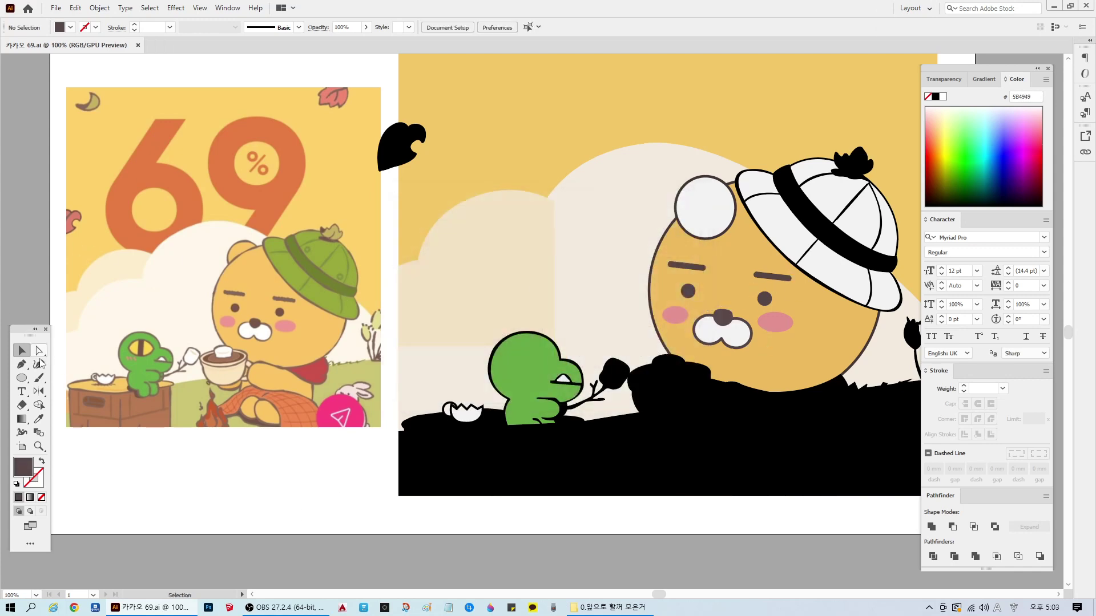
Step: Delete the bottom and right anchor points of the bear's ear ellipse, keeping only its upper-left arc
left_click(39, 350)
left_click(706, 203)
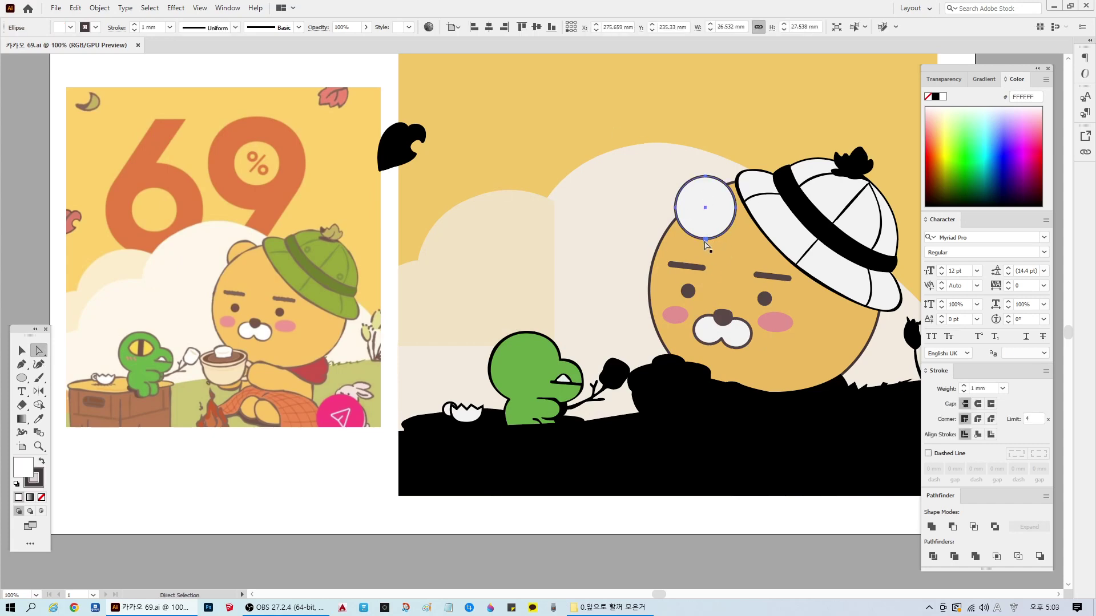
key("Delete")
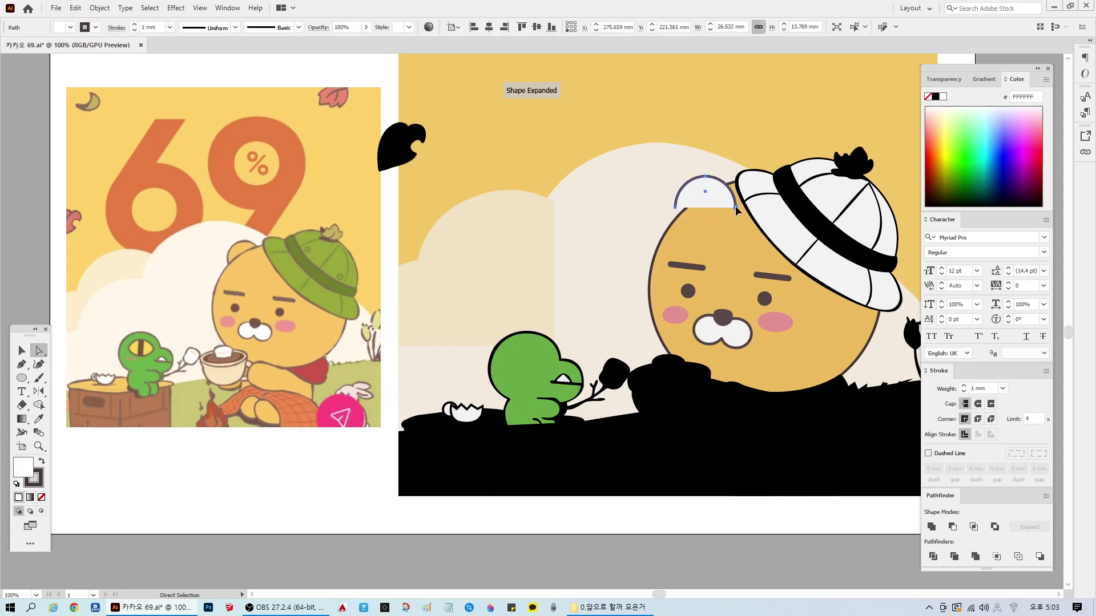
left_click(736, 209)
key("Delete")
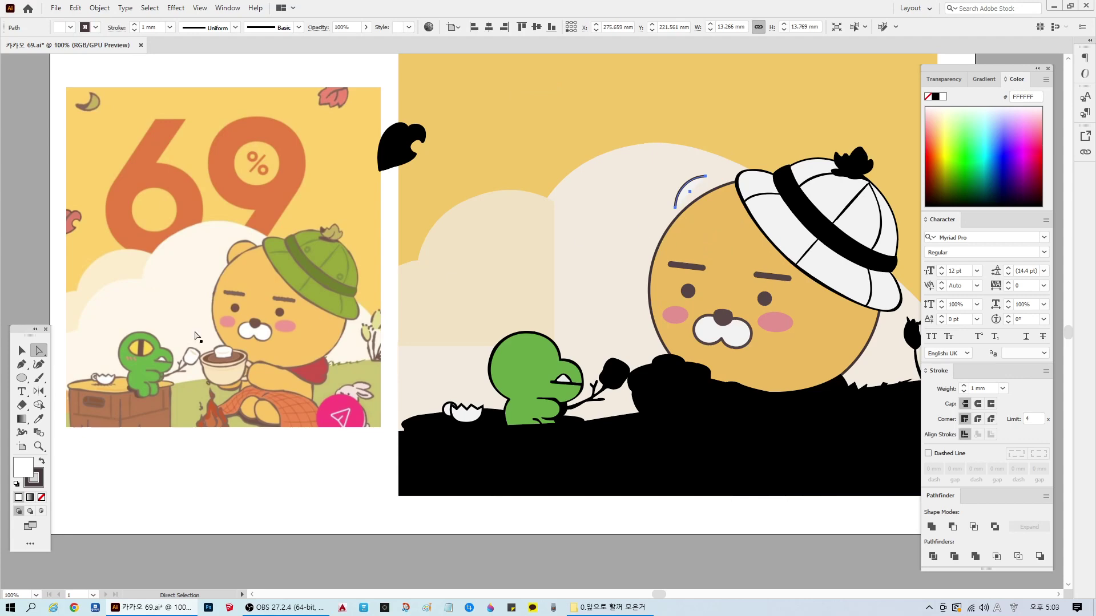
Step: Extend the ear arc with the Pen tool into a closed shape about 25 by 18 mm following the head's outline
left_click(22, 364)
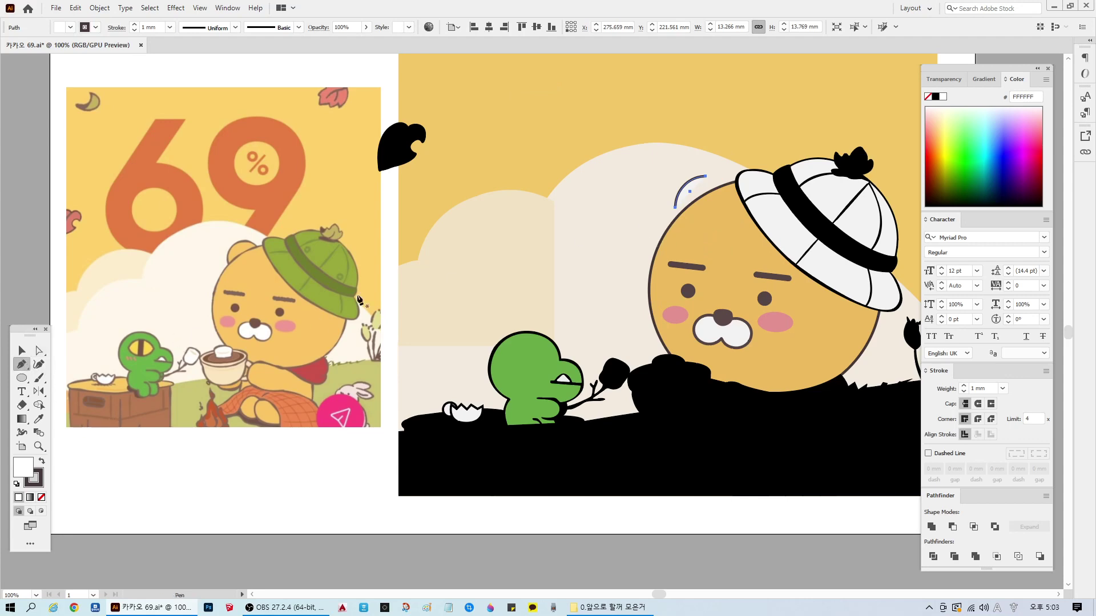
left_click(676, 209)
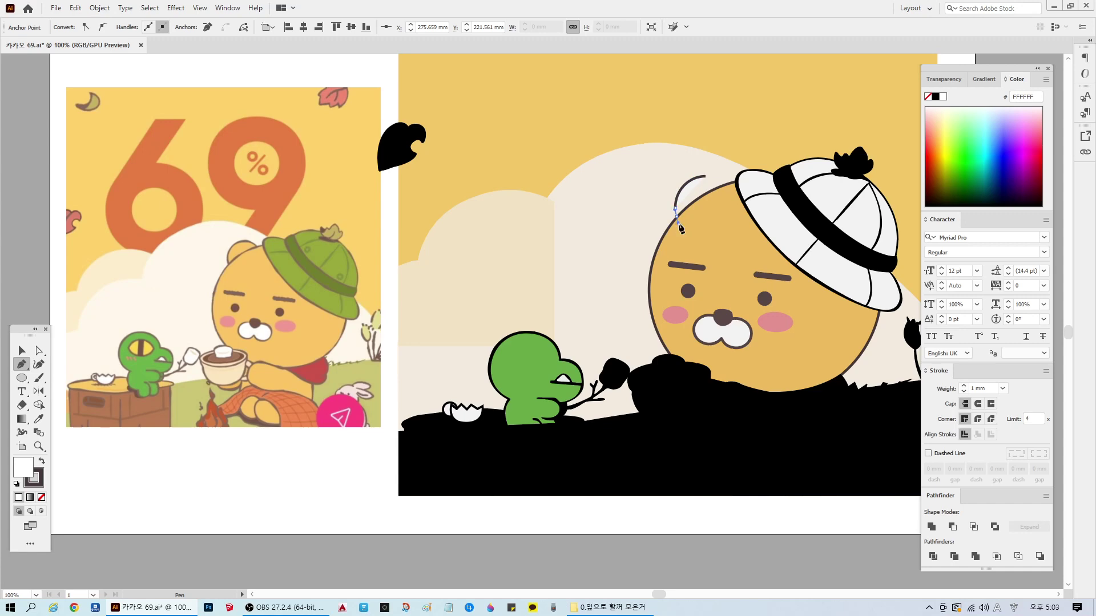
left_click_drag(677, 225, 679, 223)
left_click_drag(719, 186, 742, 181)
left_click_drag(691, 178, 691, 178)
left_click(286, 495, "ctrl")
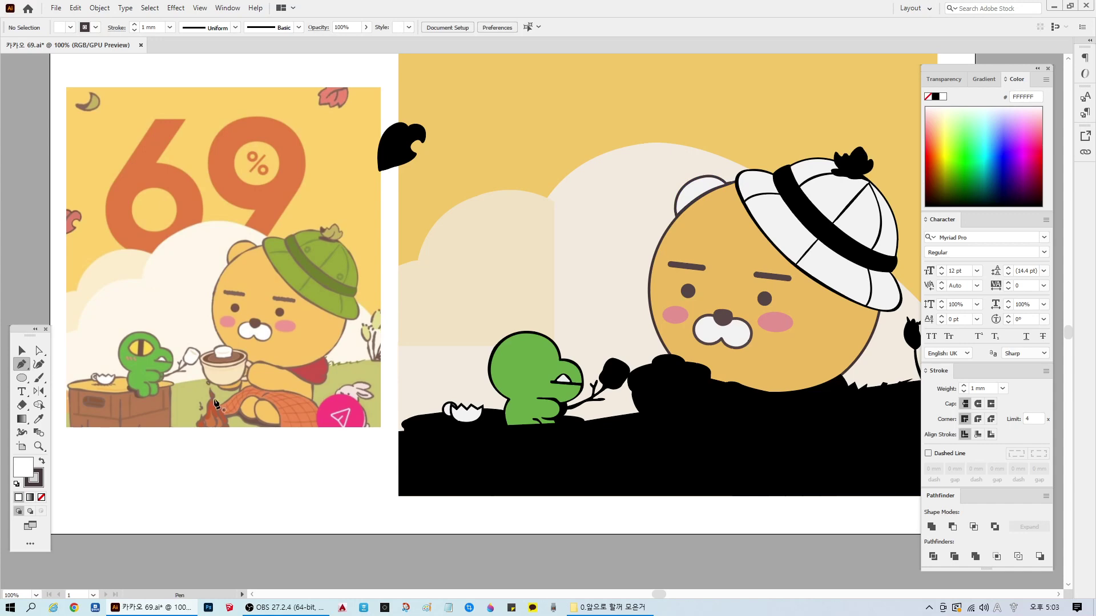
Step: Copy the head's fill hex and apply FBC563 as the fill of the bear's ear, then deselect it
left_click(23, 351)
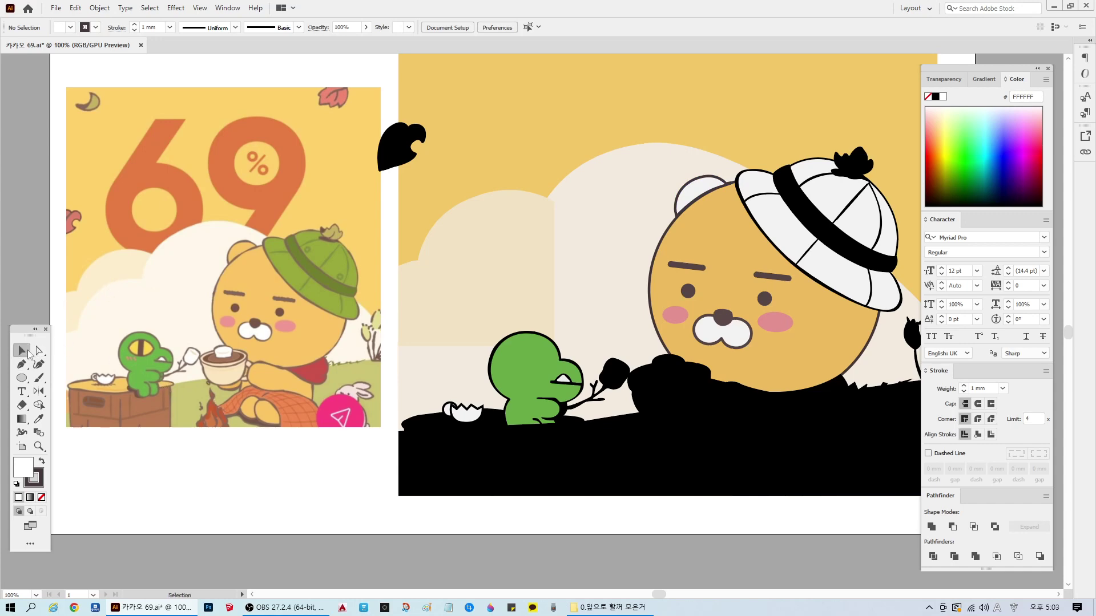
left_click(705, 198)
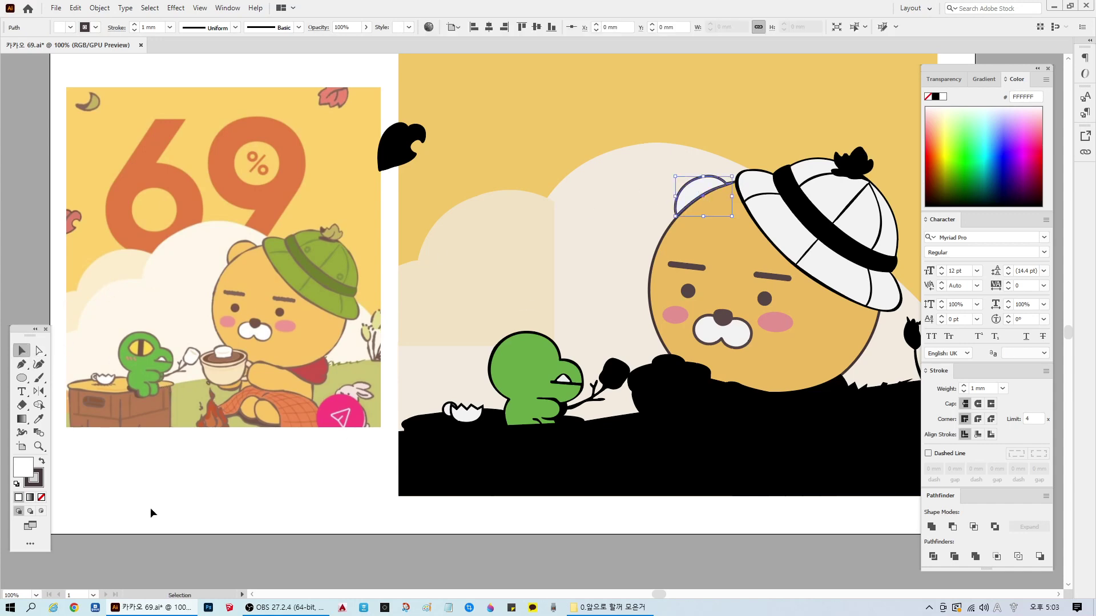
left_click(731, 276)
double_click(23, 468)
left_click(665, 232)
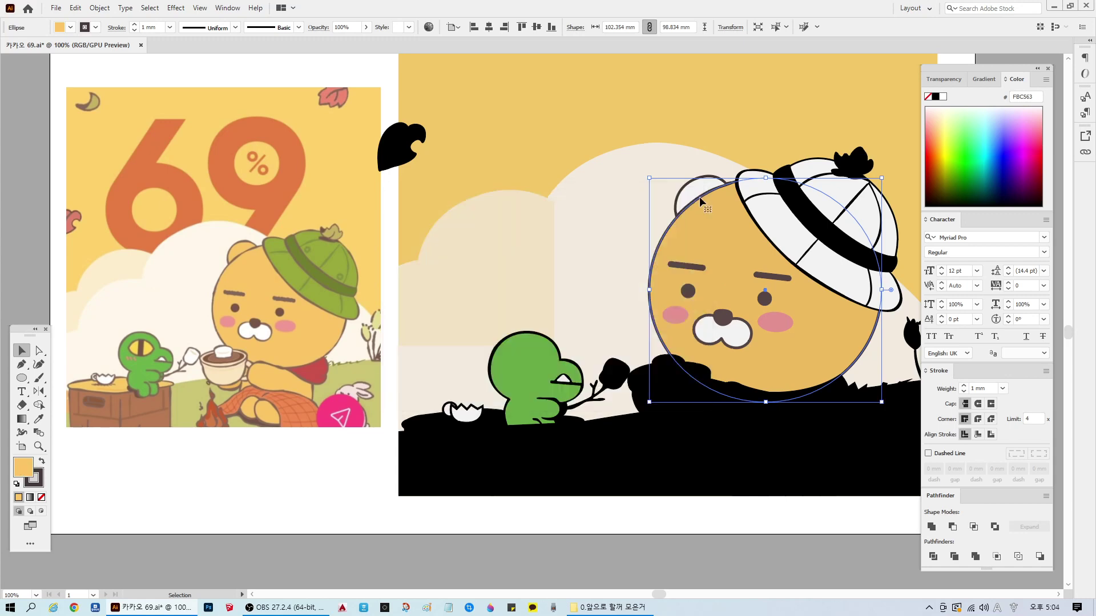
left_click(698, 194)
double_click(20, 469)
type("FBC563")
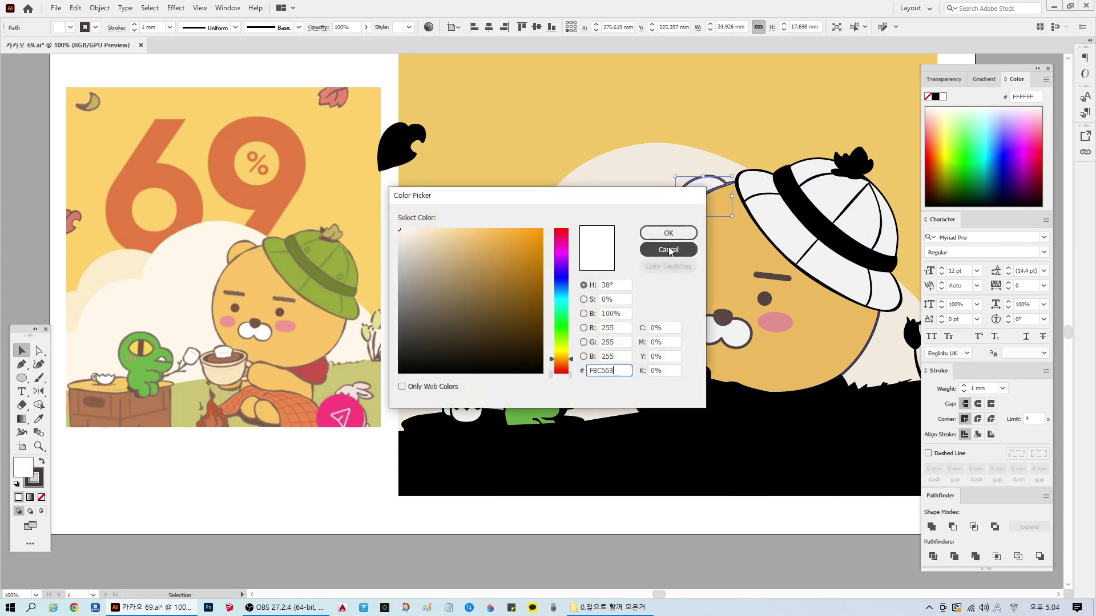
left_click(674, 237)
left_click(306, 485)
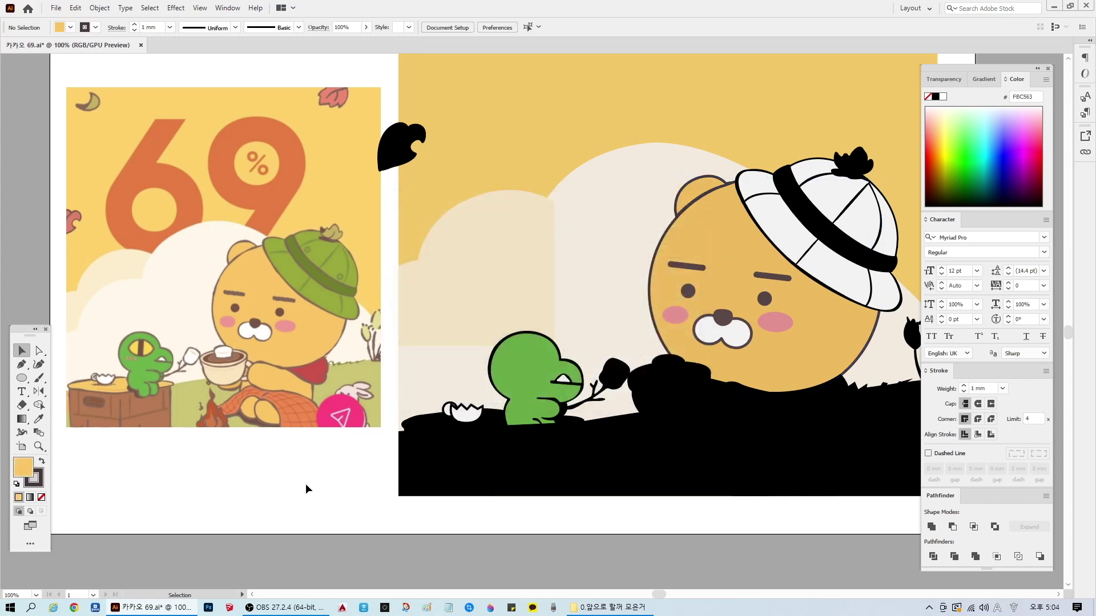
Step: Reshape the upper curve of the bear's ear into a rounder arc with Direct Selection, and deselect it
scroll(807, 235, "down", 1)
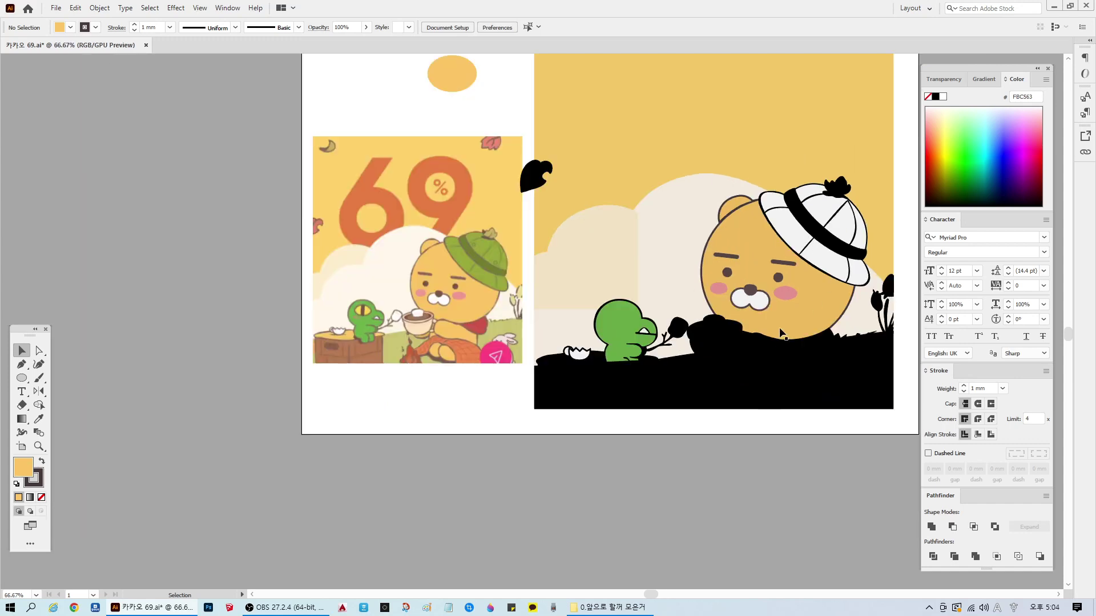
scroll(821, 359, "up", 1)
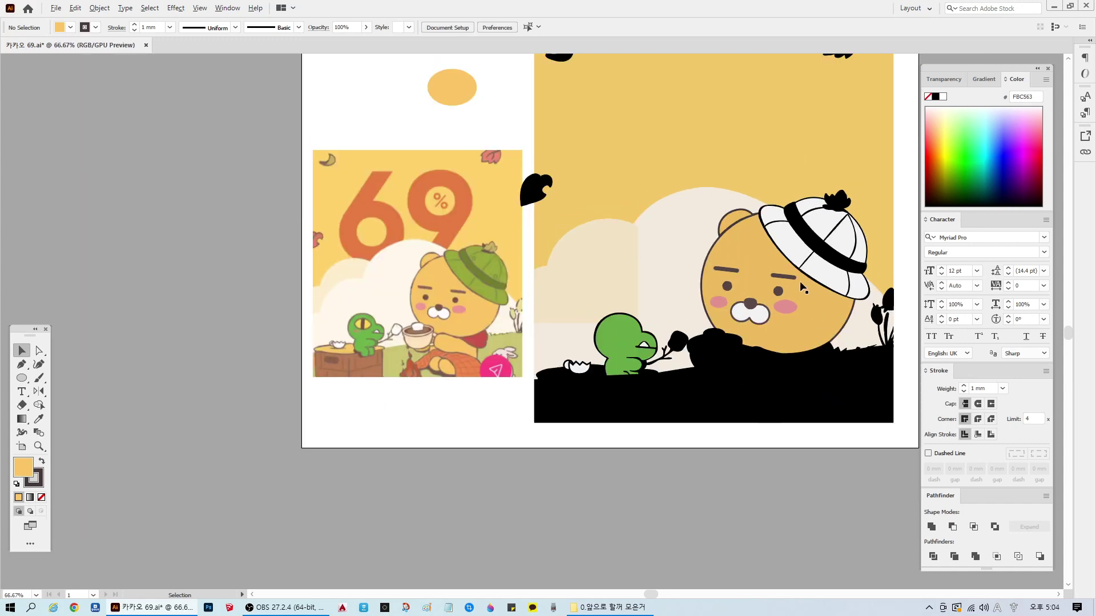
scroll(802, 284, "up", 1)
left_click(39, 351)
scroll(765, 137, "up", 1)
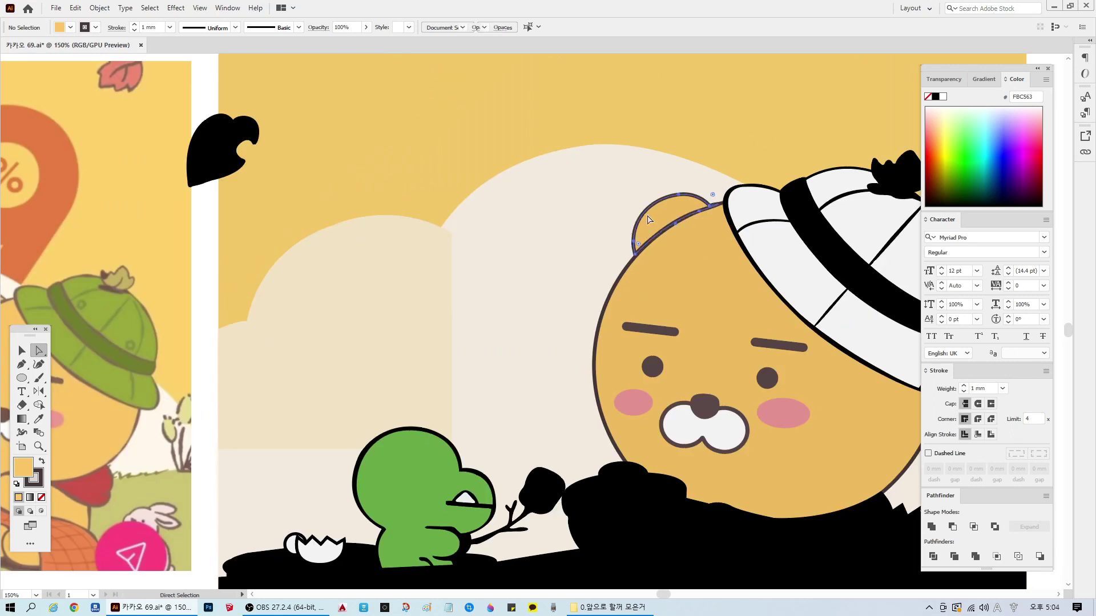
left_click(678, 201)
mouse_move(680, 194)
left_mouse_down()
mouse_move(695, 187)
mouse_move(666, 193)
left_mouse_up()
scroll(679, 288, "down", 2)
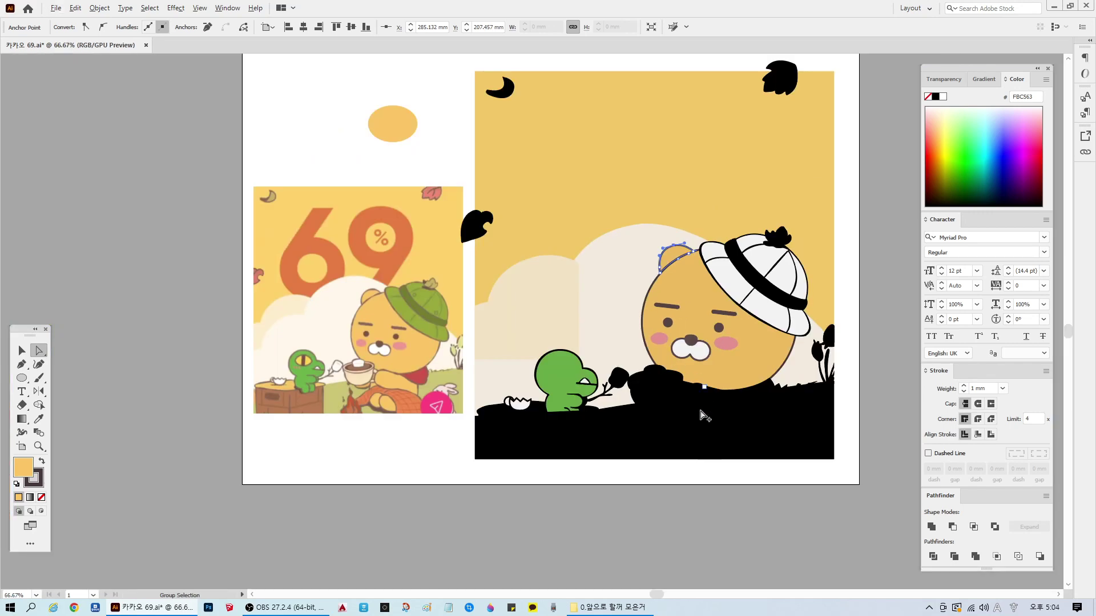
left_click(406, 470)
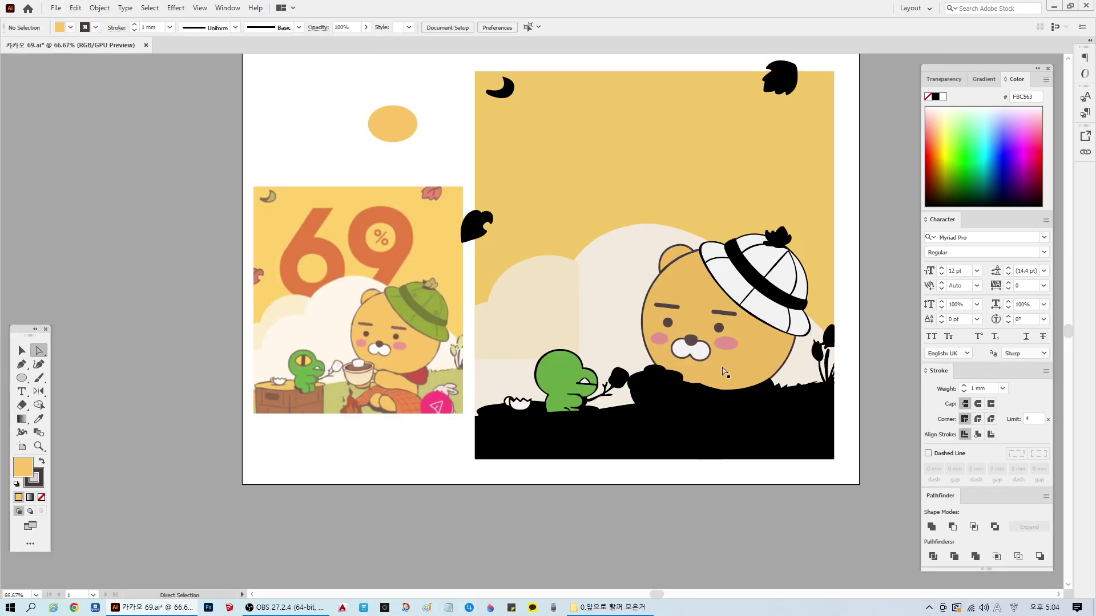
Step: Save the document and select the black outline shape of the green frog
scroll(650, 433, "up", 1)
left_click(22, 351)
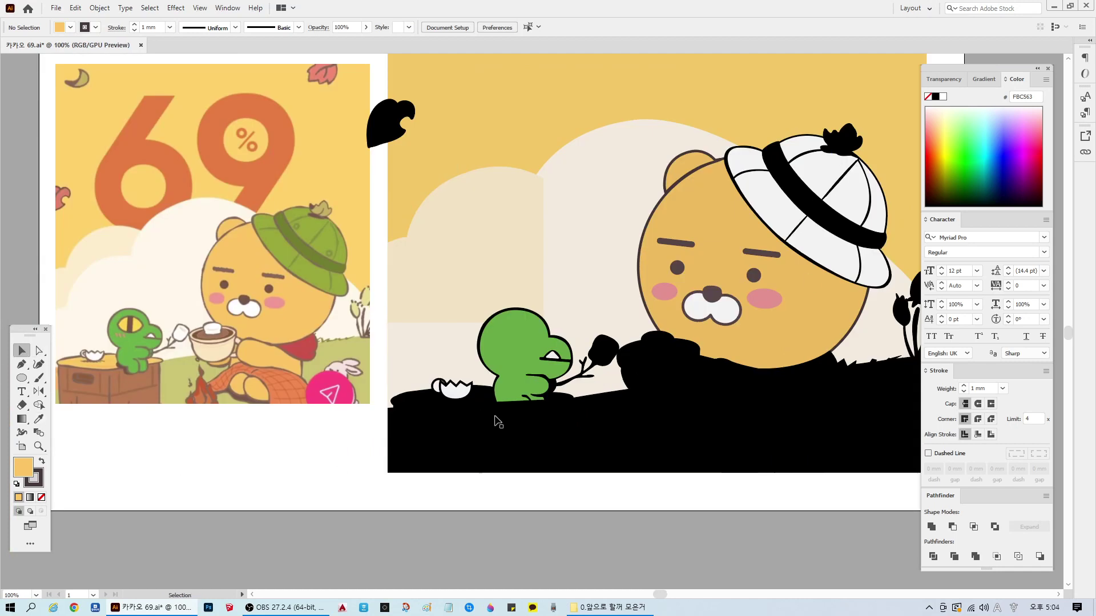
key("ctrl+s")
left_click(513, 316)
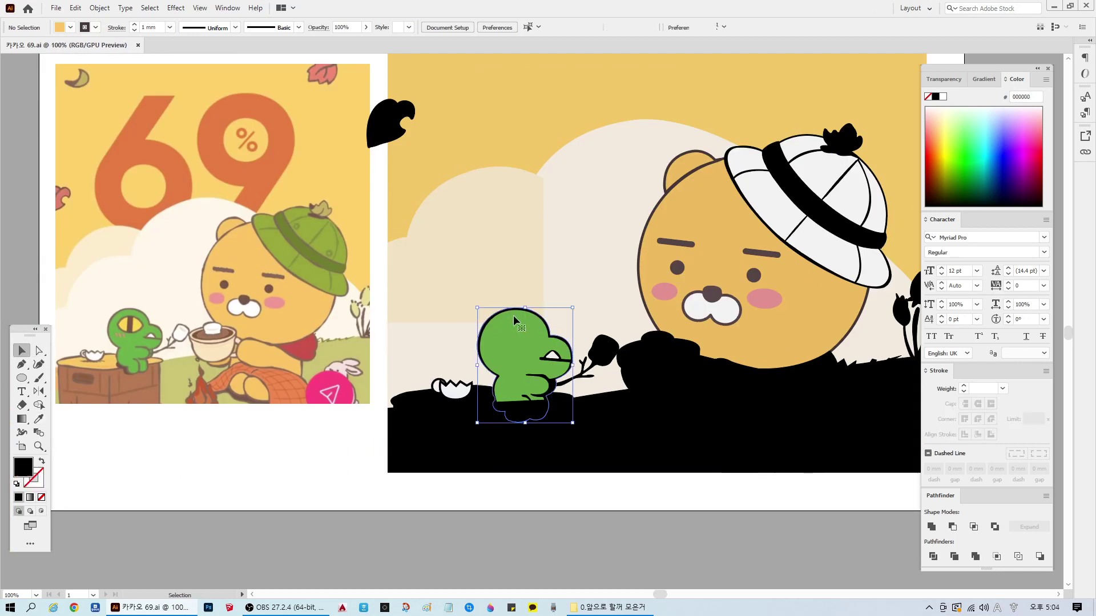
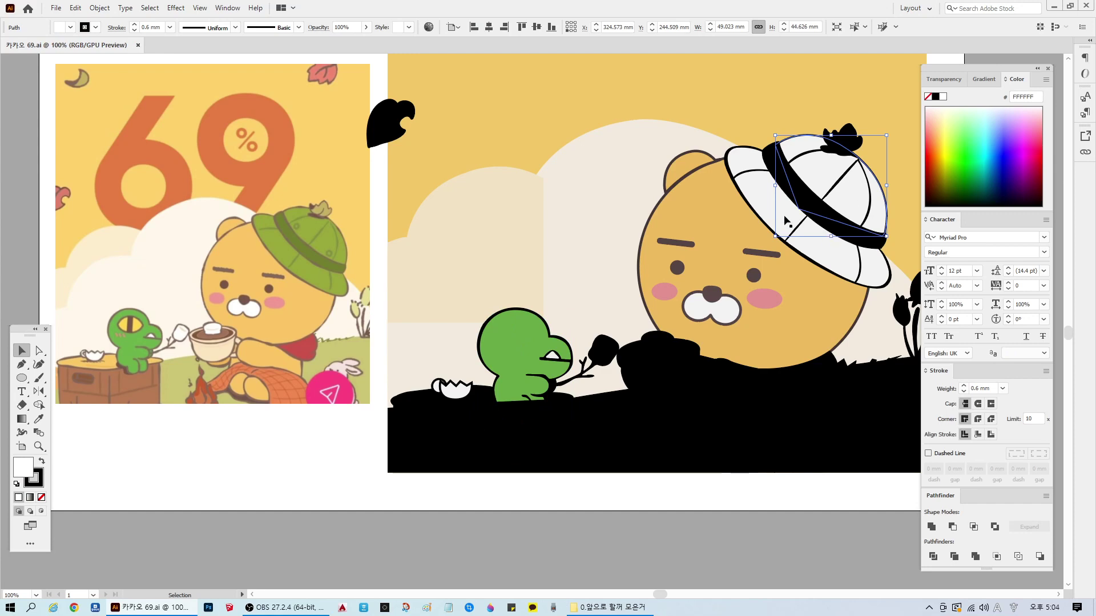
Step: Fill the hat's crown with the green sampled from the reference hat, lightened to A5AF41
left_click(38, 419)
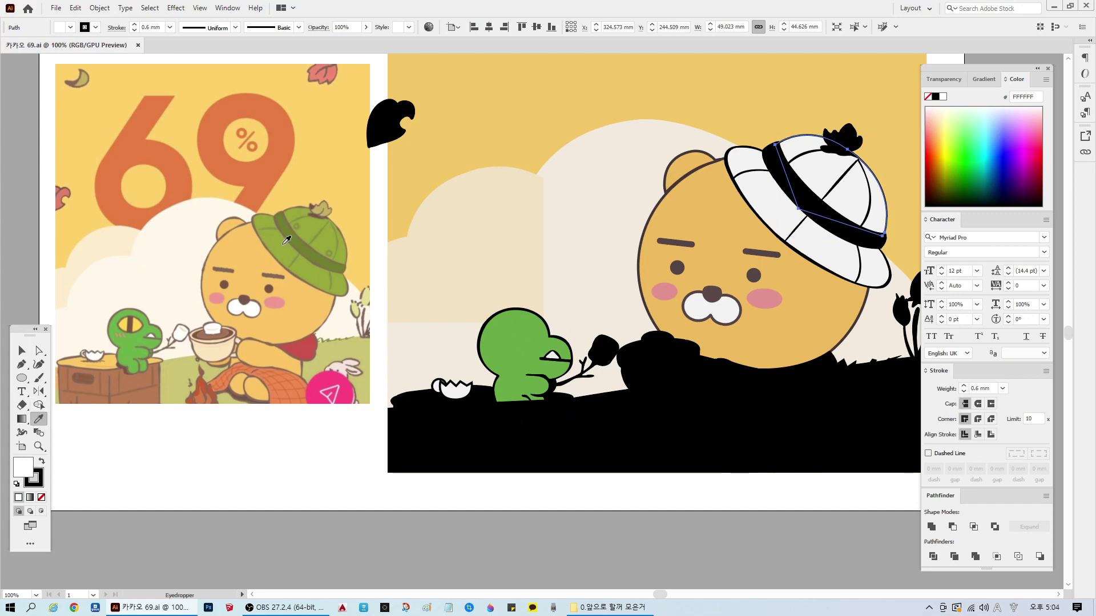
left_click(314, 226)
key("ctrl+z")
left_click(312, 227)
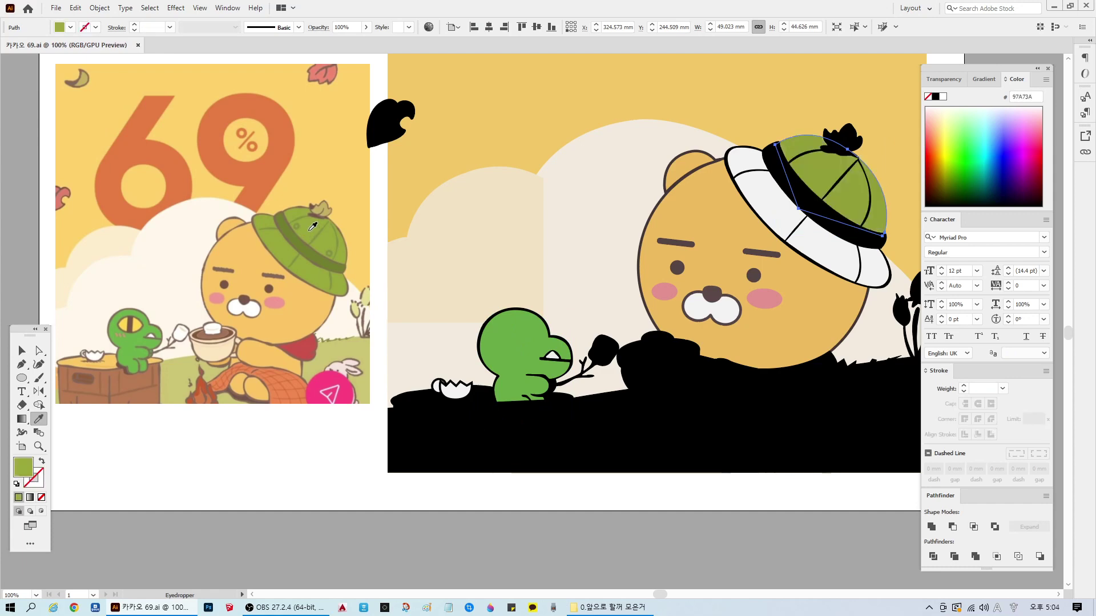
double_click(23, 466)
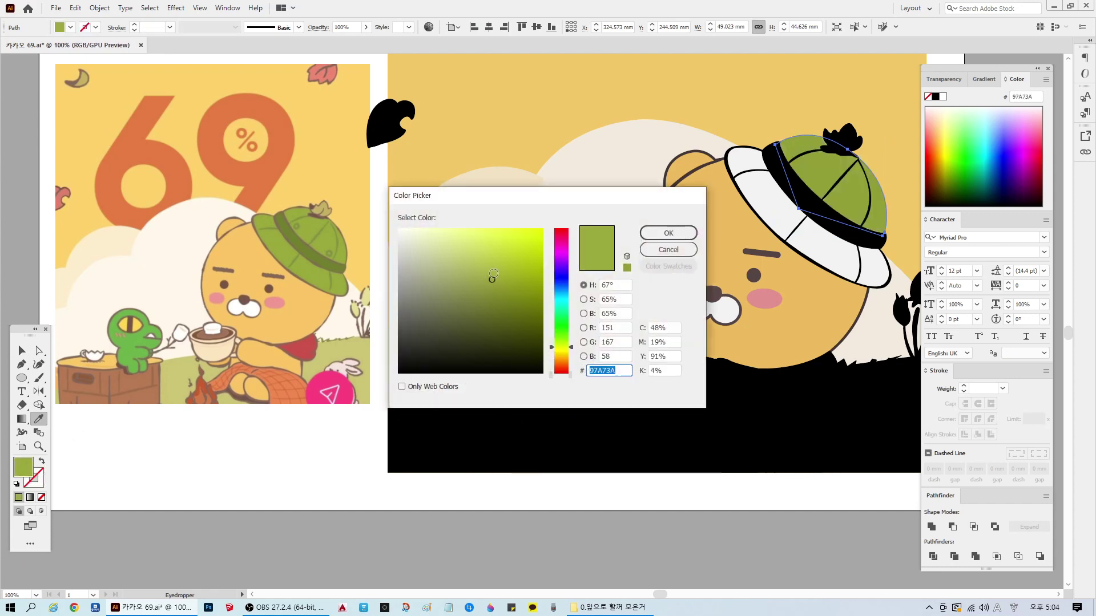
left_click(489, 271)
left_click(668, 233)
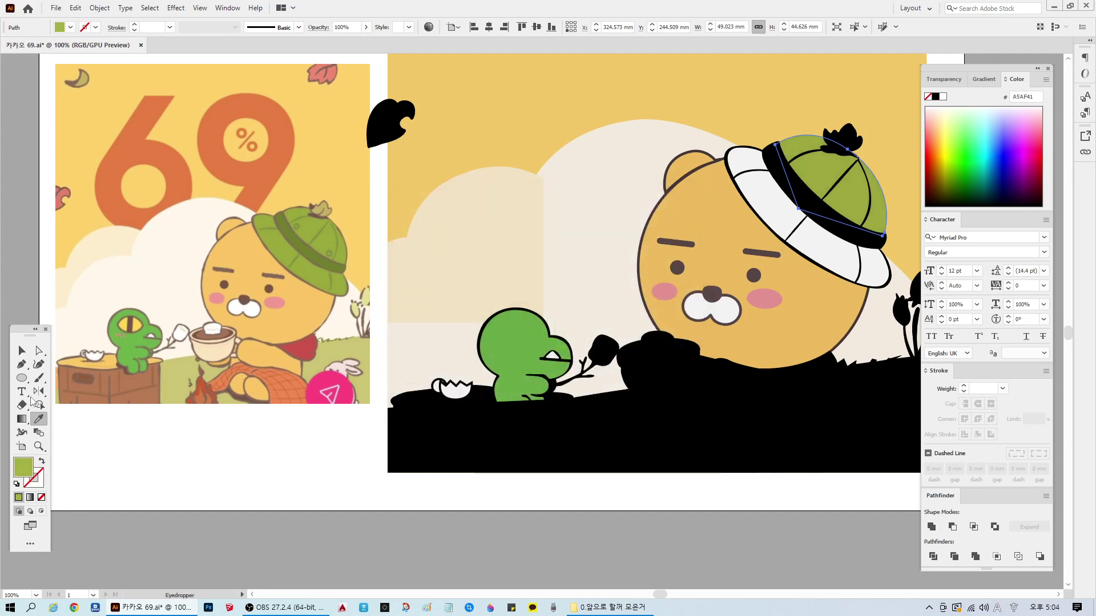
Step: Copy the crown's fill hex A5AF41 and apply it as the fill of the hat's brim, then deselect it
left_click(22, 349)
double_click(23, 463)
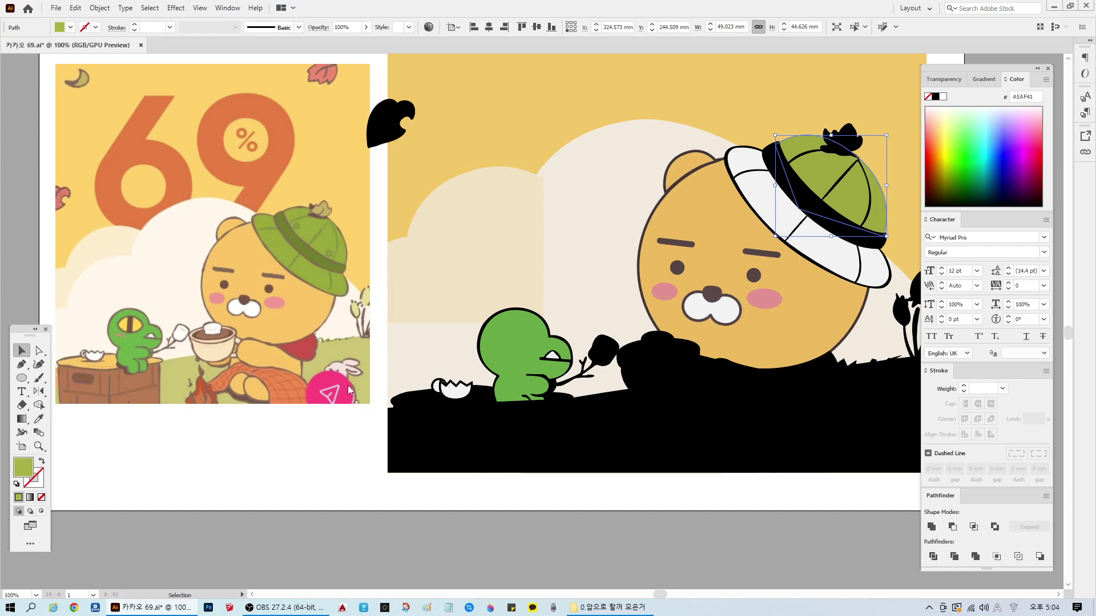
left_click(668, 251)
left_click(763, 215)
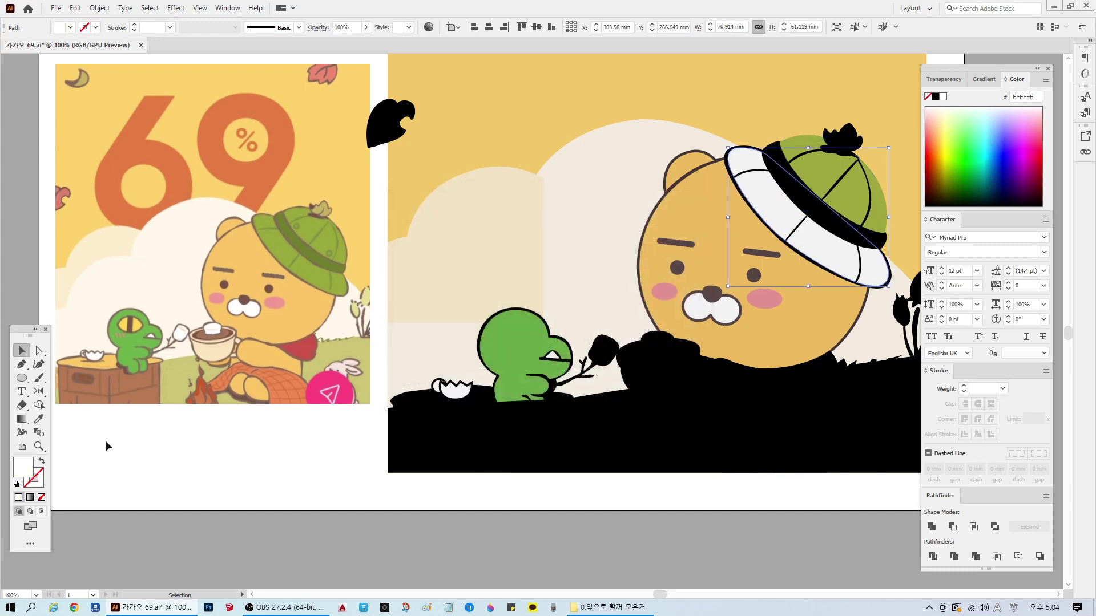
double_click(25, 469)
type("A5AF41")
left_click(672, 234)
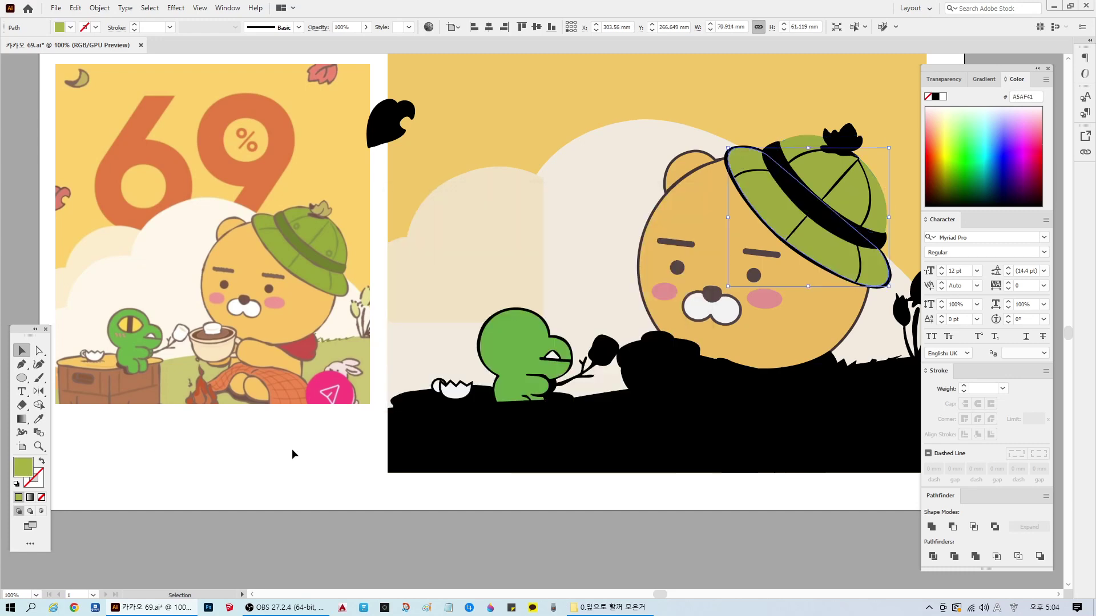
left_click(291, 455)
Step: Fill the hat's band with the dark green sampled from the reference hat and darken it to 677226
left_click(786, 181)
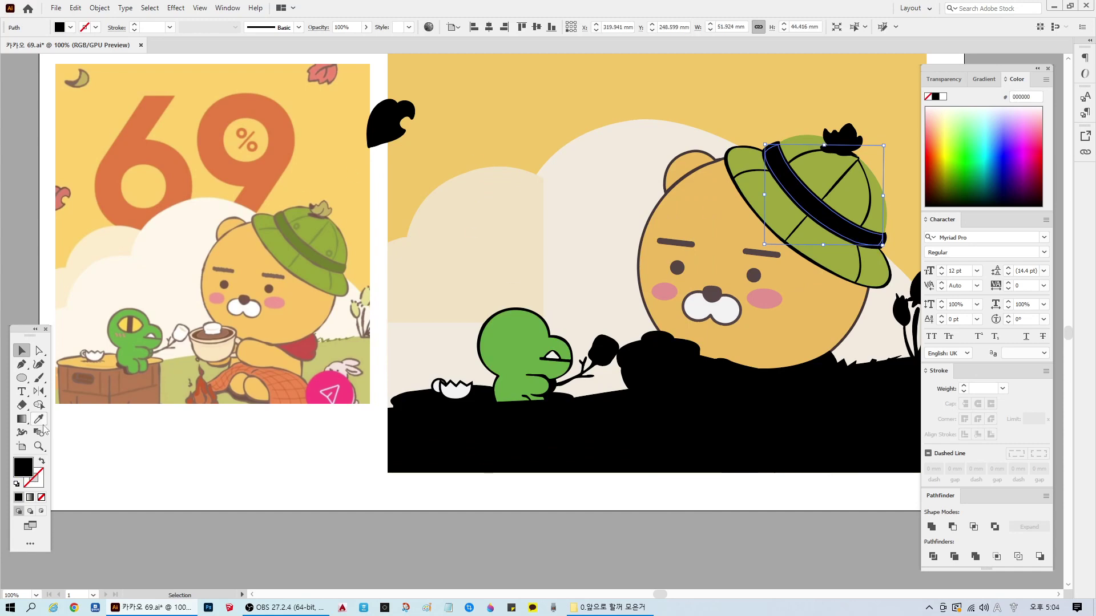
left_click(39, 418)
left_click(298, 234)
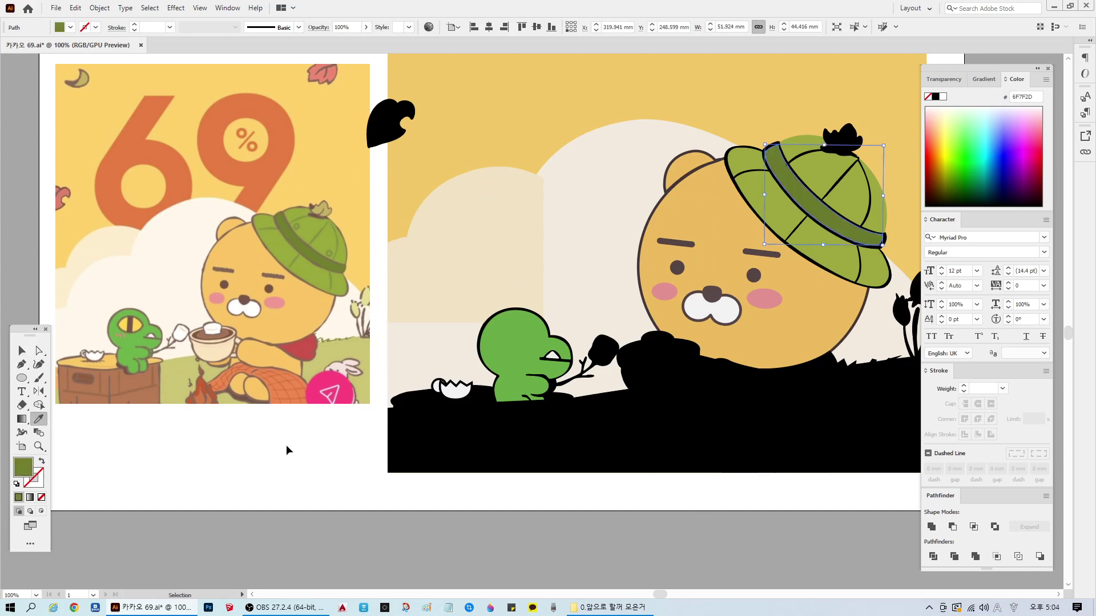
key("ctrl+shift+a")
left_click(22, 350)
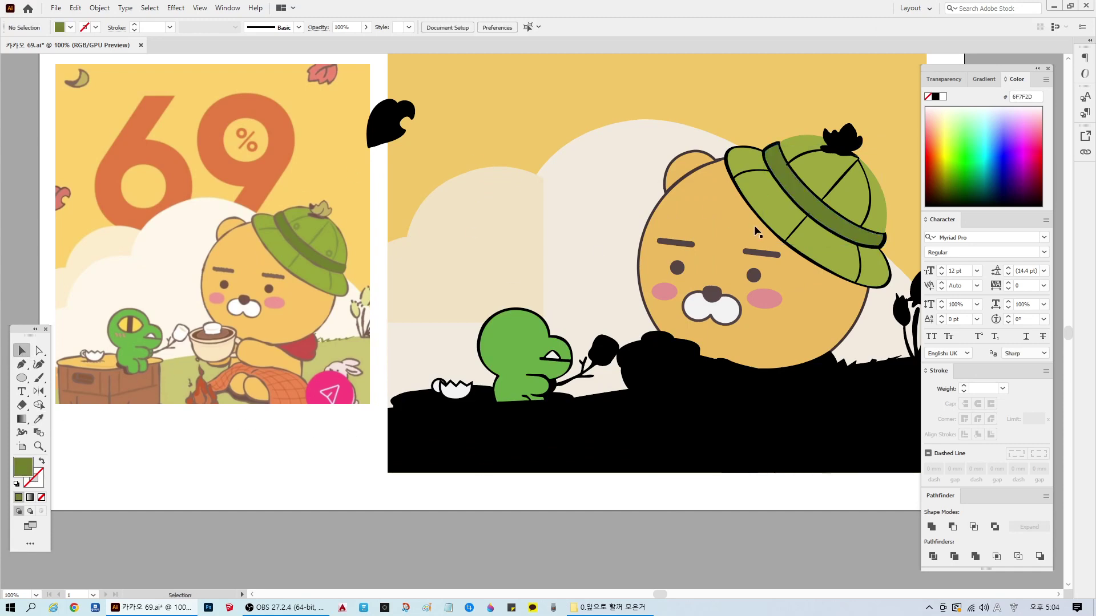
left_click(813, 200)
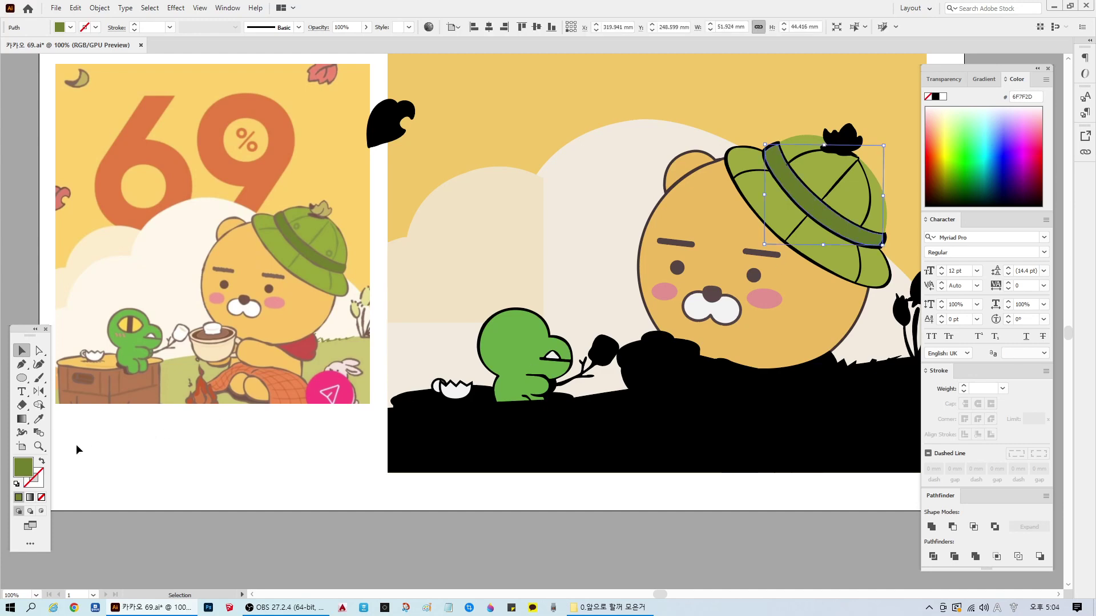
double_click(23, 468)
left_click(495, 309)
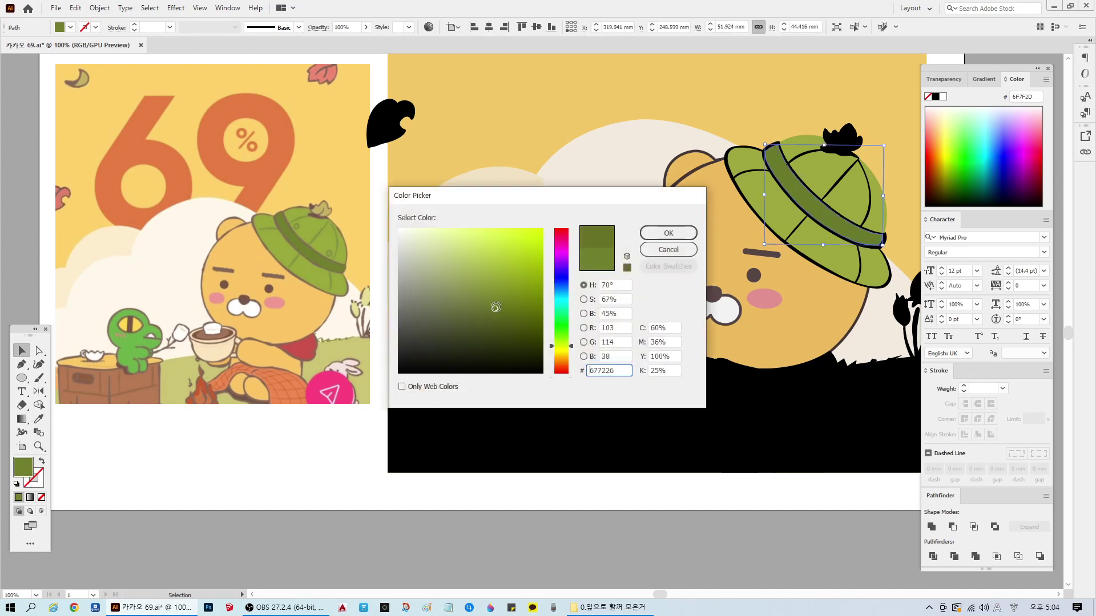
left_click(668, 233)
left_click(282, 442)
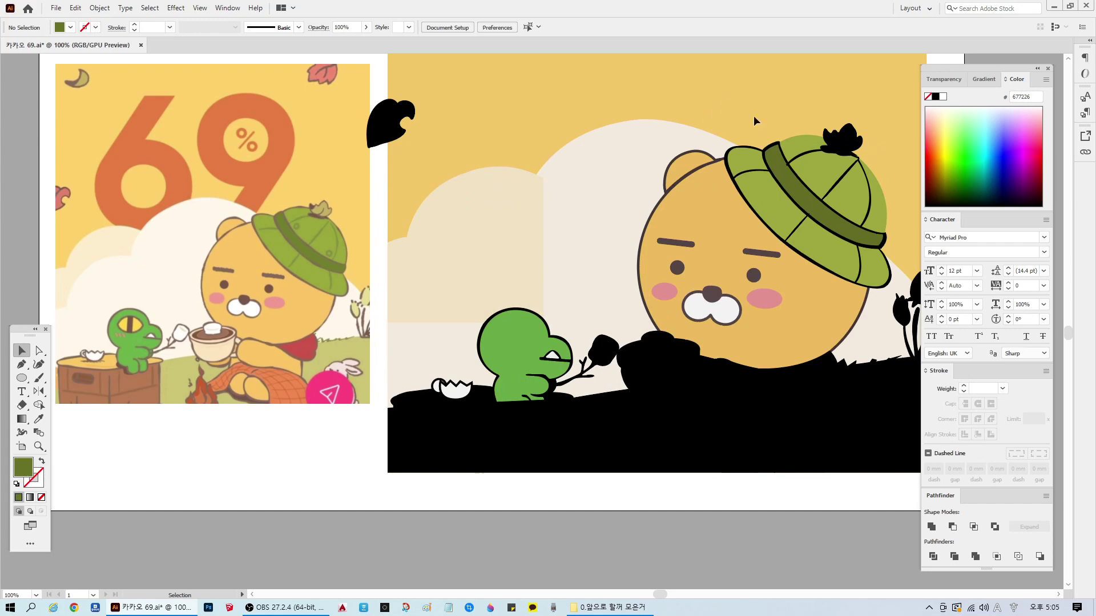
Step: Select the seam lines on the hat's brim and fill them with 828F3F sampled from the reference hat
left_click(801, 225)
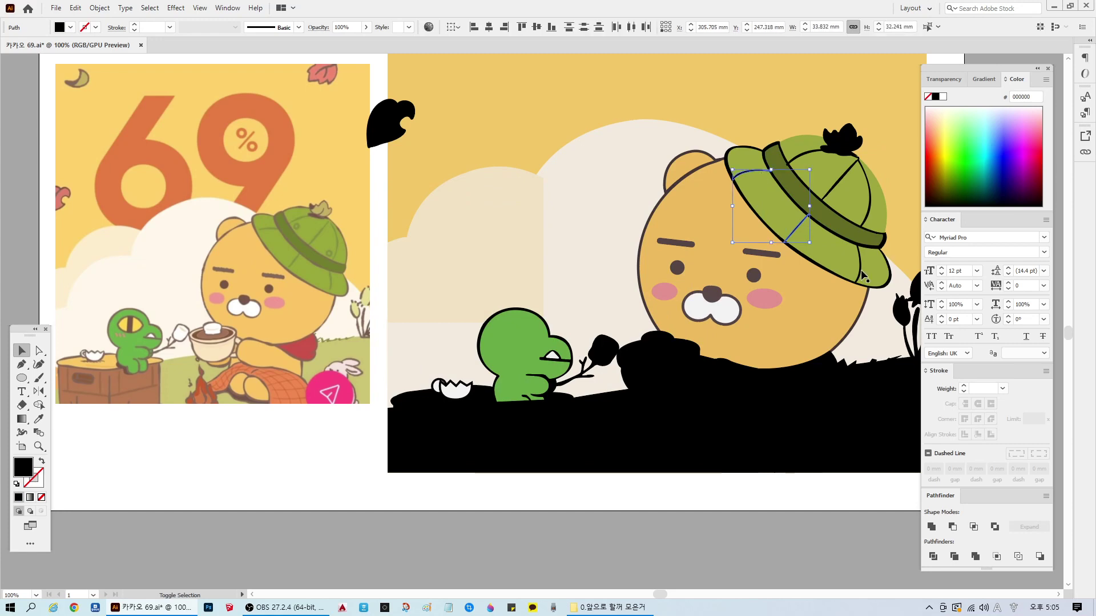
left_click(862, 275, "shift")
left_click(38, 419)
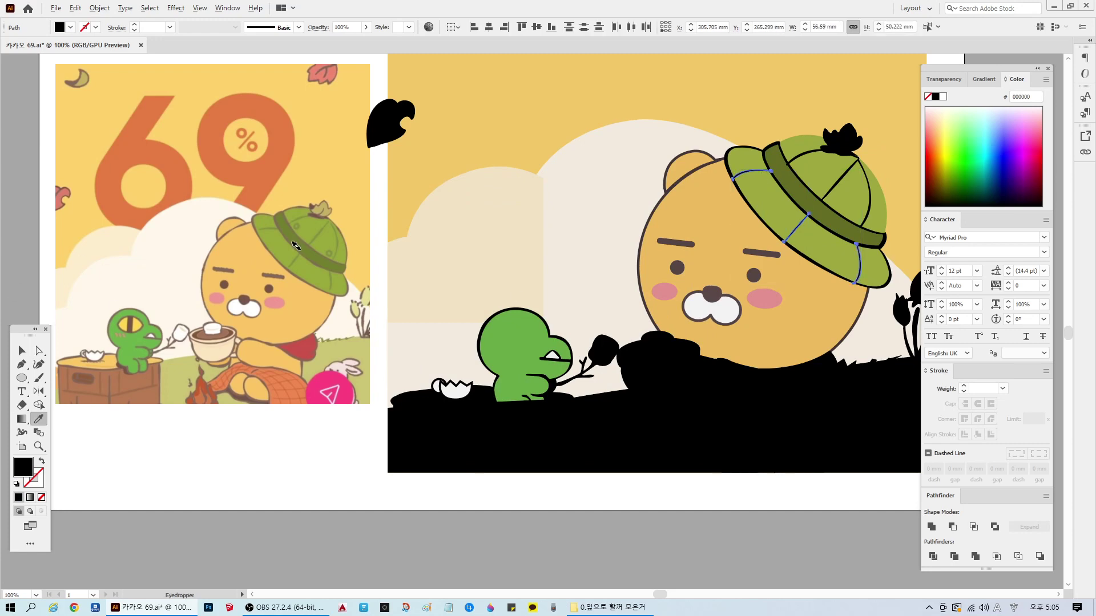
scroll(299, 249, "up", 1)
left_click(294, 263)
left_click(307, 274)
scroll(612, 368, "down", 2)
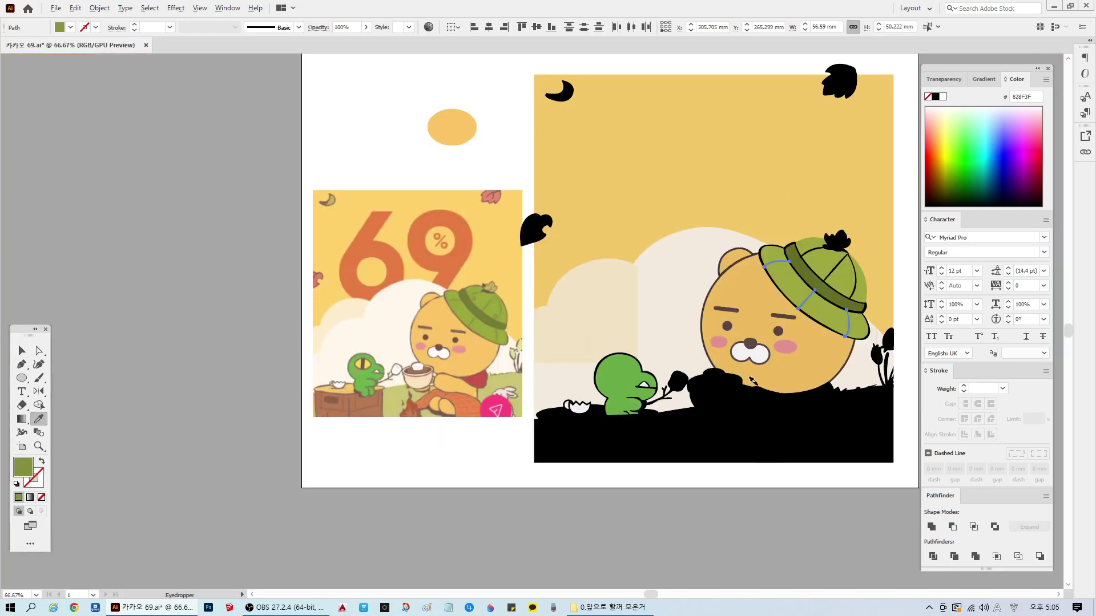
scroll(752, 381, "up", 1)
key("ctrl+shift+a")
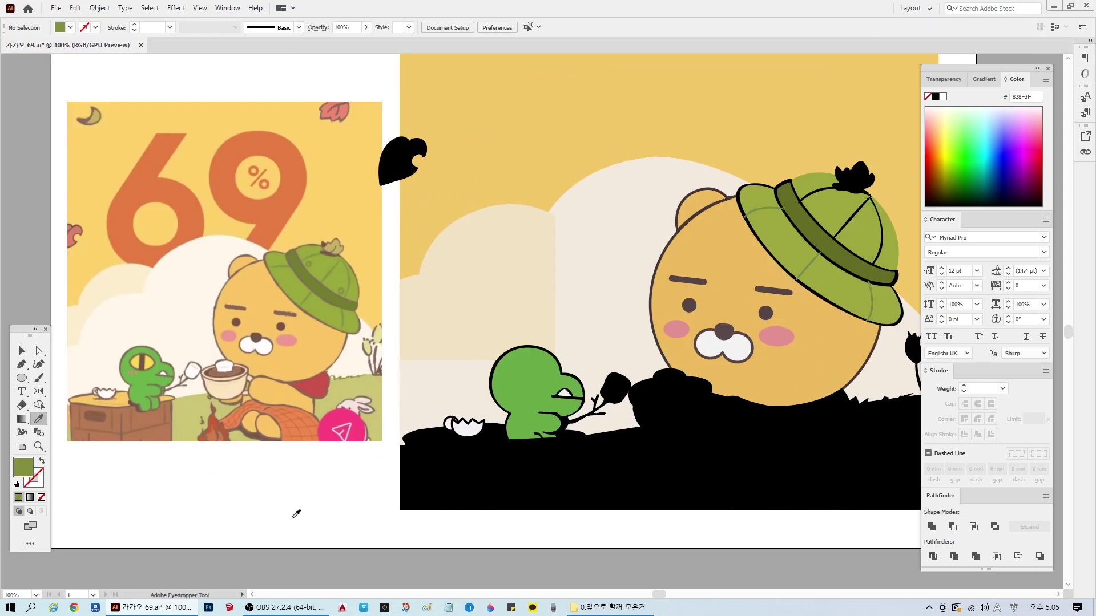
Step: Group the hat's dark green band with its black outline and bring the group to the front
left_click(24, 350)
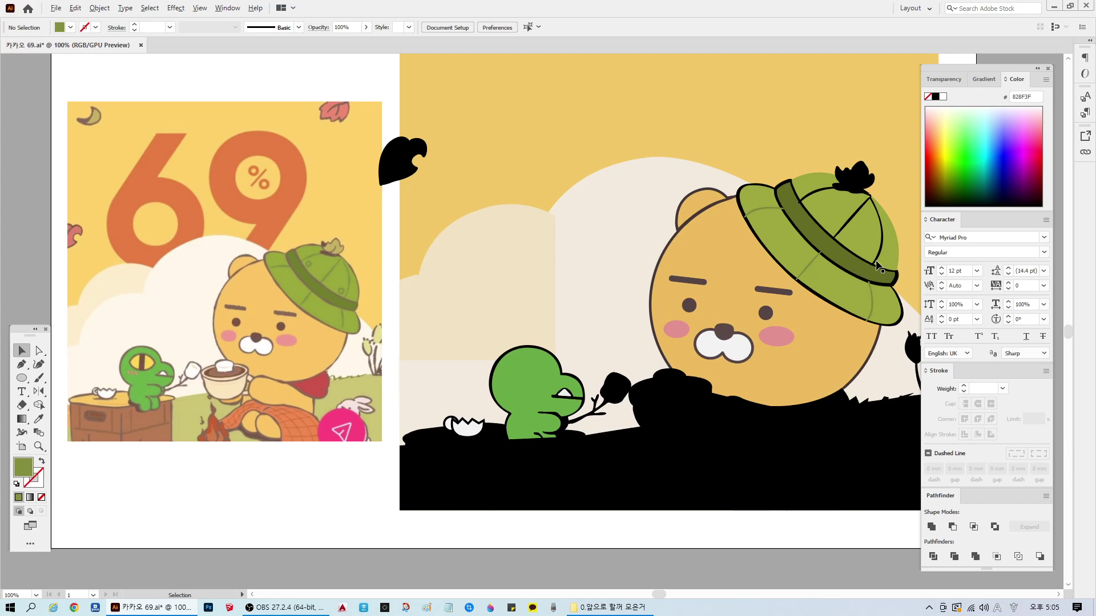
scroll(868, 263, "up", 1)
left_click(820, 256)
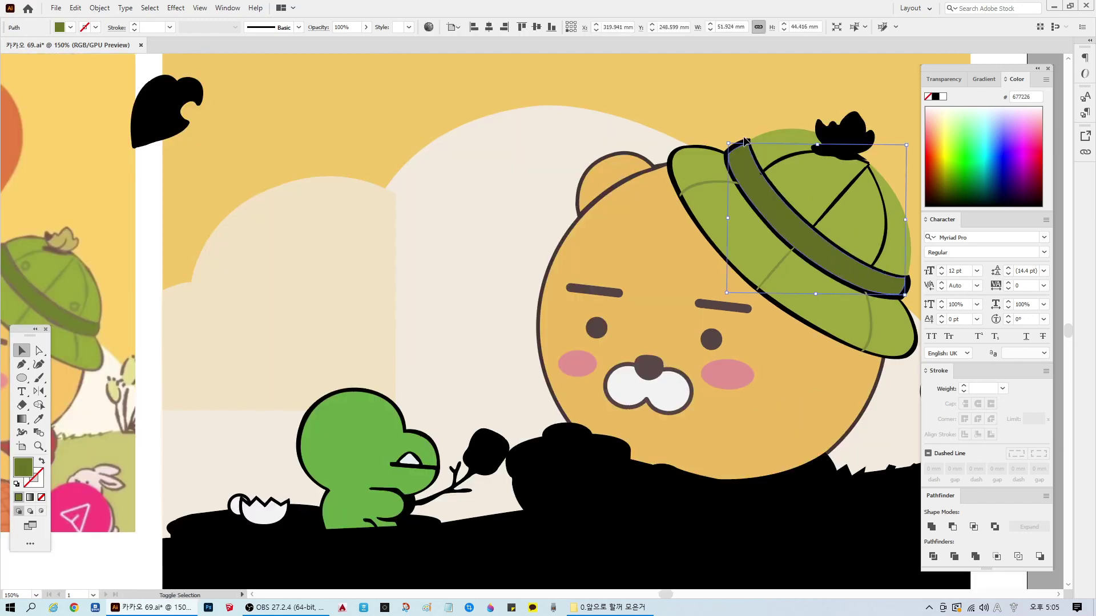
left_click(764, 176, "shift")
key("ctrl+g")
right_click(765, 180)
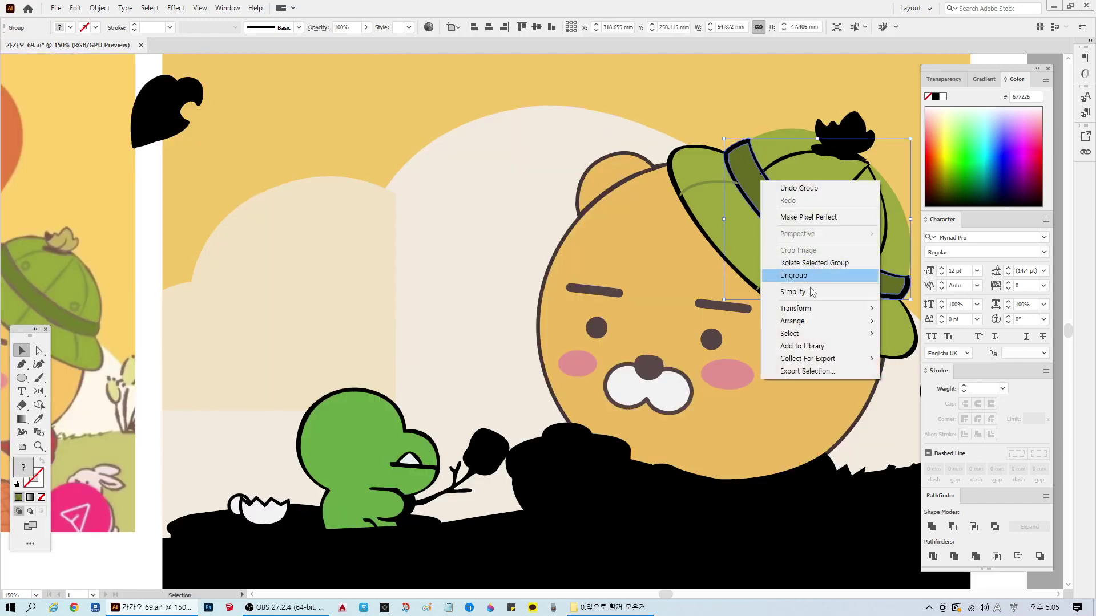
left_click(913, 319)
scroll(629, 331, "down", 1)
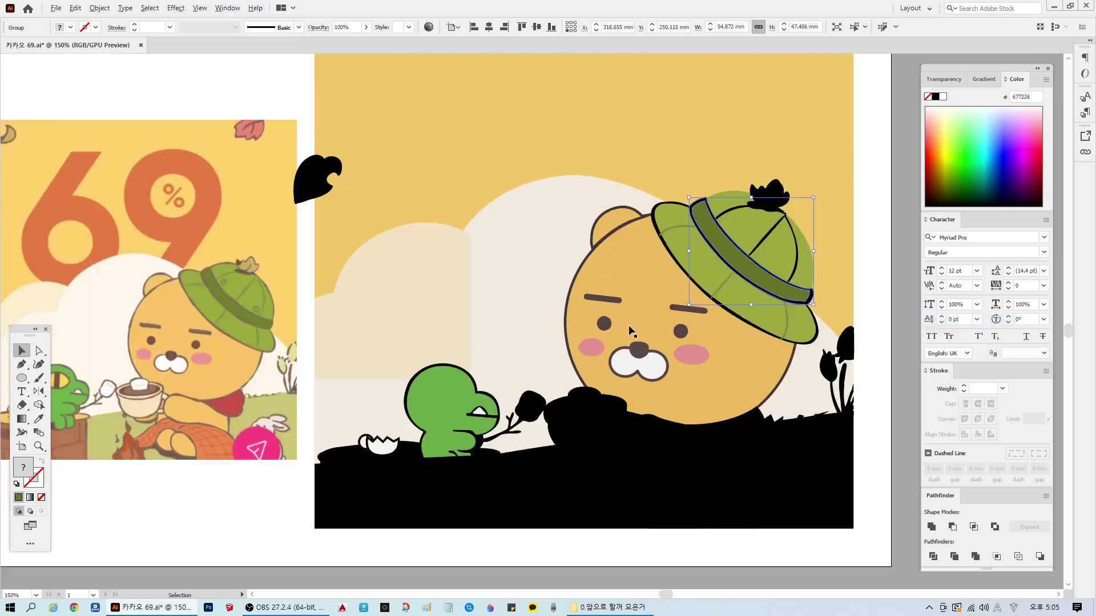
left_click(236, 506)
Step: Try to match the crown's grouped seam lines to the brim's seam colour with the Eyedropper
left_click(770, 236)
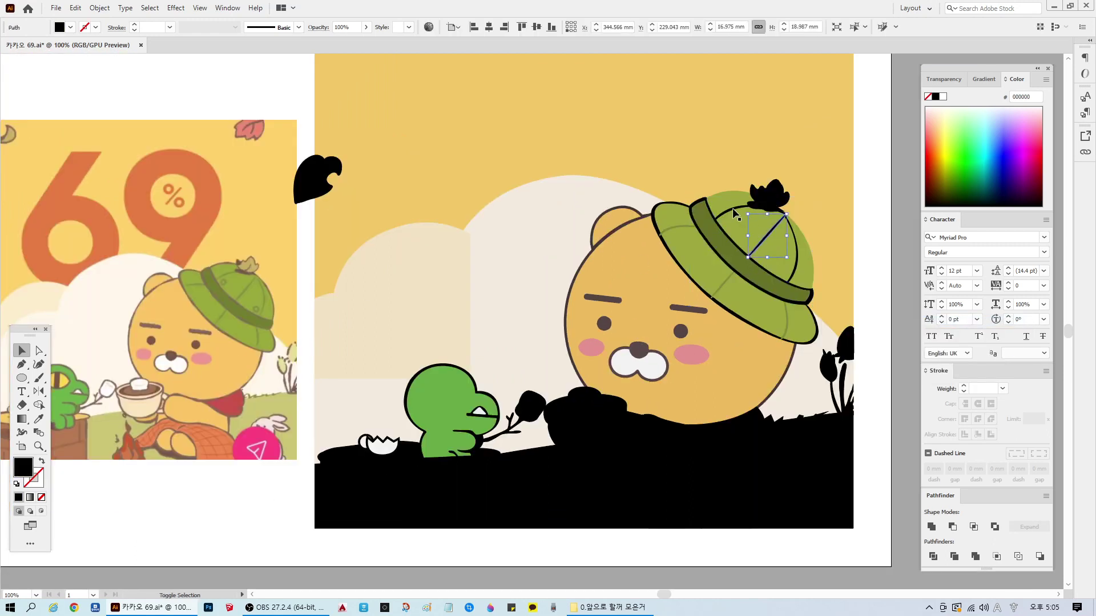
left_click(798, 251)
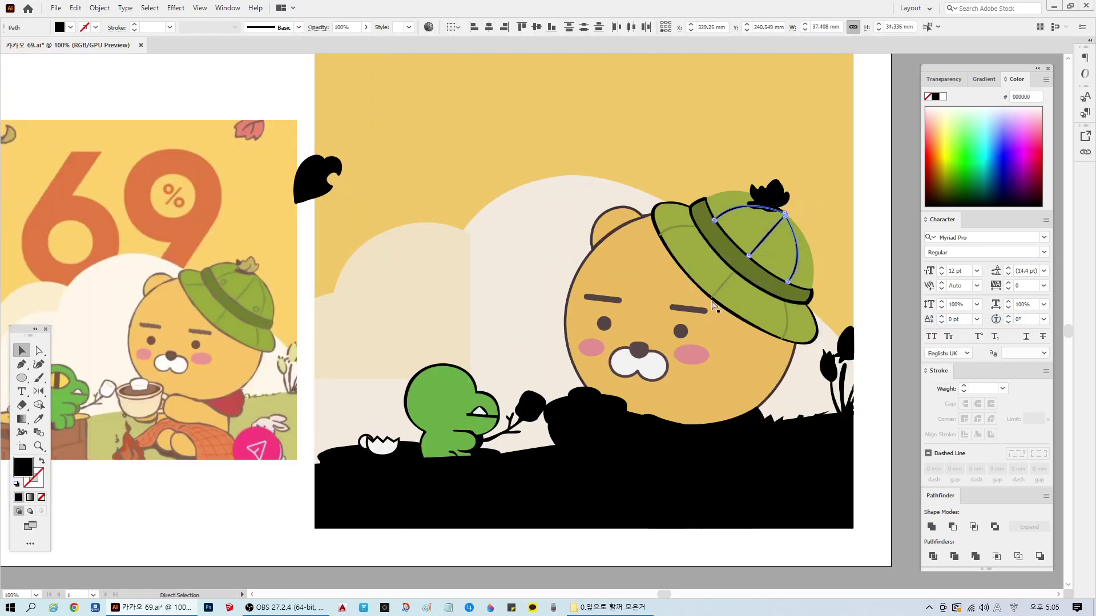
left_click(39, 418)
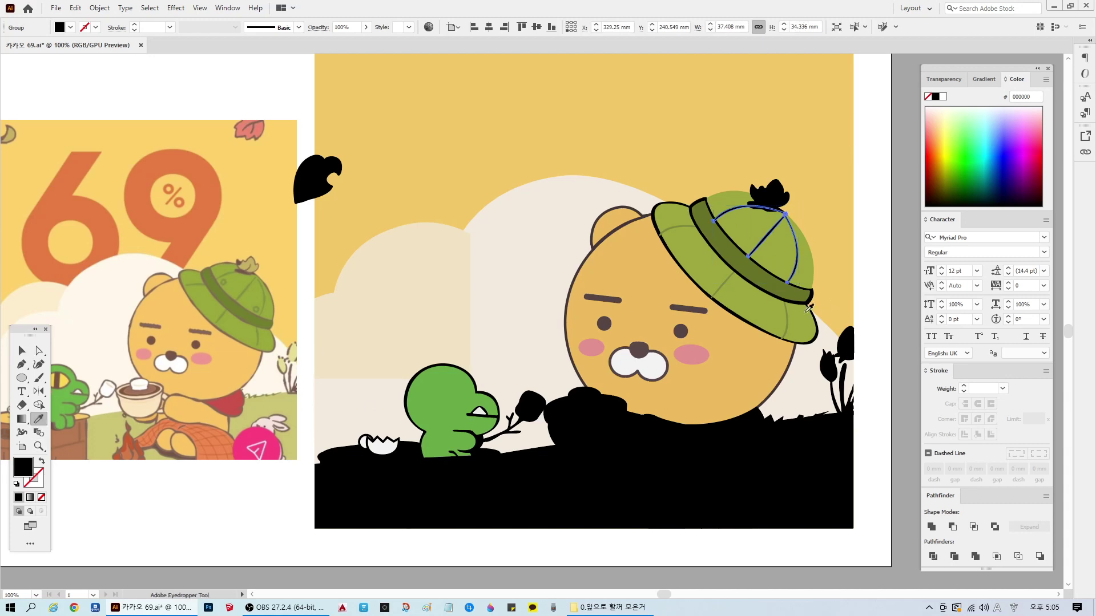
left_click(790, 314)
key("ctrl+shift+a")
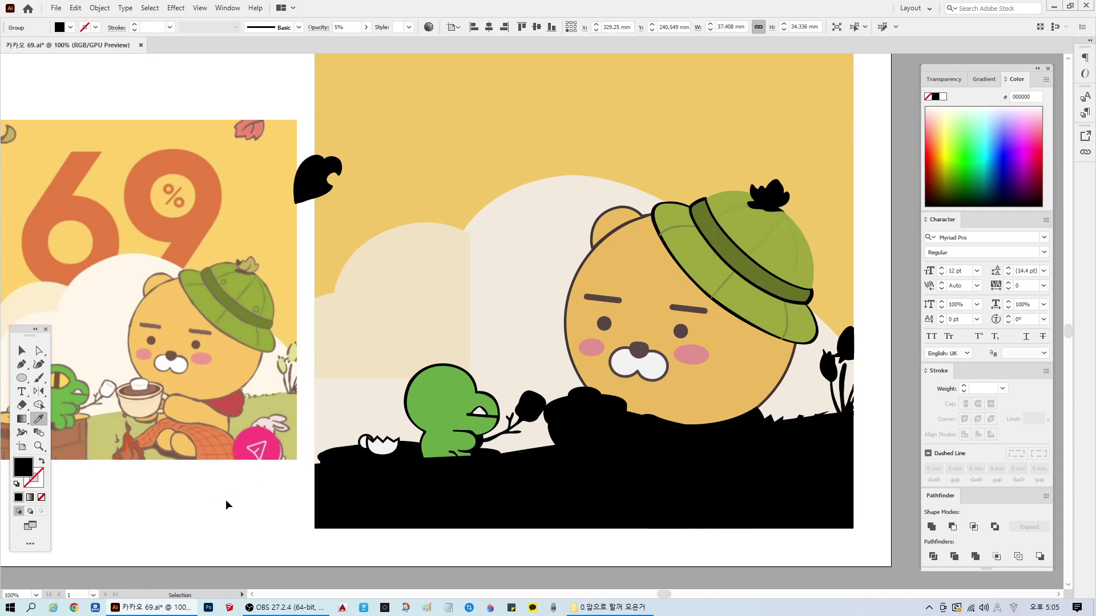
Step: Set the opacity of the crown's seam line group to 100%
left_click(22, 350)
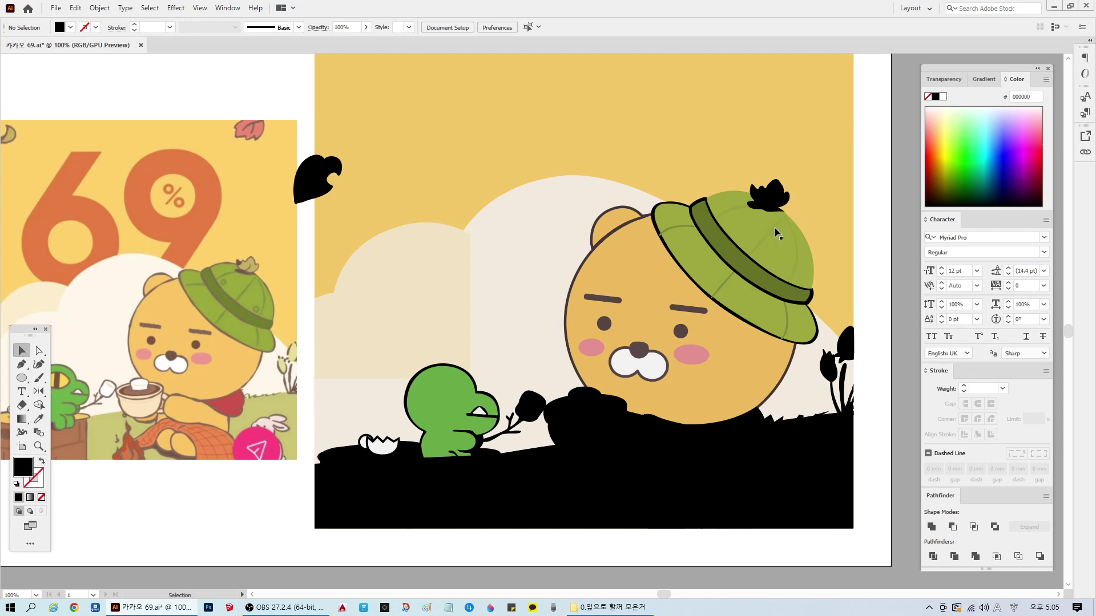
left_click(771, 232)
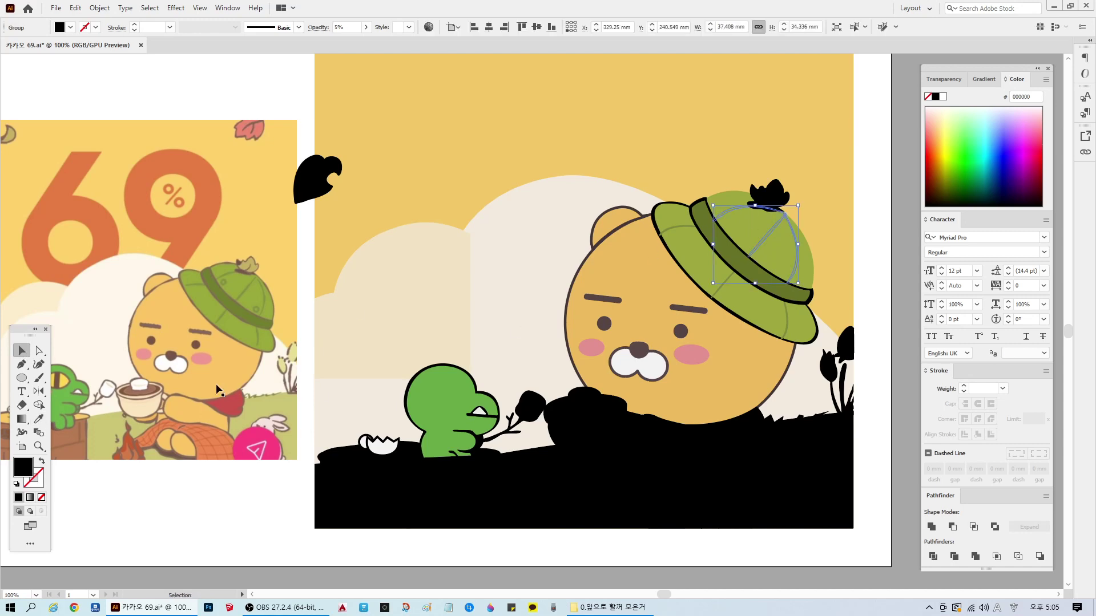
left_click(984, 80)
left_click(944, 80)
left_click(1016, 97)
type("100")
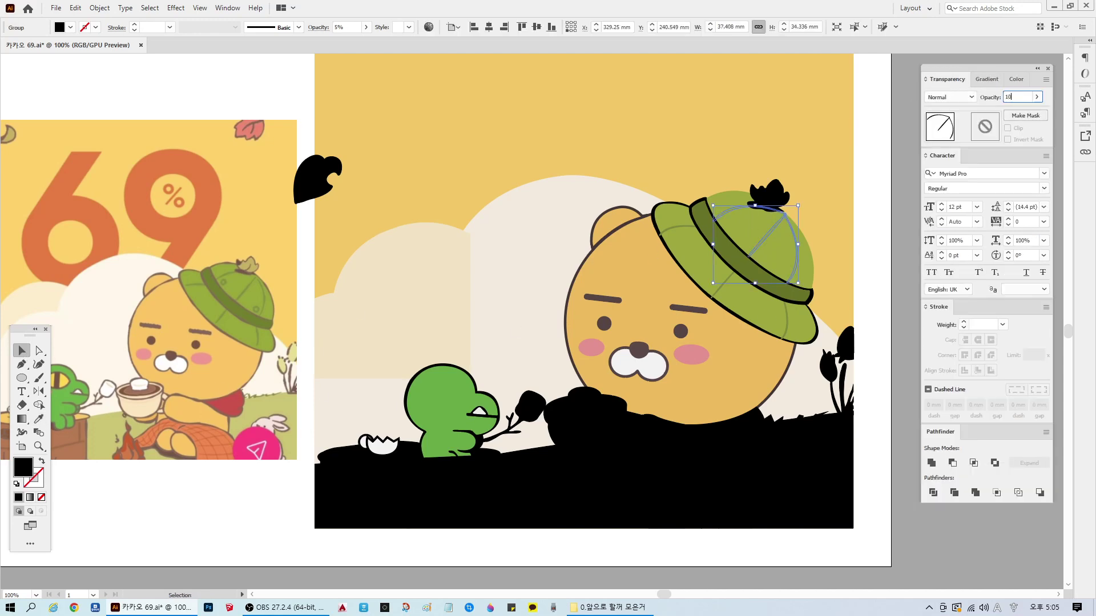
key("Return")
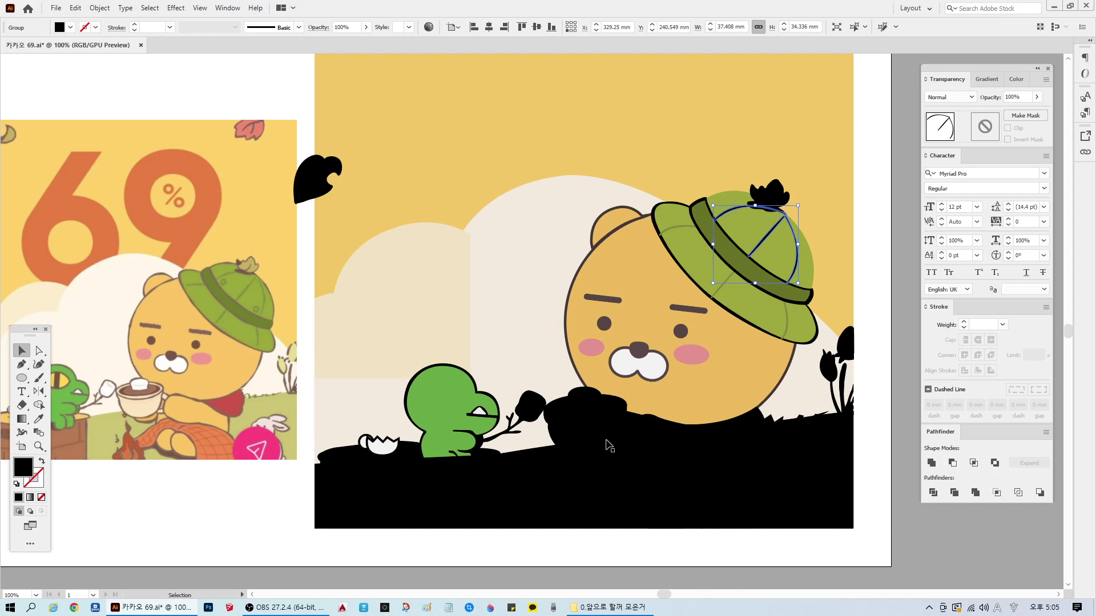
Step: Resample the brim's seam colour onto the crown's seam line group and restore the group's opacity to 100%
left_click(38, 418)
left_click(733, 275)
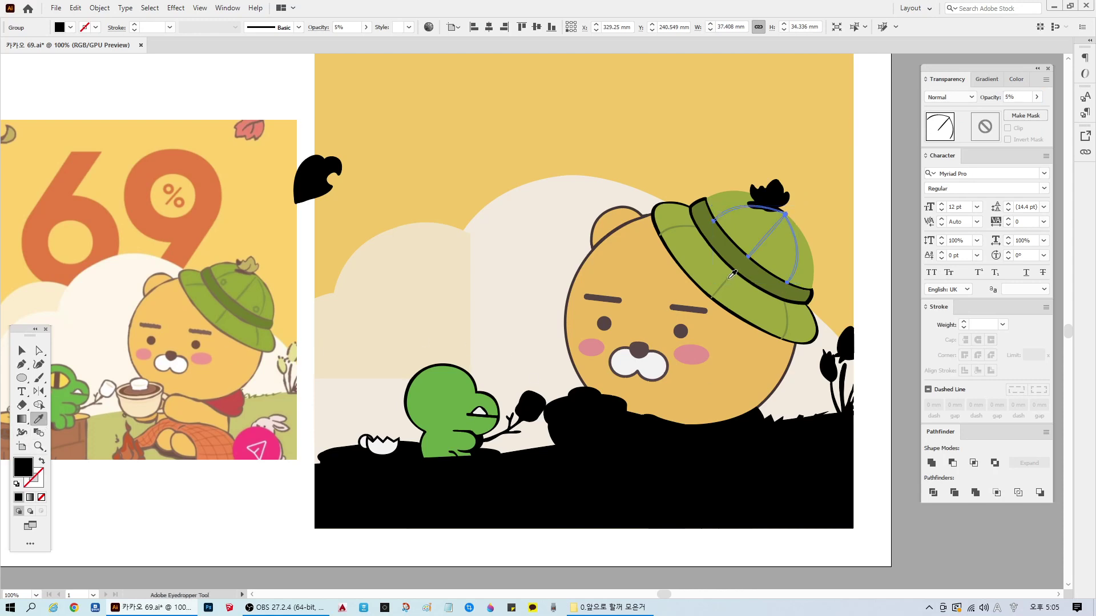
left_click(1016, 97)
type("100")
key("Return")
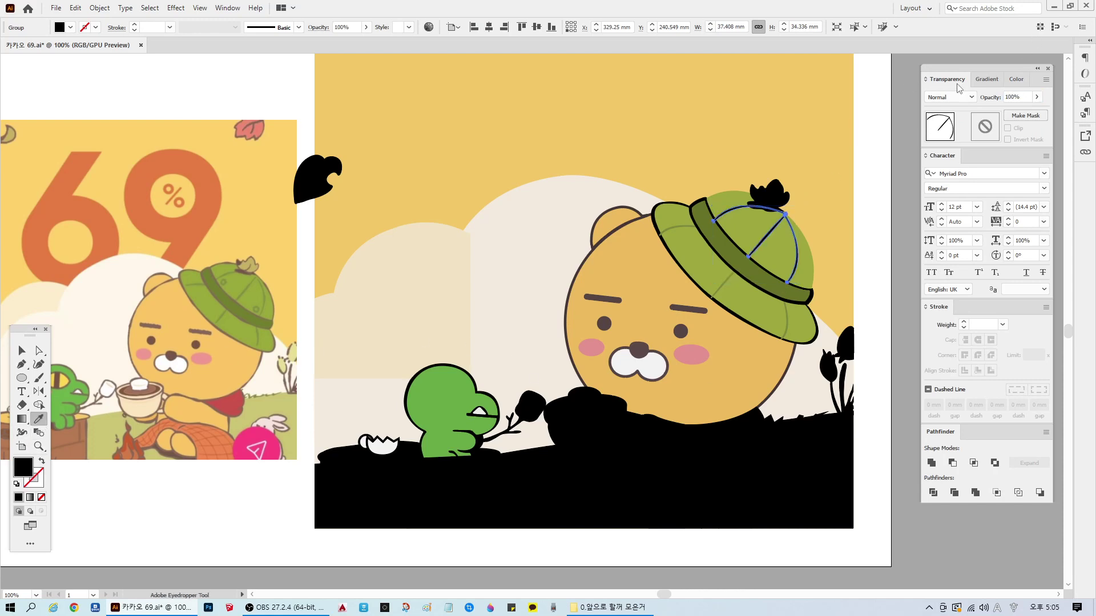
Step: Ungroup the crown's seam lines and apply an appearance sampled from the hat's brim to them
key("ctrl+shift+g")
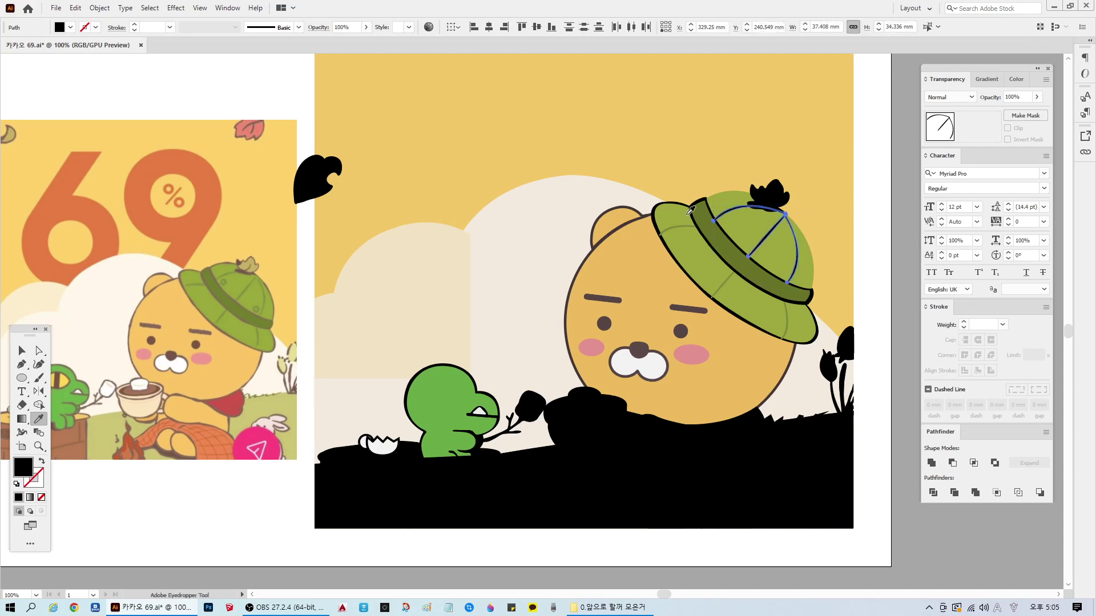
left_click_drag(1025, 96, 839, 86)
key("Return")
left_click(680, 228)
key("v")
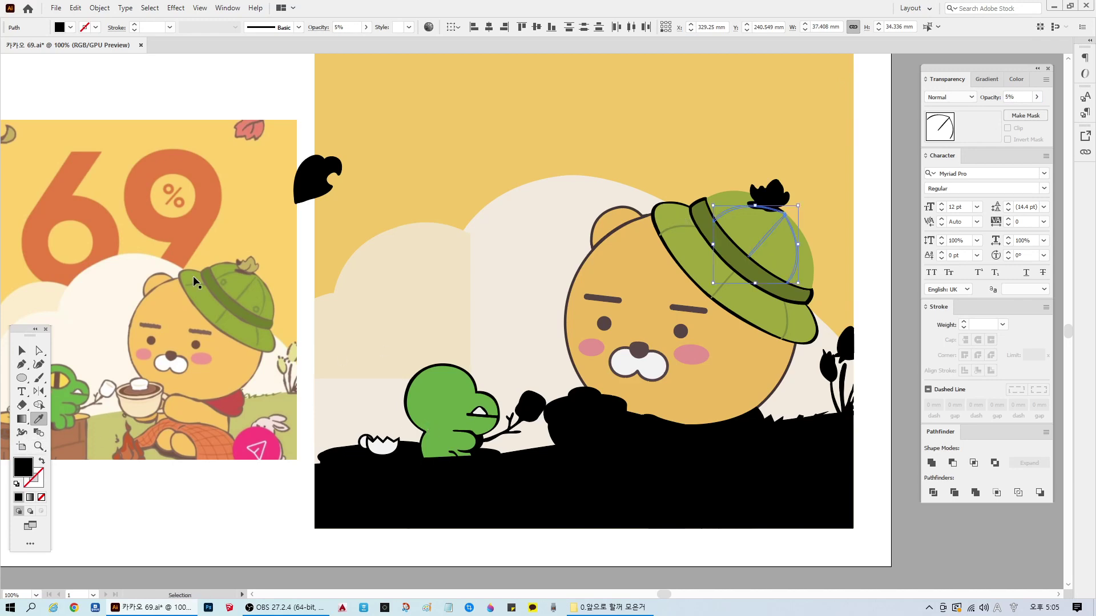
Step: Set the opacity of the crown's straight middle seam line to 100%
left_click(22, 351)
left_click(628, 375)
left_click(726, 282)
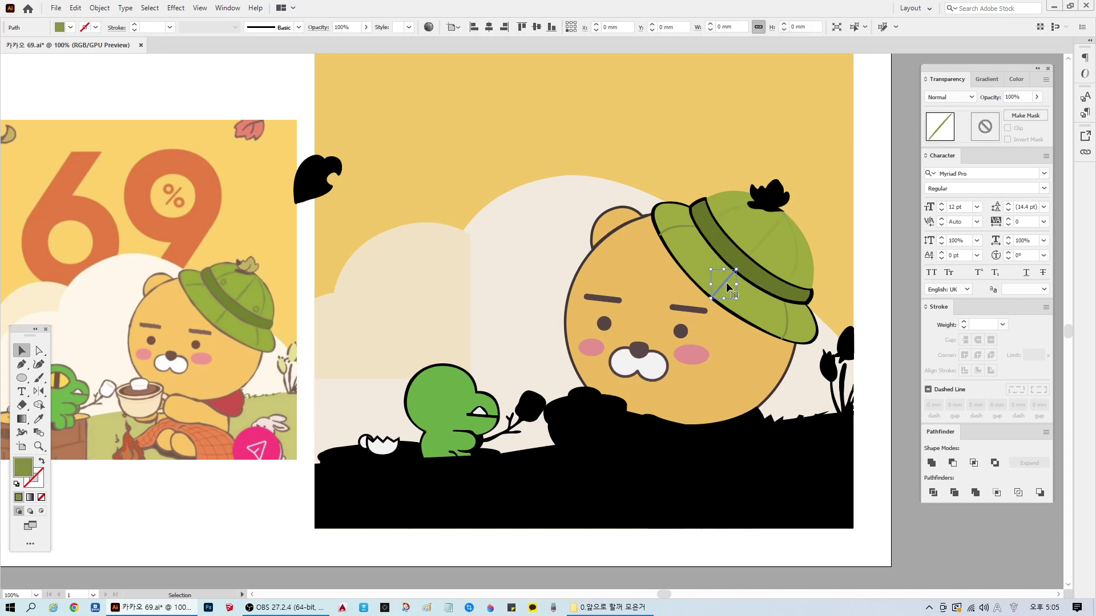
left_click(766, 234)
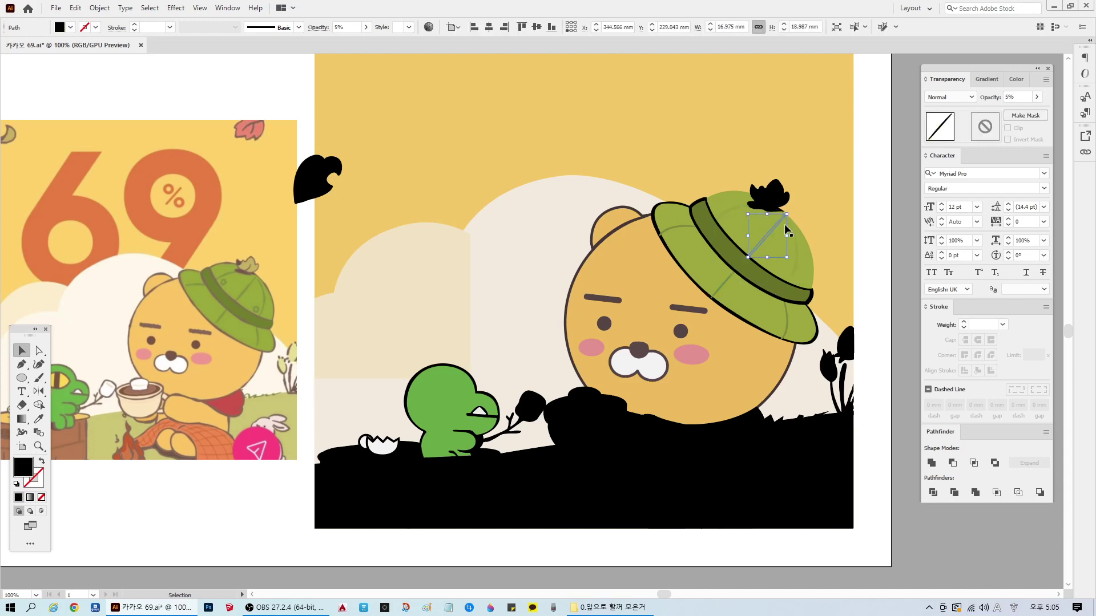
left_click(1019, 97)
type("100")
key("Return")
Step: Recolour the crown's straight seam line with the Eyedropper to the muted olive green of the hat's seams
left_click(39, 419)
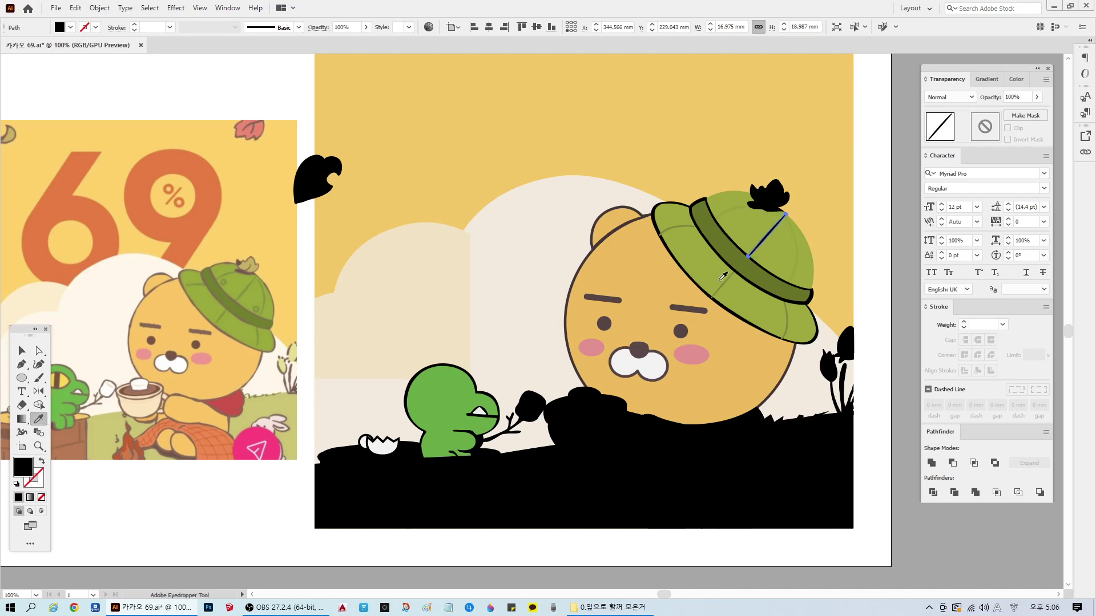
left_click(681, 222)
left_click(250, 286)
key("ctrl+shift+a")
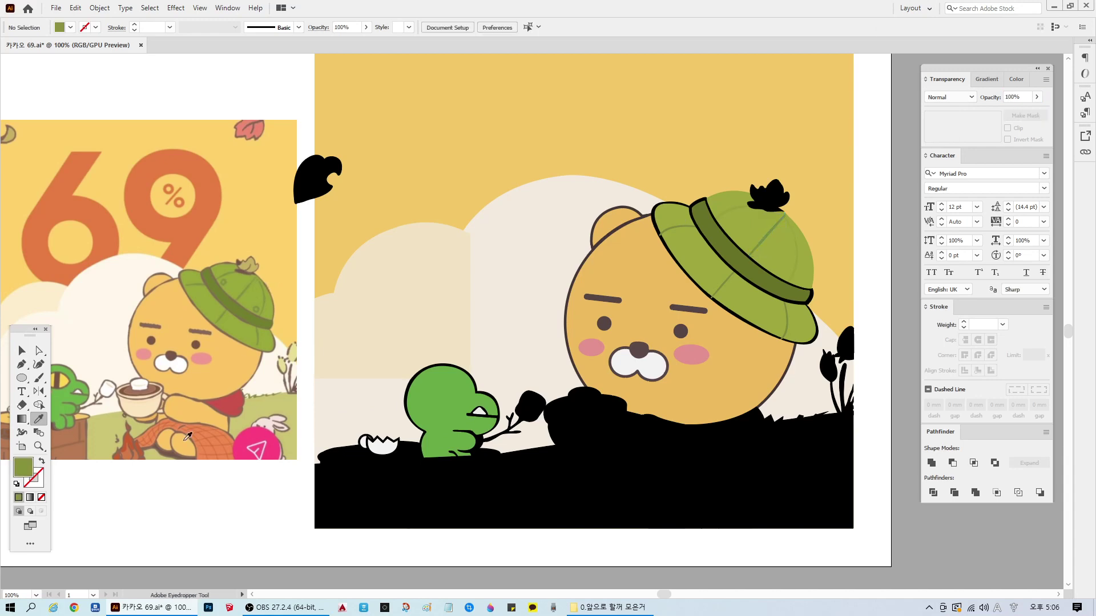
Step: Set the opacity of the curved crown seam that runs from the hatband to the leaf ornament to 100%
left_click(23, 350)
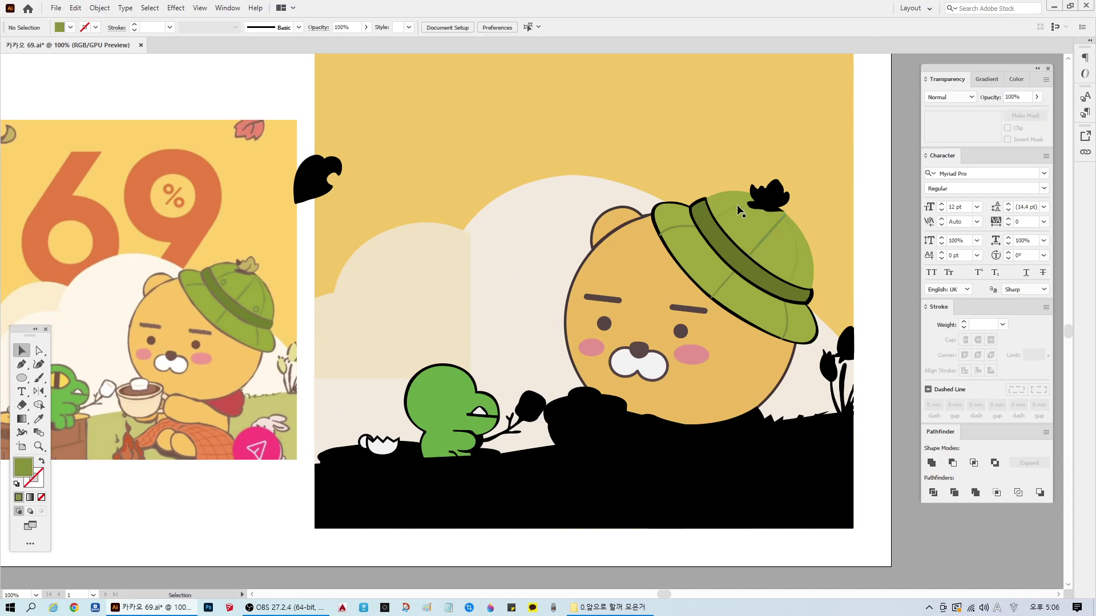
left_click(797, 238)
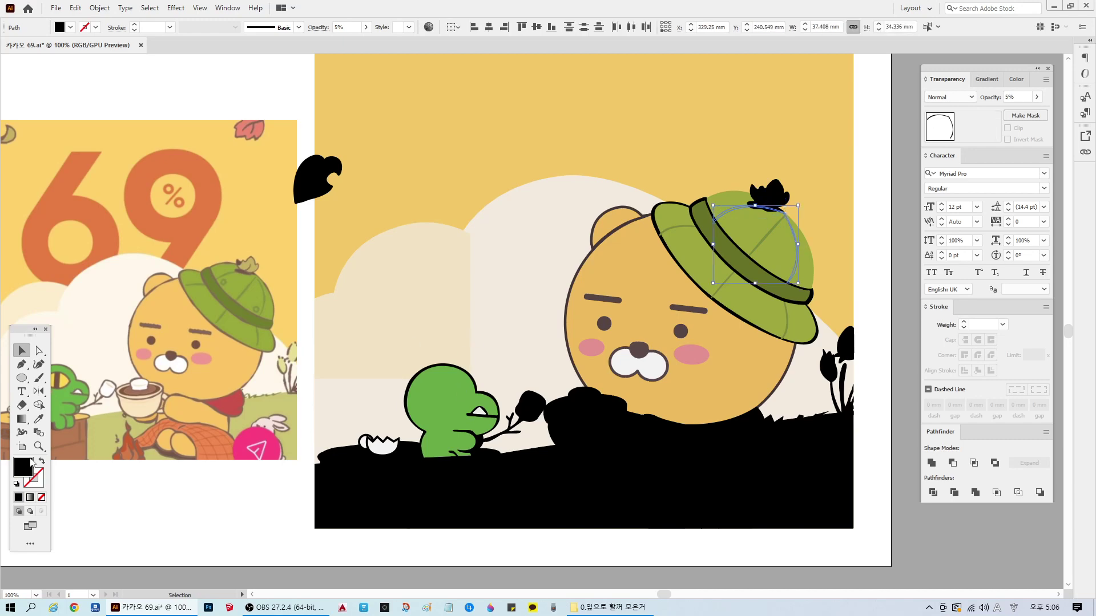
left_click(39, 419)
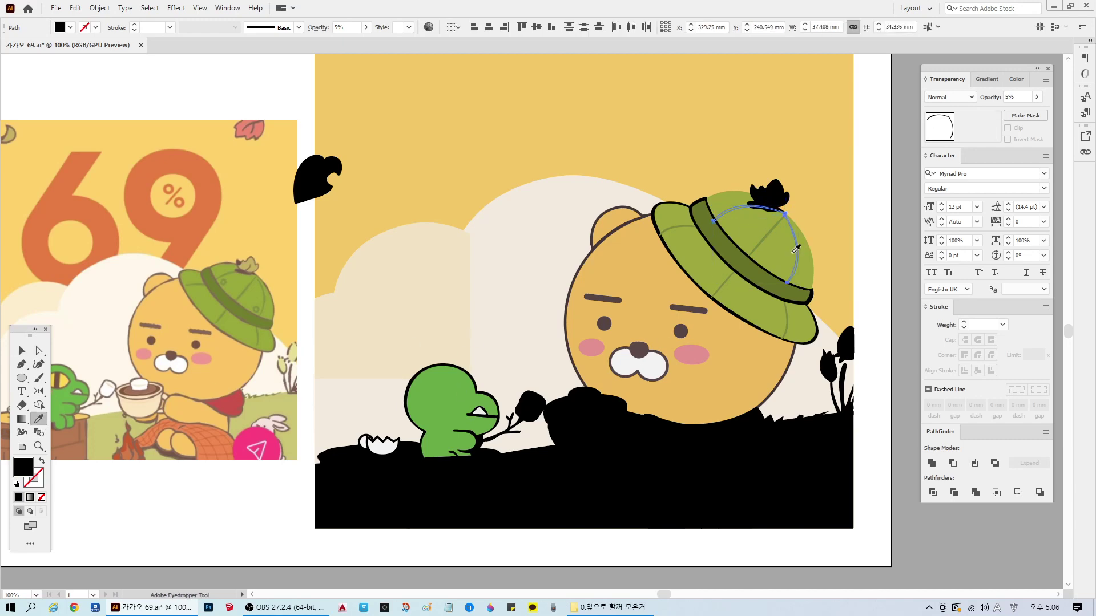
scroll(768, 232, "up", 3)
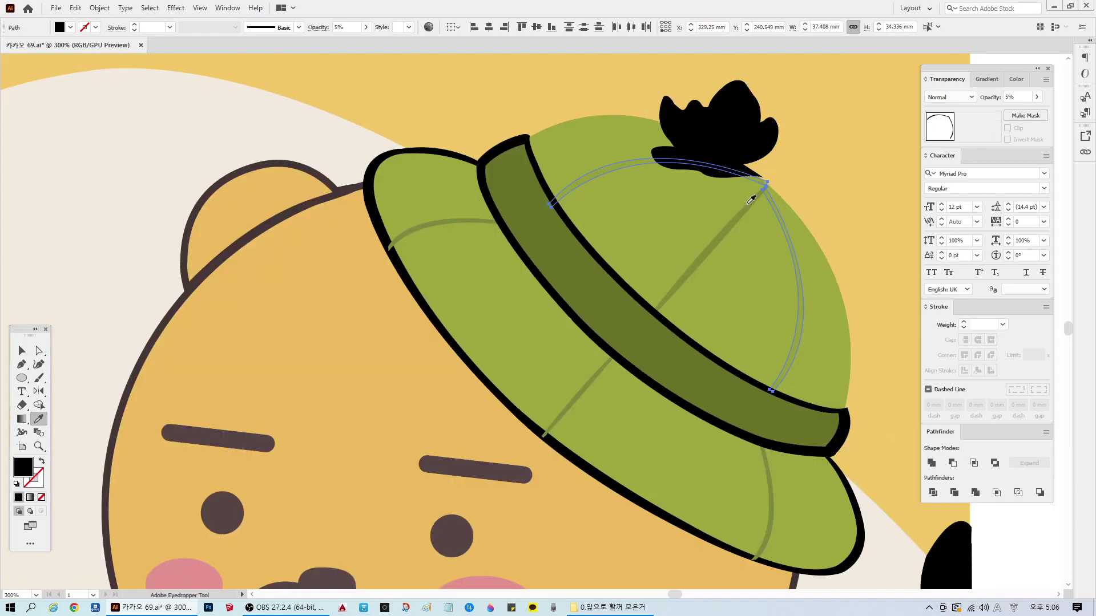
left_click(21, 350)
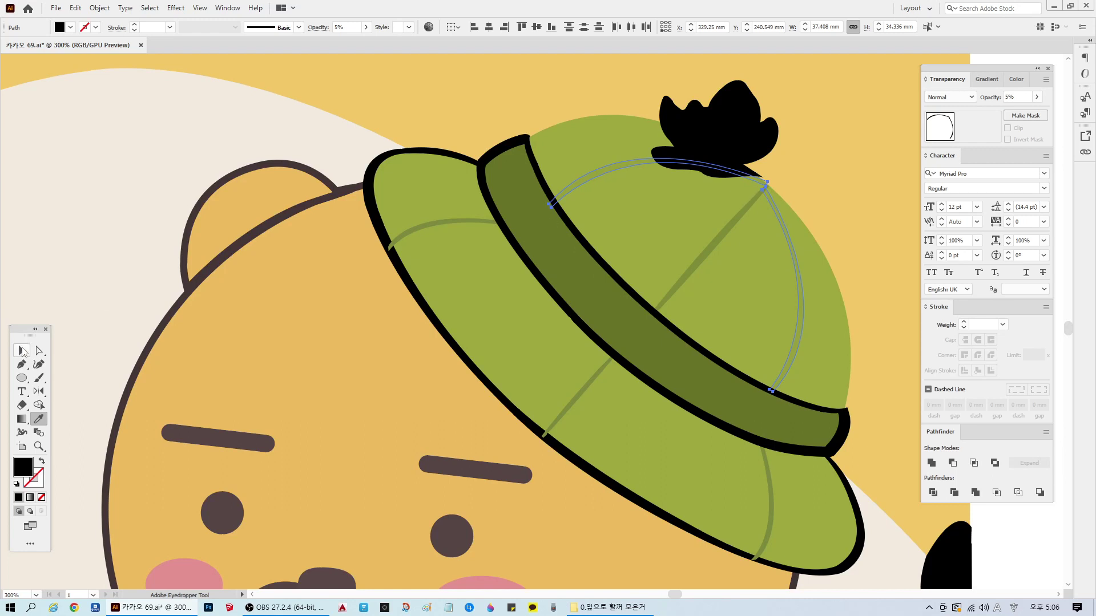
left_click(642, 159)
left_click(1018, 97)
type("100")
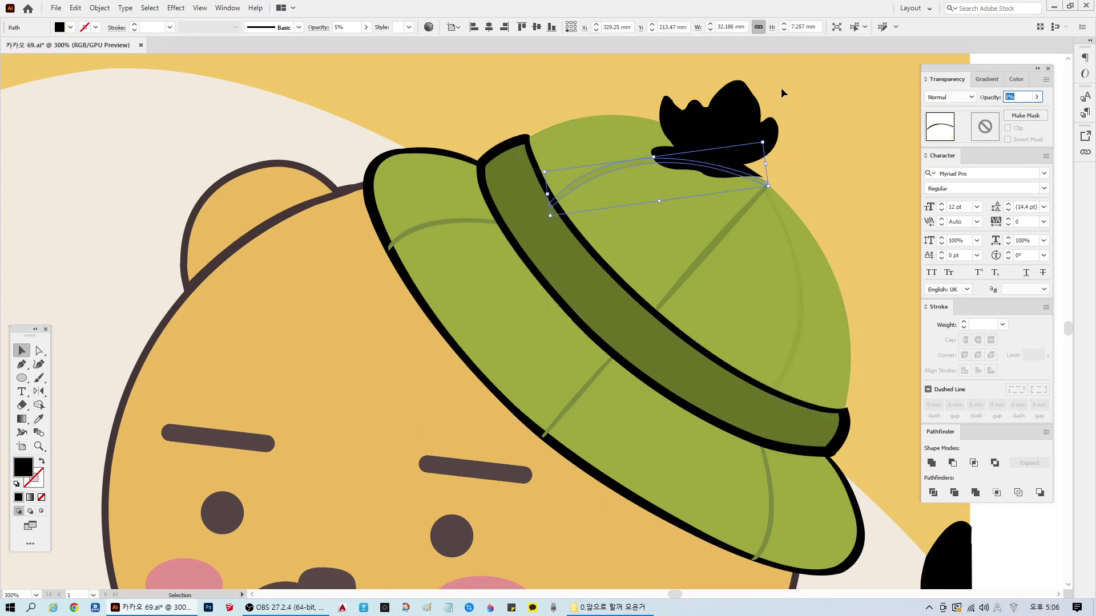
key("Return")
Step: Set the opacity of the curved seam on the crown's outer side to 100%
left_click(795, 266)
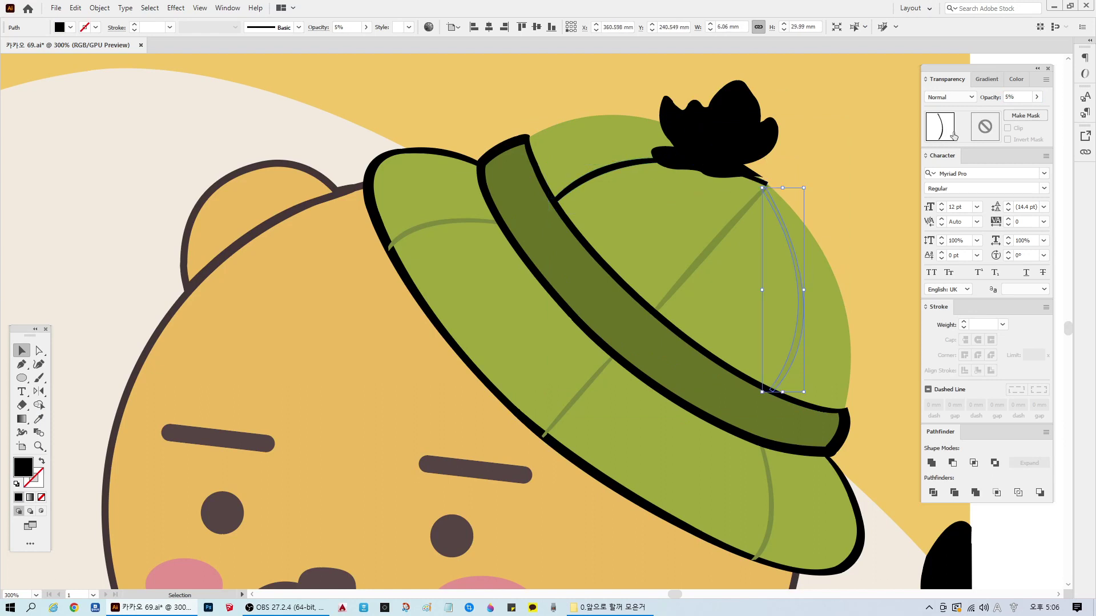
left_click(1016, 97)
type("100")
key("Return")
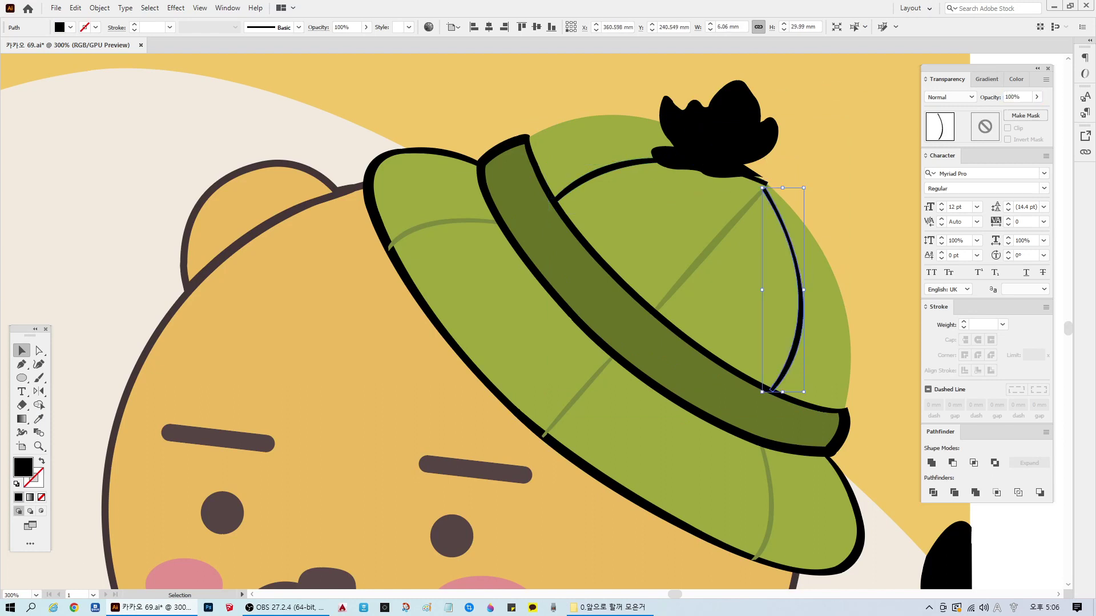
Step: Select both curved crown seams together and recolour them with the Eyedropper to the hat's olive seam green
left_click(623, 165, "shift")
left_click(39, 419)
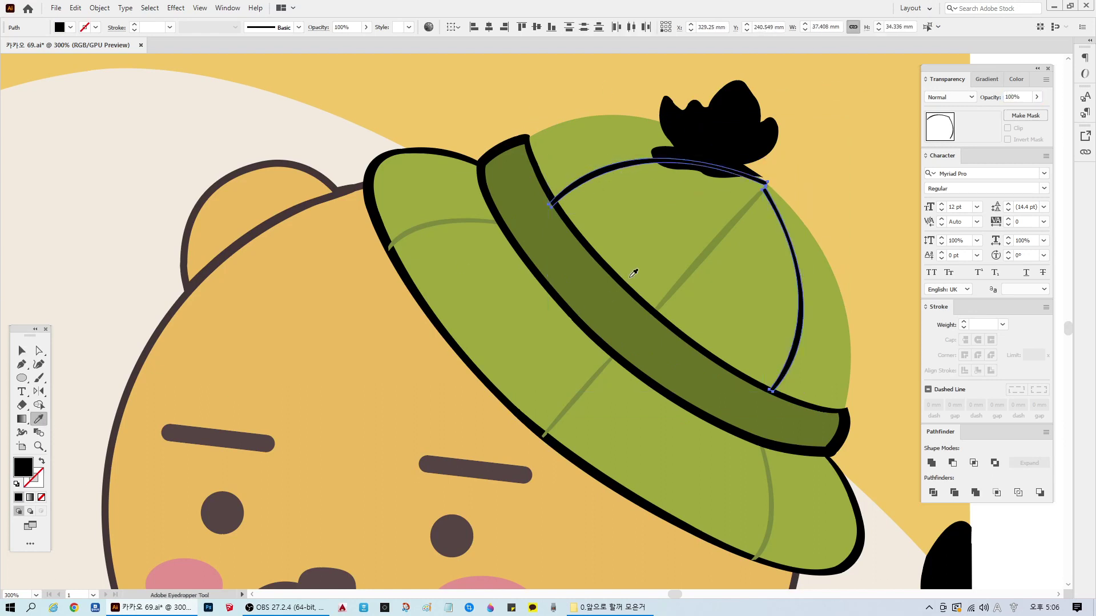
left_click(682, 282)
key("ctrl+z")
scroll(563, 318, "down", 3)
scroll(549, 332, "down", 1)
scroll(219, 370, "up", 1)
left_click(262, 326)
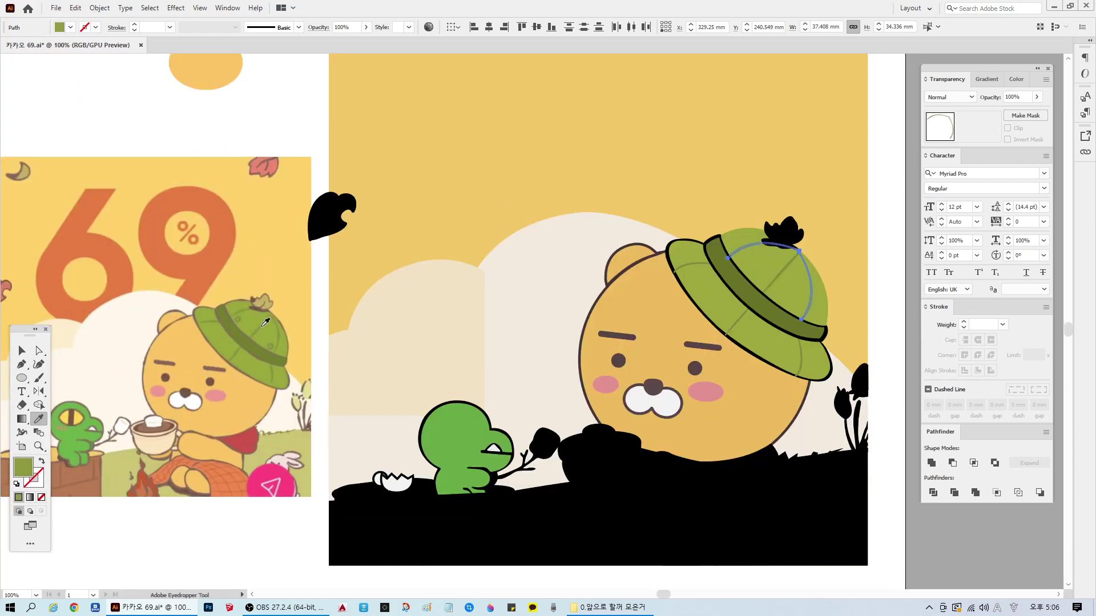
key("ctrl+shift+a")
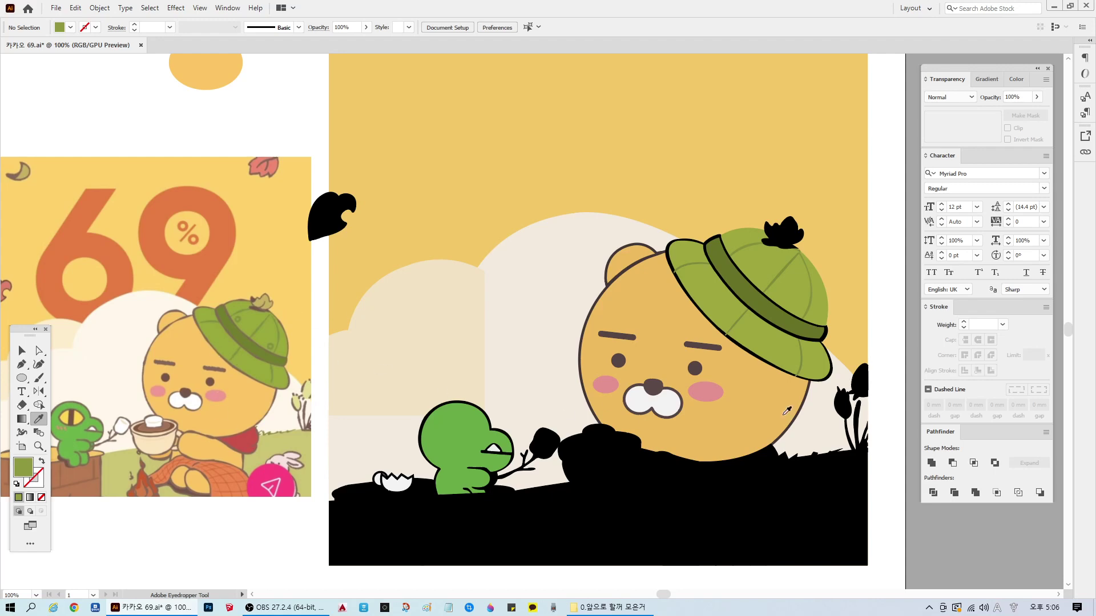
Step: Draw a small circle about 2.7 mm in diameter on the crown, beside the hatband's upper end
scroll(787, 411, "up", 3)
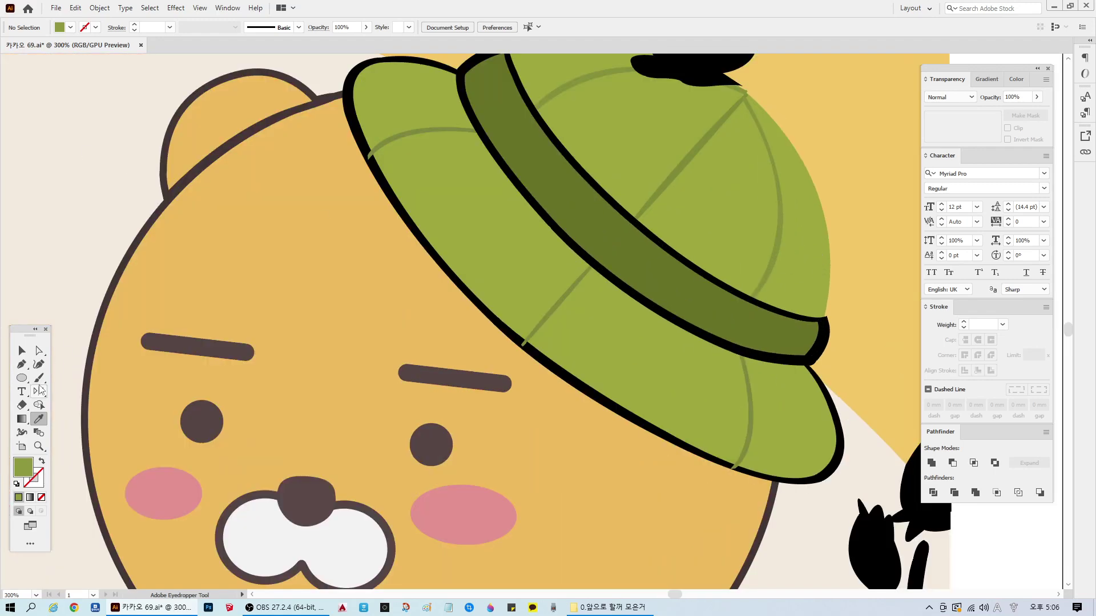
left_click_drag(22, 378, 58, 392)
scroll(591, 208, "up", 2)
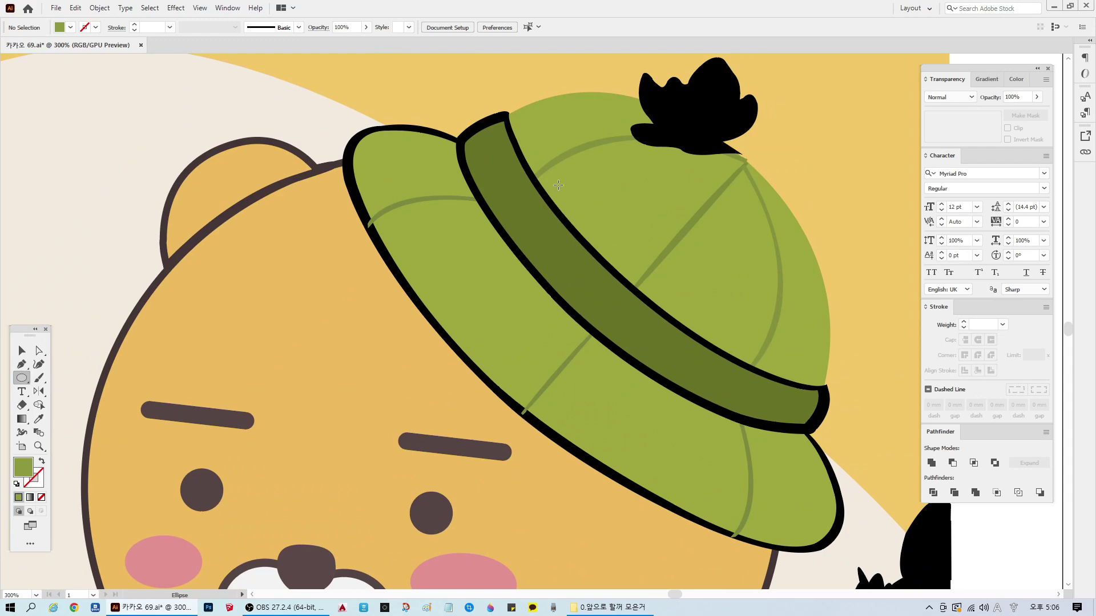
left_click_drag(558, 184, 550, 174)
key("alt+space")
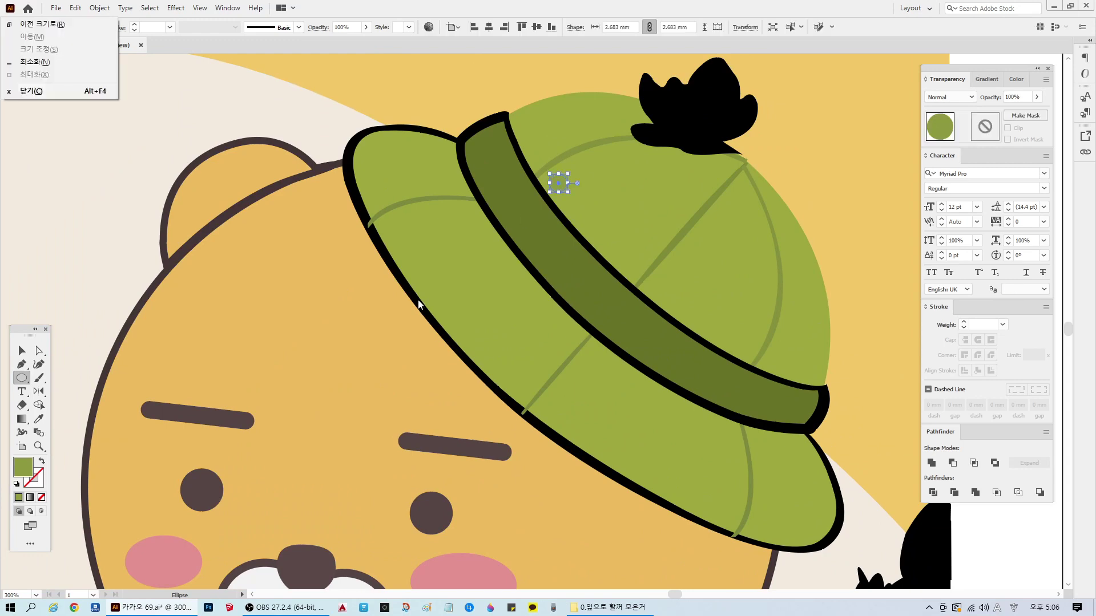
left_click(18, 351)
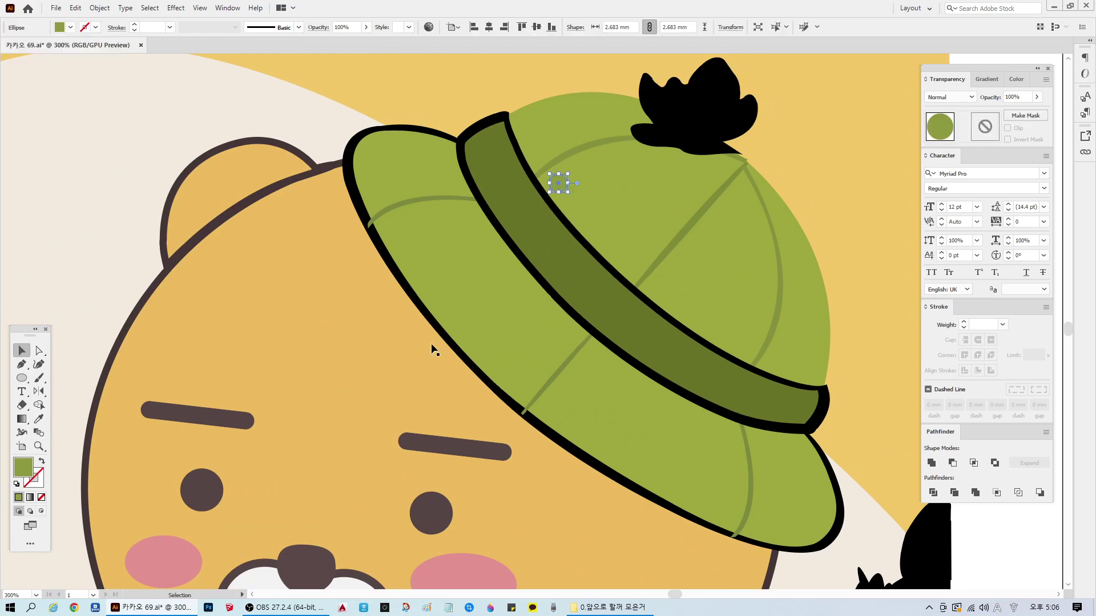
Step: Give the small crown circle the default white fill and black stroke
scroll(403, 359, "down", 2)
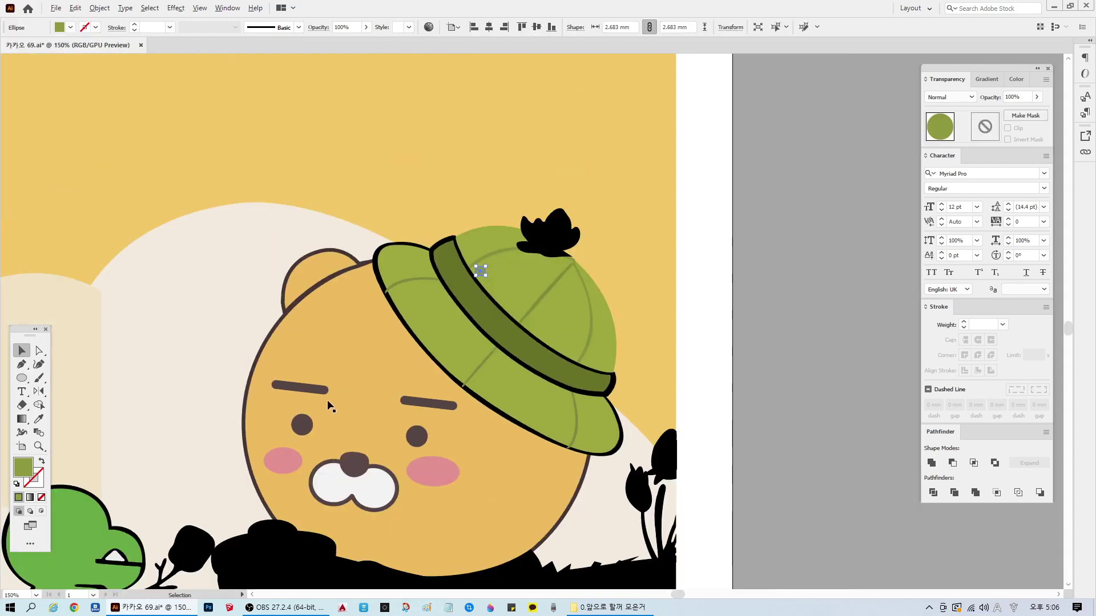
left_click(17, 484)
left_click(489, 439)
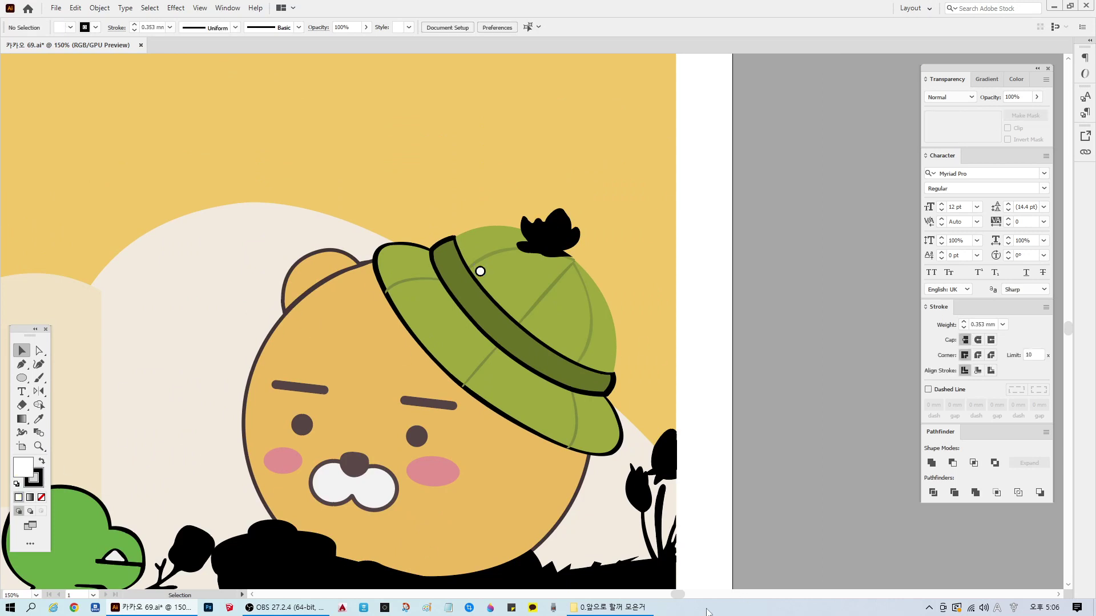
scroll(451, 474, "left", 5)
scroll(451, 474, "down", 1)
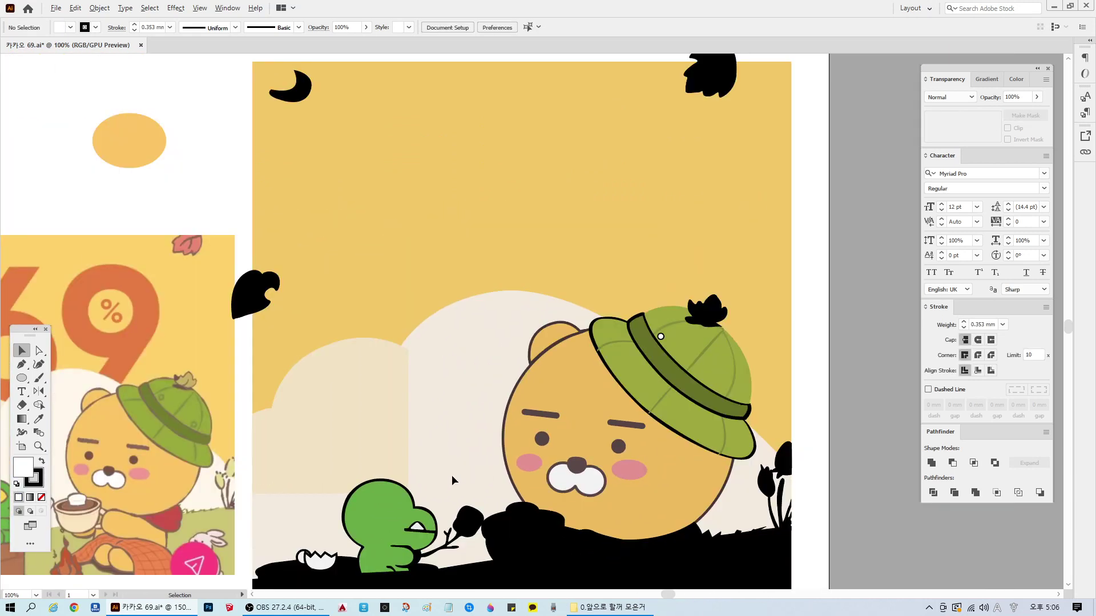
scroll(578, 461, "up", 1)
Step: Ungroup the hatband and copy the hex code of its dark green fill
left_click(695, 280)
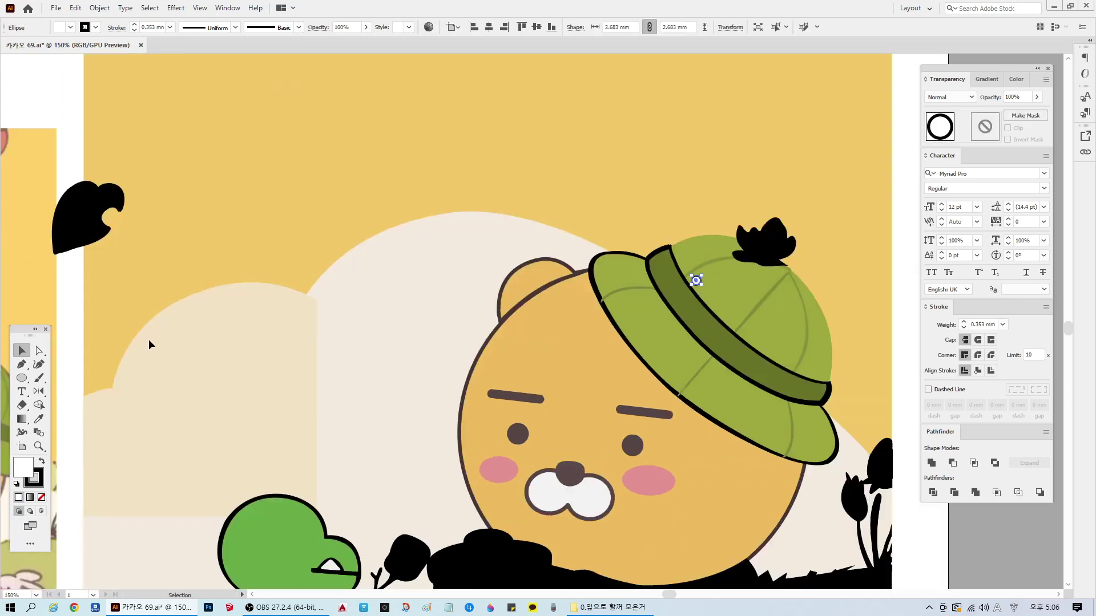
left_click(681, 287)
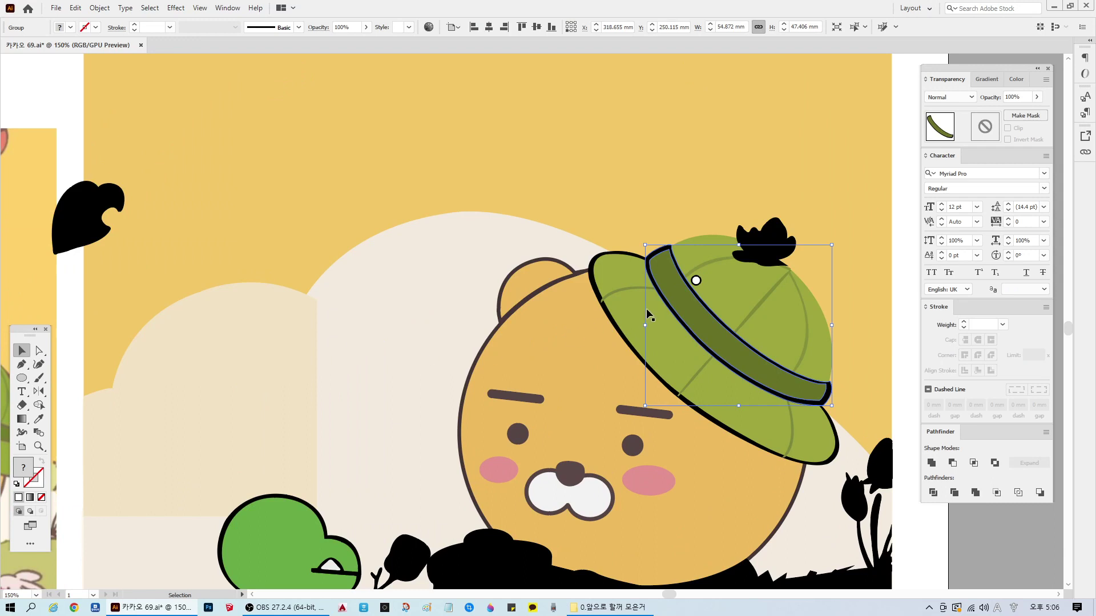
key("ctrl+shift+g")
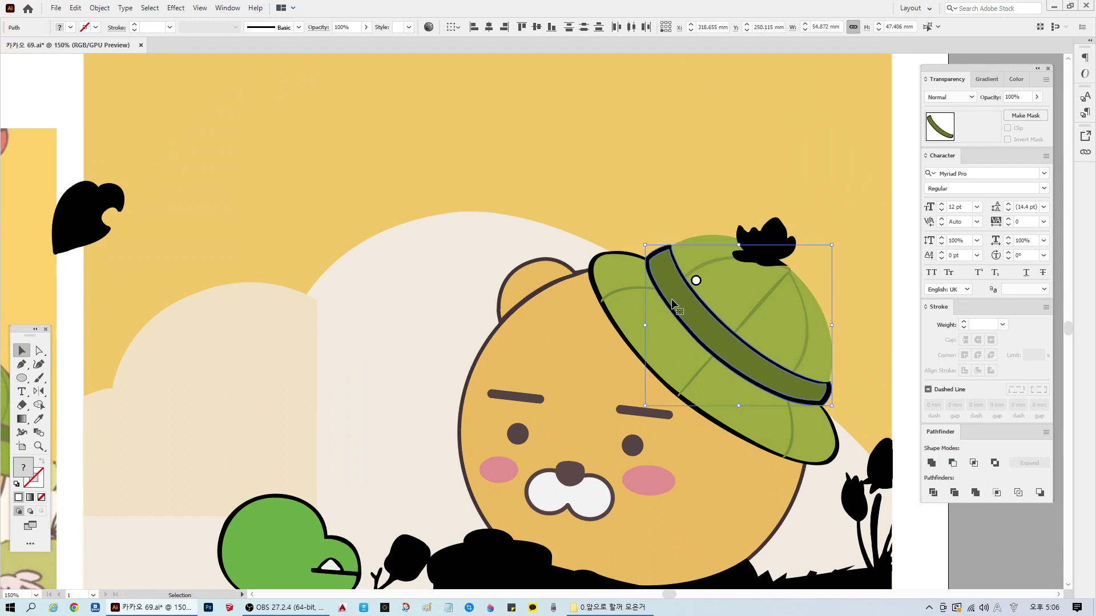
left_click(660, 266)
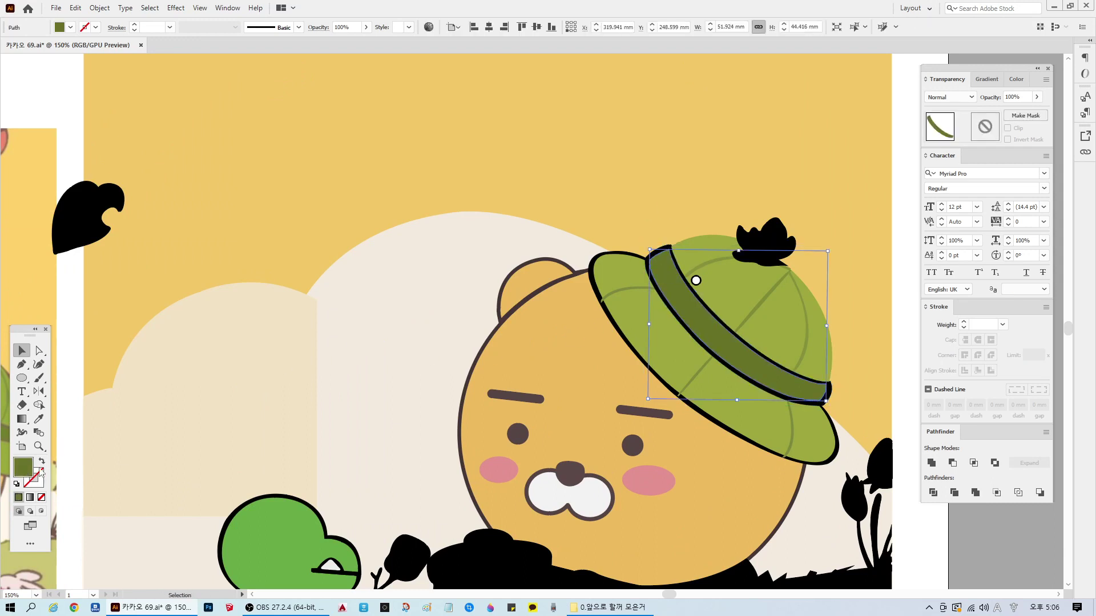
double_click(40, 471)
left_click(665, 250)
Step: Set the small circle's stroke colour to the hatband green 677226
left_click(696, 280)
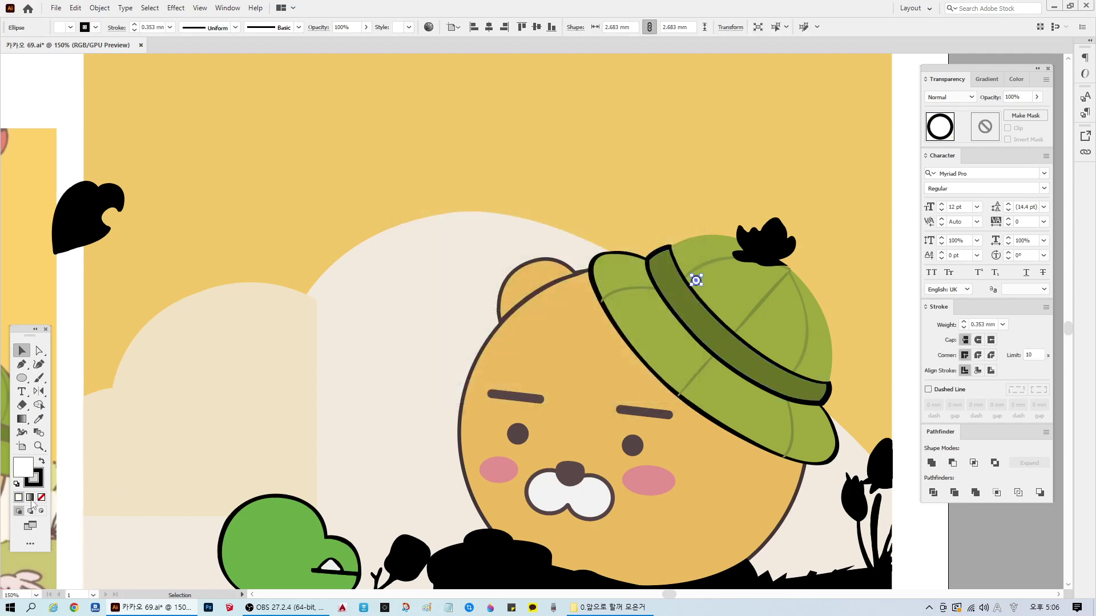
double_click(41, 482)
type("677226")
left_click(667, 232)
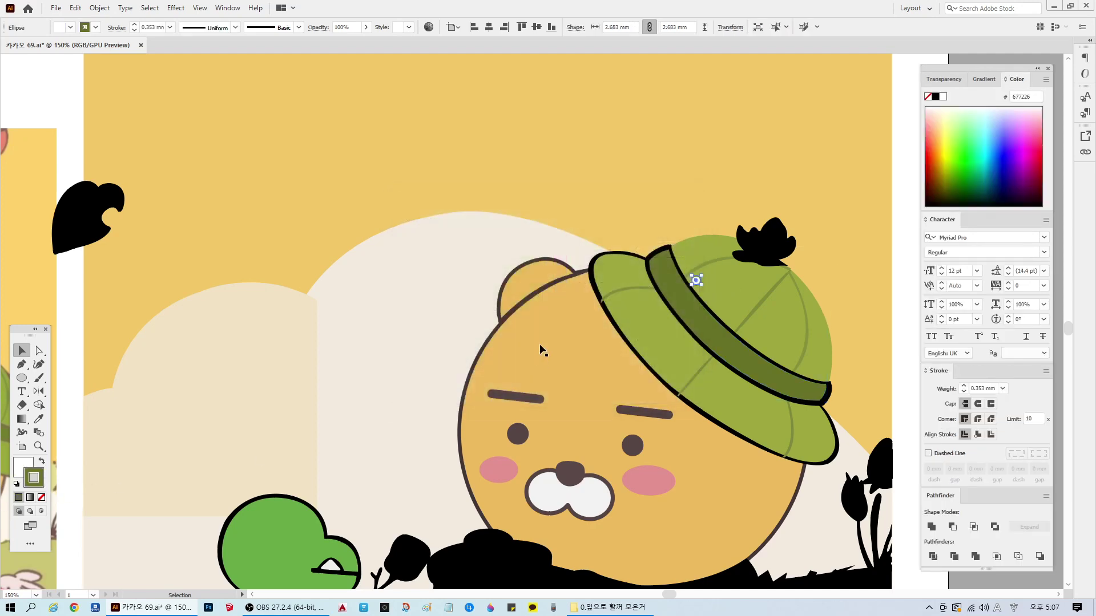
left_click(540, 348)
Step: Set the small circle's stroke weight to 0.6 mm
left_click(695, 280)
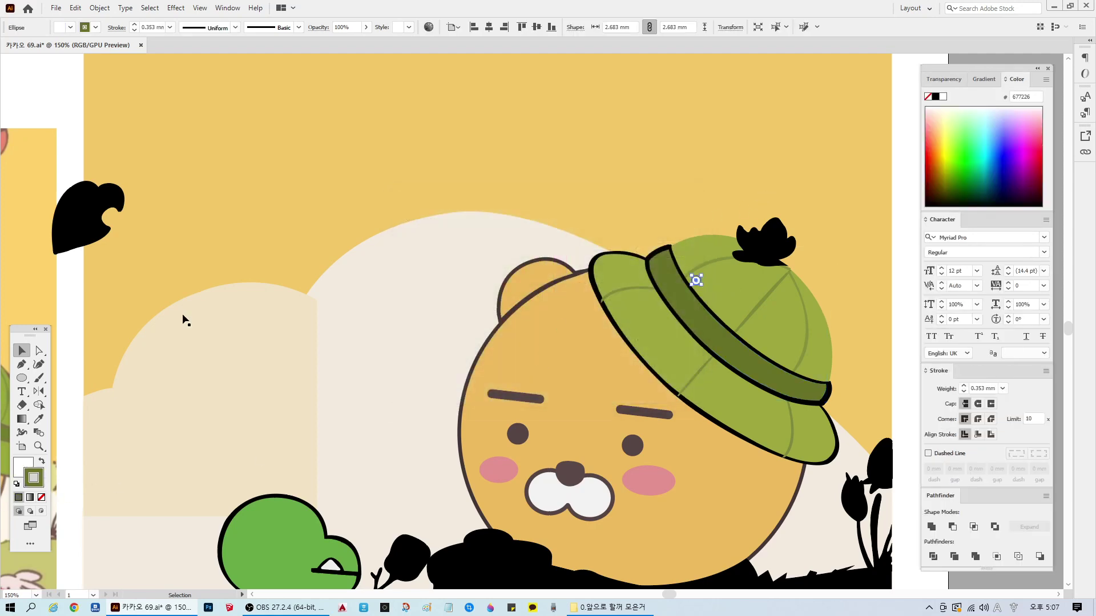
left_click(146, 25)
type("1")
type("0.6")
key("Return")
left_click(537, 169)
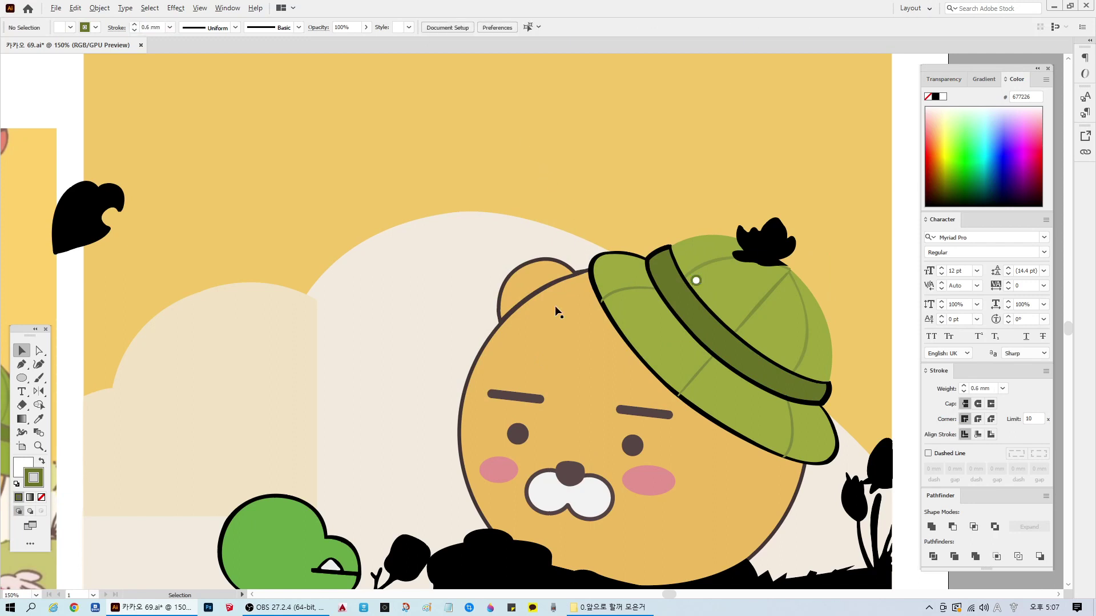
Step: Change the small circle's stroke colour to the lighter olive green 7F872D
scroll(557, 311, "down", 1)
scroll(672, 310, "up", 2)
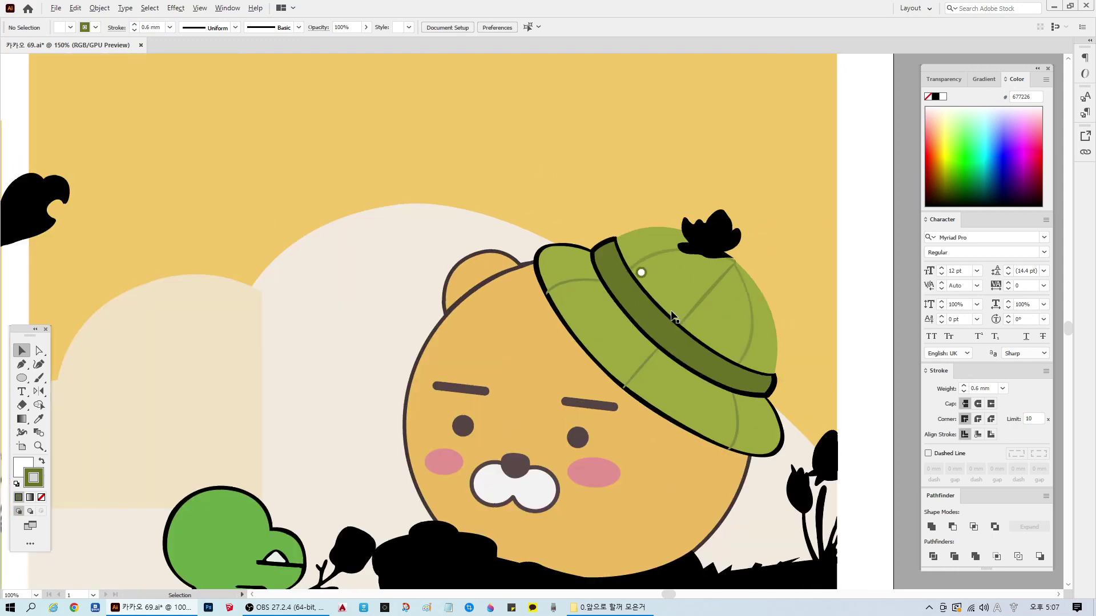
left_click(652, 286)
double_click(40, 477)
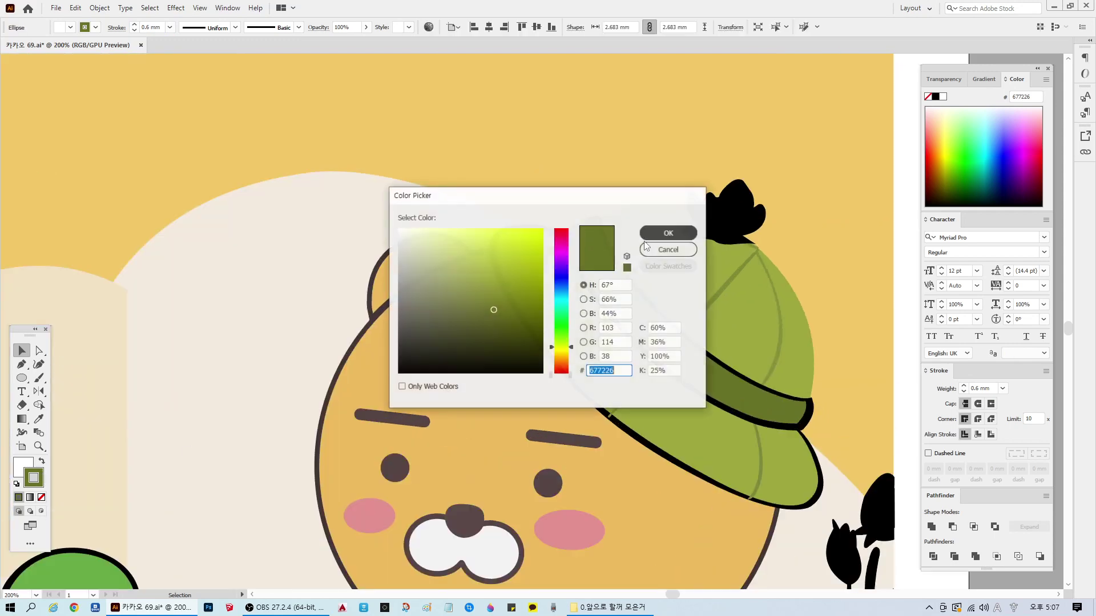
left_click(495, 302)
left_click(669, 233)
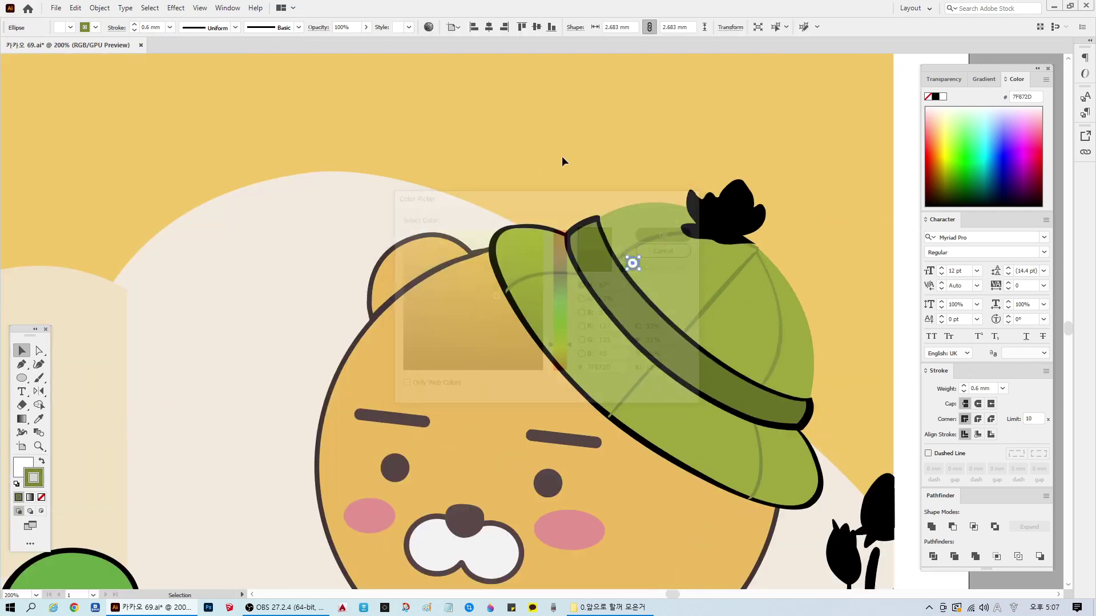
key("ctrl+shift+a")
Step: Set the small eyelet circle's stroke weight to 0.8 mm
scroll(586, 329, "down", 2)
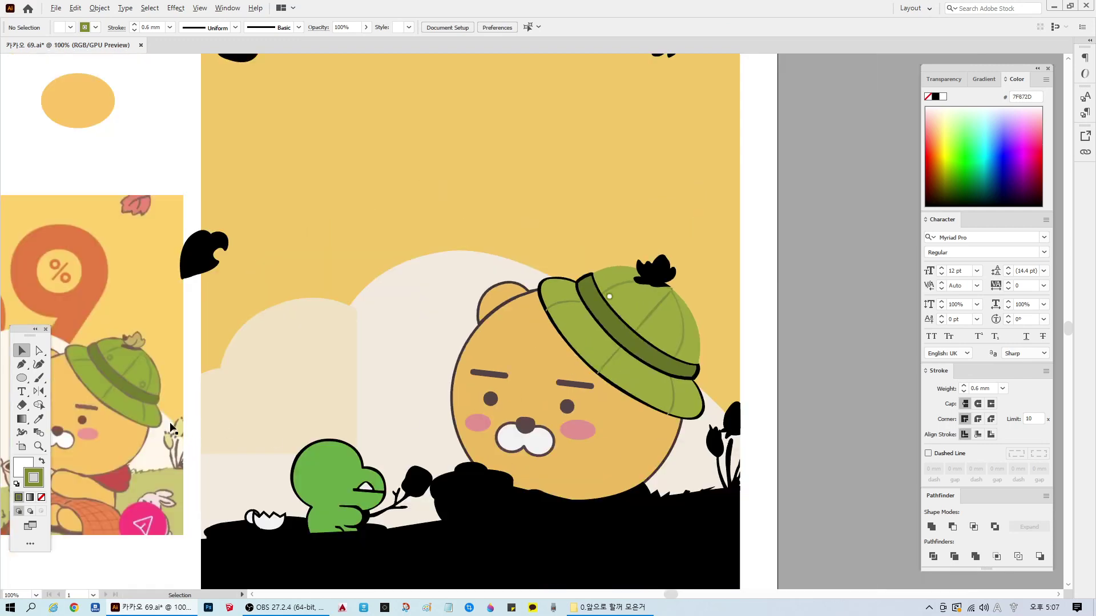
scroll(512, 350, "up", 3)
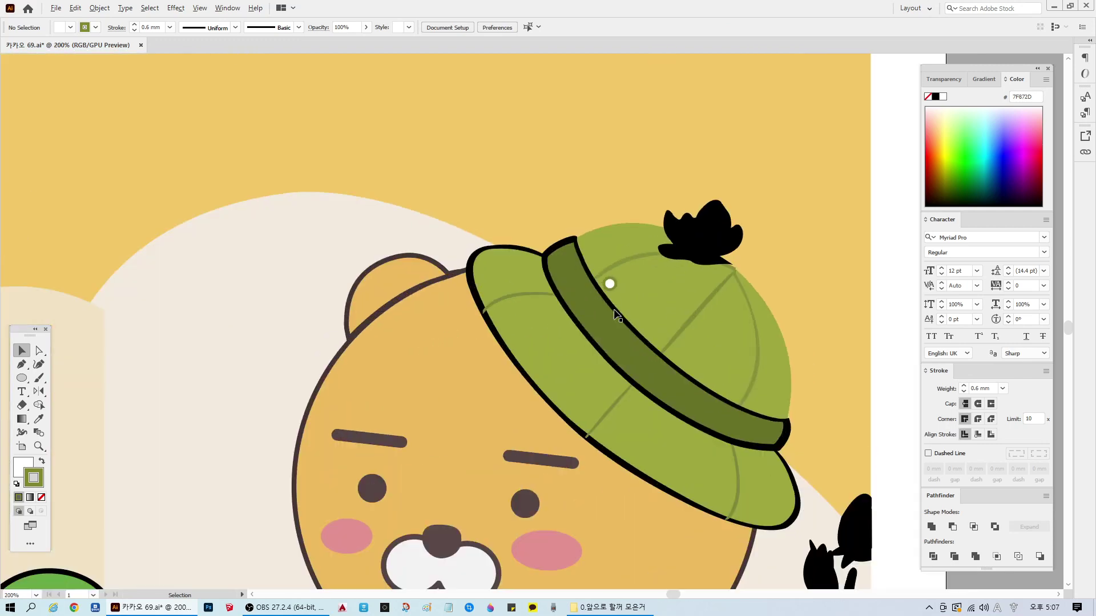
left_click(650, 285)
left_click(606, 273)
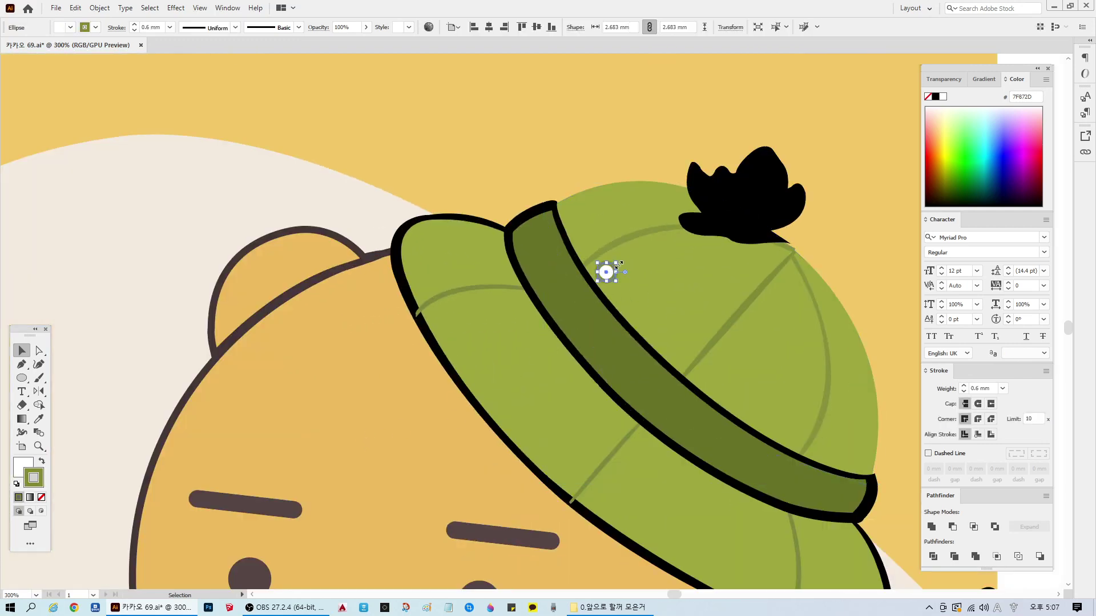
left_click(141, 25)
key("BackSpace")
type("0.8")
key("Return")
Step: Copy the hat crown's fill code A5AF41 and apply it as the eyelet circle's fill
left_click(650, 306)
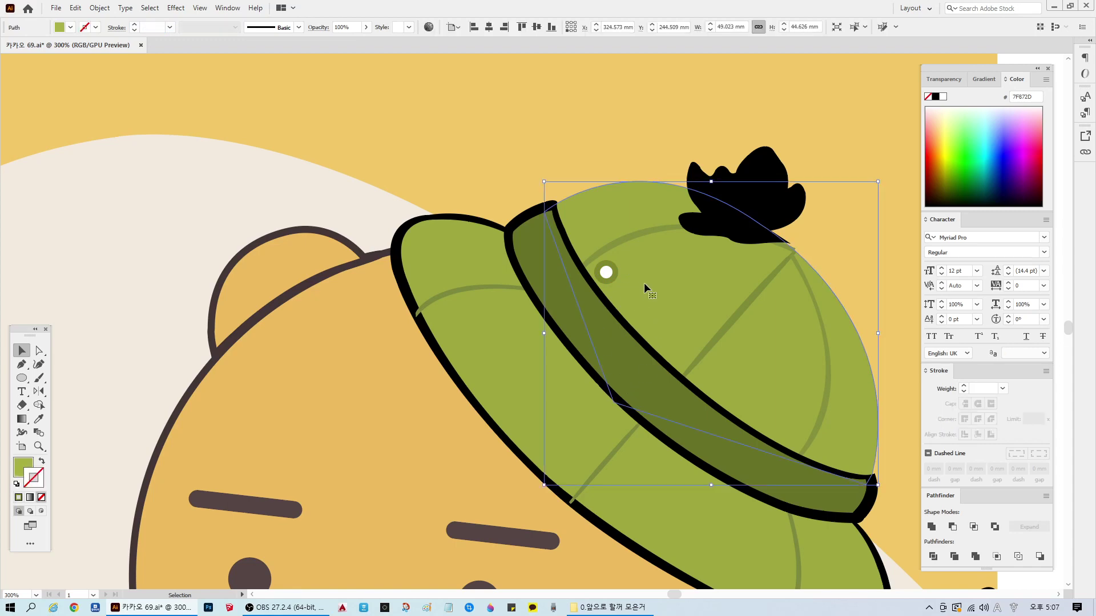
double_click(25, 461)
left_click(668, 233)
left_click(607, 272)
double_click(24, 470)
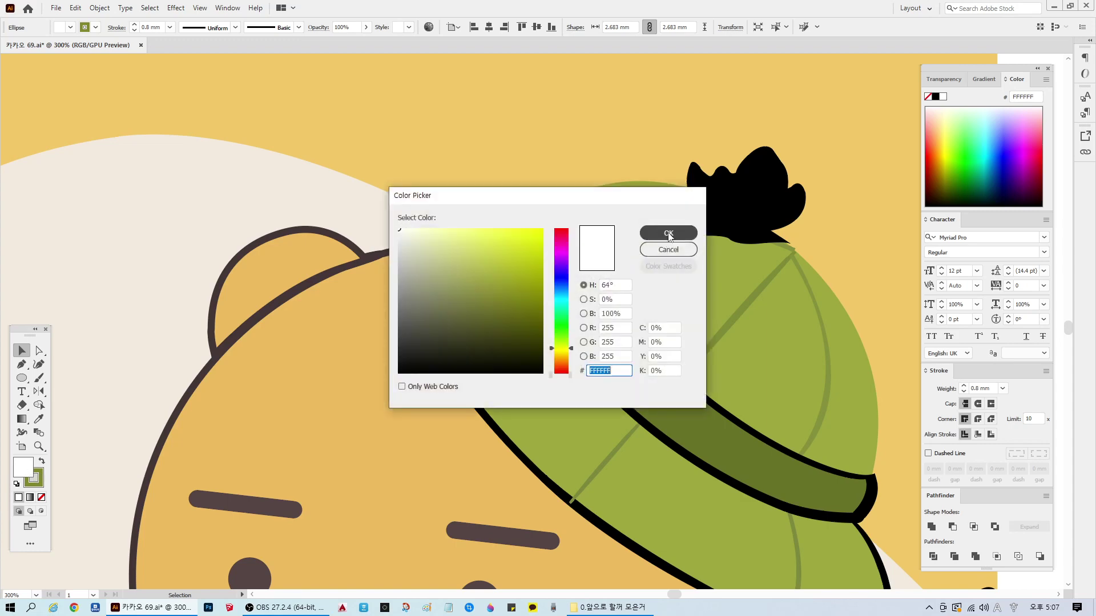
type("A5AF41")
left_click(668, 234)
scroll(566, 365, "down", 3)
left_click(291, 409)
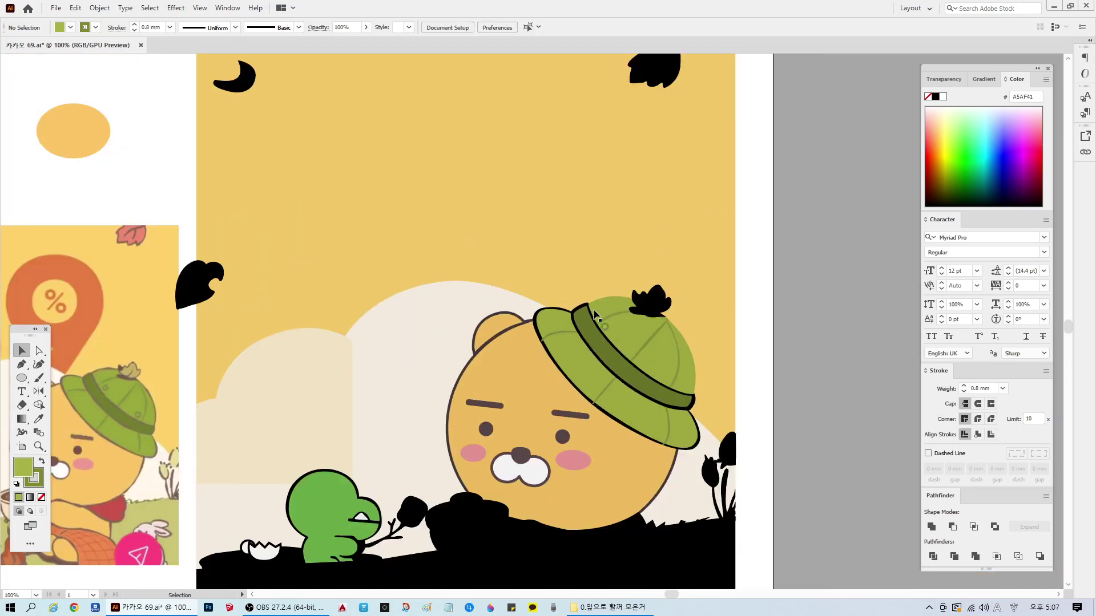
Step: Duplicate the eyelet circle onto the lower-right part of the hat crown, just above the hatband
left_click_drag(608, 326, 666, 378)
left_click(771, 448)
left_click(606, 325)
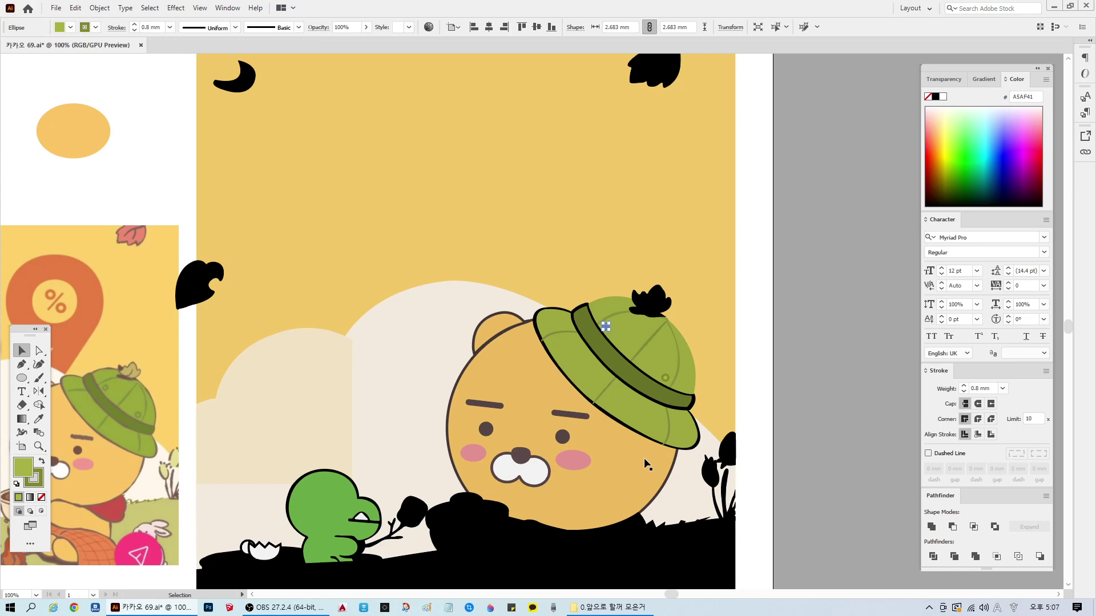
left_click(770, 383)
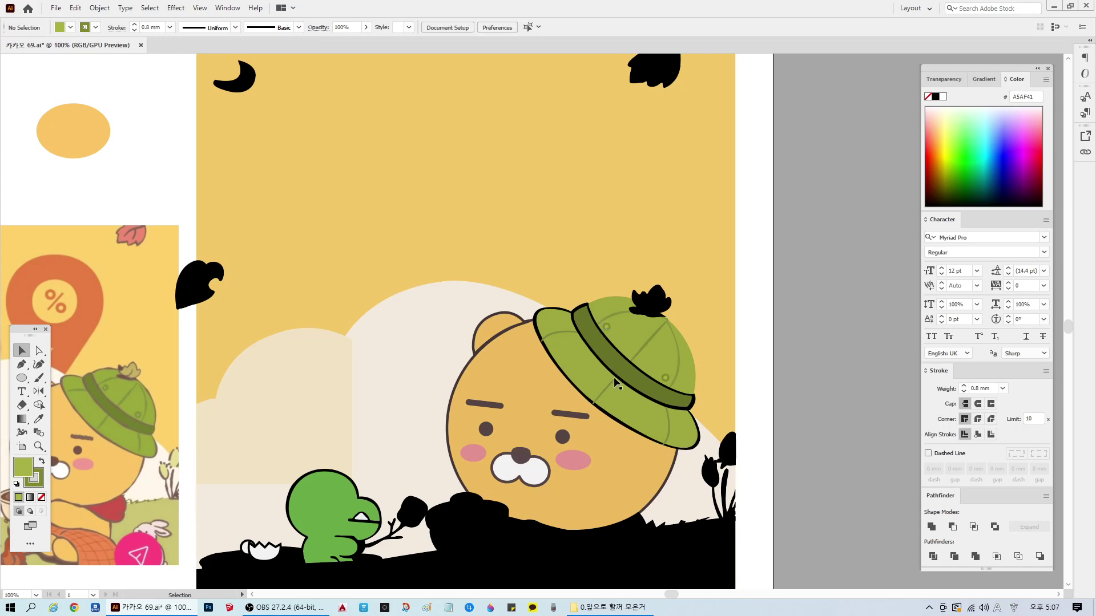
left_click(665, 379)
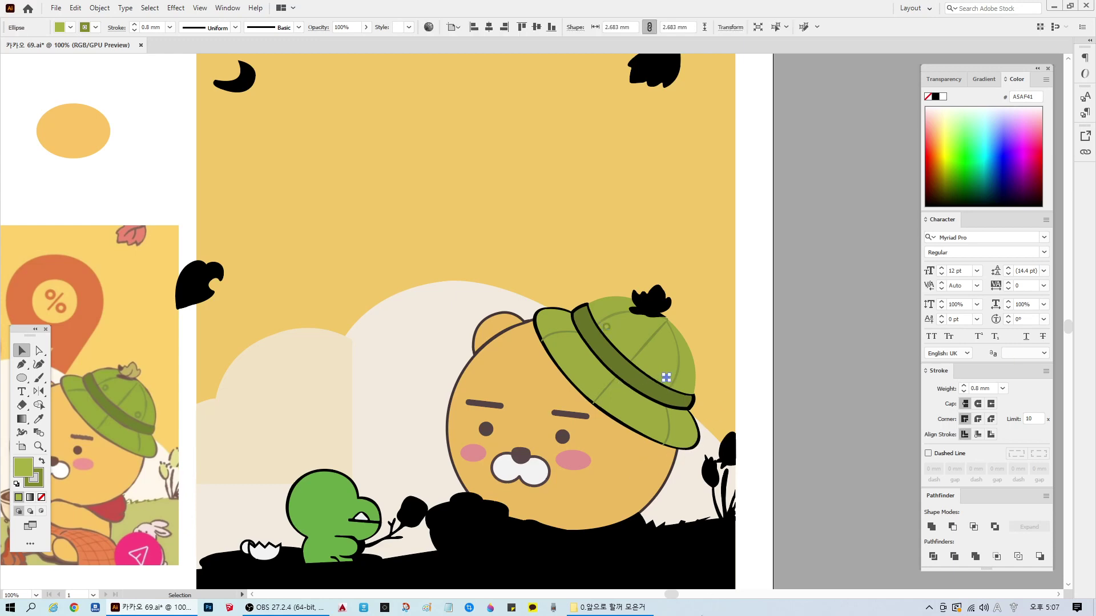
left_click(752, 405)
Step: Give the hat crown a near-black outline in colour 0F0F0E
scroll(635, 454, "down", 1)
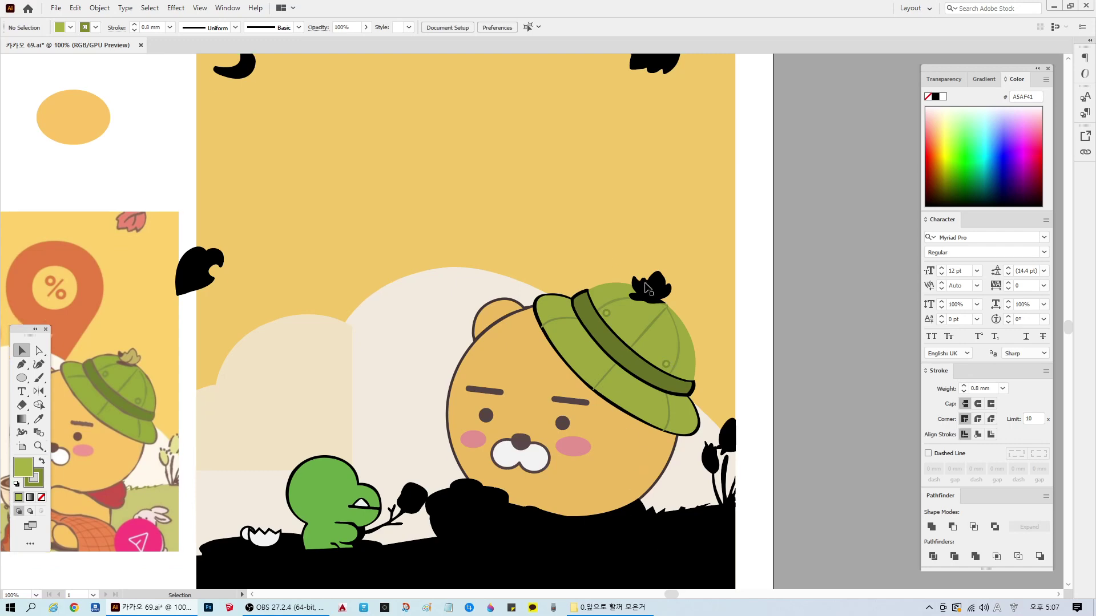
left_click(613, 285)
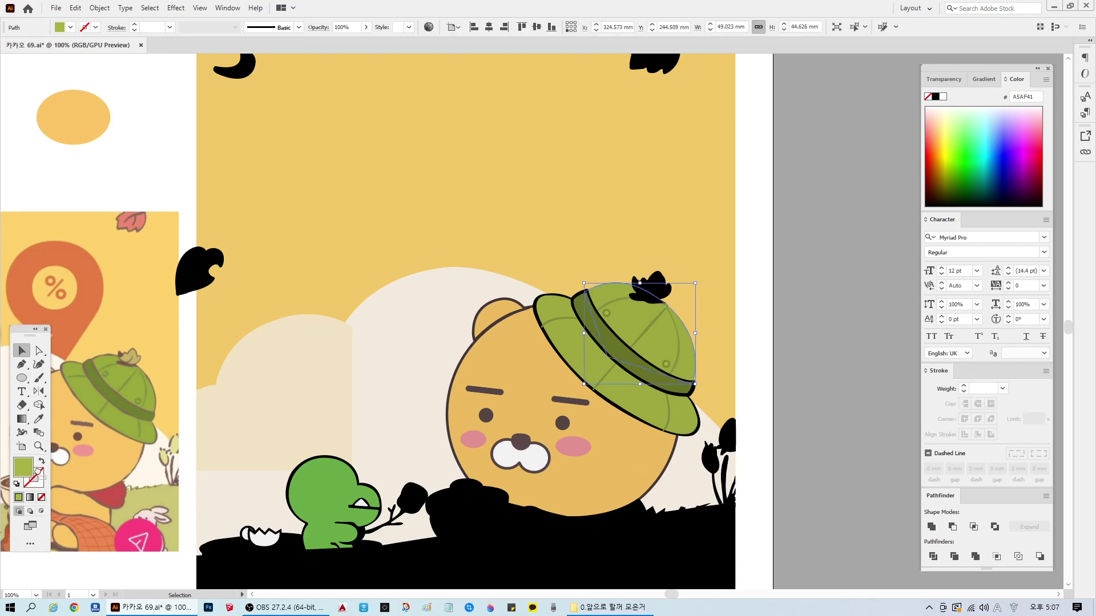
left_click_drag(38, 472, 37, 473)
double_click(38, 473)
mouse_move(488, 274)
left_mouse_down()
mouse_move(402, 350)
mouse_move(412, 355)
left_mouse_up()
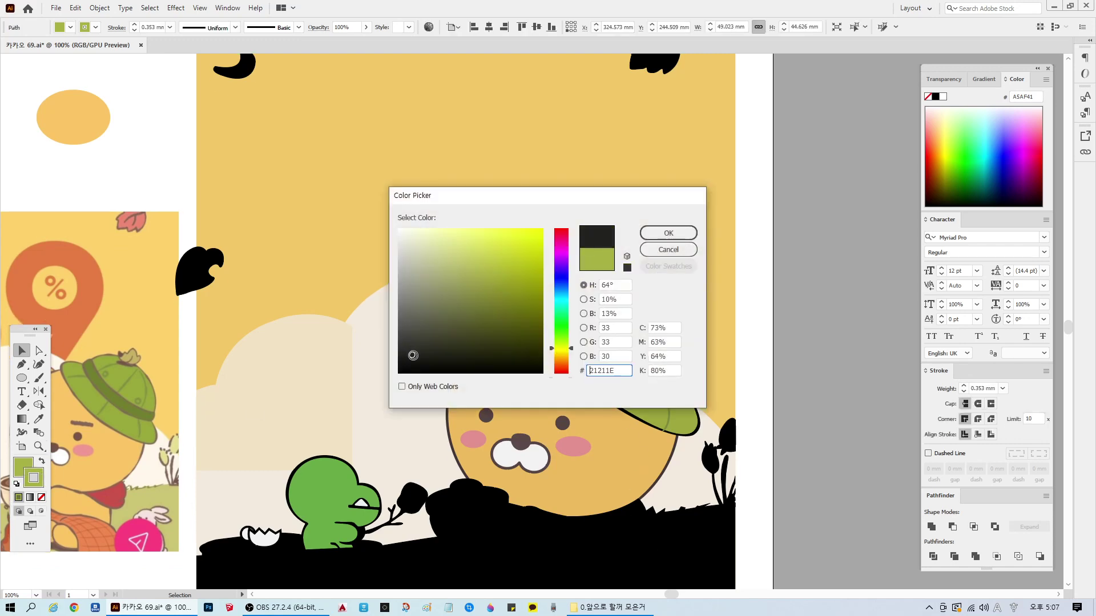
key("Return")
left_click(800, 305)
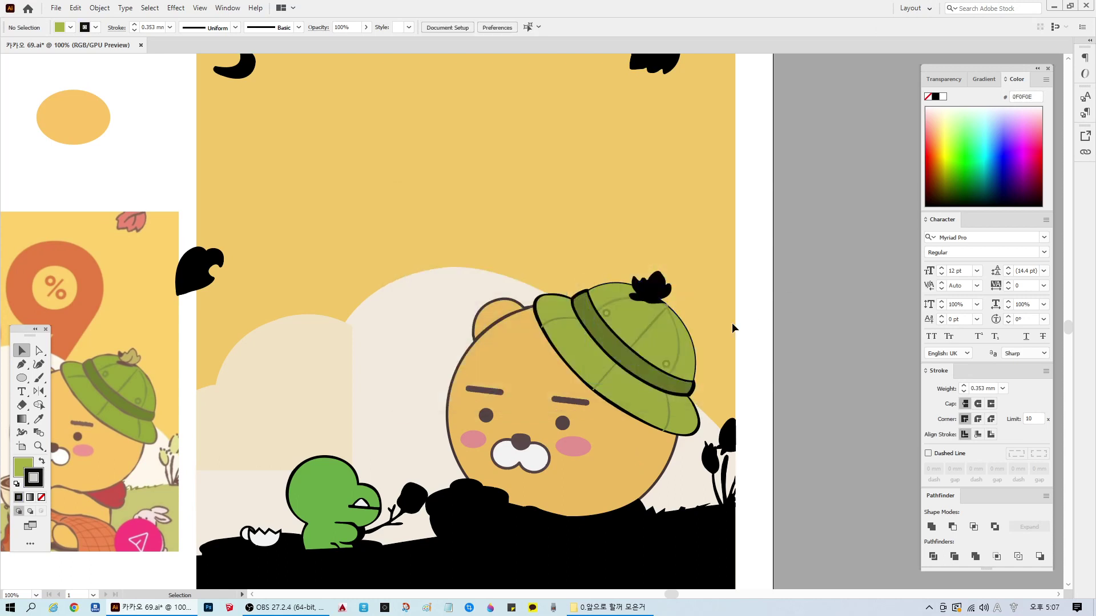
Step: Set the hat crown's stroke weight to 0.6 mm
left_click(684, 340)
triple_click(144, 26)
key("BackSpace")
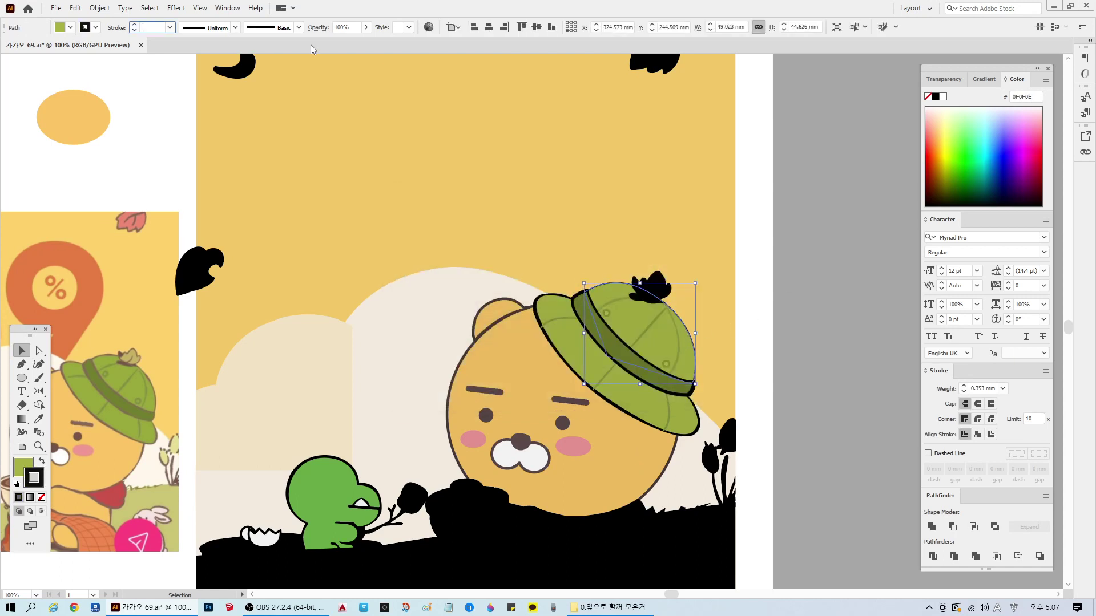
type("0.6")
key("Return")
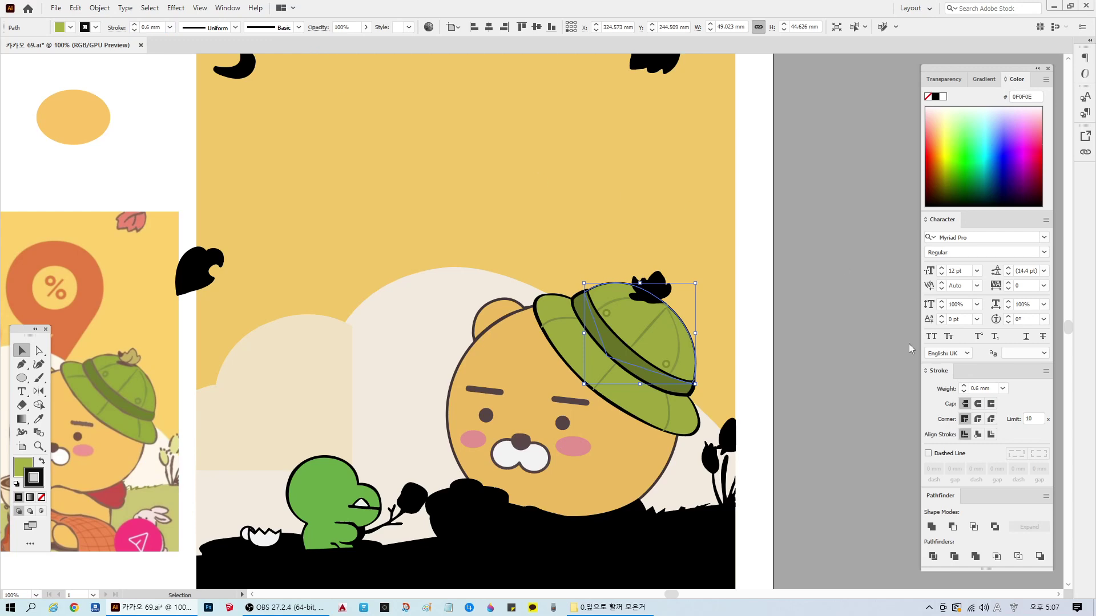
left_click(834, 372)
Step: Compare the whole artwork with the reference image and save the document
scroll(340, 447, "down", 1)
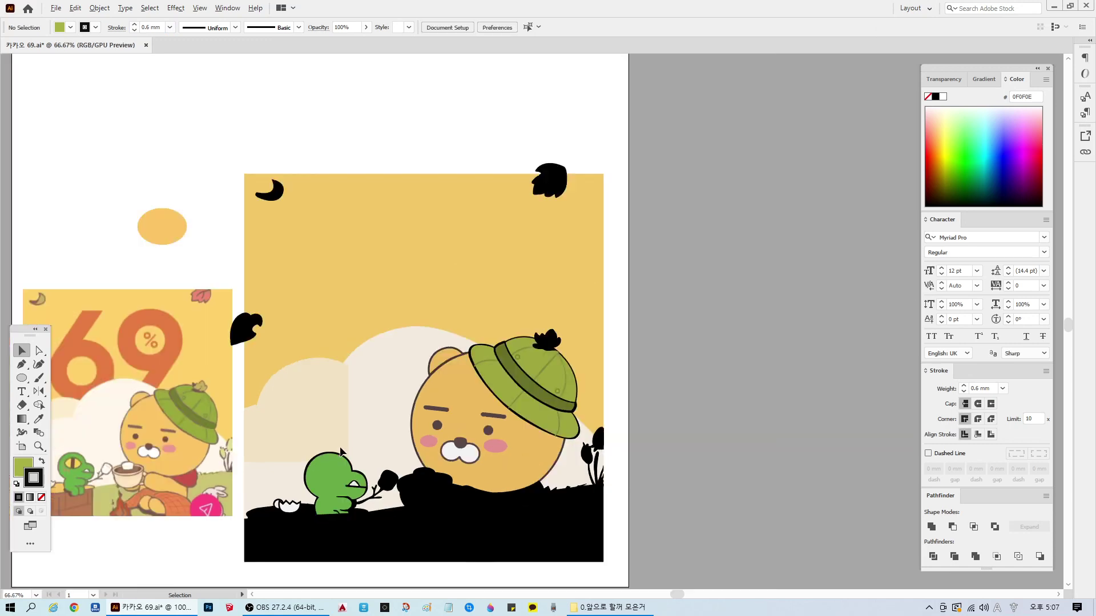
scroll(343, 451, "down", 2)
scroll(305, 487, "up", 1)
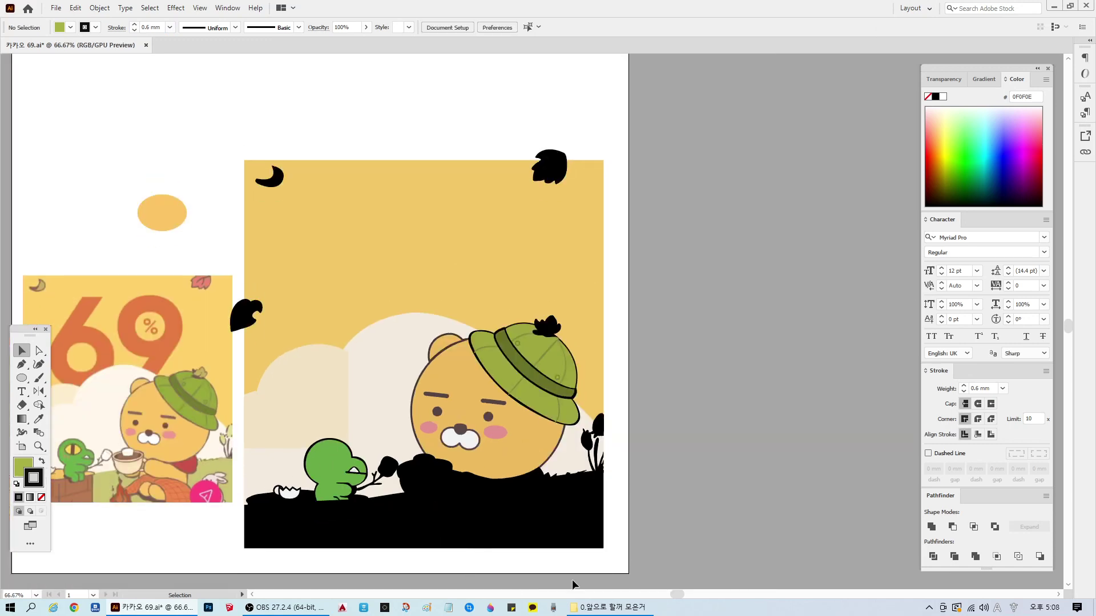
left_click_drag(677, 594, 666, 594)
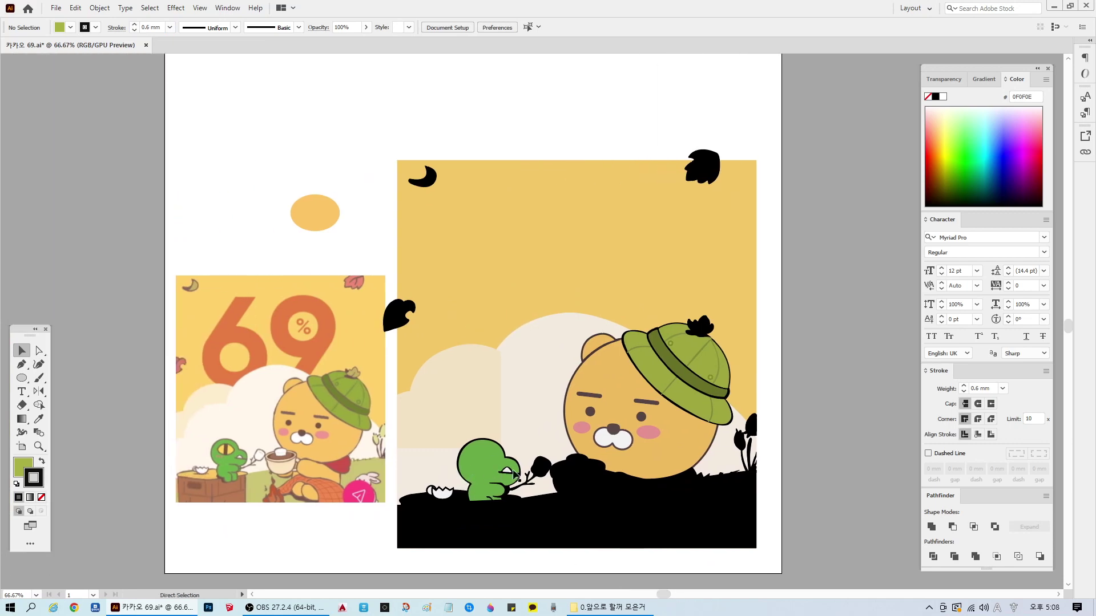
scroll(516, 470, "up", 1)
key("ctrl+s")
scroll(523, 465, "up", 1)
scroll(622, 452, "down", 1)
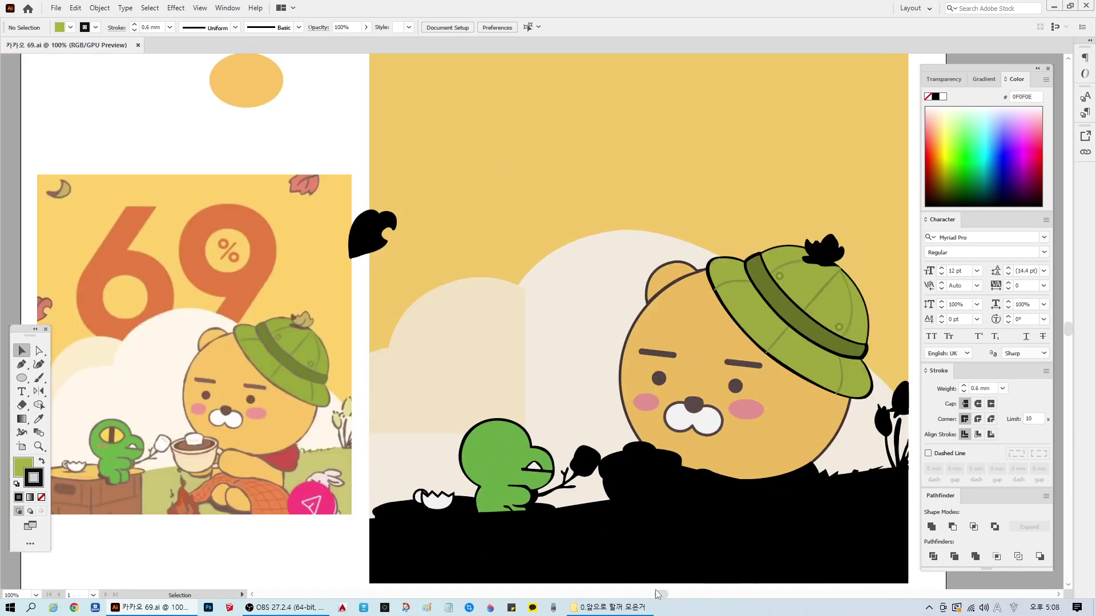
mouse_move(664, 595)
left_mouse_down()
mouse_move(677, 597)
mouse_move(665, 596)
left_mouse_up()
scroll(644, 449, "up", 1)
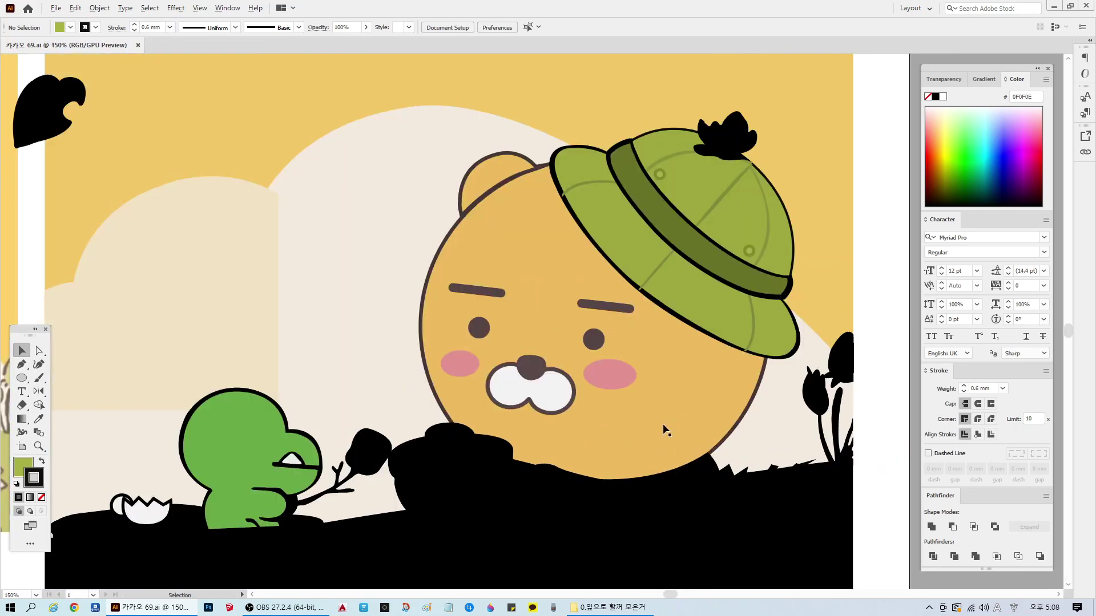
Step: Set the bear's face outline to the lighter brown 544545
left_click(663, 423)
double_click(39, 476)
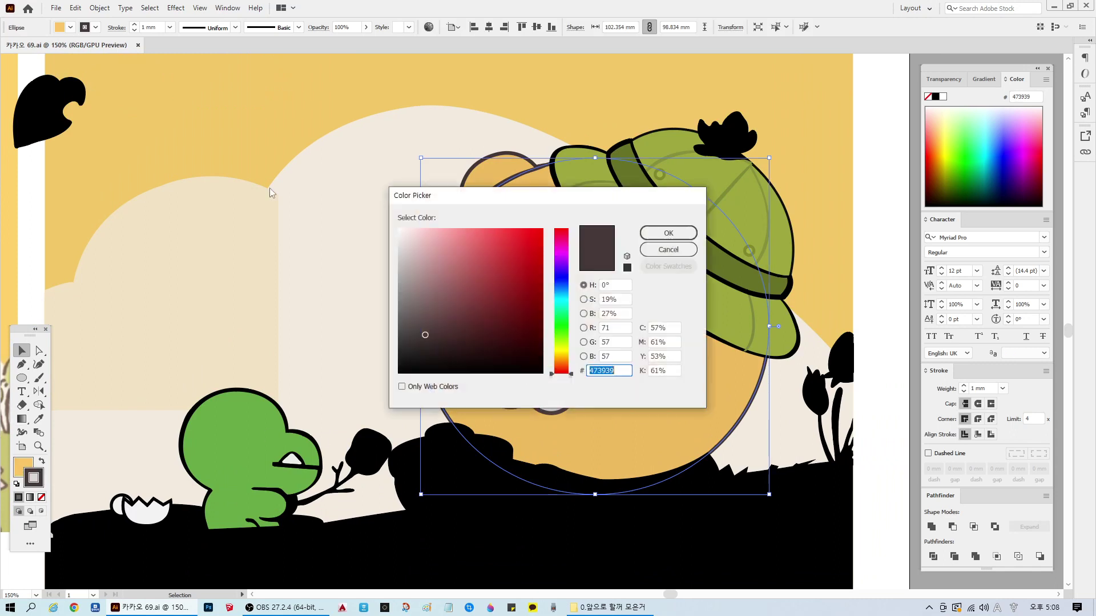
left_click_drag(444, 321, 423, 325)
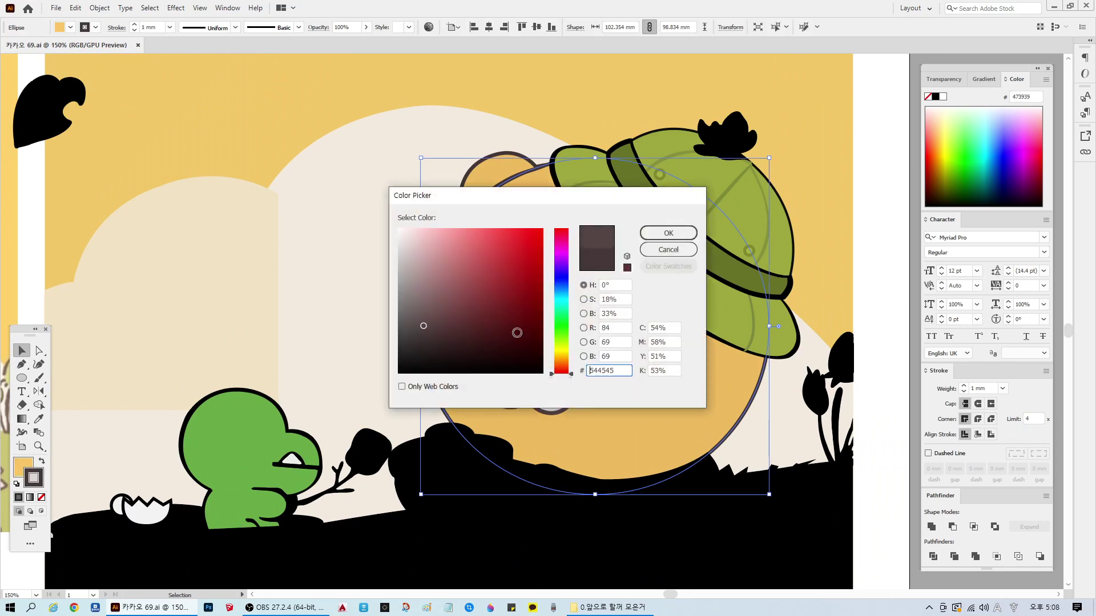
left_click(666, 233)
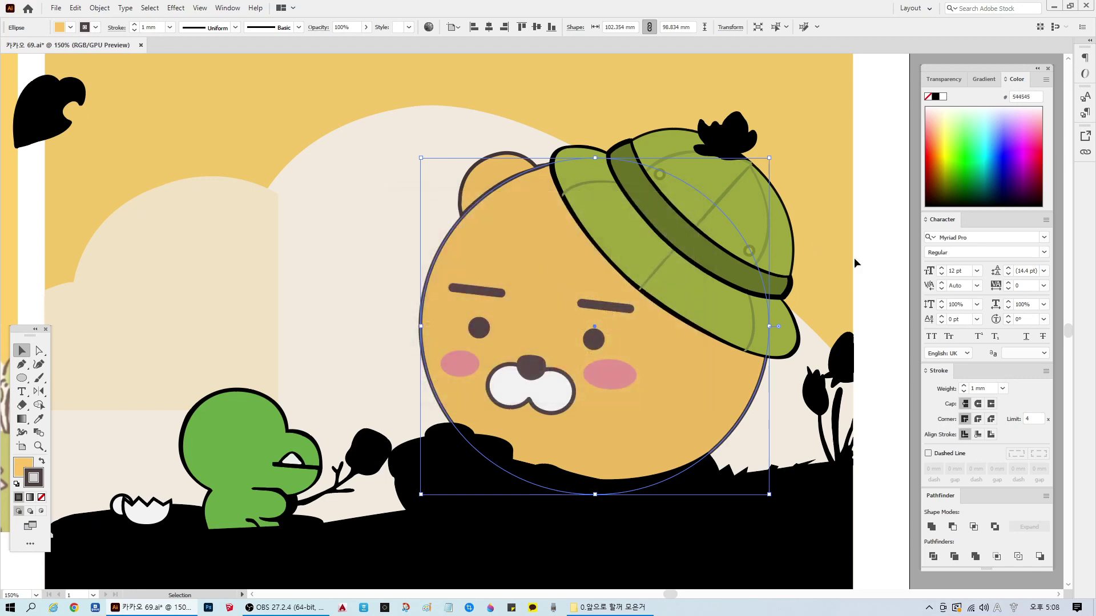
left_click(853, 258)
Step: Apply the face outline colour 544545 to the bear's ear stroke
left_click(492, 172)
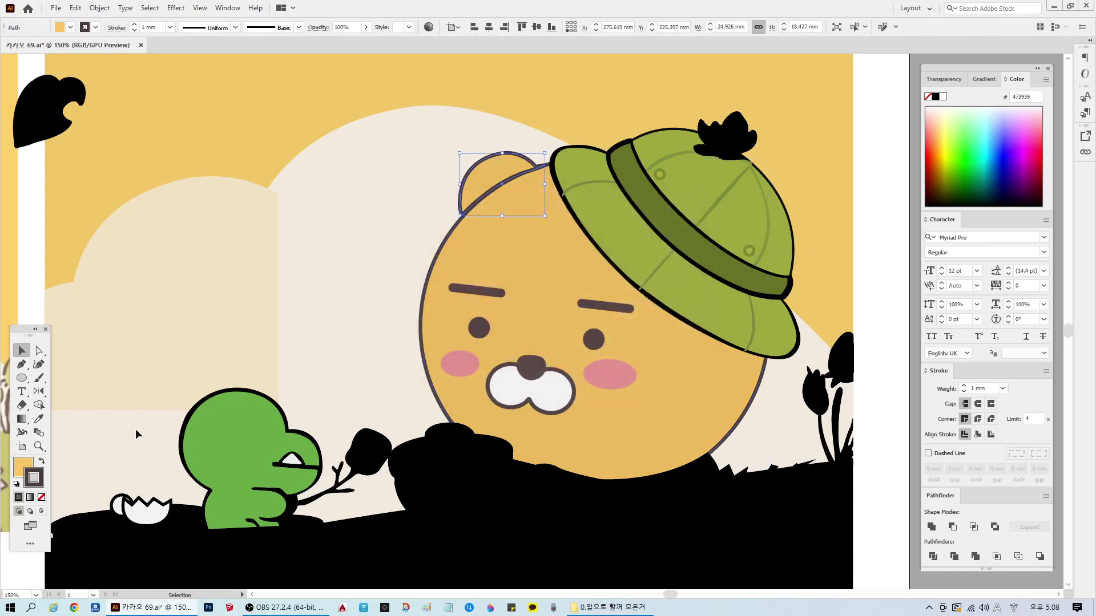
double_click(40, 472)
left_click(661, 235)
left_click(883, 281)
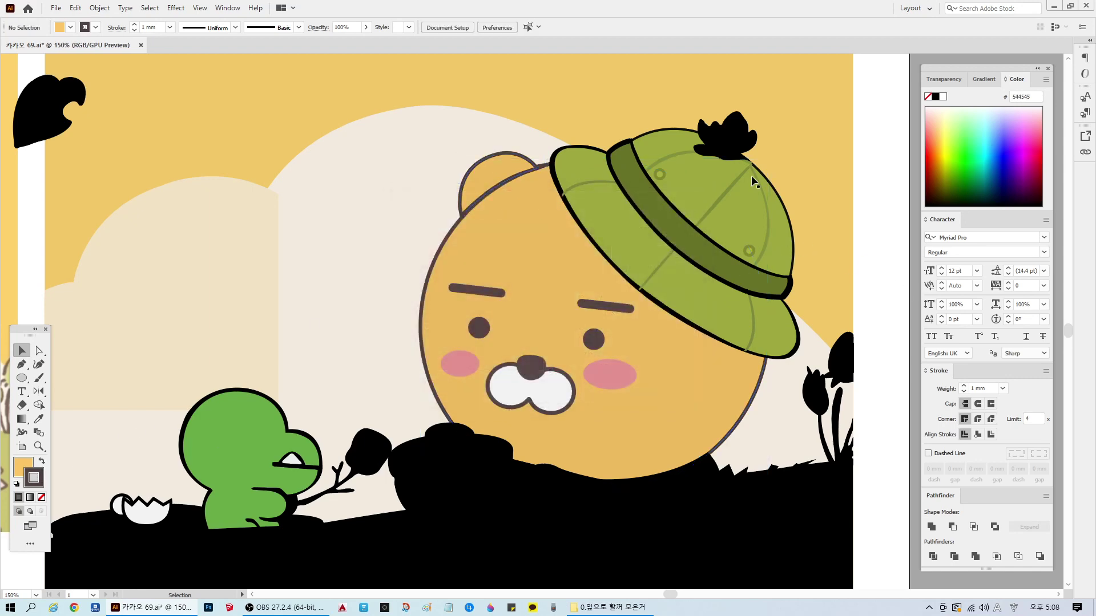
Step: Change the hat crown's stroke colour to the brown 544545
left_click(752, 177)
double_click(40, 473)
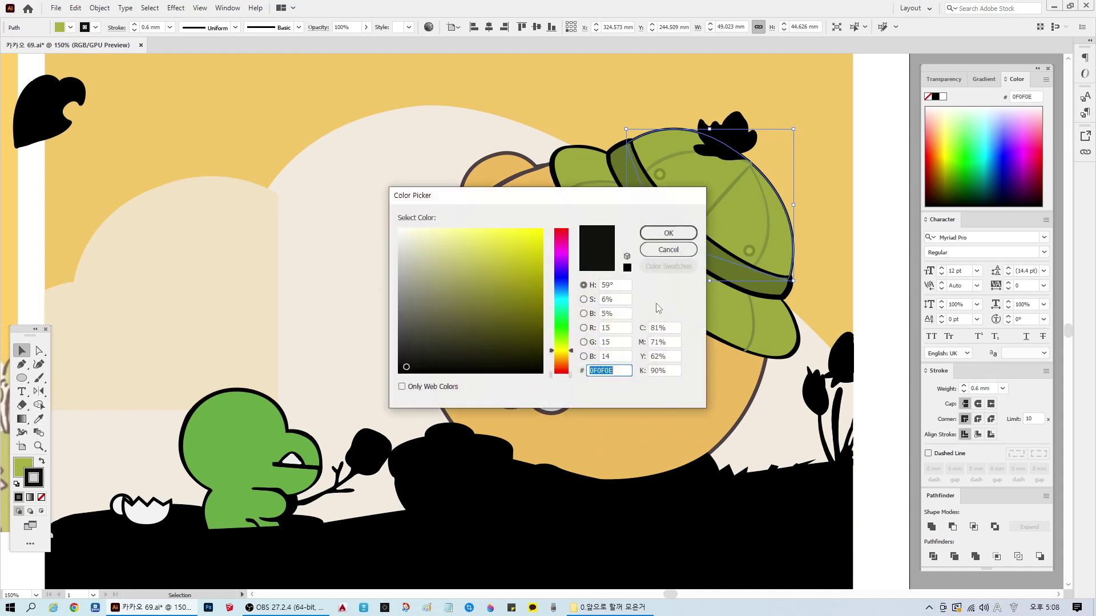
type("544545")
left_click(670, 237)
left_click(861, 257)
Step: Set the hat crown's stroke weight to 0.8 mm
scroll(765, 297, "up", 1)
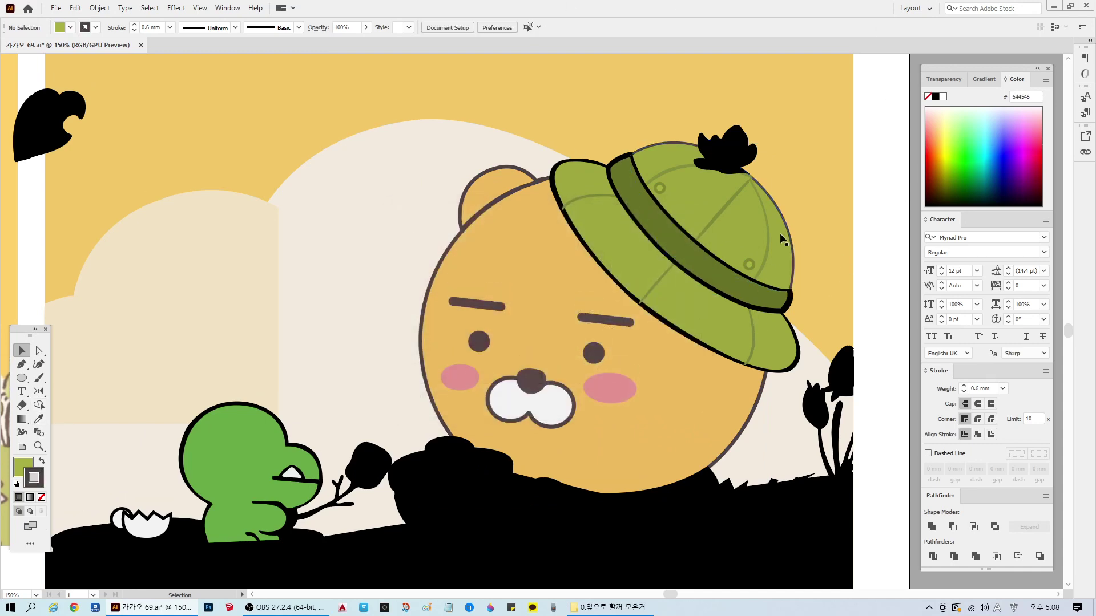
left_click(780, 235)
left_click(149, 27)
key("BackSpace")
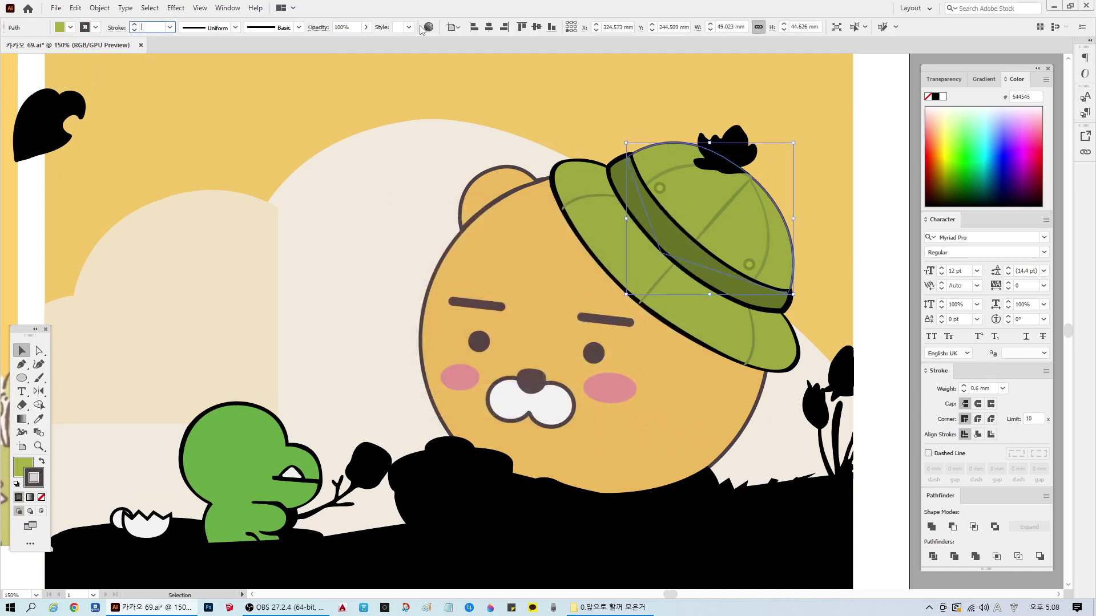
type("0.8")
key("Return")
left_click(896, 233)
scroll(774, 195, "up", 1)
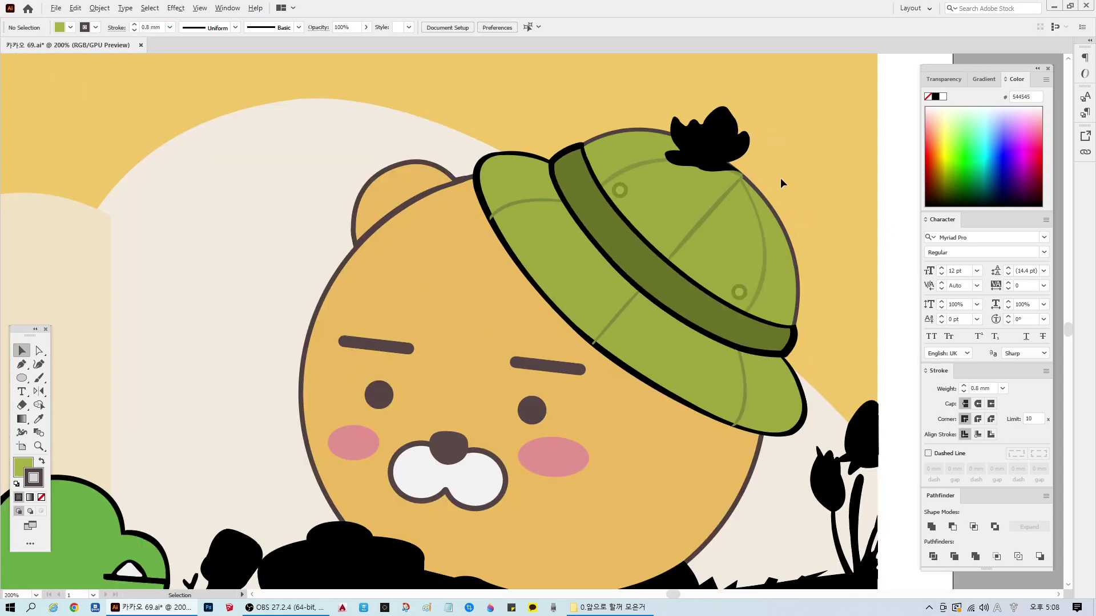
Step: Adjust the top ends of the curved and straight crown seams where they meet the crown's outline
left_click(745, 176)
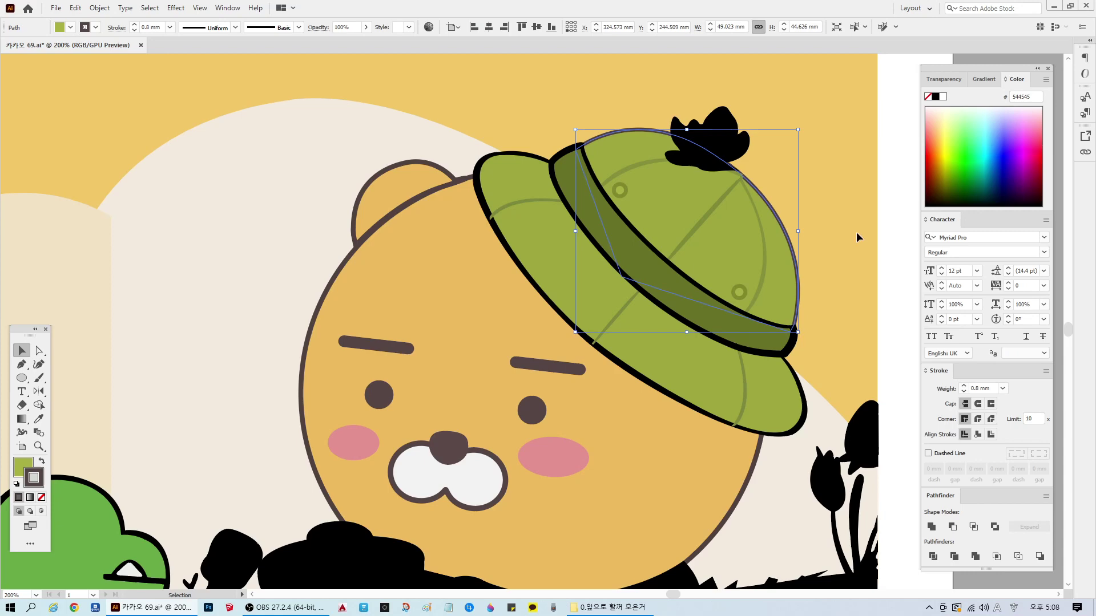
left_click(895, 227)
scroll(647, 190, "up", 1)
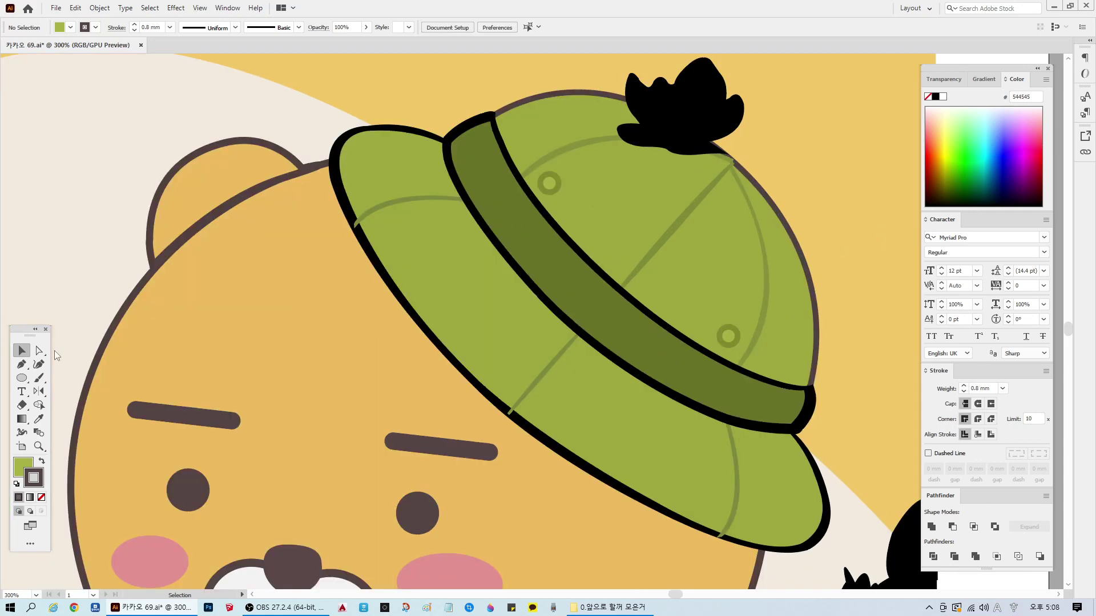
left_click(39, 351)
left_click(731, 162)
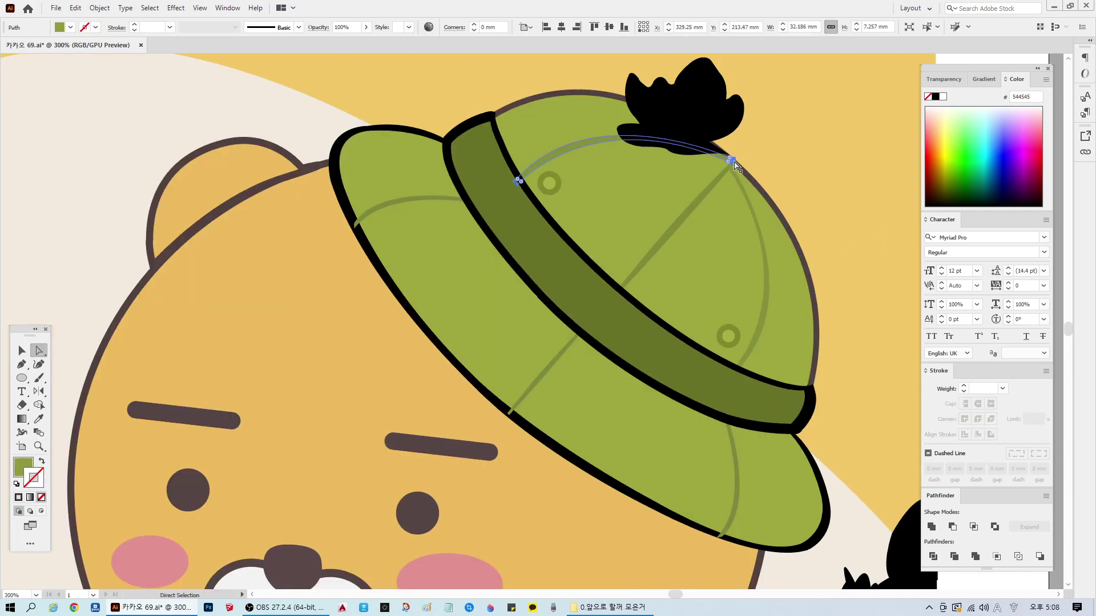
left_click(804, 160)
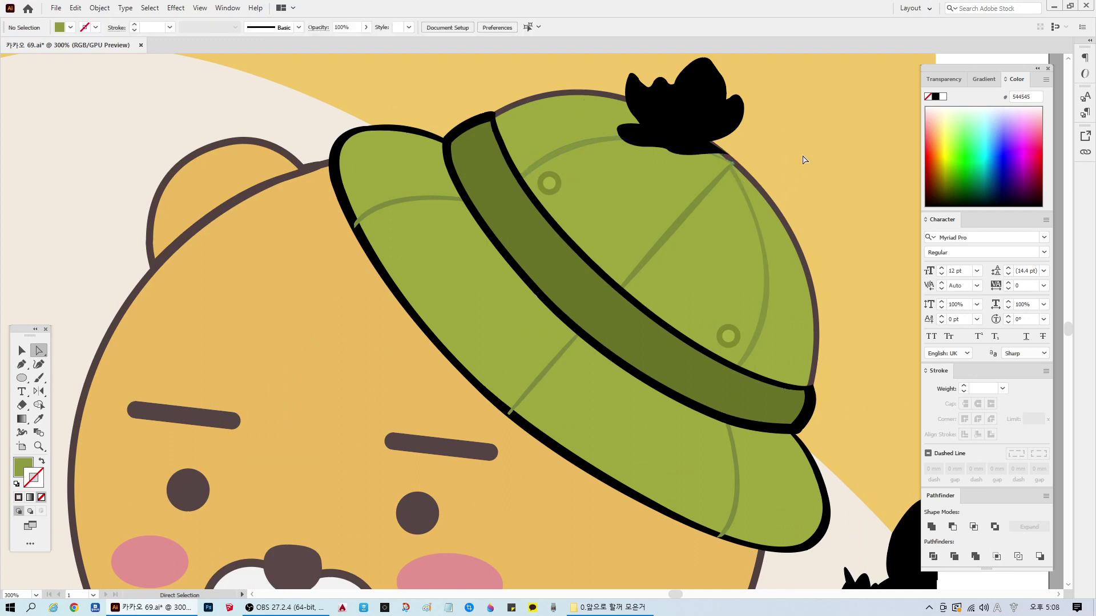
left_click(733, 164)
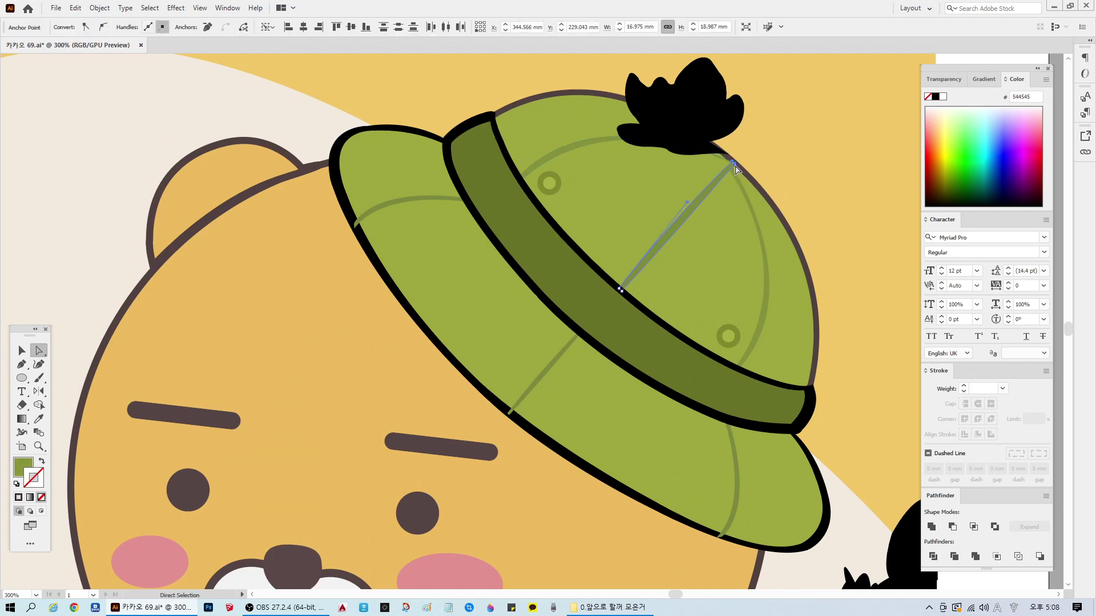
left_click(814, 166)
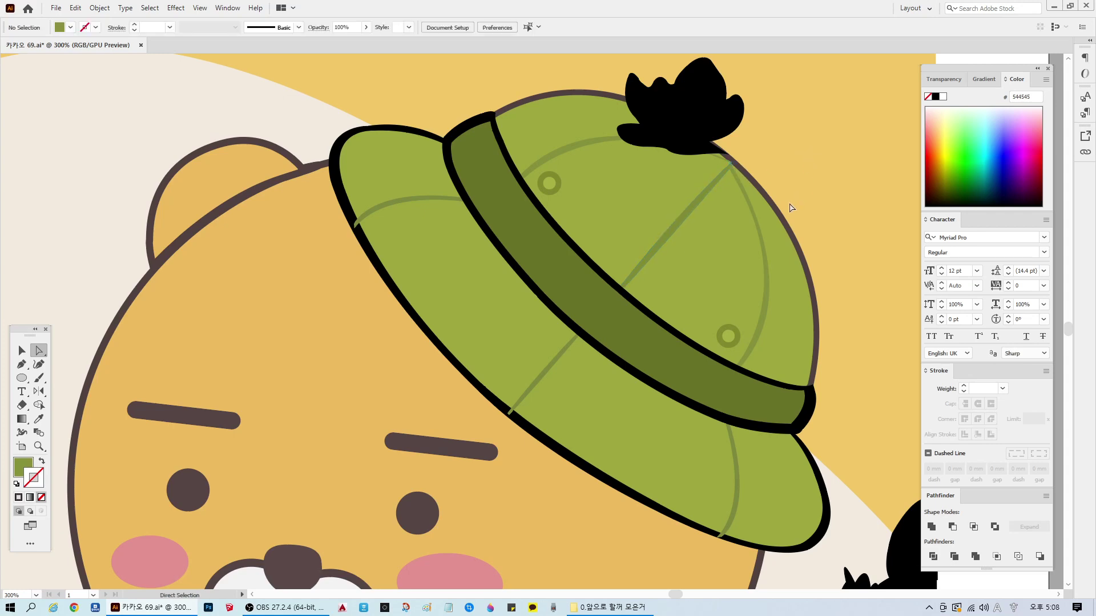
Step: Copy the outline colour code 544545 from the hat crown's stroke
scroll(485, 223, "down", 1)
key("v")
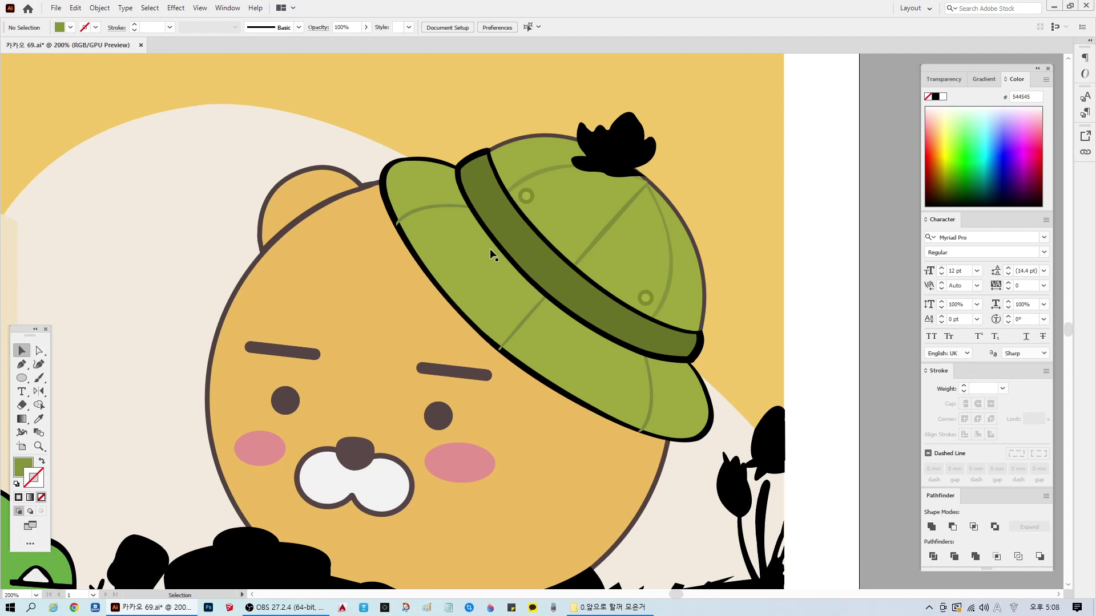
left_click(612, 198)
double_click(39, 479)
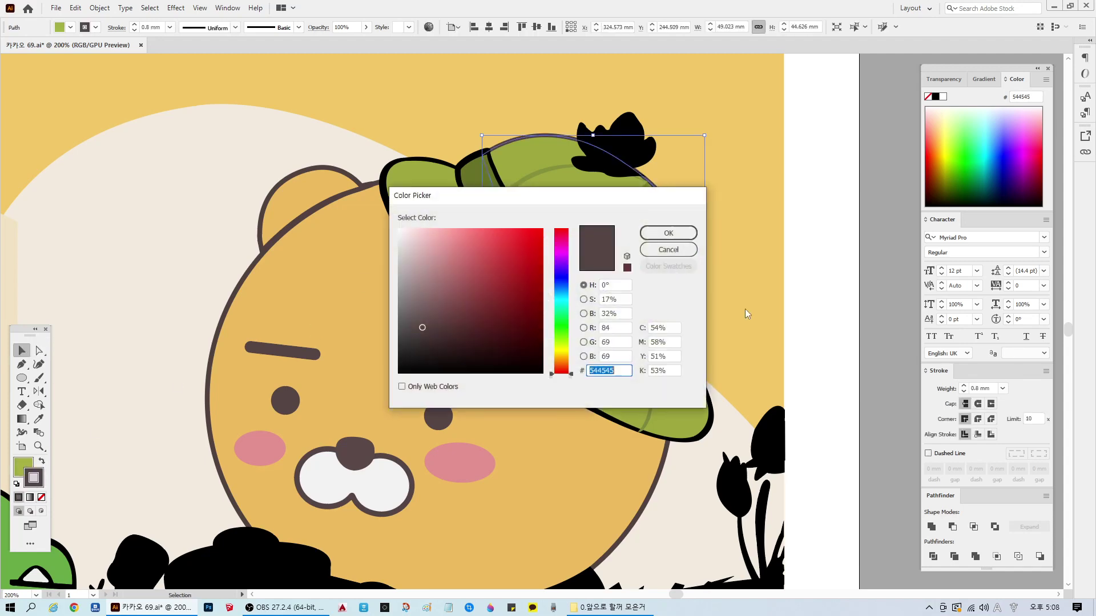
left_click(665, 248)
Step: Fill the black outline shape of the hat band with the brown 544545
left_click(559, 166)
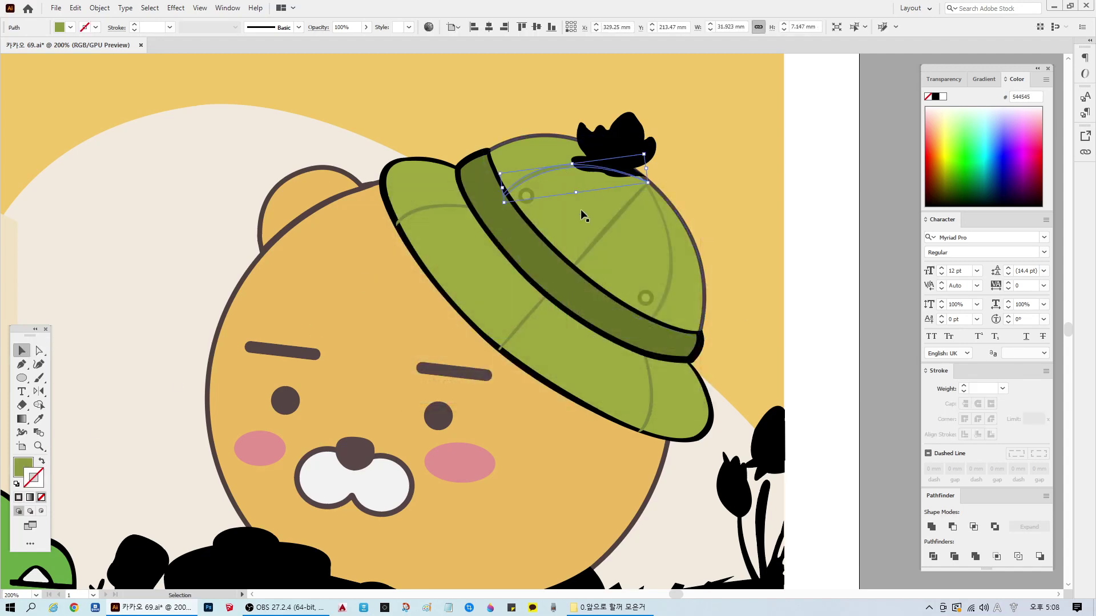
left_click(536, 230)
double_click(23, 466)
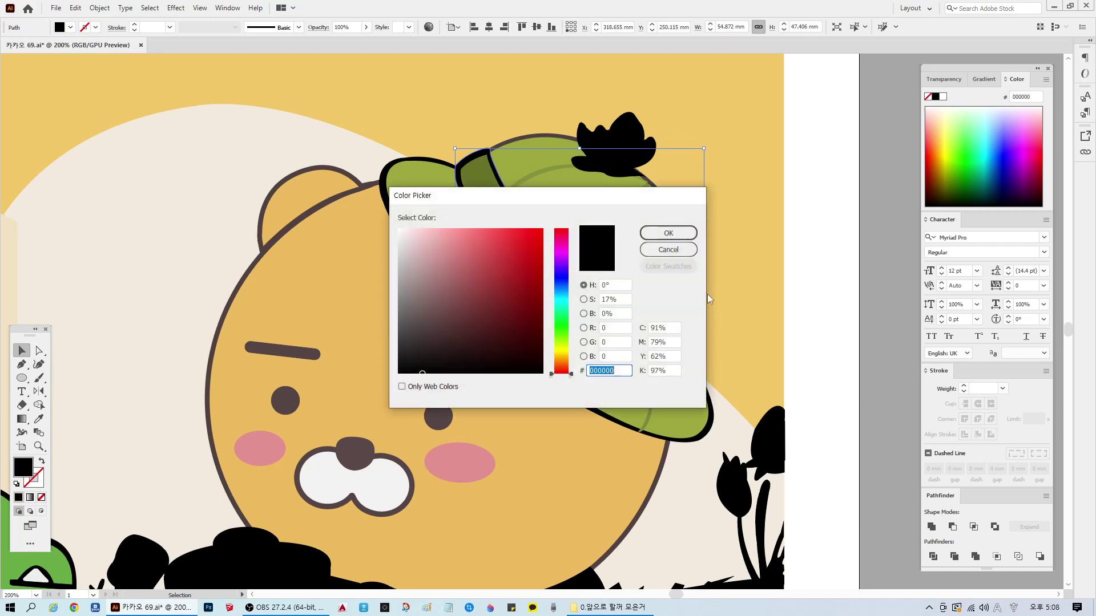
left_click(676, 236)
Step: Fill the black outline shape of the hat brim with the brown 544545
scroll(410, 234, "down", 1)
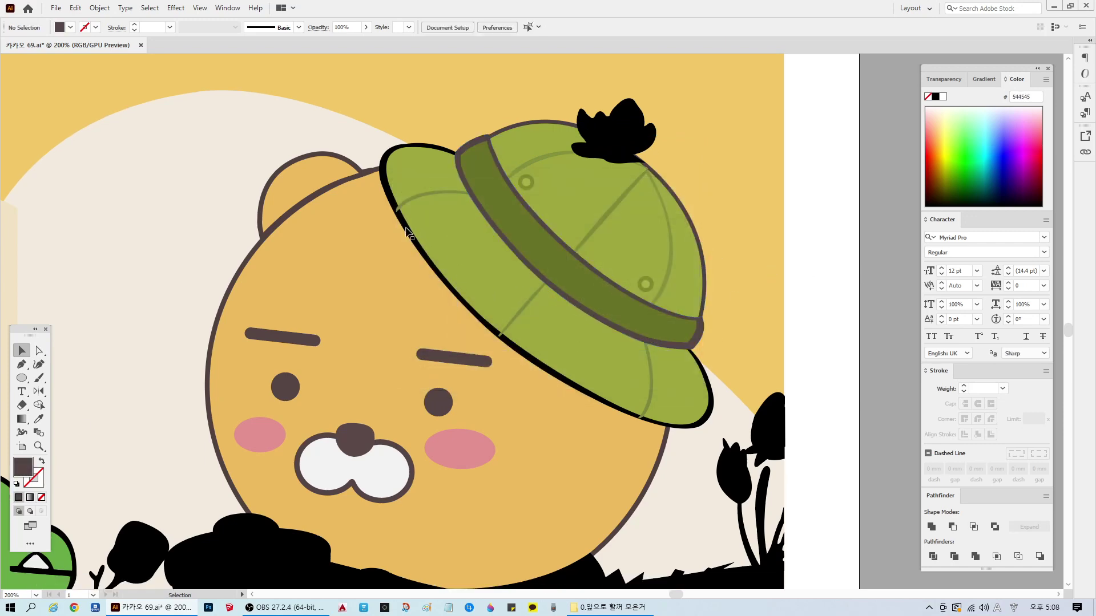
left_click(393, 234)
type("544545")
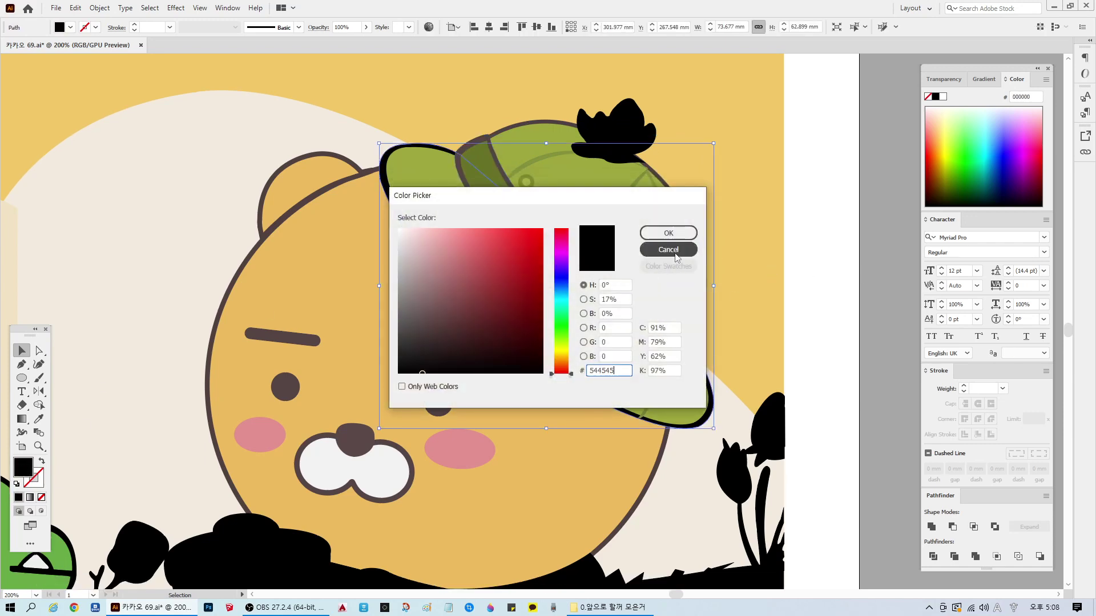
left_click(672, 234)
left_click(829, 294)
scroll(704, 323, "down", 1)
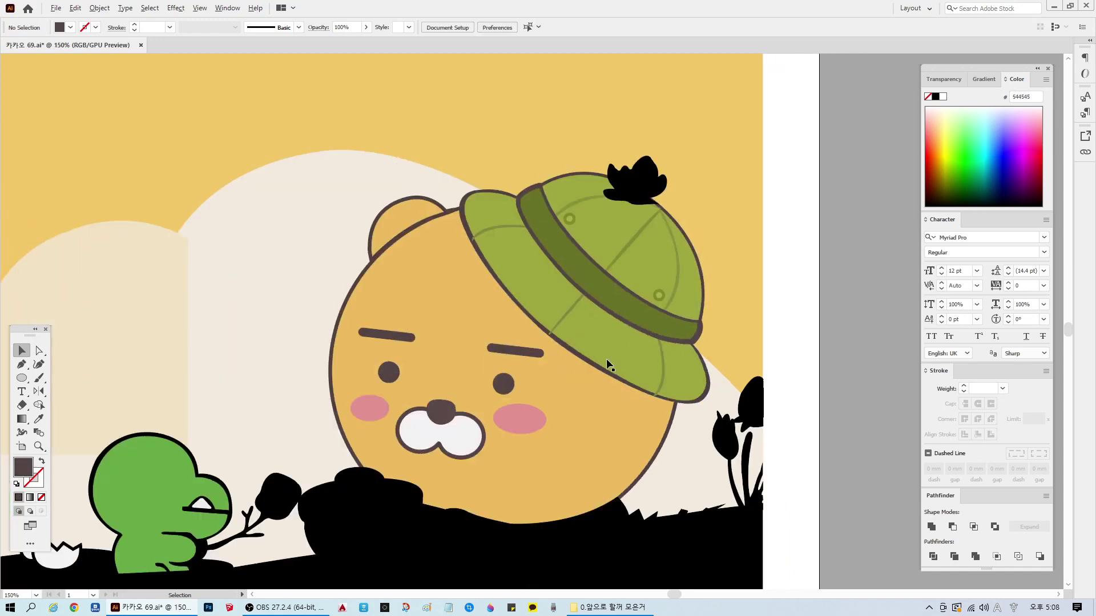
Step: Adjust the lower end of the brim seam nearest the bear's ear so it meets the brim outline cleanly
scroll(630, 360, "up", 2)
left_click(40, 350)
scroll(361, 127, "up", 1)
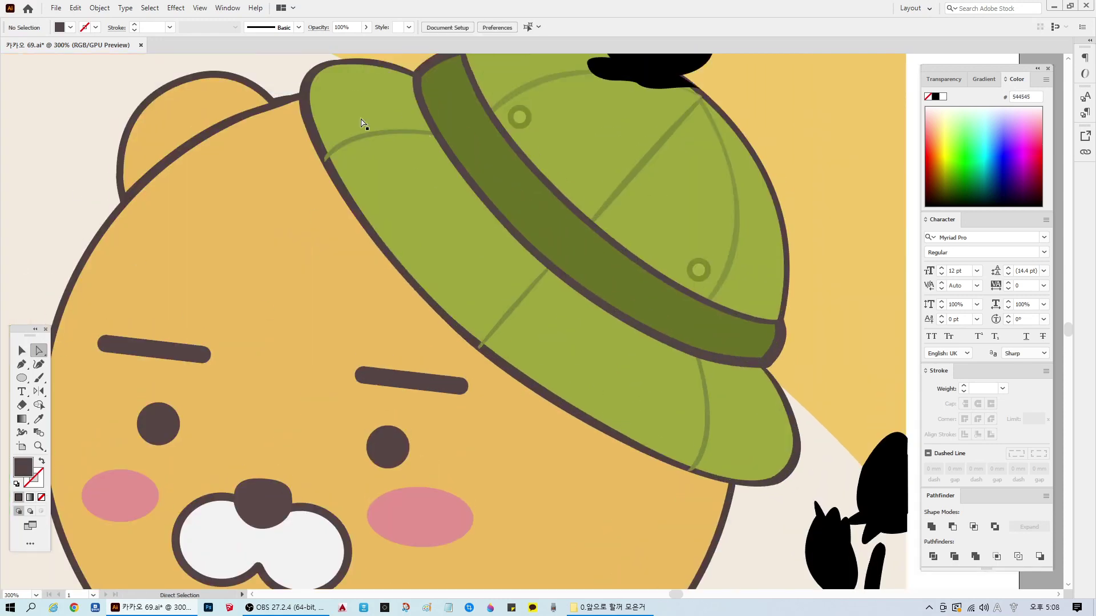
left_click(325, 160)
left_click_drag(325, 163, 324, 161)
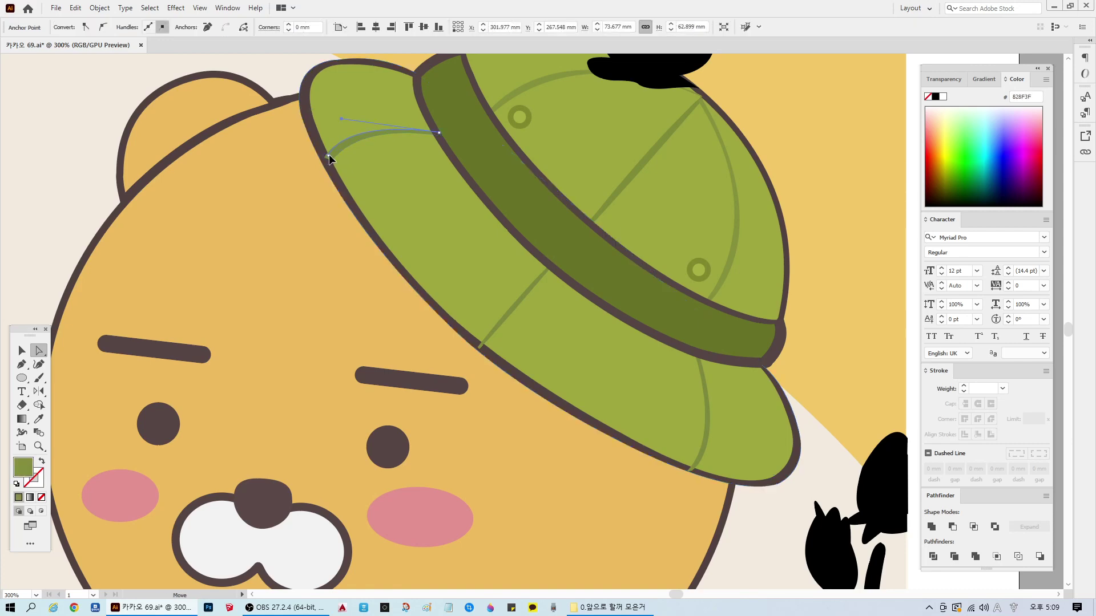
Step: Pull the lower end of the straight middle brim seam back to the inner edge of the brim outline
left_click(514, 320)
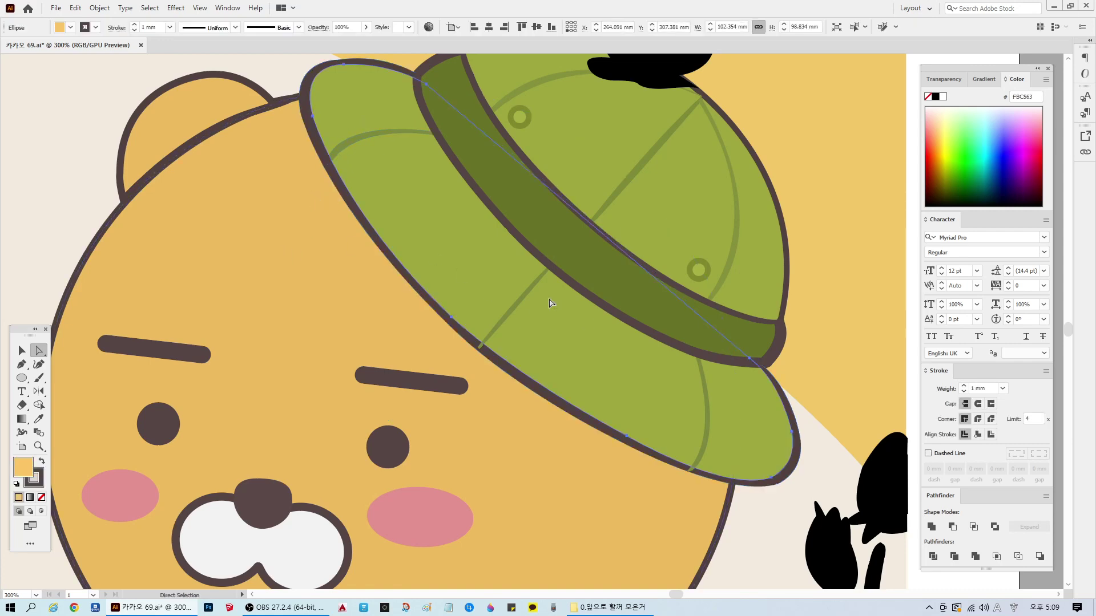
left_click(482, 348)
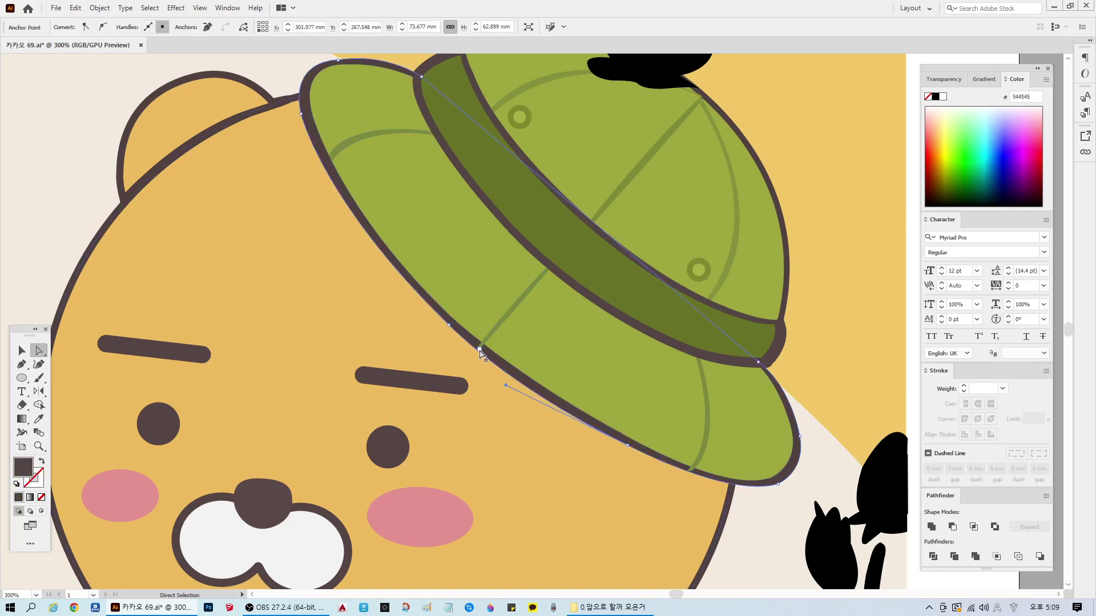
left_click(481, 351)
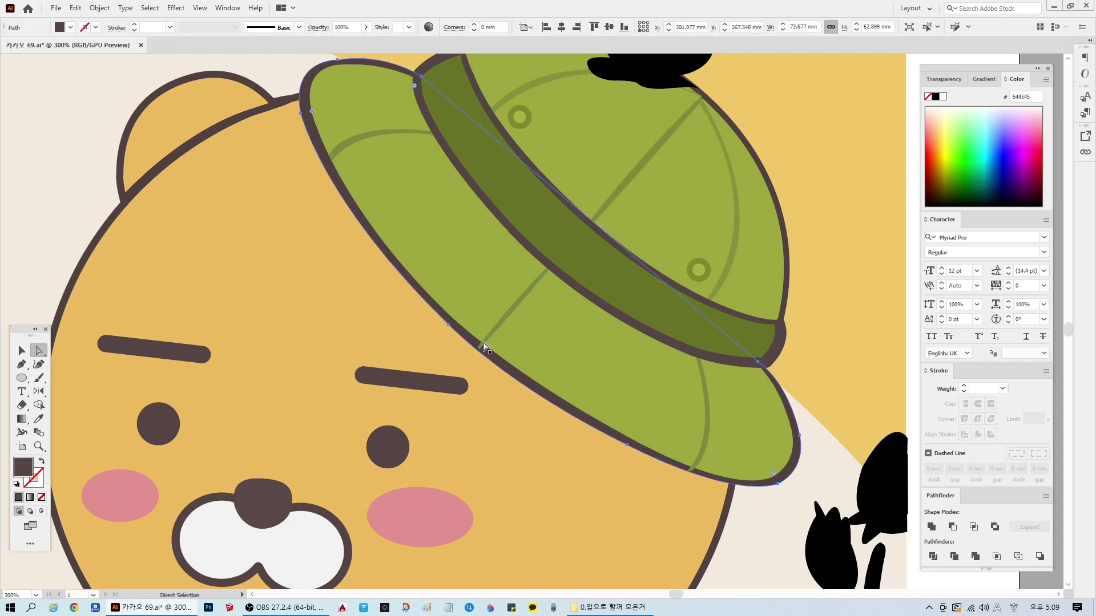
left_click_drag(481, 350, 484, 342)
key("ctrl+z")
left_click(545, 373)
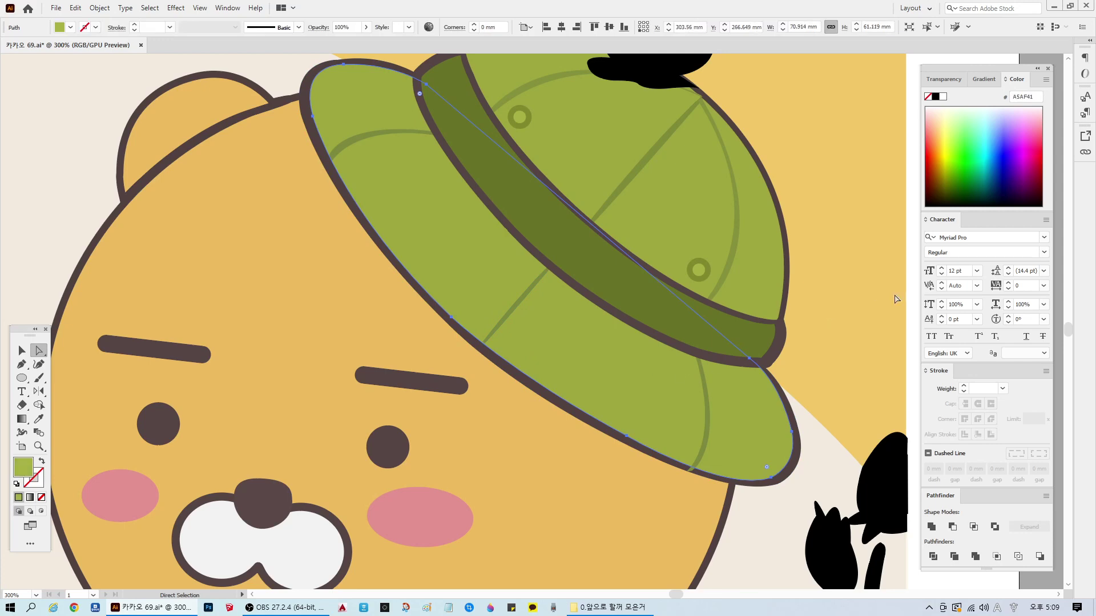
left_click(896, 297)
Step: Adjust the lower end points of the curved brim seam farthest from the ear to meet the brim outline
left_click(697, 467)
left_click(692, 471)
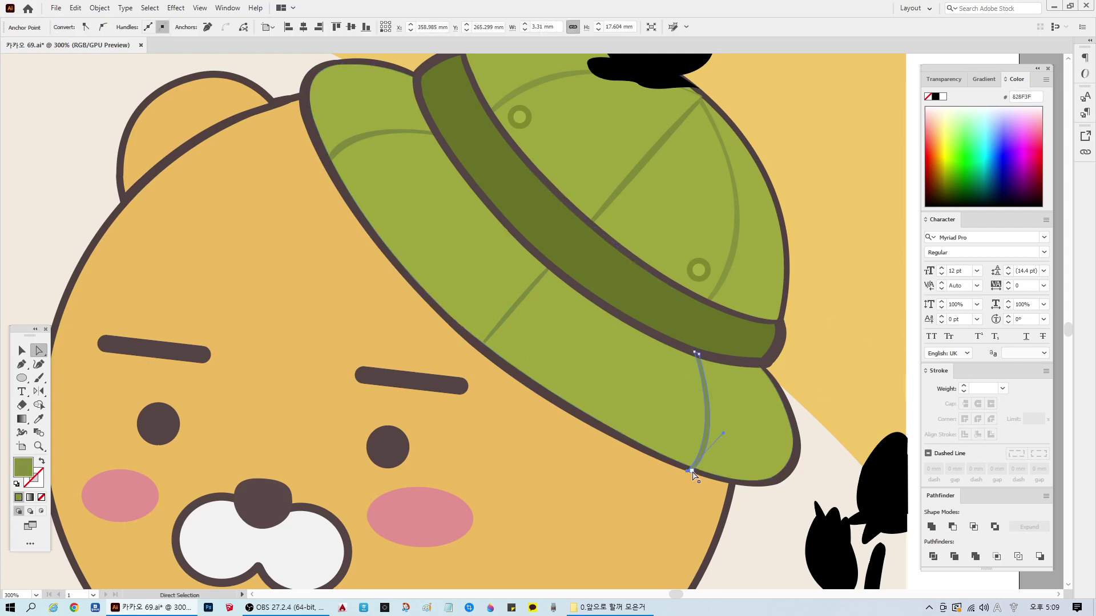
left_click_drag(693, 473, 695, 472)
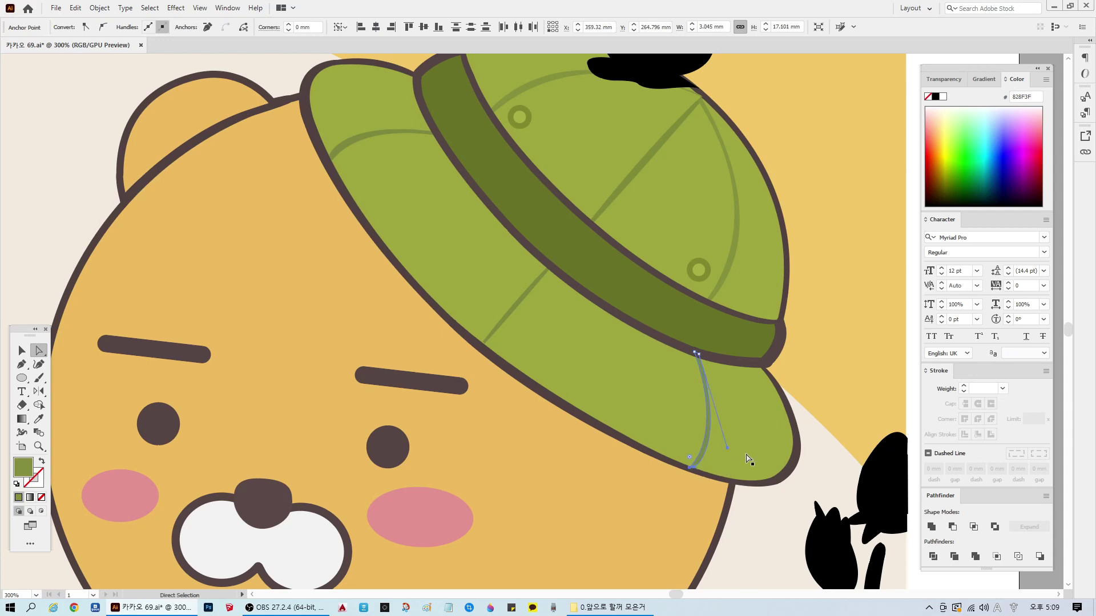
left_click(725, 479)
left_click(692, 472)
scroll(692, 471, "up", 4)
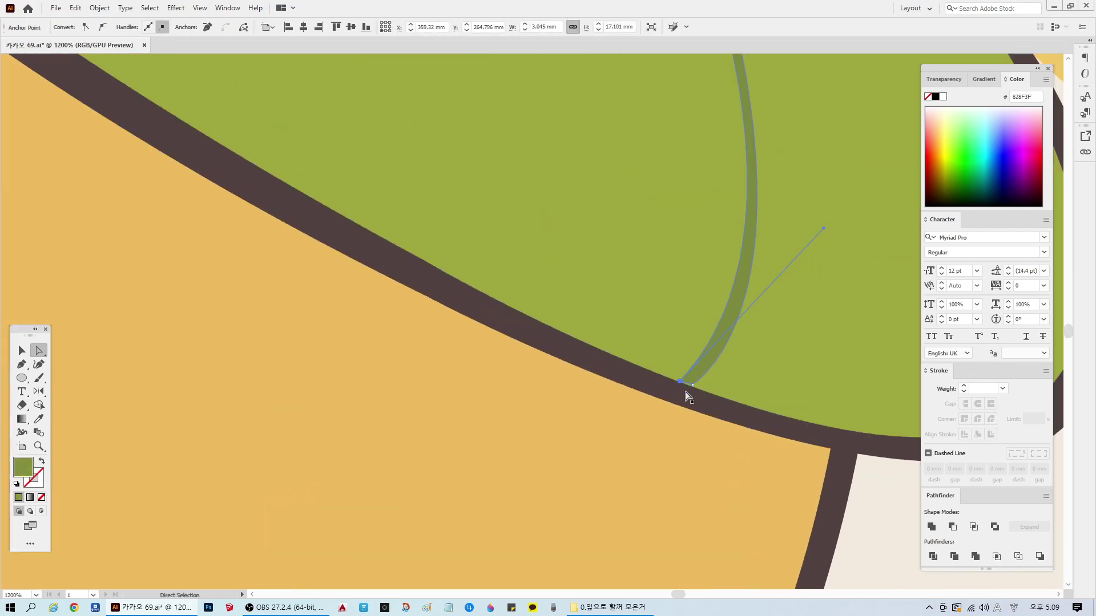
scroll(687, 392, "down", 7)
left_click(738, 467)
Step: Save the document with the recoloured hat outlines and adjusted seams
scroll(684, 445, "down", 1)
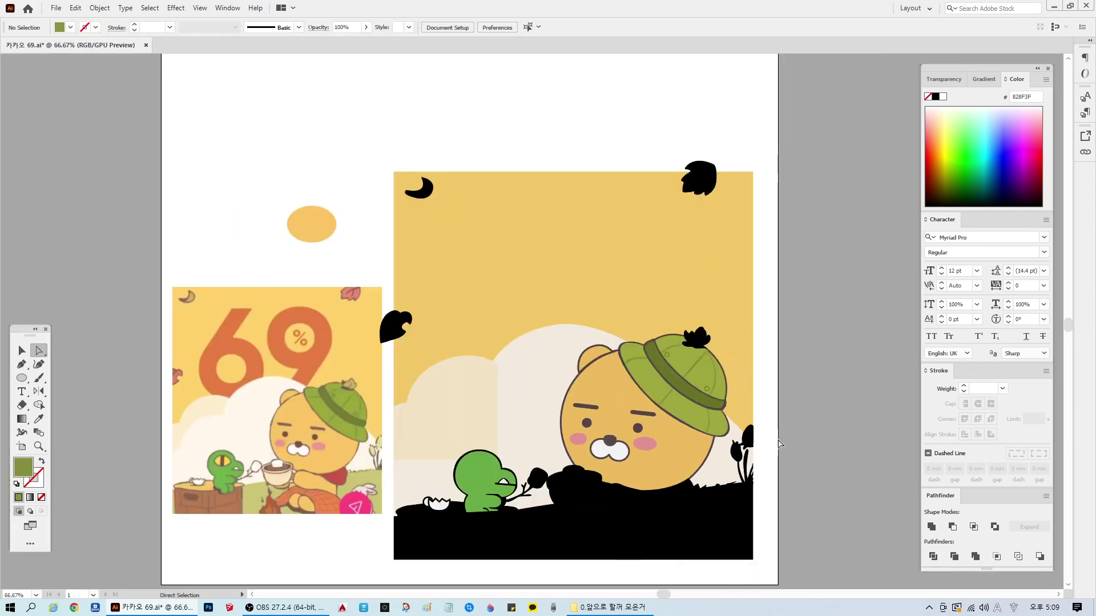
scroll(774, 442, "down", 2)
key("ctrl+s")
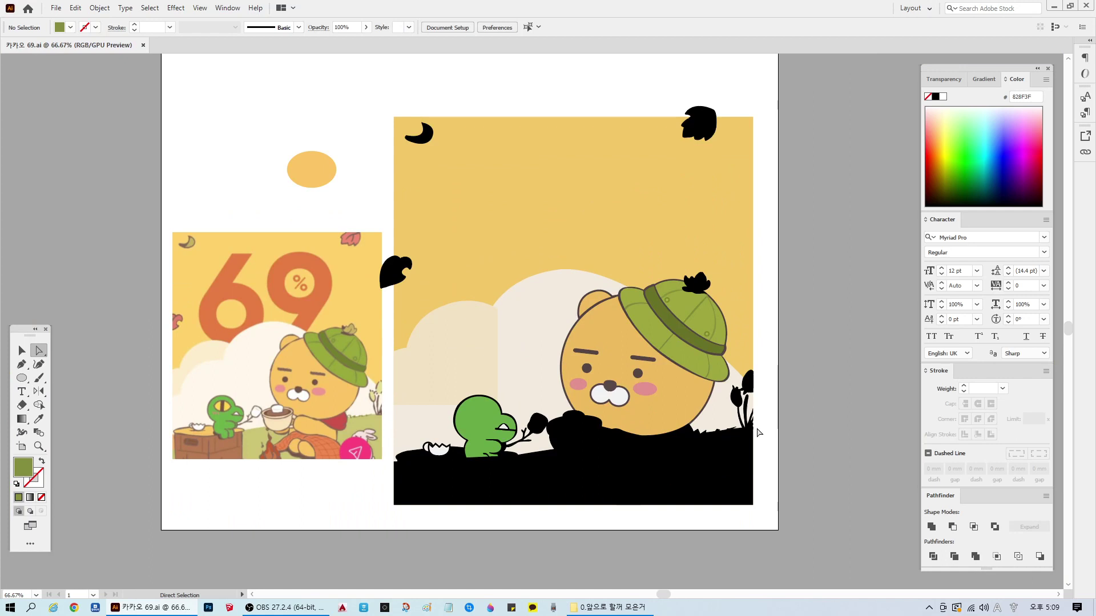
Step: Fill the outline shape of the leaf on top of the hat with the brown 544545
scroll(582, 450, "up", 1, "alt")
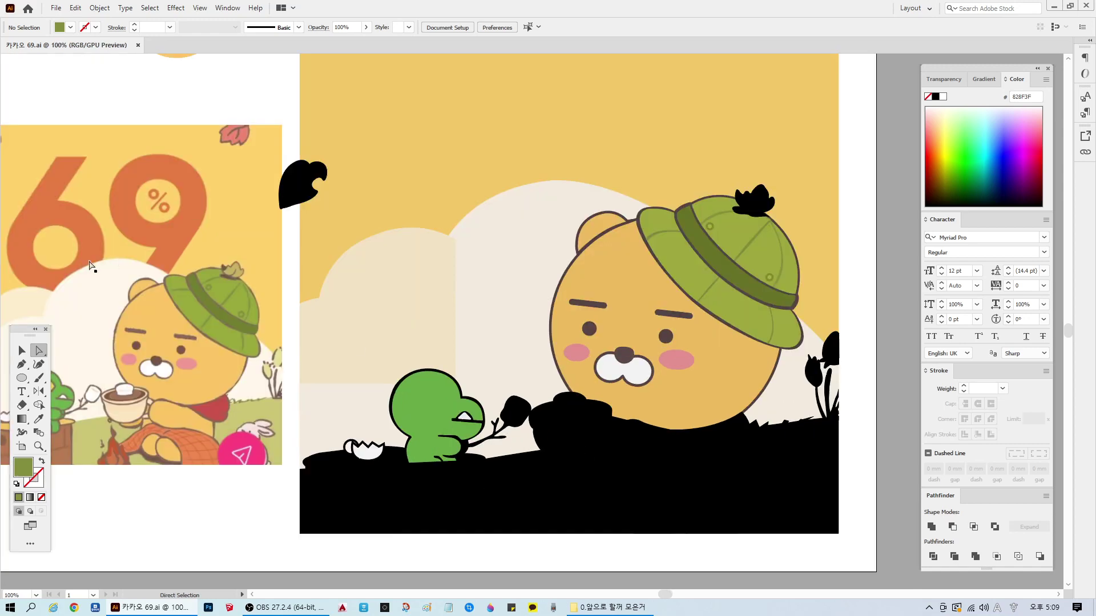
left_click(22, 350)
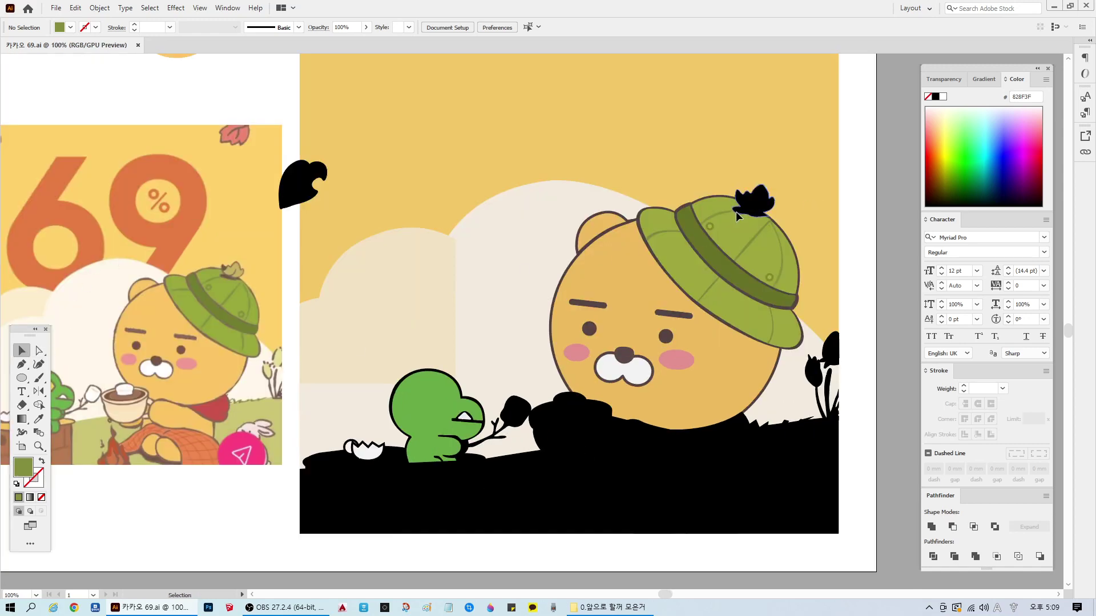
left_click(735, 211)
double_click(16, 470)
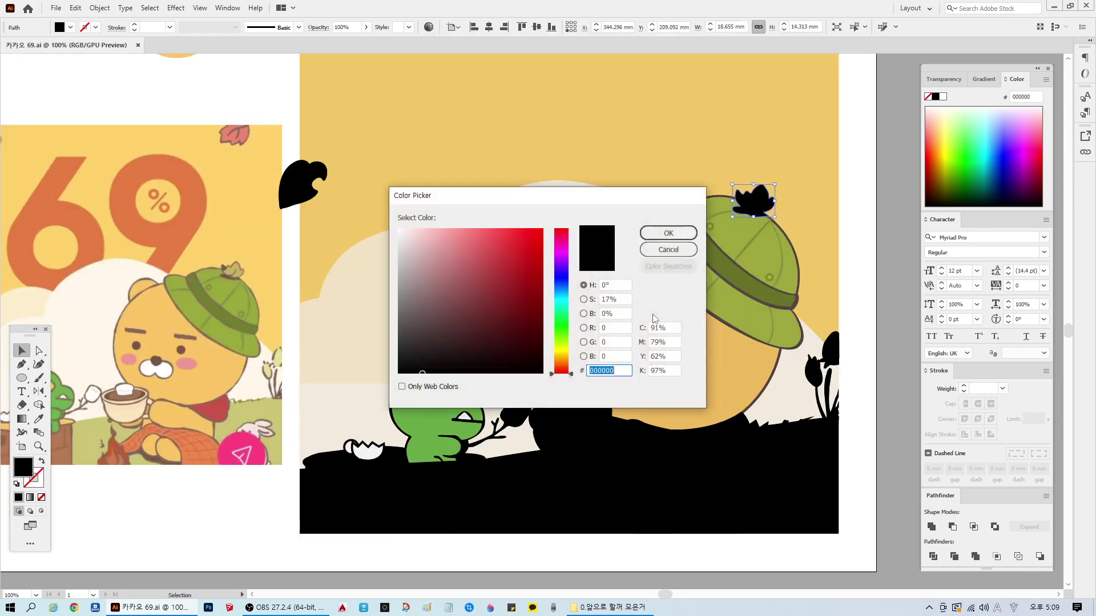
type("544545")
left_click(672, 232)
left_click(788, 206)
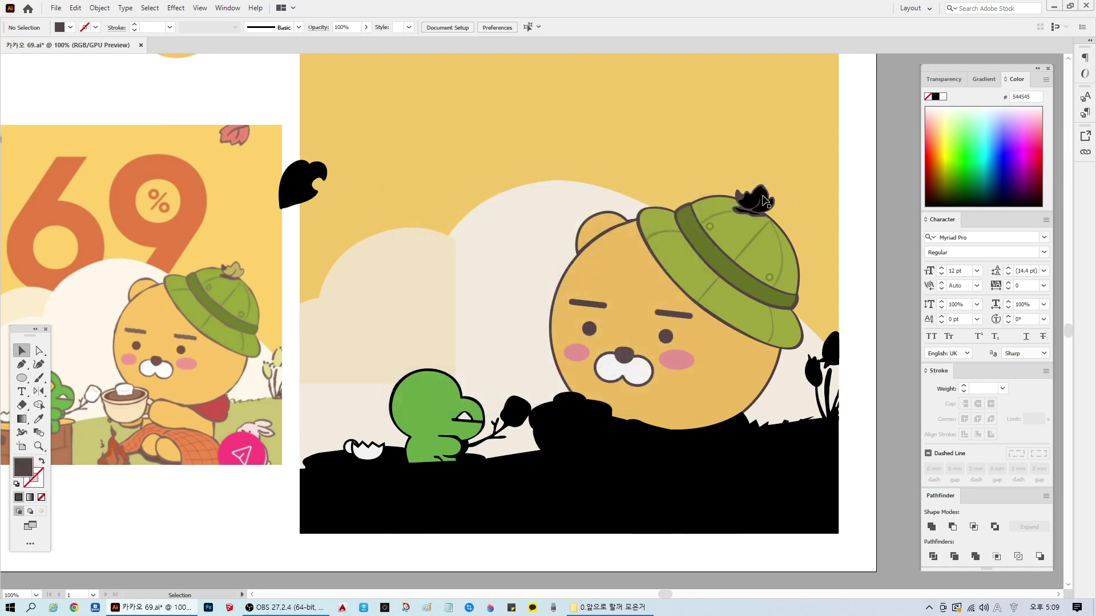
Step: Fill the inside of the hat's leaf with the khaki C5B25E sampled from the reference leaf
left_click(765, 200)
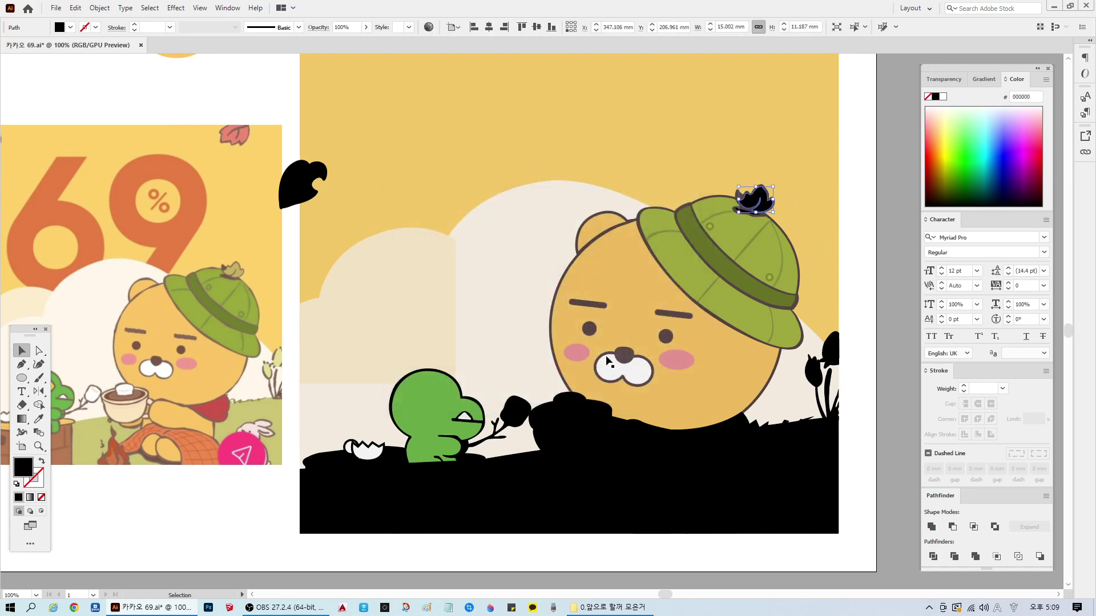
key("i")
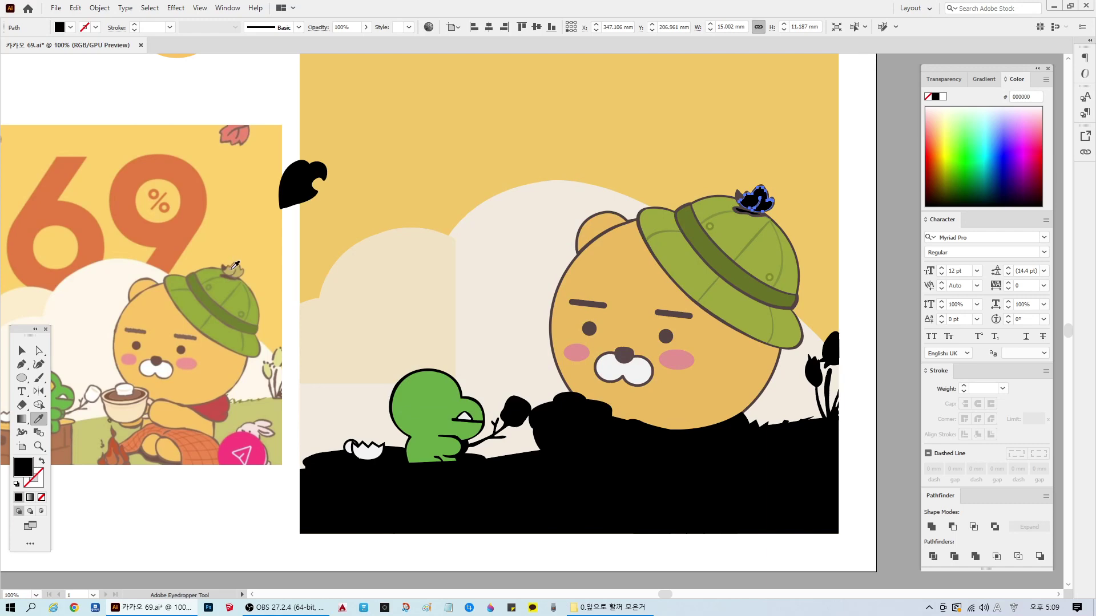
left_click(234, 265)
key("ctrl+shift+a")
key("v")
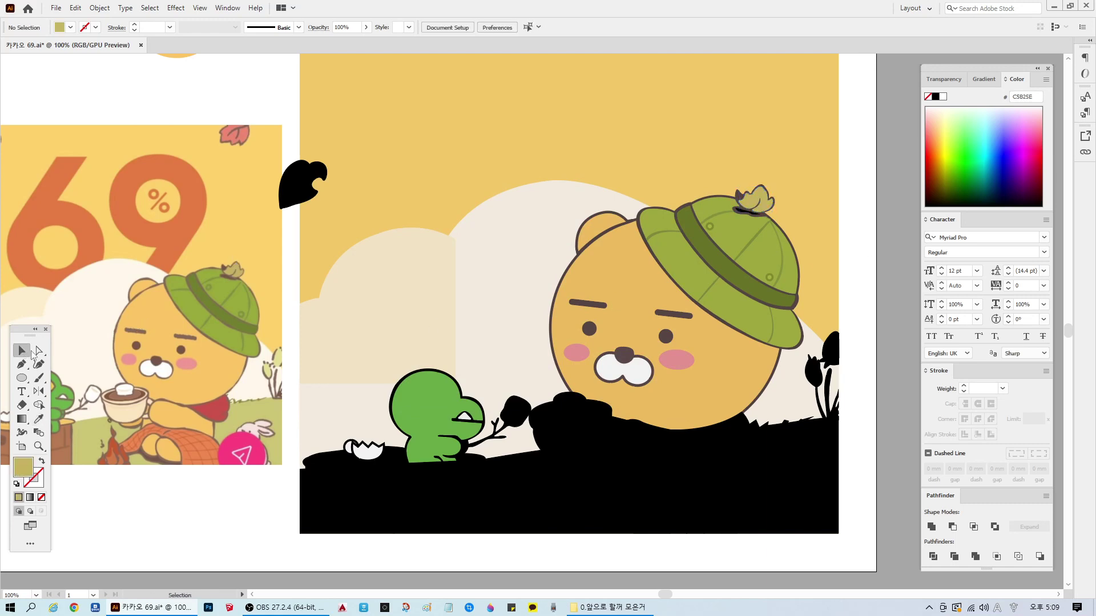
Step: Compare the hat's leaf with the reference and fill the black sliver at its base with the dark brown 3F311E
scroll(234, 277, "up", 3)
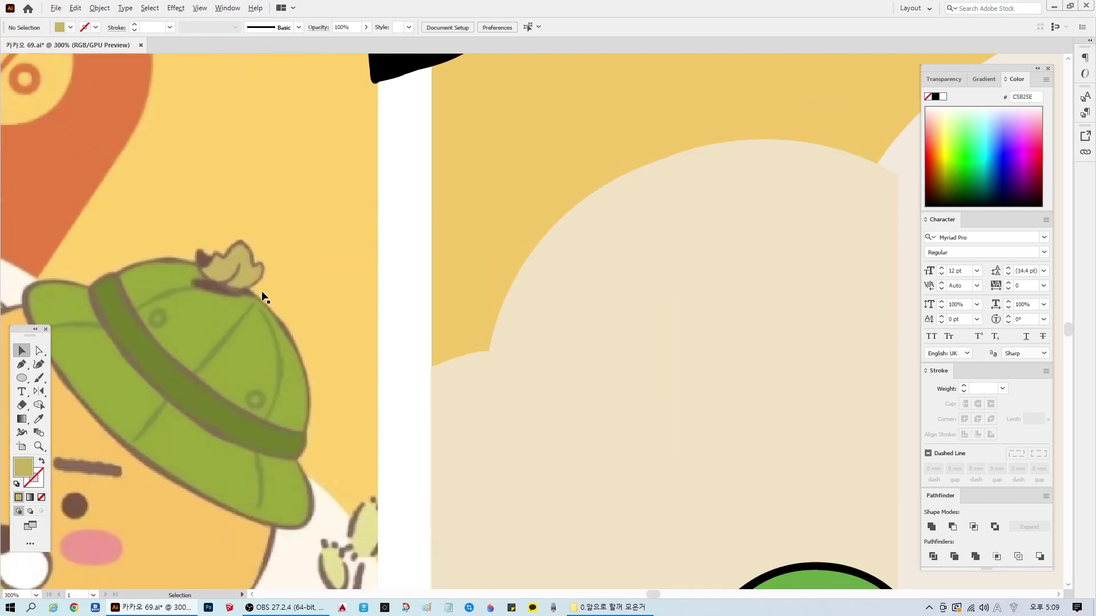
scroll(263, 296, "down", 4)
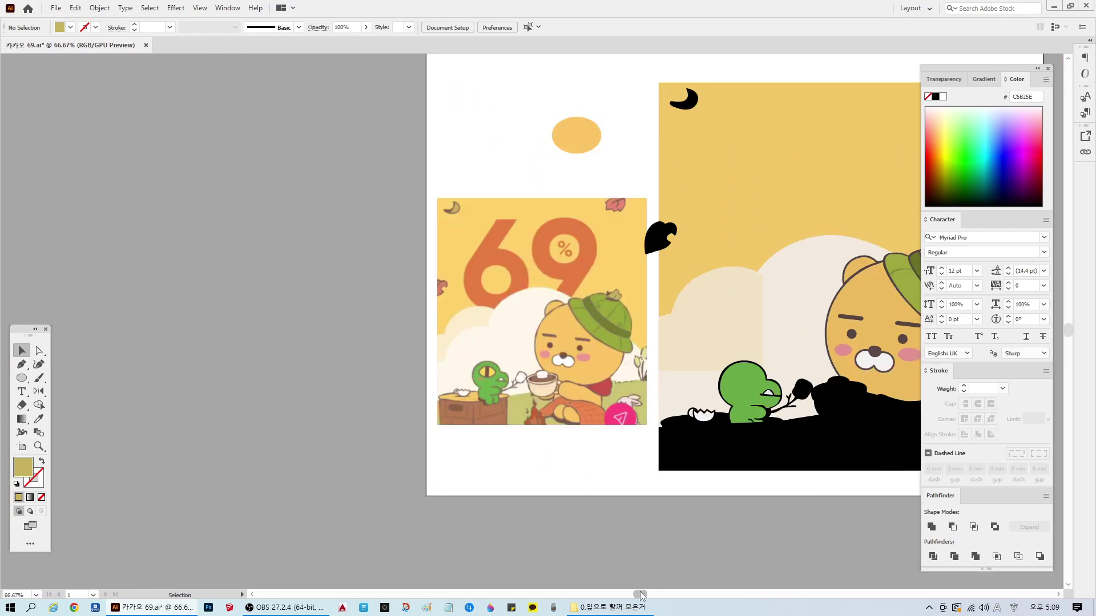
left_click_drag(640, 595, 666, 596)
scroll(737, 239, "up", 2)
scroll(558, 264, "up", 2)
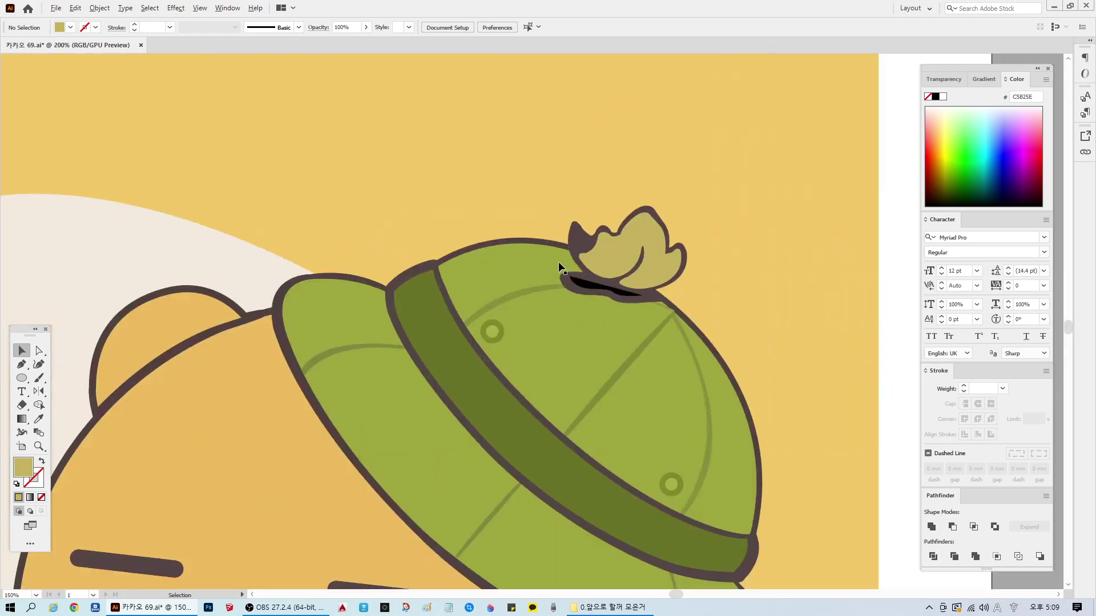
scroll(558, 262, "up", 1)
left_click(594, 239)
left_click(593, 291)
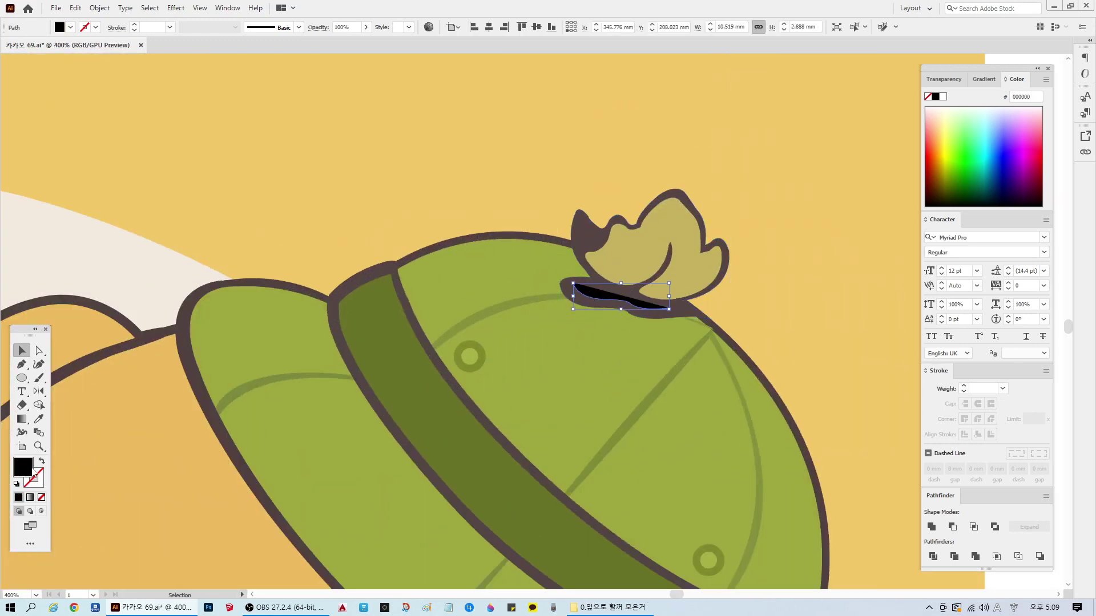
double_click(32, 467)
mouse_move(425, 369)
left_mouse_down()
mouse_move(415, 327)
mouse_move(425, 342)
left_mouse_up()
left_click_drag(564, 380, 565, 360)
left_click(468, 338)
left_click_drag(467, 338, 474, 337)
left_click(671, 238)
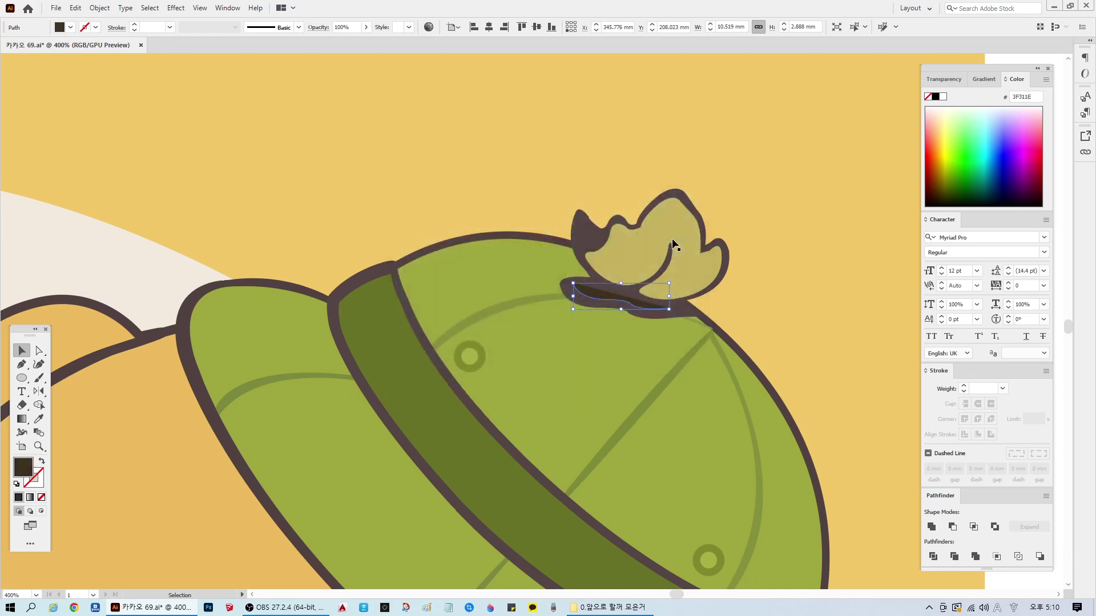
left_click(826, 306)
Step: Save the document with the finished leaf colours on the hat
scroll(486, 395, "down", 3)
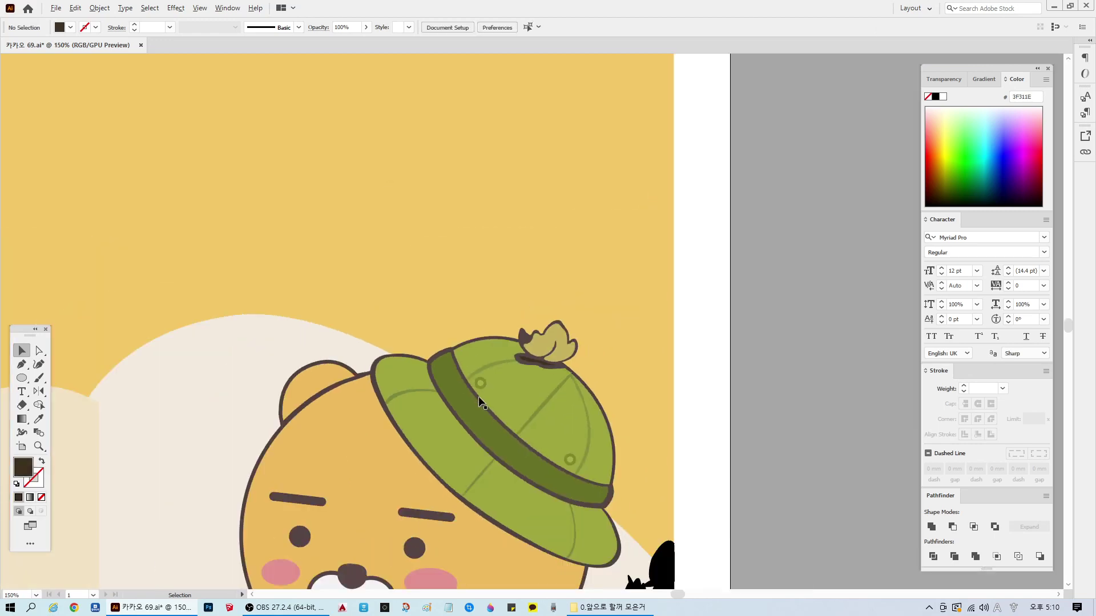
scroll(454, 403, "down", 1)
scroll(408, 419, "down", 1)
scroll(405, 422, "down", 1)
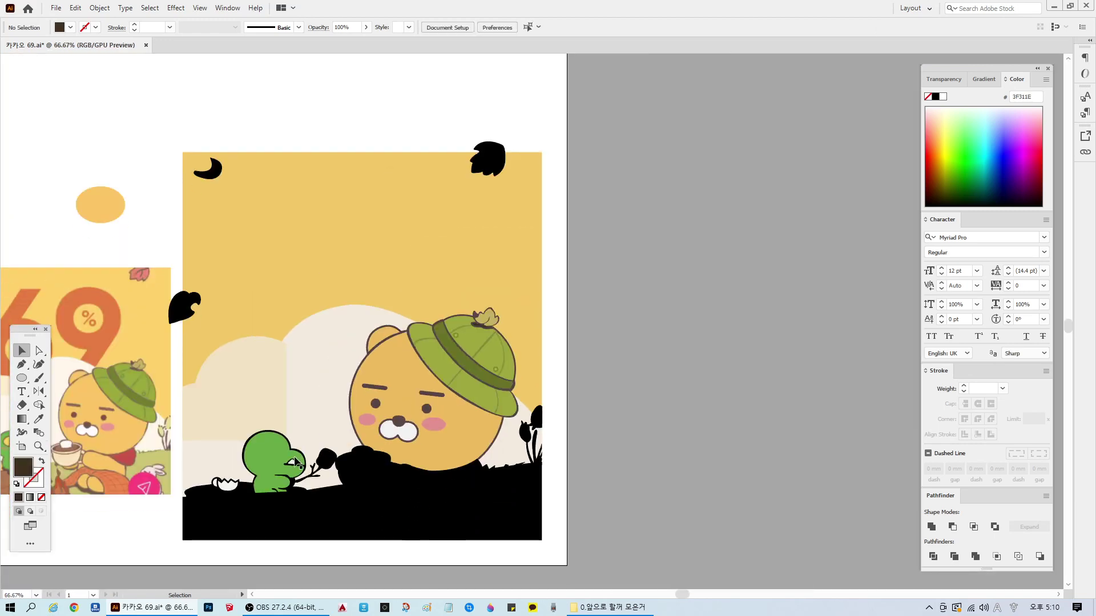
key("ctrl+s")
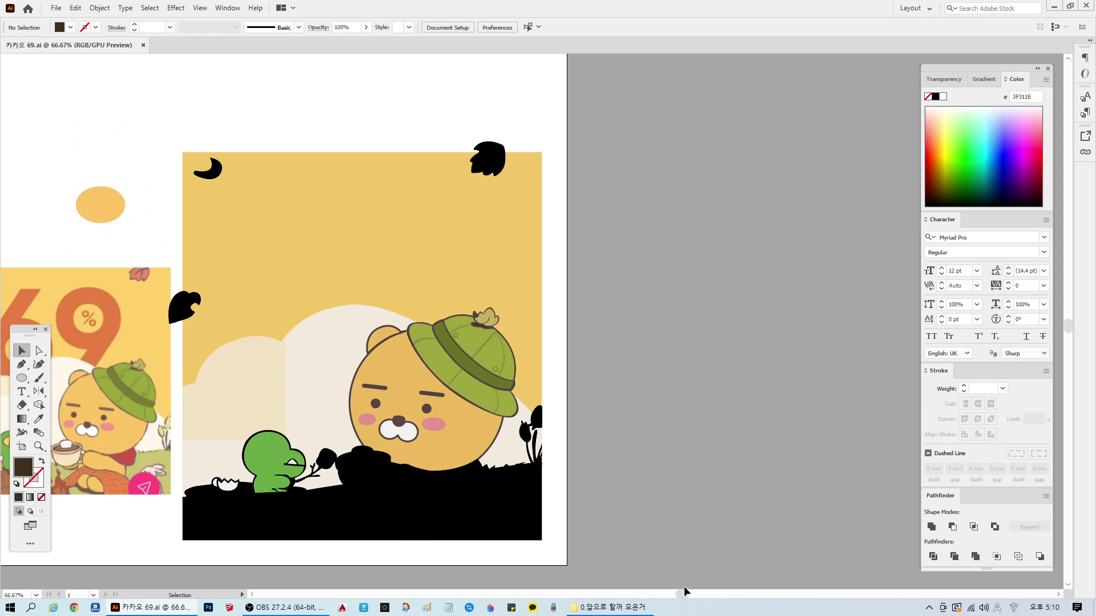
Step: Fill the outline shape and veins of the falling leaf at the background's upper right corner with the brown 544545
scroll(684, 591, "left", 5)
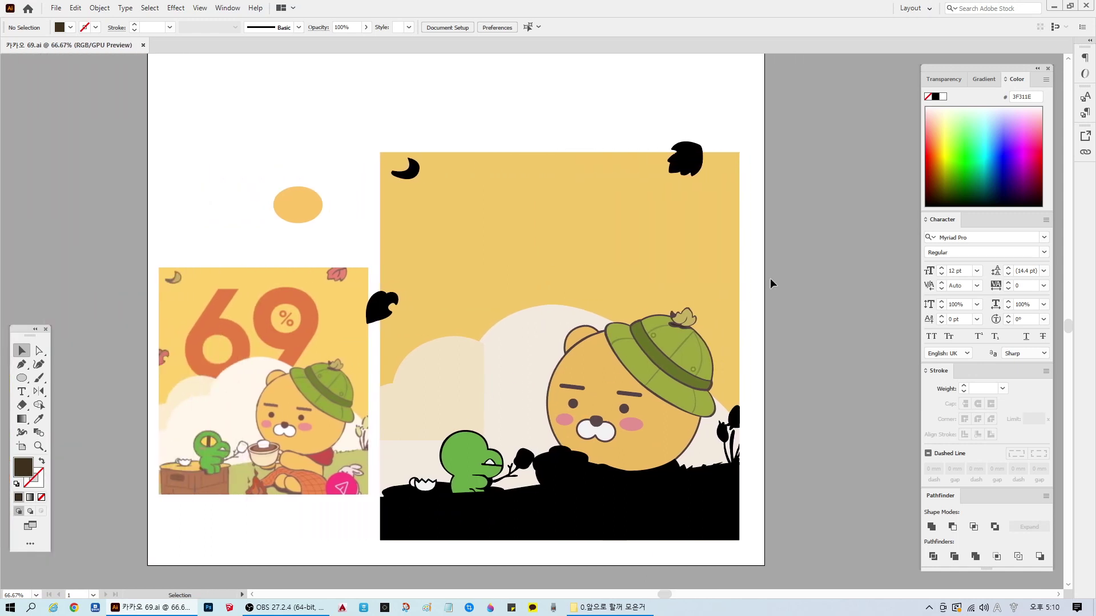
left_click(697, 164)
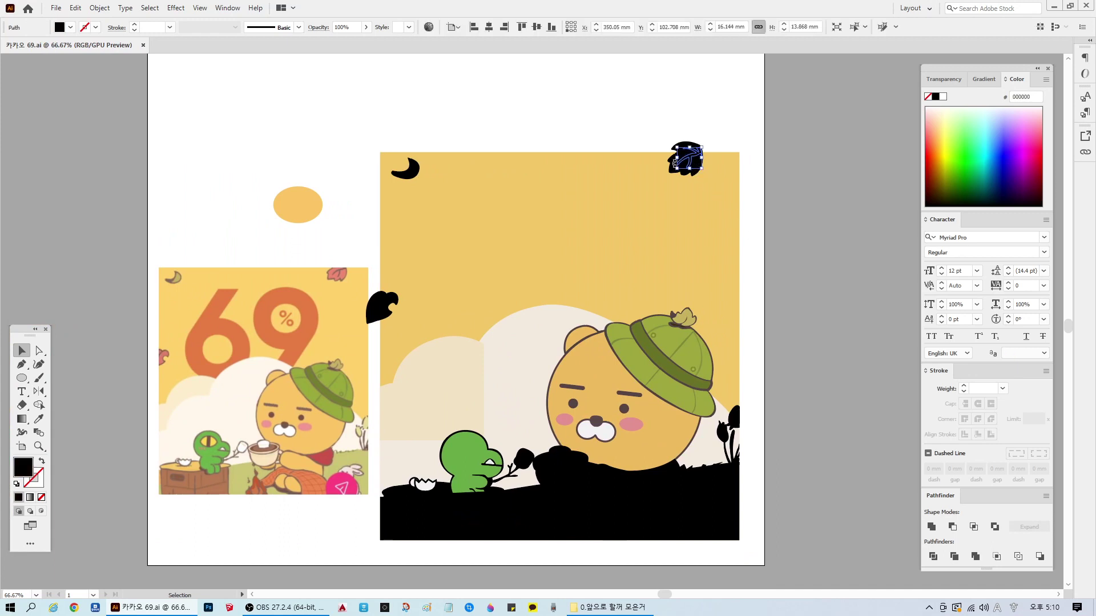
left_click(671, 170, "shift")
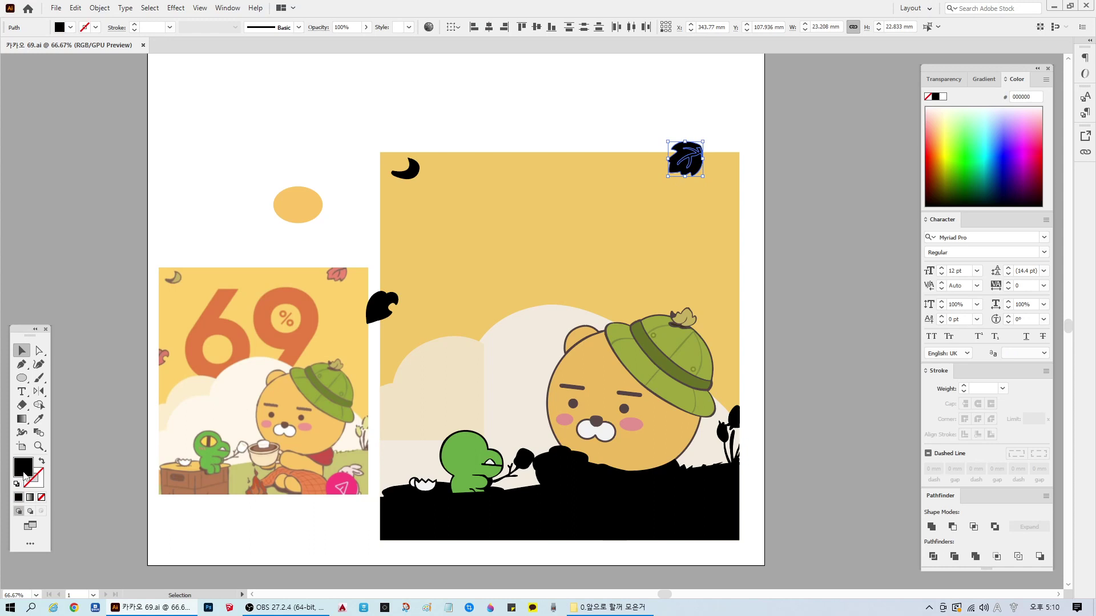
double_click(25, 476)
type("544545")
left_click(667, 233)
left_click(785, 183)
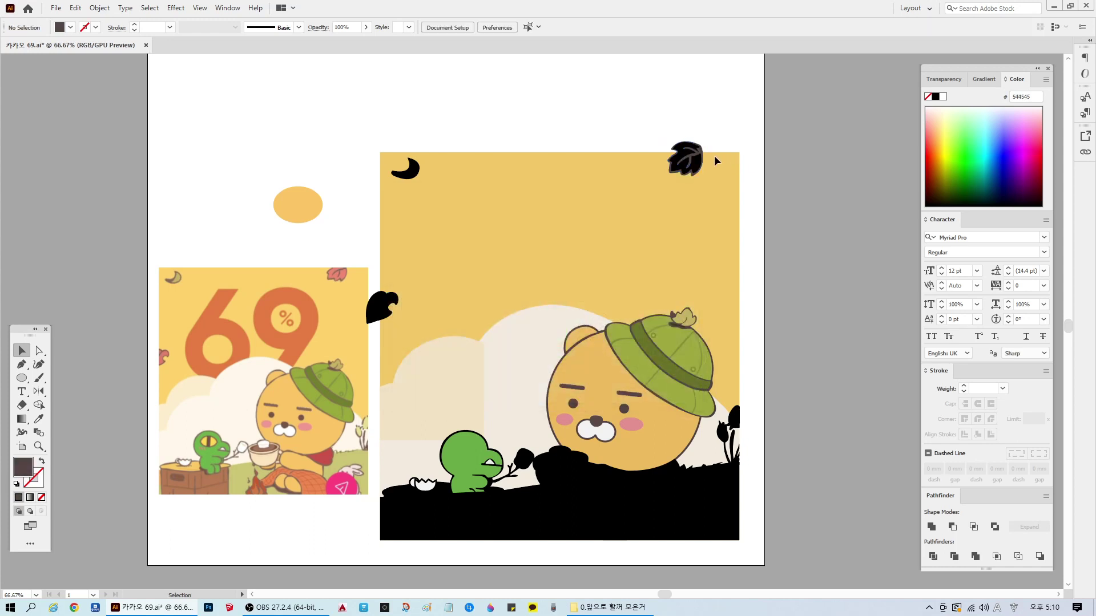
Step: Fill the inside of the upper right falling leaf with the pink EF8772 sampled from the reference leaf, and save the document
left_click(688, 160)
left_click(39, 419)
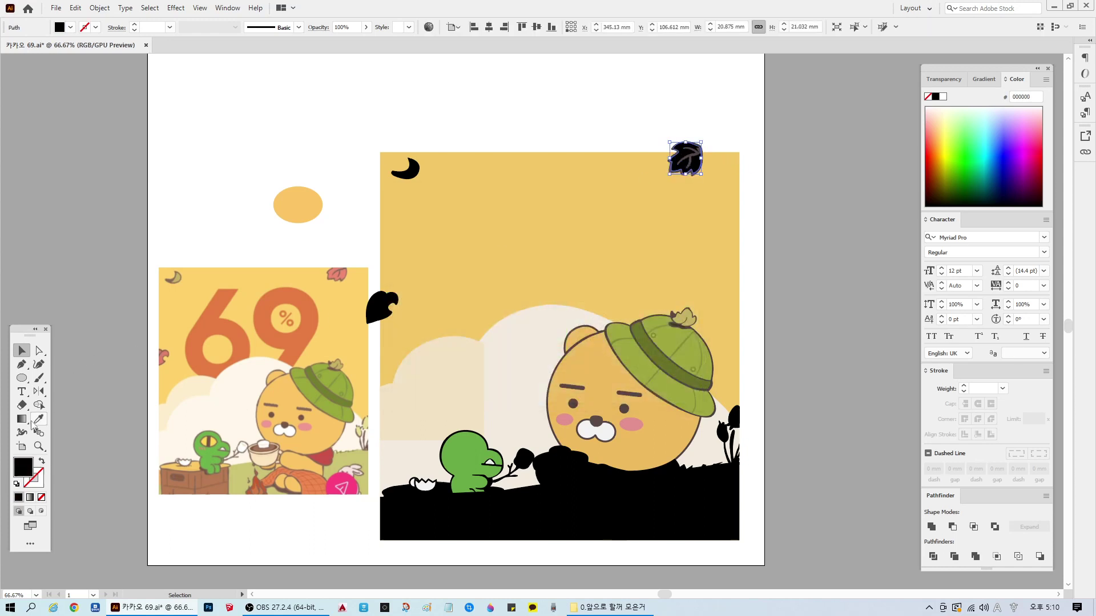
left_click(344, 271)
key("ctrl+shift+a")
scroll(663, 231, "up", 1)
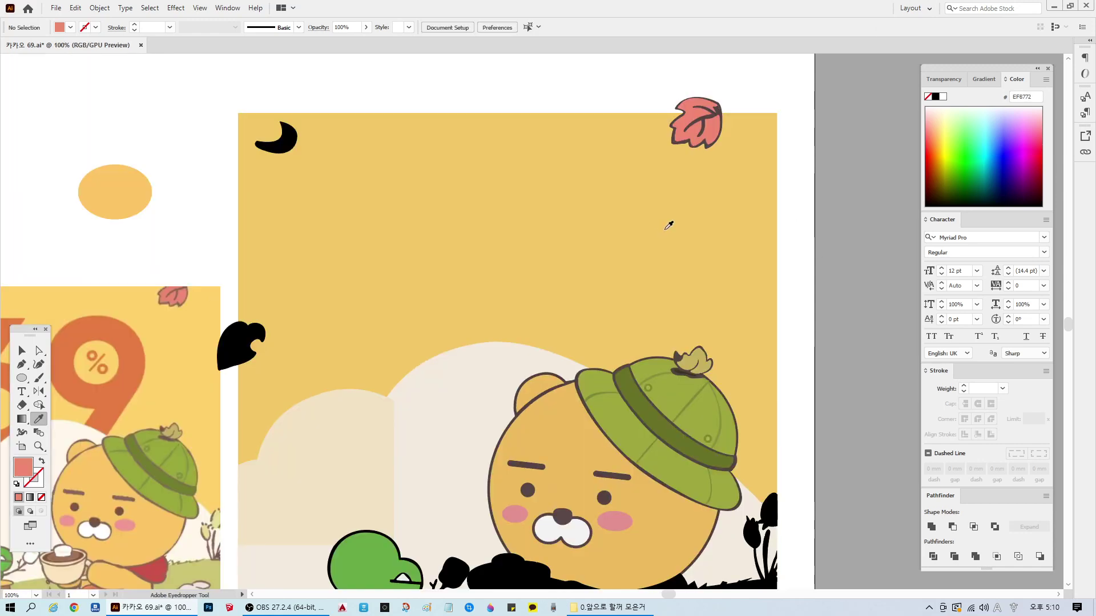
scroll(670, 226, "down", 1)
scroll(679, 251, "down", 1)
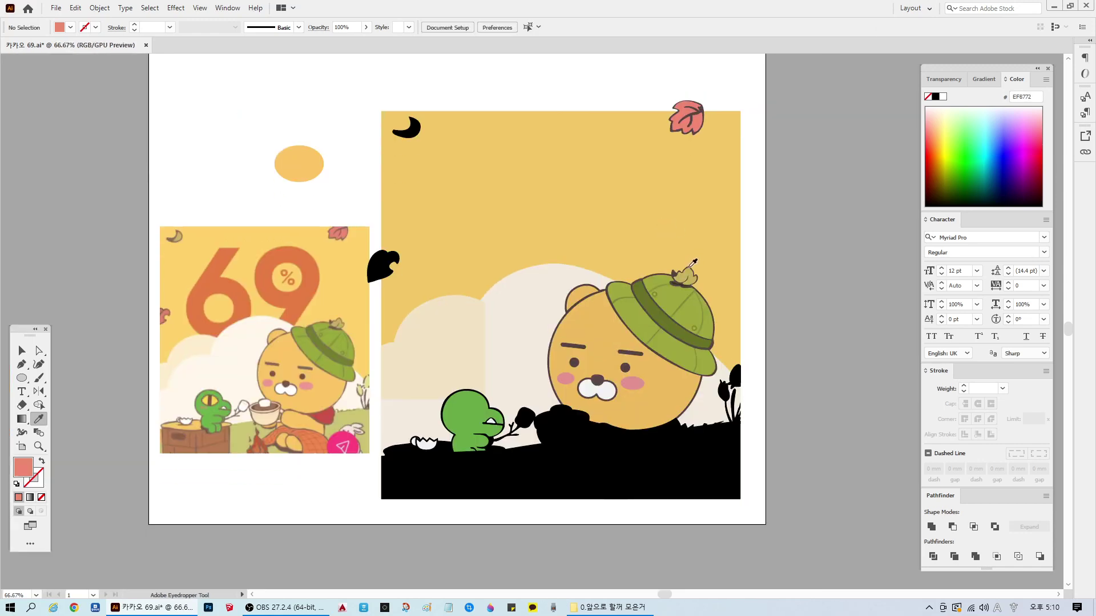
key("ctrl+s")
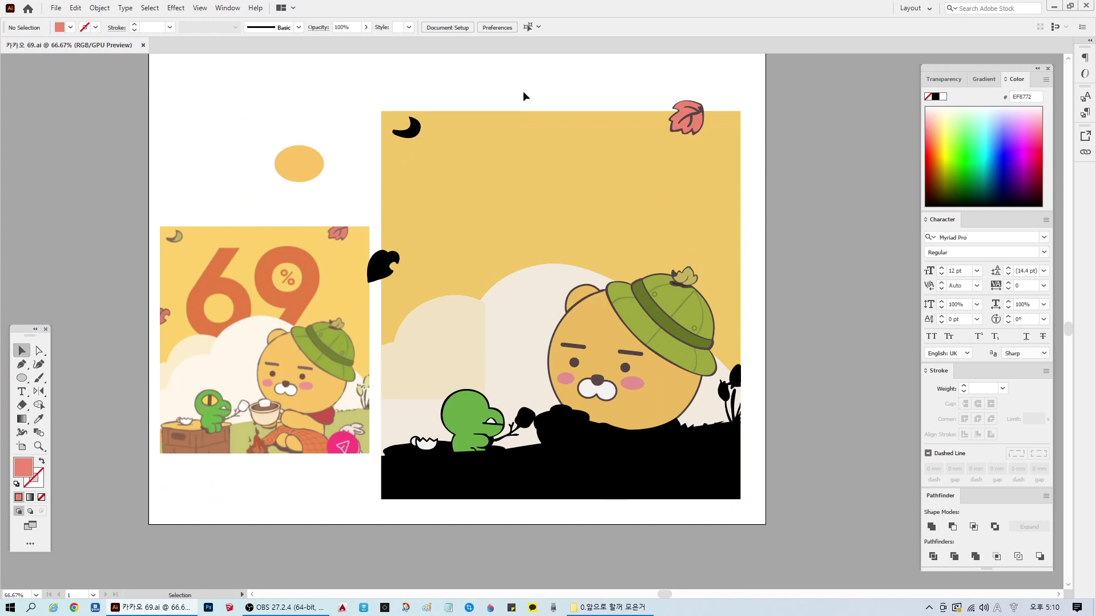
left_click(418, 131)
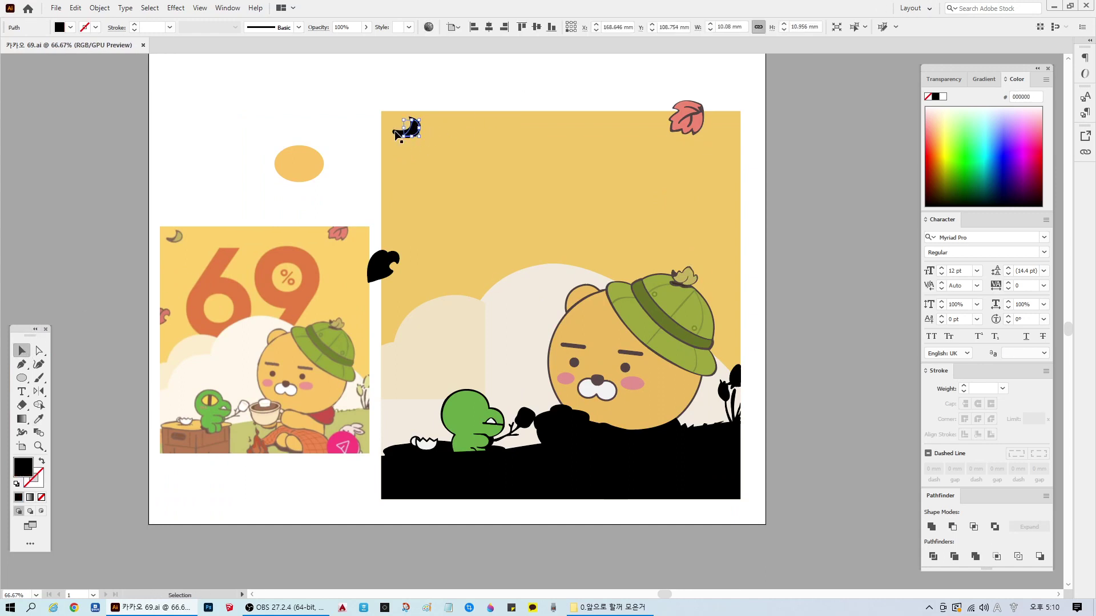
left_click_drag(395, 134, 394, 136)
double_click(24, 471)
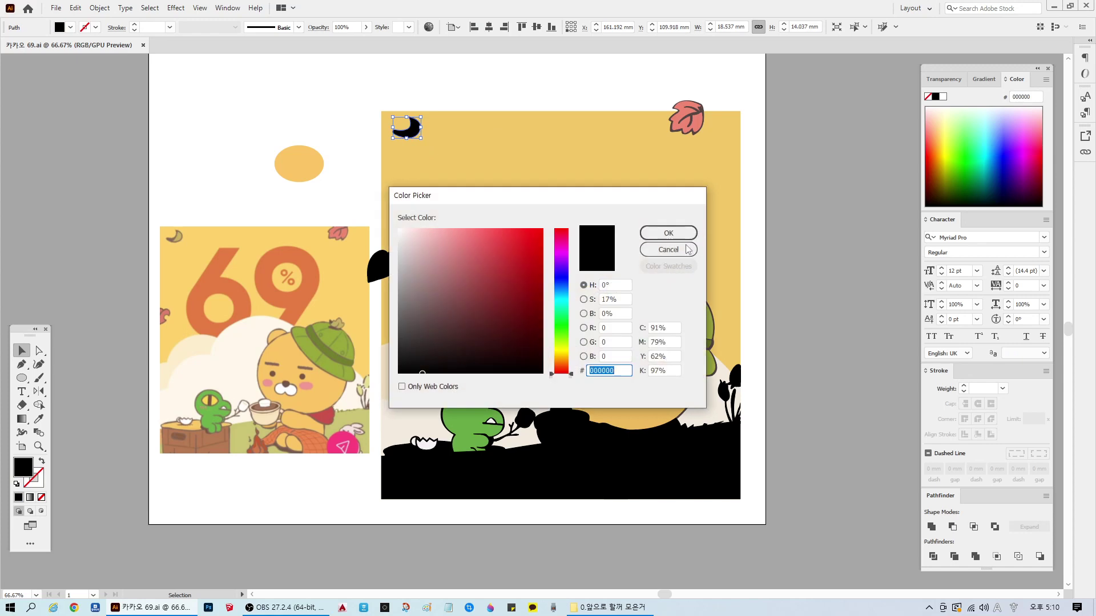
left_click(685, 248)
left_click(391, 278, "shift")
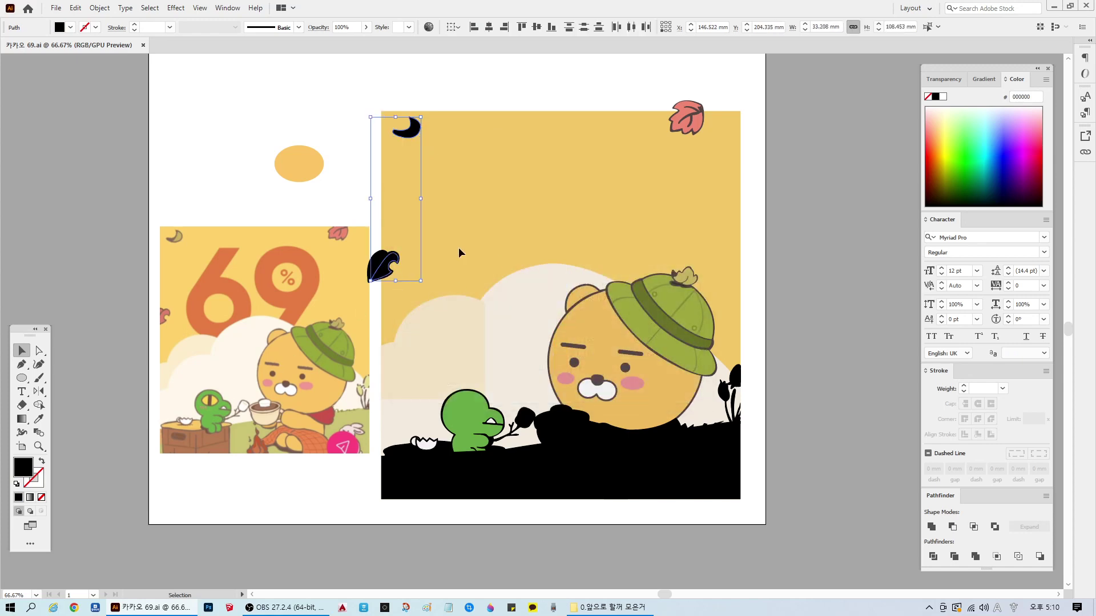
left_click(460, 251)
Step: Fill the outline shapes of the heart-shaped leaf at the background's left edge and the small crescent leaf above it with 544545
left_click(392, 260)
left_click(411, 126, "shift")
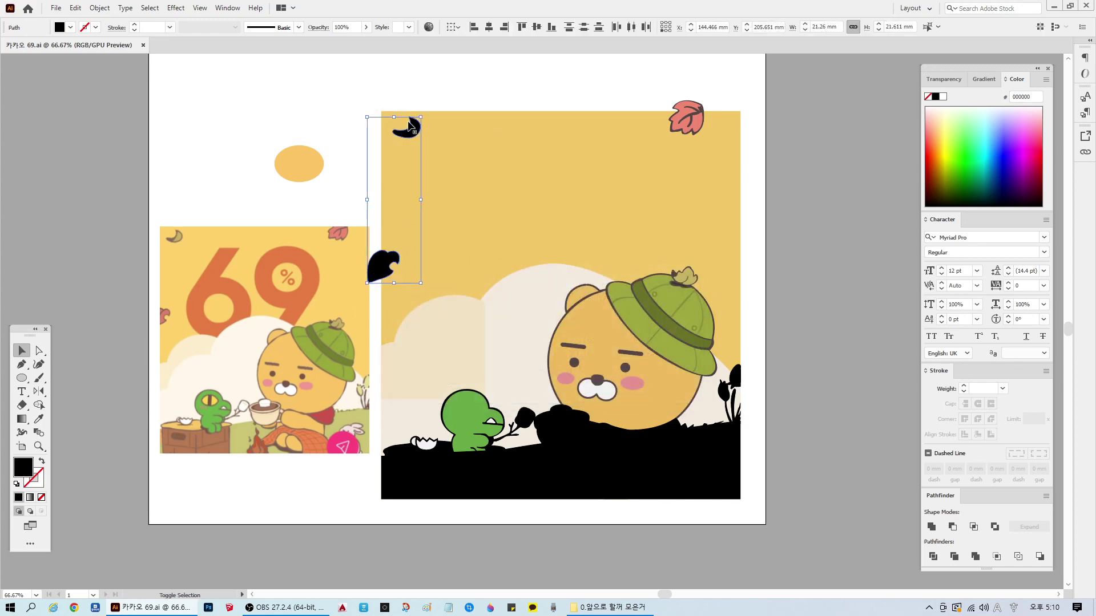
double_click(23, 471)
left_click(666, 233)
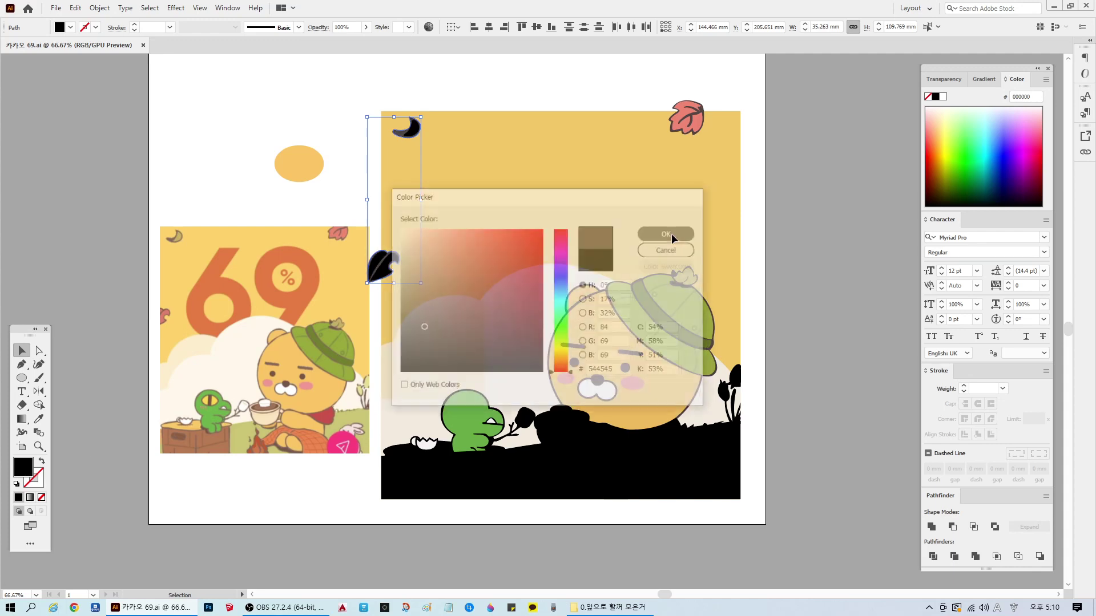
left_click(330, 216)
scroll(269, 245, "up", 1)
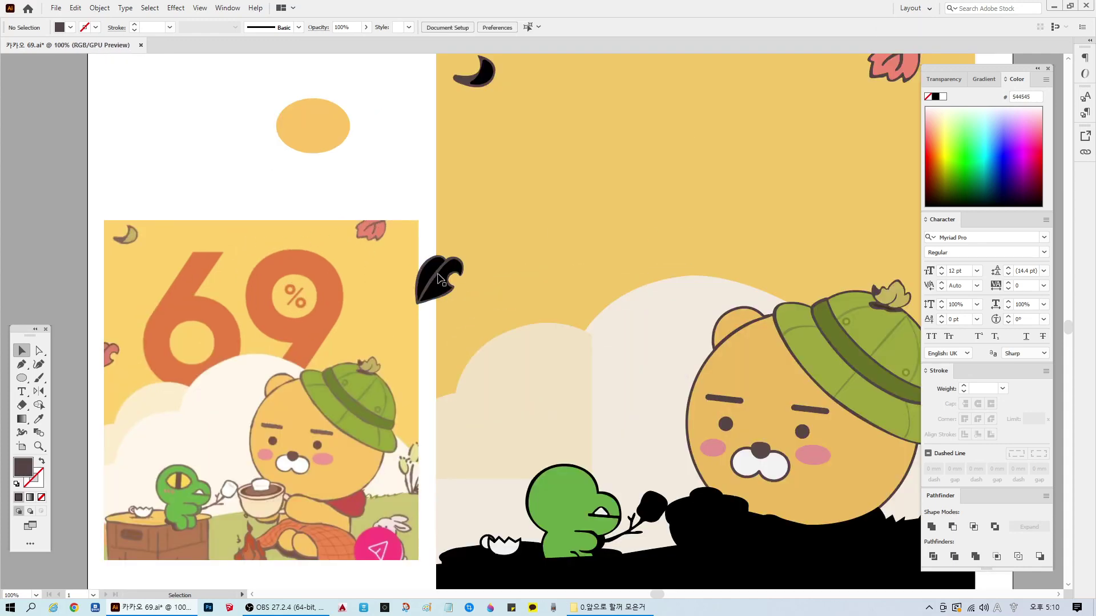
Step: Fill the inside of the heart-shaped leaf at the background's left edge with the pink EF8772 sampled from the other falling leaf
left_click(385, 266)
left_click(38, 418)
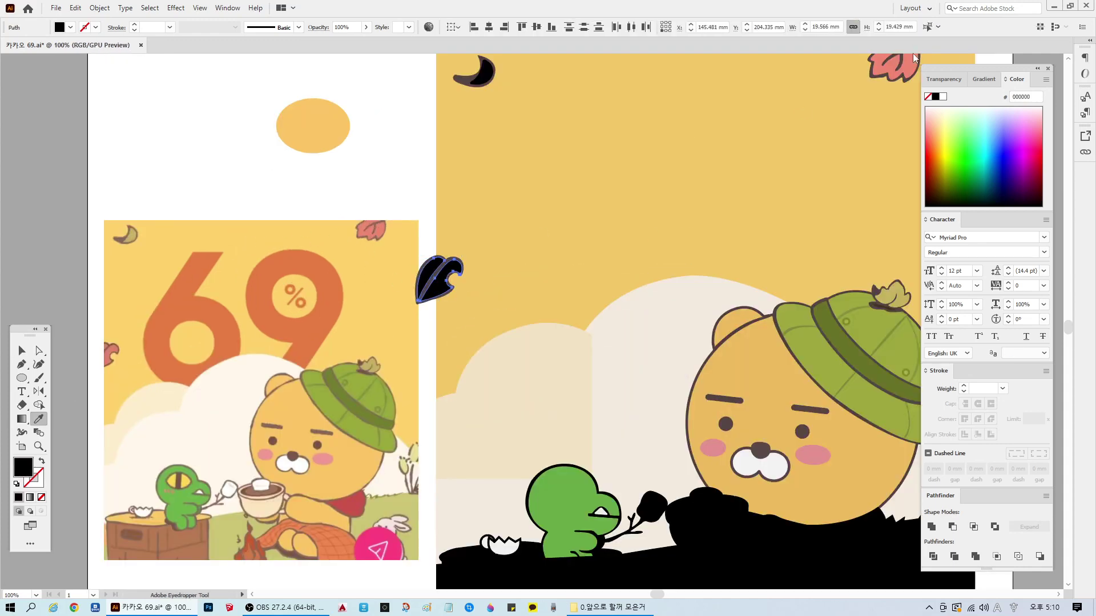
left_click(886, 69)
left_click(558, 240, "ctrl")
left_click(22, 351)
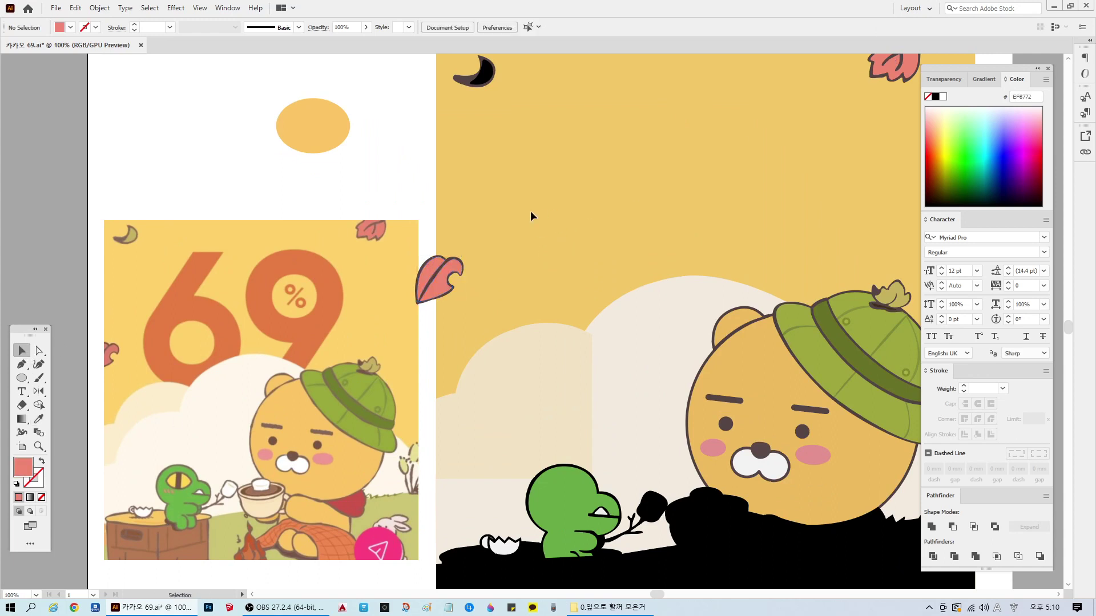
Step: Fill the inside of the small crescent leaf with the khaki C5B25E sampled from the hat's leaf, and save the document
scroll(531, 215, "up", 1)
left_click(482, 112)
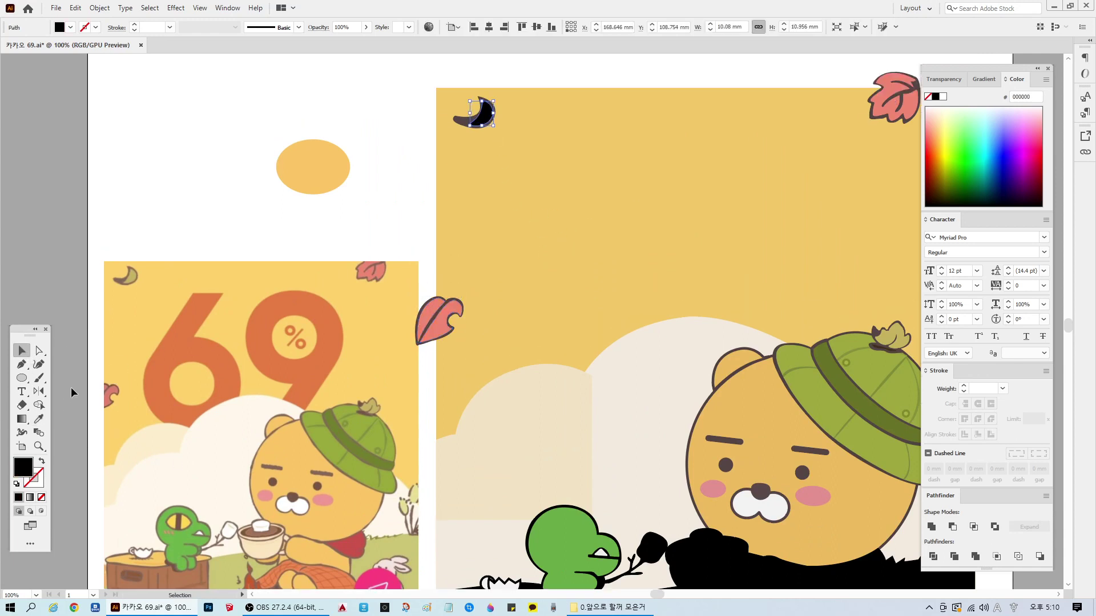
left_click(39, 418)
scroll(870, 323, "down", 1)
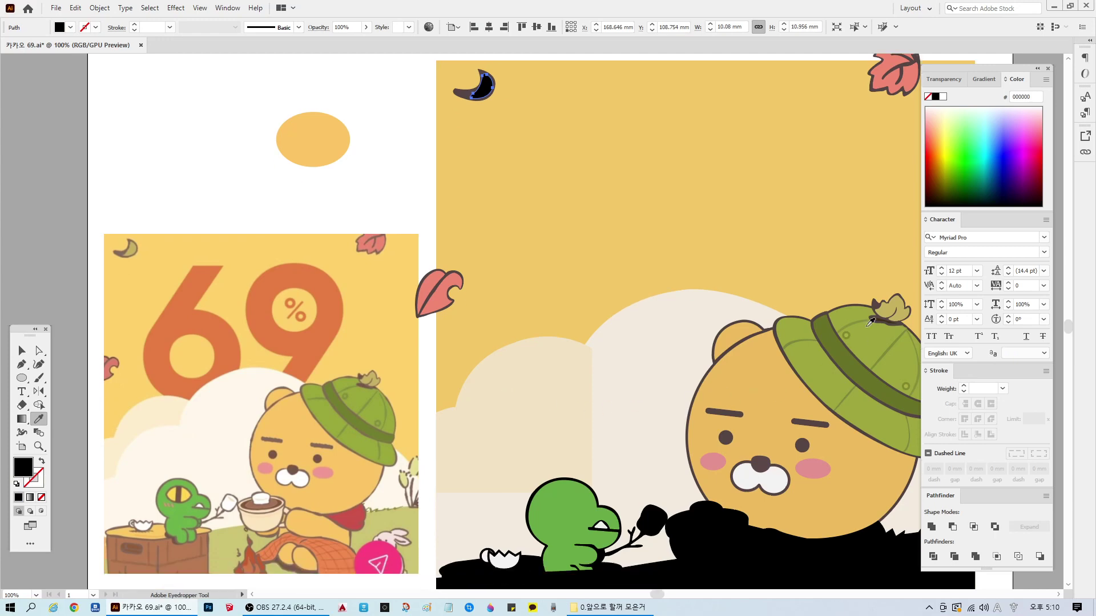
left_click(885, 309)
left_click(718, 248, "ctrl")
scroll(606, 452, "down", 2)
scroll(807, 451, "up", 1)
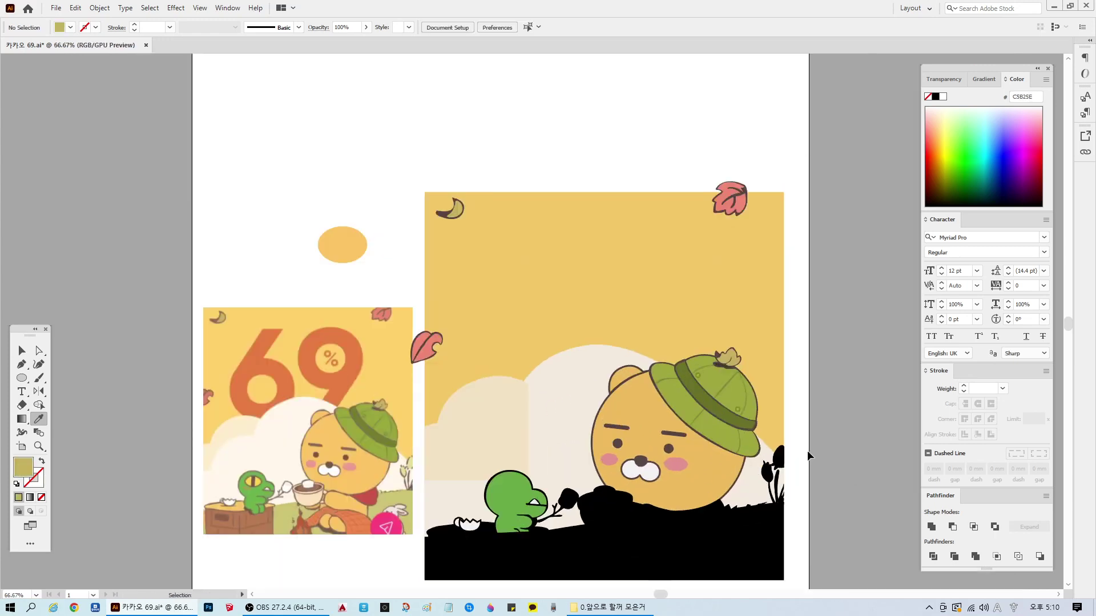
key("ctrl+s")
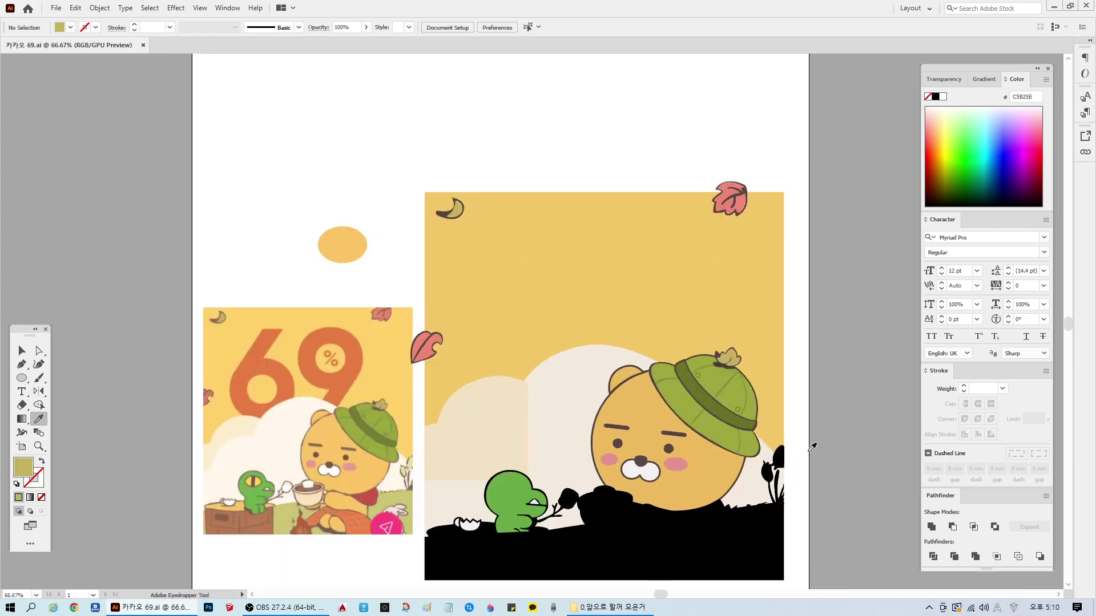
Step: Fill the marshmallow on top of the bear's cup with the white FEFFFF sampled from the reference bear's muzzle
scroll(626, 502, "down", 2)
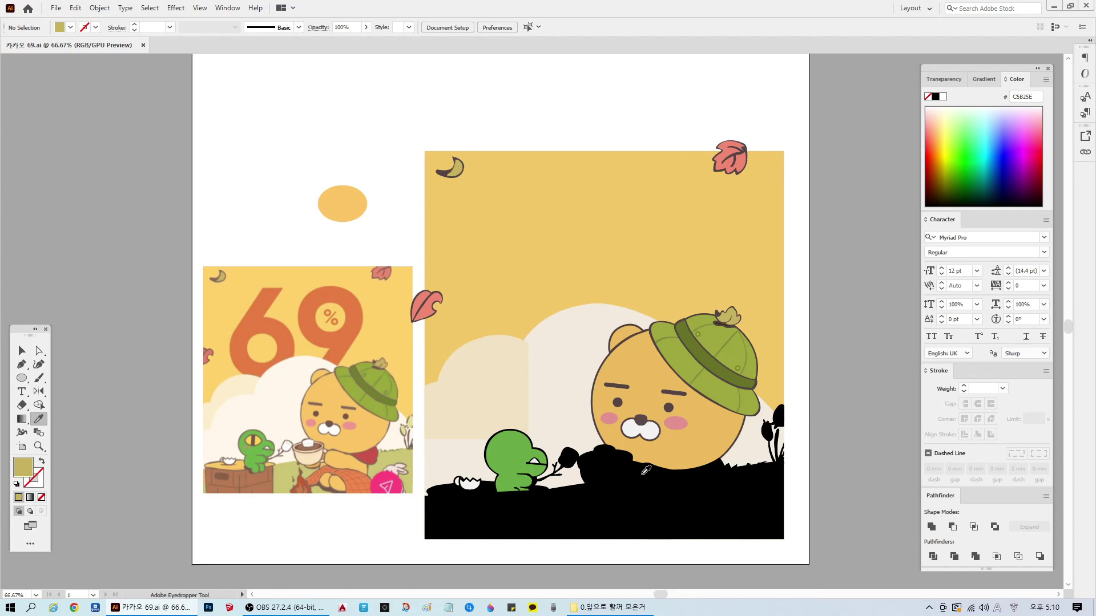
scroll(640, 485, "up", 1)
left_click(23, 351)
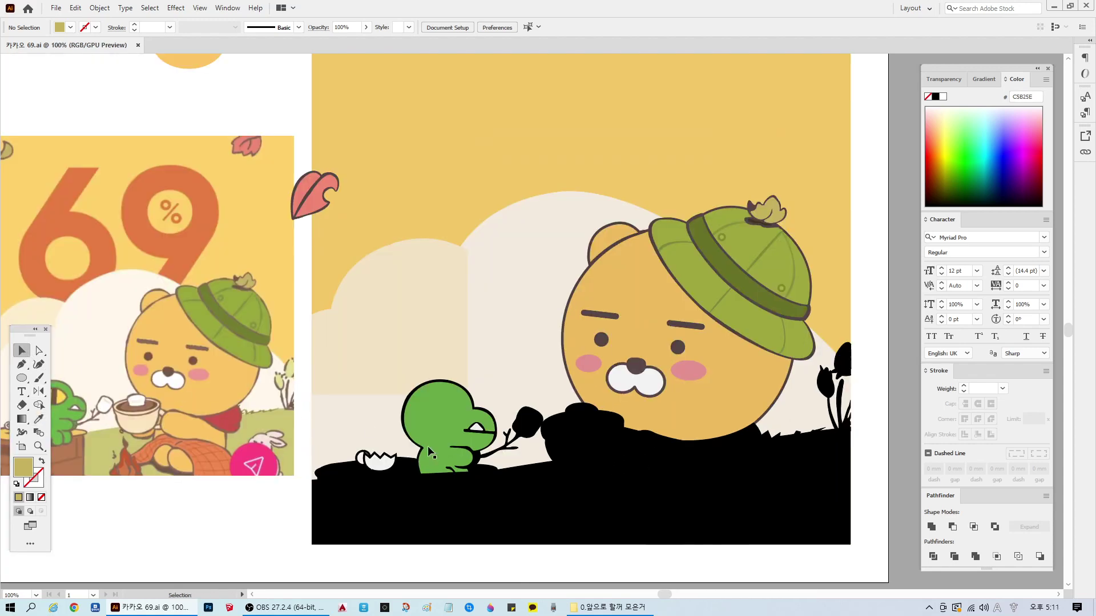
scroll(199, 511, "up", 1)
scroll(378, 455, "down", 1)
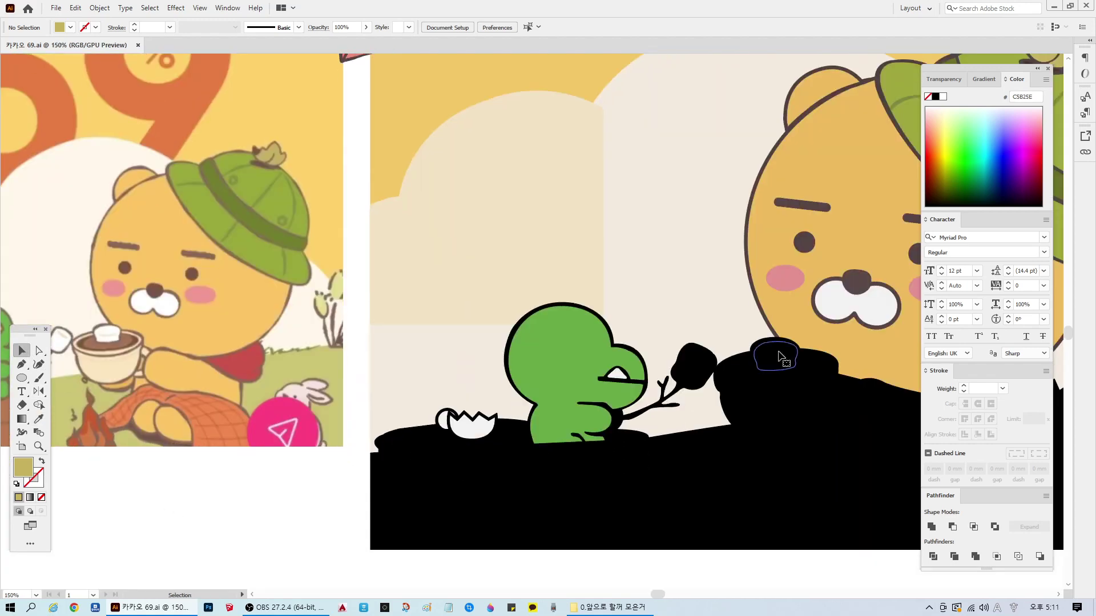
left_click(773, 356)
left_click(39, 418)
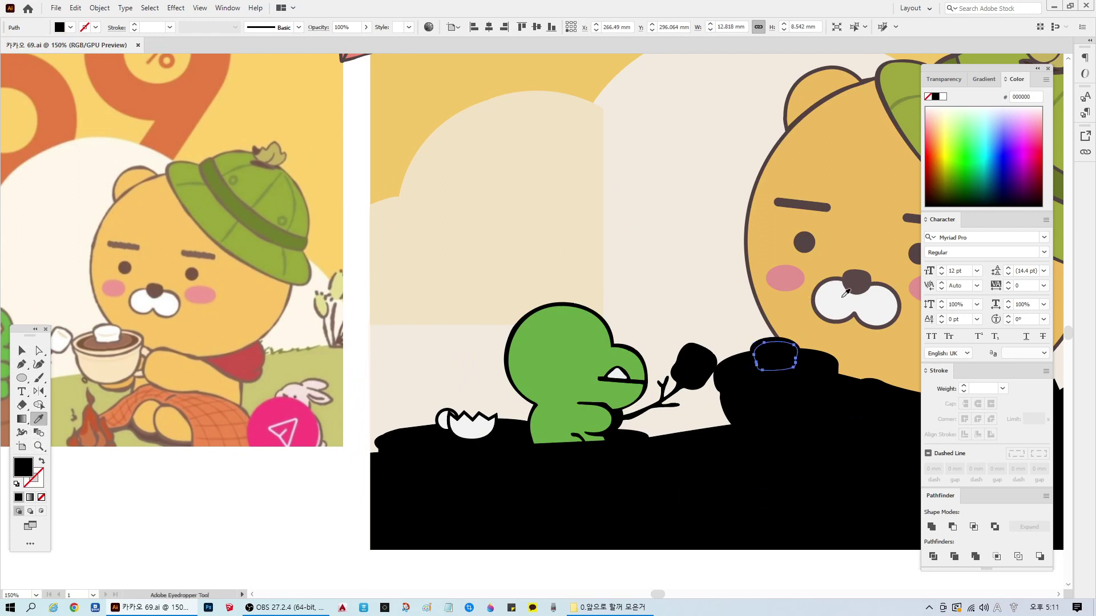
left_click(889, 270)
left_click(170, 296)
left_click(200, 489, "ctrl")
left_click(25, 353)
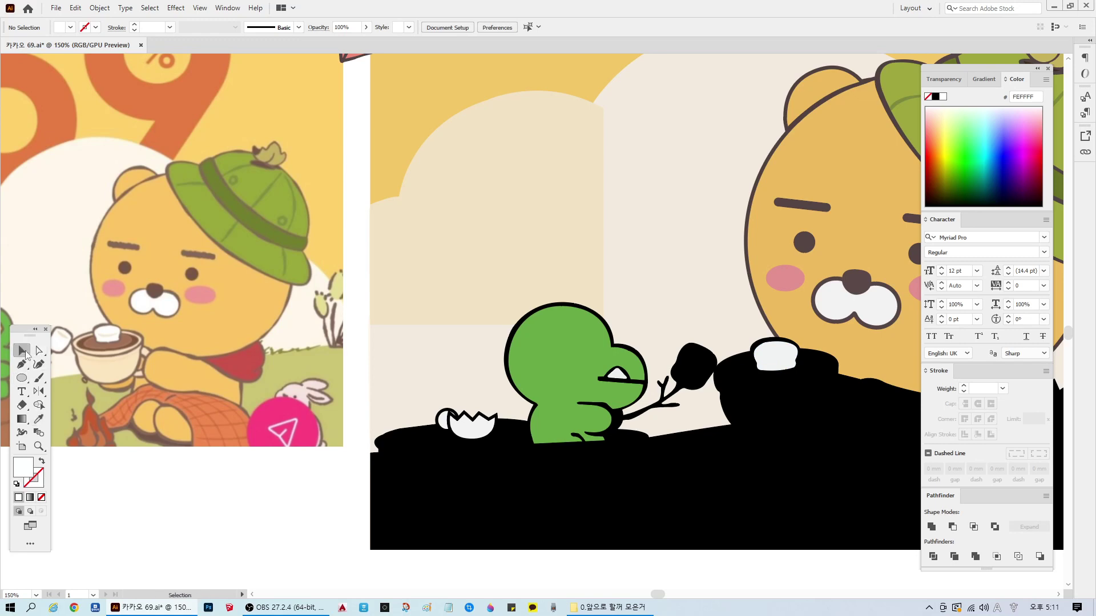
left_click_drag(766, 362, 738, 394)
left_click(789, 359)
key("ctrl+z")
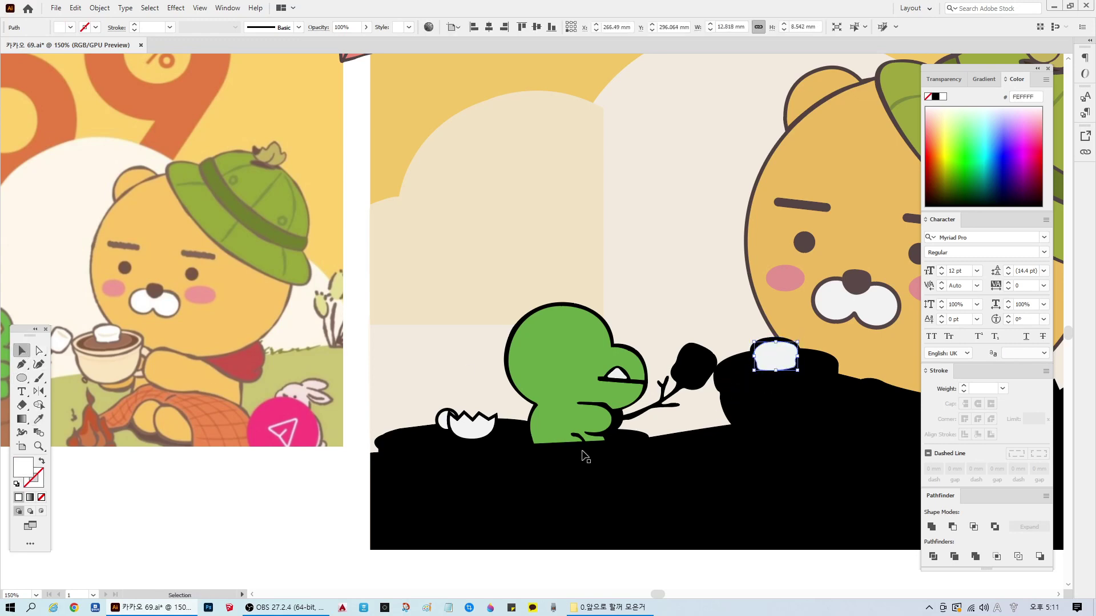
left_click(182, 519)
Step: Draw a thin, closed curved crease about 10.4 mm wide across the cup's marshmallow with the Pen tool
left_click(22, 364)
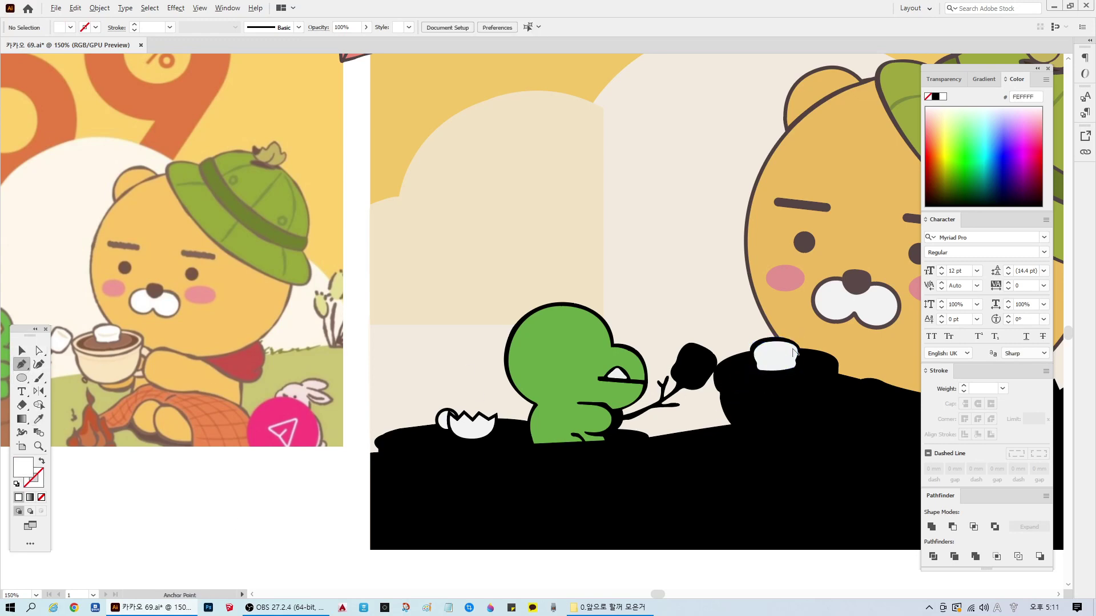
scroll(742, 352, "up", 3)
left_click(789, 354)
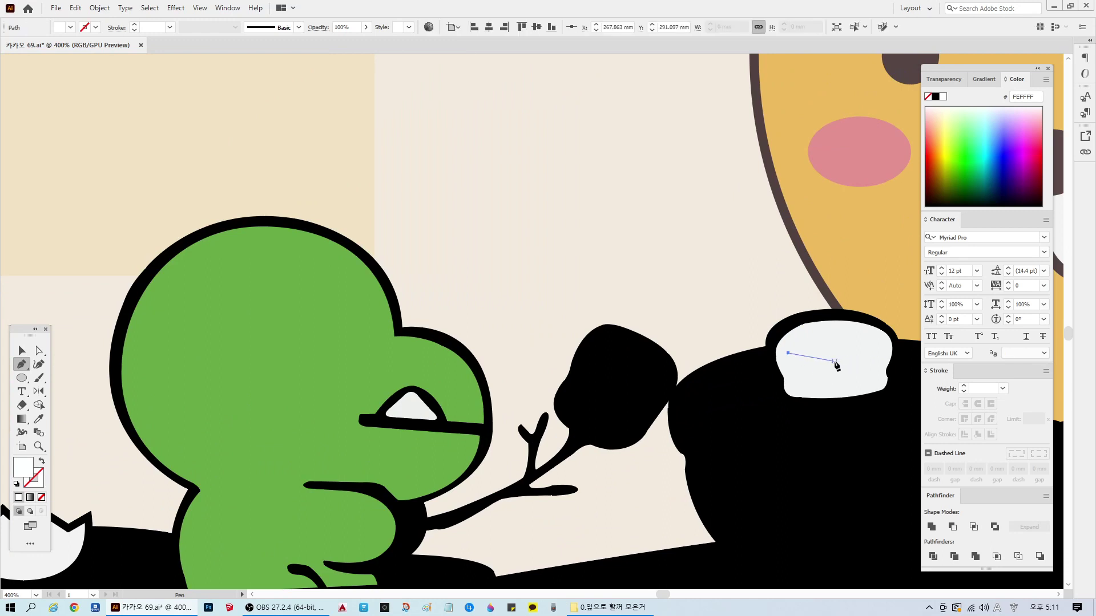
left_click_drag(831, 361, 893, 338)
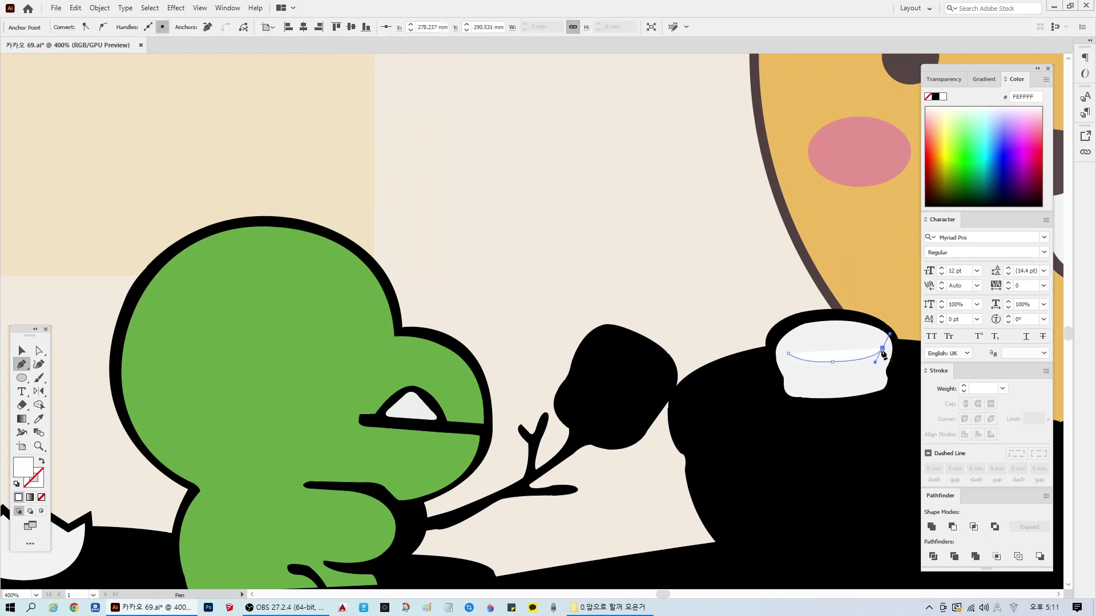
left_click_drag(837, 366, 774, 338)
left_click(788, 353)
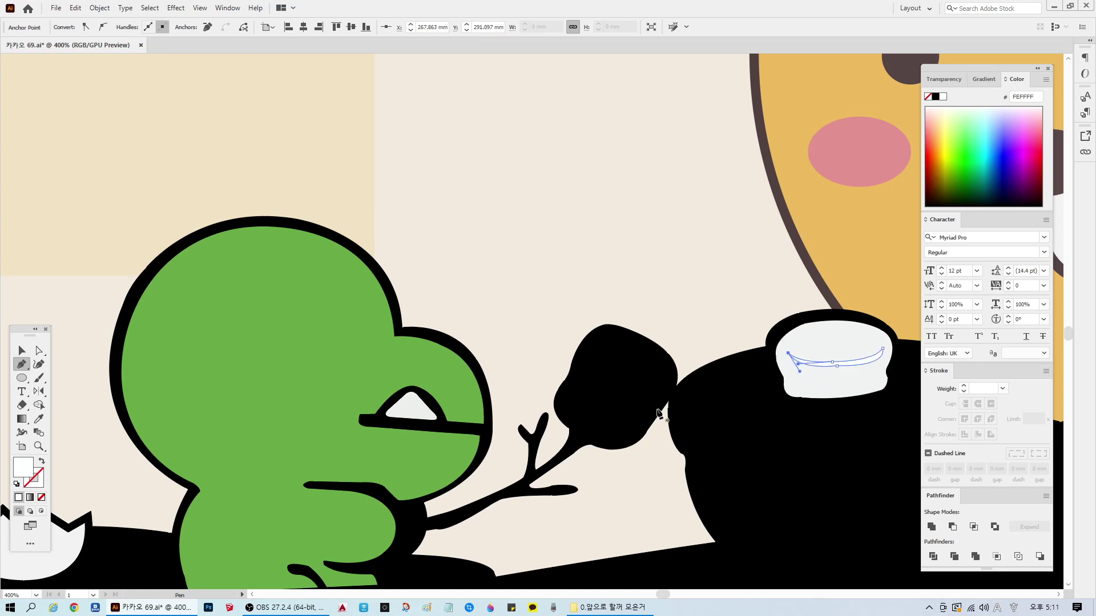
Step: Fill the marshmallow's crease with the beige F0EADF sampled from the reference marshmallow
scroll(662, 413, "down", 3)
left_click(39, 418)
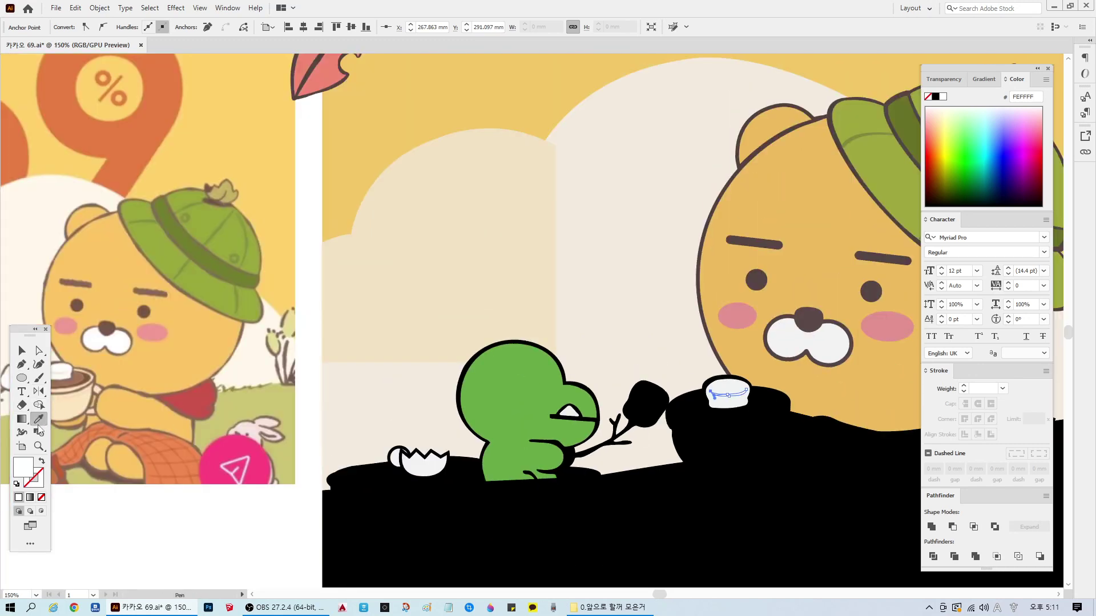
left_click(68, 370)
left_click(192, 531, "ctrl")
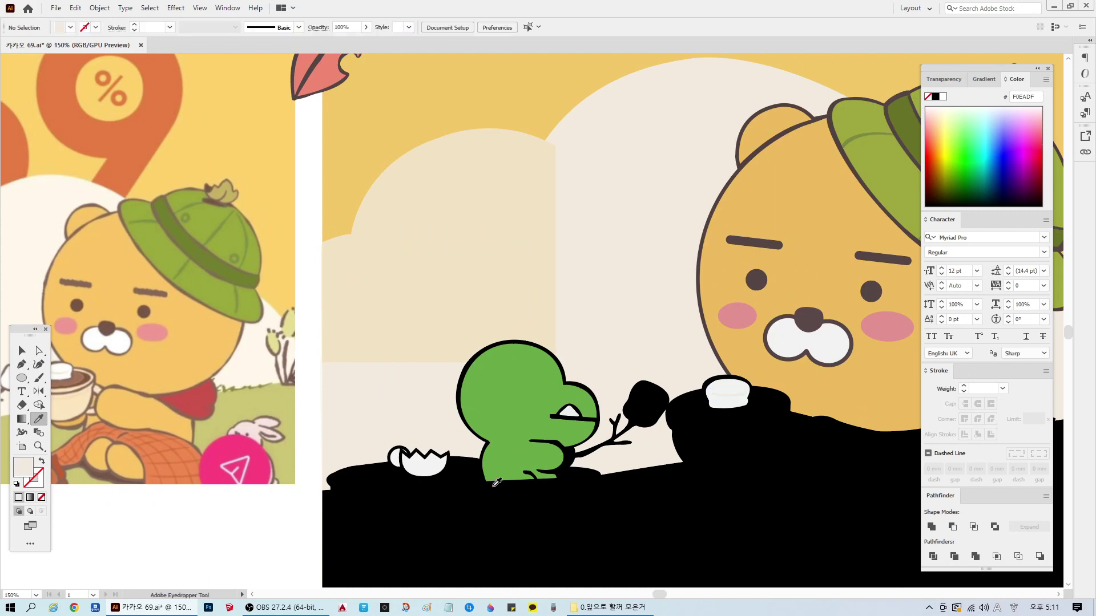
Step: Rotate the crease on the cup's marshmallow slightly clockwise
scroll(477, 475, "down", 1)
scroll(626, 478, "up", 1)
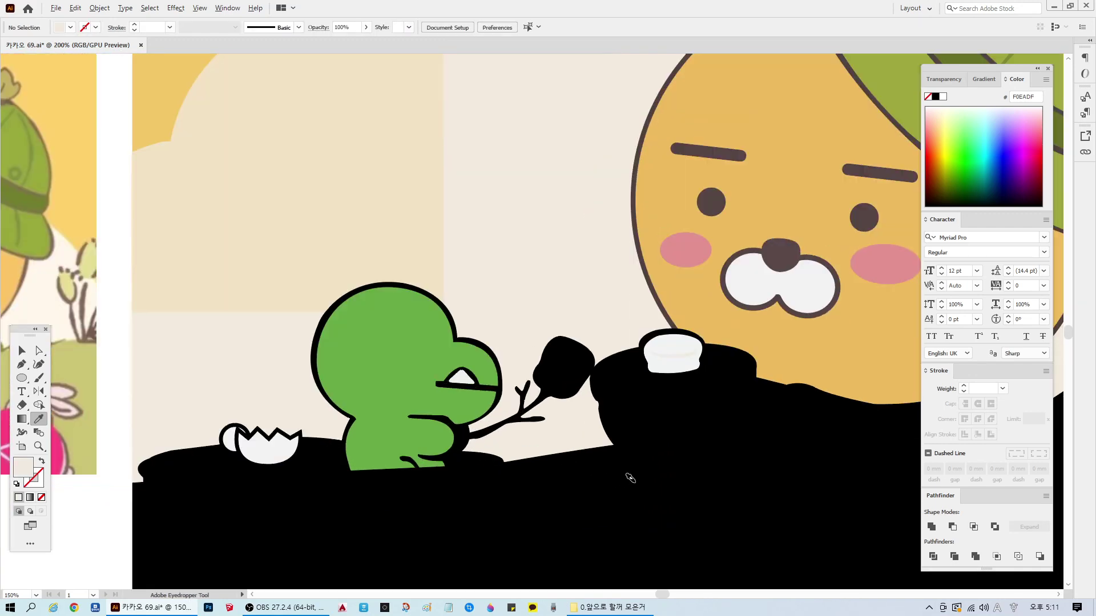
scroll(697, 372, "up", 1)
scroll(647, 330, "up", 1)
scroll(648, 330, "up", 1)
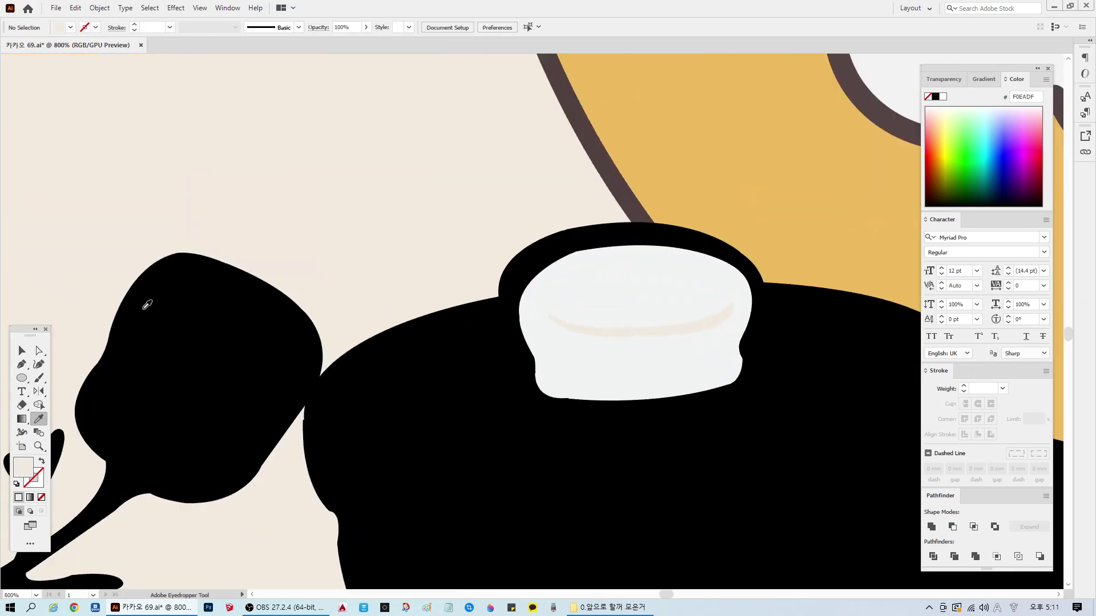
key("v")
left_click(681, 331)
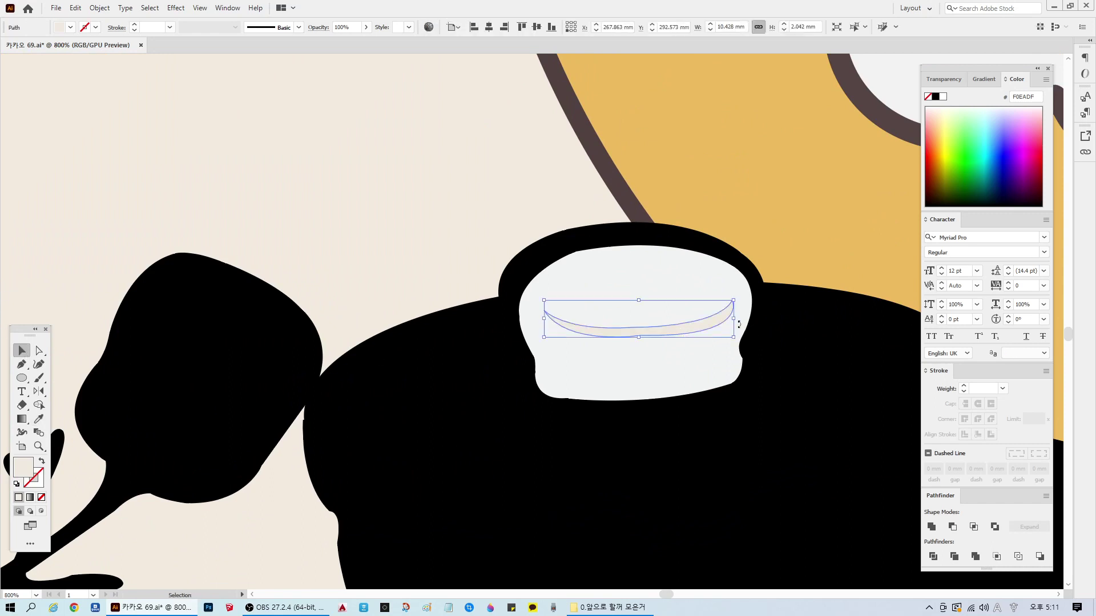
left_click_drag(734, 320, 736, 307)
Step: Darken the cup marshmallow's crease to the beige fill E2D6C5 and save the document
double_click(24, 468)
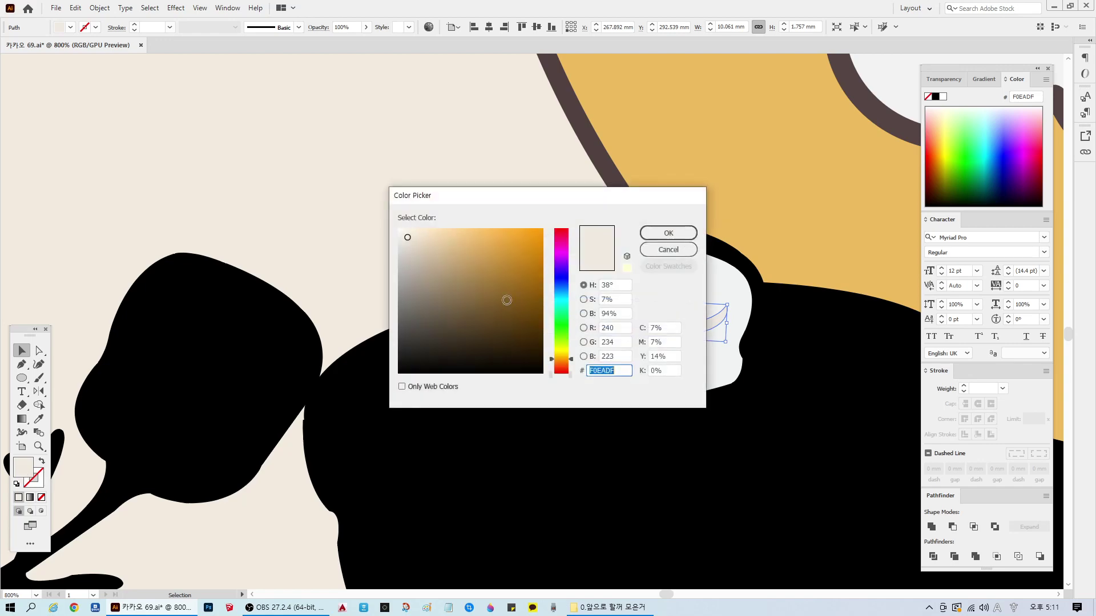
left_click(417, 245)
left_click(667, 233)
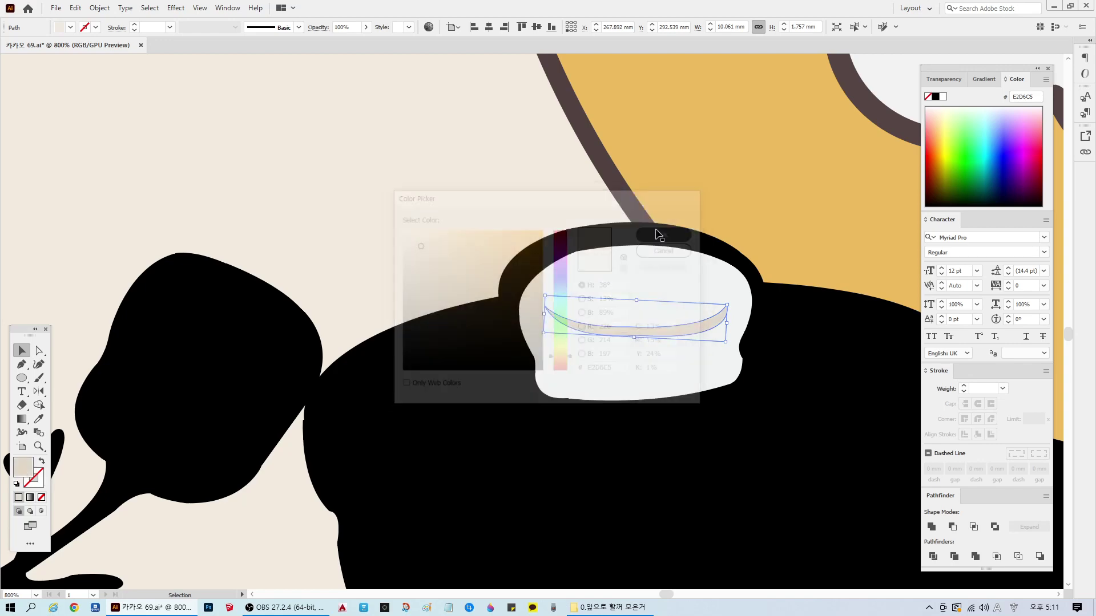
left_click(373, 222)
scroll(374, 223, "down", 7)
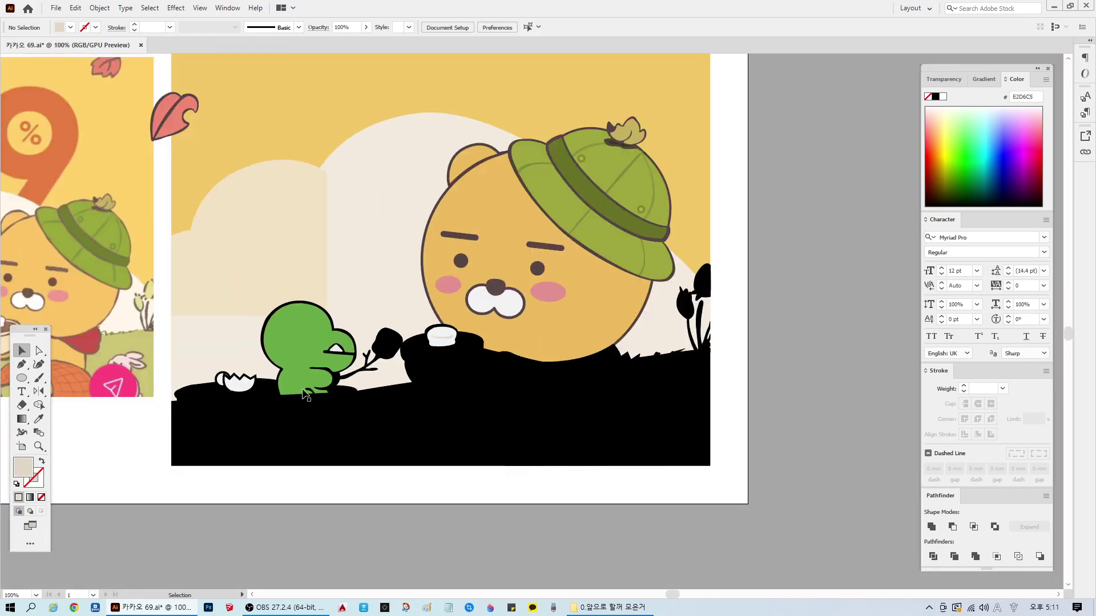
scroll(682, 595, "left", 5)
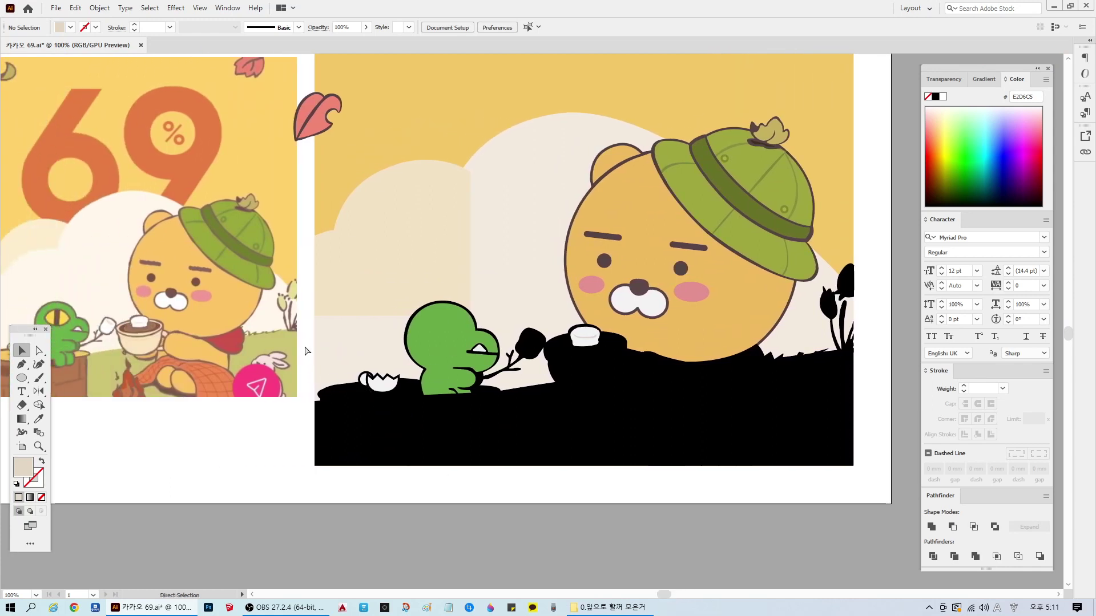
key("ctrl+s")
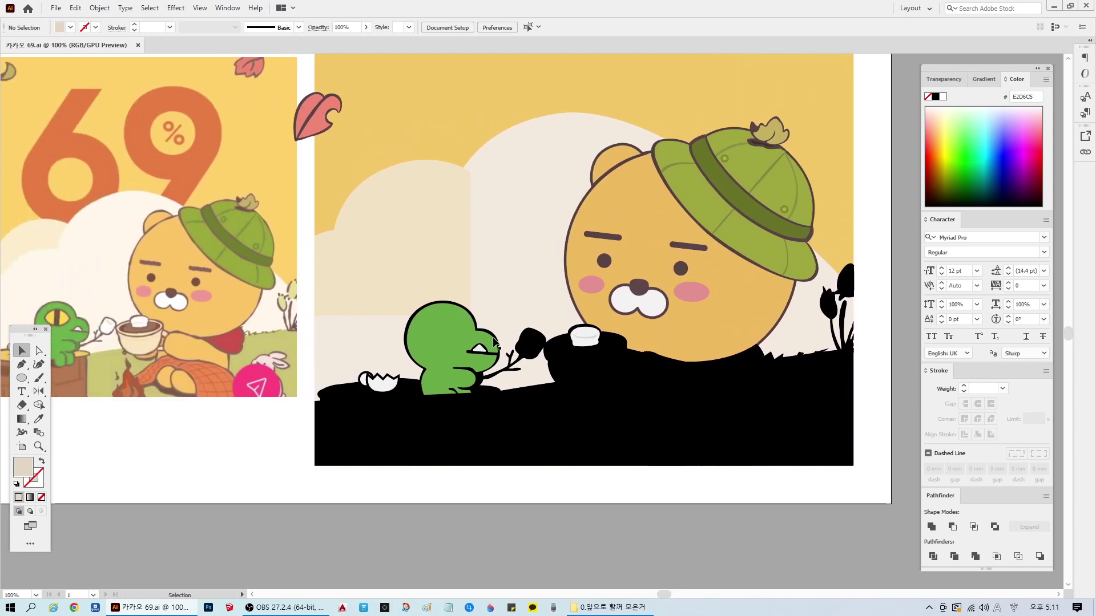
Step: Fill the marshmallow on the frog's stick with the white FEFFFF sampled from the reference marshmallow
left_click(529, 344)
key("i")
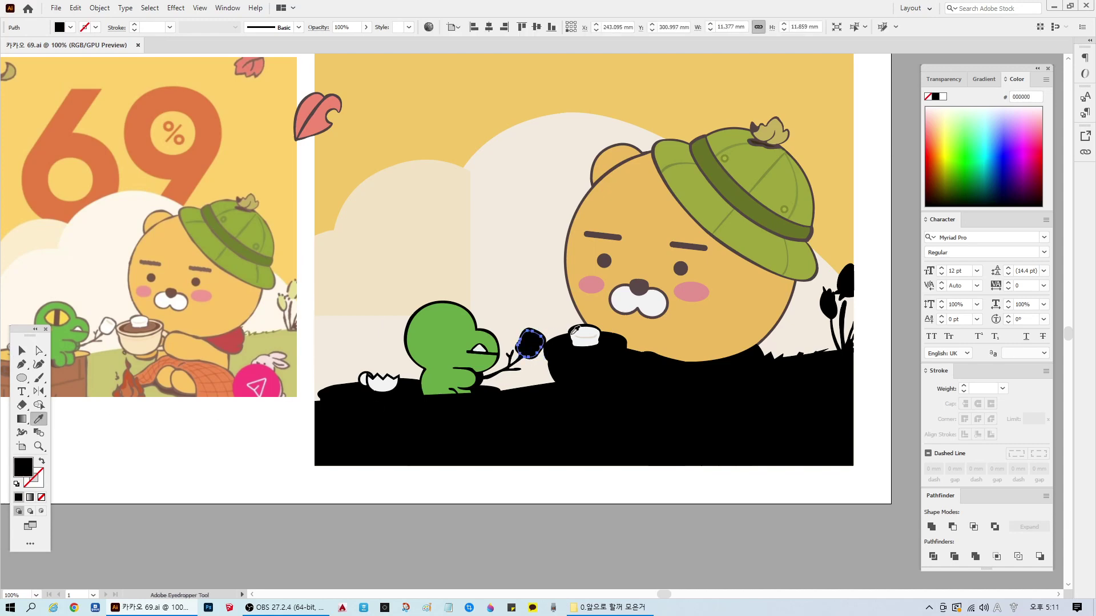
left_click(588, 332)
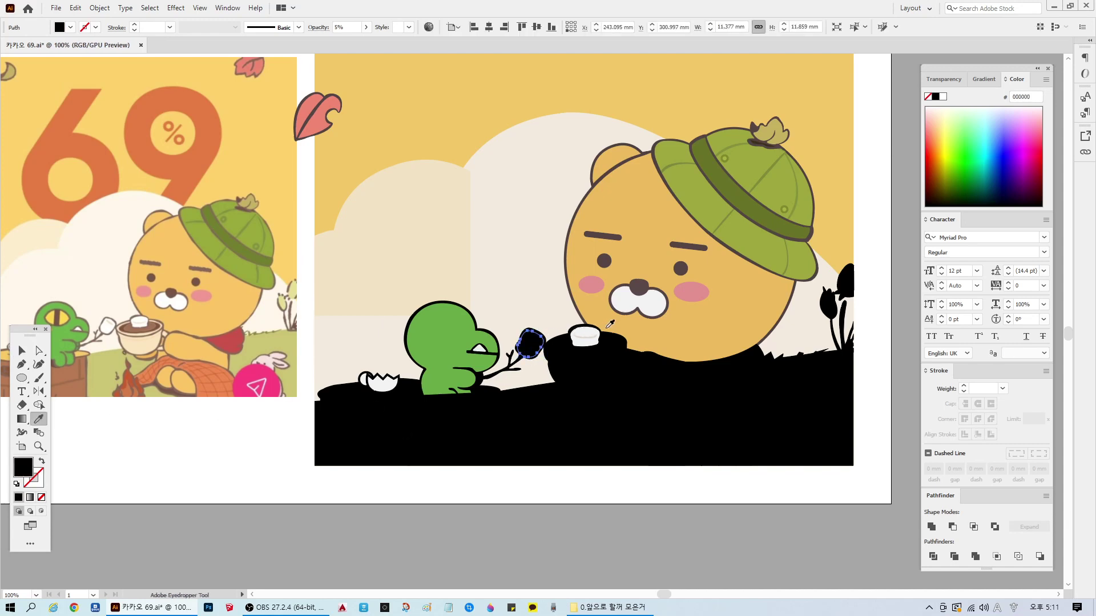
left_click(110, 325)
key("ctrl+shift+a")
key("v")
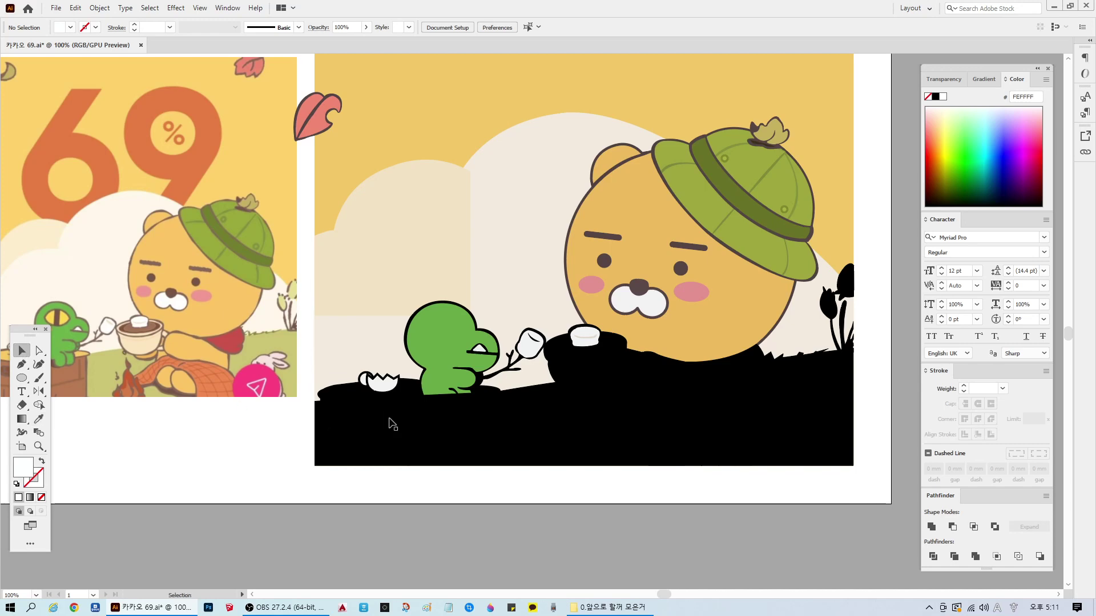
Step: Fill the stick marshmallow's crease with the beige E2D6C5 sampled from the cup marshmallow's crease, and save the document
left_click(535, 343)
left_click(39, 419)
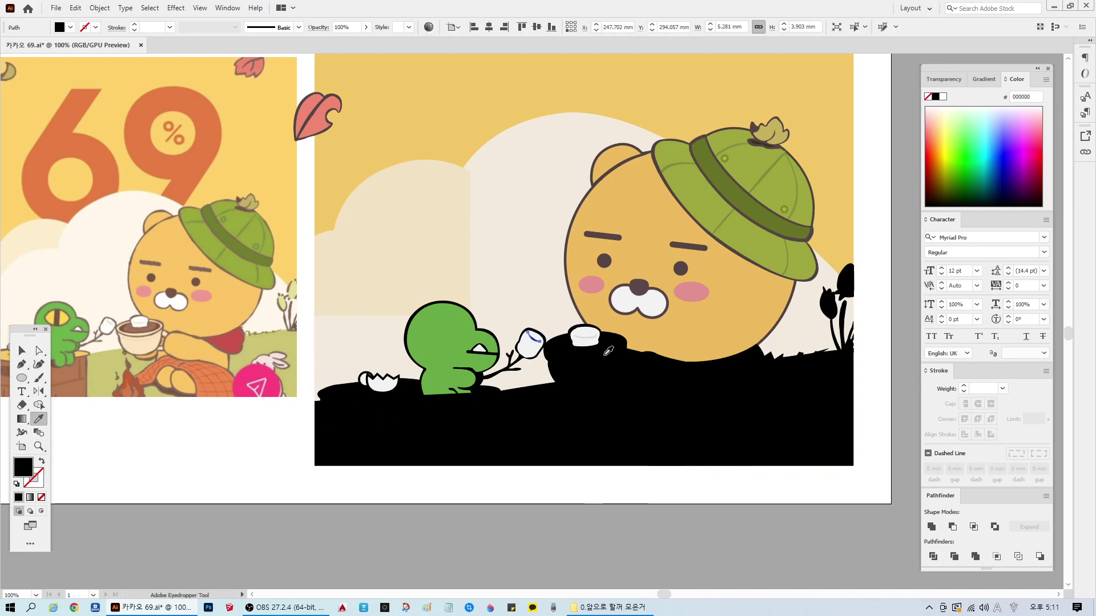
left_click(588, 332)
key("ctrl+shift+a")
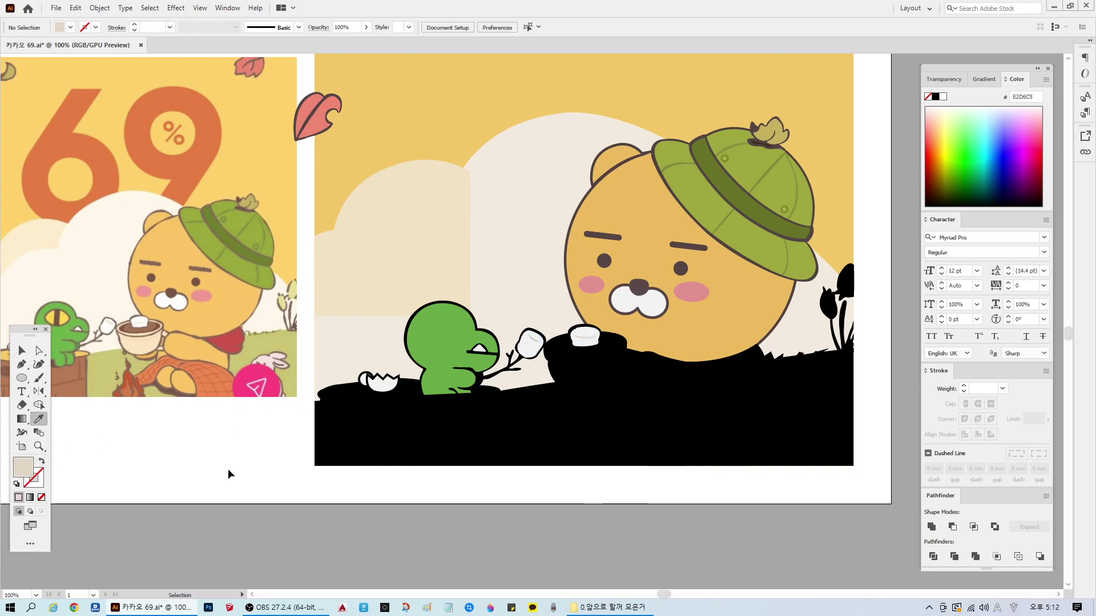
key("ctrl+s")
key("v")
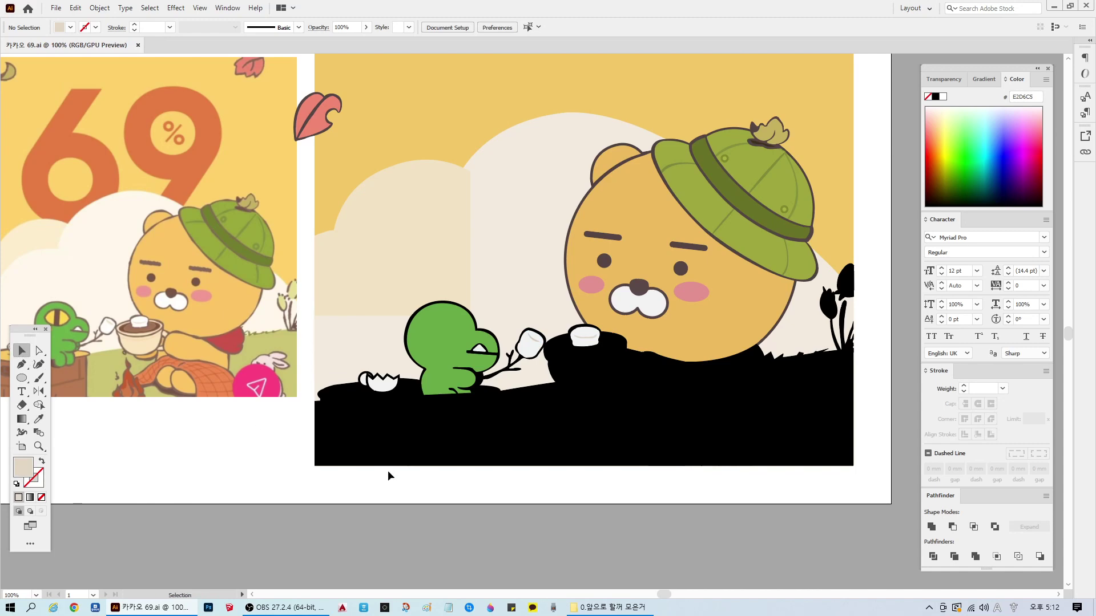
Step: Try to unite the frog's stick, its twigs and the stick marshmallow's outline into one shape
scroll(308, 429, "up", 1)
left_click(626, 332)
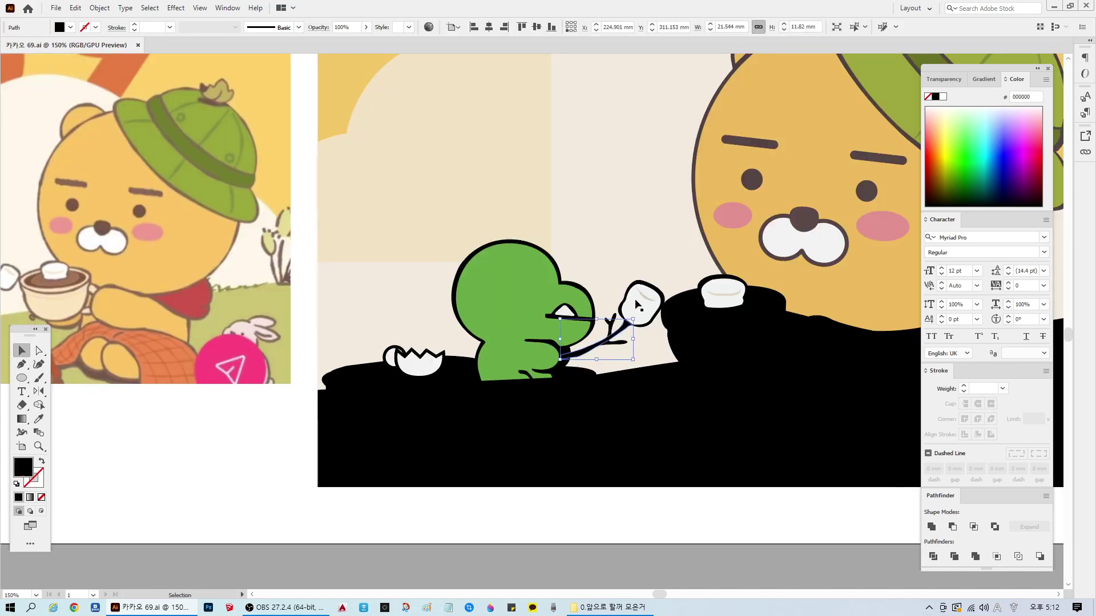
left_click(627, 295, "shift")
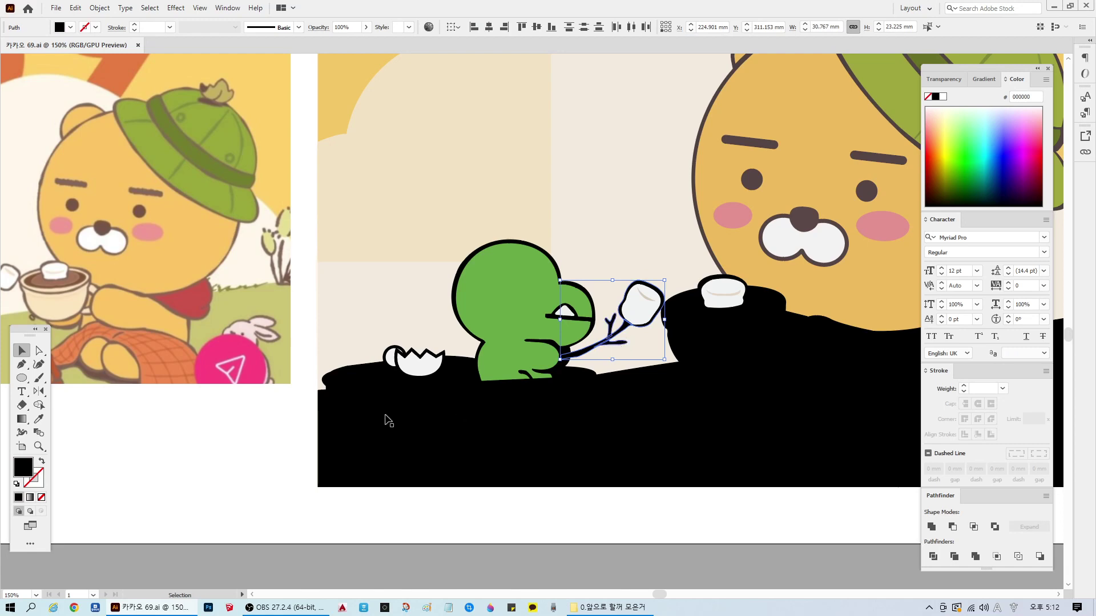
left_click(932, 526)
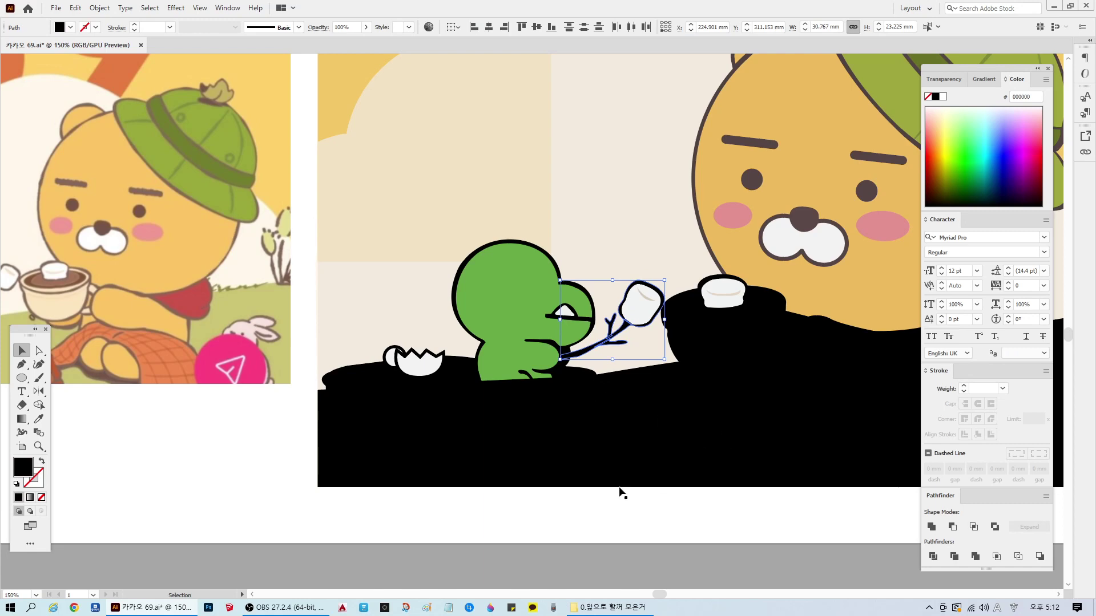
left_click(595, 483)
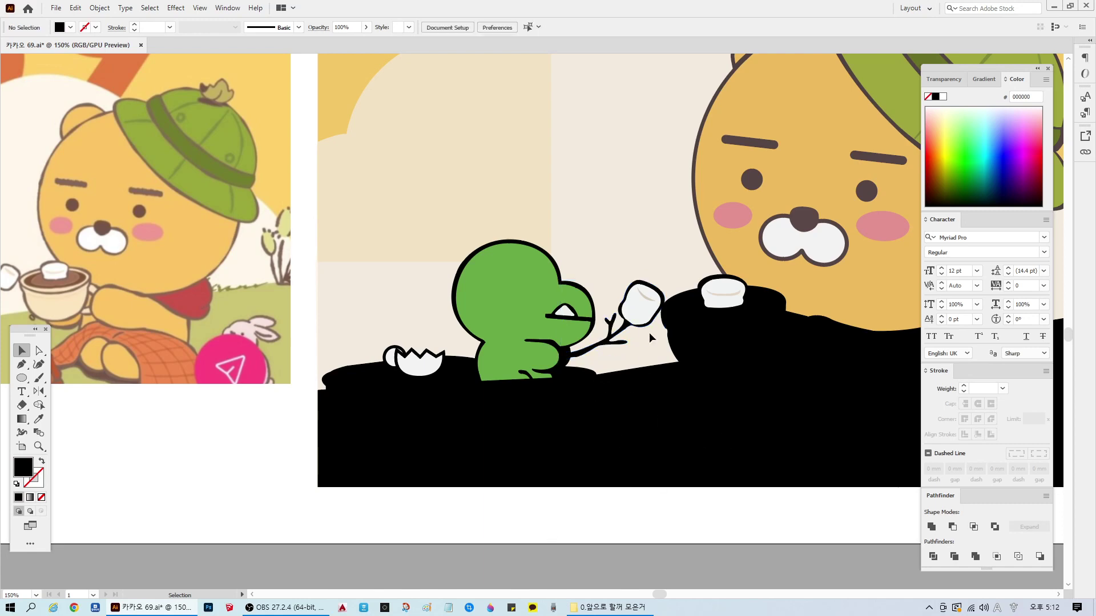
Step: Adjust the anchor points on the lower-left edge of the stick marshmallow's white shape, where it meets the stick
scroll(621, 330, "down", 1)
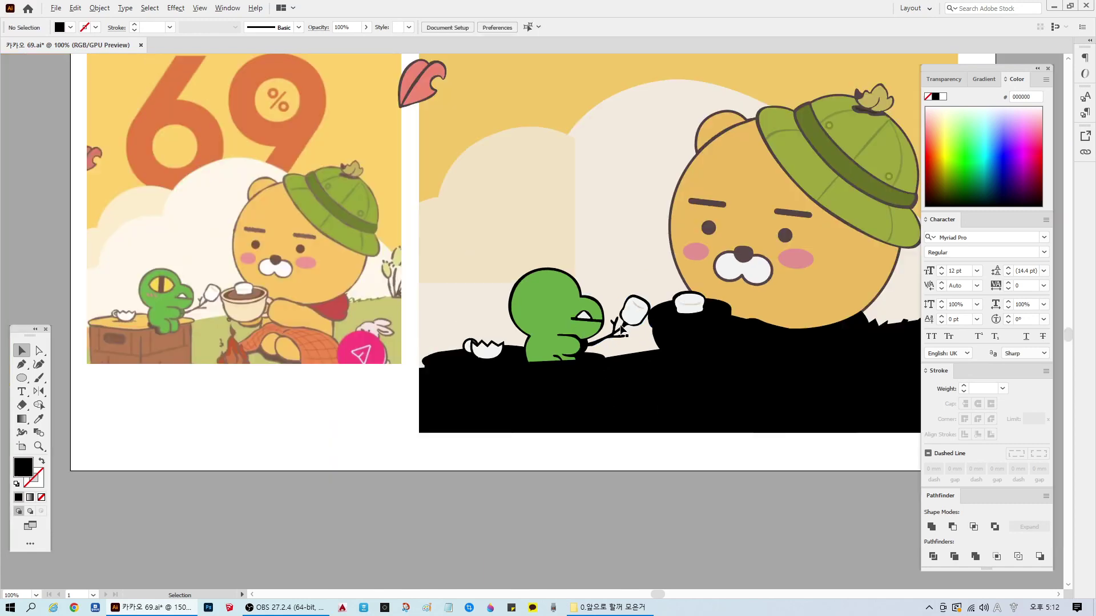
scroll(629, 327, "up", 4)
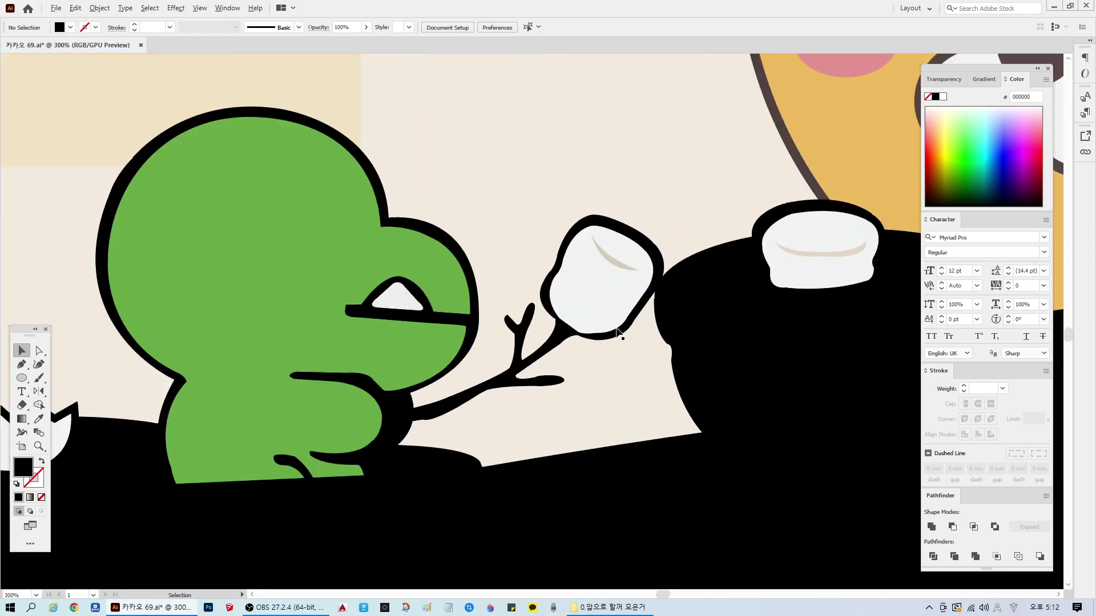
left_click(634, 313)
left_click(39, 350)
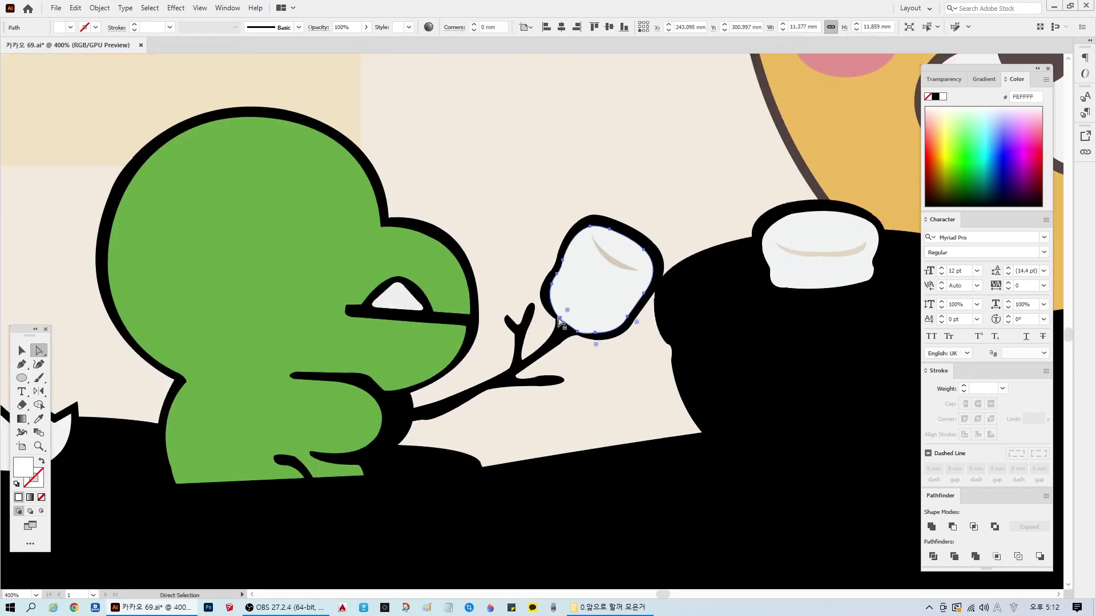
left_click_drag(559, 317, 580, 334)
scroll(580, 394, "down", 3)
left_click(393, 563)
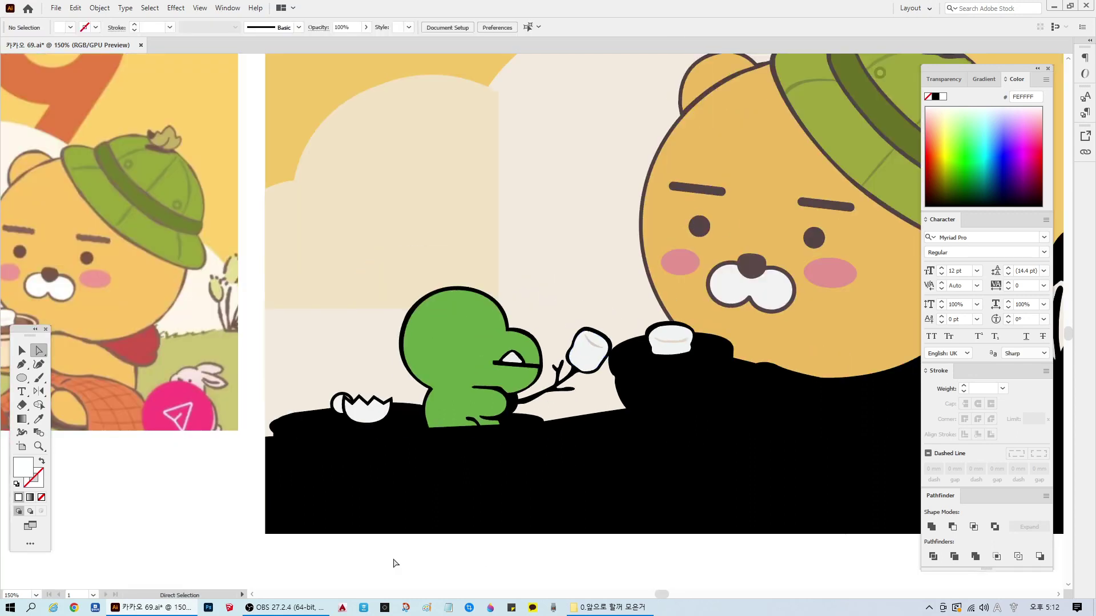
scroll(354, 477, "down", 1)
key("v")
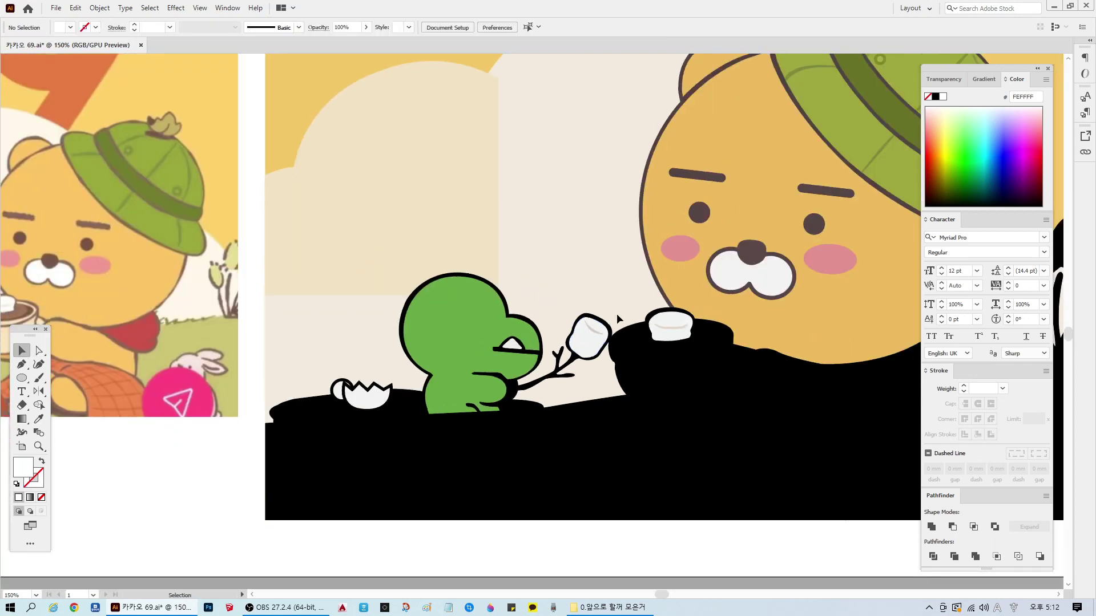
Step: Fill the stick marshmallow's outline and all parts of the stick with the dark brown 544545, and save the document
left_click(608, 328)
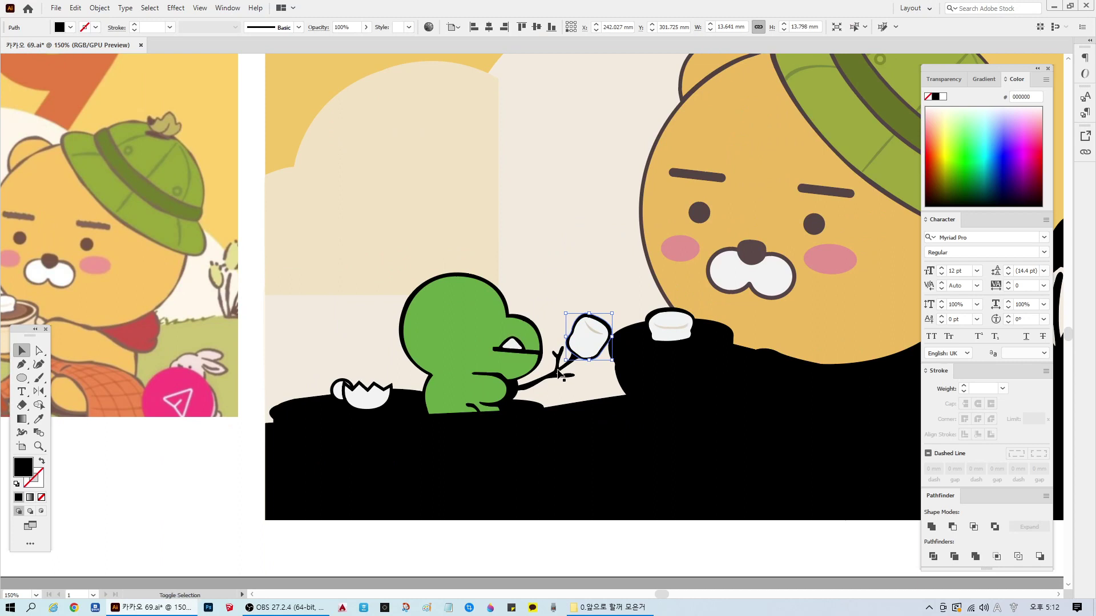
left_click(561, 365, "shift")
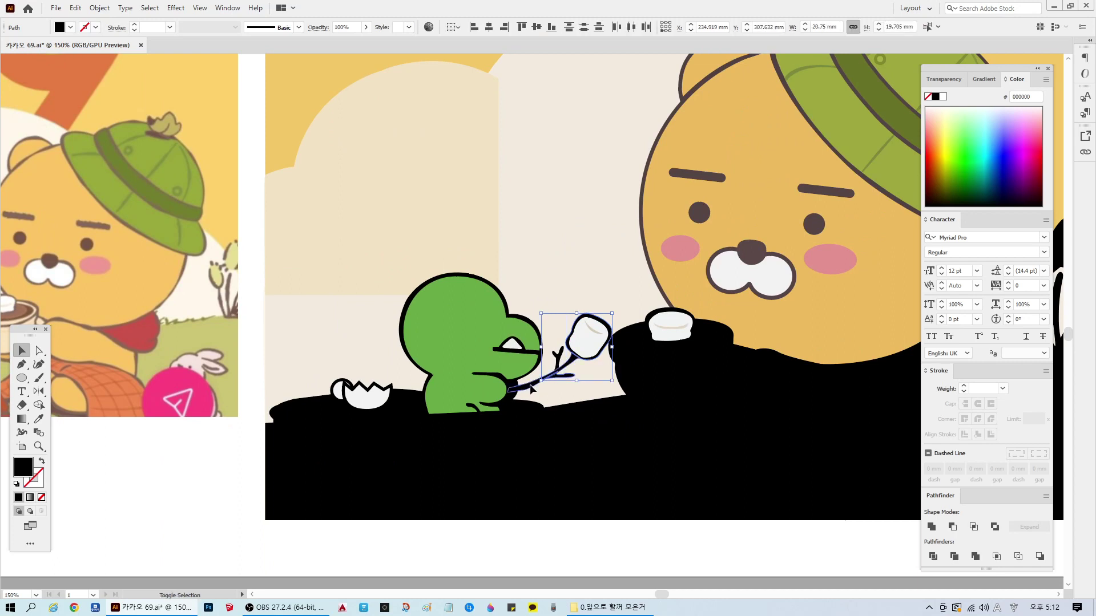
left_click(558, 375, "shift")
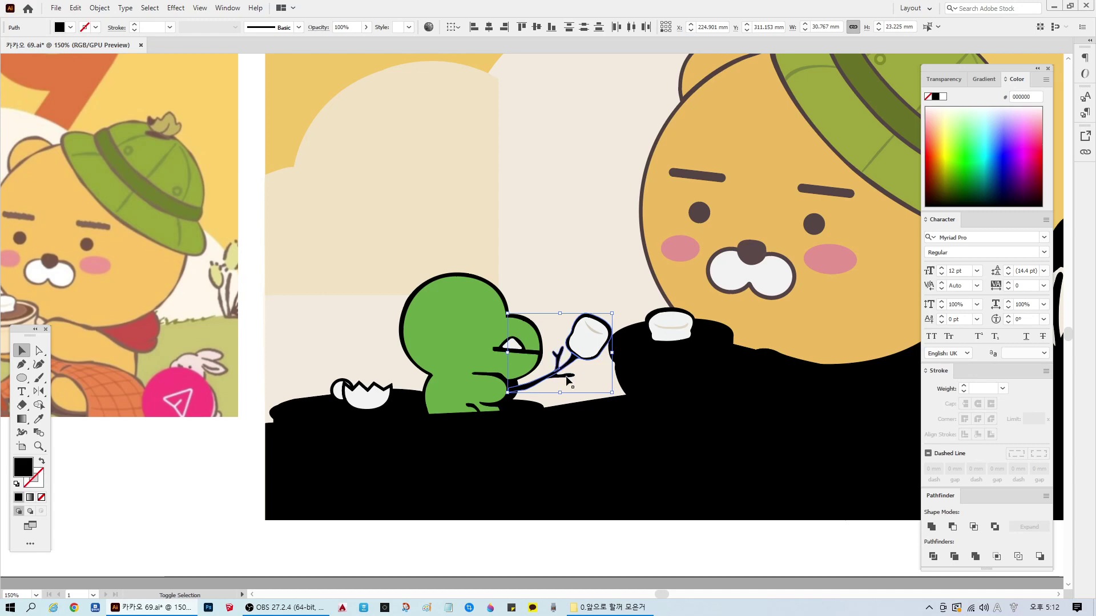
double_click(23, 467)
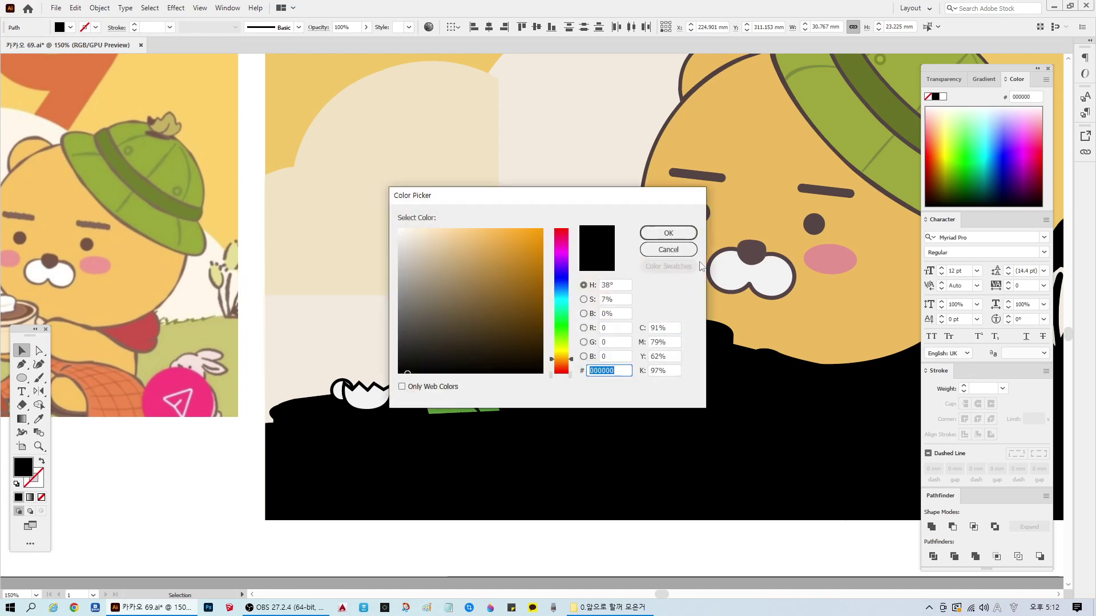
type("544545")
left_click(665, 233)
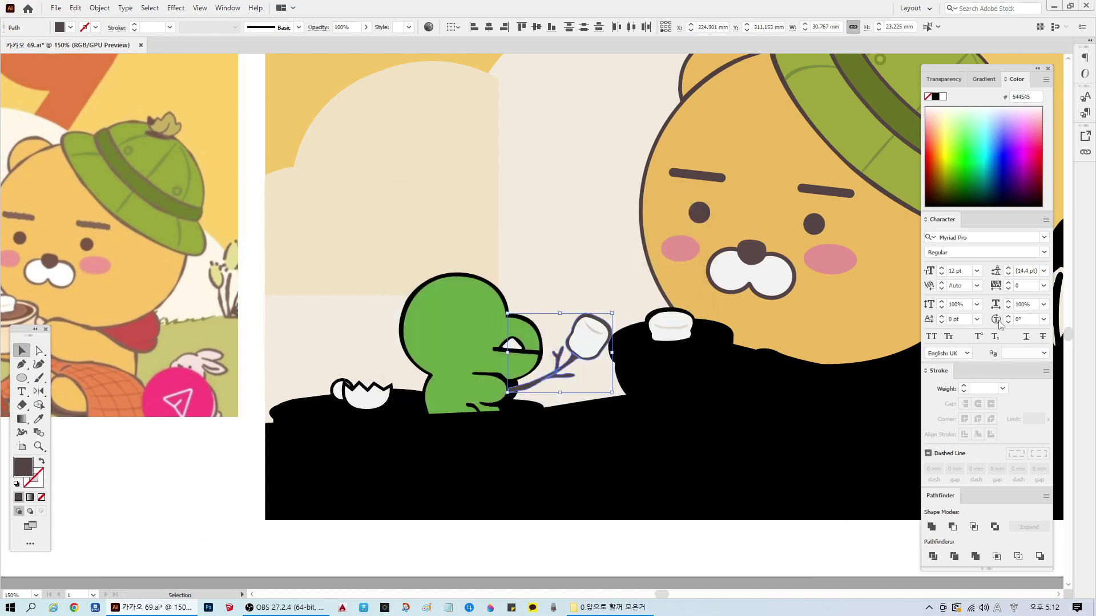
left_click(597, 543)
scroll(594, 431, "down", 1)
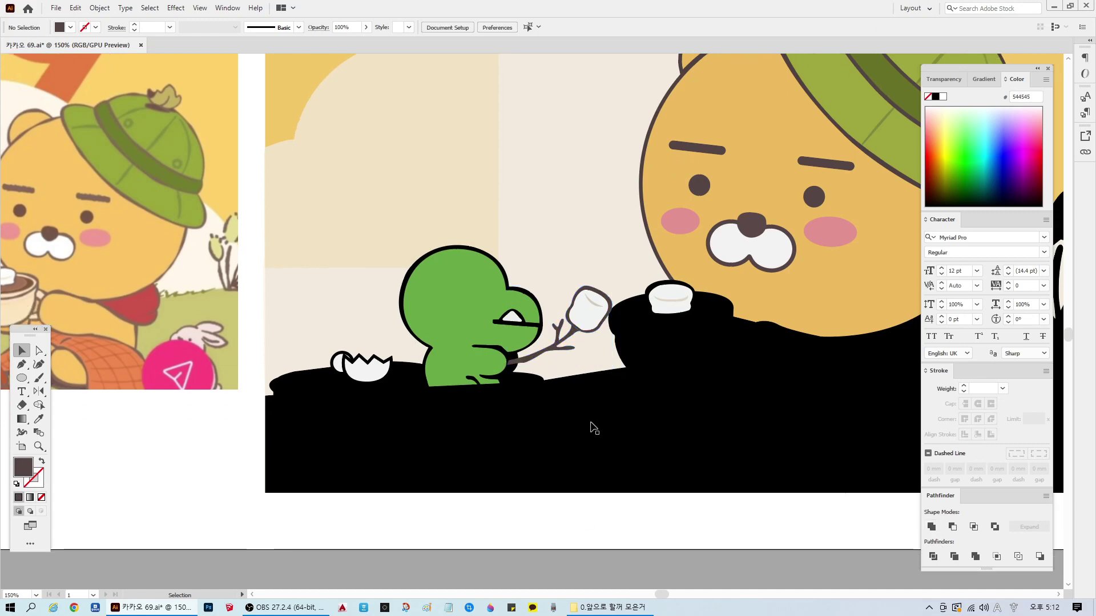
scroll(593, 431, "down", 1)
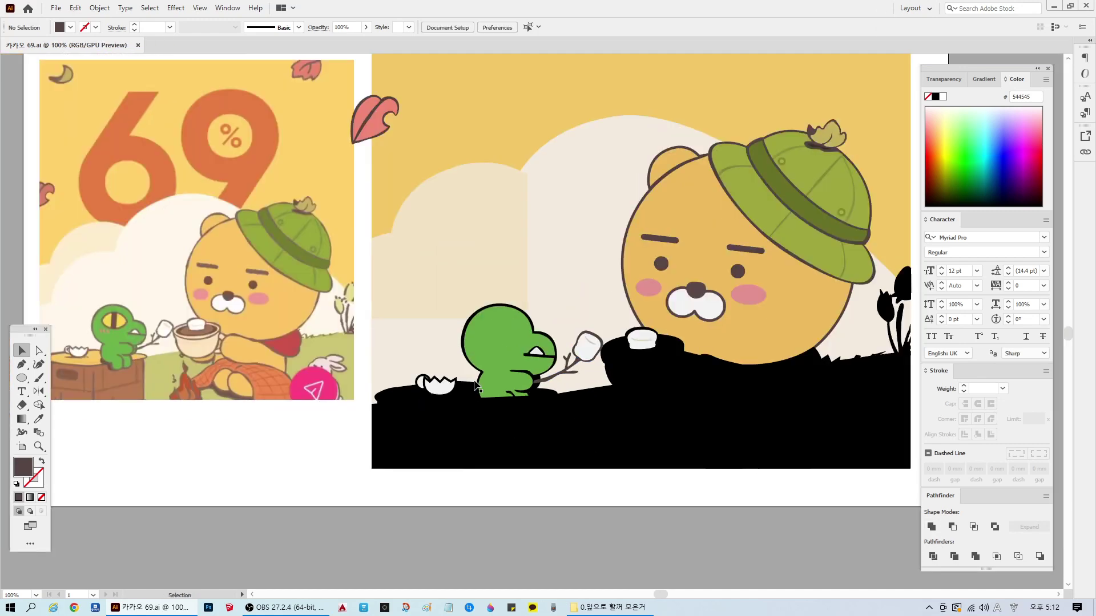
Step: Fill the frog's black outline shape with the dark brown 544545
scroll(486, 365, "up", 1)
left_click(552, 304)
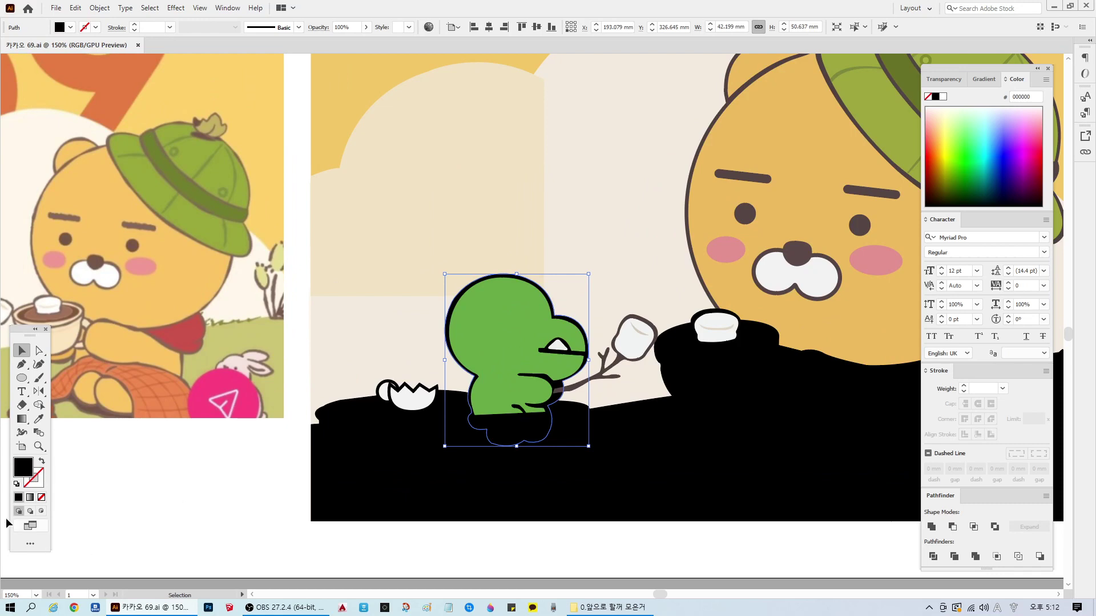
double_click(23, 467)
type("544545")
left_click(672, 241)
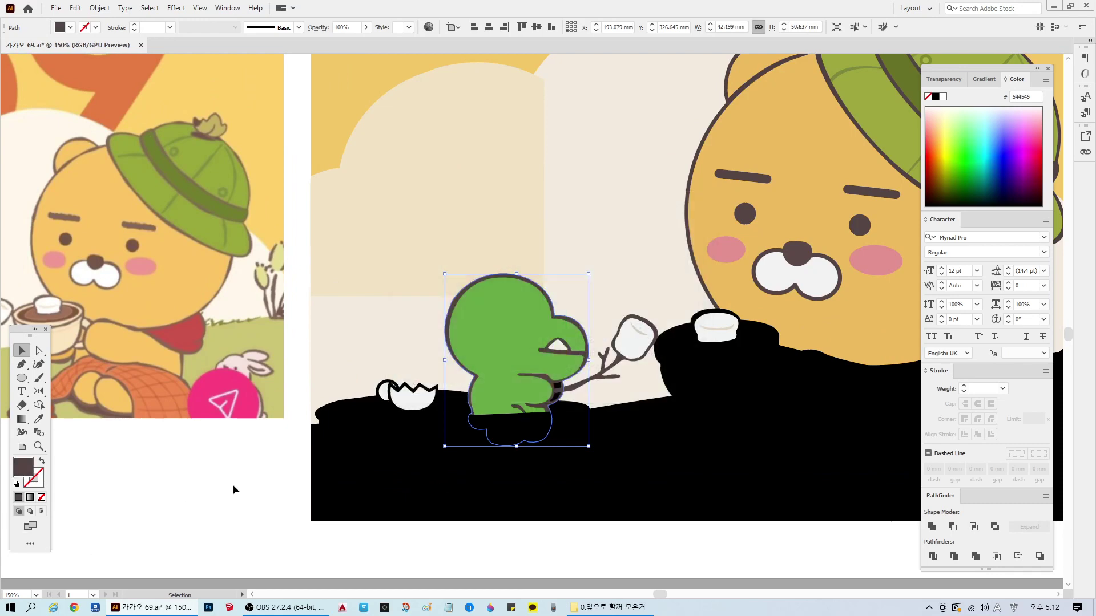
left_click(303, 433)
Step: Nest a smaller copy of the cup handle's circle, about 3.3 mm across, inside the original handle circle
scroll(302, 432, "down", 1)
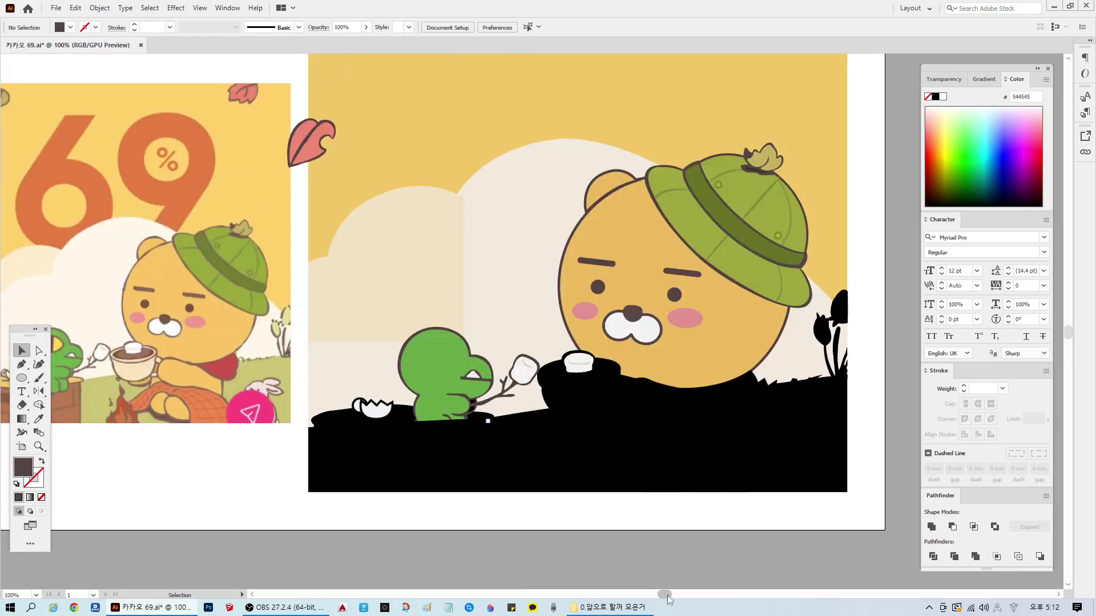
scroll(501, 574, "left", 2)
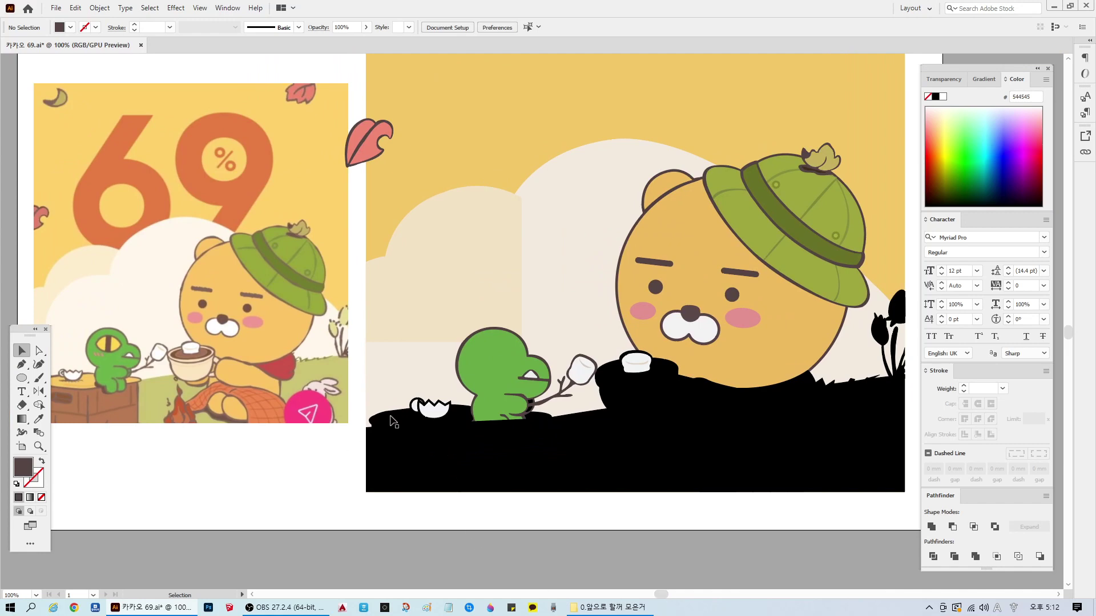
left_click(419, 406)
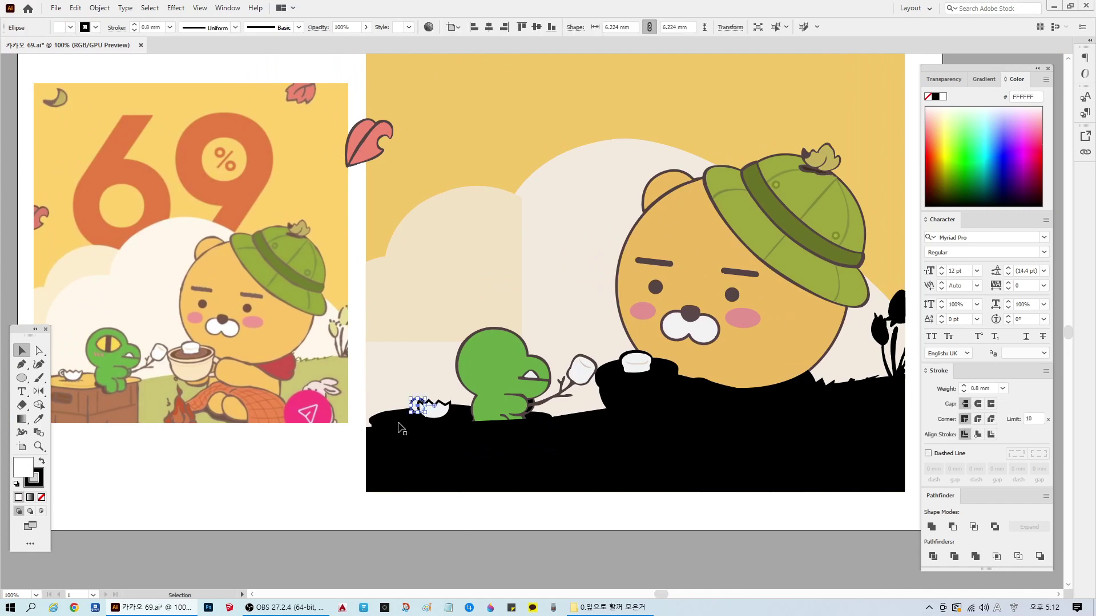
scroll(406, 438, "up", 4)
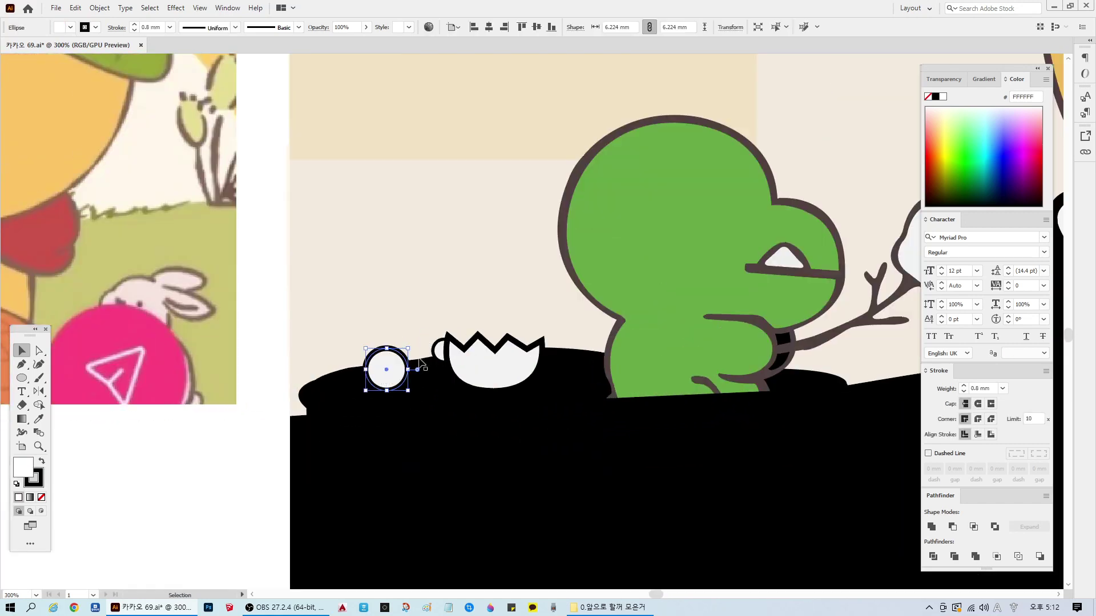
key("ctrl+2")
key("v")
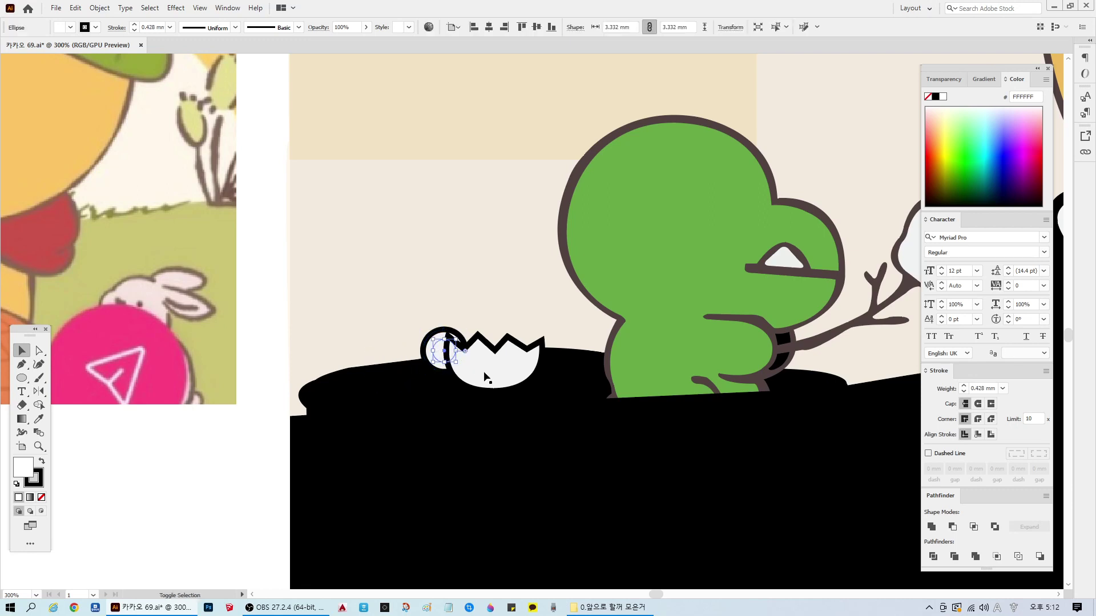
Step: Bring the small cup's handle circles and its jagged body to the front of the artwork
right_click(488, 377)
mouse_move(562, 314)
left_click(642, 314)
left_click(199, 503)
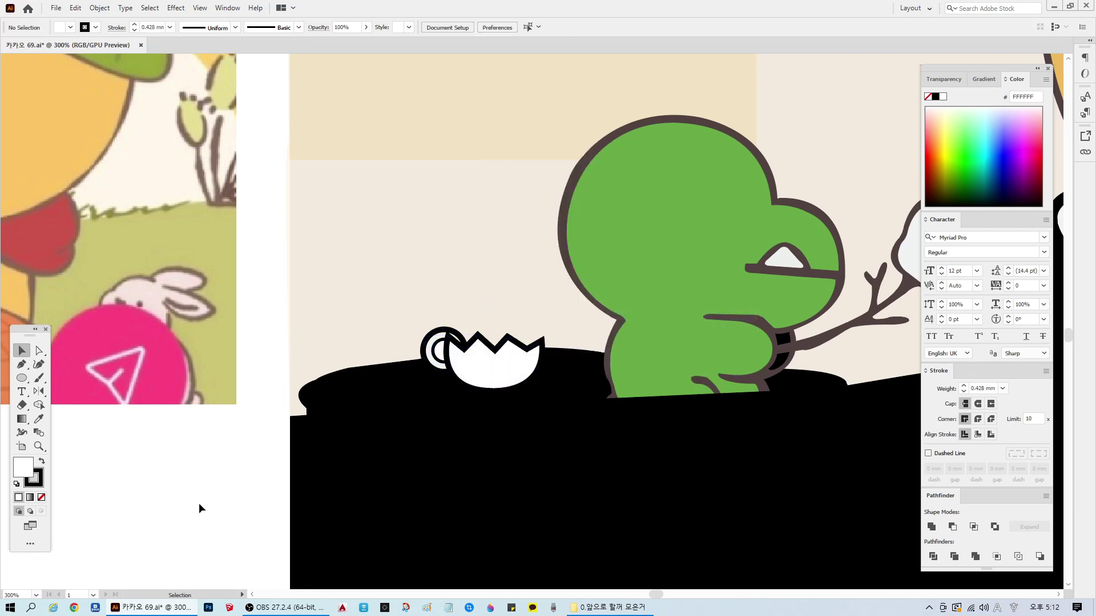
Step: Set the stroke weight of the cup handle's inner circle to 0.6 mm
scroll(266, 511, "down", 2)
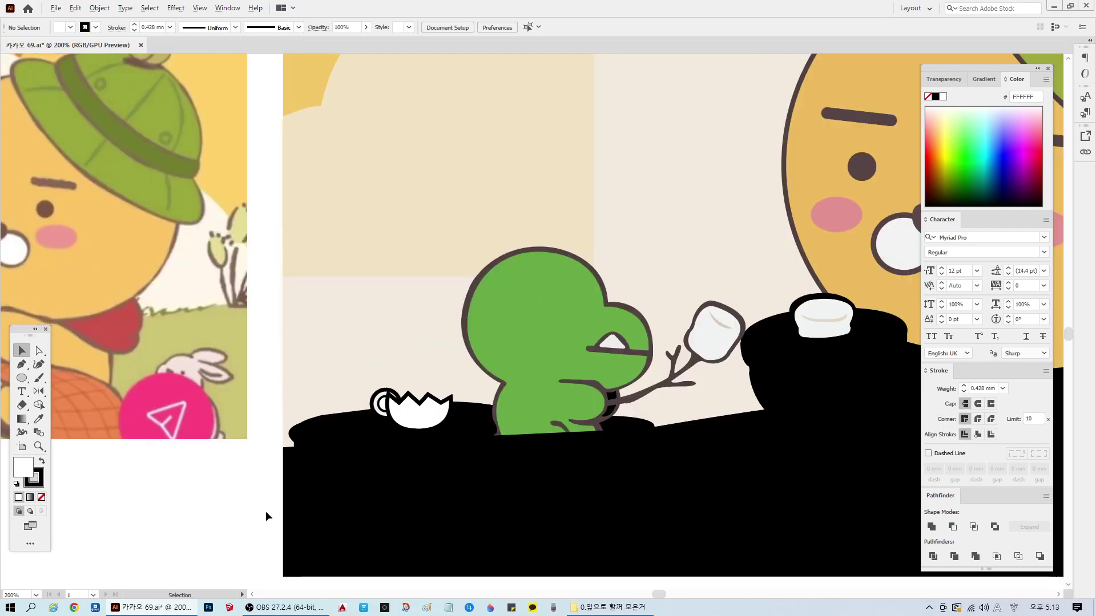
left_click_drag(668, 597, 658, 597)
scroll(585, 485, "up", 3)
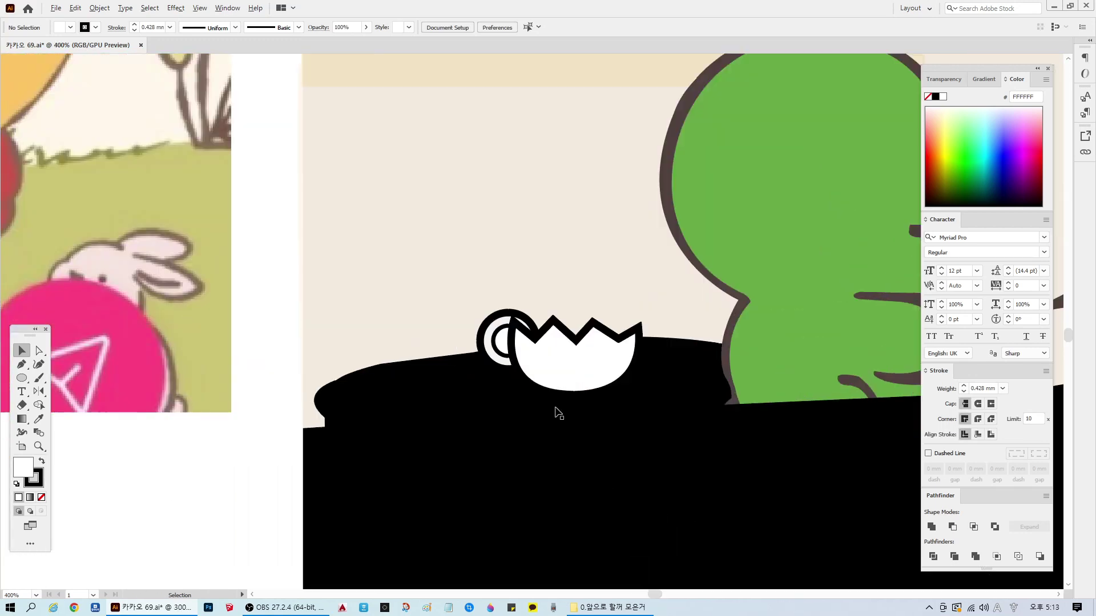
left_click(507, 339)
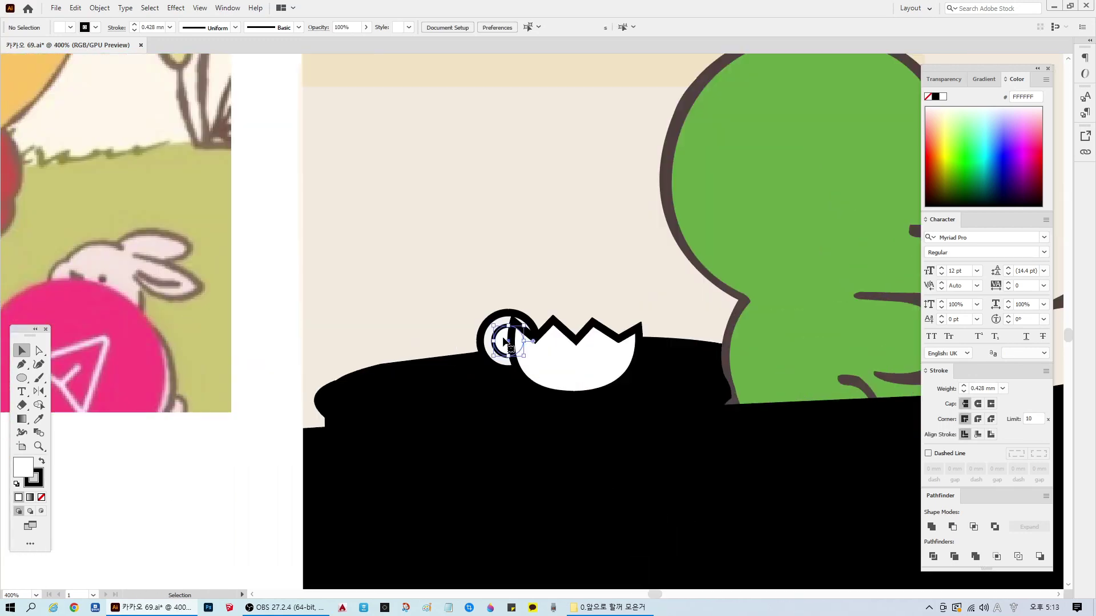
left_click(144, 27)
key("BackSpace")
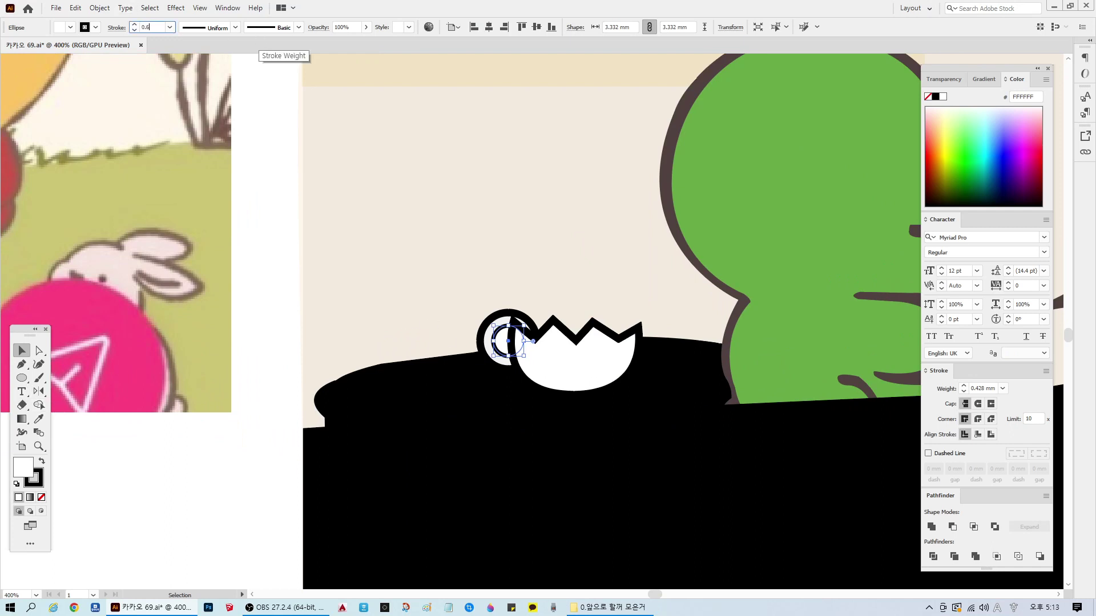
key("Return")
left_click(535, 358)
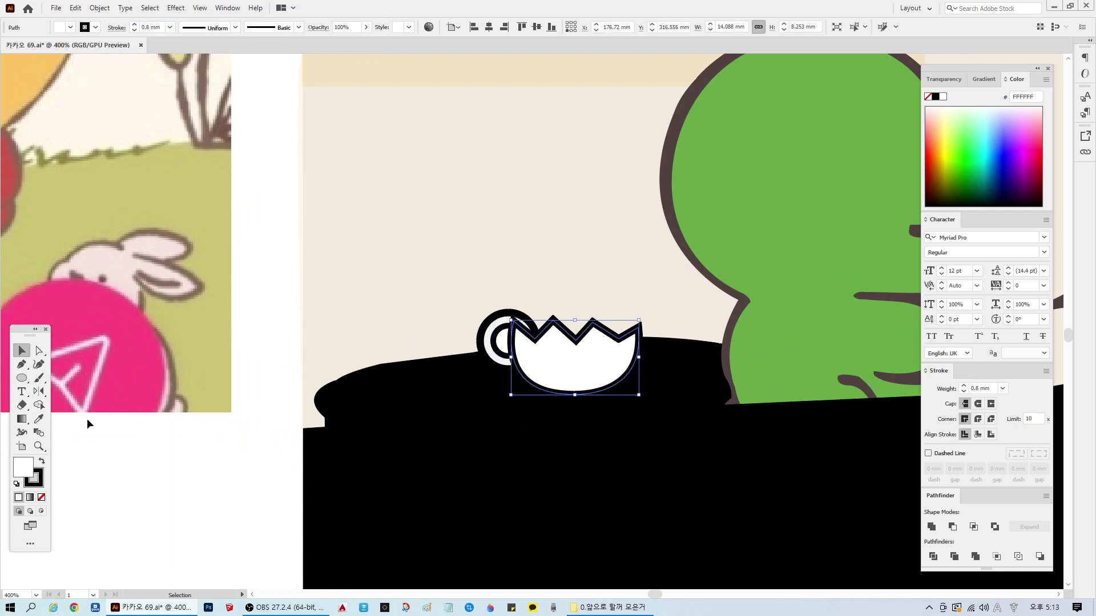
double_click(39, 475)
left_click(668, 248)
left_click(485, 347, "shift")
left_click(484, 346, "shift")
left_click(183, 446)
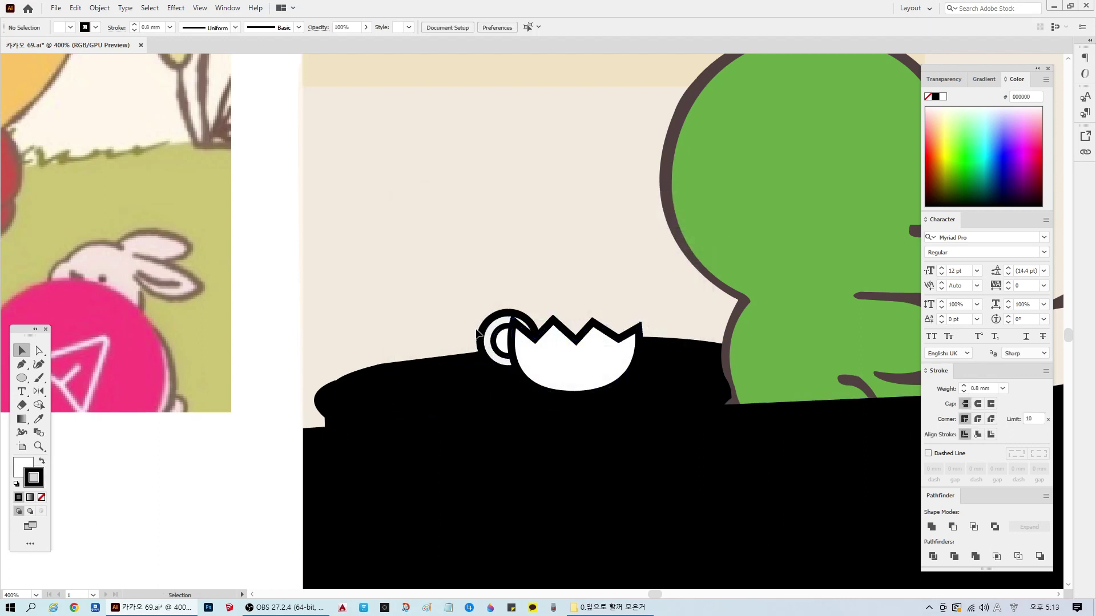
Step: Lock the large 5% opacity black overlay shape that covers the cup area
left_click(486, 334)
left_click(491, 339)
left_click(486, 340)
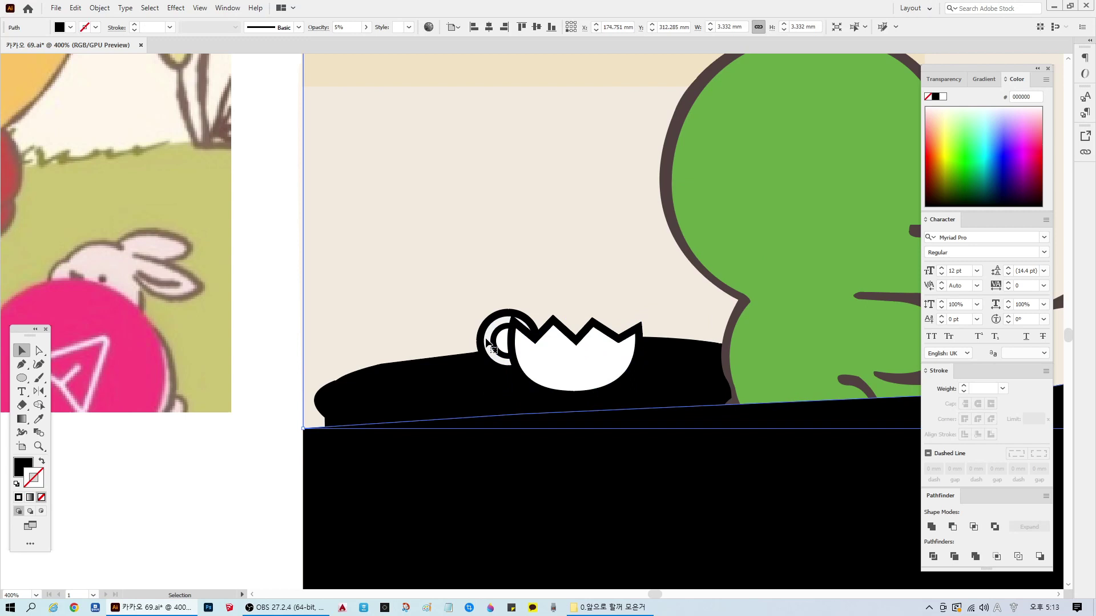
left_click(227, 443)
left_click(413, 328)
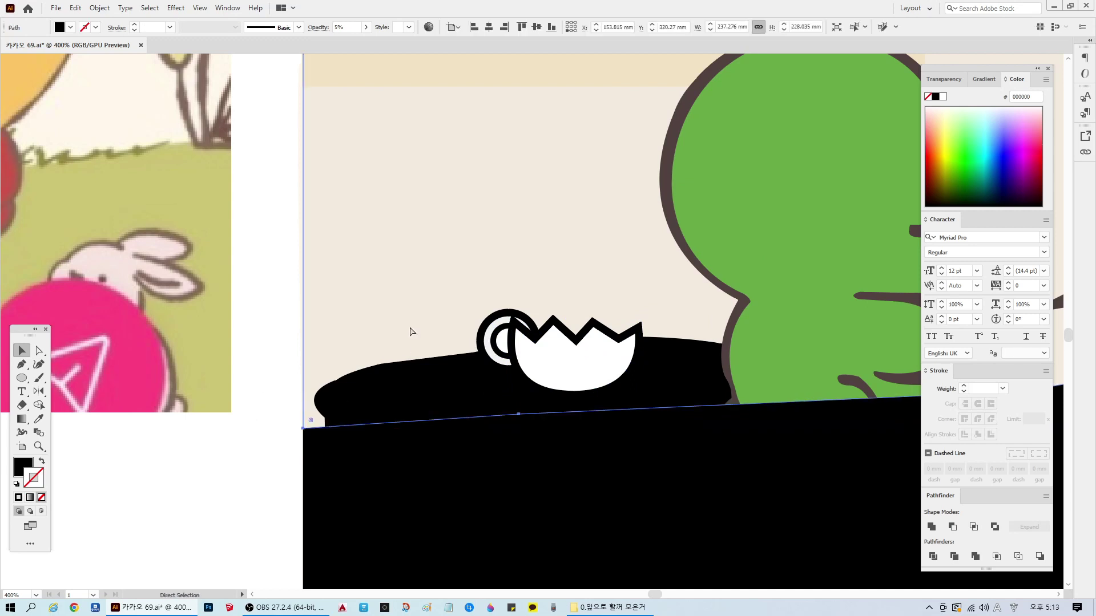
key("ctrl+2")
Step: Set the stroke colour of both cup handle circles and the cup body to the dark brown 544545
left_click(493, 334)
left_click(502, 330)
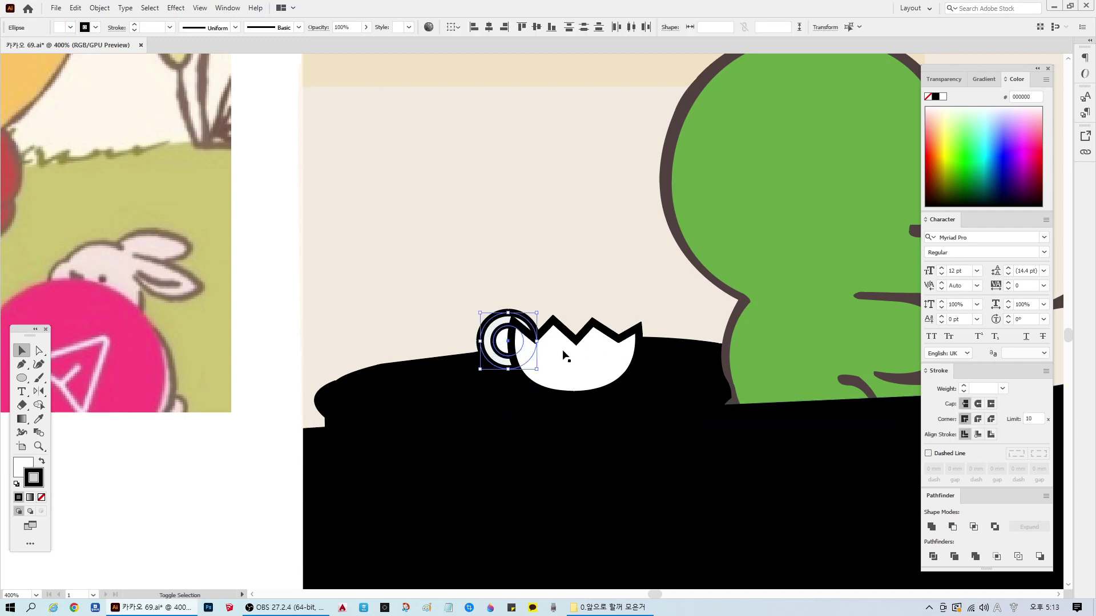
left_click(567, 357, "shift")
double_click(42, 472)
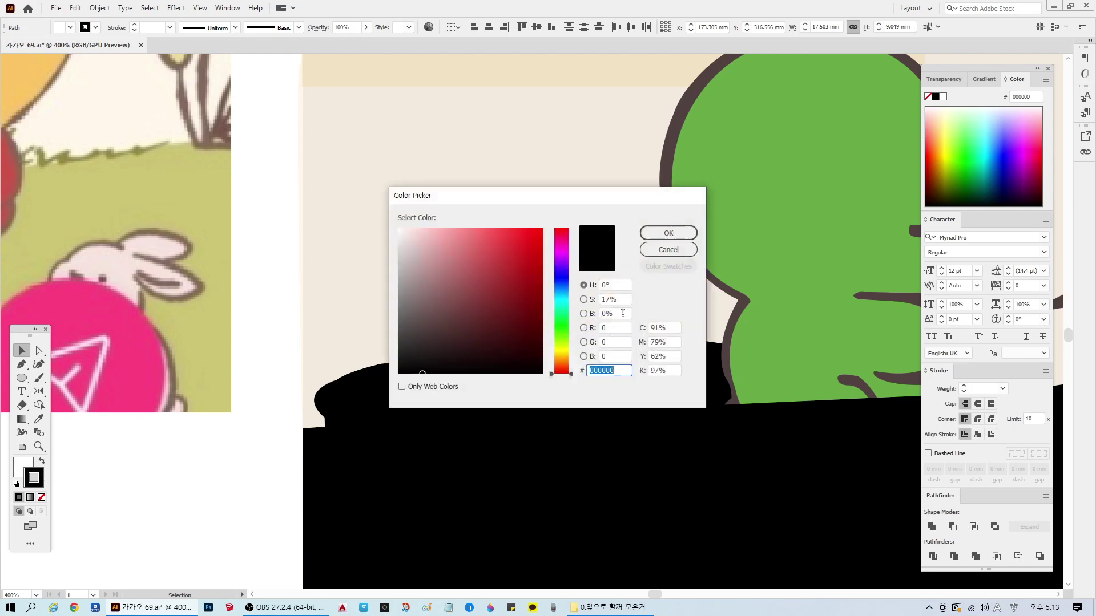
type("544545")
left_click(671, 238)
left_click(200, 521)
Step: Fill the small black marks beneath the cup with the dark brown 544545
scroll(724, 432, "down", 2)
scroll(723, 432, "down", 2)
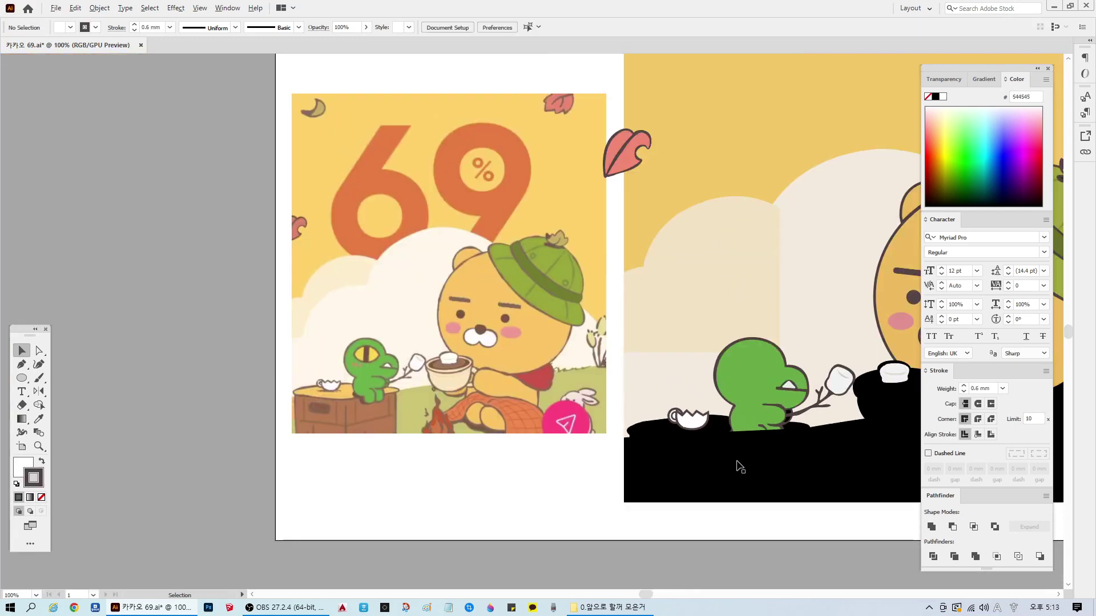
scroll(738, 466, "up", 1)
left_click(651, 418)
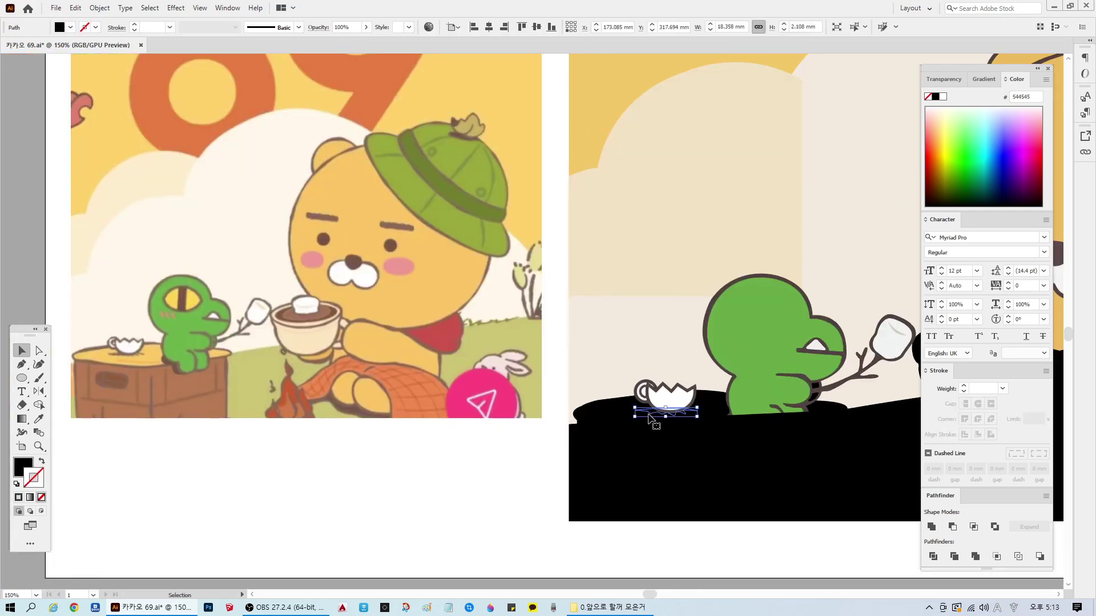
double_click(23, 466)
type("544545")
left_click(668, 234)
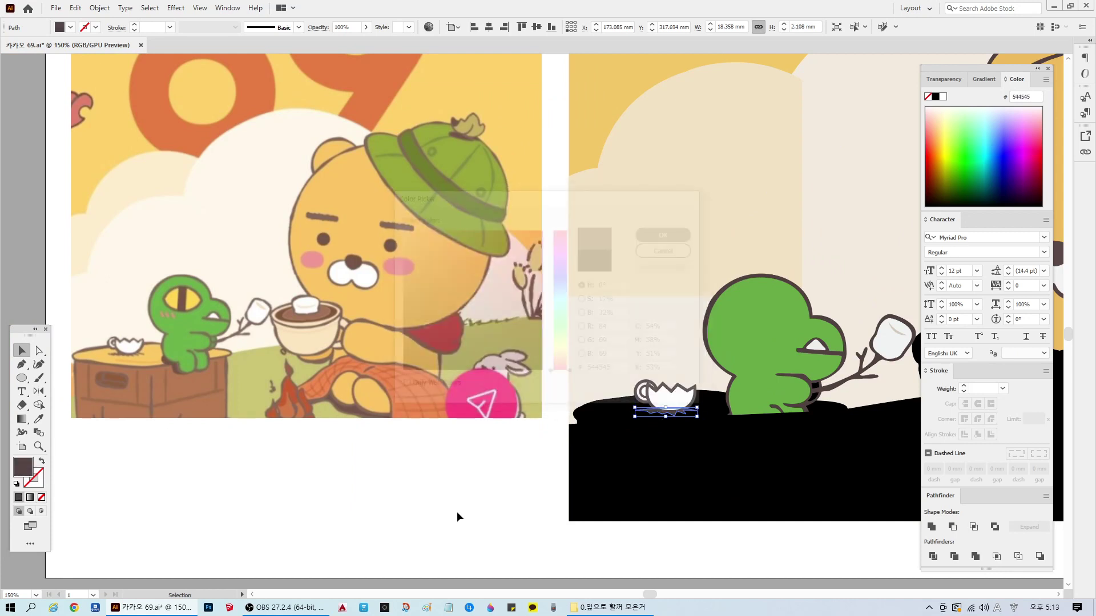
left_click(456, 514)
Step: Fill the inner oval of the tabletop under the cup and frog with the yellow sampled from the reference's tabletop
scroll(635, 439, "down", 1)
left_click(612, 398)
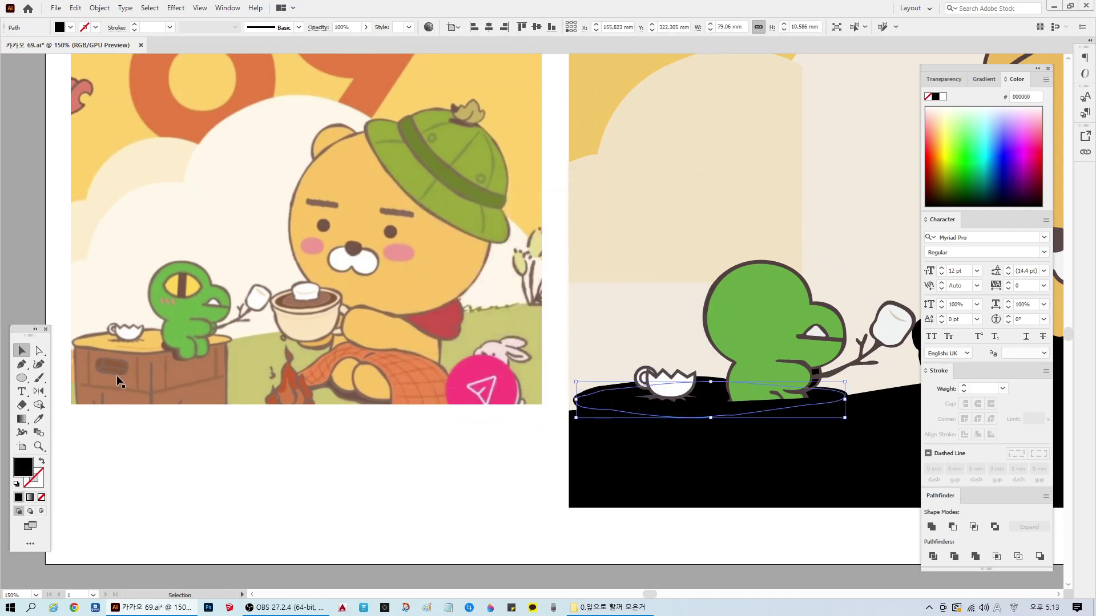
left_click(39, 419)
left_click(159, 335)
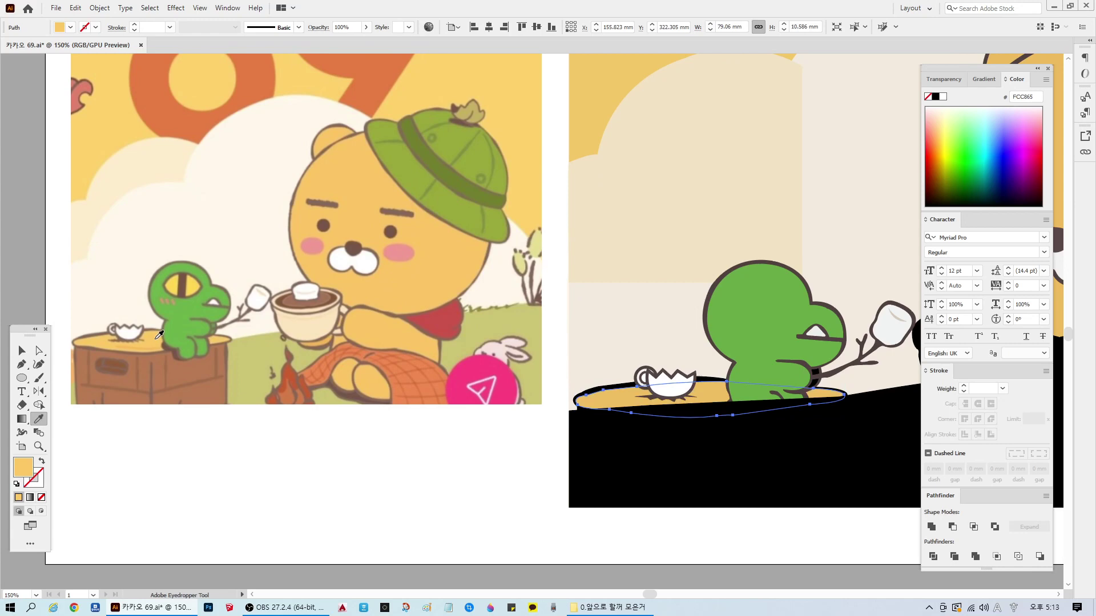
left_click(21, 350)
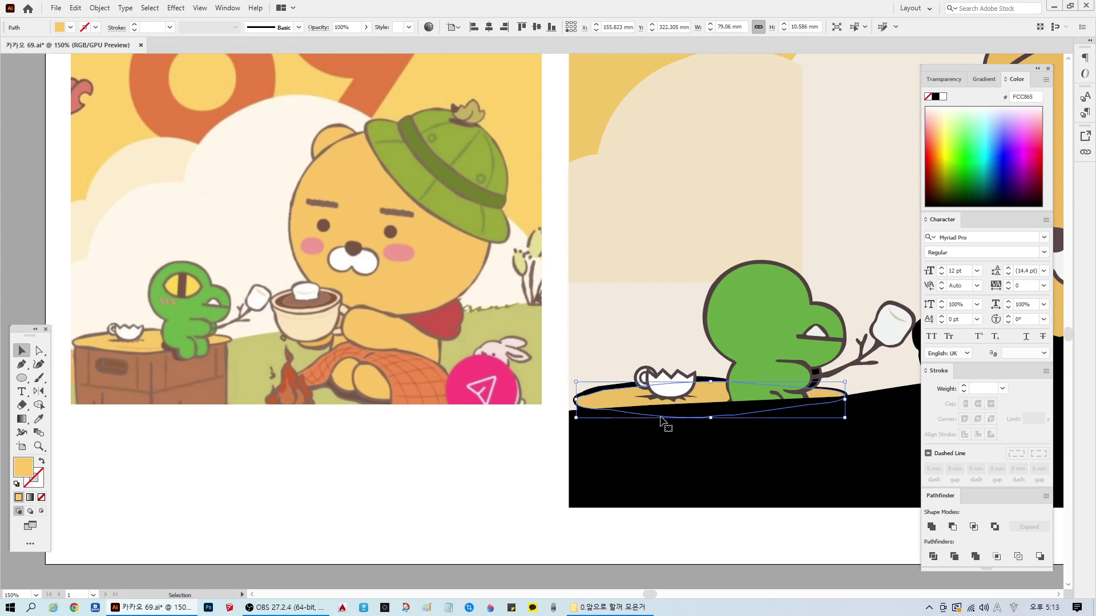
Step: Fill the large black ground shape with the light olive green sampled from the reference's grass
left_click(619, 424)
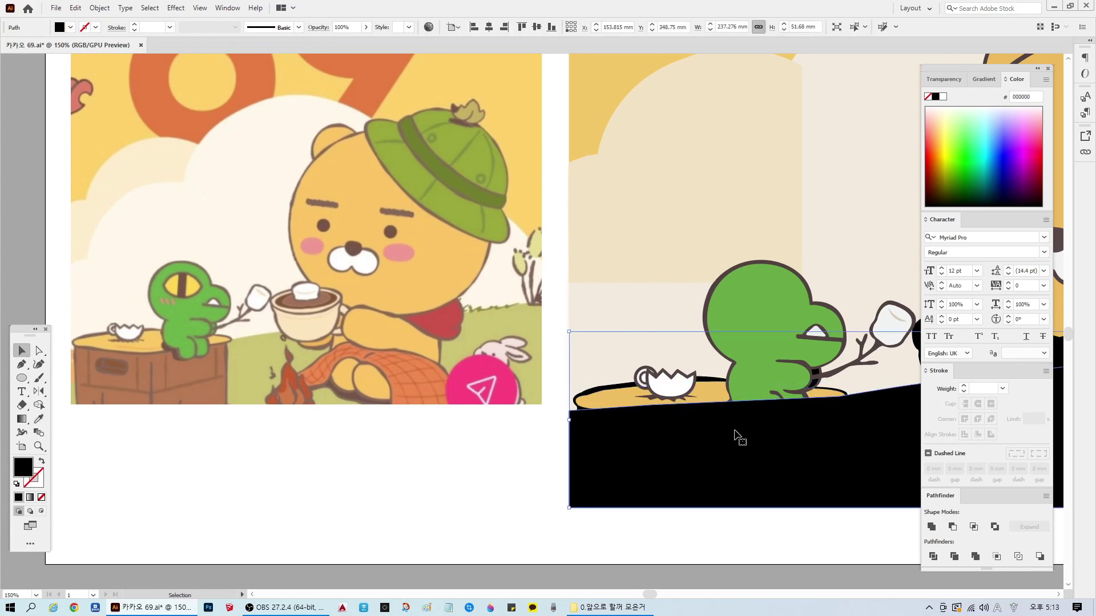
scroll(826, 478, "down", 2)
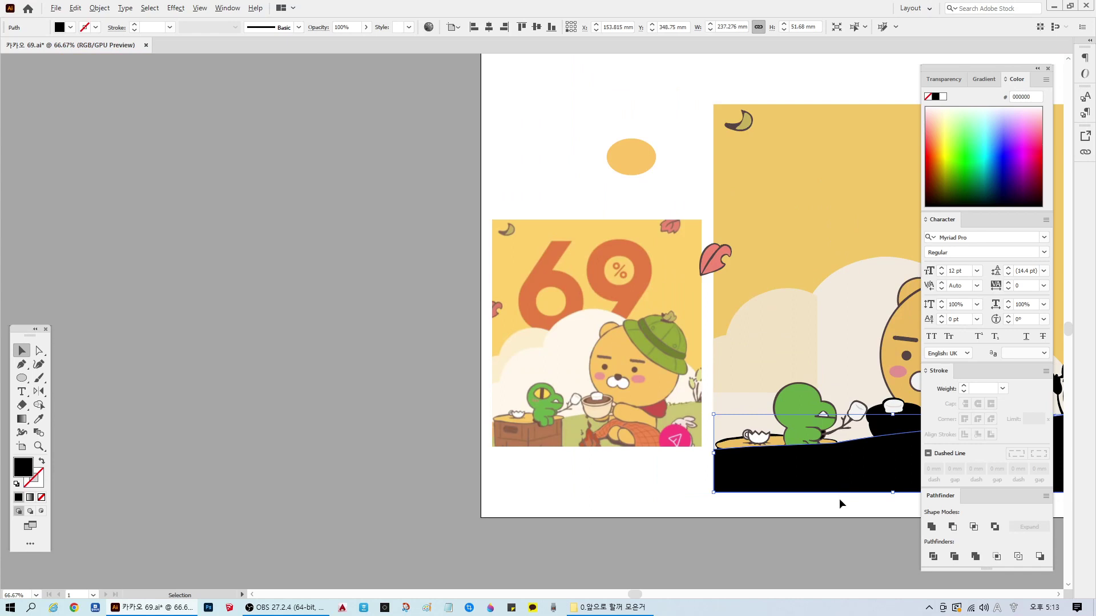
double_click(39, 447)
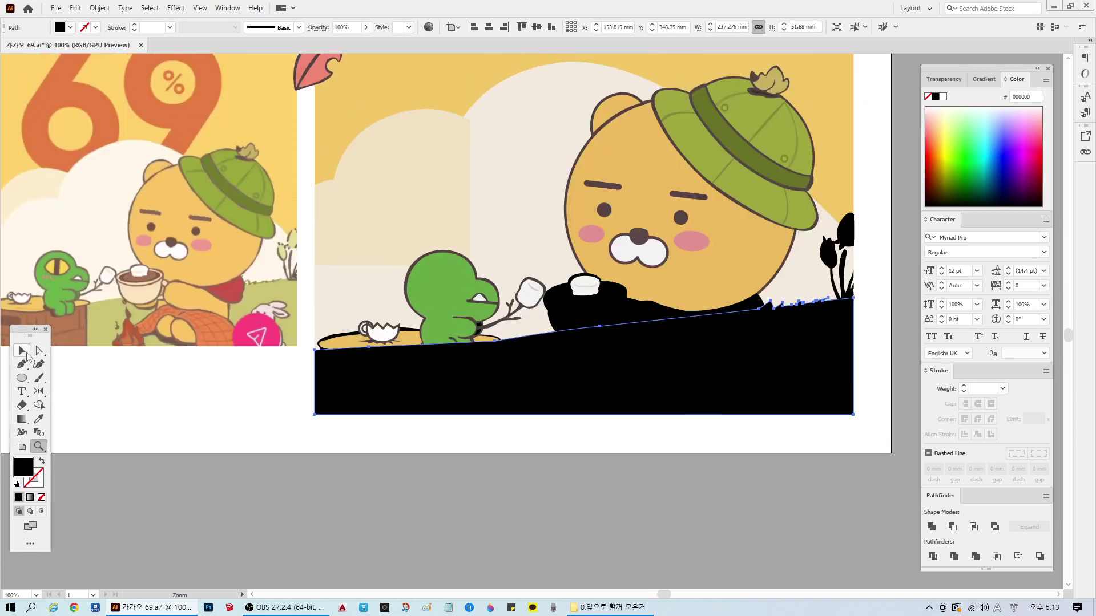
left_click(23, 352)
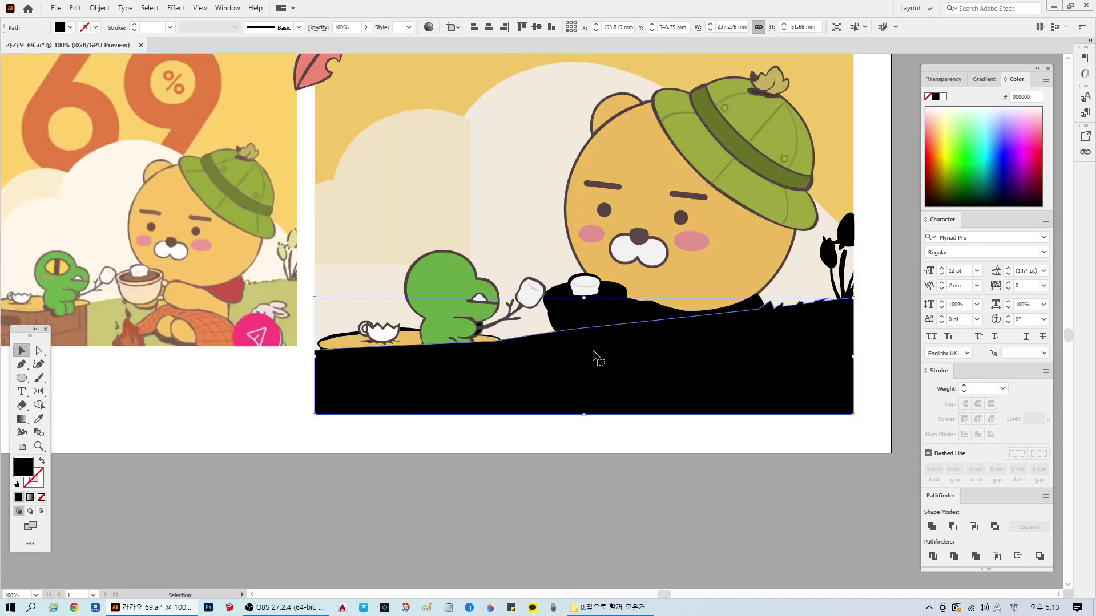
left_click_drag(593, 352, 622, 445)
key("ctrl+z")
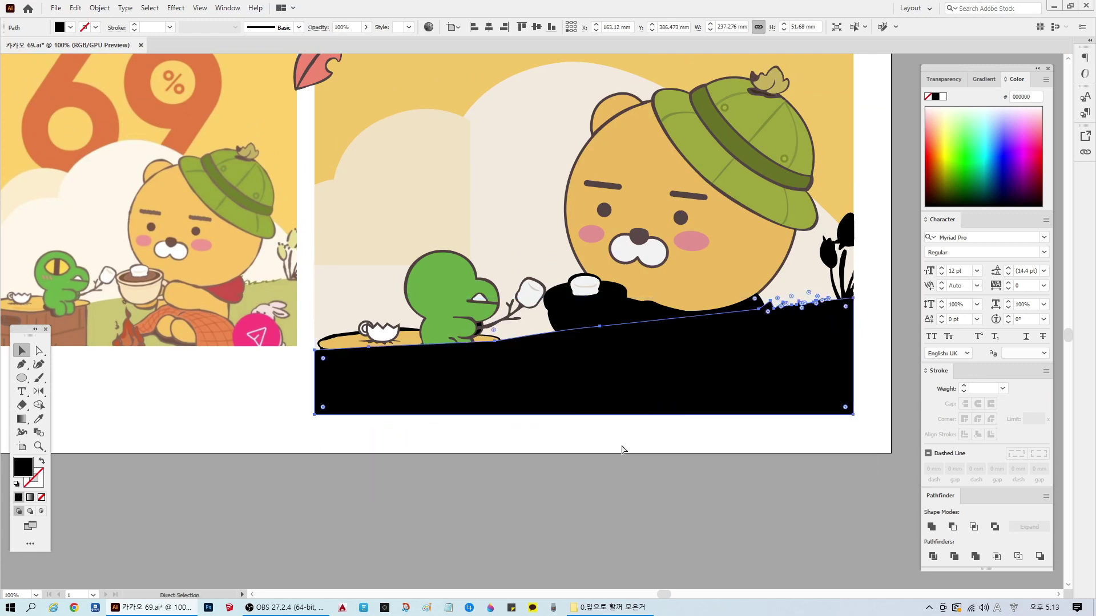
left_click(39, 419)
left_click(263, 286)
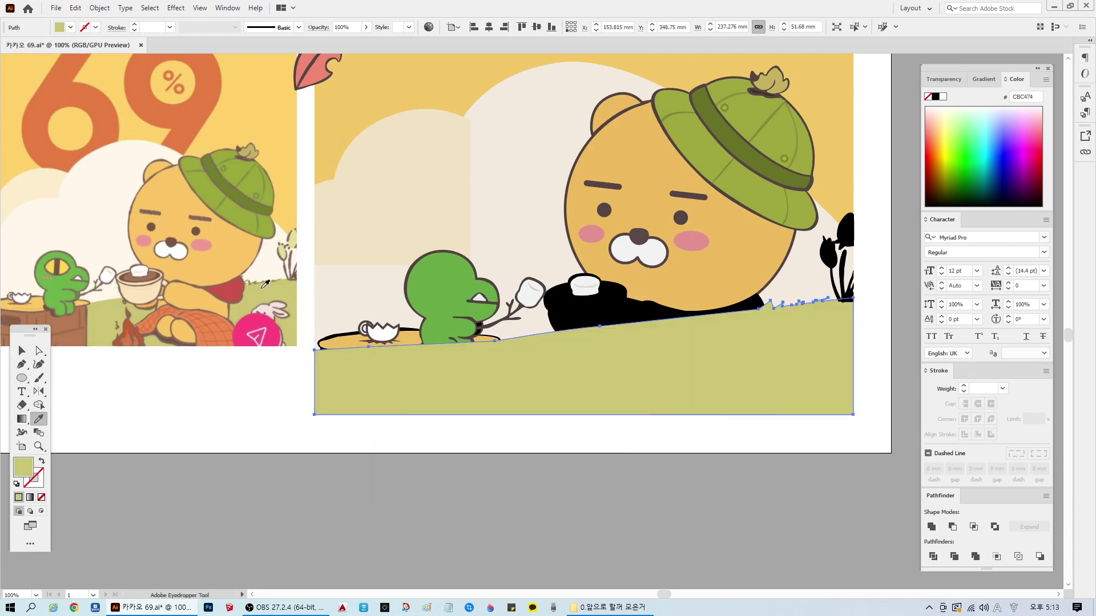
left_click(21, 351)
left_click(513, 486)
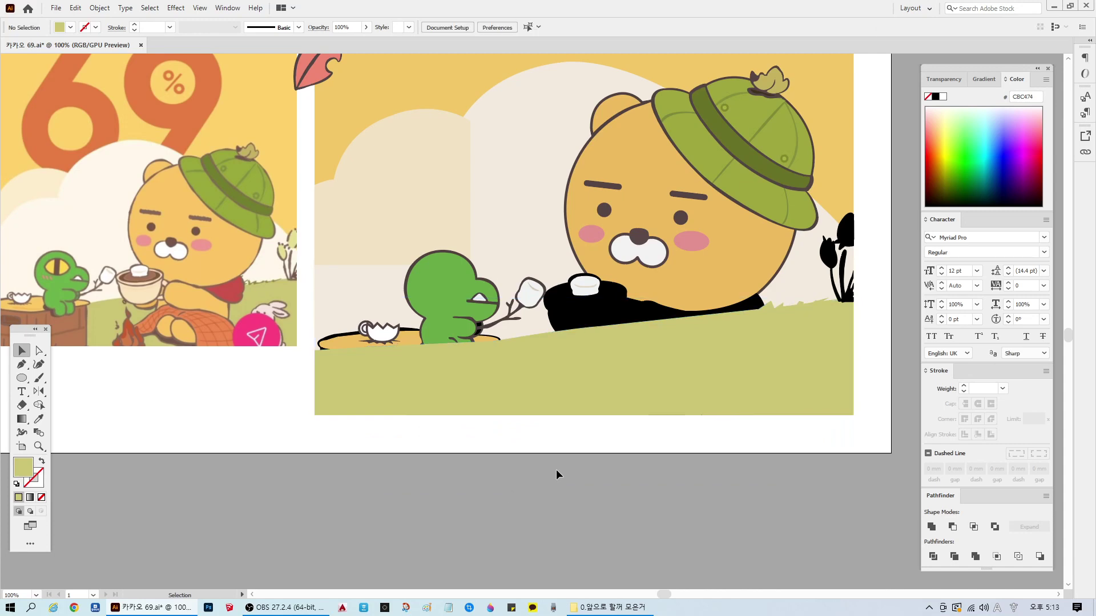
Step: Send the green grass shape and the background behind all the other artwork and save the file
left_click_drag(699, 366, 703, 458)
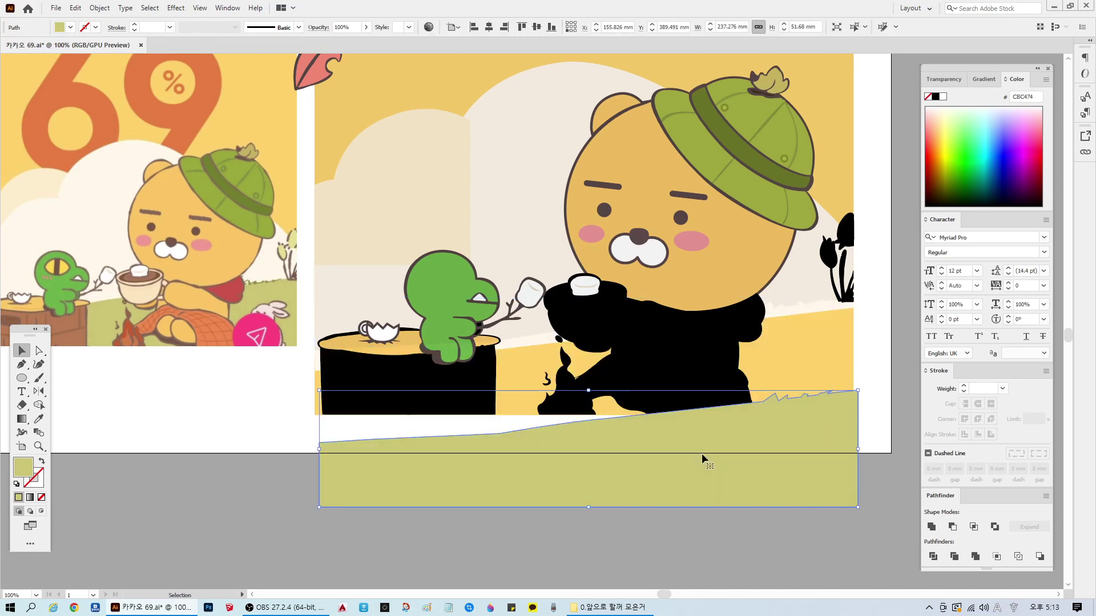
key("ctrl+z")
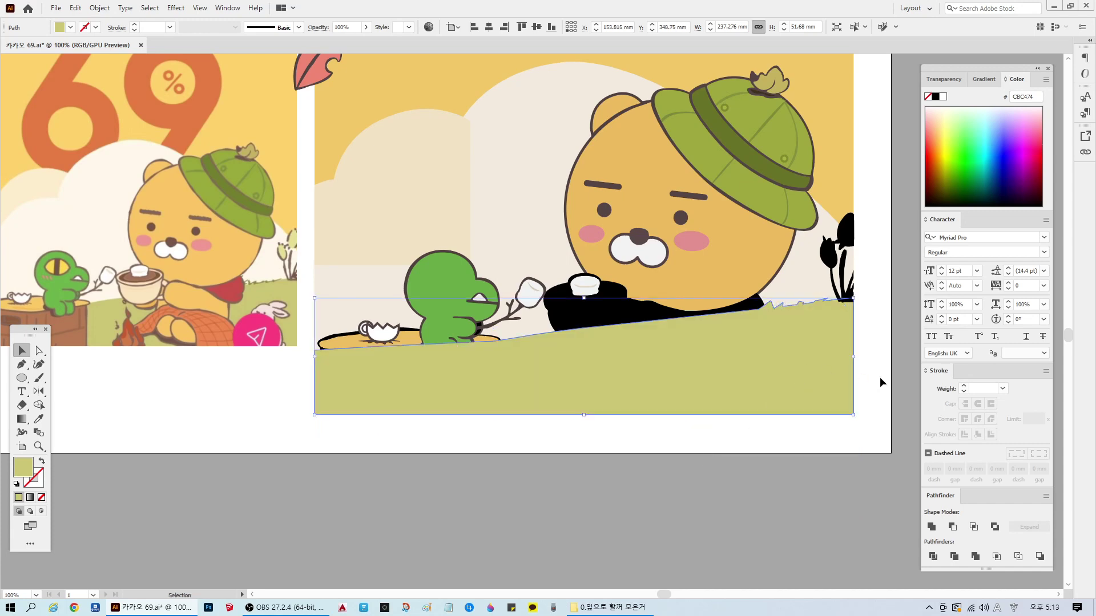
left_click(840, 350)
right_click(840, 354)
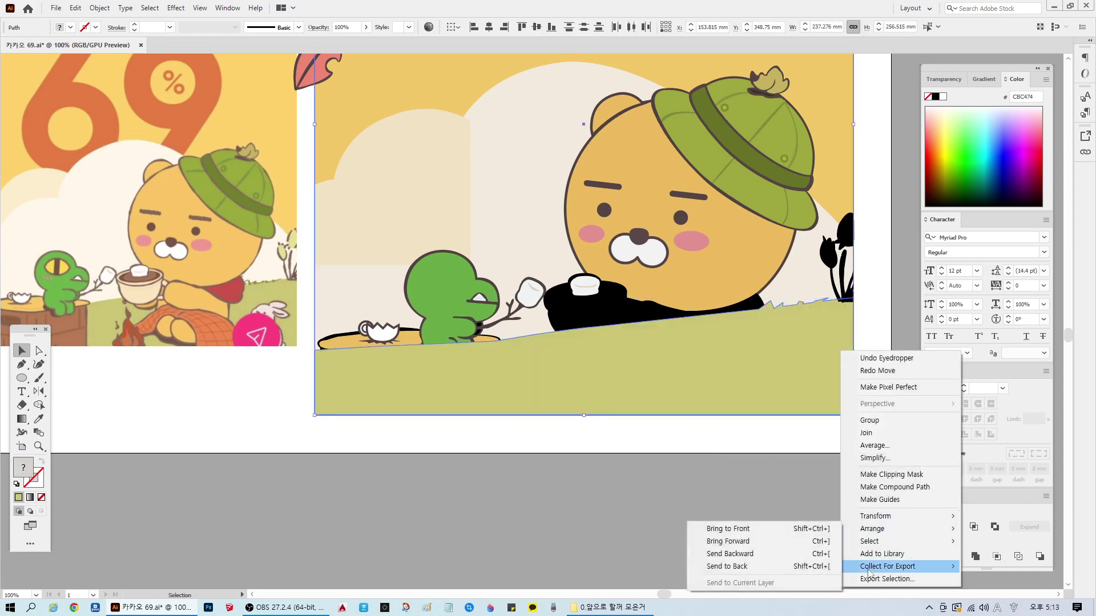
left_click(755, 571)
left_click(892, 421)
scroll(862, 435, "up", 3)
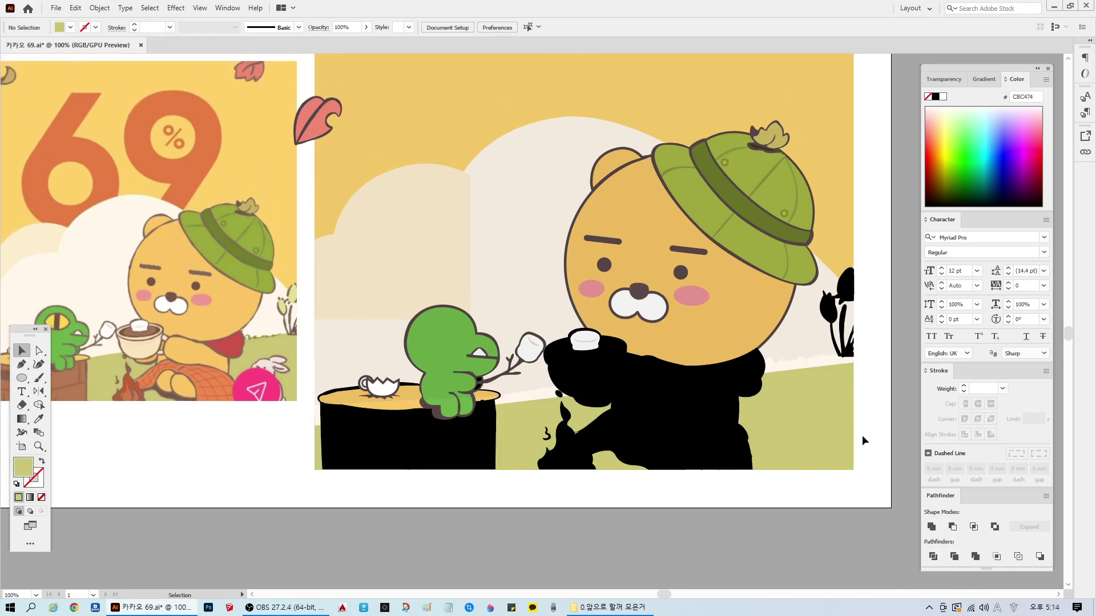
key("ctrl+s")
Step: Fill the inner oval of the drink in the bear's cup with the brown sampled from the reference's drink
scroll(679, 504, "down", 1)
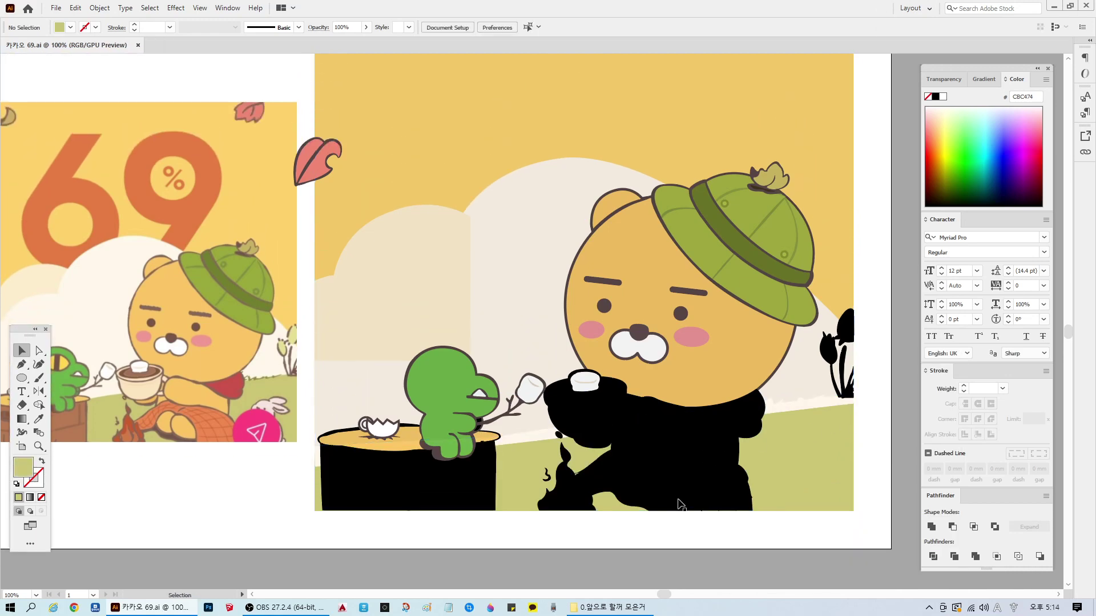
left_click(589, 394)
scroll(63, 453, "up", 1)
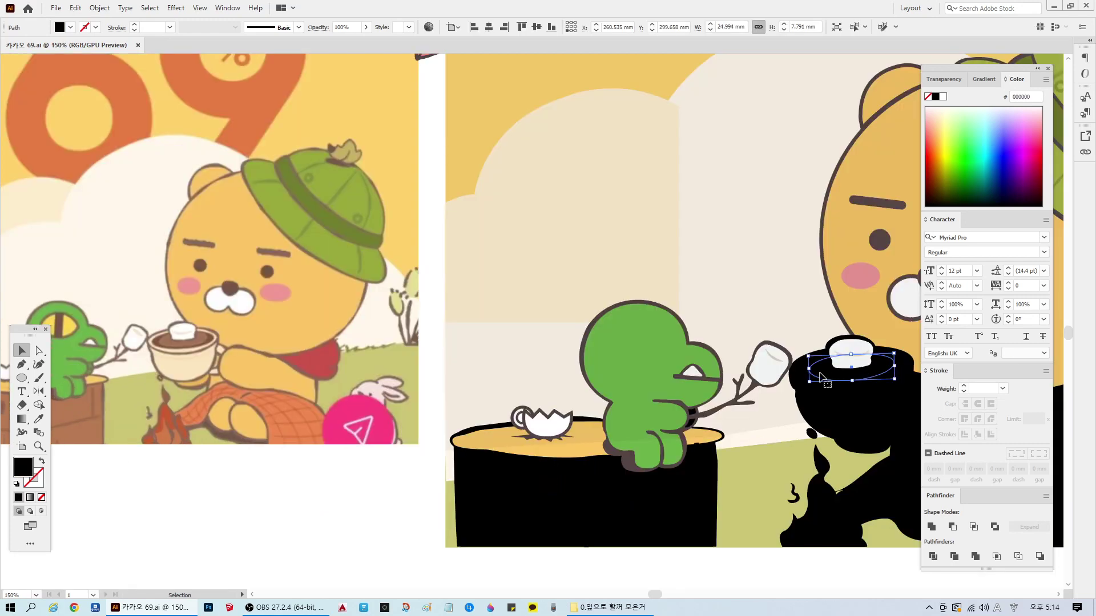
left_click(800, 317)
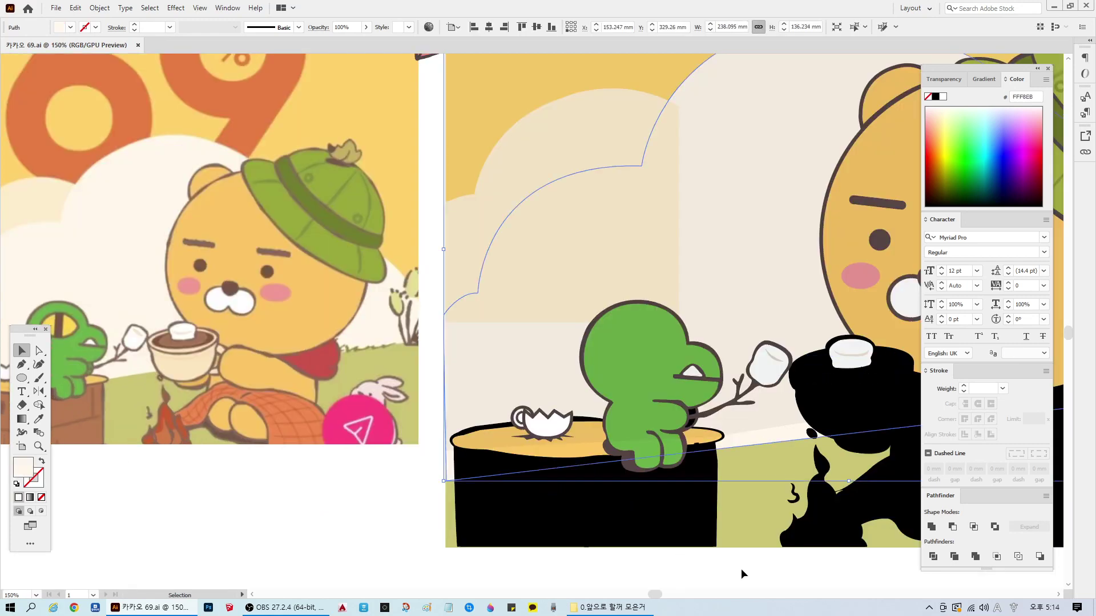
left_click_drag(851, 558, 764, 297)
left_click(381, 562)
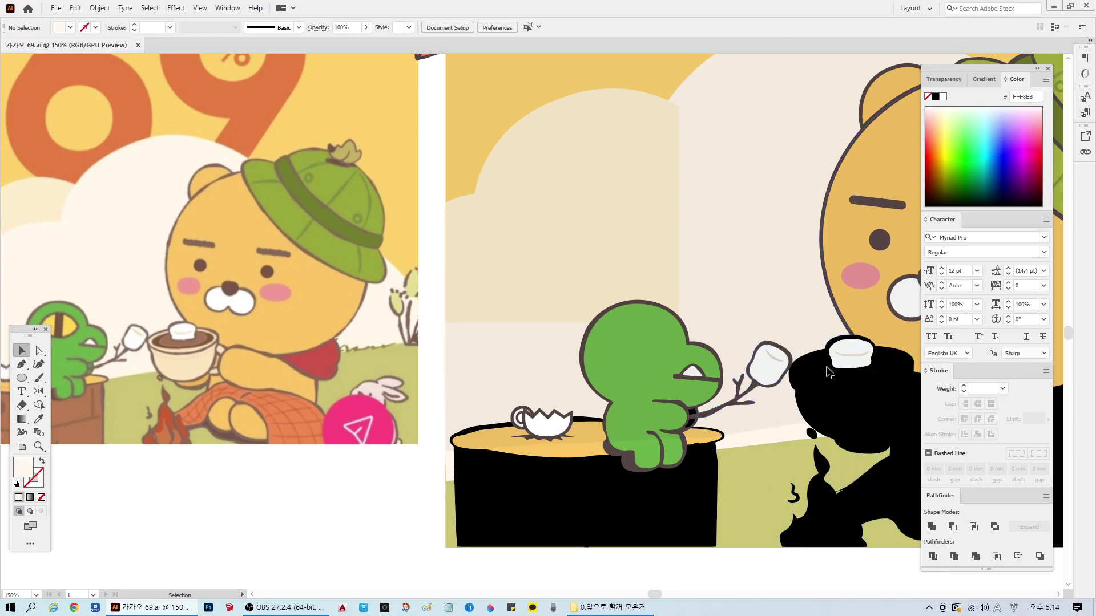
left_click(829, 374)
left_click(39, 418)
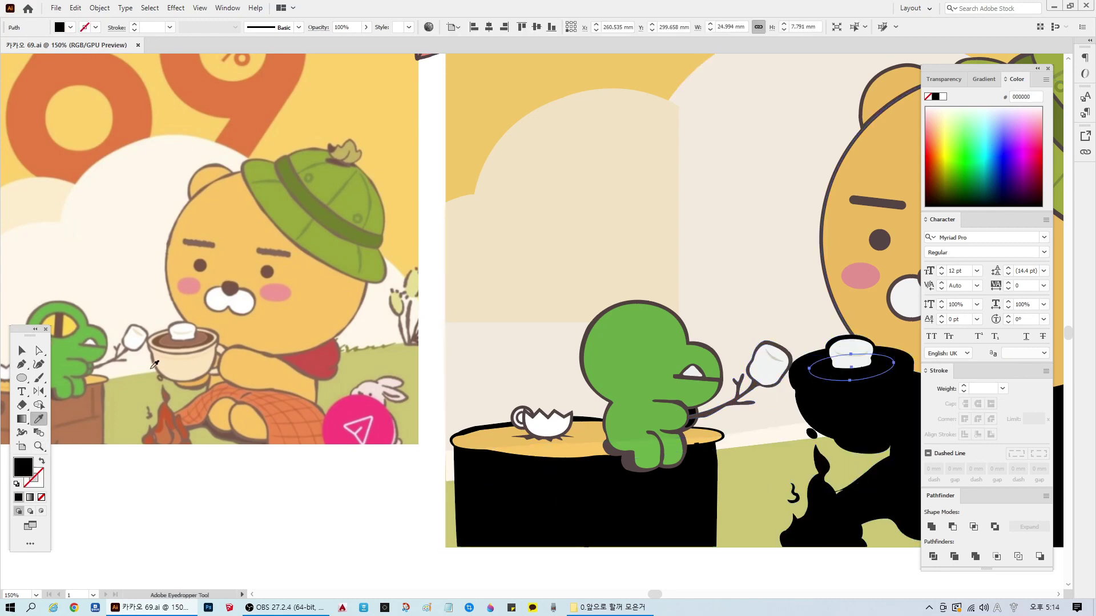
left_click(171, 339)
key("ctrl+shift+a")
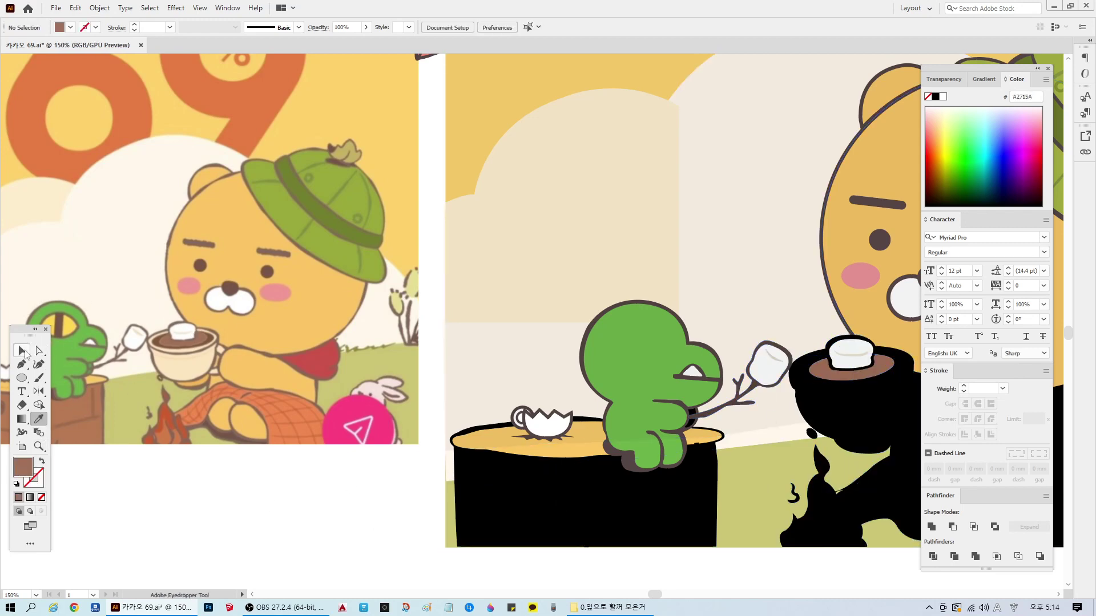
Step: Fill the outer oval of the drink with the reference's brown, darkened to 66452F
left_click(24, 353)
left_click(902, 372)
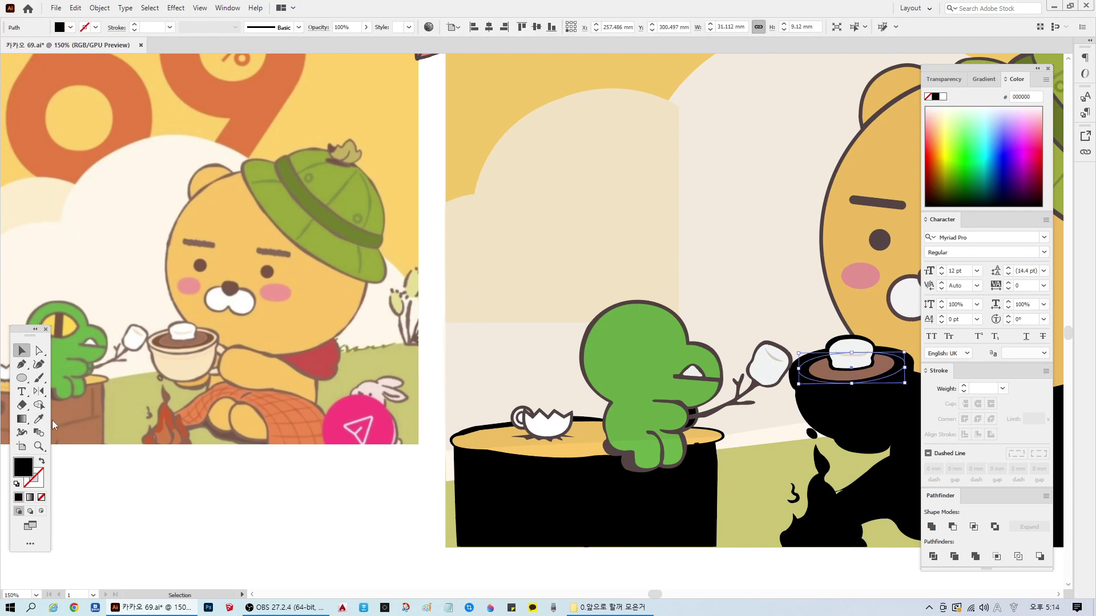
left_click(39, 419)
left_click(215, 335)
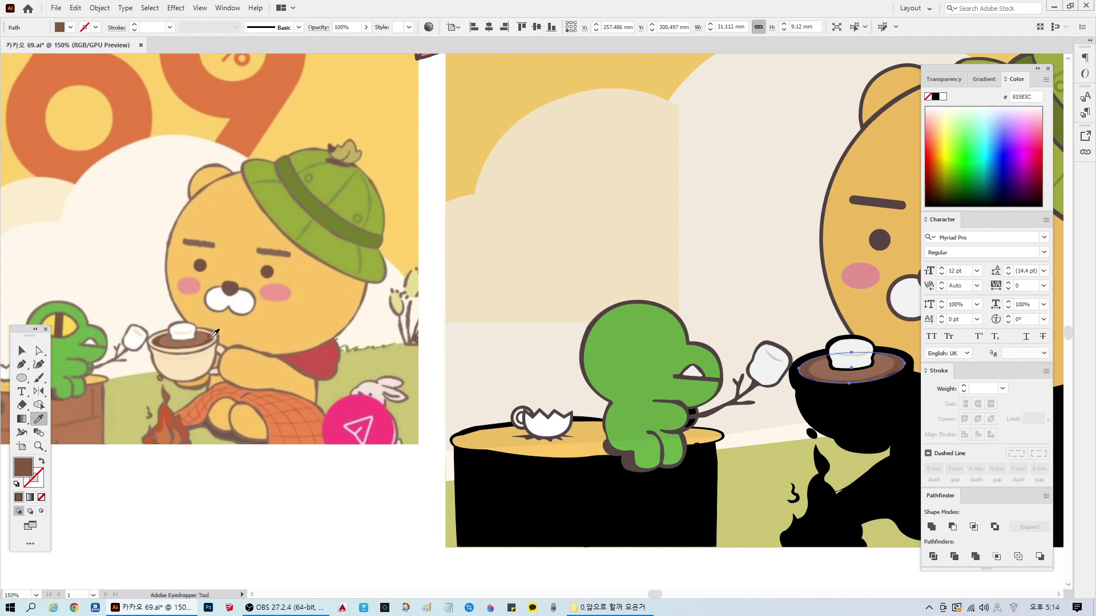
double_click(24, 471)
left_click(477, 314)
left_click(665, 232)
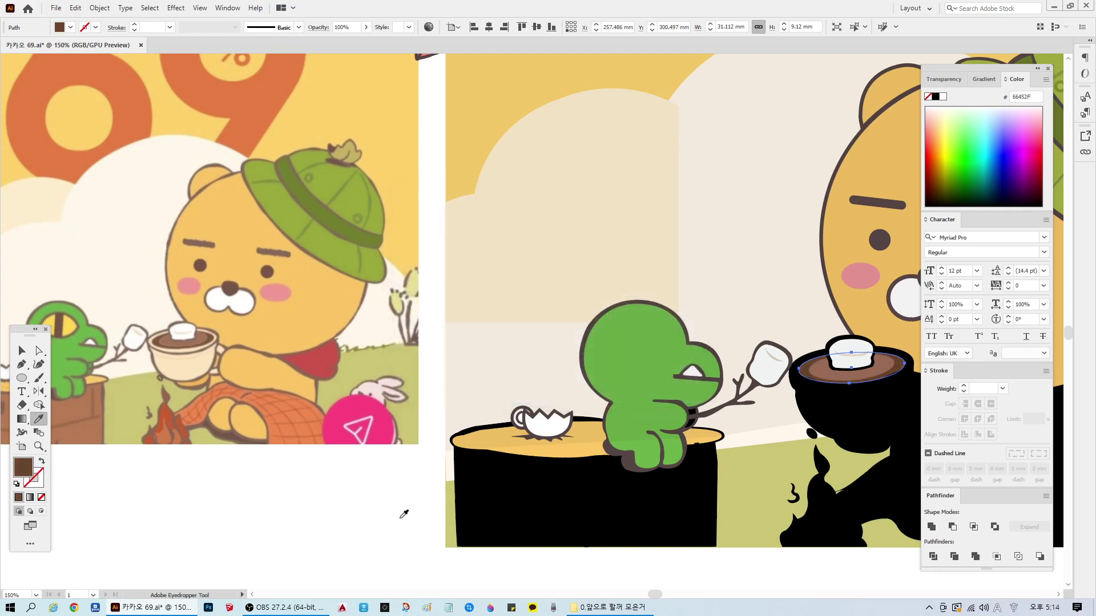
key("ctrl+shift+a")
left_click(22, 351)
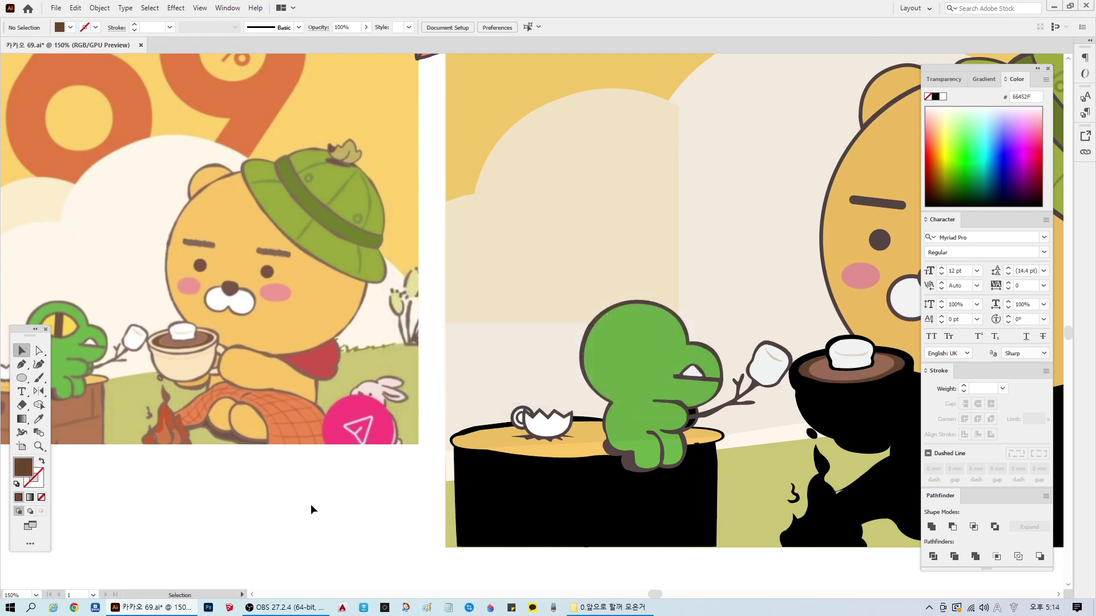
Step: Darken the fill of the drink's inner oval to 966551
left_click(820, 368)
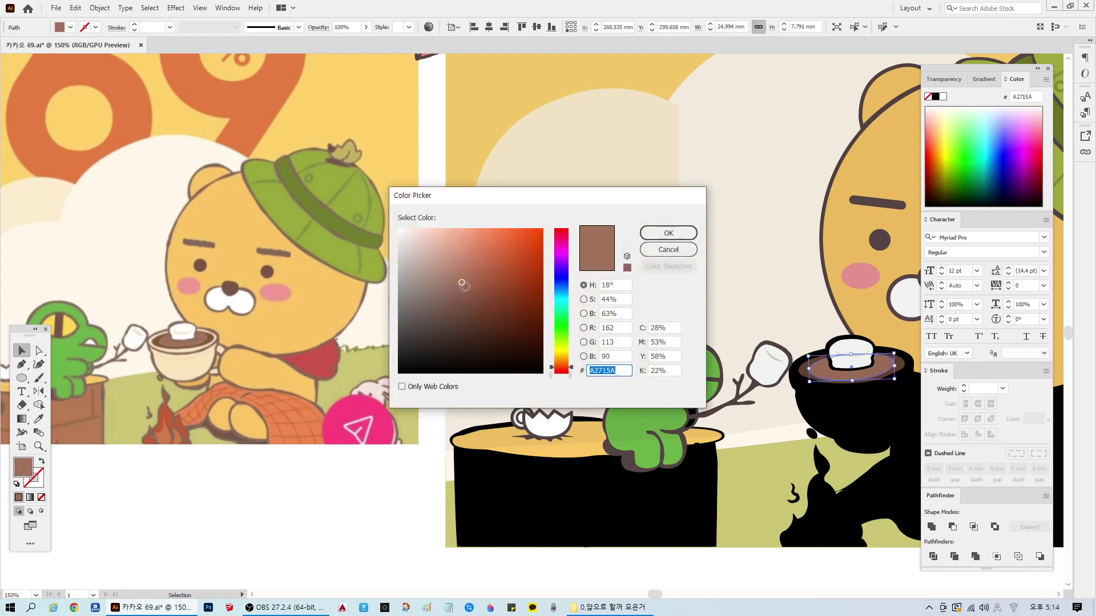
left_click(464, 287)
left_click(669, 233)
left_click(214, 517)
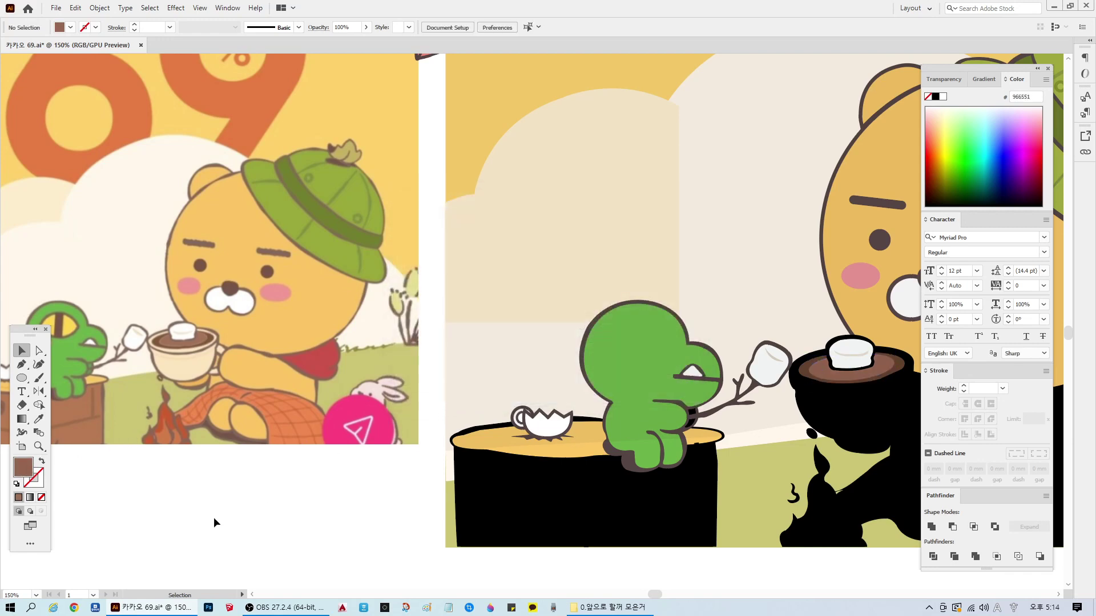
Step: Fill the inner rim oval of the bear's cup with the cream FCE6BF sampled from the reference's cup
left_click(911, 370)
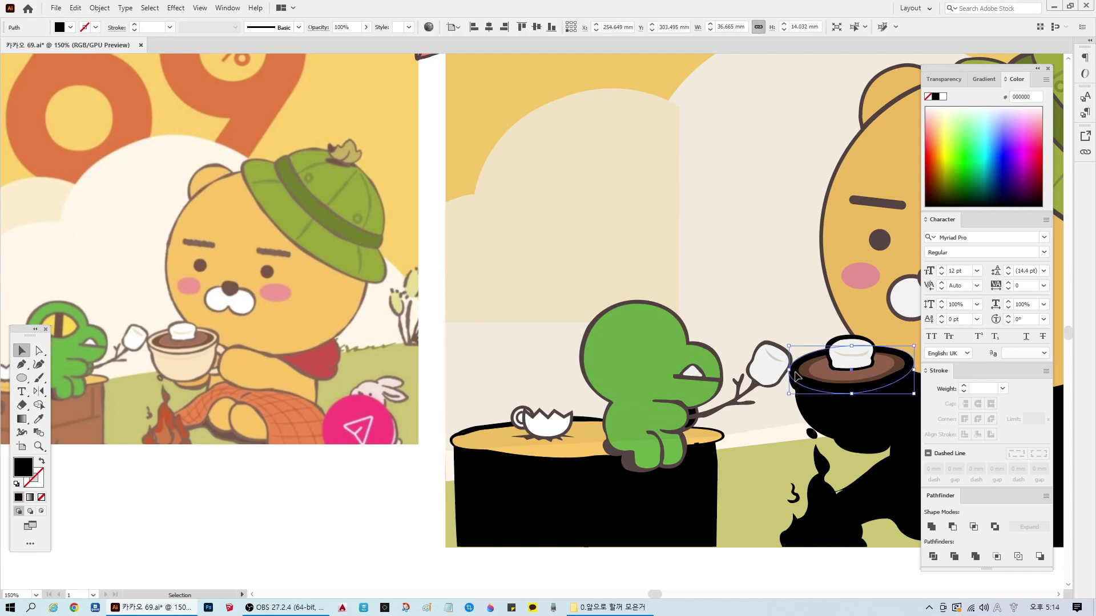
left_click(39, 418)
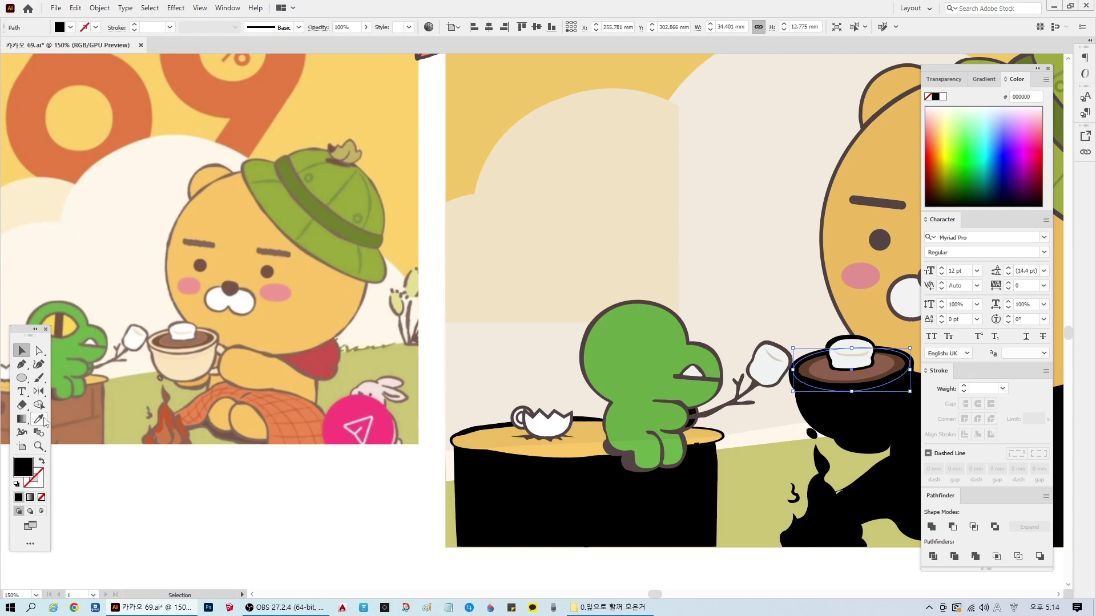
left_click(188, 363)
left_click(206, 507, "ctrl")
key("v")
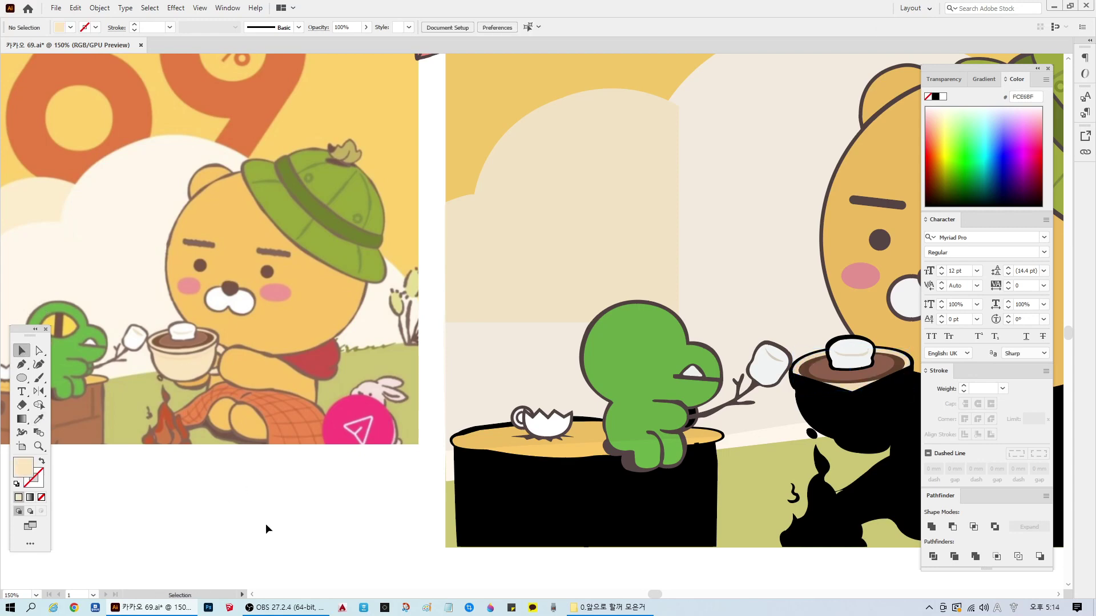
Step: Fill the cup's outer rim, the marshmallow's outline shape and the cup's outline shape with the dark brown 544545
left_click(914, 363)
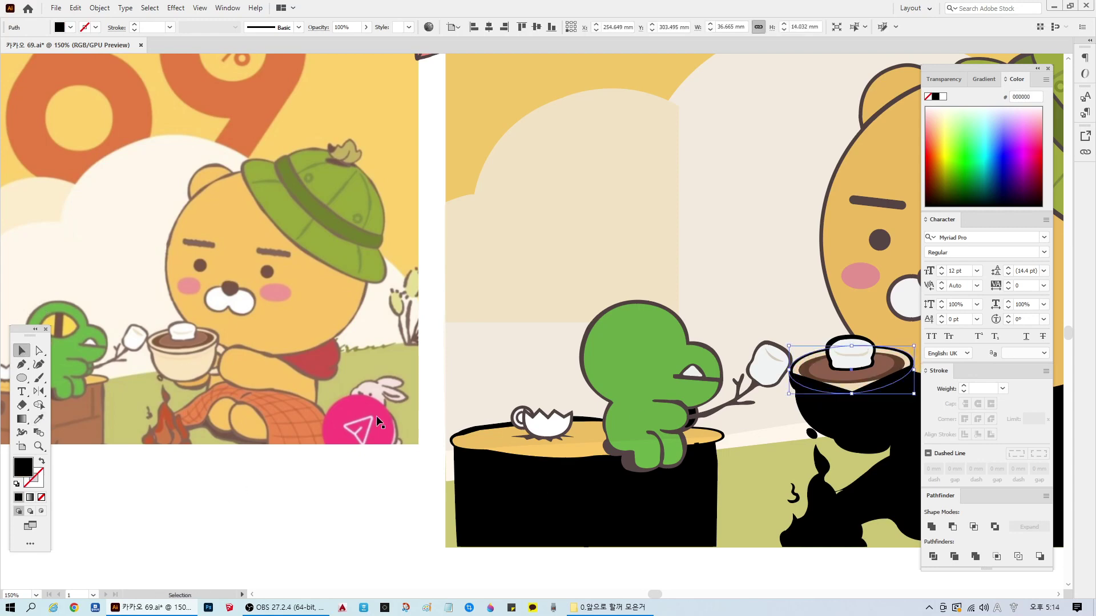
left_click(837, 341, "shift")
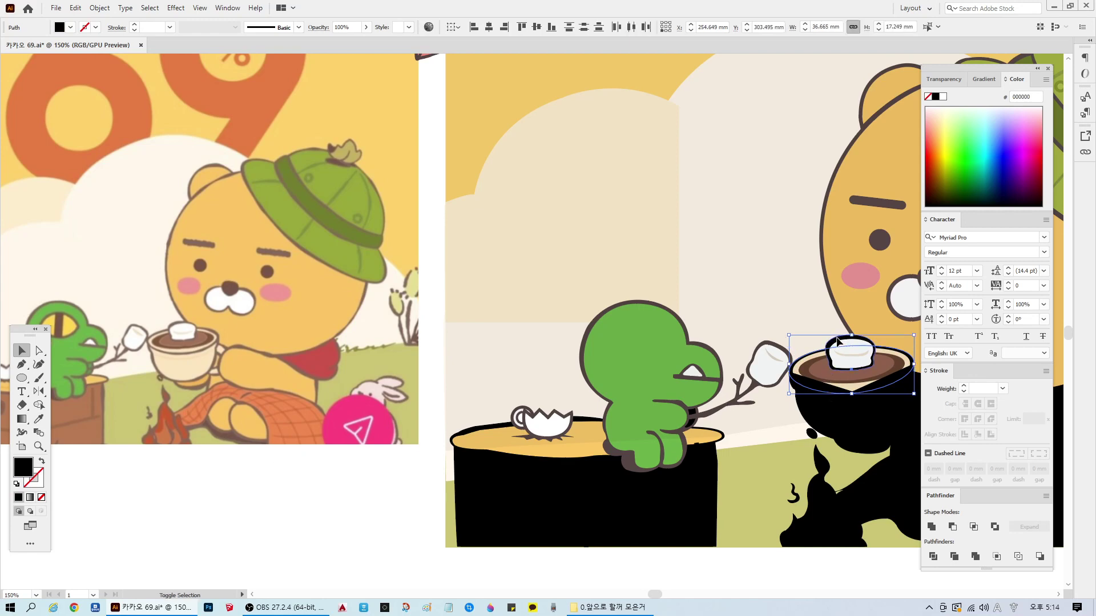
left_click(802, 415, "shift")
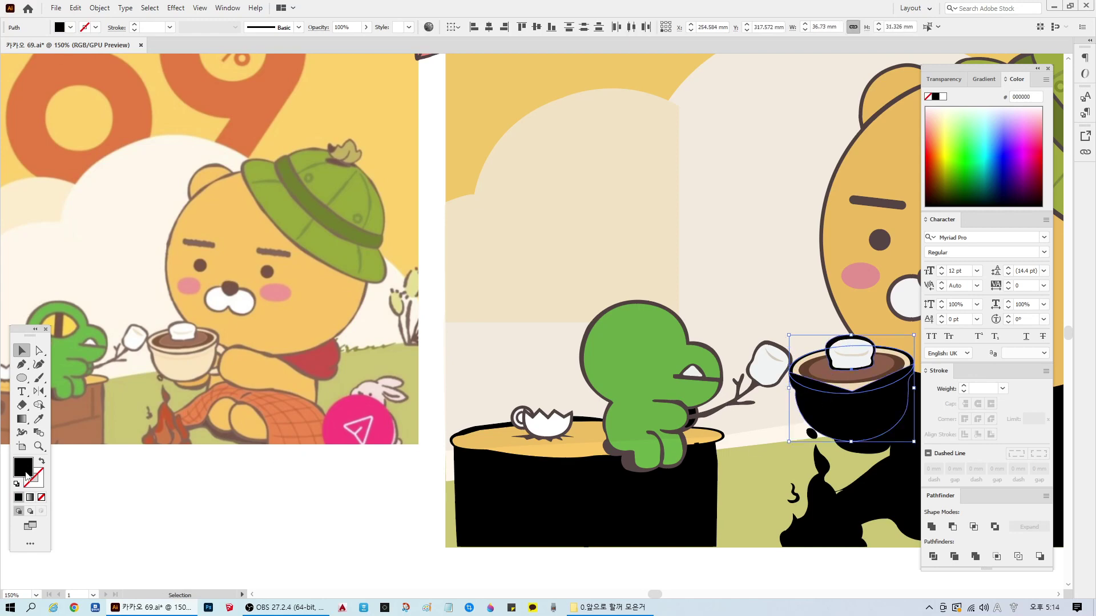
double_click(26, 473)
type("544545")
left_click(665, 233)
key("ctrl+shift+a")
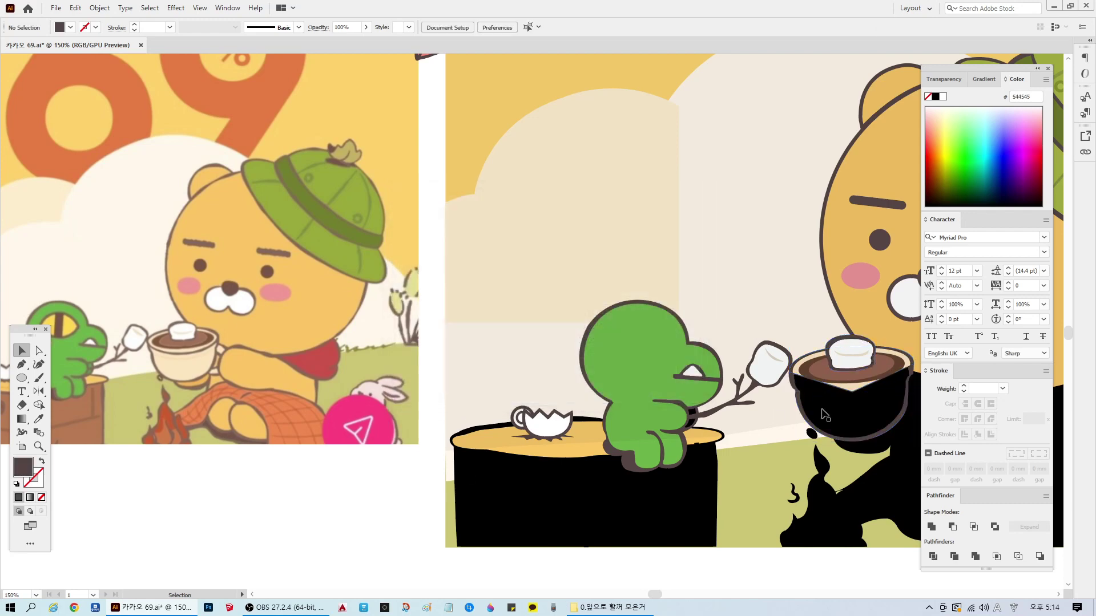
Step: Fill the black body of the bear's cup with the cream FCE6BF sampled from the reference's cup
left_click(836, 415)
left_click(850, 393)
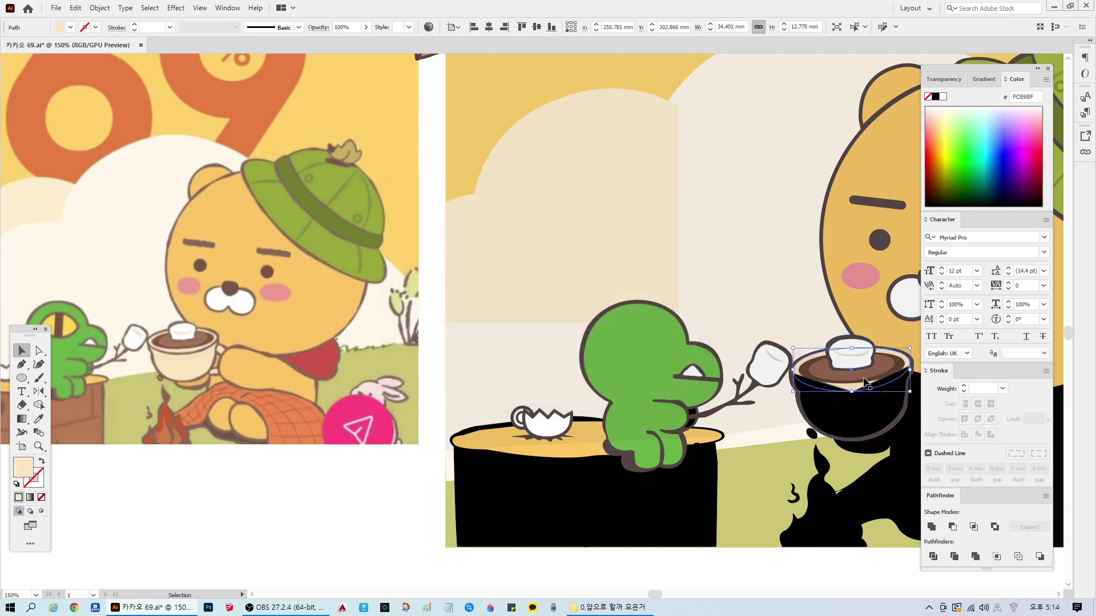
left_click(884, 419)
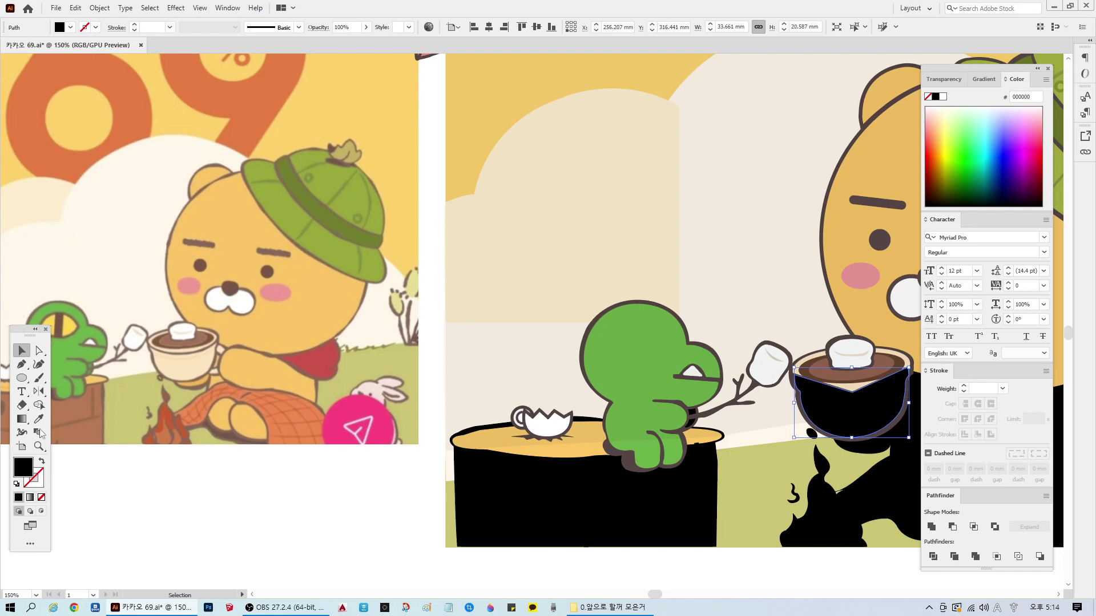
left_click(38, 419)
left_click(194, 365)
left_click(297, 517, "ctrl")
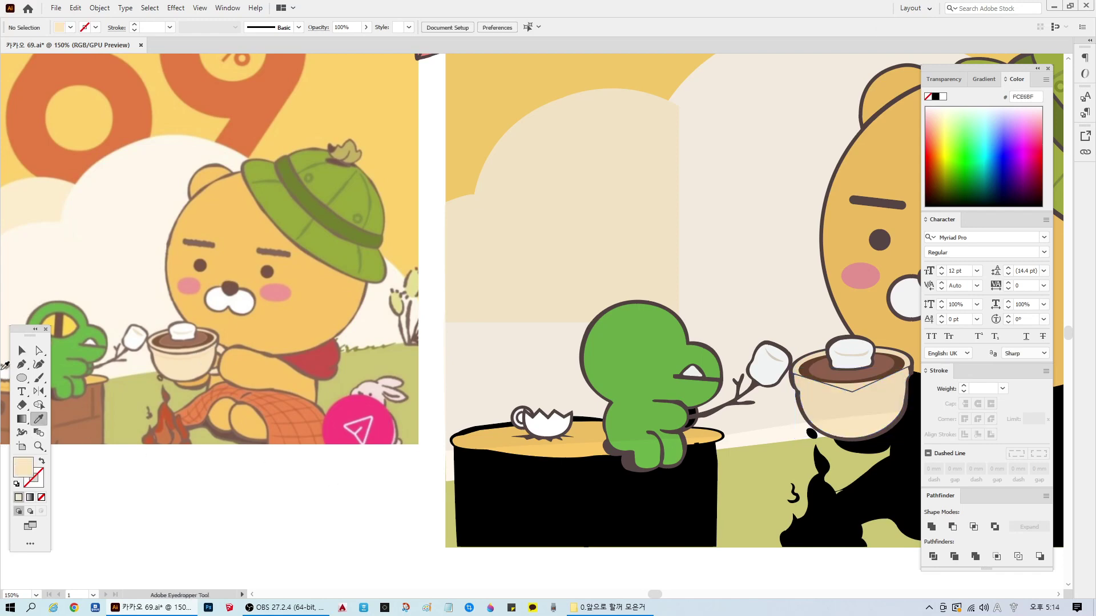
left_click(22, 351)
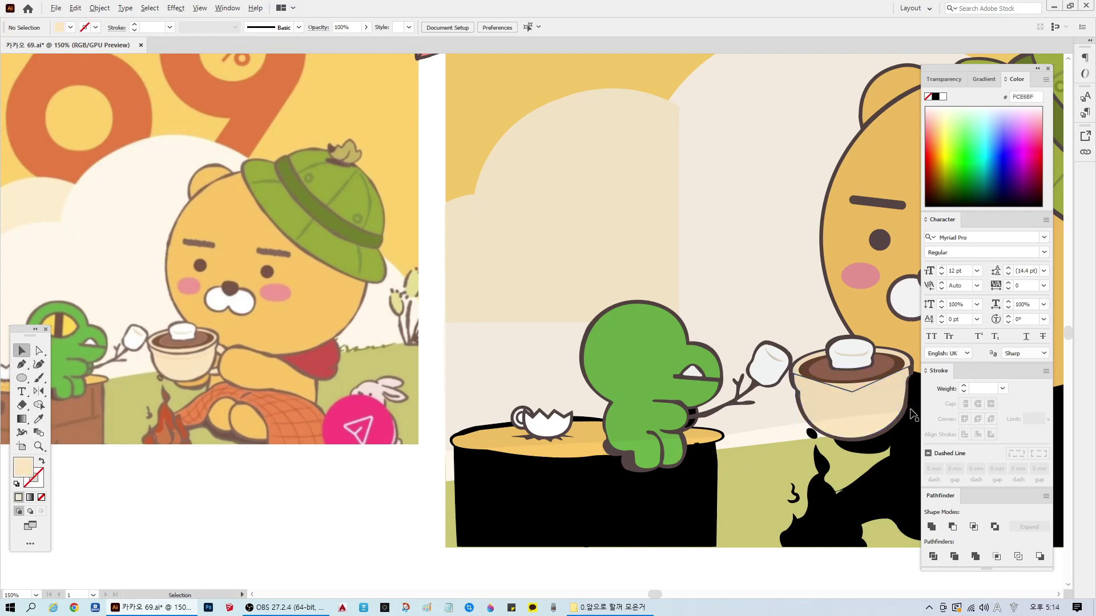
Step: Lock the overlapping black arm shapes, background shapes and cup outline beside the bear's cup one after another
key("ctrl+minus")
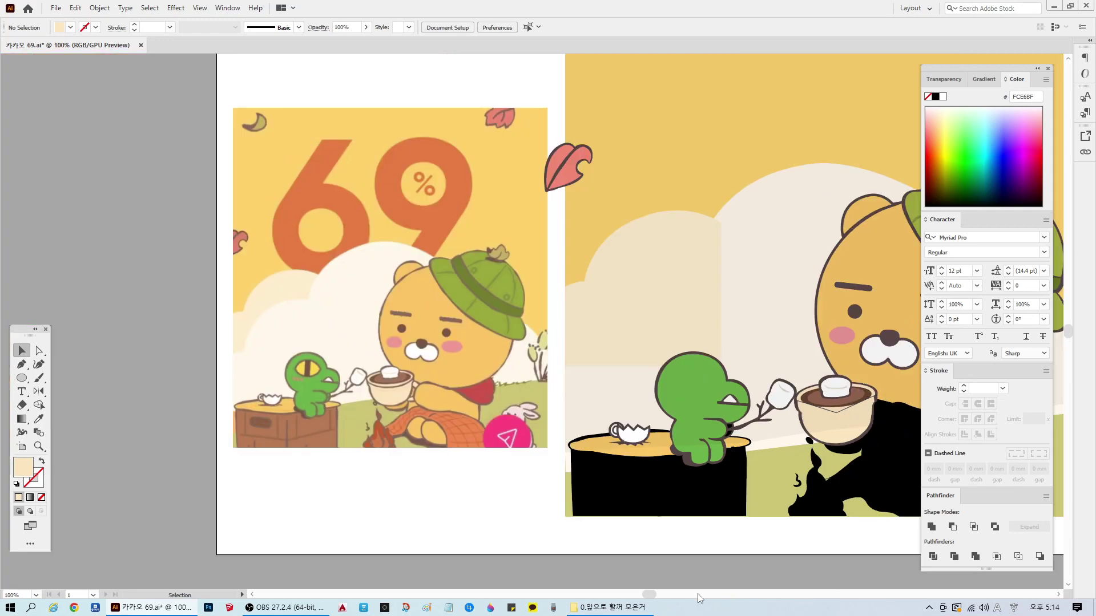
left_click_drag(650, 595, 660, 595)
left_click(716, 421)
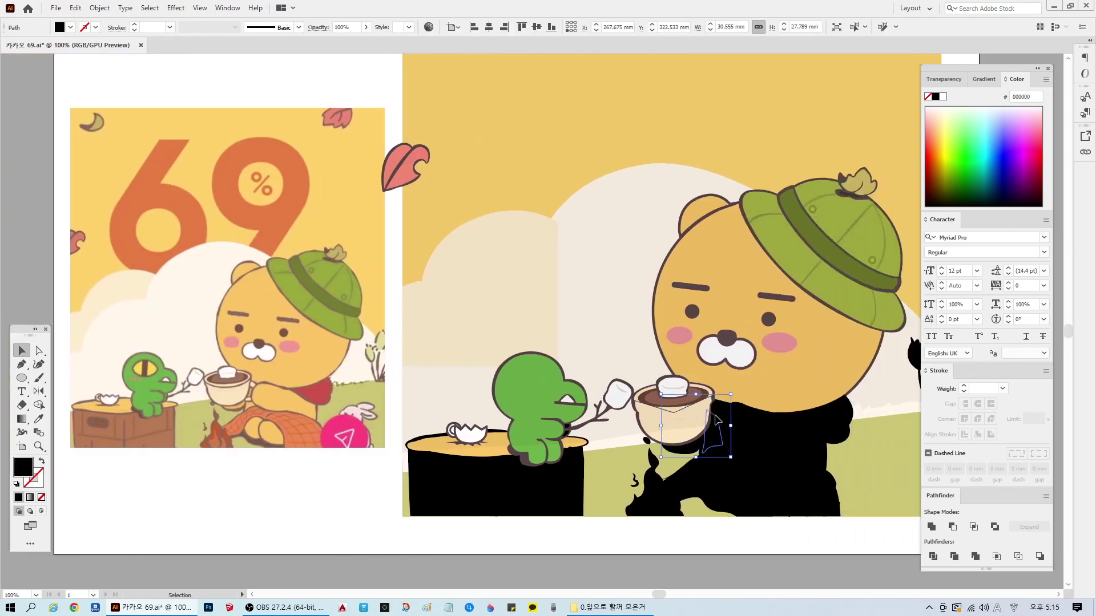
left_click(717, 420)
scroll(738, 448, "up", 3)
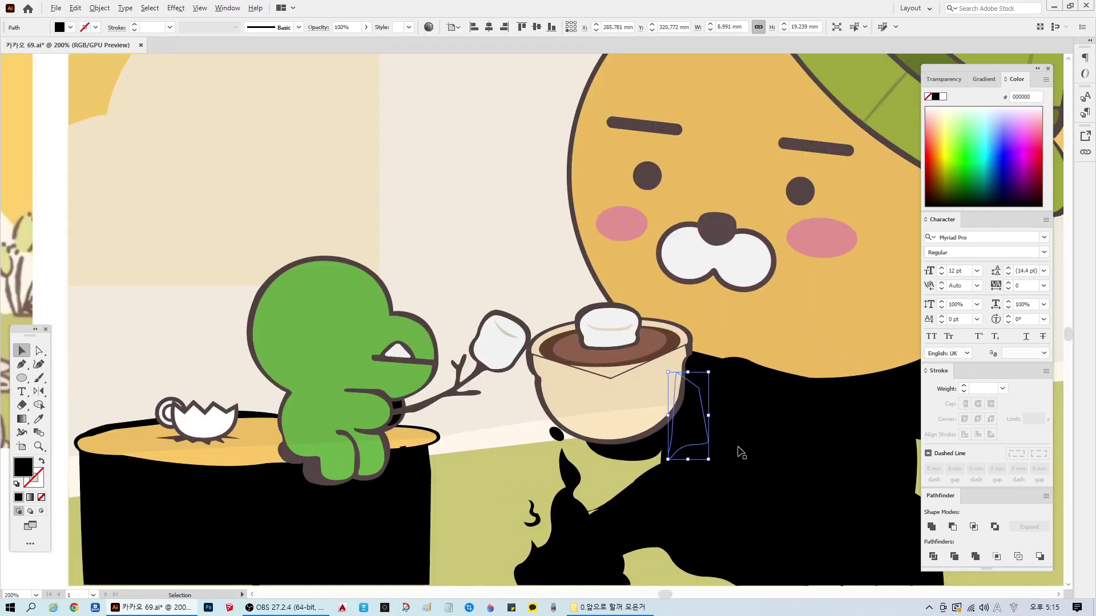
left_click(691, 362)
key("ctrl+2")
left_click(690, 365)
key("ctrl+2")
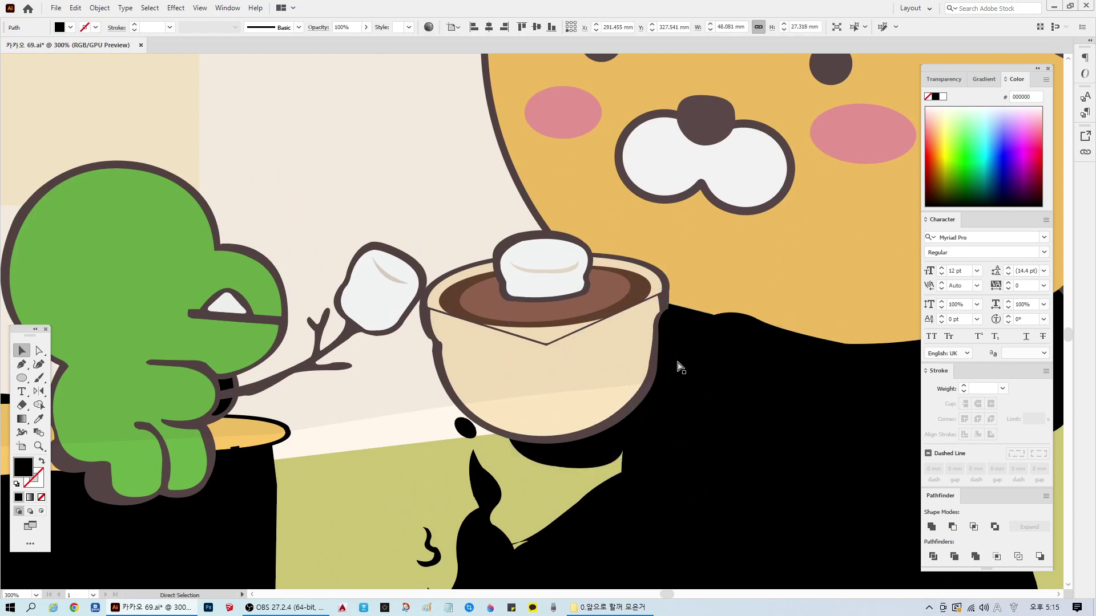
left_click(669, 359)
key("ctrl+2")
left_click(675, 351)
key("ctrl+2")
left_click(664, 352)
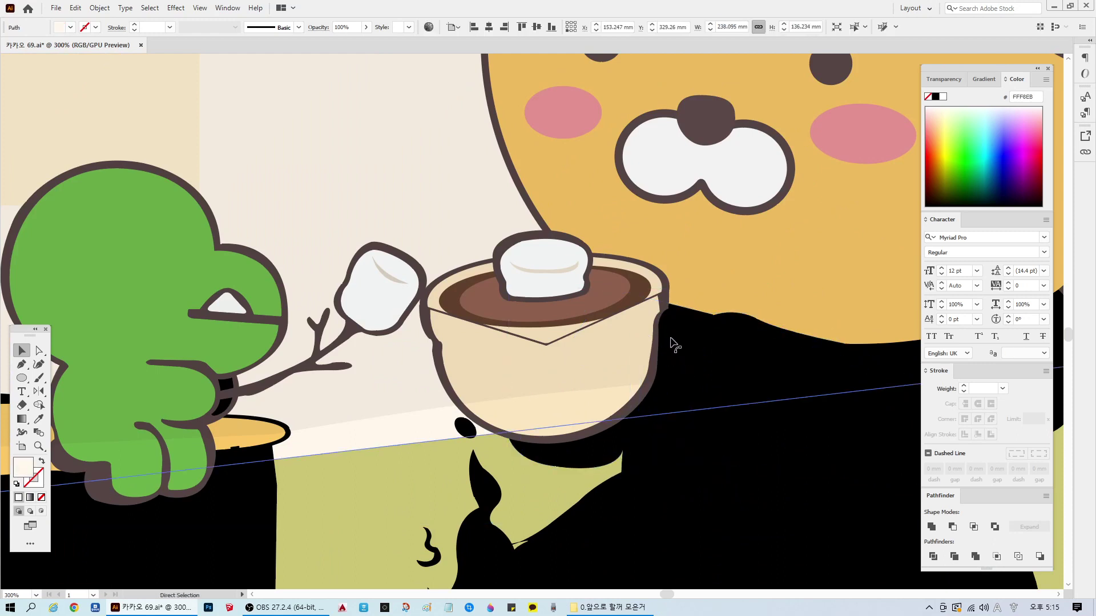
key("ctrl+2")
left_click(666, 350)
key("ctrl+2")
left_click(666, 350)
key("ctrl+2")
left_click(665, 352)
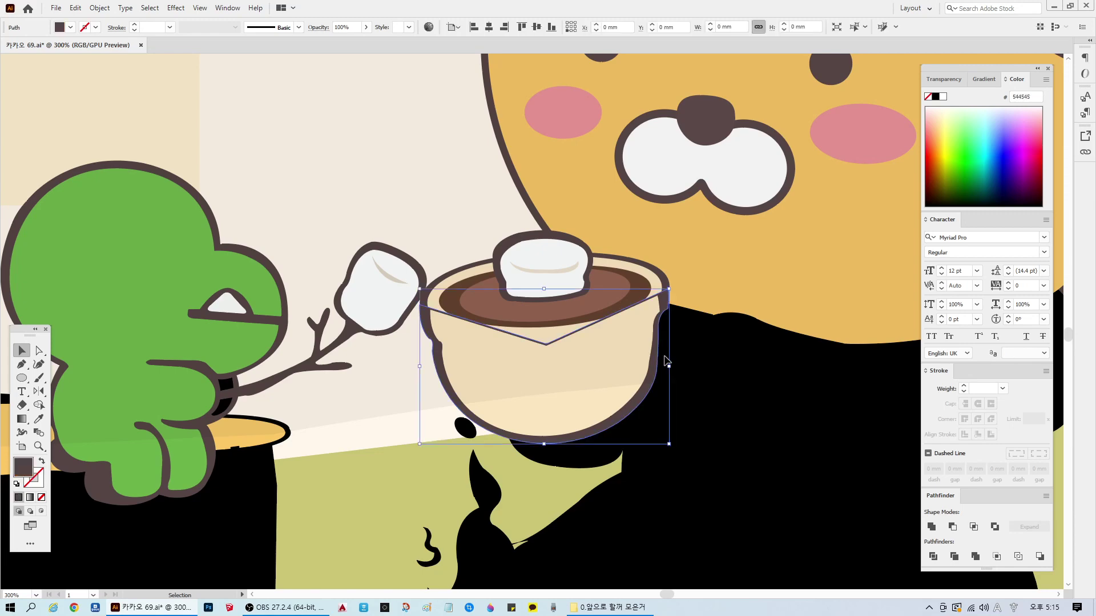
key("ctrl+2")
left_click(686, 369)
key("ctrl+2")
left_click(650, 352)
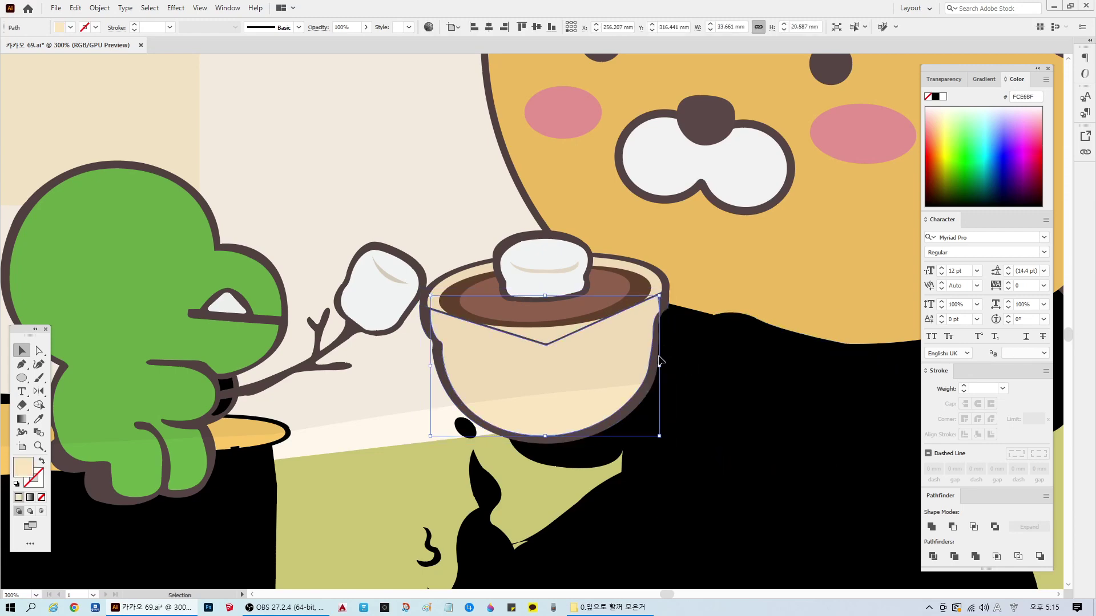
left_click(660, 357)
left_click(680, 352)
left_click(658, 347)
left_click(677, 349)
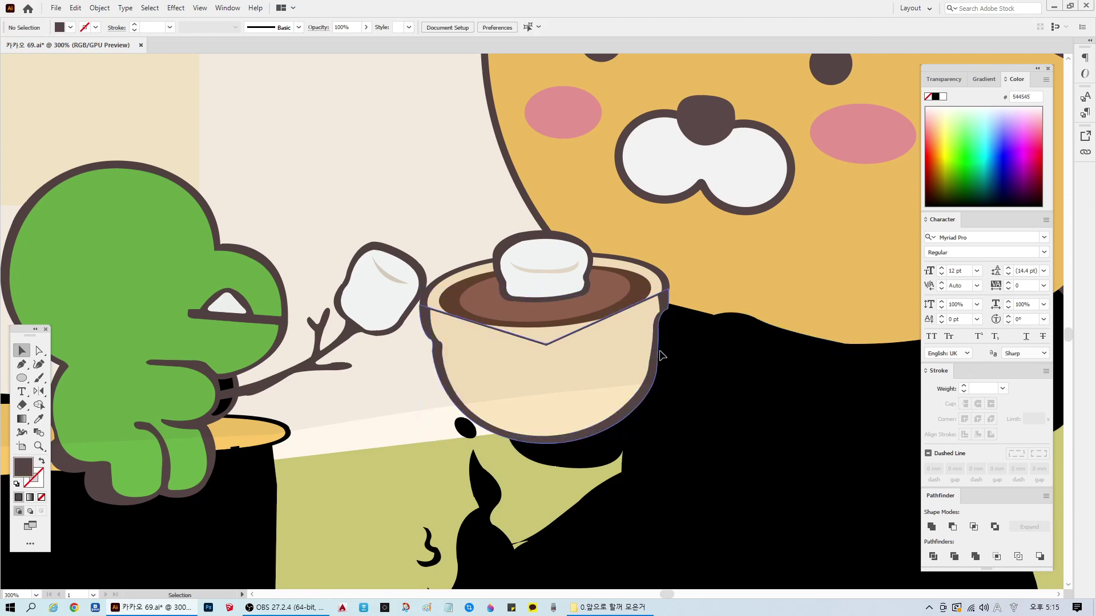
left_click(659, 351)
scroll(723, 375, "down", 1)
scroll(722, 380, "down", 1)
left_click(746, 532)
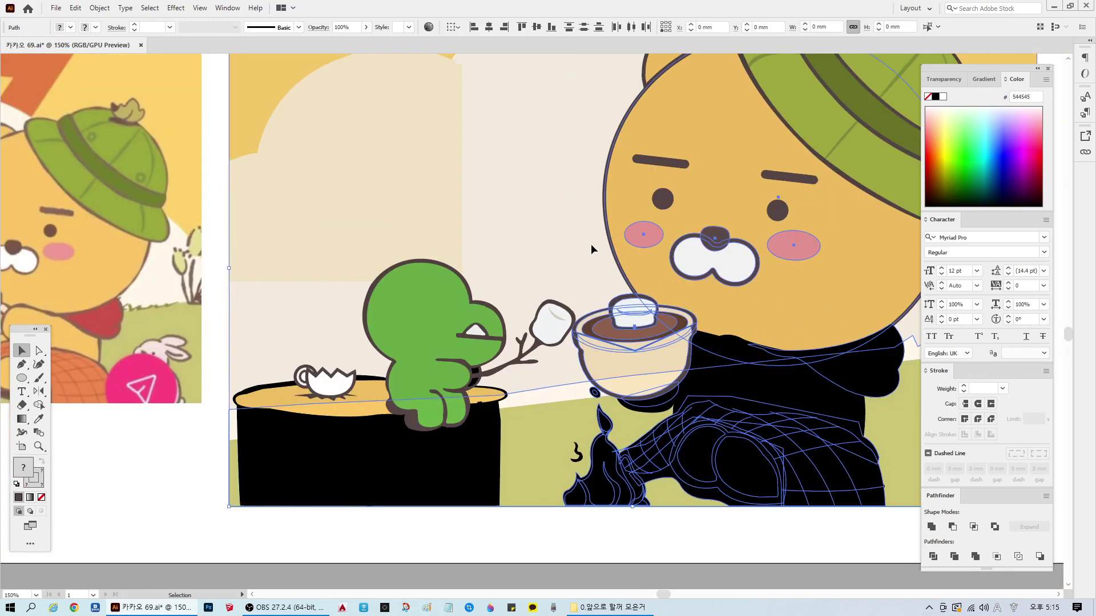
scroll(664, 467, "down", 1)
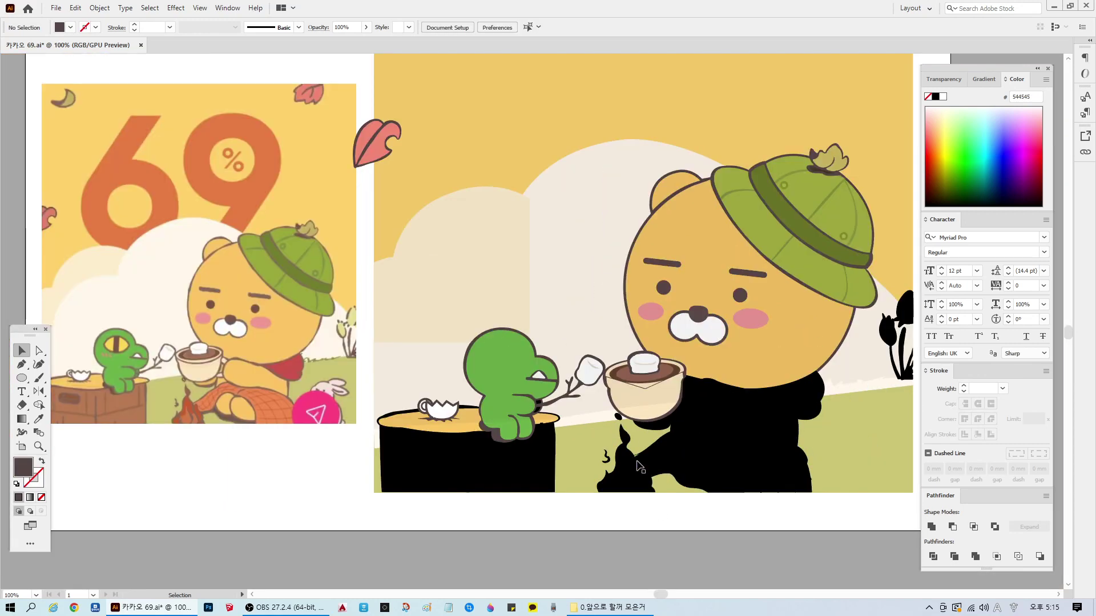
Step: Try to recolour the black hand shape beneath the cup by sampling the bear's face, and unlock all locked shapes
left_click(658, 428)
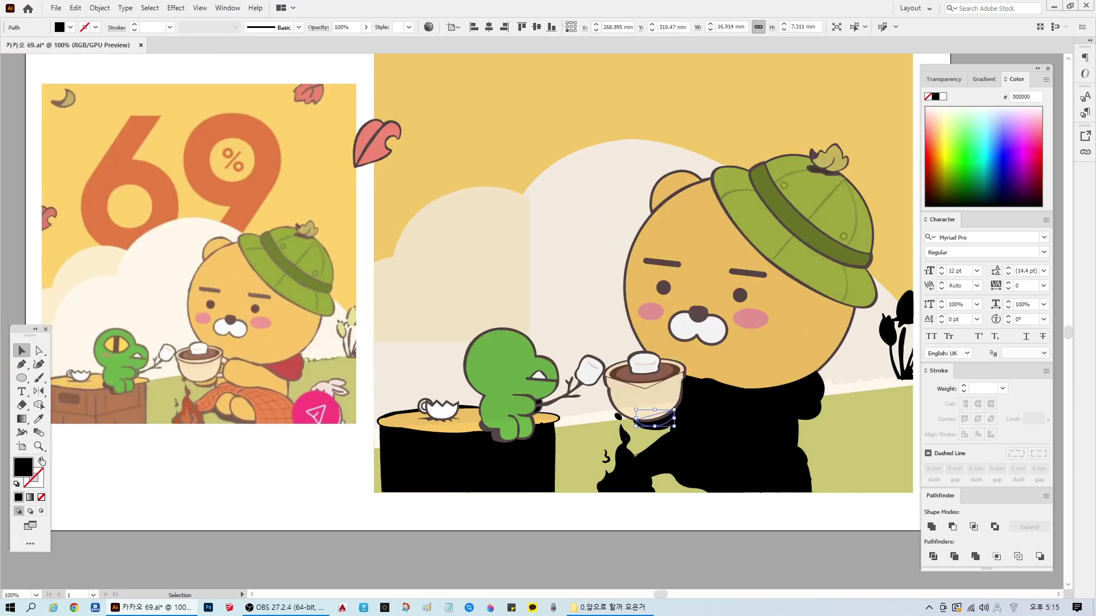
key("i")
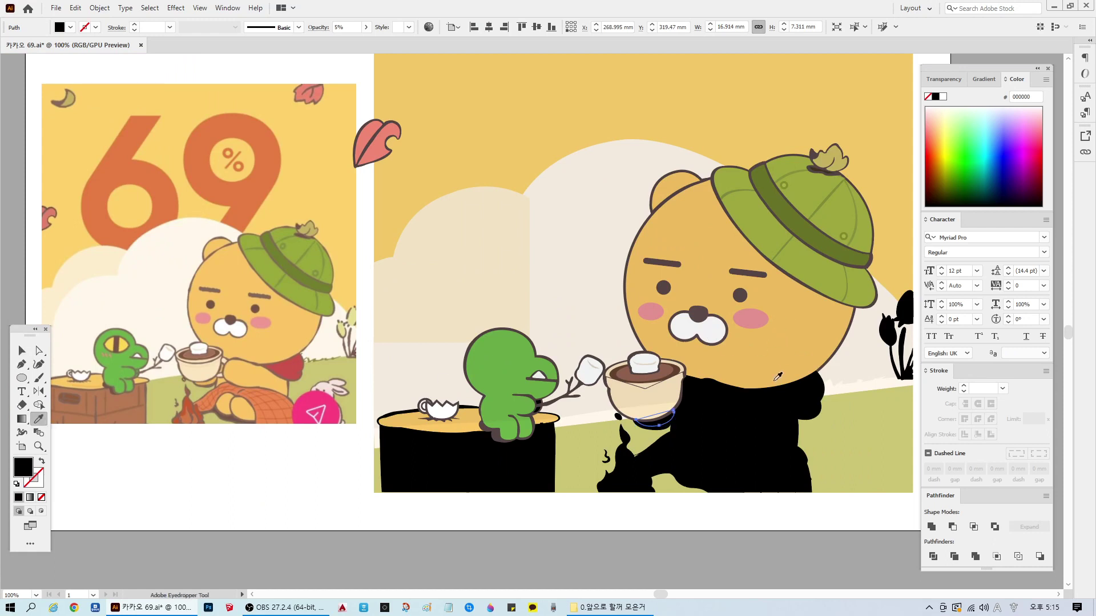
key("ctrl+alt+2")
left_click(311, 500)
key("ctrl+z")
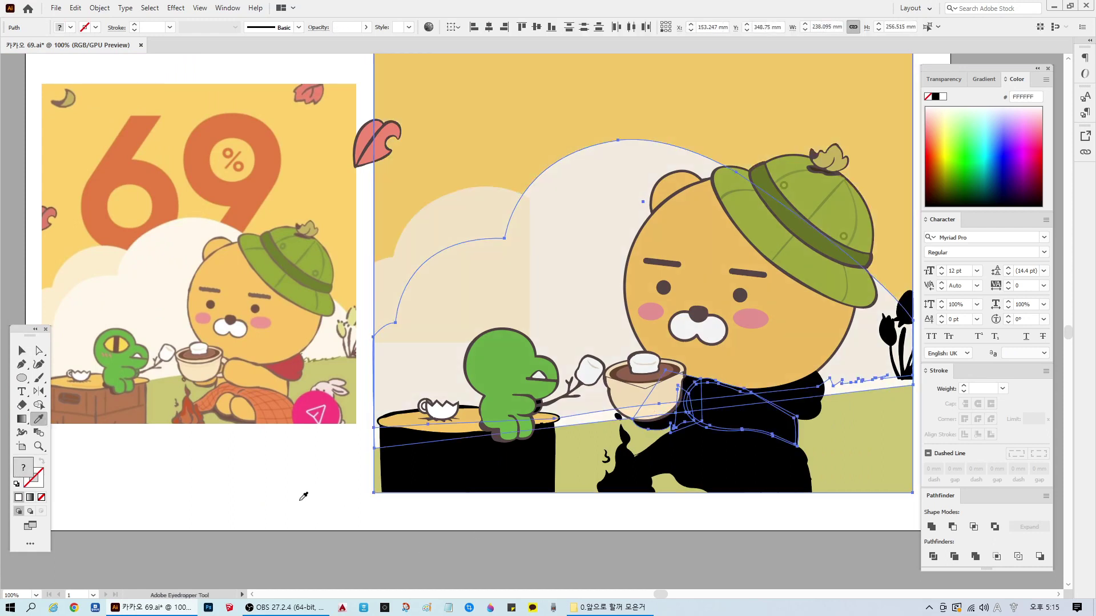
key("ctrl+z")
left_click(22, 350)
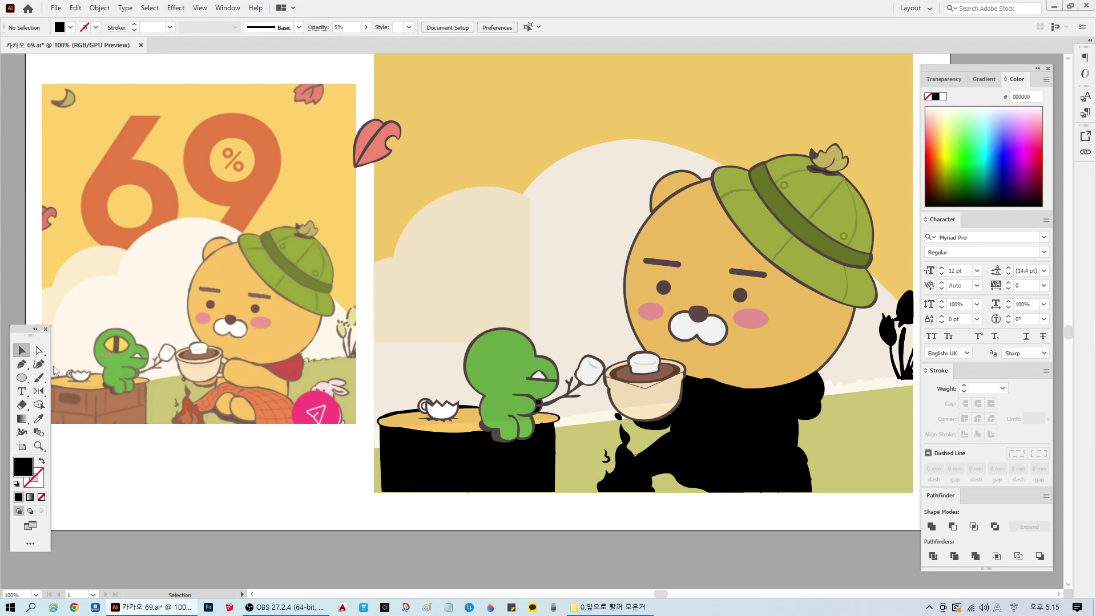
Step: Try filling the bear's black arm with the orange FBC563 sampled from the reference, and undo that fill
left_click(764, 437)
key("i")
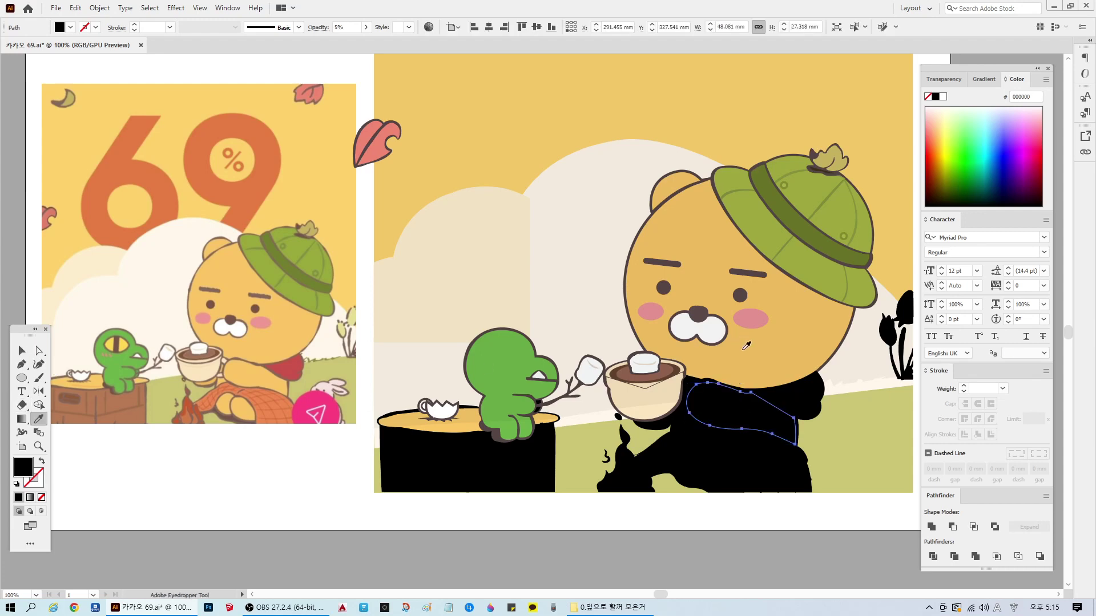
left_click(287, 346)
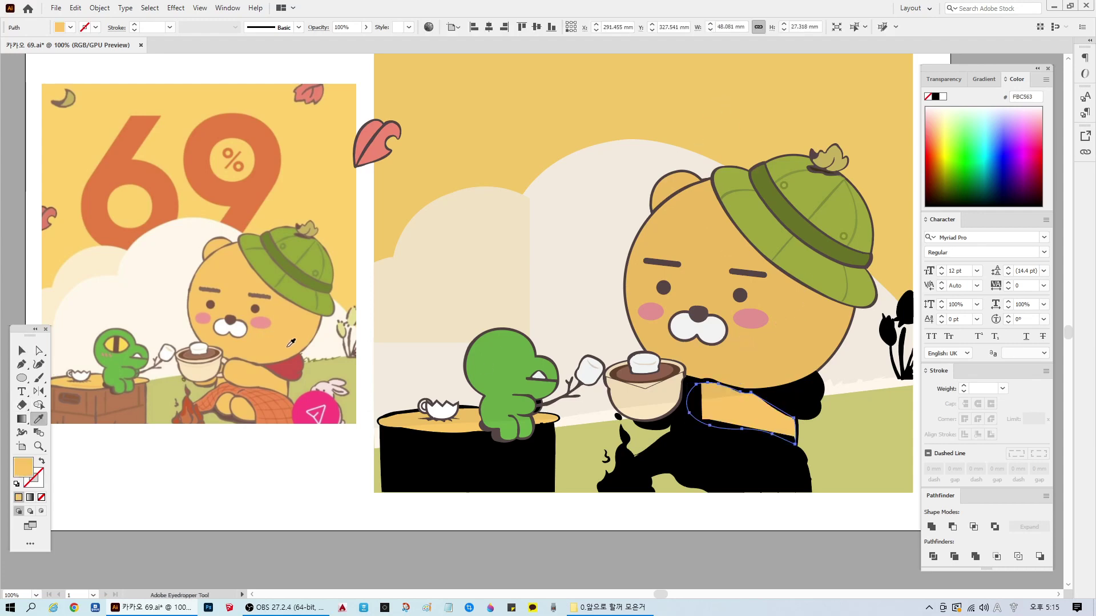
key("ctrl+z")
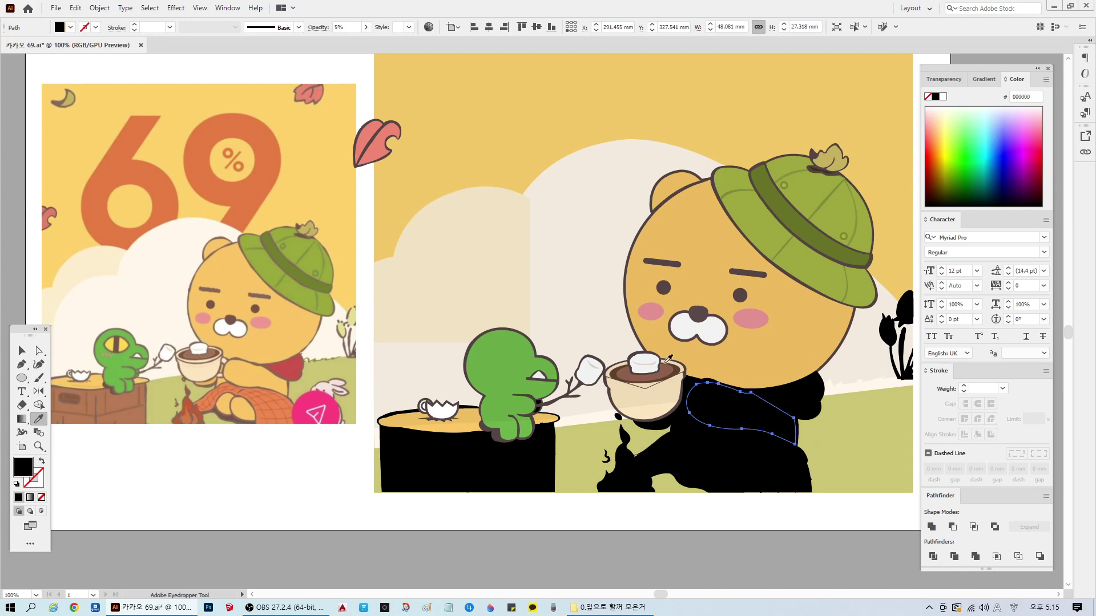
Step: Delete the large black 5% opacity shape that overlays the sky, clouds and bear
left_click(21, 350)
left_click(748, 369)
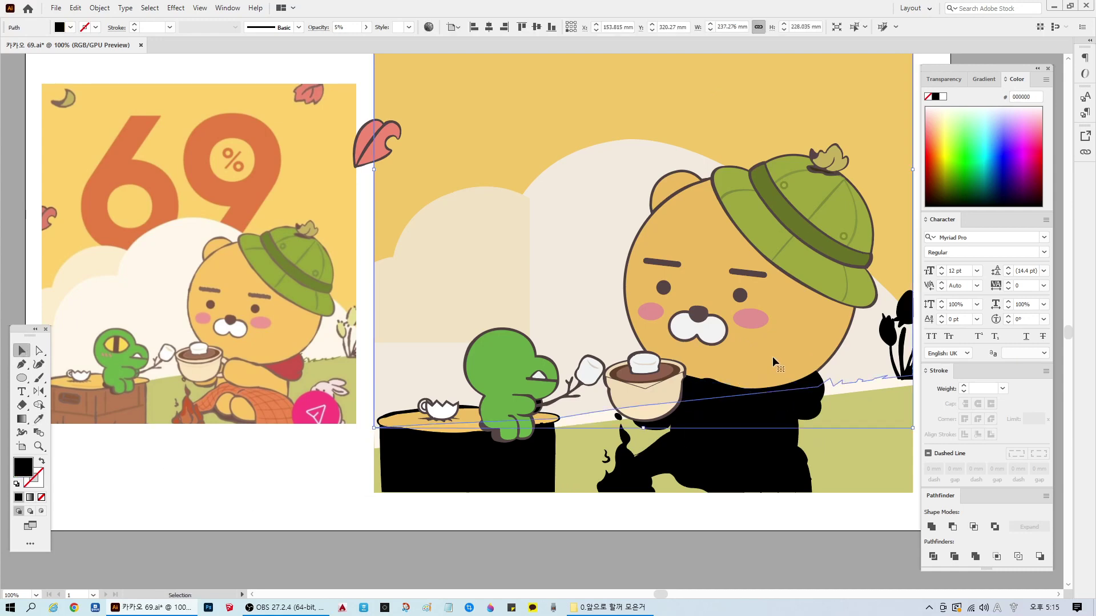
left_click(288, 501)
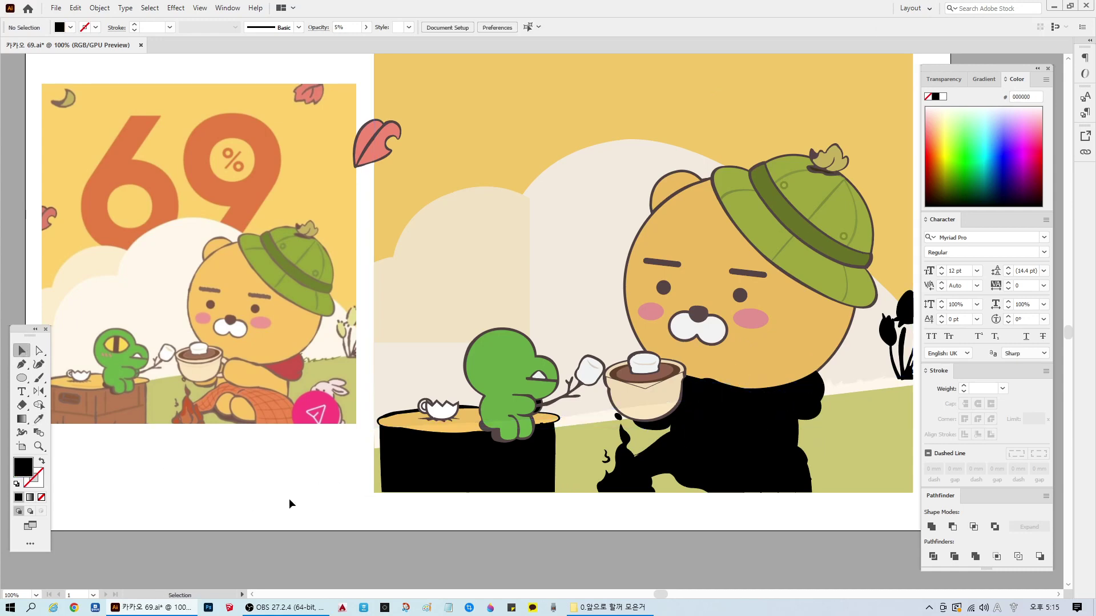
left_click(720, 279)
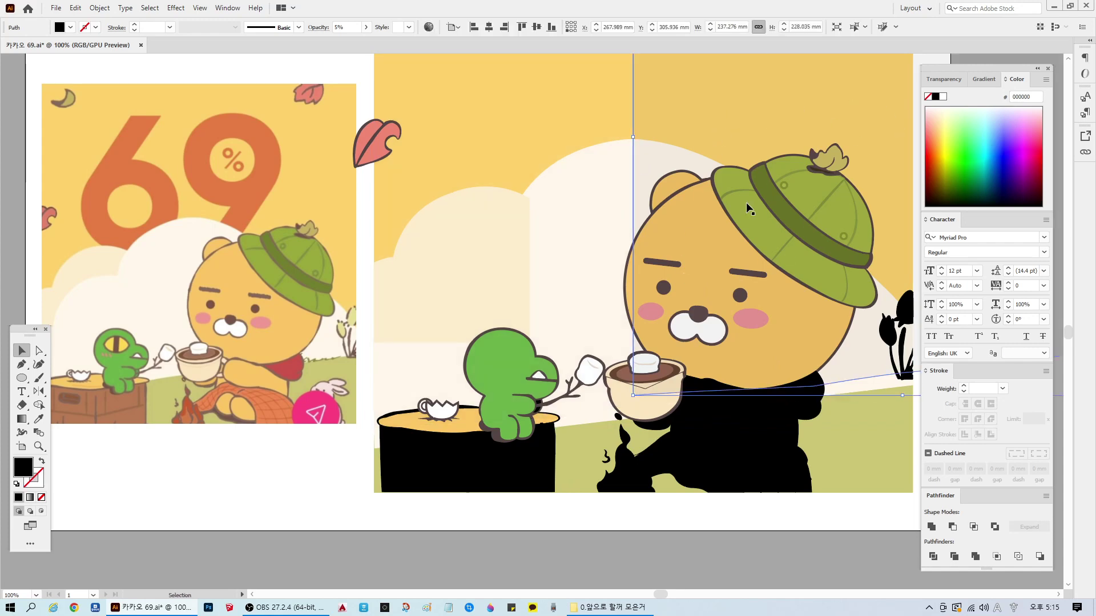
left_click(629, 276)
key("ctrl+z")
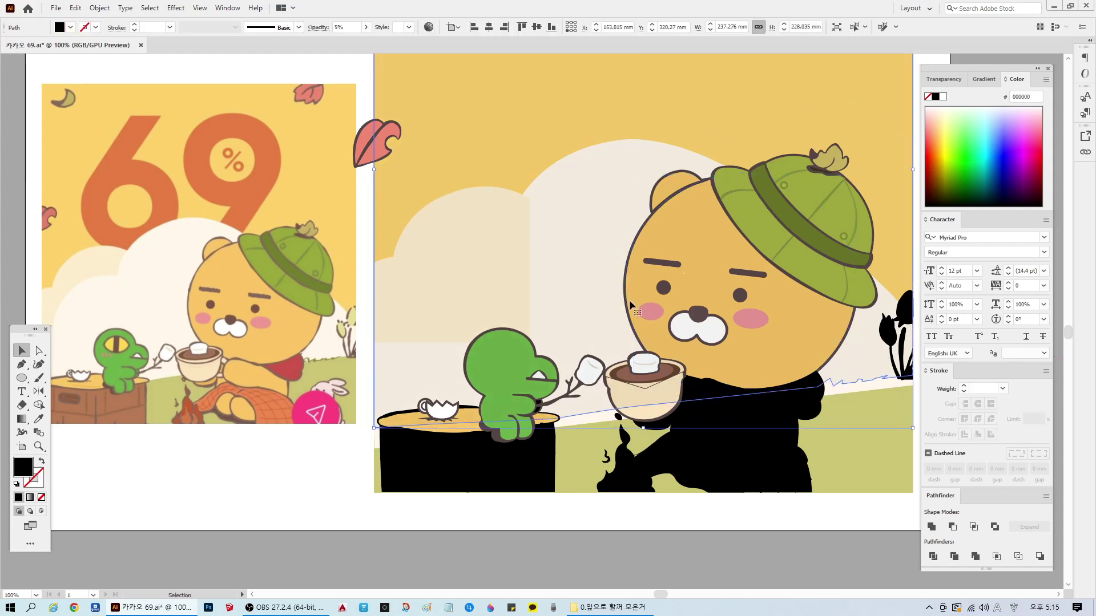
key("Delete")
scroll(581, 267, "down", 1)
scroll(601, 187, "up", 3)
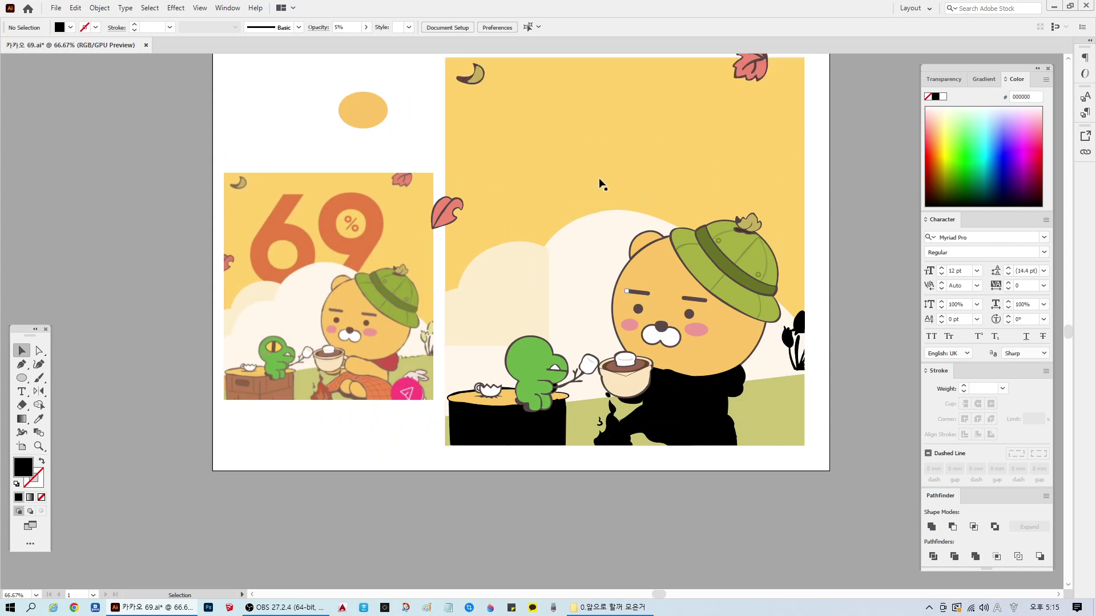
key("ctrl+z")
key("ctrl+shift+a")
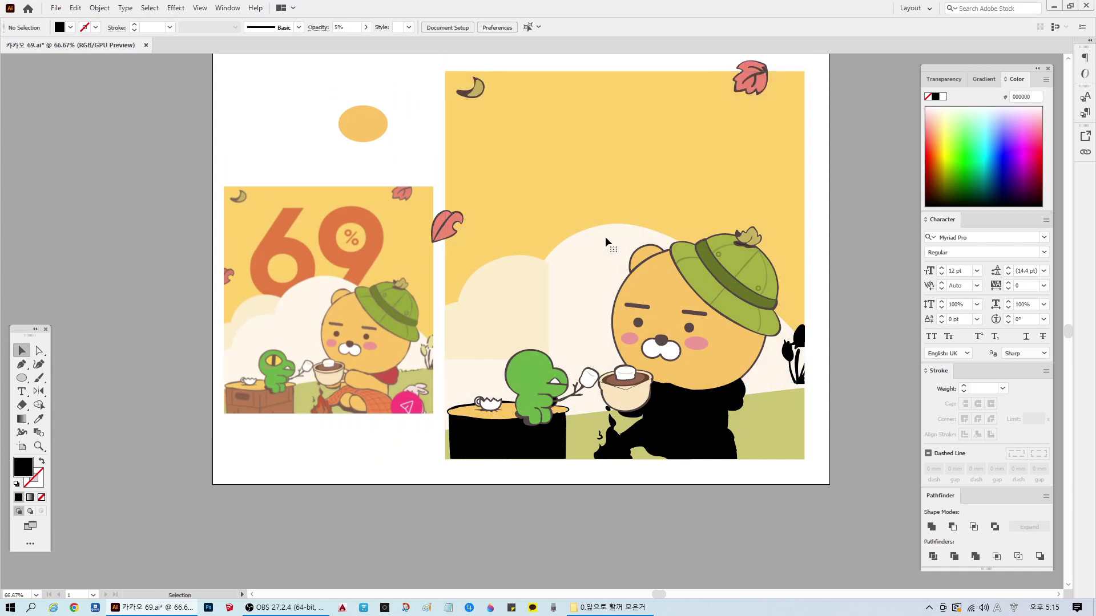
Step: Give the bear's black arm and the hand beneath the cup the face's orange fill FBC563 and 1 mm dark outline
scroll(634, 377, "up", 1)
left_click(704, 283)
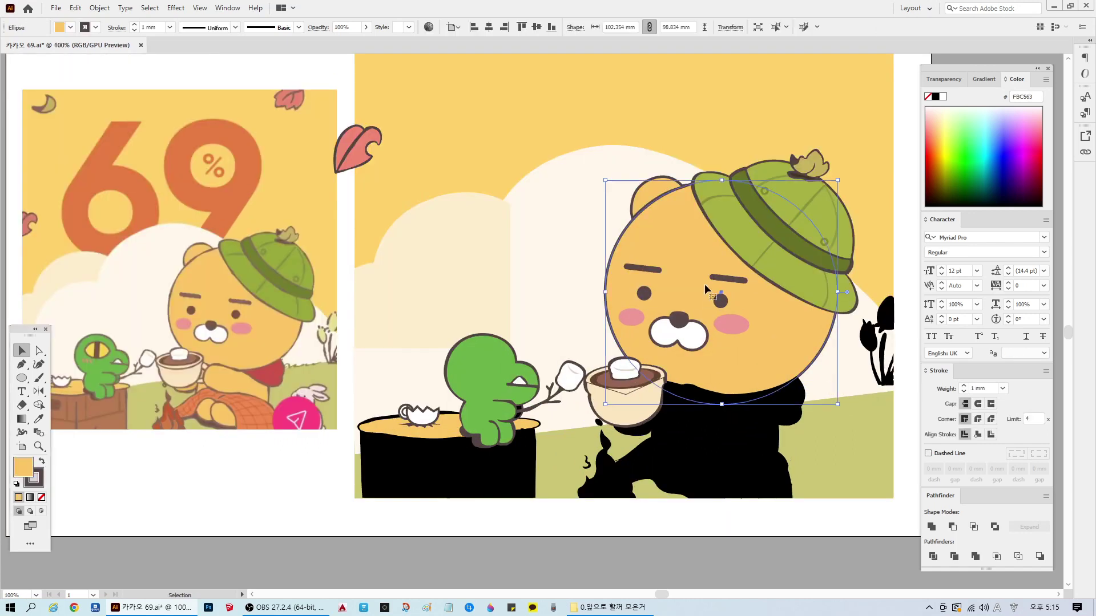
left_click(673, 428)
left_click(637, 435, "shift")
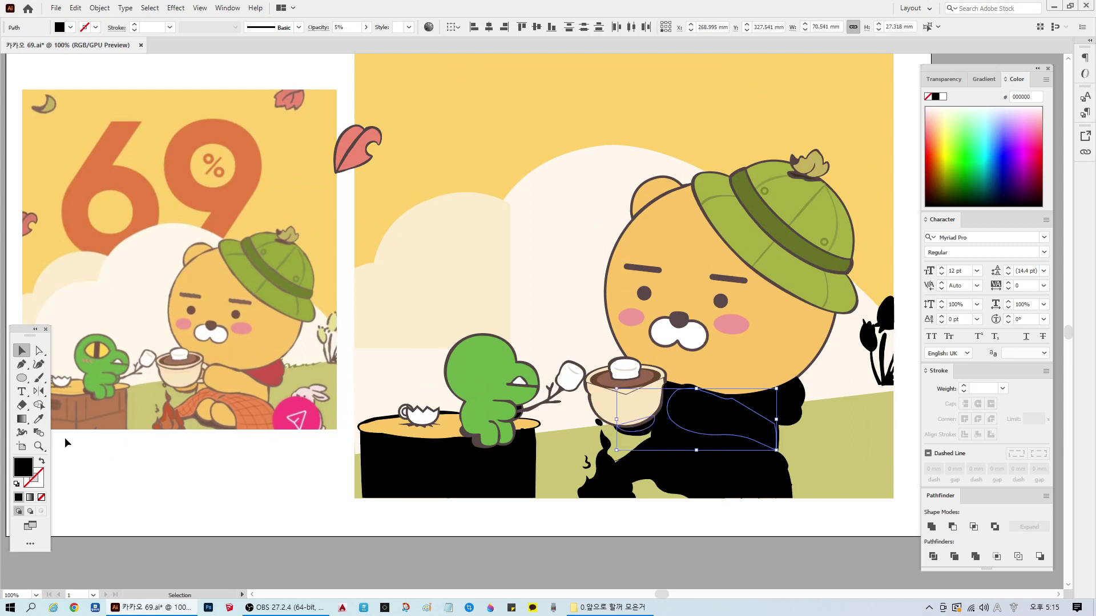
key("i")
left_click(685, 277)
key("ctrl+shift+a")
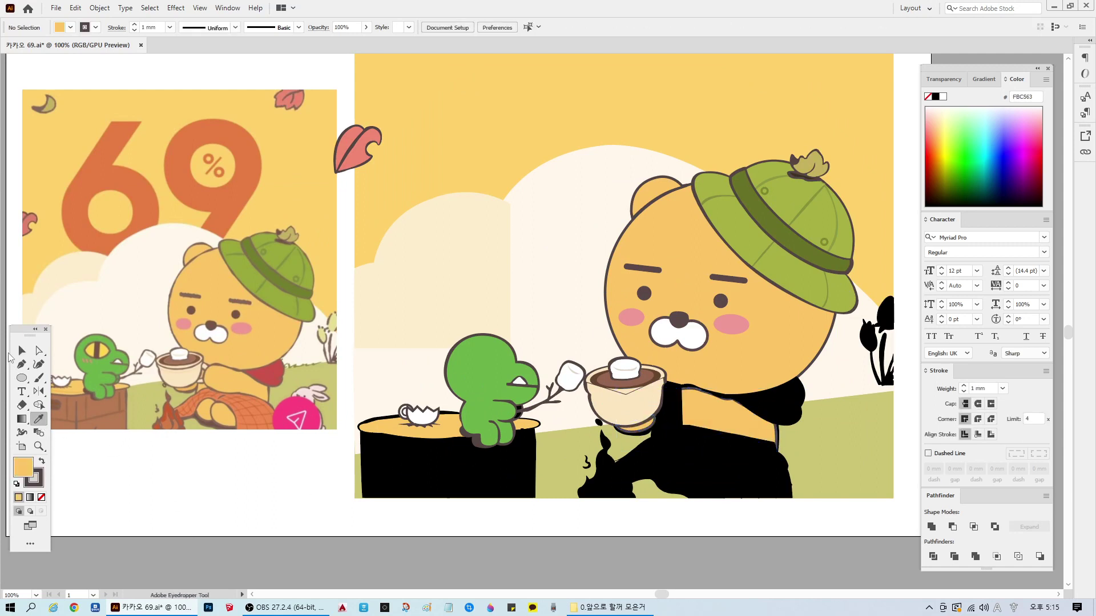
Step: Bring the bear's orange arm to the front of the artwork
left_click(22, 350)
left_click(711, 419)
right_click(711, 416)
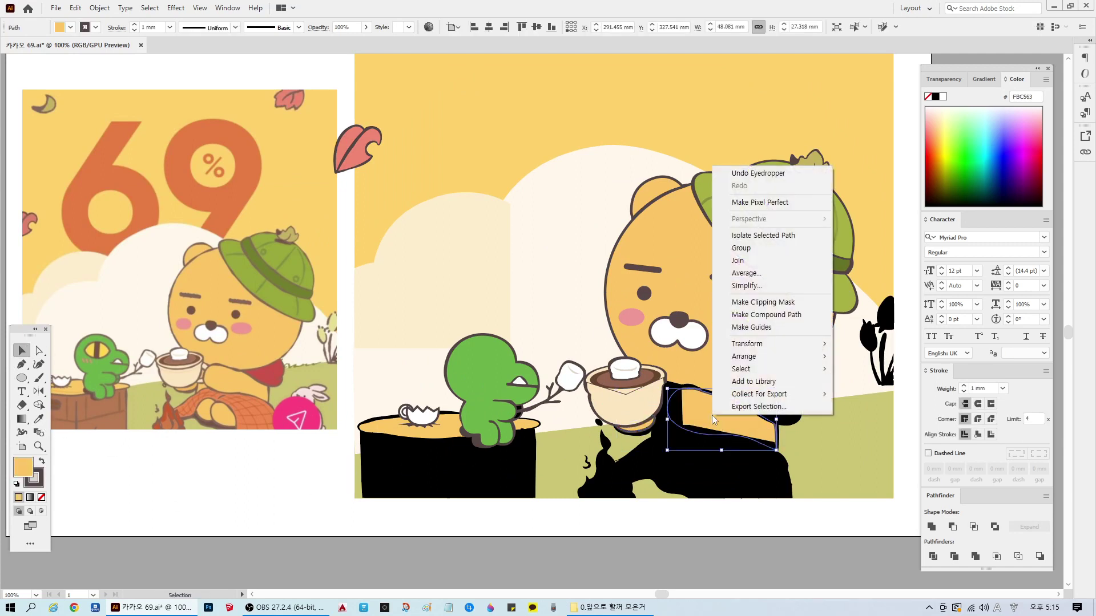
mouse_move(748, 356)
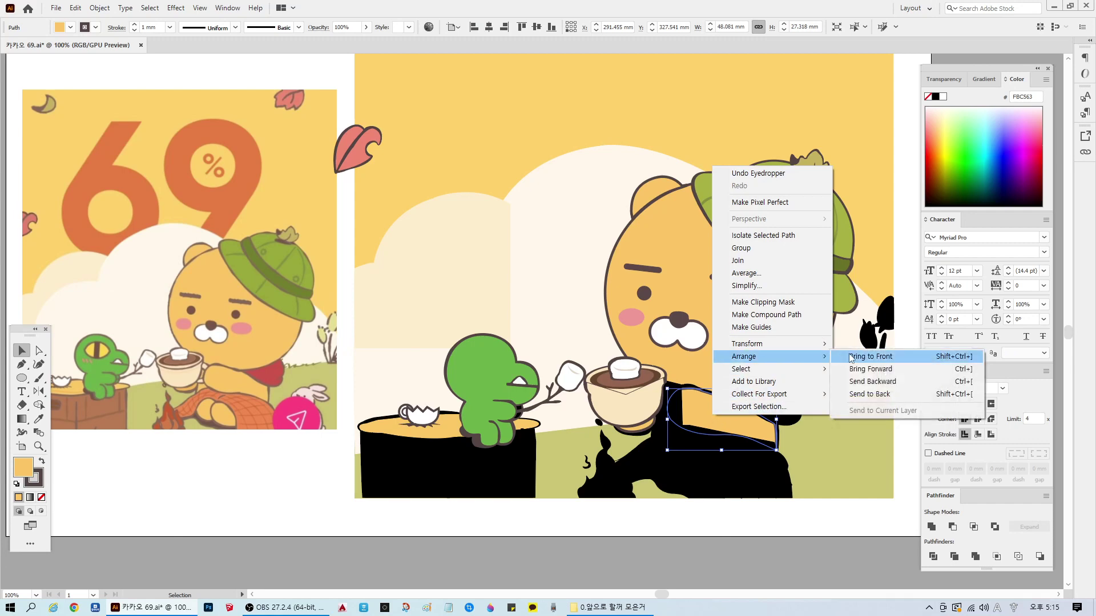
left_click(868, 356)
left_click(379, 524)
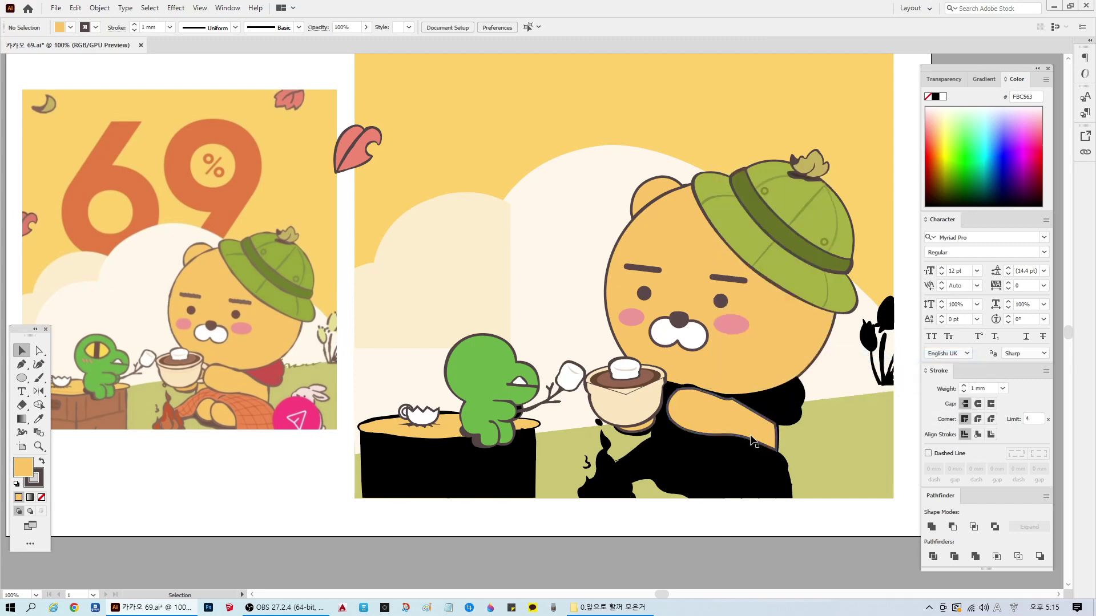
Step: Fill the black scarf shape at the bear's neck with the red sampled from the reference's scarf
left_click(779, 399)
left_click(39, 419)
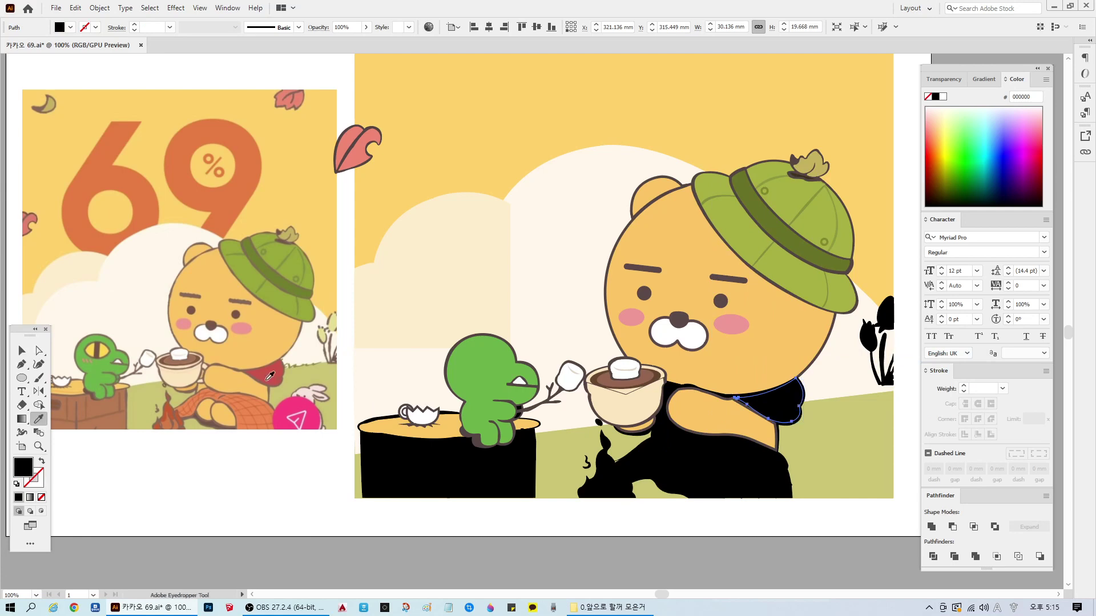
left_click(276, 370)
left_click(304, 479, "ctrl")
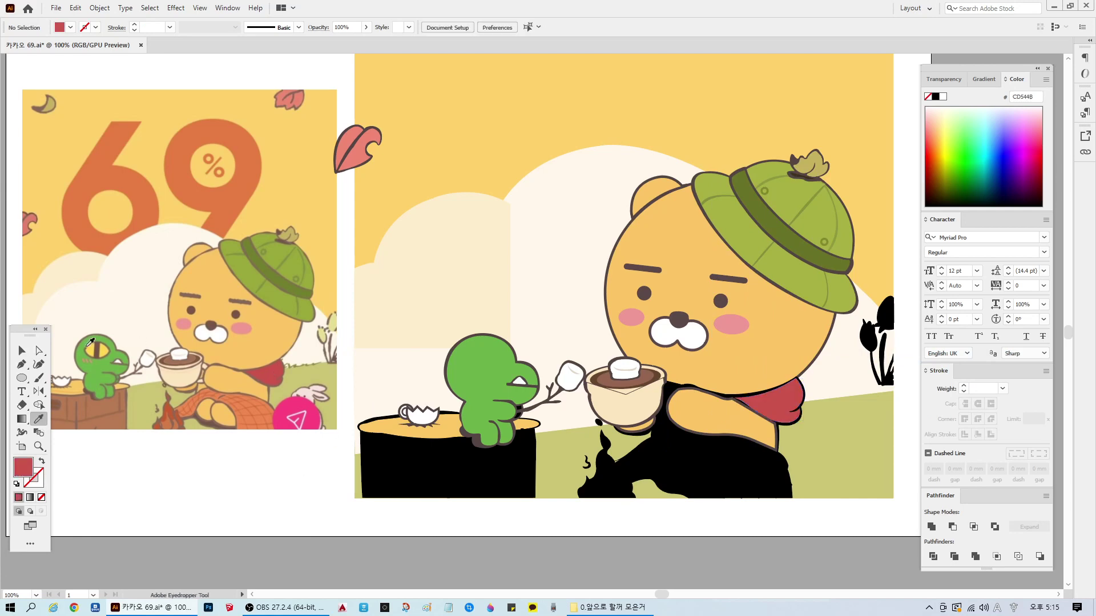
Step: Give the small black shape between the cup and the arm the hand's orange fill FBC563 and 1 mm dark outline
key("v")
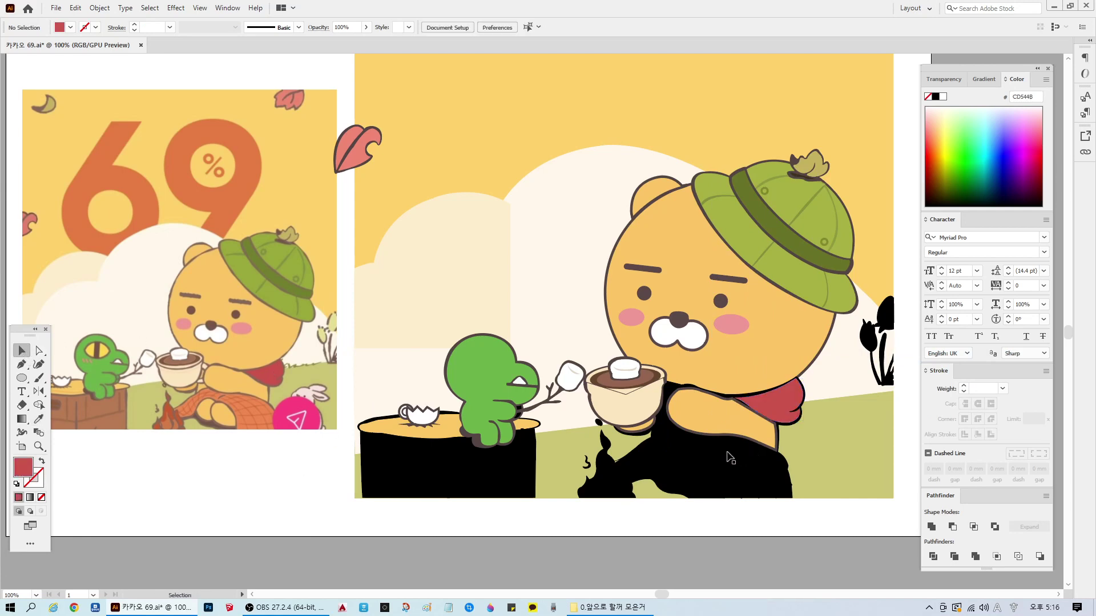
left_click(666, 424)
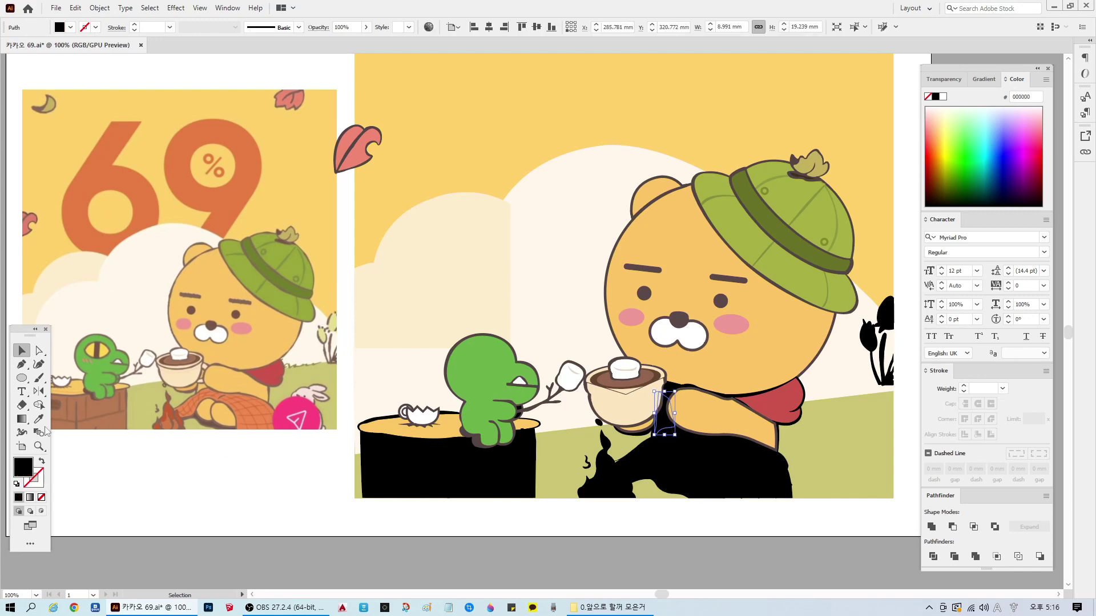
left_click(40, 421)
left_click(645, 427)
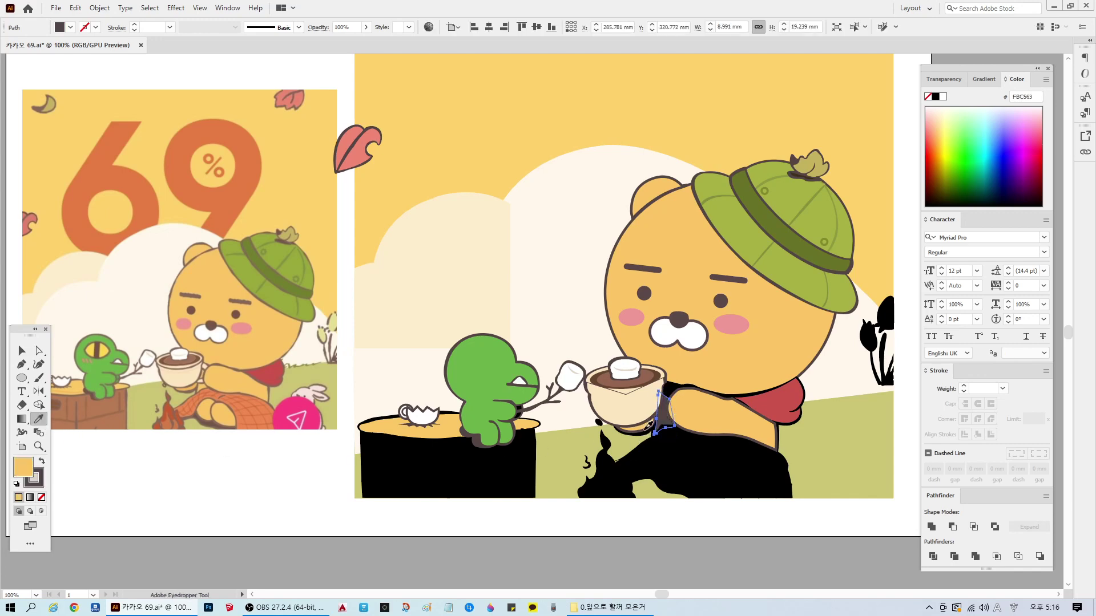
left_click(299, 523, "ctrl")
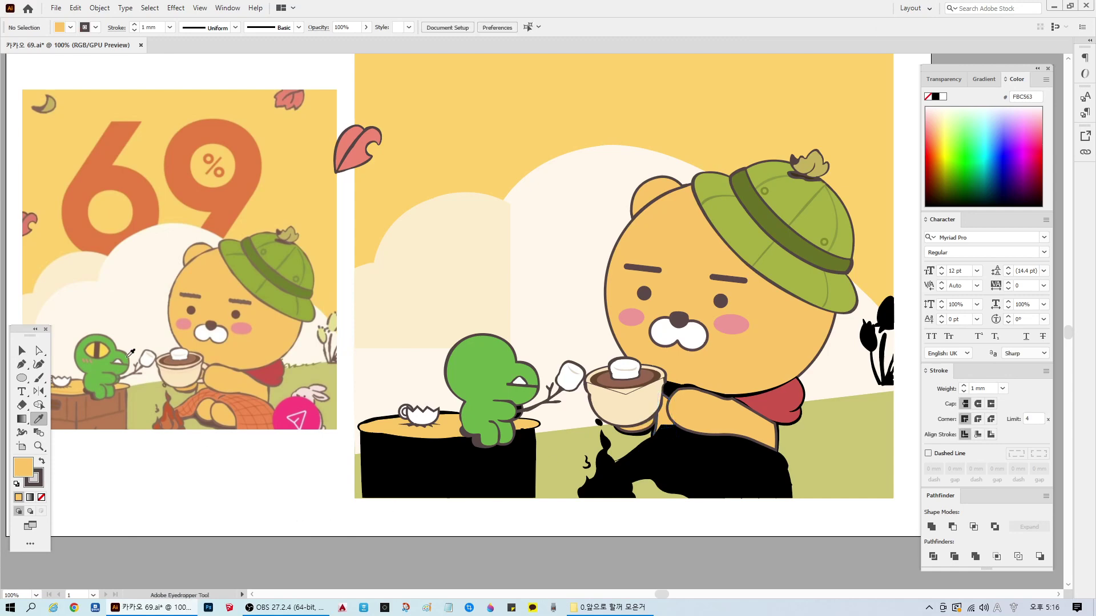
Step: Fill the black shape behind the cup and the bear's hand with the dark outline brown 544545, and save the document
left_click(24, 350)
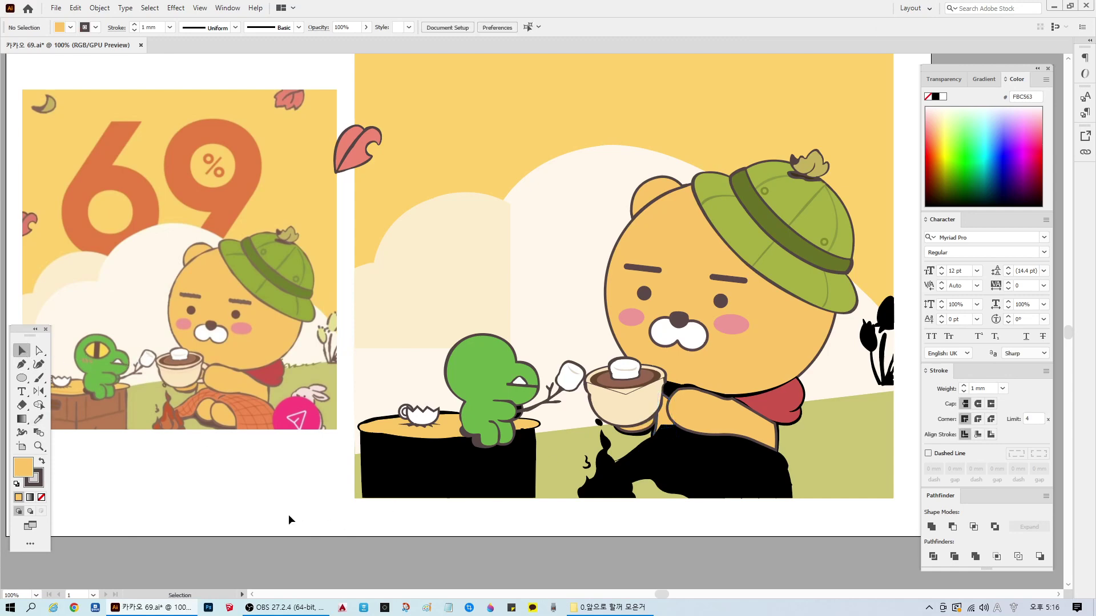
left_click(672, 394)
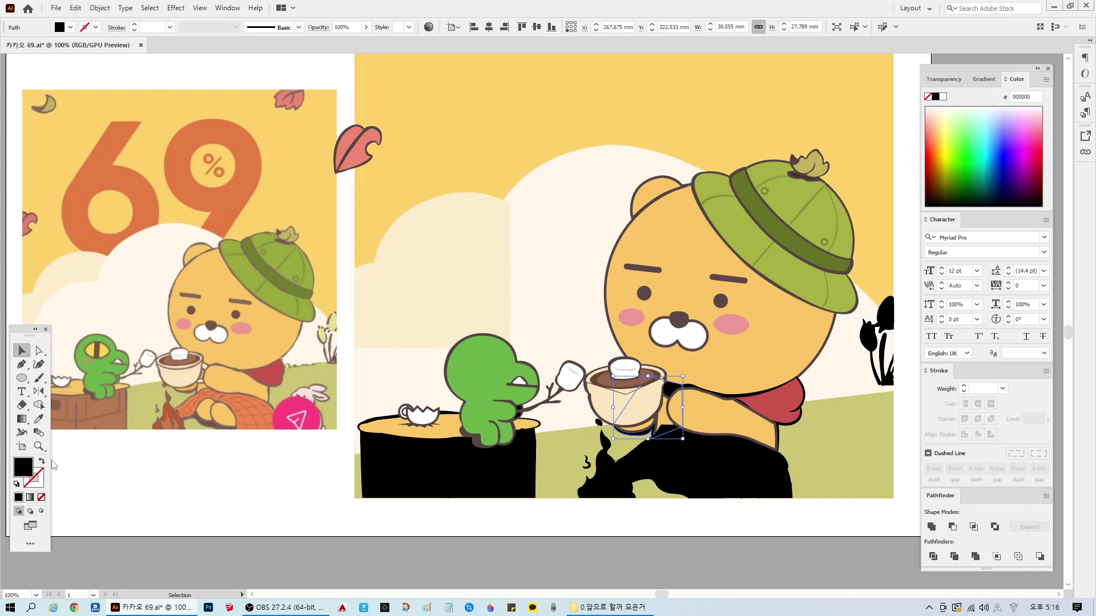
double_click(24, 467)
left_click(666, 233)
left_click(331, 516)
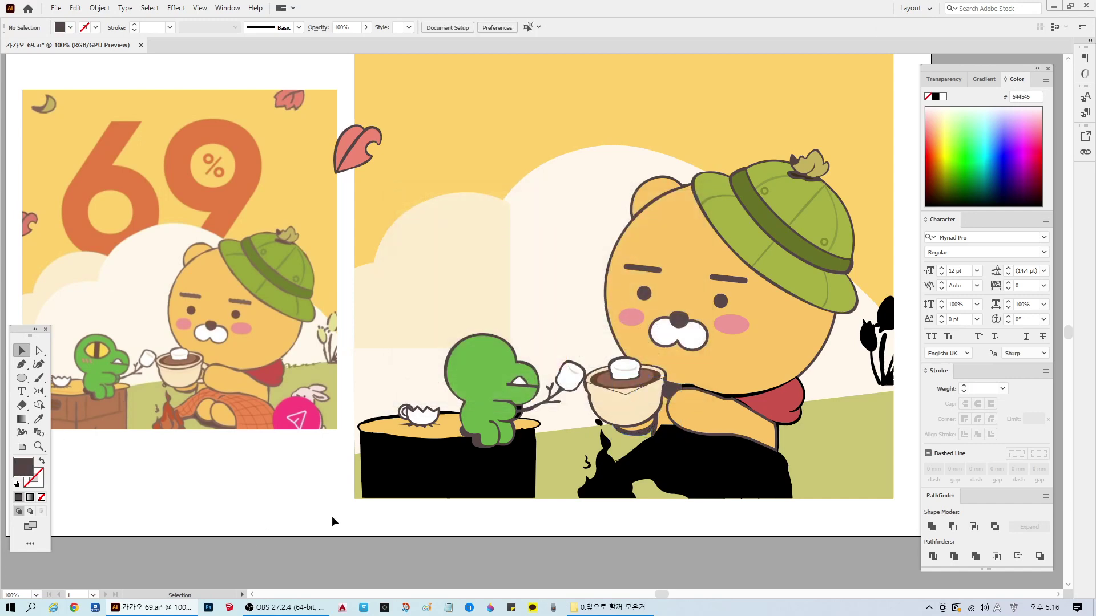
key("a")
key("v")
key("ctrl+s")
Step: Group the cup's rim with its coffee and marshmallow shapes, and bring the group to the front
scroll(635, 417, "up", 2)
left_click(615, 368)
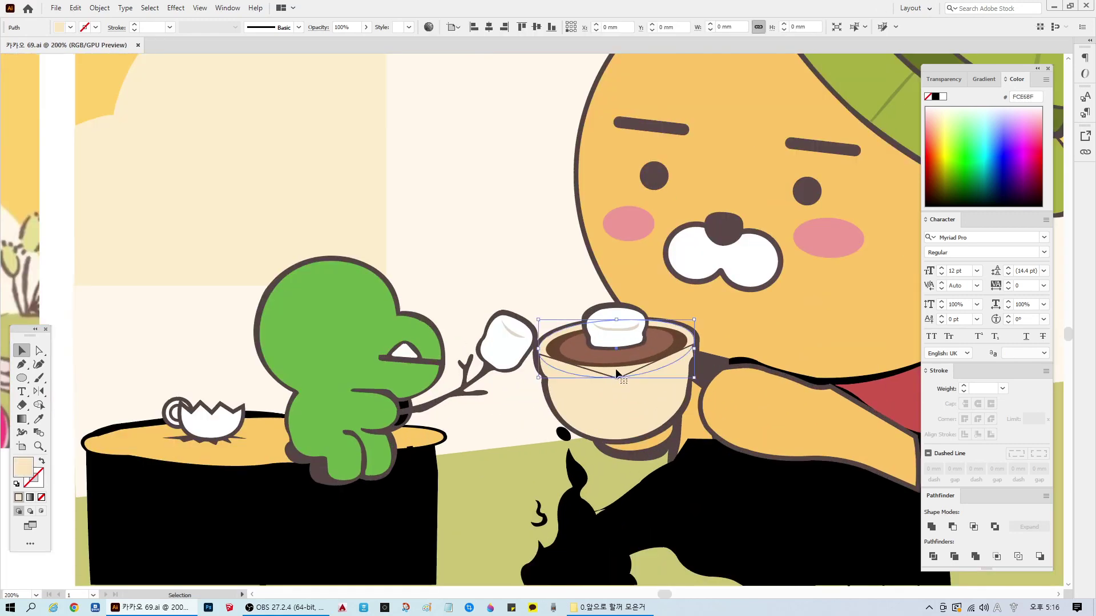
left_click(627, 319, "shift")
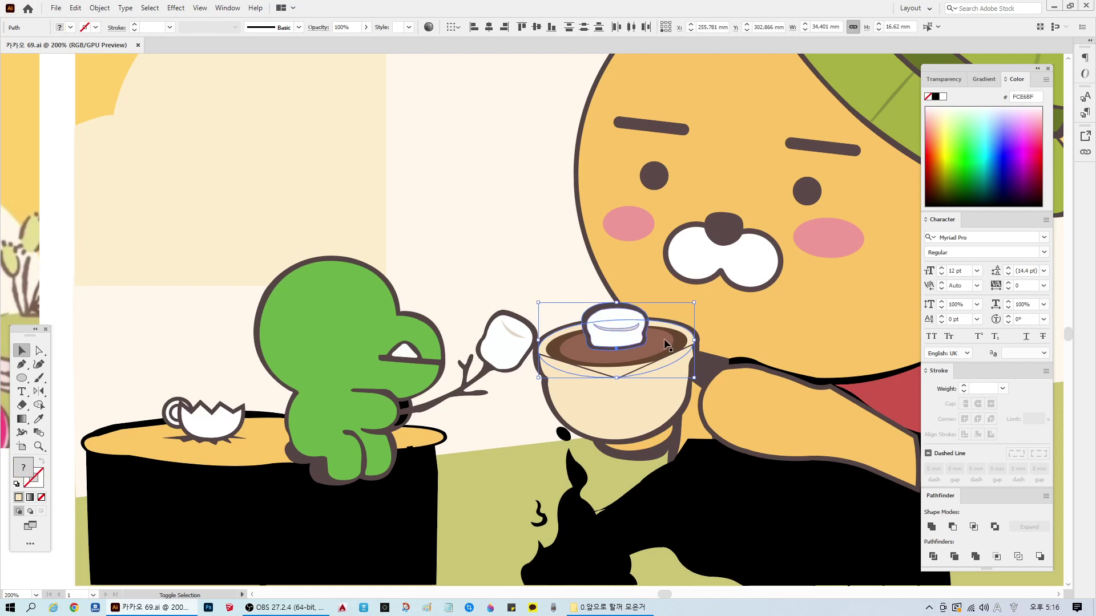
key("a")
key("ctrl+g")
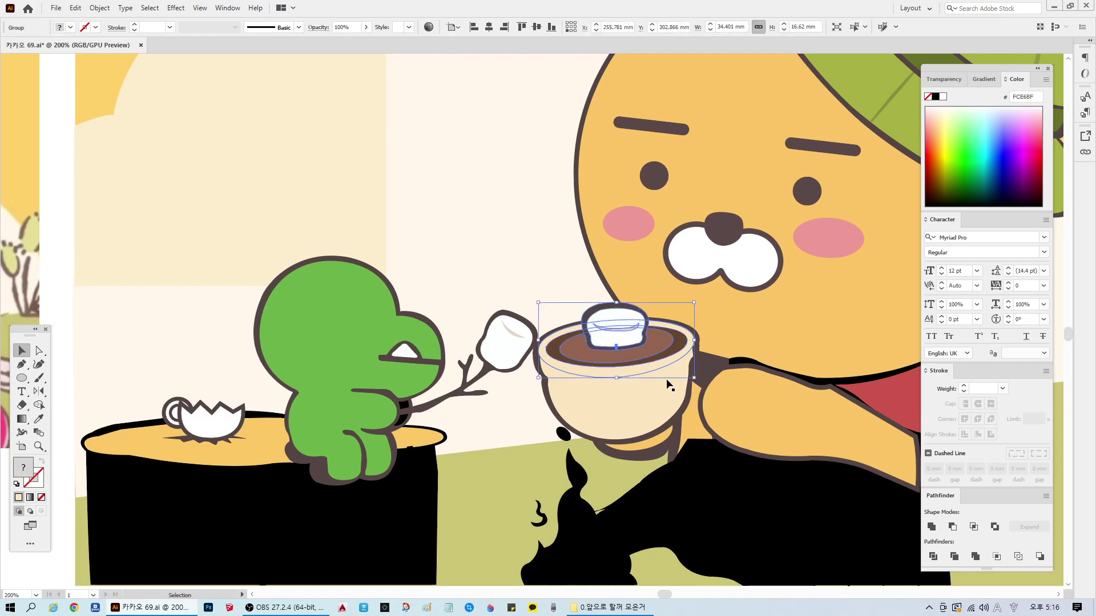
right_click(642, 371)
mouse_move(655, 505)
left_click(742, 507)
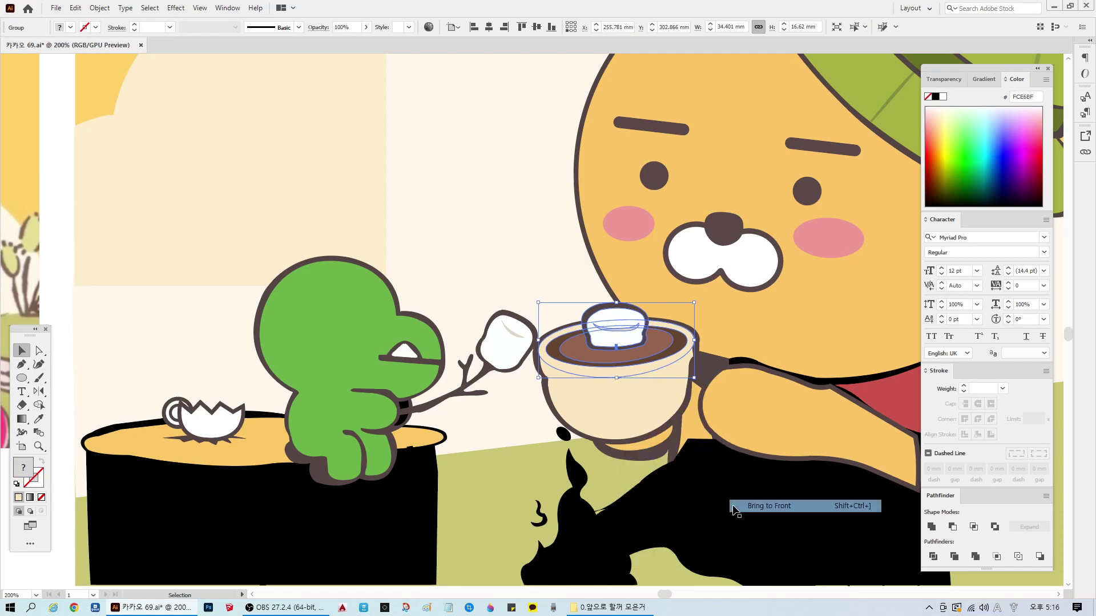
key("ctrl+minus")
left_click(219, 566)
key("ctrl+minus")
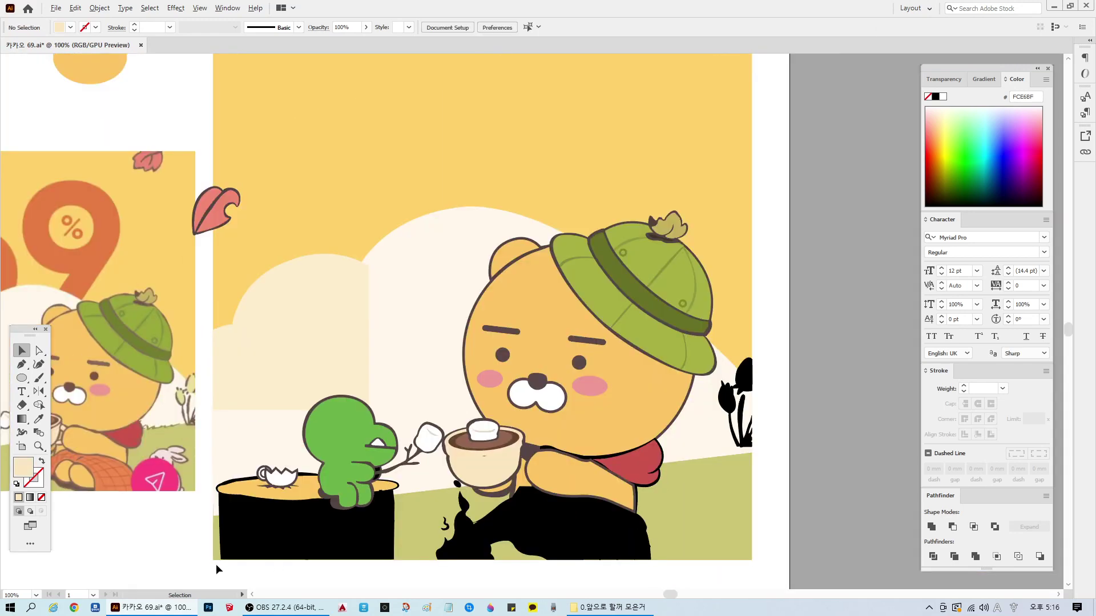
left_click_drag(670, 594, 667, 594)
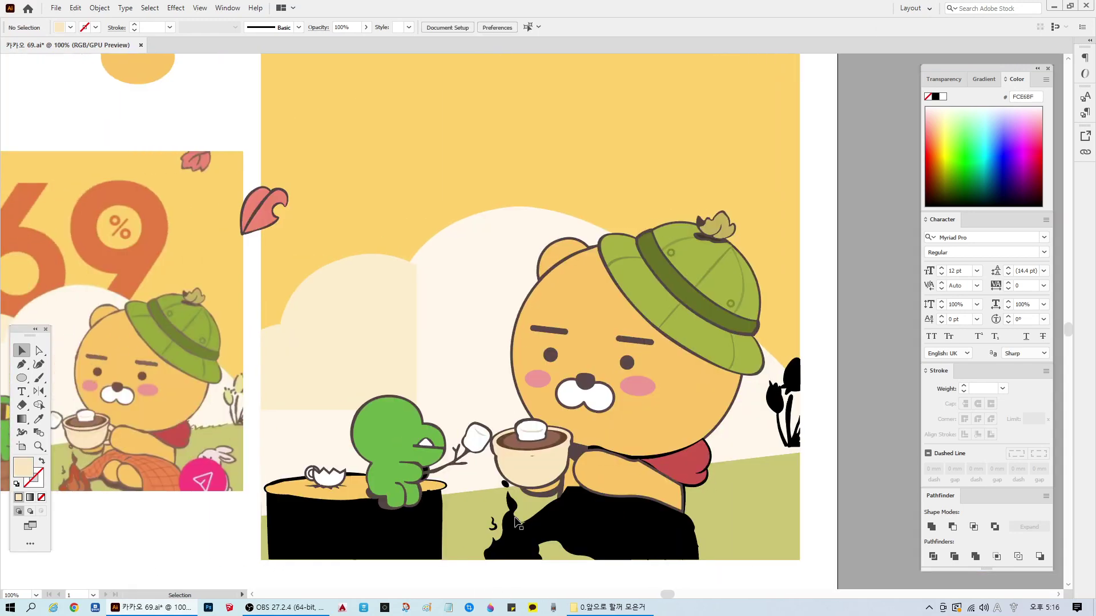
scroll(518, 470, "up", 2)
scroll(519, 470, "down", 2)
scroll(521, 474, "down", 1)
scroll(520, 473, "up", 3)
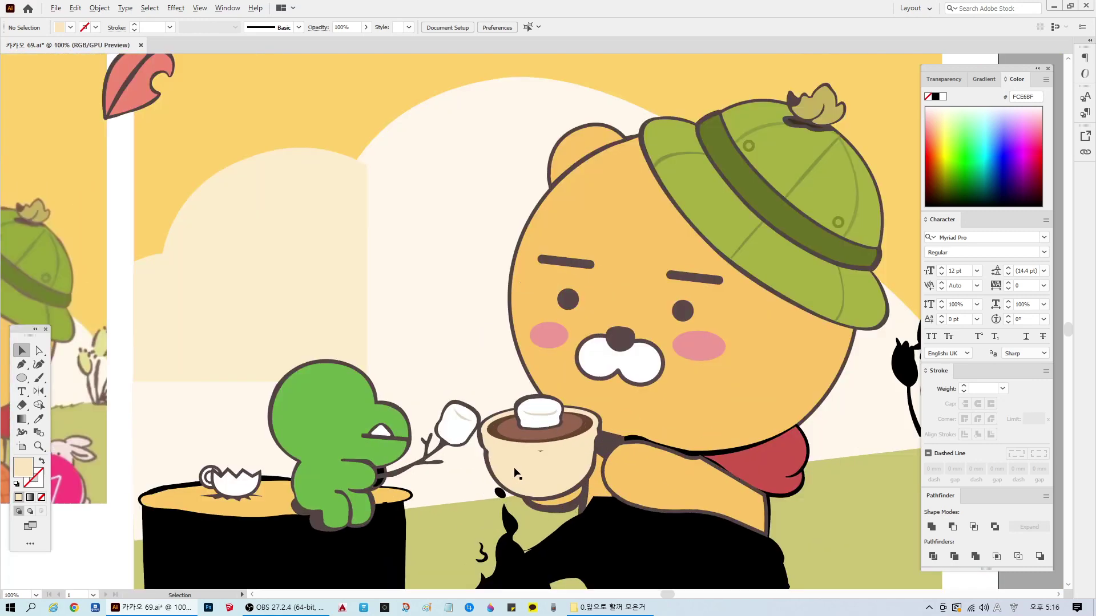
left_click(504, 454)
scroll(504, 453, "up", 1)
left_click_drag(489, 433, 561, 411)
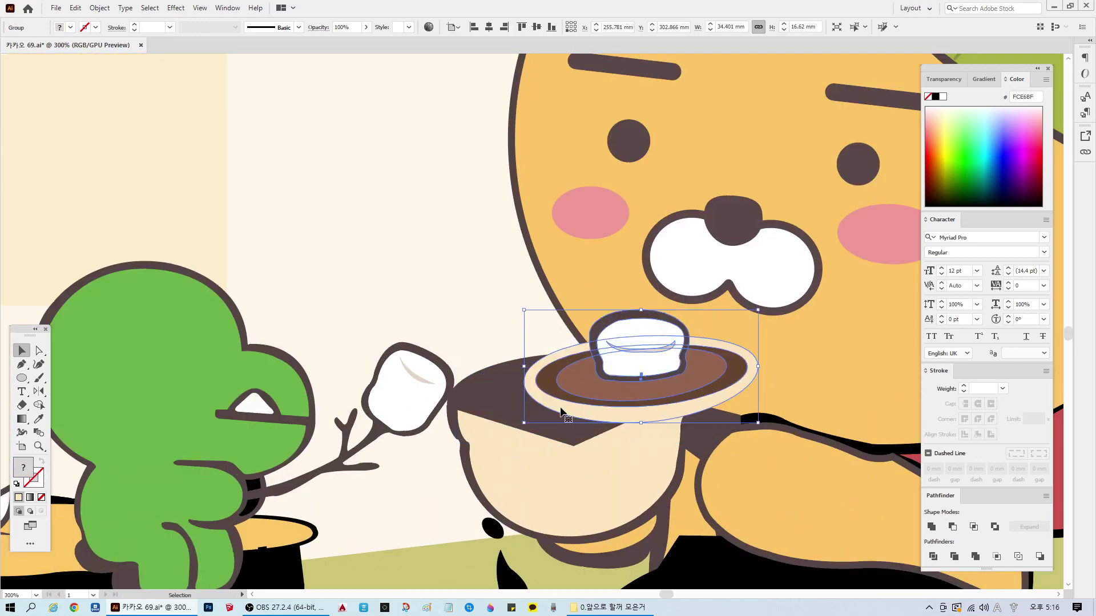
key("ctrl+z")
left_click_drag(541, 492, 640, 559)
key("ctrl+z")
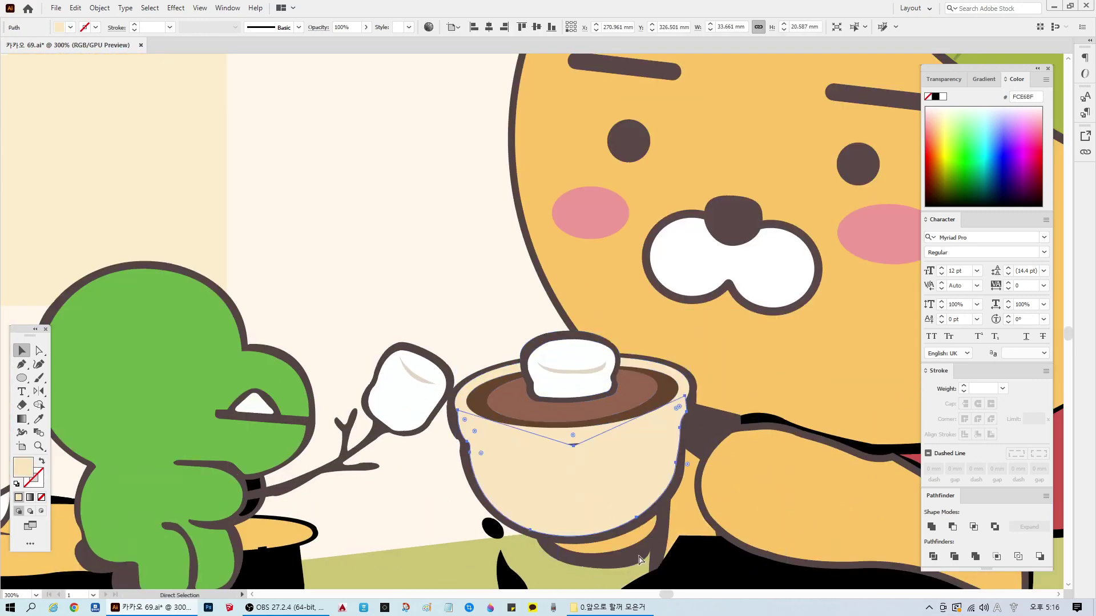
scroll(591, 491, "down", 3)
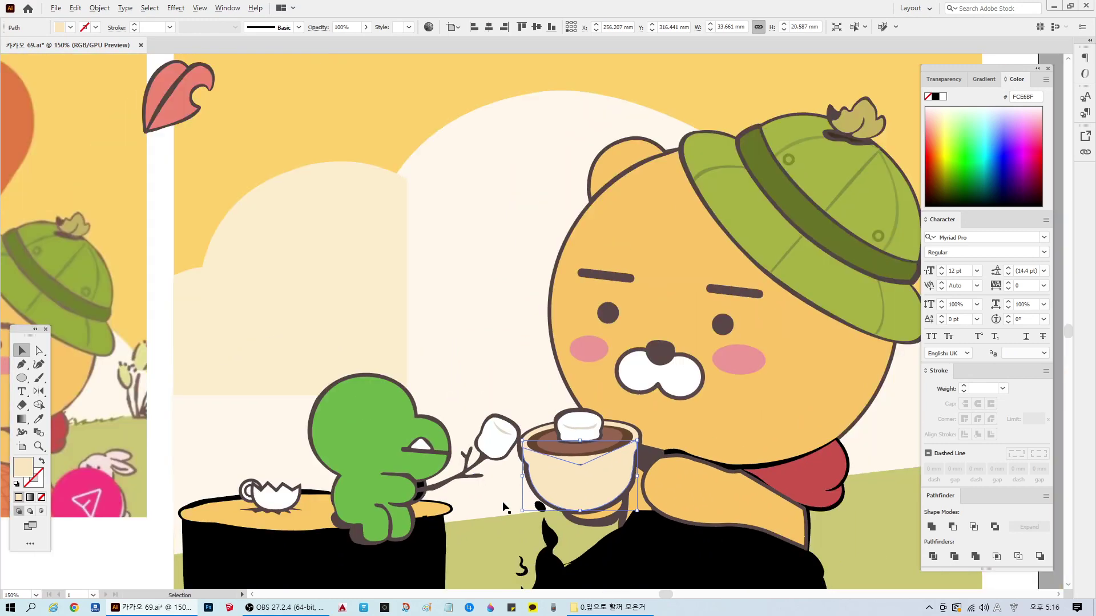
scroll(685, 595, "left", 3)
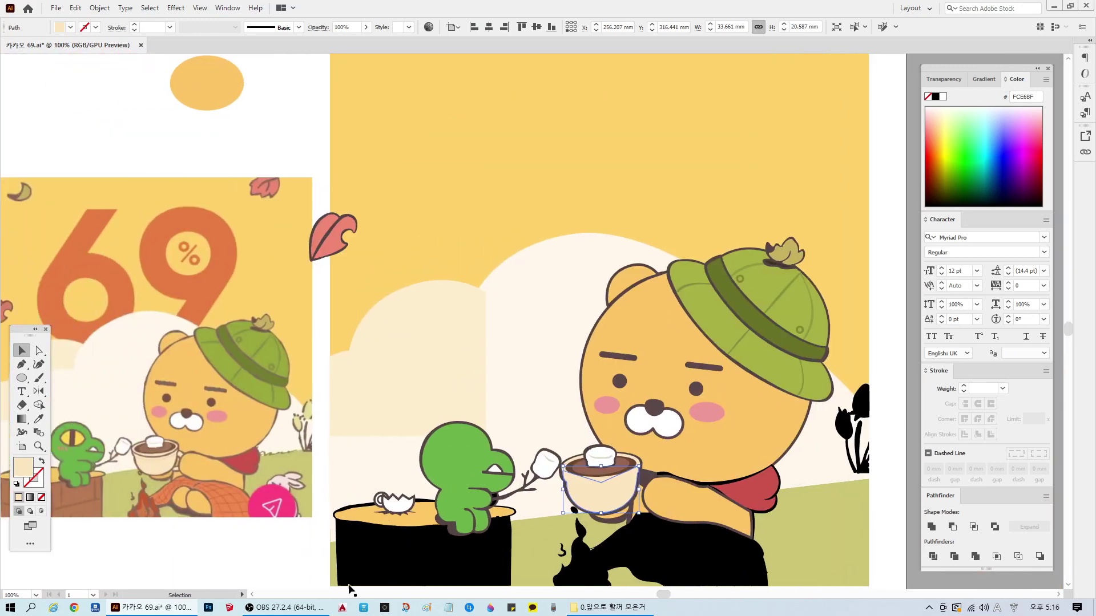
left_click(240, 568)
scroll(409, 564, "up", 1)
scroll(377, 548, "down", 1)
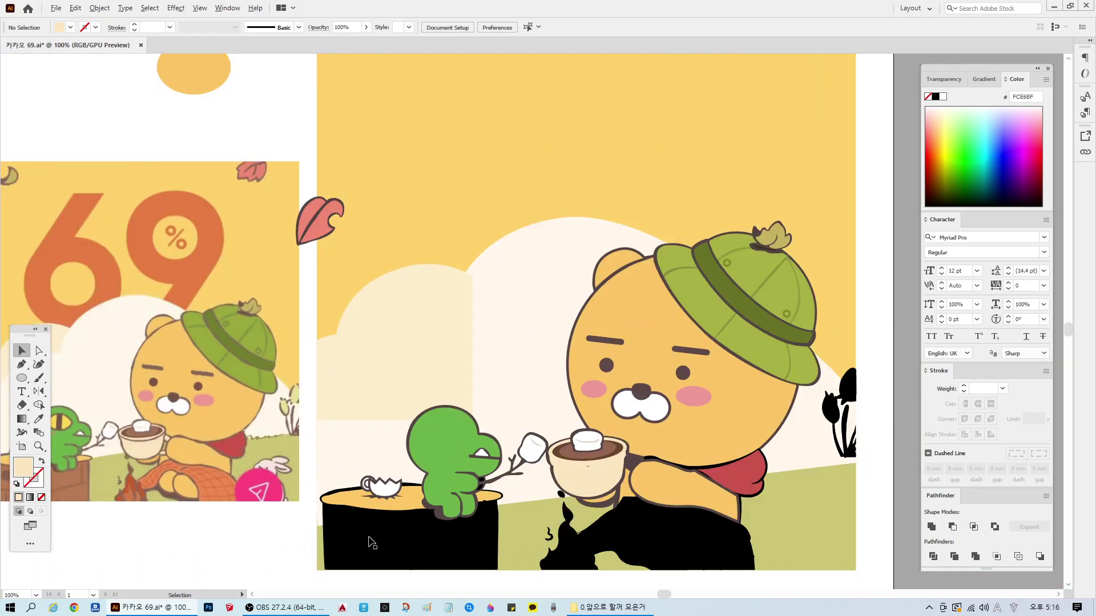
Step: Draw the upper and lower curves of a thin crescent band along the front of the cup's rim with the Pen tool
scroll(496, 506, "up", 3)
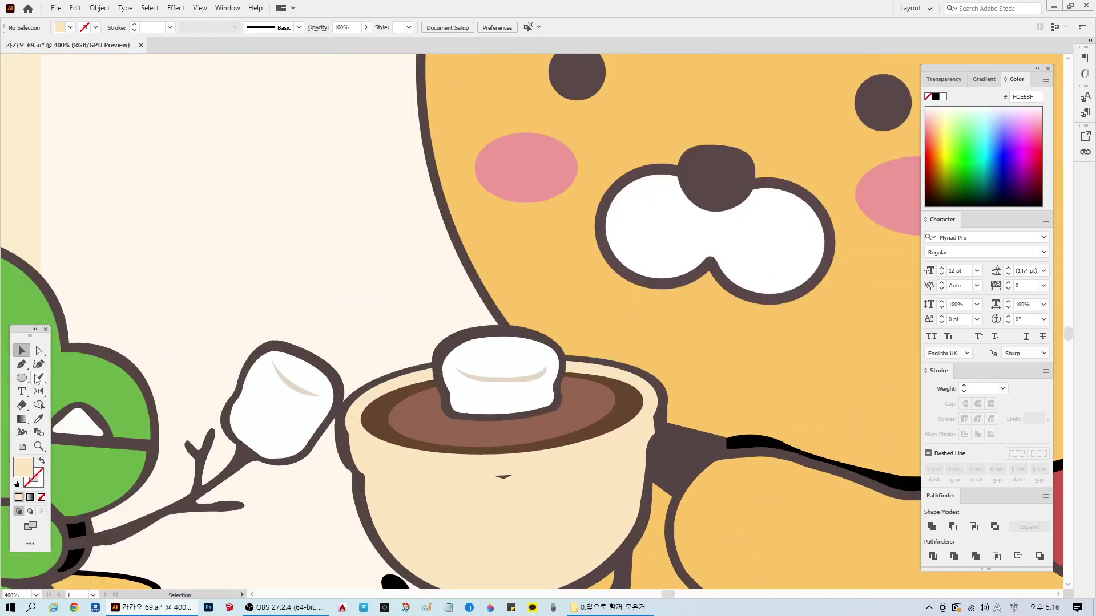
left_click(22, 364)
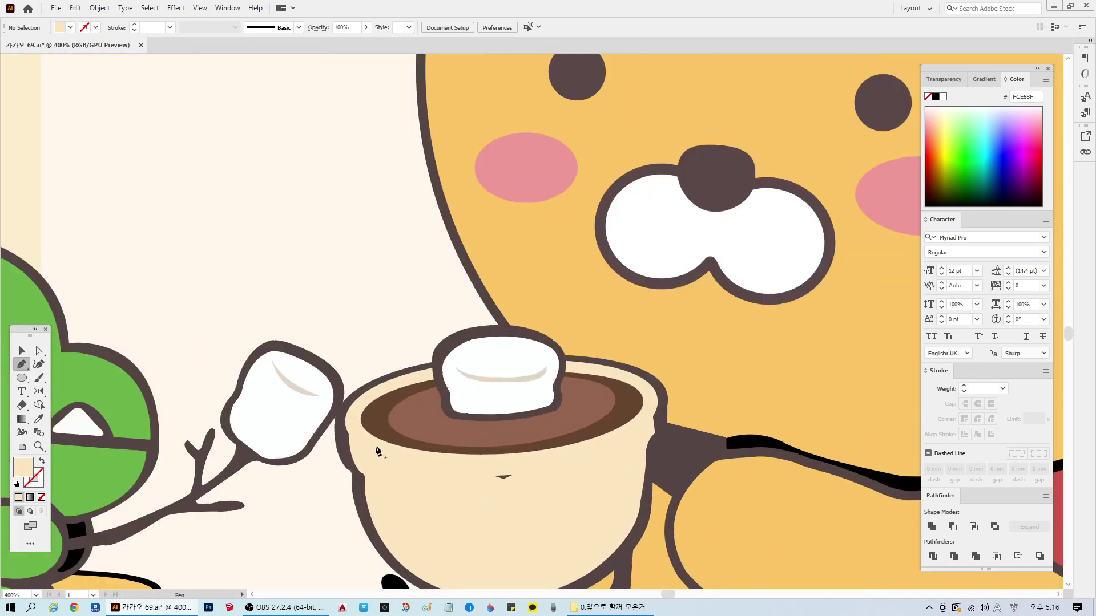
left_click_drag(388, 455, 665, 393)
left_click(486, 461)
left_click(621, 438)
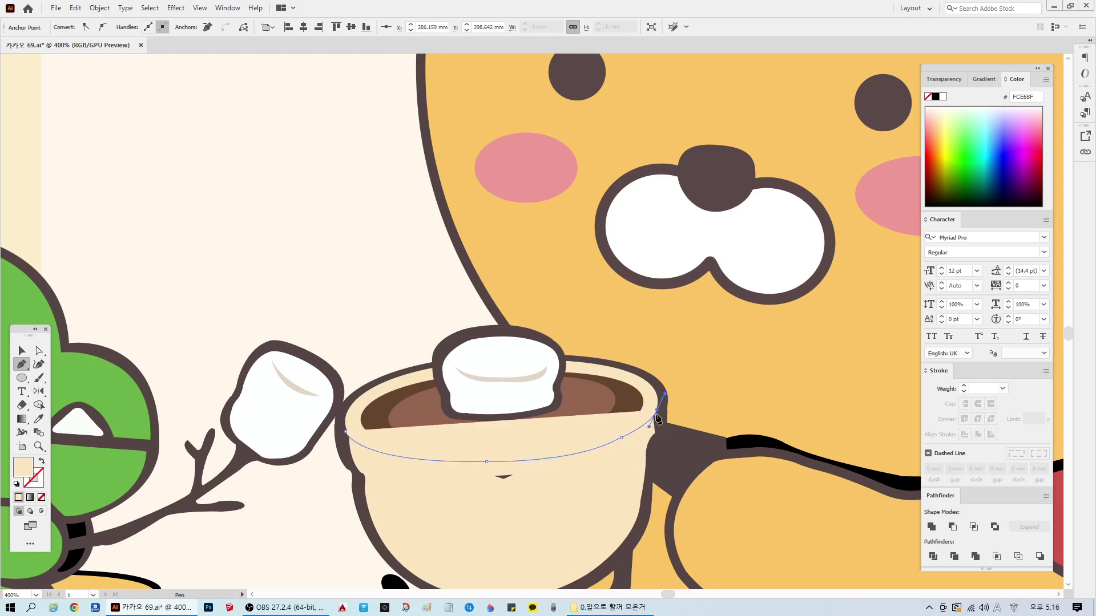
left_click(657, 411)
left_click(658, 424)
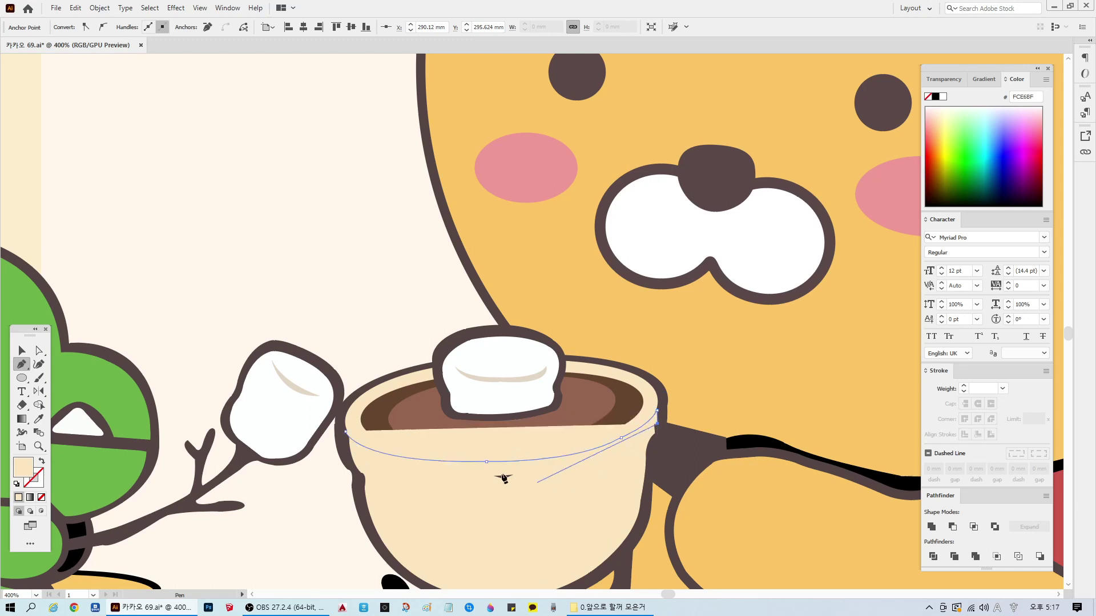
left_click_drag(446, 467, 224, 452)
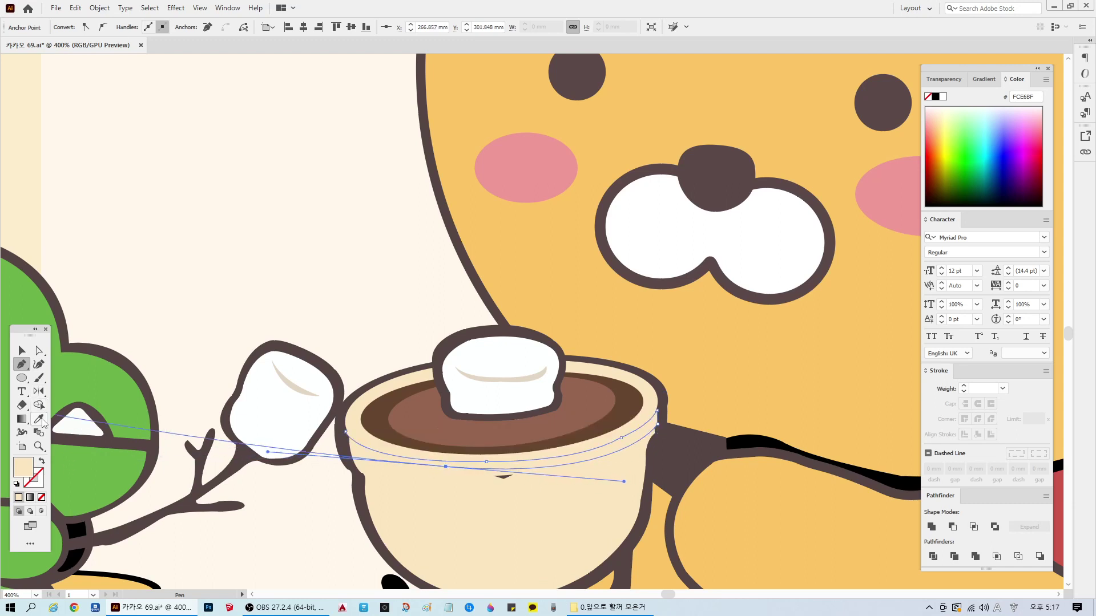
Step: Fill the rim band with the cup outline's dark brown 544545 and finish its path at the cup's frog-side edge
left_click(39, 418)
left_click(663, 391)
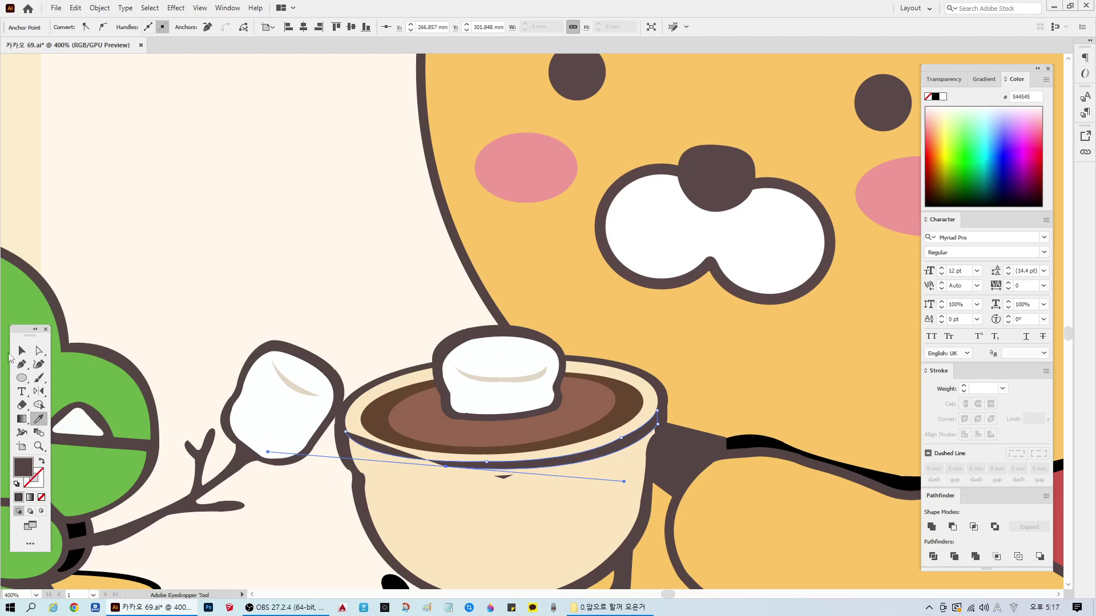
left_click(21, 364)
left_click(446, 467)
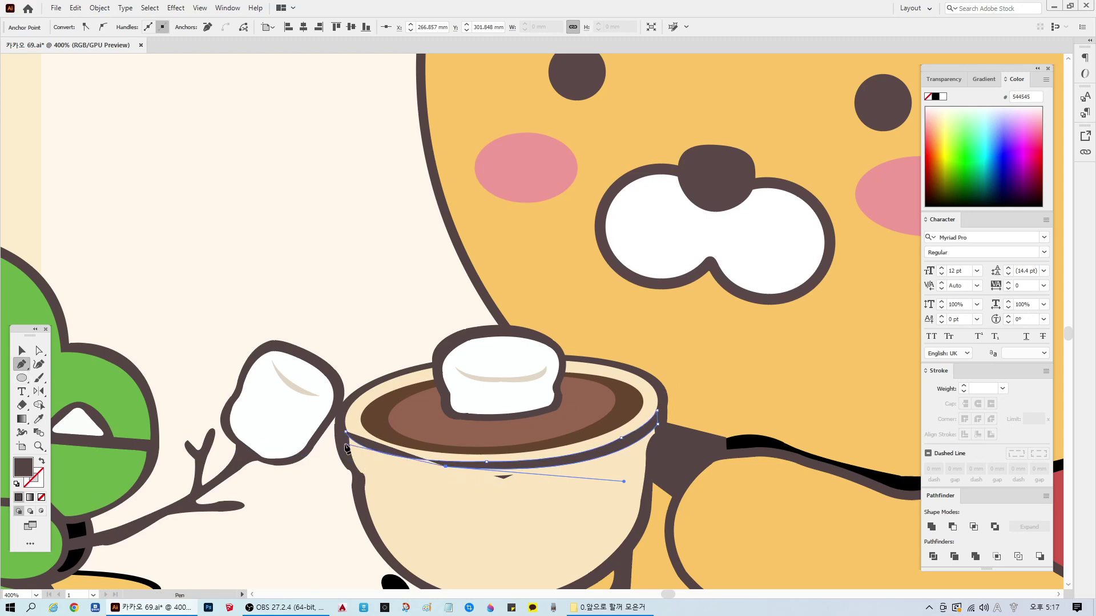
left_click_drag(345, 445, 312, 419)
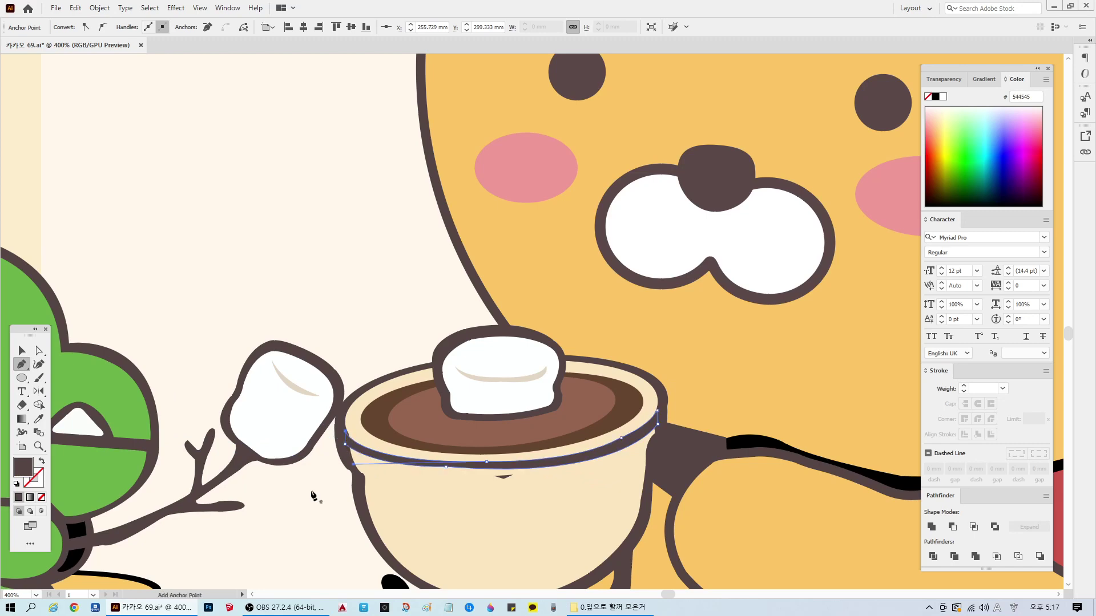
left_click(314, 522, "ctrl")
Step: Reshape the lower curve and the frog-side end of the dark rim band so it follows the cup's rim
left_click(39, 351)
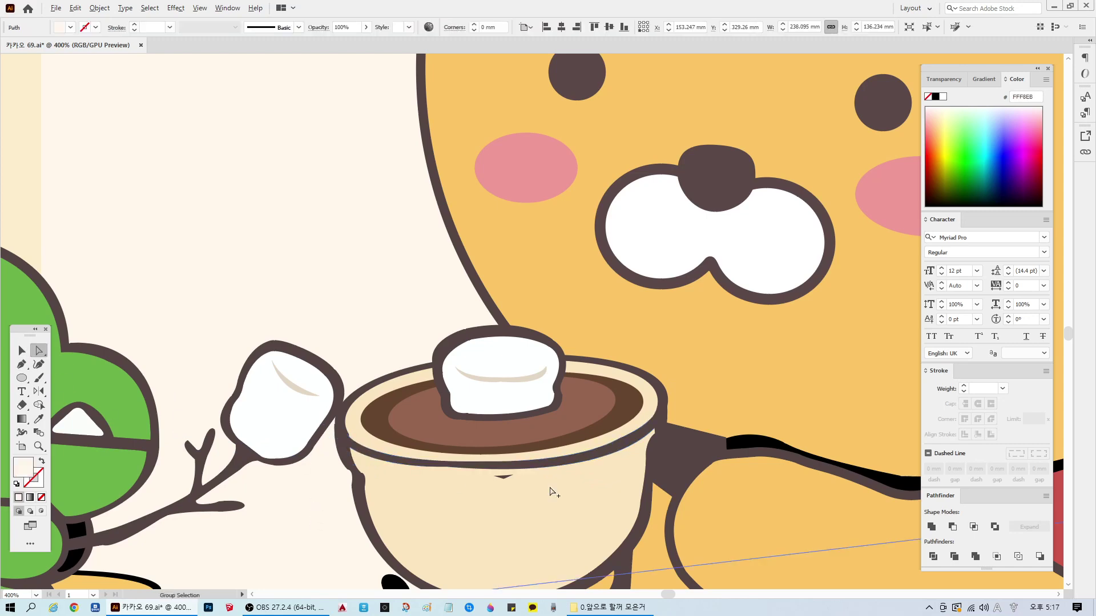
key("ctrl+1")
left_click(158, 578)
scroll(579, 481, "down", 2)
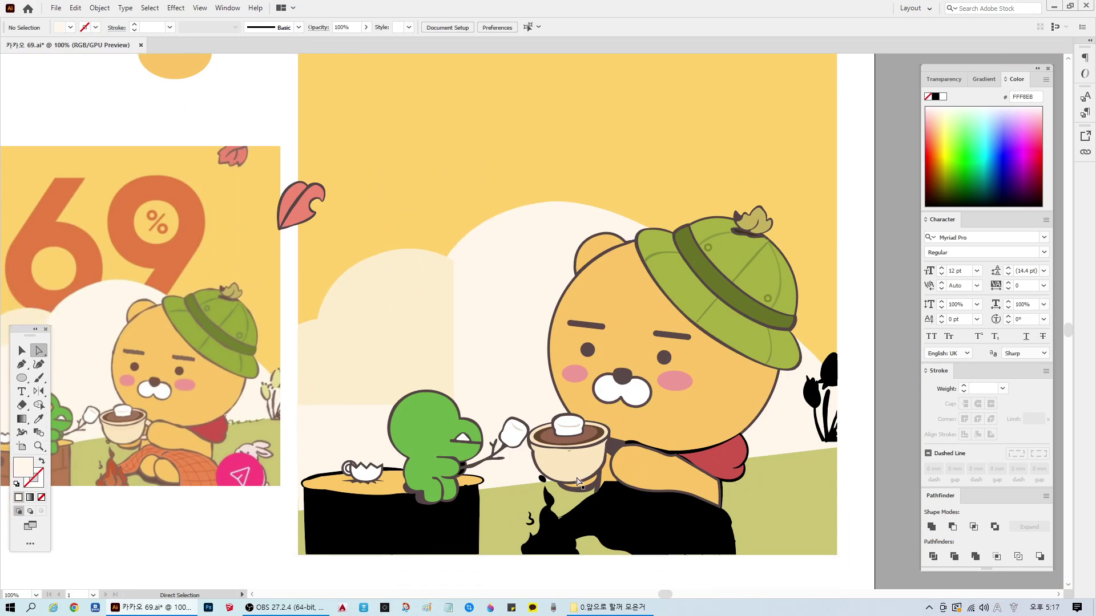
scroll(582, 452, "up", 5)
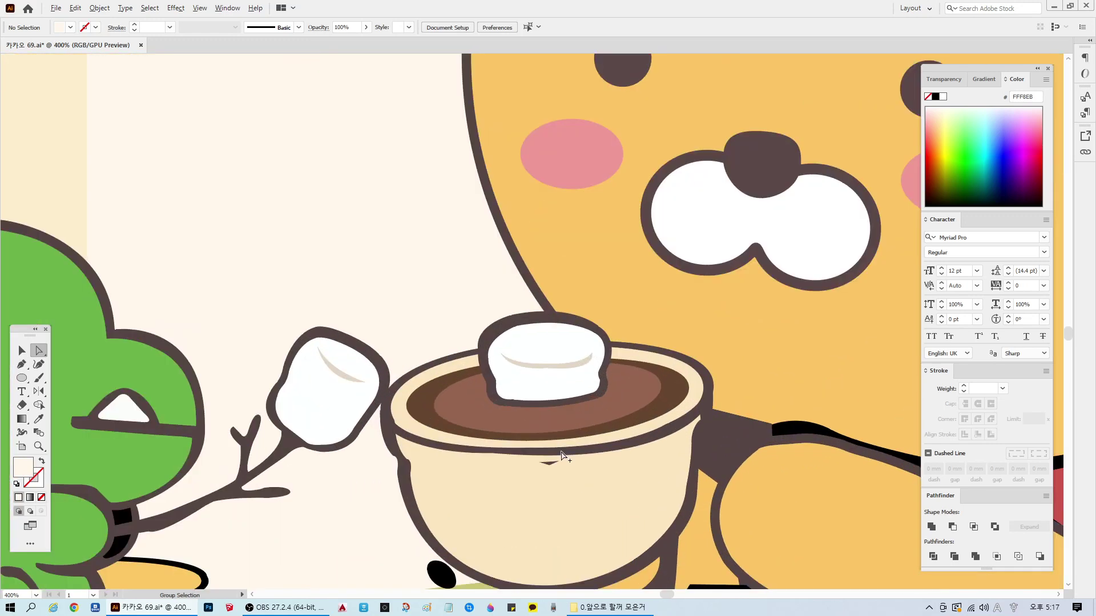
left_click(545, 457)
left_click_drag(444, 454, 451, 454)
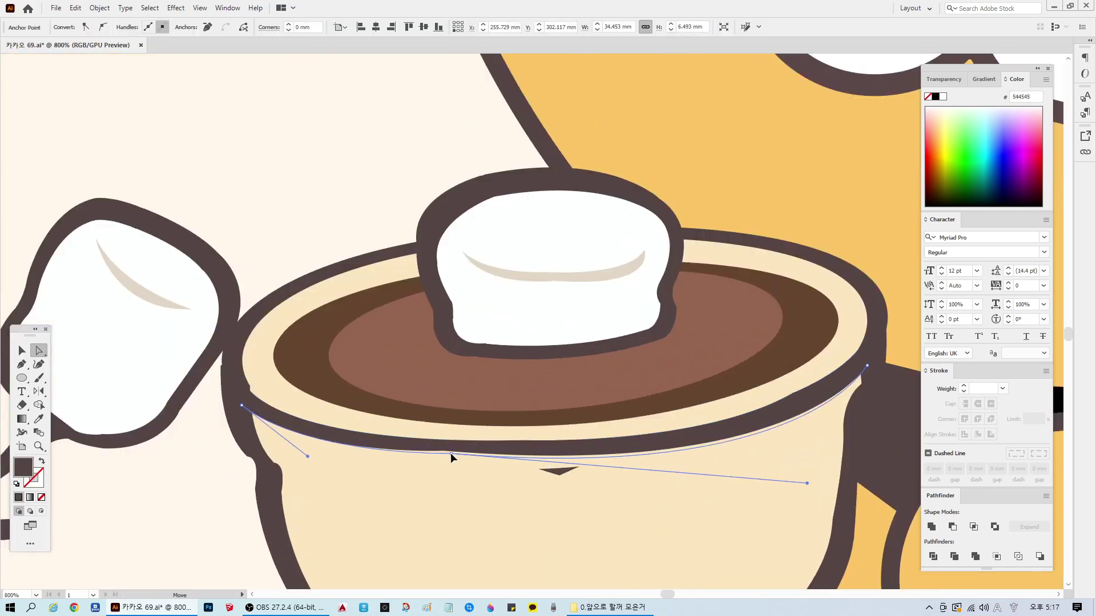
left_click(243, 379)
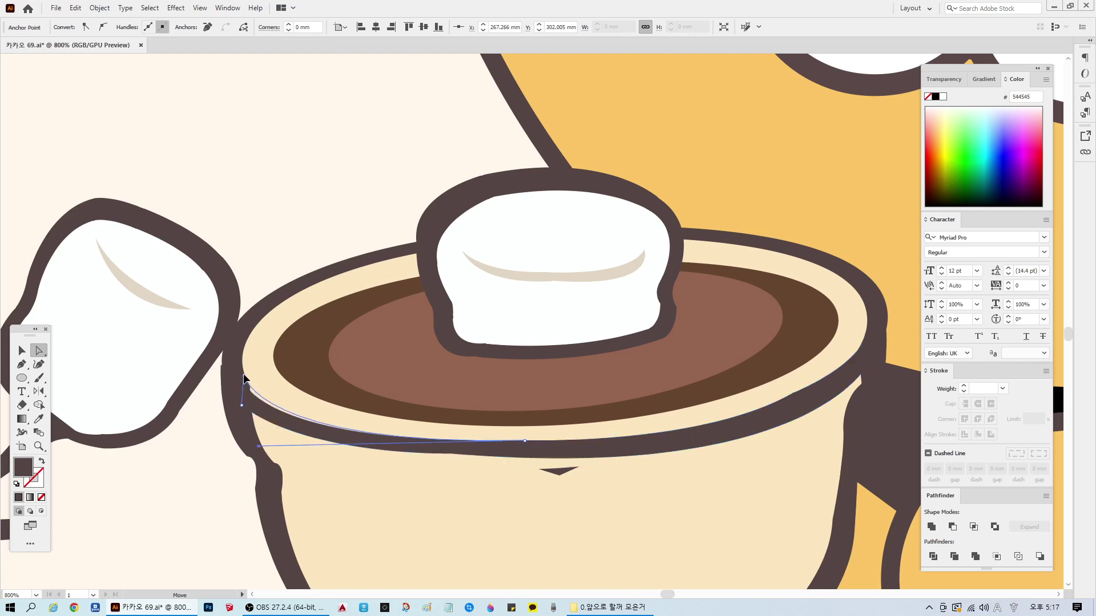
left_click_drag(242, 405, 243, 398)
left_click_drag(451, 455, 765, 480)
left_click(556, 452)
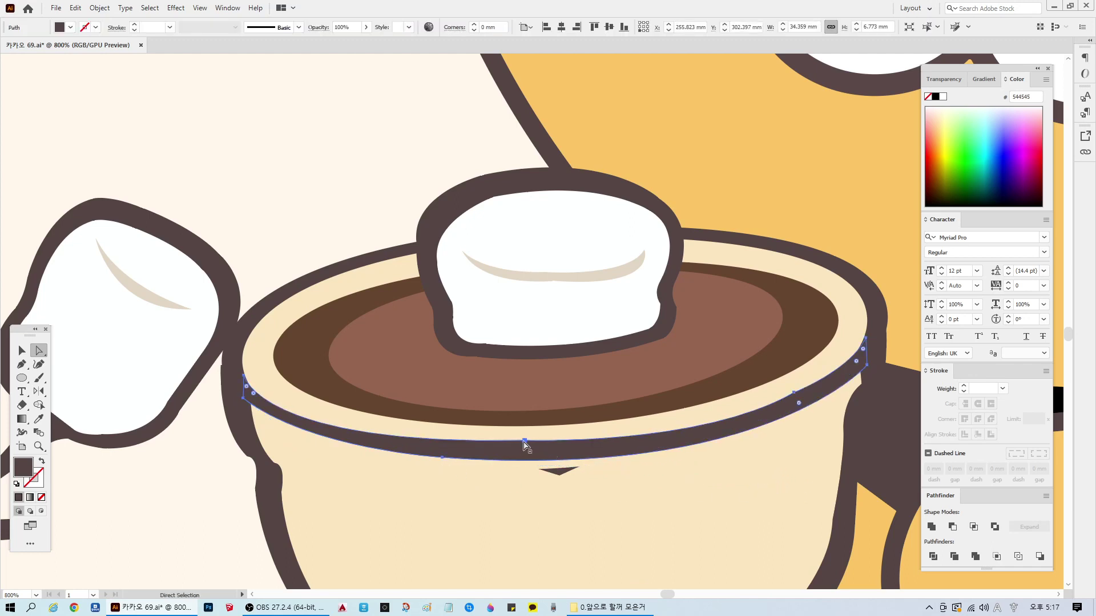
Step: Adjust the anchor points along the upper edge of the dark rim band, and save the document
left_click_drag(524, 441, 540, 451)
left_click_drag(795, 393, 801, 395)
scroll(832, 451, "down", 3)
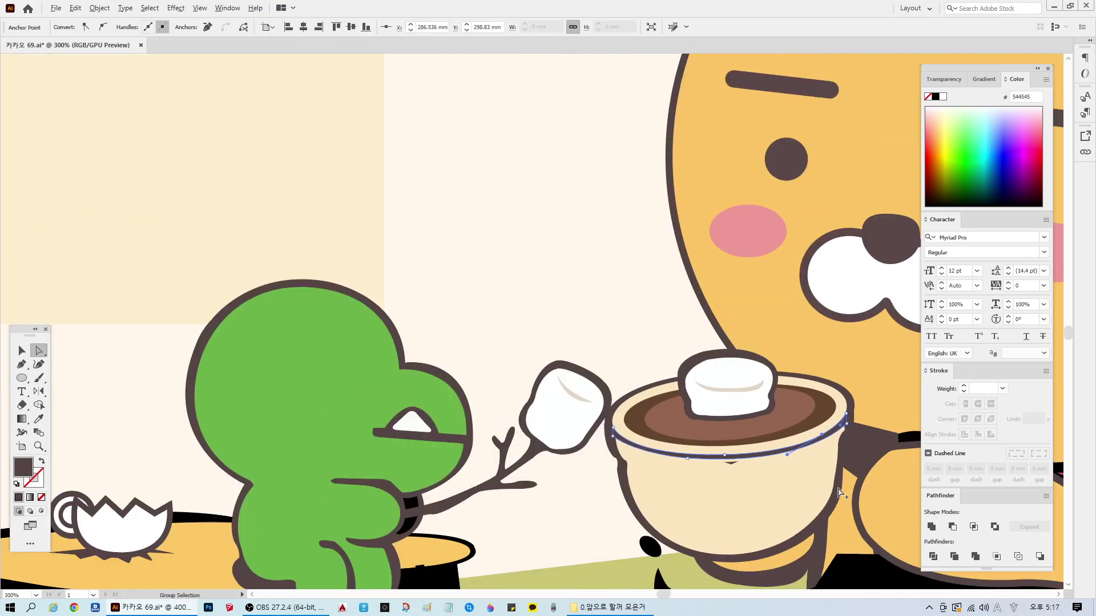
scroll(562, 548, "down", 2)
scroll(662, 551, "down", 1)
left_click(95, 548)
key("ctrl+minus")
key("ctrl+minus")
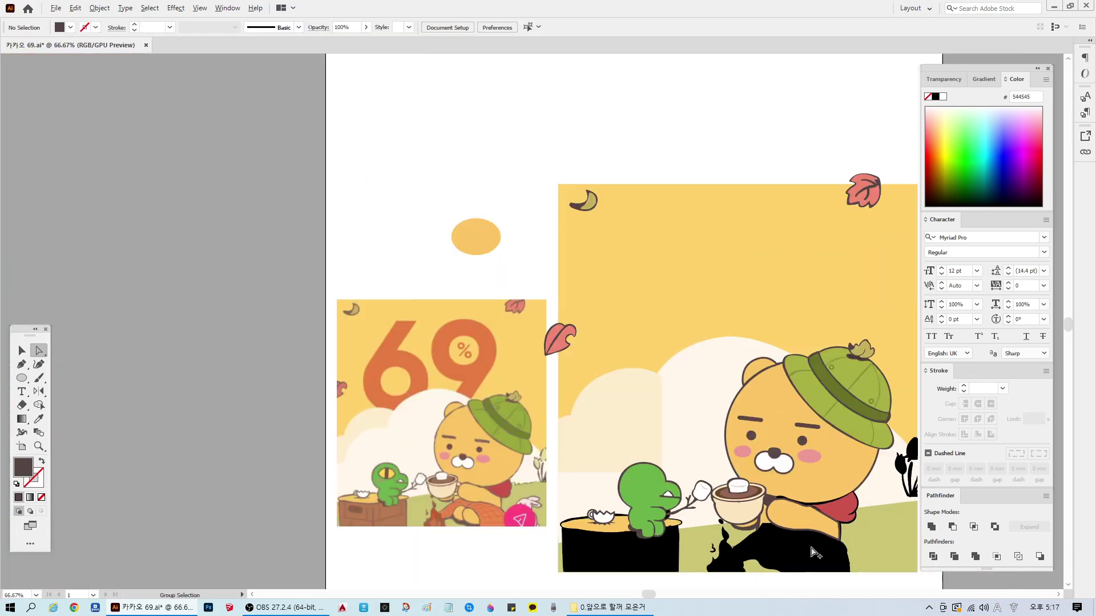
scroll(884, 546, "down", 1)
scroll(904, 554, "up", 1)
scroll(856, 542, "down", 2)
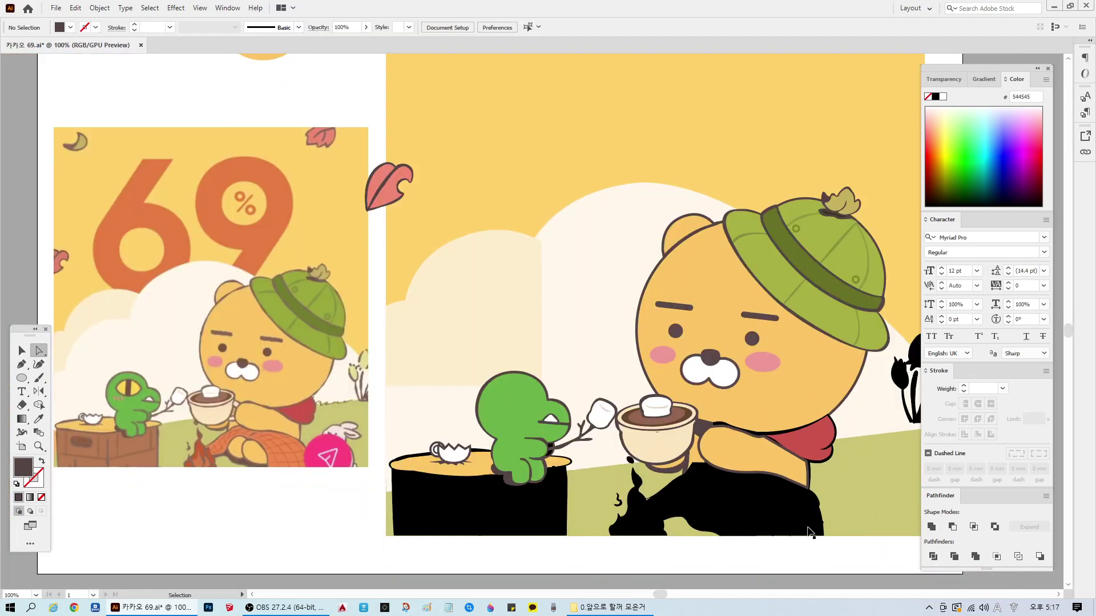
key("ctrl+s")
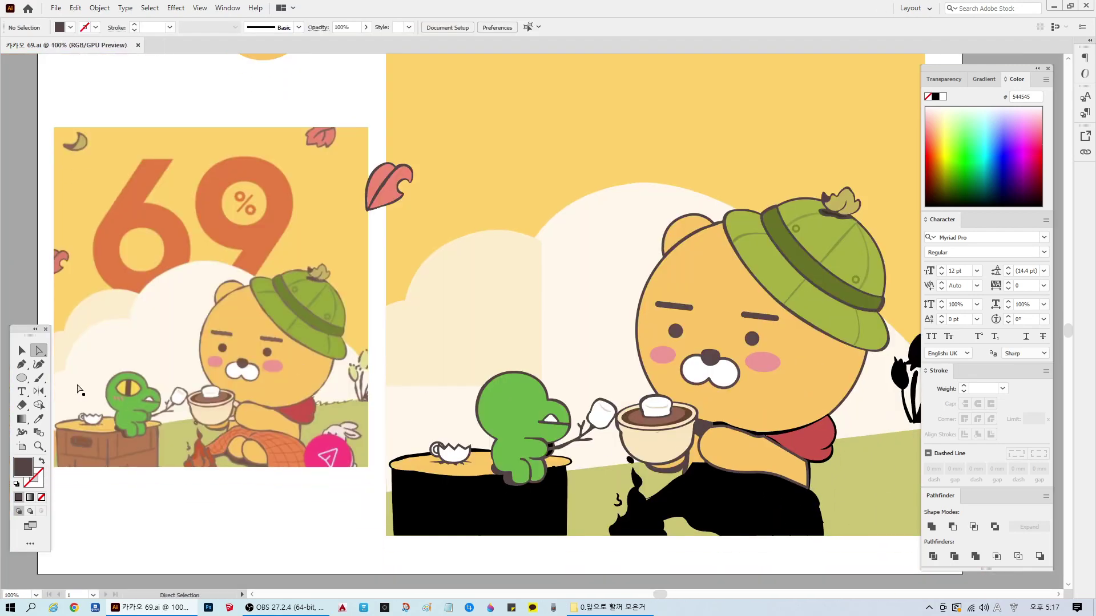
Step: Draw the outer curve of the cup's handle over the reference image with the Pen tool, from its lower joint to its upper joint
left_click(22, 364)
scroll(241, 423, "up", 5)
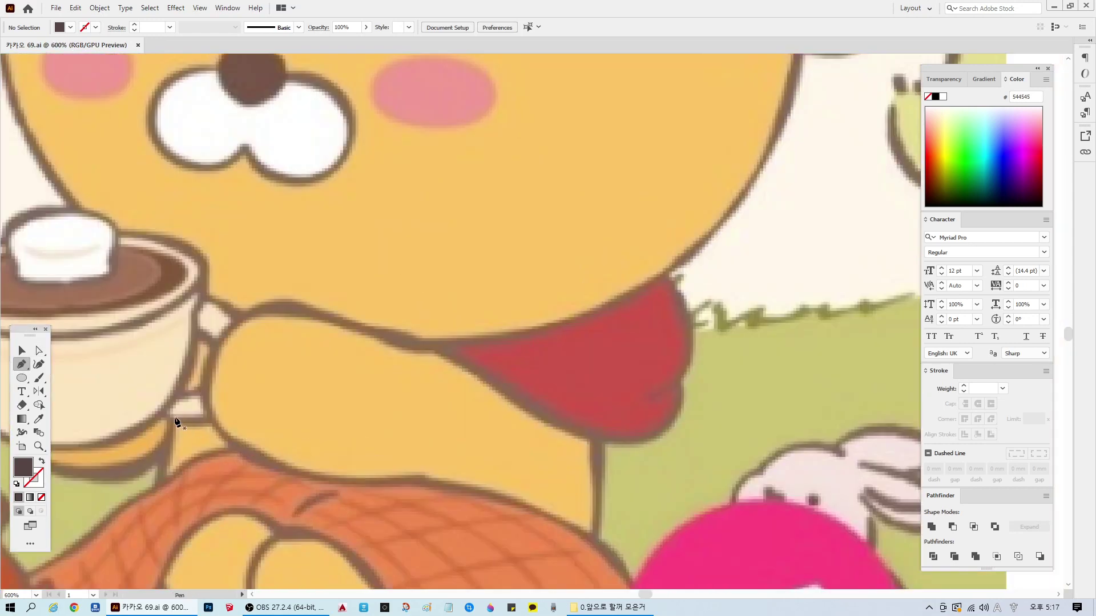
left_click(154, 415)
left_click_drag(221, 419, 267, 402)
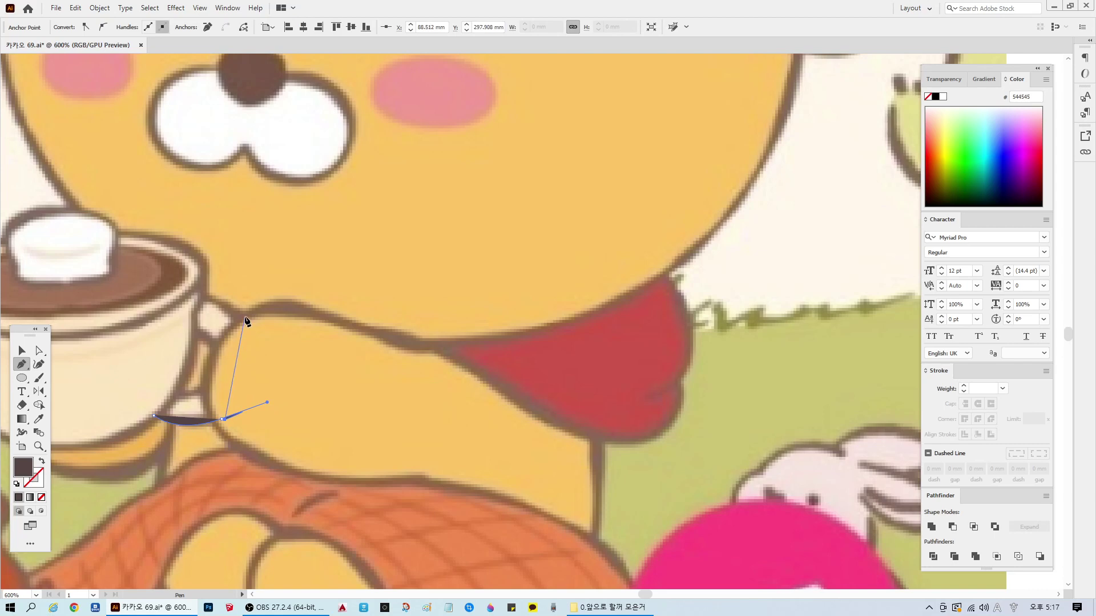
left_click_drag(245, 317, 199, 263)
key("ctrl+z")
left_click_drag(221, 419, 207, 227)
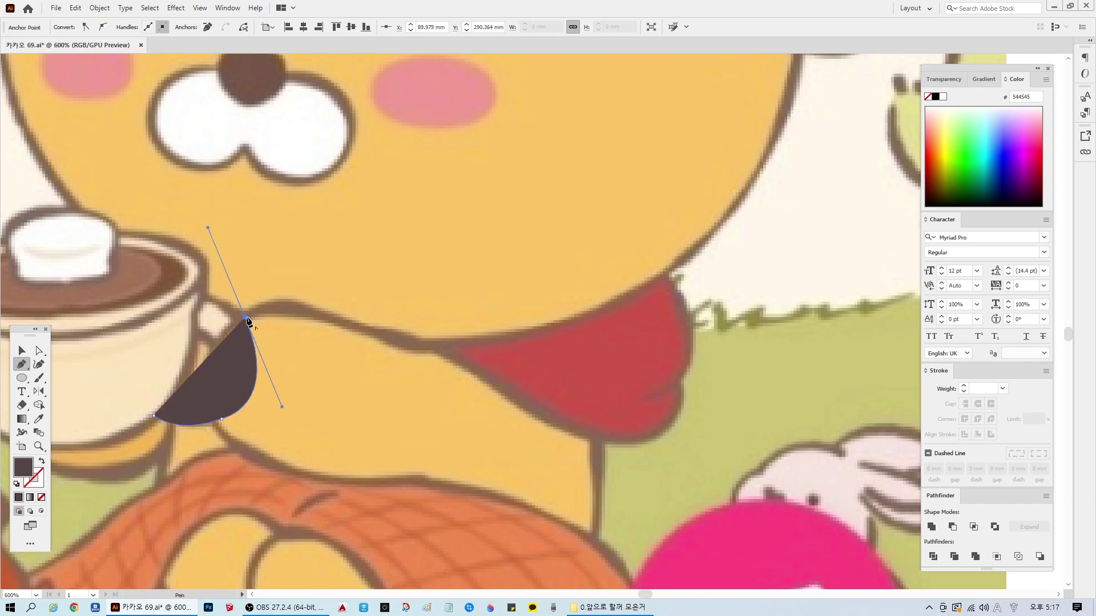
left_click(200, 298)
left_click_drag(167, 299, 213, 300)
left_click(376, 377)
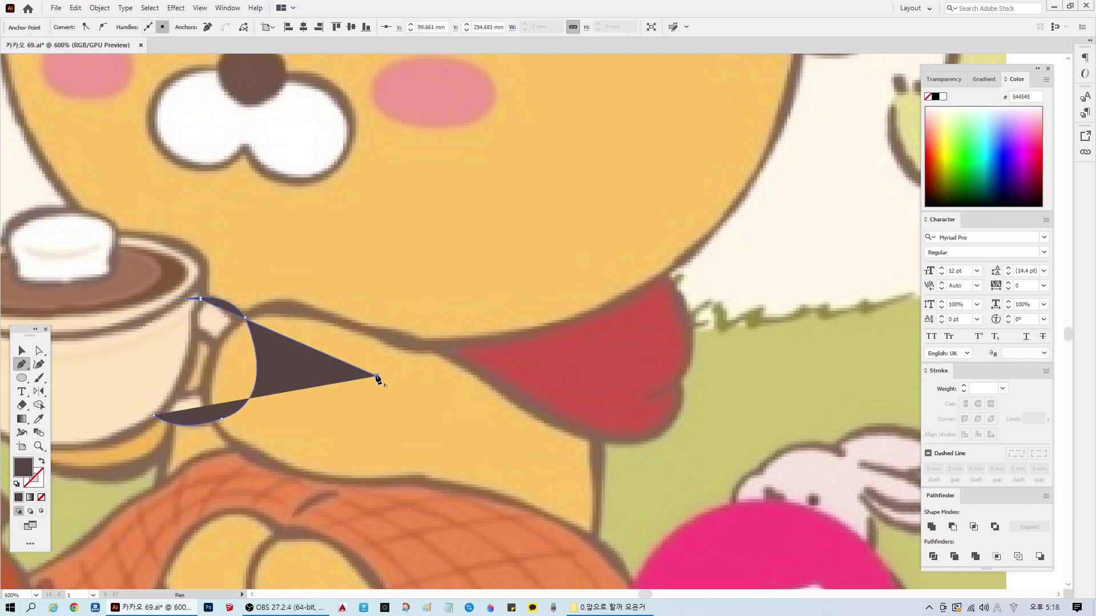
key("ctrl+z")
left_click(334, 322)
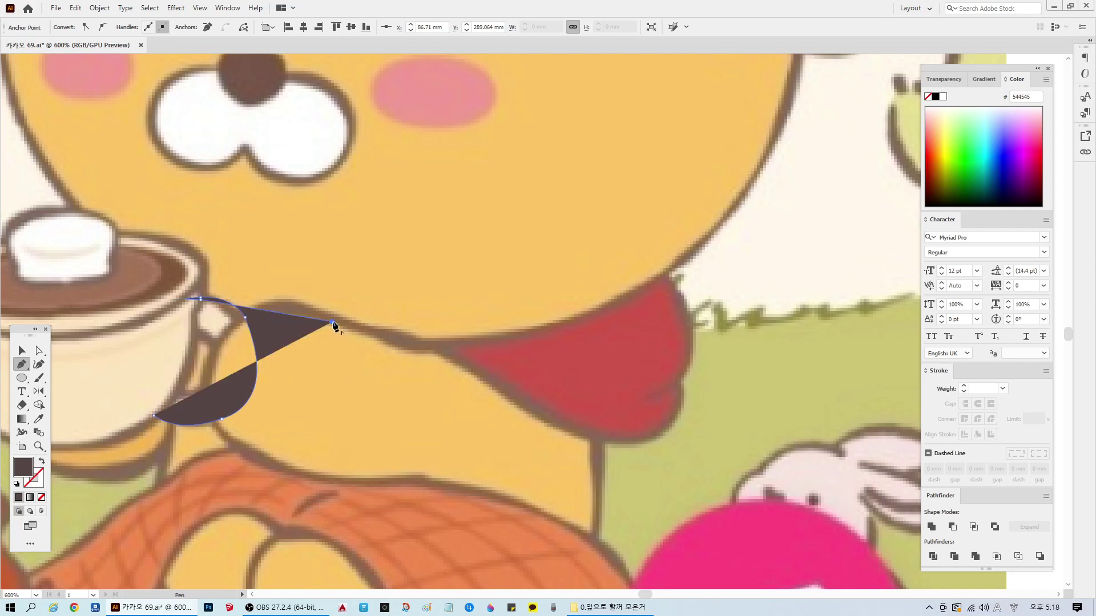
key("ctrl+z")
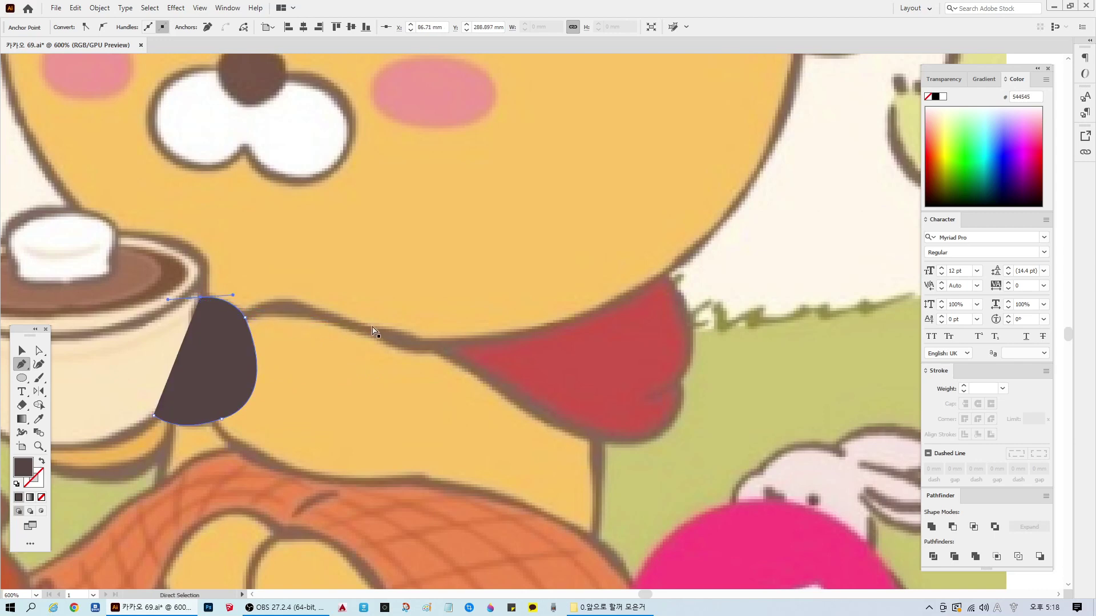
left_click(425, 315)
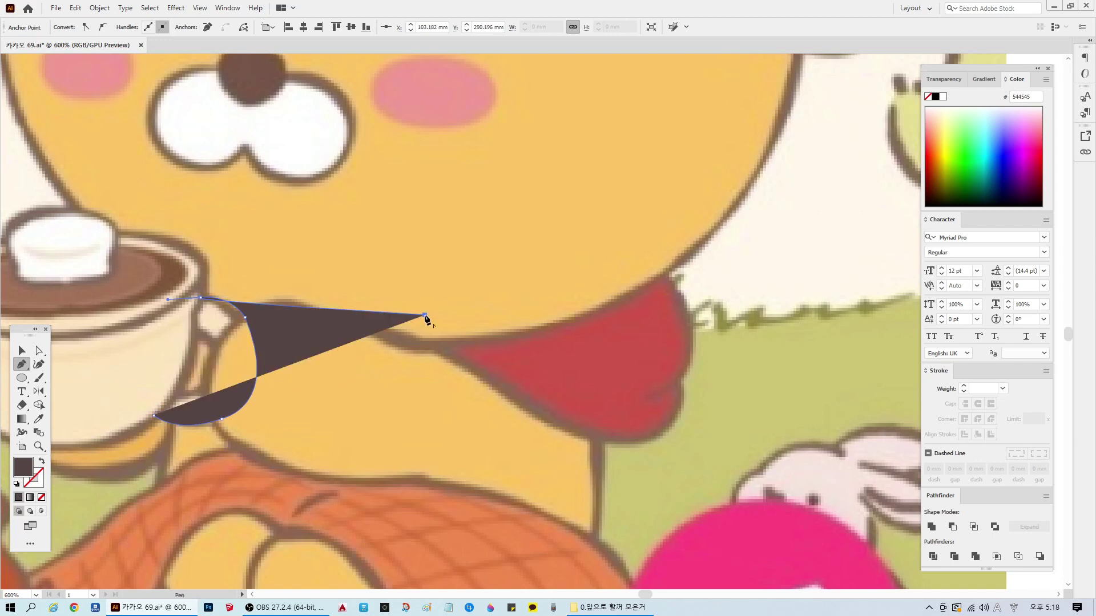
key("ctrl+z")
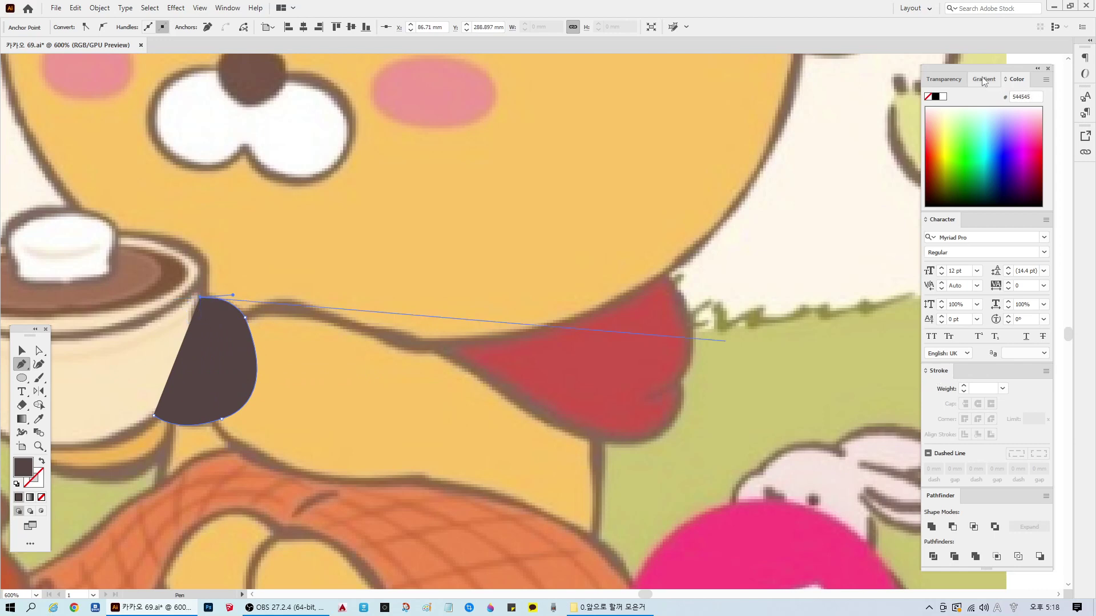
Step: Set the opacity of the unfinished handle shape to 5%
left_click(944, 79)
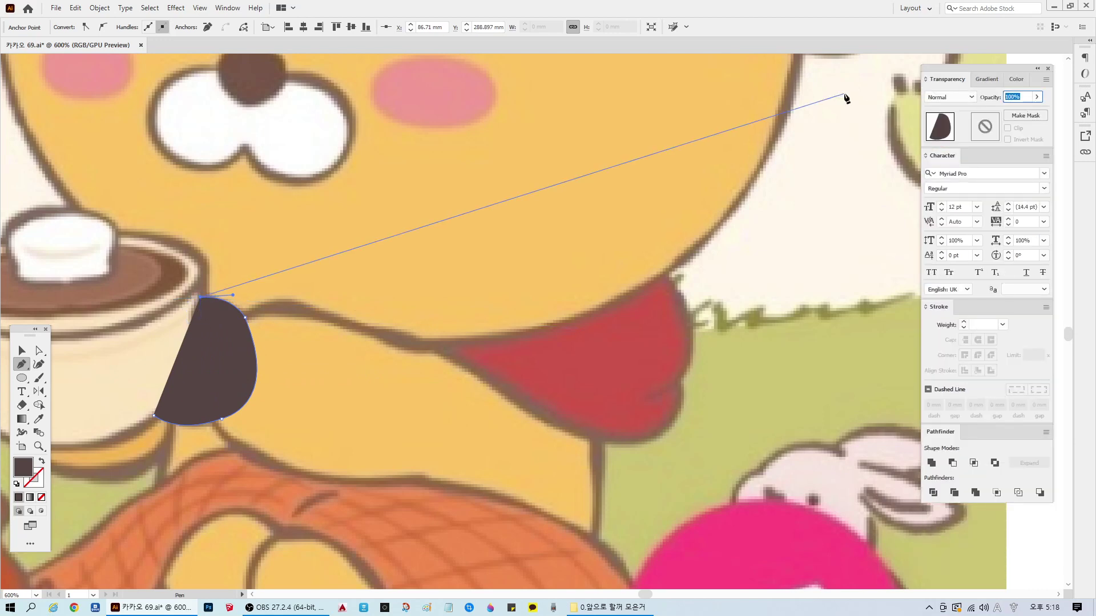
type("5")
key("Return")
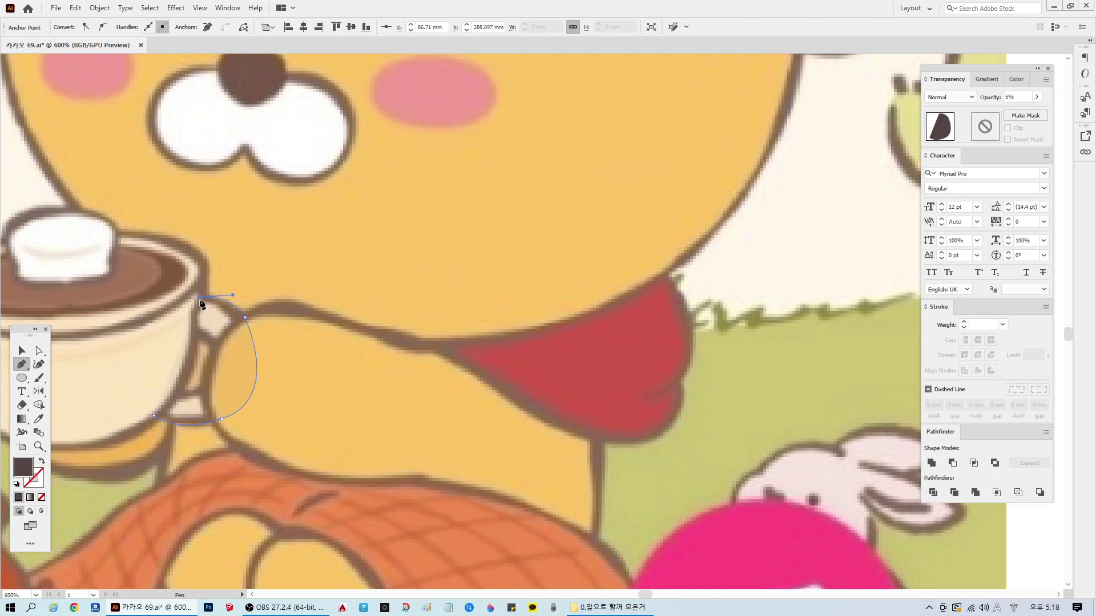
Step: Trace the inner curve of the cup's handle on the reference and close the path
left_click(194, 335)
left_click(195, 335)
left_click_drag(213, 346, 134, 424)
left_click(176, 391)
left_click(23, 351)
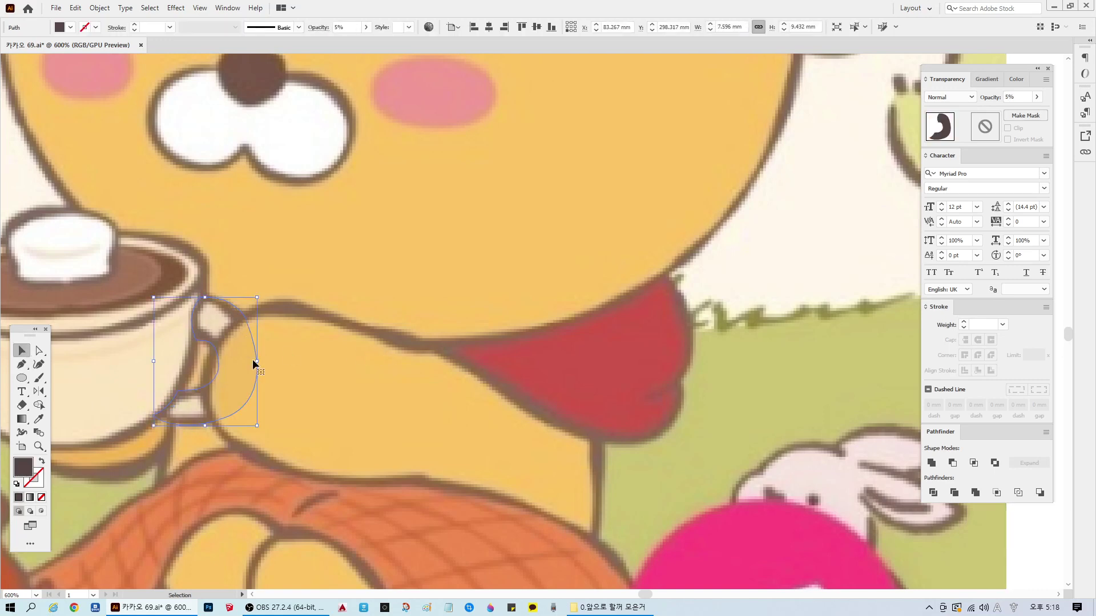
left_click_drag(260, 297, 249, 305)
key("ctrl+z")
key("ctrl+z")
Step: Create an inset copy of the handle shape with Offset Path at -0.5 mm
left_click(235, 316)
left_click(99, 8)
mouse_move(147, 280)
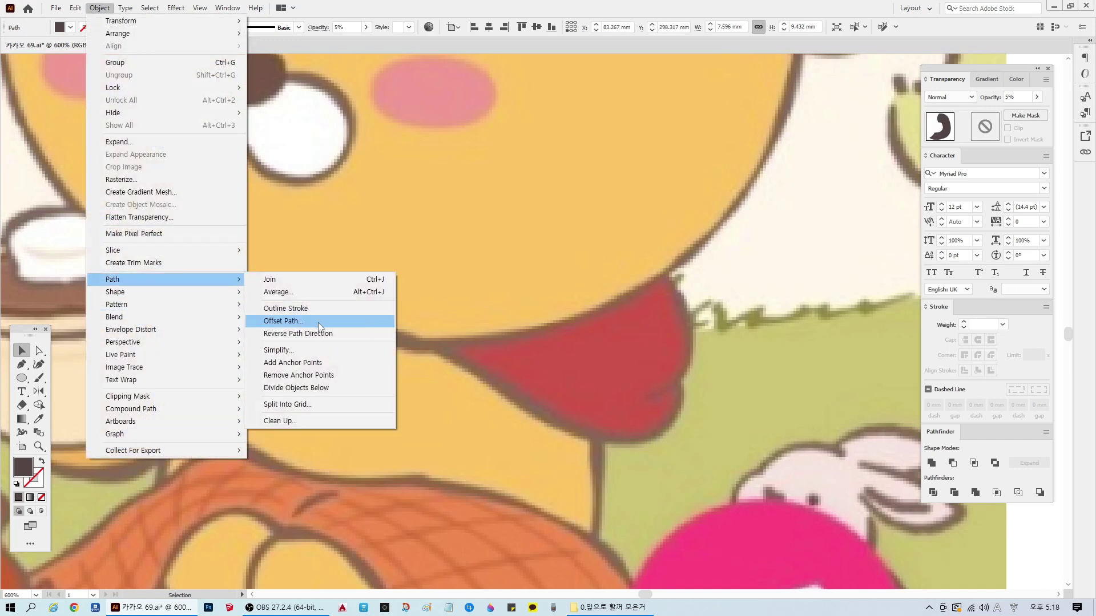
left_click(319, 322)
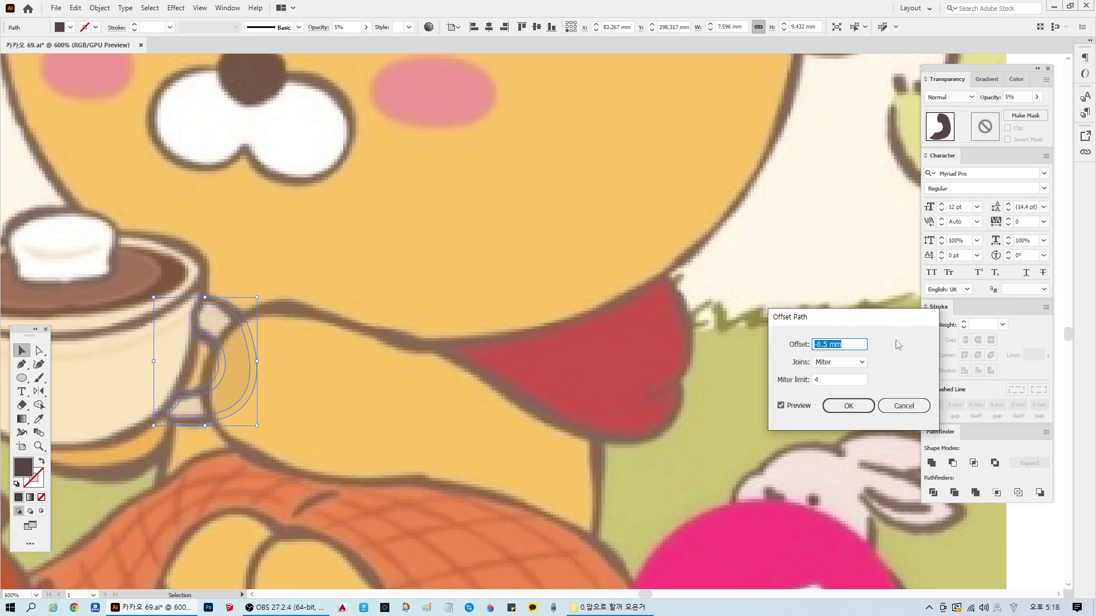
left_click(848, 406)
Step: Lock the reference image and move both handle shapes from it onto the bear side of the vector cup
key("ctrl+1")
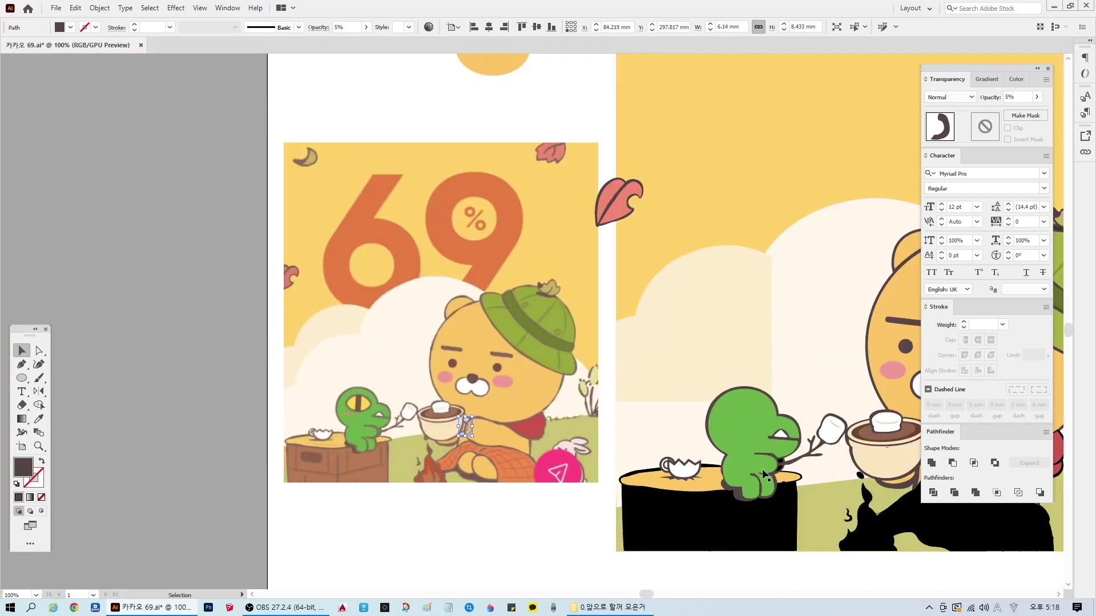
scroll(647, 597, "right", 5)
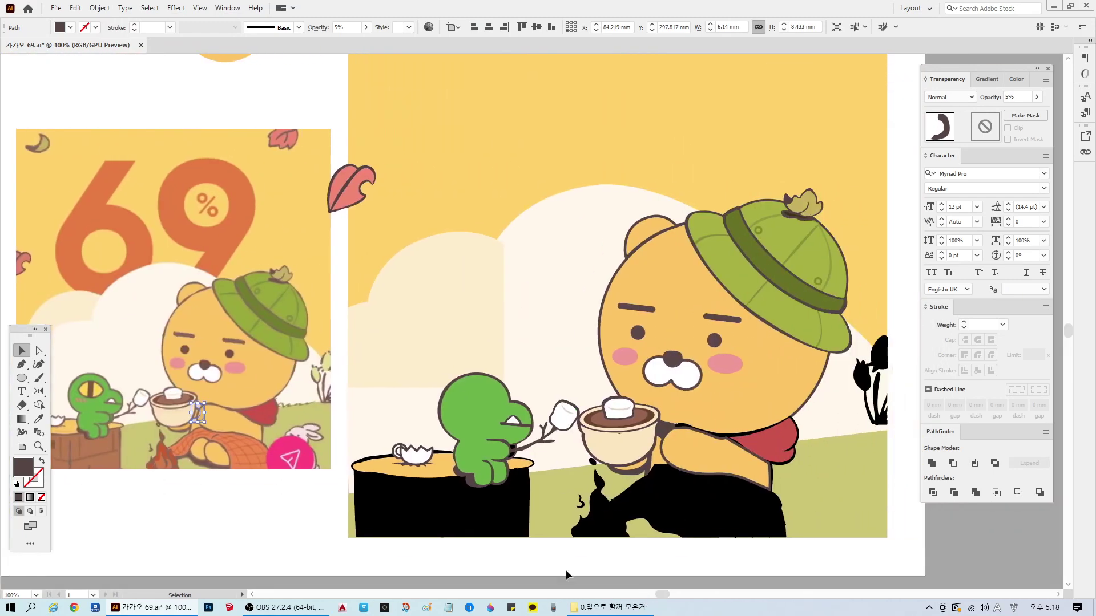
left_click(305, 447)
key("ctrl+2")
left_click_drag(227, 431, 662, 441)
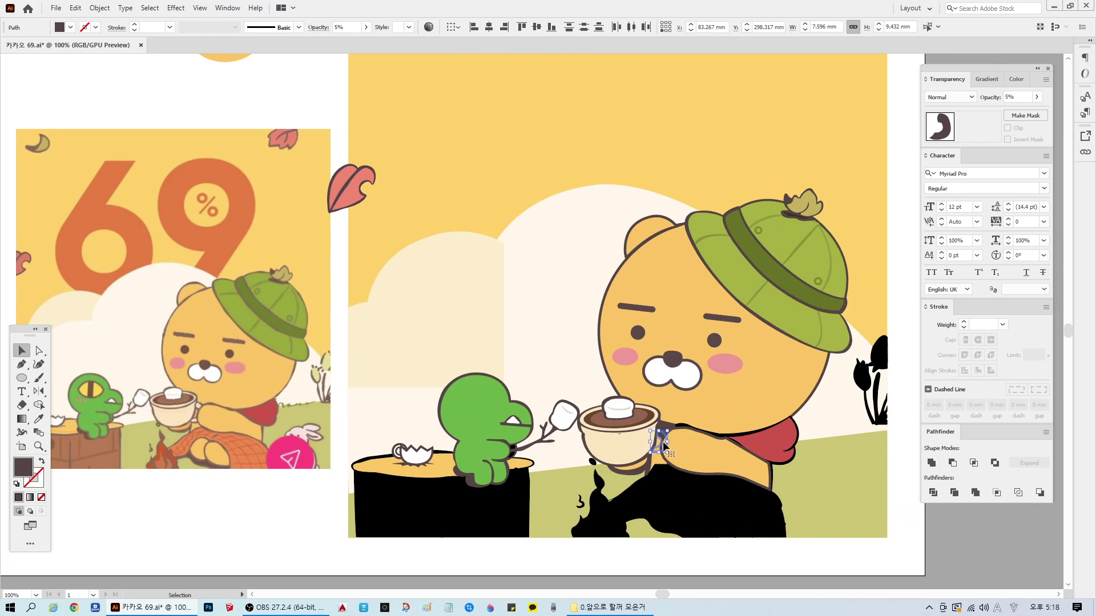
Step: Bring both handle shapes to the front of the artwork and deselect them
right_click(675, 453)
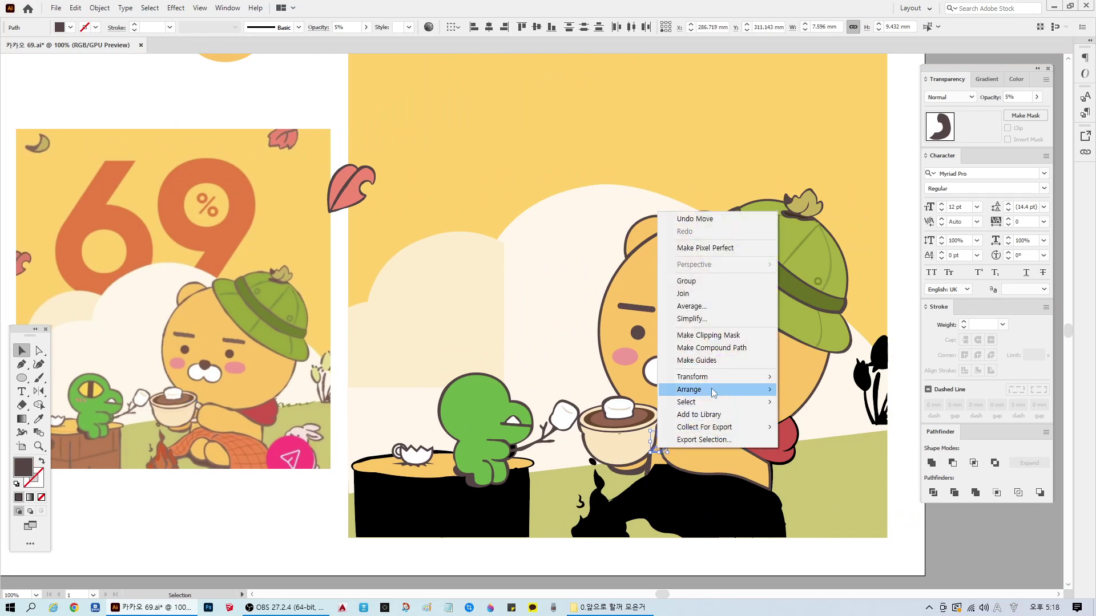
mouse_move(736, 388)
left_click(799, 389)
left_click(223, 561)
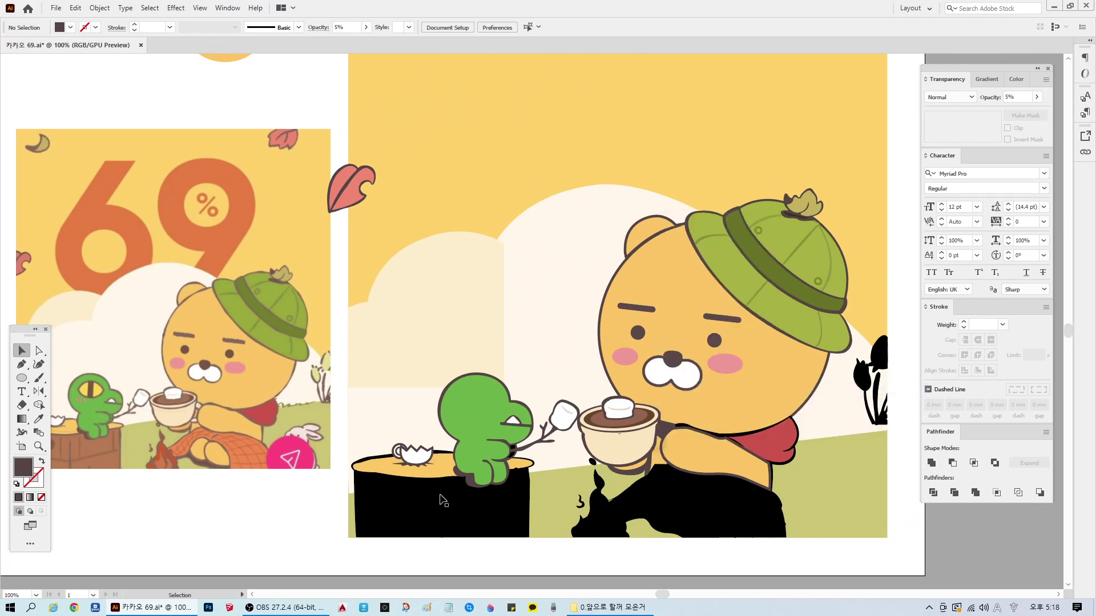
Step: Fill the inner handle shape with the cup body's cream colour using the Eyedropper
scroll(656, 454, "up", 3)
left_click(674, 441)
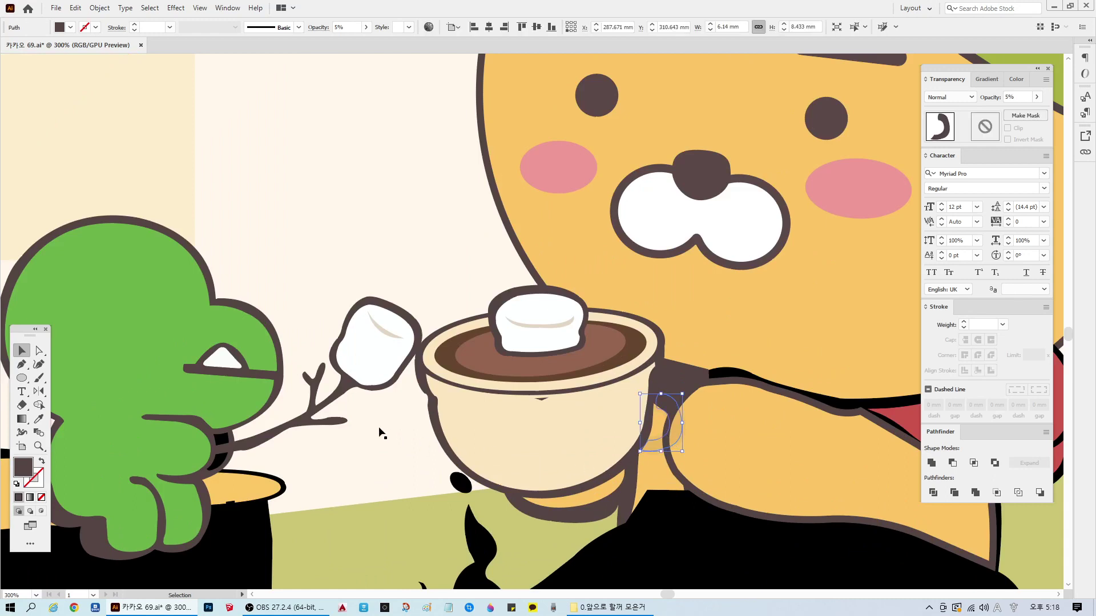
left_click(39, 418)
left_click(495, 419)
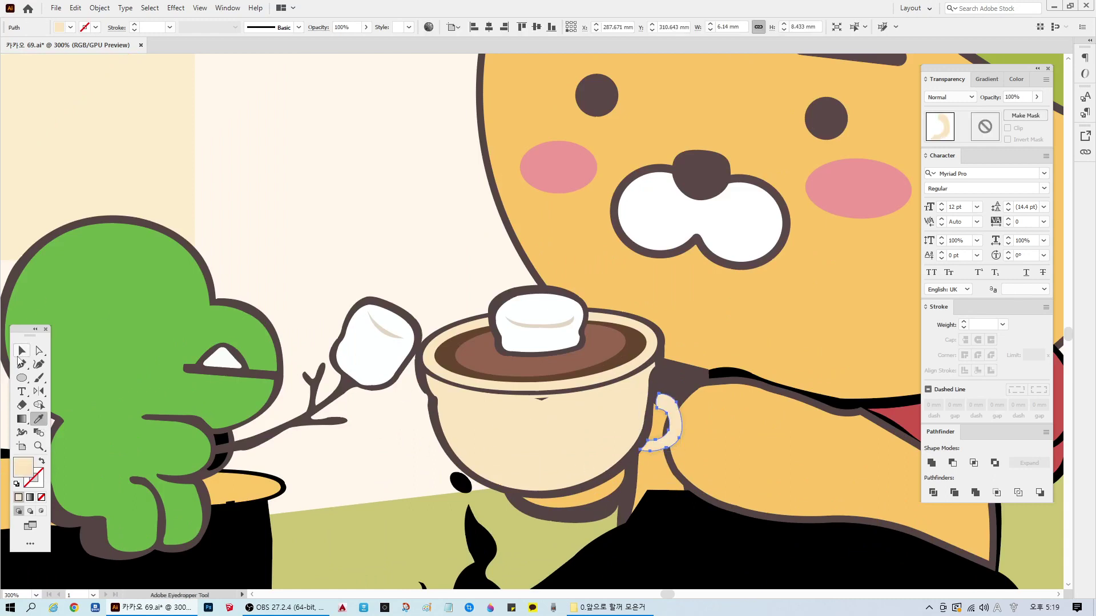
key("v")
Step: Give the outer handle shape the dark brown of the cup's outline with the Eyedropper
scroll(692, 449, "up", 2)
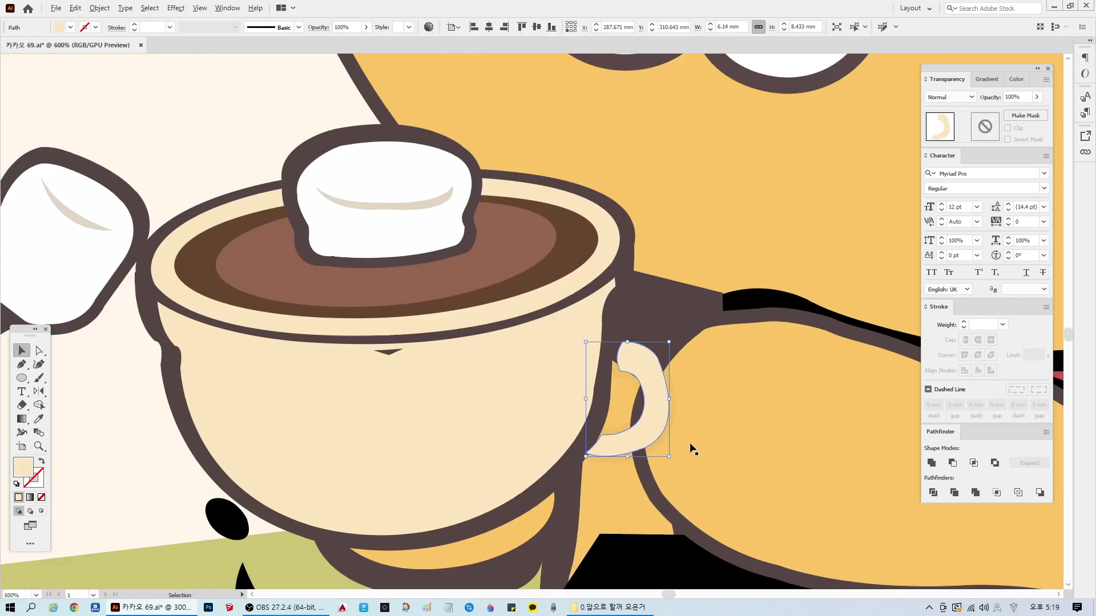
key("ctrl+z")
key("i")
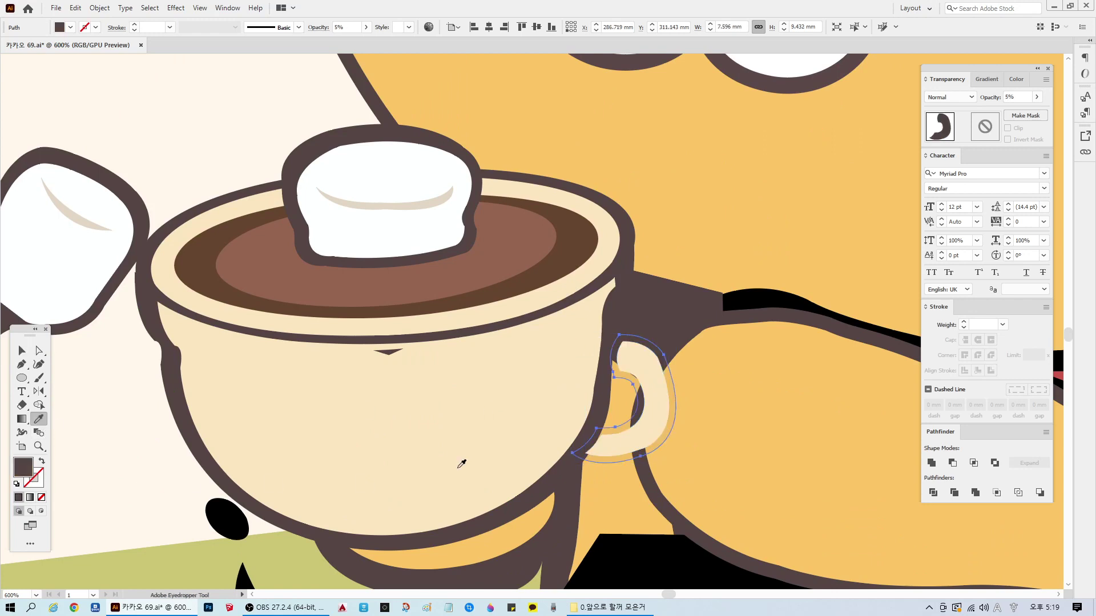
left_click(479, 525)
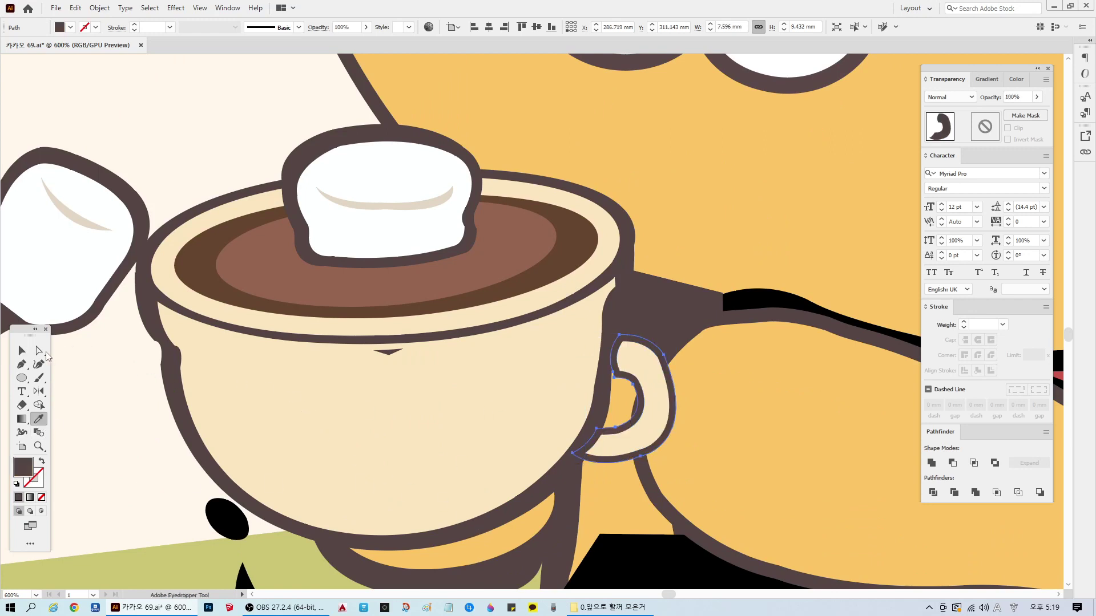
Step: Raise the middle anchor on the cream cup body's upper edge to cover the small dark gap beneath the rim band
left_click(39, 351)
left_click(536, 379)
left_click_drag(388, 356, 388, 344)
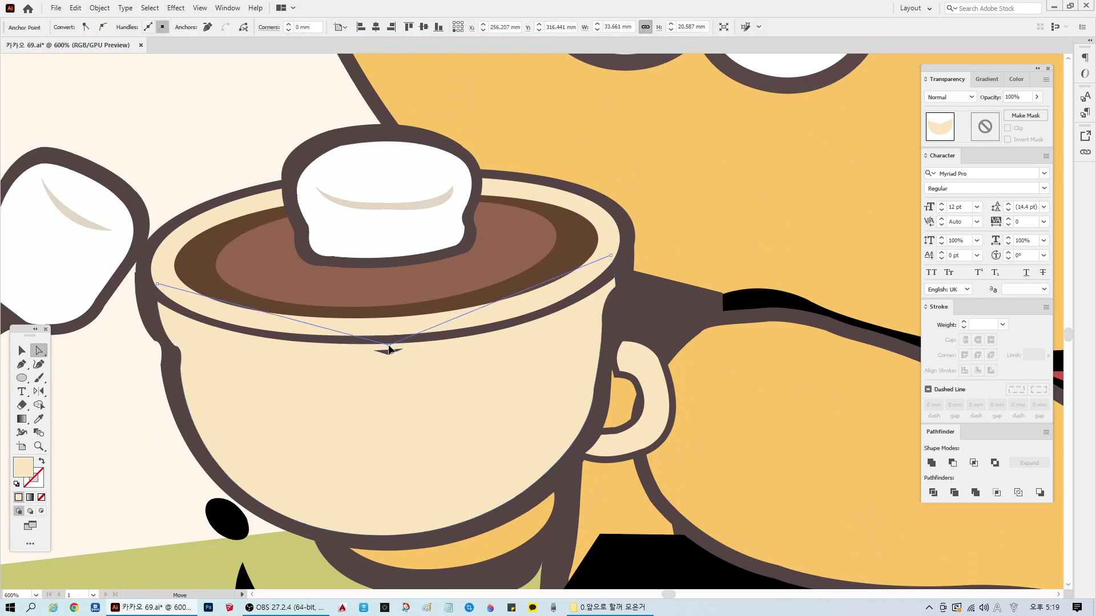
scroll(697, 445, "down", 6)
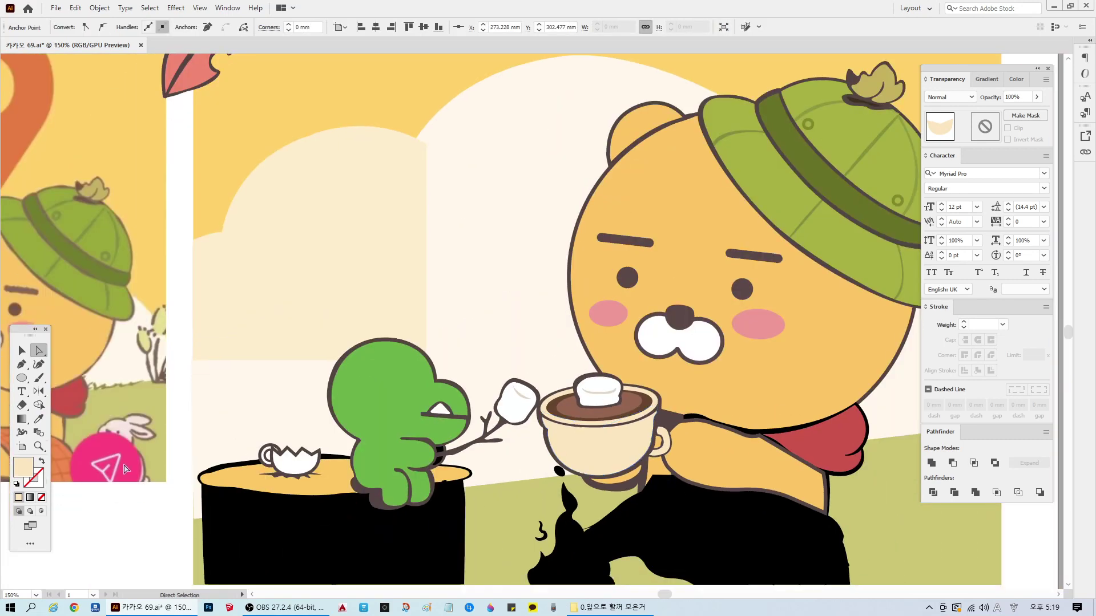
left_click(124, 469)
Step: Group the handle's two shapes, enlarge them to about 9.5 by 11.8 mm, and tilt them slightly counterclockwise against the cup
left_click(22, 350)
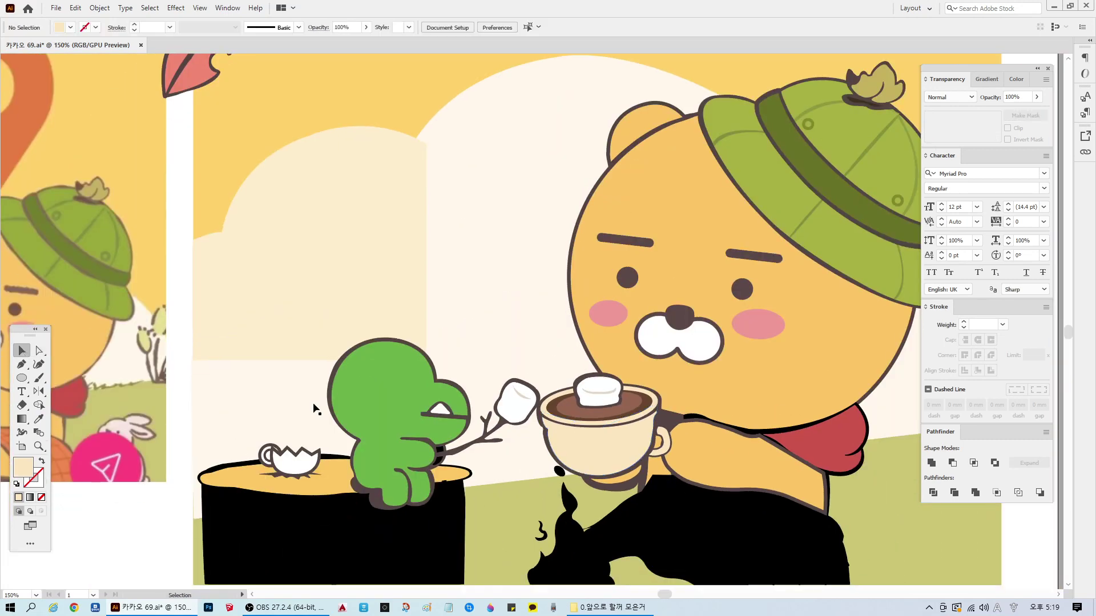
scroll(650, 459, "down", 2)
scroll(571, 509, "up", 1)
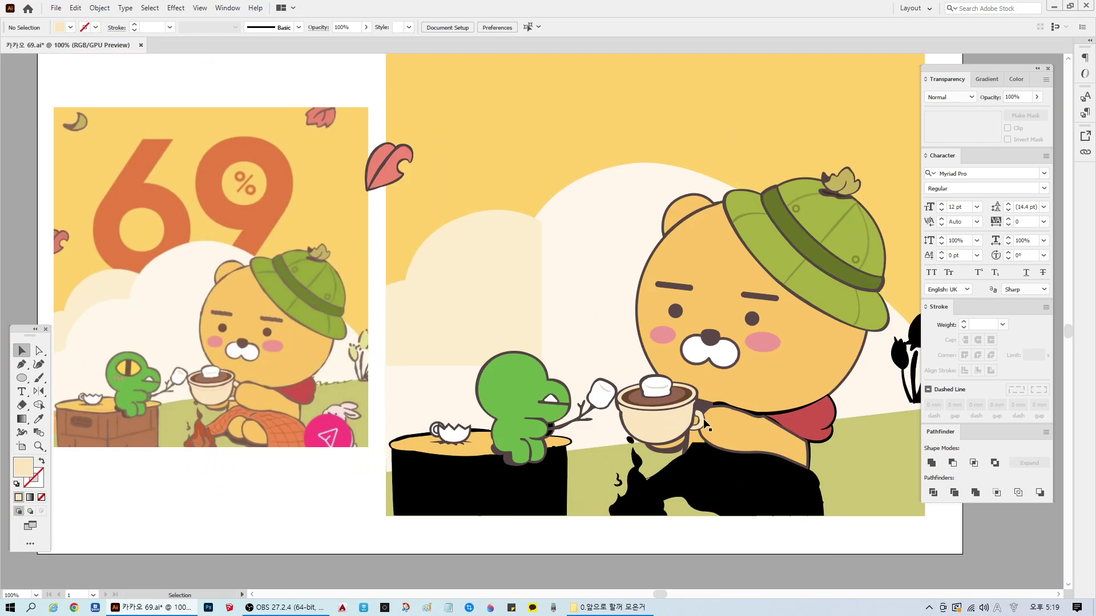
scroll(708, 423, "up", 4, "alt")
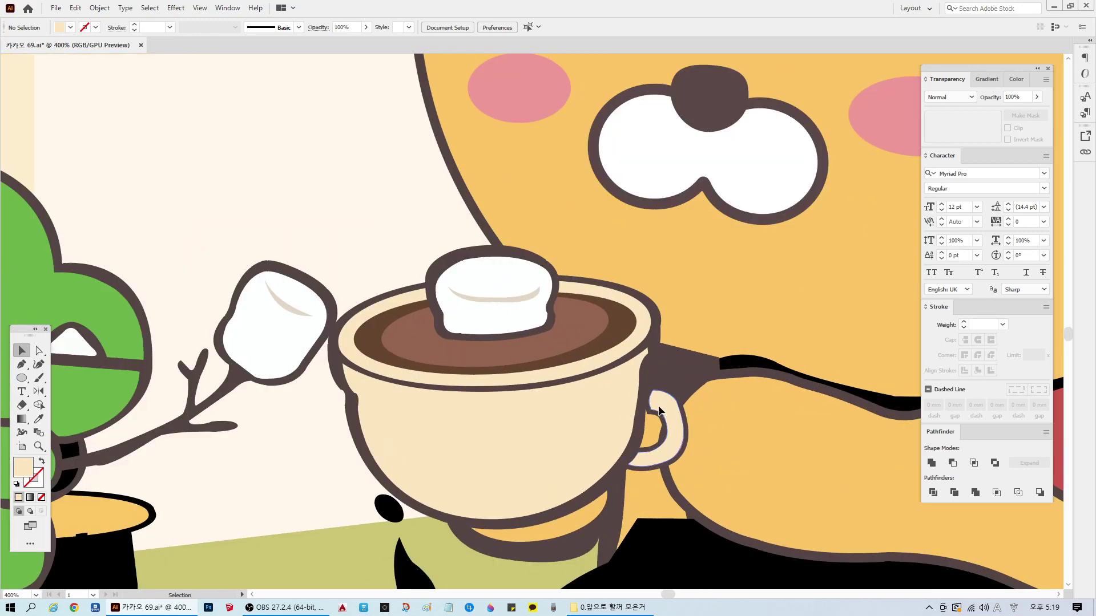
left_click(658, 406)
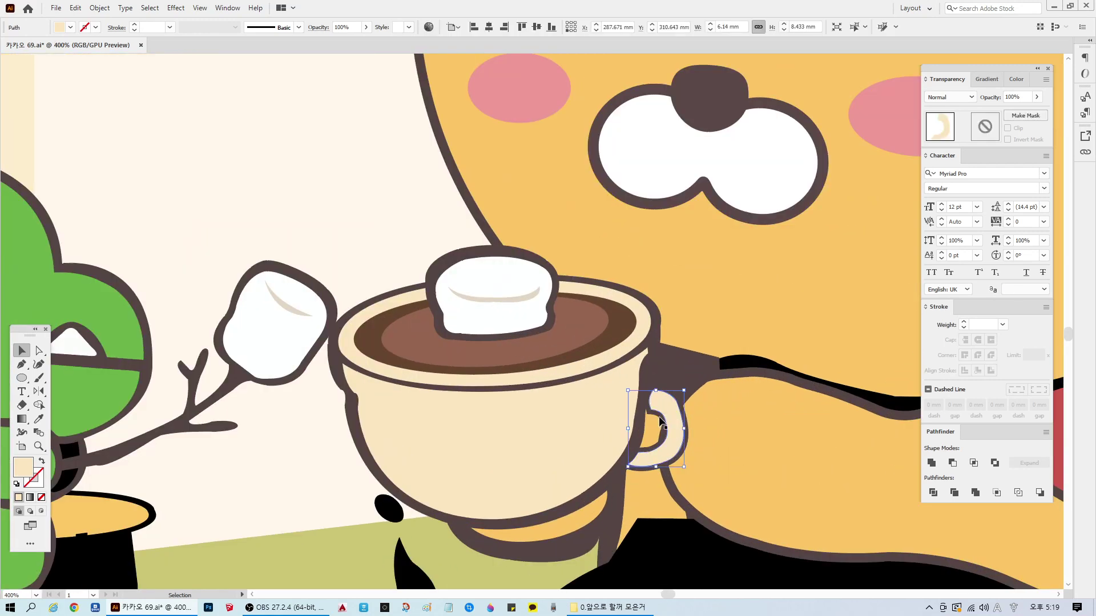
mouse_move(690, 389)
left_mouse_down()
mouse_move(679, 410)
mouse_move(683, 401)
left_mouse_up()
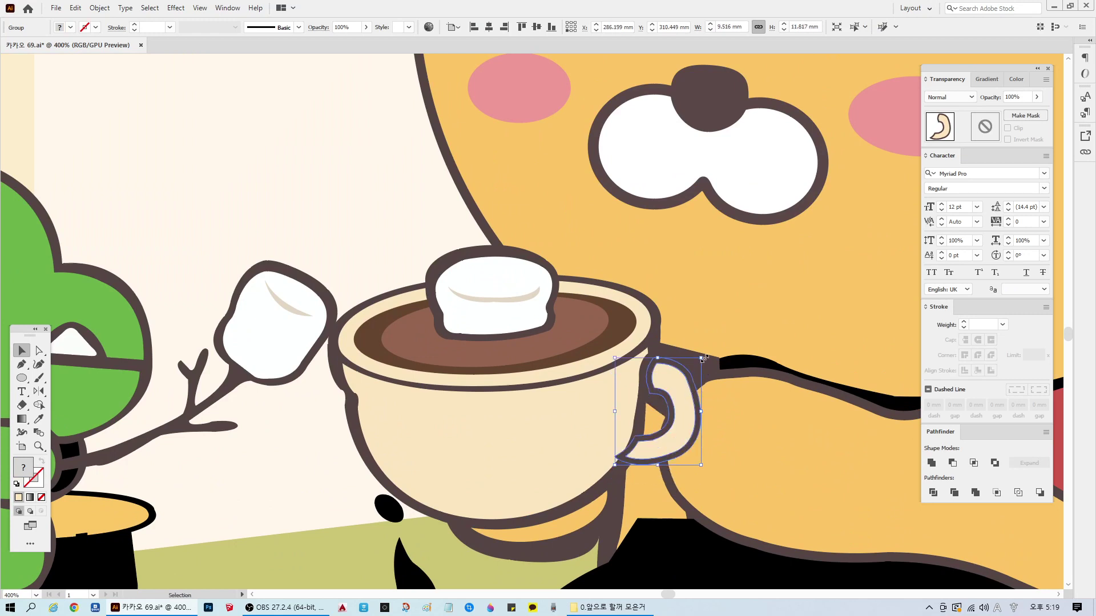
left_click_drag(706, 356, 672, 386)
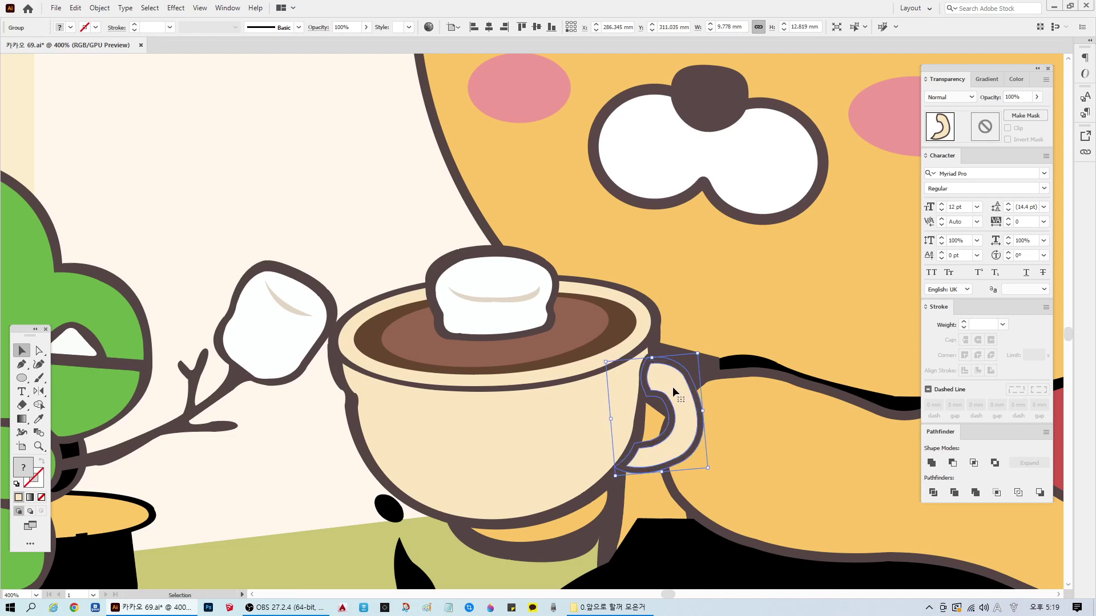
key("ctrl+1")
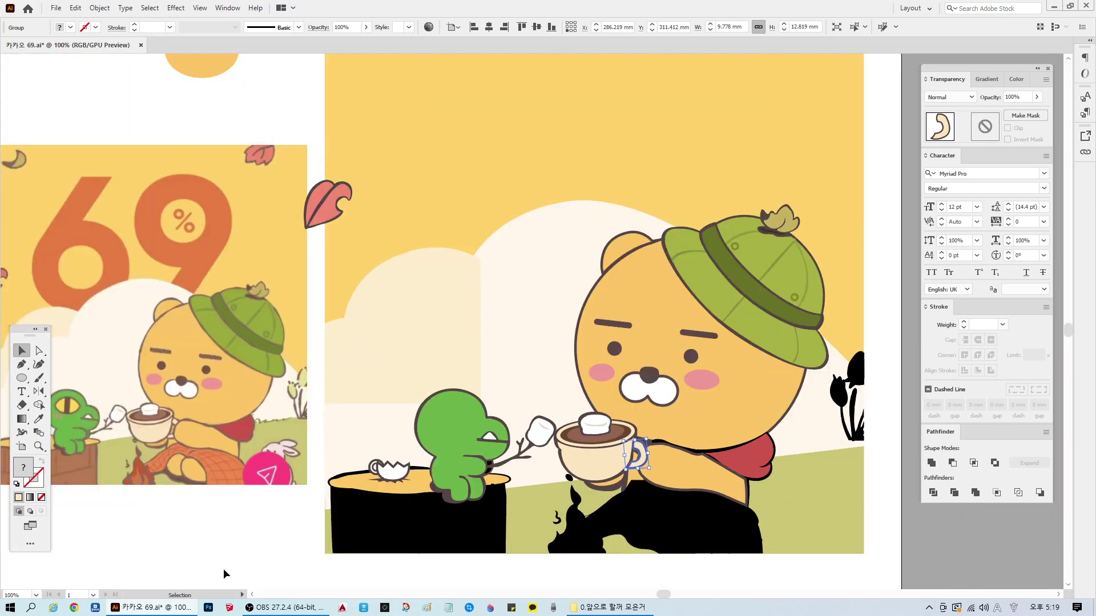
left_click(223, 569)
Step: Bring the bear's orange arm to the front so it overlaps the cup's handle
left_click(692, 468)
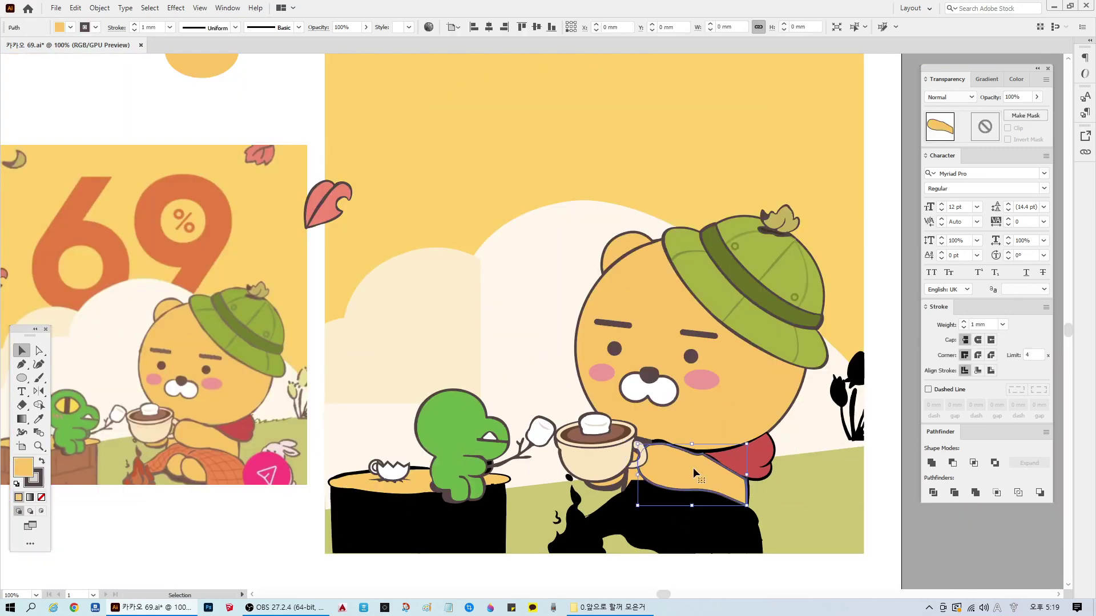
left_click_drag(683, 474, 707, 490)
key("ctrl+z")
right_click(683, 476)
mouse_move(741, 415)
left_click(812, 416)
left_click(218, 563)
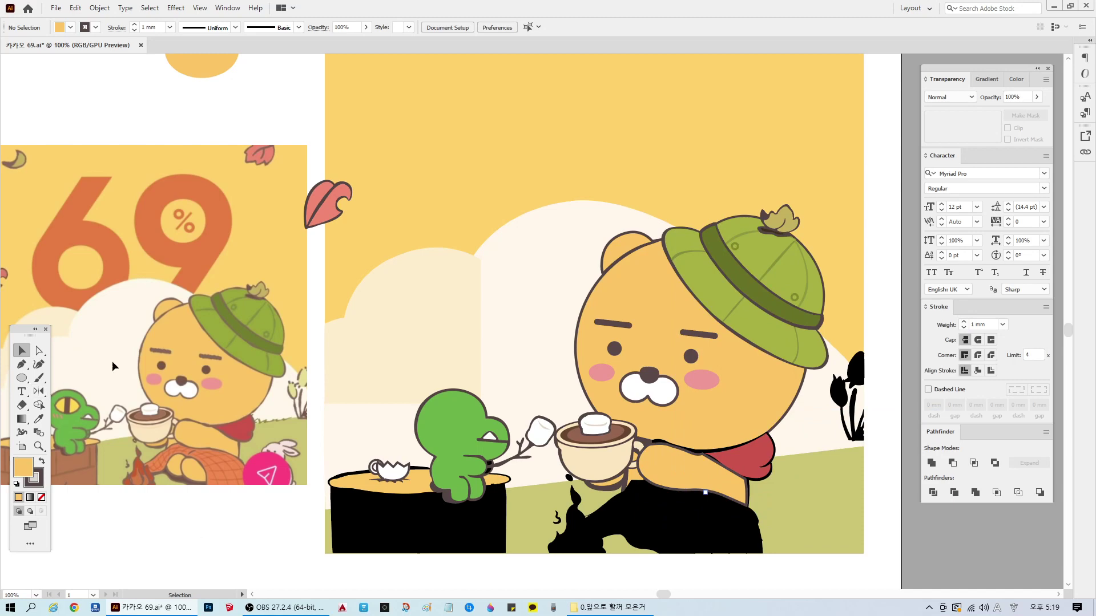
scroll(210, 432, "down", 1)
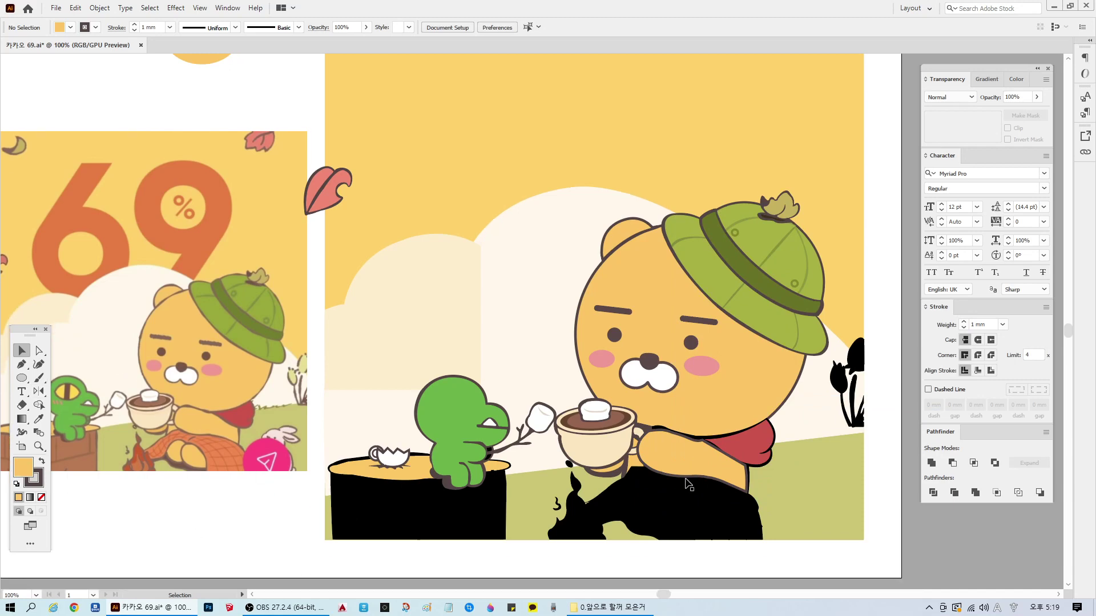
Step: Stretch the orange shape behind the cup's handle by moving its two upper anchors up beside the cup rim and onto the bear's arm
scroll(652, 458, "up", 3)
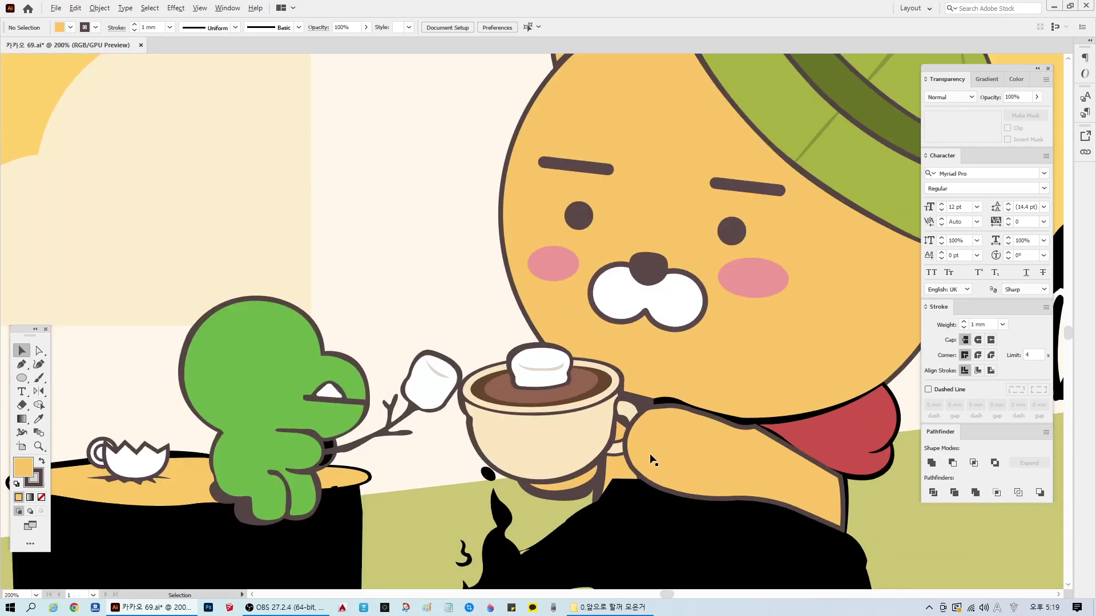
left_click(630, 438)
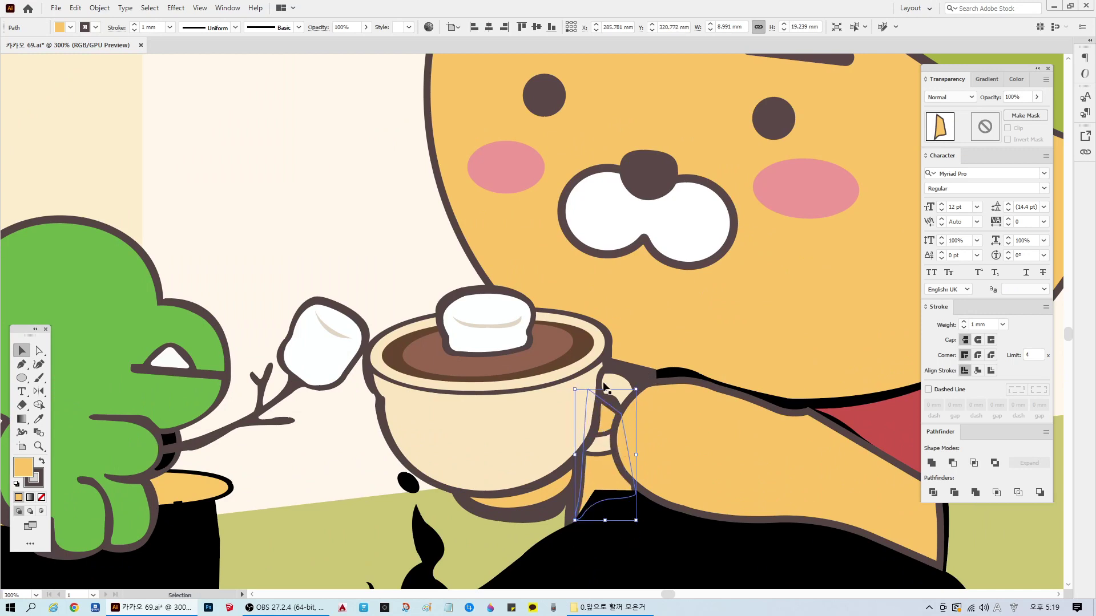
key("a")
left_click(621, 414)
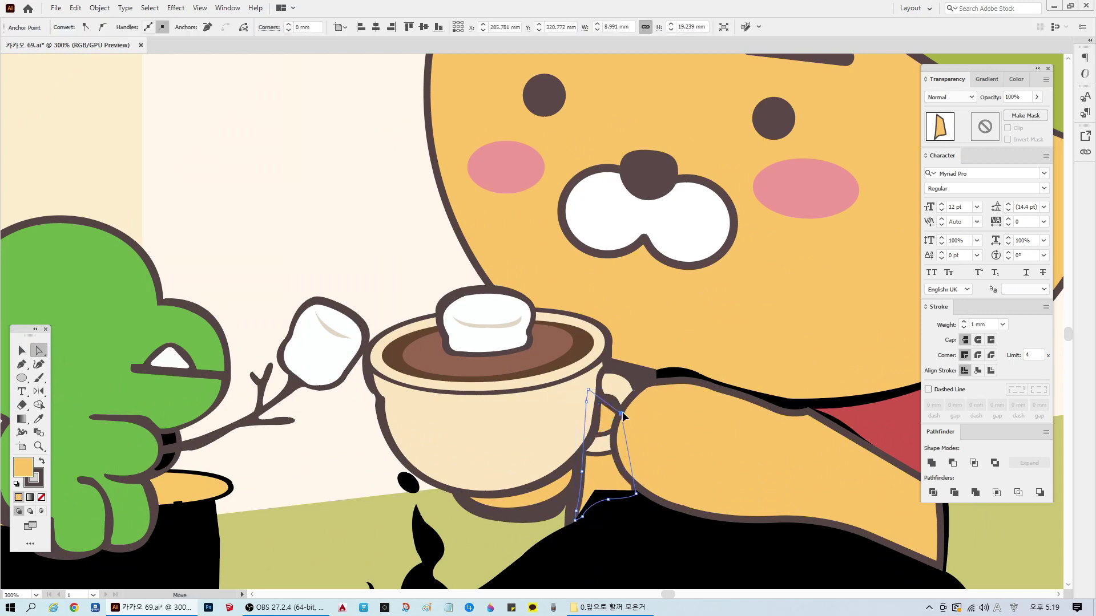
left_click_drag(621, 414, 662, 388)
left_click_drag(588, 391, 597, 363)
left_click_drag(662, 387, 668, 381)
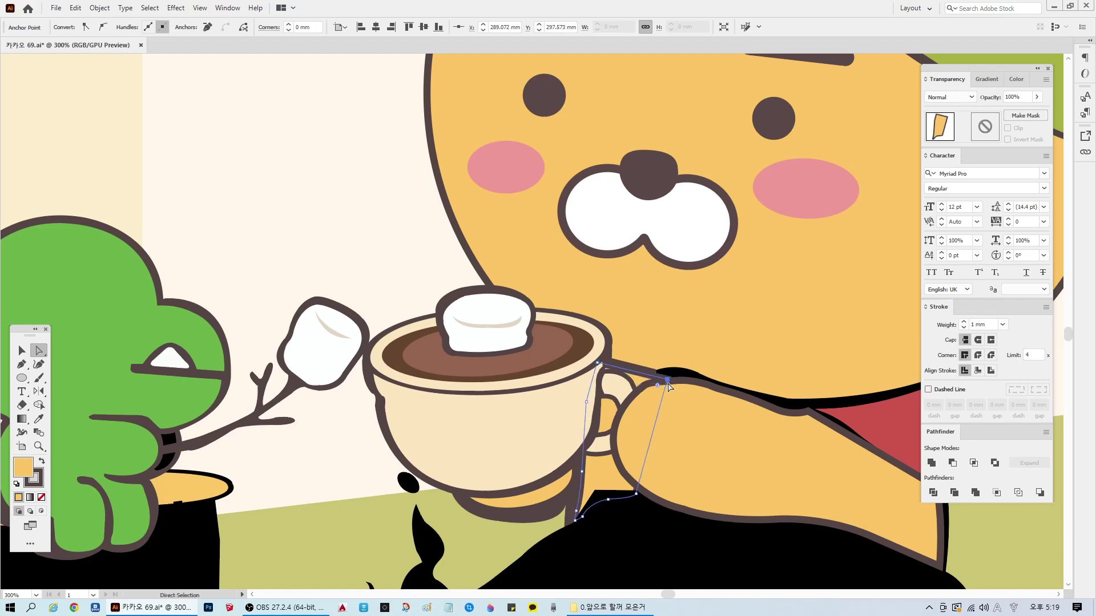
scroll(651, 419, "down", 4)
left_click(361, 496)
Step: Fine-tune the upper anchor of the orange shape behind the handle where it meets the top edge of the bear's arm
scroll(547, 485, "up", 1)
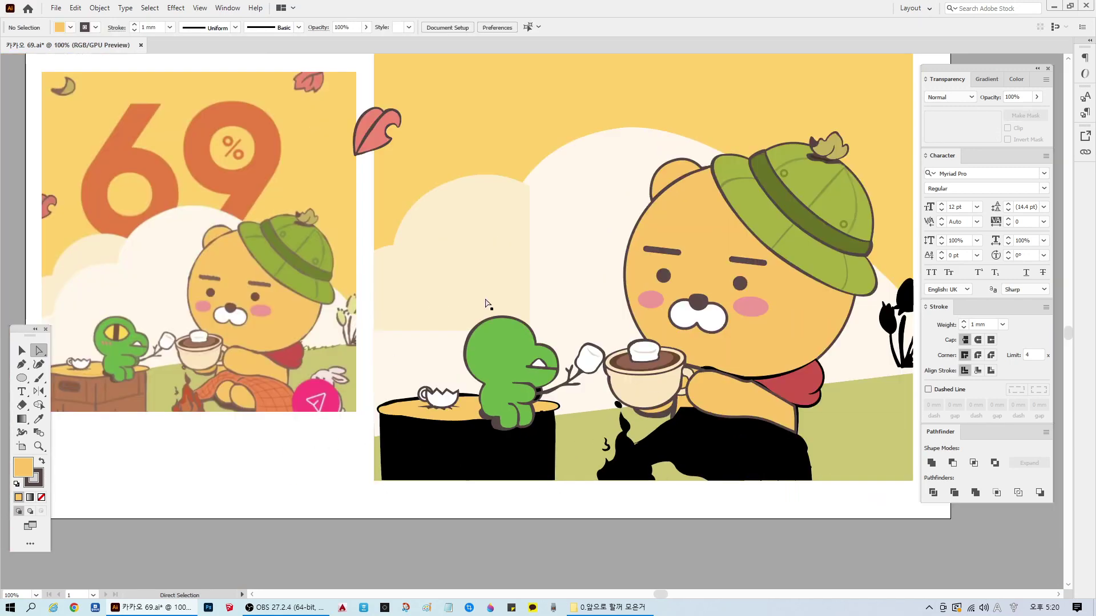
scroll(701, 372, "up", 3)
left_click(702, 372)
left_click_drag(677, 376, 714, 320)
key("ctrl+z")
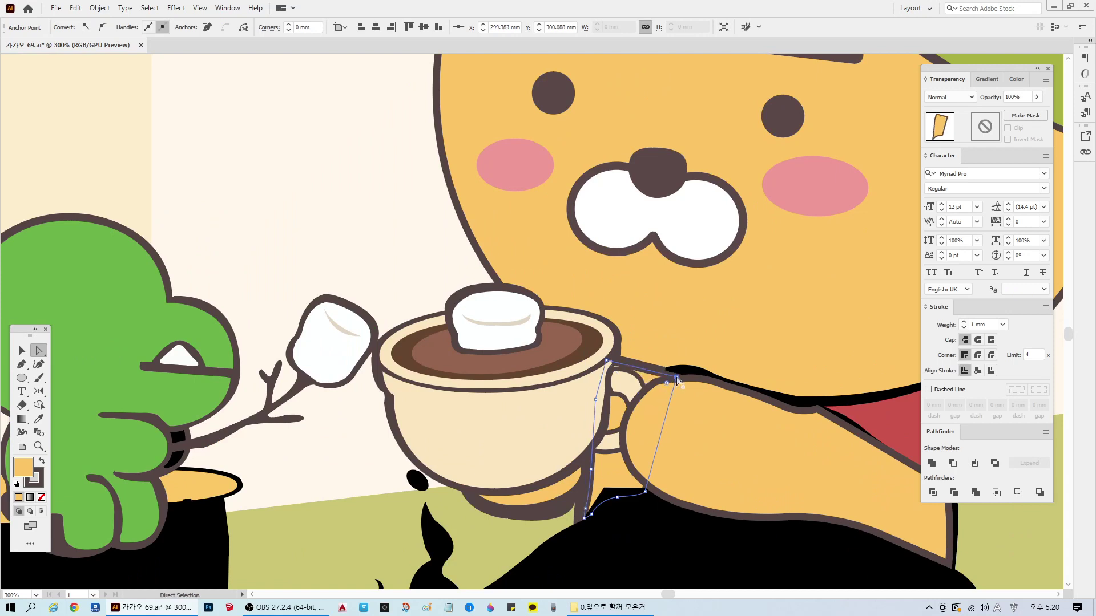
left_click_drag(676, 379, 682, 374)
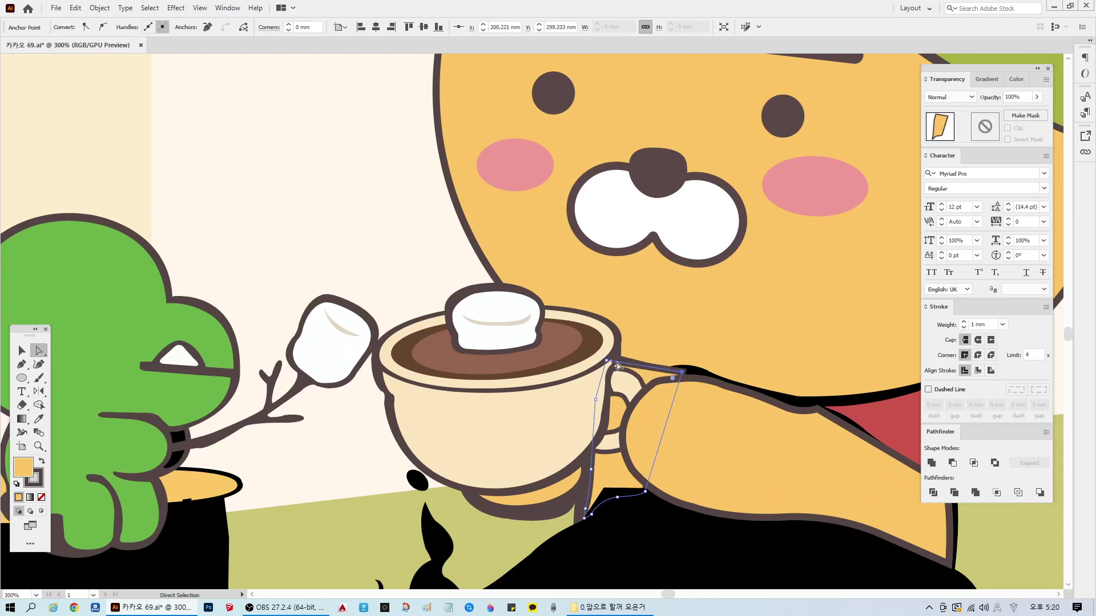
left_click(670, 368, "ctrl")
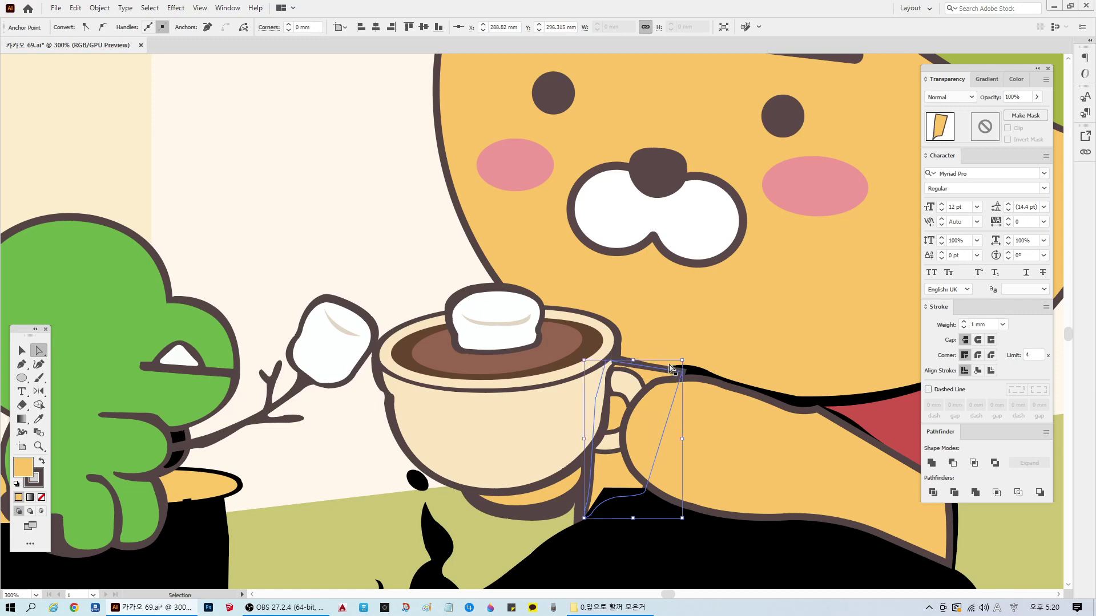
left_click_drag(682, 374, 685, 378)
scroll(628, 450, "down", 3)
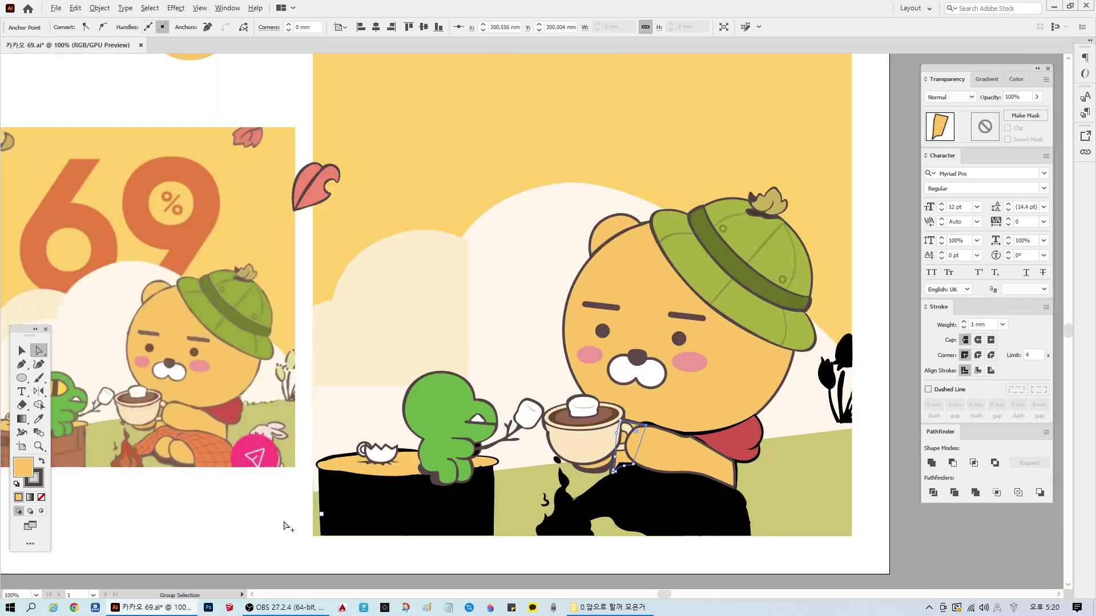
left_click(250, 541)
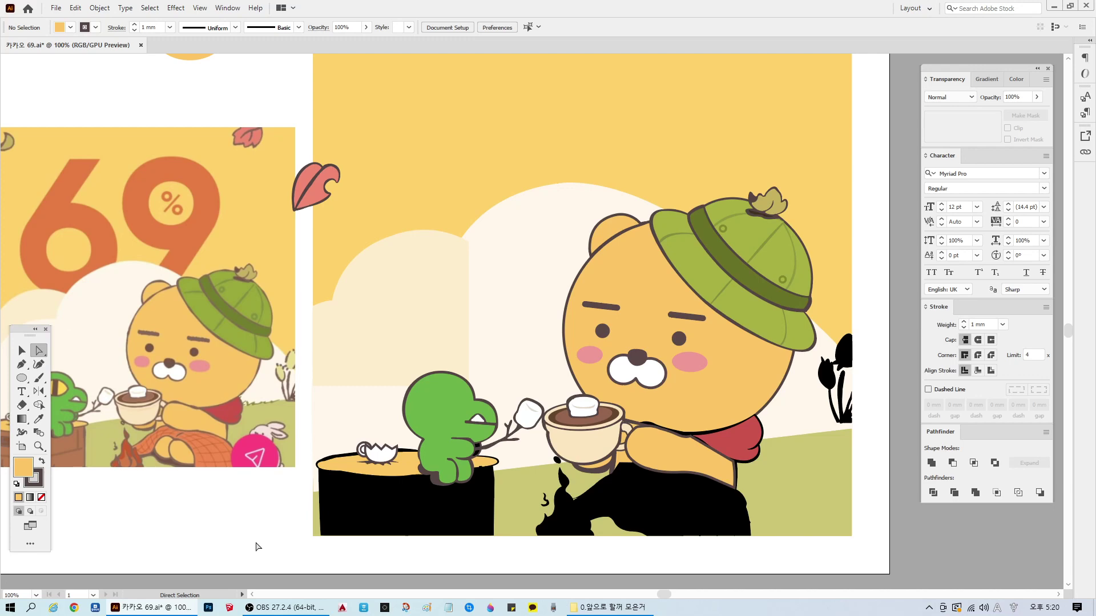
Step: Resize the cup's handle group to about 11.9 by 14.5 mm, keeping it between the cup and the bear's arm
left_click(21, 349)
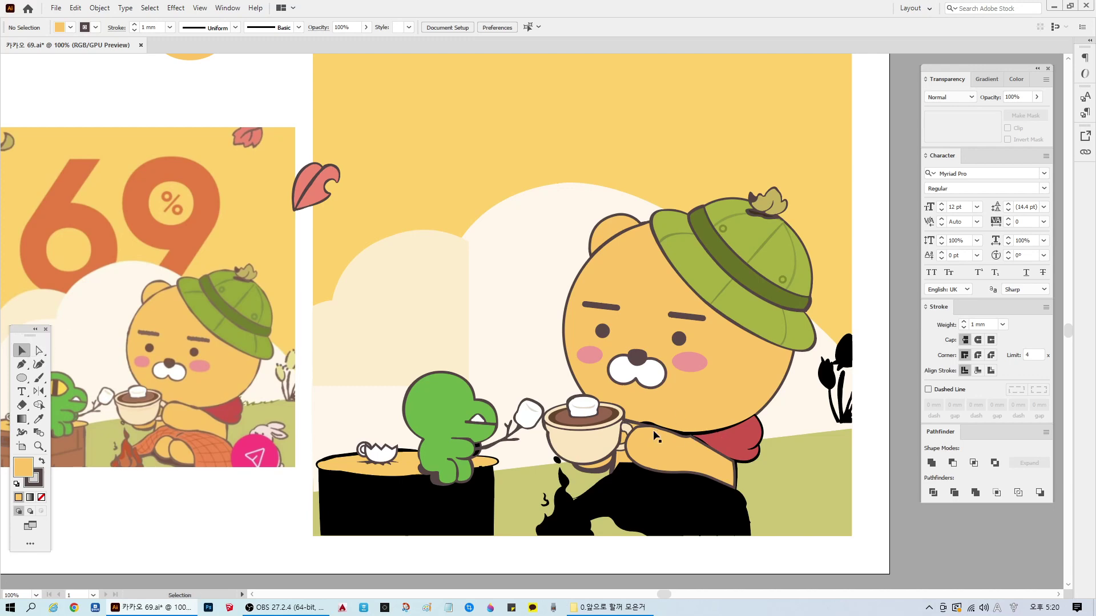
left_click(628, 433)
left_click_drag(624, 421, 641, 433)
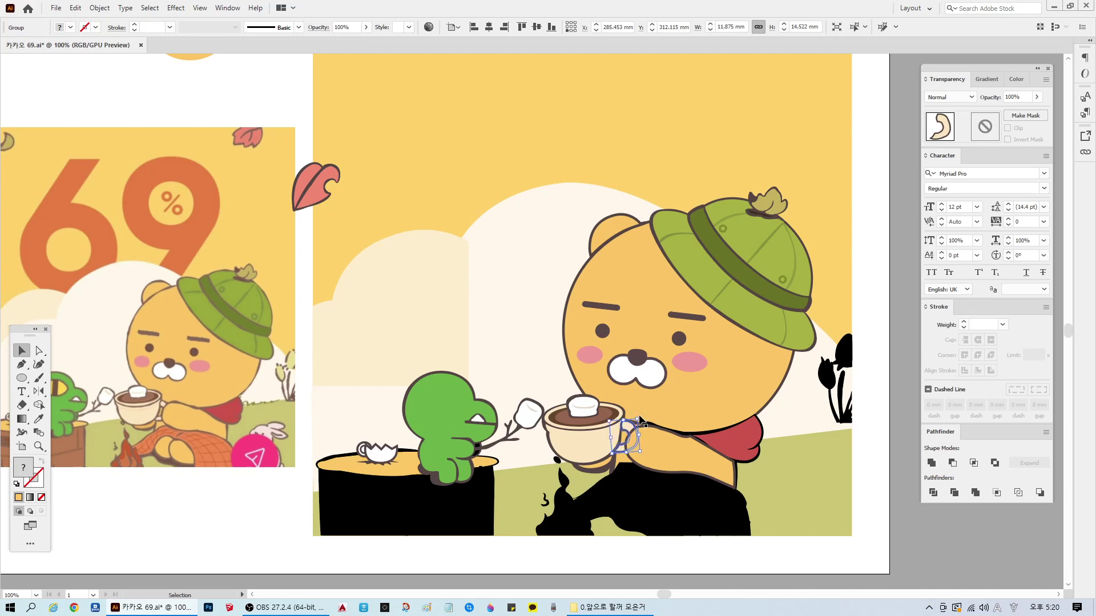
left_click(642, 420)
left_click(211, 535)
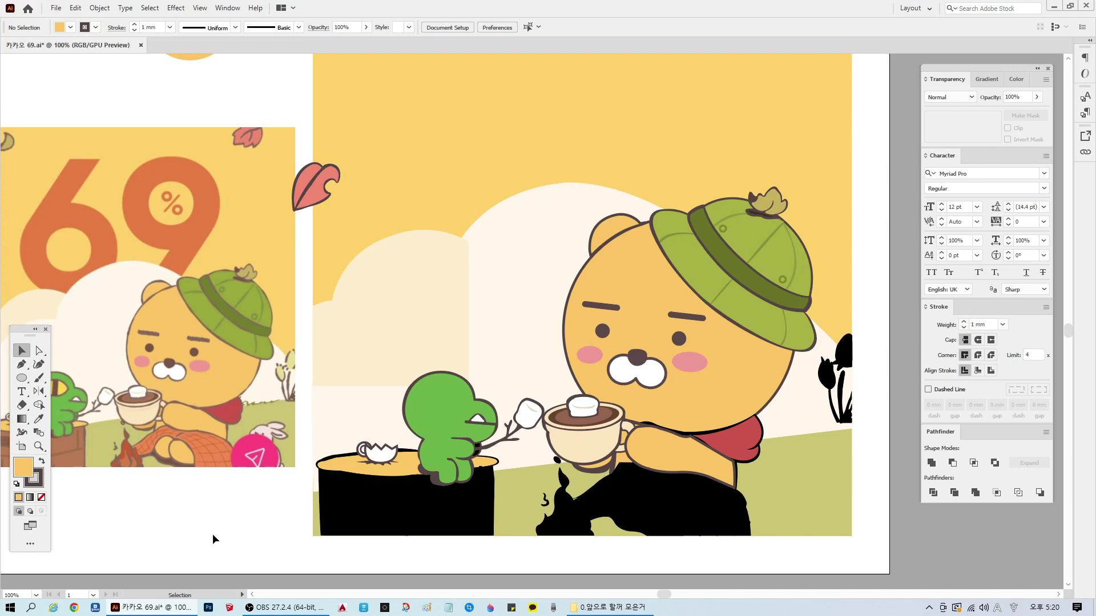
Step: Add an anchor to the upper edge of the orange shape behind the handle with the Pen tool and try pulling the edge down there
scroll(645, 446, "up", 2)
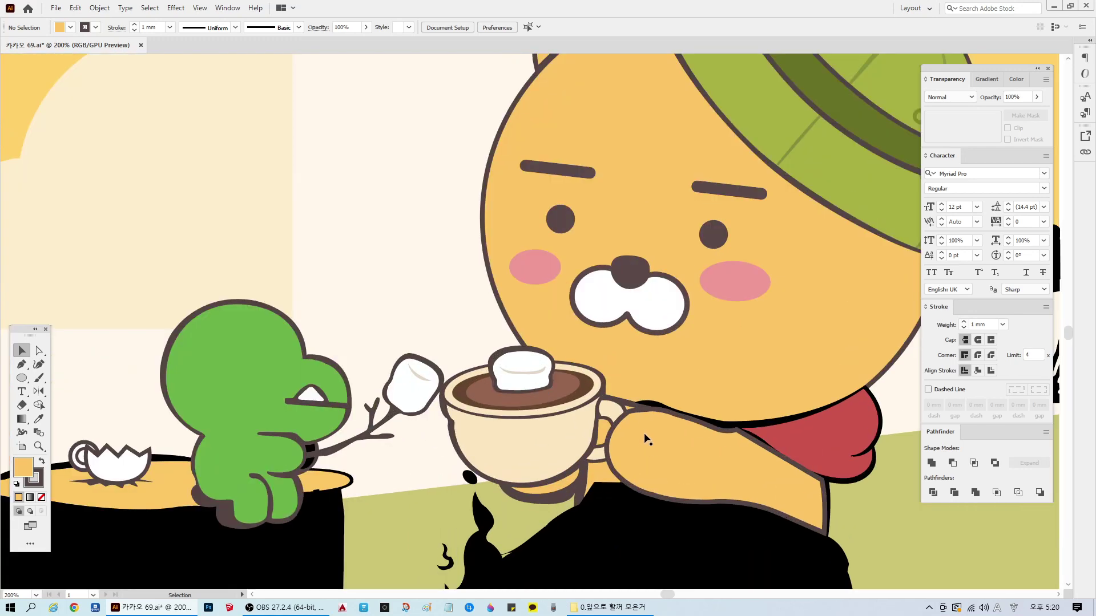
left_click(634, 377)
left_click(628, 408)
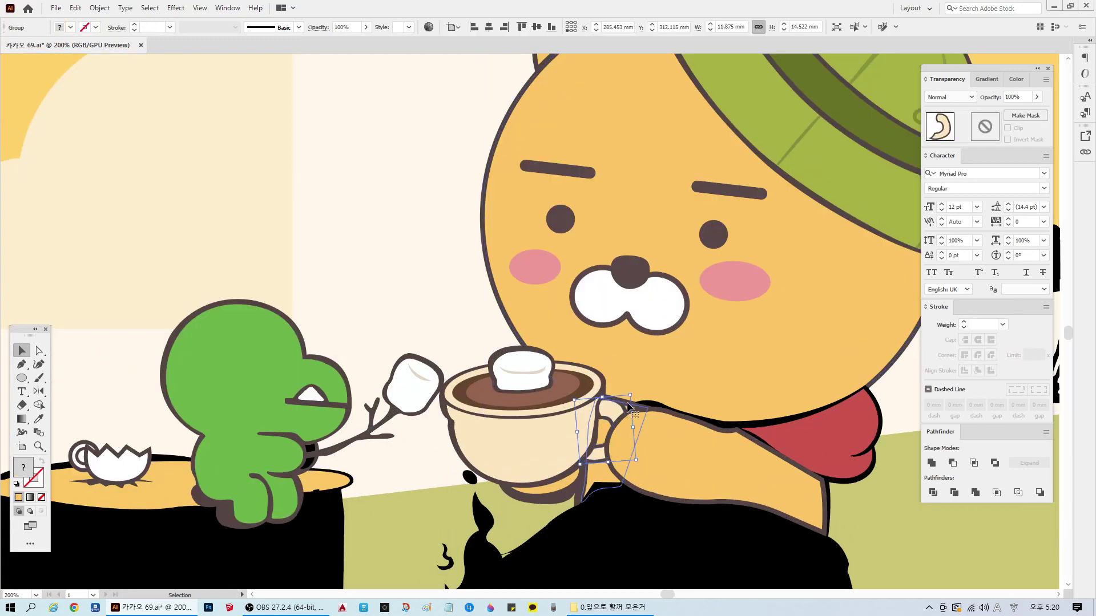
left_click(627, 401)
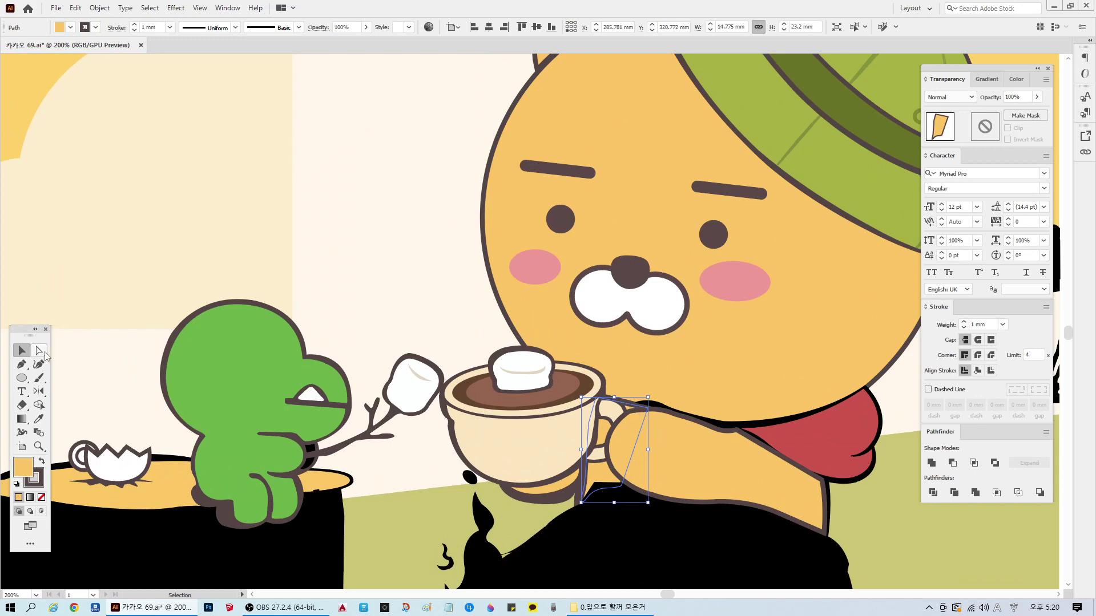
left_click(21, 364)
scroll(662, 389, "up", 1)
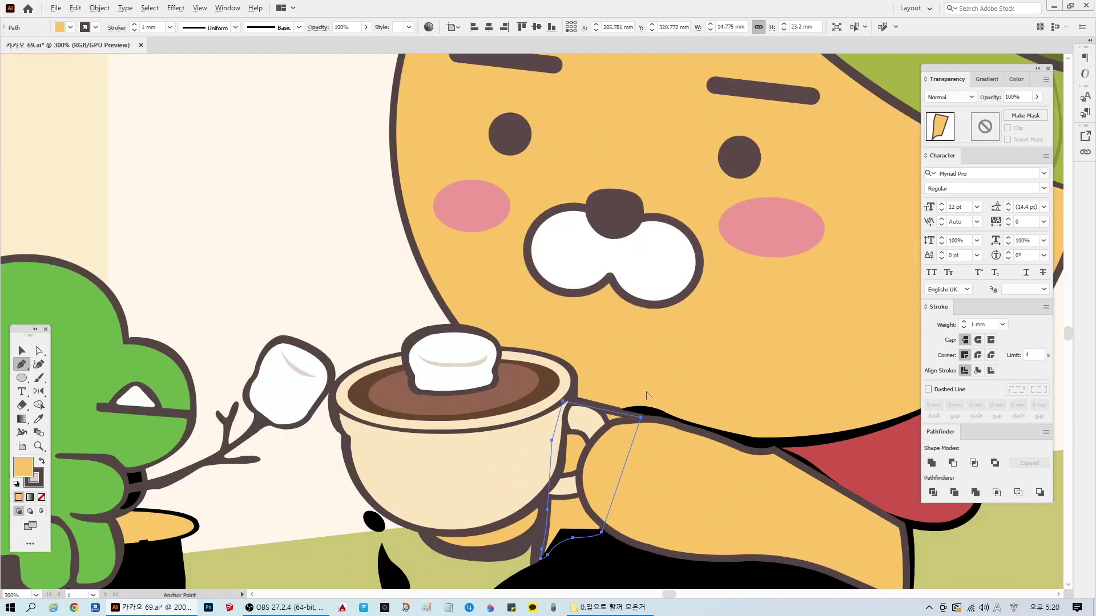
left_click(616, 413)
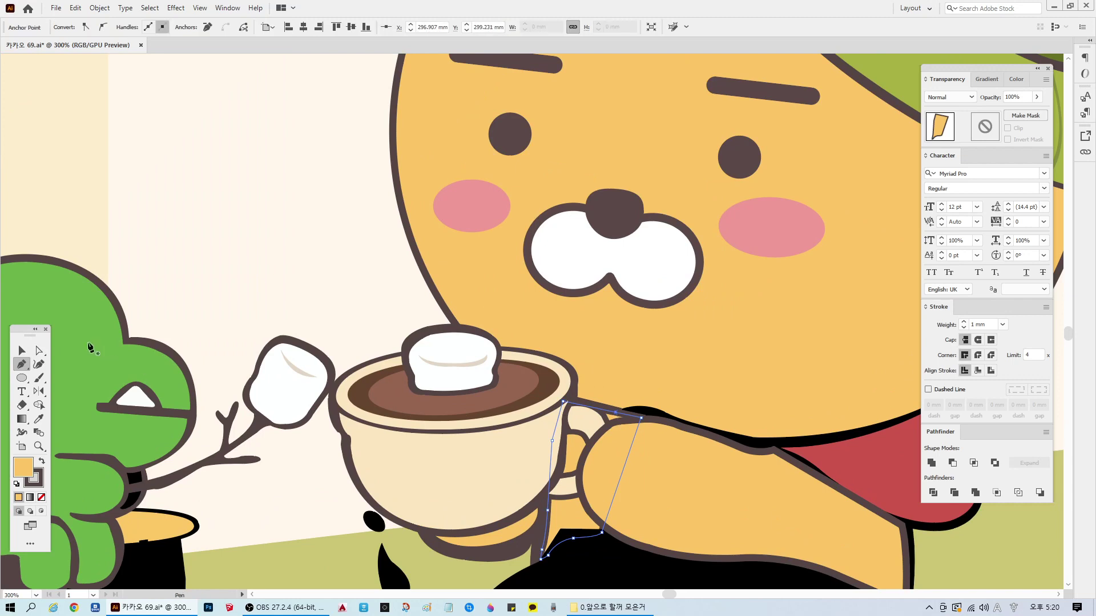
left_click(39, 350)
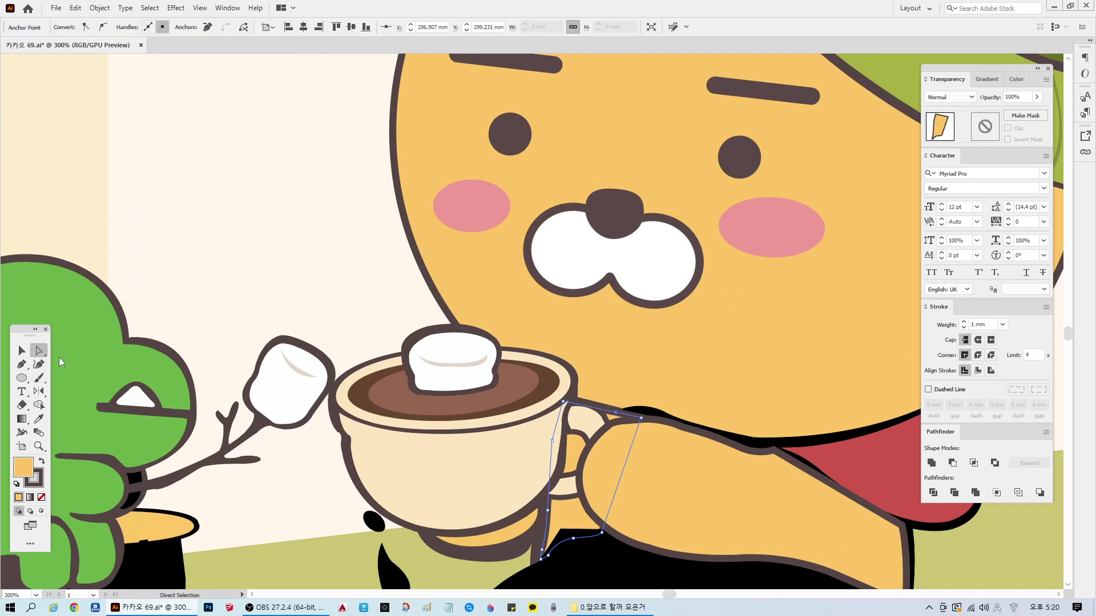
left_click_drag(617, 413, 619, 432)
key("ctrl+z")
Step: Adjust the two upper anchors of the dark brown shape behind the cup and handle, and save the file
left_click(621, 410)
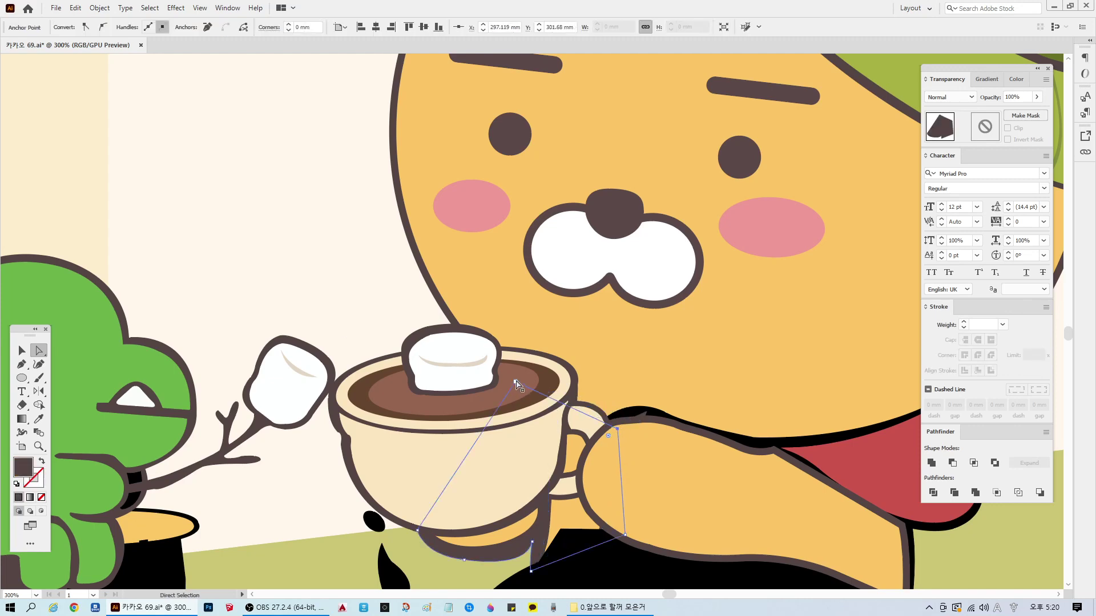
left_click_drag(515, 382, 535, 367)
left_click_drag(618, 428, 635, 431)
key("ctrl+1")
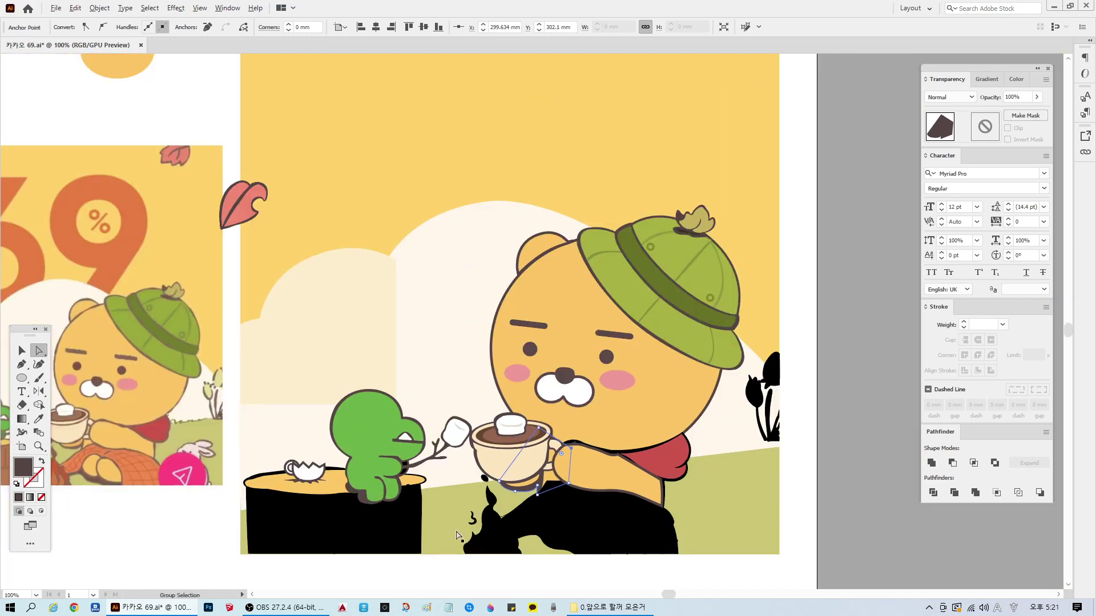
left_click(189, 552)
key("ctrl+s")
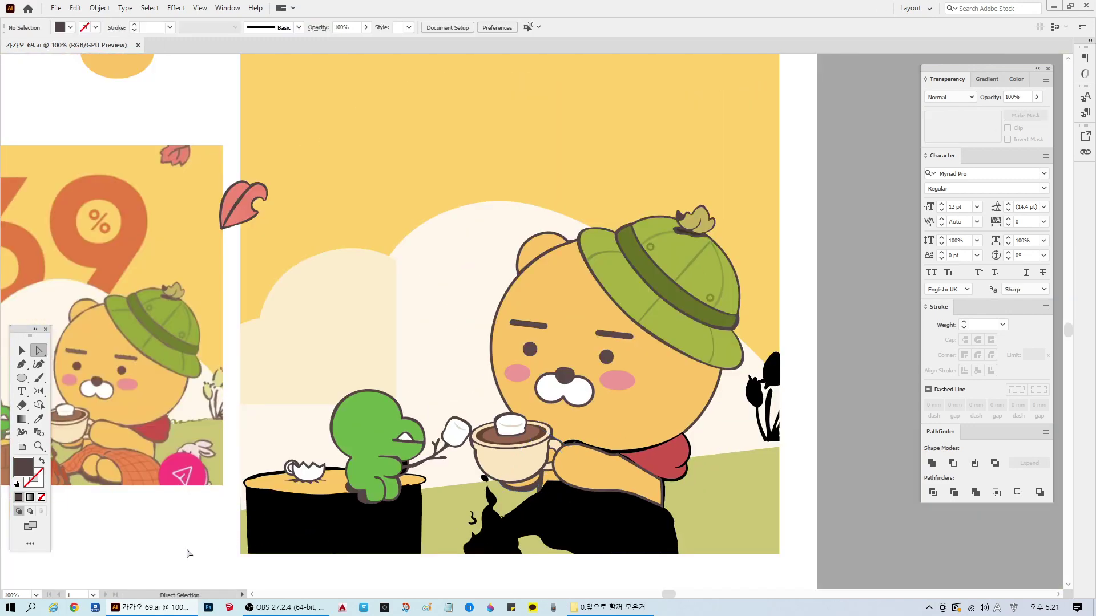
Step: Delete the bulging black segment above the bear's arm beside the cup's handle
scroll(542, 496, "up", 1)
scroll(585, 474, "up", 1)
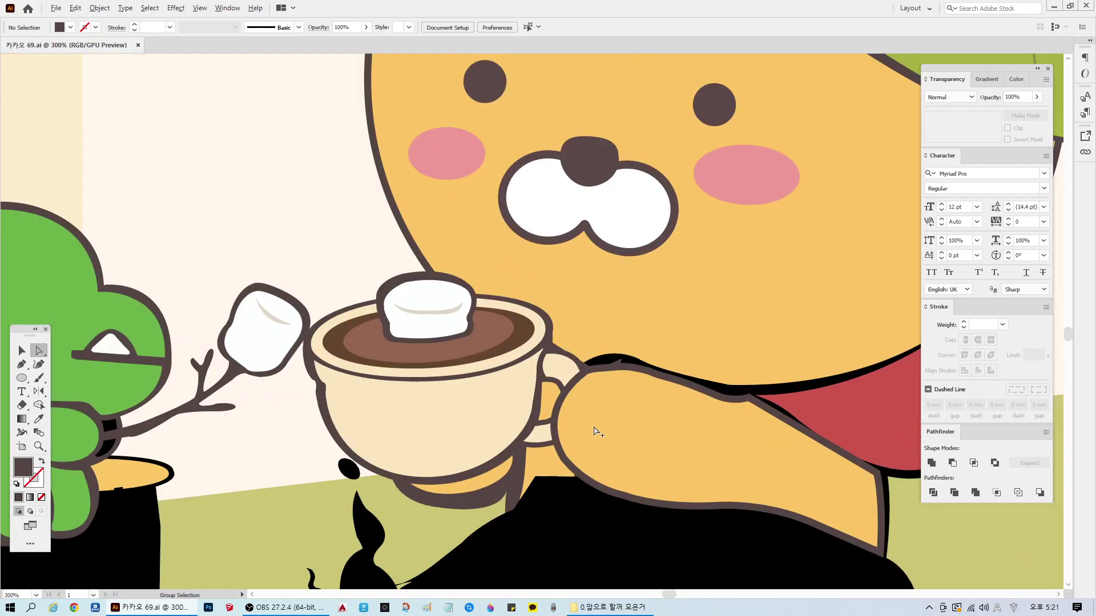
left_click(611, 371)
left_click_drag(609, 372, 622, 358)
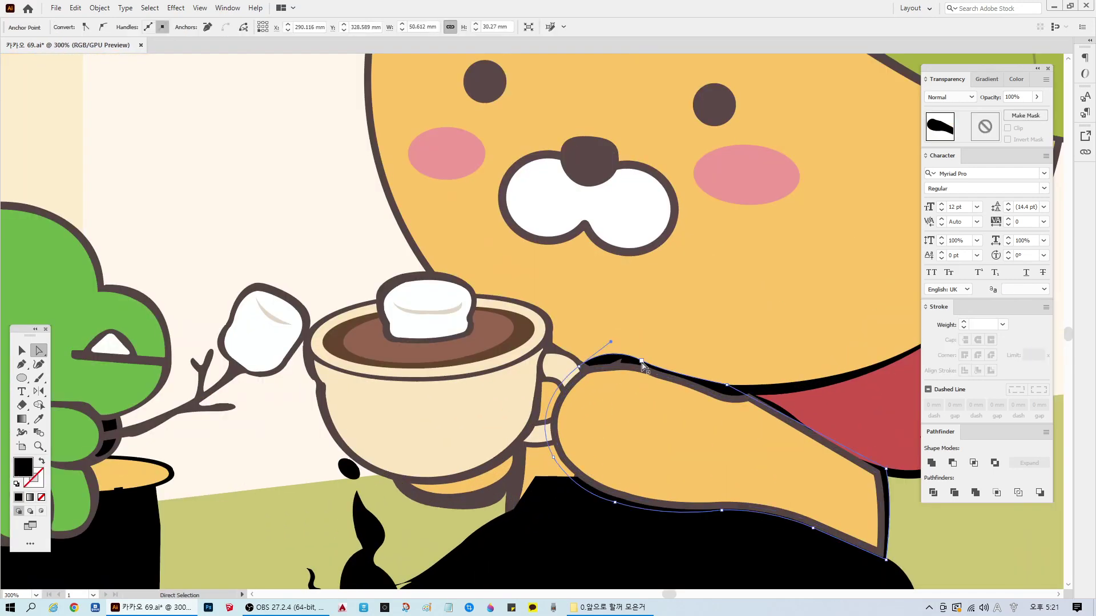
key("Delete")
key("Delete")
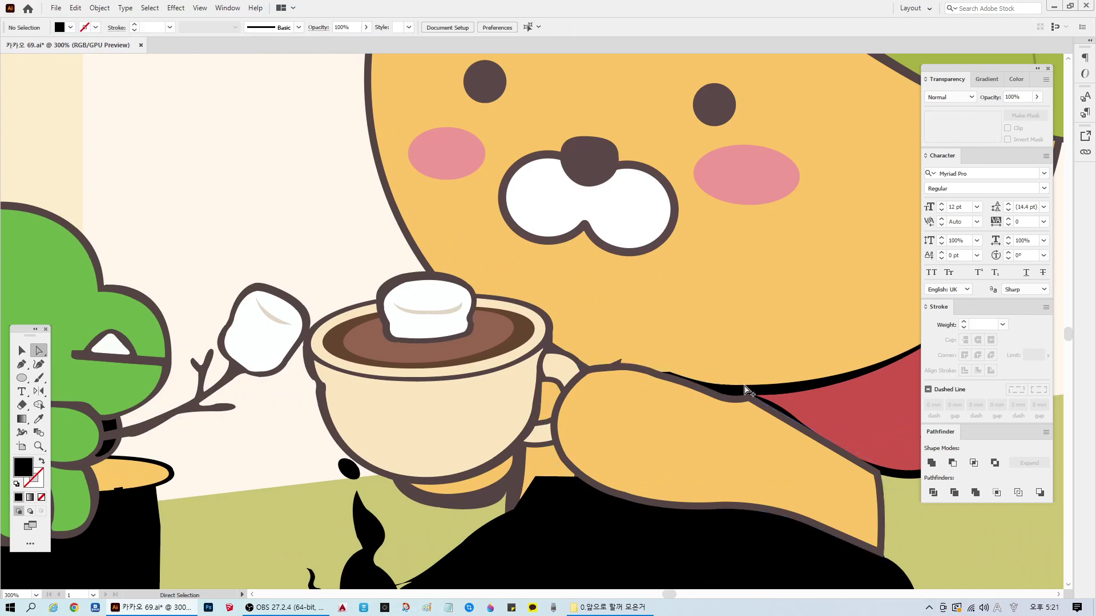
Step: Nudge the upper anchor of the black shape behind the bear's arm to follow the arm's top edge
scroll(745, 389, "down", 3, "alt")
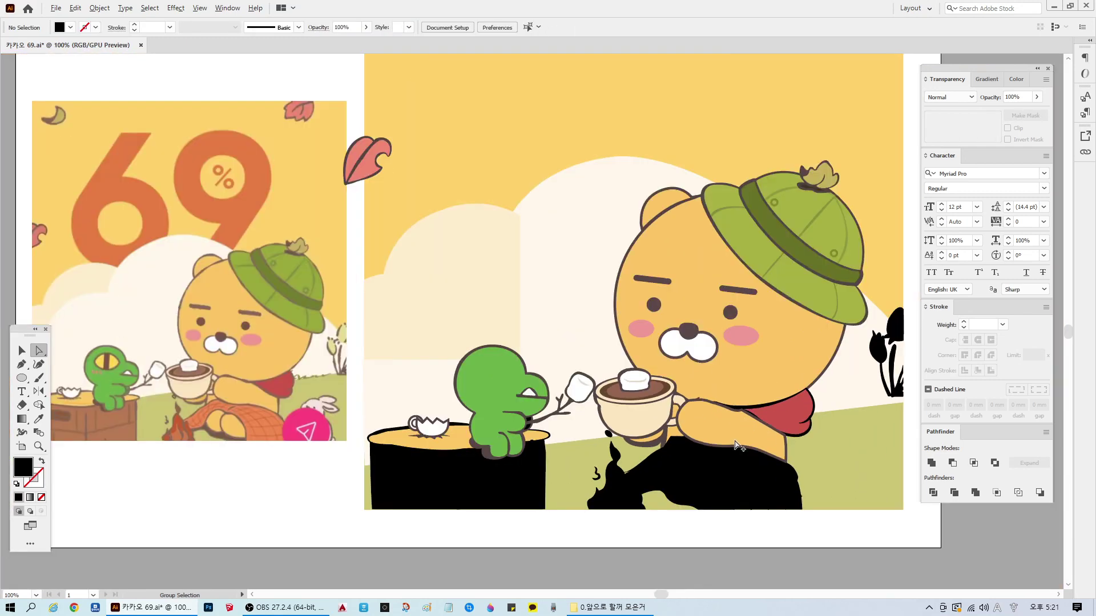
left_click(738, 447)
scroll(738, 454, "up", 3, "alt")
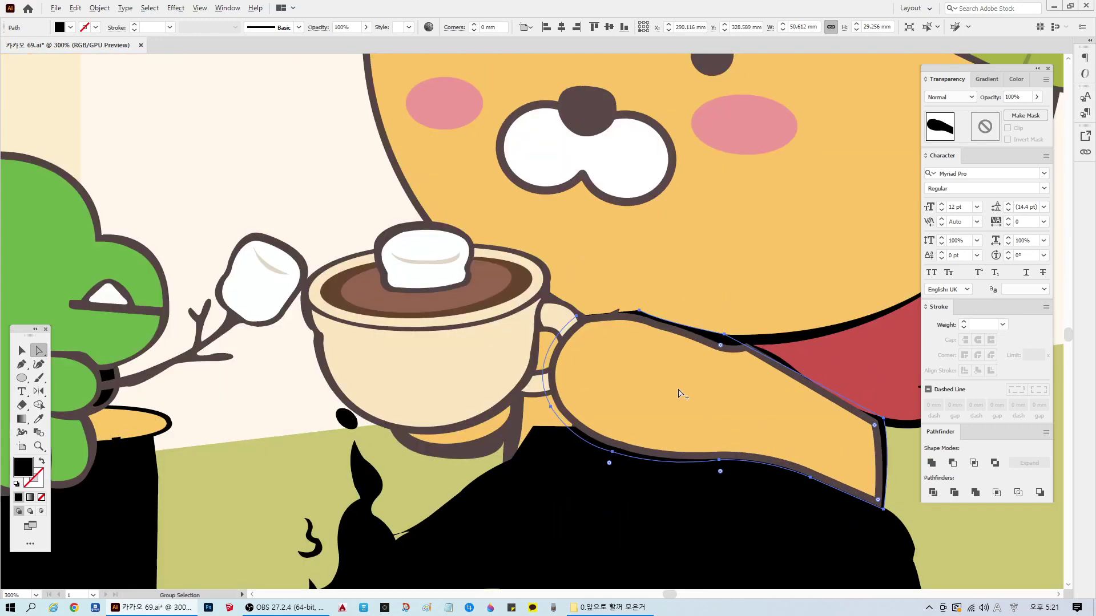
left_click(639, 311)
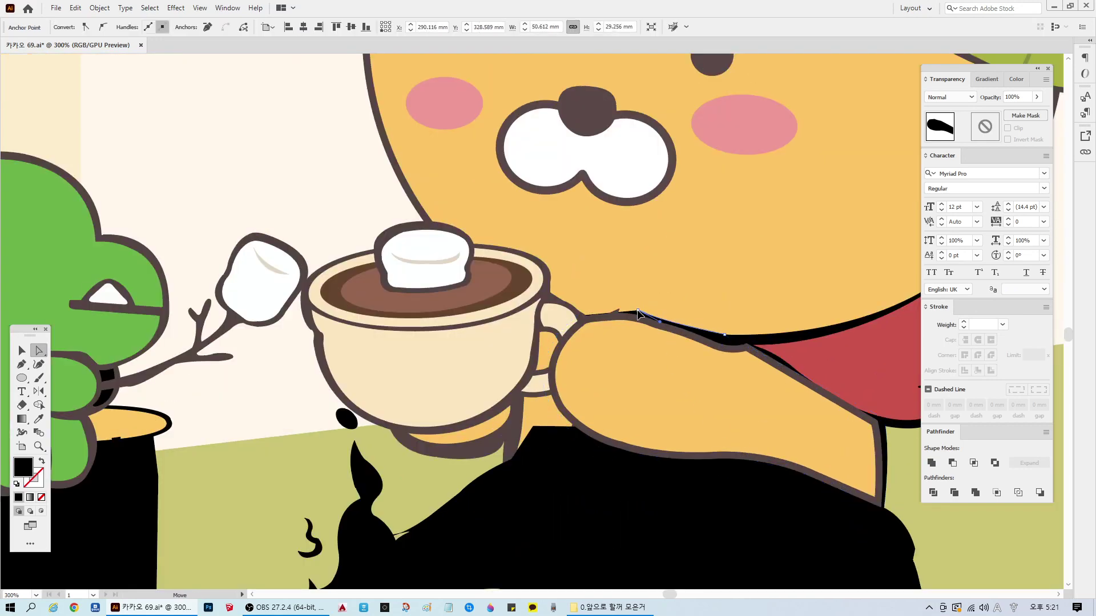
left_click(571, 407)
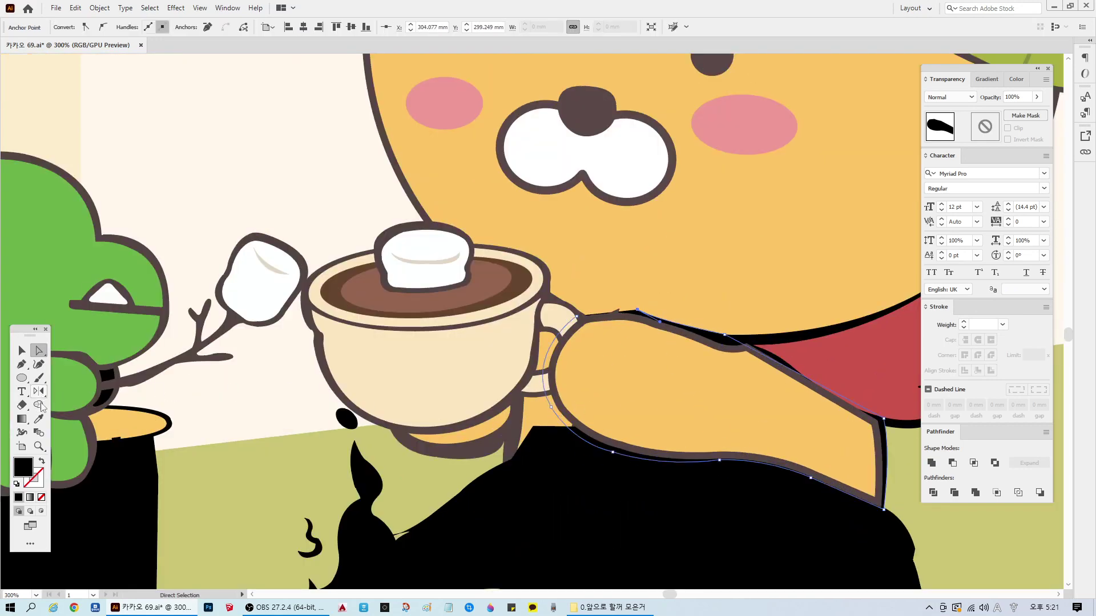
double_click(22, 466)
type("<!-- Ge")
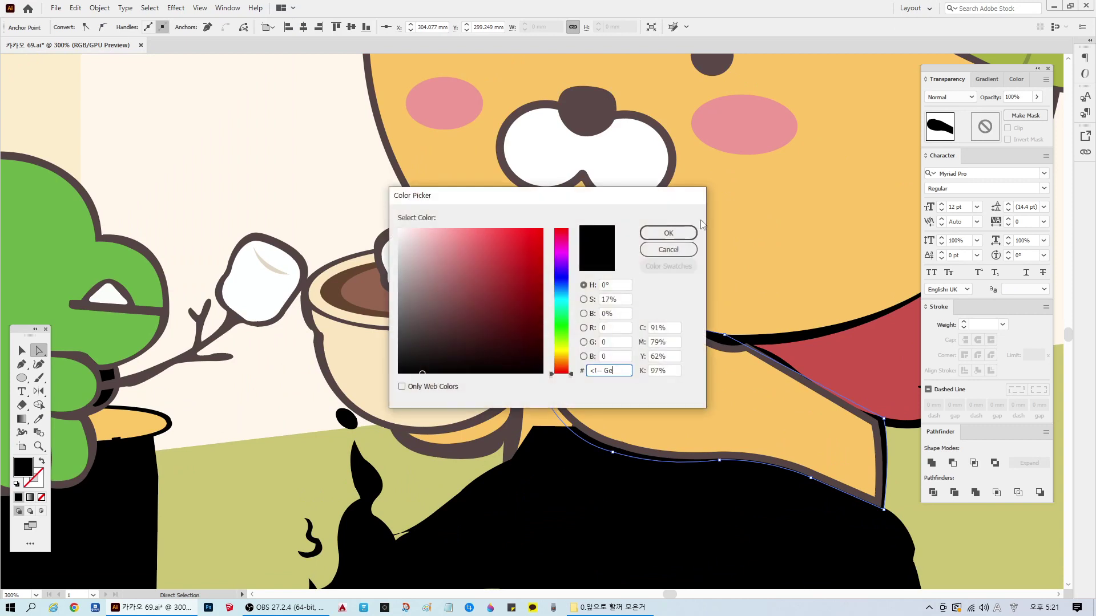
left_click(669, 251)
Step: Give the black shape behind the bear's arm the dark brown of the cup's outline with the Eyedropper
left_click(39, 419)
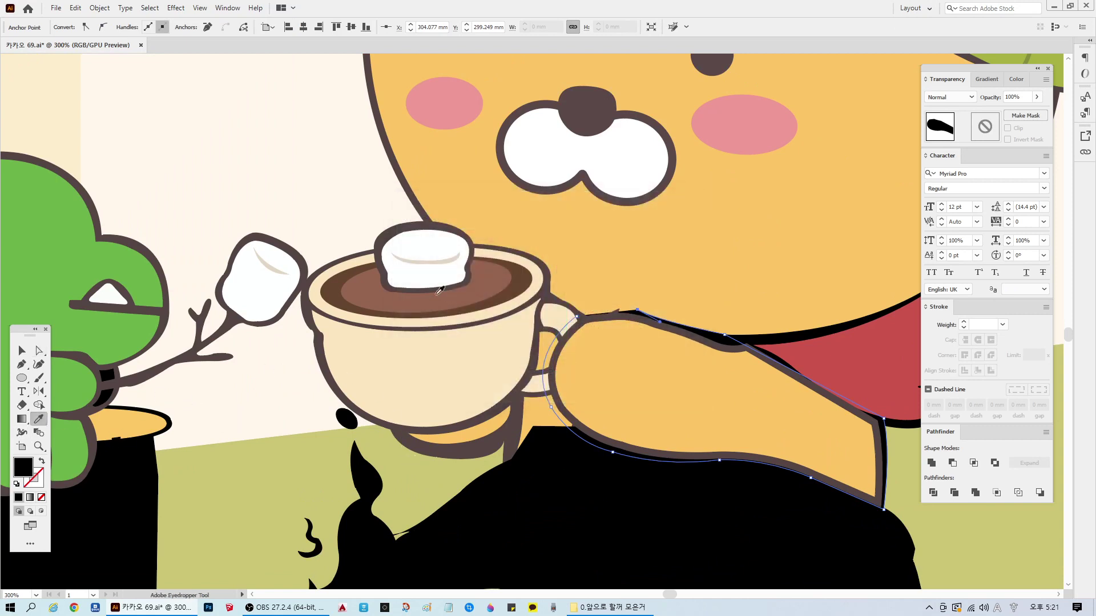
left_click(311, 317)
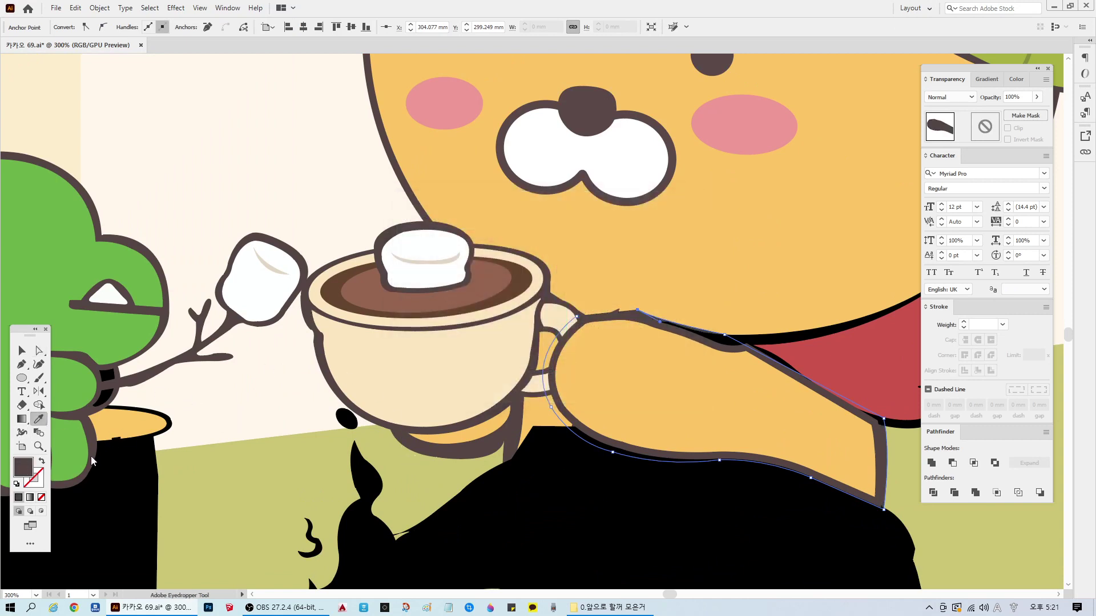
double_click(22, 467)
left_click(666, 247)
Step: Fill the black outline shape between the bear's face, arm and red scarf with dark brown
left_click(23, 352)
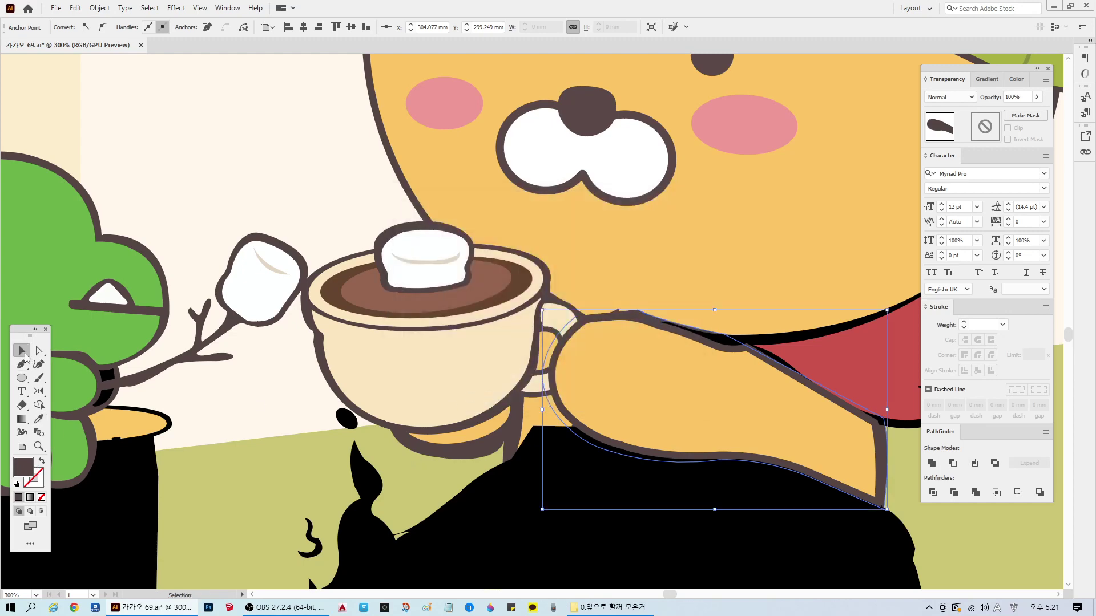
left_click(606, 462)
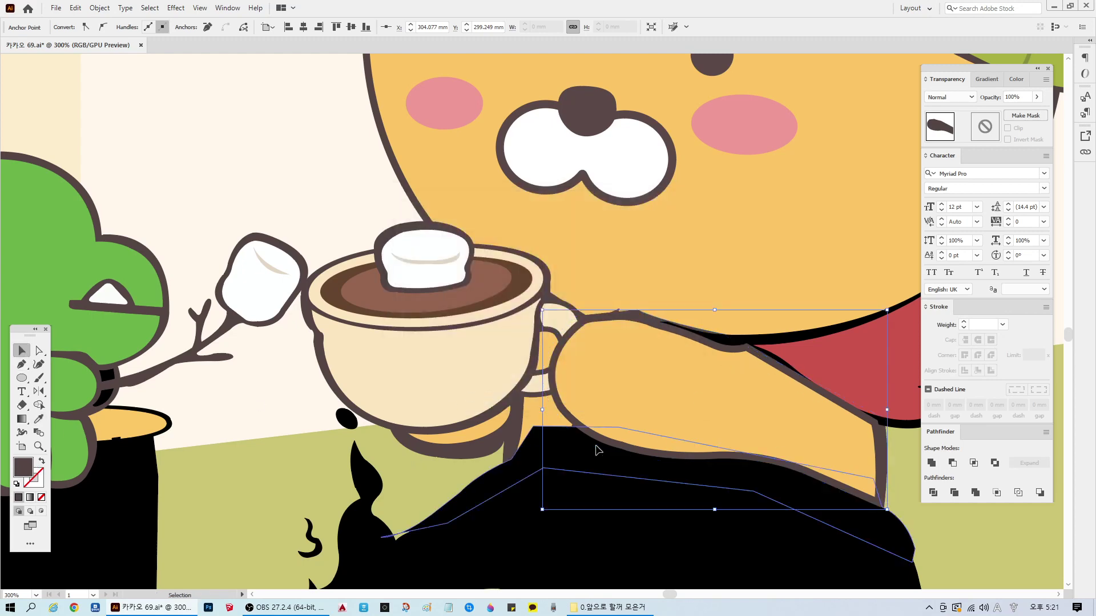
left_click(562, 407)
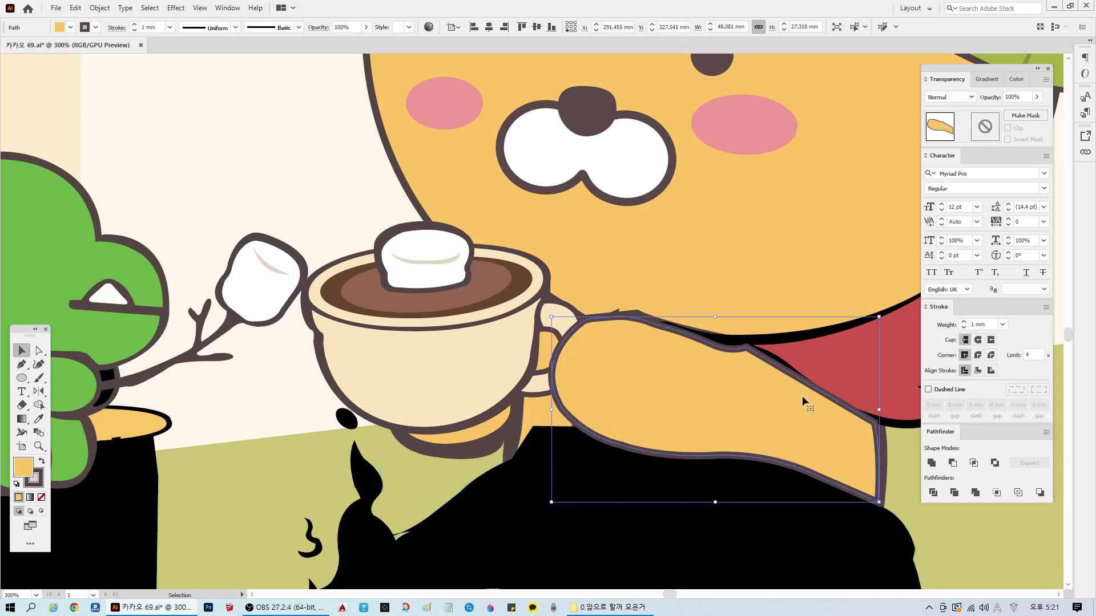
left_click(767, 344)
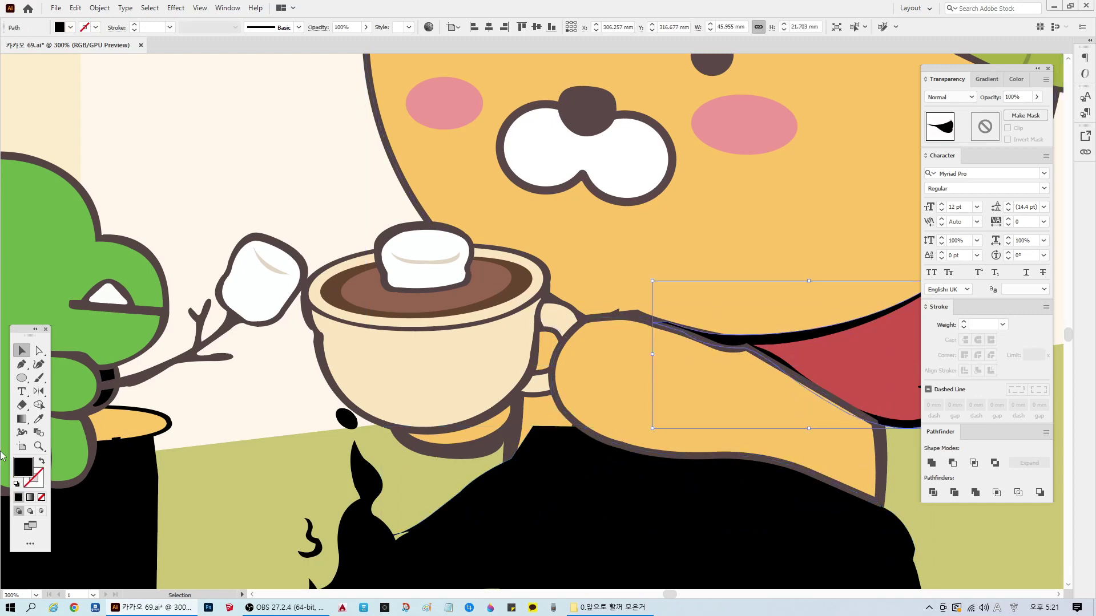
double_click(28, 468)
left_click(425, 323)
left_click(665, 233)
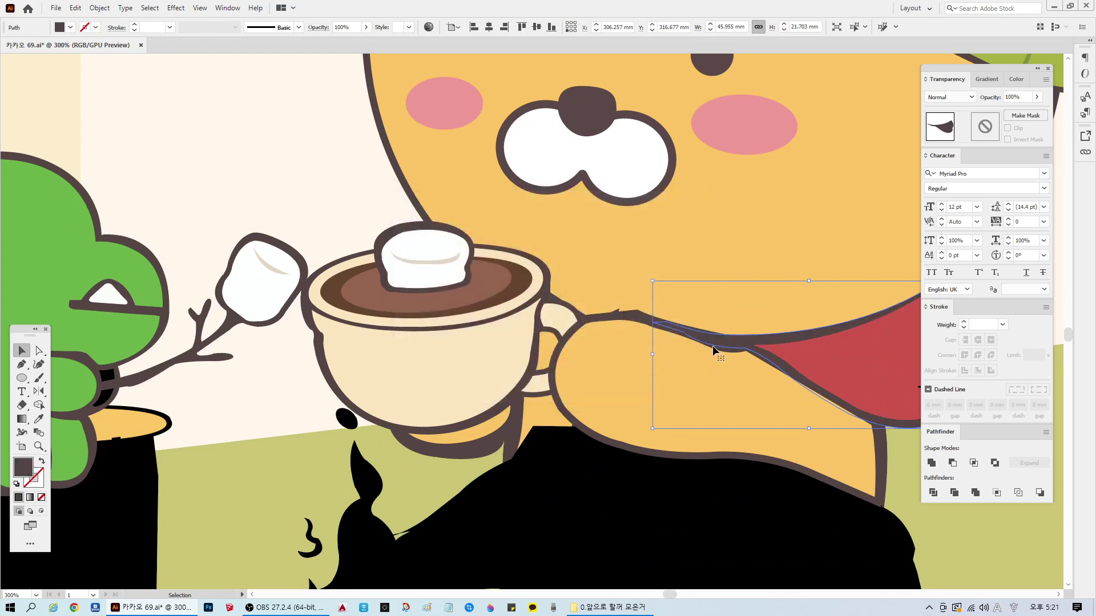
scroll(817, 514, "down", 3)
left_click(313, 540)
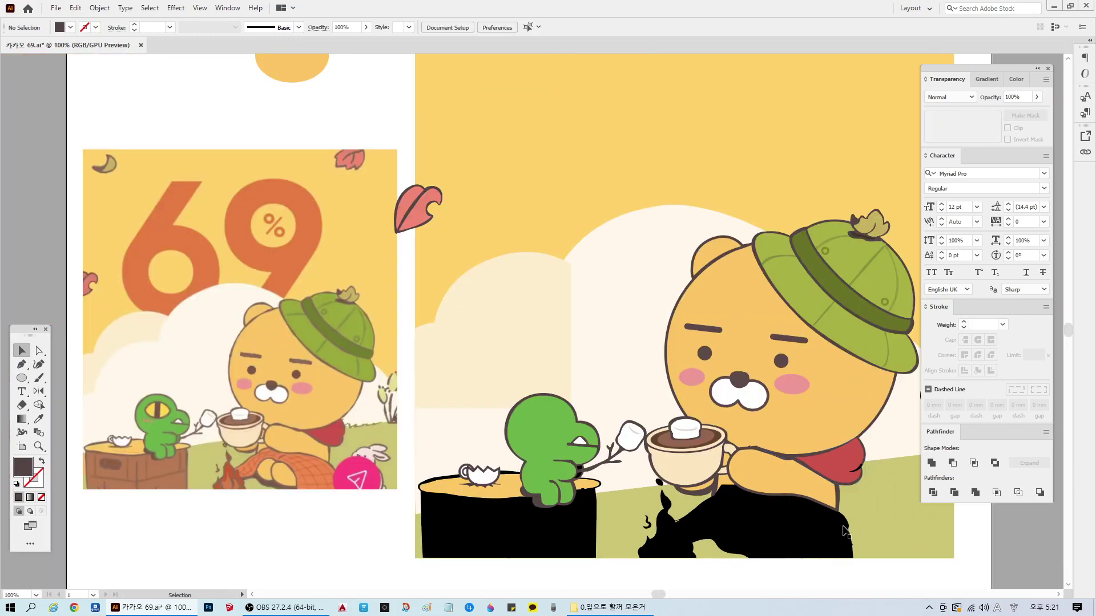
Step: Fill the small black fold line on the bear's red scarf with 544545, and save the file
scroll(882, 488, "up", 2)
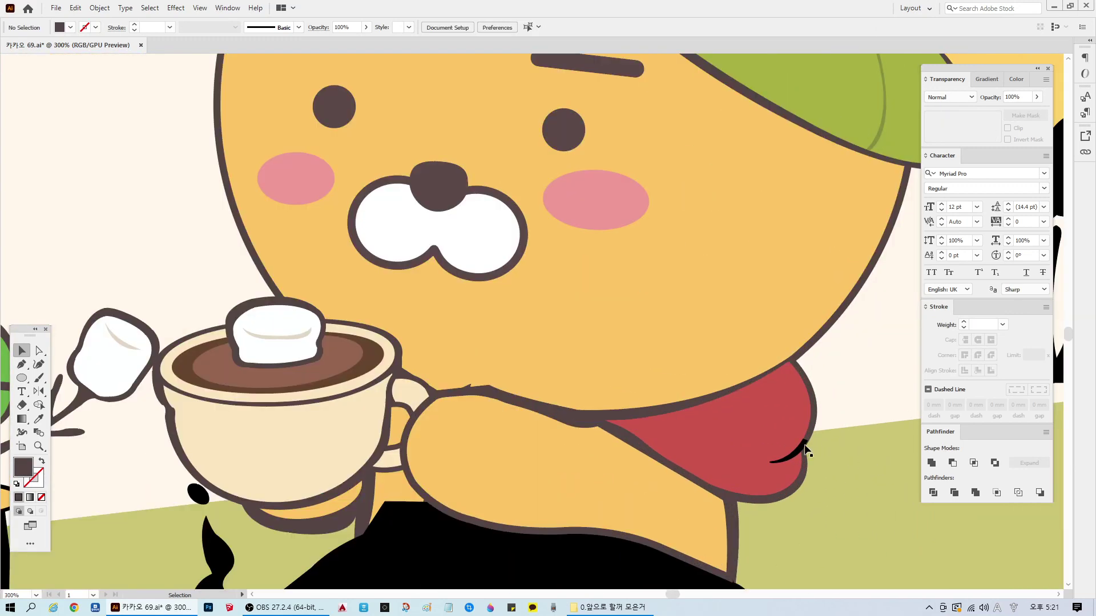
left_click(805, 451)
double_click(23, 467)
type("544545")
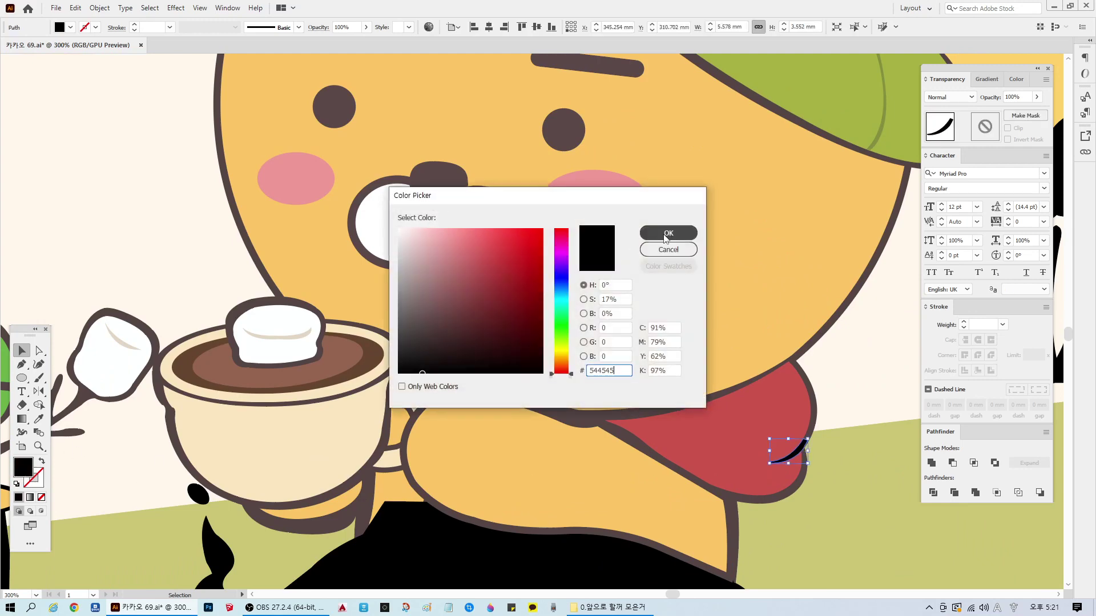
left_click(666, 234)
scroll(451, 485, "down", 4)
left_click(137, 574)
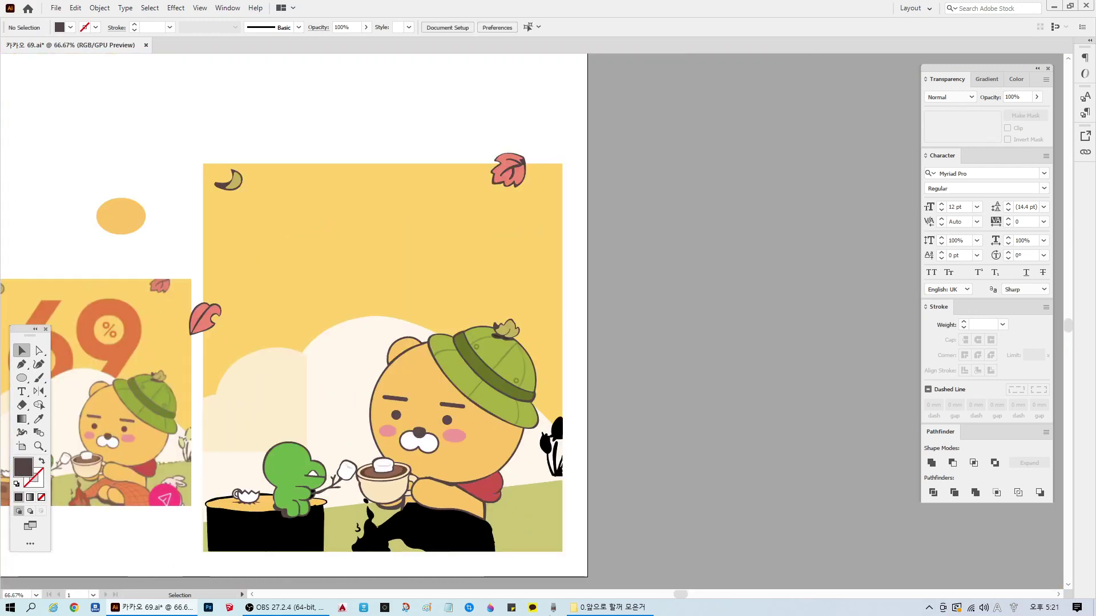
left_click_drag(679, 594, 664, 594)
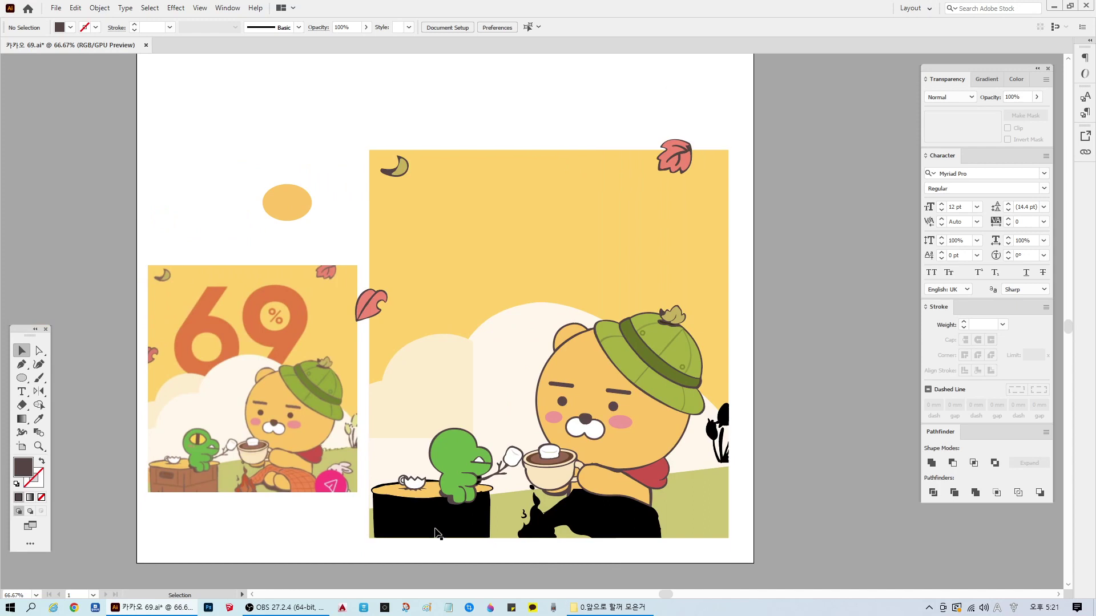
scroll(362, 533, "up", 1)
key("ctrl+s")
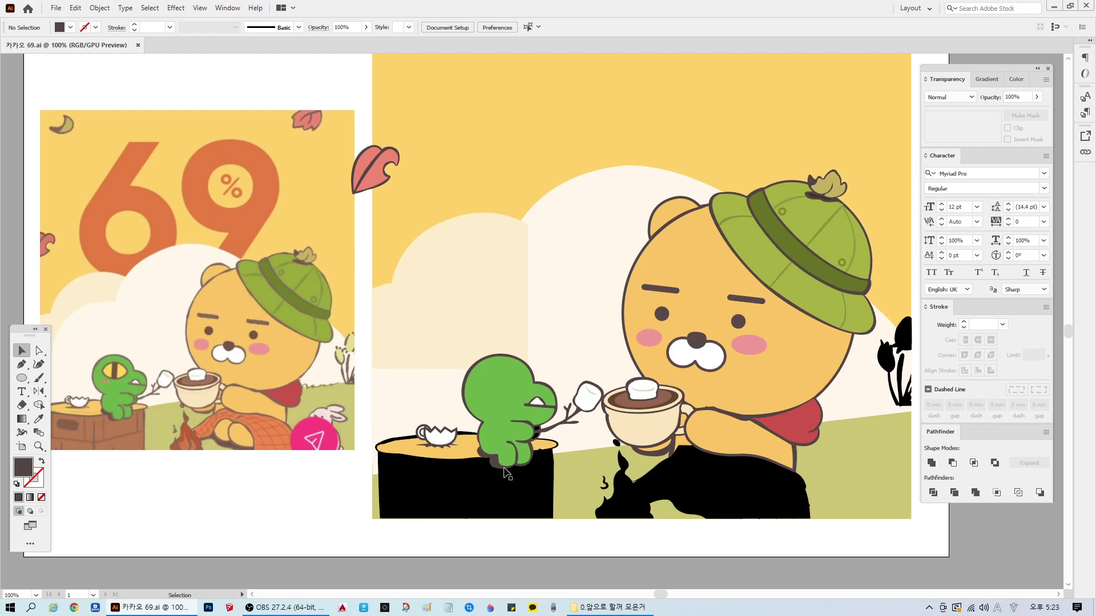
Step: Give the black shape around the bear's feet the brown of the reference image with the Eyedropper
scroll(717, 507, "down", 1)
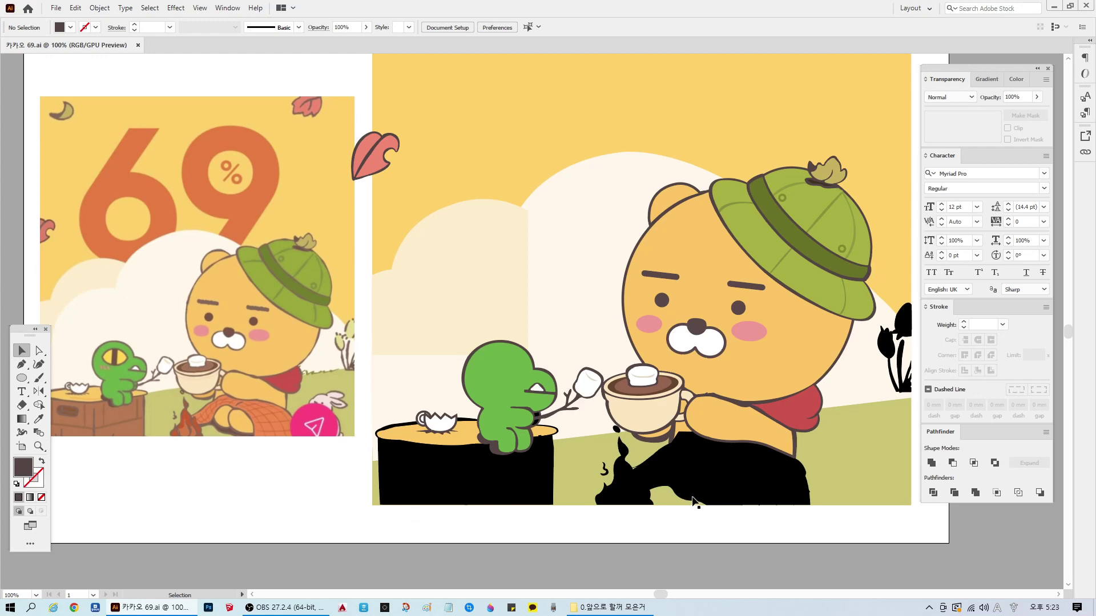
left_click(695, 501)
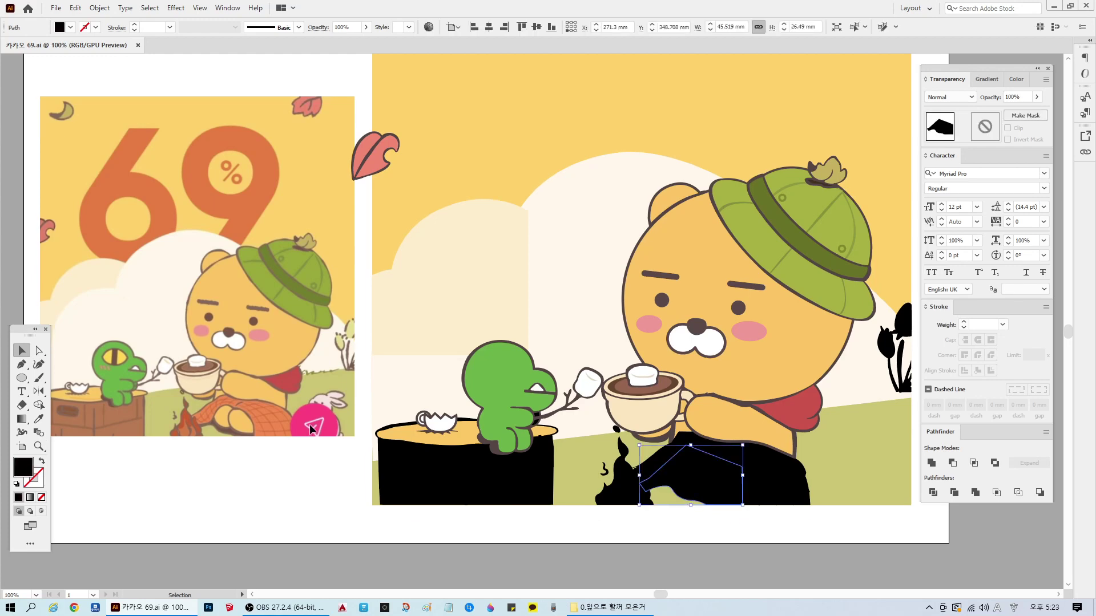
left_click(39, 418)
left_click(231, 426)
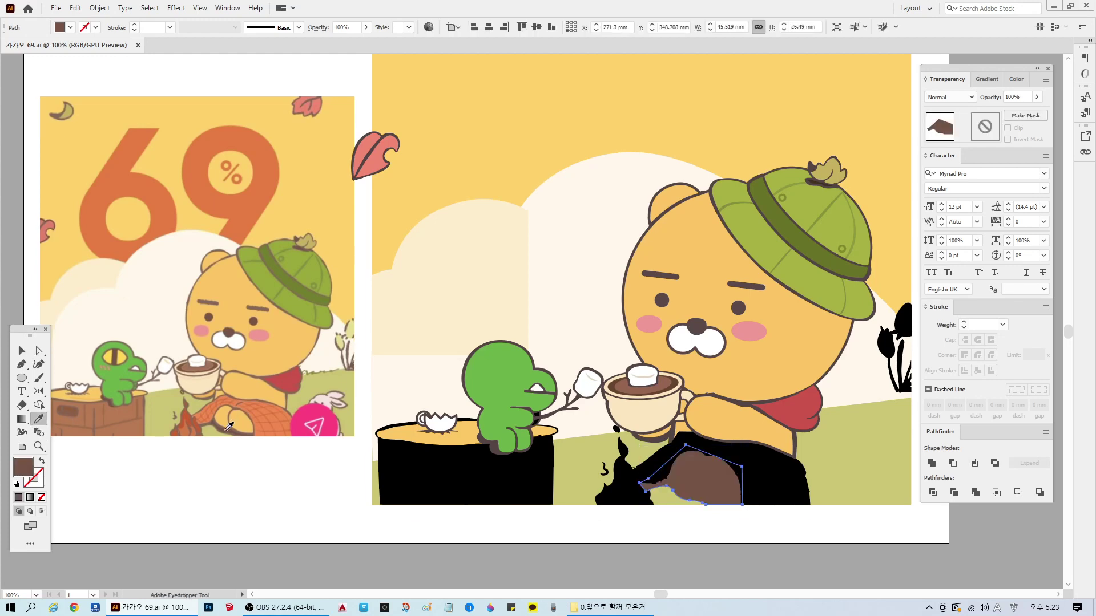
left_click(22, 350)
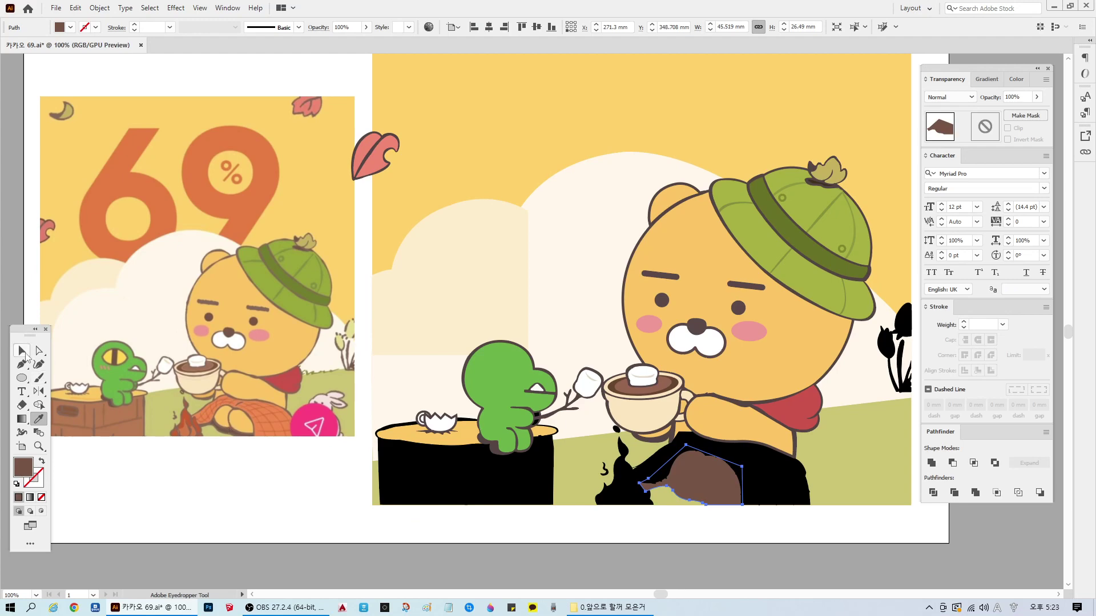
left_click(257, 506)
Step: Give the black blanket shape over the bear's legs the reference blanket's orange with the Eyedropper, and save the file
left_click(787, 494)
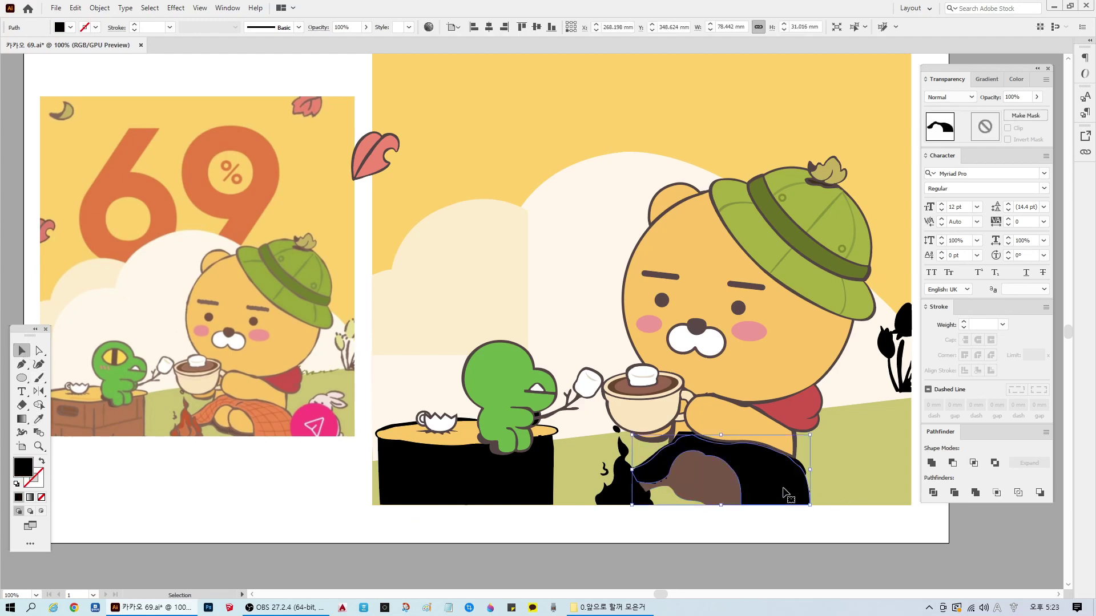
left_click(38, 419)
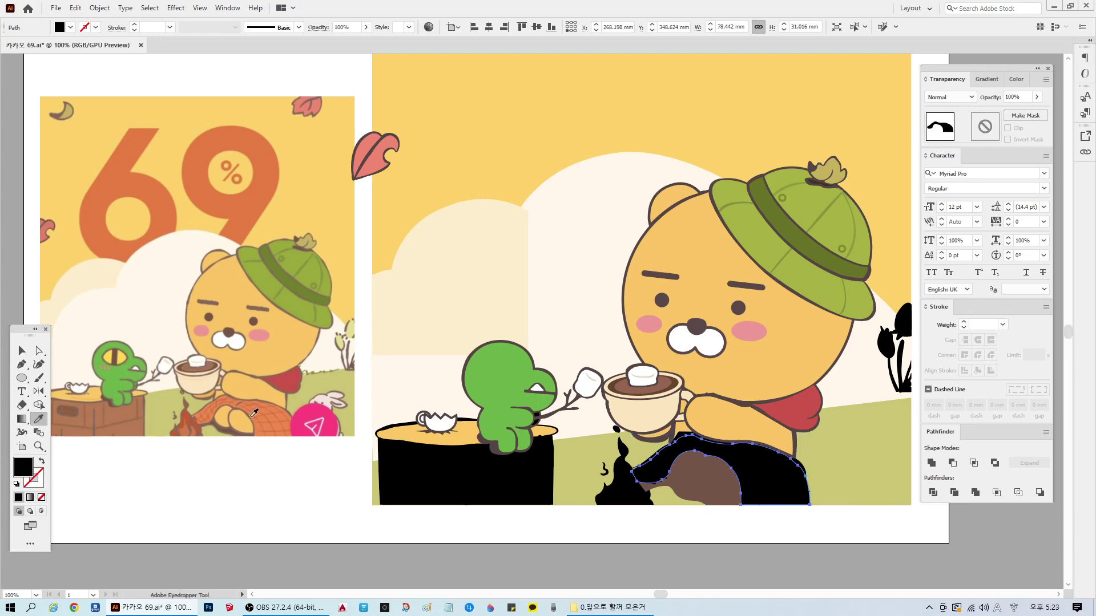
left_click(276, 418)
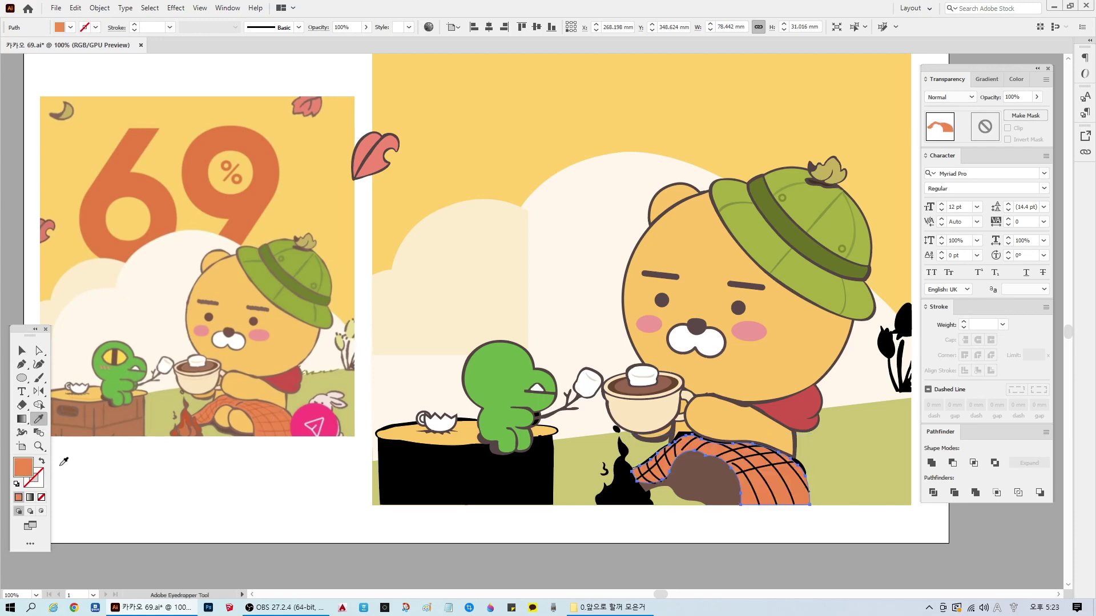
double_click(23, 468)
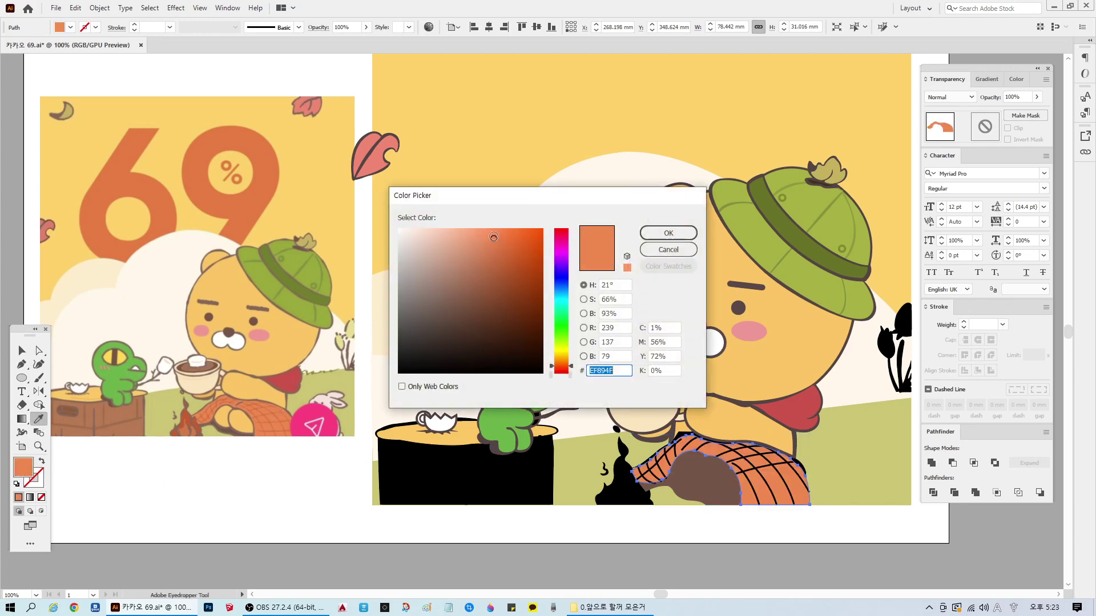
left_click(666, 233)
key("ctrl+shift+a")
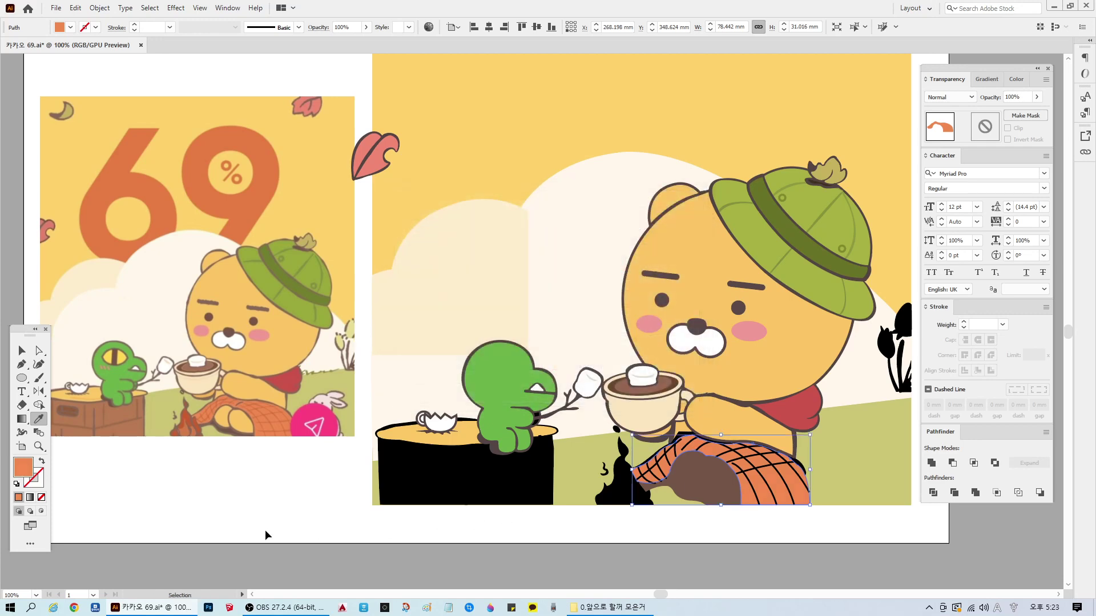
left_click(22, 350)
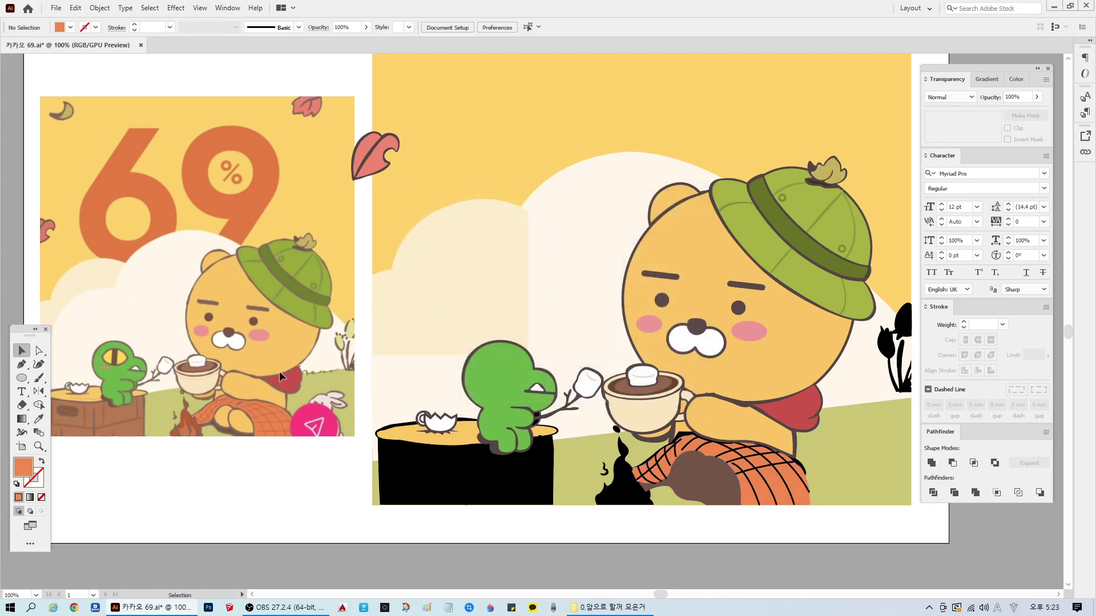
key("ctrl+s")
Step: Lock the overlapping artwork at the blanket, and bring the two black foot shapes in front of the brown shape
scroll(768, 506, "up", 2)
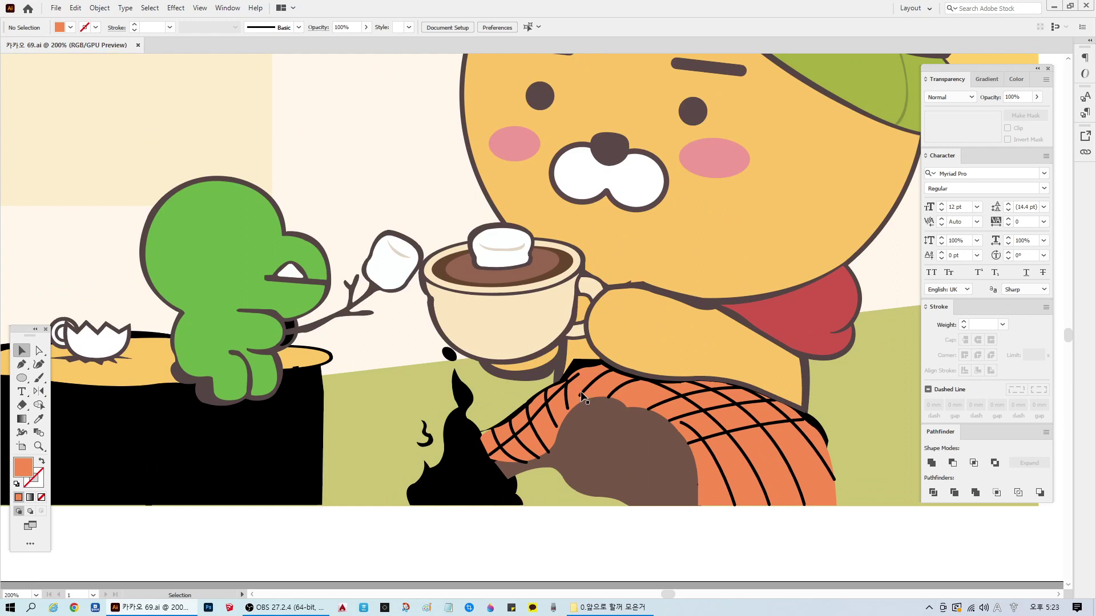
left_click(583, 392)
left_click(764, 531)
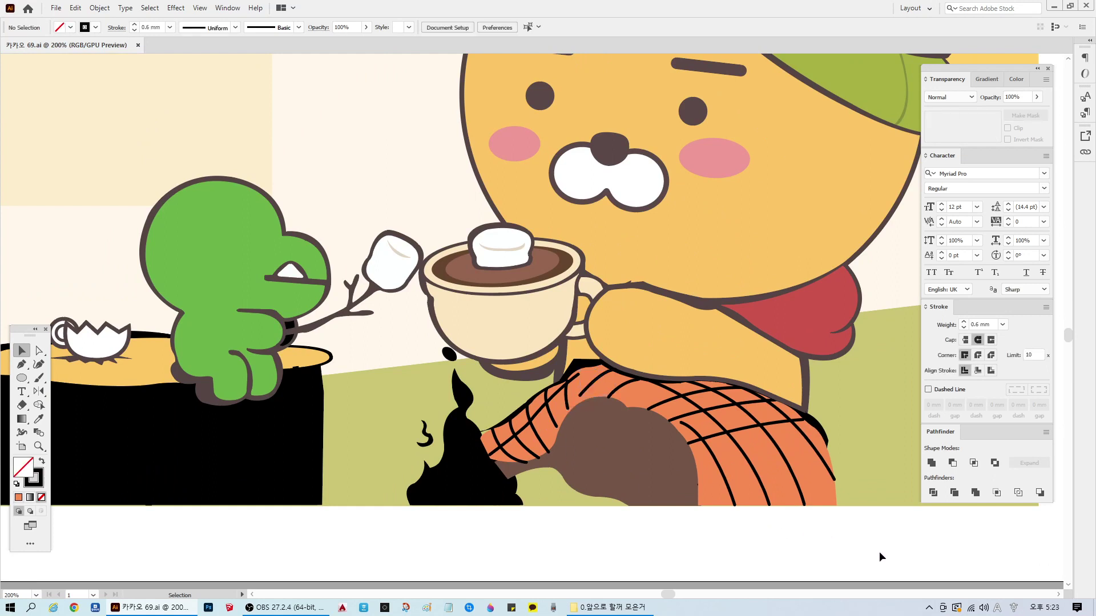
left_click_drag(837, 556, 820, 496)
key("ctrl+2")
left_click_drag(674, 550, 613, 464)
left_click(651, 541)
left_click(608, 445)
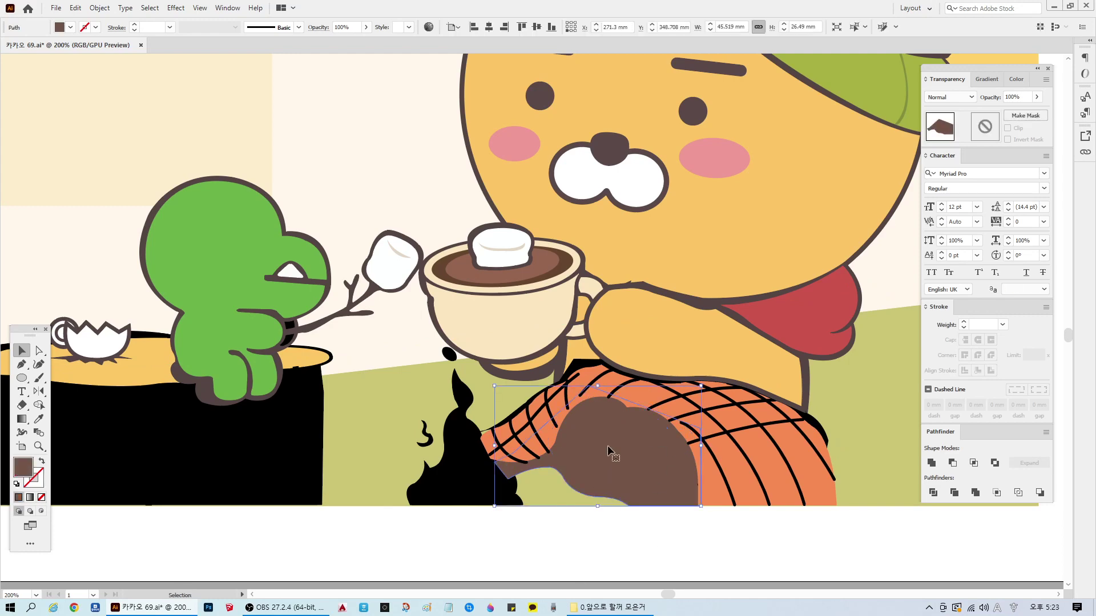
left_click(633, 451)
right_click(588, 442)
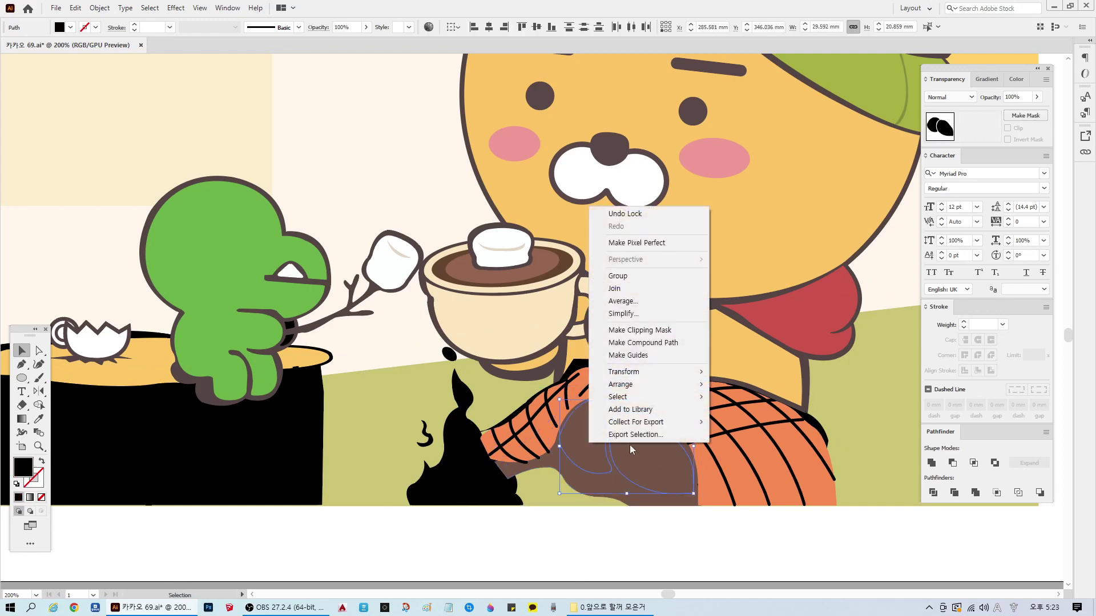
left_click(747, 384)
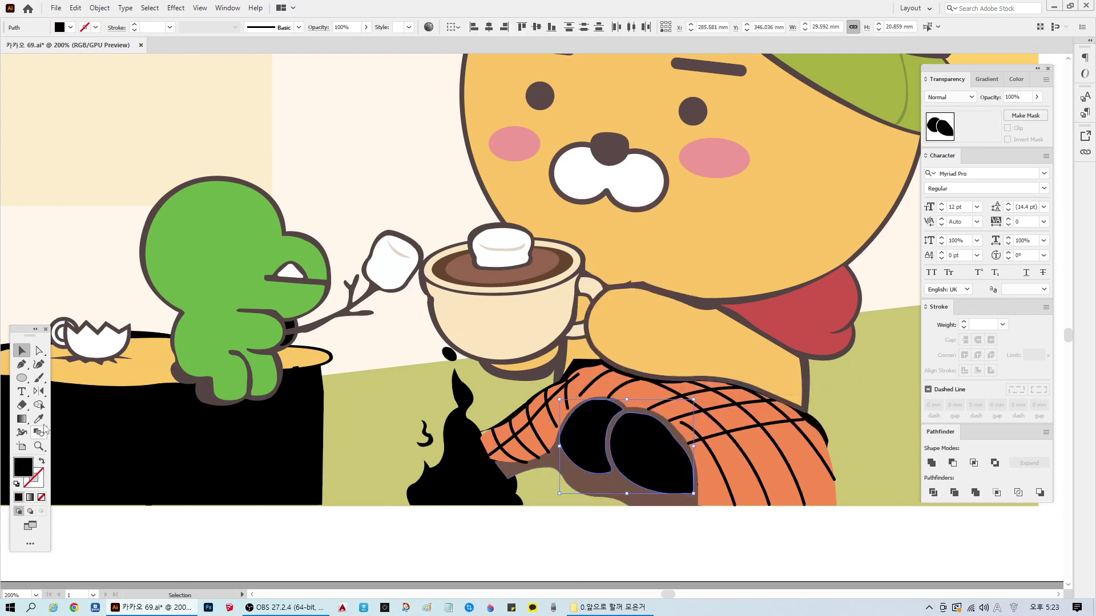
Step: Give both foot shapes the yellow-orange fill and dark outline of the bear's face with the Eyedropper
left_click(39, 419)
left_click(725, 224)
left_click(645, 543, "ctrl")
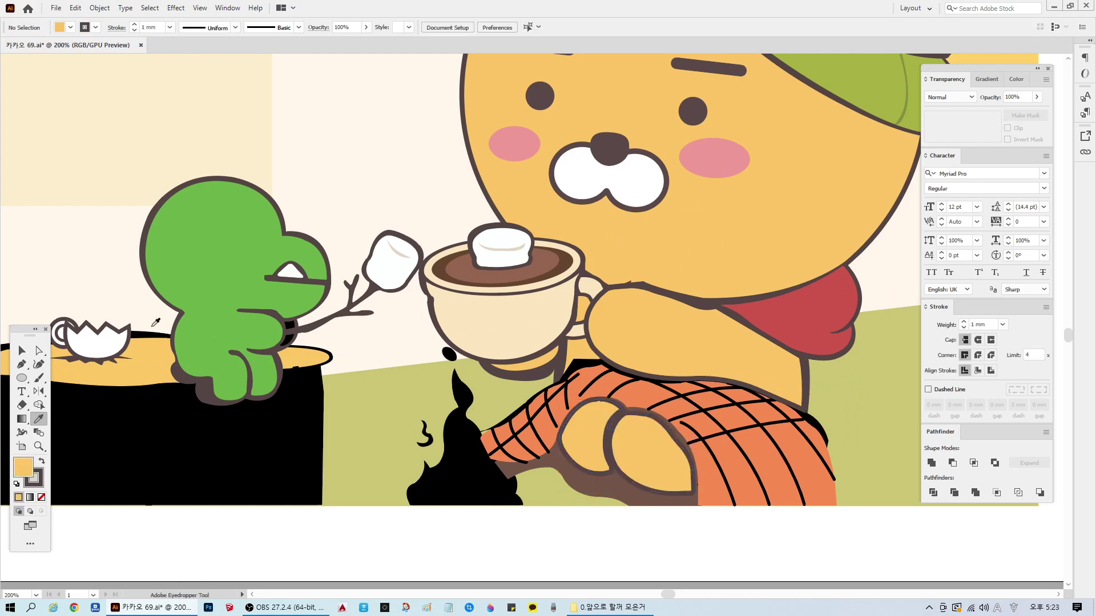
Step: Remove the stroke from both of the bear's foot shapes
left_click(21, 351)
left_click(600, 441)
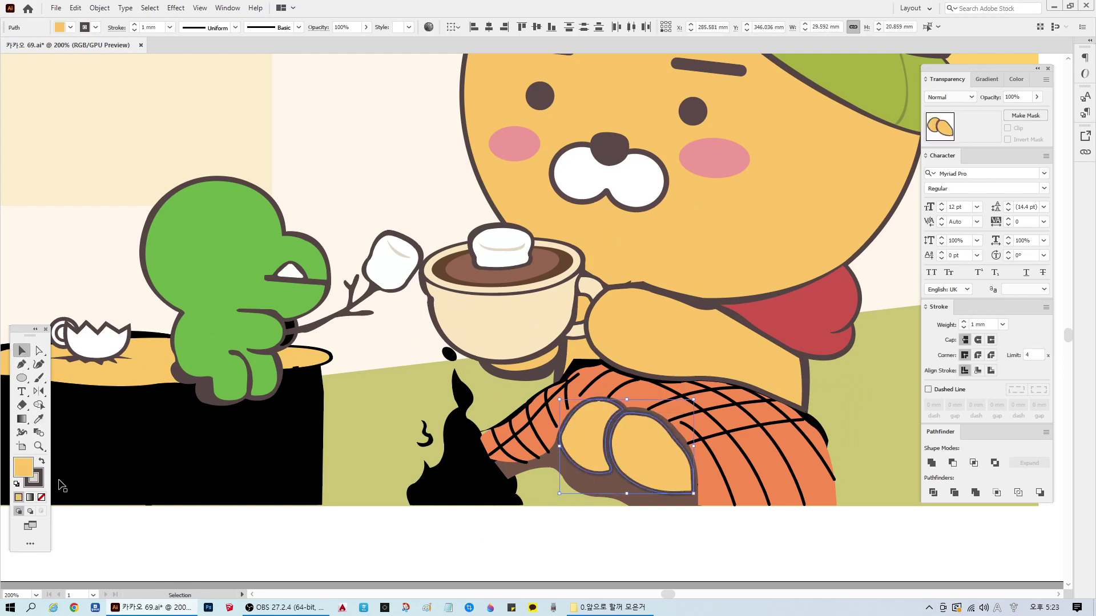
left_click(39, 484)
left_click(41, 497)
left_click(687, 535)
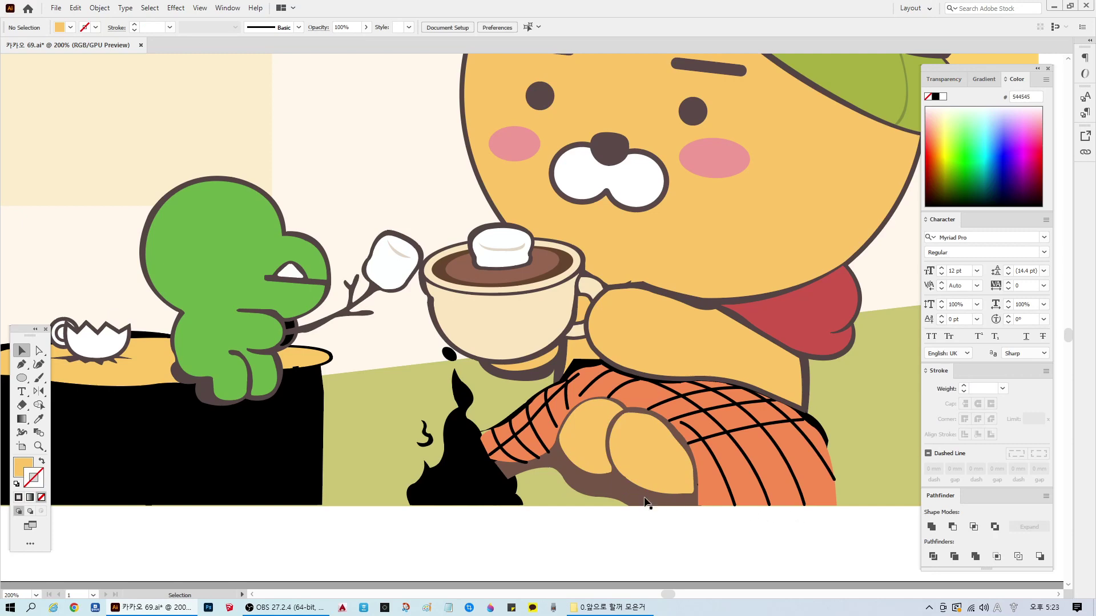
Step: Compare the bear's blanket and feet and the frog's tree stump with the reference illustration
scroll(545, 503, "down", 3)
scroll(486, 532, "up", 1)
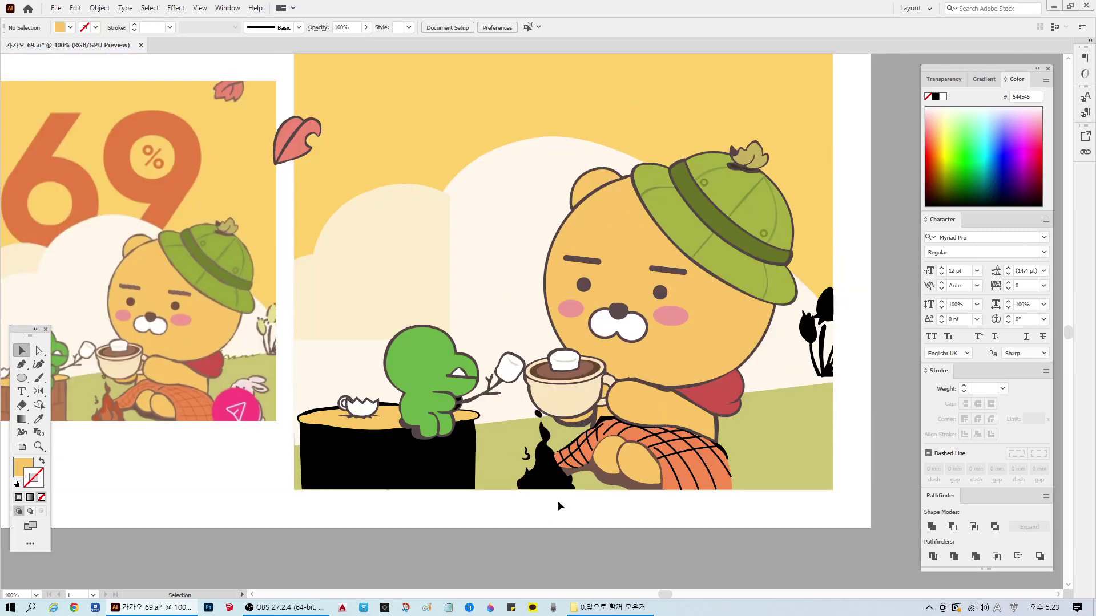
scroll(208, 437, "up", 1)
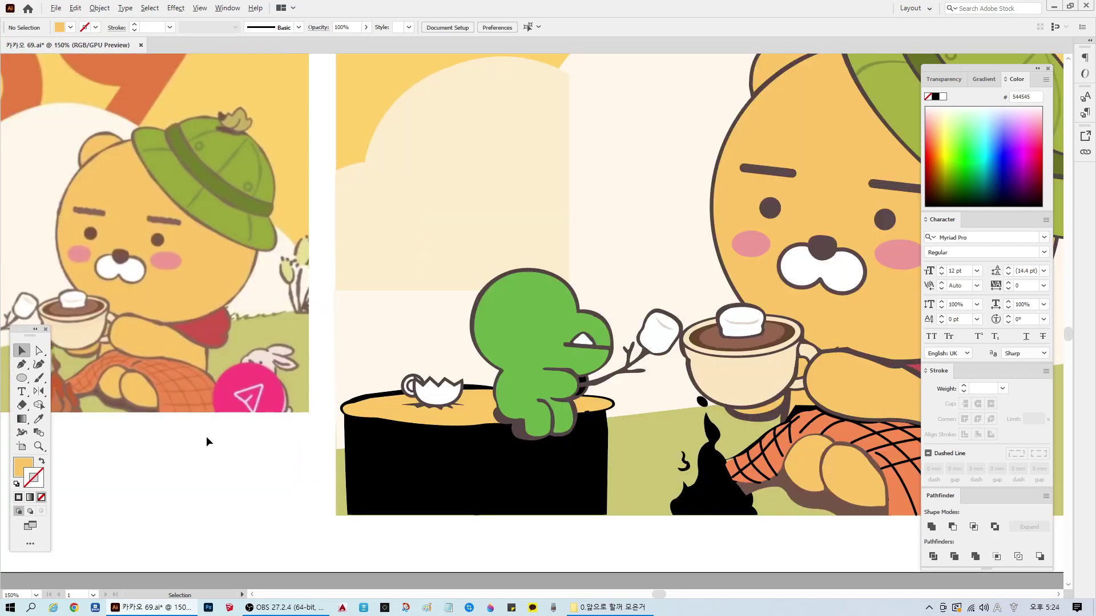
scroll(751, 500, "down", 1)
scroll(752, 500, "up", 1)
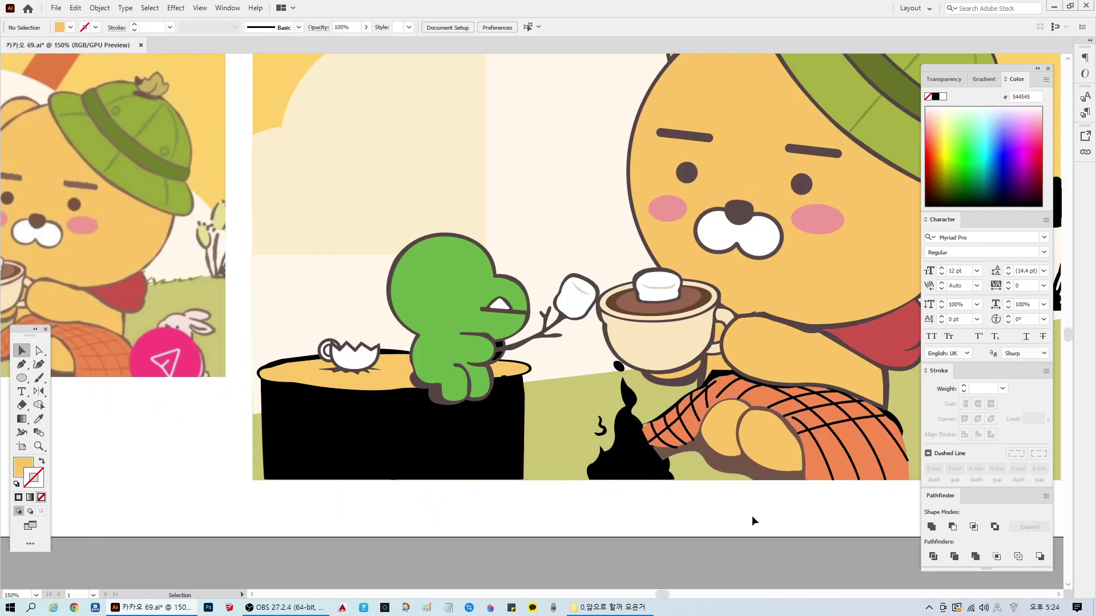
scroll(244, 458, "down", 1)
scroll(90, 407, "up", 1)
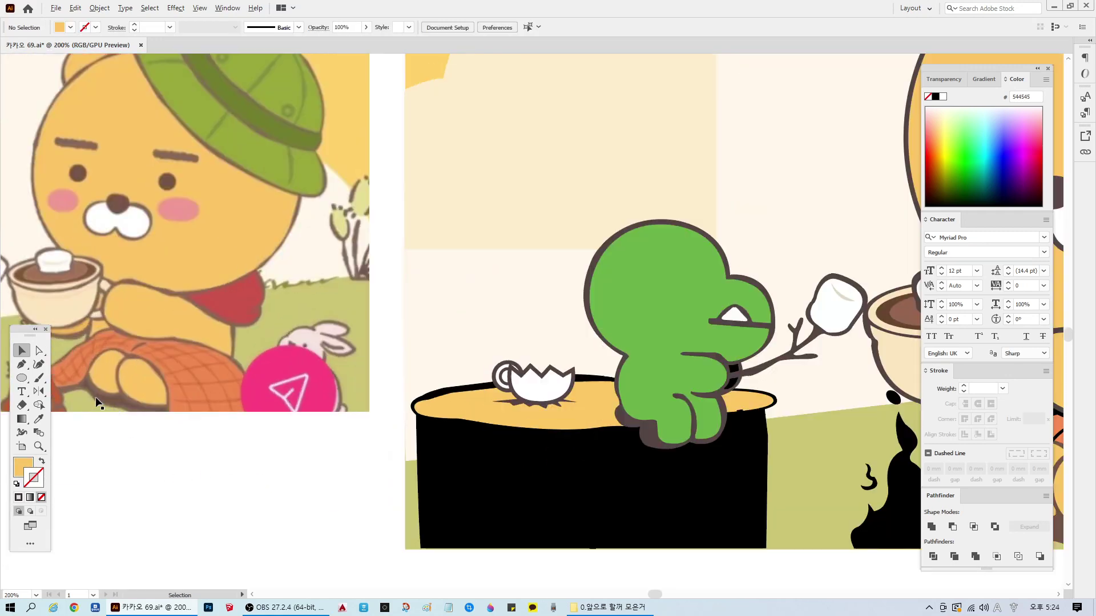
scroll(108, 407, "down", 1)
scroll(609, 471, "up", 4)
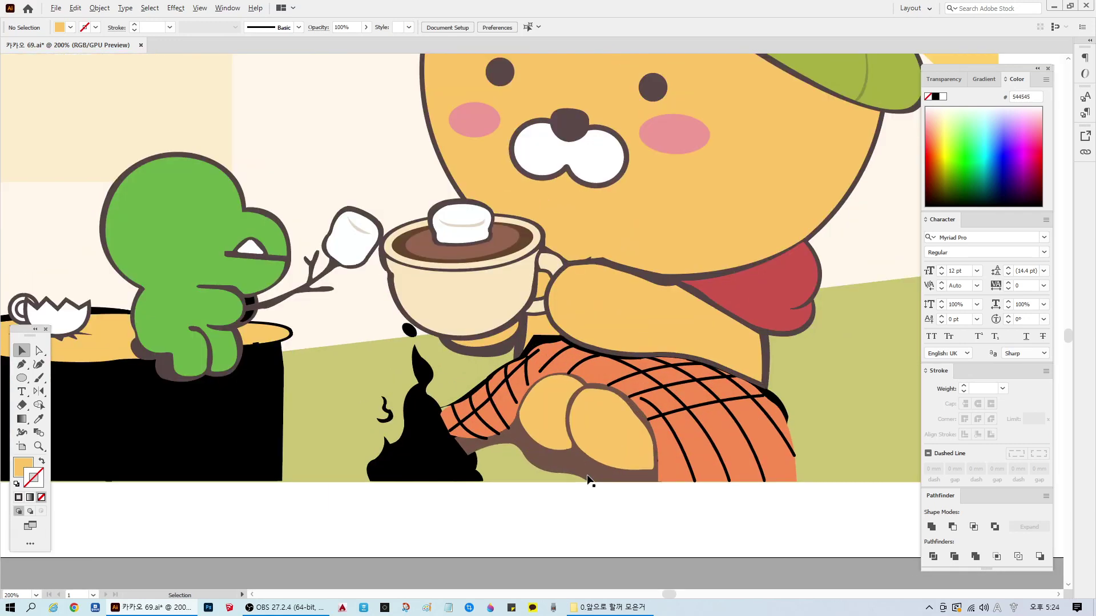
Step: Trace the lower edge of a shadow shape under the bear's feet with the Pen tool, following the brown shape's contour
key("p")
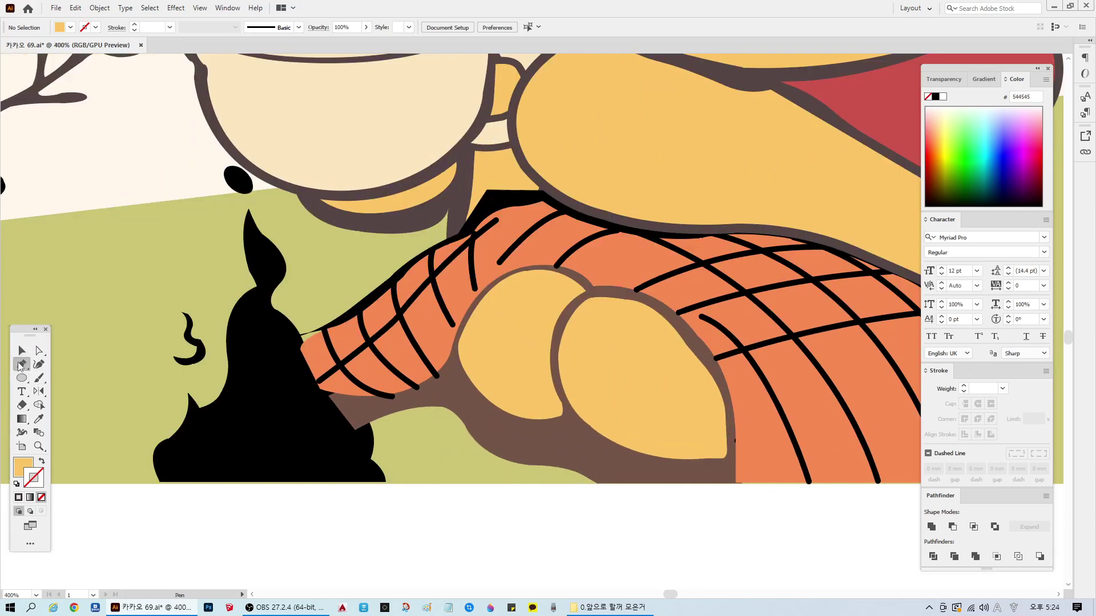
left_click(454, 363)
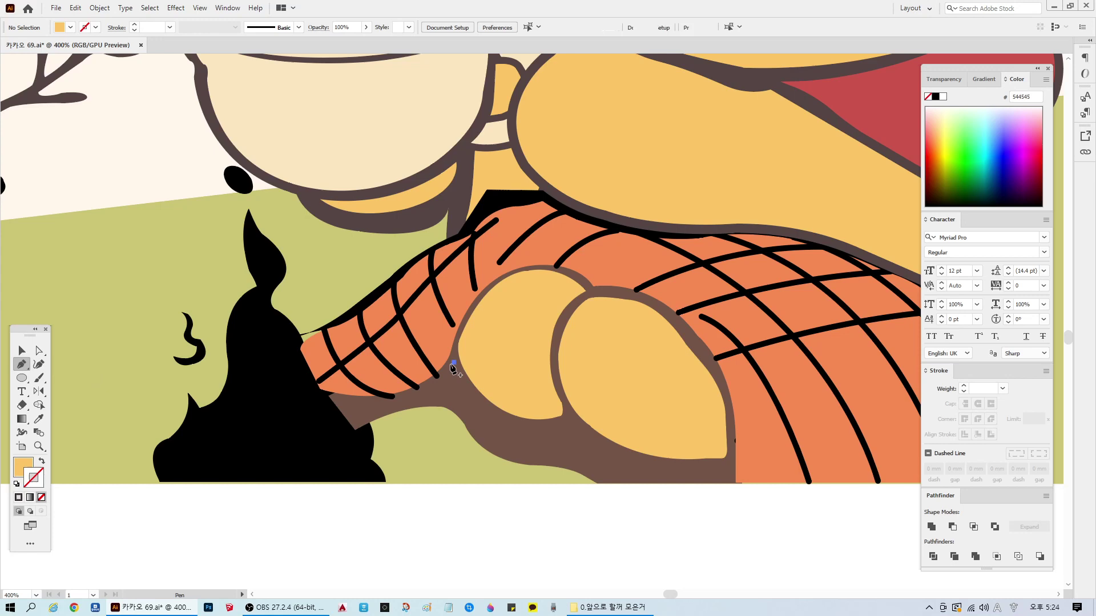
left_click_drag(427, 389, 415, 394)
left_click(427, 390)
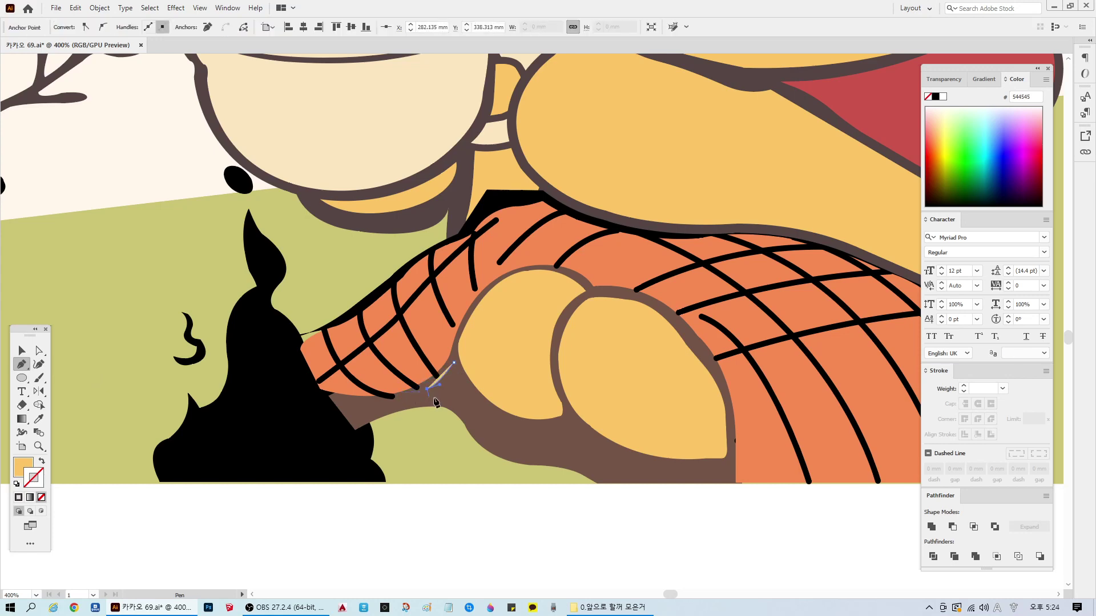
left_click(430, 401)
left_click_drag(471, 420, 613, 495)
left_click(604, 479)
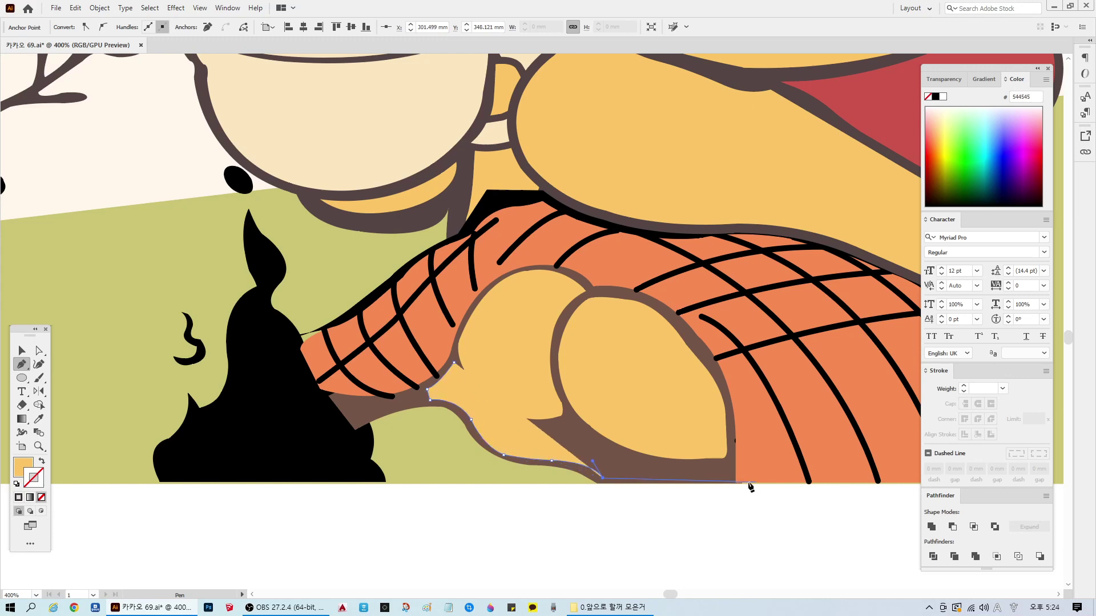
left_click(727, 478)
left_click(725, 462)
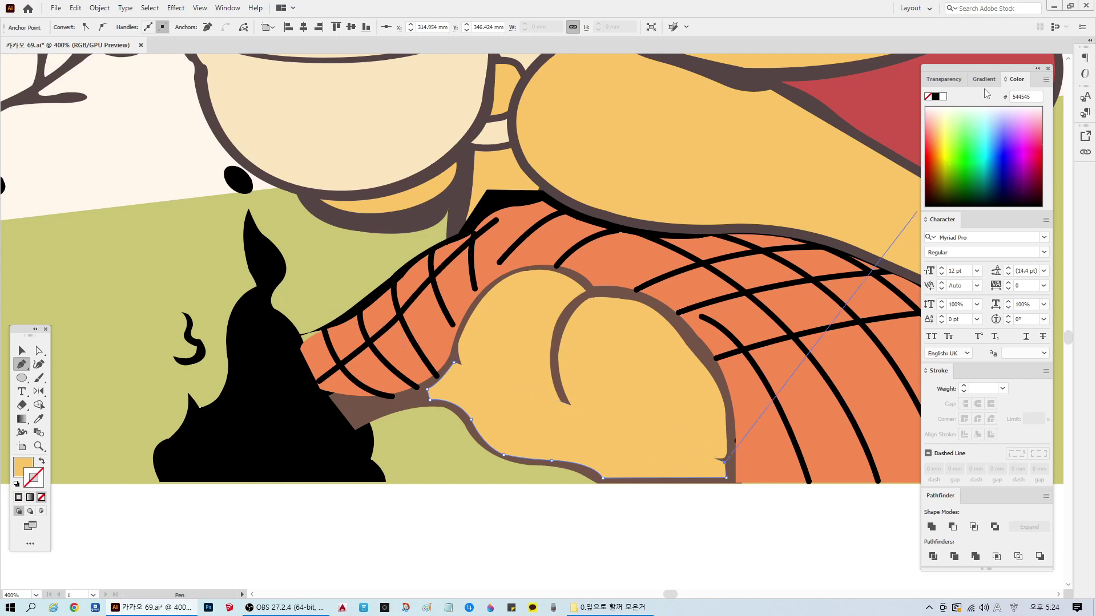
Step: Set the opacity of the partly traced shadow shape to 10%
left_click(944, 79)
left_click(1018, 97)
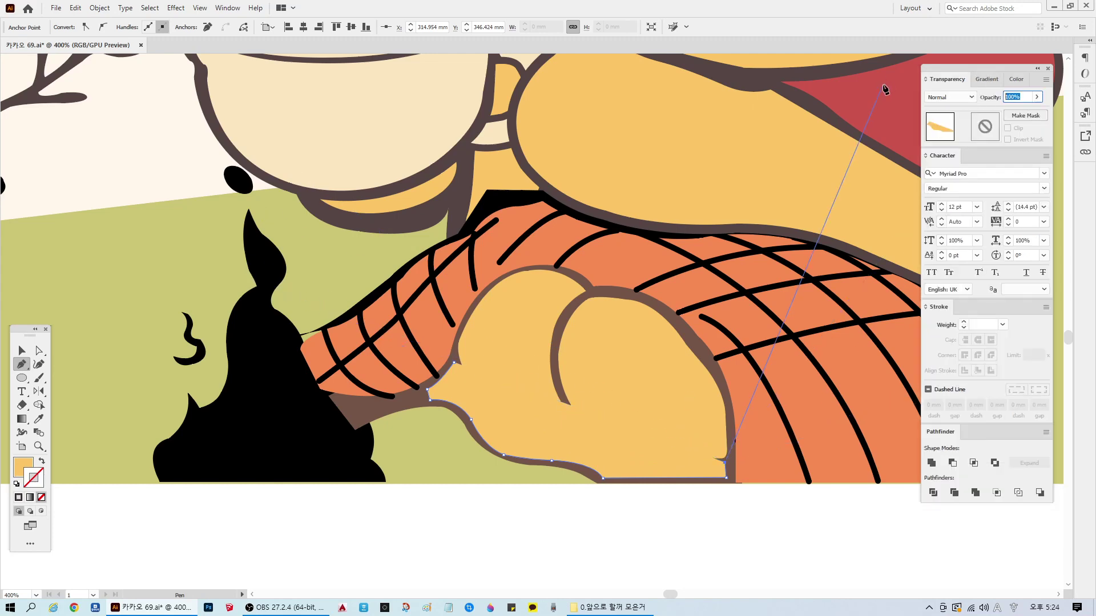
type("10")
key("Return")
Step: Trace the shadow shape's upper edge along the undersides of both feet, close the path and deselect it
left_click(724, 461)
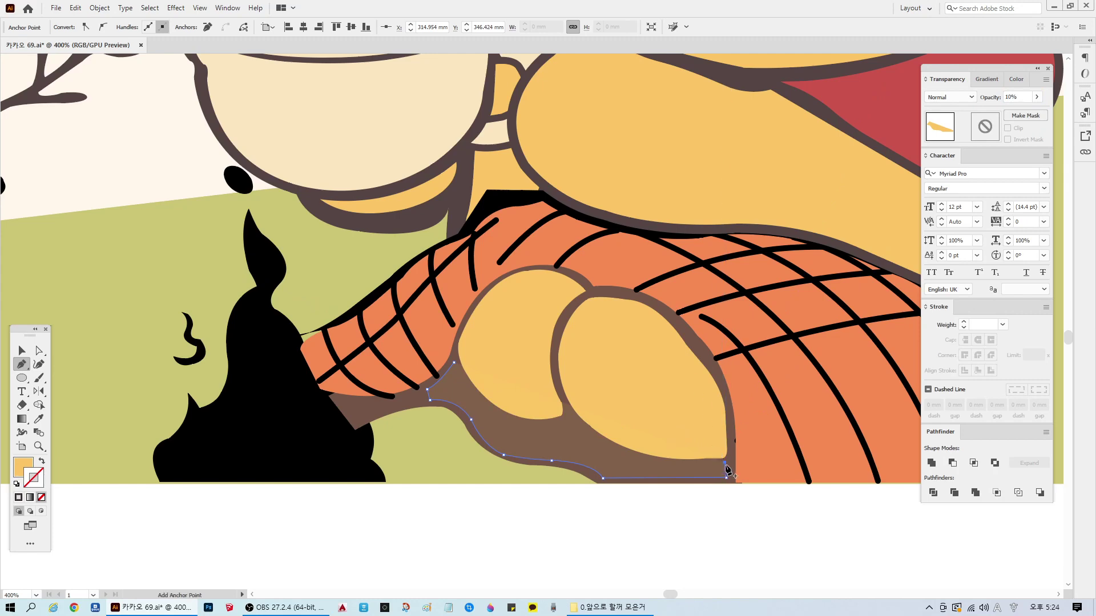
left_click_drag(578, 435, 534, 386)
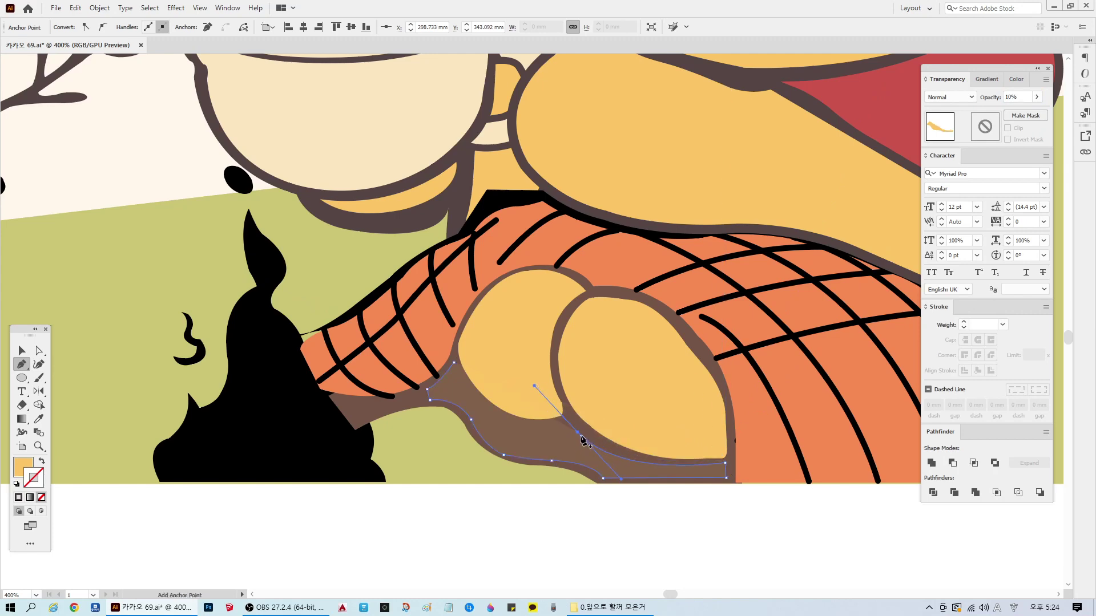
left_click(578, 433)
left_click(571, 427)
left_click_drag(540, 432, 476, 396)
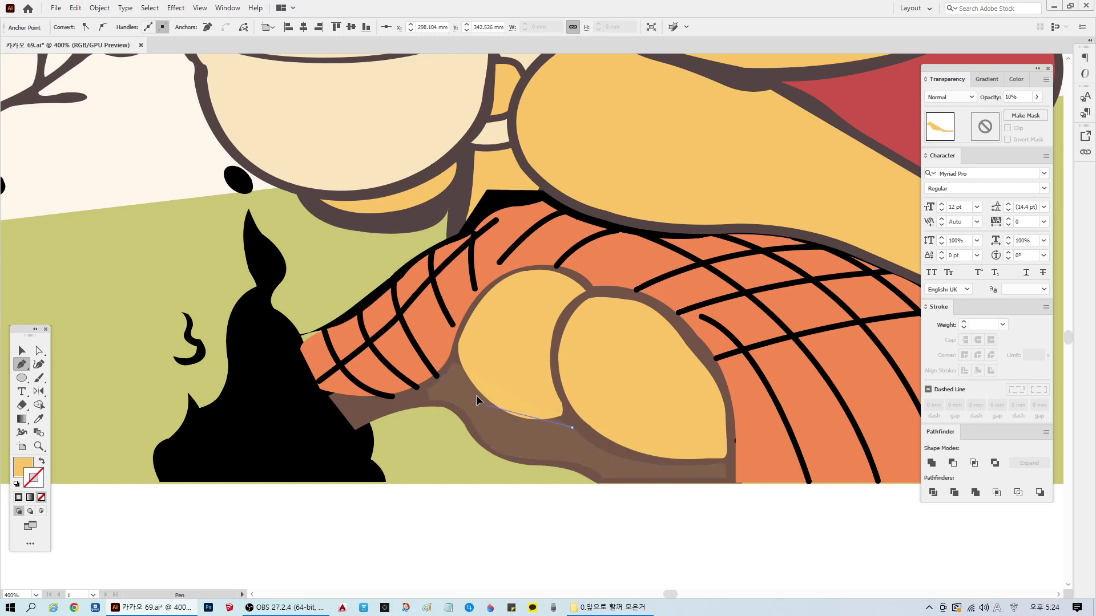
left_click_drag(438, 355, 449, 372)
left_click(477, 402)
left_click(424, 518, "ctrl")
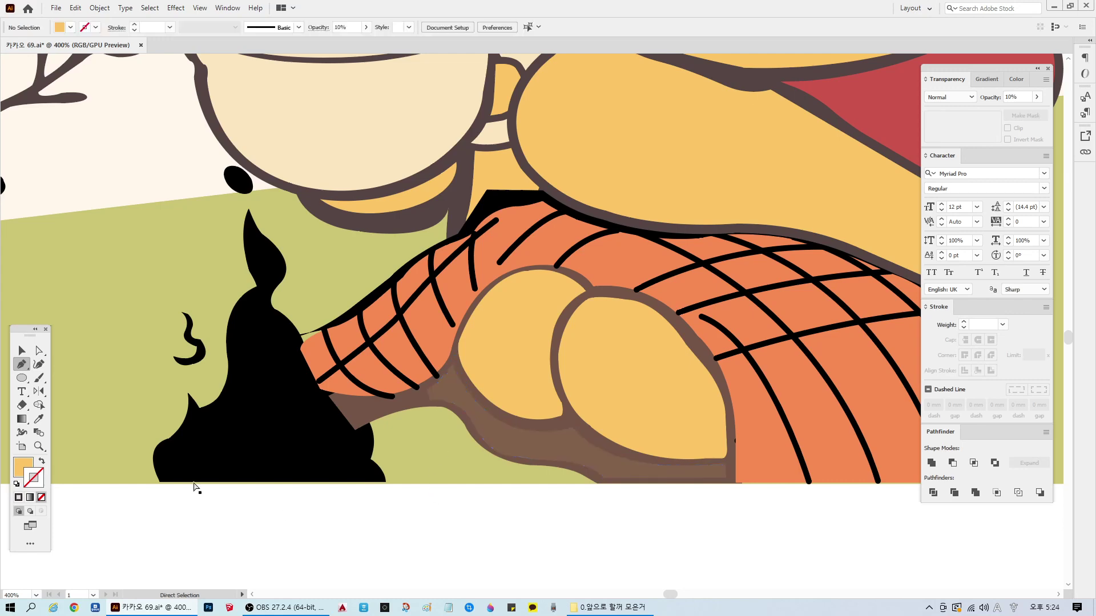
Step: Sample the surrounding brown for the shadow shape under the feet at full opacity, and darken its fill to 4C372F
left_click(514, 440, "ctrl")
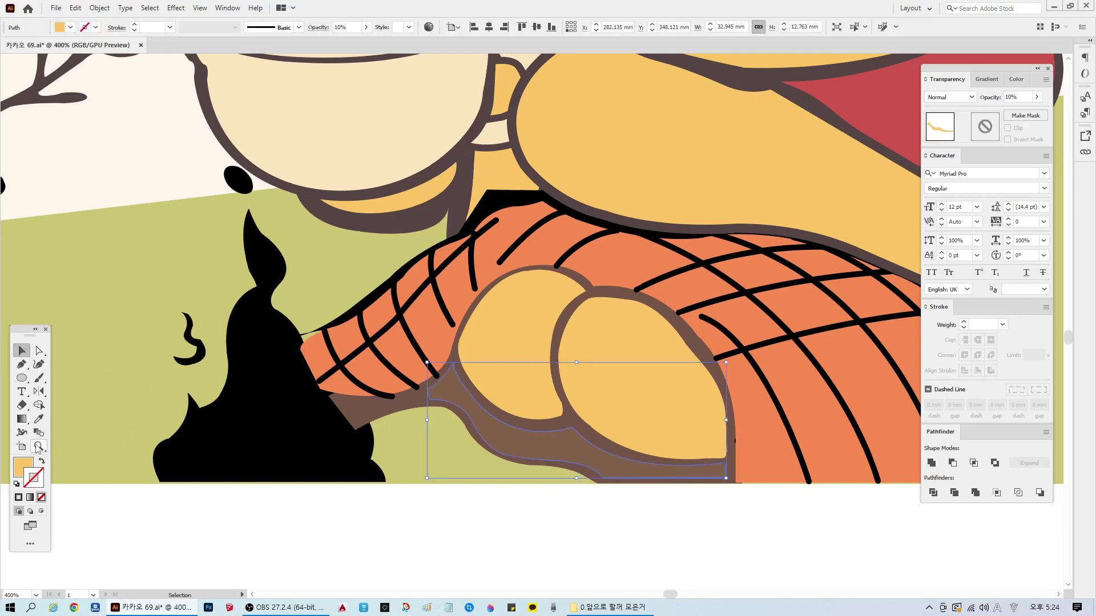
key("i")
left_click(25, 469)
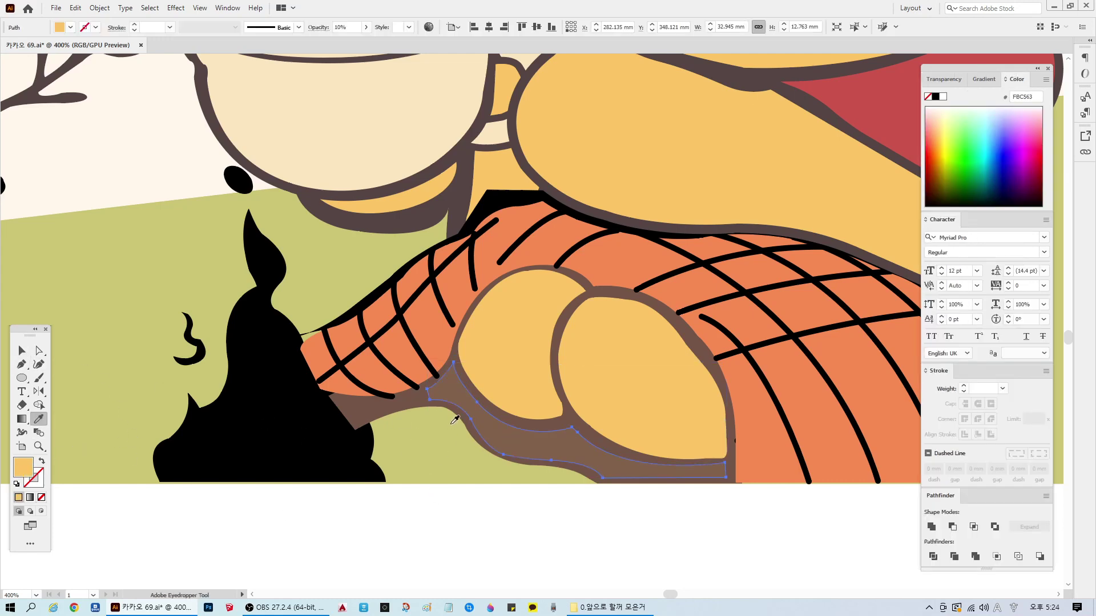
left_click(478, 388)
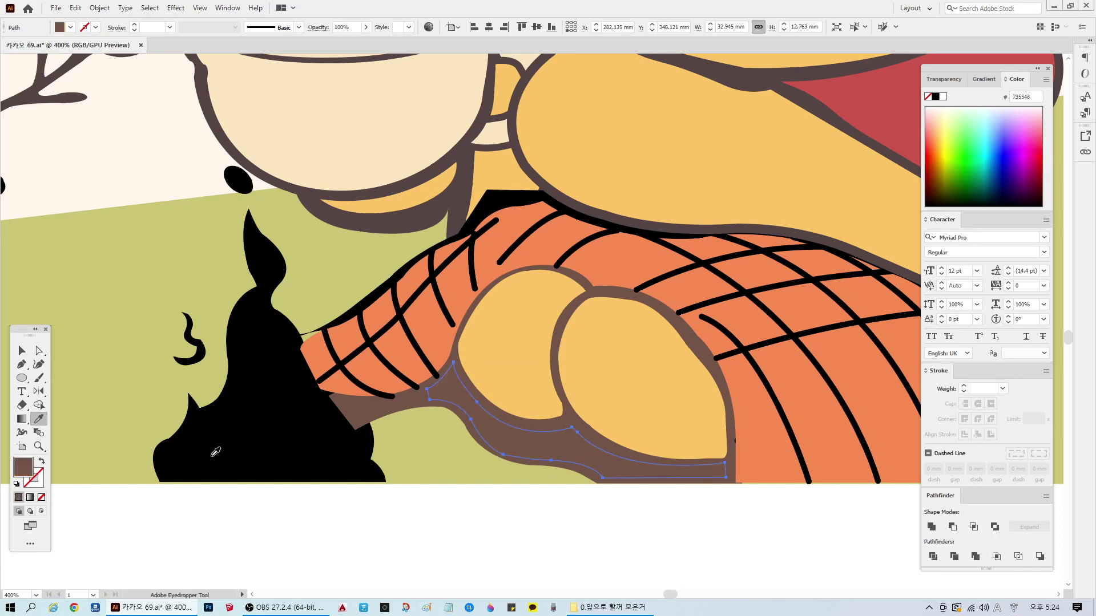
double_click(21, 469)
left_click(454, 329)
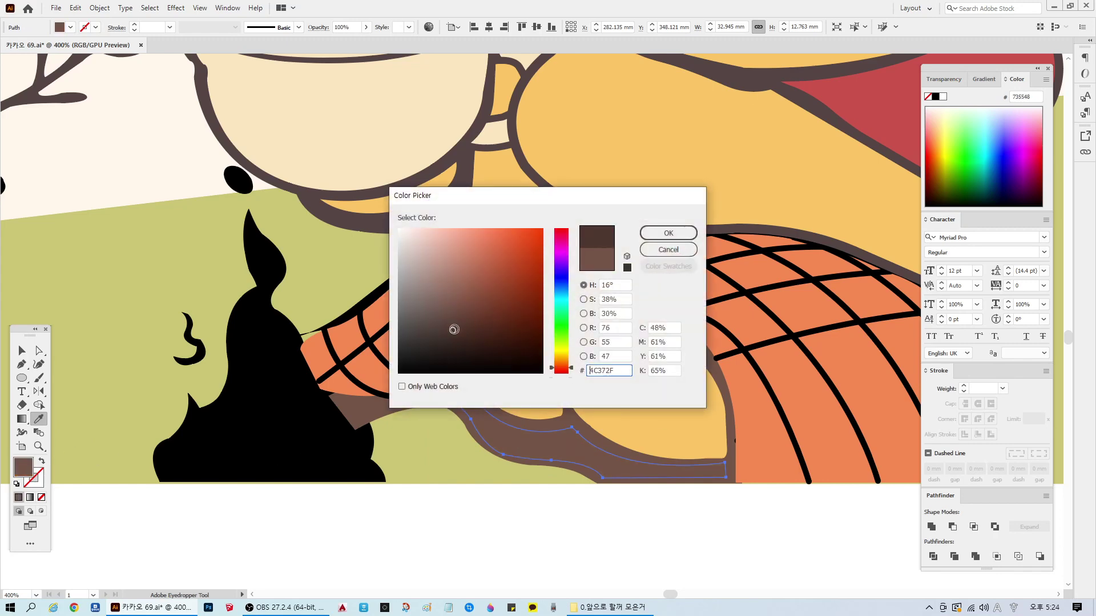
left_click(668, 233)
left_click(697, 491, "ctrl")
Step: Save the file and compare the shaded feet with the reference illustration
scroll(697, 491, "down", 3)
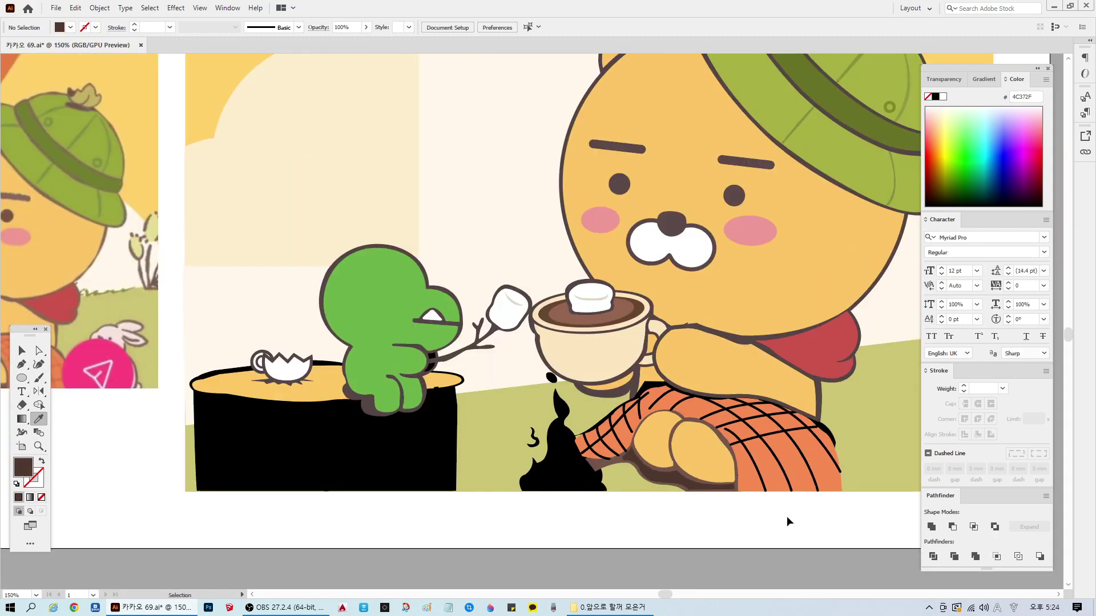
key("ctrl+s")
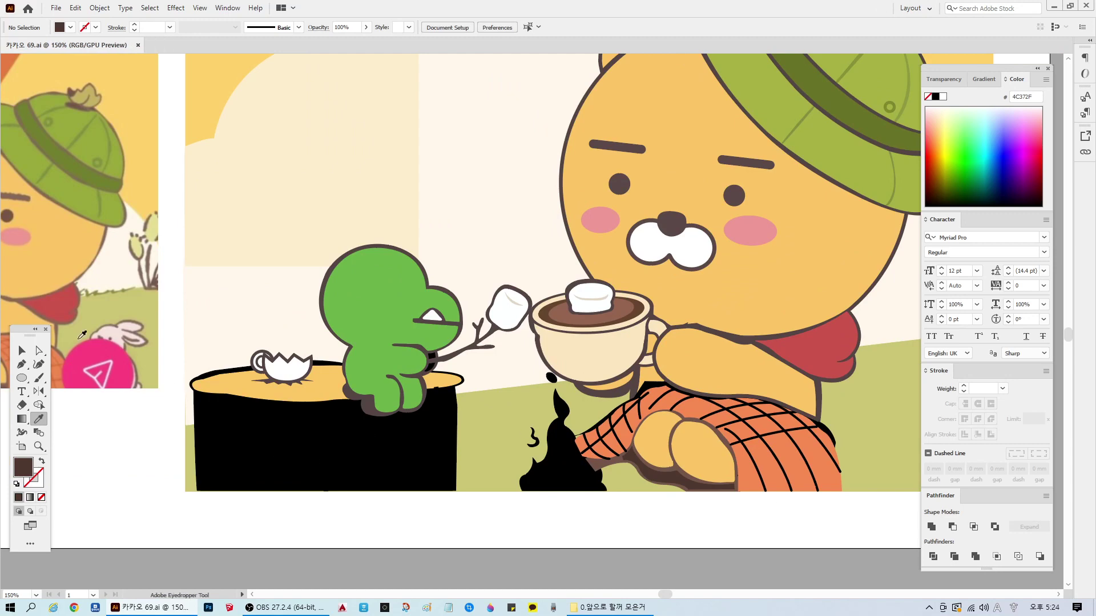
key("v")
scroll(811, 429, "down", 1)
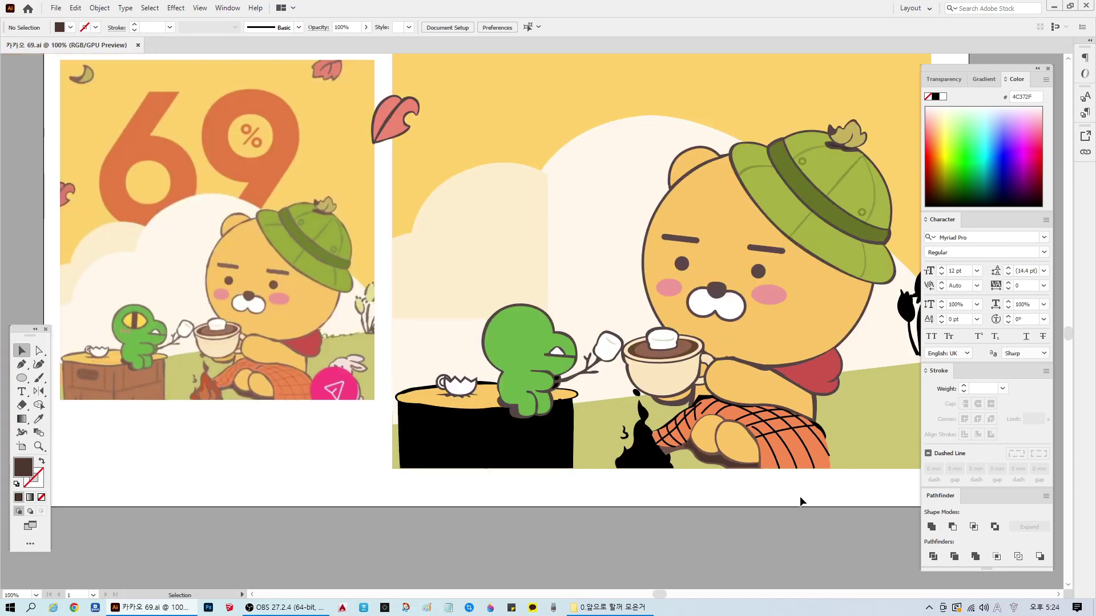
scroll(850, 491, "up", 1)
scroll(851, 489, "up", 1)
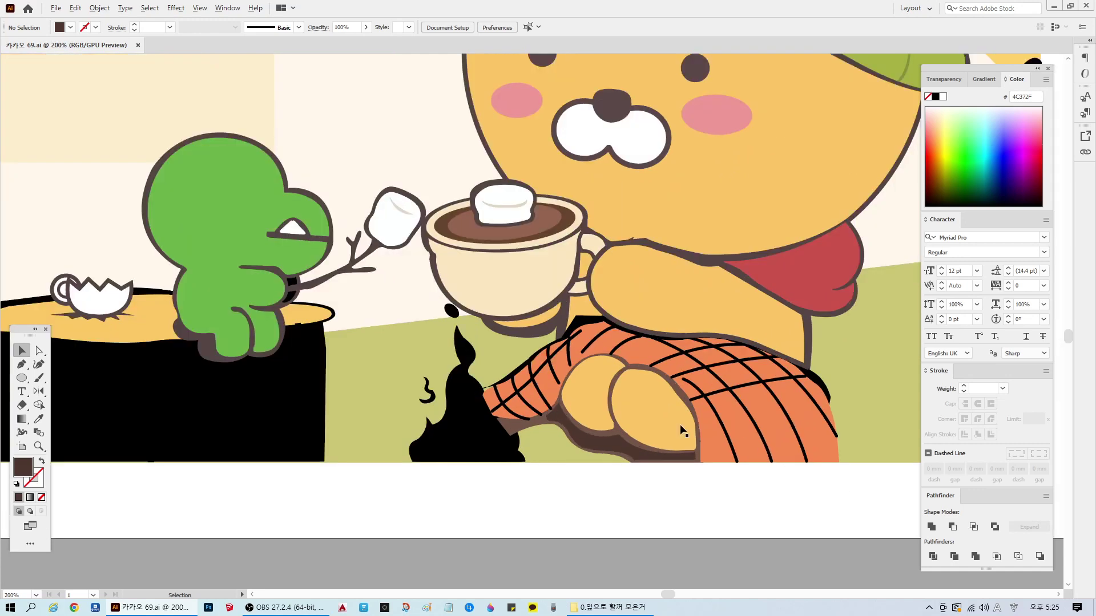
Step: Fill the black shape behind the top of the blanket with the brown 735548 used beneath the bear's feet
left_click(536, 425)
double_click(28, 473)
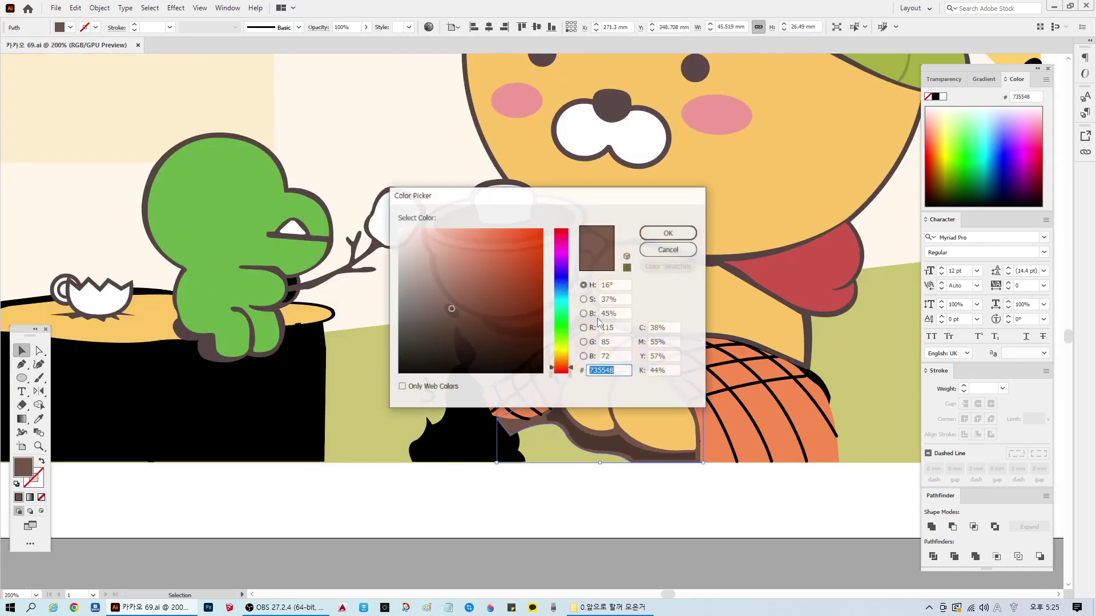
left_click(661, 248)
left_click(830, 498)
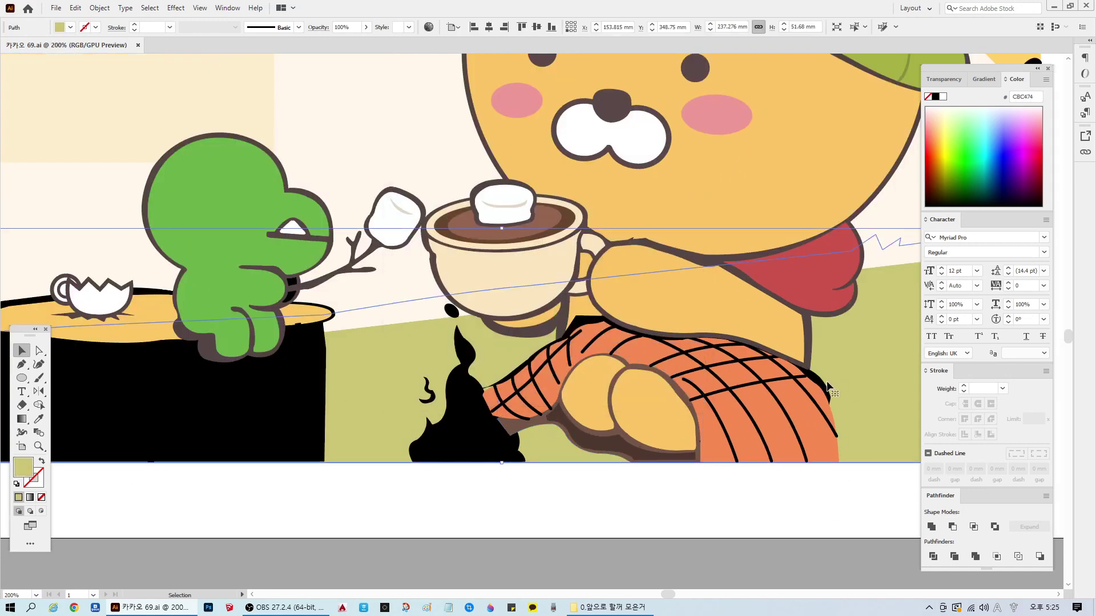
left_click(825, 388)
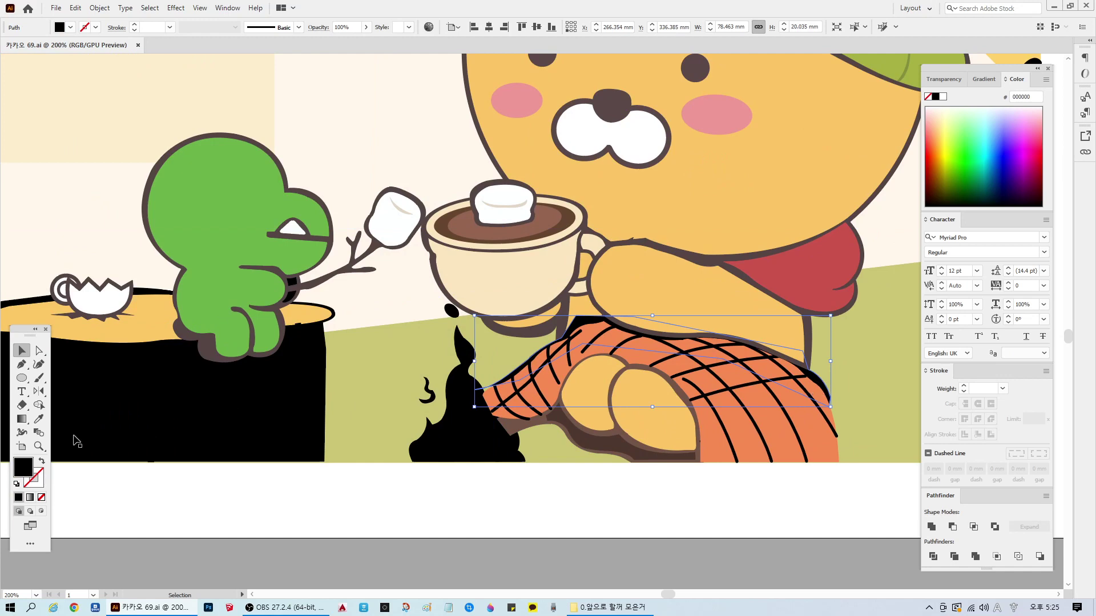
double_click(26, 467)
left_click(671, 238)
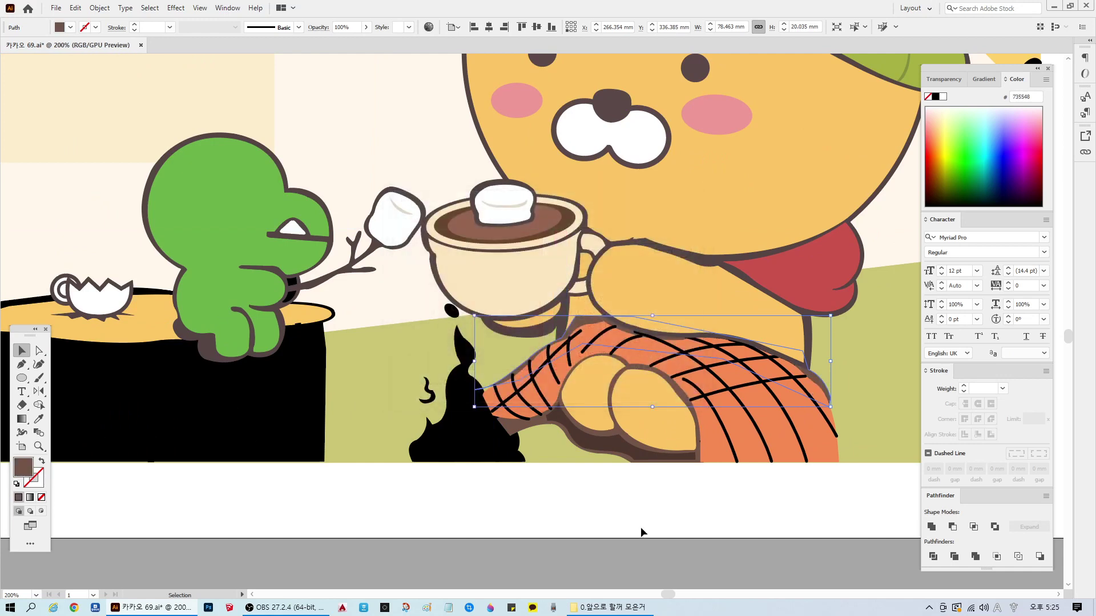
left_click(633, 531)
Step: Examine the path of the brown shape behind the blanket, and compare the blanket with the reference illustration
left_click(39, 350)
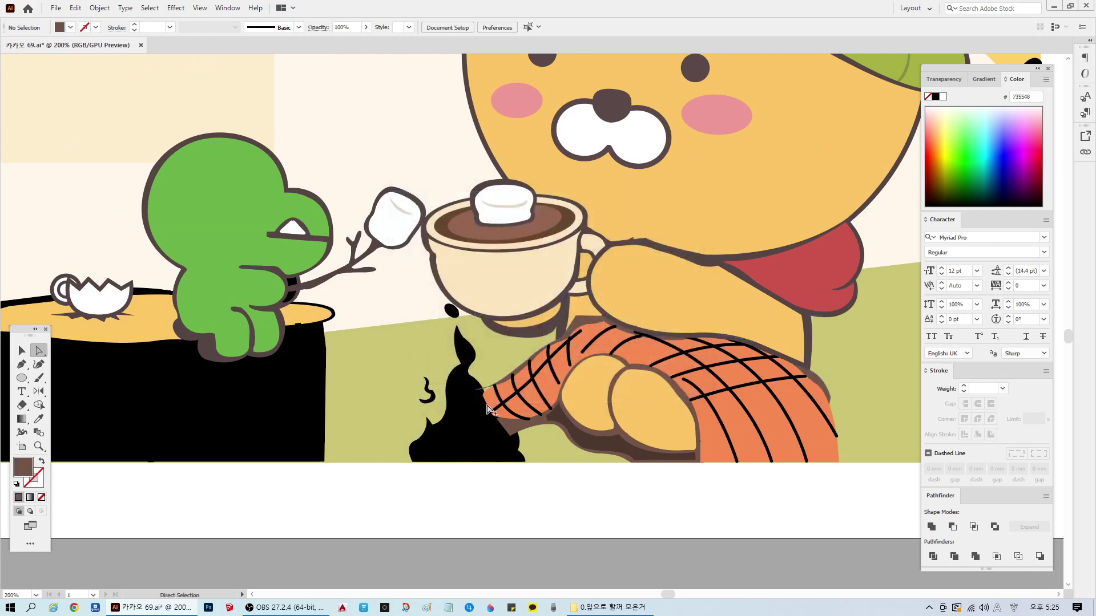
scroll(491, 410, "up", 1)
left_click(505, 378)
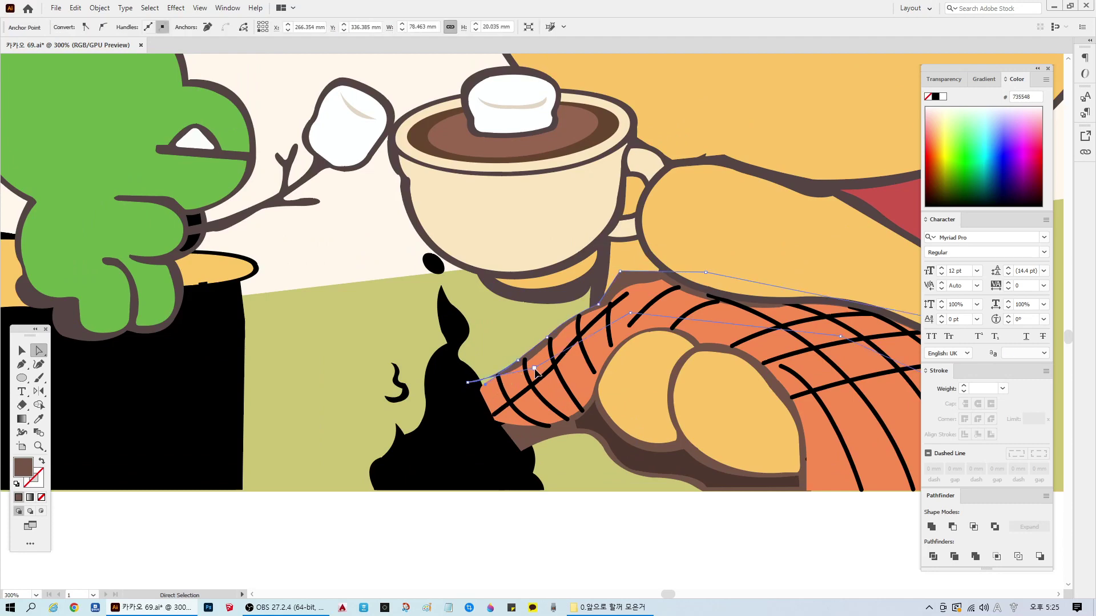
left_click(719, 565)
scroll(719, 570, "down", 2)
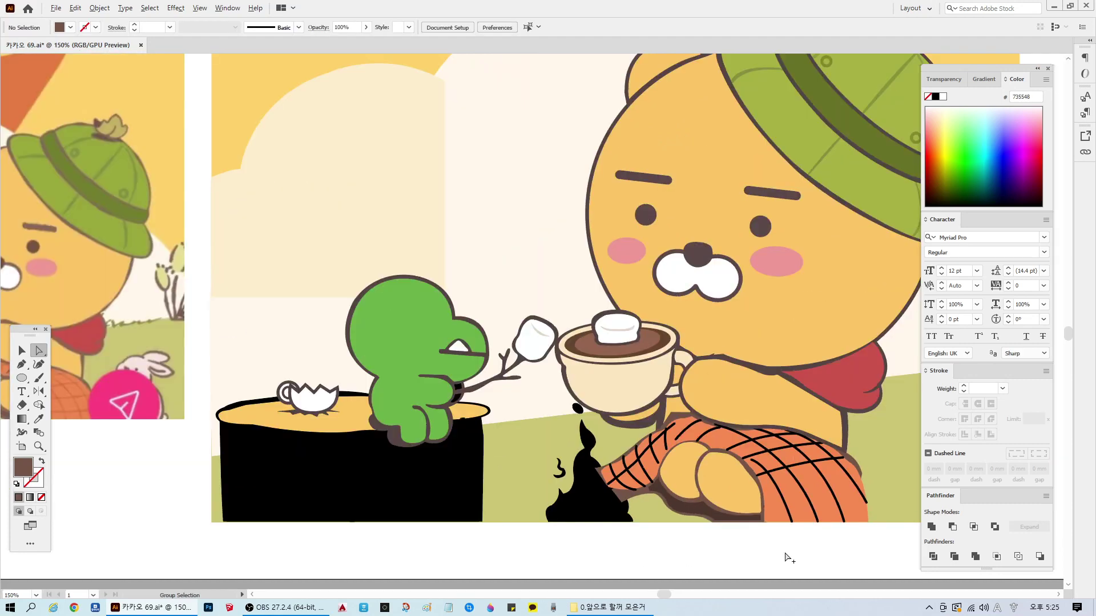
scroll(785, 556, "down", 1)
scroll(856, 558, "up", 1)
scroll(690, 535, "down", 1)
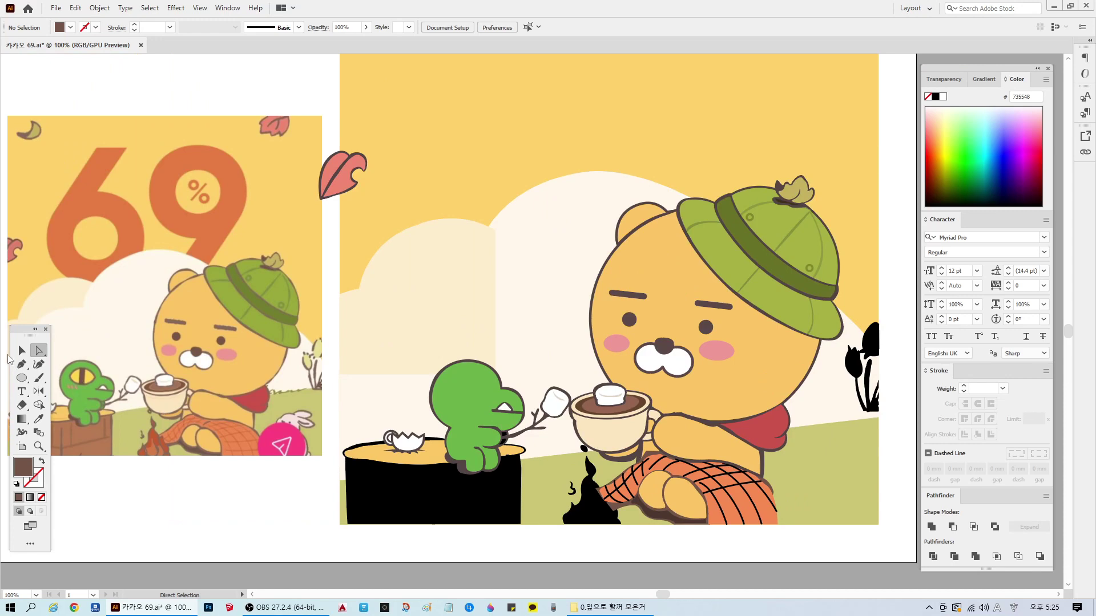
Step: Draw a small ellipse about 10.3 by 6.8 mm below the reference illustration, and fill it with the blanket's orange DA7842 using the Eyedropper
left_click(22, 378)
left_click_drag(220, 491, 244, 506)
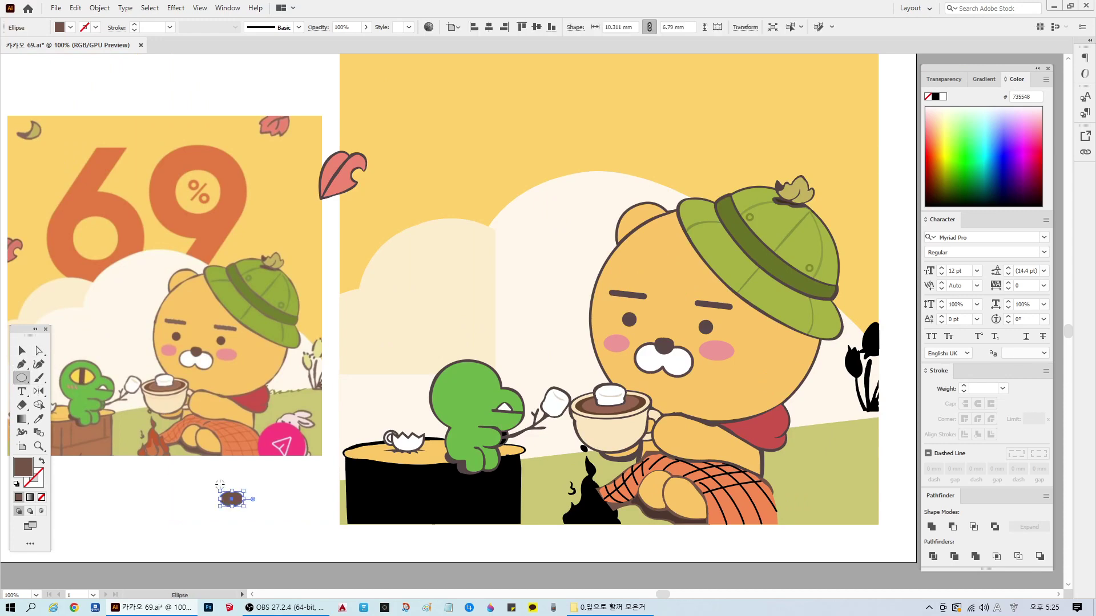
scroll(220, 485, "up", 1)
key("i")
left_click(250, 395)
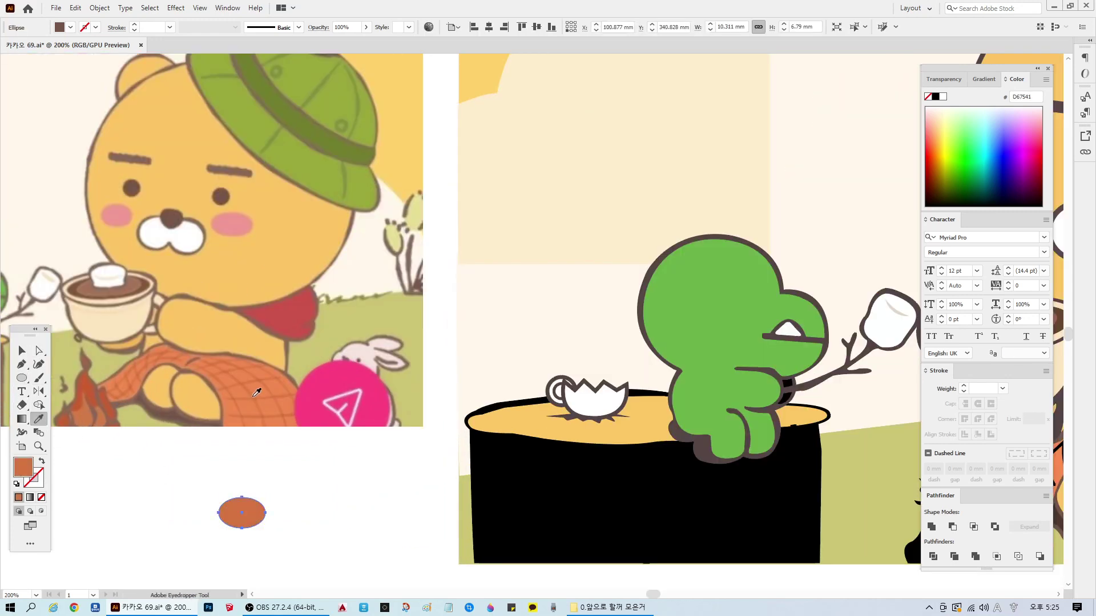
Step: Move the orange sample ellipse to the empty area just below the bear's blanket
scroll(639, 529, "down", 3)
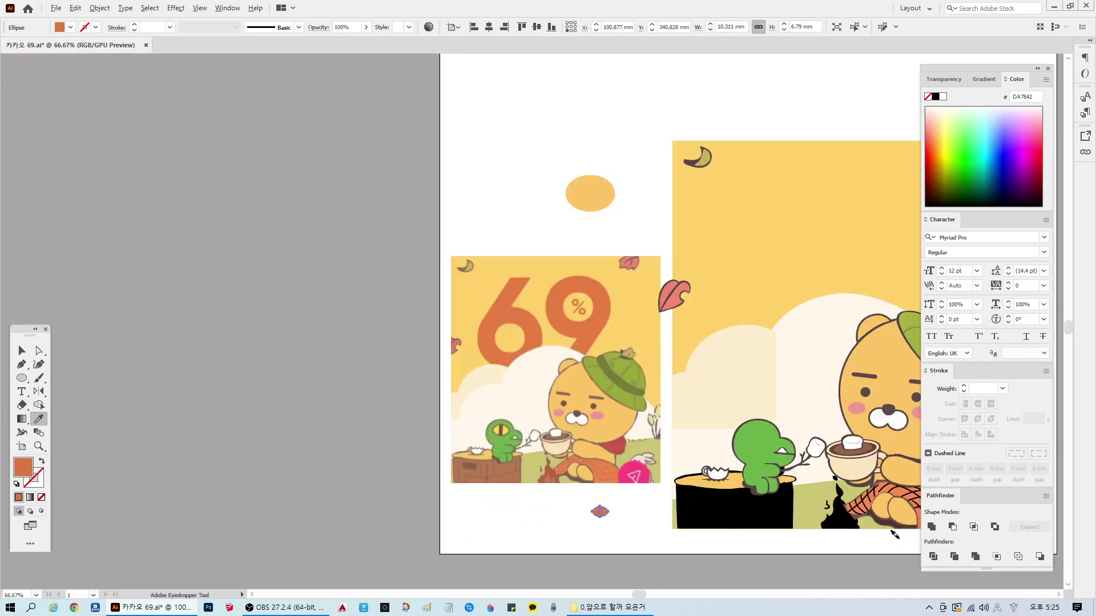
scroll(895, 535, "up", 2)
key("v")
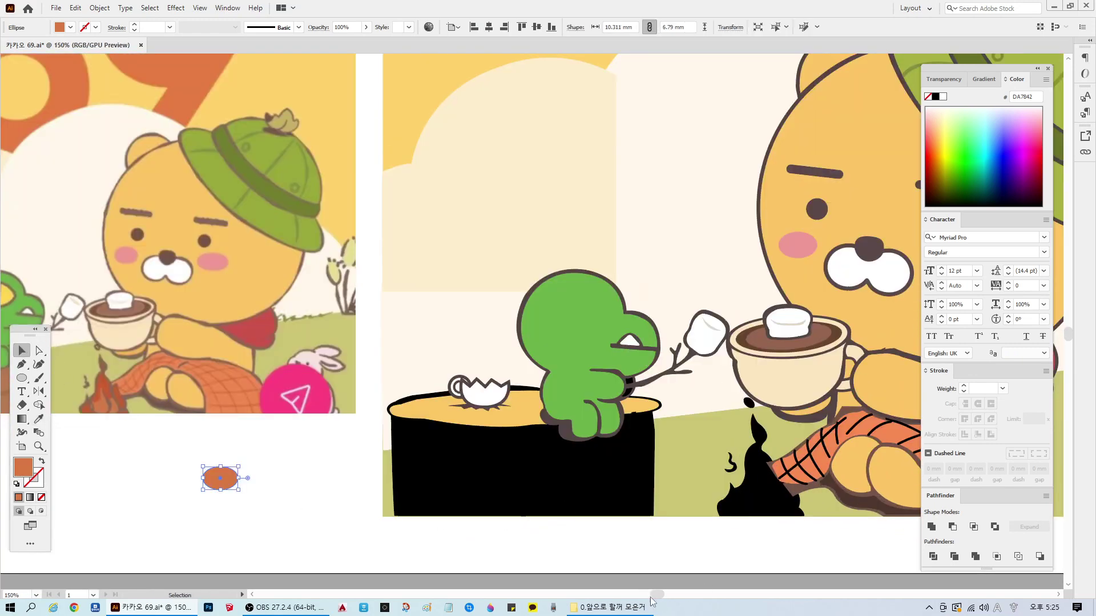
left_click_drag(657, 594, 665, 594)
left_click_drag(24, 332, 63, 337)
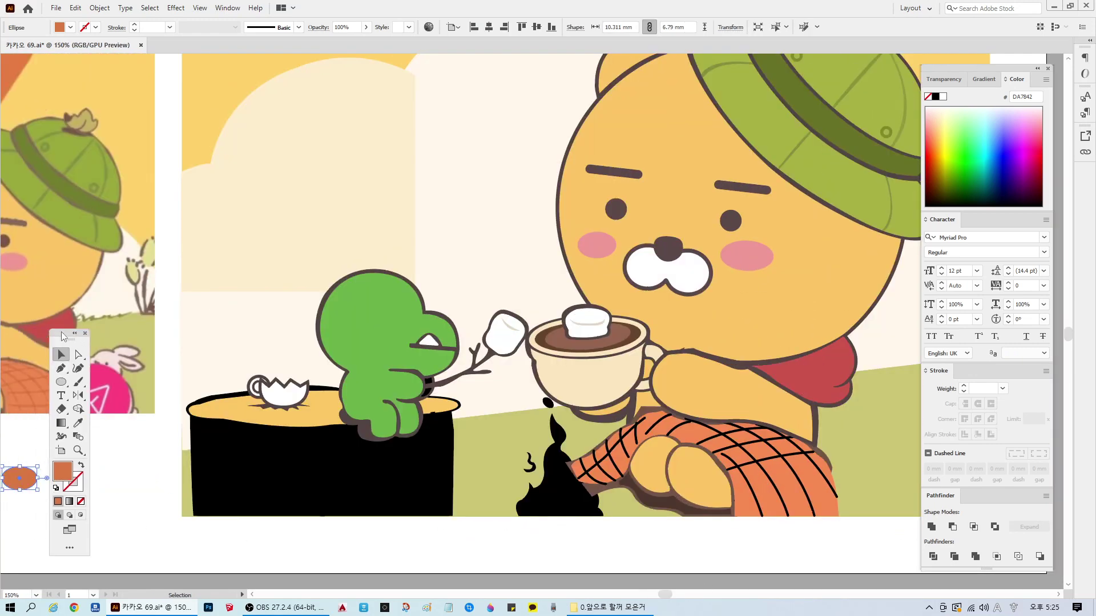
left_click_drag(20, 478, 675, 533)
Step: Lock the green ground, the orange blanket and the shapes around and beneath the bear's feet, leaving the blanket grid lines selectable
scroll(830, 546, "up", 2)
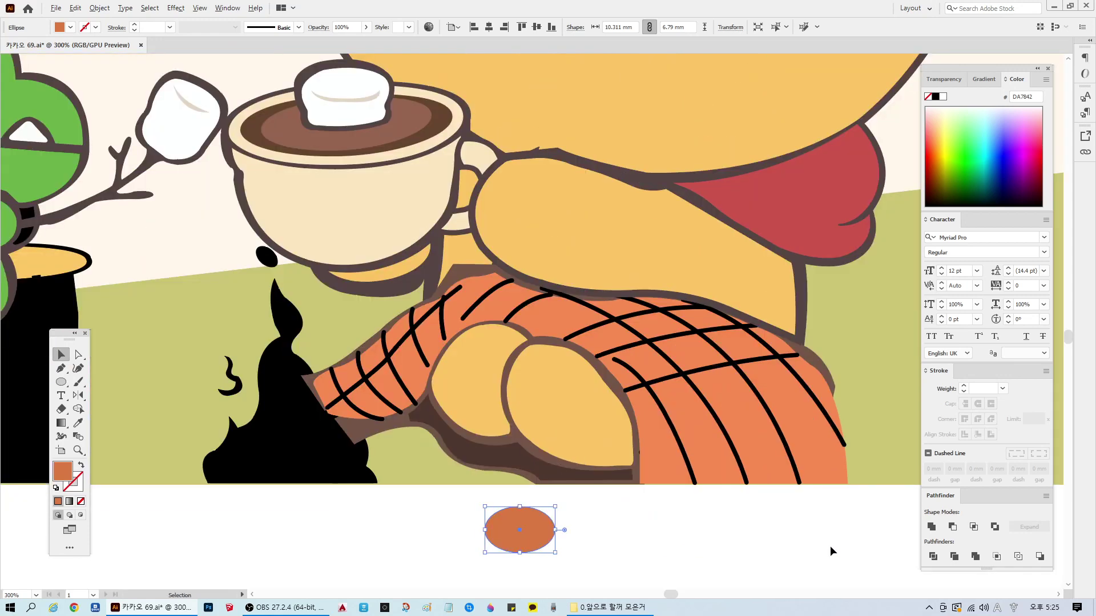
left_click(350, 402)
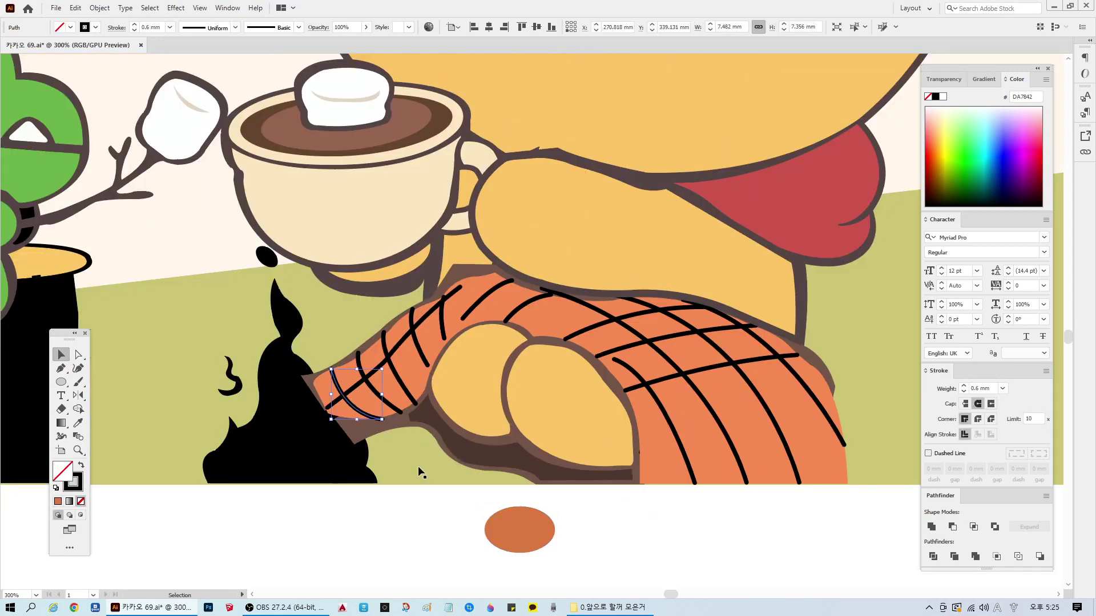
left_click_drag(883, 529, 814, 485)
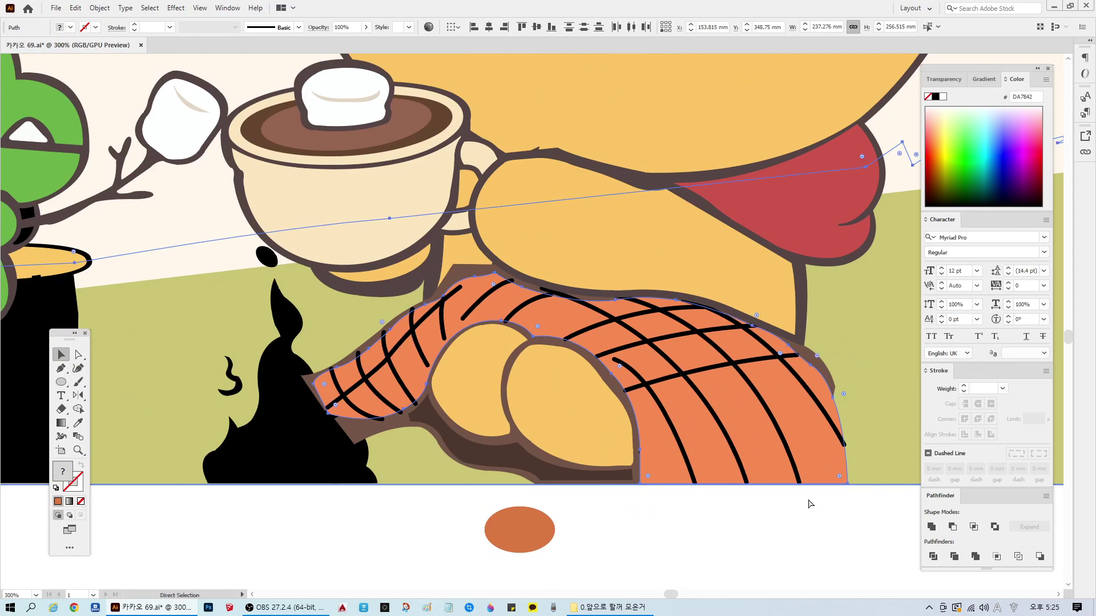
left_click_drag(455, 489, 430, 376)
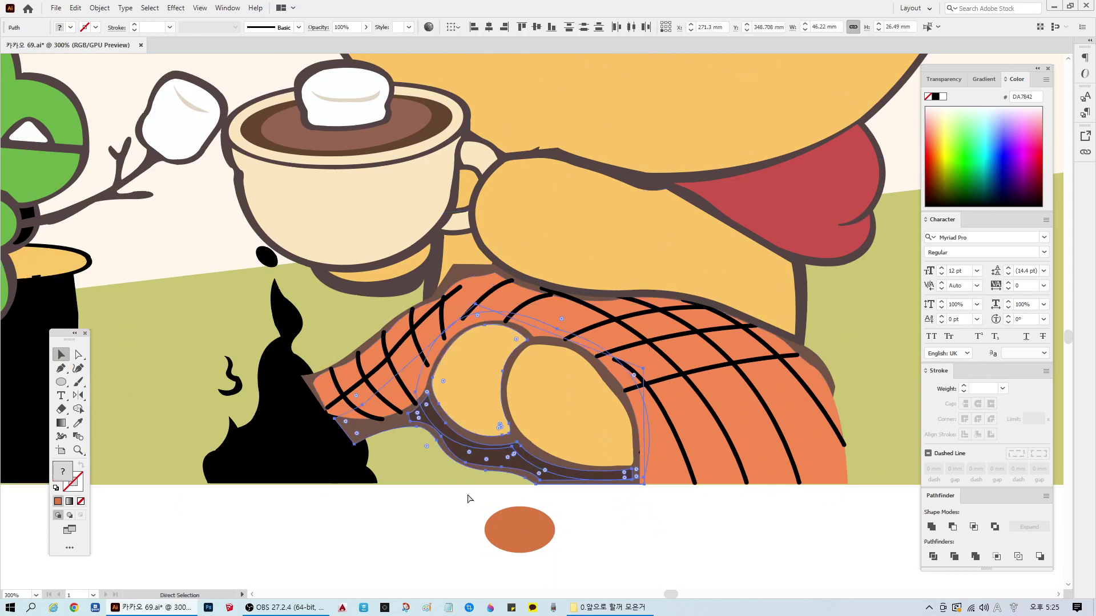
left_click_drag(460, 485, 432, 391)
Step: Lock the brown shape behind the blanket and the bear's arm with its outline above the grid lines
left_click(378, 341)
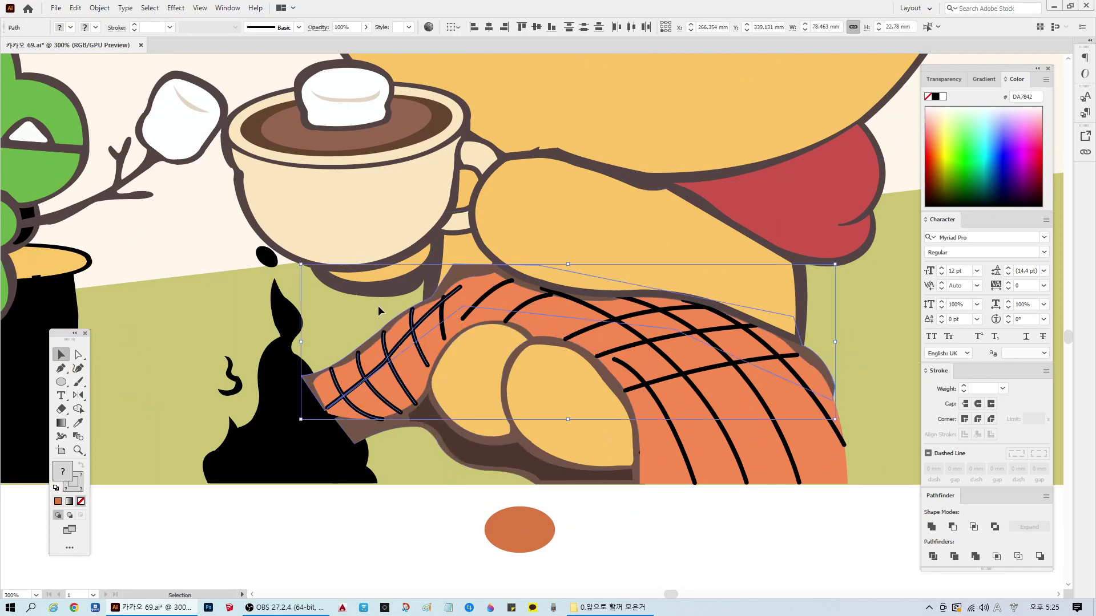
left_click(455, 447)
left_click(404, 327)
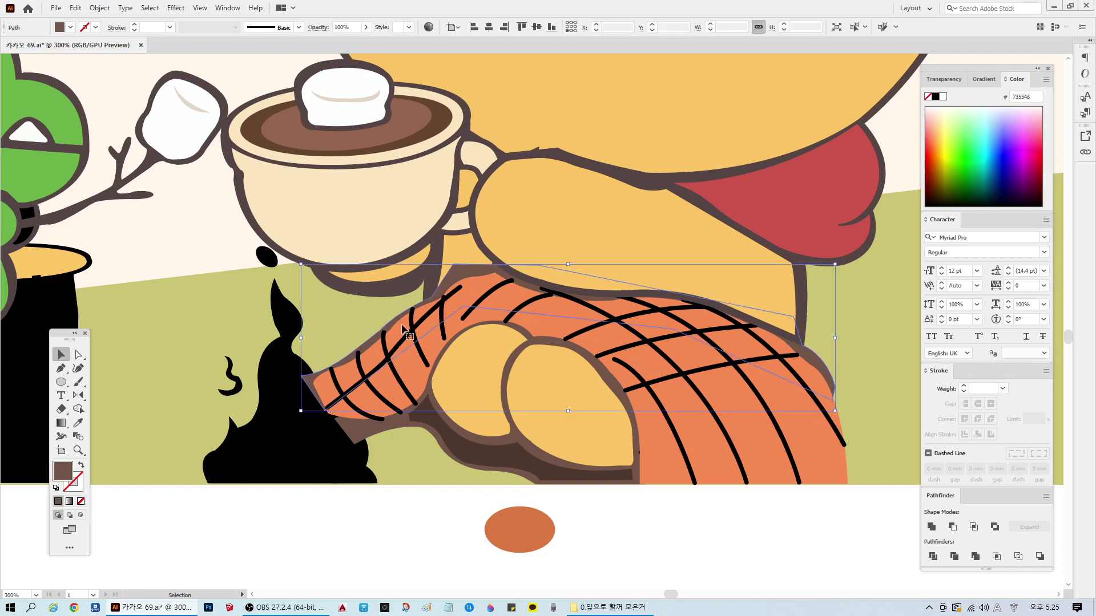
left_click(818, 346)
left_click_drag(780, 332, 780, 331)
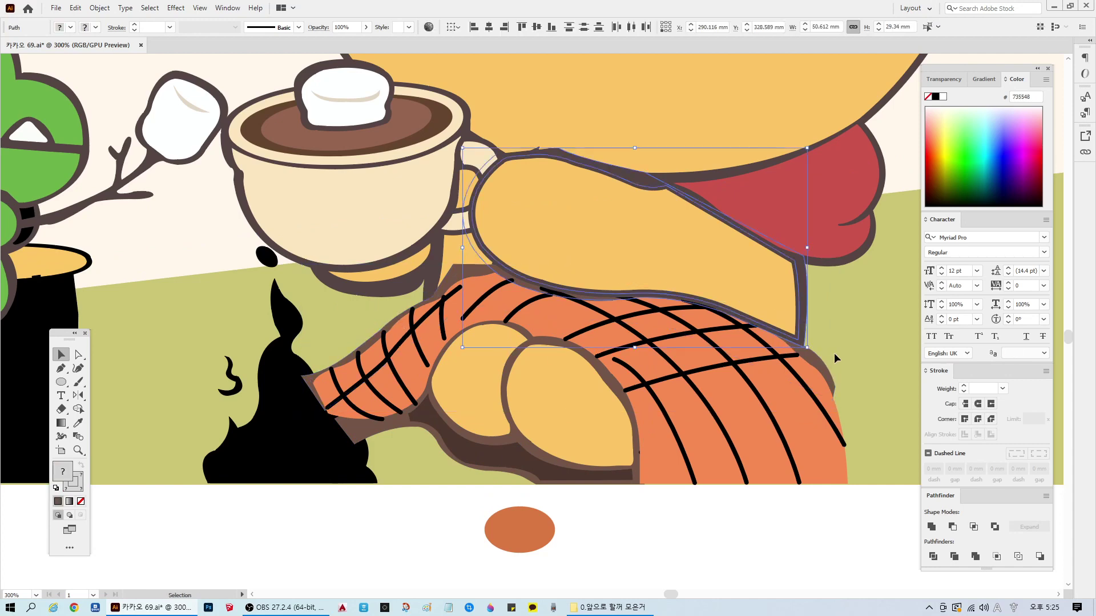
left_click(831, 354)
left_click_drag(850, 460, 714, 375)
key("ctrl+2")
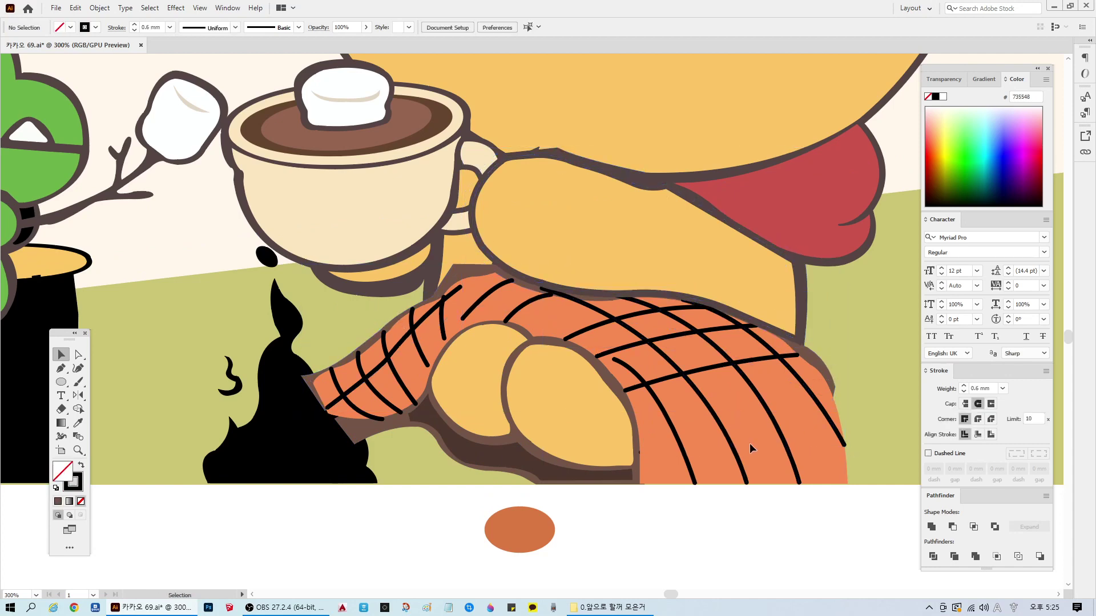
key("ctrl+z")
left_click(735, 504)
left_click_drag(748, 427, 748, 425)
left_click_drag(775, 501, 755, 431)
key("Delete")
left_click_drag(799, 503, 763, 464)
left_click(750, 478)
Step: Lock the black flame shape beside the blanket's narrow end
left_click_drag(393, 403, 396, 471)
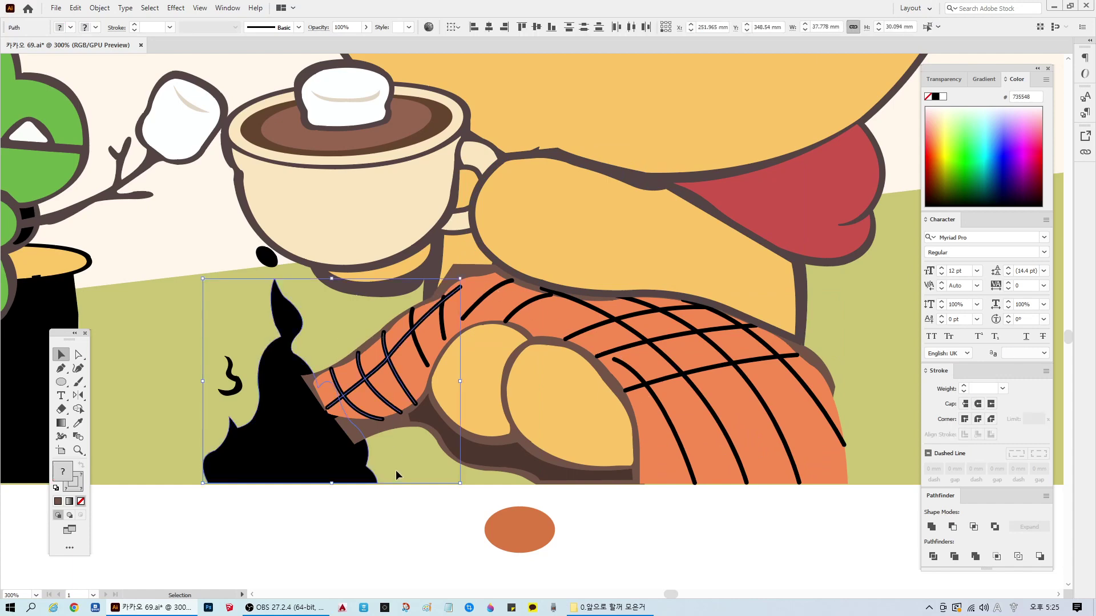
left_click(395, 471)
left_click_drag(355, 508, 297, 469)
key("ctrl+2")
Step: Select all the black grid lines across both parts of the blanket and group them
left_click(340, 360)
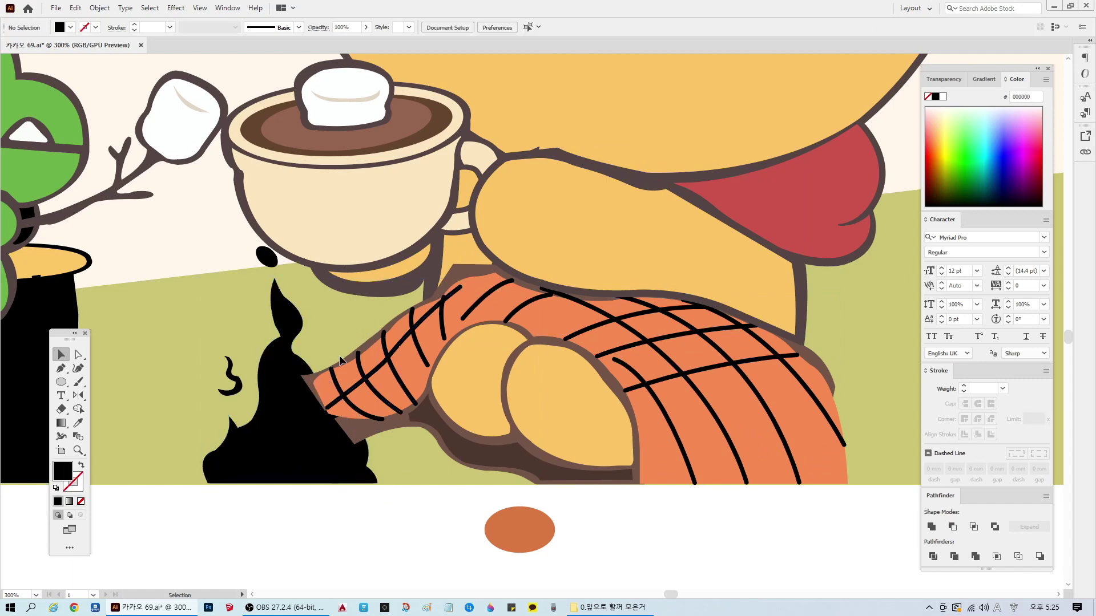
left_click(375, 401)
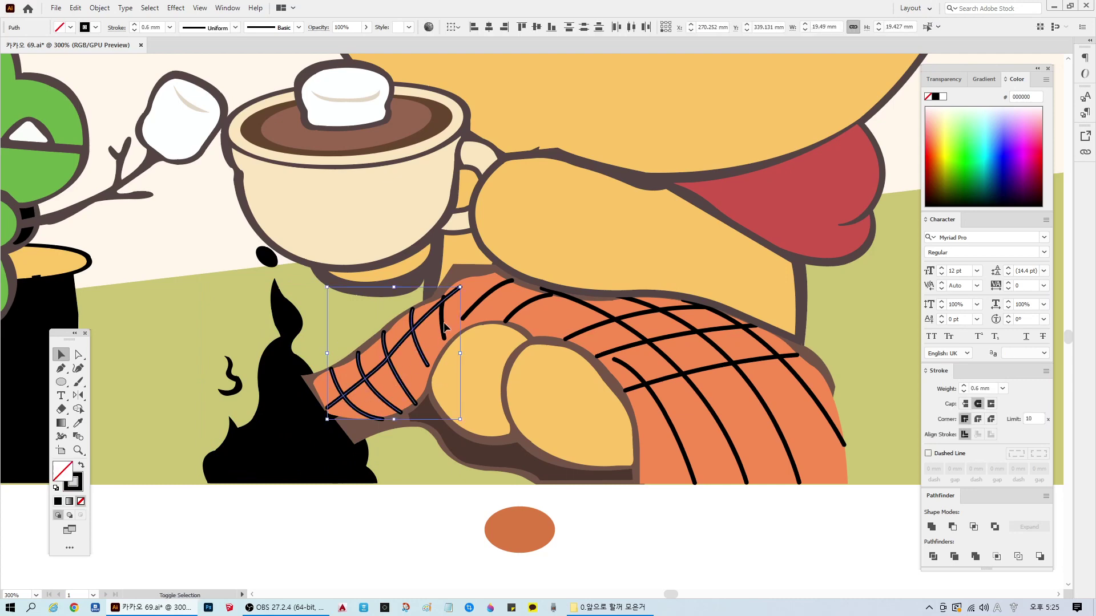
left_click(484, 304, "shift")
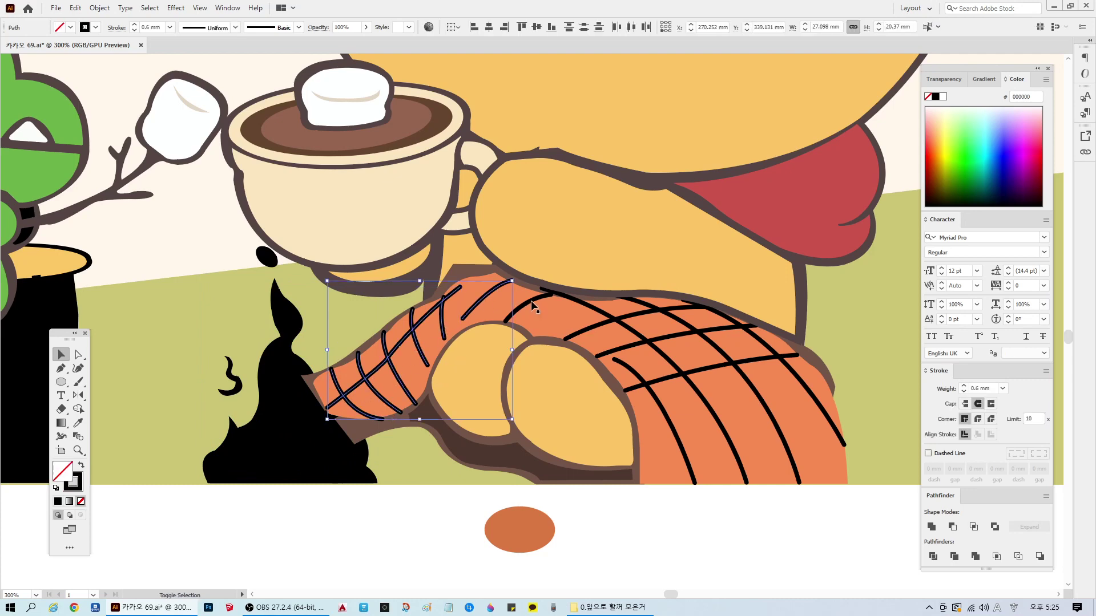
left_click(531, 302, "shift")
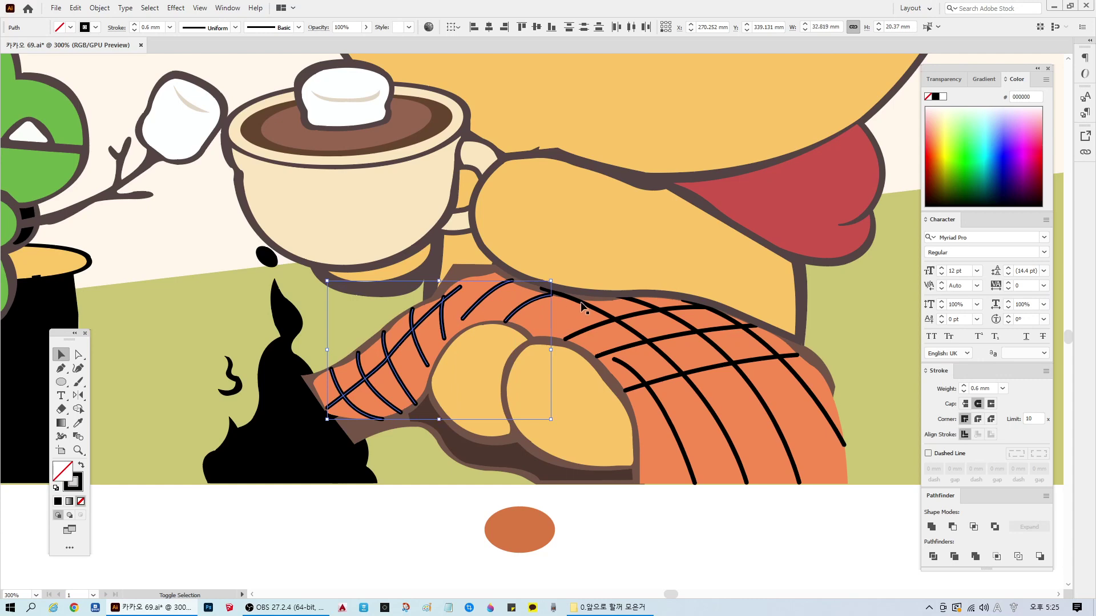
left_click(609, 318, "shift")
left_click(653, 399, "shift")
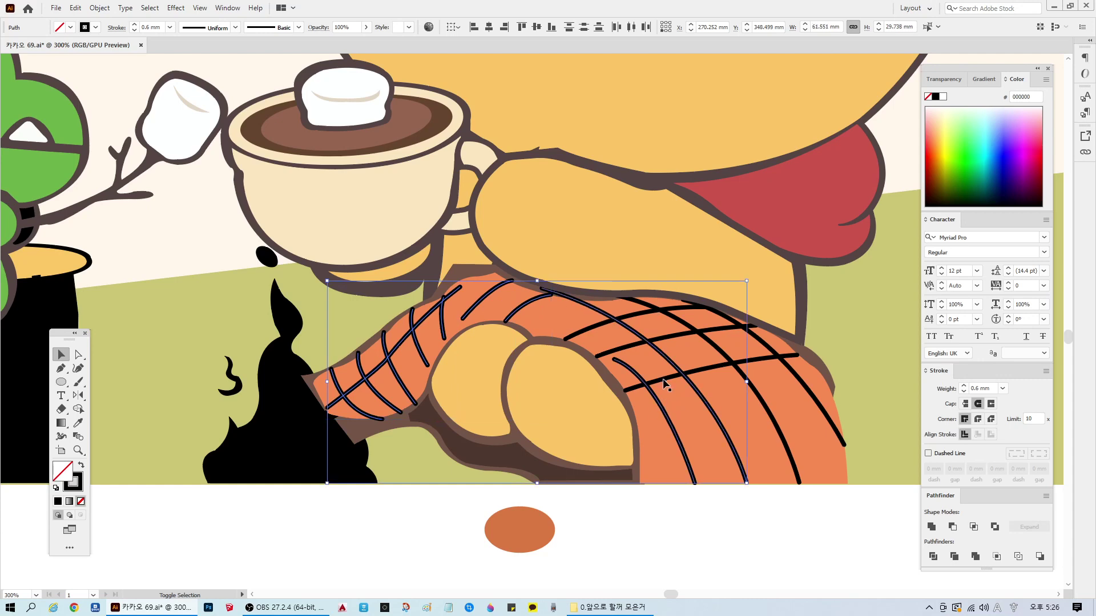
left_click(663, 381, "shift")
left_click(629, 347, "shift")
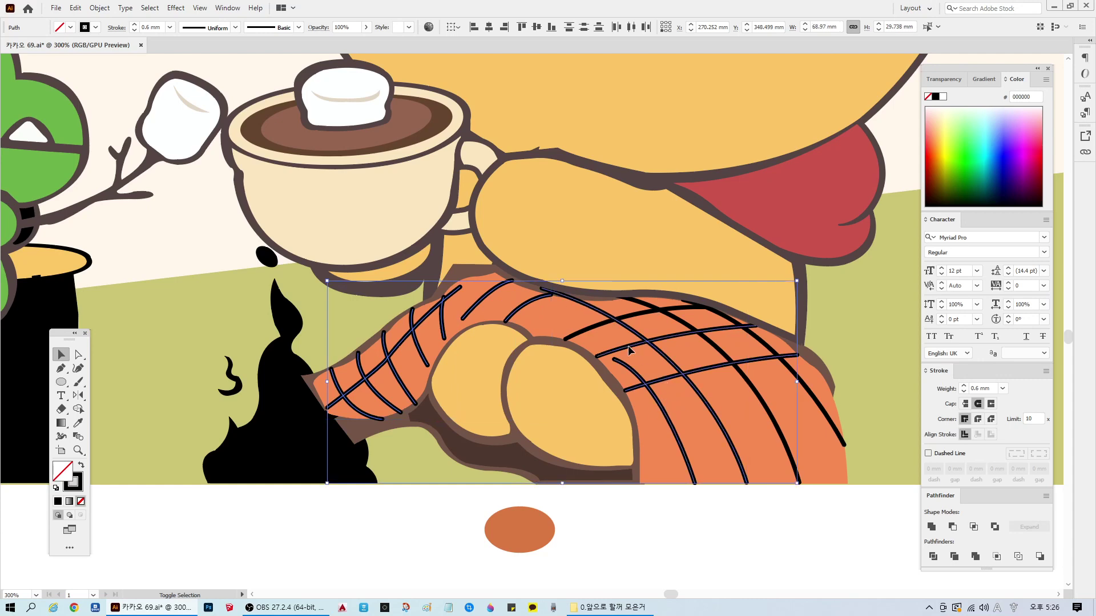
left_click(594, 325, "shift")
left_click(647, 309, "shift")
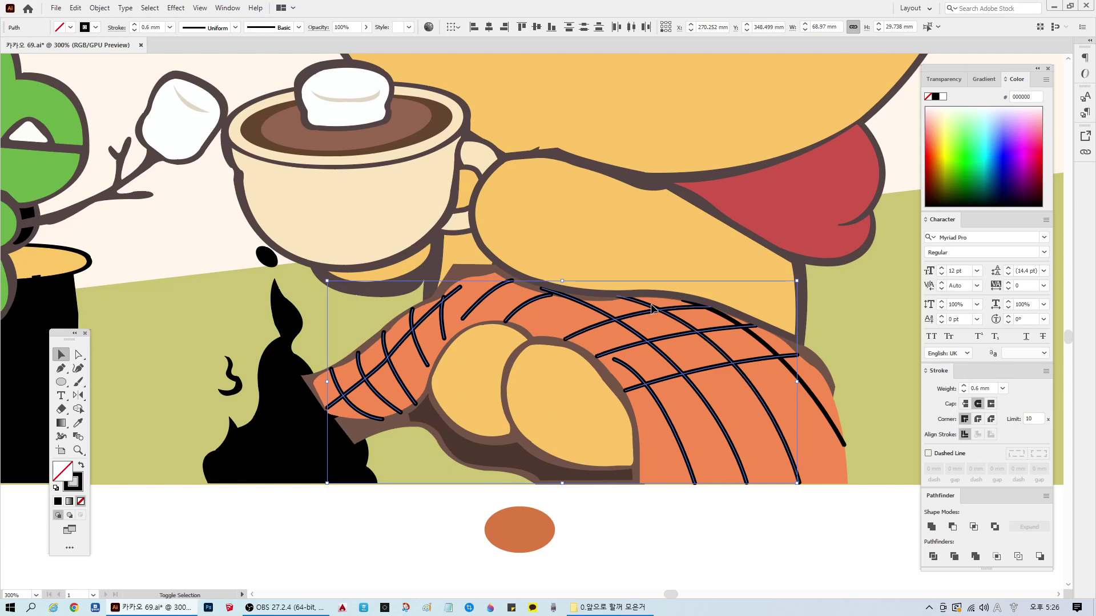
left_click(762, 342, "shift")
key("ctrl+g")
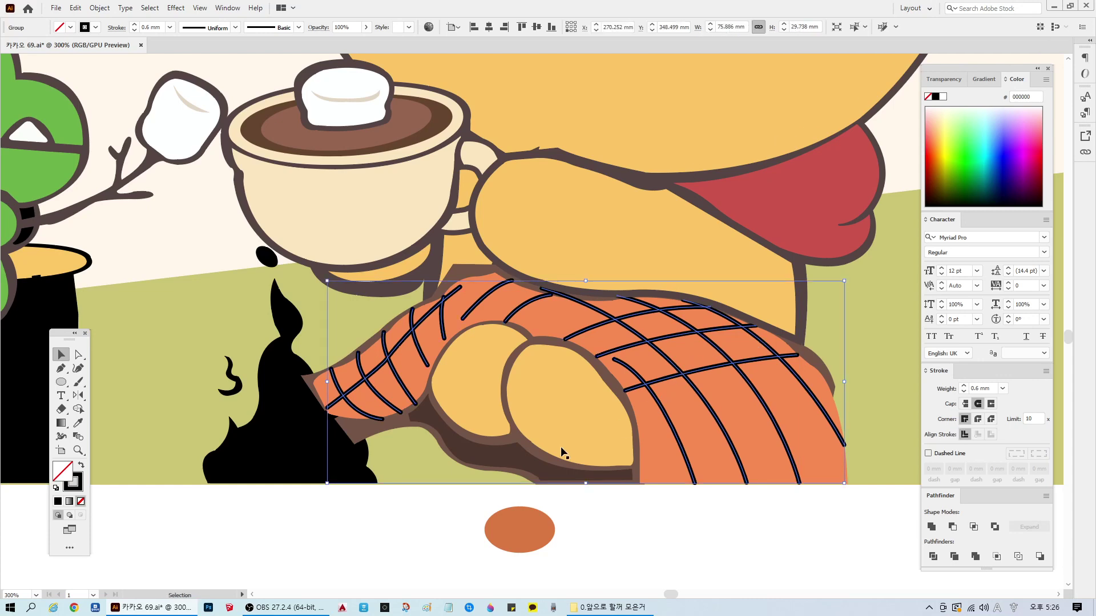
Step: Set the stroke colour of the blanket's grid line group to brown 735548
left_click(79, 477)
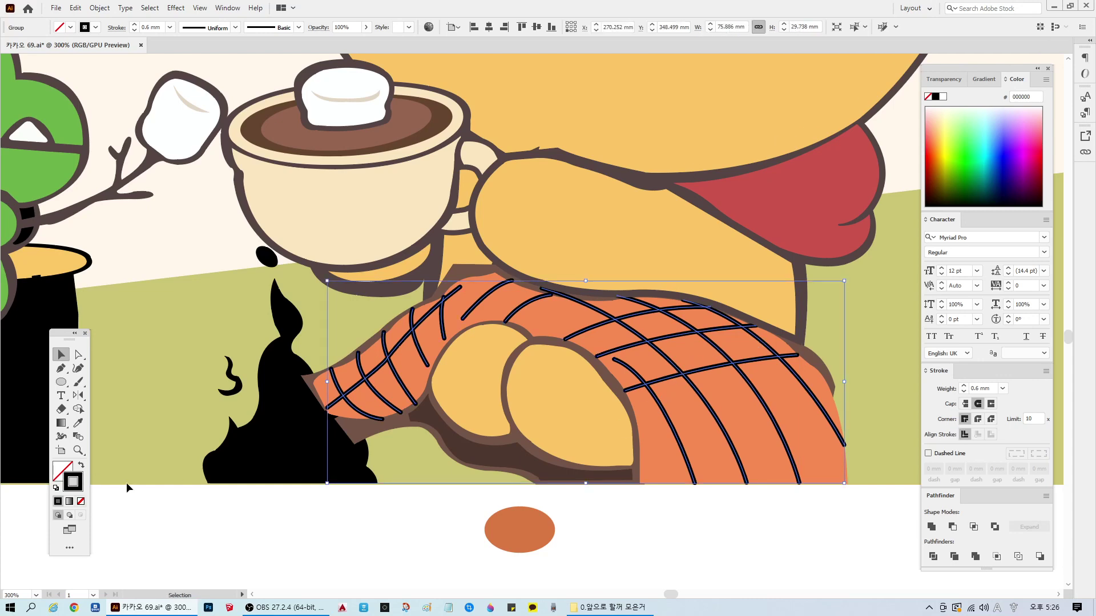
double_click(81, 479)
left_click(667, 231)
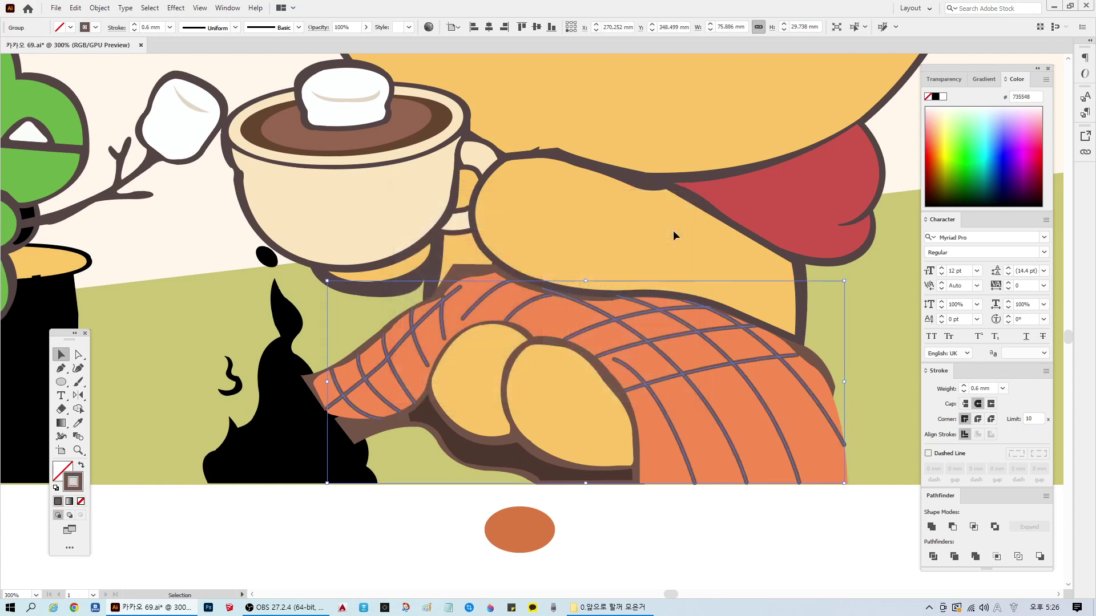
key("ctrl+shift+a")
scroll(618, 516, "down", 2)
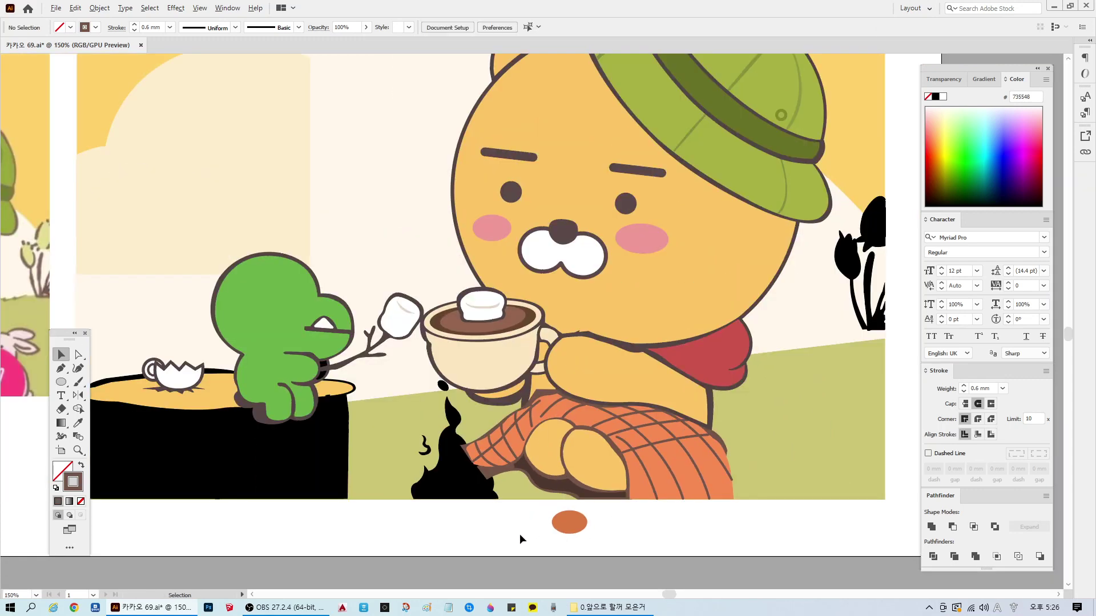
Step: Copy the colour code DA7842 from the orange sample ellipse and apply it to the stroke of the blanket's grid line group
scroll(520, 535, "up", 1)
left_click(576, 519)
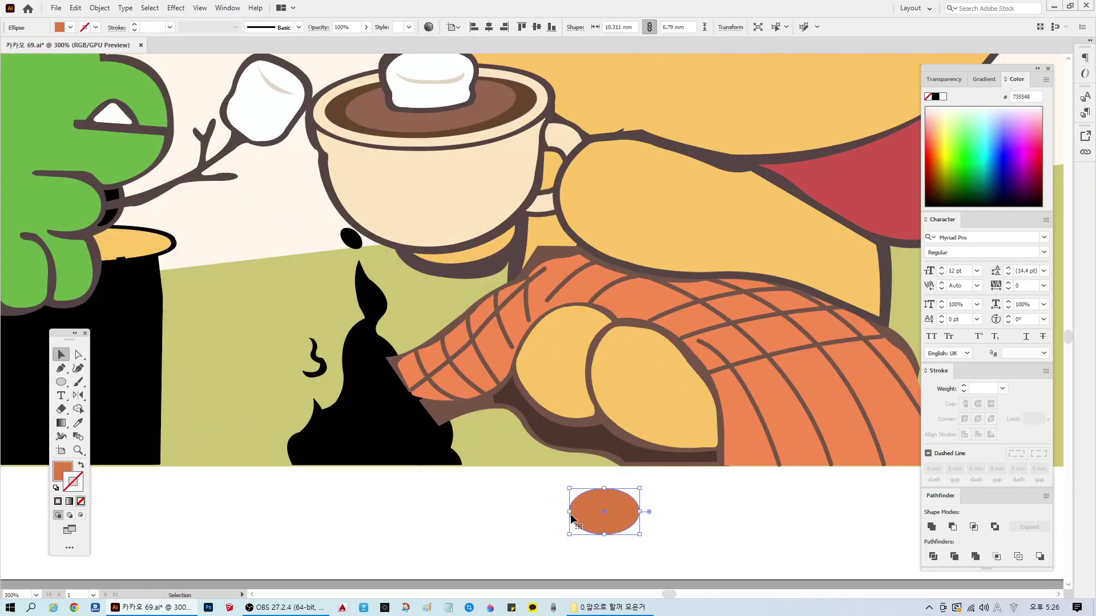
double_click(61, 472)
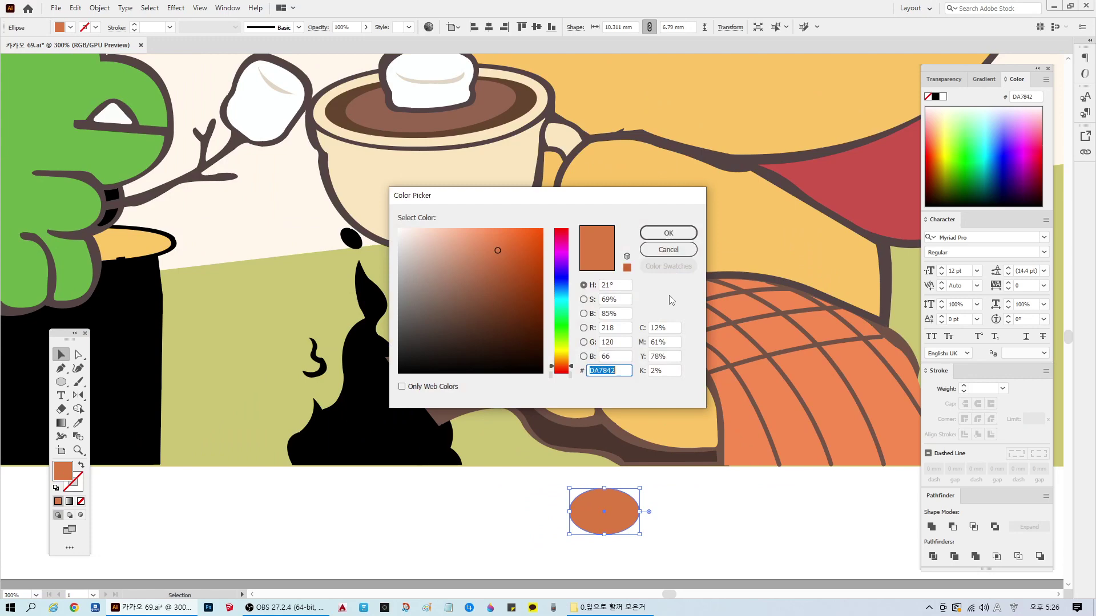
left_click(666, 249)
left_click(749, 506)
left_click(721, 358)
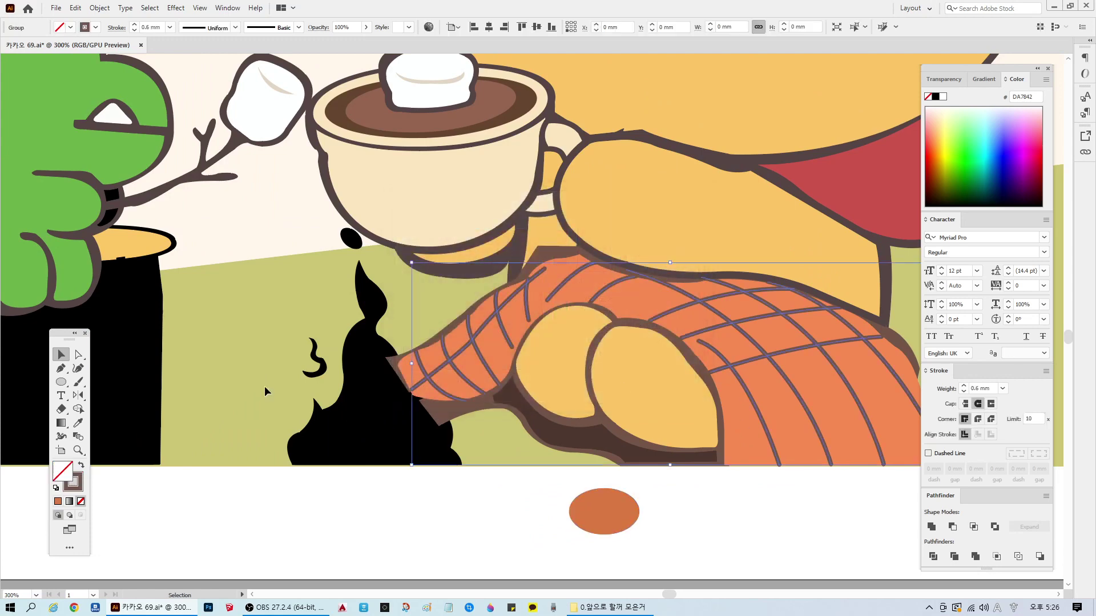
double_click(73, 481)
left_click(679, 234)
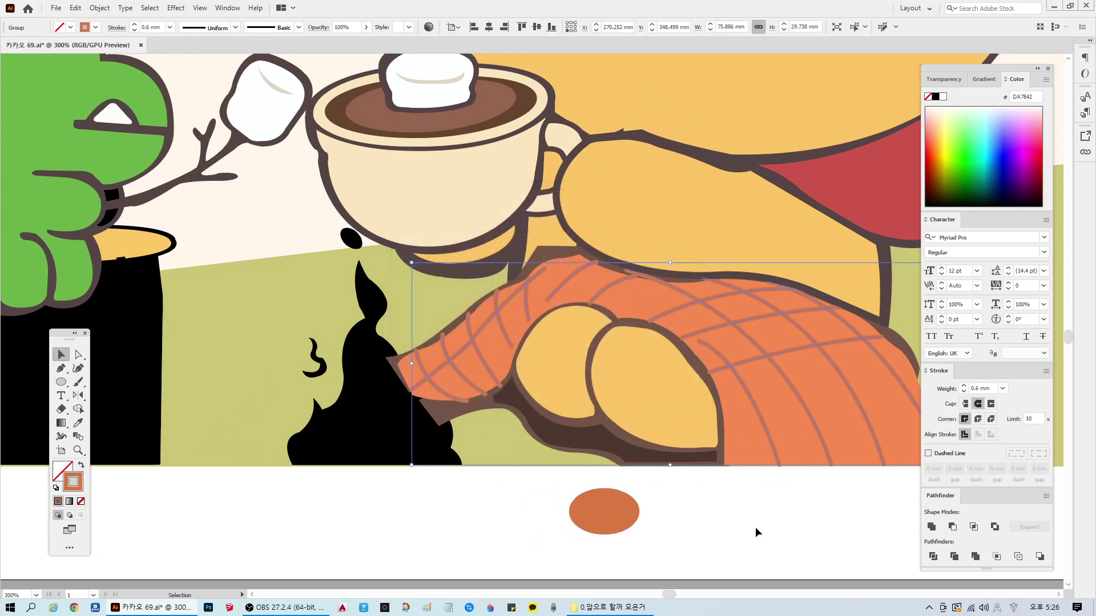
left_click(755, 526)
scroll(766, 491, "down", 2)
scroll(780, 500, "down", 1)
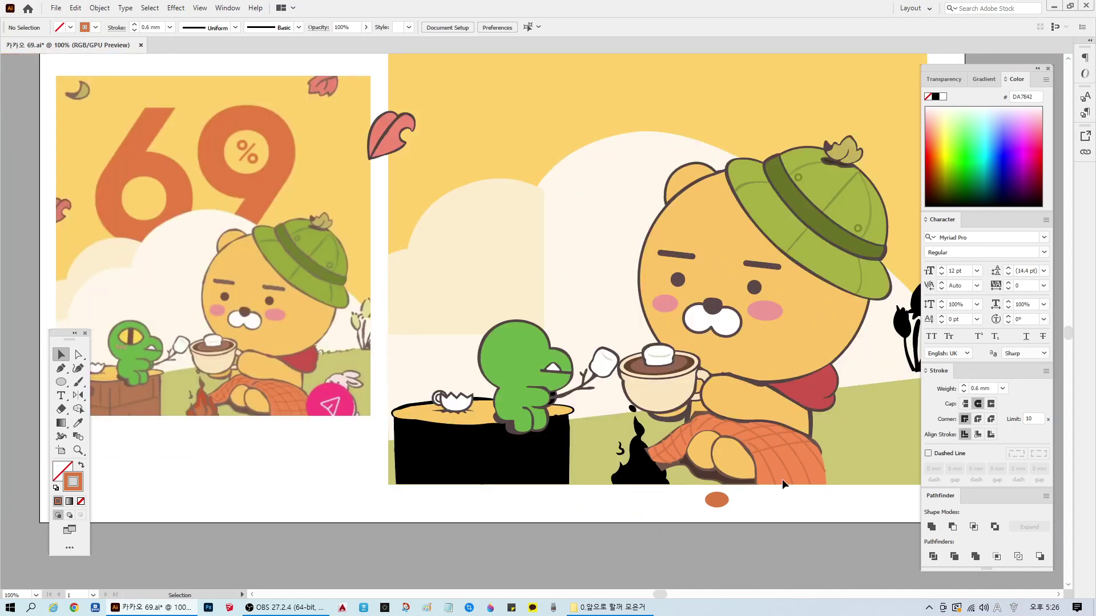
left_click(61, 368)
scroll(862, 489, "up", 4)
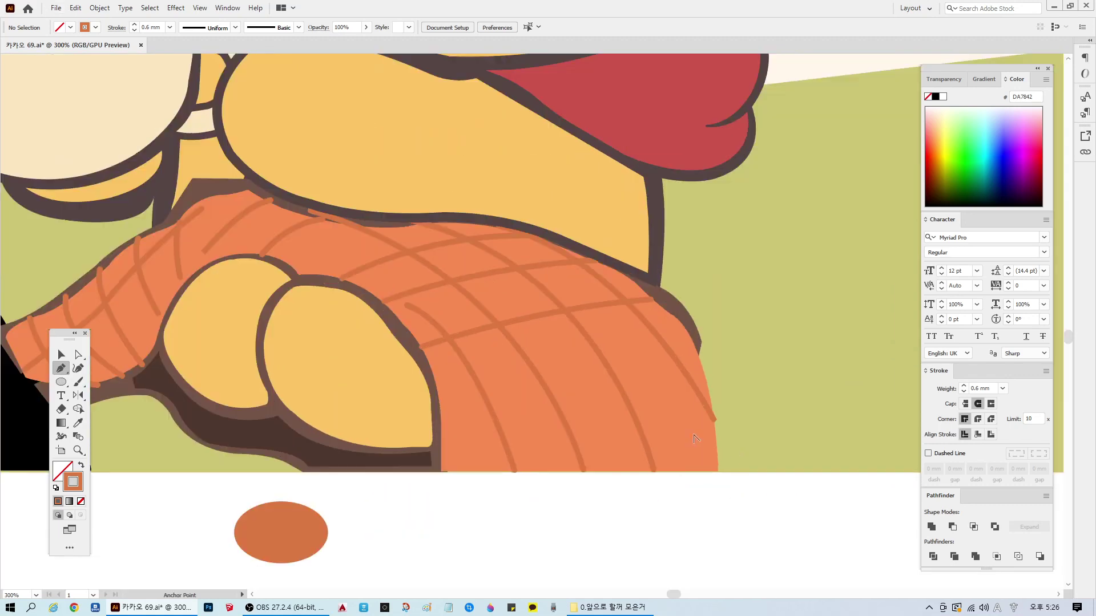
left_click(438, 384)
left_click_drag(697, 354, 759, 341)
left_click(653, 516, "ctrl")
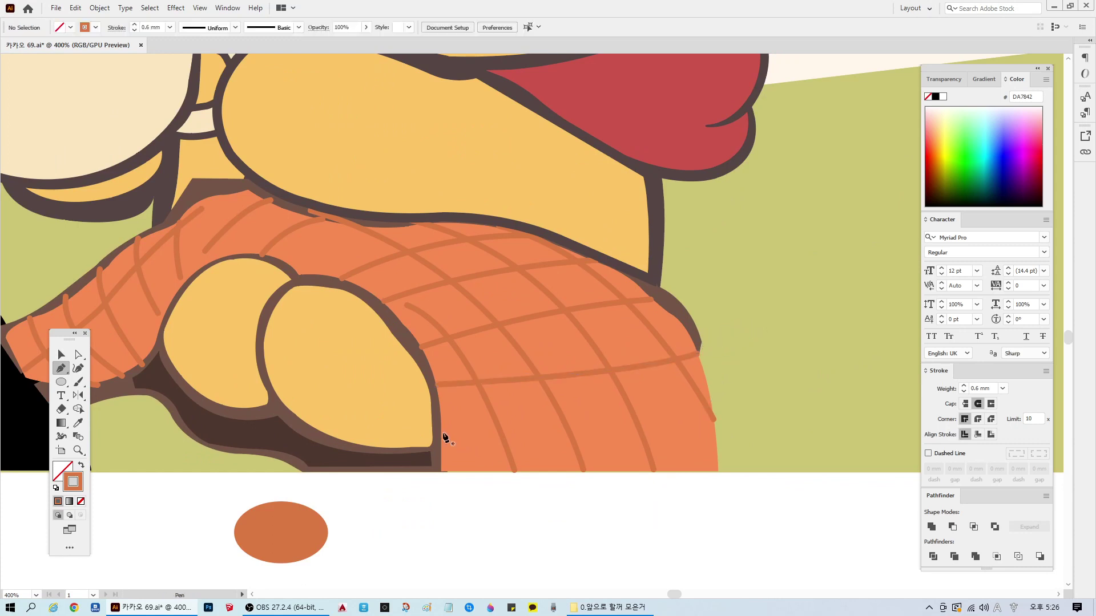
left_click(442, 434)
mouse_move(713, 419)
left_mouse_down()
mouse_move(741, 396)
mouse_move(782, 394)
left_mouse_up()
left_click(437, 527, "ctrl")
scroll(442, 525, "down", 3)
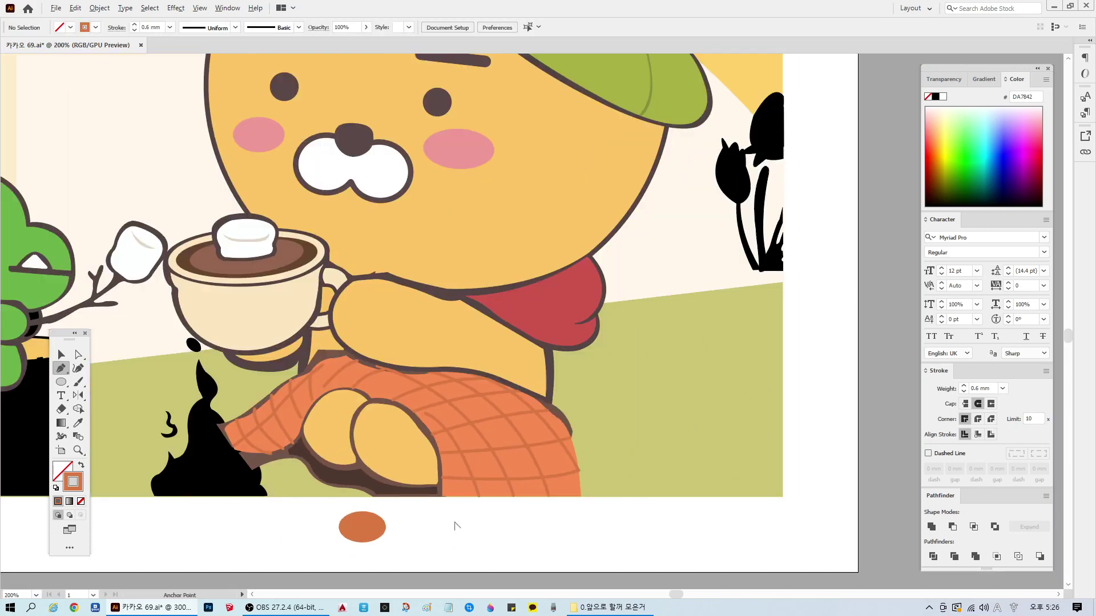
Step: Draw a closed Pen shape along the blanket's right edge, running from its shoulder down to the bottom of the artwork
left_click_drag(683, 597, 666, 598)
scroll(748, 522, "down", 1)
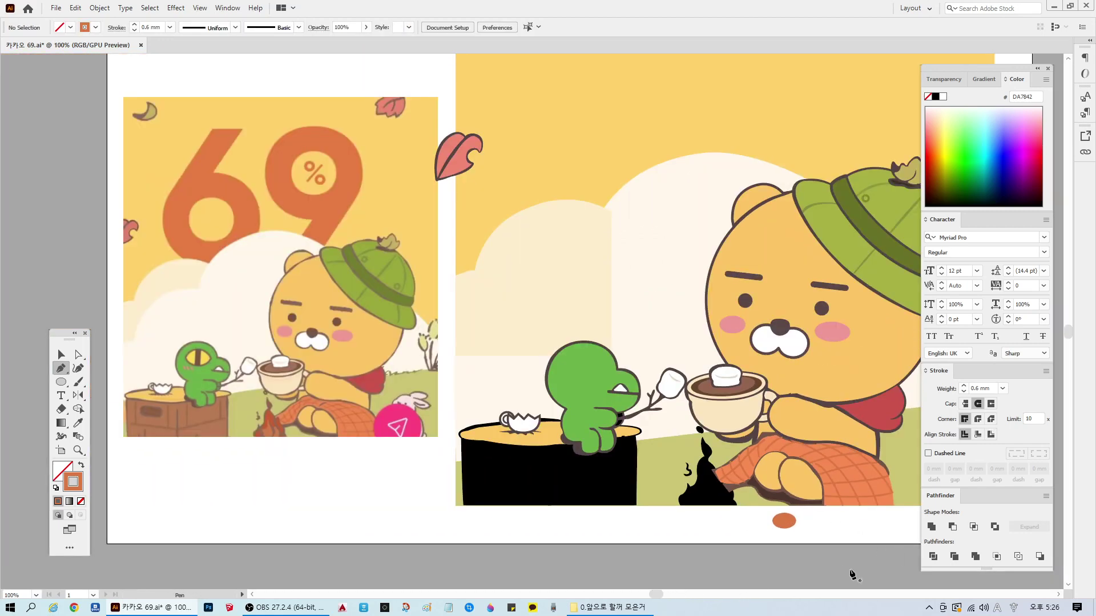
left_click_drag(660, 597, 663, 597)
scroll(860, 522, "up", 3)
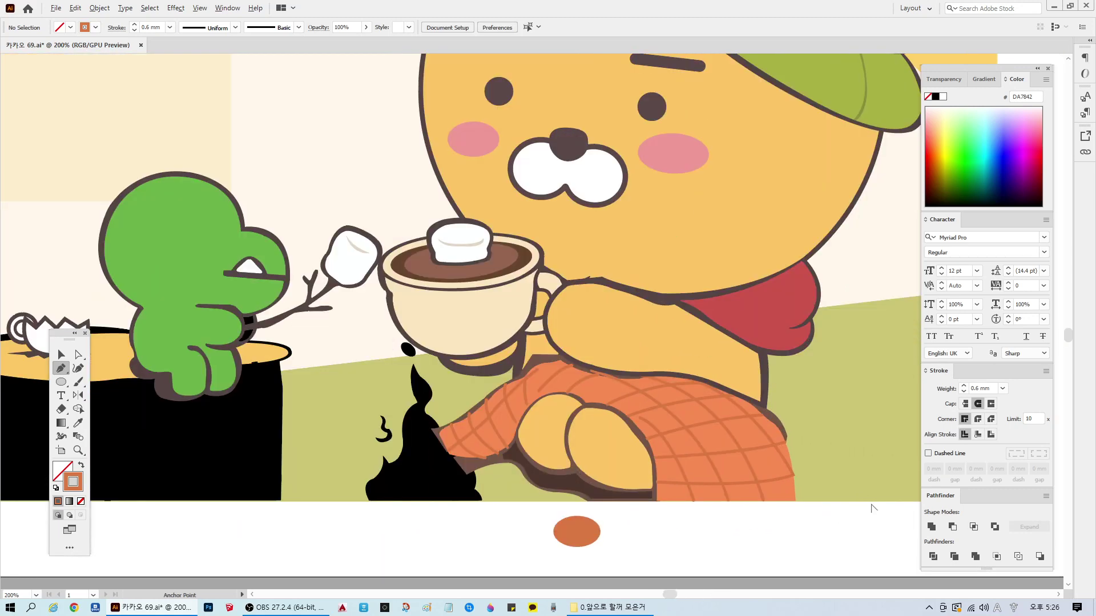
left_click(760, 406)
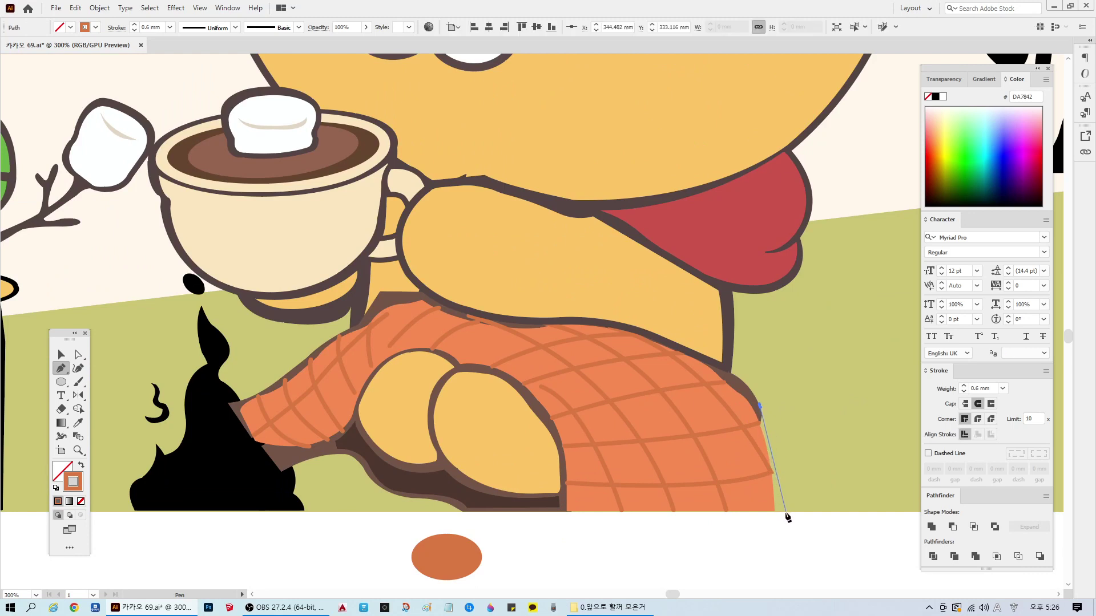
left_click_drag(783, 512, 783, 573)
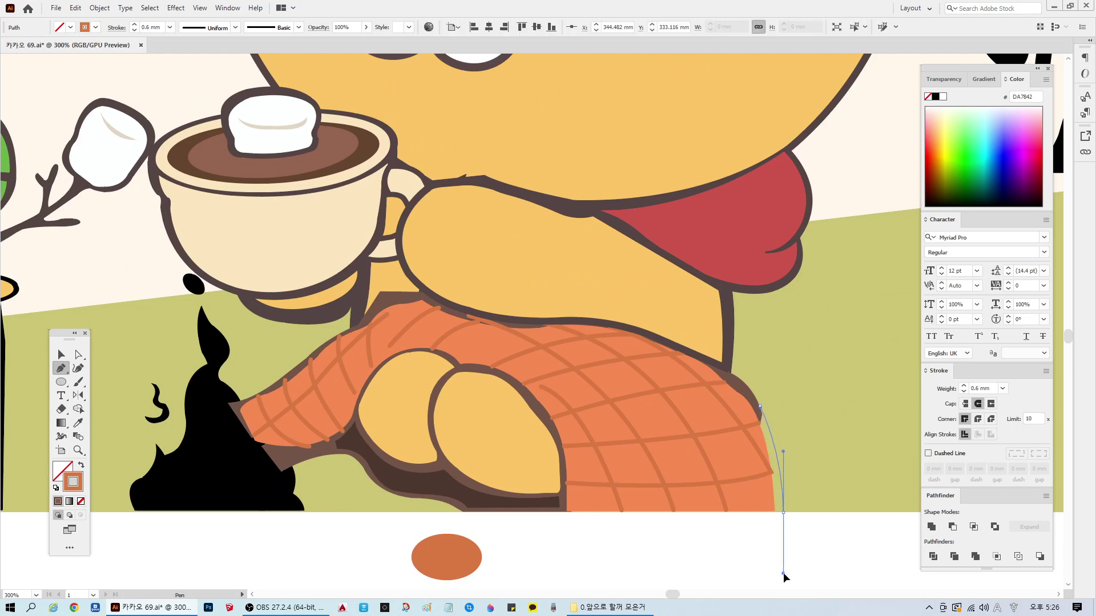
left_click(783, 512)
left_click(764, 513)
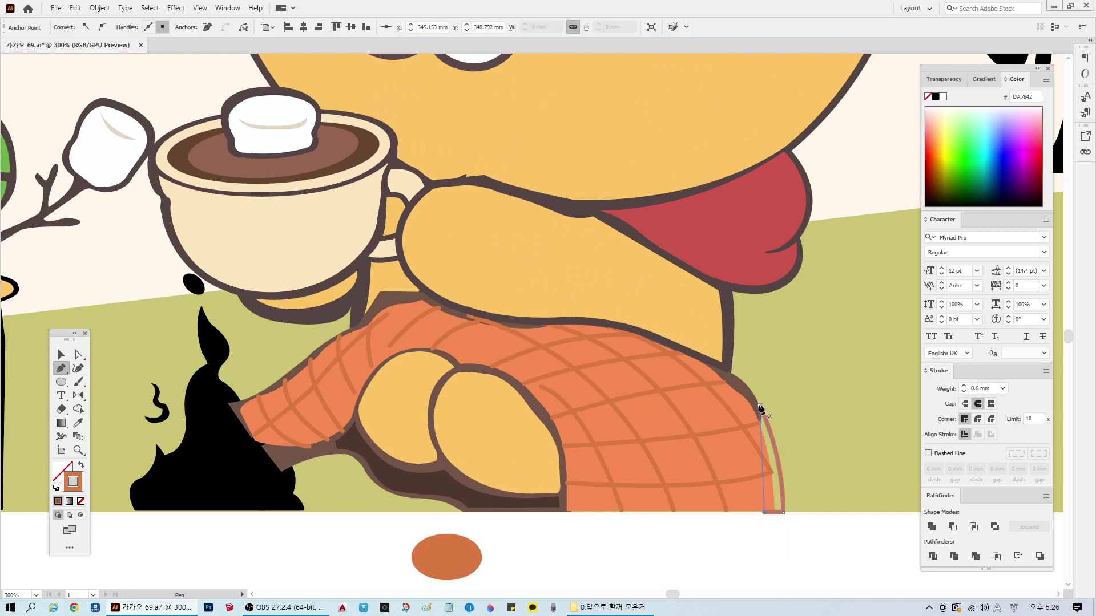
left_click(759, 406)
Step: Fill the new shape with the dark brown outline colour sampled by Eyedropper, then deselect everything
left_click(79, 422)
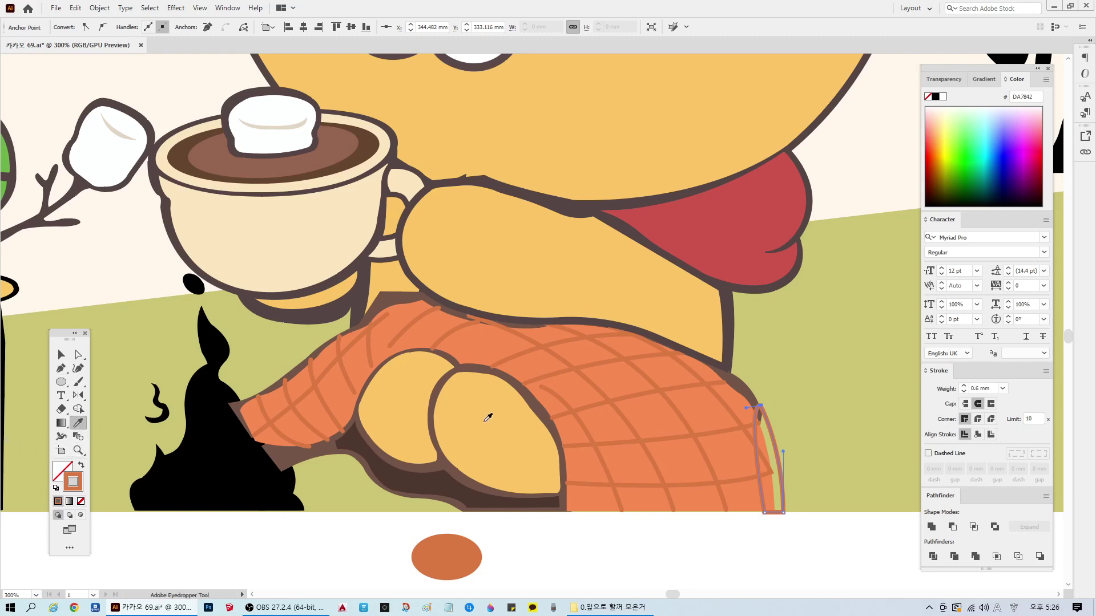
left_click(742, 379)
key("ctrl+shift+a")
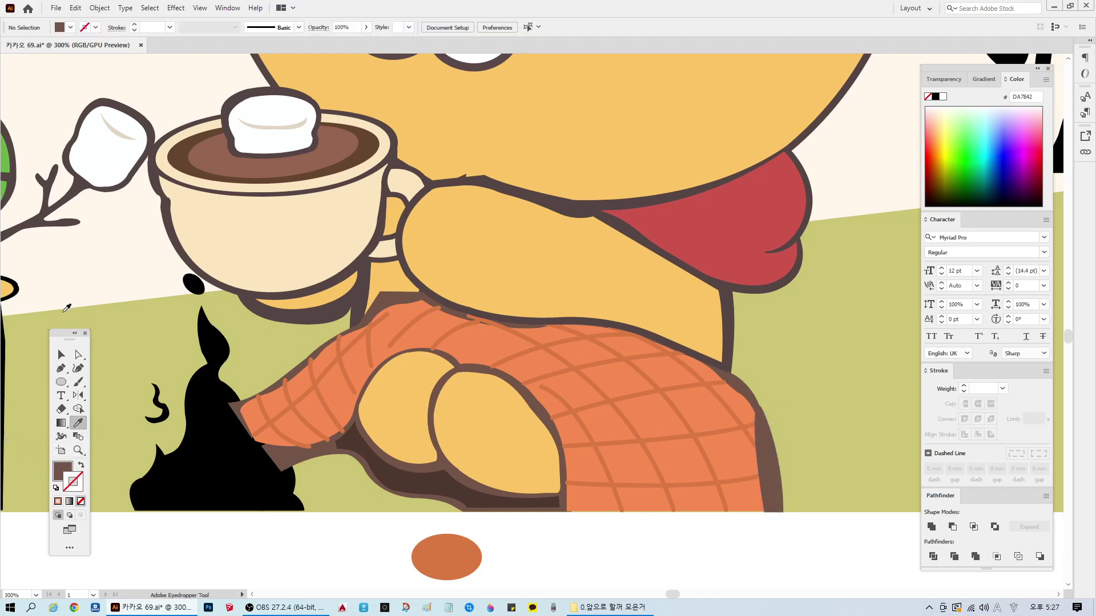
Step: Narrow the dark brown edge shape by moving its lower inner anchor rightward and adjusting its top curve
left_click(61, 354)
left_click(767, 485)
left_click(78, 355)
scroll(759, 545, "up", 2)
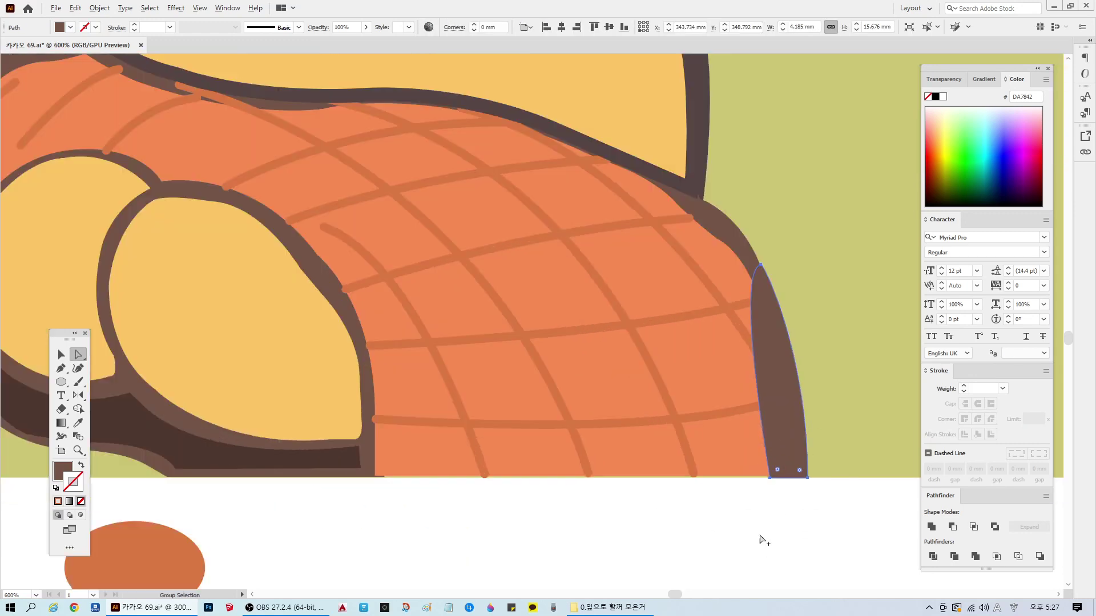
left_click_drag(769, 477, 795, 479)
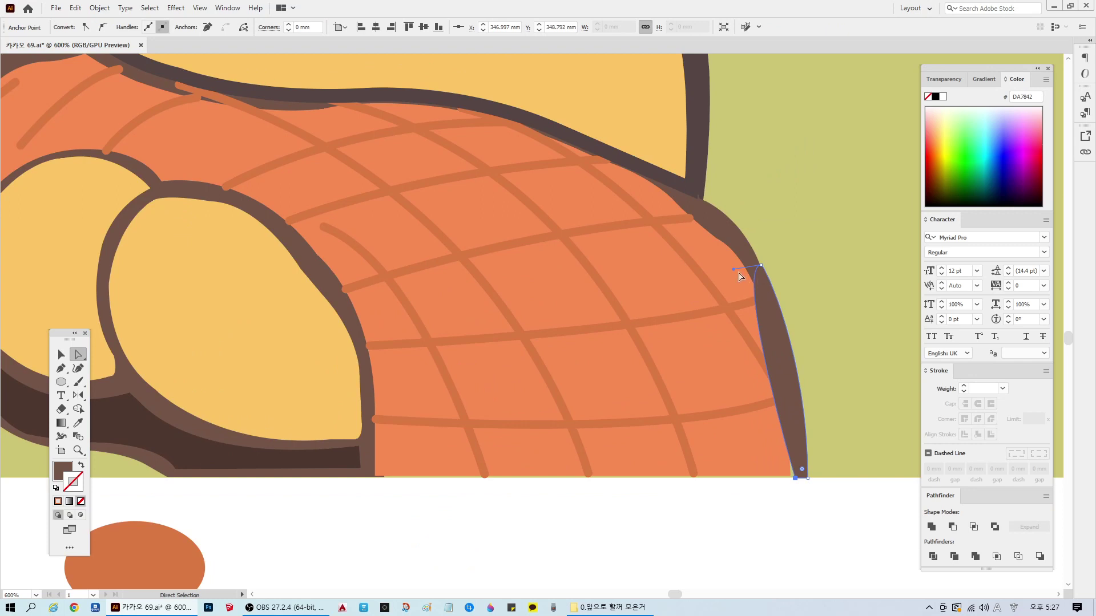
left_click_drag(734, 271, 770, 287)
Step: Add an anchor point on the shape's inner edge and adjust its anchors and handles into a thin curved shadow
left_click(61, 369)
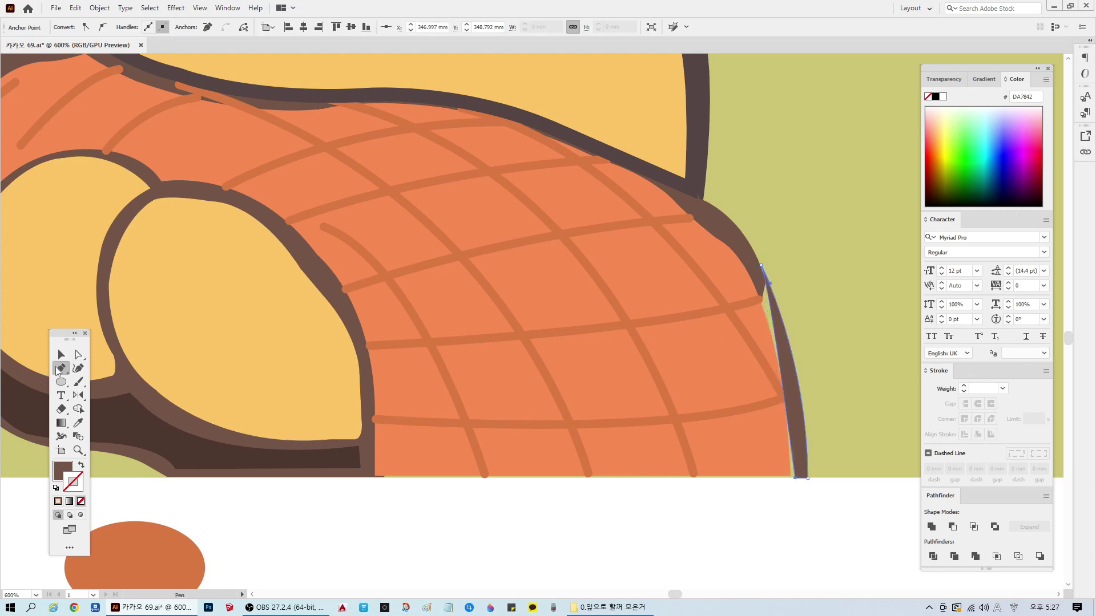
left_click(774, 324)
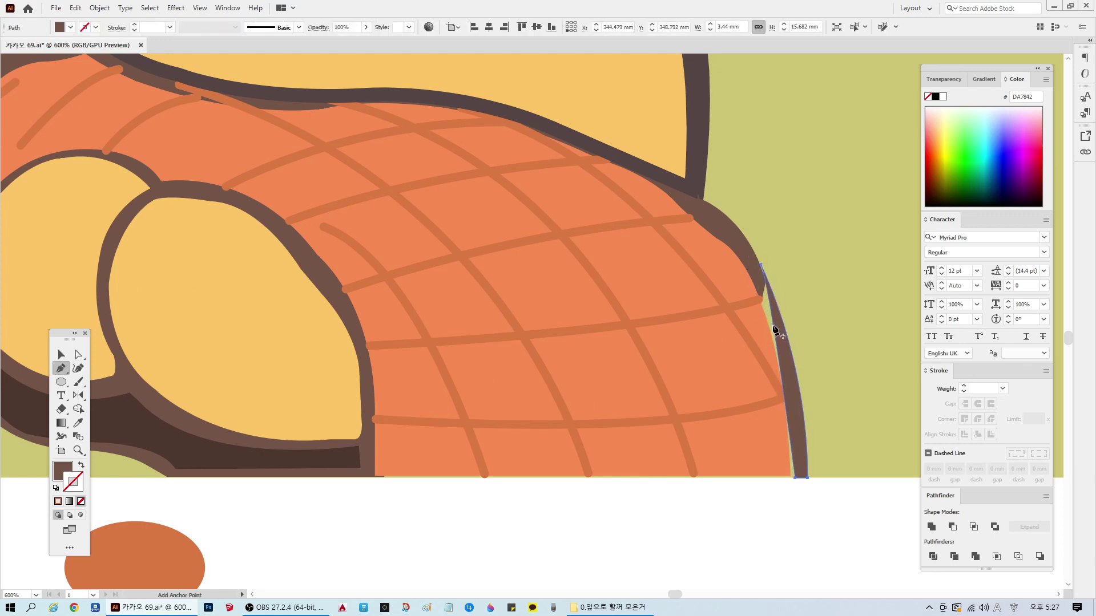
left_click(79, 354)
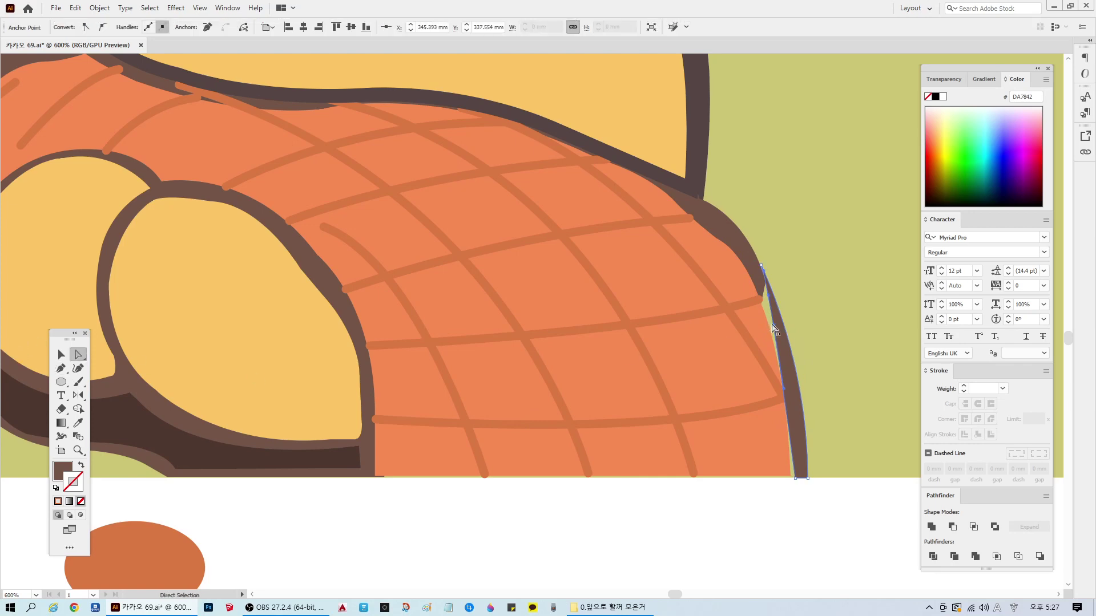
left_click_drag(775, 328, 770, 311)
left_click_drag(770, 352, 781, 363)
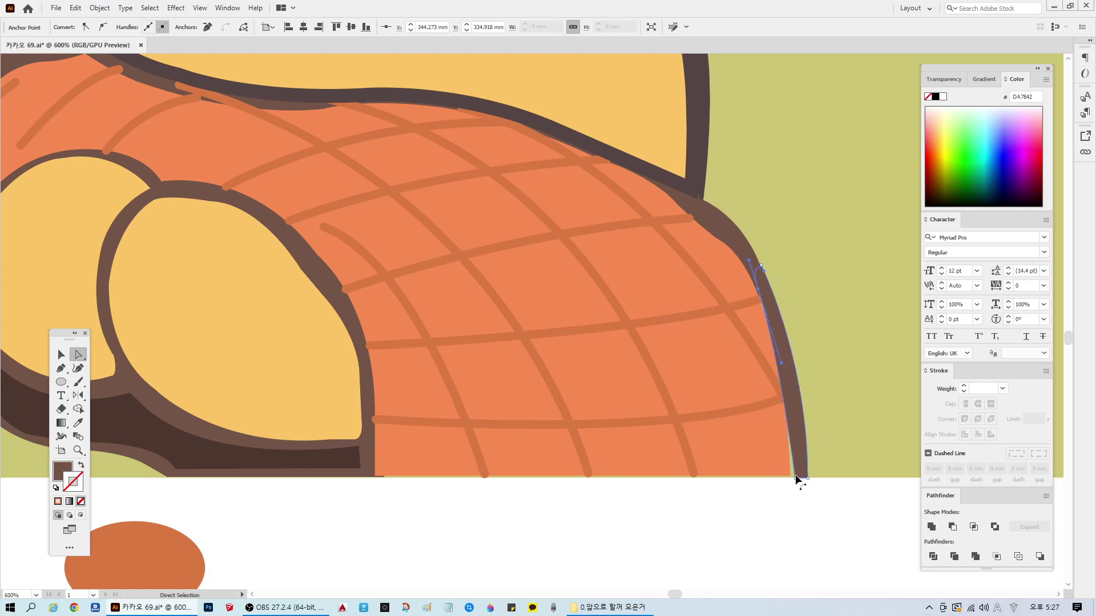
left_click_drag(796, 478, 789, 478)
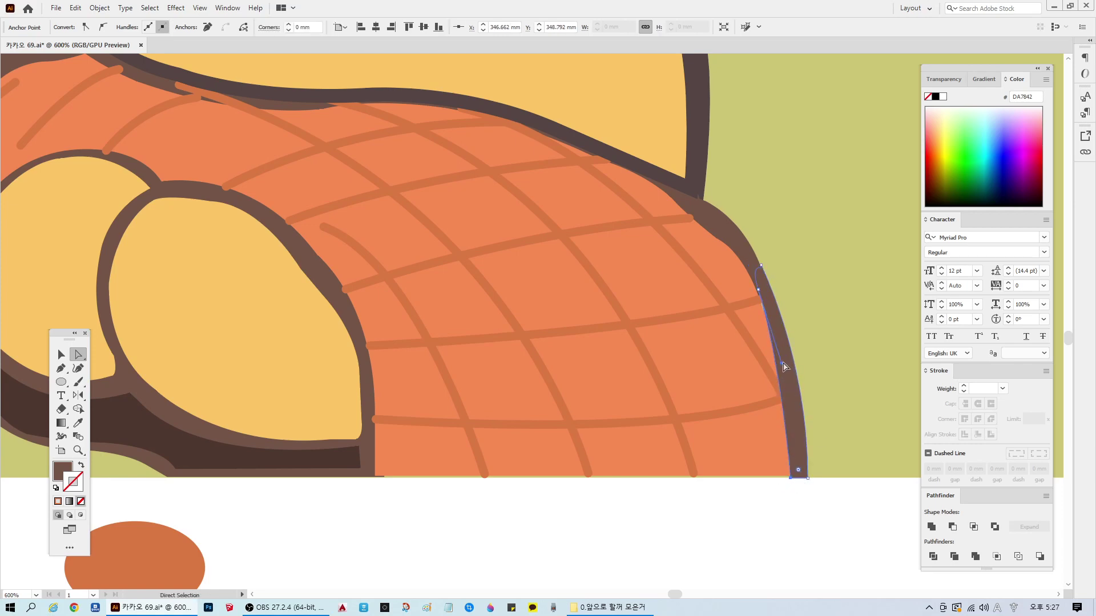
mouse_move(781, 366)
left_mouse_down()
mouse_move(799, 383)
mouse_move(789, 368)
left_mouse_up()
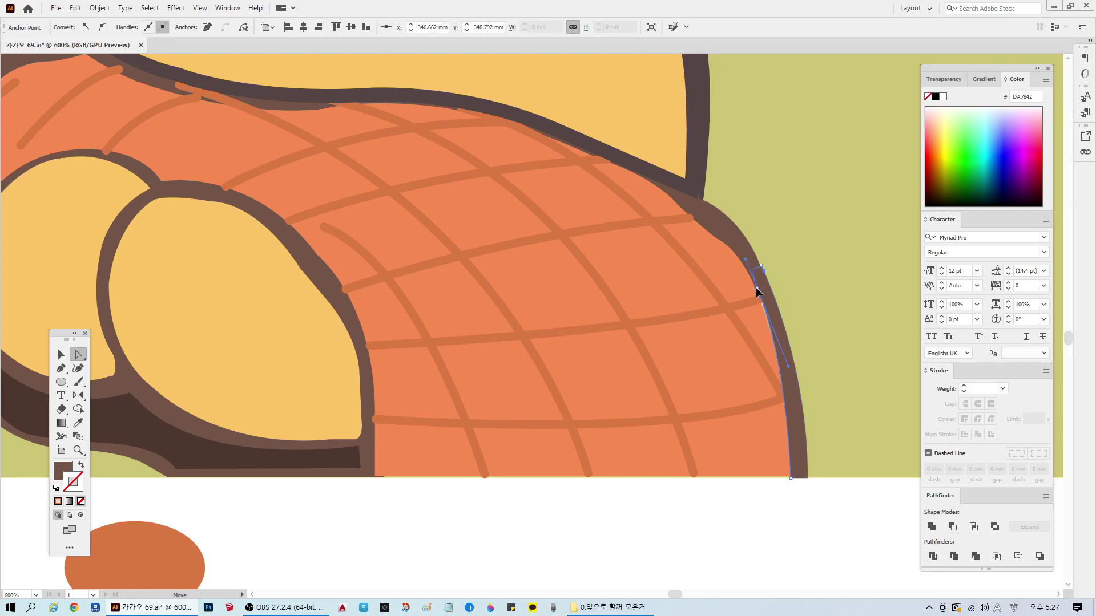
left_click(719, 555)
Step: Save the document
scroll(719, 555, "down", 6)
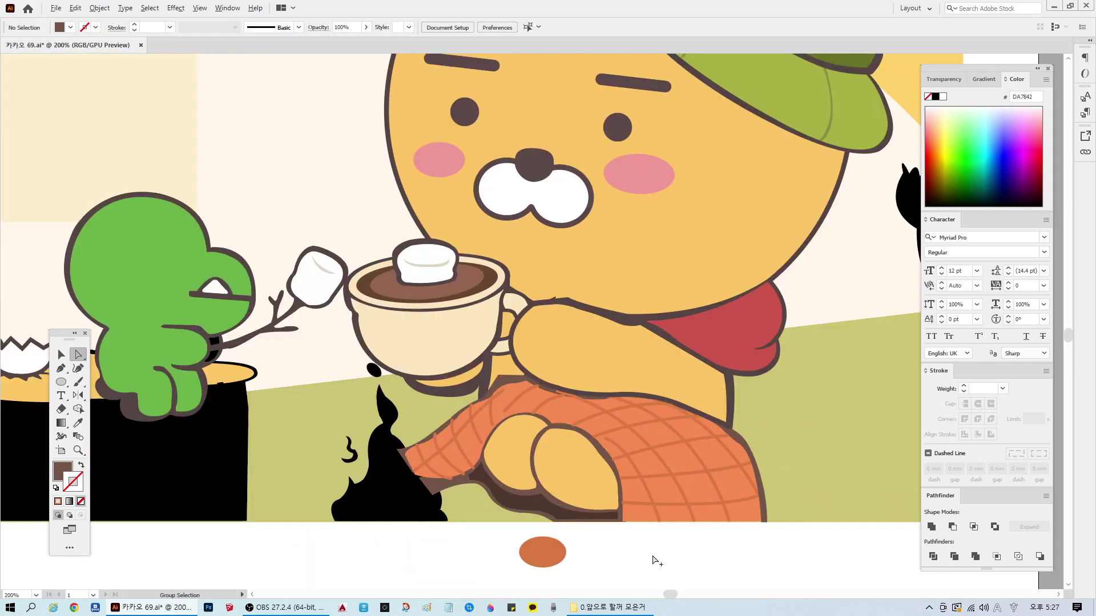
key("ctrl+s")
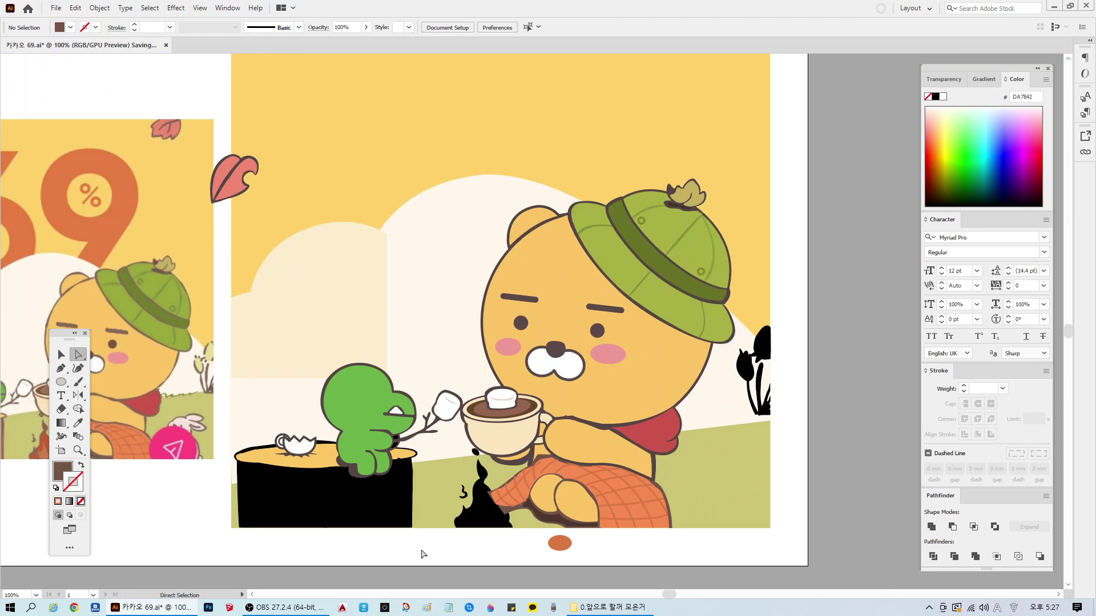
Step: Delete the orange ellipse sitting below the artwork
left_click(61, 355)
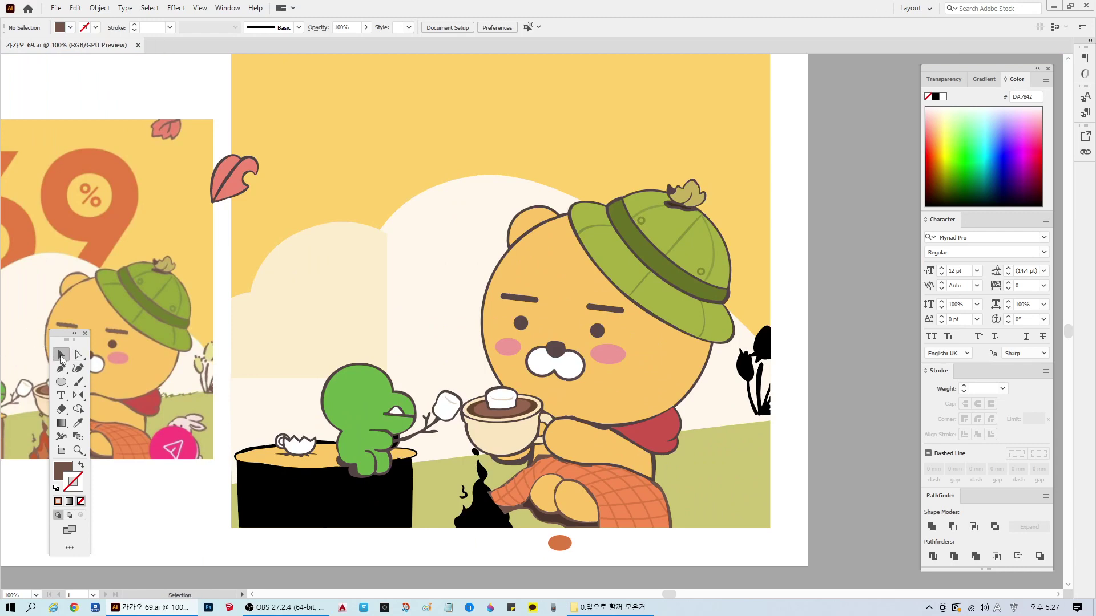
left_click(558, 545)
key("Delete")
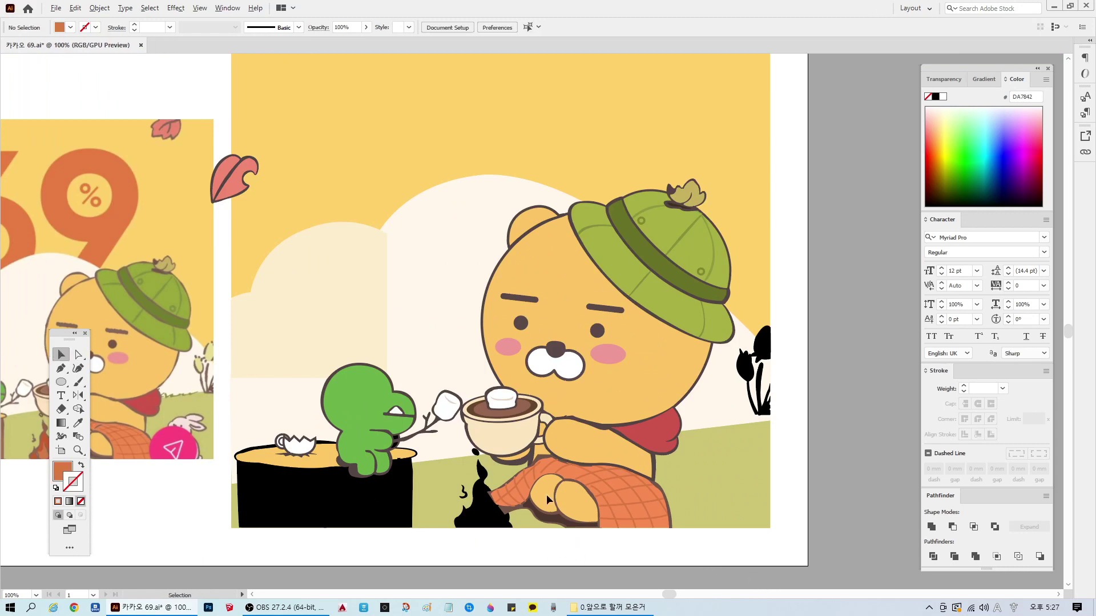
Step: Select the blanket's plaid line group and adjust its right bounding-box edge
scroll(548, 497, "up", 2)
scroll(595, 445, "down", 2)
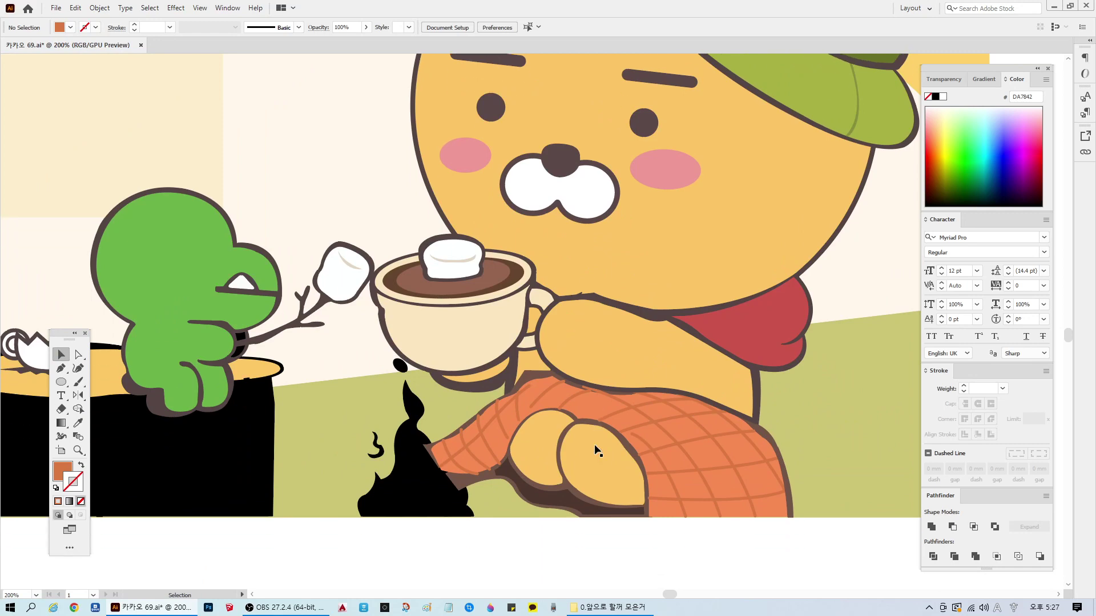
scroll(594, 444, "down", 1)
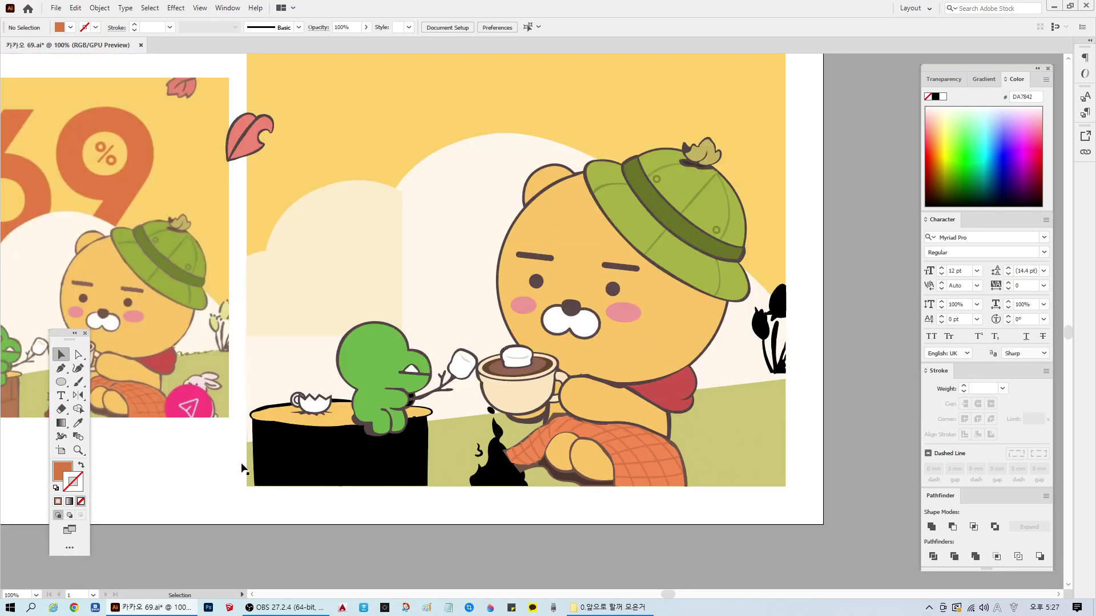
left_click_drag(669, 594, 665, 594)
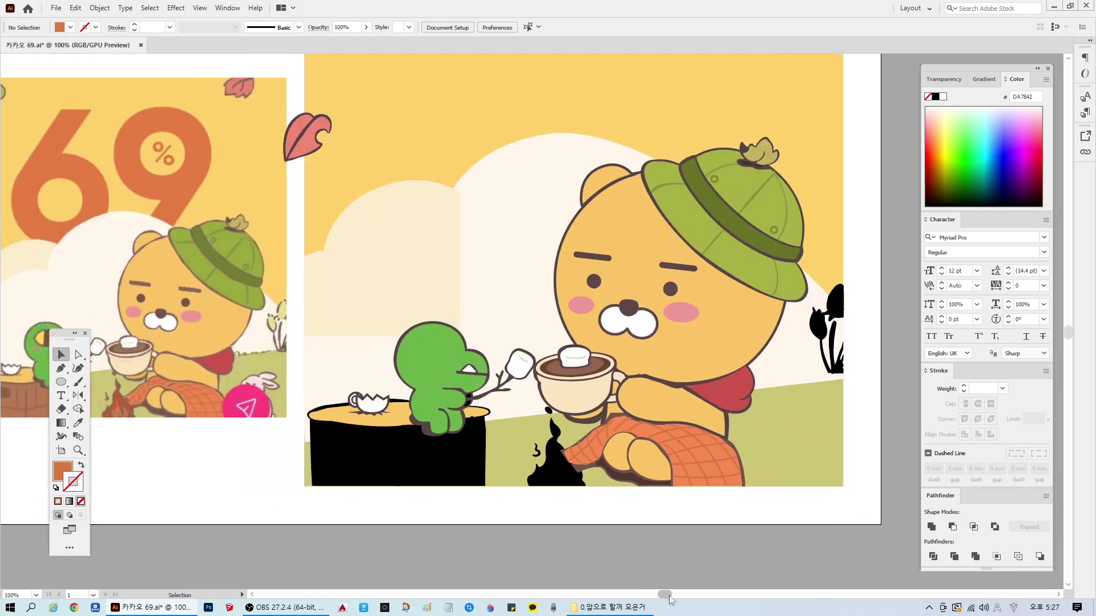
scroll(674, 489, "up", 3)
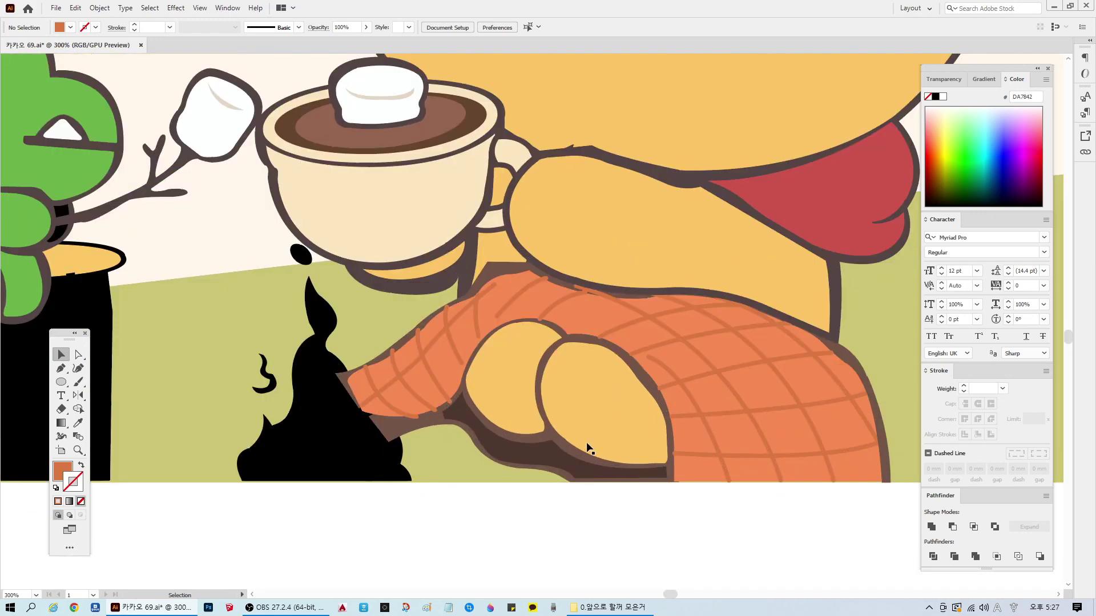
left_click(446, 328)
left_click_drag(879, 279, 867, 283)
left_click_drag(869, 380, 879, 380)
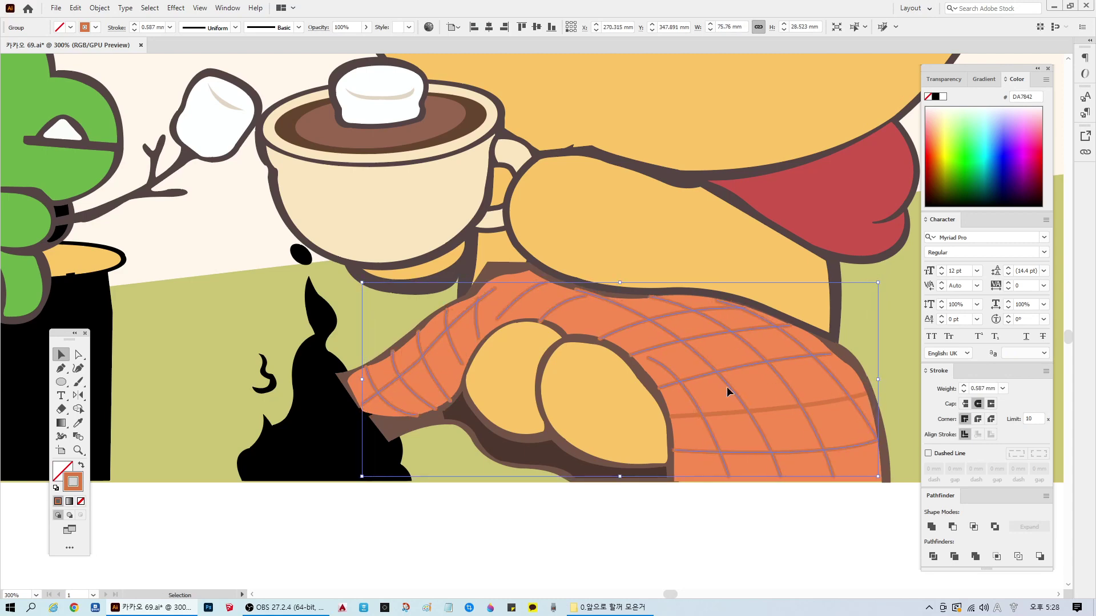
left_click(536, 508)
Step: Select several plaid lines at the blanket's left end and nudge them slightly
left_click(370, 380)
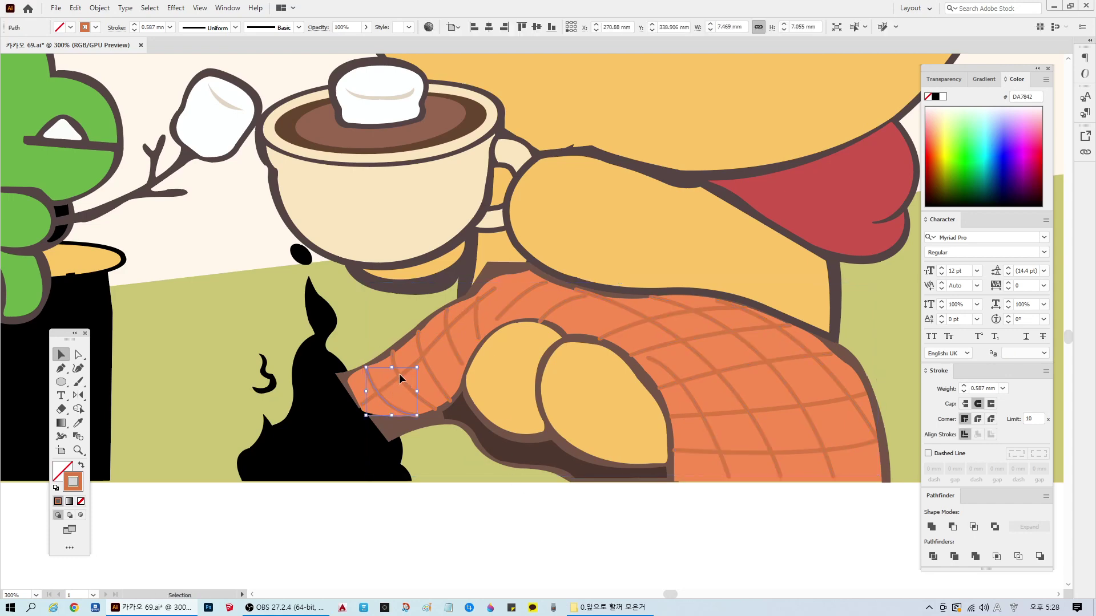
left_click(396, 371, "shift")
left_click(419, 342, "shift")
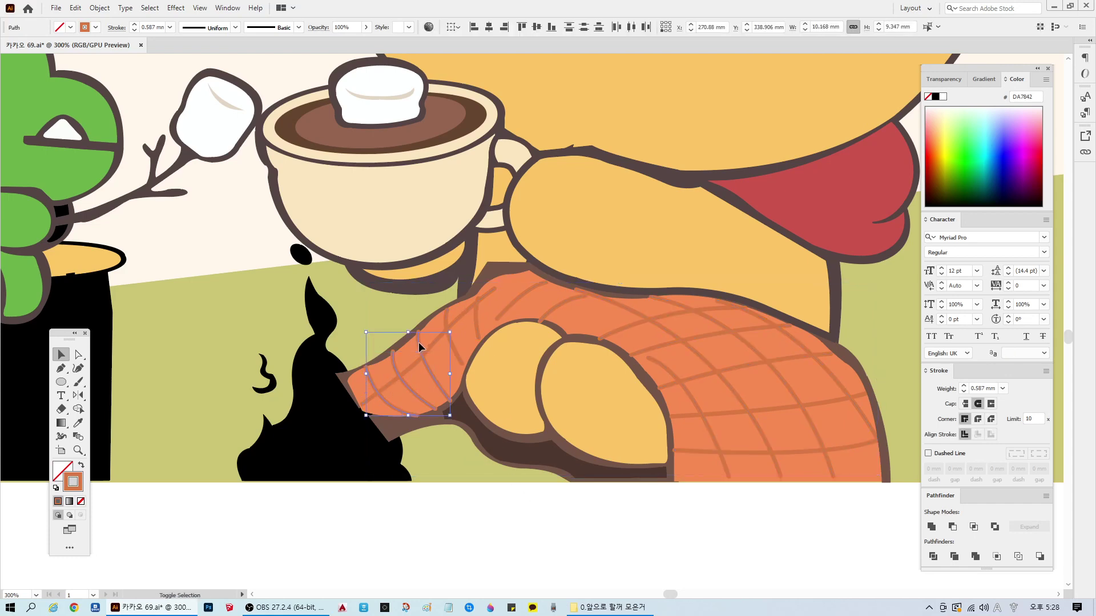
left_click(445, 323, "shift")
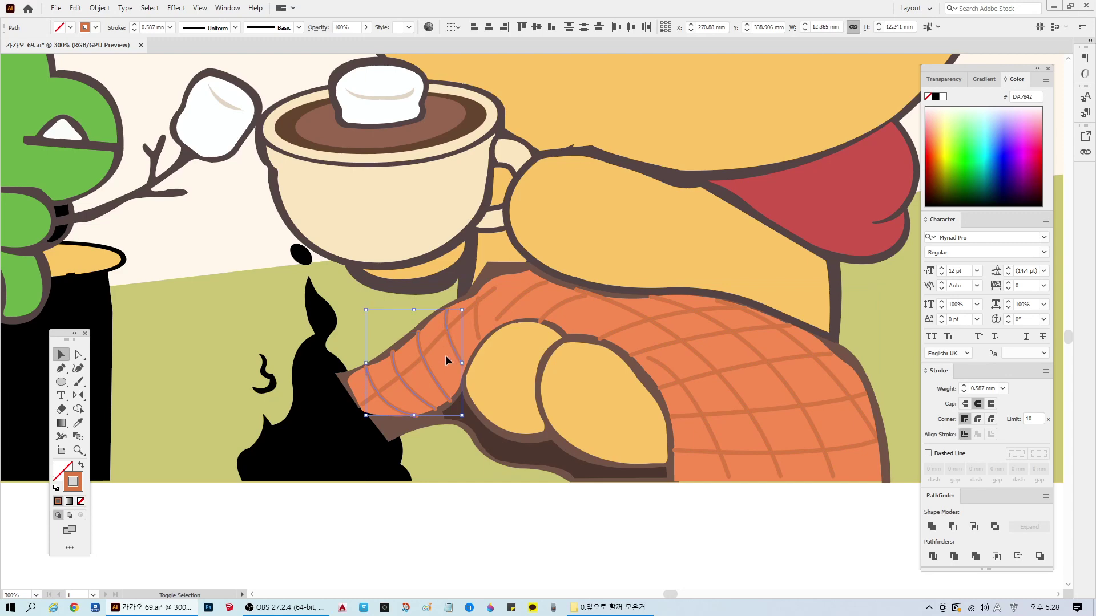
left_click(410, 406, "shift")
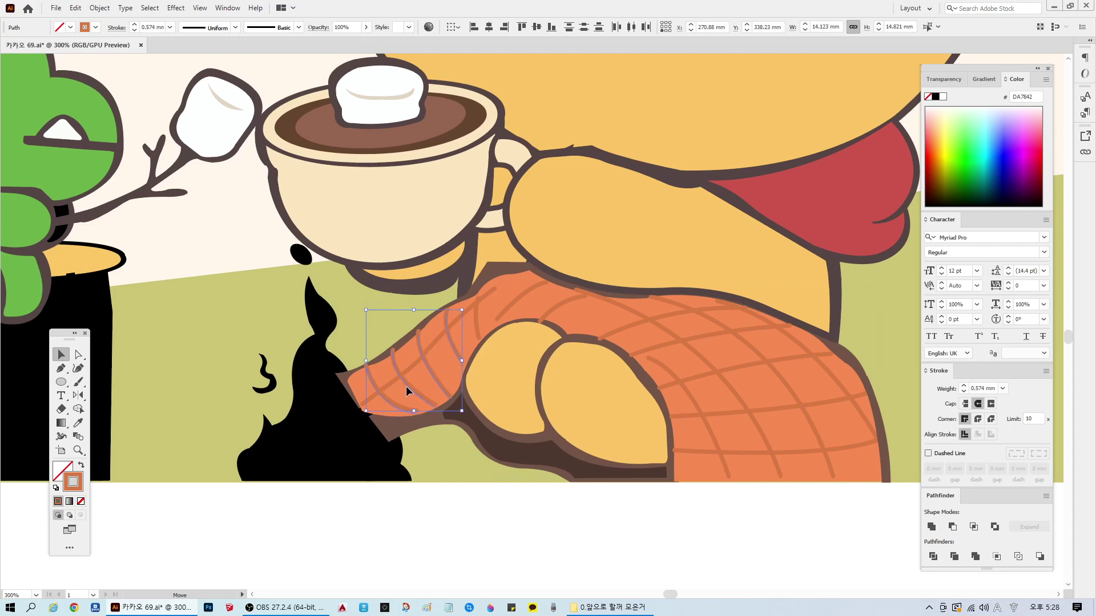
left_click_drag(406, 386, 407, 387)
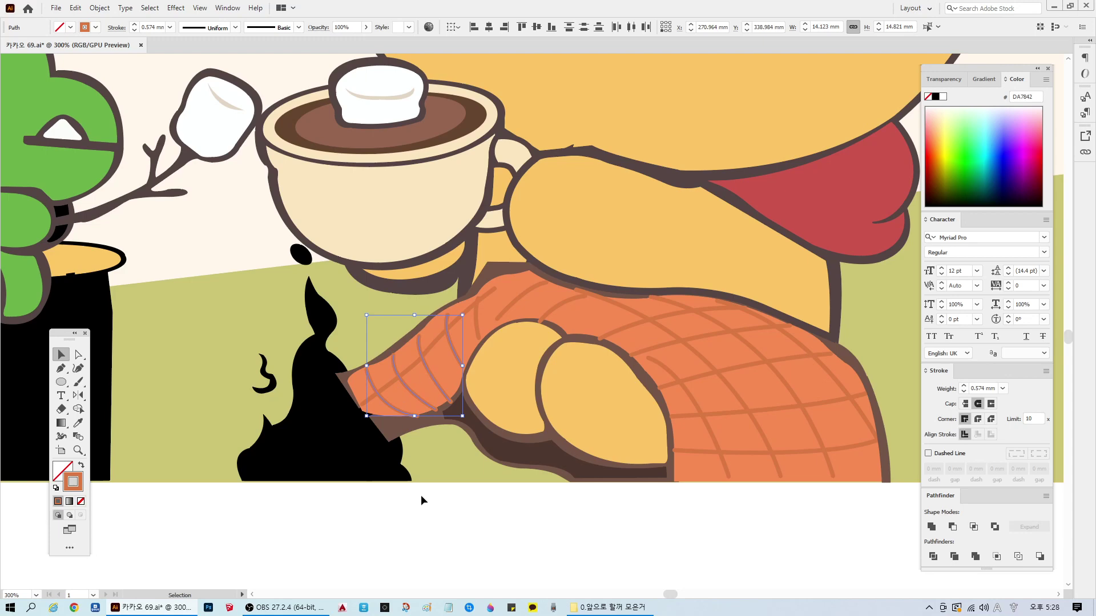
left_click(420, 494)
Step: Shorten the curved plaid line at the blanket's left tip and shift it slightly left
scroll(402, 423, "up", 3)
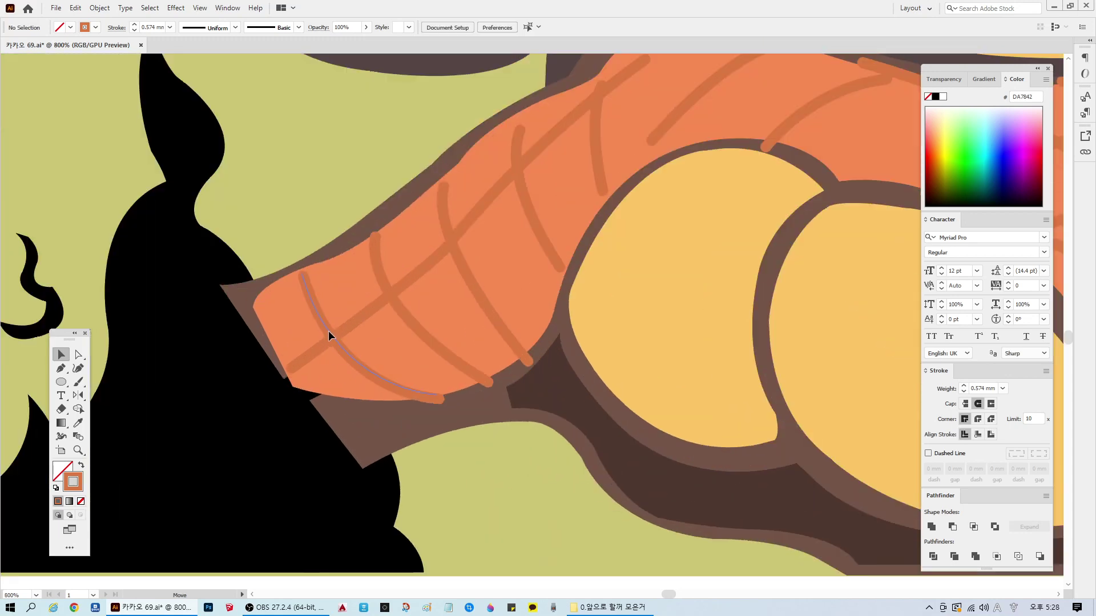
left_click(328, 334)
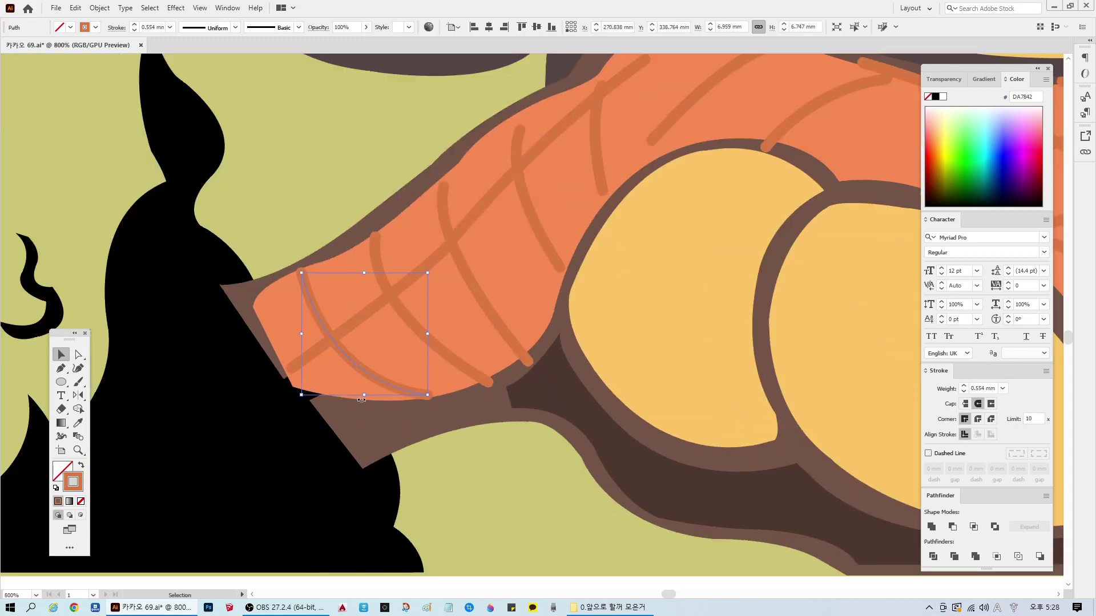
left_click_drag(364, 395, 360, 391)
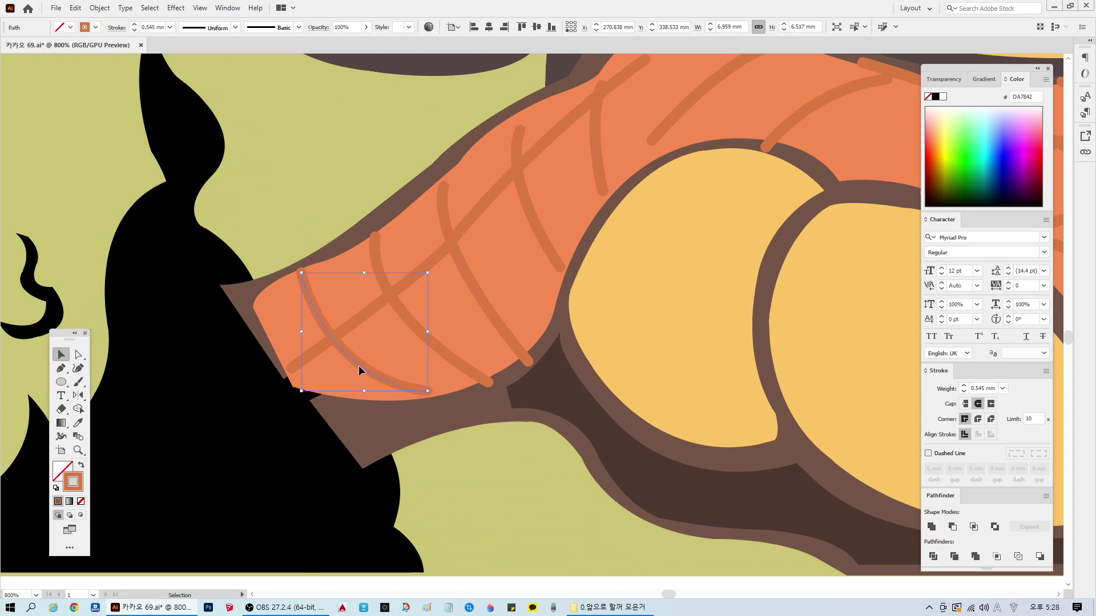
left_click_drag(361, 372, 357, 374)
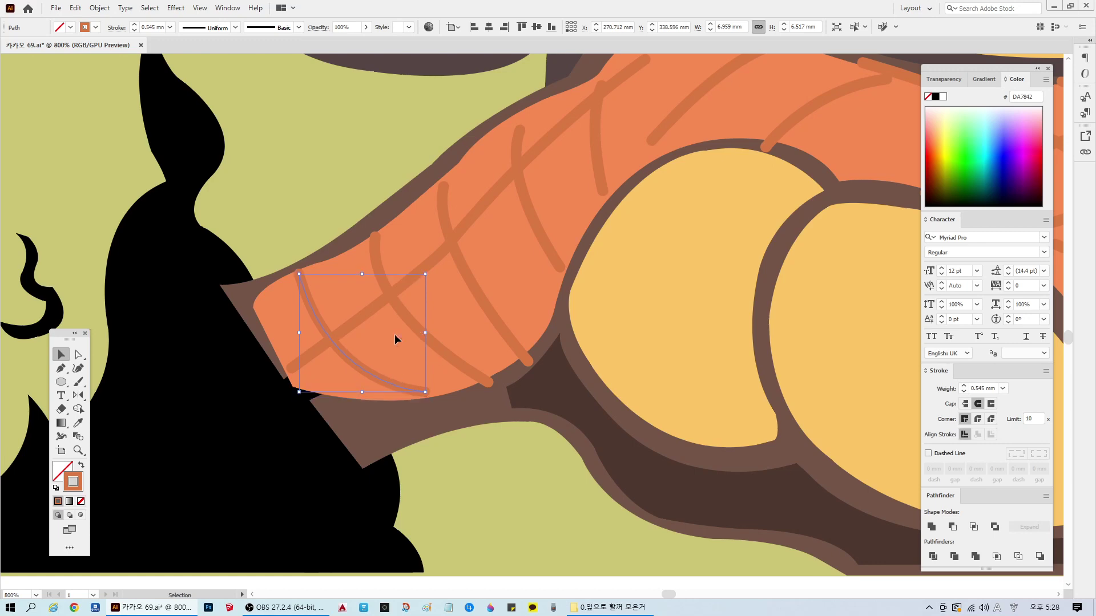
Step: Adjust the endpoints of the first two curved plaid lines at the blanket's left end so they sit inside its edge
left_click(315, 320)
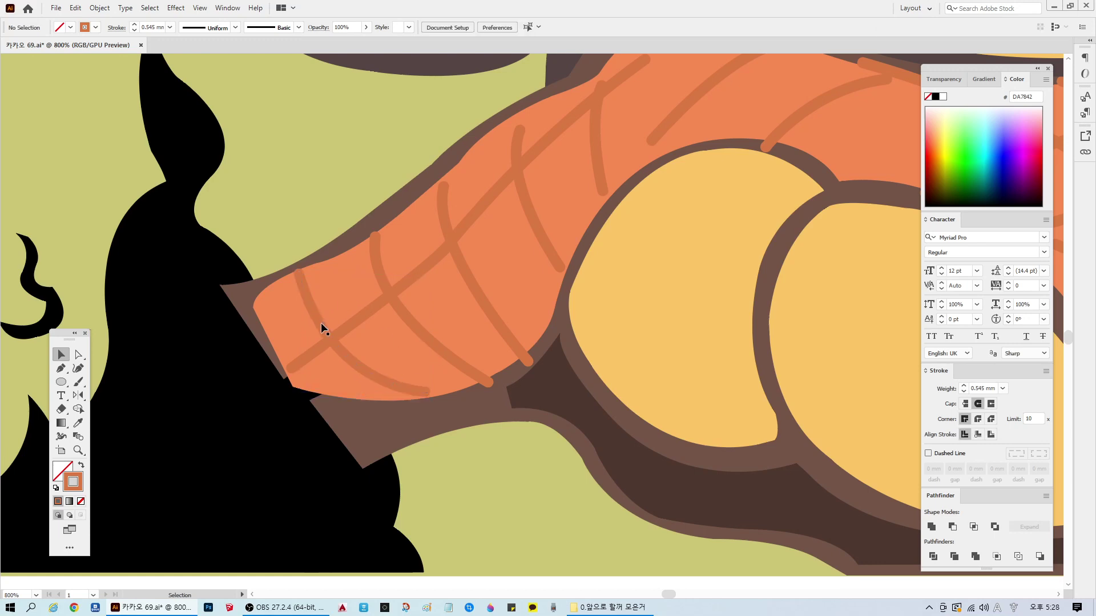
left_click(320, 325)
left_click_drag(320, 329, 322, 329)
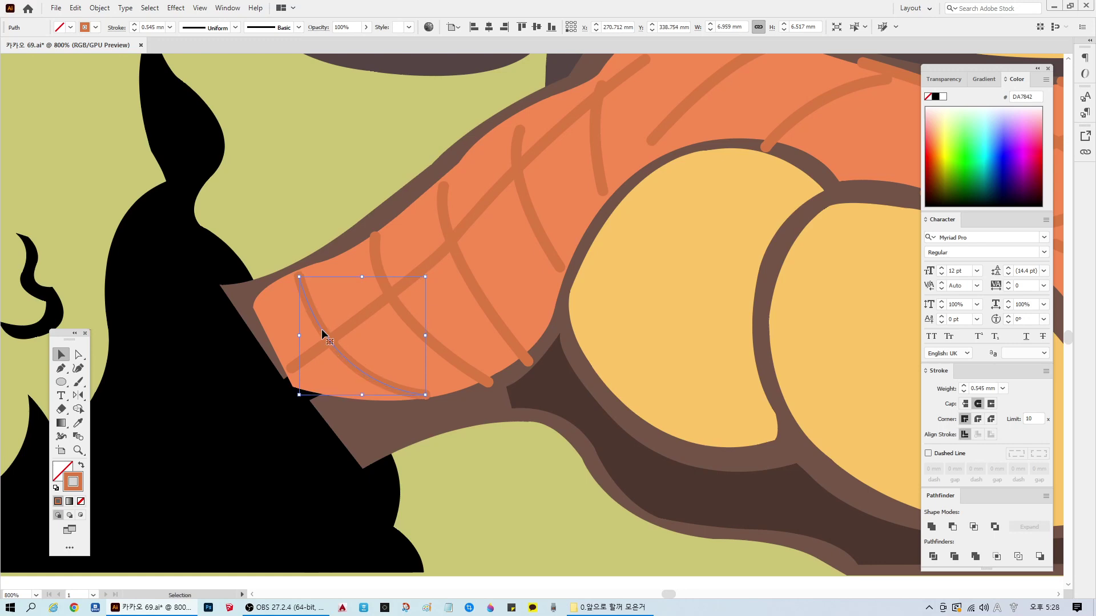
left_click(78, 355)
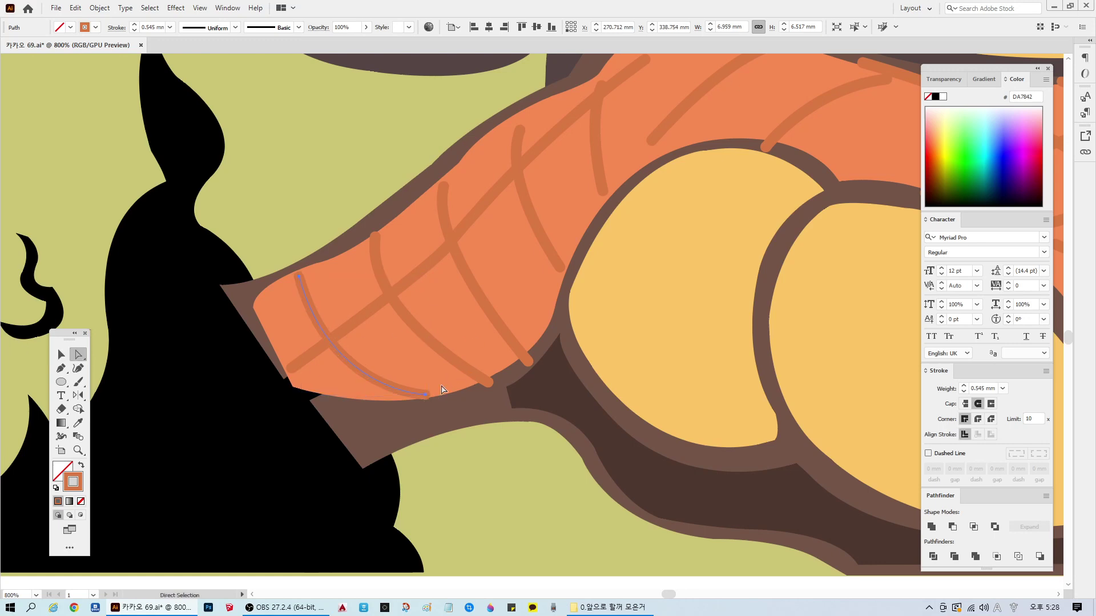
left_click(427, 395)
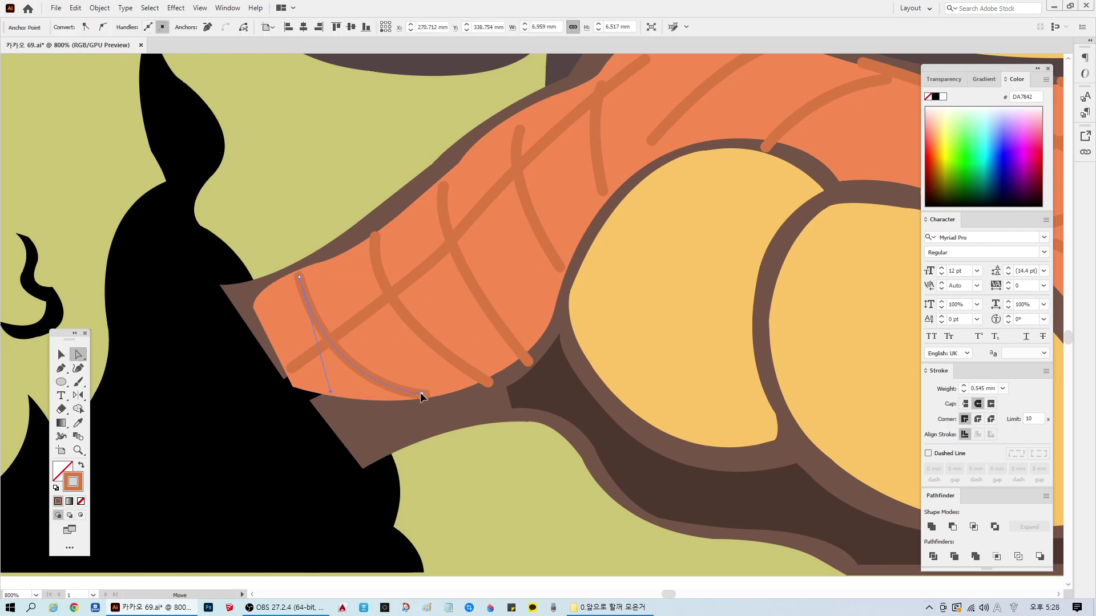
left_click(489, 381)
left_click_drag(488, 384, 477, 372)
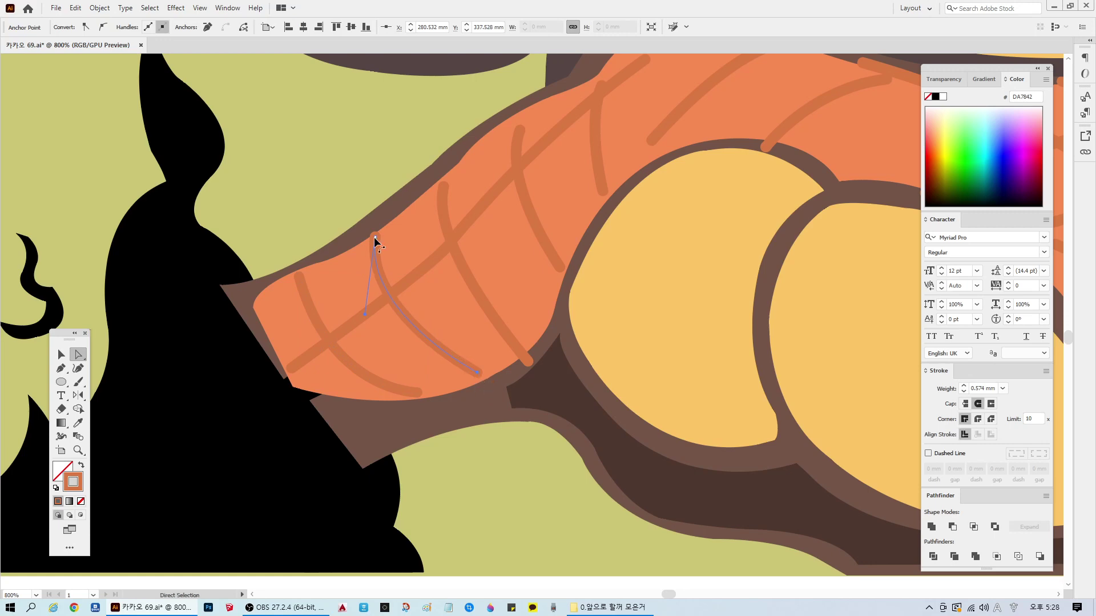
left_click_drag(375, 237, 376, 242)
Step: Reposition the ends of the next two curved plaid lines crossing the blanket's left half
left_click(446, 184)
left_click(522, 359)
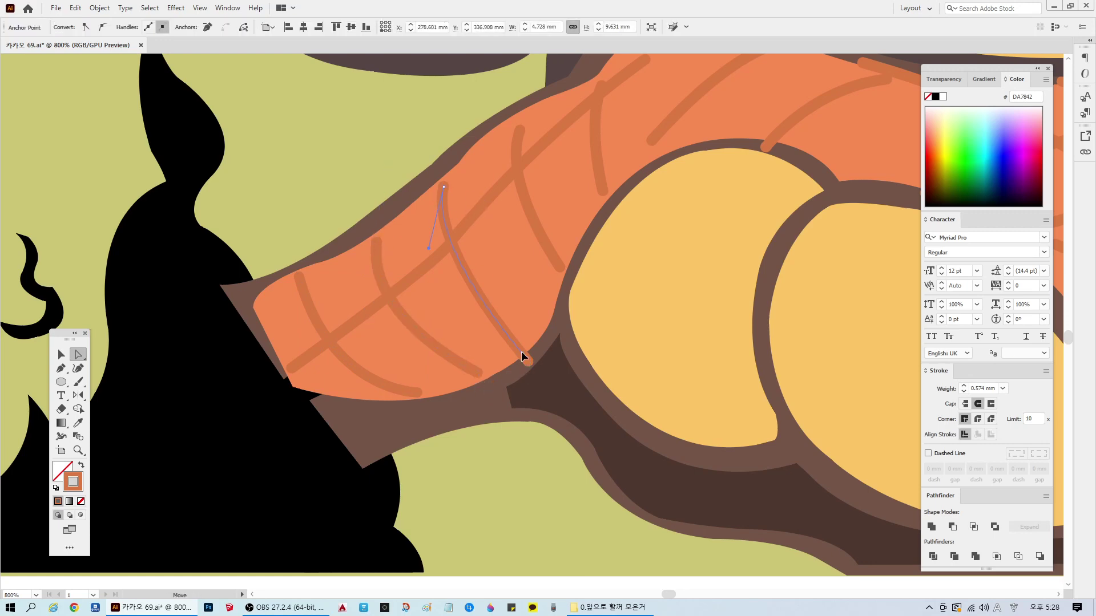
left_click_drag(517, 349, 516, 347)
scroll(690, 150, "up", 3)
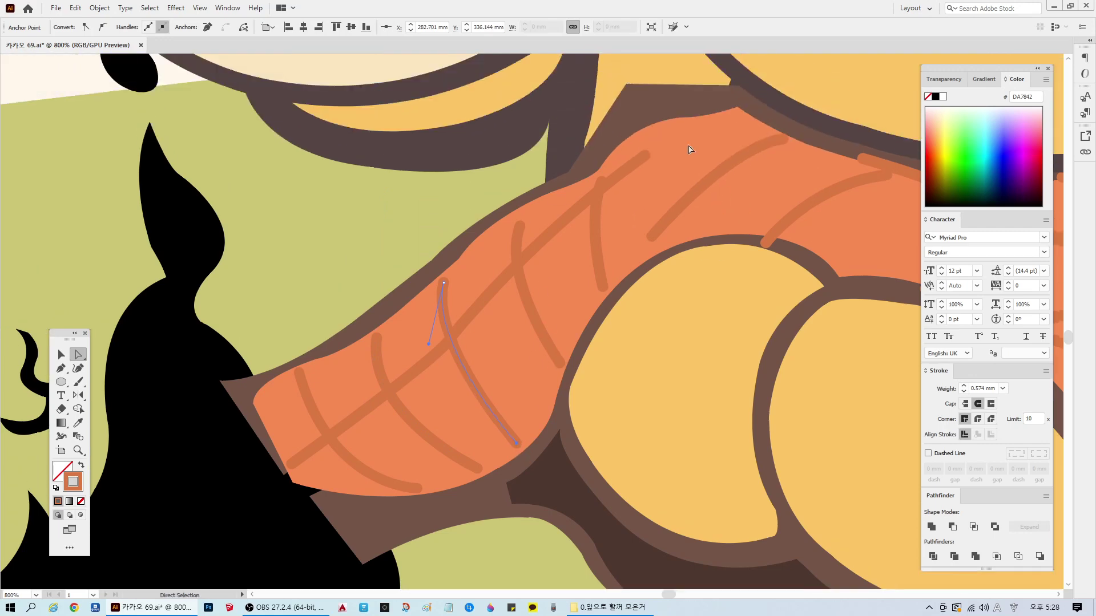
left_click(594, 224)
left_click(602, 181)
left_click_drag(603, 182, 603, 176)
left_click(602, 177)
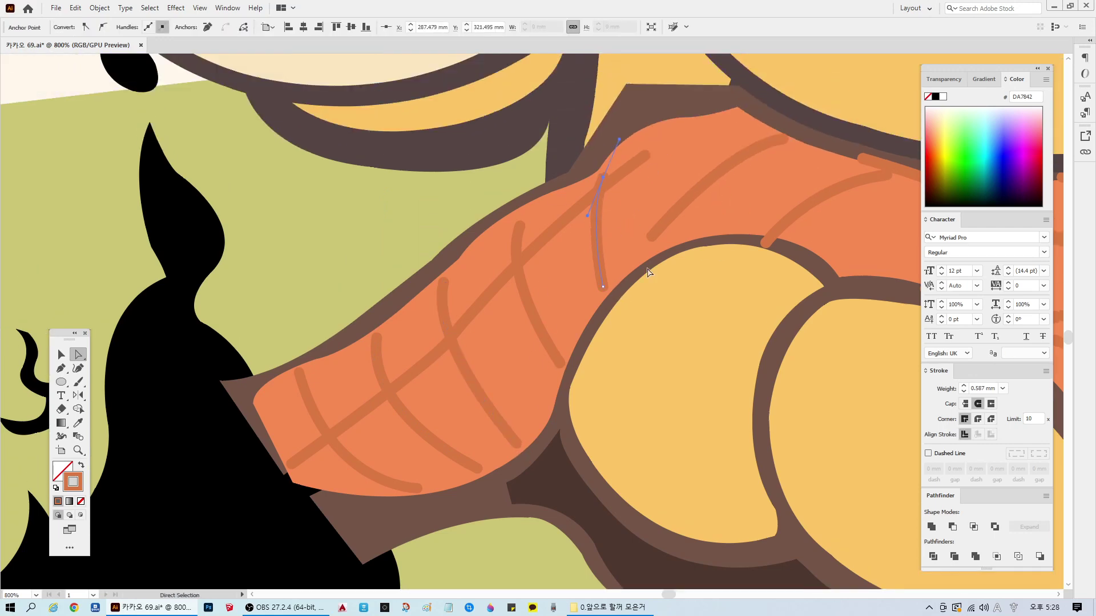
Step: Pull in the lower ends of the two plaid lines near the blanket's upper edge beside the leg
left_click(659, 227)
left_click(658, 228)
left_click_drag(651, 236, 642, 249)
left_click(774, 241)
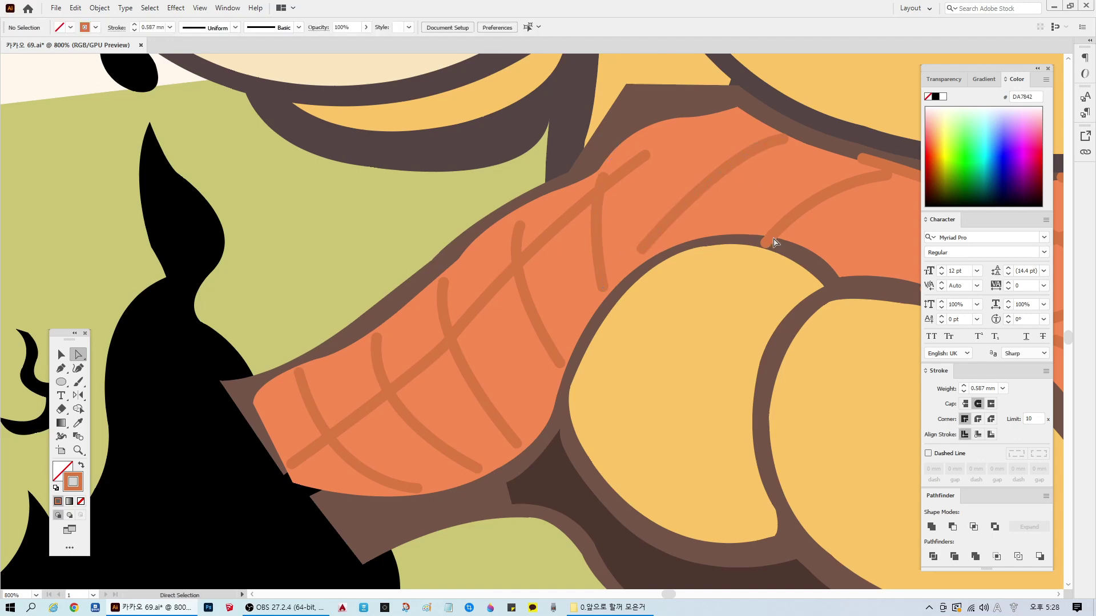
left_click(775, 239)
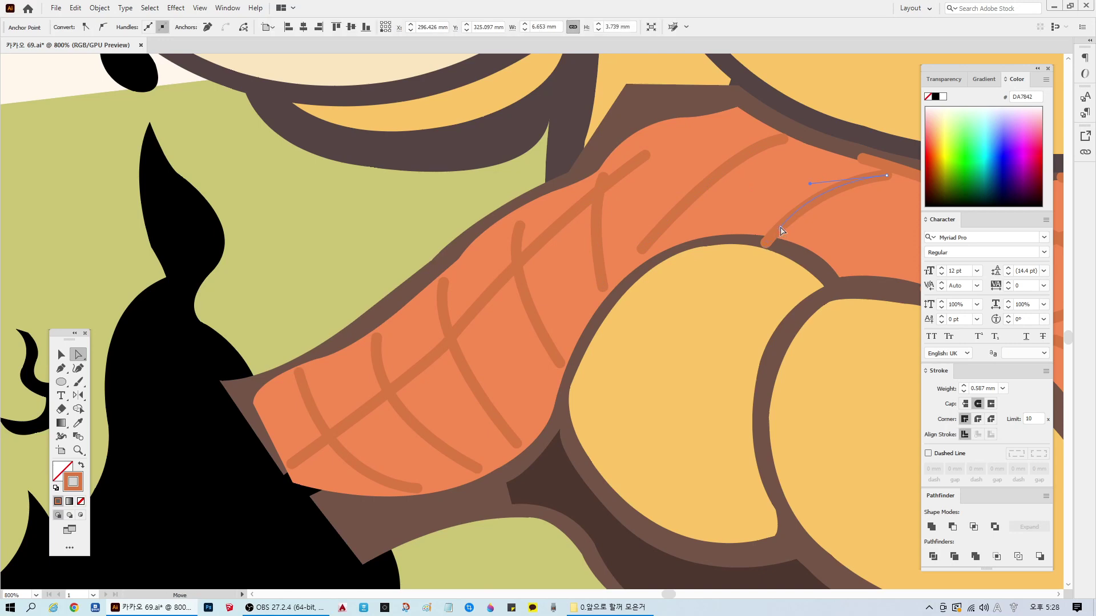
left_click_drag(781, 230, 780, 229)
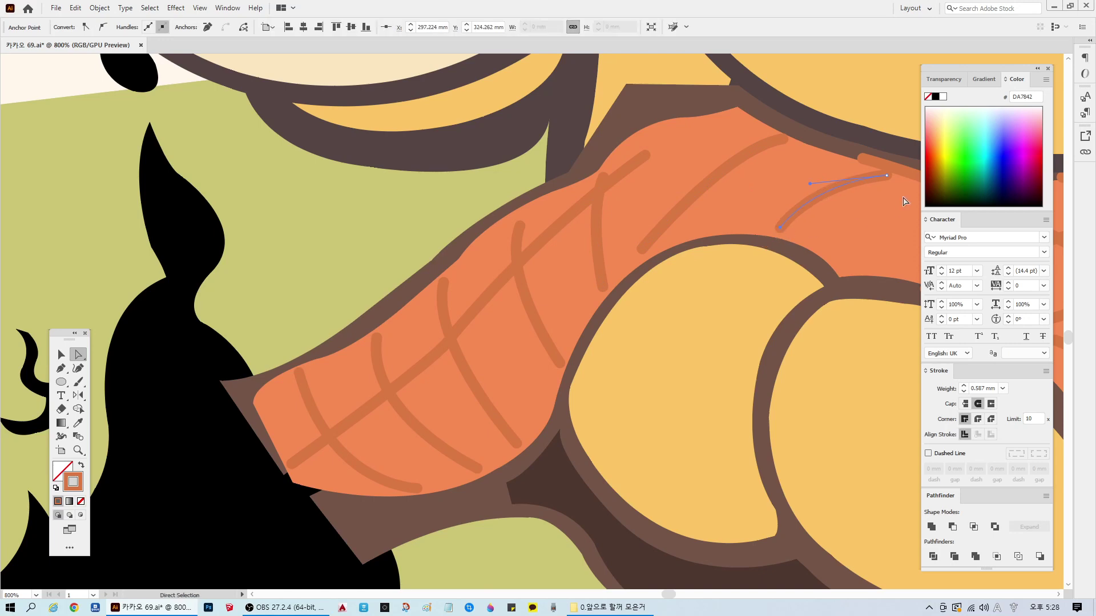
Step: Zoom into the blanket's right portion and move the top end of a long vertical plaid line along the edge
left_click(78, 451)
scroll(754, 415, "down", 3)
left_click(880, 407)
scroll(706, 295, "up", 1)
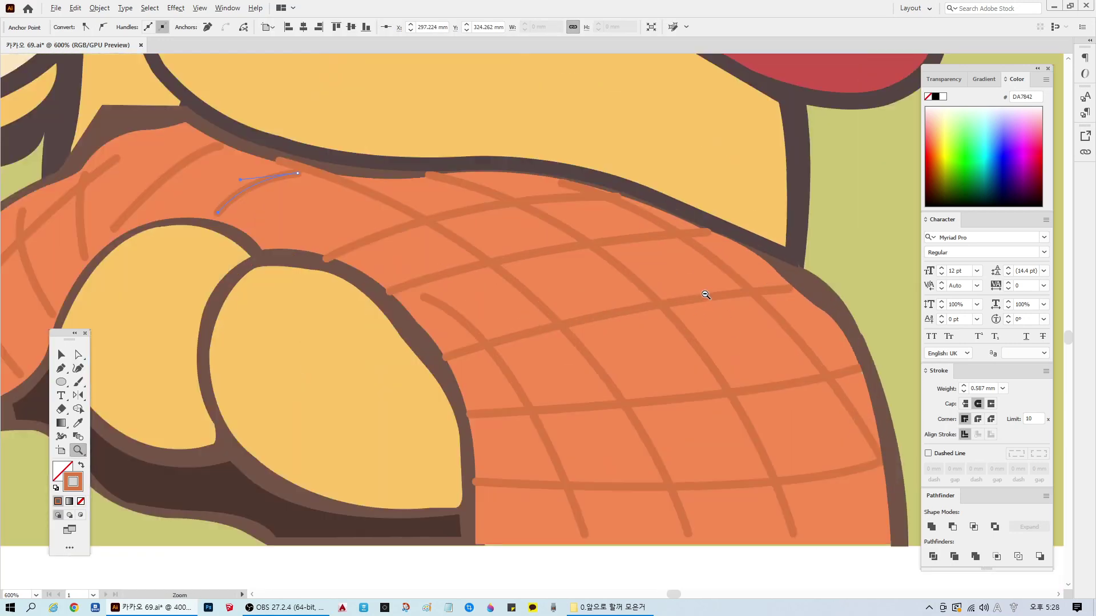
left_click(79, 354)
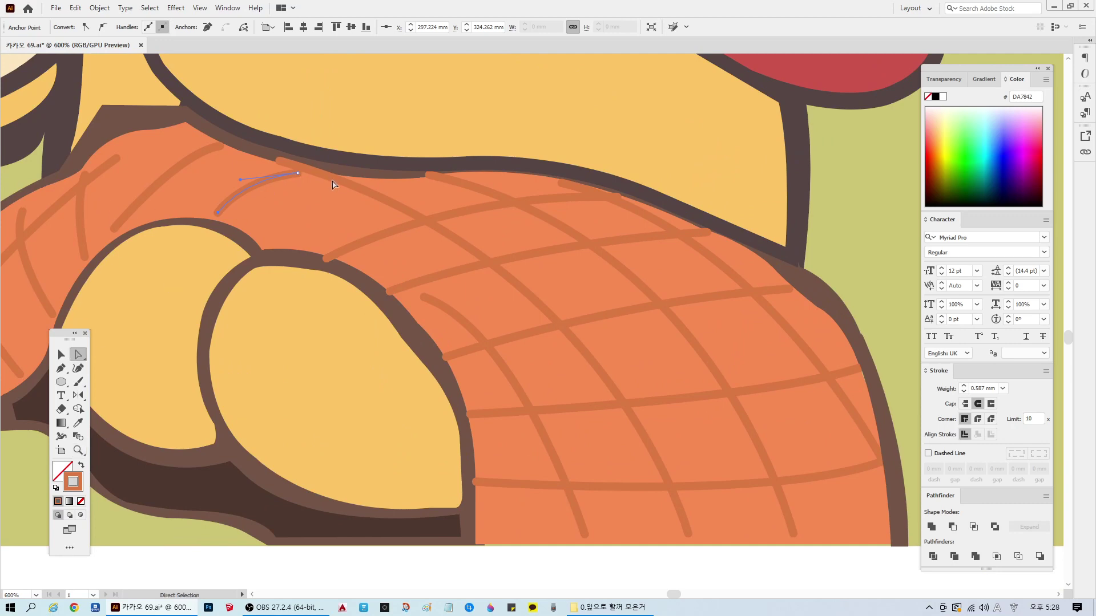
left_click(281, 163)
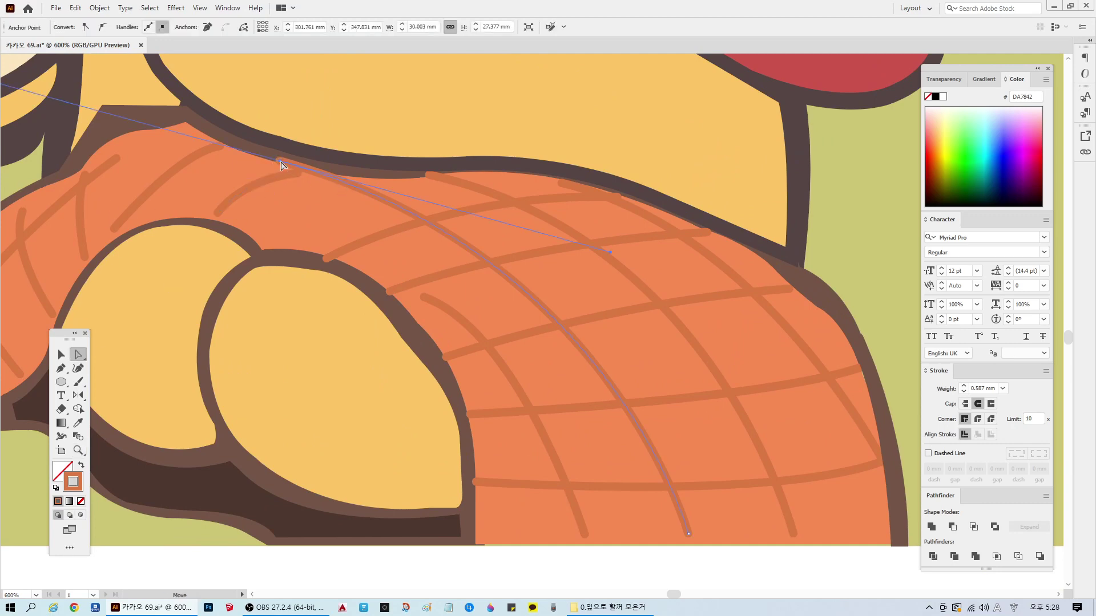
left_click_drag(281, 164, 322, 179)
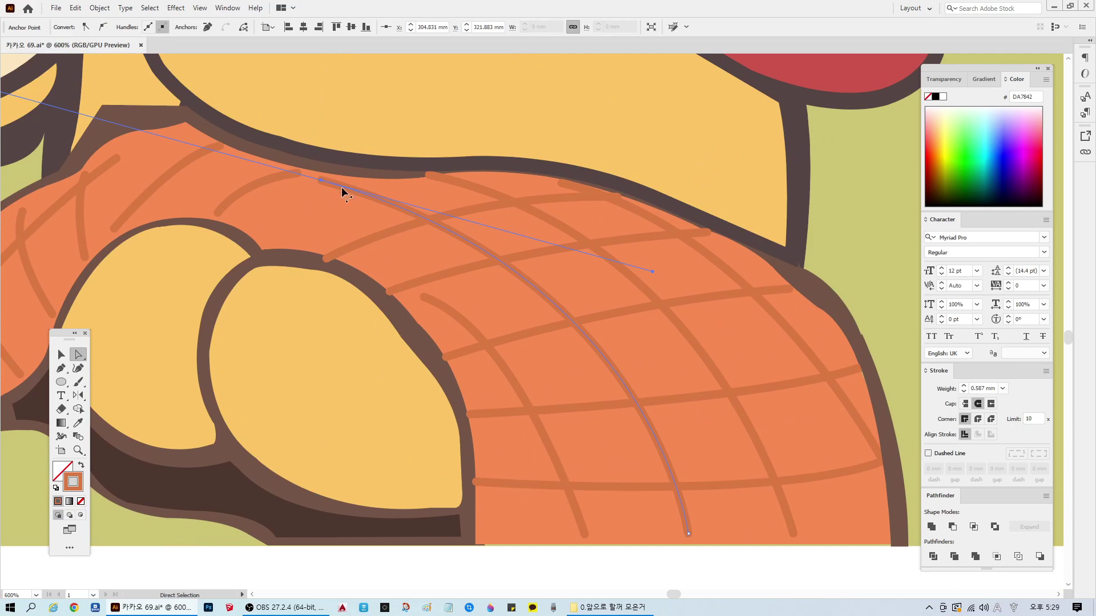
Step: Adjust the ends of the upper horizontal plaid lines so they meet the blanket's outline
scroll(398, 257, "down", 1)
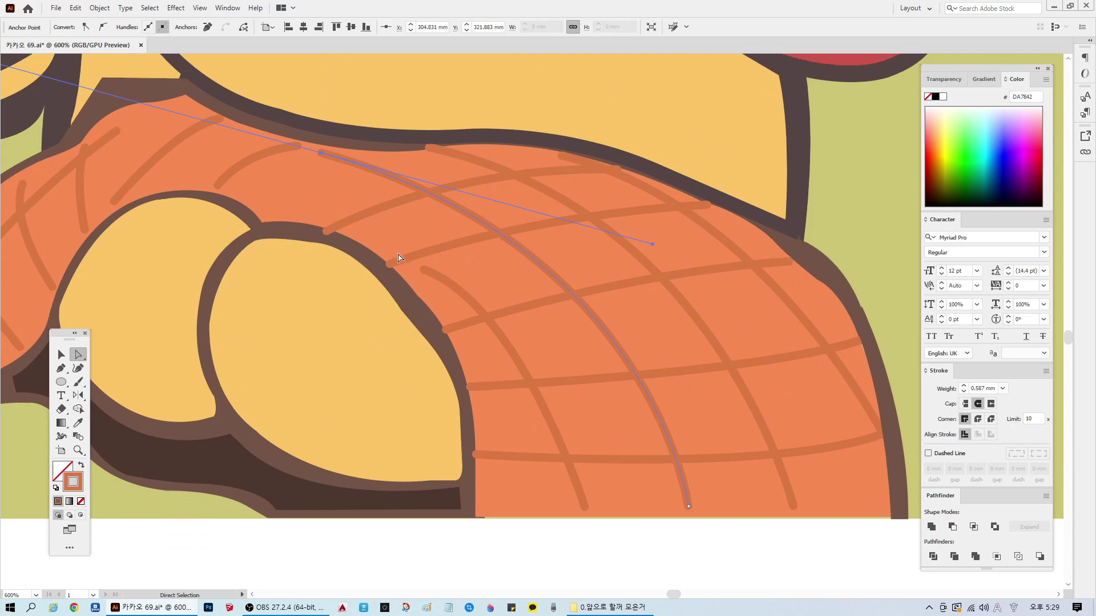
left_click(439, 151)
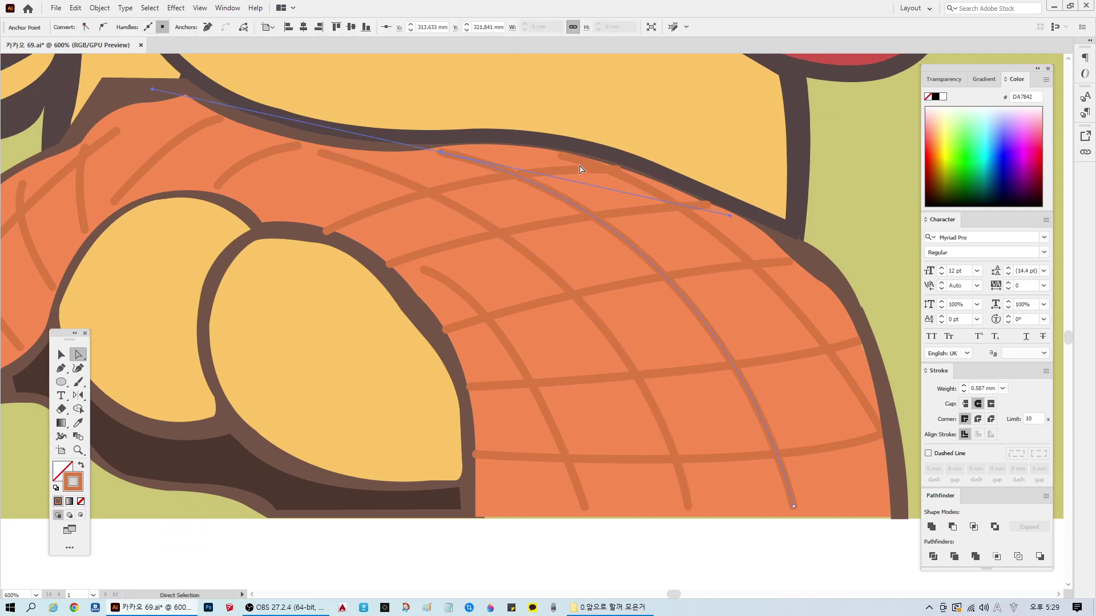
left_click(616, 170)
left_click_drag(616, 170, 617, 173)
left_click_drag(327, 233, 336, 225)
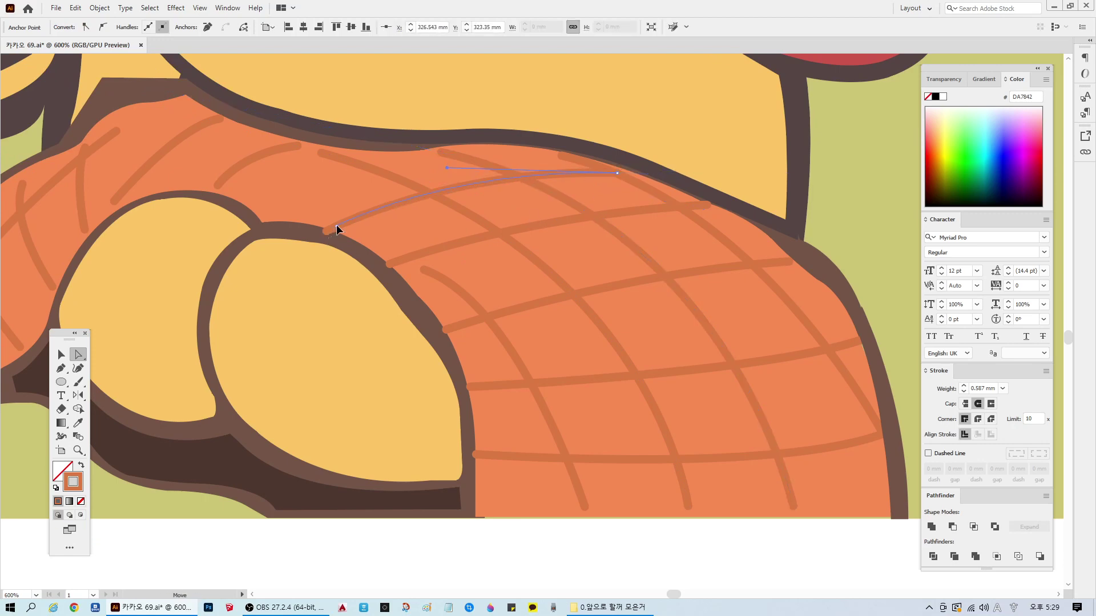
left_click(405, 266)
left_click_drag(390, 264, 399, 259)
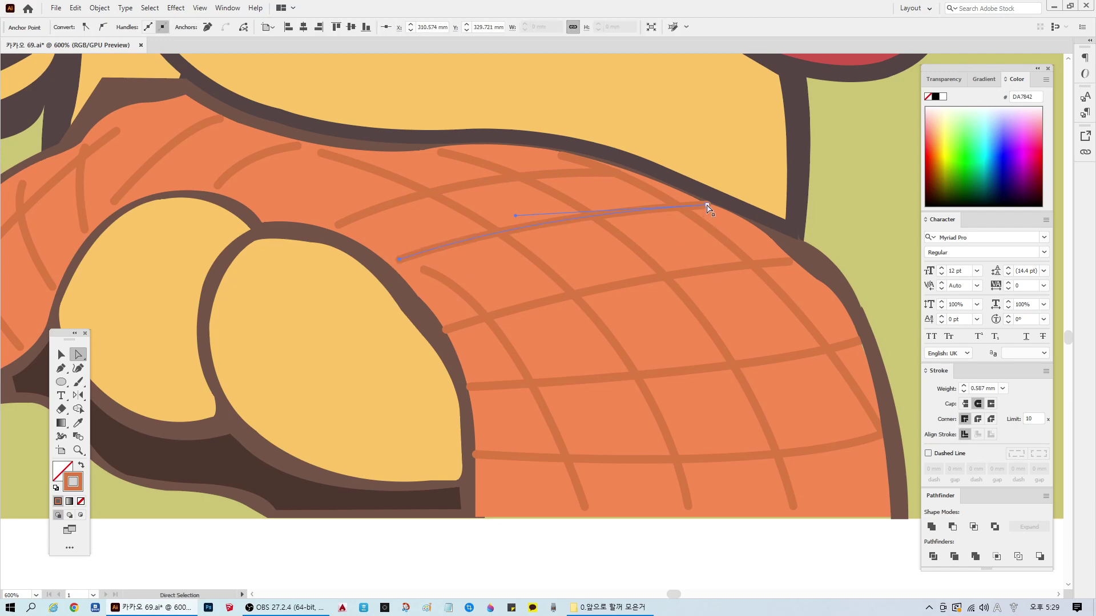
left_click_drag(706, 205, 701, 208)
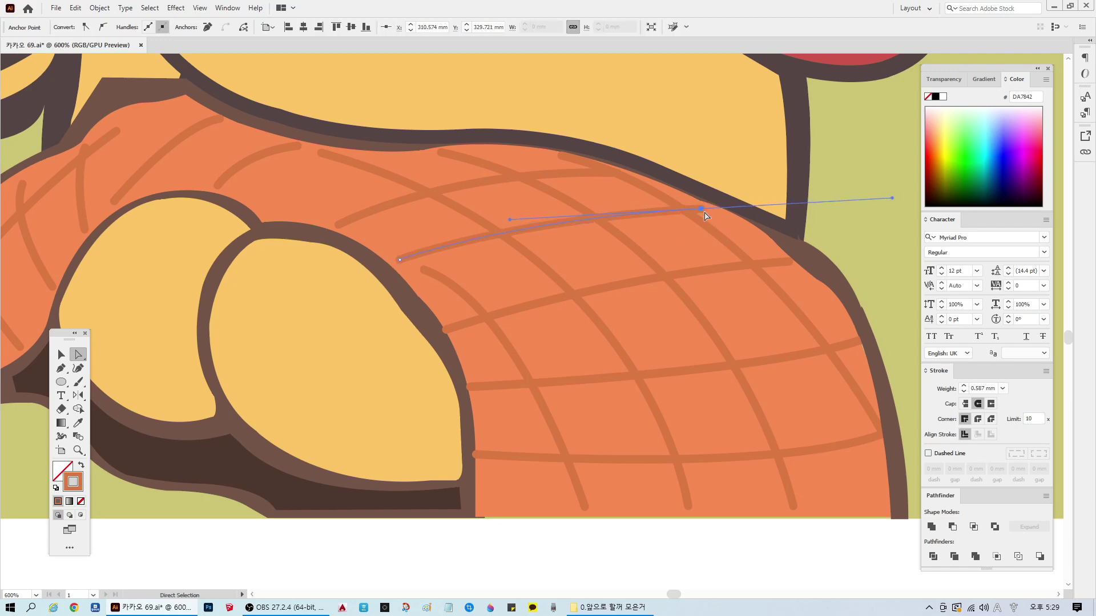
left_click(663, 538)
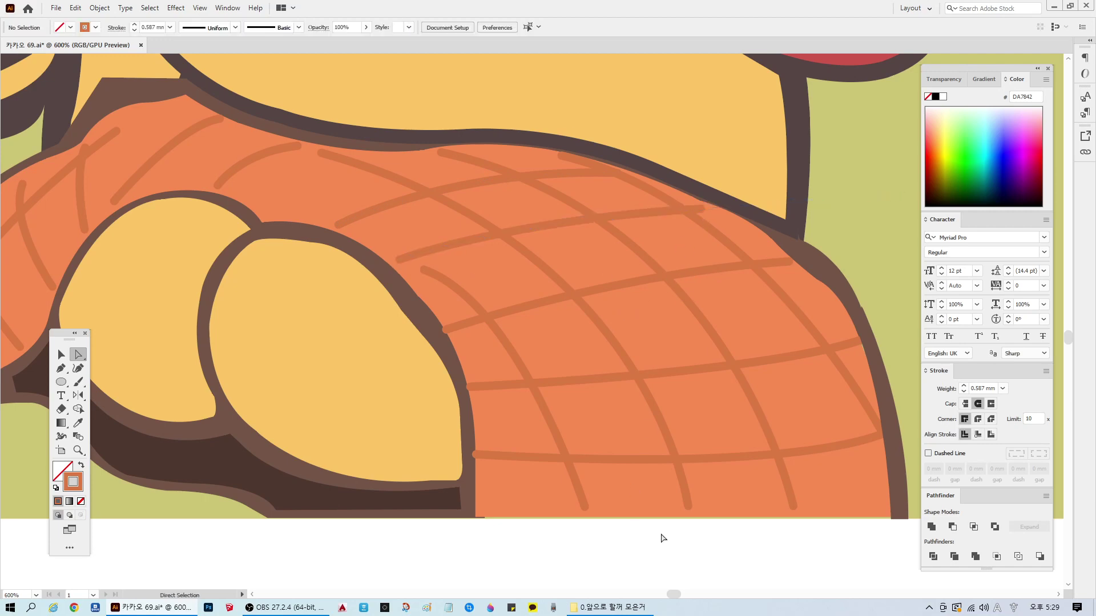
Step: Move the left ends of the lower horizontal plaid lines to meet the blanket's edge by Ryan's arm
left_click(428, 273)
left_click_drag(423, 272, 391, 259)
left_click_drag(488, 293, 501, 284)
left_click(455, 329)
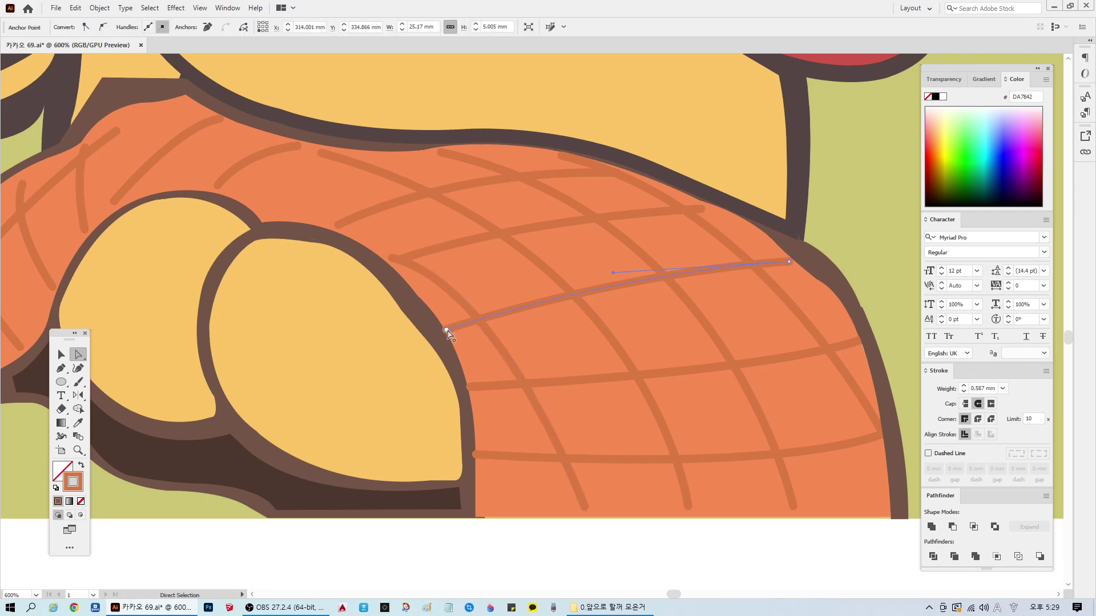
left_click(476, 387)
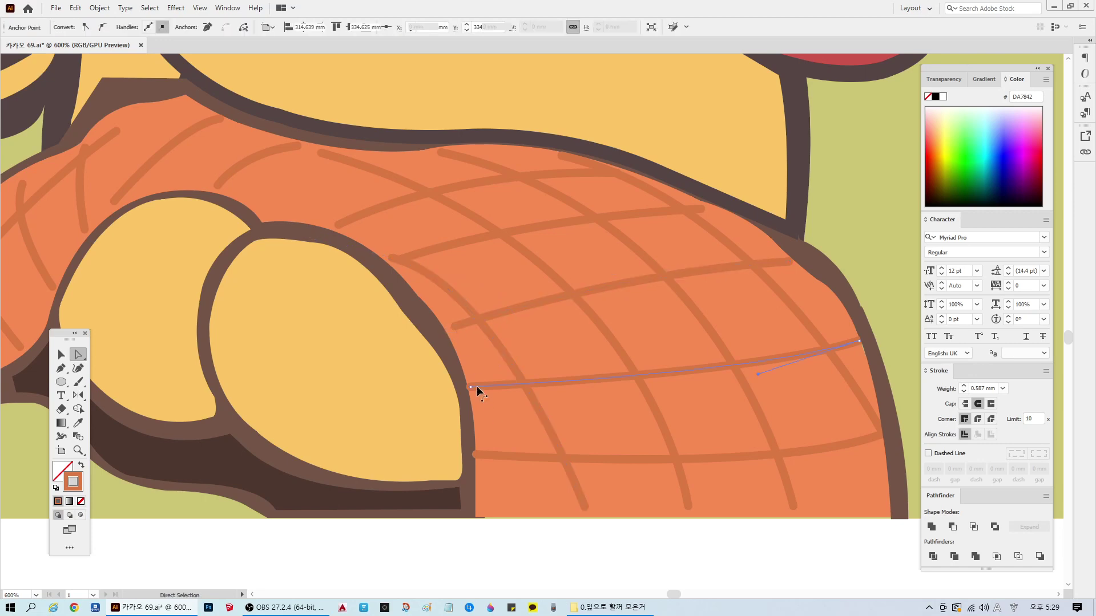
left_click(476, 456)
left_click_drag(476, 454, 481, 454)
left_click(844, 535)
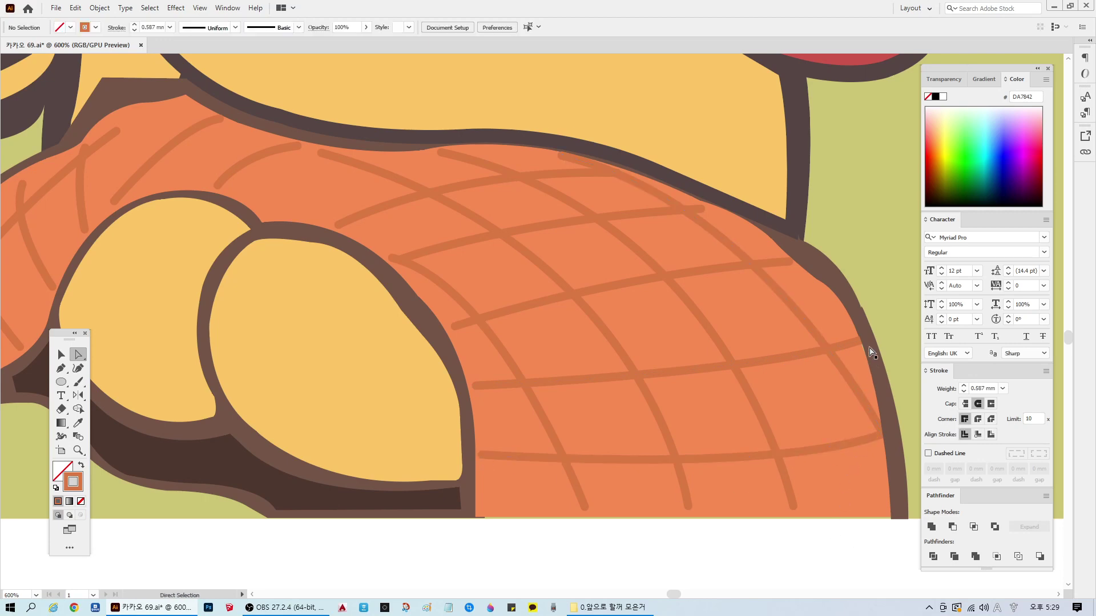
Step: Draw a new curved plaid line with the Pen tool across the blanket above Ryan's knee
scroll(871, 353, "down", 5)
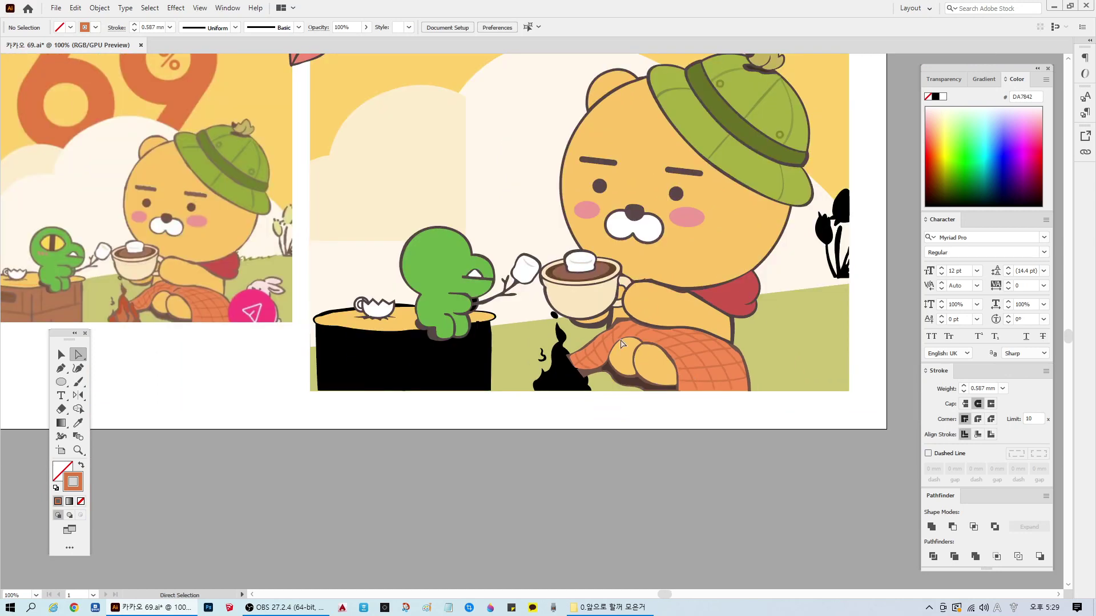
scroll(606, 341, "up", 3)
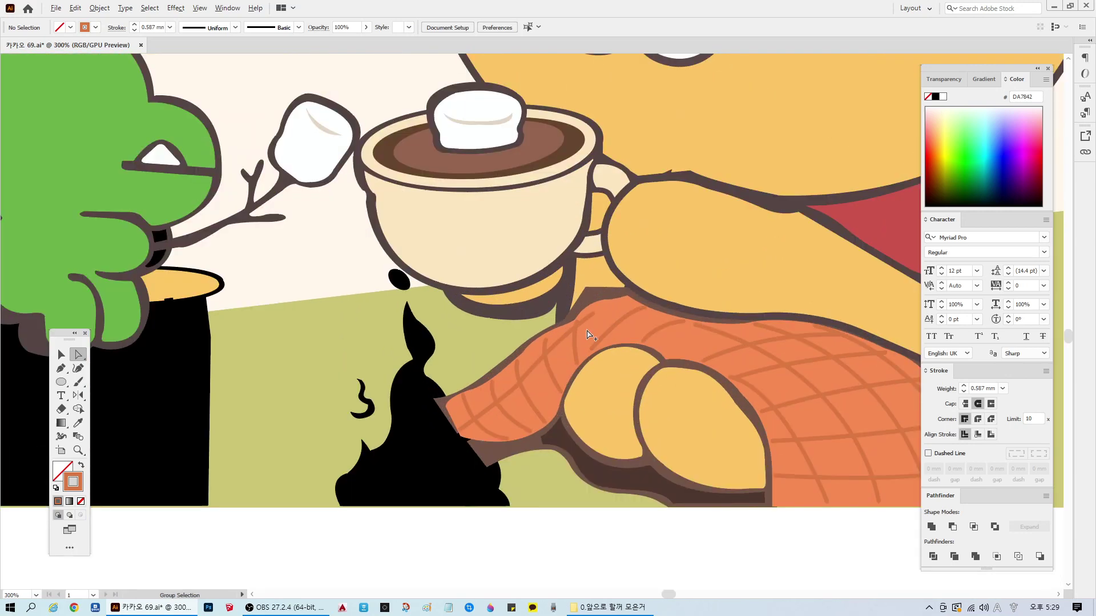
scroll(679, 354, "up", 1)
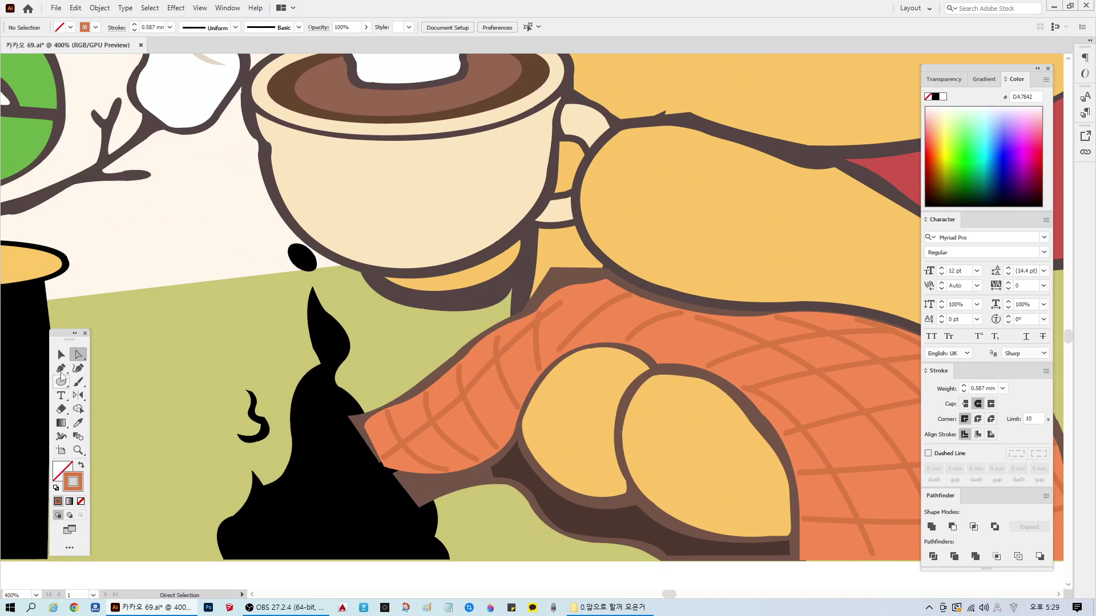
left_click(61, 368)
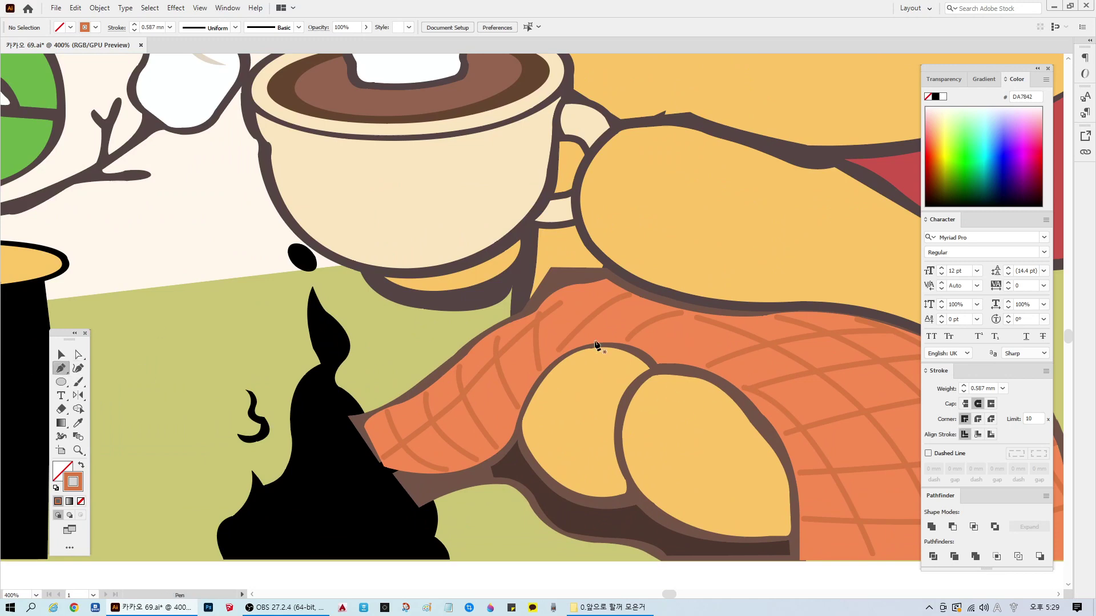
left_click(545, 314)
left_click_drag(638, 299, 707, 314)
left_click(562, 576, "ctrl")
left_click(538, 366)
left_click_drag(681, 349, 797, 406)
left_click(679, 351)
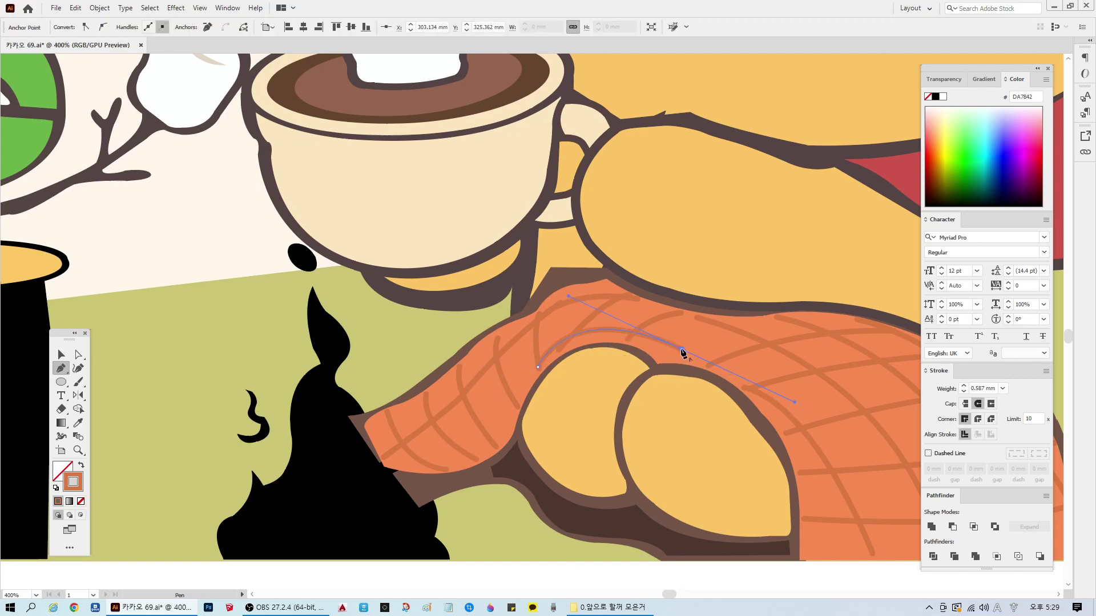
left_click(700, 362)
left_click(675, 580, "ctrl")
Step: Save the document
scroll(788, 501, "down", 5)
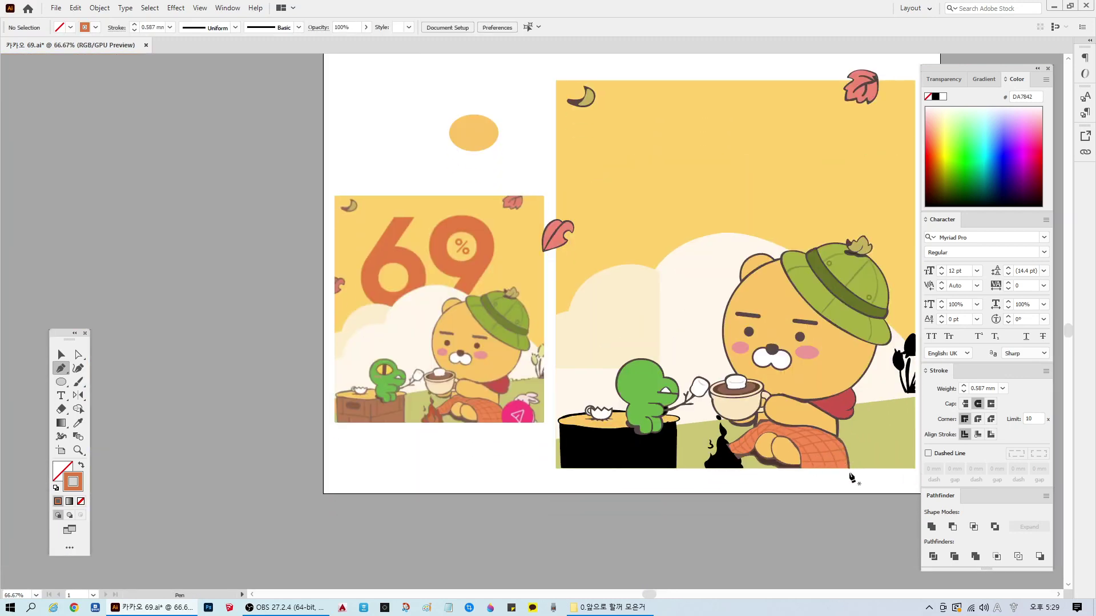
scroll(843, 485, "up", 1)
key("ctrl+s")
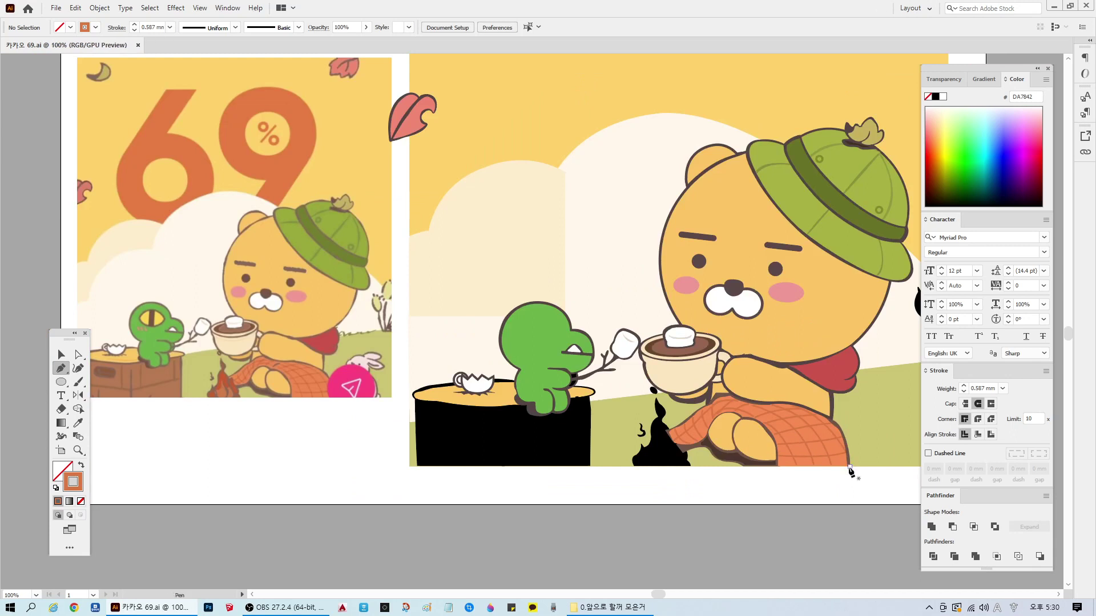
Step: Select the small path on the green character and apply a dark brown fill sampled with the Eyedropper
left_click(61, 355)
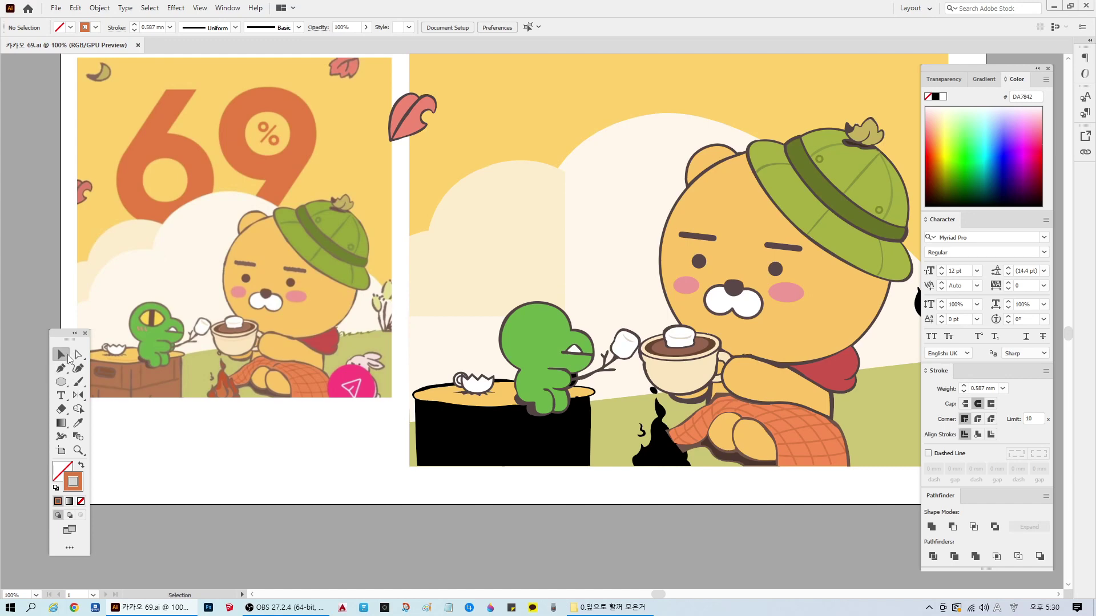
left_click(545, 324)
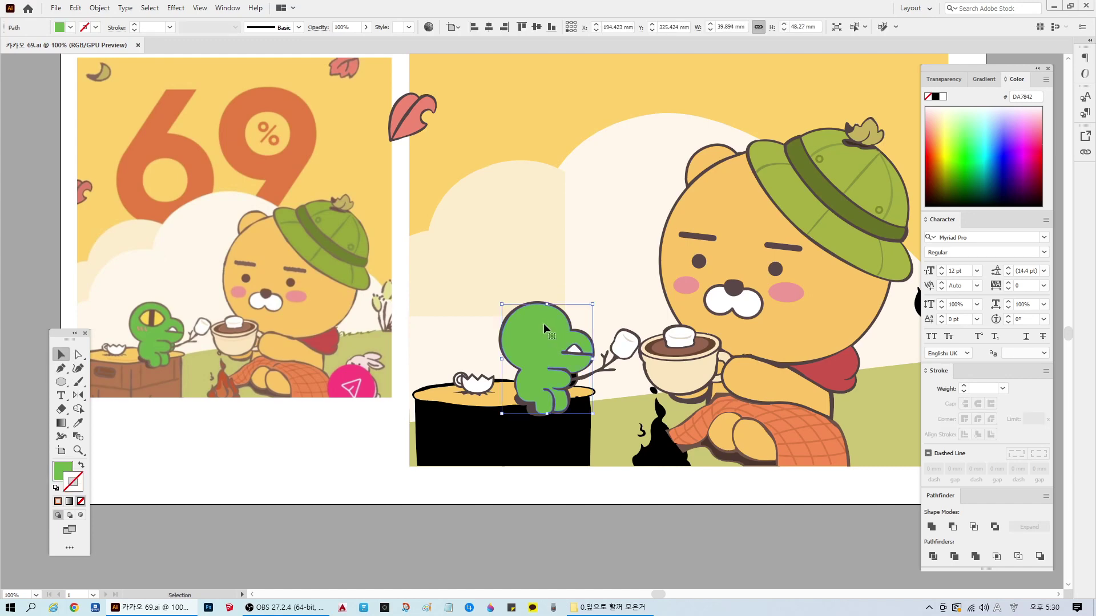
left_click(78, 423)
left_click(702, 342)
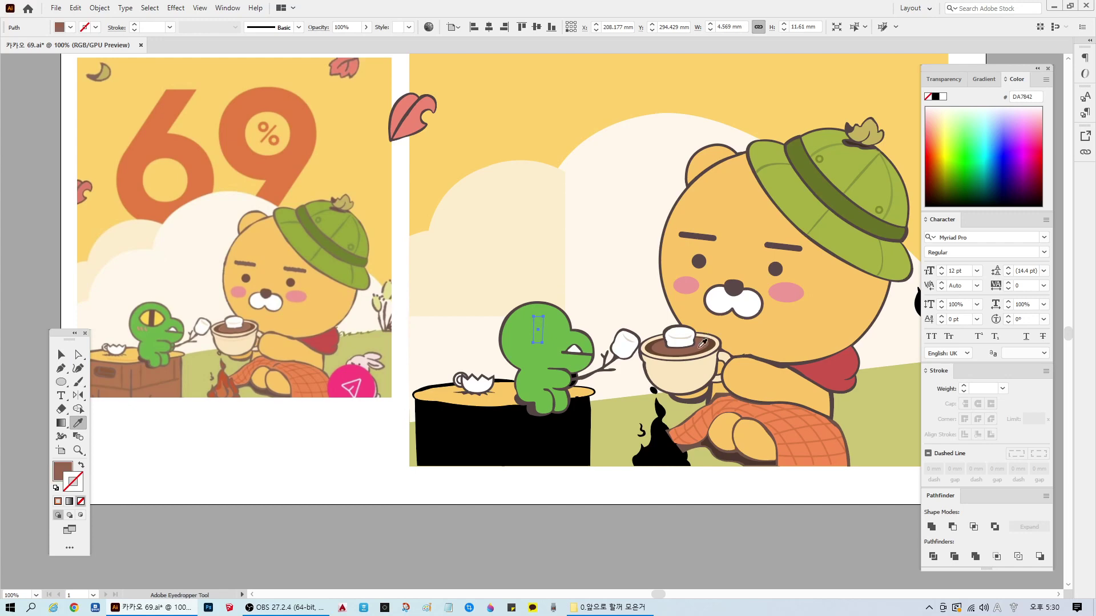
left_click(732, 447)
left_click(736, 449)
Step: Inspect the fill colours of the small path on the green character and of Ryan's nose in the Color Picker
scroll(714, 460, "up", 2)
left_click(662, 415)
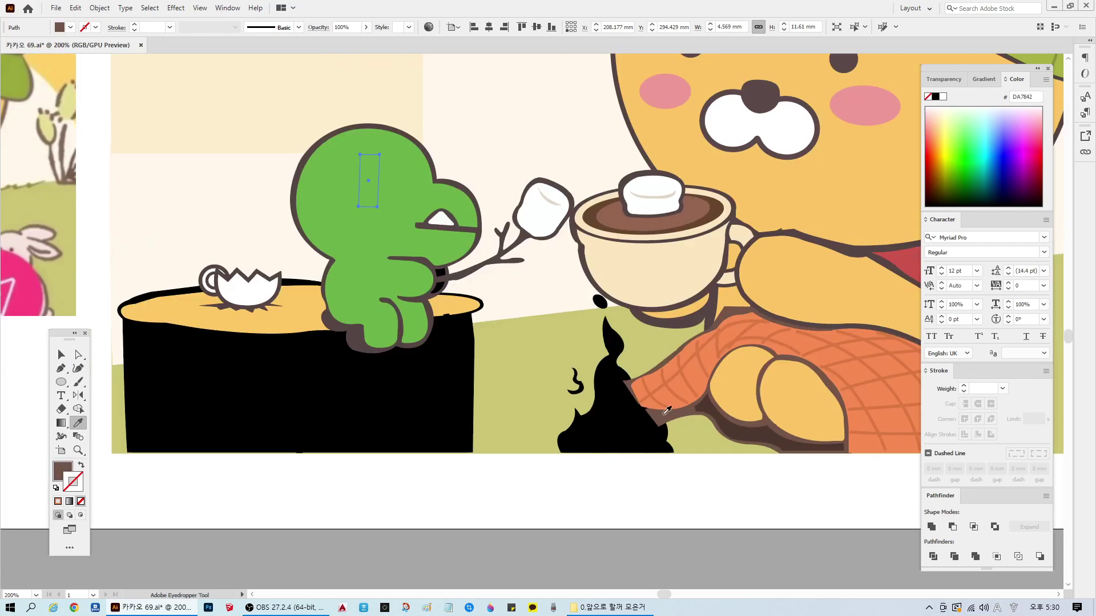
scroll(657, 412, "down", 1)
double_click(63, 471)
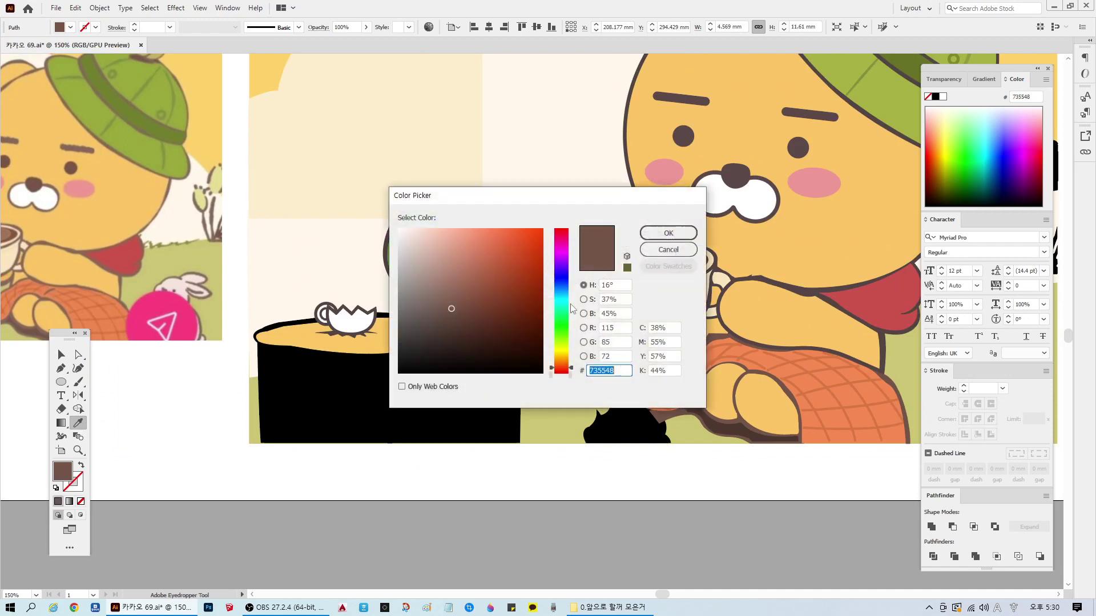
left_click(669, 250)
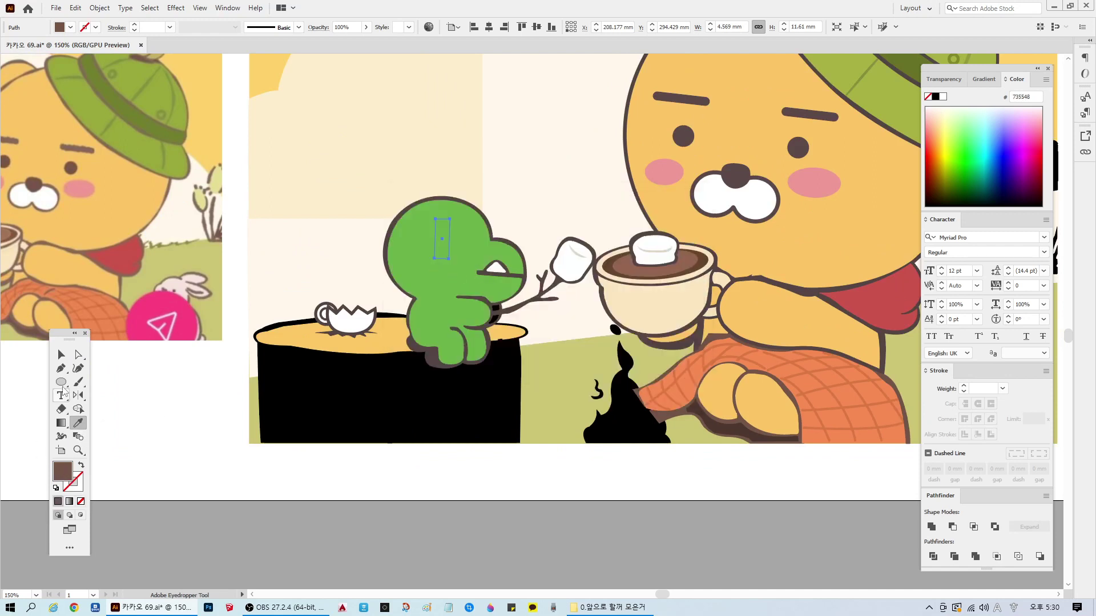
left_click(65, 356)
left_click(312, 496)
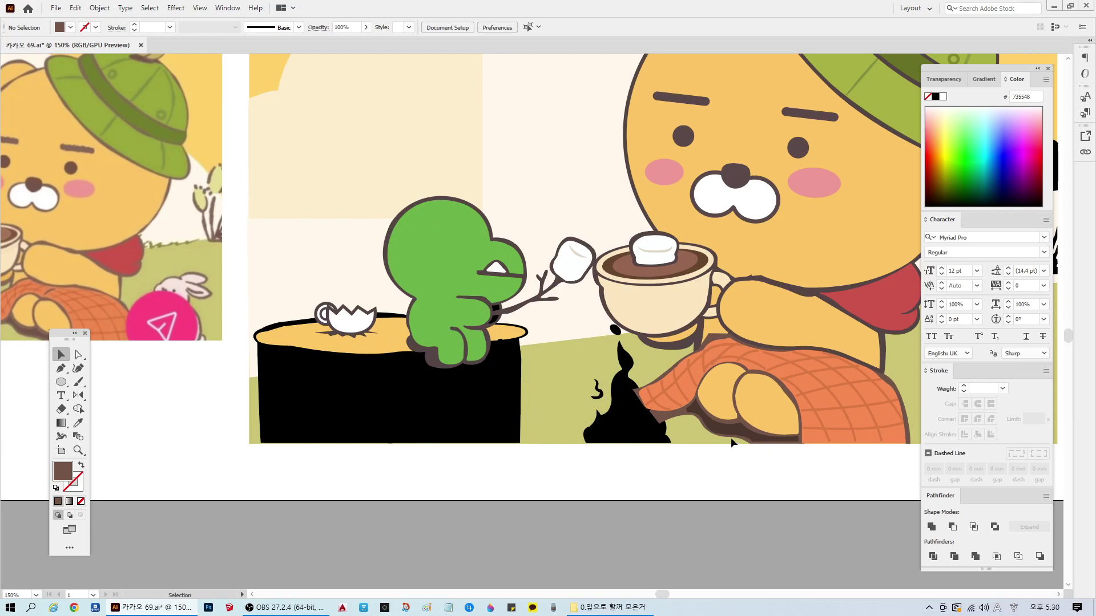
scroll(661, 422, "up", 3)
scroll(684, 409, "down", 2)
scroll(741, 345, "up", 4)
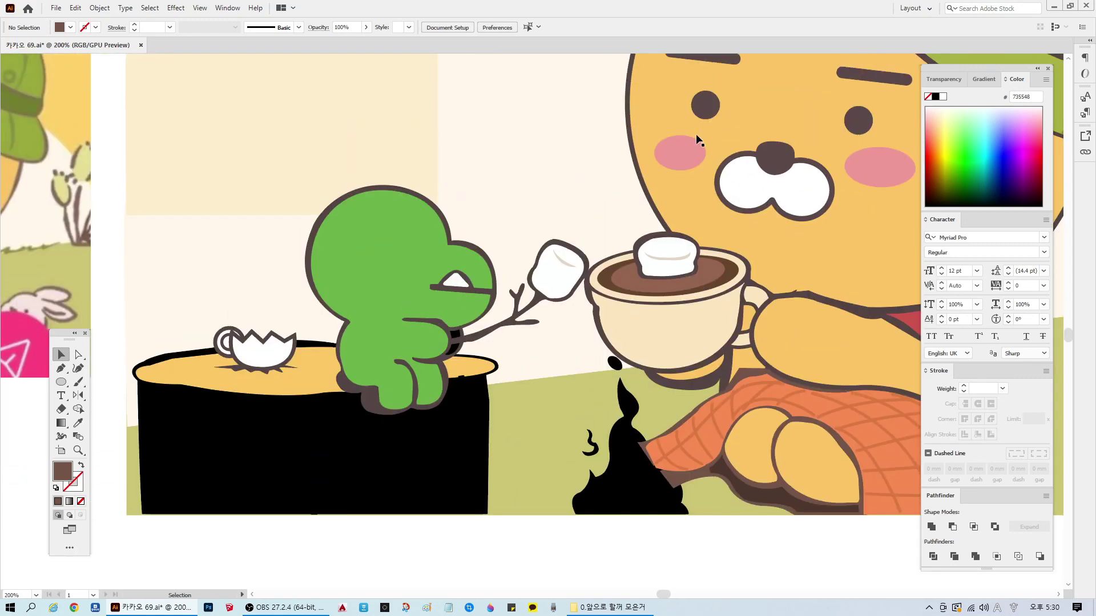
left_click(767, 222)
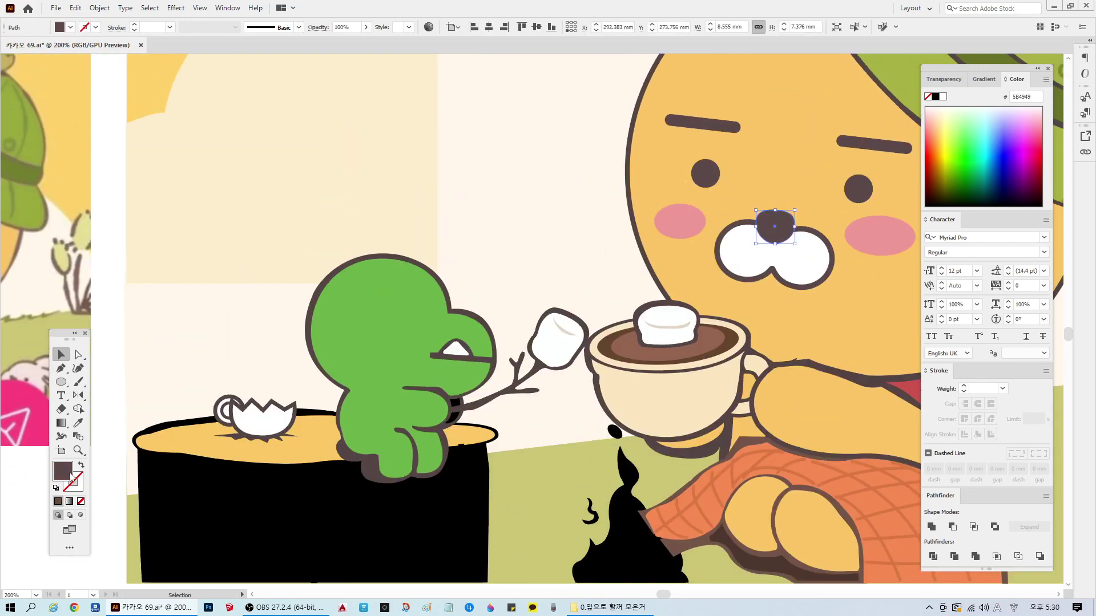
double_click(72, 479)
left_click(665, 247)
scroll(369, 436, "down", 2)
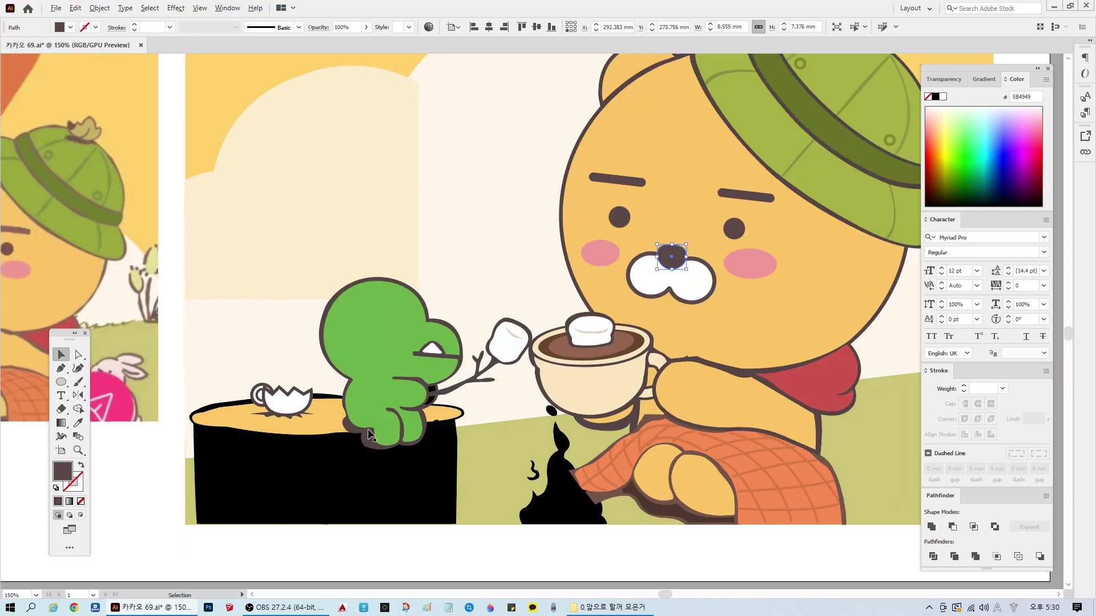
left_click_drag(664, 594, 655, 596)
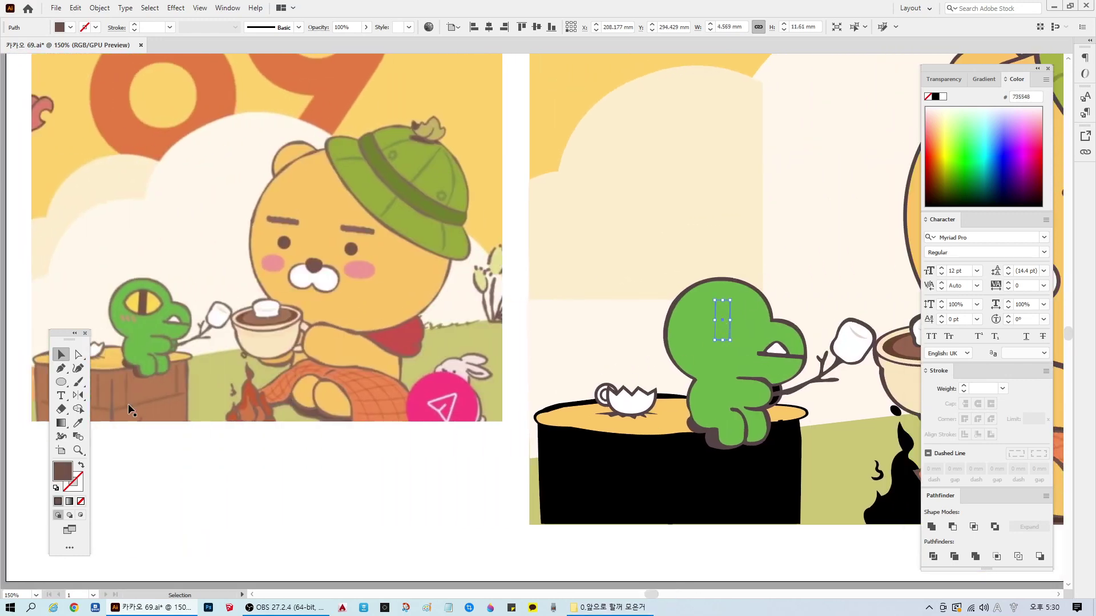
left_click(697, 313, "shift")
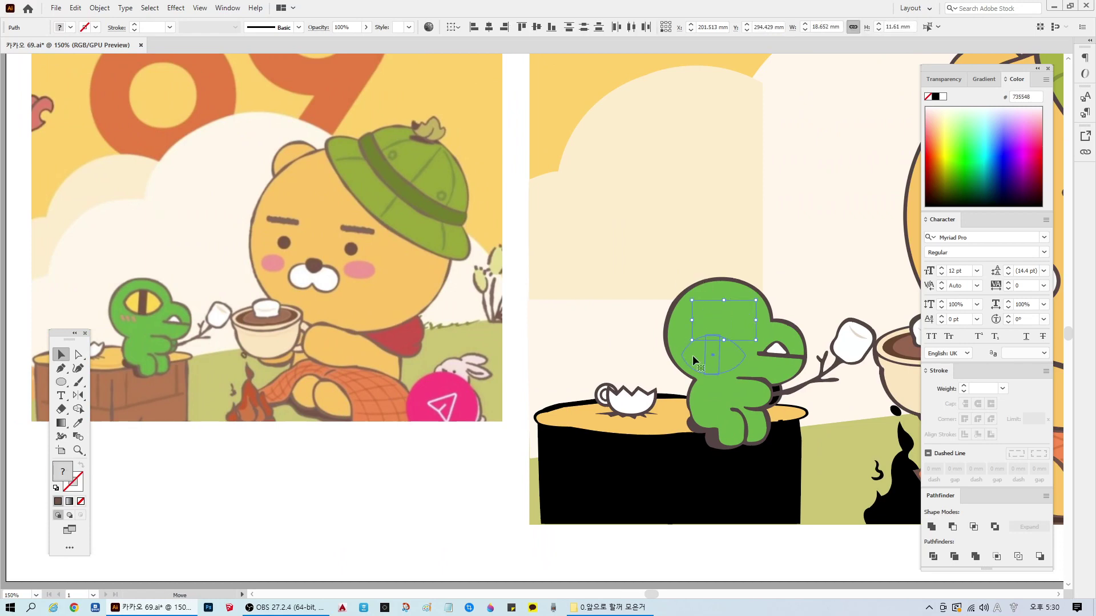
key("ctrl+z")
key("ctrl+z")
left_click(707, 322)
left_click(454, 517)
left_click(697, 311)
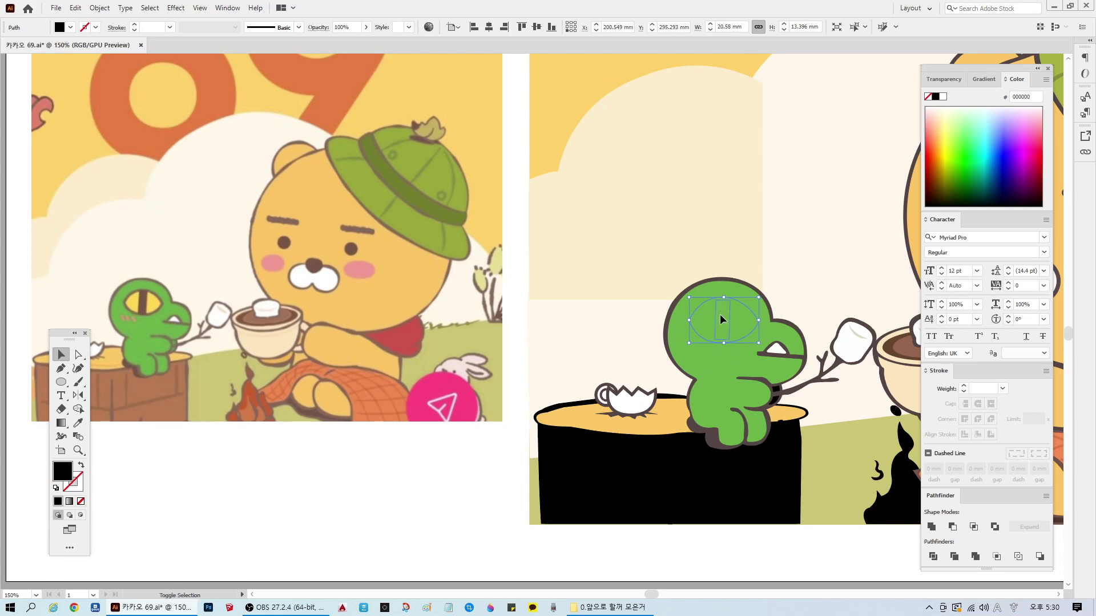
left_click(720, 316, "shift")
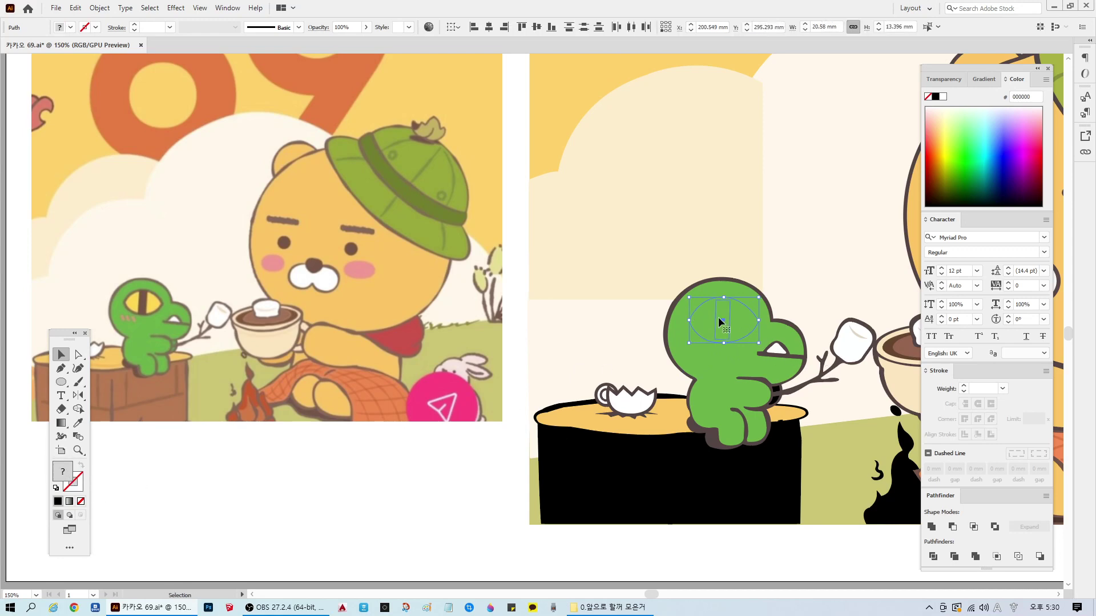
left_click_drag(718, 317, 724, 358)
key("ctrl+z")
left_click(402, 521)
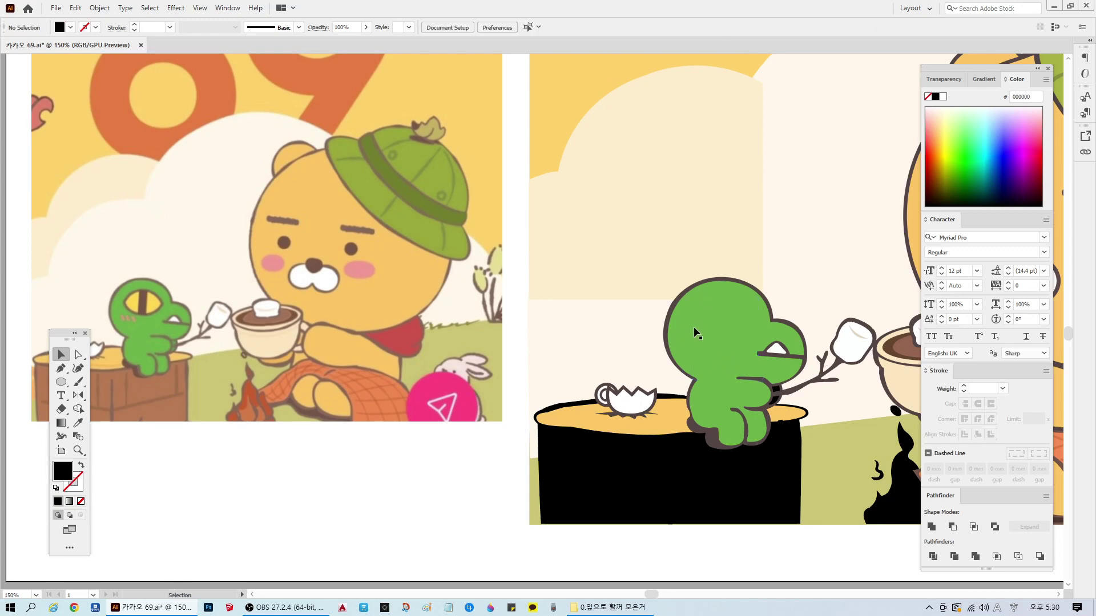
Step: Bring the small brown pupil path on the green character's eye to the front
left_click(724, 319)
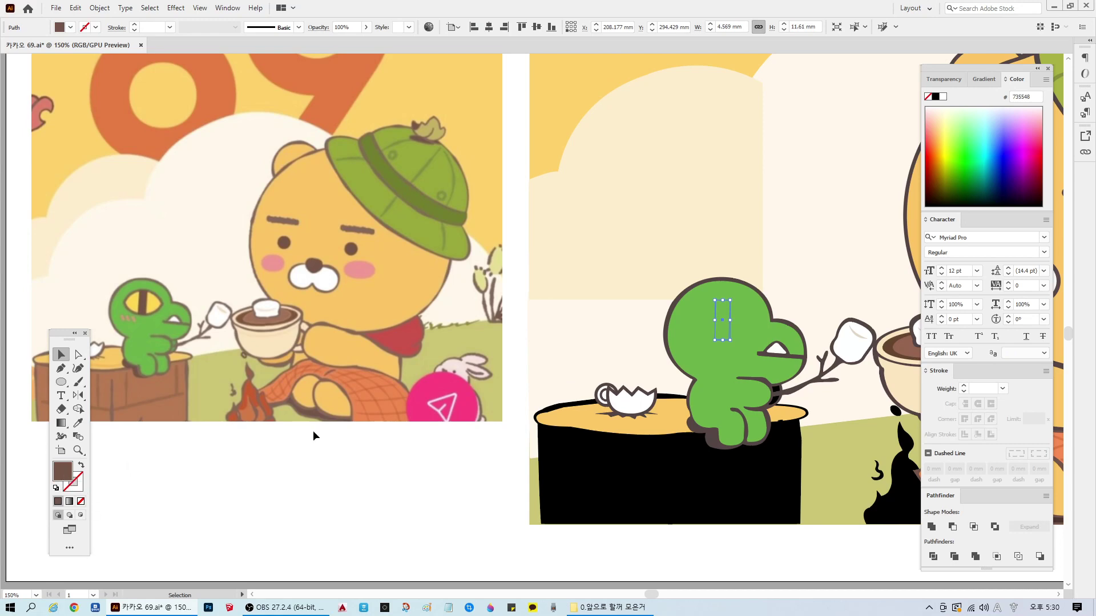
right_click(731, 319)
mouse_move(776, 516)
left_click(873, 512)
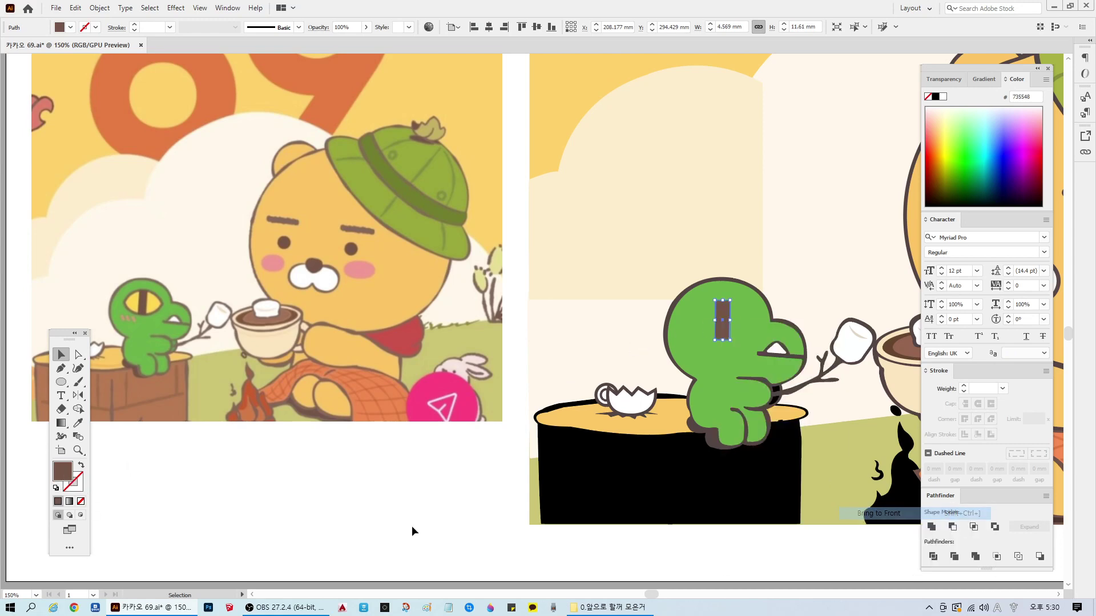
left_click(413, 529)
Step: Fill the green character's eye ellipse with yellow sampled from the reference eye and bring it to the front
left_click(737, 309)
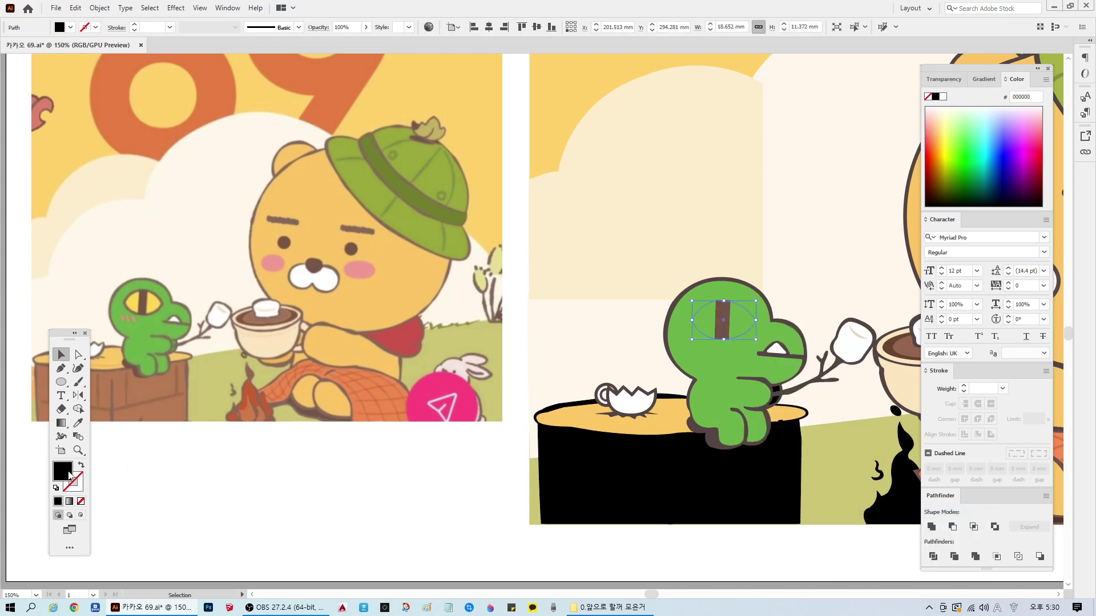
left_click(79, 425)
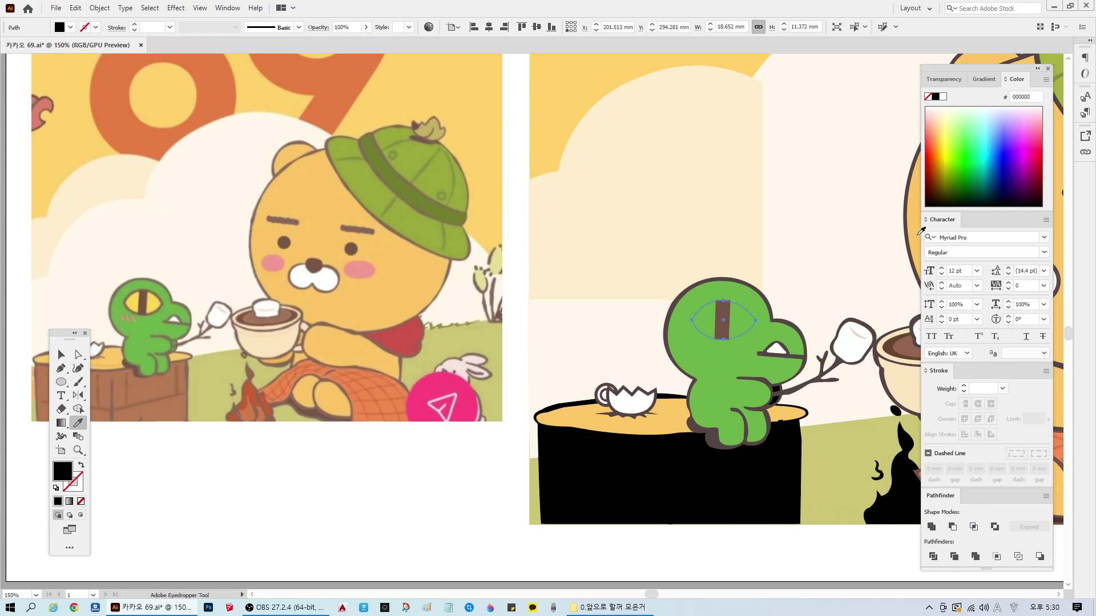
left_click(137, 299)
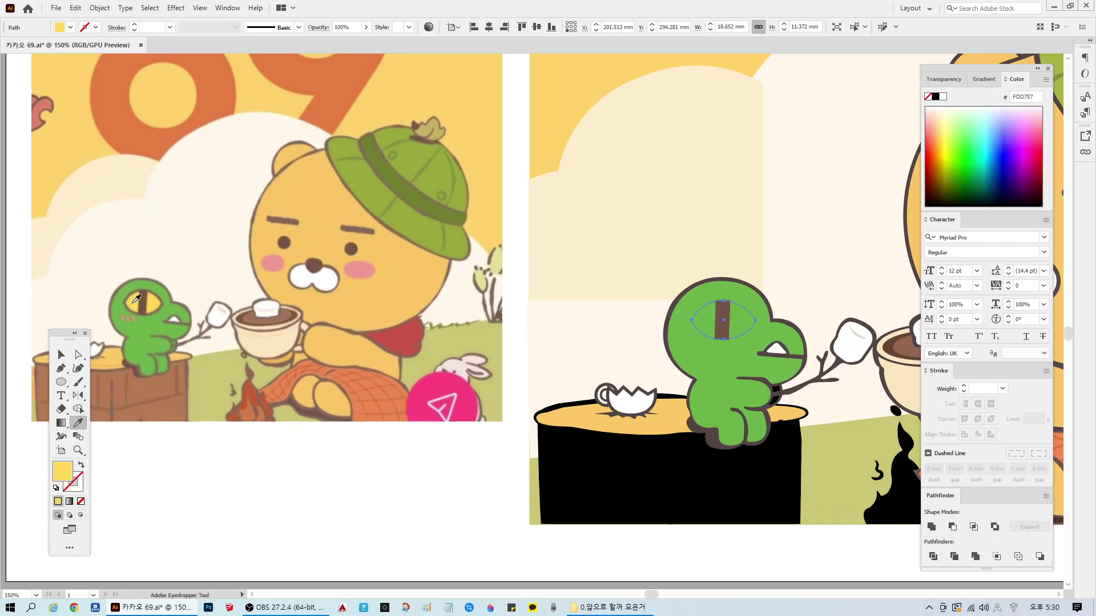
left_click(61, 355)
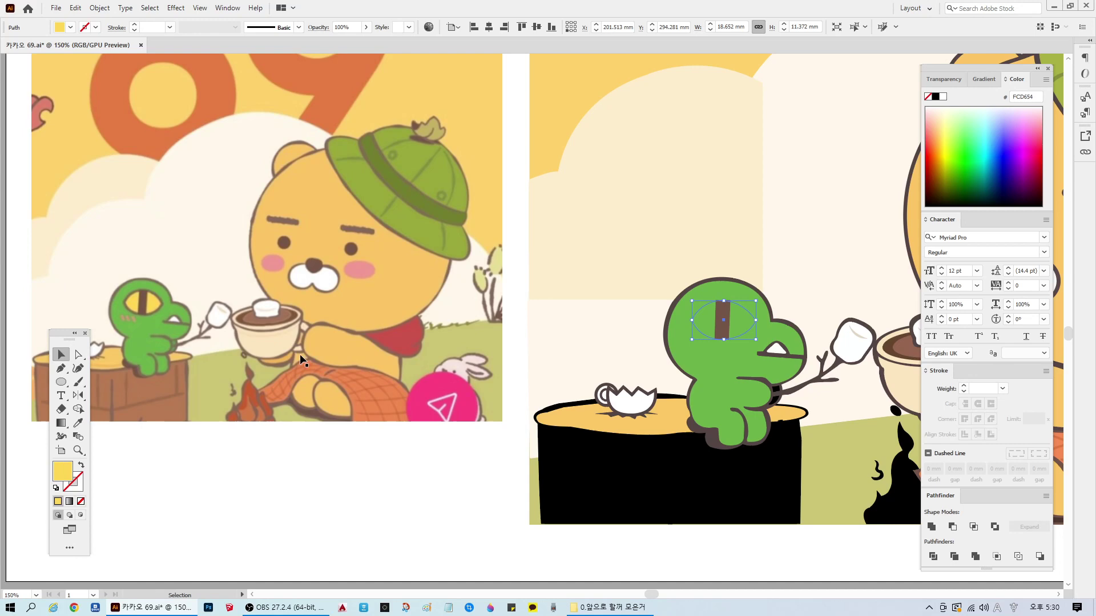
left_click(722, 314, "shift")
right_click(722, 310)
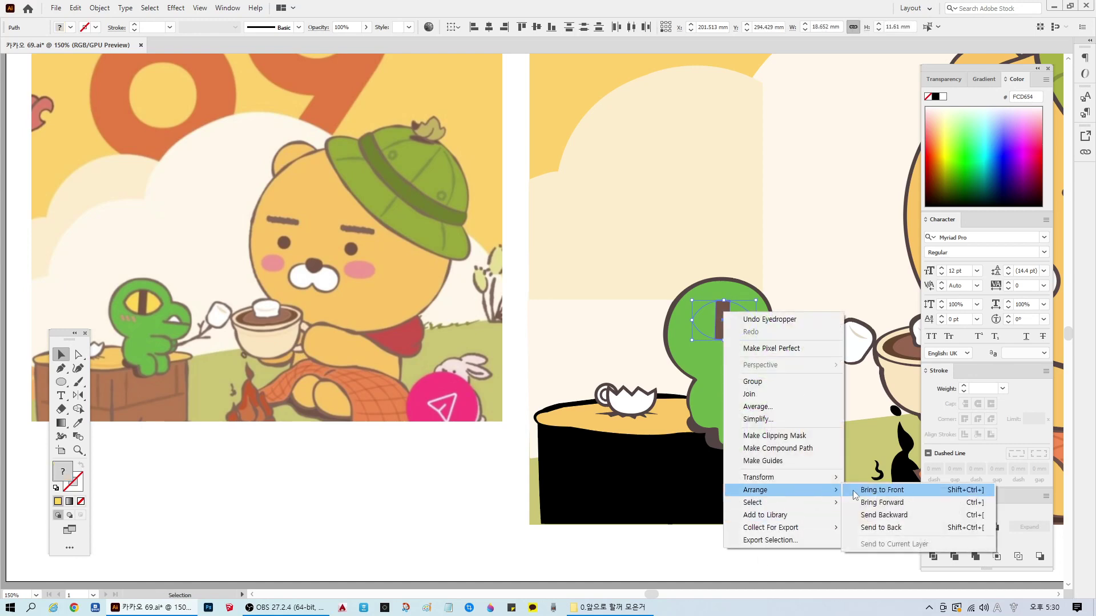
left_click(885, 489)
left_click(487, 443)
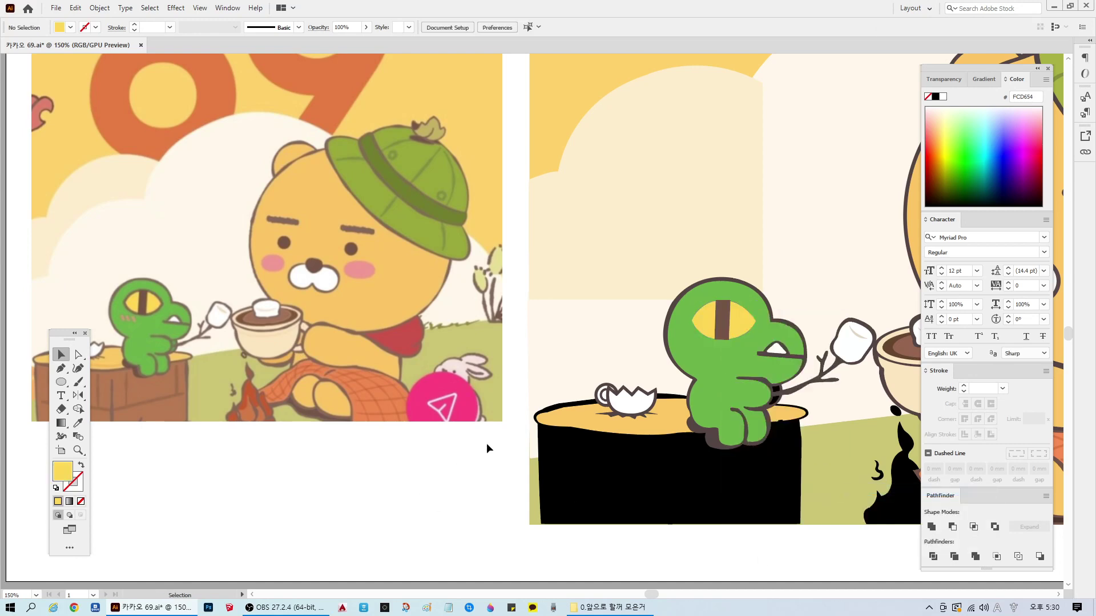
Step: Give the larger eye ellipse the dark brown pupil colour with the Eyedropper and bring it to the front
left_click(749, 307)
left_click(81, 423)
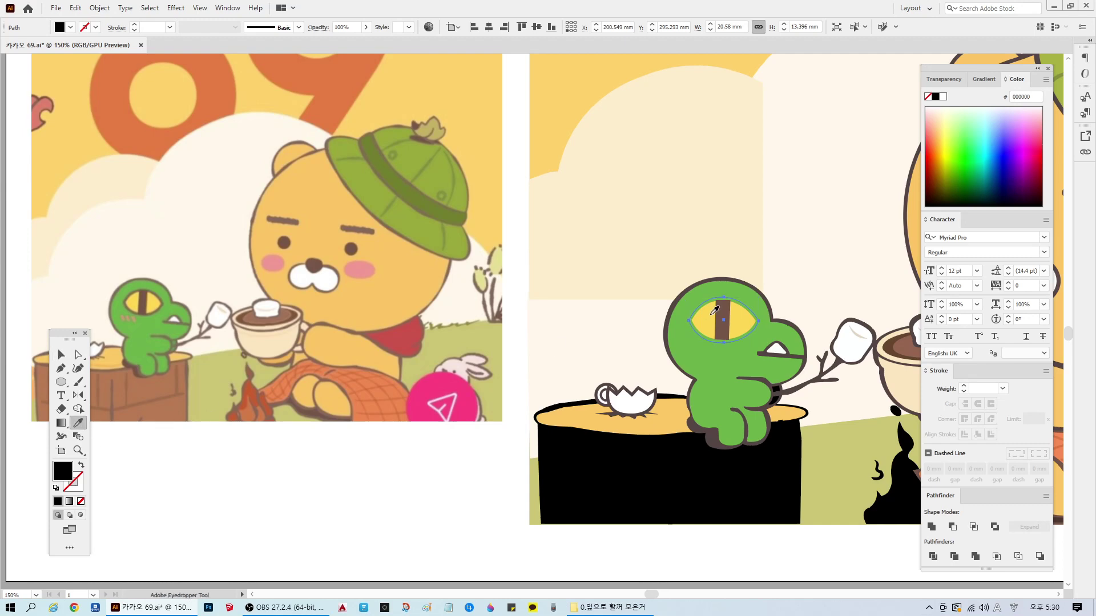
left_click(724, 312)
left_click(61, 354)
left_click(514, 411)
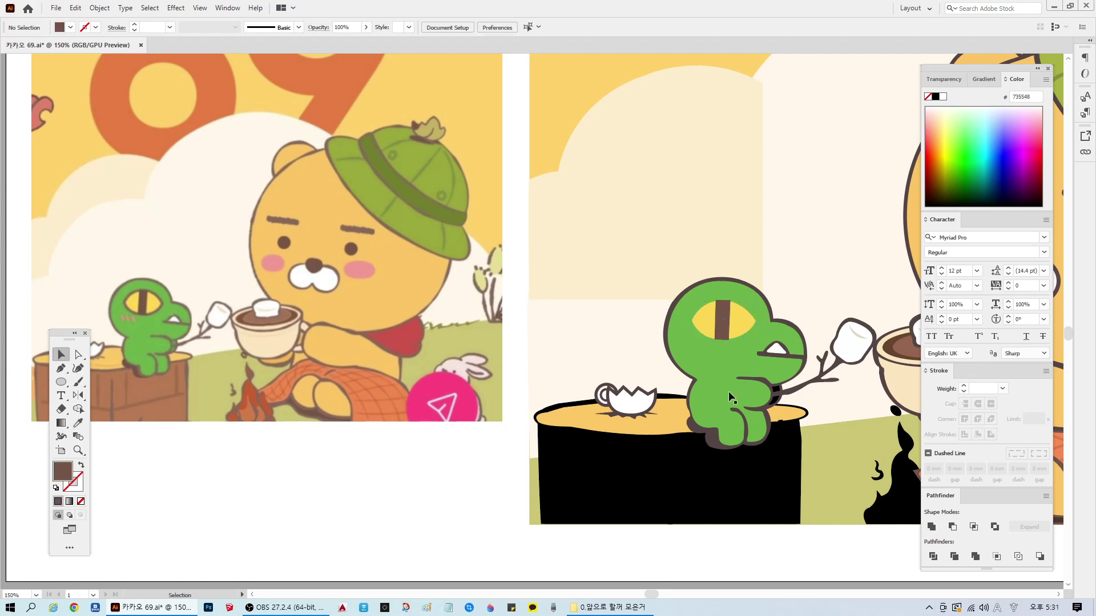
left_click(742, 315)
right_click(748, 307)
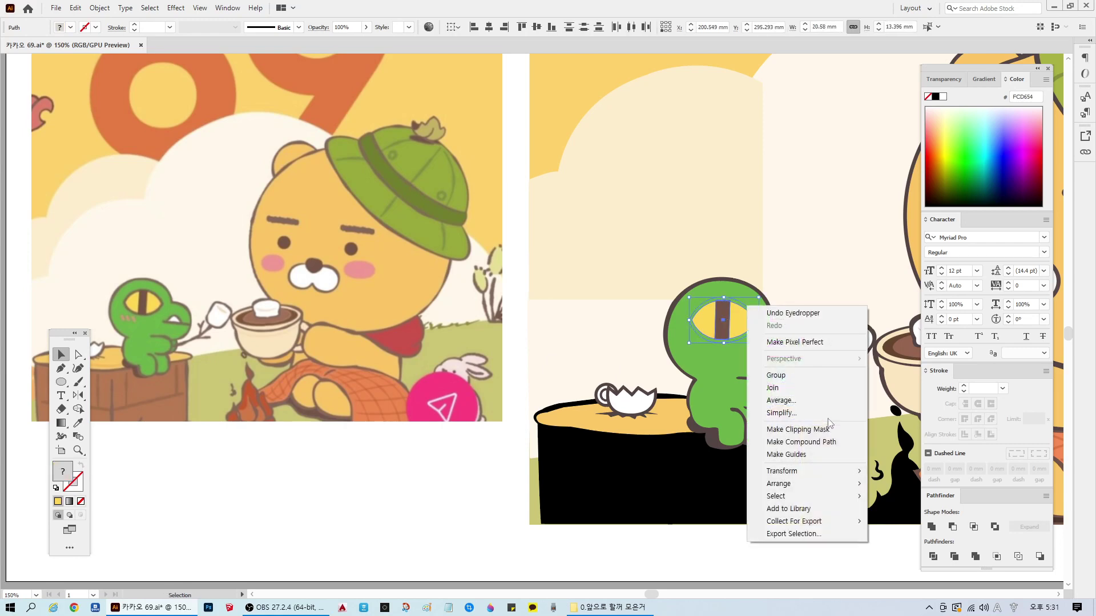
mouse_move(790, 485)
left_click(894, 484)
left_click(359, 485)
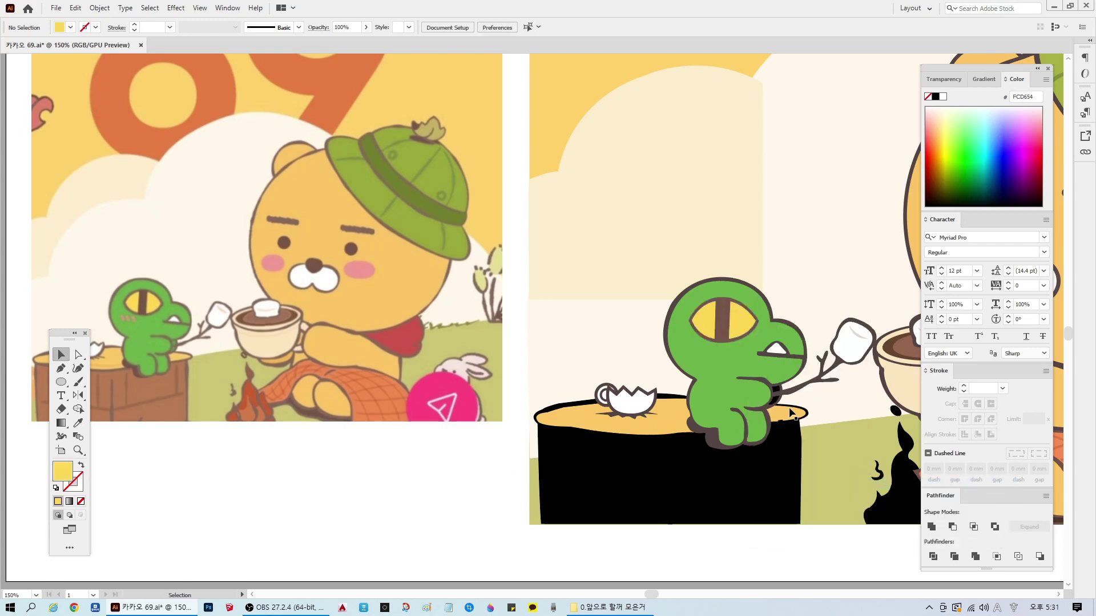
Step: Save the document and lock the shapes selected beneath the green character's cheek
key("ctrl+s")
left_click(690, 343)
key("ctrl+2")
left_click(695, 353)
key("ctrl+2")
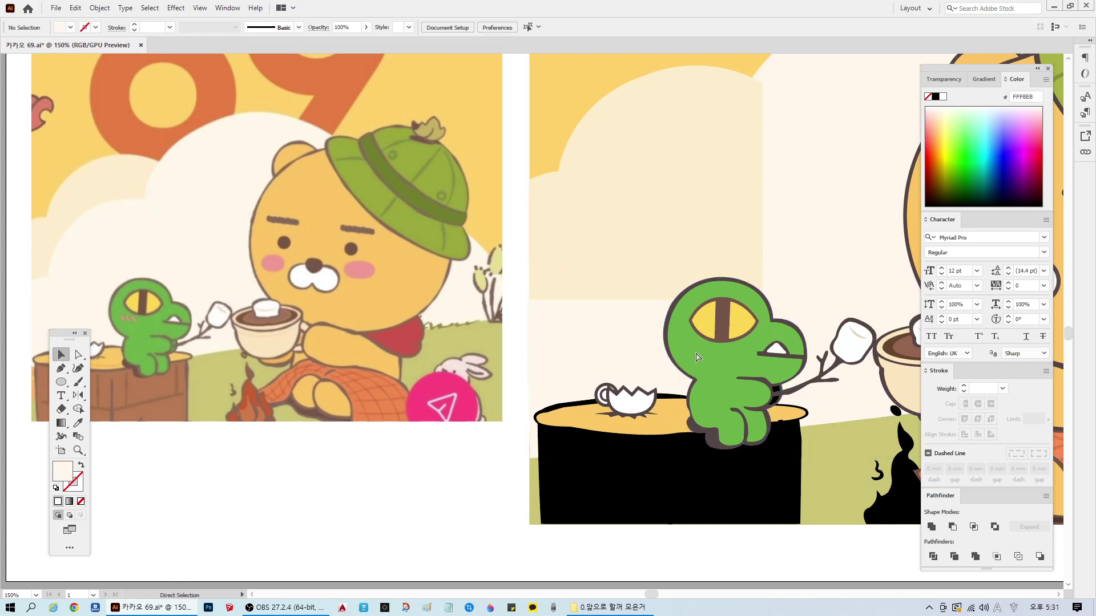
Step: Draw an ellipse about 13 × 10 mm below the artwork and fill it with colour sampled from the reference character's cheek
left_click(706, 348)
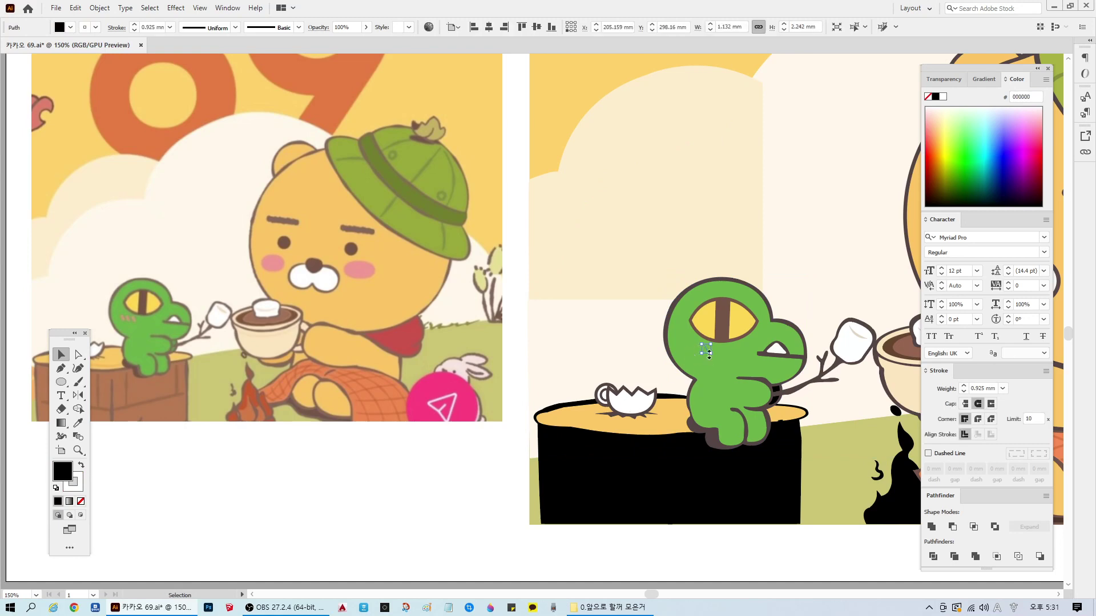
left_click(686, 348, "shift")
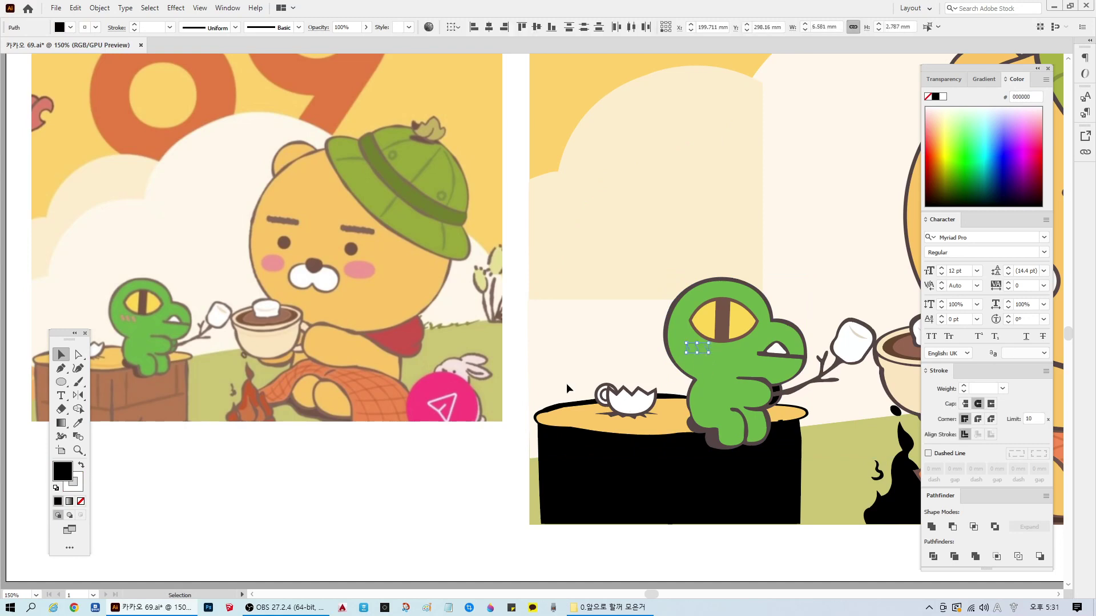
left_click(78, 423)
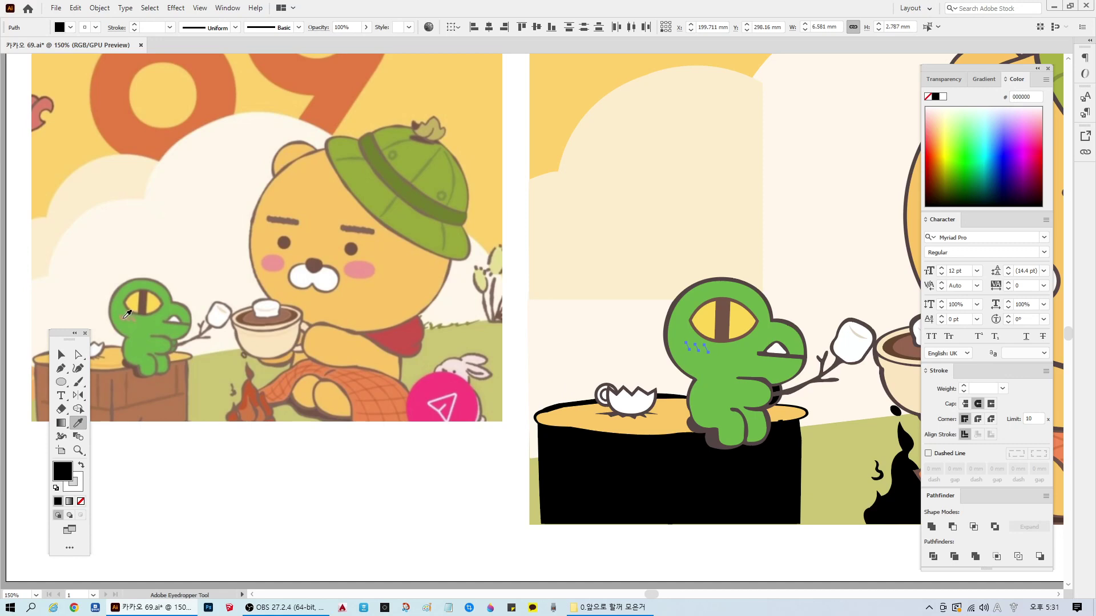
left_click(126, 313)
left_click(120, 363)
left_click(61, 382)
left_click_drag(259, 455, 302, 488)
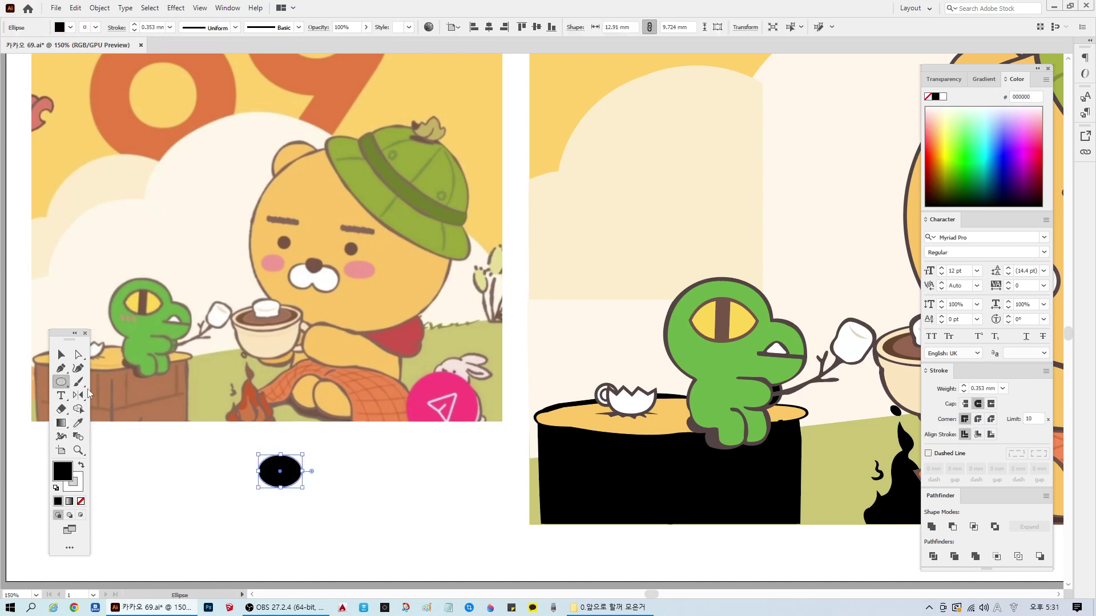
left_click(78, 423)
left_click(127, 313)
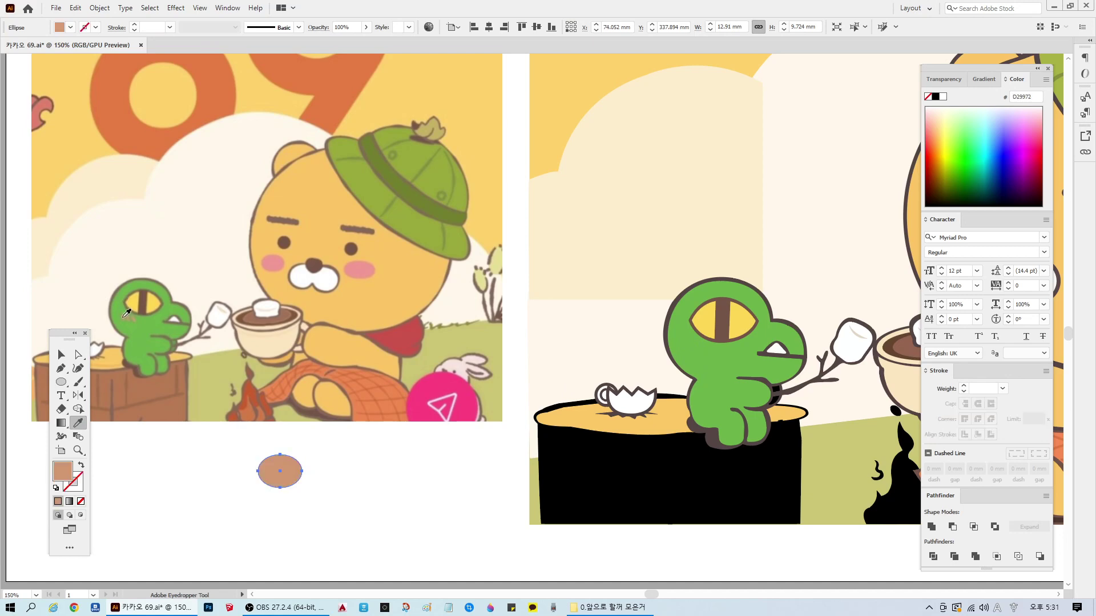
left_click(61, 355)
left_click(431, 495)
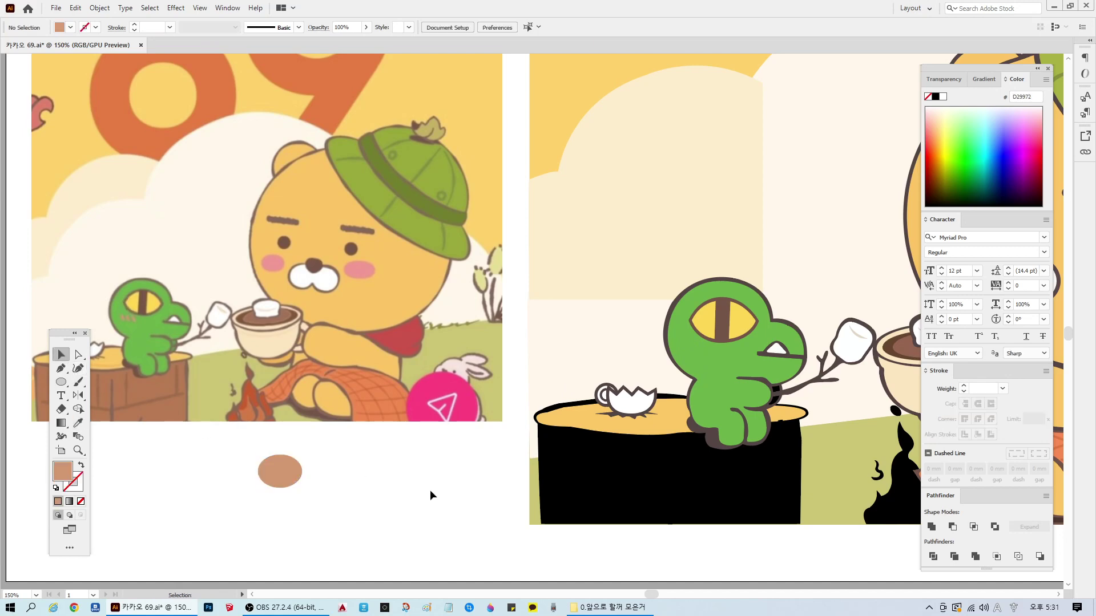
Step: Copy the sample ellipse's colour code and apply it as the fill of the green character's cheek marks
left_click(690, 352)
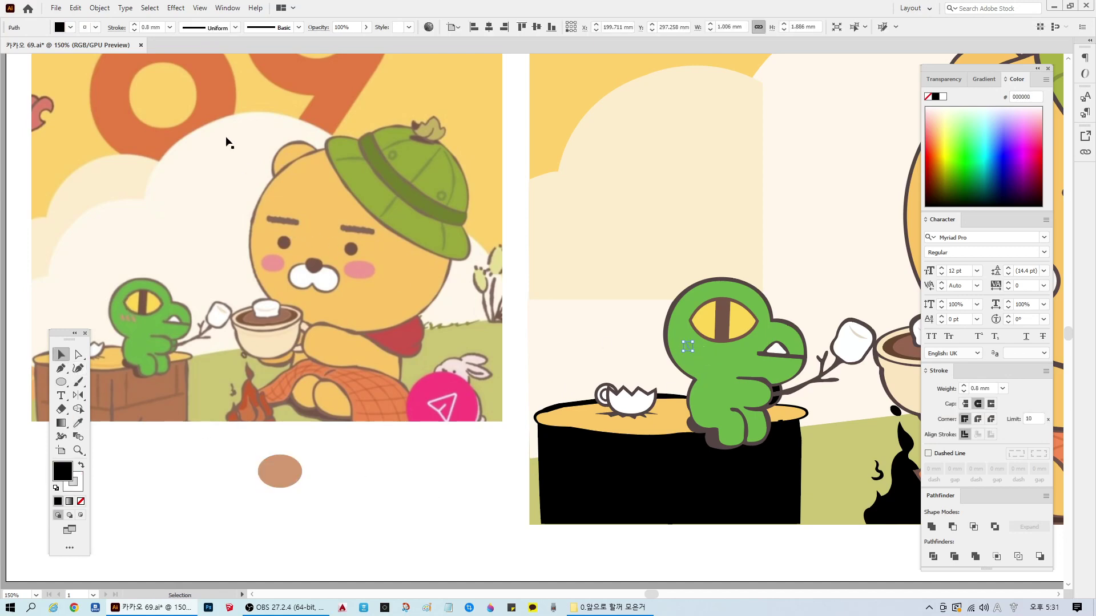
left_click(280, 471)
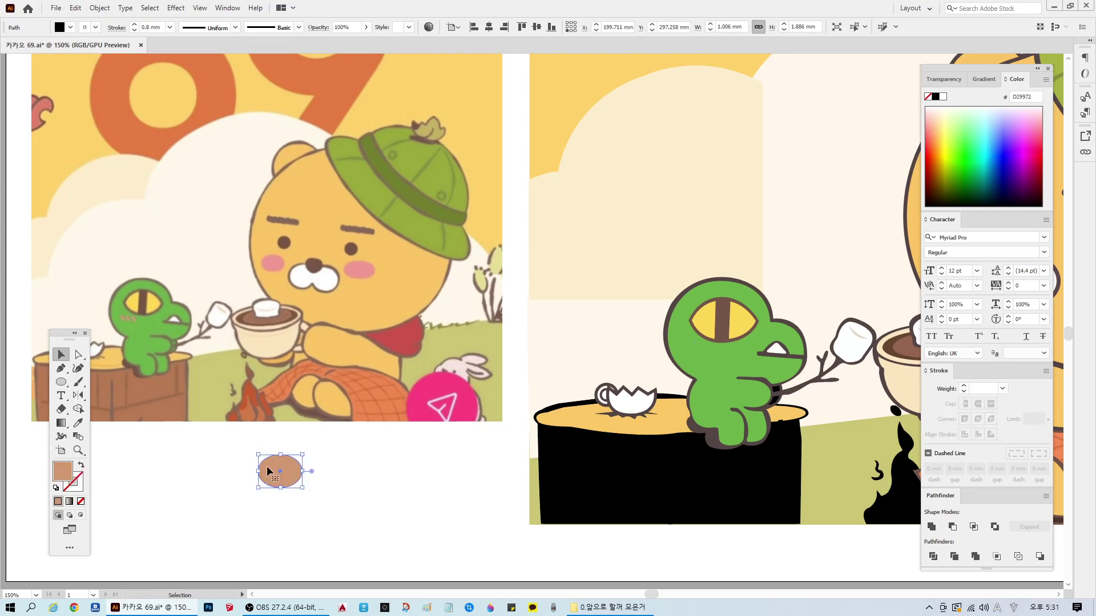
double_click(64, 471)
key("ctrl+c")
left_click(667, 251)
left_click(414, 486)
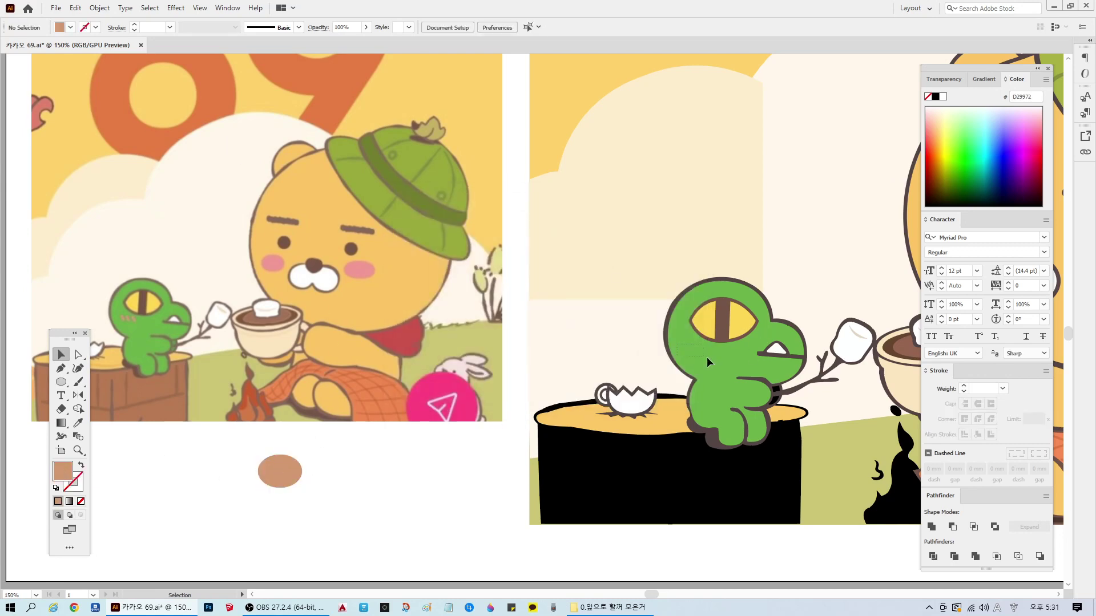
left_click(706, 357)
double_click(63, 471)
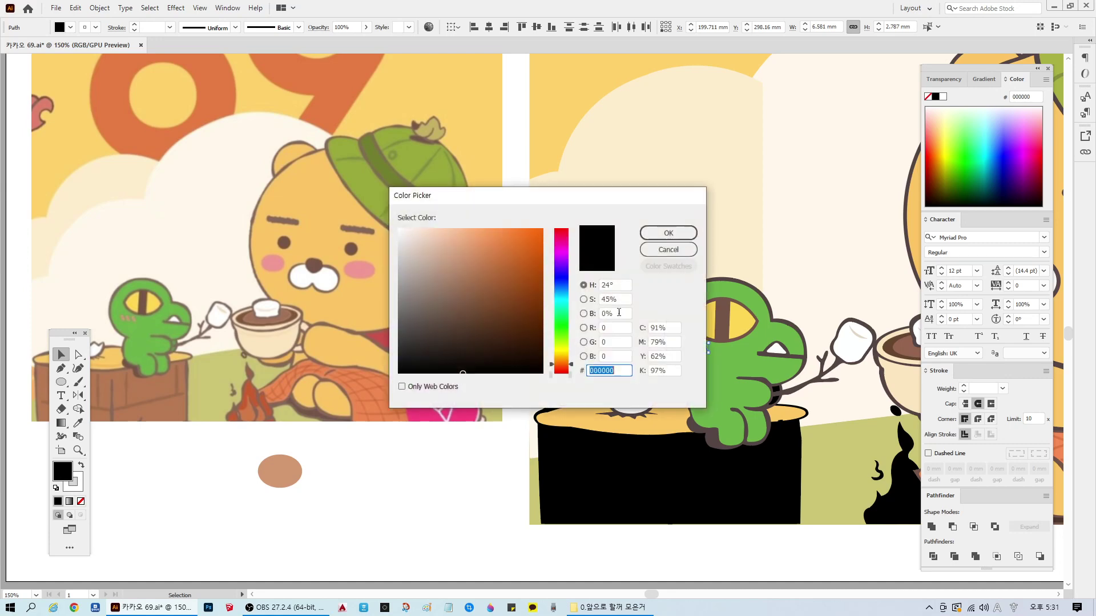
key("ctrl+v")
left_click(670, 233)
left_click(527, 481)
Step: Bring the cheek marks to the front, then swap their fill into the stroke and set the fill to none
scroll(718, 358, "up", 1)
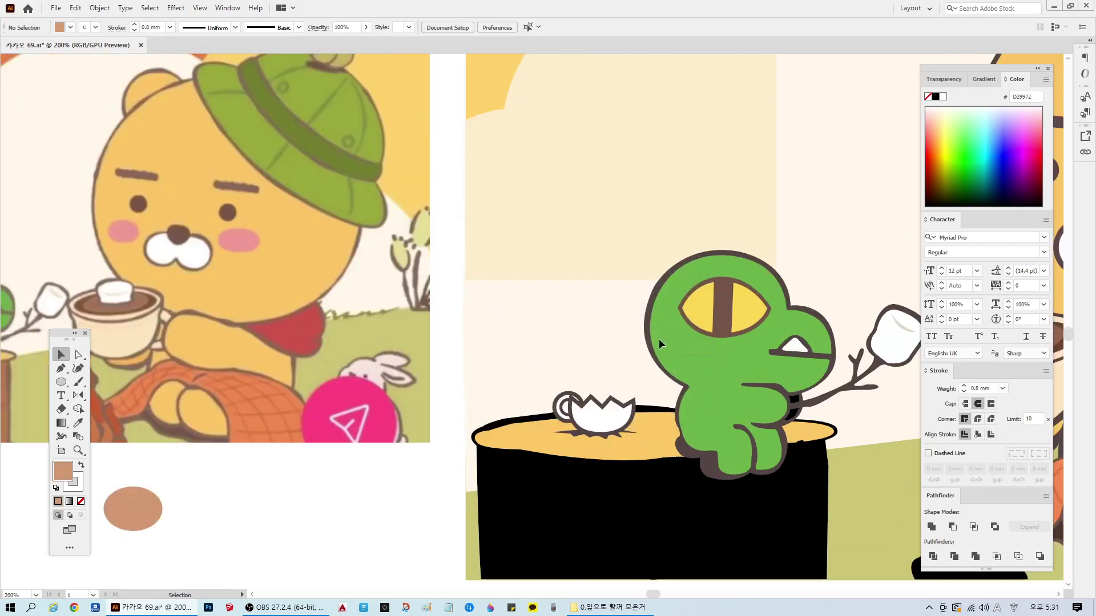
right_click(686, 347)
left_click(845, 523)
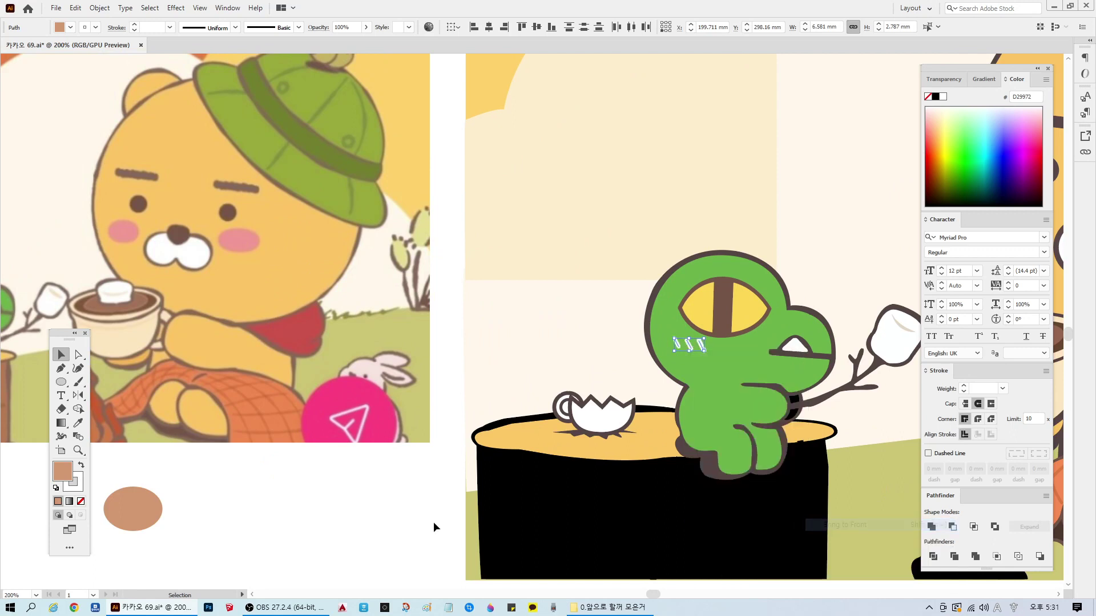
left_click(433, 522)
left_click_drag(656, 338, 706, 349)
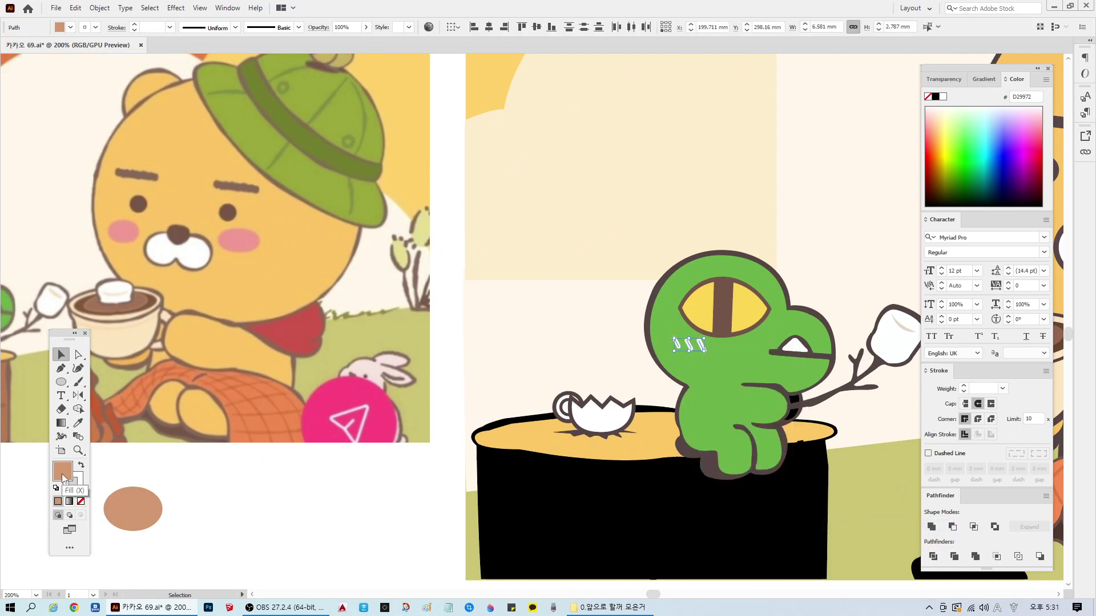
double_click(64, 480)
key("Escape")
left_click(81, 466)
left_click(81, 501)
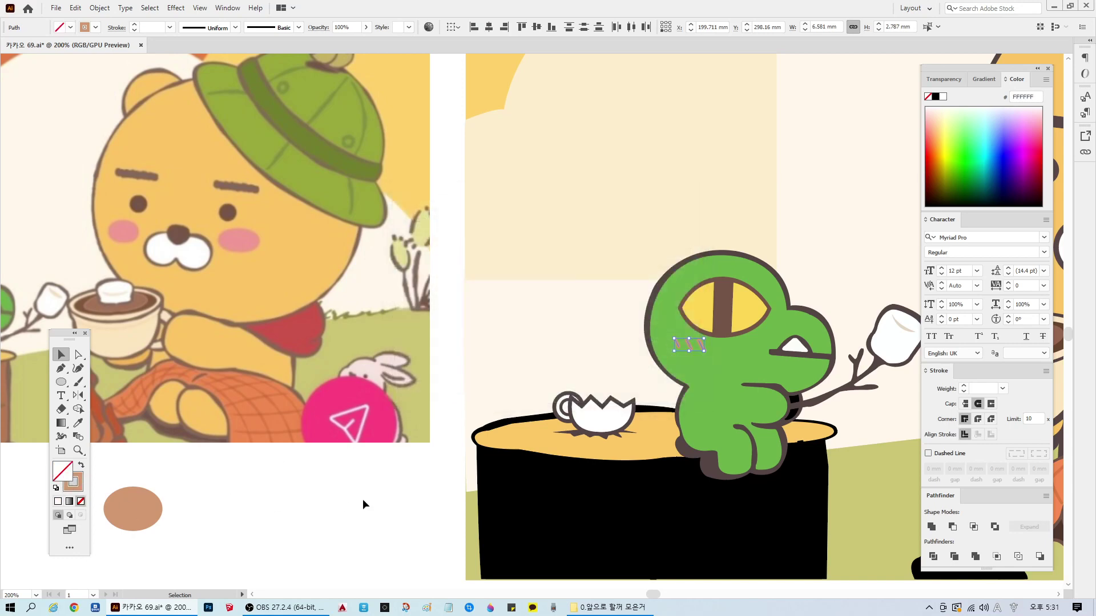
left_click(361, 504)
Step: Save the document
scroll(572, 408, "down", 2)
scroll(558, 418, "up", 1)
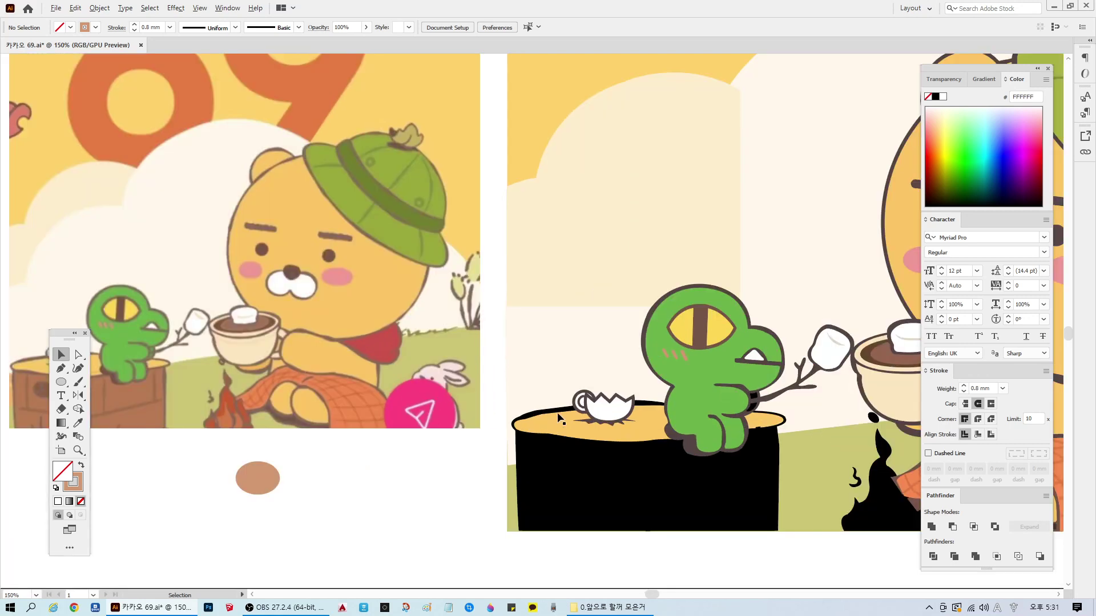
key("ctrl+s")
Step: Fill the black tree stump with brown sampled from the reference stump using the Eyedropper
left_click_drag(63, 333, 84, 419)
left_click(653, 476)
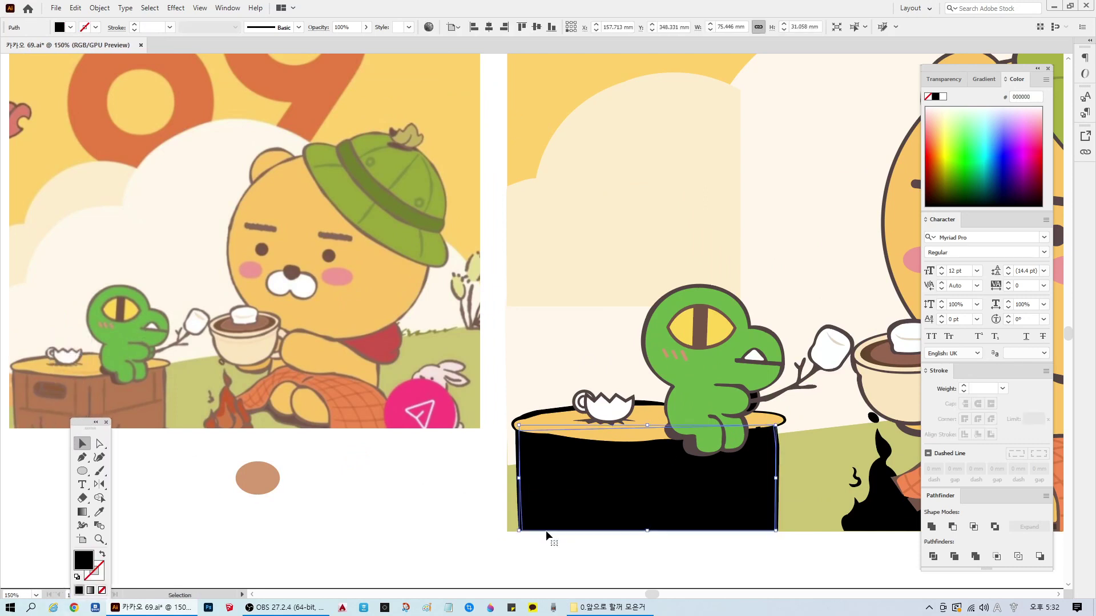
left_click(477, 546)
left_click(531, 492)
left_click(99, 512)
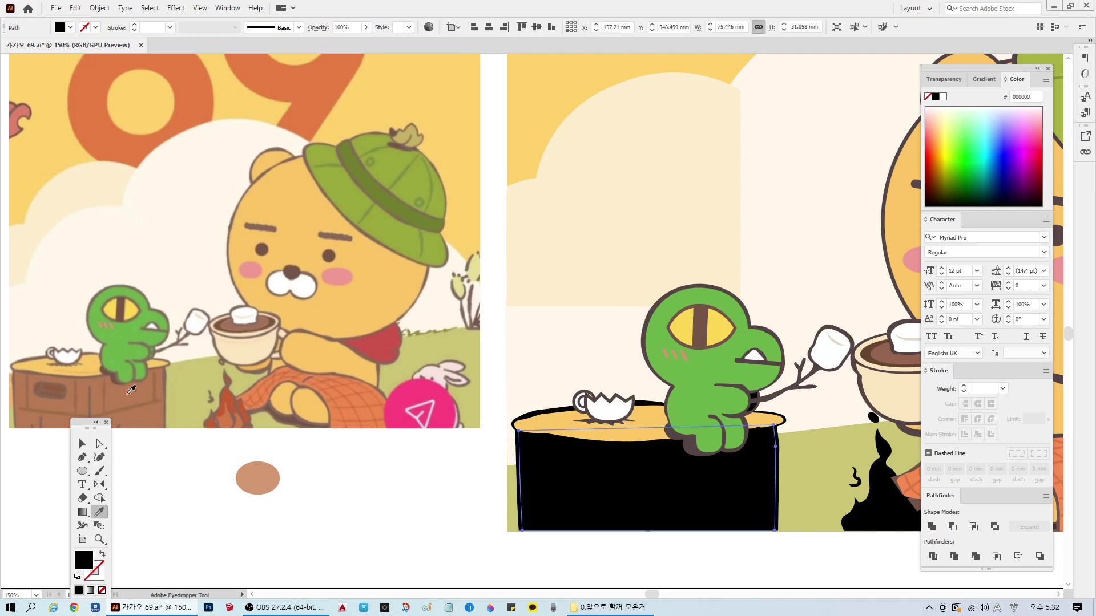
left_click(134, 388)
Step: Colour the stump's rectangular knothole with the darker brown sampled from the reference knothole
left_click(177, 487, "ctrl")
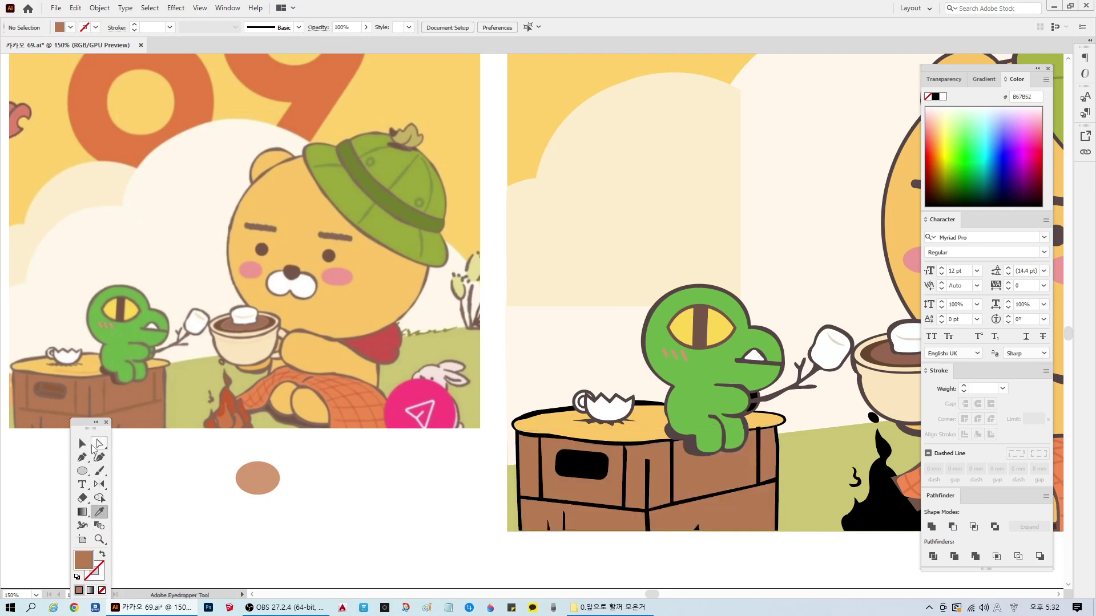
left_click(84, 444)
left_click(573, 469)
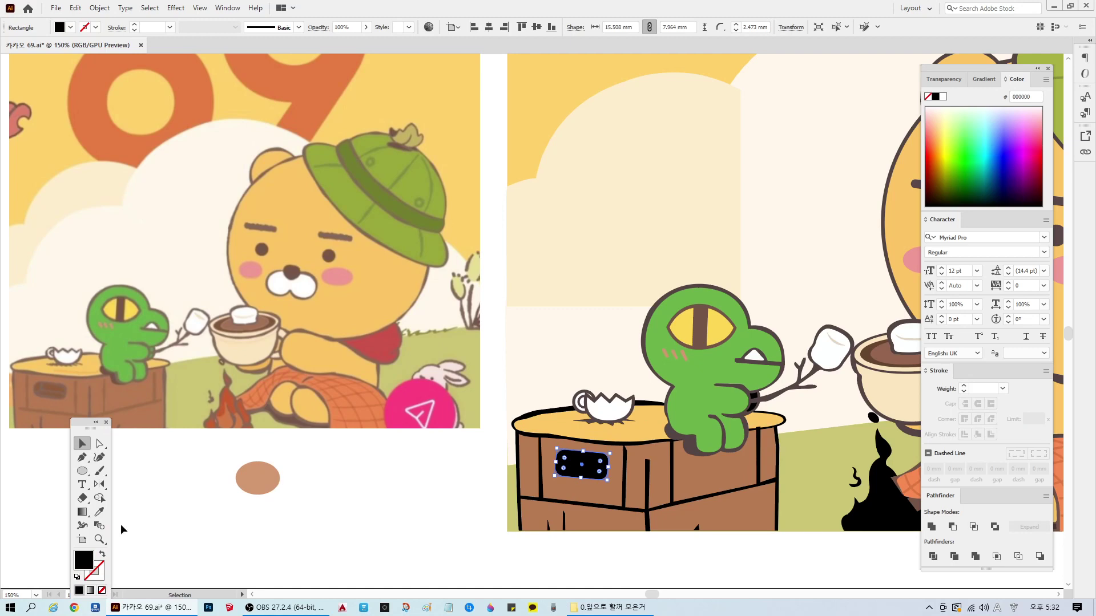
left_click(100, 513)
left_click(43, 392)
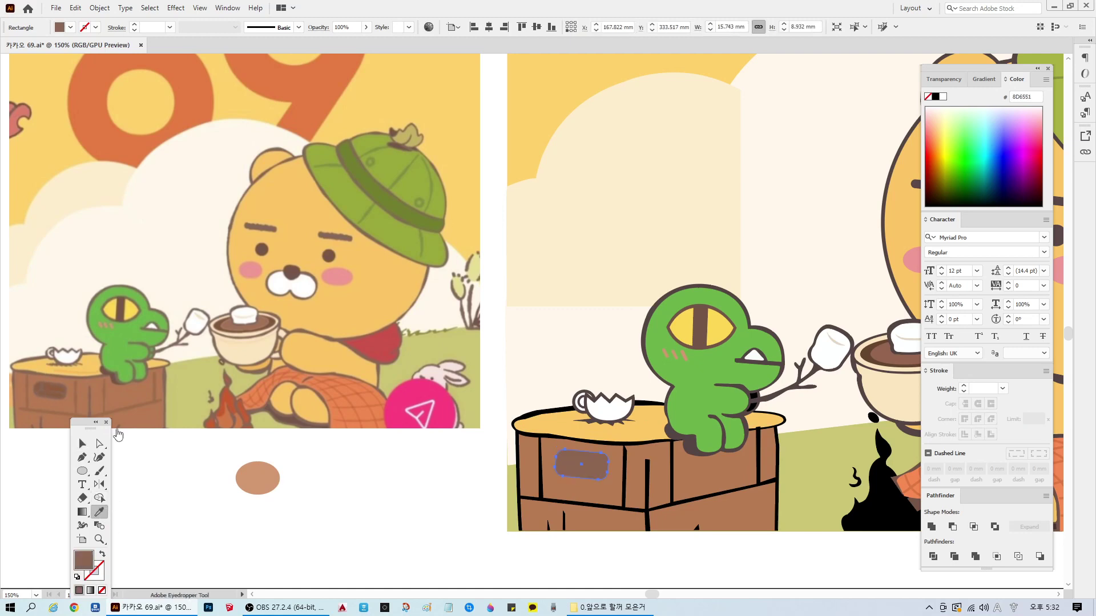
left_click(121, 436, "ctrl")
left_click(83, 445)
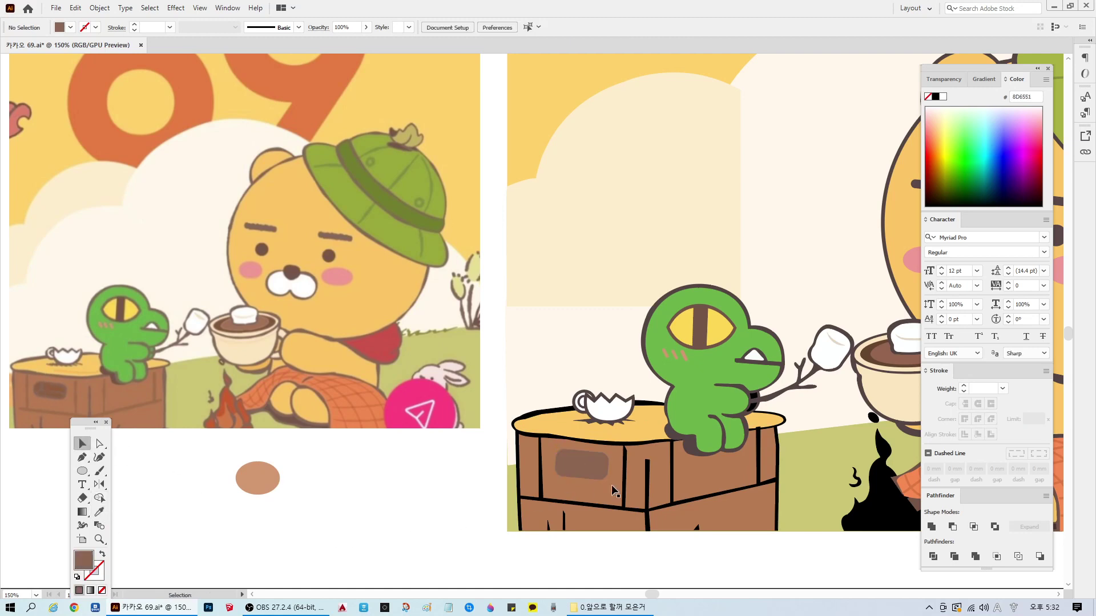
Step: Group the stump's black inner lines and recolour them with the outline brown sampled from the reference
left_click(541, 494)
left_click(564, 522, "shift")
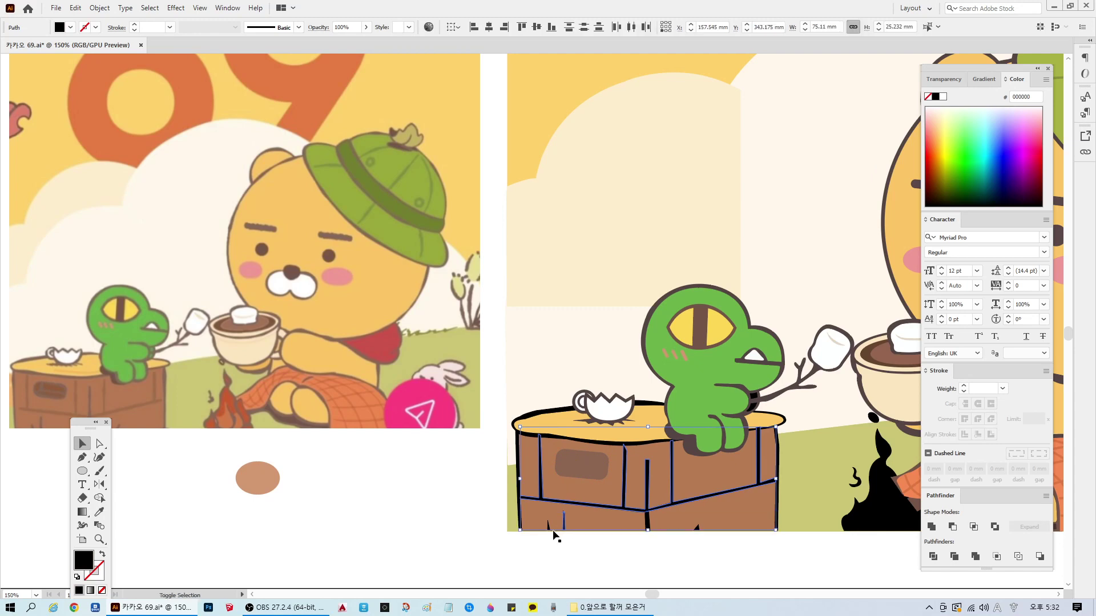
left_click(548, 528, "shift")
left_click(698, 527, "shift")
key("ctrl+g")
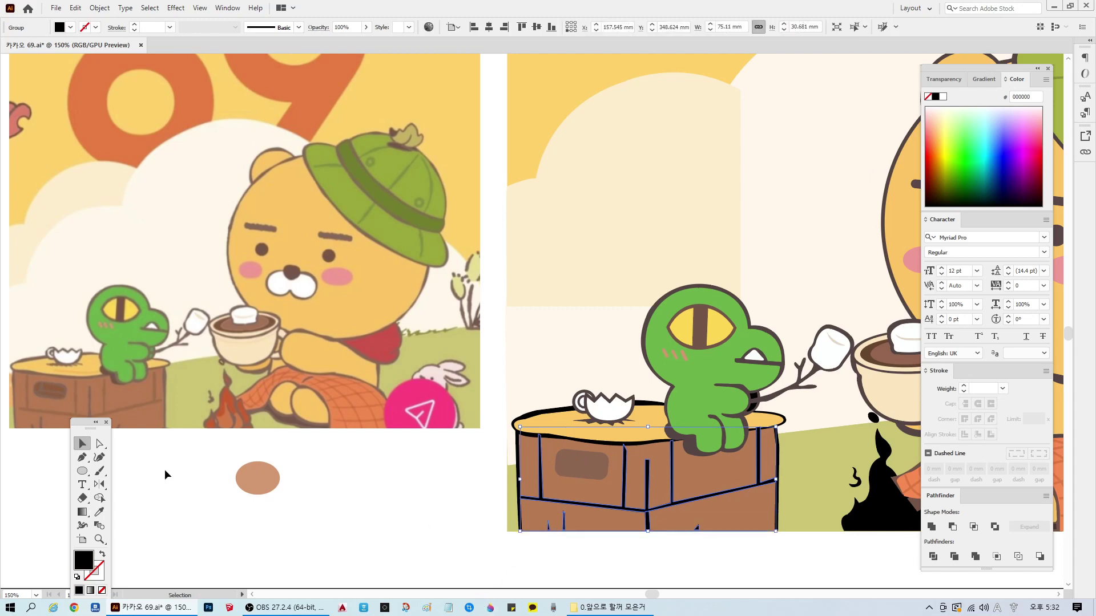
left_click(99, 512)
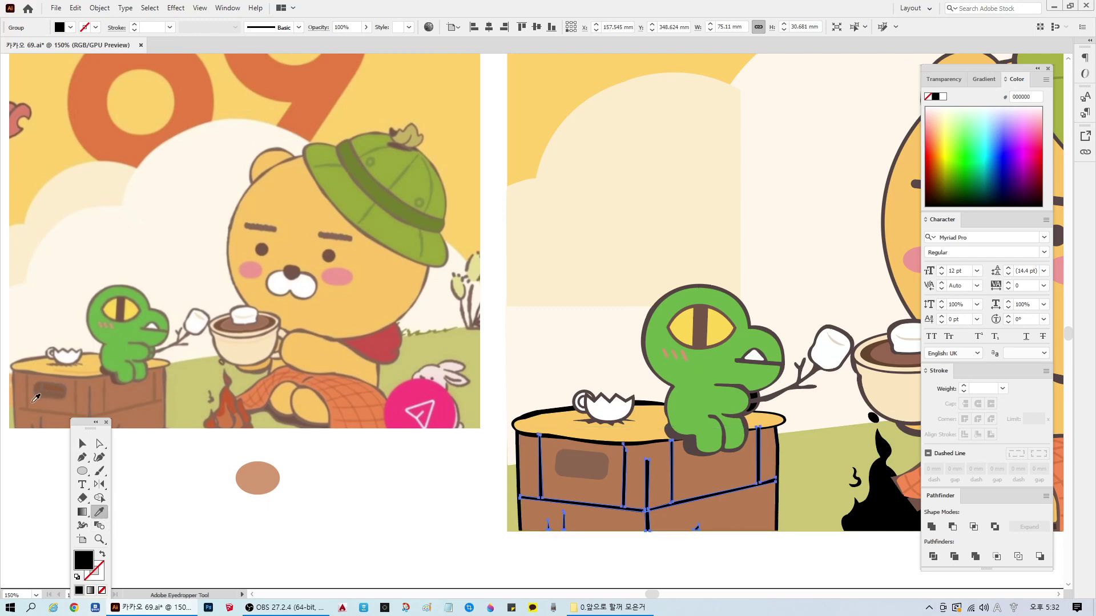
left_click(31, 403)
key("ctrl+shift+a")
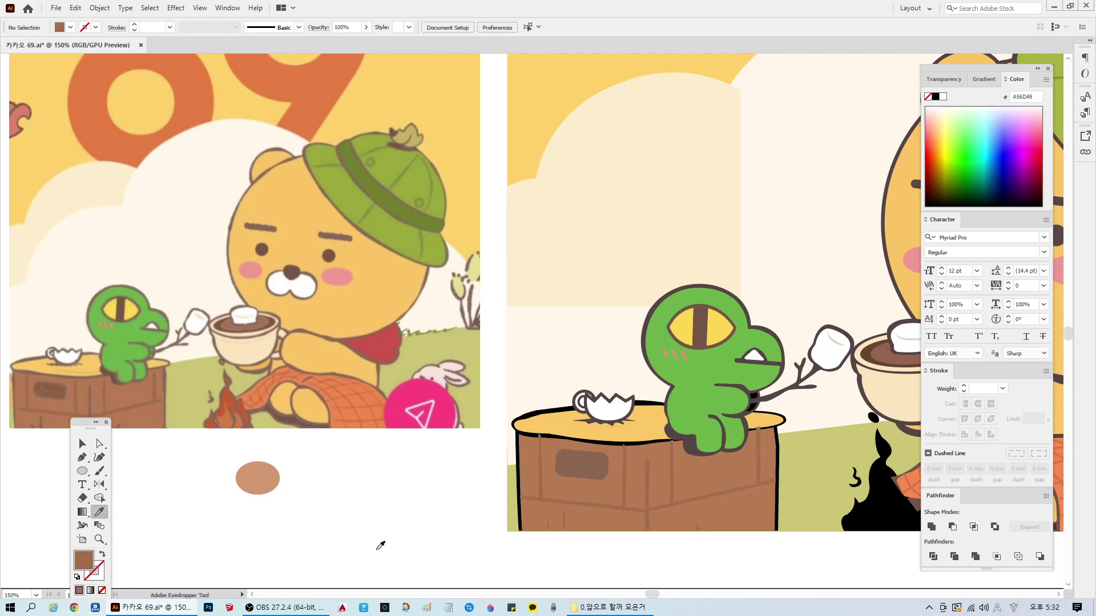
Step: Ungroup the stump's inner line group
left_click(80, 444)
scroll(460, 506, "down", 2)
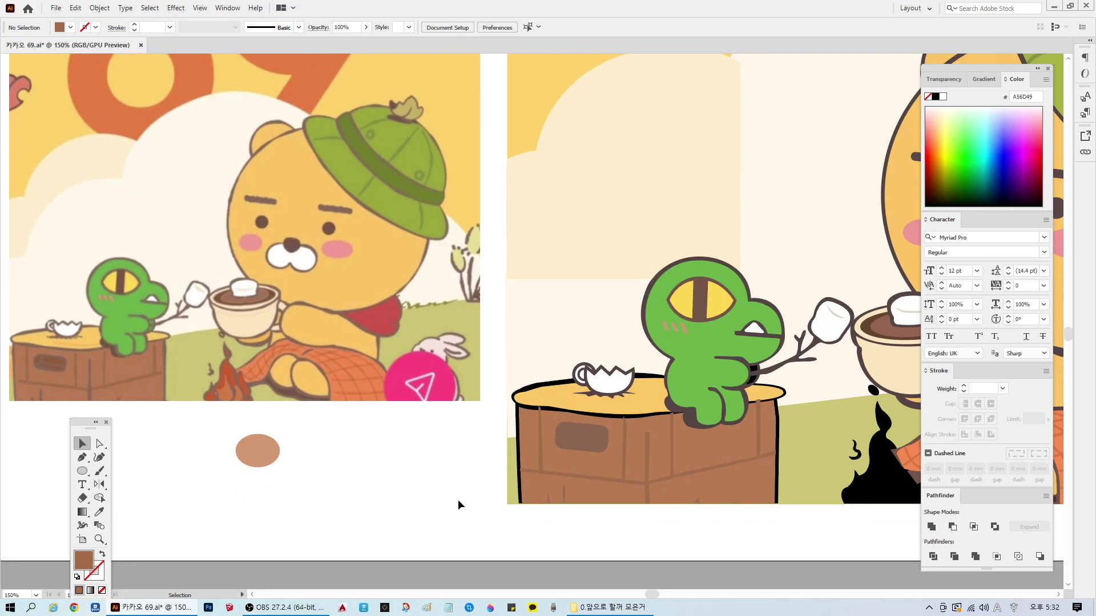
left_click(755, 419)
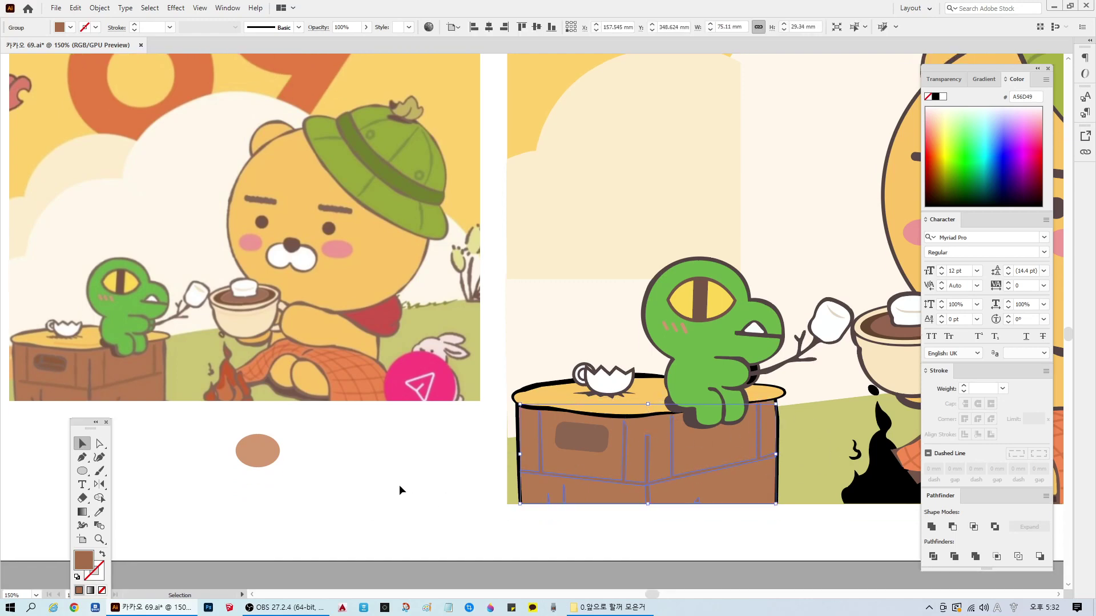
left_click(436, 499)
left_click(650, 483)
left_click(649, 508)
right_click(645, 485)
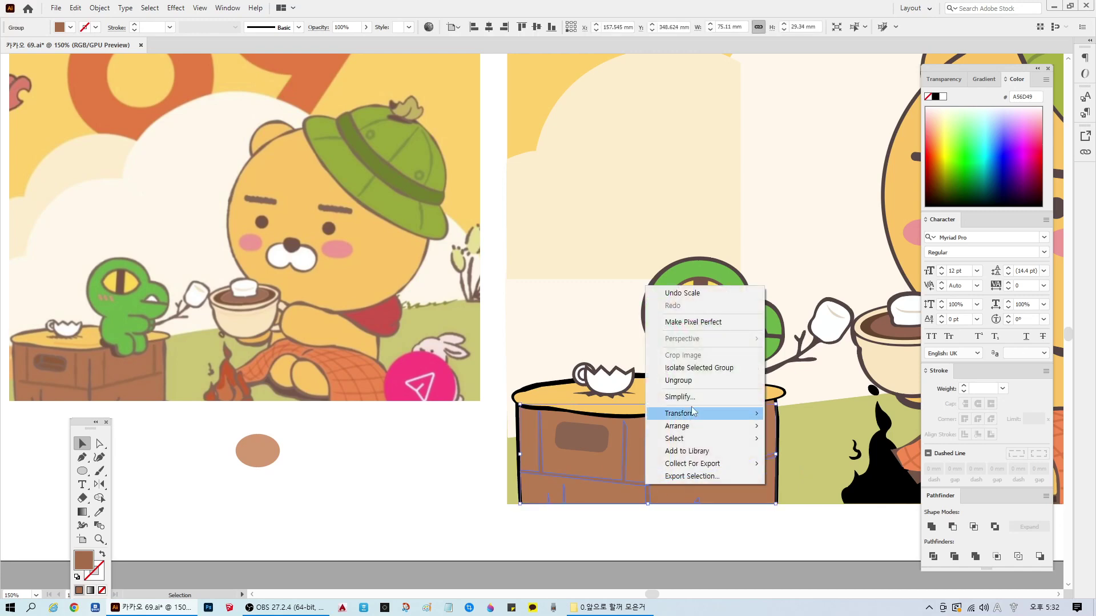
left_click(696, 381)
left_click(631, 506)
left_click(646, 475)
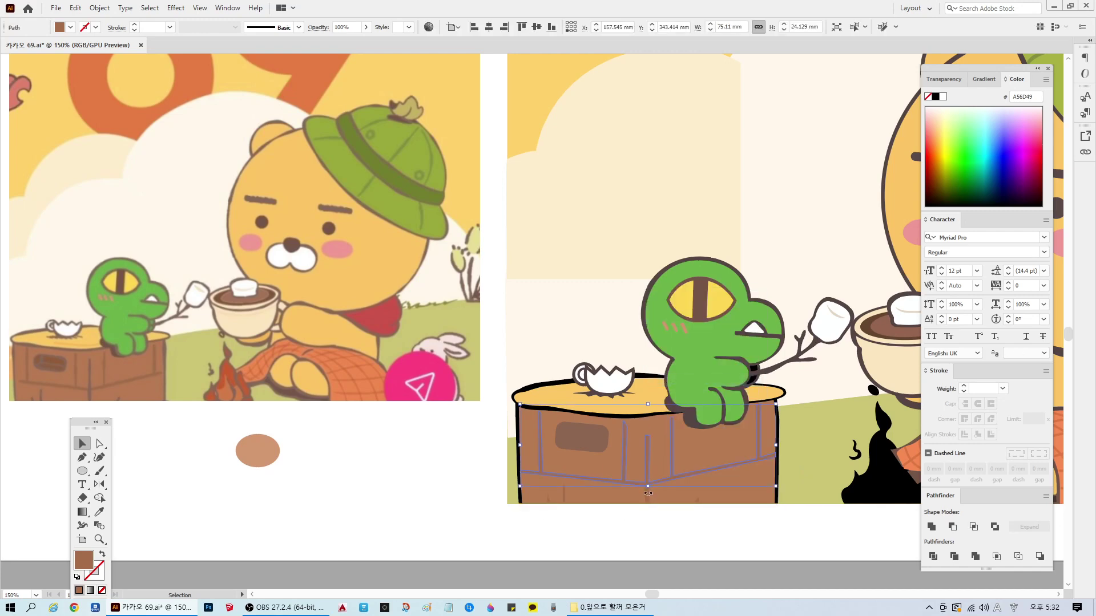
left_click(577, 533)
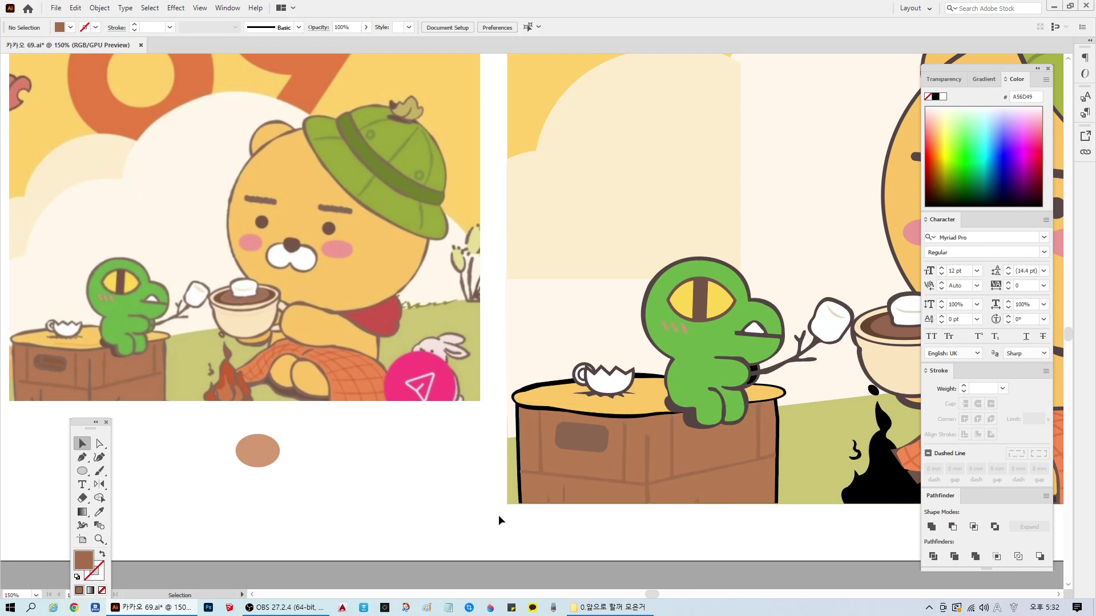
left_click(570, 500)
right_click(628, 484)
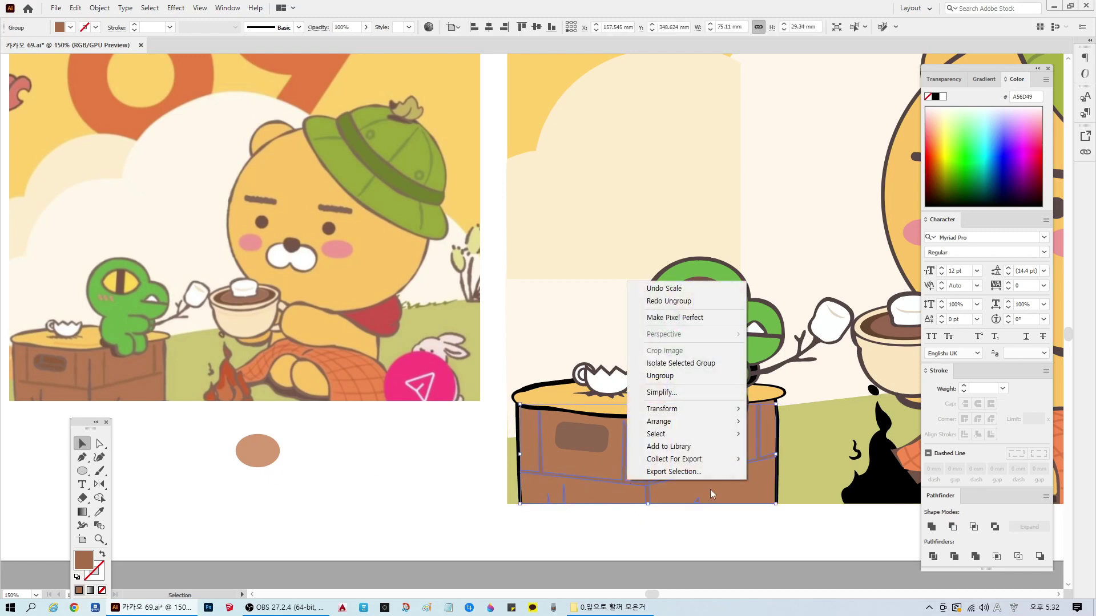
left_click(683, 382)
left_click(645, 547)
Step: Group the stump's lower lines and recolour them with the knothole's darker brown using the Eyedropper
left_click(716, 475)
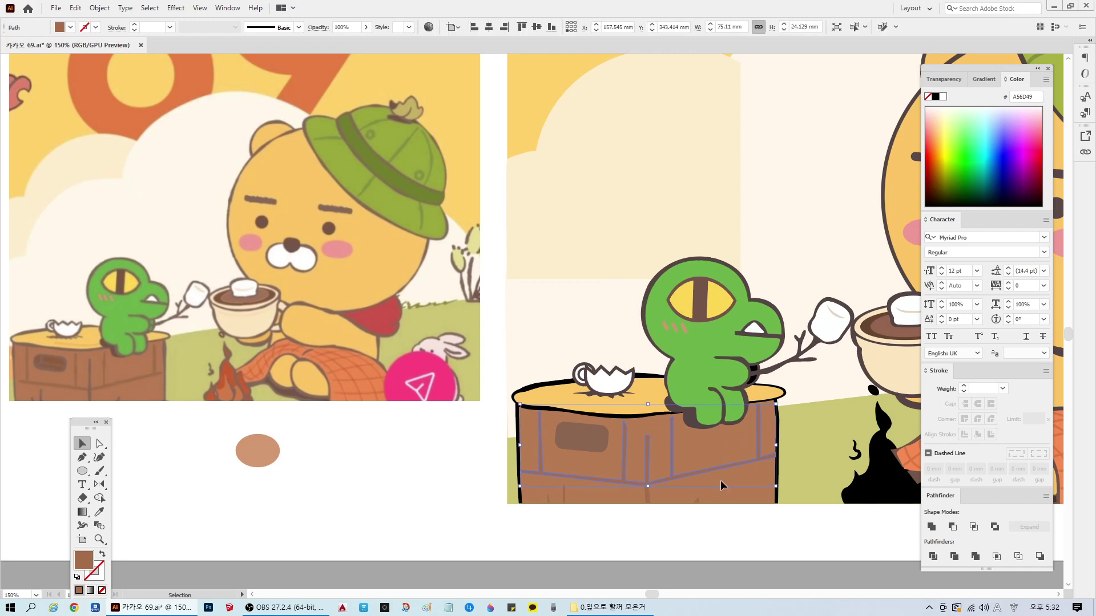
left_click(721, 481)
key("v")
left_click(691, 506)
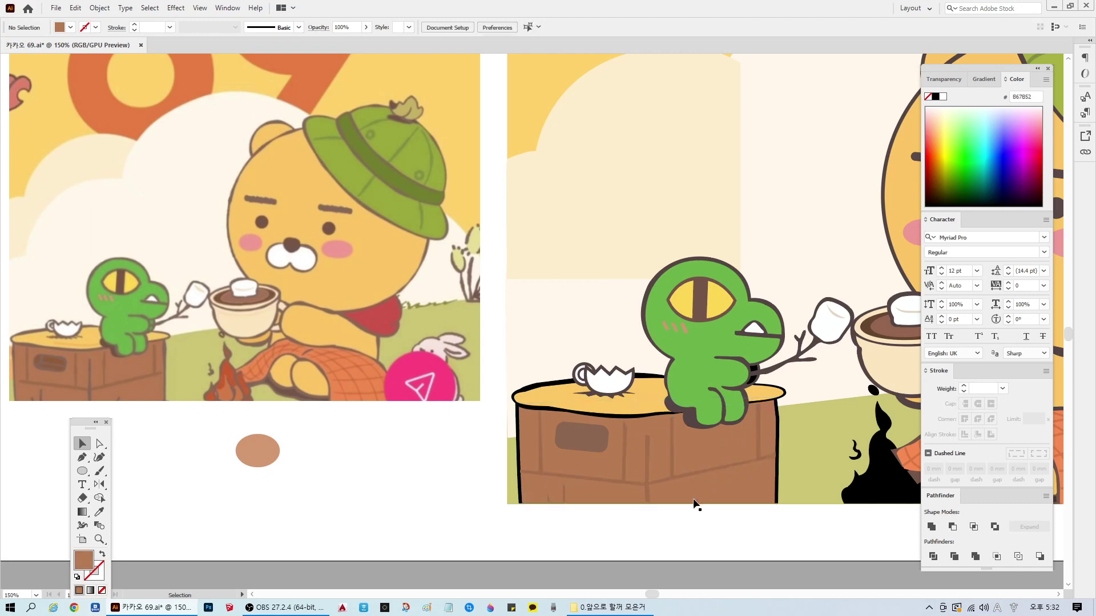
left_click(698, 502)
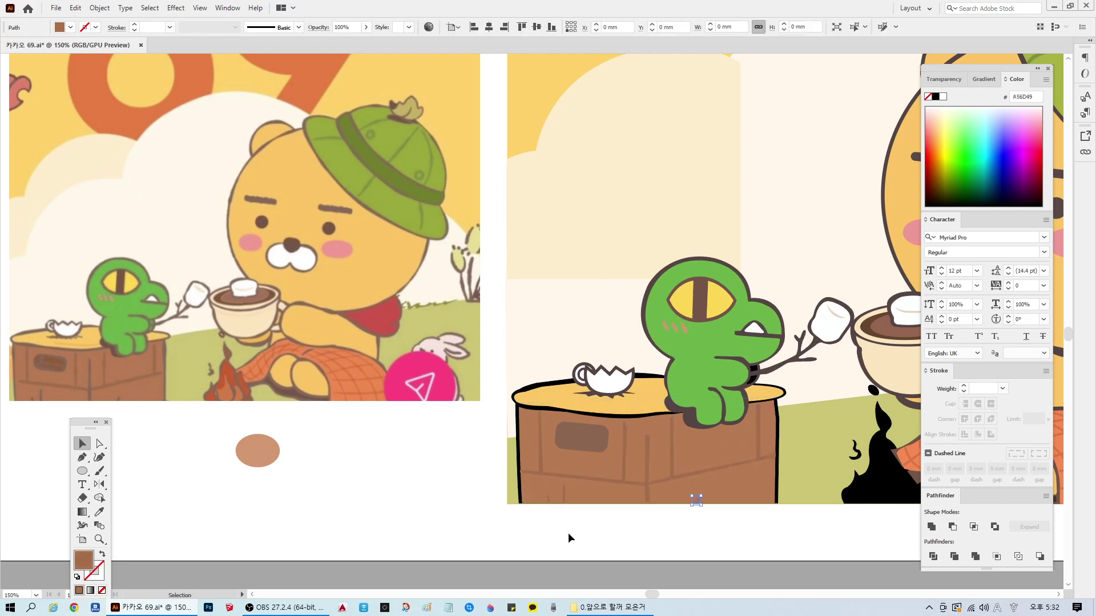
left_click(564, 499, "shift")
key("ctrl+g")
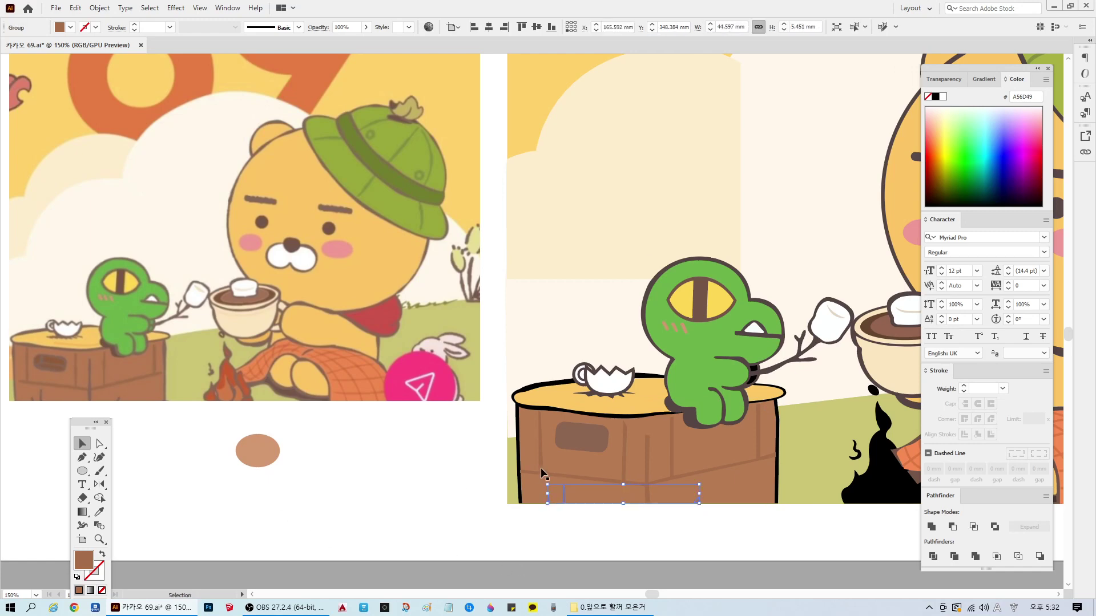
left_click(99, 512)
left_click(573, 437)
left_click(416, 522, "ctrl")
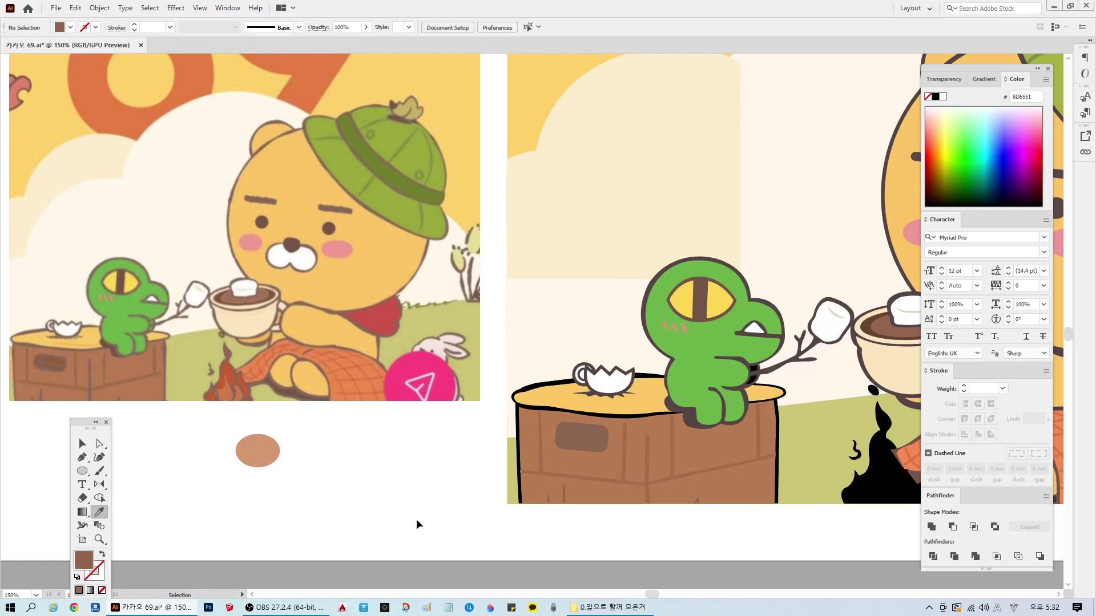
Step: Draw a vertical line with the Pen tool down the middle of the stump's front
left_click(83, 457)
left_click(645, 436)
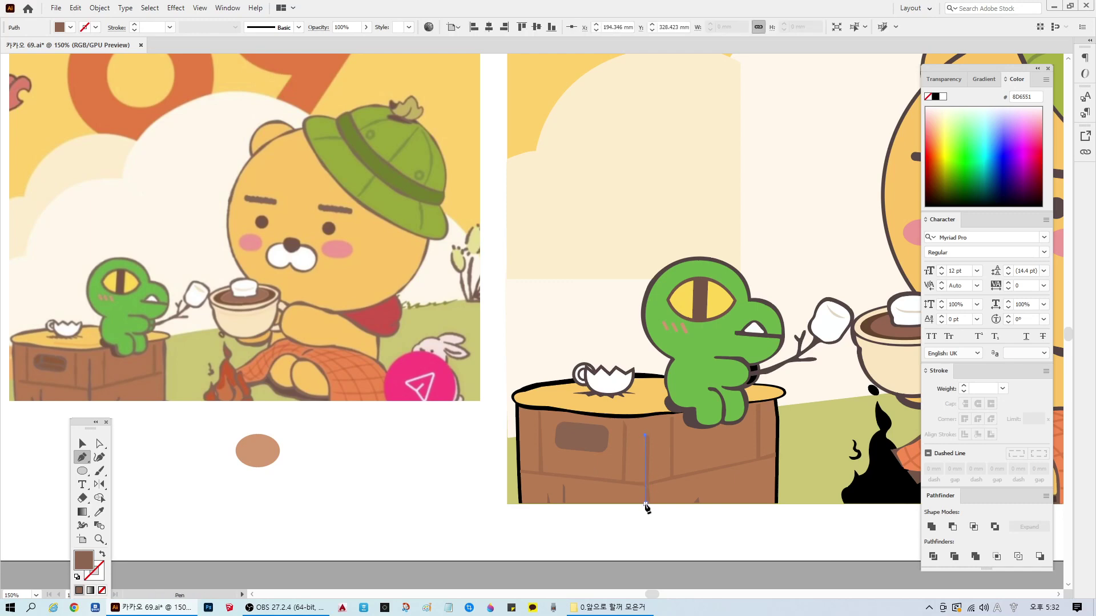
left_click(645, 502)
left_click(649, 504)
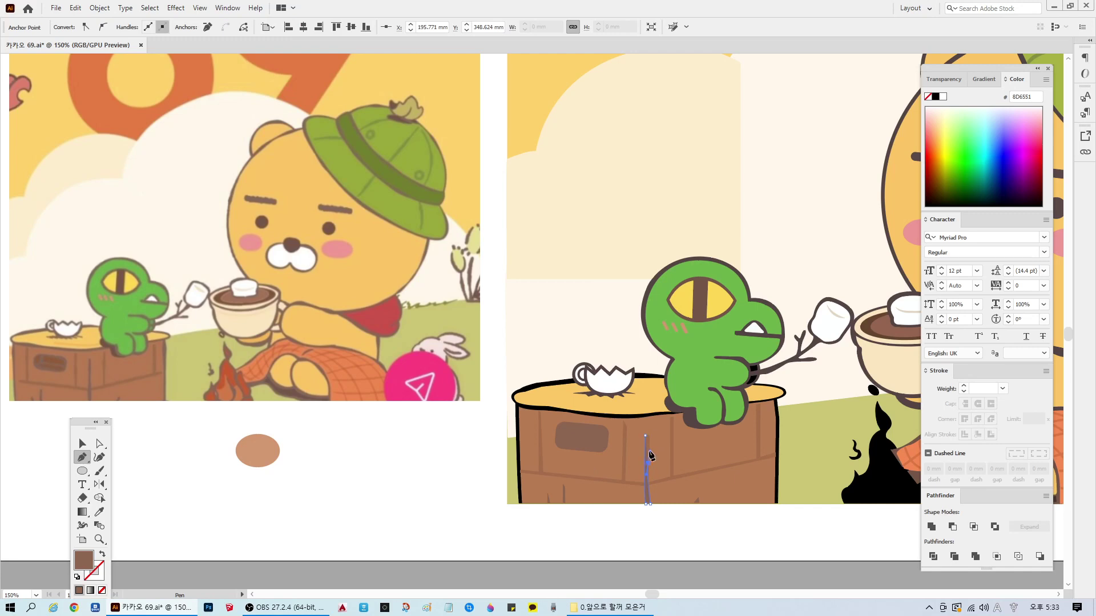
left_click(646, 438)
left_click(634, 568, "ctrl")
left_click(81, 444)
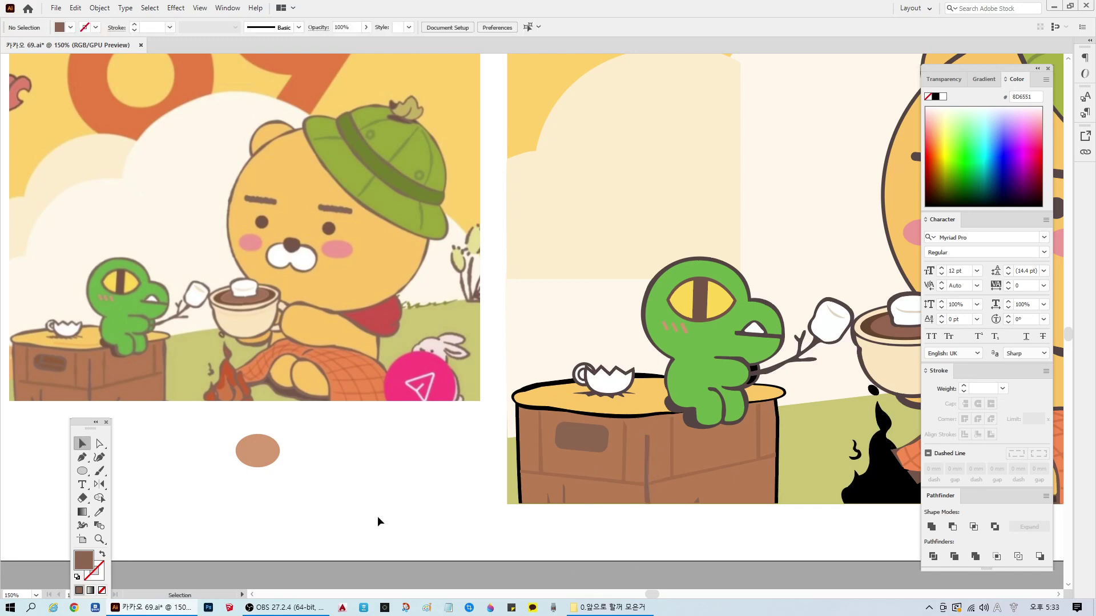
Step: Draw a curved line with the Pen tool along the stump's top edge and give it the stroke sampled from the green character's cheek lines
left_click(82, 457)
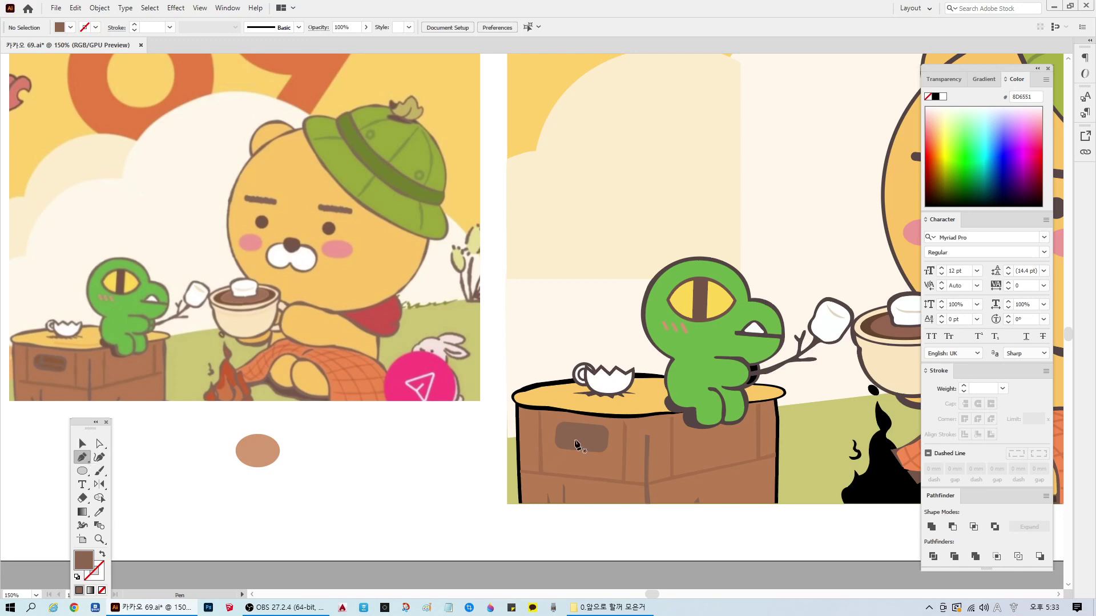
left_click(590, 405)
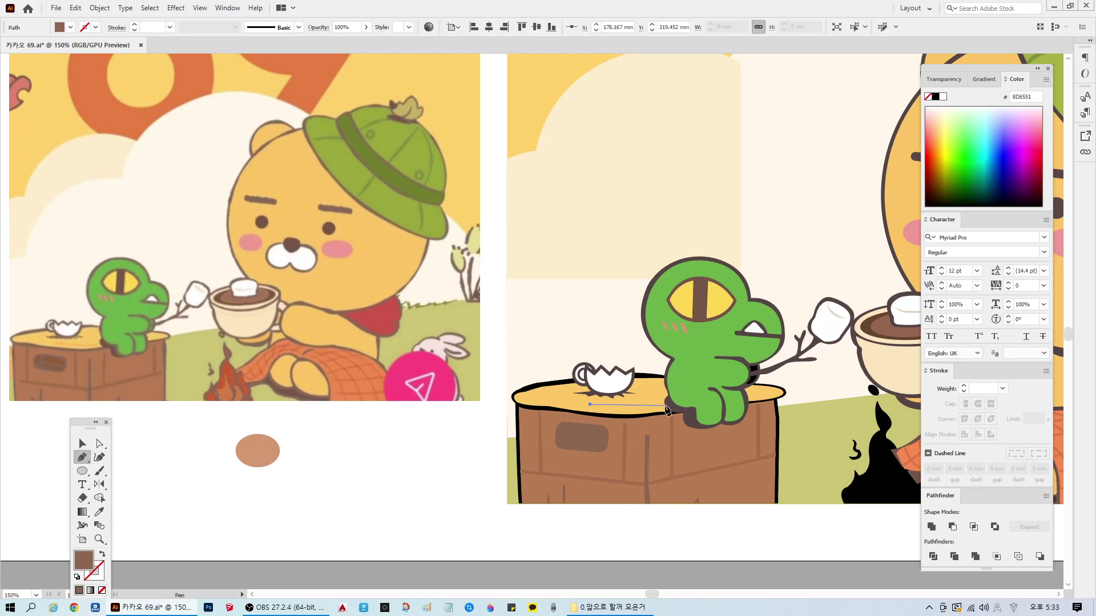
left_click_drag(663, 406, 696, 402)
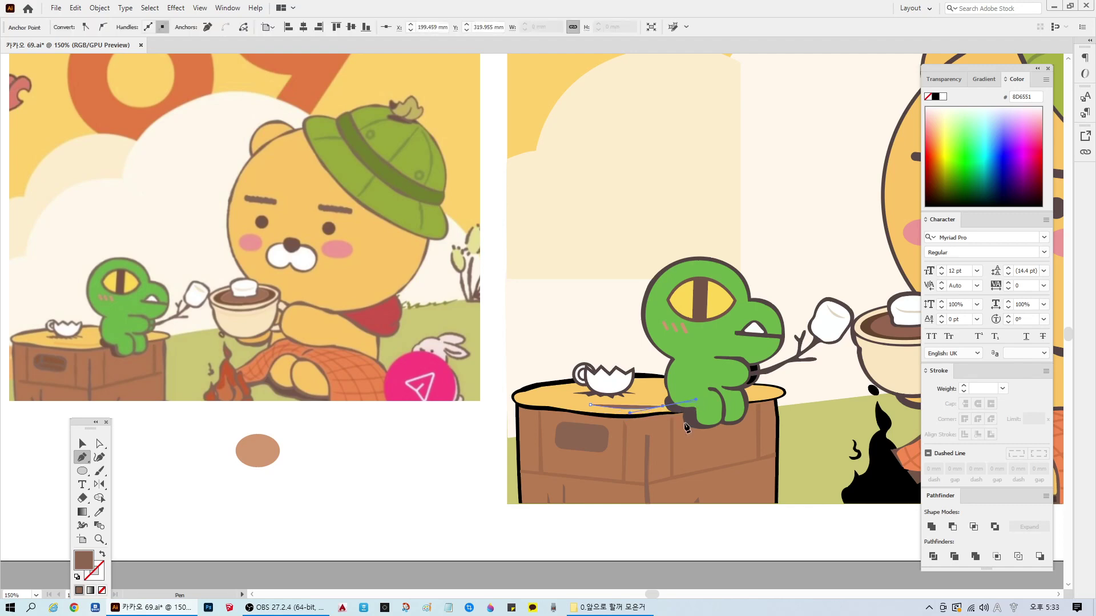
left_click(104, 555)
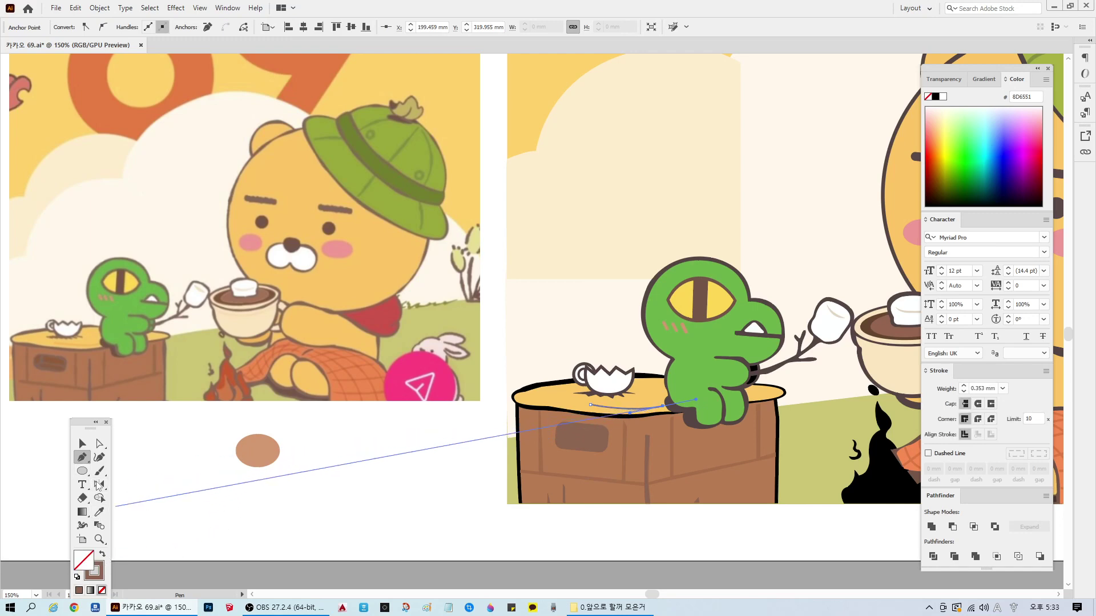
left_click(99, 512)
left_click(679, 324)
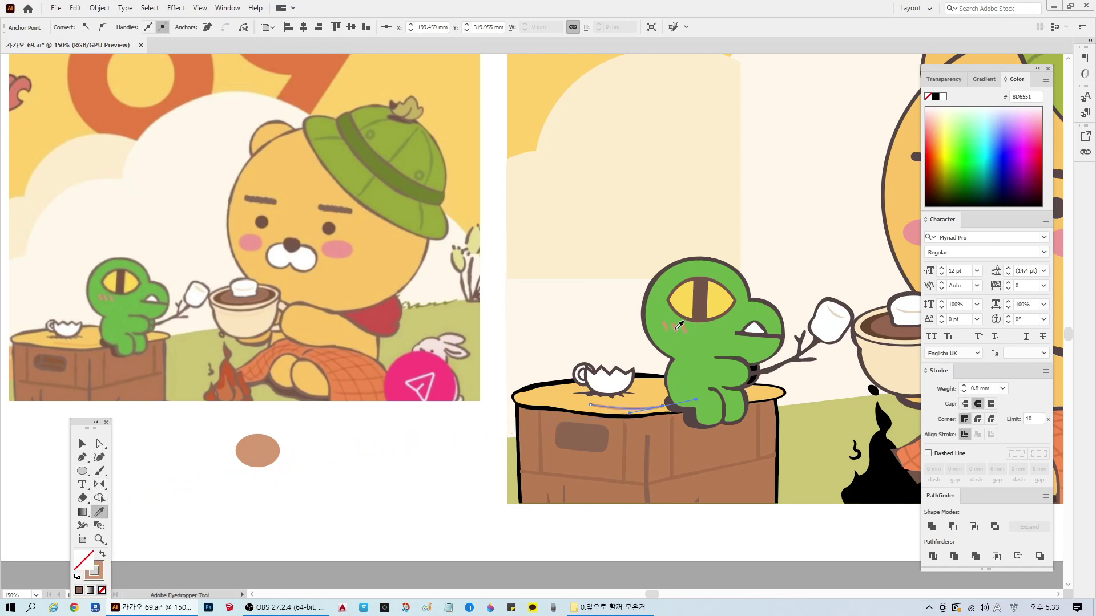
key("ctrl+shift+a")
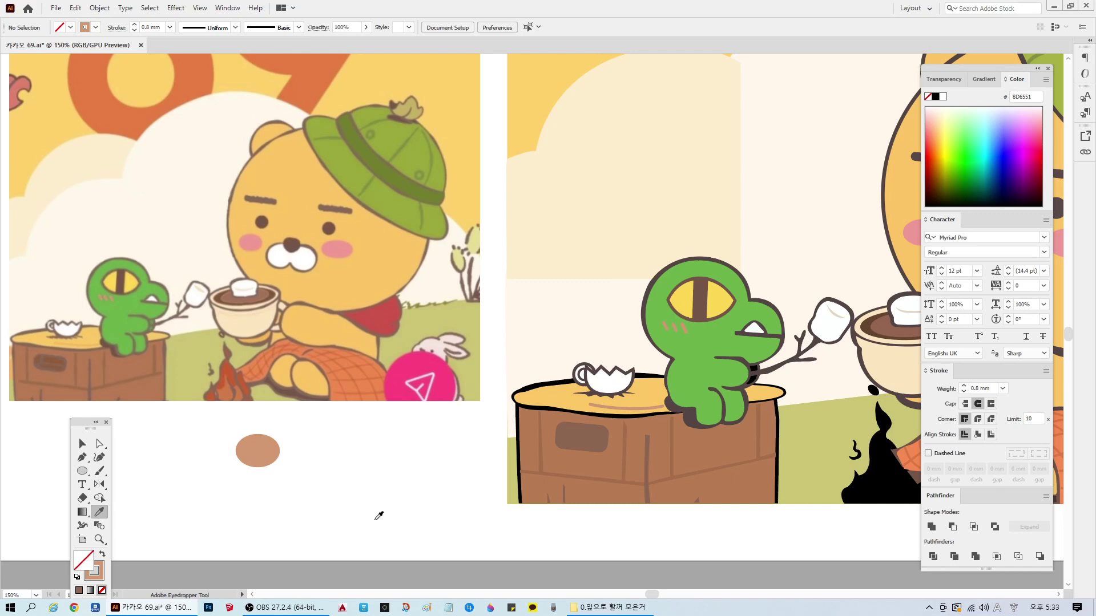
Step: Set the stump-top line's stroke colour to F9BB91 in the Color Picker
left_click(82, 444)
left_click(628, 409)
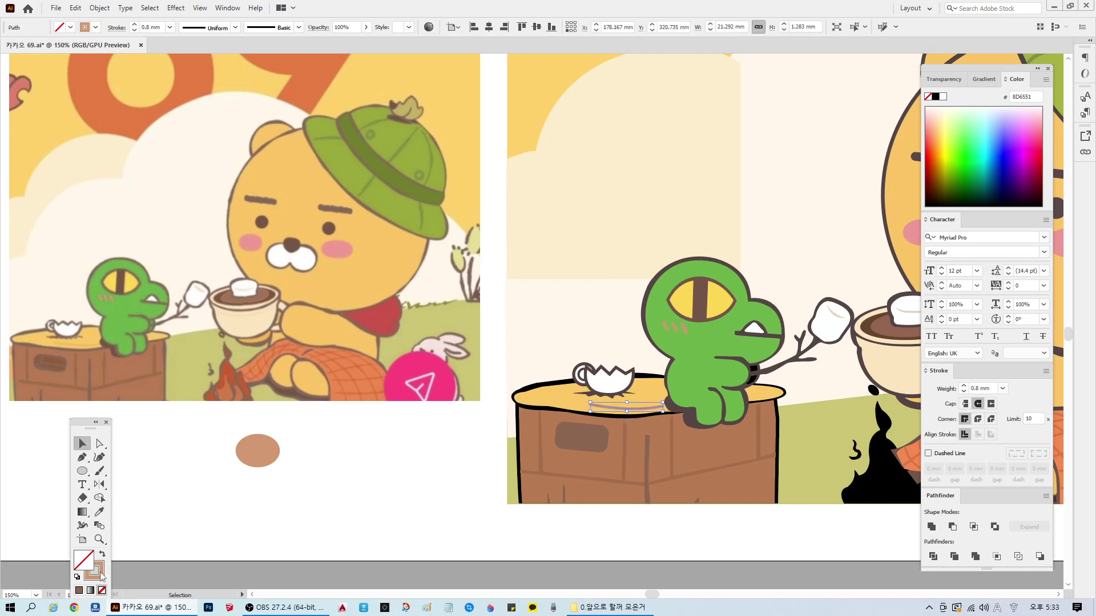
double_click(101, 573)
left_click_drag(460, 246, 458, 232)
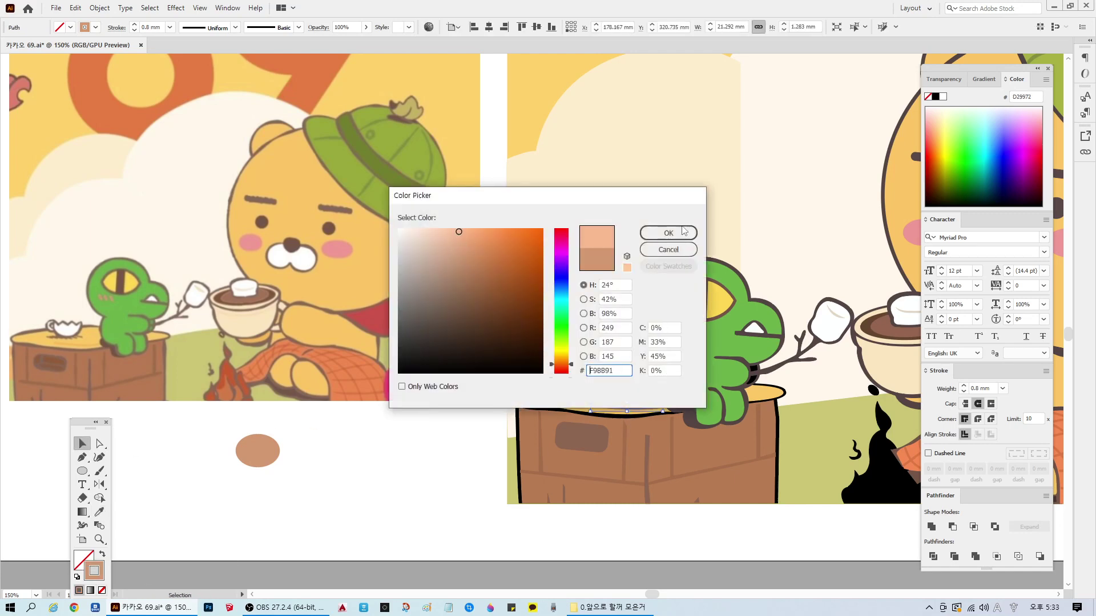
left_click(684, 232)
left_click(359, 534)
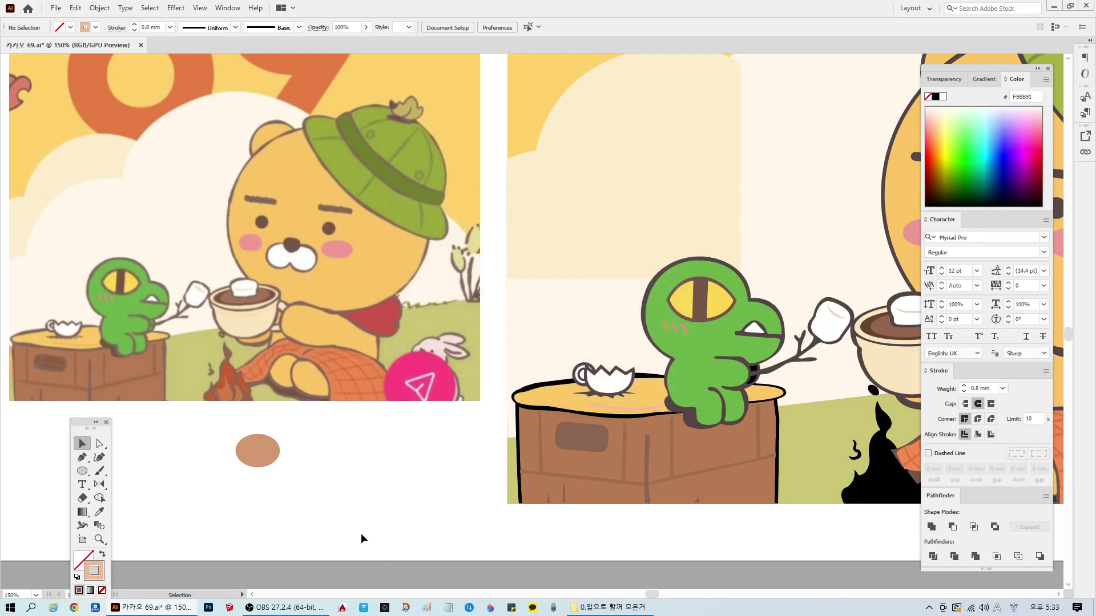
Step: Change the stump-top line's stroke colour to a deeper peach, EAAA7F, in the Color Picker
left_click(654, 420)
double_click(97, 571)
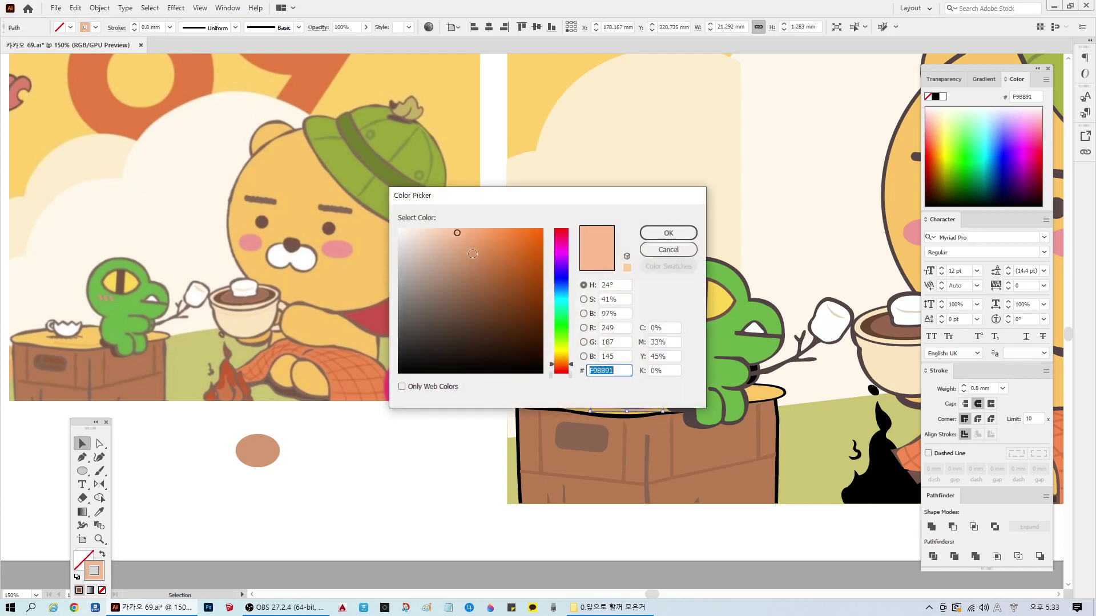
left_click(466, 235)
left_click(668, 233)
left_click(341, 510)
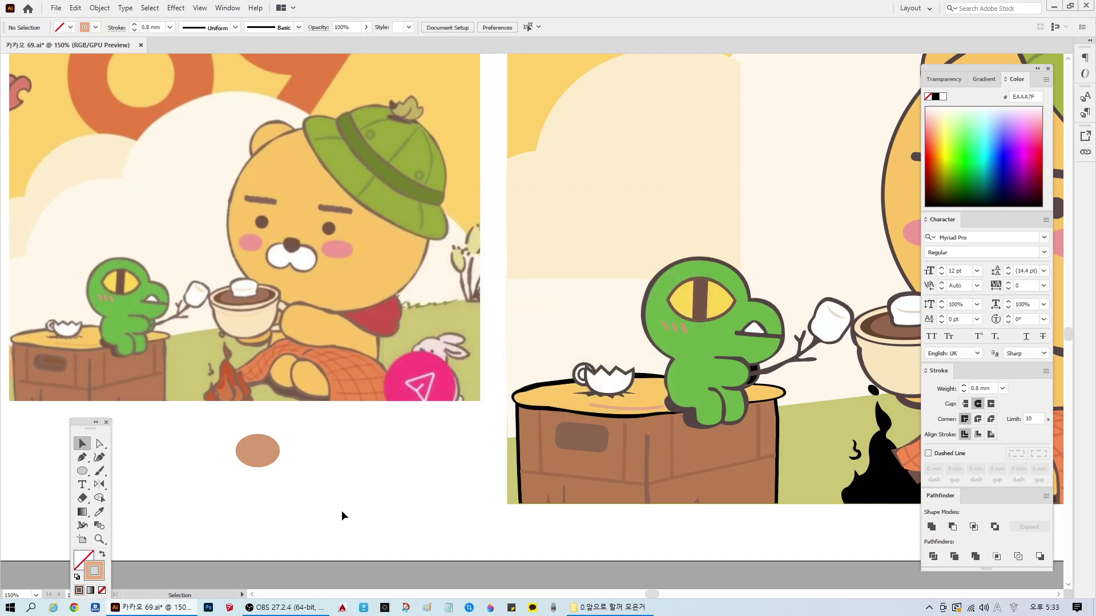
Step: Save the document
scroll(777, 479, "down", 2)
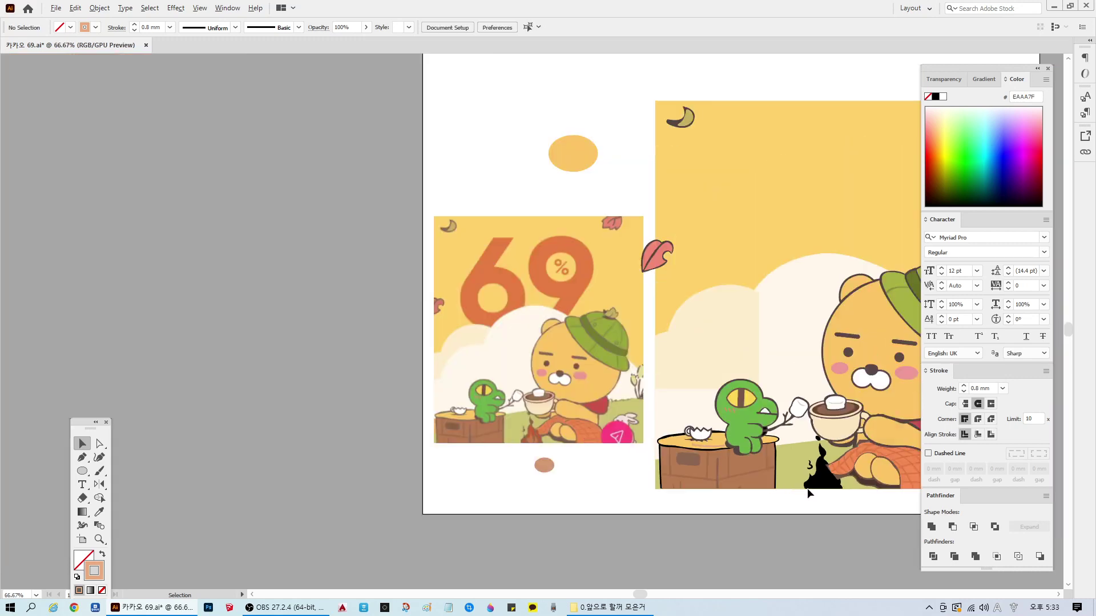
left_click(99, 540)
left_click(808, 451)
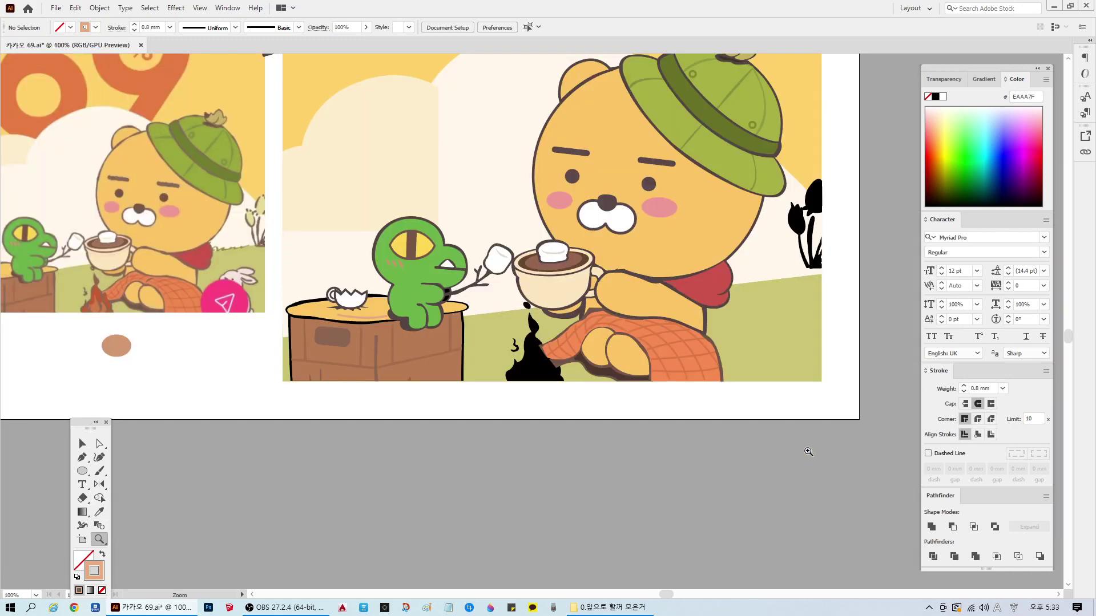
scroll(557, 416, "up", 1)
scroll(301, 316, "down", 1)
scroll(268, 312, "up", 1)
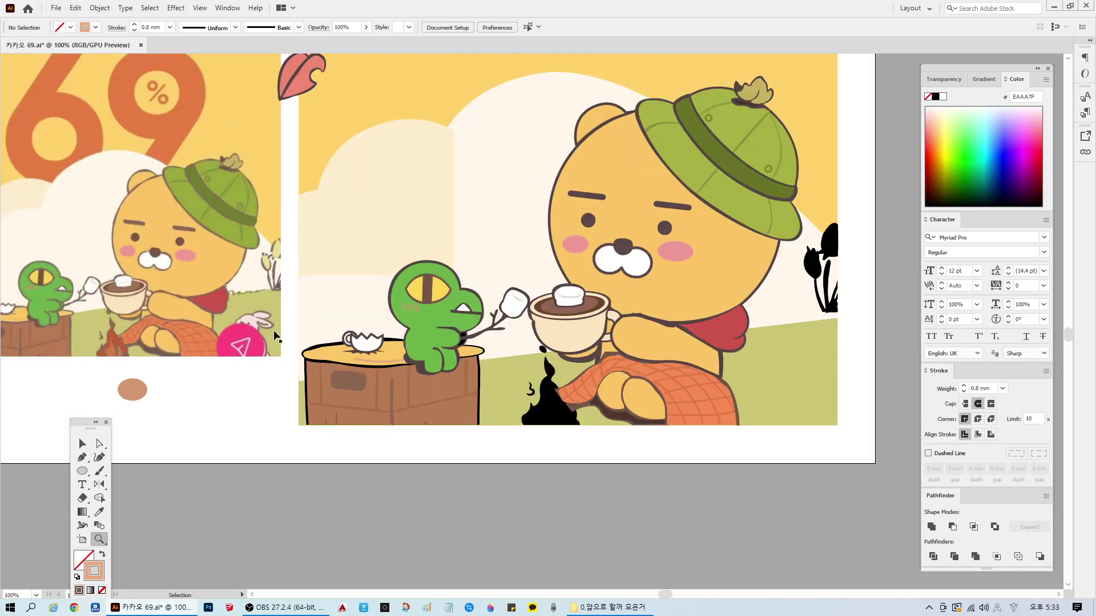
key("ctrl+s")
left_click(83, 444)
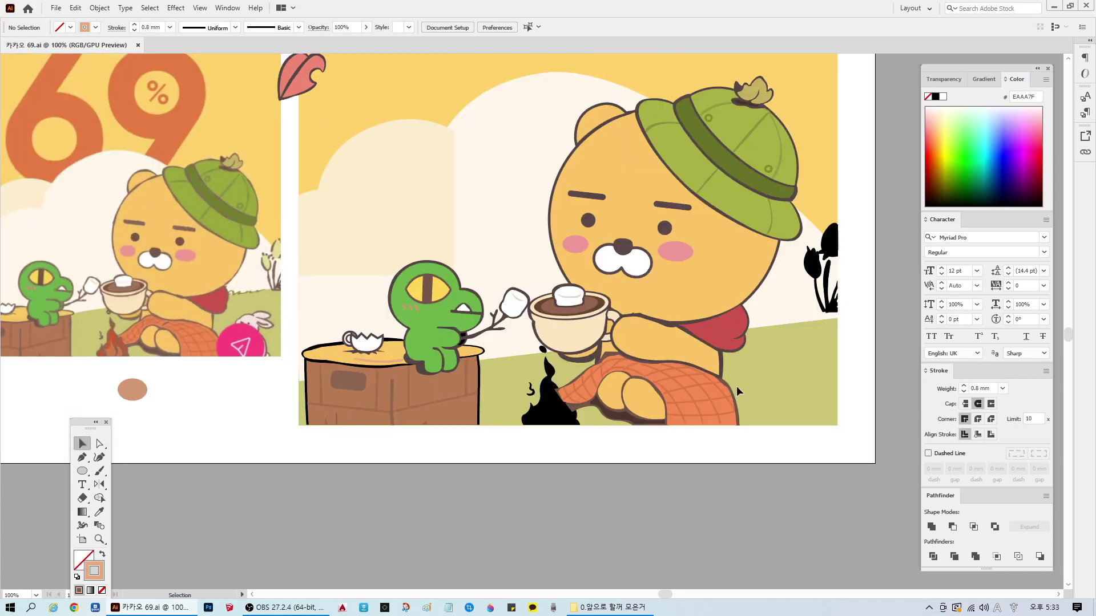
Step: Unlock all objects in the artwork
key("ctrl+alt+2")
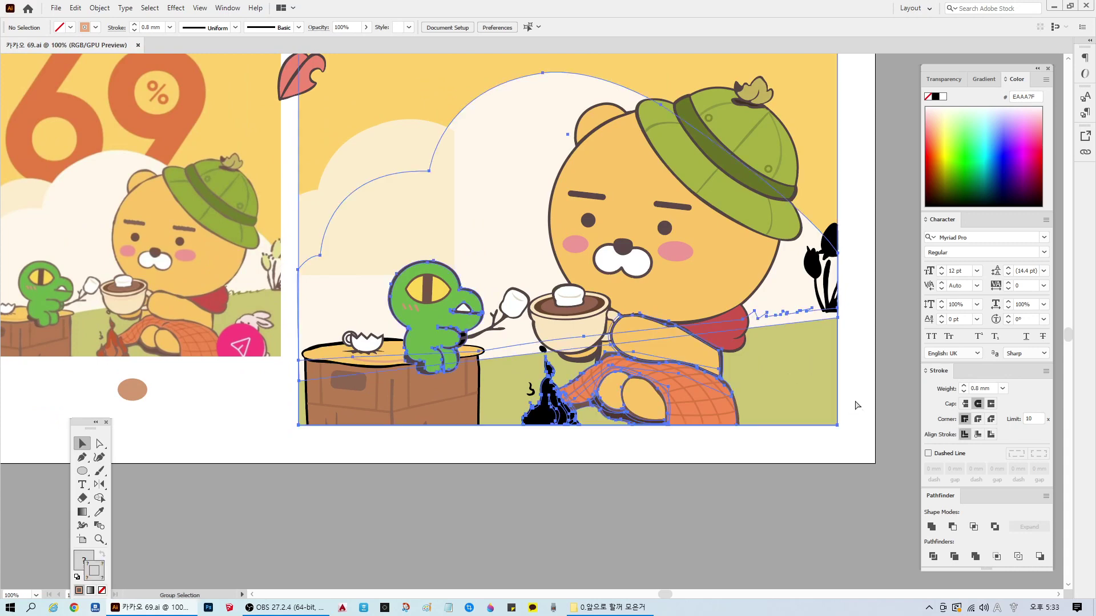
left_click(858, 396)
left_click_drag(802, 417, 809, 455)
key("ctrl+z")
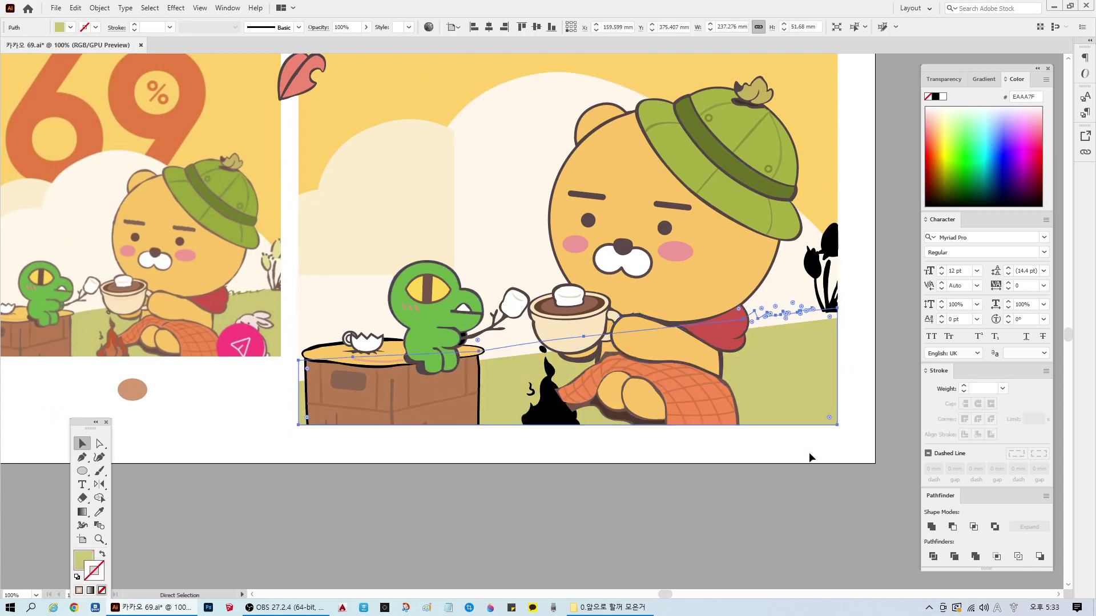
Step: Send the yellow background rectangle to the back
key("ctrl+minus")
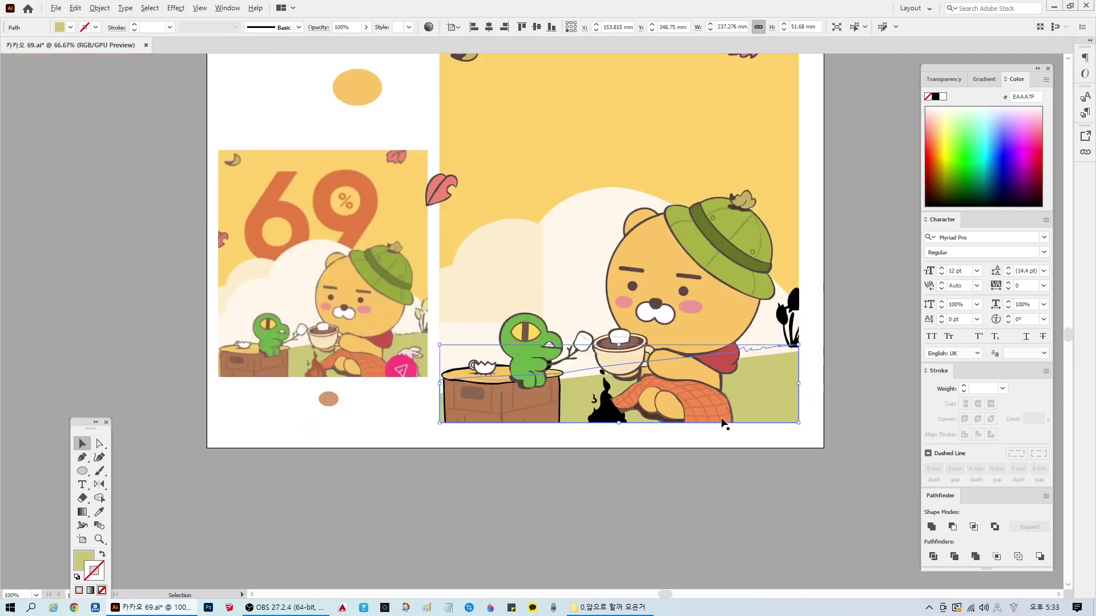
scroll(573, 391, "up", 2)
scroll(573, 391, "up", 1)
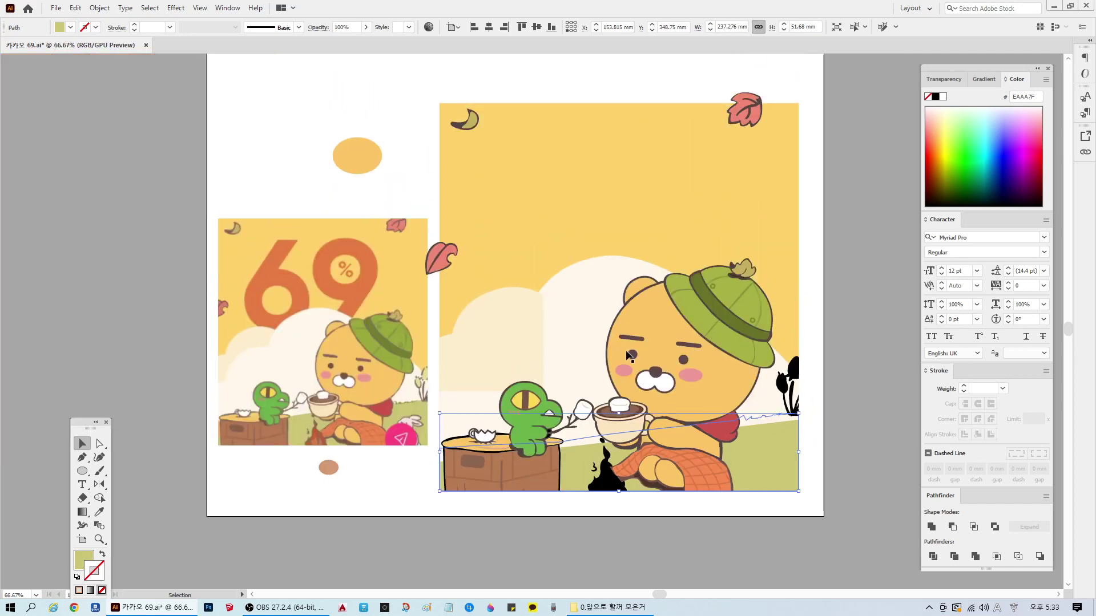
left_click(570, 328)
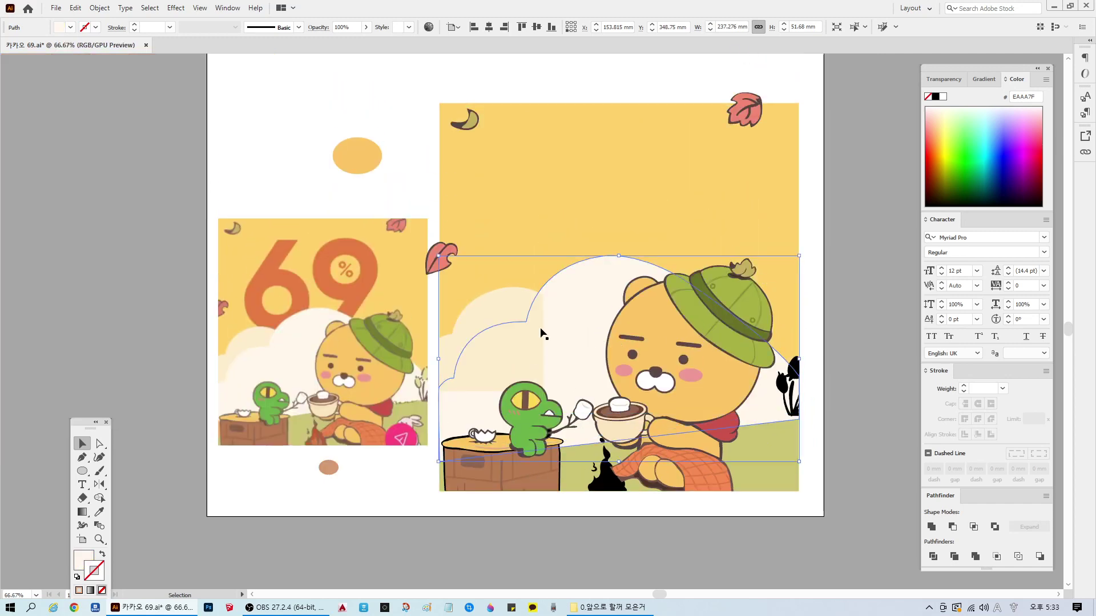
left_click(884, 258)
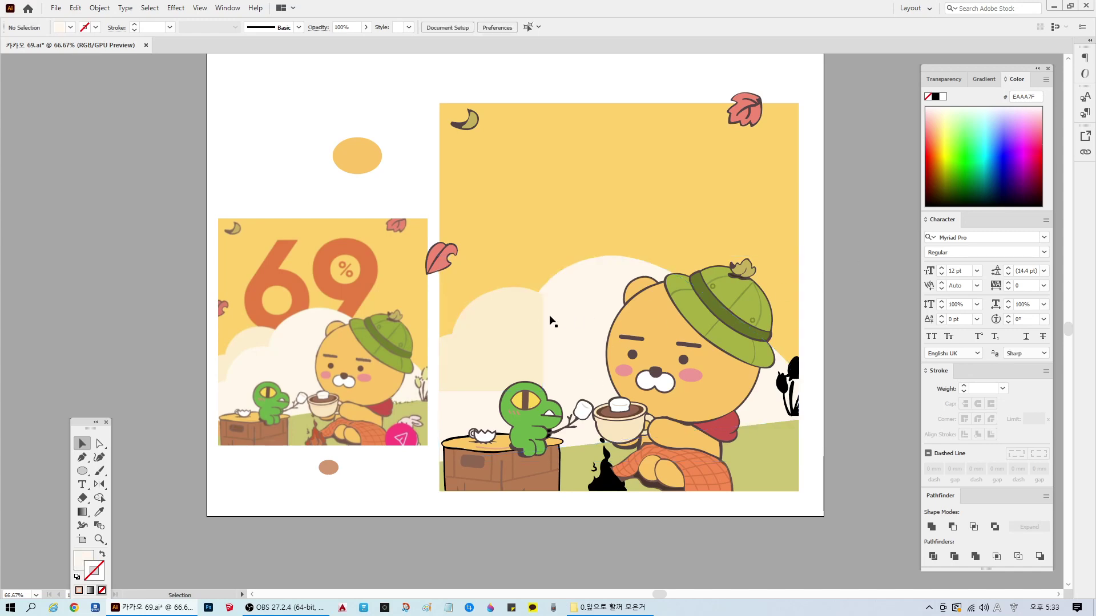
left_click(531, 223)
right_click(551, 213)
mouse_move(593, 394)
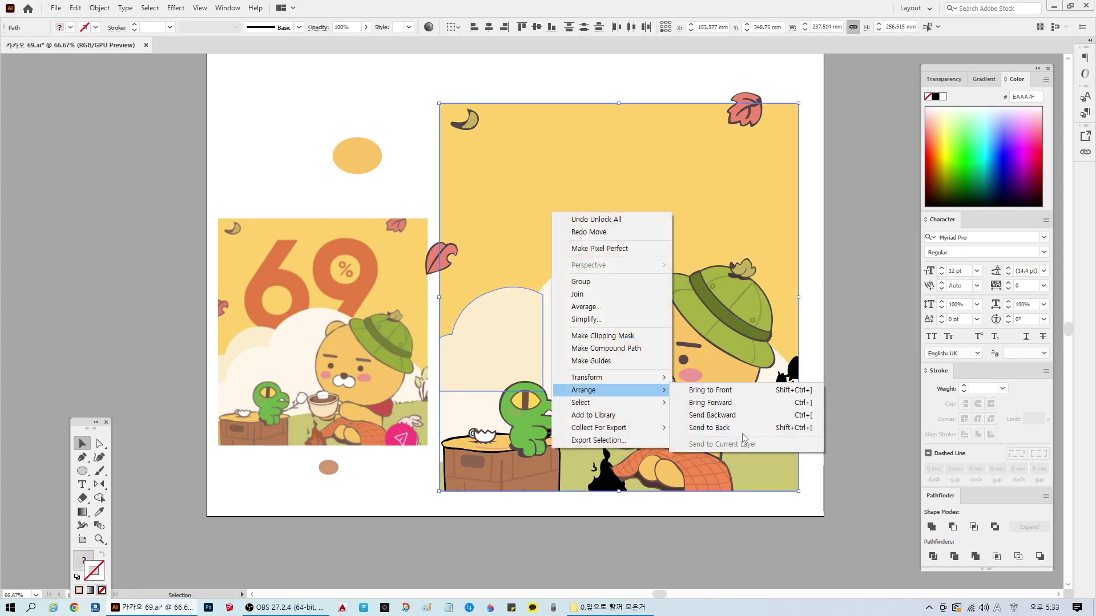
left_click(742, 431)
left_click(840, 377)
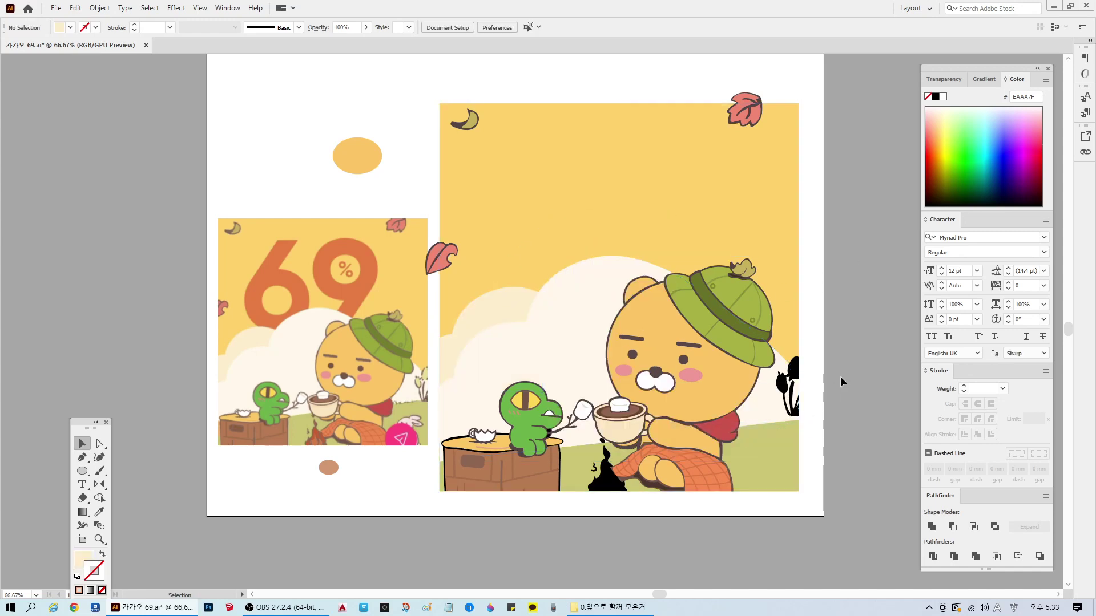
left_click(773, 463)
left_click_drag(773, 463, 795, 508)
key("ctrl+z")
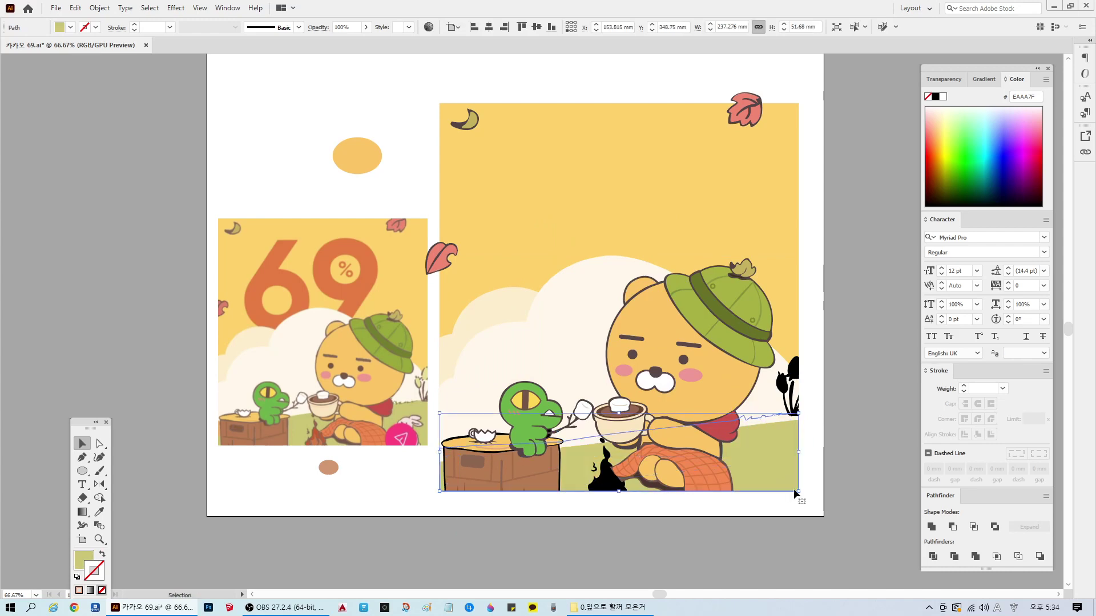
Step: Send the cream cloud together with the yellow background to the back and save the file
left_click(506, 304)
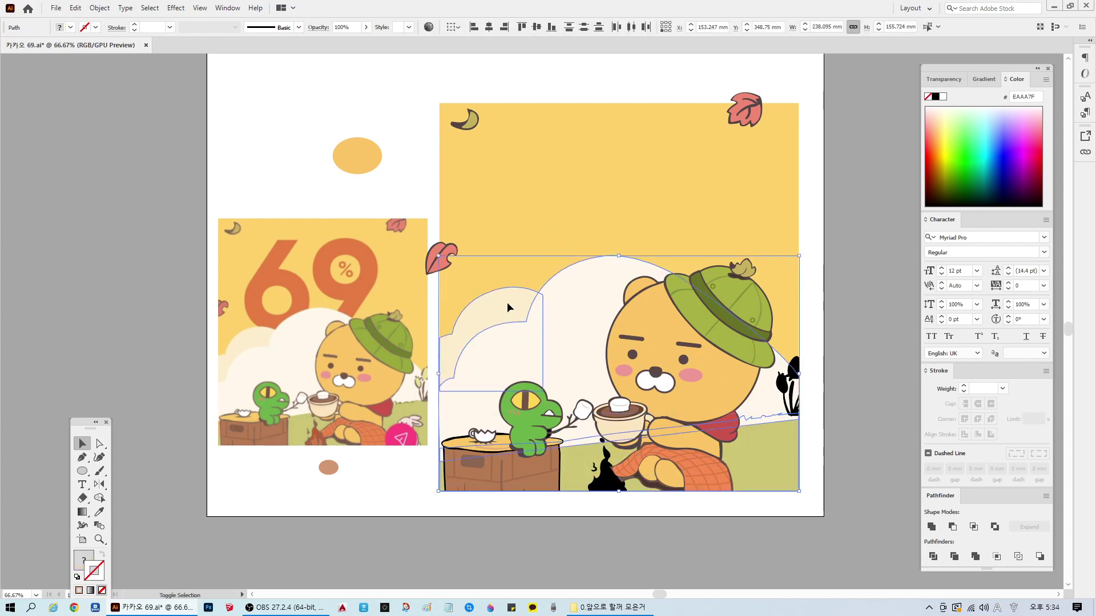
left_click(575, 191, "shift")
right_click(575, 193)
mouse_move(607, 371)
left_click(731, 409)
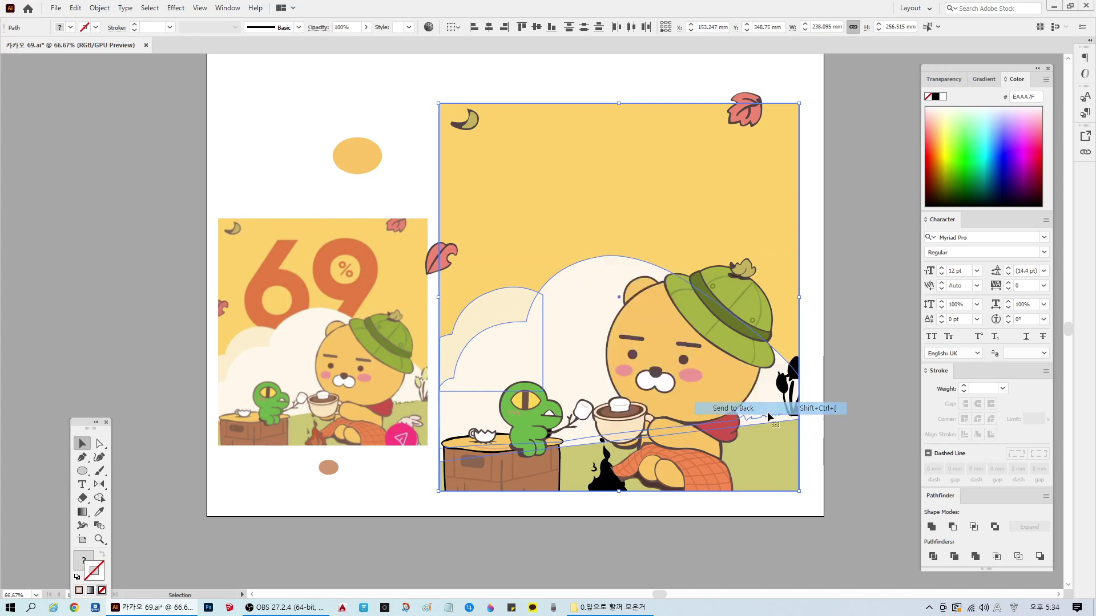
left_click(810, 515)
left_click(762, 390)
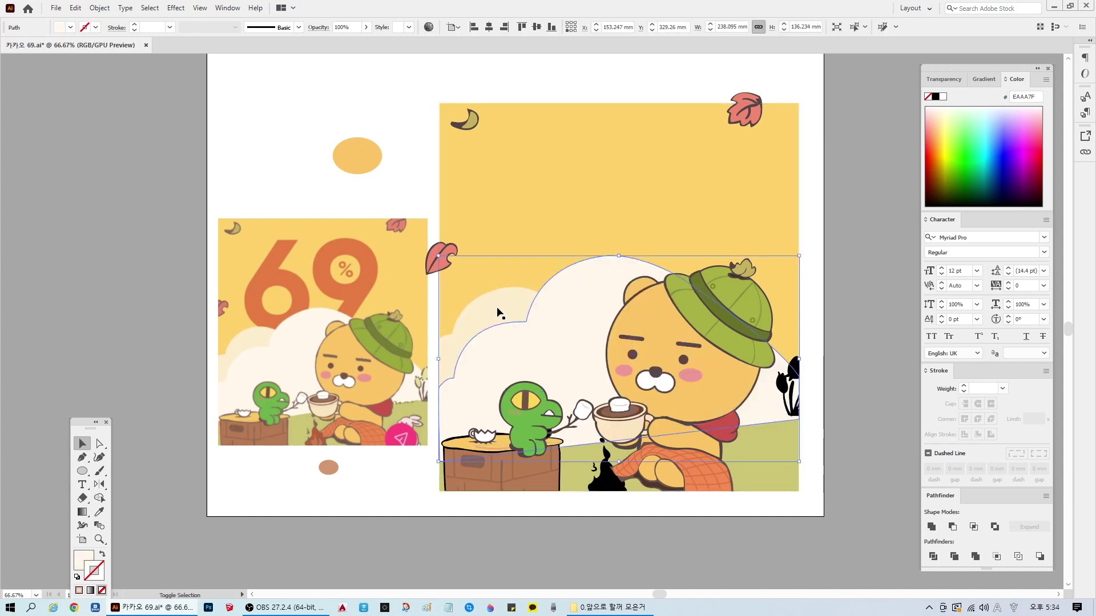
left_click(548, 232, "shift")
right_click(525, 248)
mouse_move(556, 424)
left_click(714, 463)
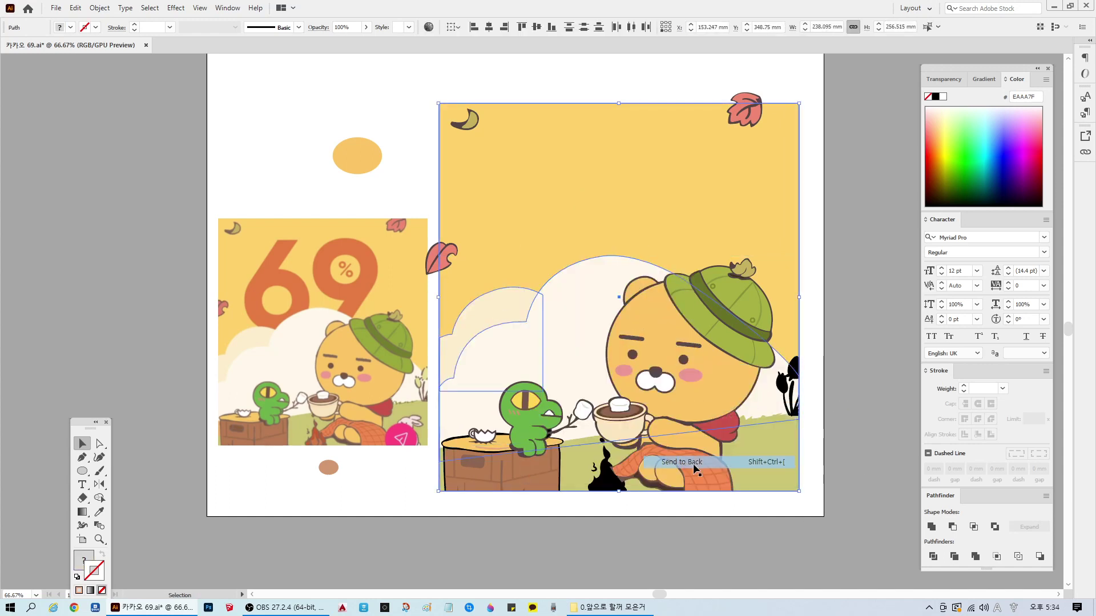
left_click(389, 511)
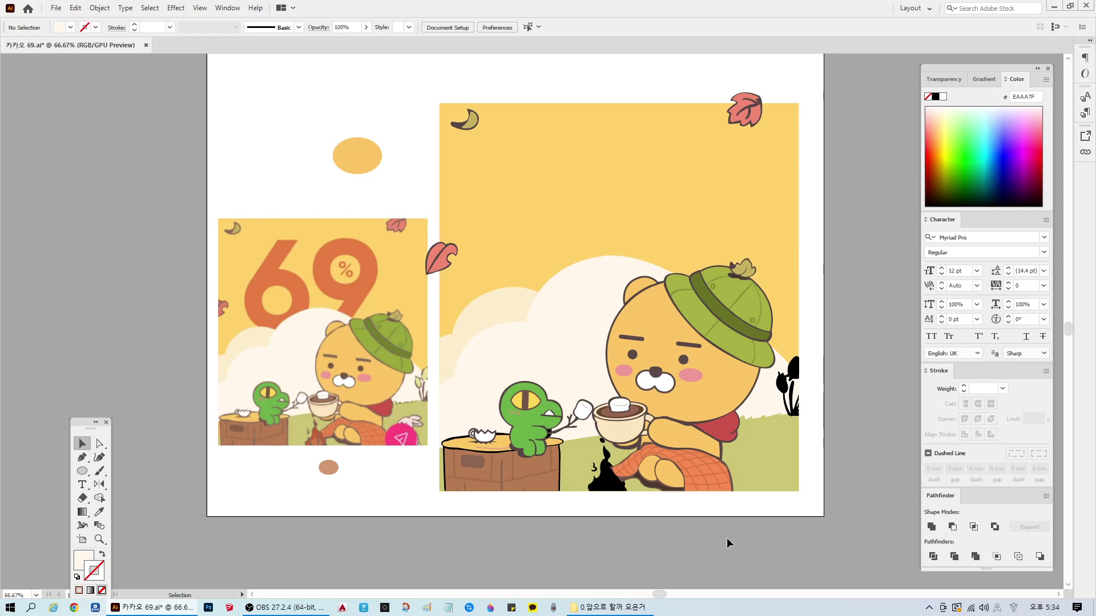
key("ctrl+s")
Step: Delete the brown sample ellipse below the reference image
left_click(317, 466)
key("Delete")
scroll(639, 438, "up", 1)
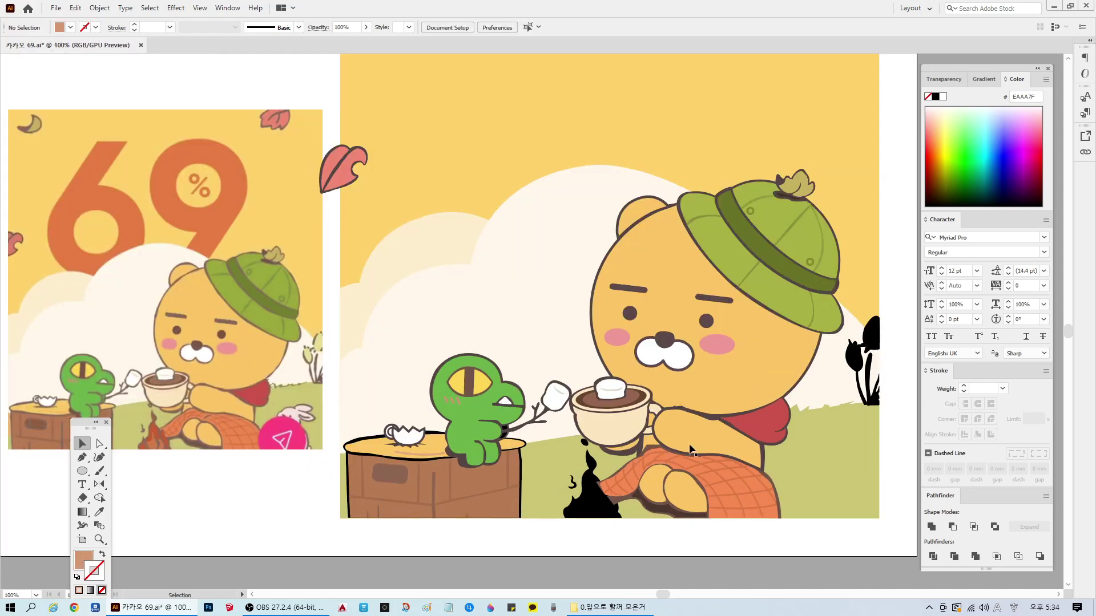
Step: Recolour the black campfire flame with the orange-red sampled from the reference's fire using the Eyedropper
left_click(586, 500)
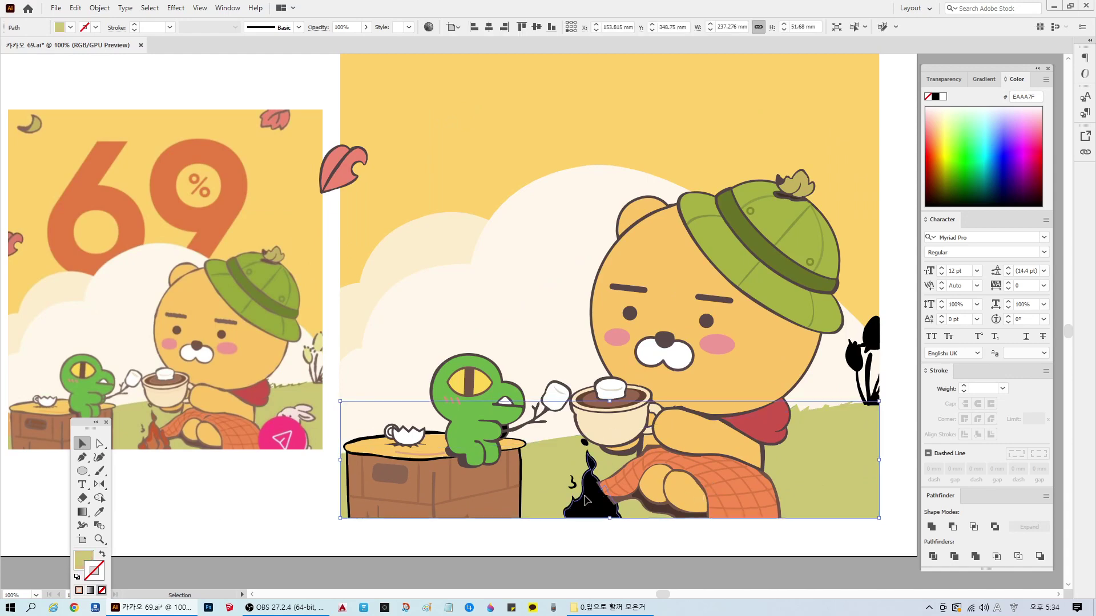
left_click(586, 501)
left_click(99, 512)
left_click(157, 423)
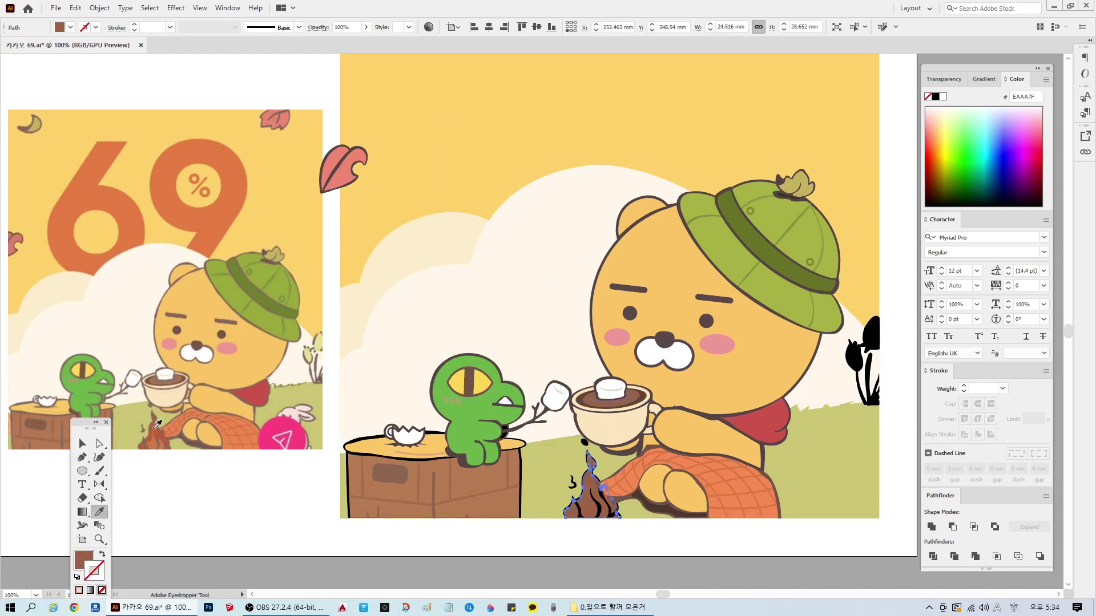
left_click(253, 515, "ctrl")
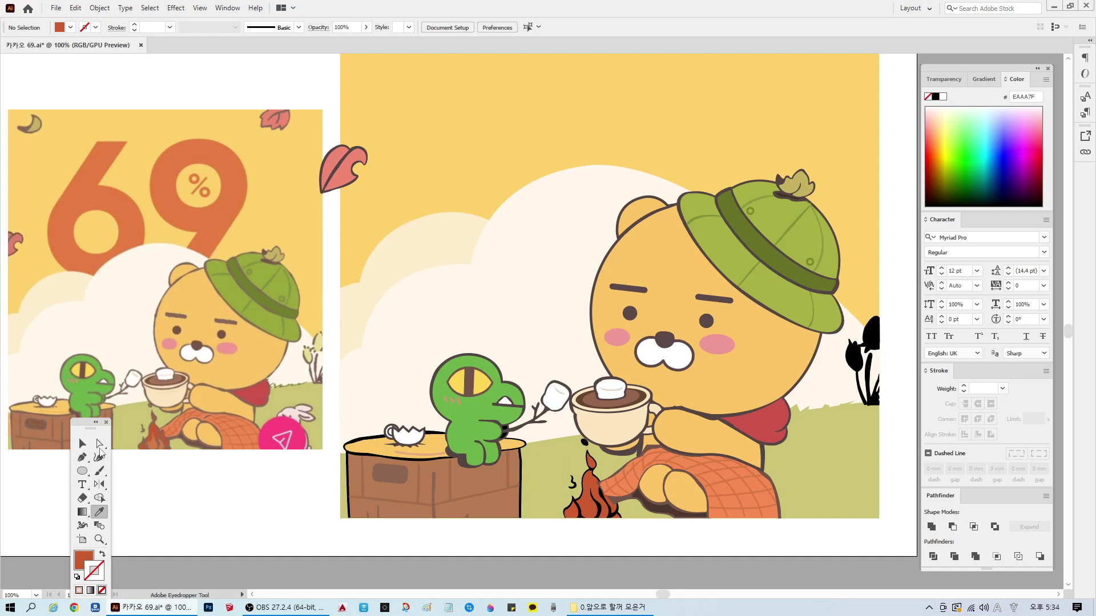
key("v")
left_click(633, 516)
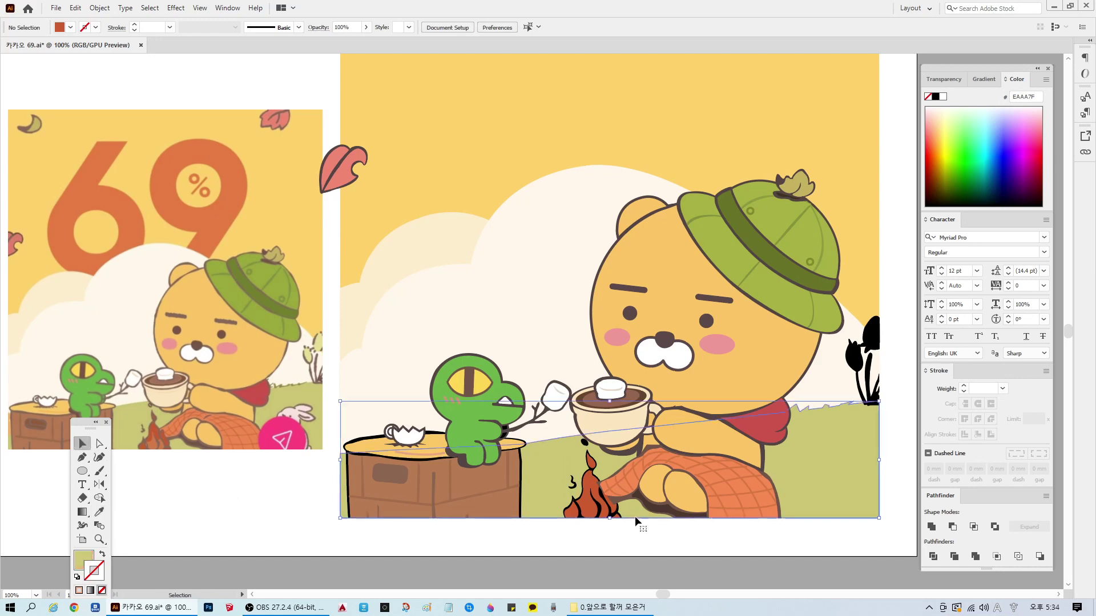
left_click(598, 533)
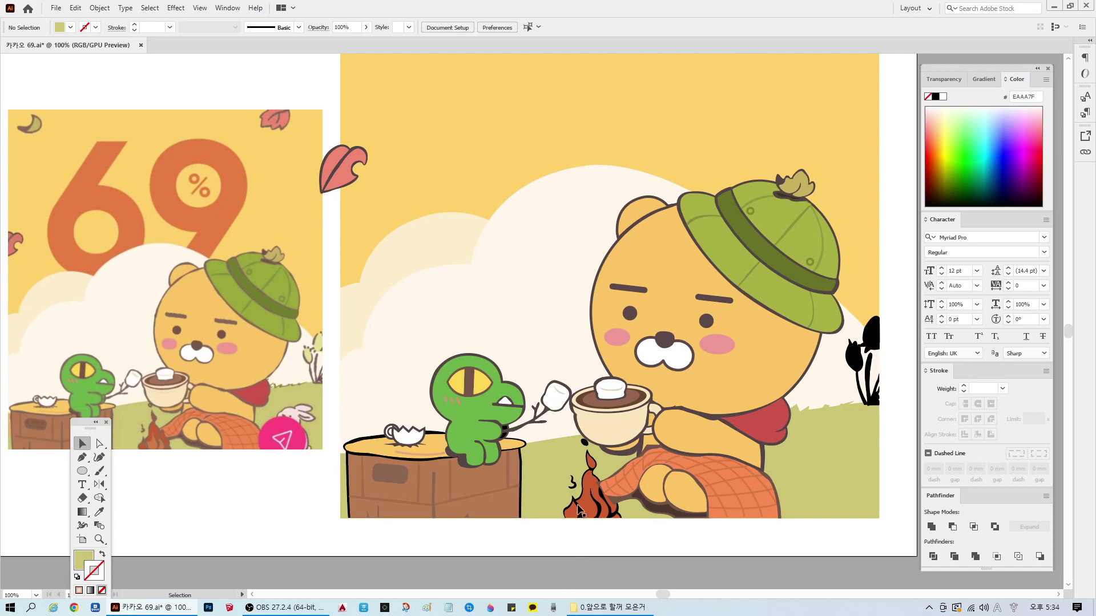
left_click(574, 485)
left_click(99, 512)
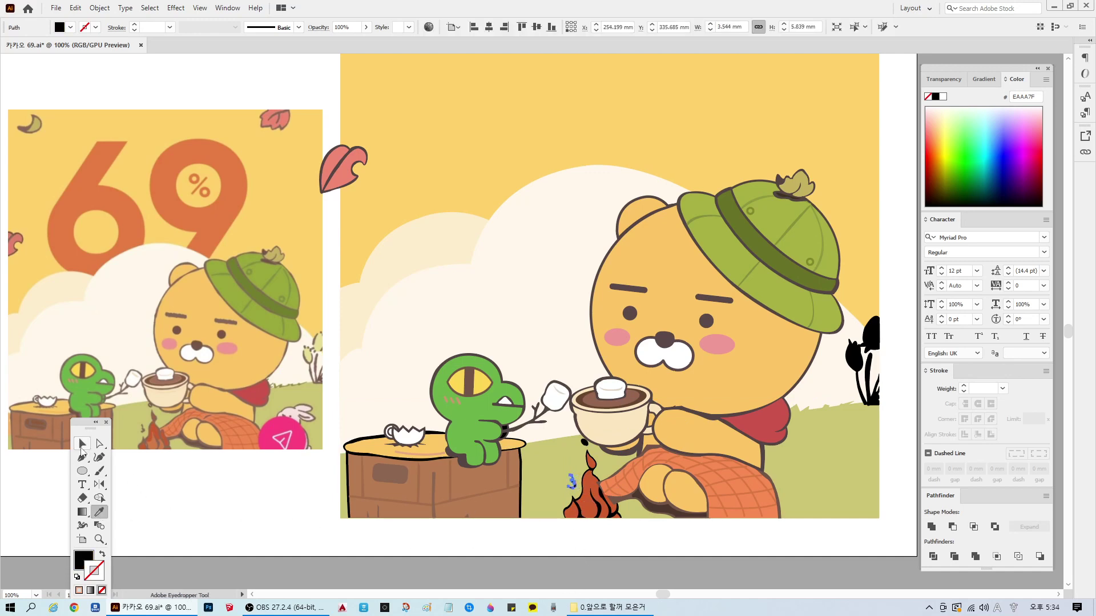
left_click(82, 446)
left_click(213, 525)
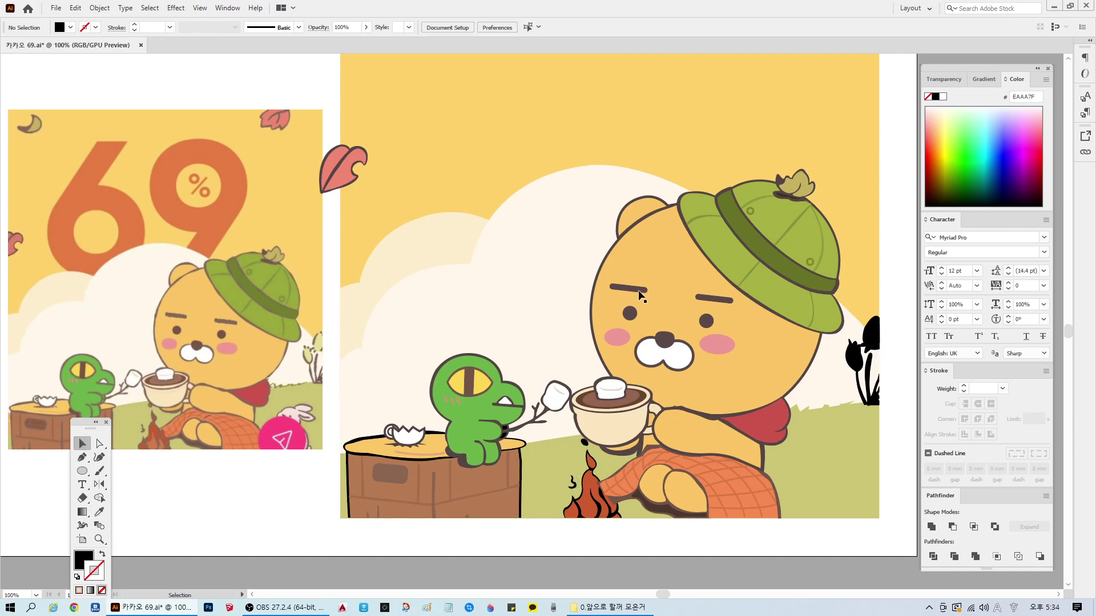
Step: Inspect the outline stroke colour of Ryan's ear
left_click(643, 223)
left_click(104, 569)
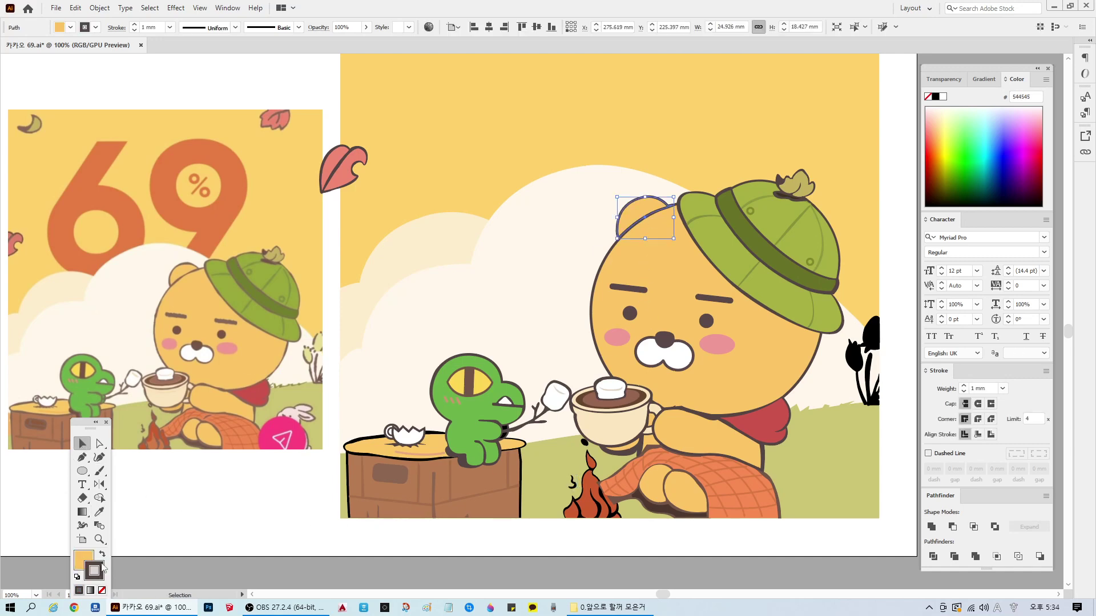
double_click(103, 569)
left_click(664, 250)
left_click(289, 549)
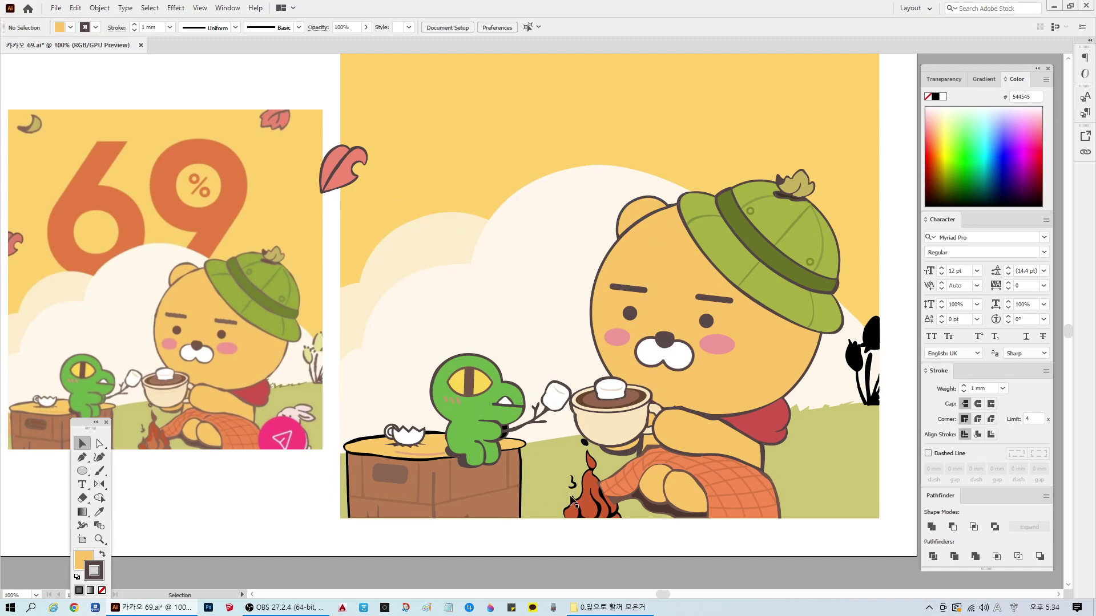
Step: Recolour the black campfire swirl and flame outlines to the dark brown #544545
scroll(574, 522, "up", 1)
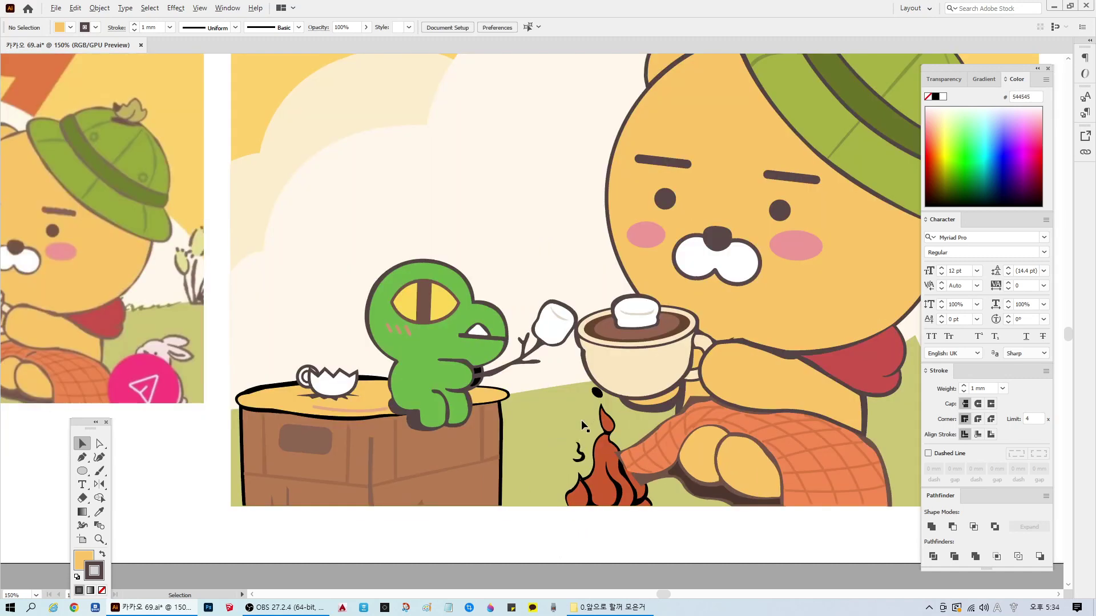
scroll(583, 437, "down", 1)
scroll(337, 405, "up", 1)
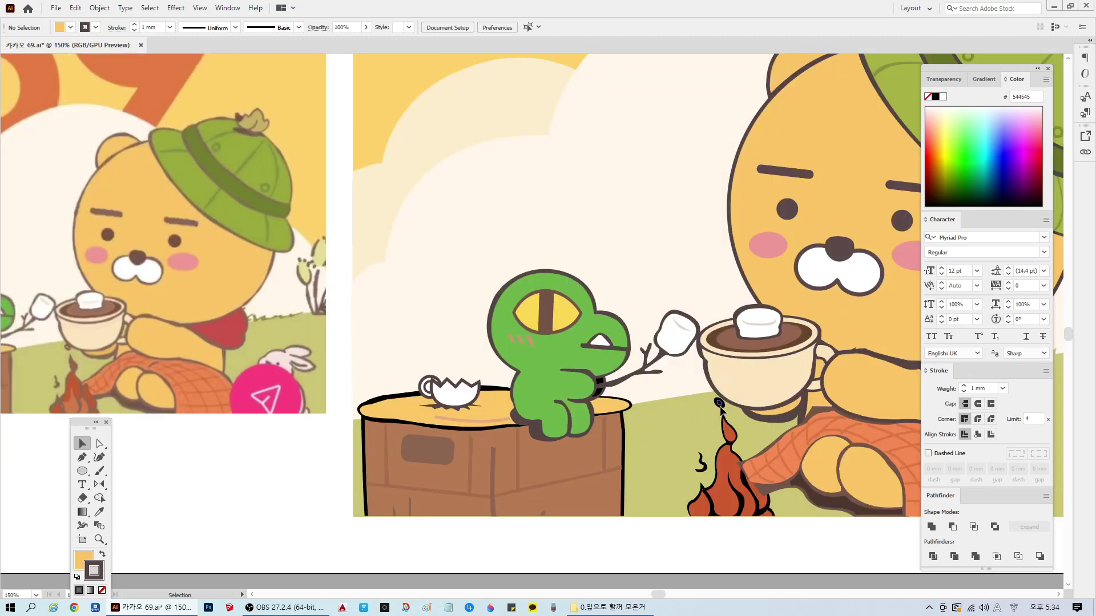
left_click(719, 406)
left_click(701, 461)
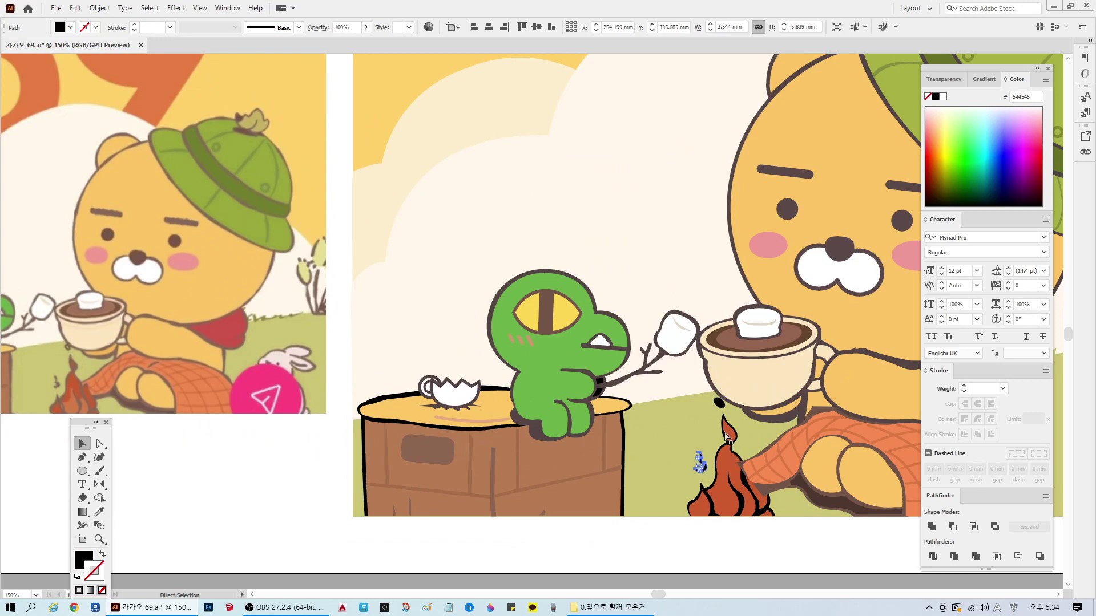
scroll(702, 502, "up", 1)
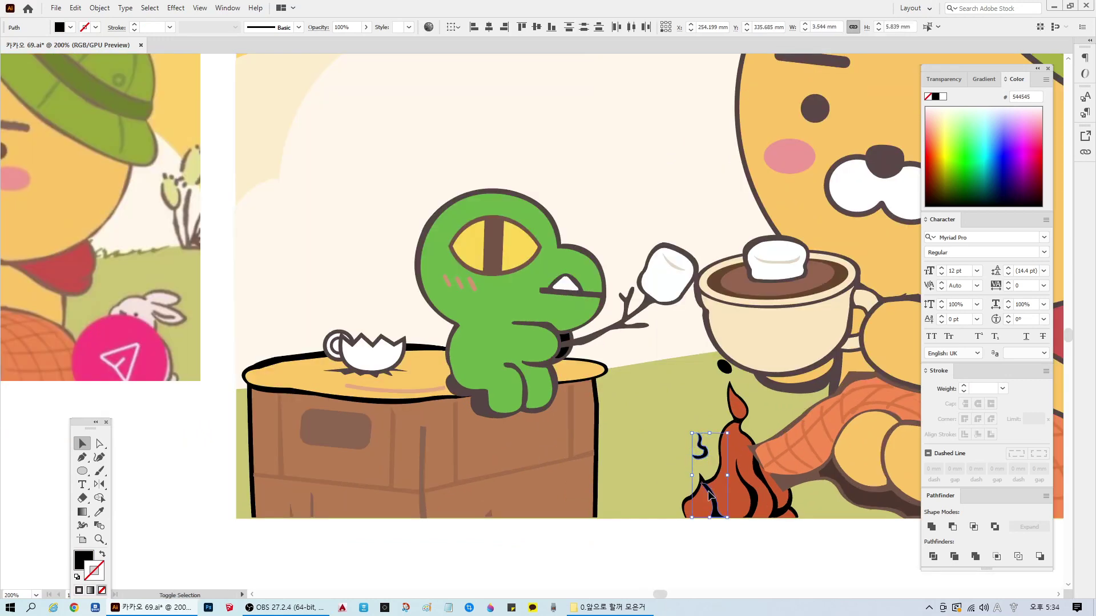
left_click(753, 492, "shift")
left_click(793, 510, "shift")
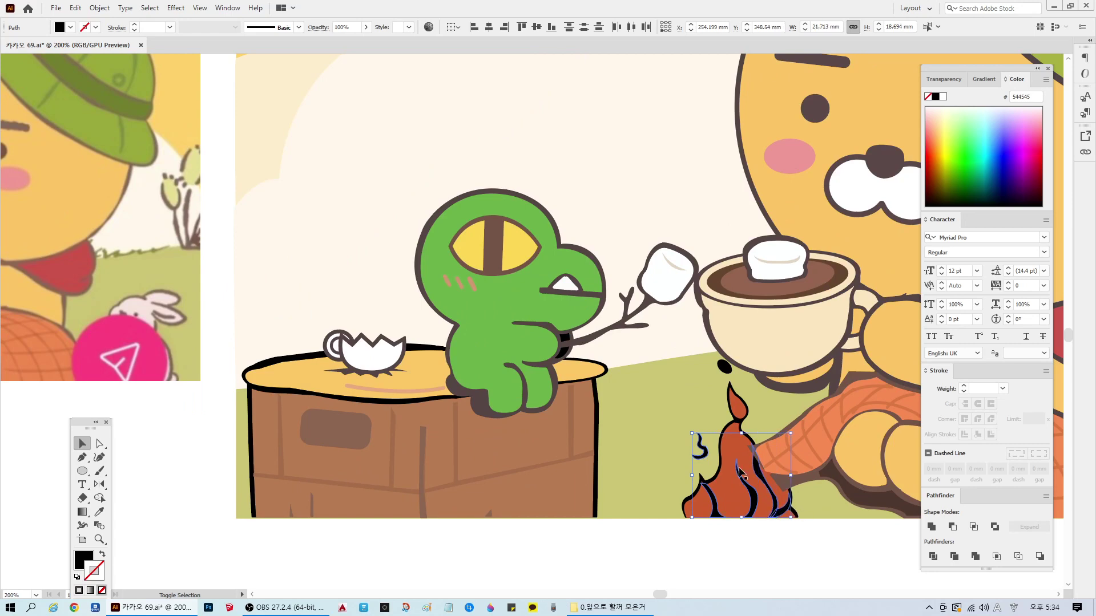
left_click(735, 407, "shift")
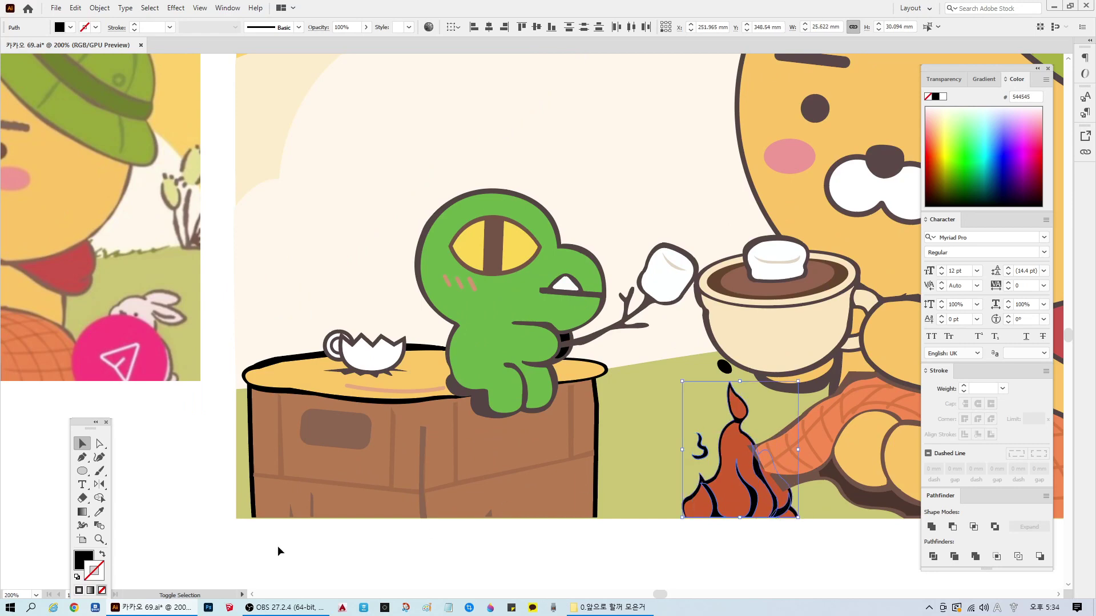
double_click(84, 564)
left_click(668, 231)
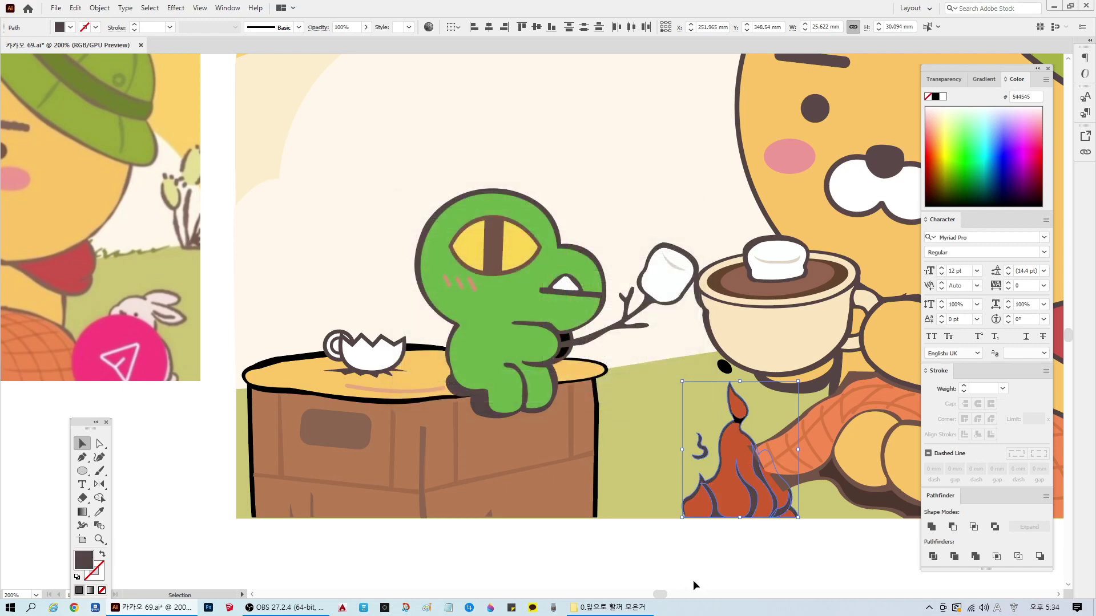
Step: Recolour the remaining black line at the flame's tip to the same dark brown
left_click(739, 420)
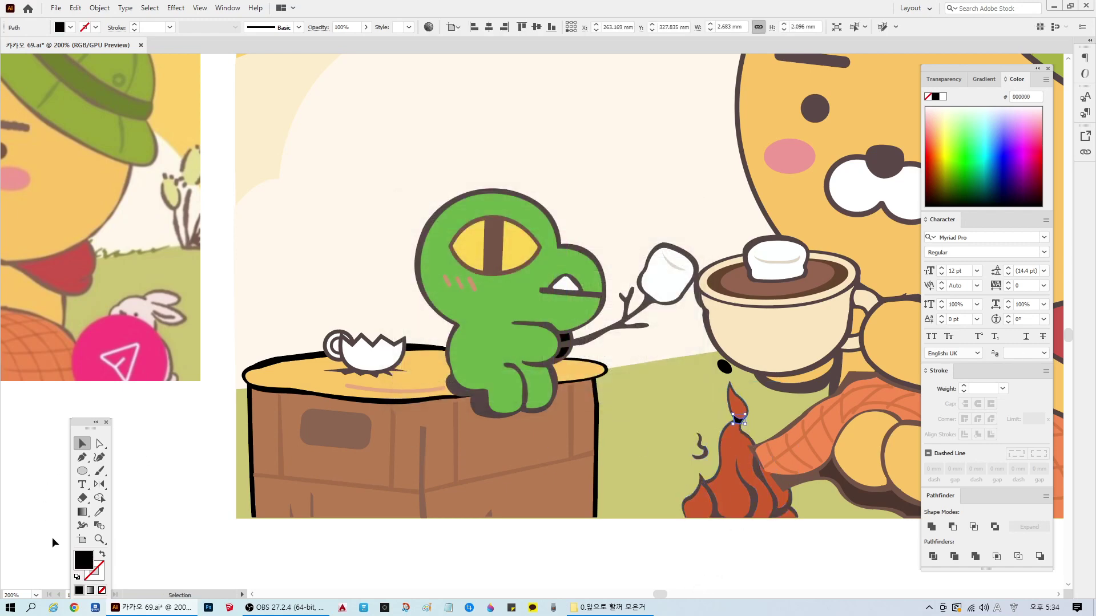
double_click(84, 564)
left_click(665, 232)
left_click(773, 560, "ctrl")
Step: Draw a smaller inner flame shape inside the campfire with the Pen tool
scroll(772, 556, "down", 2)
scroll(773, 559, "up", 1)
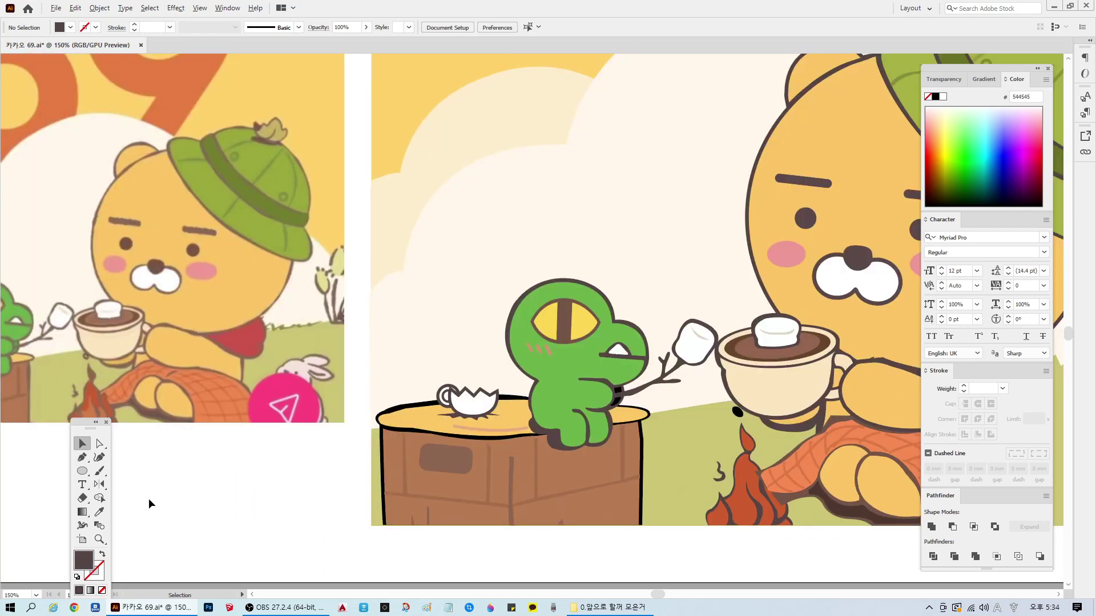
left_click_drag(85, 427, 43, 470)
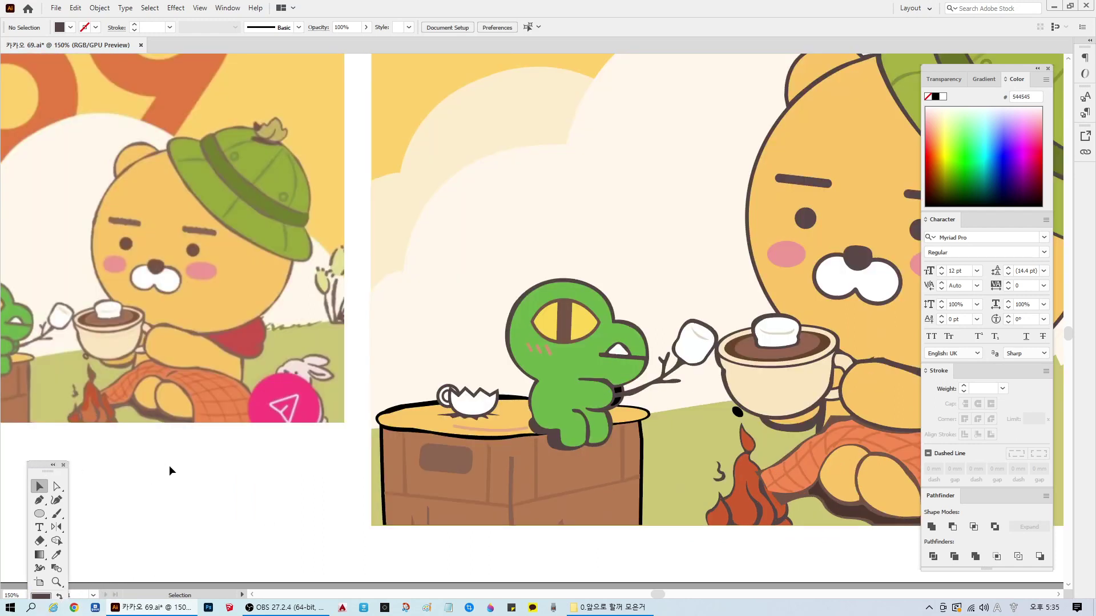
left_click(745, 515)
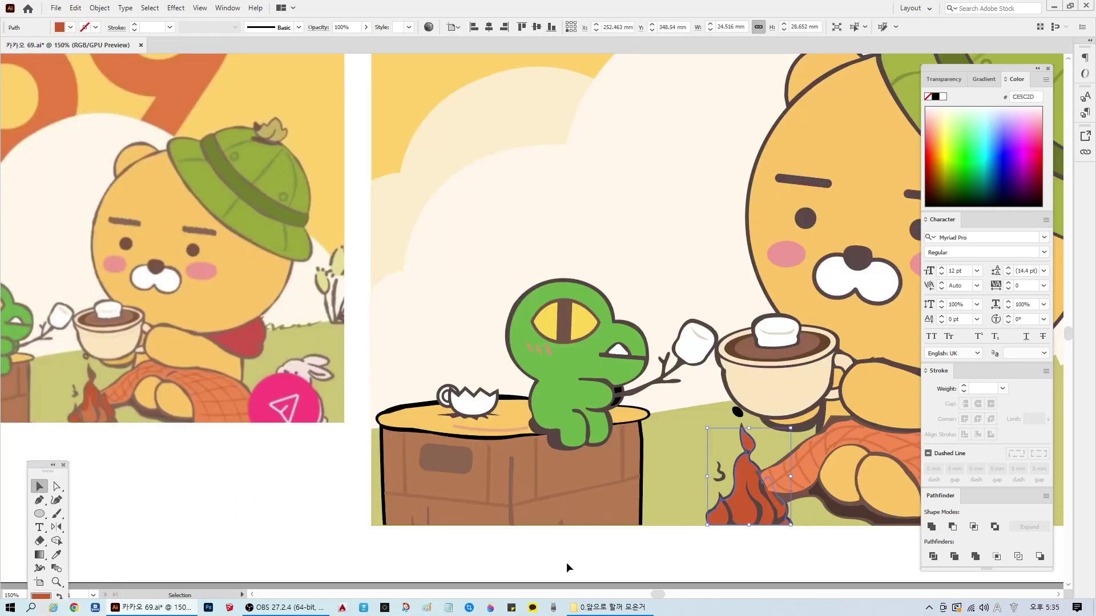
left_click(567, 568)
left_click(39, 500)
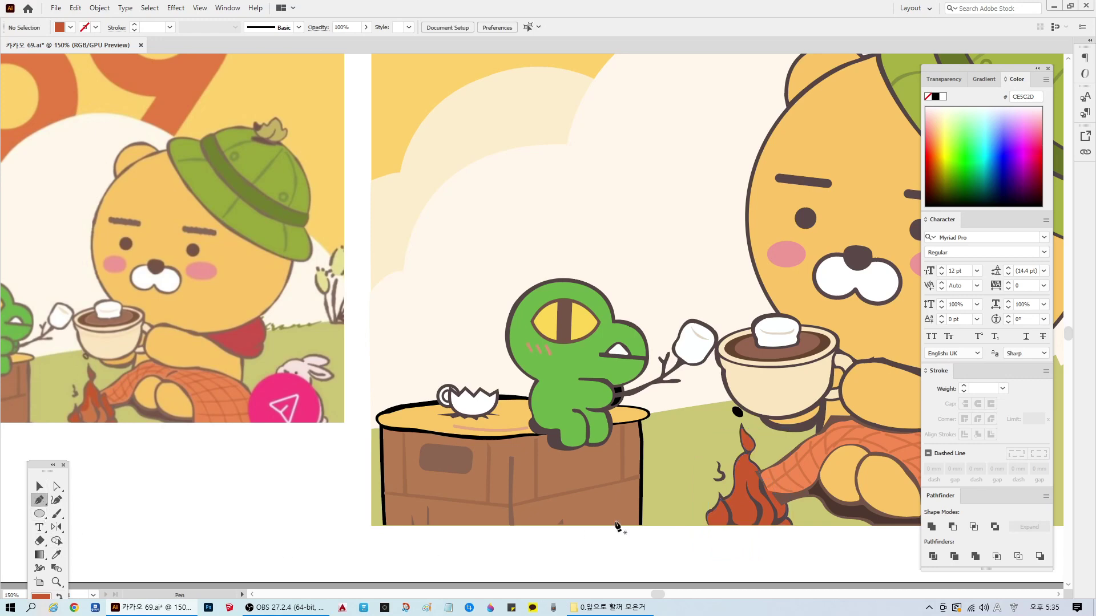
left_click(729, 506)
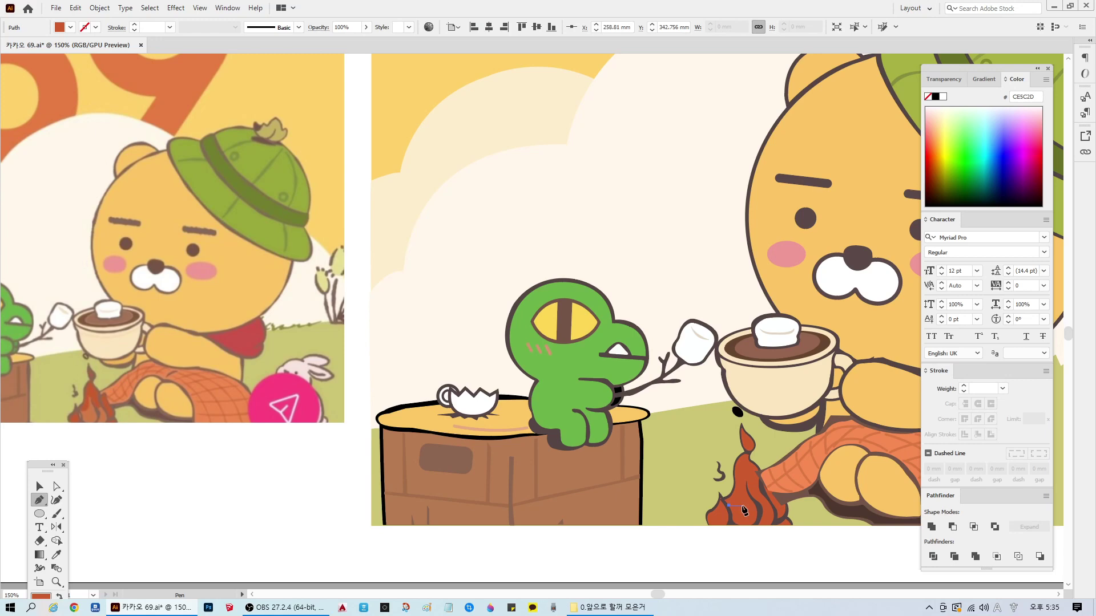
left_click(742, 506)
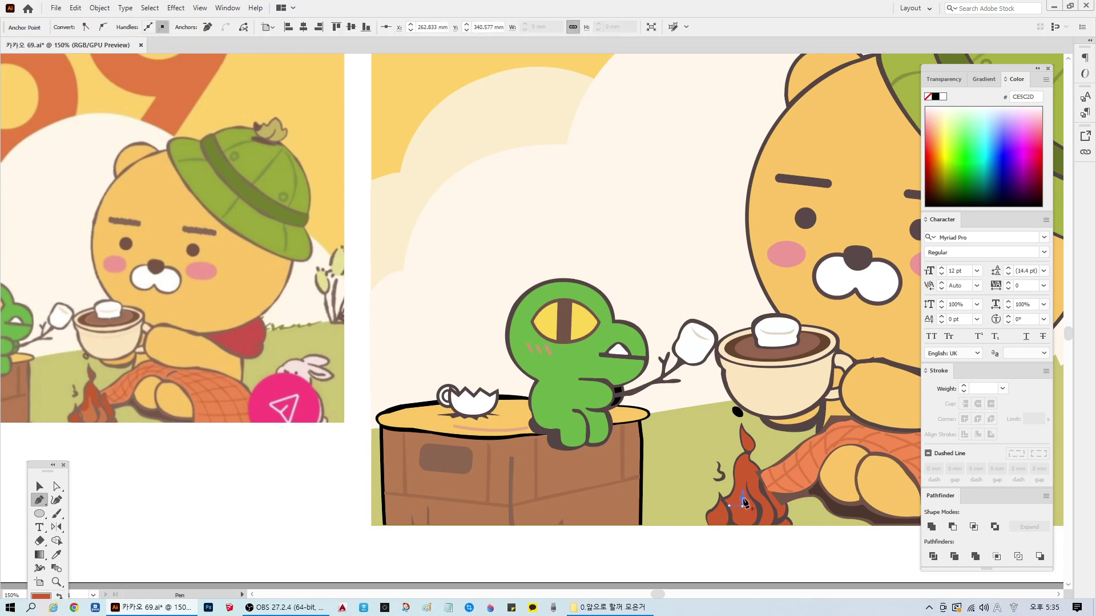
left_click(746, 481)
left_click_drag(748, 486, 755, 491)
left_click(746, 481)
left_click(758, 506)
left_click(765, 494)
left_click_drag(763, 538, 763, 538)
left_click(718, 549, "ctrl")
left_click(39, 486)
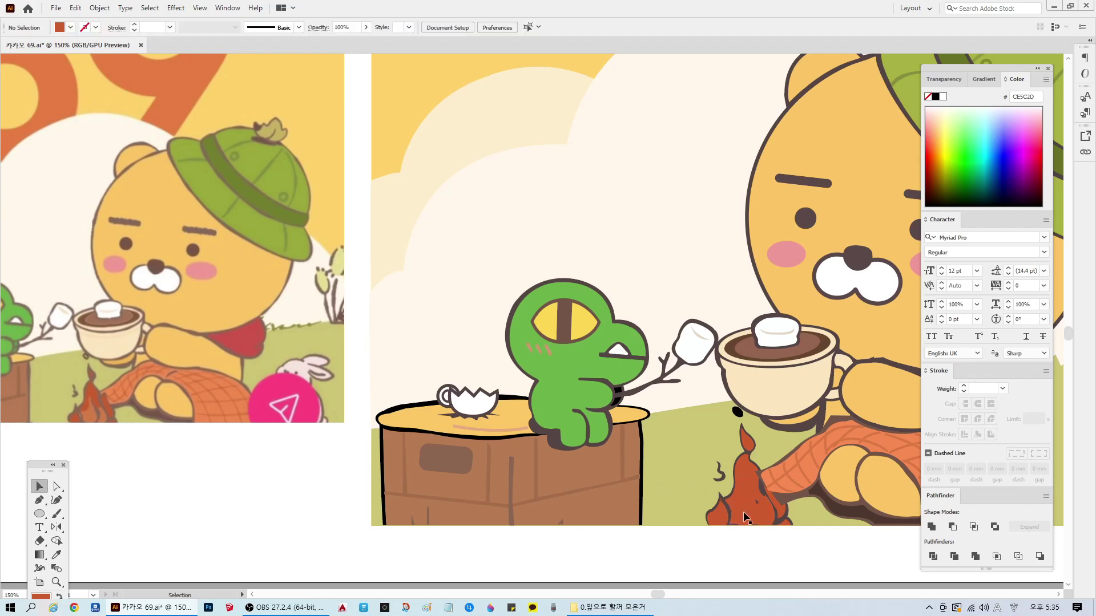
Step: Fill the new inner flame with the lighter orange sampled from the reference's fire using the Eyedropper
left_click(743, 511)
left_click(56, 554)
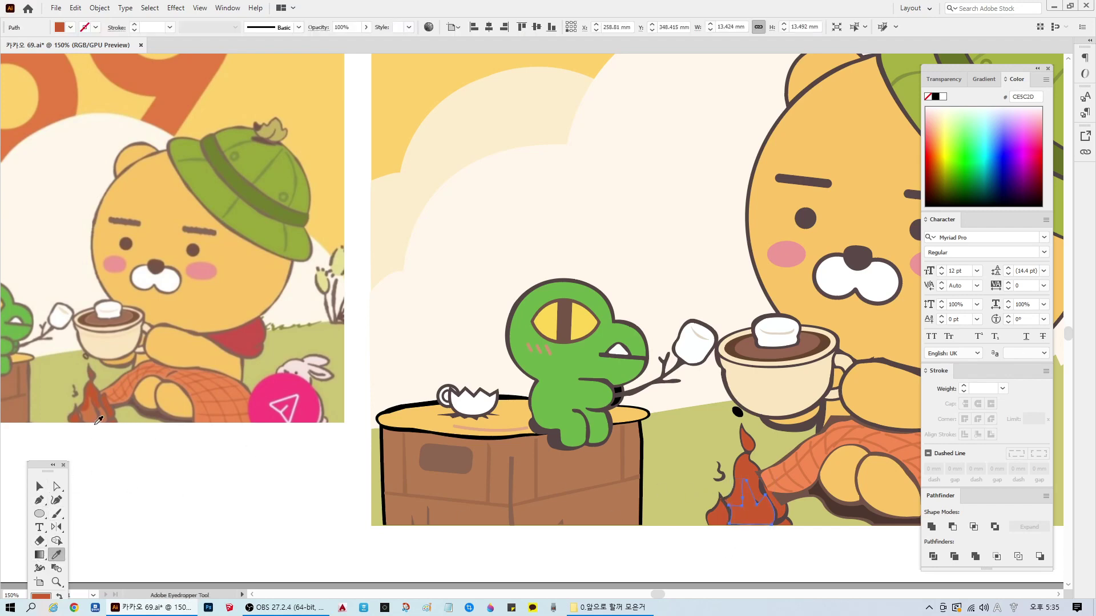
left_click(97, 413)
left_click(40, 488)
left_click(836, 575)
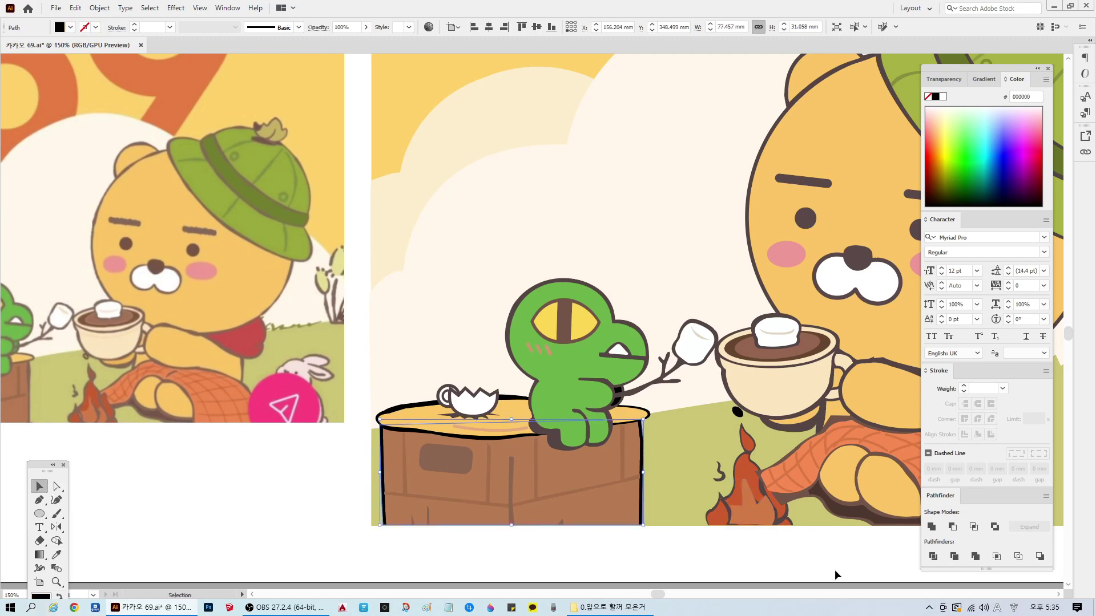
Step: Bring the flame's outline paths to the front, above the new inner flame
scroll(837, 575, "up", 1)
left_click(692, 485)
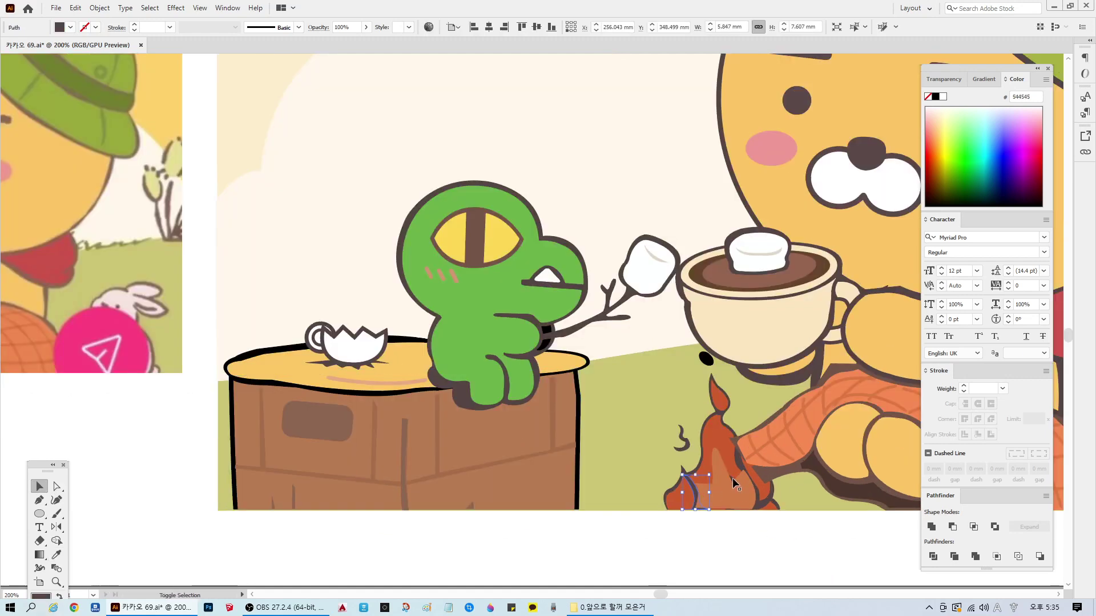
left_click(764, 497, "shift")
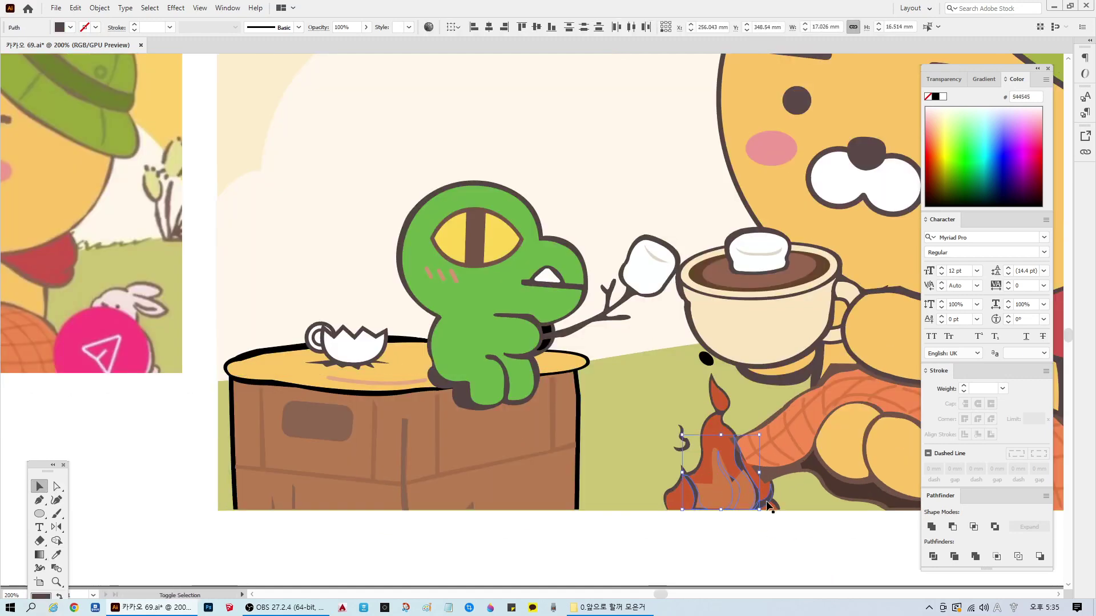
right_click(769, 503)
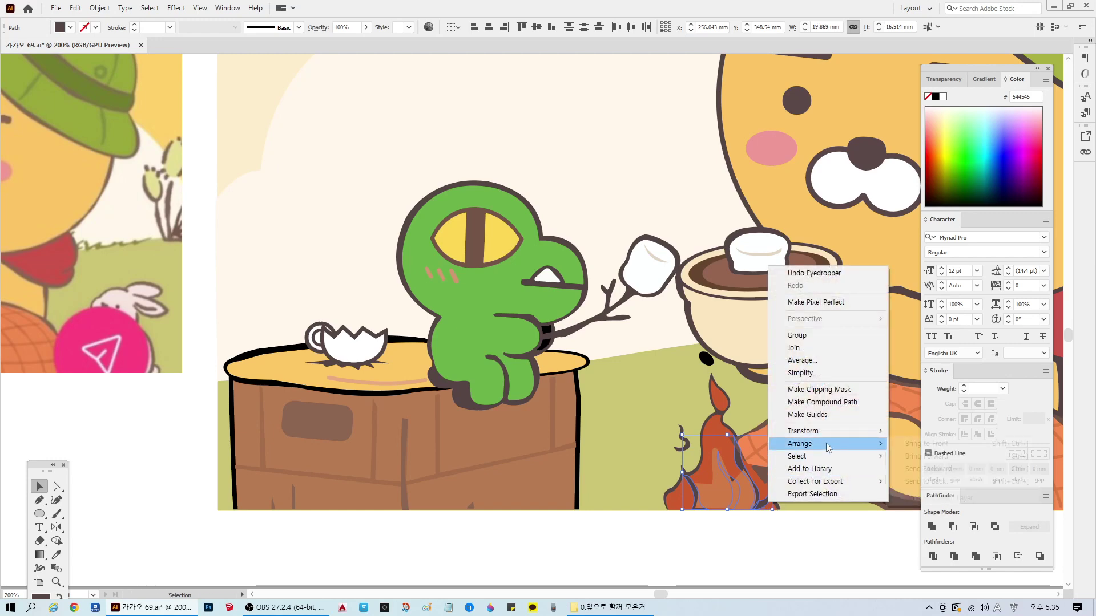
mouse_move(829, 444)
left_click(936, 443)
left_click(647, 525)
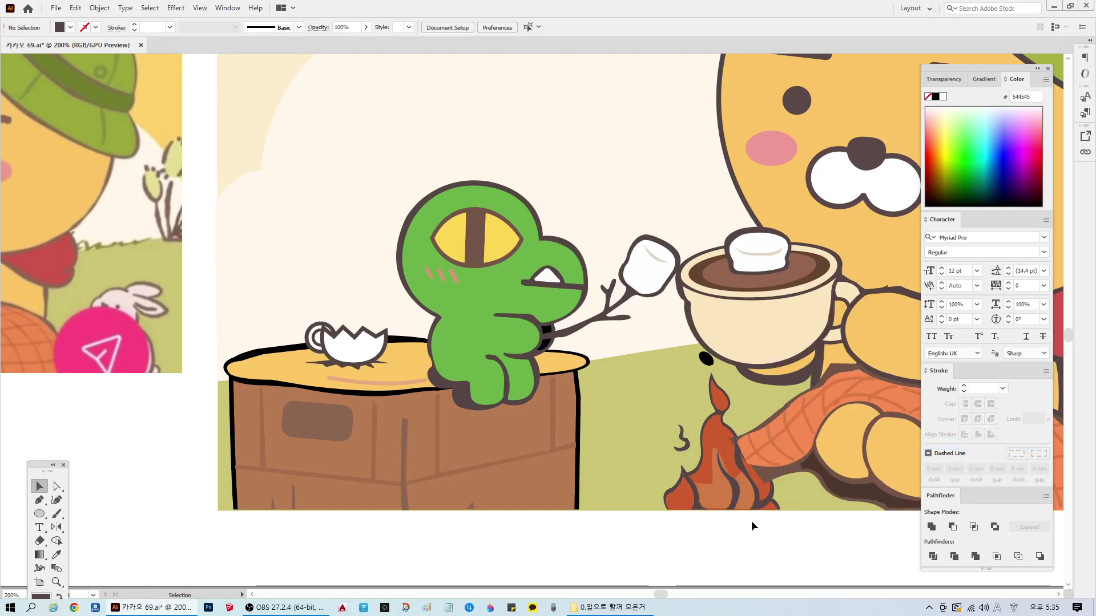
Step: Move the inner flame's top anchor point up and left to reshape it
scroll(750, 520, "up", 2)
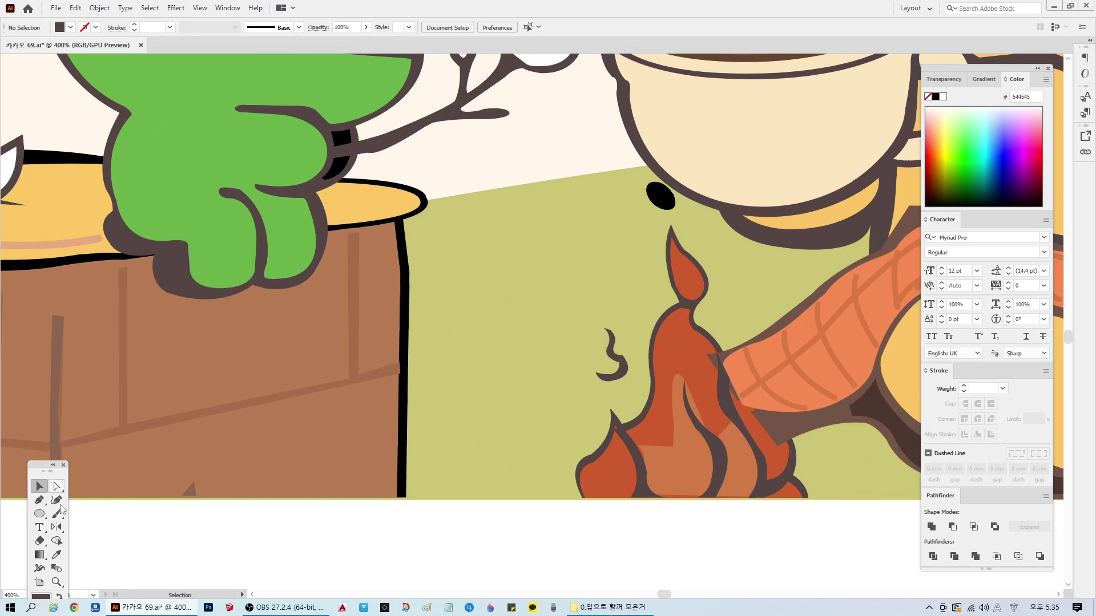
left_click(60, 489)
left_click(682, 473)
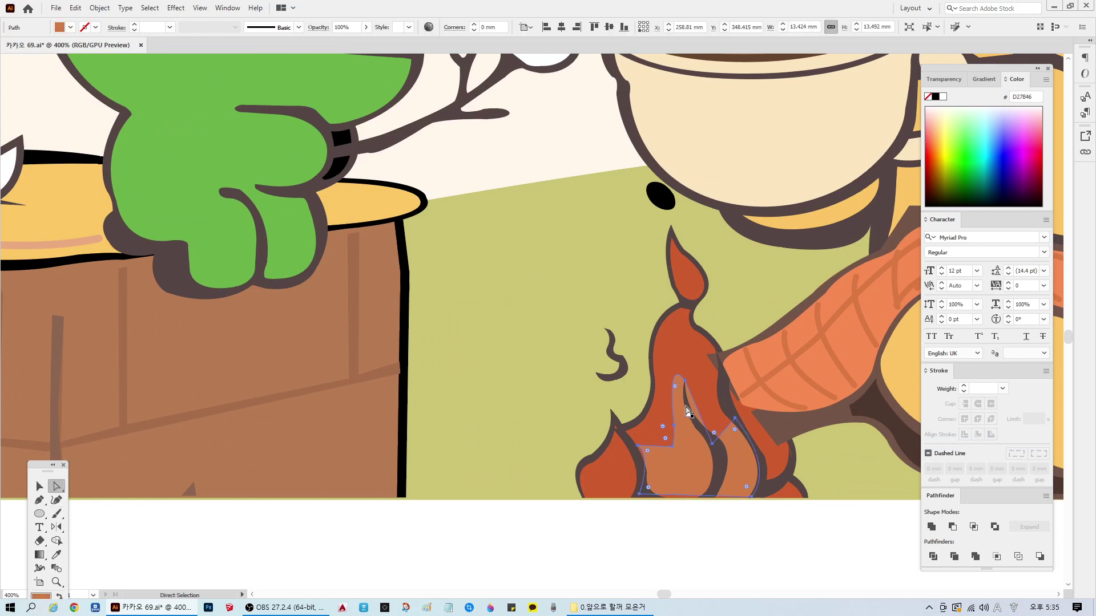
mouse_move(685, 382)
left_mouse_down()
mouse_move(686, 402)
mouse_move(672, 364)
left_mouse_up()
left_click(762, 537)
Step: Recolour the black spark dot above the fire with the cup's cream colour using the Eyedropper, then save
scroll(588, 571, "down", 4)
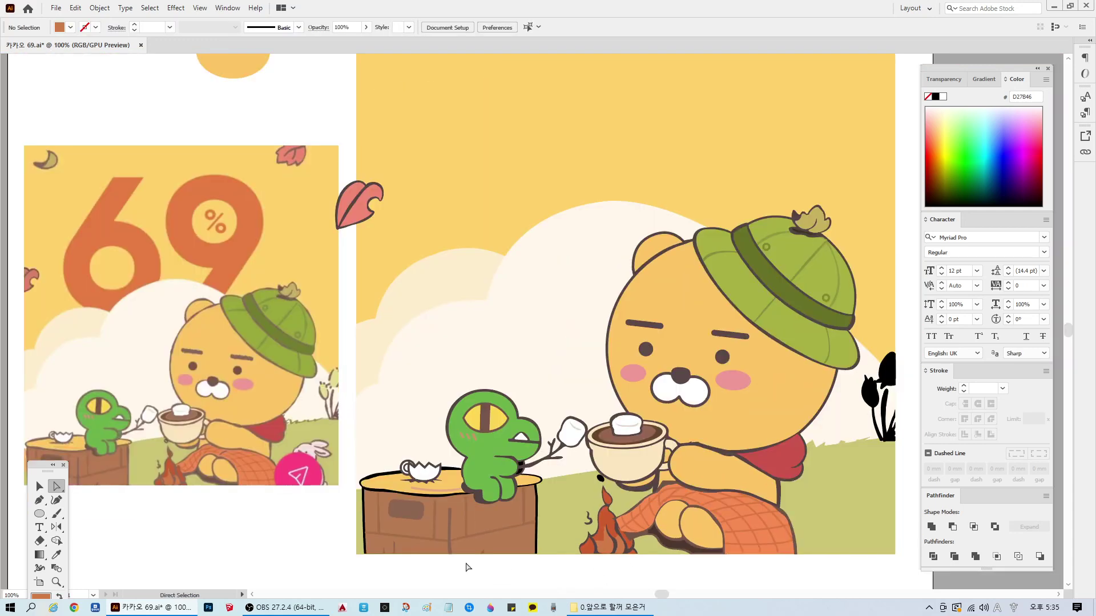
scroll(309, 543, "down", 1)
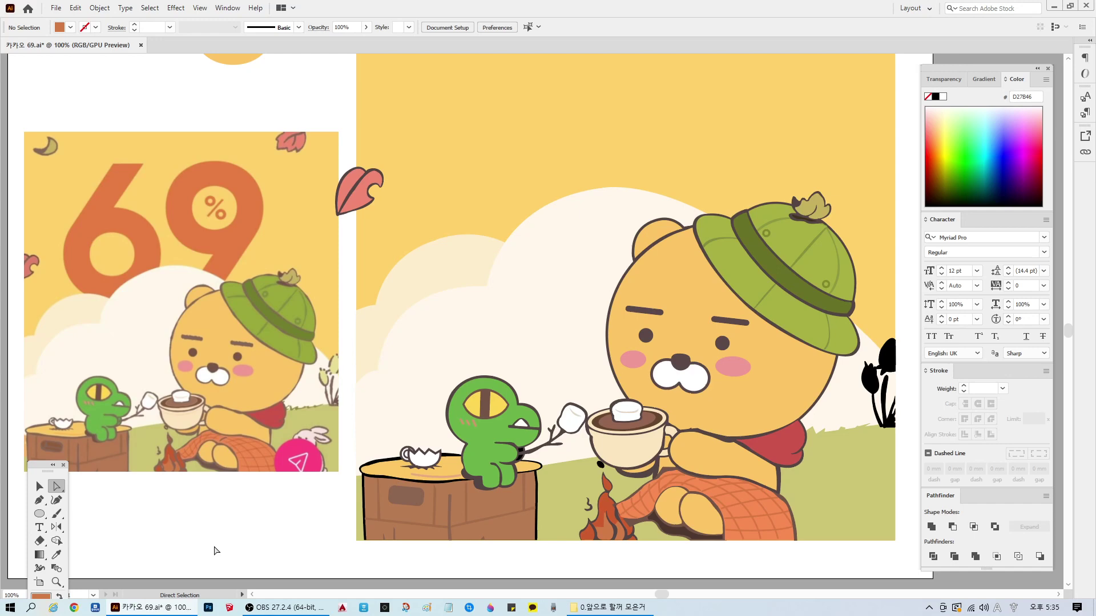
scroll(617, 482, "up", 5)
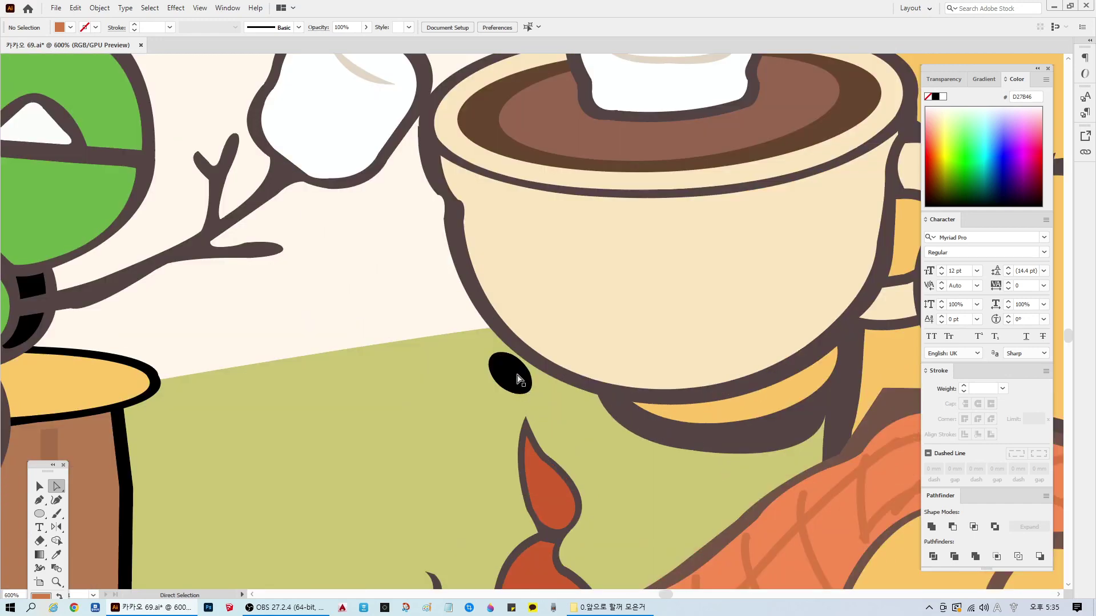
left_click(599, 464)
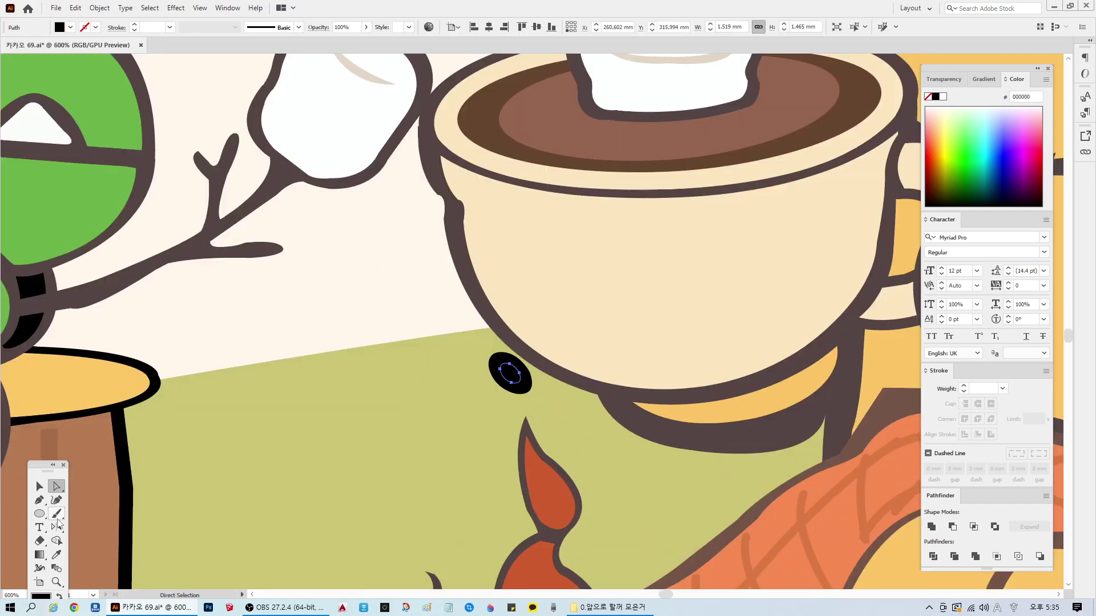
left_click(56, 554)
left_click(661, 276)
scroll(496, 491, "down", 3)
scroll(495, 494, "down", 2)
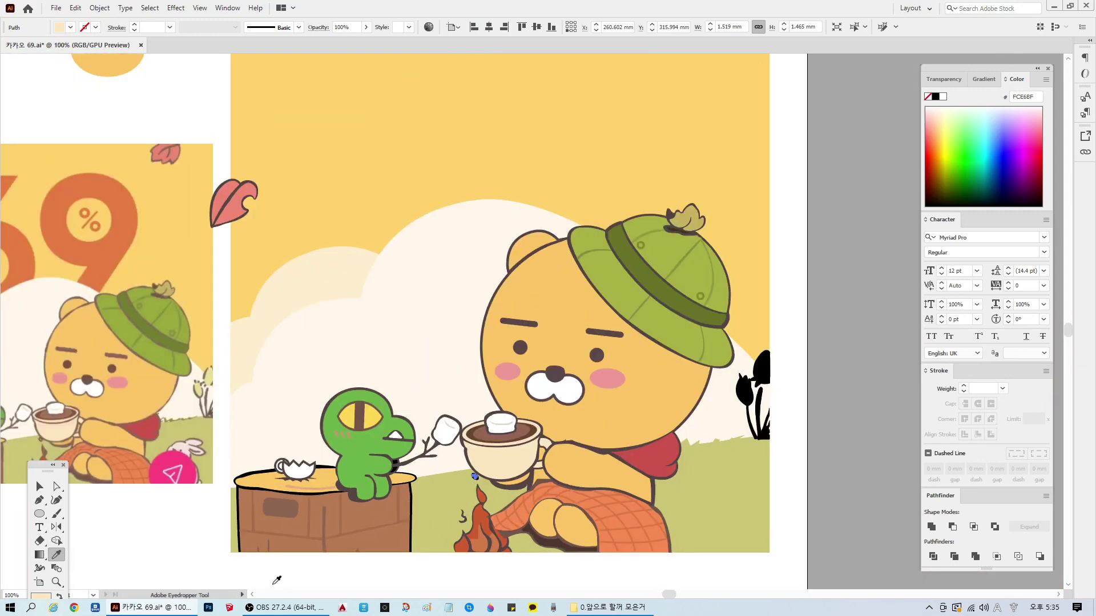
key("ctrl+shift+a")
scroll(371, 568, "down", 1)
key("ctrl+s")
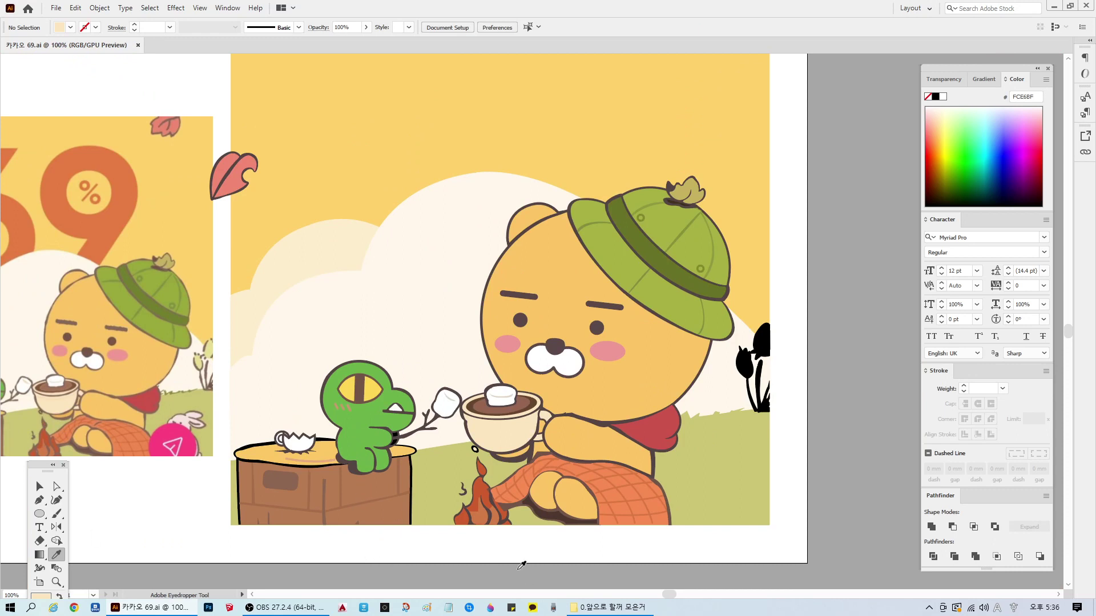
left_click_drag(683, 599, 668, 602)
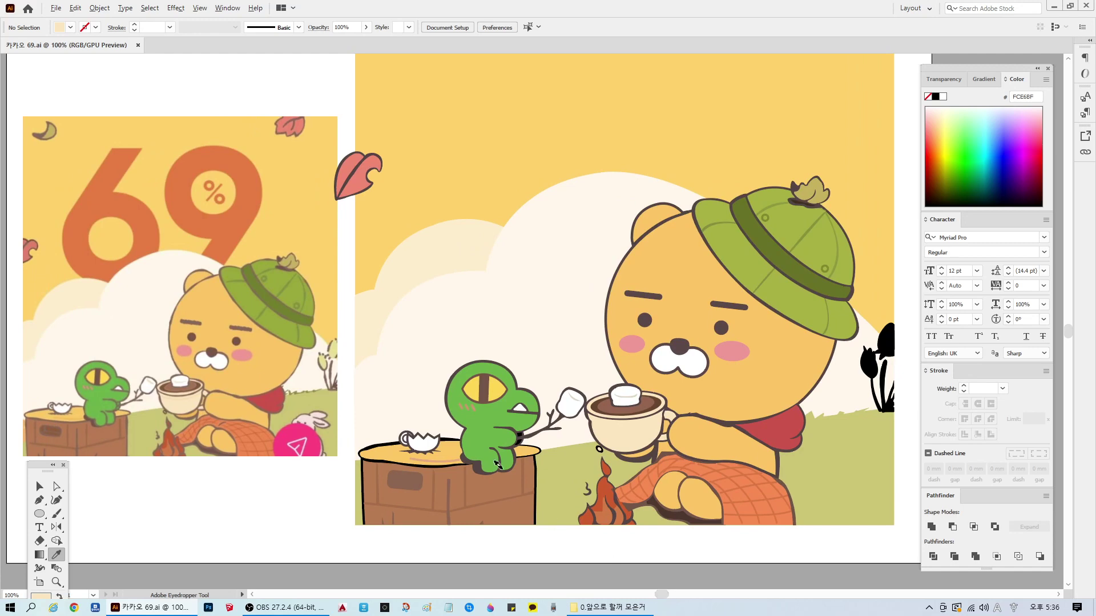
scroll(498, 465, "up", 1)
scroll(442, 472, "down", 1)
left_click(38, 490)
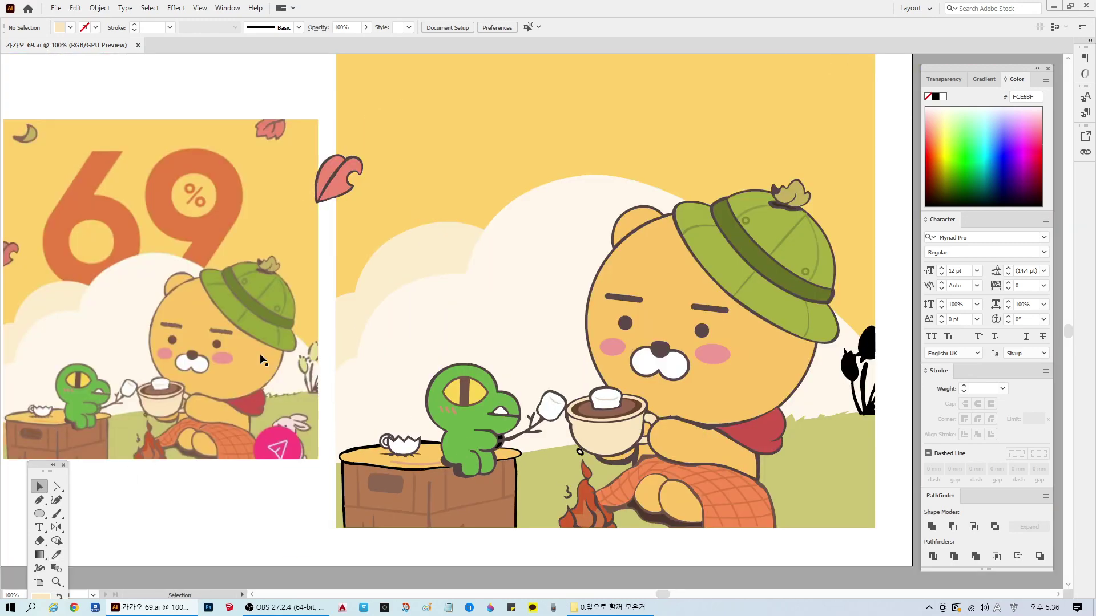
Step: Fill the frog's small hand holding the stick with the green sampled from the reference's frog using the Eyedropper, then save
left_click(502, 450)
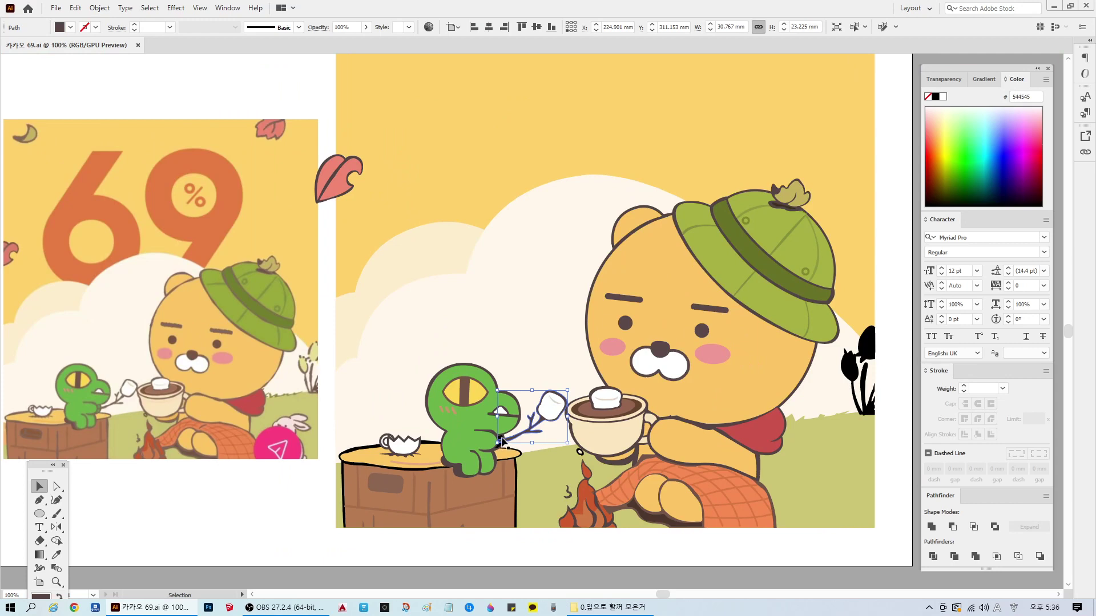
left_click(500, 440)
left_click(55, 554)
scroll(78, 422, "up", 2)
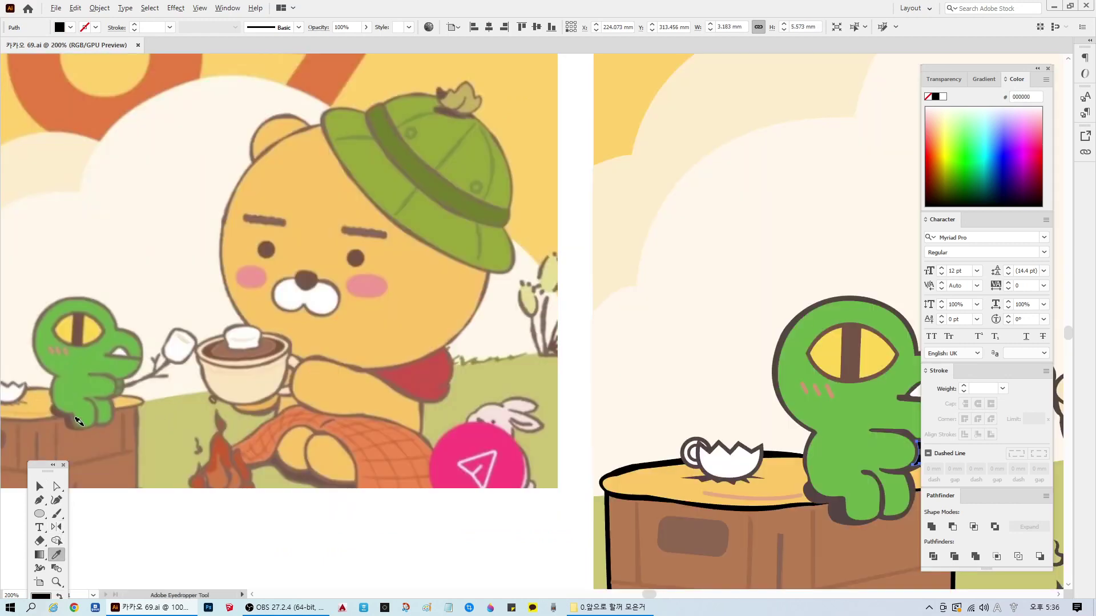
left_click(128, 383)
scroll(675, 467, "down", 1)
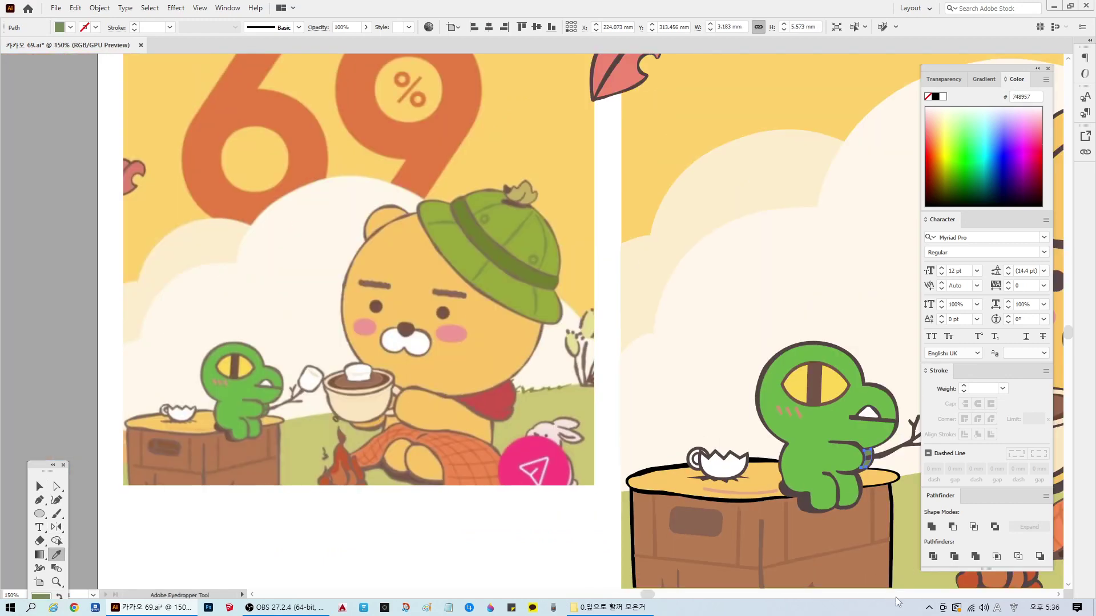
left_click_drag(647, 594, 657, 595)
scroll(607, 479, "up", 2)
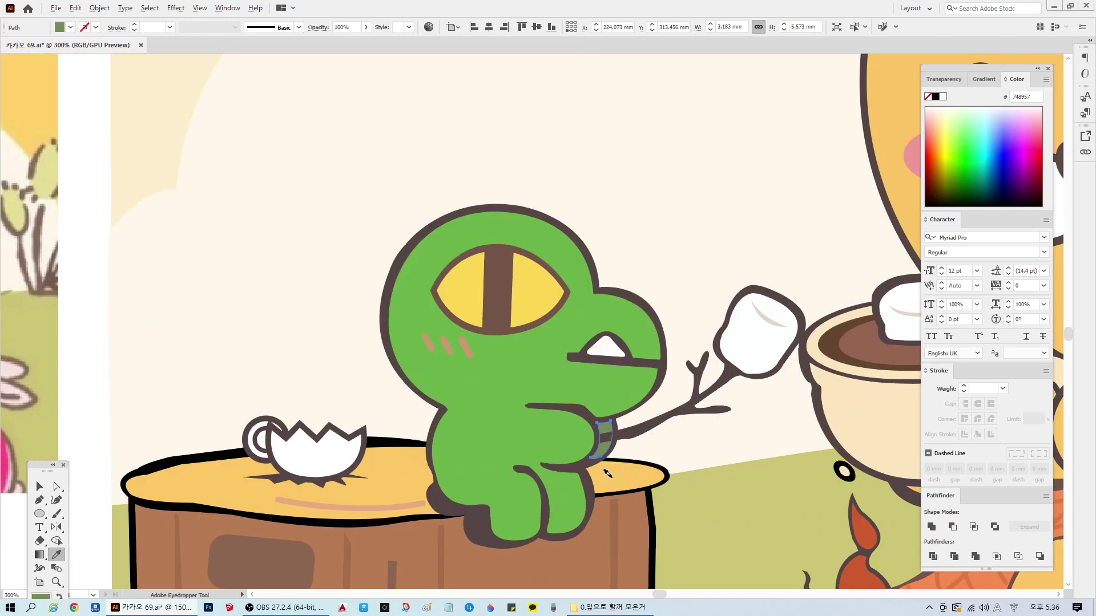
key("ctrl+shift+a")
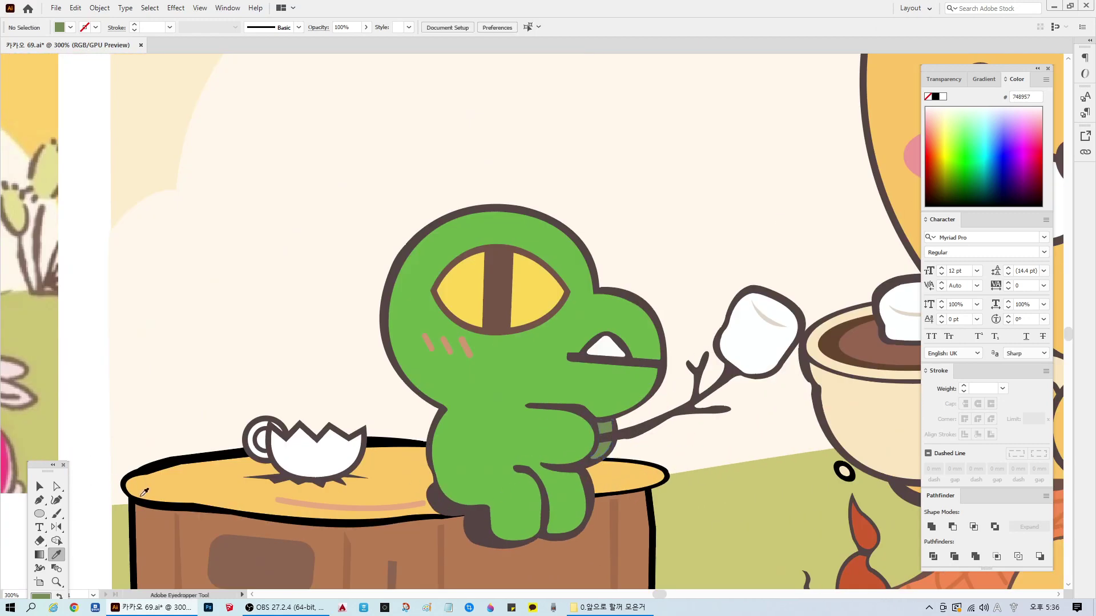
left_click(41, 490)
scroll(659, 506, "down", 3)
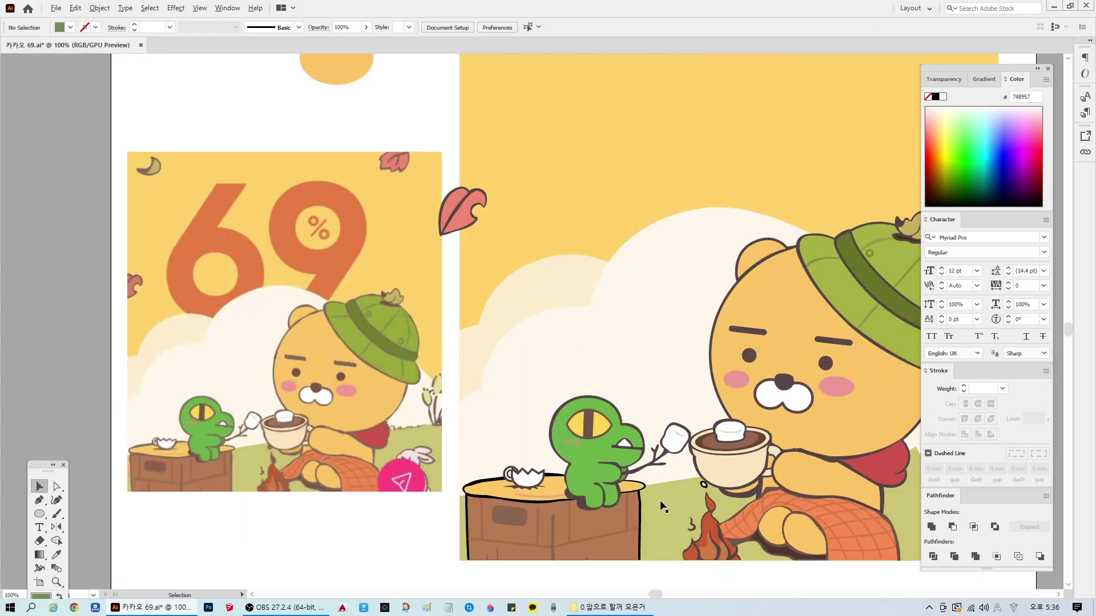
left_click_drag(656, 596, 661, 596)
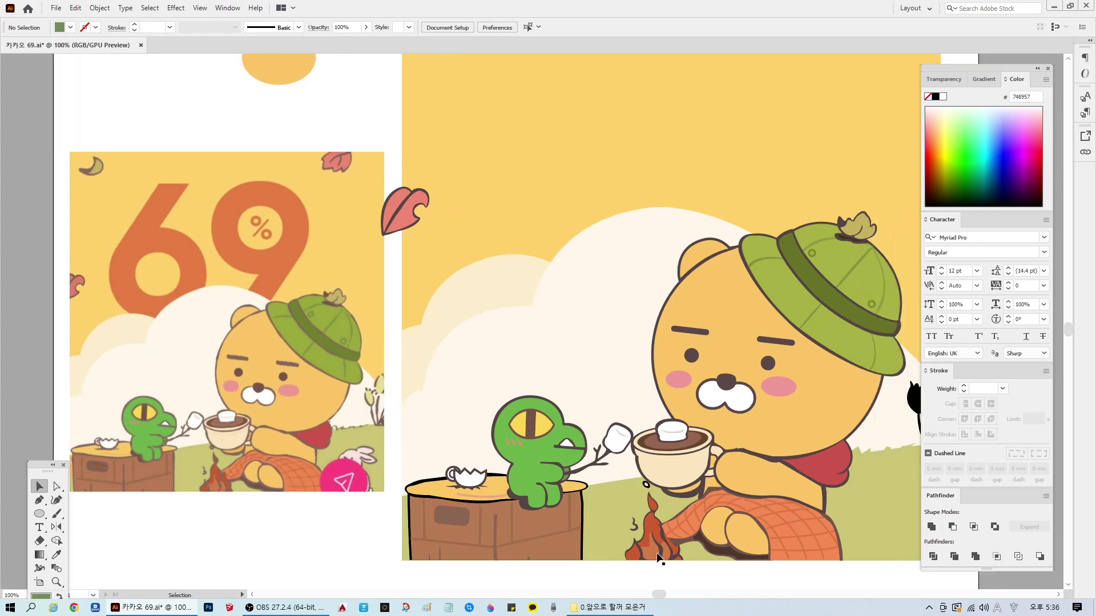
key("ctrl+s")
left_click_drag(665, 594, 666, 596)
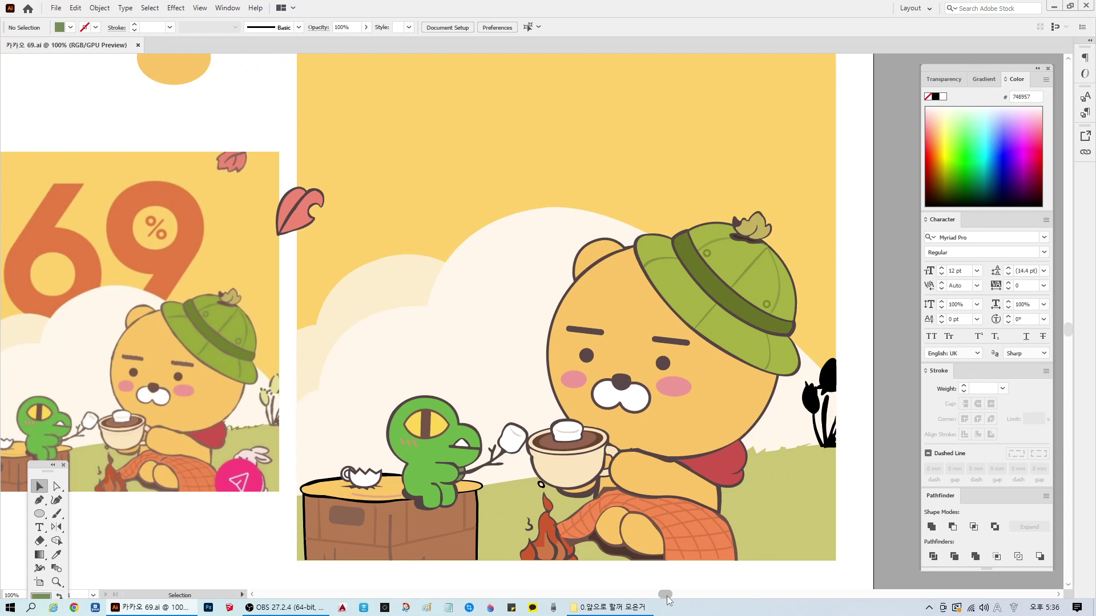
Step: Fill the black plant at the artwork's right edge with the pale yellow-green sampled from the reference's plant
left_click(828, 379)
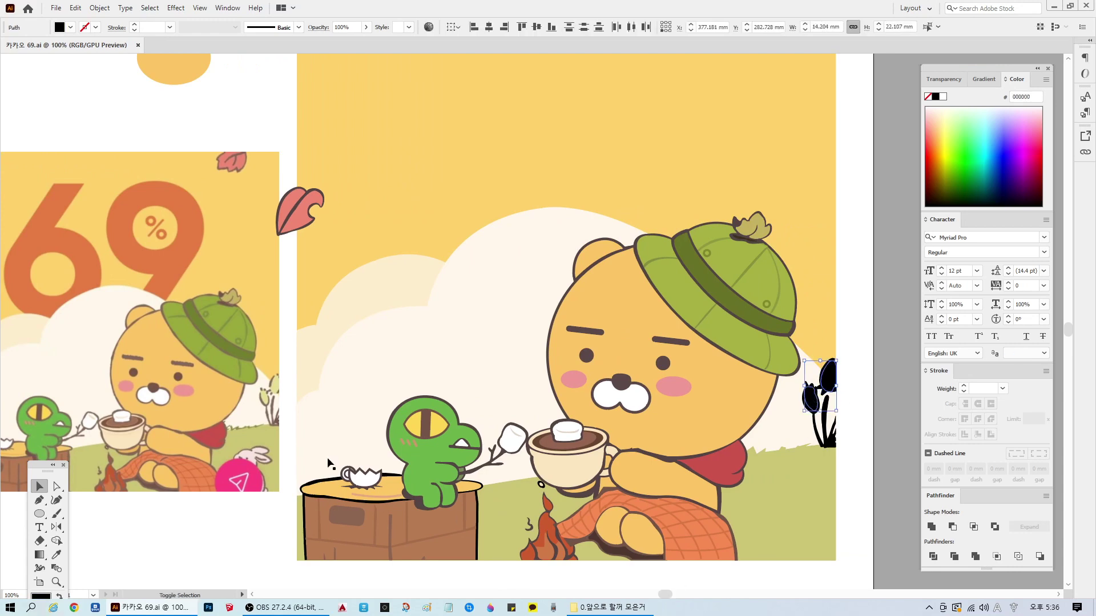
key("i")
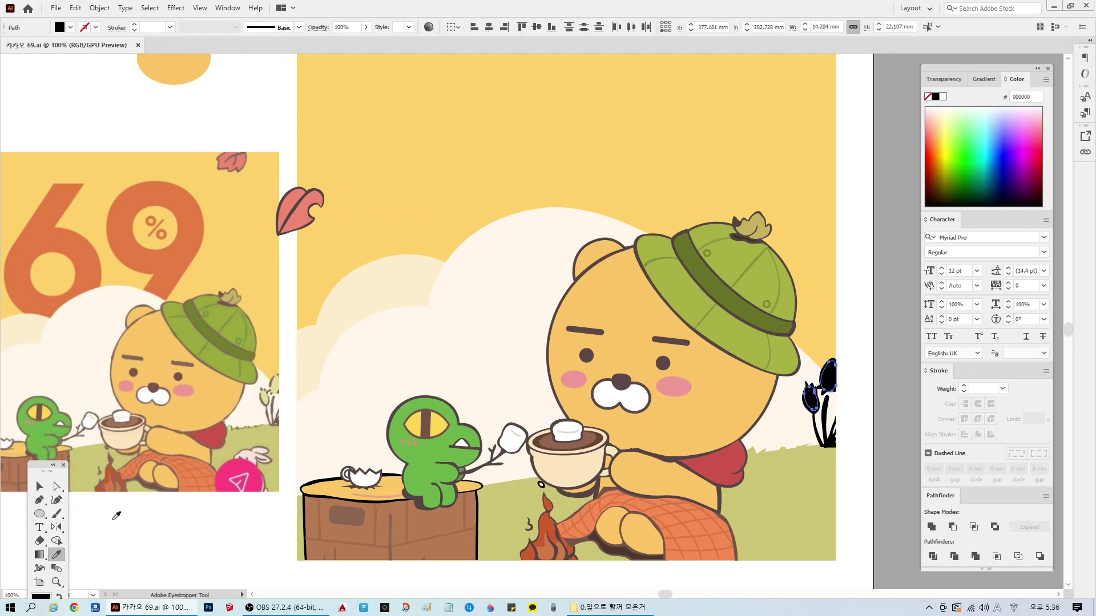
left_click(267, 394)
key("ctrl+shift+a")
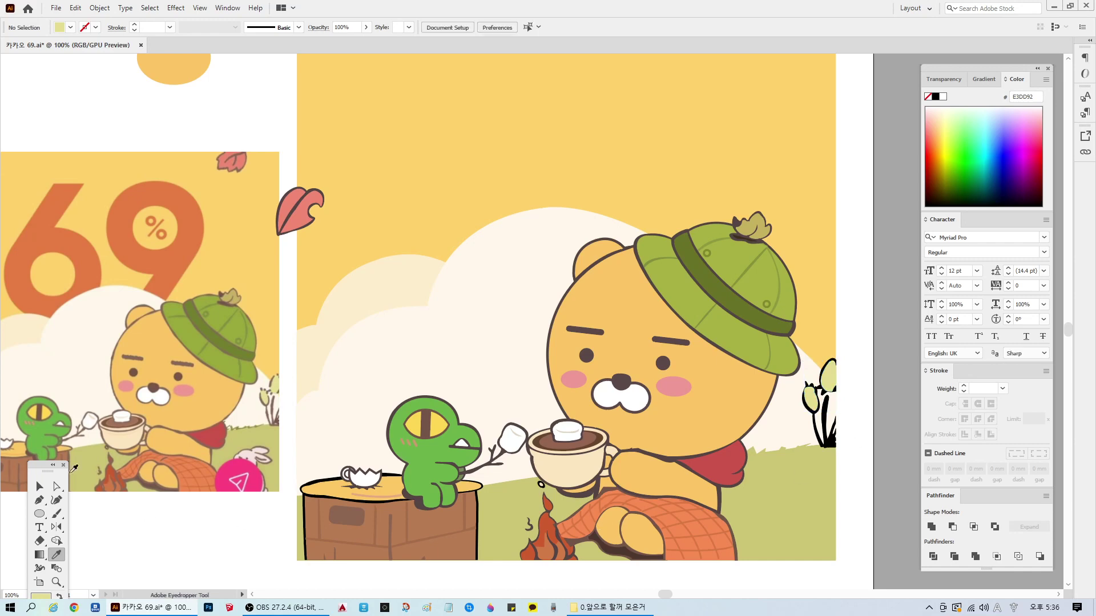
Step: Lock the shape beside the plant's stems so it can no longer be selected
key("v")
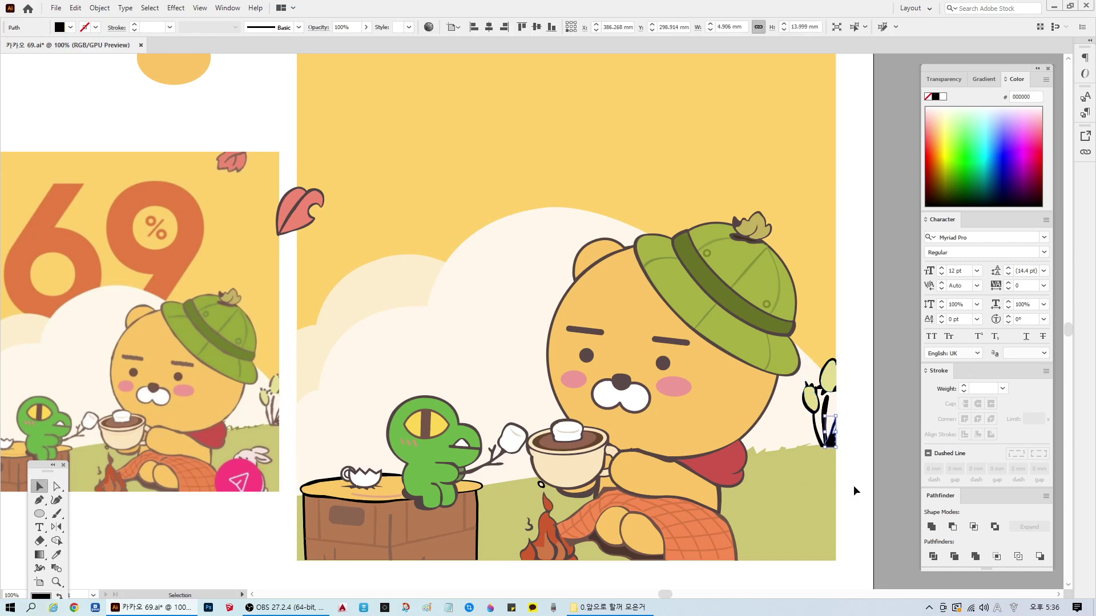
left_click(819, 505)
key("ctrl+shift+a")
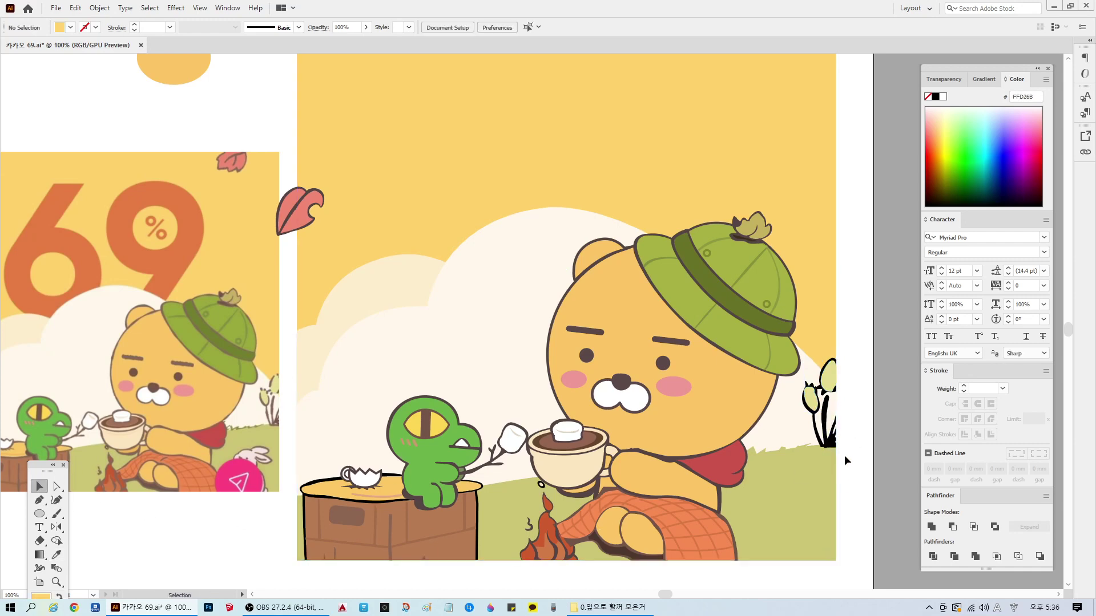
left_click_drag(801, 428, 797, 426)
key("ctrl+shift+a")
left_click(795, 425)
key("ctrl+2")
left_click(787, 422)
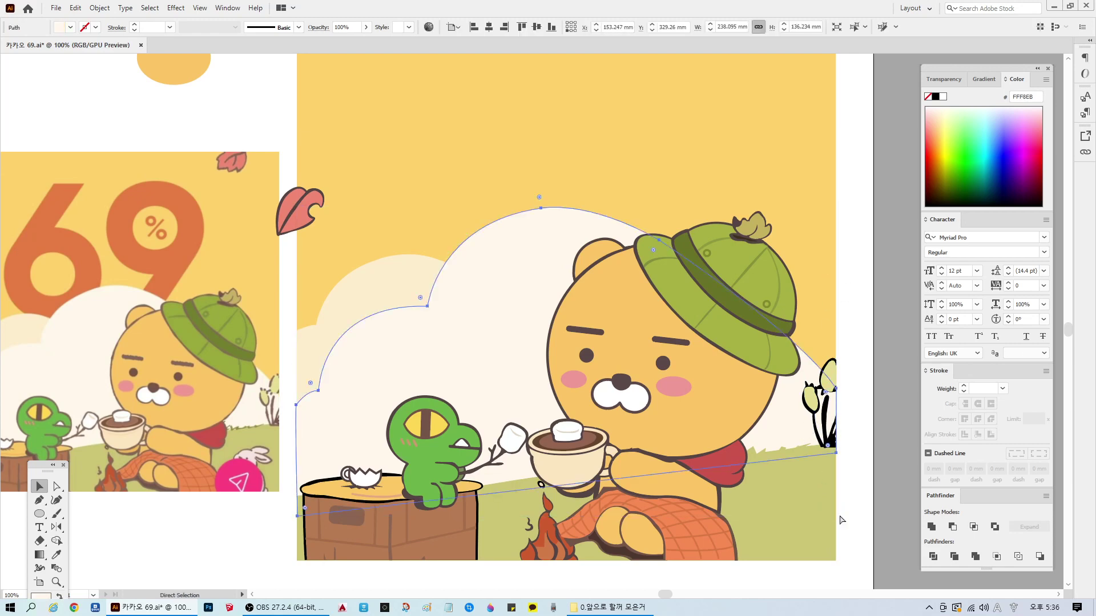
key("ctrl+shift+a")
Step: Select the plant's black outlines and recolour them to 544545 through the Color Picker
left_click(831, 366)
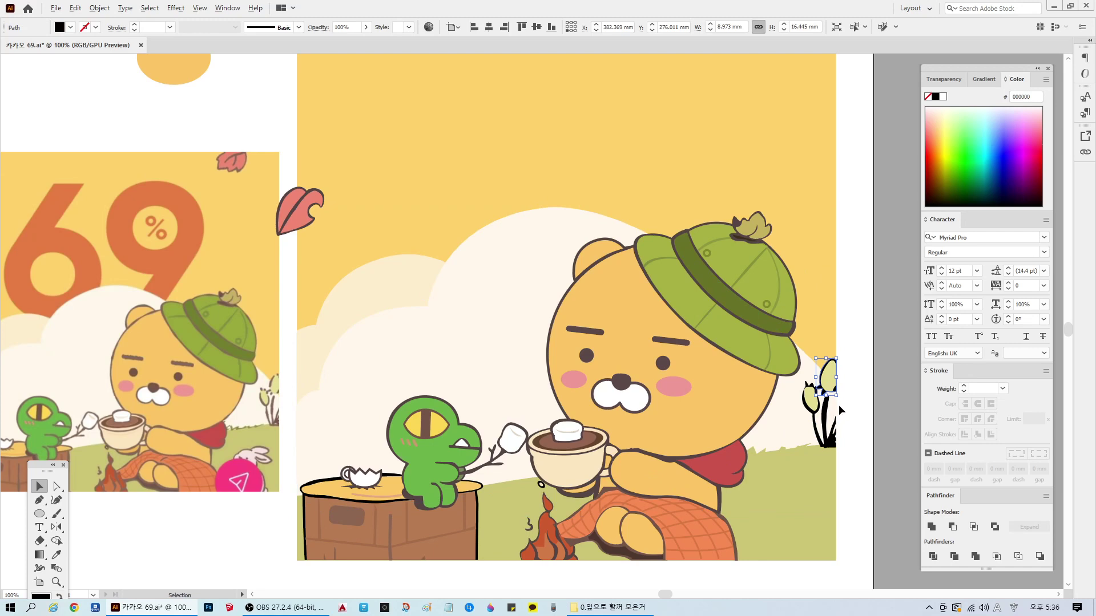
left_click_drag(854, 437, 781, 420)
scroll(831, 413, "up", 3)
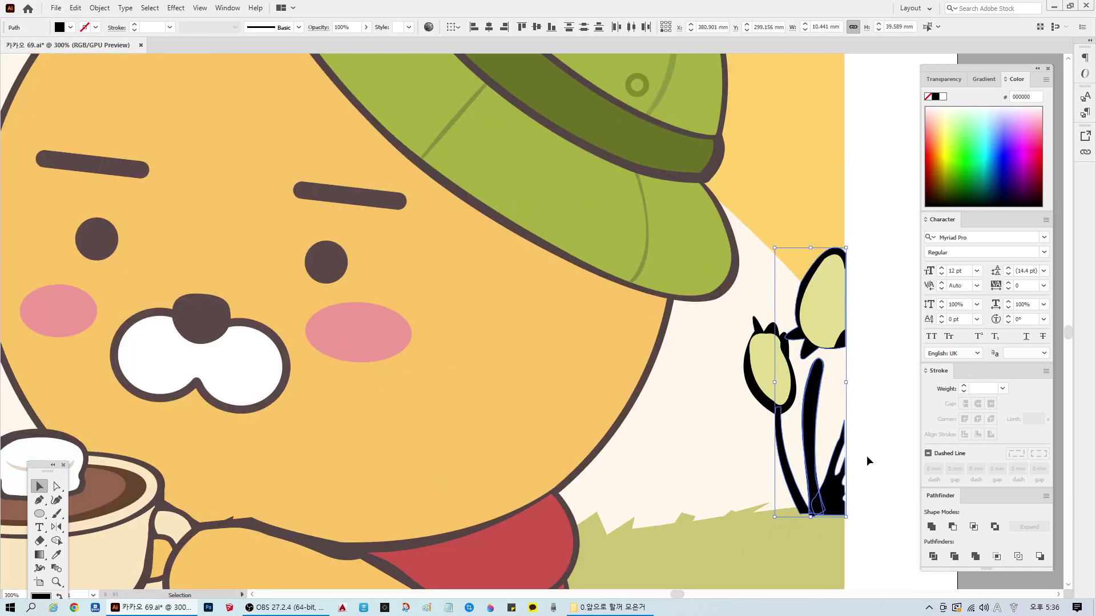
left_click(770, 353, "shift")
scroll(779, 388, "down", 3)
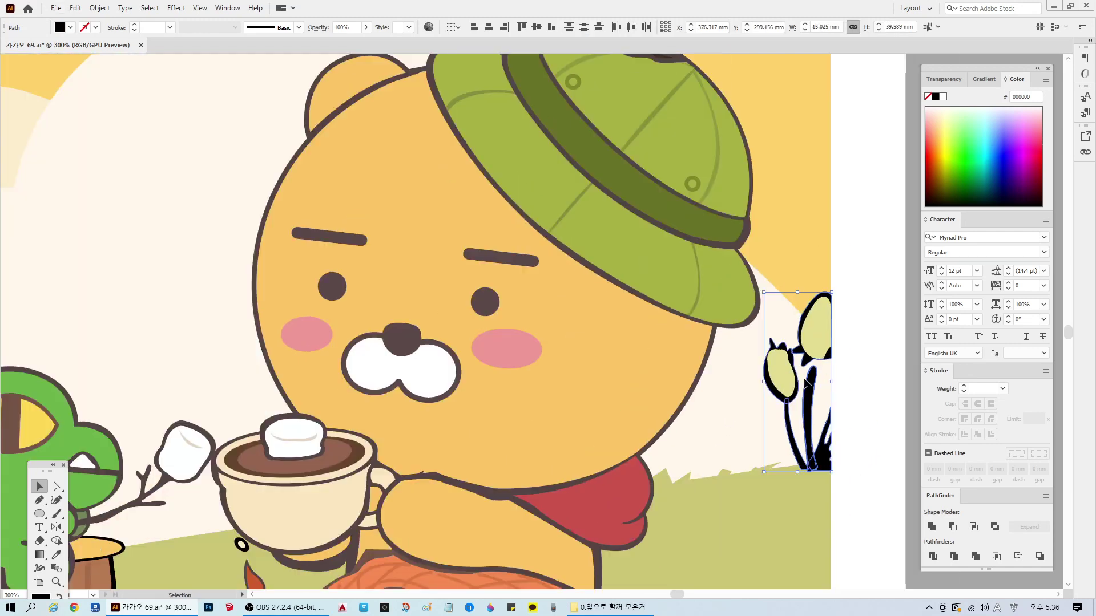
scroll(495, 478, "down", 1)
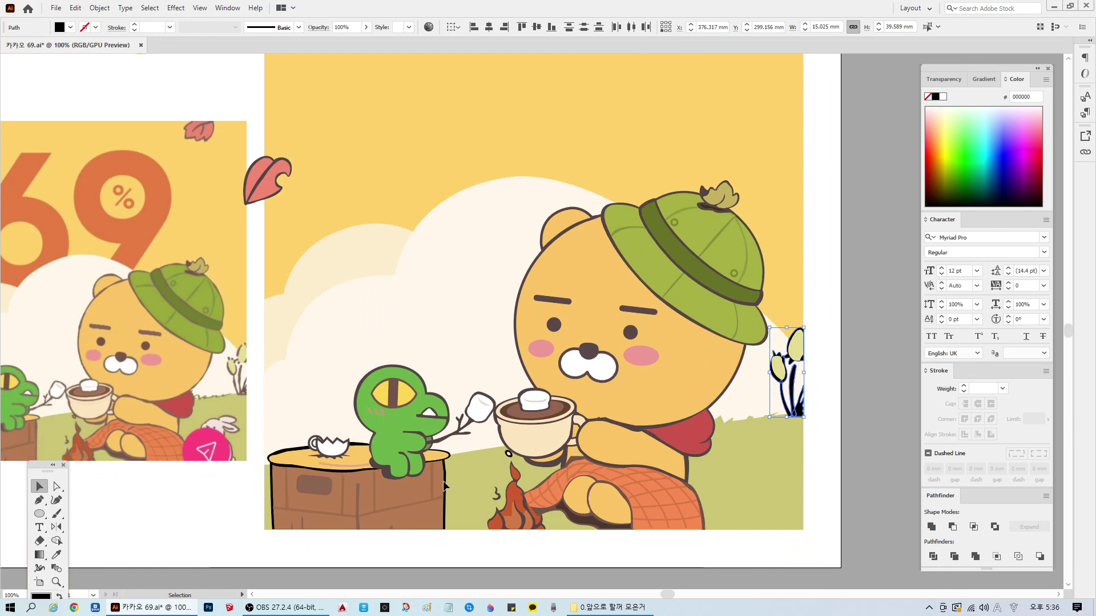
double_click(43, 597)
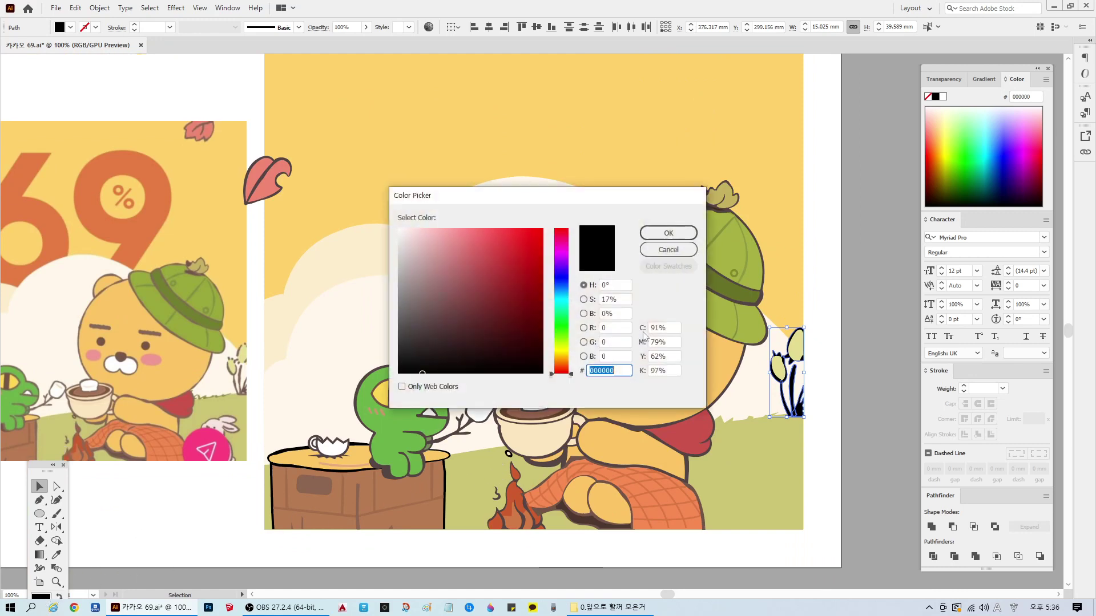
type("544545")
left_click(671, 233)
left_click(886, 430)
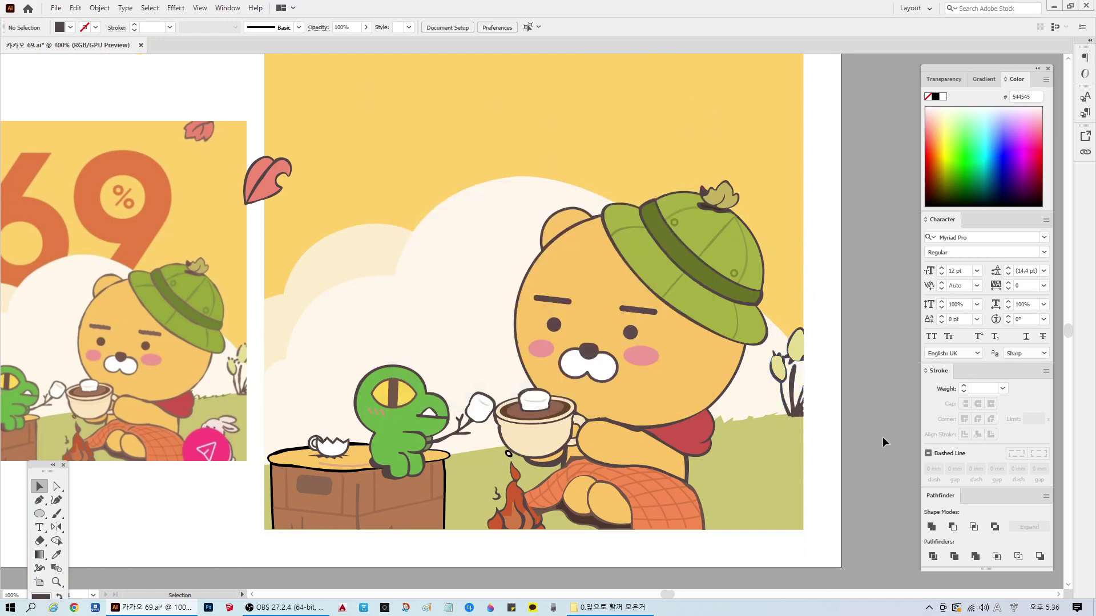
Step: Recolour the tree stump's black outline to 544545 through the Color Picker, then save
scroll(304, 398, "down", 1)
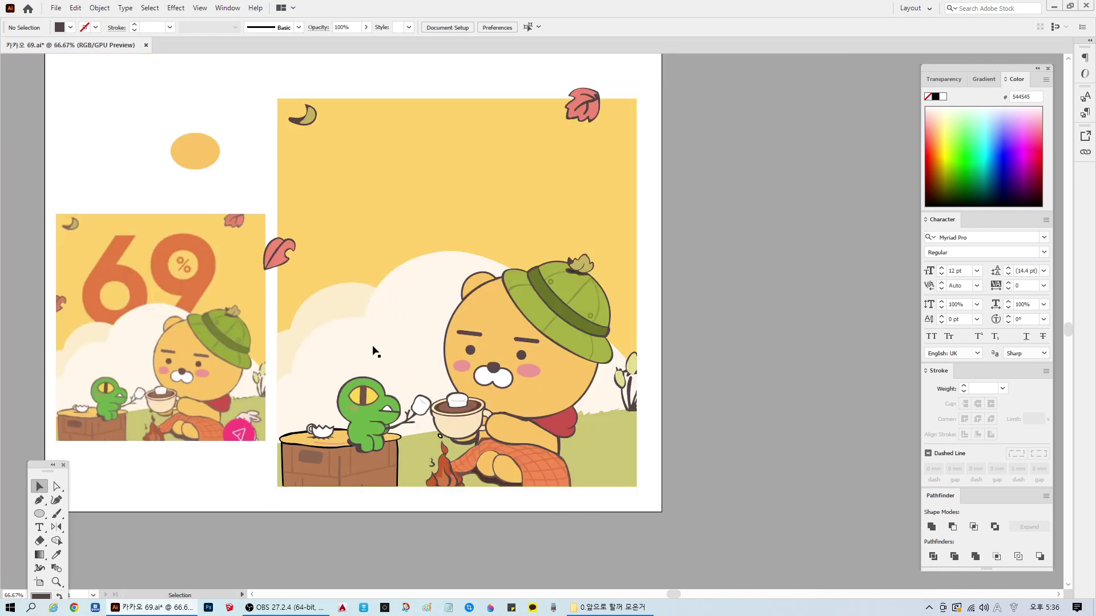
scroll(373, 351, "up", 2)
left_click_drag(674, 595, 658, 595)
scroll(619, 339, "up", 1)
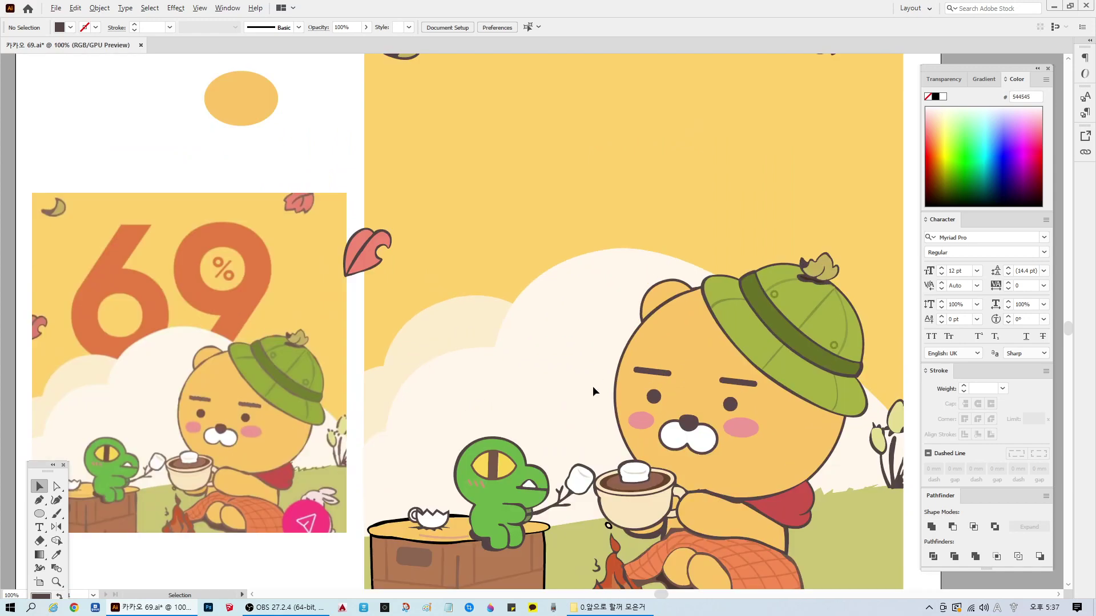
scroll(592, 386, "down", 1)
scroll(482, 530, "up", 1)
left_click(416, 475)
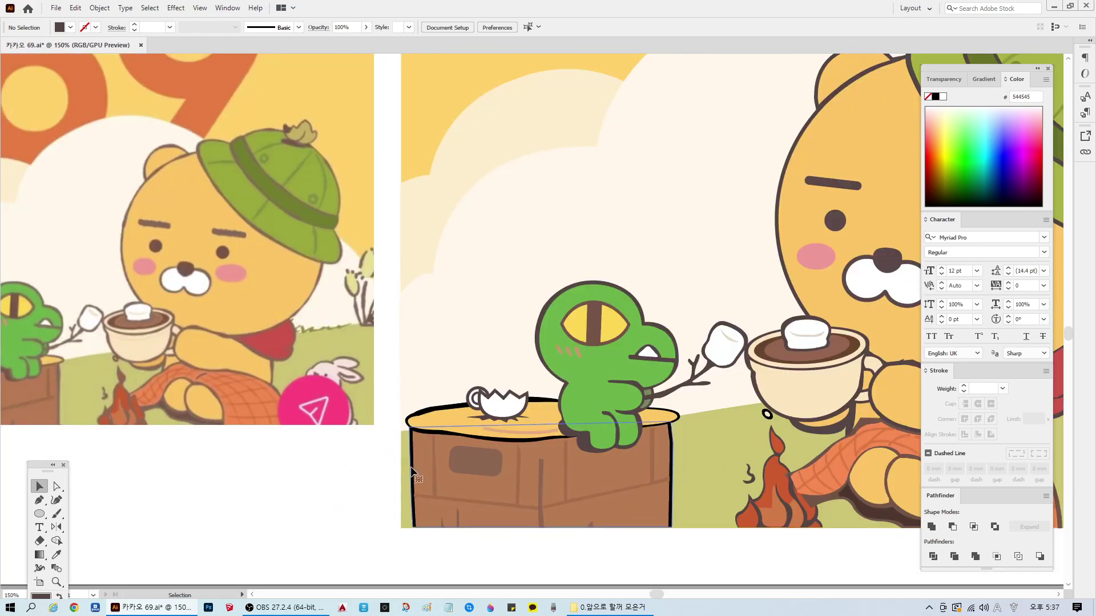
left_click(429, 411, "shift")
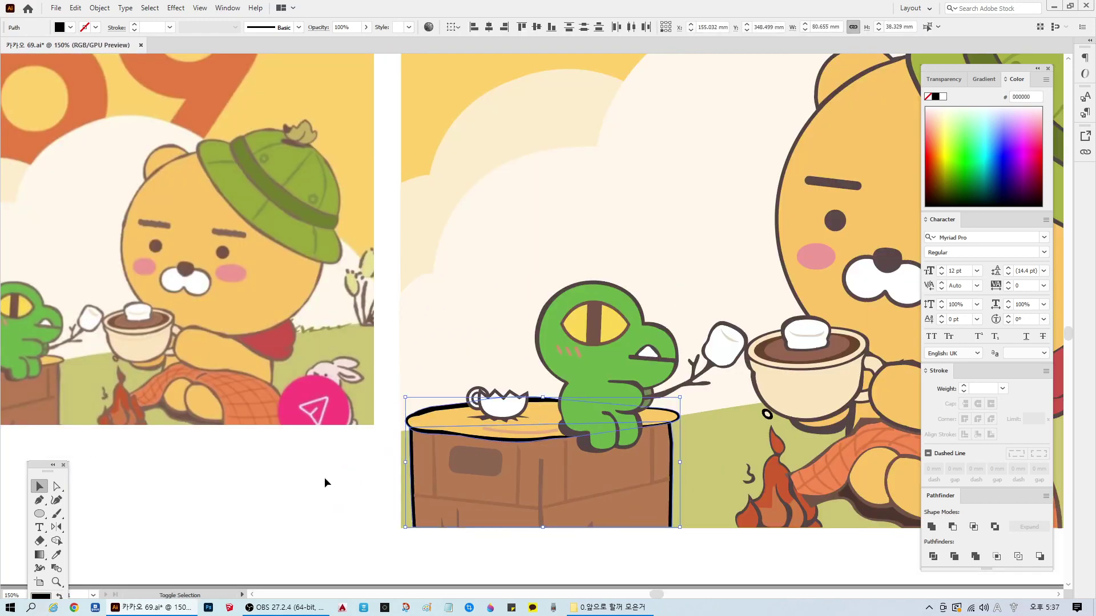
double_click(42, 598)
type("544545")
left_click(665, 234)
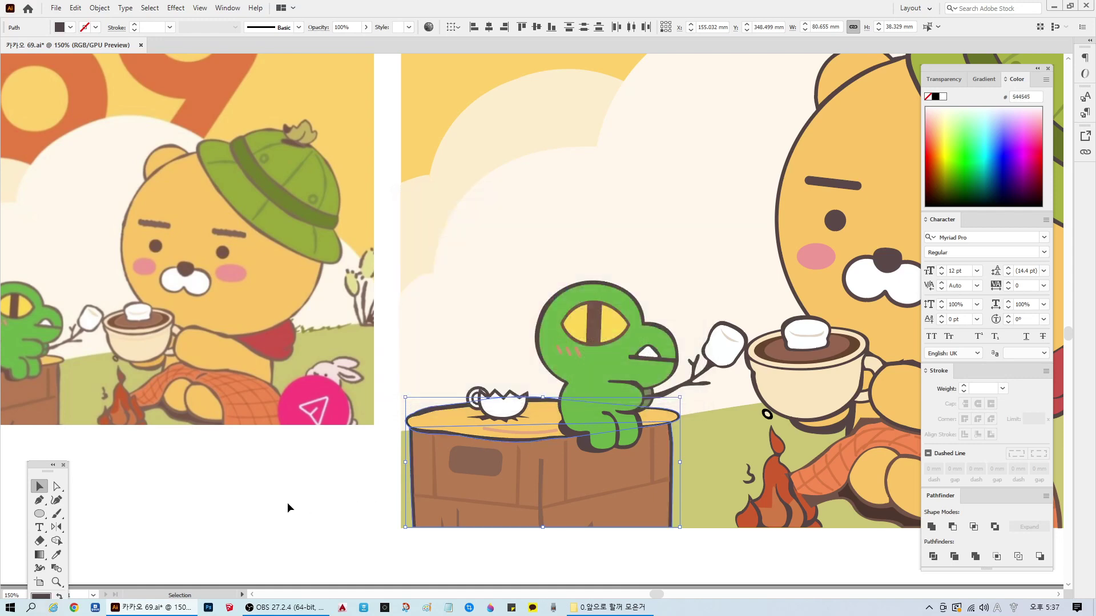
left_click(288, 505)
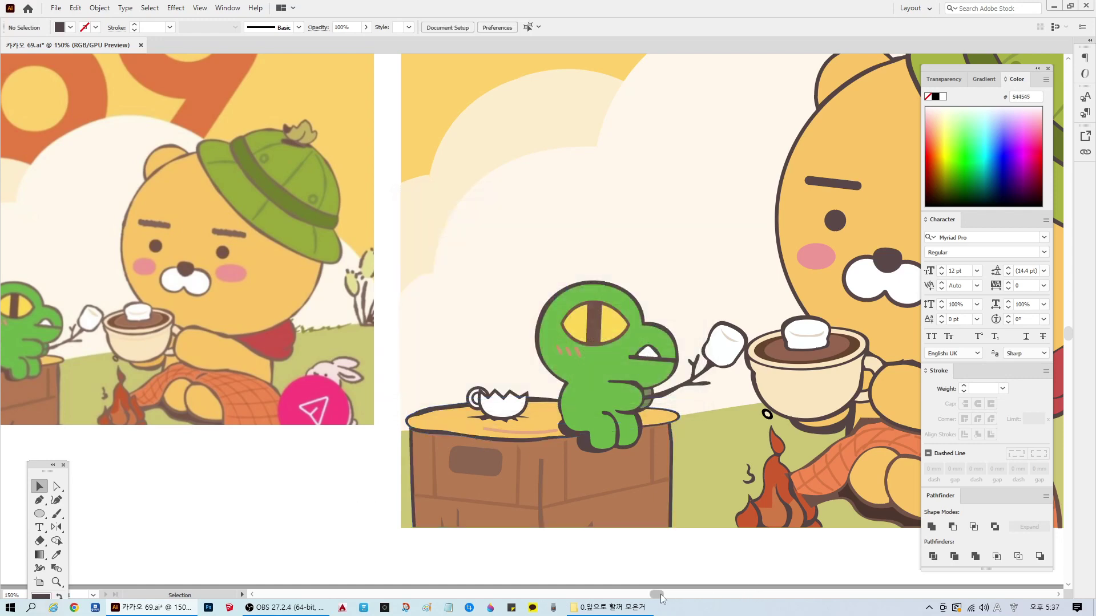
left_click_drag(661, 594, 672, 597)
scroll(724, 511, "down", 2)
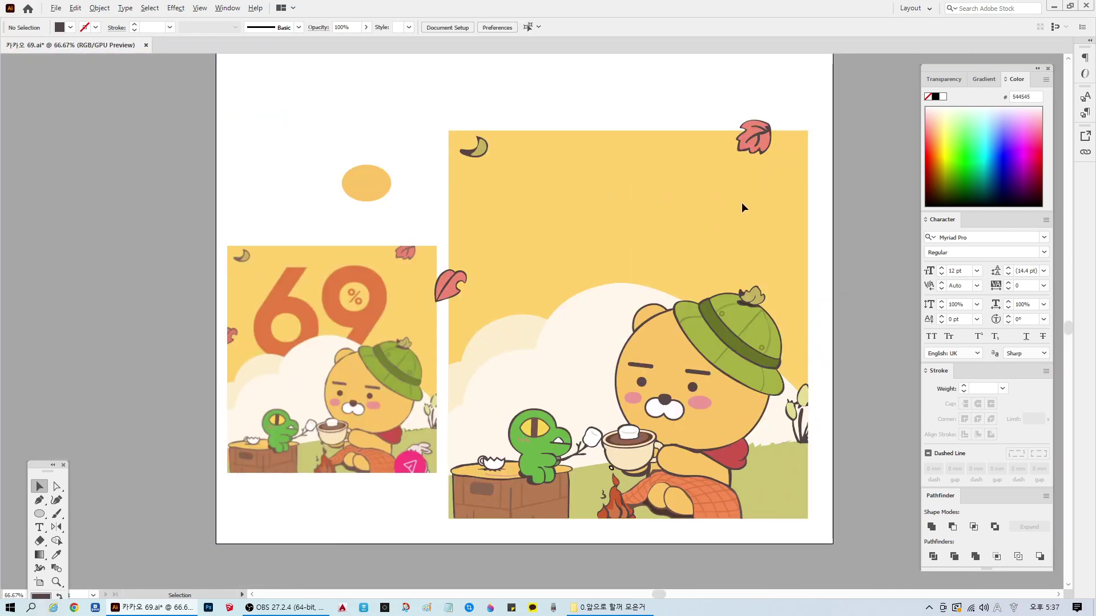
key("ctrl+s")
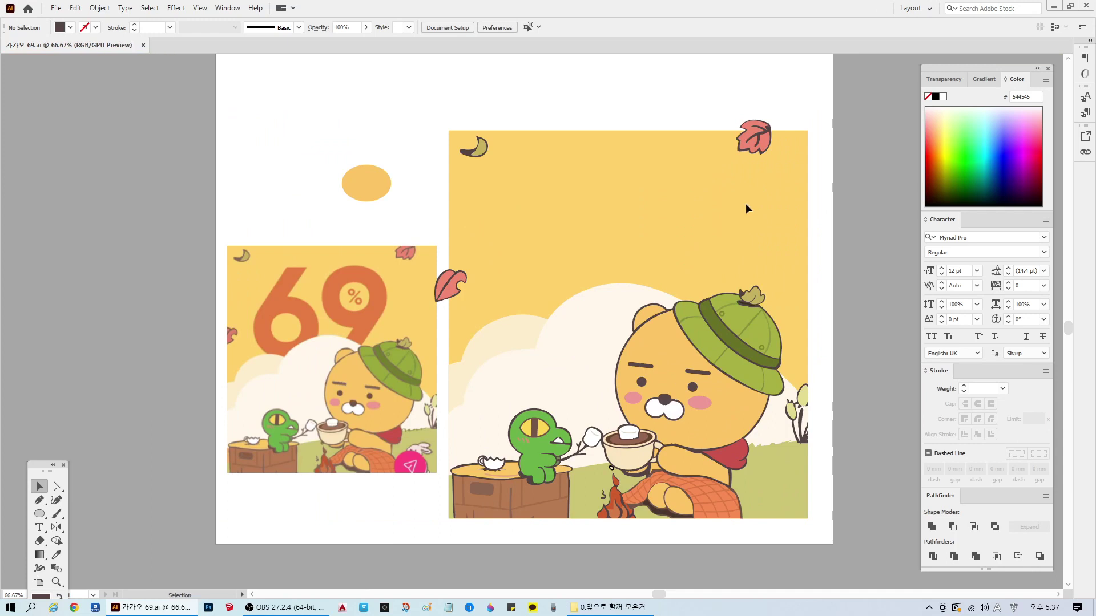